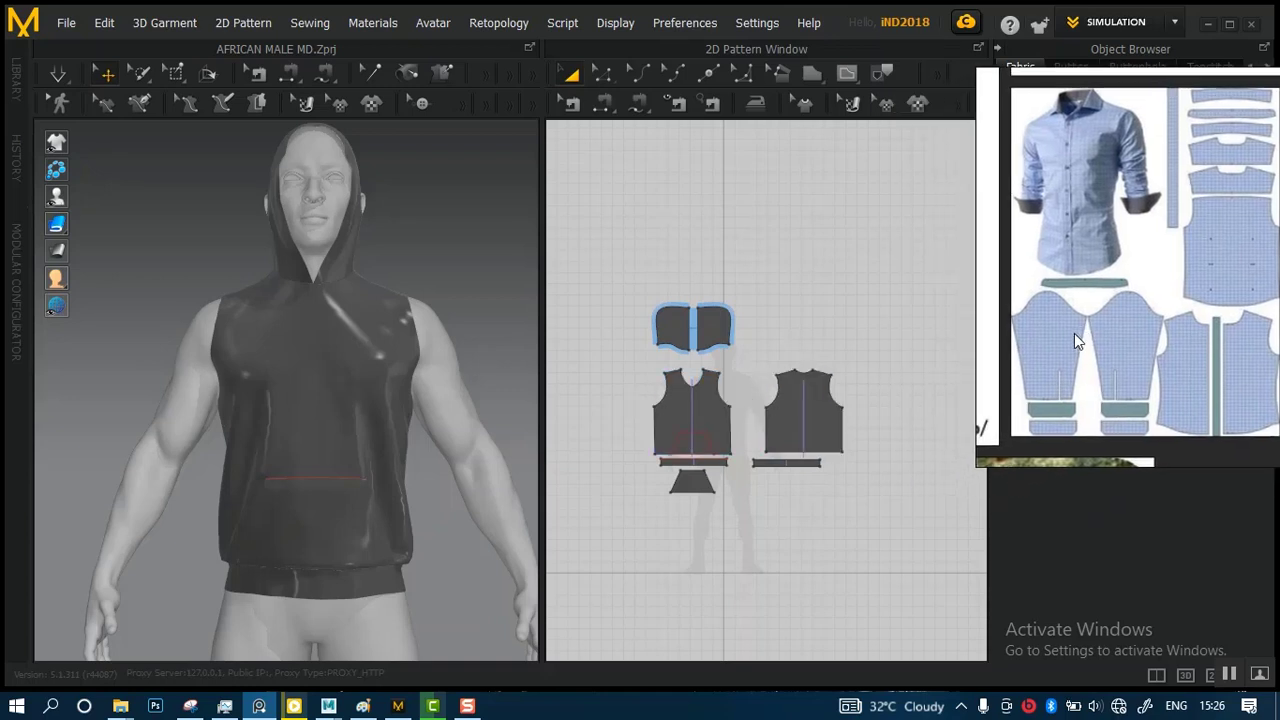
- Examine the hoodie's 2D pattern pieces, including the hood, front, back, waistbands and pocket
scroll(750, 428, up, 2)
scroll(750, 428, up, 2)
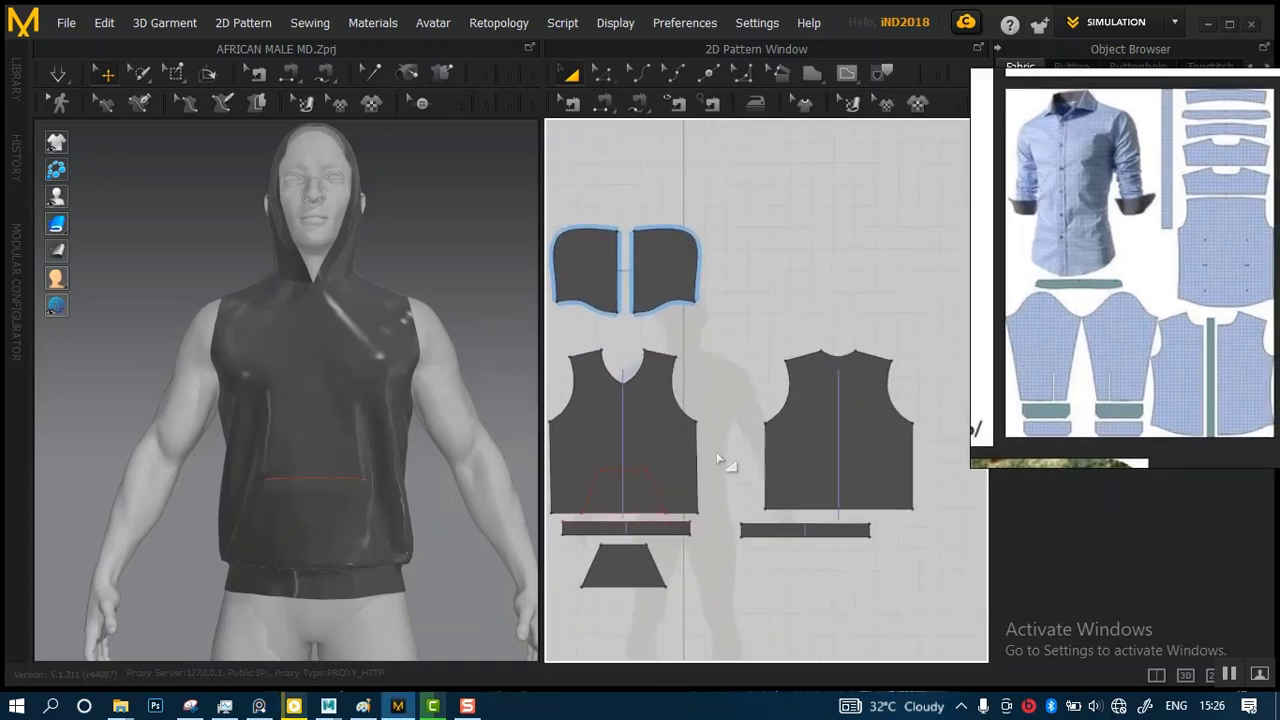
middle_drag(734, 443, 800, 409)
scroll(750, 388, down, 1)
scroll(750, 390, down, 1)
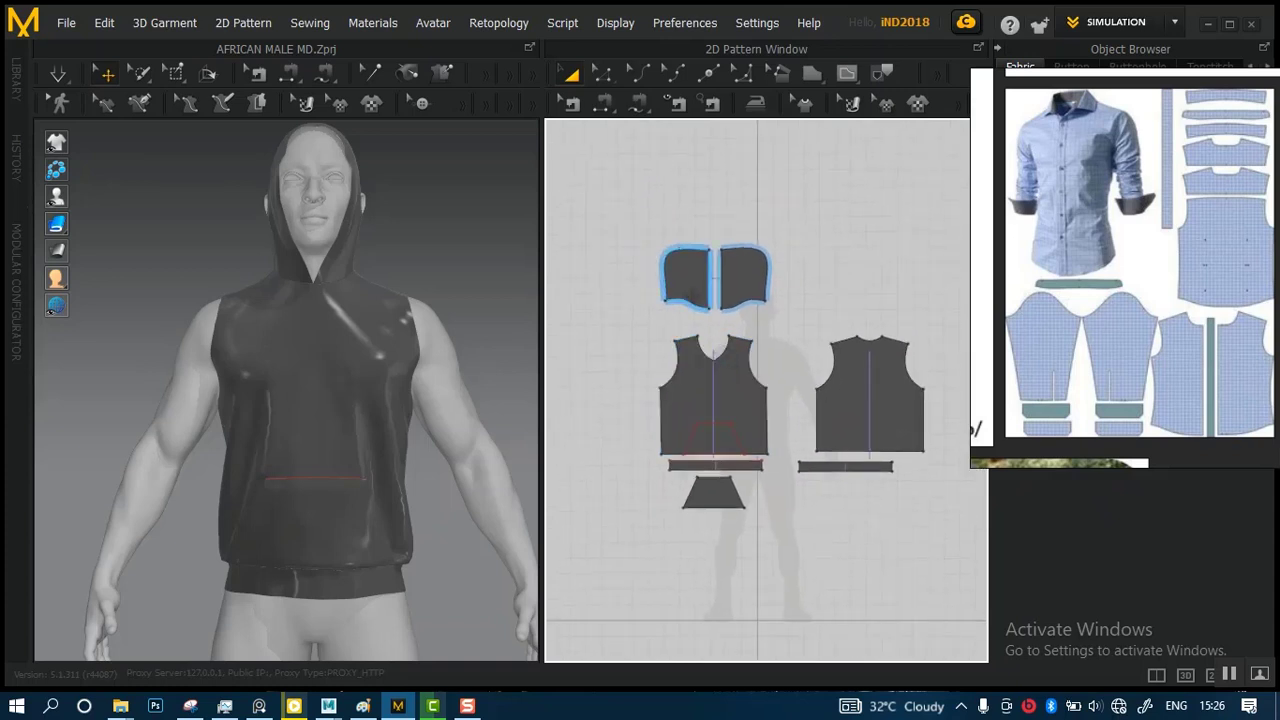
scroll(779, 411, up, 2)
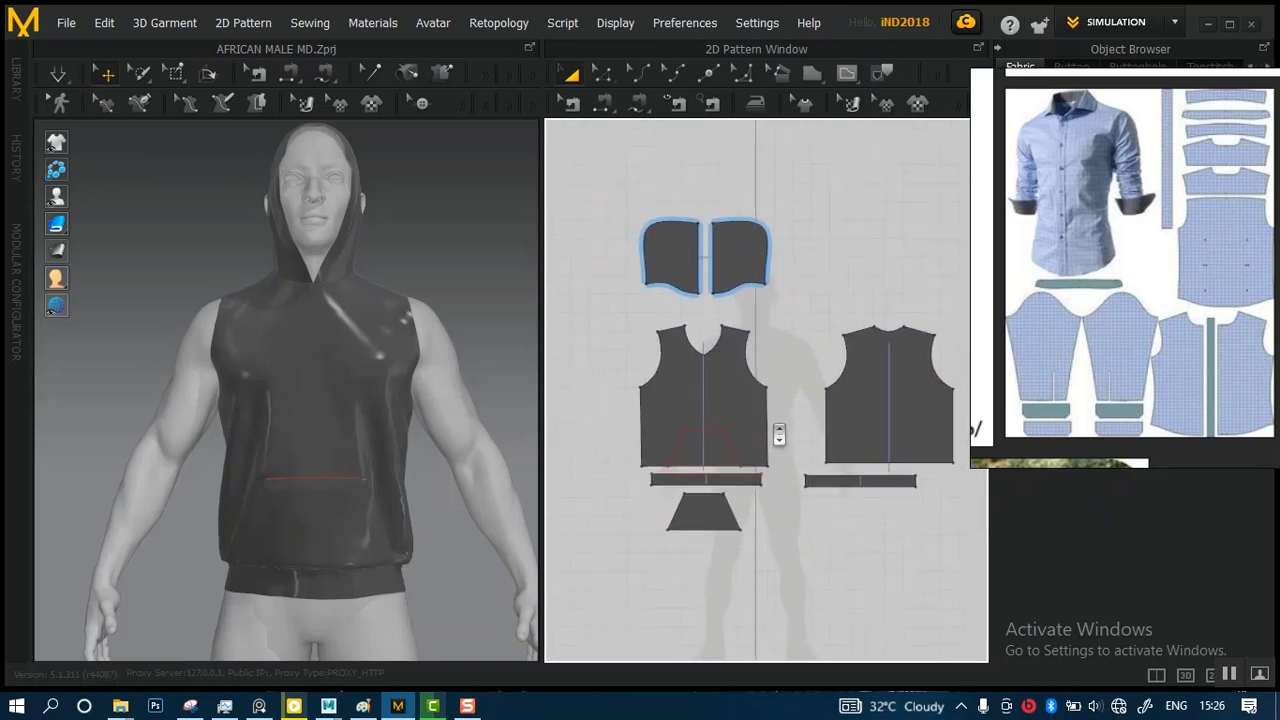
scroll(778, 411, down, 1)
middle_drag(752, 408, 738, 396)
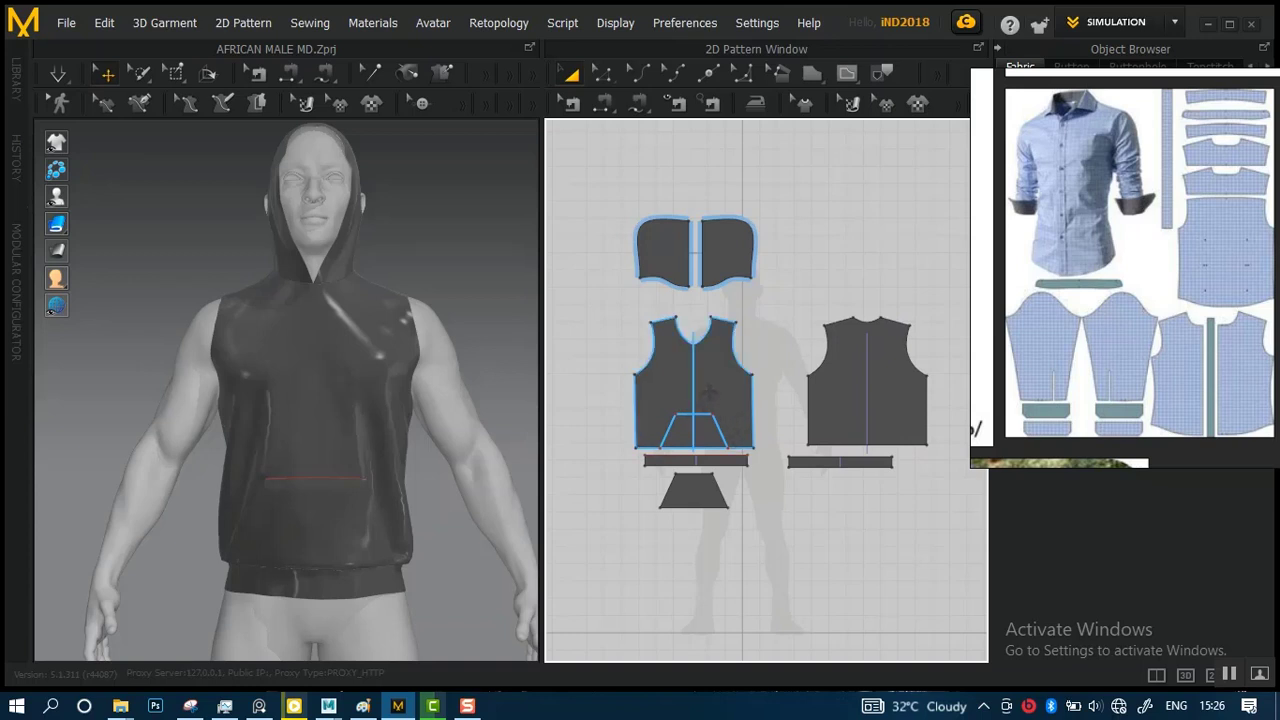
scroll(710, 392, up, 3)
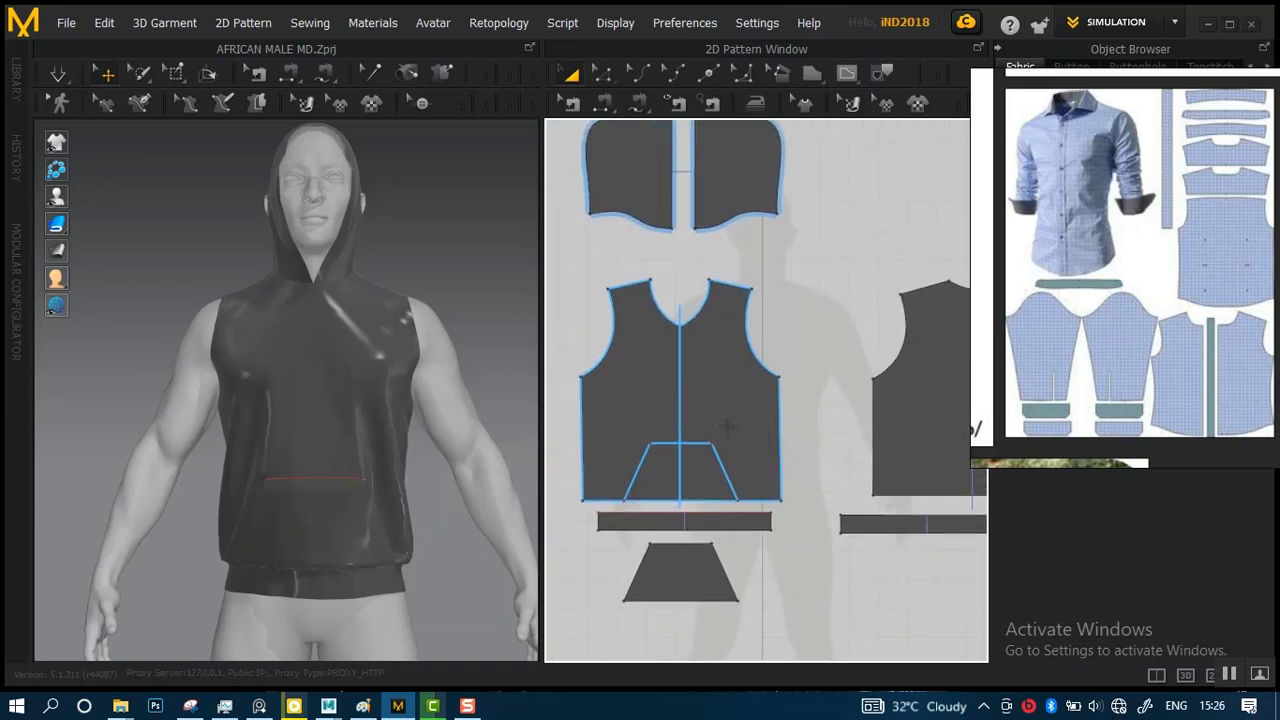
- Try solidifying all of the hoodie's pattern pieces at once
drag(598, 171, 975, 566)
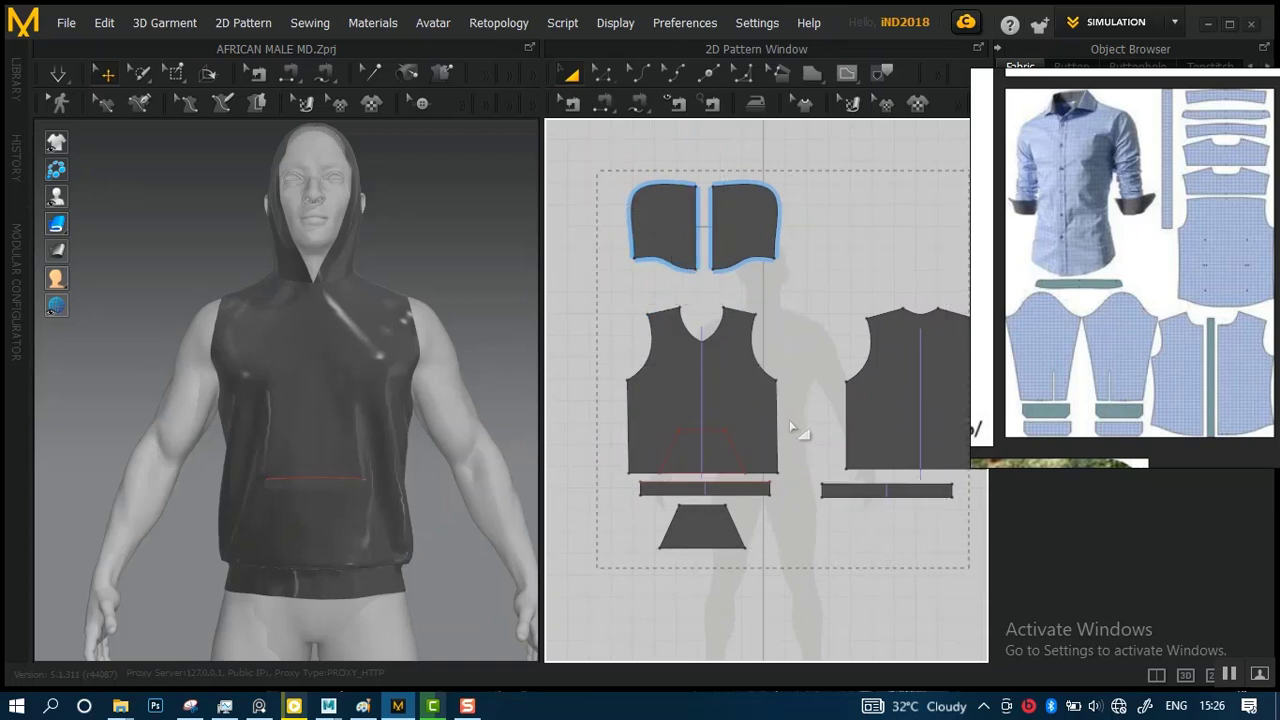
scroll(775, 410, down, 5)
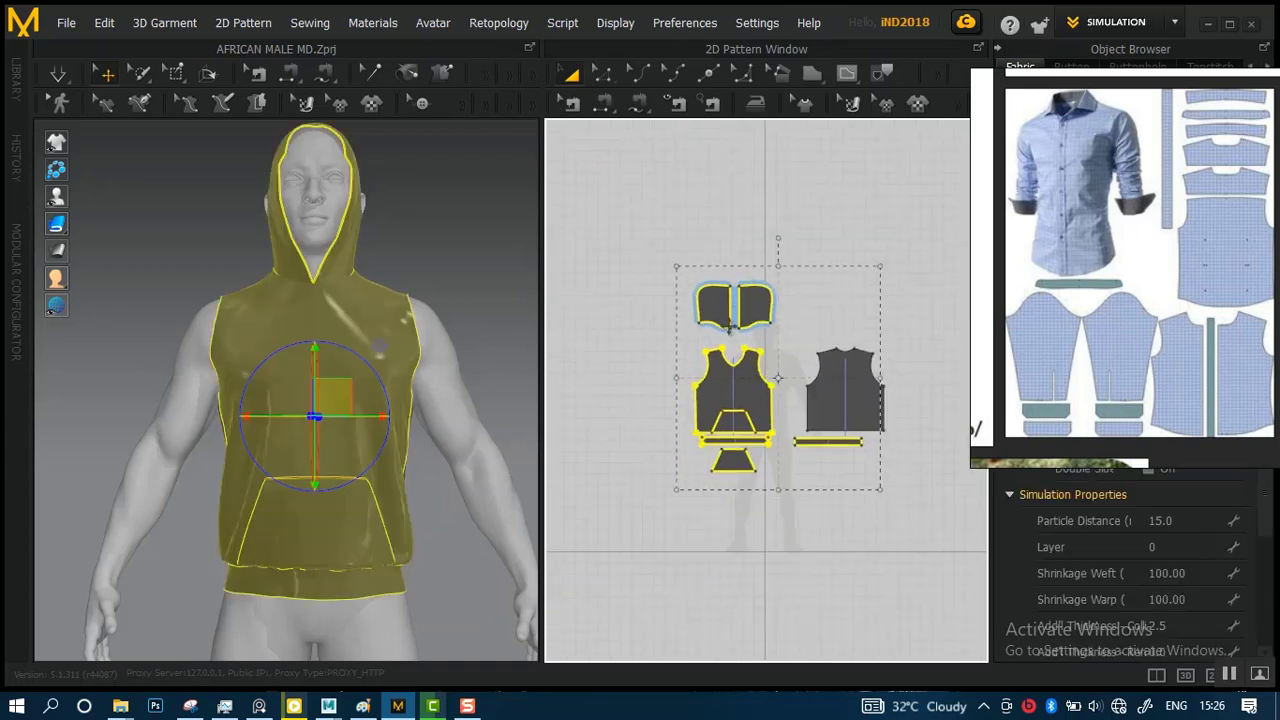
drag(640, 236, 902, 477)
drag(928, 519, 928, 519)
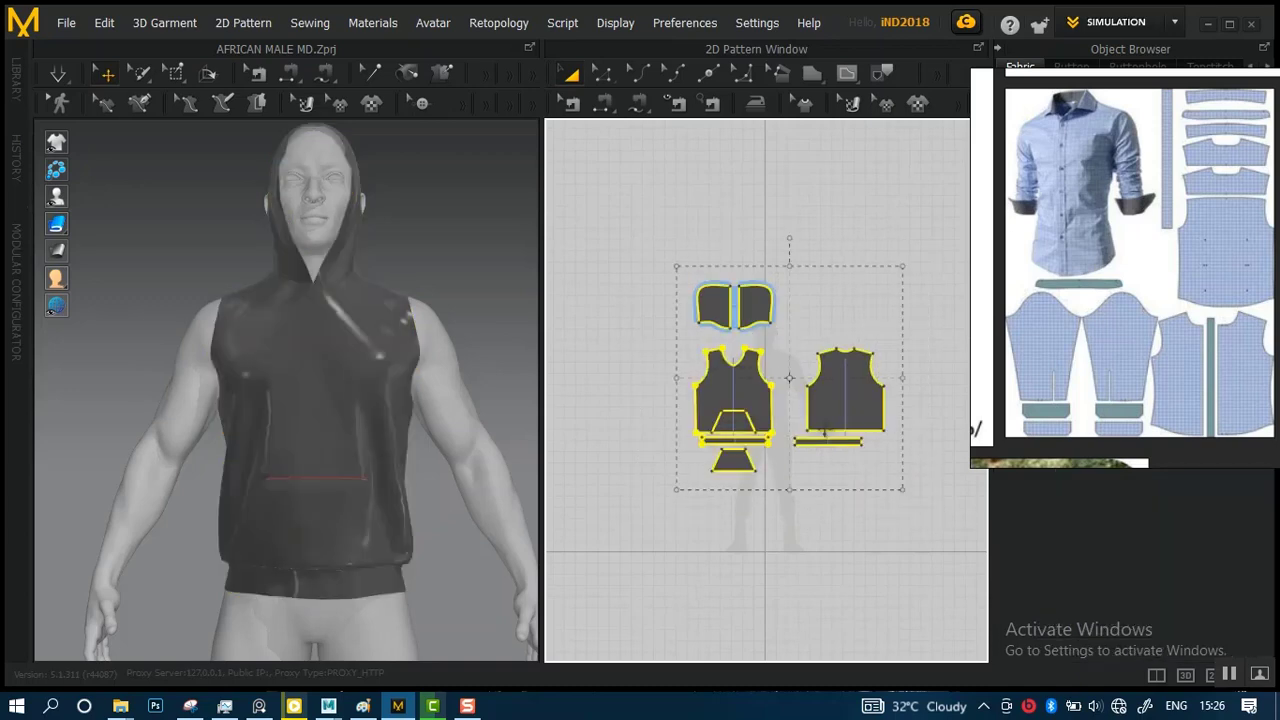
scroll(805, 400, up, 3)
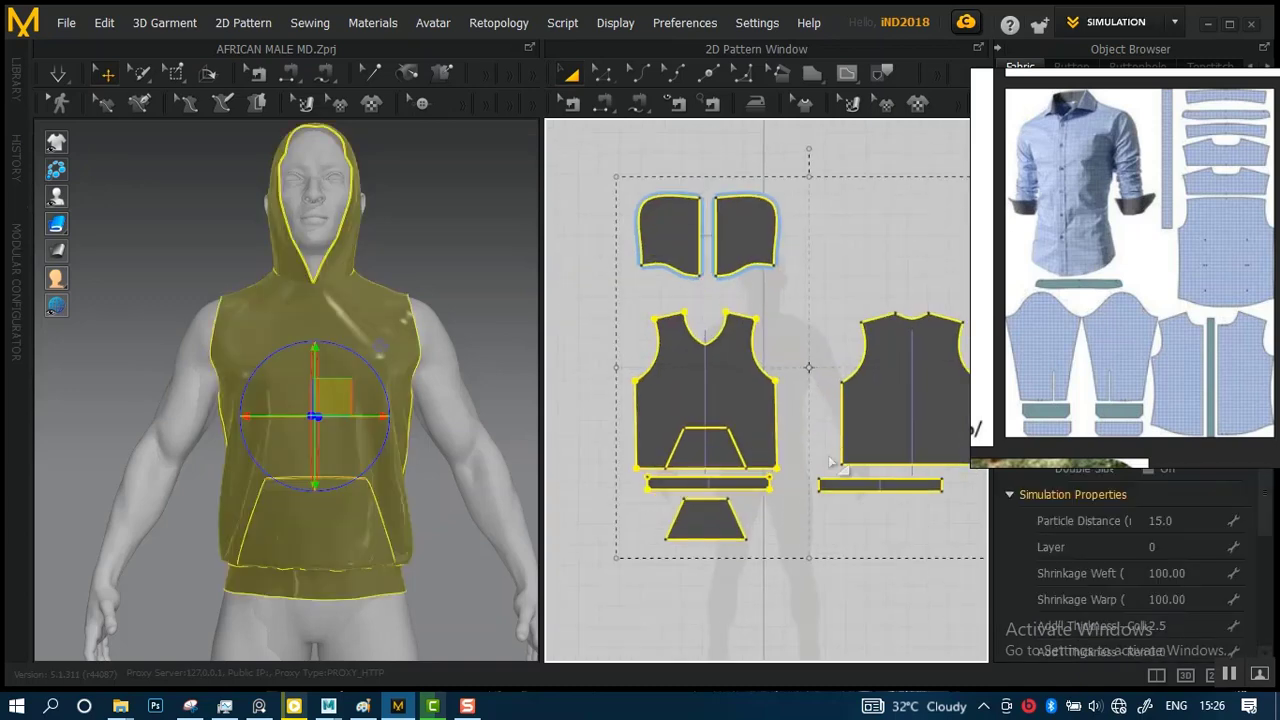
right_click(870, 404)
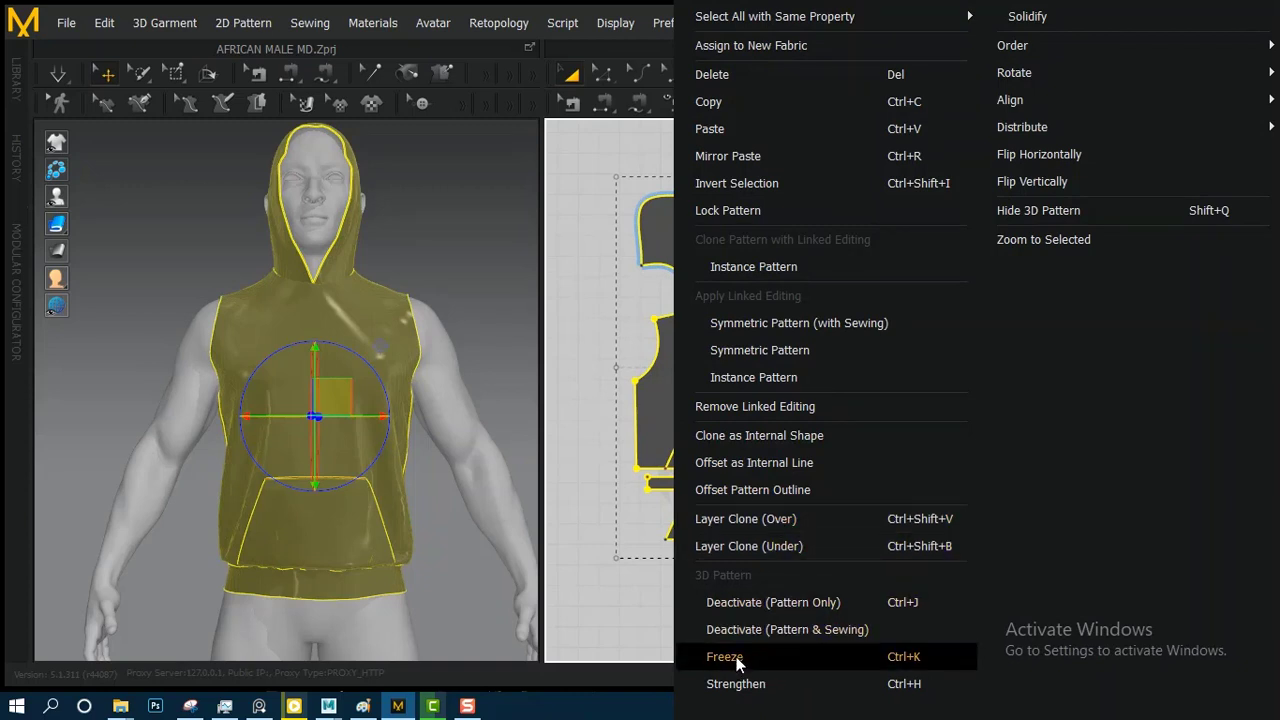
click(1064, 20)
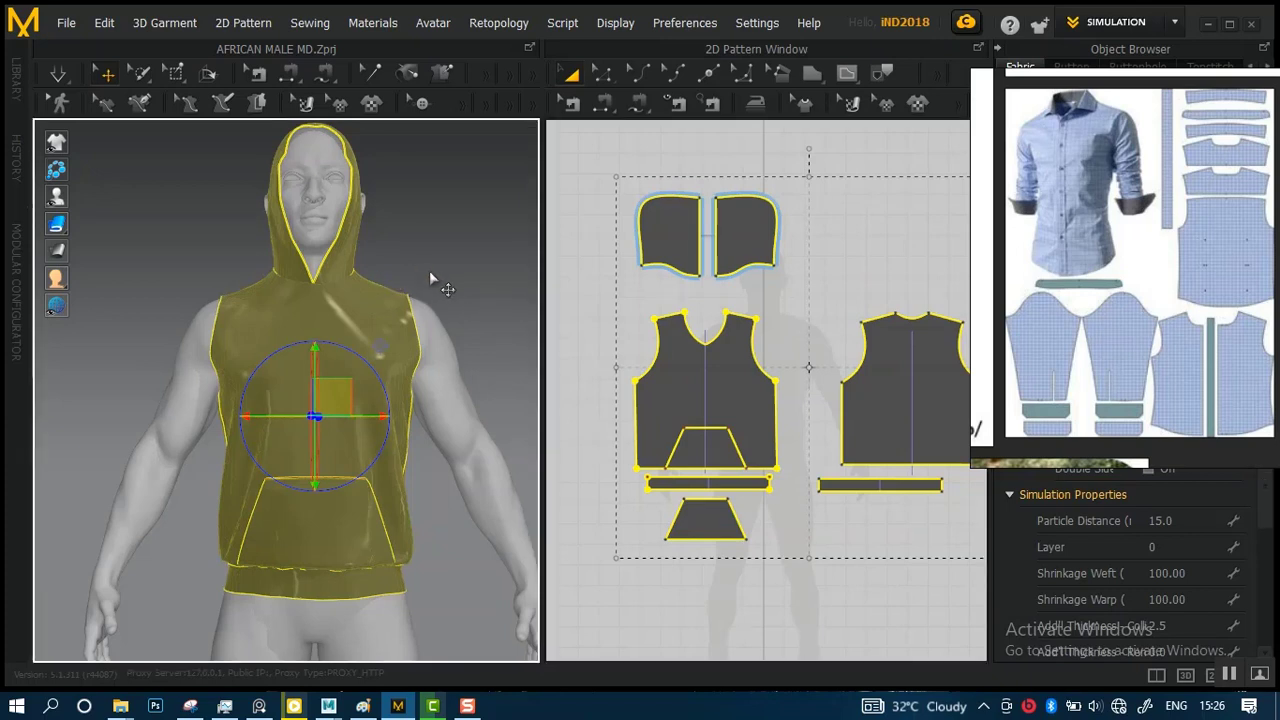
- Start the garment simulation on the avatar
scroll(440, 305, up, 3)
scroll(440, 305, down, 1)
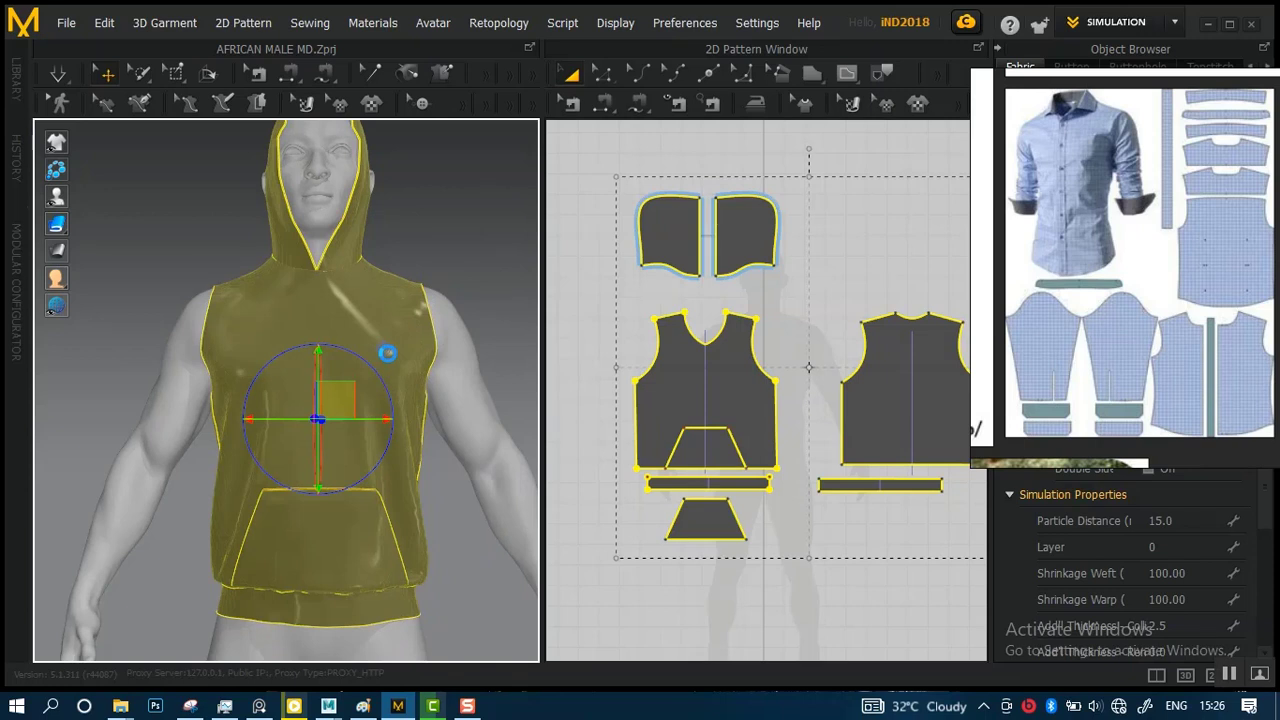
key(space)
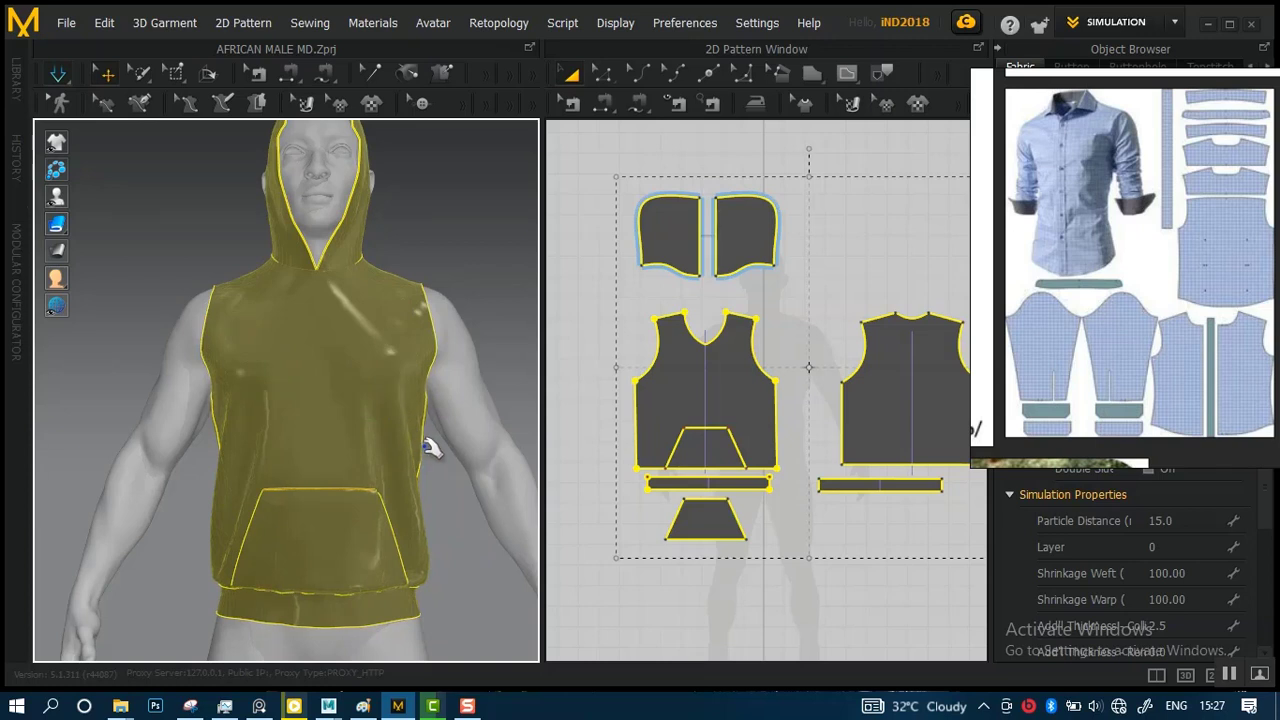
- Unsolidify all of the selected hoodie pattern pieces
scroll(426, 432, down, 2)
scroll(426, 432, up, 3)
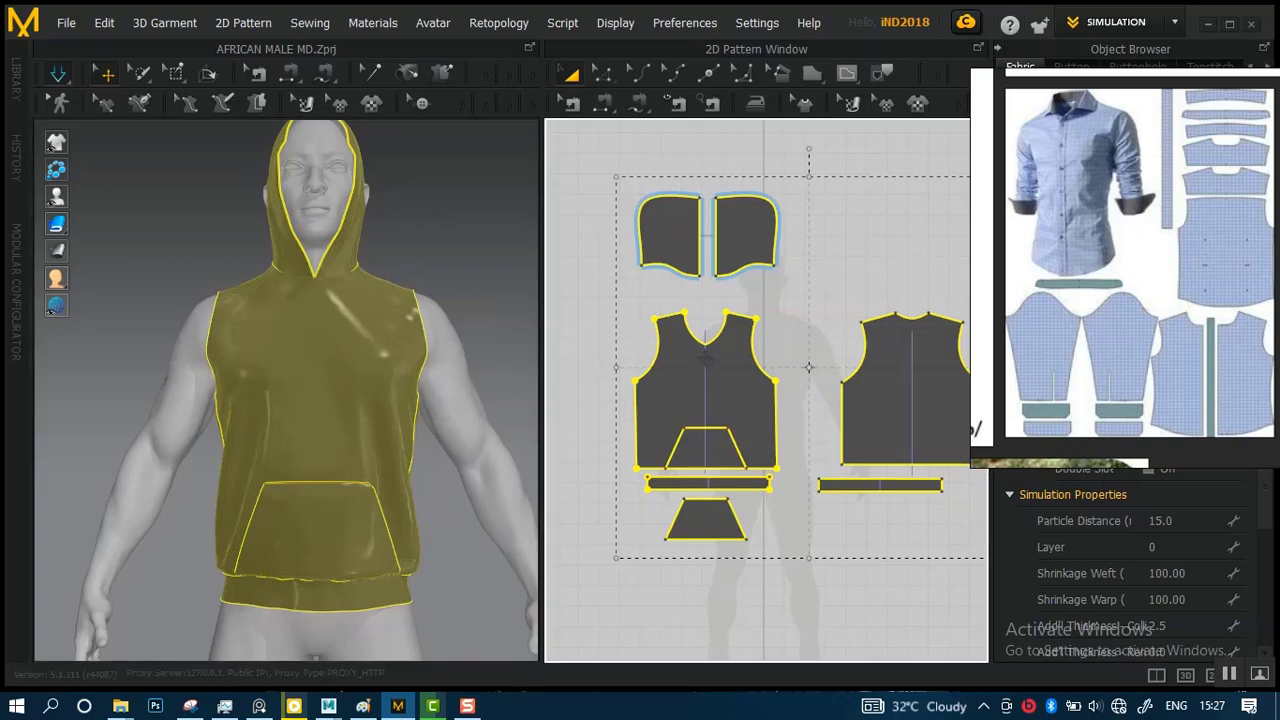
right_click(708, 355)
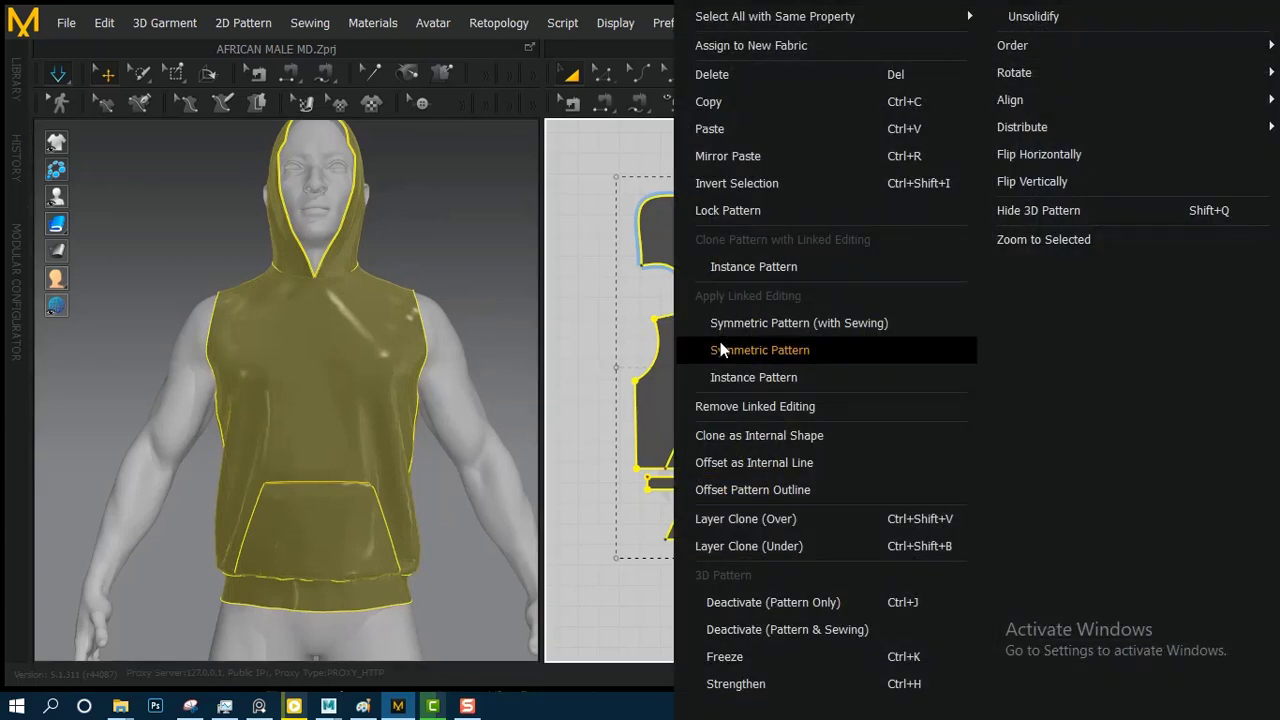
click(1035, 22)
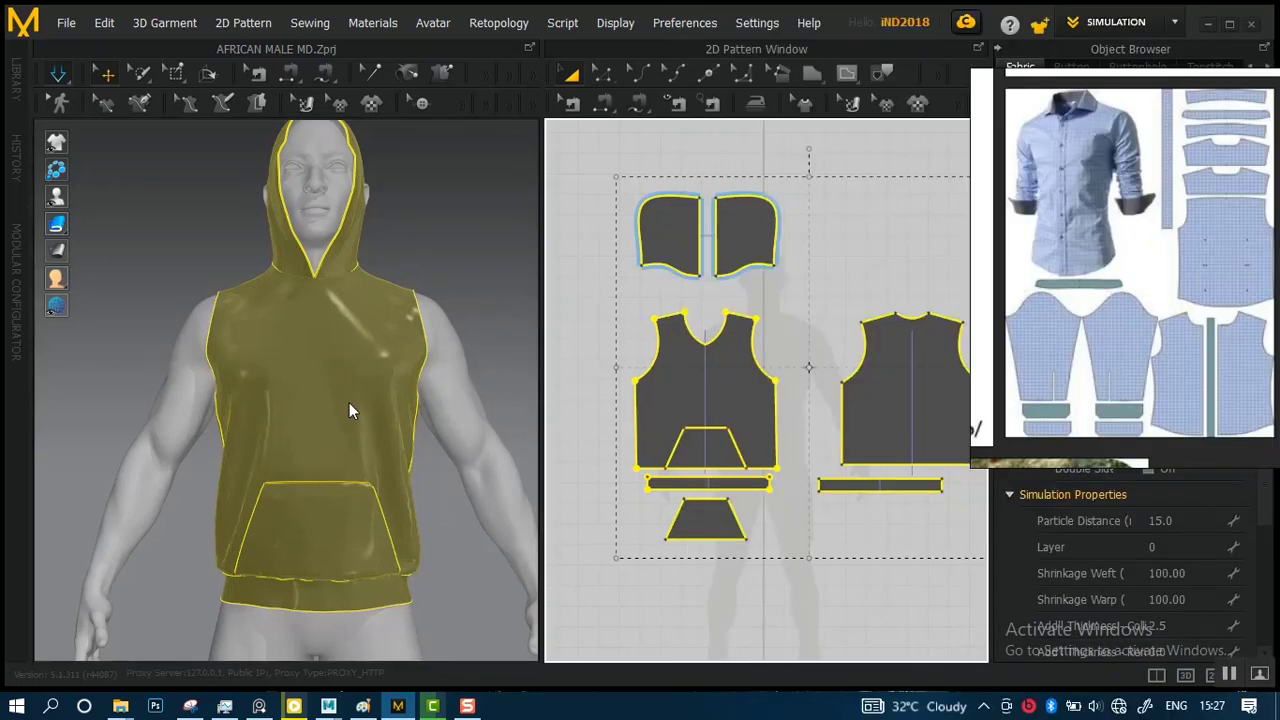
- Freeze all of the hoodie's pattern pieces and clear the selection
scroll(351, 412, up, 2)
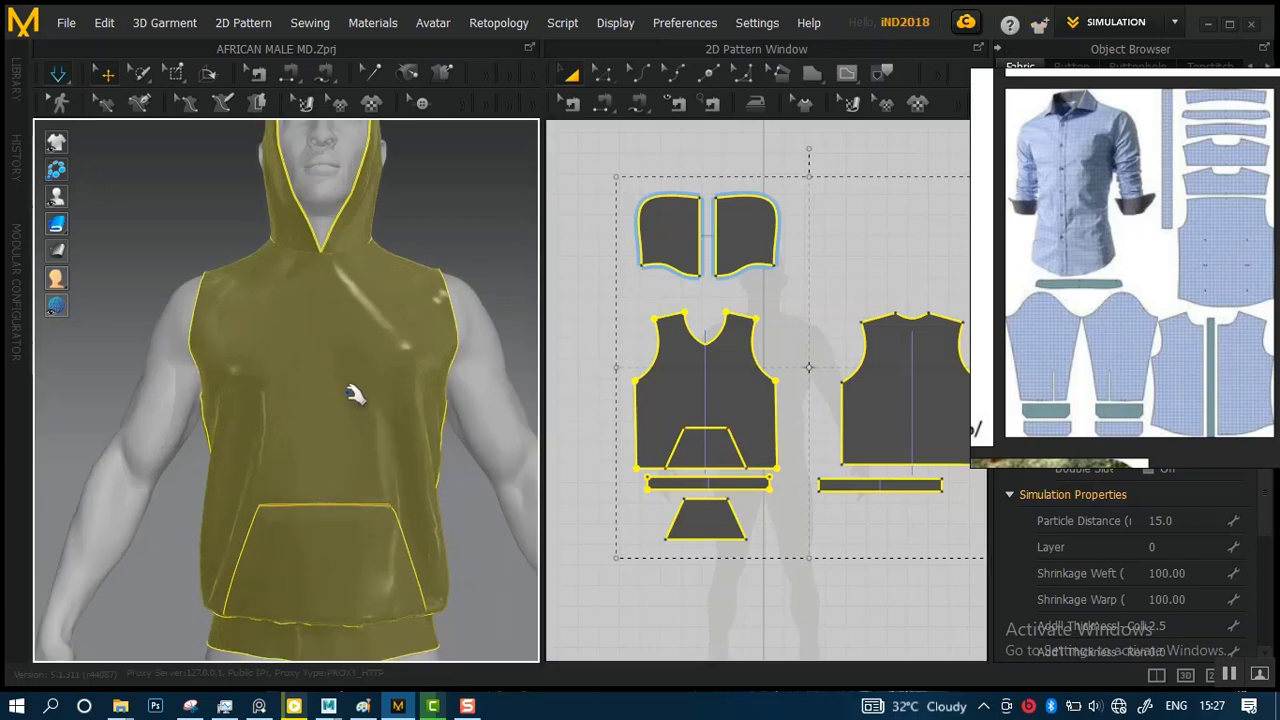
scroll(363, 398, down, 3)
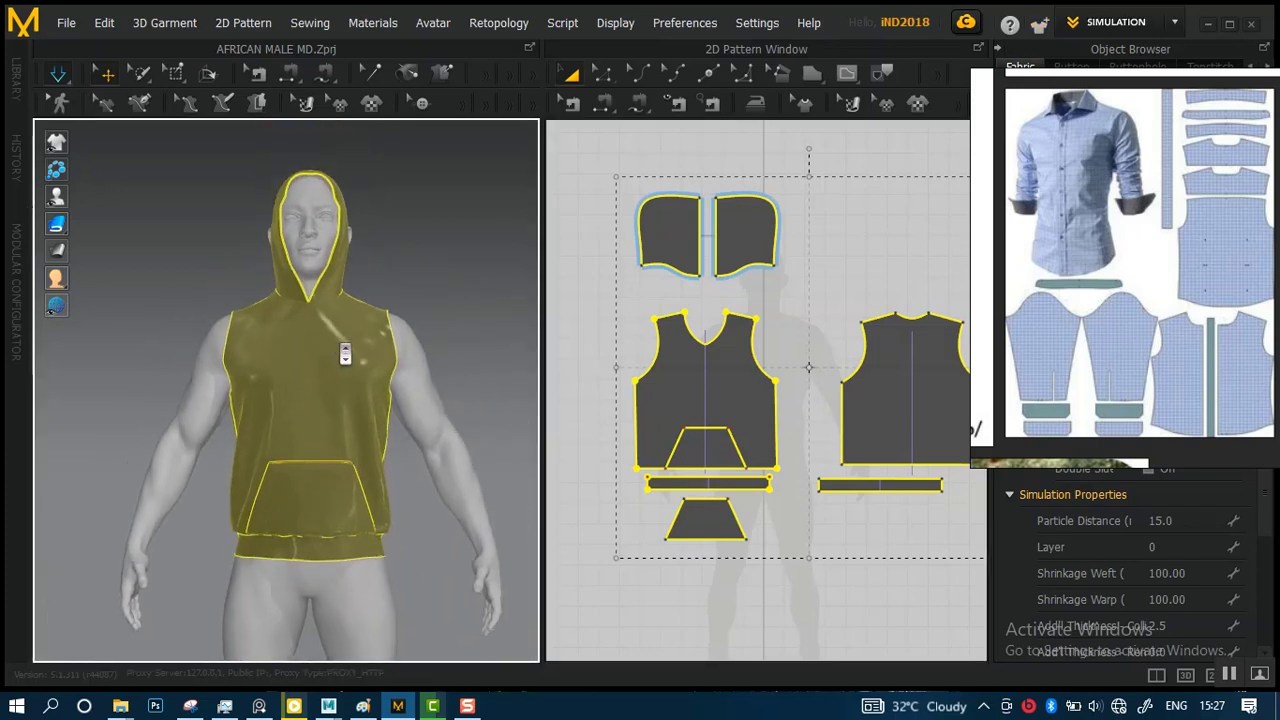
scroll(355, 400, up, 2)
scroll(355, 385, down, 1)
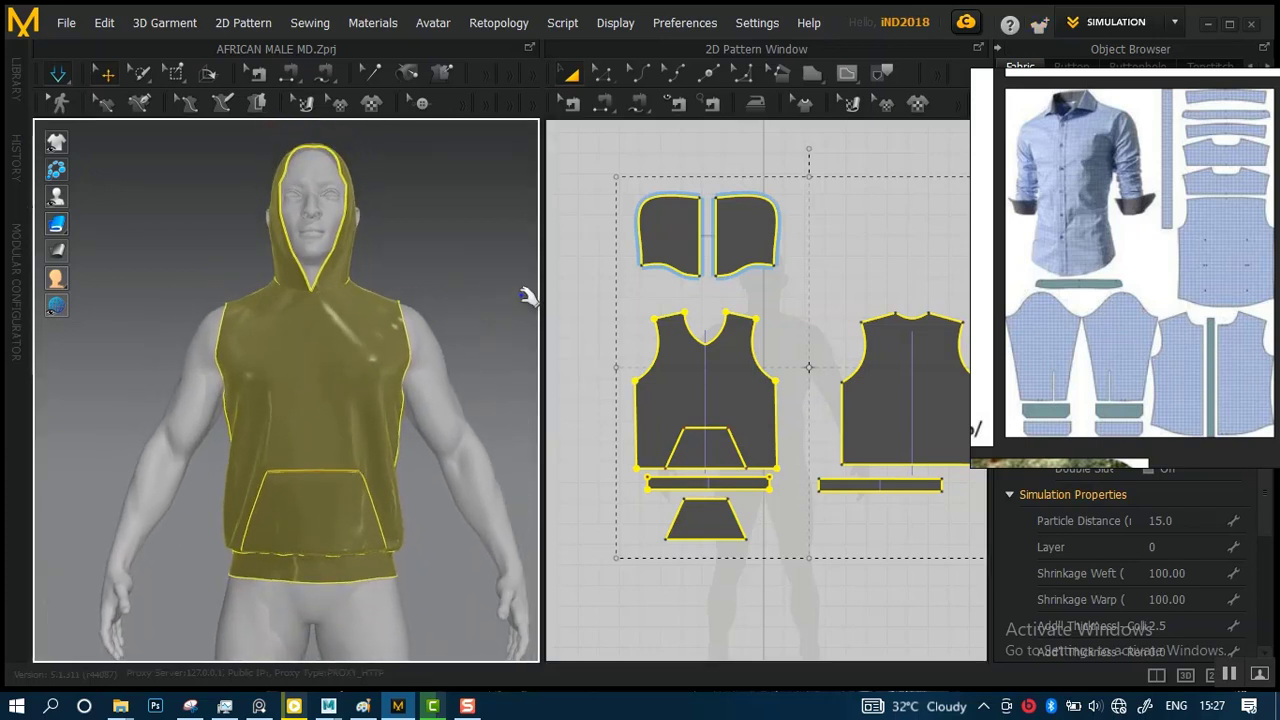
right_click(703, 386)
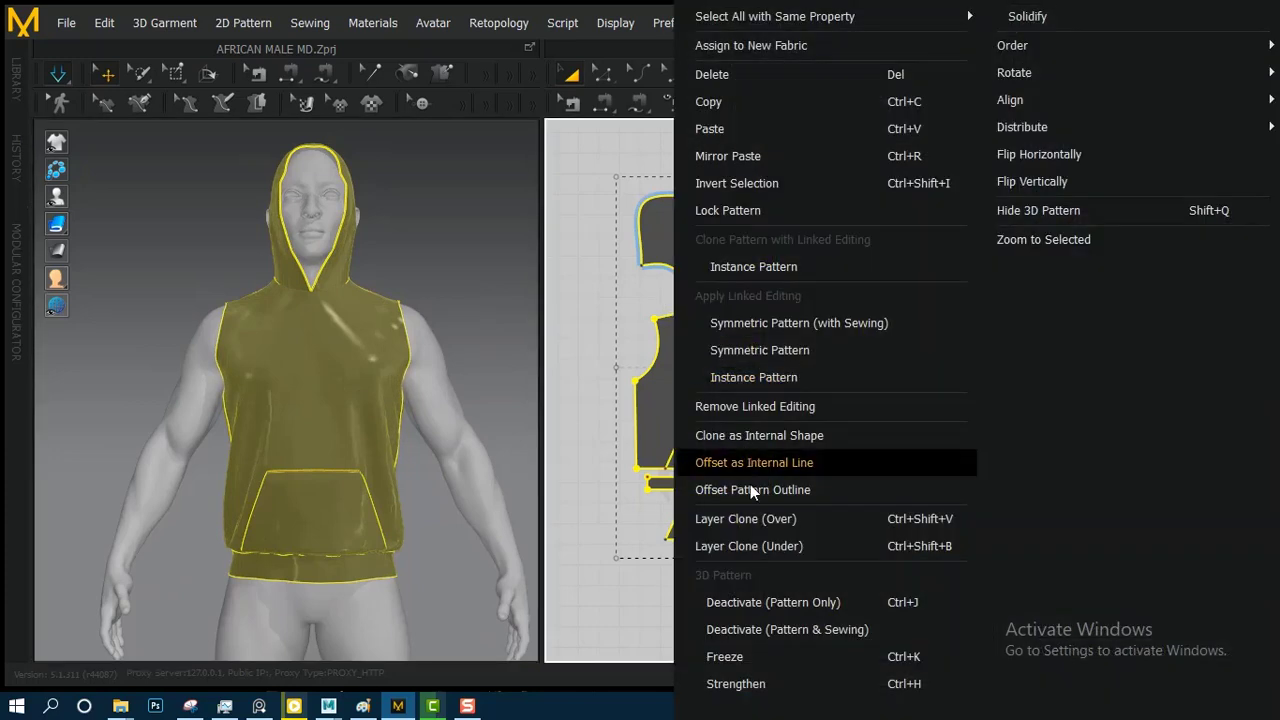
click(737, 660)
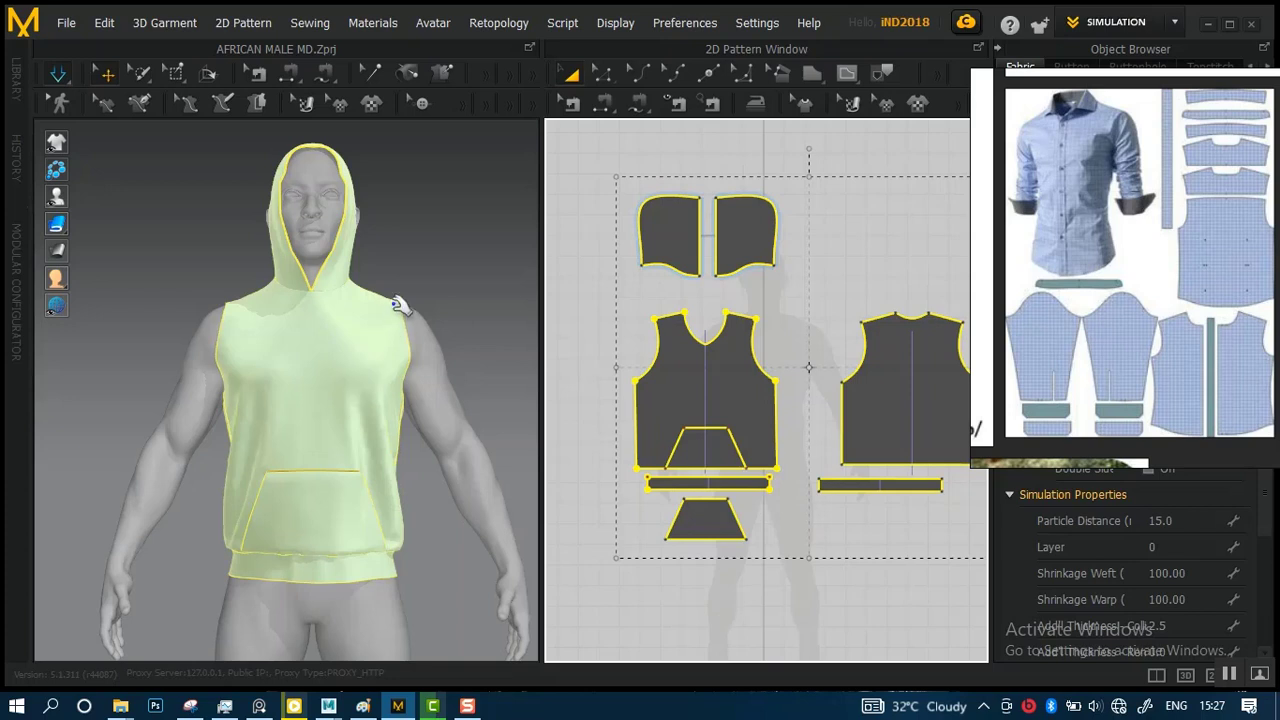
click(462, 332)
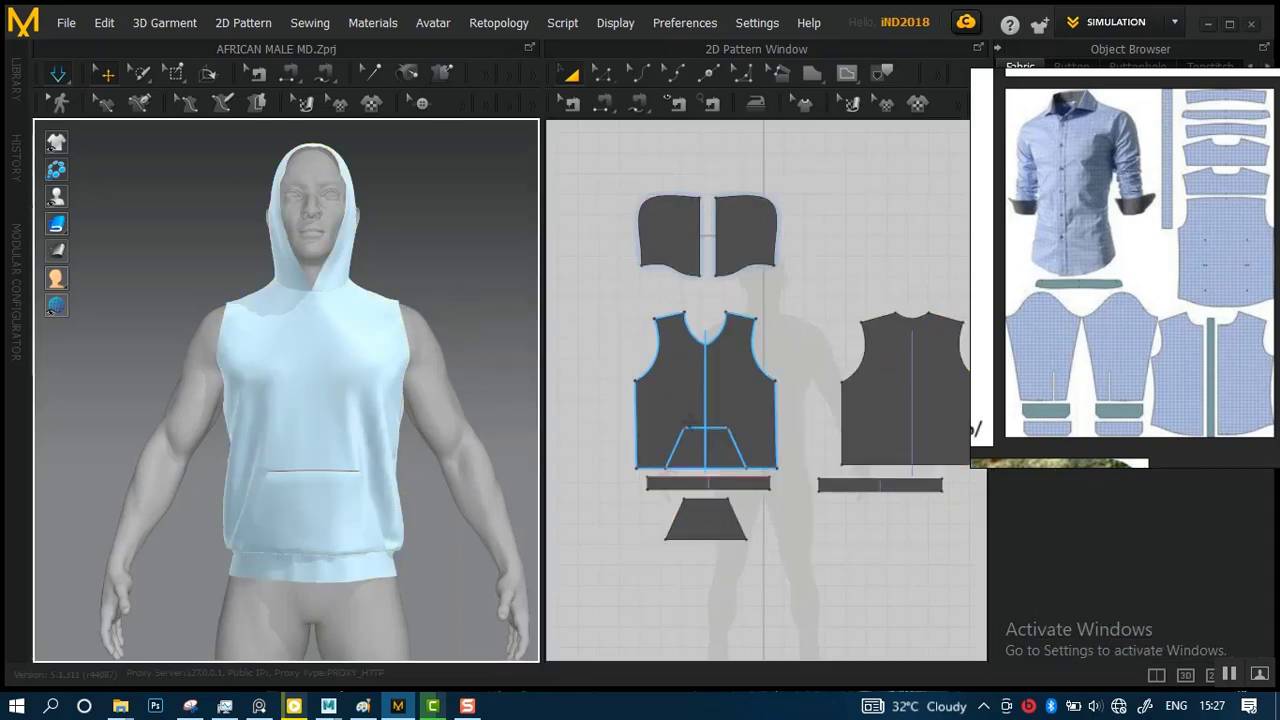
- Examine the frozen hoodie on the avatar and its pieces in the 2D pattern layout
scroll(340, 450, up, 3)
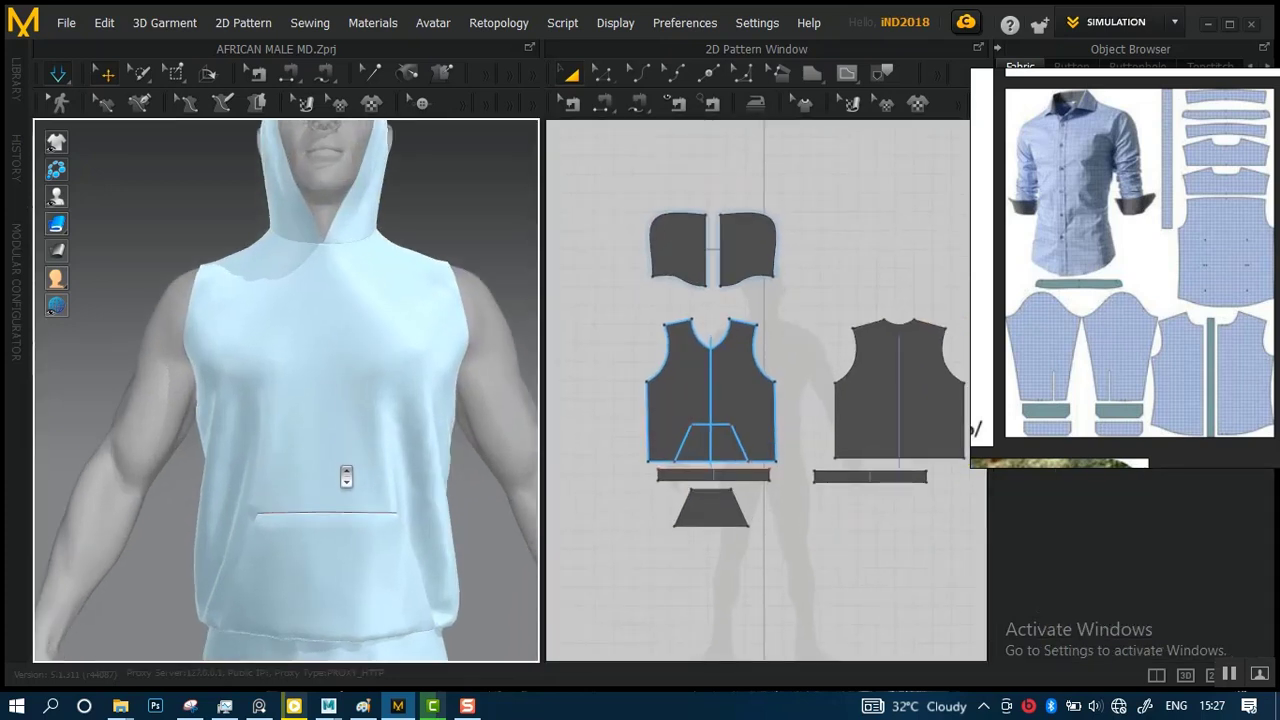
scroll(346, 470, down, 2)
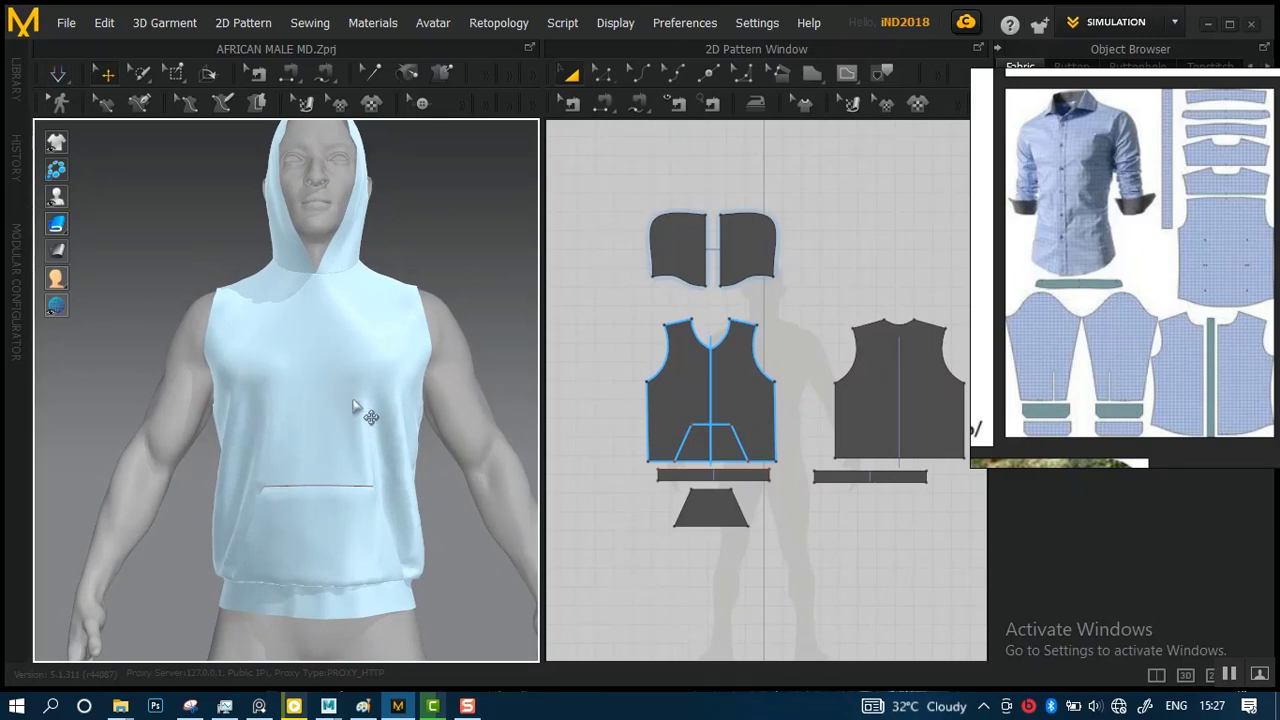
scroll(350, 402, down, 2)
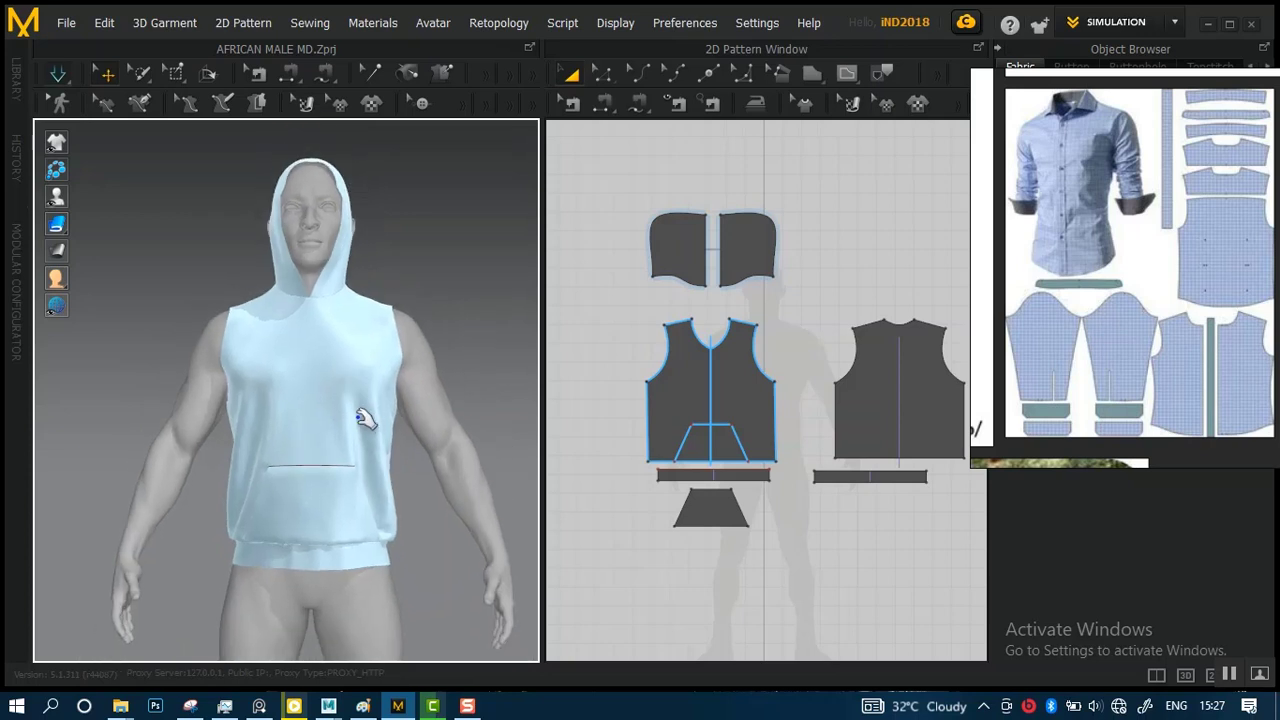
scroll(382, 458, up, 3)
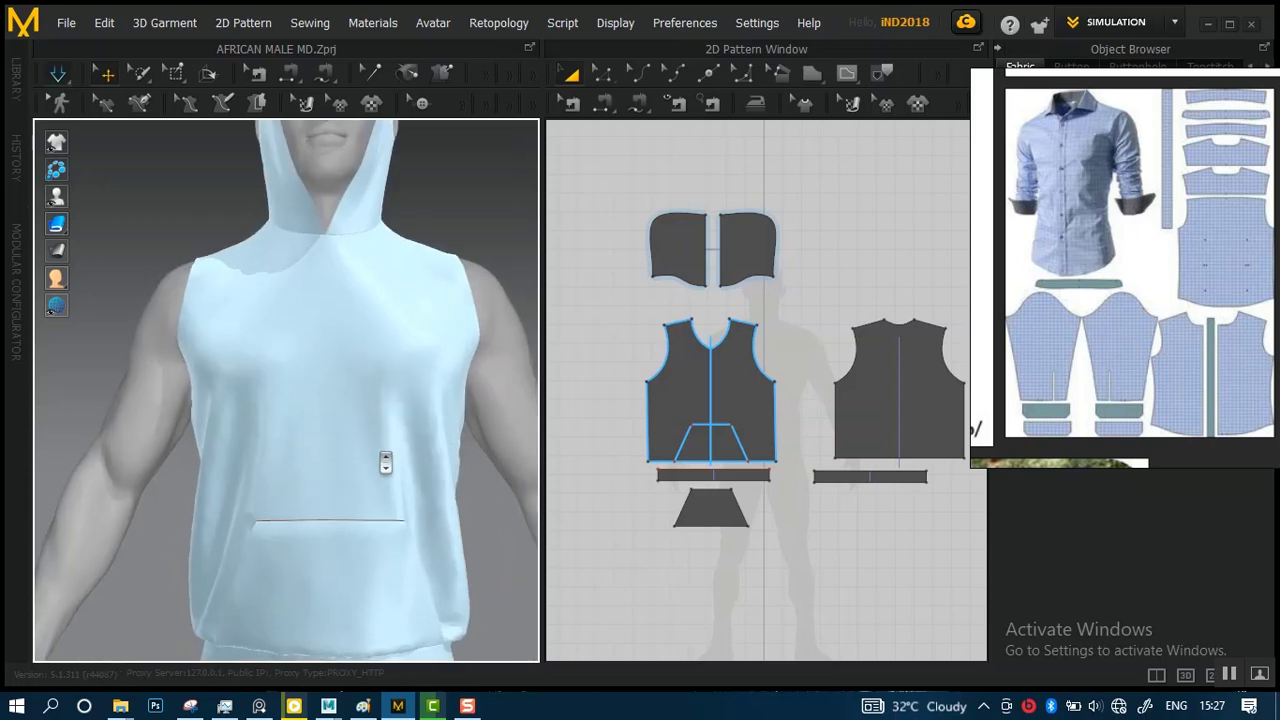
scroll(368, 428, down, 2)
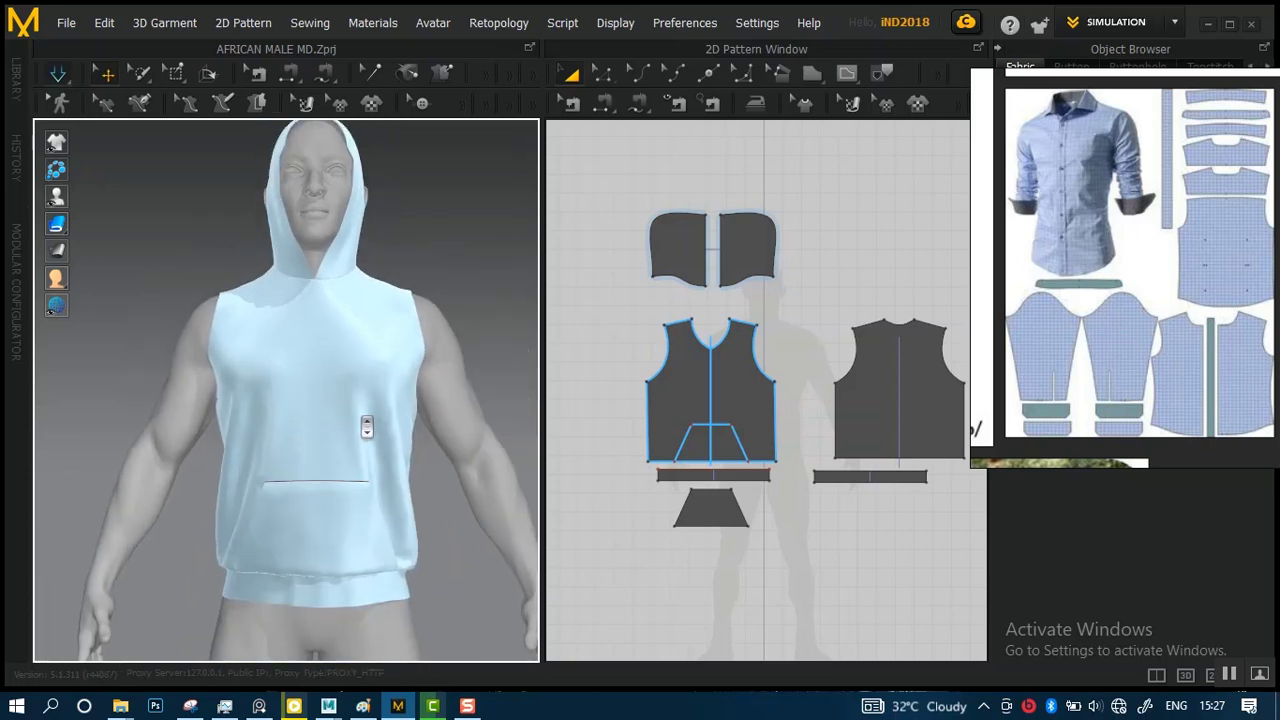
click(773, 356)
scroll(805, 395, down, 2)
middle_drag(794, 366, 795, 417)
scroll(767, 395, up, 3)
scroll(756, 460, up, 2)
scroll(750, 410, up, 3)
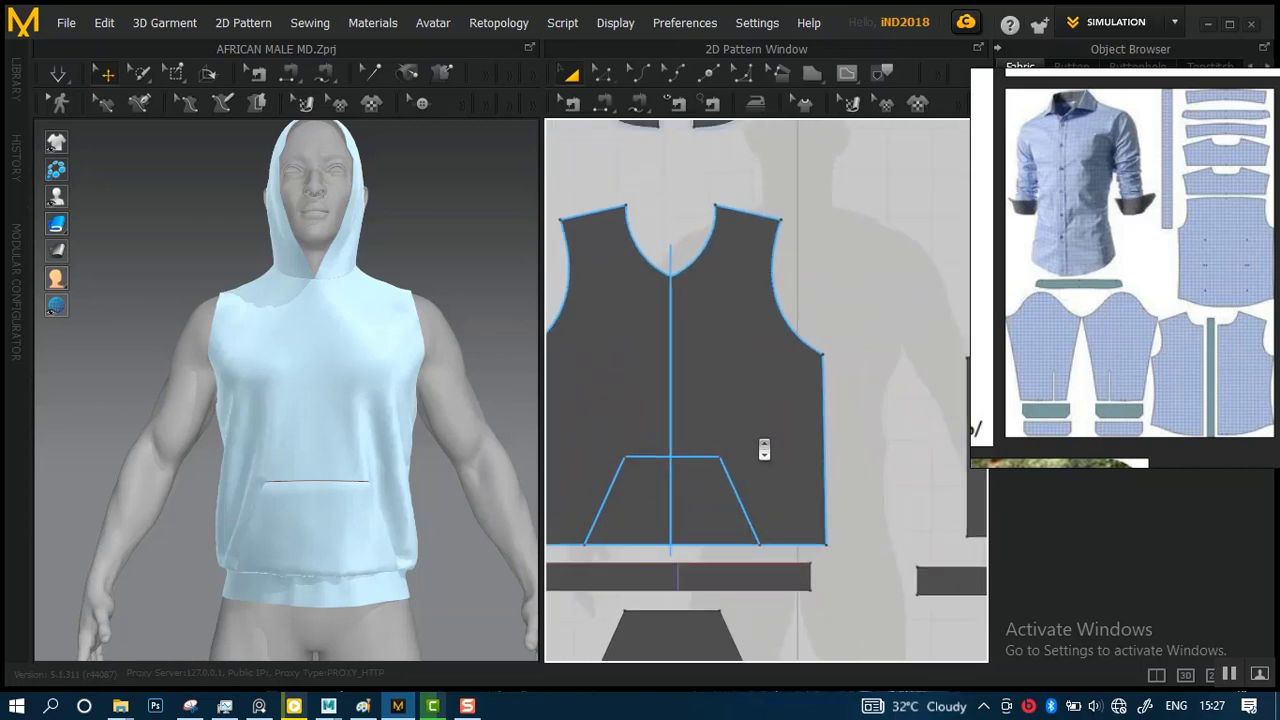
scroll(737, 354, down, 5)
scroll(686, 276, down, 3)
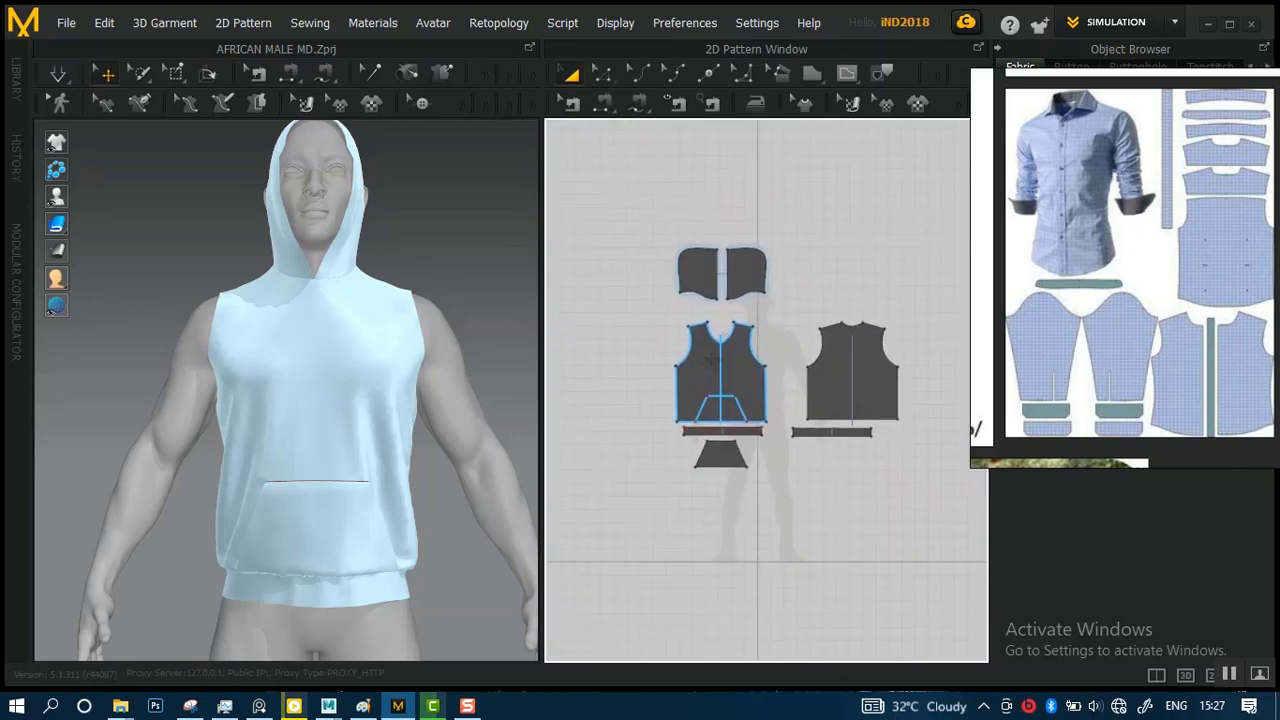
- Move all hoodie pattern pieces together above the avatar silhouette in the 2D pattern layout
scroll(710, 340, up, 1)
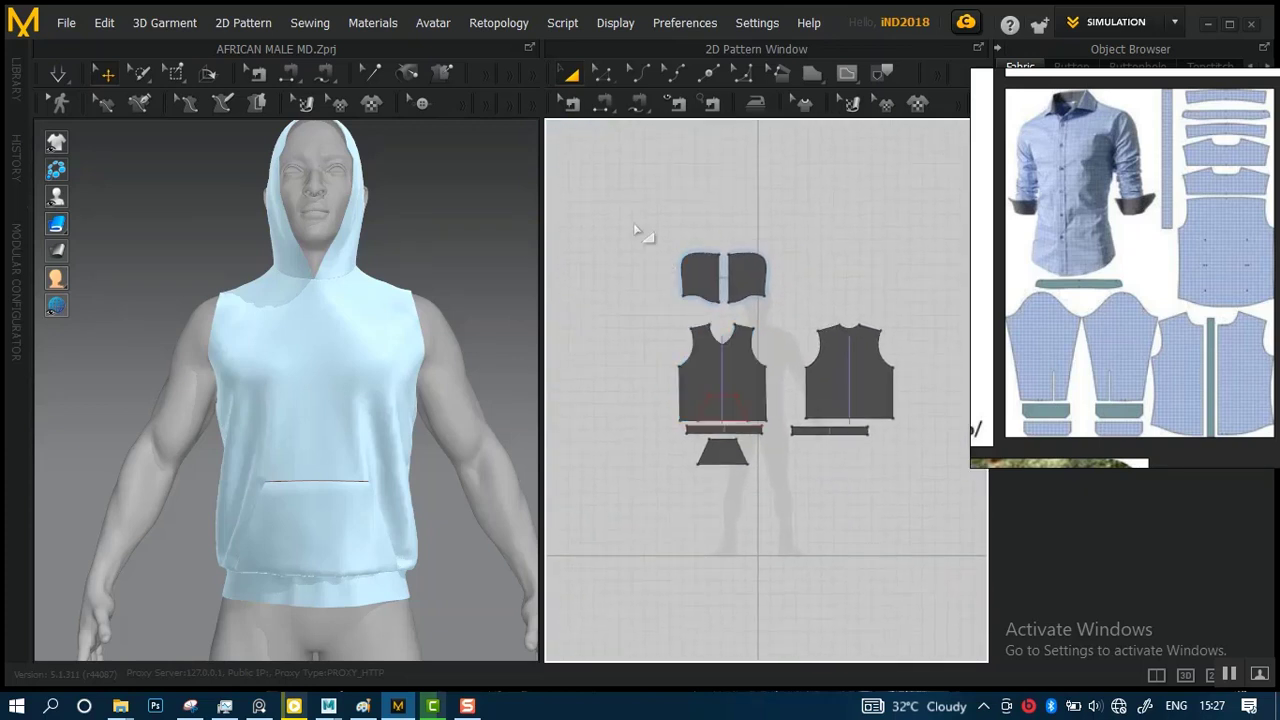
drag(757, 342, 924, 480)
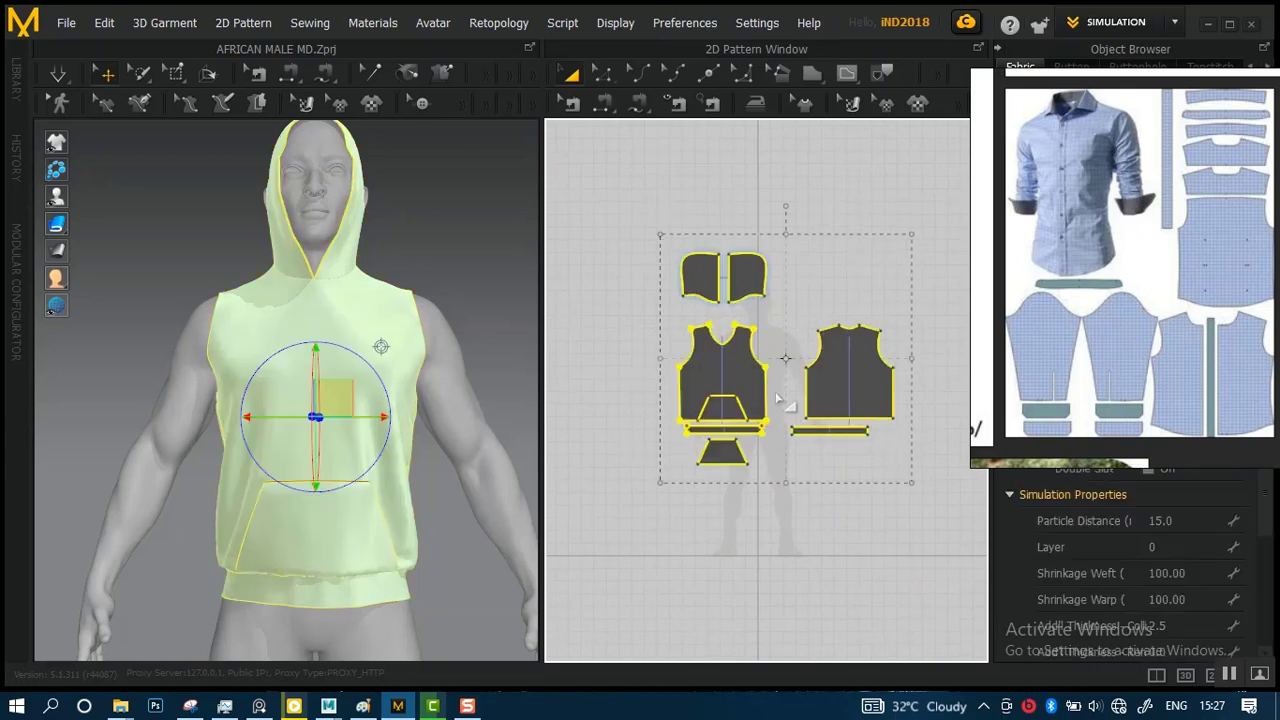
drag(740, 383, 742, 214)
middle_drag(763, 414, 750, 463)
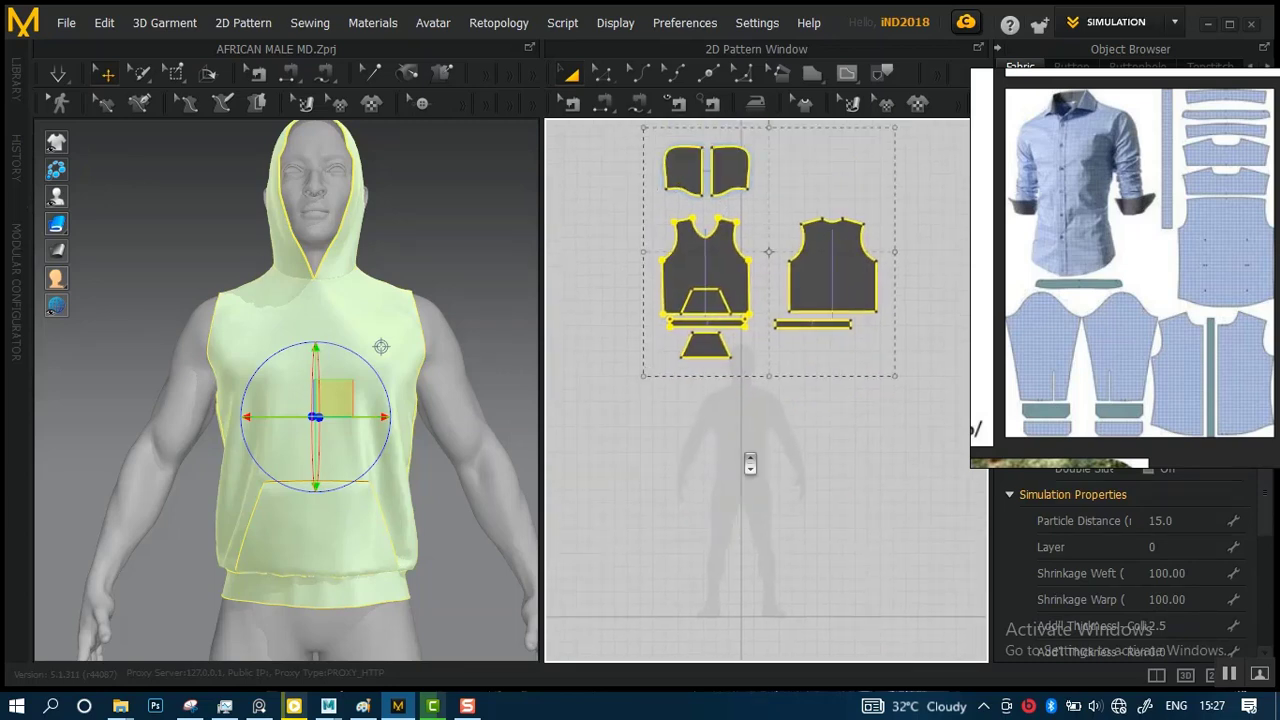
scroll(750, 463, up, 2)
middle_drag(758, 409, 758, 451)
click(722, 285)
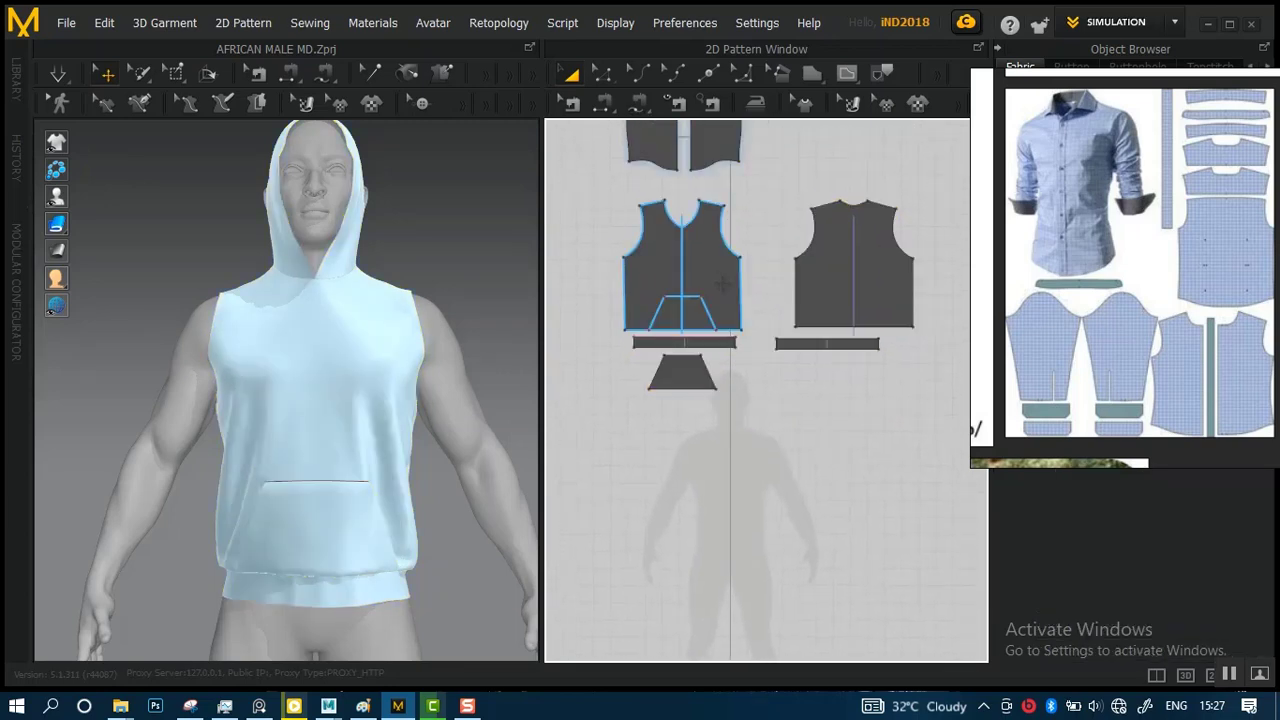
click(720, 288)
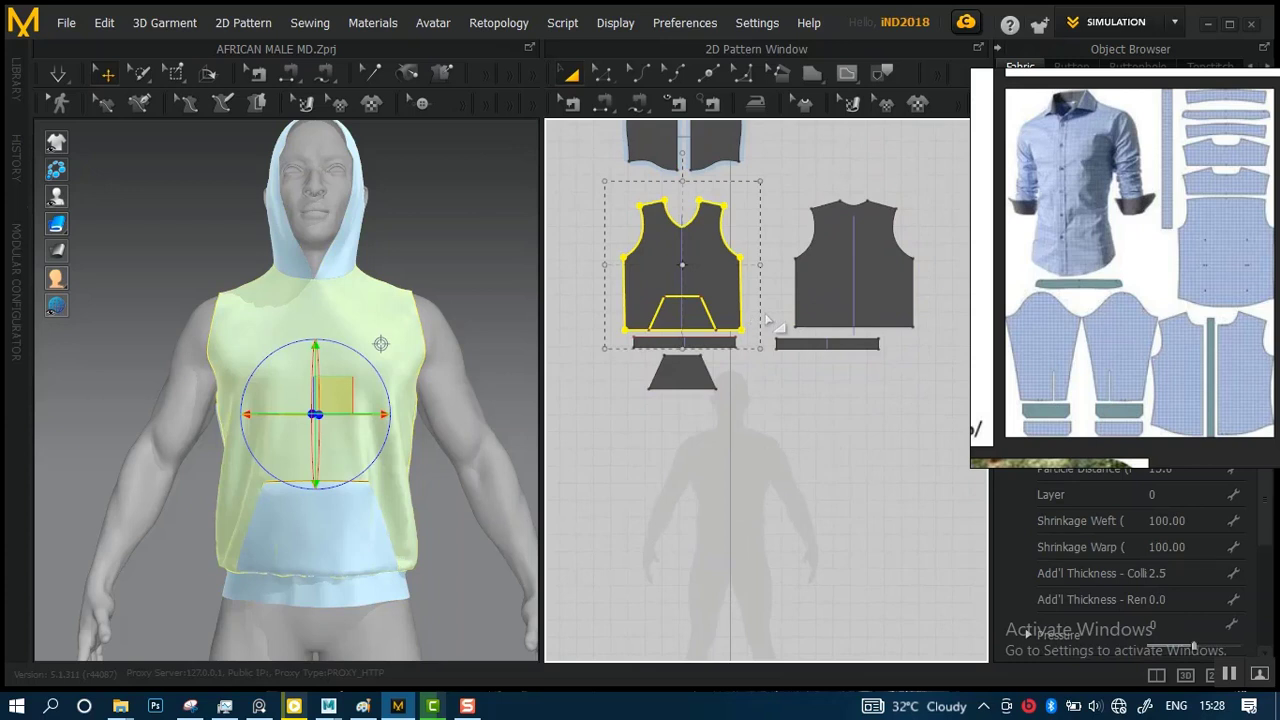
shift+click(876, 272)
click(766, 451)
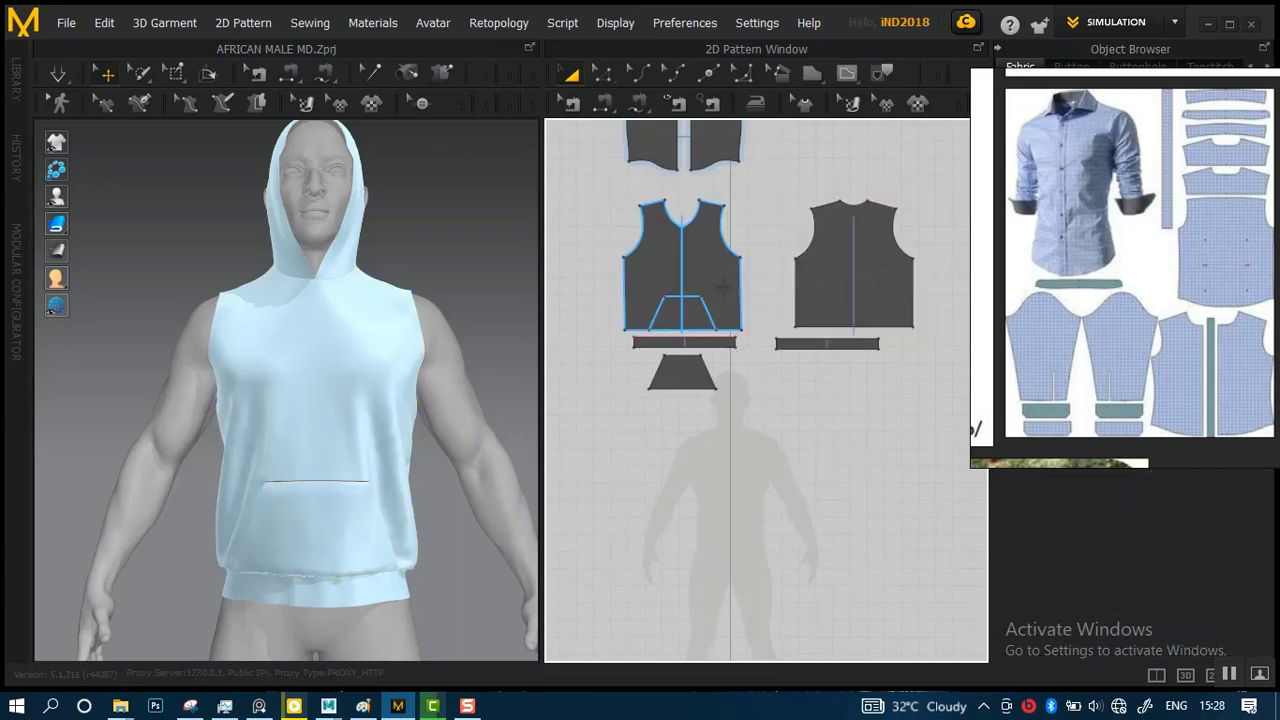
- Copy the hoodie's front body piece and paste the duplicate directly below the pocket piece over the avatar silhouette
click(722, 291)
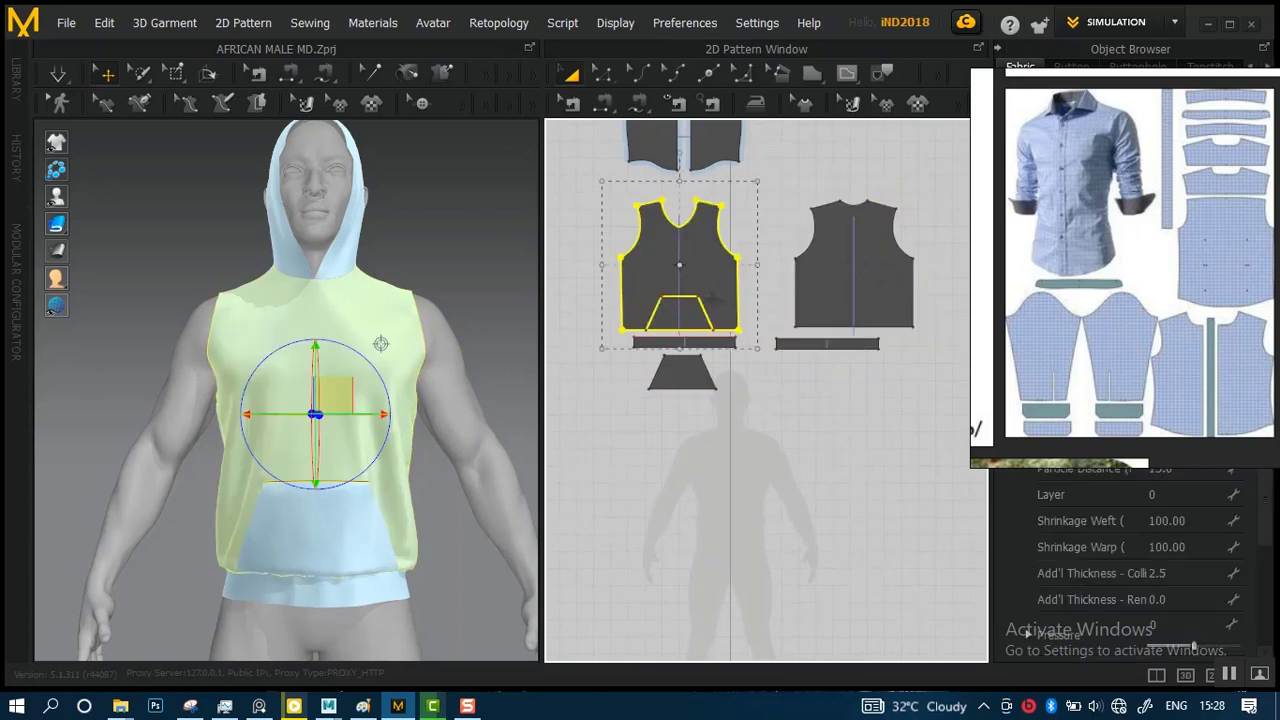
drag(708, 297, 711, 297)
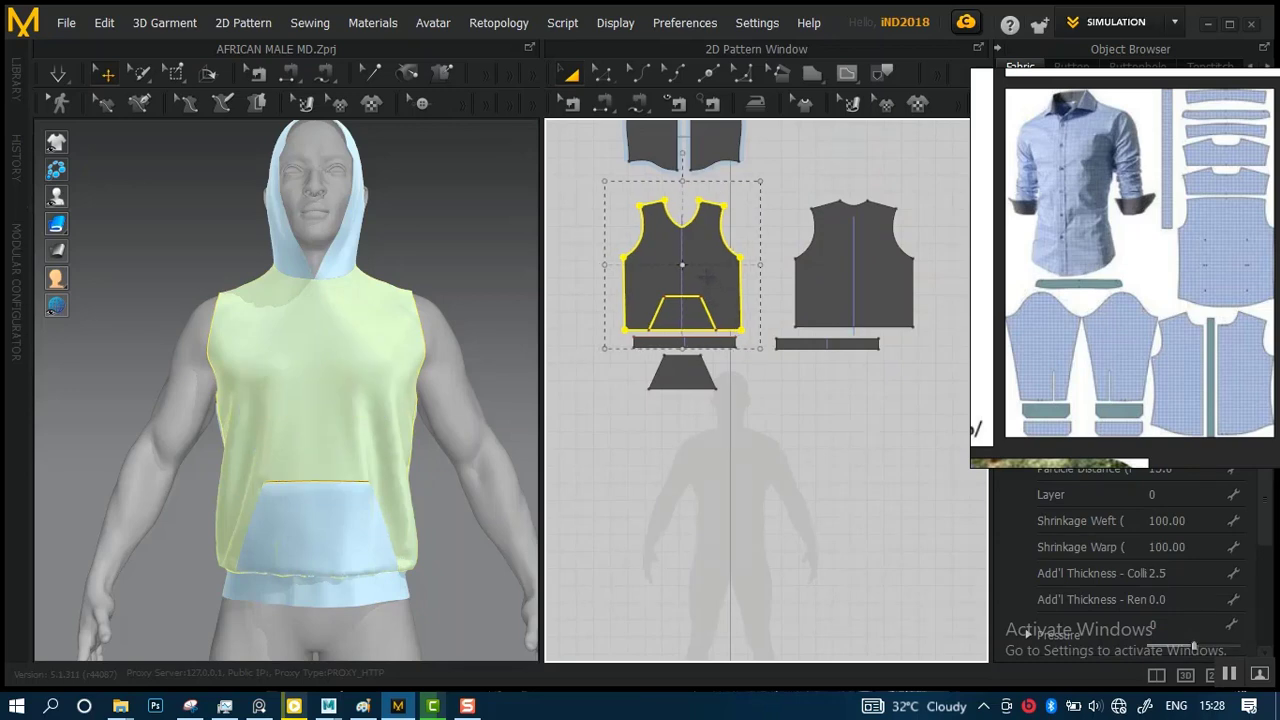
right_click(705, 277)
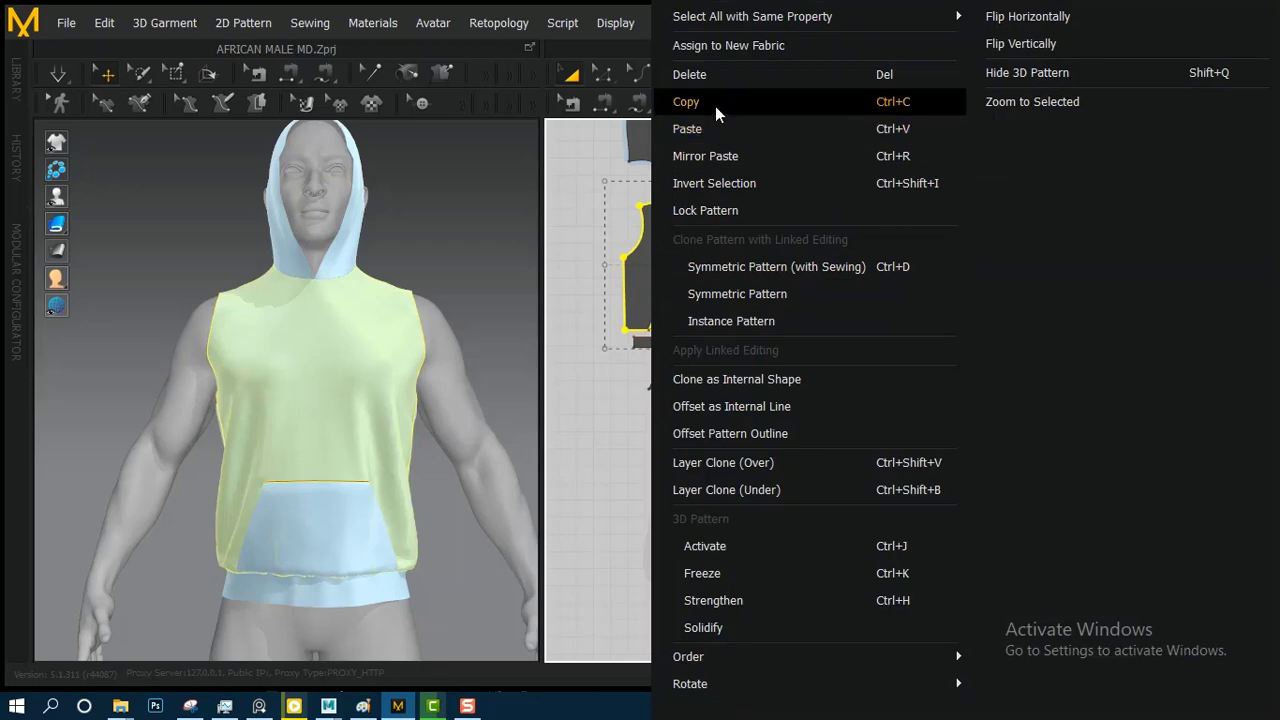
click(717, 105)
right_click(712, 278)
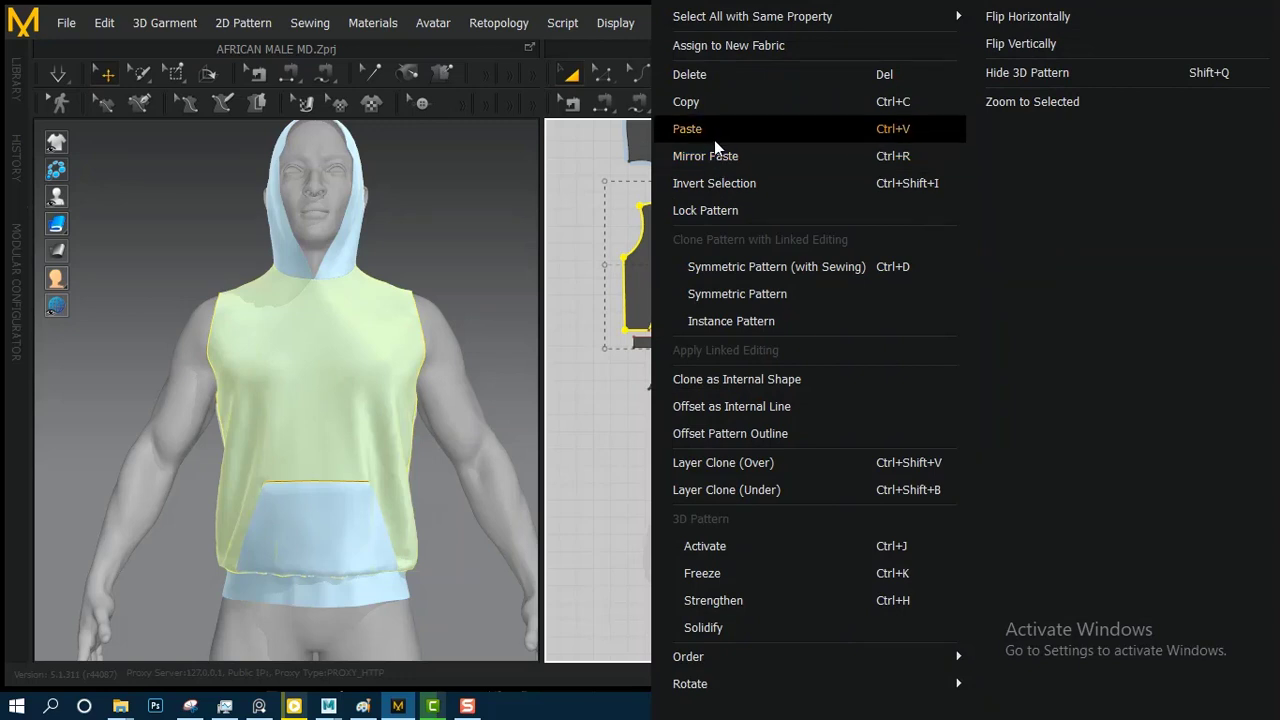
click(714, 140)
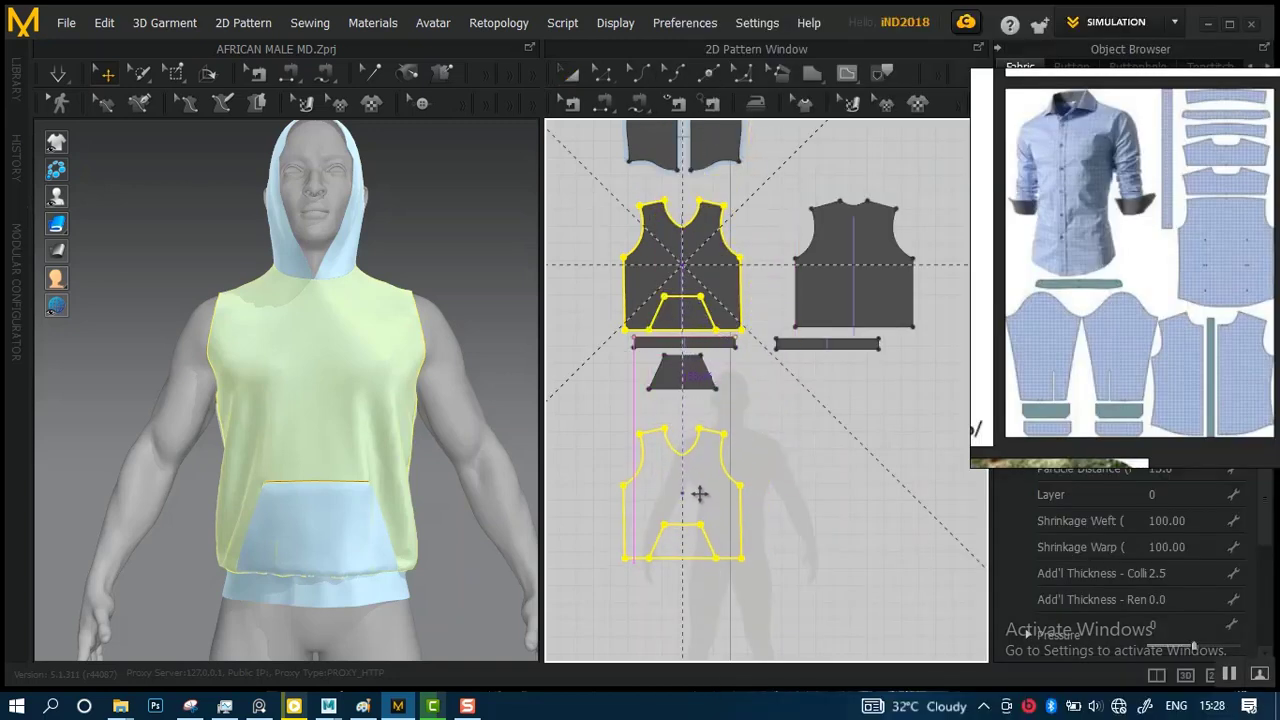
click(699, 493)
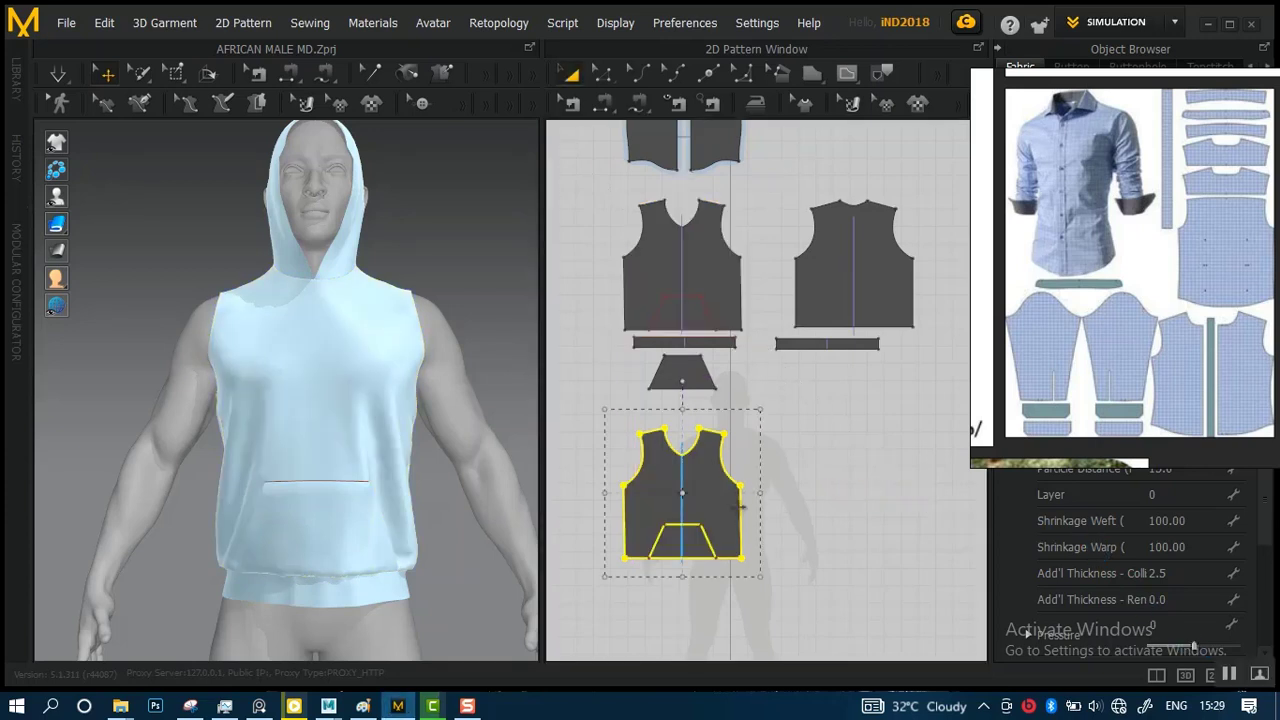
scroll(740, 508, up, 3)
middle_drag(724, 514, 805, 449)
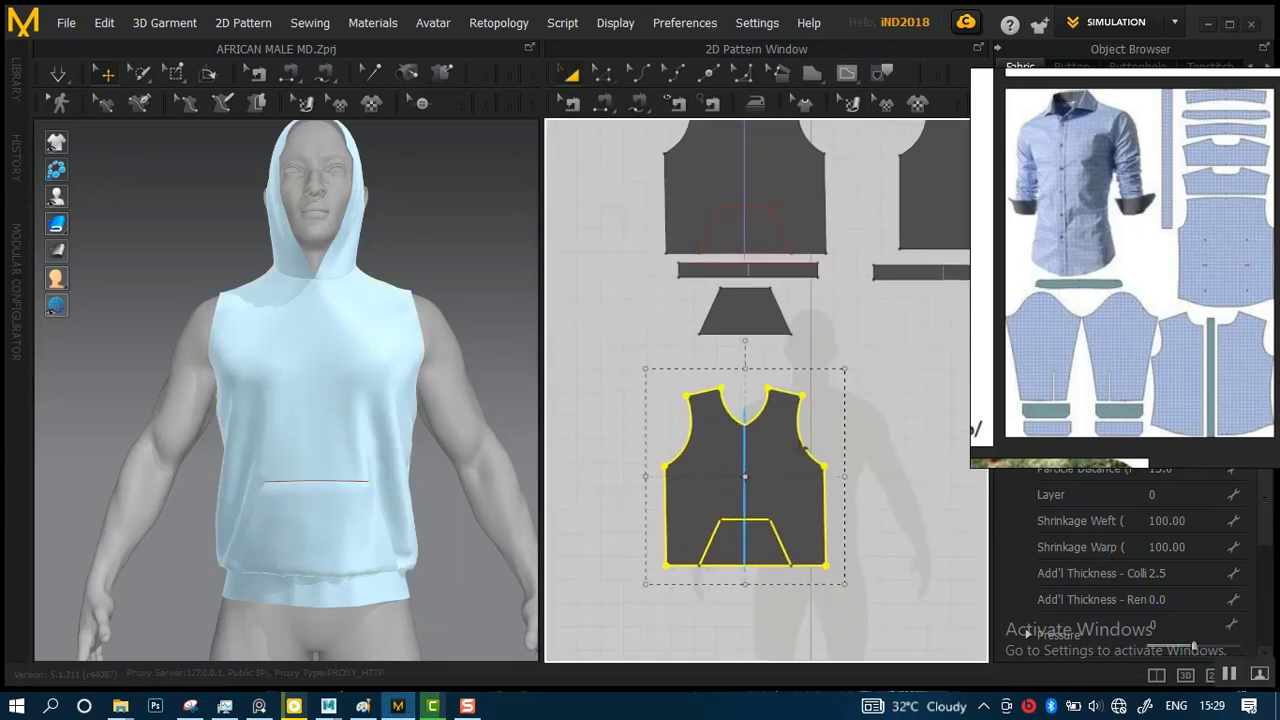
right_click(780, 474)
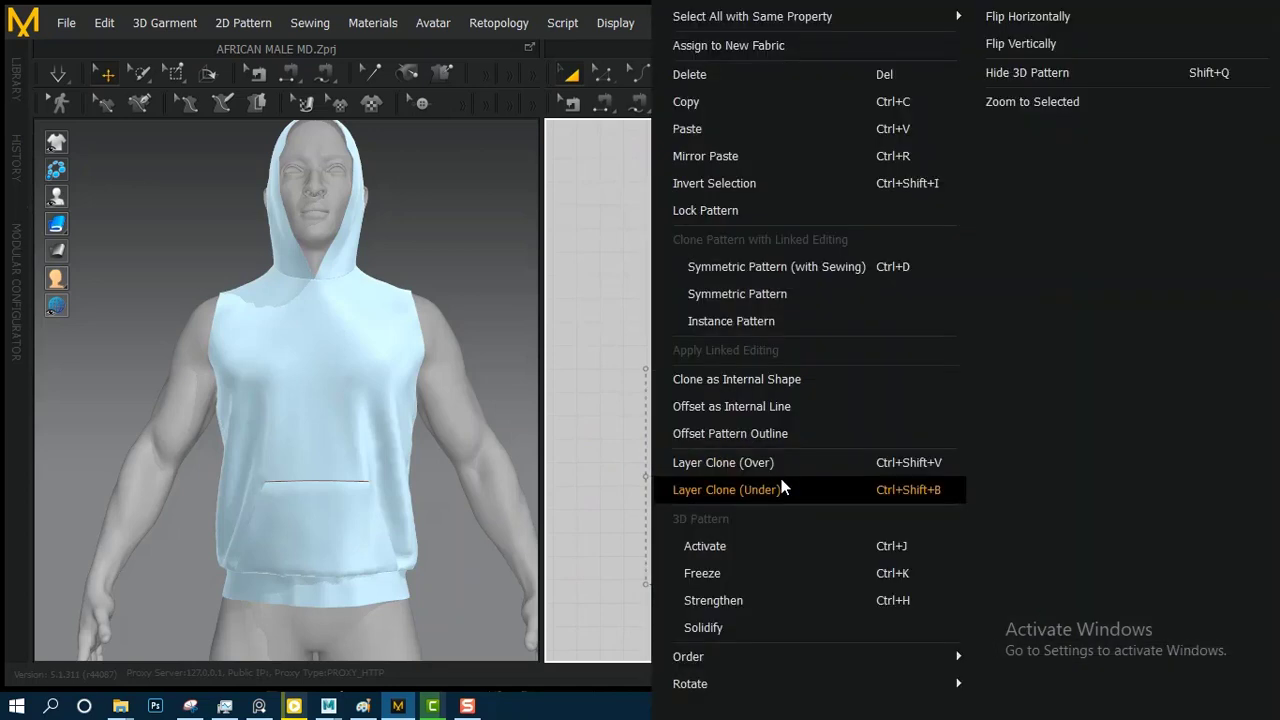
click(714, 463)
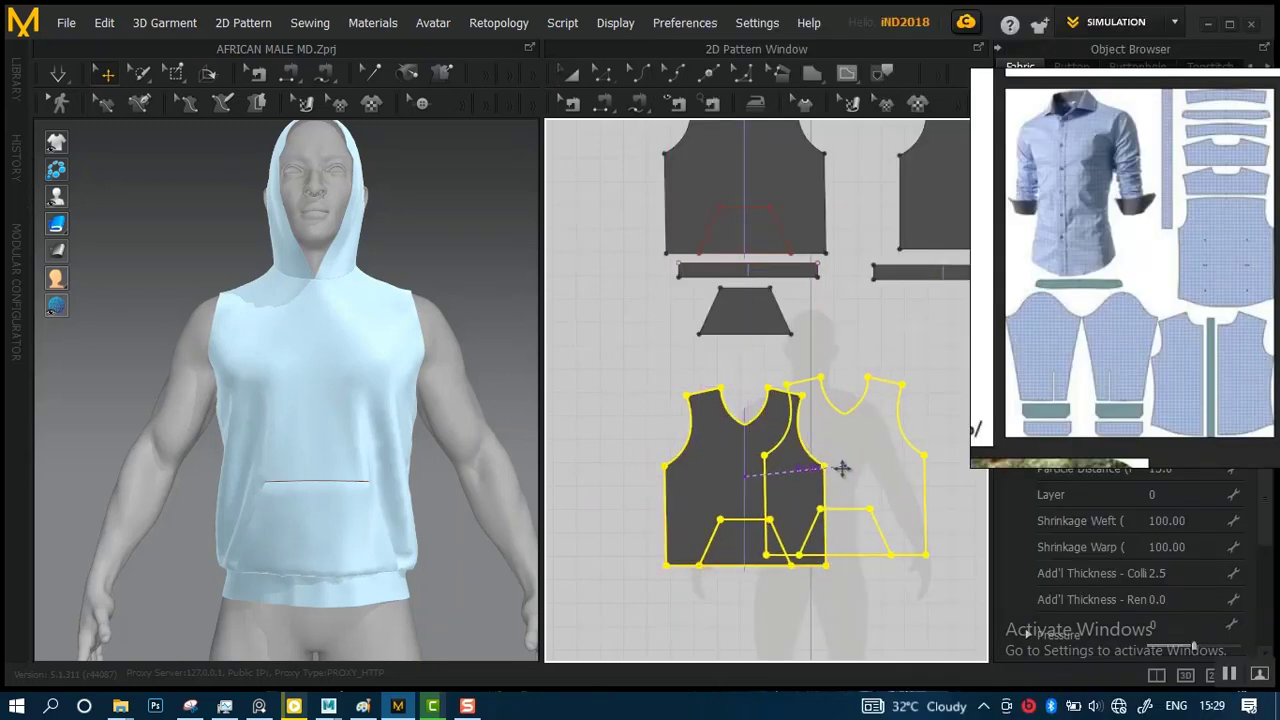
click(585, 486)
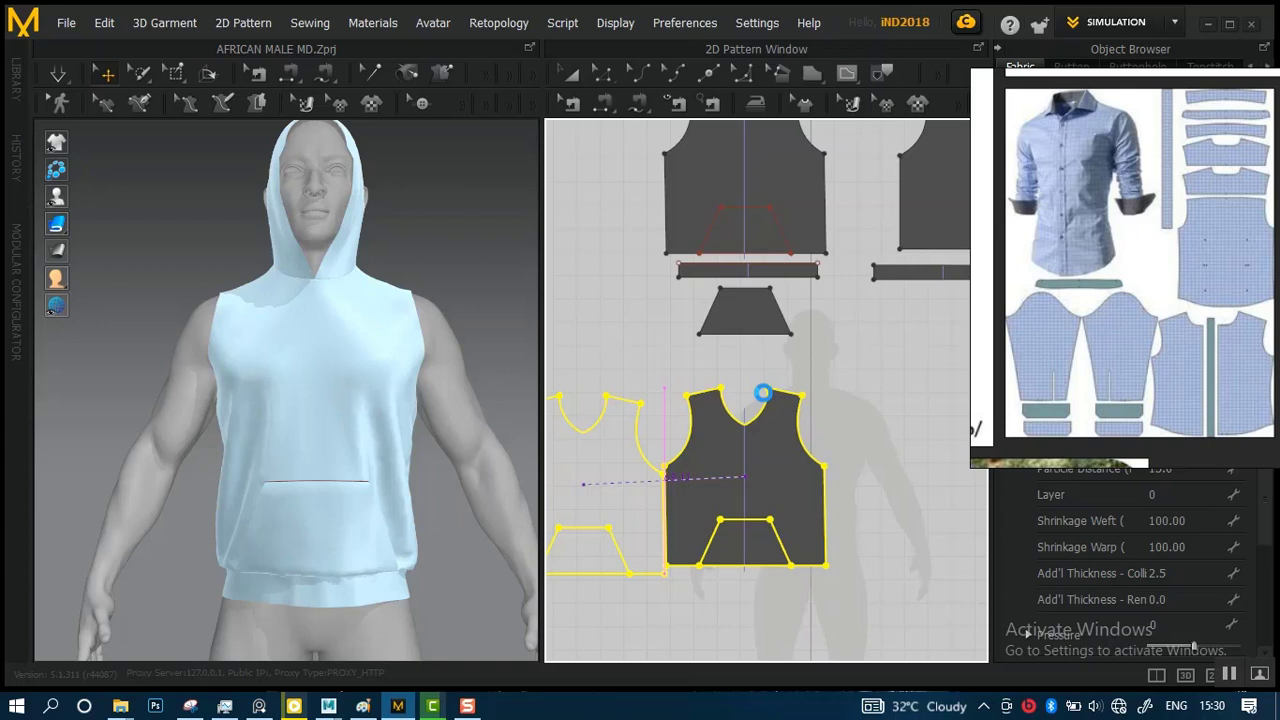
click(670, 565)
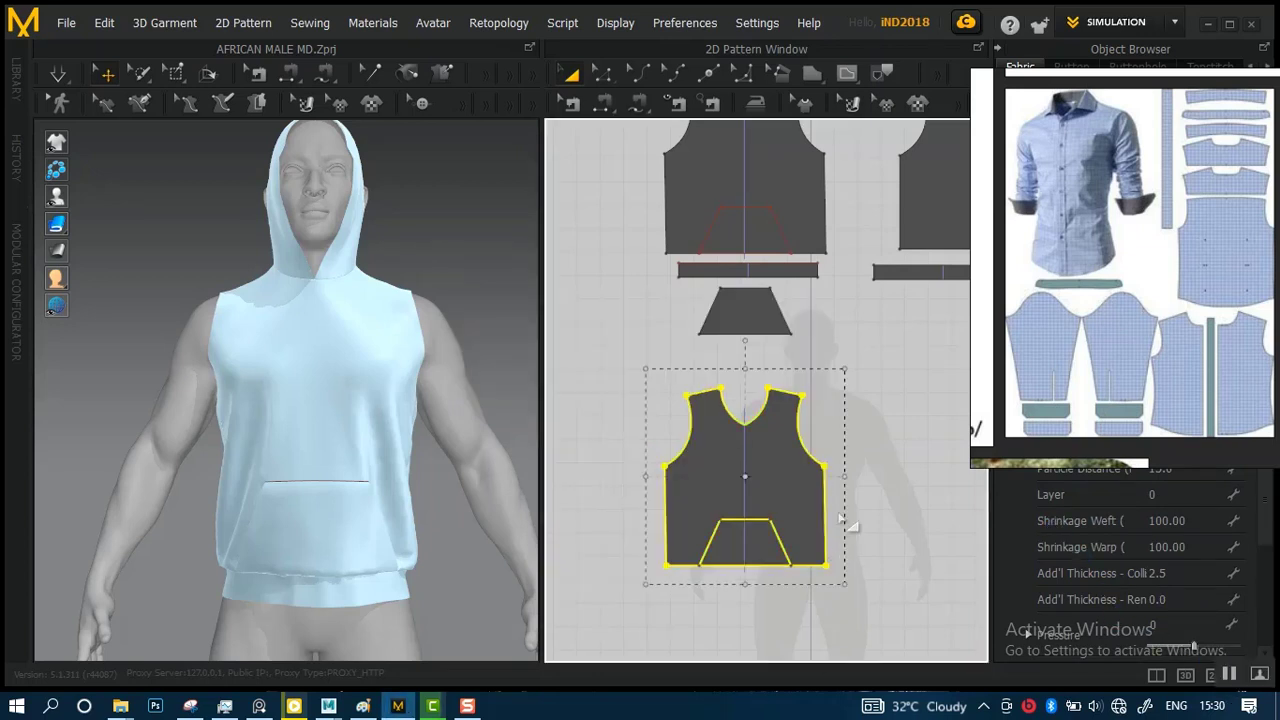
click(896, 444)
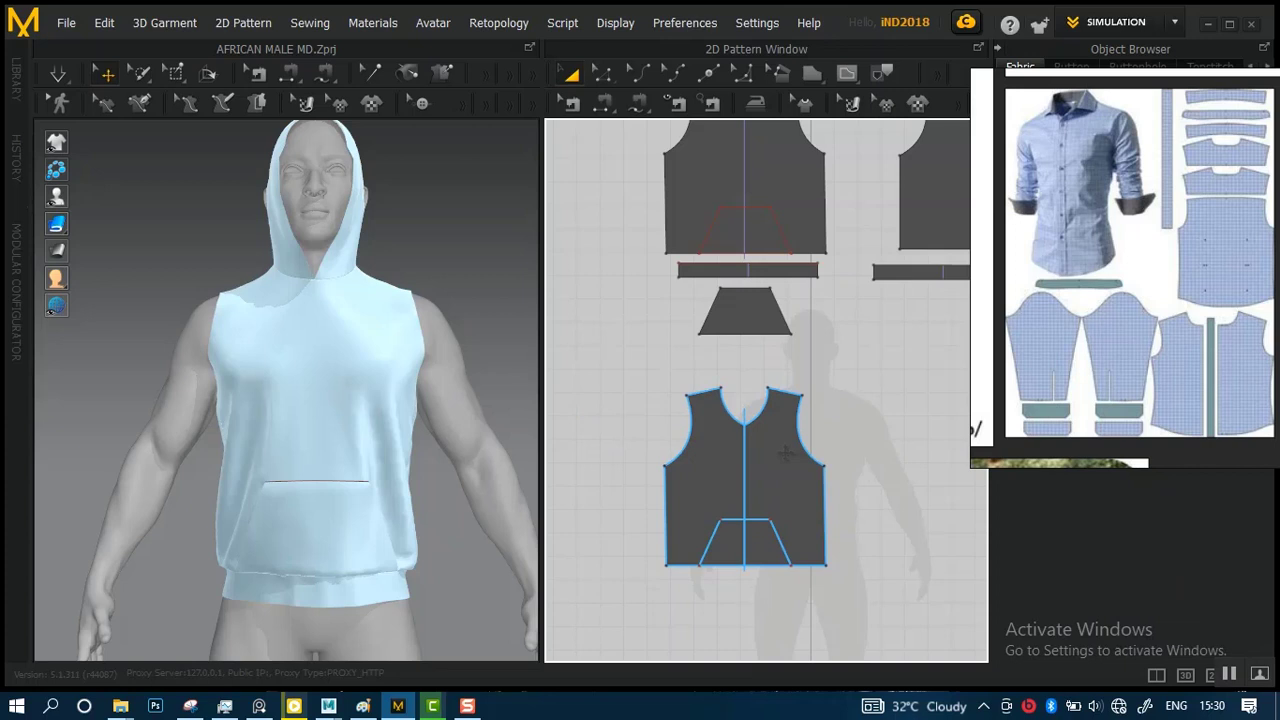
- Copy the hoodie's back body piece and paste the duplicate below the original, beside the copied front piece
scroll(673, 461, down, 3)
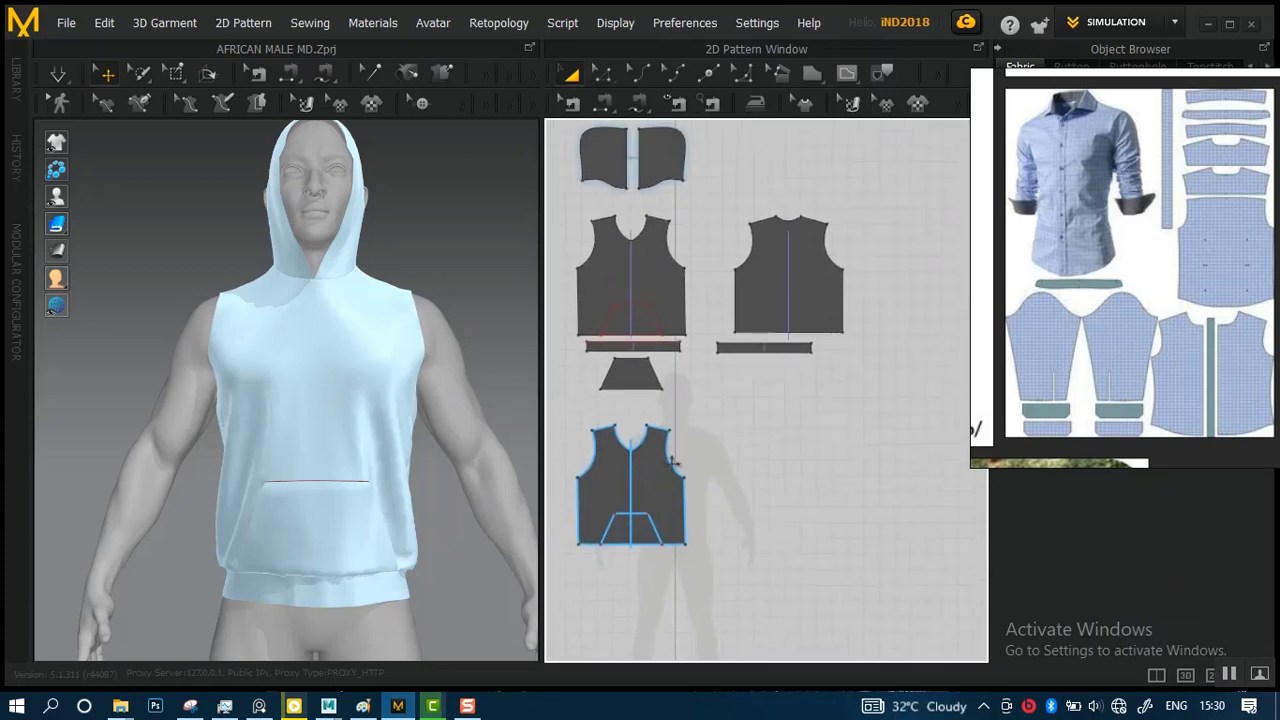
click(836, 443)
scroll(808, 425, up, 3)
click(752, 311)
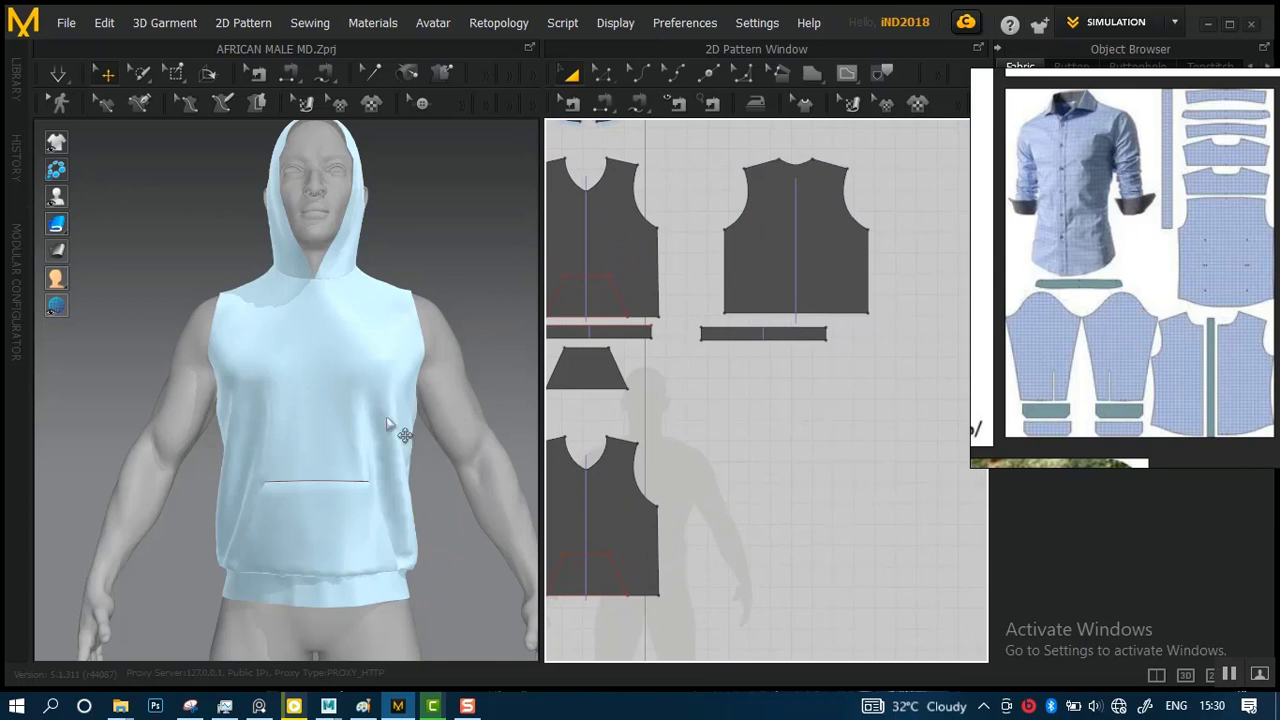
right_drag(371, 423, 397, 403)
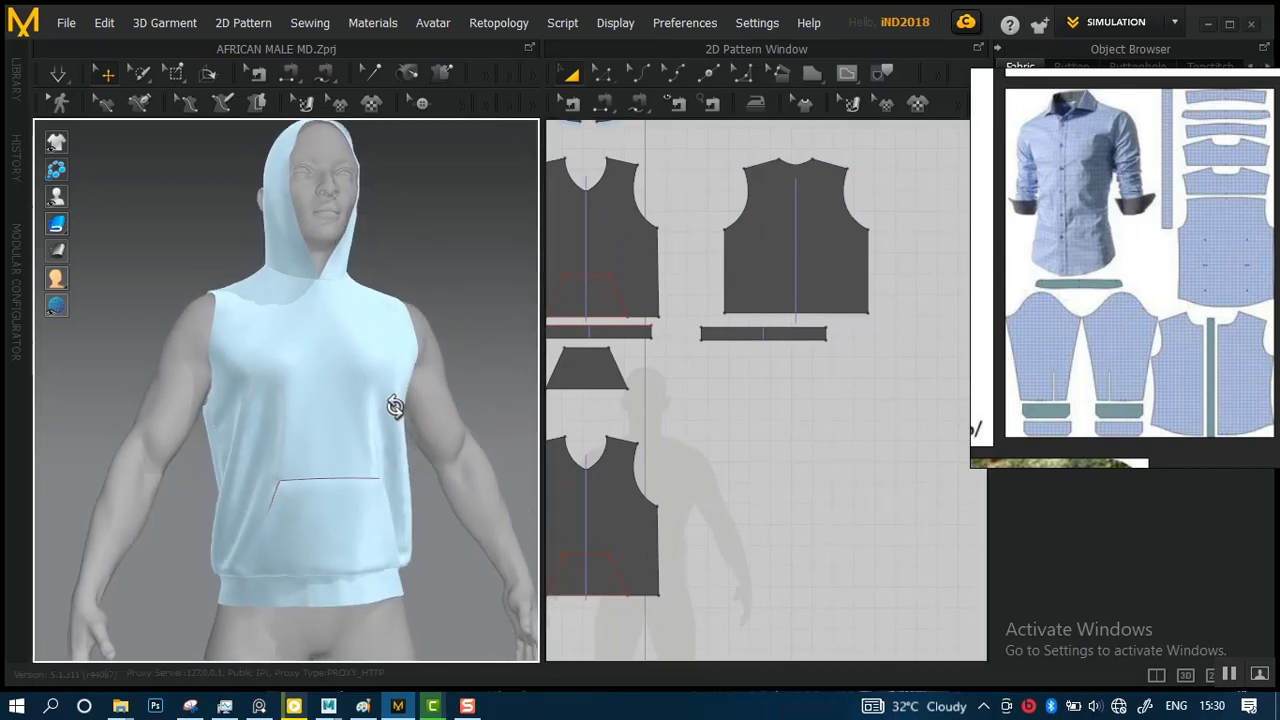
scroll(766, 391, down, 2)
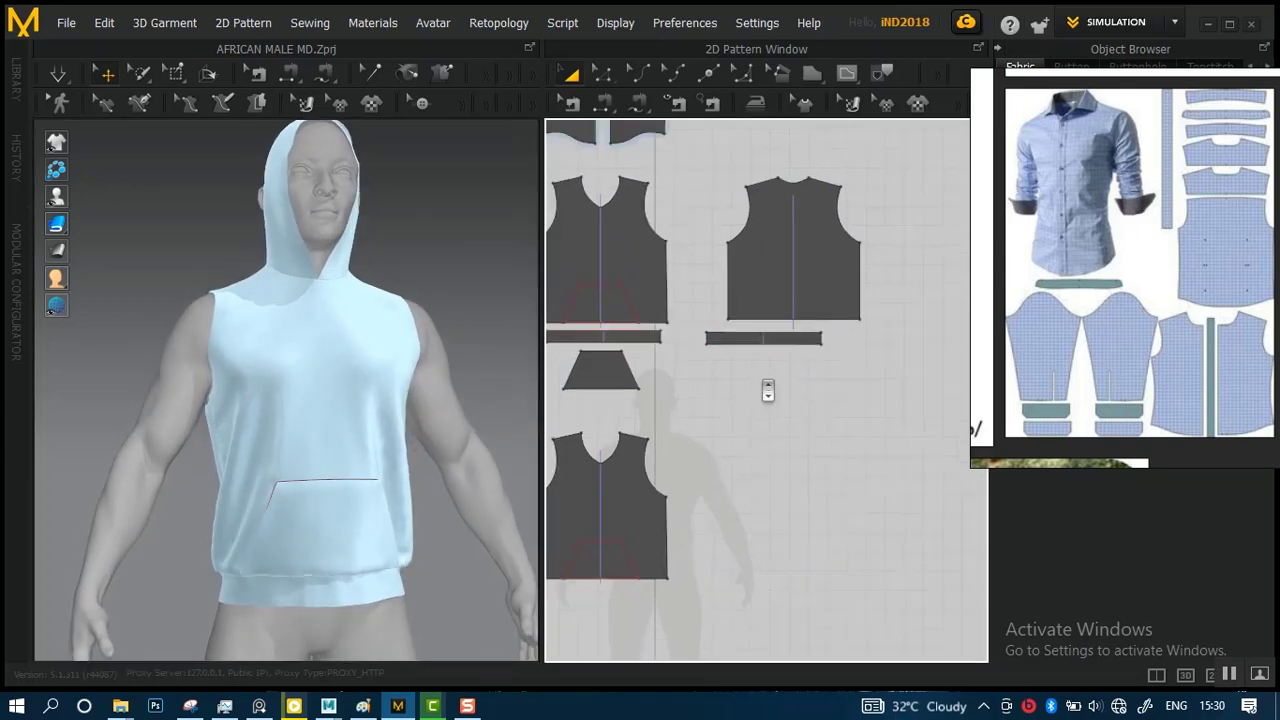
click(815, 268)
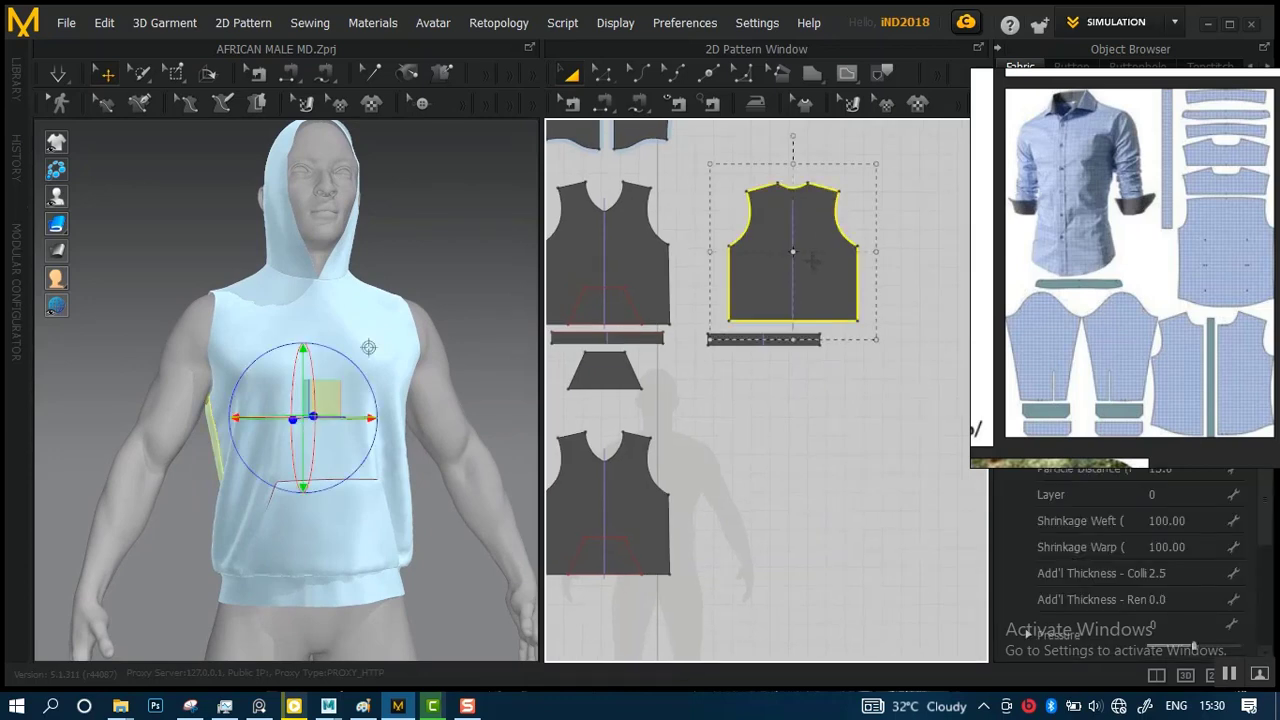
right_click(810, 262)
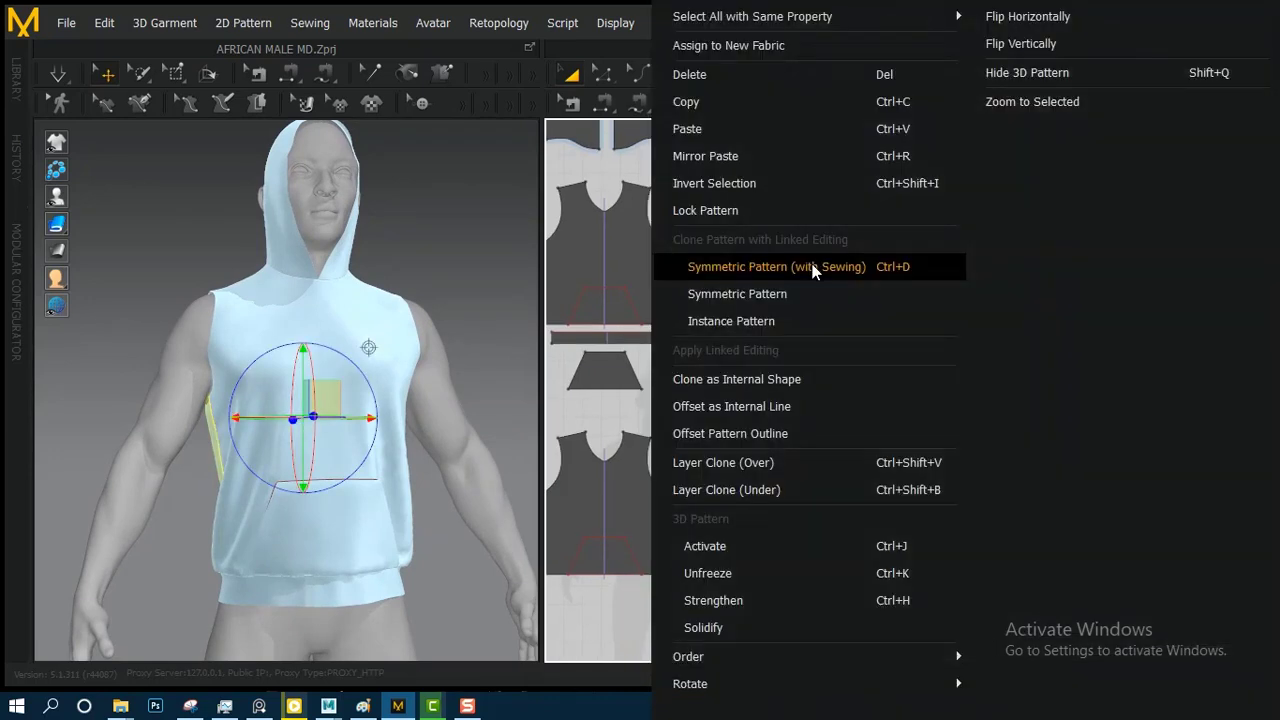
click(749, 101)
key(ctrl+v)
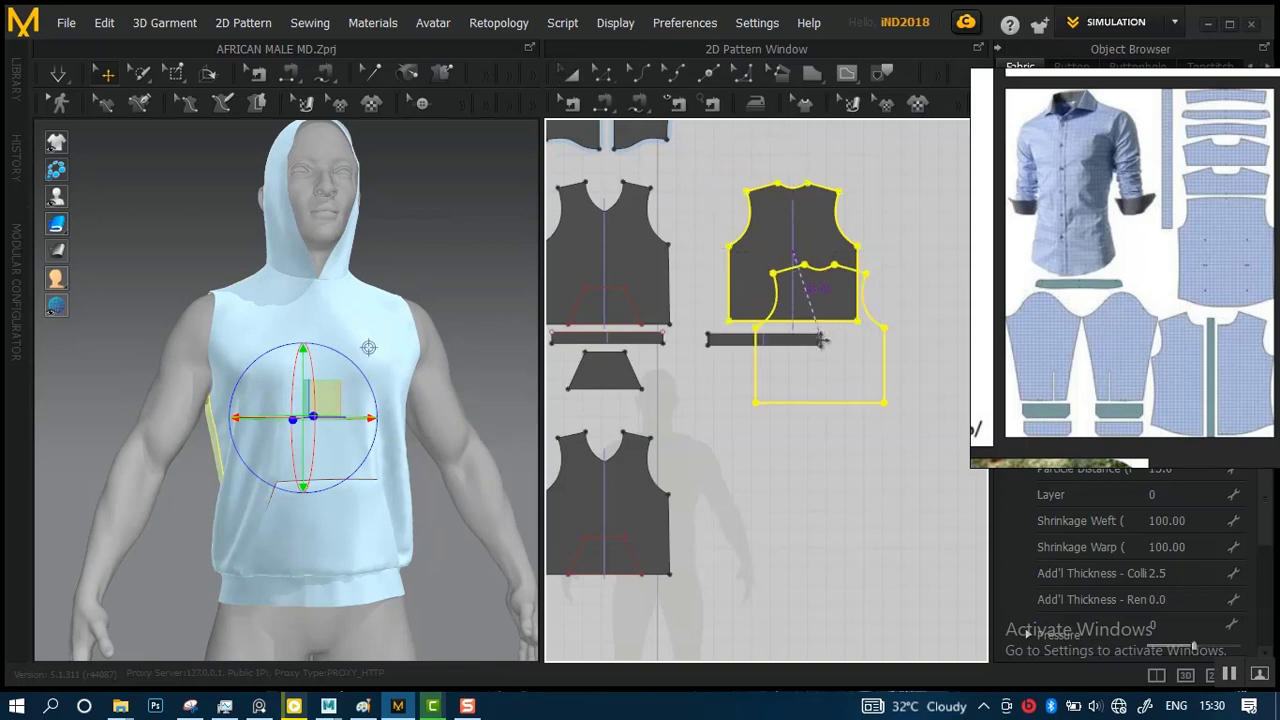
click(804, 507)
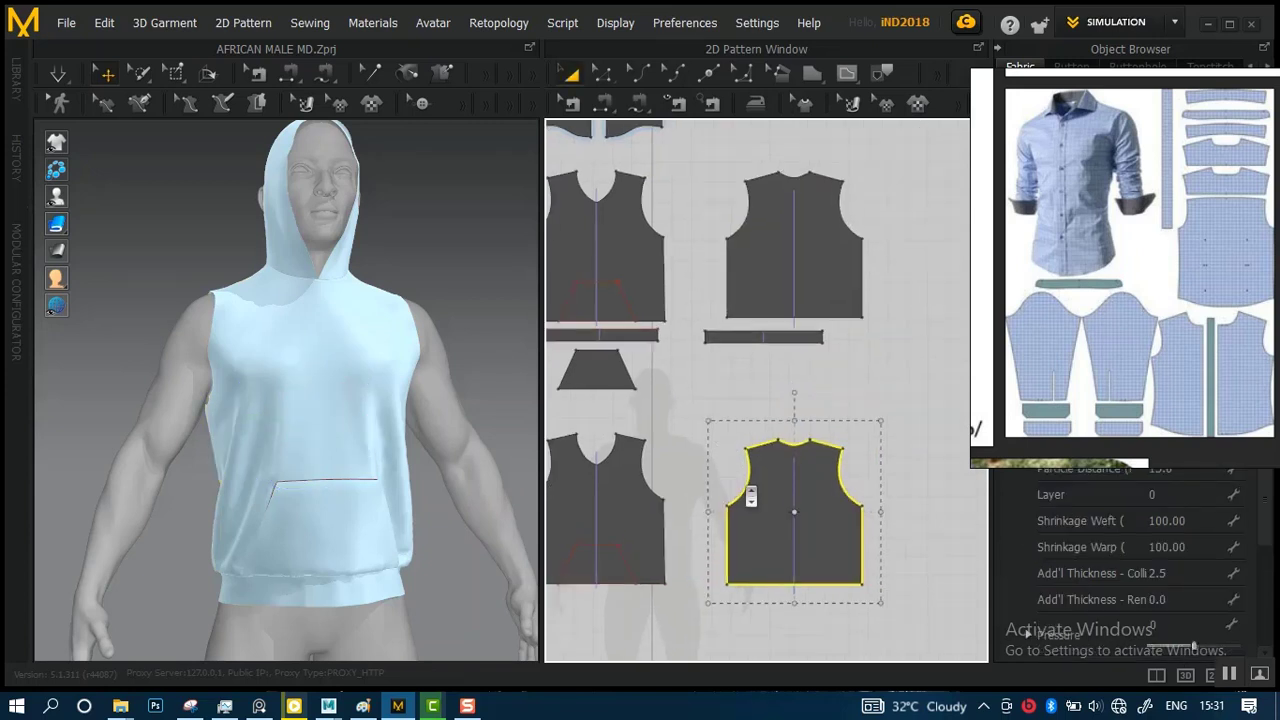
- Examine the centre line, neckline and hem of the copied back piece up close
scroll(733, 500, up, 5)
middle_drag(738, 428, 646, 426)
scroll(770, 390, up, 4)
middle_drag(918, 421, 730, 401)
scroll(850, 467, up, 4)
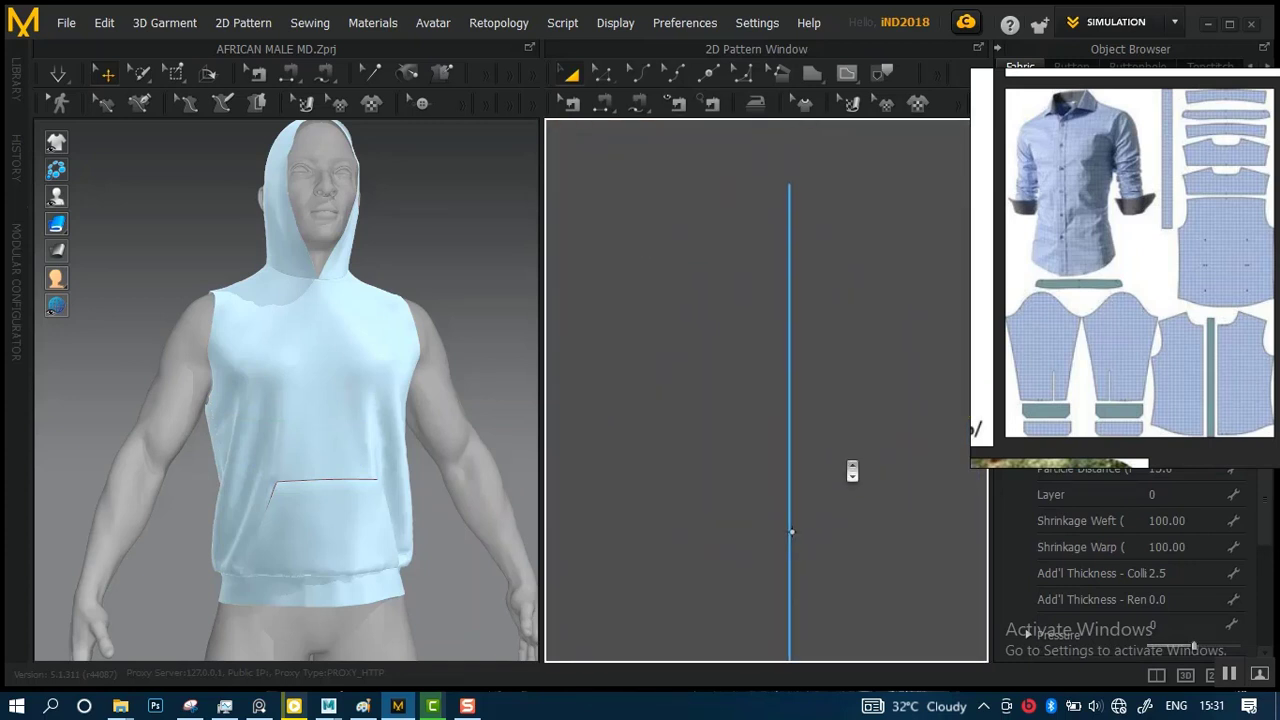
scroll(817, 373, down, 4)
click(789, 355)
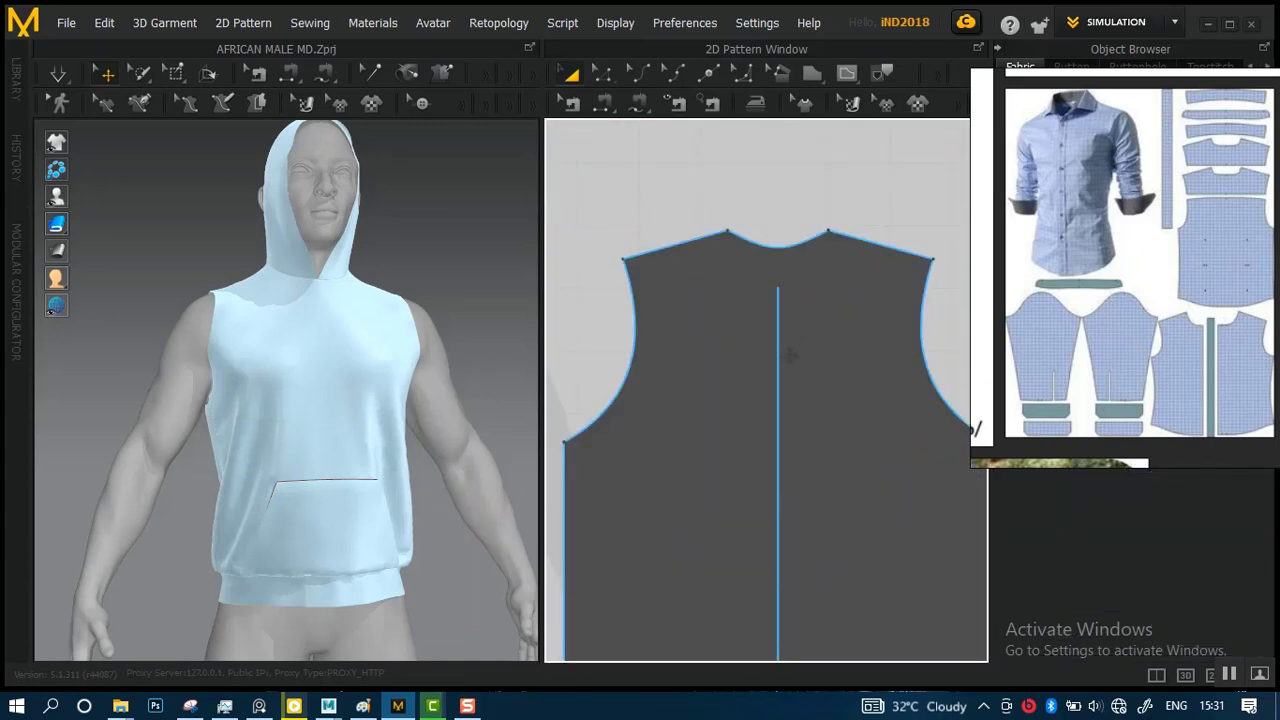
click(780, 405)
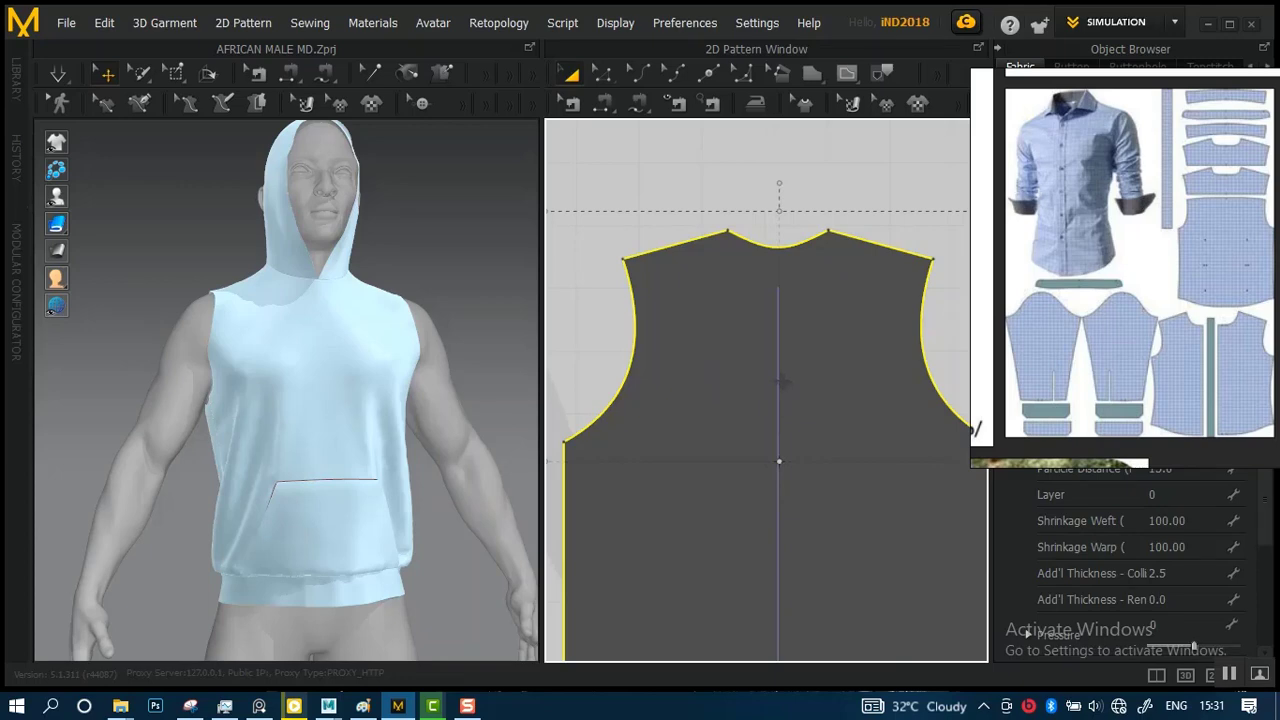
right_click(779, 366)
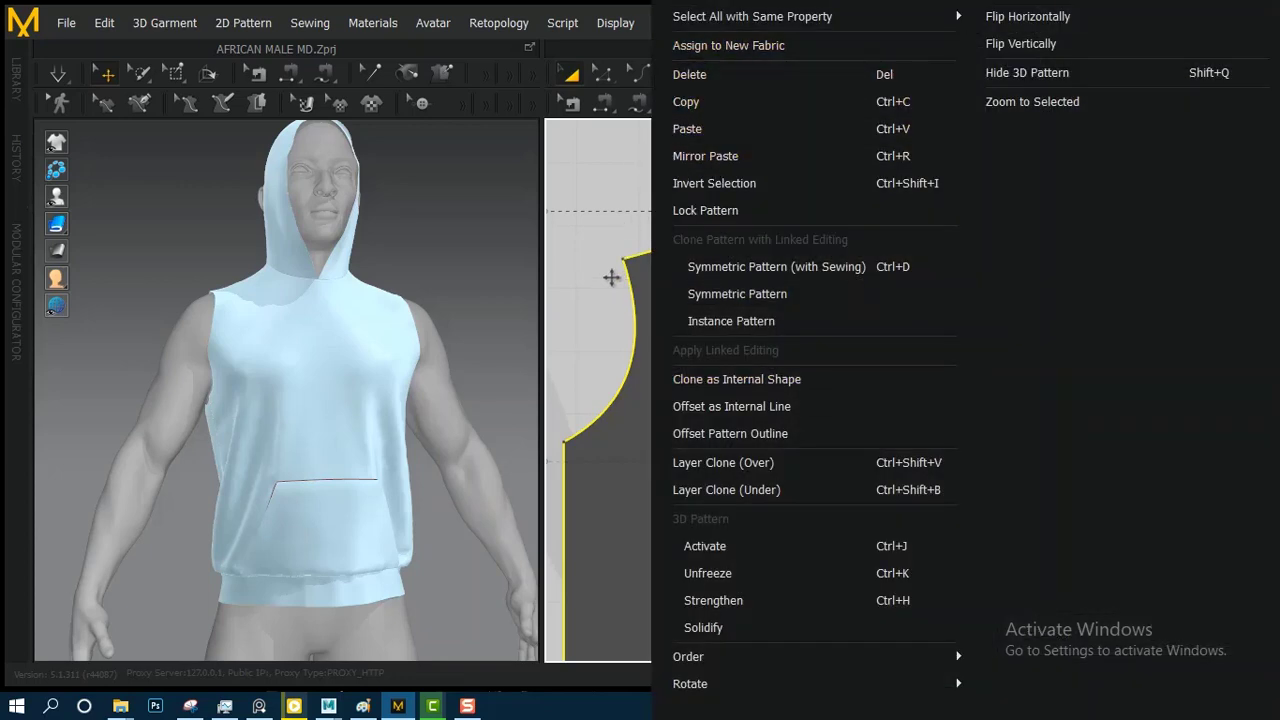
click(596, 218)
click(605, 74)
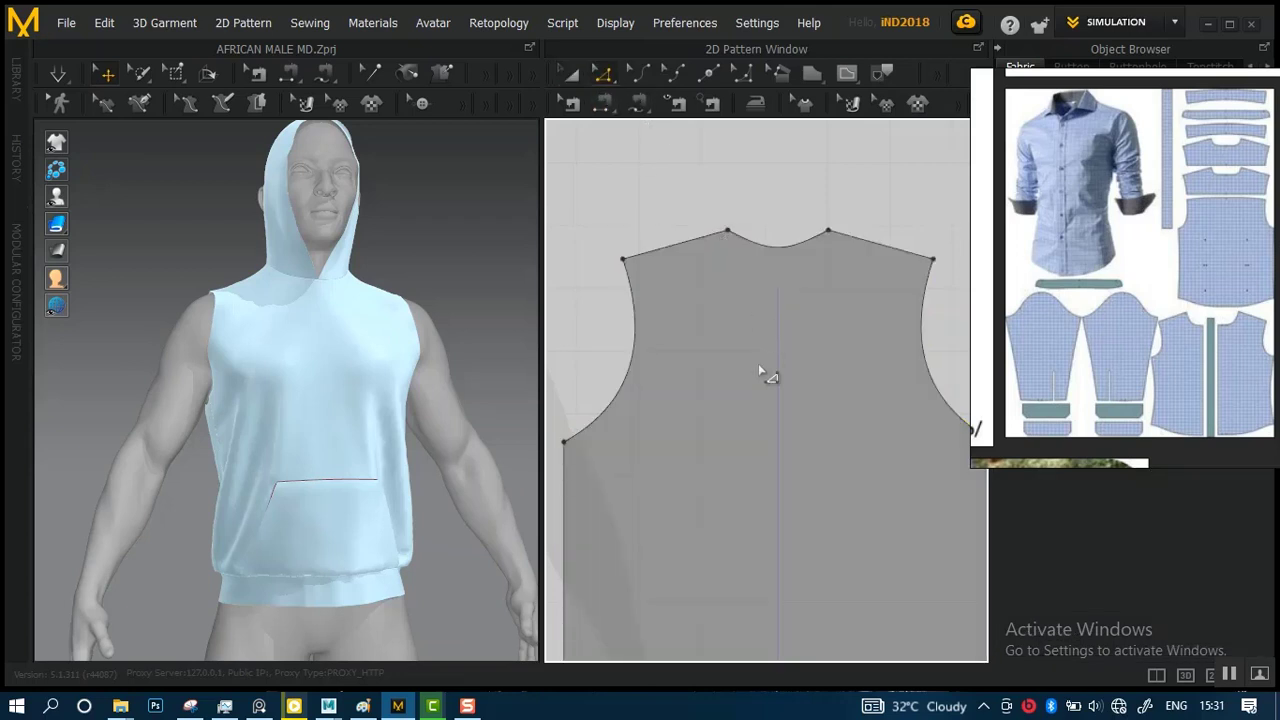
scroll(786, 449, down, 3)
middle_drag(780, 449, 773, 340)
scroll(728, 316, up, 7)
scroll(727, 280, down, 2)
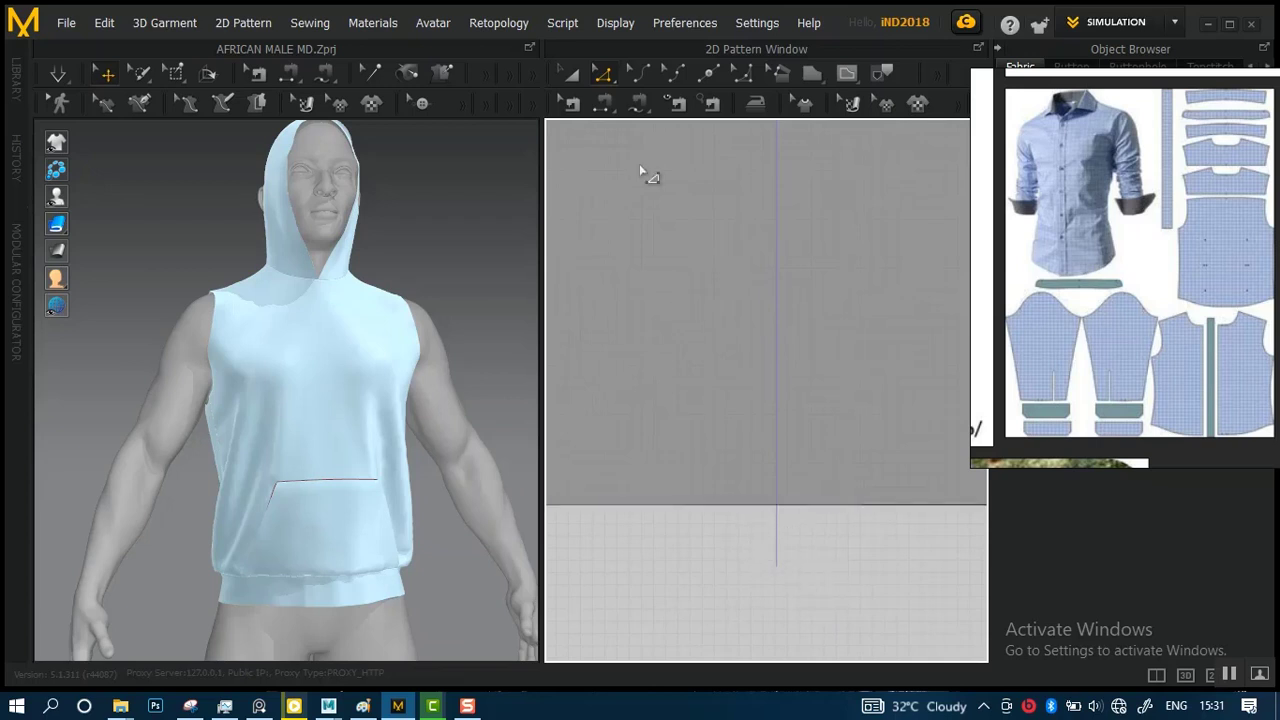
scroll(771, 337, down, 5)
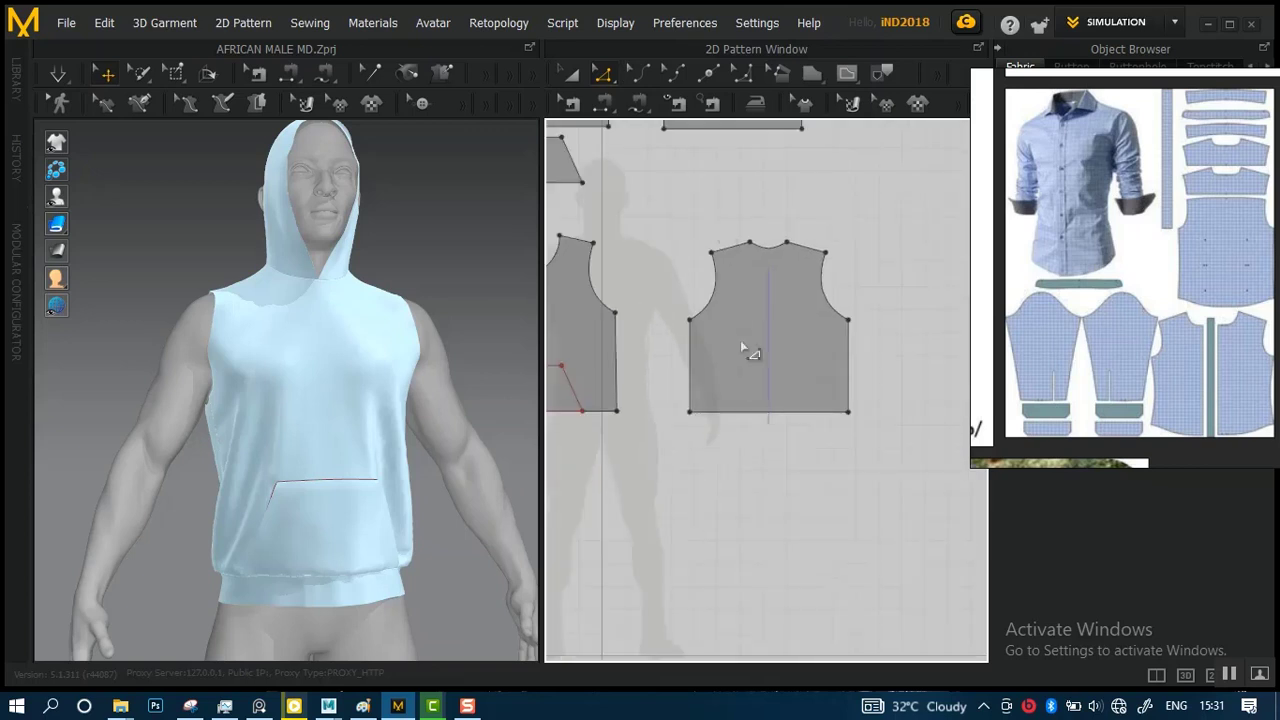
- Delete the internal pocket outline from the copied front piece and select that piece
middle_drag(768, 406, 866, 407)
scroll(768, 389, up, 7)
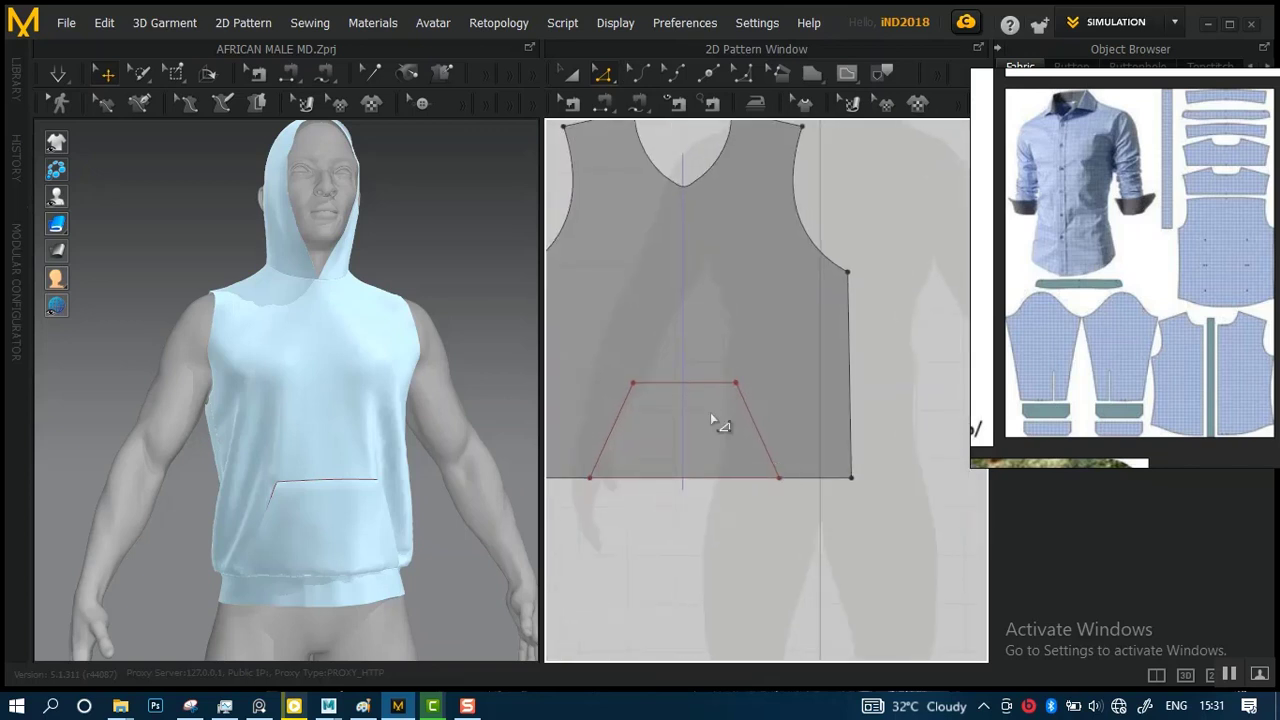
middle_drag(710, 412, 759, 438)
scroll(748, 400, up, 1)
scroll(747, 425, up, 2)
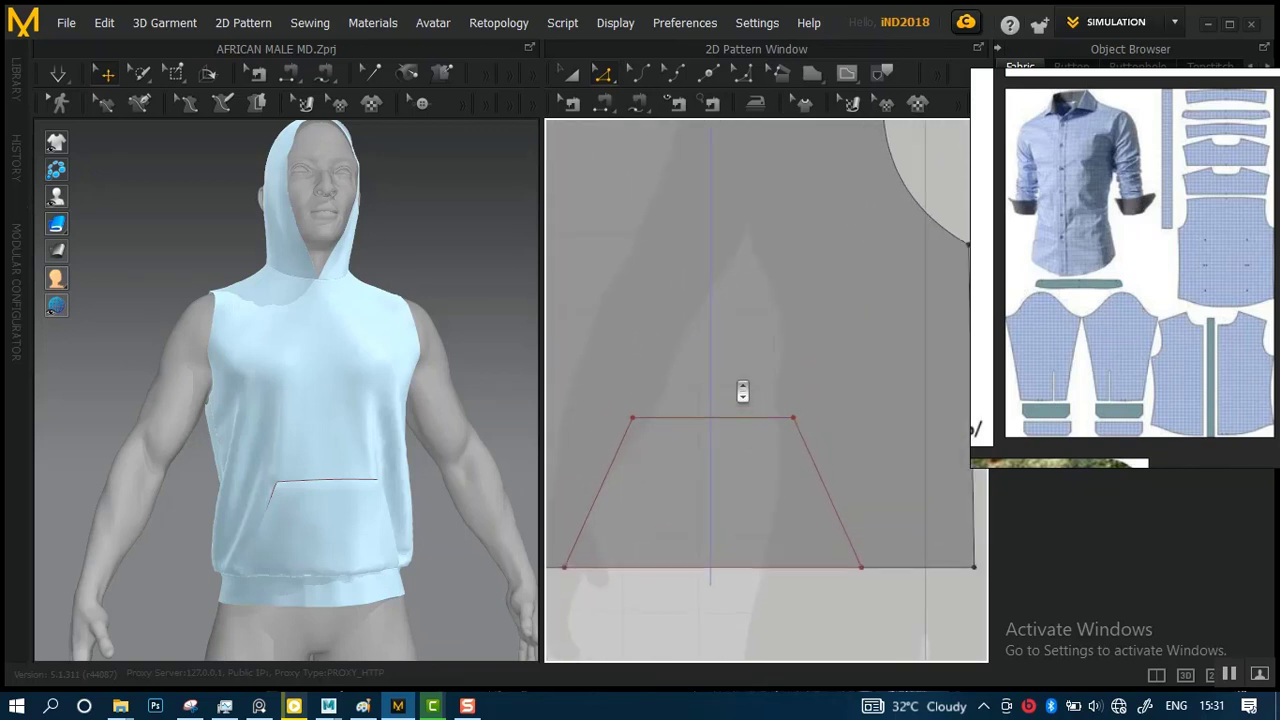
scroll(747, 380, down, 1)
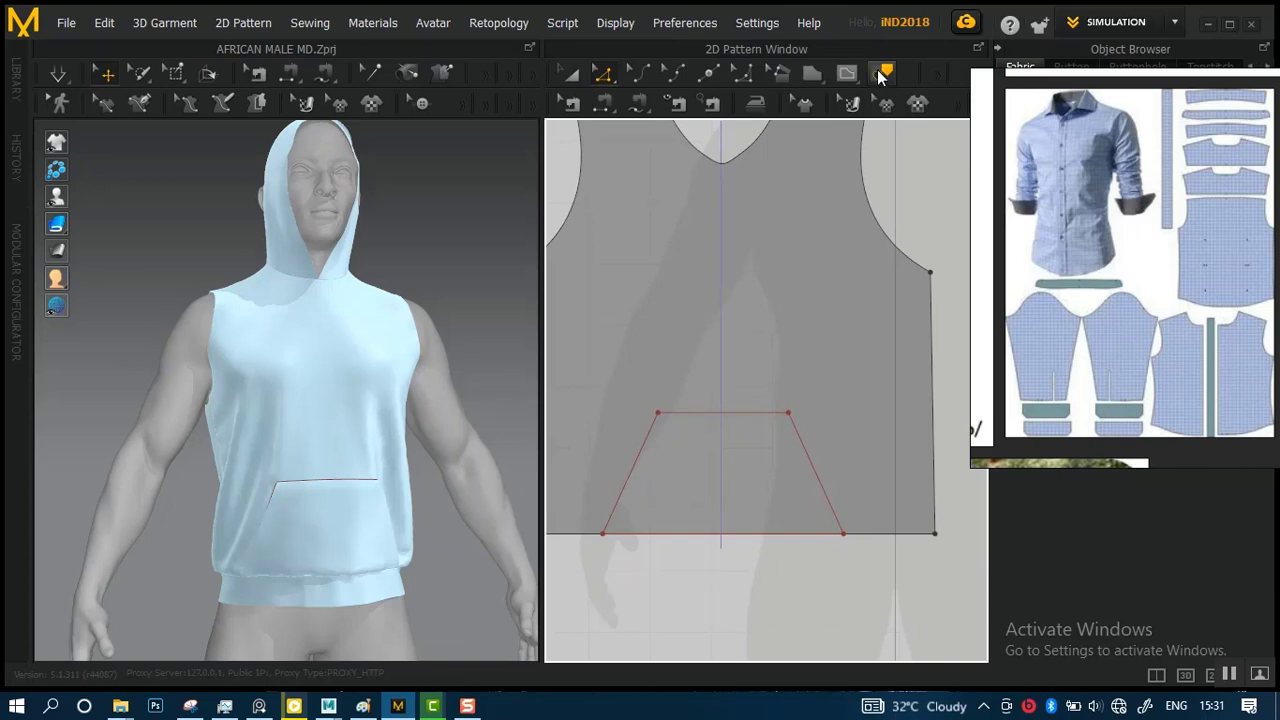
click(705, 421)
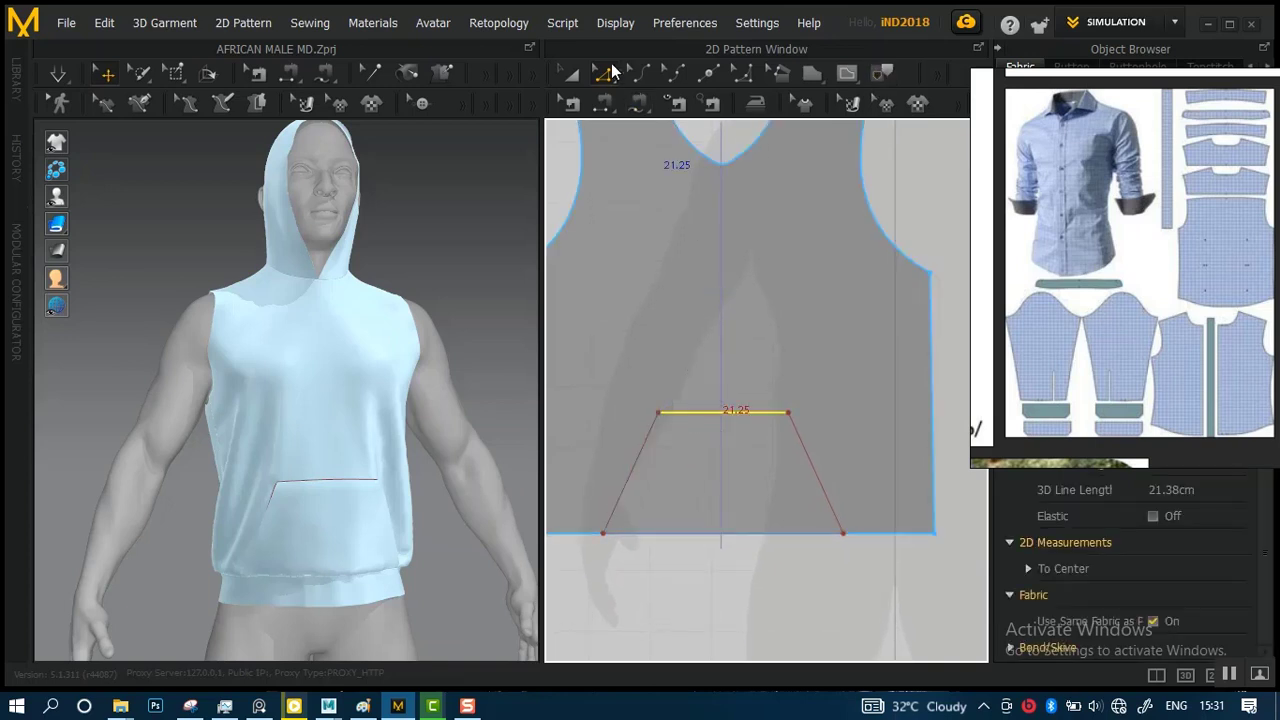
click(573, 77)
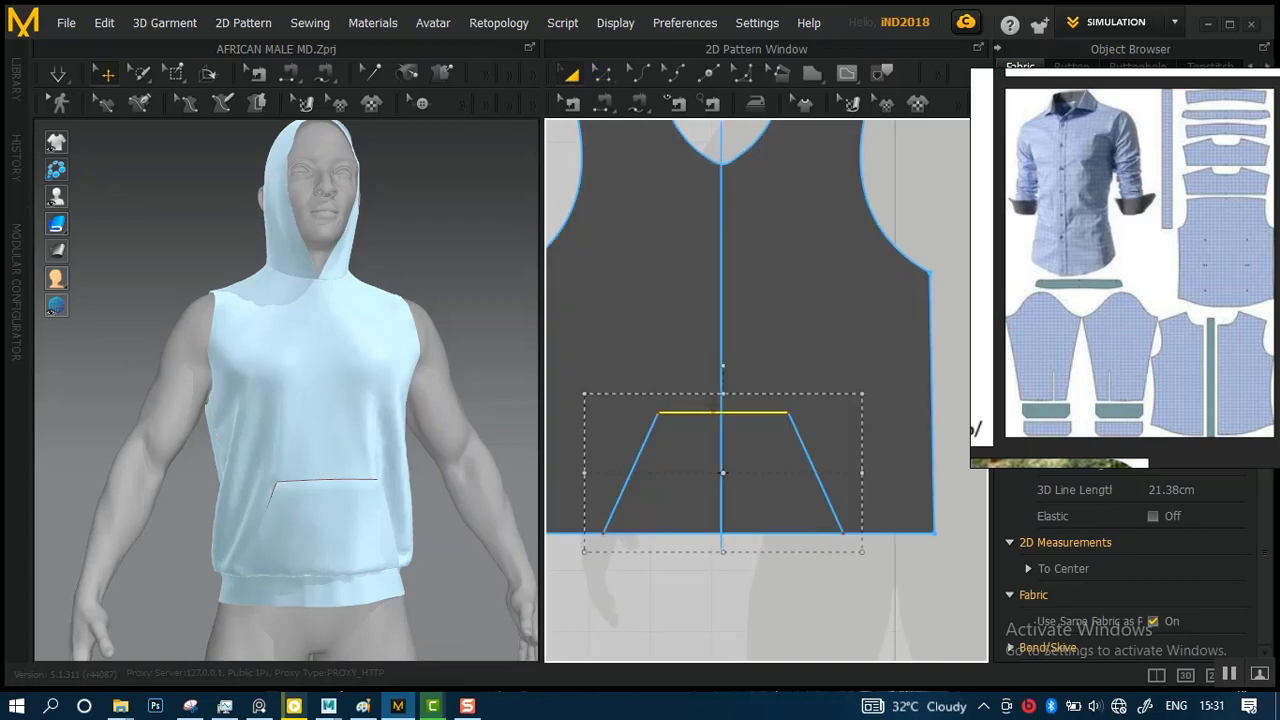
click(724, 584)
click(648, 453)
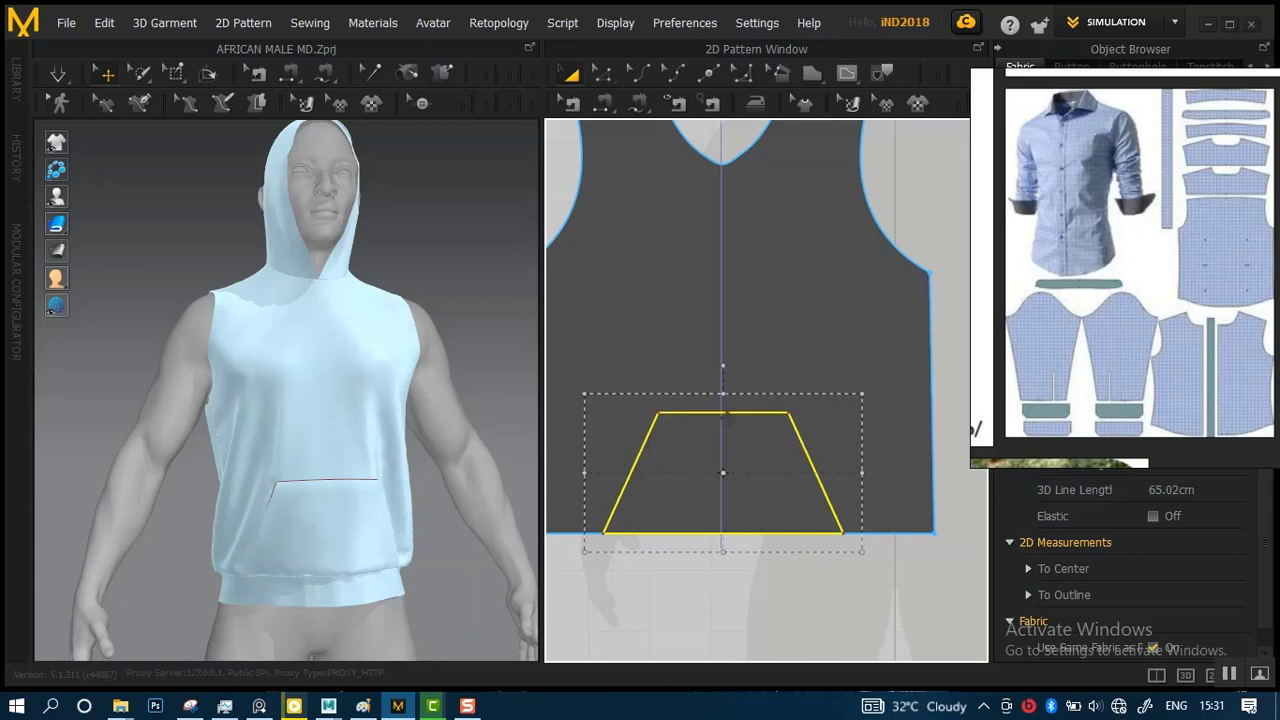
click(722, 400)
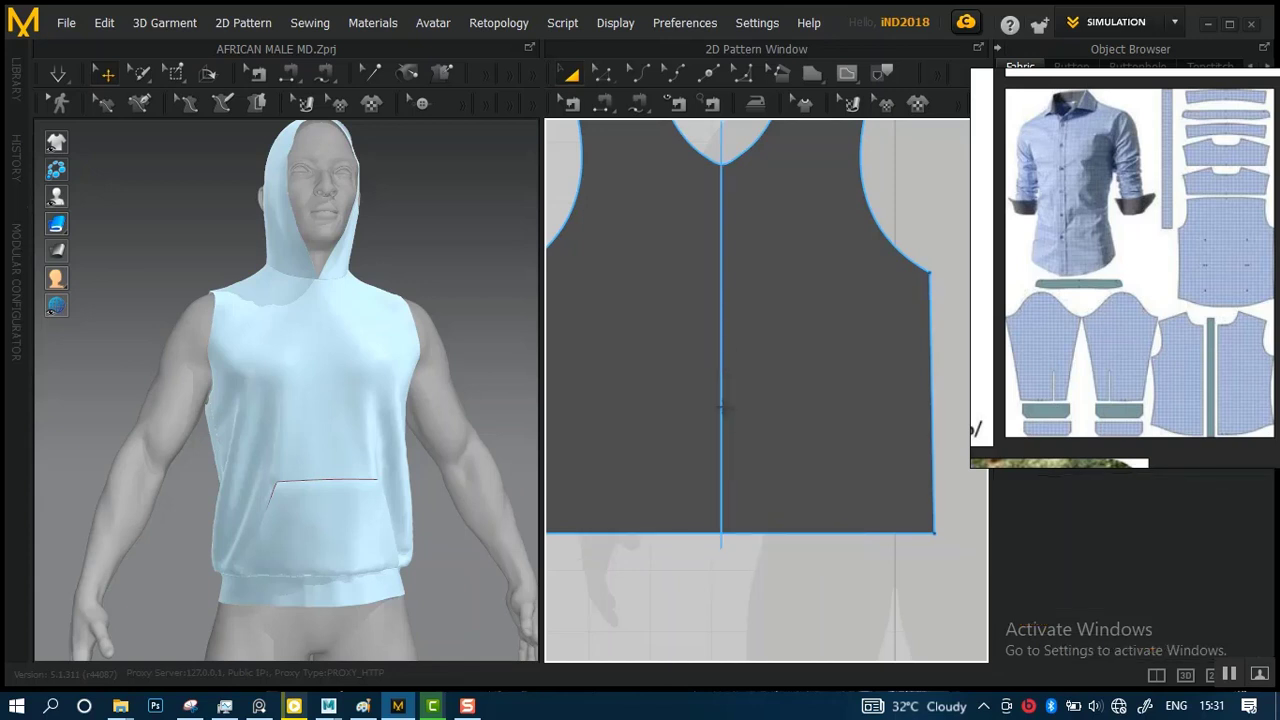
click(735, 512)
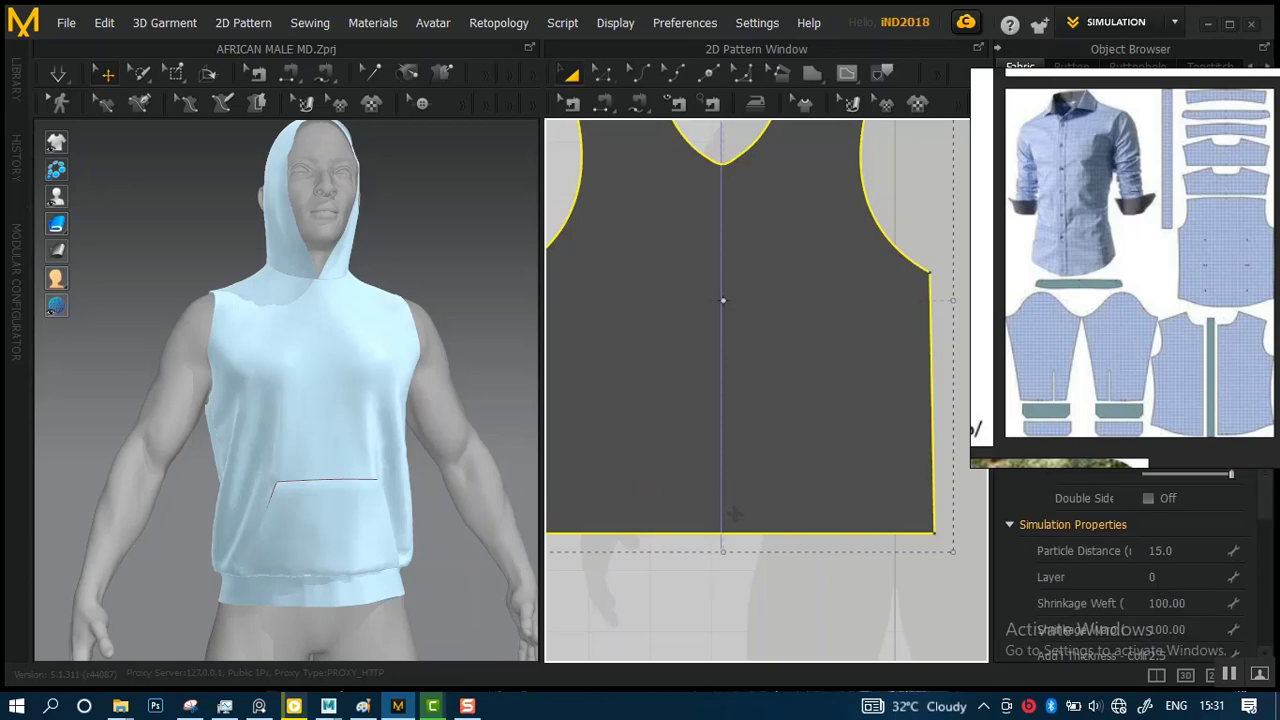
- Examine the copied front piece's available pattern commands, its centre line and its neckline
right_click(729, 403)
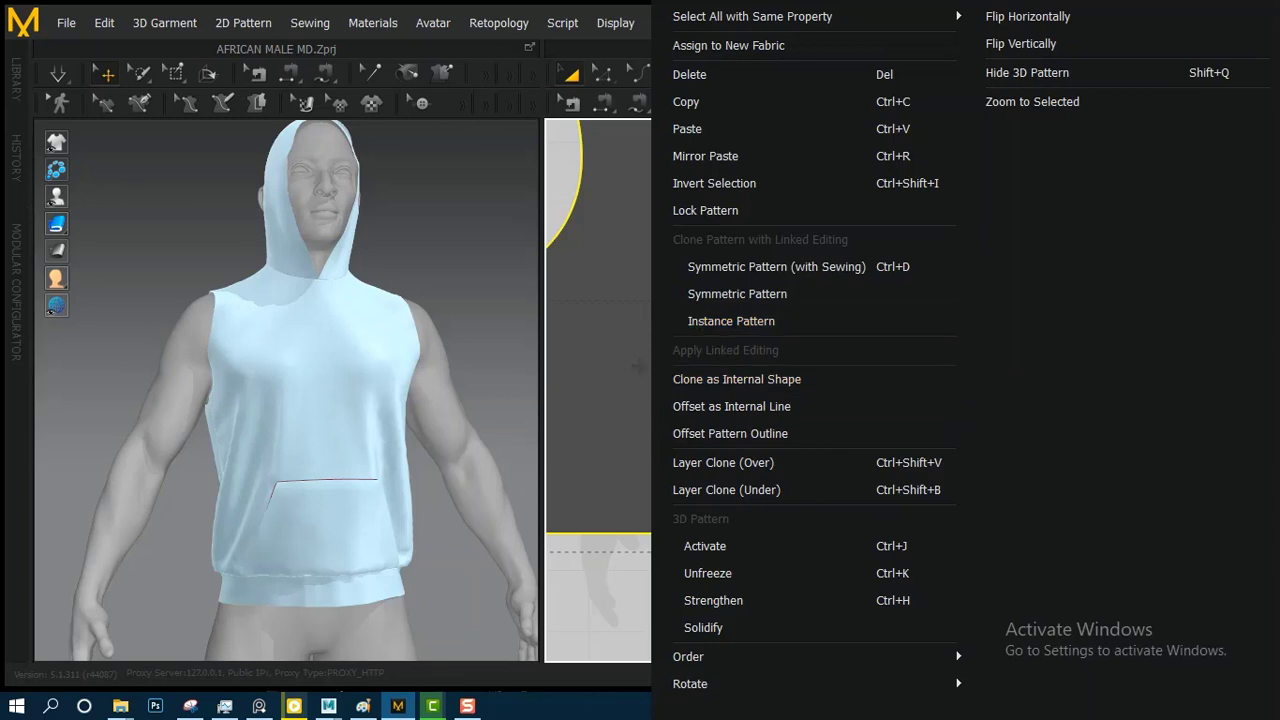
click(597, 714)
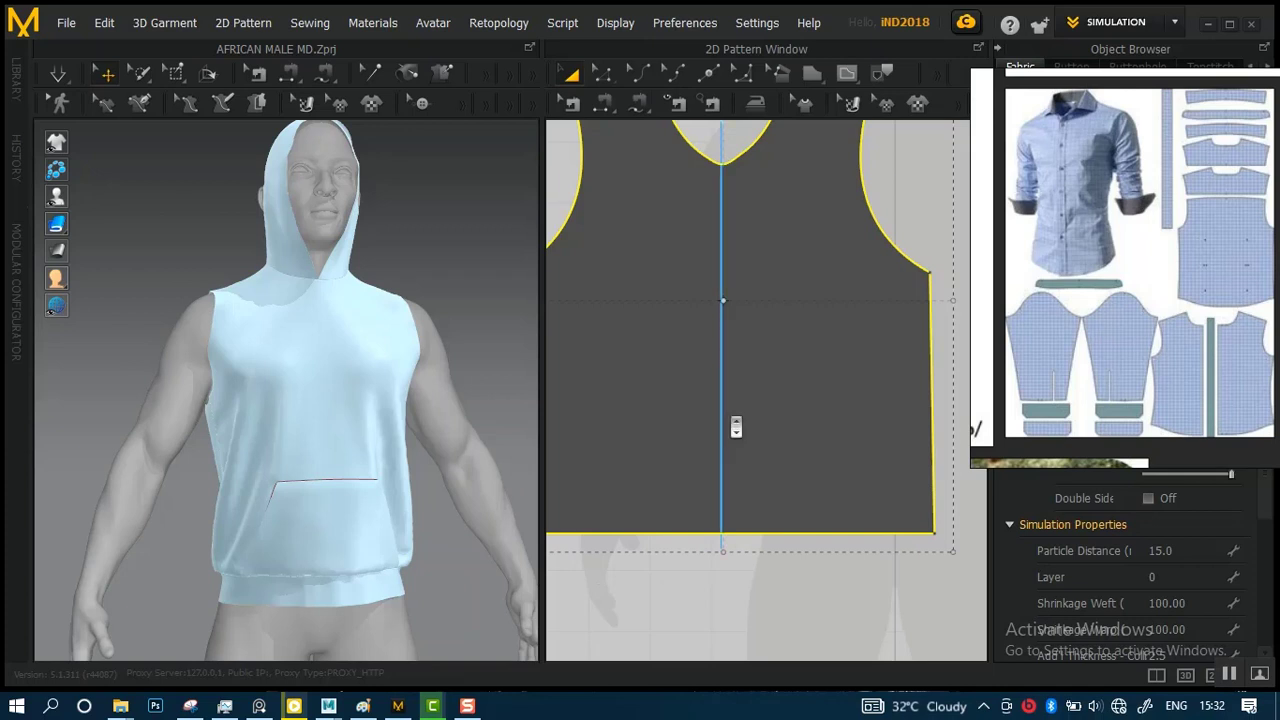
scroll(734, 420, down, 3)
scroll(734, 420, up, 3)
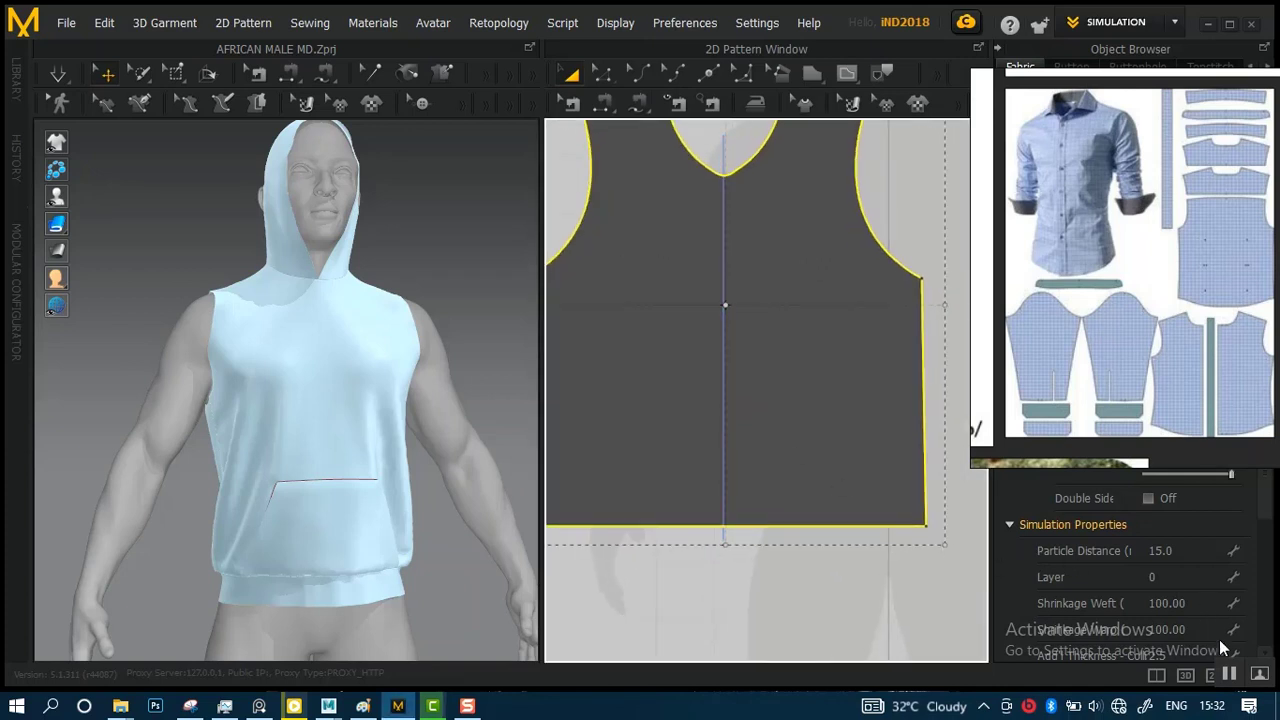
scroll(743, 520, down, 2)
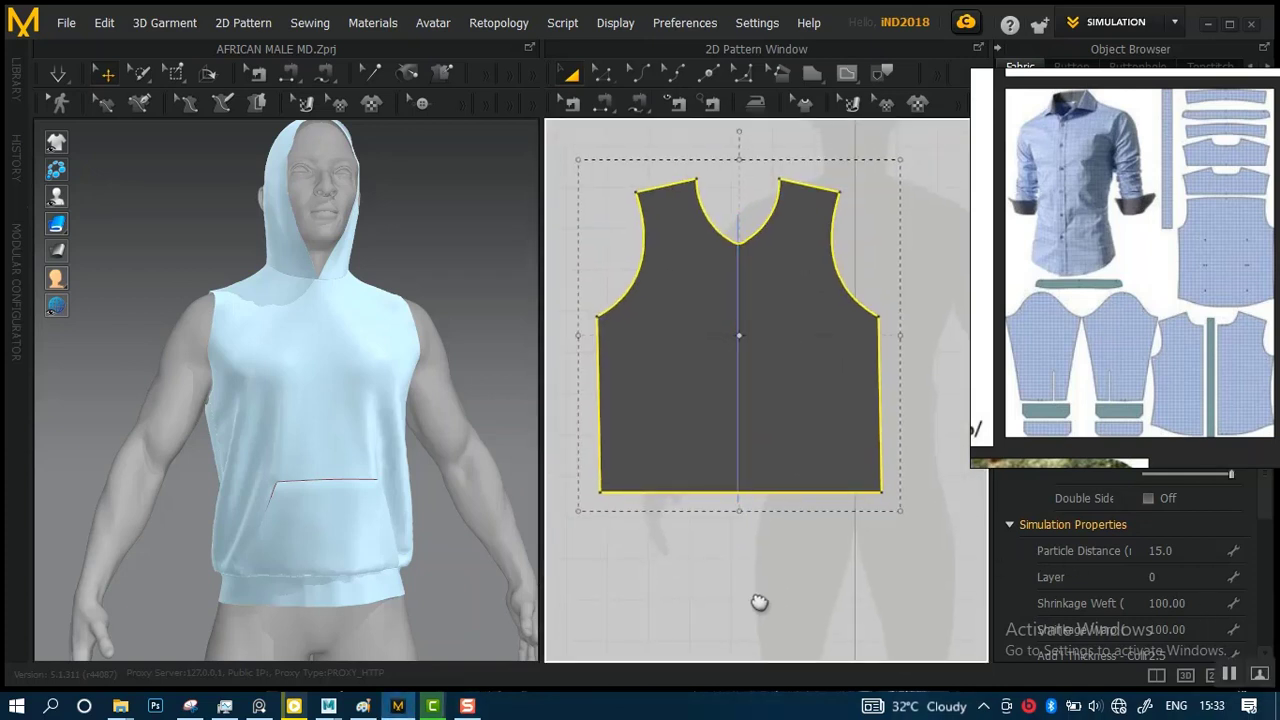
scroll(772, 542, up, 2)
scroll(772, 542, up, 2)
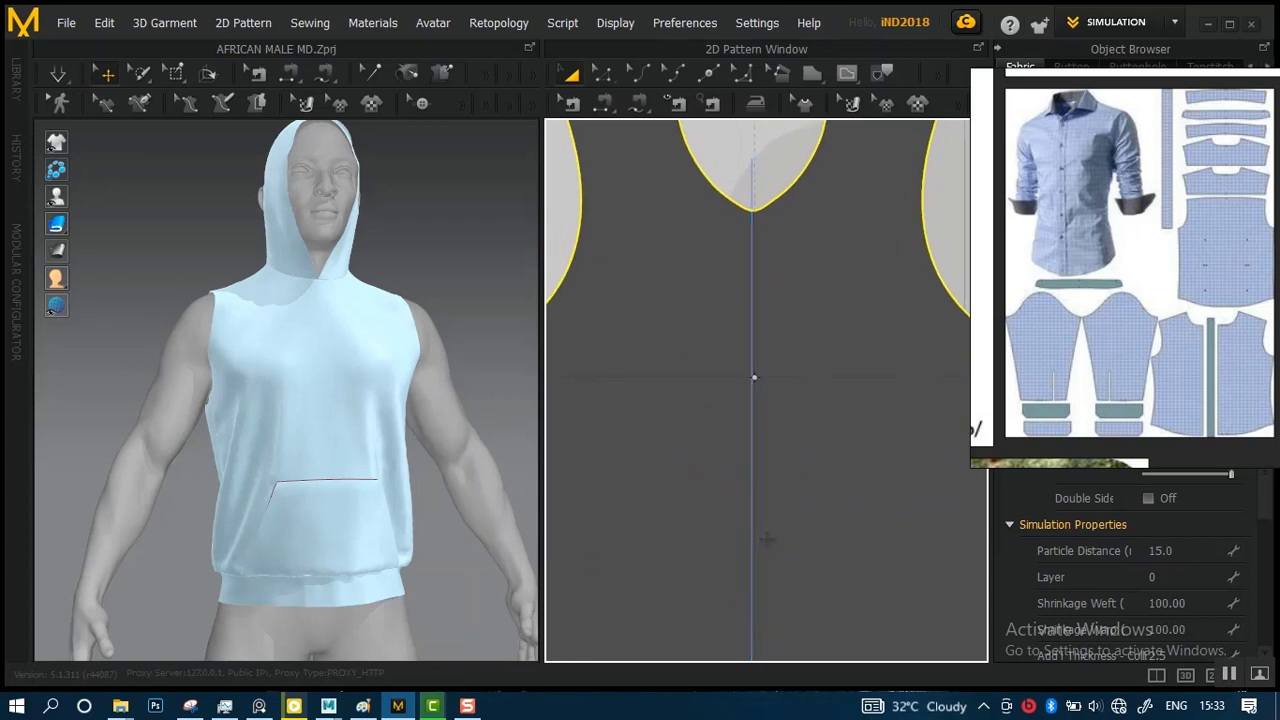
click(754, 187)
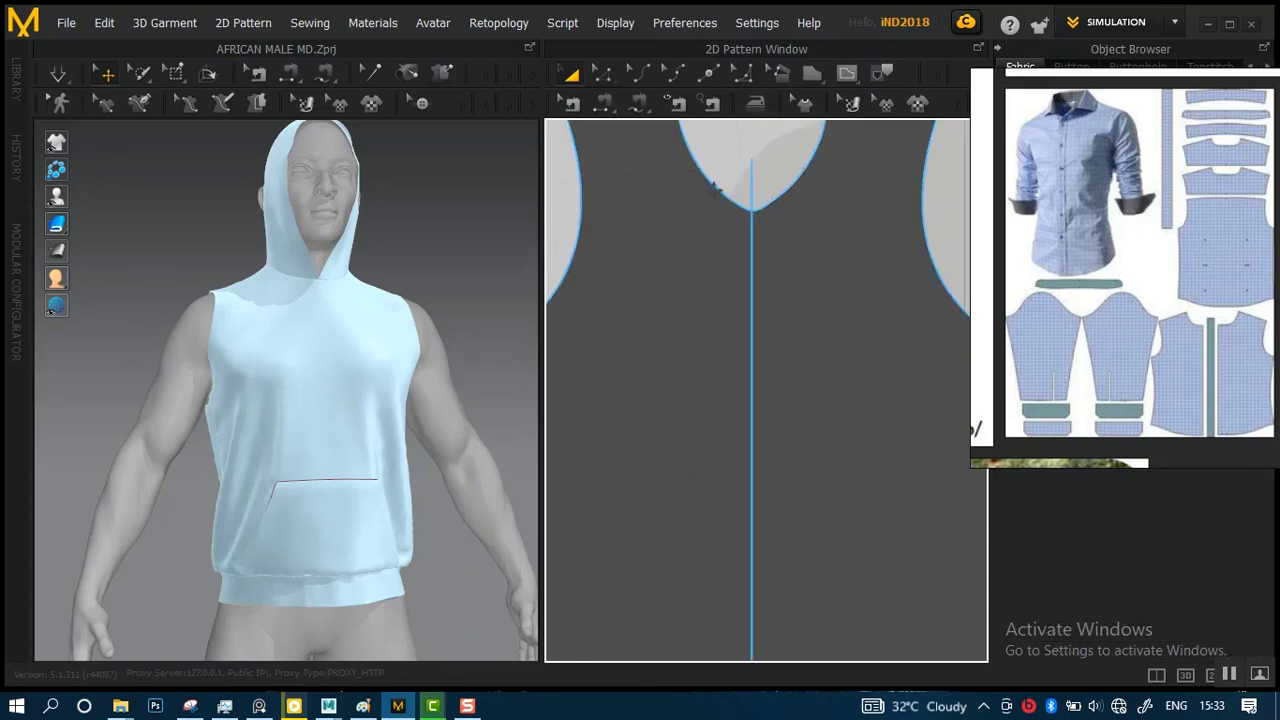
scroll(703, 306, down, 3)
scroll(763, 323, up, 4)
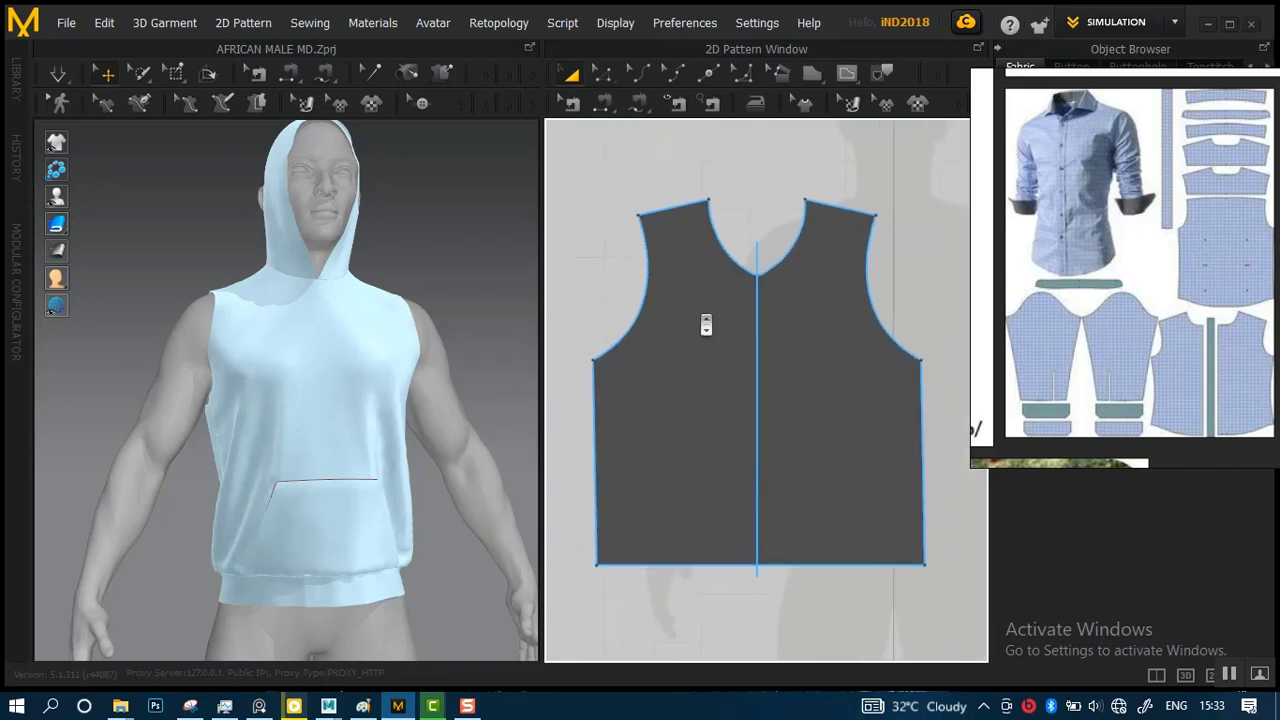
scroll(734, 449, down, 3)
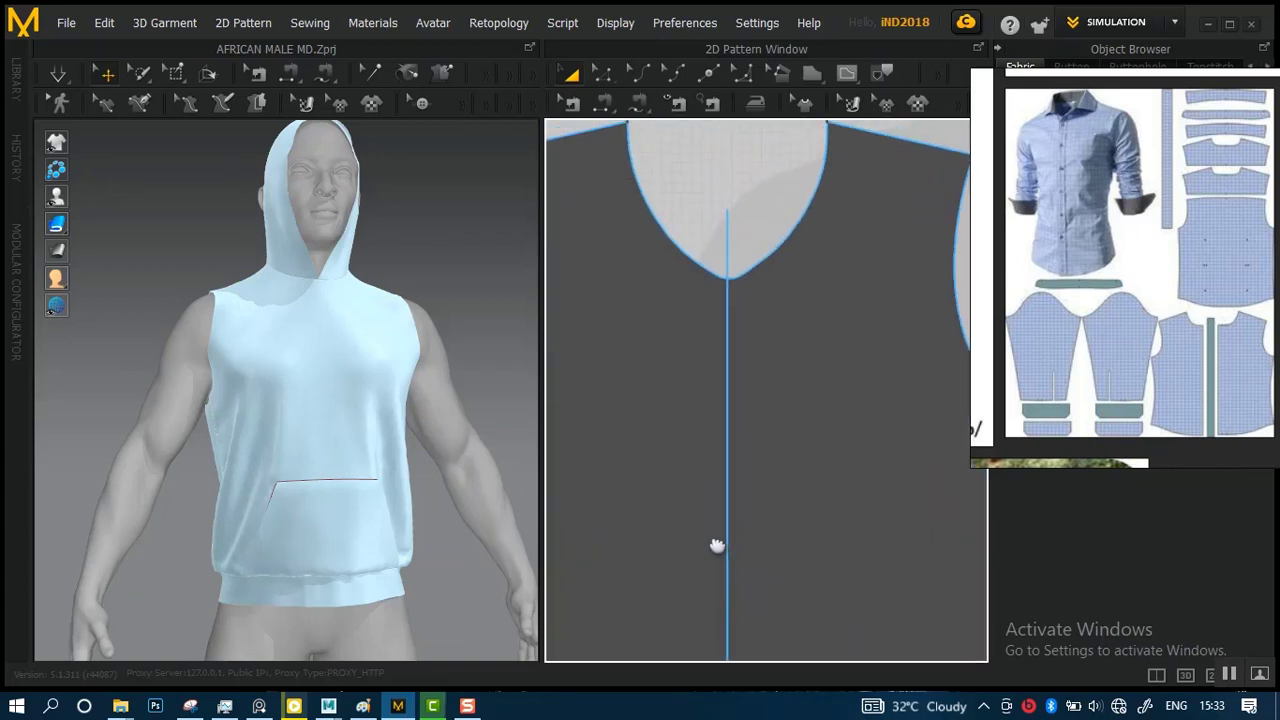
scroll(720, 445, up, 5)
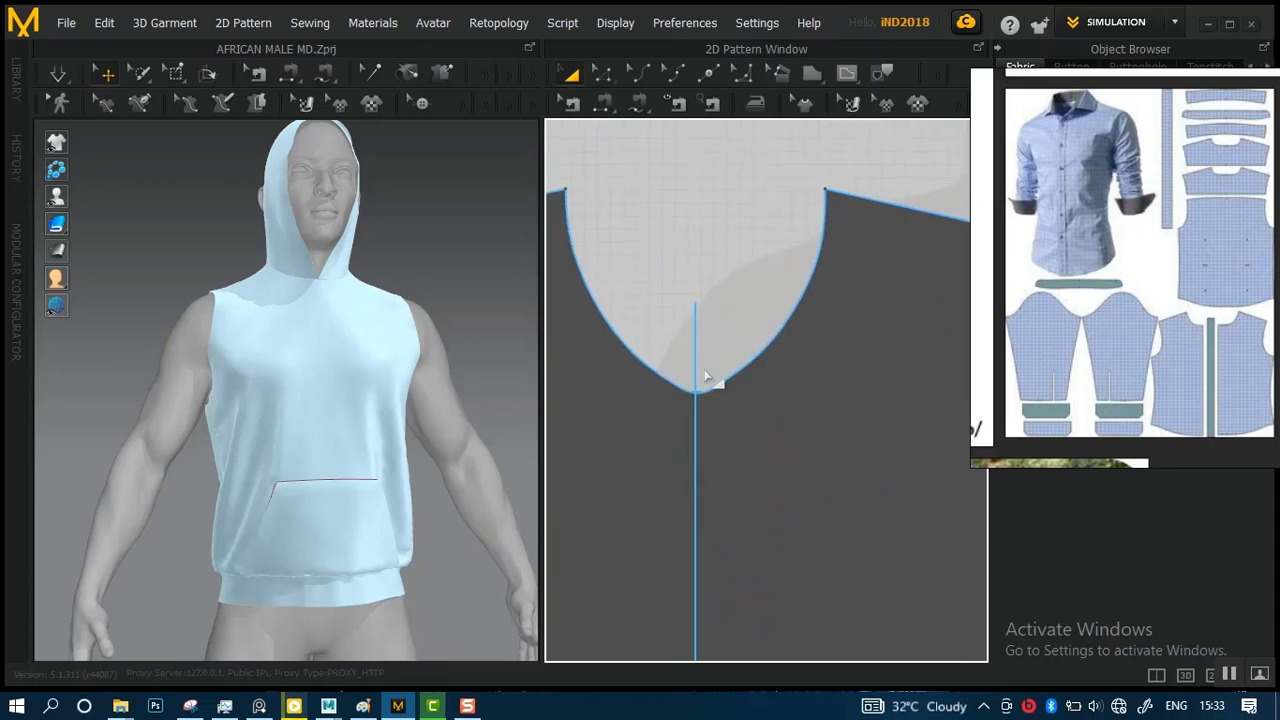
- Check up close how the centre line meets the lowest point of the copied front piece's neckline curve
middle_drag(734, 432, 834, 465)
scroll(732, 440, up, 3)
middle_drag(730, 444, 722, 399)
click(737, 436)
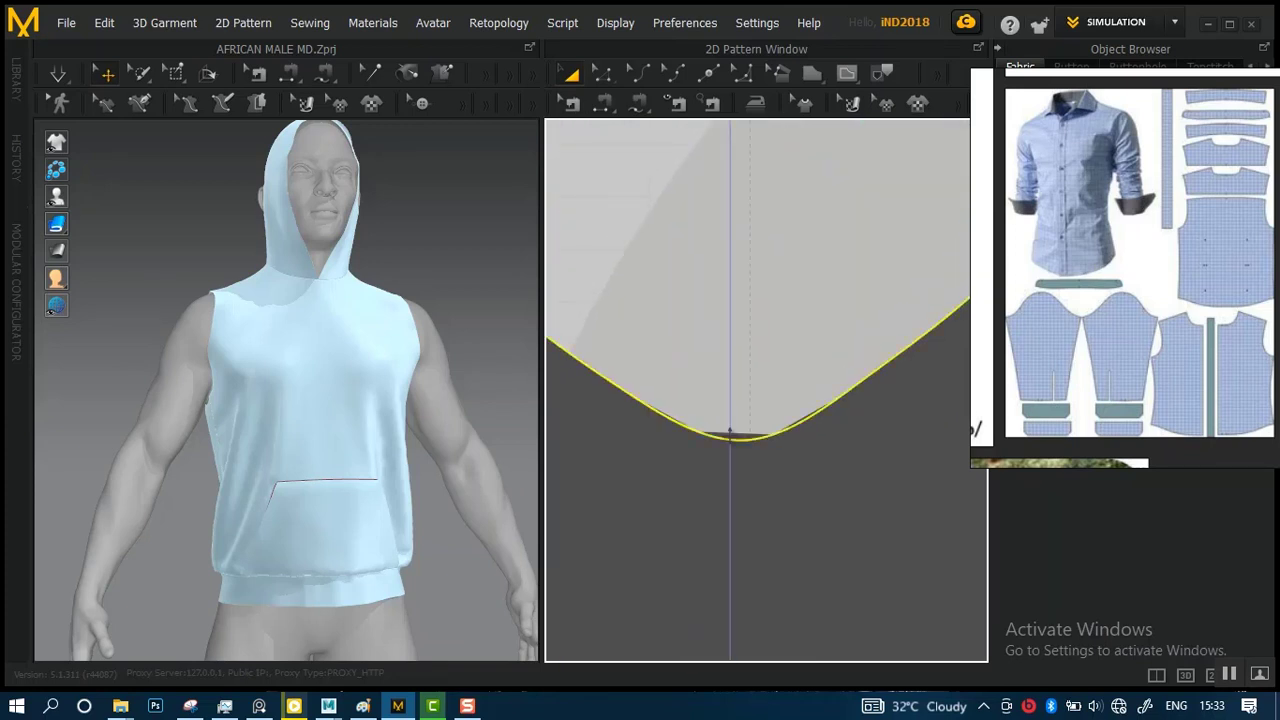
click(729, 408)
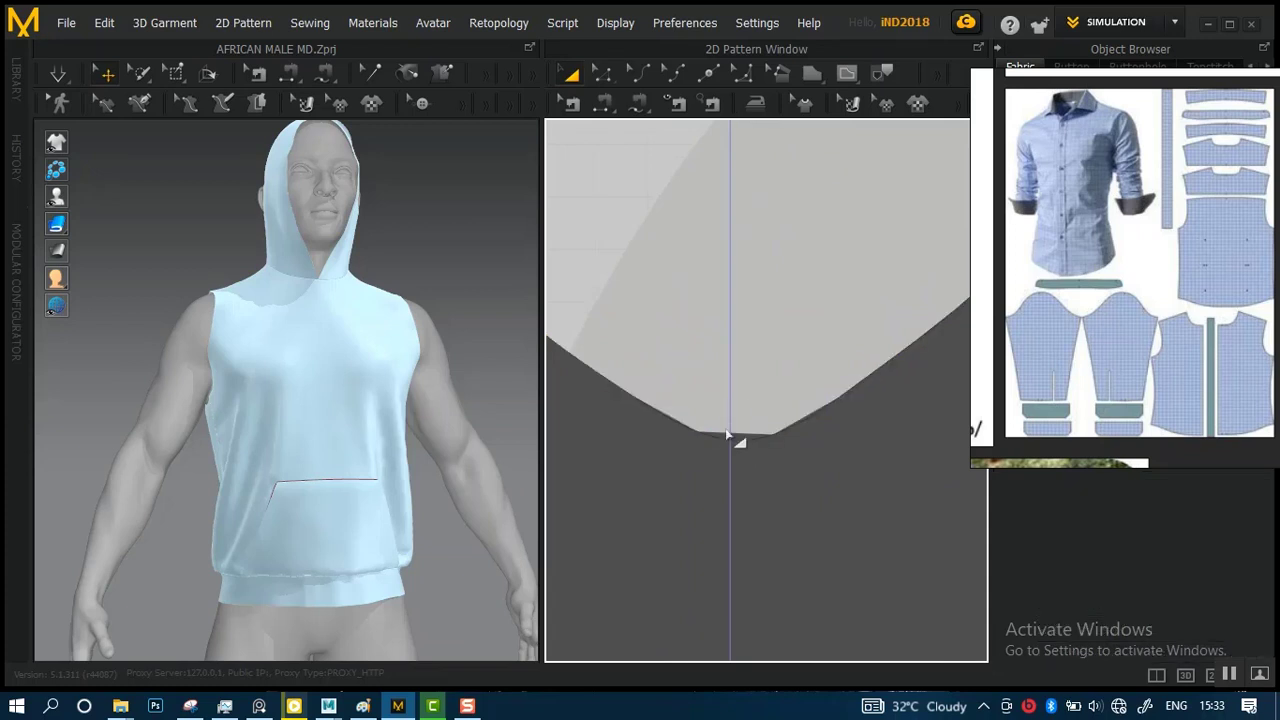
click(727, 436)
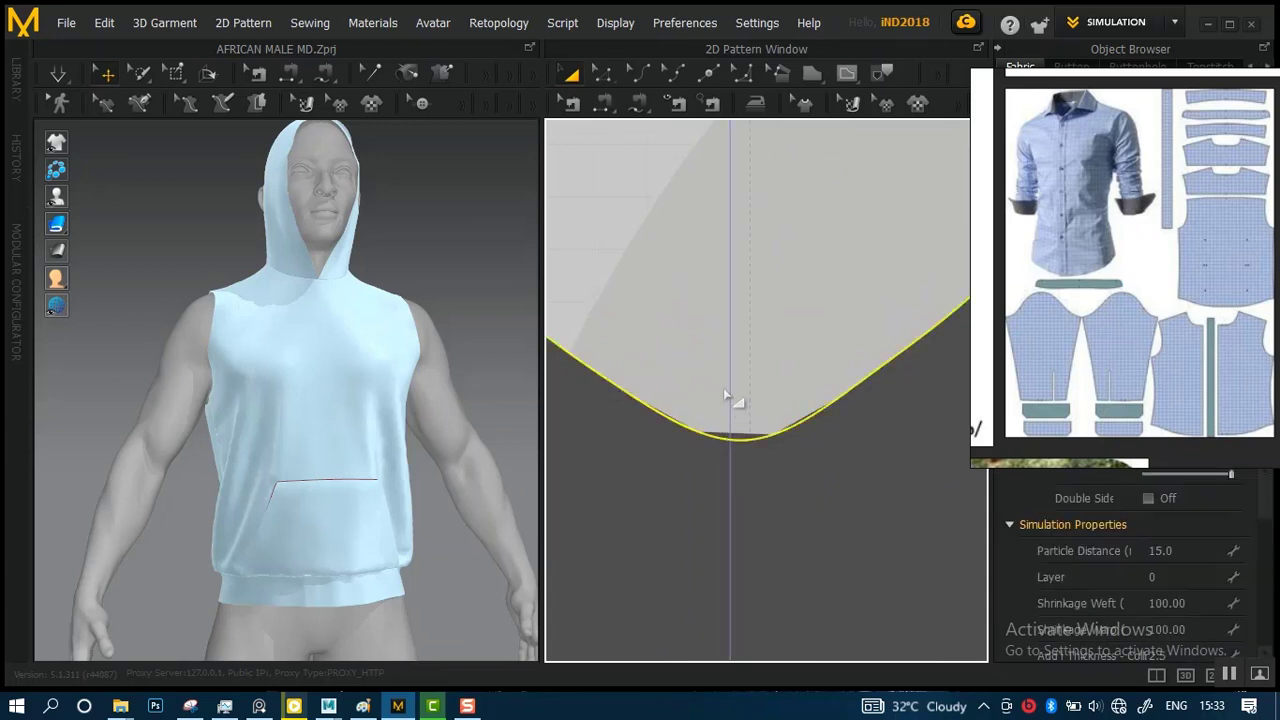
click(743, 395)
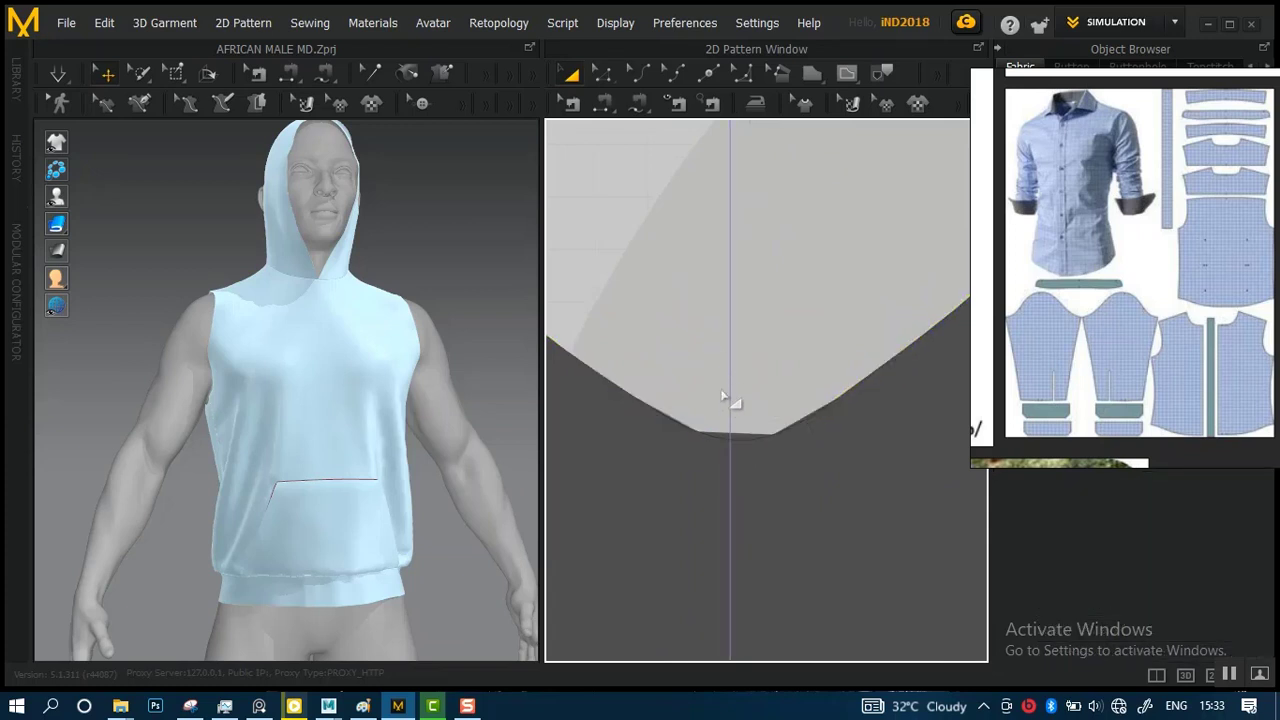
scroll(734, 400, down, 5)
middle_drag(730, 407, 729, 323)
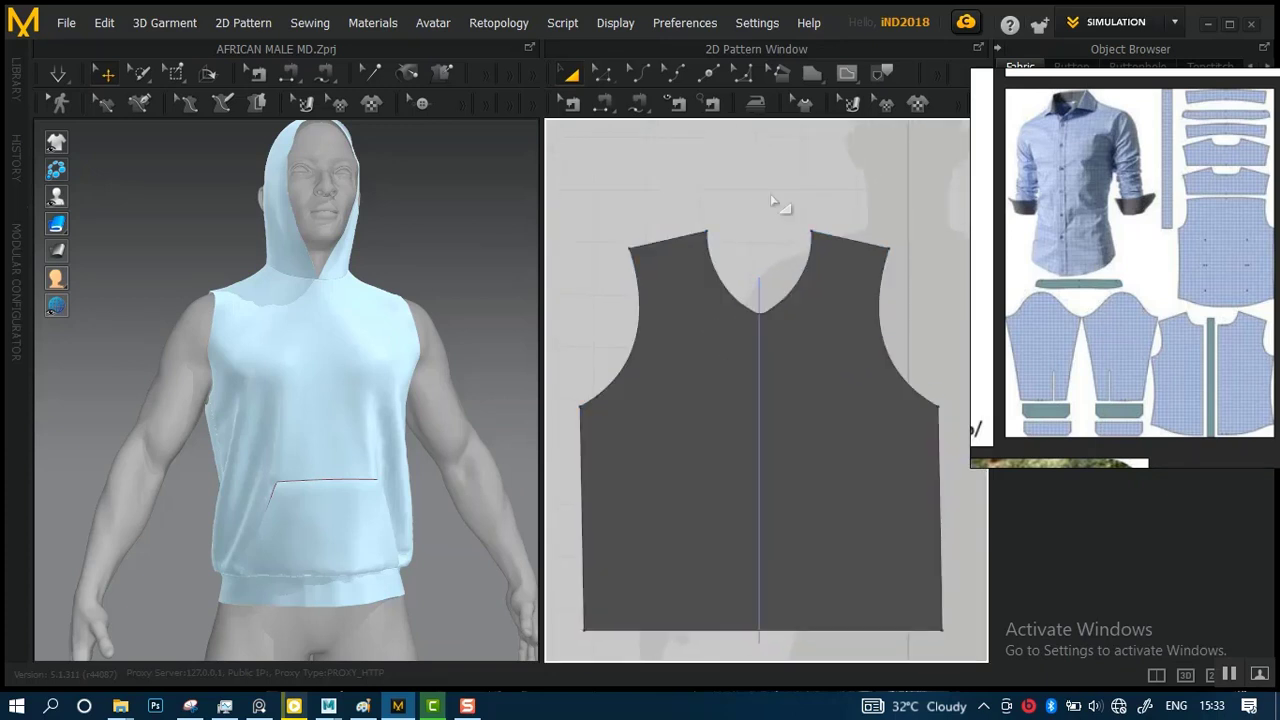
- Activate the Internal Polygon/Line tool for drawing from the lowest neckline point of the copied front piece
click(847, 74)
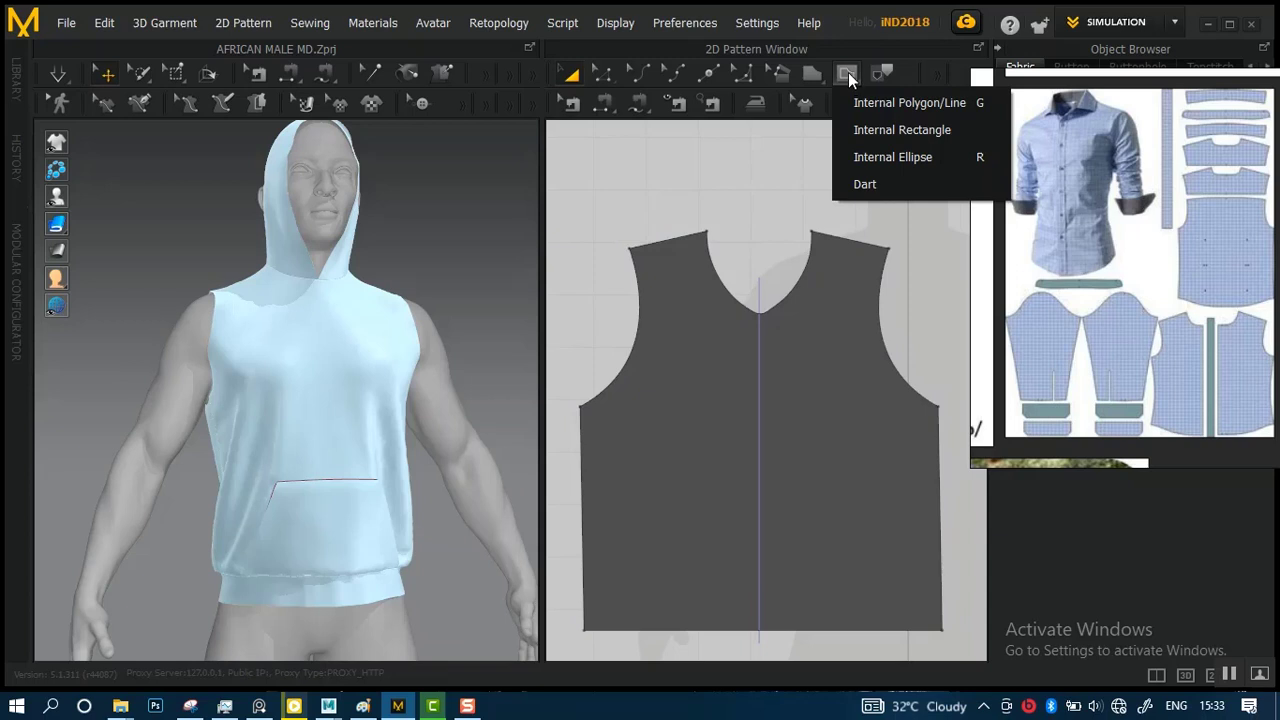
scroll(758, 340, up, 3)
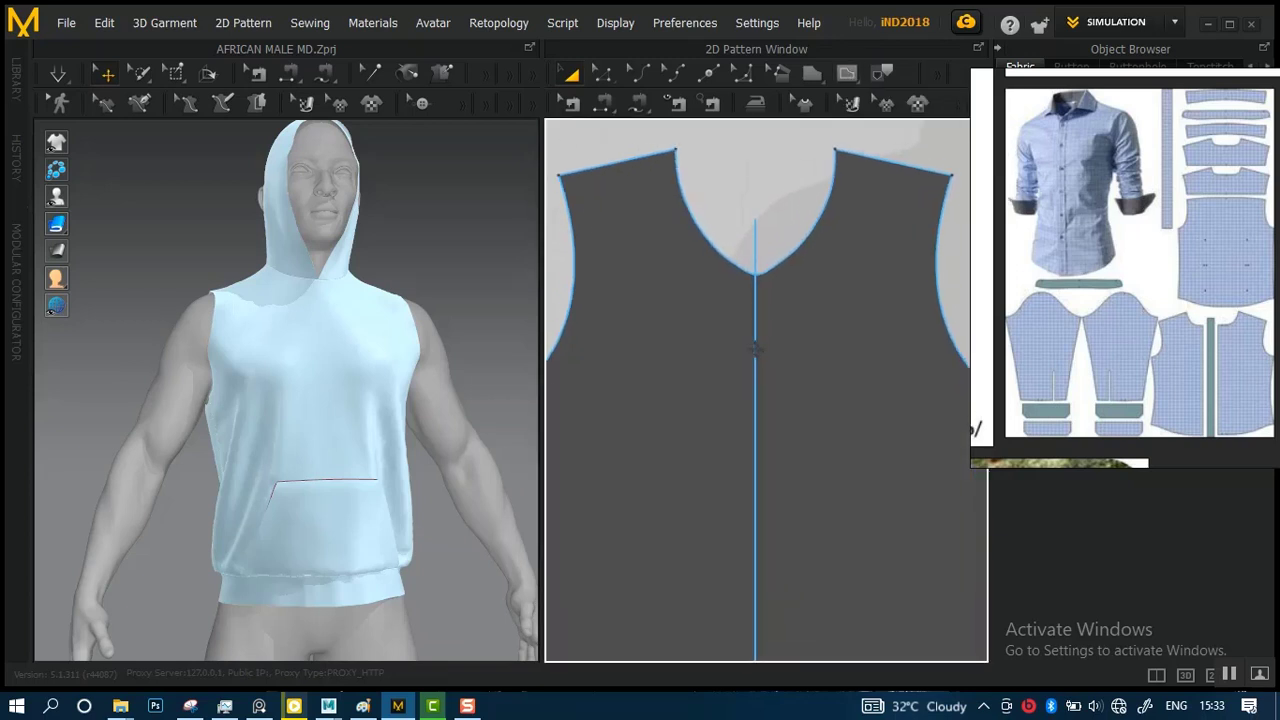
scroll(755, 350, up, 5)
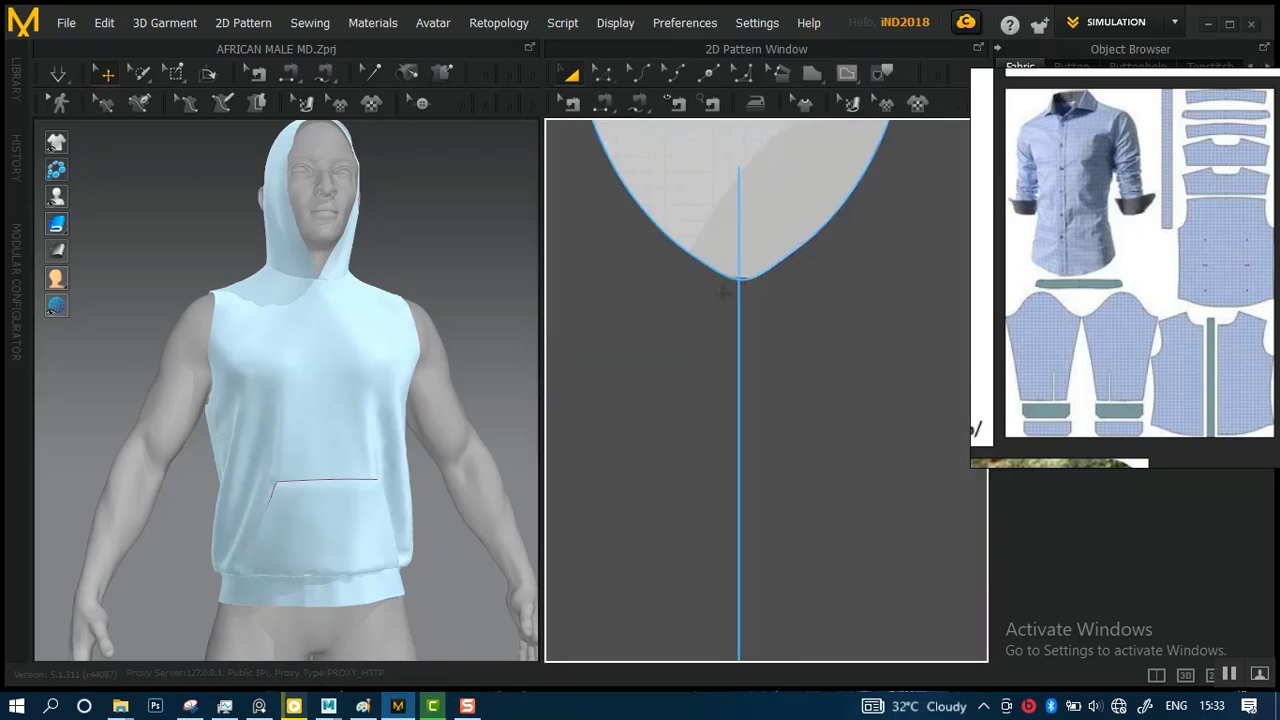
middle_drag(725, 292, 762, 214)
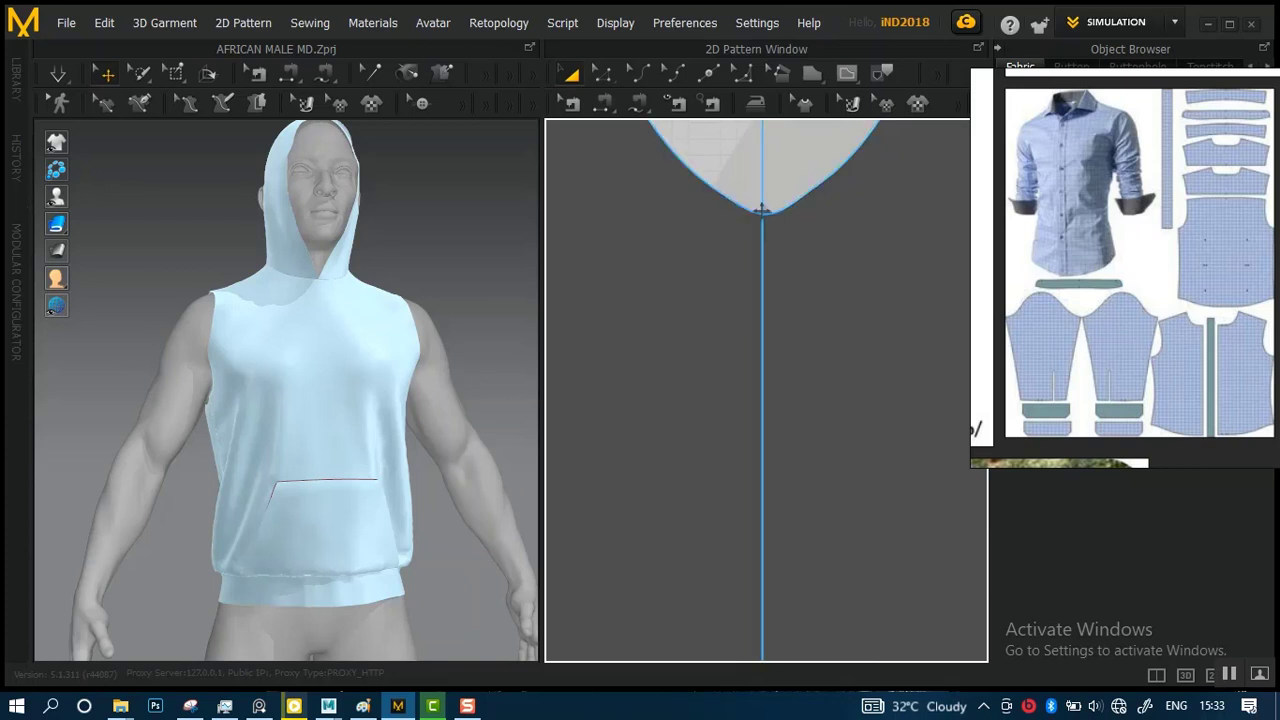
click(845, 72)
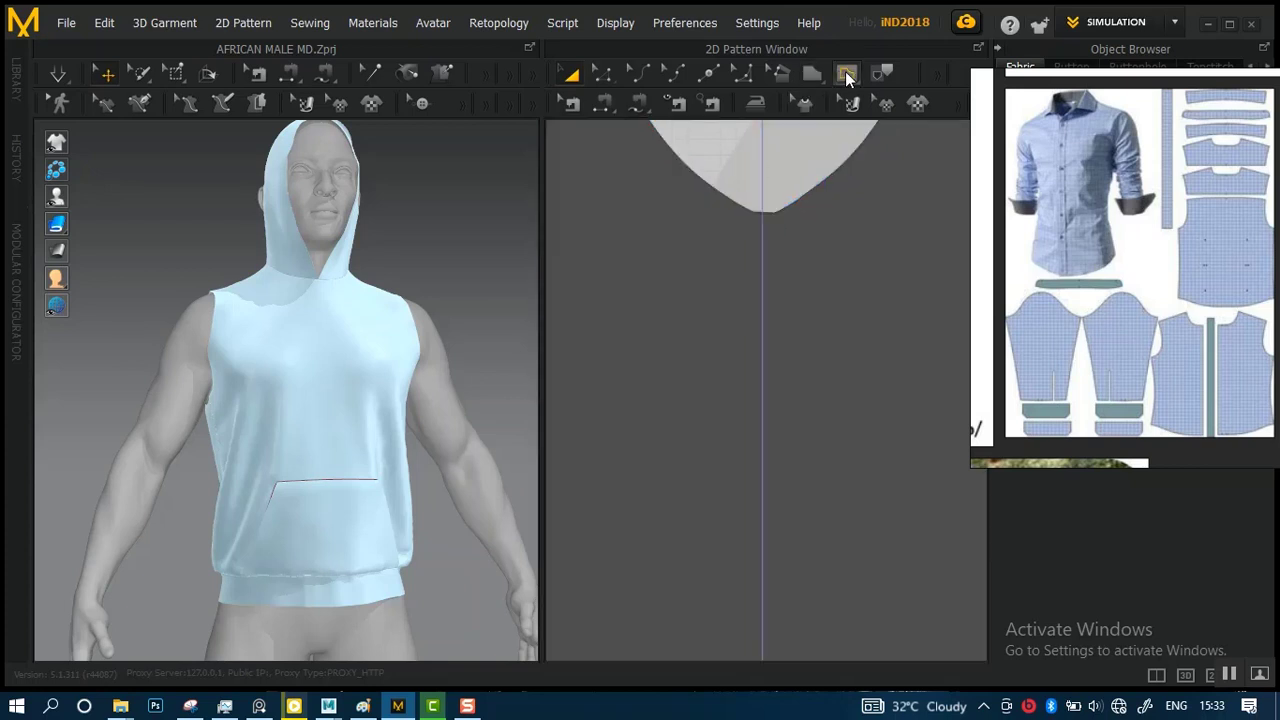
click(764, 214)
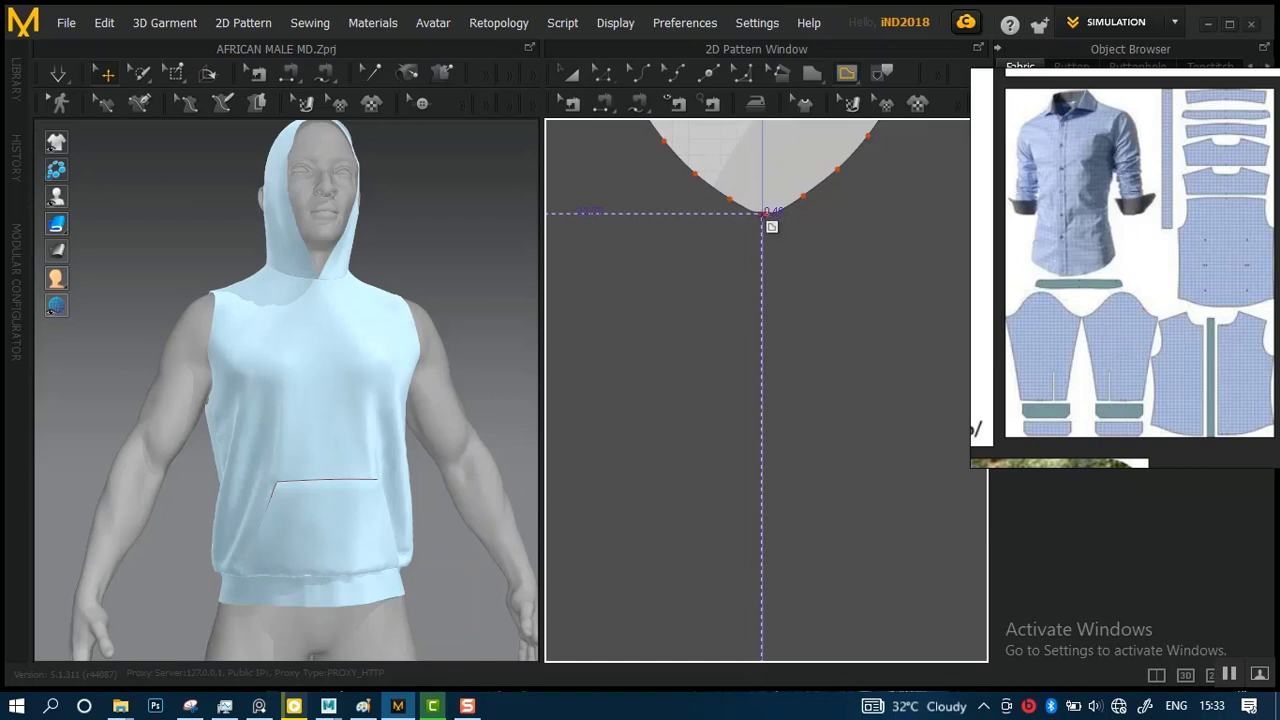
right_click(738, 521)
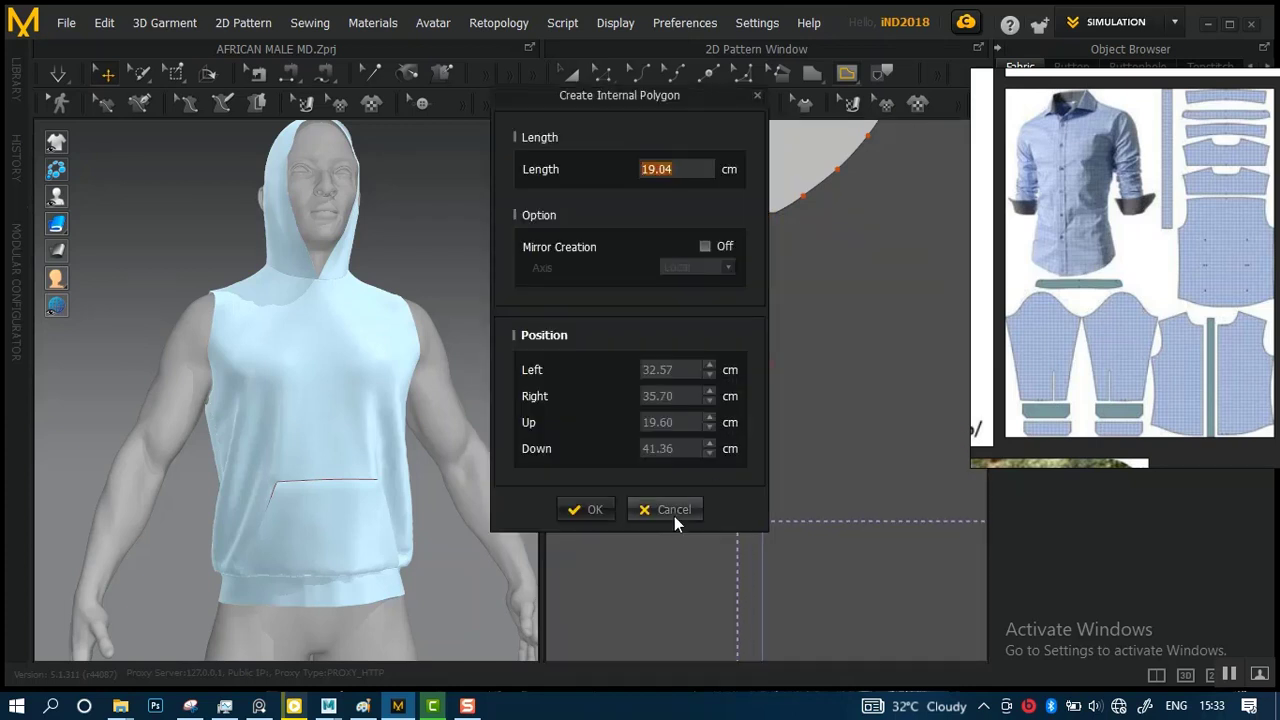
click(672, 510)
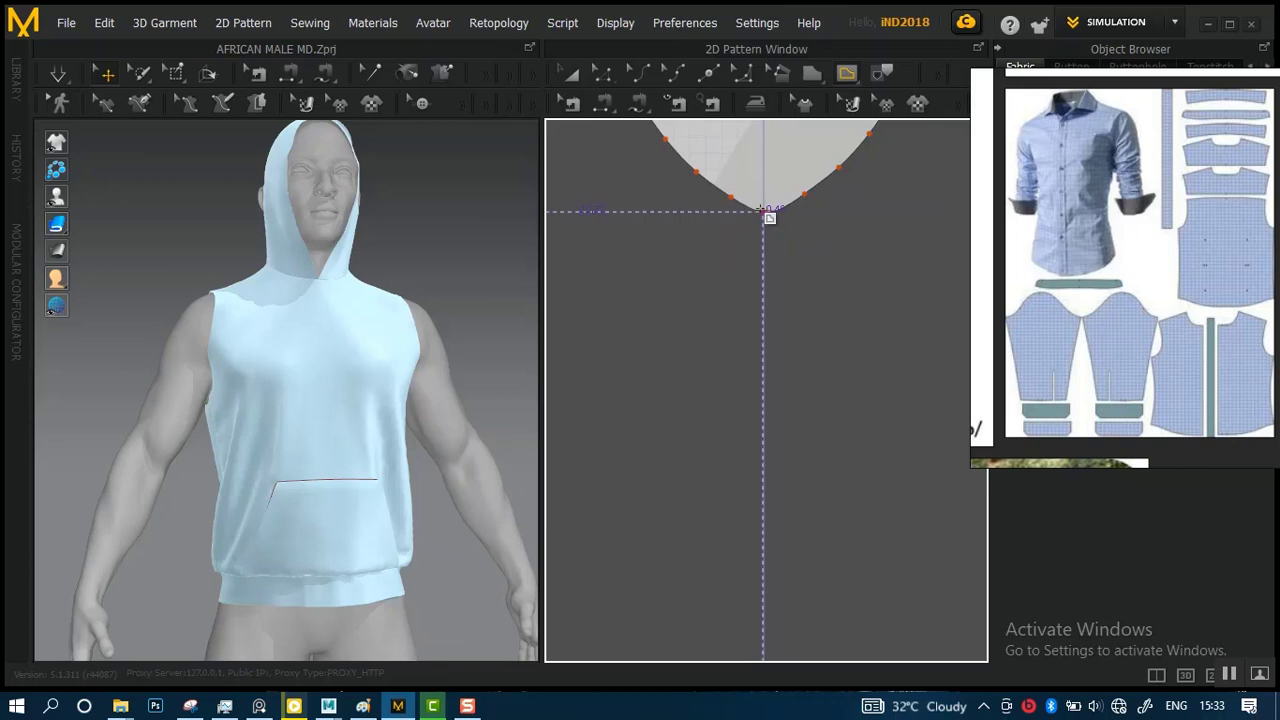
click(790, 477)
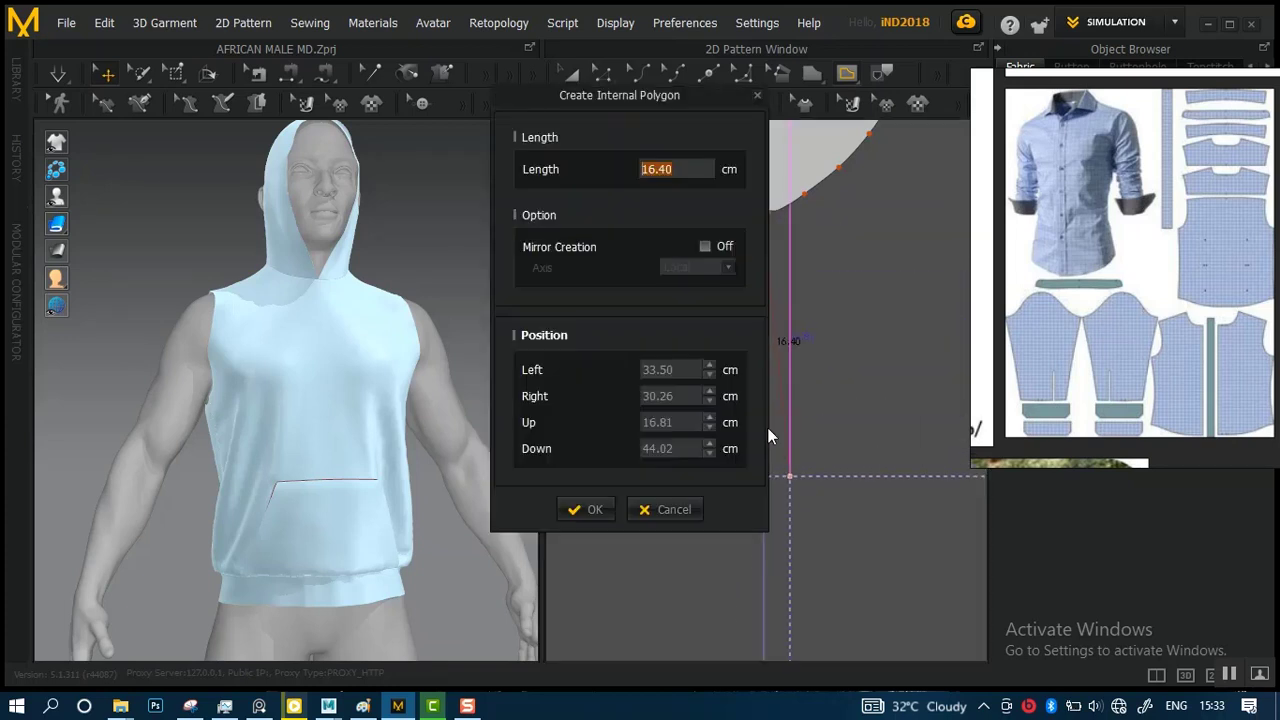
click(673, 509)
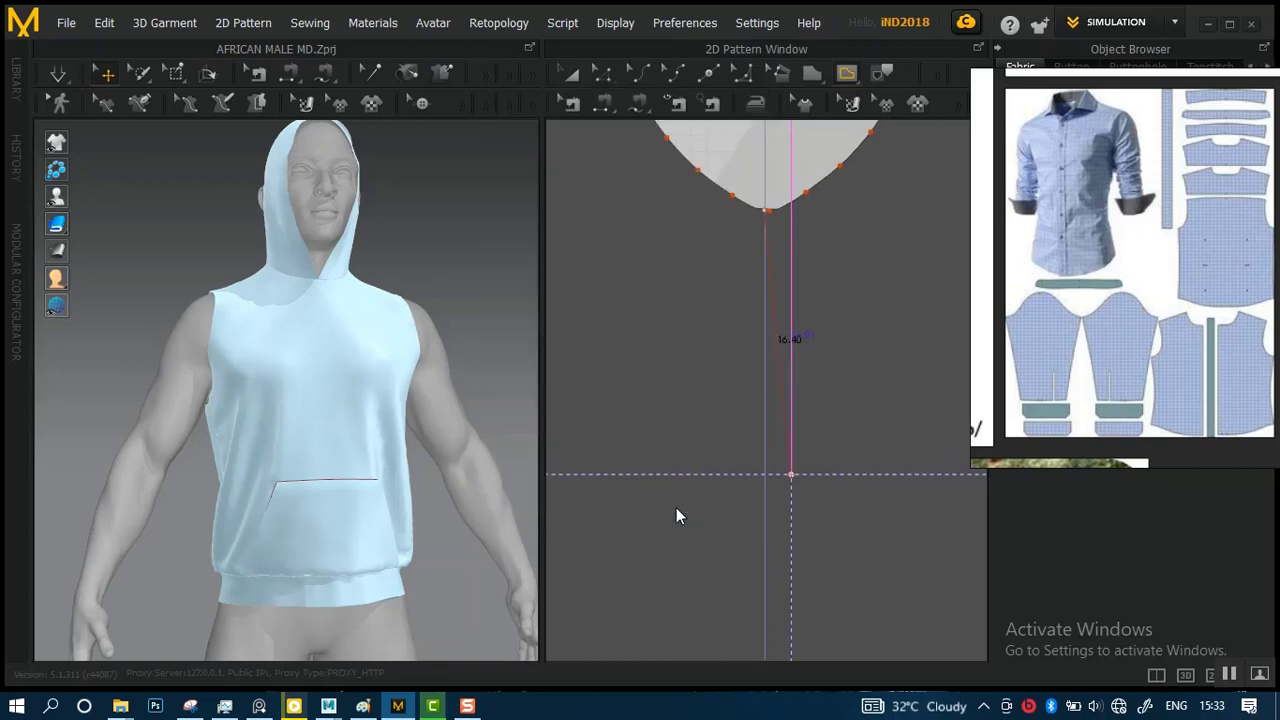
- Draw a vertical internal line about 61 cm long from the copied front piece's lowest neckline point to its hem along the centre
click(767, 209)
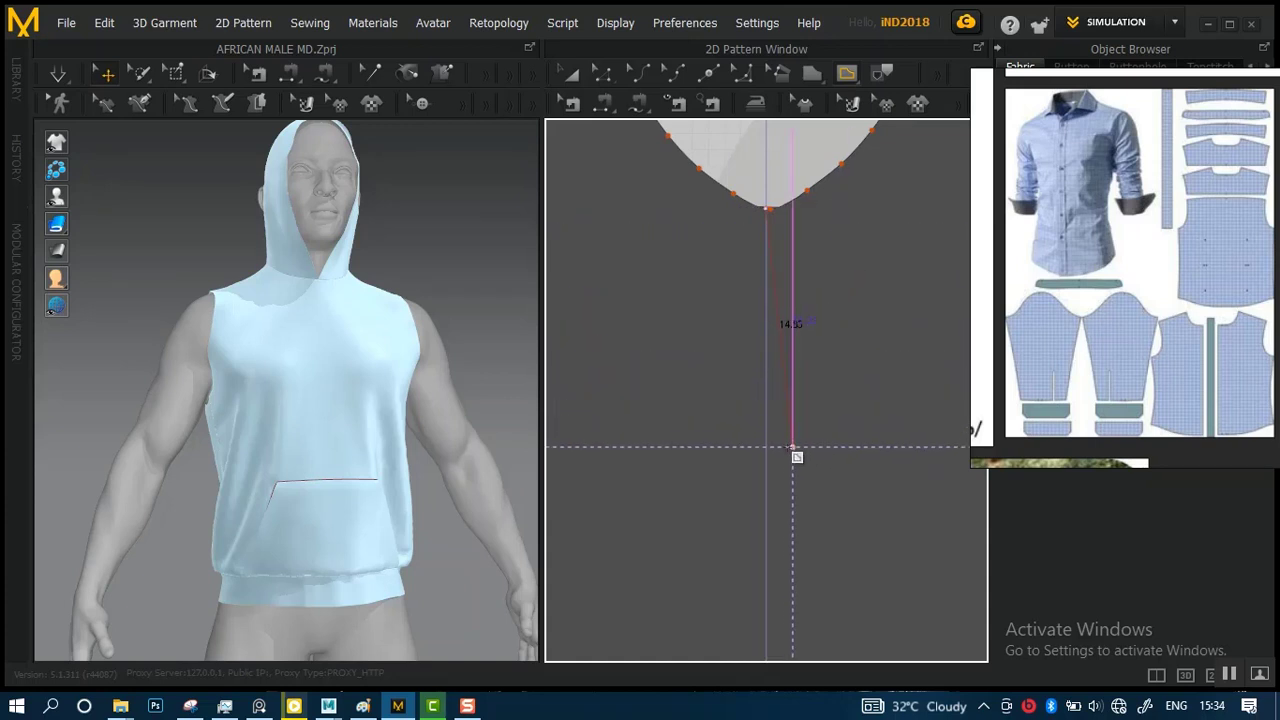
scroll(772, 457, down, 3)
scroll(772, 455, down, 2)
scroll(771, 452, down, 2)
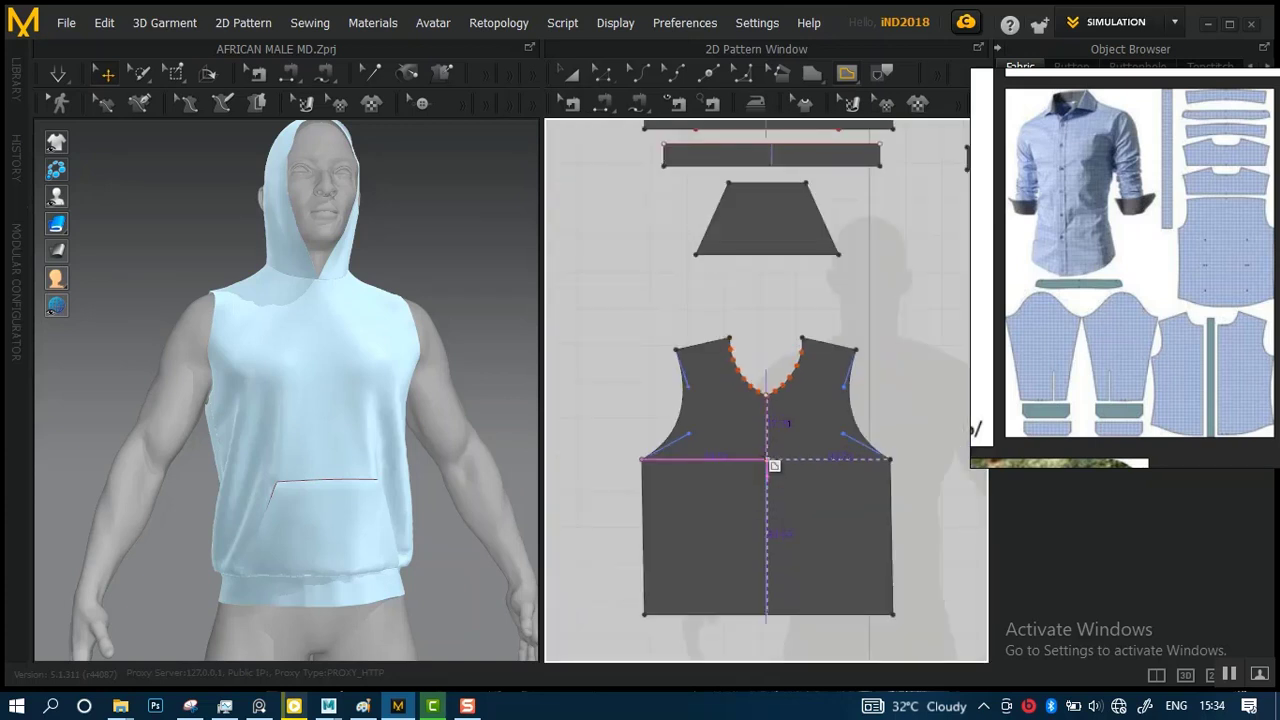
click(766, 617)
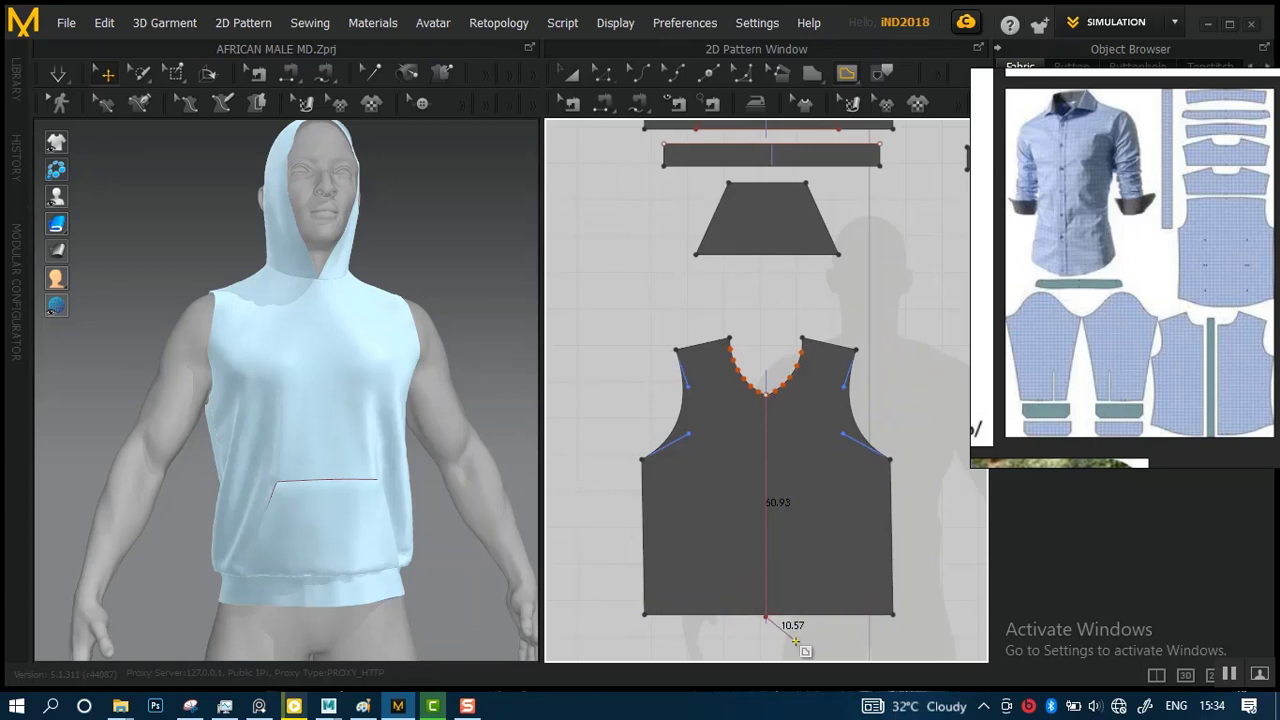
double_click(796, 640)
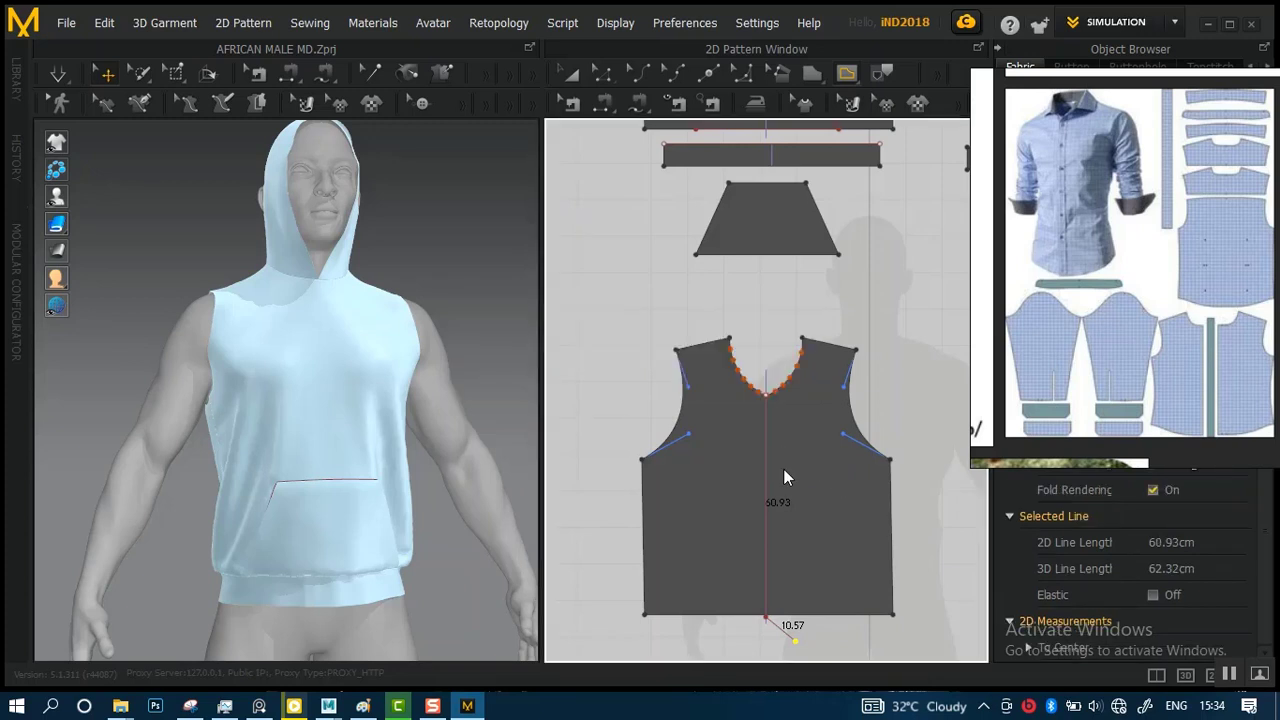
- Cut the copied front piece along the new internal centre line into separate left and right halves
scroll(783, 468, up, 2)
scroll(783, 468, down, 1)
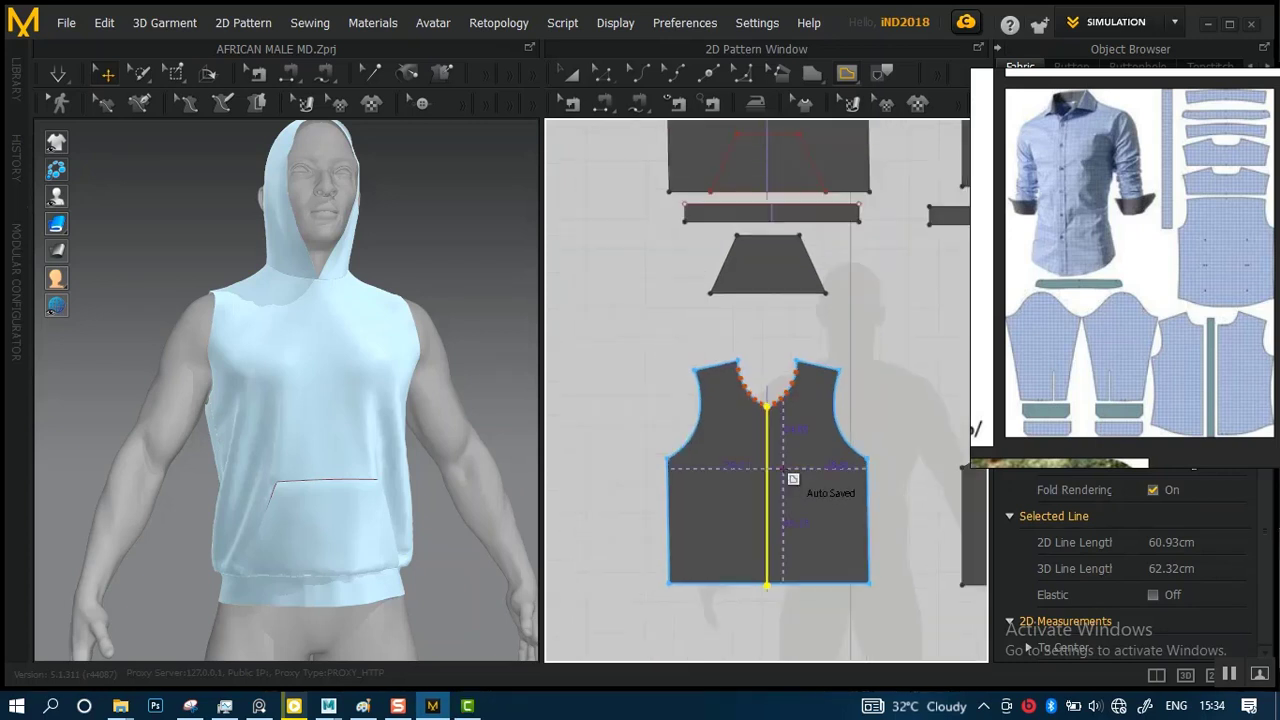
scroll(783, 468, up, 5)
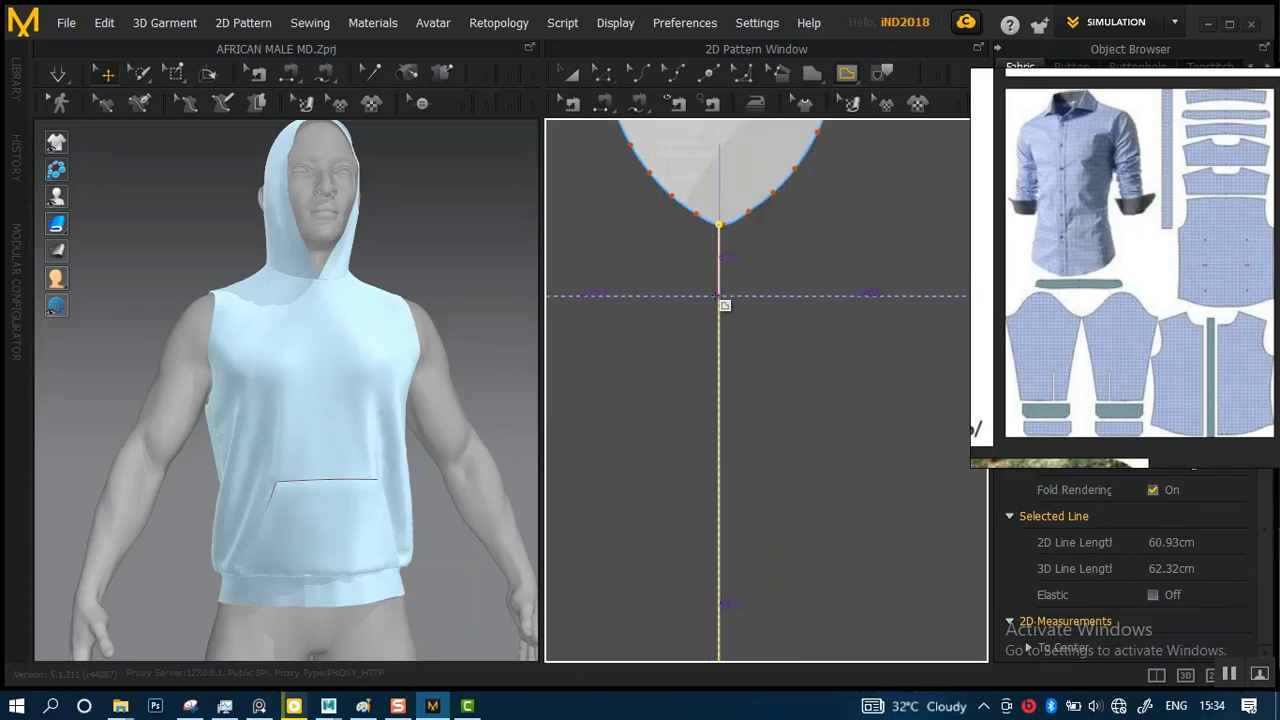
click(570, 73)
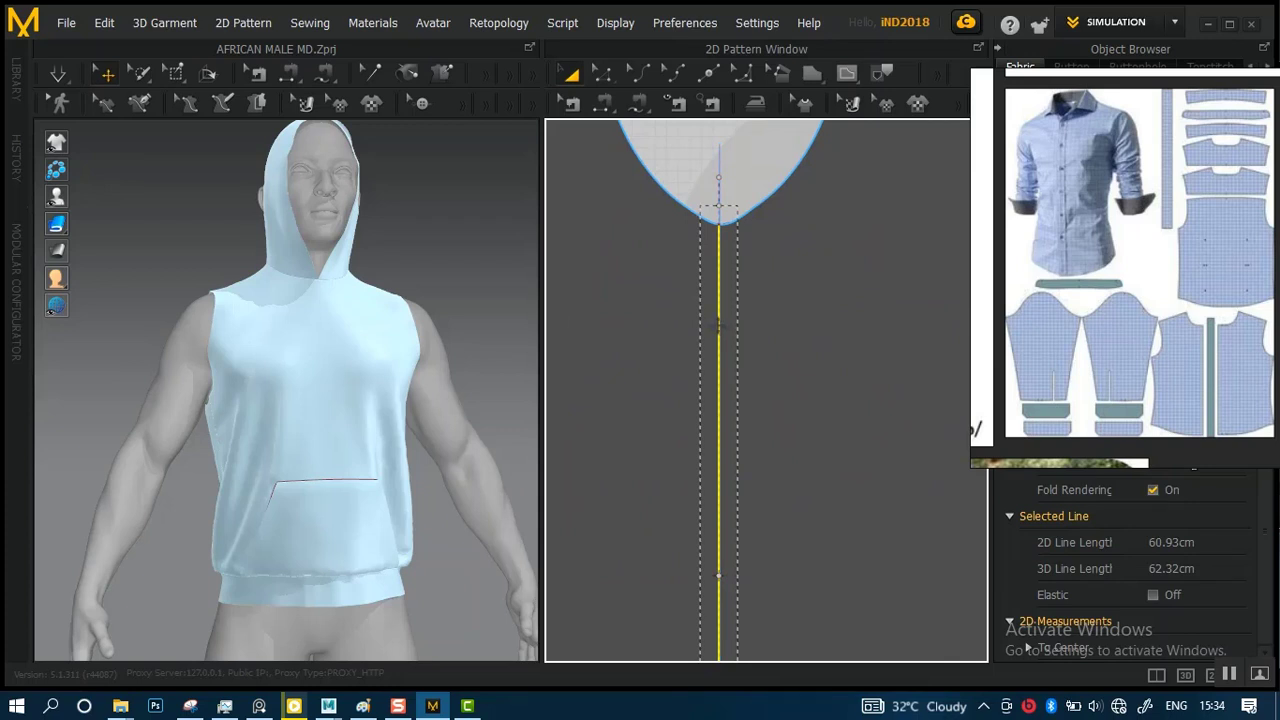
right_click(718, 368)
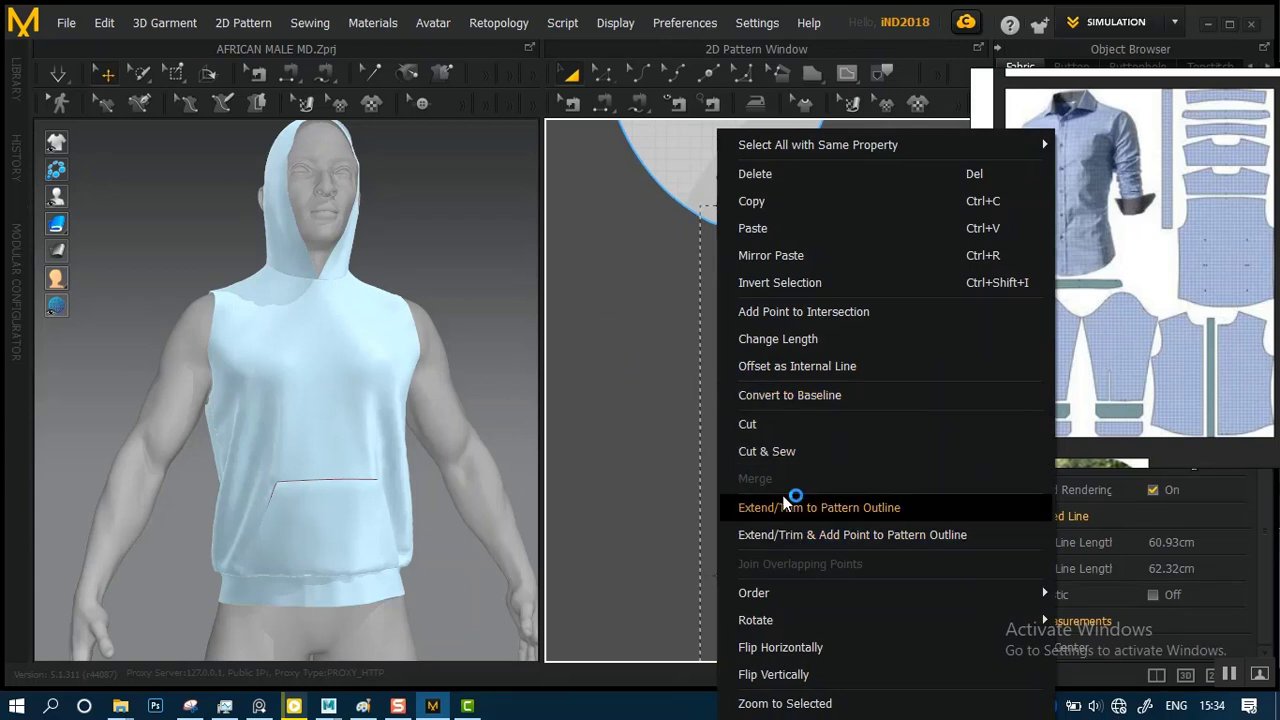
click(779, 431)
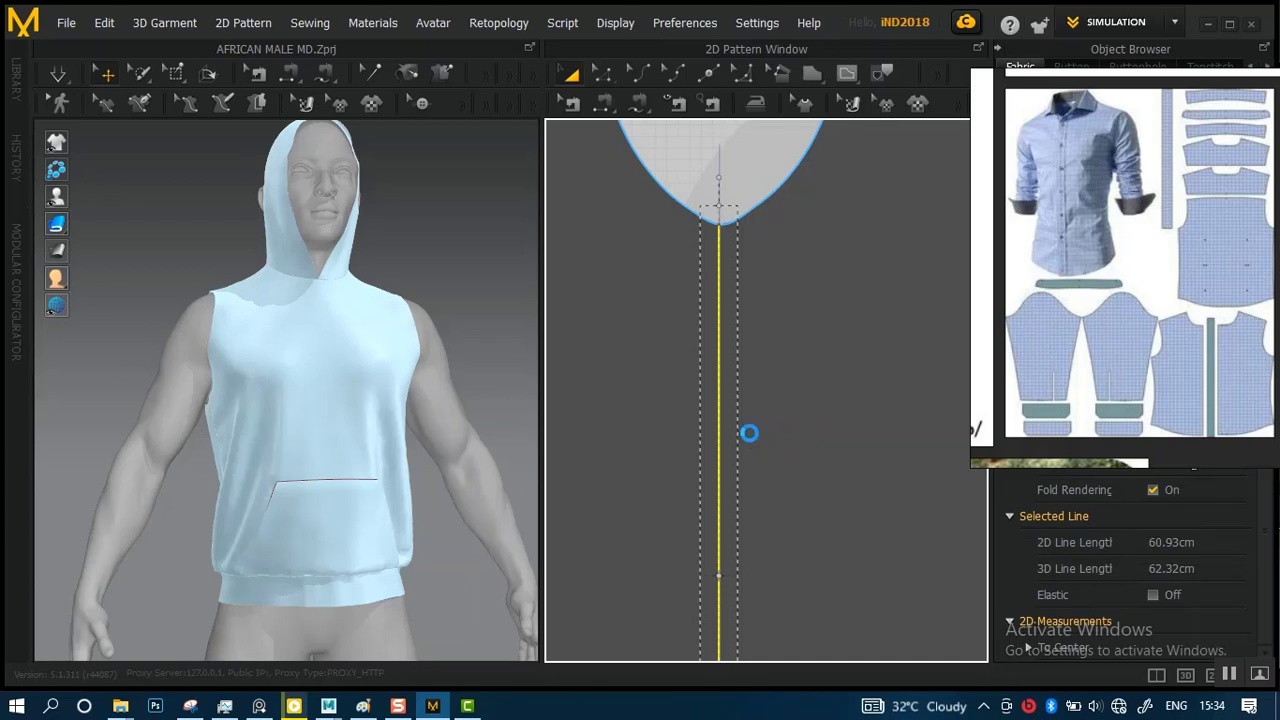
scroll(751, 436, up, 2)
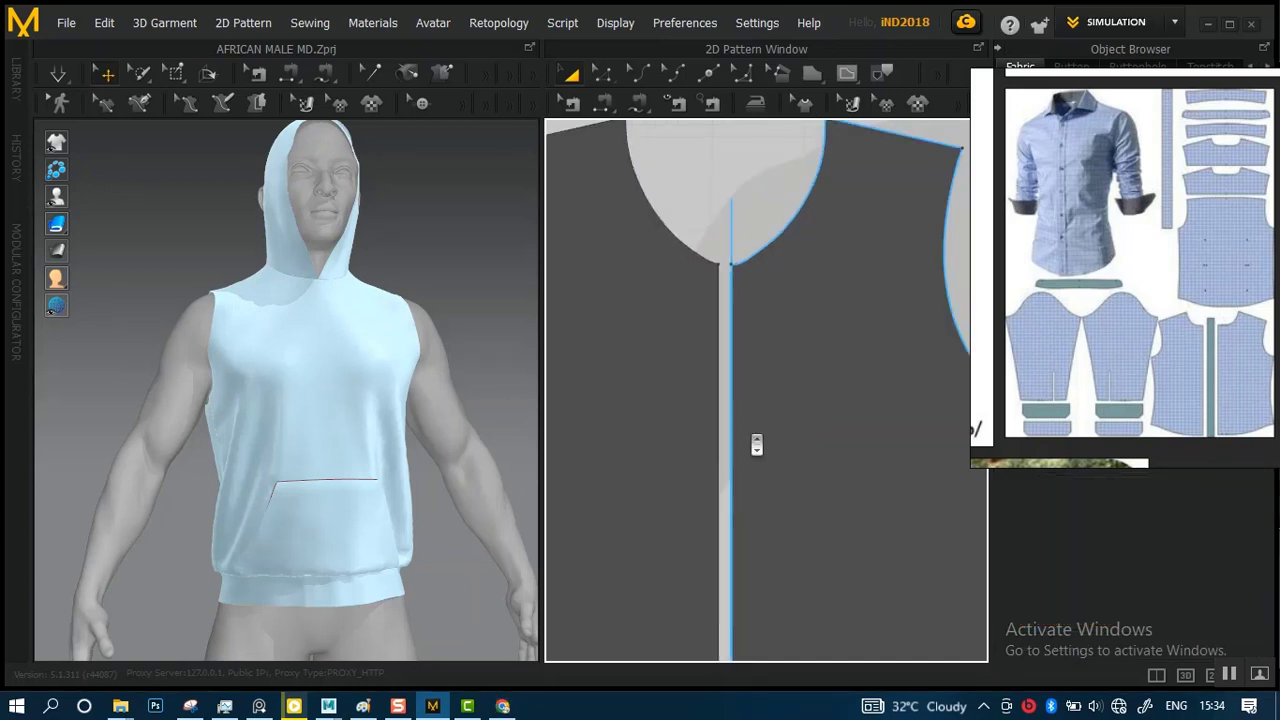
scroll(756, 445, down, 4)
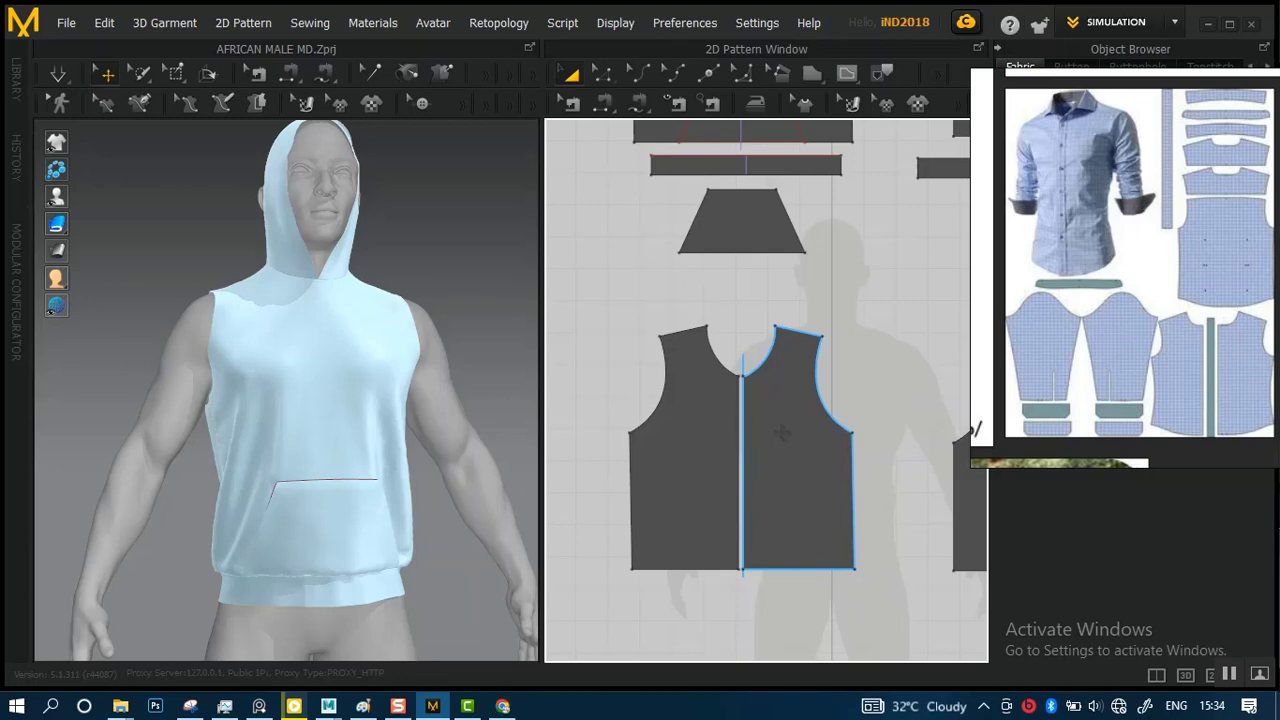
- Close the leftover Chrome window running in the background
click(640, 625)
mouse_move(515, 710)
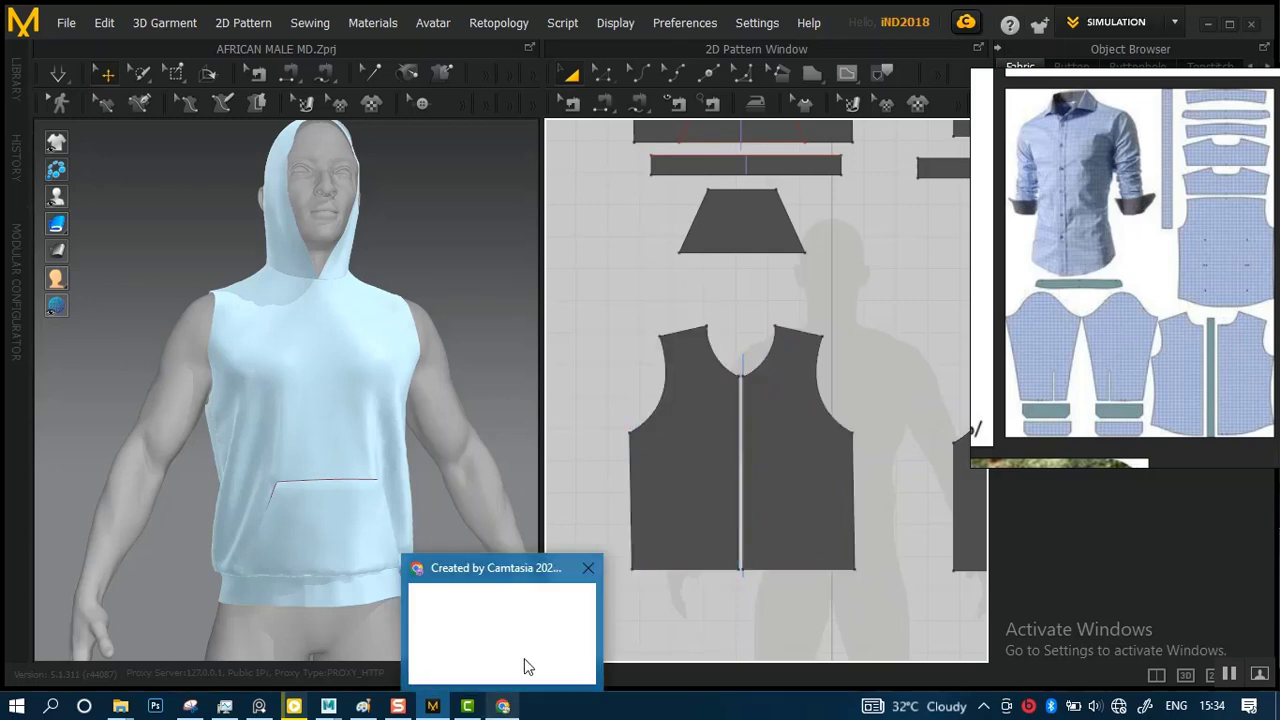
click(588, 566)
- Delete the right half of the split front piece so only the left half is kept
click(778, 486)
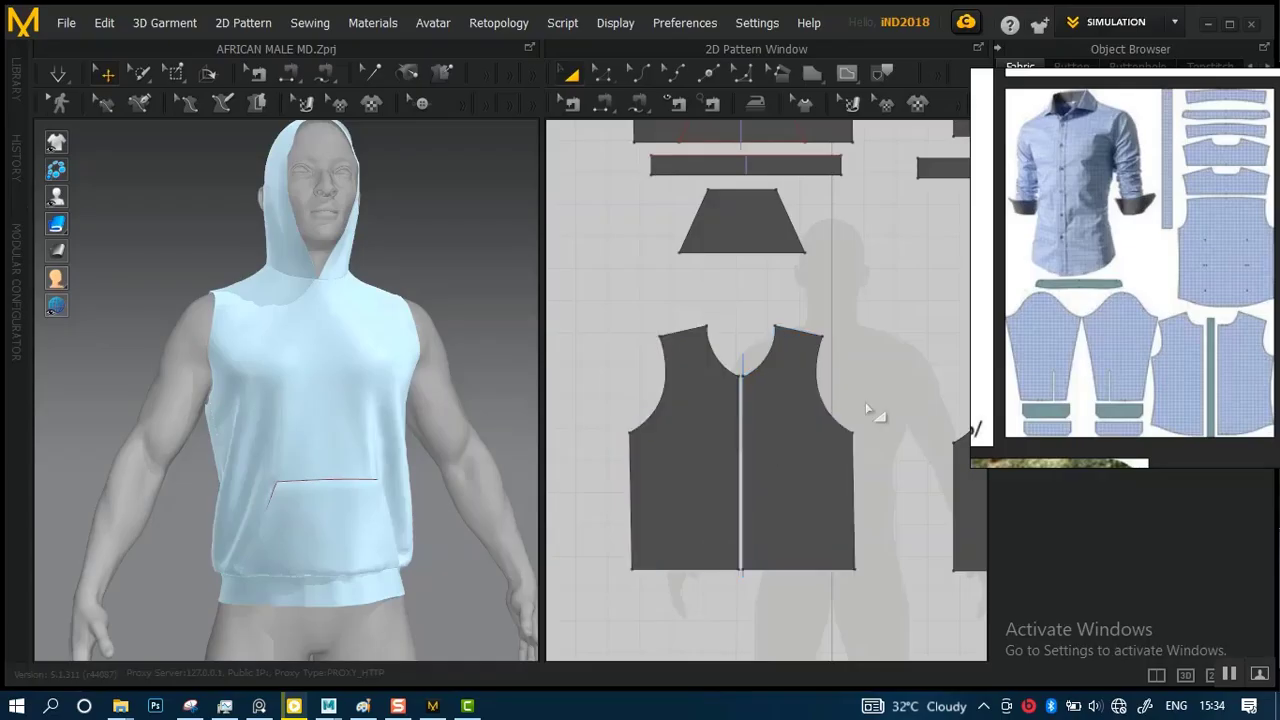
click(900, 380)
click(820, 499)
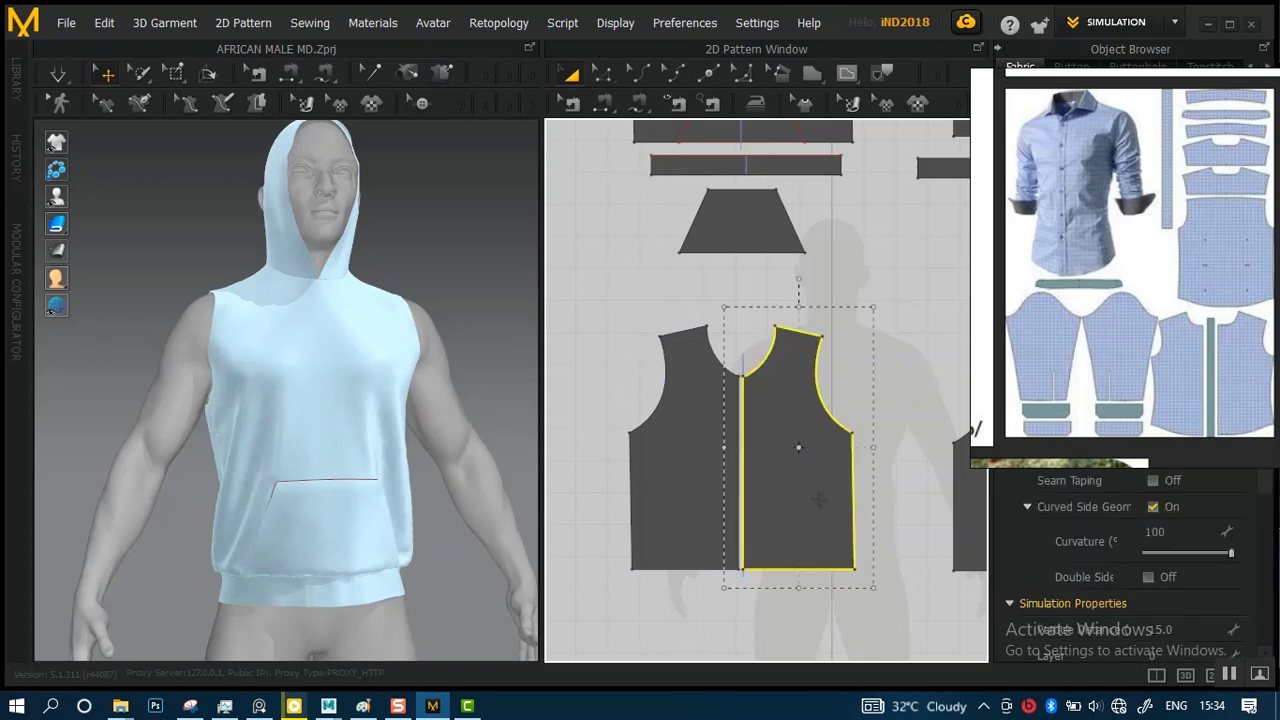
scroll(804, 490, up, 6)
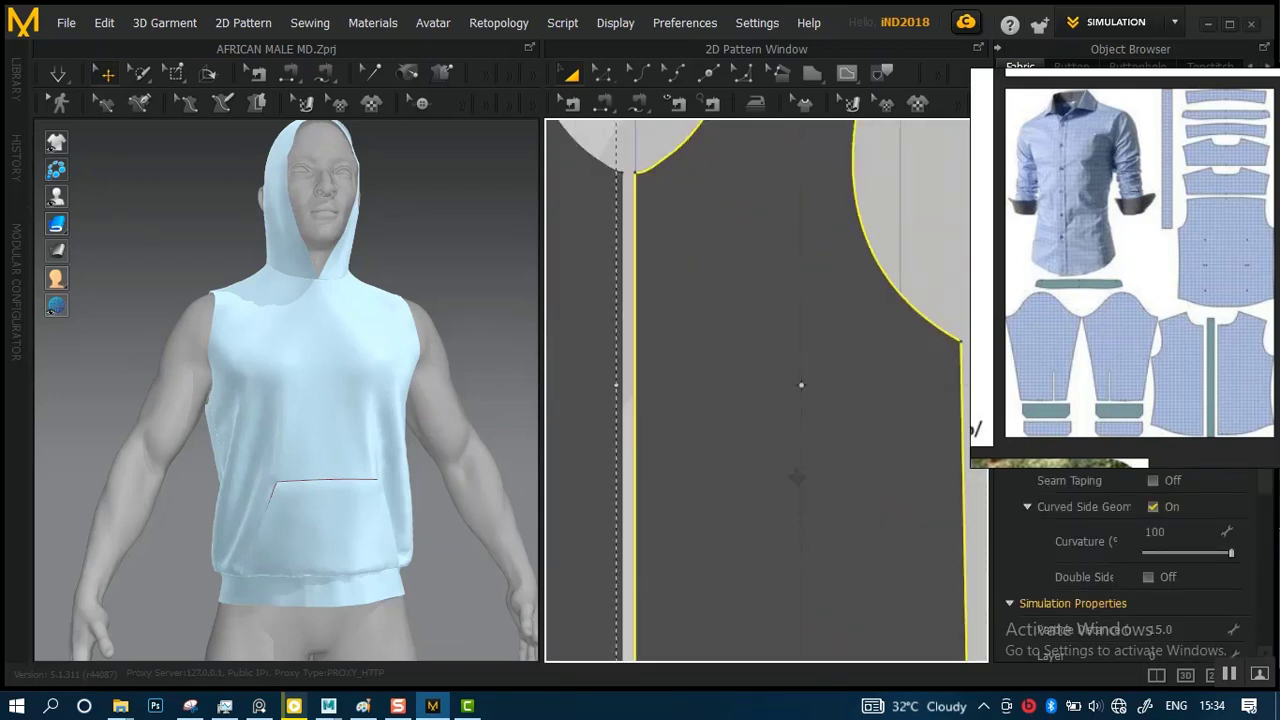
key(Delete)
- Clone the remaining front half as a symmetric pattern with sewing, placing the mirrored copy about 44 cm to its right
scroll(708, 368, down, 5)
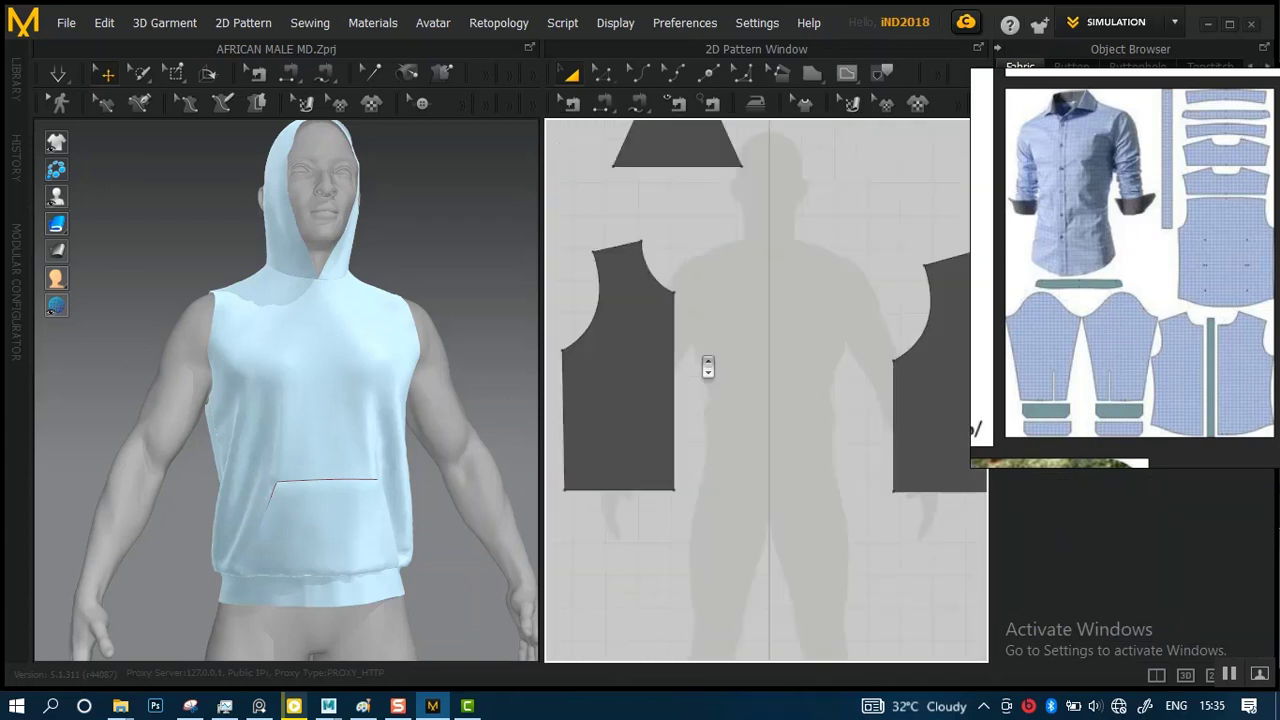
scroll(708, 368, up, 2)
scroll(702, 380, down, 3)
middle_drag(729, 388, 768, 392)
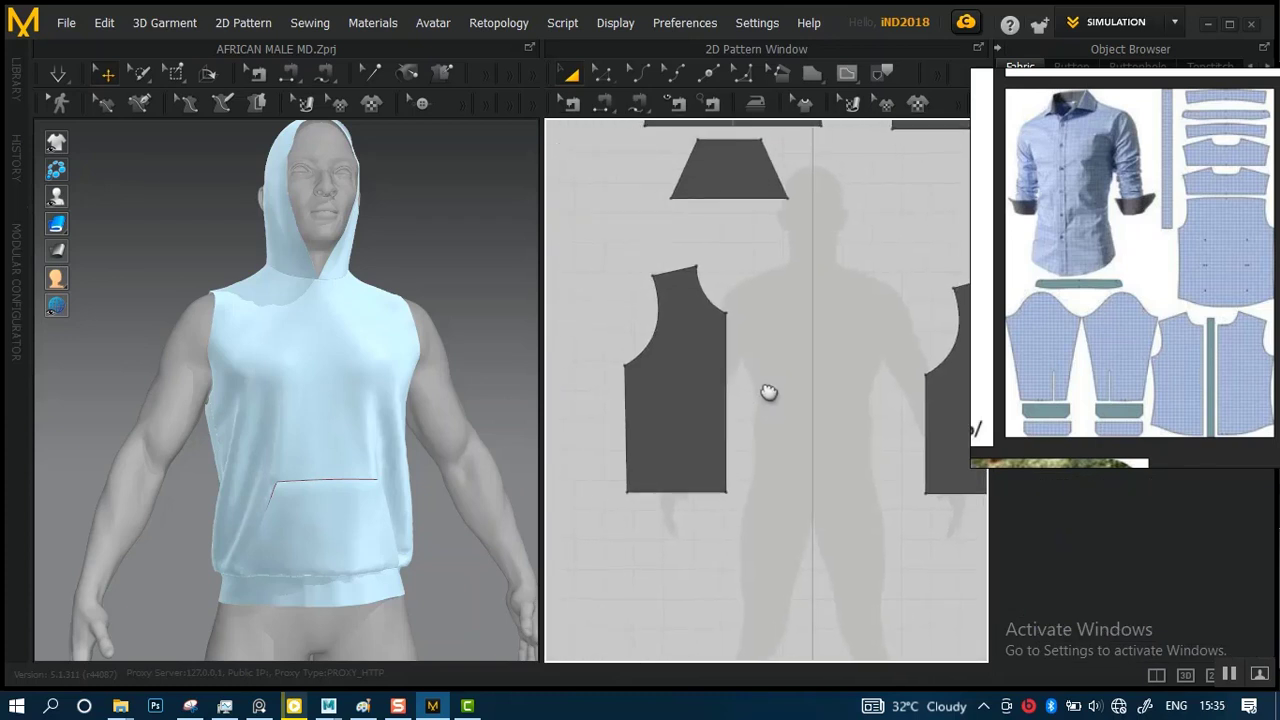
scroll(741, 372, up, 2)
click(700, 356)
right_click(700, 356)
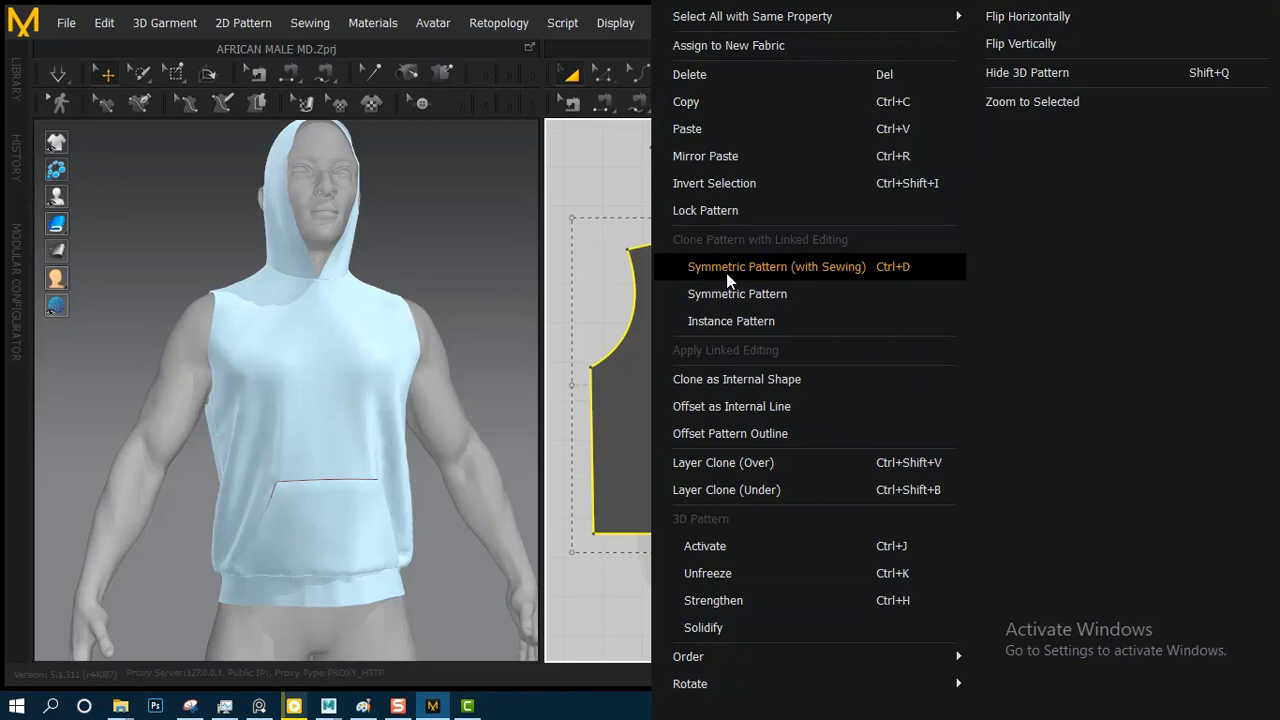
click(726, 273)
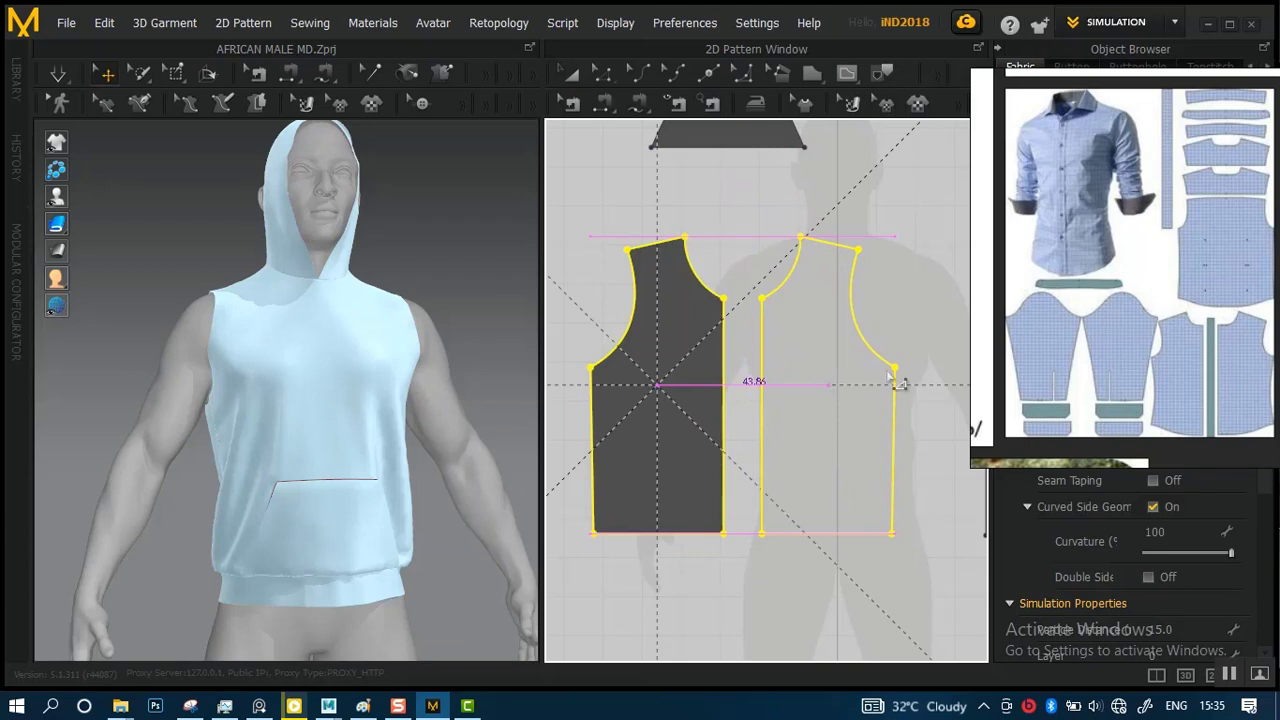
click(830, 379)
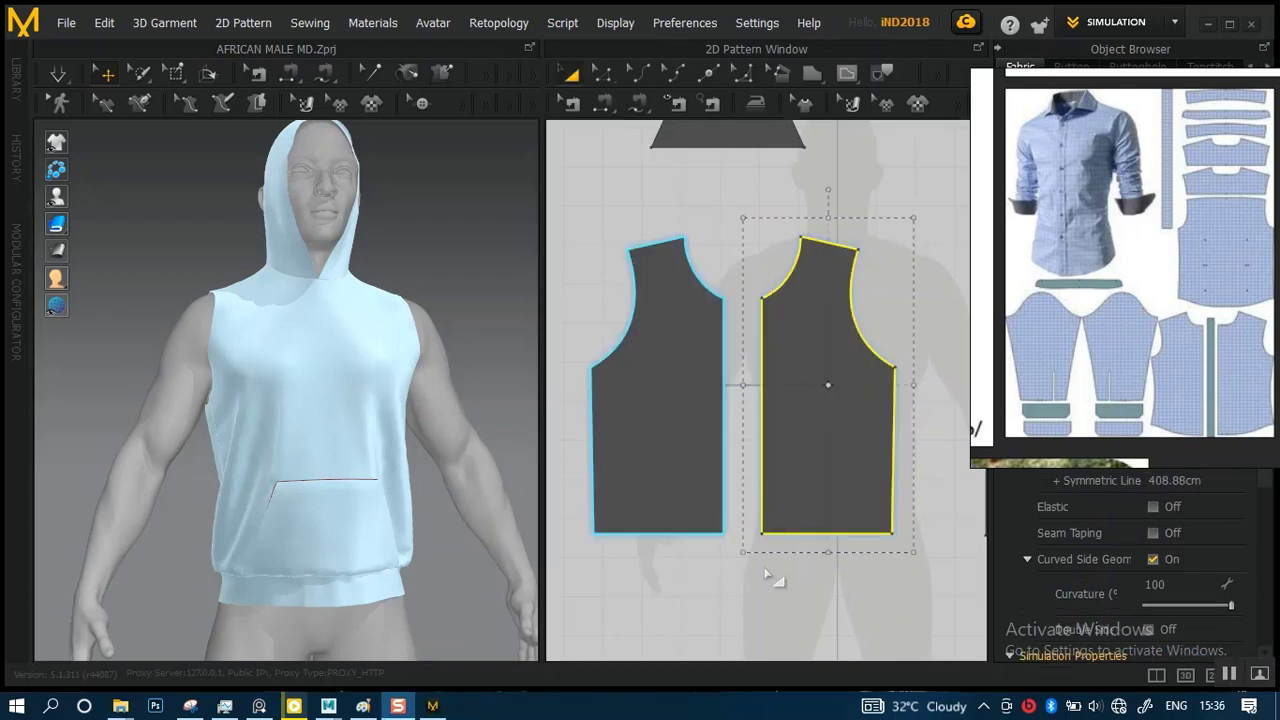
scroll(750, 447, down, 1)
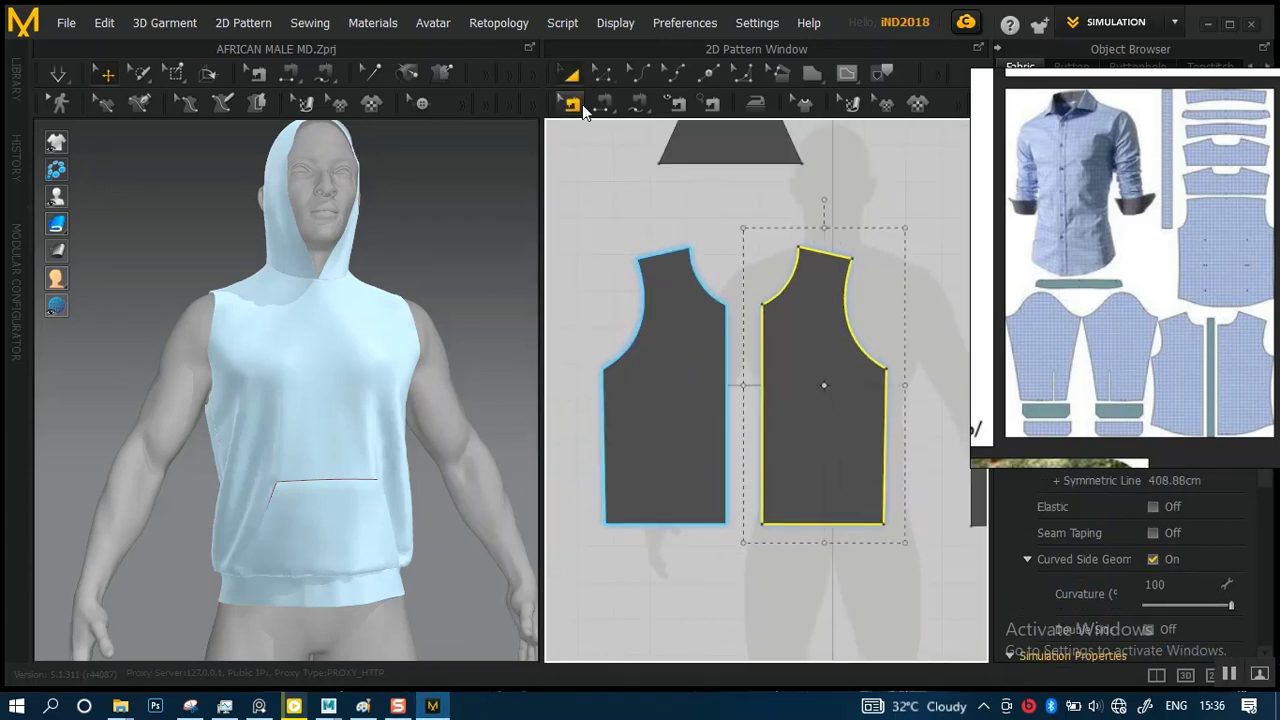
click(574, 108)
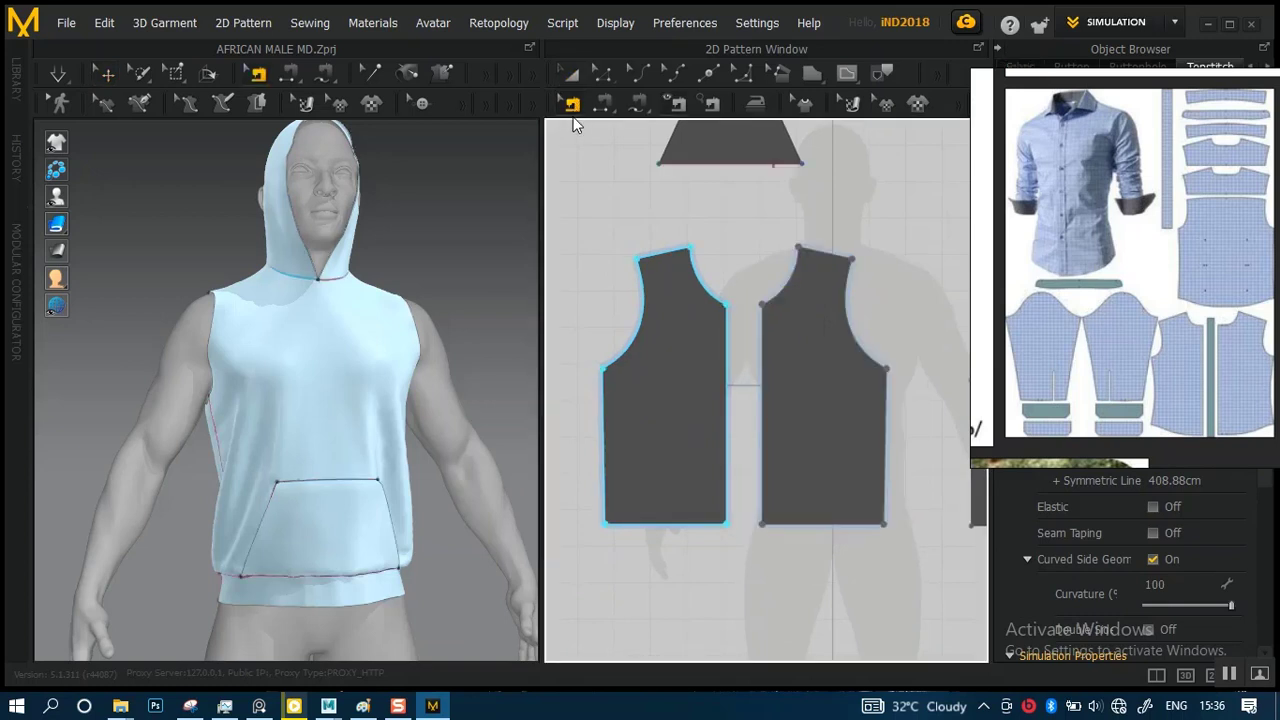
scroll(730, 427, up, 3)
click(704, 424)
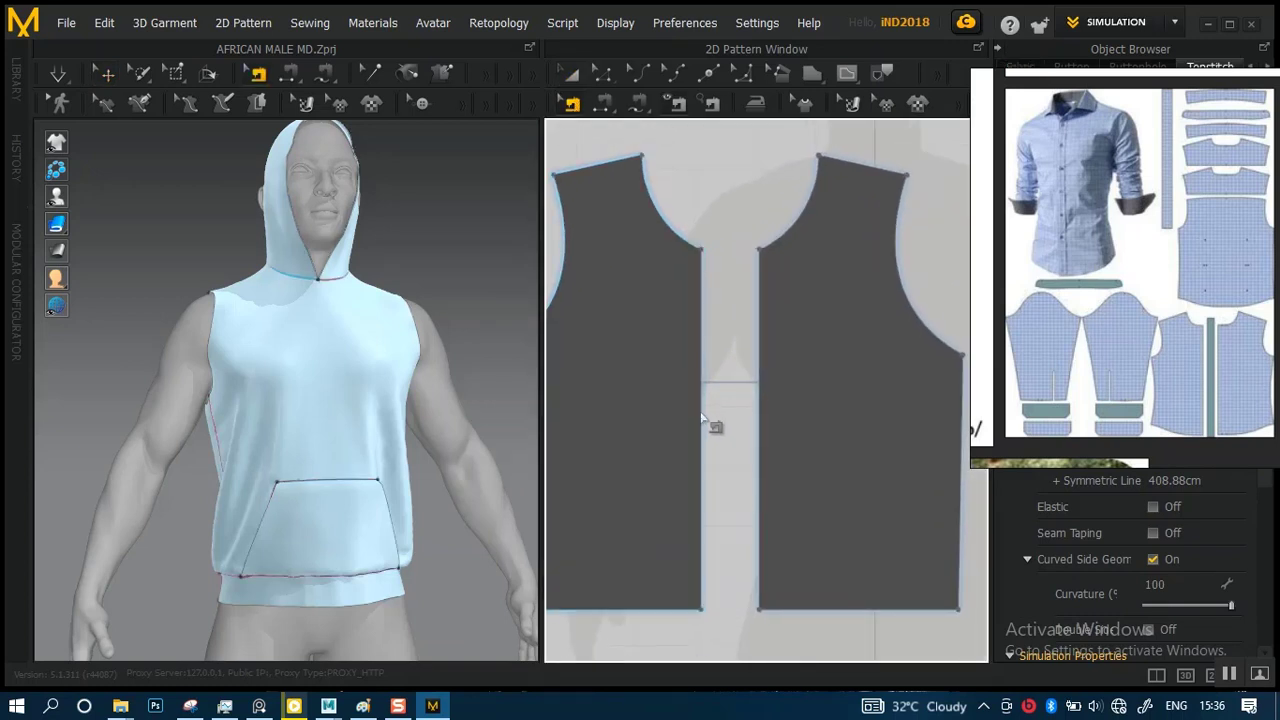
scroll(660, 391, down, 4)
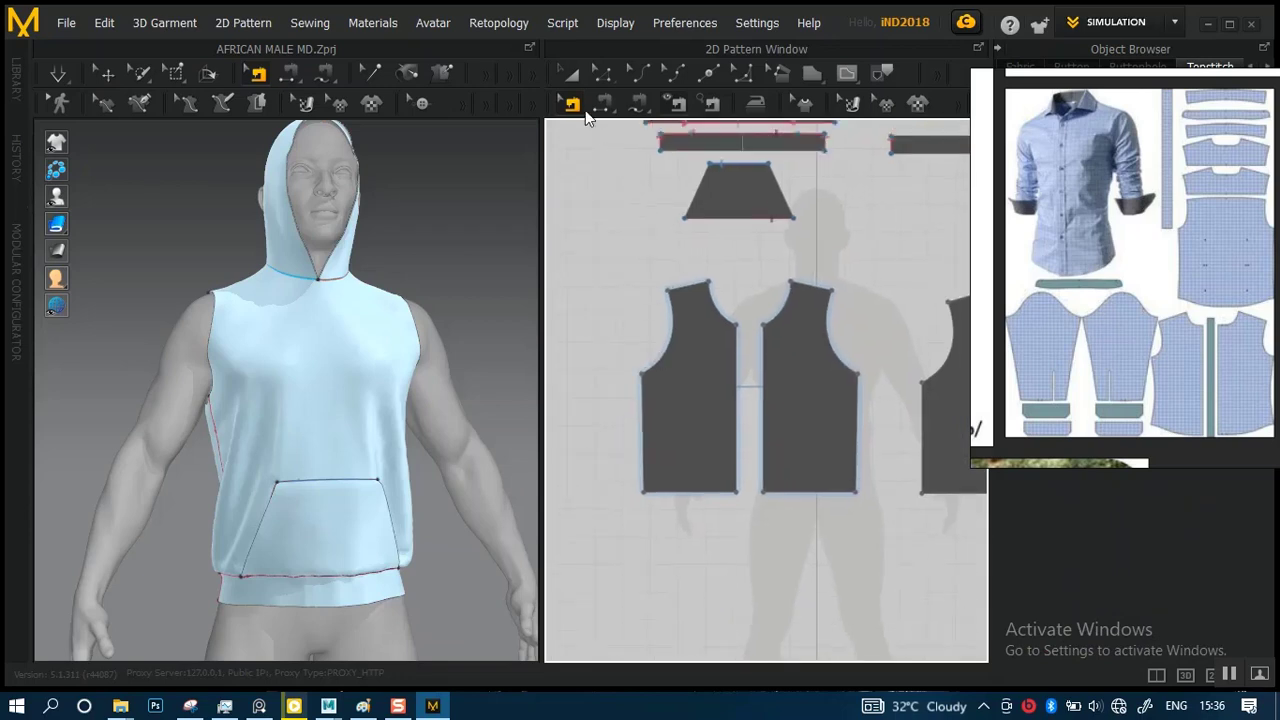
click(570, 73)
- Activate the two front halves and the copied back piece as 3D patterns
scroll(660, 285, down, 3)
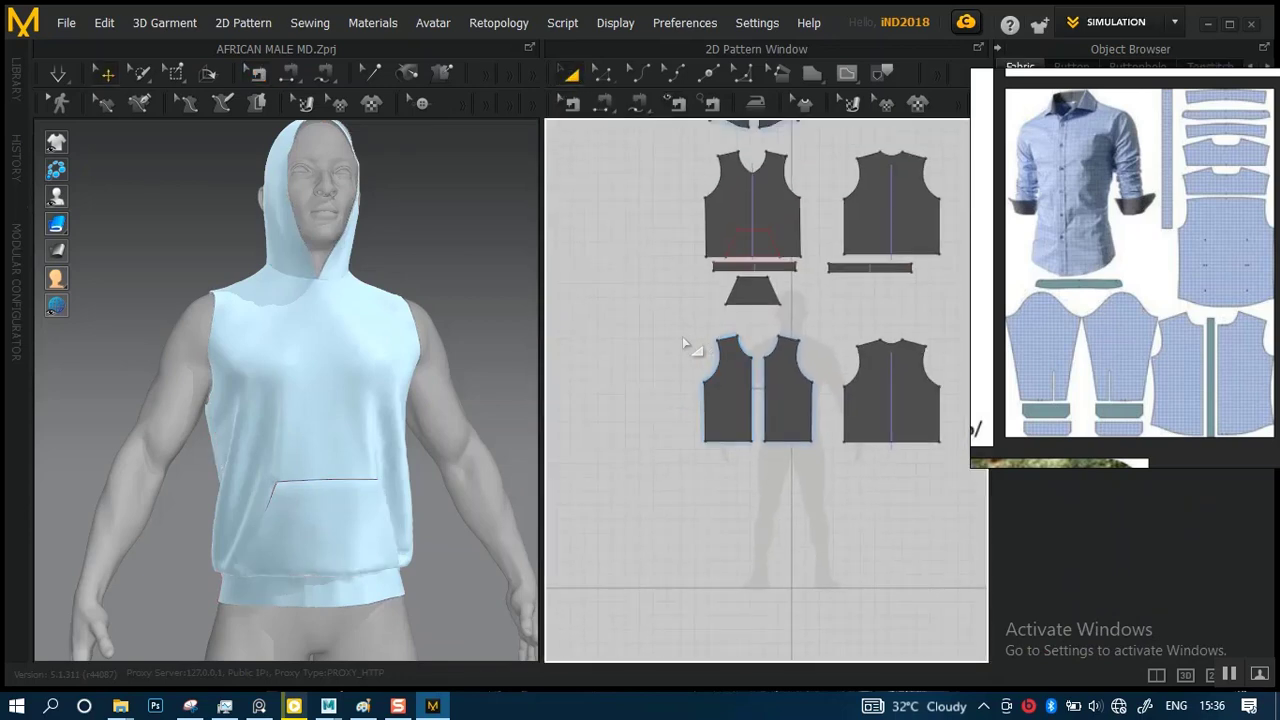
drag(953, 483, 953, 483)
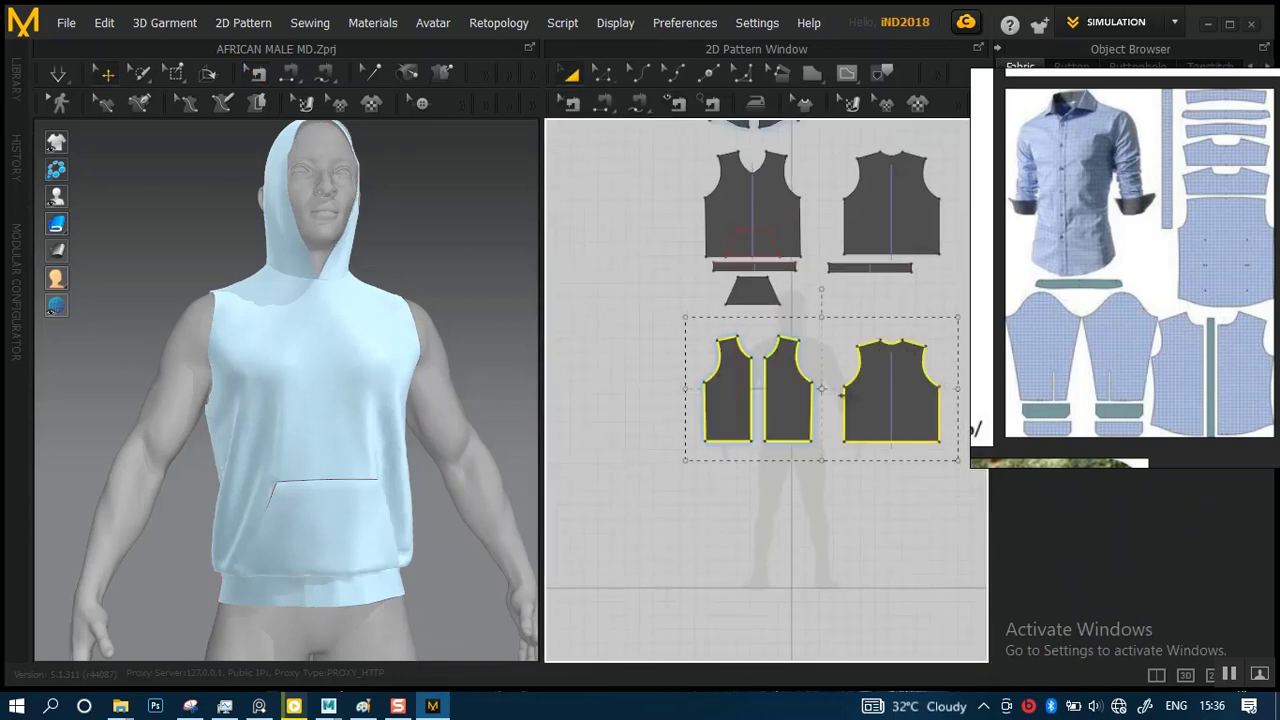
right_click(777, 407)
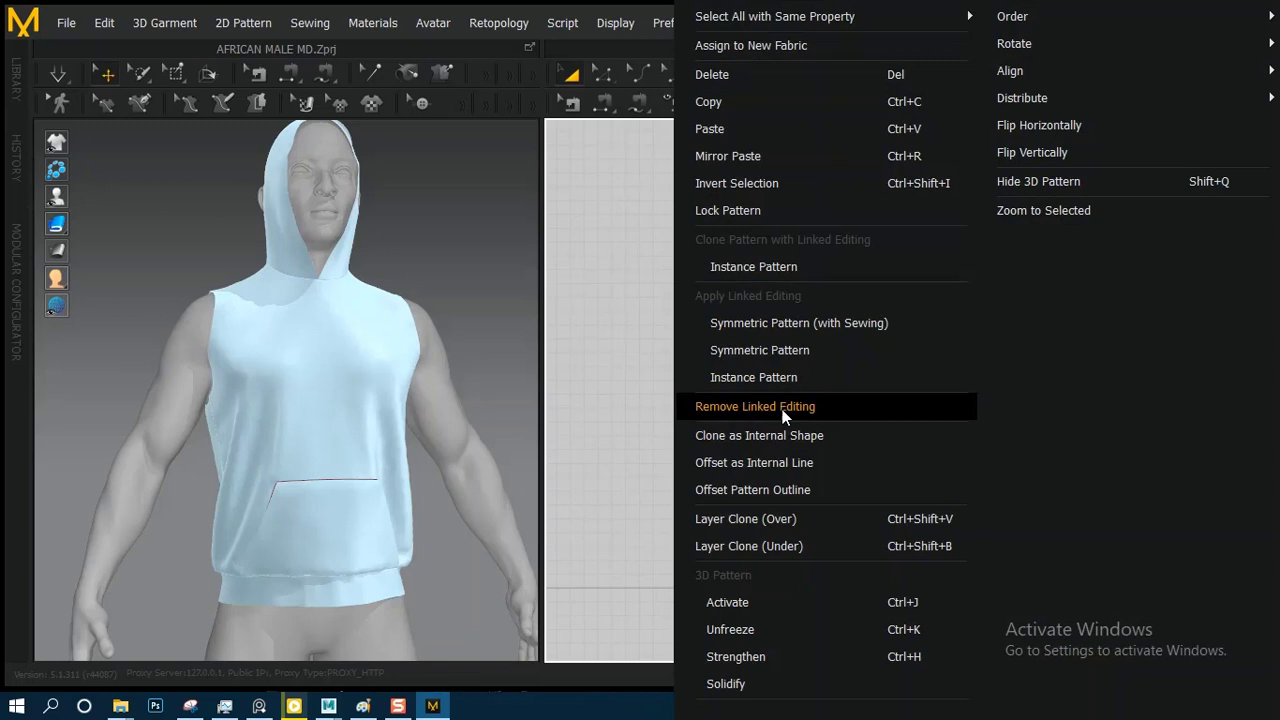
click(752, 600)
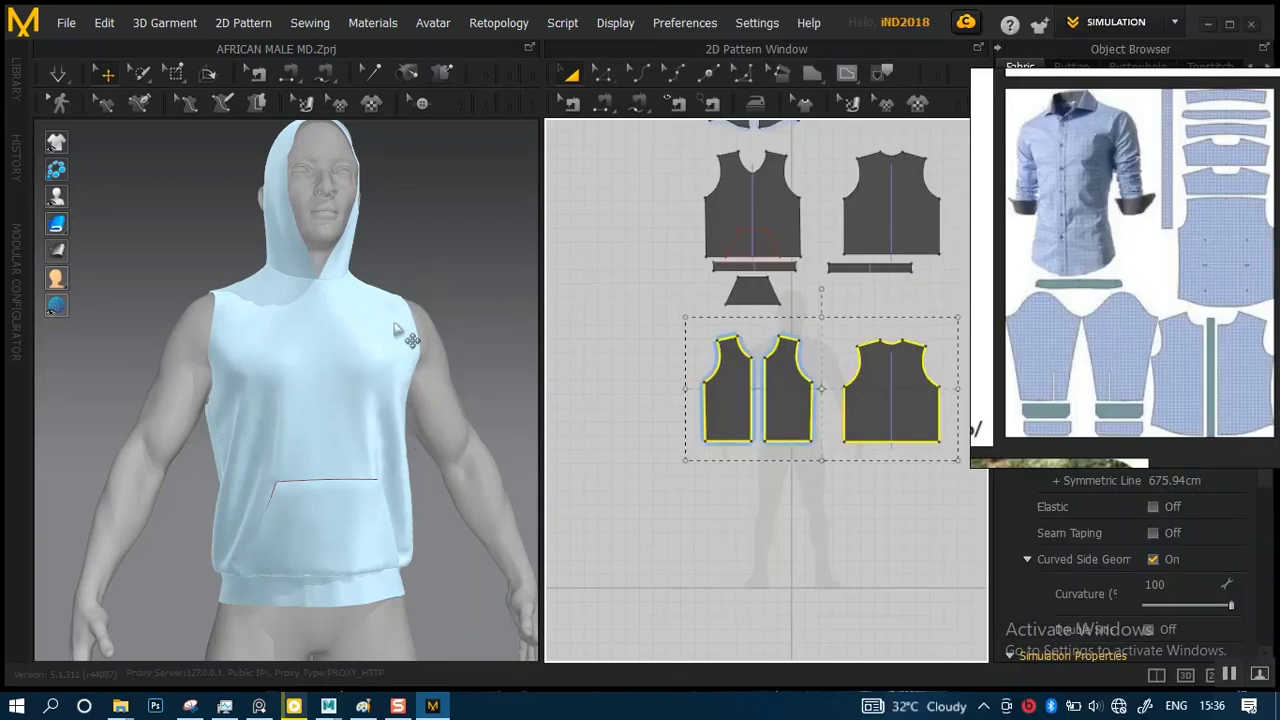
- Examine where the activated front halves and back piece are located in the 3D scene around the avatar
scroll(403, 345, up, 2)
scroll(391, 349, down, 1)
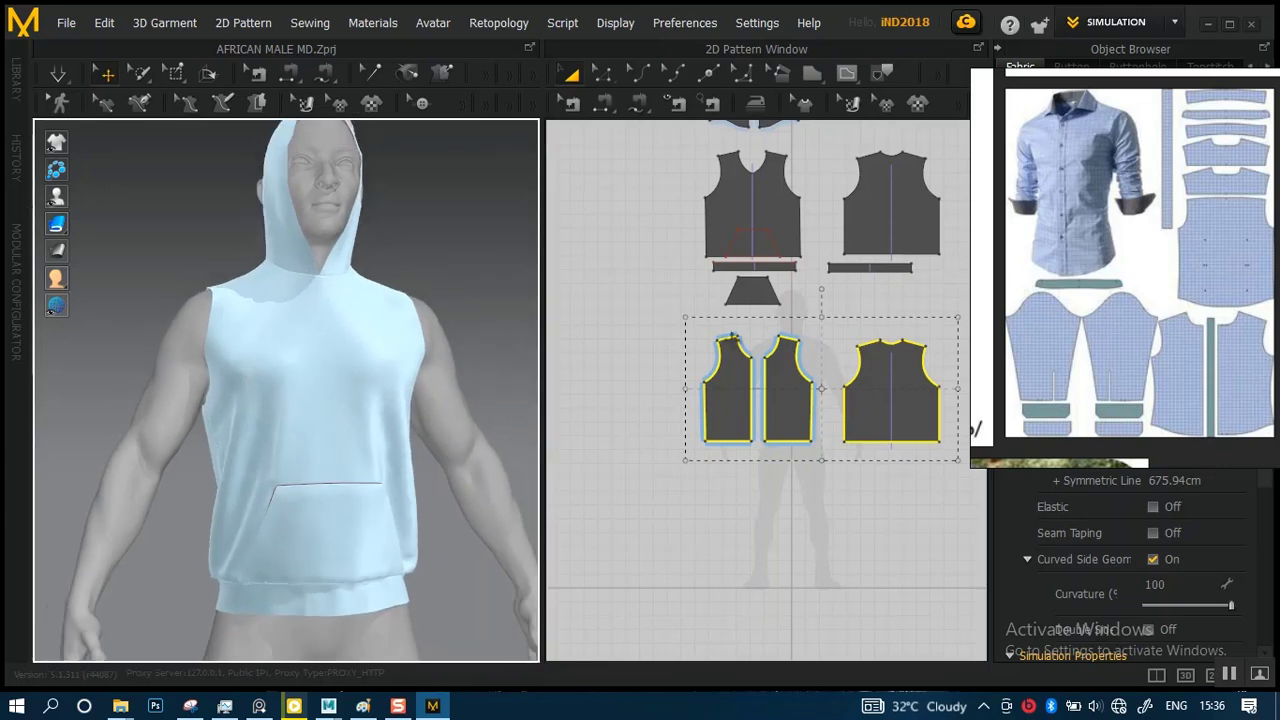
click(665, 374)
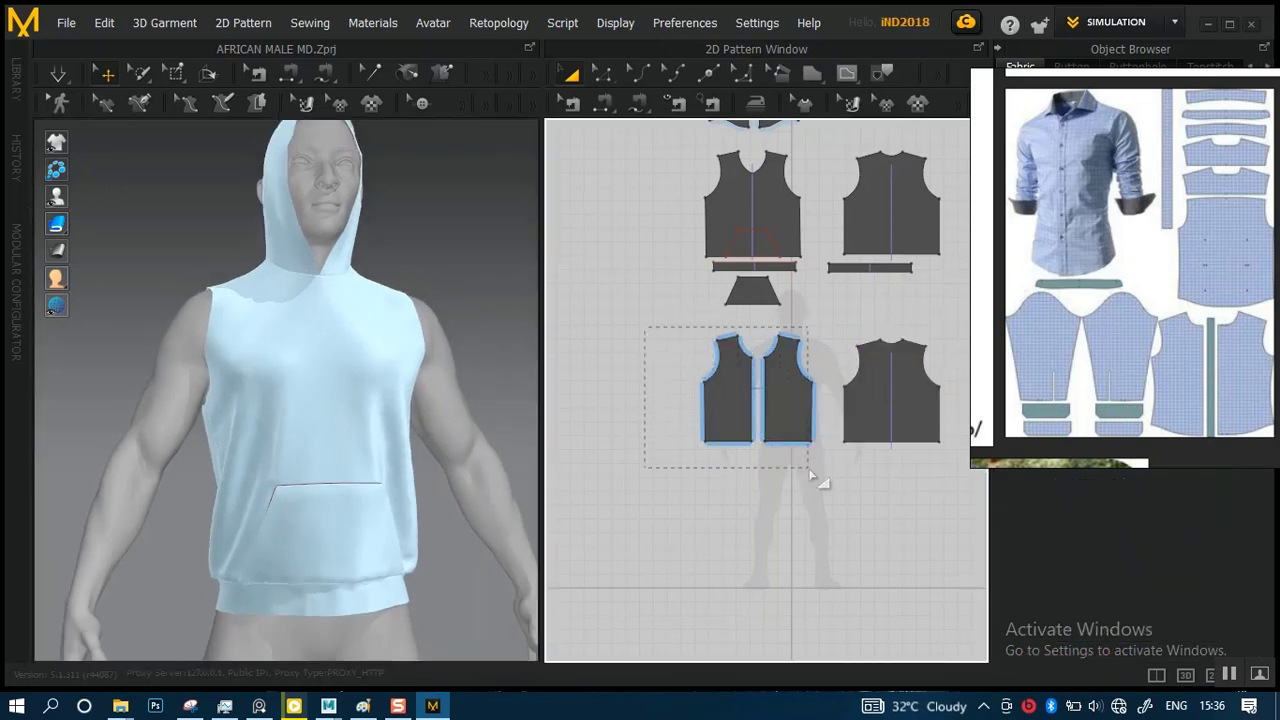
drag(826, 487, 828, 489)
right_drag(366, 434, 429, 396)
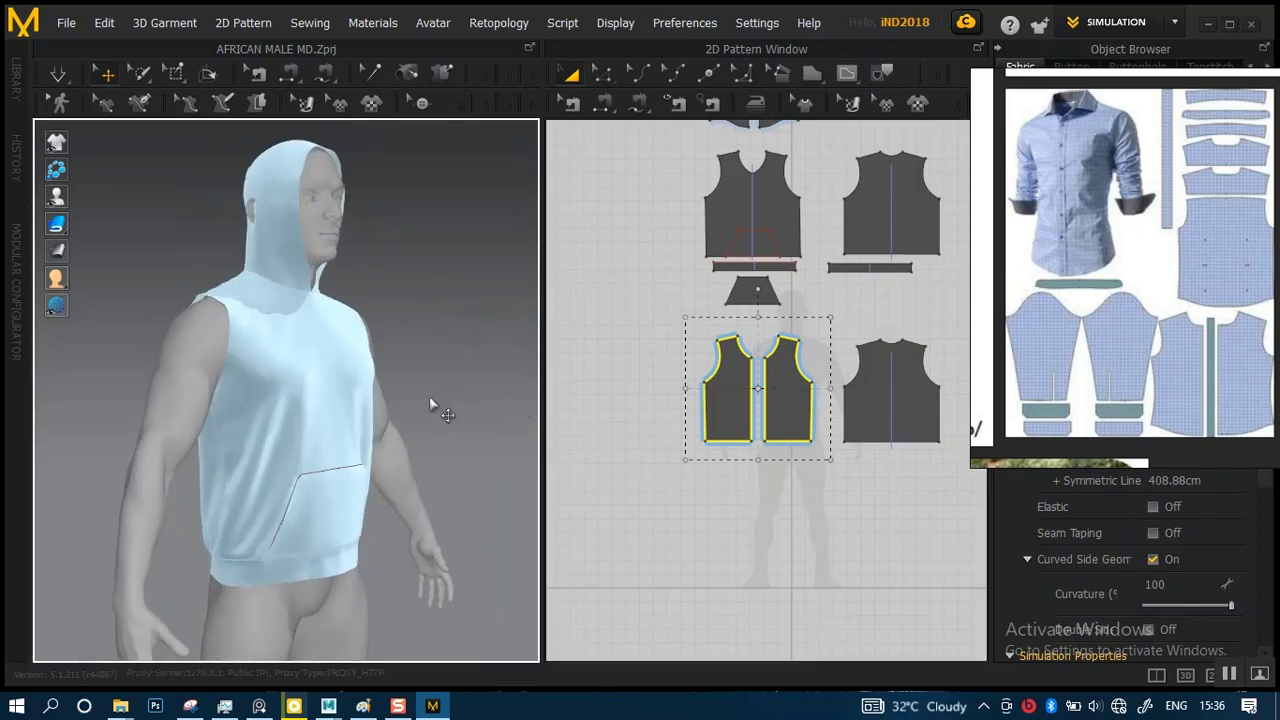
click(649, 383)
click(723, 400)
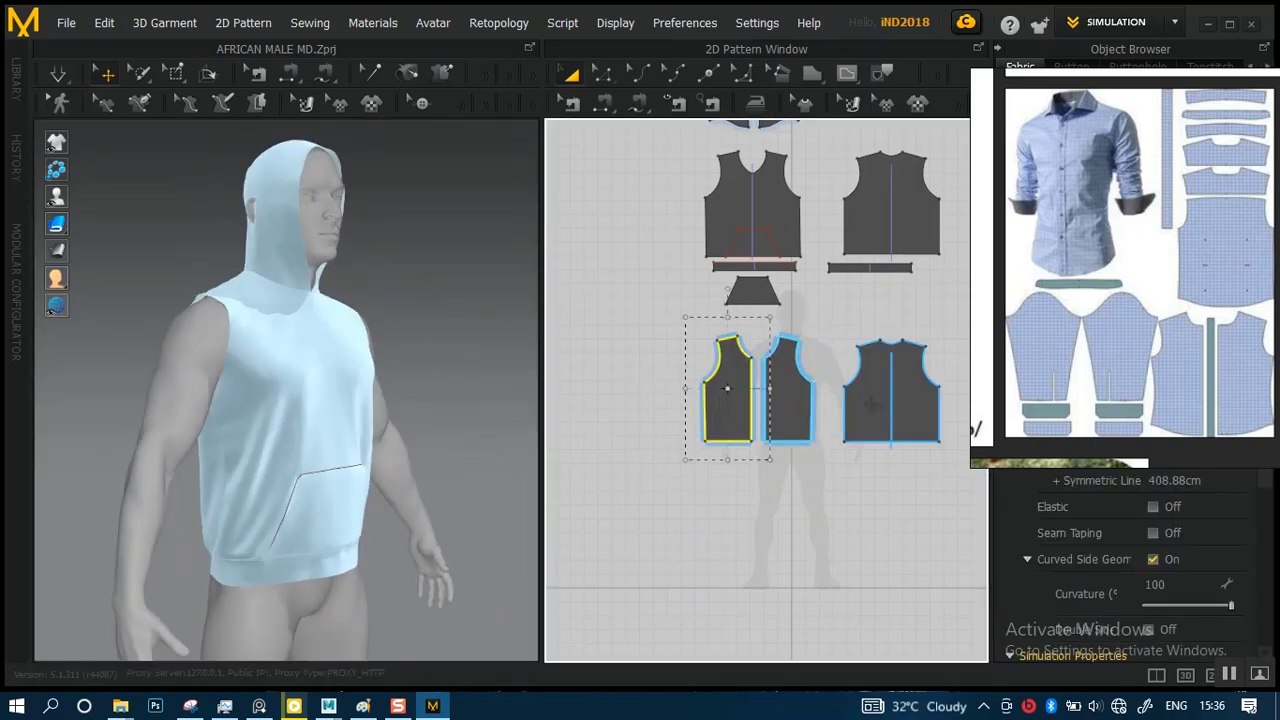
click(843, 420)
scroll(371, 429, up, 3)
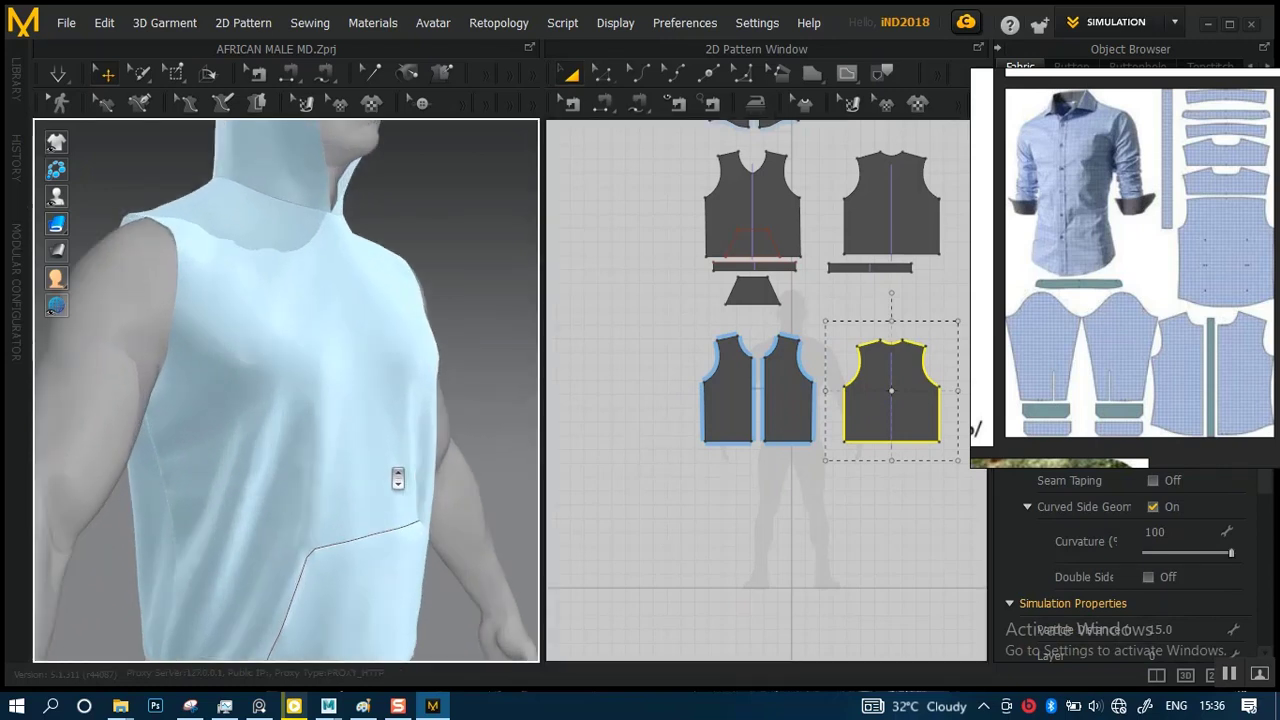
scroll(380, 437, down, 3)
right_drag(343, 385, 371, 398)
scroll(364, 372, down, 4)
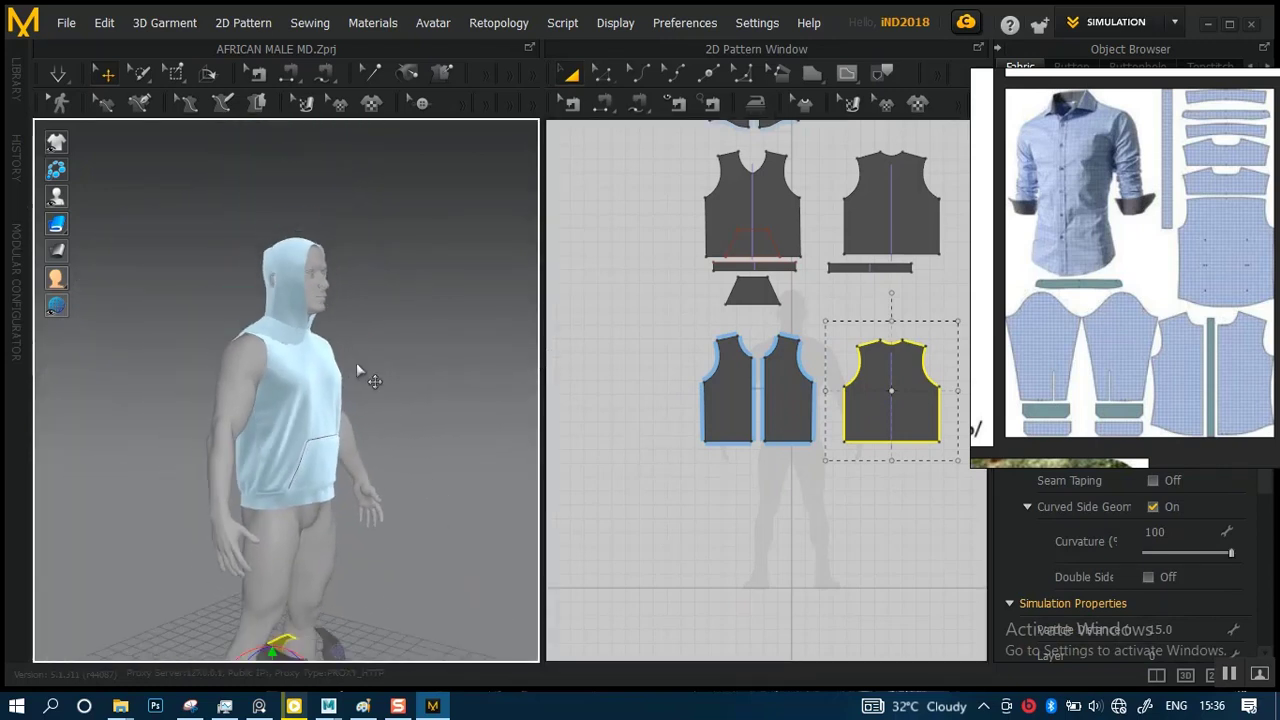
middle_drag(352, 424, 382, 264)
right_drag(360, 413, 277, 434)
scroll(300, 435, up, 1)
middle_drag(338, 452, 335, 388)
right_drag(335, 390, 449, 389)
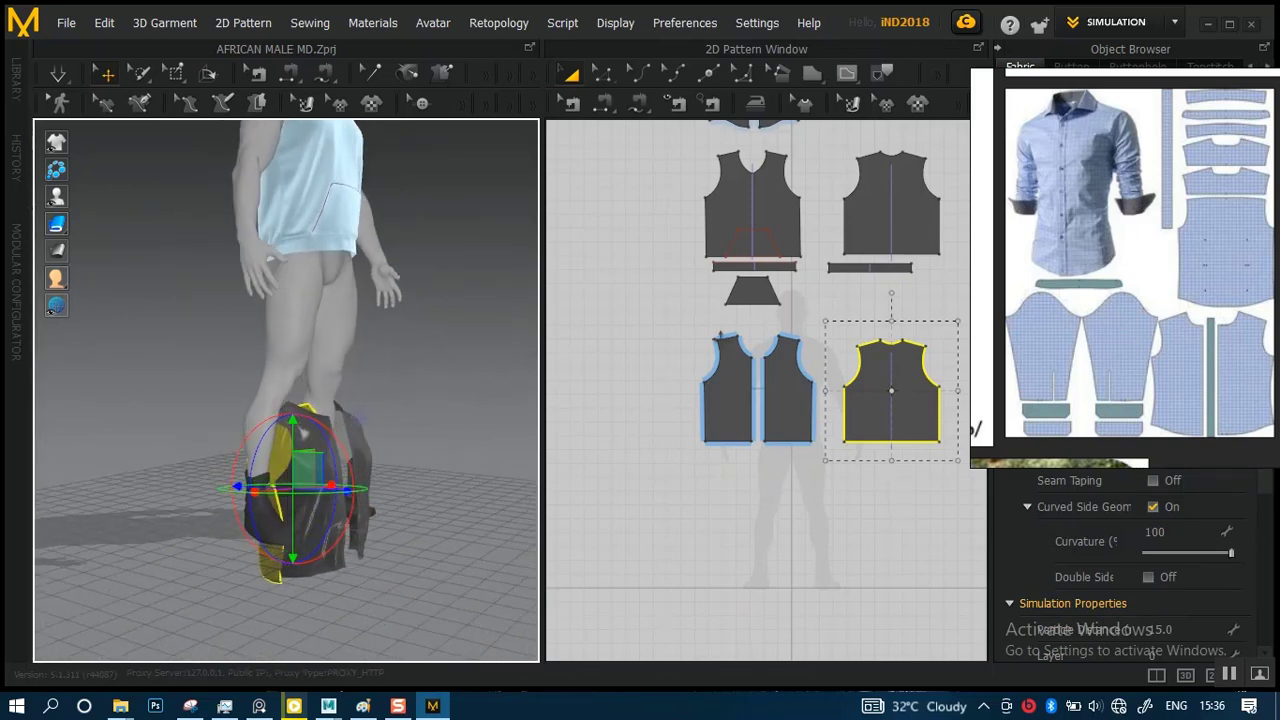
- Raise the two front halves and the back piece together in 3D to the avatar's torso, level with its shoulders
drag(686, 337, 759, 381)
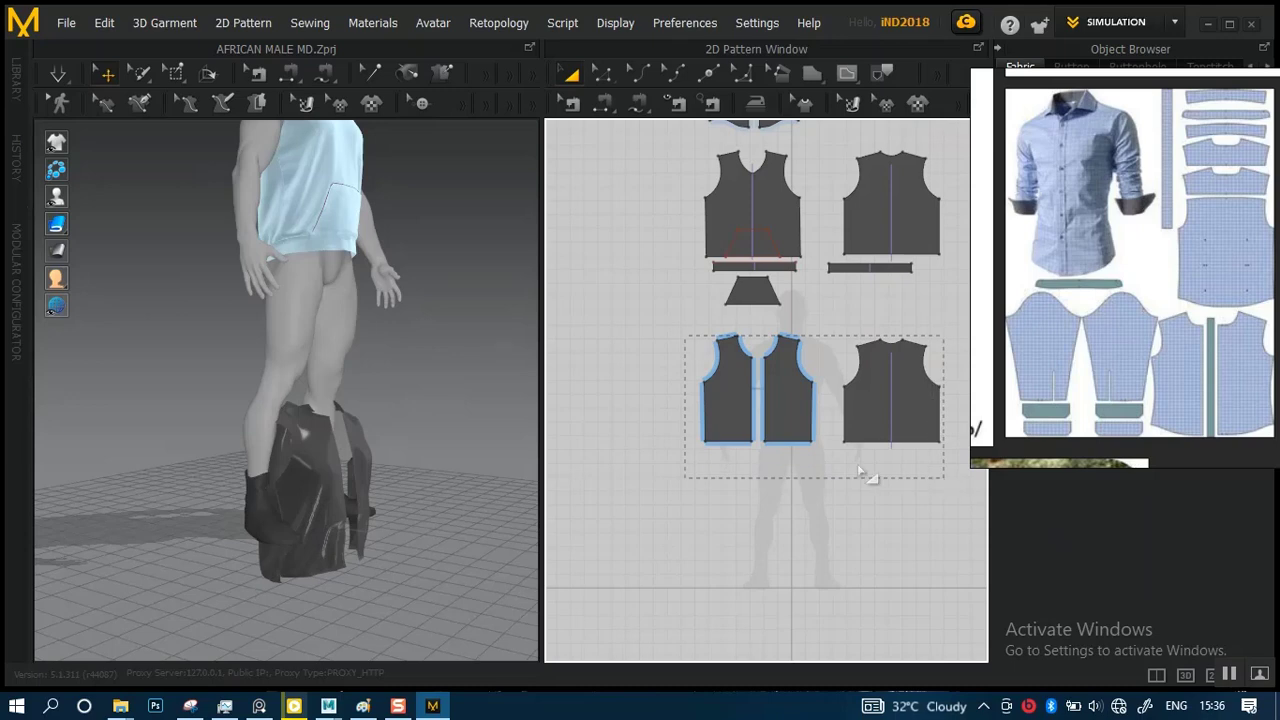
drag(858, 470, 862, 473)
drag(315, 400, 315, 121)
middle_drag(396, 290, 426, 478)
scroll(426, 478, up, 5)
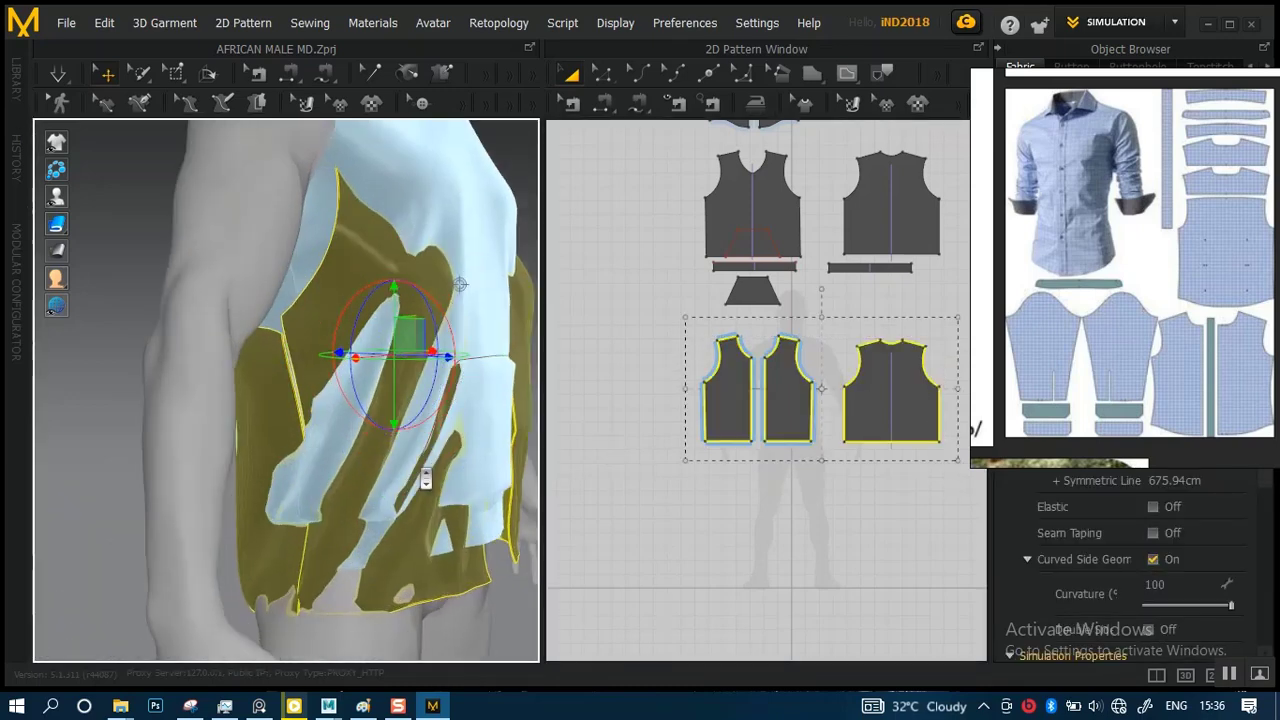
middle_drag(434, 328, 394, 434)
scroll(394, 434, down, 3)
drag(332, 388, 335, 318)
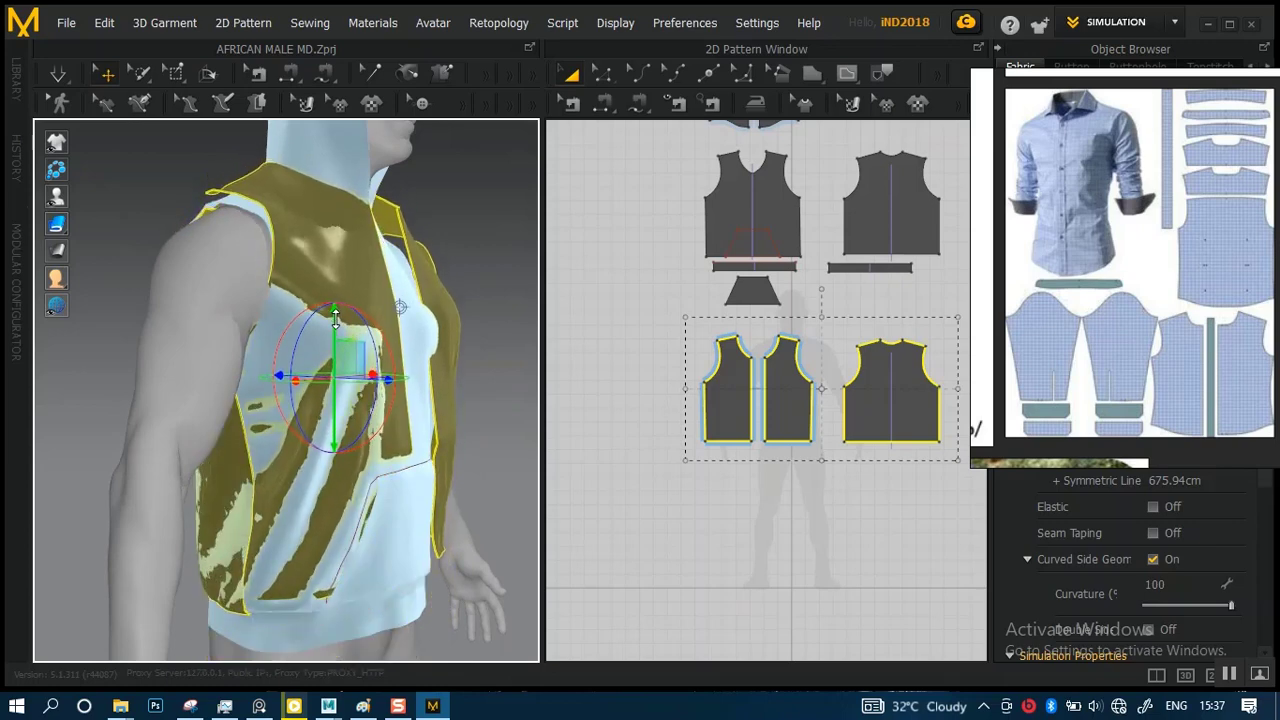
- Move only the two front halves forward in 3D so they sit in front of the avatar's chest and hoodie
scroll(757, 420, up, 2)
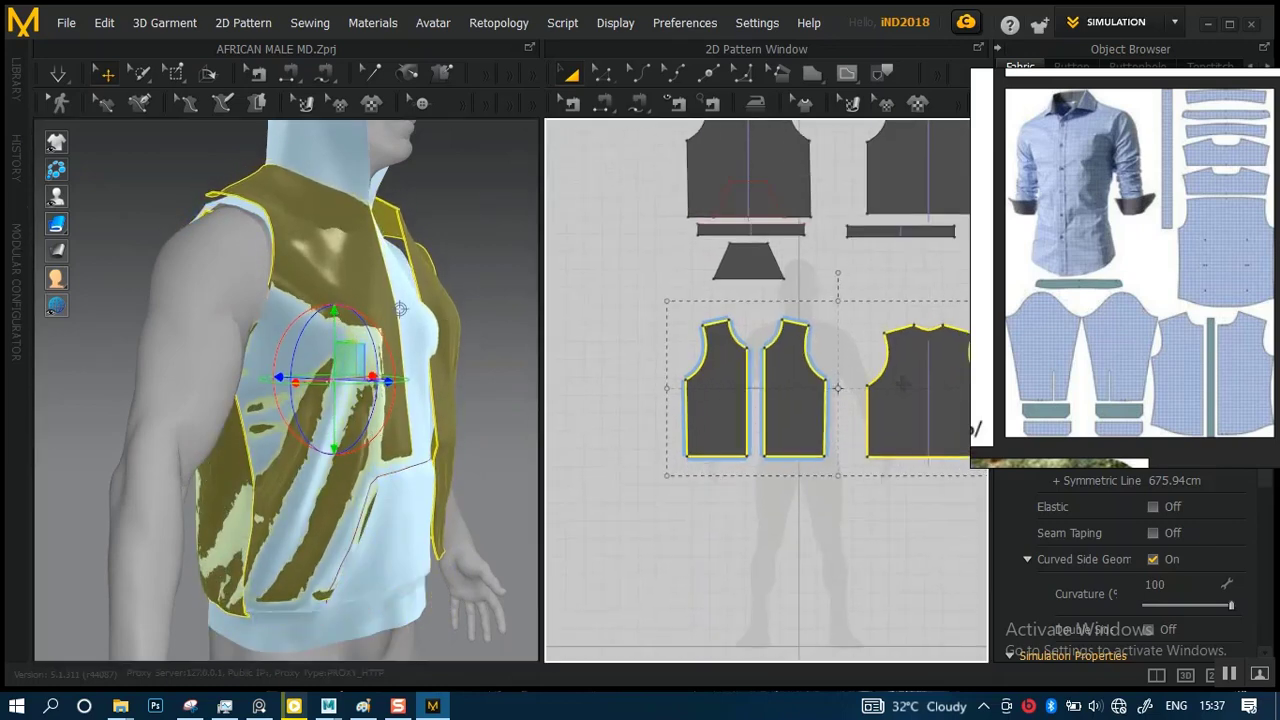
click(728, 398)
shift+click(786, 404)
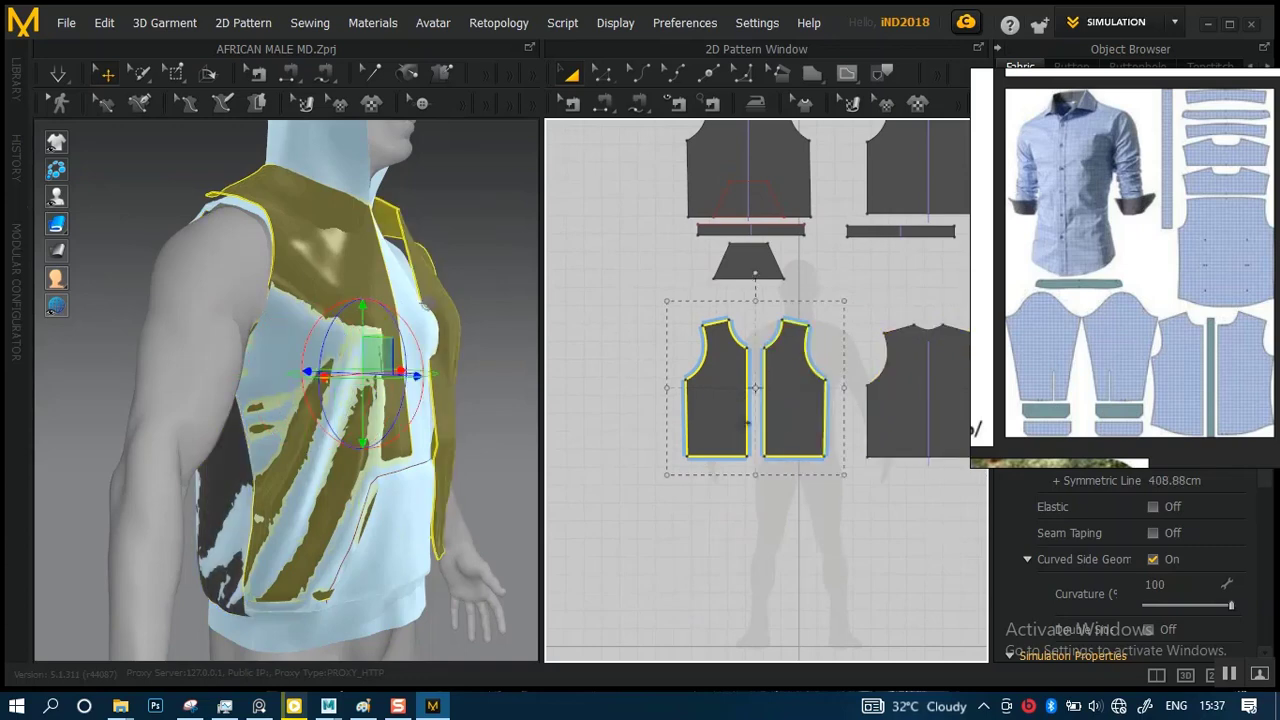
right_drag(350, 422, 394, 406)
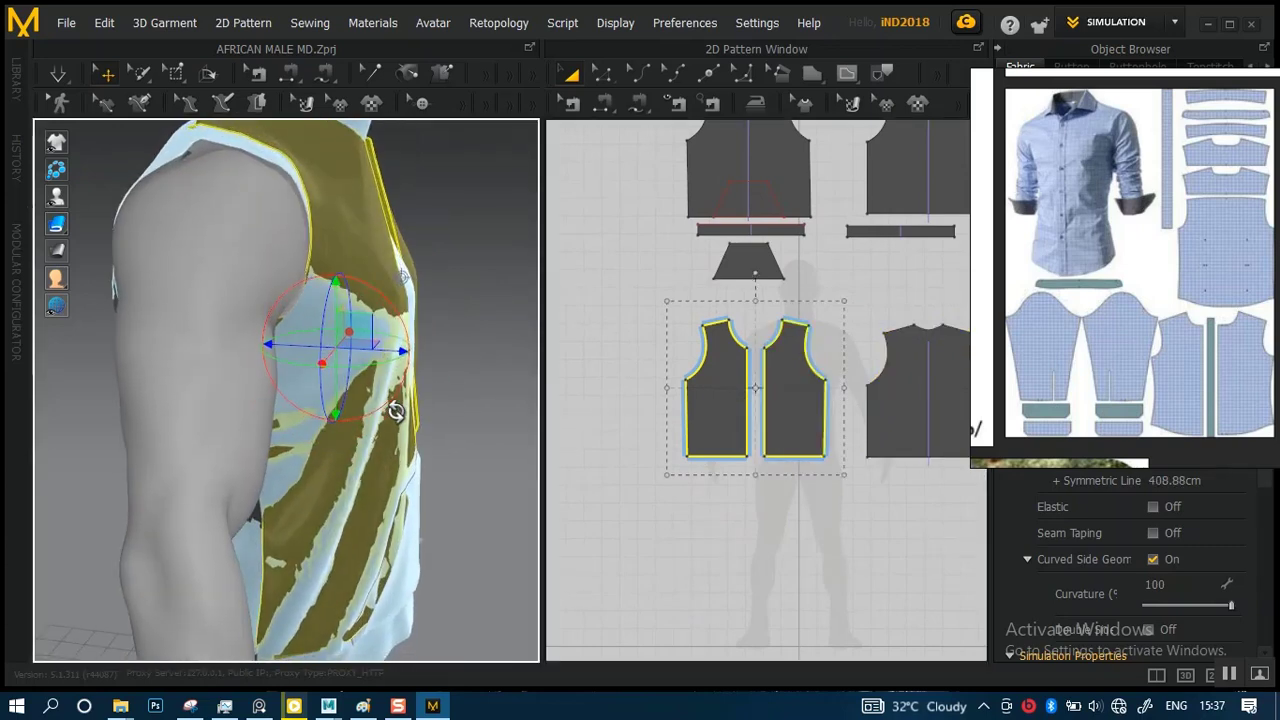
drag(387, 348, 419, 360)
right_drag(419, 360, 398, 326)
- Add the back piece to the selected front halves and shift all three sideways in 3D to centre them on the avatar
scroll(418, 386, up, 3)
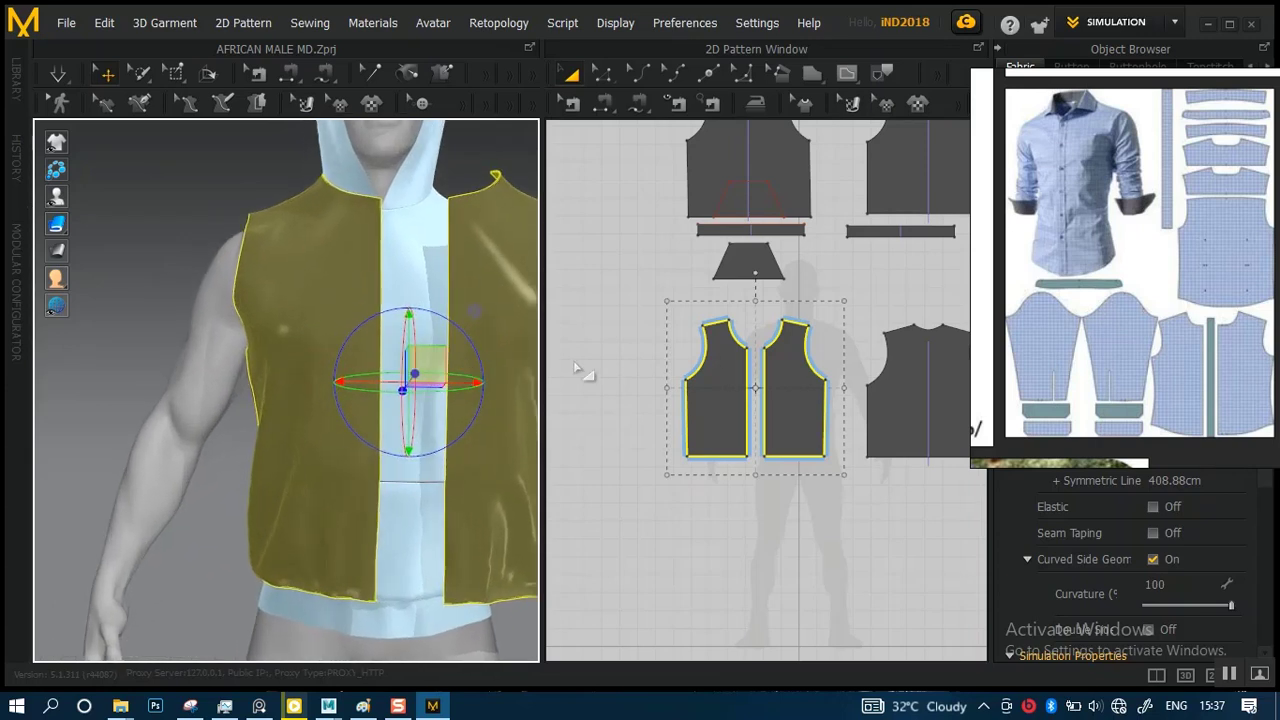
shift+click(900, 376)
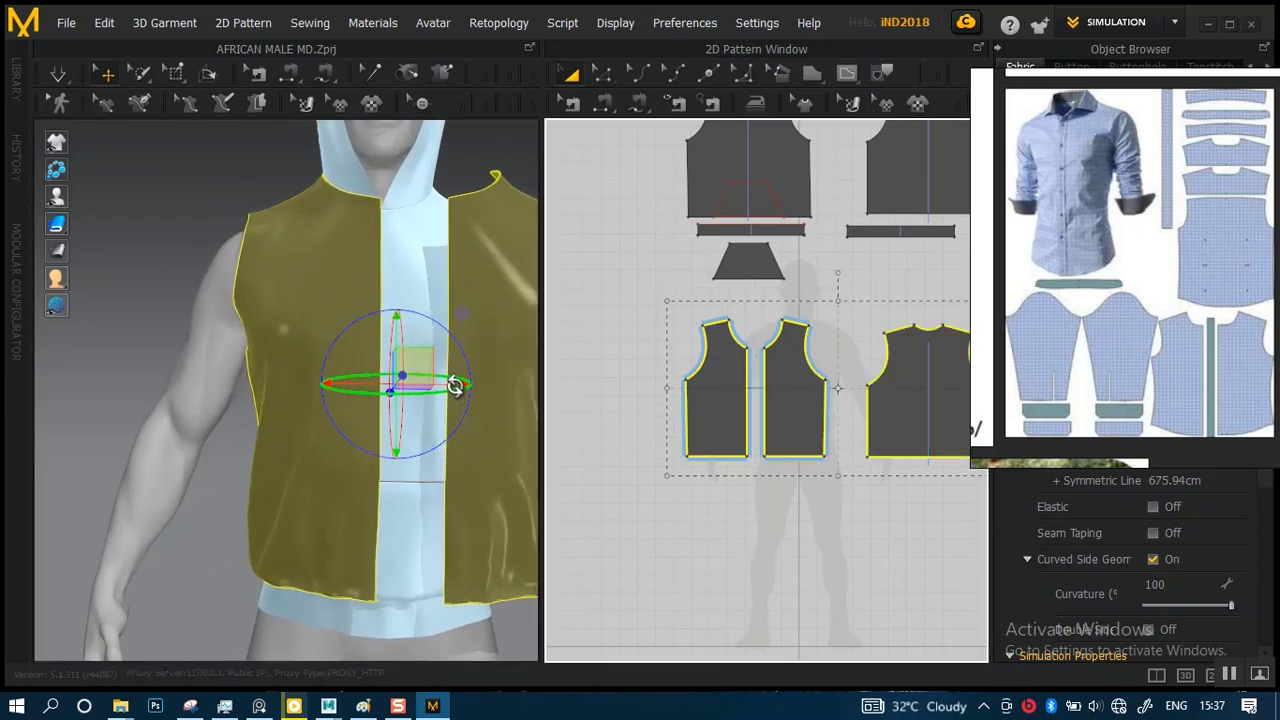
drag(450, 384, 427, 385)
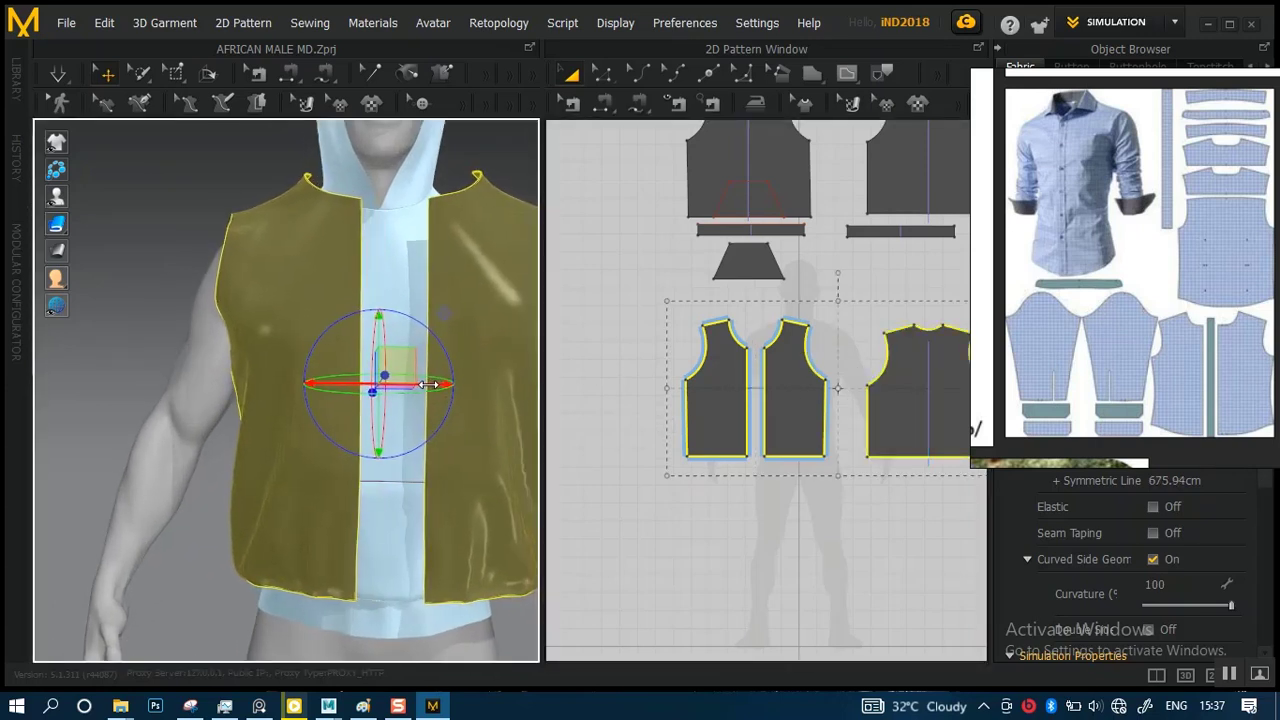
- Move only the back piece backward in 3D so it sits behind the avatar's back and the hoodie
scroll(418, 406, down, 4)
right_drag(382, 302, 150, 318)
click(885, 398)
scroll(403, 421, up, 3)
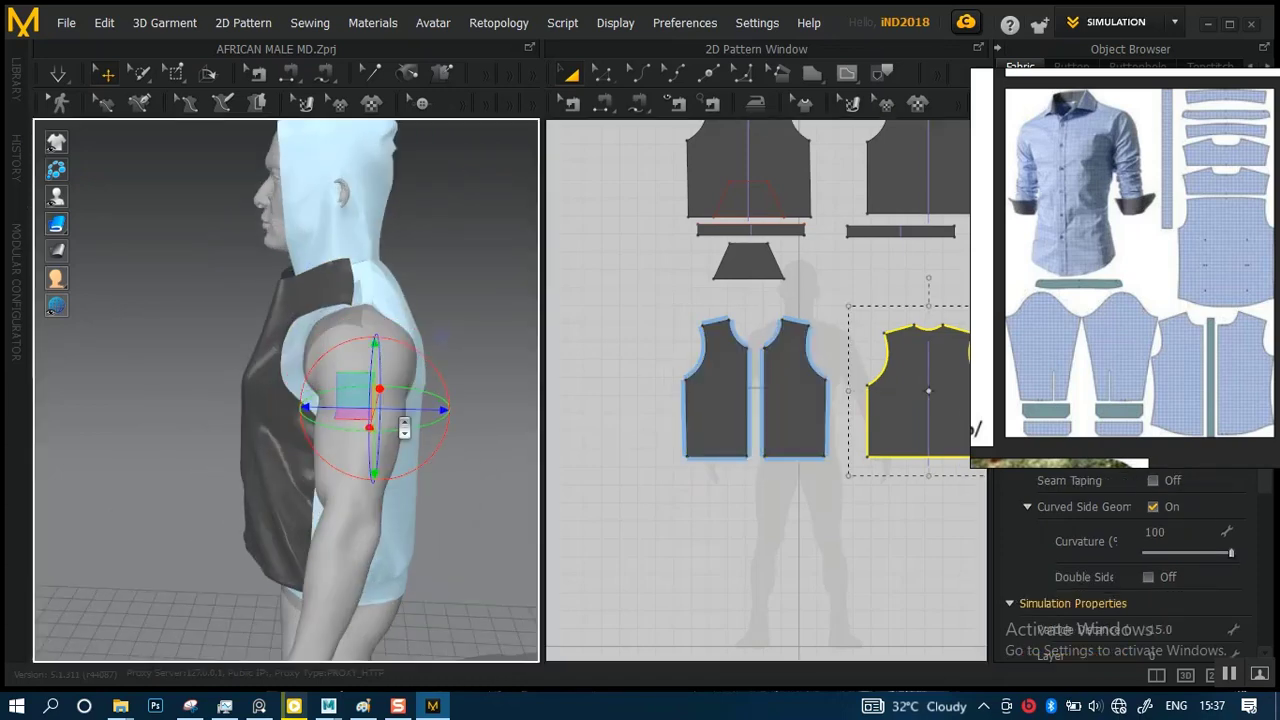
right_drag(403, 421, 382, 360)
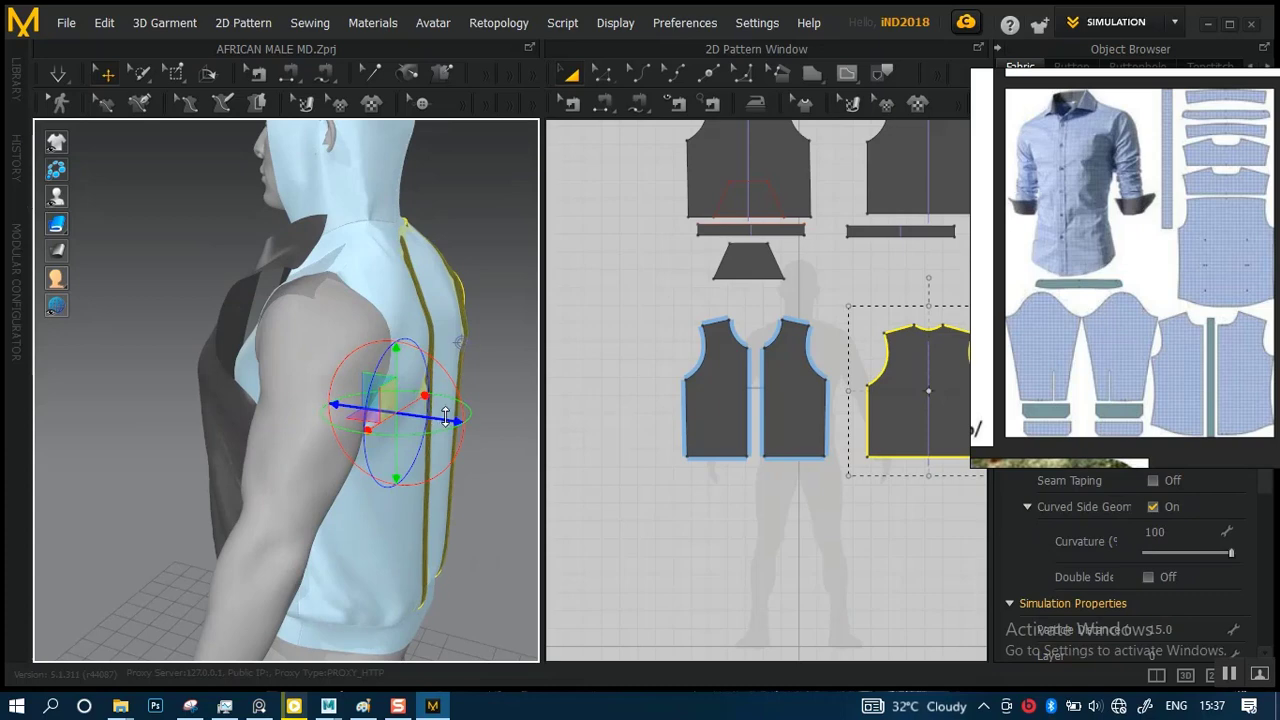
drag(446, 417, 474, 420)
right_drag(480, 395, 549, 309)
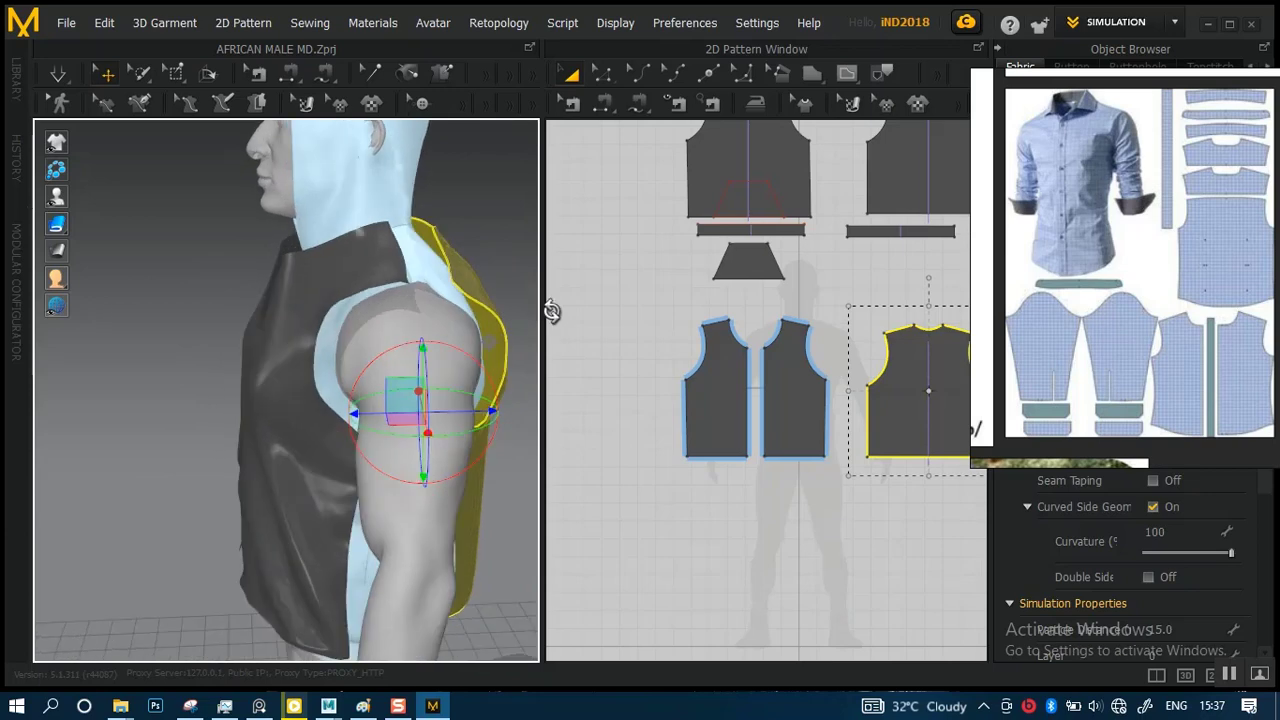
shift+click(790, 383)
shift+click(715, 390)
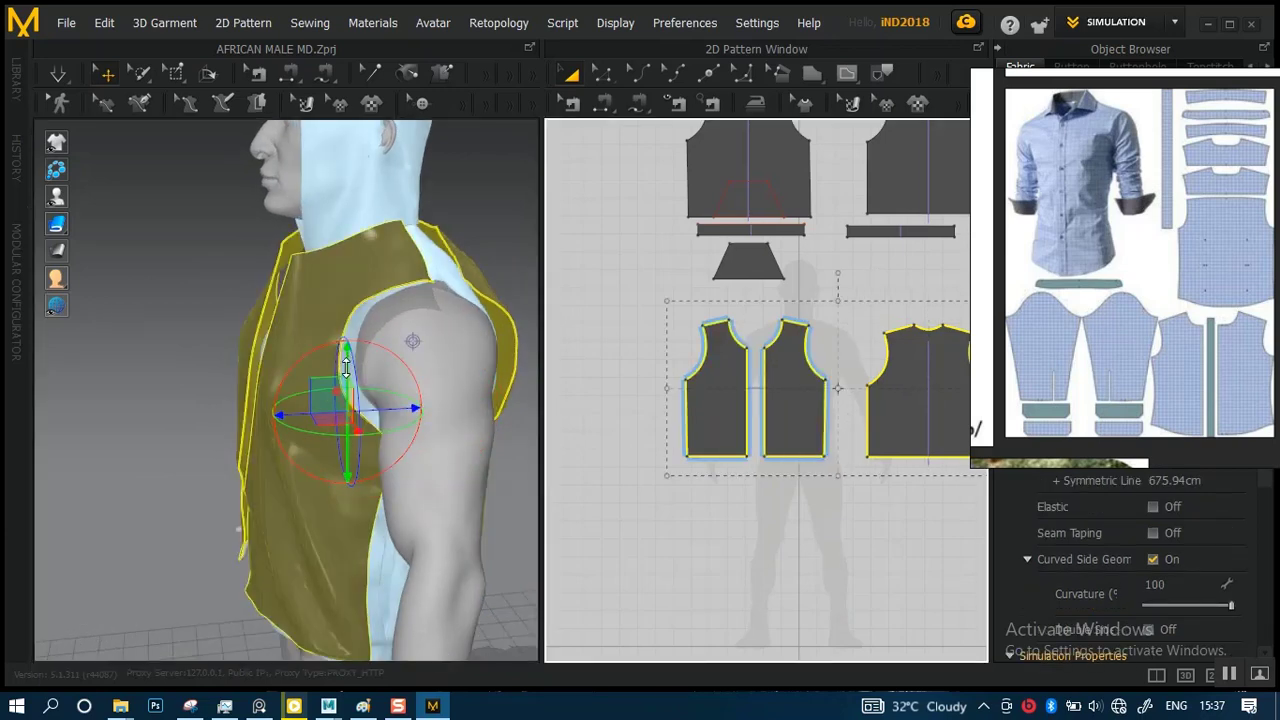
right_drag(363, 351, 425, 322)
click(514, 259)
- Examine the edges of the front halves and back piece in 2D and 3D with sewing editing active
right_drag(770, 371, 773, 500)
click(569, 103)
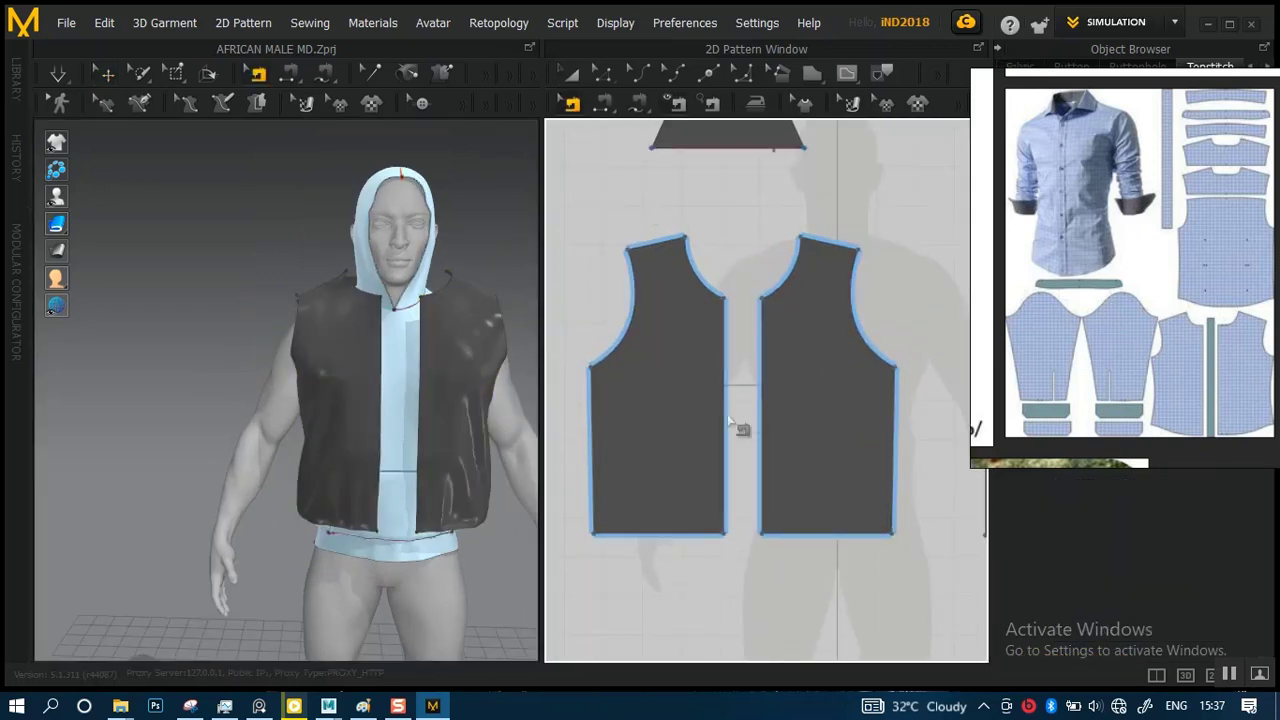
scroll(690, 277, up, 5)
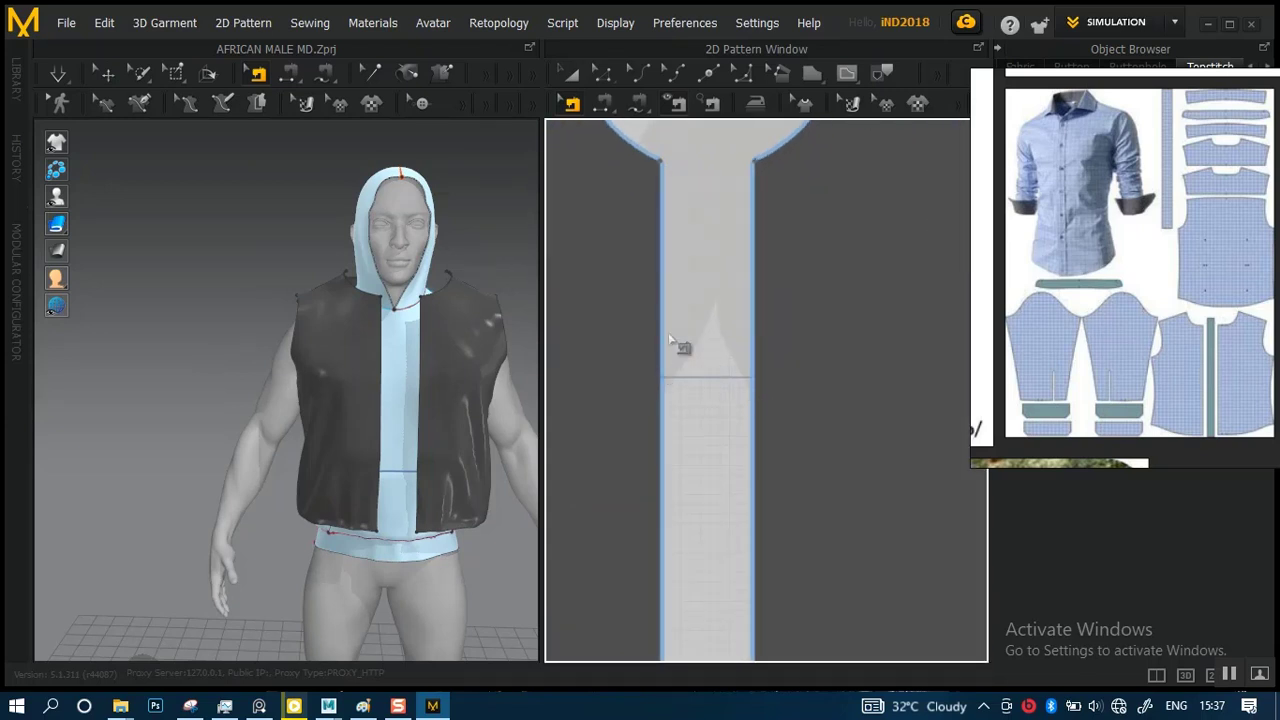
scroll(670, 340, down, 3)
middle_drag(677, 320, 791, 295)
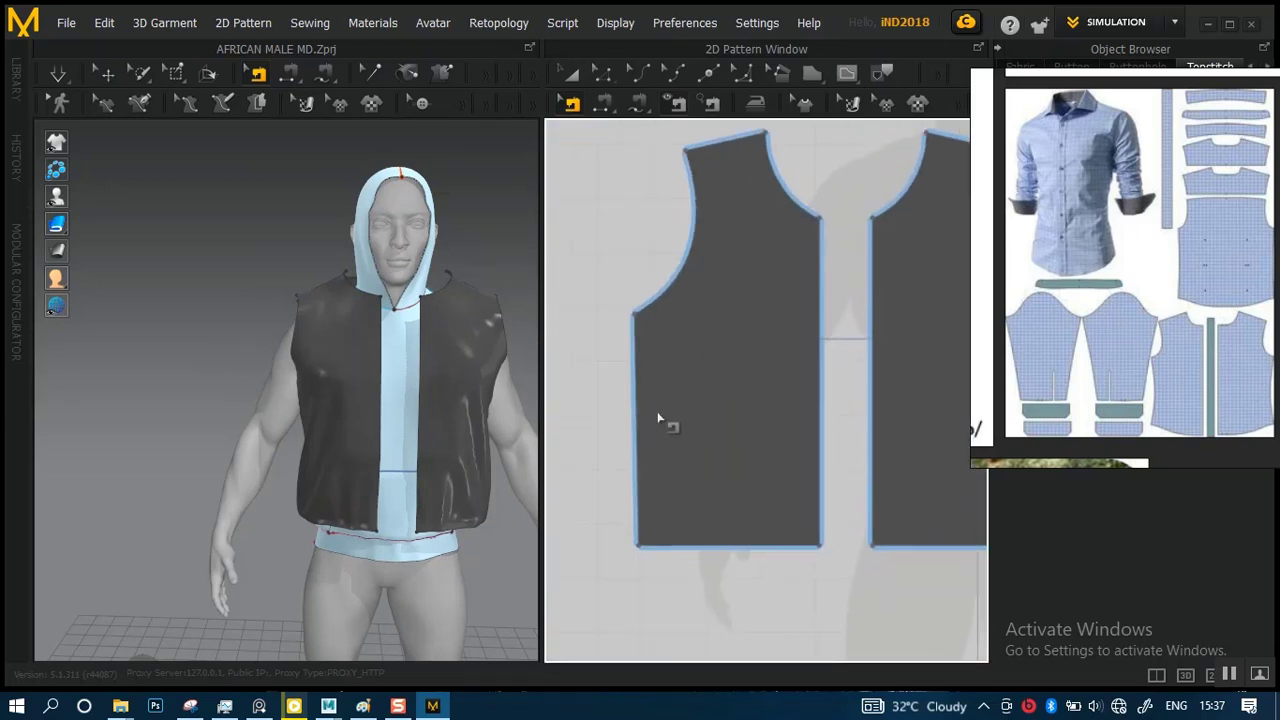
scroll(757, 370, down, 2)
middle_drag(757, 367, 619, 373)
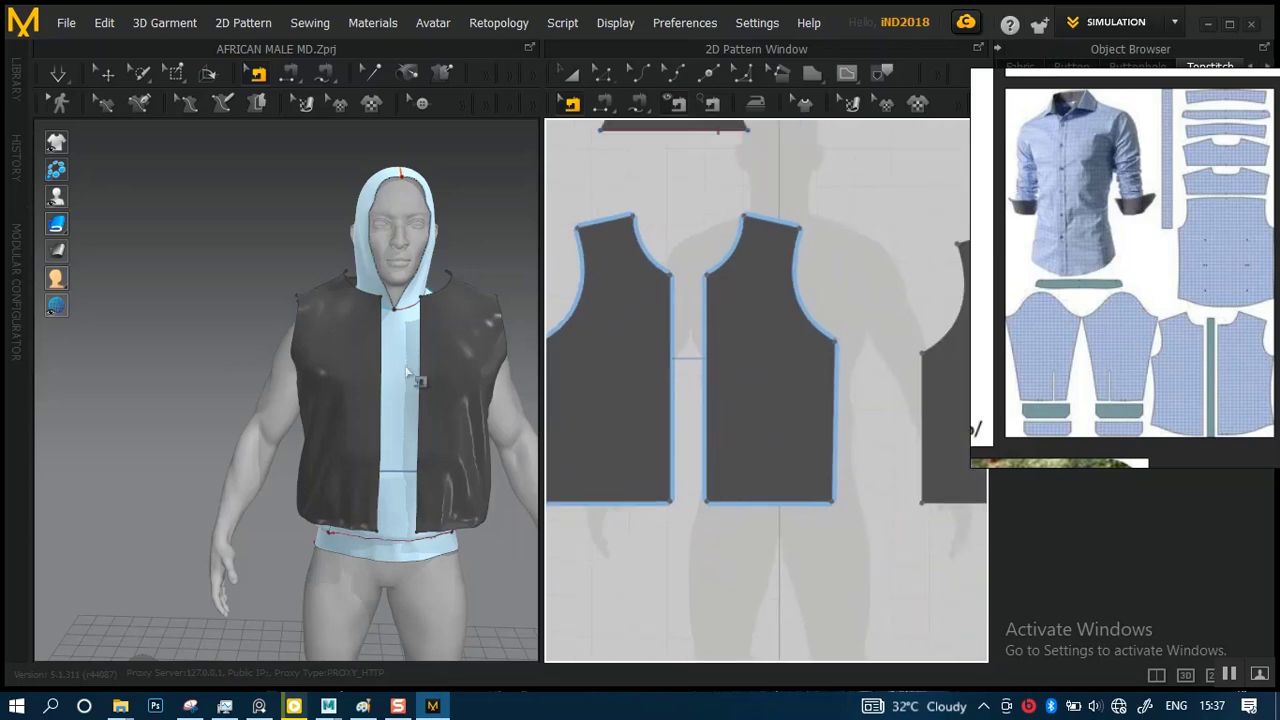
scroll(408, 375, up, 3)
right_drag(357, 423, 471, 396)
scroll(791, 377, down, 2)
middle_drag(813, 366, 679, 367)
scroll(740, 452, up, 2)
scroll(770, 414, down, 1)
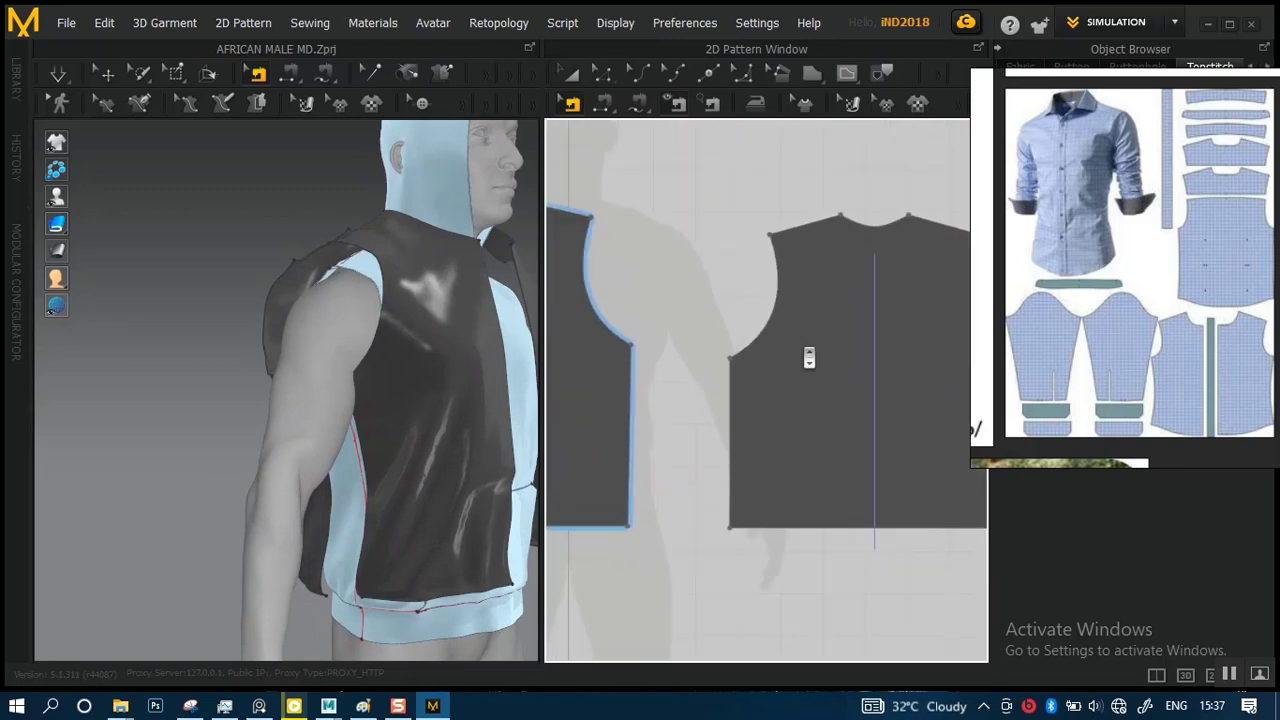
scroll(743, 309, down, 1)
scroll(847, 357, down, 1)
scroll(791, 417, up, 2)
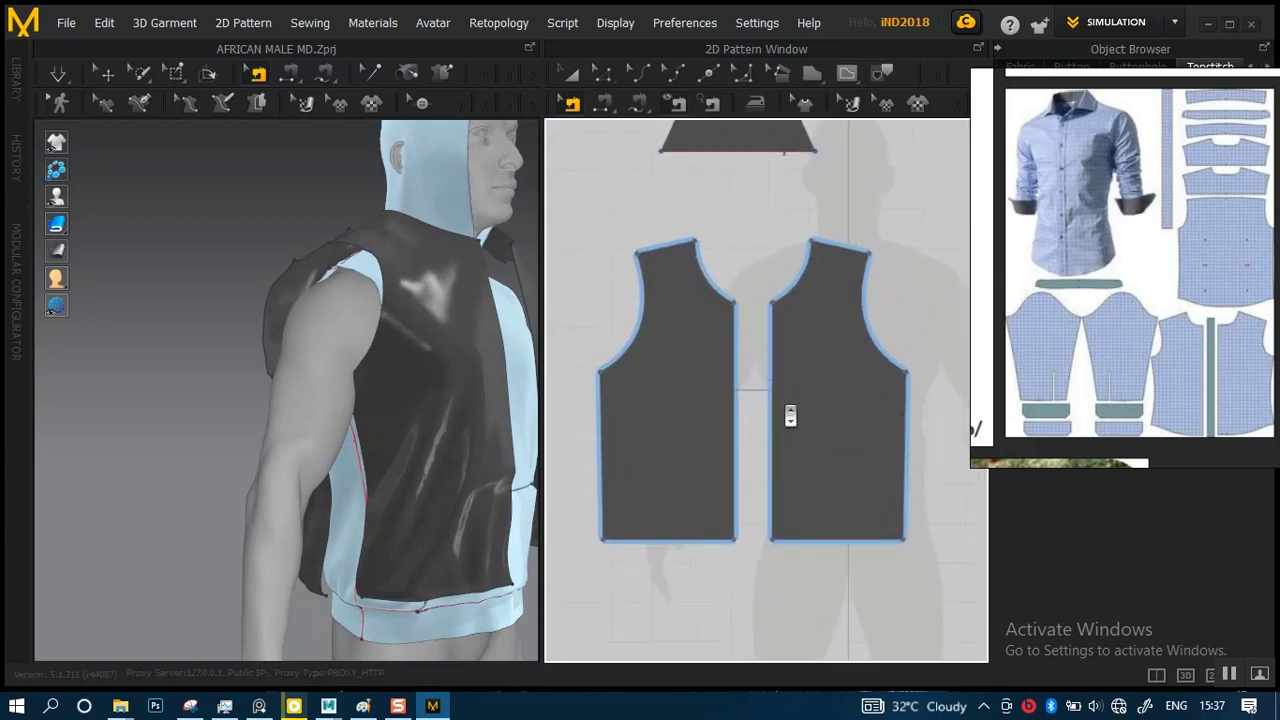
scroll(729, 277, up, 1)
- Raise the centre-front neckline corner of the symmetric front halves straight up by about 5.6 cm, following the reference shirt pattern
click(603, 76)
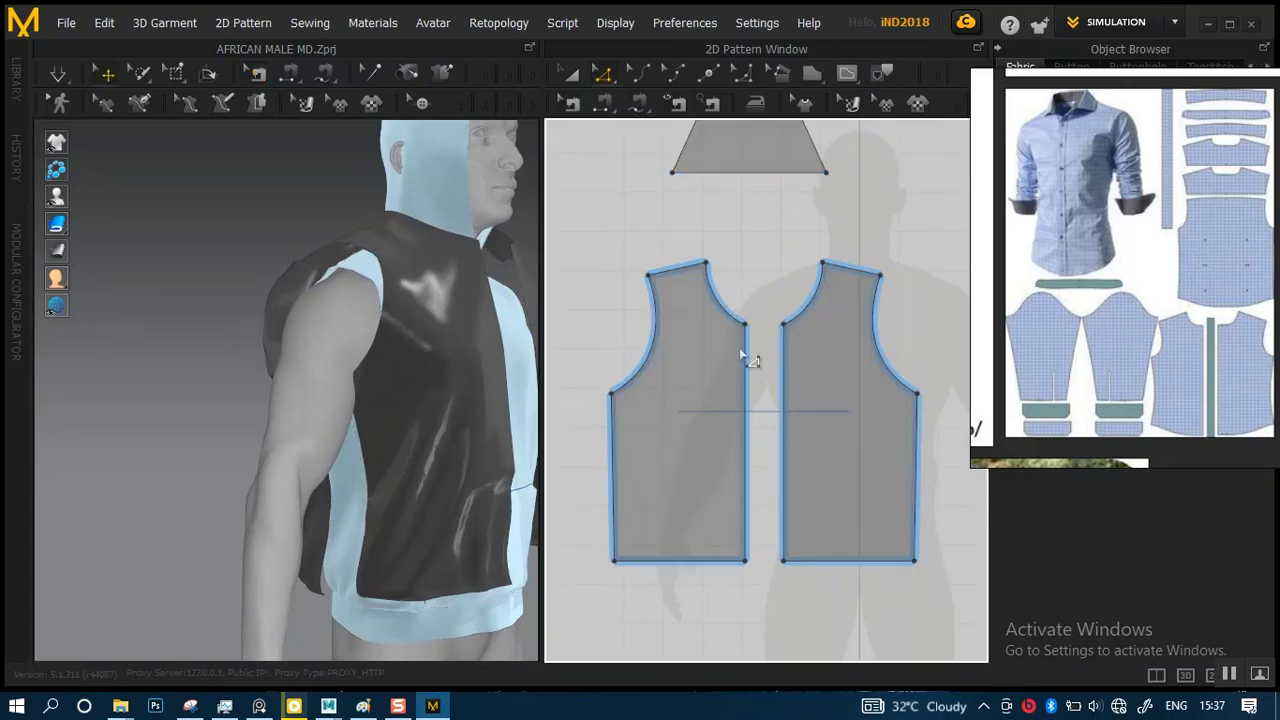
scroll(766, 366, up, 1)
scroll(1159, 312, up, 1)
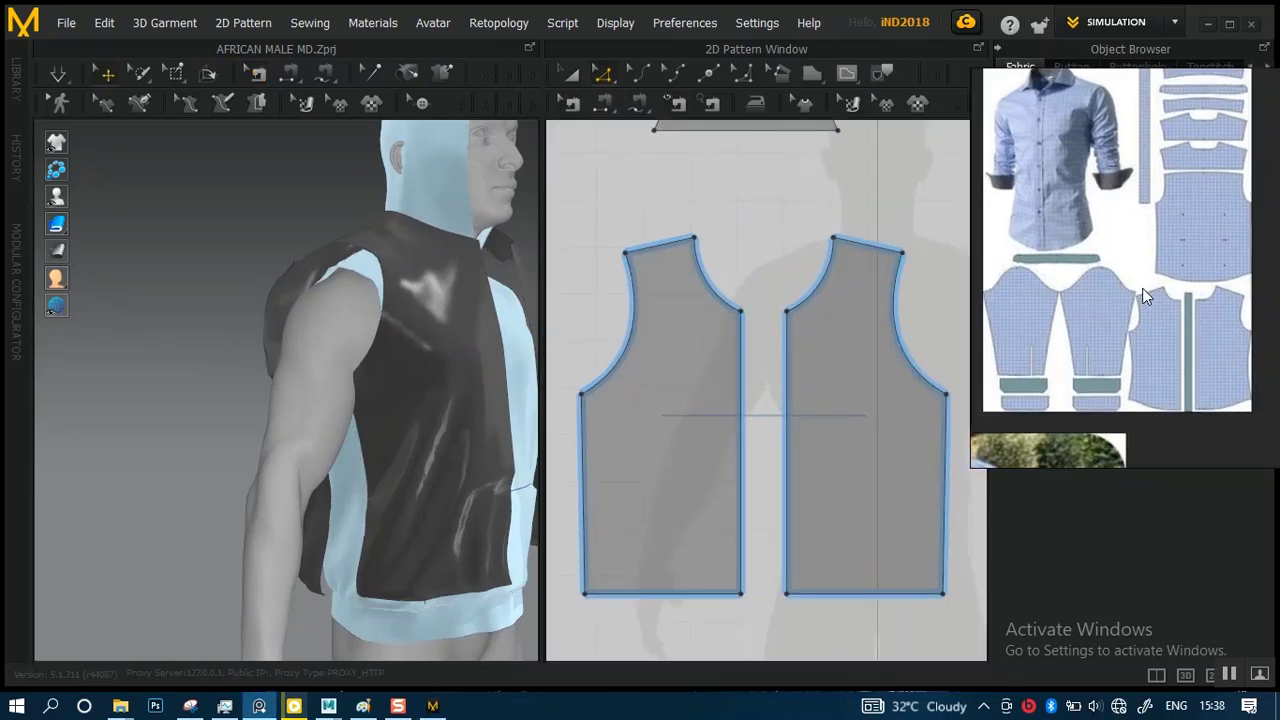
scroll(1176, 298, up, 1)
scroll(1105, 263, up, 3)
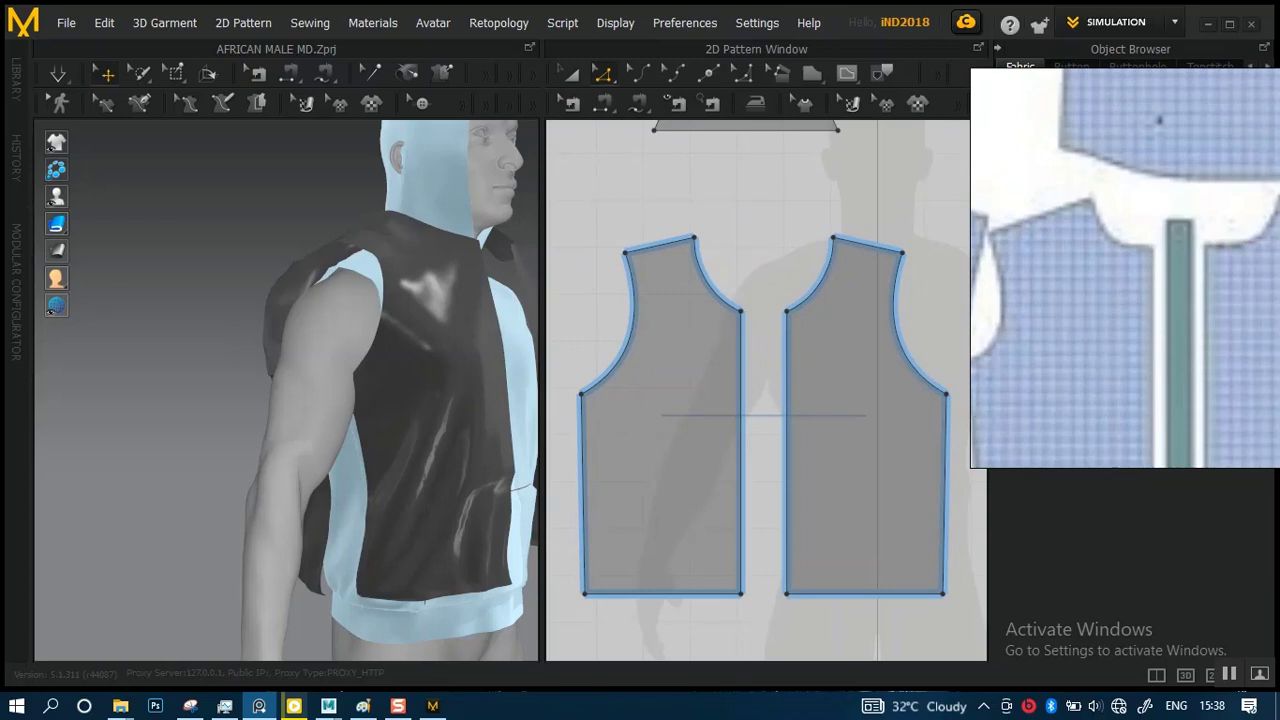
scroll(745, 400, up, 4)
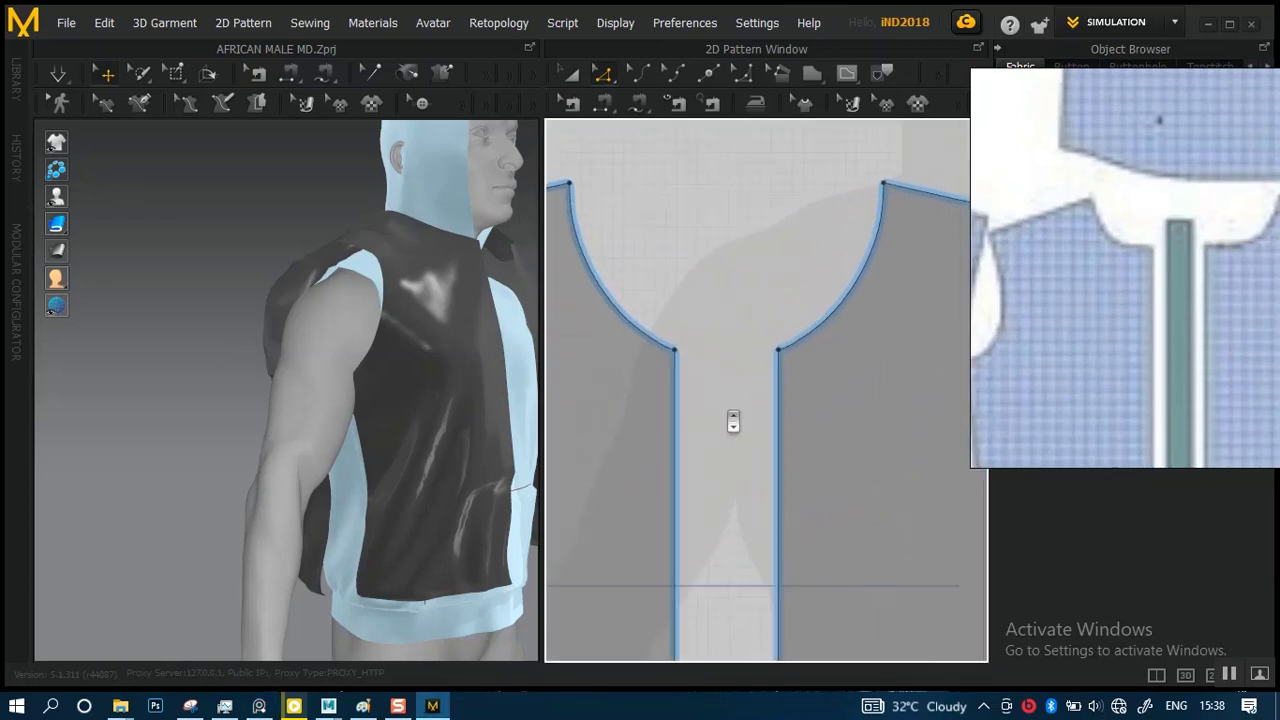
scroll(733, 421, up, 1)
middle_drag(733, 413, 760, 469)
scroll(757, 415, up, 3)
middle_drag(652, 398, 696, 405)
scroll(694, 403, down, 2)
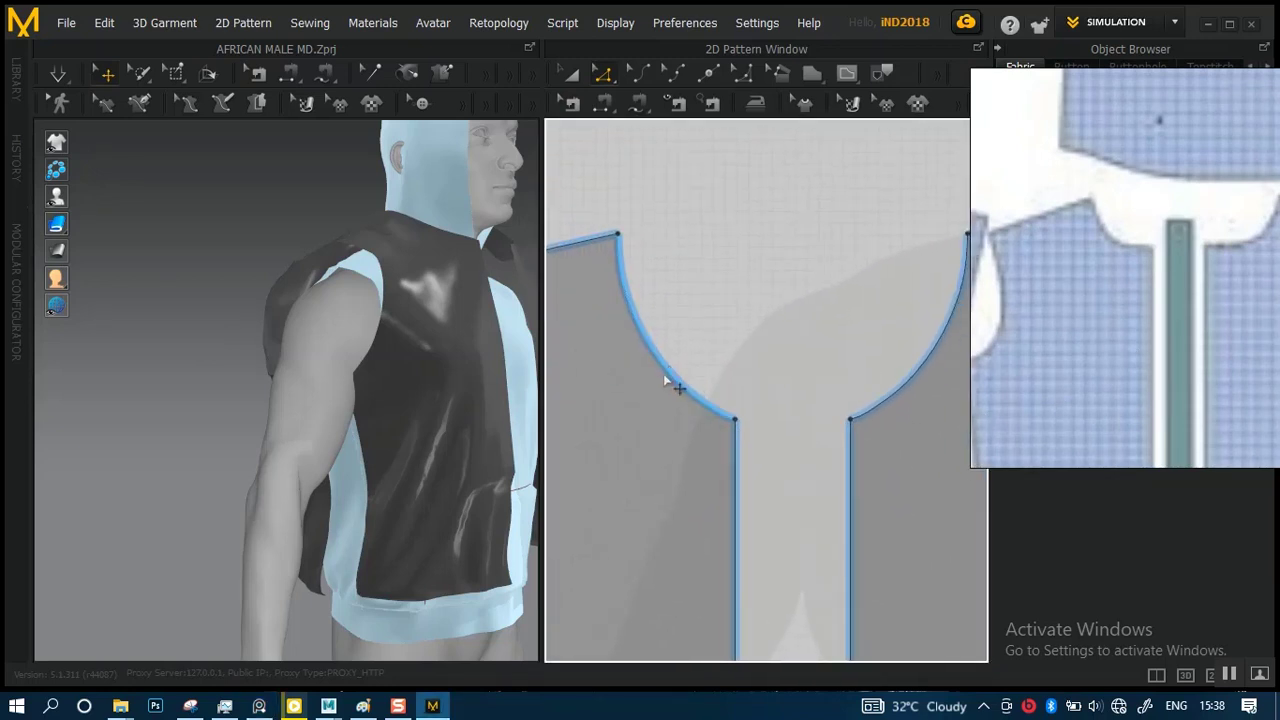
click(676, 384)
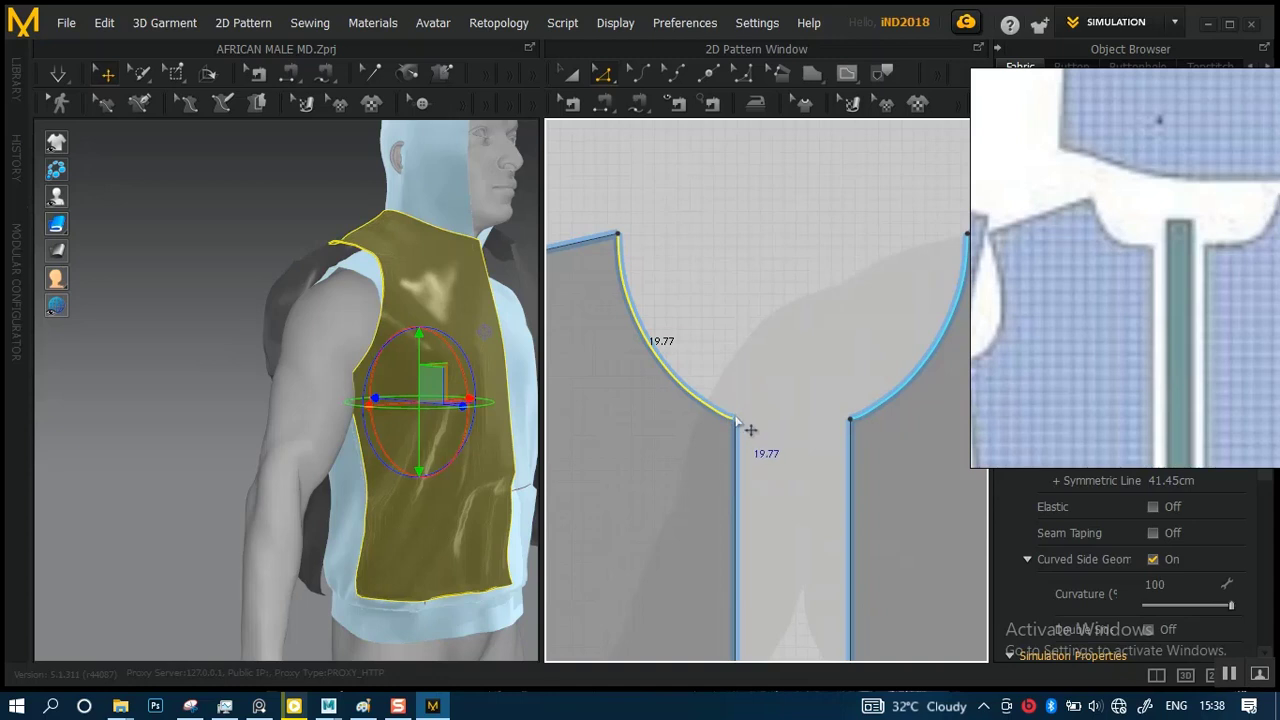
drag(765, 393, 739, 344)
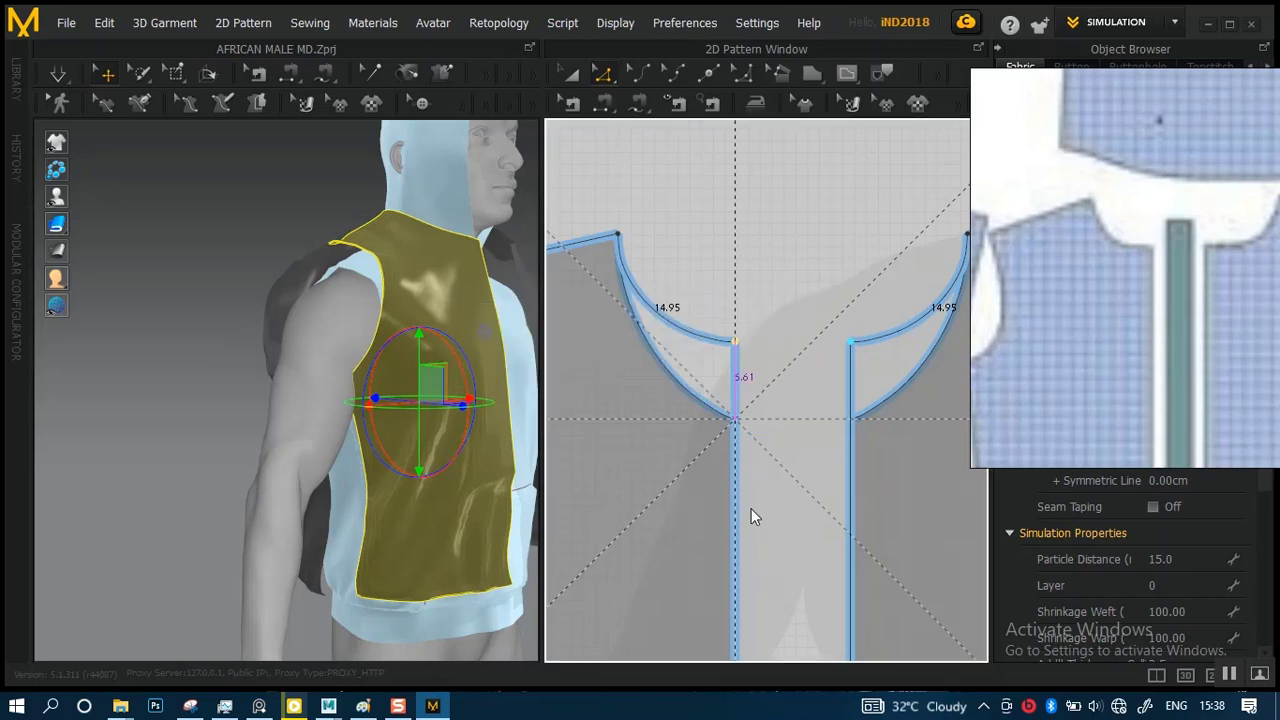
- Compare the front neckline with the avatar and the reference shirt, and nudge its centre-front corner slightly higher on both front halves
scroll(606, 463, down, 2)
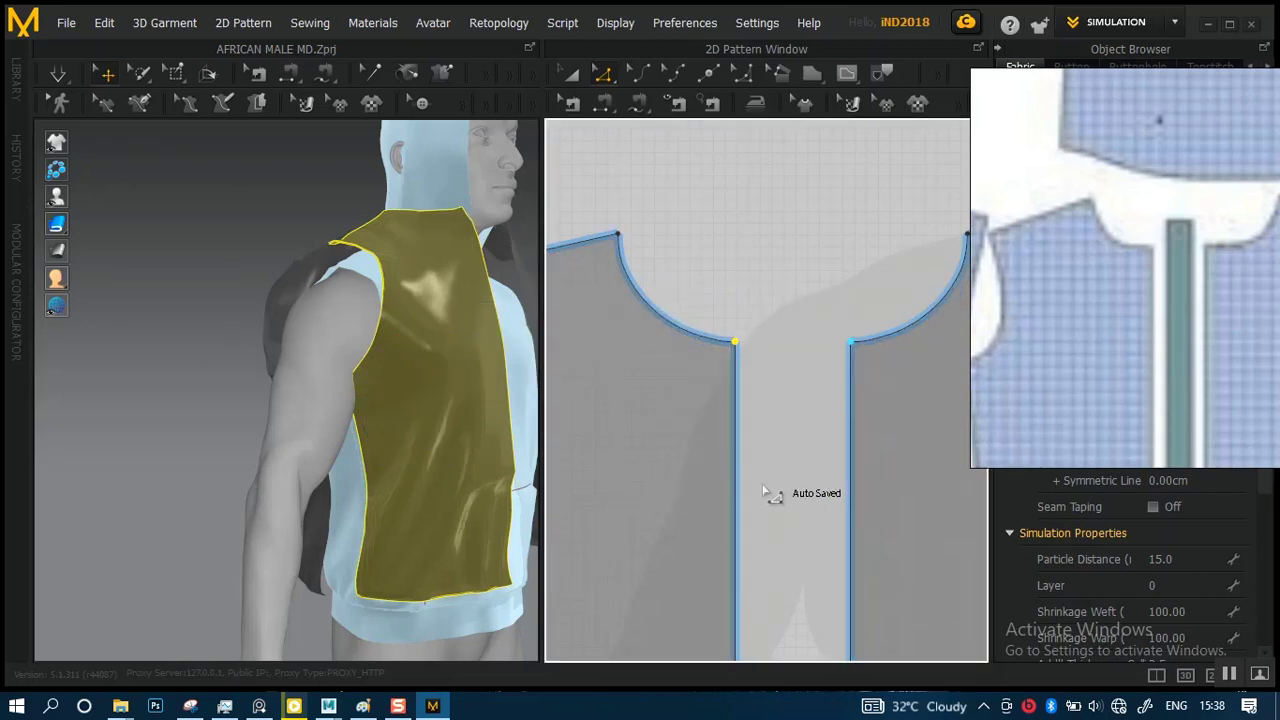
scroll(771, 494, down, 4)
scroll(733, 418, down, 3)
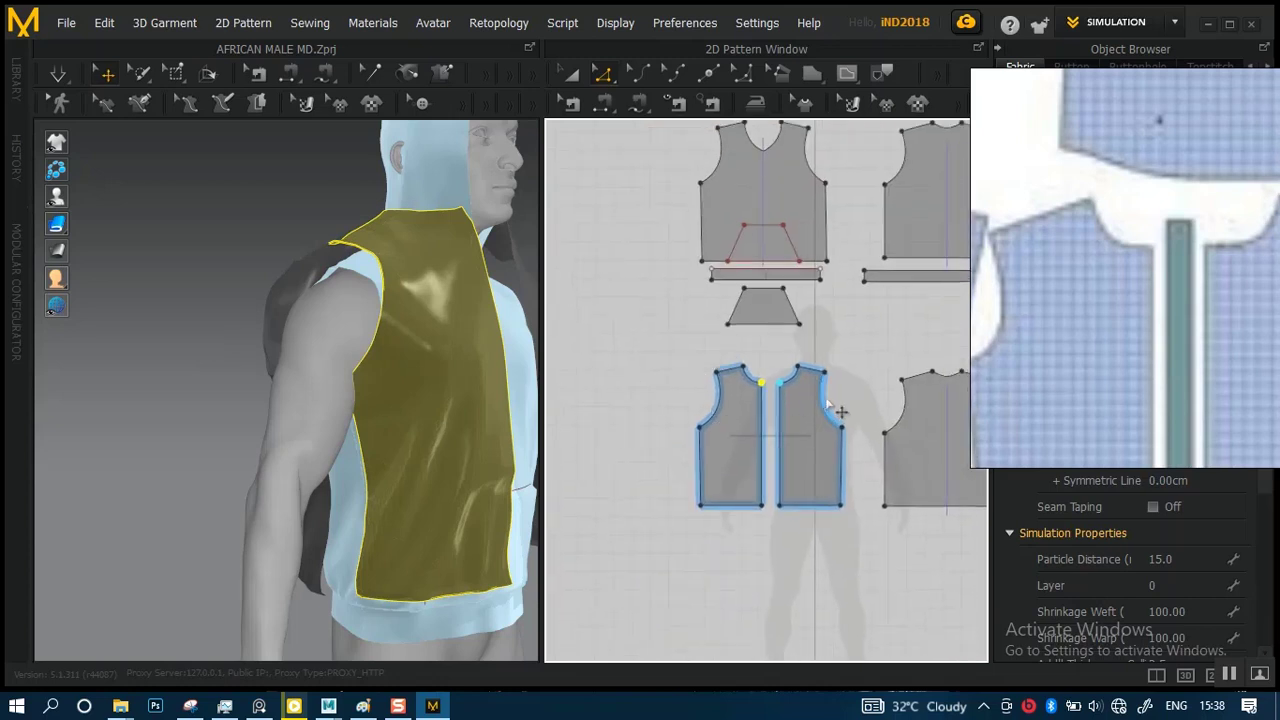
scroll(806, 410, up, 5)
scroll(788, 443, down, 4)
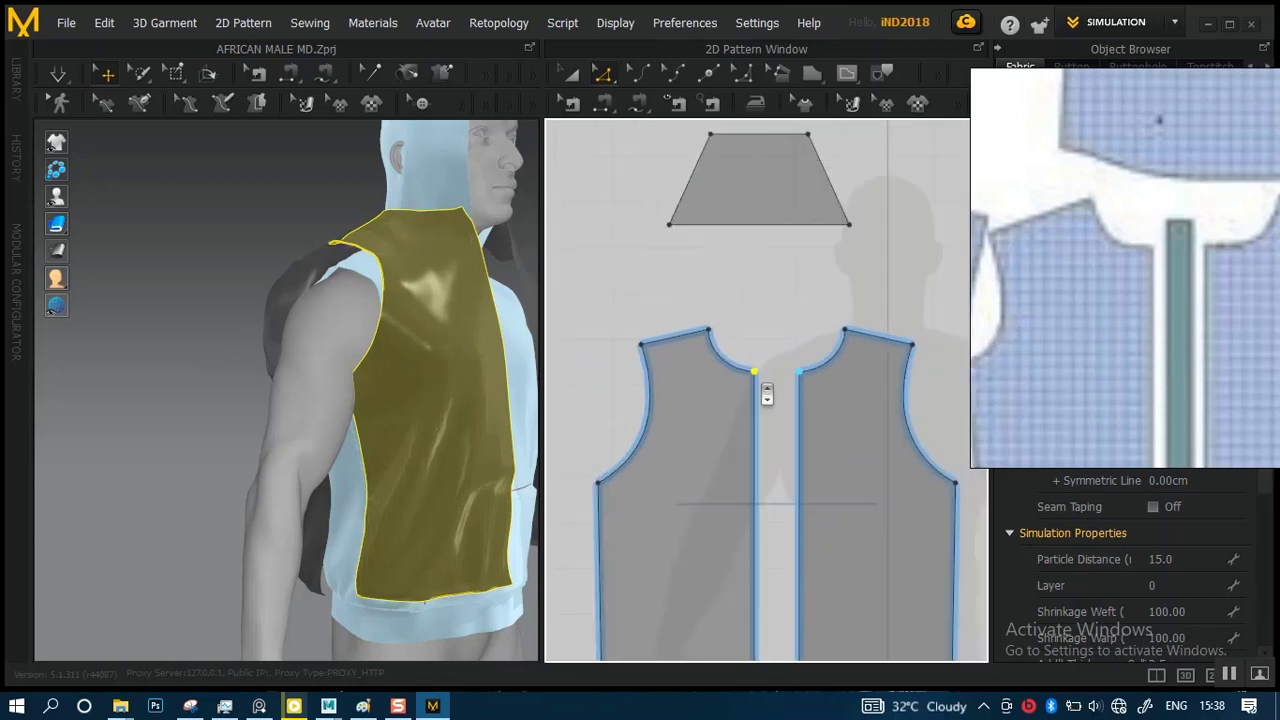
mouse_move(463, 420)
right_down()
mouse_move(383, 414)
mouse_move(480, 403)
mouse_move(460, 434)
mouse_move(470, 525)
mouse_move(489, 531)
mouse_move(560, 473)
mouse_move(492, 465)
mouse_move(450, 437)
right_up()
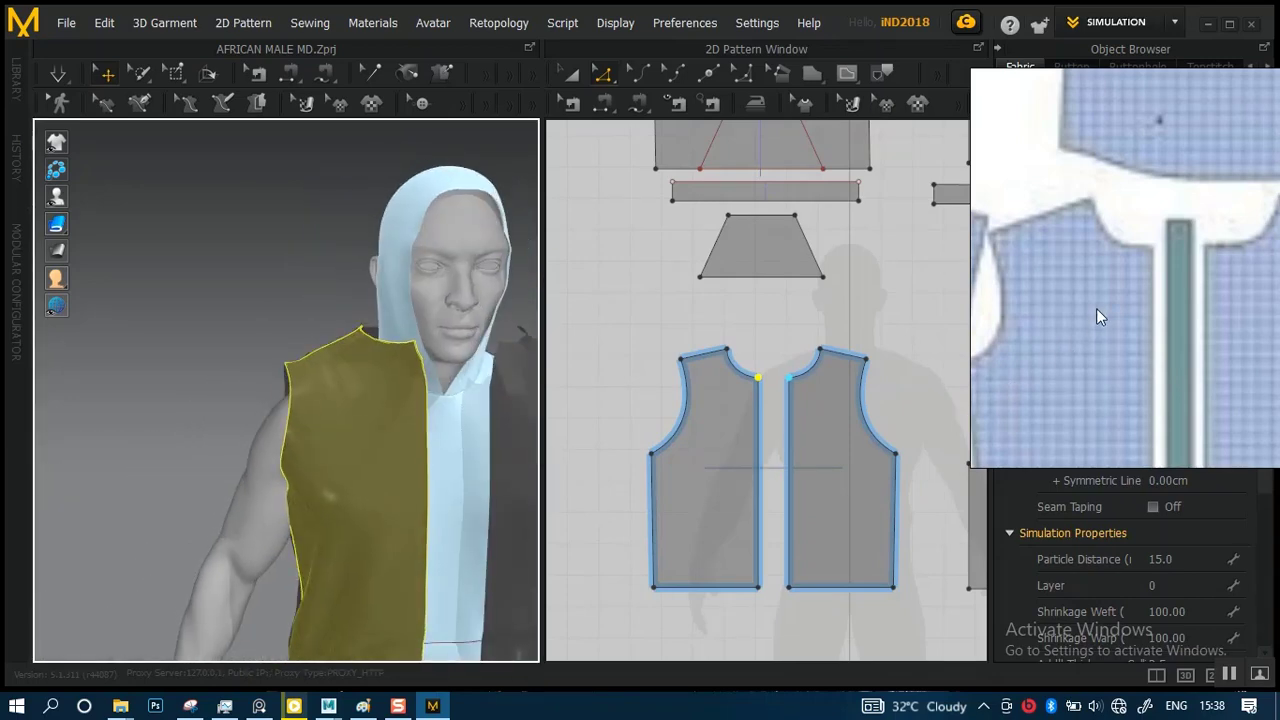
scroll(1096, 308, down, 5)
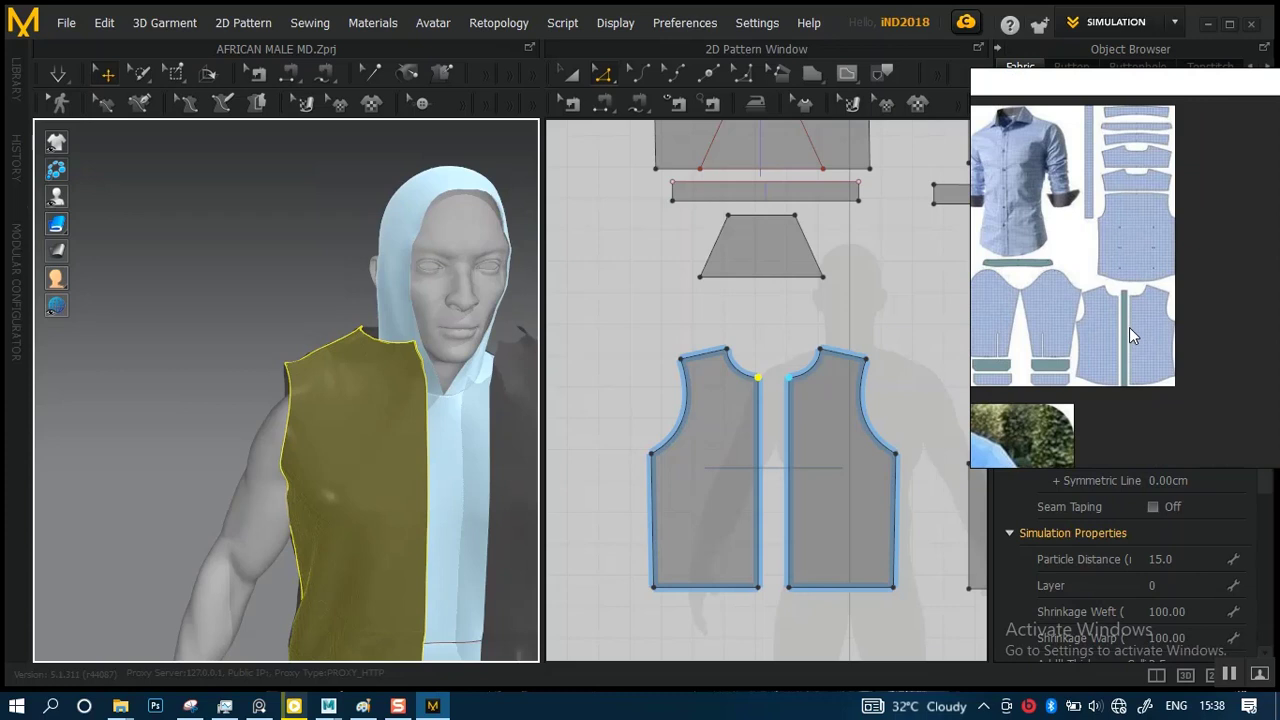
scroll(1129, 327, up, 2)
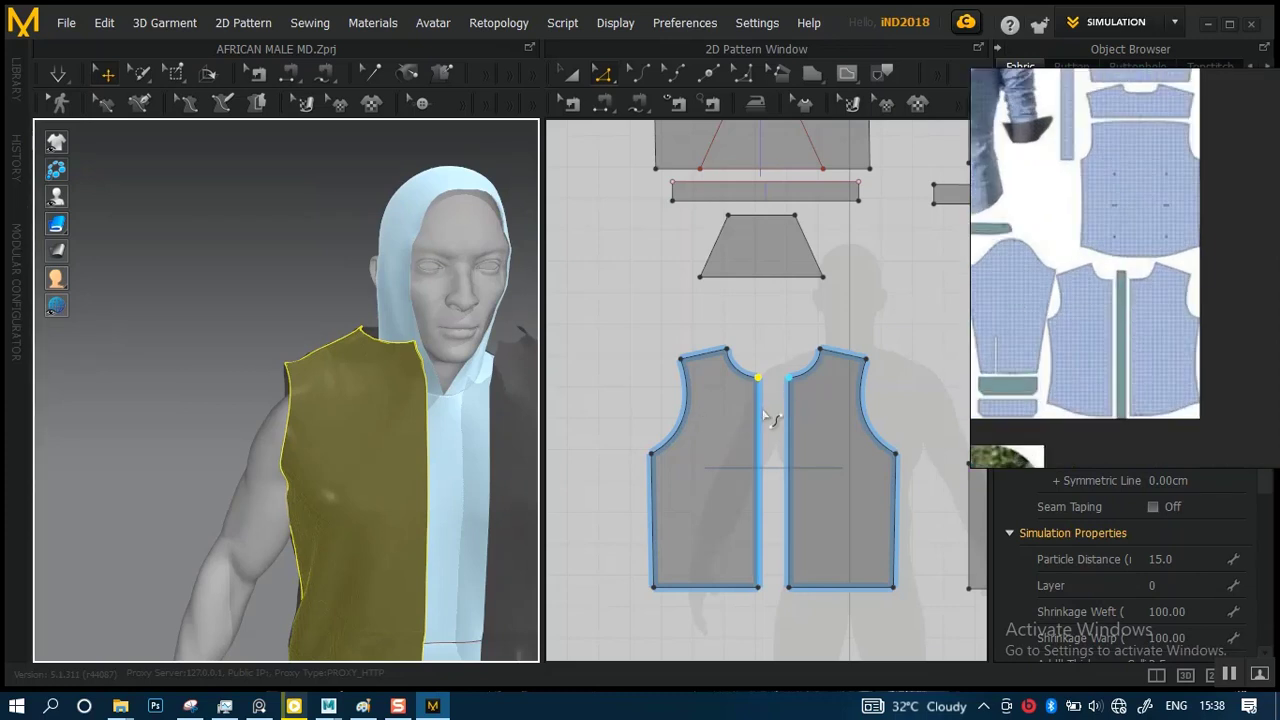
scroll(768, 418, up, 3)
scroll(768, 425, up, 3)
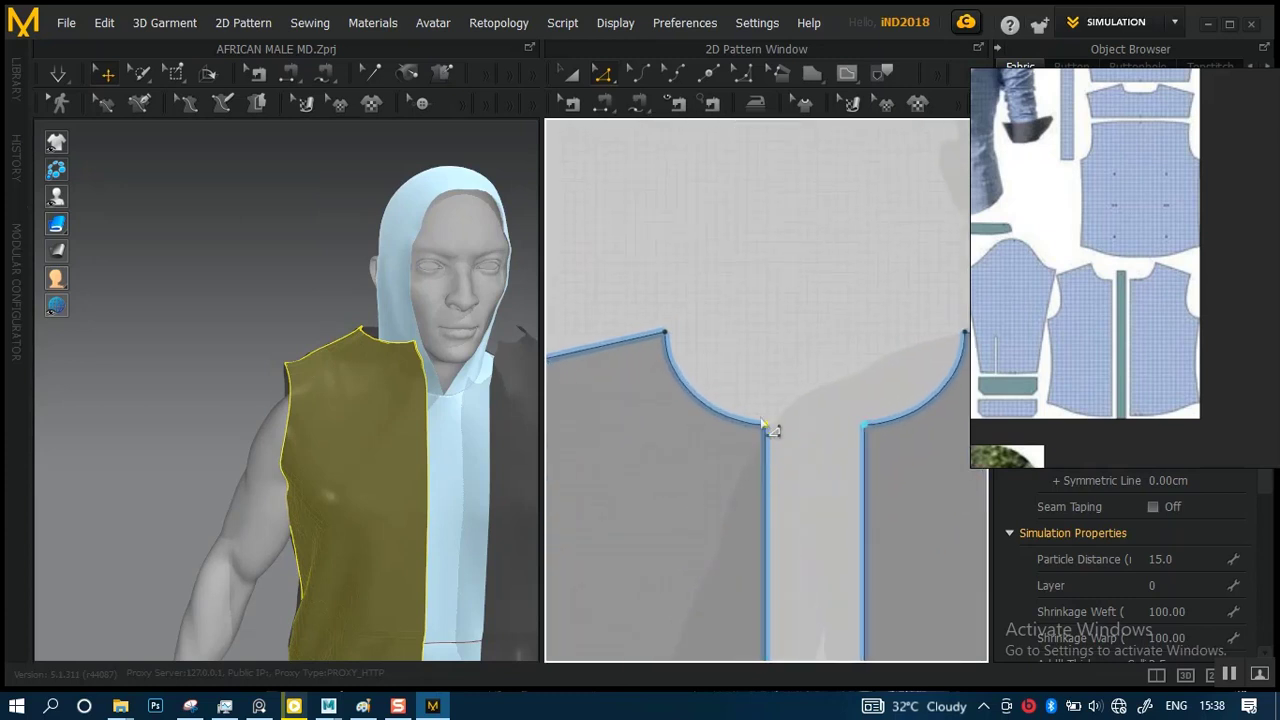
drag(777, 436, 754, 452)
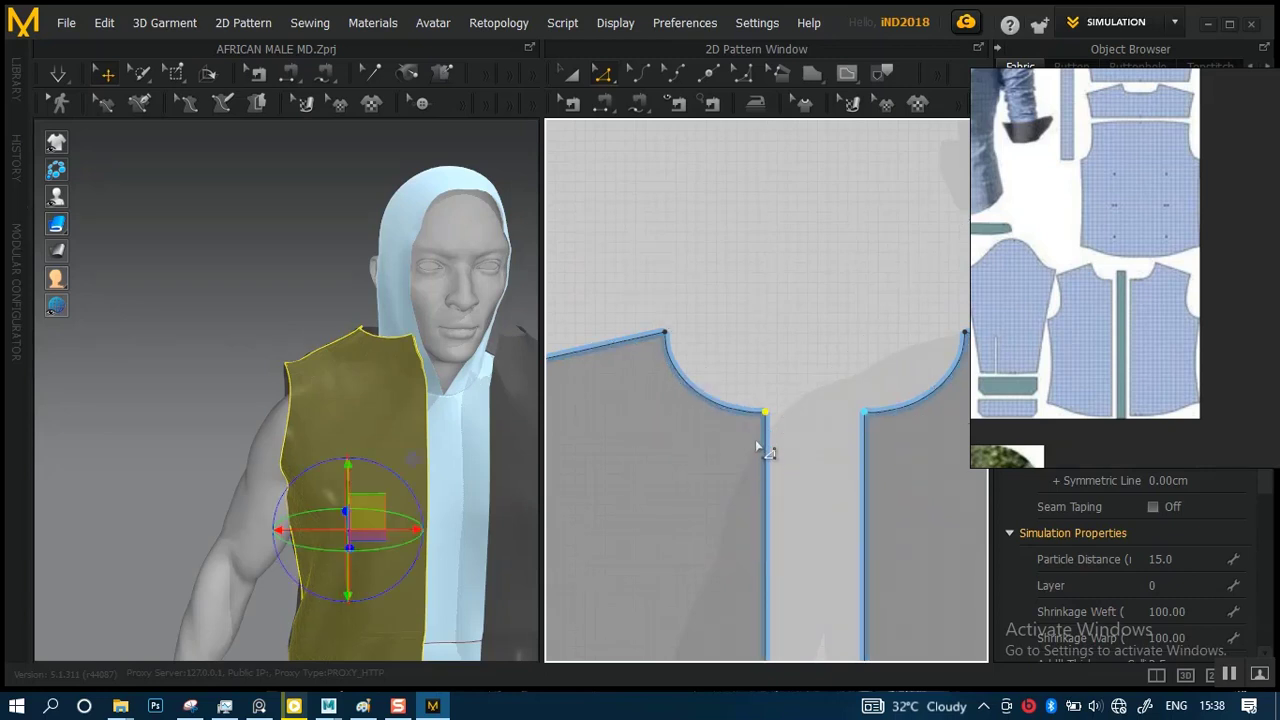
- Examine the back piece in 2D alongside the back and yoke pieces of the reference shirt pattern
scroll(768, 368, down, 5)
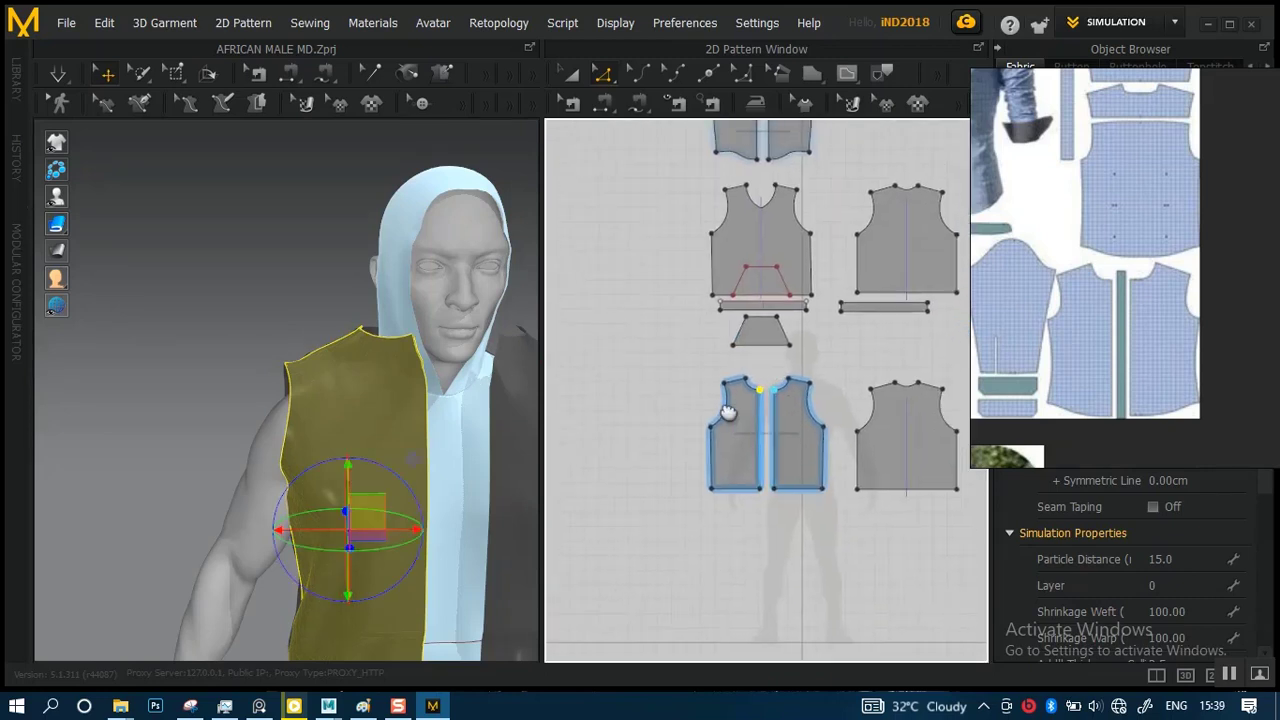
scroll(772, 385, up, 5)
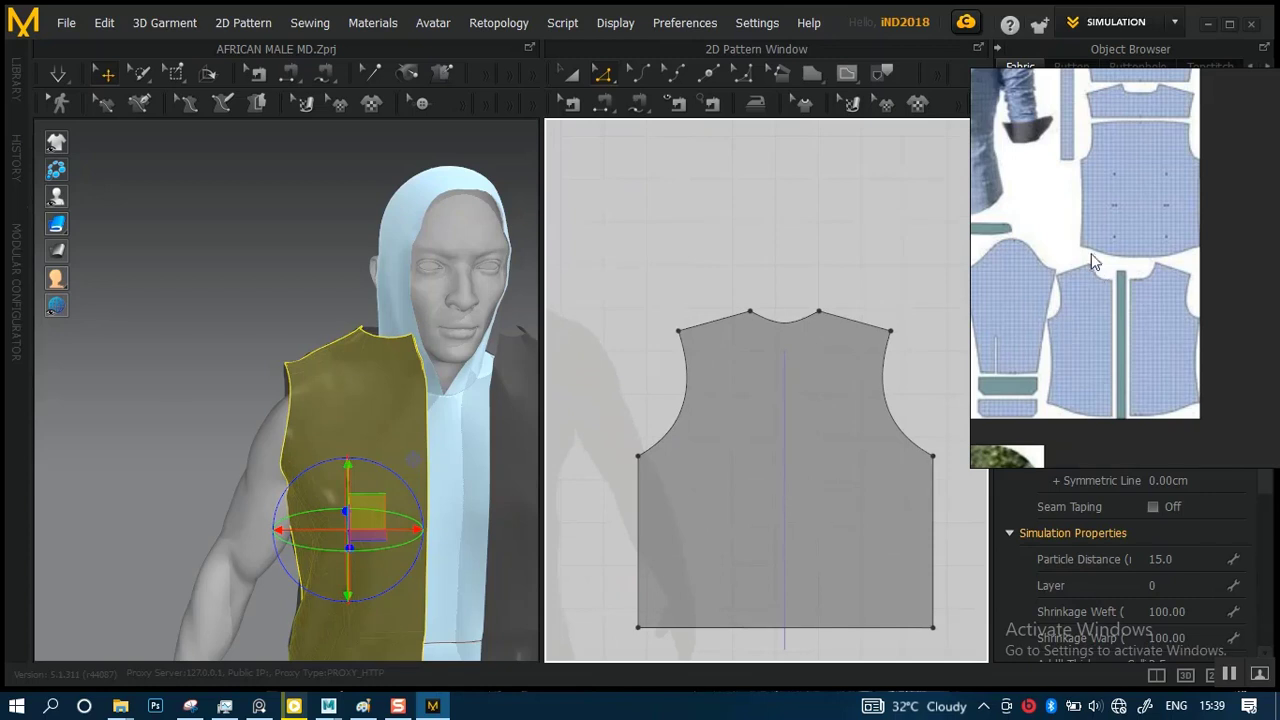
middle_drag(1093, 255, 1097, 361)
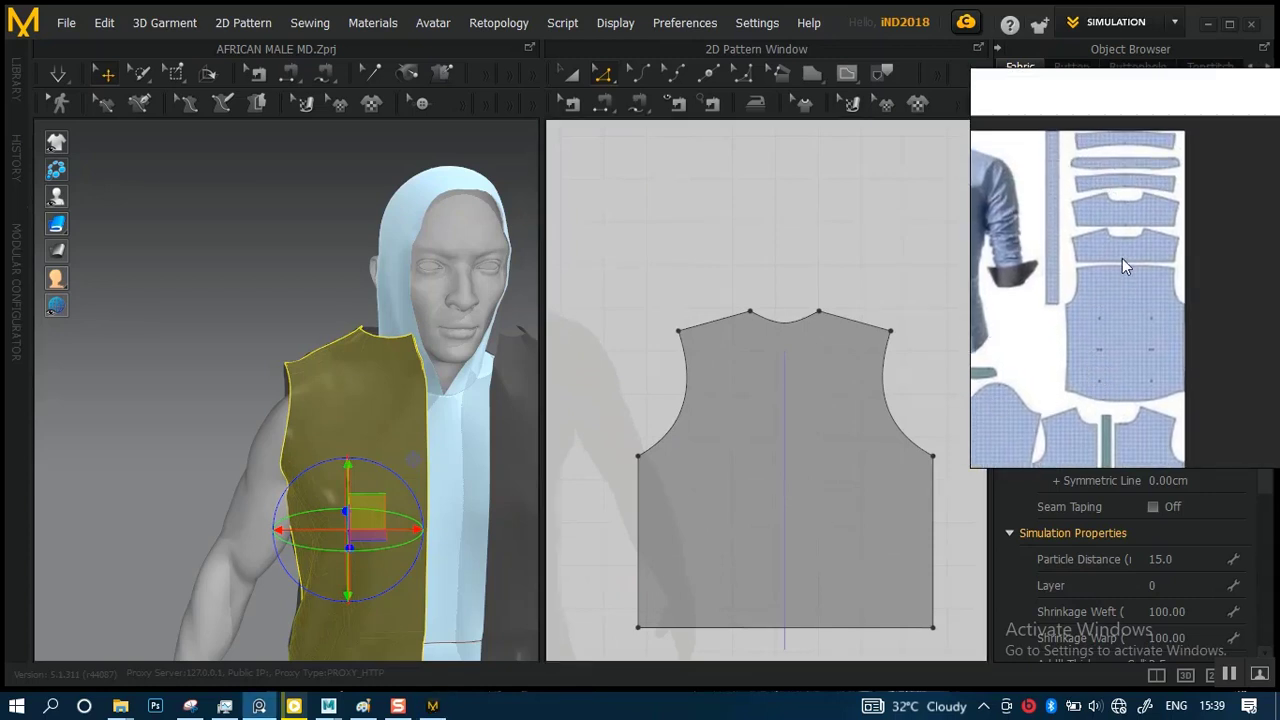
scroll(1124, 262, up, 2)
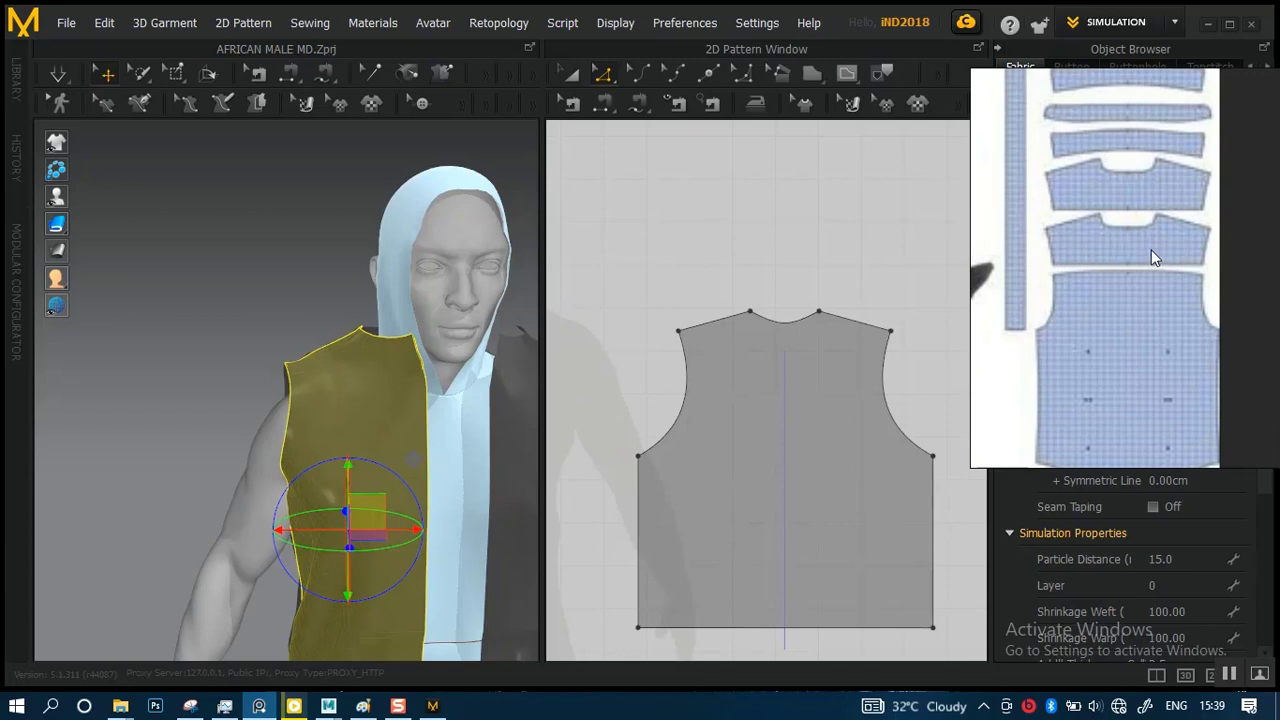
scroll(1149, 252, down, 2)
scroll(1147, 252, up, 2)
scroll(1147, 252, up, 1)
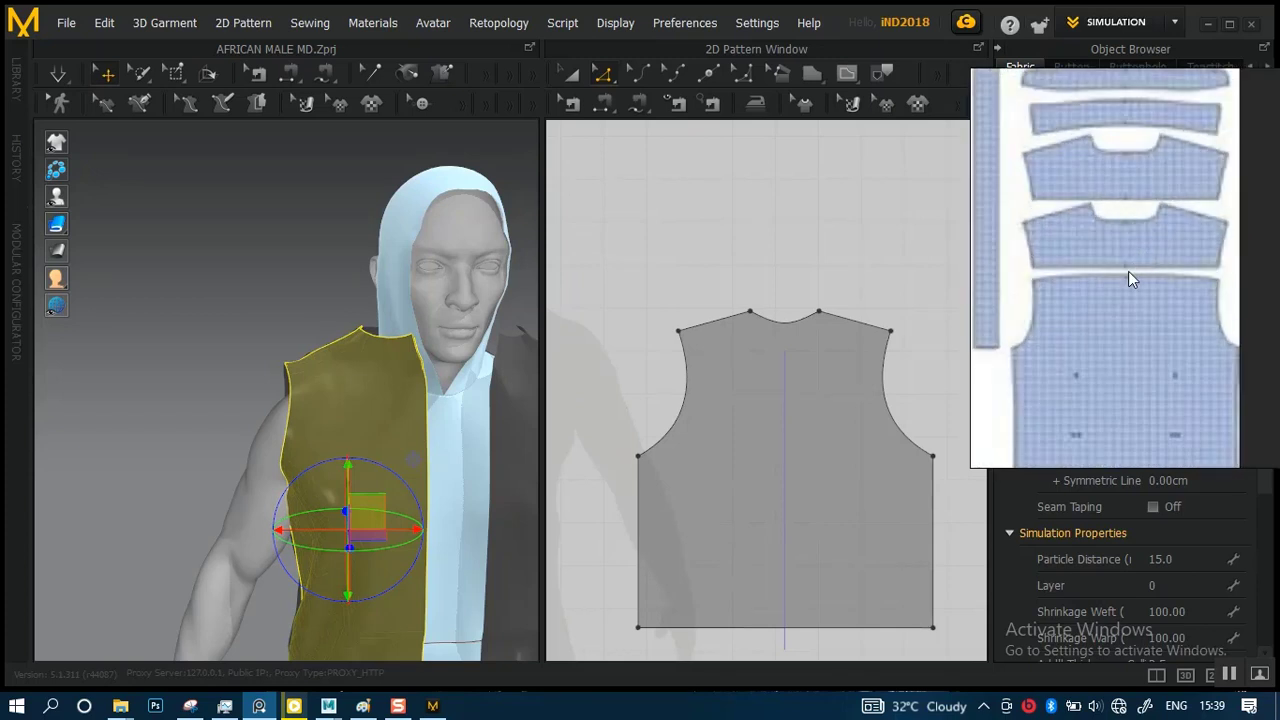
drag(1104, 264, 1104, 349)
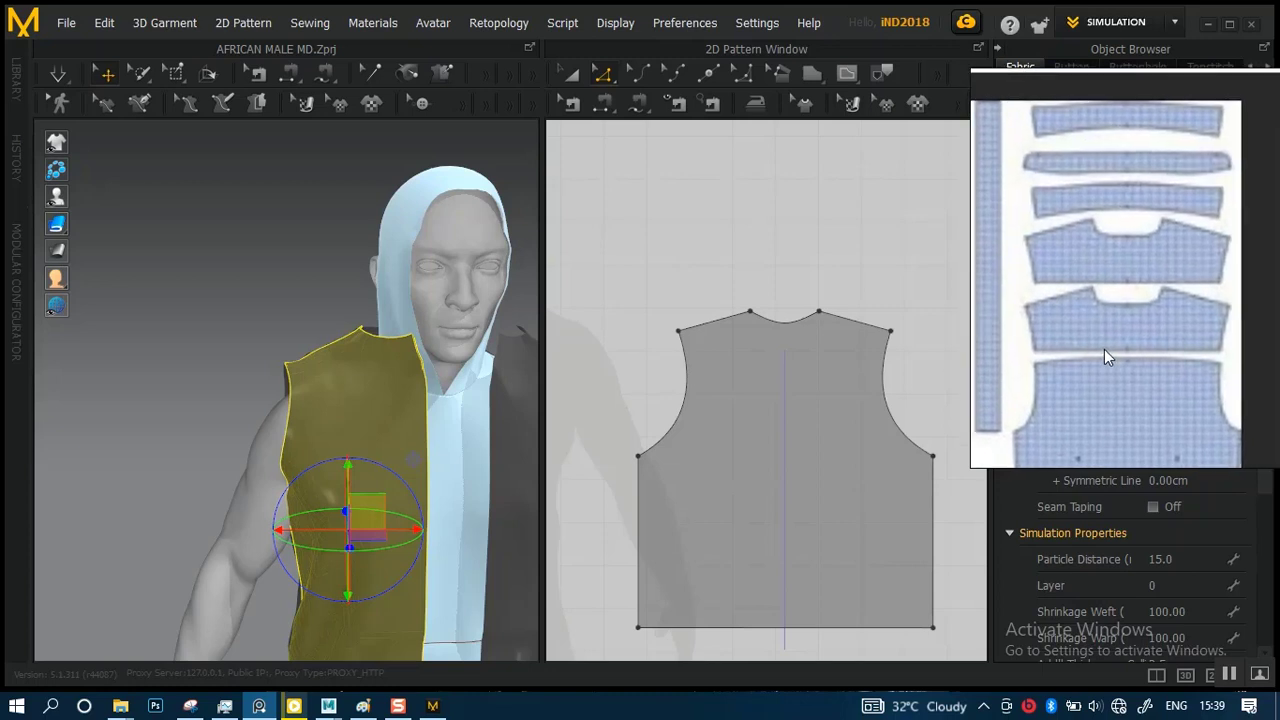
scroll(1128, 303, up, 3)
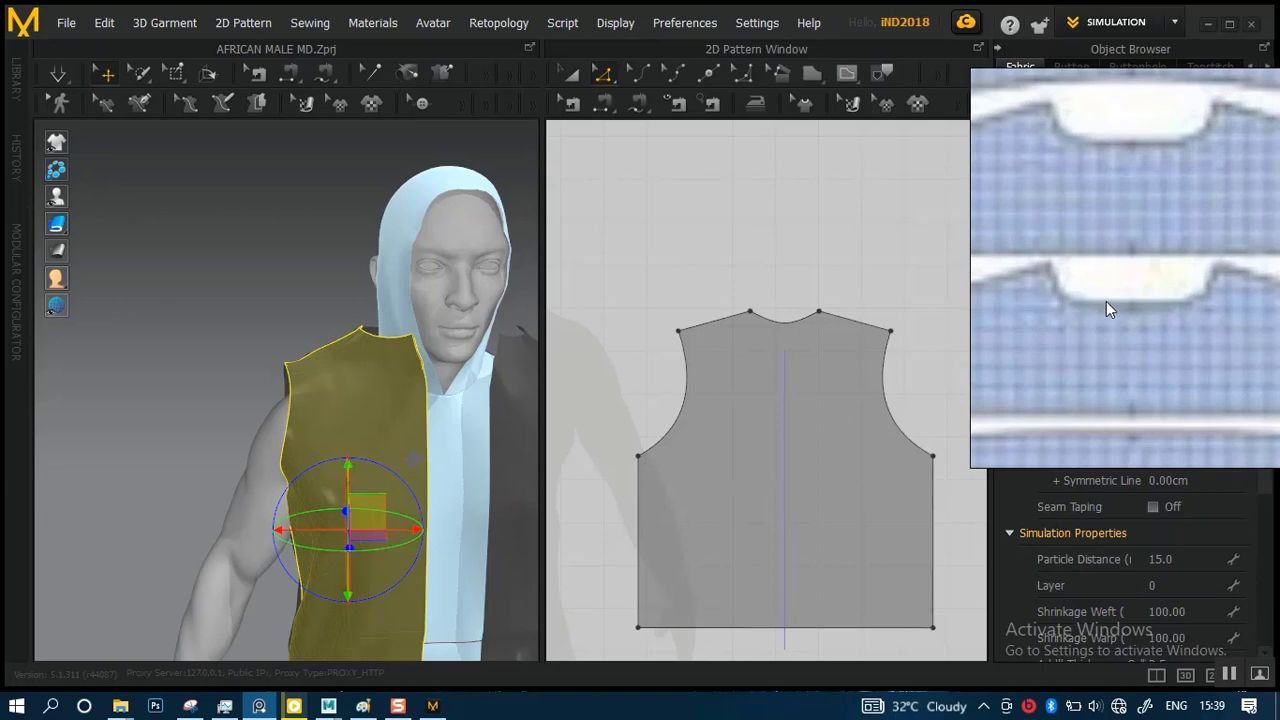
scroll(1106, 301, down, 2)
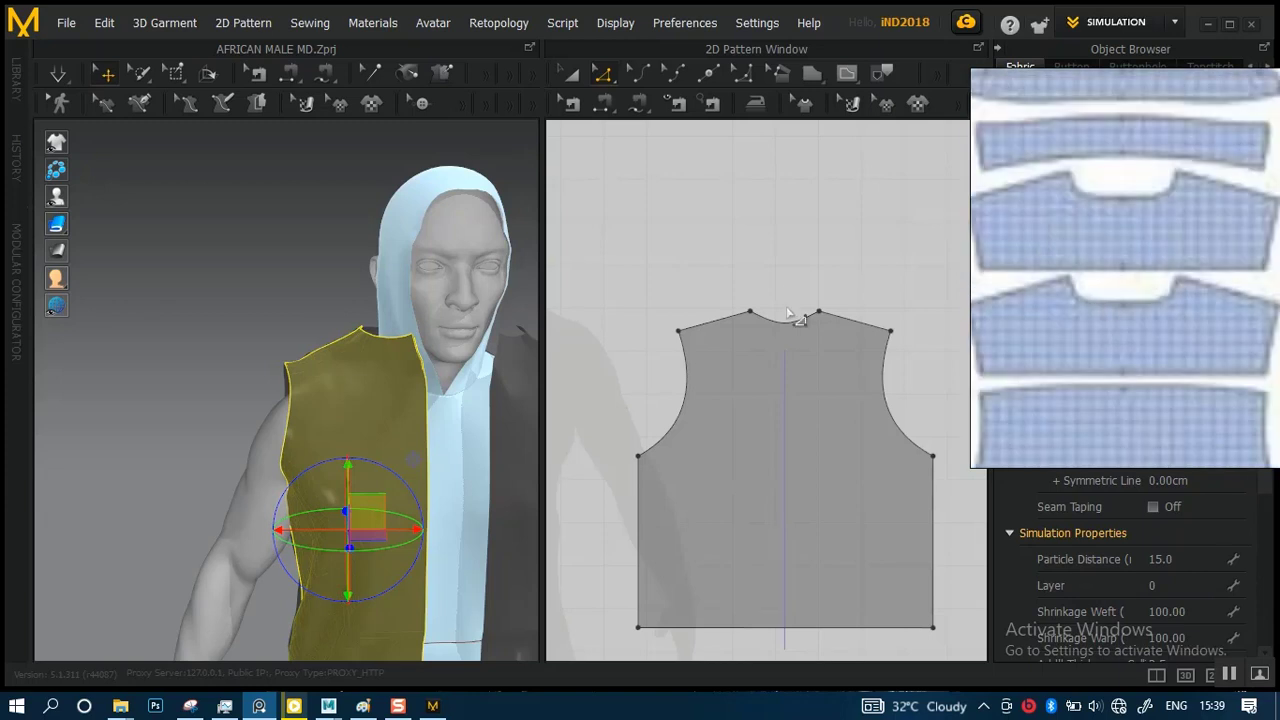
- Compare the back piece's neckline and the front halves' necklines with the neckline of the reference yoke pieces
scroll(765, 348, up, 6)
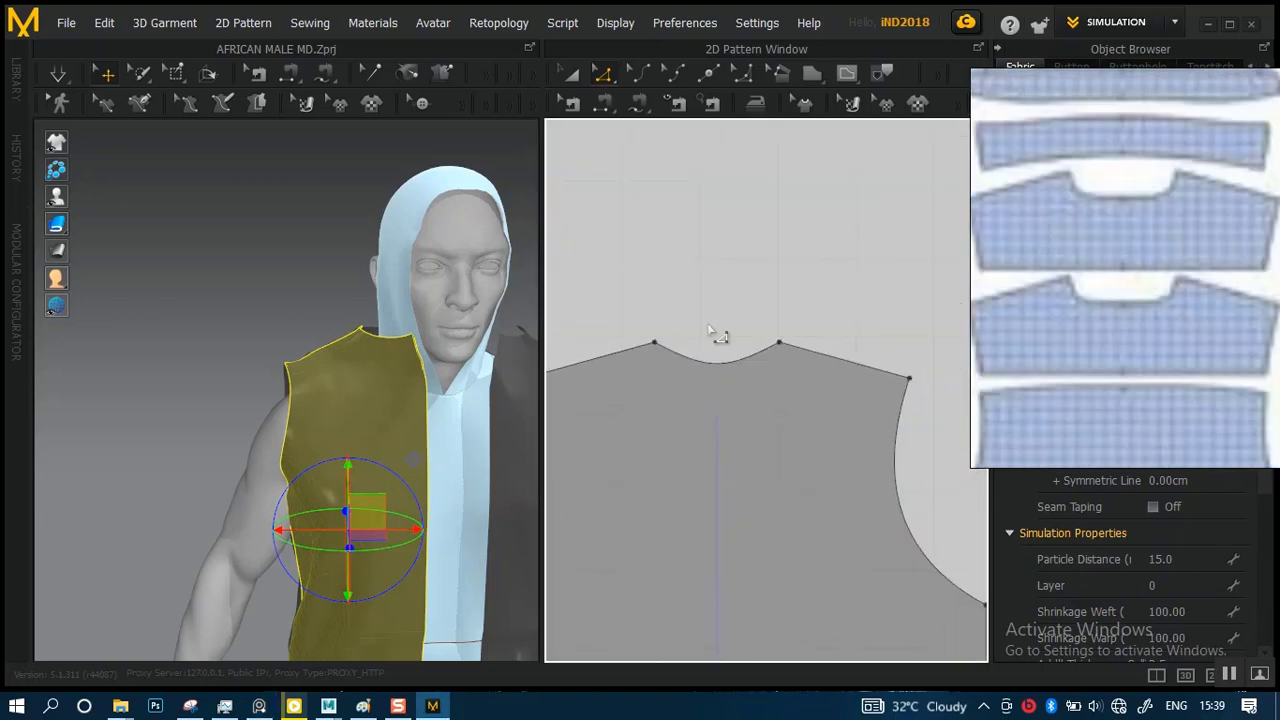
scroll(723, 390, down, 1)
scroll(808, 369, up, 4)
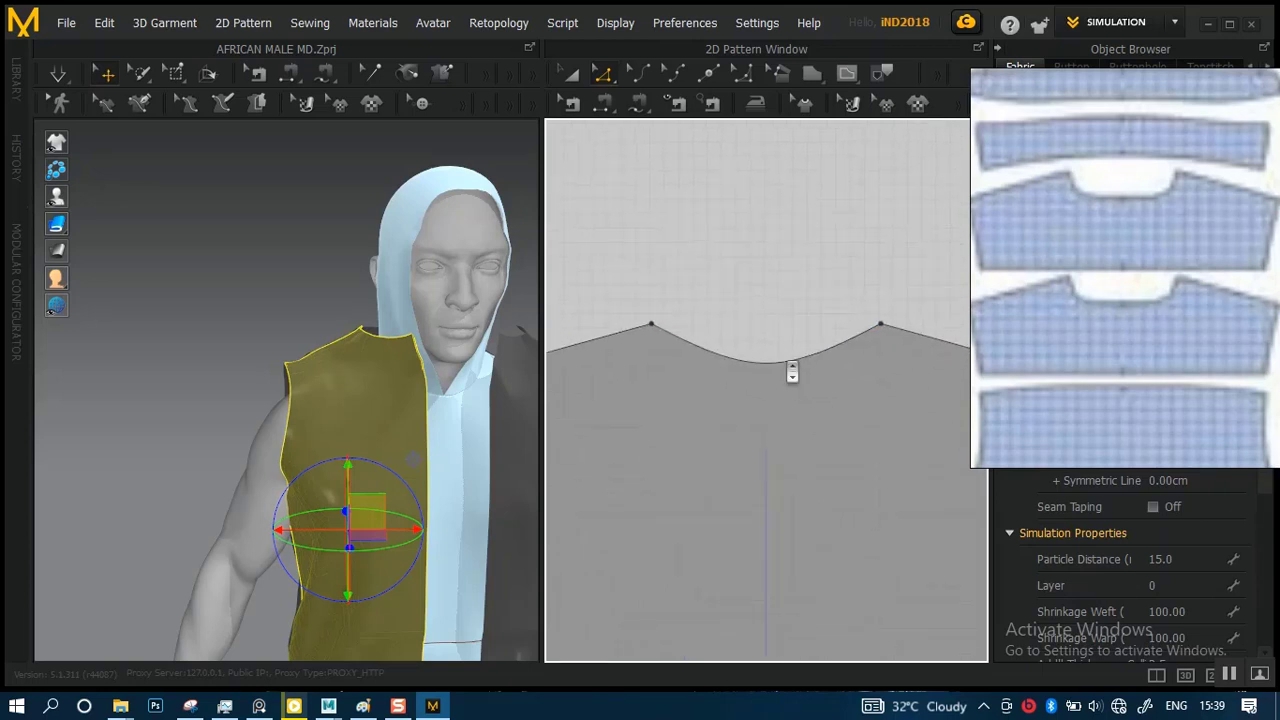
scroll(794, 406, down, 5)
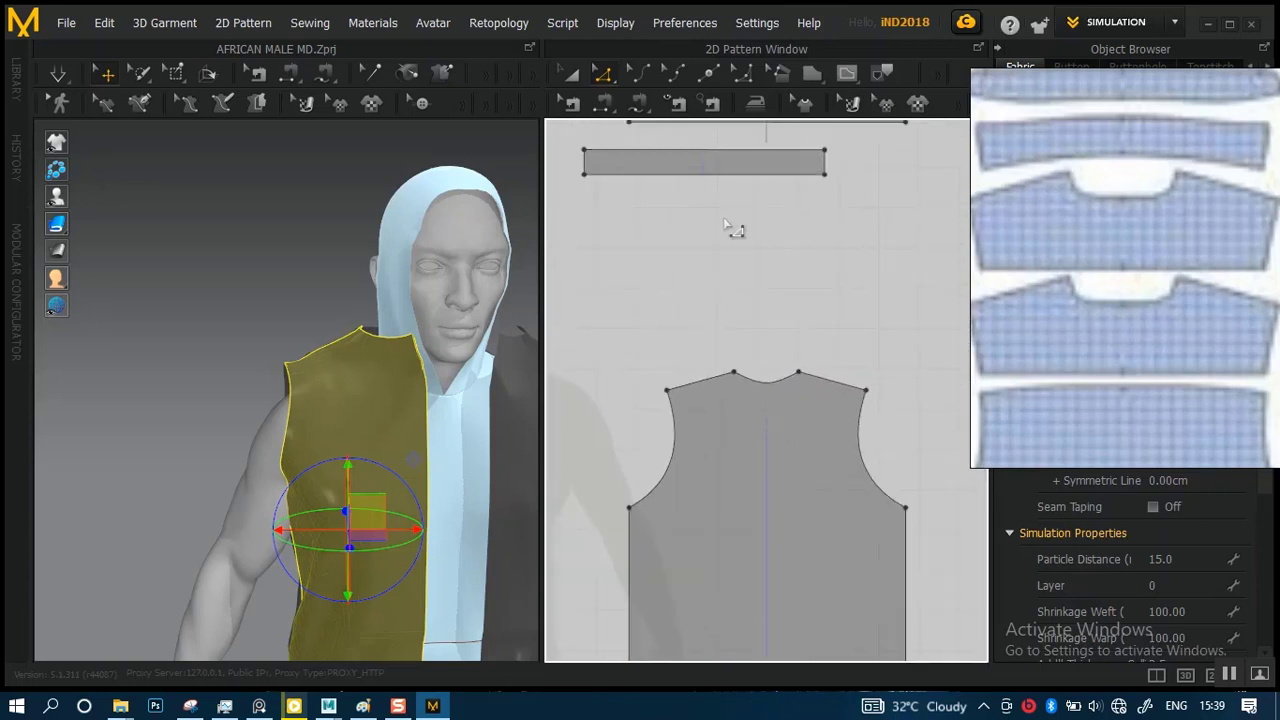
scroll(772, 352, down, 4)
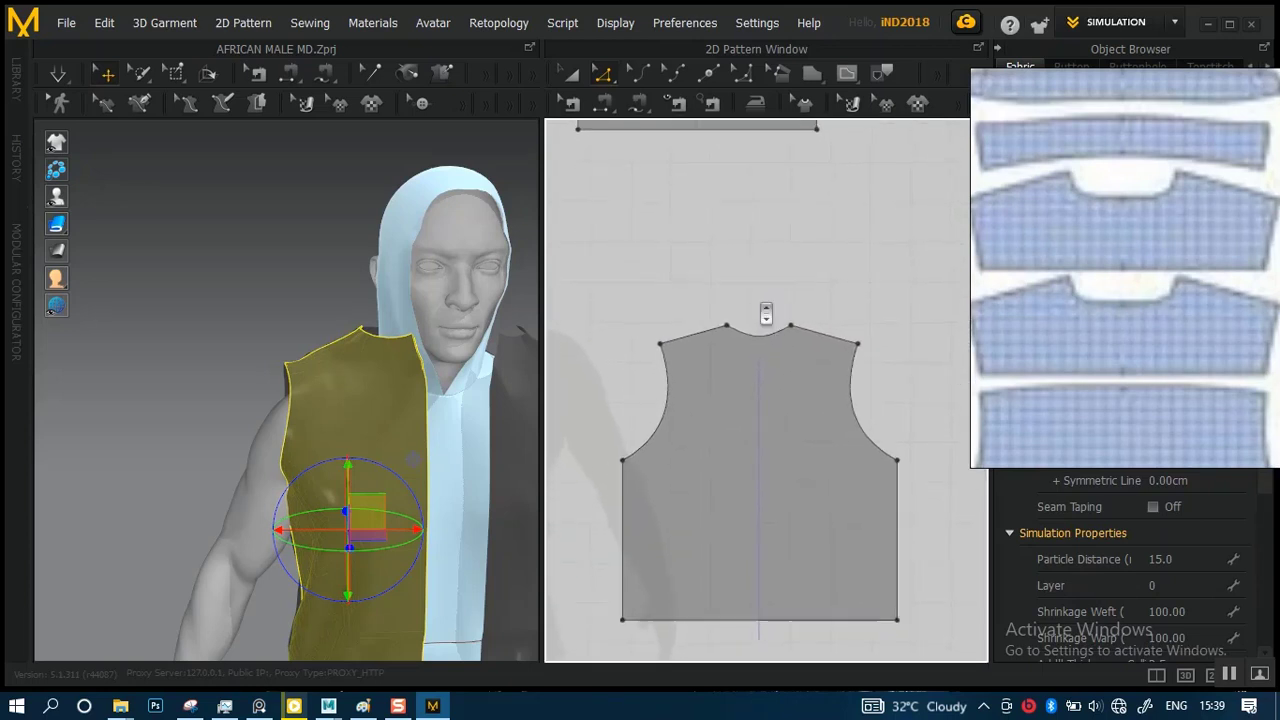
scroll(755, 278, down, 1)
middle_drag(703, 367, 827, 363)
scroll(786, 398, up, 2)
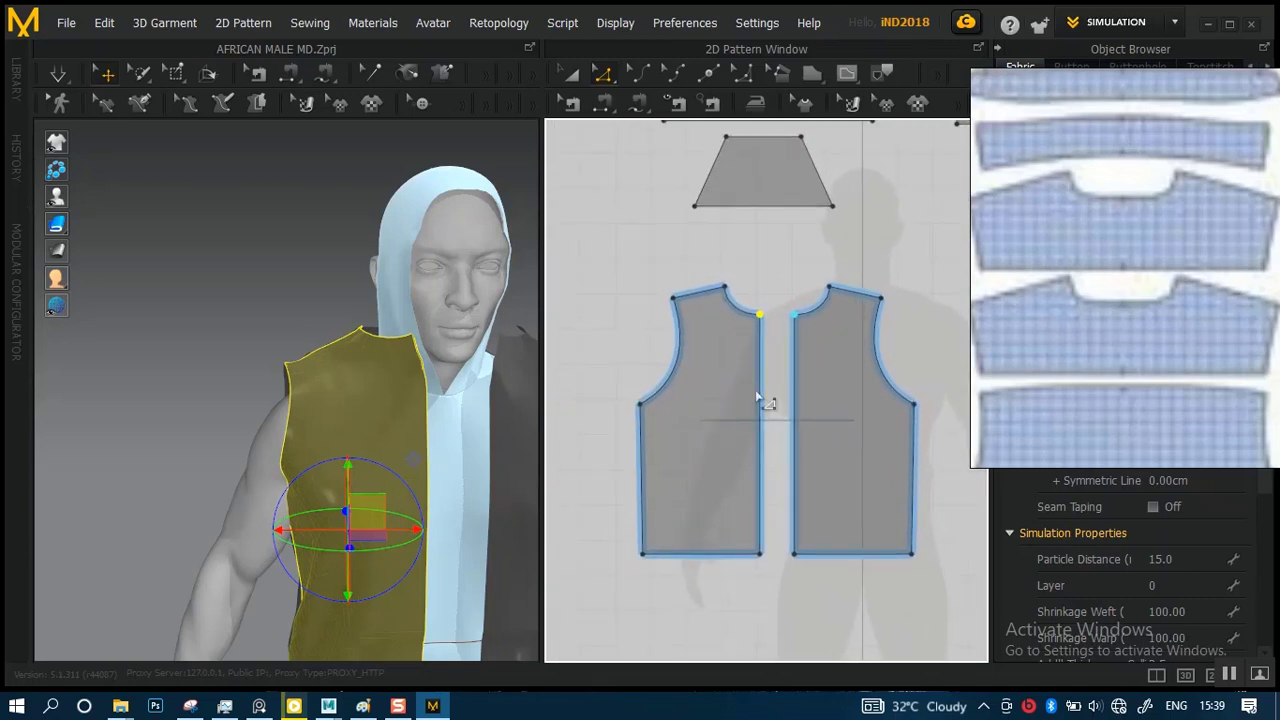
scroll(757, 437, up, 1)
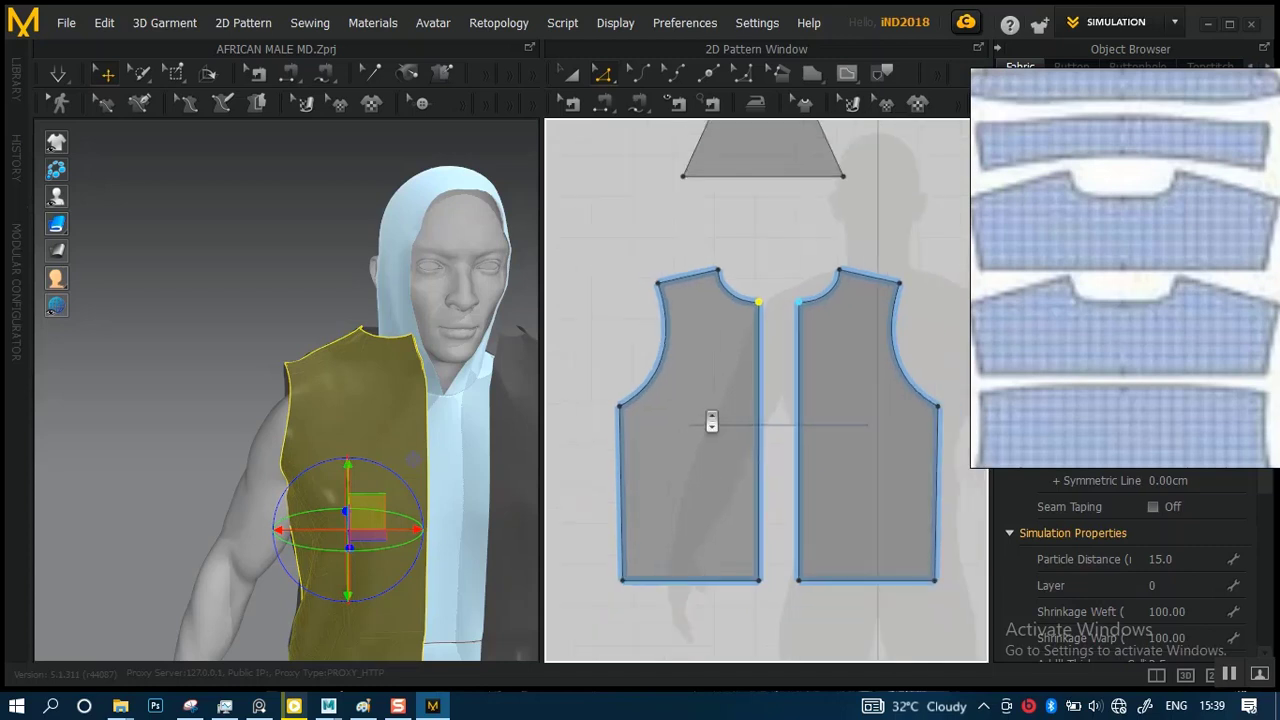
- Deselect the front neckline corner and inspect the shoulder, armhole and side edges of the front halves and back piece
click(756, 233)
scroll(700, 314, down, 2)
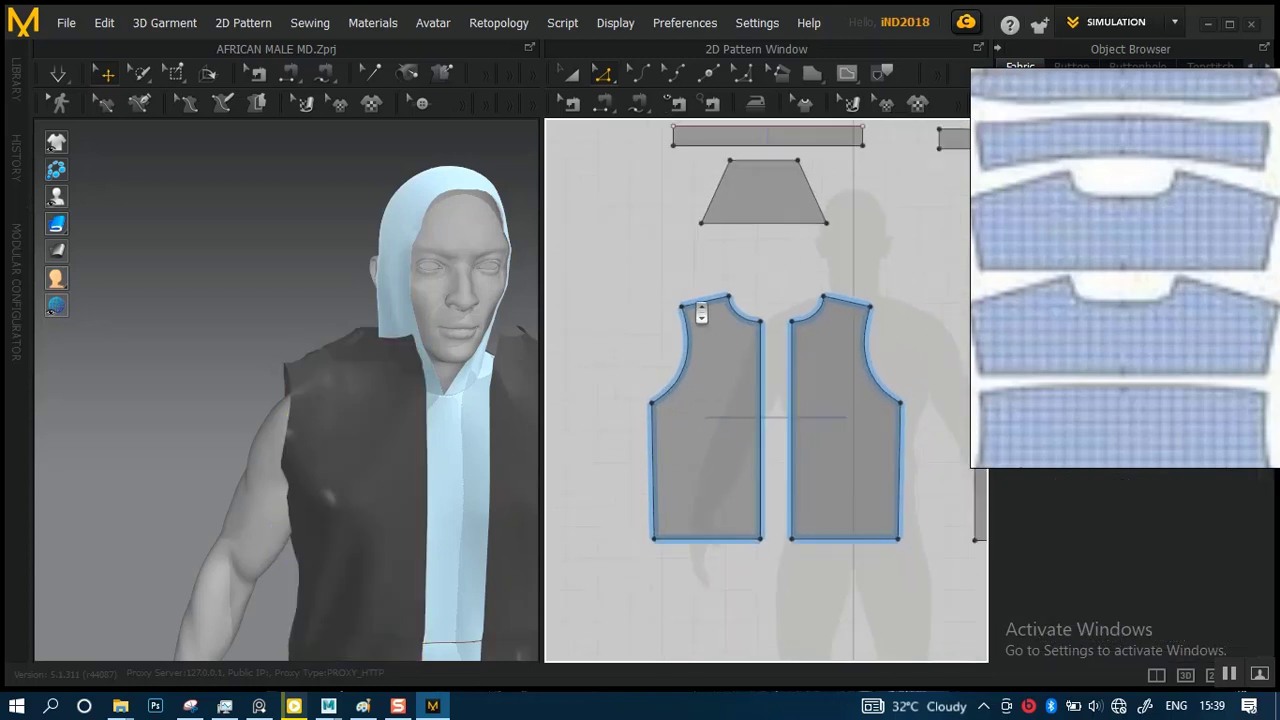
middle_drag(758, 388, 637, 393)
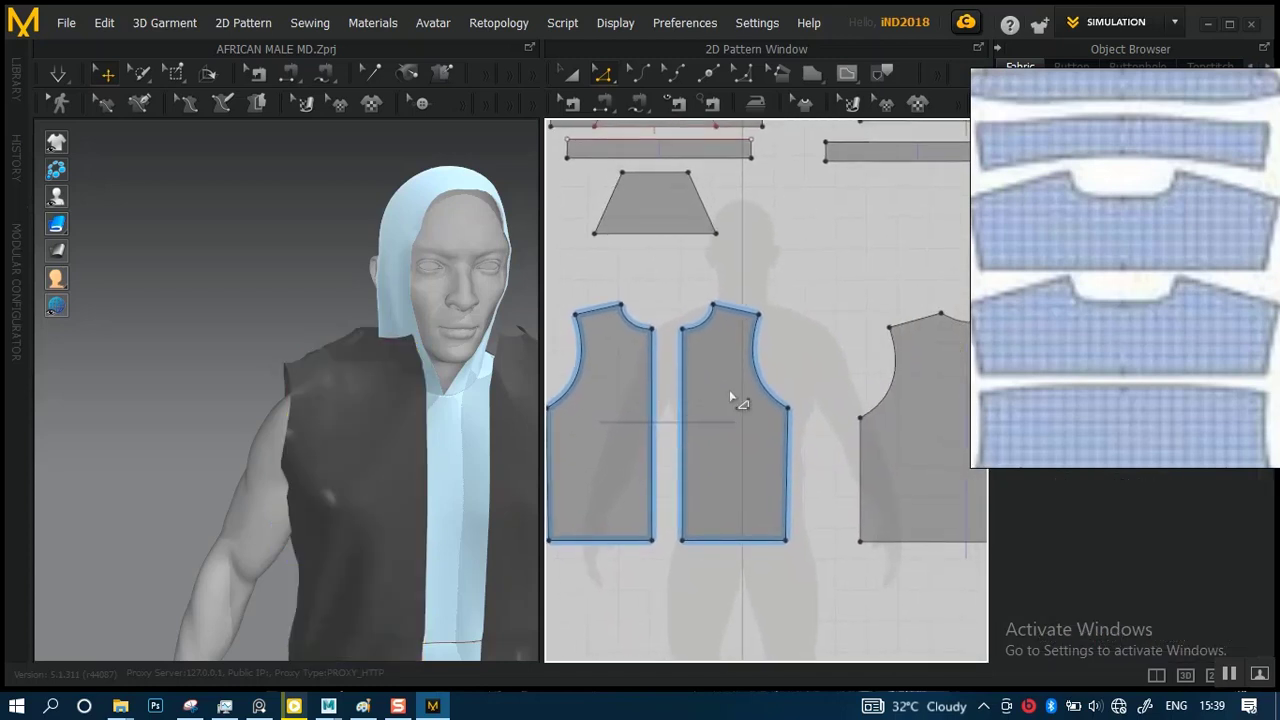
scroll(789, 420, down, 2)
middle_drag(809, 369, 754, 391)
scroll(774, 440, up, 2)
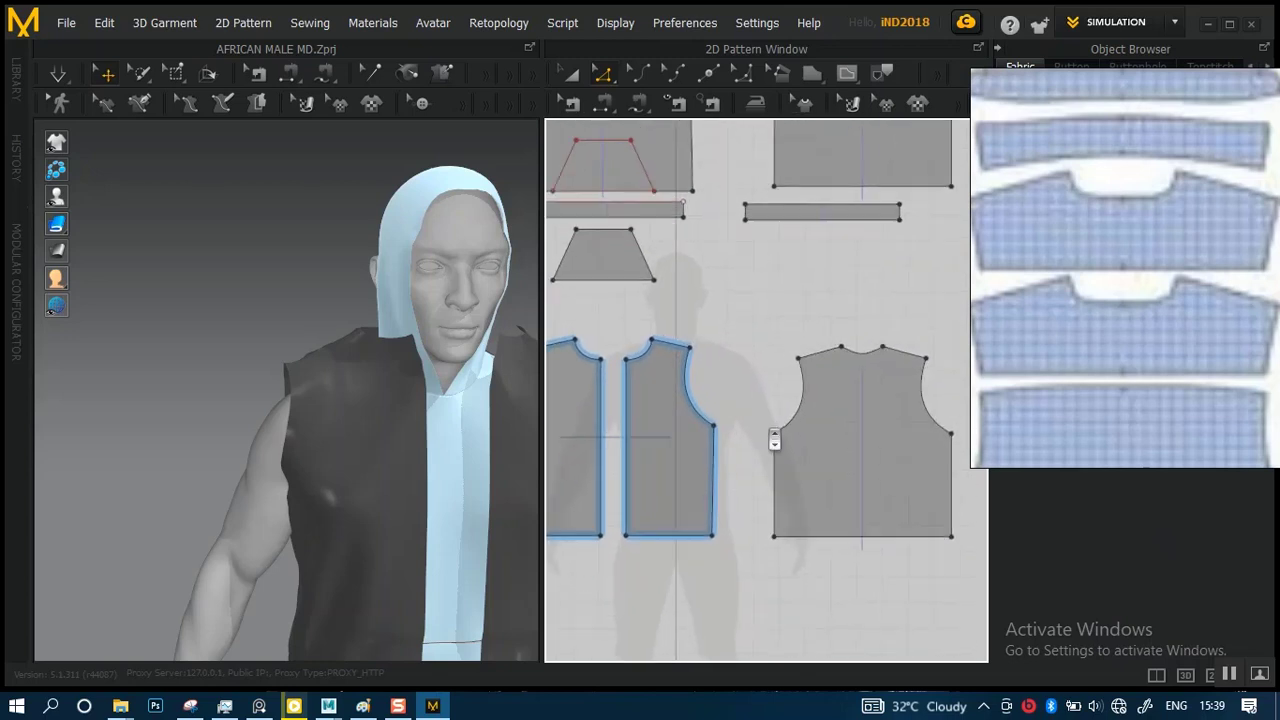
scroll(768, 425, down, 2)
middle_drag(737, 434, 834, 426)
scroll(794, 437, up, 2)
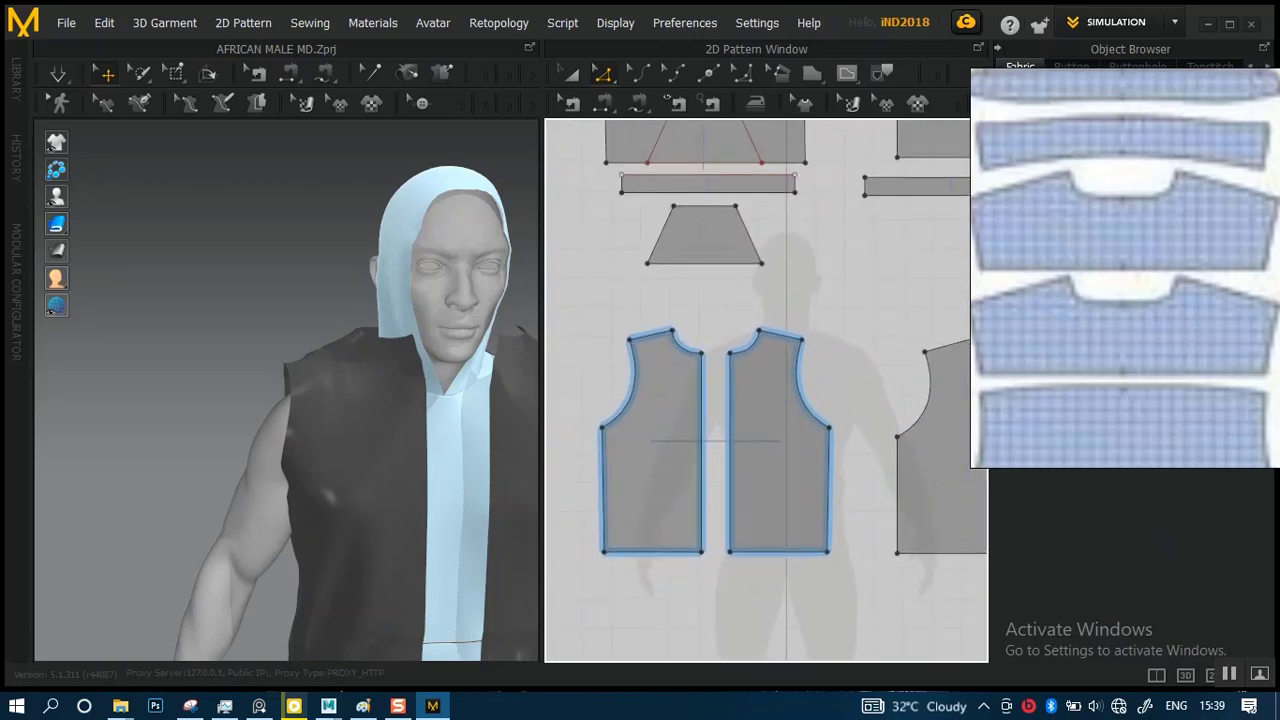
- With Segment Sewing, sew the shoulder edge of the front half on the avatar's right to the back piece's matching shoulder edge
click(601, 106)
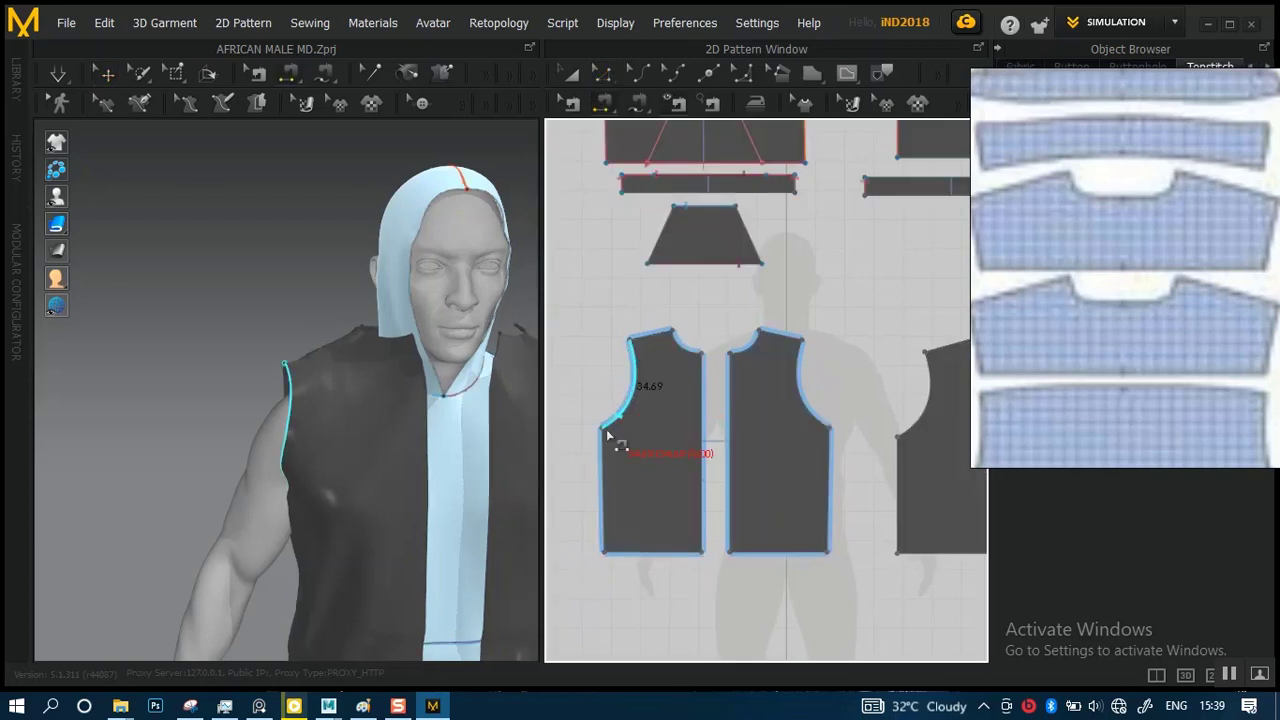
right_drag(400, 454, 465, 560)
scroll(454, 485, up, 2)
middle_drag(465, 560, 333, 421)
right_drag(378, 474, 365, 575)
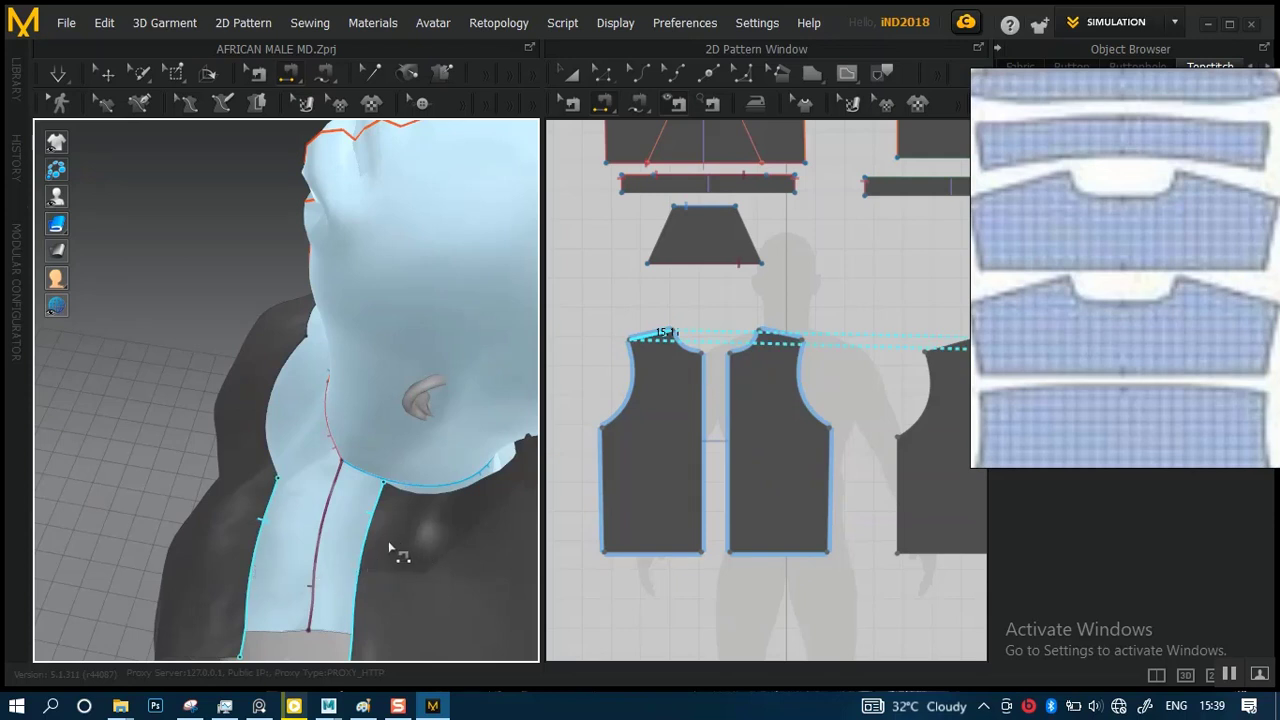
click(390, 478)
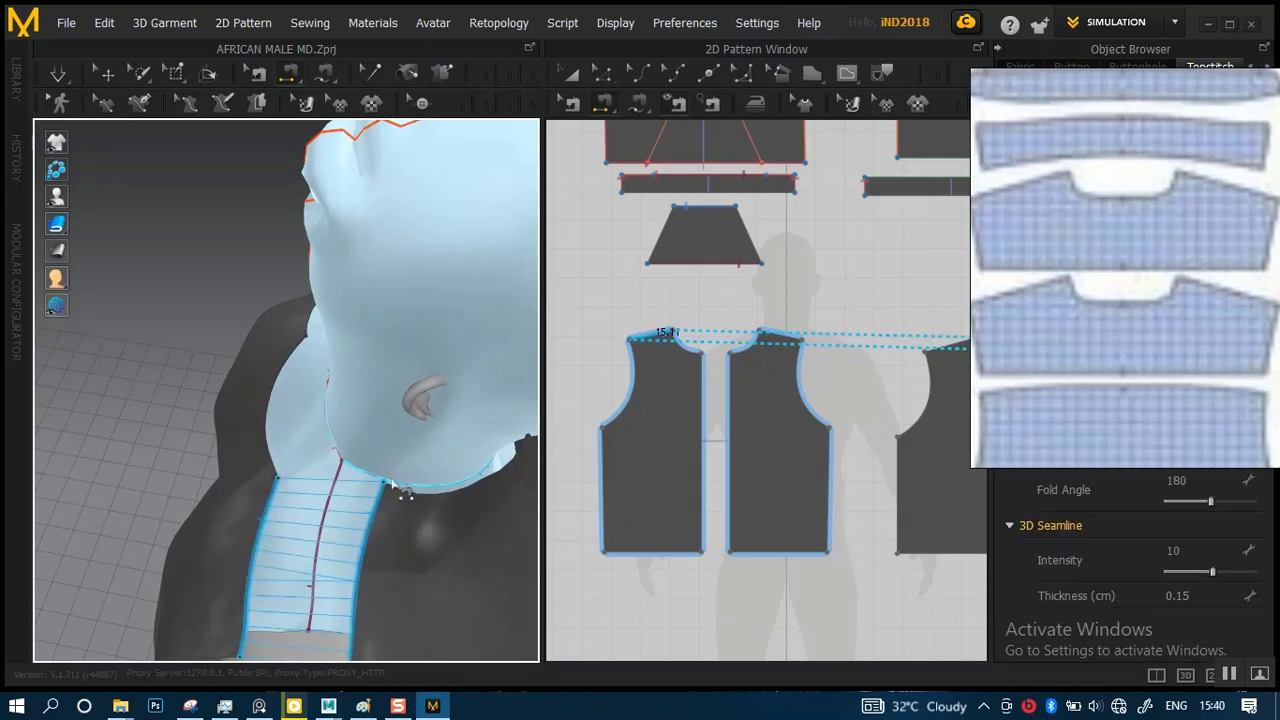
- Sew the shoulder edge of the front half on the avatar's left to the back piece's matching shoulder edge
right_drag(380, 590, 448, 468)
middle_drag(778, 424, 814, 418)
right_drag(414, 490, 472, 474)
right_drag(300, 515, 383, 549)
middle_drag(383, 549, 380, 490)
right_drag(380, 490, 370, 432)
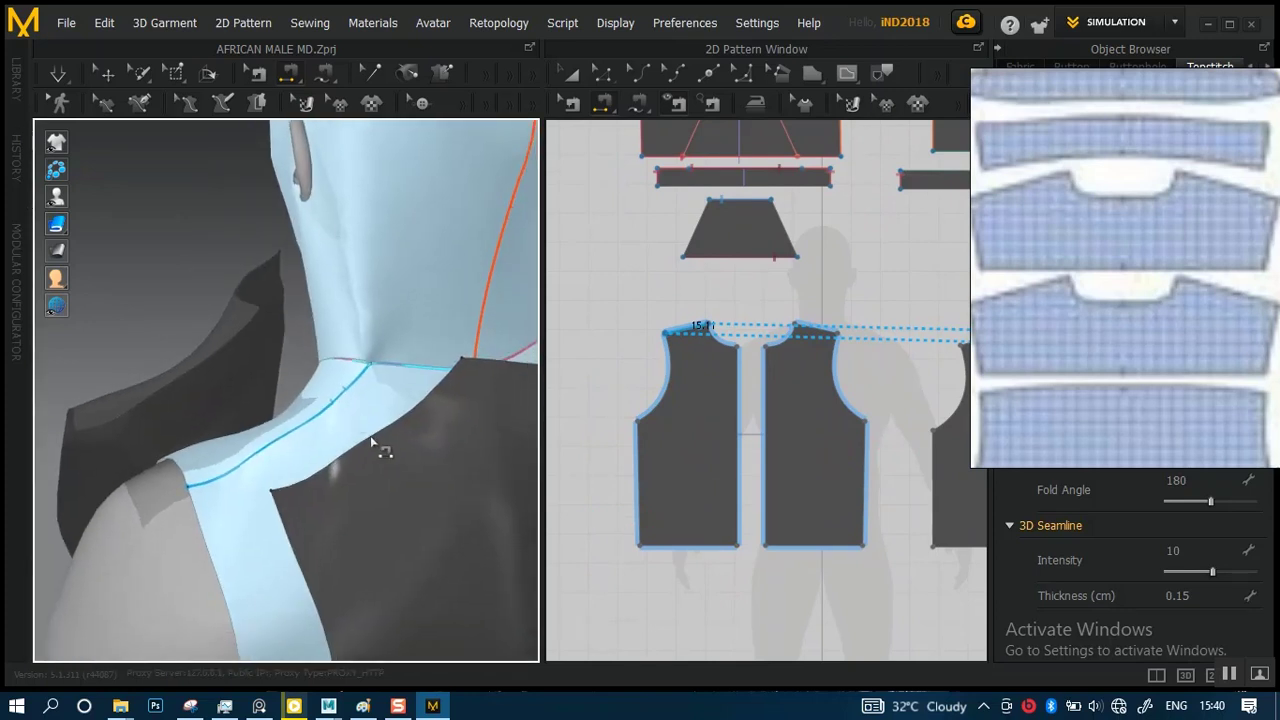
click(197, 371)
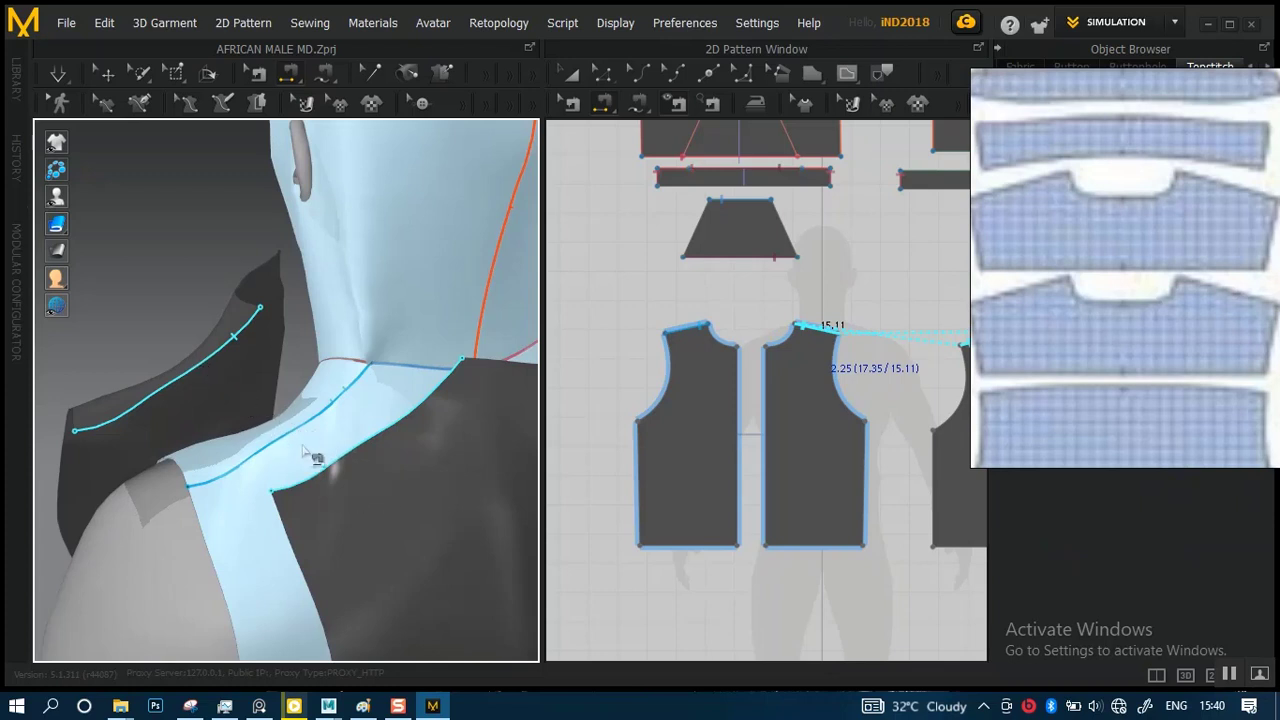
click(305, 478)
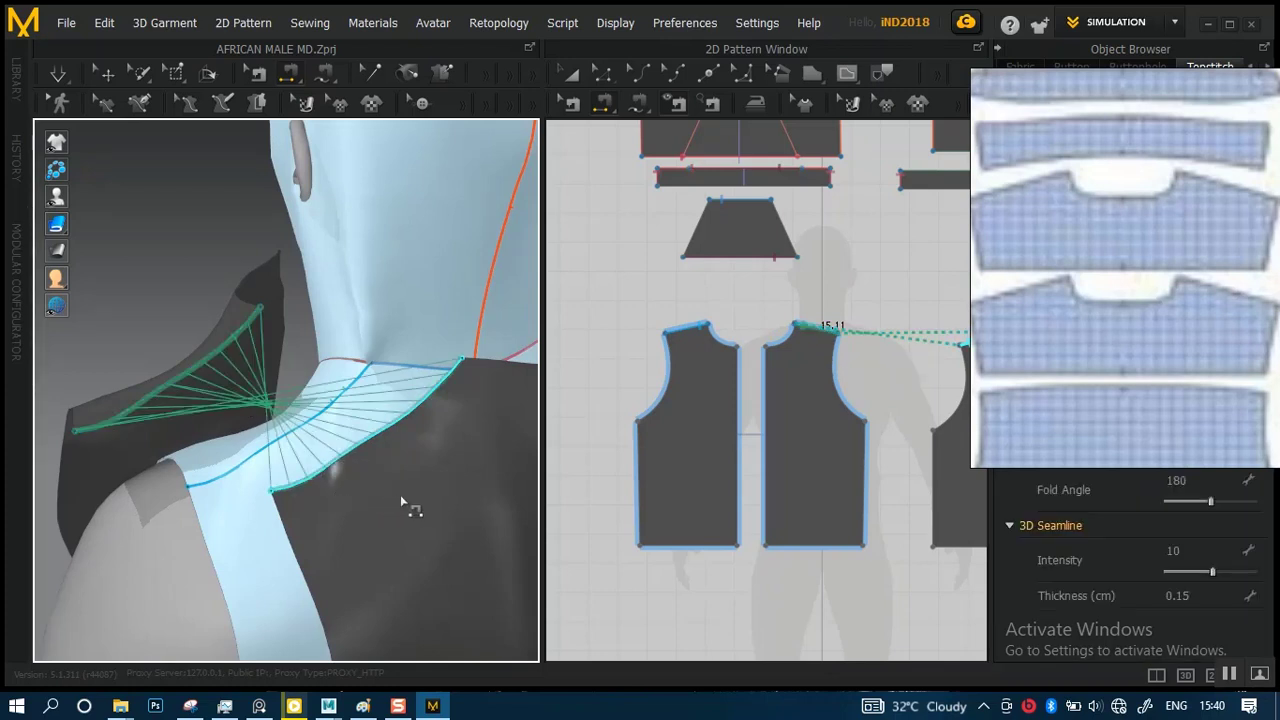
- Reverse the crossed shoulder seam on the avatar's left and check both shoulder seams in 3D
scroll(790, 400, up, 5)
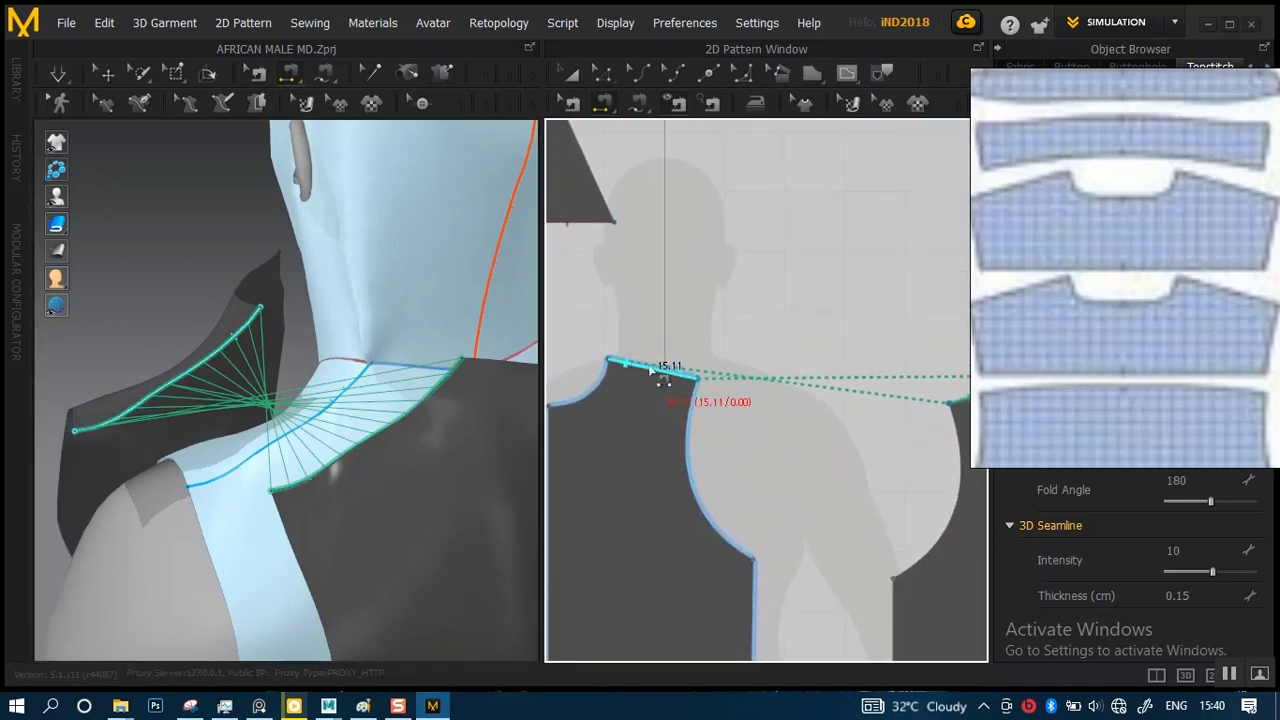
click(571, 103)
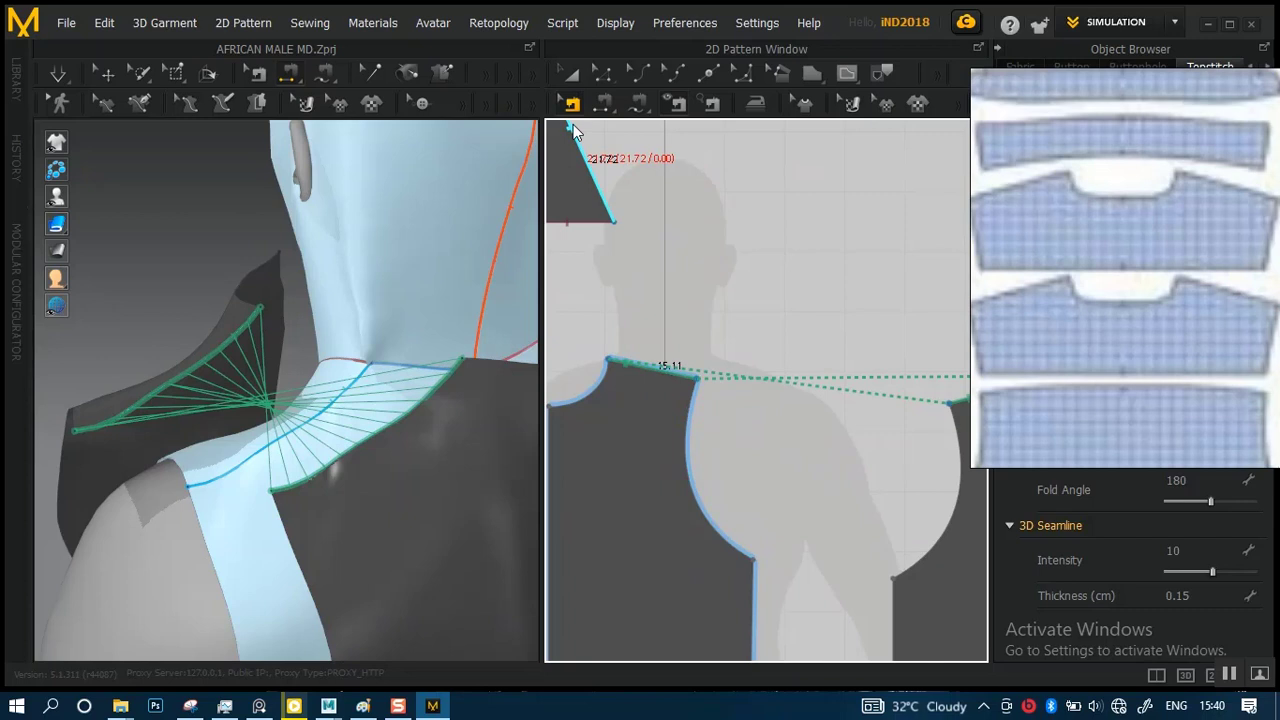
right_click(656, 370)
click(688, 410)
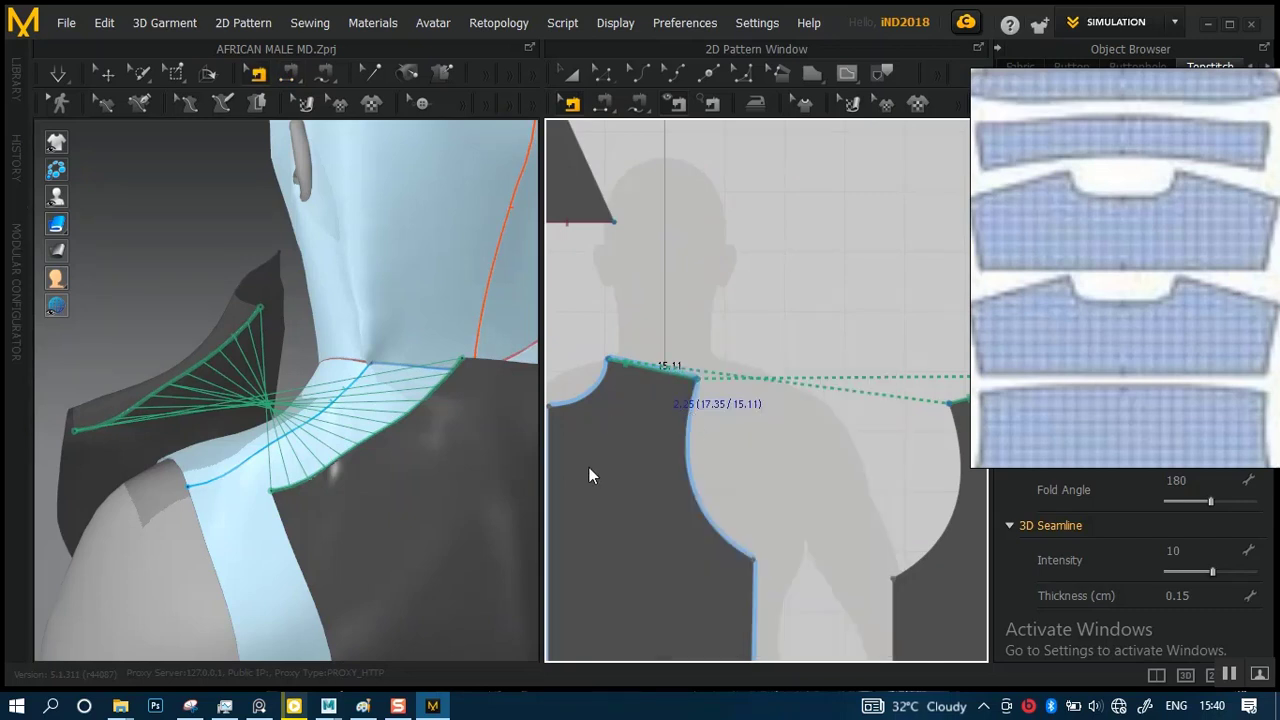
scroll(300, 437, up, 5)
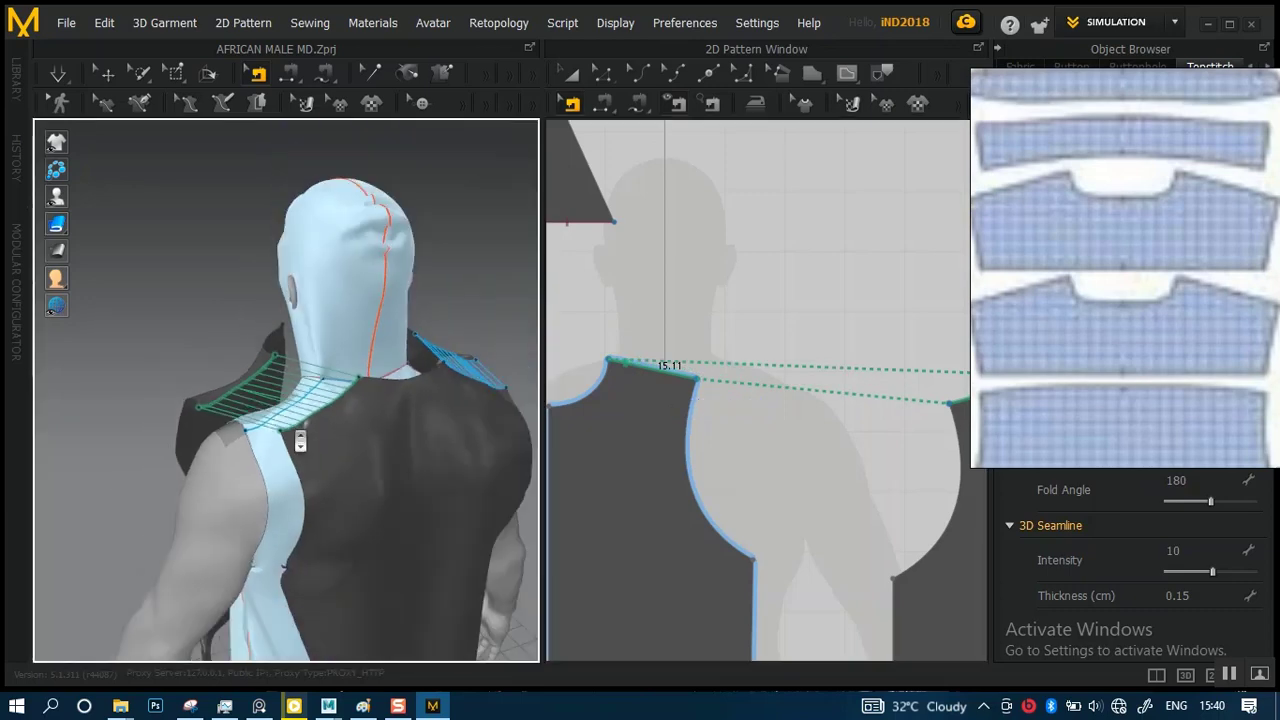
- Sew the side edge of the front half on the avatar's right to the back piece's matching side edge
right_drag(318, 506, 342, 430)
middle_drag(342, 430, 426, 383)
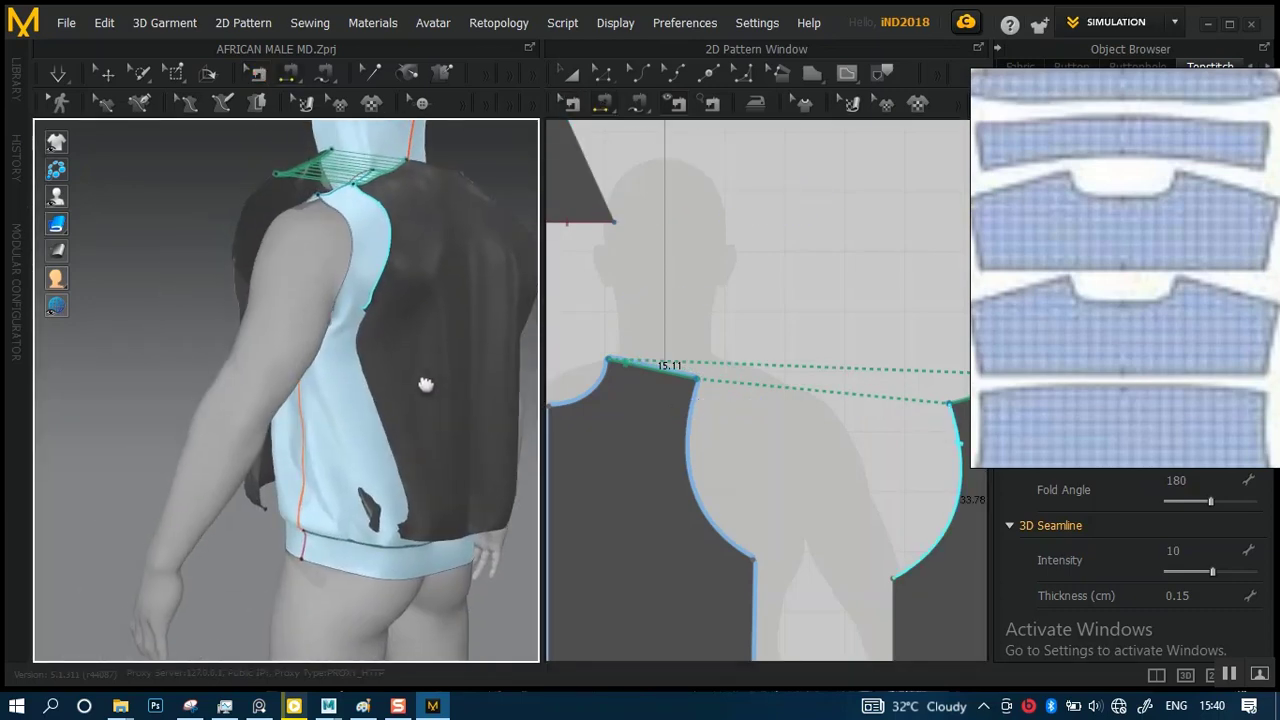
scroll(431, 457, down, 5)
right_drag(431, 459, 369, 404)
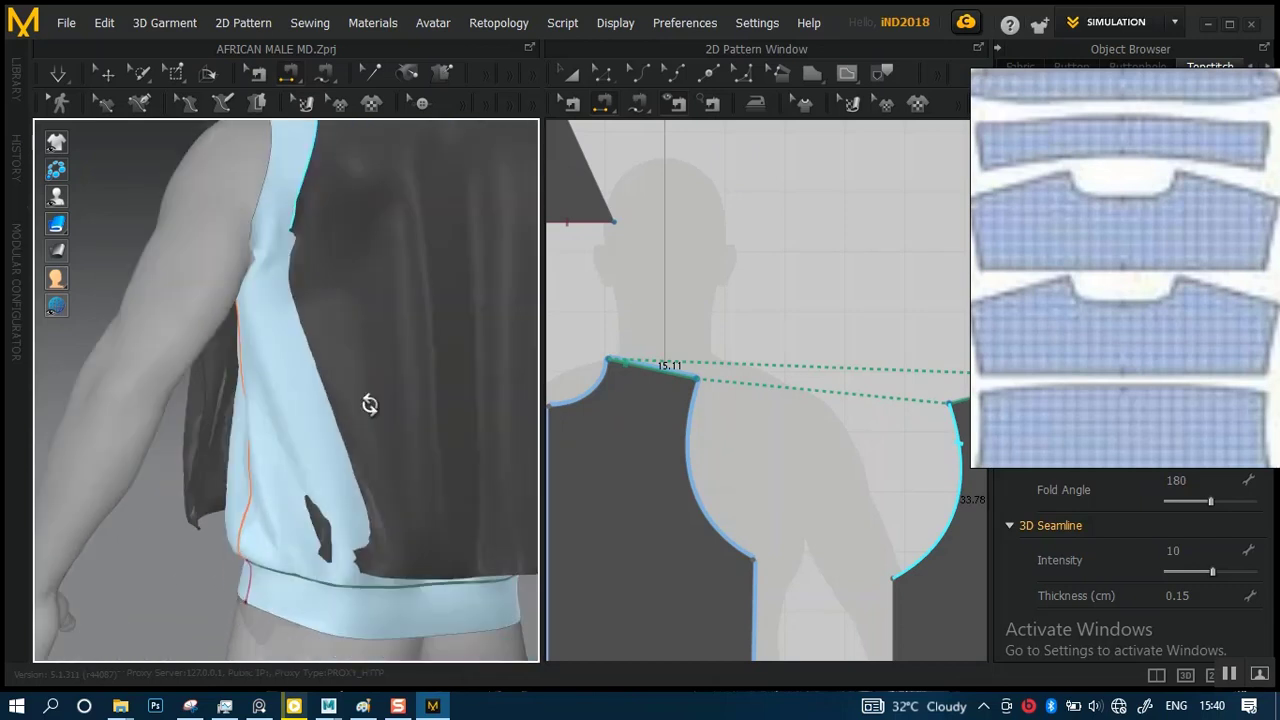
right_drag(223, 432, 293, 443)
right_drag(420, 480, 365, 472)
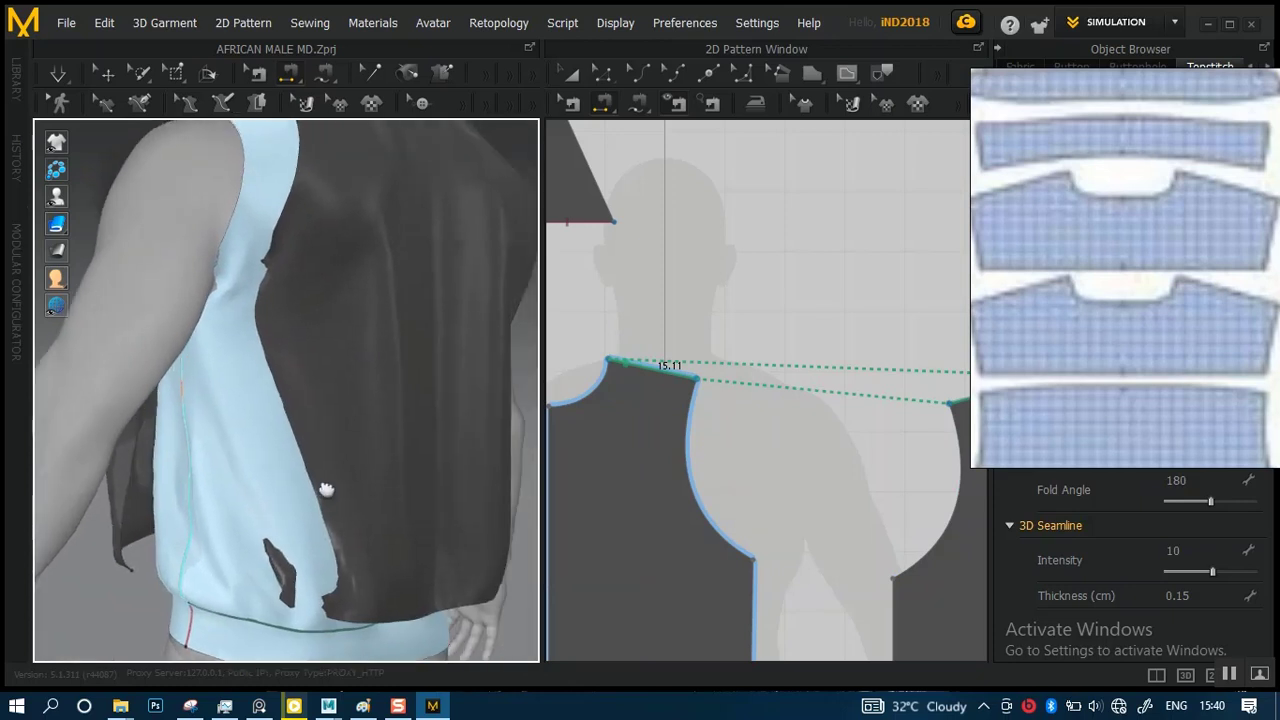
scroll(760, 457, down, 3)
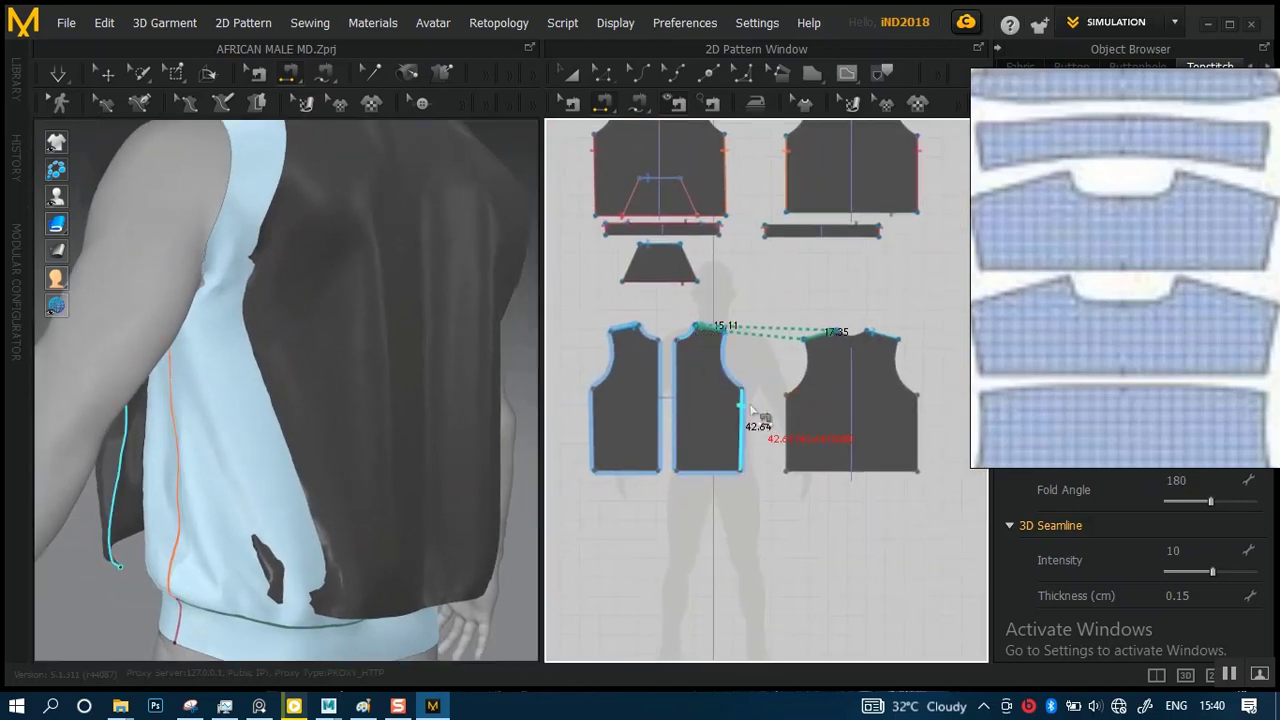
scroll(740, 440, up, 2)
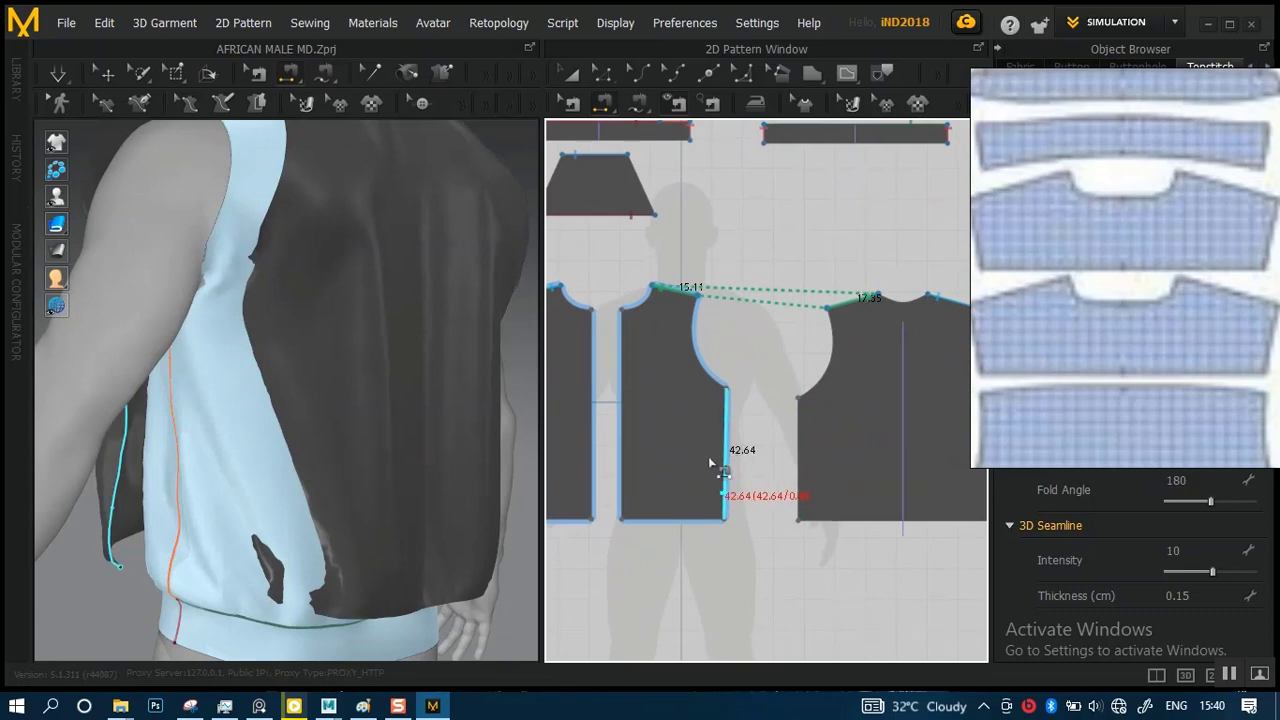
right_drag(366, 488, 287, 476)
scroll(375, 460, up, 5)
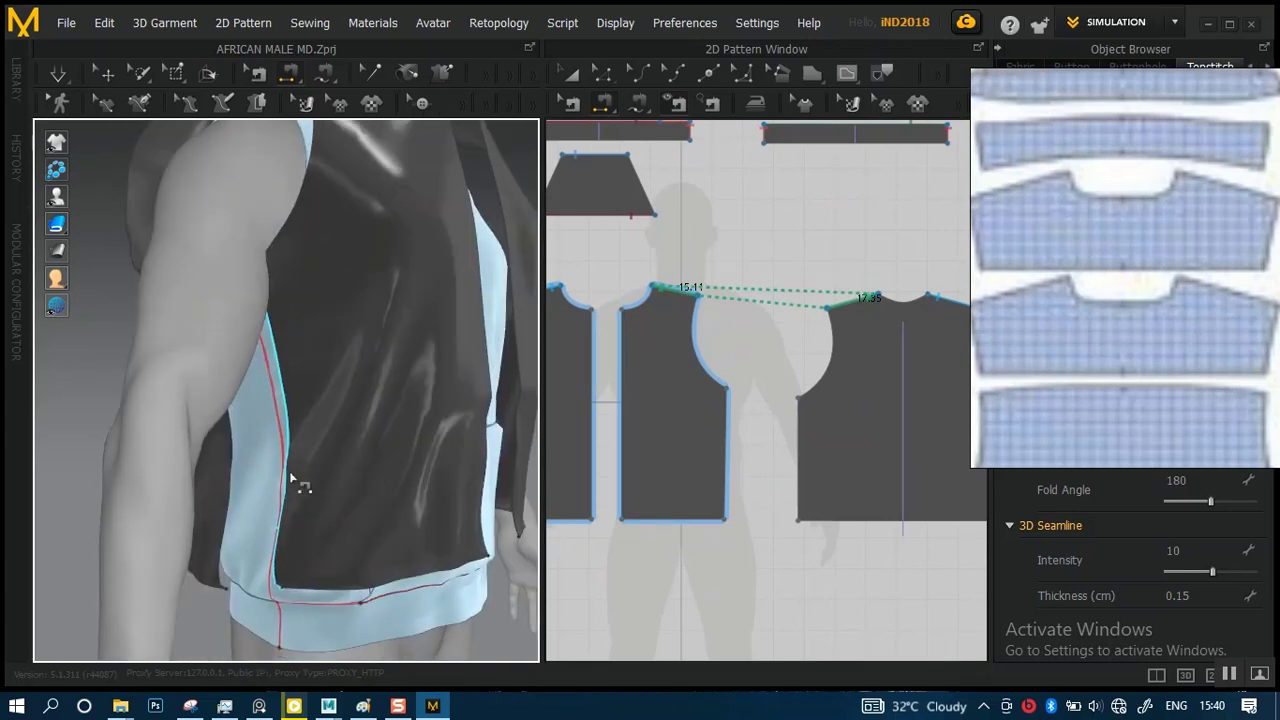
click(226, 512)
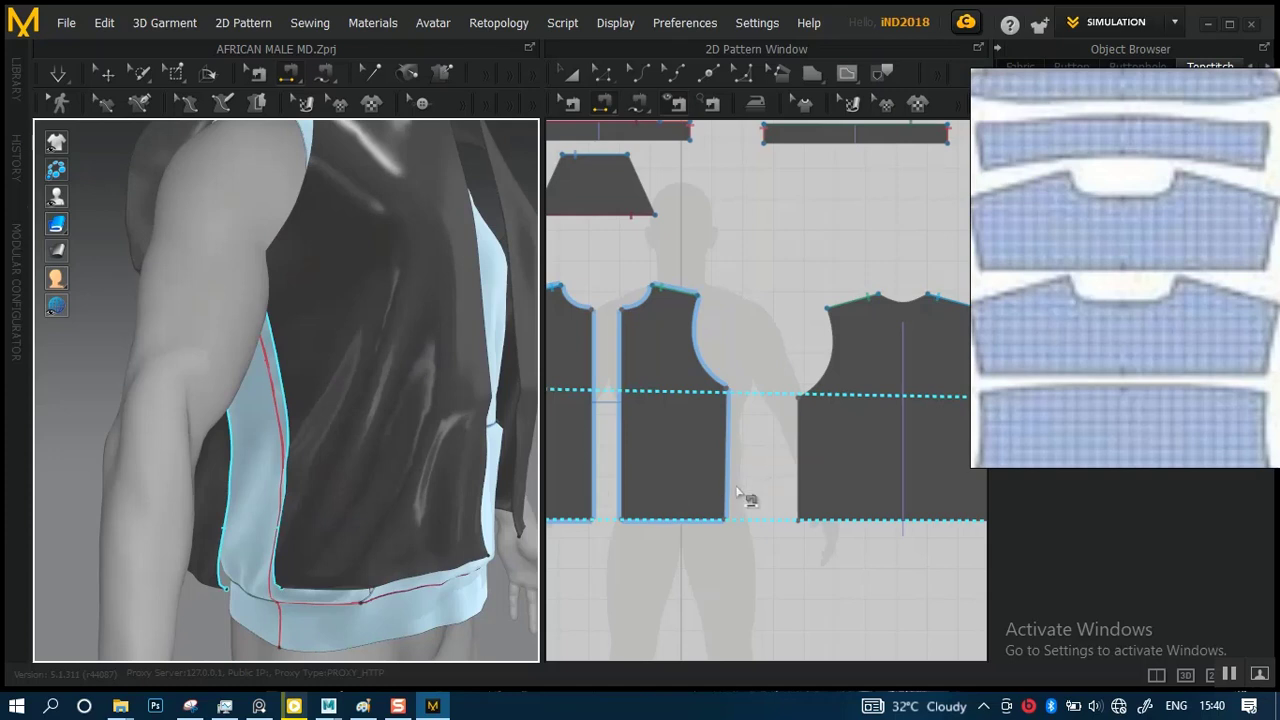
click(334, 489)
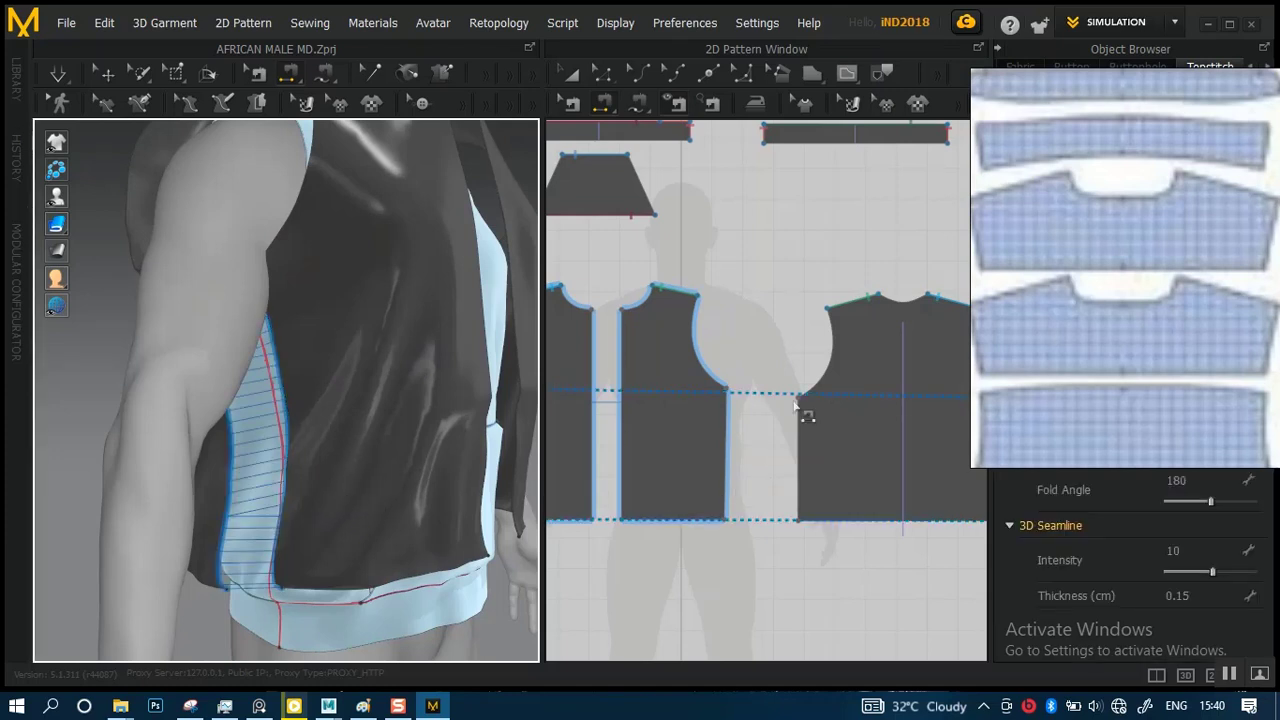
- Sew the side edge of the front half on the avatar's left to the back piece's matching side edge
right_drag(371, 450, 286, 464)
scroll(766, 491, up, 5)
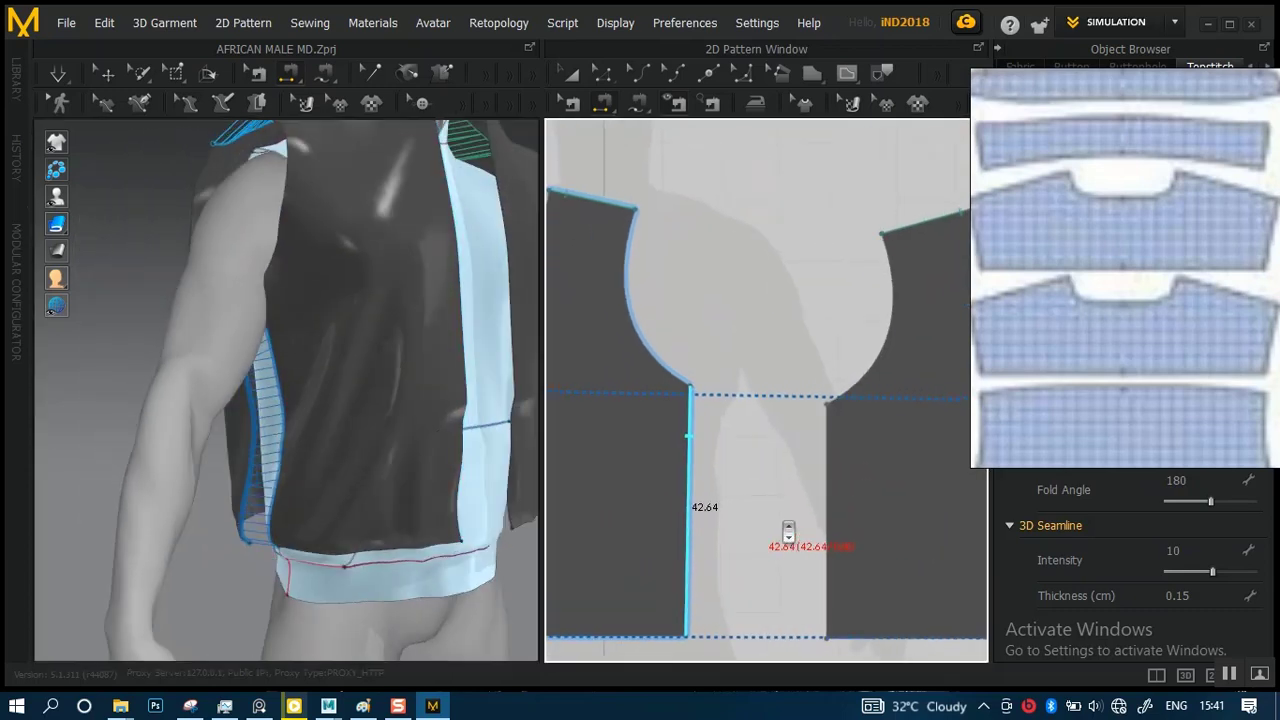
click(688, 500)
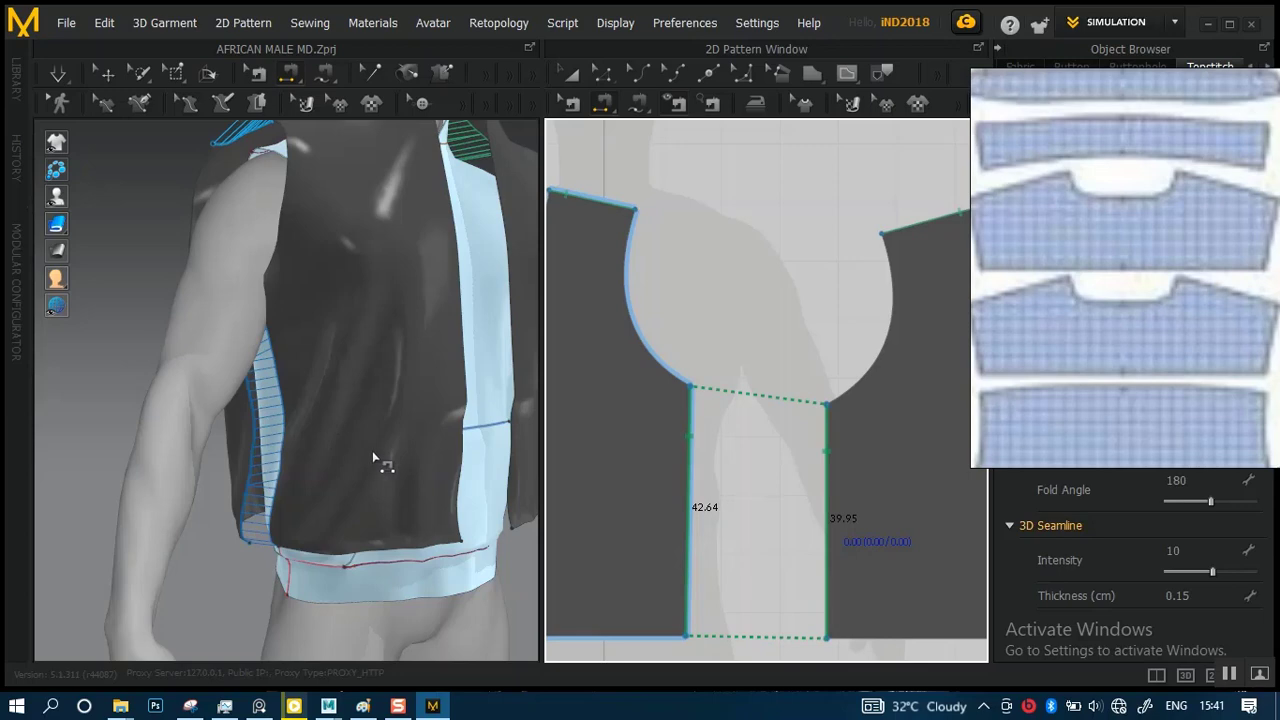
right_drag(380, 476, 434, 418)
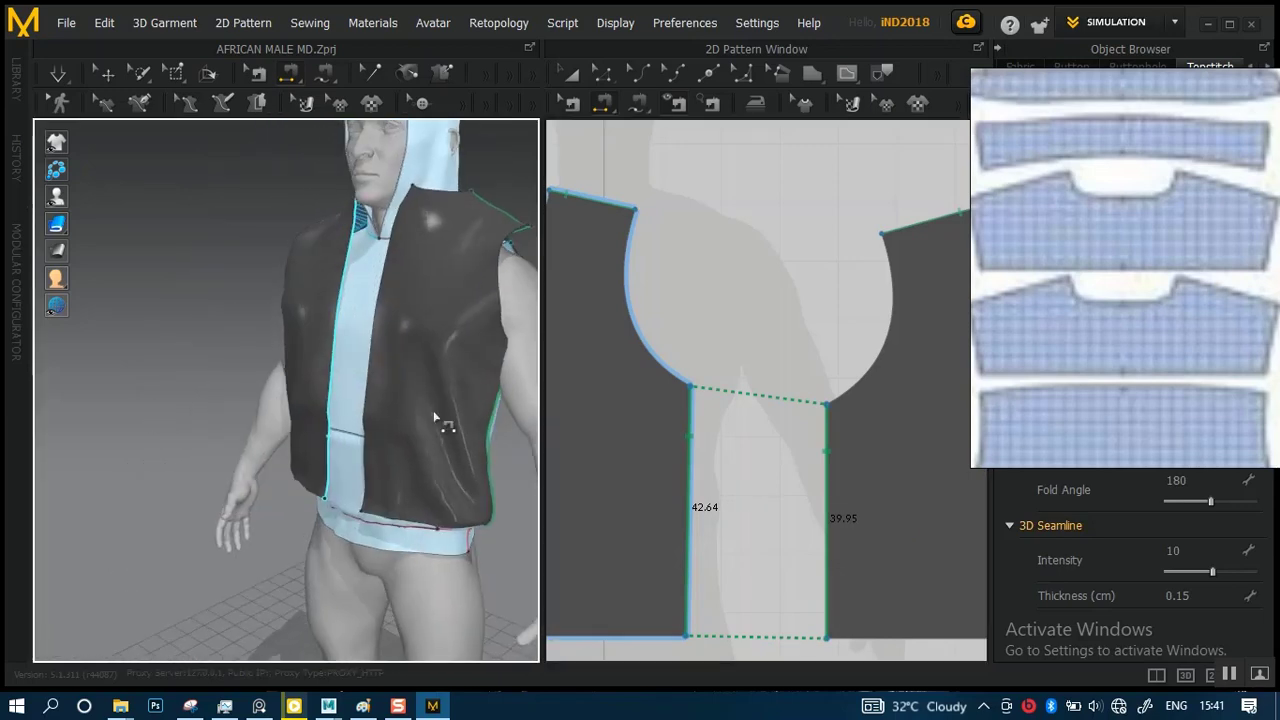
- Simulate the sewn front halves and back piece, and inspect how the back drapes over the hoodie
key(space)
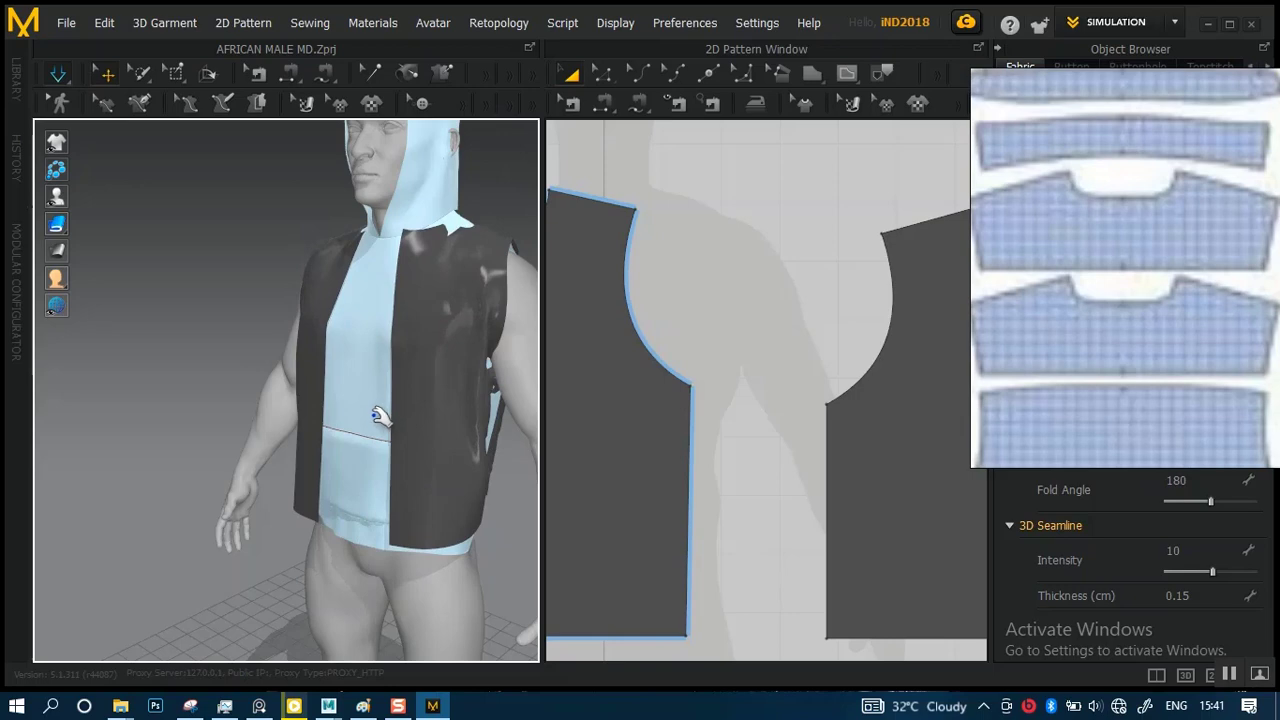
right_drag(380, 415, 395, 375)
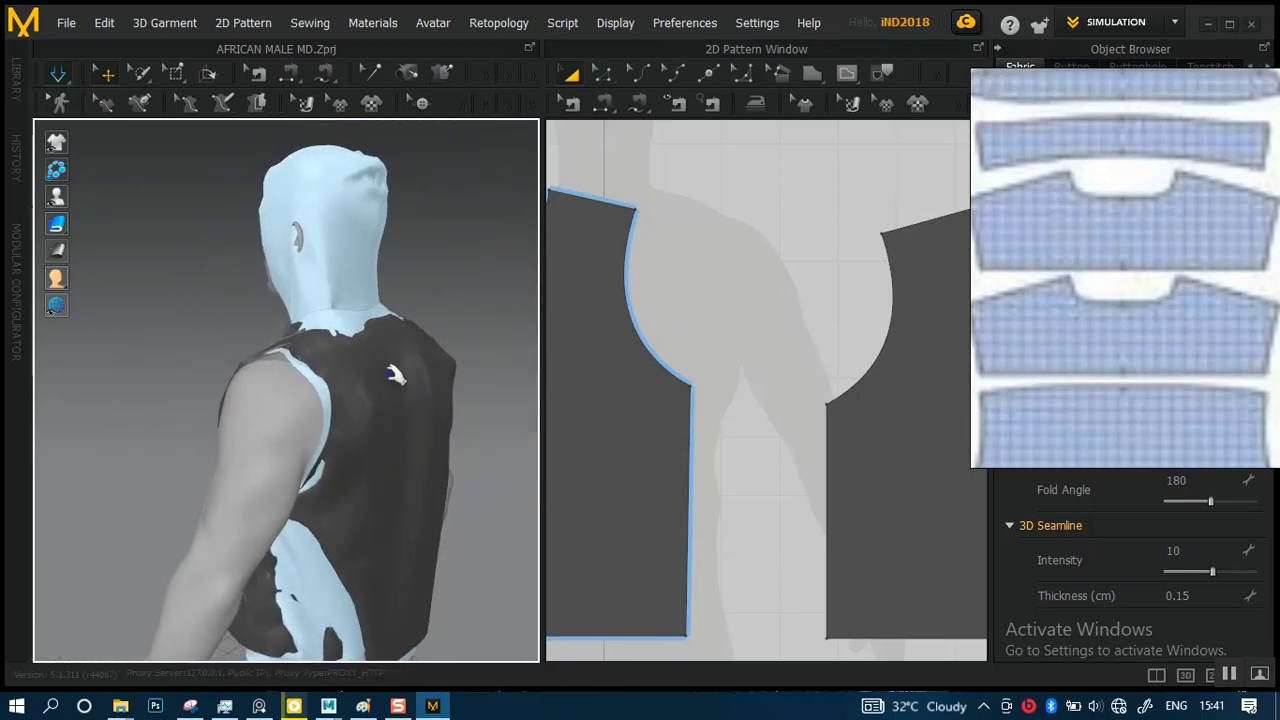
right_drag(359, 455, 340, 363)
scroll(340, 363, up, 3)
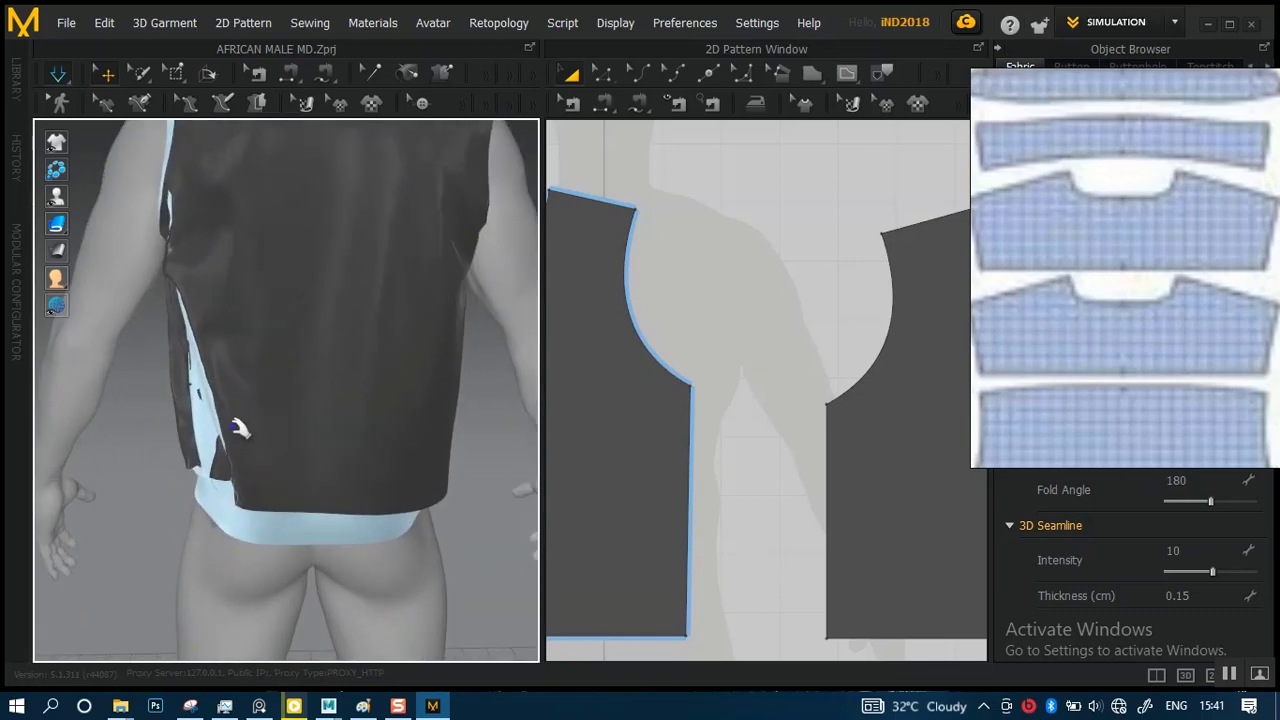
- During simulation, pull the back piece and front half outward at the avatar's lower left side to clear the hoodie
click(185, 452)
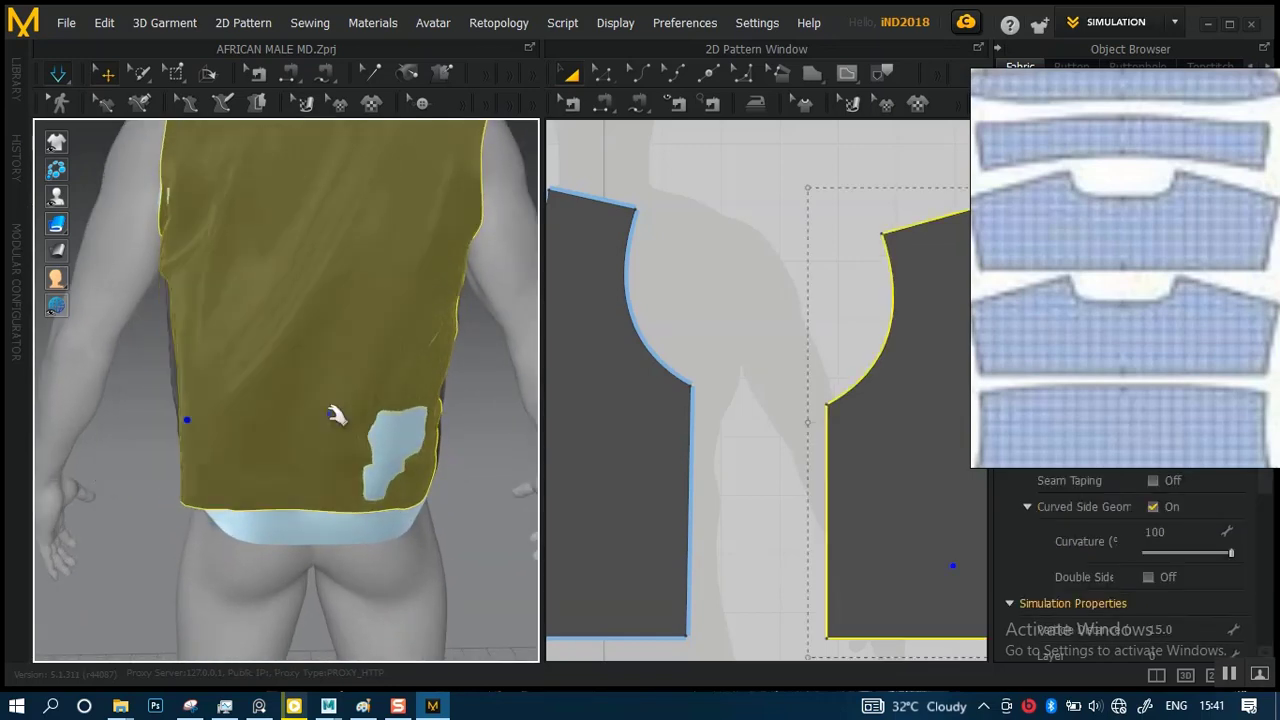
right_drag(343, 417, 4, 467)
click(284, 458)
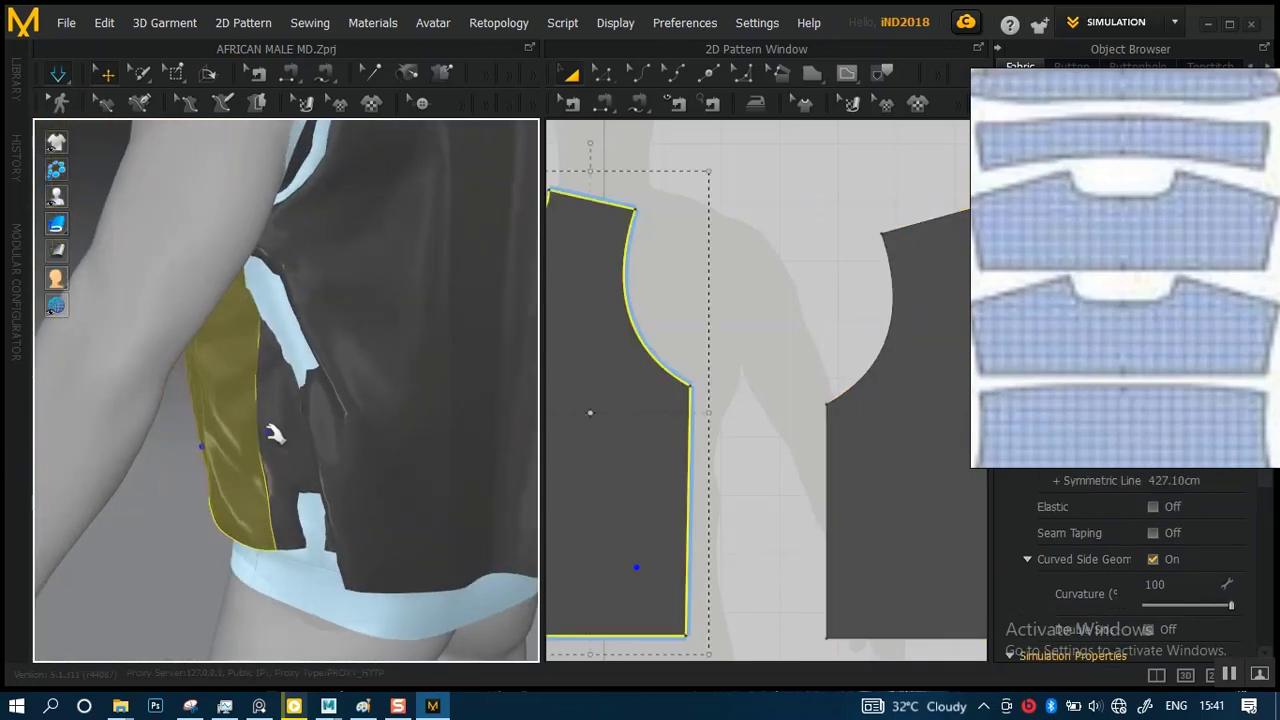
drag(274, 432, 99, 487)
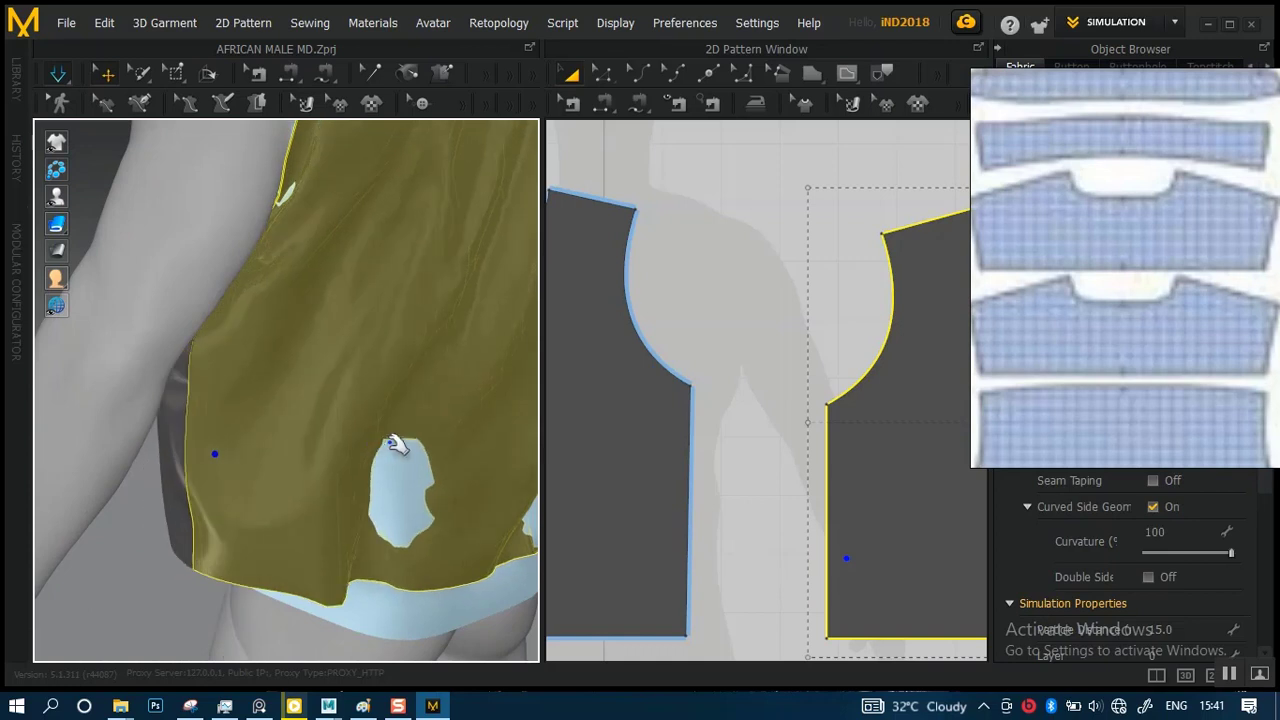
right_drag(400, 443, 363, 363)
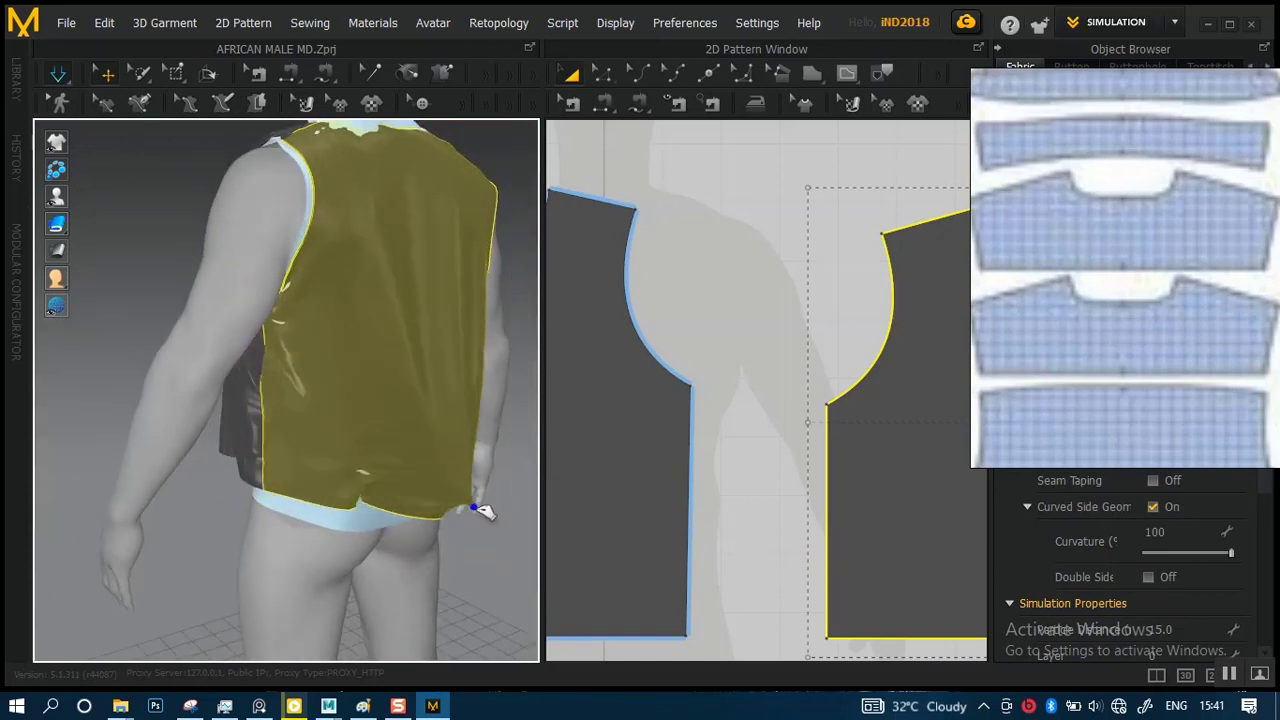
- Pull the back piece's lower area outward toward the avatar's right and across the hem to clear the hoodie
right_drag(420, 386, 370, 511)
drag(370, 511, 485, 565)
right_drag(349, 469, 343, 491)
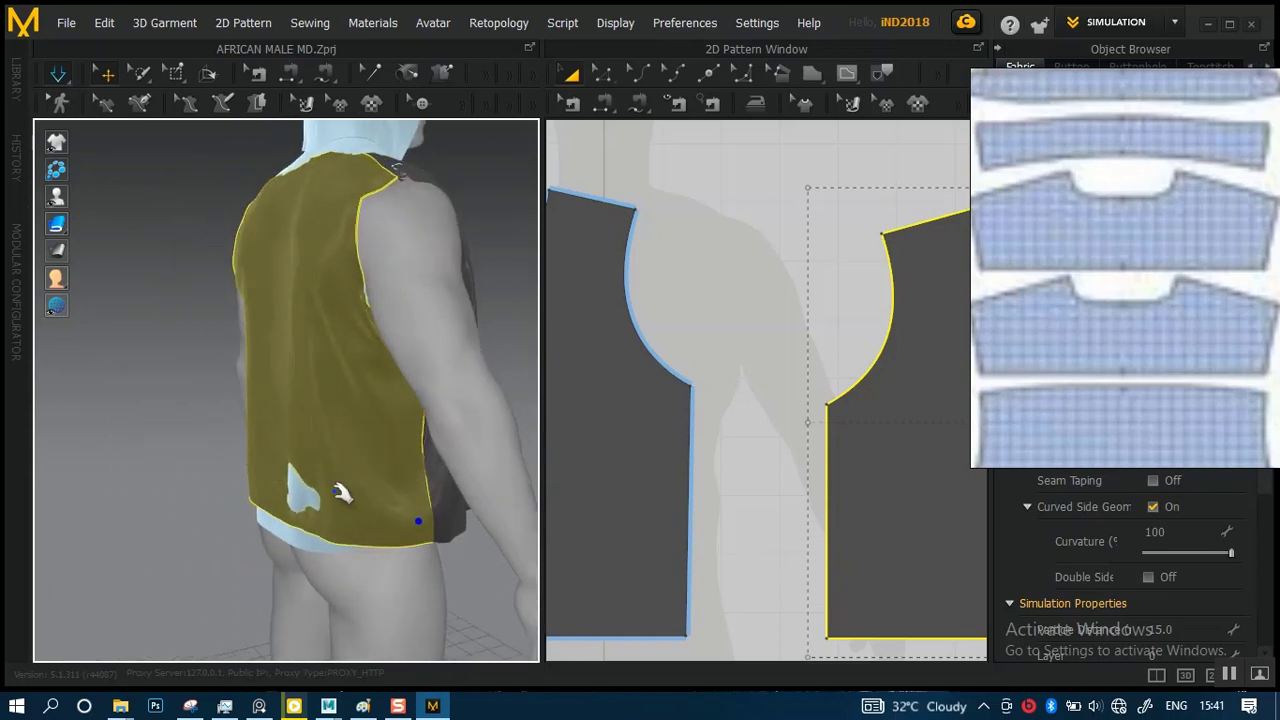
drag(272, 478, 206, 502)
right_drag(372, 463, 341, 421)
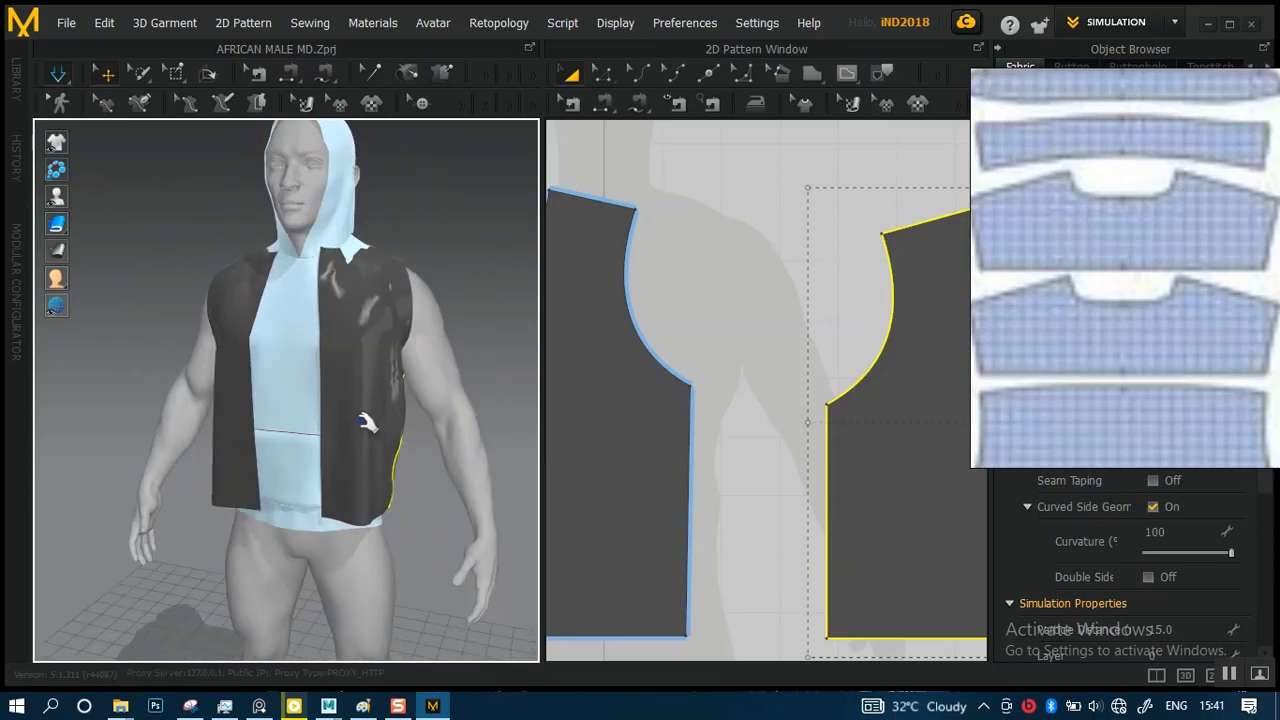
- Pull the front half's neck and shoulder area on the avatar's left up over the hoodie
scroll(366, 414, down, 3)
scroll(340, 431, down, 3)
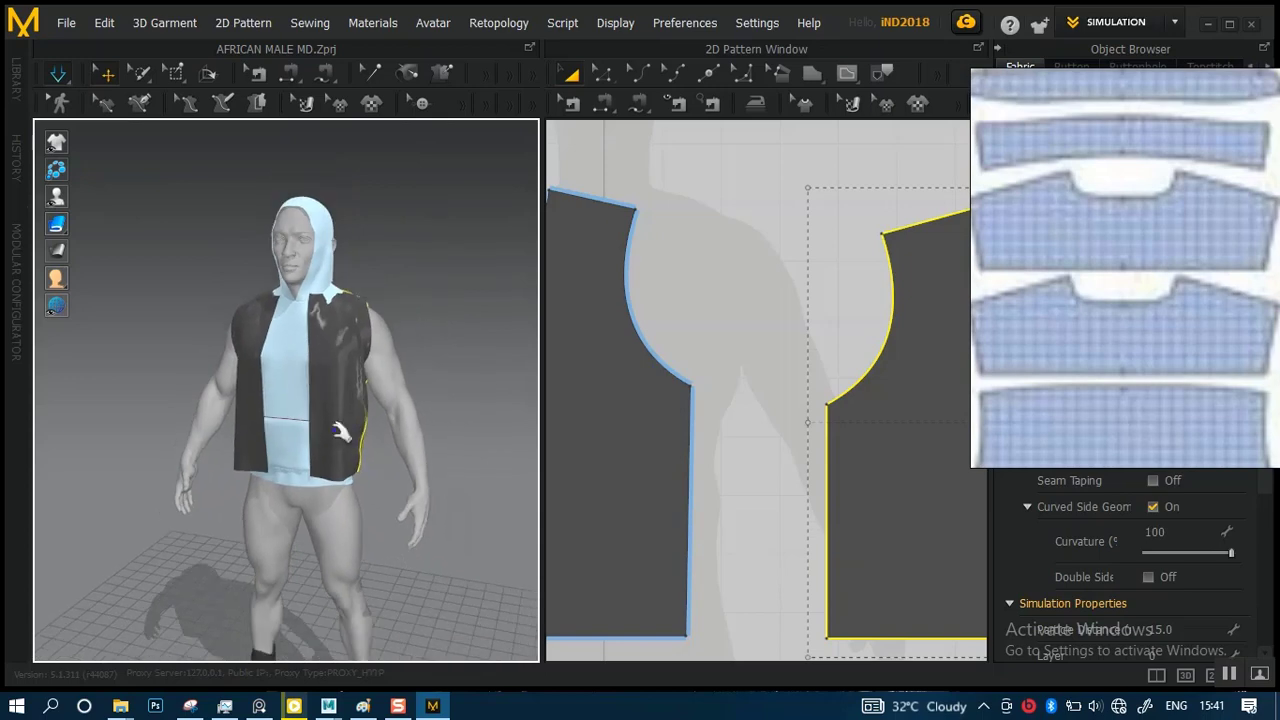
right_drag(340, 432, 371, 434)
scroll(350, 425, up, 1)
scroll(392, 496, up, 5)
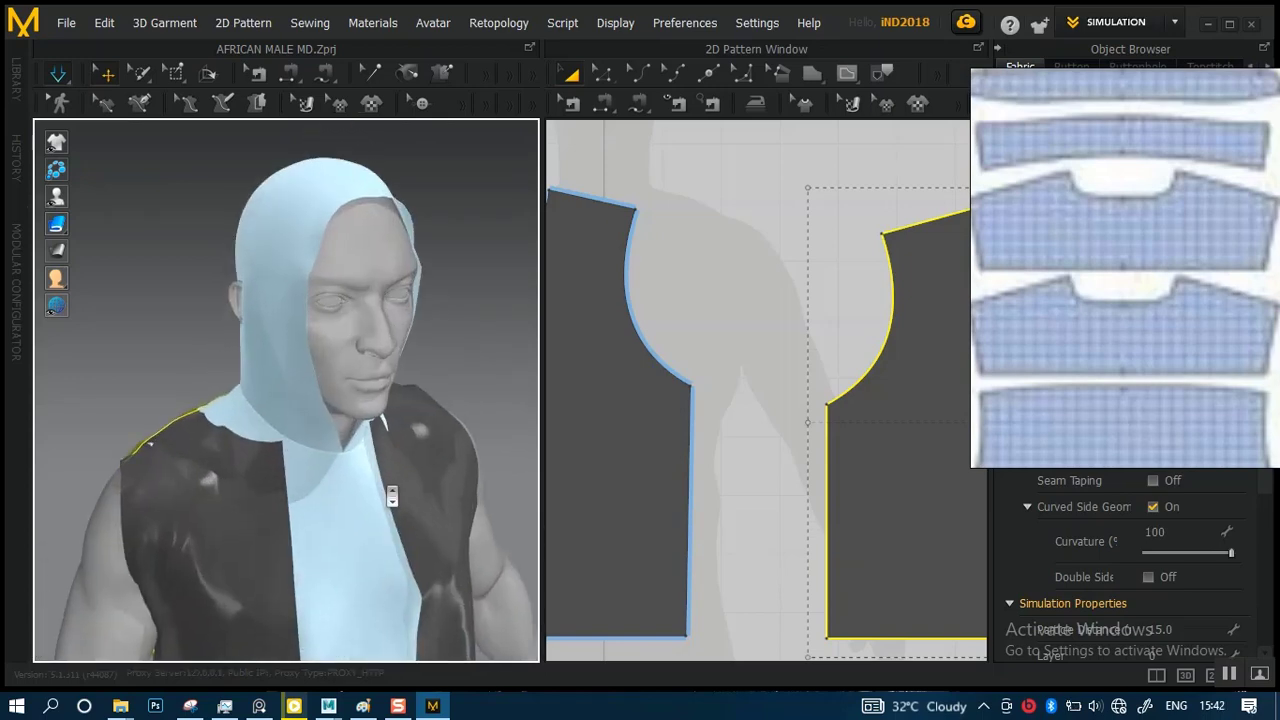
right_drag(392, 496, 243, 451)
click(264, 444)
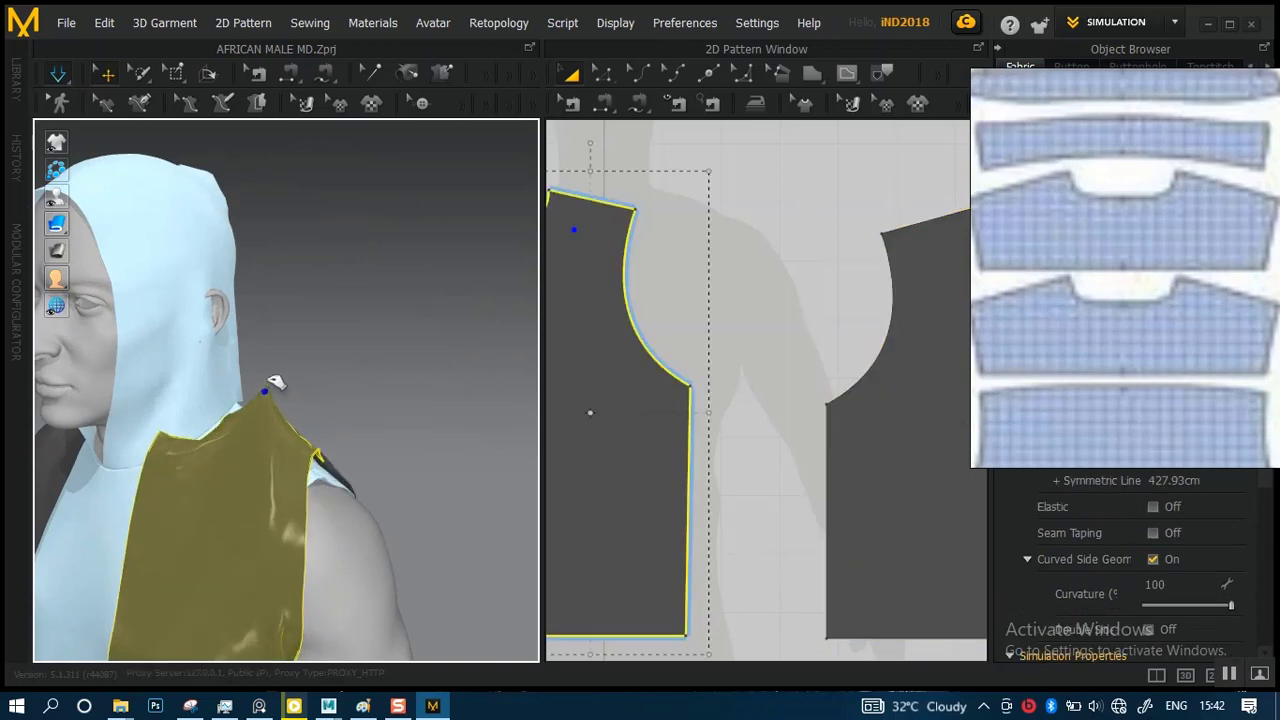
right_drag(285, 369, 244, 485)
- Pull the shirt up at the avatar's right shoulder and the back neckline so it lies over the hoodie
click(343, 482)
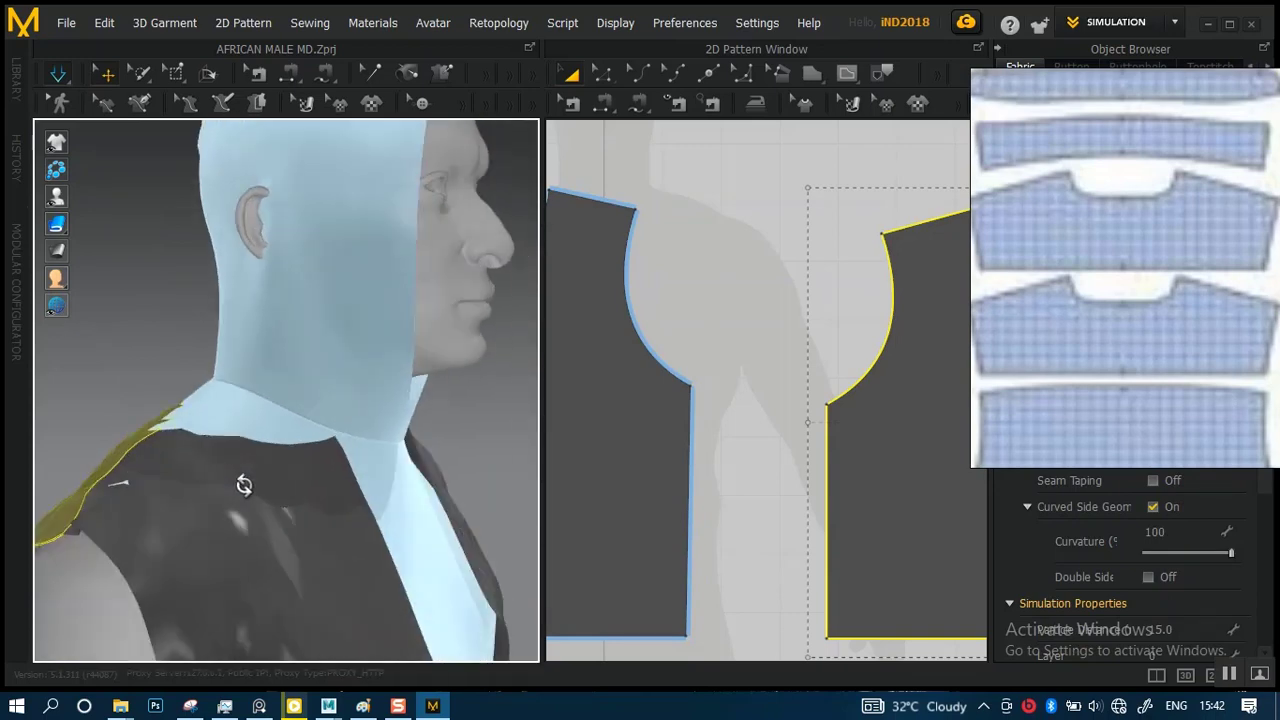
drag(130, 440, 174, 296)
right_drag(280, 484, 266, 492)
right_drag(377, 467, 182, 475)
click(95, 423)
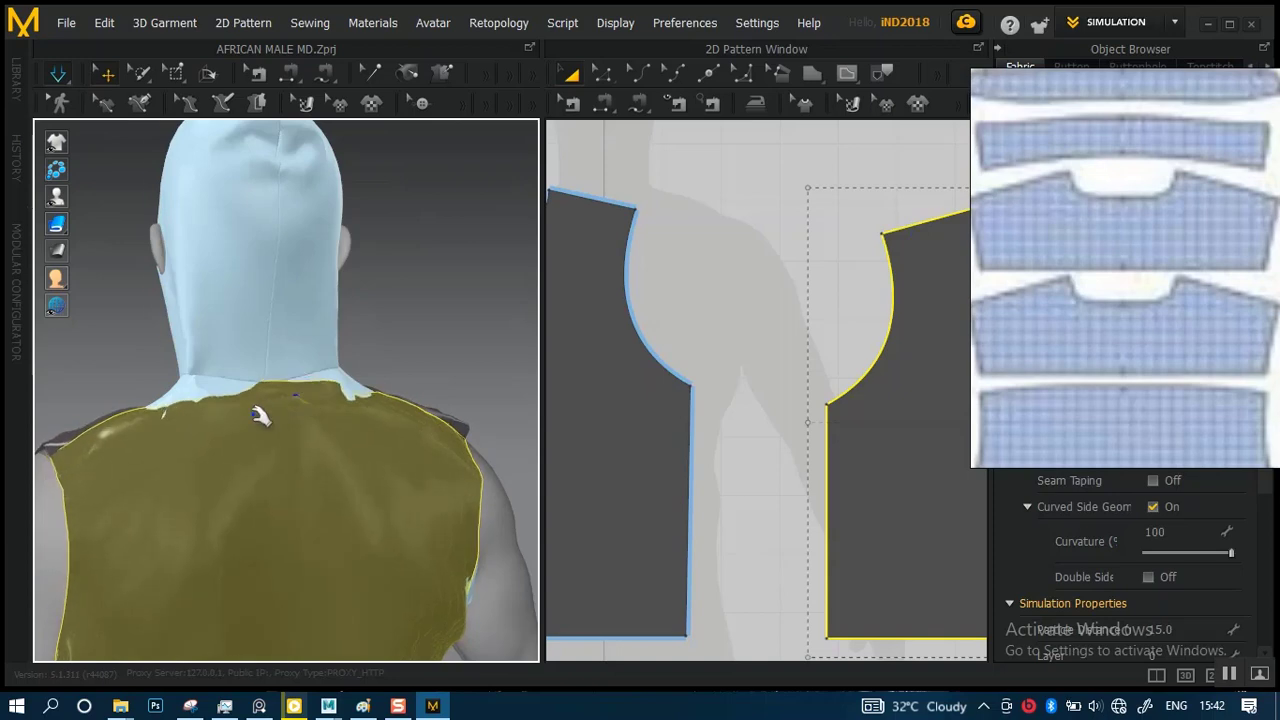
right_drag(257, 414, 377, 443)
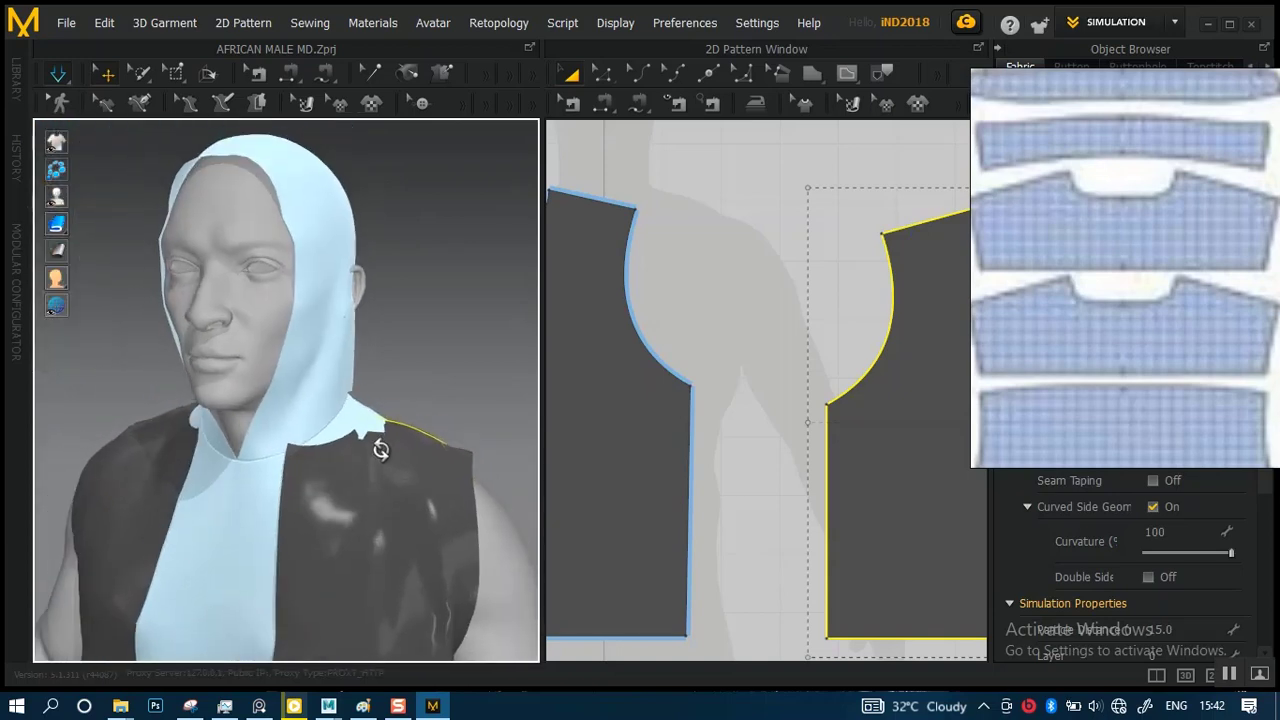
- Adjust the shoulder and neck areas of both front halves so they settle over the hoodie
click(404, 396)
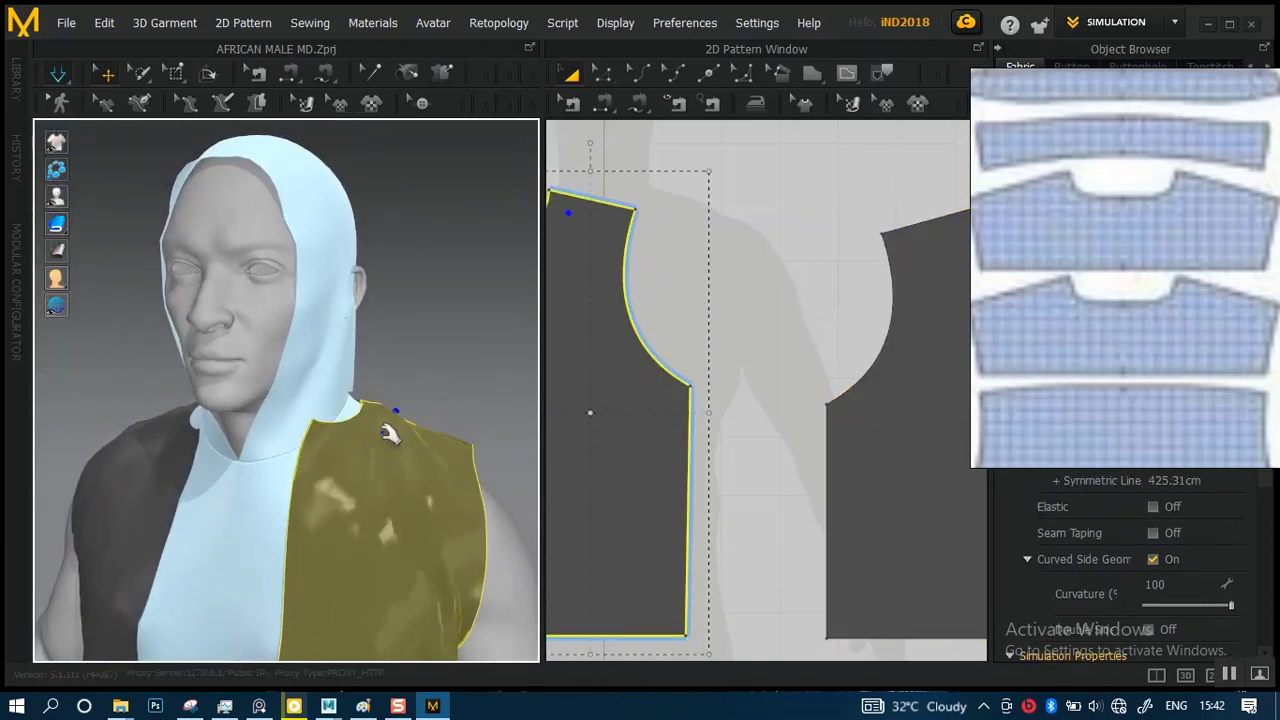
right_drag(380, 449, 302, 455)
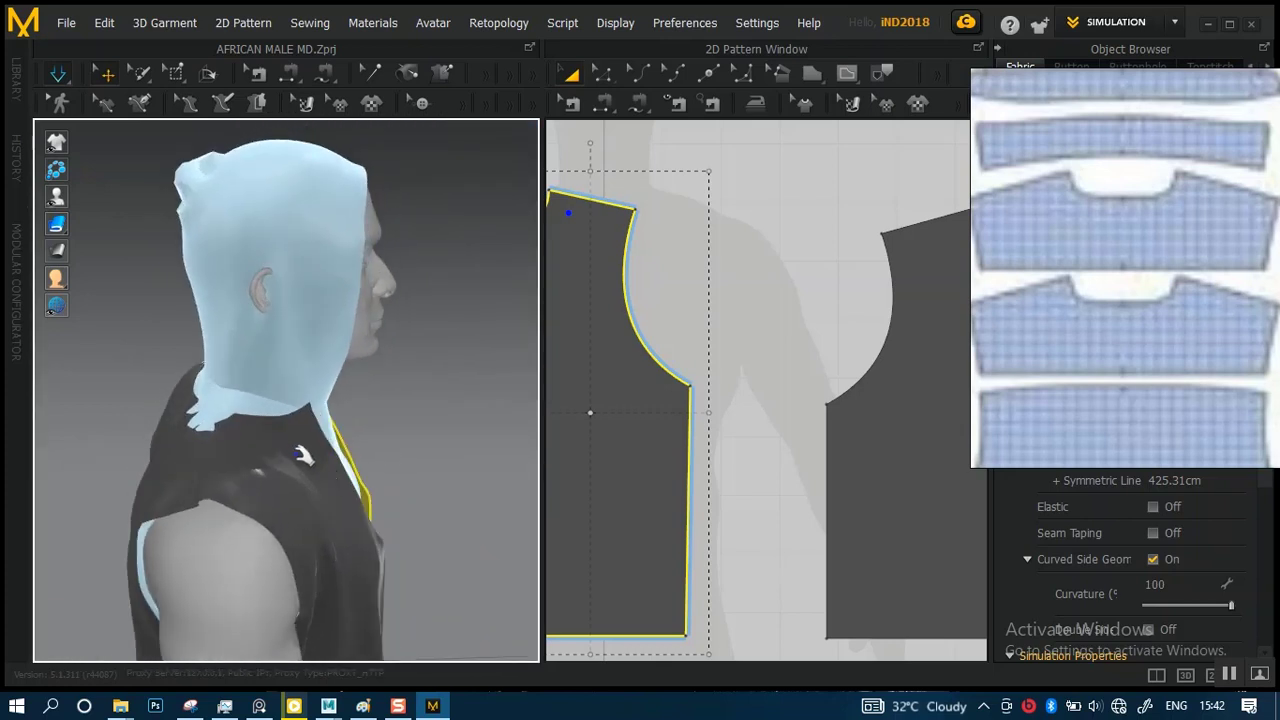
drag(360, 447, 330, 444)
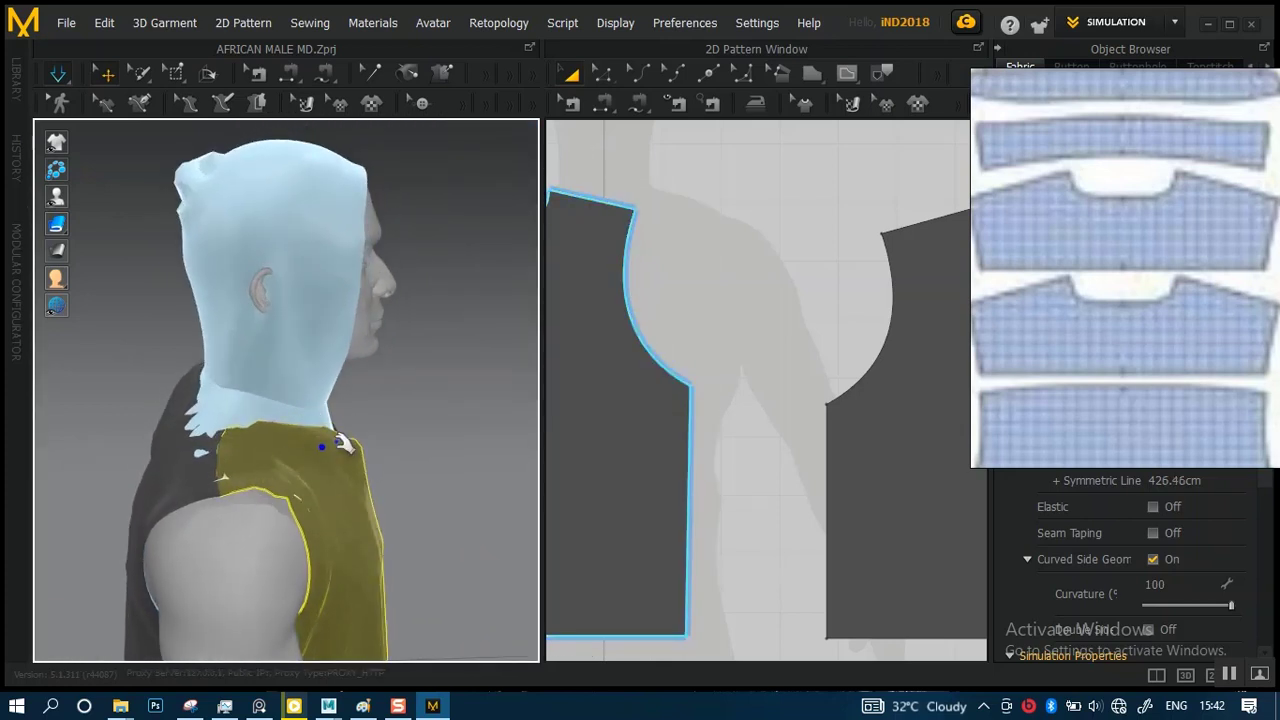
right_drag(276, 449, 329, 418)
scroll(329, 418, down, 5)
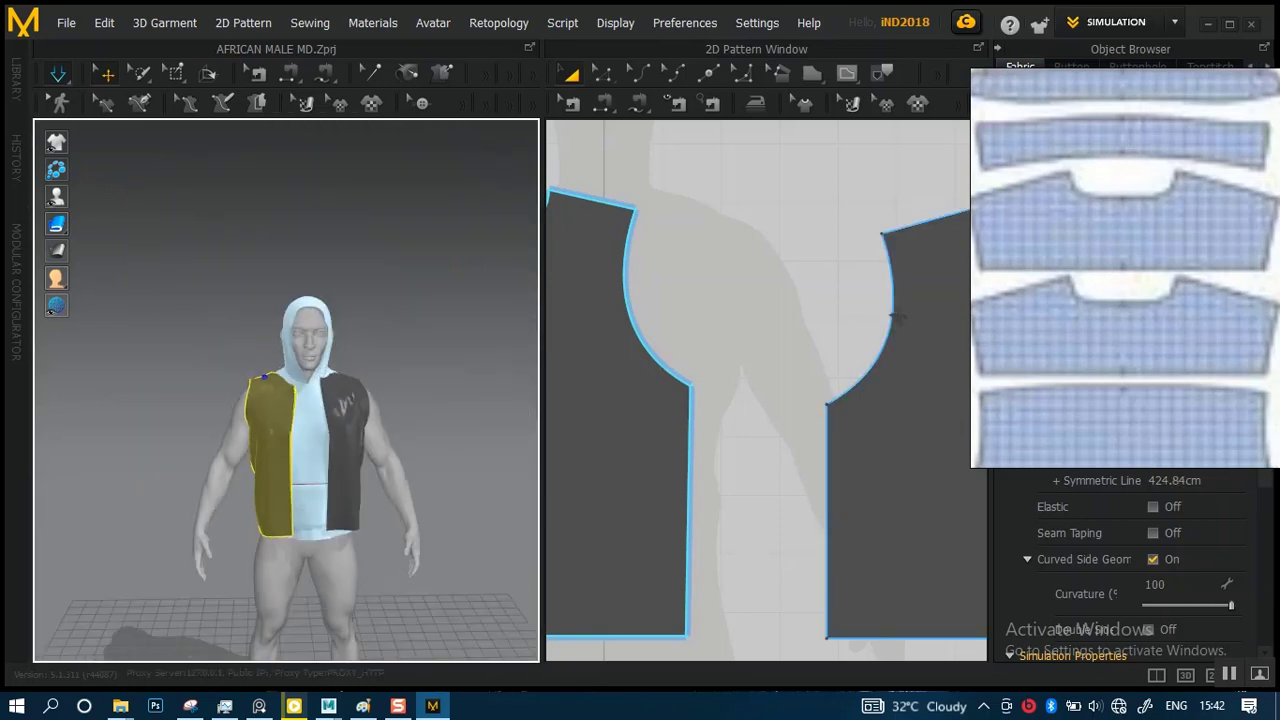
- Browse the reference board and examine the plaid shirt photos
scroll(1108, 319, down, 5)
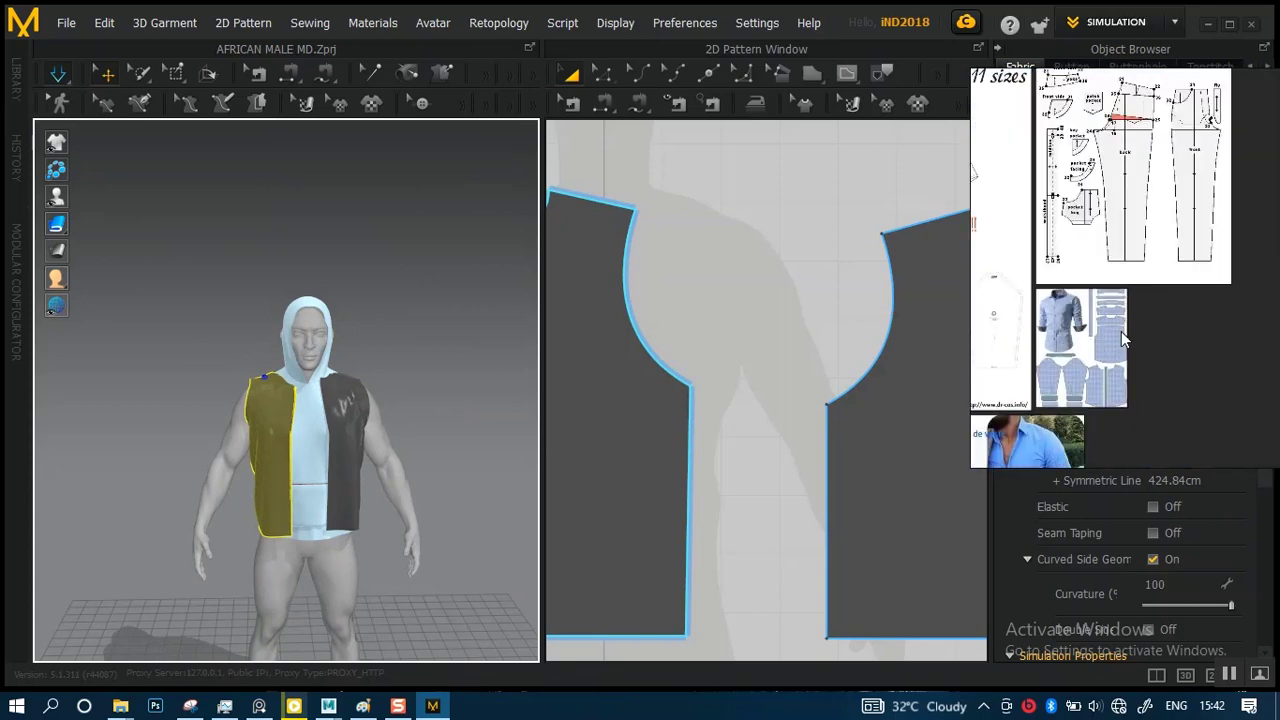
middle_drag(1122, 339, 1032, 329)
scroll(1183, 352, down, 4)
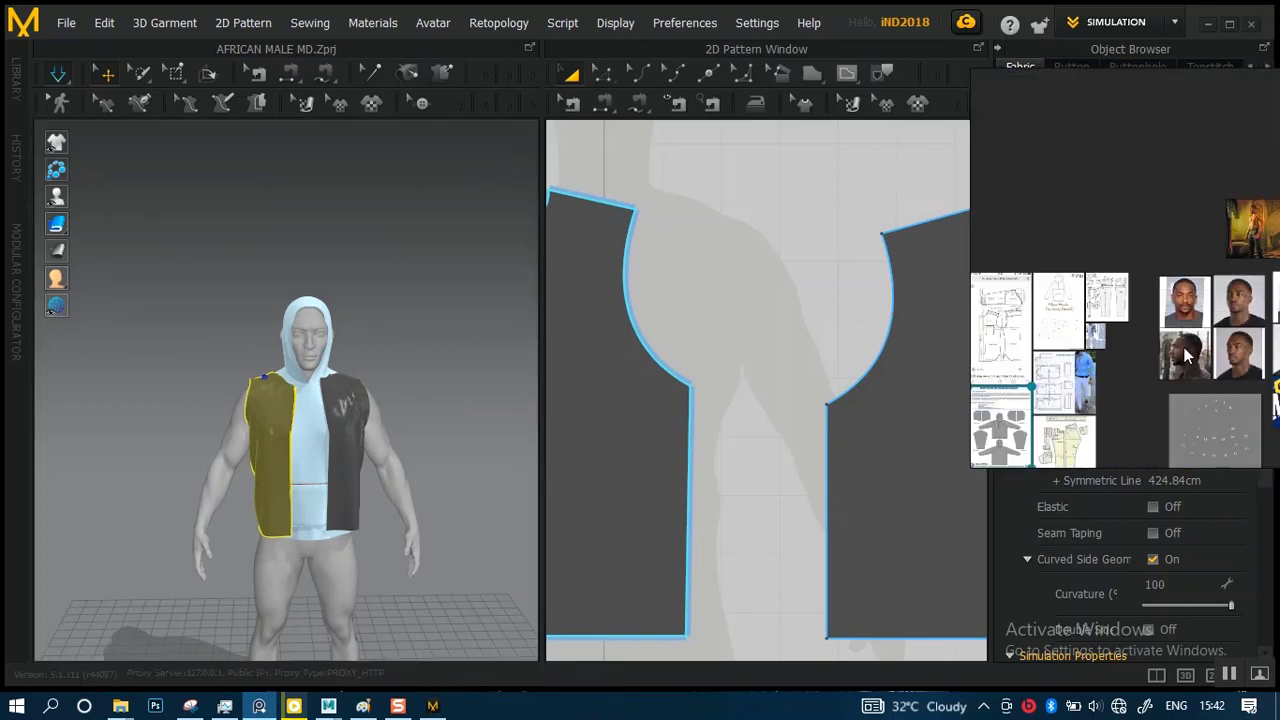
middle_drag(1183, 316, 1111, 322)
middle_drag(1199, 316, 1136, 318)
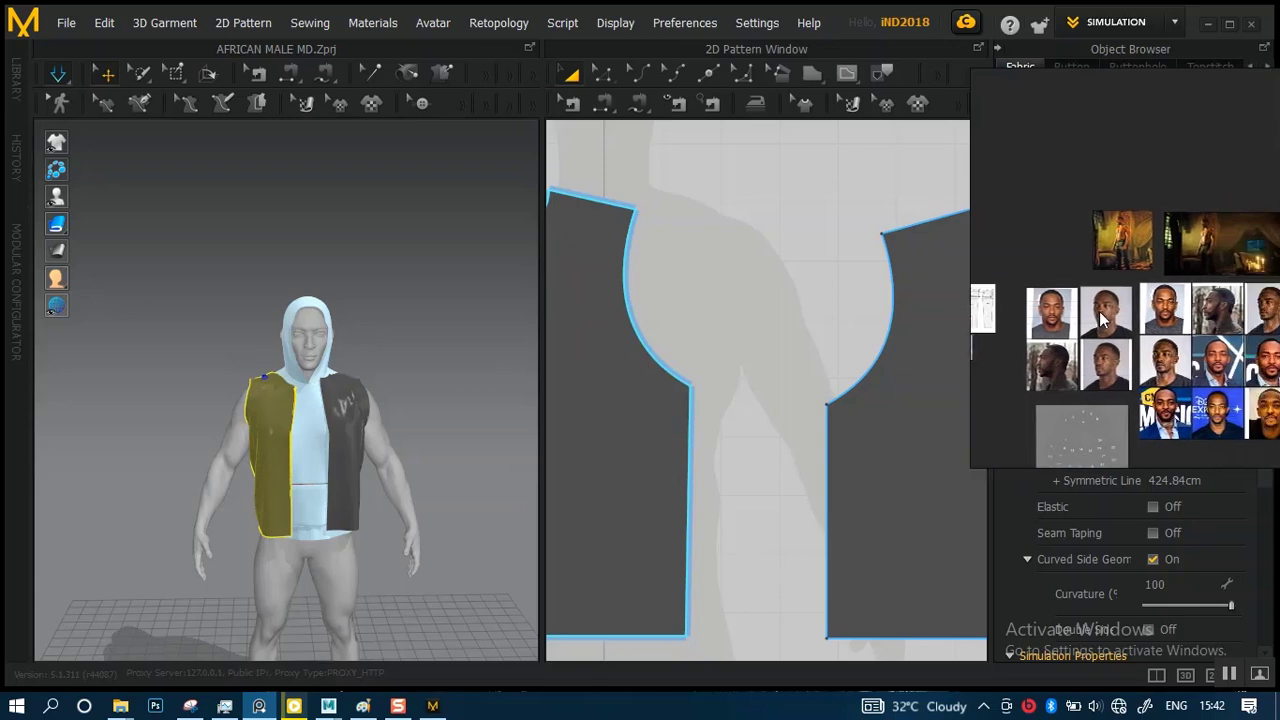
scroll(1168, 318, down, 4)
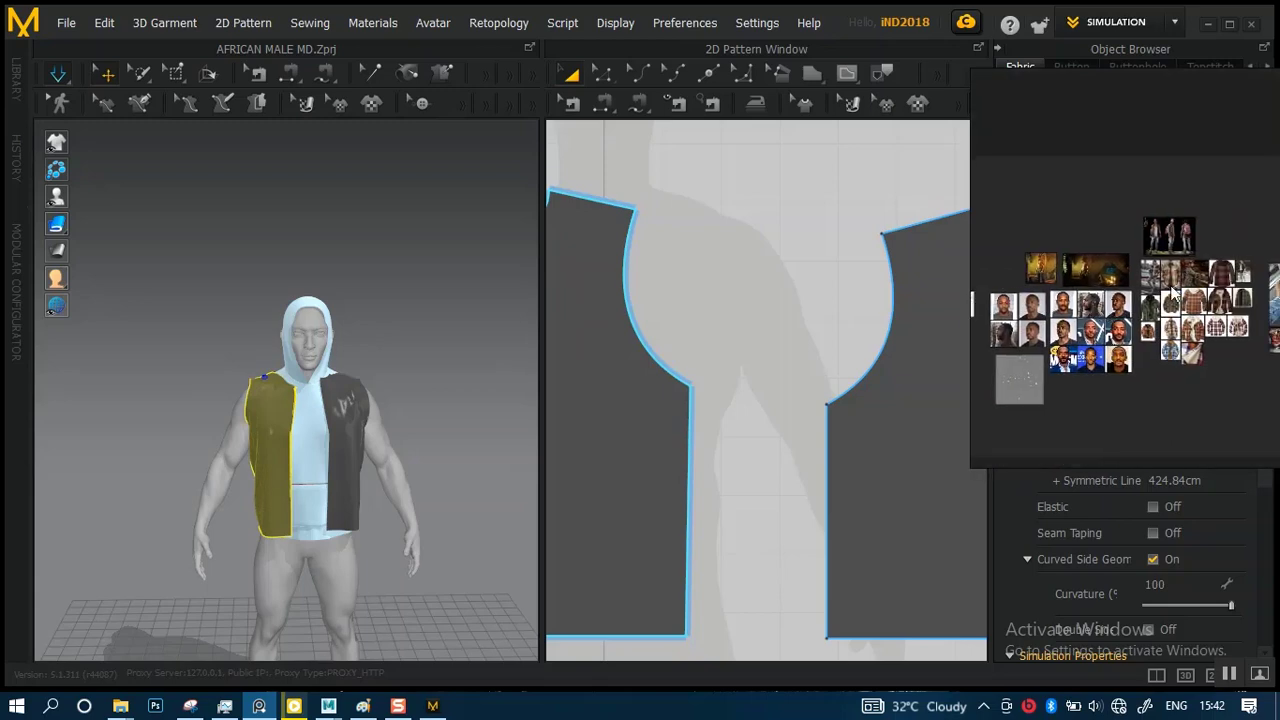
scroll(1152, 290, up, 4)
scroll(1150, 282, up, 4)
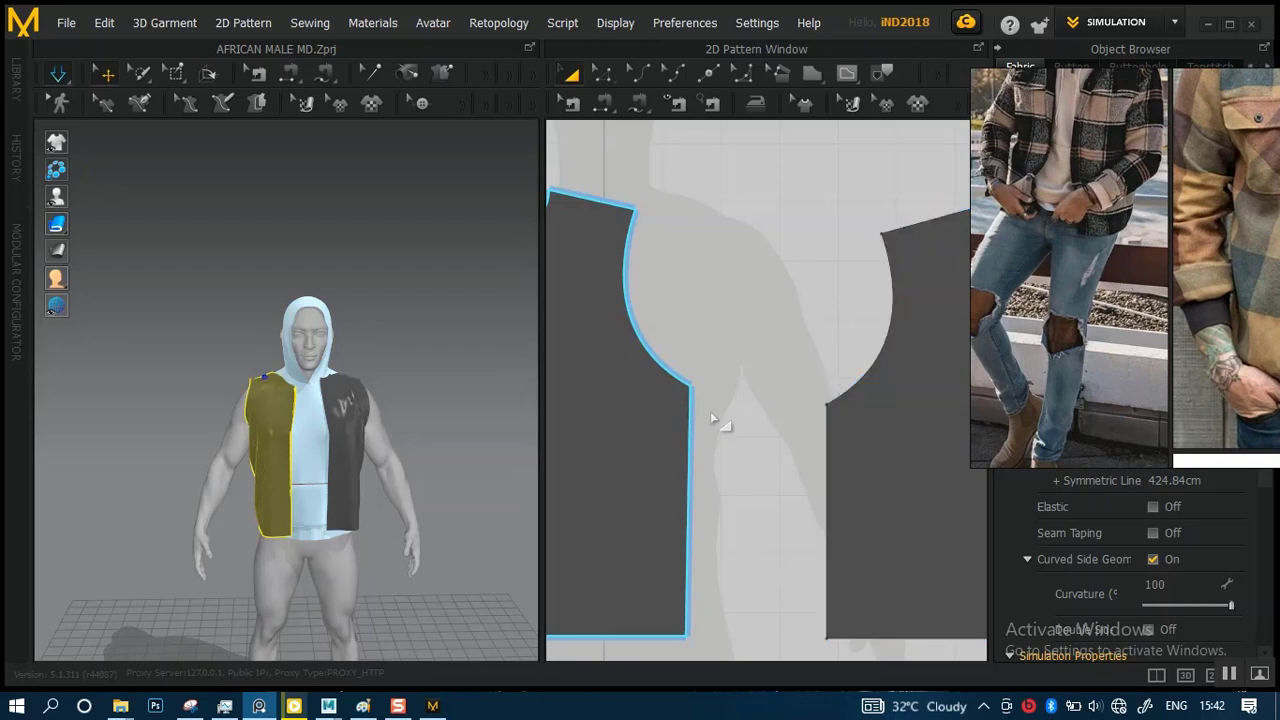
- Lengthen the front halves and the back by moving their bottom hem edges down together by about 7.7 cm
scroll(723, 411, down, 5)
scroll(723, 437, down, 4)
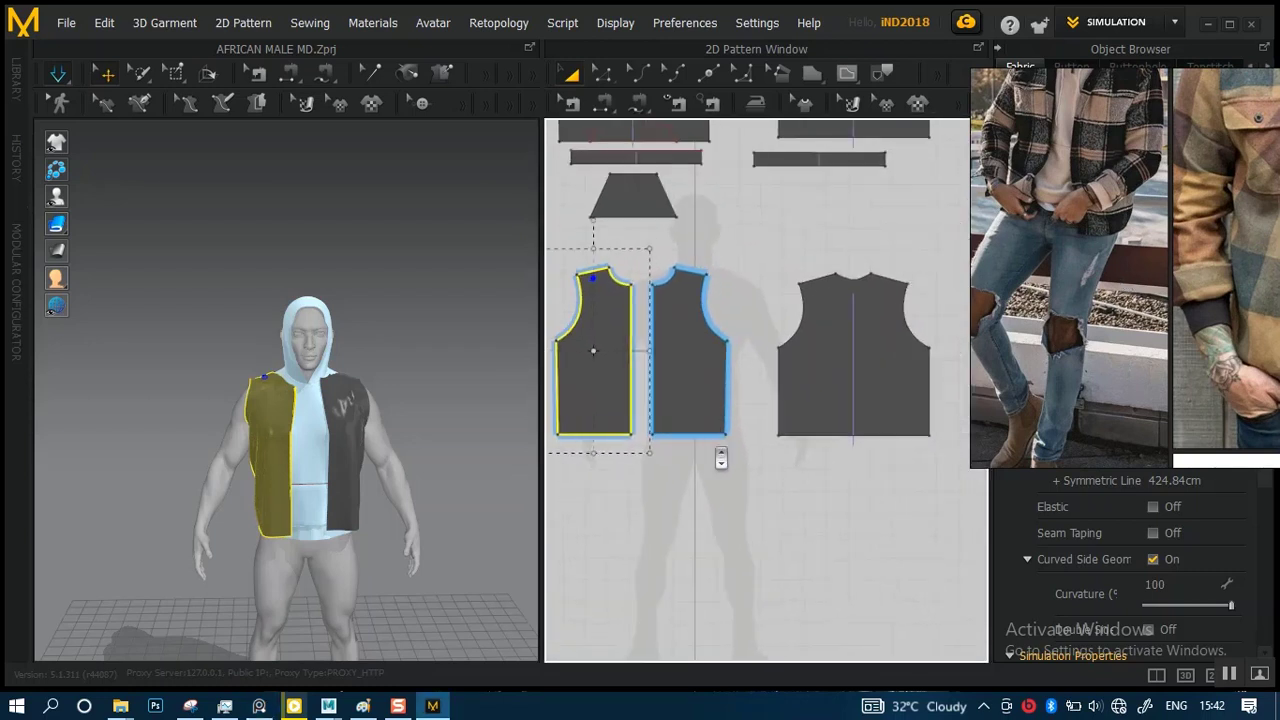
scroll(722, 445, up, 3)
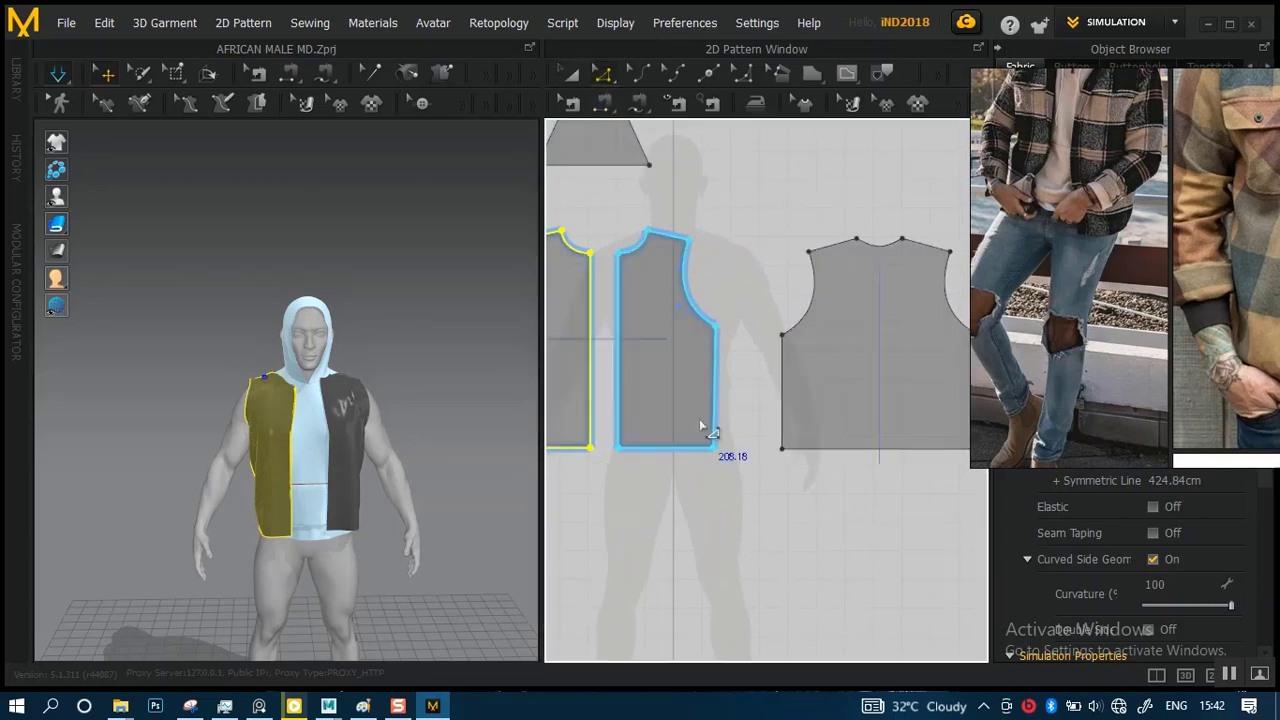
scroll(760, 430, up, 5)
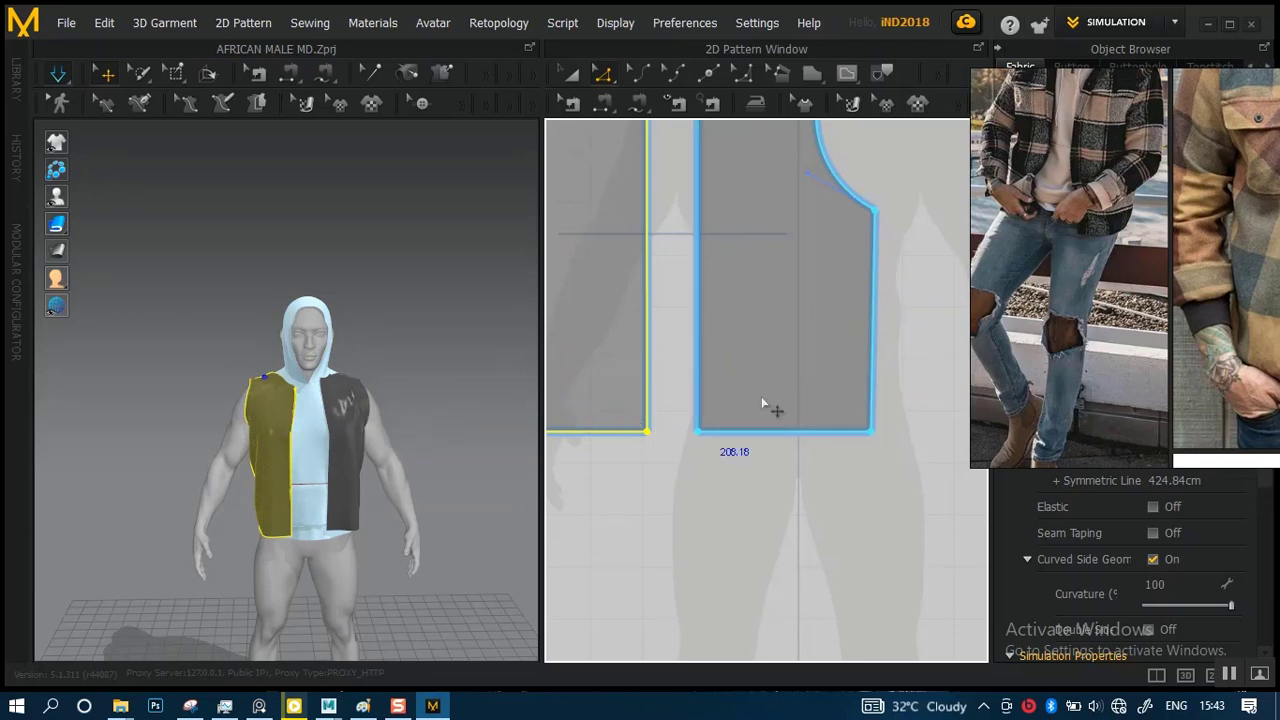
scroll(725, 467, down, 3)
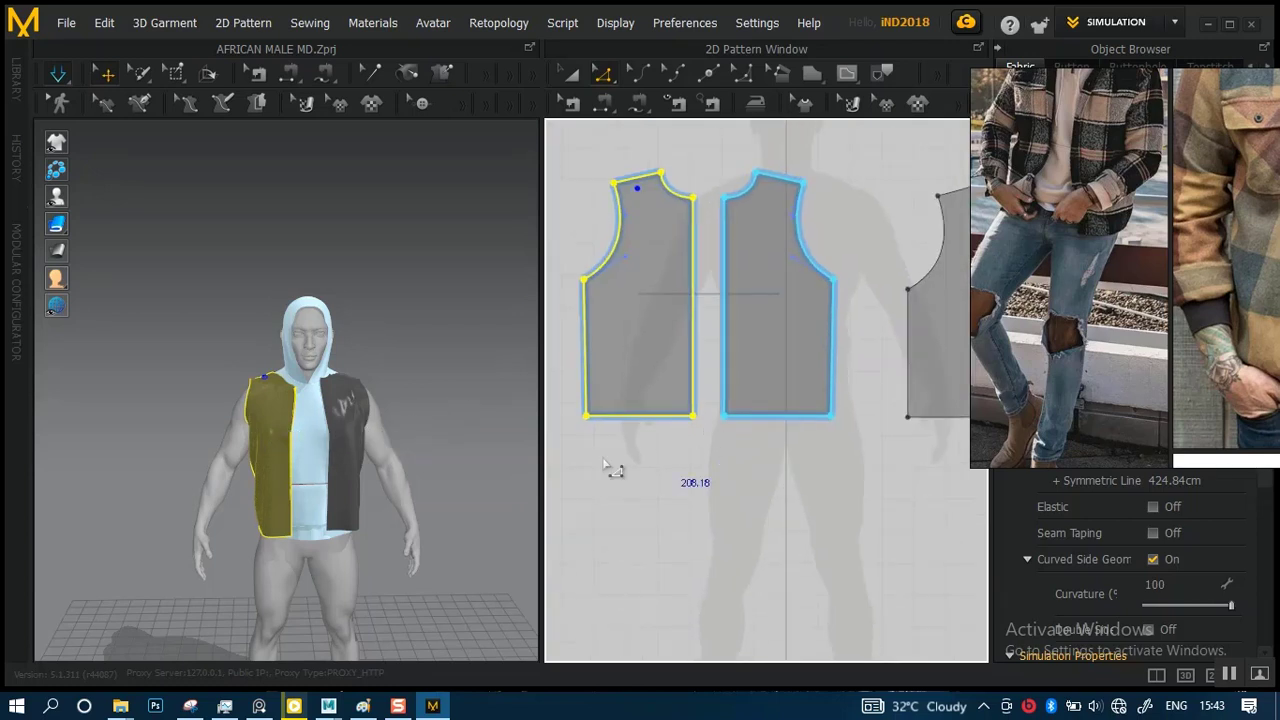
scroll(370, 427, up, 3)
scroll(362, 484, down, 2)
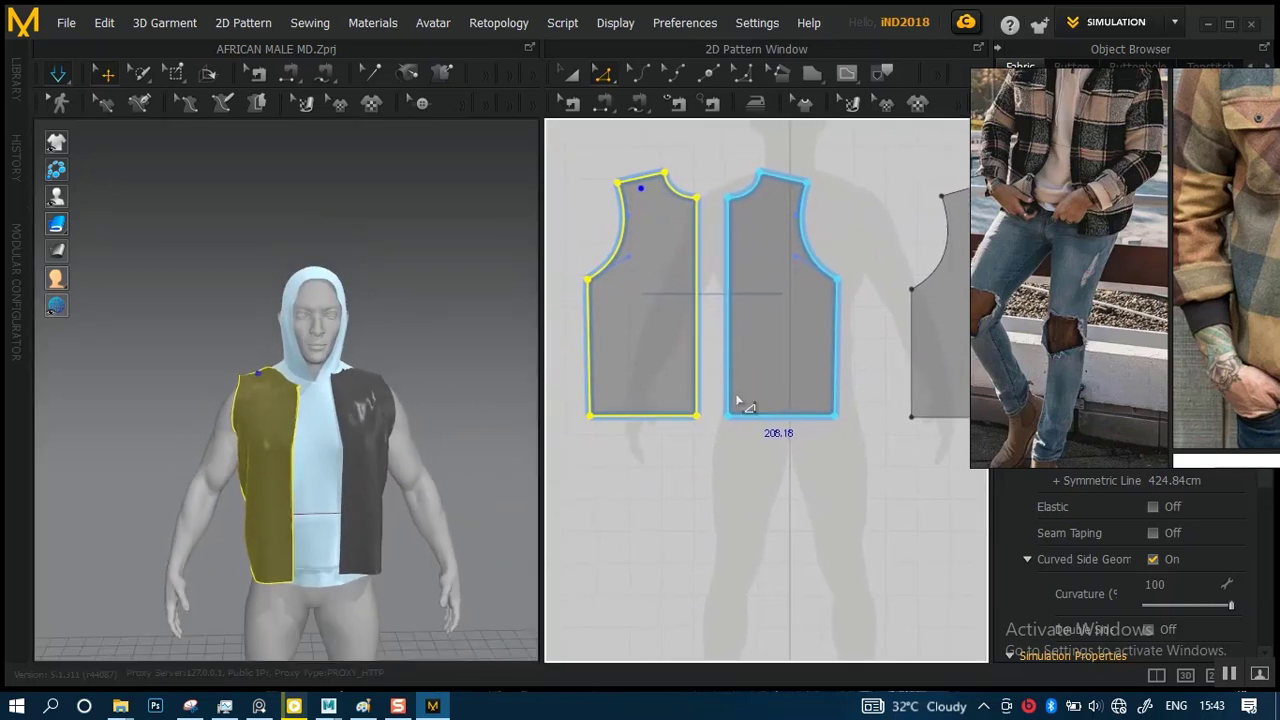
scroll(741, 430, up, 2)
click(770, 445)
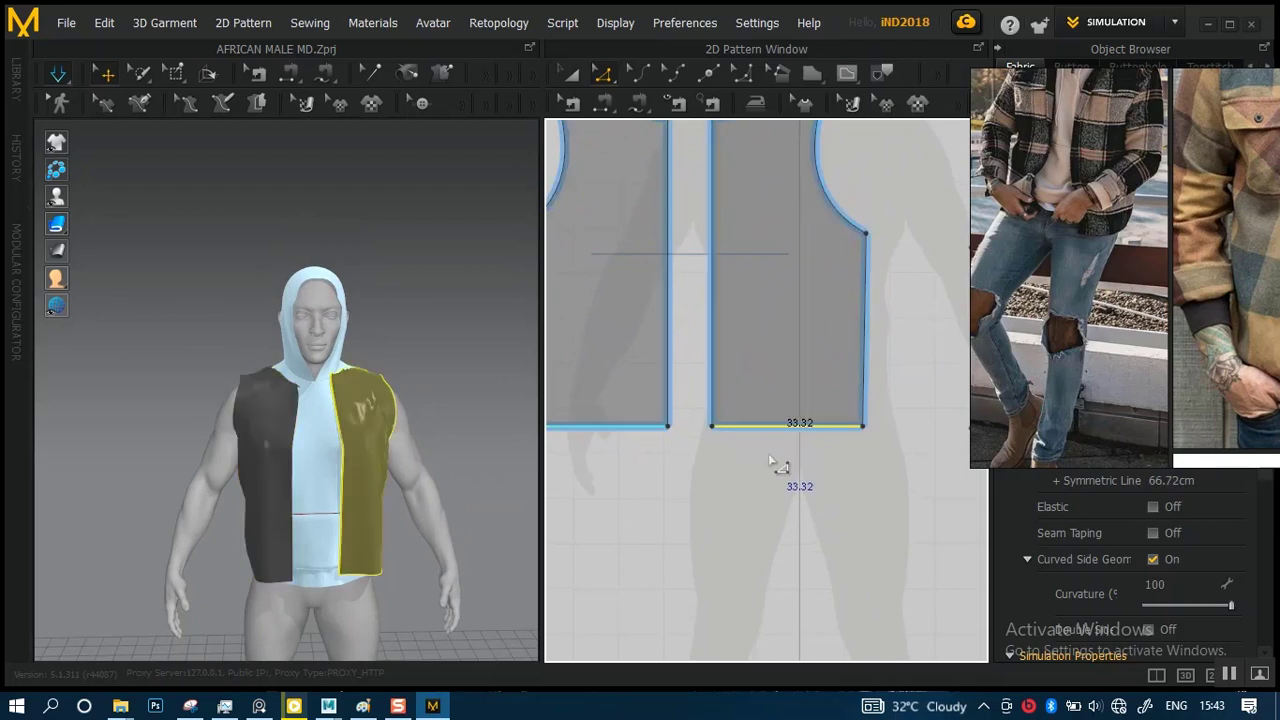
scroll(760, 420, down, 3)
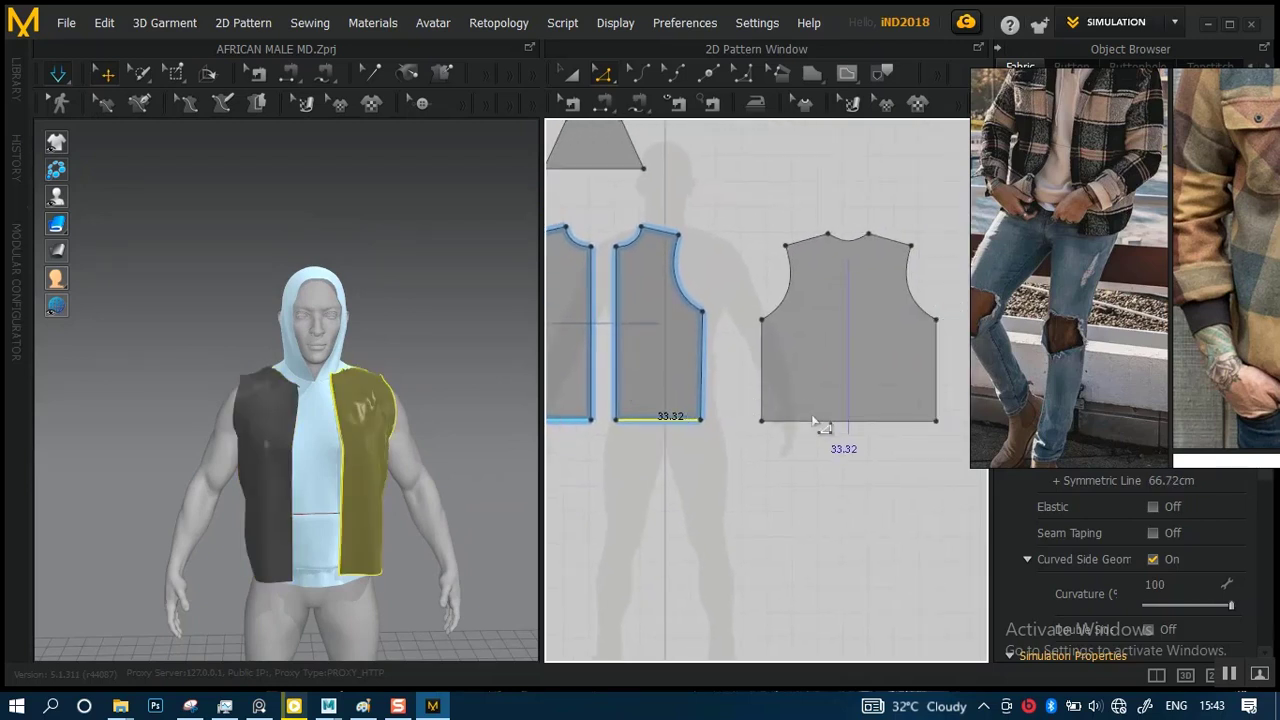
shift+click(815, 421)
drag(819, 426, 815, 443)
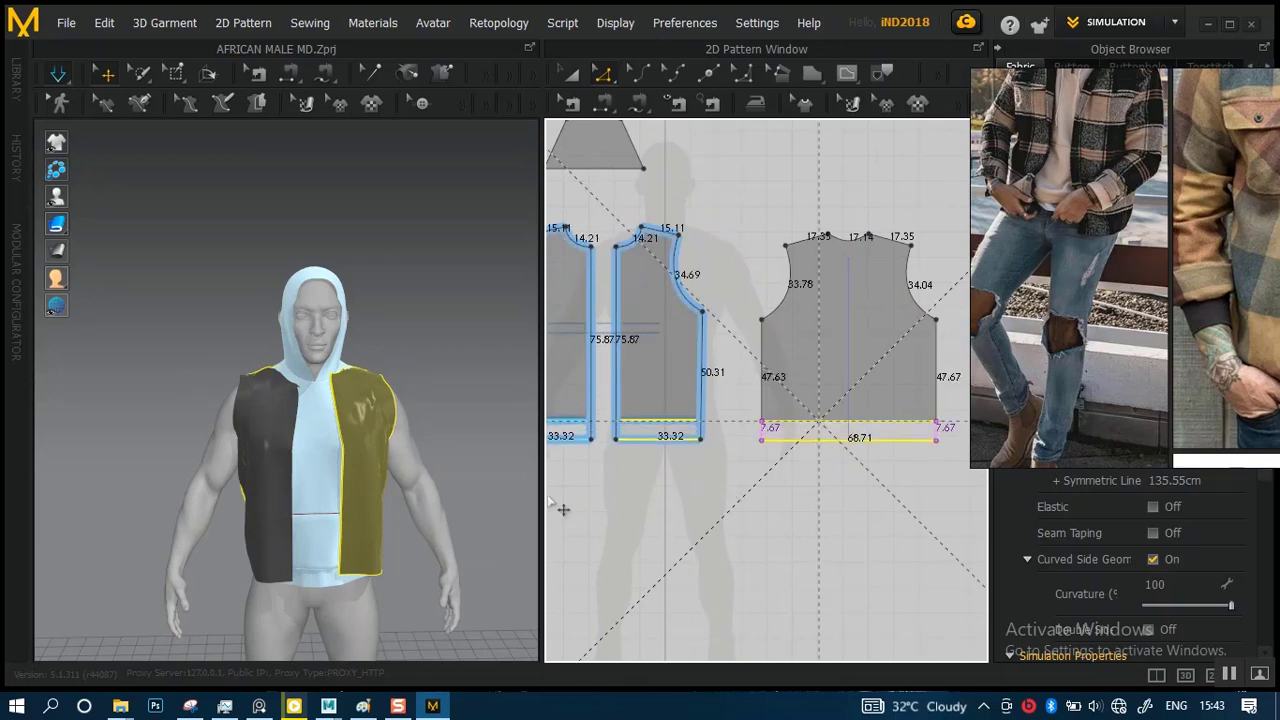
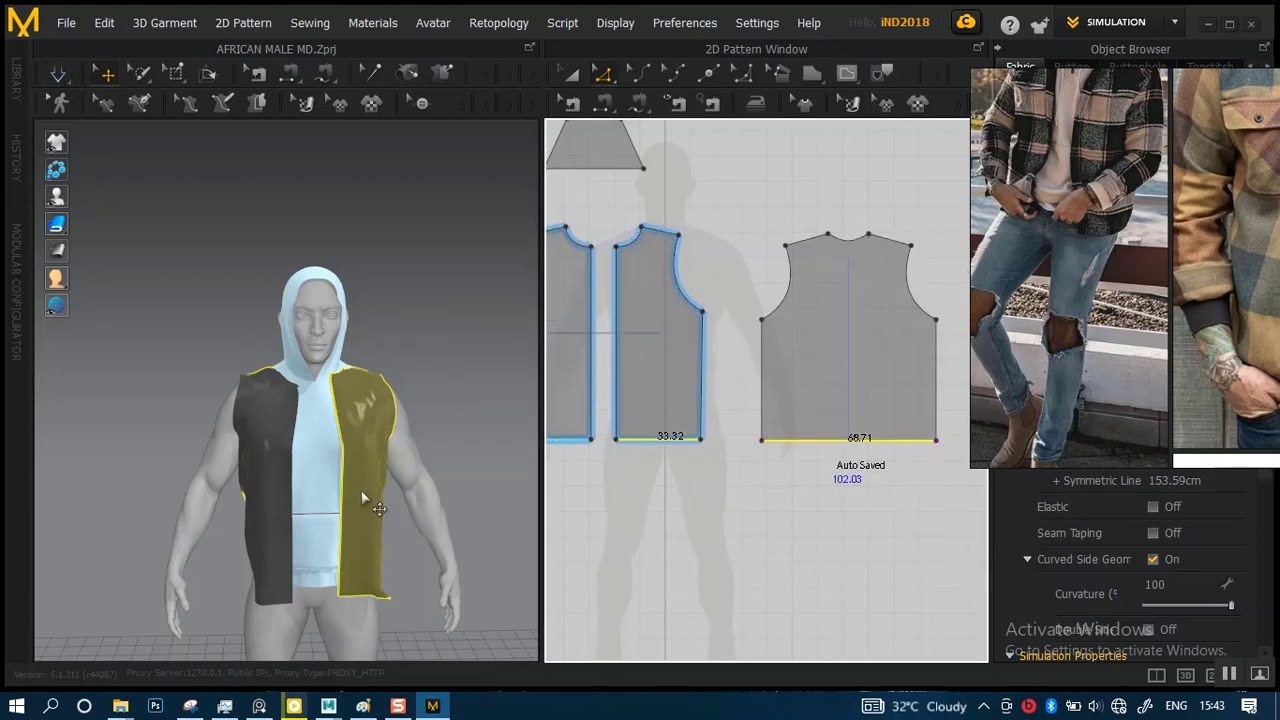
- Inspect the lengthened shirt on the avatar from the front and the side
middle_drag(395, 541, 389, 463)
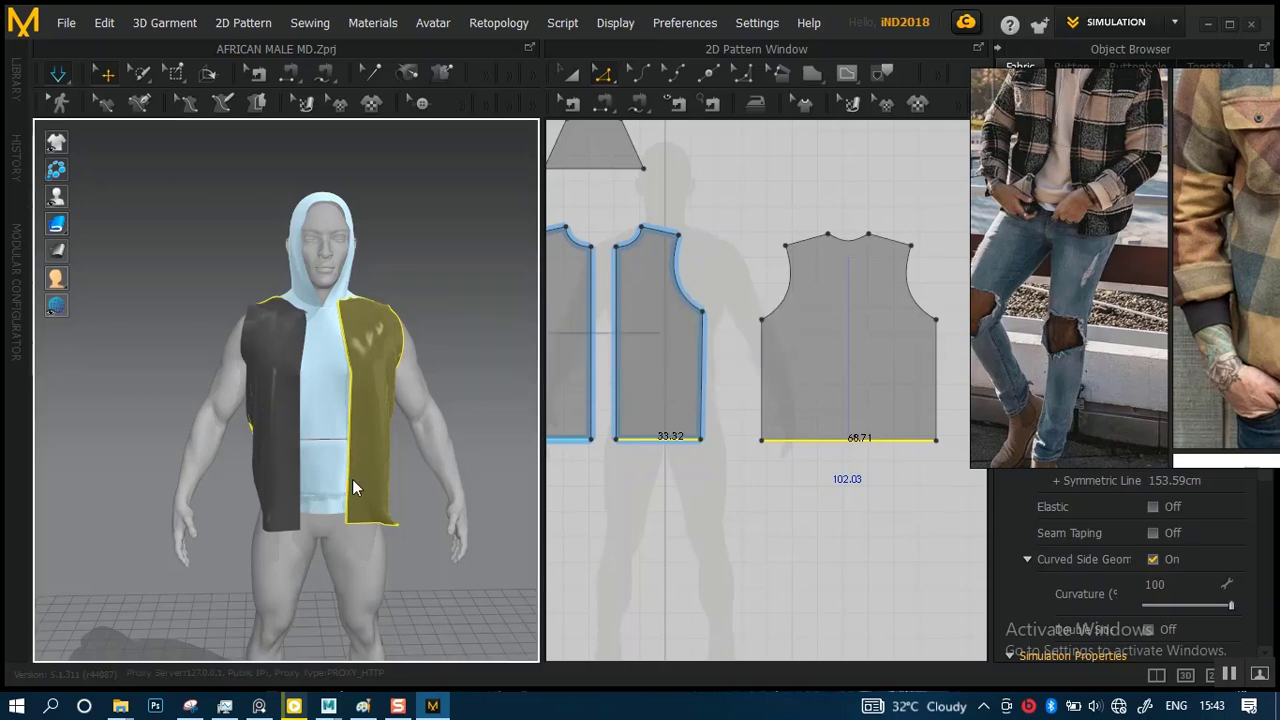
right_drag(343, 470, 277, 452)
middle_drag(330, 456, 362, 427)
scroll(351, 460, up, 5)
right_drag(376, 470, 488, 467)
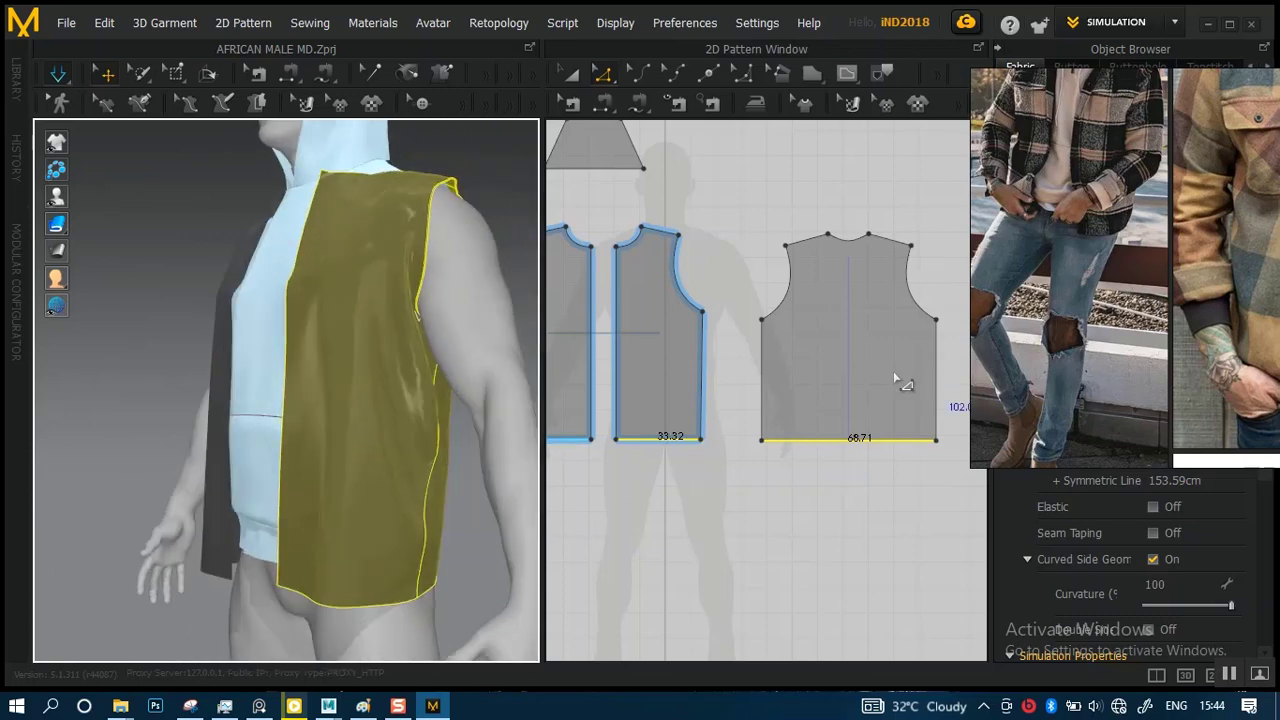
scroll(430, 422, down, 5)
right_drag(343, 351, 486, 363)
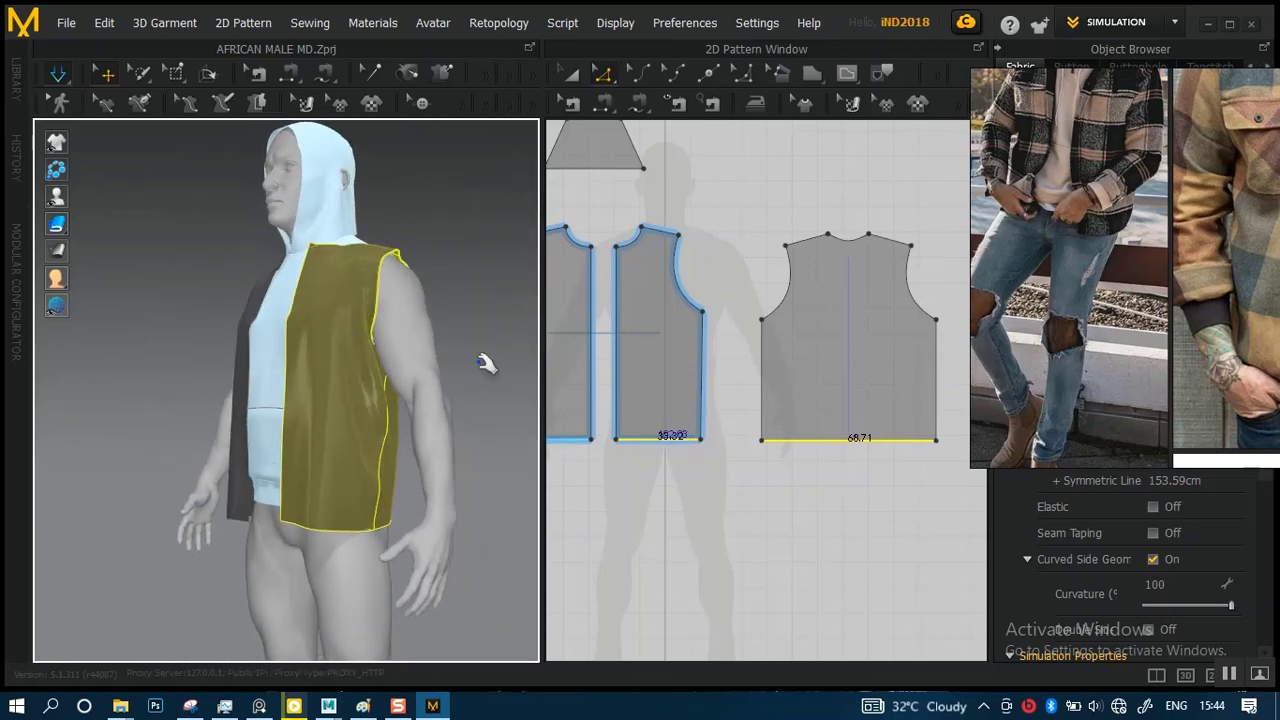
- Find the blue shirt pattern on the reference board and examine the hem shapes of its back and front pieces
scroll(1084, 250, down, 10)
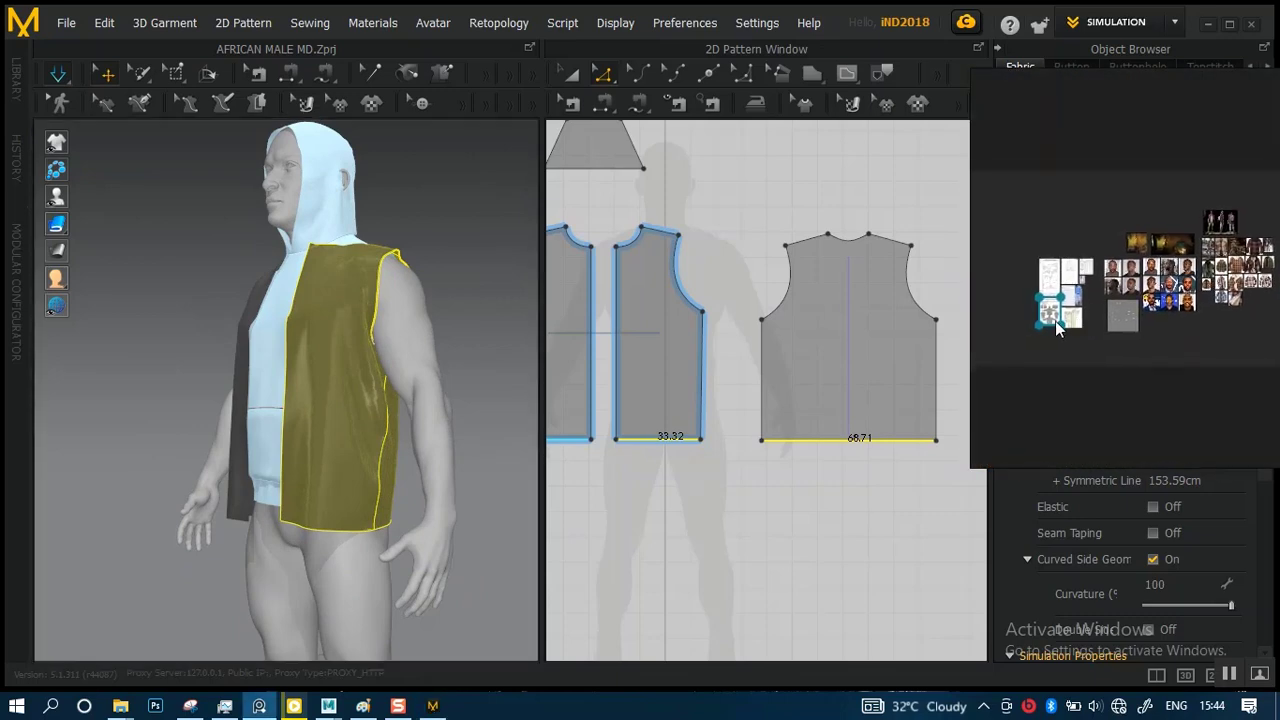
scroll(1060, 310, up, 3)
scroll(1103, 266, up, 4)
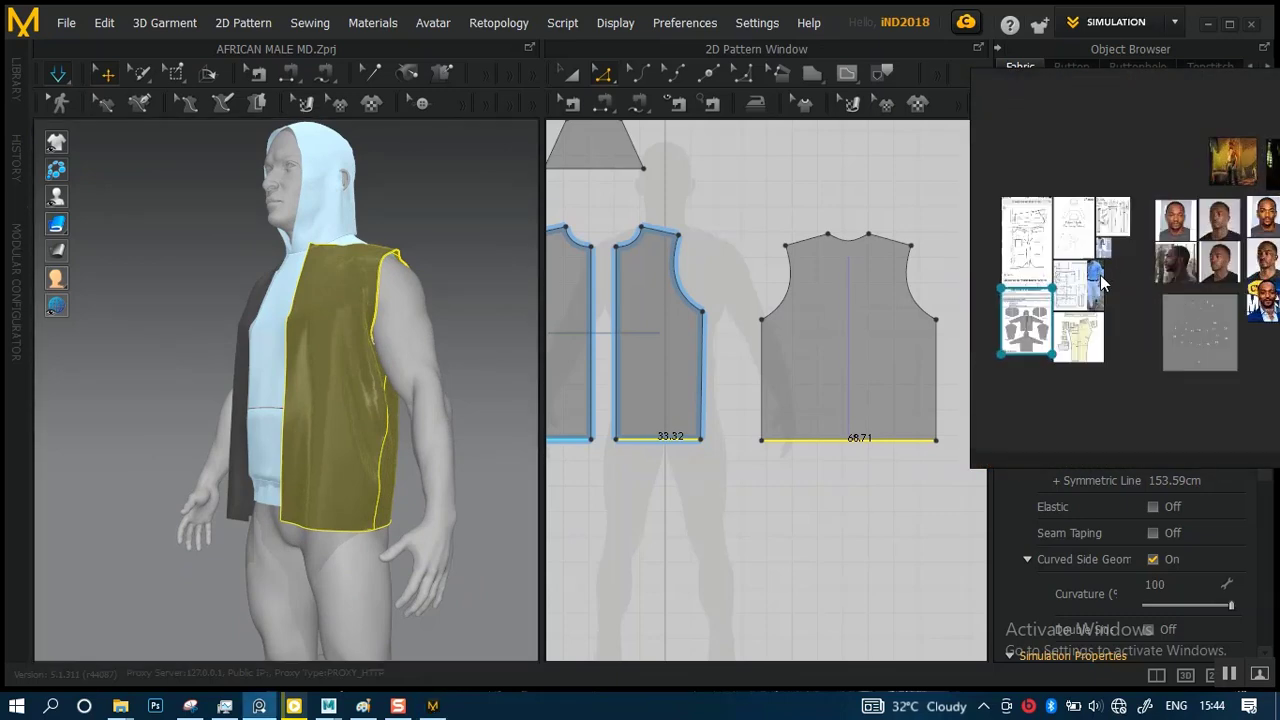
double_click(1110, 266)
mouse_move(1136, 321)
middle_down()
mouse_move(1115, 315)
mouse_move(1154, 258)
mouse_move(1068, 325)
mouse_move(1122, 322)
middle_up()
scroll(1110, 329, up, 4)
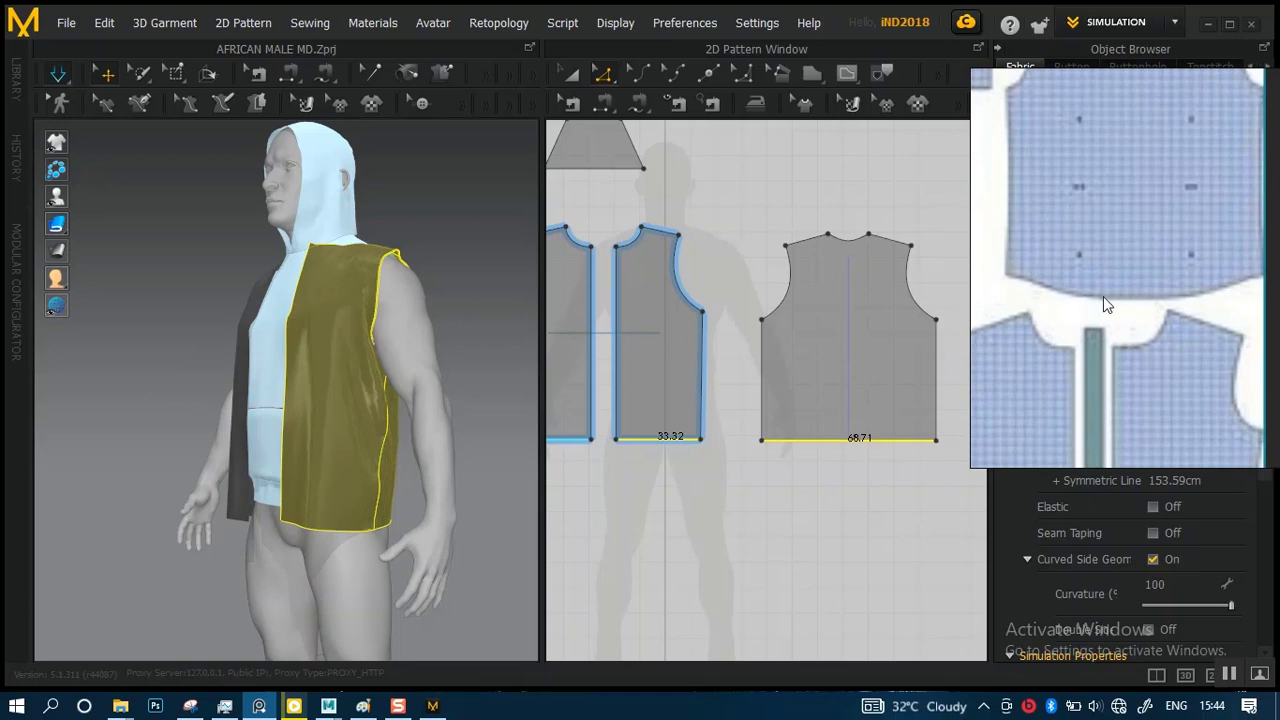
scroll(1113, 339, down, 3)
scroll(1107, 354, up, 2)
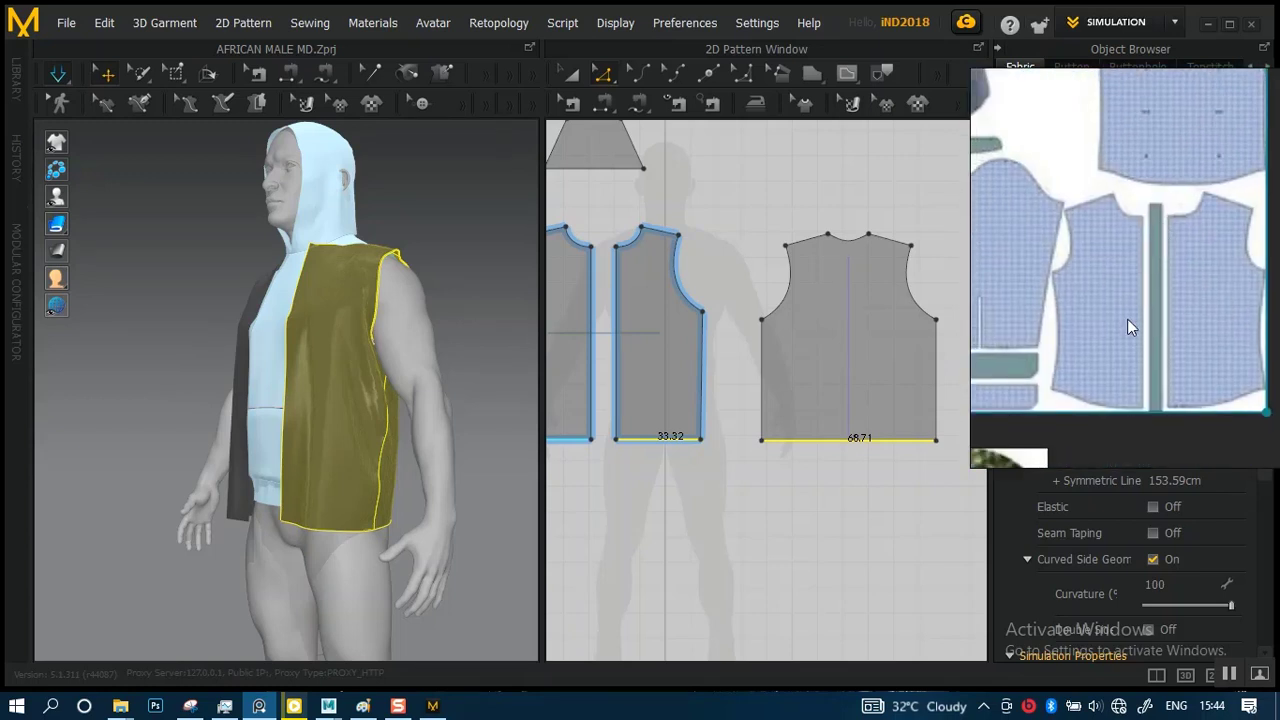
scroll(1089, 395, up, 3)
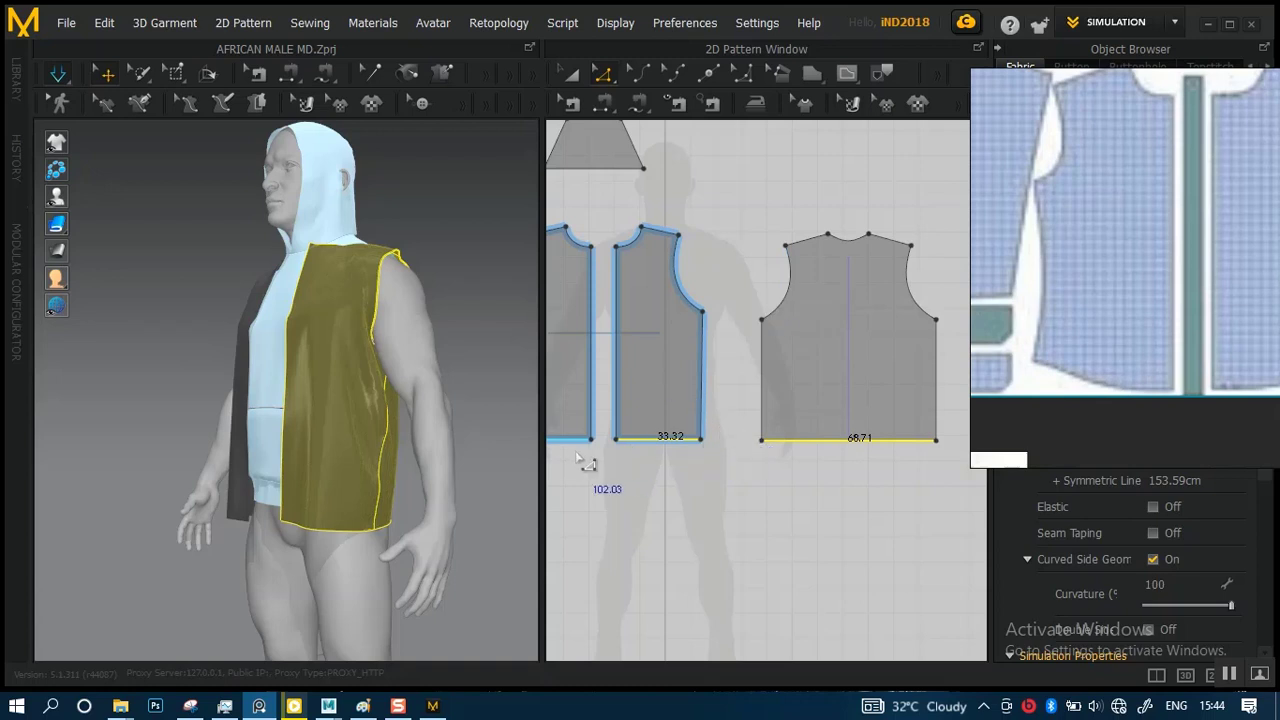
- Curve the back piece's straight hem downward into a shallow arc about 70.5 cm long
right_drag(826, 417, 742, 380)
scroll(763, 463, up, 5)
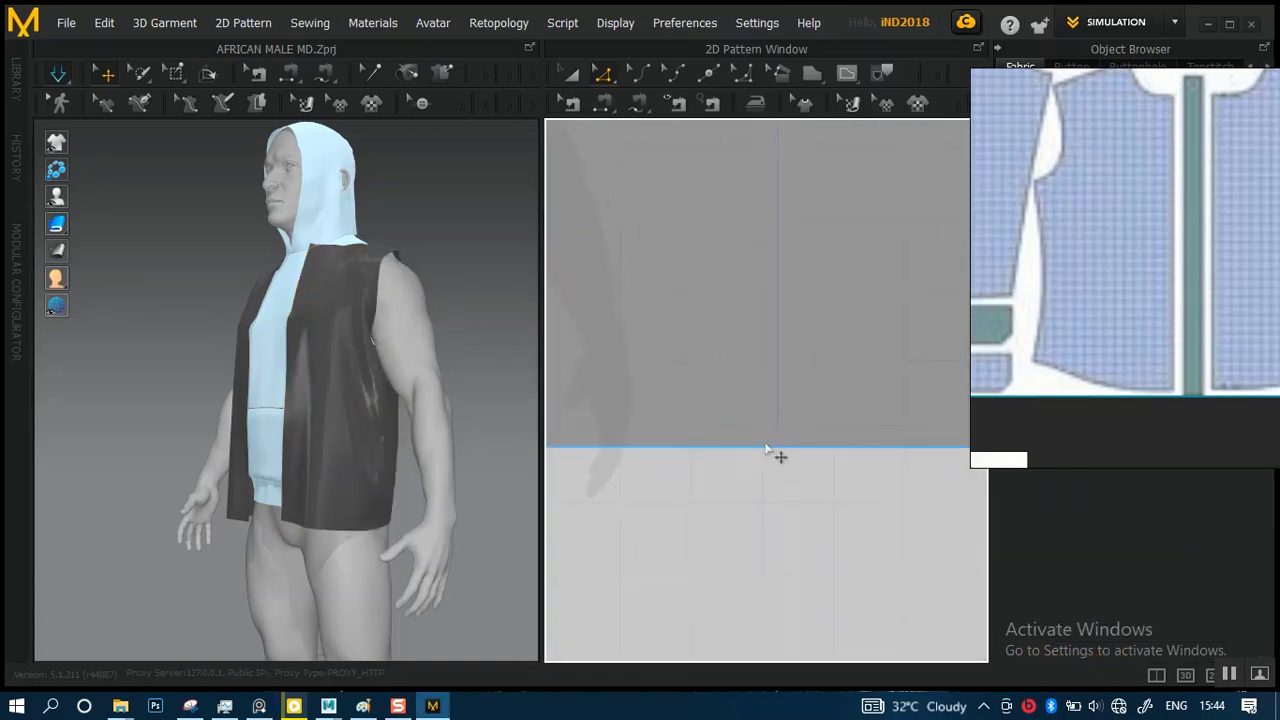
scroll(757, 451, down, 5)
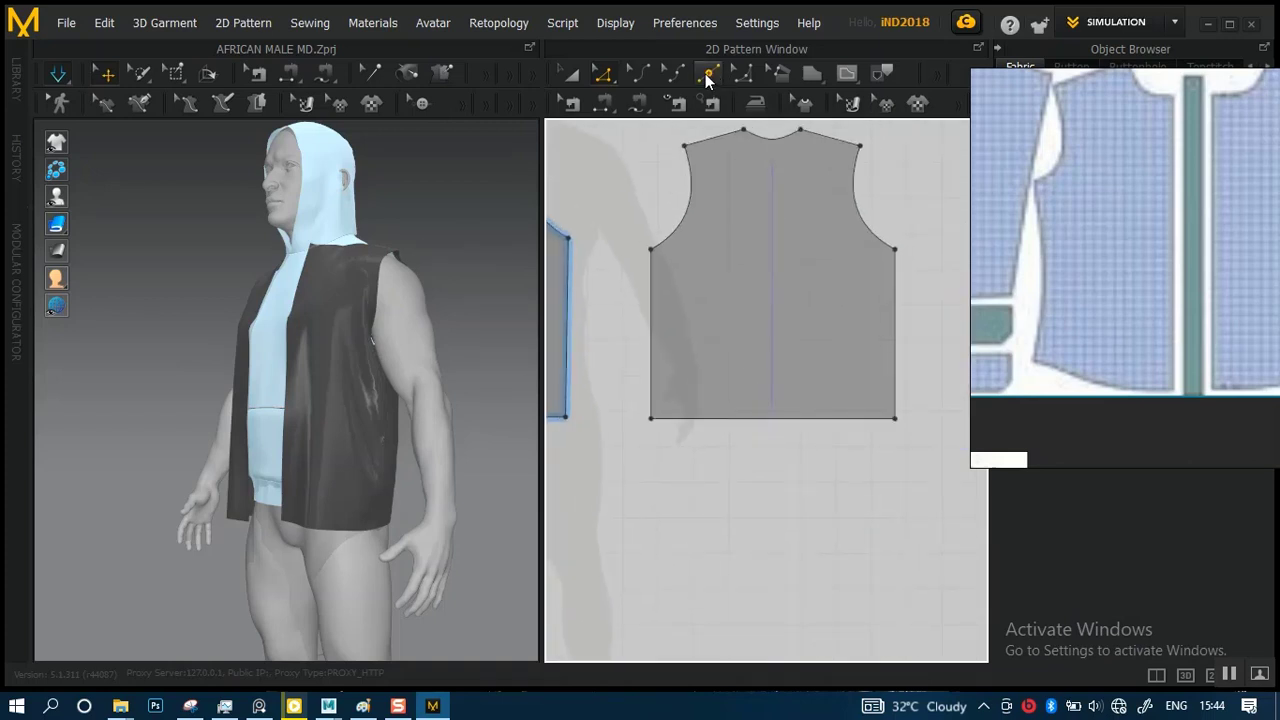
click(637, 75)
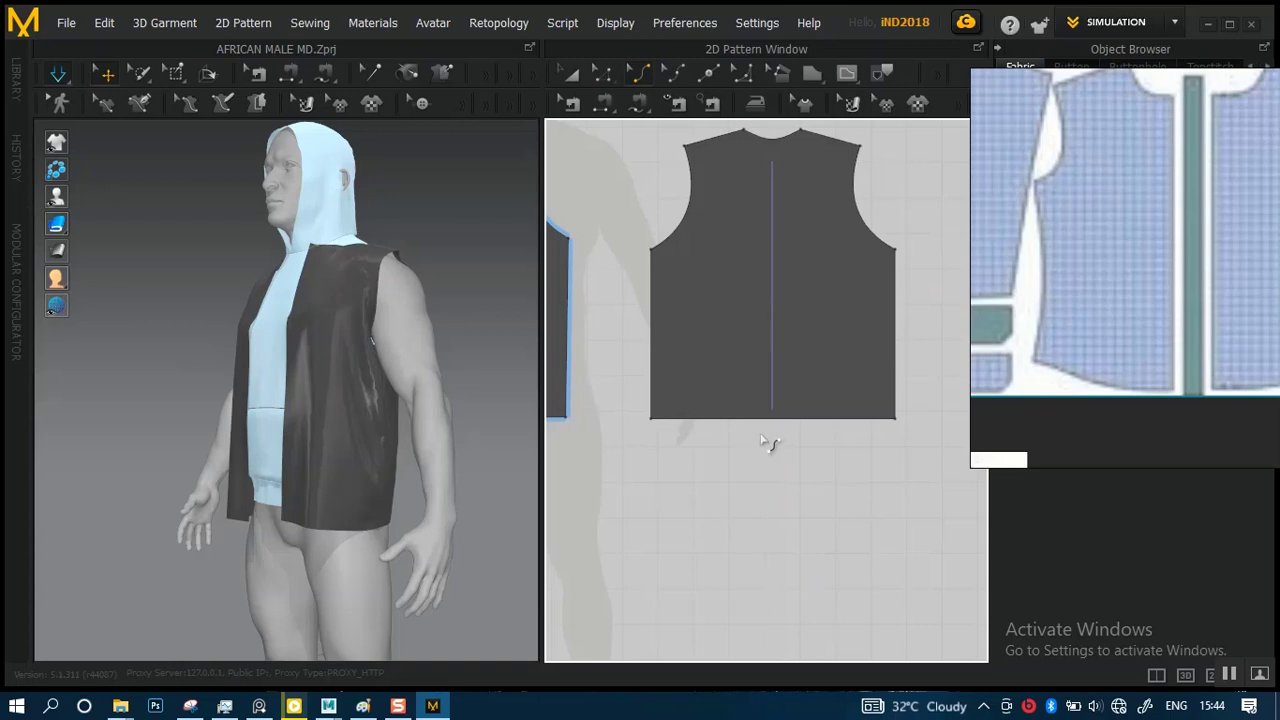
drag(780, 425, 772, 450)
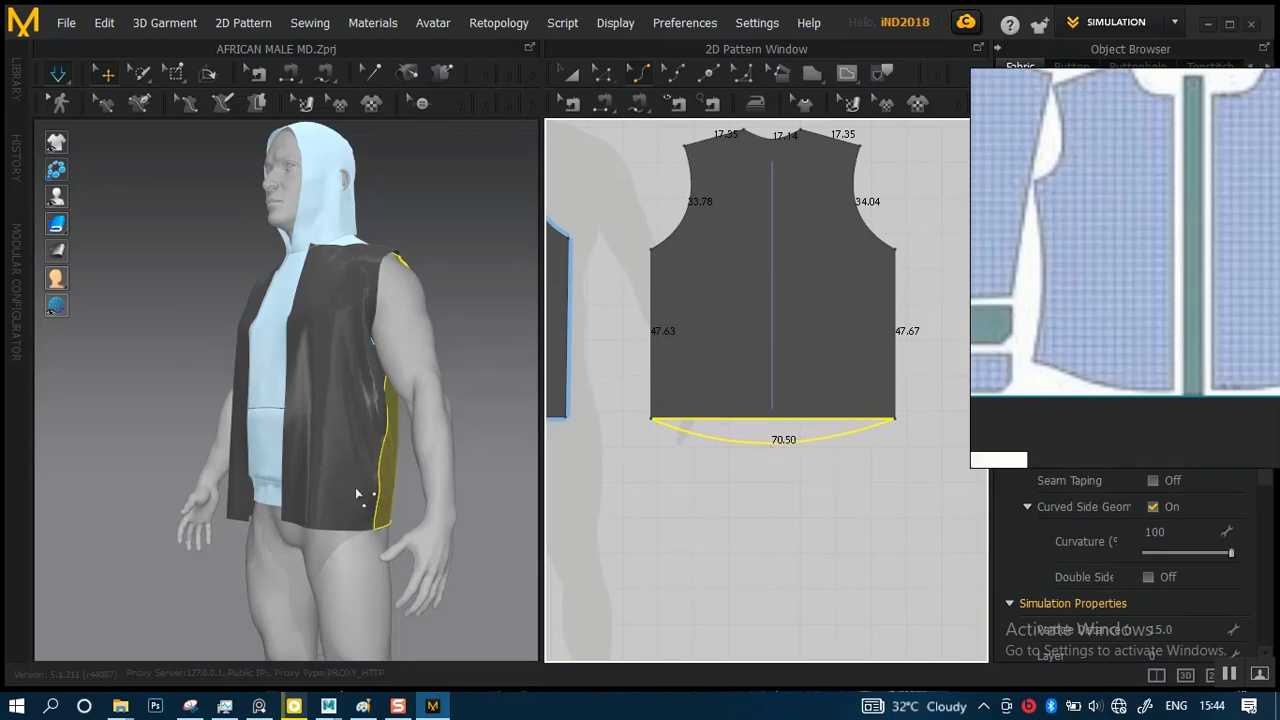
- Simulate the back piece with its curved hem and check its drape from behind, the side and the front
click(390, 505)
right_drag(440, 495, 143, 471)
key(space)
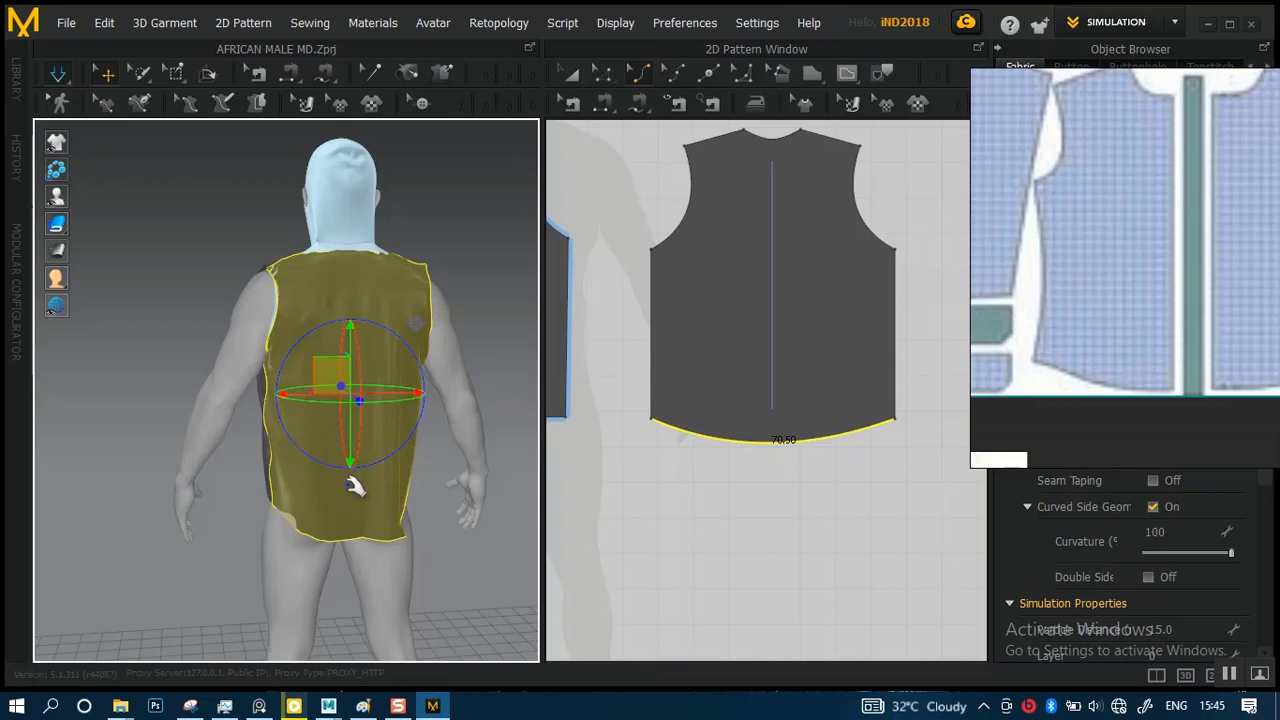
right_drag(349, 481, 437, 477)
scroll(385, 480, up, 4)
click(303, 515)
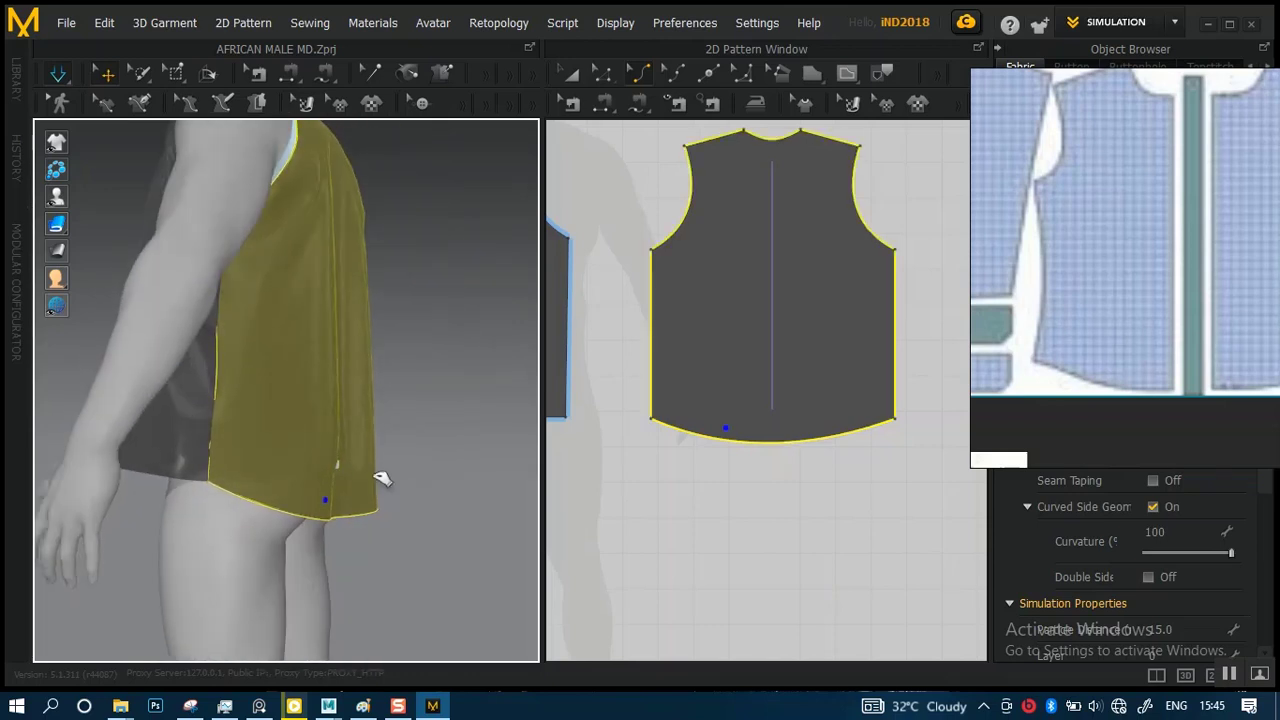
scroll(383, 403, down, 5)
right_drag(412, 418, 392, 438)
scroll(392, 440, up, 2)
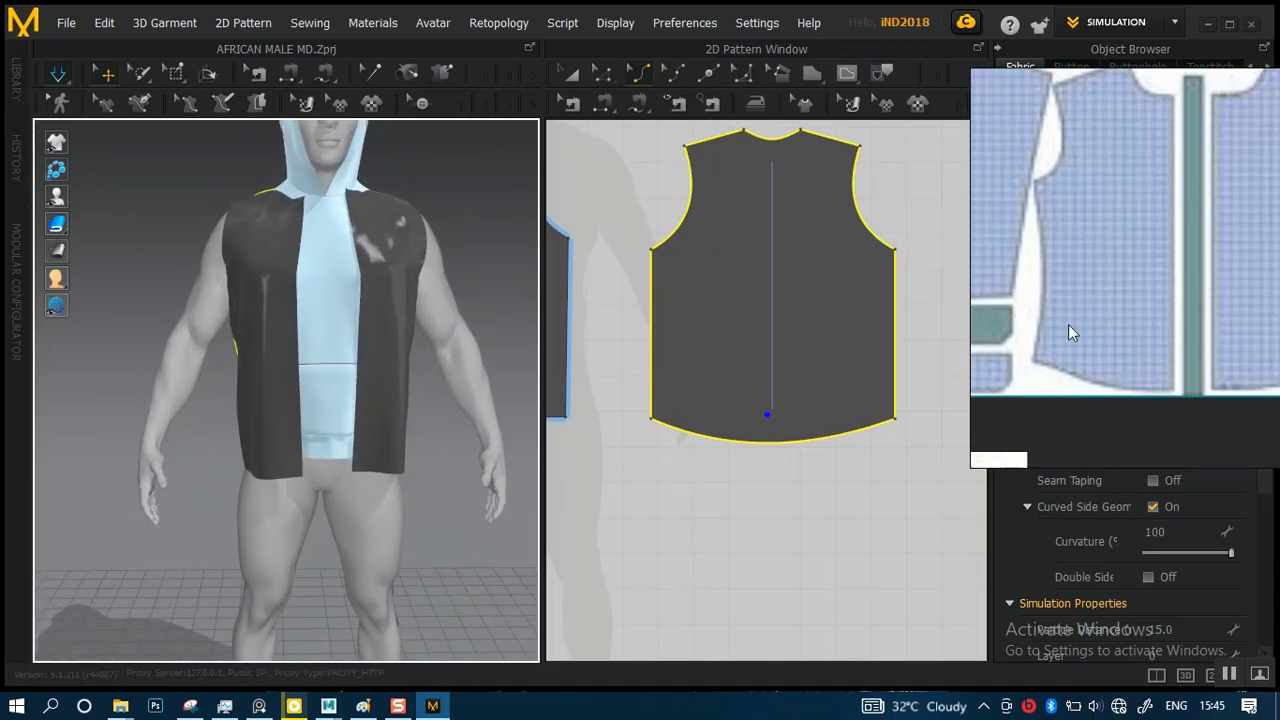
- Curve the front halves' hems into rounded tails about 36.8 cm long, following the reference pattern and rounding more towards the front opening
middle_drag(1068, 324, 1172, 379)
middle_drag(1205, 255, 1096, 380)
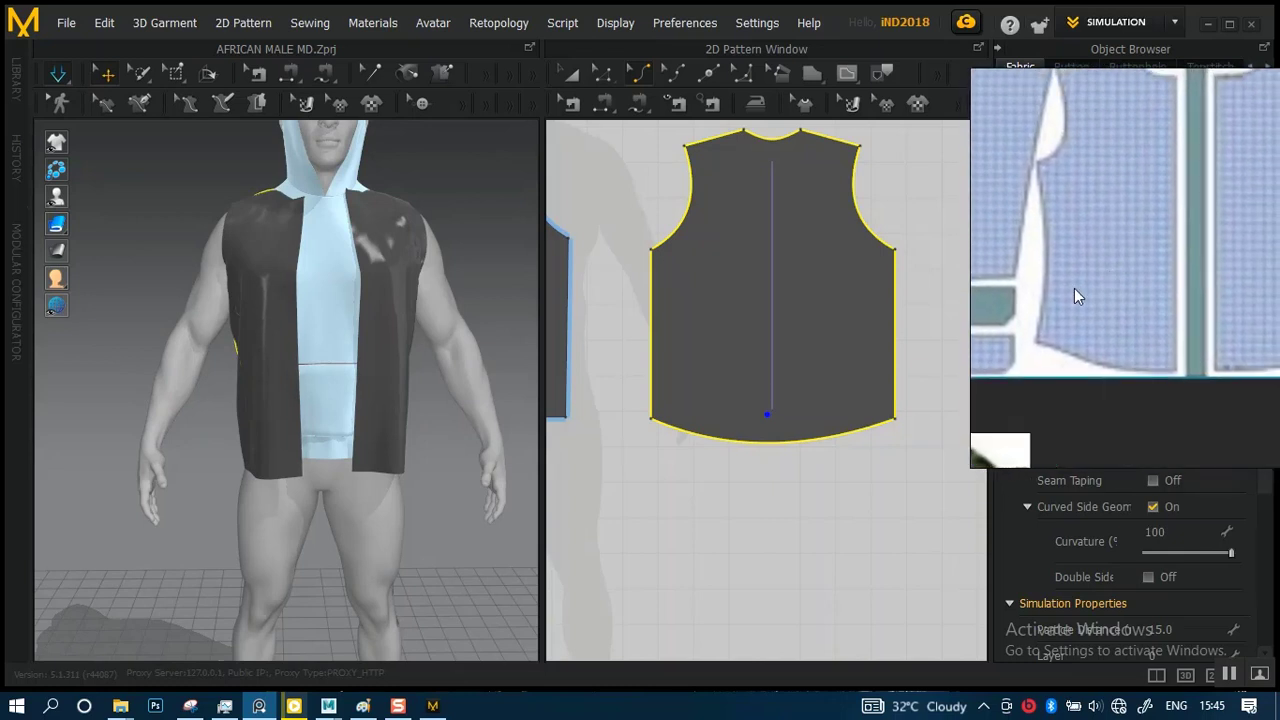
middle_drag(782, 475, 905, 471)
middle_drag(728, 473, 880, 476)
middle_drag(709, 482, 794, 475)
scroll(726, 468, up, 3)
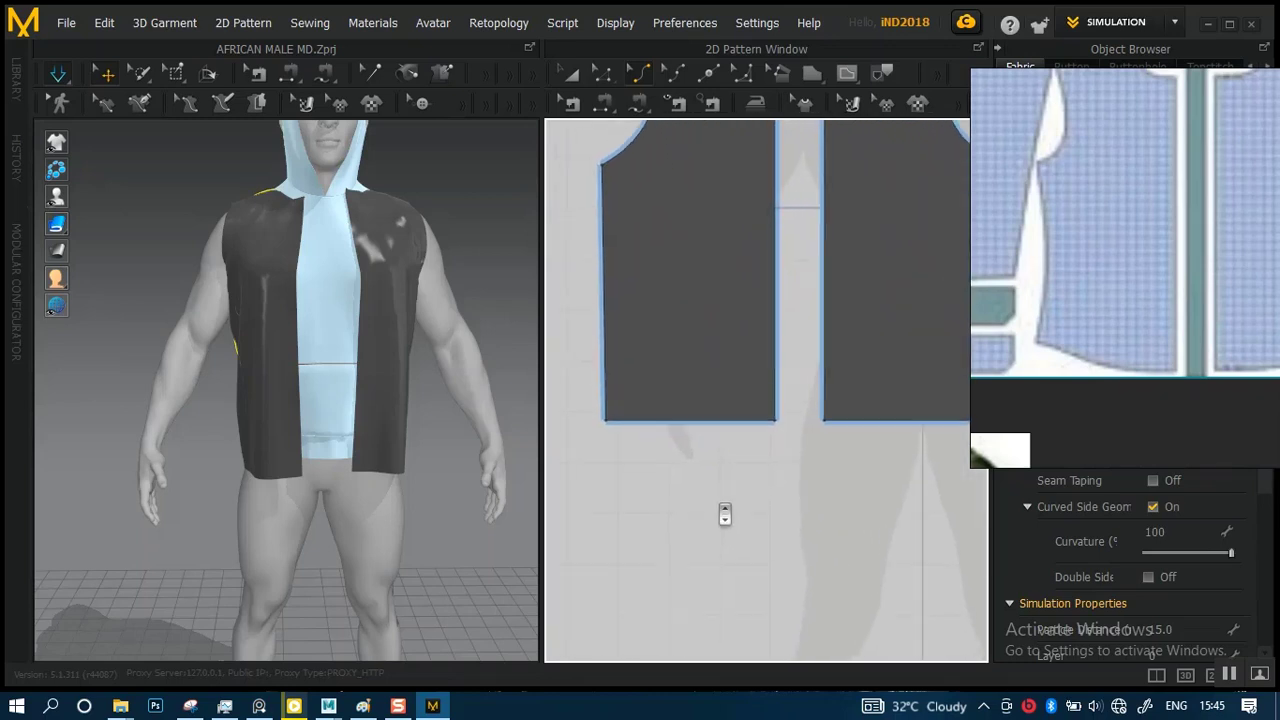
scroll(723, 491, up, 1)
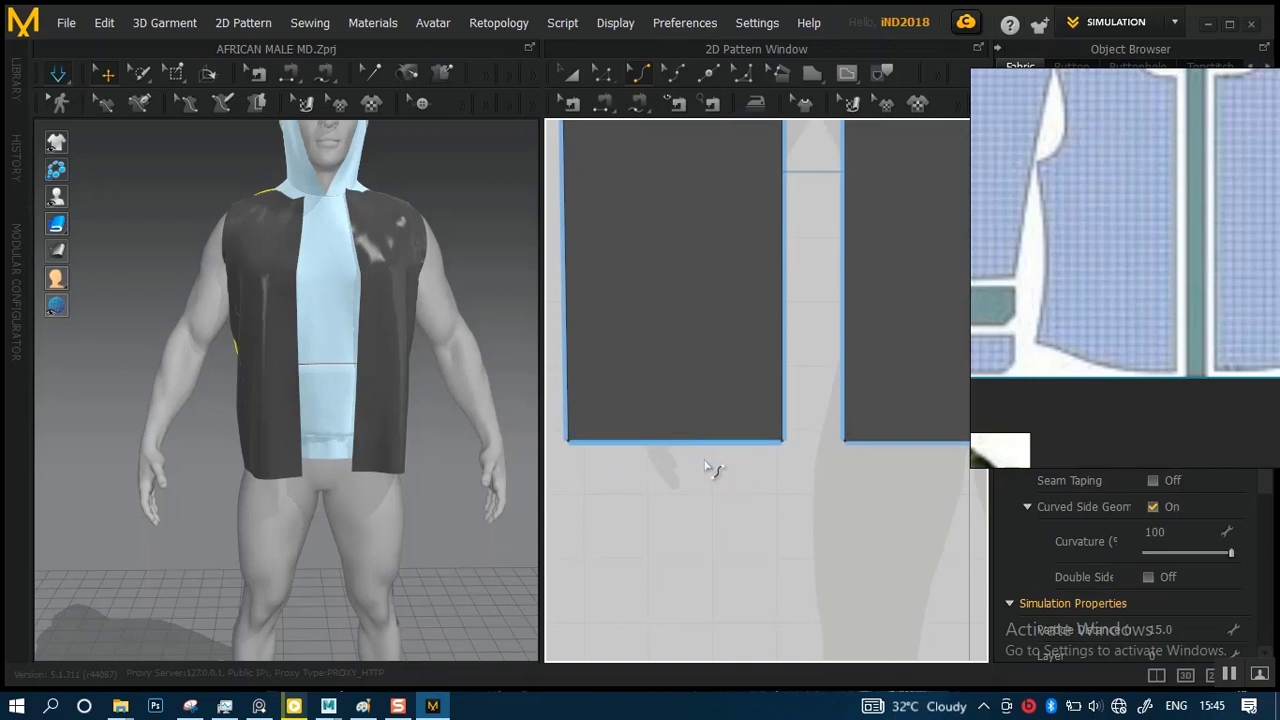
drag(705, 472, 717, 469)
mouse_move(729, 475)
mouse_down()
mouse_move(756, 482)
mouse_move(741, 477)
mouse_up()
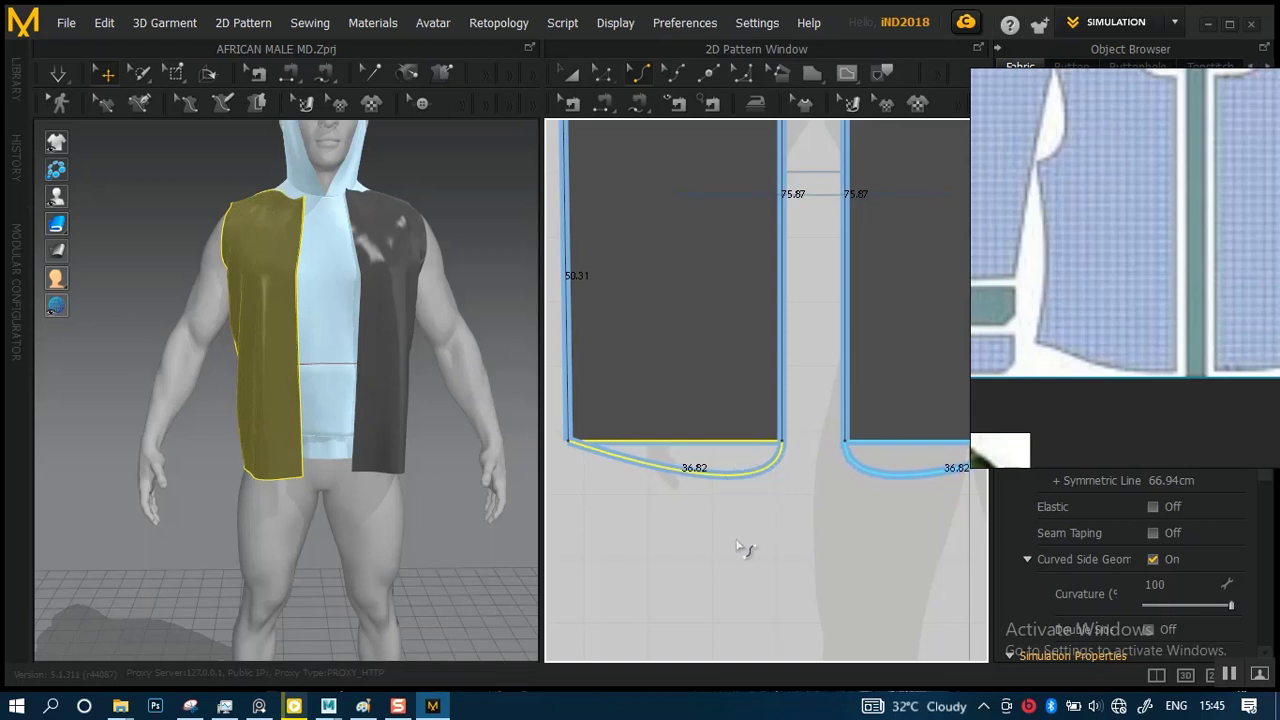
- Examine the rounded front hems in both the 3D garment and the 2D pattern
scroll(740, 520, up, 1)
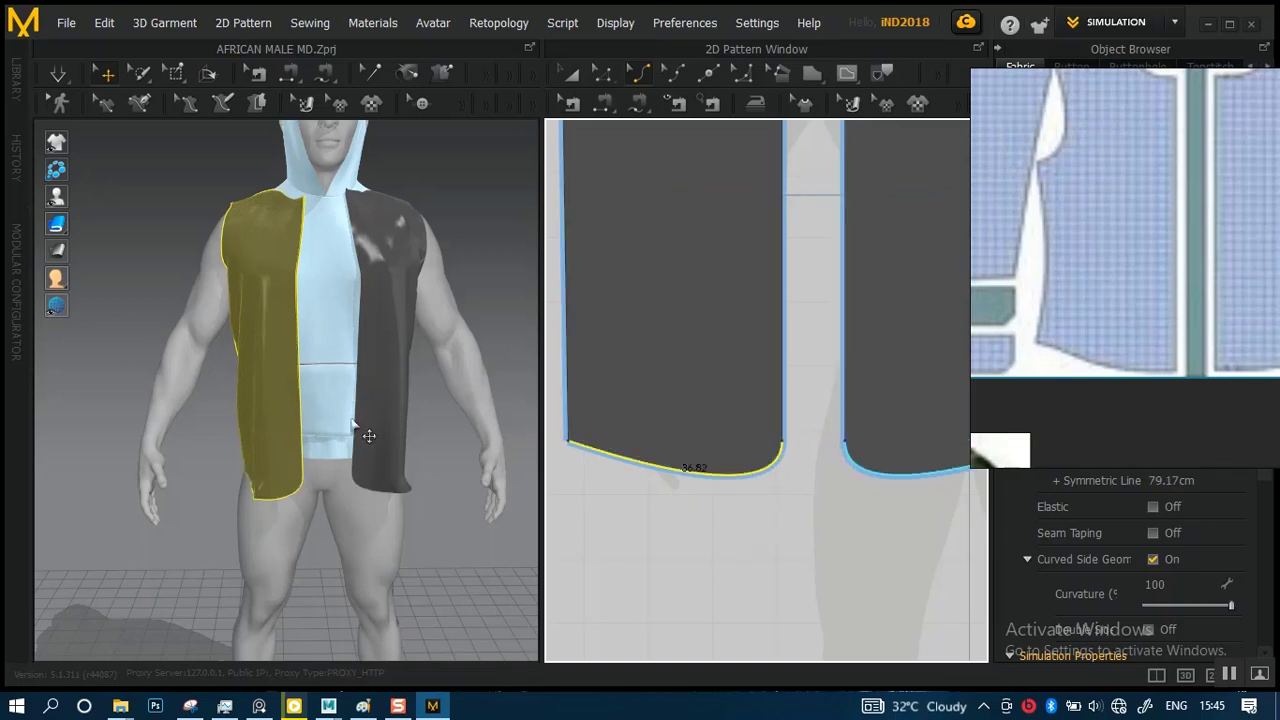
scroll(340, 393, down, 2)
scroll(340, 393, down, 3)
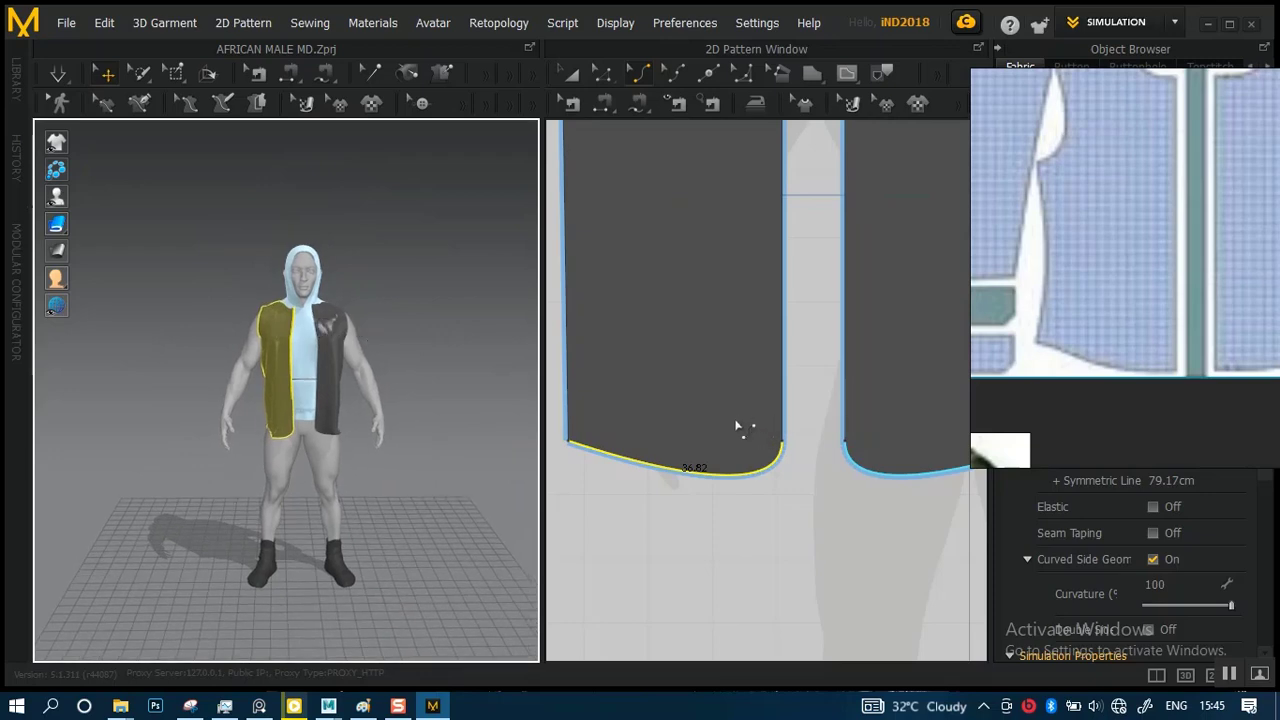
scroll(736, 430, up, 2)
right_drag(334, 362, 366, 378)
scroll(400, 403, up, 3)
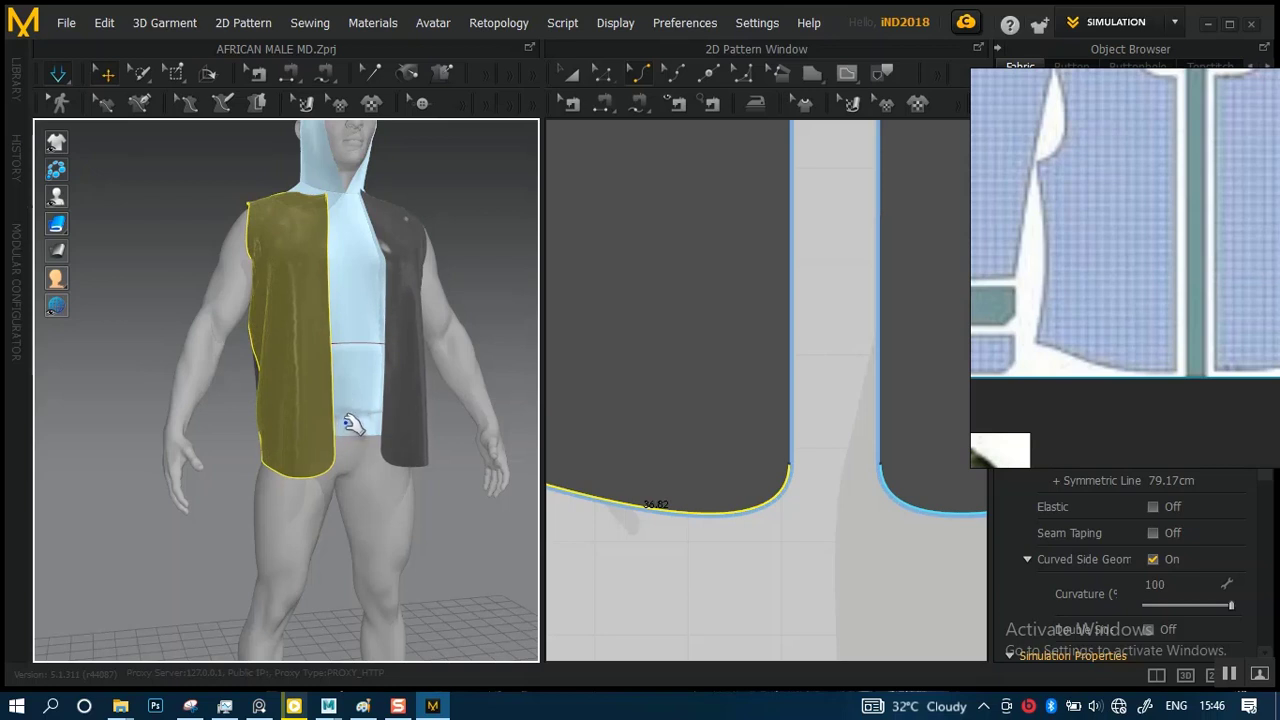
scroll(373, 478, up, 3)
scroll(373, 478, up, 1)
scroll(768, 435, down, 4)
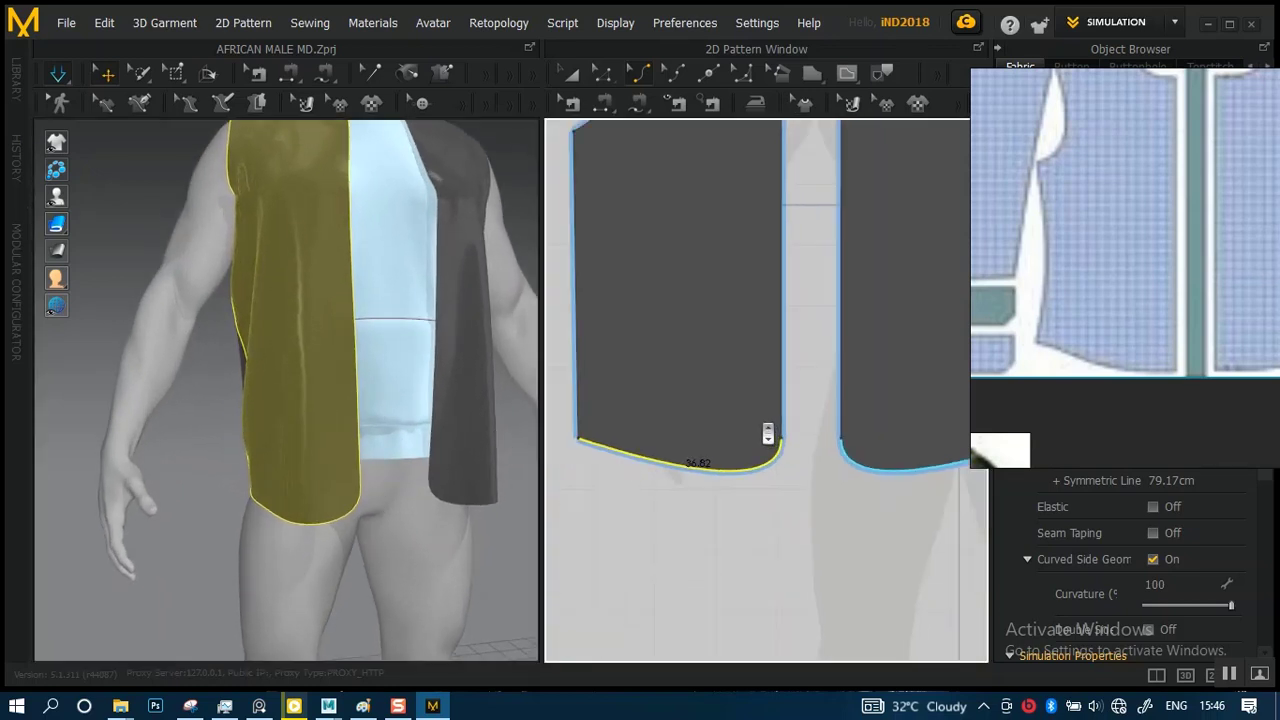
- Flatten the curve of the front halves' hems slightly so each is about 35.4 cm long
scroll(769, 457, up, 3)
middle_drag(769, 457, 779, 463)
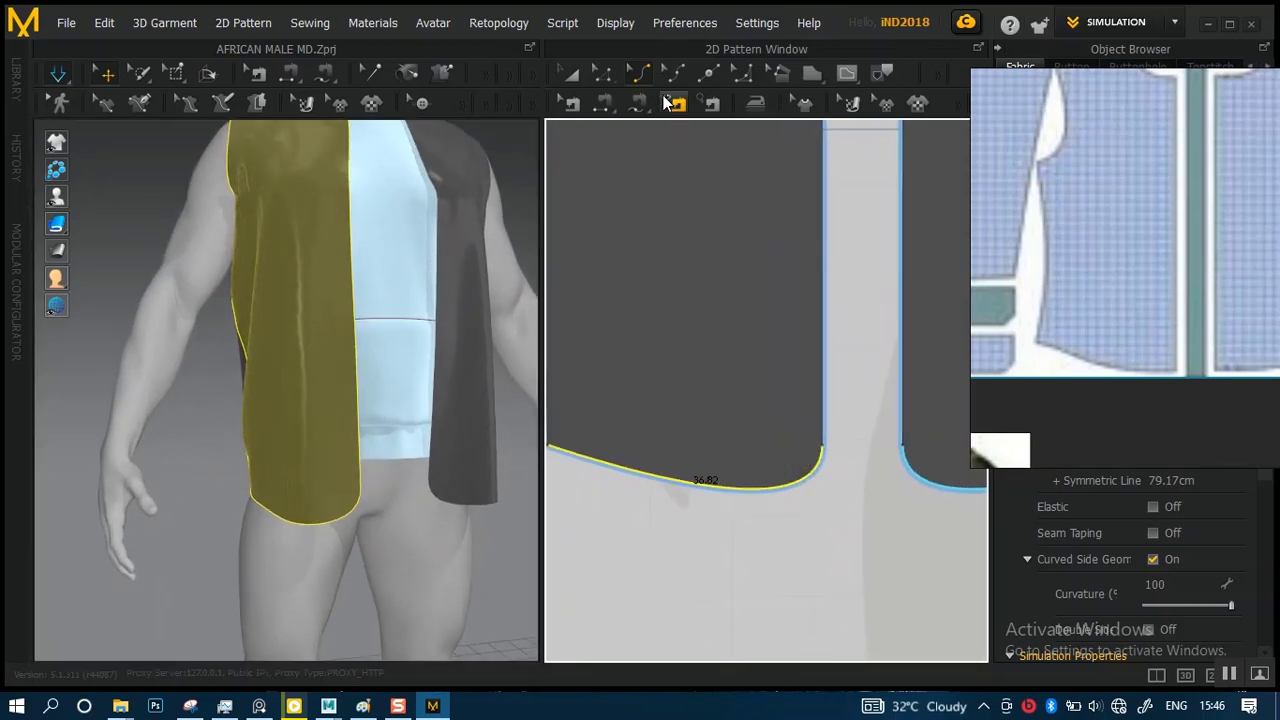
drag(756, 499, 756, 481)
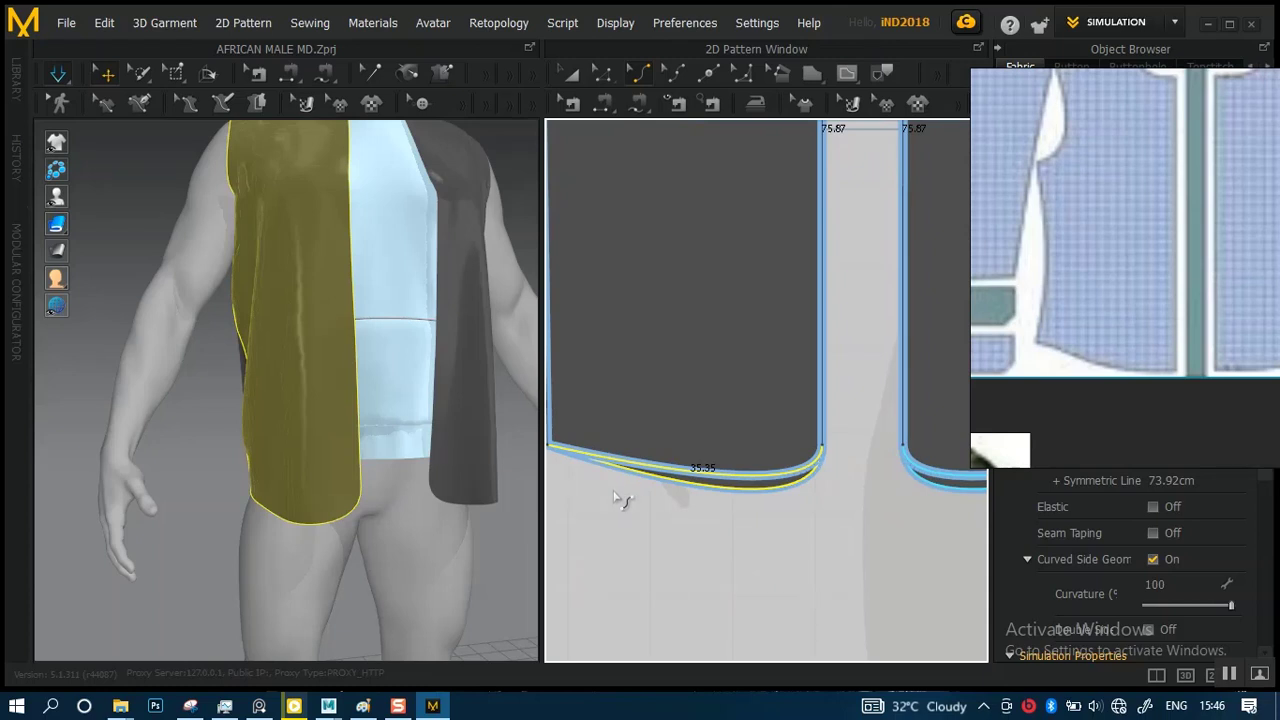
alt+middle_drag(631, 493, 726, 506)
alt+right_drag(706, 500, 725, 554)
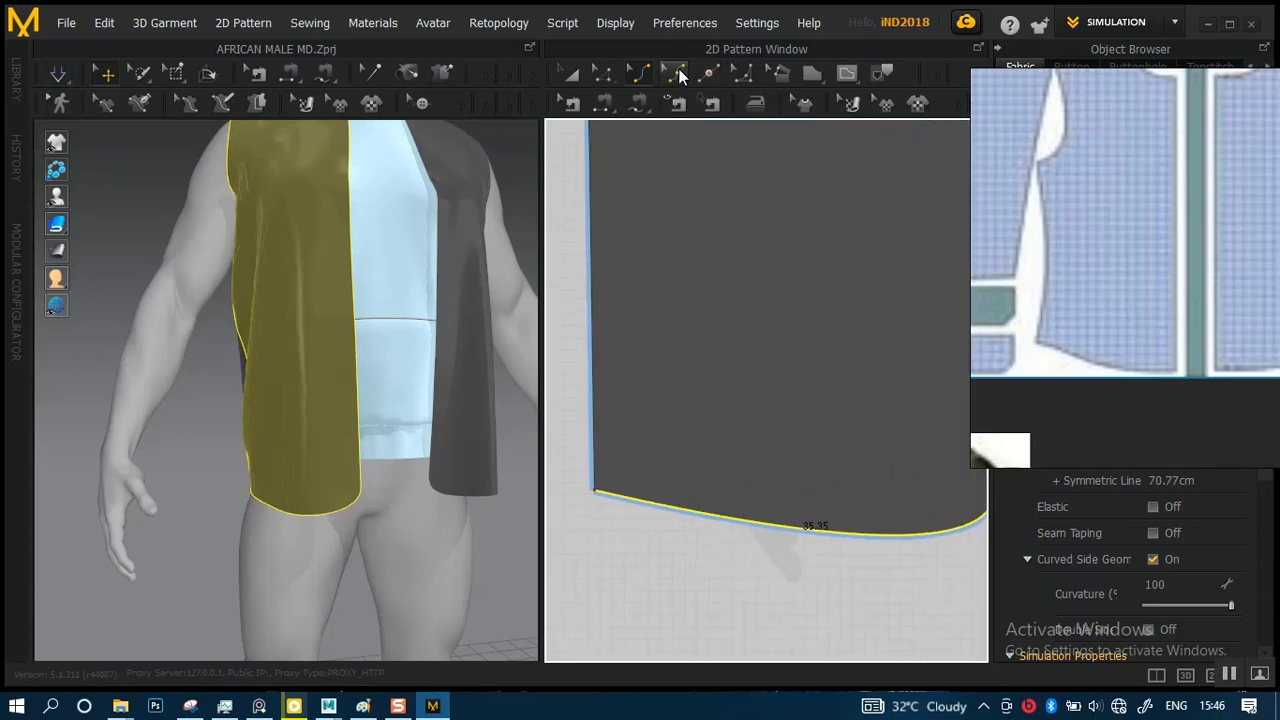
- Try to reshape the front halves' hems by adding a curve point near the side seam and moving it up
click(675, 75)
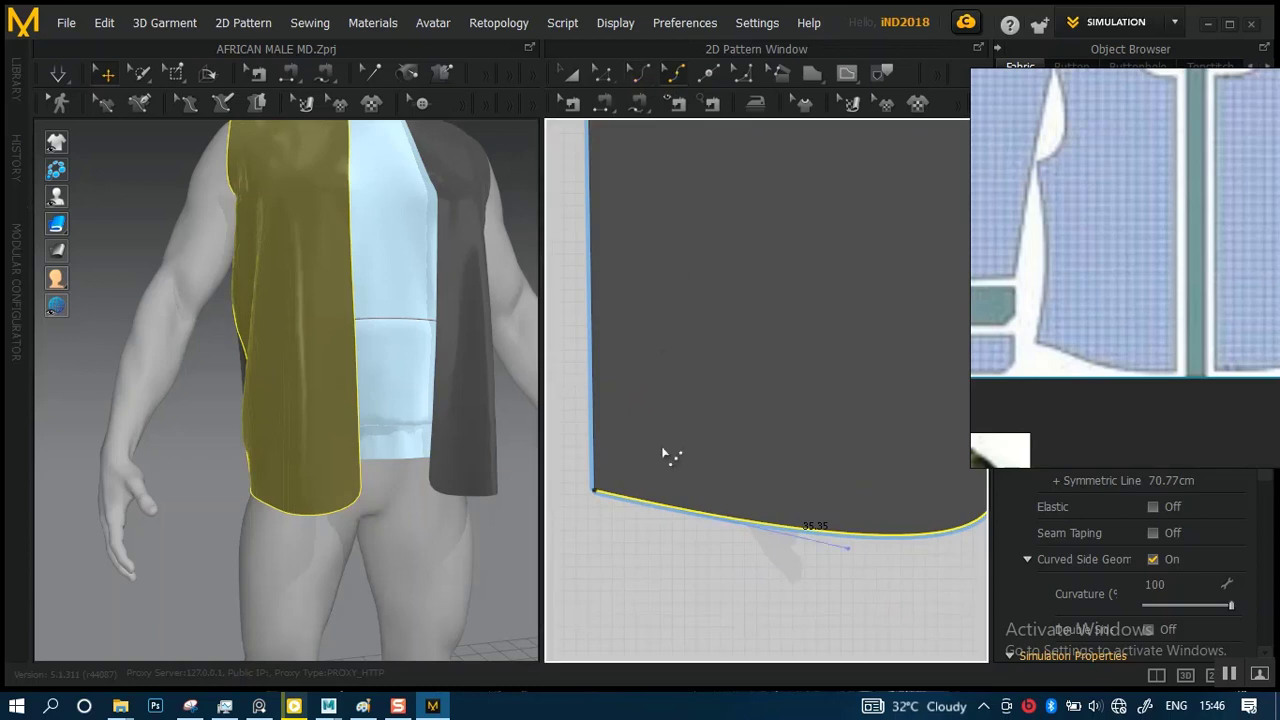
click(692, 500)
drag(693, 494, 695, 479)
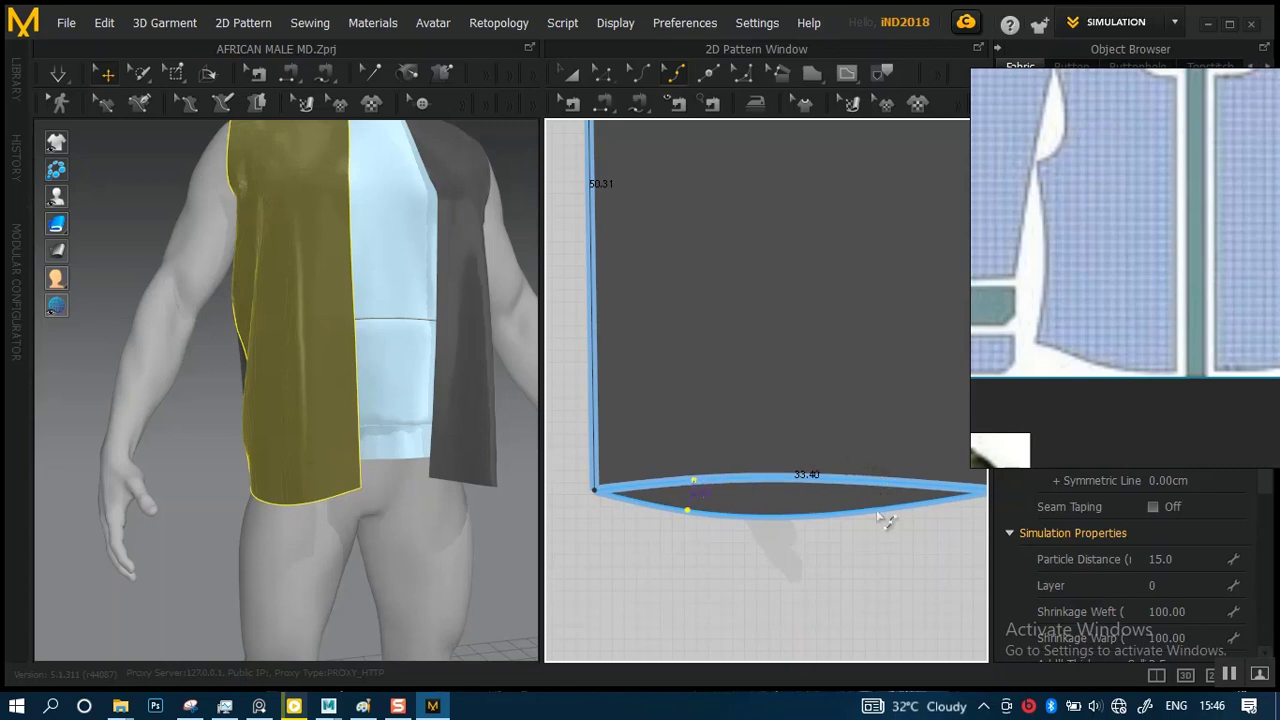
click(875, 545)
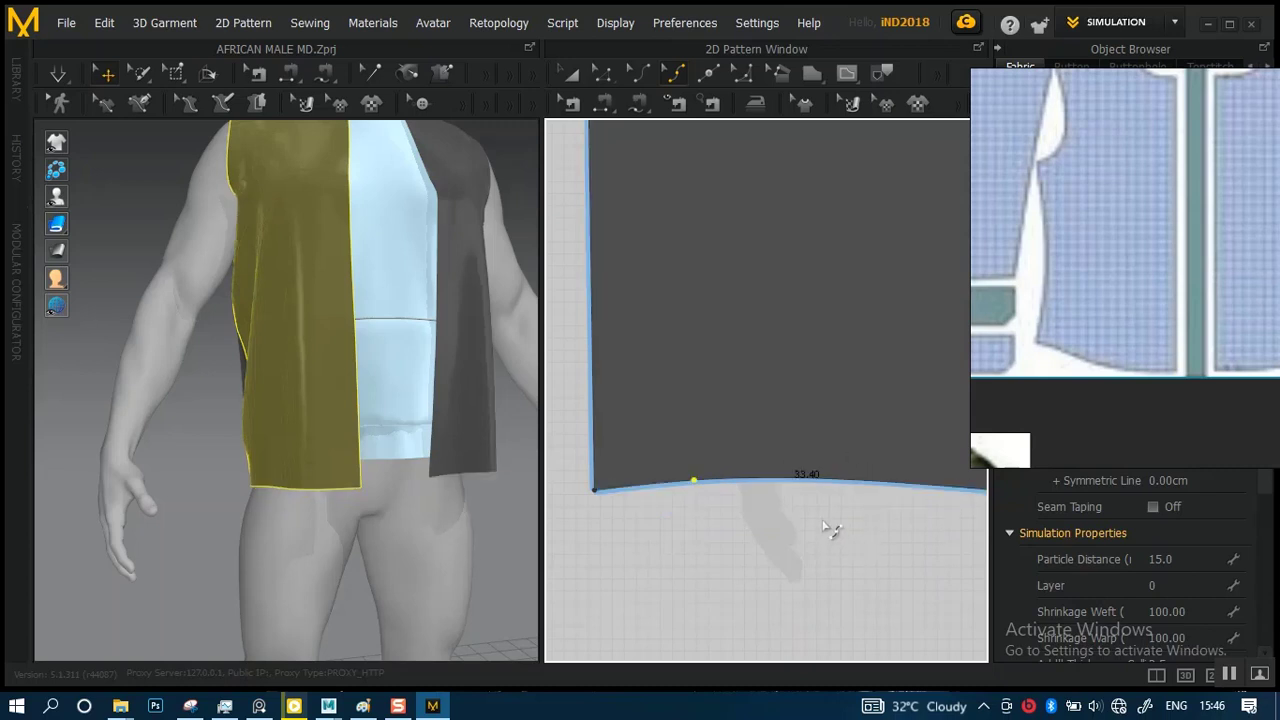
key(ctrl+z)
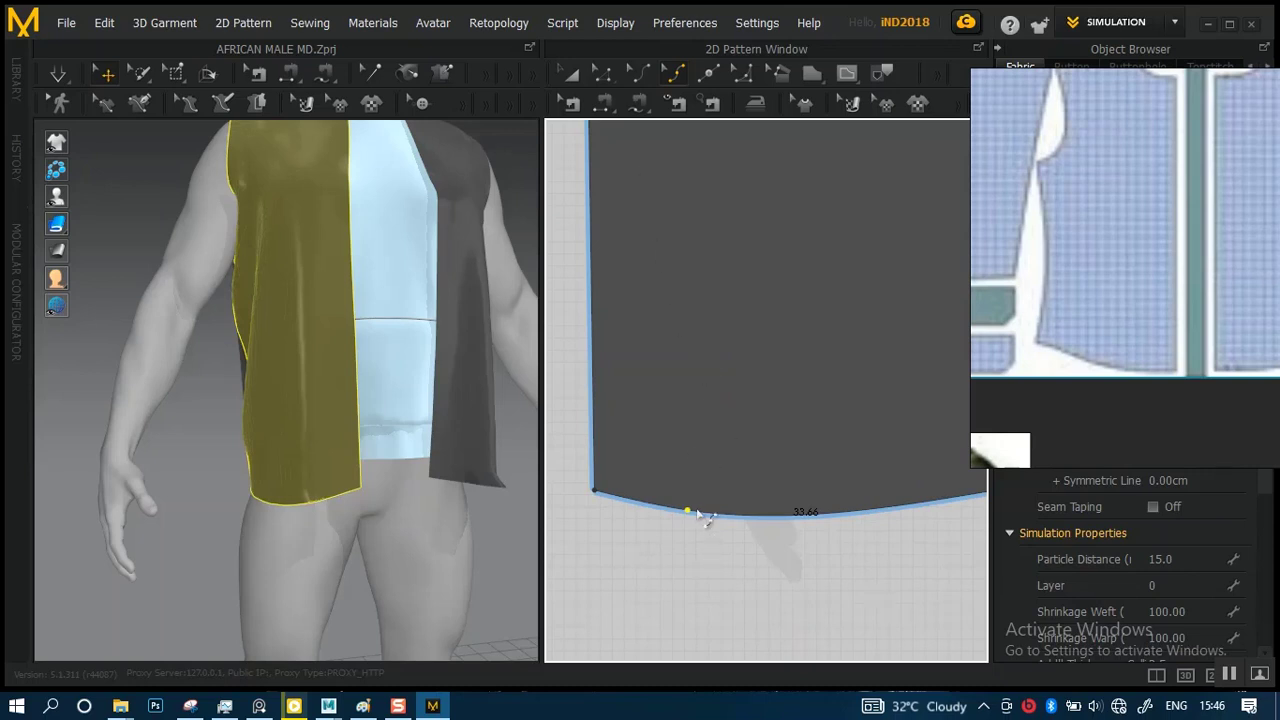
key(ctrl+z)
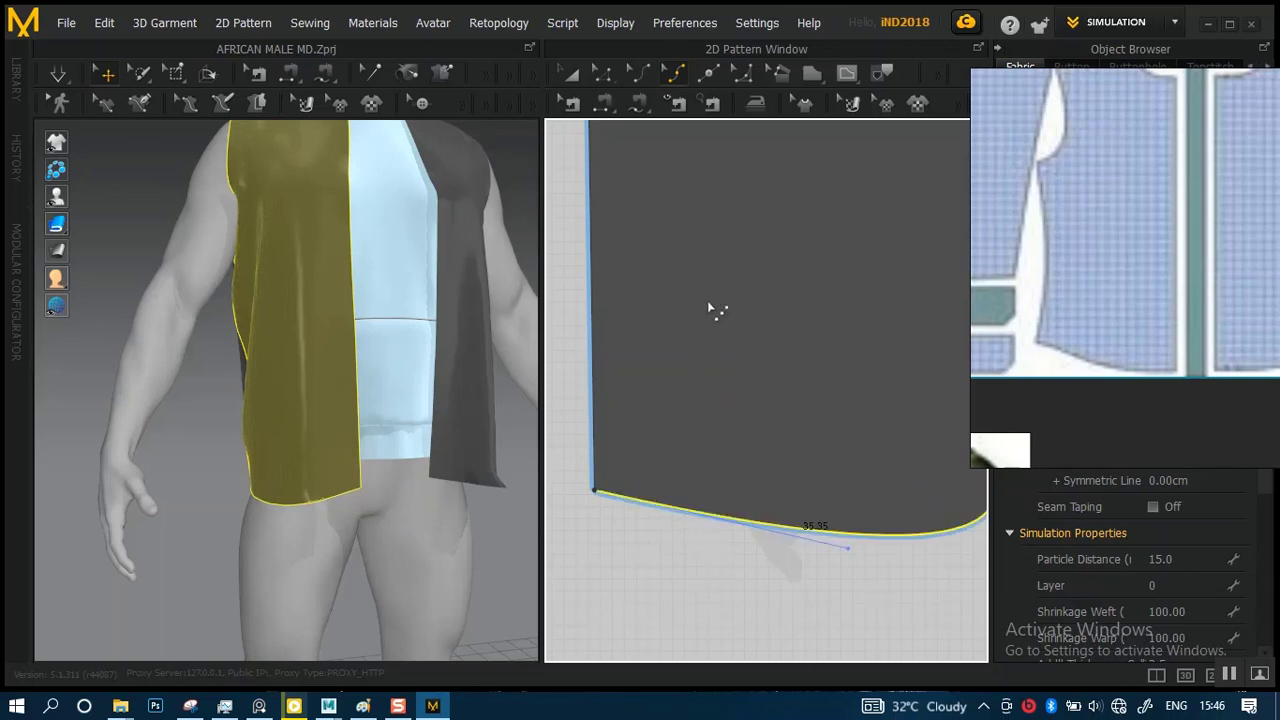
- Add a point to each front half's hem about 10.7 cm from the side seam and raise it slightly
click(706, 77)
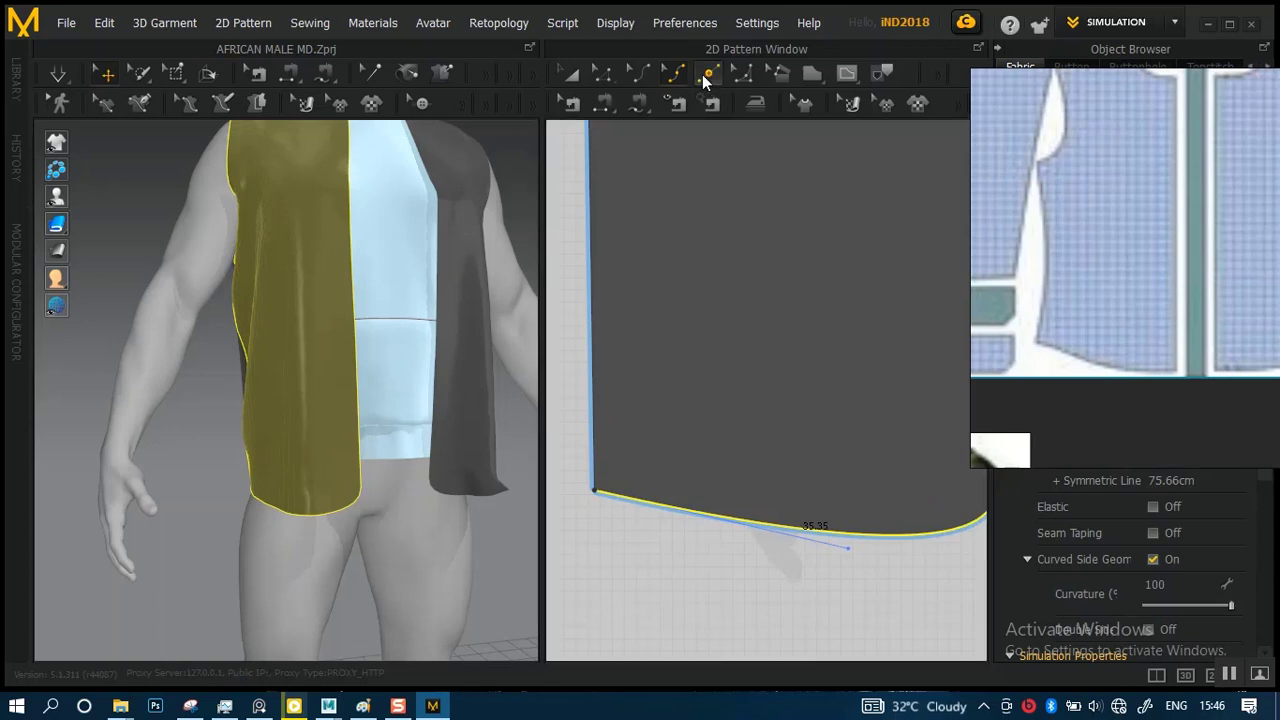
click(714, 516)
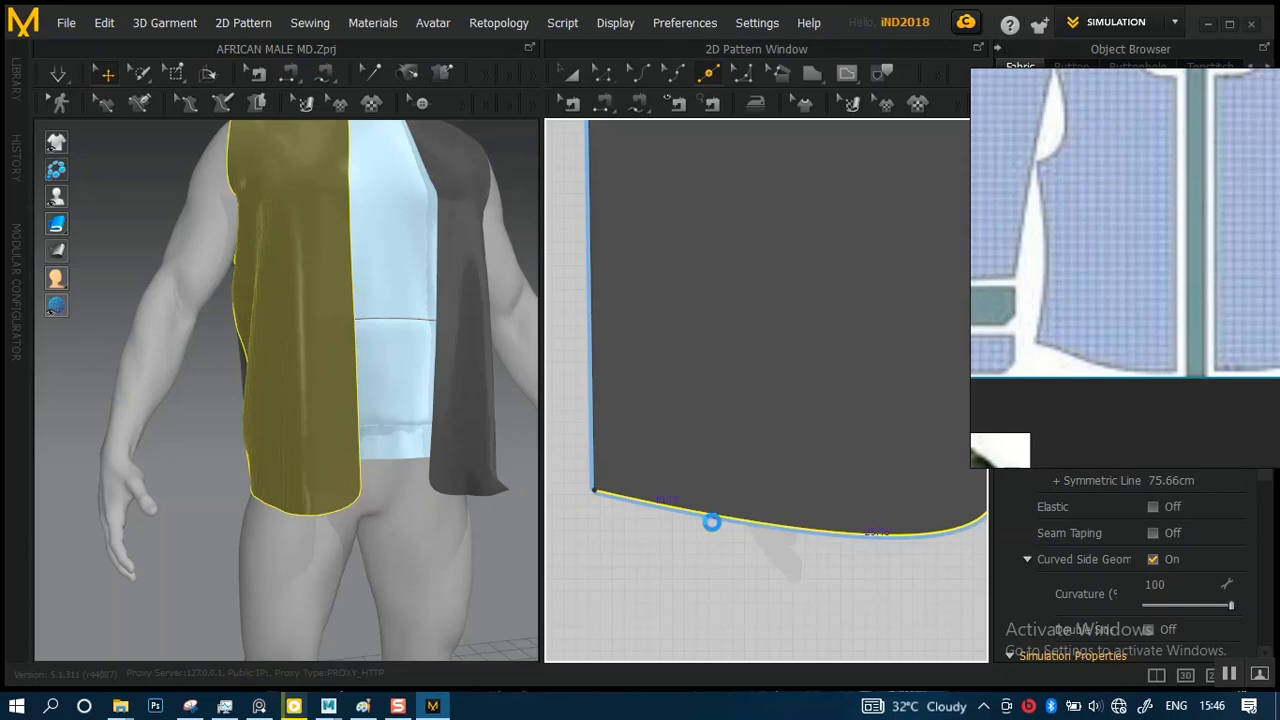
click(711, 521)
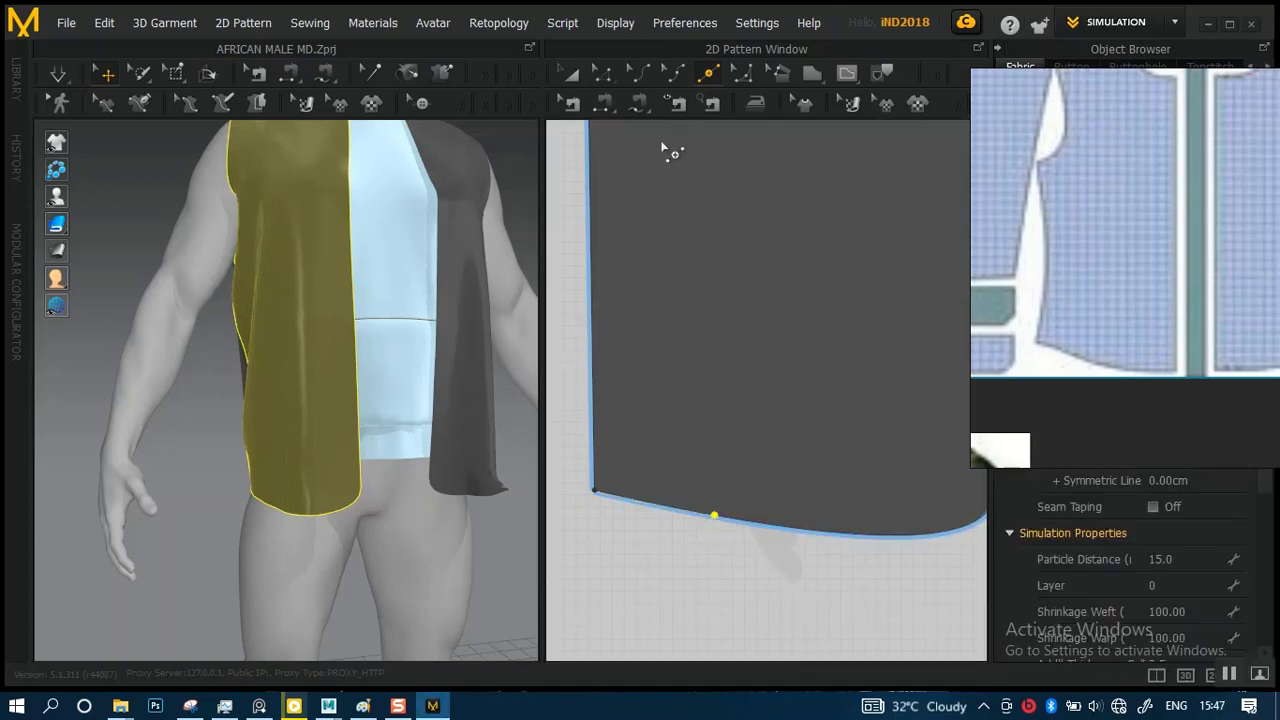
click(675, 78)
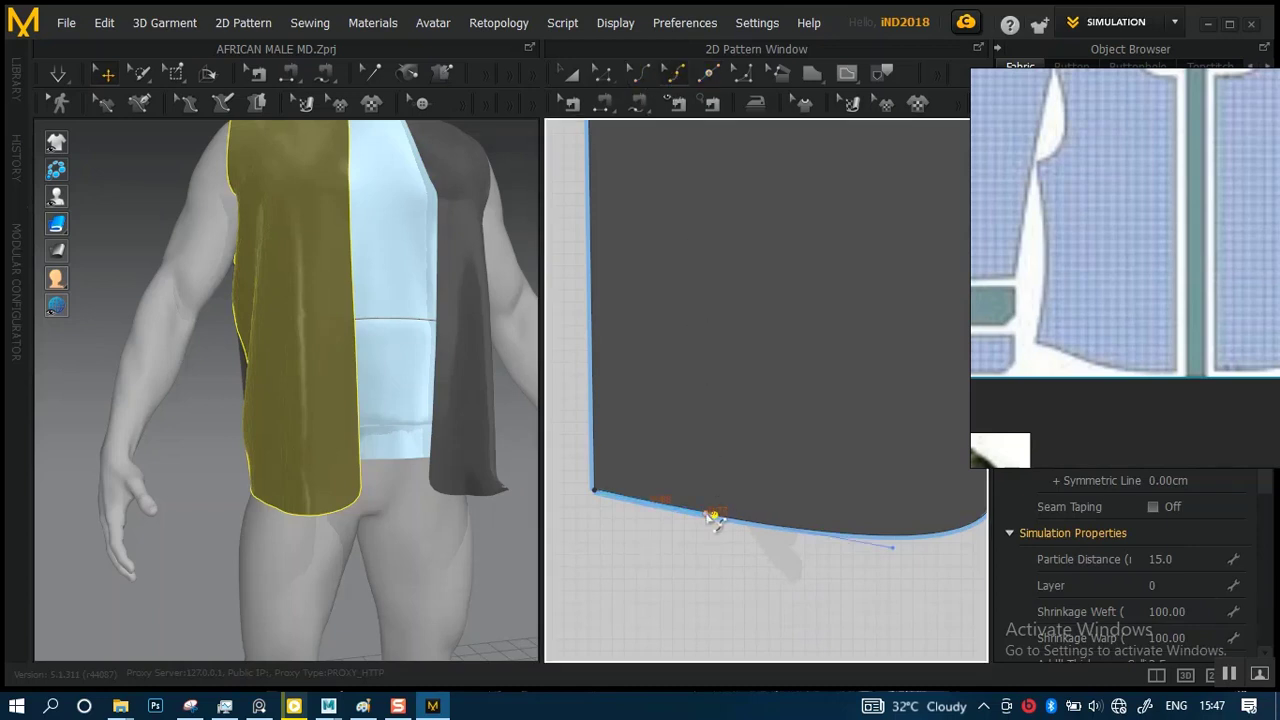
drag(716, 518, 725, 500)
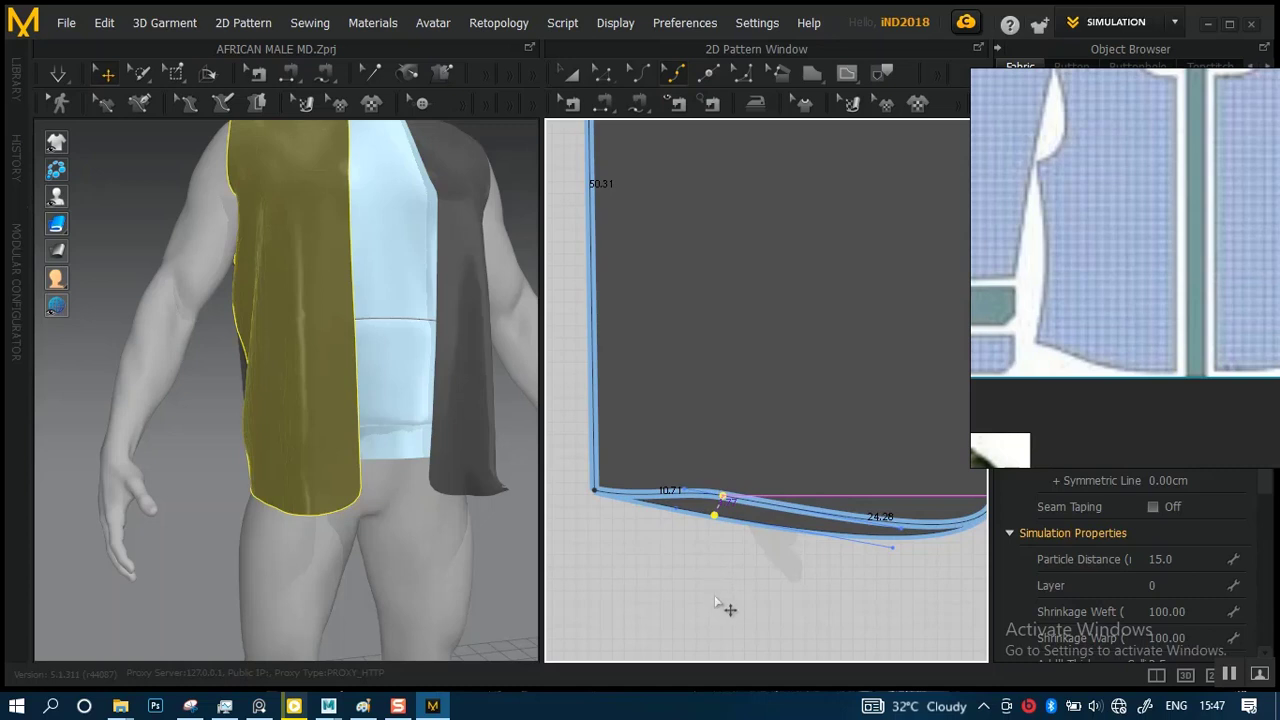
scroll(741, 511, down, 3)
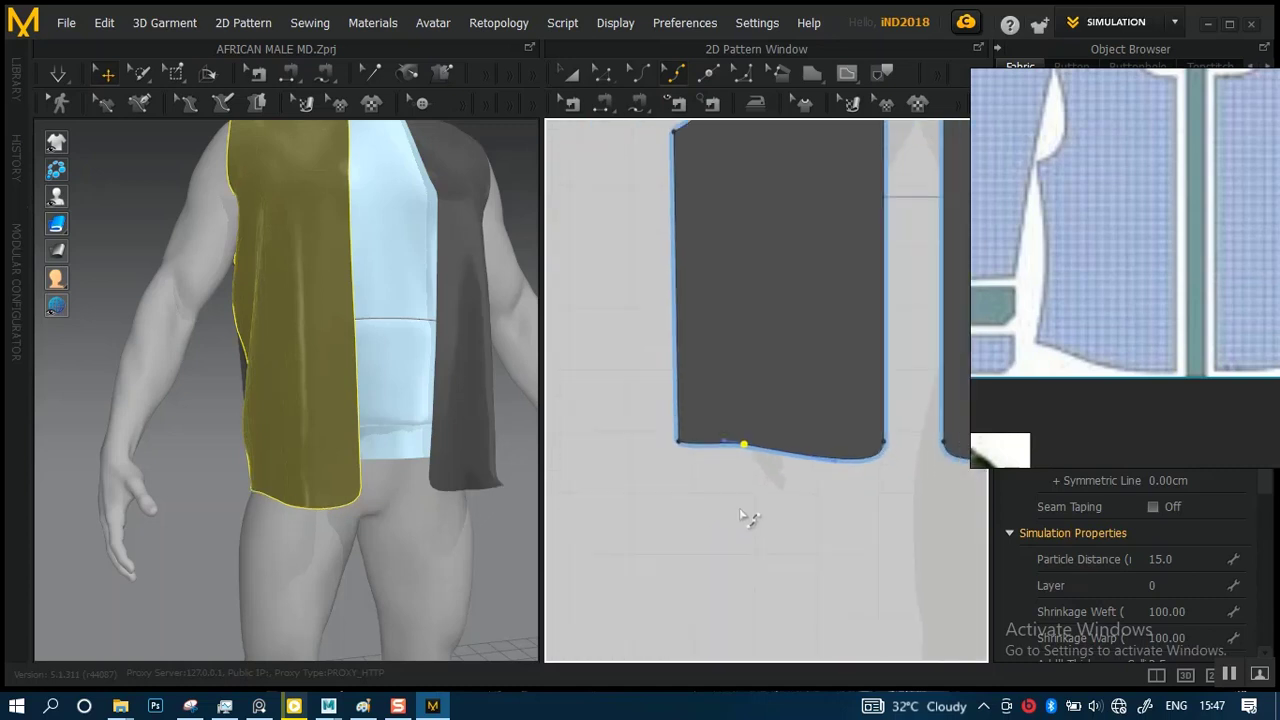
- Pull the hem's curve handle down to deepen the rounded front section to about 24.8 cm long
scroll(749, 516, up, 5)
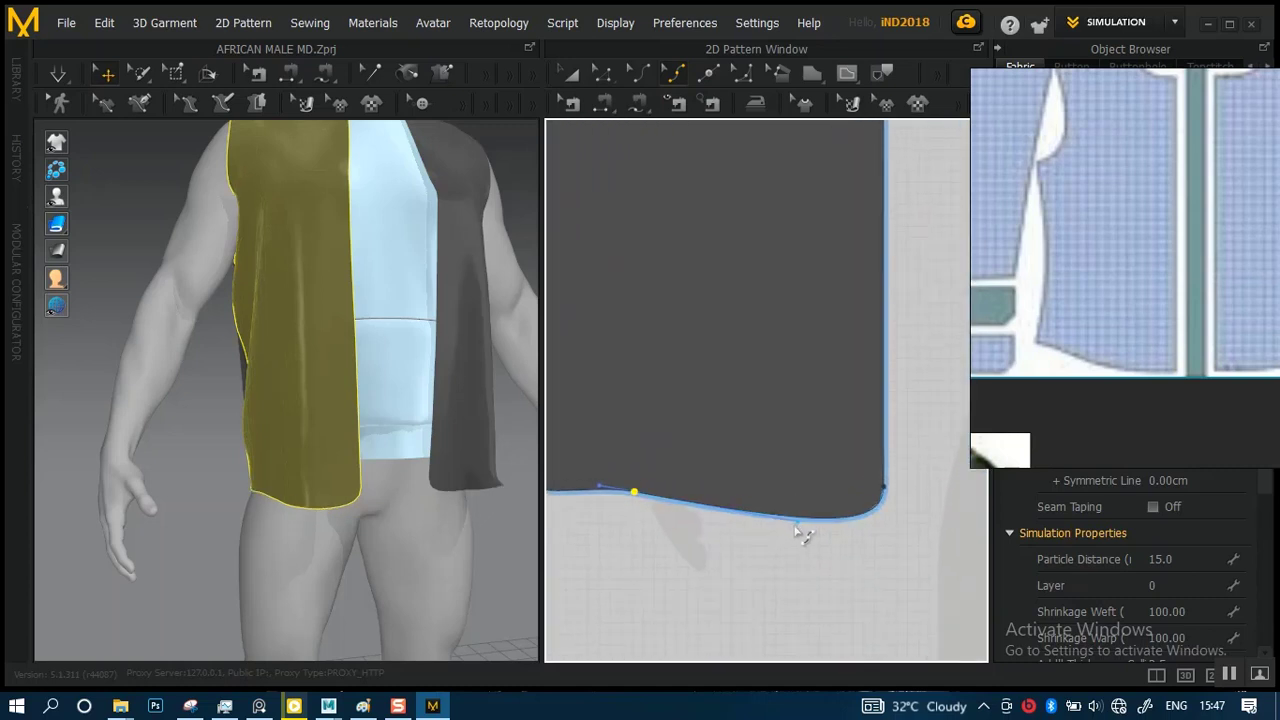
drag(797, 531, 787, 550)
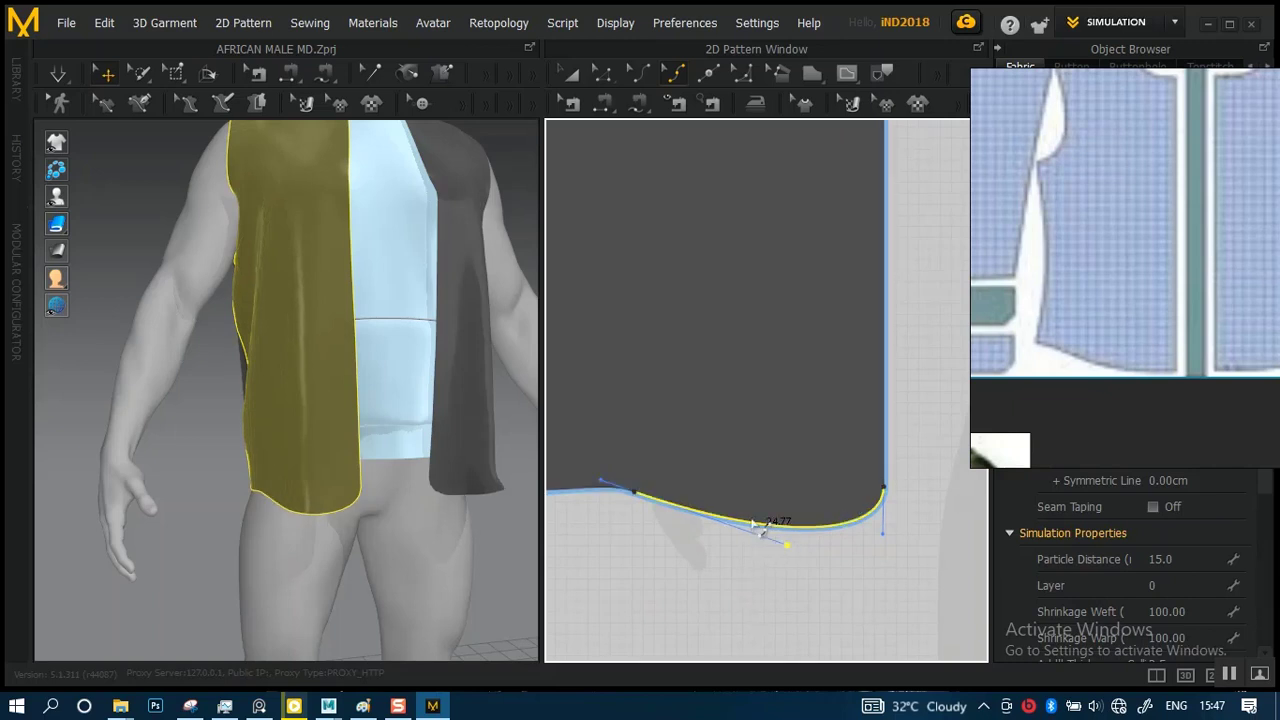
scroll(853, 492, up, 2)
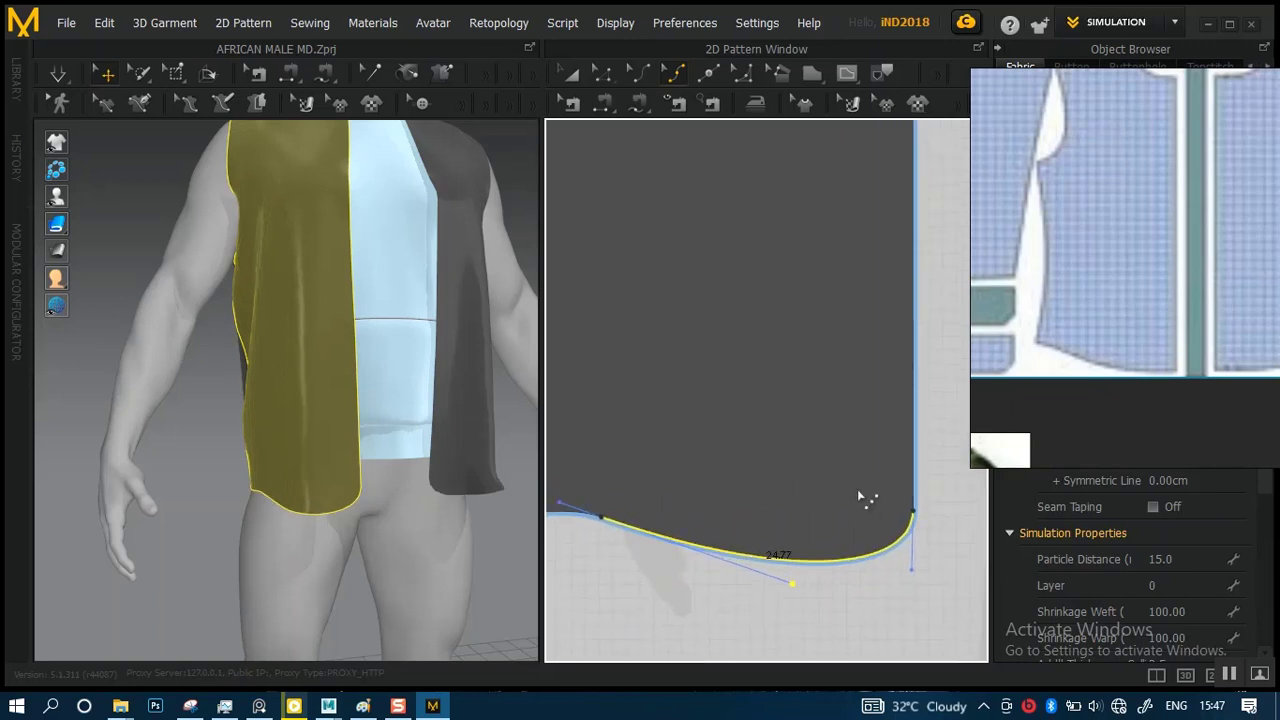
- Try to delete the lower corner points at the front opening of the front halves
middle_drag(857, 489, 734, 458)
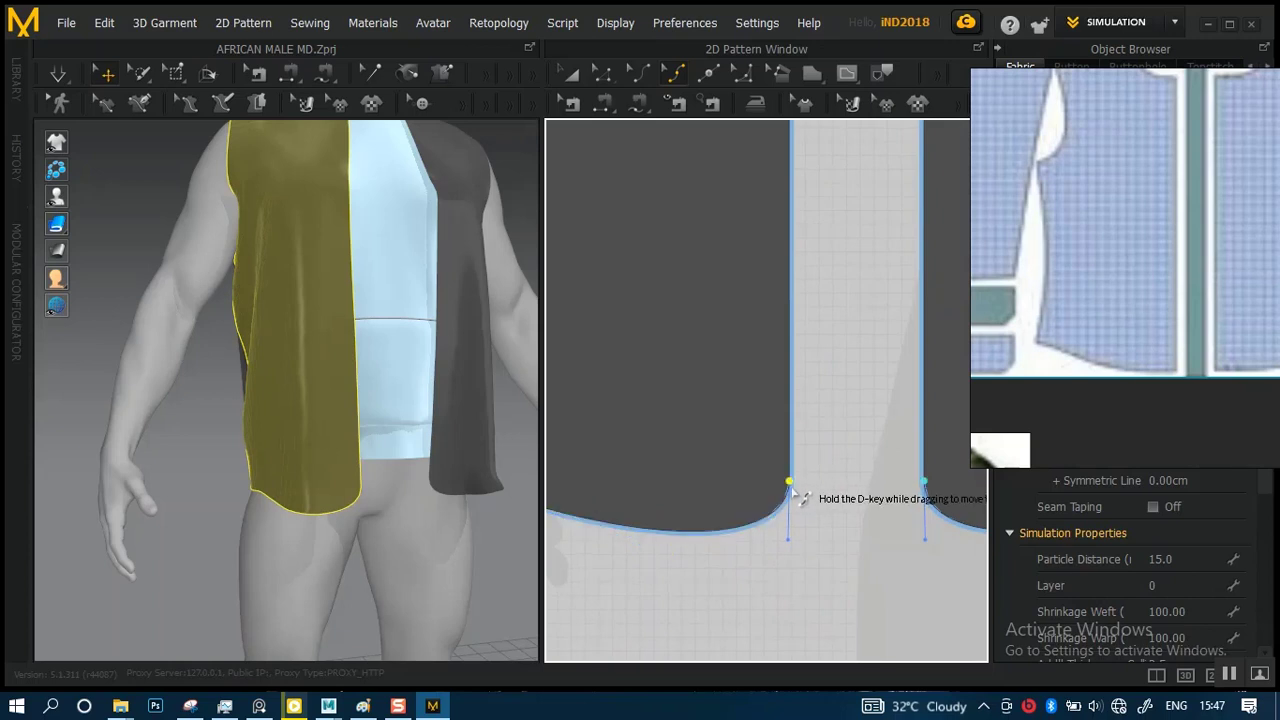
click(789, 484)
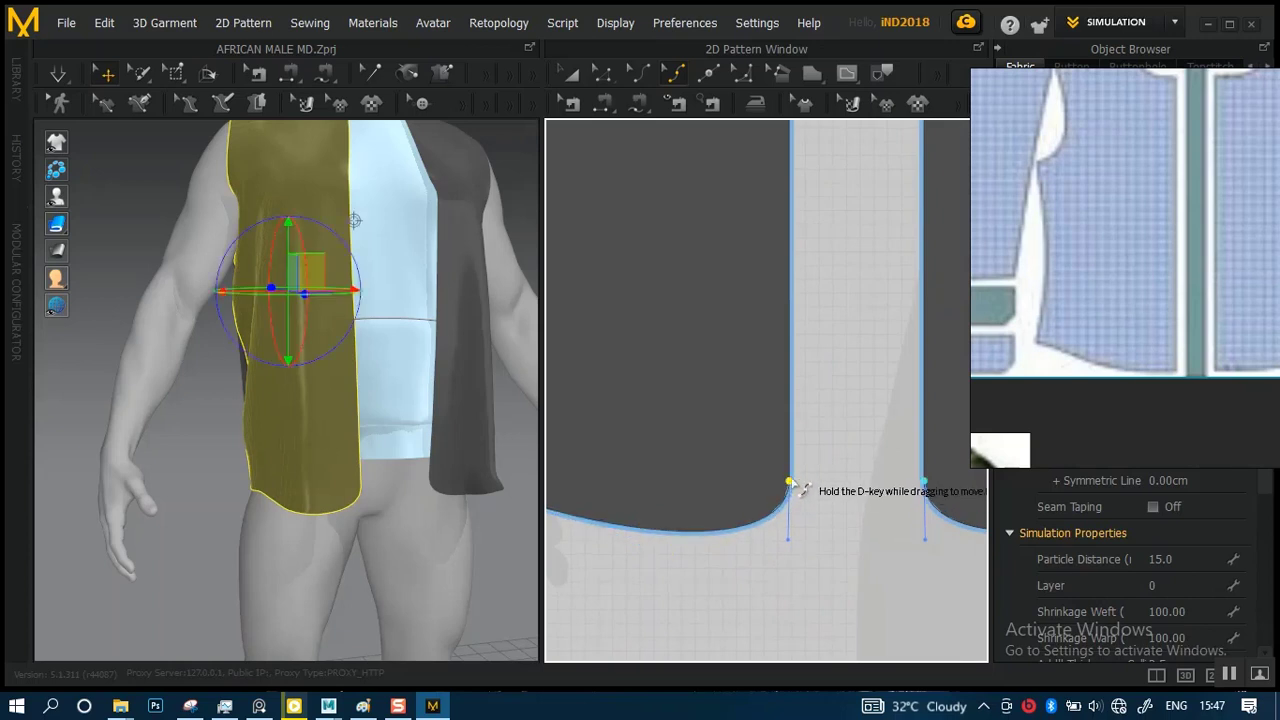
right_click(791, 484)
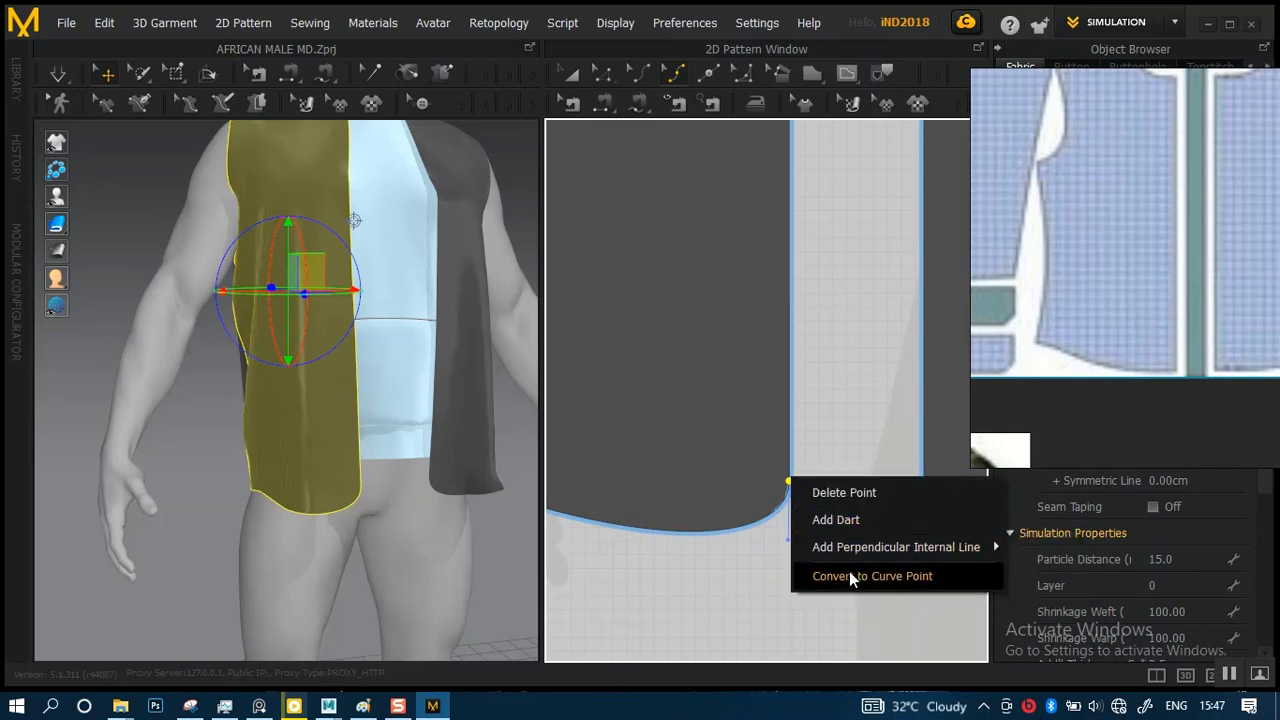
click(857, 496)
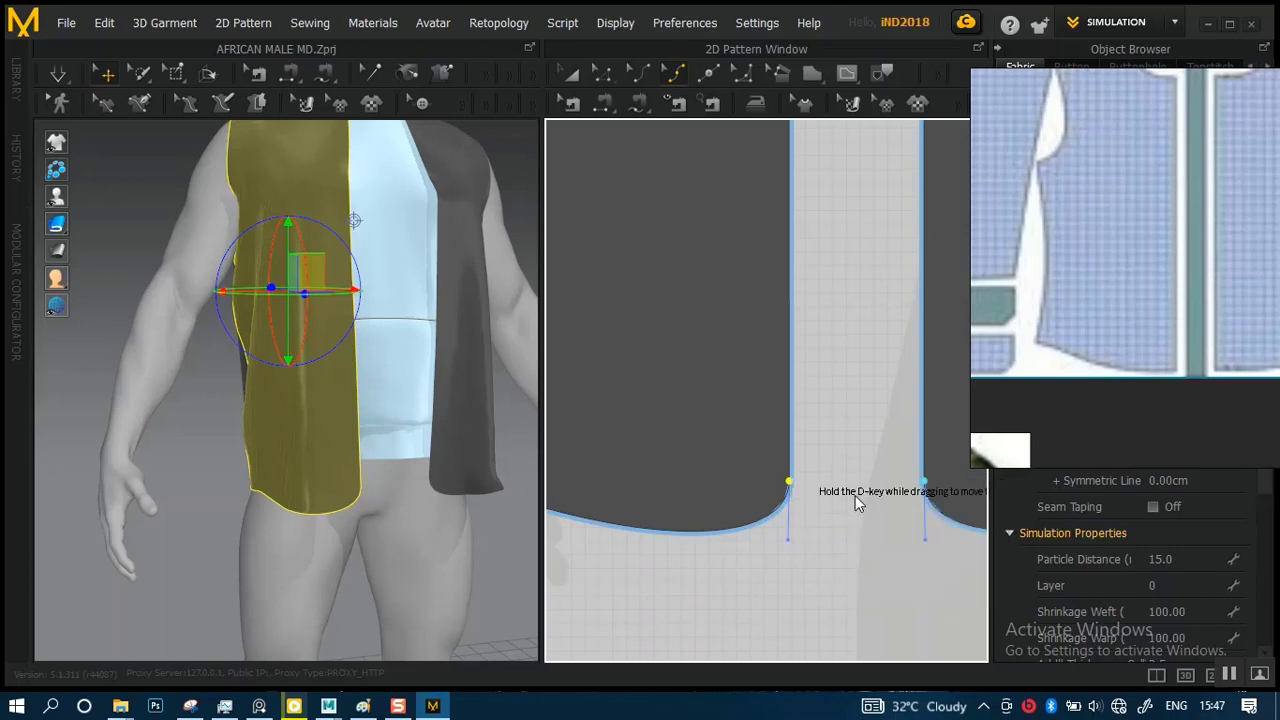
key(Delete)
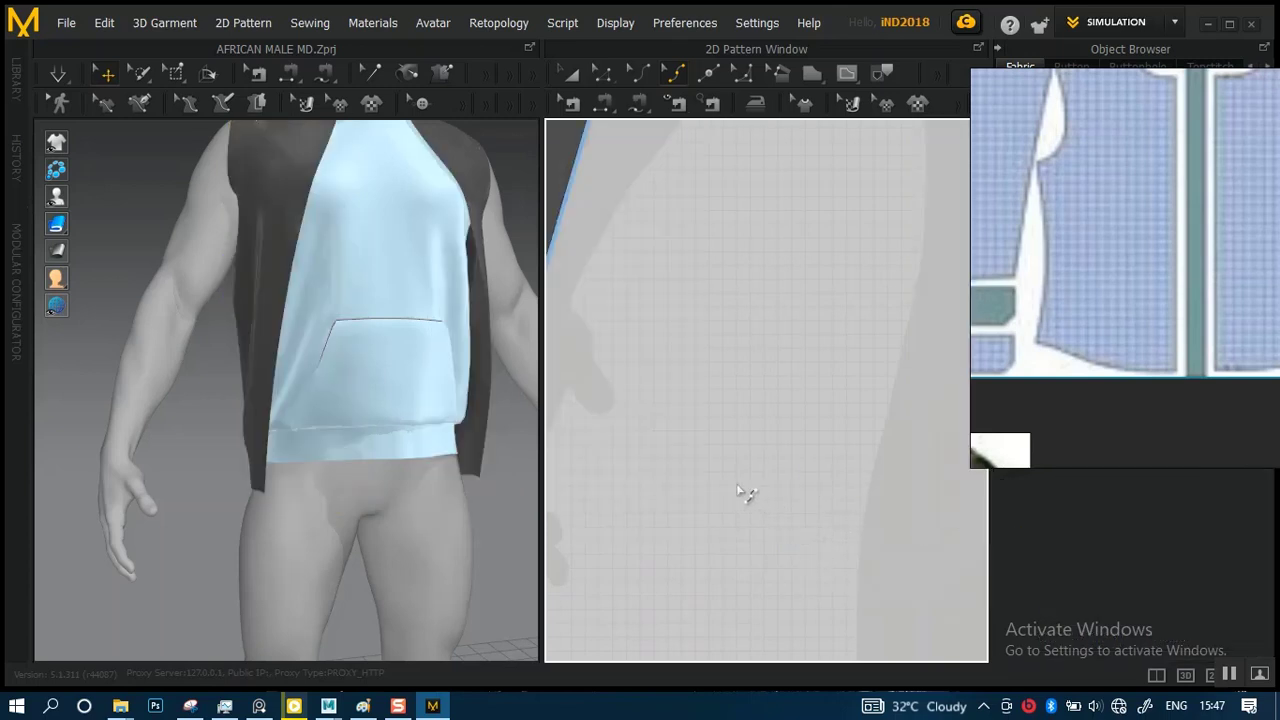
key(ctrl+z)
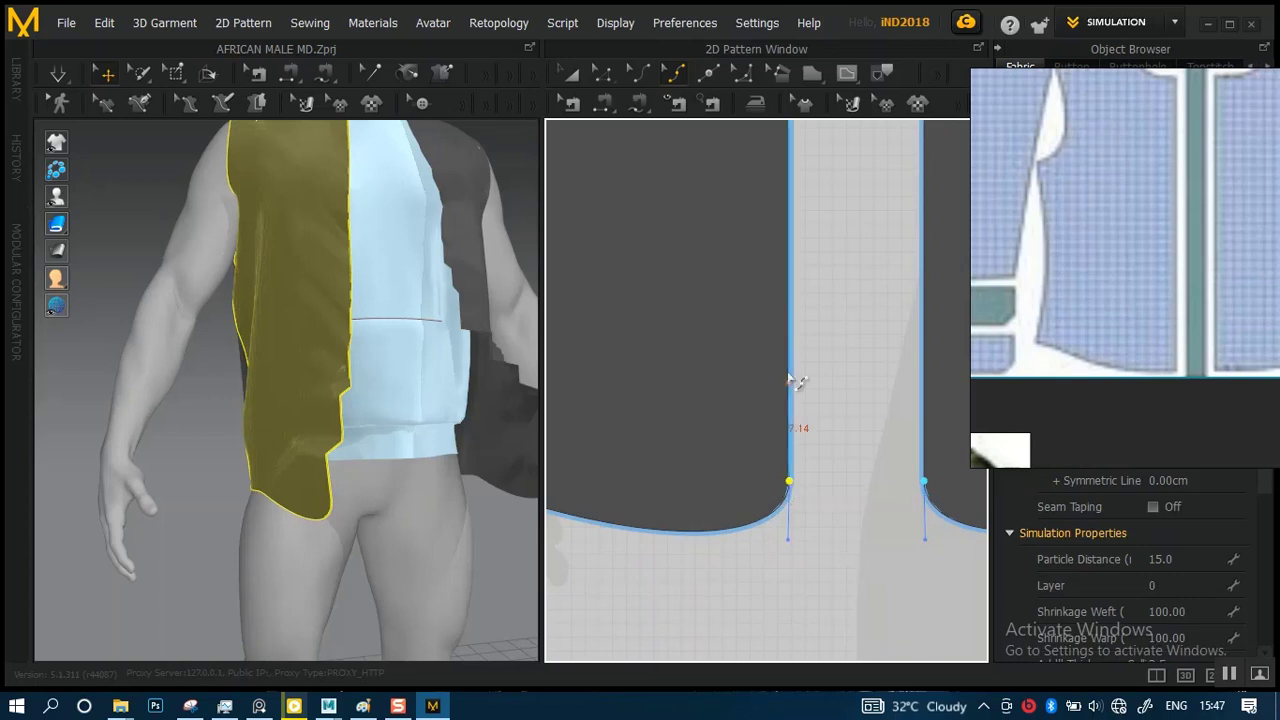
- Try converting the front halves' lower corner points at the front opening to curve points
click(602, 73)
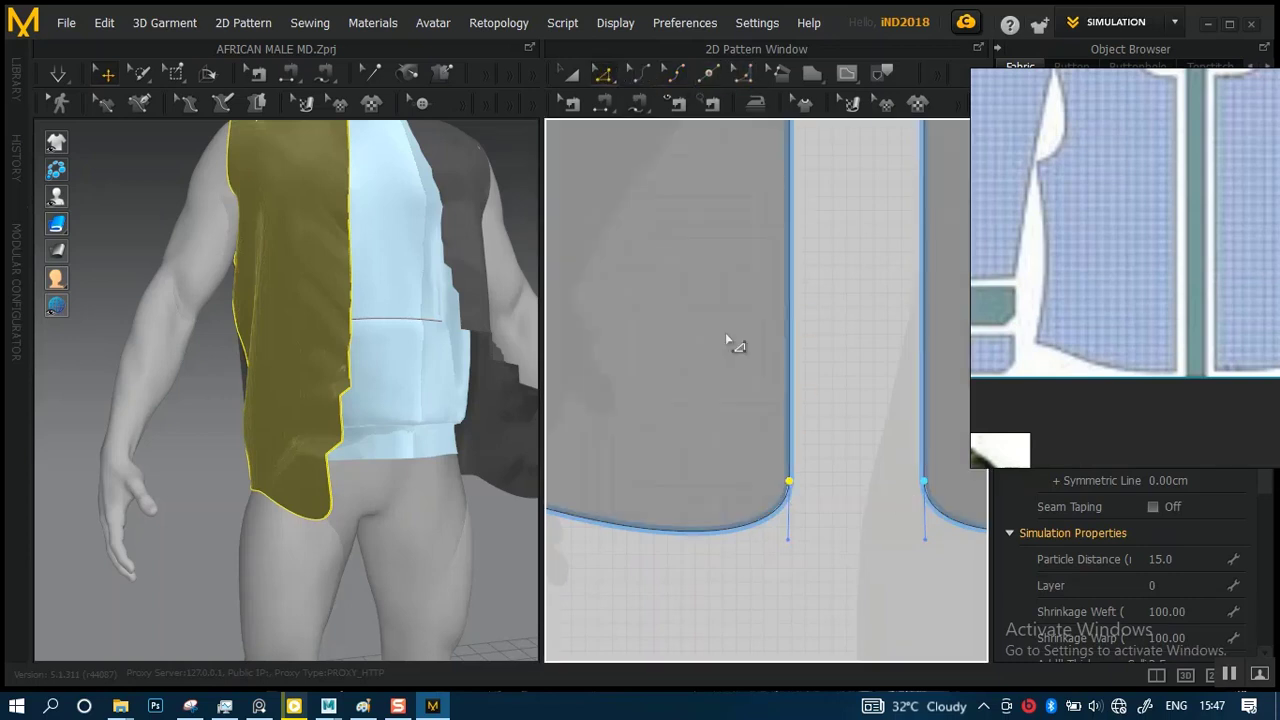
right_click(789, 484)
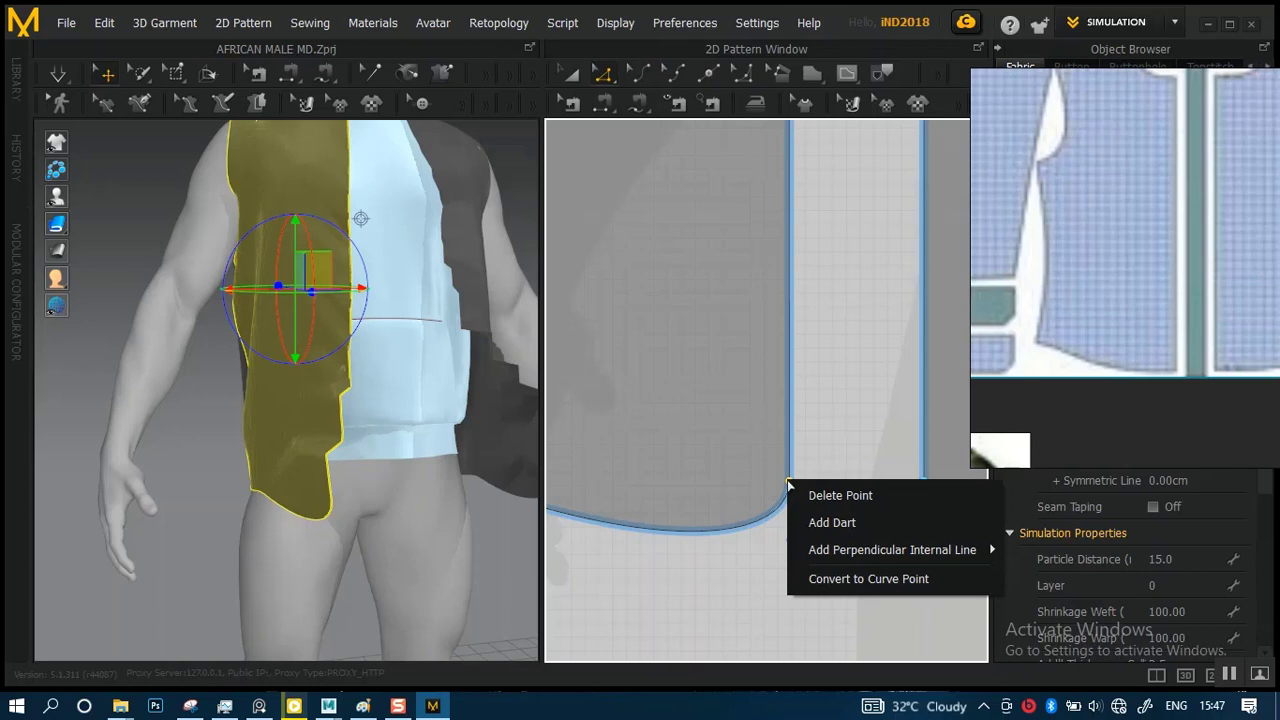
click(838, 580)
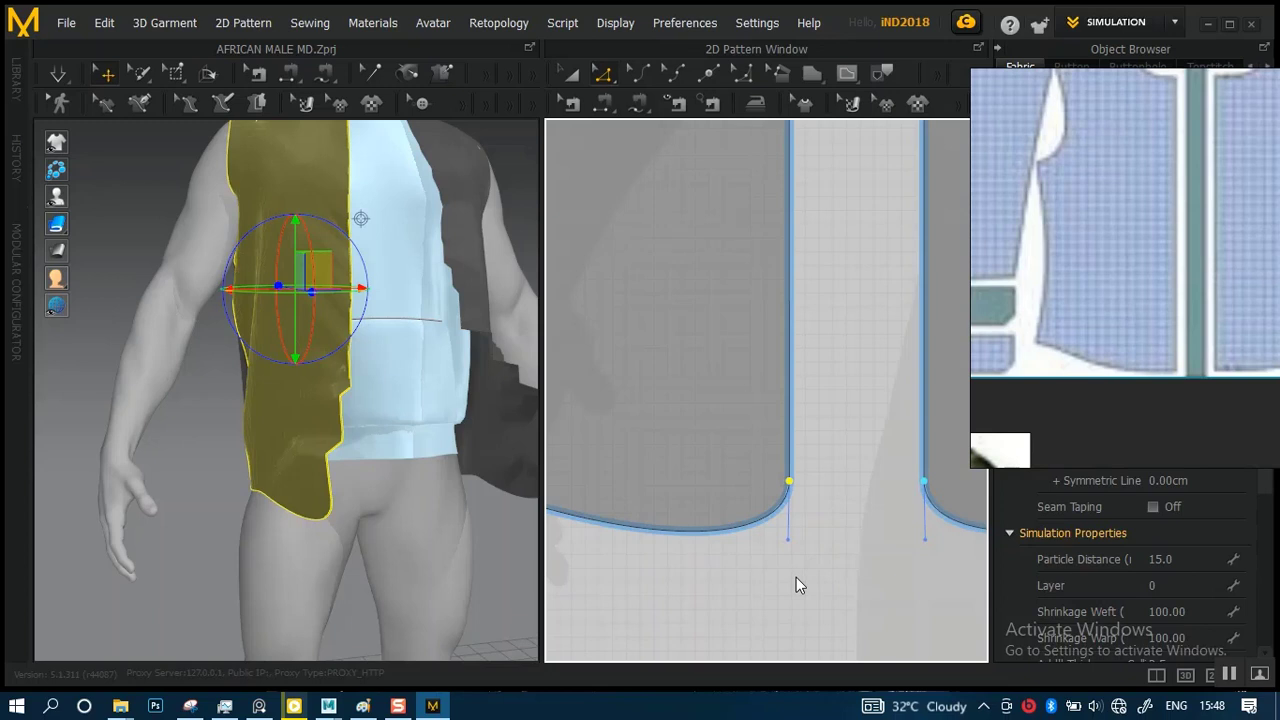
click(796, 585)
scroll(825, 571, down, 8)
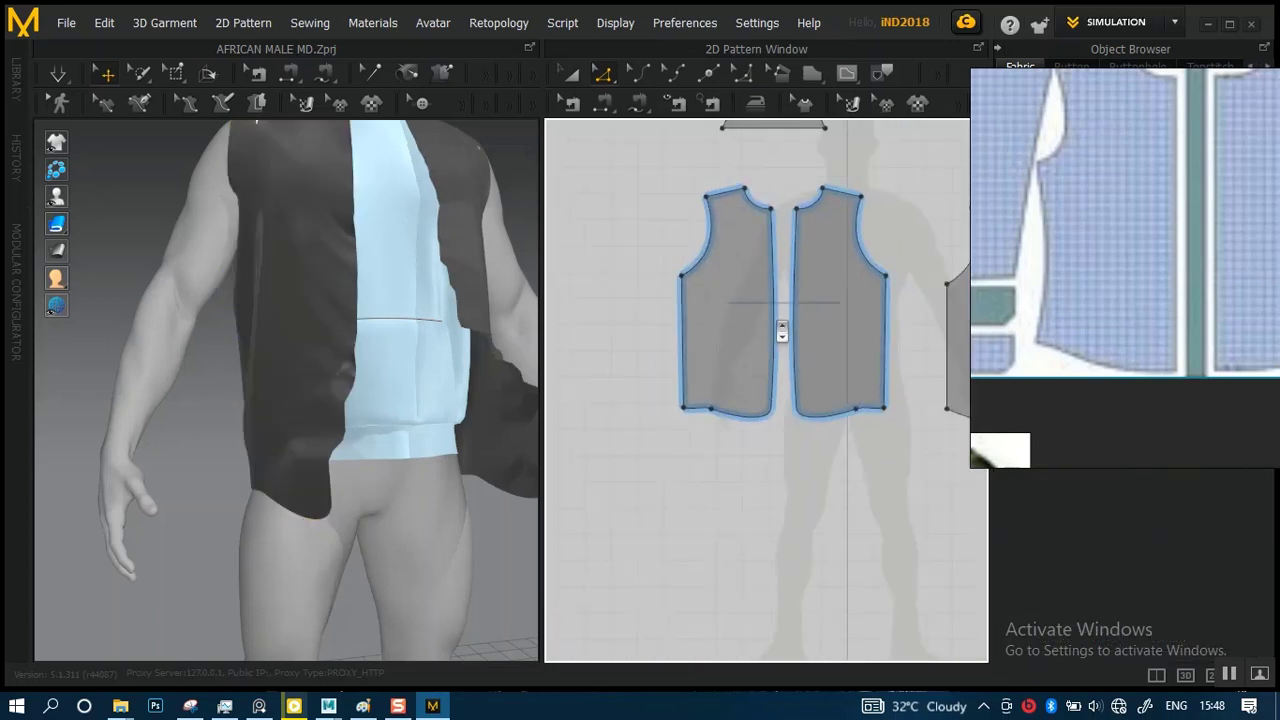
scroll(782, 333, up, 5)
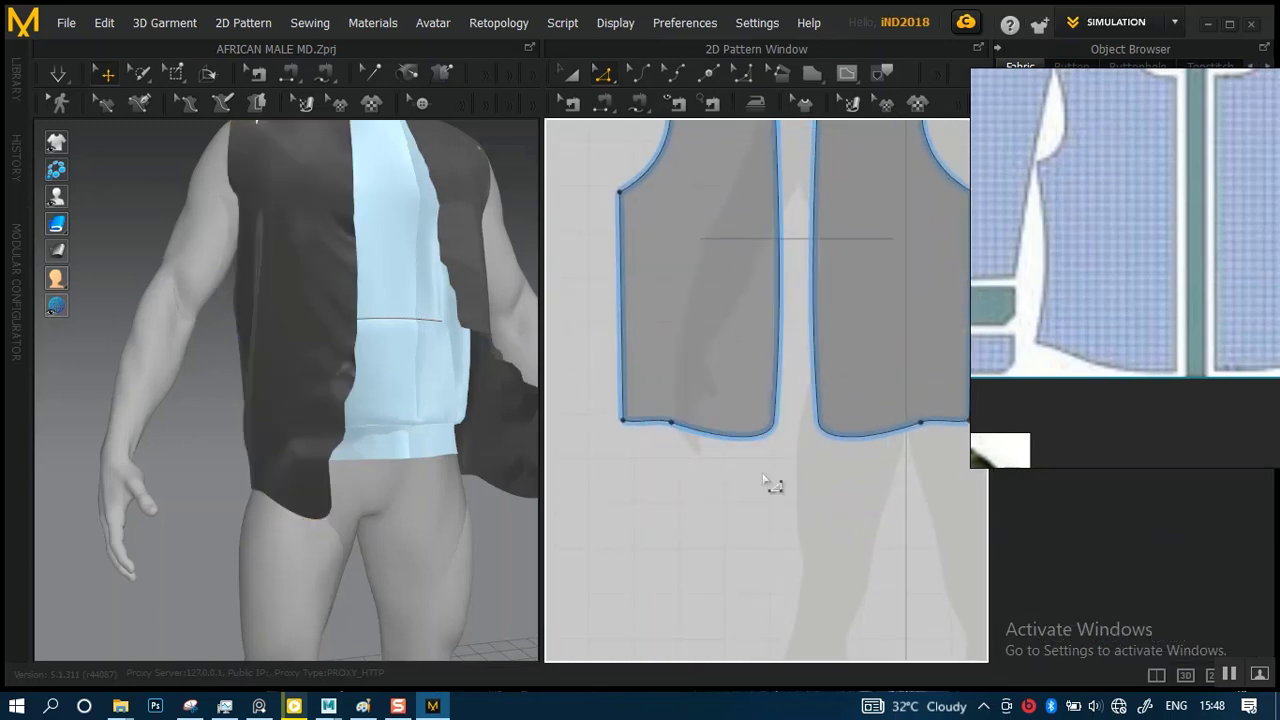
scroll(746, 463, down, 3)
scroll(726, 420, up, 4)
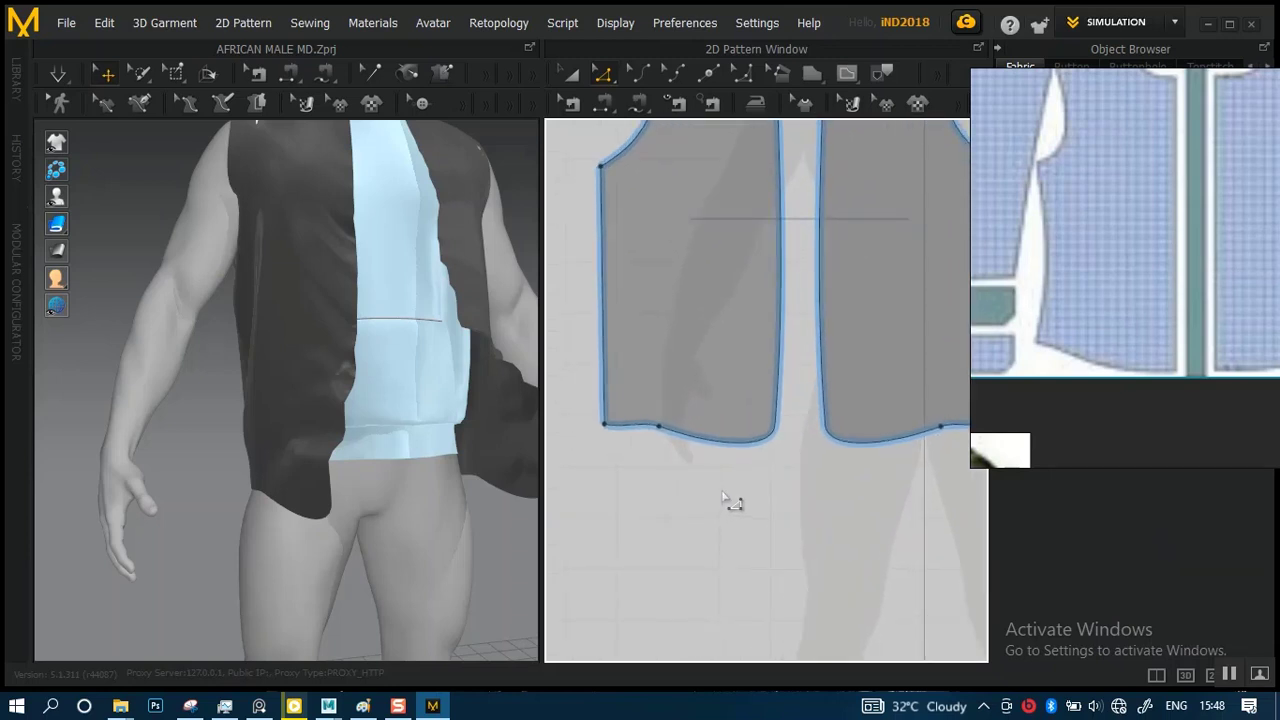
key(ctrl+z)
- Simulate the reshaped shirt and pull the back piece's neckline up over the hoodie at the shoulder
scroll(314, 374, down, 3)
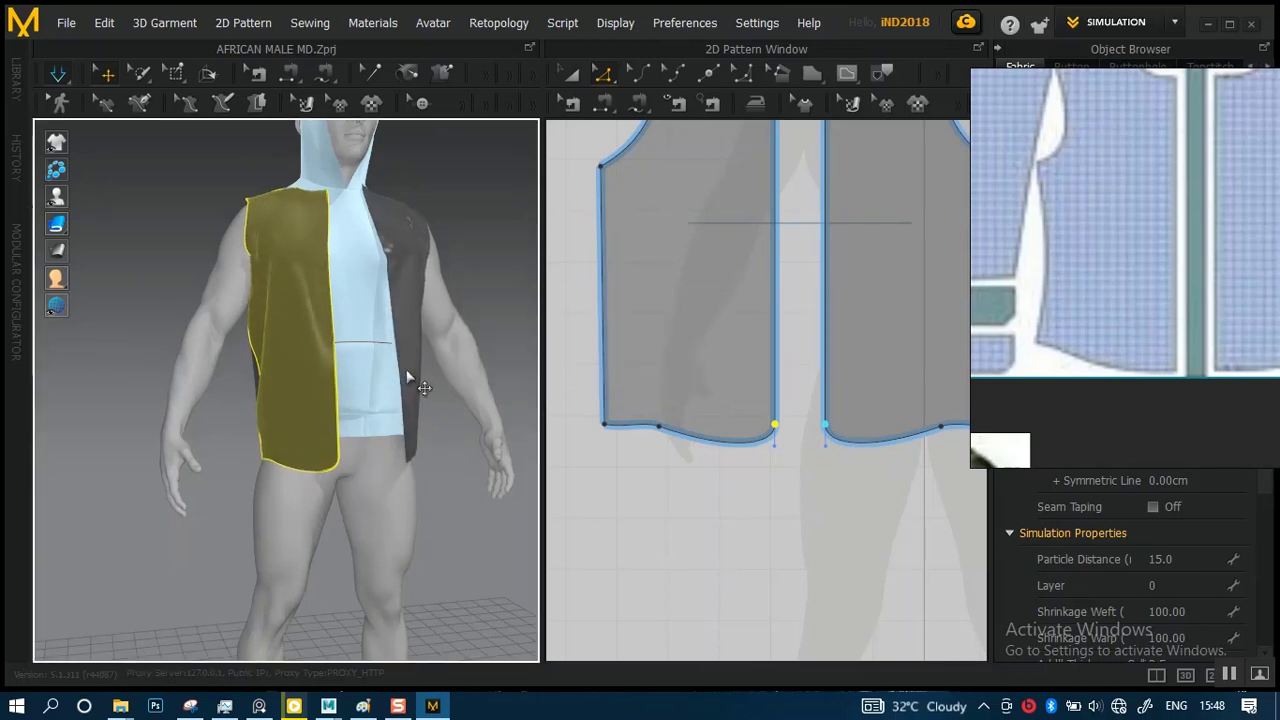
right_drag(405, 460, 189, 452)
right_drag(337, 451, 206, 443)
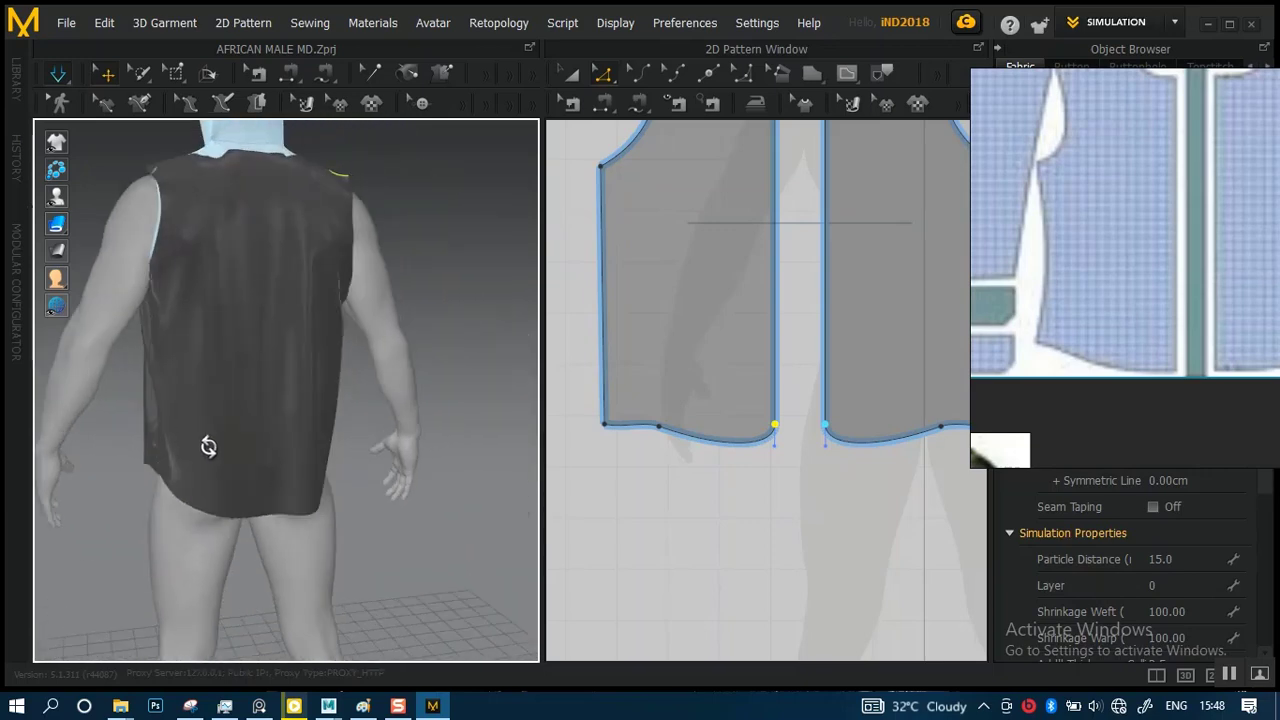
right_drag(323, 449, 212, 388)
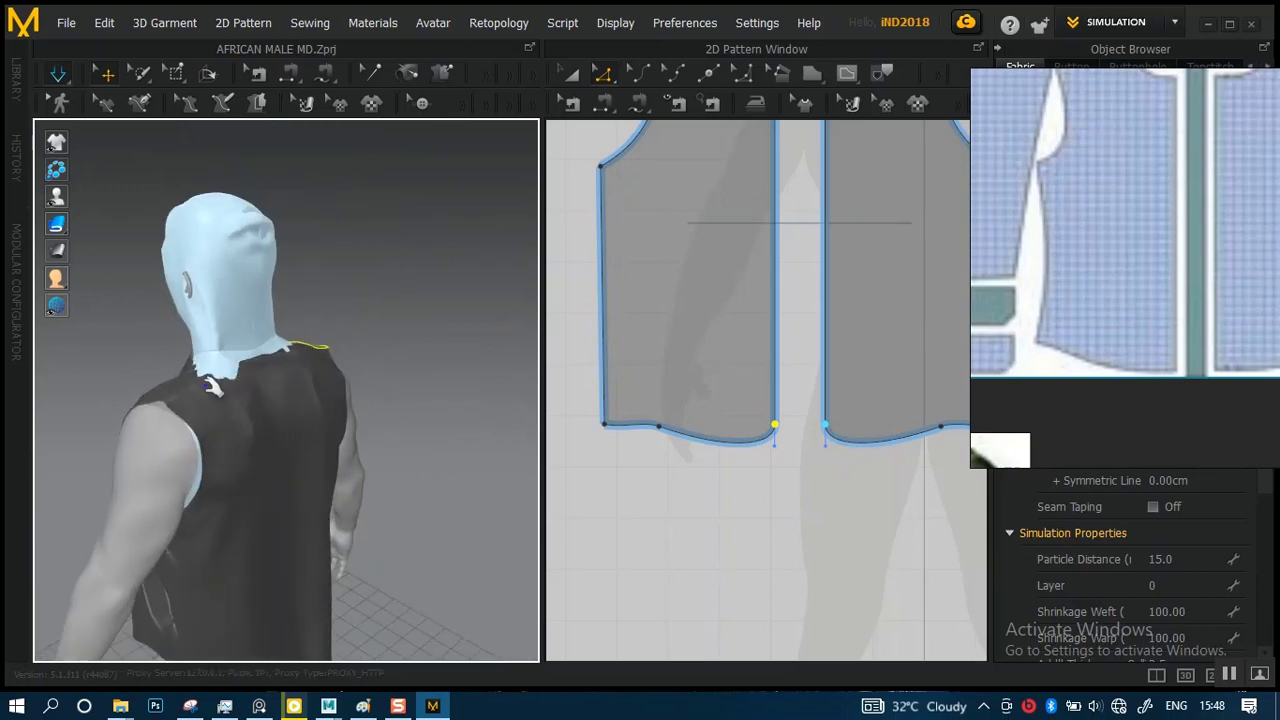
click(205, 376)
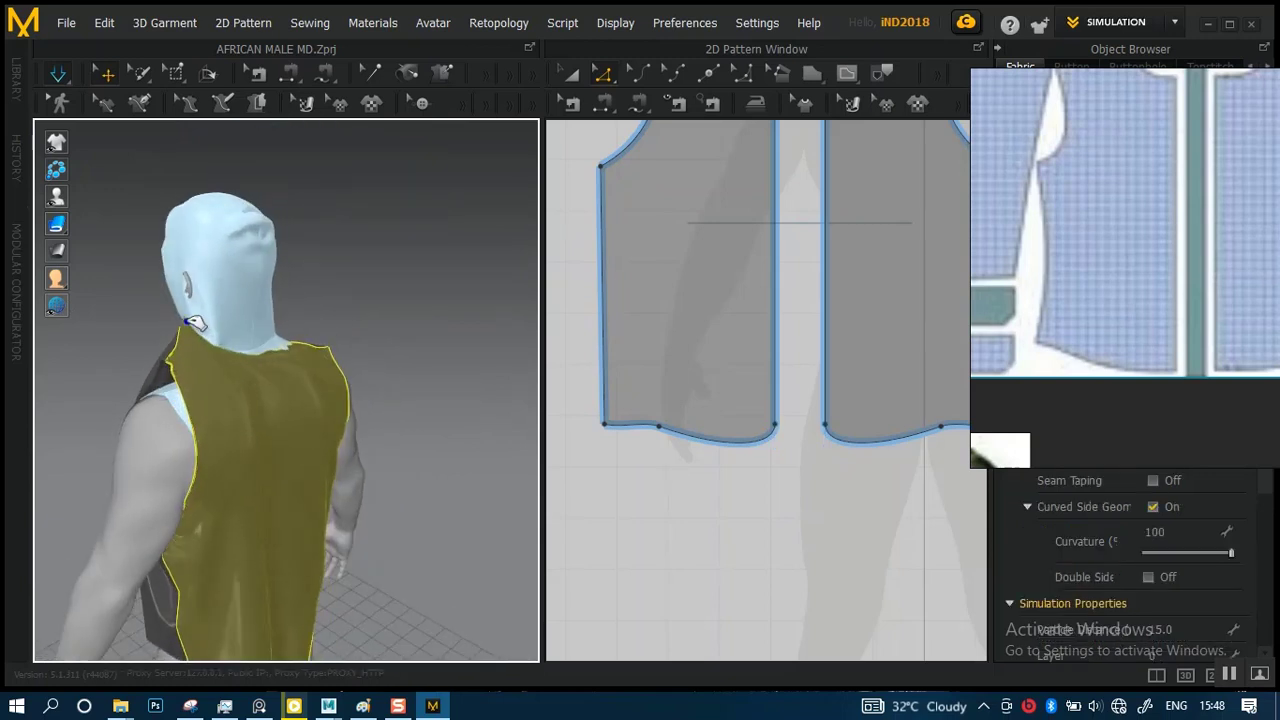
- Pull the back piece's neckline clear of the hoodie's neck from behind and check the shirt's drape from the front
right_drag(268, 390, 344, 394)
middle_drag(281, 427, 332, 371)
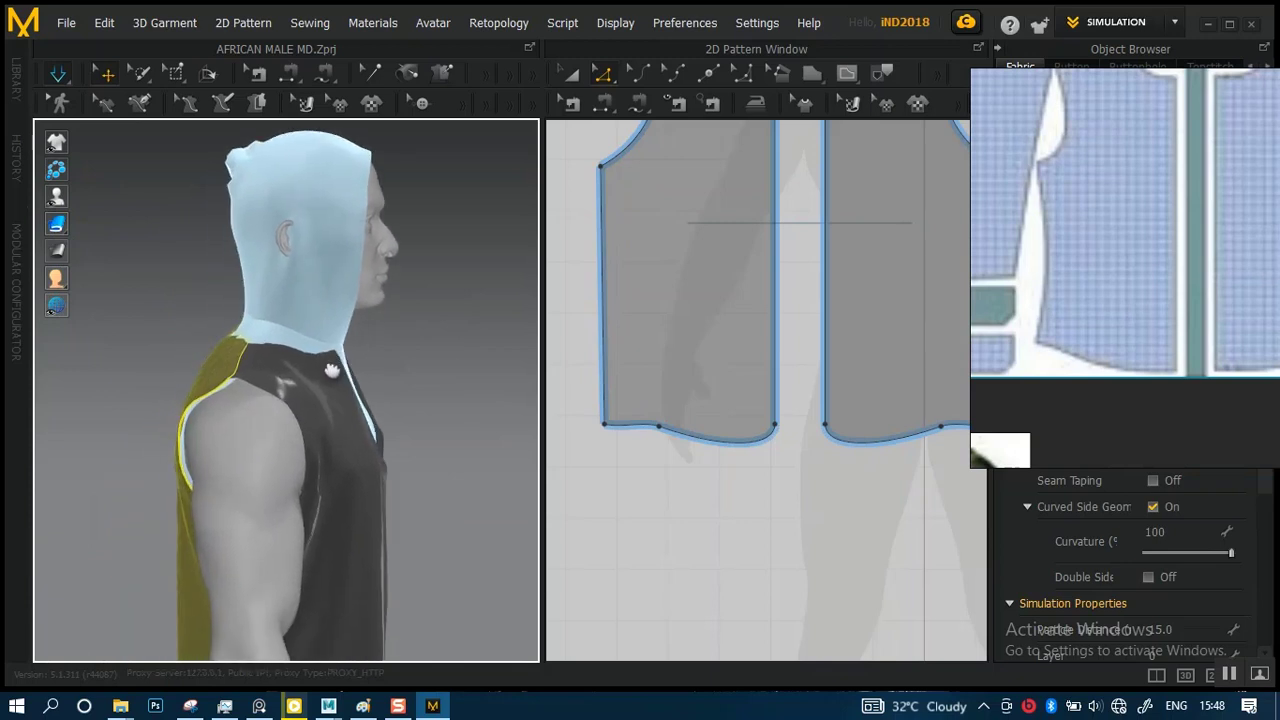
right_drag(256, 374, 347, 384)
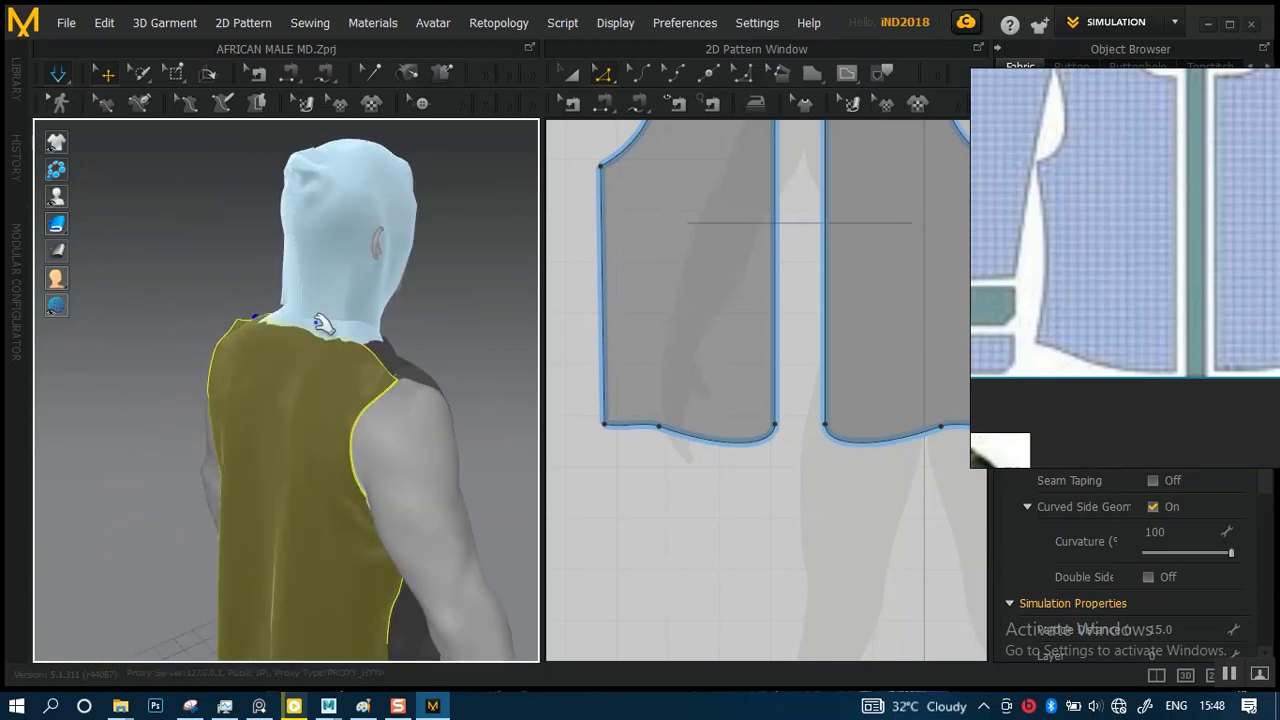
drag(325, 308, 286, 295)
right_drag(429, 357, 240, 354)
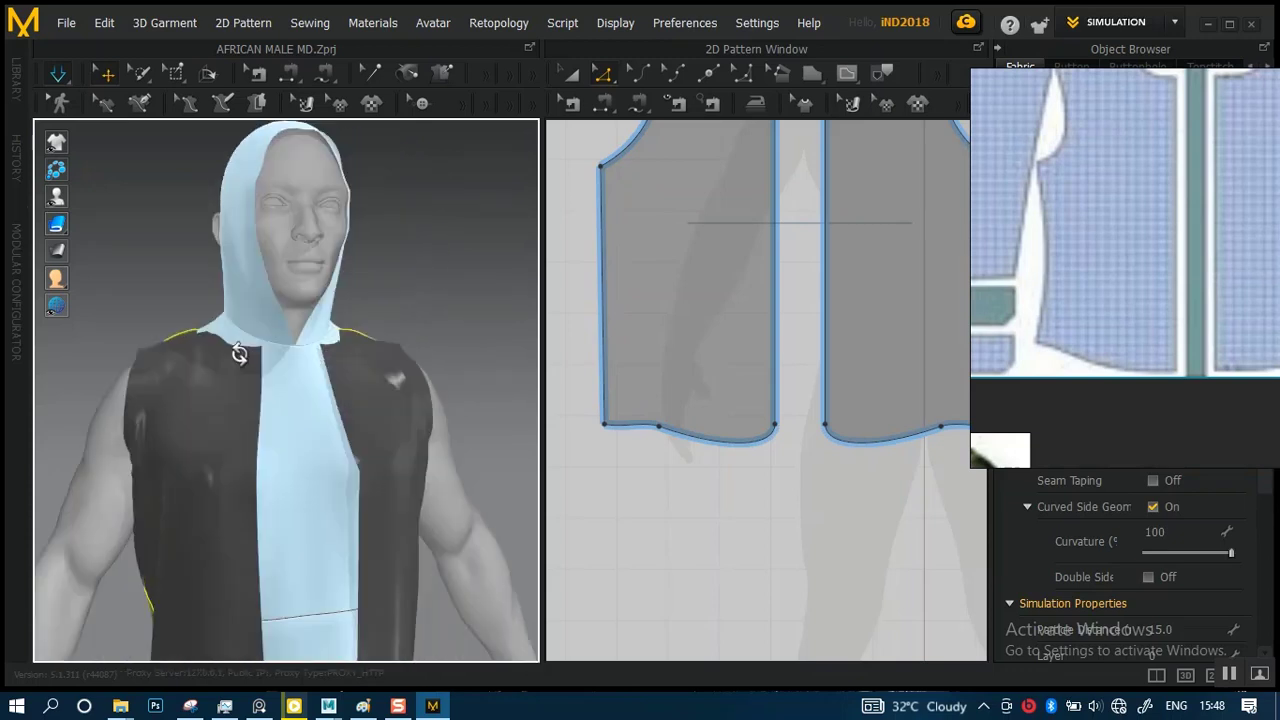
scroll(330, 420, down, 6)
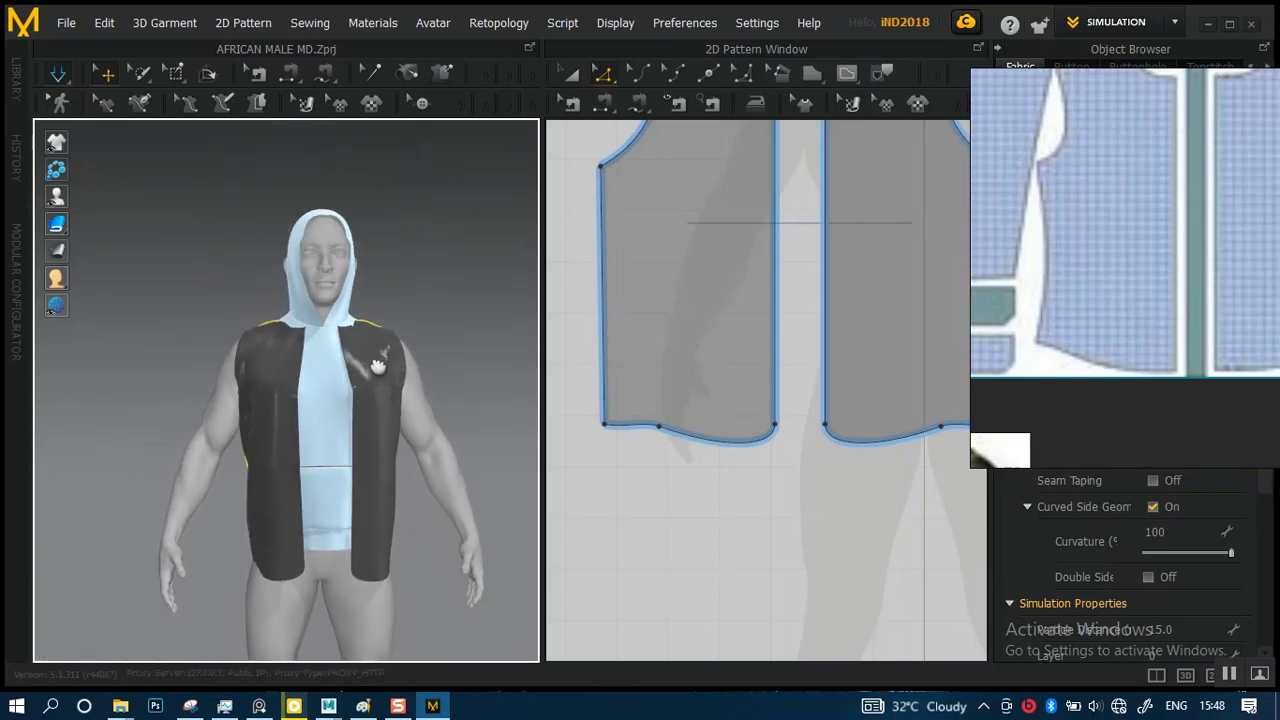
scroll(388, 397, up, 4)
middle_drag(421, 363, 306, 397)
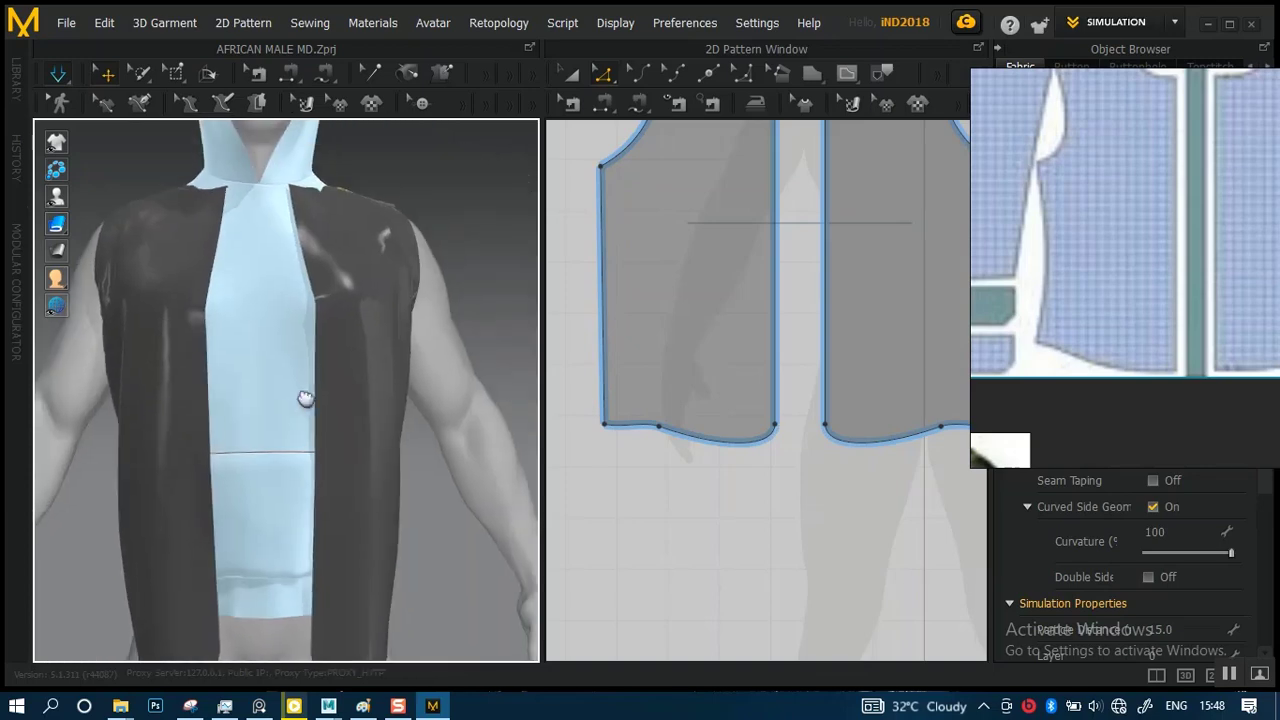
- Select the shirt's front halves and back piece, add a new fabric, and name it SHIRT
mouse_move(306, 397)
right_down()
mouse_move(186, 389)
mouse_move(298, 374)
mouse_move(357, 391)
mouse_move(304, 402)
right_up()
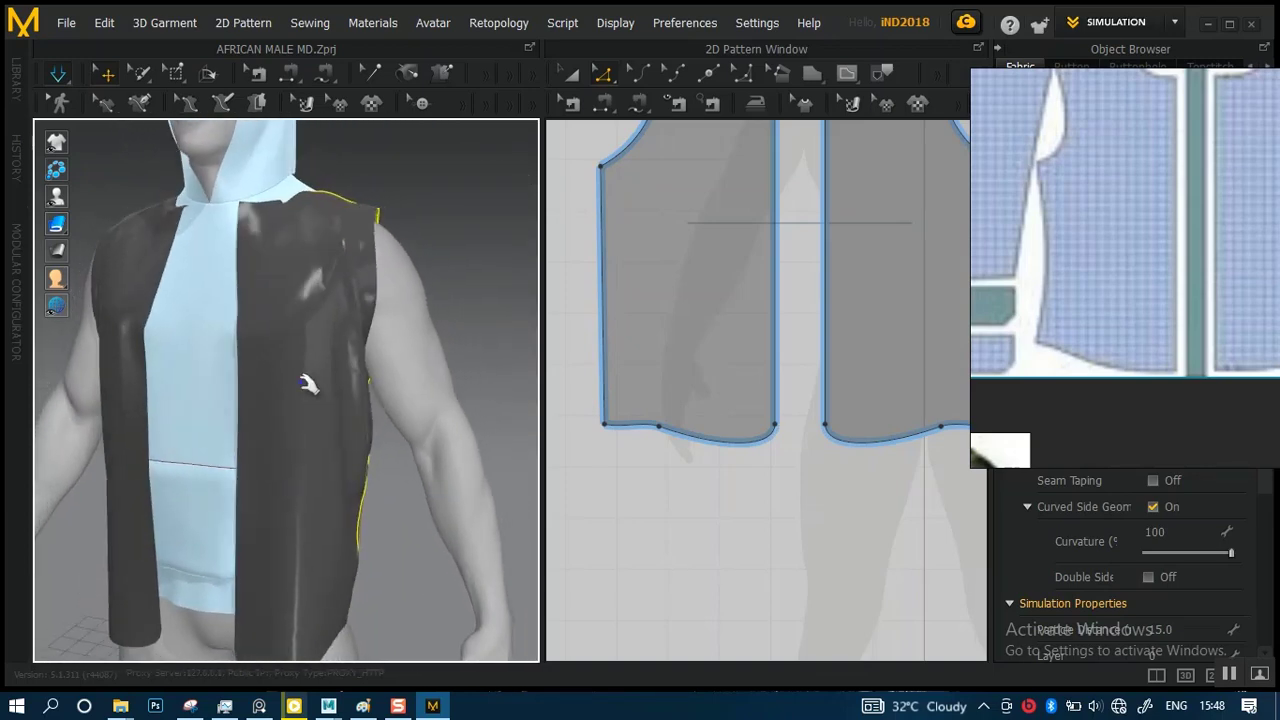
scroll(277, 291, down, 4)
scroll(700, 420, down, 6)
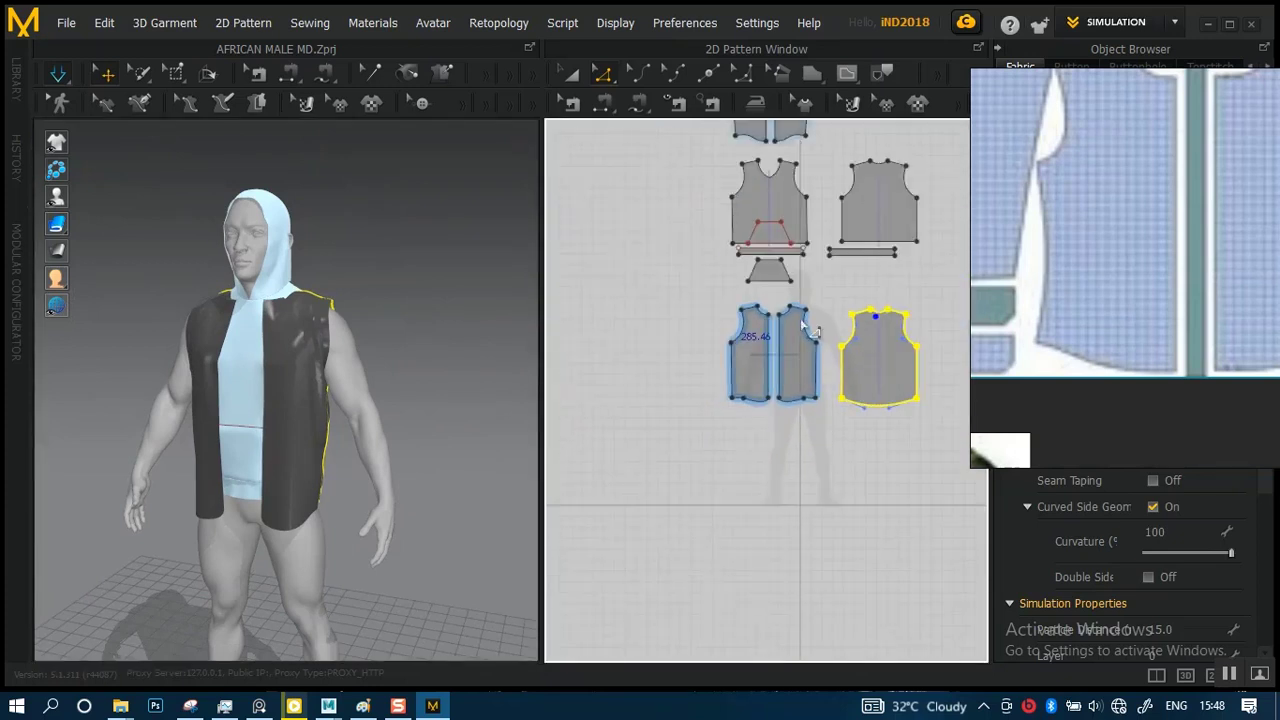
click(570, 73)
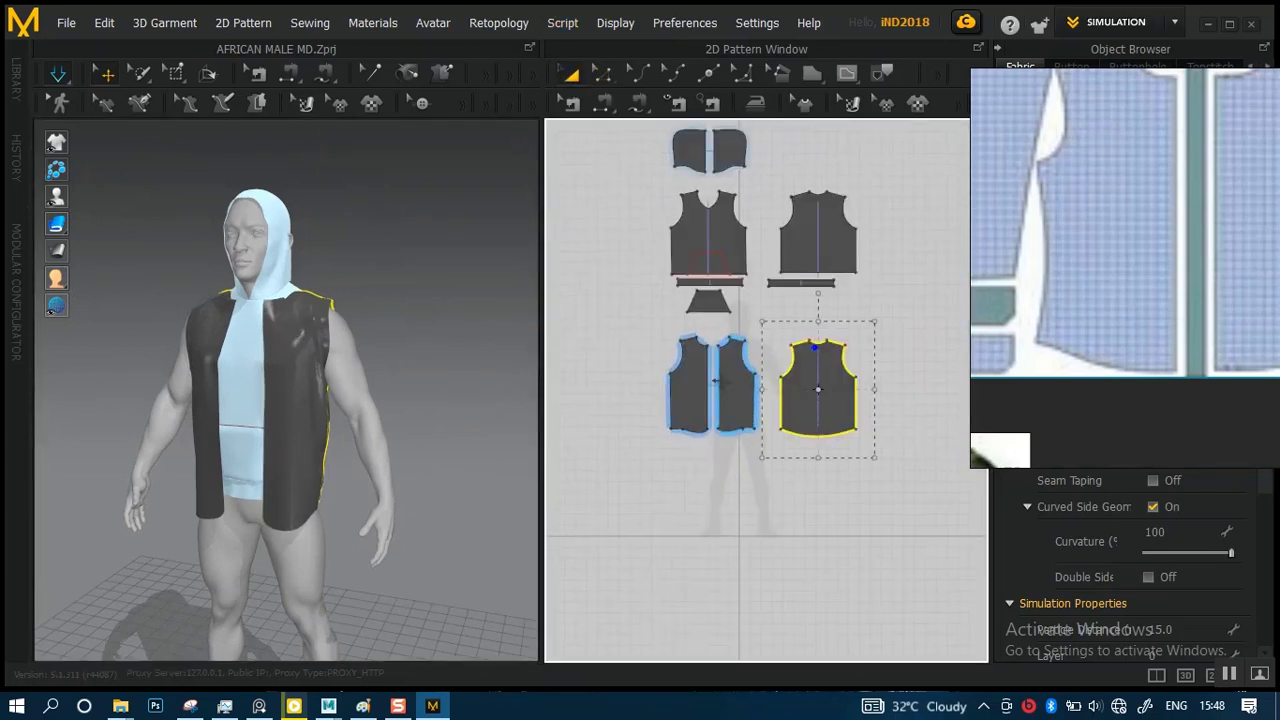
drag(642, 330, 698, 365)
drag(820, 443, 903, 488)
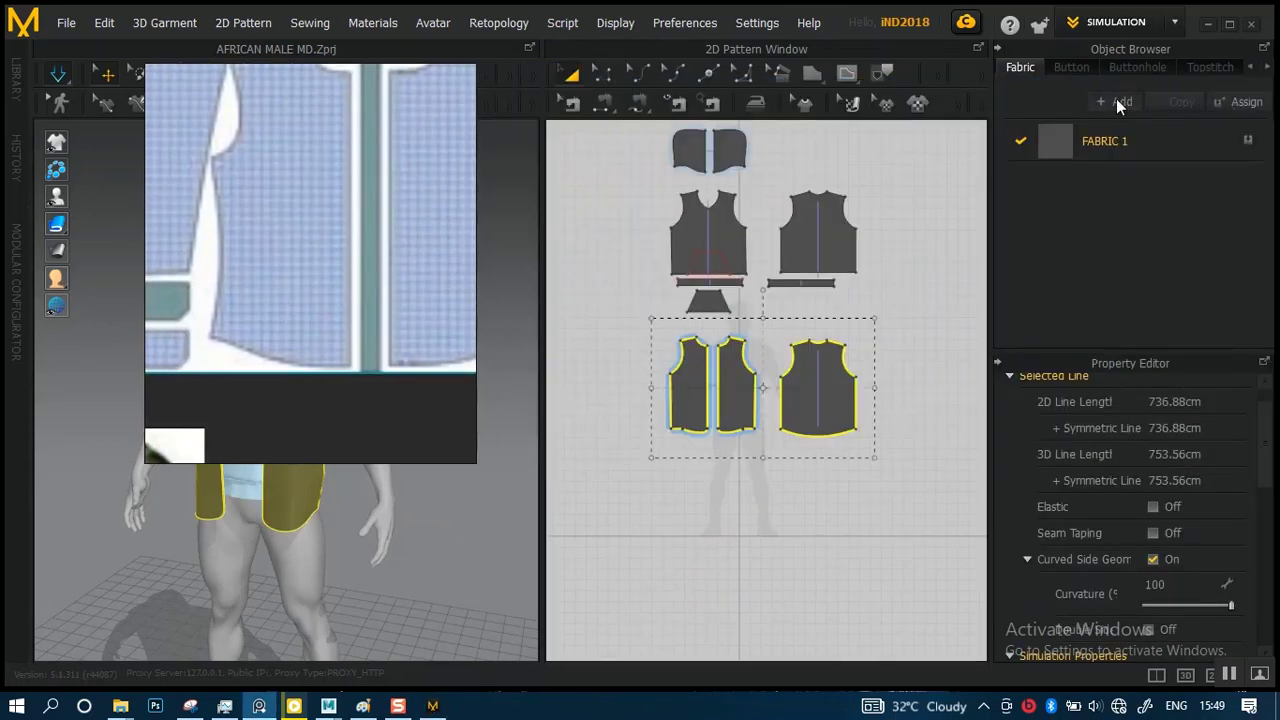
click(1116, 100)
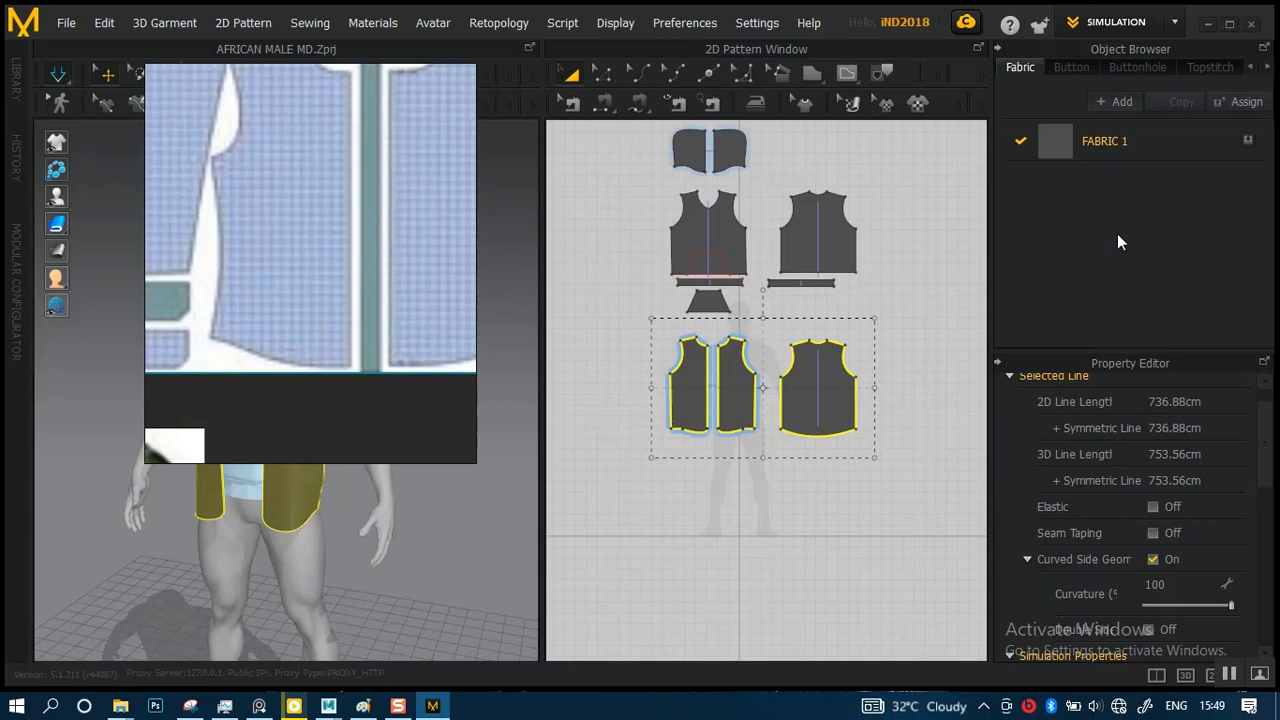
click(1115, 102)
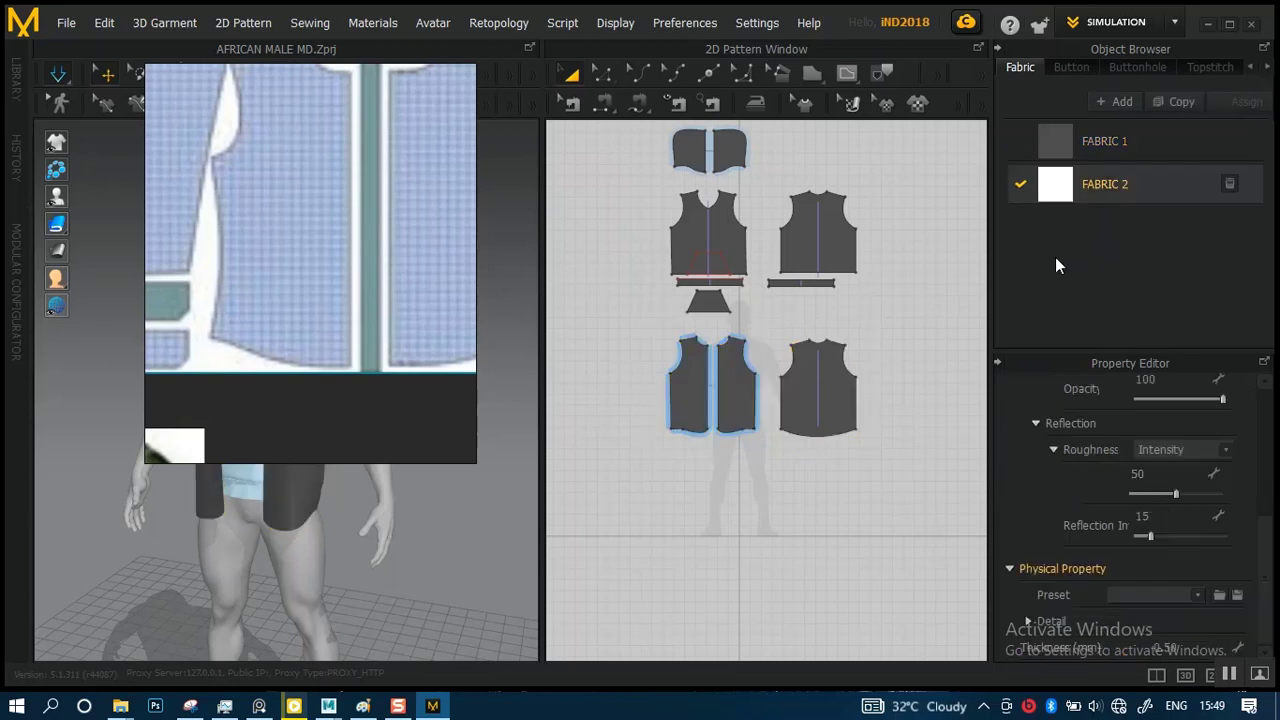
double_click(1106, 186)
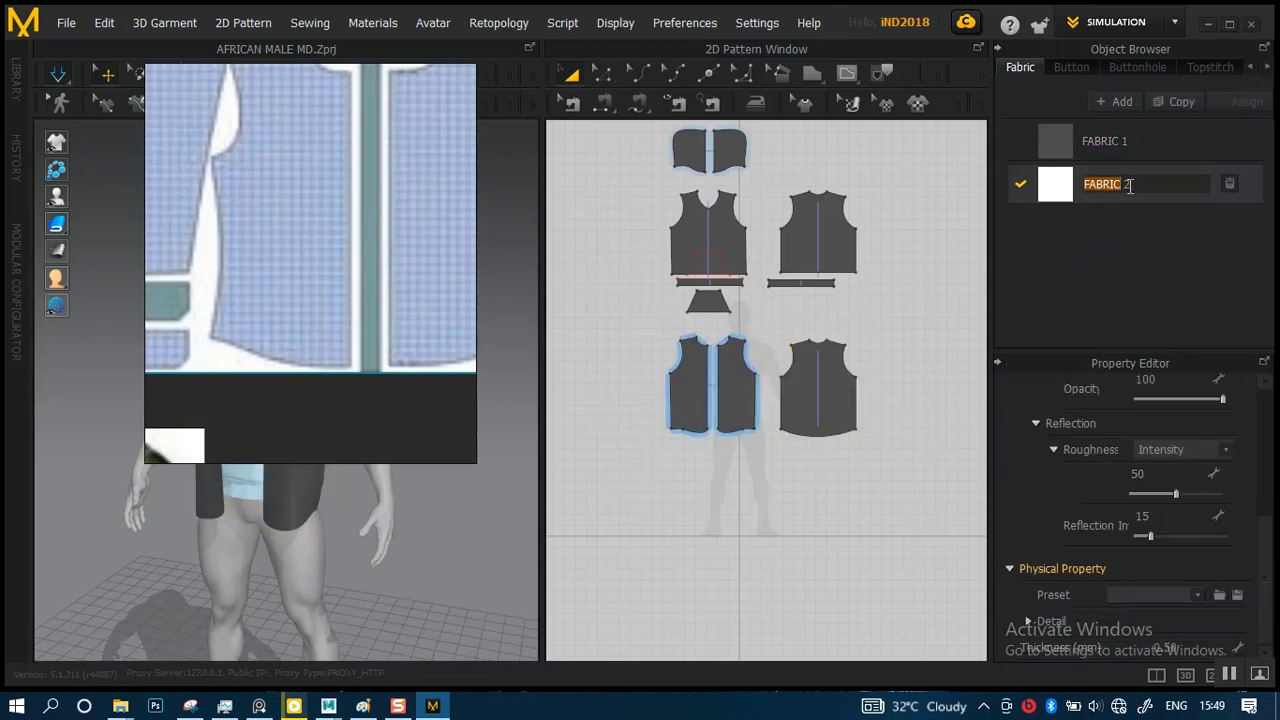
text(SHIRT)
key(Return)
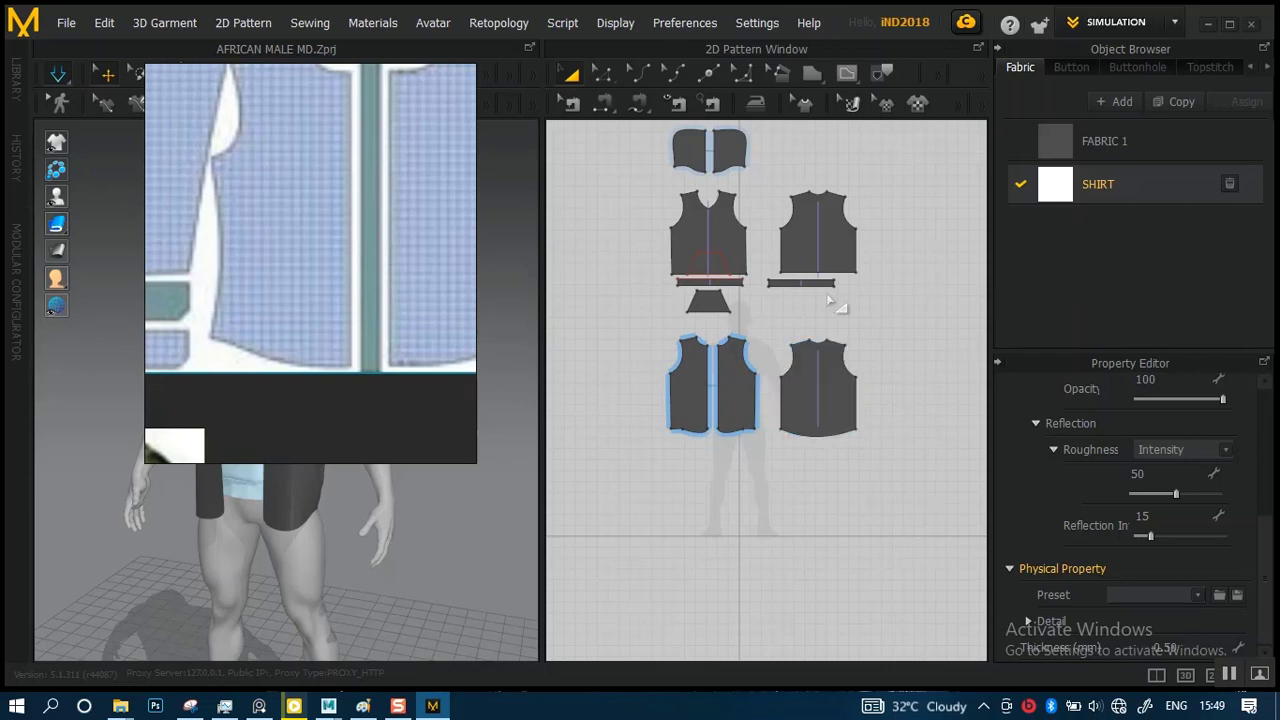
- Assign the SHIRT fabric to the shirt's back piece and both front halves
click(826, 393)
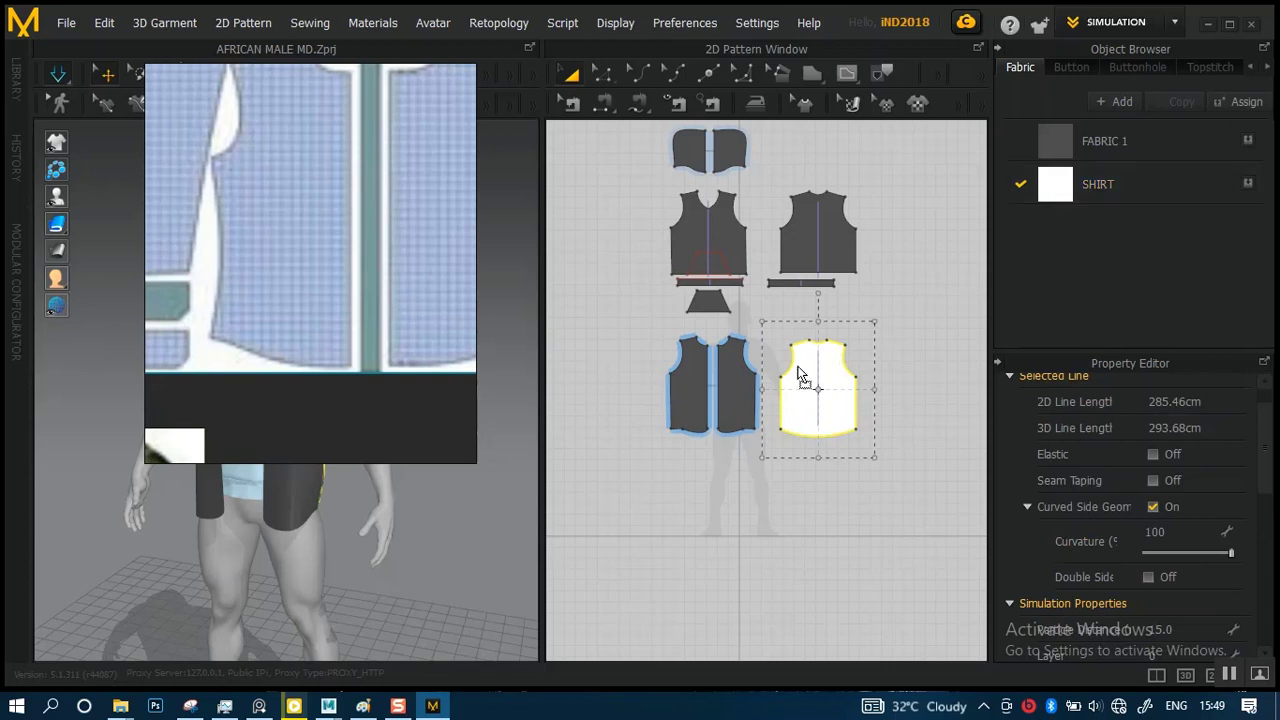
click(732, 393)
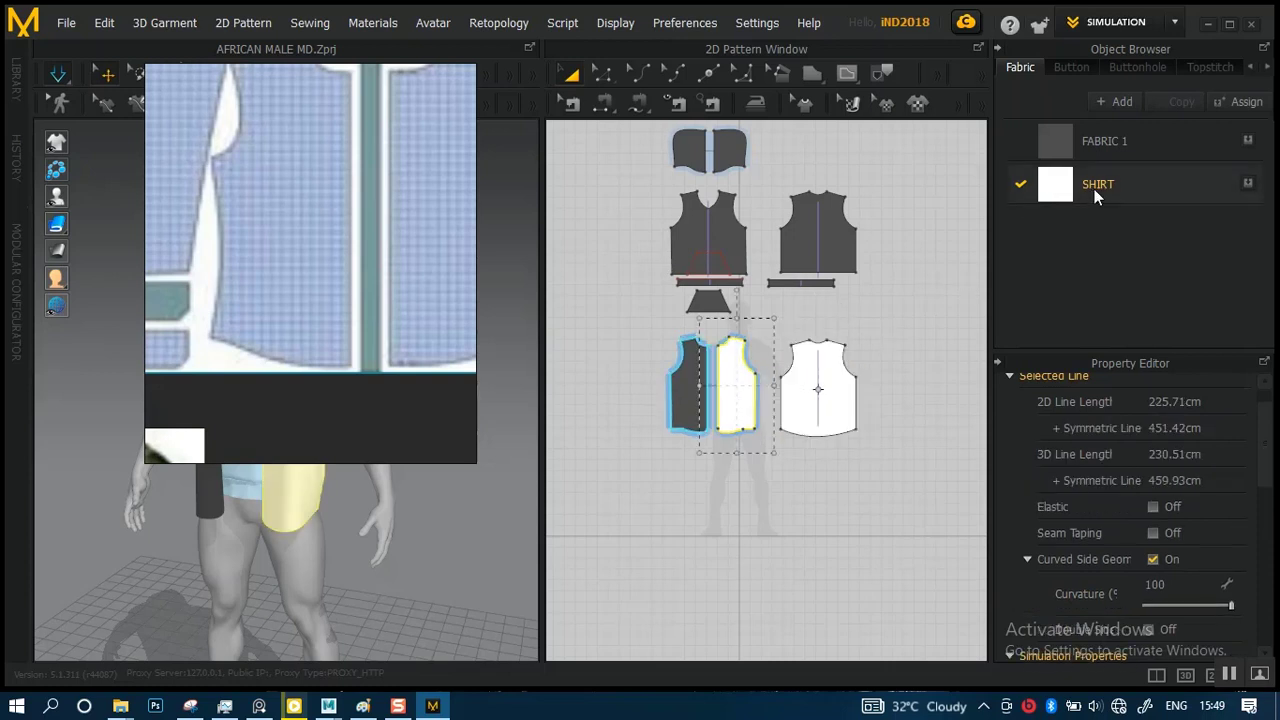
drag(1035, 207, 797, 343)
drag(686, 388, 688, 390)
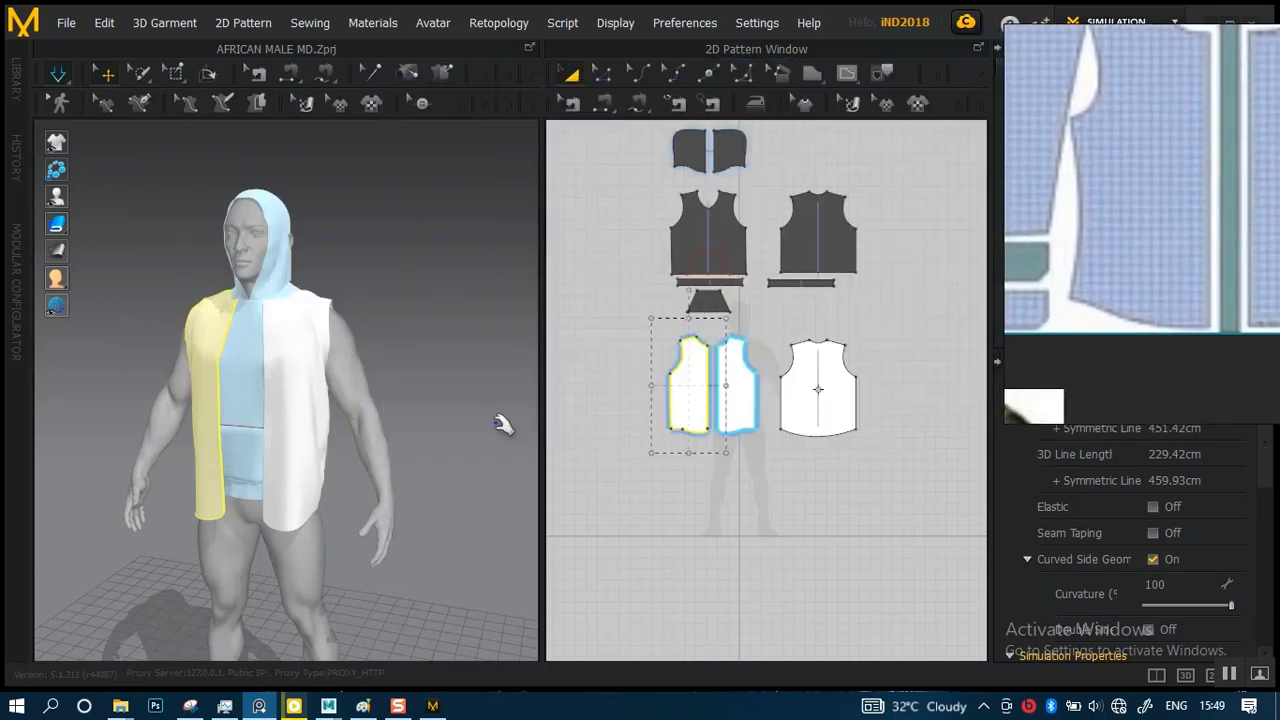
- Set the SHIRT fabric's color to the muted greyish purple 6A6379
scroll(345, 400, up, 5)
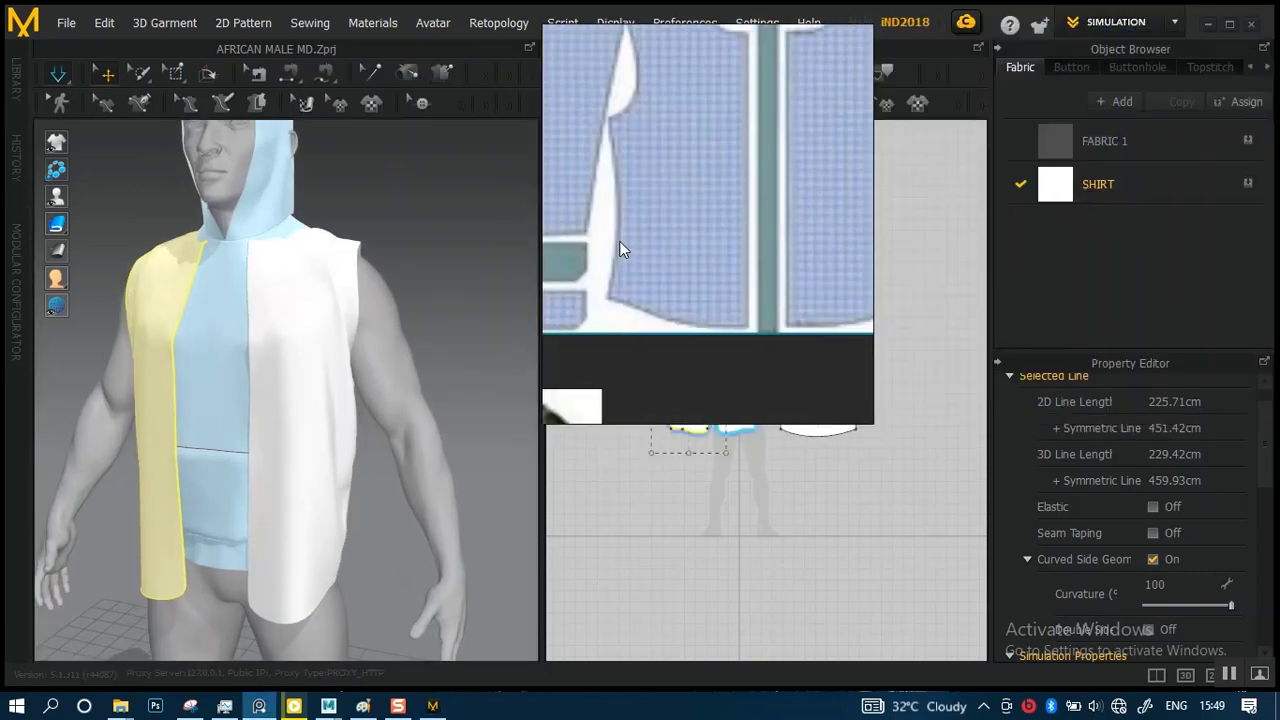
scroll(1108, 559, down, 6)
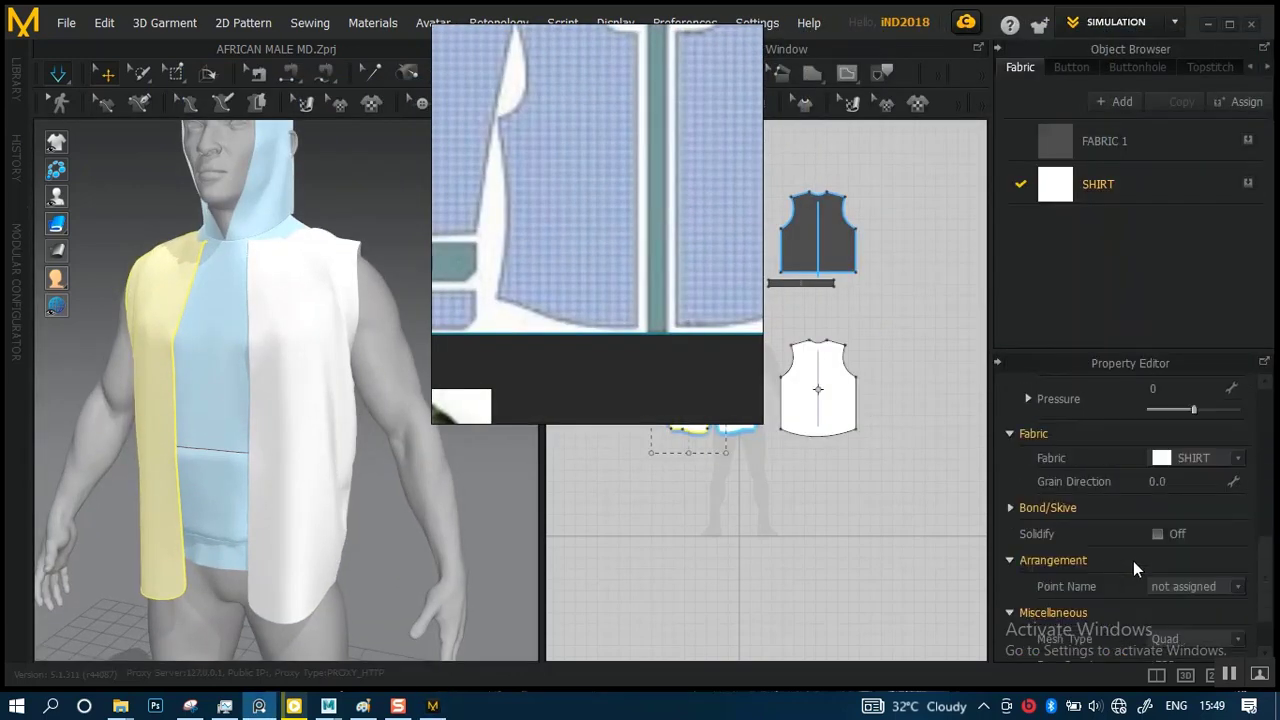
scroll(1157, 515, down, 2)
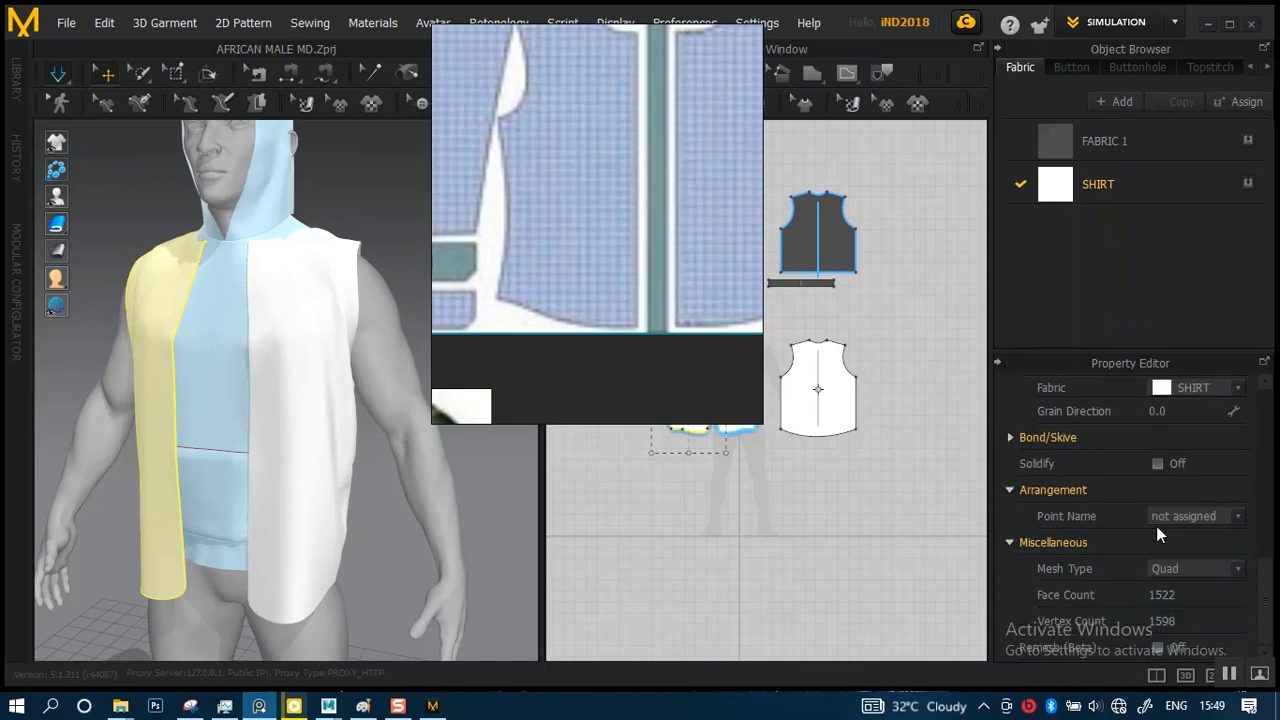
scroll(1165, 542, up, 4)
scroll(1165, 542, up, 4)
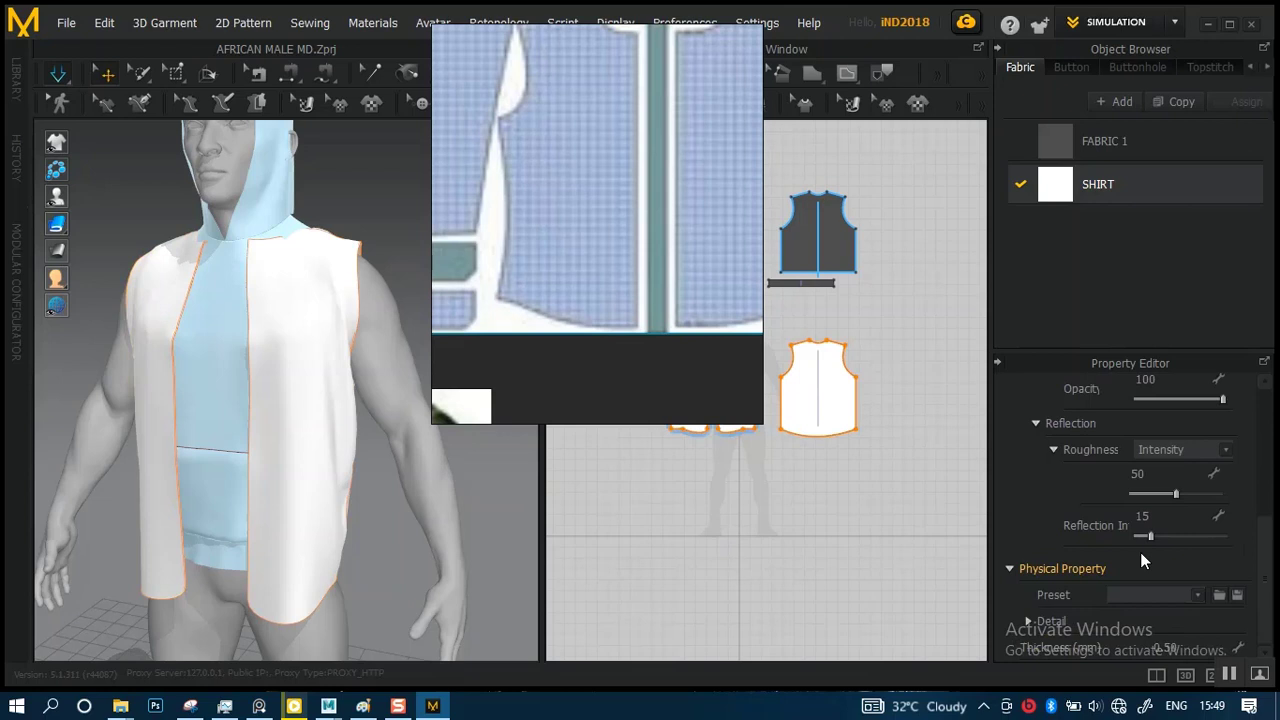
scroll(1137, 530, up, 2)
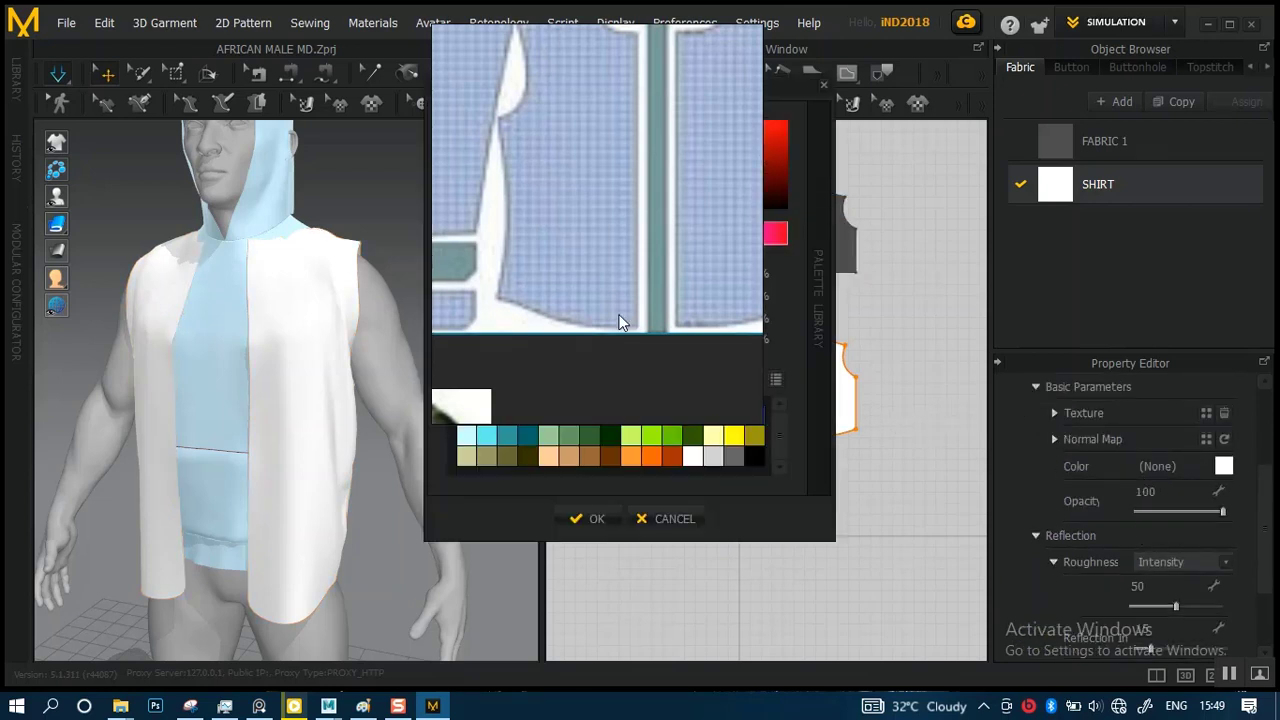
drag(620, 322, 1205, 370)
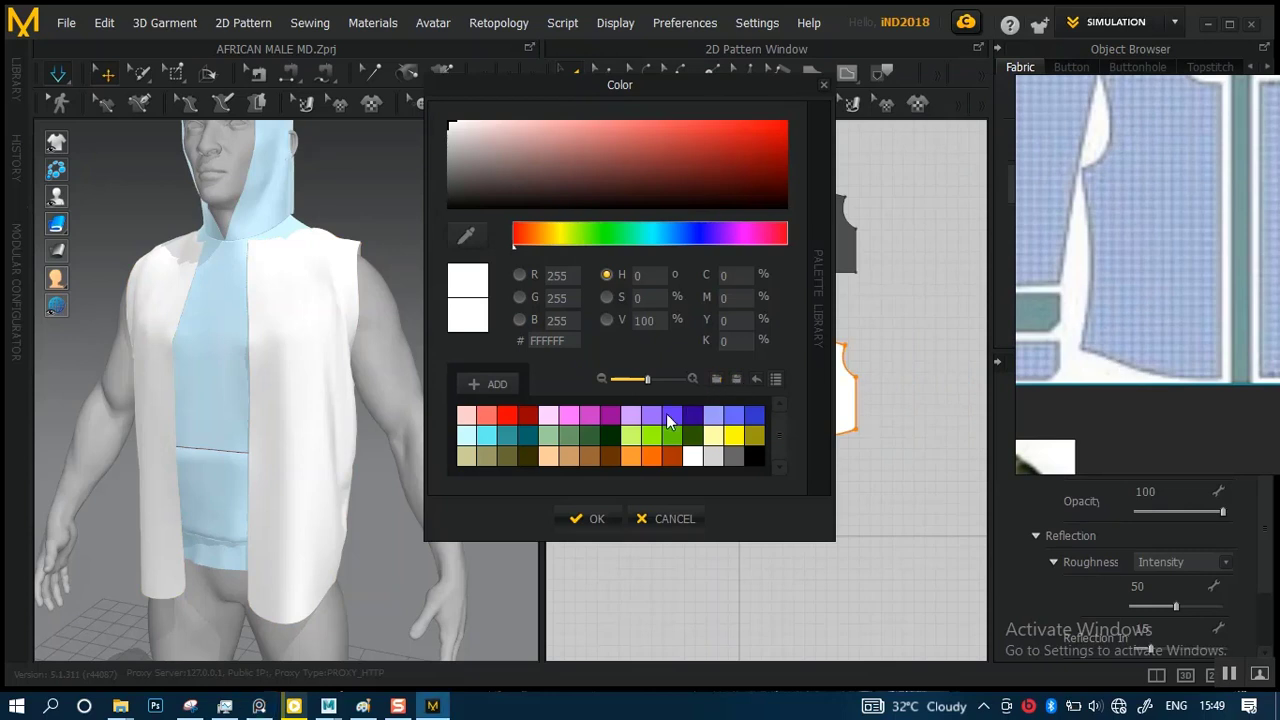
click(667, 413)
click(648, 415)
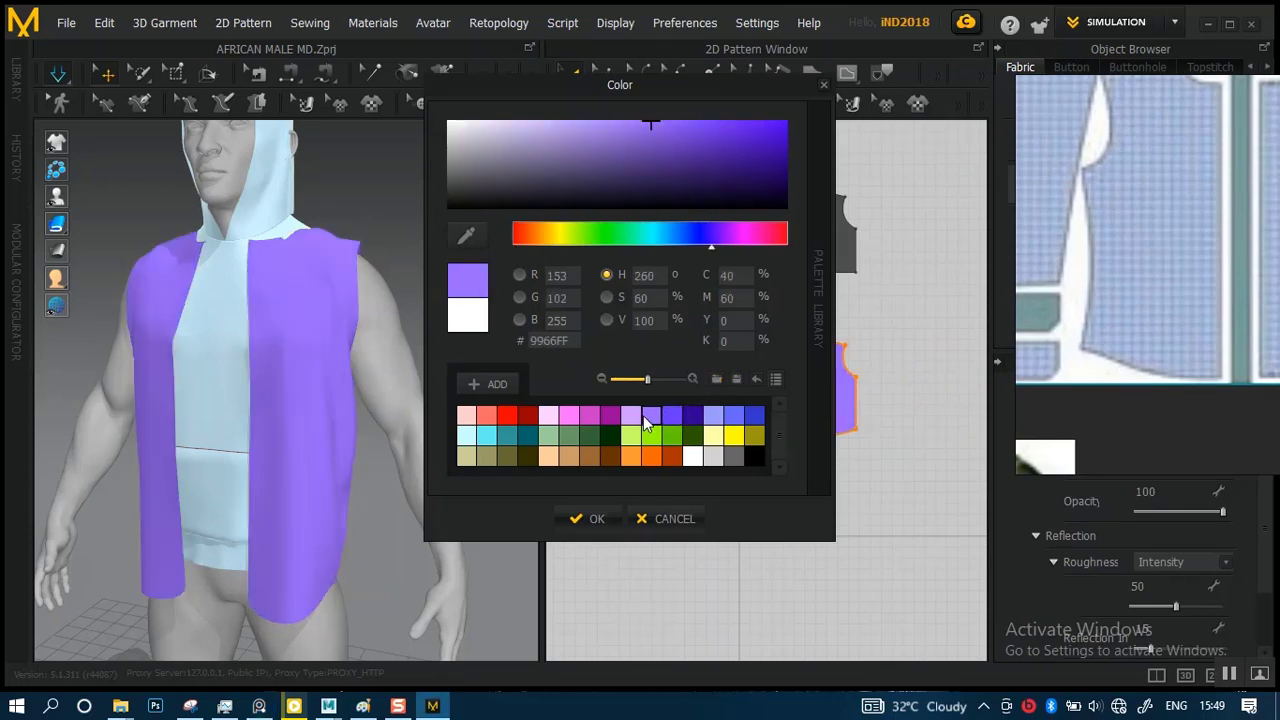
mouse_move(587, 145)
mouse_down()
mouse_move(554, 141)
mouse_move(511, 167)
mouse_up()
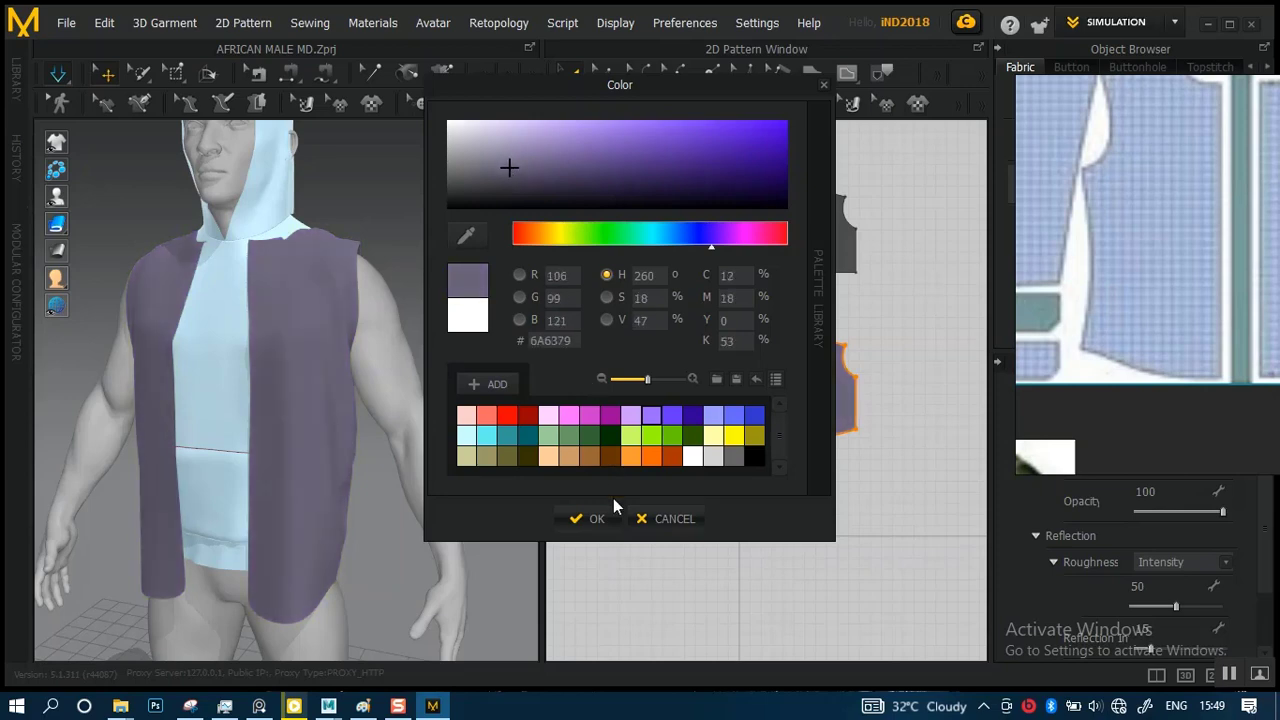
click(588, 519)
- Inspect the shirt around the shoulder and pull the back piece's neckline up at the nape
right_drag(364, 460, 279, 424)
middle_drag(346, 376, 340, 397)
scroll(354, 490, up, 4)
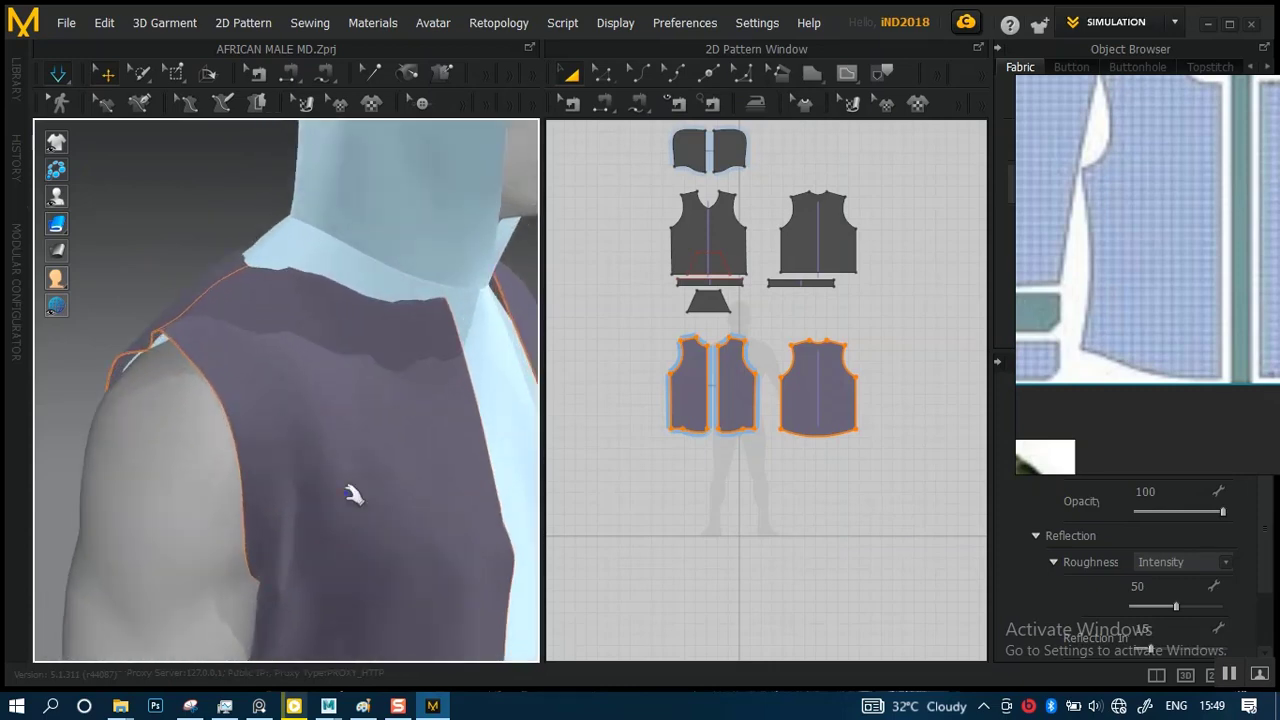
right_drag(376, 386, 323, 328)
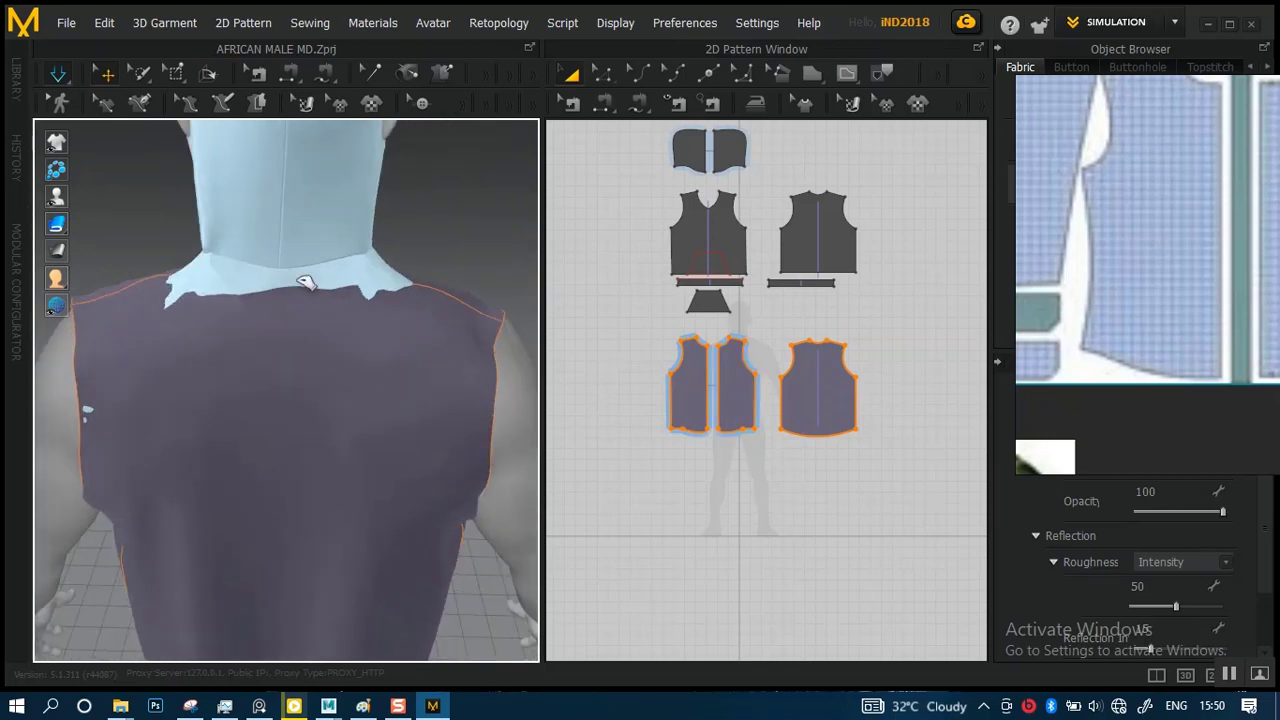
click(305, 283)
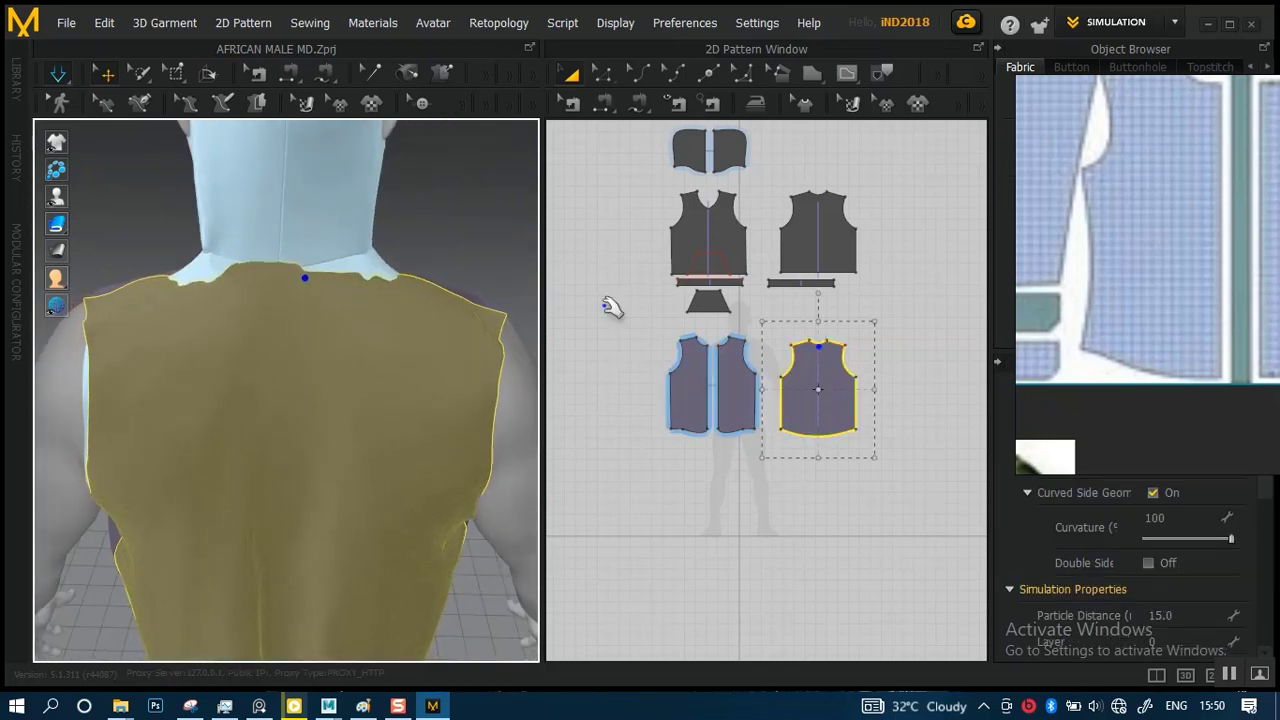
- Set the SHIRT fabric's physical property preset to Leather_Cowhide
drag(1048, 331, 499, 286)
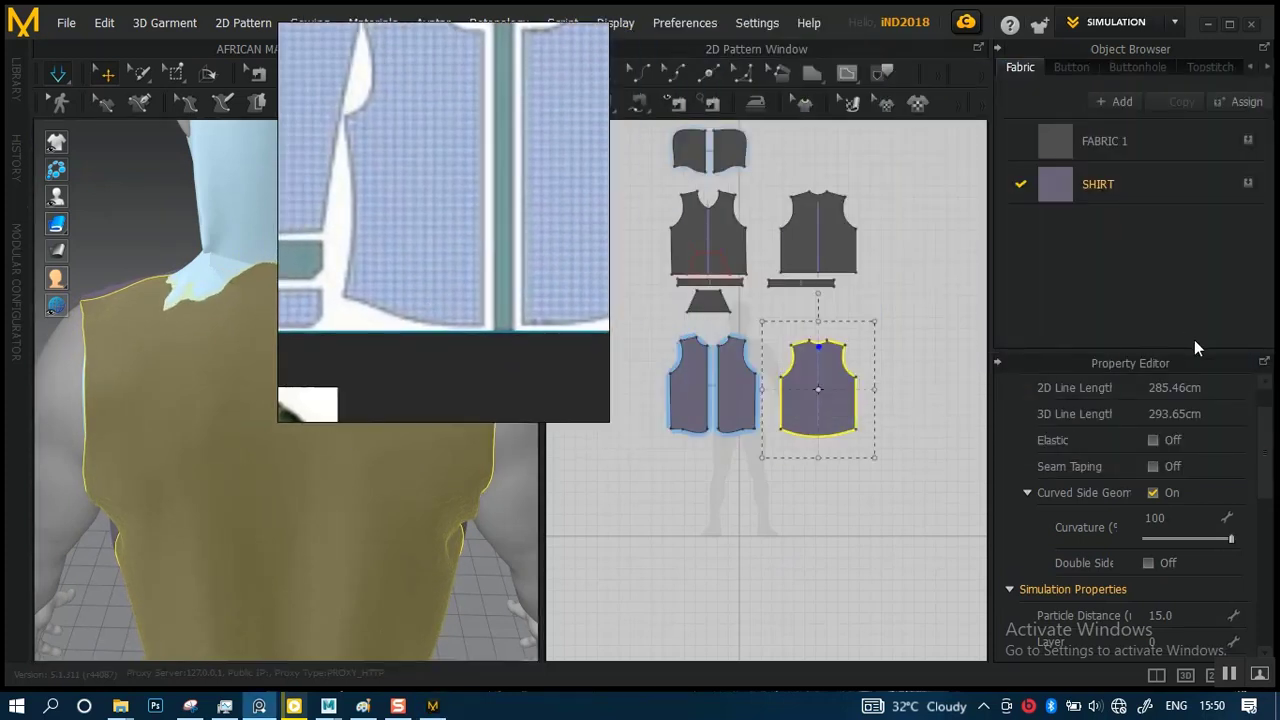
drag(1276, 484, 1257, 626)
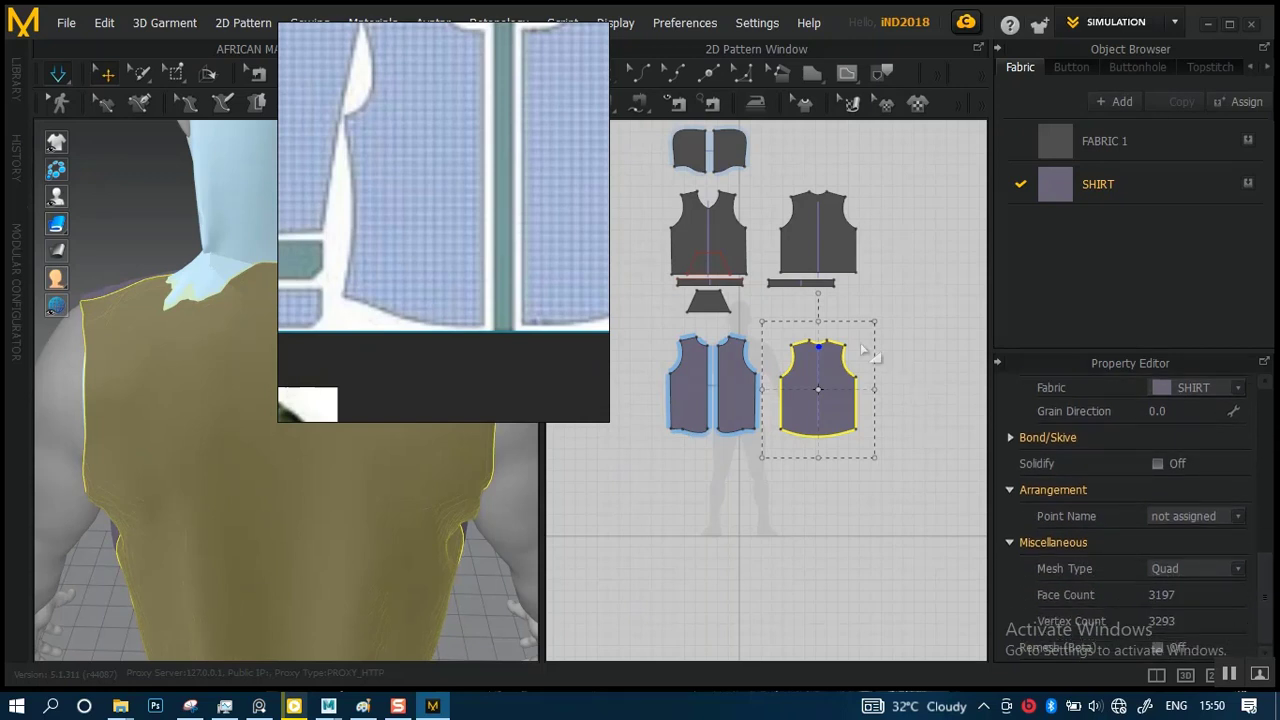
drag(880, 517, 657, 407)
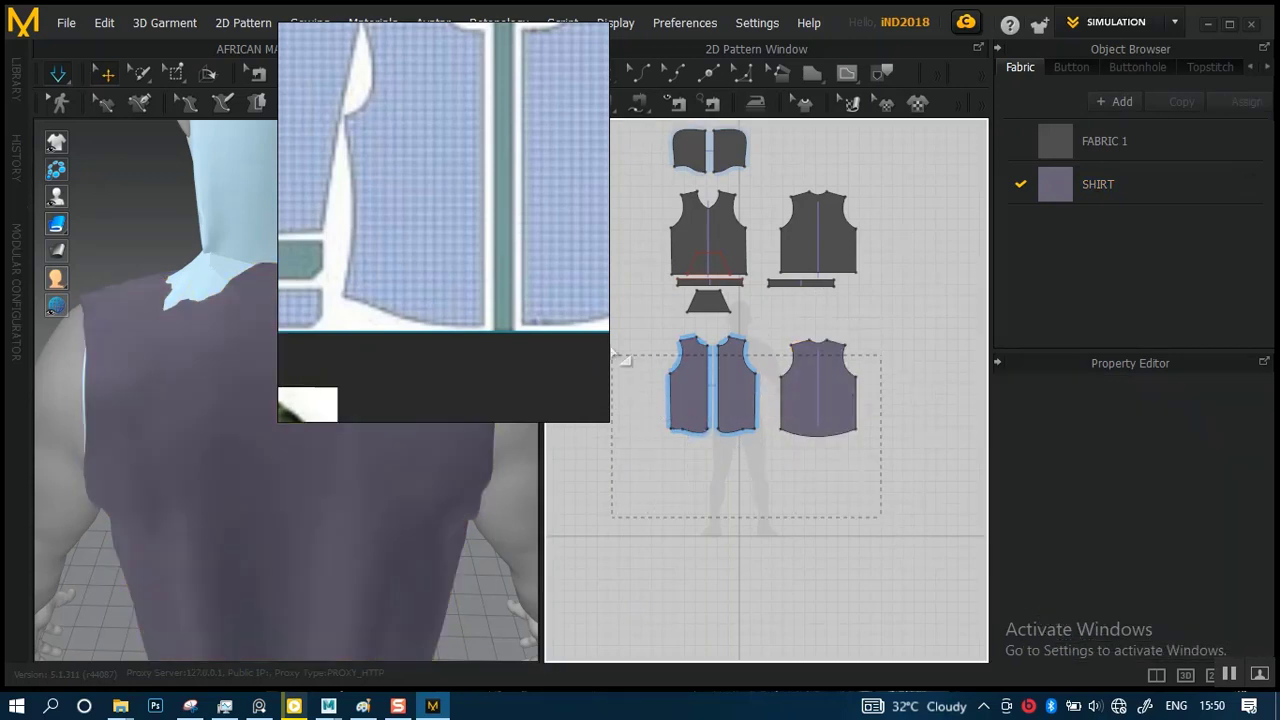
drag(609, 334, 612, 338)
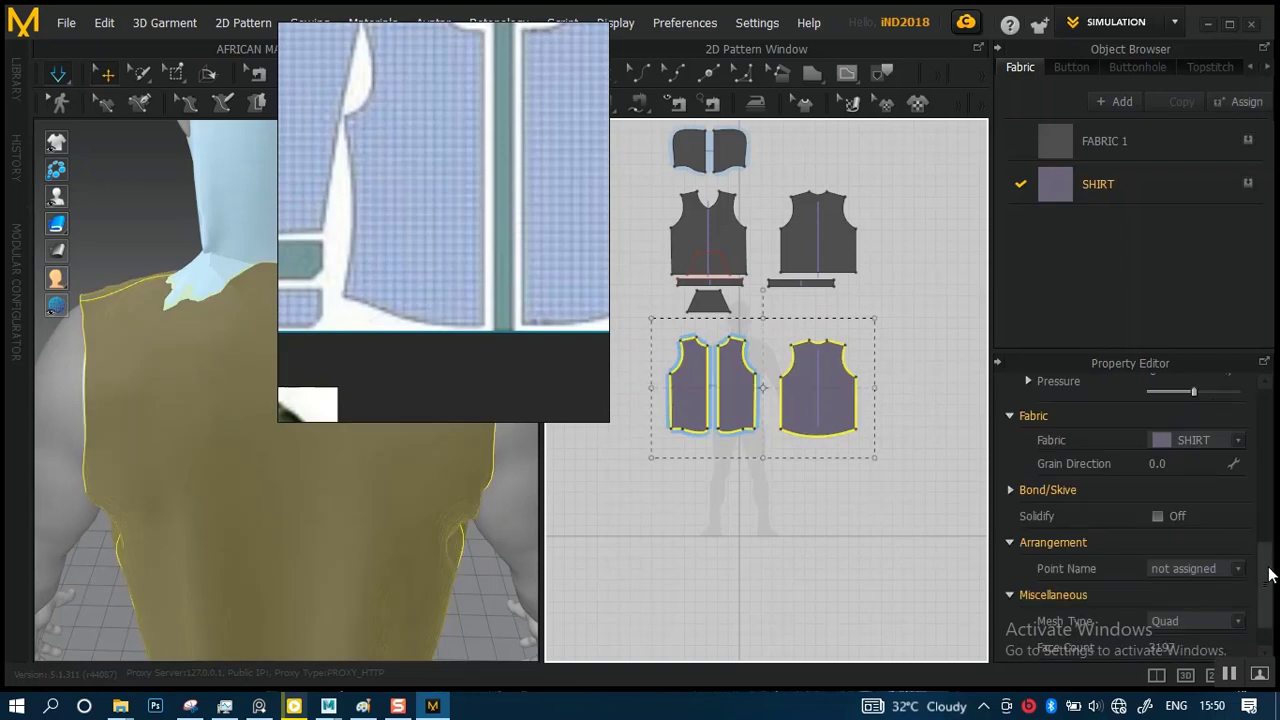
scroll(1268, 600, down, 2)
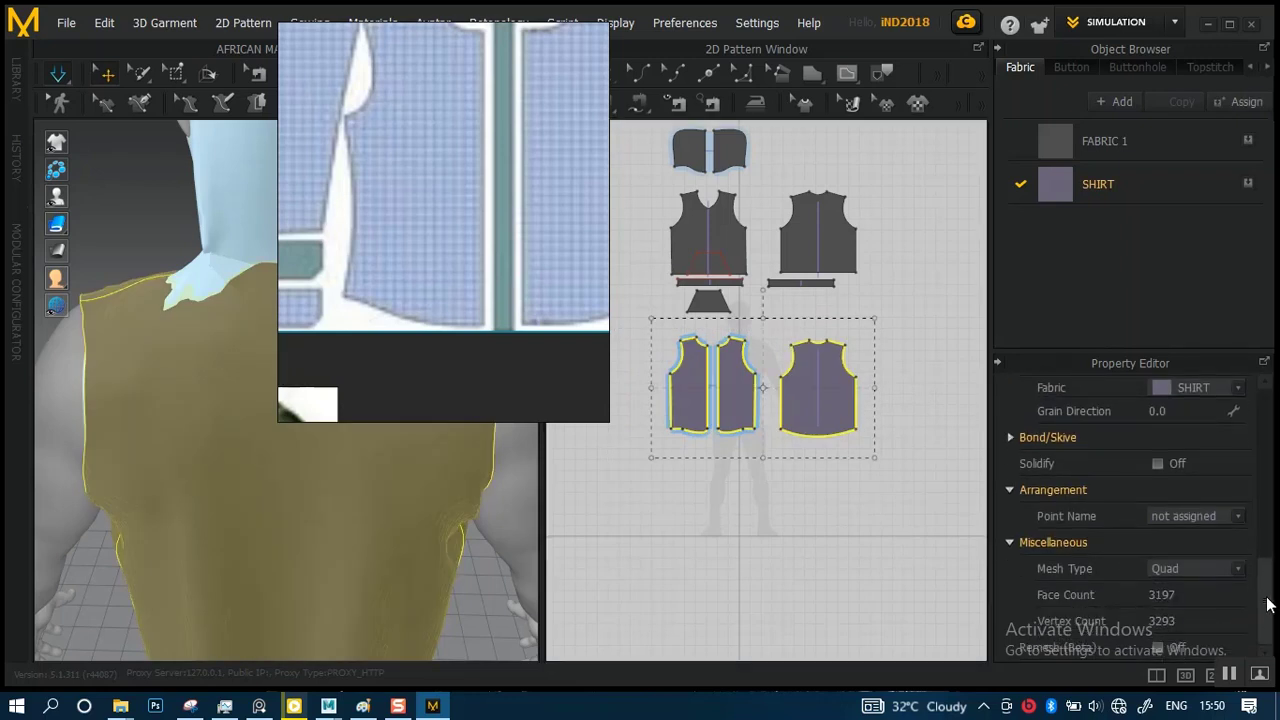
drag(1268, 605, 1272, 412)
click(1180, 297)
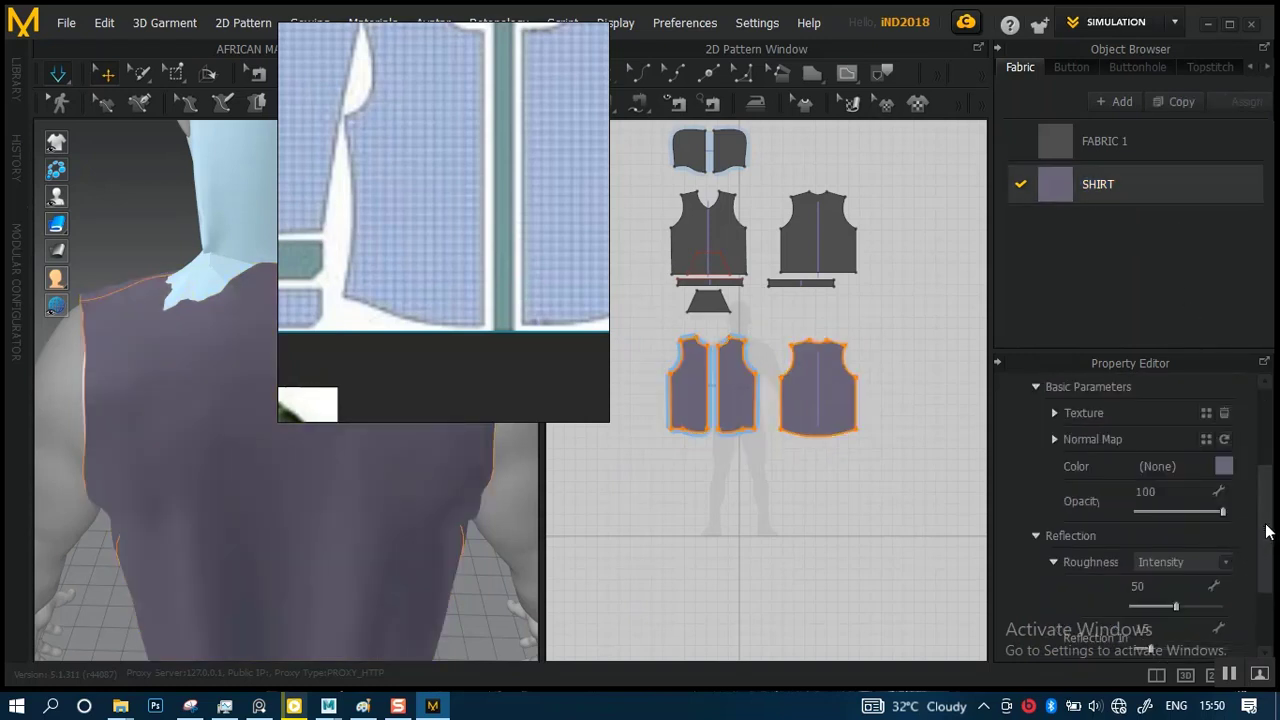
drag(1266, 532, 1266, 606)
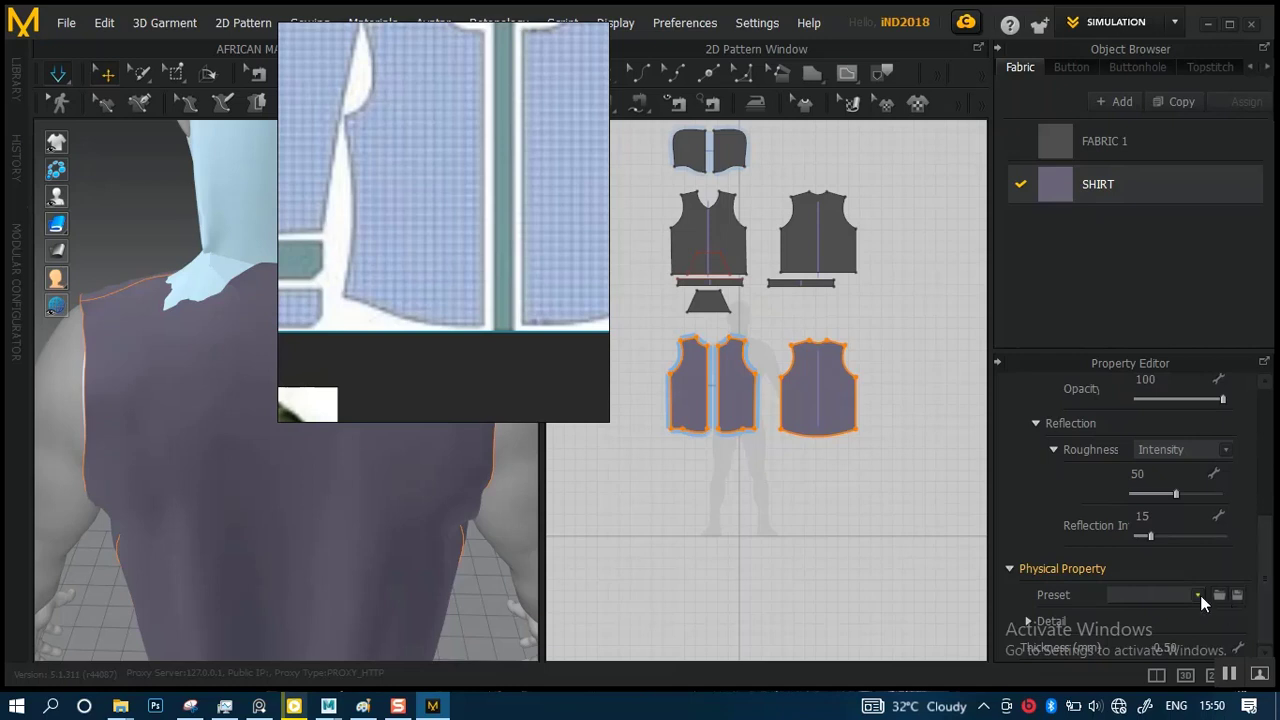
click(1200, 595)
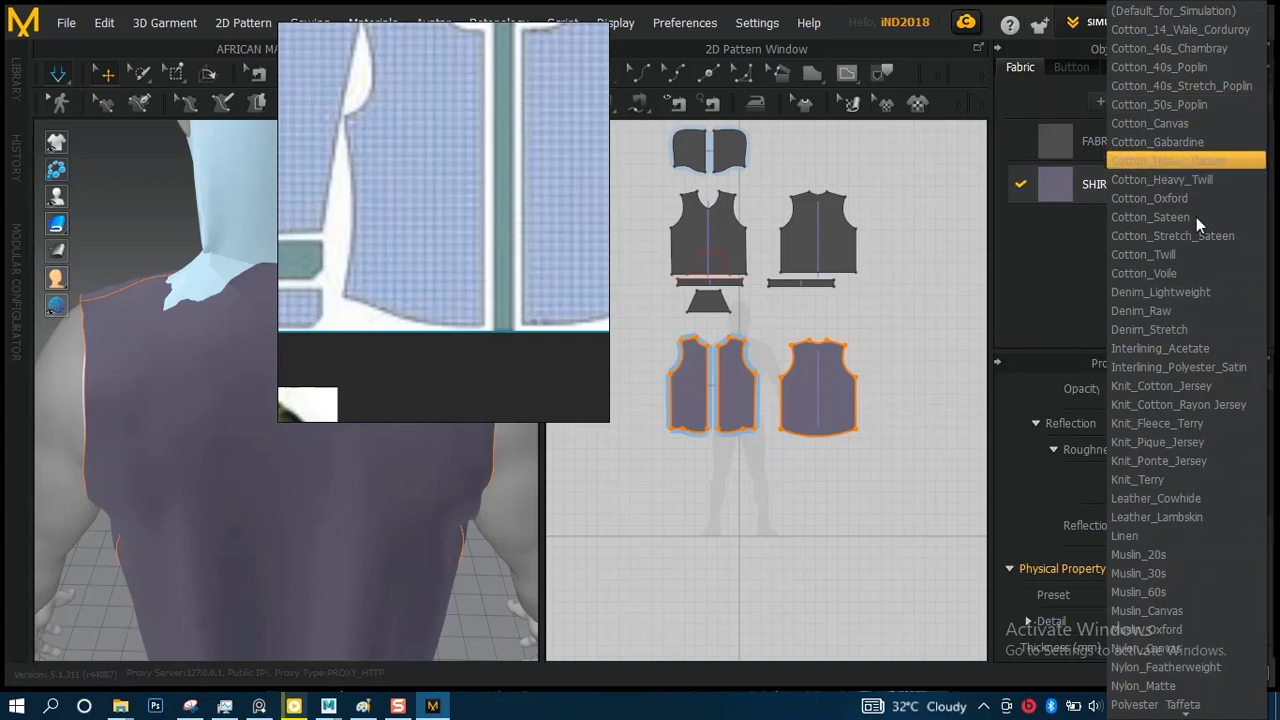
mouse_move(1192, 711)
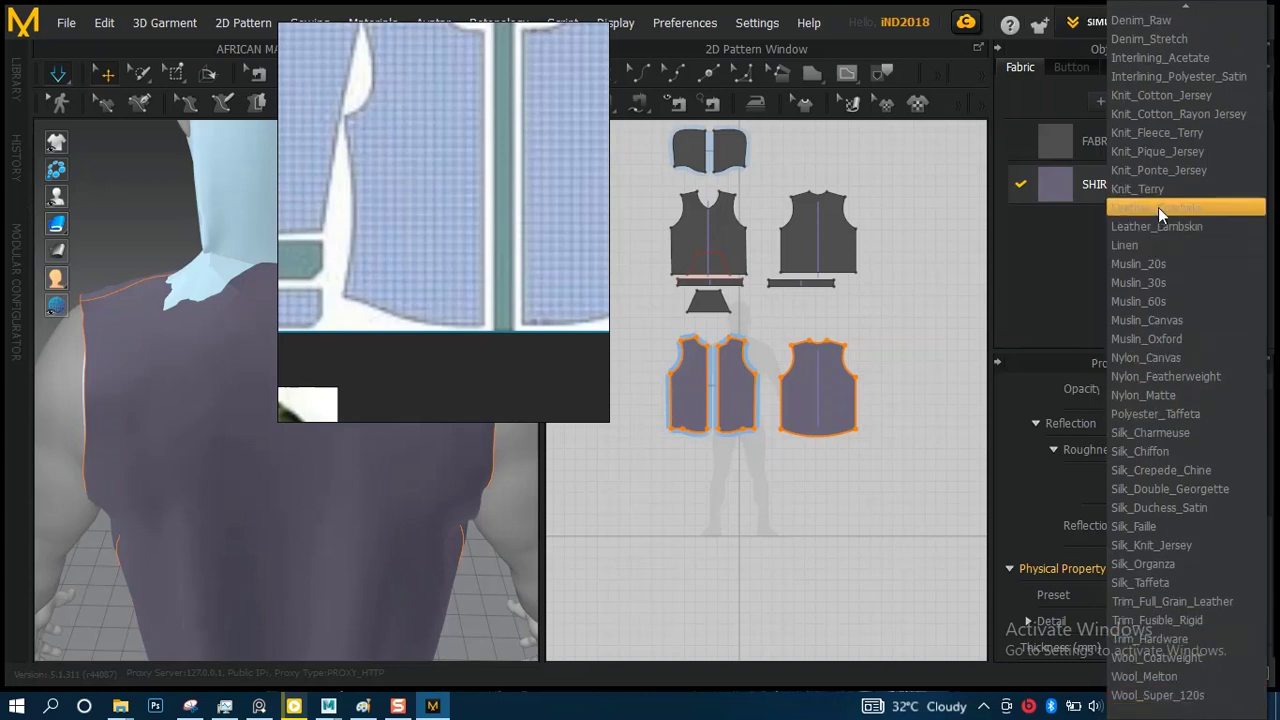
click(1158, 207)
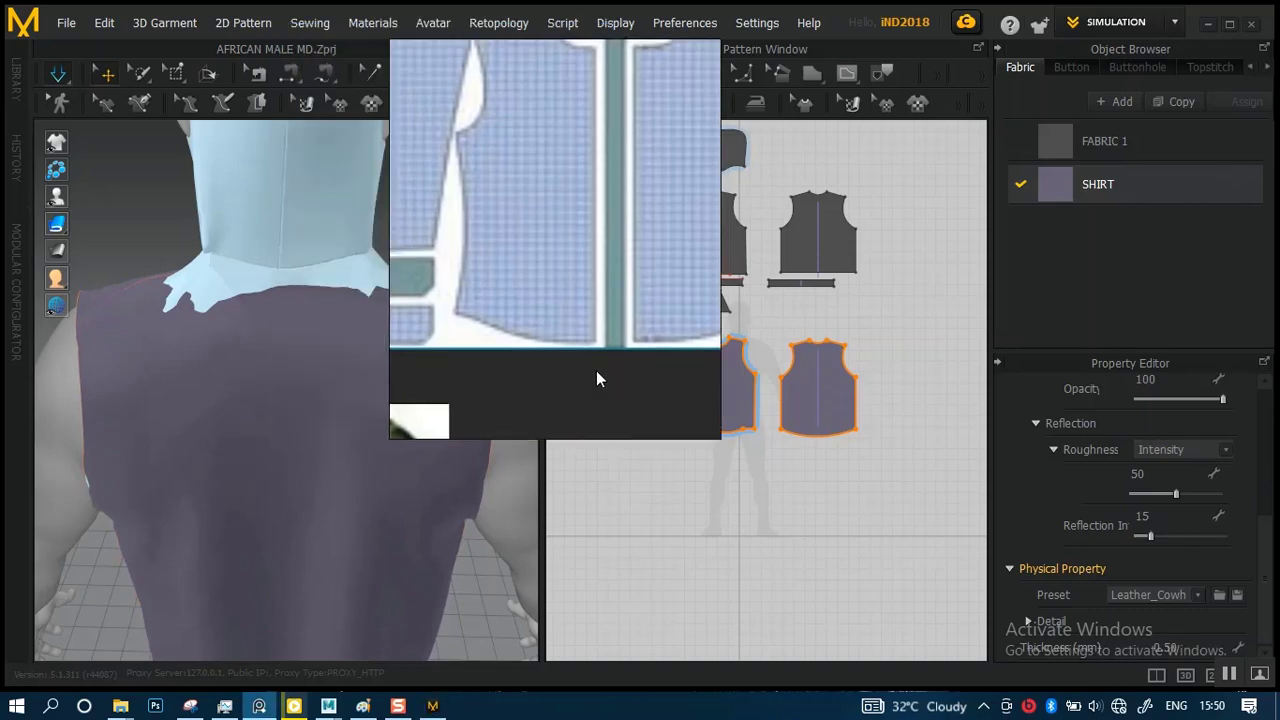
- Pull the front half's shoulder and the back piece's neckline up over the hoodie near the neck
right_drag(345, 377, 316, 358)
click(333, 307)
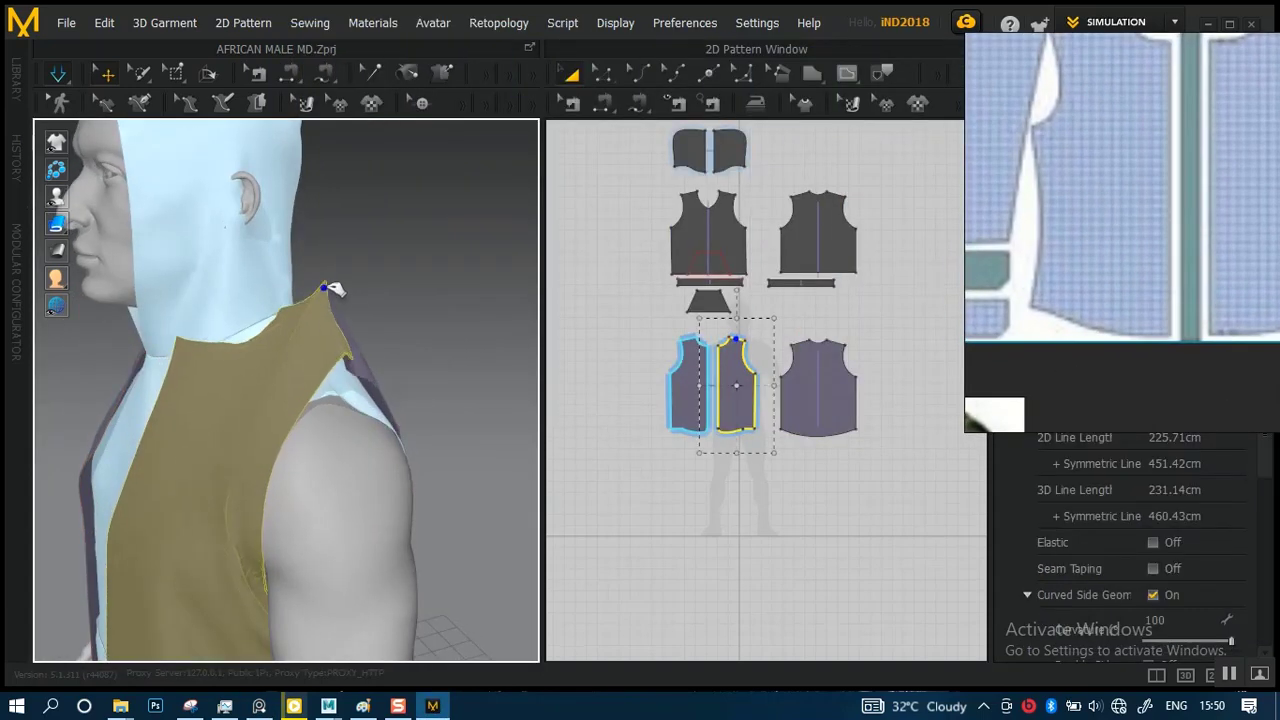
right_drag(333, 290, 300, 340)
click(338, 348)
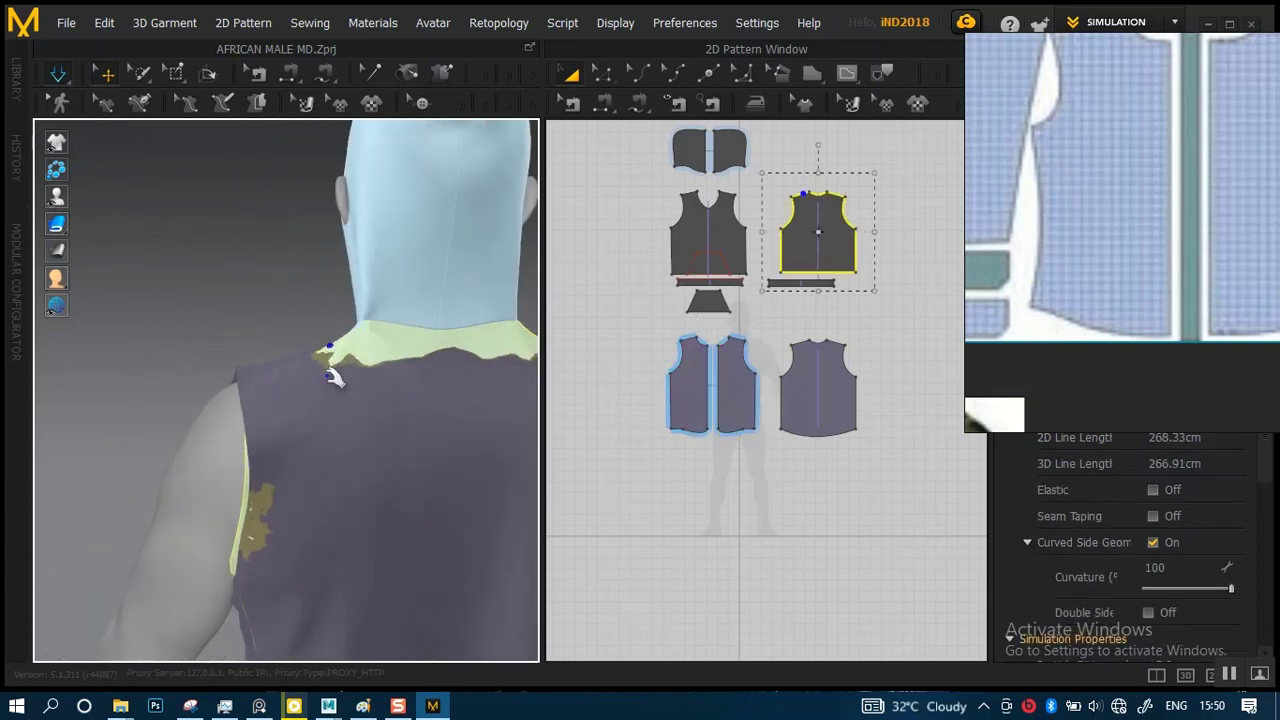
drag(335, 360, 320, 258)
right_drag(355, 397, 223, 380)
scroll(275, 413, up, 5)
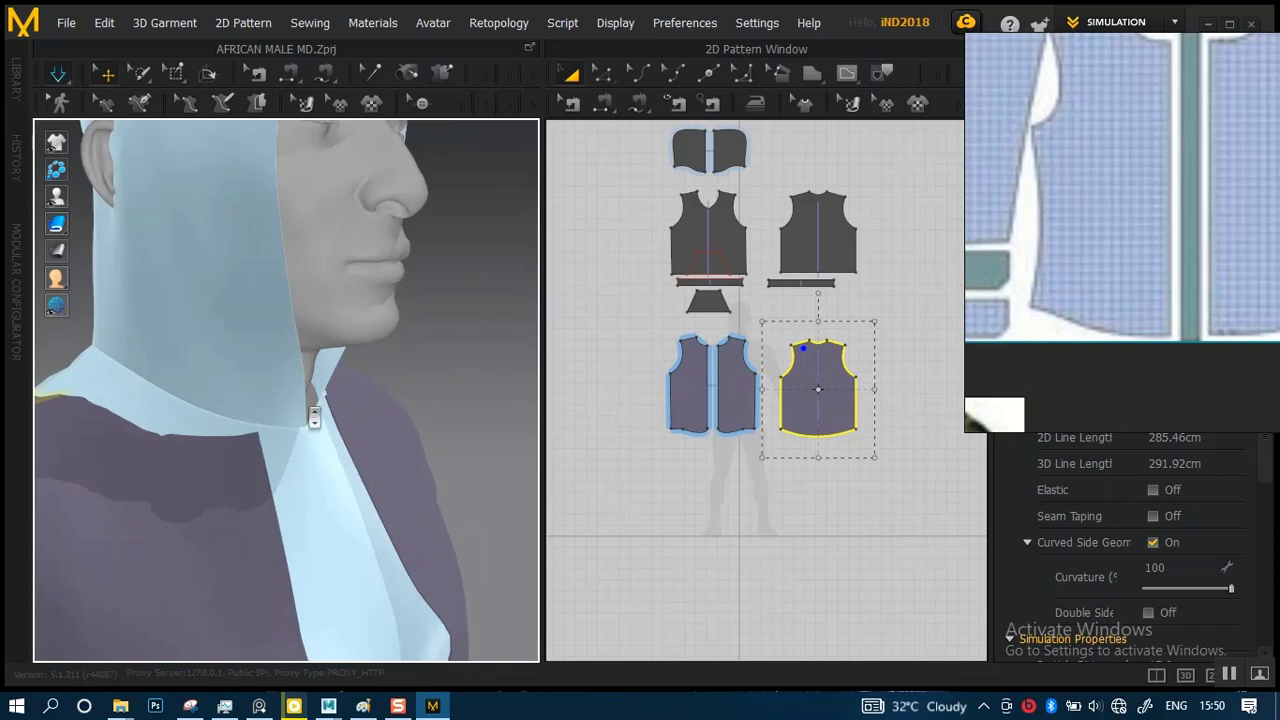
- Pull the shirt front's side edge out below the armhole and adjust the back piece's shoulder edge near the neck
scroll(314, 417, down, 5)
right_drag(366, 397, 413, 362)
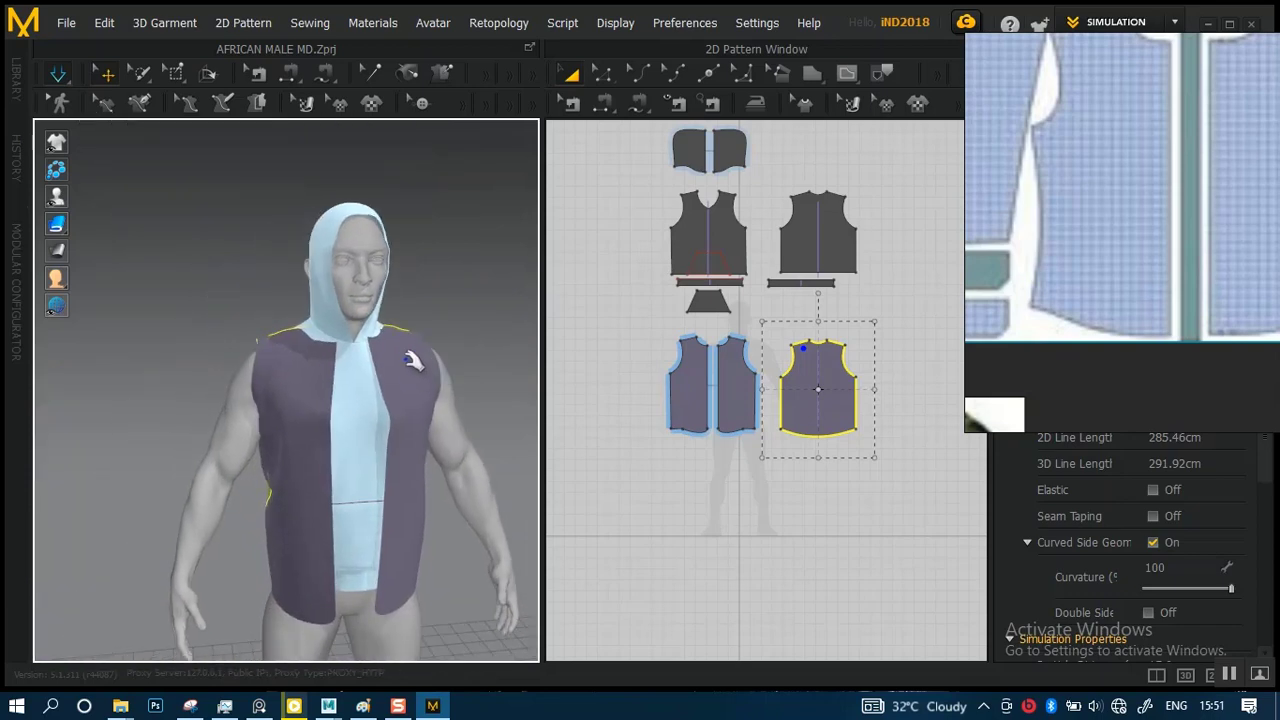
scroll(413, 362, up, 3)
right_drag(420, 417, 219, 383)
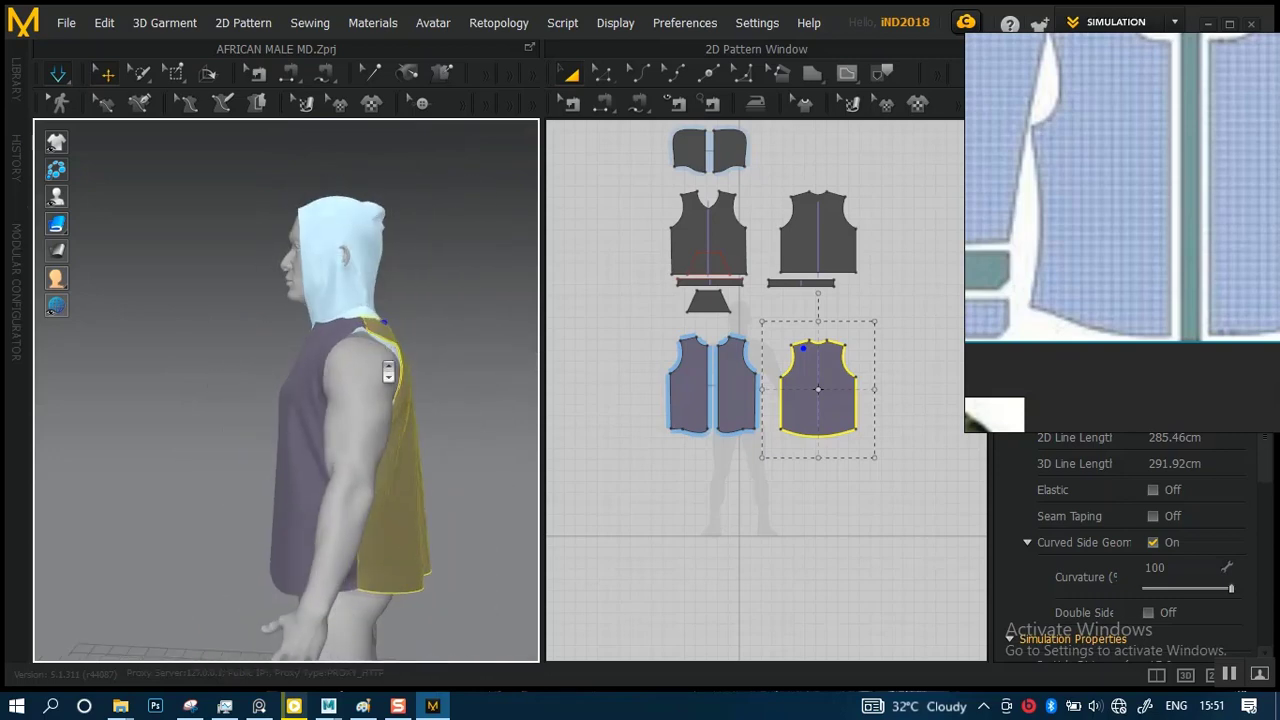
scroll(388, 372, up, 3)
right_drag(414, 383, 462, 366)
middle_drag(362, 388, 396, 400)
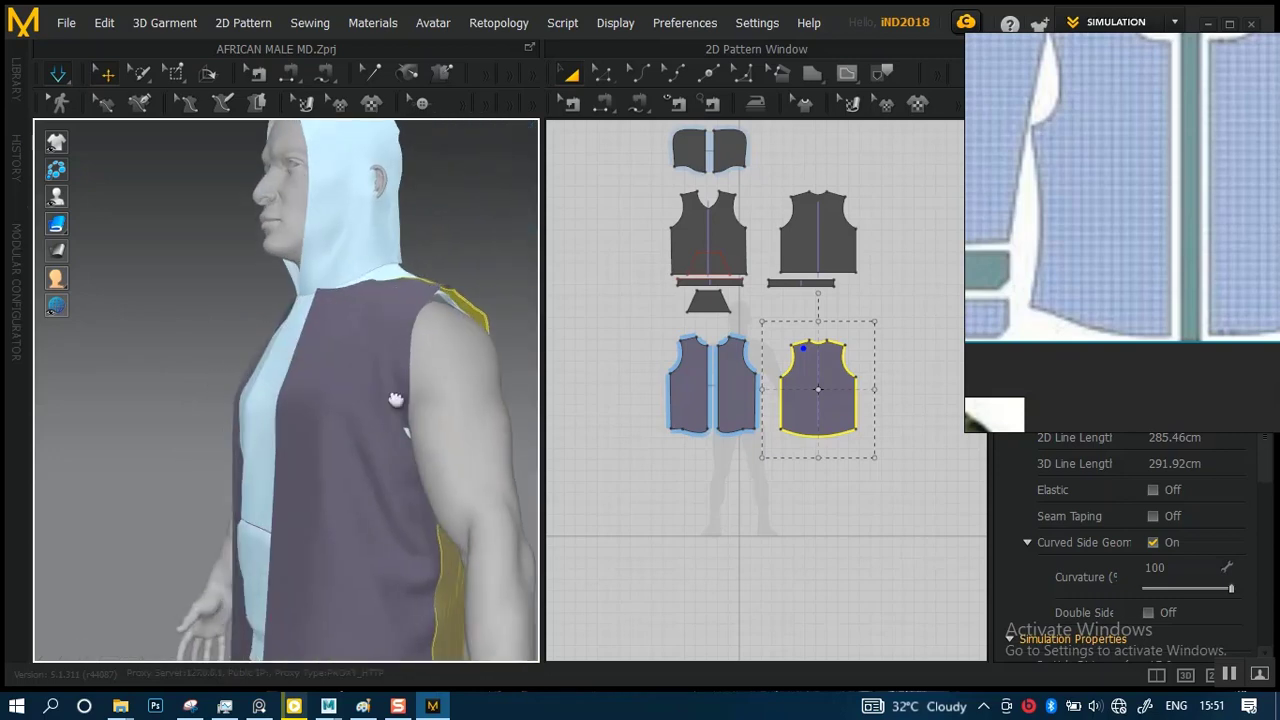
right_drag(396, 400, 343, 320)
scroll(333, 375, up, 3)
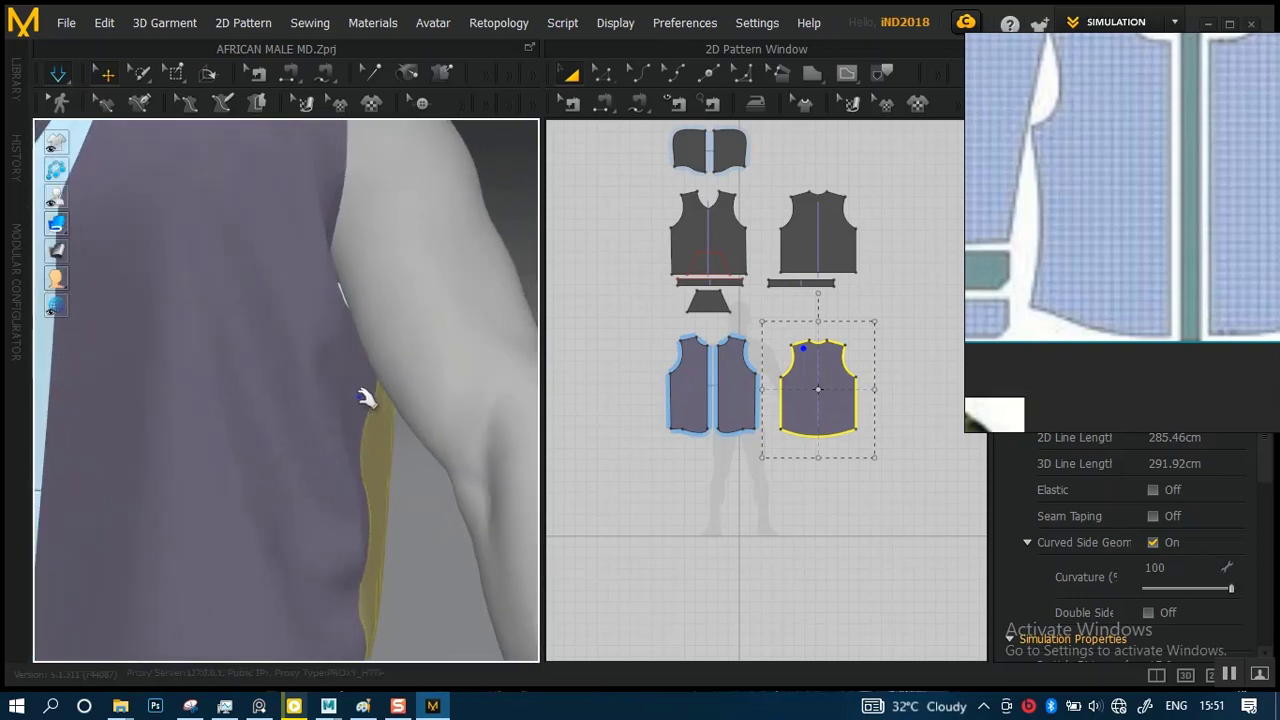
click(366, 400)
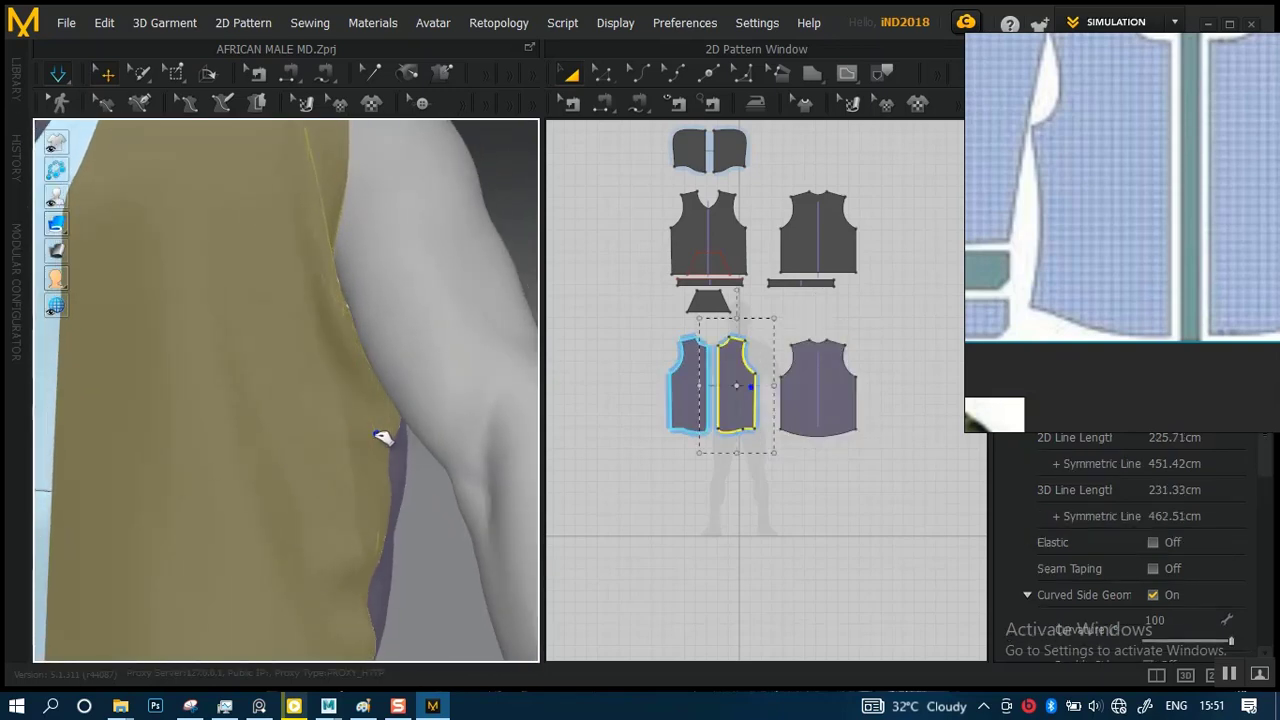
right_drag(383, 437, 266, 354)
click(252, 307)
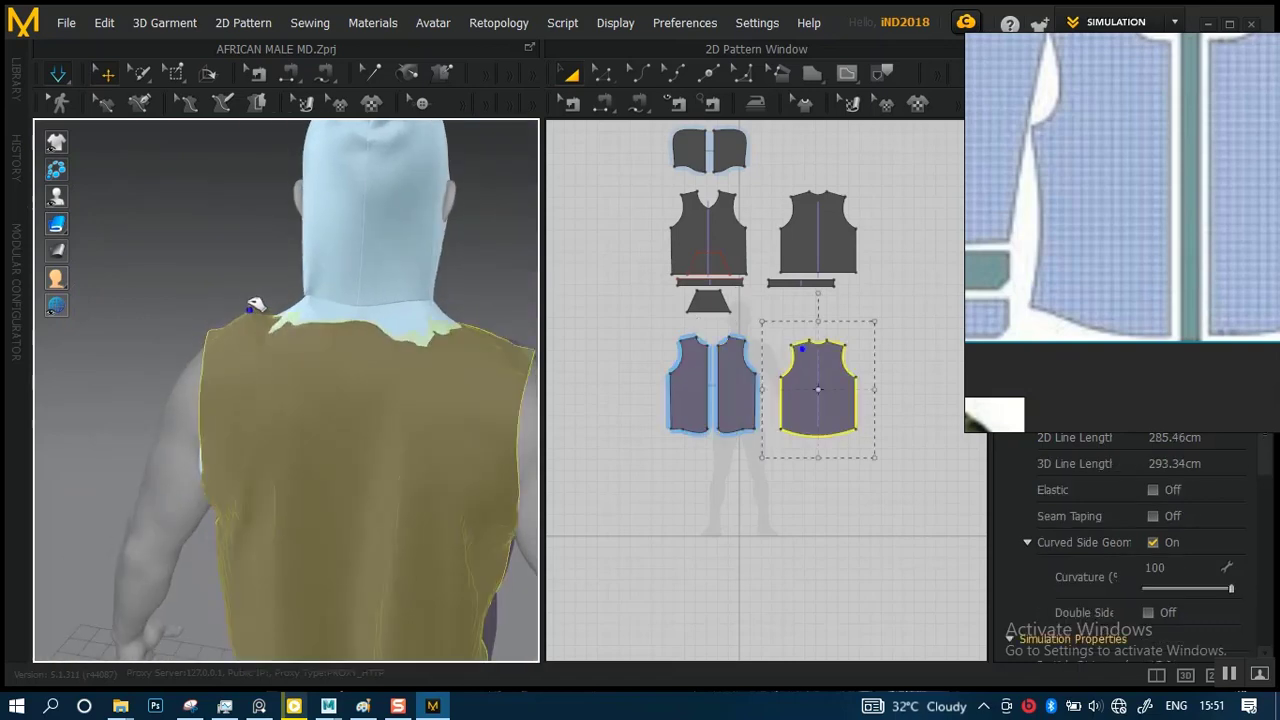
- Inspect how the shirt drapes over the hoodie around the shoulders, neckline and open front
right_drag(255, 305, 450, 316)
scroll(431, 400, up, 3)
middle_drag(430, 394, 344, 474)
right_drag(346, 460, 412, 400)
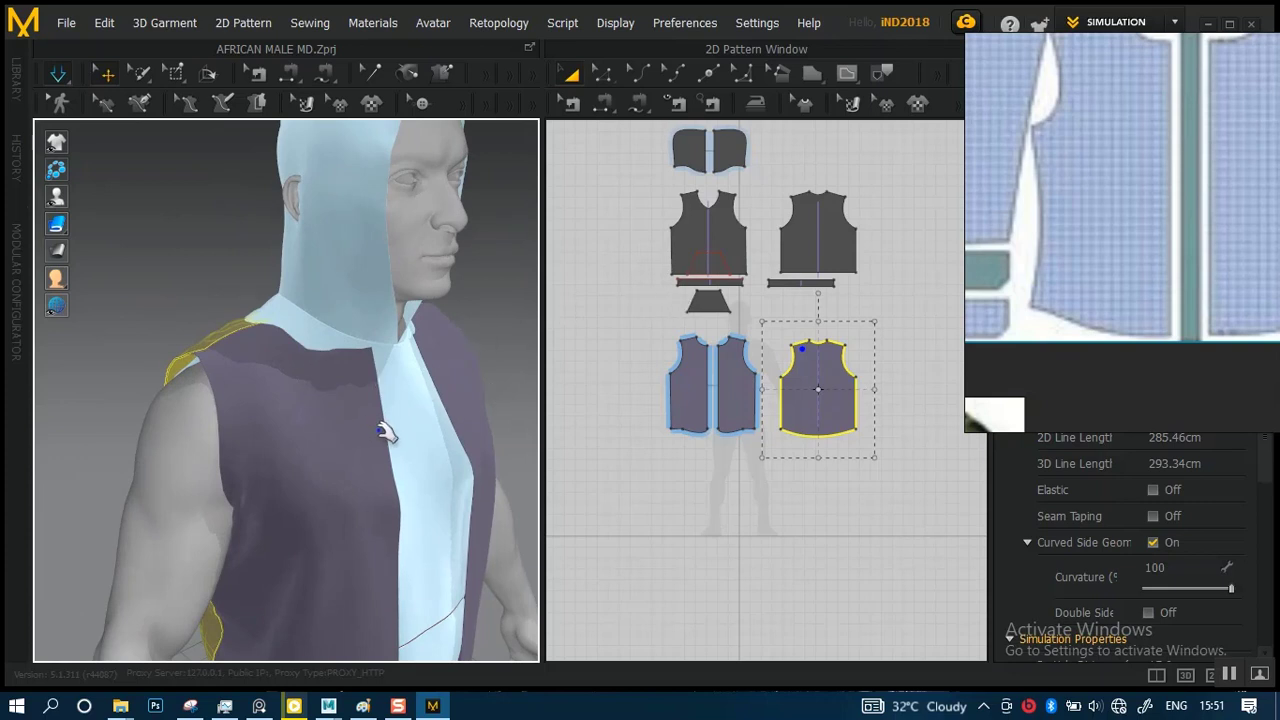
scroll(376, 396, down, 2)
right_drag(375, 392, 392, 338)
scroll(388, 367, down, 2)
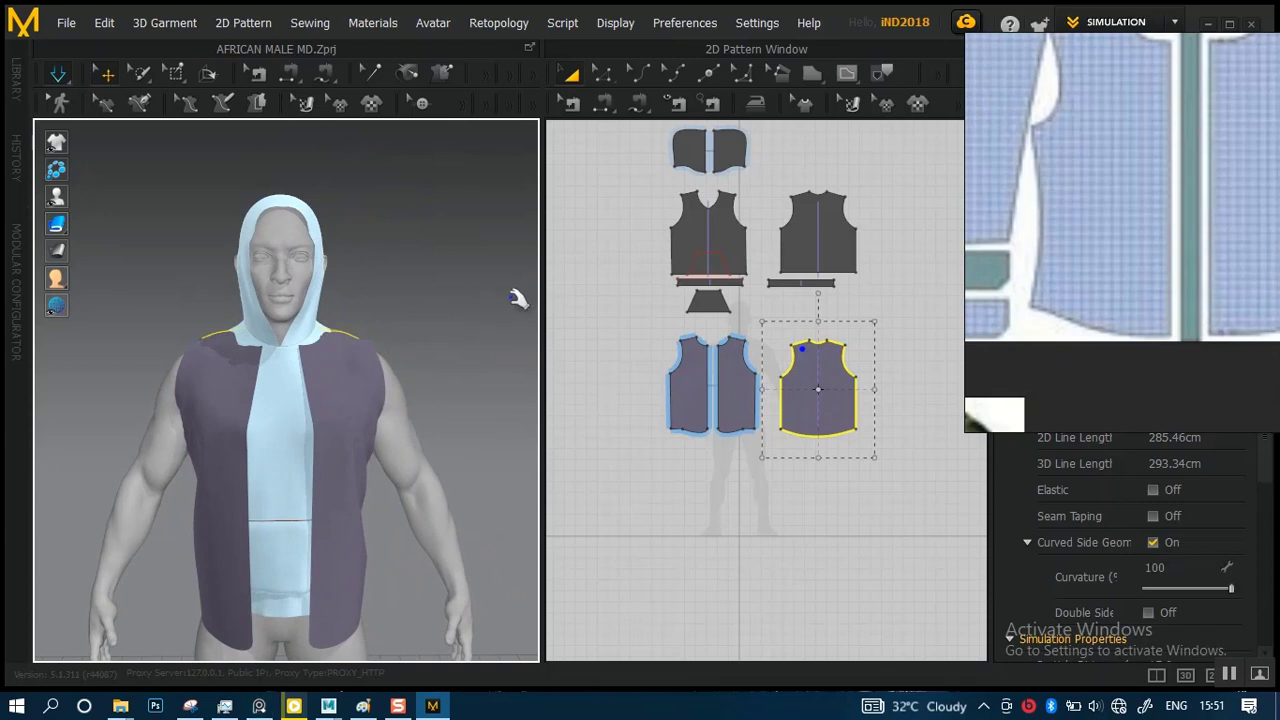
middle_drag(367, 371, 383, 379)
scroll(390, 378, up, 2)
- Select all the hoodie pattern pieces, leaving out the shirt pieces, and stop the simulation
right_drag(660, 172, 641, 244)
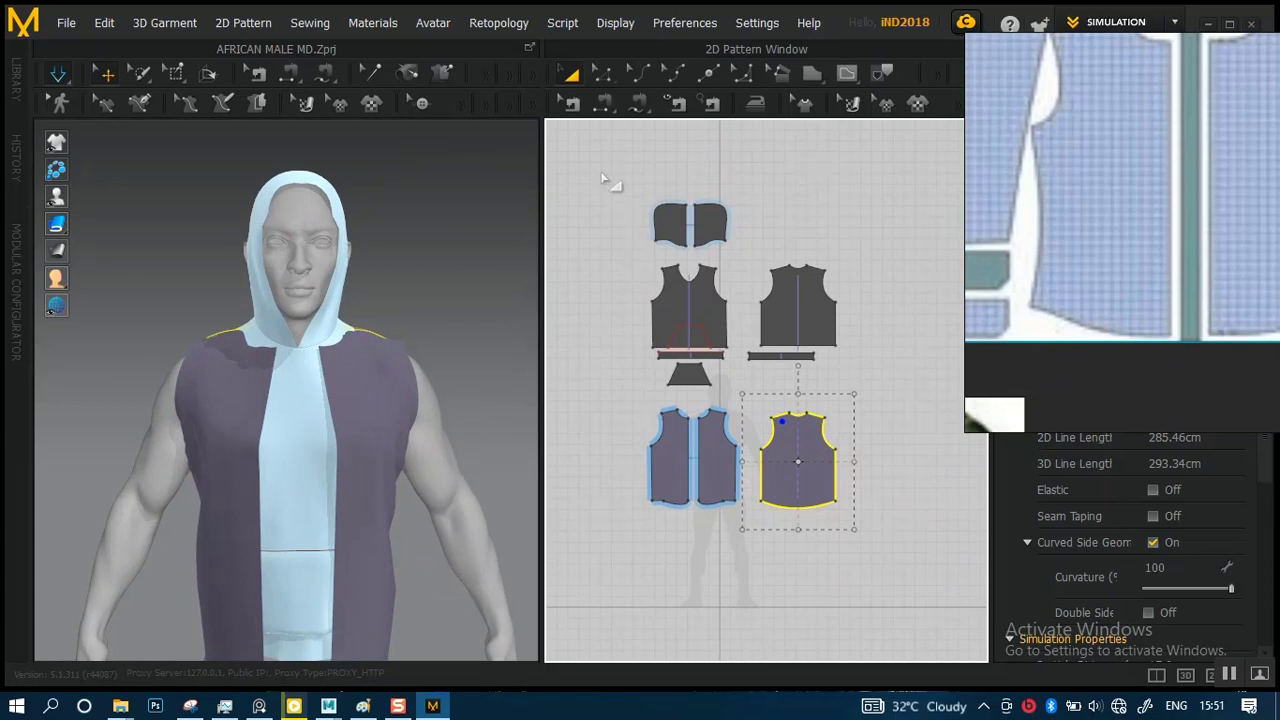
drag(600, 165, 858, 386)
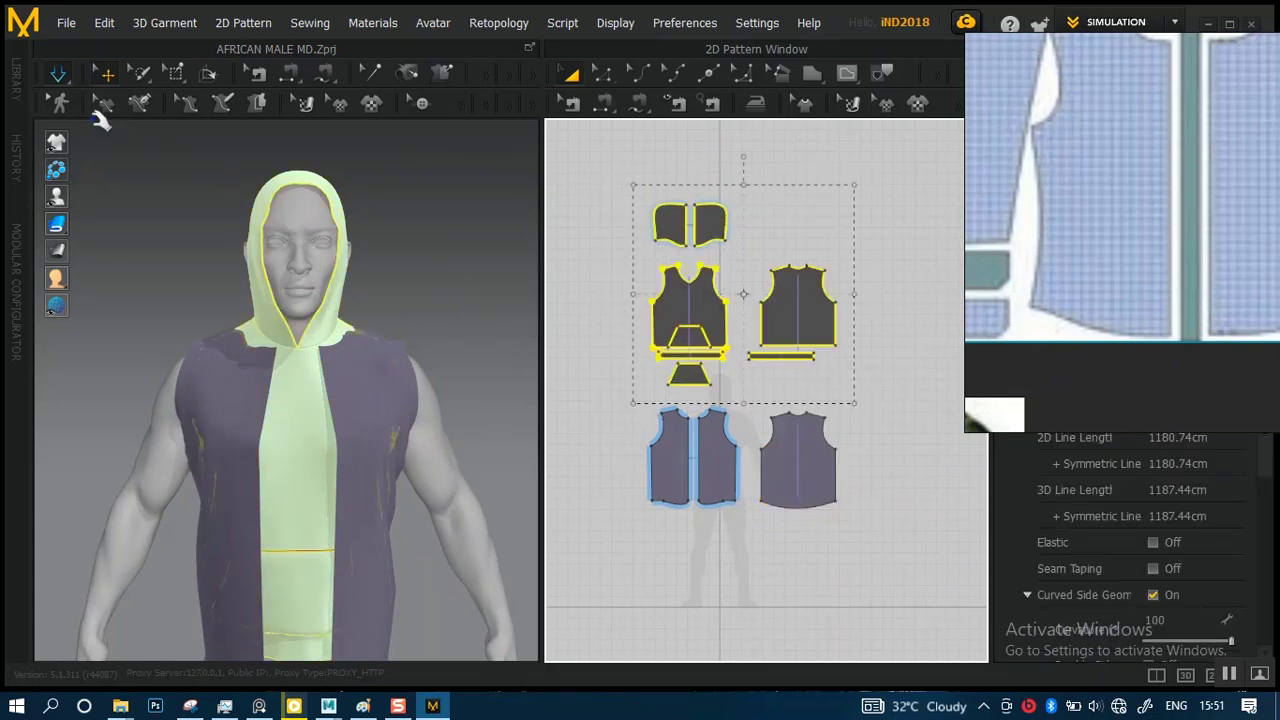
click(58, 74)
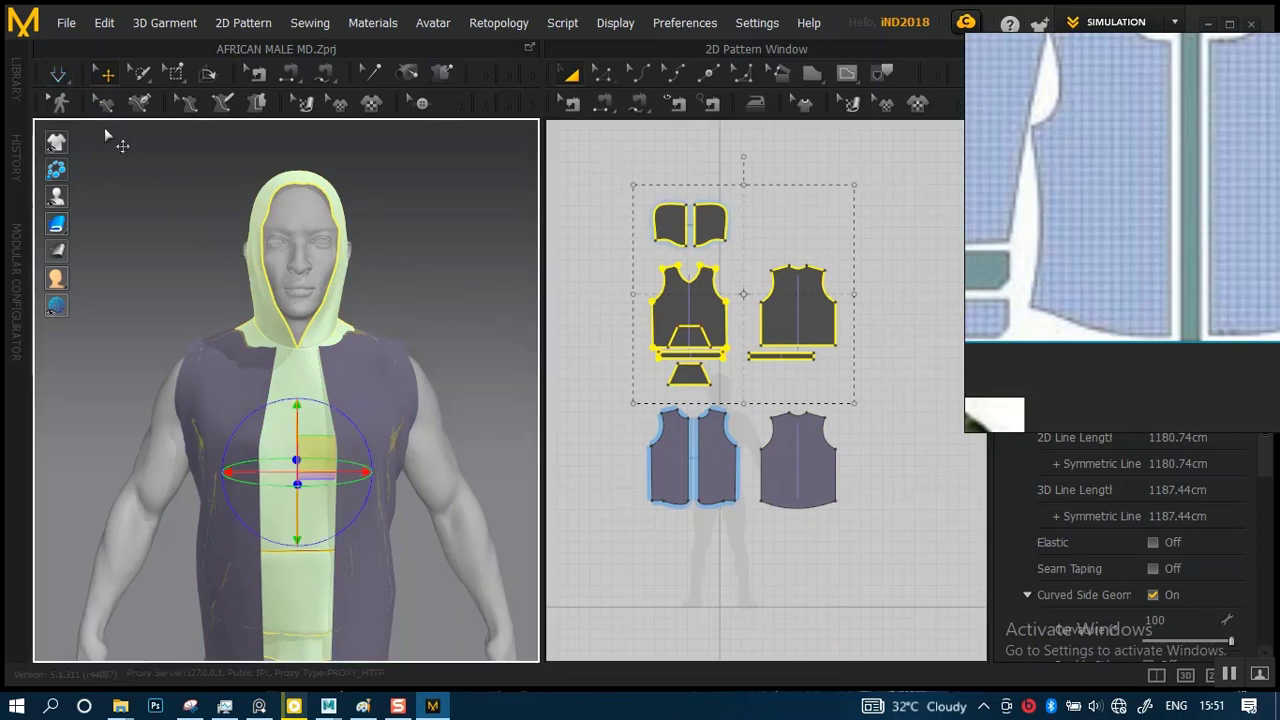
- Open the save dialog for storing the work as a garment file
click(66, 28)
mouse_move(109, 149)
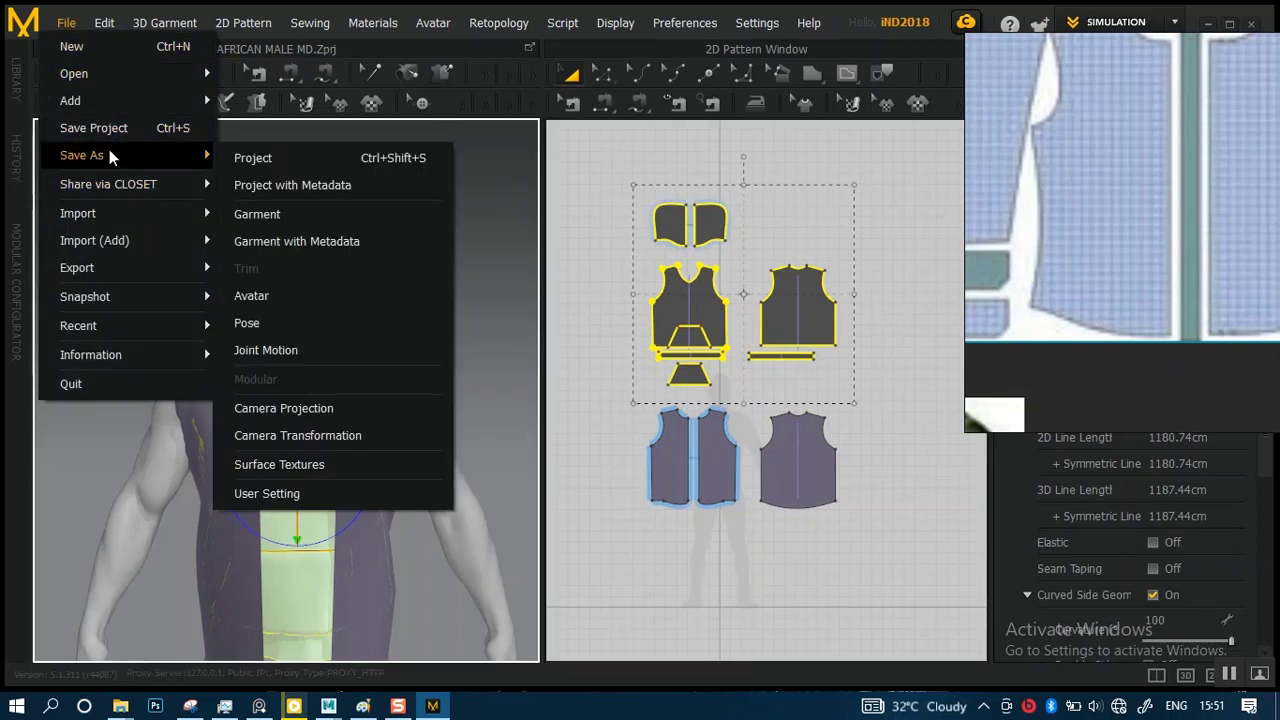
click(287, 236)
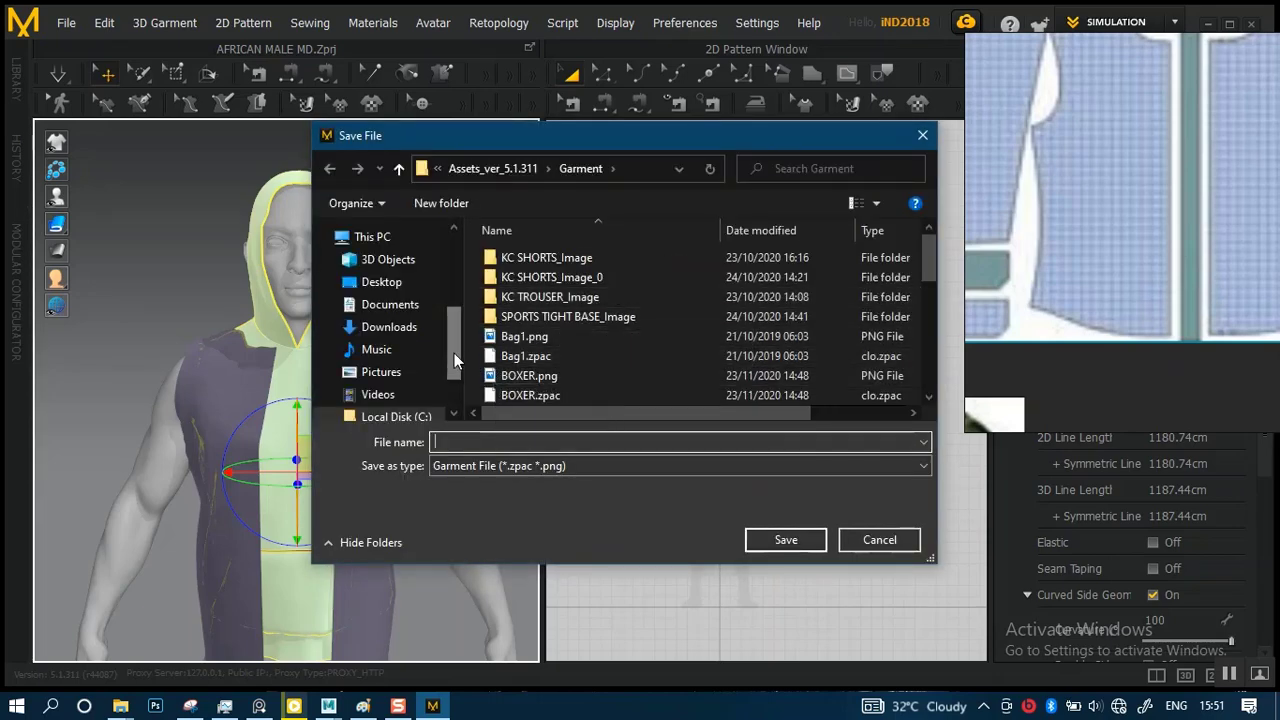
- Save the garment with metadata as HOODIE in the Garment folder, using the Save As Folder option
click(497, 445)
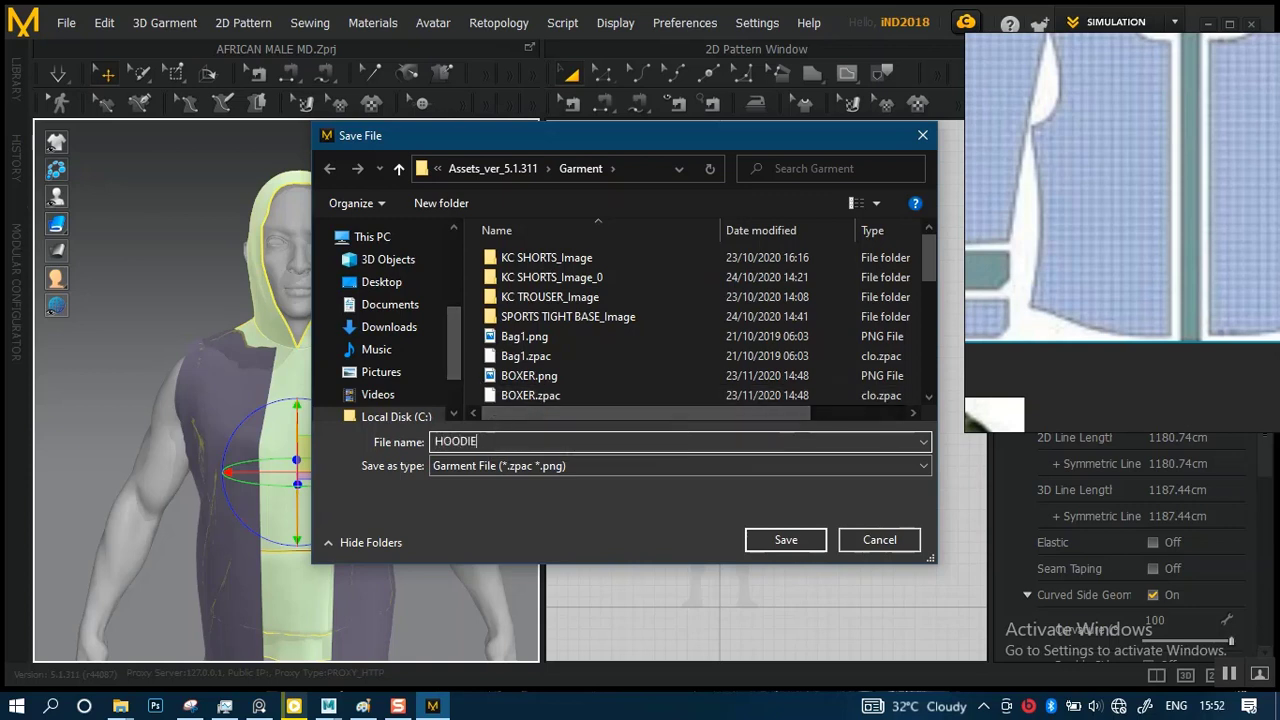
key(Return)
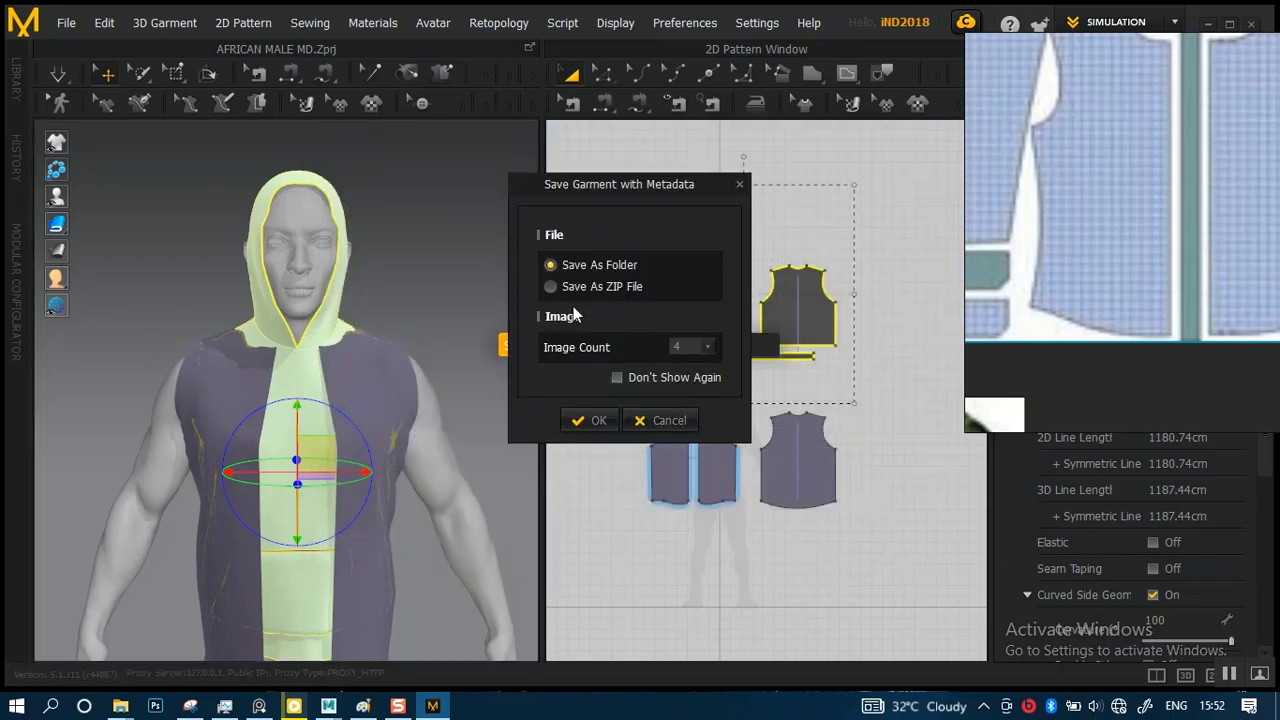
click(589, 420)
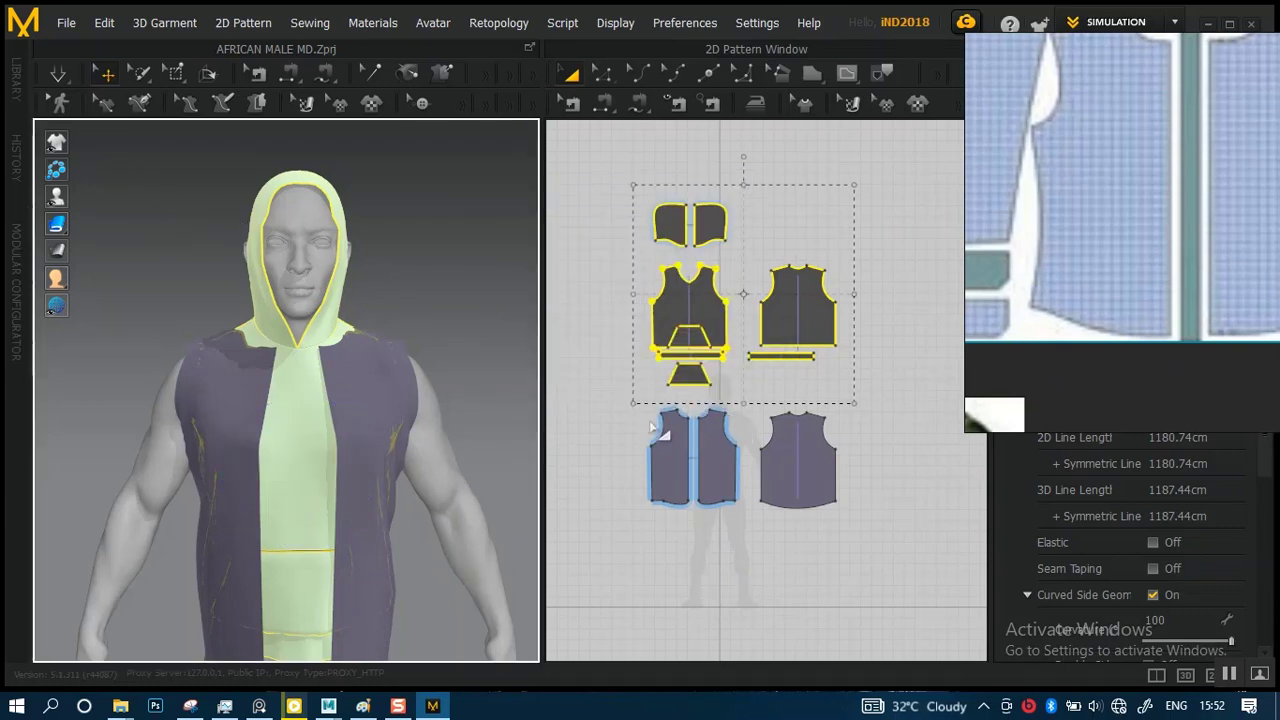
- Start another save of the garment with metadata and browse to the project's MD FILES folder
click(66, 24)
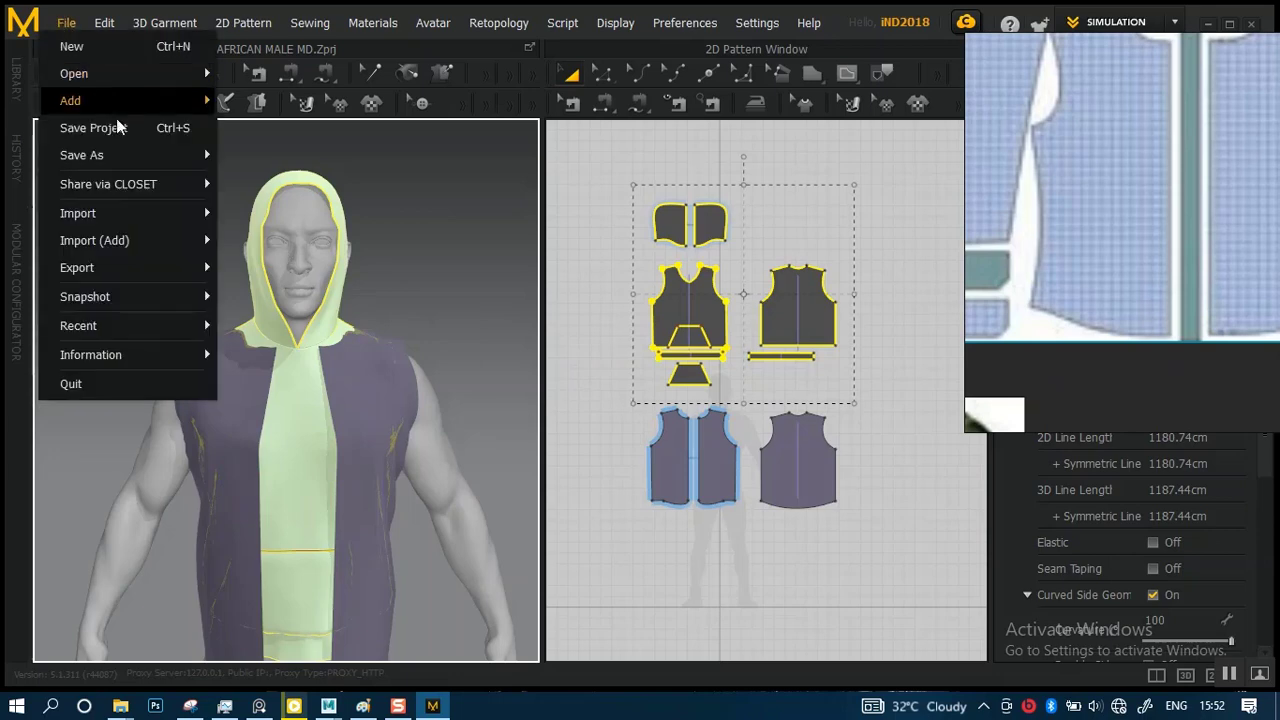
mouse_move(110, 155)
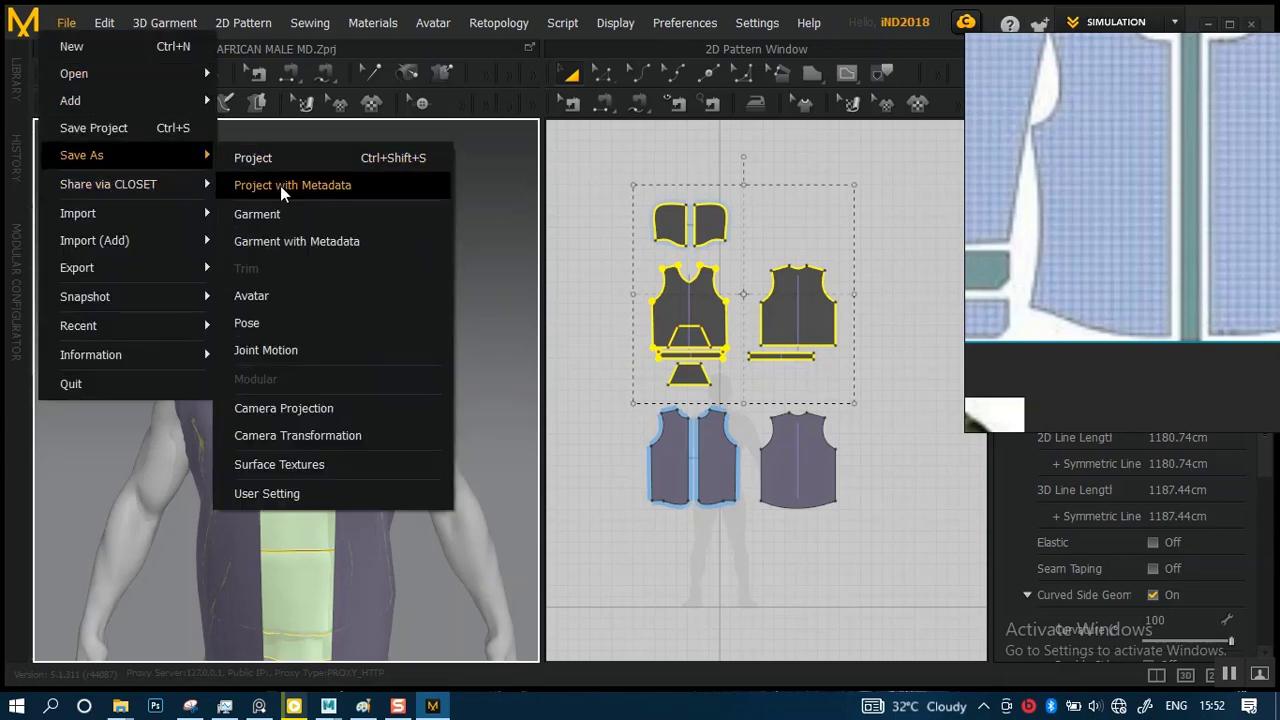
click(287, 241)
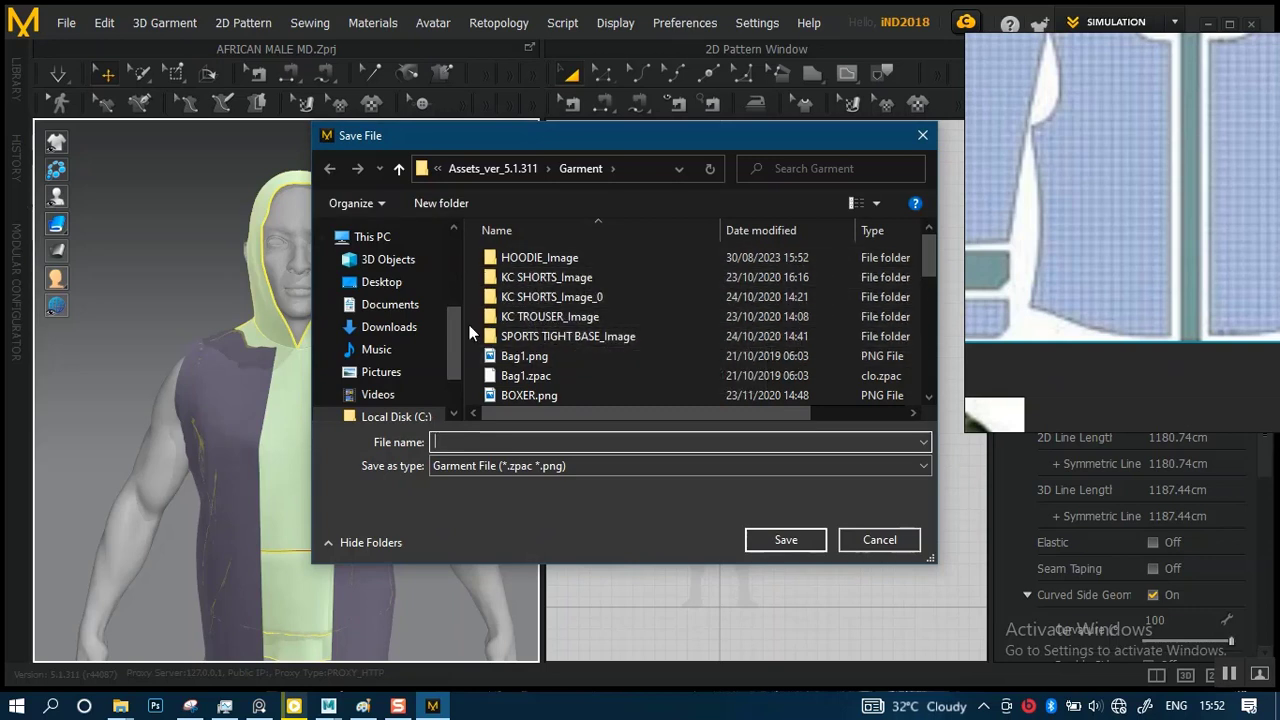
drag(456, 330, 453, 258)
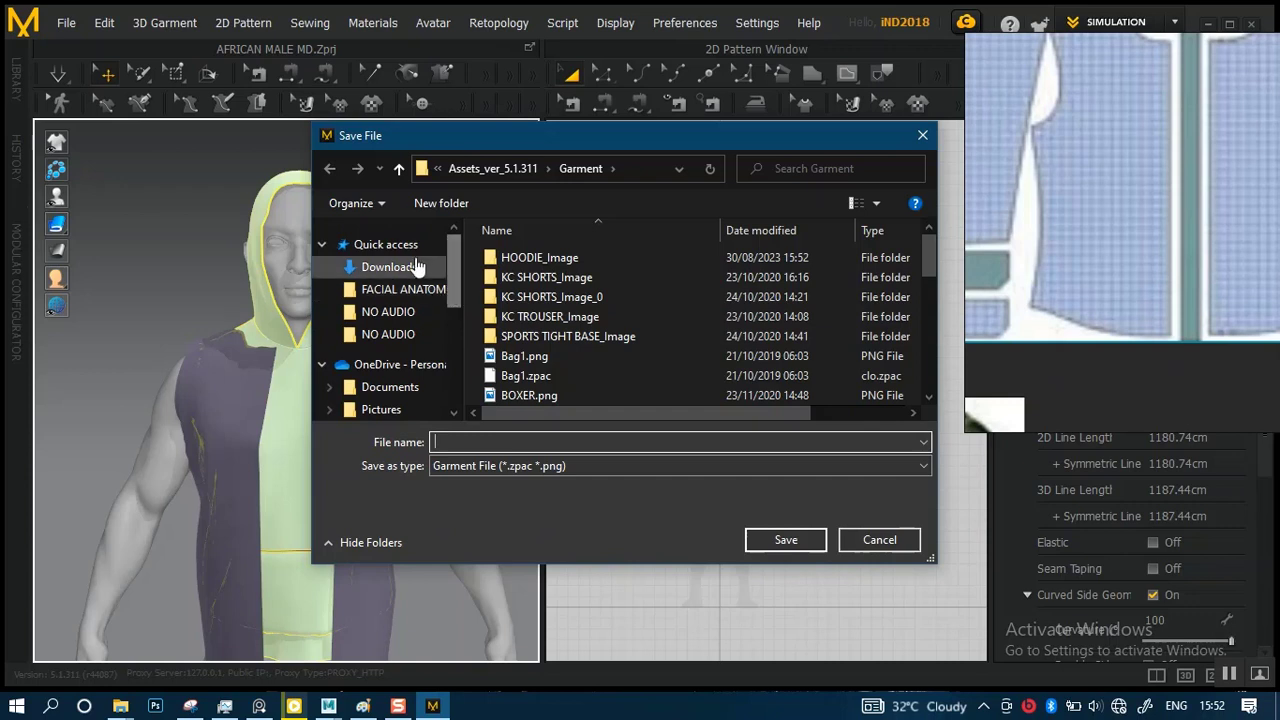
click(386, 244)
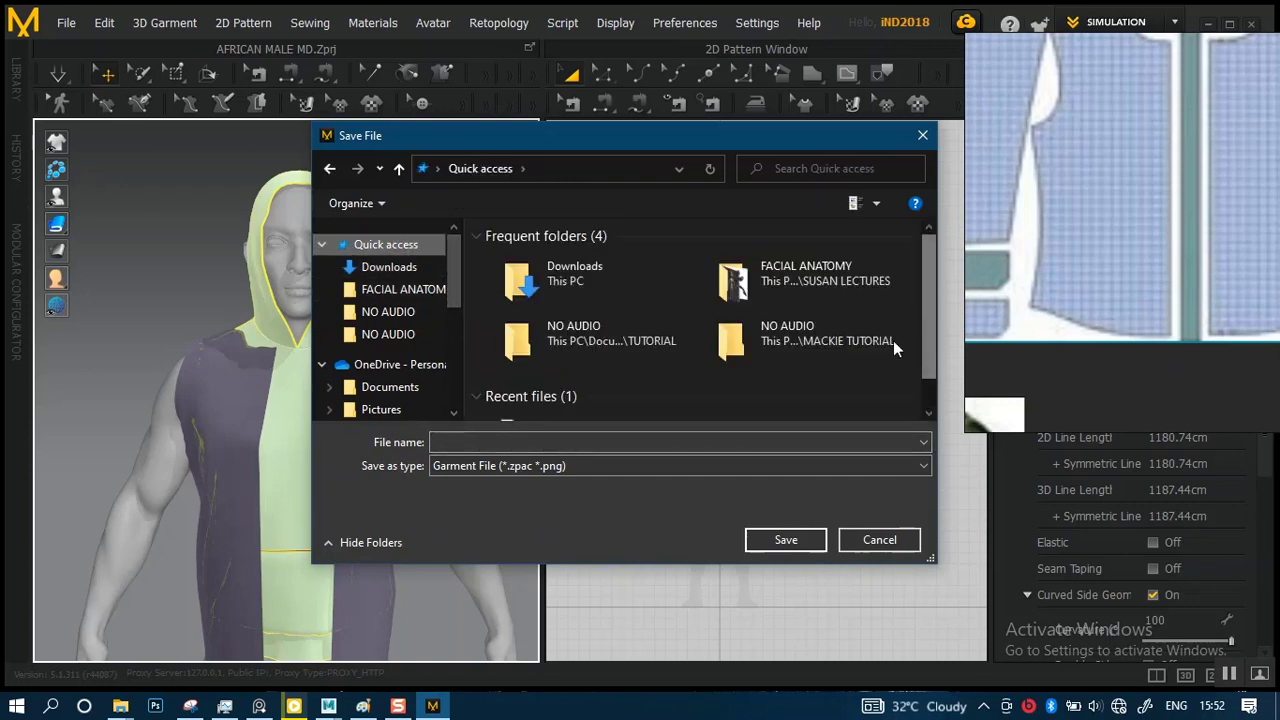
scroll(925, 357, down, 1)
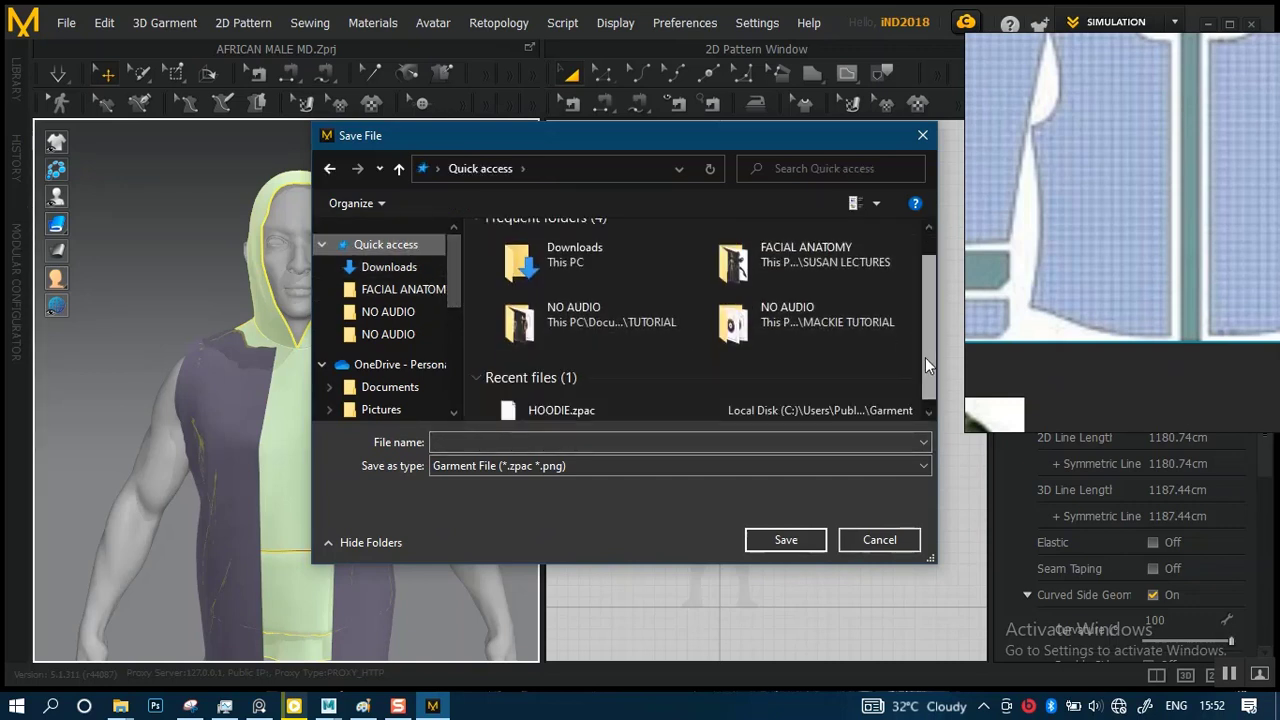
double_click(797, 313)
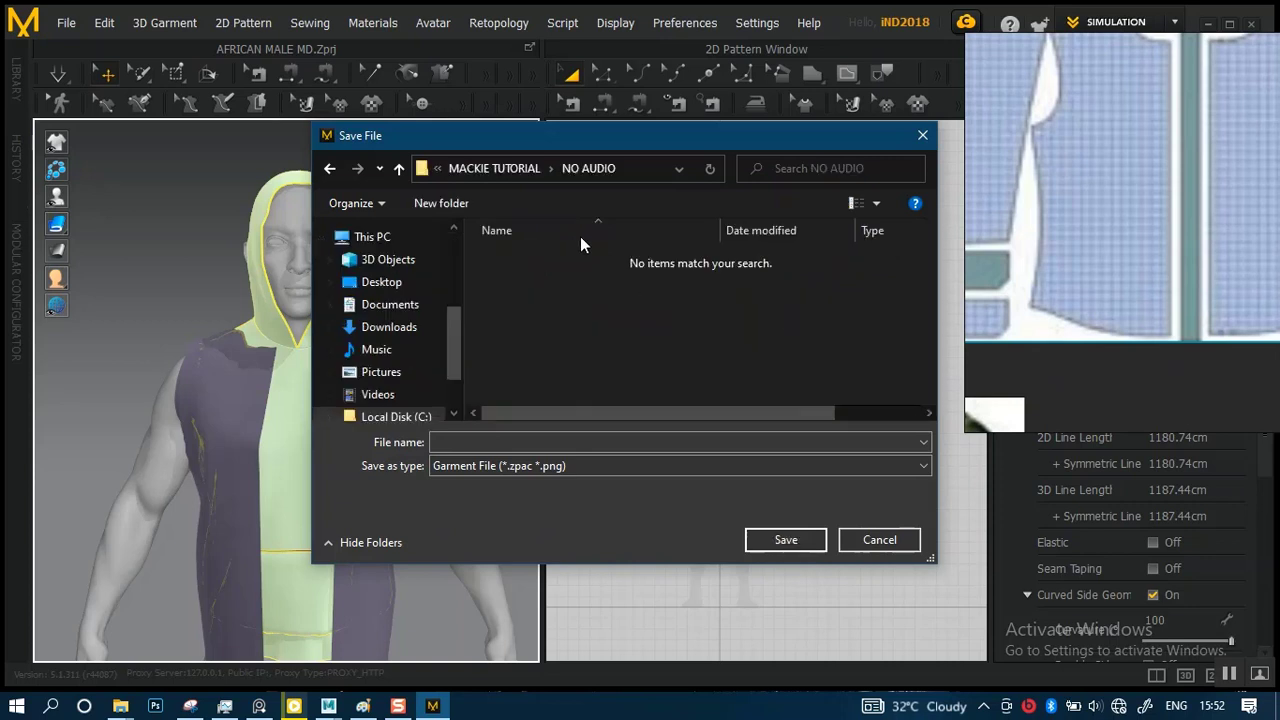
click(494, 168)
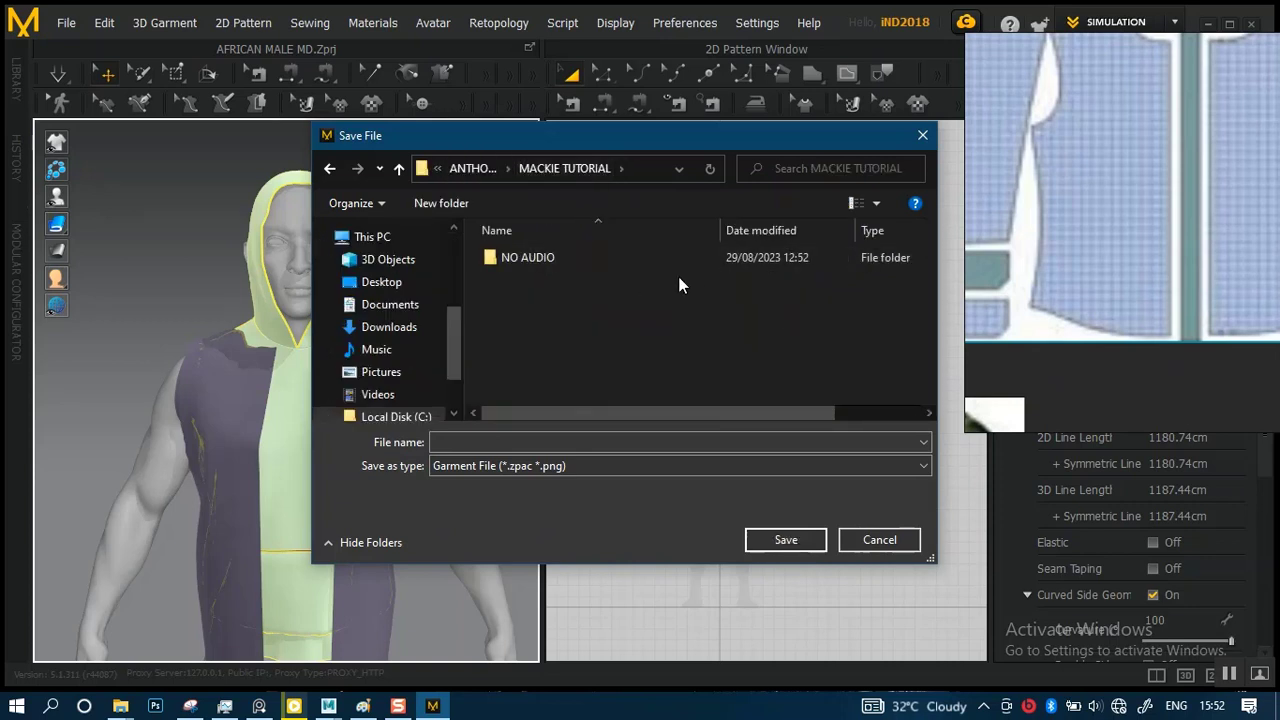
click(467, 168)
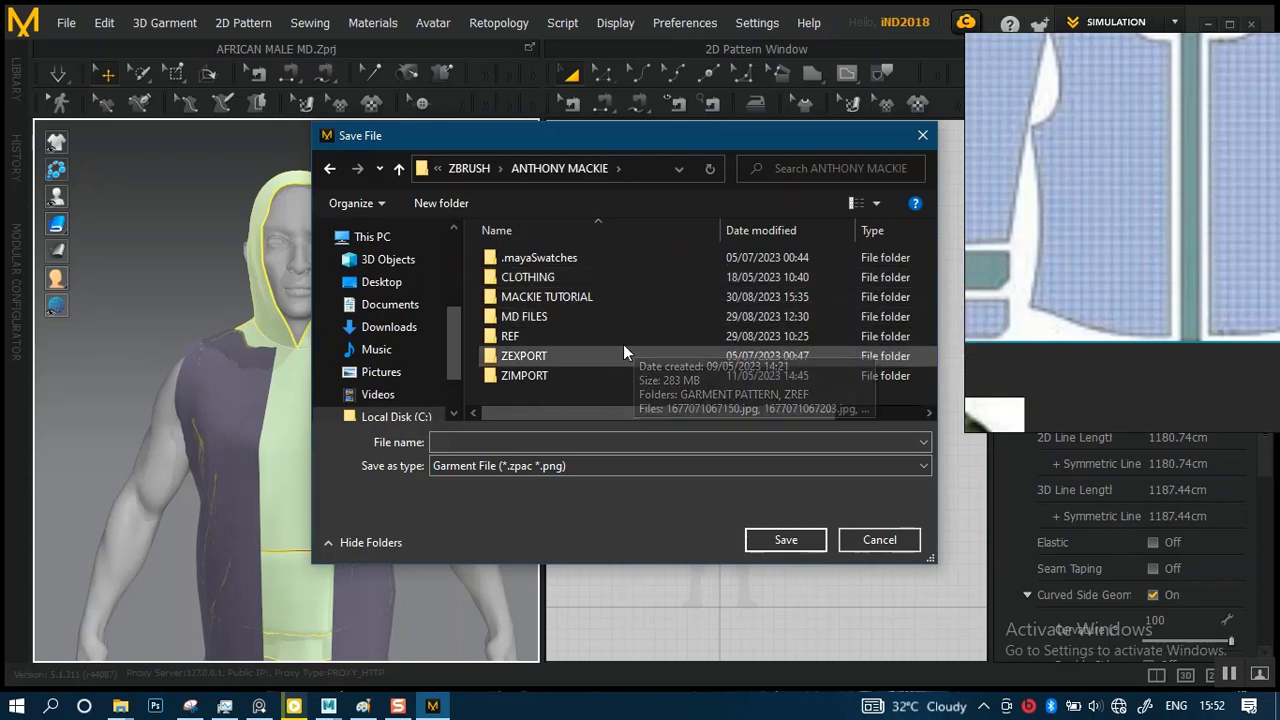
double_click(589, 316)
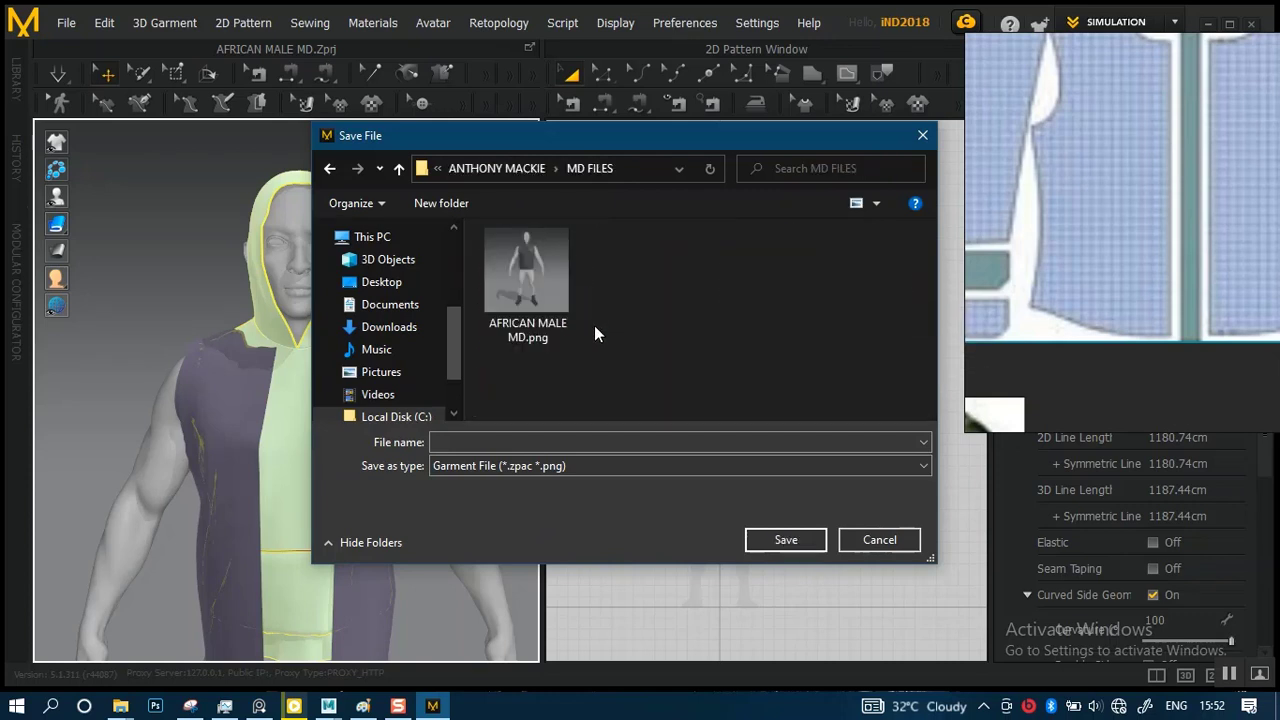
- Name the garment file HOODIE and save it with metadata as a folder
click(490, 442)
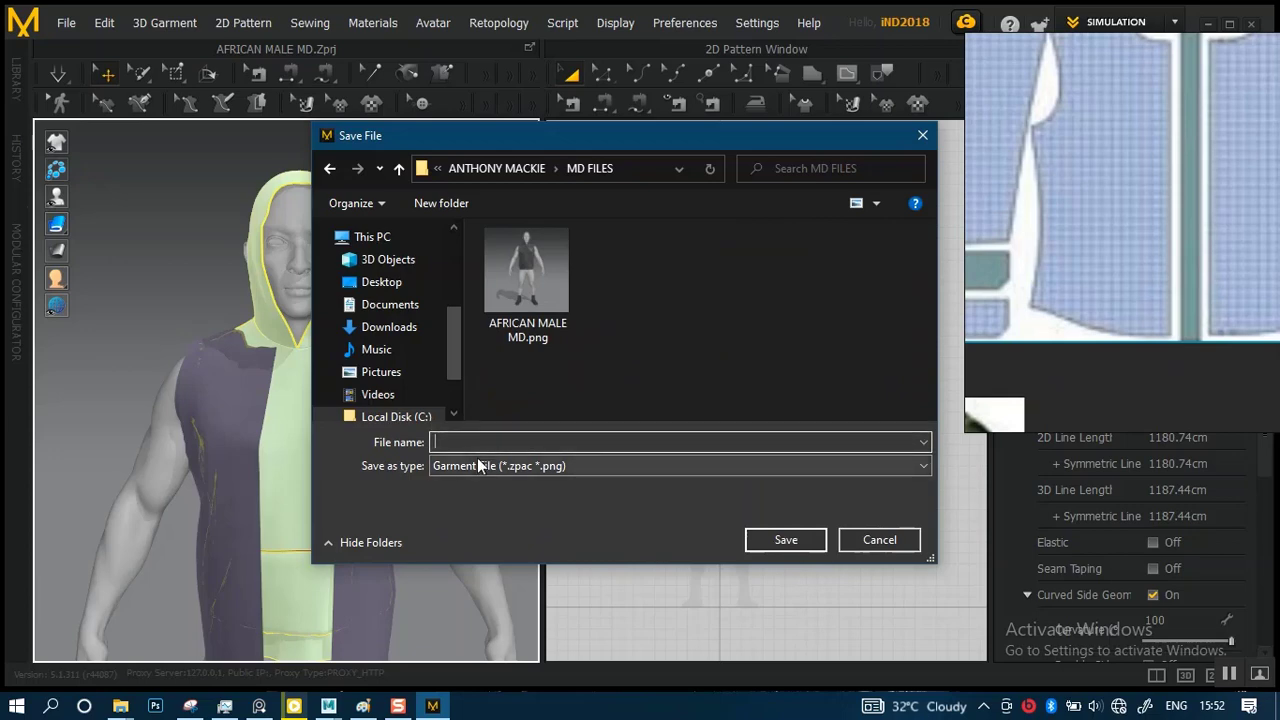
text(HOODIE)
key(Return)
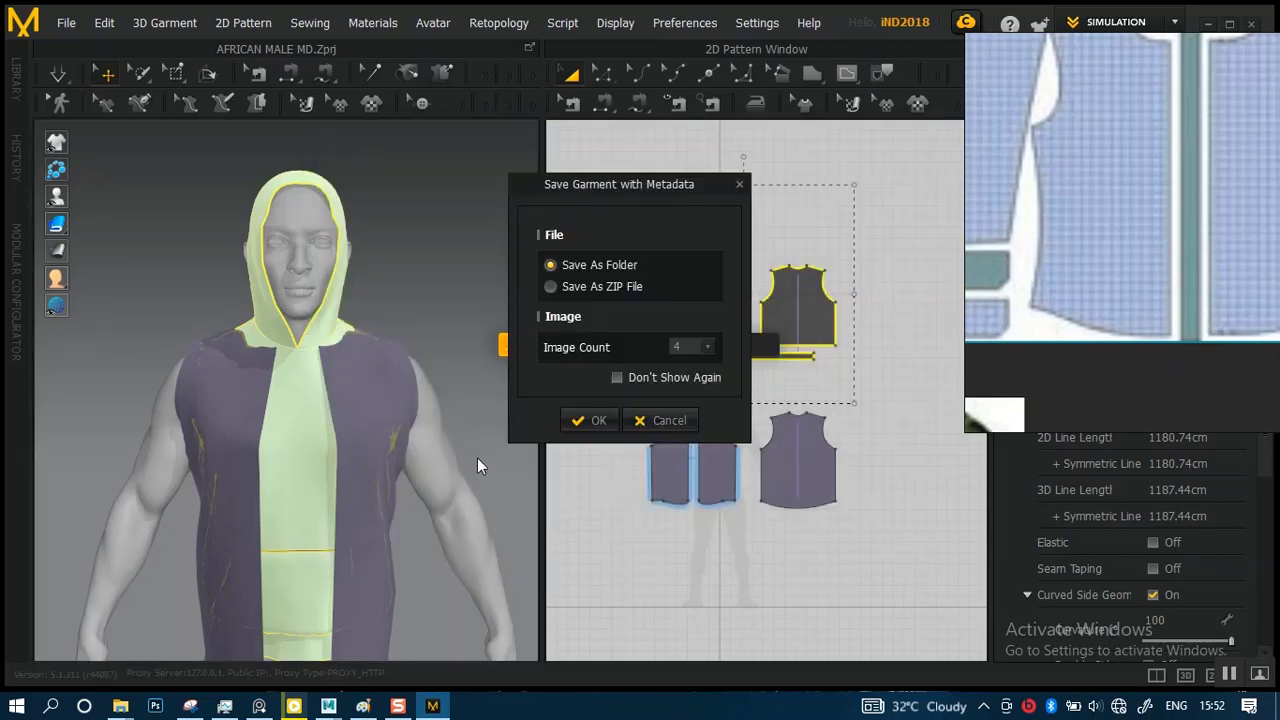
click(583, 415)
- Switch to File Explorer and open the MD FILES folder to check the saved hoodie files
mouse_move(120, 706)
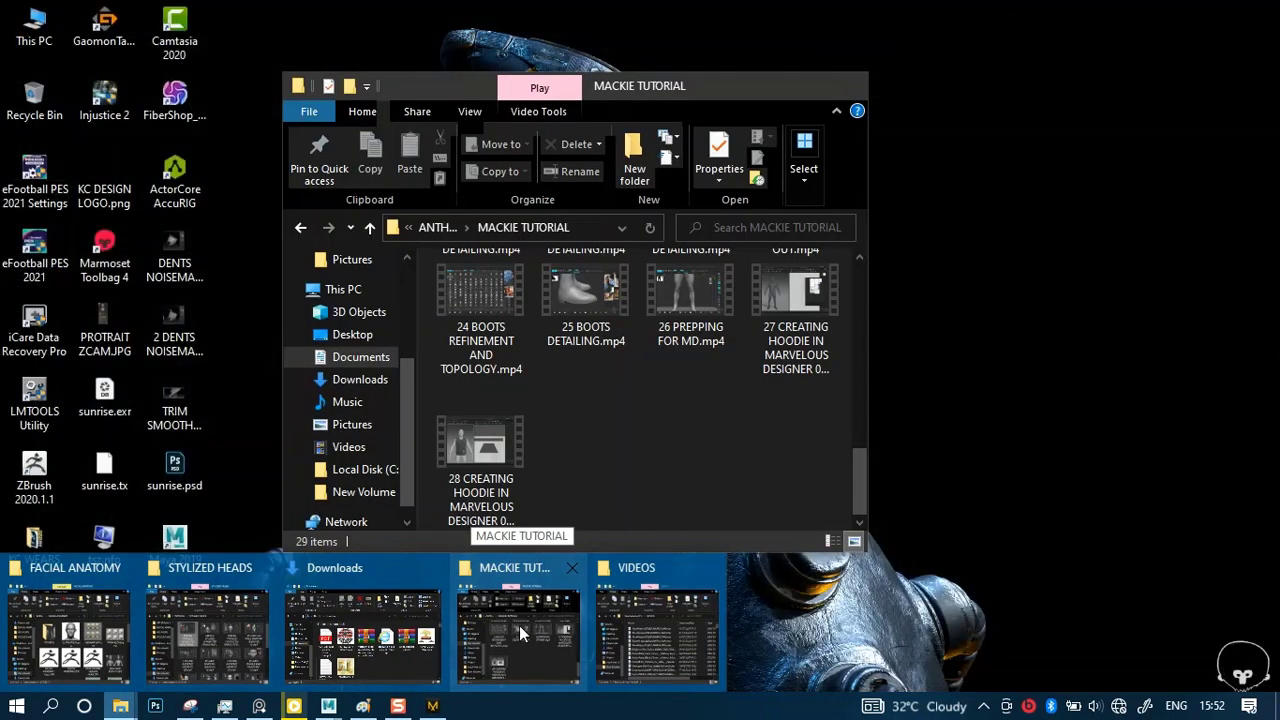
click(519, 625)
click(437, 227)
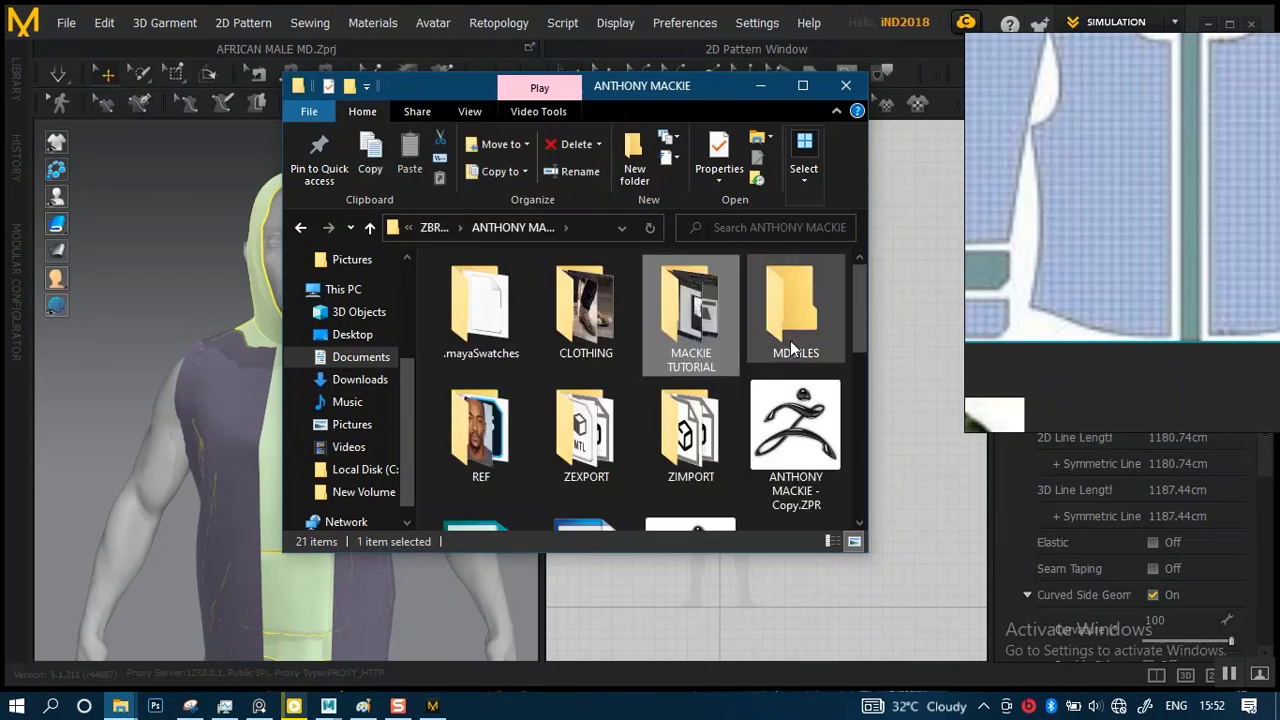
double_click(797, 318)
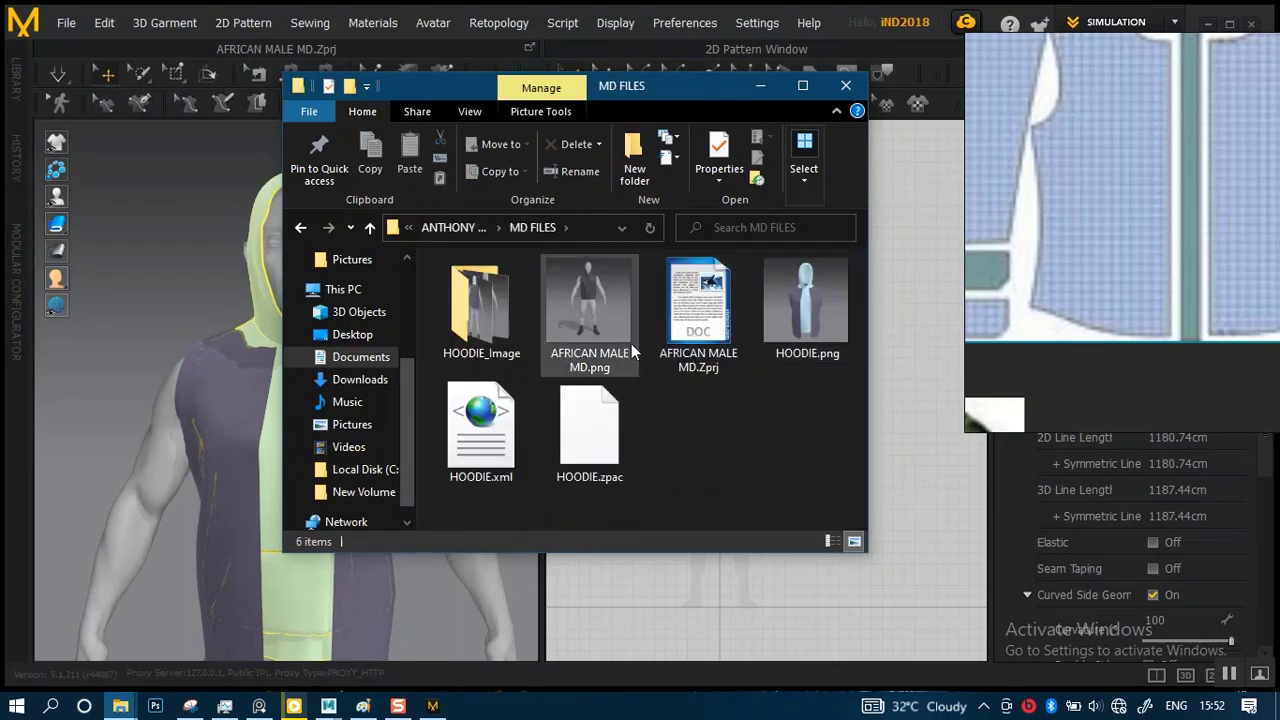
- Duplicate AFRICAN MALE MD.Zprj in the MD FILES folder, delete the copy and return to Marvelous Designer
click(720, 350)
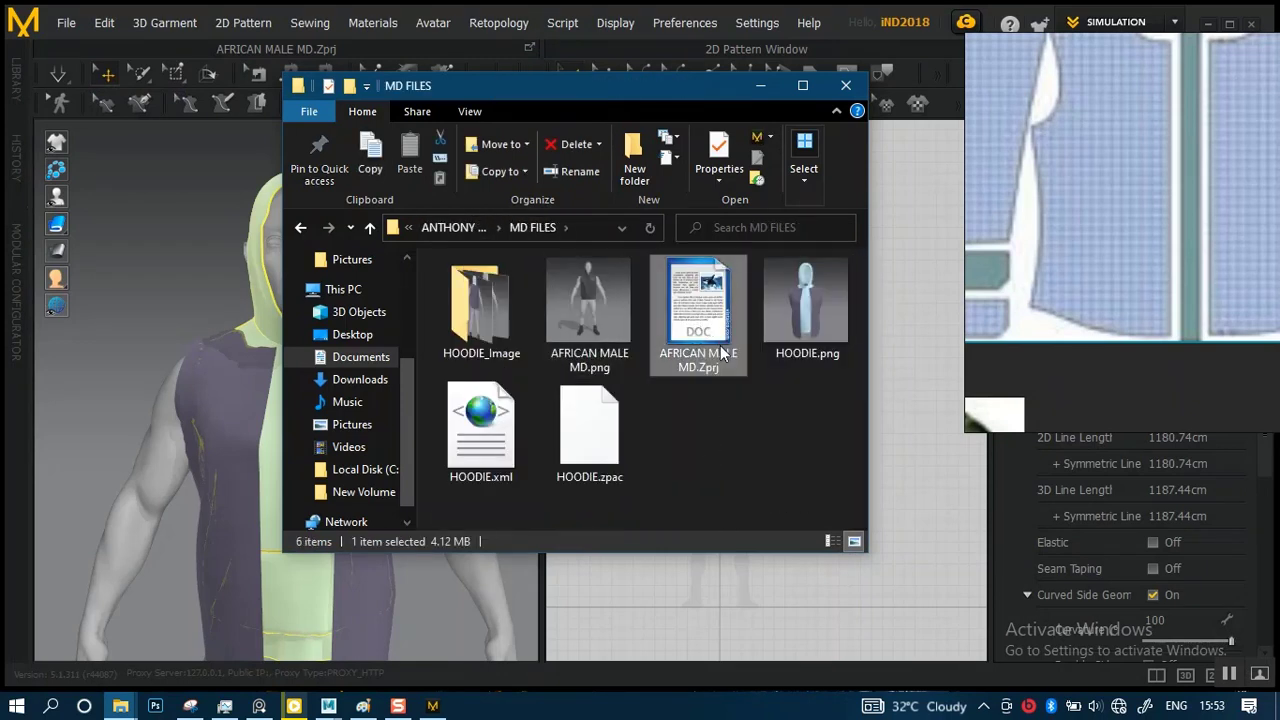
drag(703, 333, 723, 457)
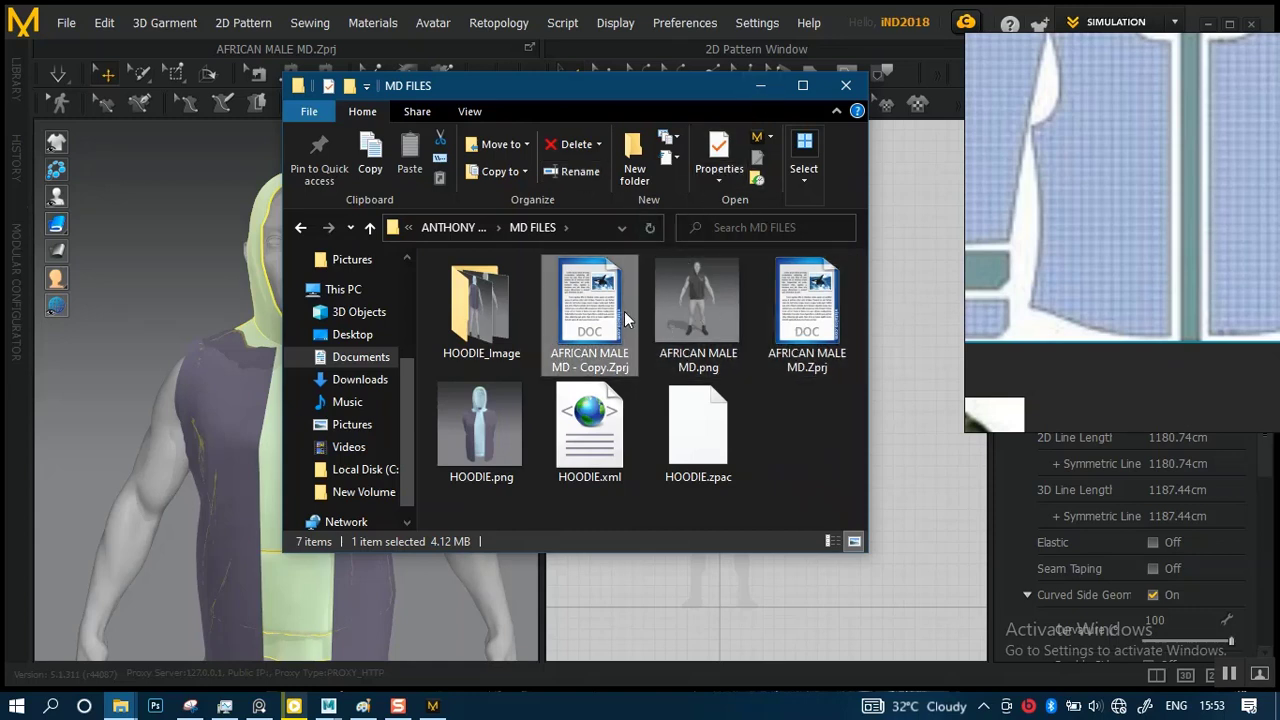
key(Delete)
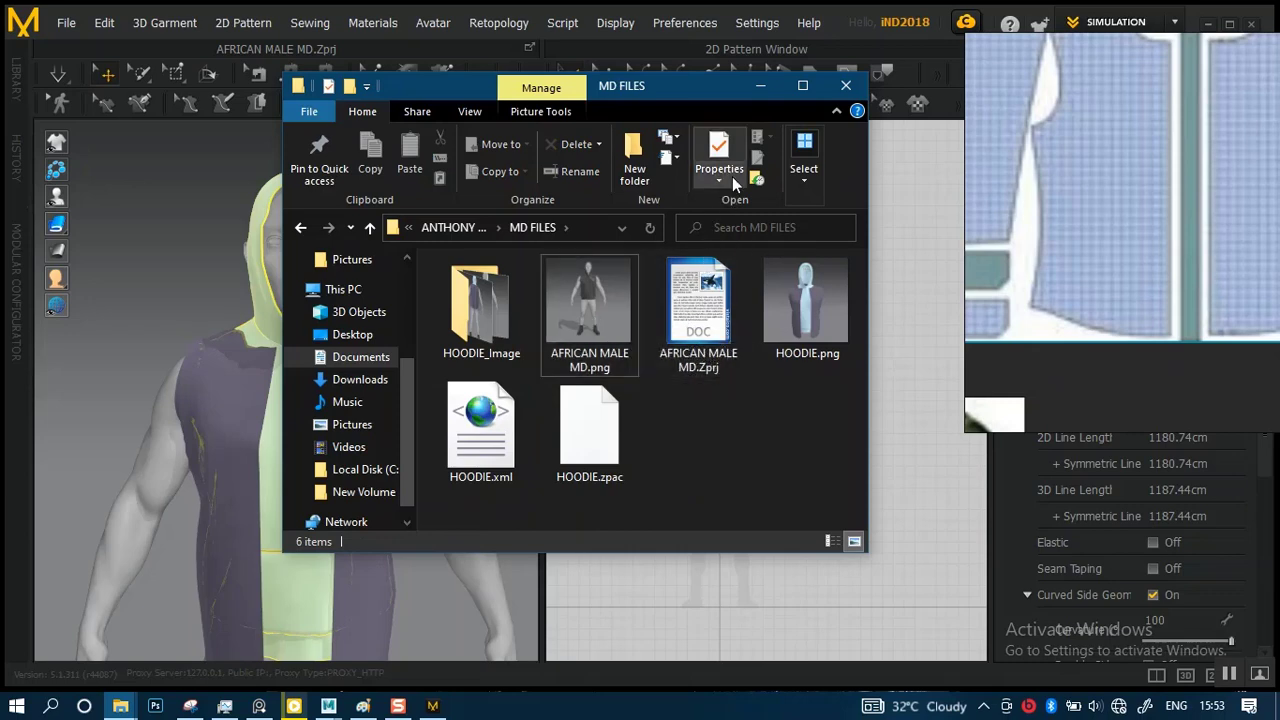
click(760, 86)
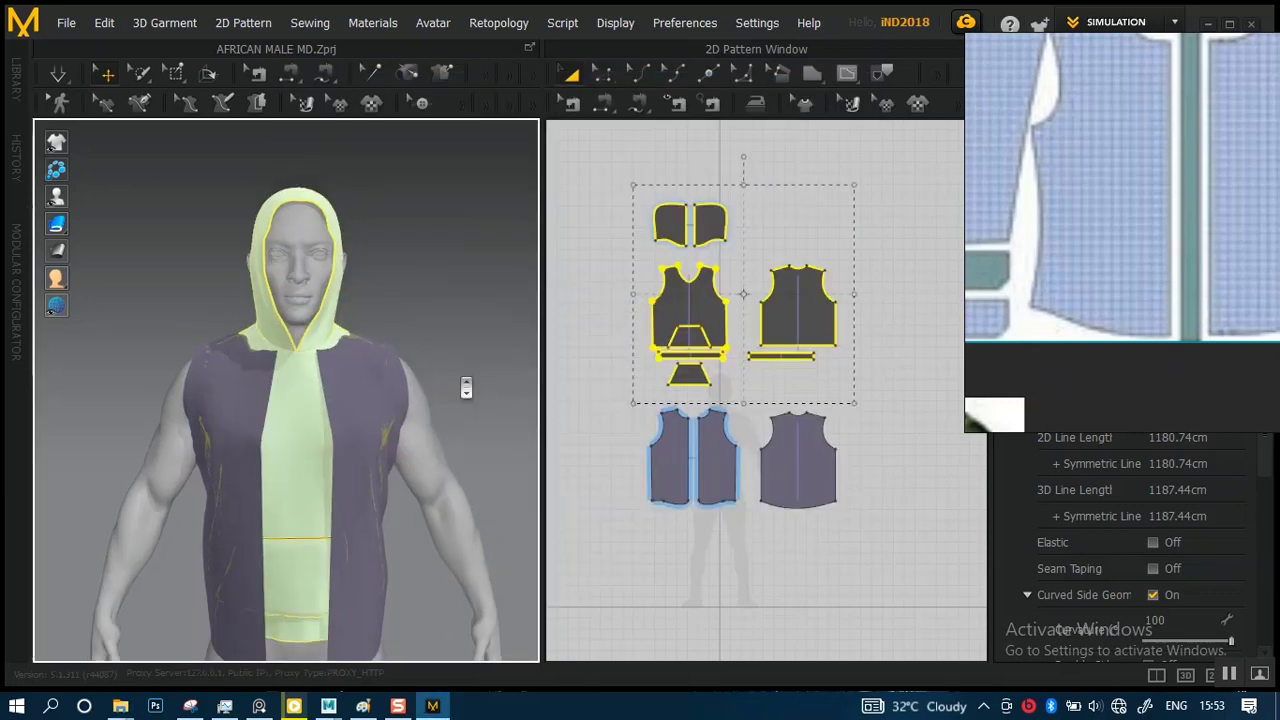
- Save the project under the new name AFRICAN MALE SHIRT MD.Zprj in the MD FILES folder
key(ctrl+s)
click(65, 22)
mouse_move(121, 154)
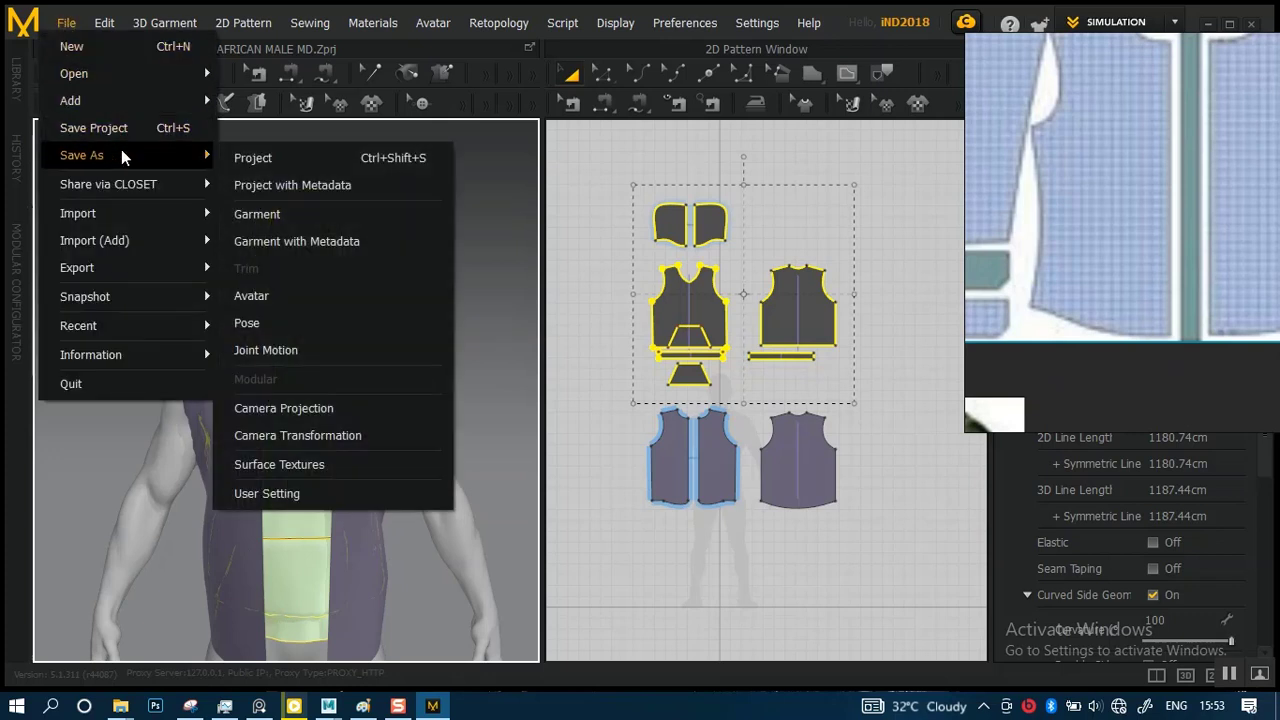
click(284, 166)
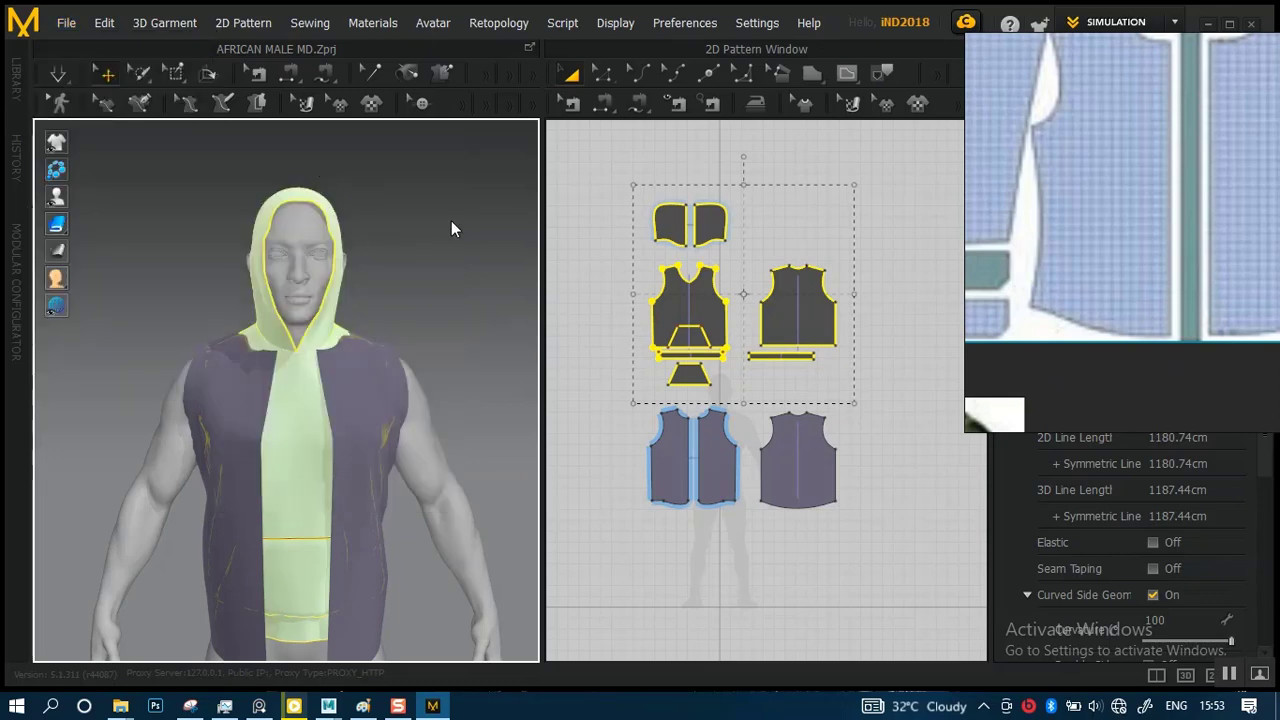
click(756, 285)
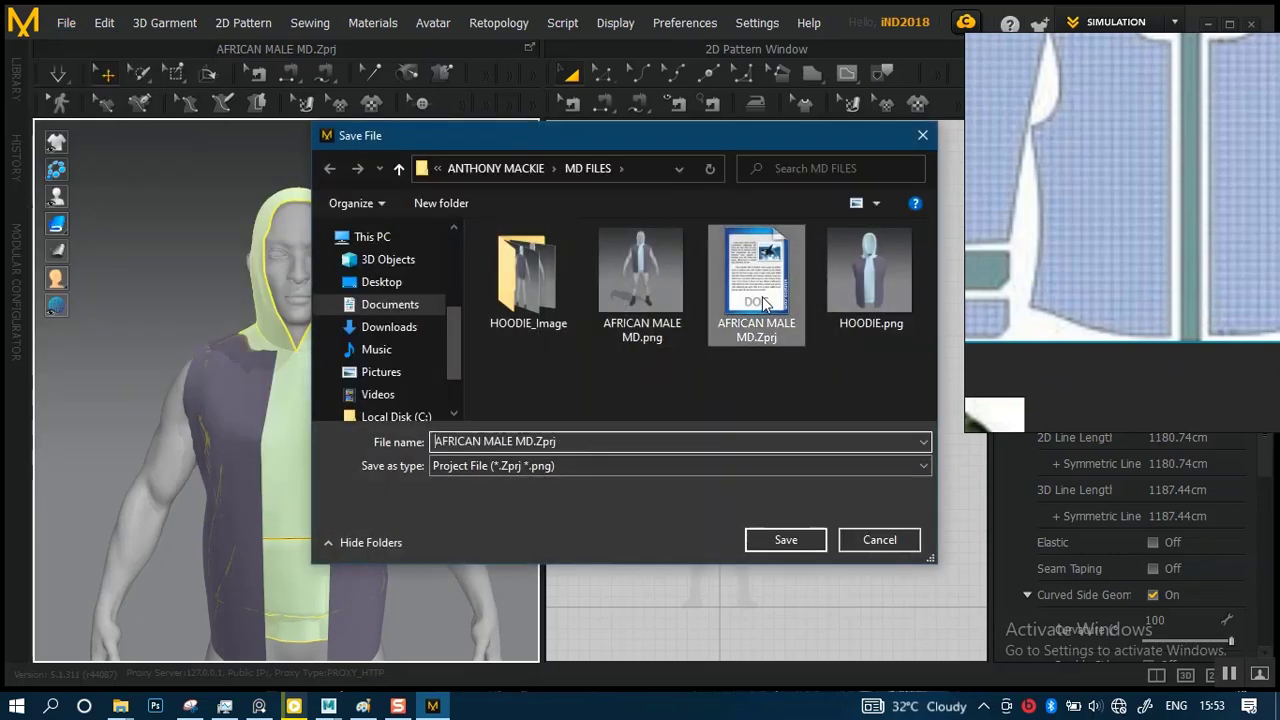
click(513, 441)
text(S)
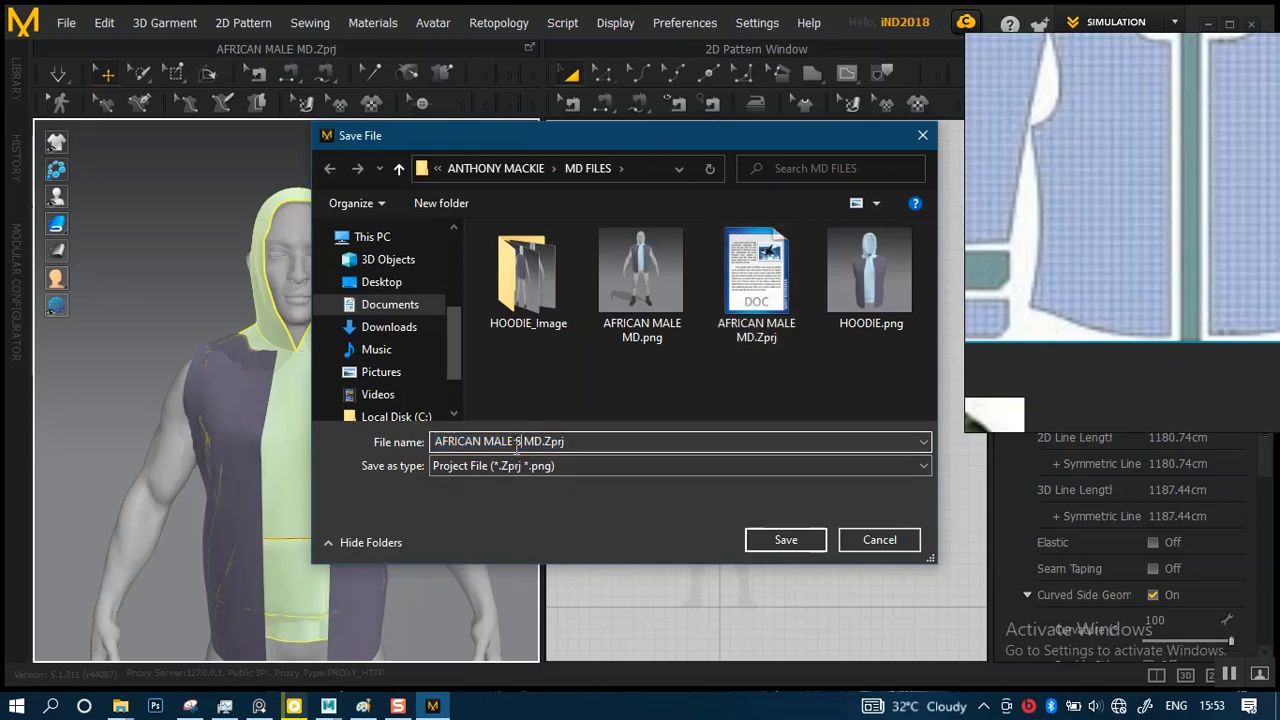
text(HIRT)
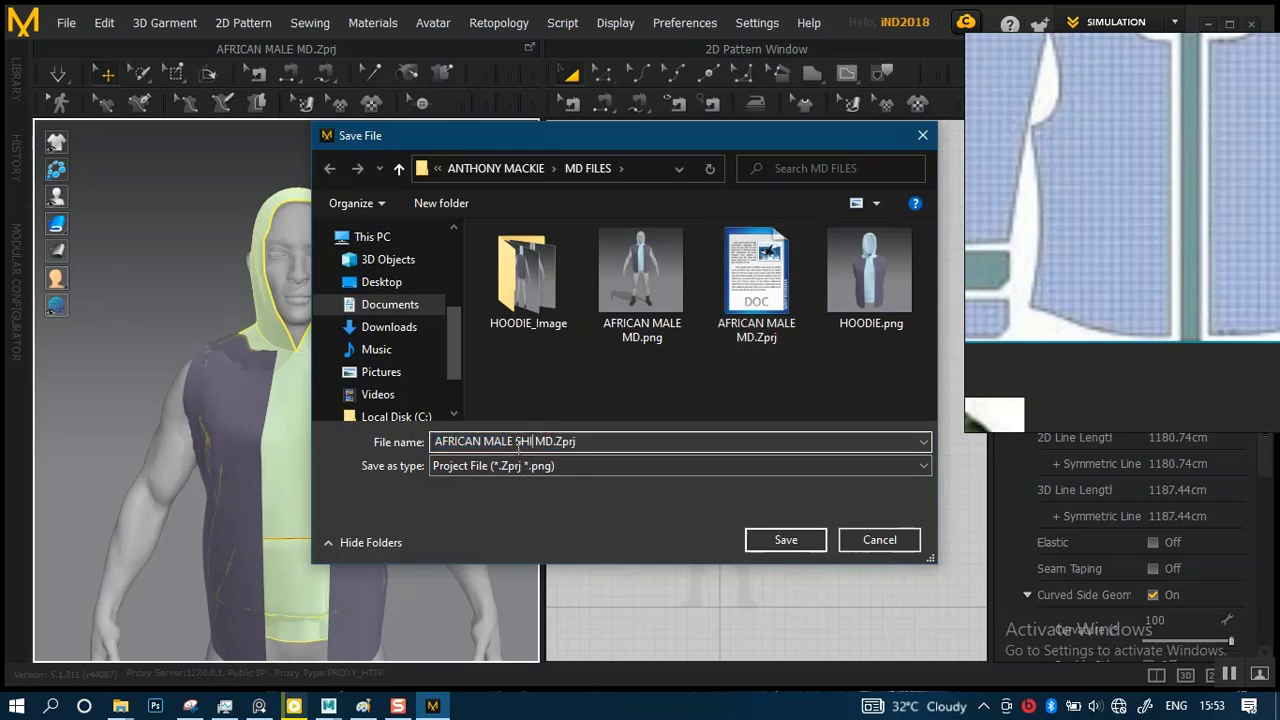
click(793, 540)
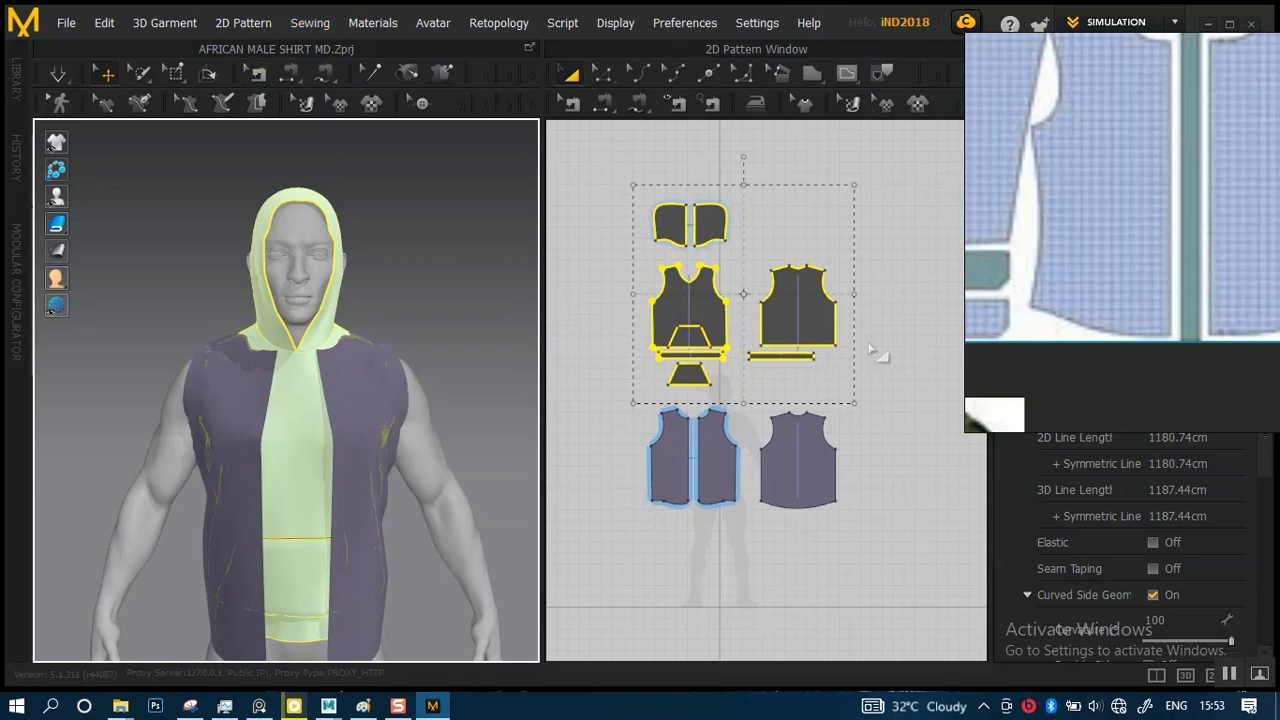
- Delete the selected hoodie pattern pieces, keeping only the shirt fronts and back
scroll(906, 371, up, 2)
middle_drag(826, 358, 830, 438)
scroll(810, 392, down, 1)
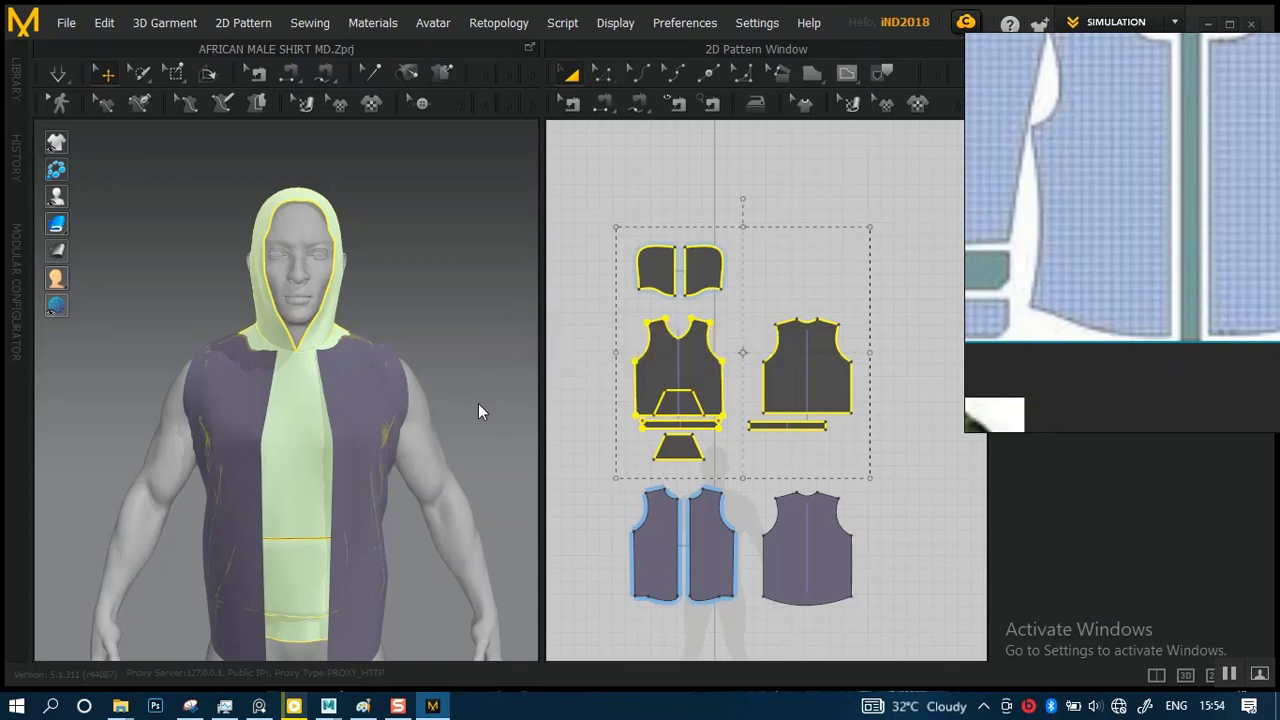
key(Delete)
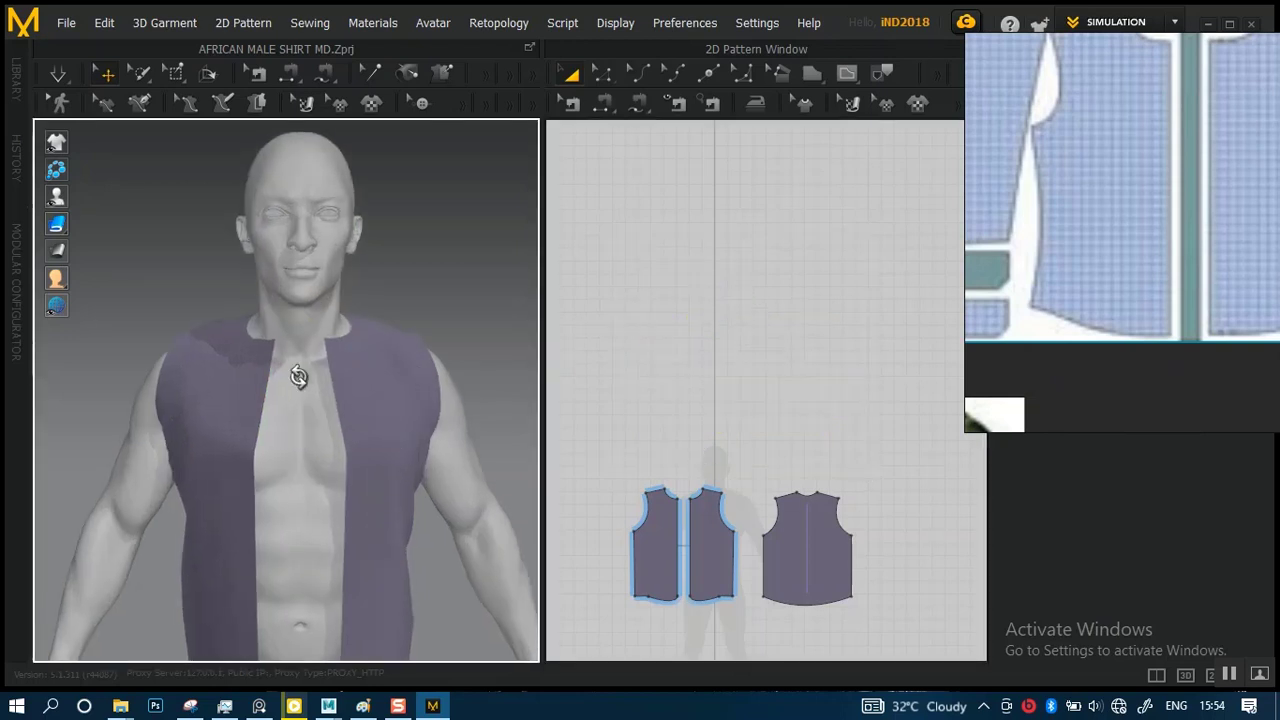
- Start the simulation on the remaining shirt and inspect its drape on the avatar
right_drag(286, 366, 403, 348)
key(space)
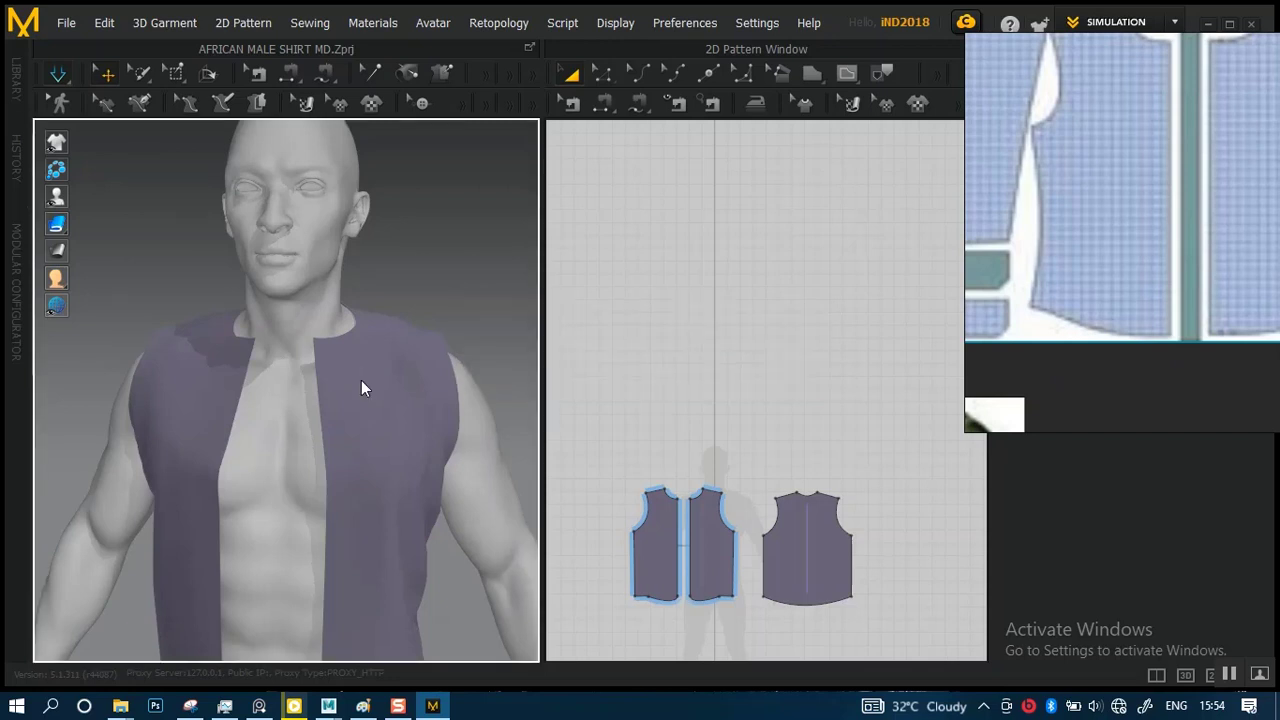
right_drag(388, 378, 368, 362)
middle_drag(374, 340, 346, 383)
scroll(346, 383, up, 2)
right_drag(348, 384, 366, 456)
- Set the SHIRT fabric's physical property preset to Cotton_14_Wale_Corduroy
right_drag(1064, 326, 365, 348)
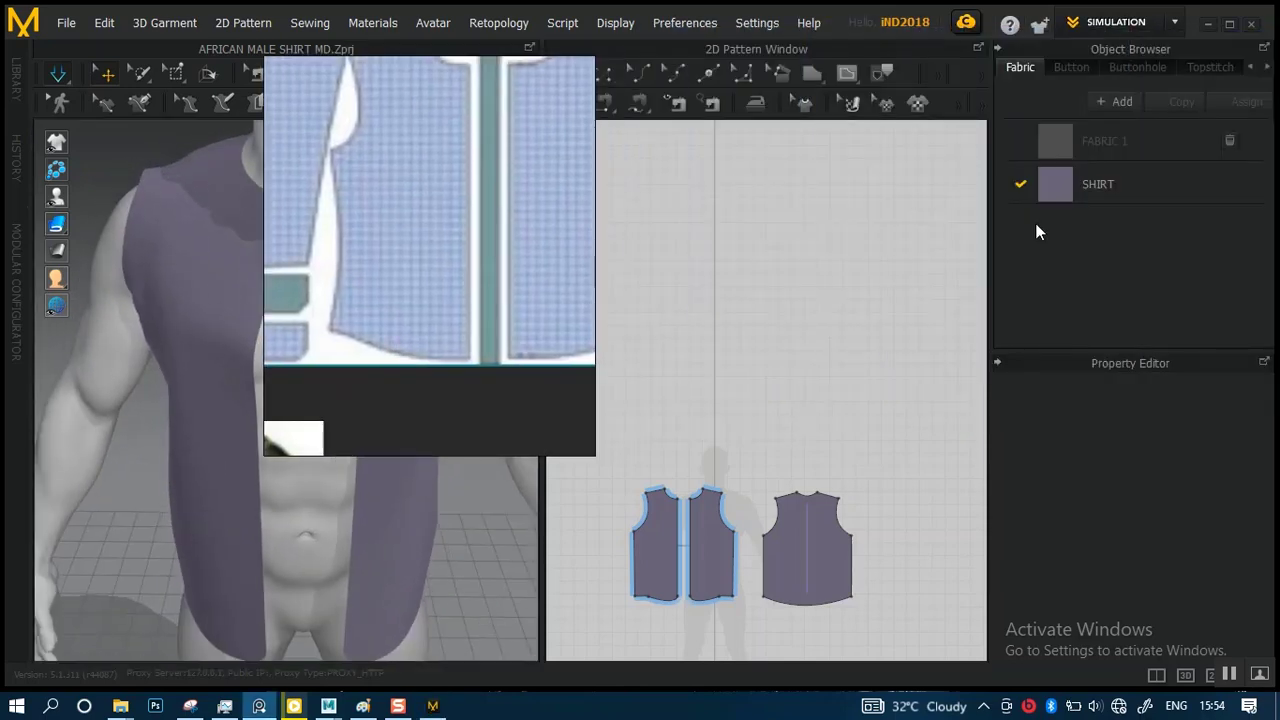
click(1125, 184)
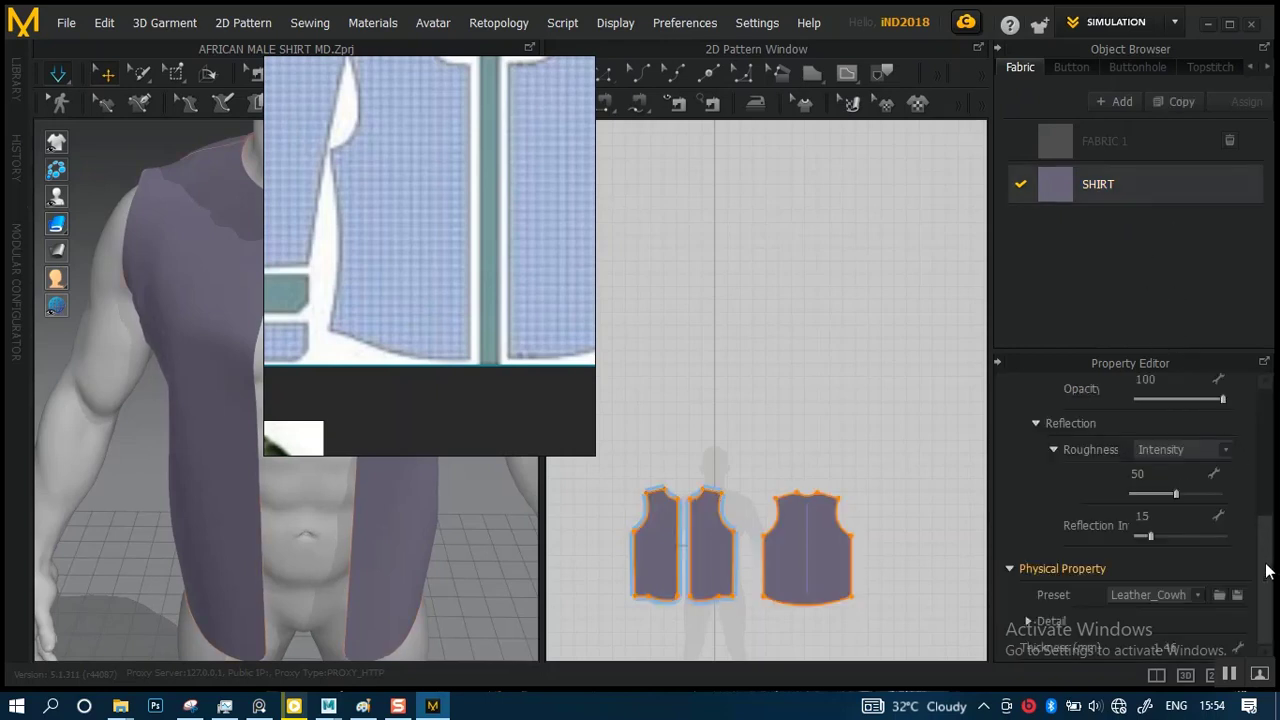
click(1200, 595)
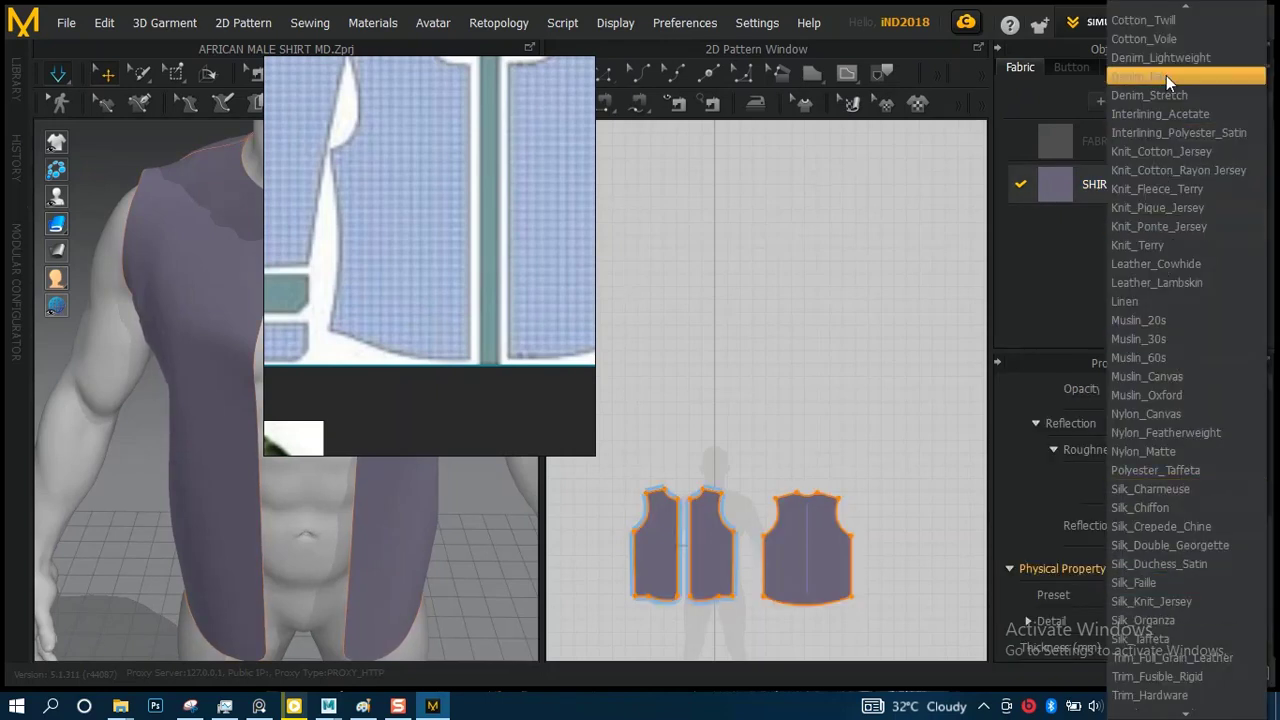
scroll(1172, 10, up, 3)
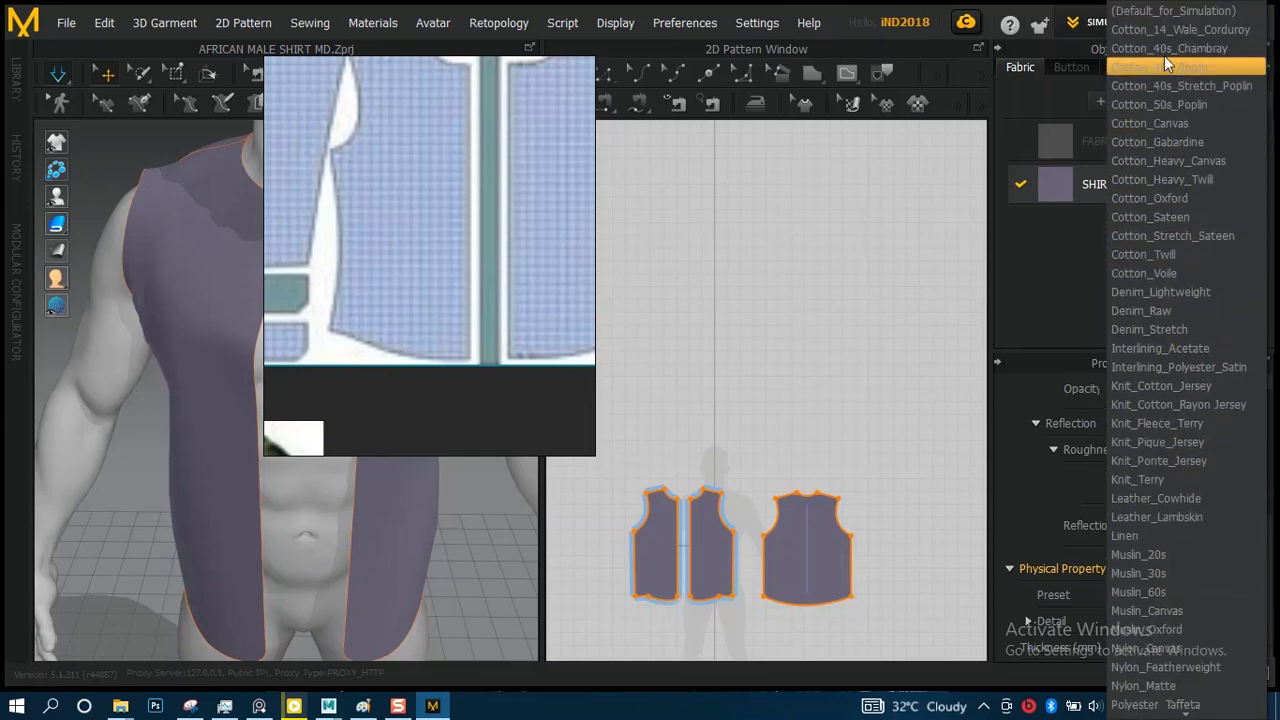
click(1162, 31)
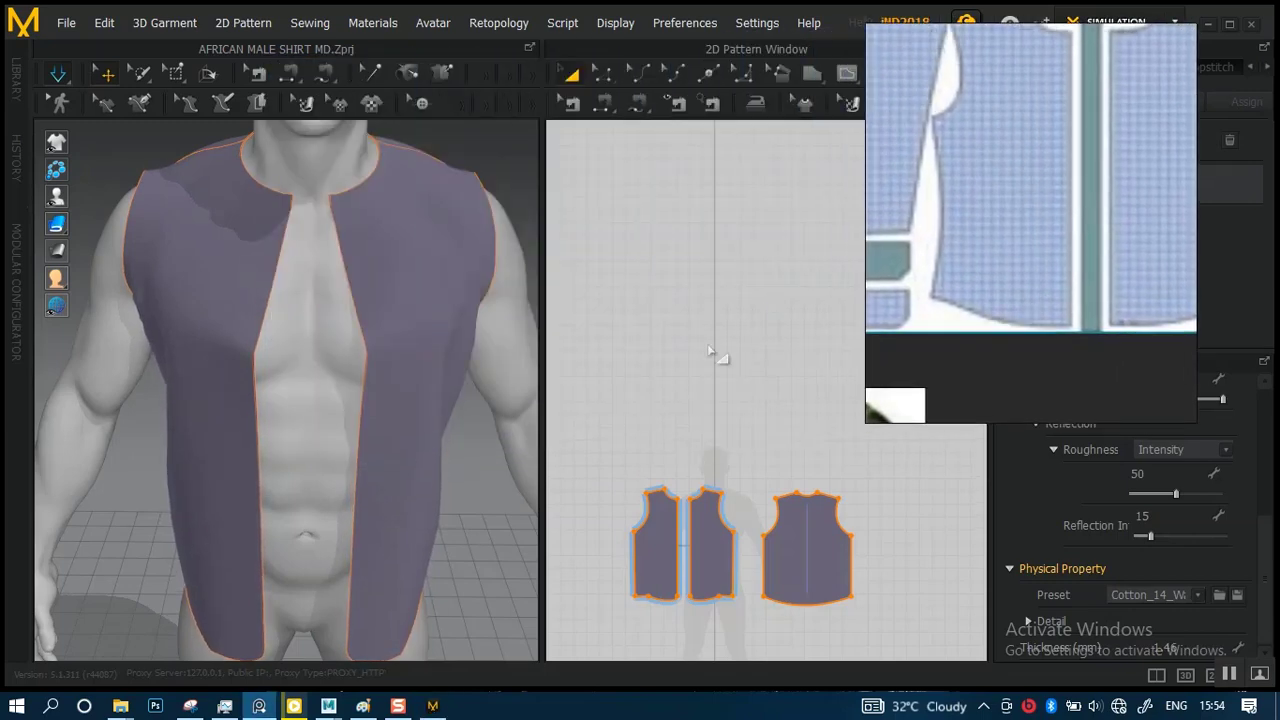
- Move the shirt back pattern farther away from the two front pieces in the 2D layout
right_drag(329, 371, 370, 312)
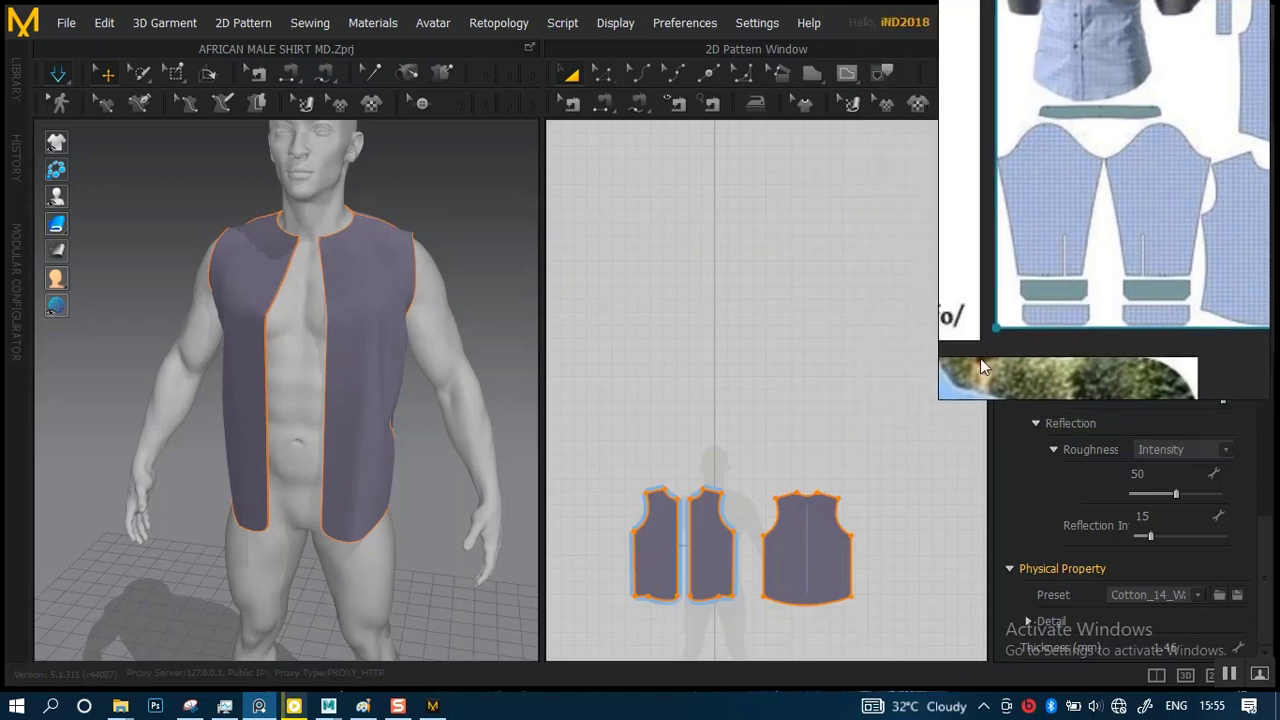
scroll(805, 395, down, 2)
right_drag(793, 453, 801, 312)
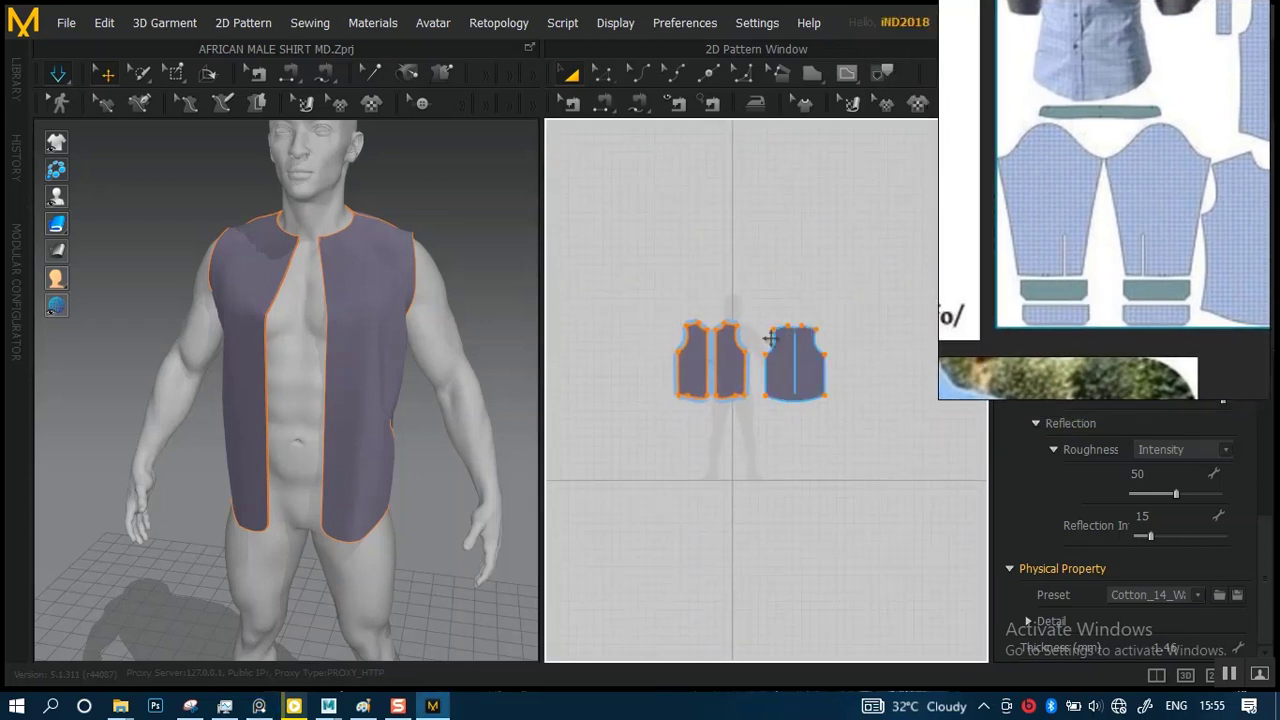
scroll(770, 340, up, 4)
scroll(766, 409, down, 2)
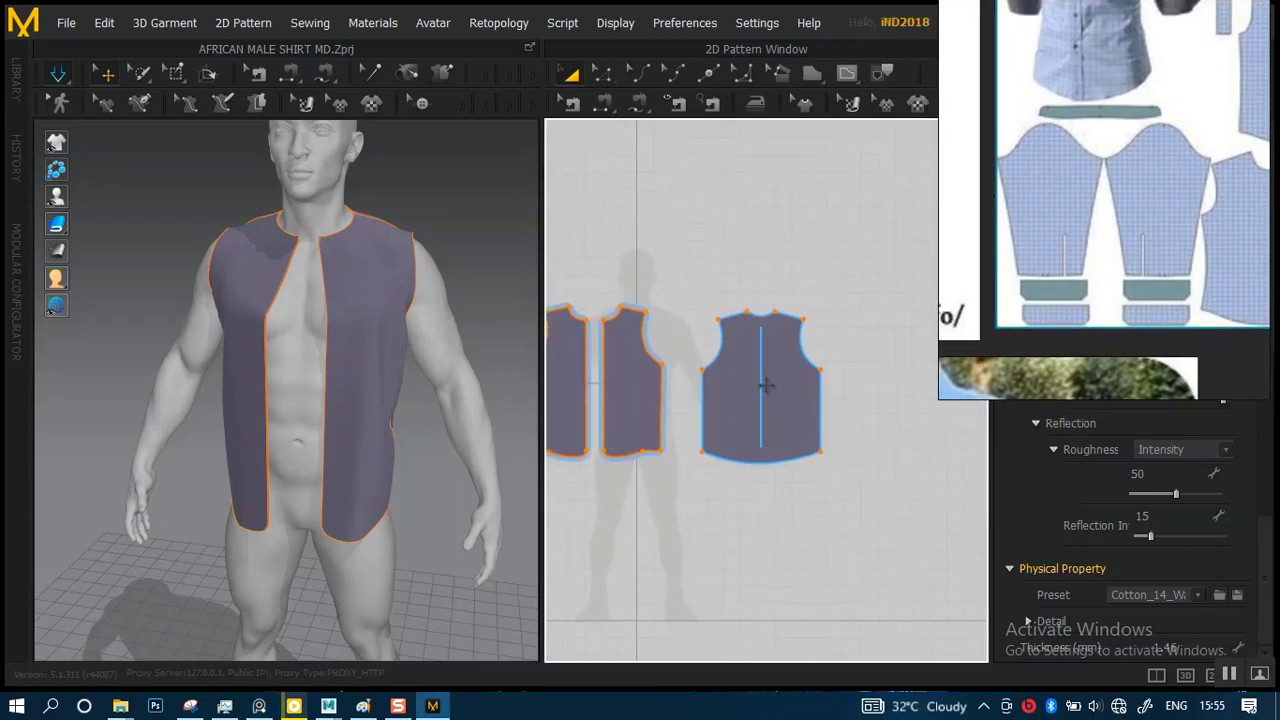
right_drag(774, 377, 906, 391)
scroll(700, 376, down, 3)
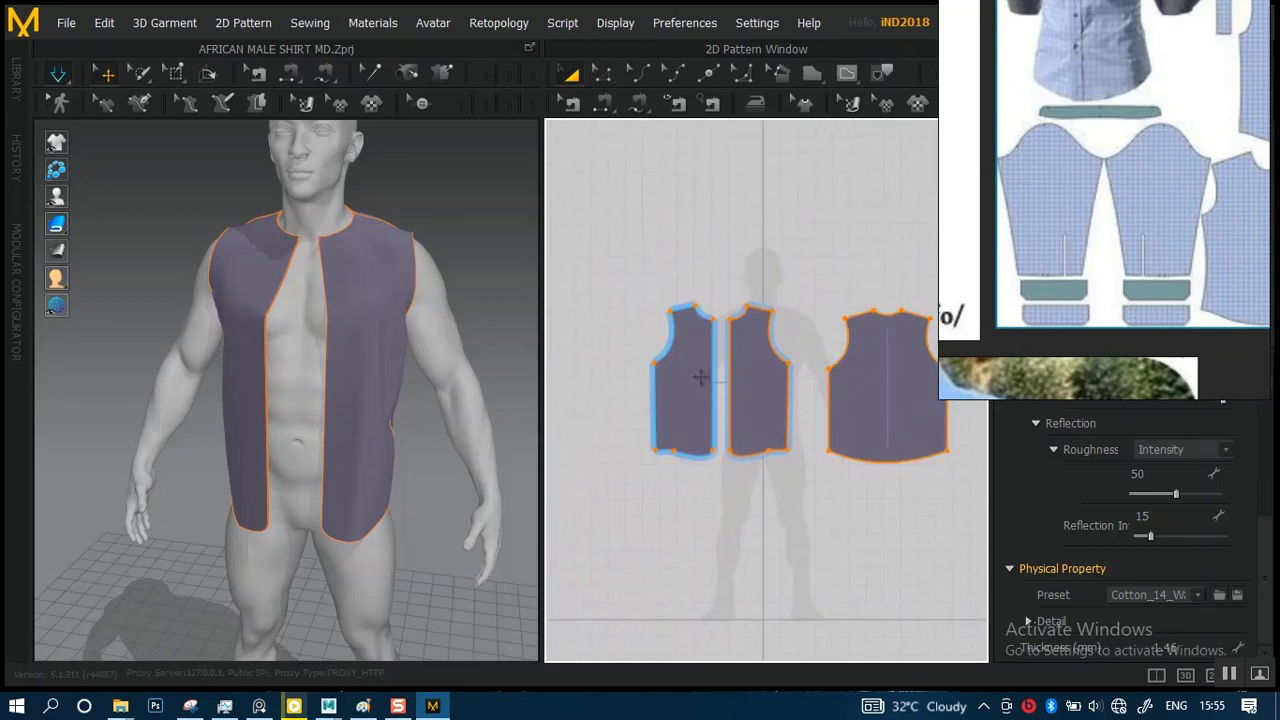
middle_drag(710, 340, 678, 344)
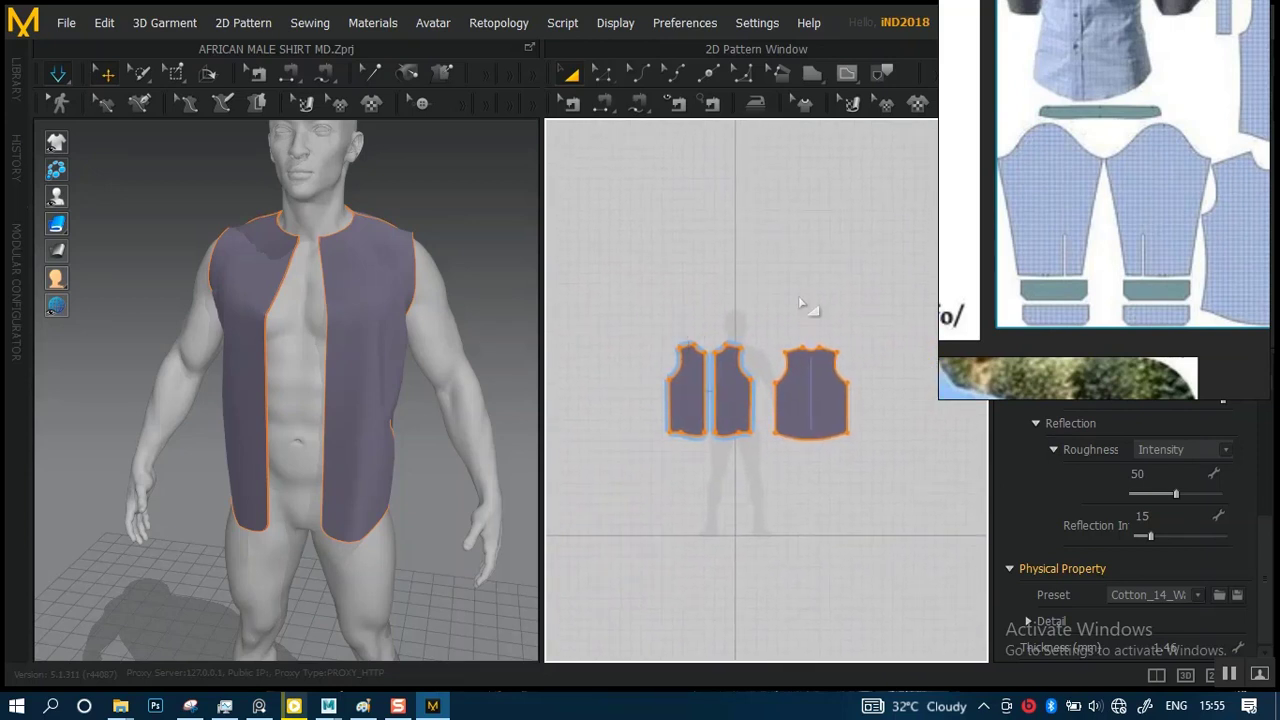
scroll(802, 332, up, 3)
right_drag(800, 338, 786, 366)
scroll(743, 366, up, 1)
scroll(770, 345, down, 2)
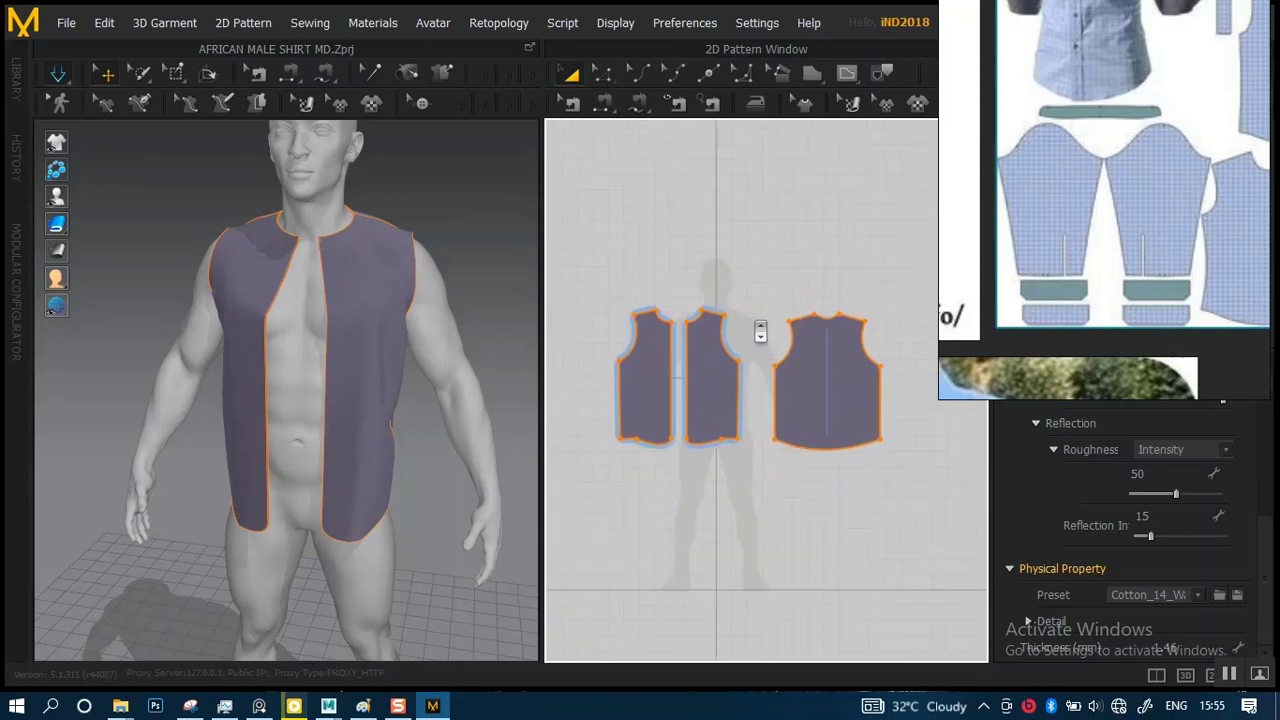
drag(807, 385, 877, 396)
- Examine the sleeve and cuff shapes in the shirt reference image against the front pattern pieces
right_drag(753, 370, 789, 366)
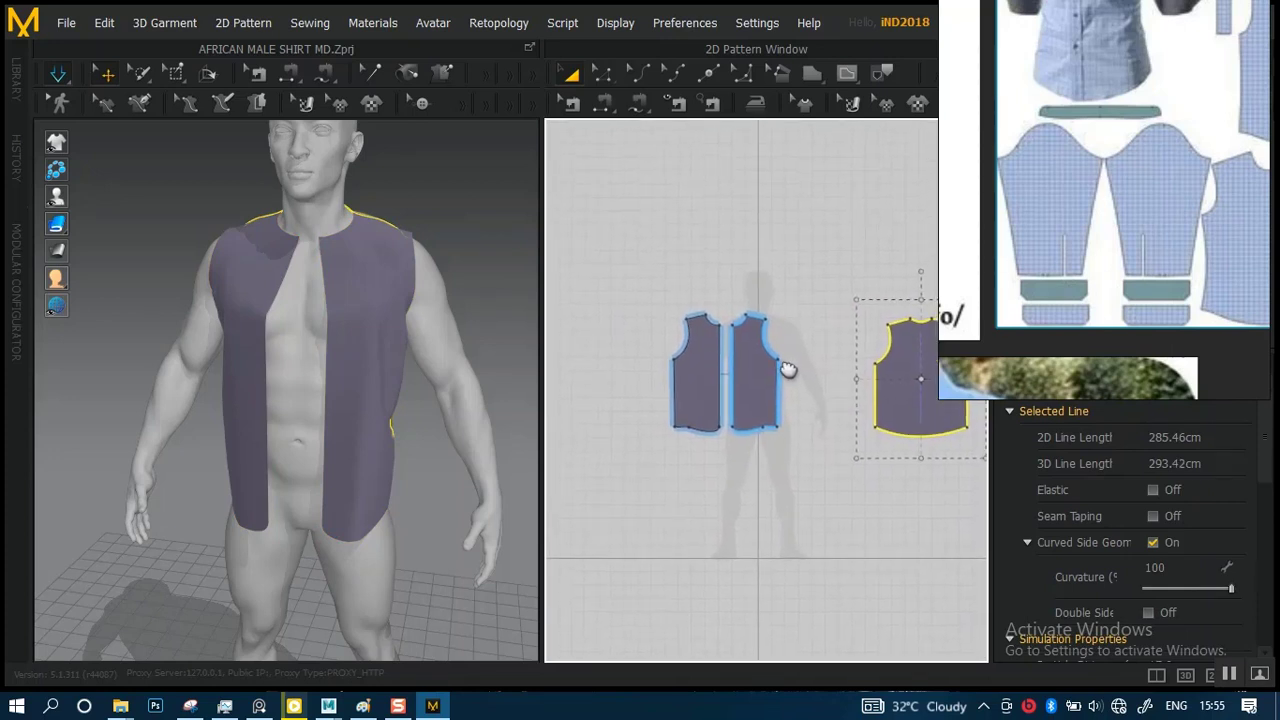
scroll(712, 397, up, 2)
scroll(700, 400, up, 4)
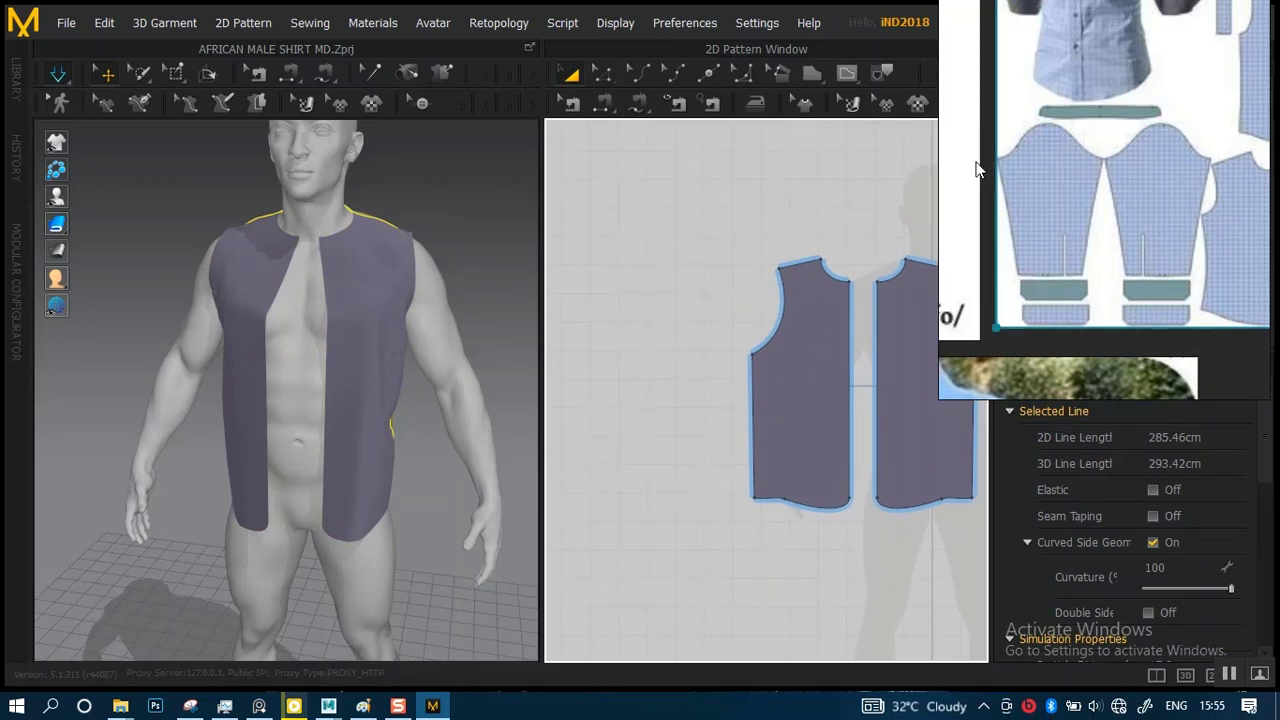
scroll(1036, 207, up, 3)
middle_drag(1027, 239, 1028, 238)
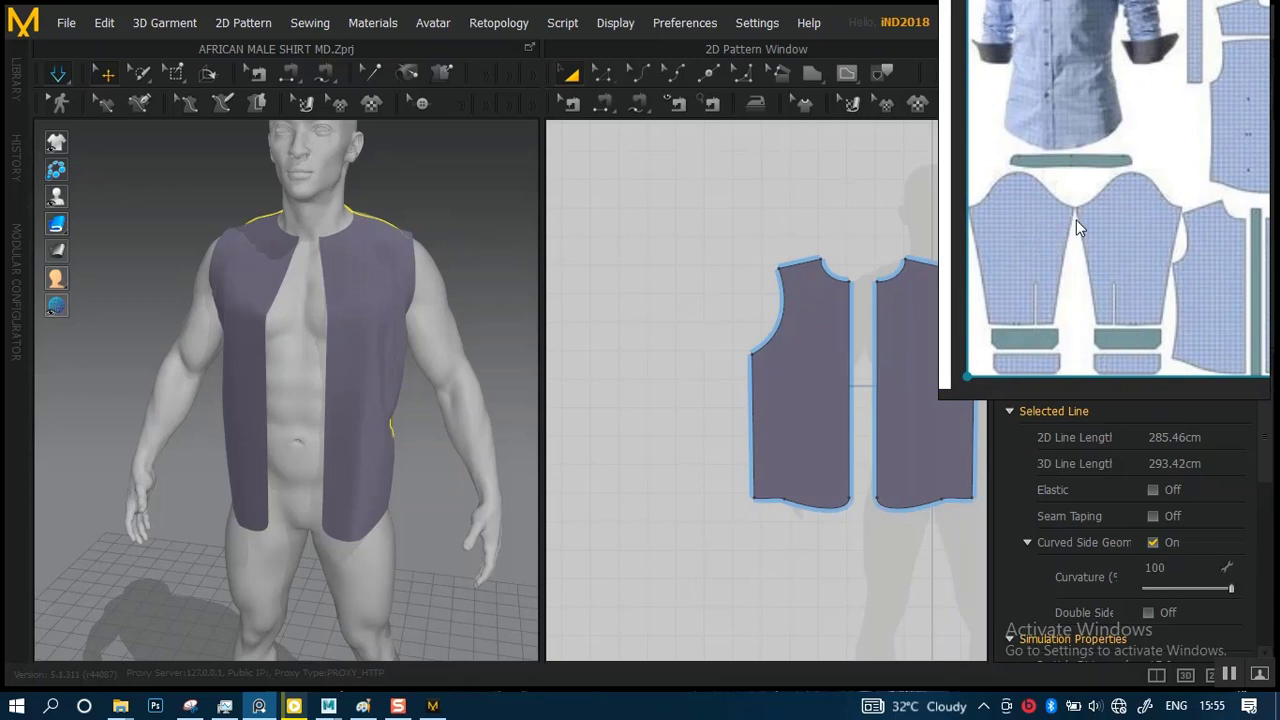
scroll(1076, 219, up, 2)
drag(1100, 241, 1097, 301)
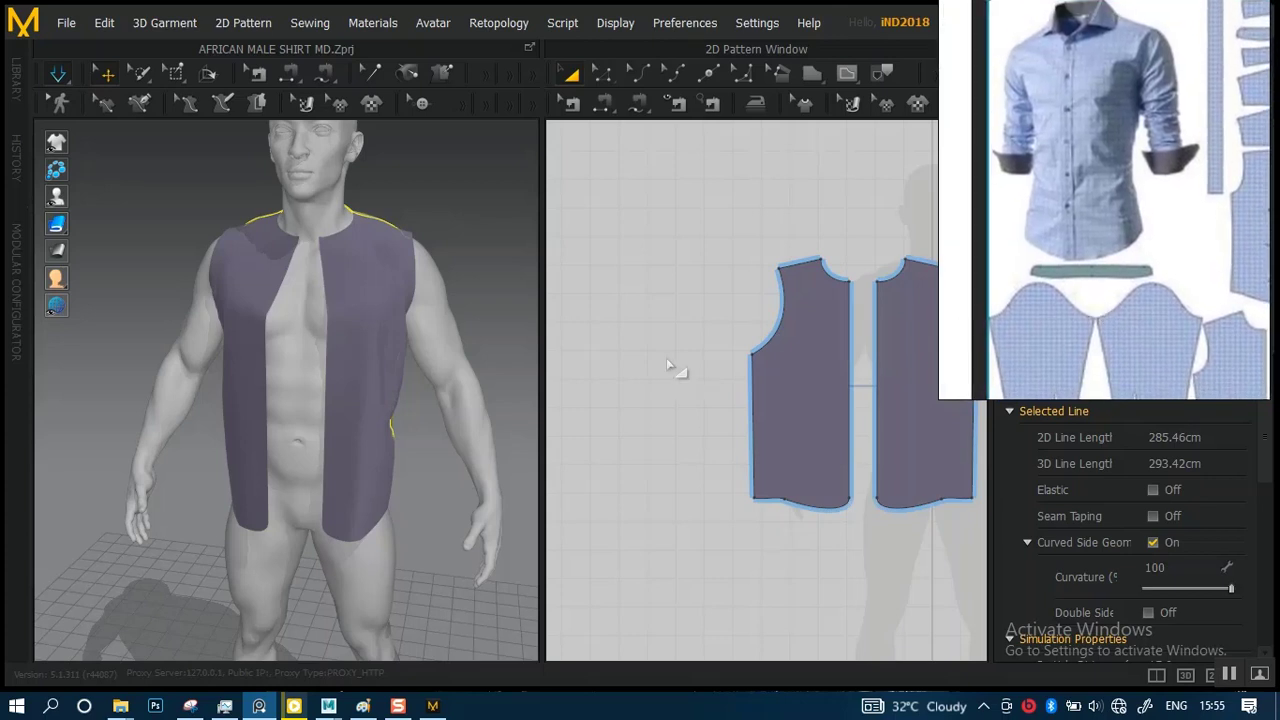
scroll(650, 356, down, 2)
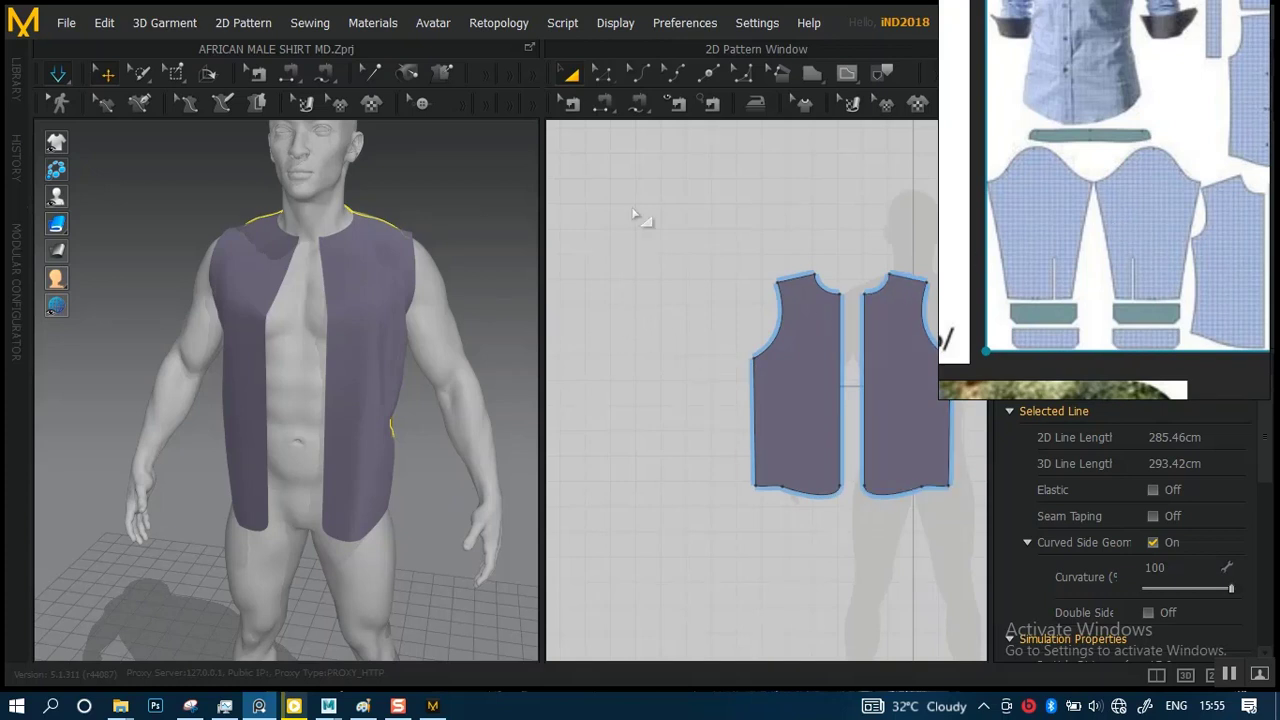
- Draw a four-sided half-sleeve pattern beside the fronts, with a sloped upper edge about 24 cm, outer side 66 cm and hem 12 cm
click(811, 73)
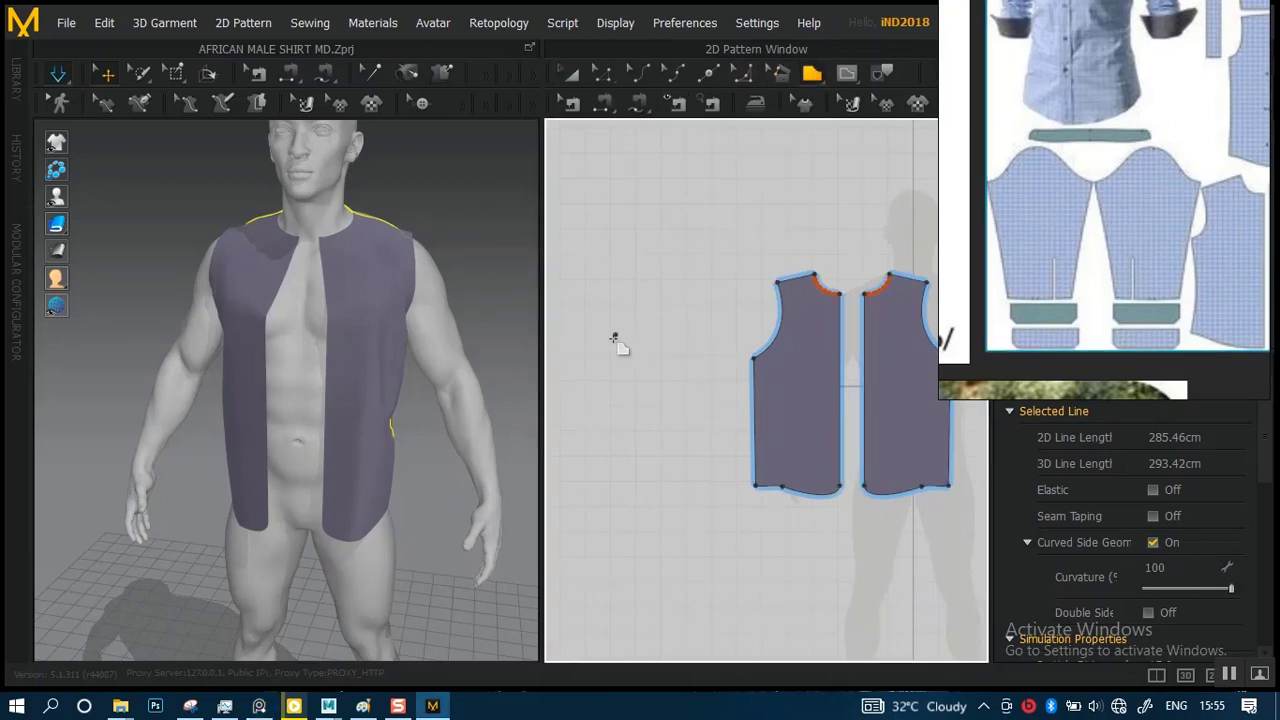
click(631, 284)
click(679, 320)
click(662, 488)
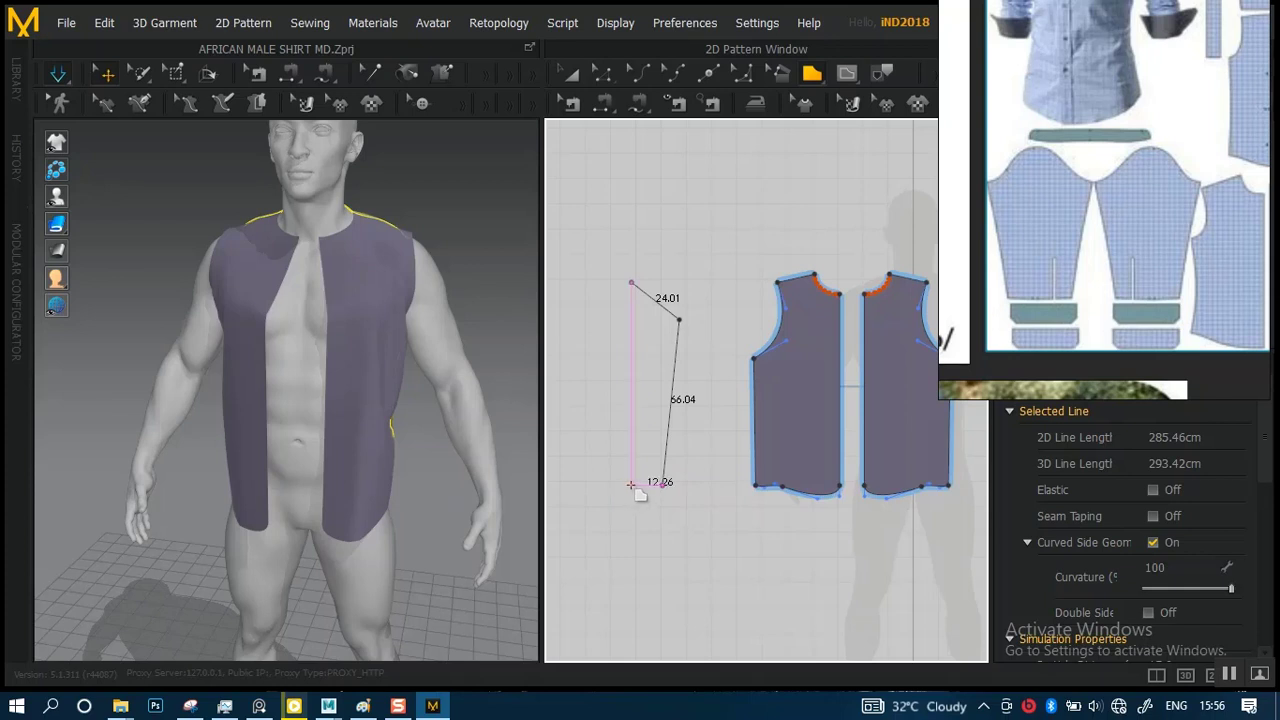
click(631, 486)
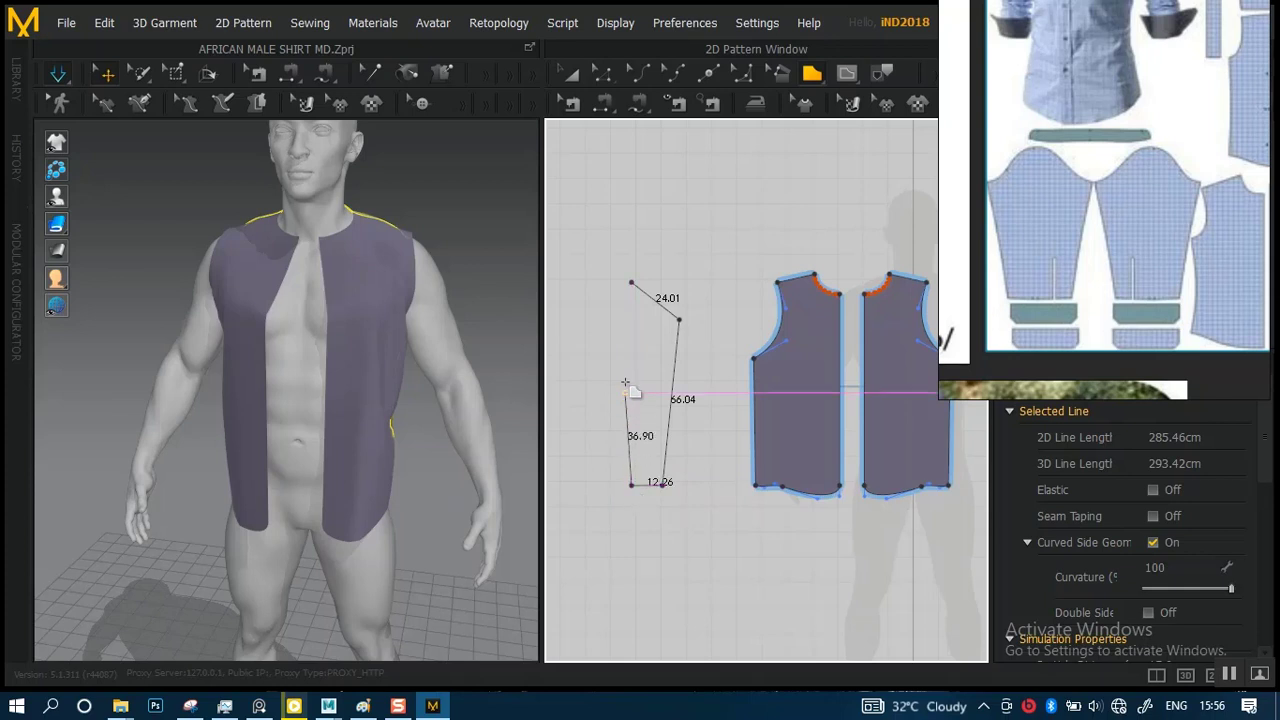
click(631, 285)
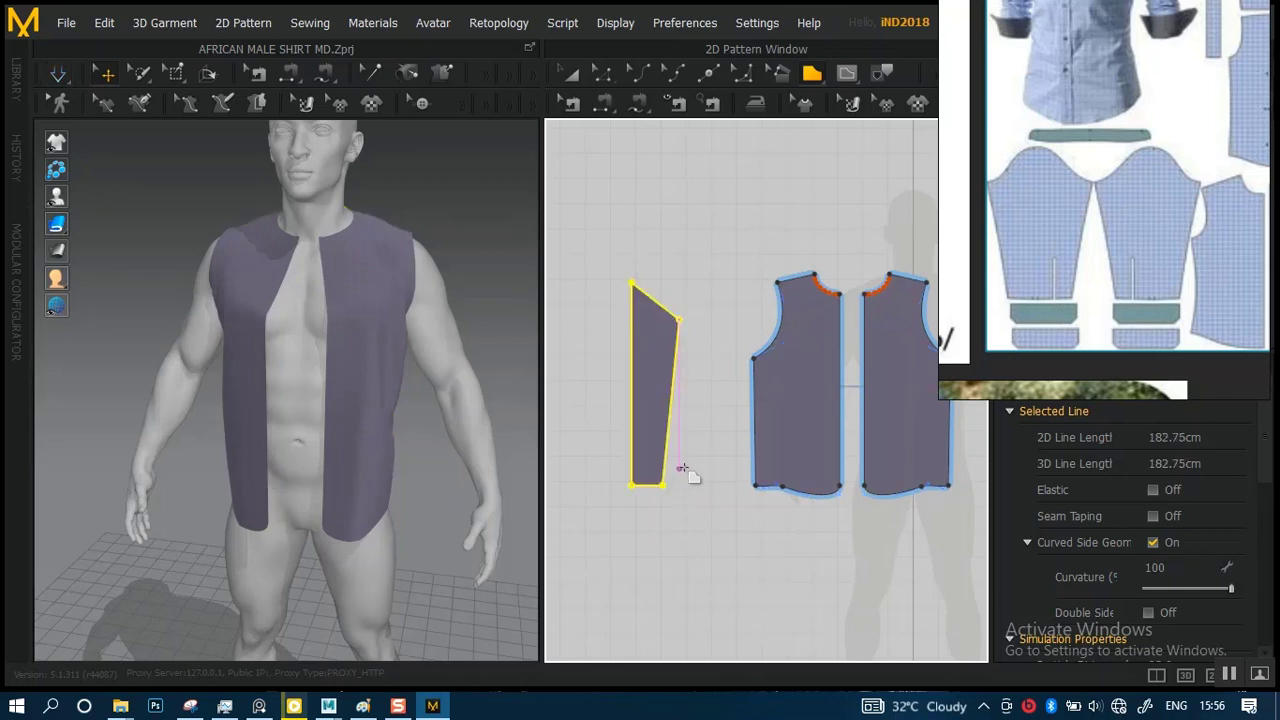
- Clone the half-sleeve as a Symmetric Pattern (with Sewing) and place the mirrored copy just beside its straight edge
scroll(676, 458, up, 2)
scroll(661, 414, down, 3)
middle_drag(662, 412, 702, 404)
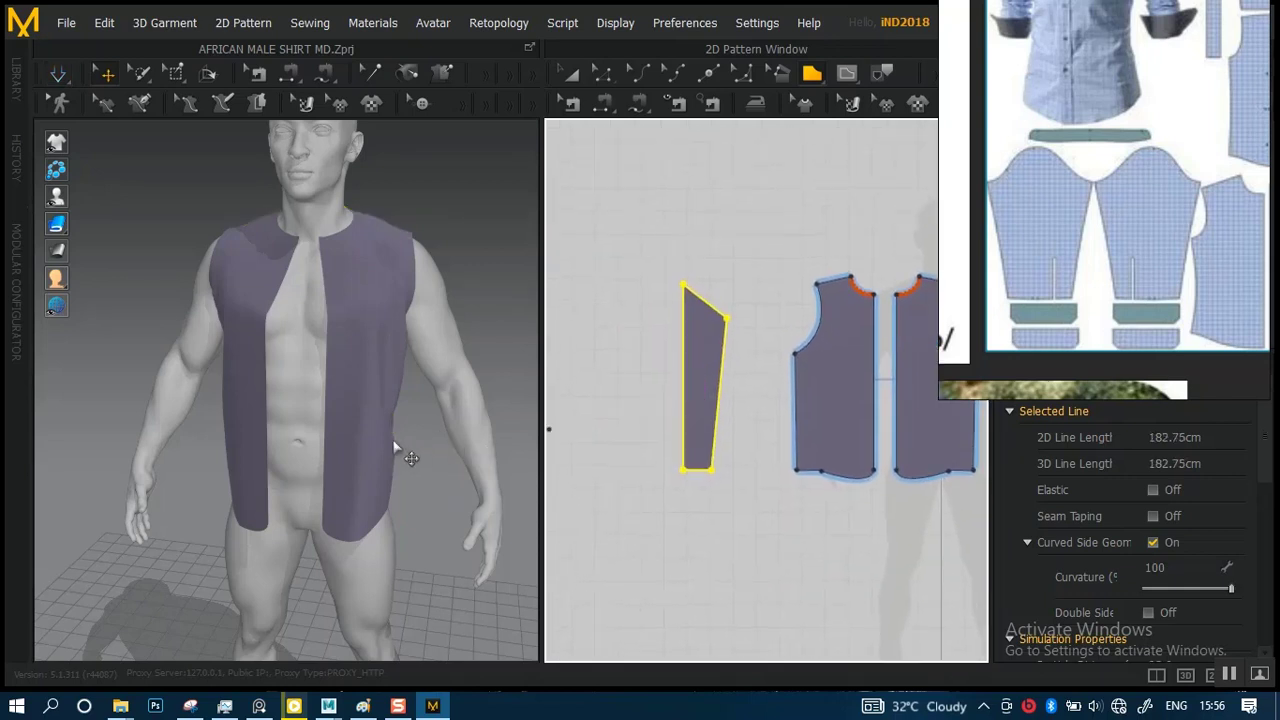
scroll(395, 450, down, 3)
scroll(350, 369, up, 1)
scroll(750, 333, up, 2)
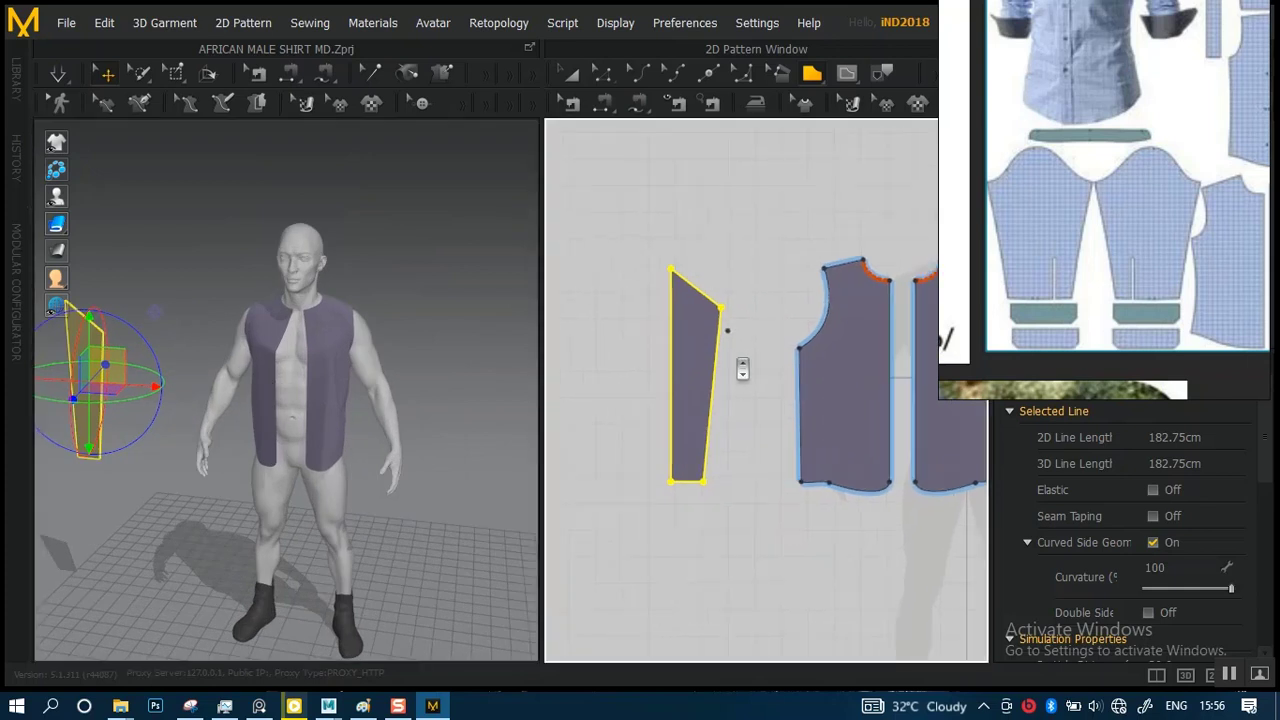
mouse_move(737, 380)
middle_down()
mouse_move(683, 374)
mouse_move(780, 368)
mouse_move(738, 358)
mouse_move(733, 378)
middle_up()
scroll(752, 359, up, 3)
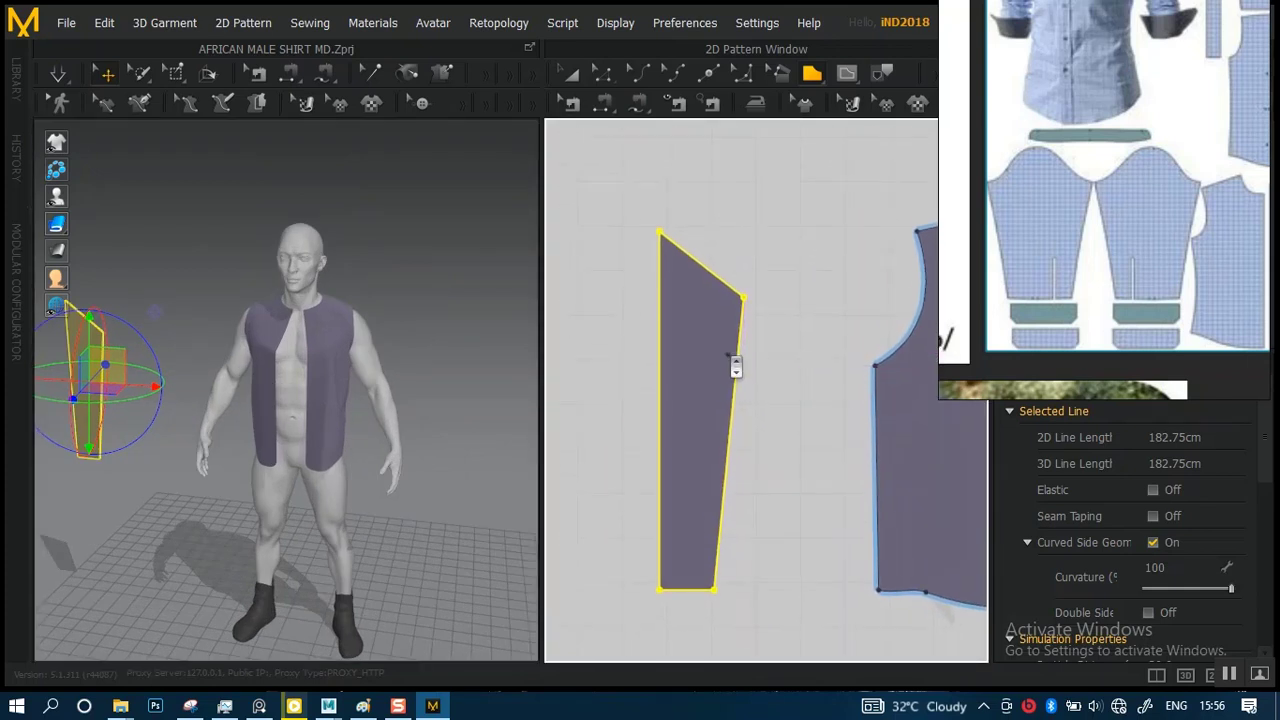
scroll(735, 350, down, 1)
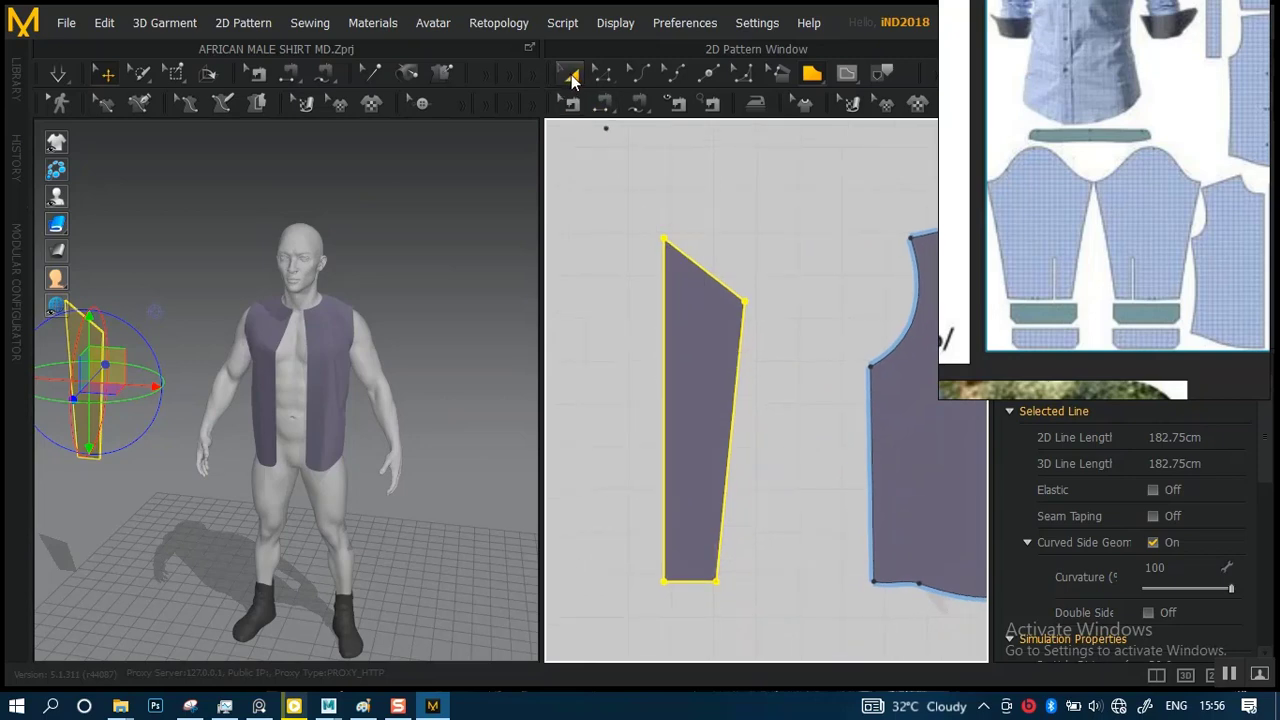
click(569, 76)
right_click(706, 360)
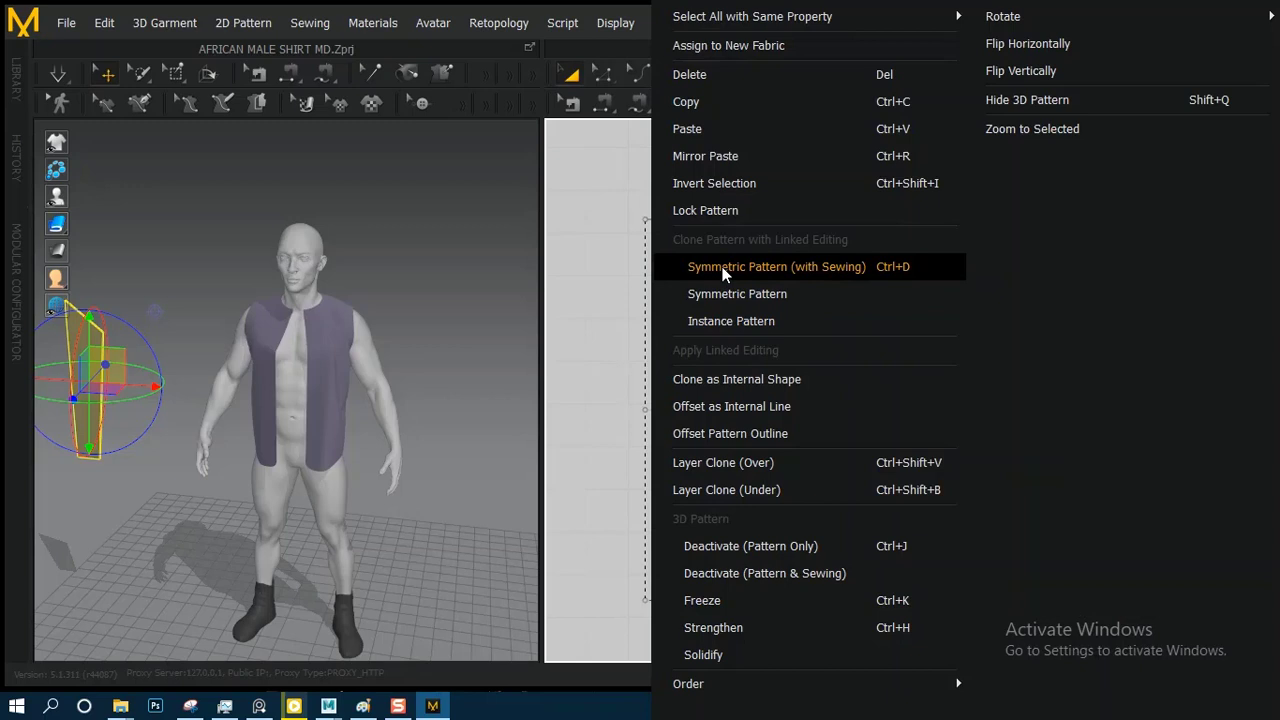
click(722, 273)
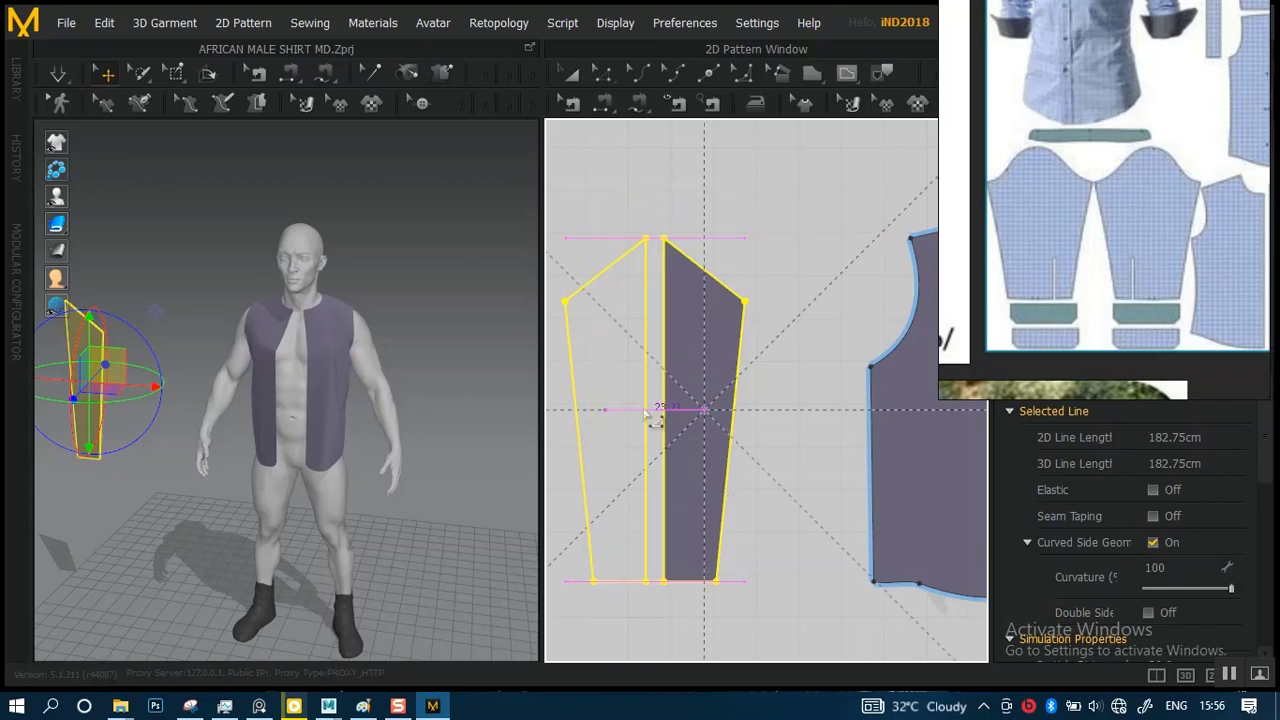
click(652, 420)
scroll(750, 350, up, 3)
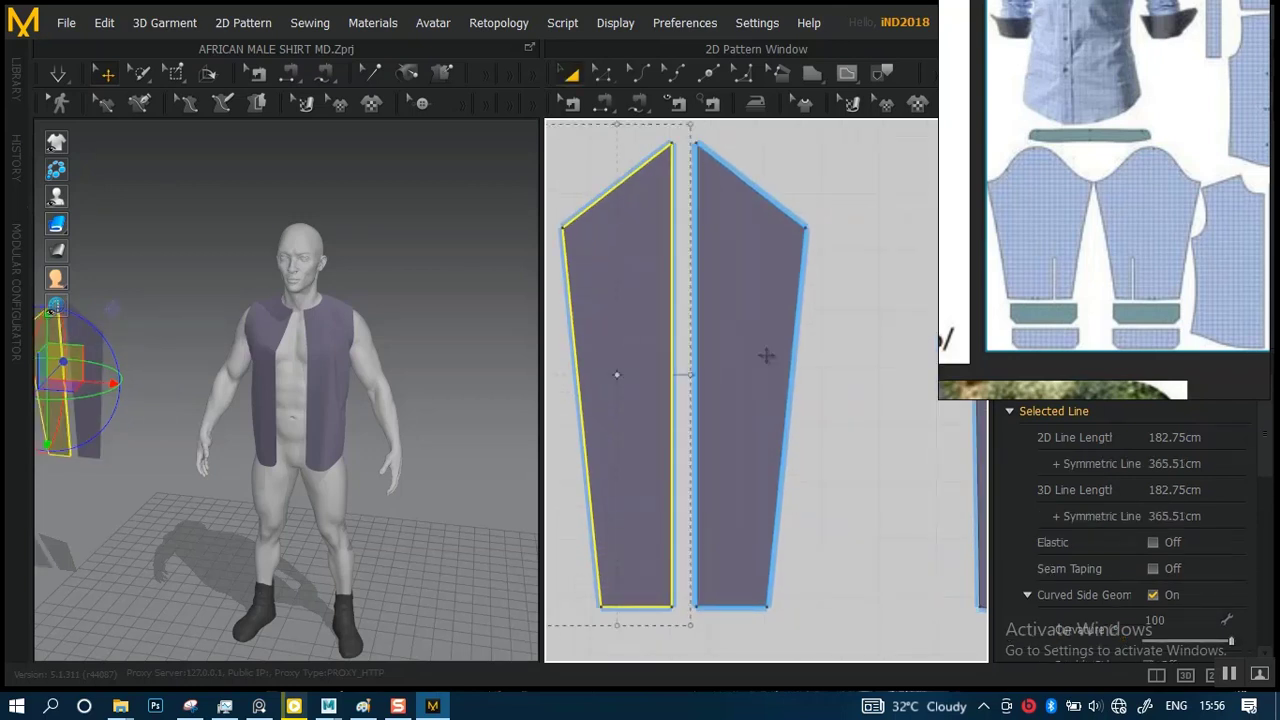
click(875, 285)
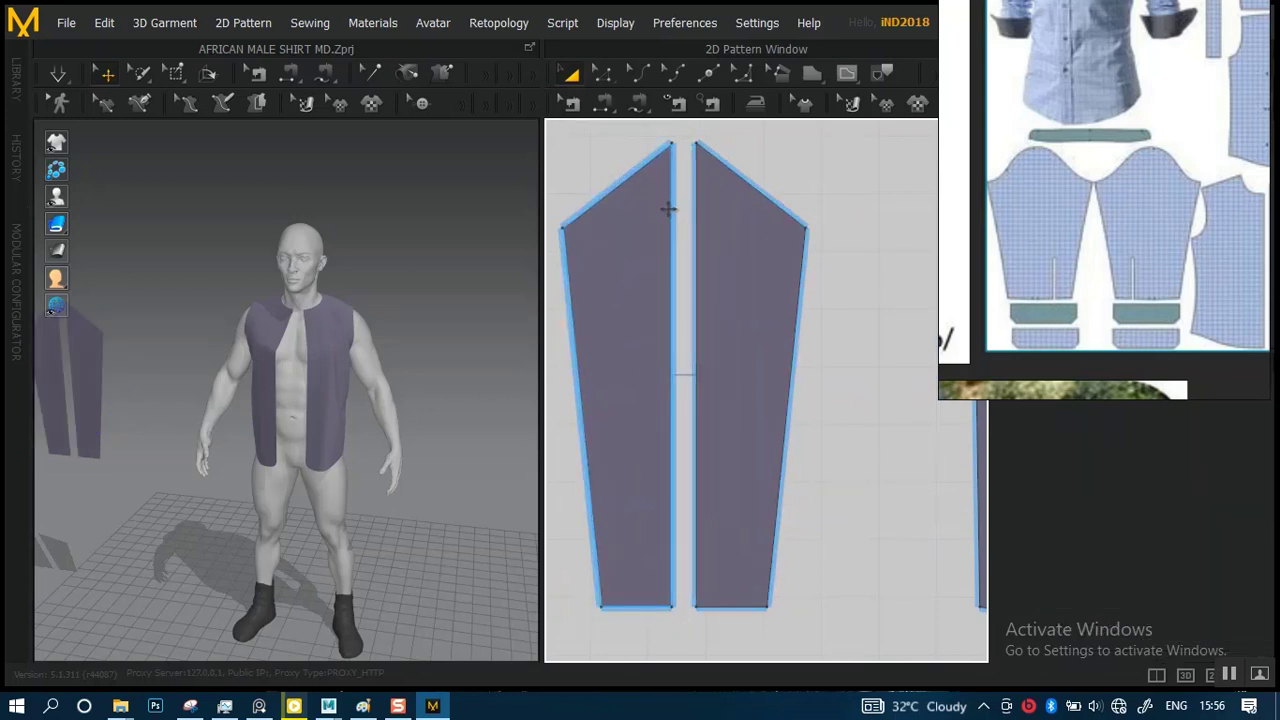
- Try sewing the facing straight edges of the two sleeve halves together, and remove the seam again
click(604, 106)
click(673, 305)
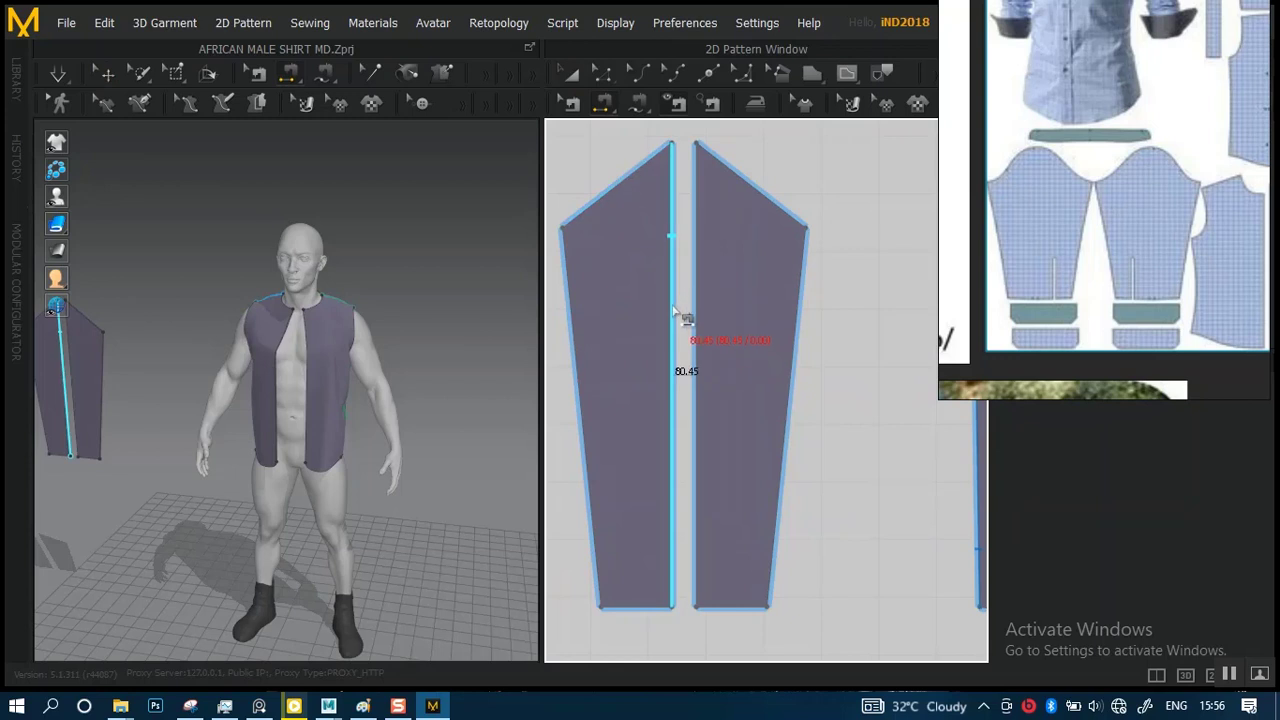
click(695, 320)
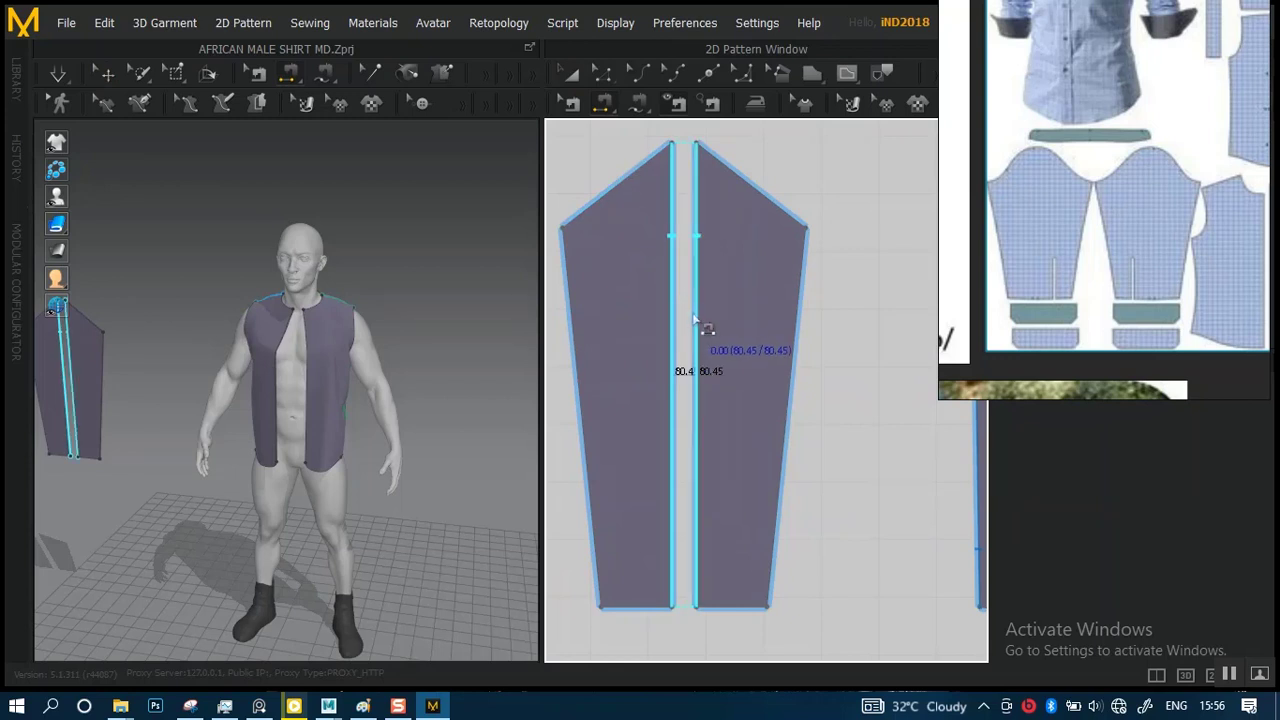
click(662, 367)
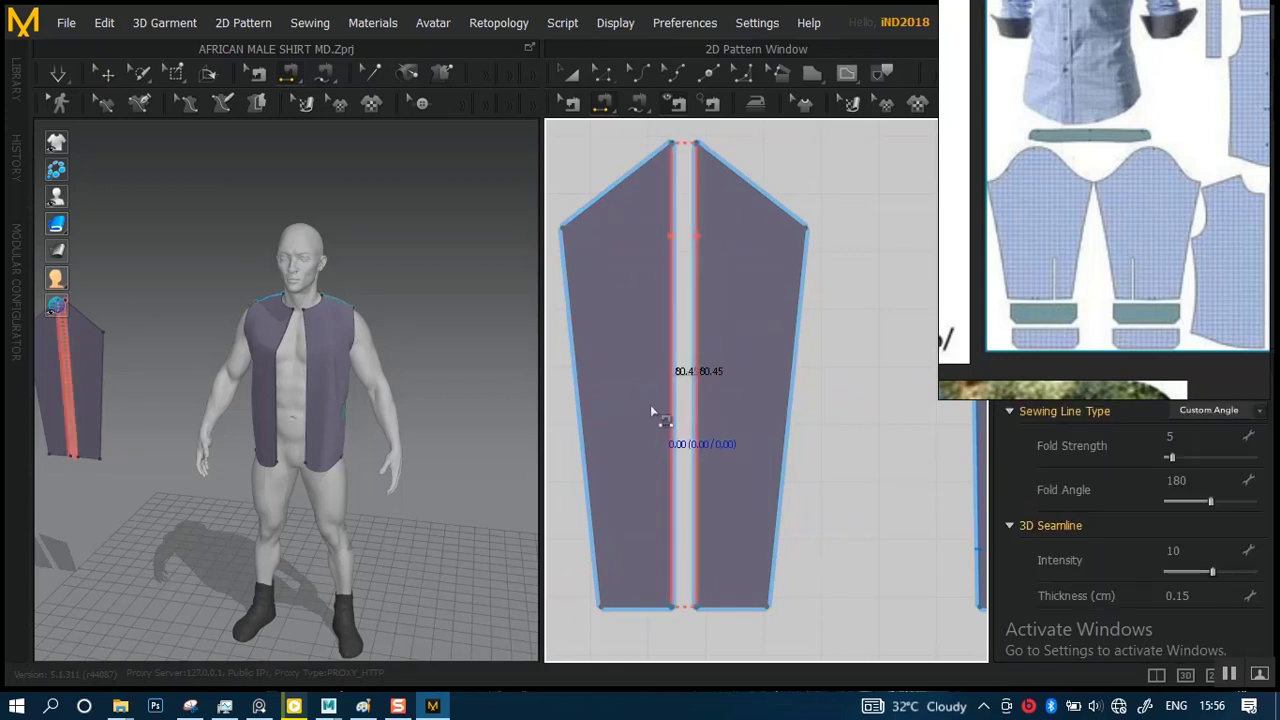
click(573, 160)
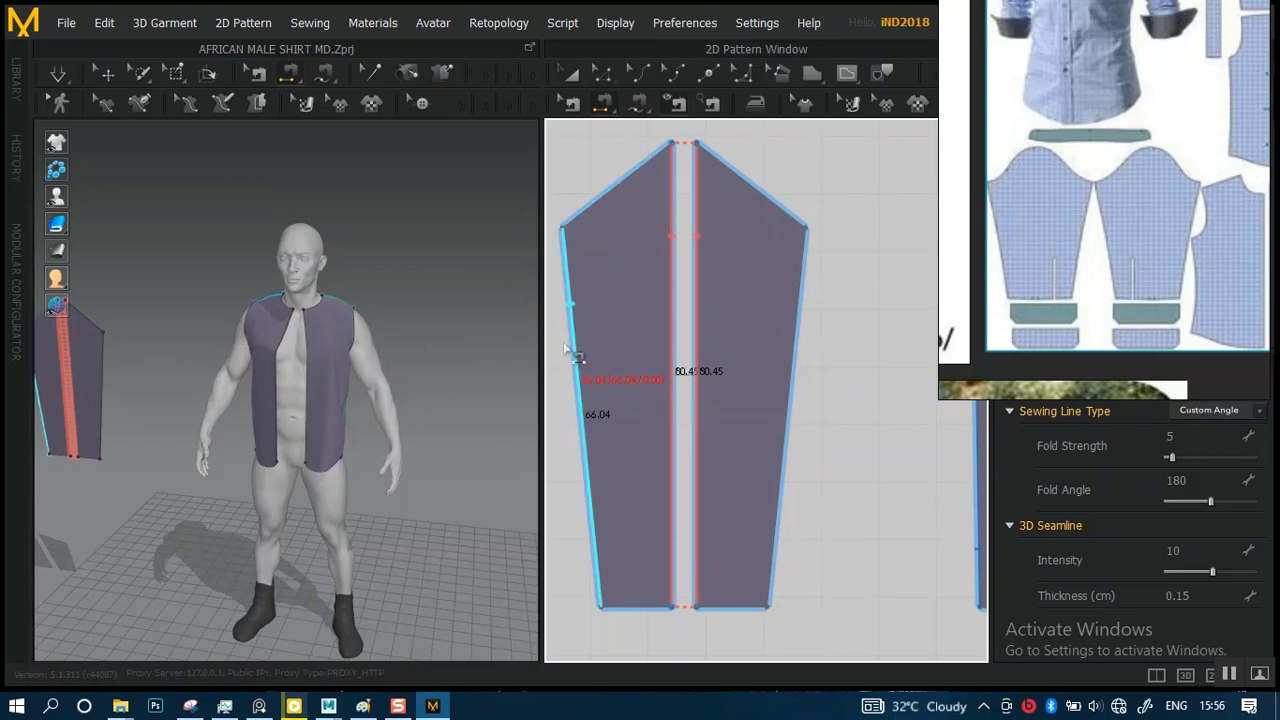
key(Delete)
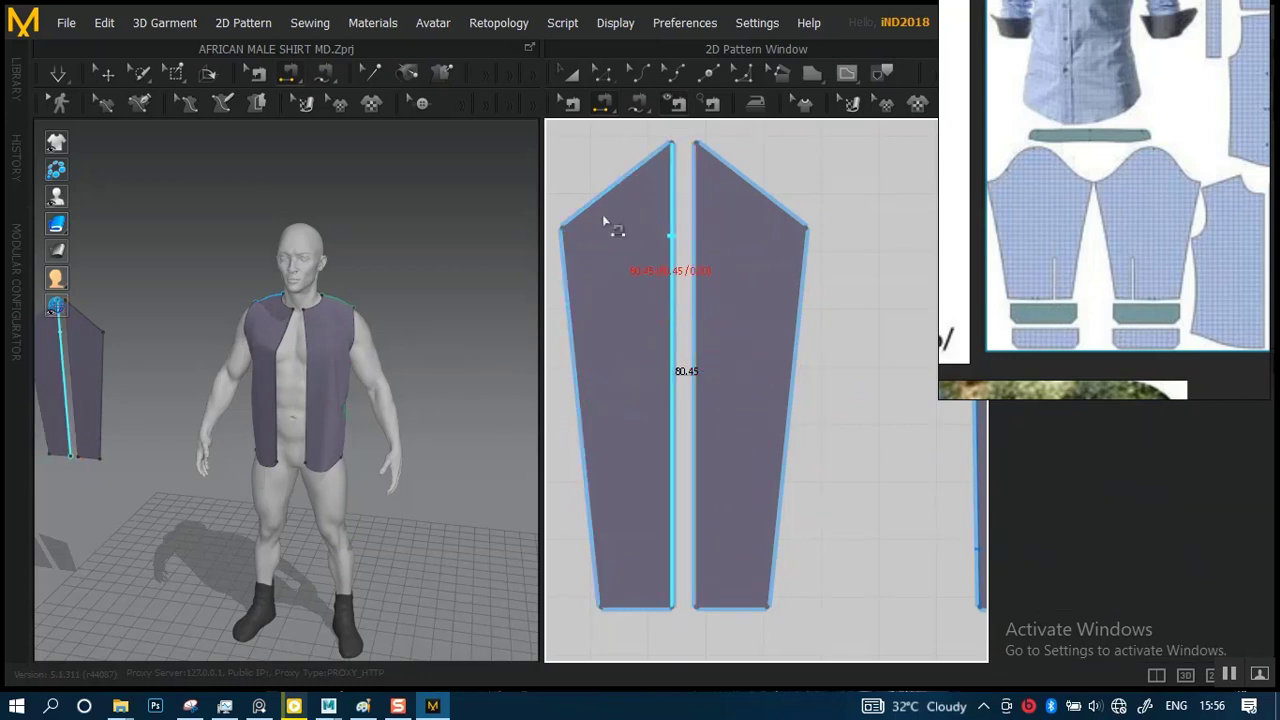
- Merge the two sleeve halves along their facing straight edges into one symmetric sleeve piece
click(575, 76)
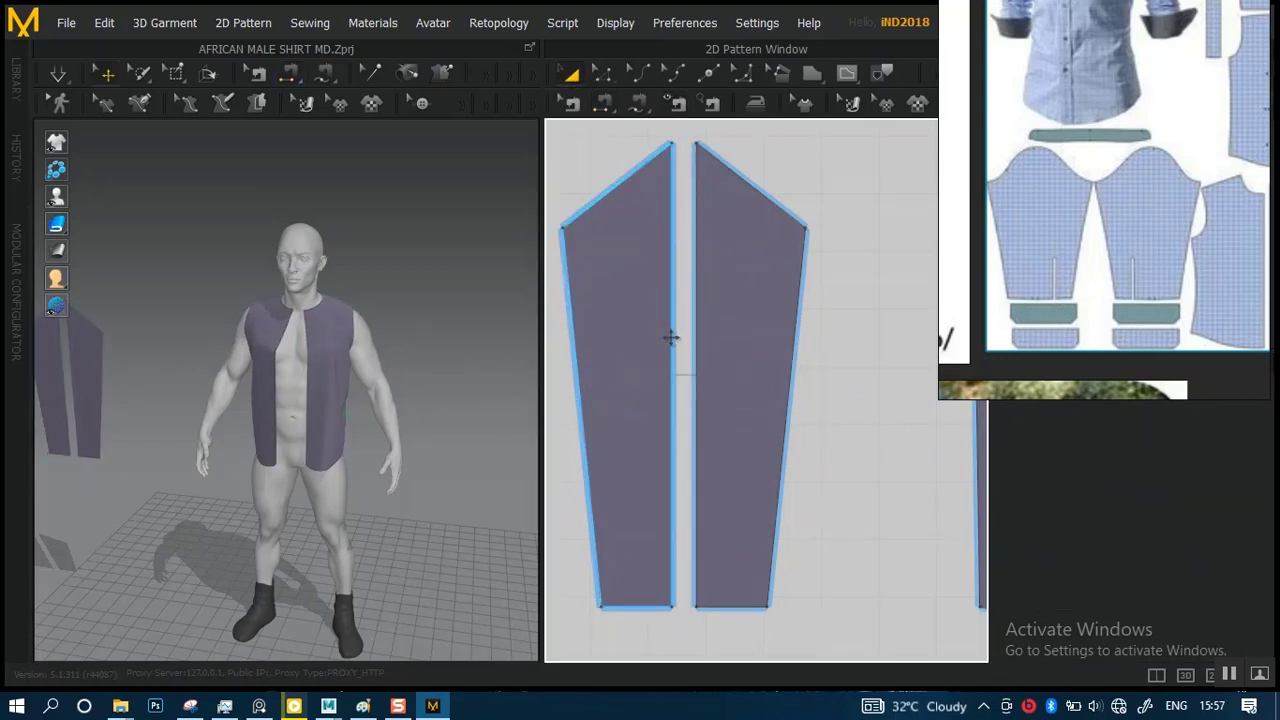
click(671, 338)
click(602, 76)
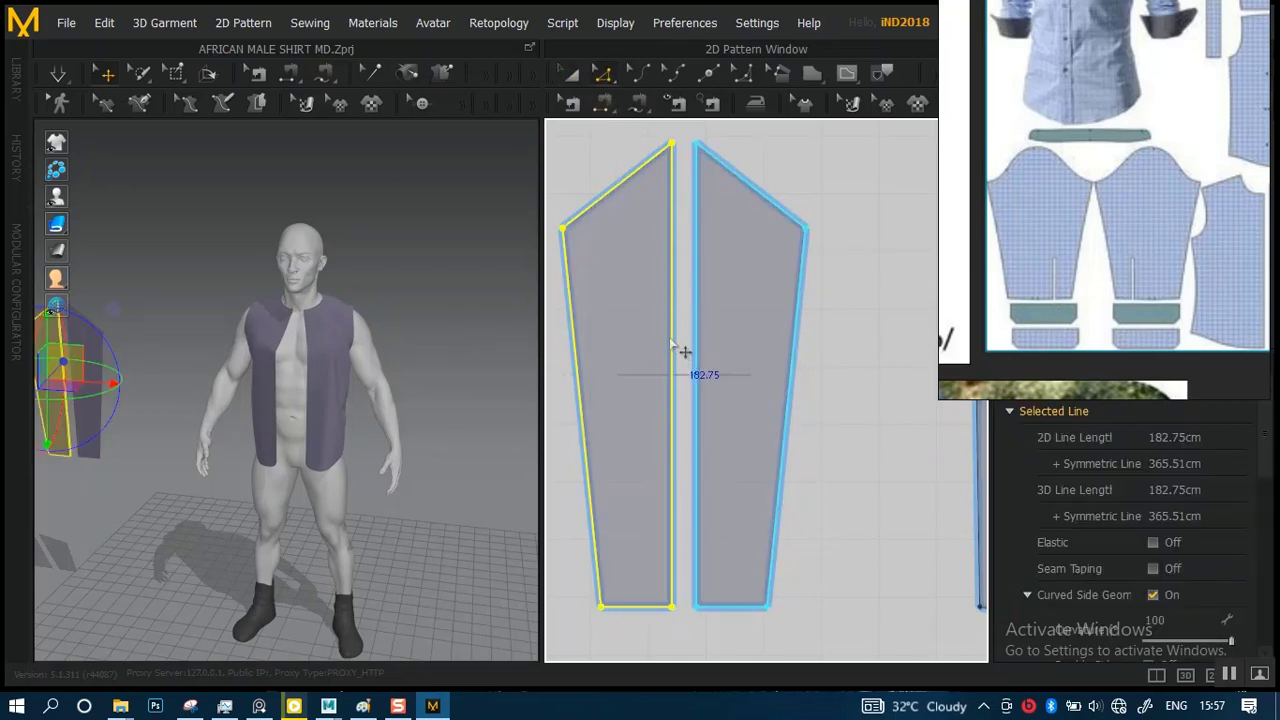
right_click(672, 342)
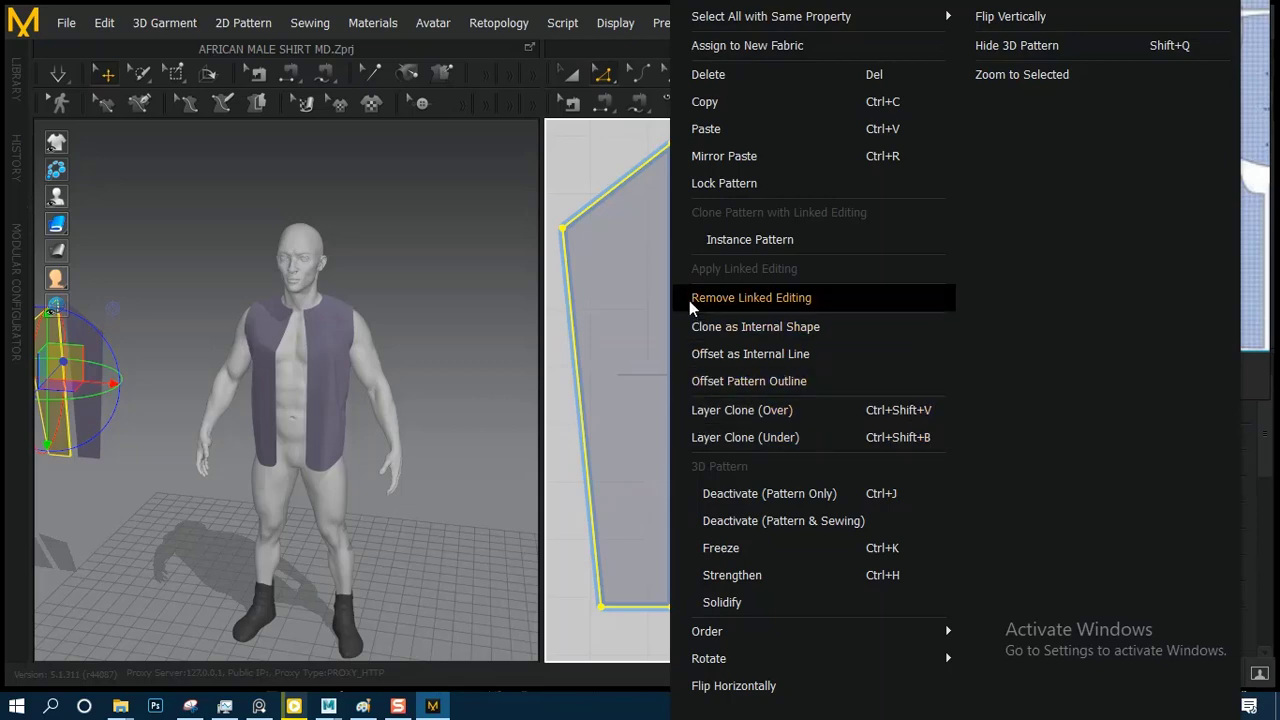
click(567, 183)
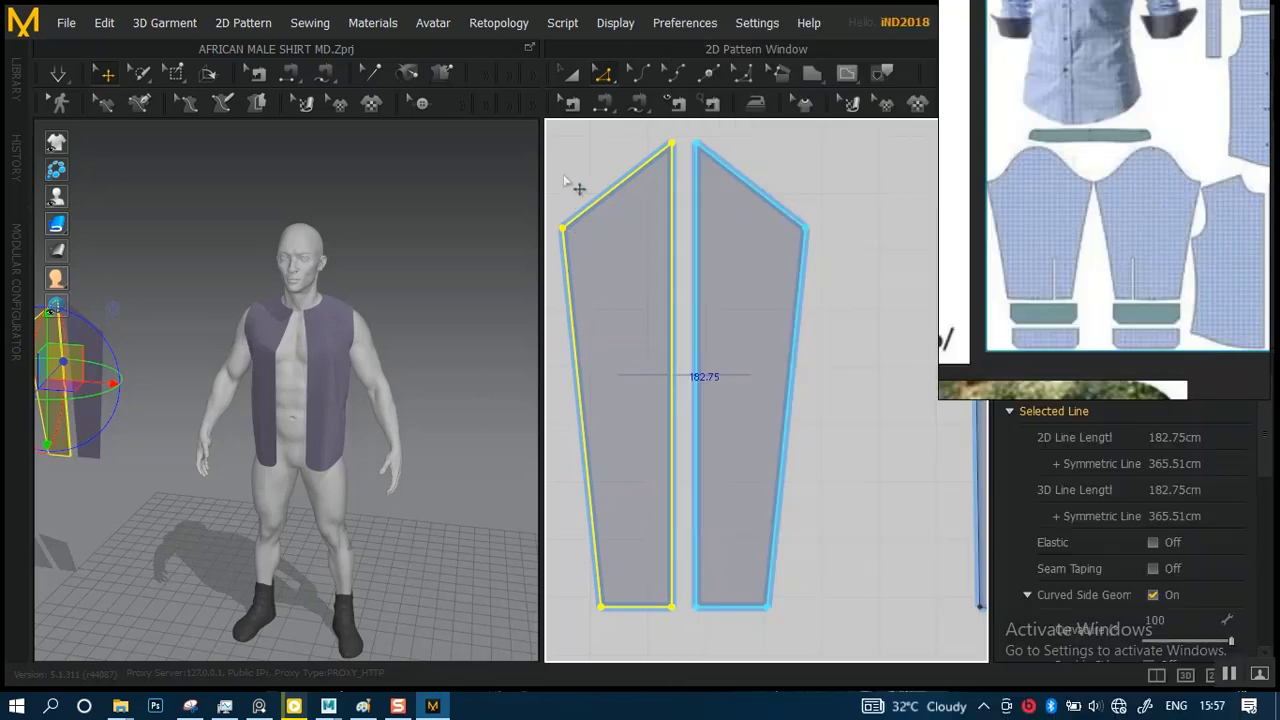
click(673, 315)
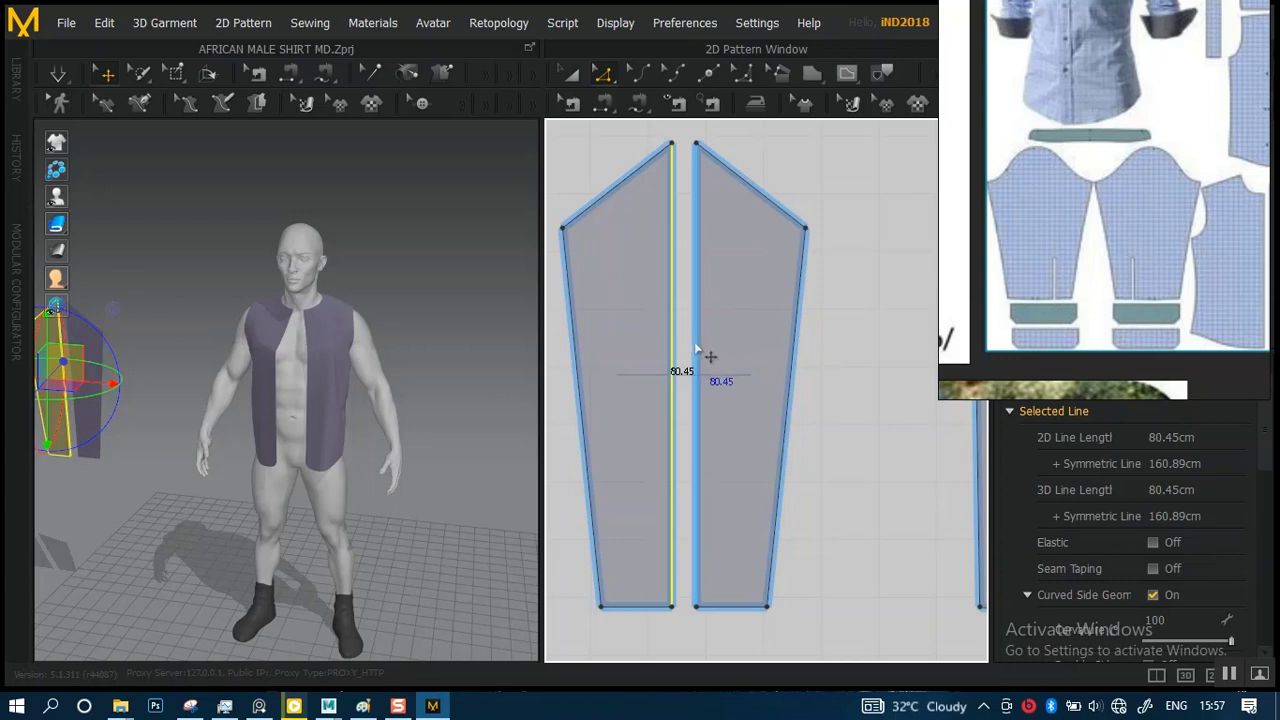
right_click(697, 345)
click(731, 525)
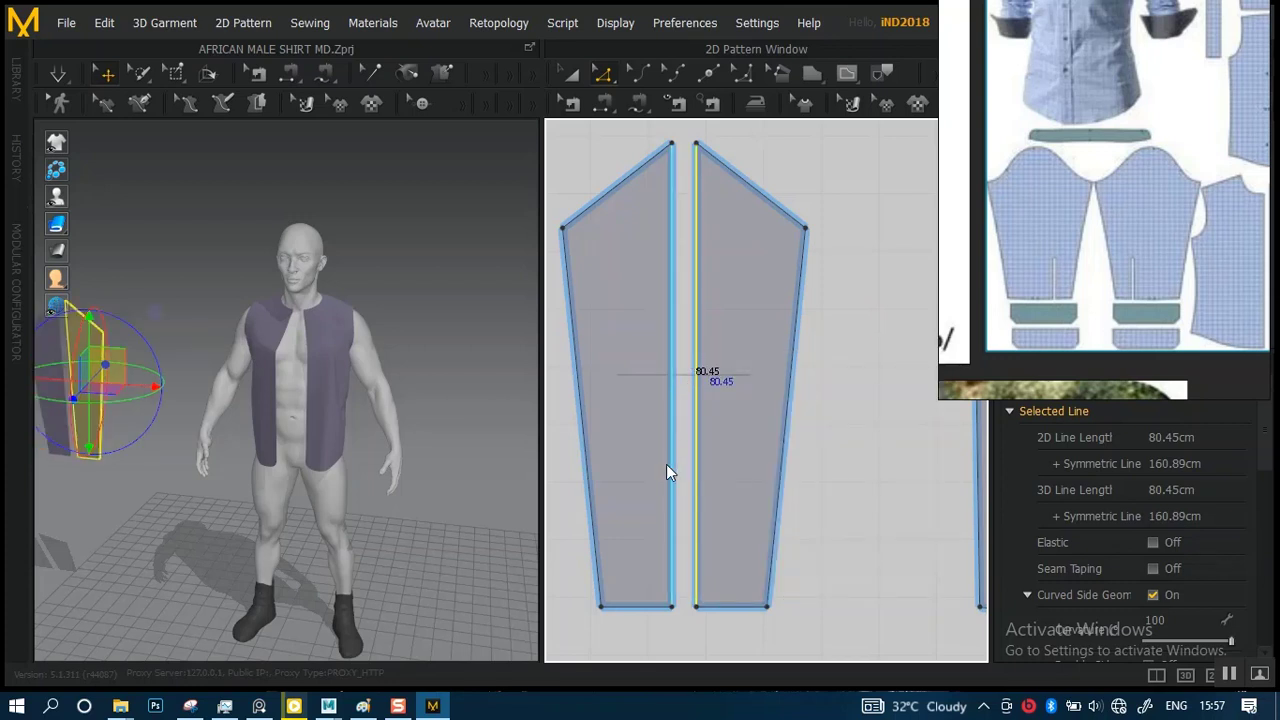
click(675, 397)
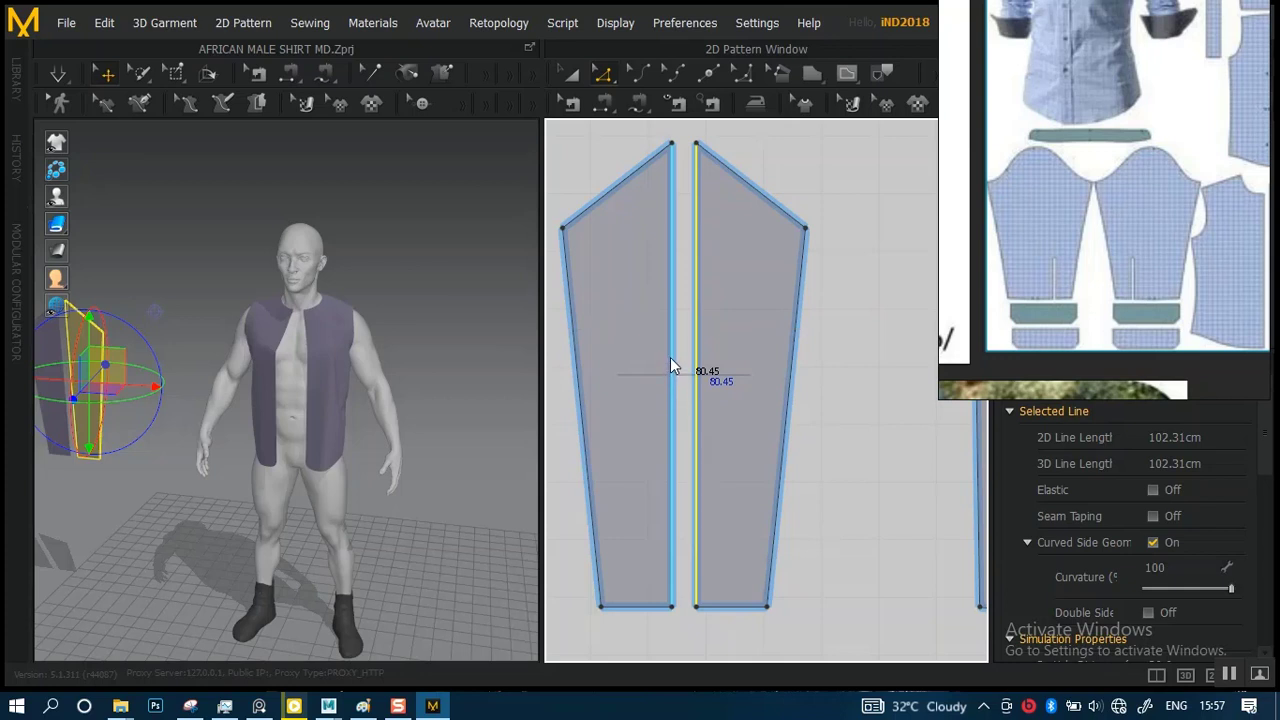
click(672, 362)
scroll(775, 357, down, 2)
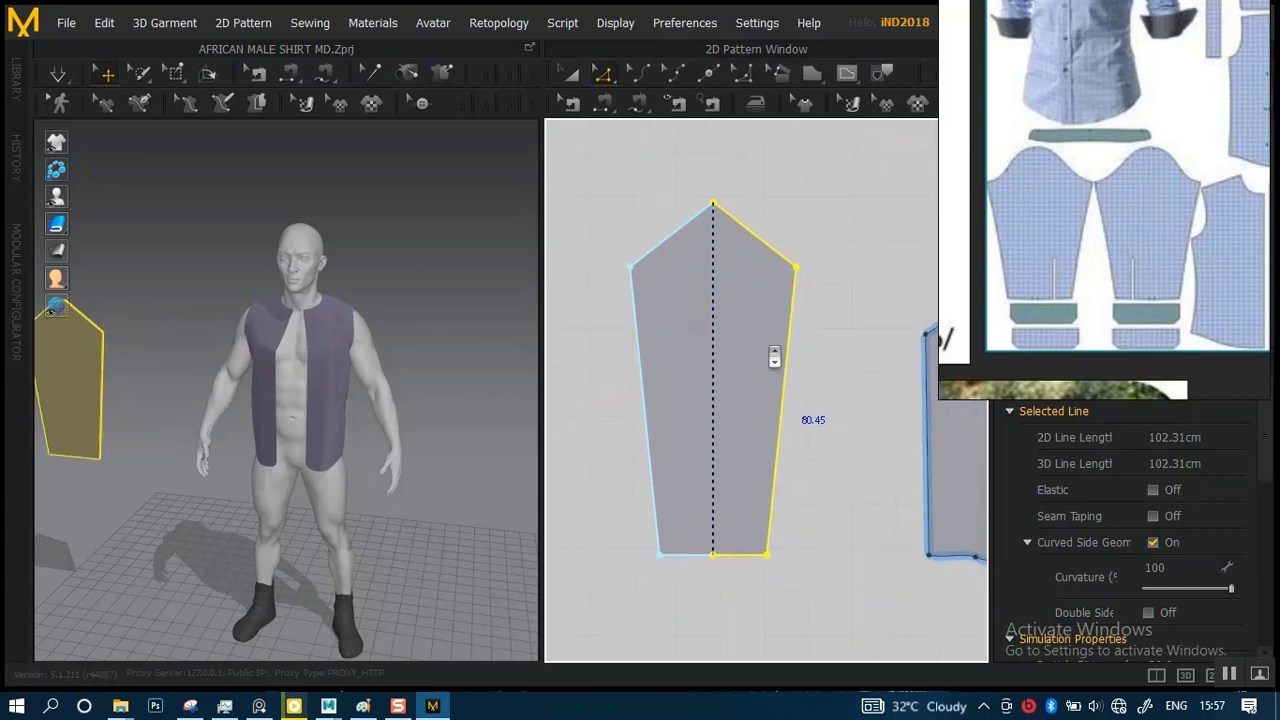
scroll(775, 357, down, 1)
click(848, 357)
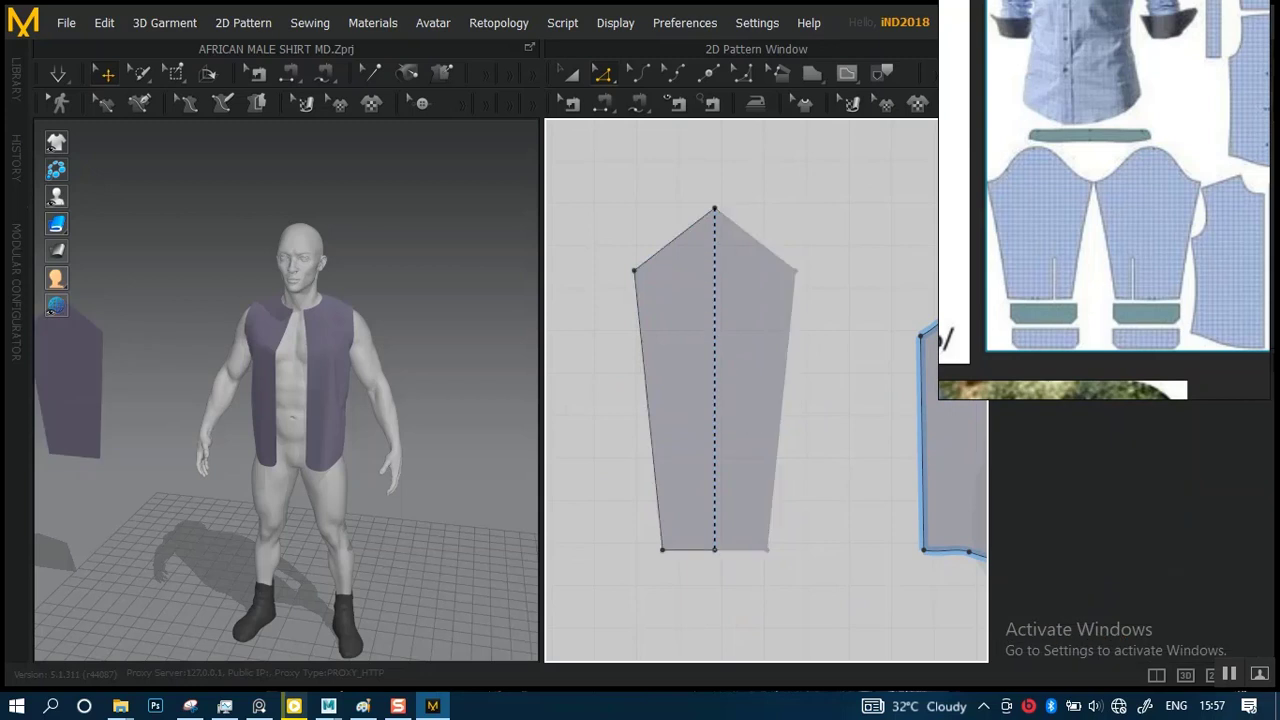
- Examine the merged sleeve's outline and its sloped cap beside the front piece's armhole
click(570, 73)
scroll(816, 318, up, 5)
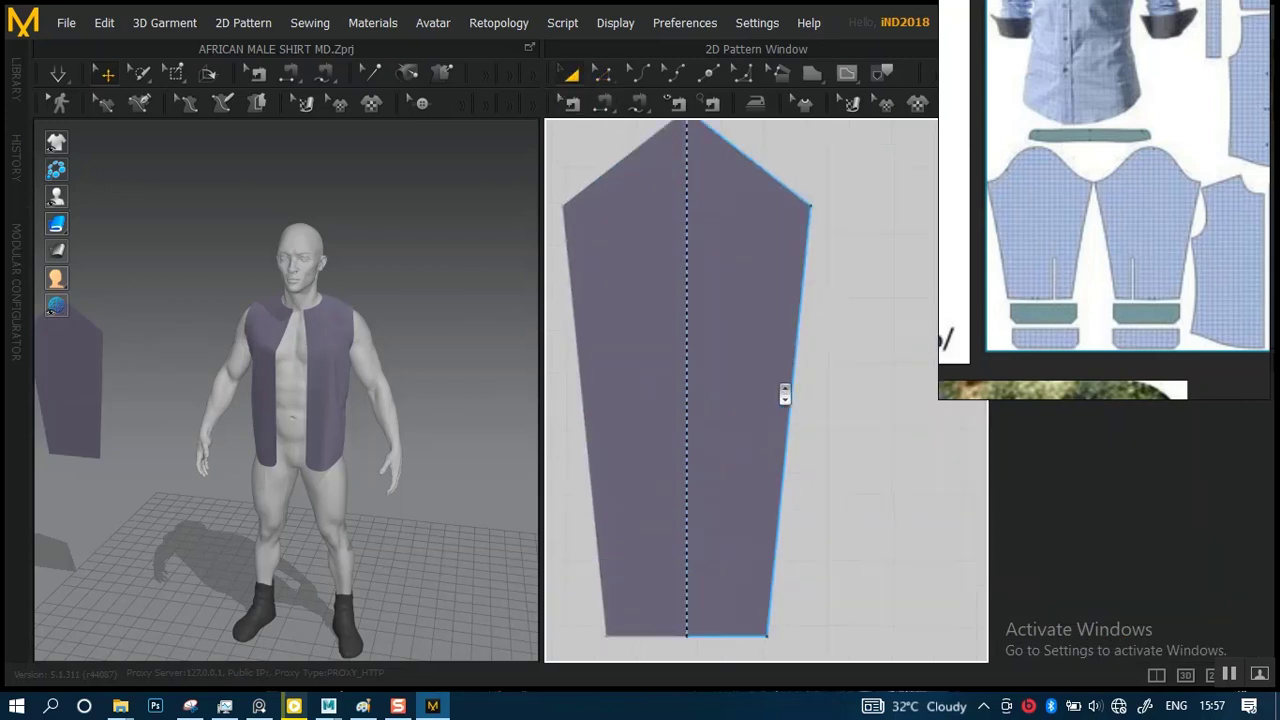
scroll(733, 415, down, 4)
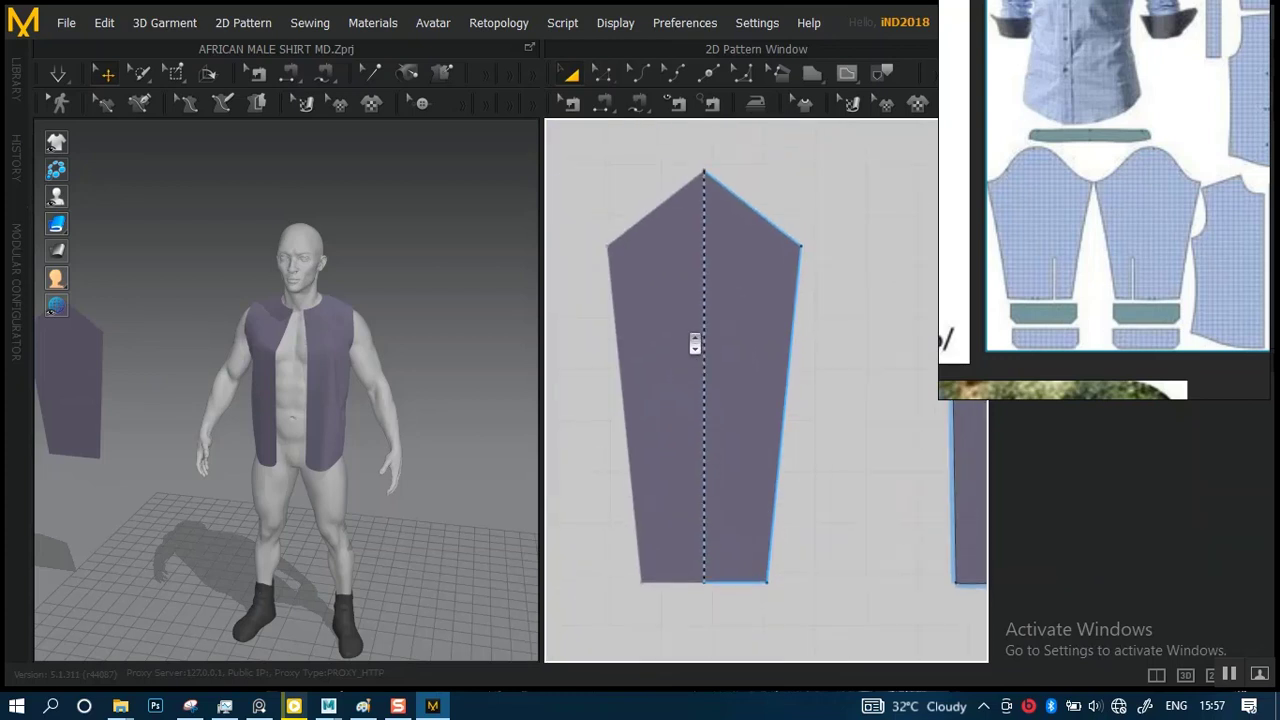
scroll(694, 343, up, 1)
middle_drag(785, 346, 773, 398)
drag(773, 398, 780, 396)
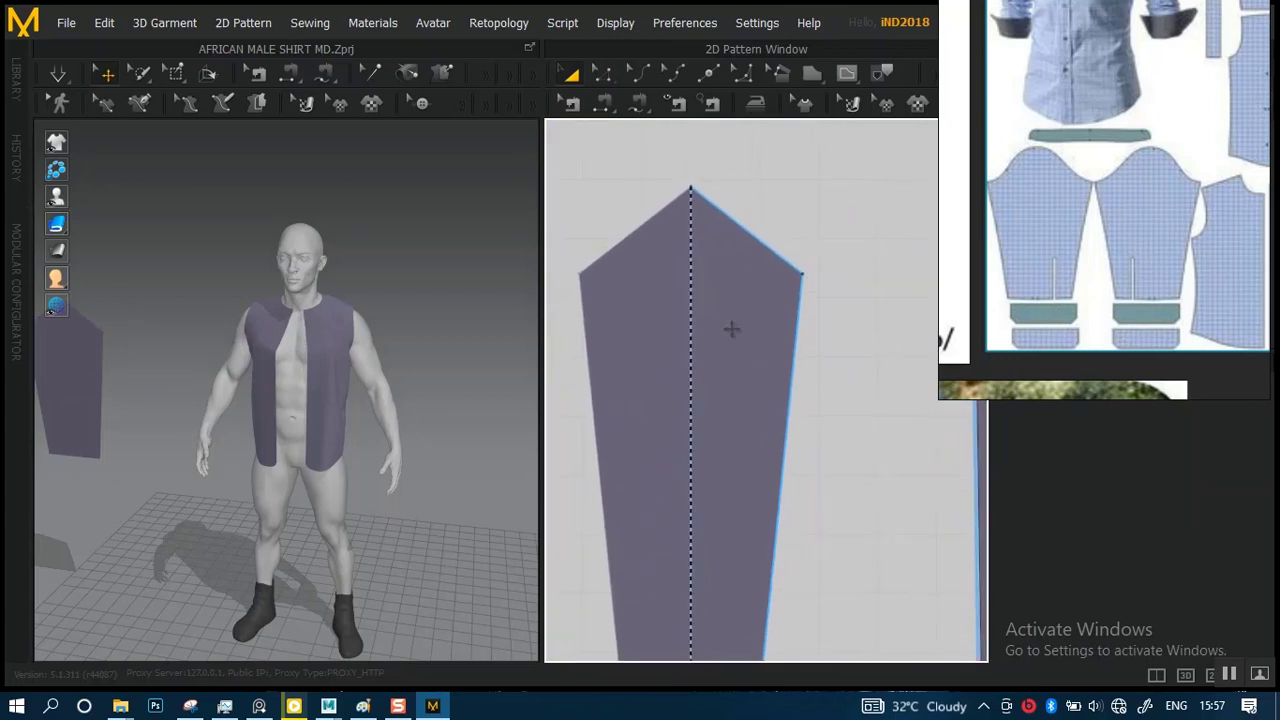
scroll(731, 363, up, 3)
middle_drag(723, 327, 766, 386)
scroll(749, 349, down, 3)
scroll(710, 370, up, 1)
scroll(710, 370, up, 1)
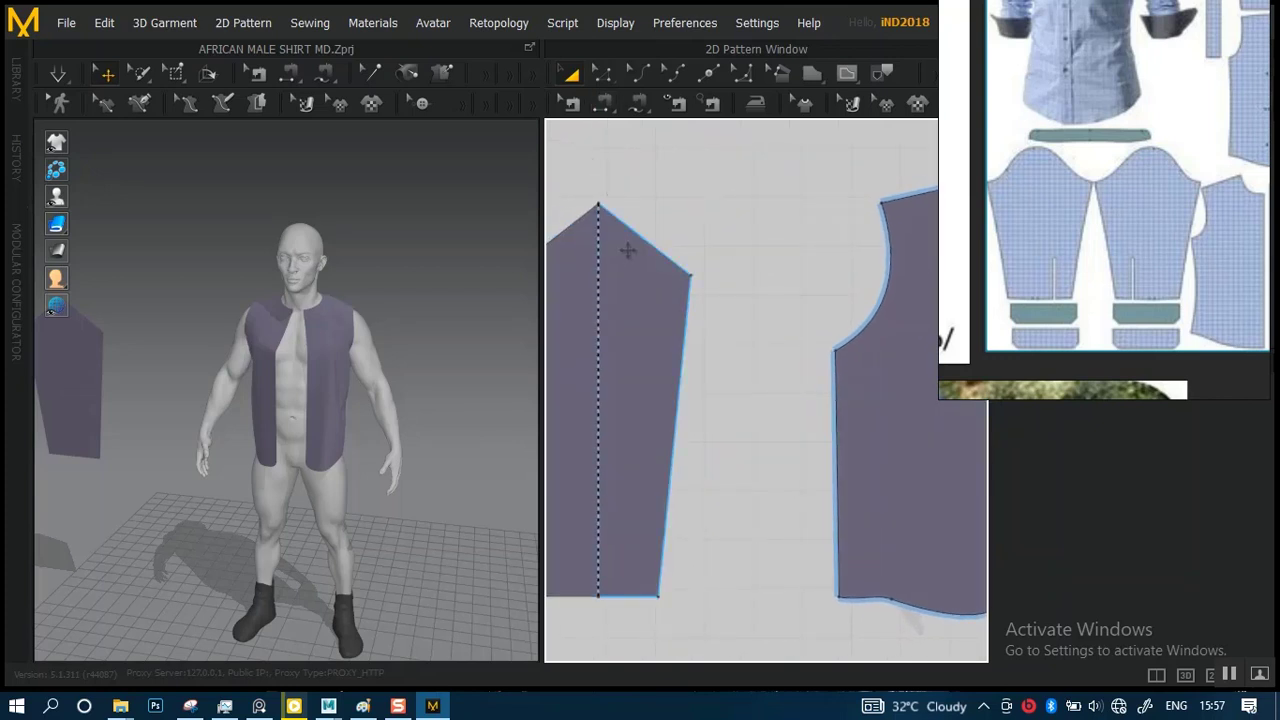
- Compare the length of the sleeve's sloped upper edge with the front piece's armhole curve
click(601, 72)
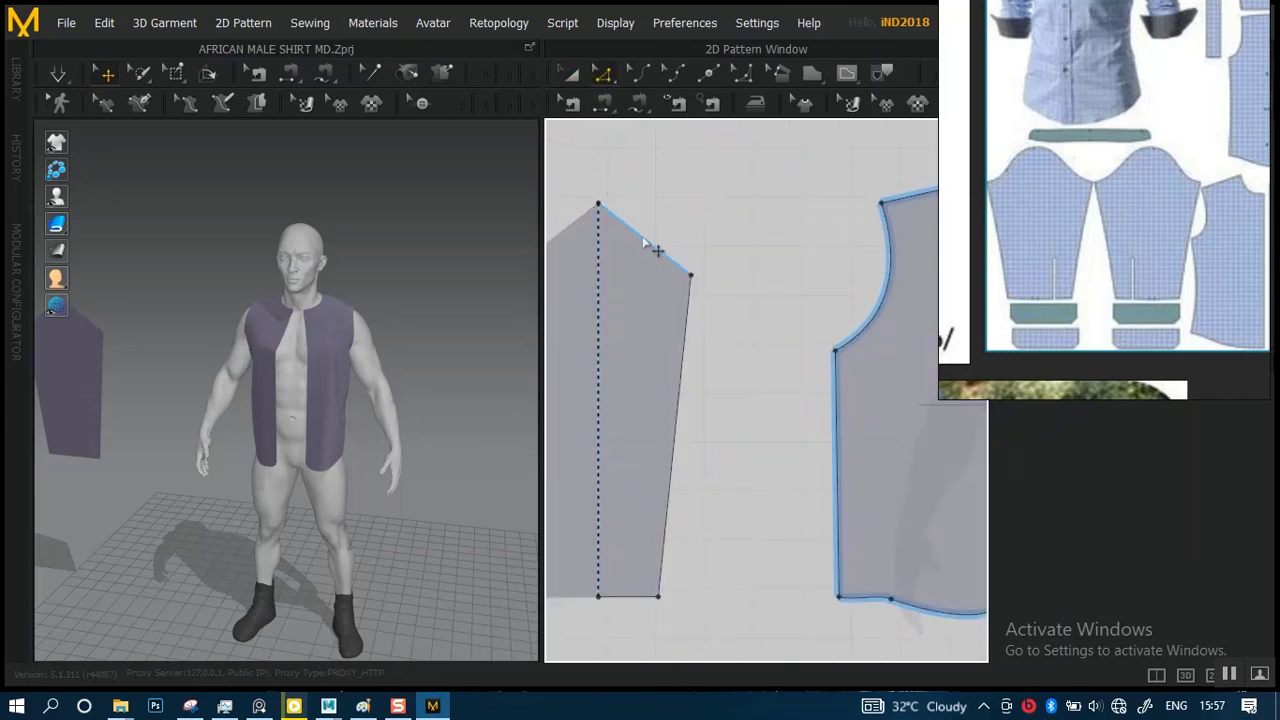
click(650, 247)
middle_drag(684, 302, 724, 377)
alt+right_drag(764, 389, 763, 480)
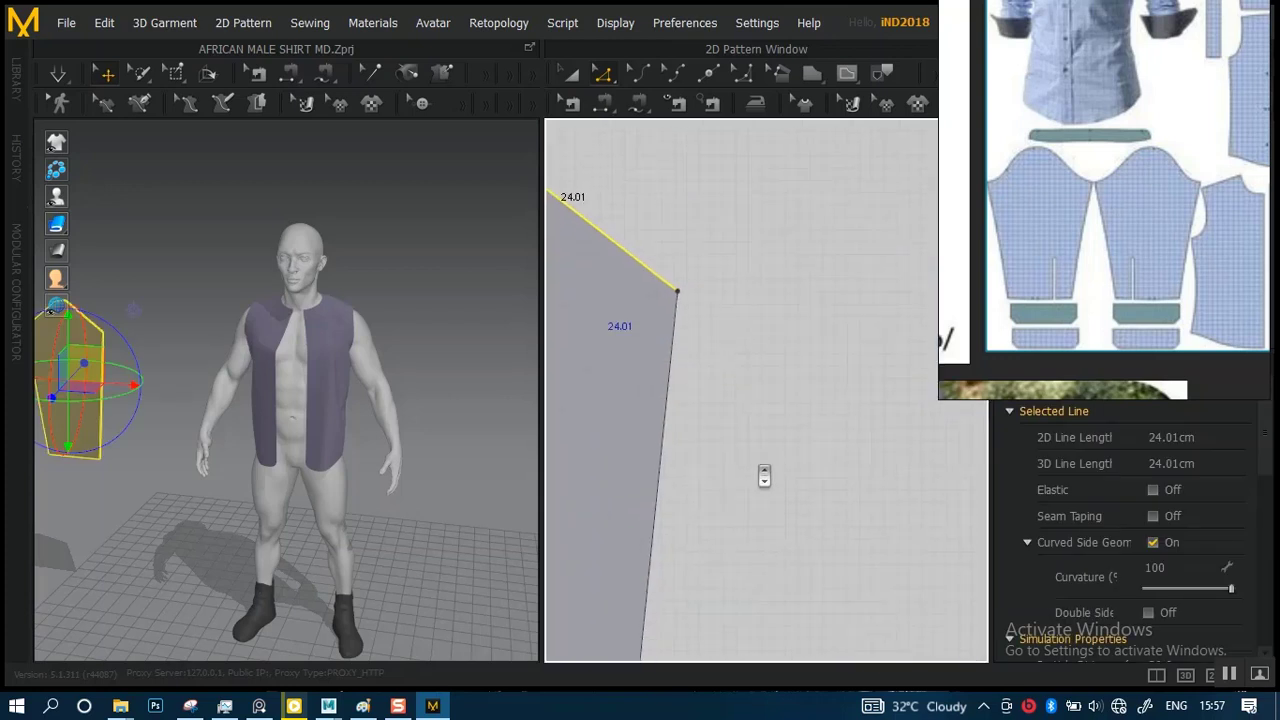
middle_drag(709, 347, 863, 465)
alt+right_drag(784, 421, 812, 350)
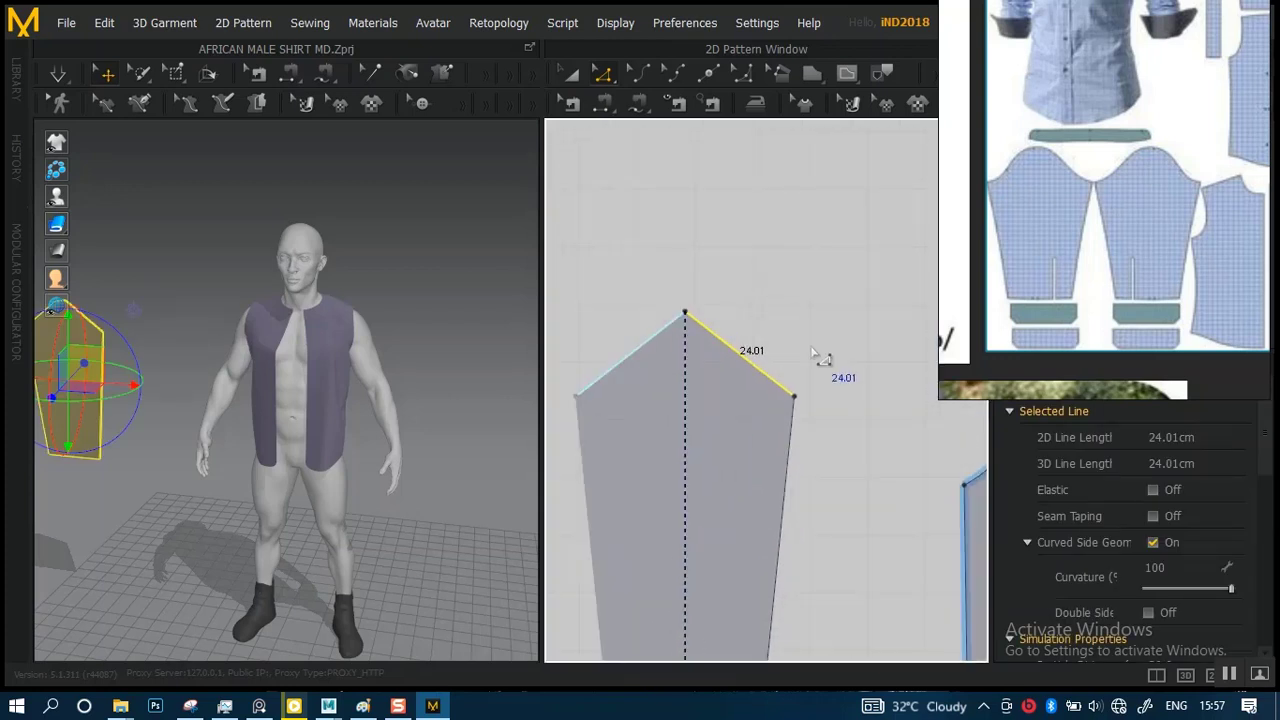
middle_drag(823, 360, 688, 325)
alt+right_drag(722, 218, 758, 365)
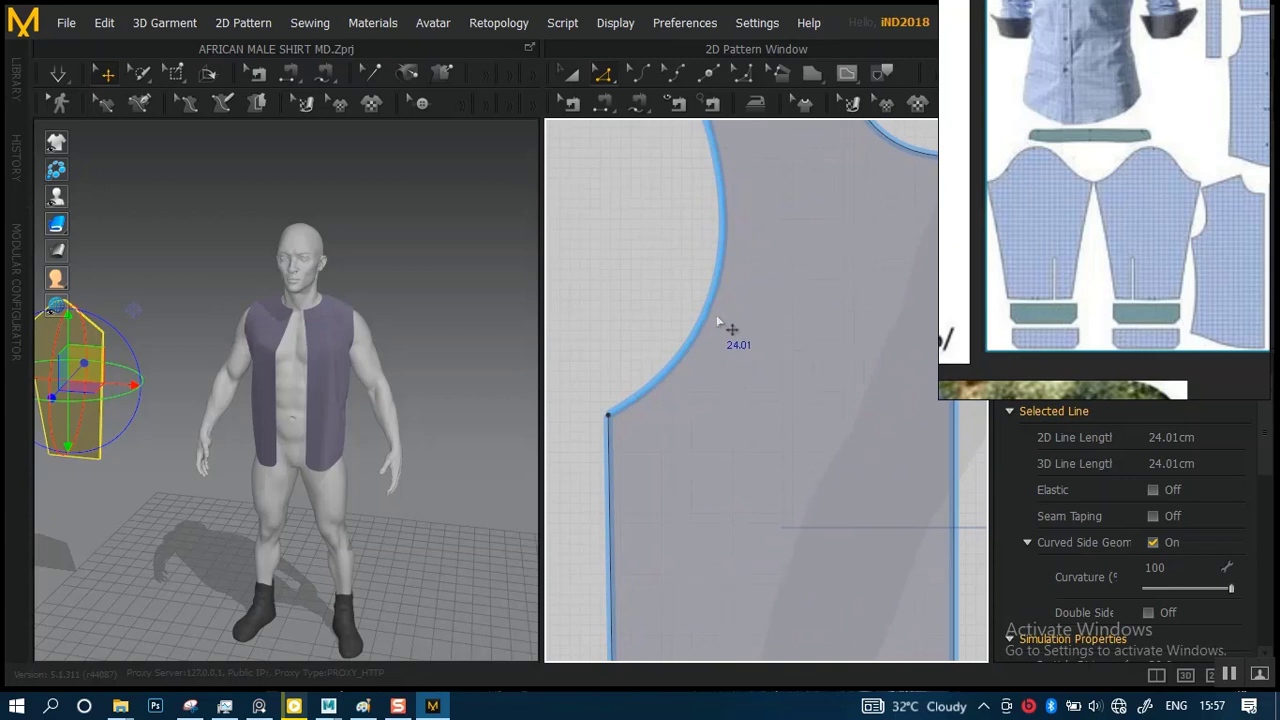
click(717, 322)
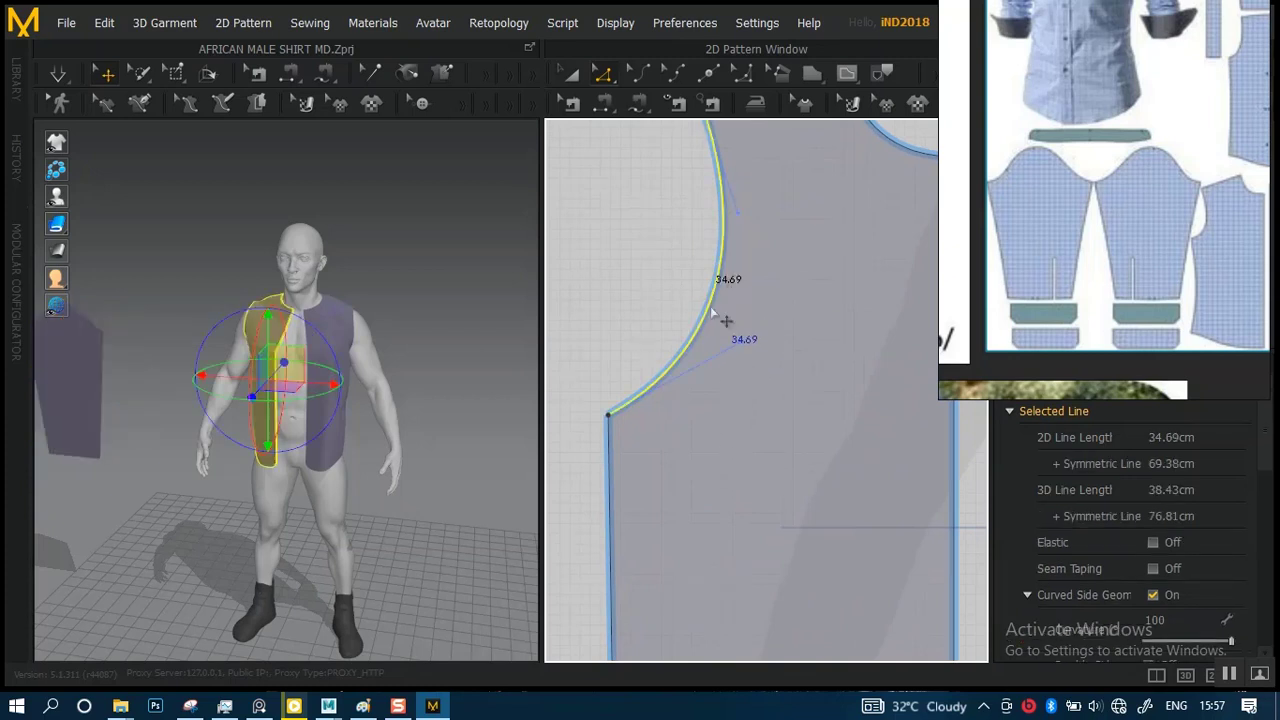
alt+right_drag(673, 388, 650, 225)
middle_drag(648, 336, 888, 290)
middle_drag(758, 312, 698, 303)
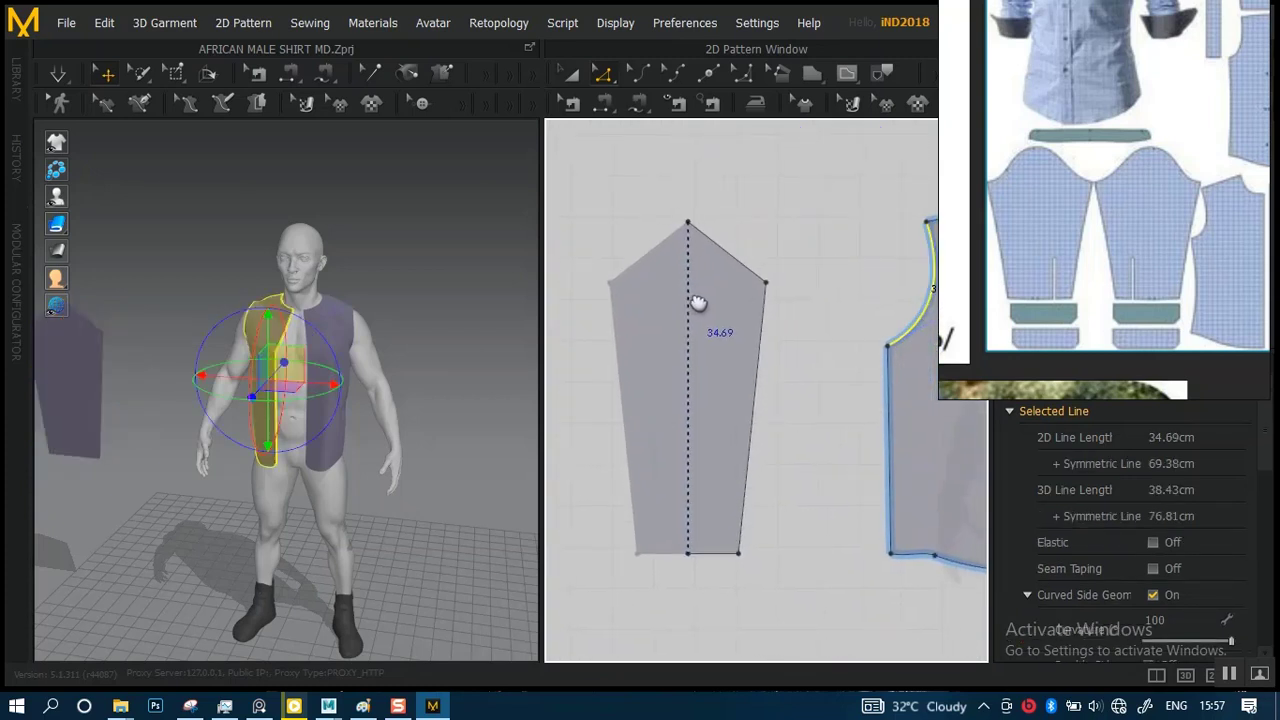
- Examine the sleeve cap up close and check the length of its opposite sloped edge
scroll(766, 388, up, 2)
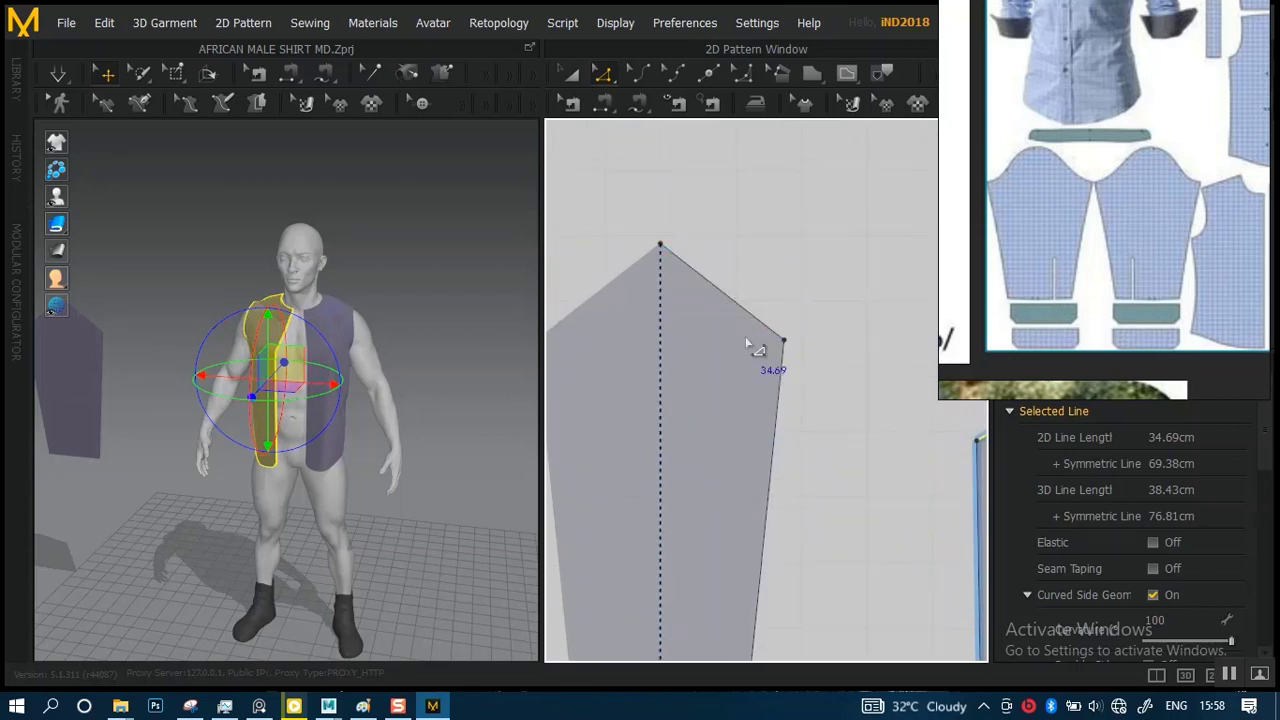
middle_drag(752, 384, 763, 431)
alt+right_drag(675, 298, 726, 397)
middle_drag(685, 328, 734, 374)
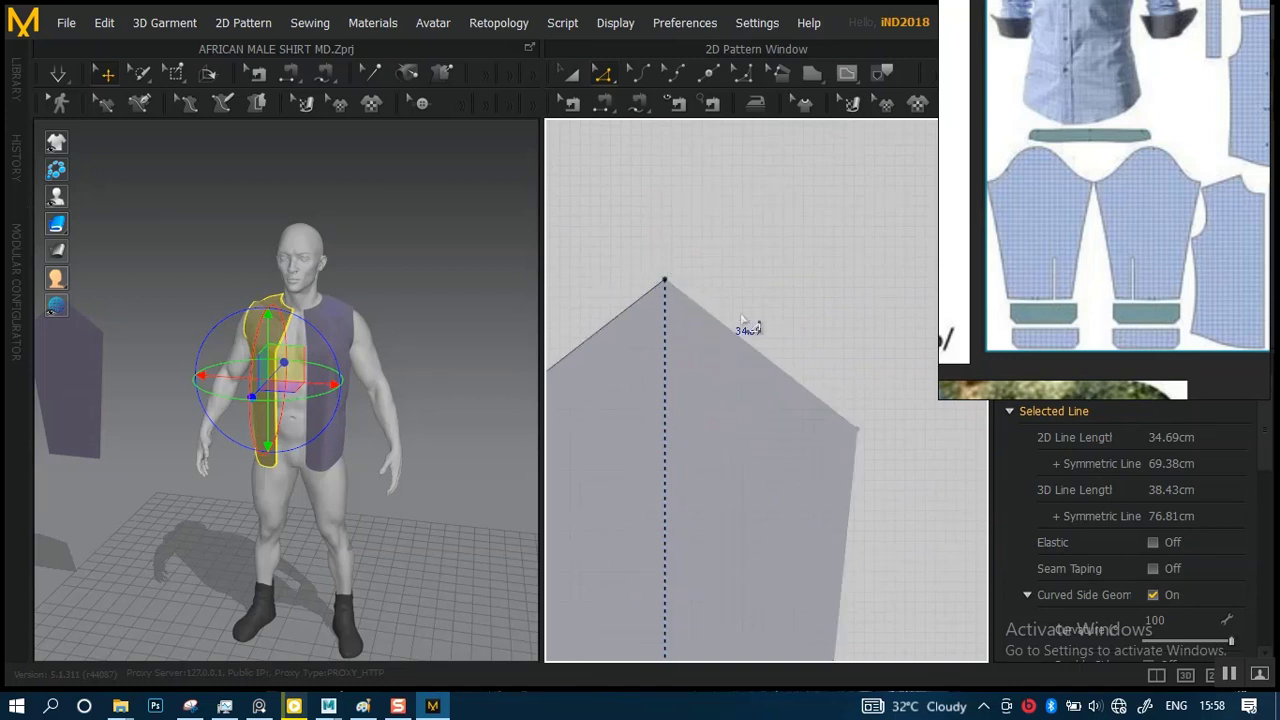
middle_drag(749, 326, 689, 243)
middle_drag(738, 304, 760, 277)
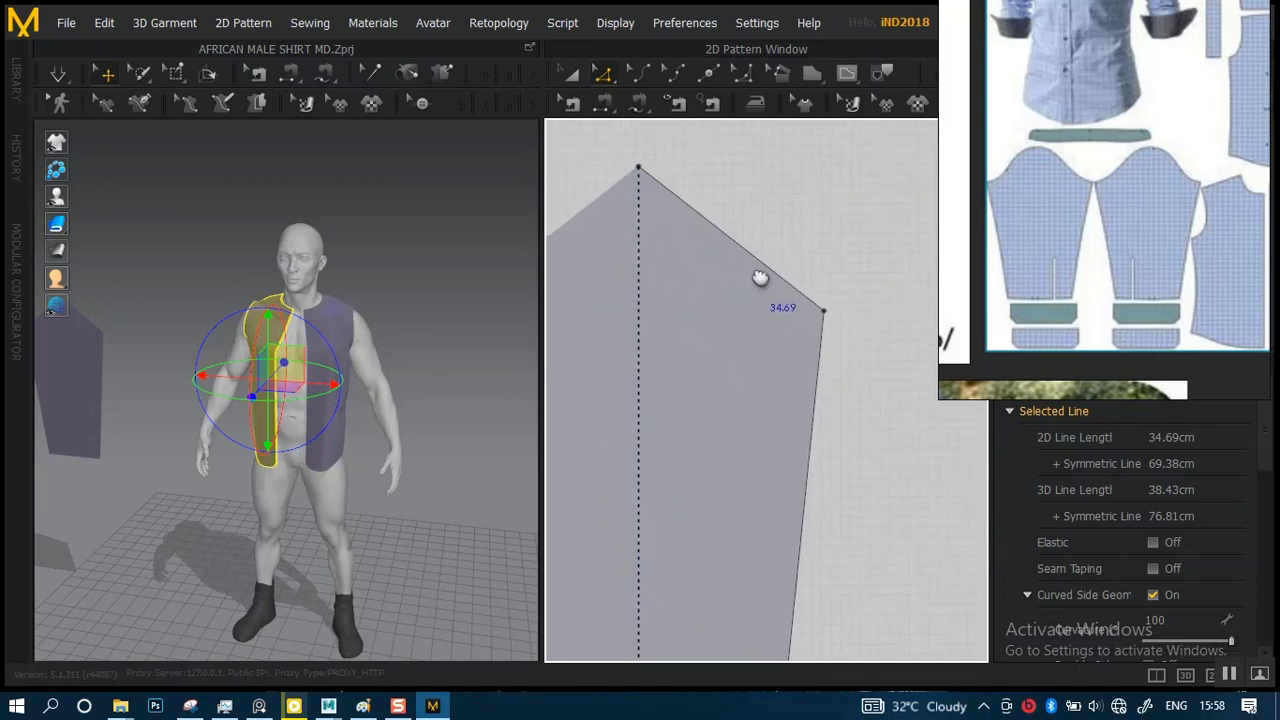
click(710, 279)
scroll(693, 251, down, 1)
middle_drag(644, 272, 706, 277)
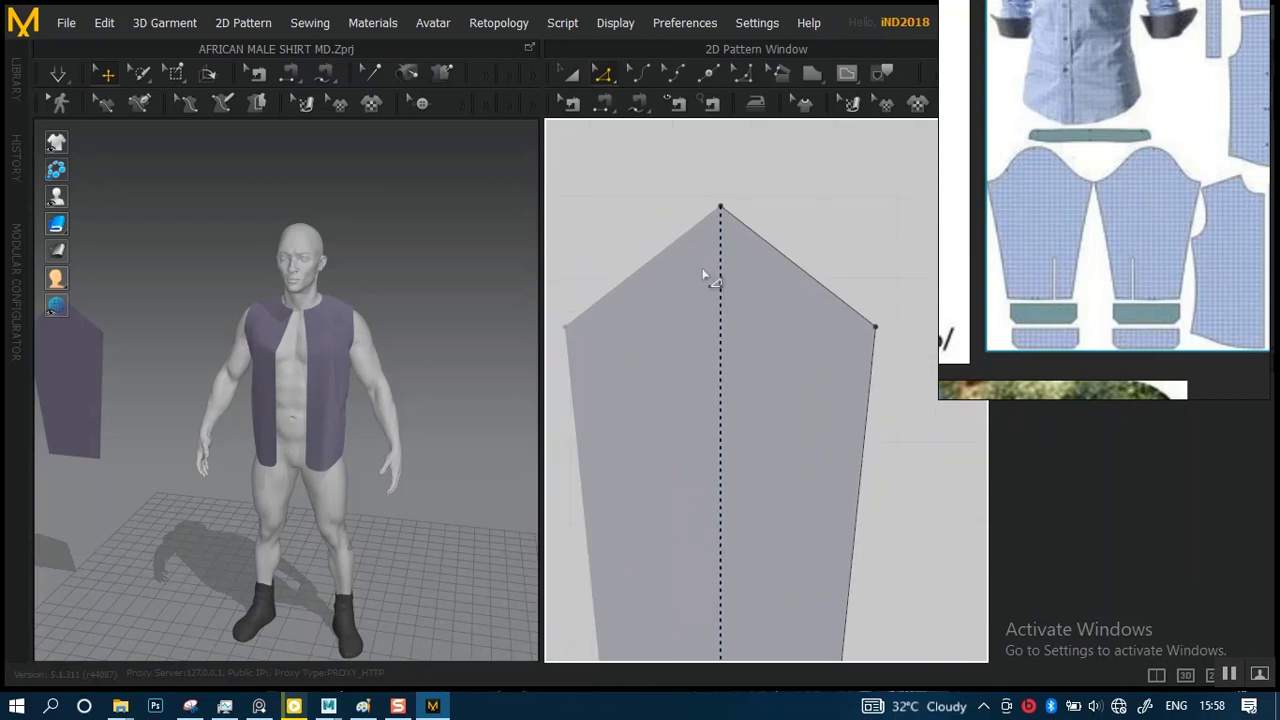
click(658, 260)
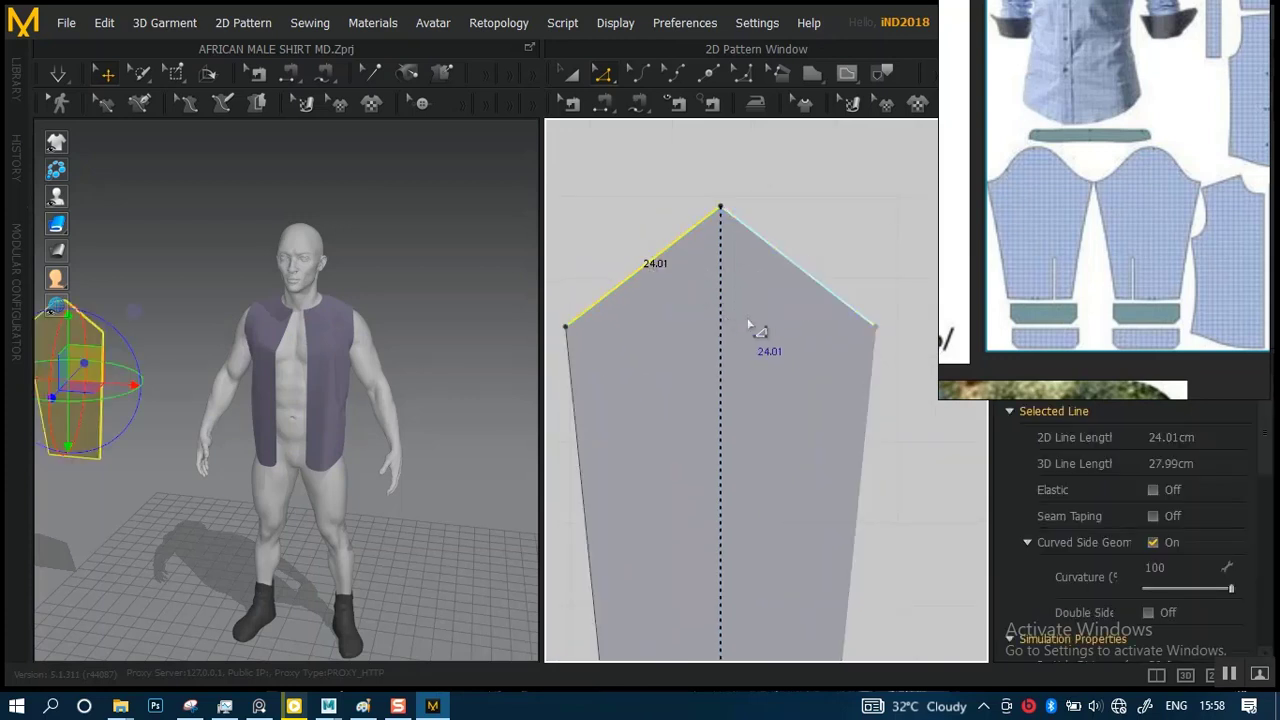
scroll(748, 323, down, 1)
- Lower both underarm corners of the sleeve and move them slightly outward, making each sloped upper edge about 34.6 cm long
drag(574, 305, 756, 362)
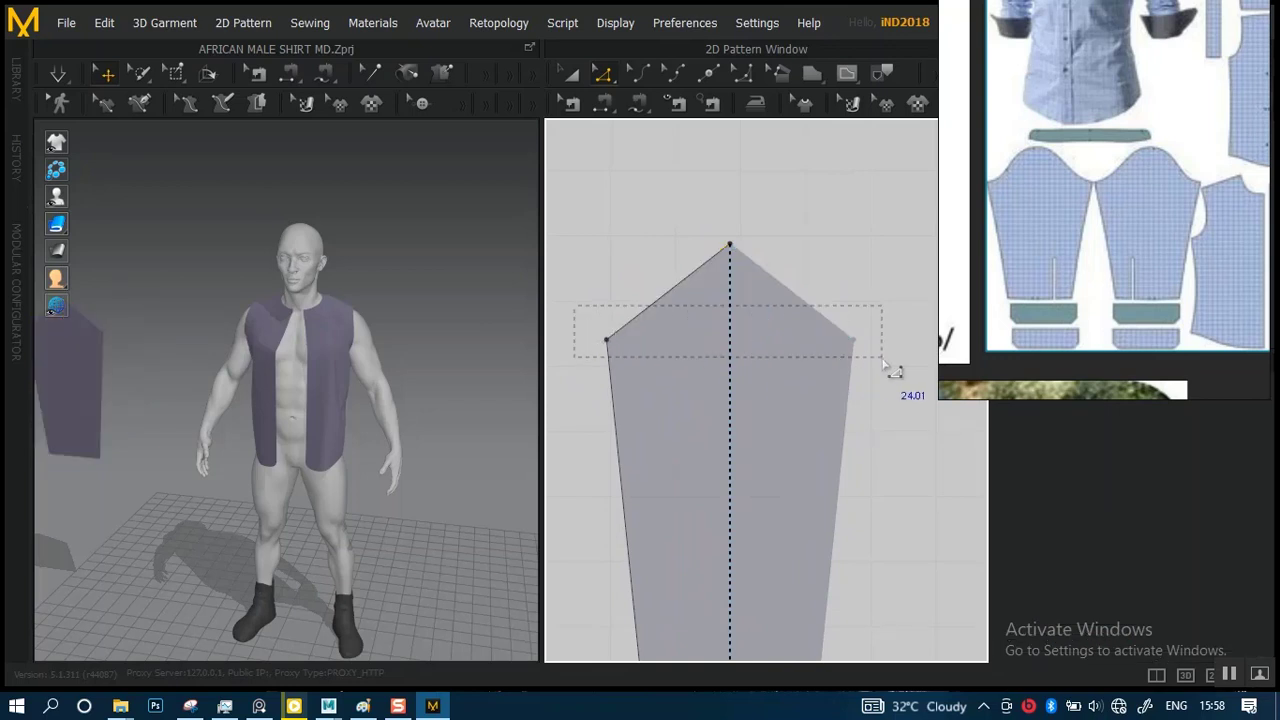
drag(884, 364, 850, 390)
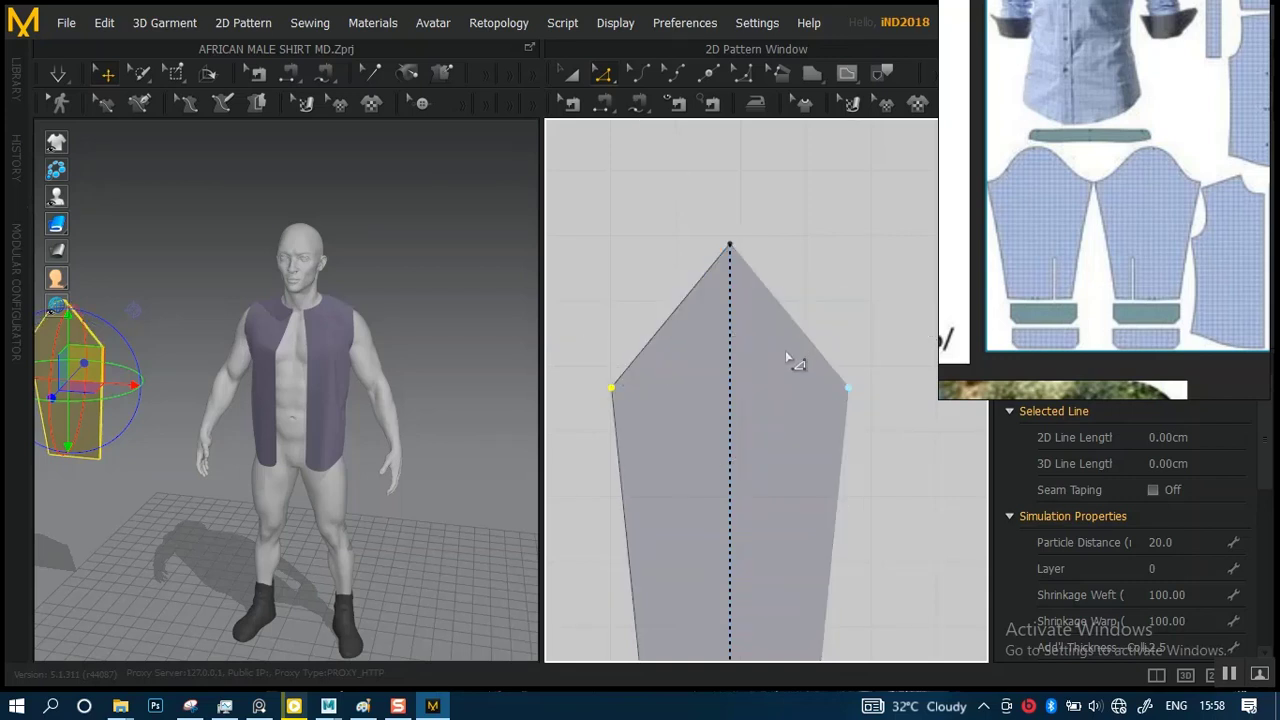
drag(848, 387, 862, 443)
scroll(800, 310, down, 3)
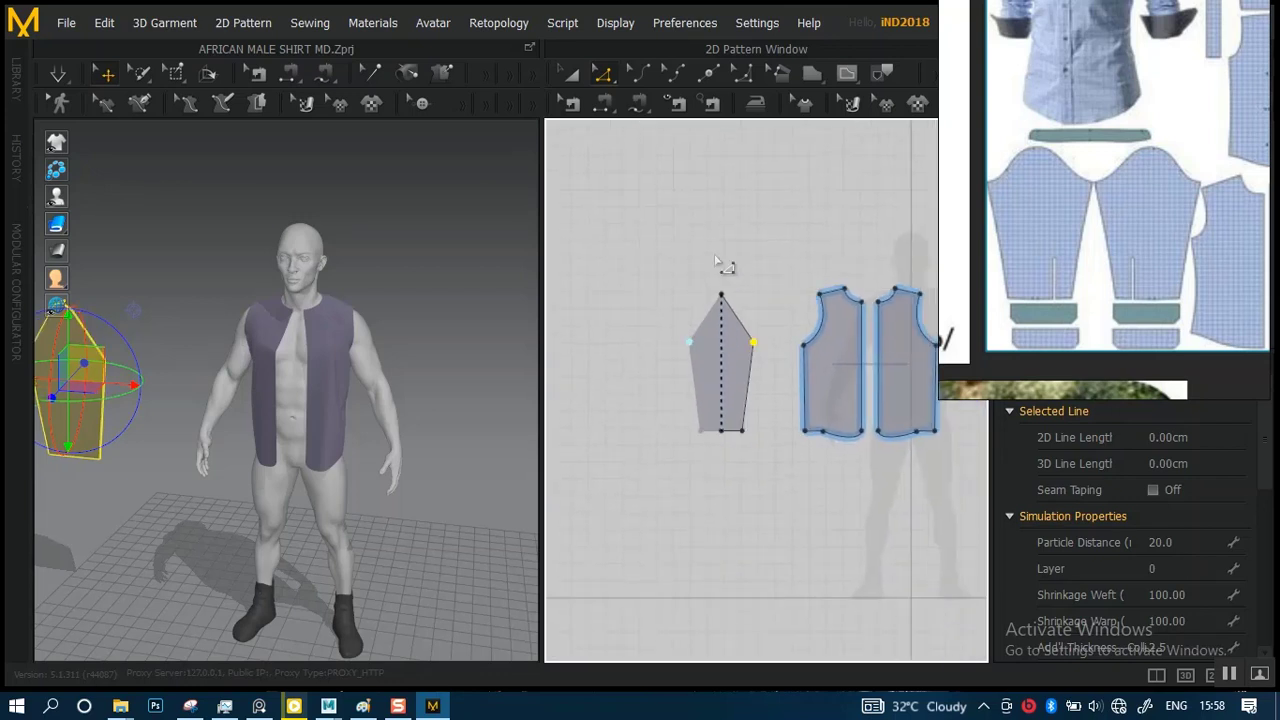
scroll(777, 371, up, 6)
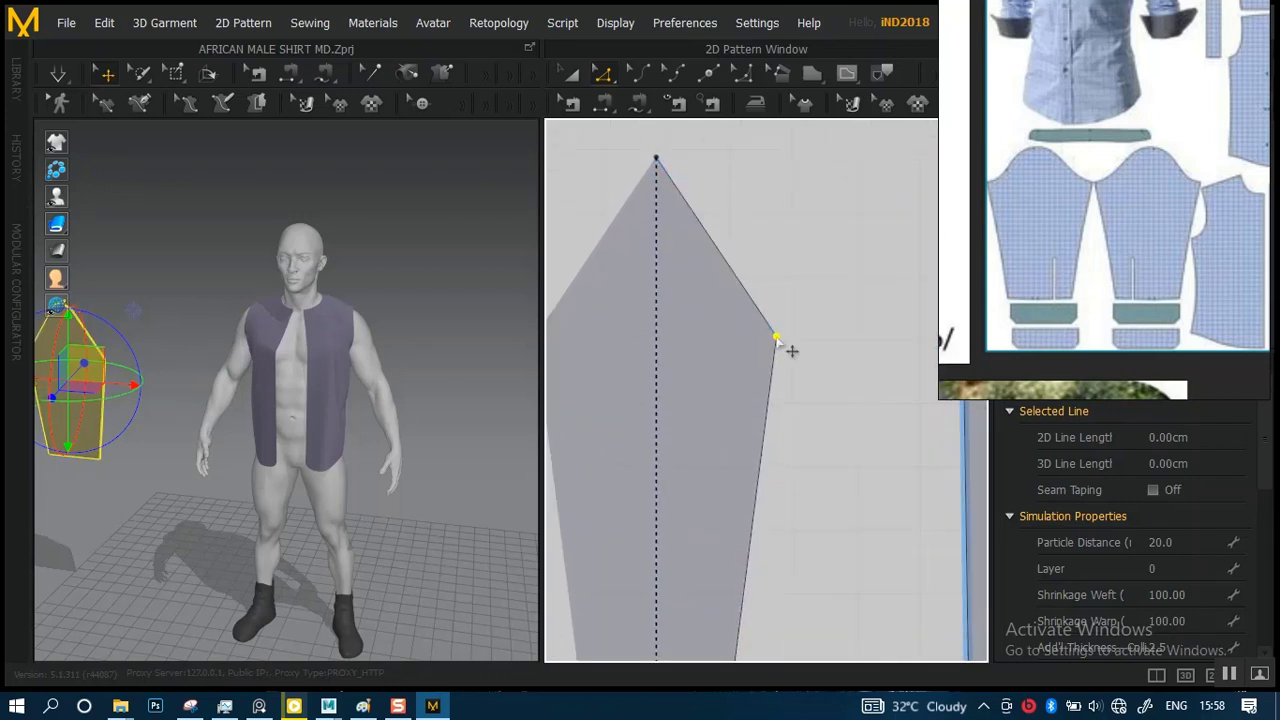
middle_drag(785, 339, 776, 327)
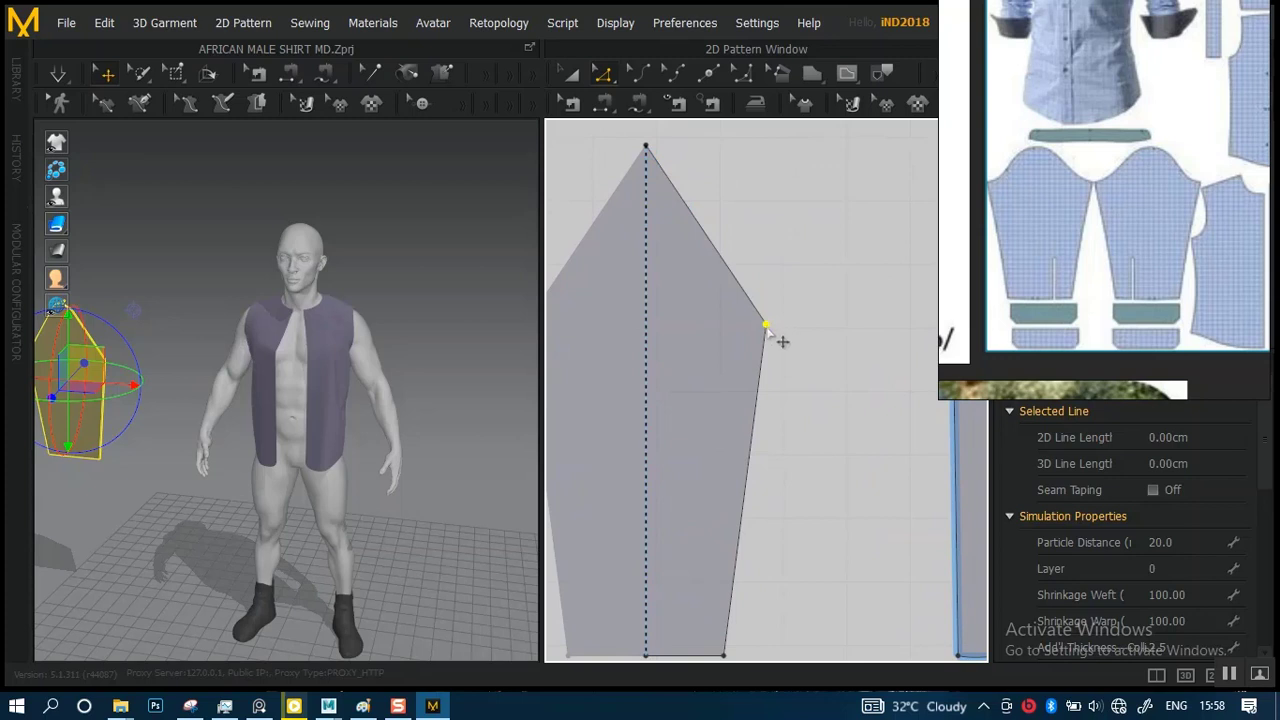
drag(768, 330, 771, 326)
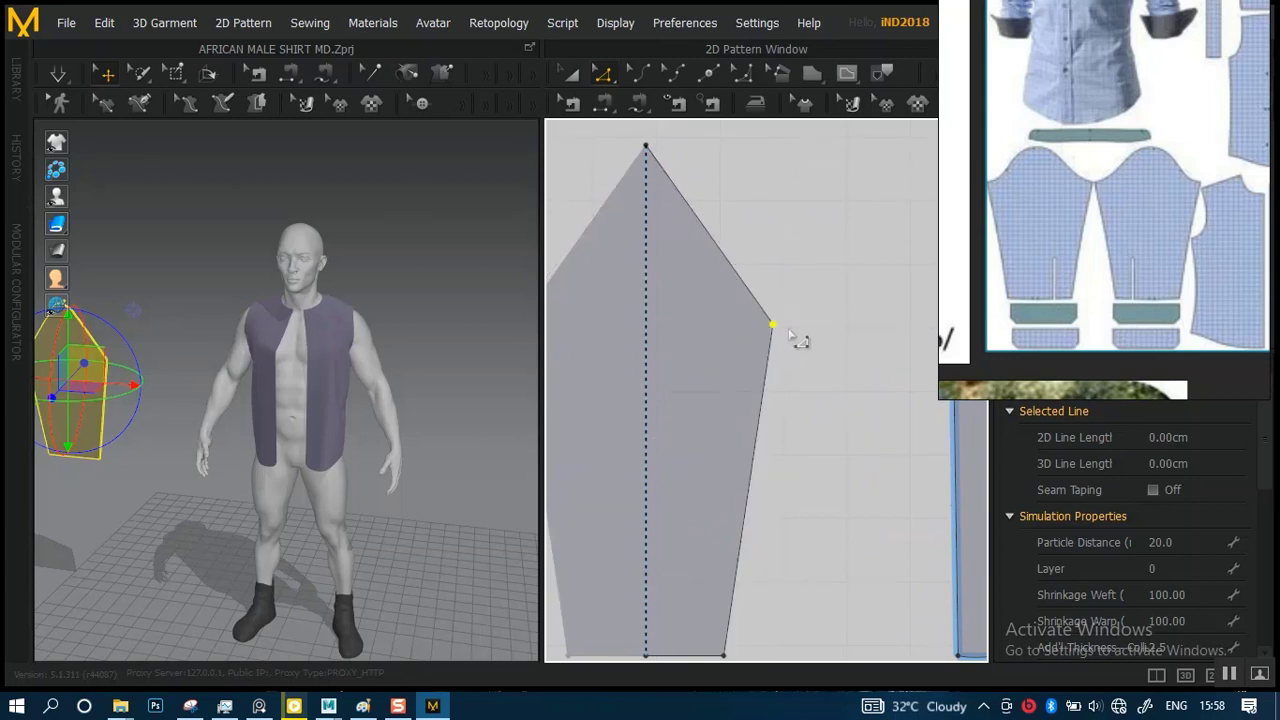
- Check the sleeve's lengthened upper edge against the front armhole curve
middle_drag(832, 318, 921, 367)
click(792, 320)
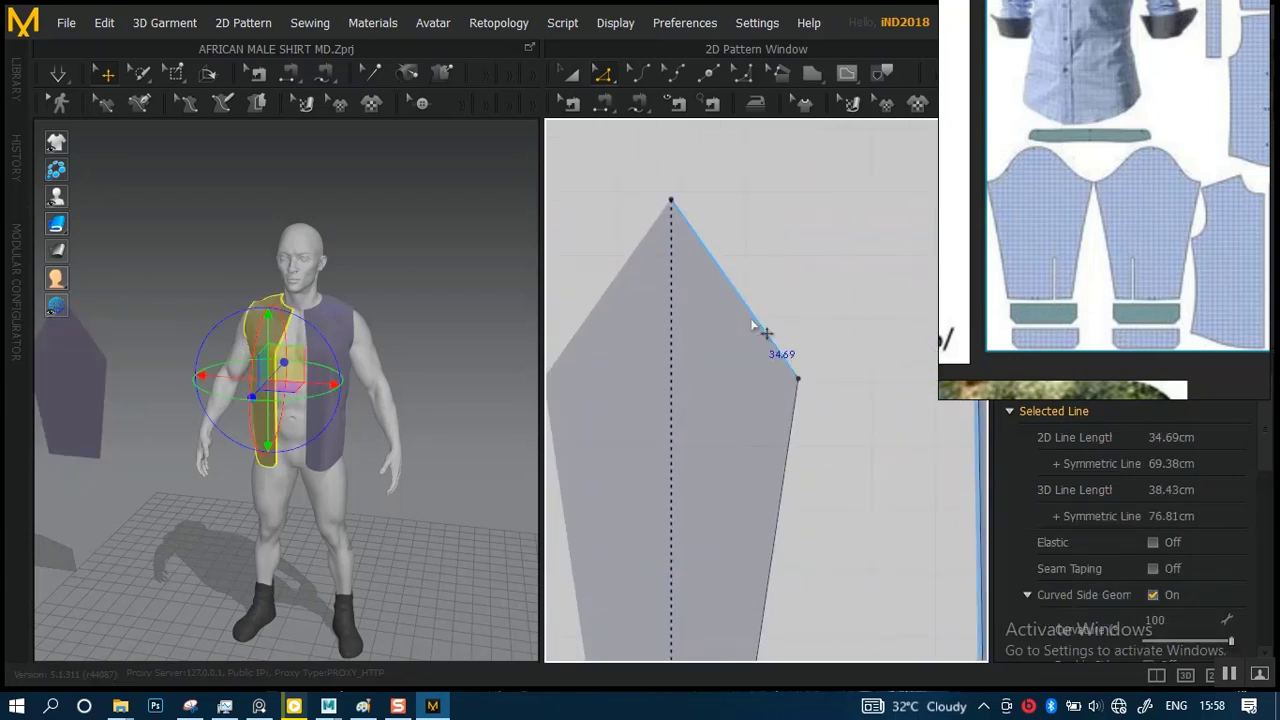
click(756, 326)
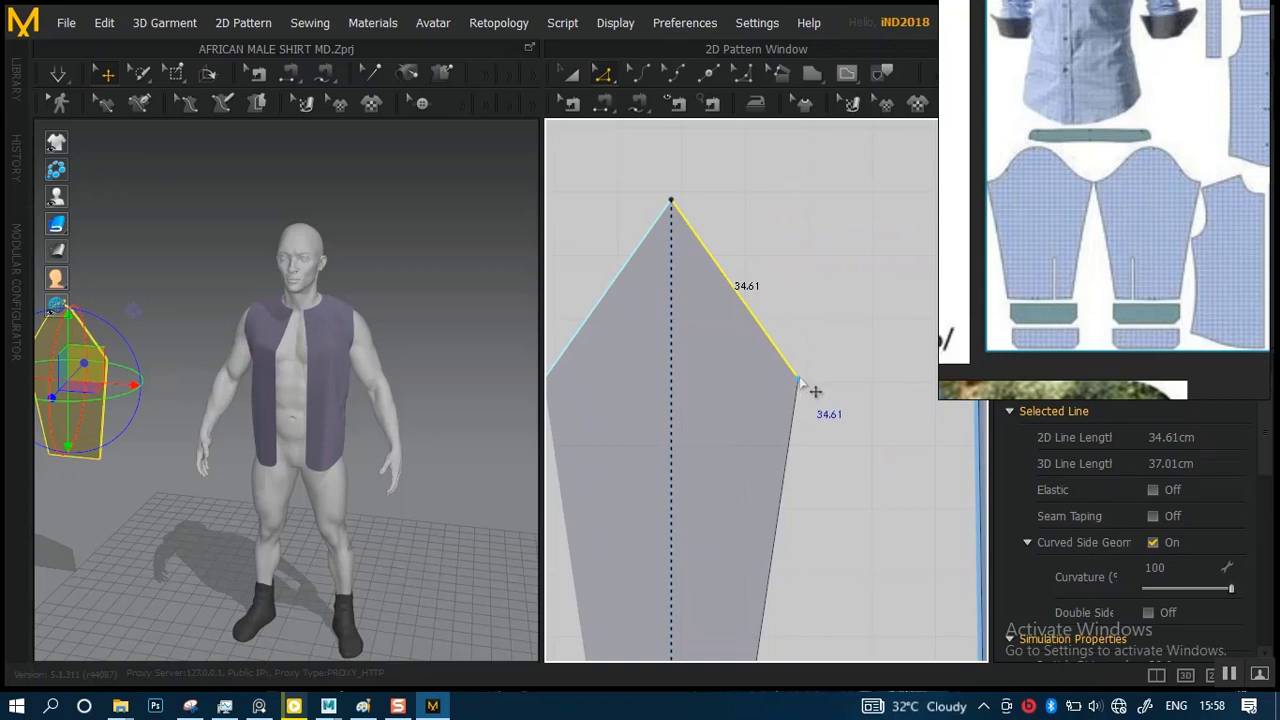
- Raise the sleeve's underarm corners by about 0.8 cm, making each sloped upper edge about 33.9 cm long
scroll(725, 321, up, 3)
scroll(713, 327, down, 2)
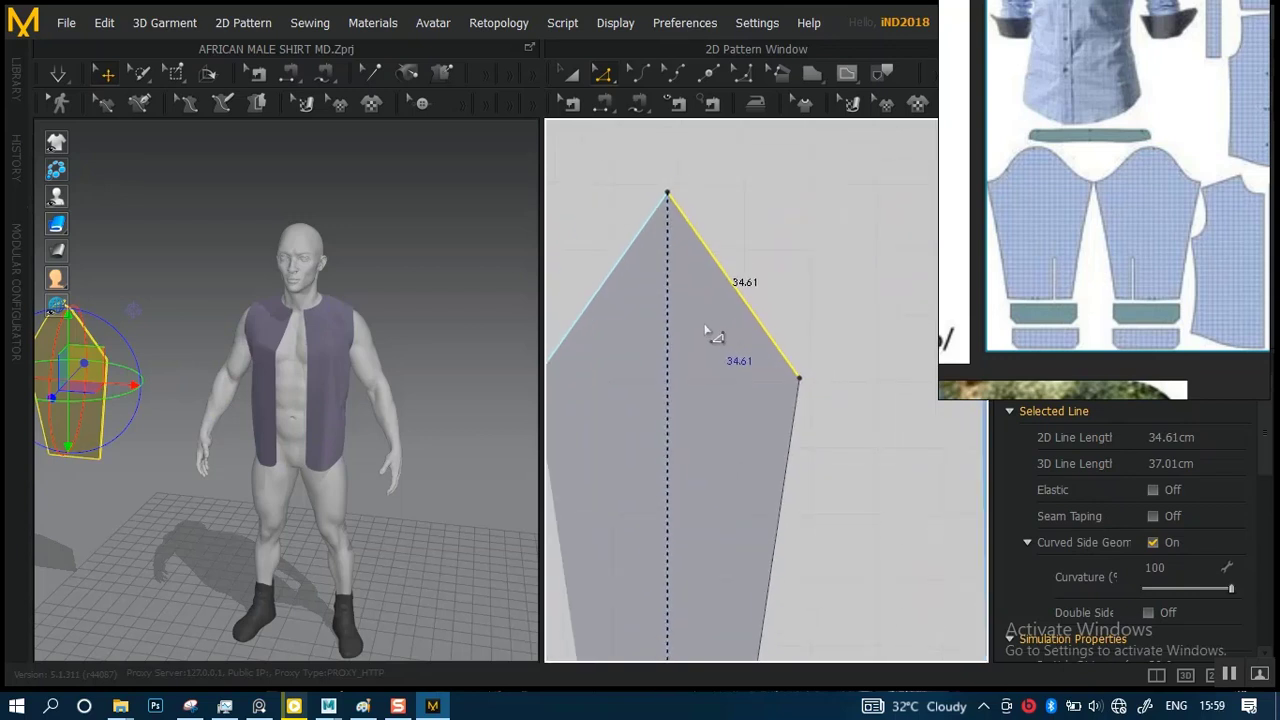
mouse_move(711, 328)
middle_down()
mouse_move(727, 322)
mouse_move(706, 325)
middle_up()
scroll(722, 318, up, 2)
scroll(716, 322, down, 1)
scroll(783, 346, up, 1)
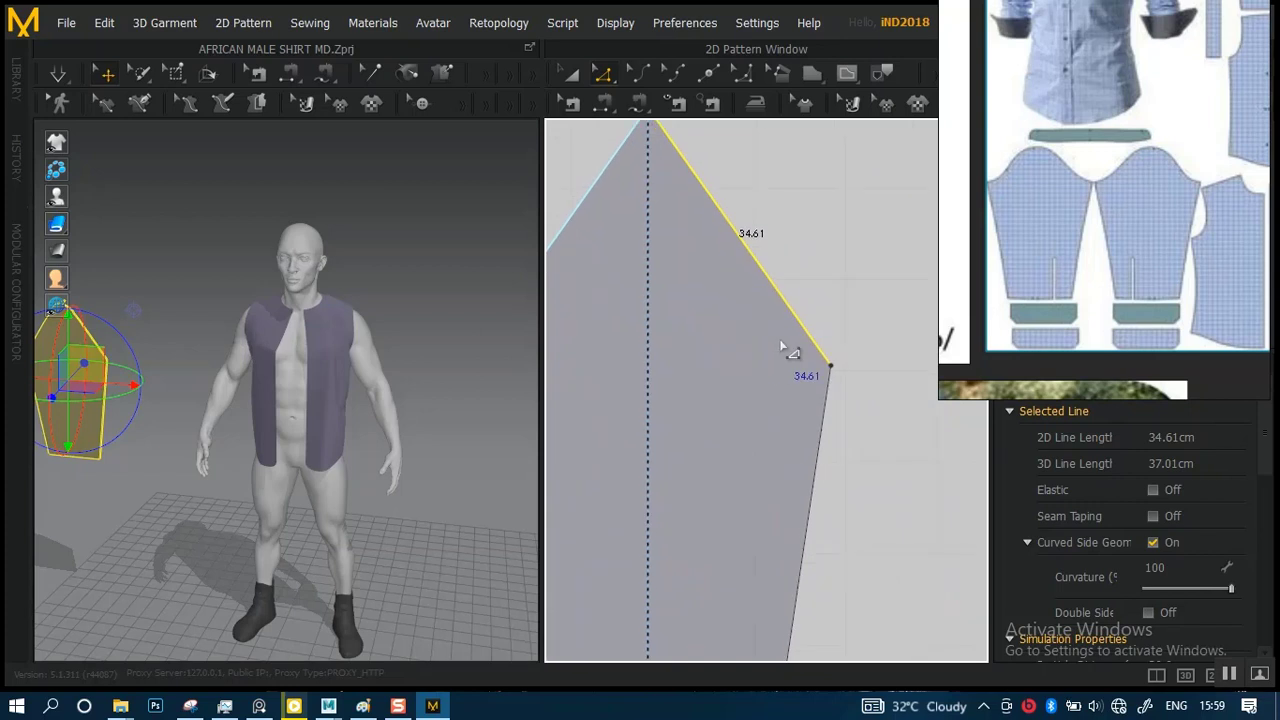
click(843, 372)
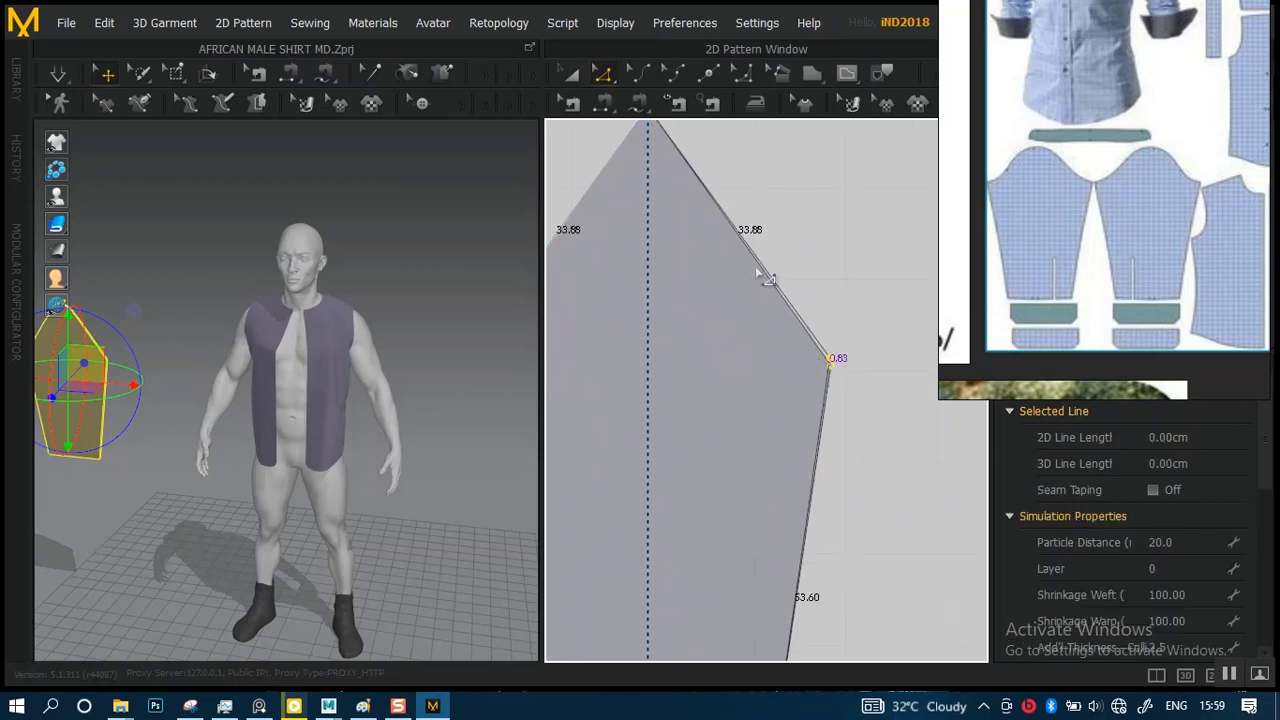
scroll(780, 286, down, 3)
scroll(743, 234, up, 3)
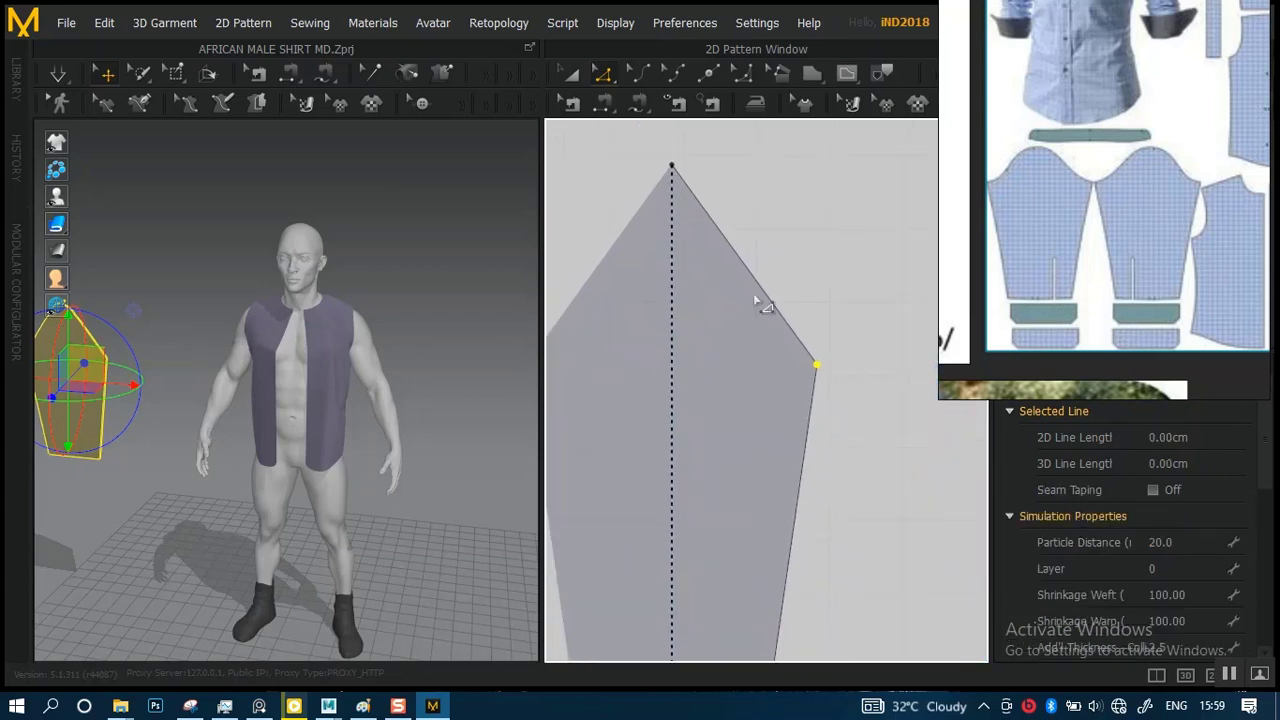
- Convert the sleeve's pointed top into a curve point so both sloped edges form one rounded cap
scroll(757, 246, down, 2)
click(700, 234)
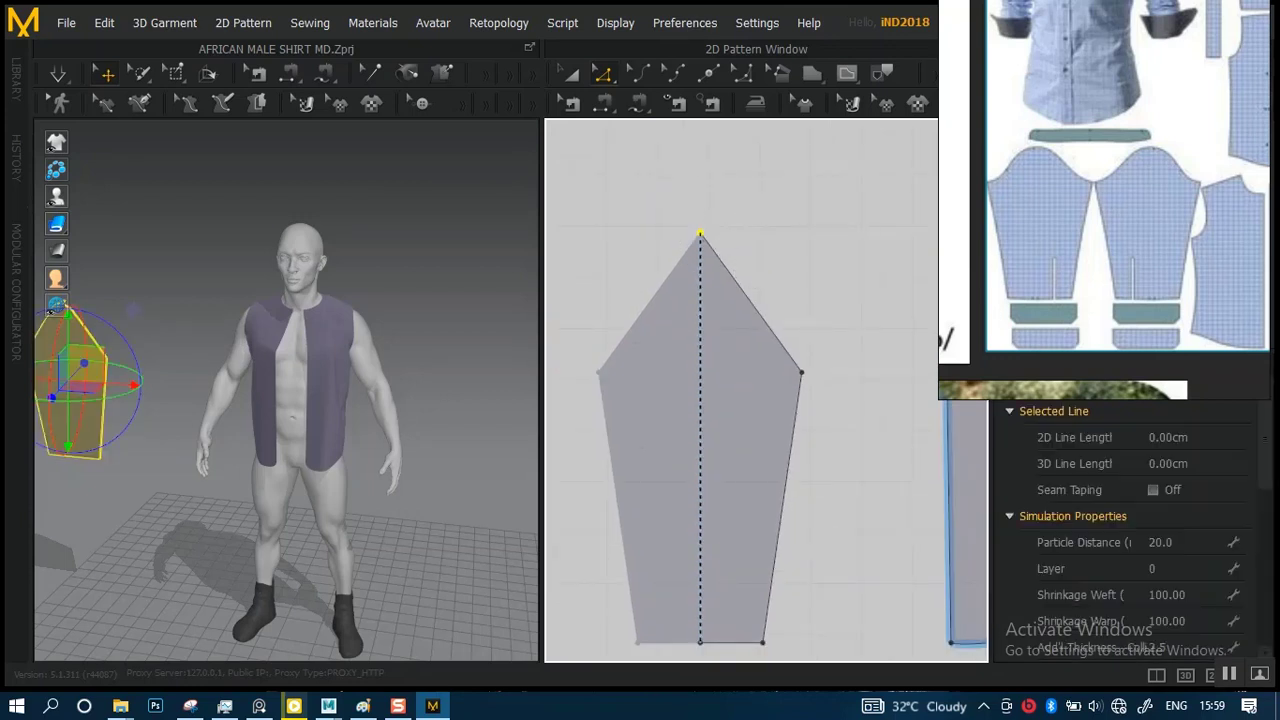
right_click(702, 237)
click(747, 336)
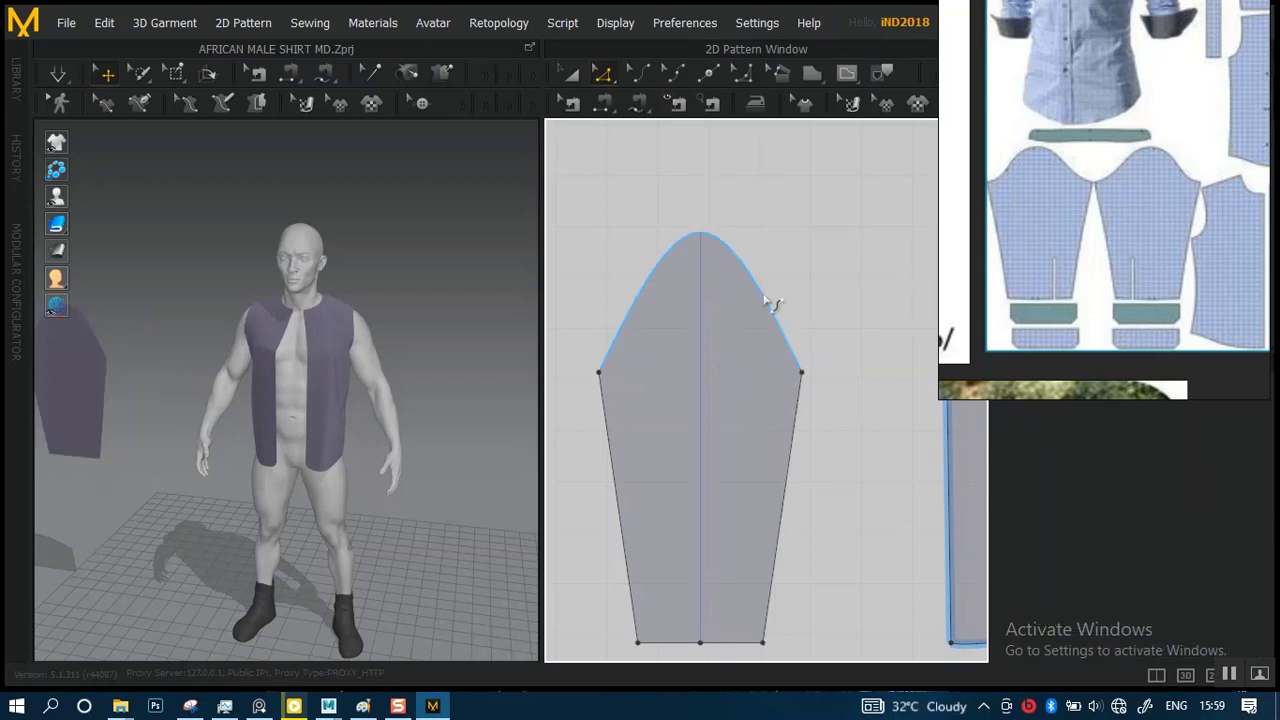
- Check the rounded cap curve's total length and examine its shape up close
middle_drag(738, 317, 756, 309)
scroll(757, 343, up, 2)
scroll(757, 343, up, 1)
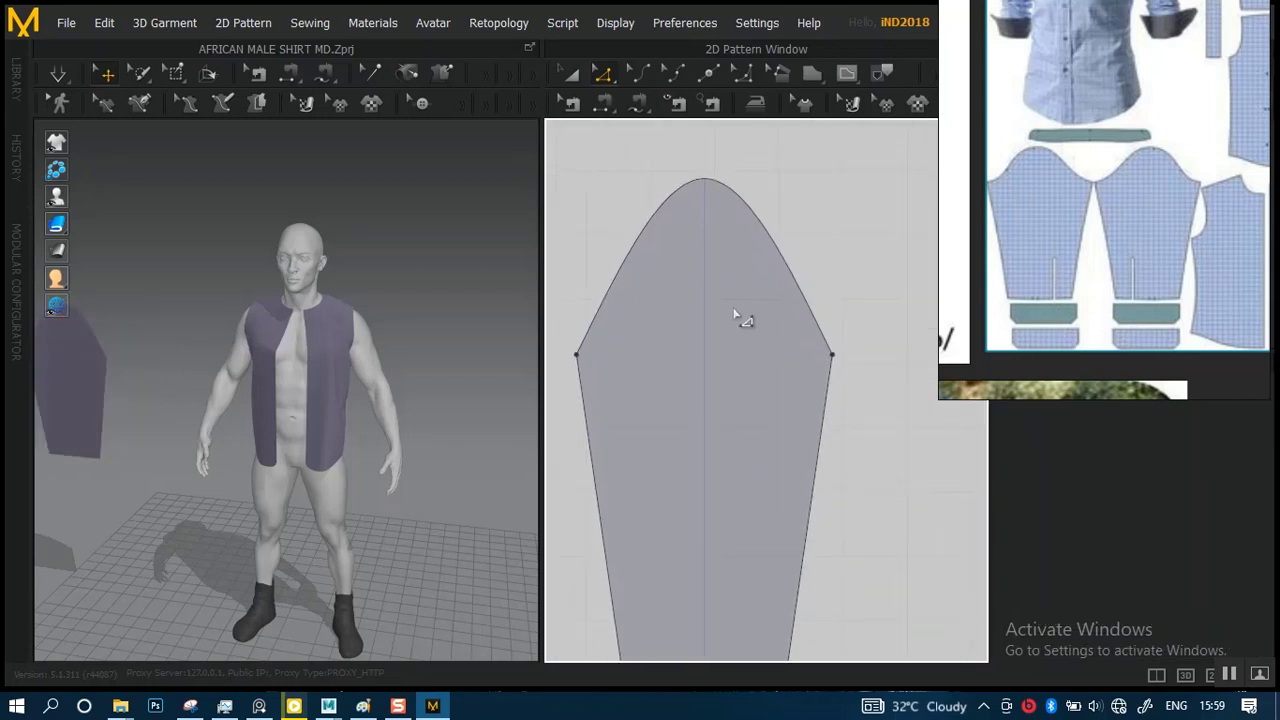
click(758, 228)
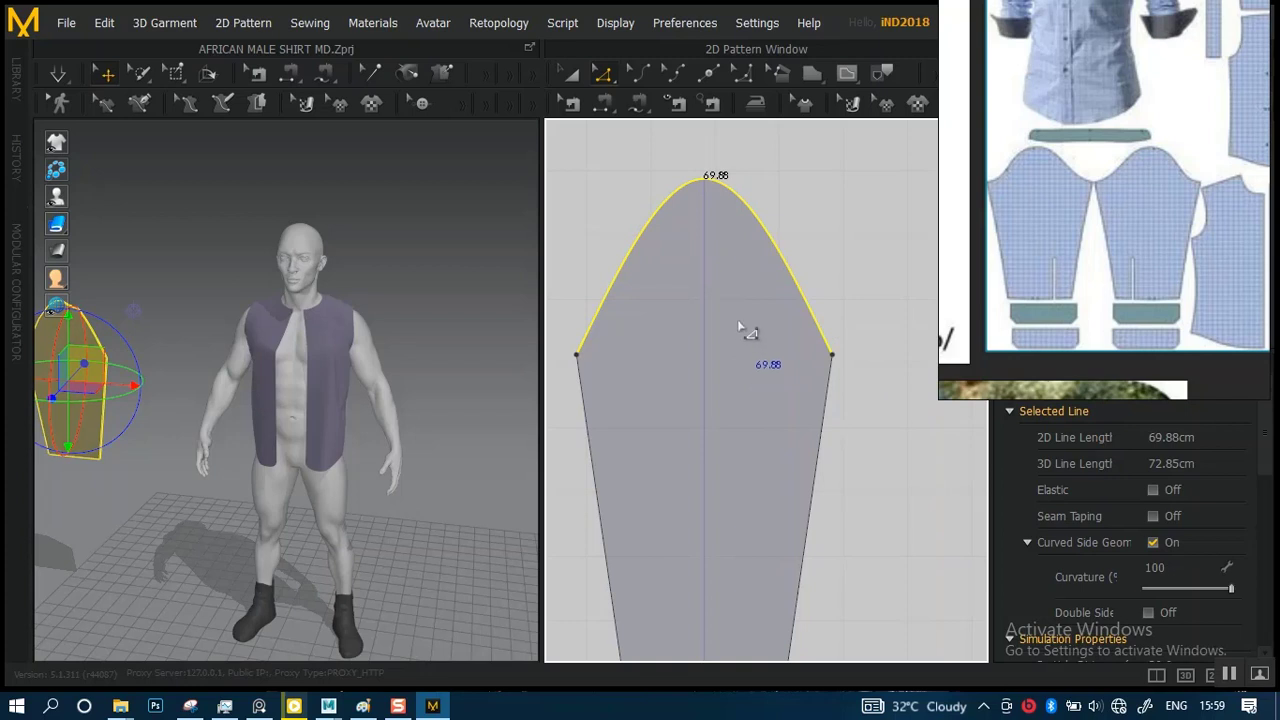
scroll(738, 321, down, 2)
middle_drag(738, 321, 738, 285)
mouse_move(737, 286)
right_down()
mouse_move(729, 334)
mouse_move(729, 309)
right_up()
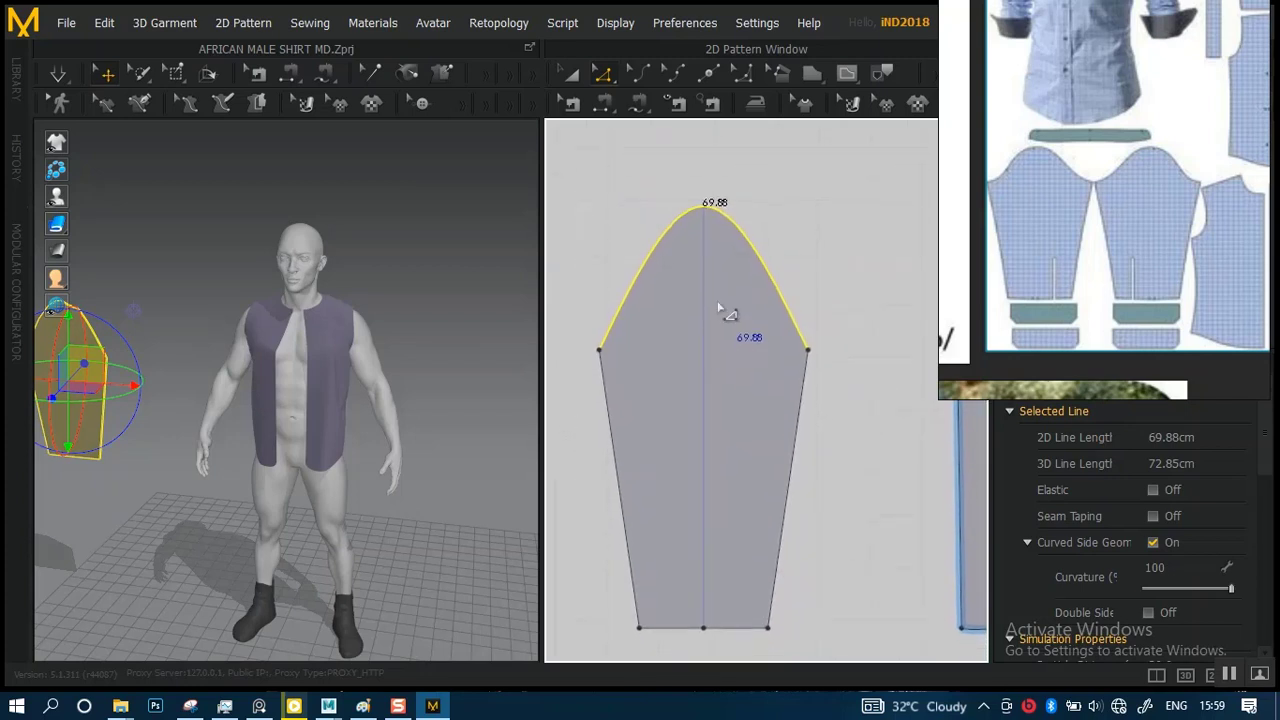
scroll(735, 340, up, 2)
scroll(733, 353, down, 1)
middle_drag(738, 348, 734, 397)
scroll(746, 383, up, 4)
right_drag(711, 297, 752, 325)
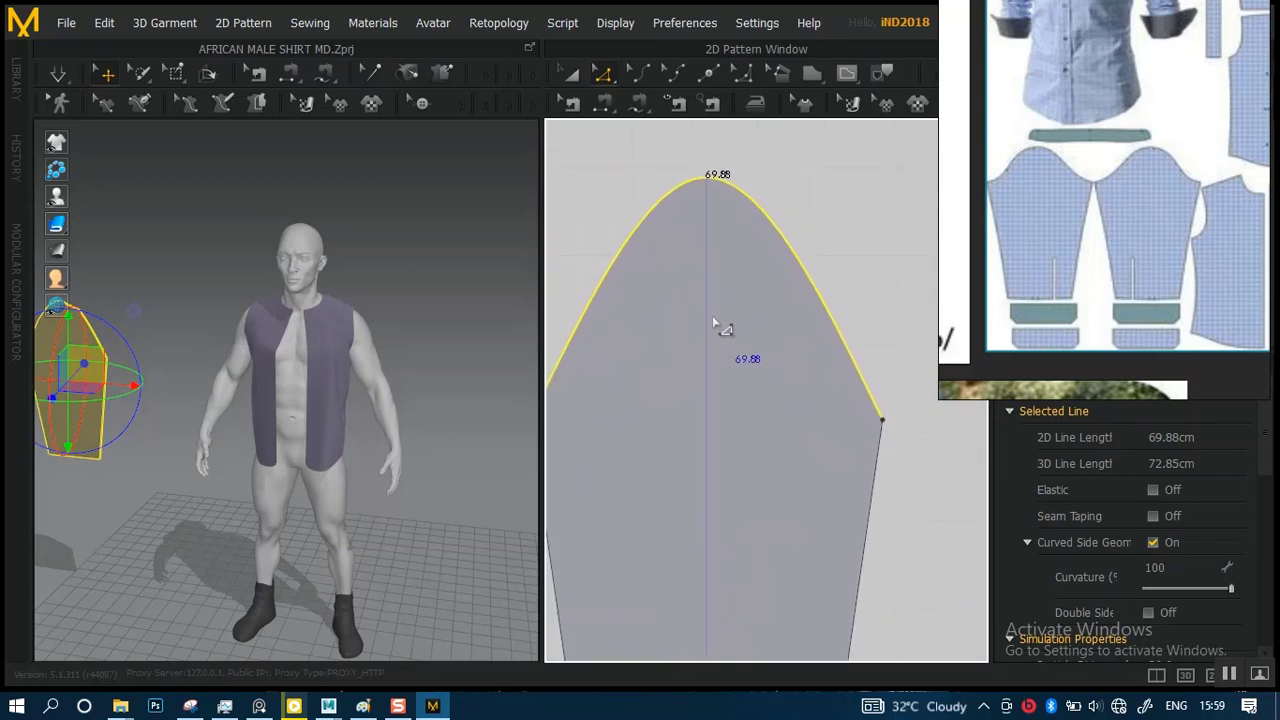
scroll(712, 315, down, 1)
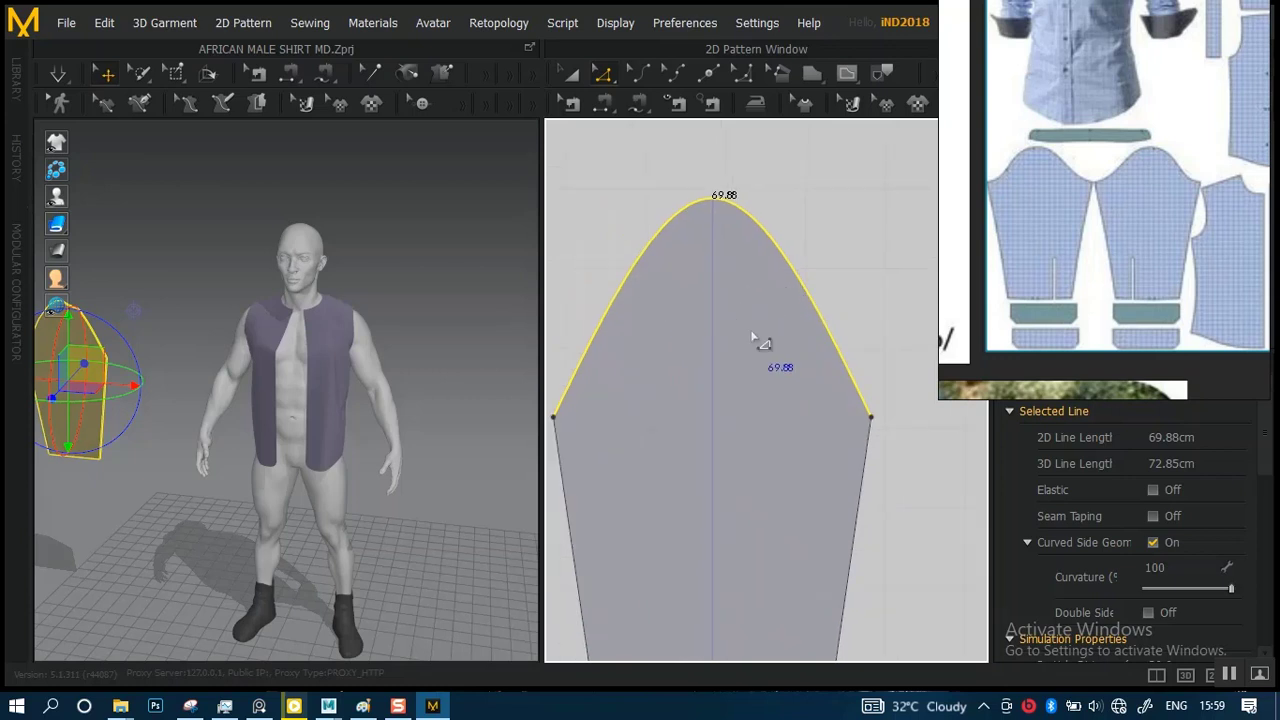
scroll(723, 234, up, 3)
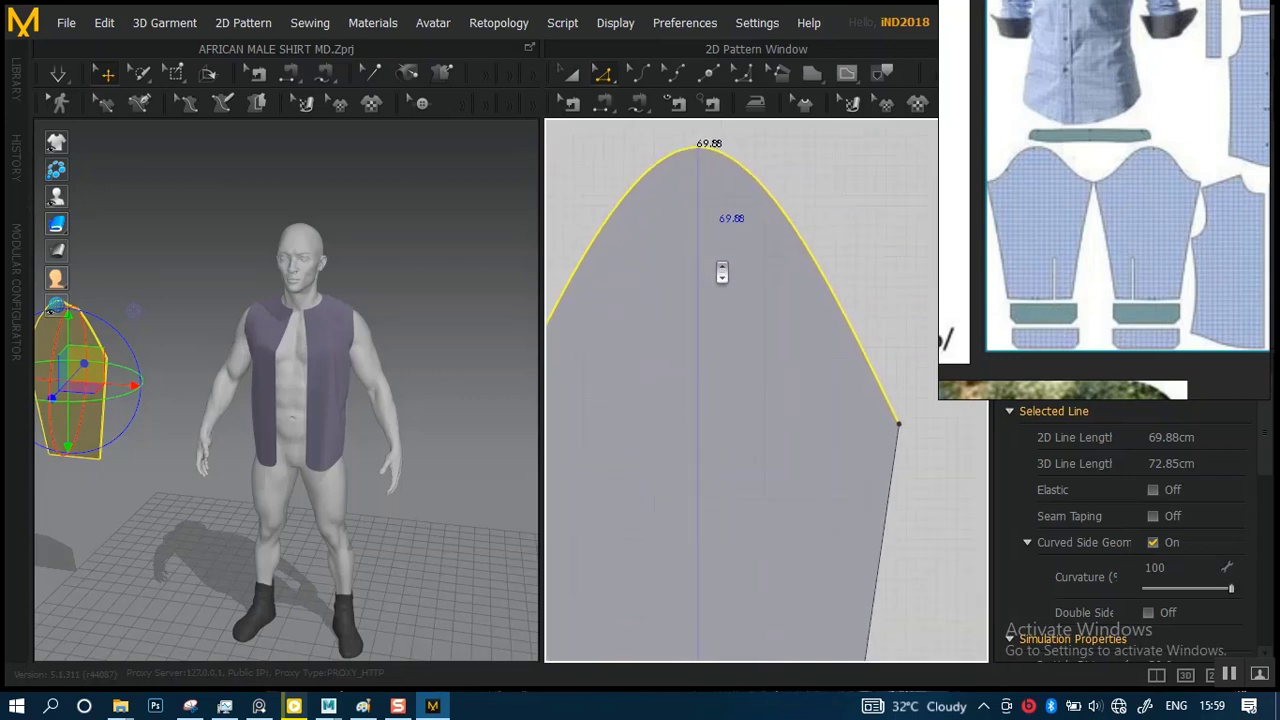
scroll(733, 268, down, 2)
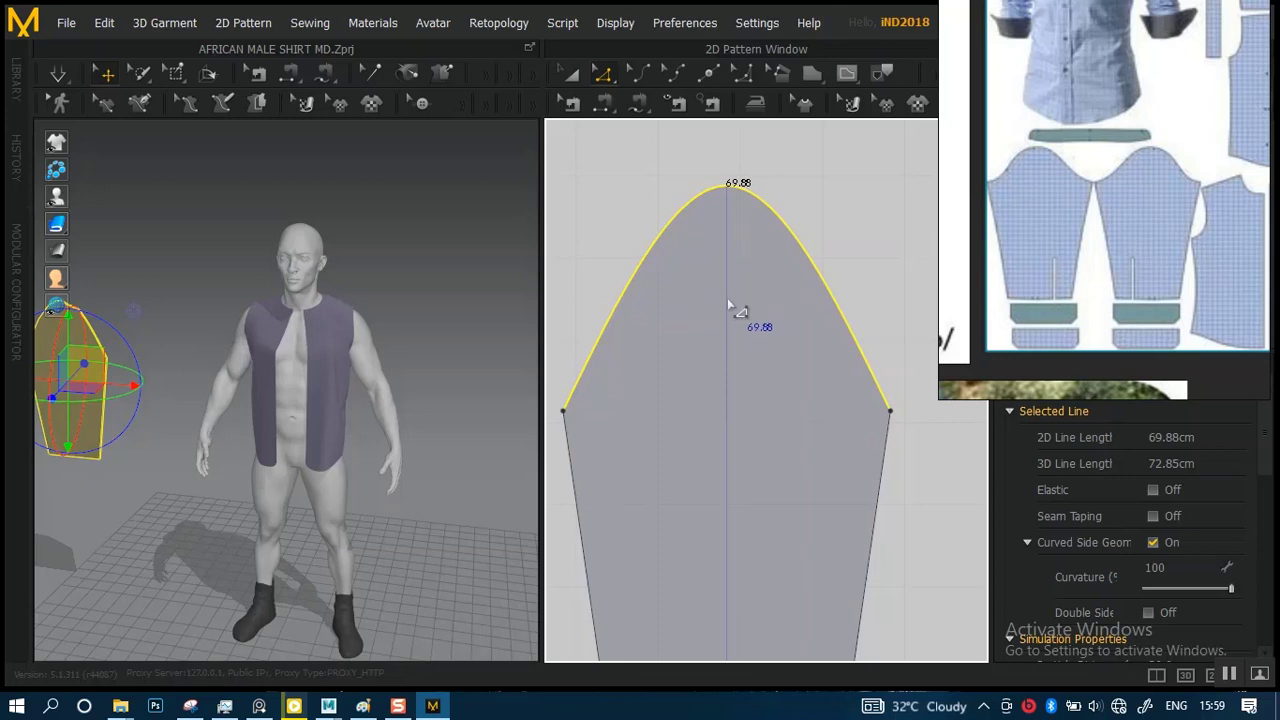
middle_drag(774, 327, 724, 319)
scroll(727, 340, down, 2)
scroll(757, 323, up, 3)
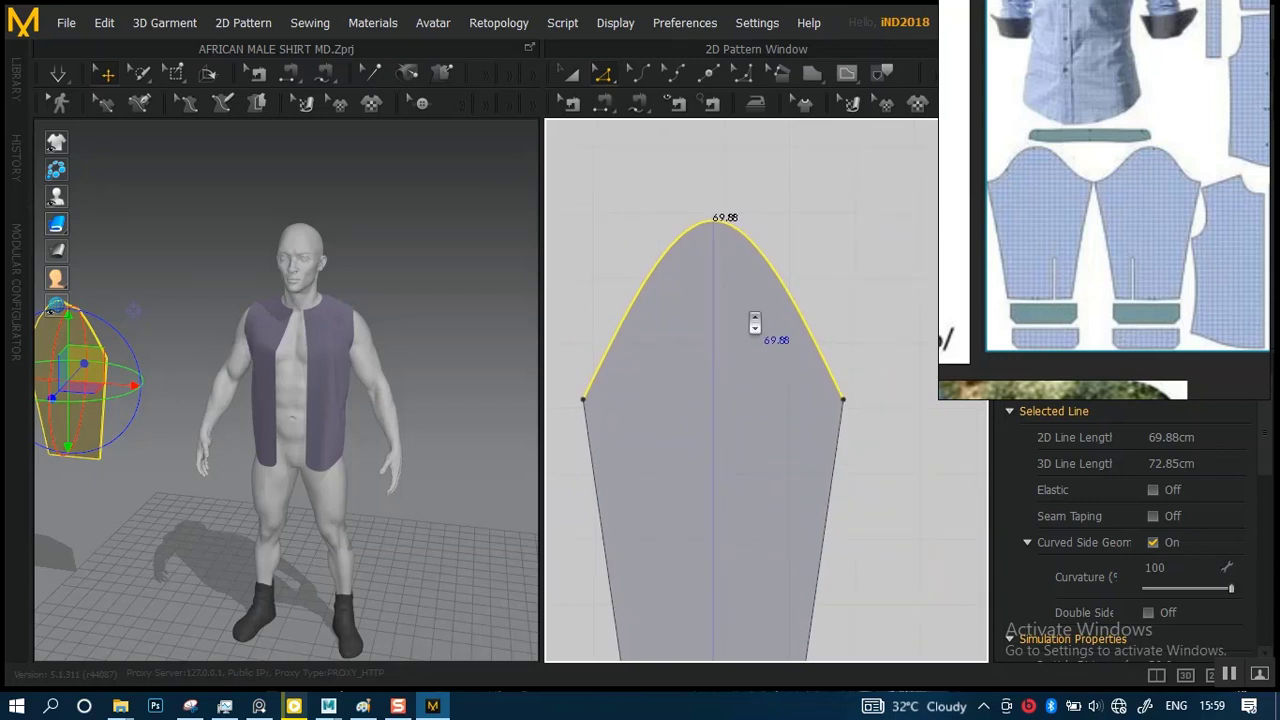
middle_drag(849, 337, 811, 360)
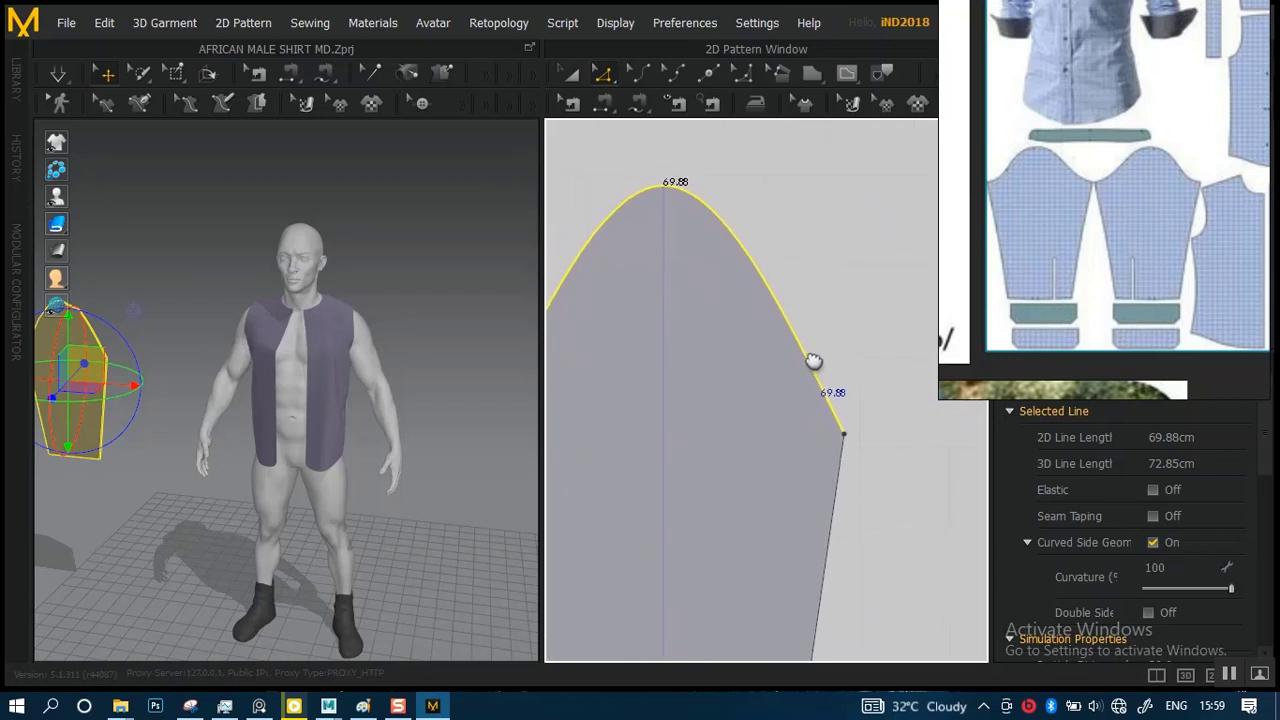
scroll(811, 362, down, 3)
scroll(768, 252, down, 3)
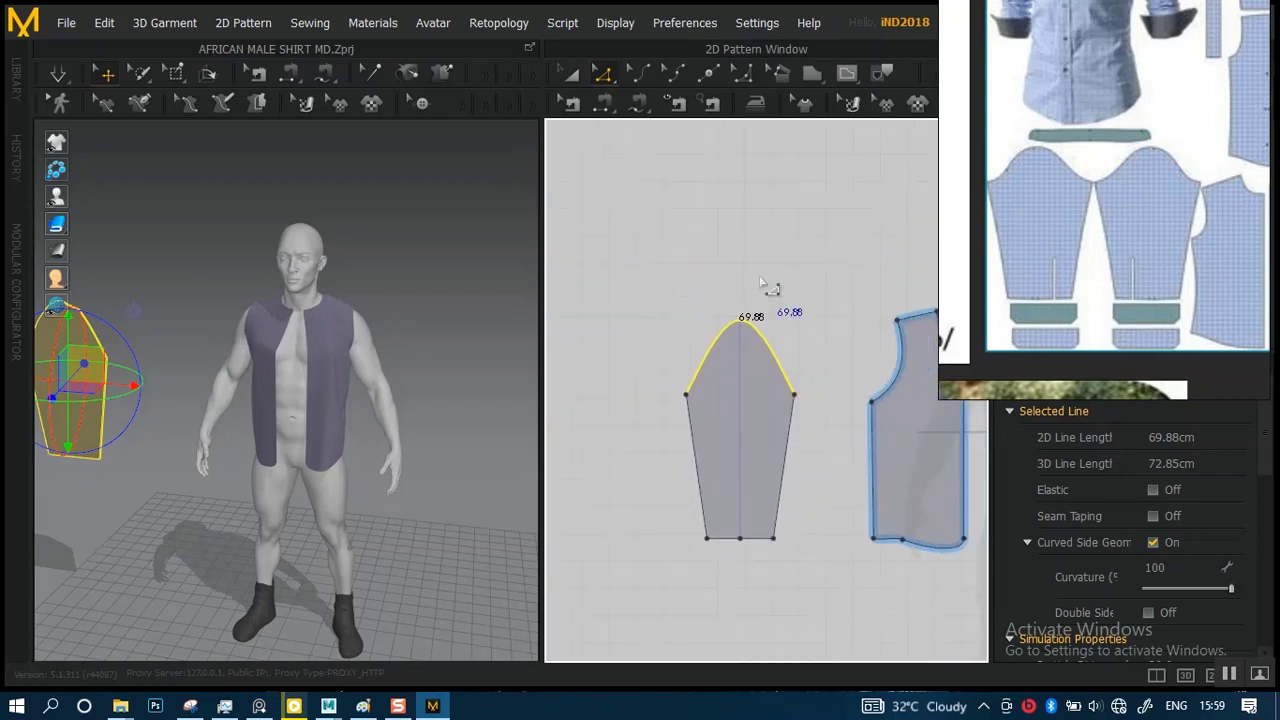
middle_drag(771, 286, 744, 344)
scroll(720, 386, up, 6)
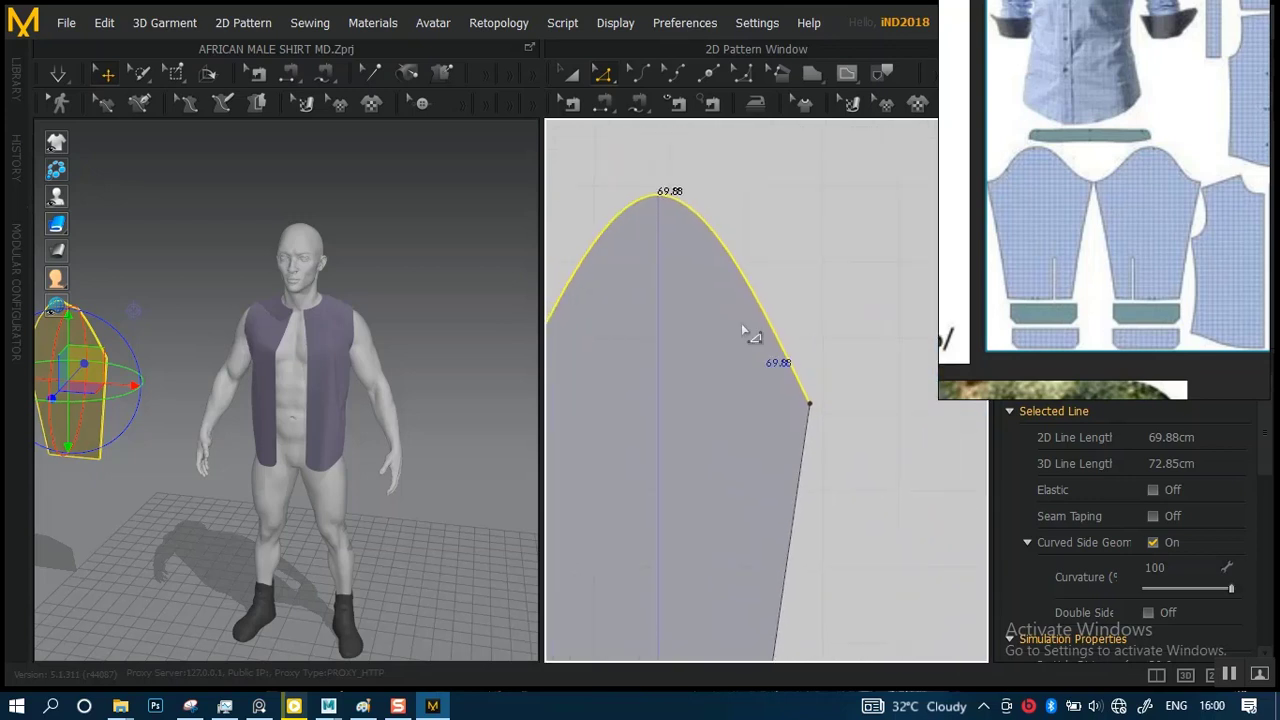
scroll(757, 352, up, 1)
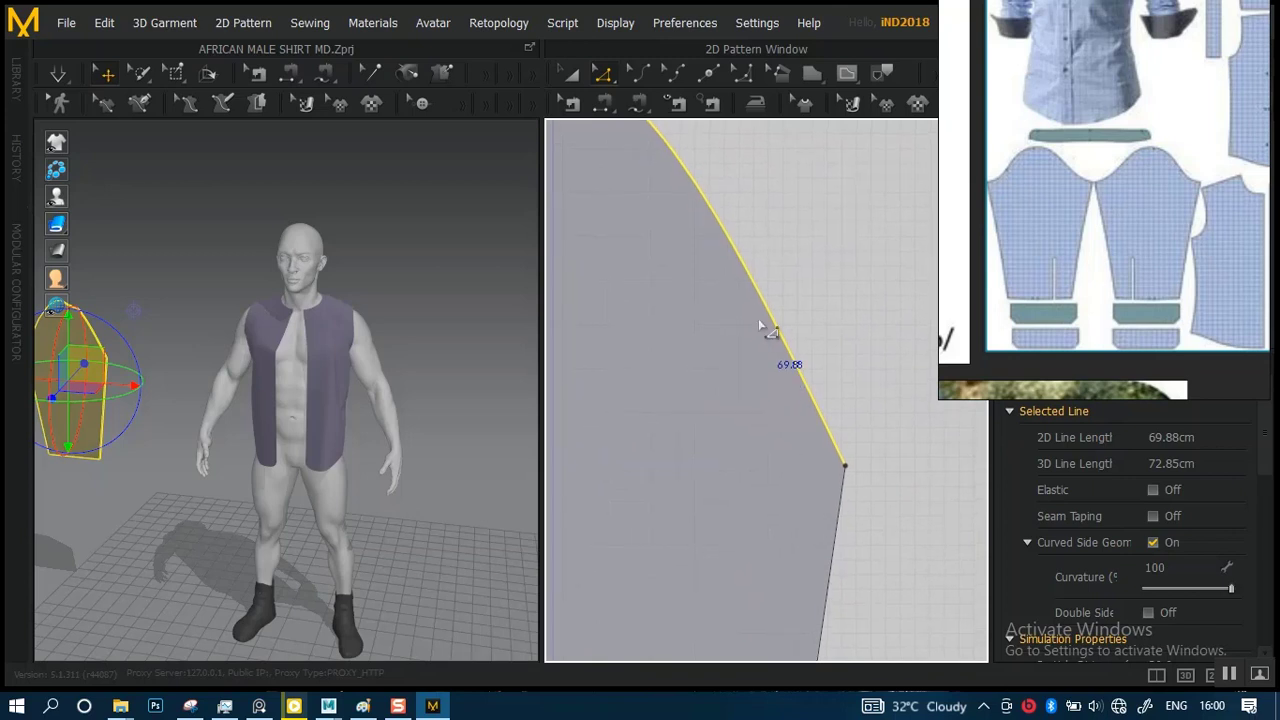
scroll(700, 262, down, 2)
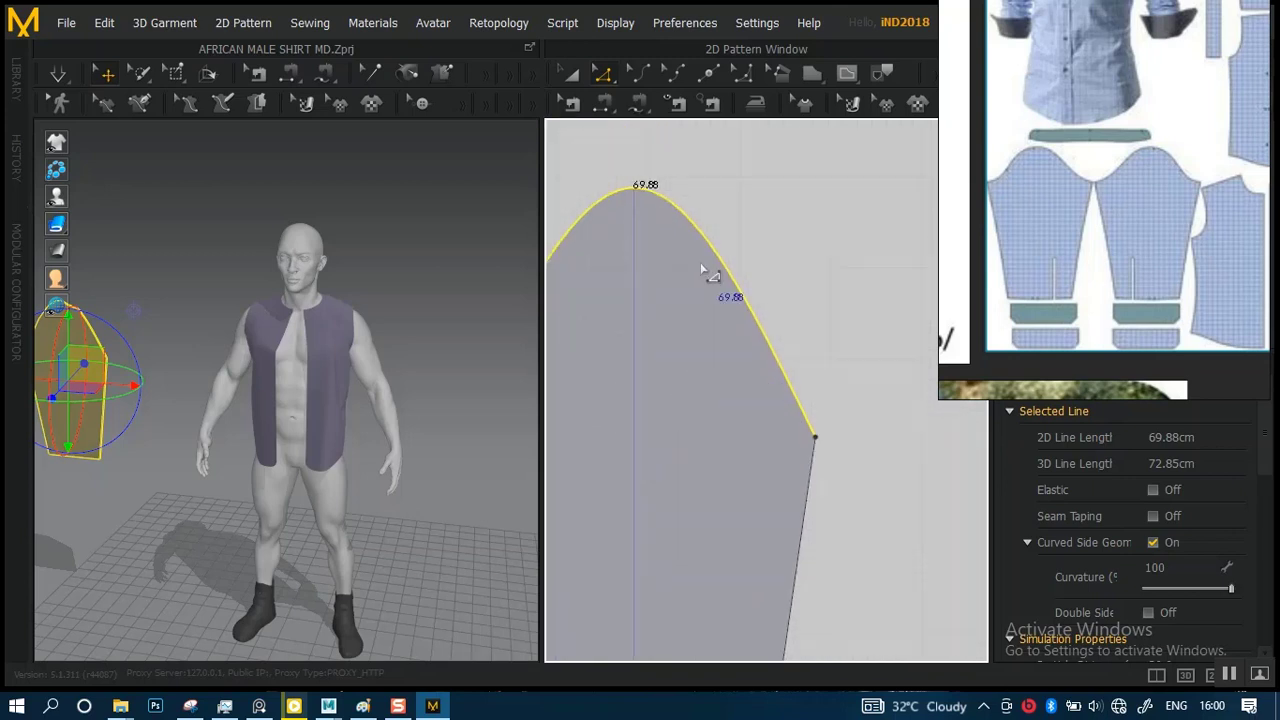
- Try to hollow the cap by adding a point about 8.9 cm from the underarm corner and pulling it inward as a curve point
click(704, 74)
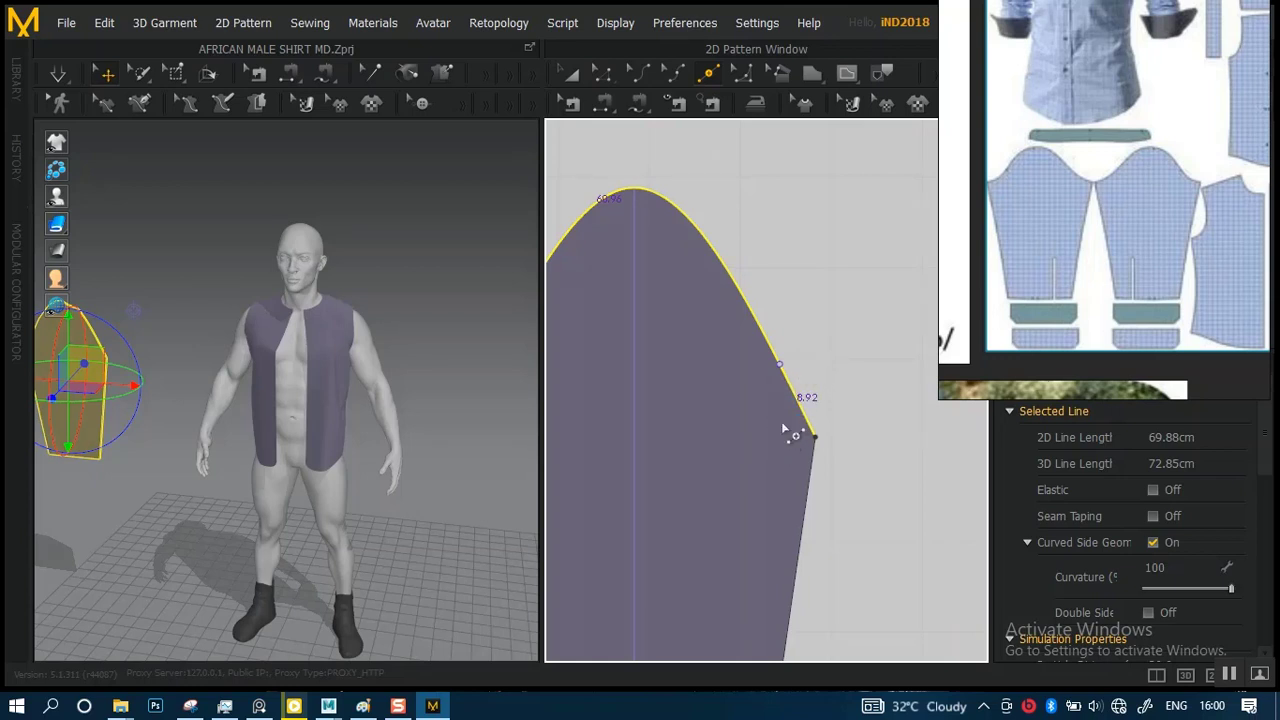
click(786, 431)
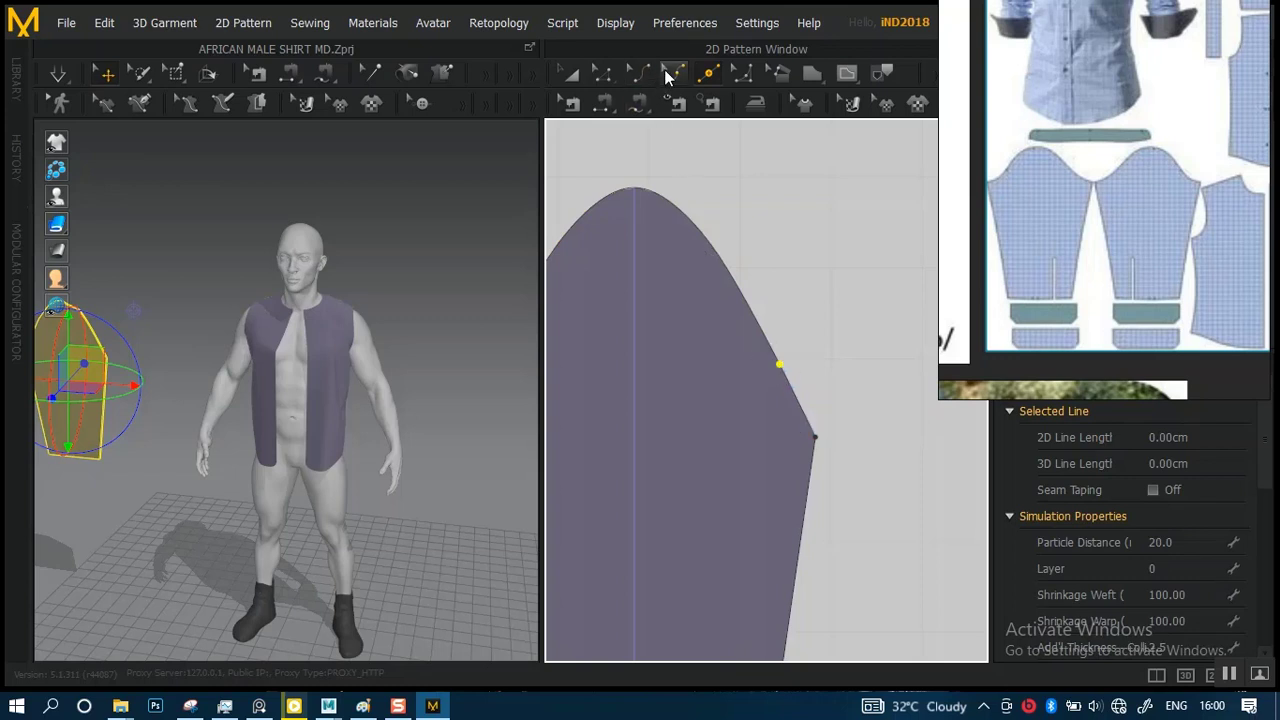
click(668, 77)
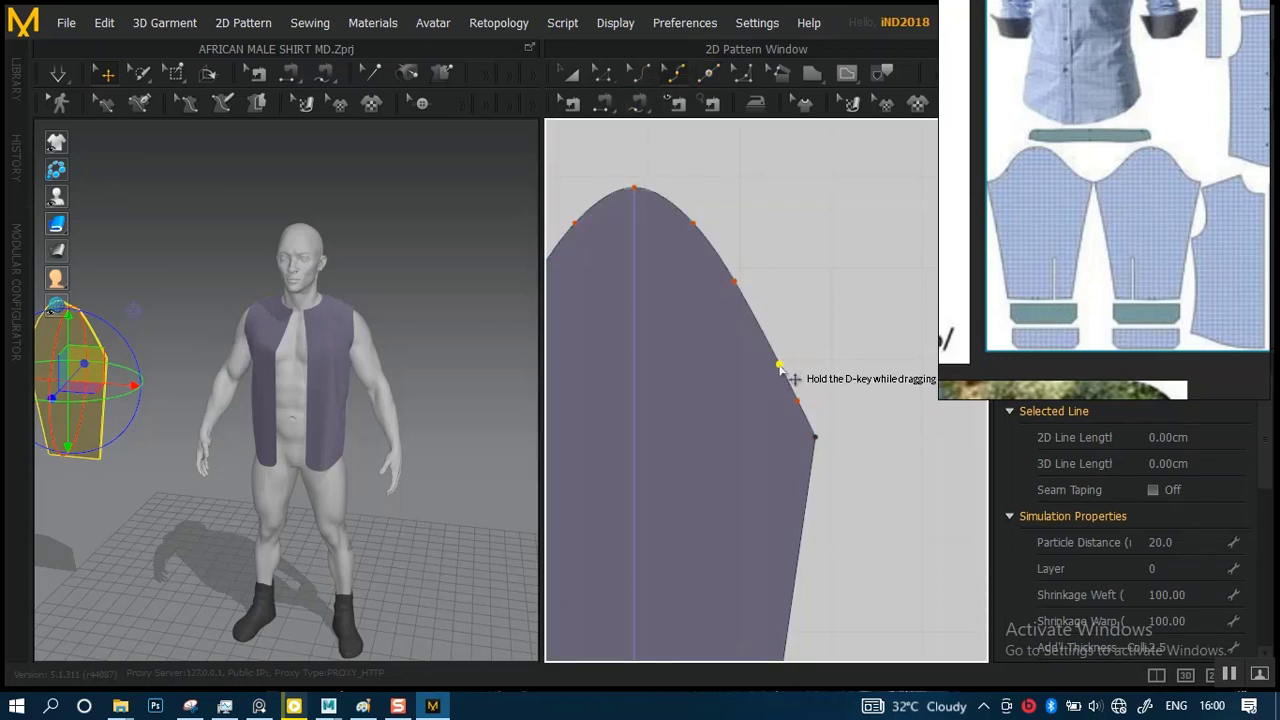
drag(779, 366, 773, 408)
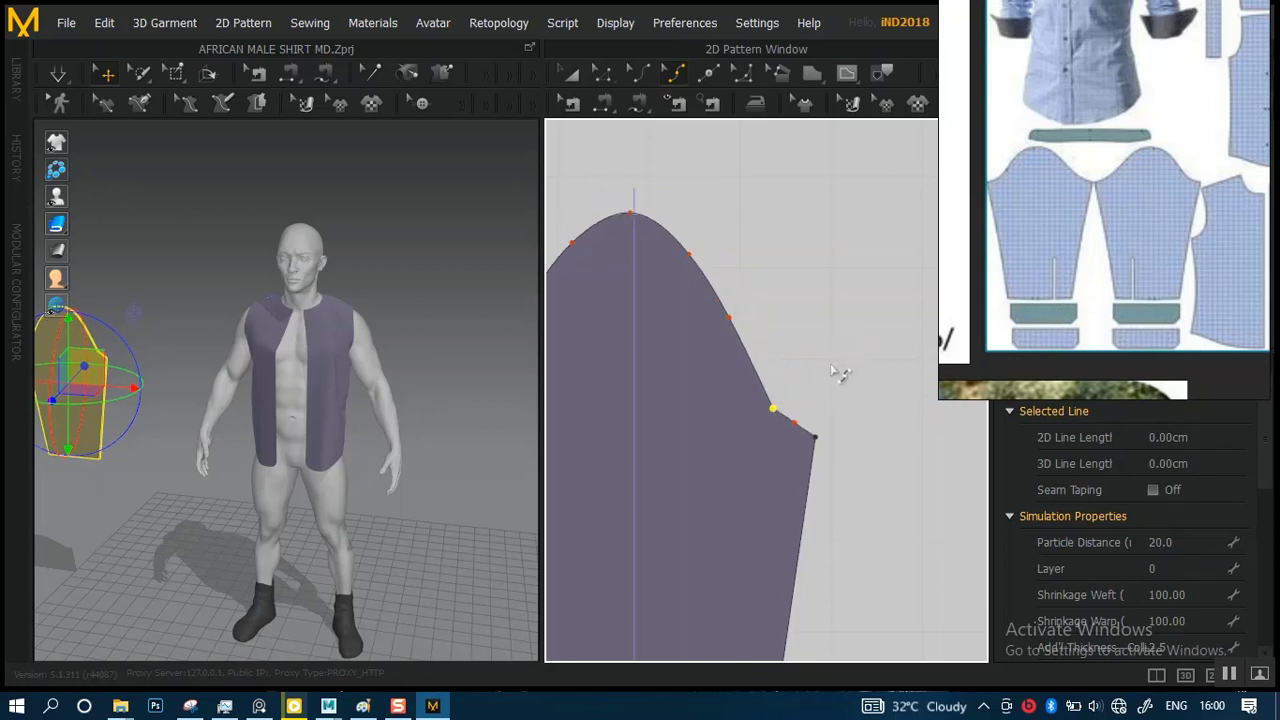
middle_drag(825, 378, 846, 270)
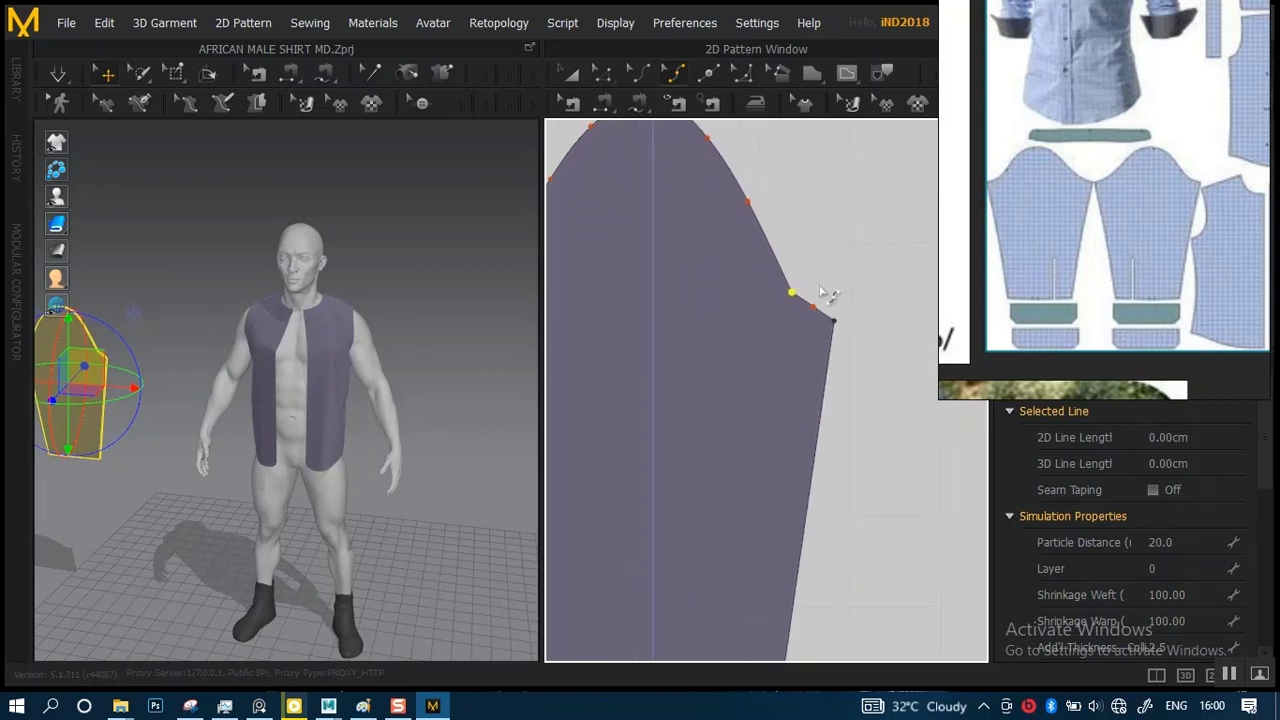
scroll(846, 353, up, 3)
scroll(860, 406, down, 3)
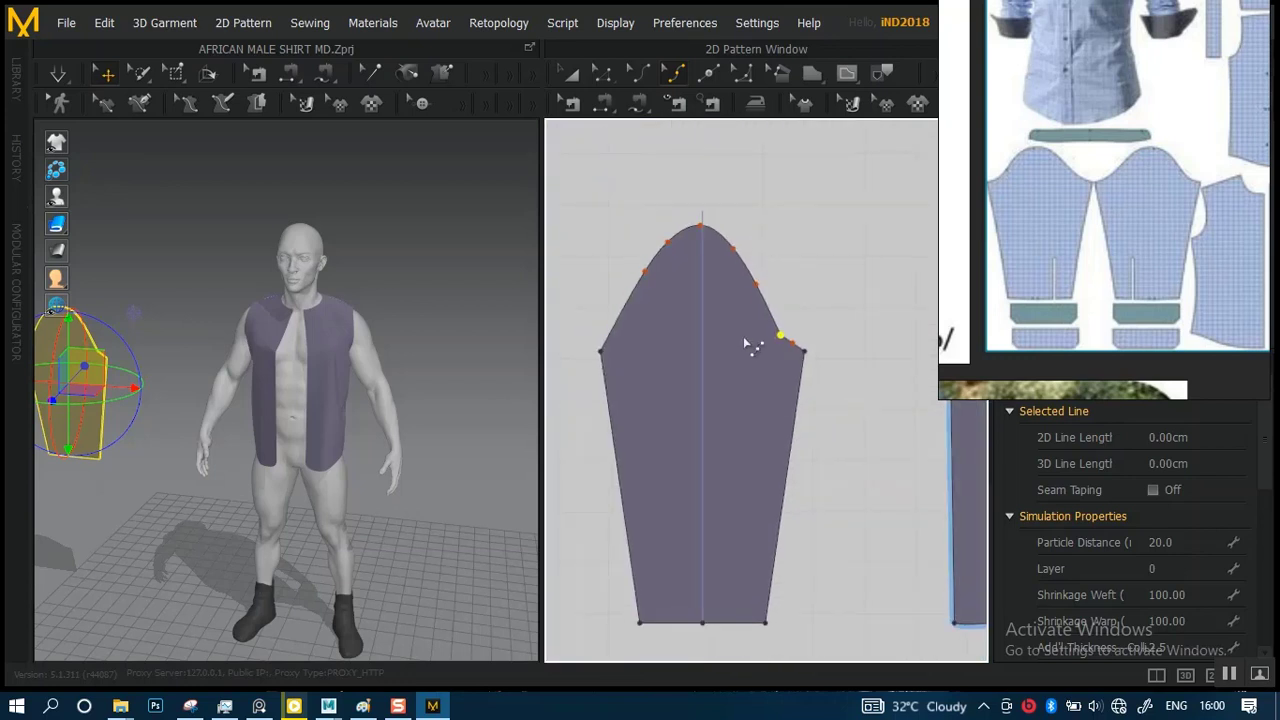
- Undo the inward pull and remove the point added near the underarm corner
scroll(770, 353, up, 3)
middle_drag(783, 334, 826, 361)
key(ctrl+z)
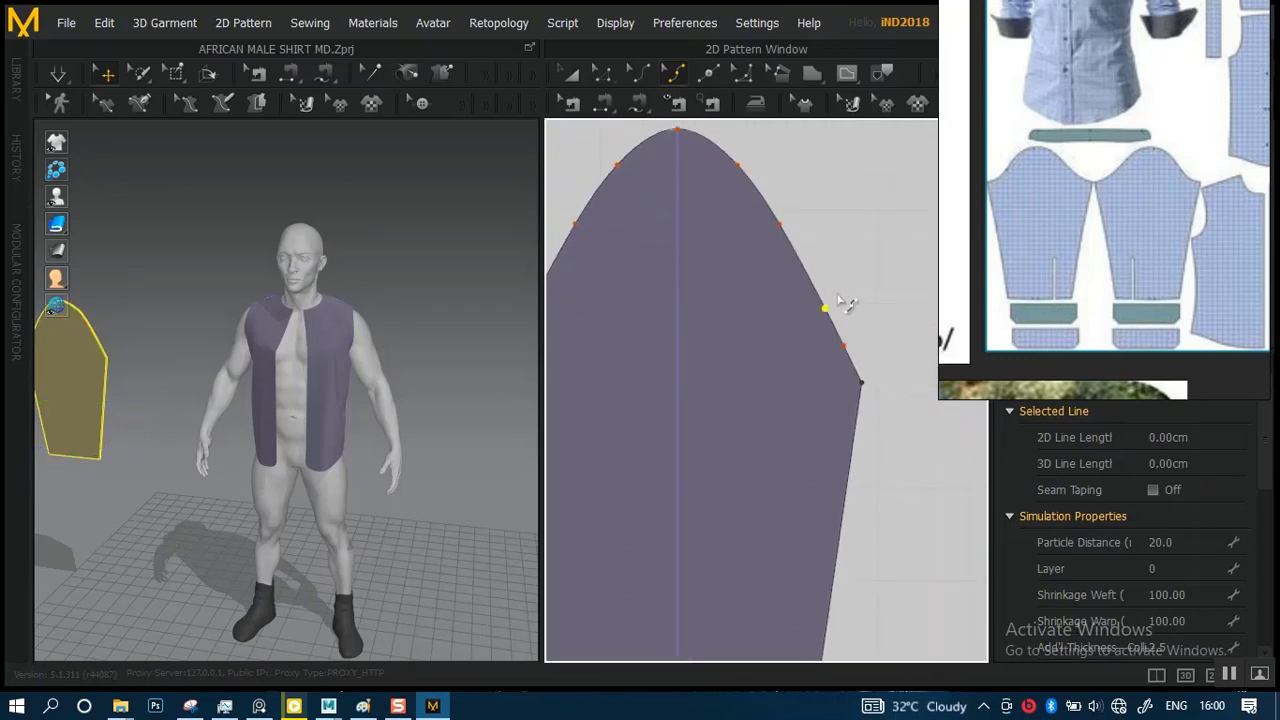
key(ctrl+z)
key(ctrl+z)
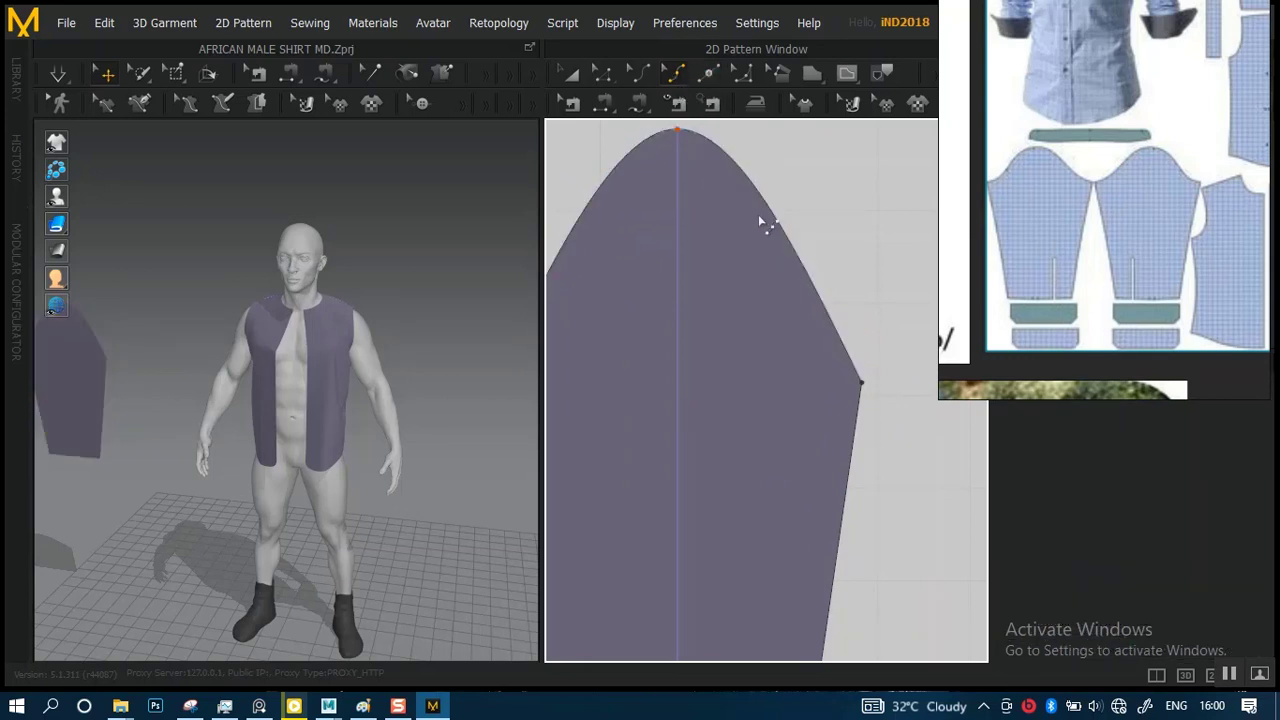
- Add a curve point about 5.9 cm from the underarm corner and pull it inward to hollow that side, making the cap about 69.9 cm
click(826, 356)
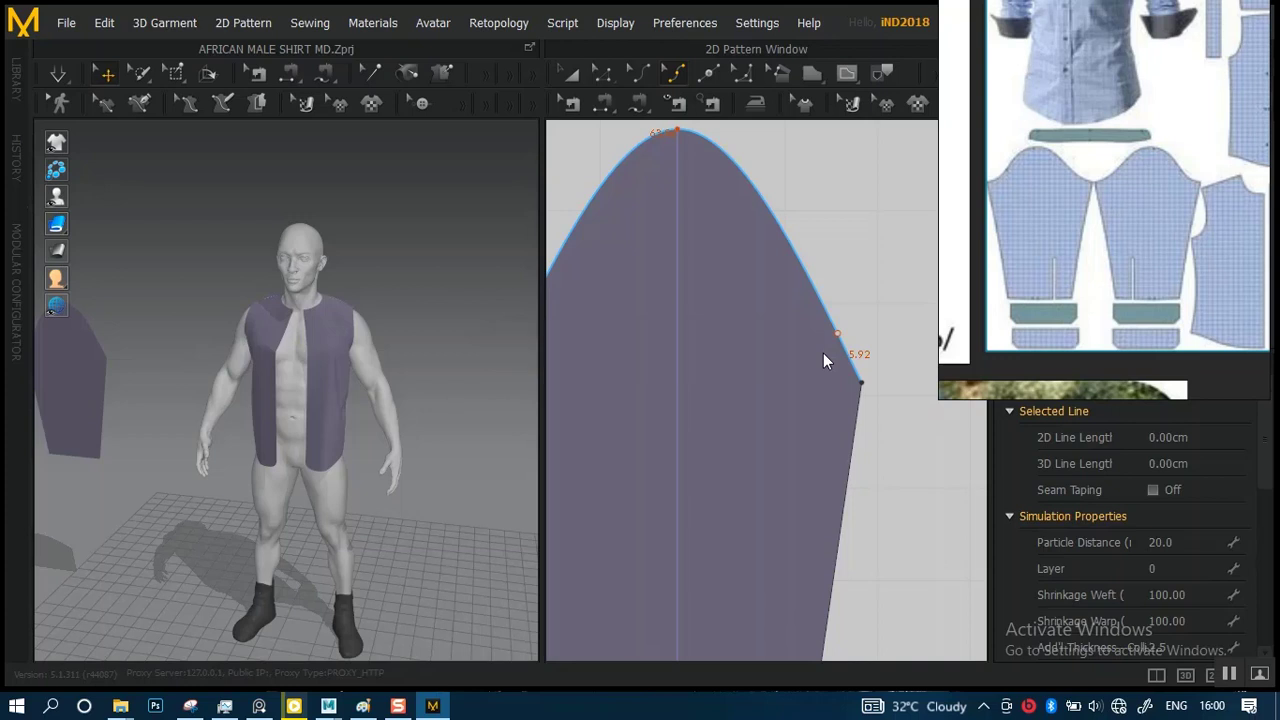
click(822, 356)
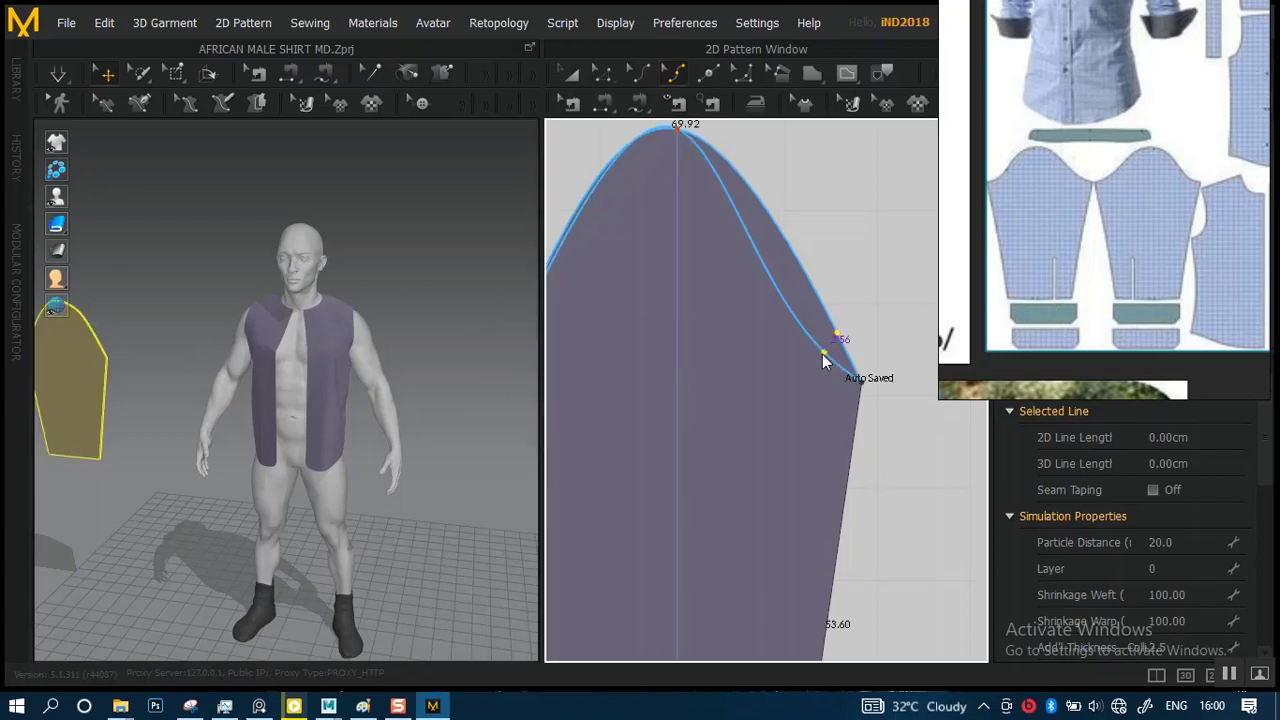
drag(822, 354, 817, 346)
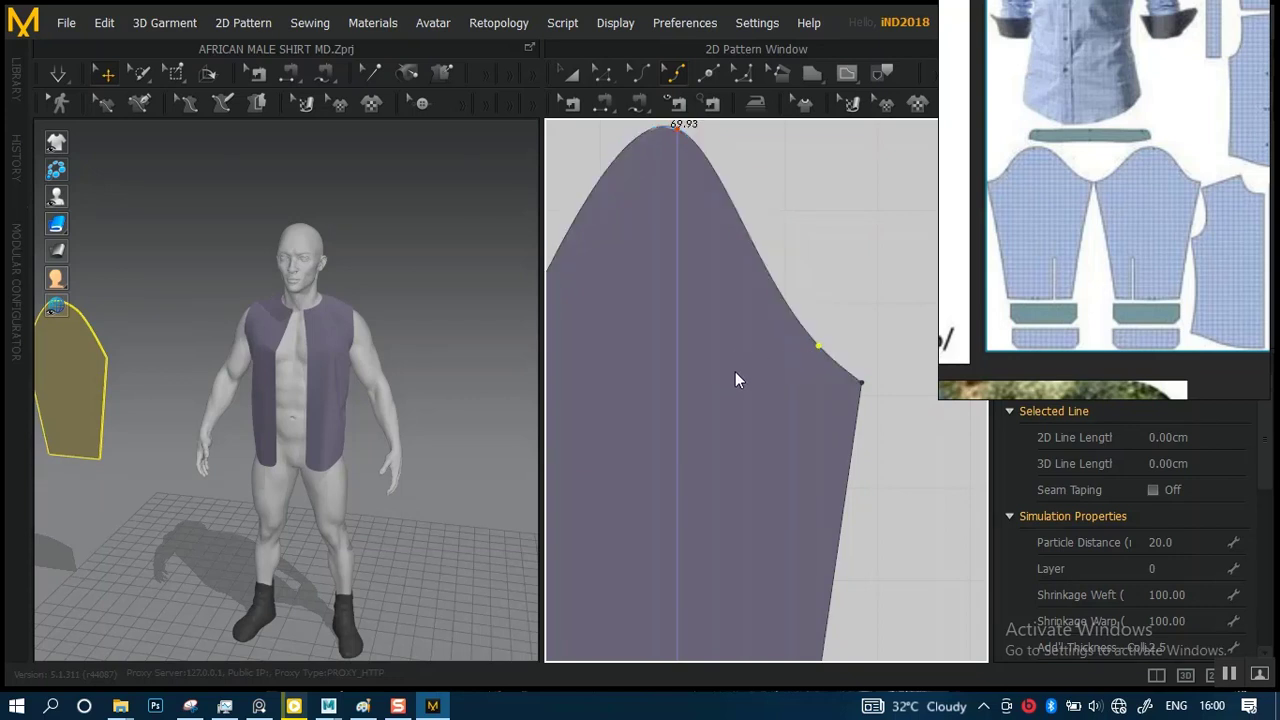
scroll(735, 390, down, 3)
scroll(723, 338, up, 2)
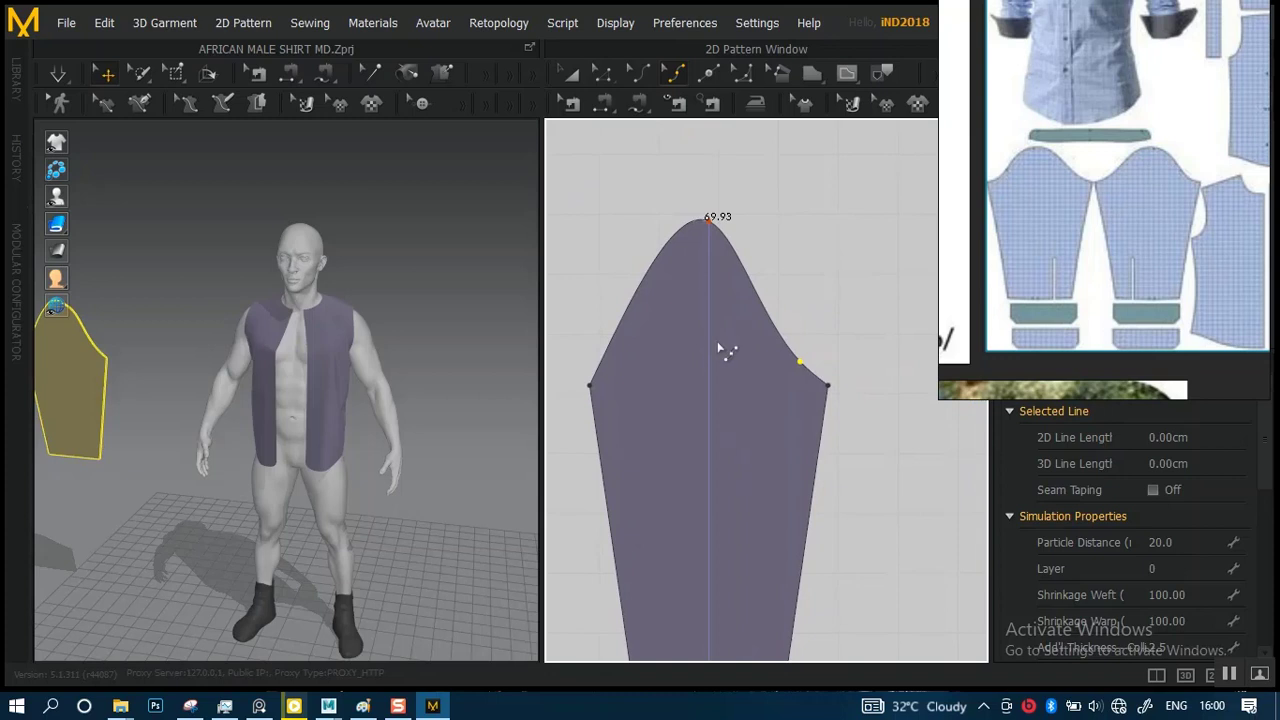
- Add a curve point on the opposite side of the cap near the underarm corner and pull it inward, making the cap about 69 cm
middle_drag(685, 345, 722, 306)
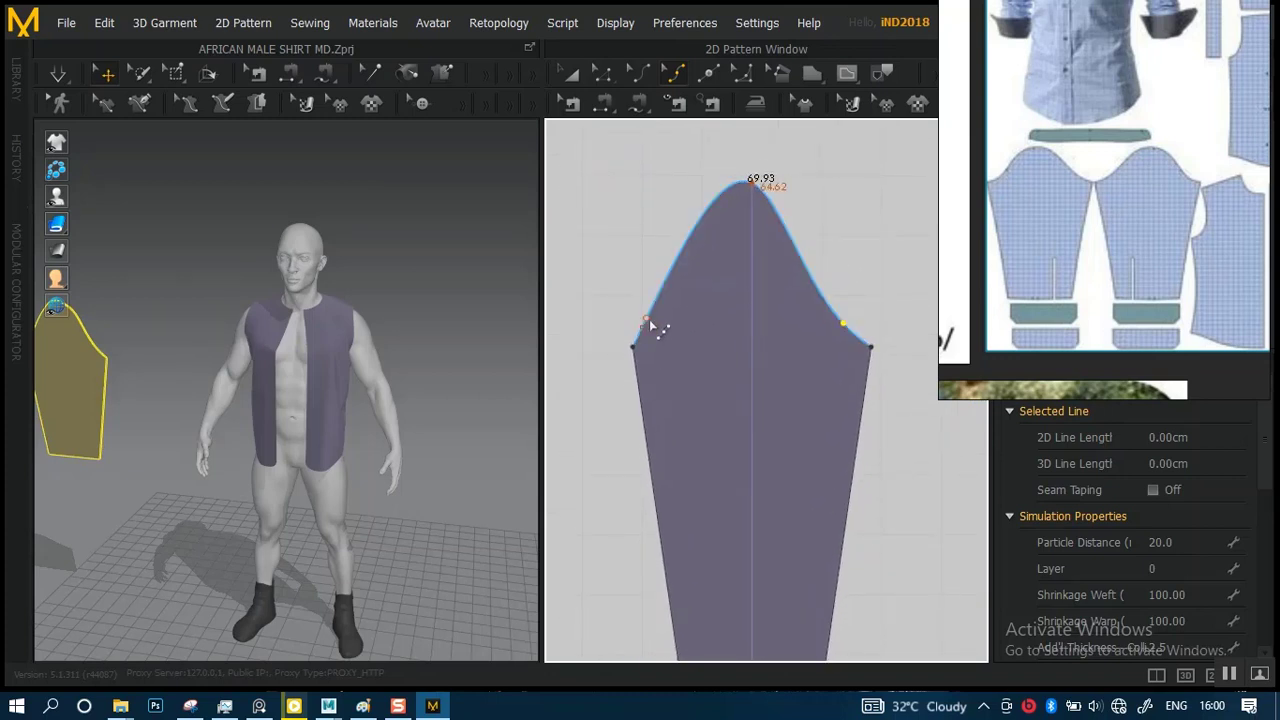
drag(650, 321, 658, 323)
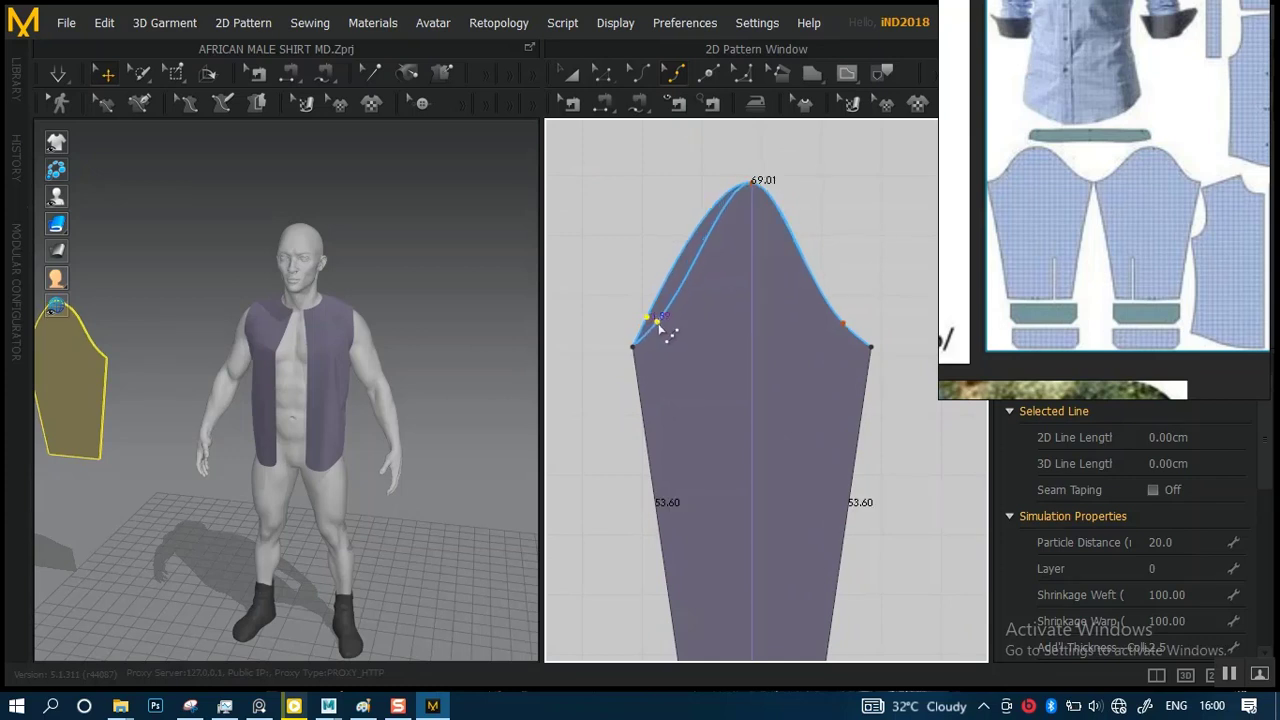
scroll(842, 273, down, 1)
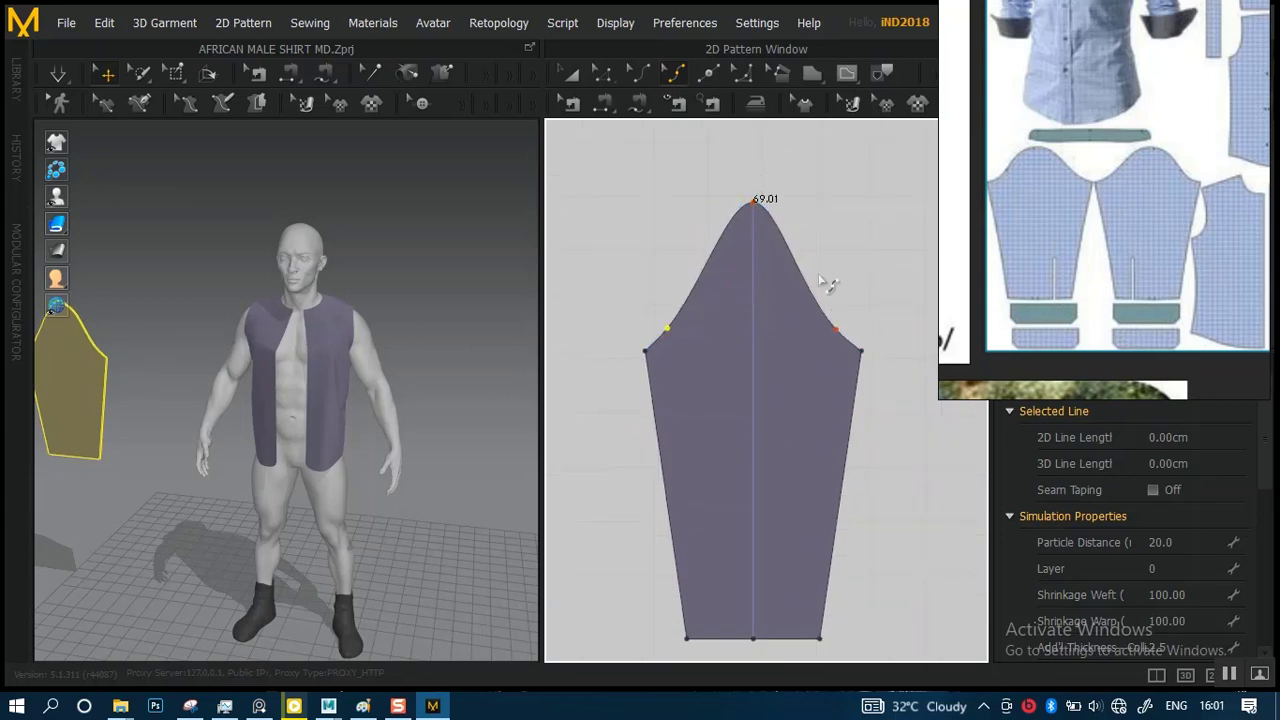
middle_drag(822, 273, 760, 281)
- Undo the inward pulls on both sides of the cap and remove the points added near the underarm corners
key(ctrl+z)
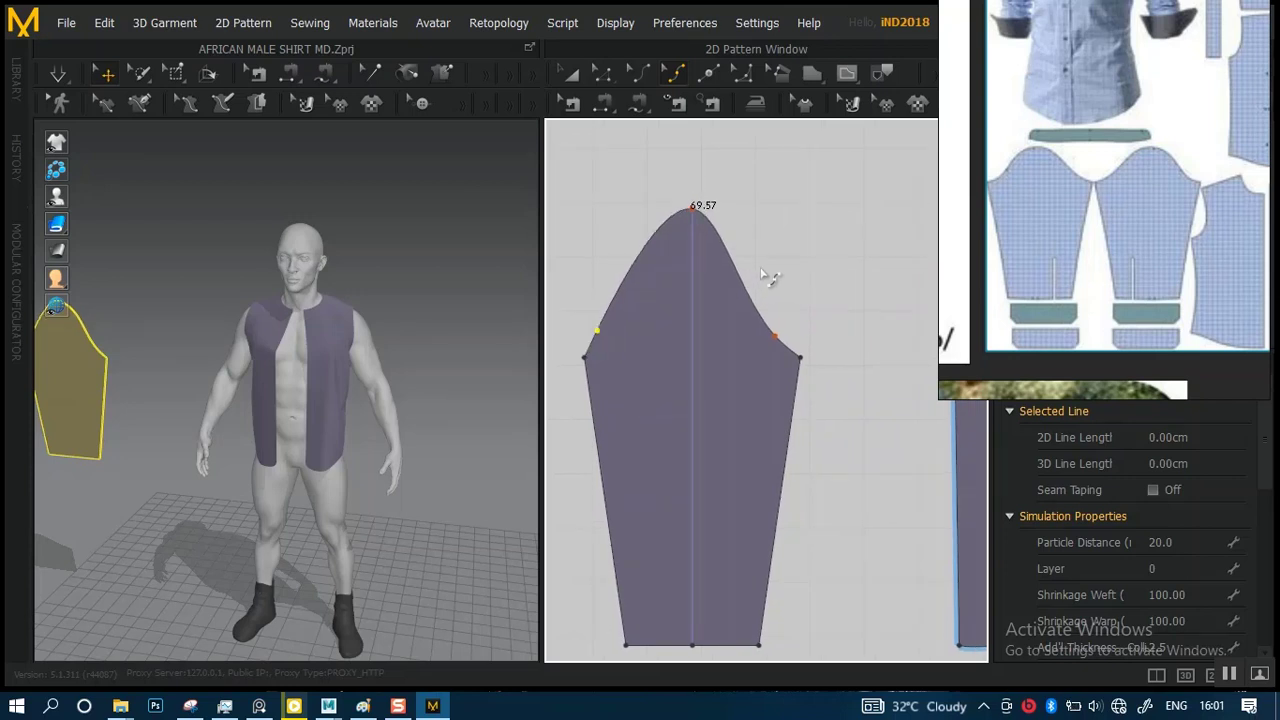
key(ctrl+z)
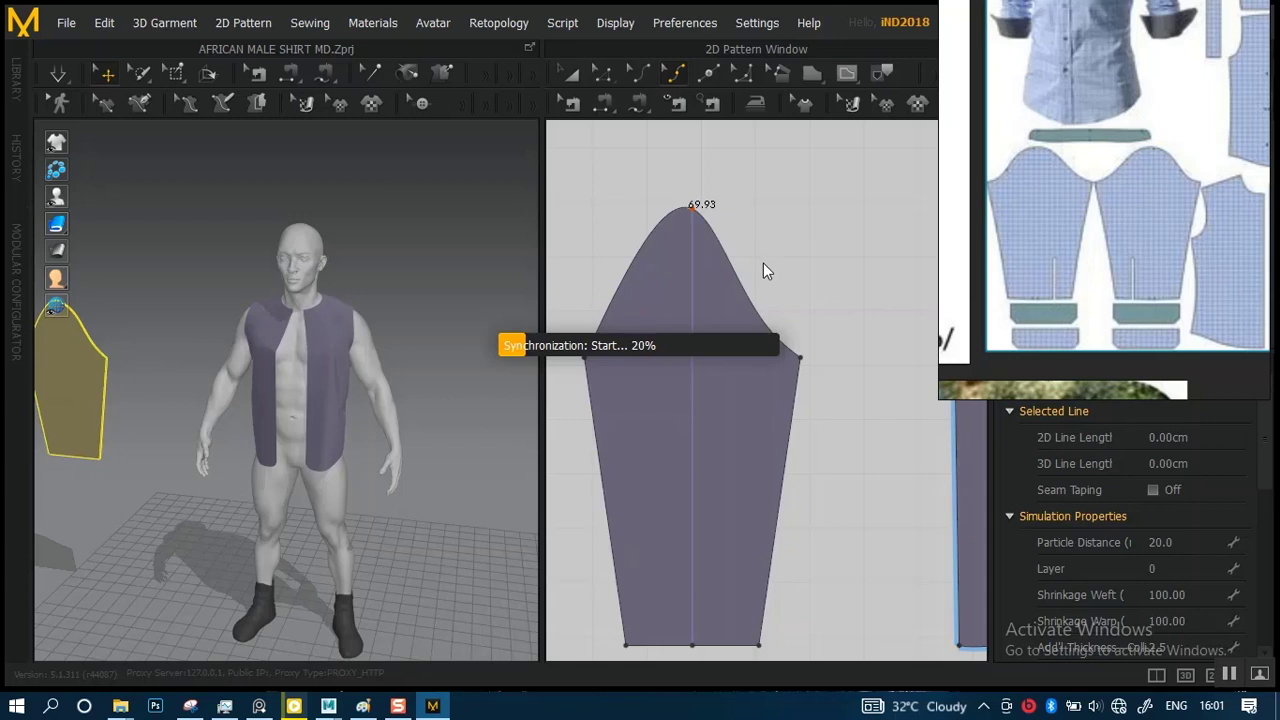
key(ctrl+z)
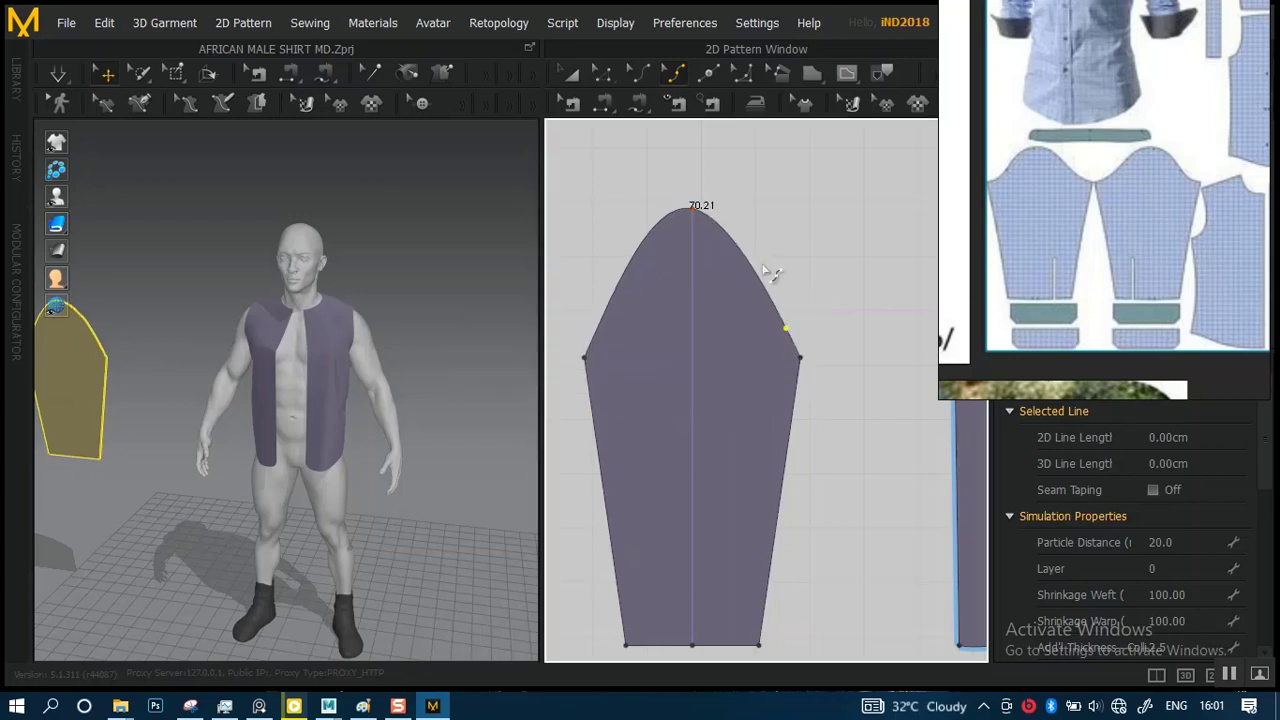
scroll(712, 252, down, 3)
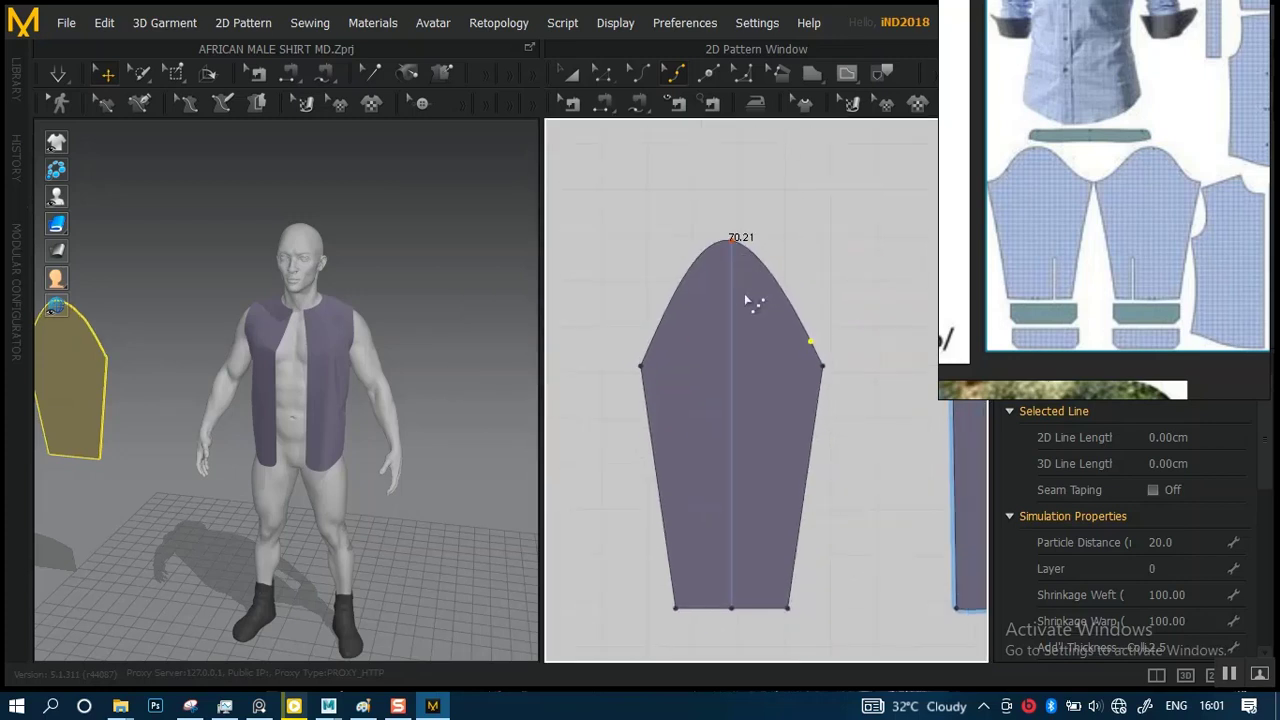
scroll(719, 251, up, 5)
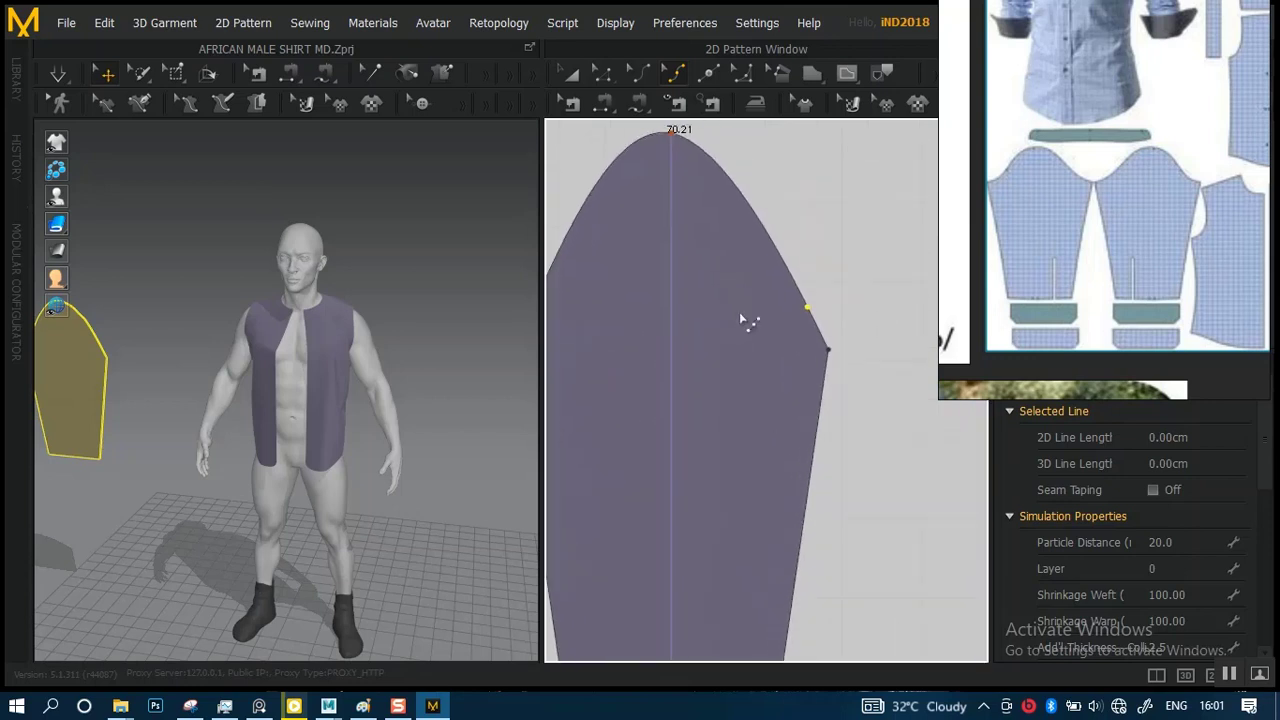
key(ctrl+z)
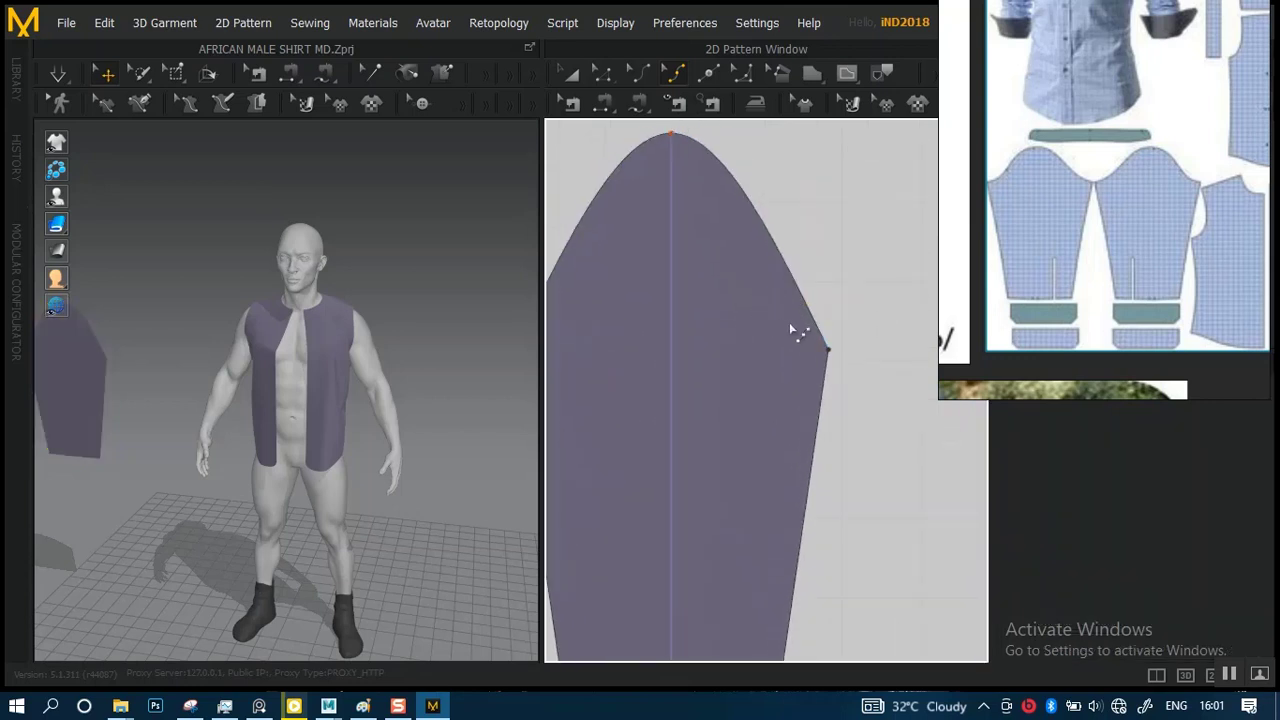
- Try to widen the sleeve by moving only one underarm corner outward, and undo the move
scroll(709, 194, down, 3)
click(604, 75)
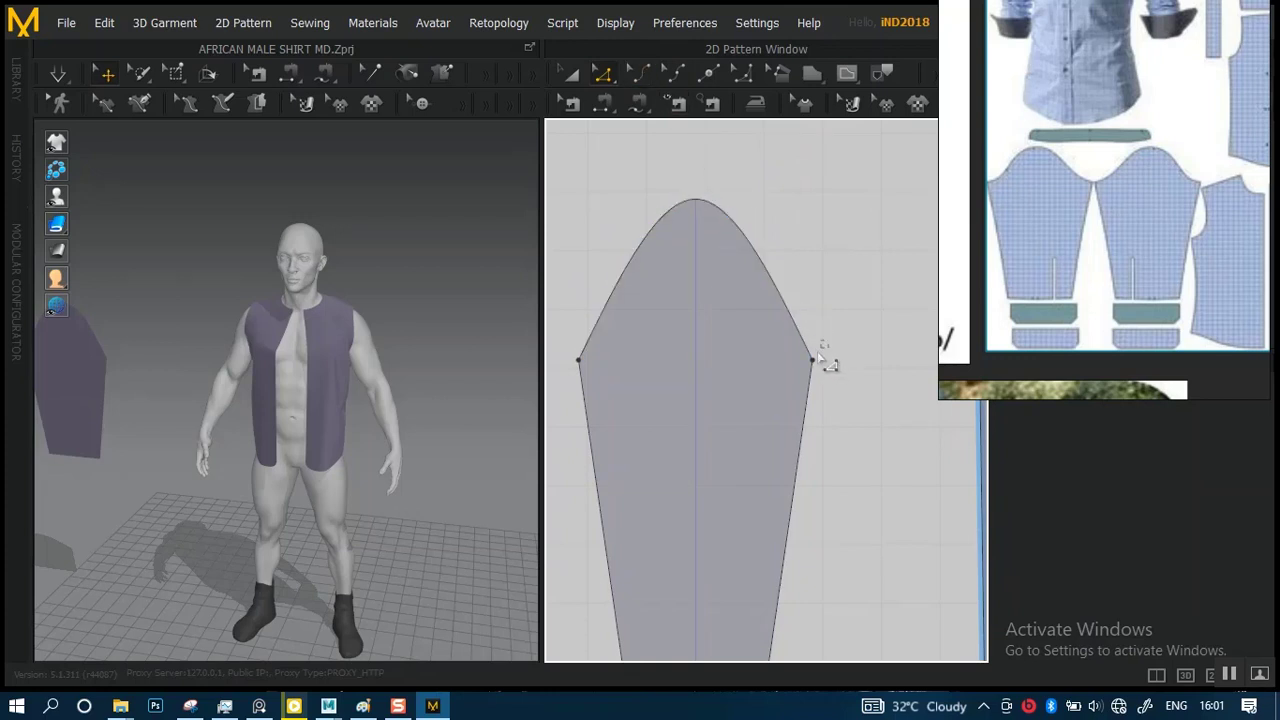
drag(811, 366, 845, 372)
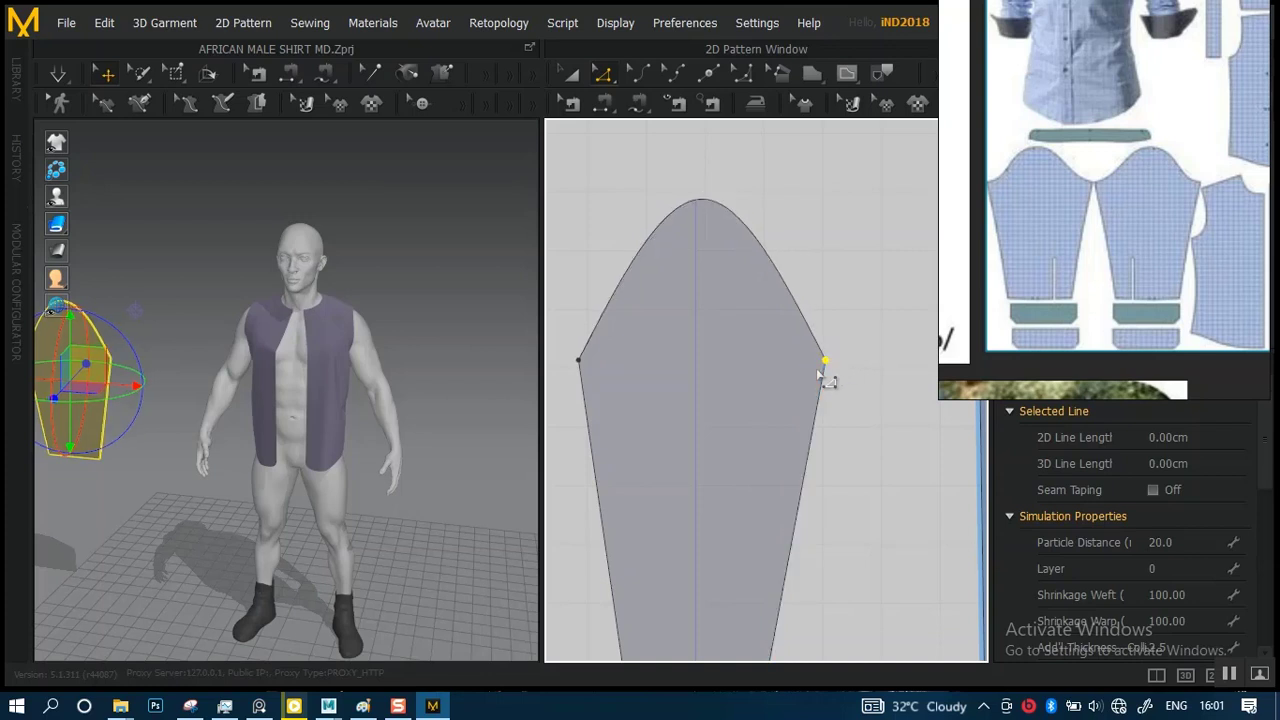
key(ctrl+z)
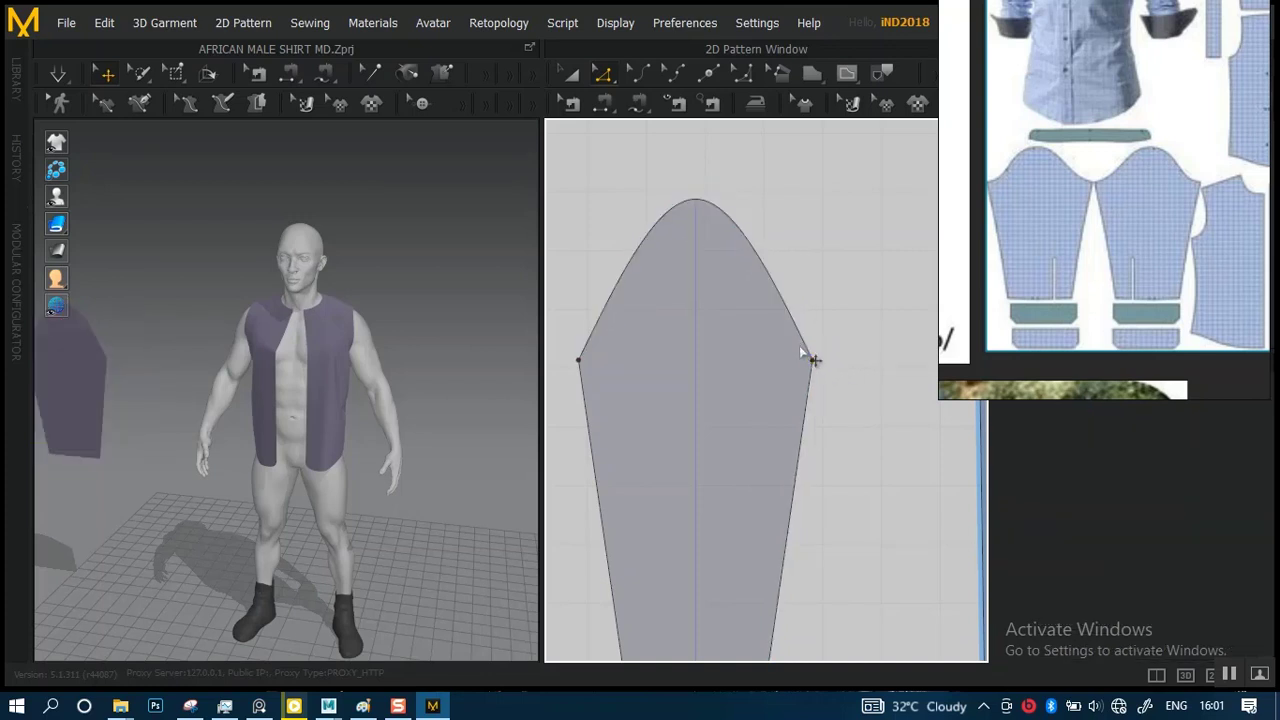
- Undo the rounding of the cap's peak and widen the sleeve by moving both underarm corners outward symmetrically
key(ctrl+z)
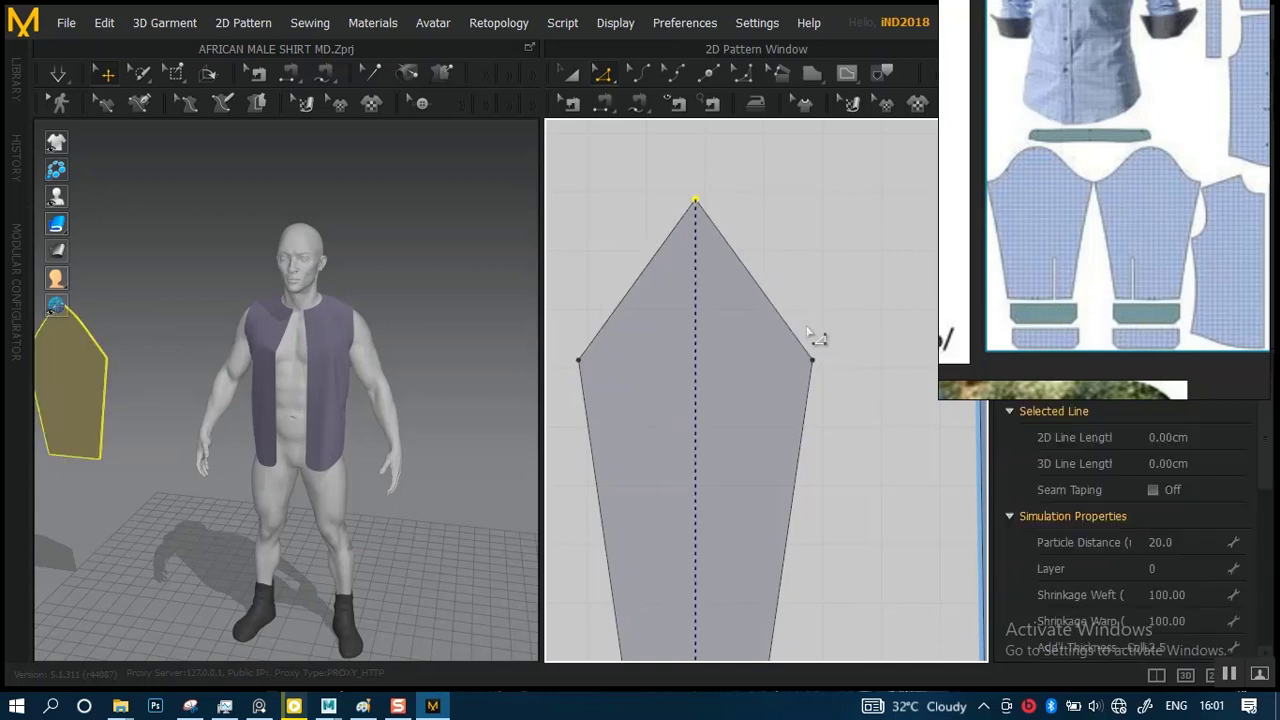
drag(812, 362, 842, 371)
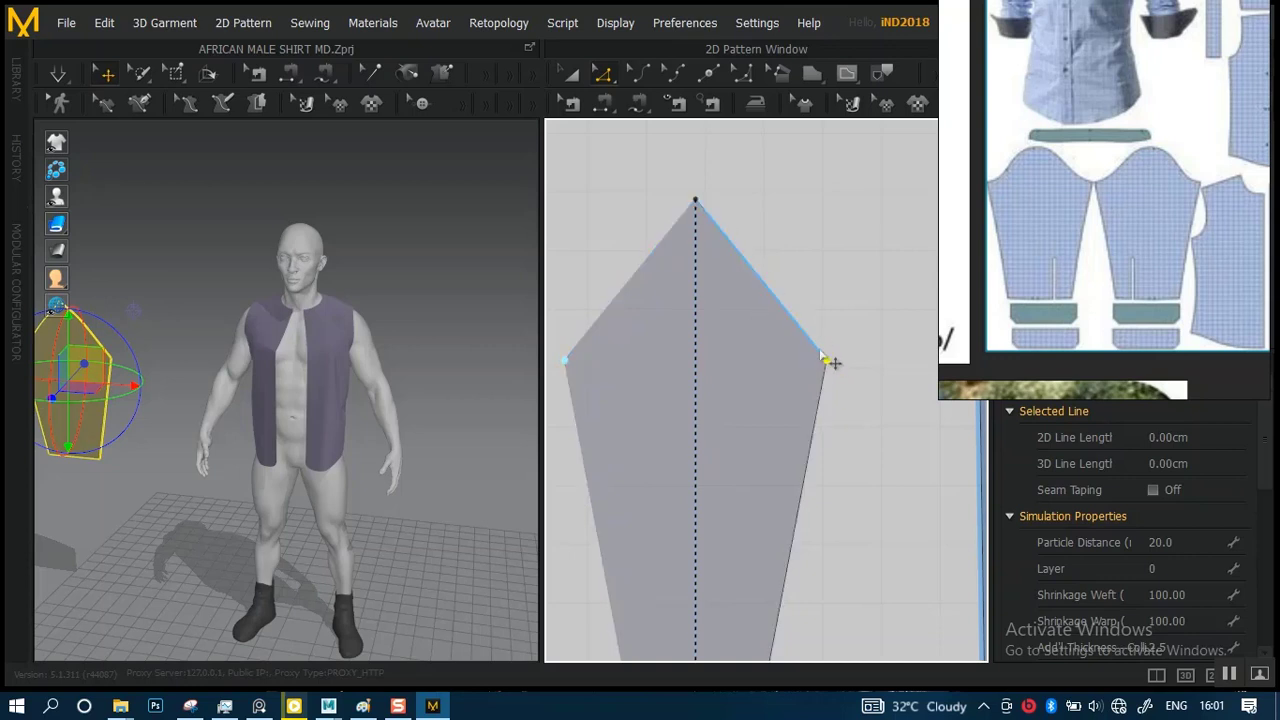
- Convert the peak point of the widened sleeve cap to a curve point
drag(674, 160, 705, 220)
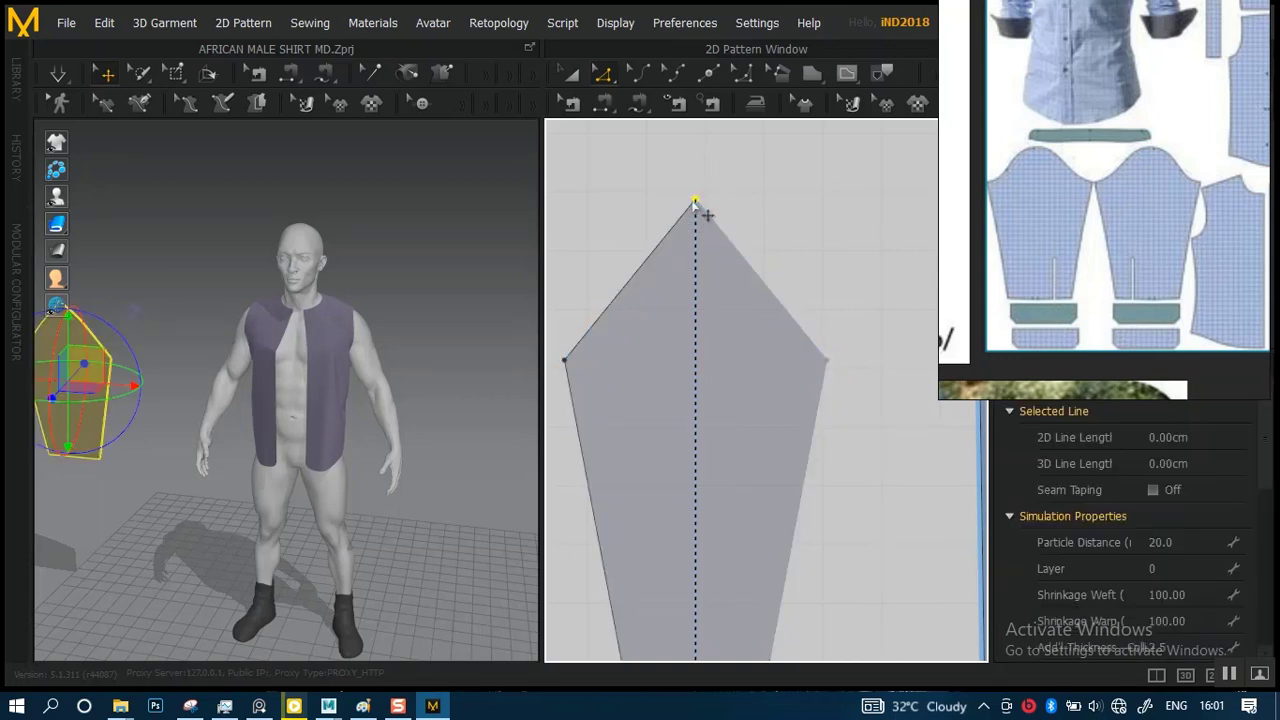
right_click(697, 204)
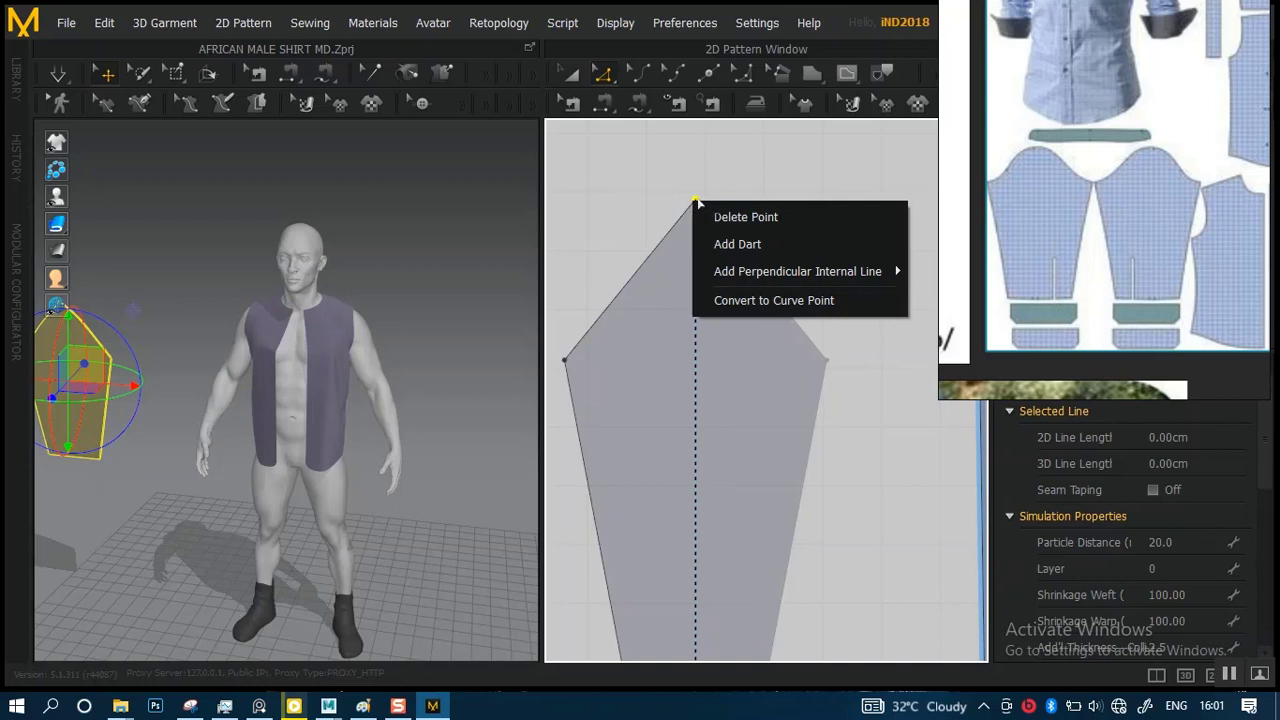
click(717, 295)
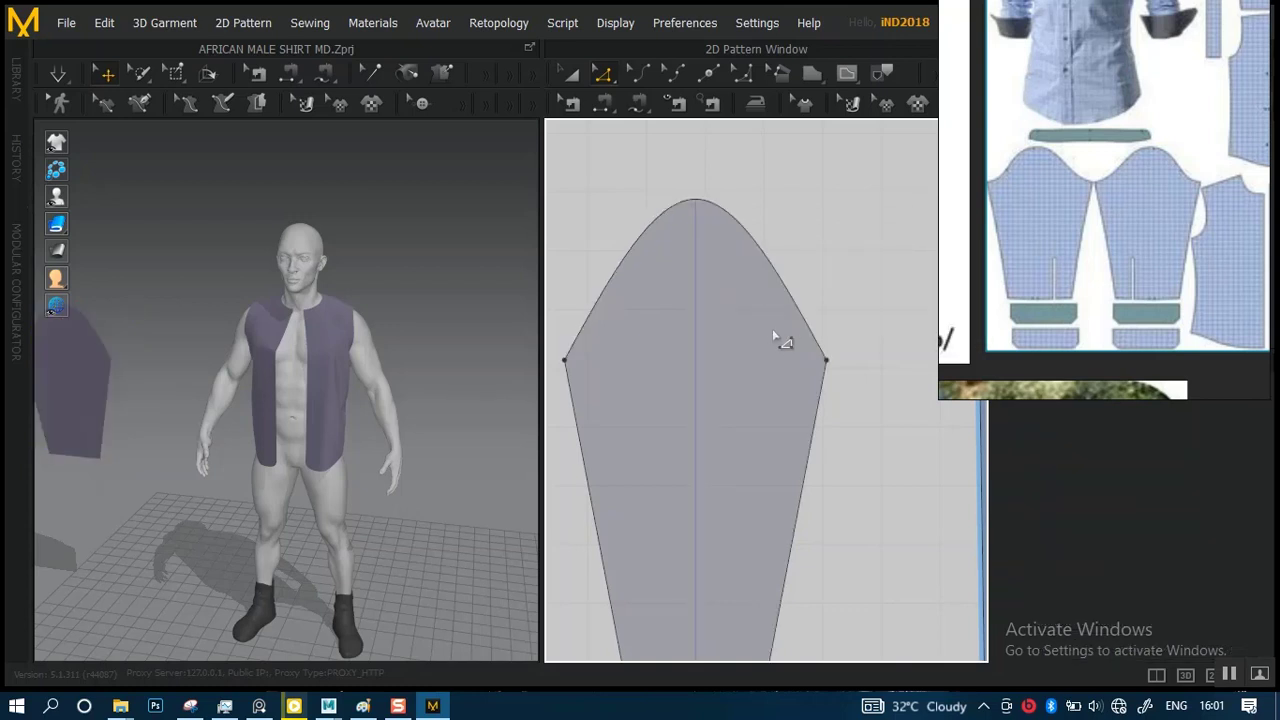
mouse_move(766, 296)
alt+right_down()
mouse_move(731, 186)
mouse_move(757, 275)
alt+right_up()
alt+middle_drag(763, 307, 736, 296)
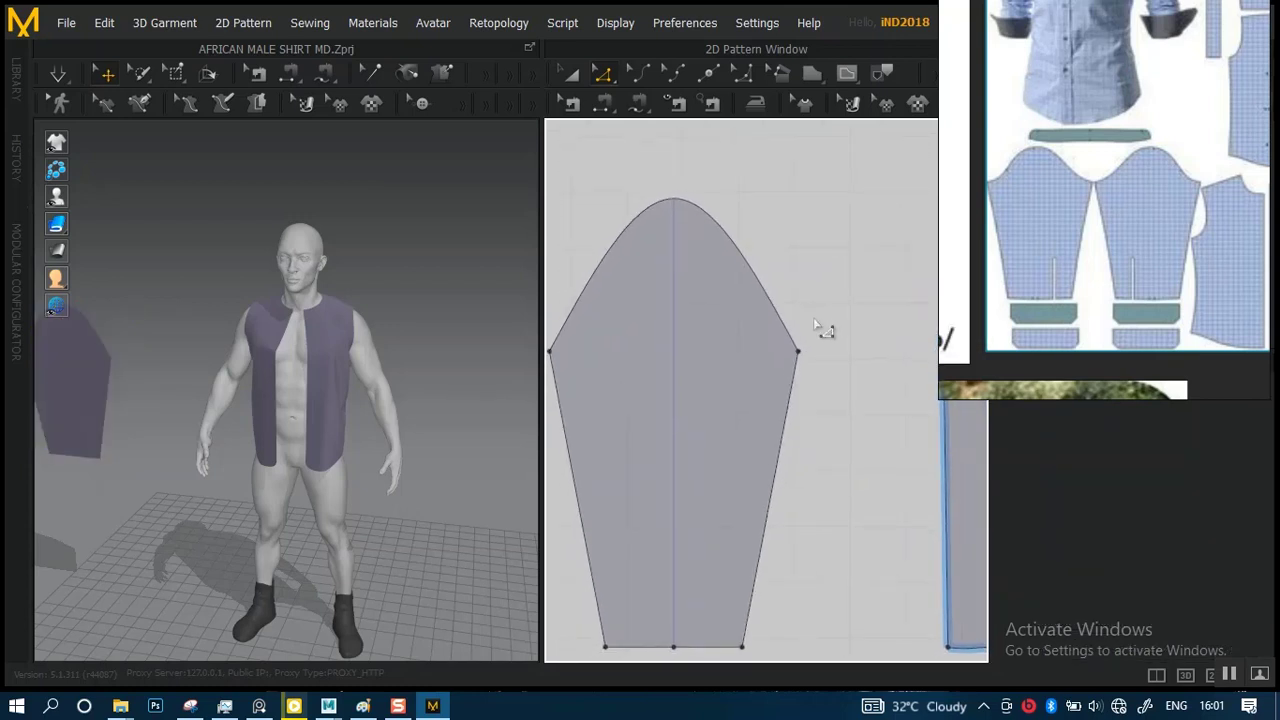
- Check the cap curve's length and lower its peak with the curvature tool, making the cap about 68.8 cm
click(722, 231)
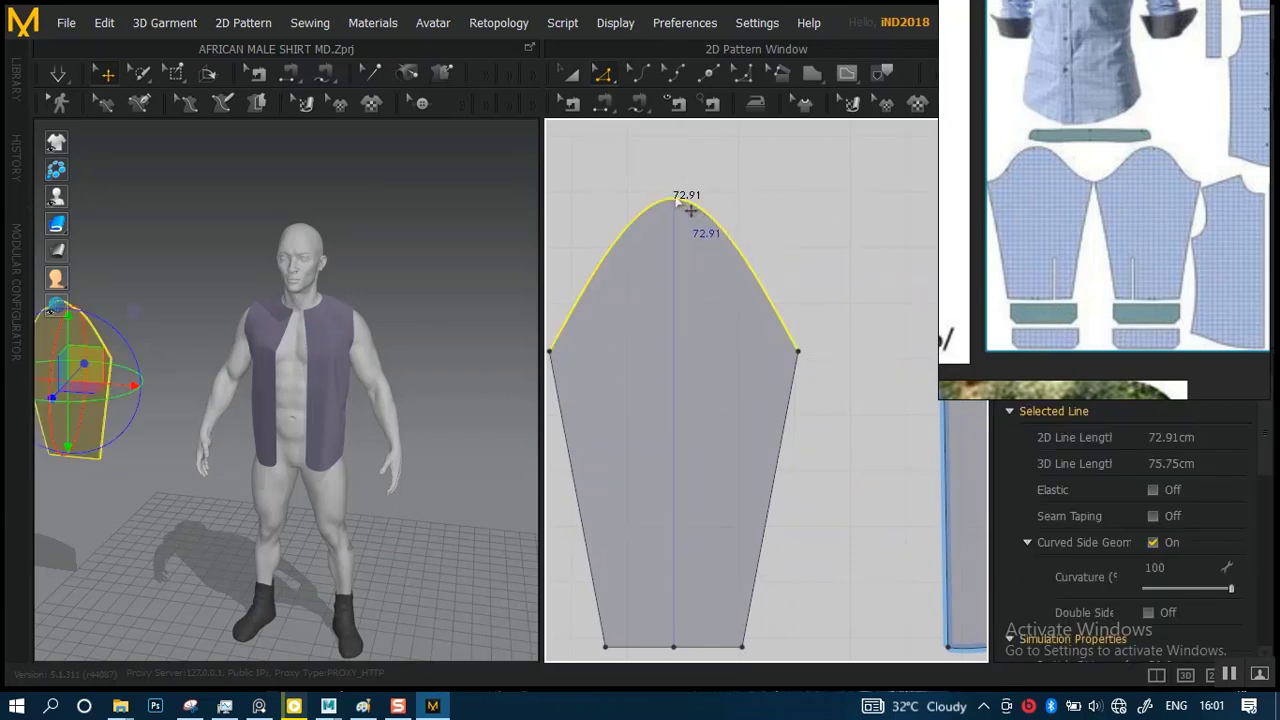
drag(686, 210, 678, 185)
click(642, 77)
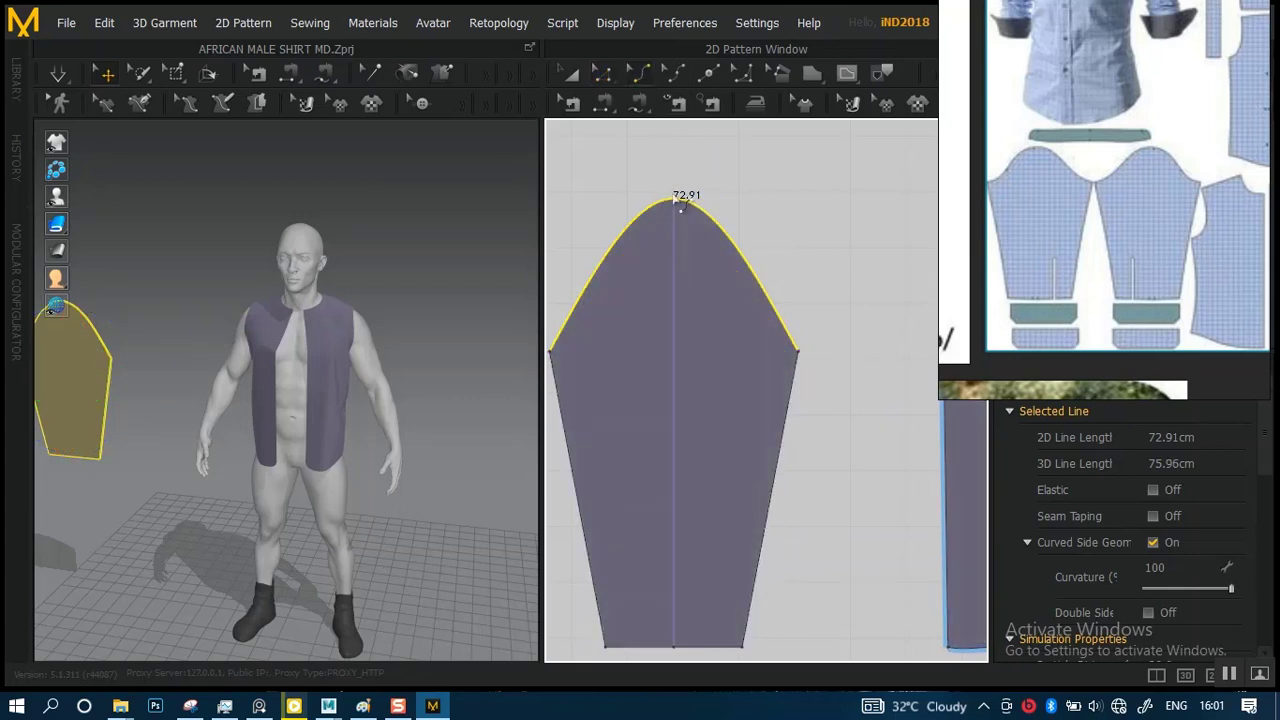
drag(677, 204, 678, 212)
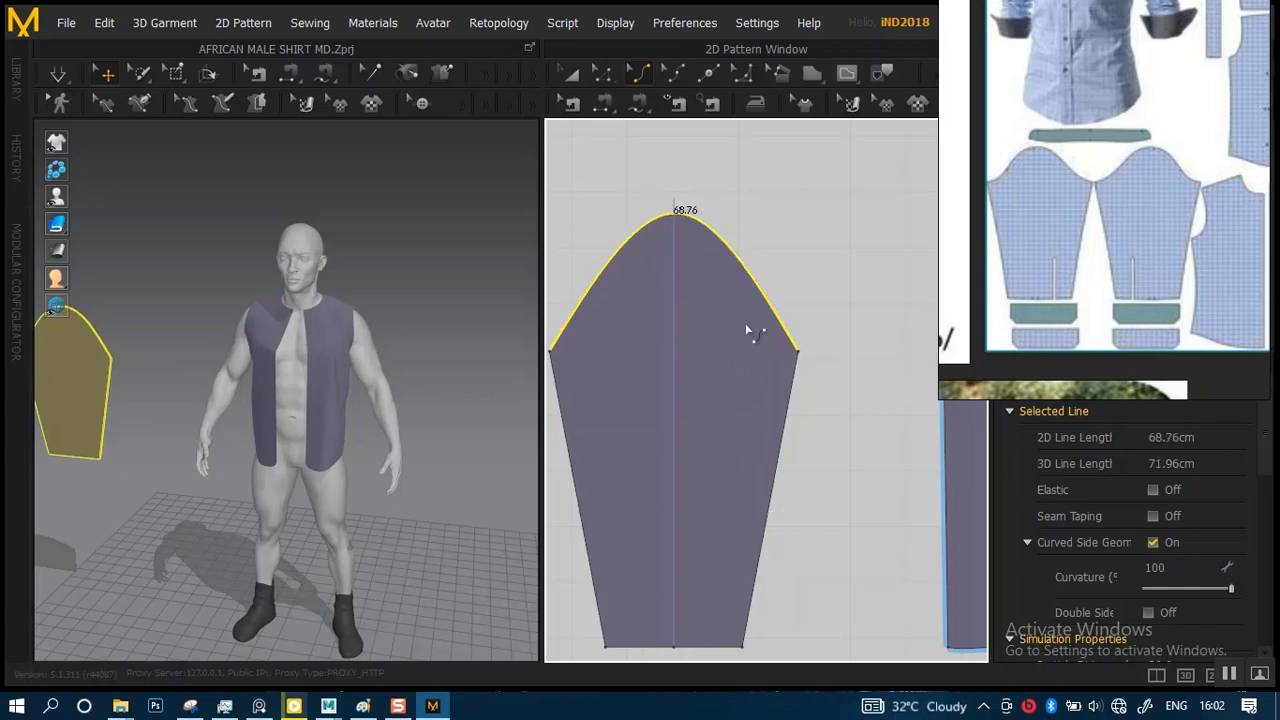
- Examine the lowered cap curve and the sleeve's proportions up close and beside the body piece
alt+right_drag(827, 355, 769, 309)
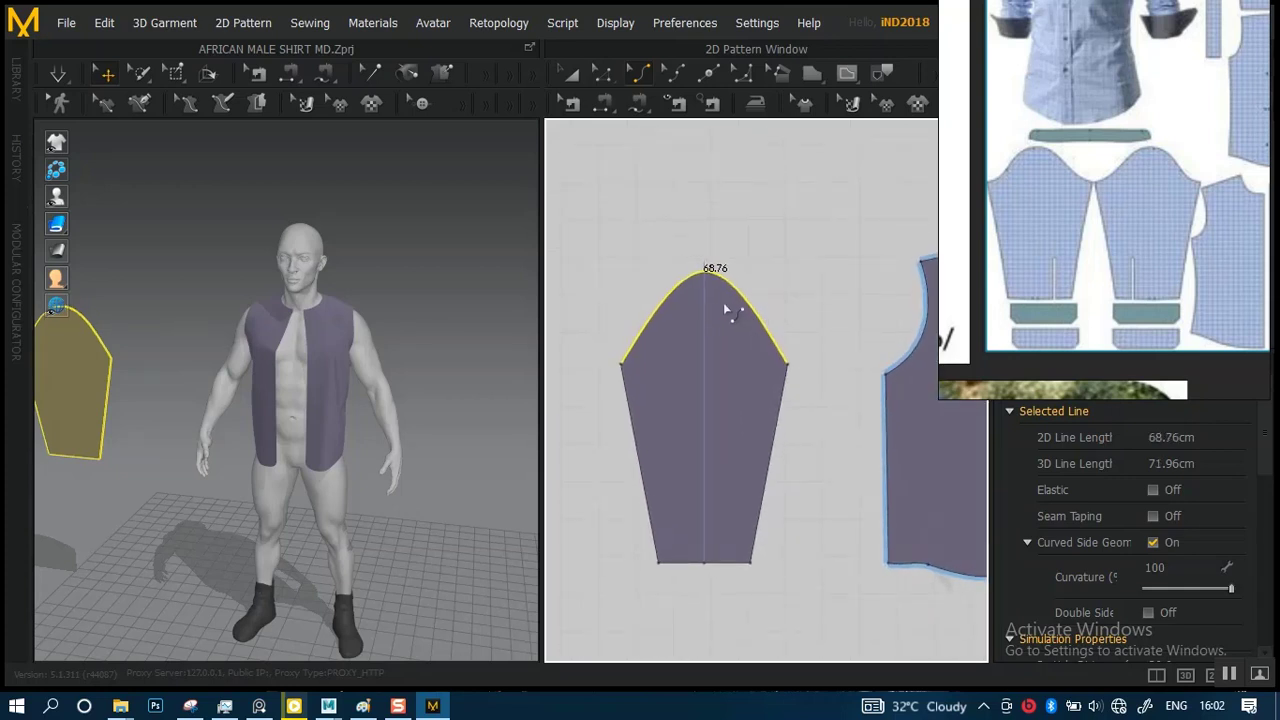
scroll(700, 278, down, 1)
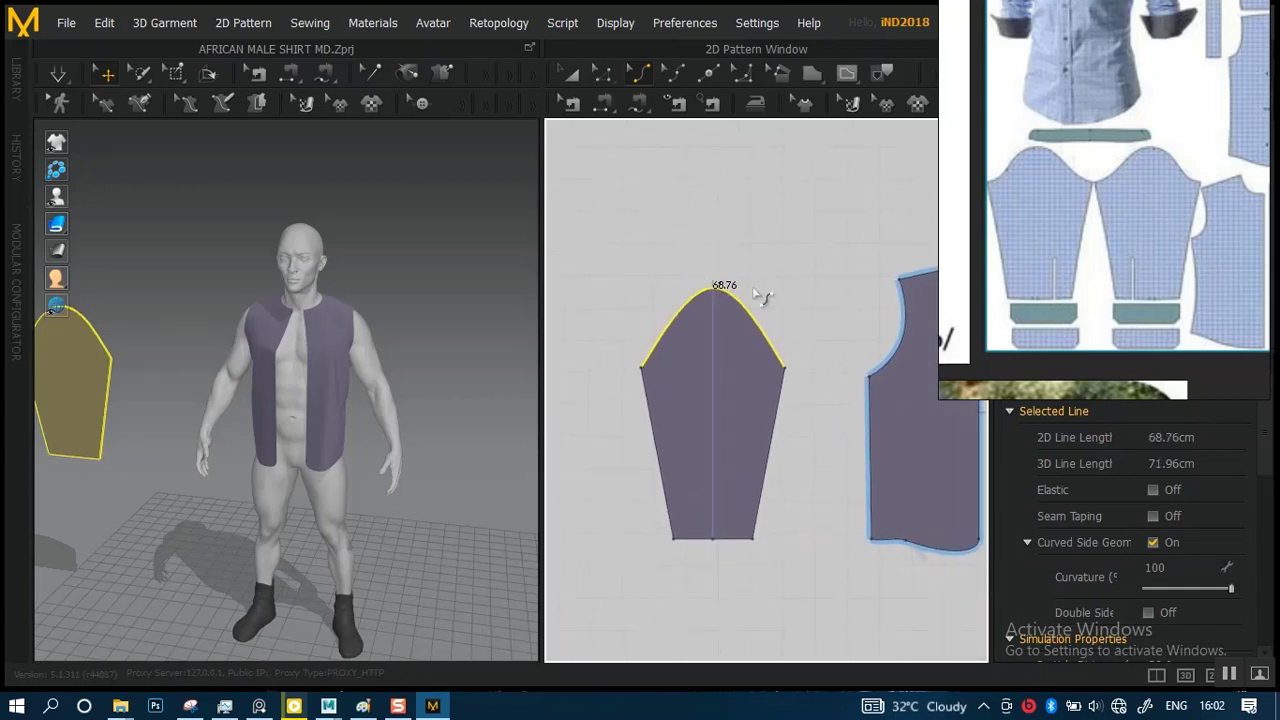
scroll(775, 330, up, 5)
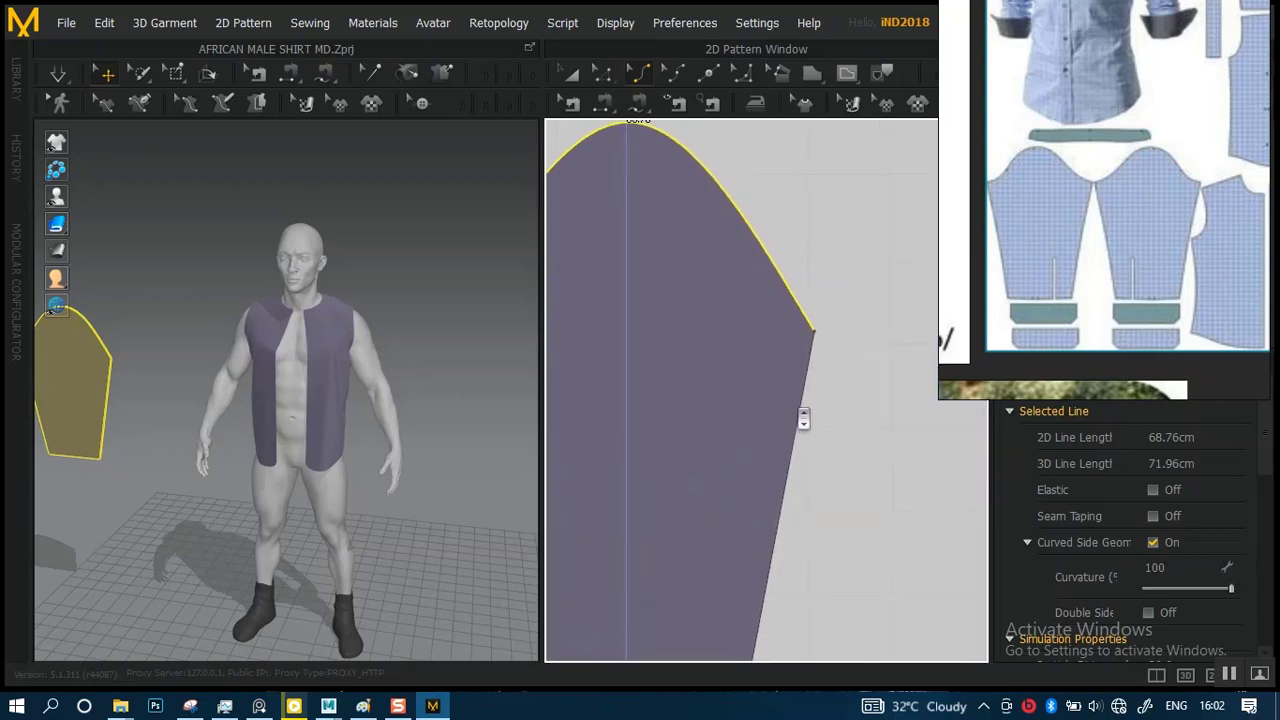
scroll(772, 360, down, 3)
scroll(772, 360, up, 1)
scroll(768, 363, down, 1)
scroll(770, 362, up, 3)
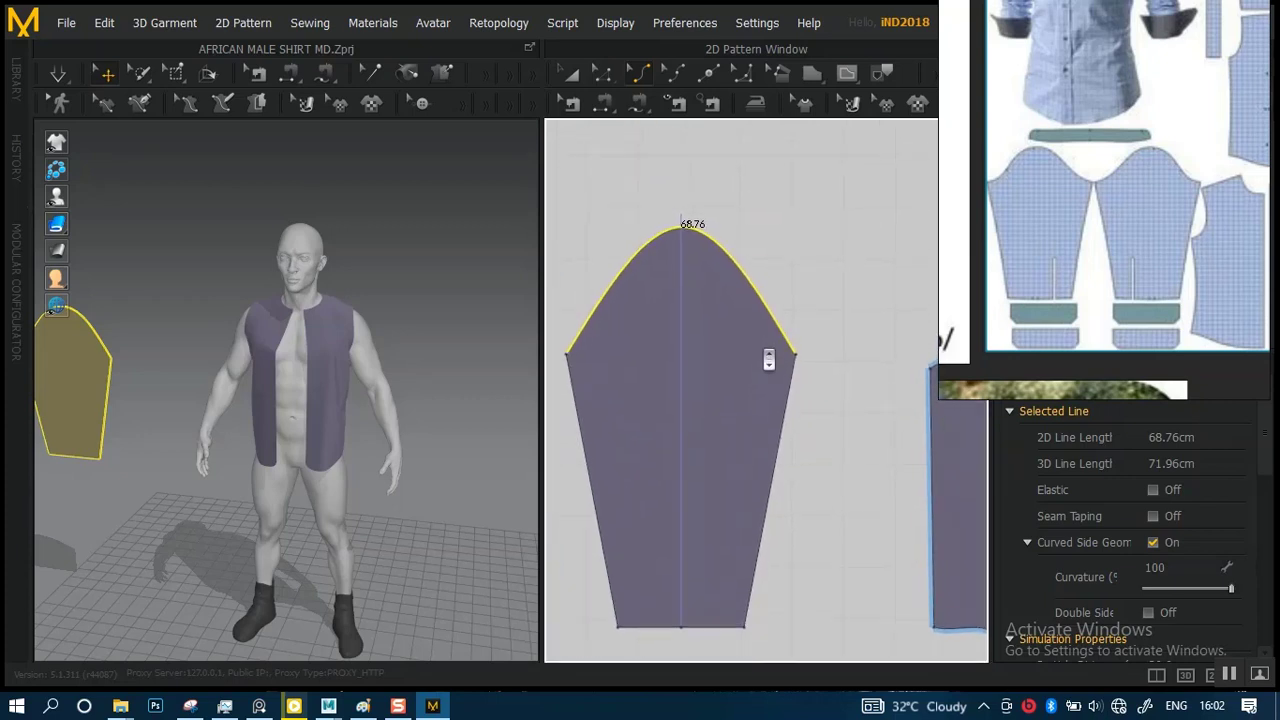
scroll(772, 393, up, 1)
scroll(771, 408, down, 4)
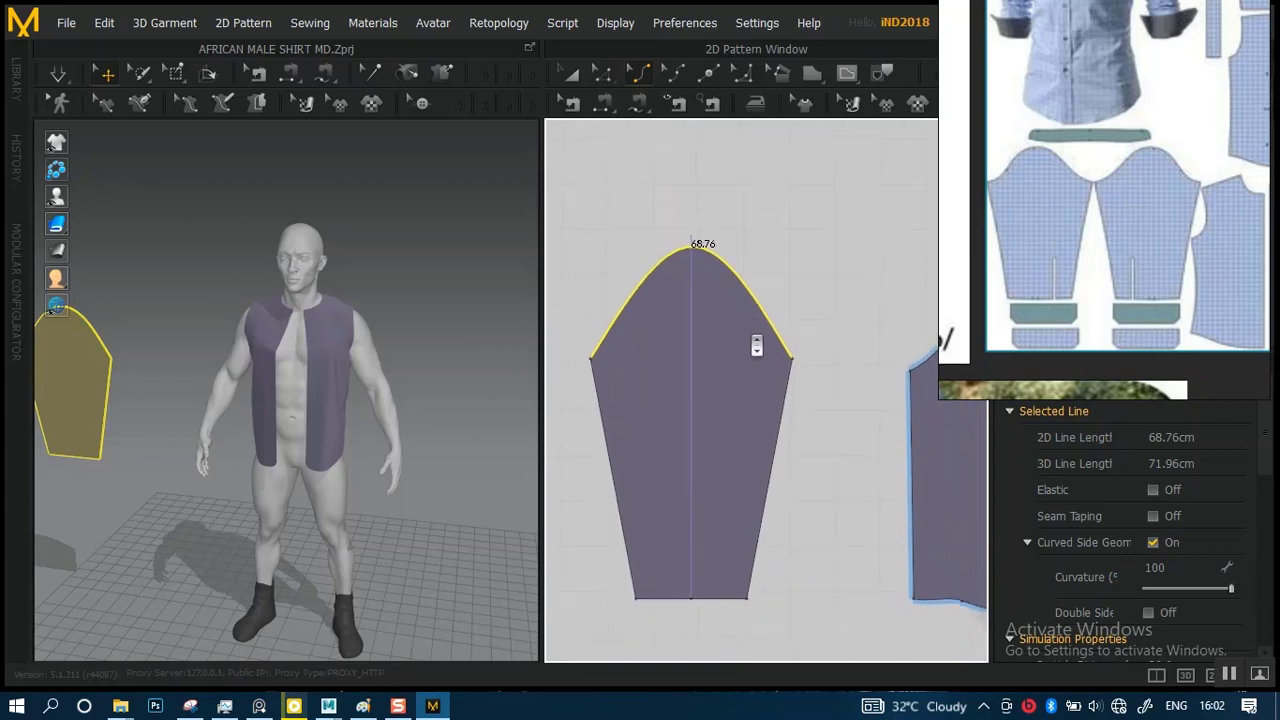
scroll(757, 346, up, 1)
scroll(756, 359, up, 2)
scroll(757, 377, down, 2)
scroll(757, 363, up, 3)
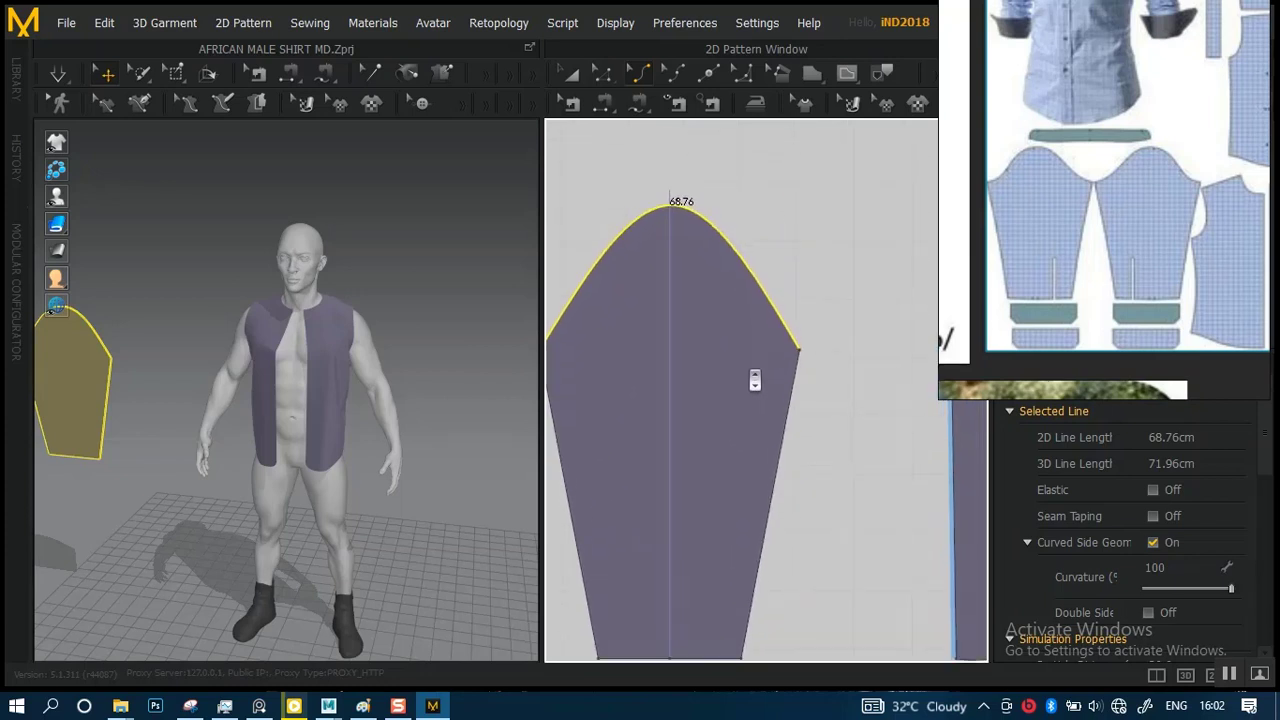
scroll(760, 430, up, 2)
scroll(751, 420, down, 3)
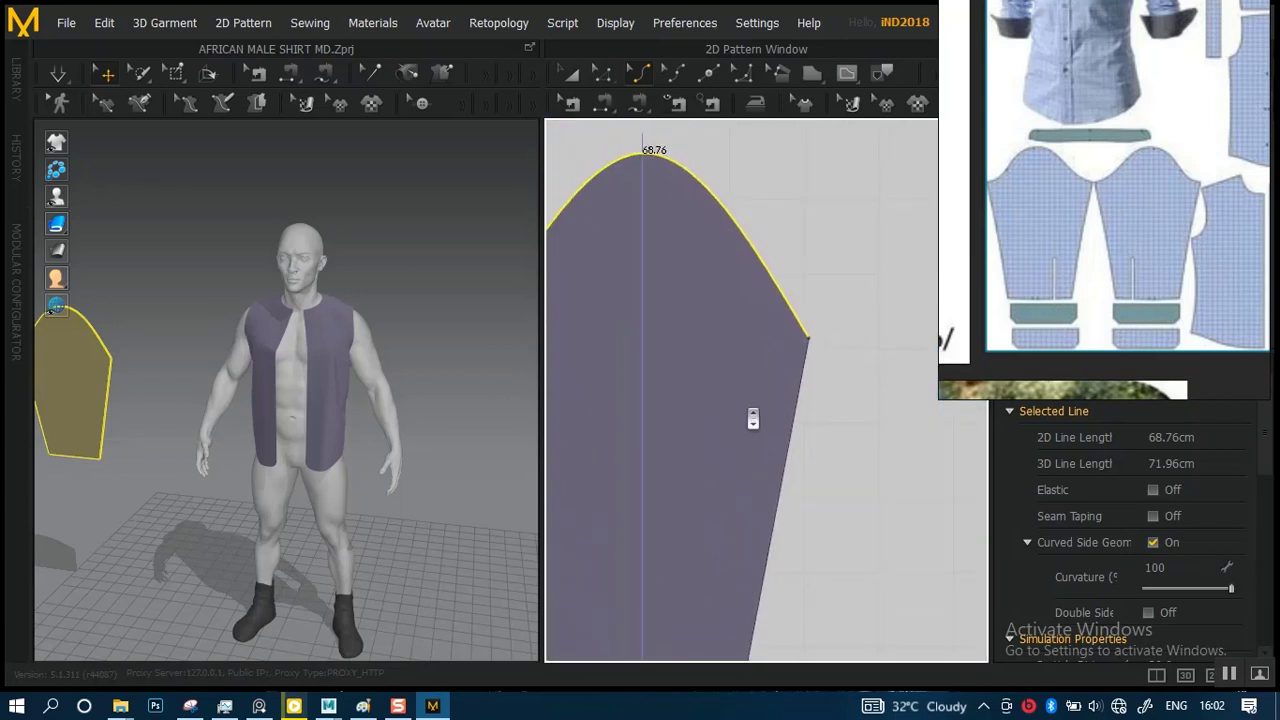
scroll(741, 379, down, 1)
scroll(705, 255, down, 2)
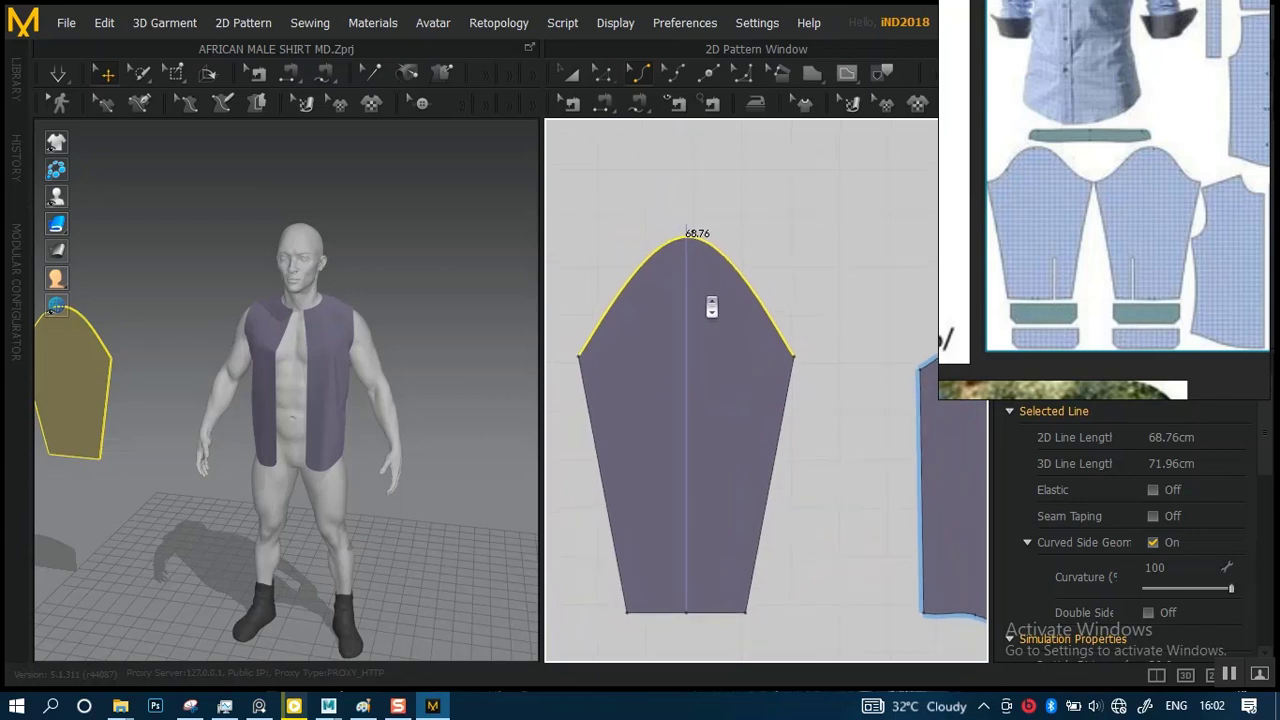
- Clone the sleeve as a Symmetric Pattern (with Sewing) and place the copy level with it, between the front panels and the back piece
click(568, 73)
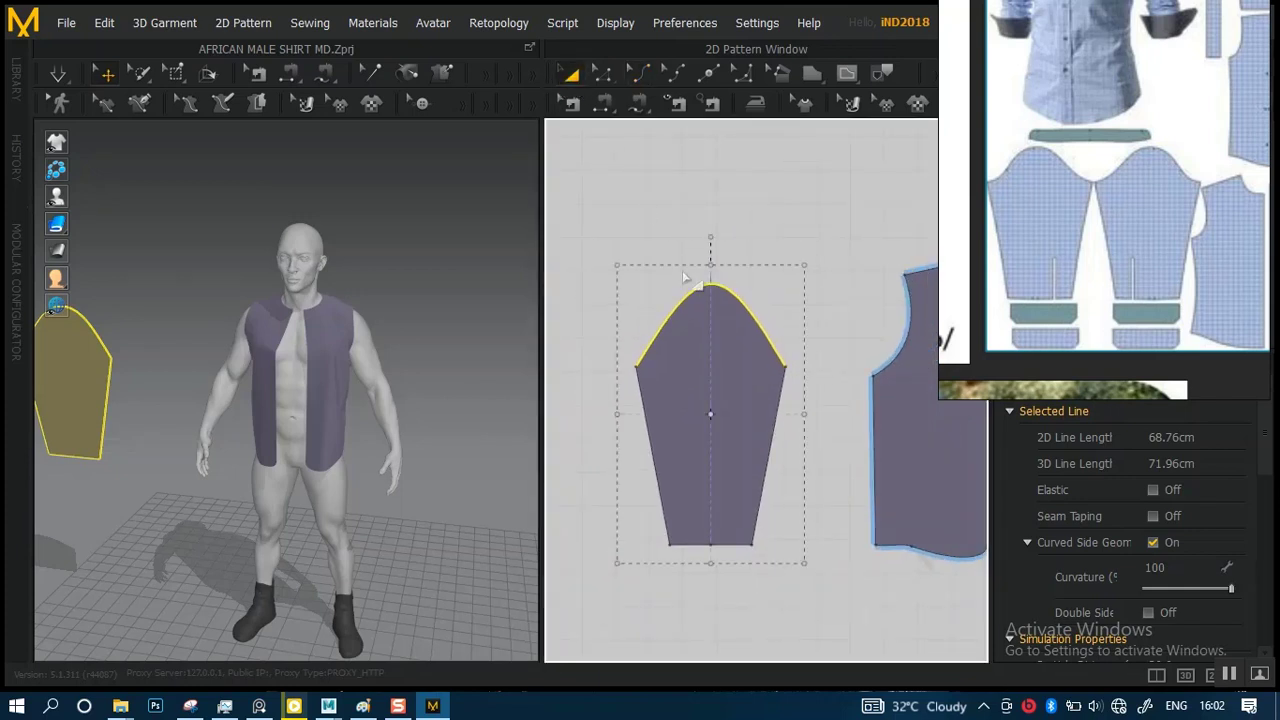
click(697, 299)
middle_drag(727, 330, 683, 328)
middle_drag(207, 364, 334, 399)
scroll(318, 411, up, 2)
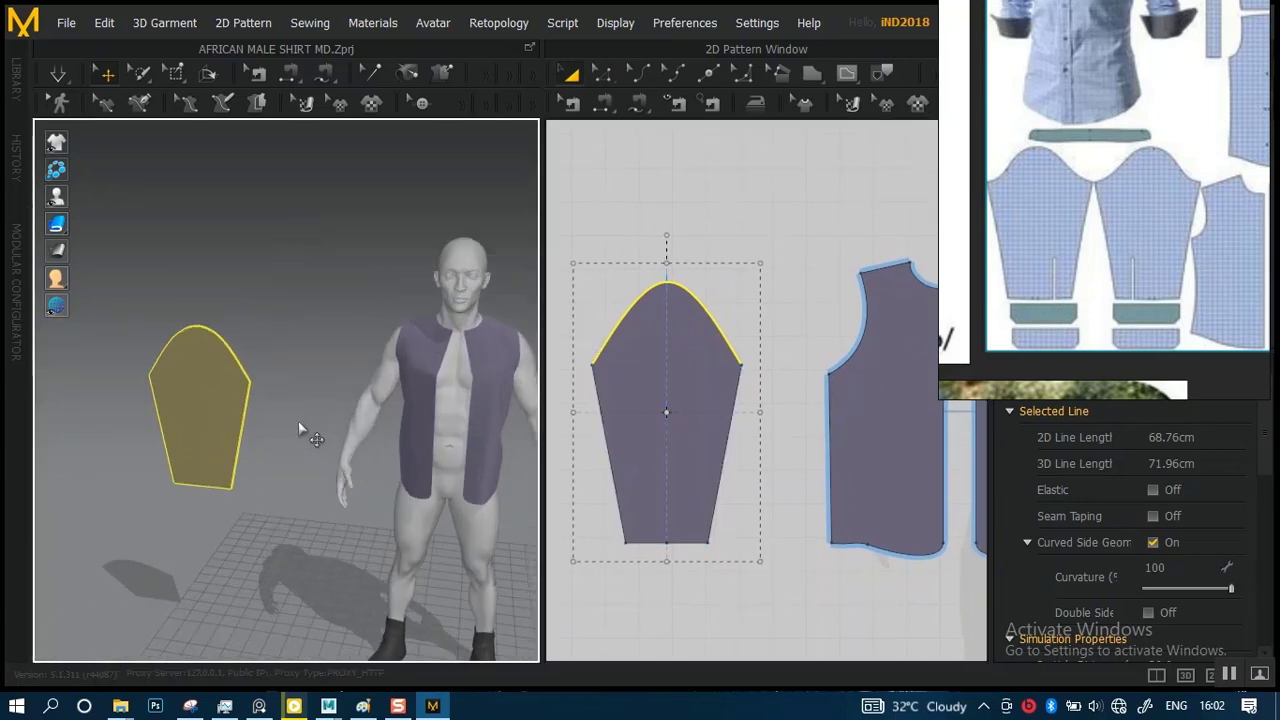
scroll(292, 407, down, 1)
right_drag(290, 407, 306, 396)
scroll(729, 334, down, 1)
scroll(731, 370, down, 3)
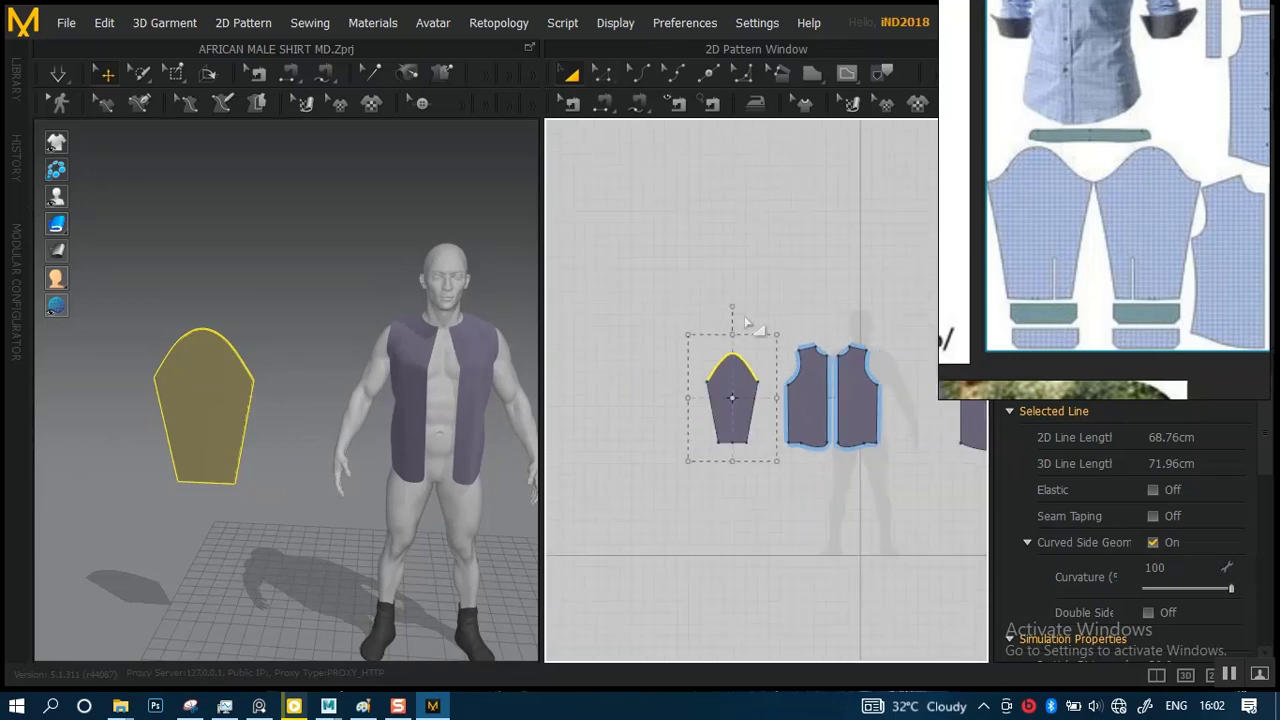
right_click(689, 379)
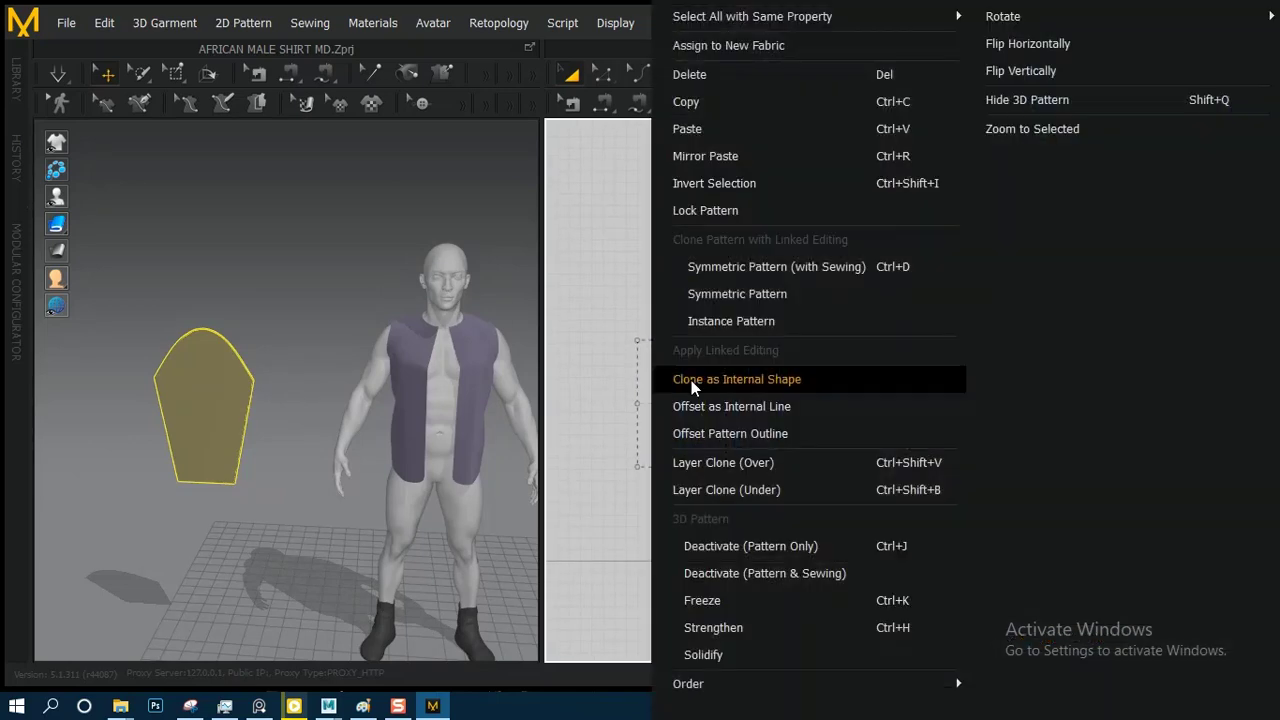
click(712, 270)
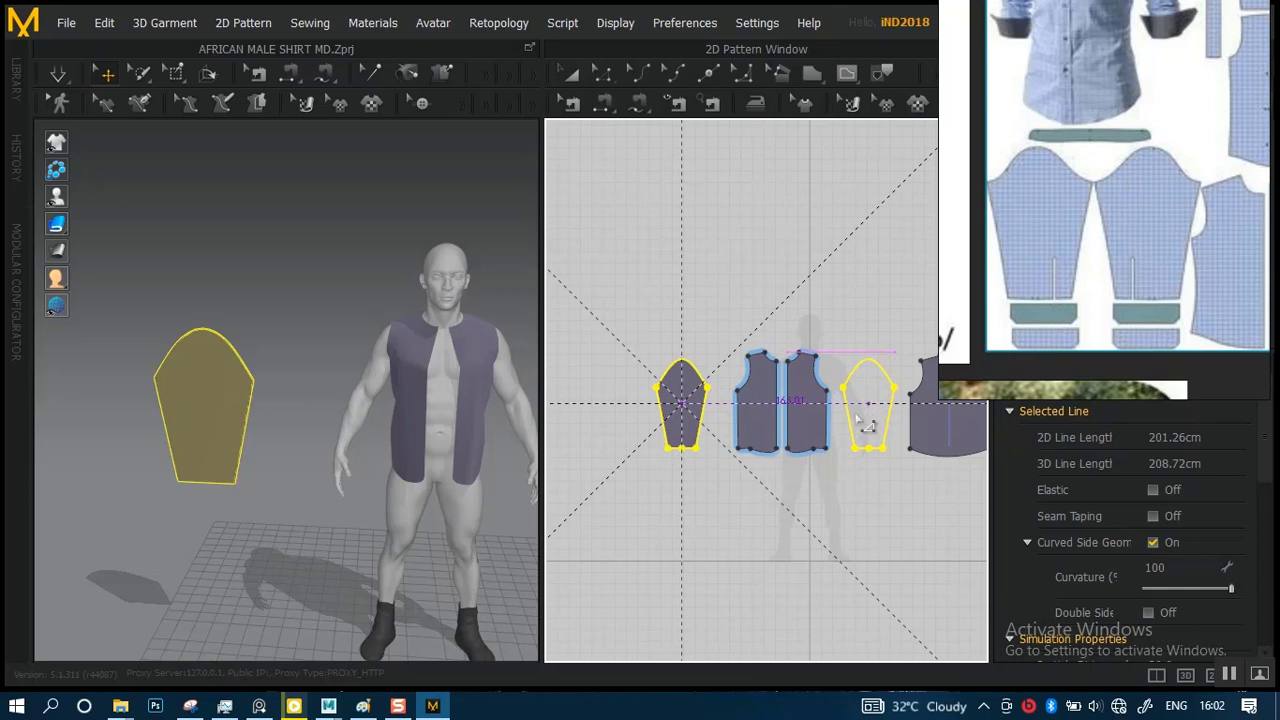
click(796, 416)
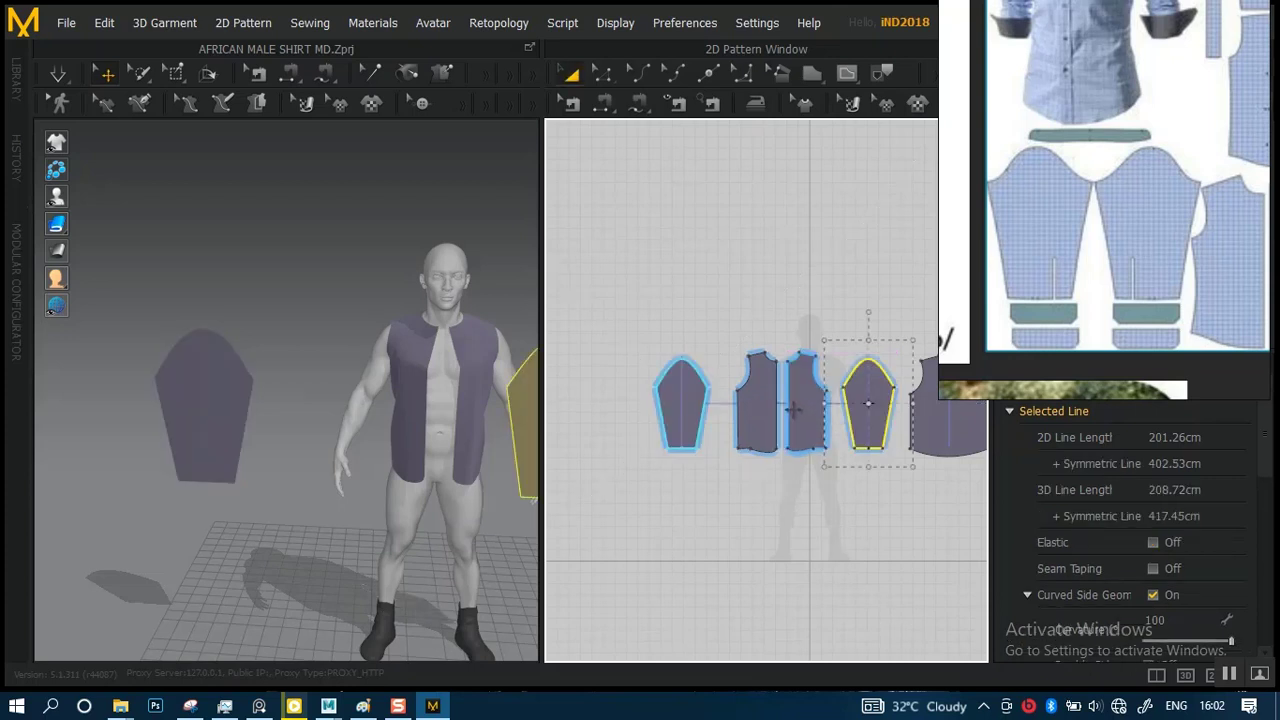
scroll(770, 400, up, 2)
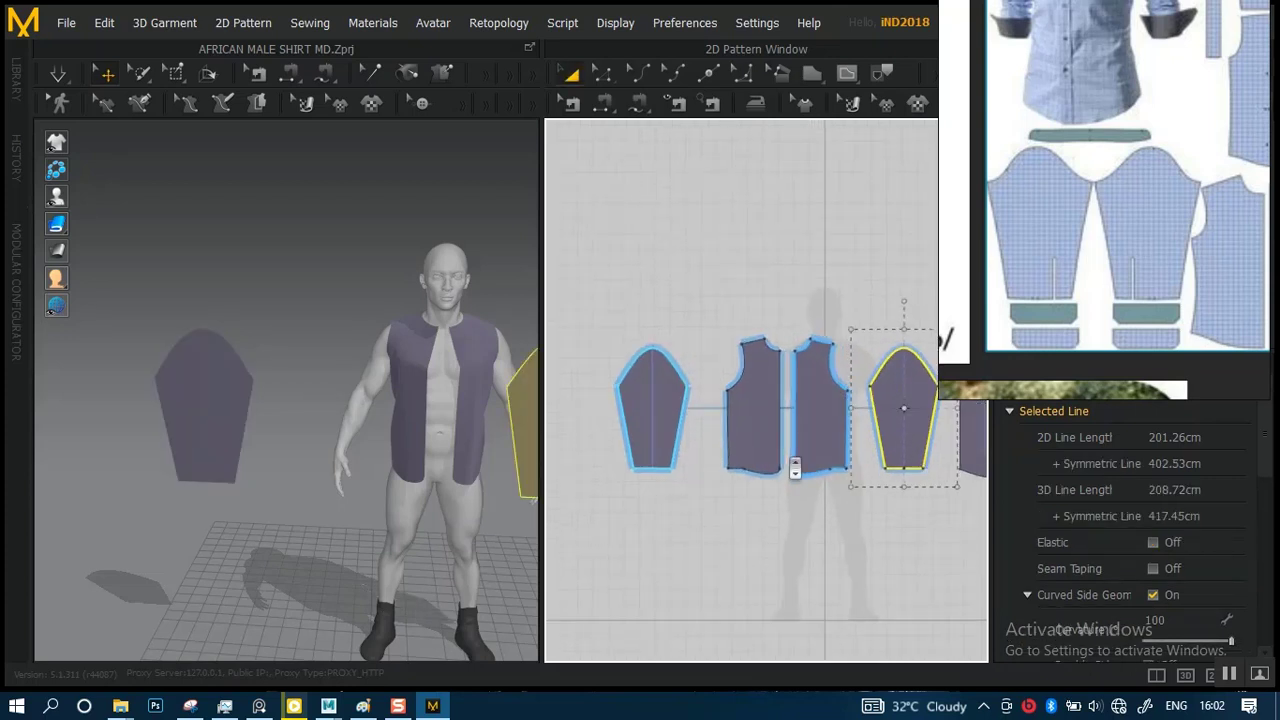
right_click(648, 404)
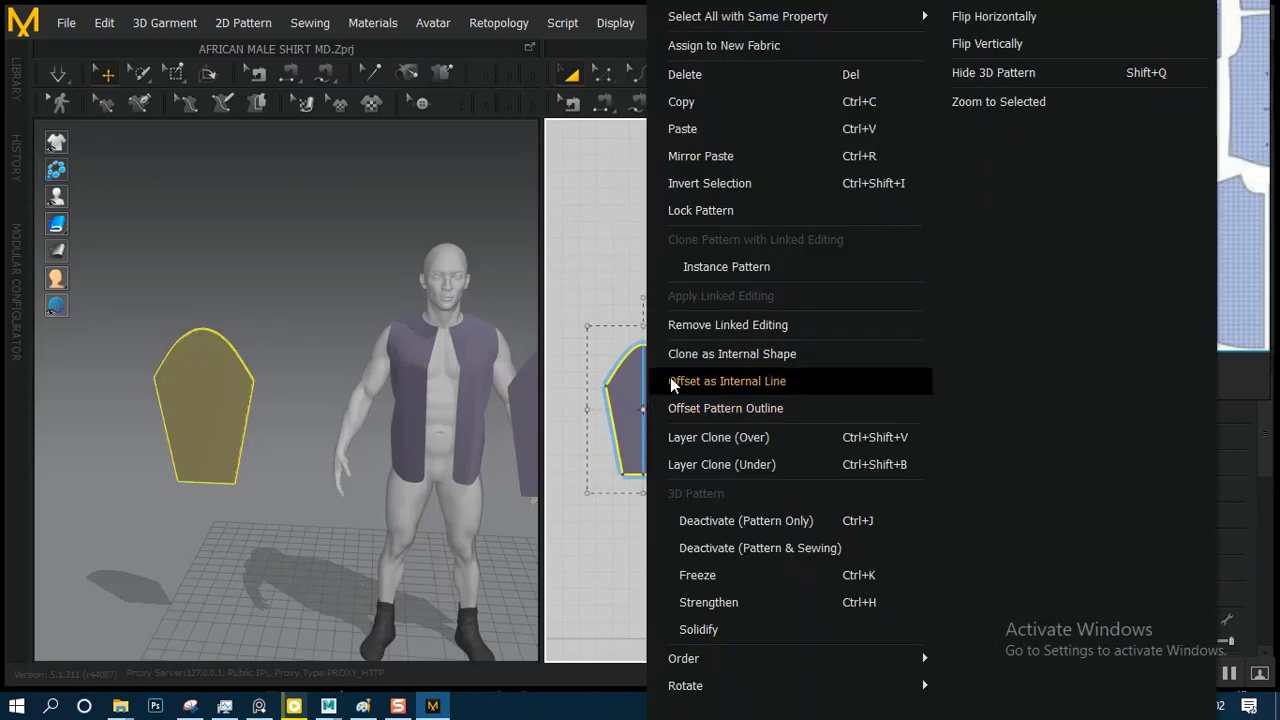
click(609, 284)
click(645, 369)
right_click(648, 378)
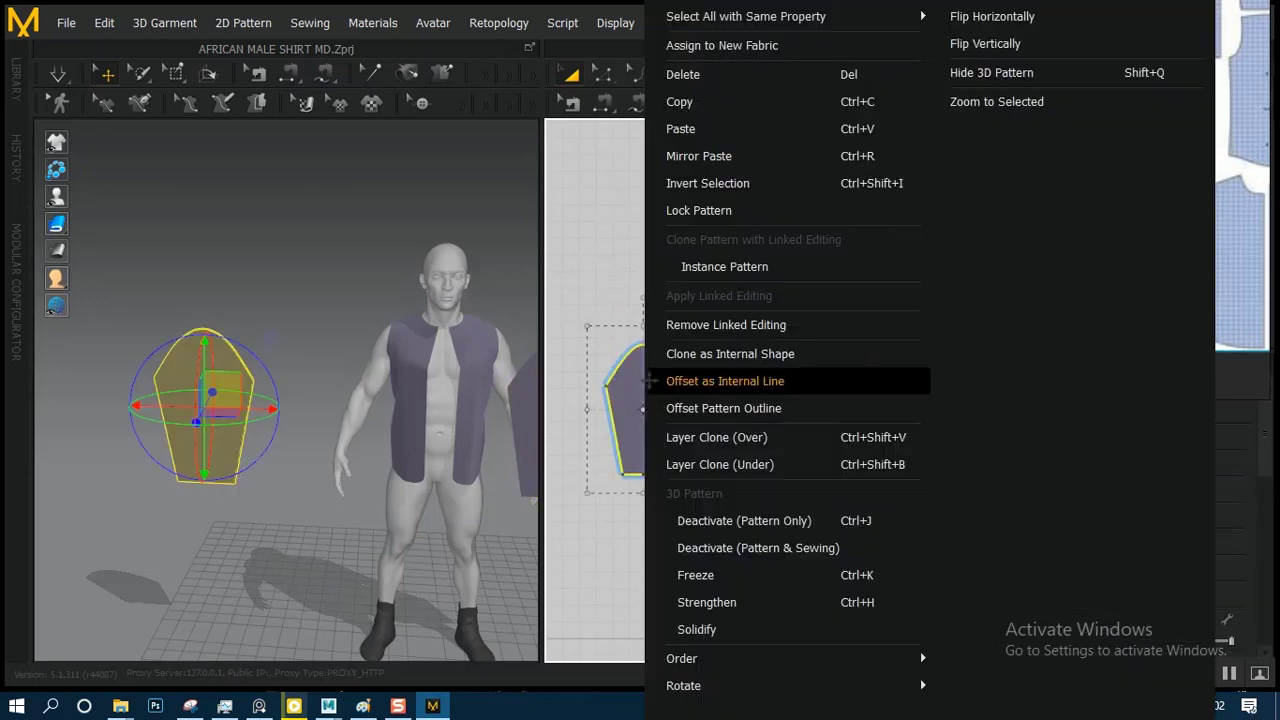
click(633, 276)
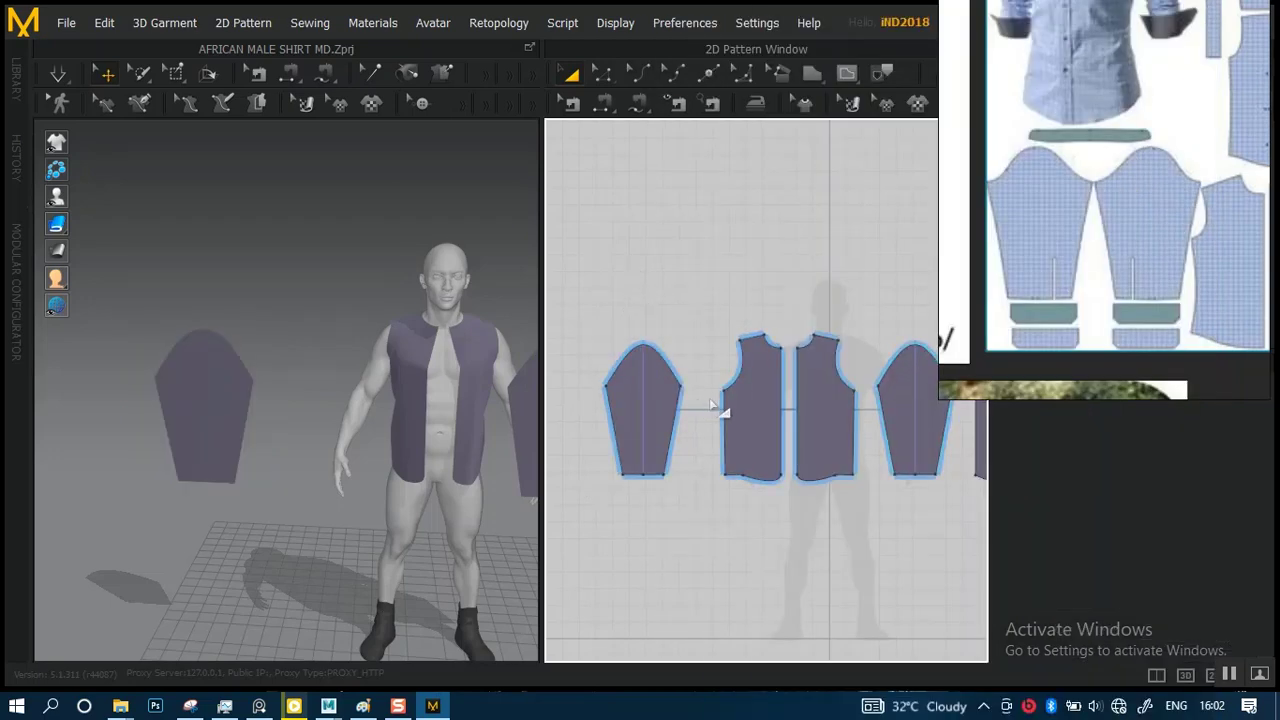
- Undo the sleeve's symmetric clone and its placement, back to the single original sleeve
key(ctrl+z)
key(ctrl+z)
key(ctrl+z)
key(ctrl+z)
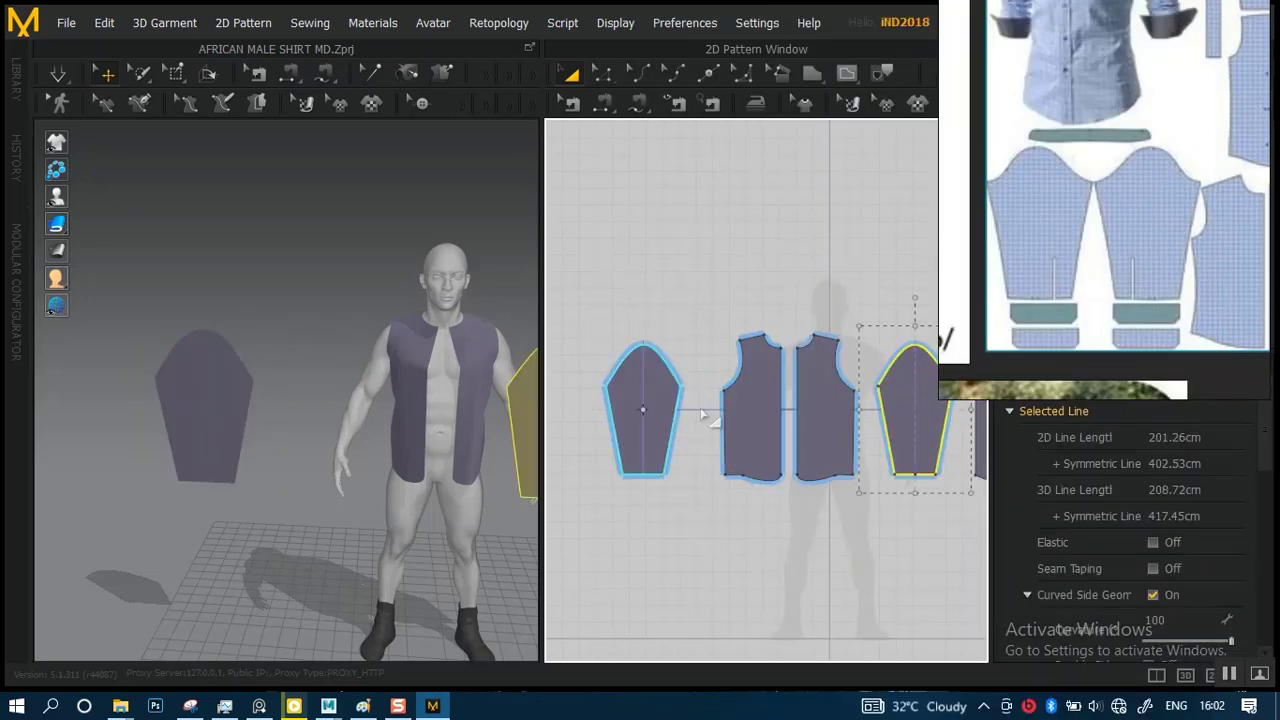
click(697, 392)
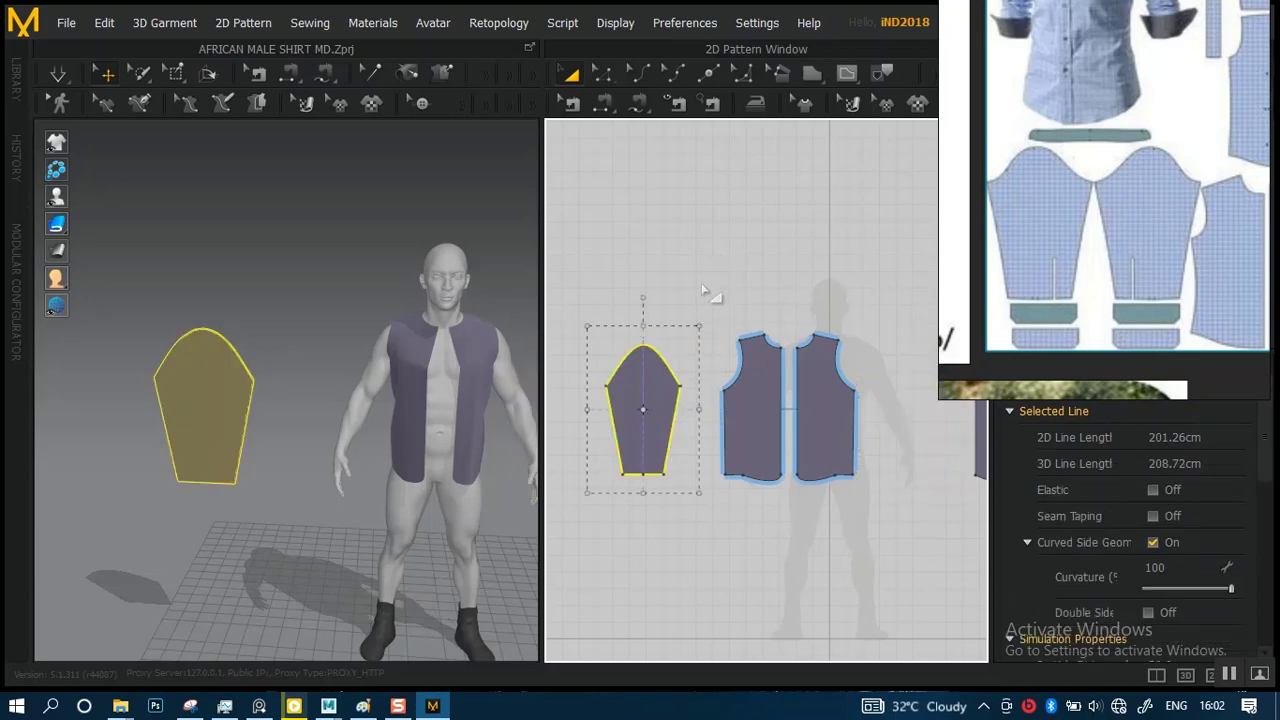
- Clone the sleeve again as a Symmetric Pattern (with Sewing) and place the copy between the right-hand front panel and the back piece
scroll(703, 291, up, 5)
middle_drag(664, 410, 855, 360)
right_click(684, 341)
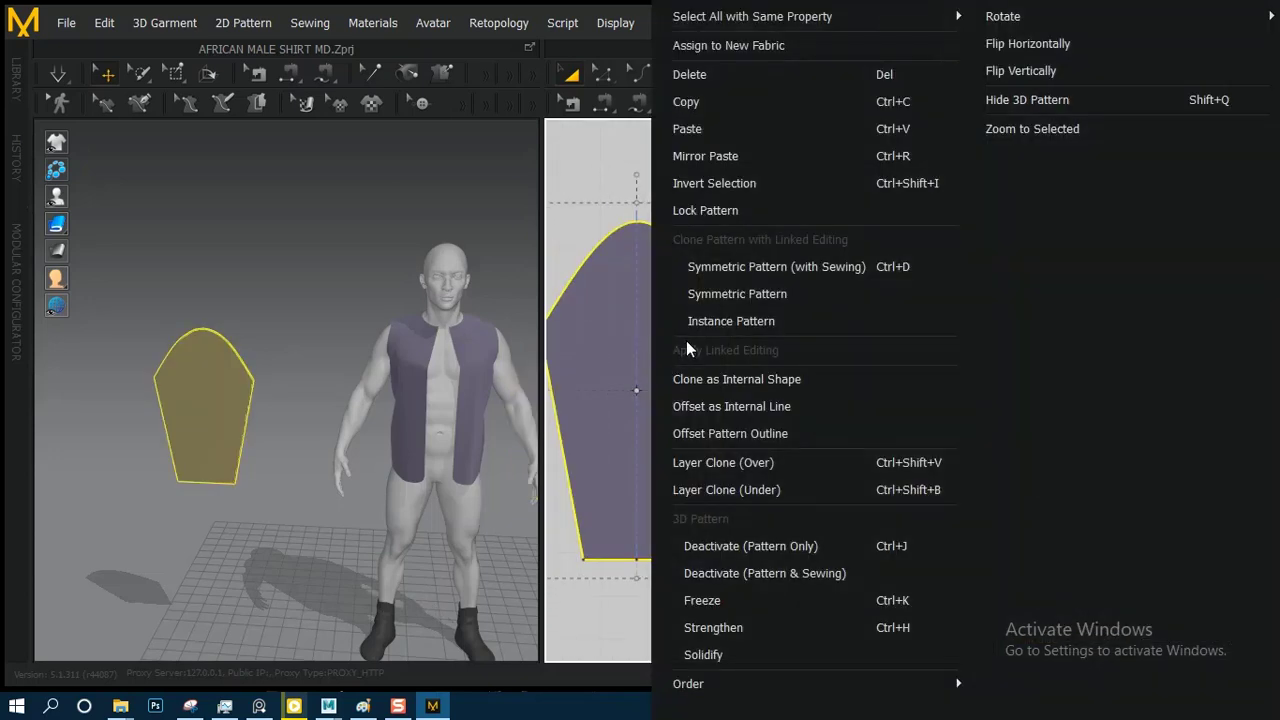
click(760, 267)
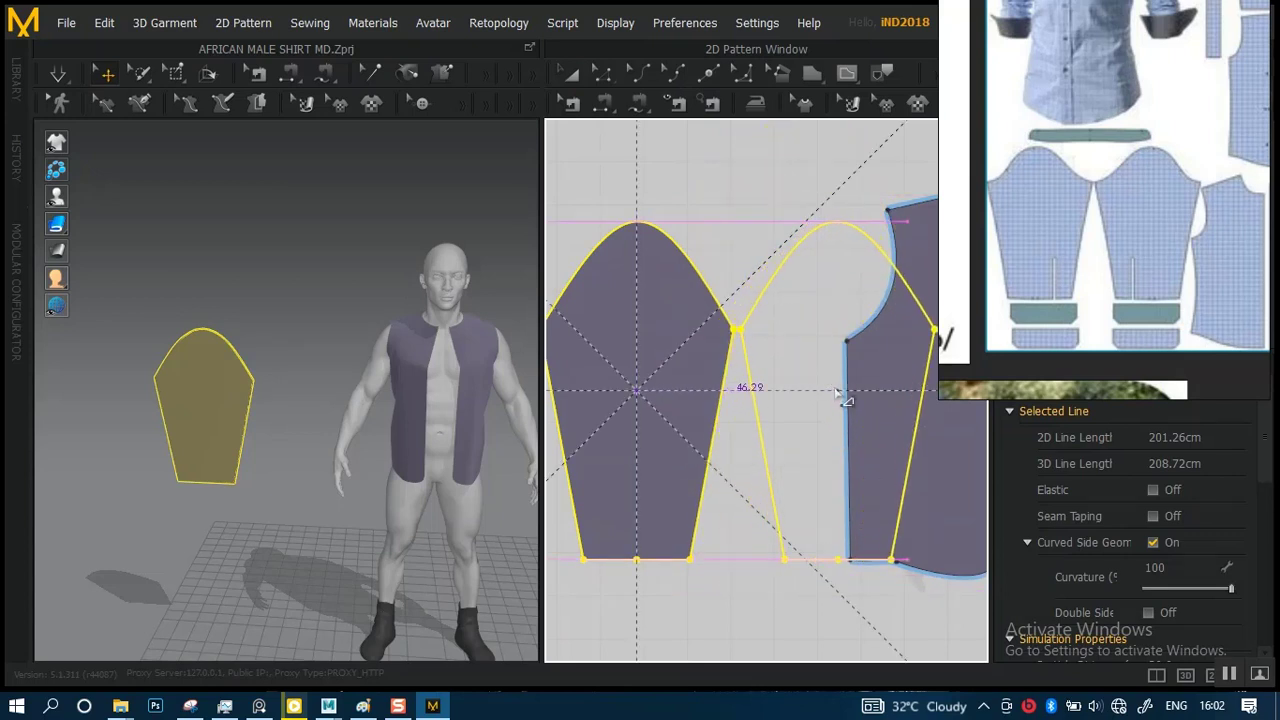
click(790, 445)
scroll(770, 400, down, 5)
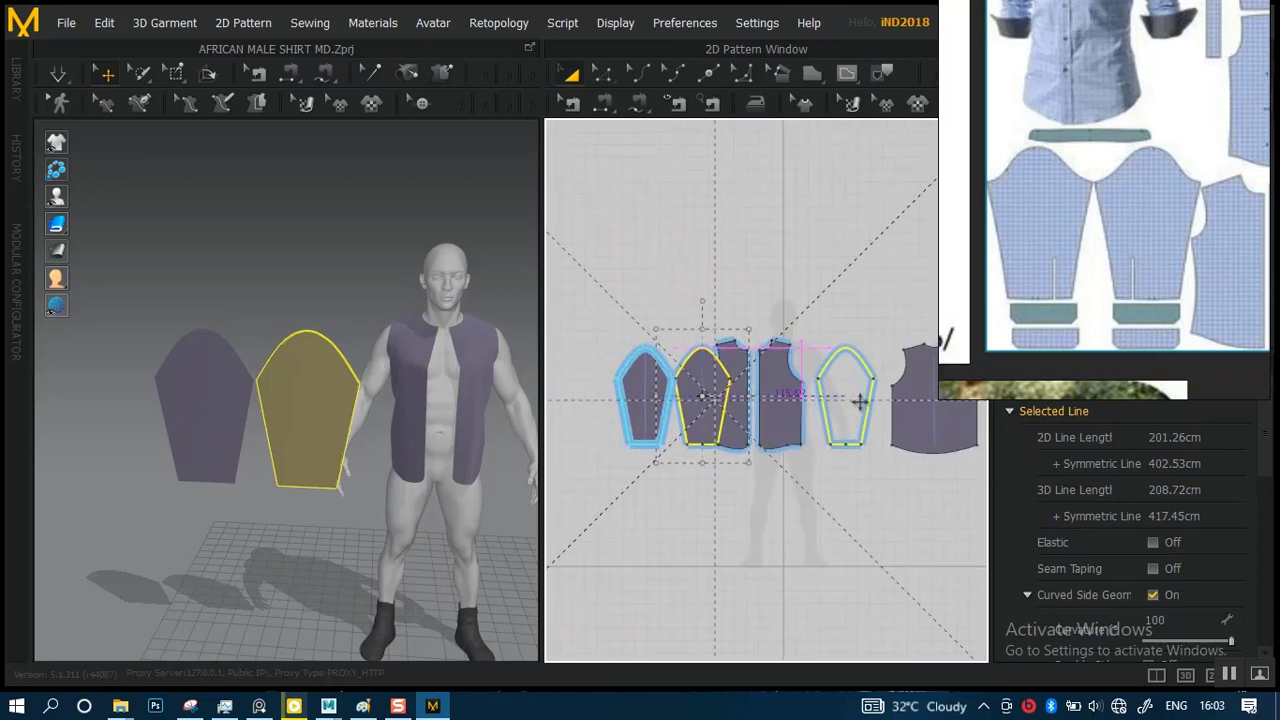
click(860, 405)
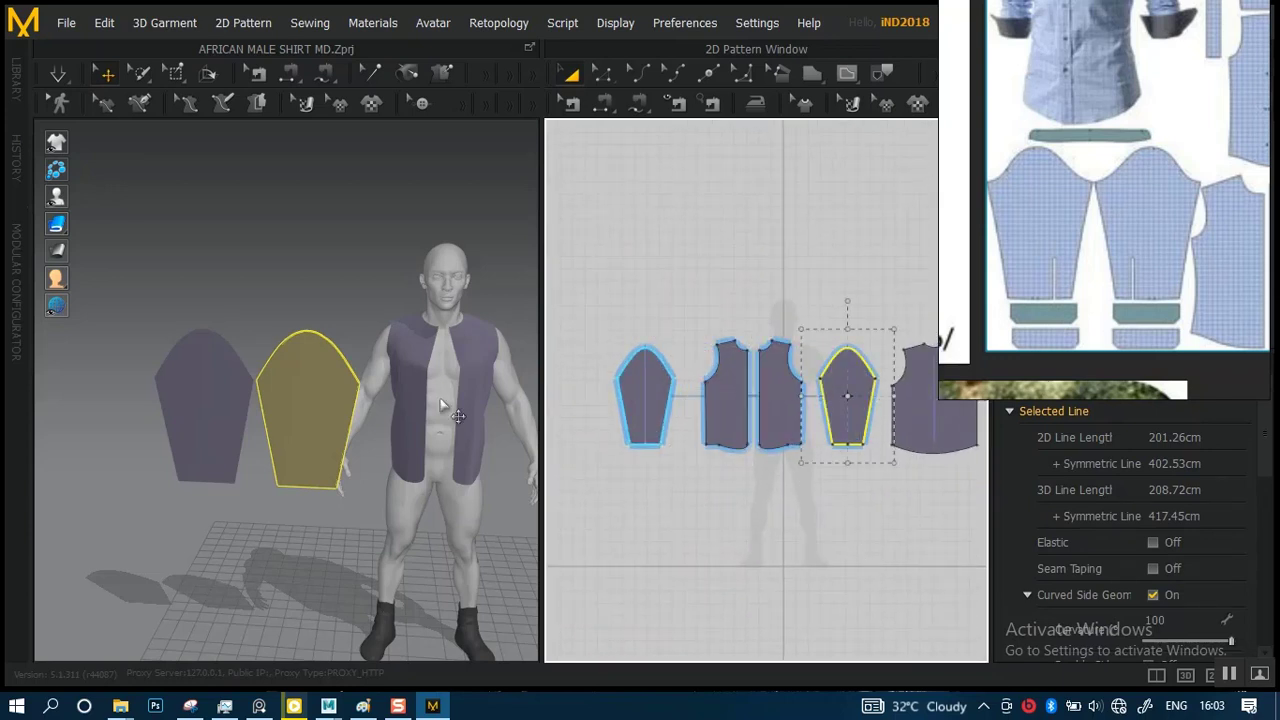
- Move the cloned sleeve in 3D across to the avatar's left arm and shift it back in line with the arm
scroll(296, 440, up, 2)
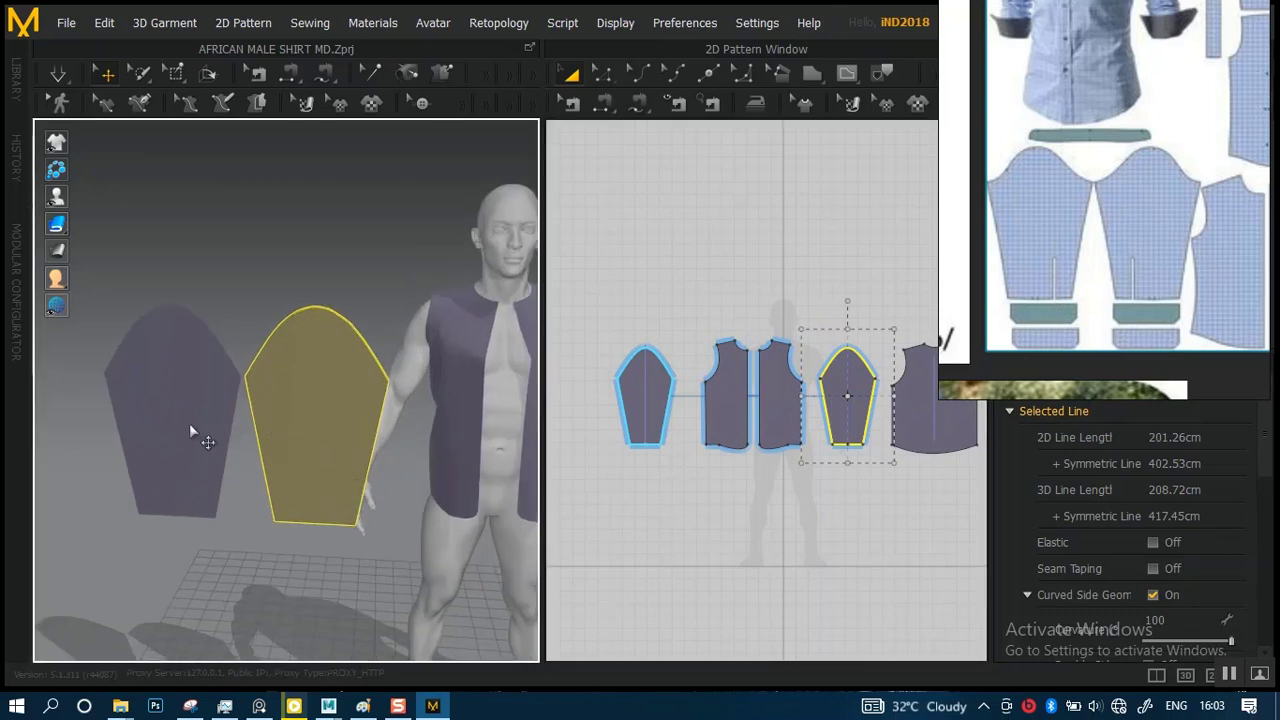
scroll(453, 377, down, 2)
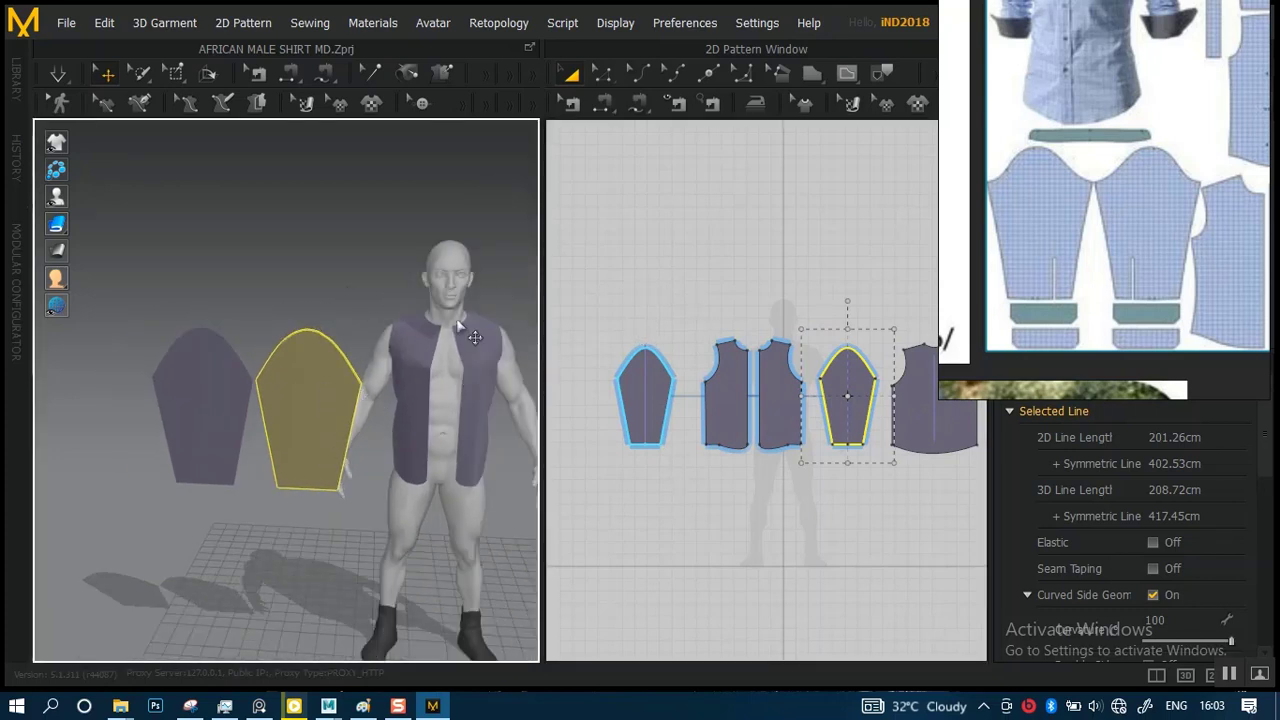
click(354, 249)
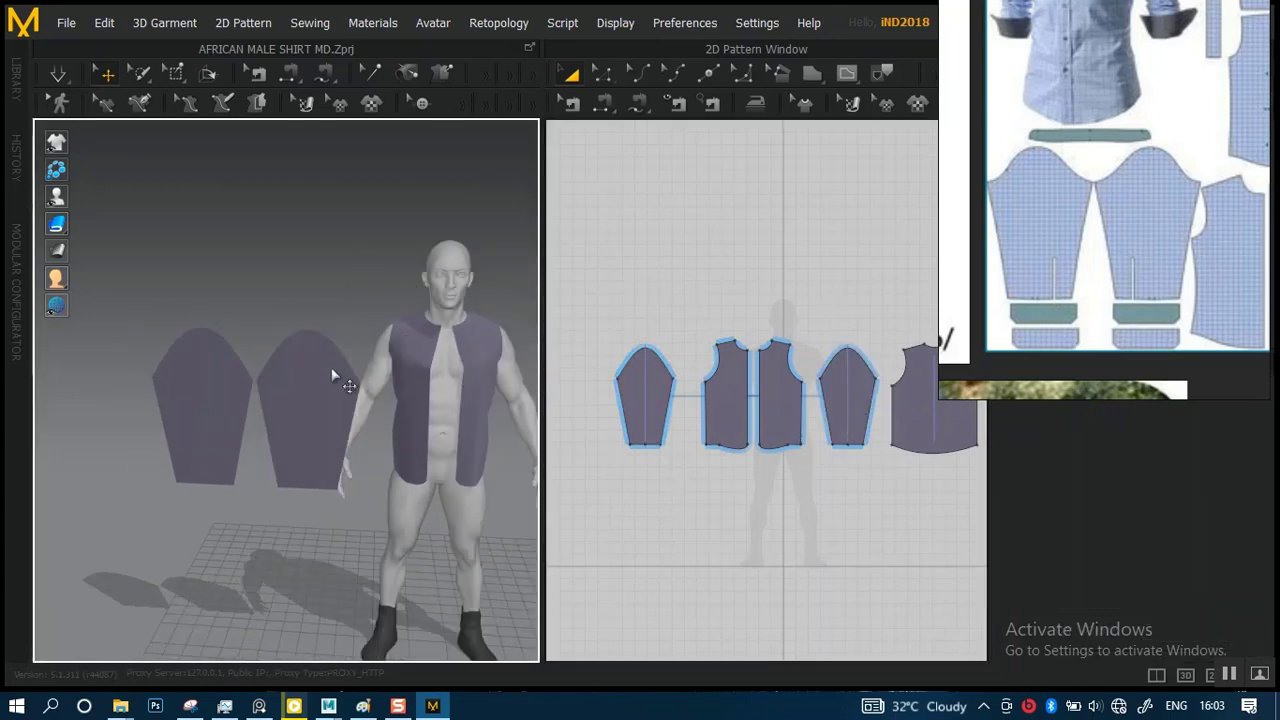
click(324, 387)
drag(378, 386, 594, 392)
middle_drag(412, 438, 290, 495)
right_drag(389, 423, 306, 444)
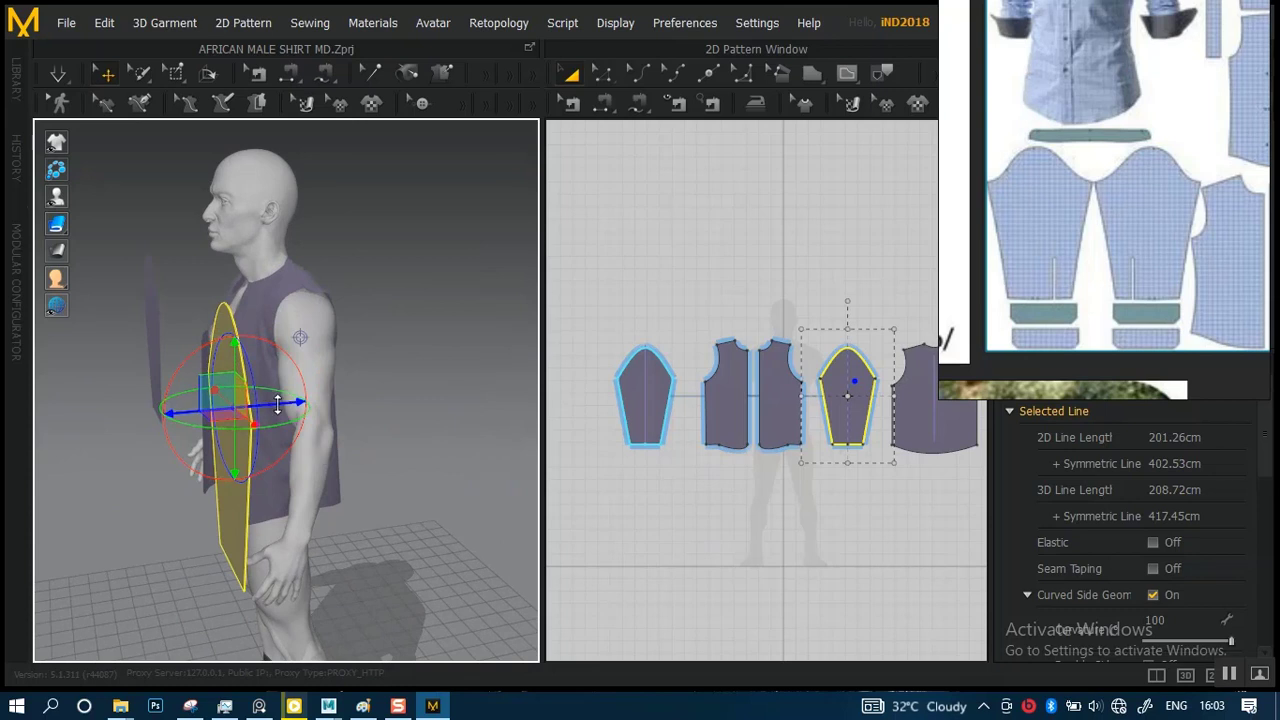
drag(307, 398, 351, 392)
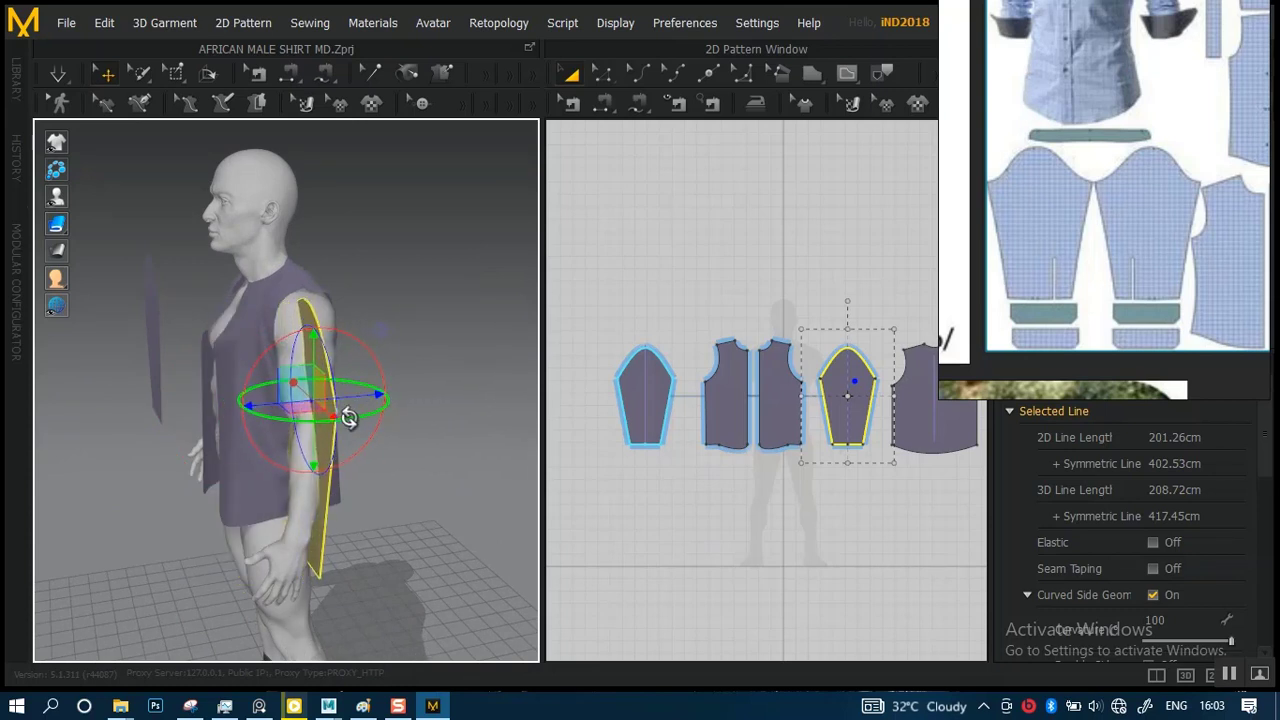
- Rotate the cloned sleeve parallel to the avatar's left side and move it outward, clear of the arm
drag(349, 418, 417, 397)
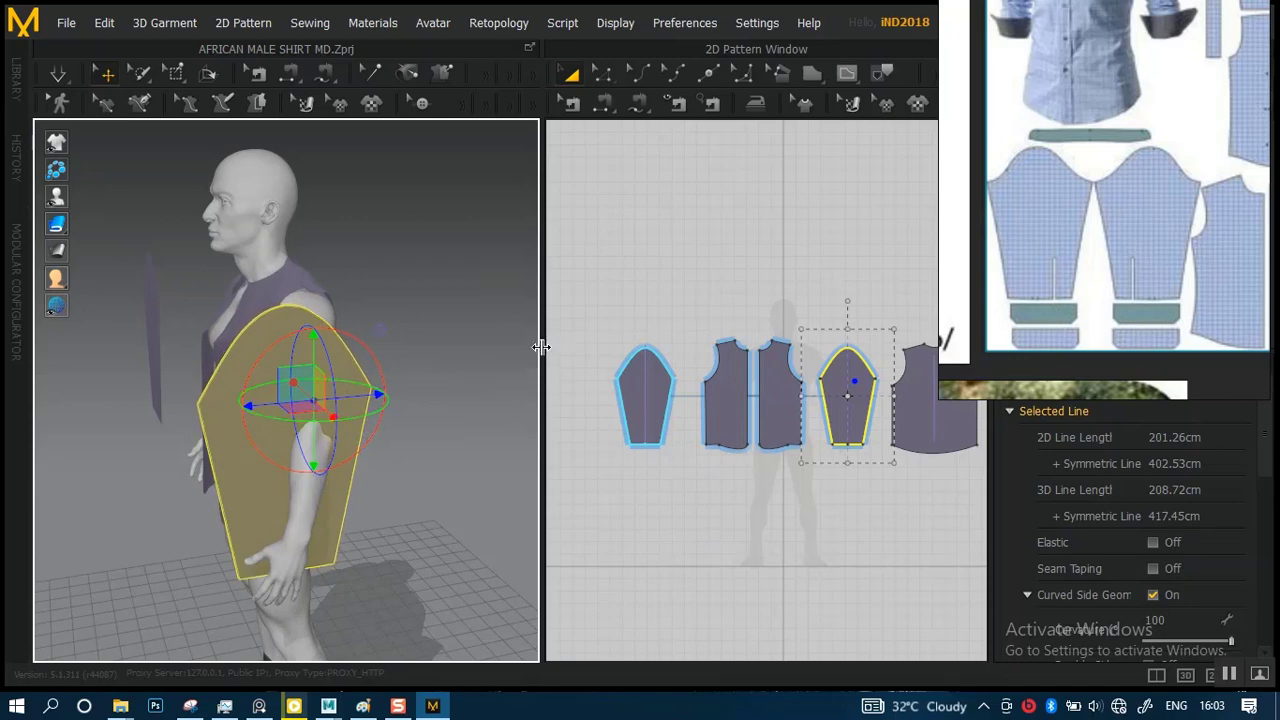
right_drag(421, 413, 574, 406)
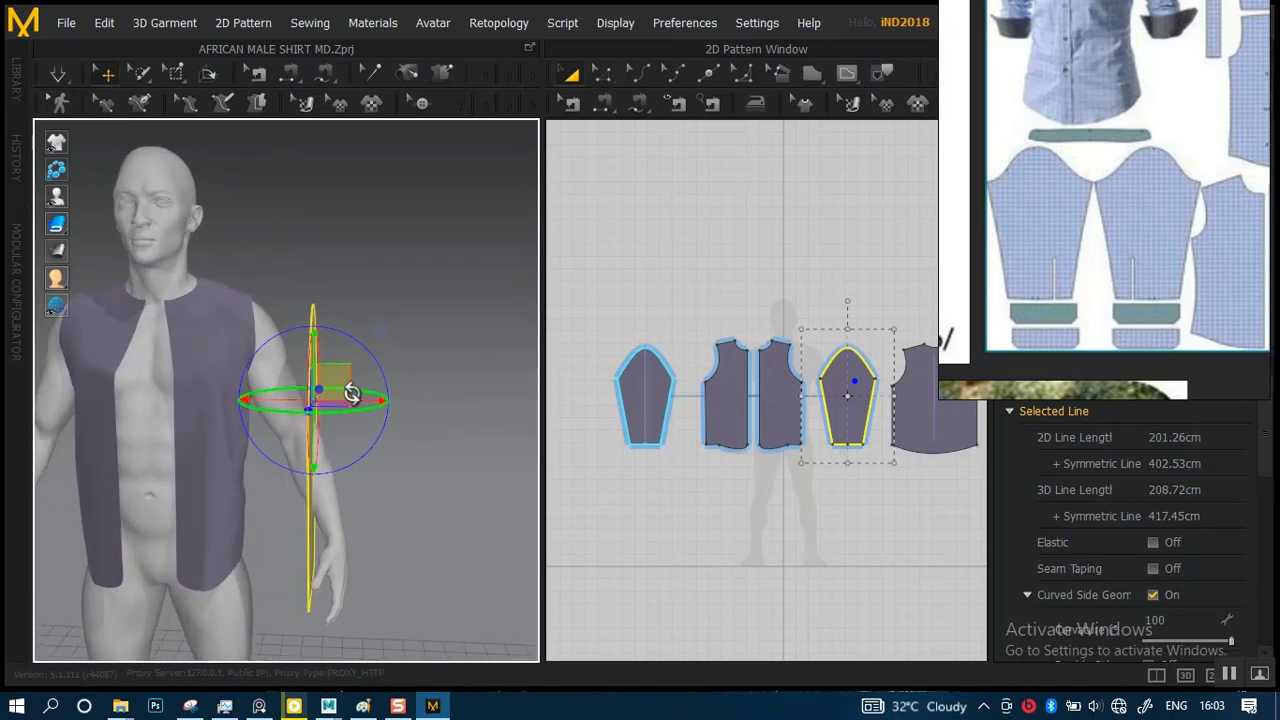
drag(371, 398, 411, 400)
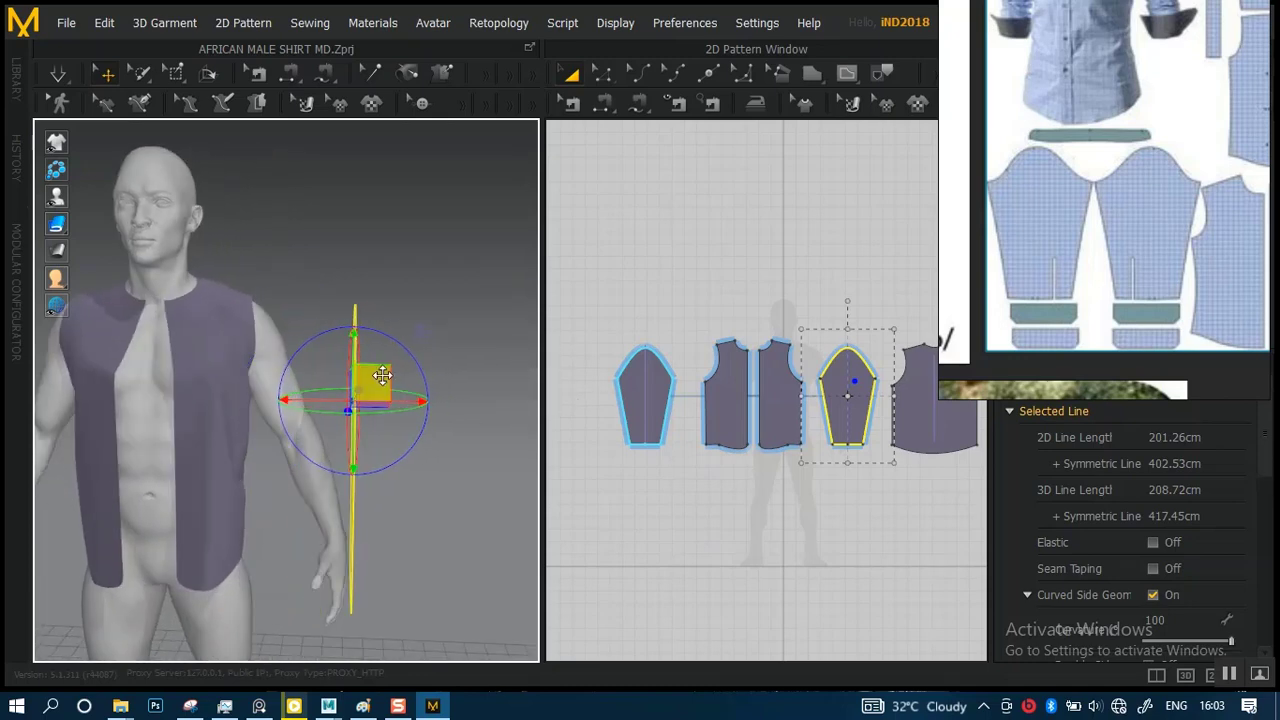
right_drag(420, 345, 368, 350)
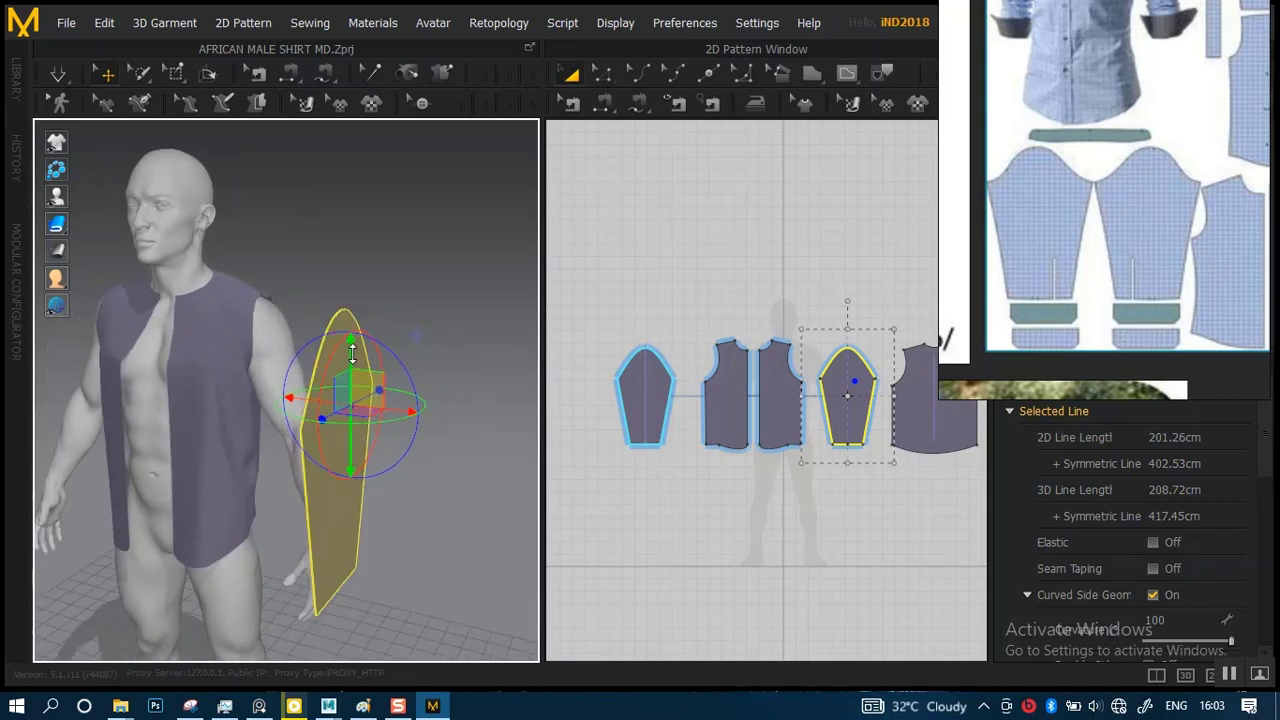
- Raise the cloned sleeve to shoulder height and tilt its cap inward and its hem outward, about 45 degrees
drag(352, 354, 353, 296)
right_drag(390, 341, 477, 364)
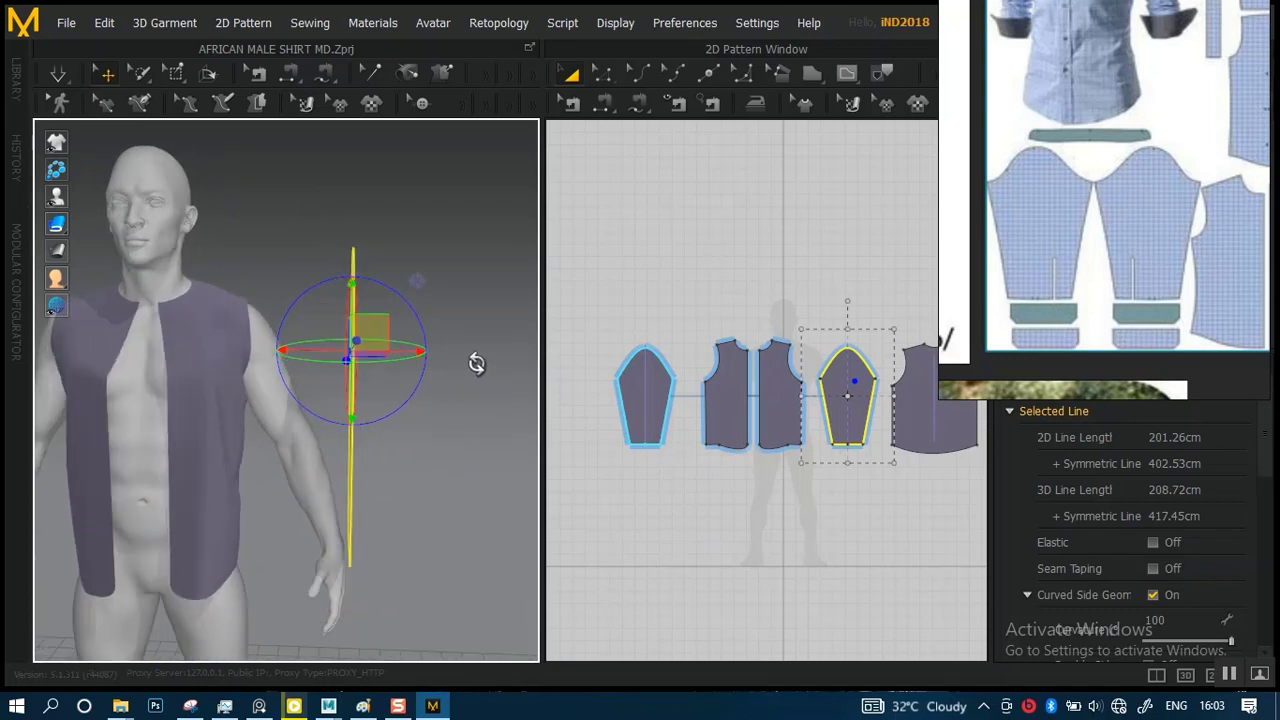
mouse_move(414, 314)
mouse_down()
mouse_move(362, 309)
mouse_move(420, 338)
mouse_up()
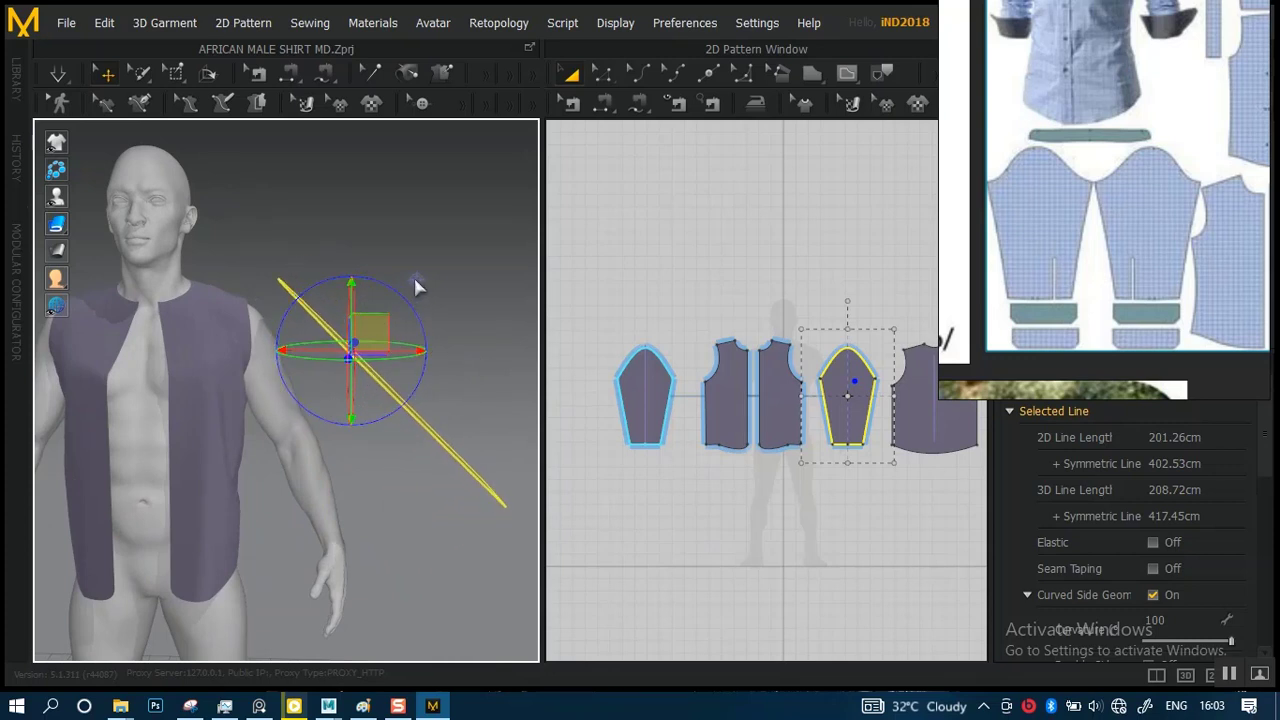
right_drag(471, 343, 345, 382)
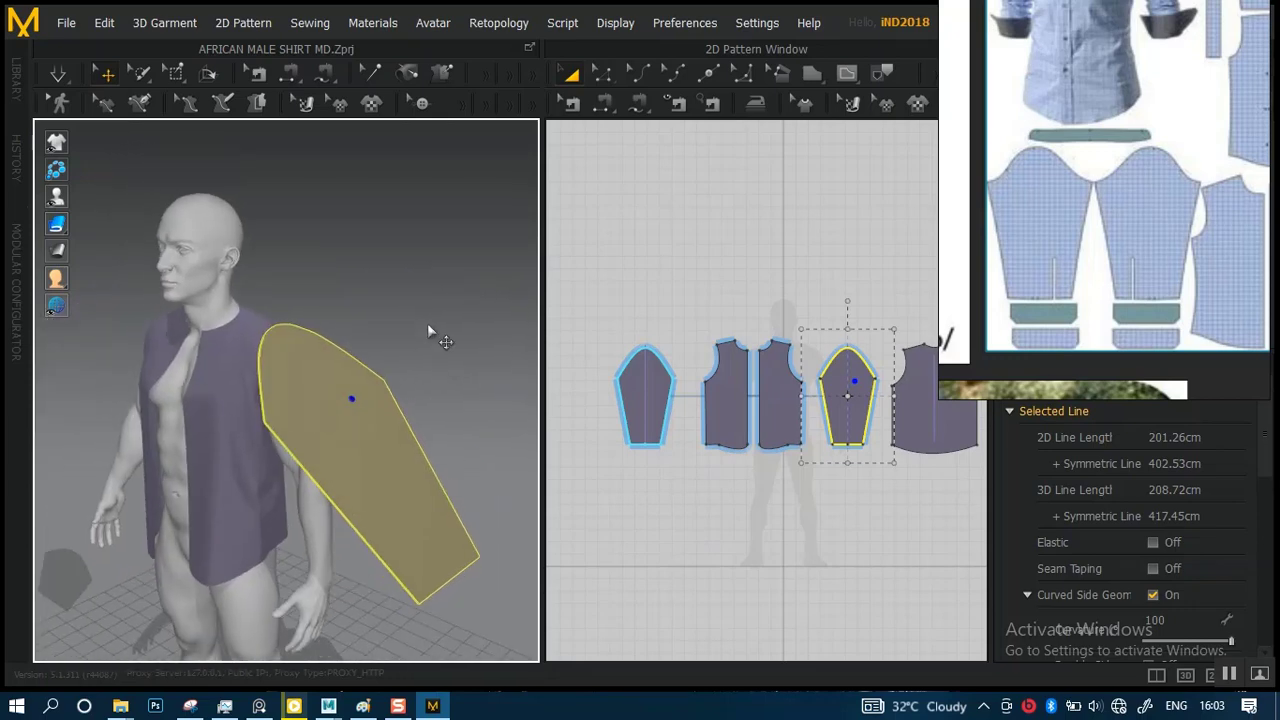
click(443, 366)
- Select the original sleeve and rotate it in 3D until it stands parallel to the avatar's right side
scroll(346, 295, down, 3)
right_drag(346, 295, 186, 424)
click(186, 424)
right_drag(266, 432, 537, 420)
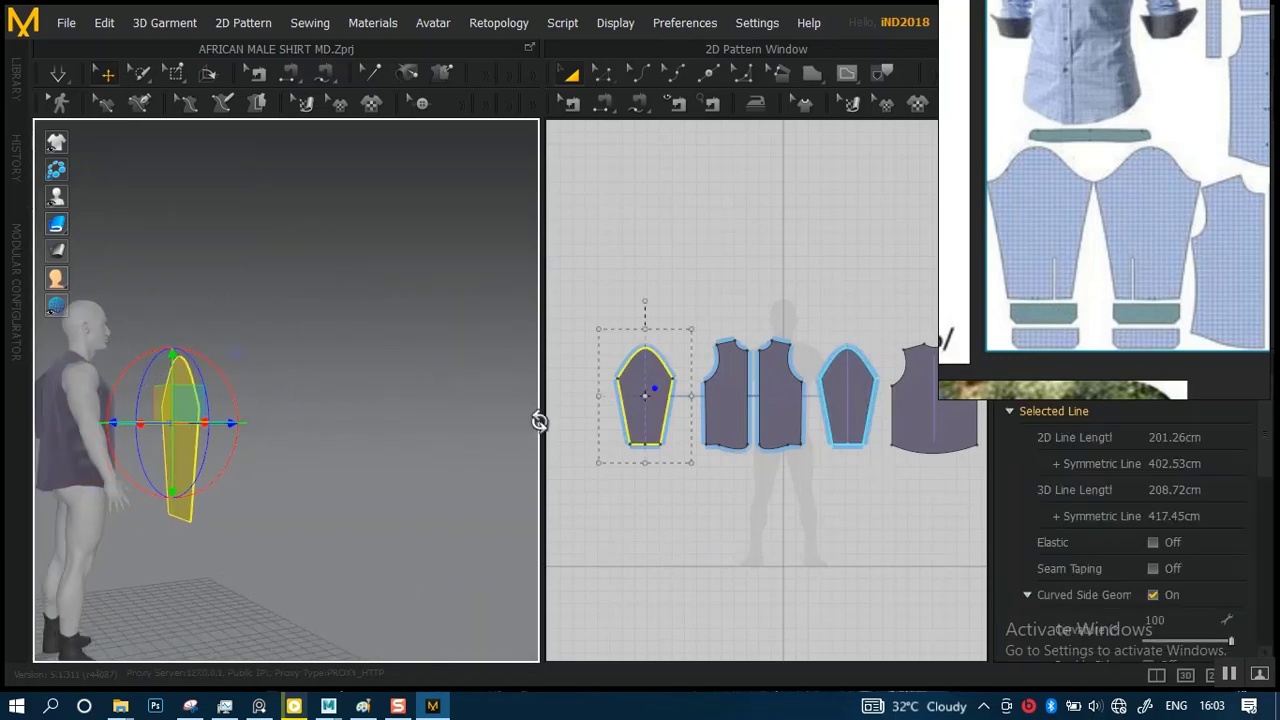
click(323, 443)
right_drag(323, 443, 208, 461)
scroll(441, 447, up, 4)
middle_drag(296, 461, 448, 417)
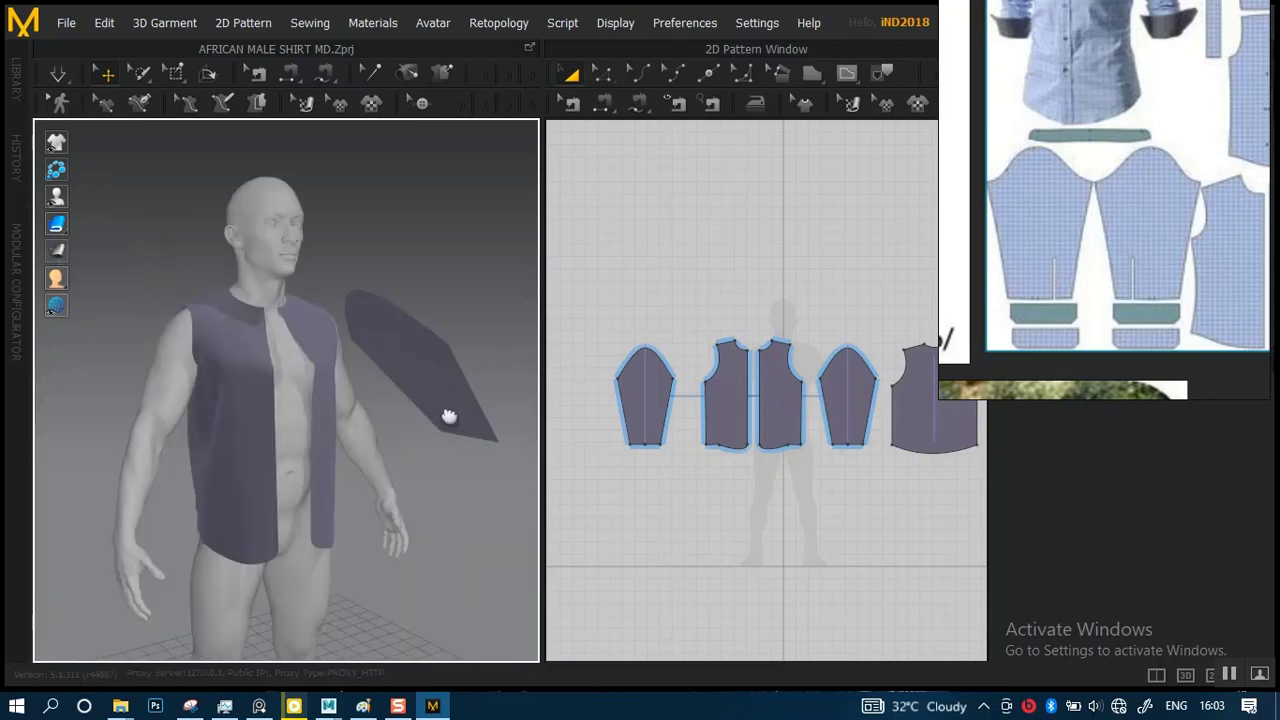
mouse_move(220, 445)
right_down()
mouse_move(306, 449)
mouse_move(215, 451)
right_up()
middle_drag(250, 452, 309, 451)
right_drag(309, 451, 430, 453)
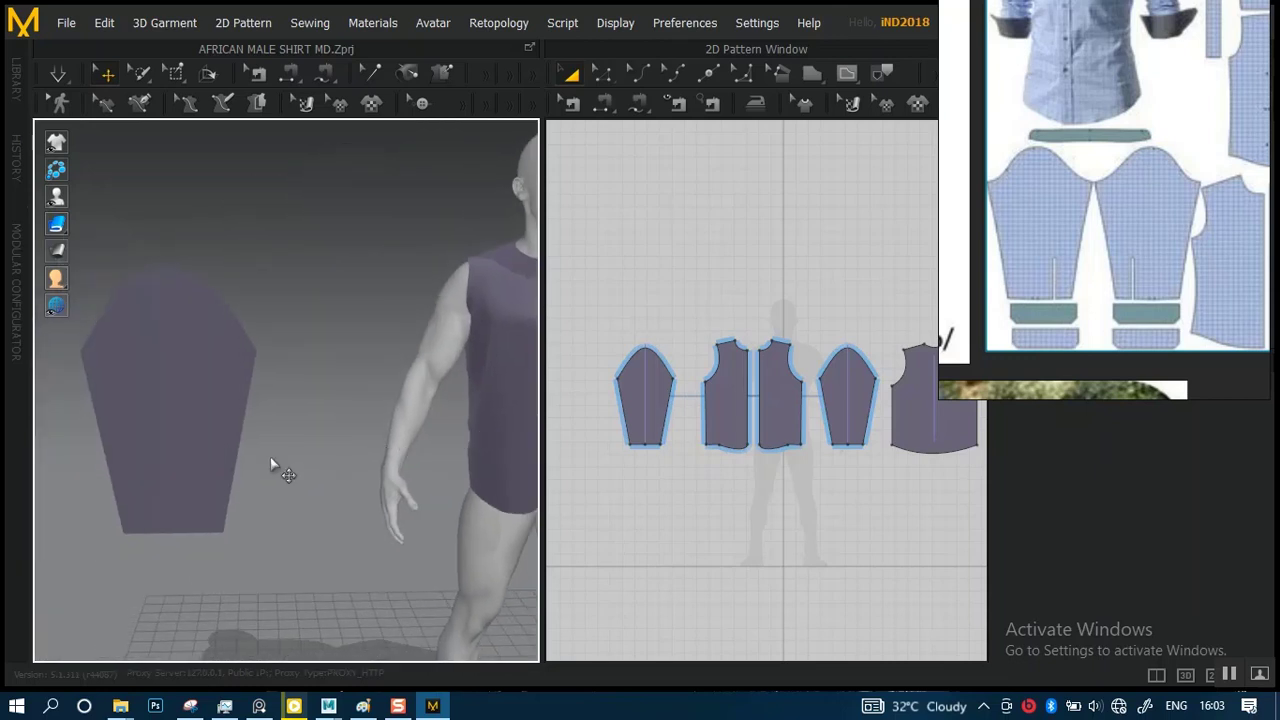
click(198, 420)
click(269, 276)
click(192, 356)
click(694, 237)
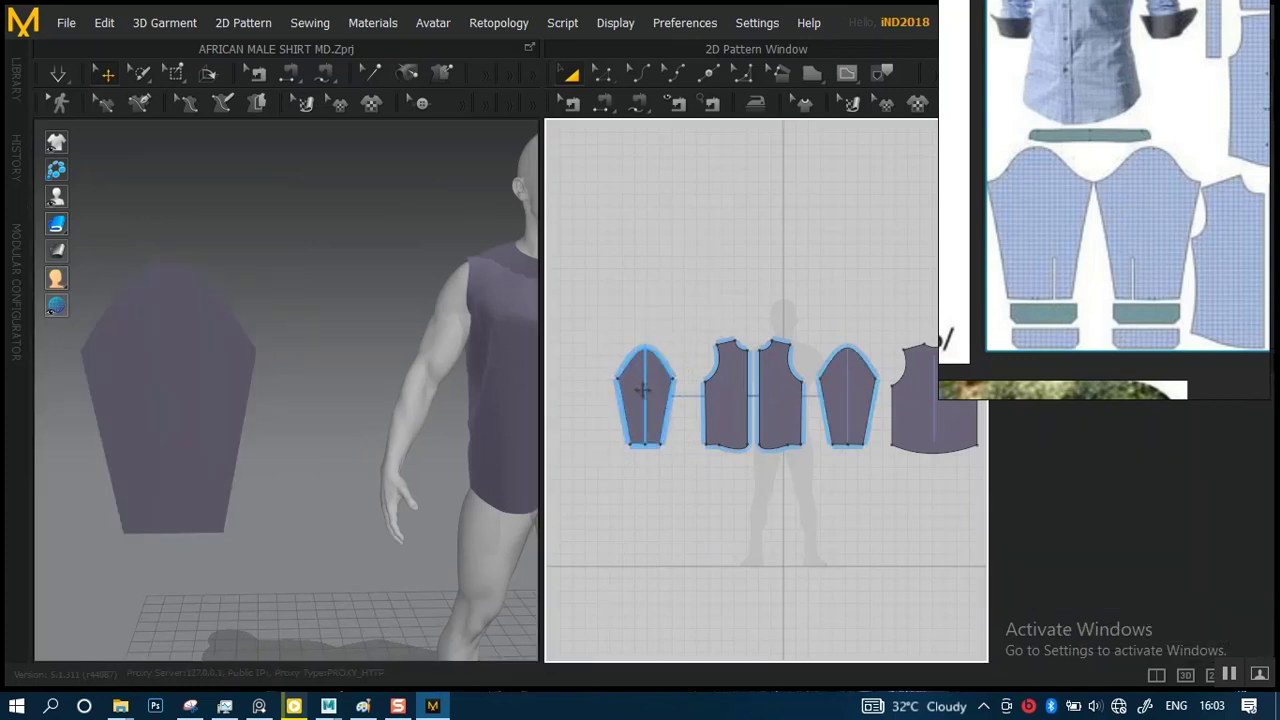
click(643, 390)
drag(208, 414, 80, 425)
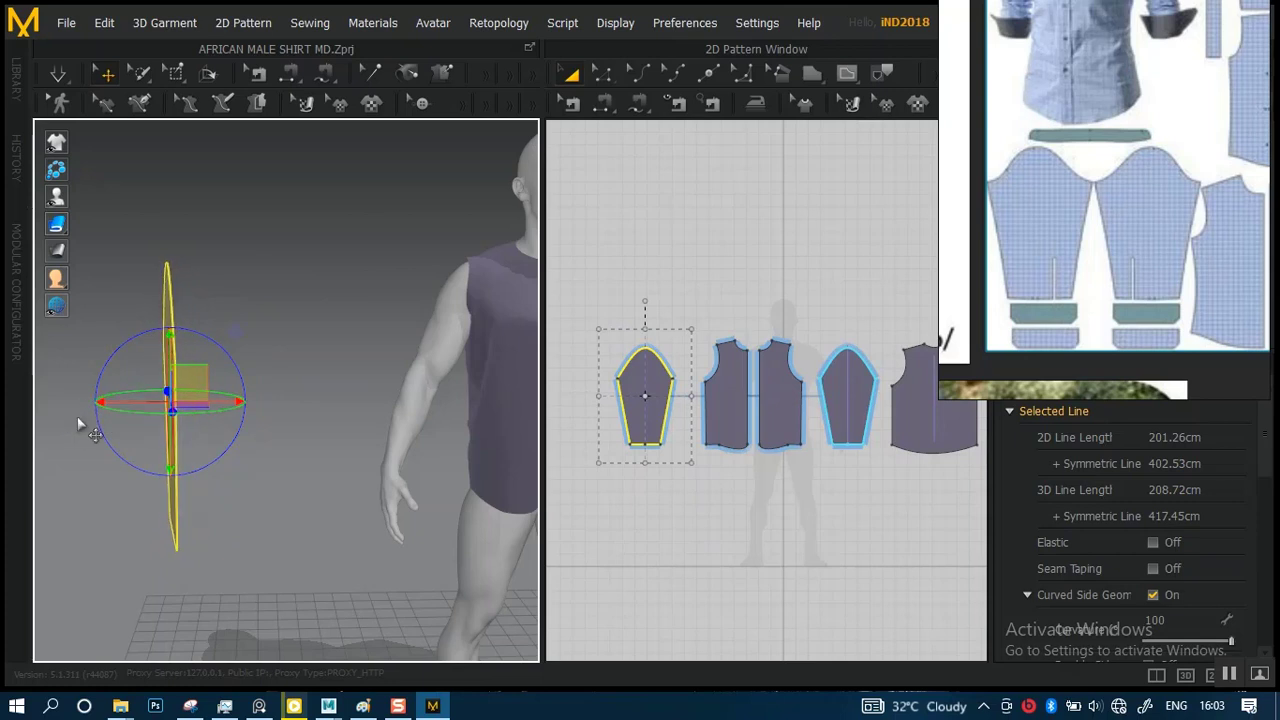
- Move the original sleeve in 3D closer to the avatar's right arm
drag(228, 398, 425, 375)
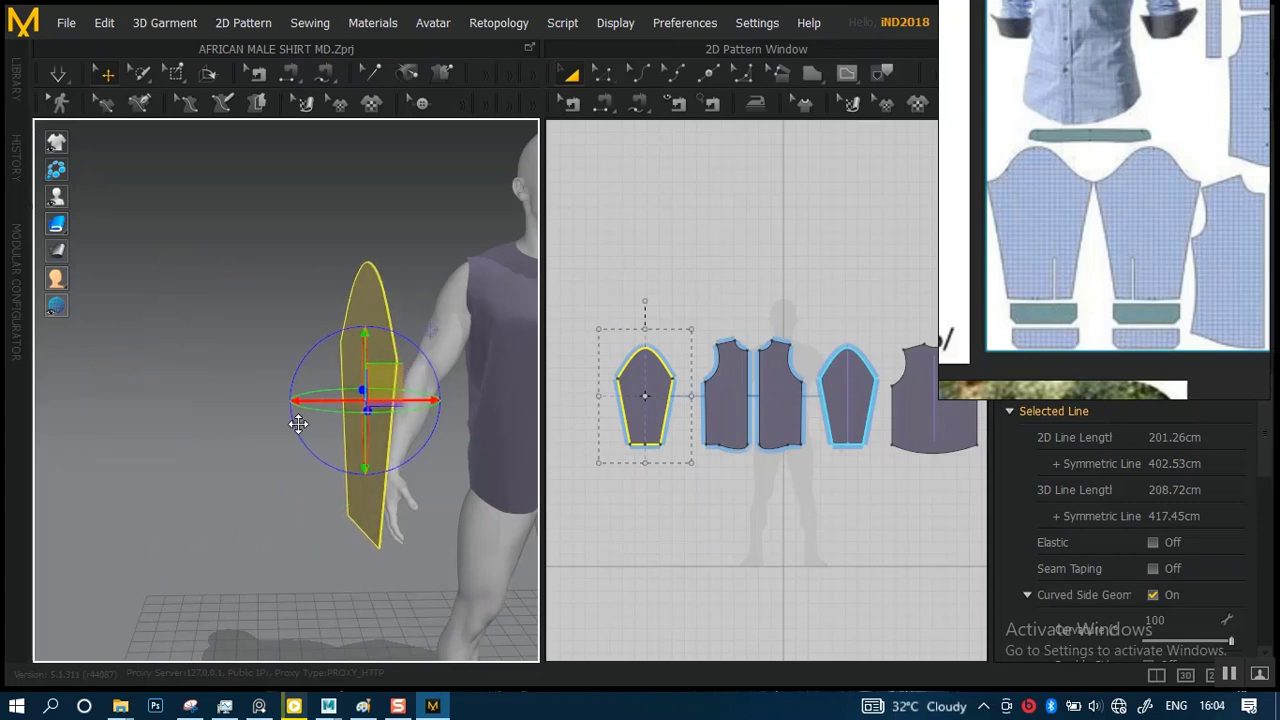
right_drag(297, 423, 414, 418)
scroll(307, 447, up, 3)
middle_drag(307, 447, 443, 514)
scroll(443, 514, up, 1)
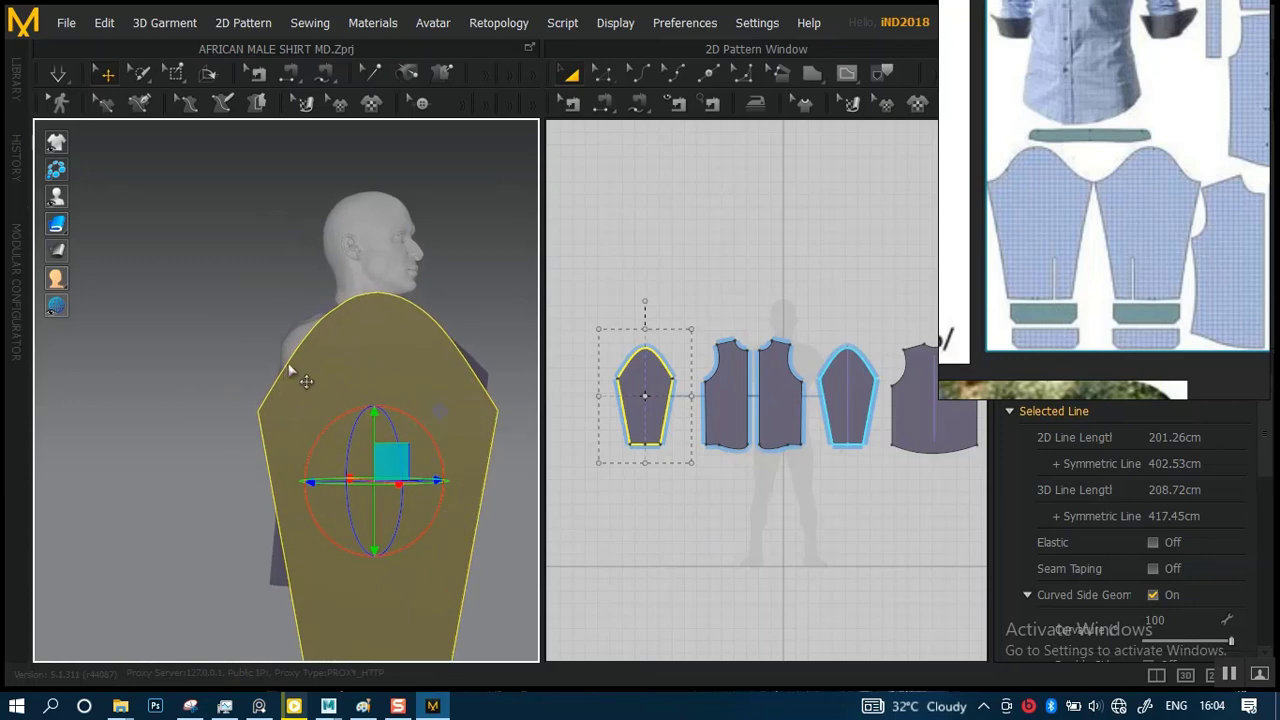
- Raise the original sleeve in 3D so its cap reaches above the right shoulder
right_drag(288, 370, 467, 408)
right_drag(323, 440, 370, 356)
drag(356, 363, 341, 287)
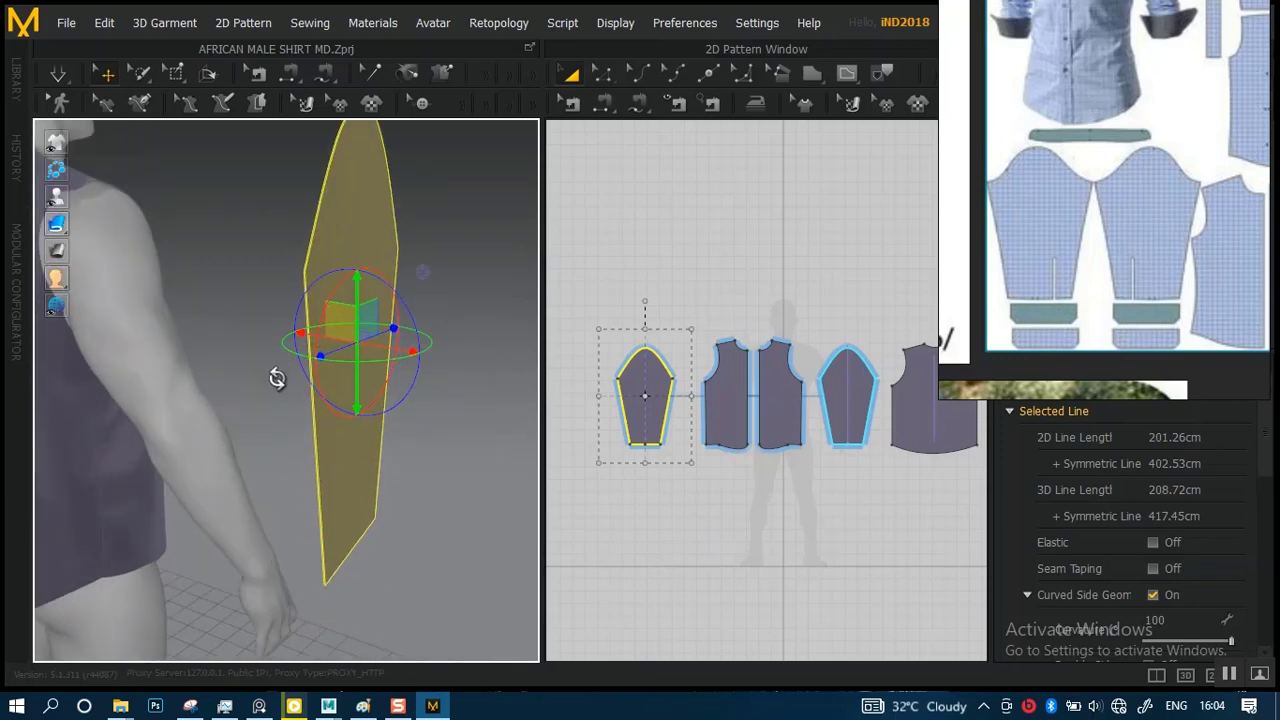
right_drag(276, 378, 264, 384)
drag(422, 437, 431, 440)
click(440, 450)
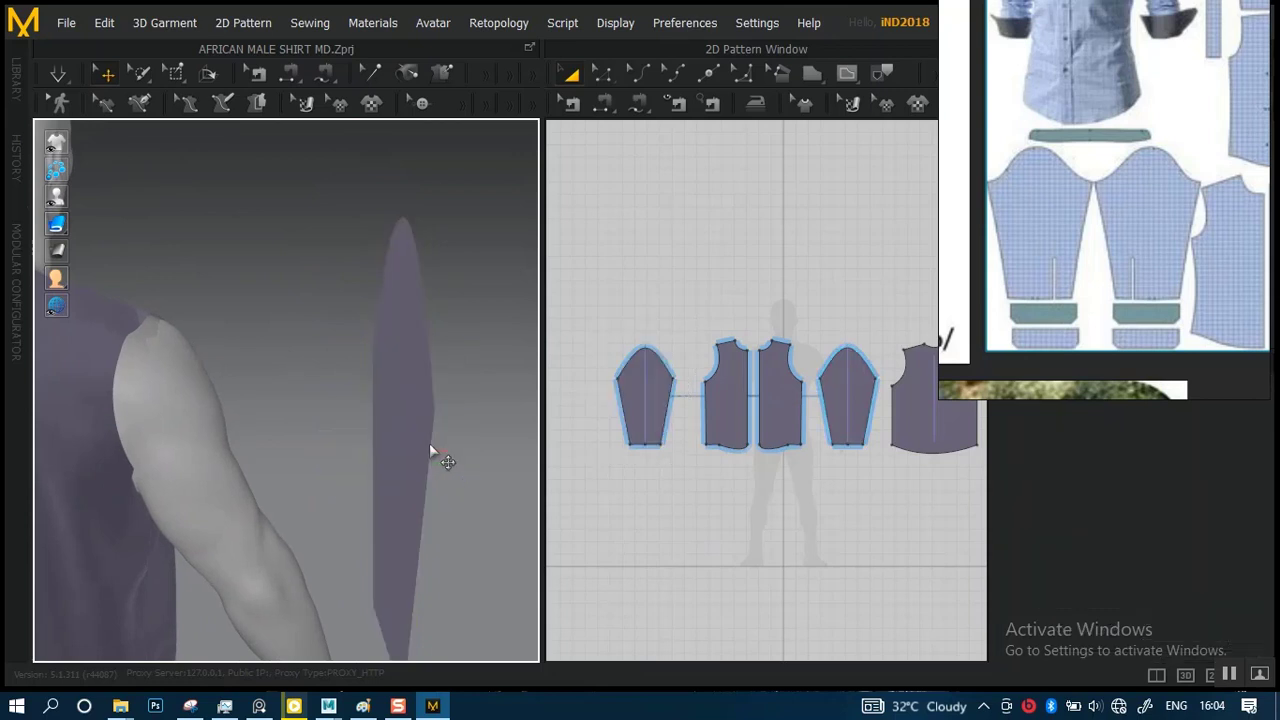
- Bring the original sleeve nearer the right arm and tilt its cap in towards the shoulder and its hem outward
click(402, 411)
click(442, 418)
click(413, 381)
click(470, 369)
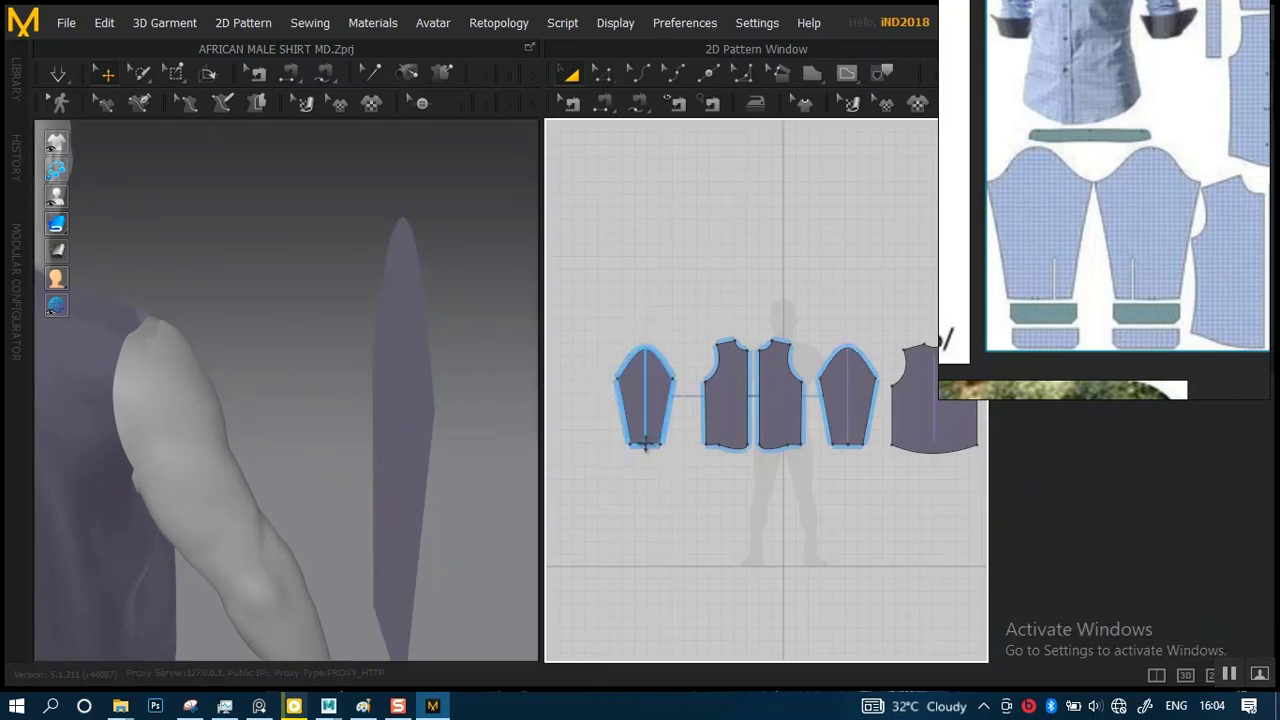
drag(678, 484, 680, 487)
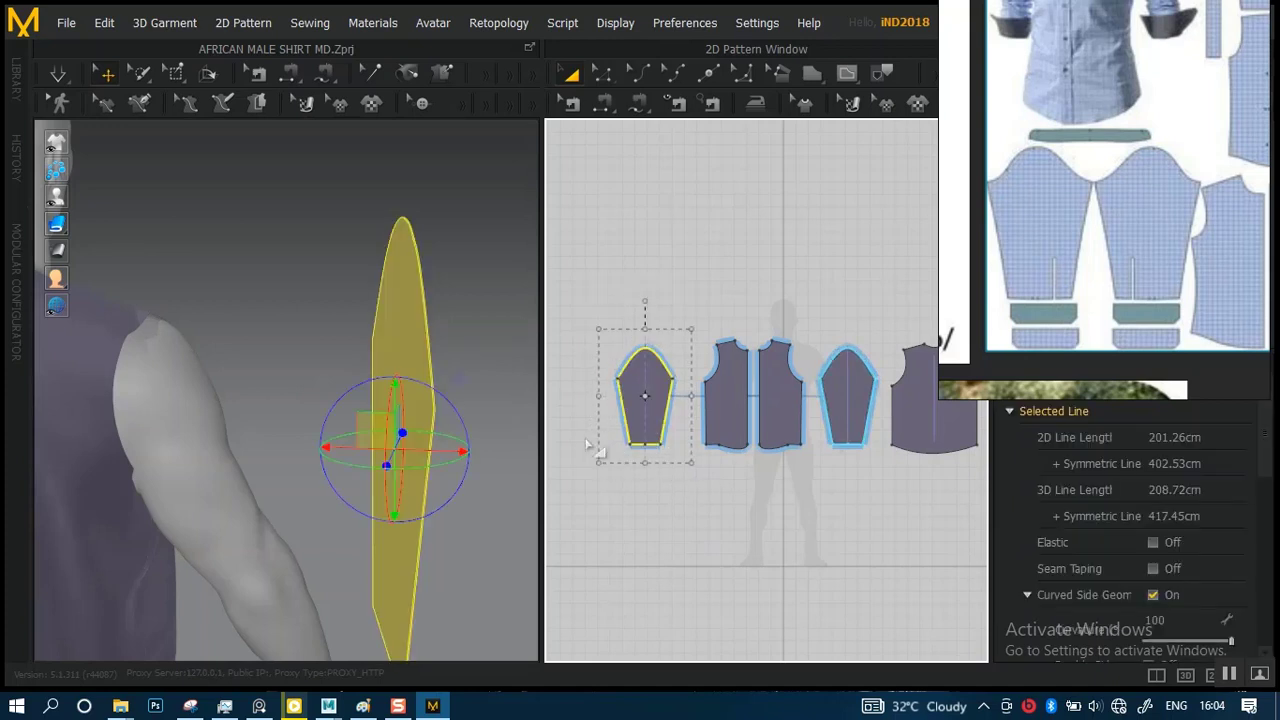
drag(443, 450, 358, 403)
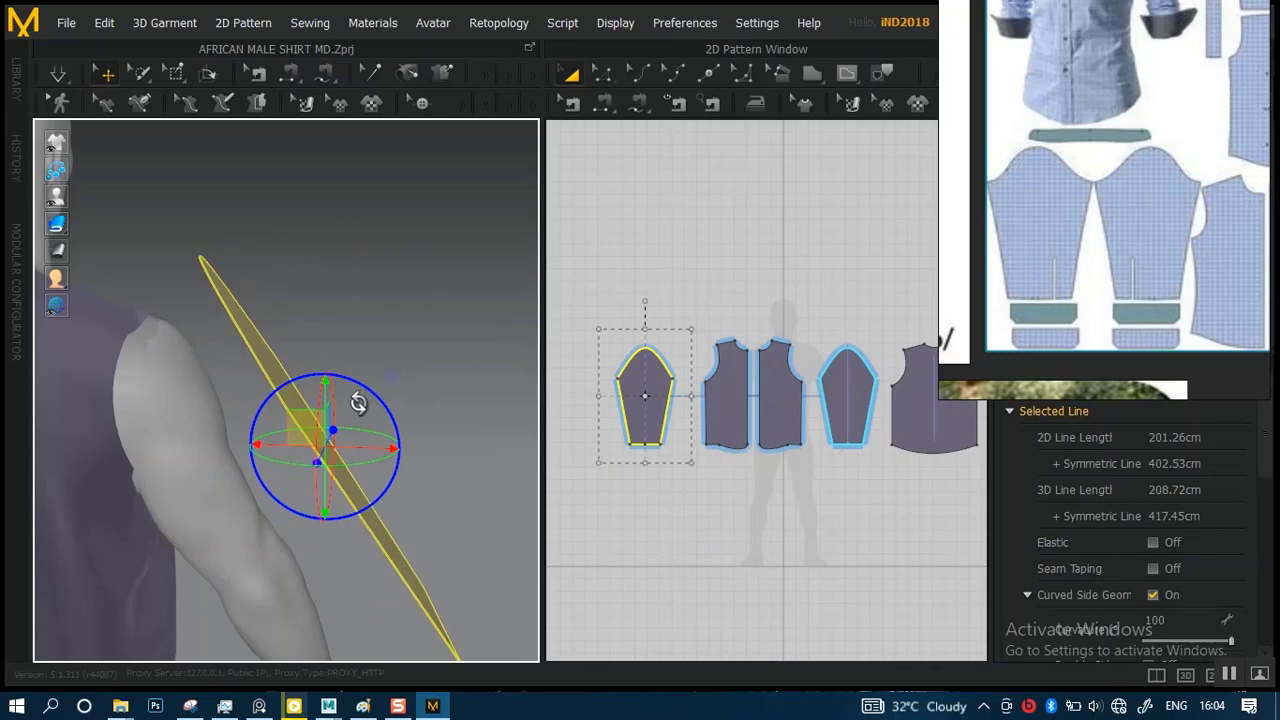
right_drag(434, 376, 368, 444)
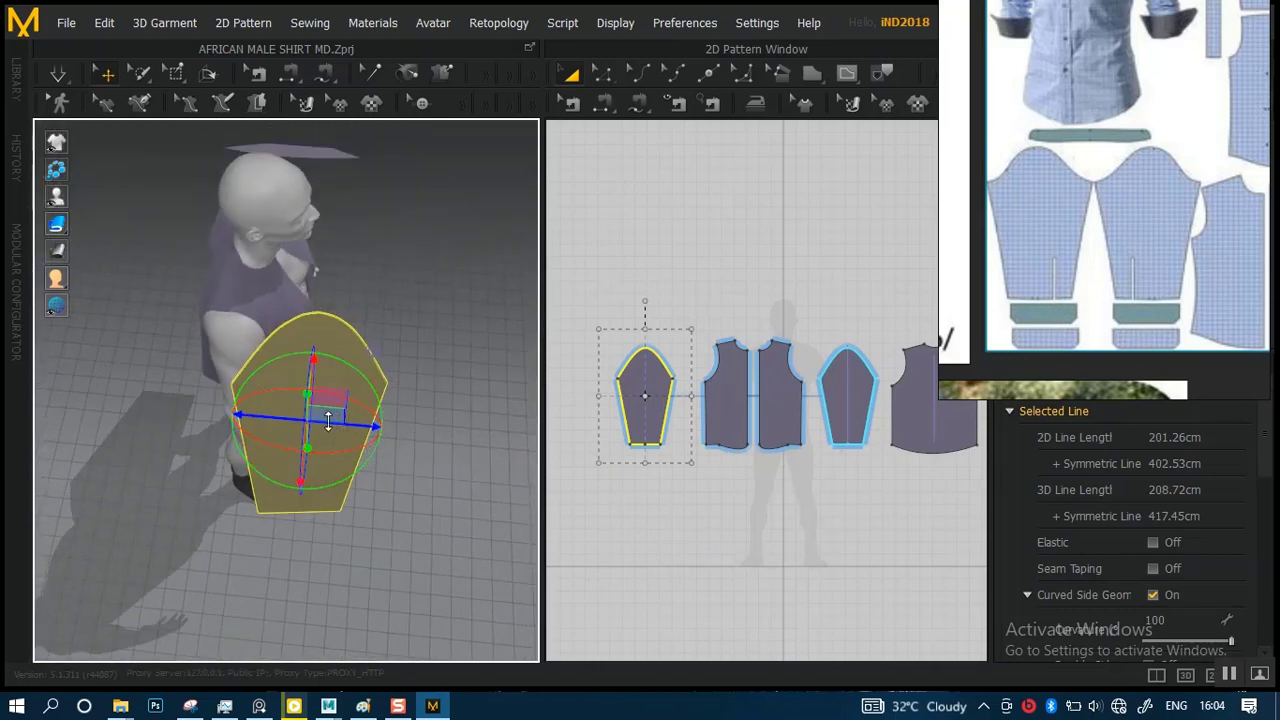
- Shift the original sleeve backward in 3D to line it up with the avatar's right arm, and deselect it
drag(328, 421, 260, 414)
right_drag(323, 416, 289, 297)
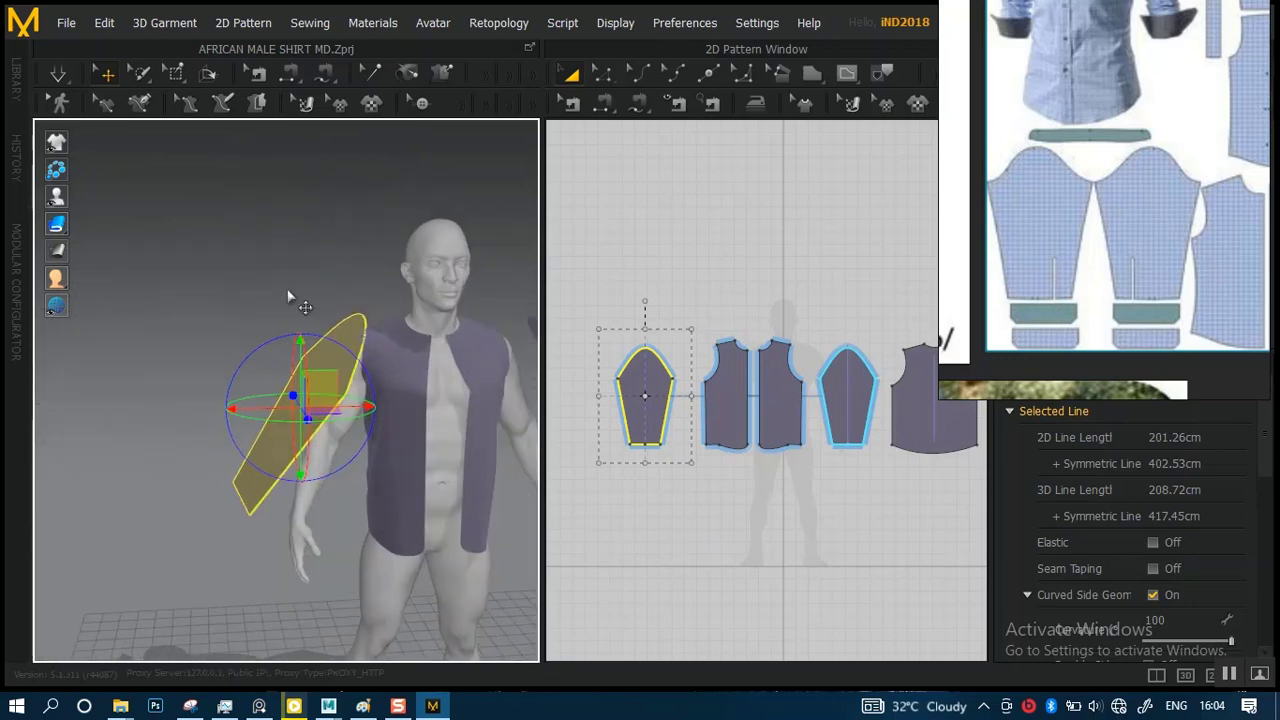
scroll(351, 320, up, 5)
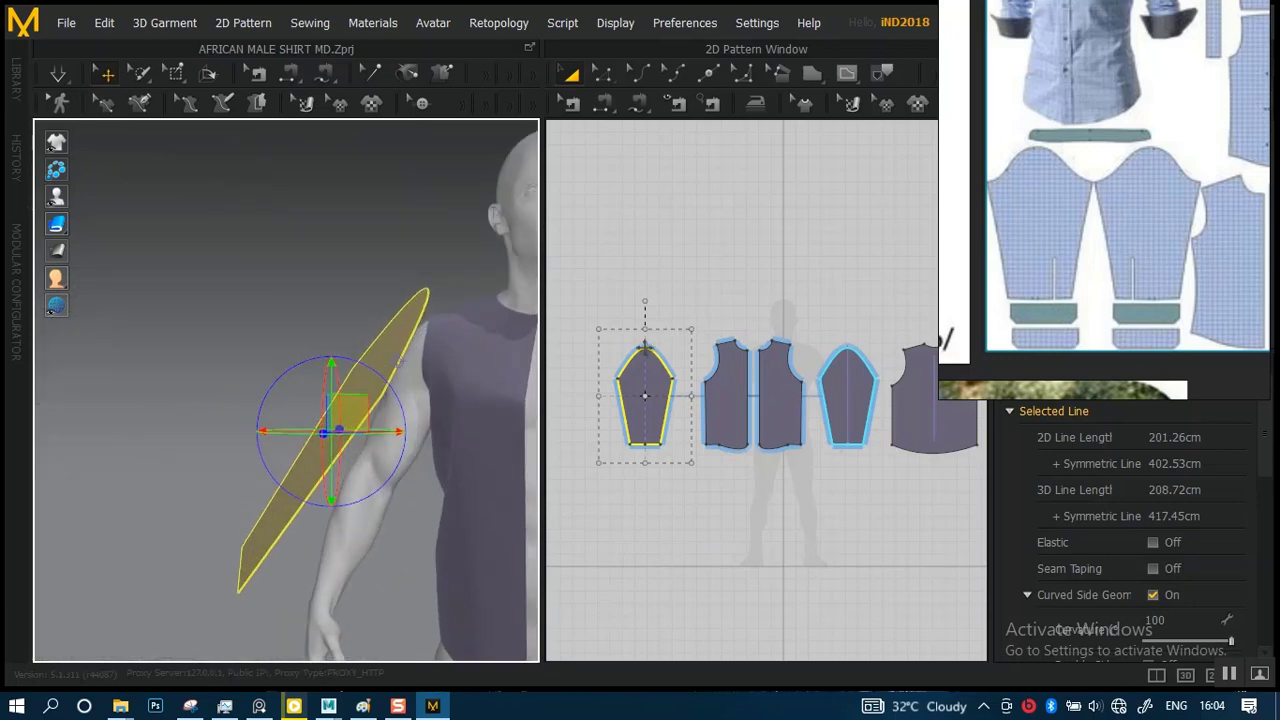
scroll(714, 322, up, 5)
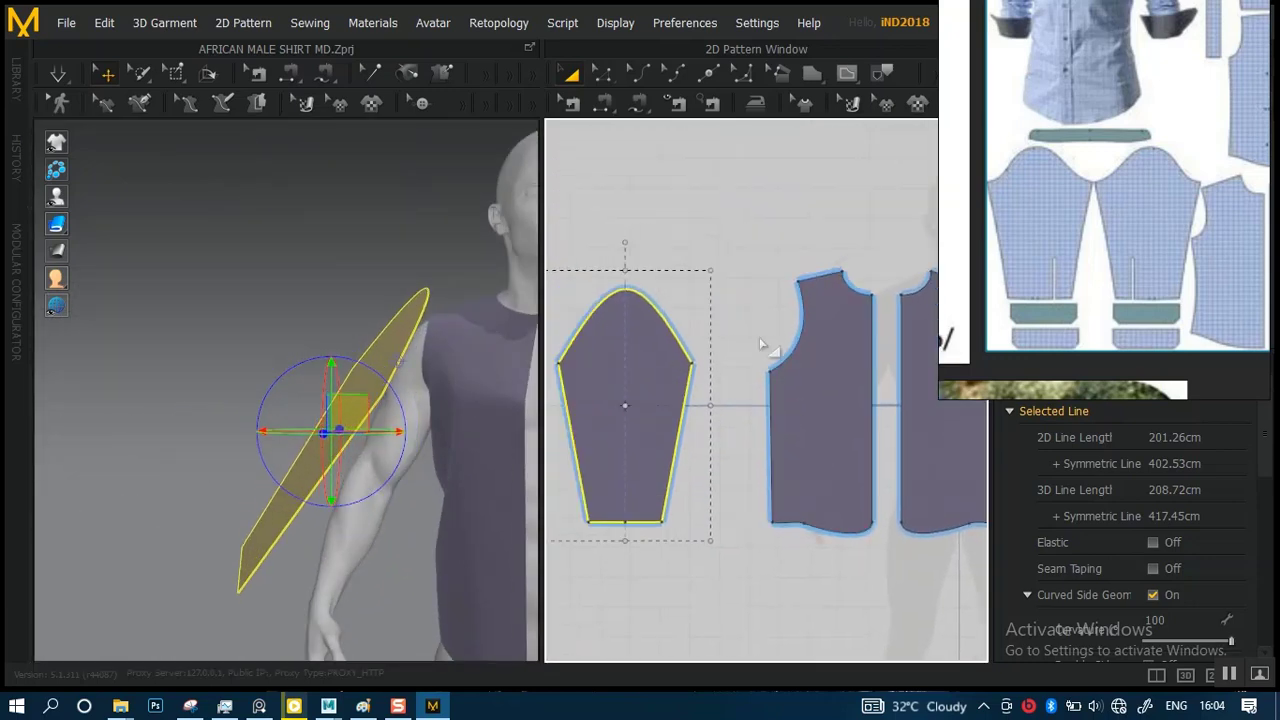
click(727, 292)
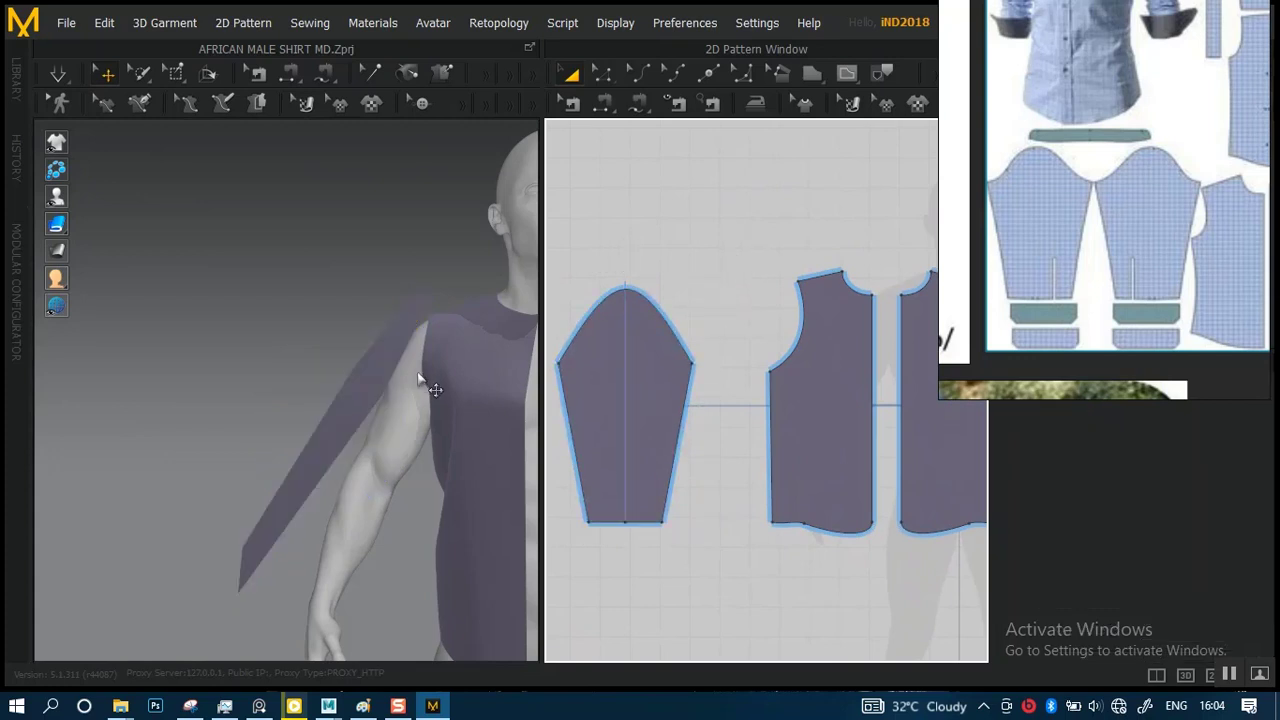
- Begin a free sewing seam along the armhole of the front piece beside the original sleeve, from underarm point to shoulder point
click(639, 103)
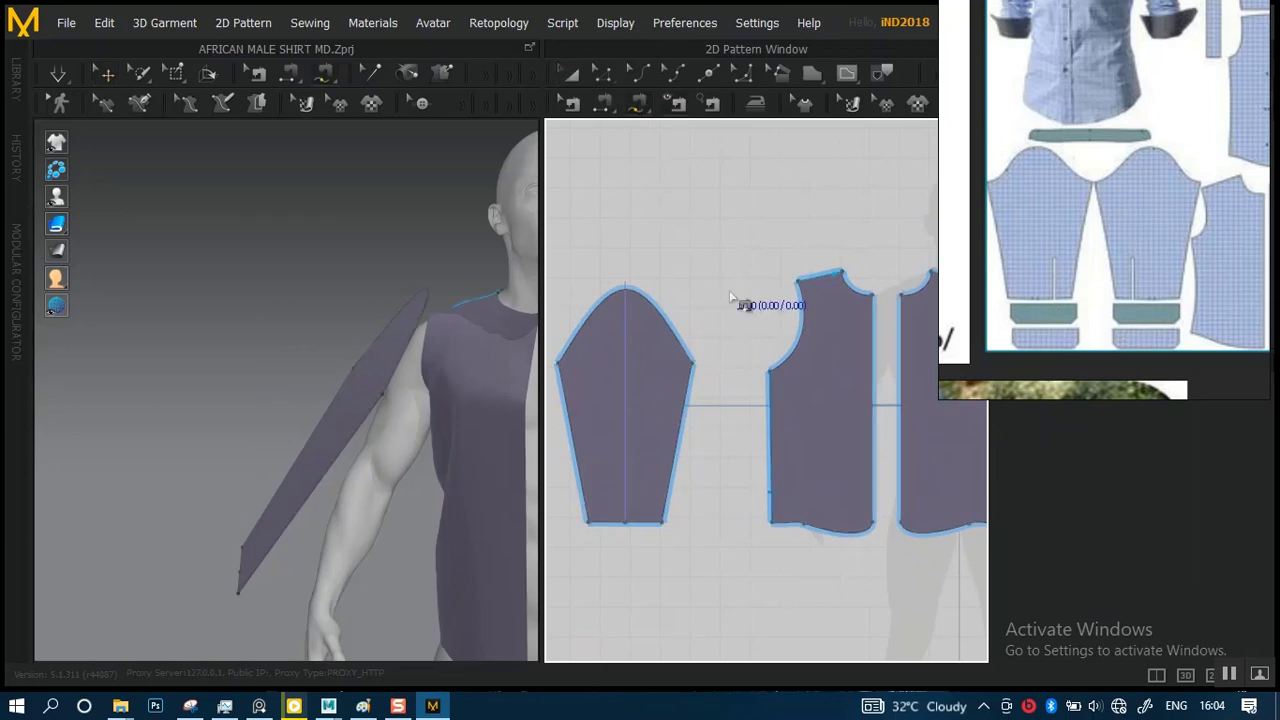
scroll(740, 400, up, 5)
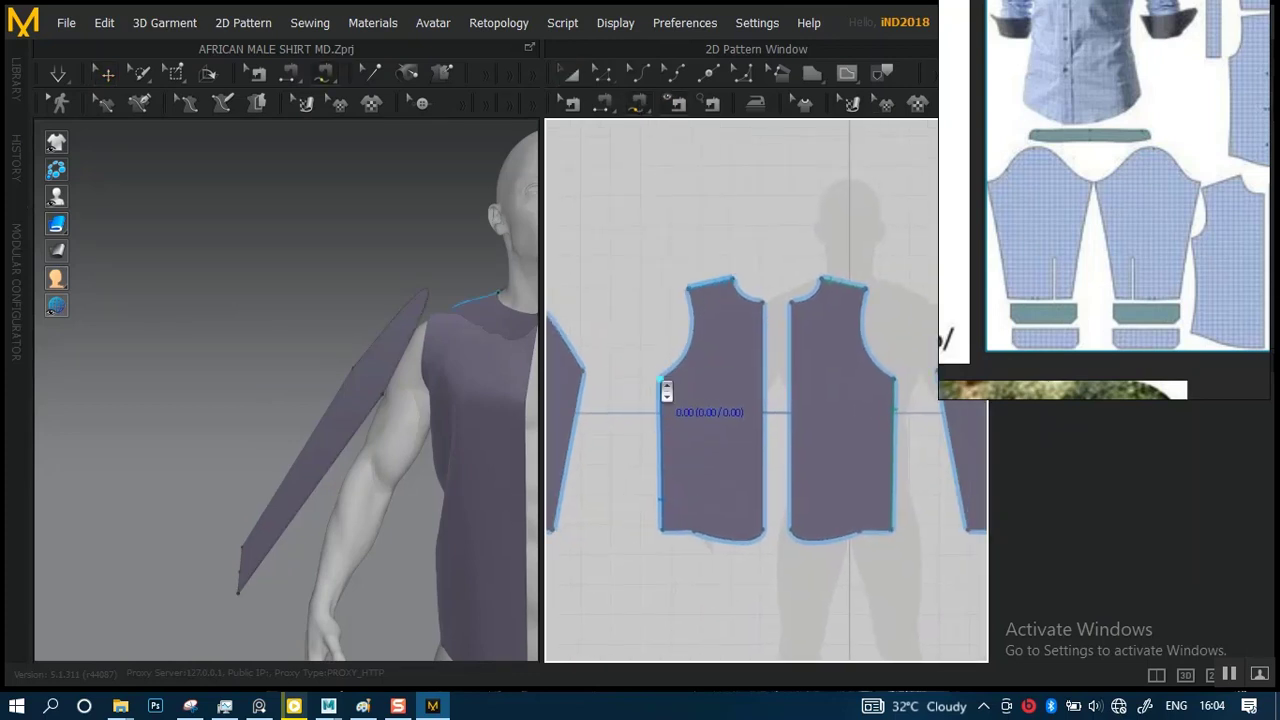
scroll(712, 416, up, 1)
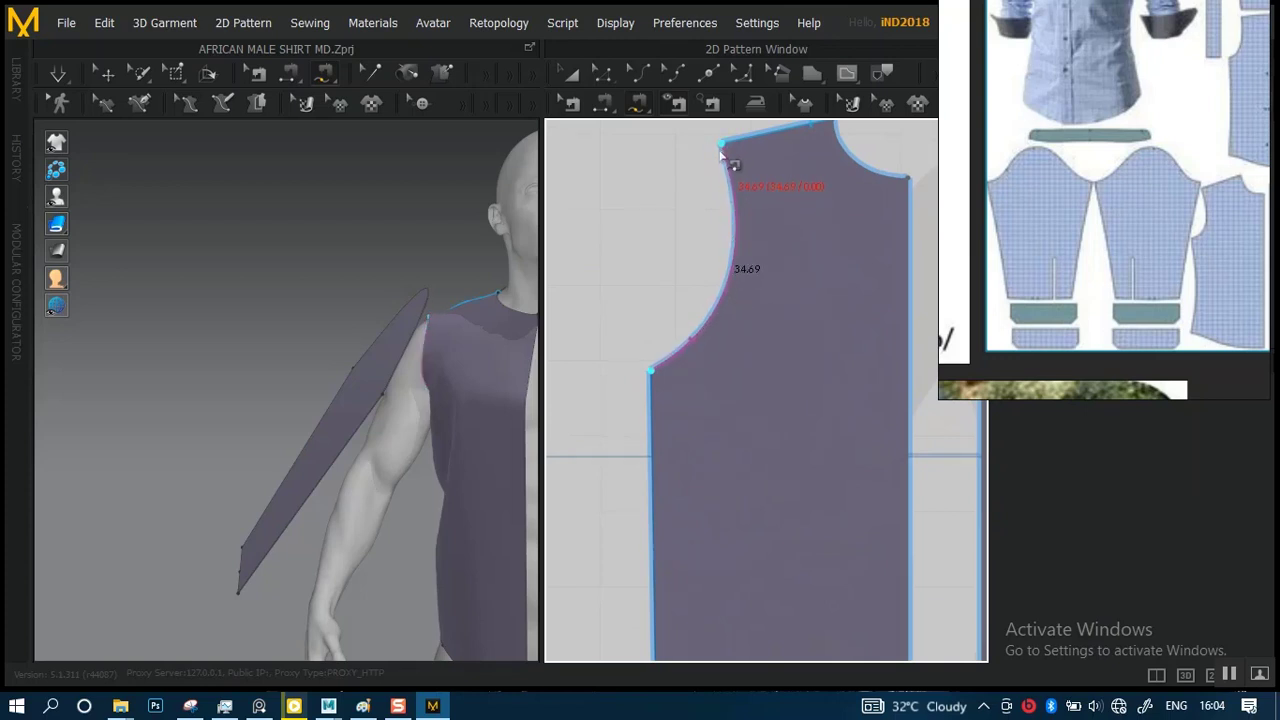
scroll(648, 418, down, 6)
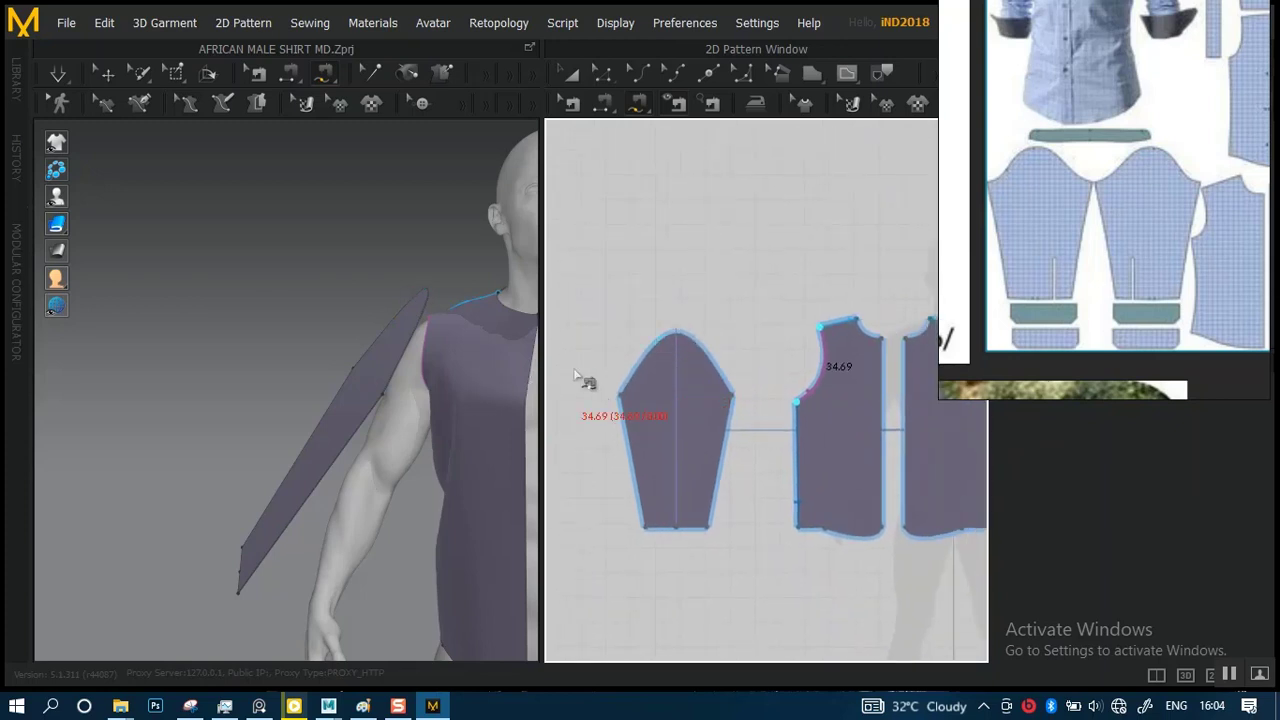
right_drag(407, 416, 388, 420)
right_drag(372, 490, 320, 520)
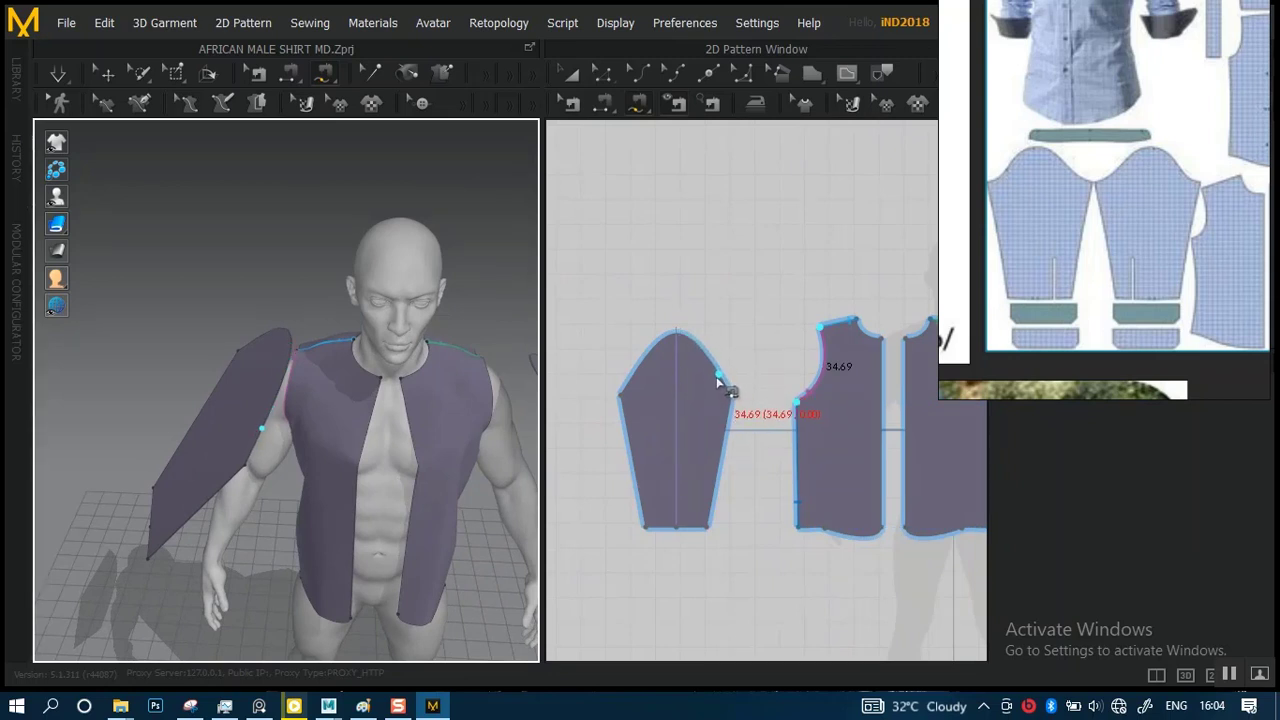
- Complete the front armhole seam along the original sleeve's cap, from its front underarm corner to the top centre point
scroll(732, 397, up, 10)
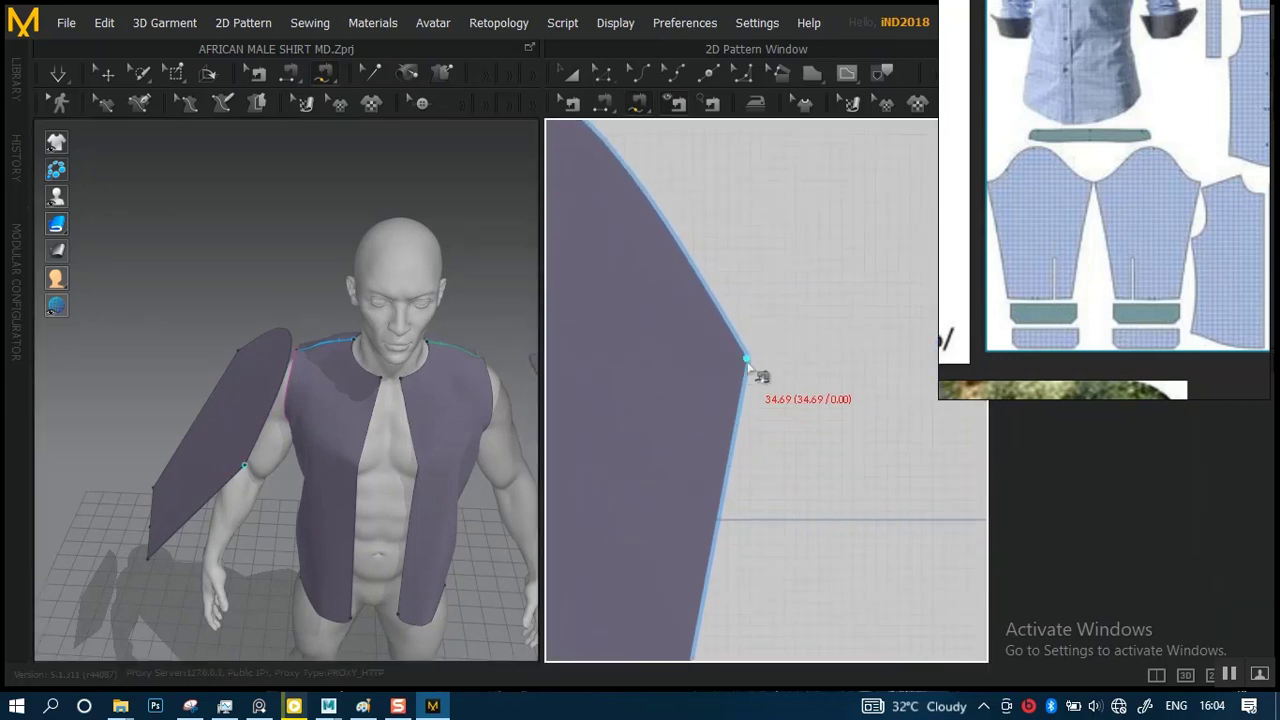
click(747, 359)
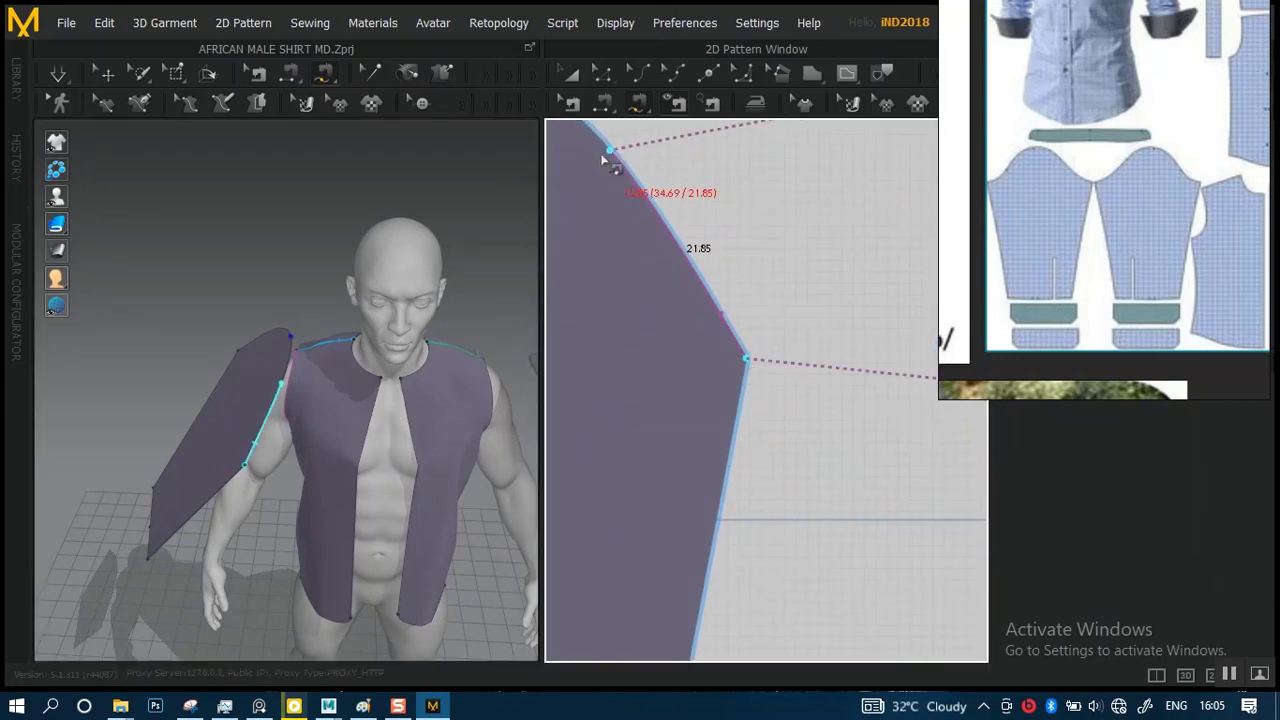
click(572, 140)
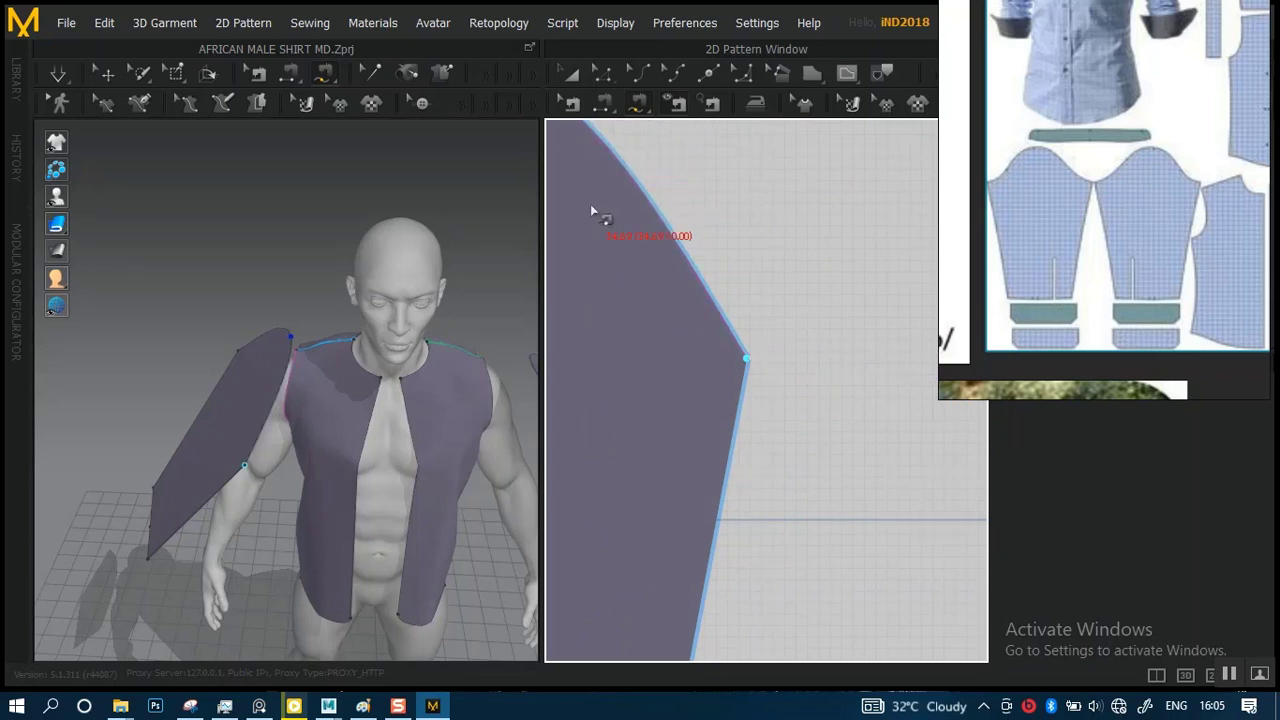
middle_drag(590, 204, 737, 346)
click(653, 244)
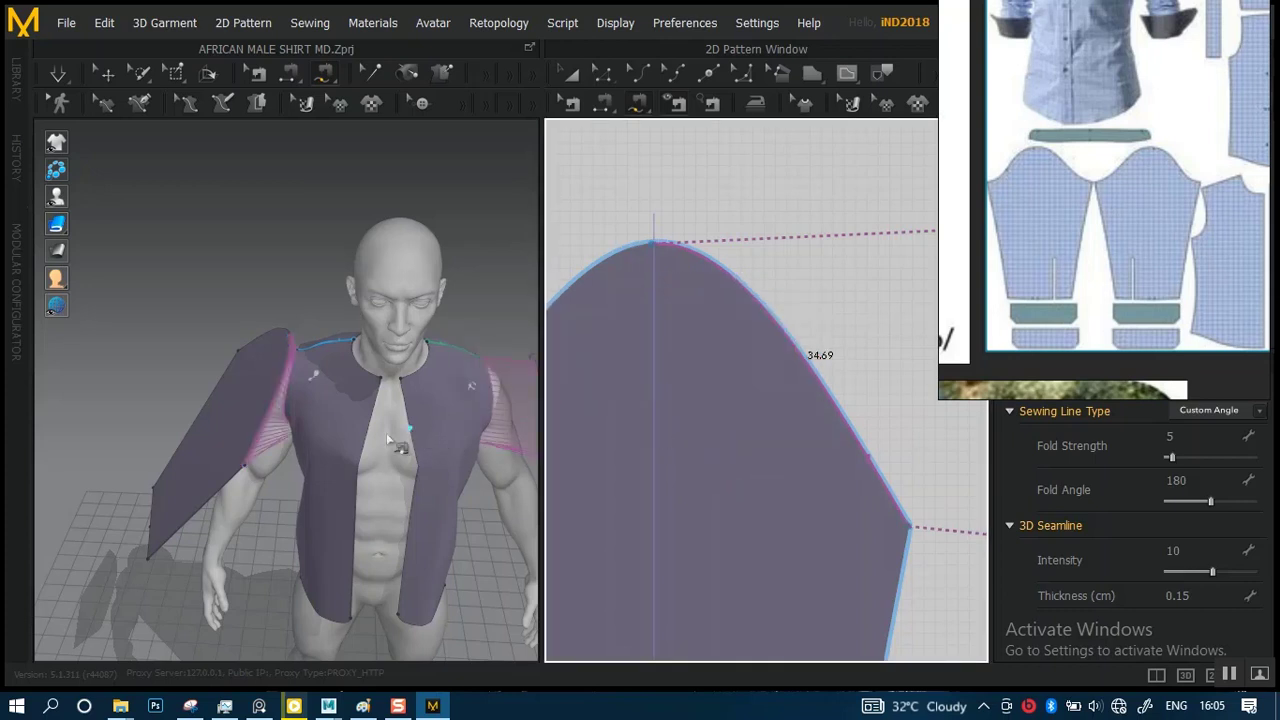
- Examine the front armhole seam in 3D and its symmetric counterpart on the mirrored sleeve in the 2D pattern
scroll(326, 391, down, 3)
right_drag(372, 390, 336, 346)
scroll(393, 418, up, 4)
right_drag(448, 503, 420, 450)
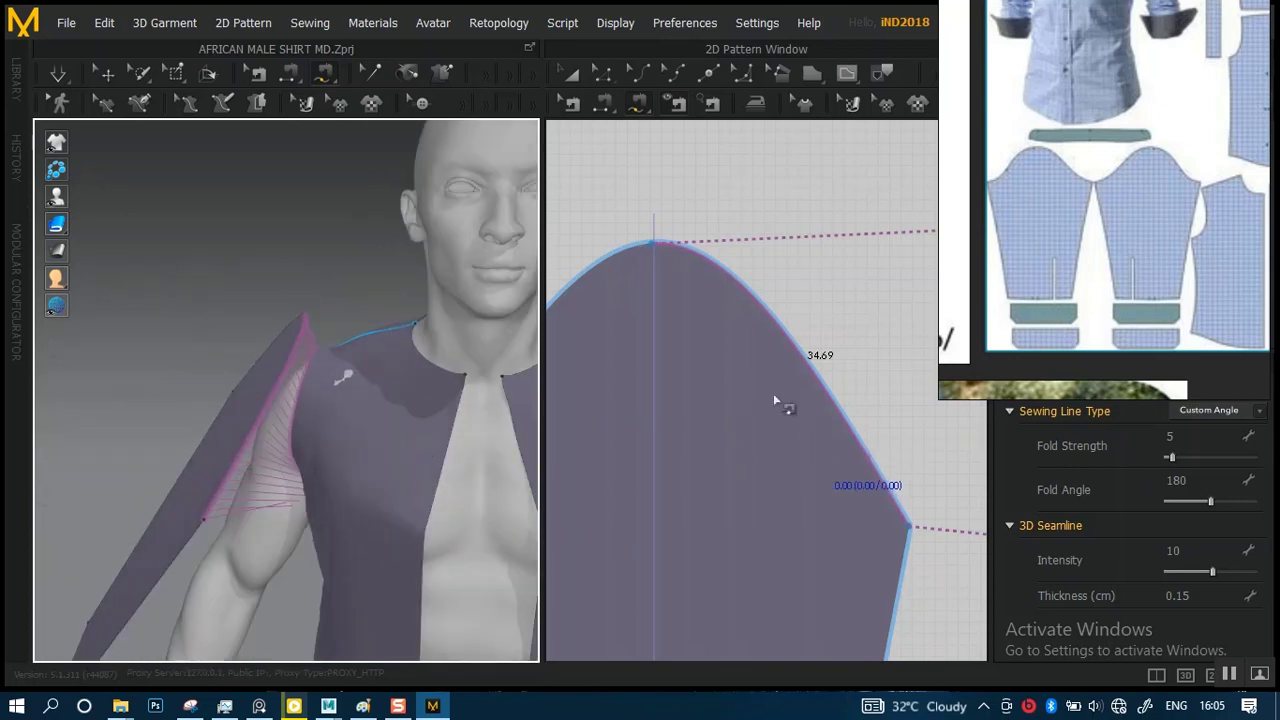
scroll(774, 394, down, 5)
middle_drag(814, 402, 674, 384)
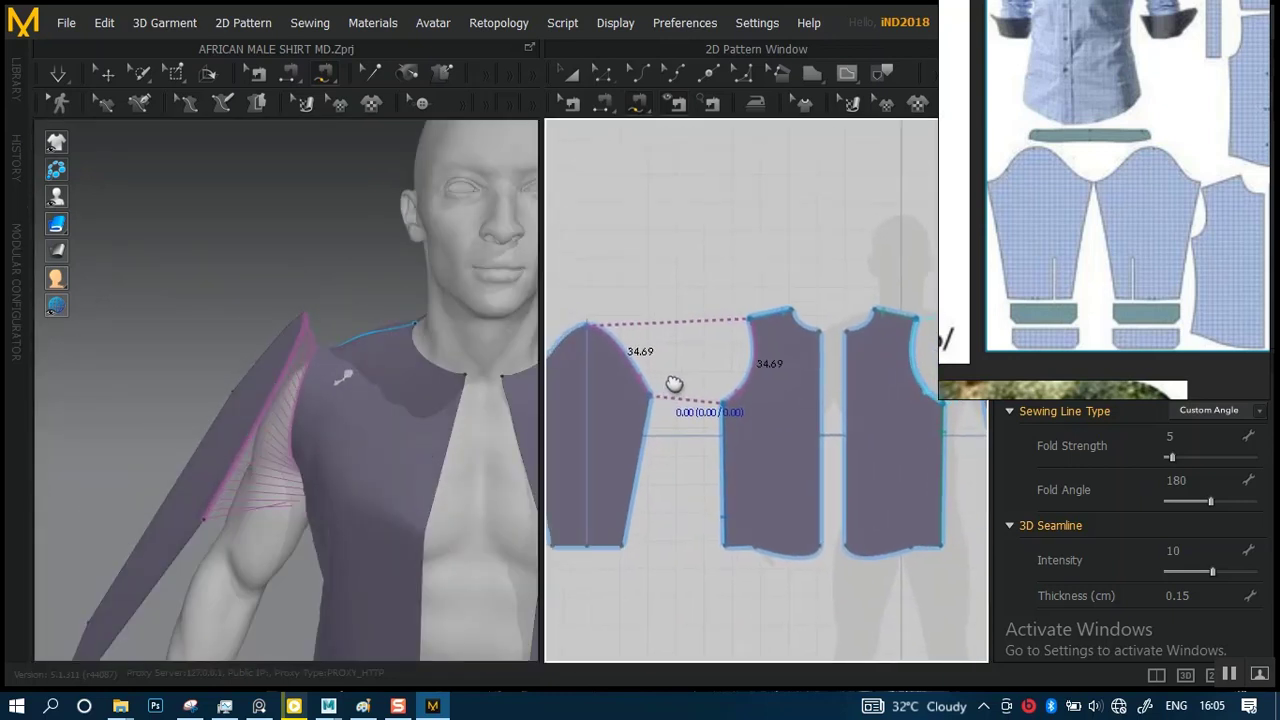
mouse_move(674, 384)
right_down()
mouse_move(729, 400)
mouse_move(600, 366)
mouse_move(594, 380)
mouse_move(576, 365)
mouse_move(789, 377)
mouse_move(697, 373)
right_up()
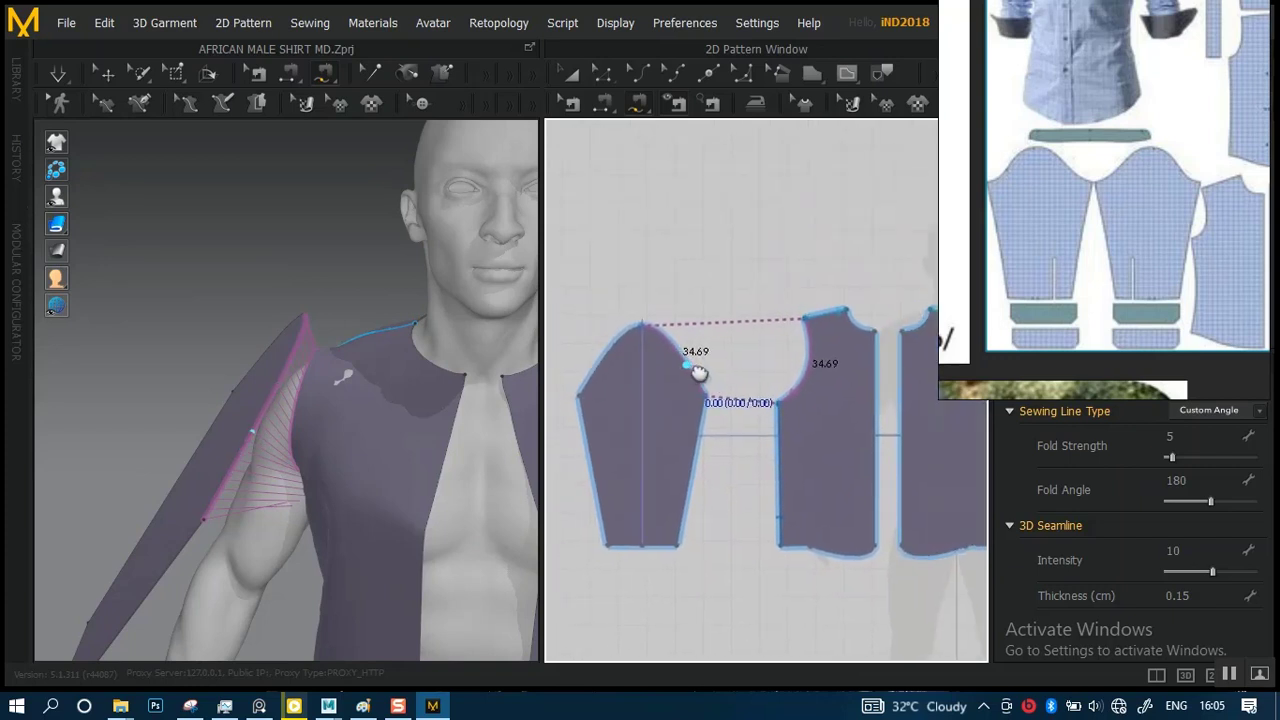
middle_drag(699, 373, 675, 370)
scroll(731, 306, down, 5)
middle_drag(794, 362, 621, 358)
scroll(788, 378, up, 1)
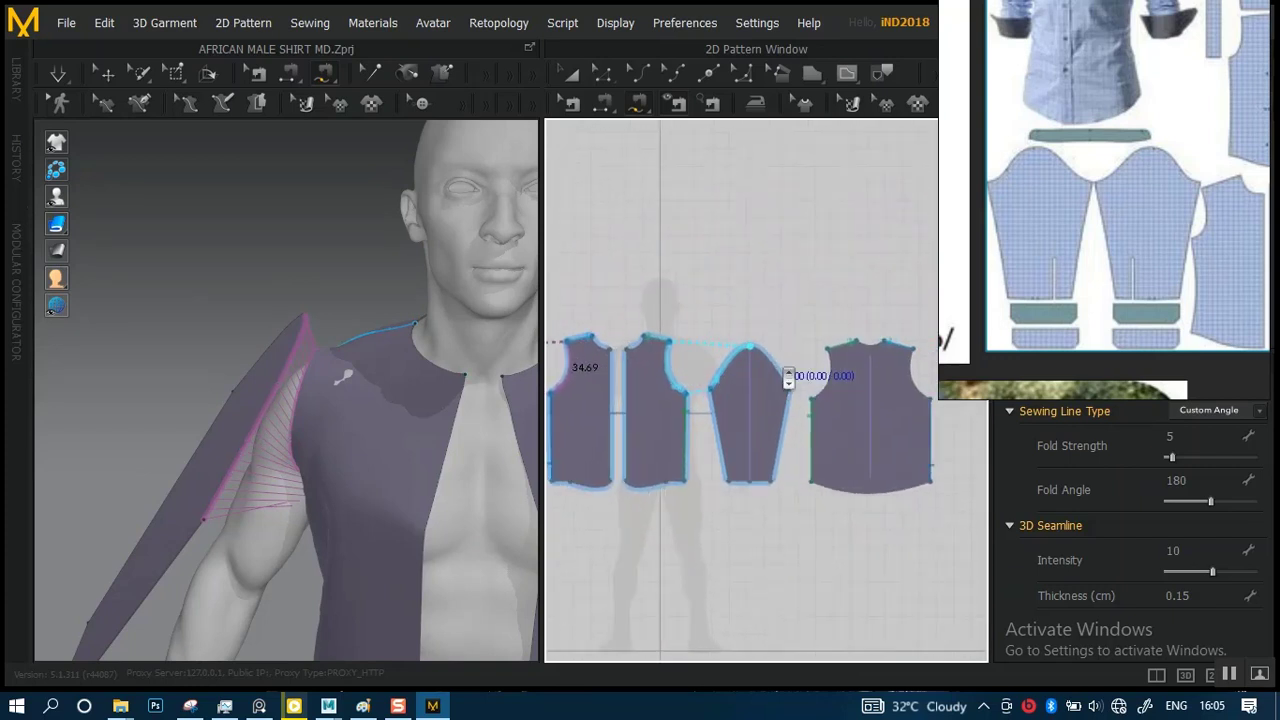
scroll(788, 376, up, 2)
scroll(857, 429, up, 1)
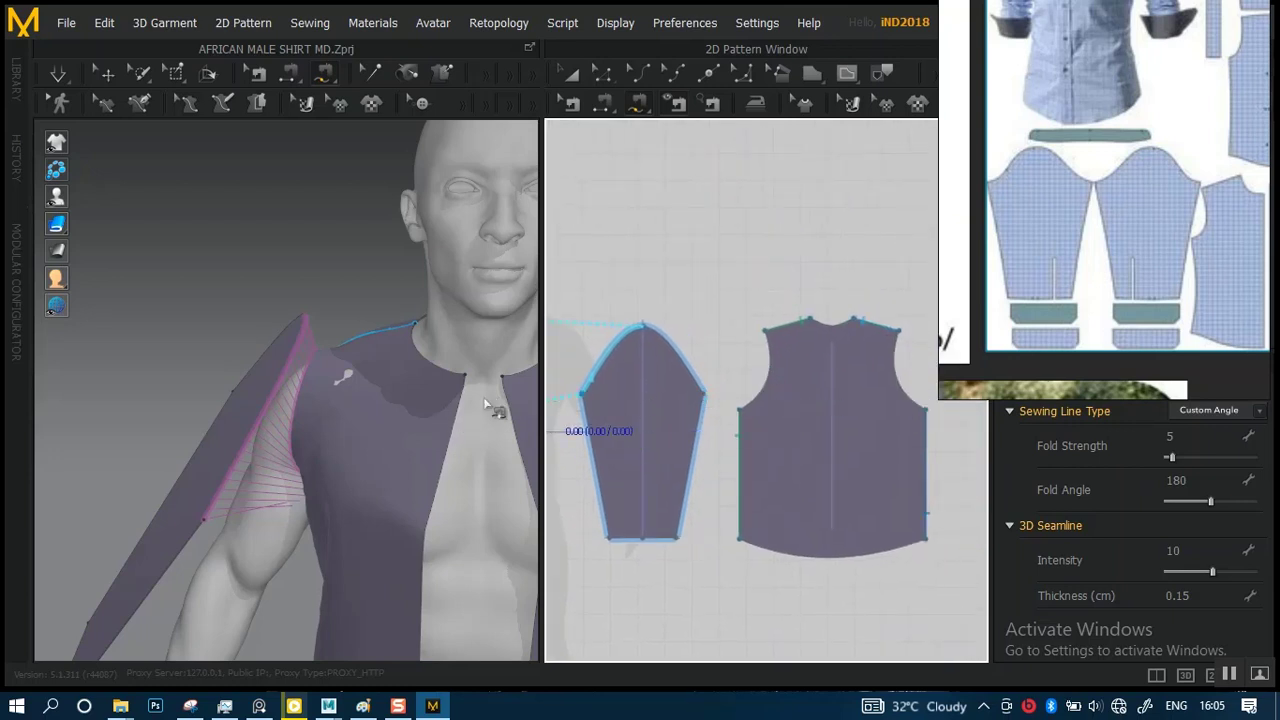
- Begin a free sewing seam along the back piece's armhole on the avatar's right side, from underarm point to shoulder point
right_drag(488, 407, 384, 416)
scroll(835, 367, up, 5)
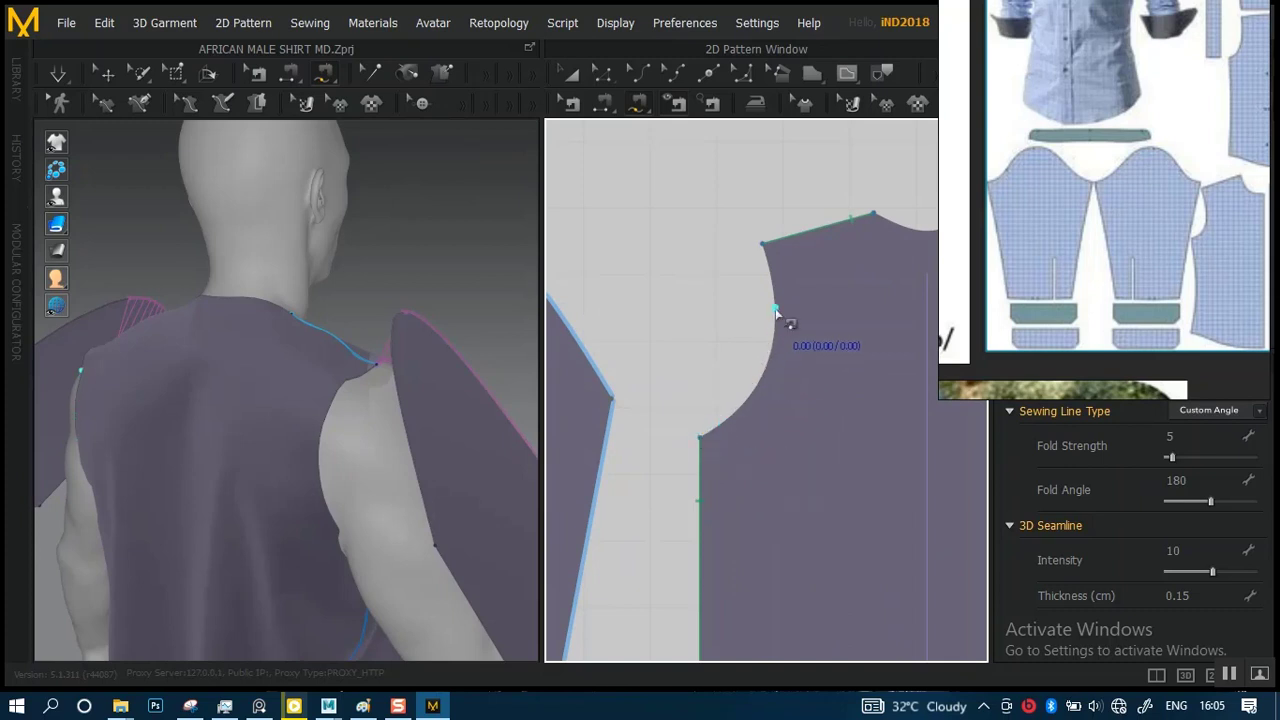
scroll(757, 355, up, 5)
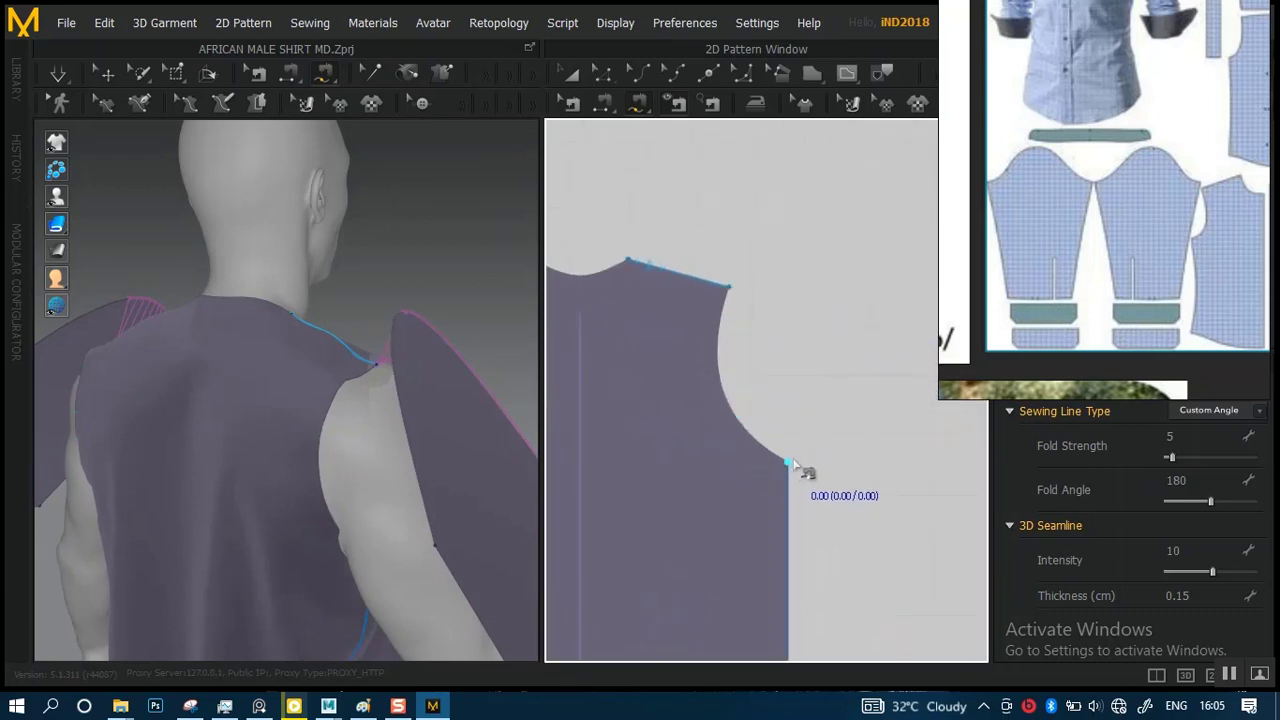
click(787, 462)
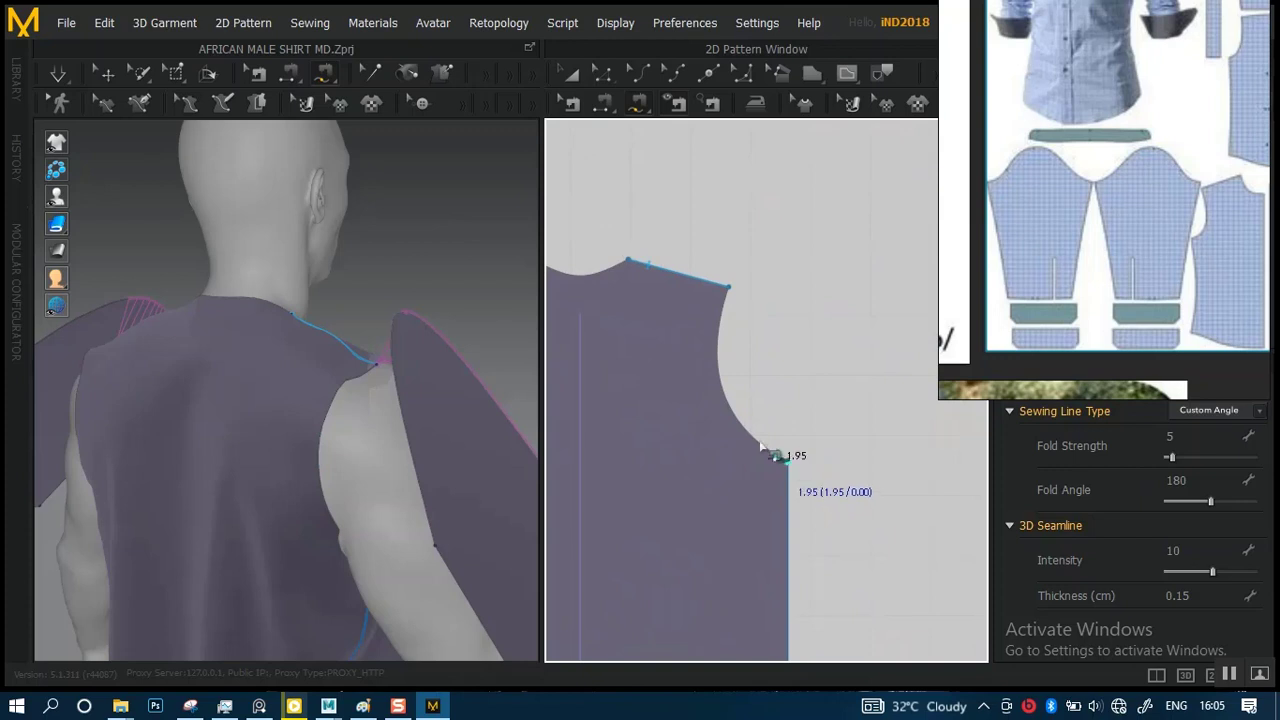
click(728, 290)
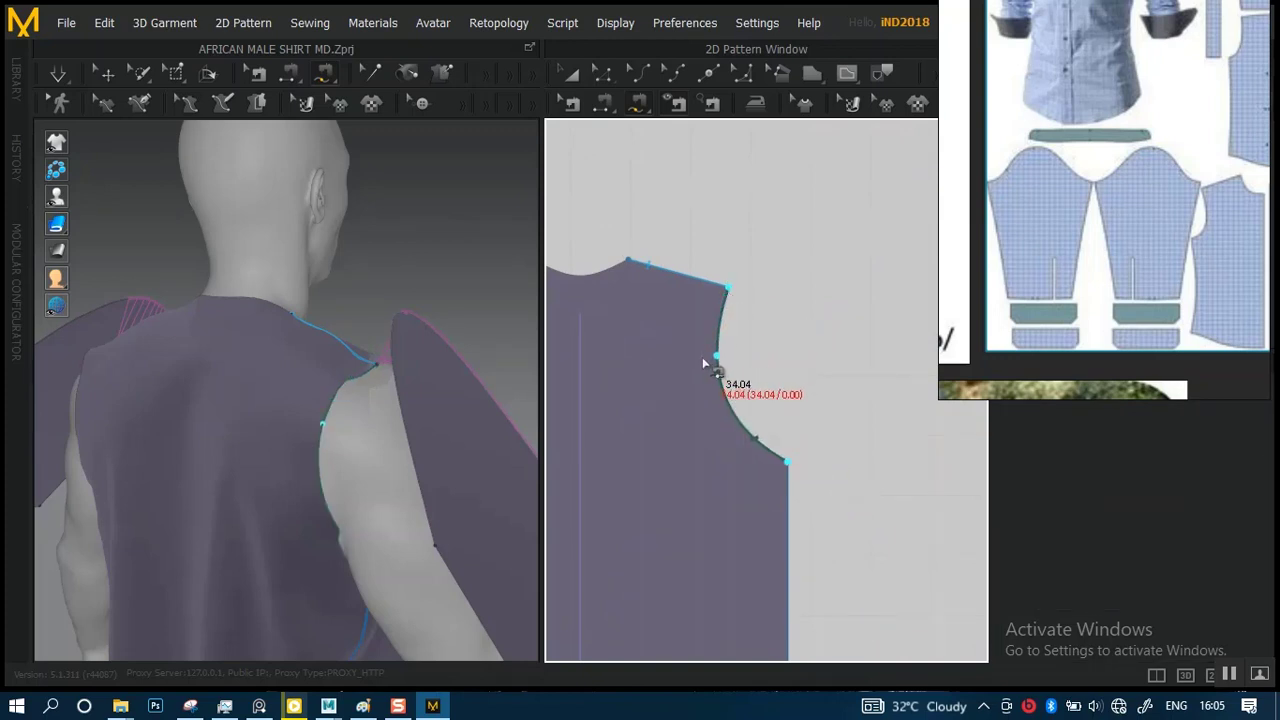
- Complete the back armhole seam along the back half of the original sleeve's cap, from its underarm corner to the top centre
scroll(749, 470, down, 5)
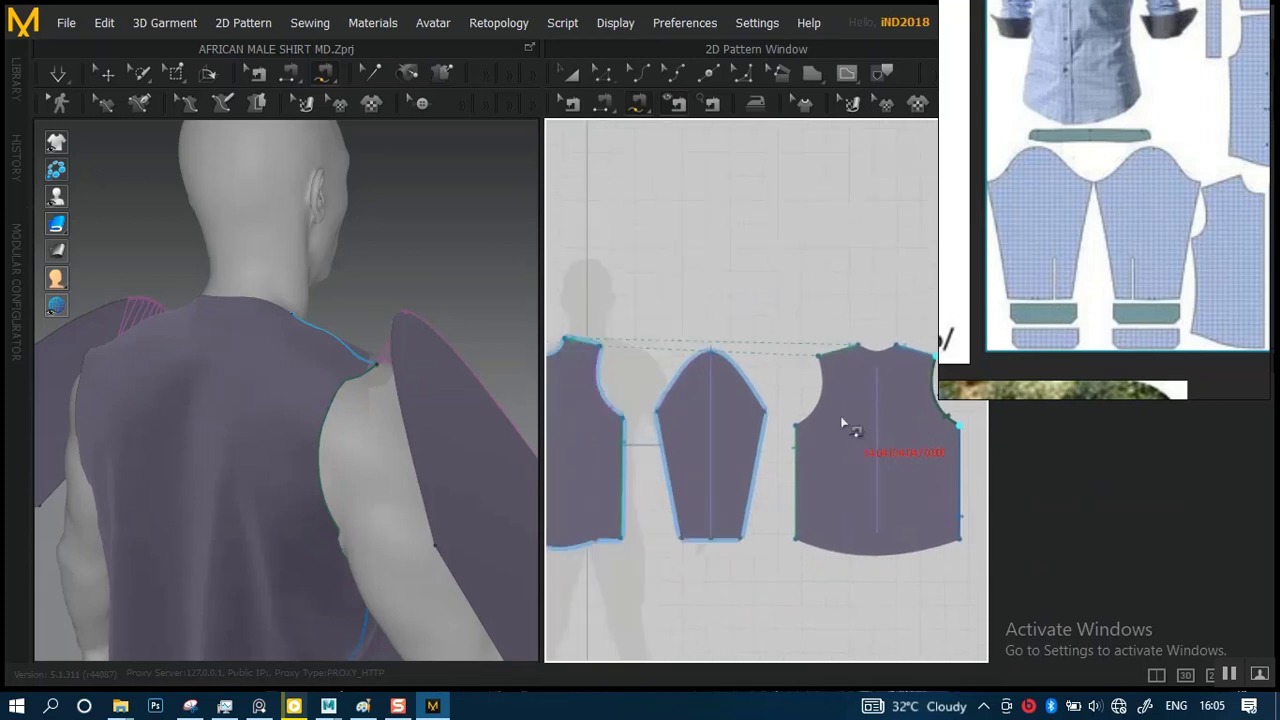
middle_drag(695, 426, 860, 405)
middle_drag(562, 430, 849, 417)
scroll(749, 352, up, 3)
middle_drag(741, 380, 762, 405)
scroll(703, 471, up, 1)
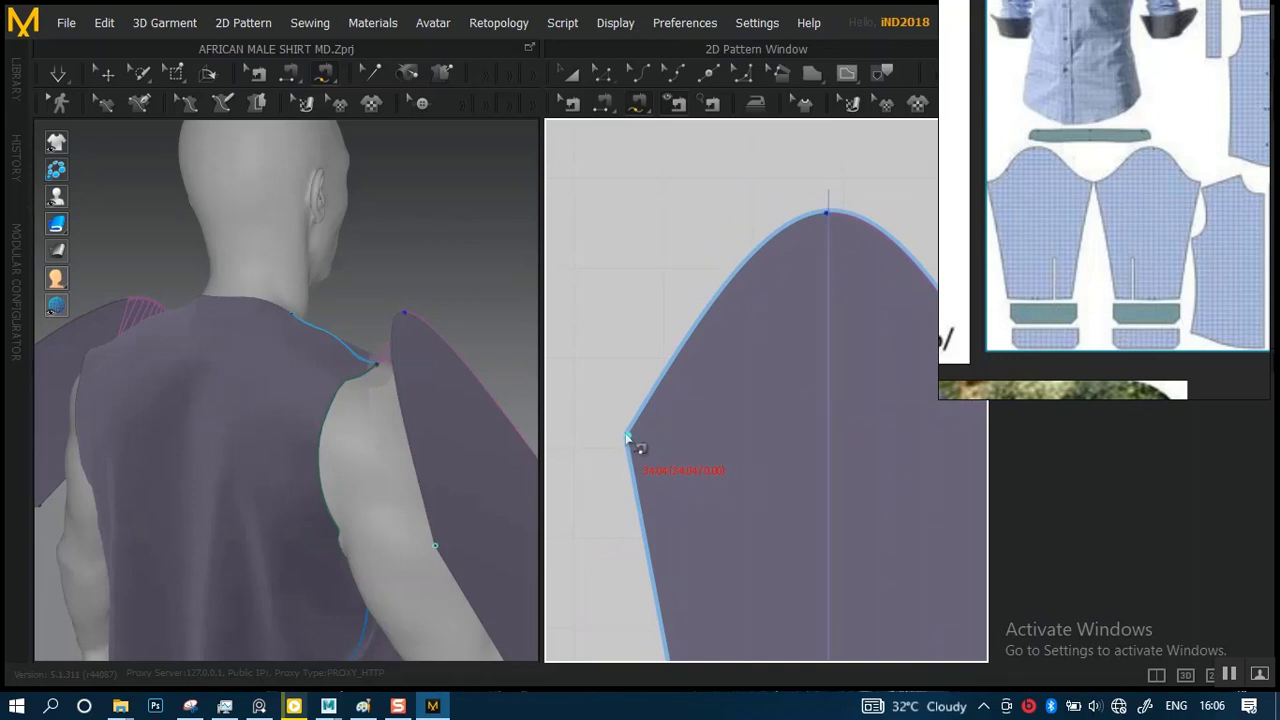
click(628, 437)
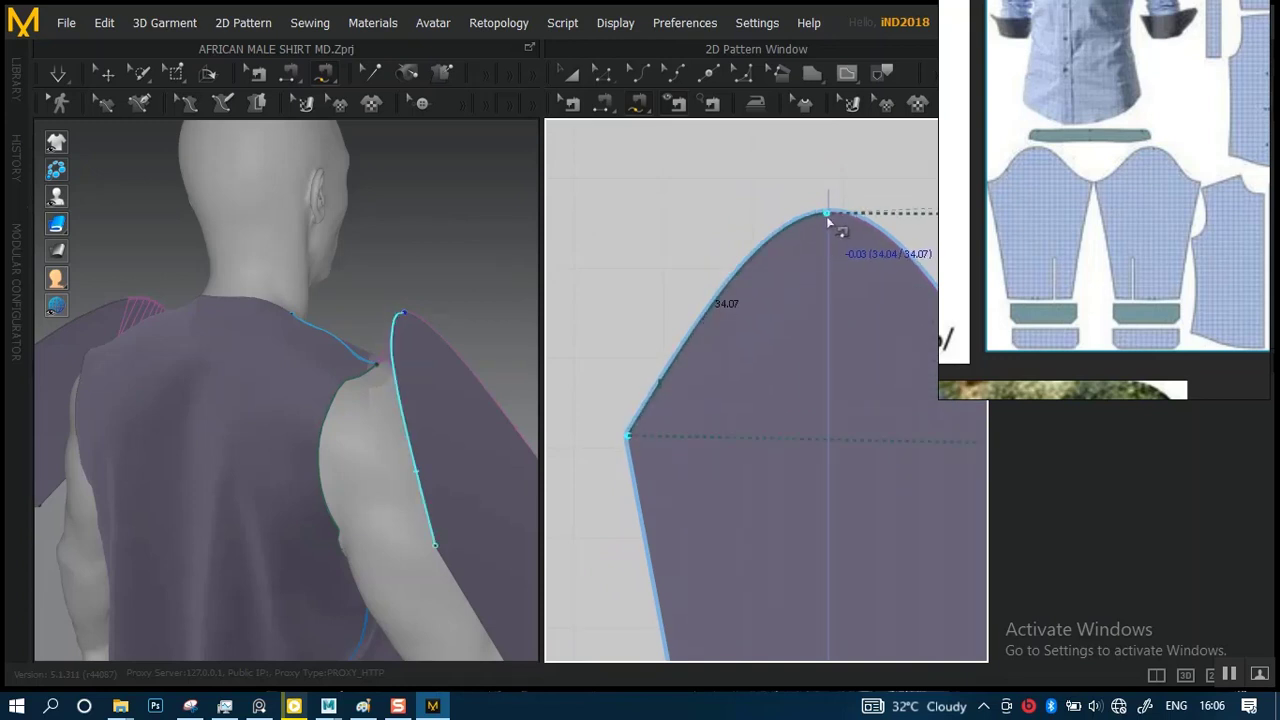
click(790, 290)
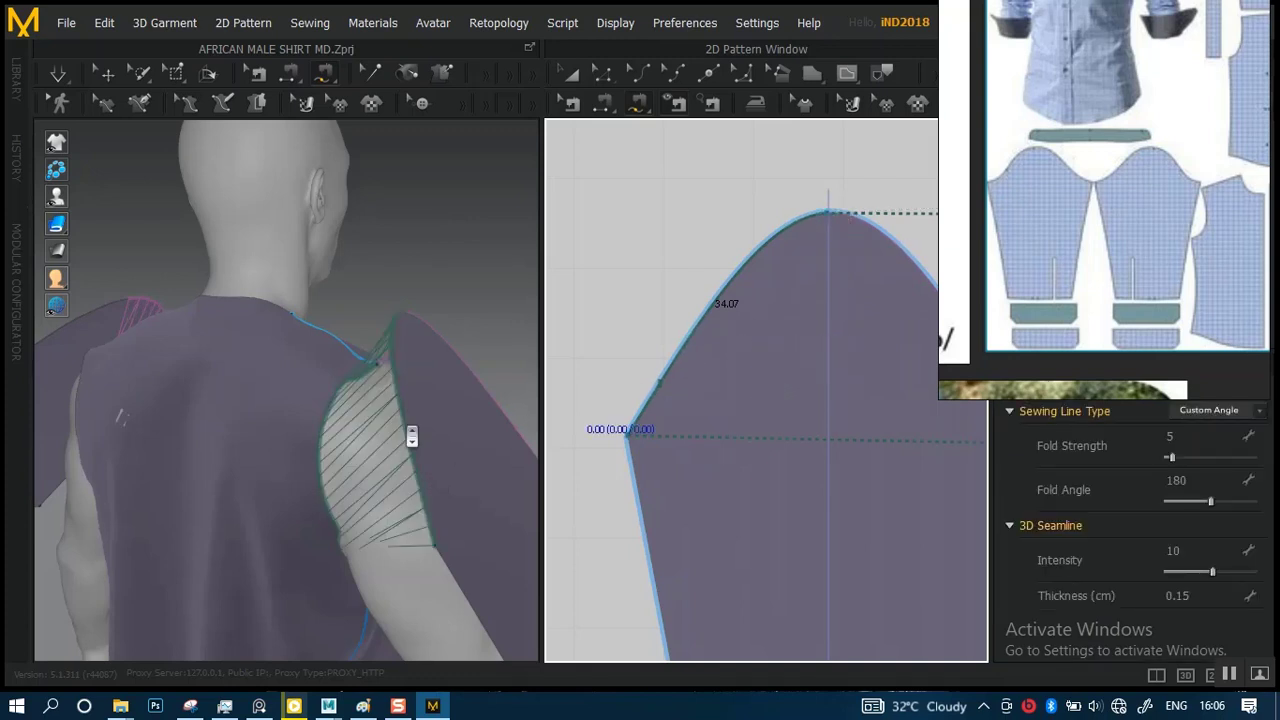
- Examine the armhole seams in 3D on both sides of the avatar, checking how each sleeve connects to the back piece
scroll(651, 403, down, 5)
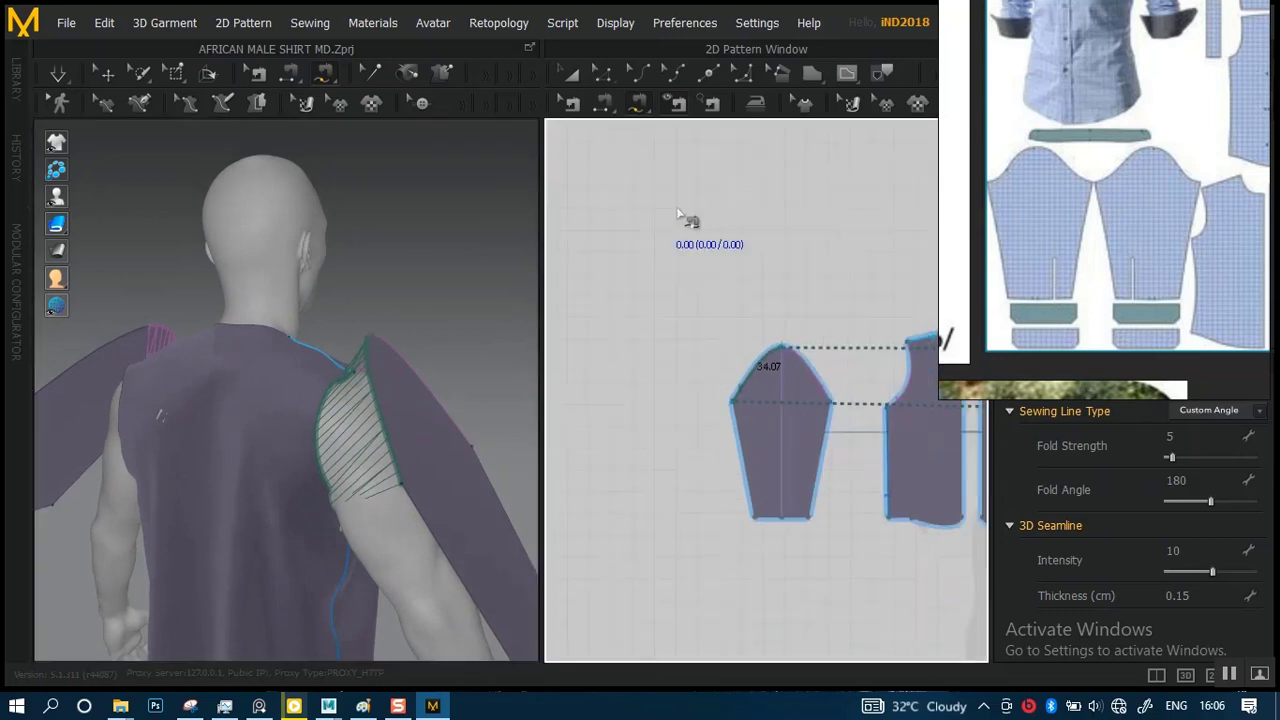
scroll(755, 356, down, 3)
middle_drag(766, 363, 728, 366)
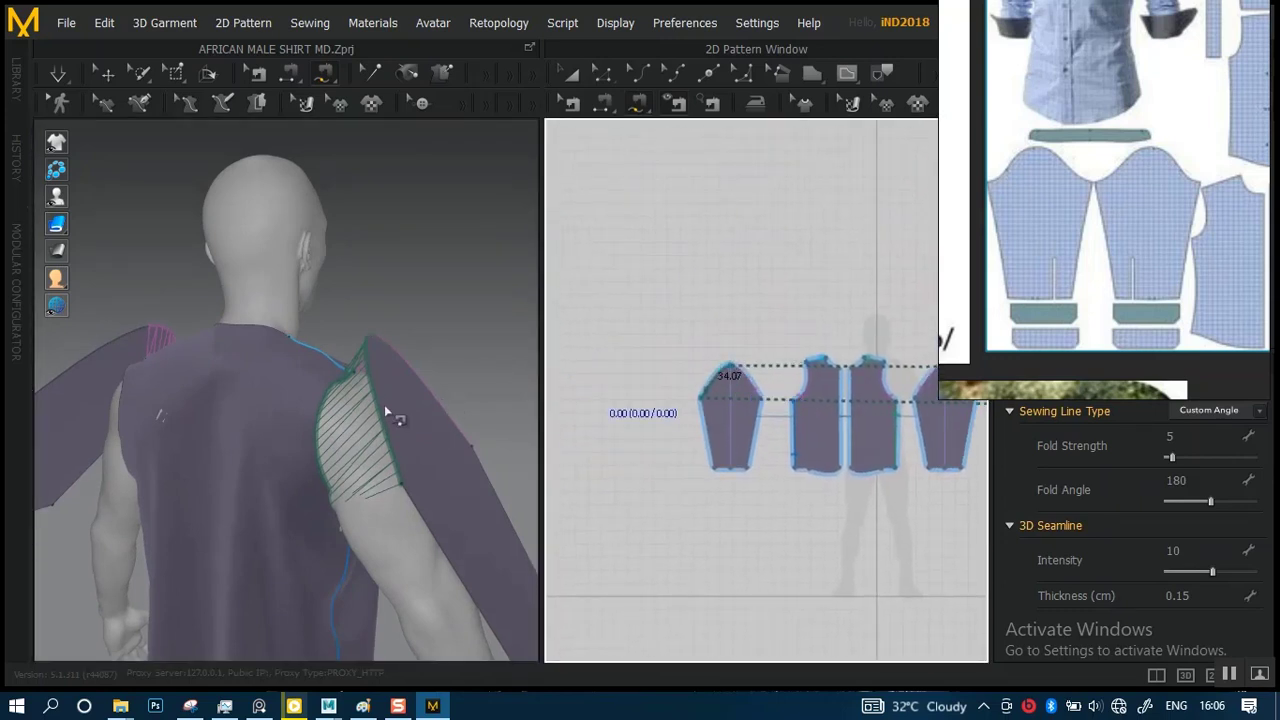
scroll(416, 482, up, 4)
middle_drag(455, 452, 371, 318)
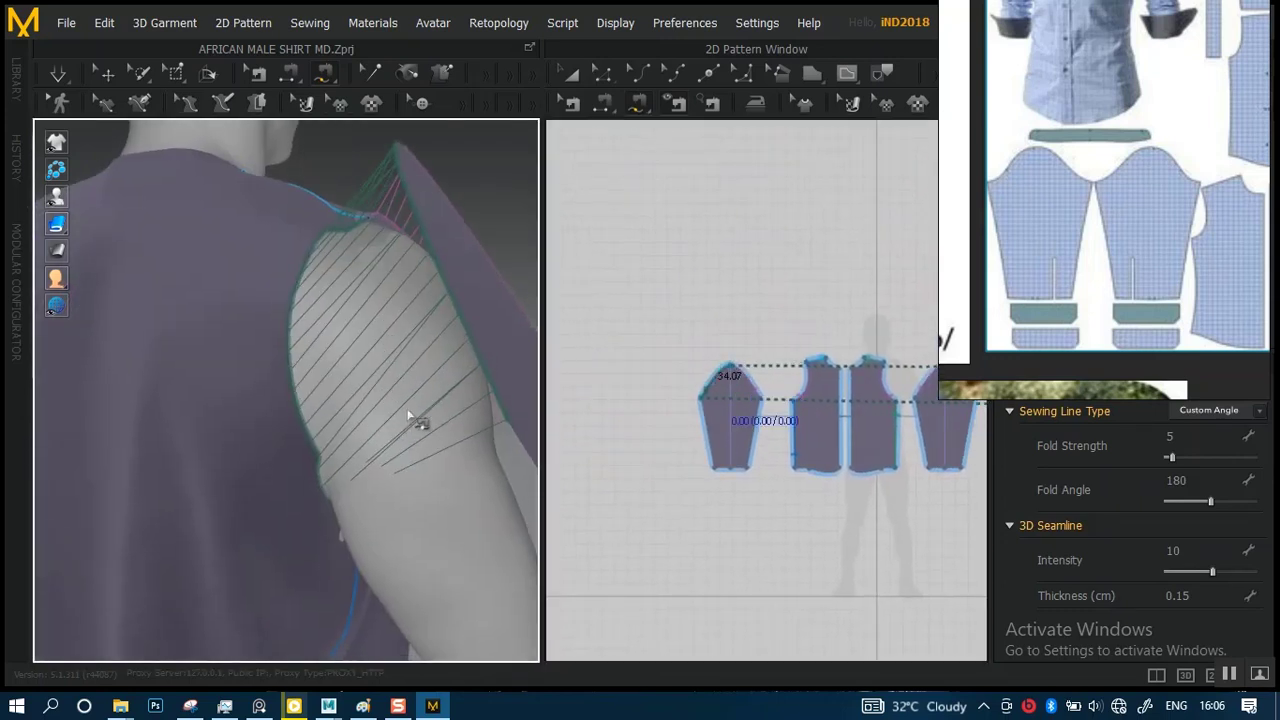
right_drag(408, 413, 236, 412)
scroll(400, 365, down, 4)
middle_drag(338, 304, 373, 386)
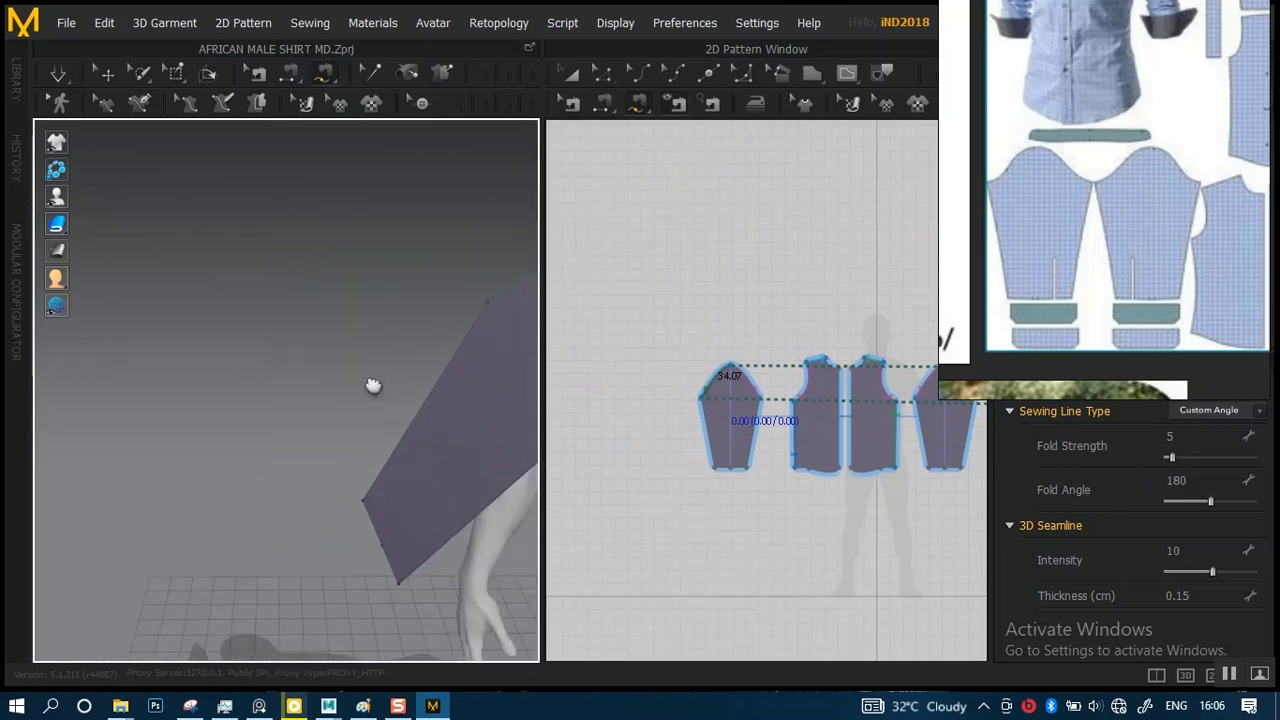
right_drag(373, 386, 370, 328)
right_drag(407, 388, 200, 468)
scroll(357, 389, up, 3)
right_drag(393, 400, 432, 416)
scroll(366, 423, up, 1)
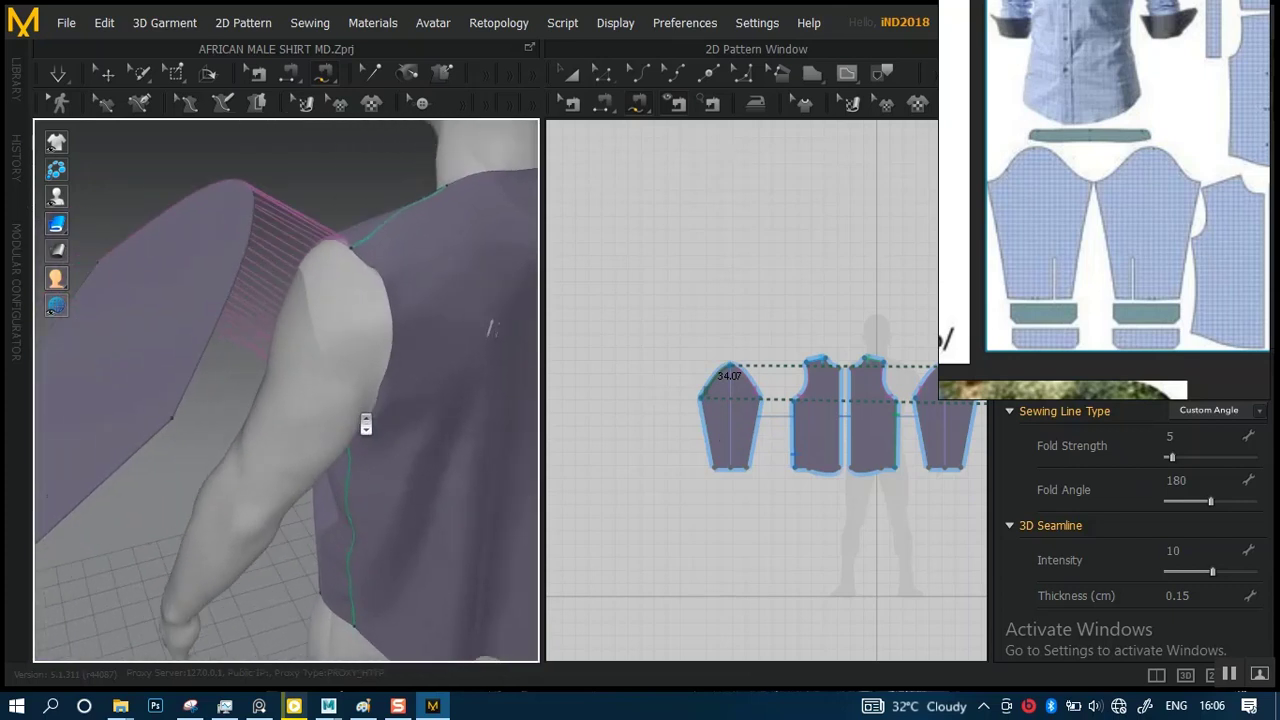
scroll(366, 423, up, 2)
- Begin a free sewing seam along the back half of the mirrored sleeve's cap, from its underarm corner to the top centre
scroll(800, 383, down, 4)
middle_drag(838, 386, 690, 393)
scroll(799, 429, up, 3)
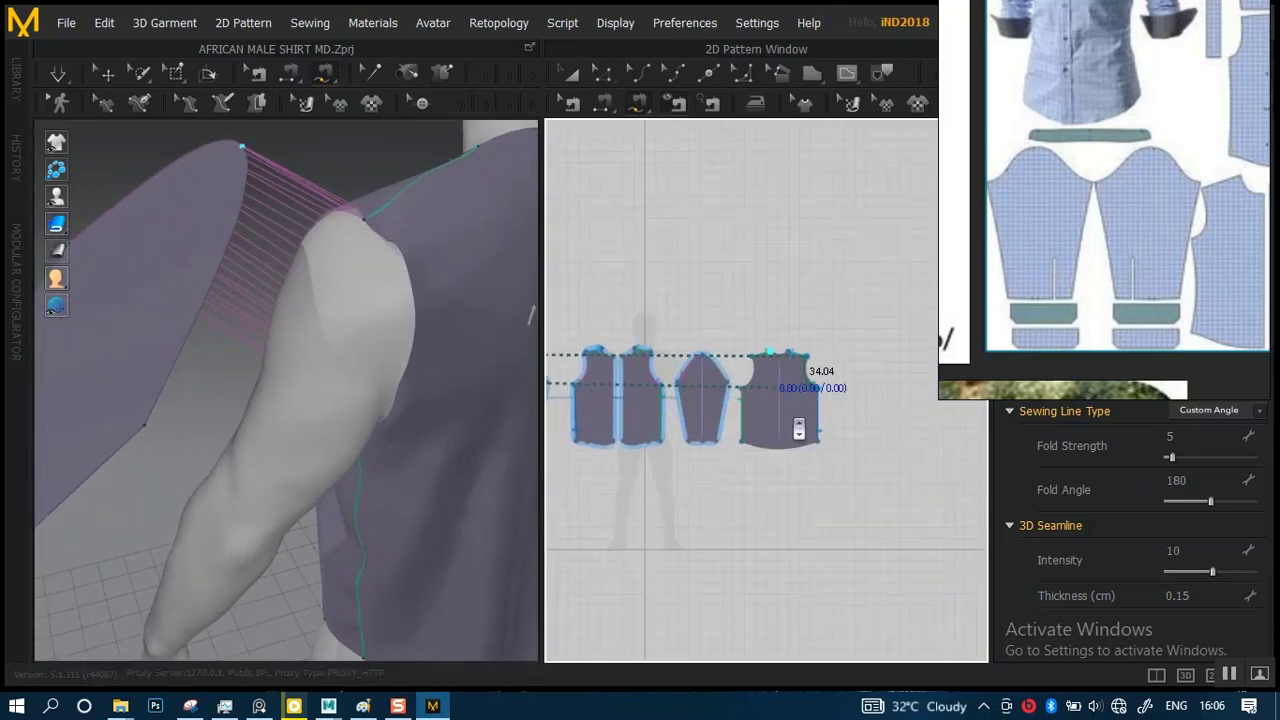
scroll(798, 428, up, 6)
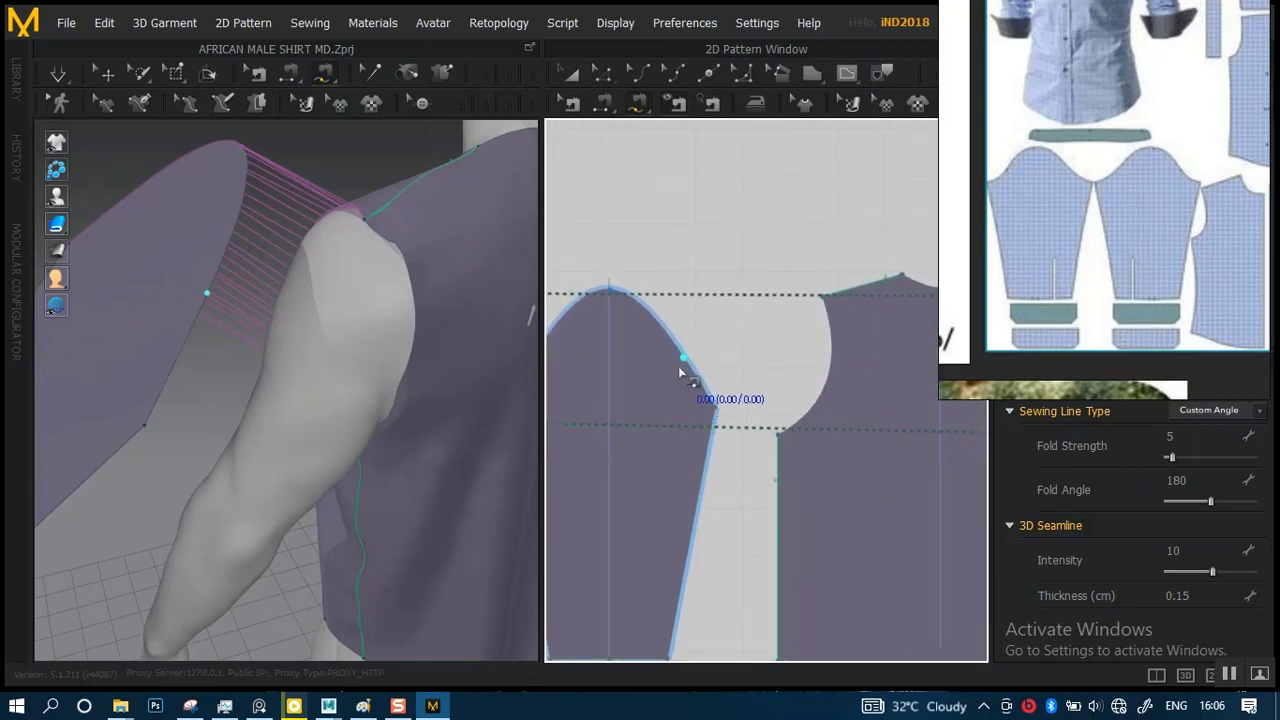
click(716, 412)
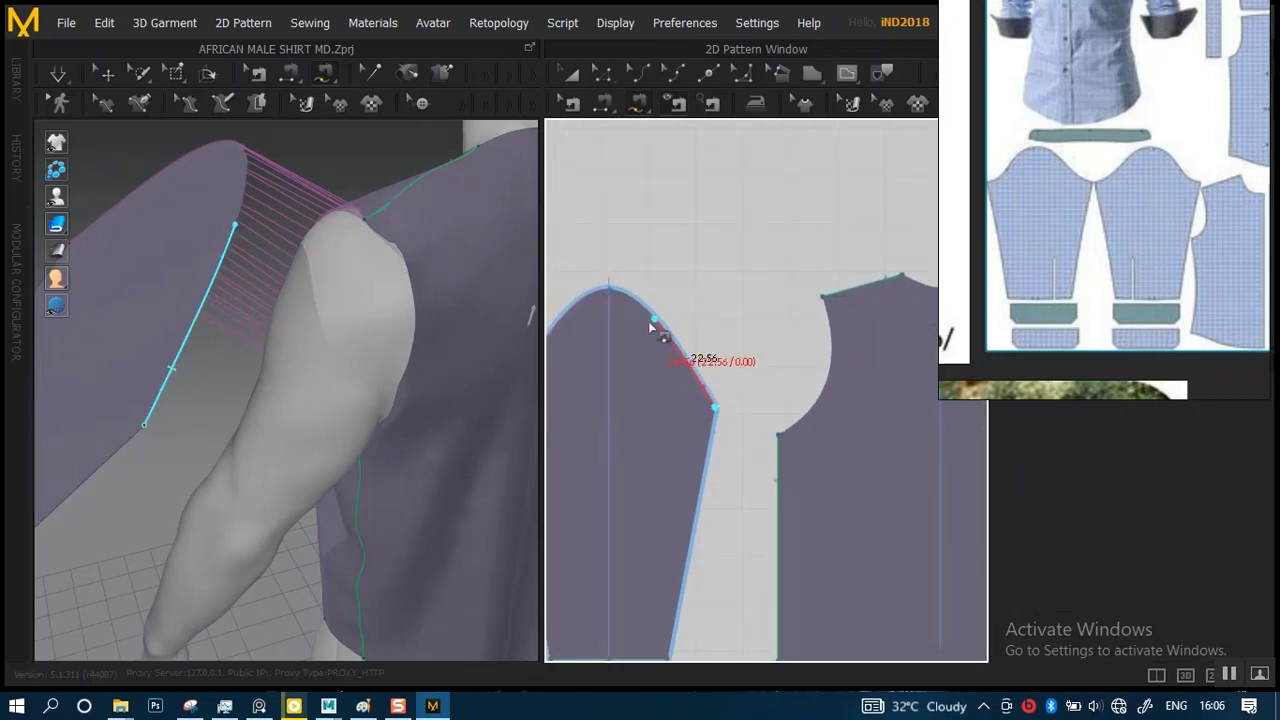
click(610, 290)
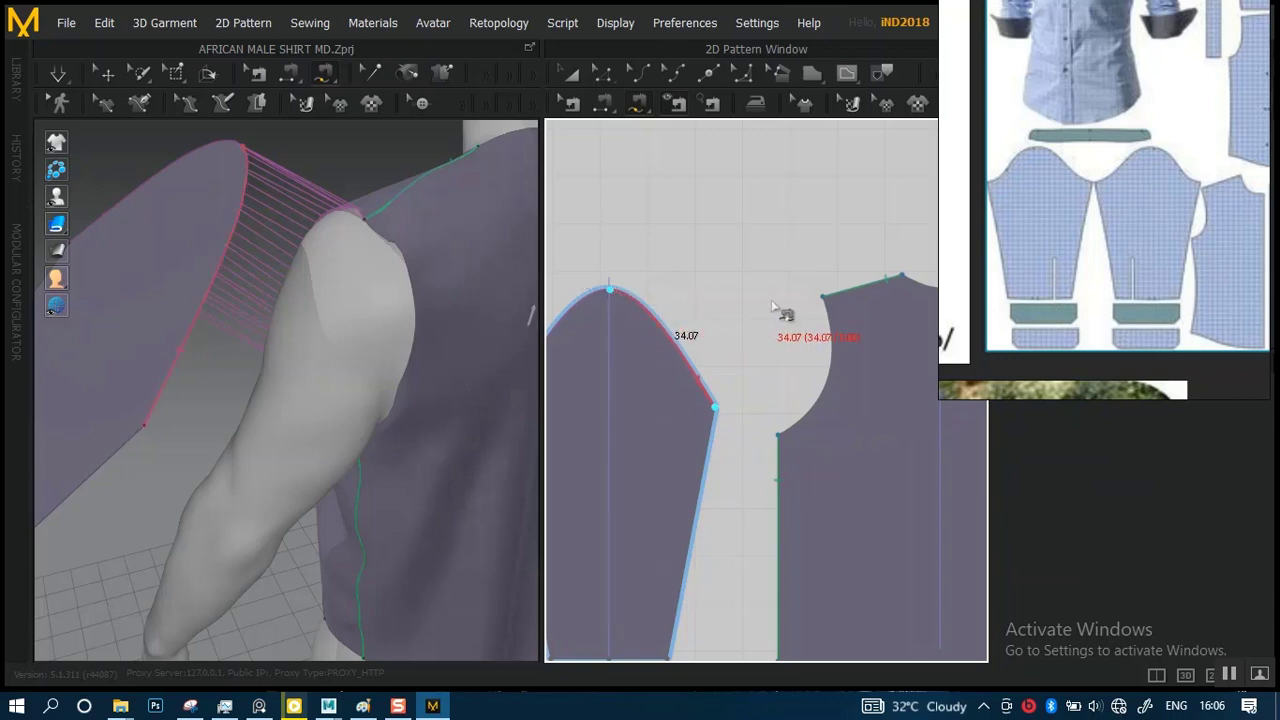
- Complete the mirrored sleeve's seam along the back piece's armhole from shoulder to underarm, and reverse its crossed sewing direction
click(821, 297)
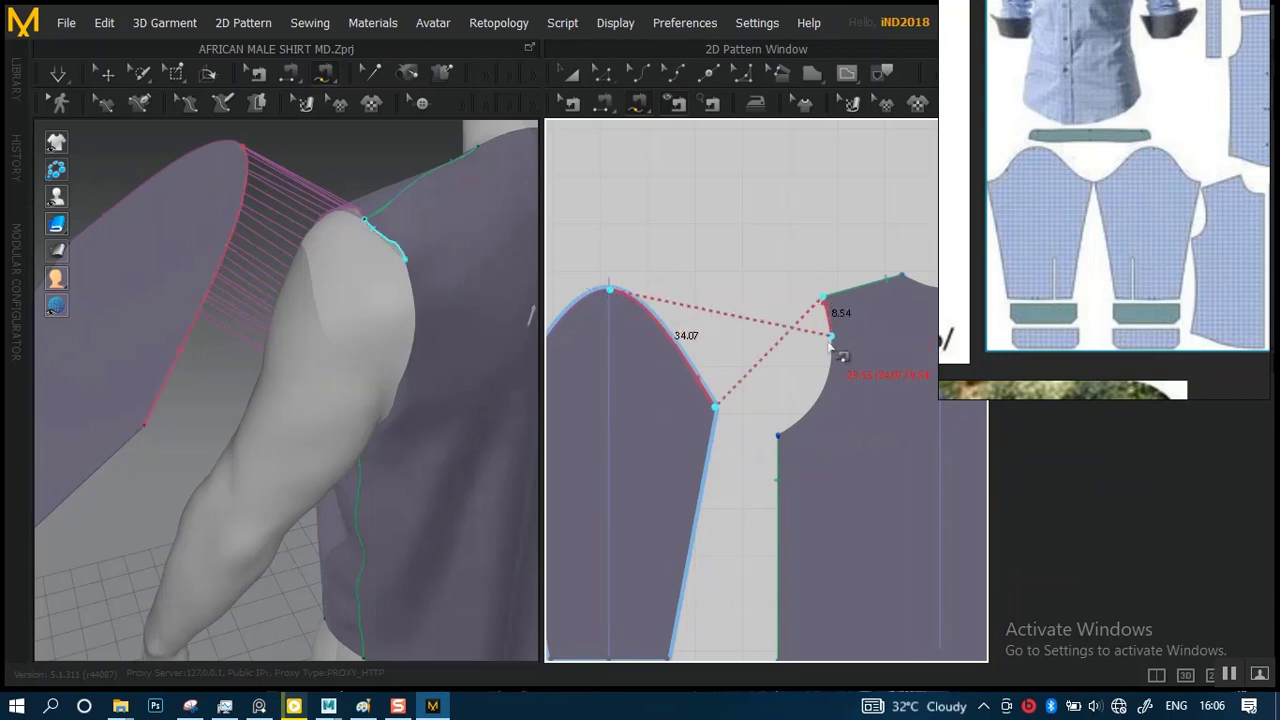
click(766, 437)
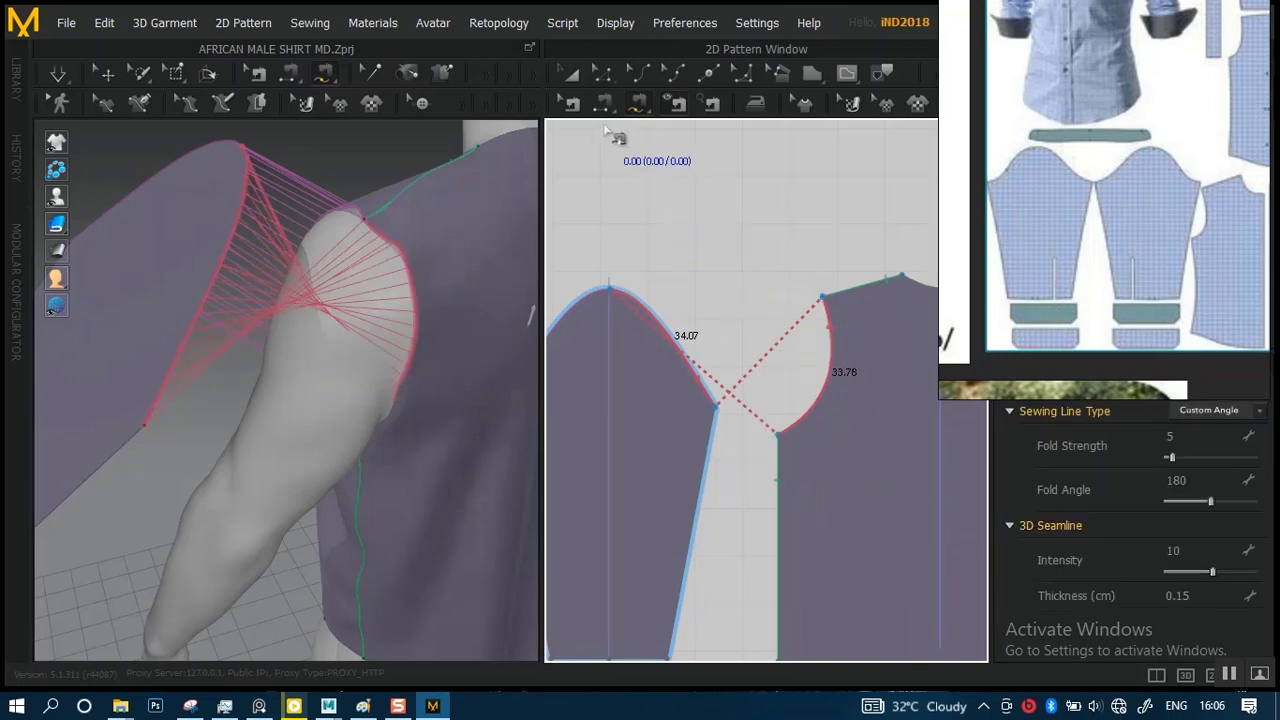
click(572, 105)
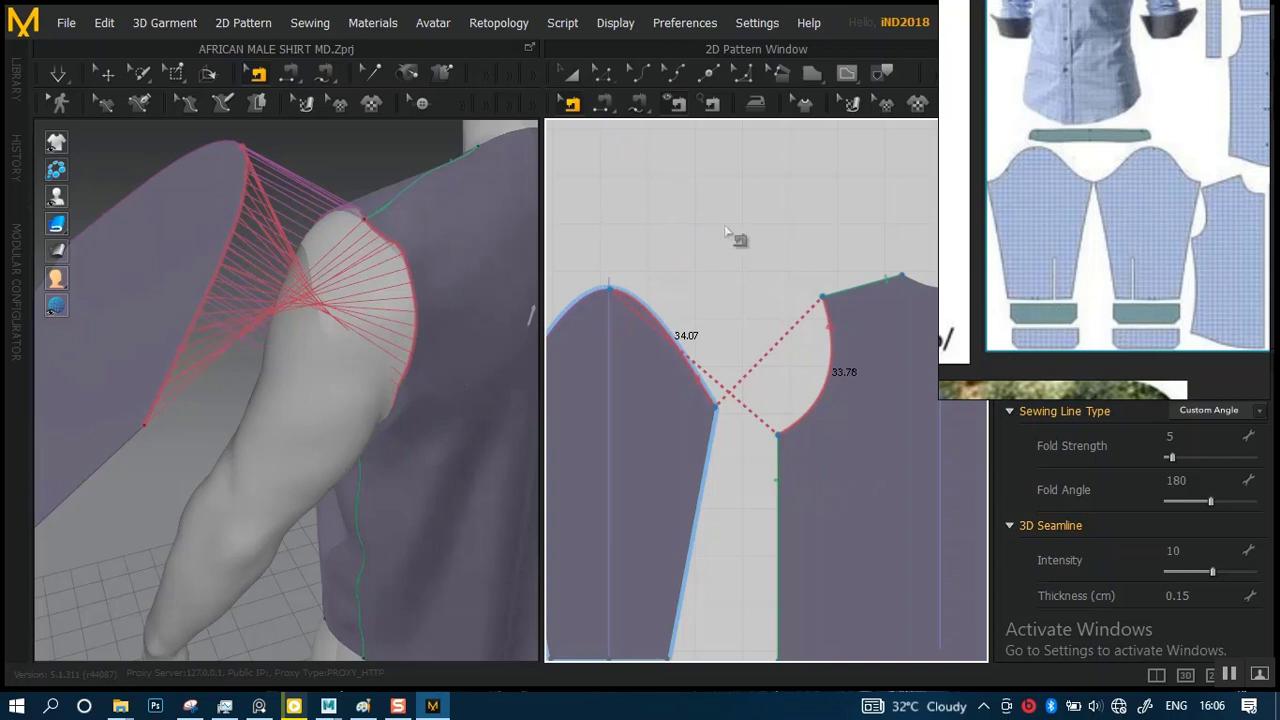
right_click(829, 327)
click(844, 369)
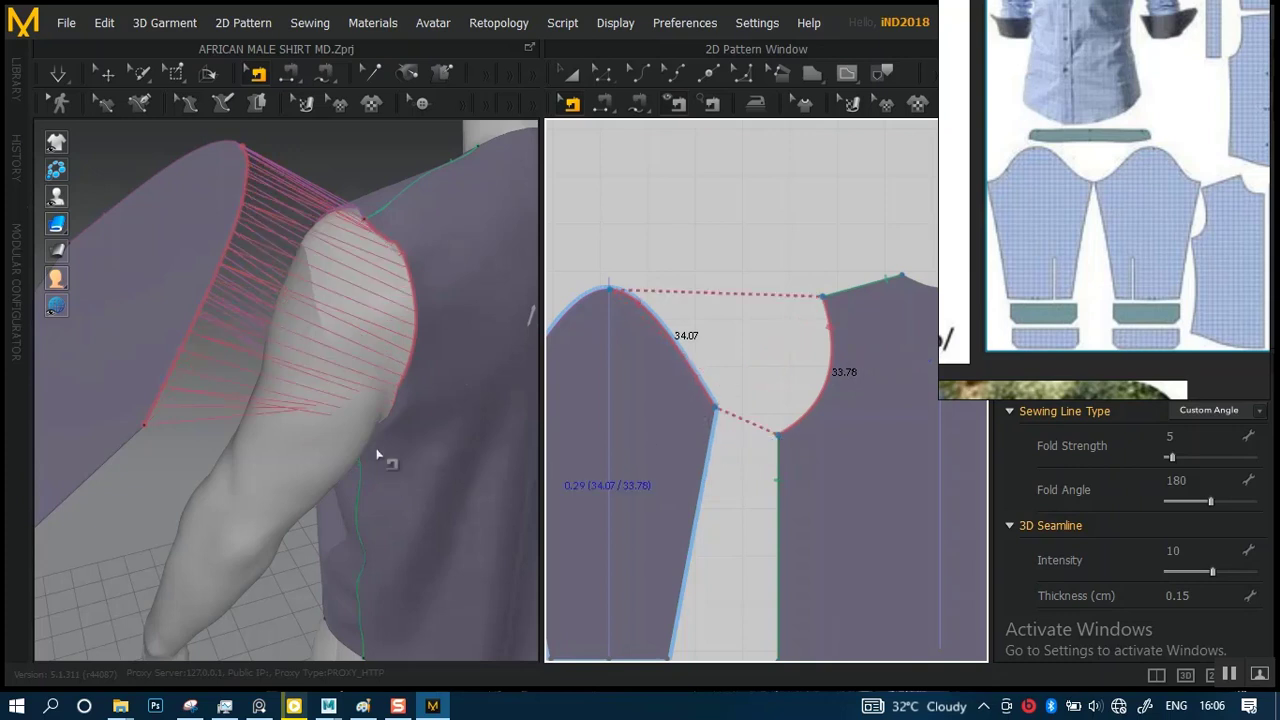
- Simulate the garment to draw both sleeves onto the armholes, inspecting the shoulder seam and comparing it with the shirt reference image
scroll(364, 410, down, 3)
key(space)
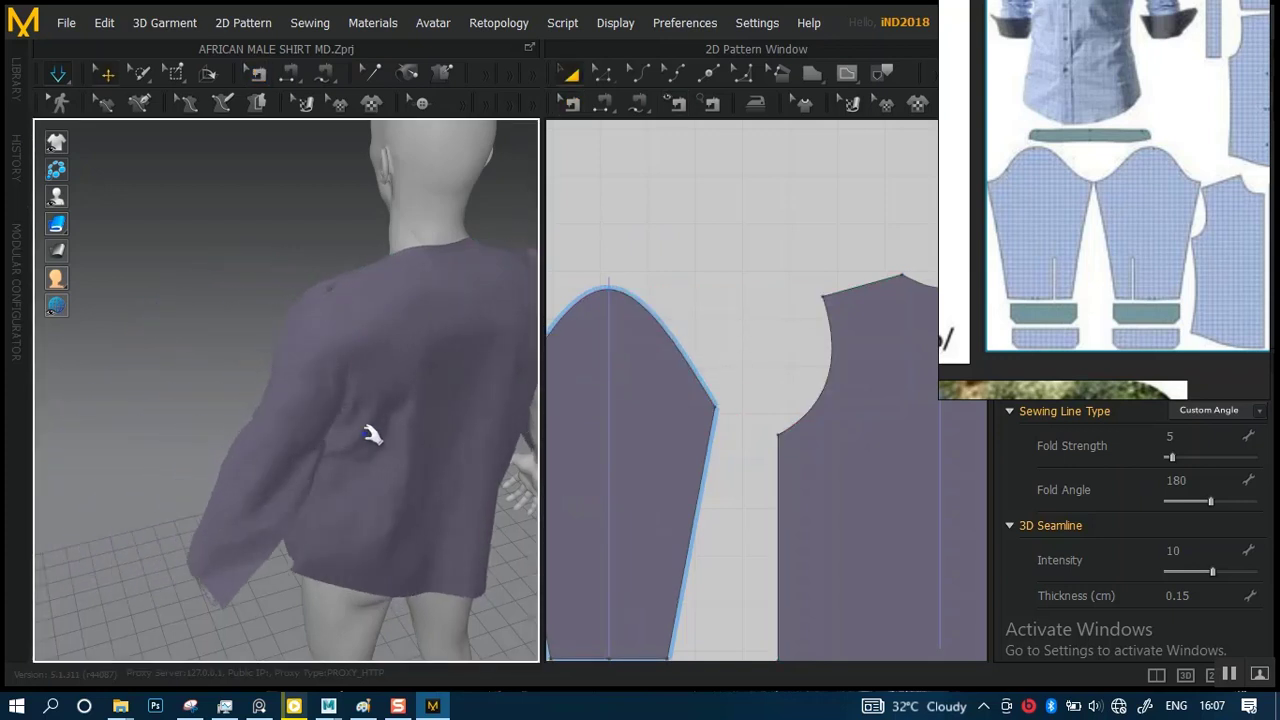
right_drag(348, 445, 378, 430)
scroll(366, 443, up, 5)
mouse_move(309, 480)
right_down()
mouse_move(455, 466)
mouse_move(340, 463)
mouse_move(423, 491)
mouse_move(280, 477)
mouse_move(380, 436)
mouse_move(320, 486)
right_up()
scroll(457, 466, up, 3)
scroll(1037, 343, up, 2)
drag(1037, 343, 1047, 387)
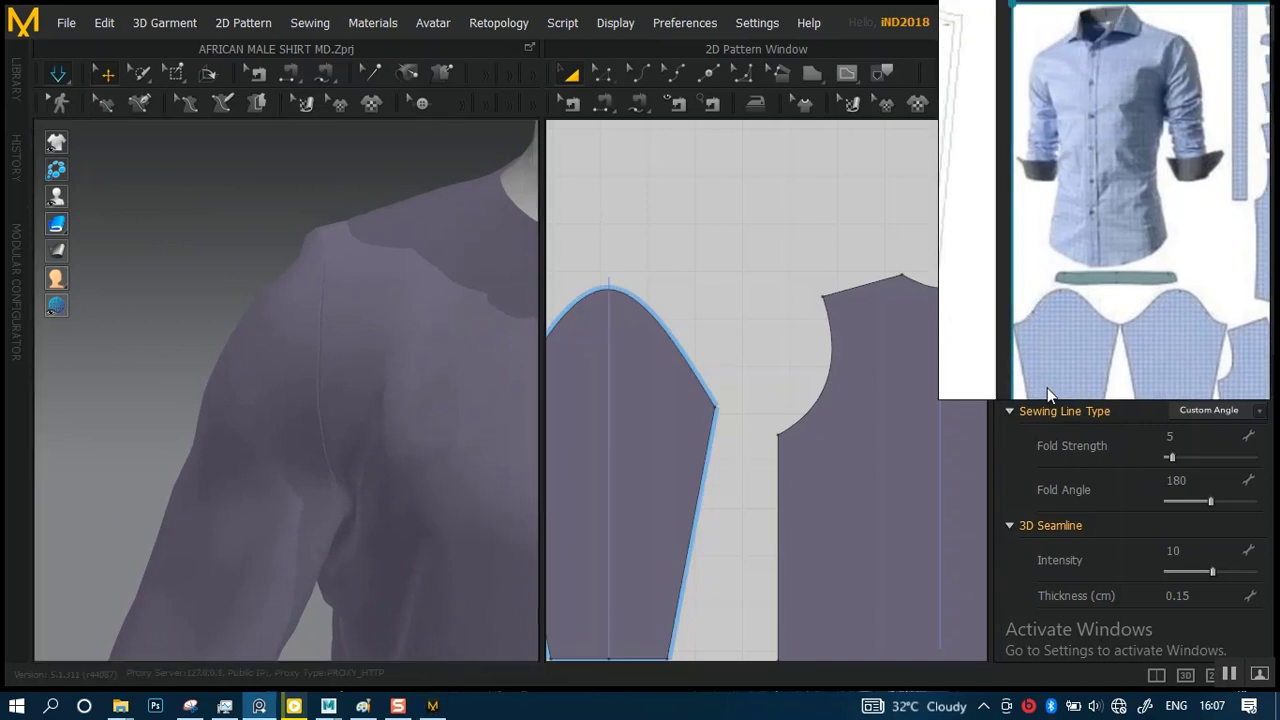
right_drag(334, 429, 275, 440)
- Pull the front piece's fabric down below the underarm on the avatar's right side while simulating, and check the drape
click(450, 548)
drag(261, 450, 256, 602)
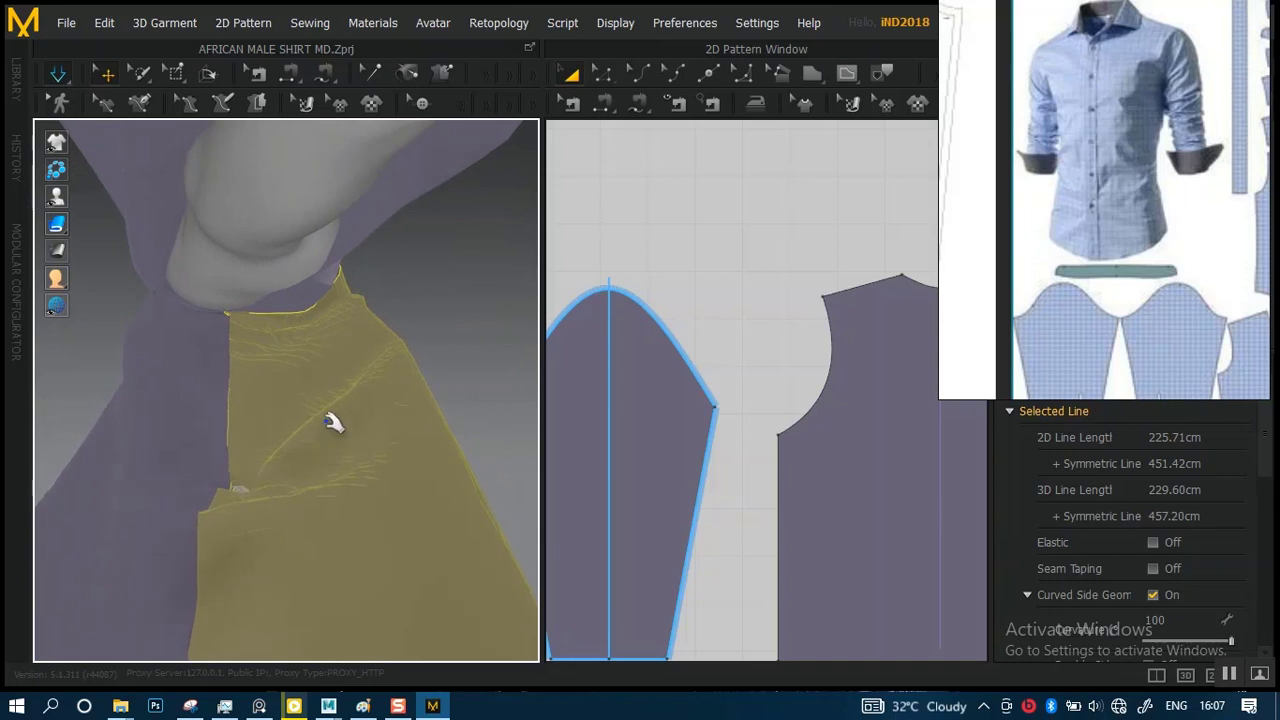
right_drag(333, 422, 224, 413)
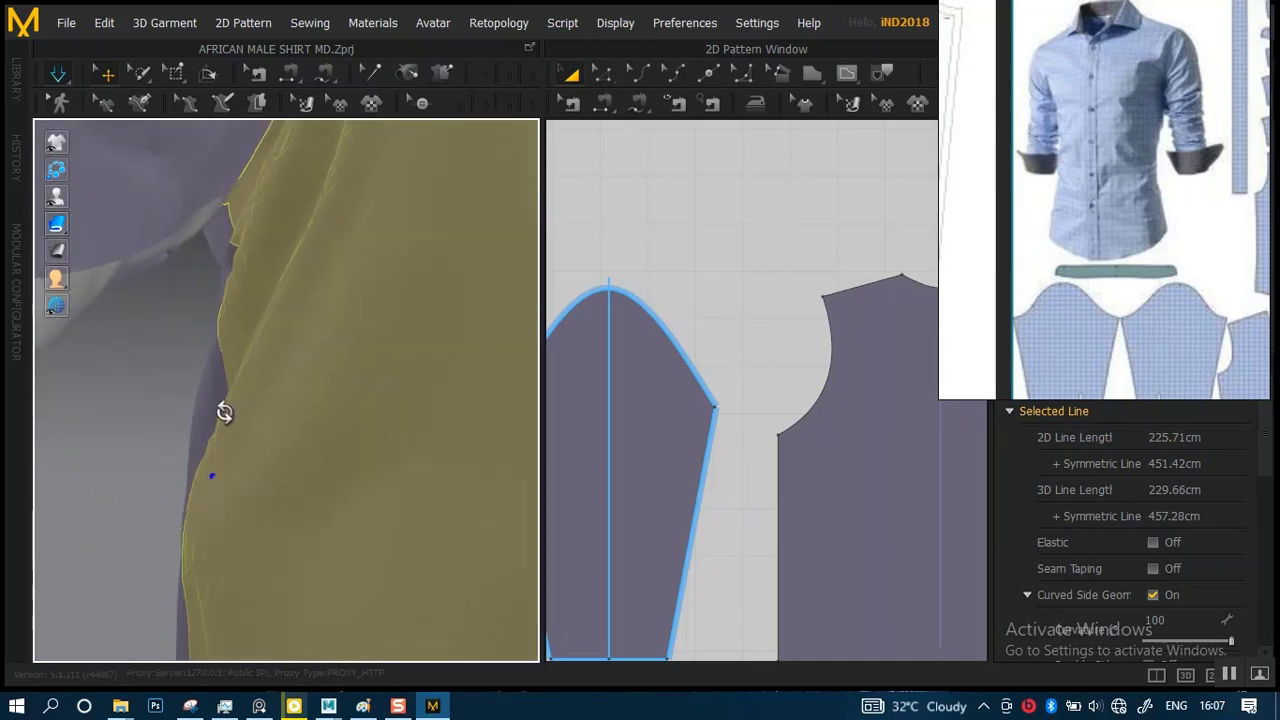
drag(233, 200, 256, 346)
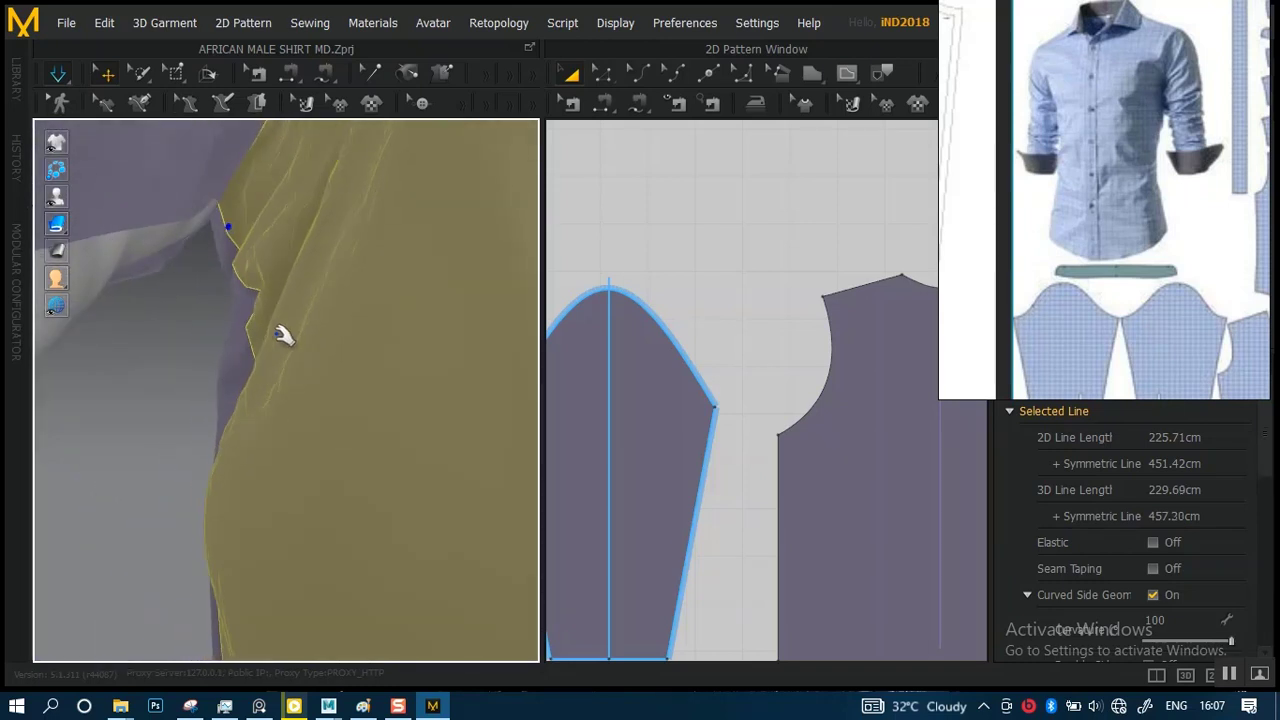
scroll(284, 336, down, 6)
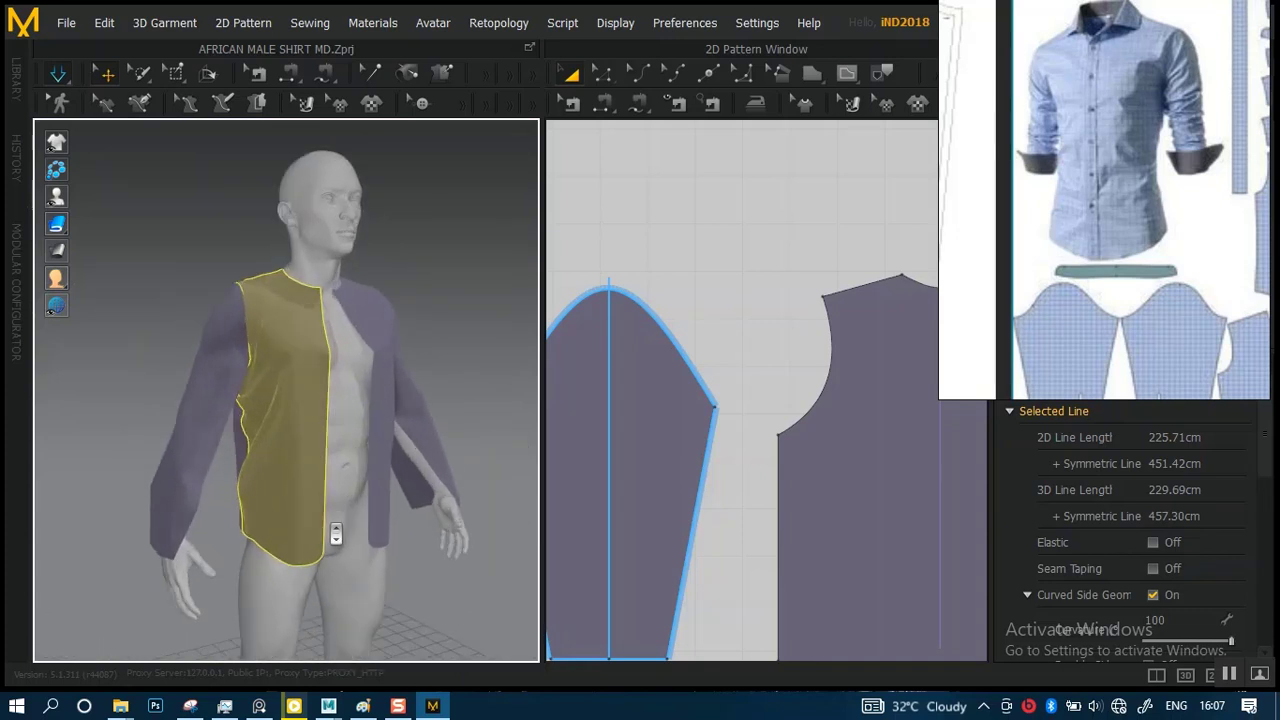
scroll(291, 491, up, 8)
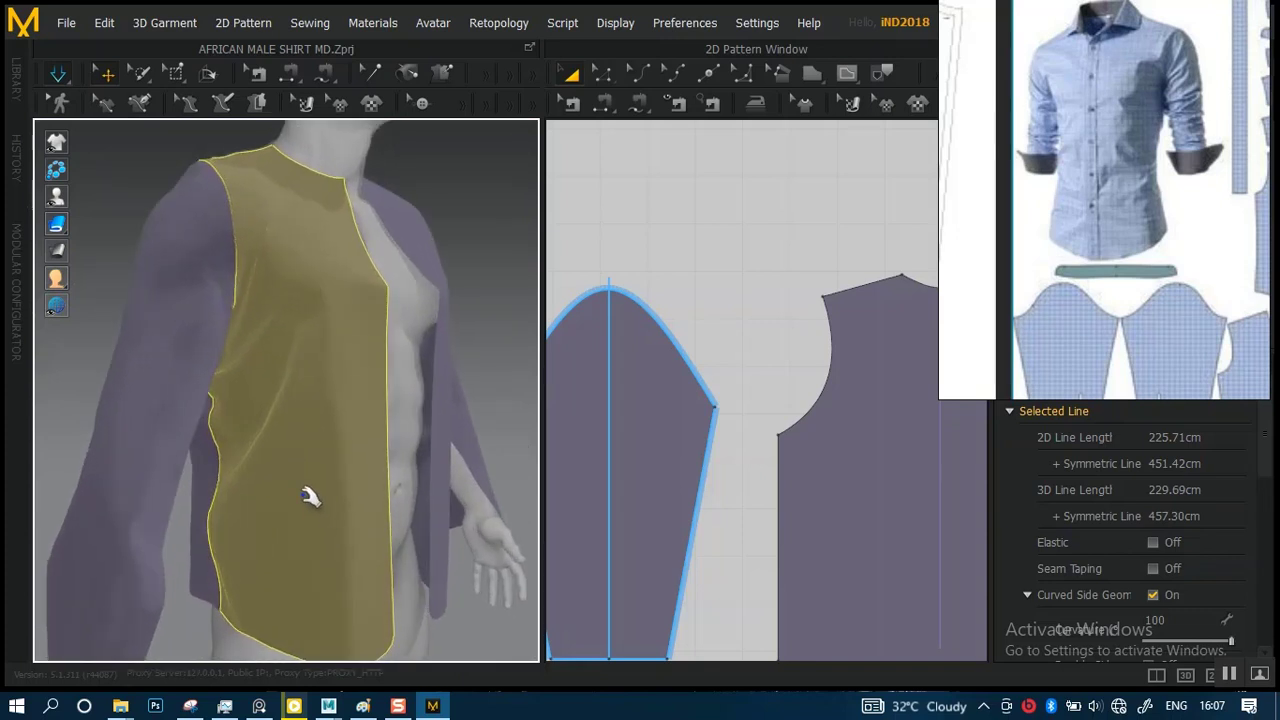
scroll(310, 497, down, 4)
mouse_move(306, 471)
right_down()
mouse_move(206, 477)
mouse_move(285, 474)
right_up()
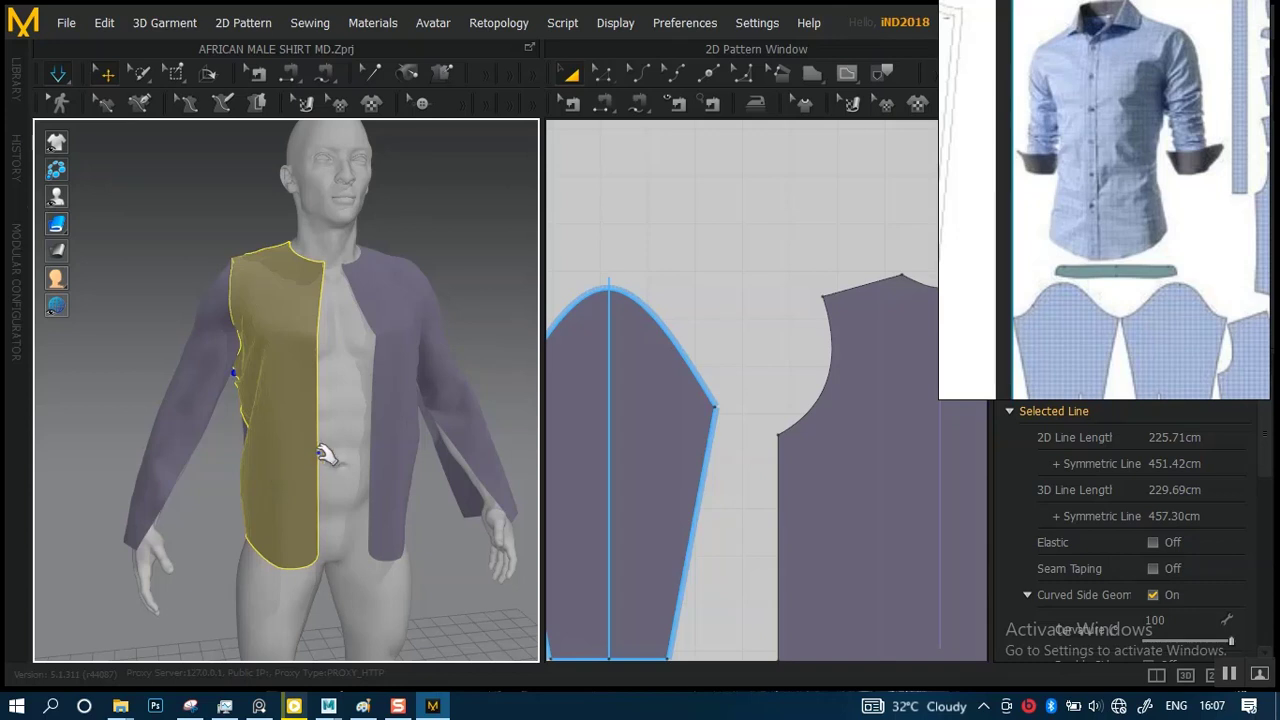
- Sew the original sleeve's two long side edges together with segment sewing to close the sleeve tubes
scroll(768, 394, down, 4)
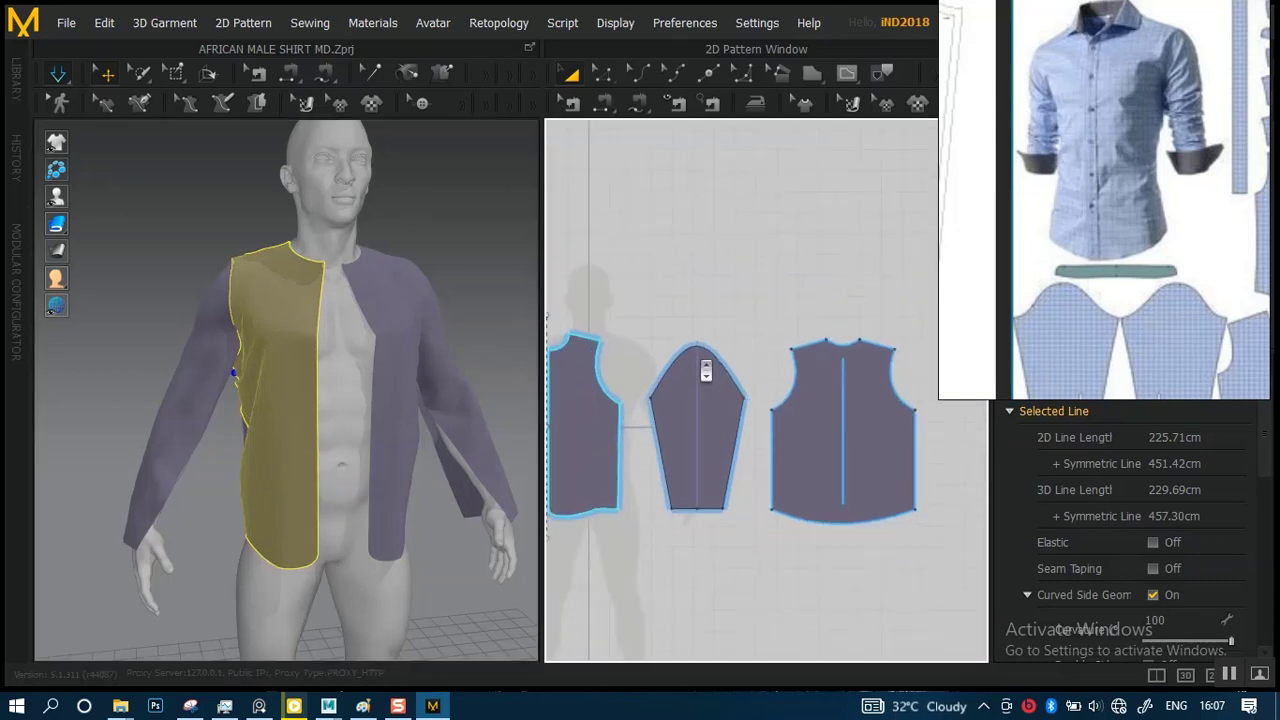
middle_drag(745, 443, 857, 313)
scroll(714, 434, up, 5)
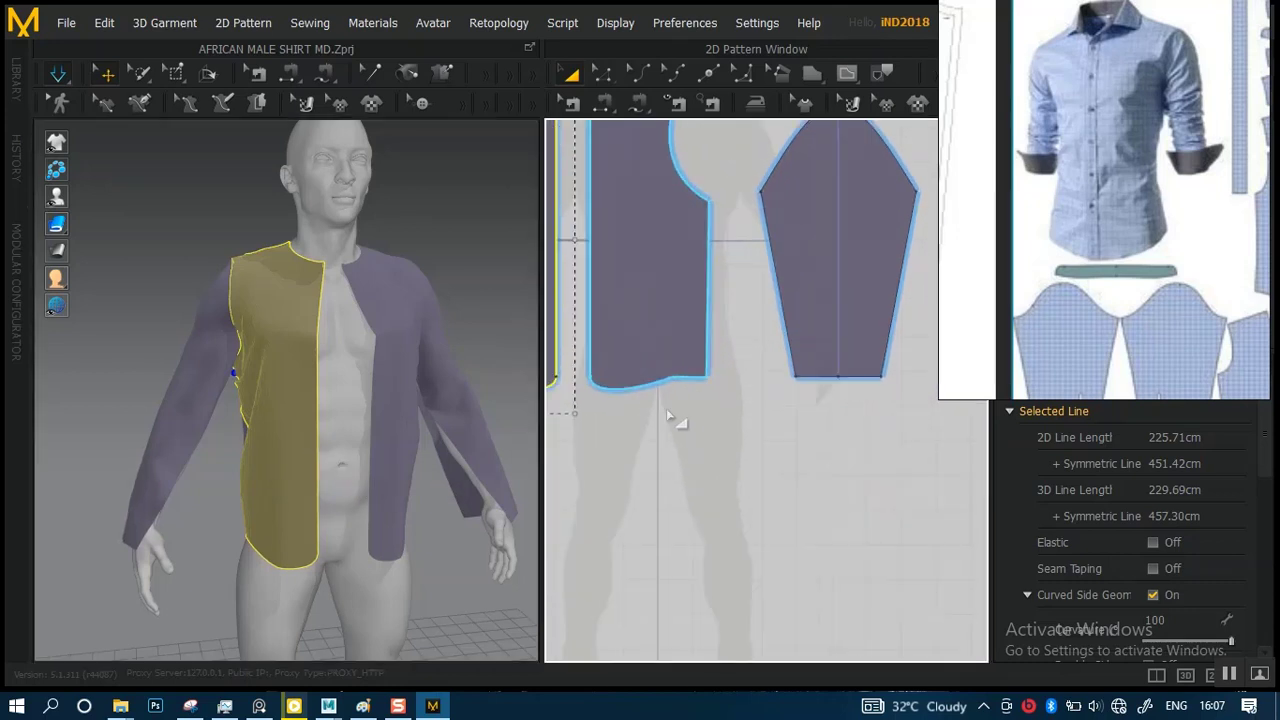
middle_drag(676, 420, 908, 461)
scroll(744, 388, down, 3)
scroll(744, 388, down, 3)
middle_drag(681, 417, 776, 423)
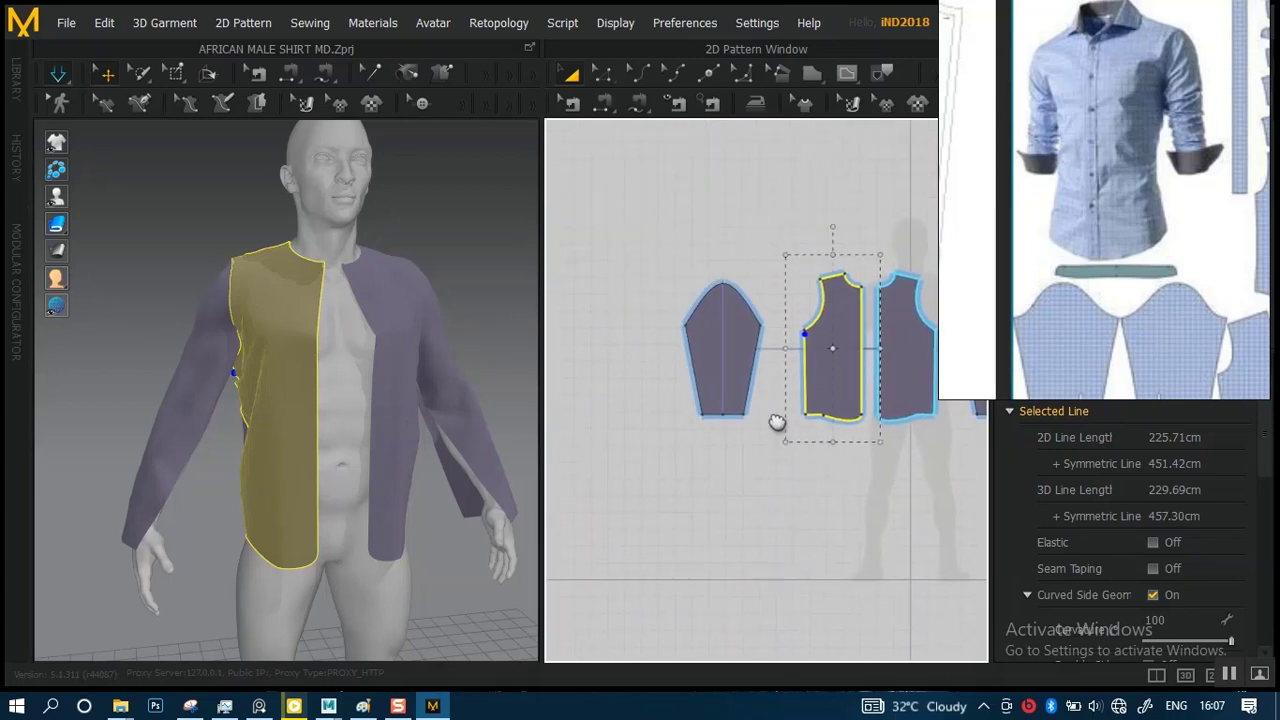
scroll(731, 461, up, 5)
scroll(722, 438, up, 2)
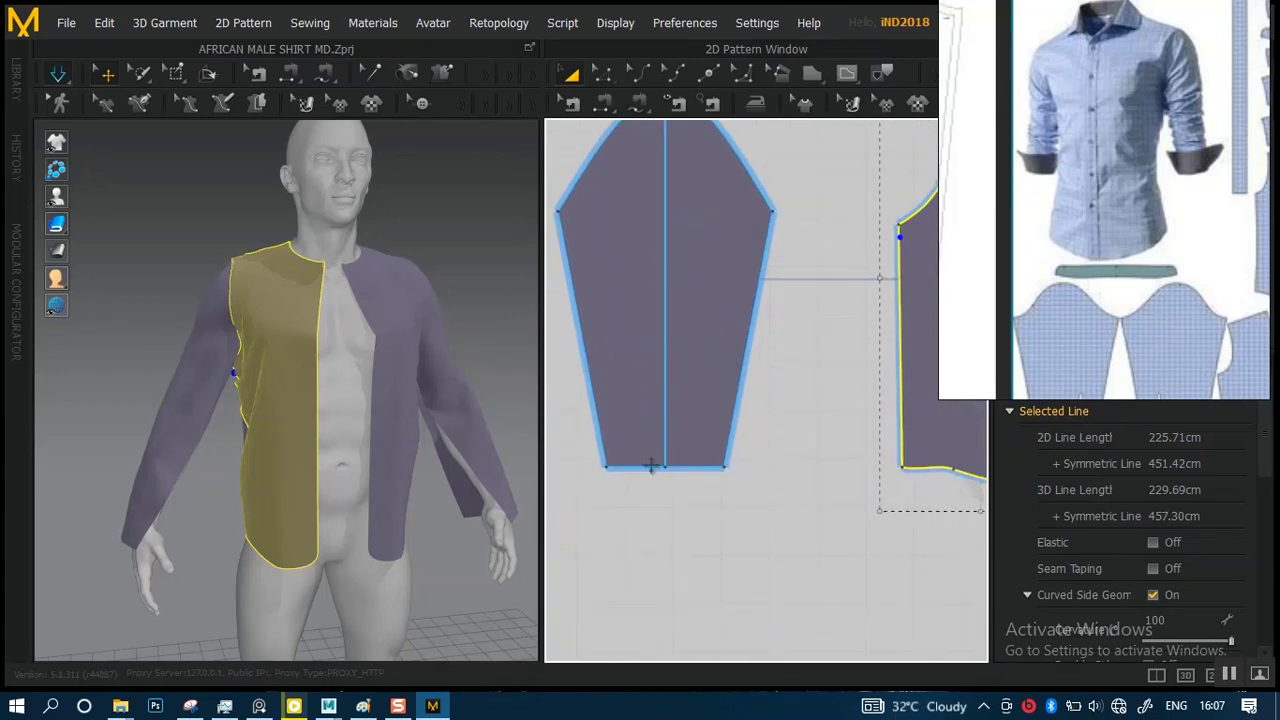
click(606, 108)
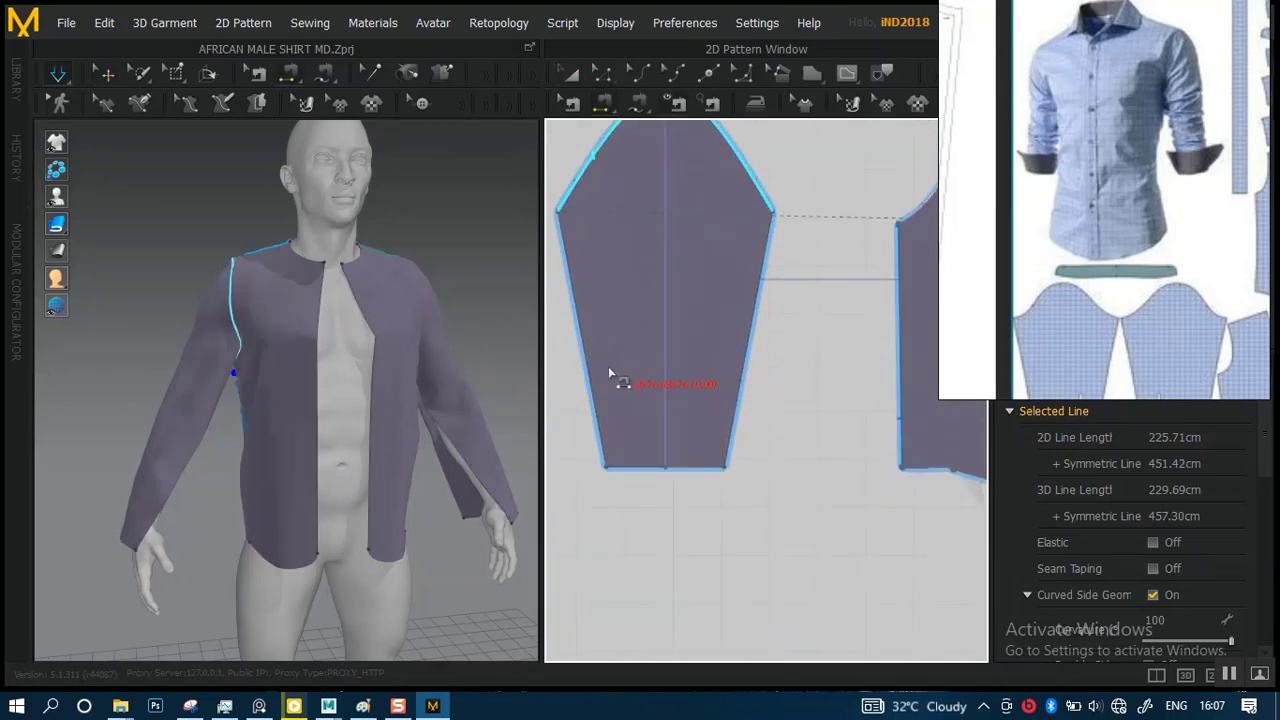
click(595, 391)
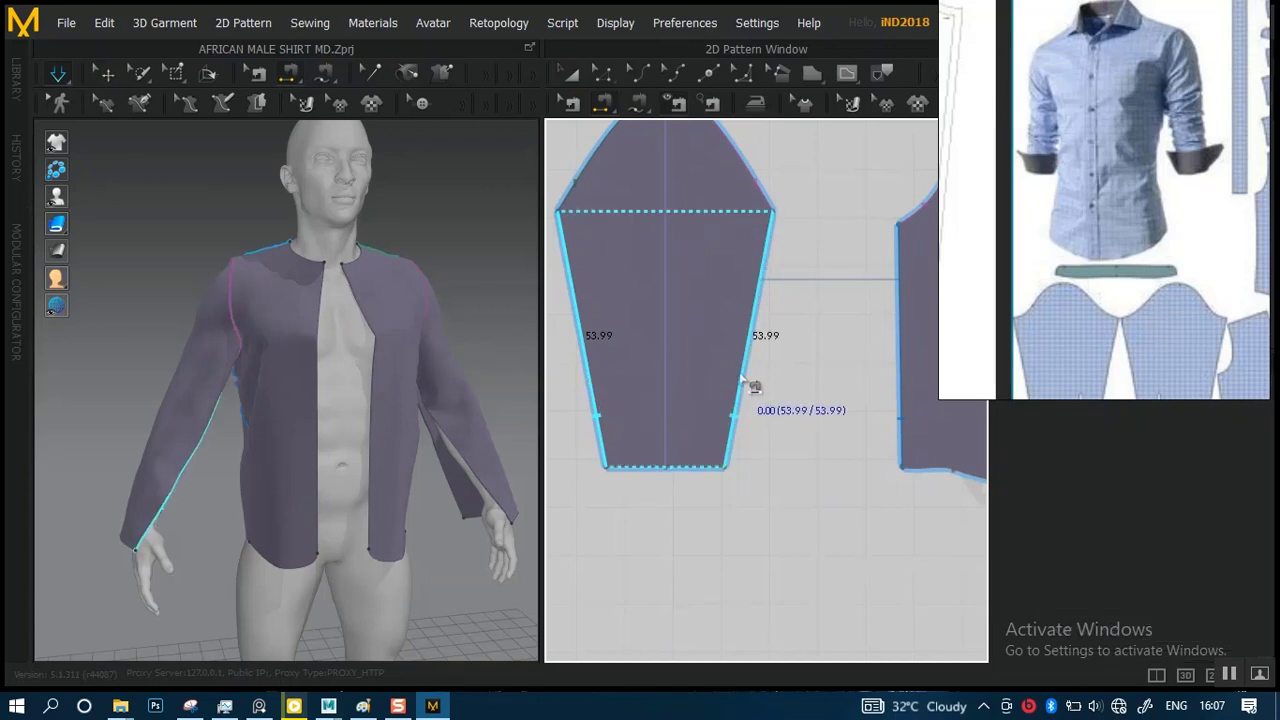
click(421, 500)
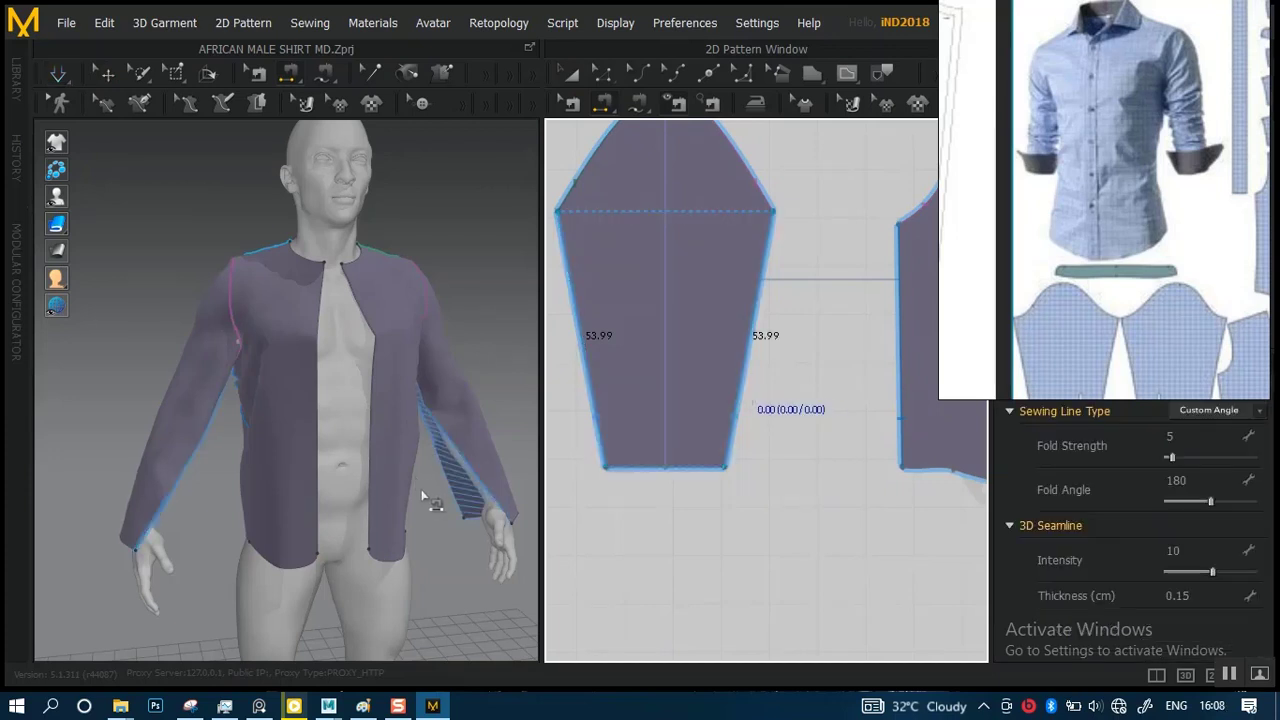
- Simulate the garment with the underarm sleeve seams closed and examine how the sleeve fits around the arm and wrist
scroll(394, 500, up, 3)
right_drag(388, 520, 366, 457)
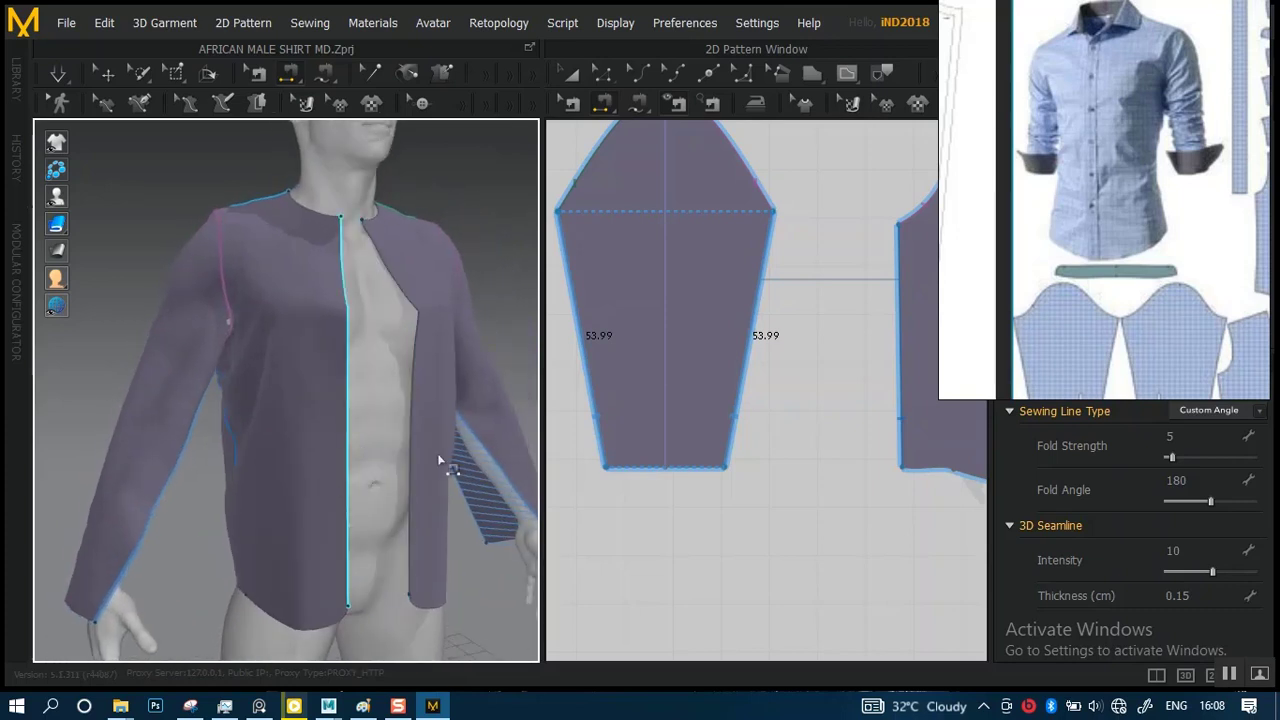
click(600, 162)
key(space)
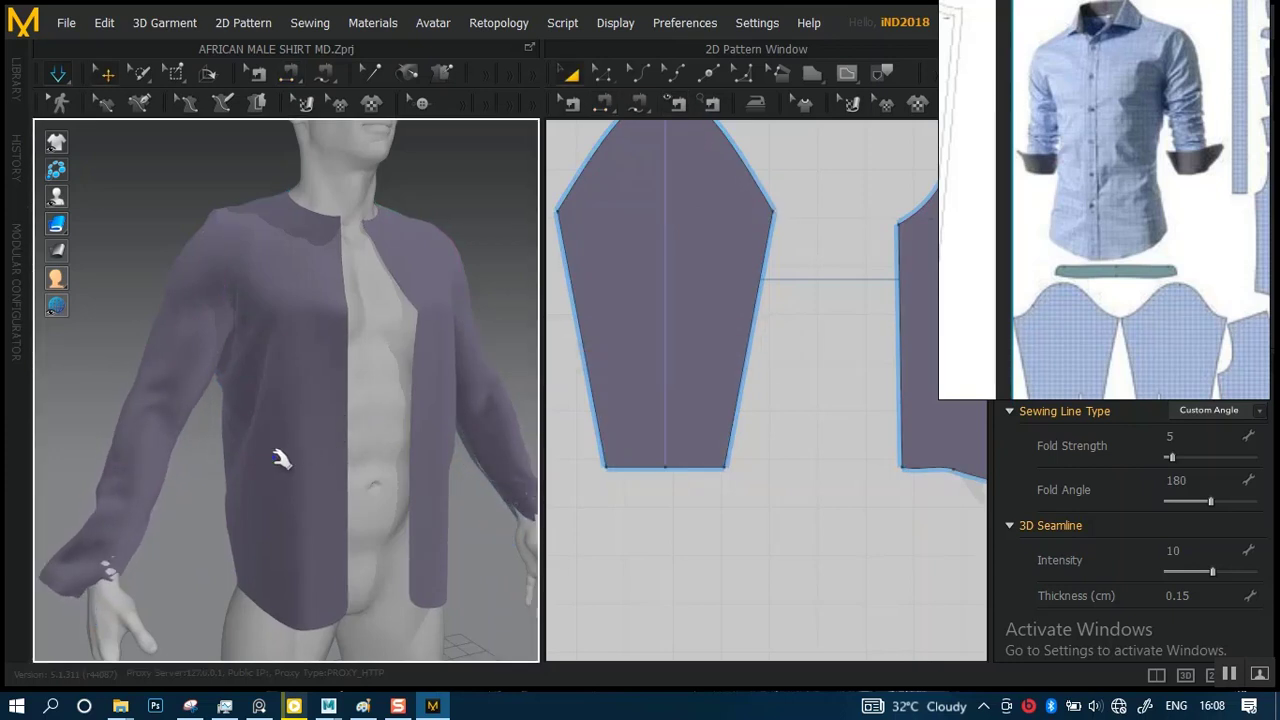
right_drag(300, 483, 261, 459)
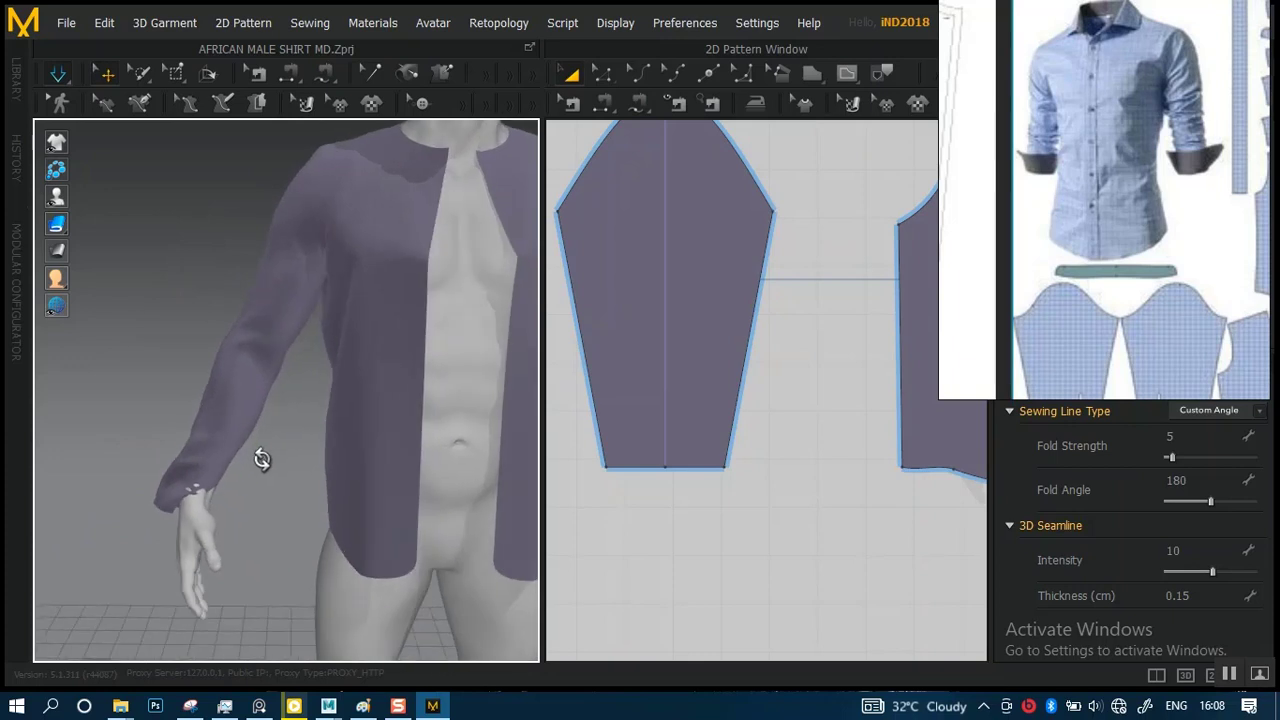
key(n)
click(325, 441)
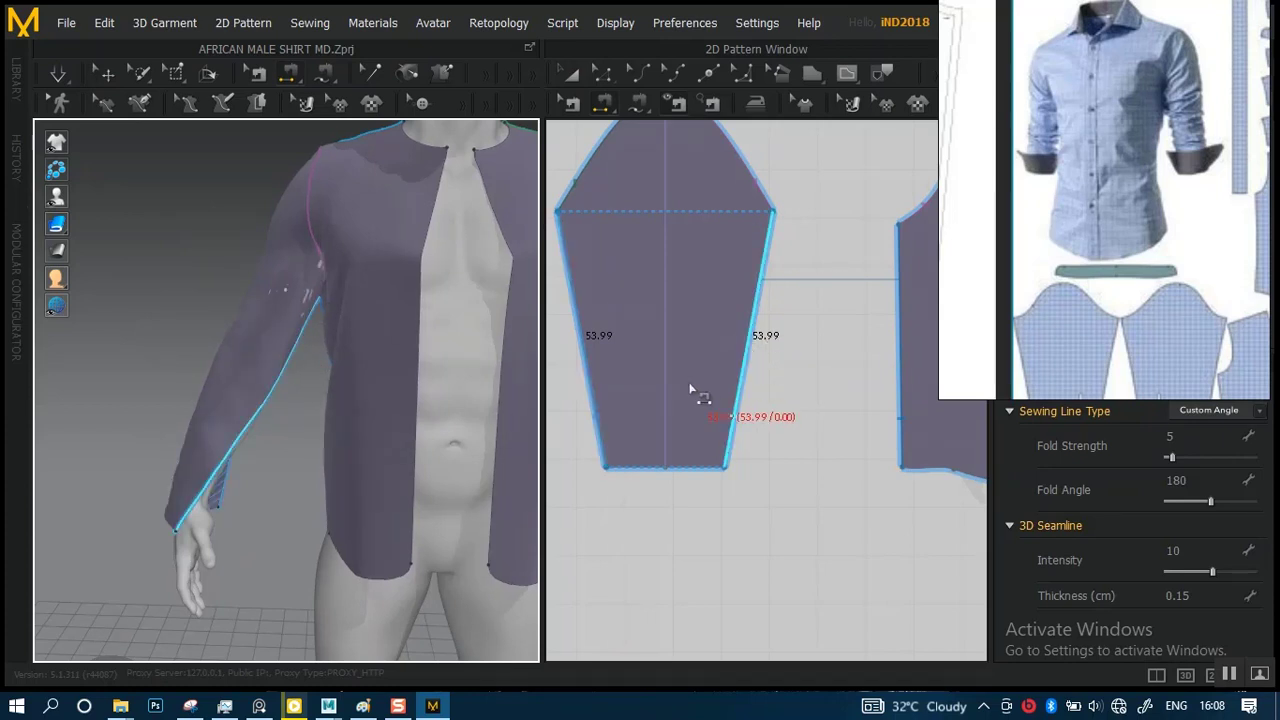
- Select both hem segments of the original sleeve and move them up about 23.18 cm to shorten the sleeves
middle_drag(694, 380, 733, 350)
click(603, 74)
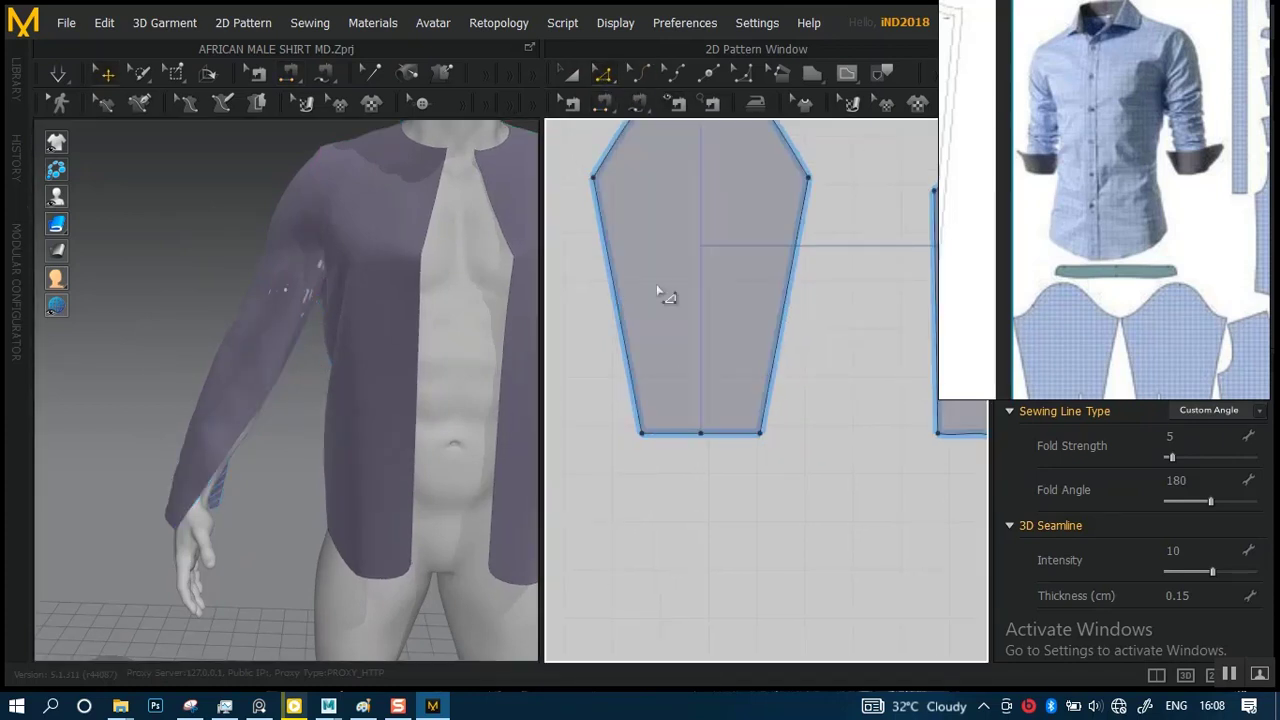
click(690, 436)
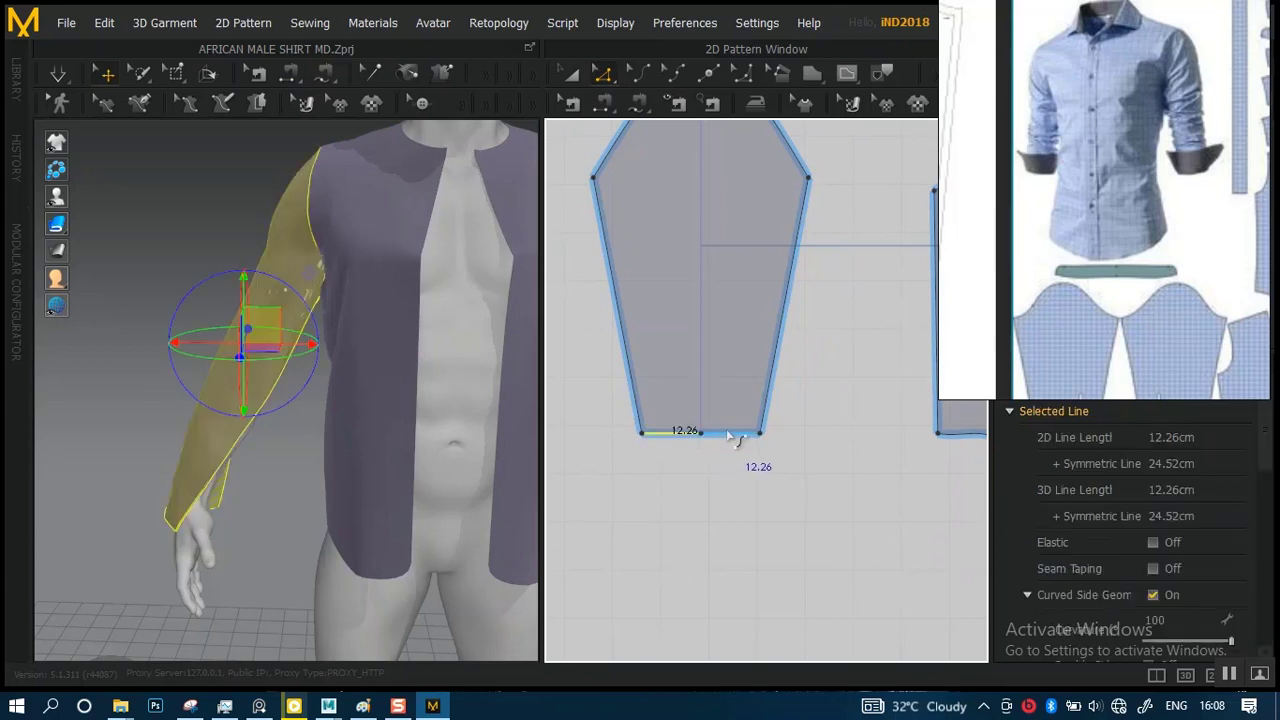
shift+click(726, 435)
scroll(783, 447, down, 2)
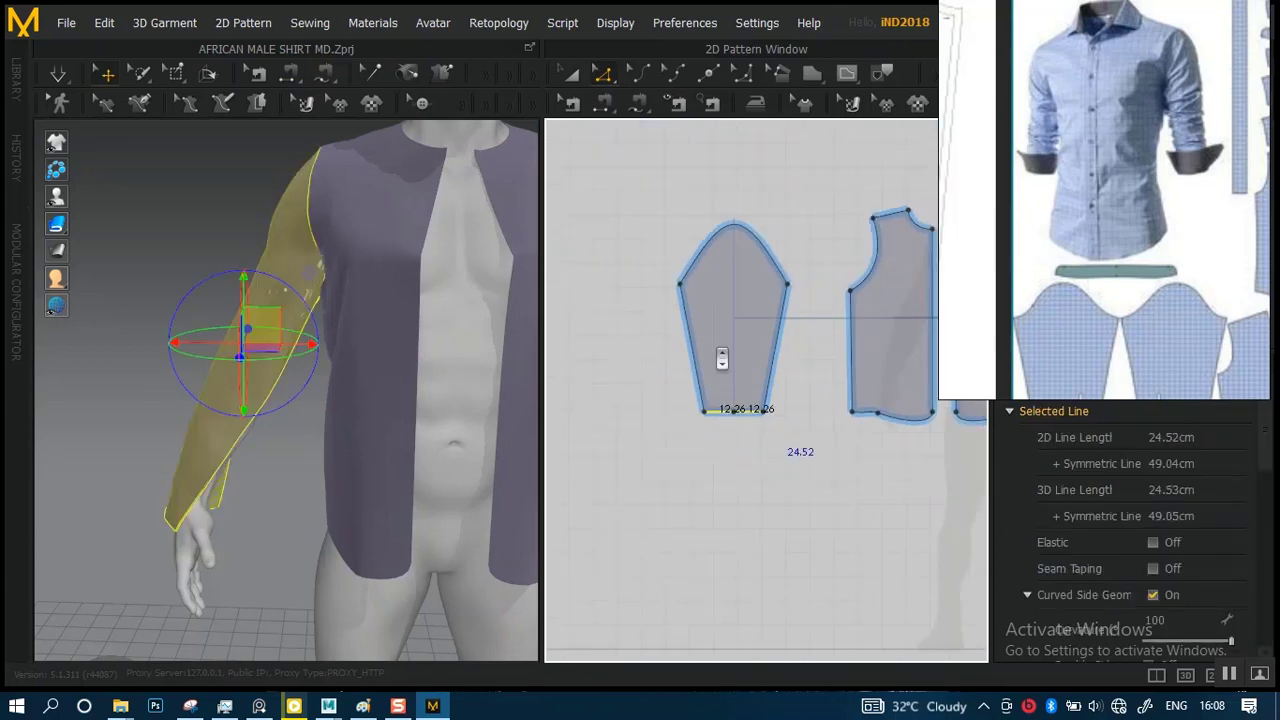
scroll(723, 360, up, 3)
drag(724, 456, 730, 288)
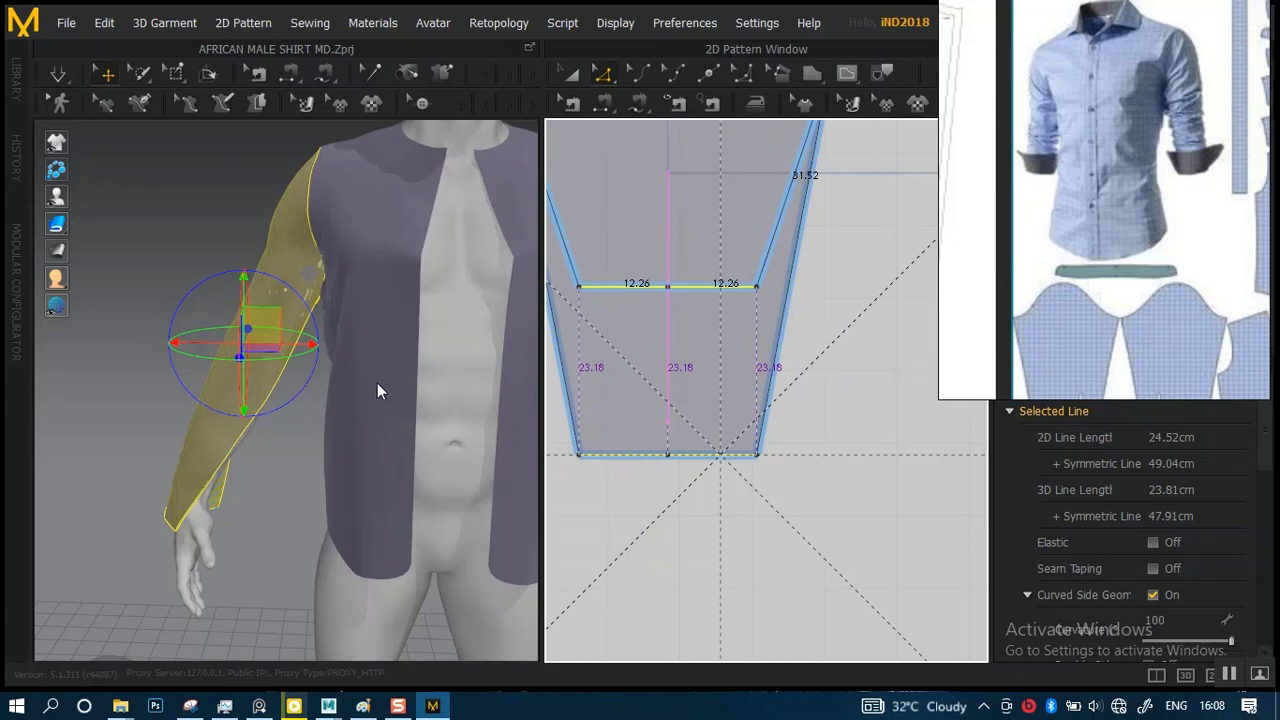
key(Delete)
- Check the shortened sleeve from the side and raise its hem further, to just above the elbow
scroll(311, 369, down, 4)
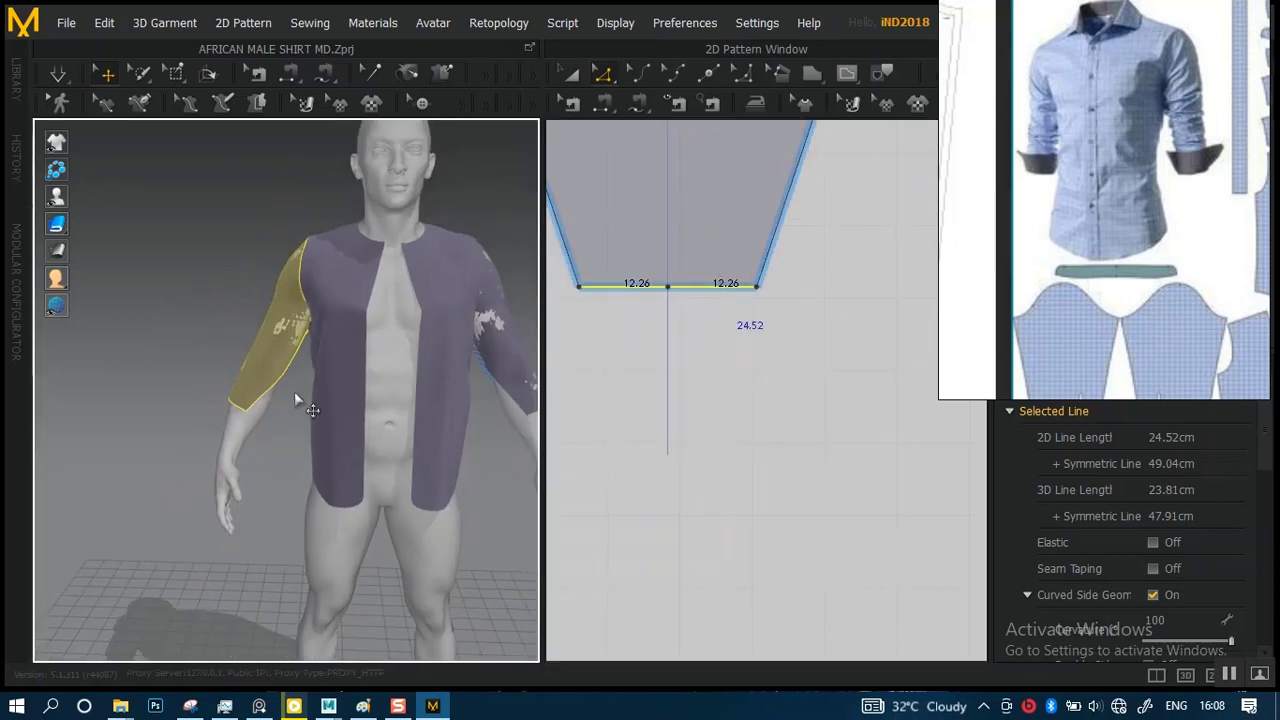
right_drag(294, 391, 408, 393)
scroll(371, 425, up, 2)
scroll(371, 425, up, 1)
middle_drag(724, 364, 882, 511)
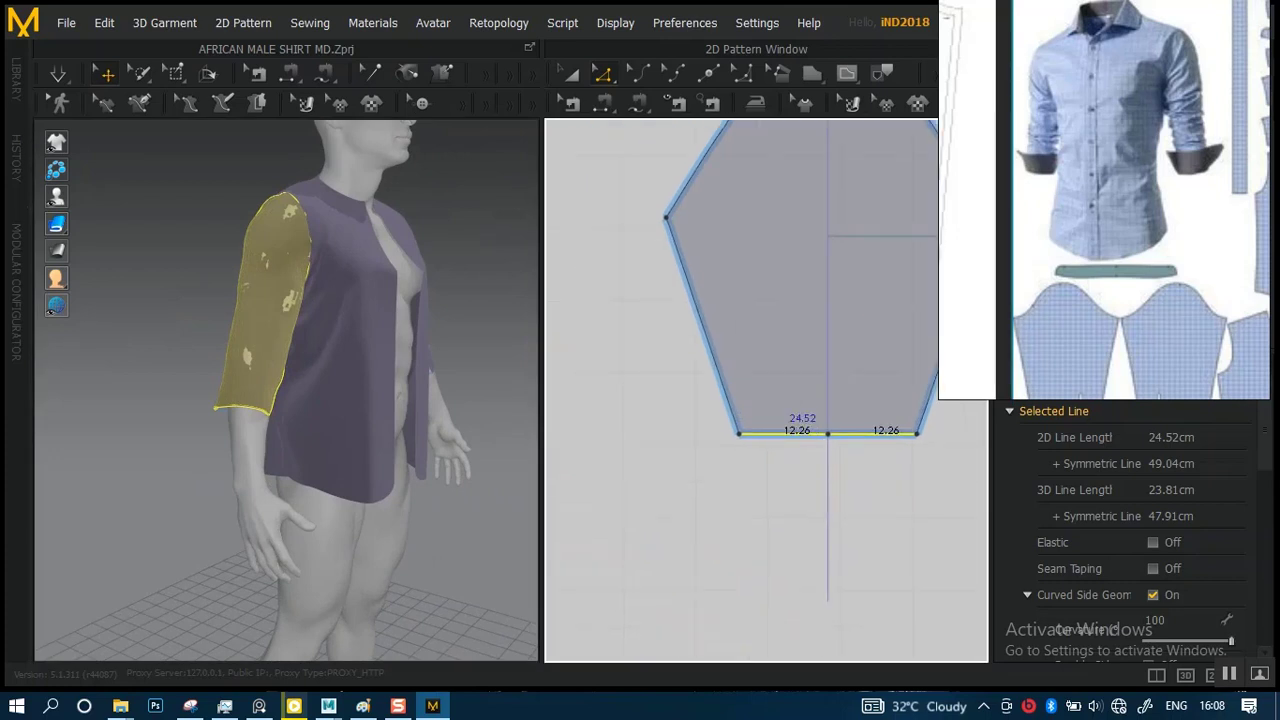
middle_drag(785, 392, 661, 386)
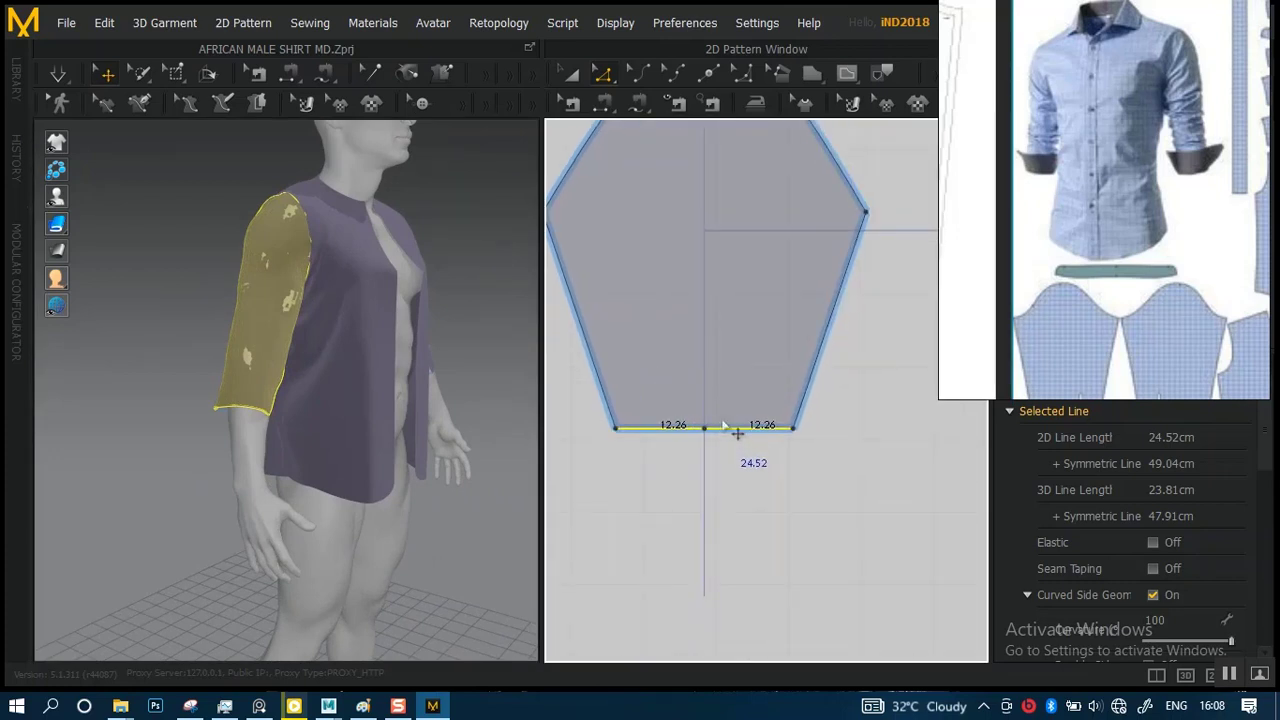
drag(737, 432, 737, 374)
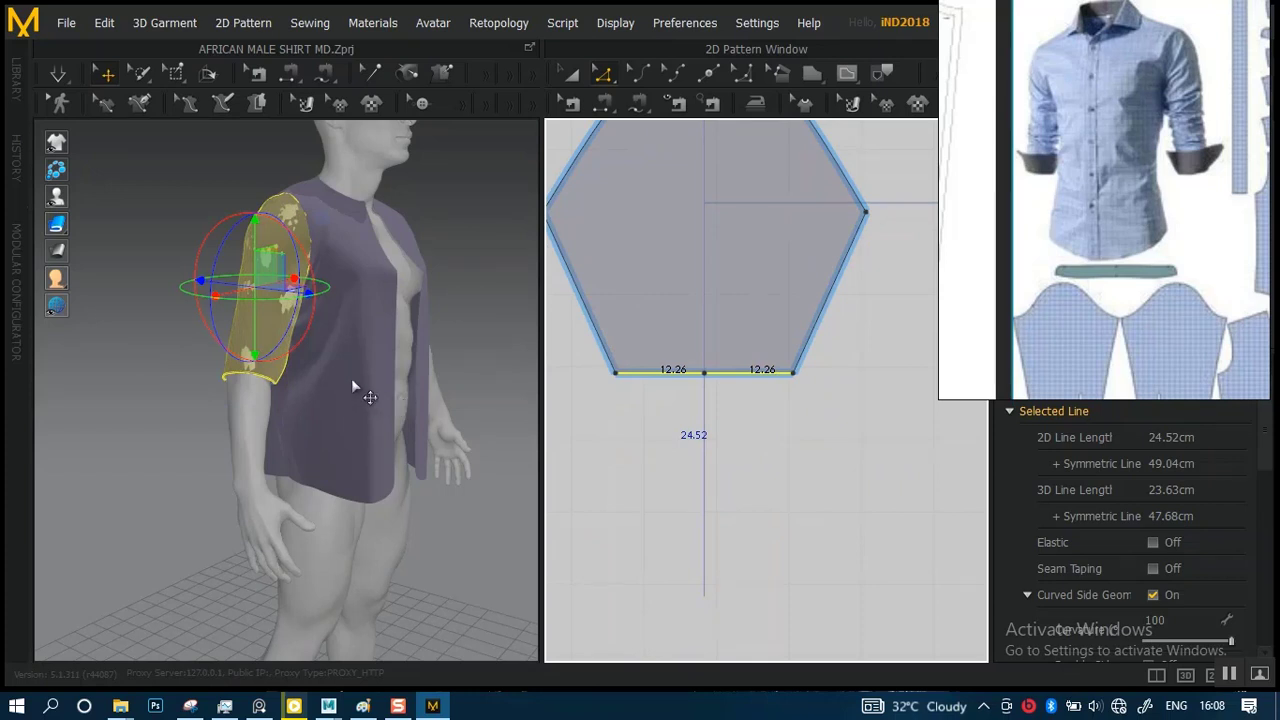
- Reselect both sleeve hem segments and raise them slightly more, checking the short sleeve's length against the upper arm
right_drag(350, 379, 268, 390)
scroll(380, 394, up, 2)
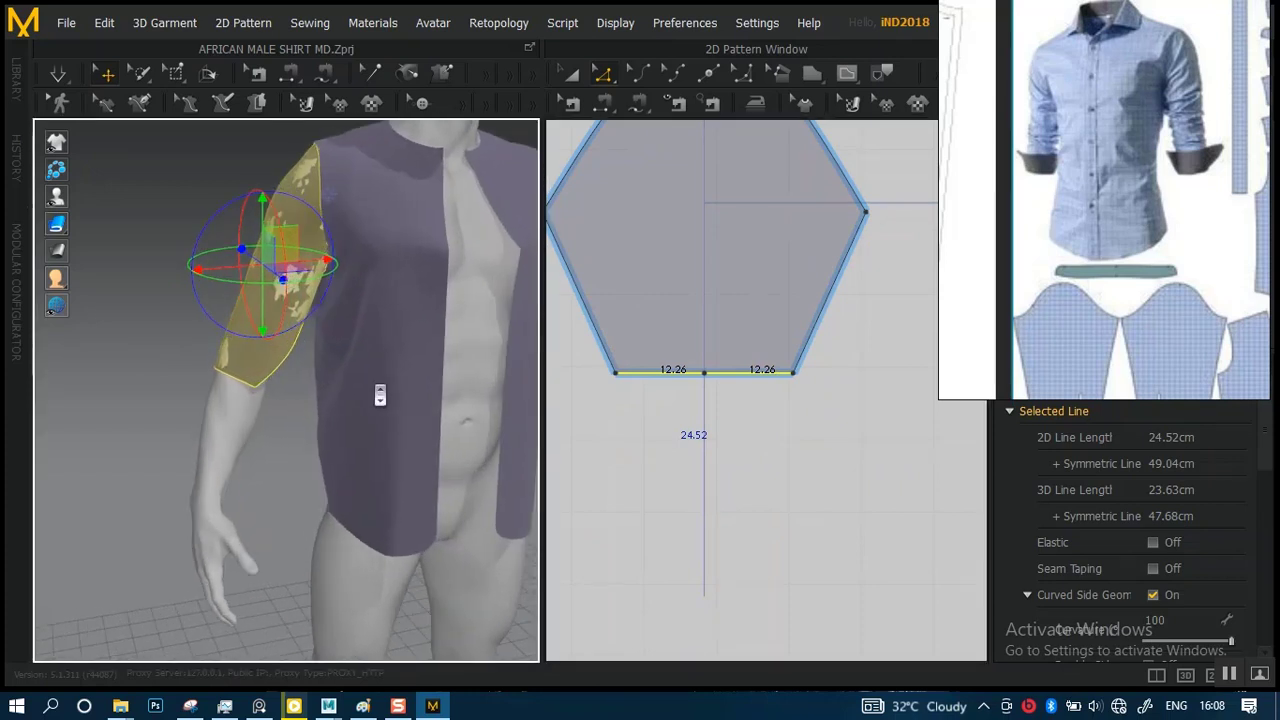
click(741, 383)
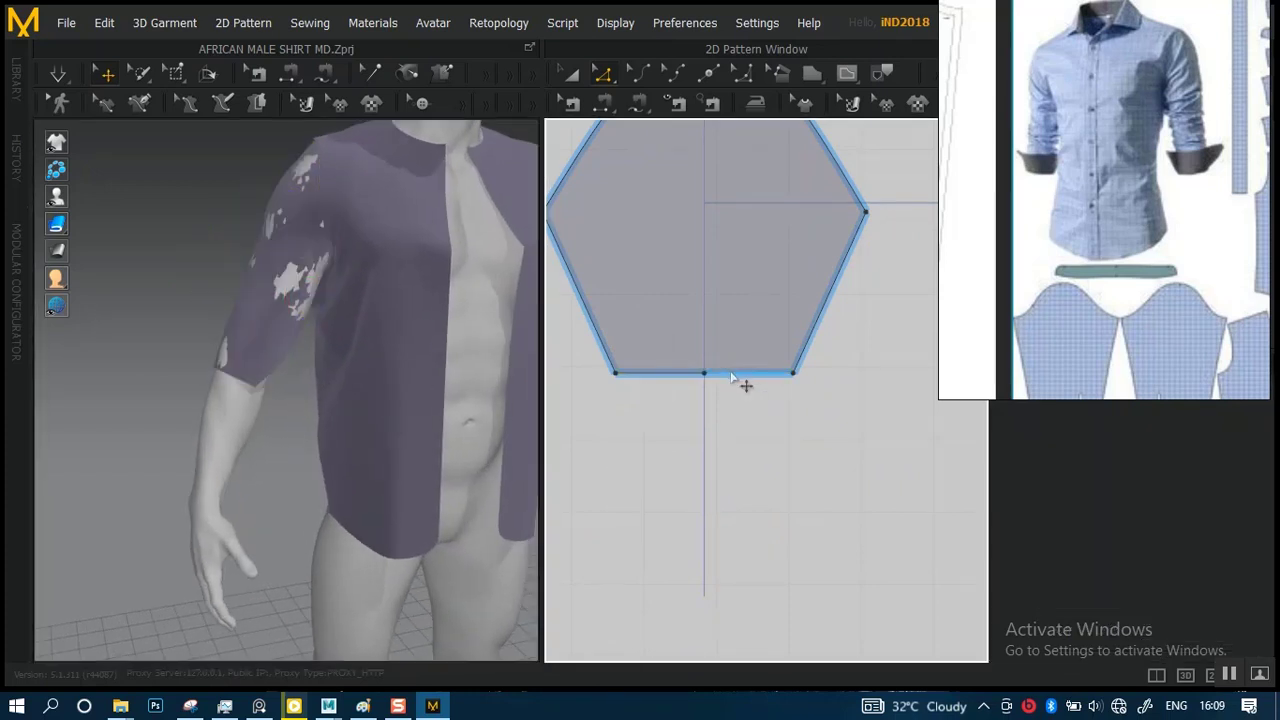
click(712, 374)
shift+click(680, 375)
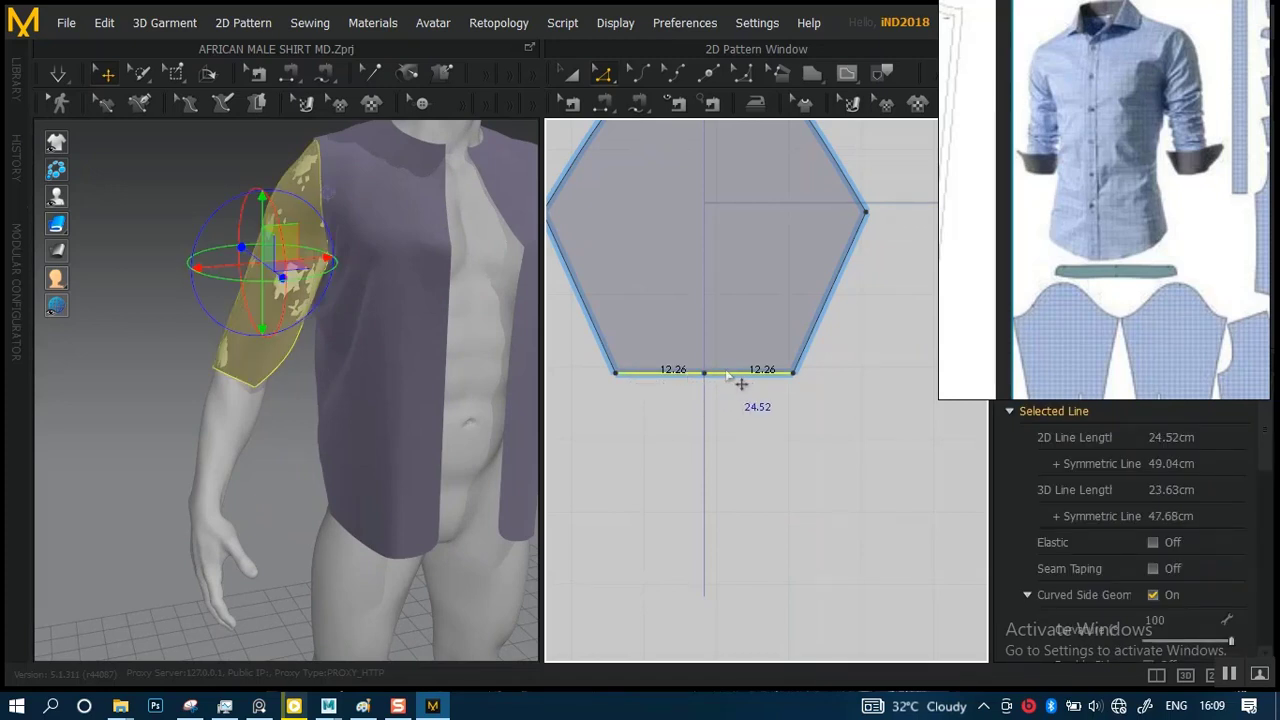
drag(741, 383, 741, 337)
mouse_move(365, 369)
alt+right_down()
mouse_move(337, 309)
mouse_move(358, 355)
alt+right_up()
alt+middle_drag(358, 355, 314, 394)
right_drag(315, 399, 378, 376)
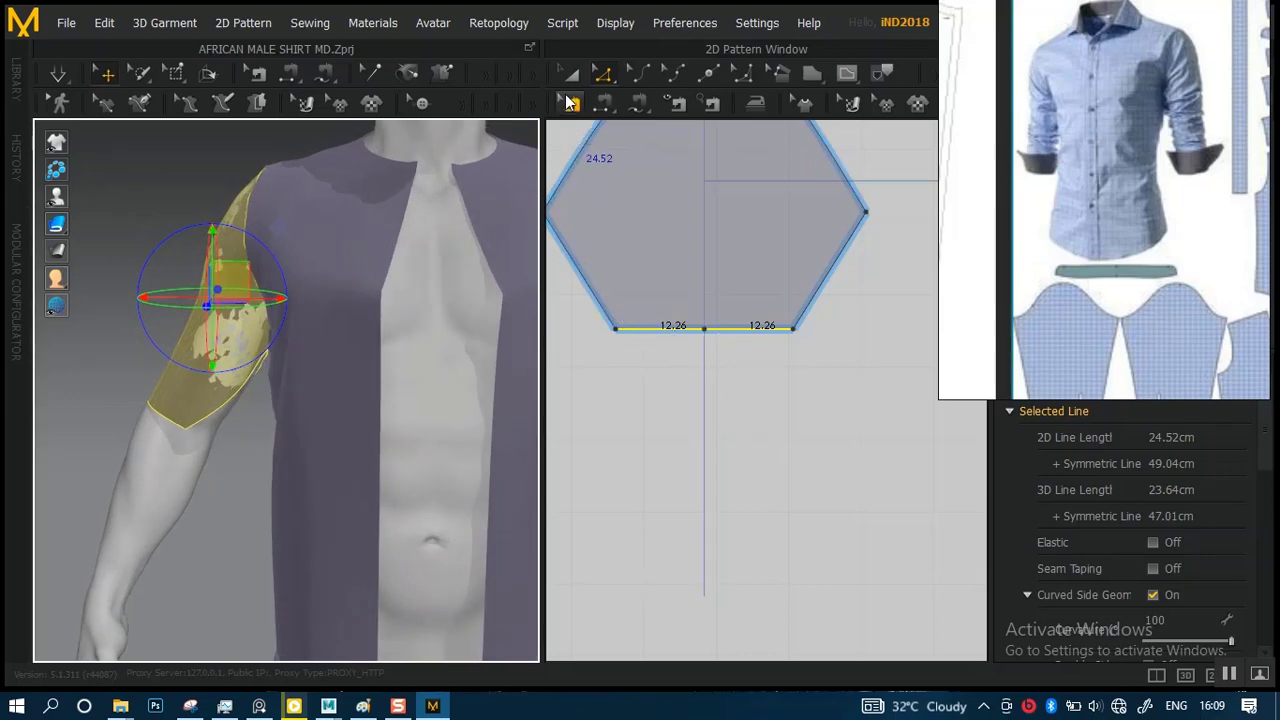
- Simulate the garment with the shortened sleeves and check how the sleeve hem sits on the arm
scroll(337, 434, up, 3)
right_drag(337, 434, 316, 348)
key(space)
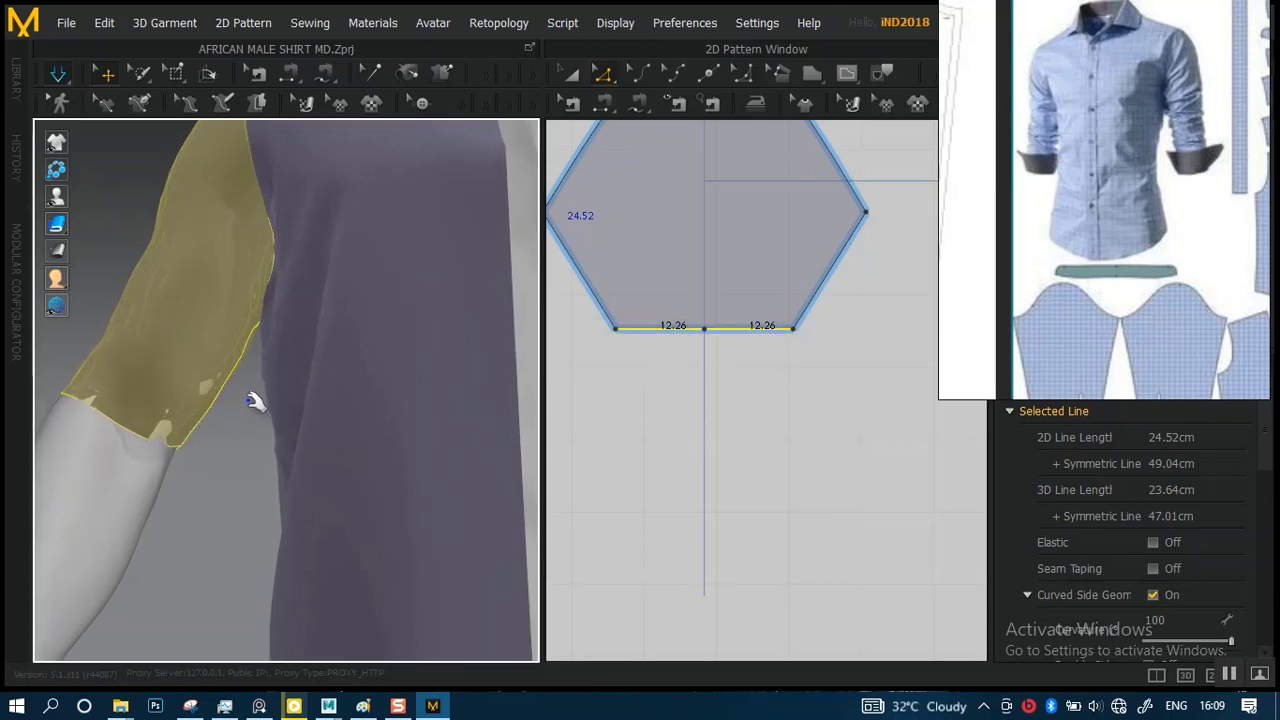
scroll(250, 400, down, 3)
drag(222, 411, 260, 431)
middle_drag(798, 337, 841, 383)
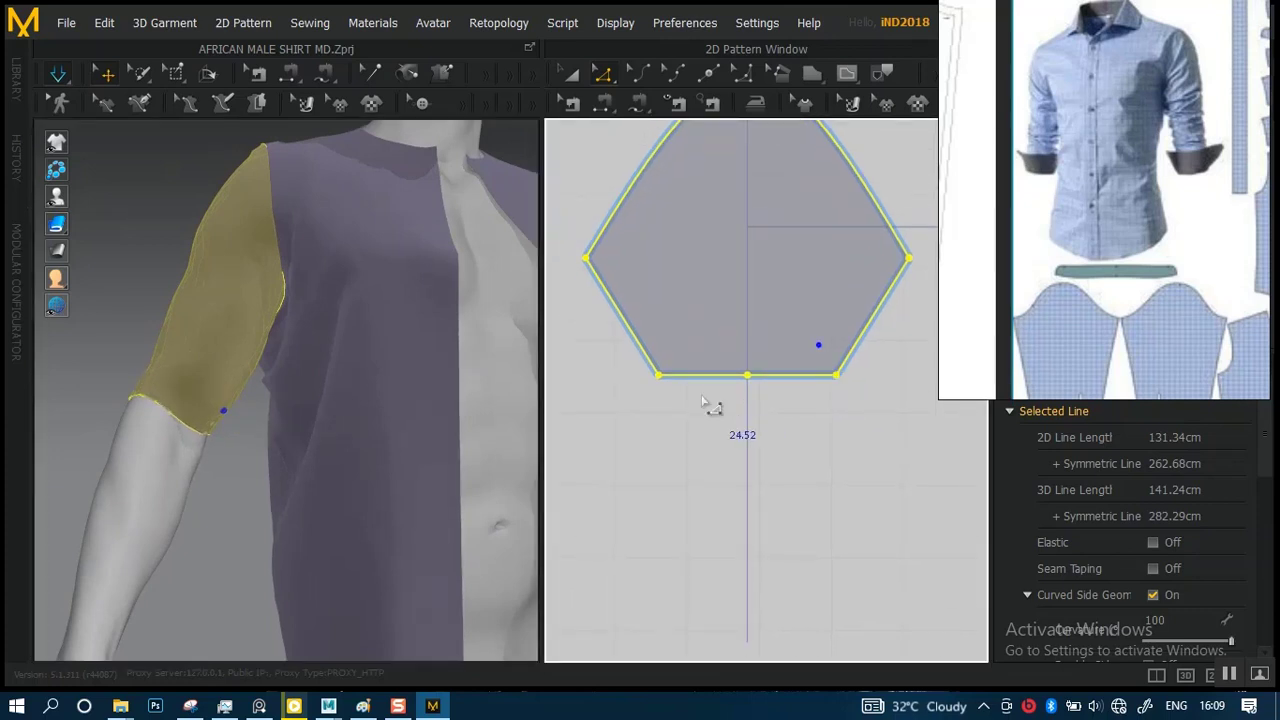
click(708, 404)
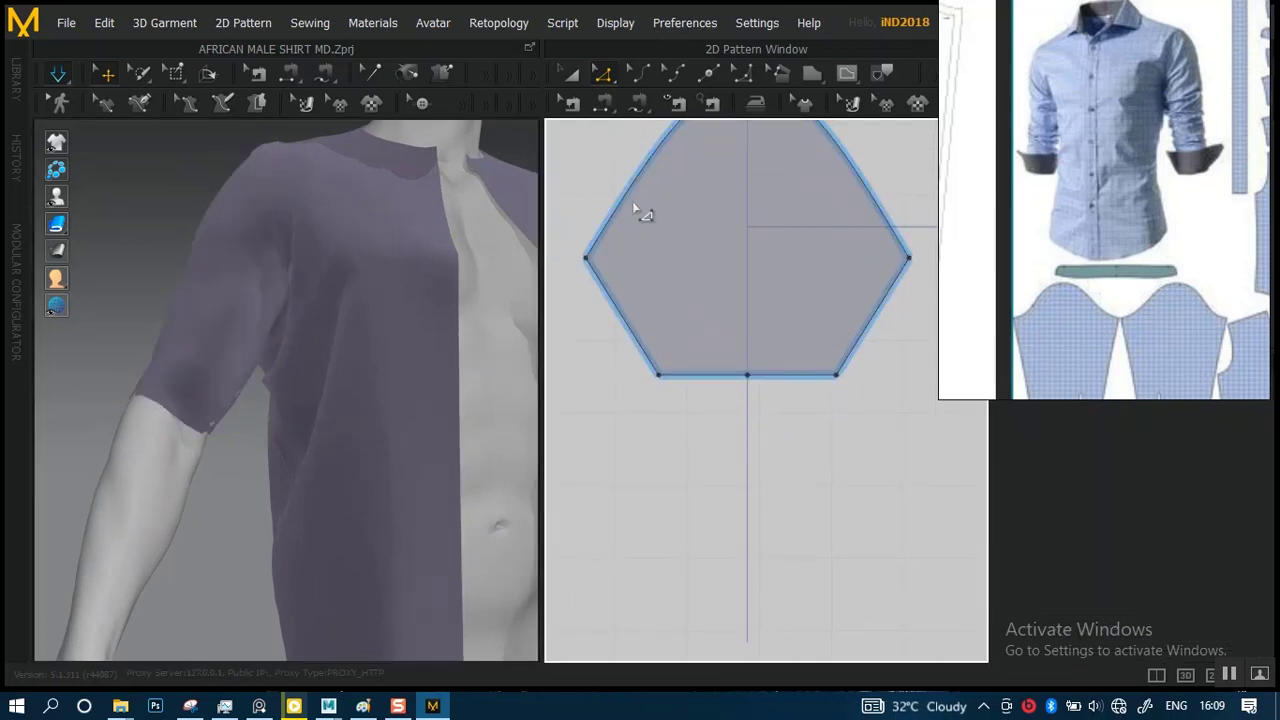
- Widen the original sleeve's hem by moving both hem corner points outward, to about 14.8 cm per half
click(657, 377)
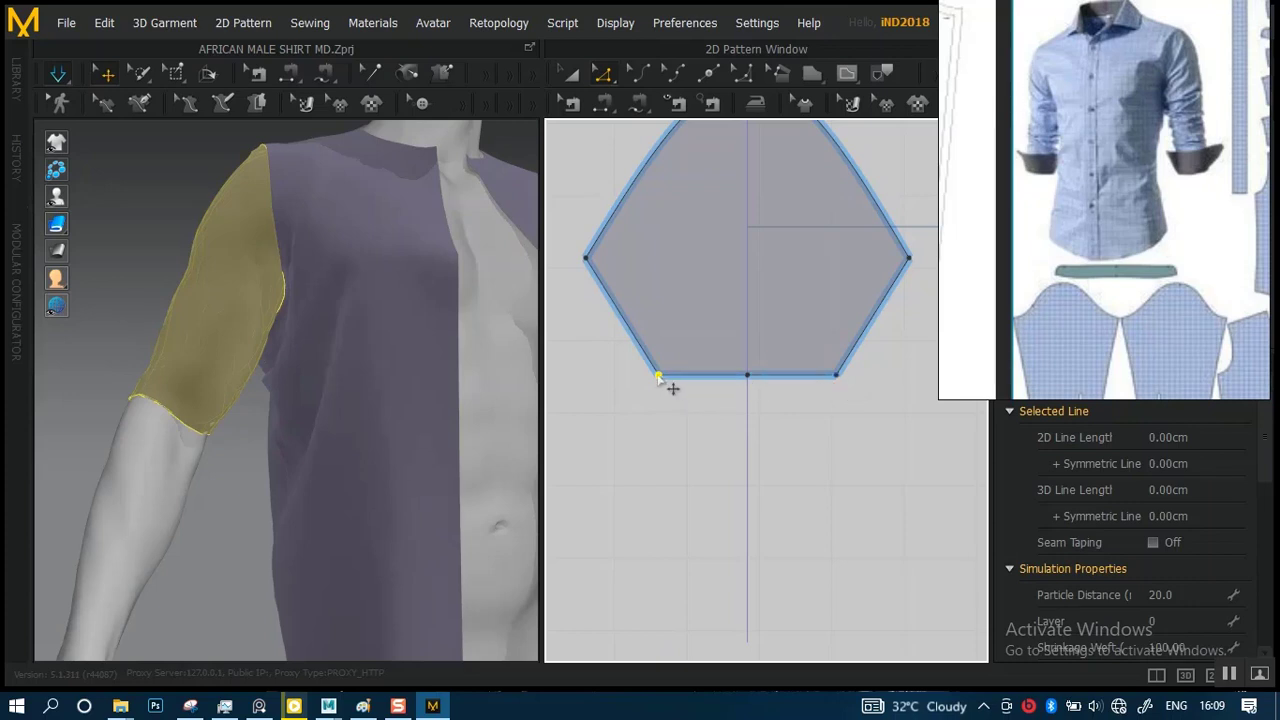
drag(658, 377, 639, 377)
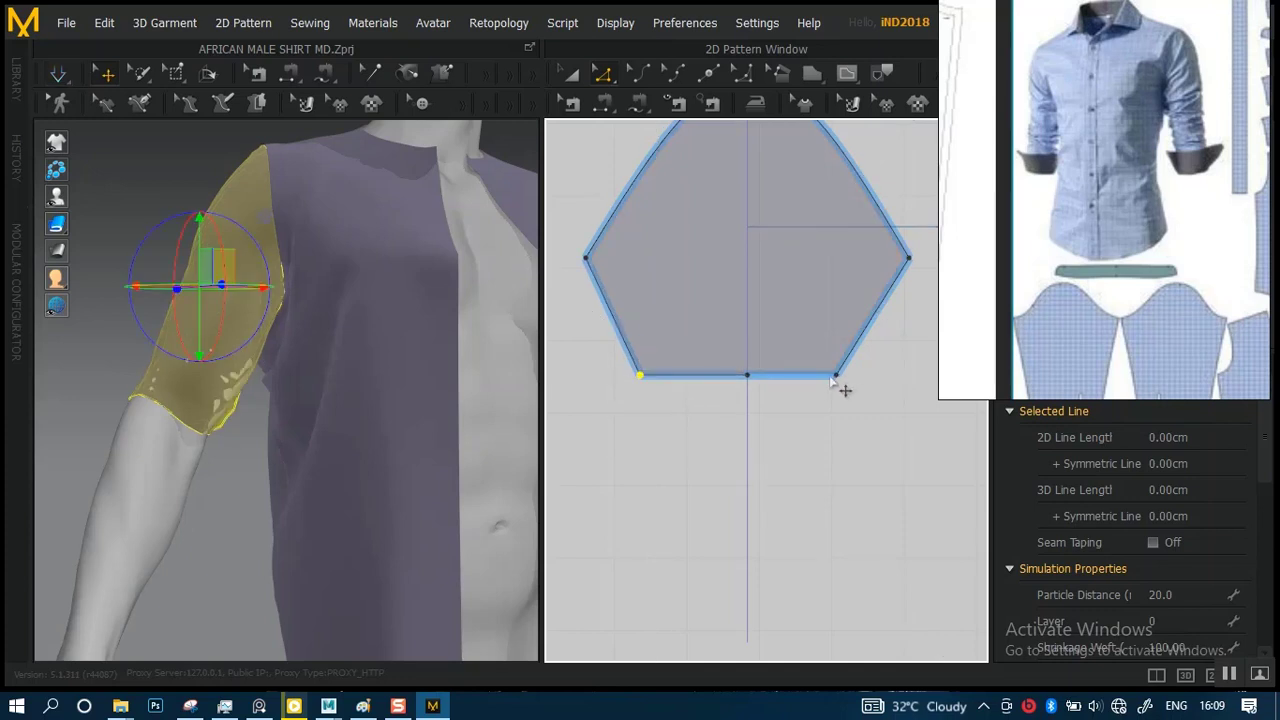
drag(836, 376, 857, 373)
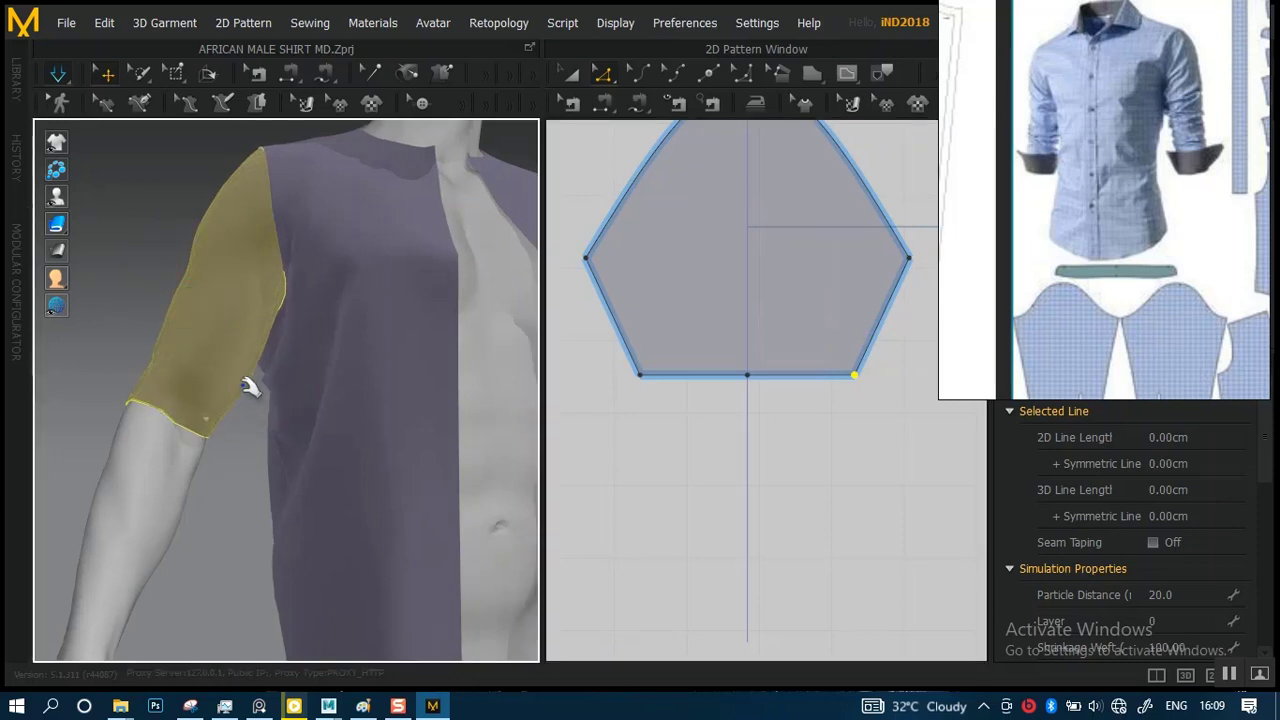
- Examine the draped sleeve with its widened hem from the front, back and inner arm
scroll(277, 437, down, 5)
scroll(316, 393, up, 5)
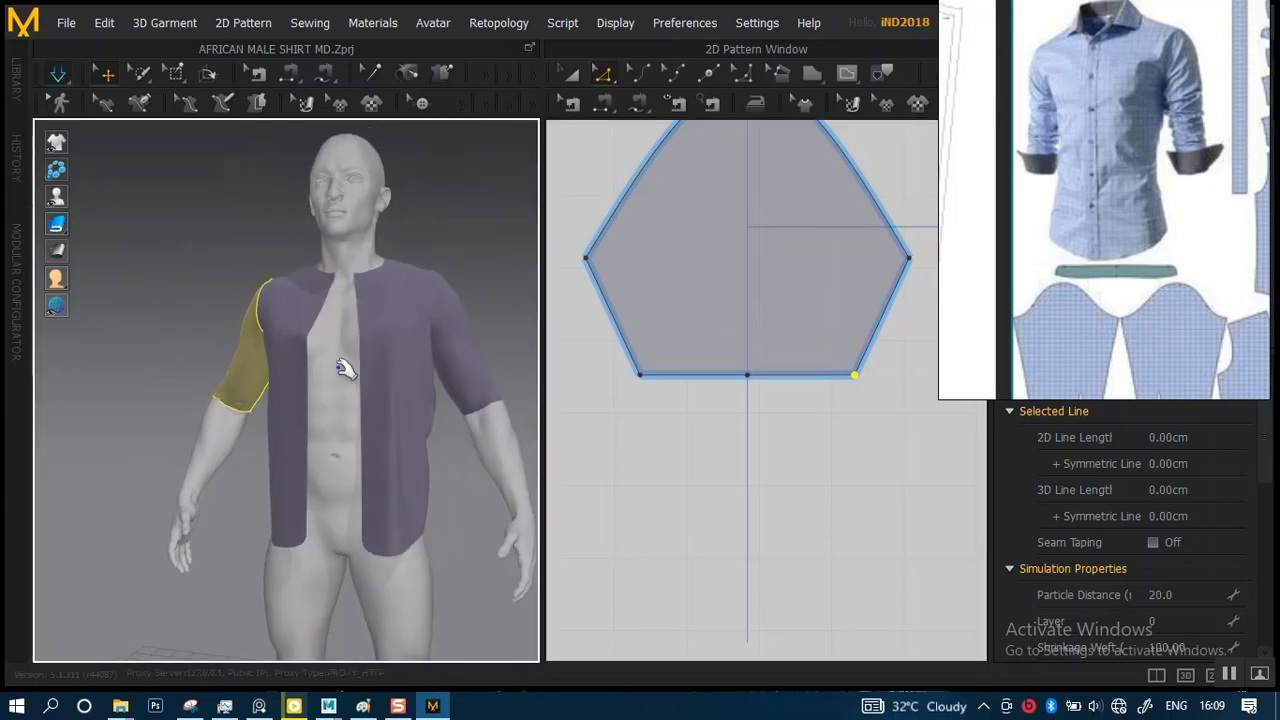
right_drag(270, 380, 323, 423)
scroll(300, 408, up, 3)
scroll(322, 466, up, 3)
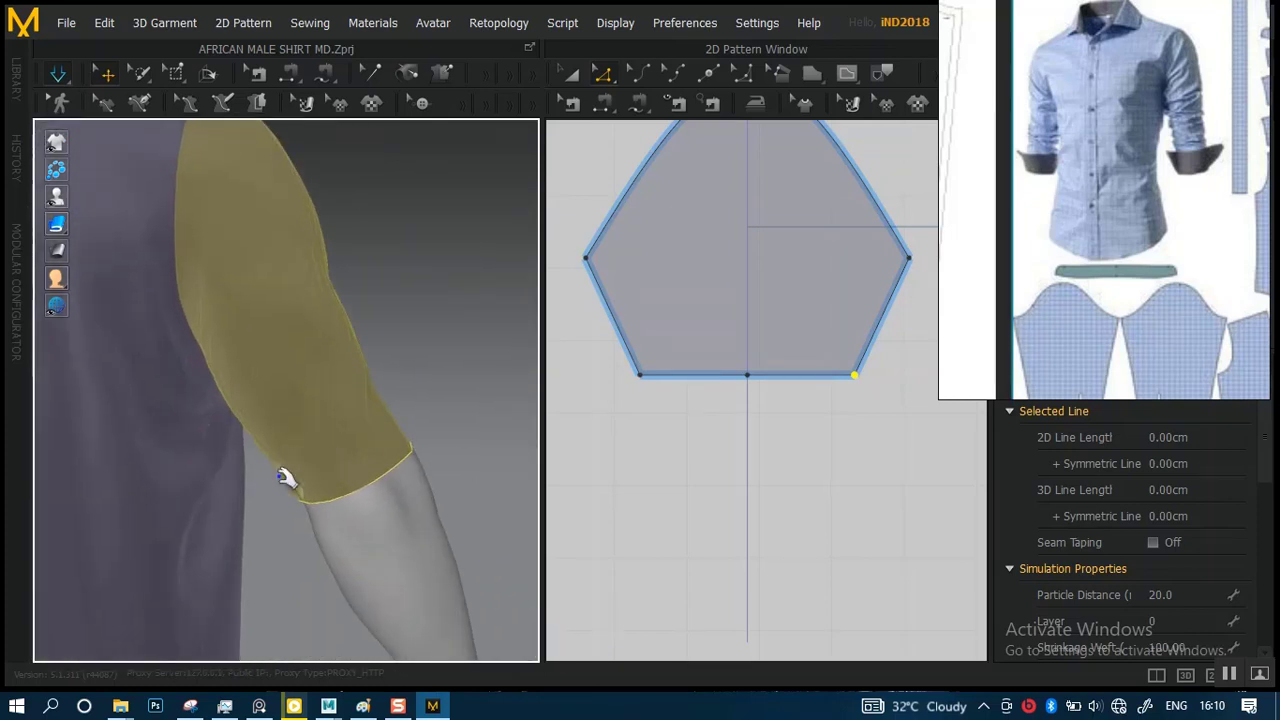
click(284, 470)
right_drag(274, 514, 220, 417)
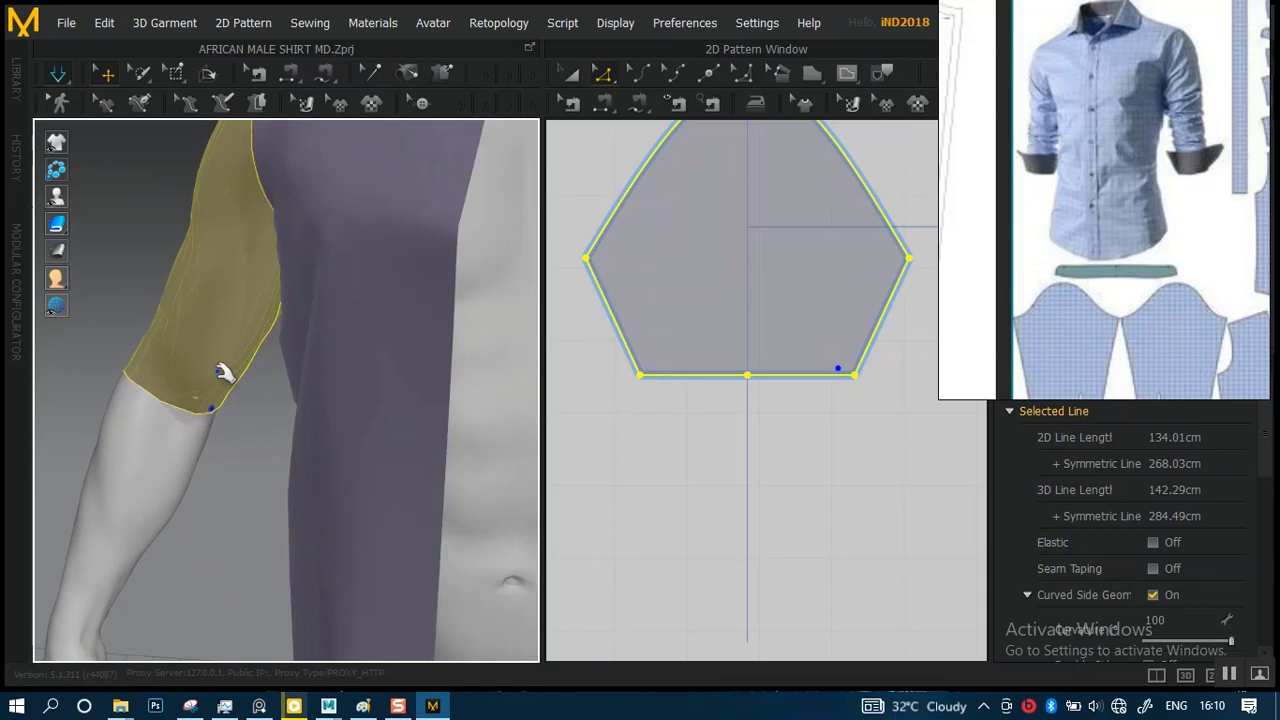
key(space)
scroll(687, 304, down, 3)
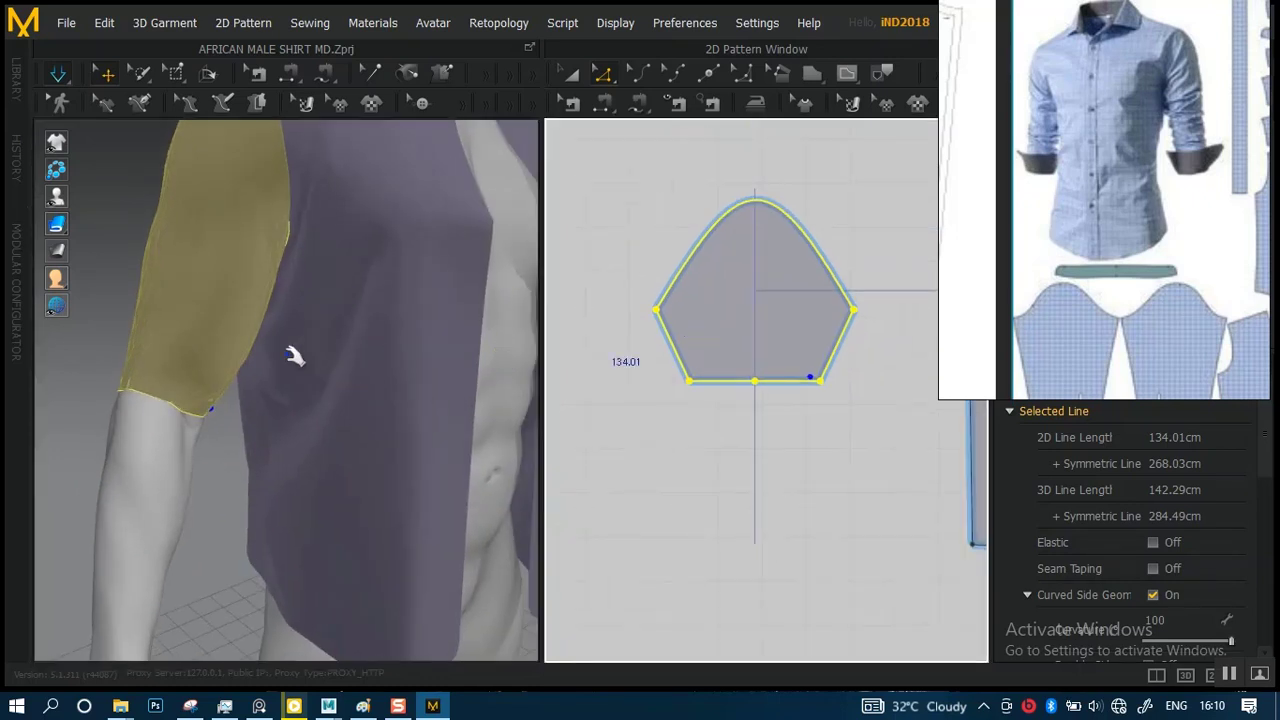
middle_drag(288, 342, 303, 440)
scroll(301, 367, down, 3)
right_drag(316, 397, 285, 385)
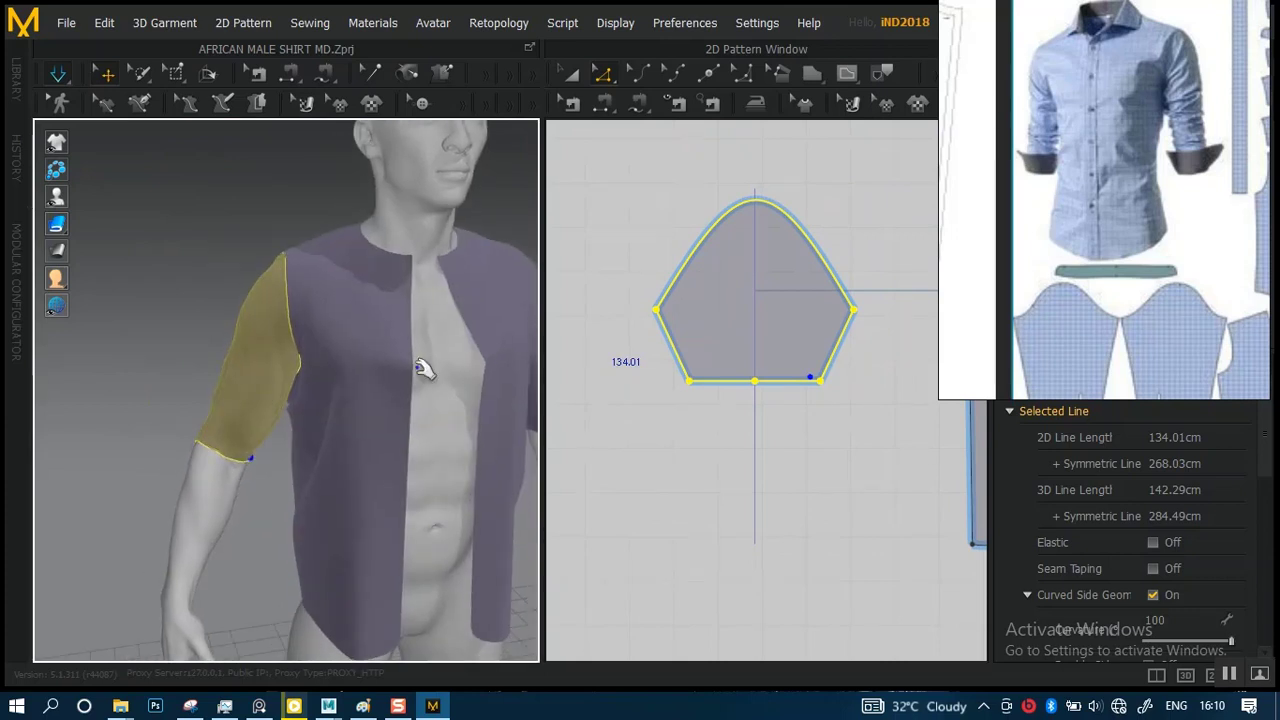
scroll(748, 363, up, 1)
scroll(748, 363, up, 4)
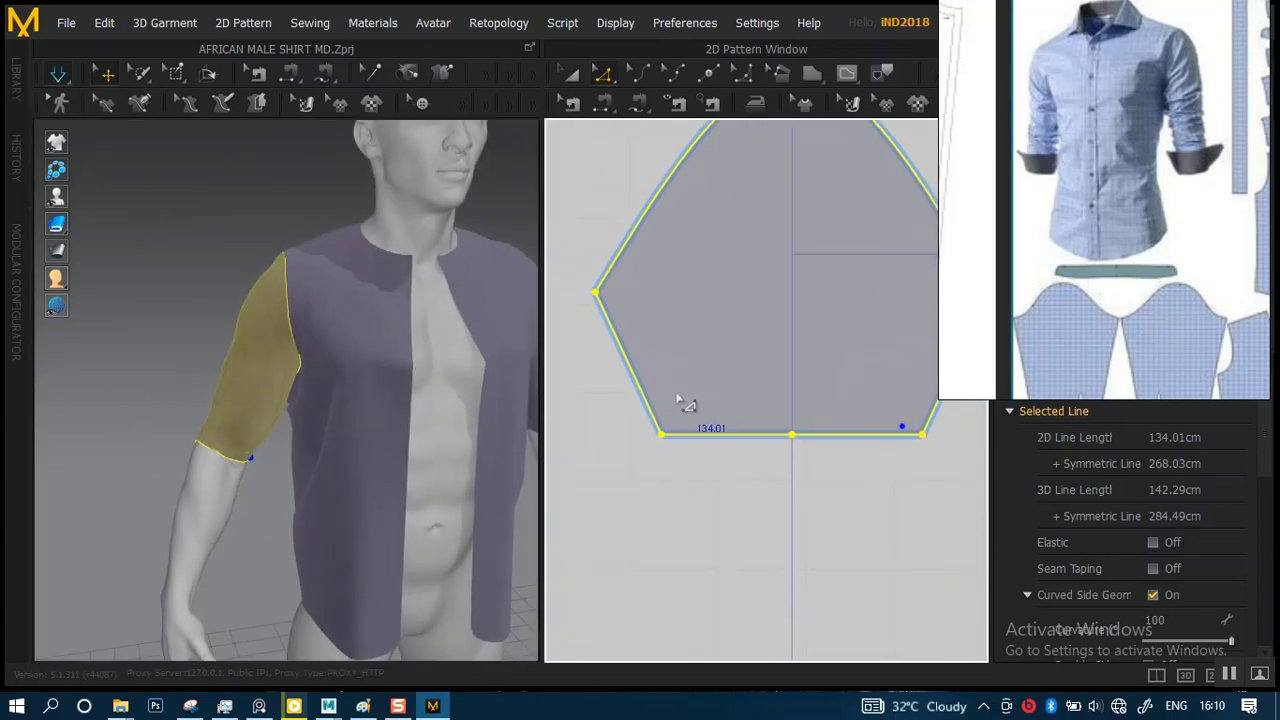
right_drag(309, 394, 374, 366)
- Move both hem corner points of the sleeve further outward, widening the hem to about 16.9 cm per half
click(661, 447)
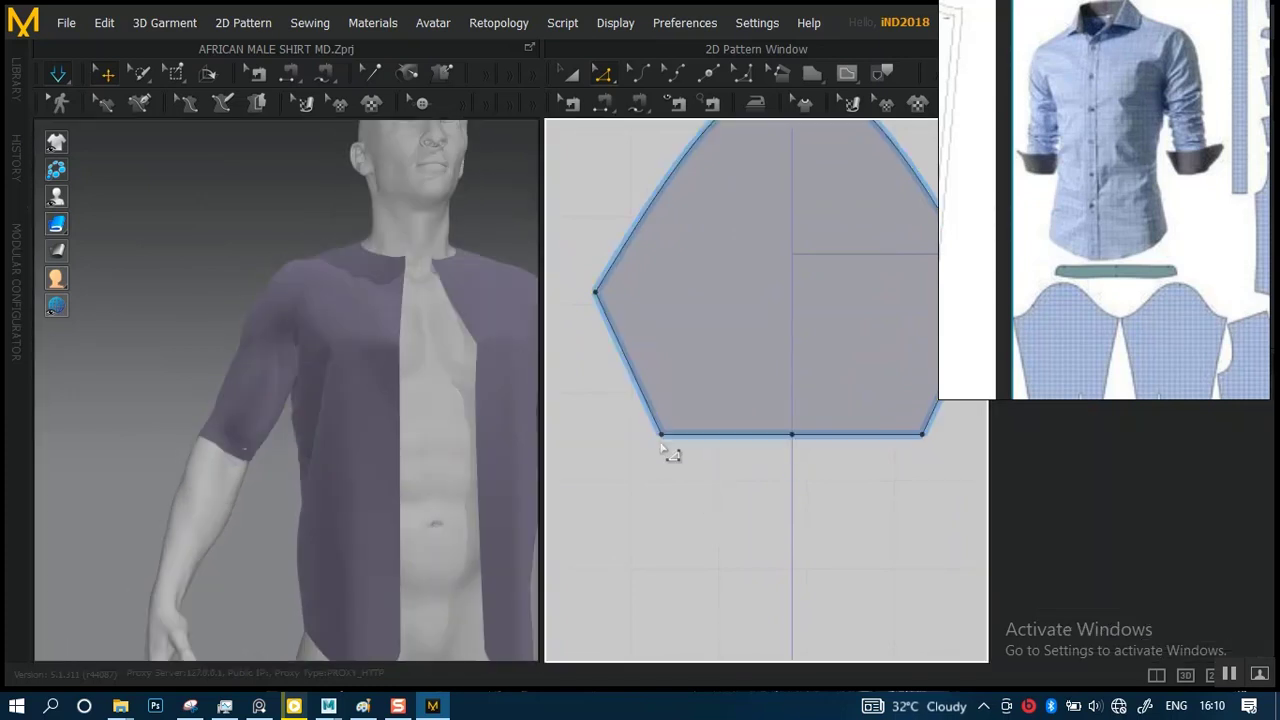
click(661, 438)
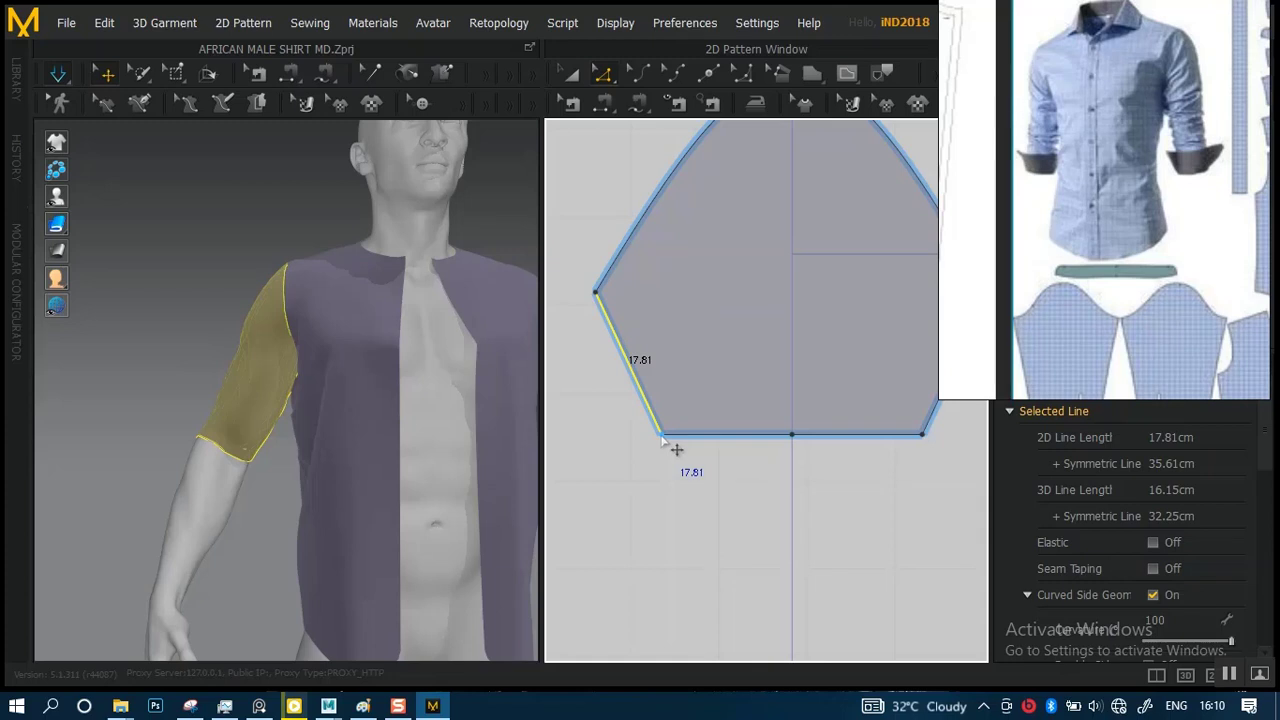
drag(628, 449, 668, 437)
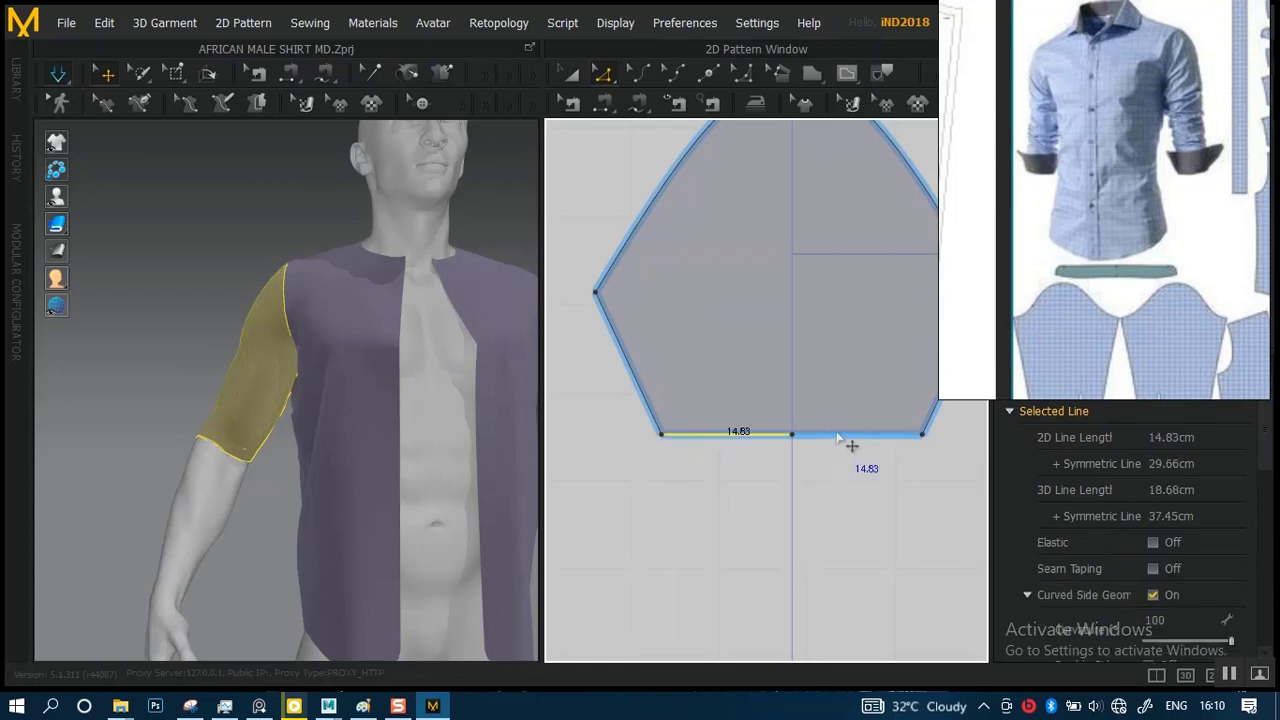
click(648, 436)
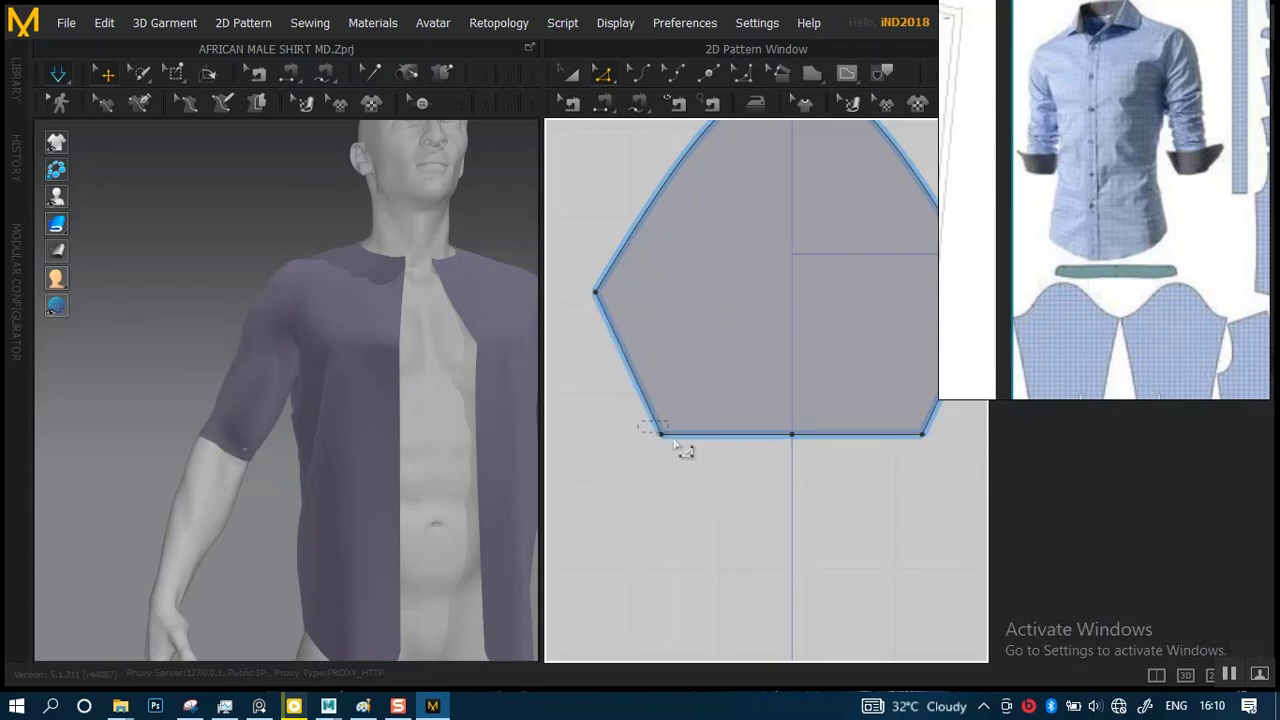
drag(679, 449, 659, 450)
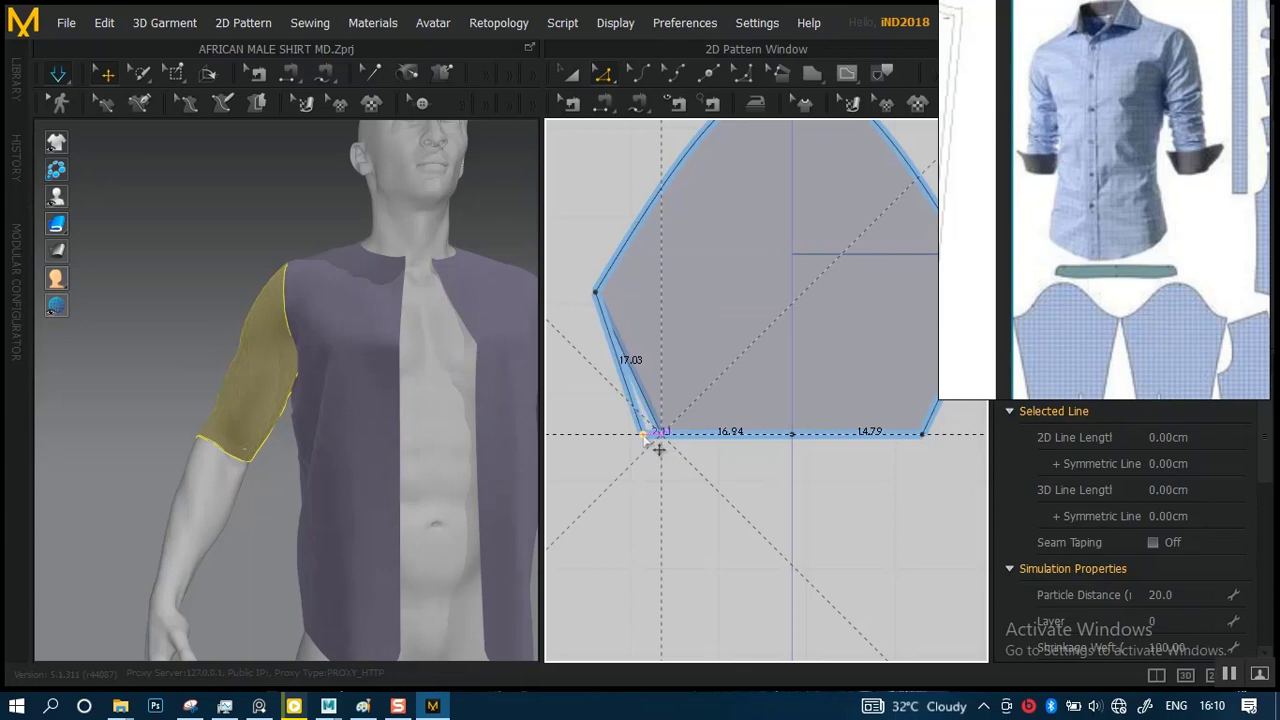
drag(924, 447, 952, 450)
click(934, 438)
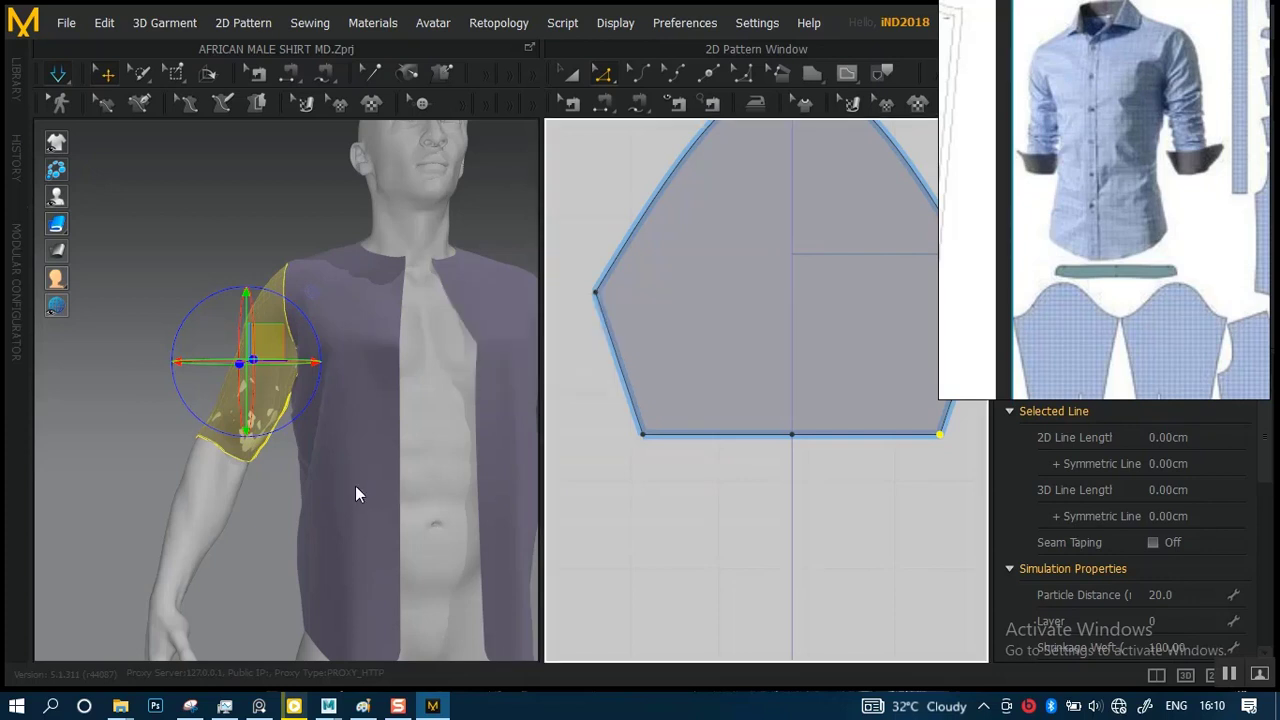
- Simulate the garment with the wider sleeve hem and check the sleeve's looseness around the arm
key(space)
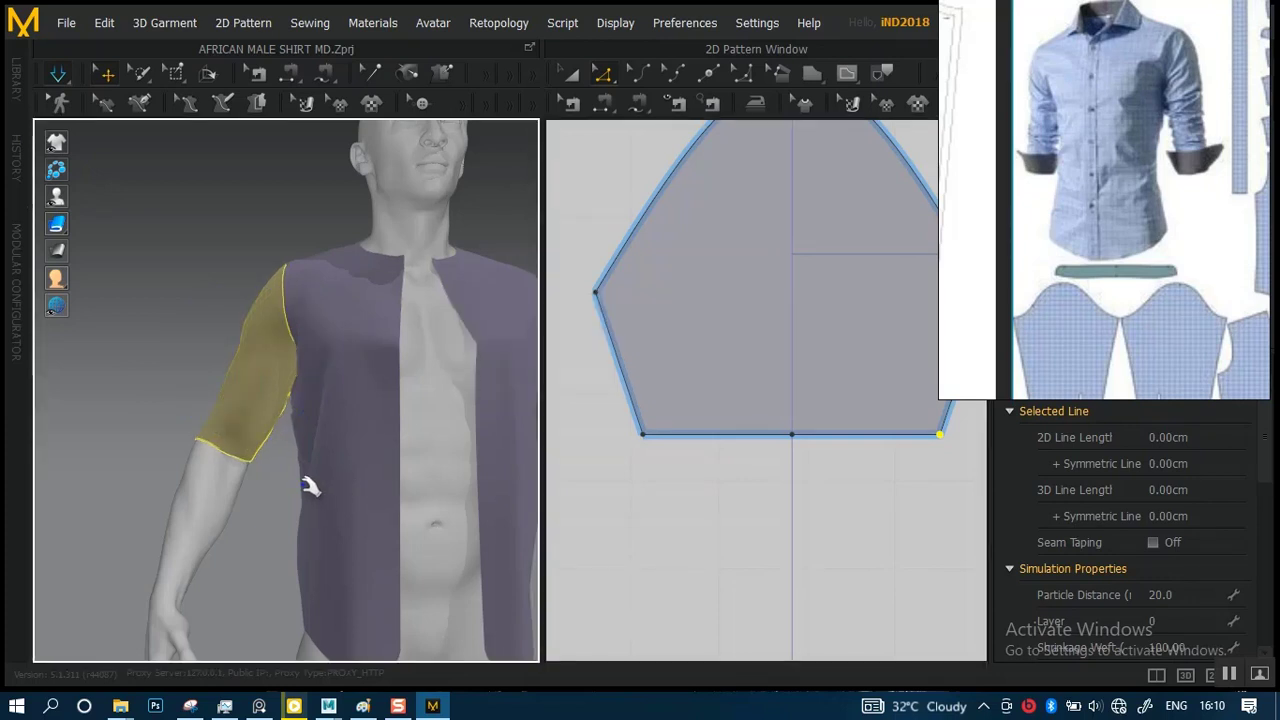
alt+right_drag(309, 473, 315, 512)
alt+middle_drag(309, 473, 322, 520)
scroll(320, 509, down, 4)
scroll(277, 463, up, 3)
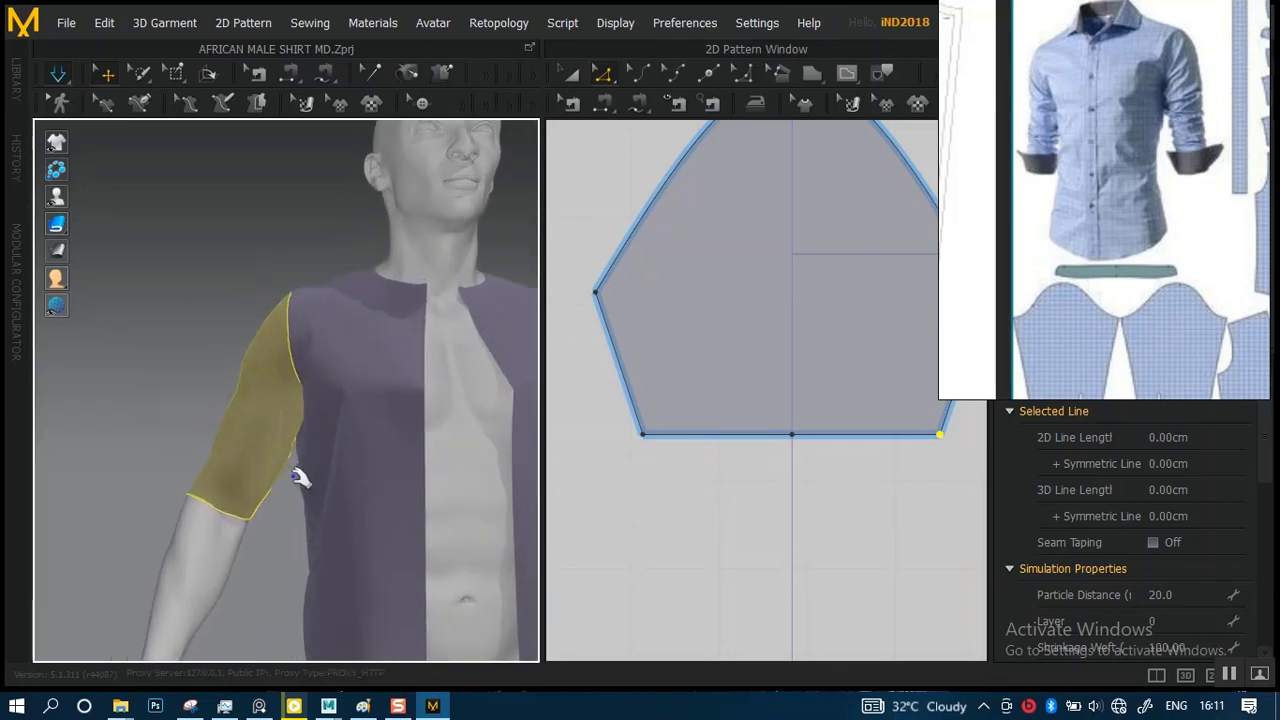
scroll(298, 430, down, 3)
right_drag(329, 443, 277, 452)
scroll(380, 443, up, 3)
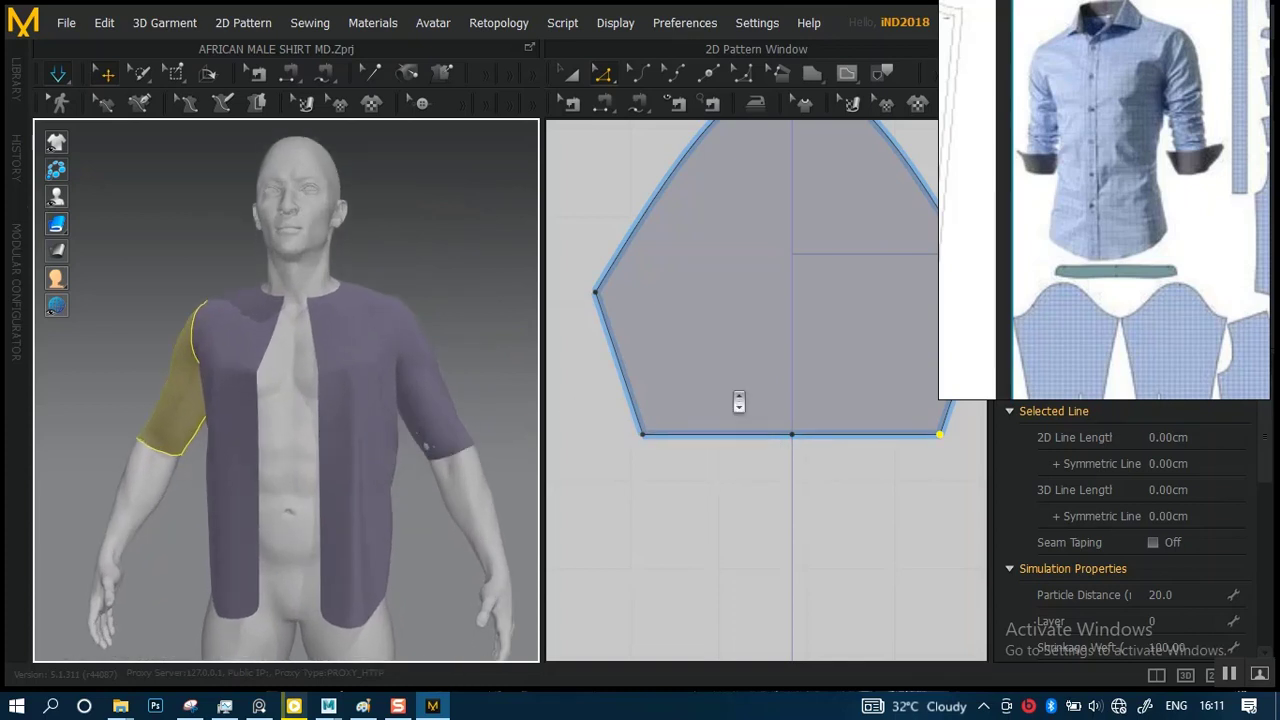
- Select the mirrored sleeve's outer hem corner and examine how both sleeves hang from the front and side
scroll(739, 402, down, 6)
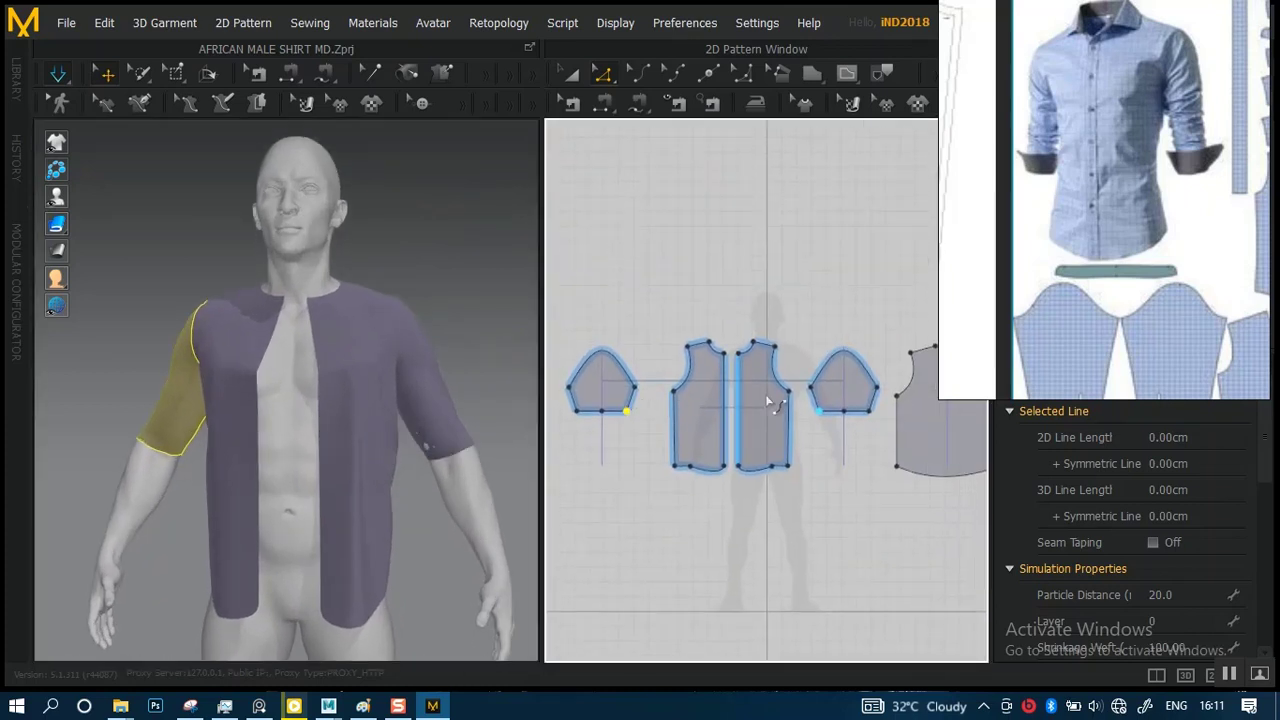
click(848, 441)
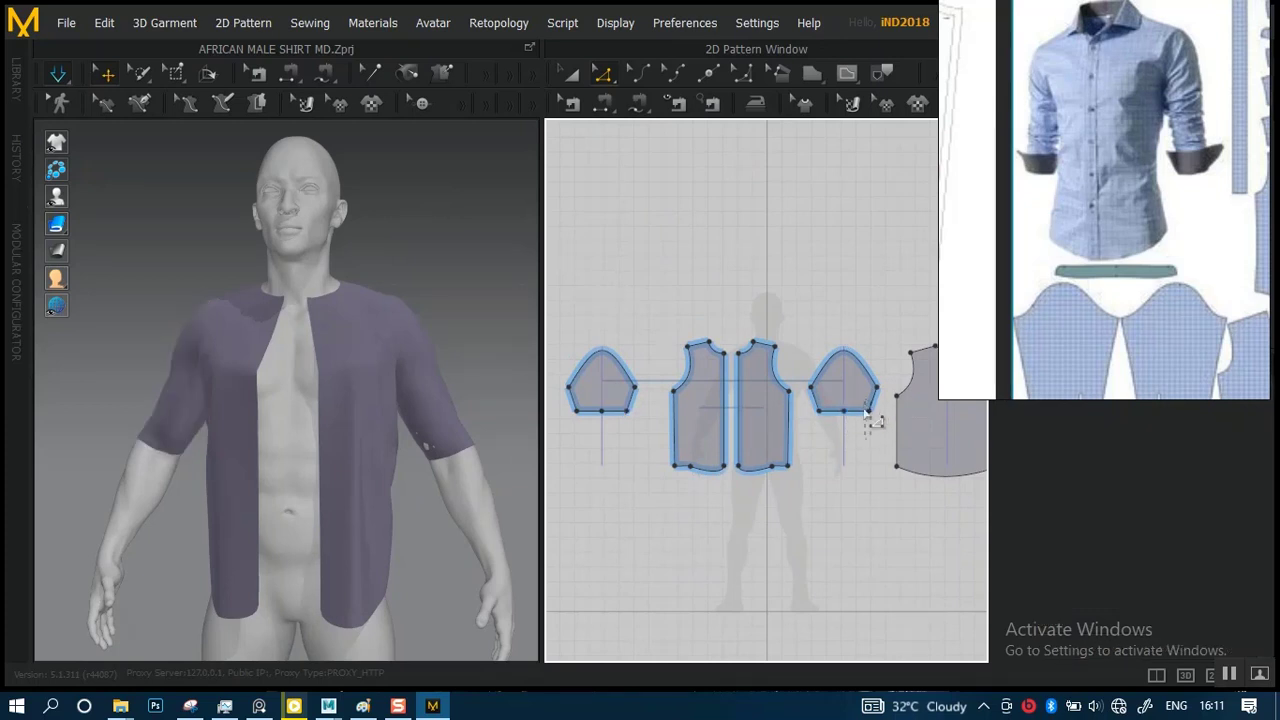
click(865, 411)
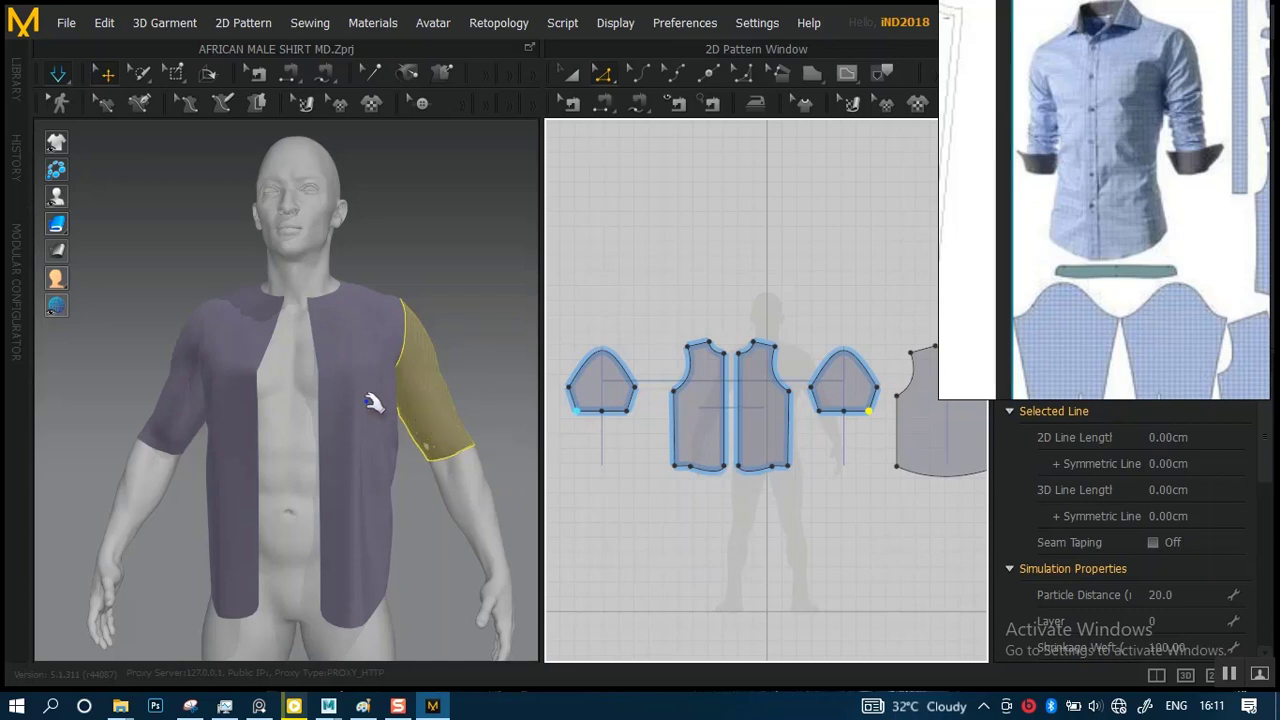
mouse_move(372, 402)
right_down()
mouse_move(397, 437)
mouse_move(400, 423)
mouse_move(443, 409)
mouse_move(318, 422)
mouse_move(424, 415)
mouse_move(342, 440)
mouse_move(300, 414)
mouse_move(409, 434)
mouse_move(362, 410)
right_up()
scroll(319, 436, up, 4)
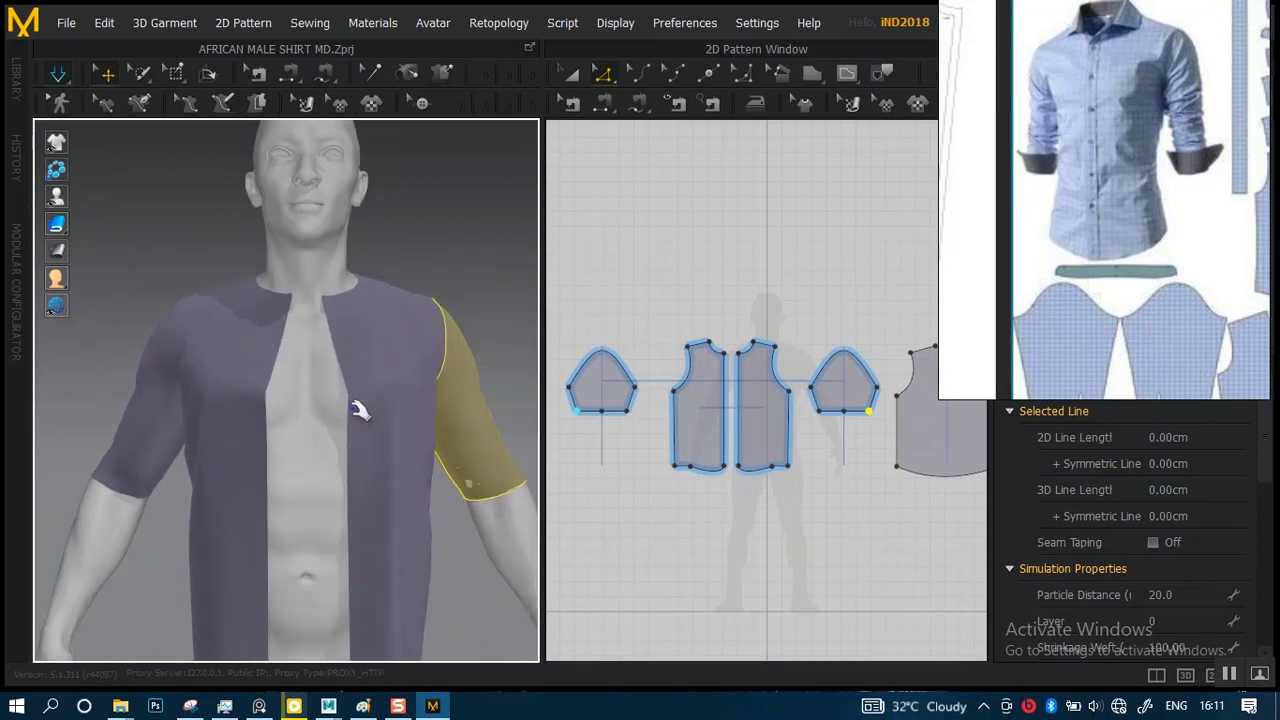
right_drag(266, 391, 385, 489)
right_drag(303, 400, 450, 416)
middle_drag(276, 403, 351, 389)
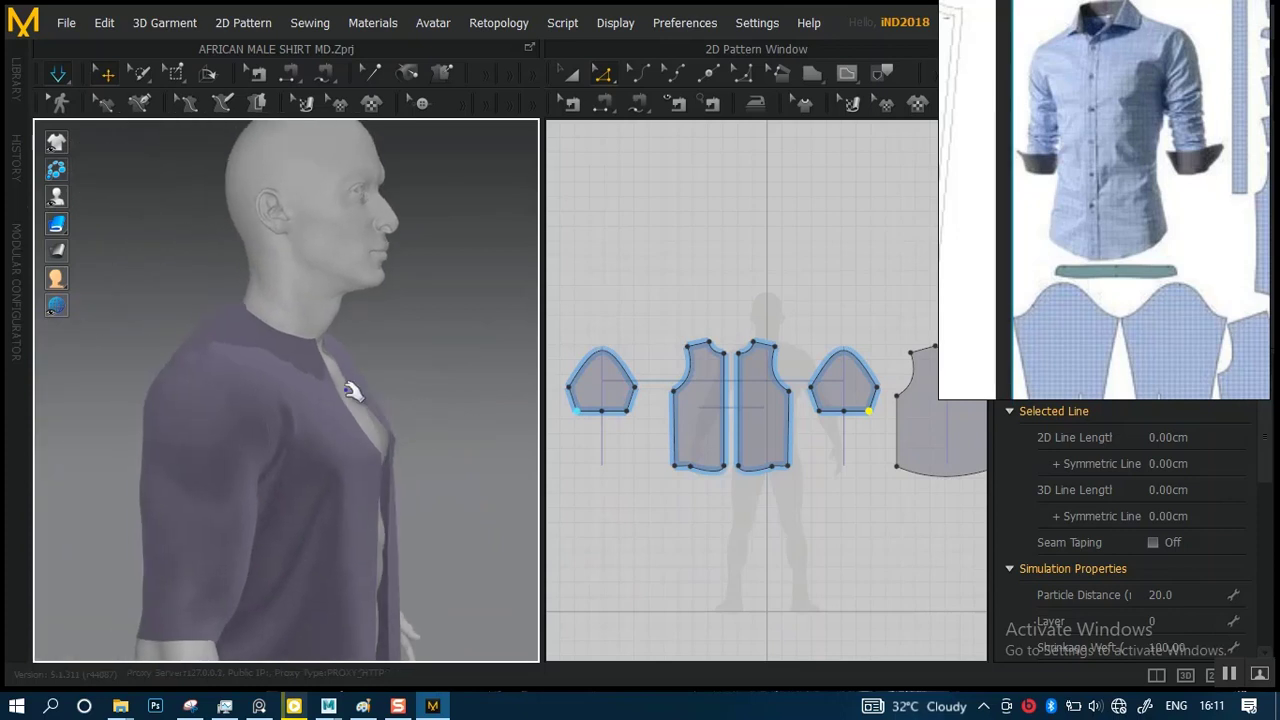
alt+right_drag(340, 390, 383, 446)
middle_drag(262, 448, 386, 377)
scroll(343, 375, down, 5)
right_drag(434, 414, 335, 413)
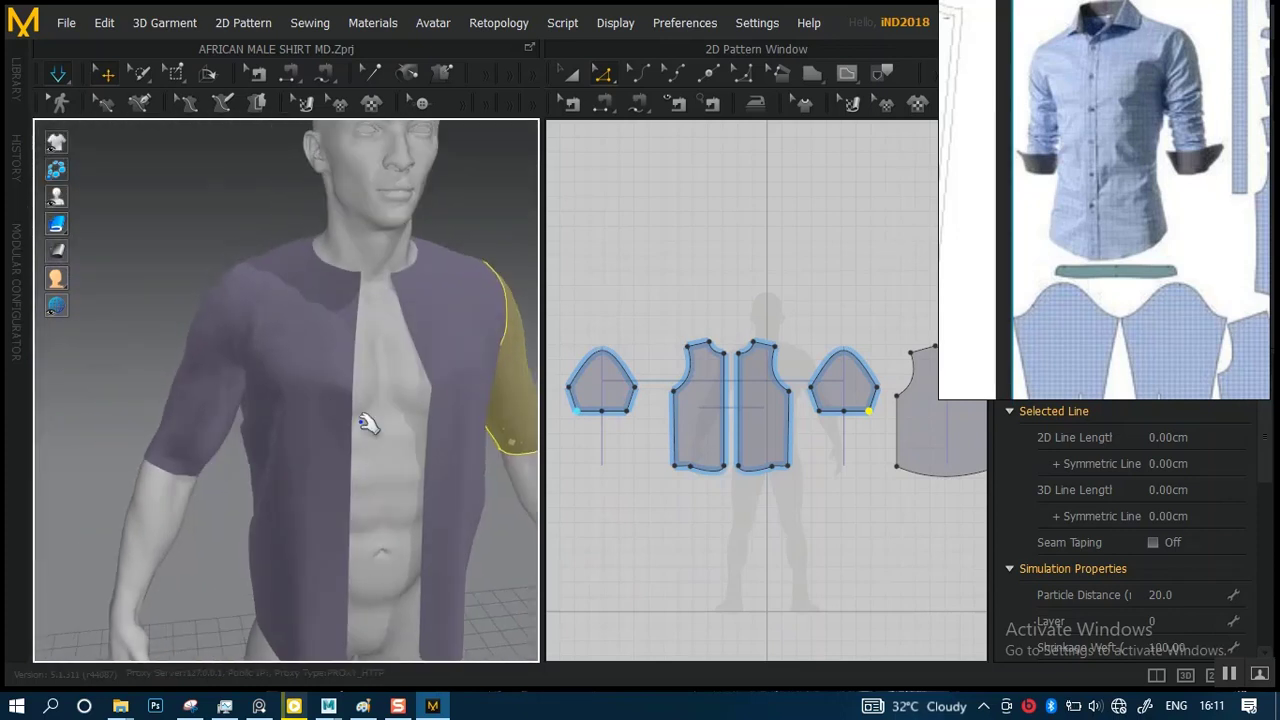
middle_drag(377, 434, 357, 407)
right_drag(358, 407, 390, 360)
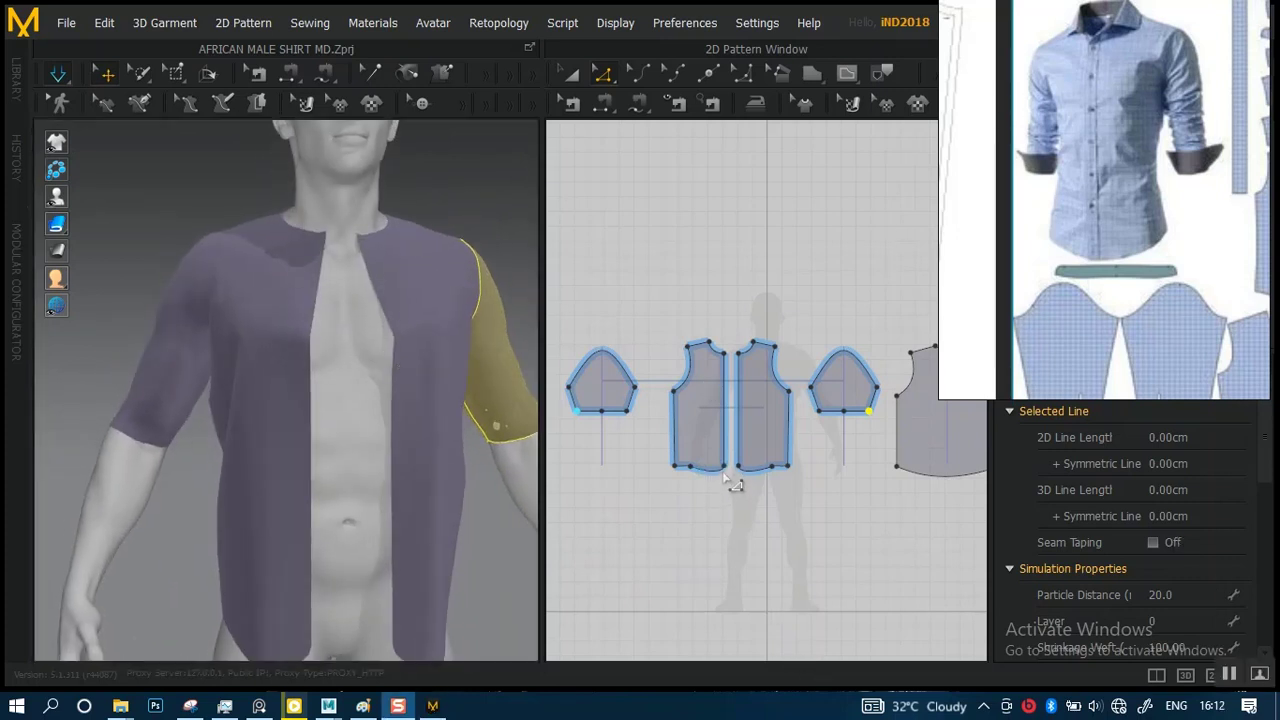
- Compare the sleeve length with the reference shirt and move both hem segments of the original sleeve down to lengthen it
scroll(726, 485, up, 5)
middle_drag(711, 519, 951, 482)
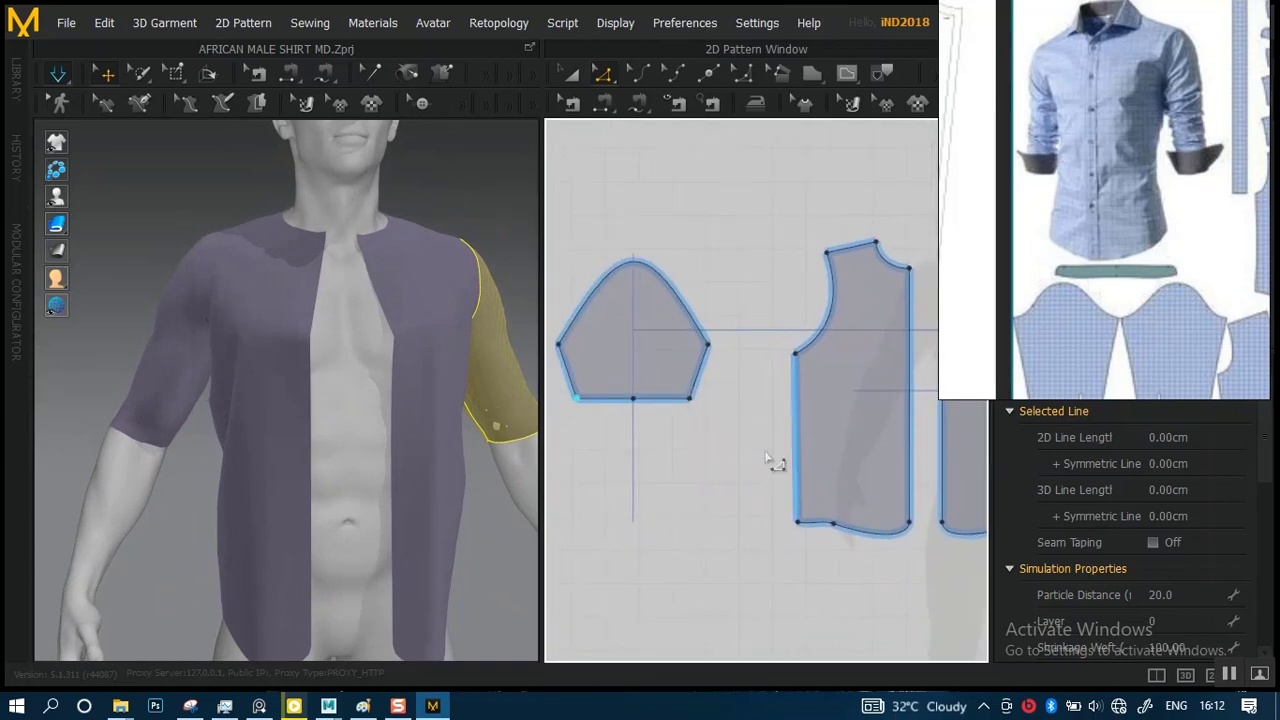
scroll(745, 484, up, 2)
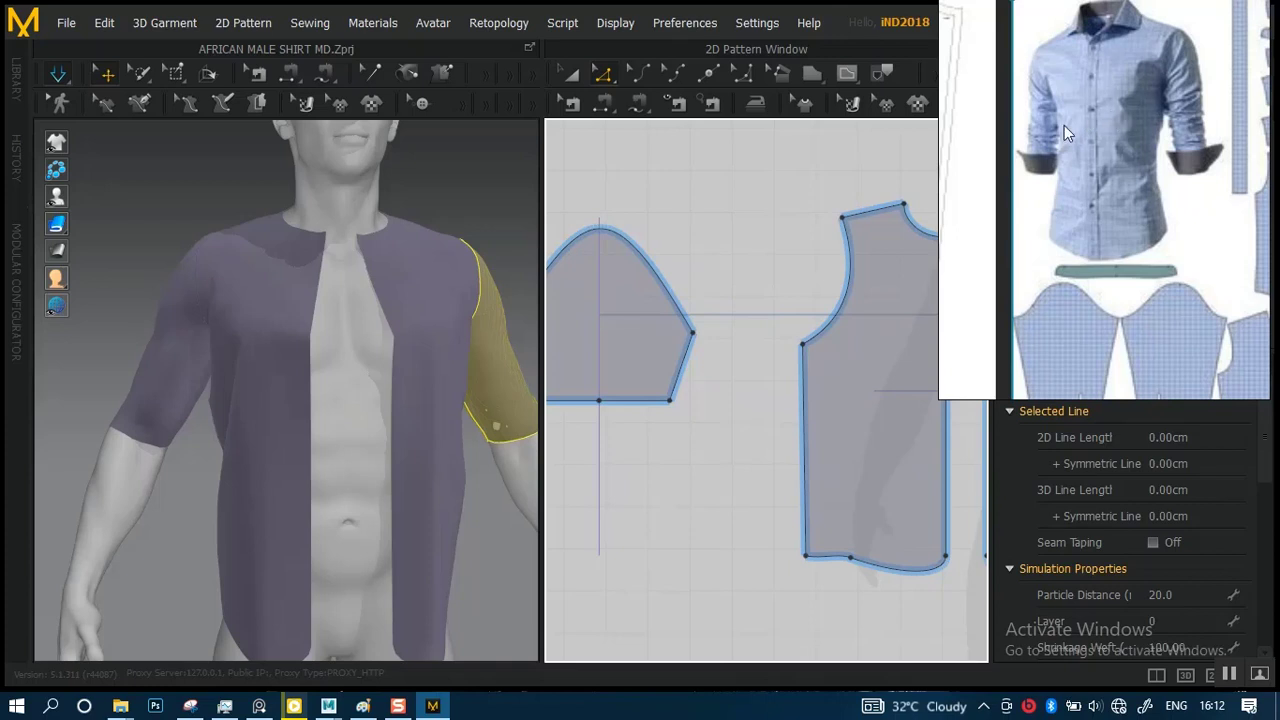
scroll(346, 428, up, 3)
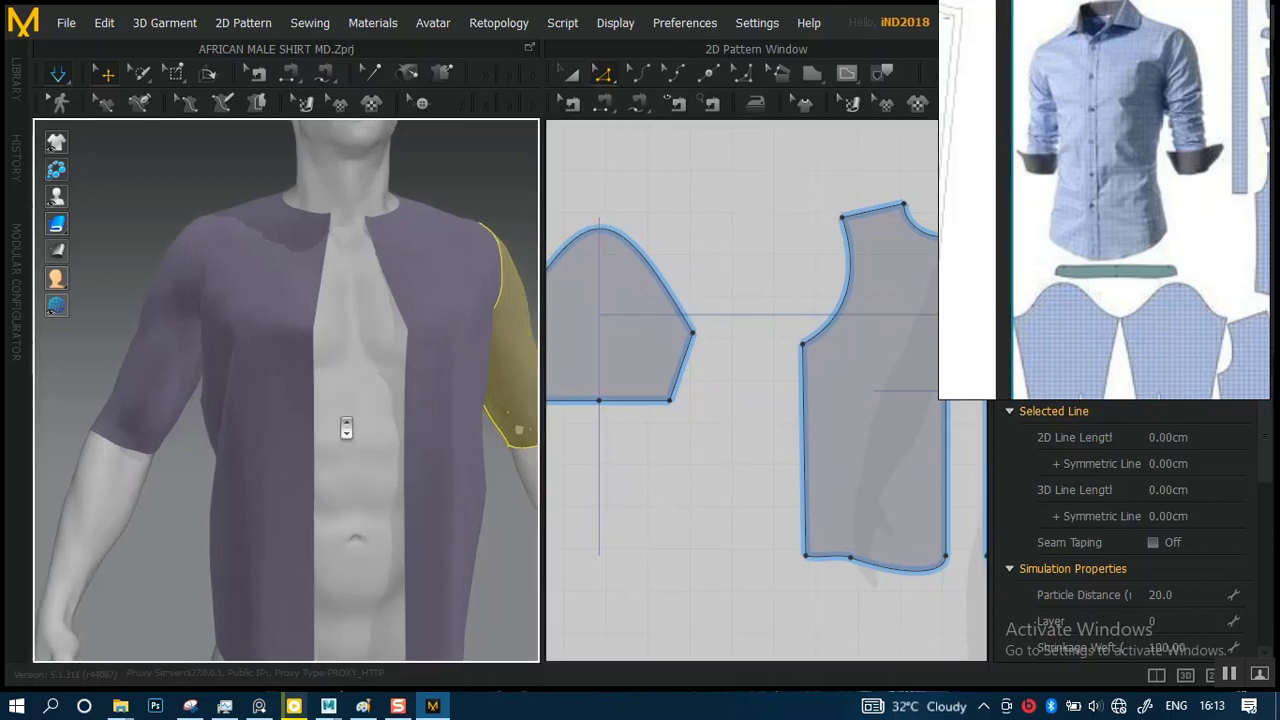
middle_drag(251, 441, 390, 429)
right_drag(390, 429, 311, 414)
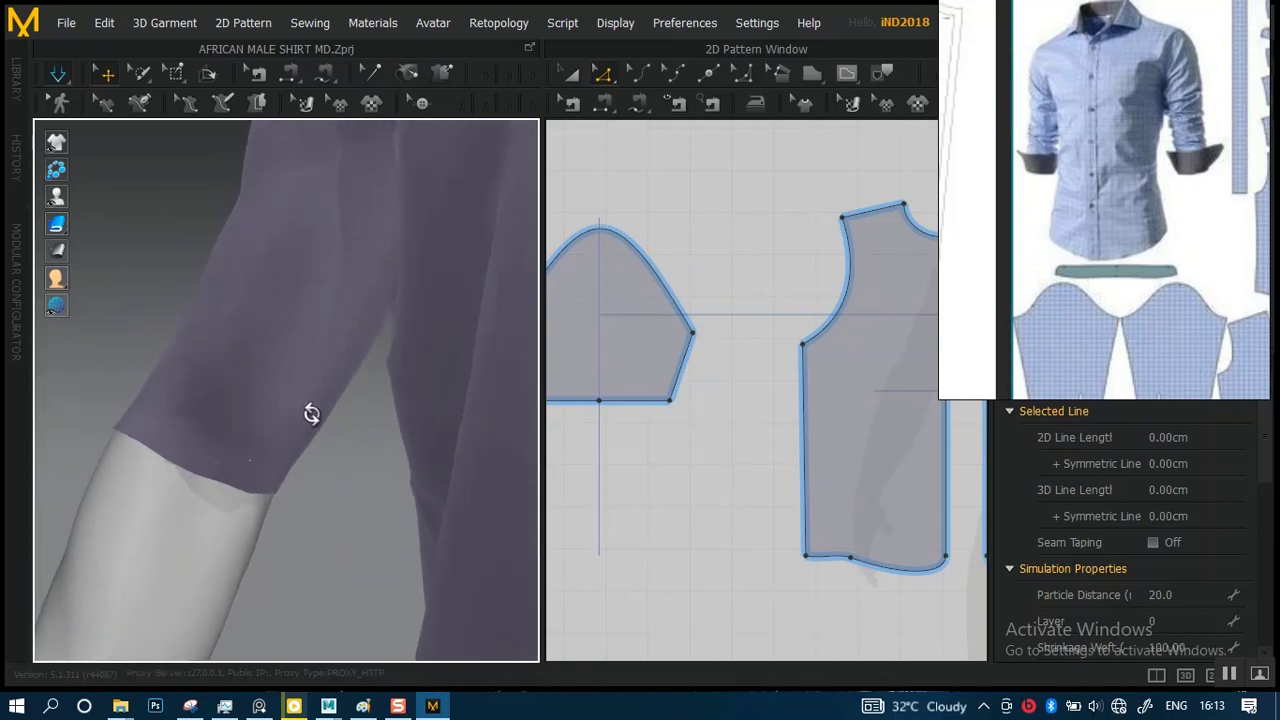
scroll(317, 357, down, 5)
middle_drag(695, 402, 808, 427)
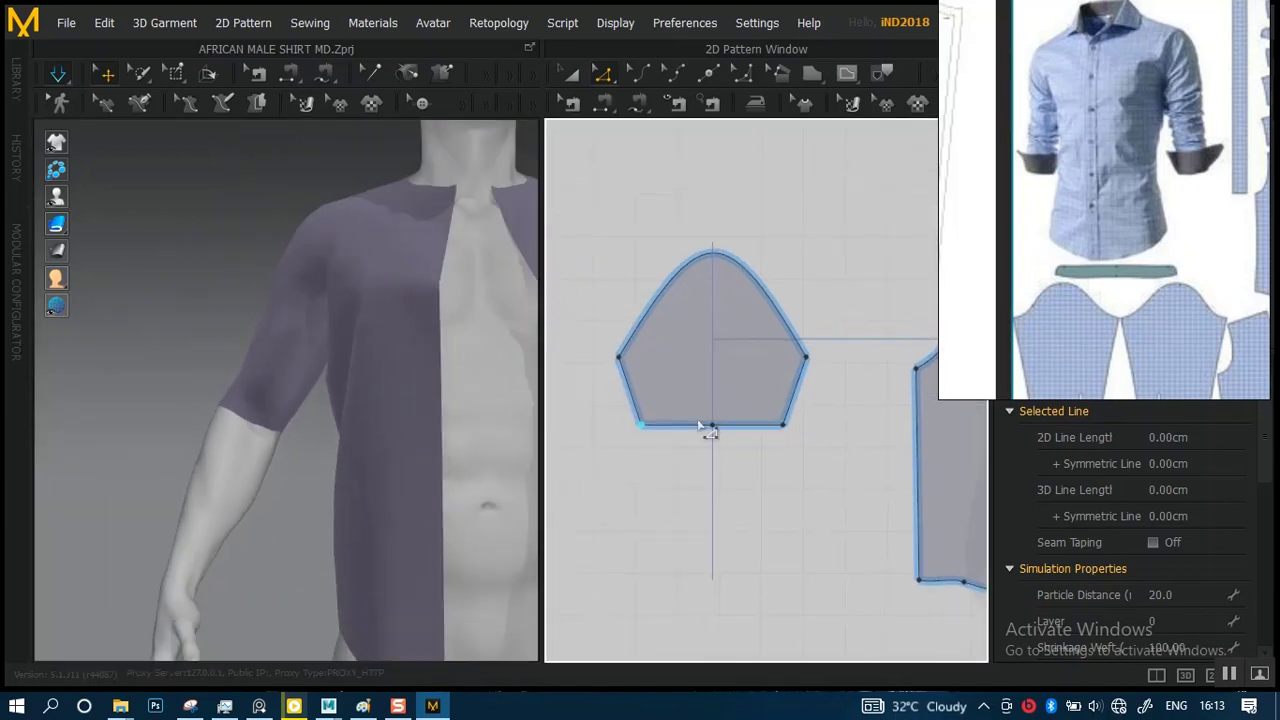
click(699, 428)
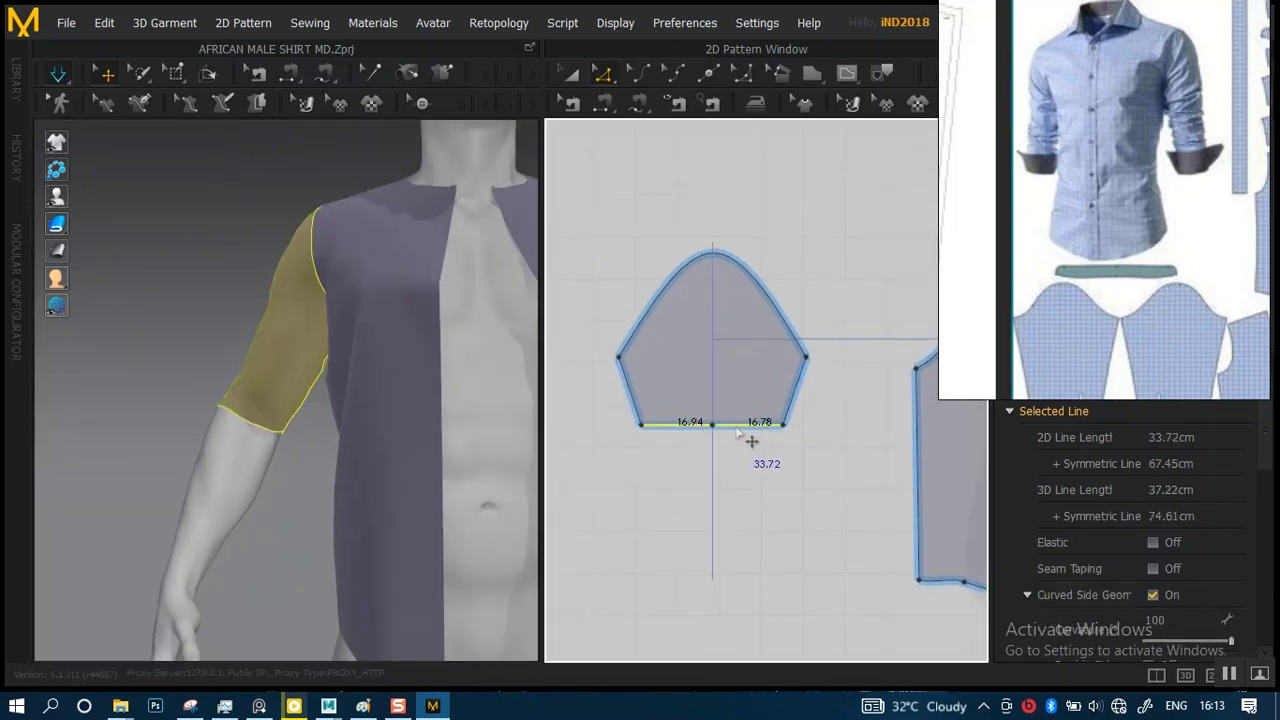
drag(738, 425, 736, 476)
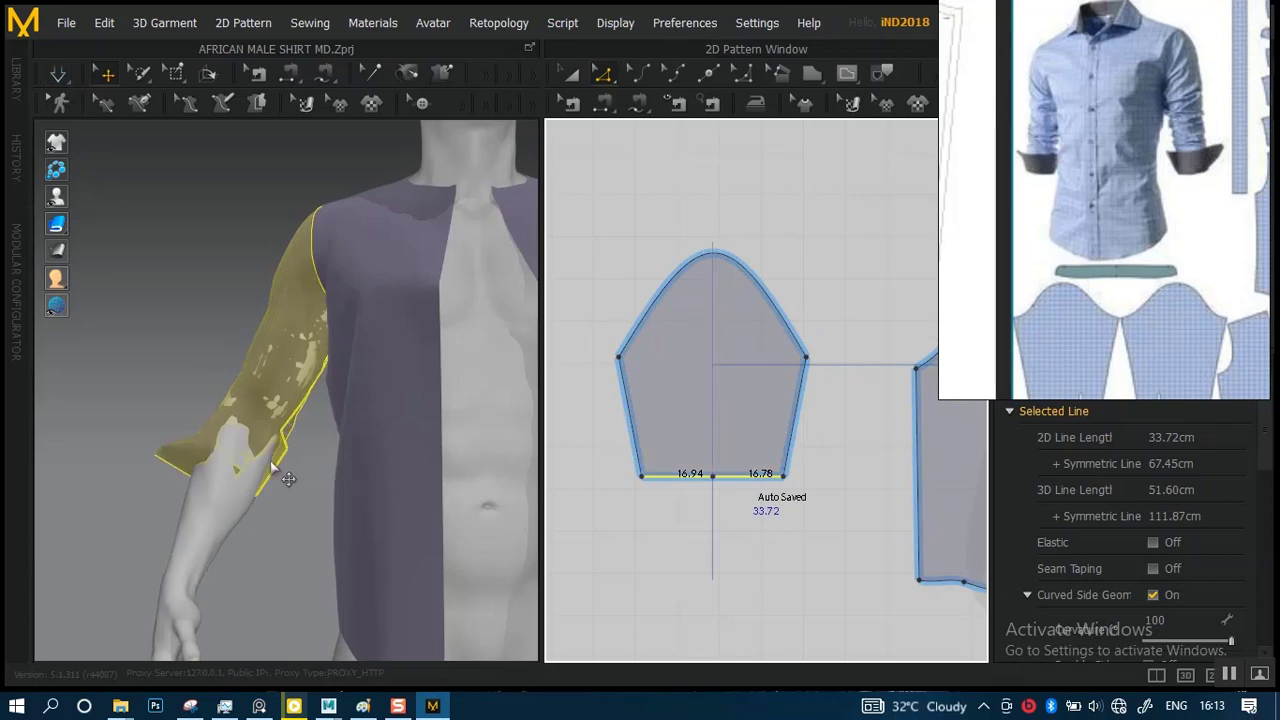
- Simulate the garment and pull the lengthened sleeve on the avatar's right arm so that its hem wraps around the forearm
mouse_move(318, 474)
right_down()
mouse_move(325, 453)
mouse_move(326, 483)
right_up()
key(space)
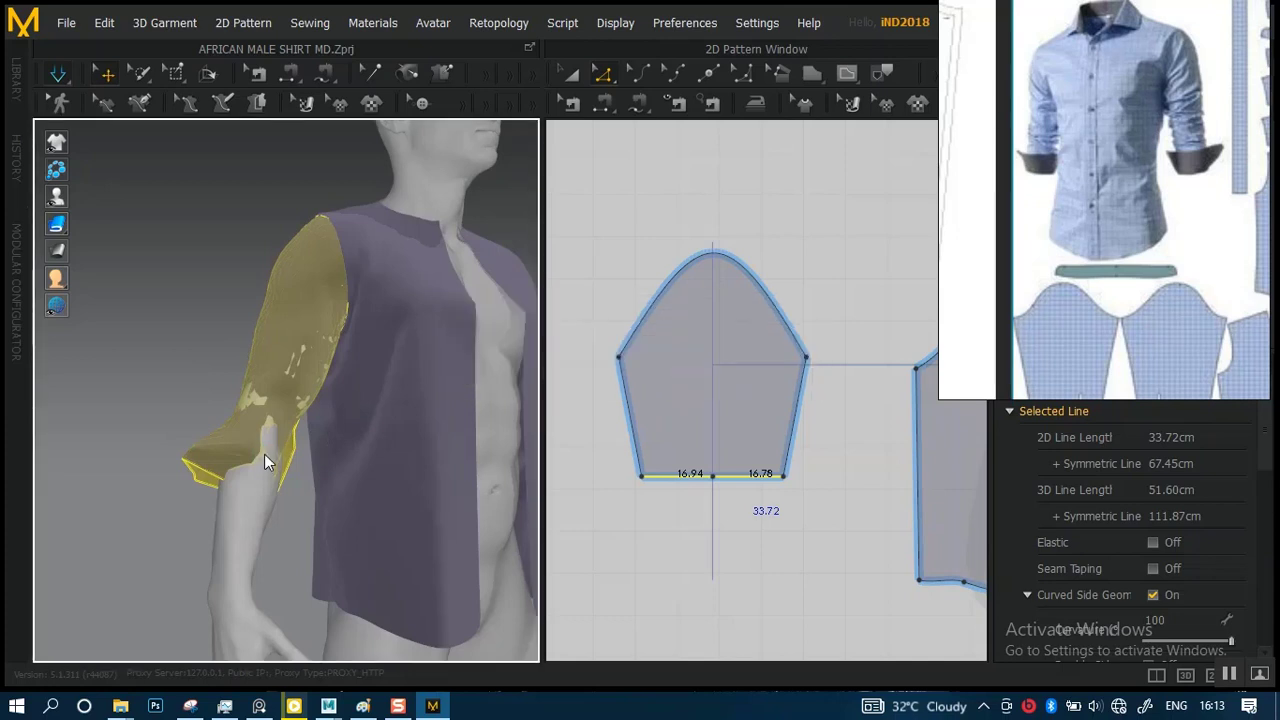
drag(266, 454, 366, 441)
right_drag(346, 451, 289, 437)
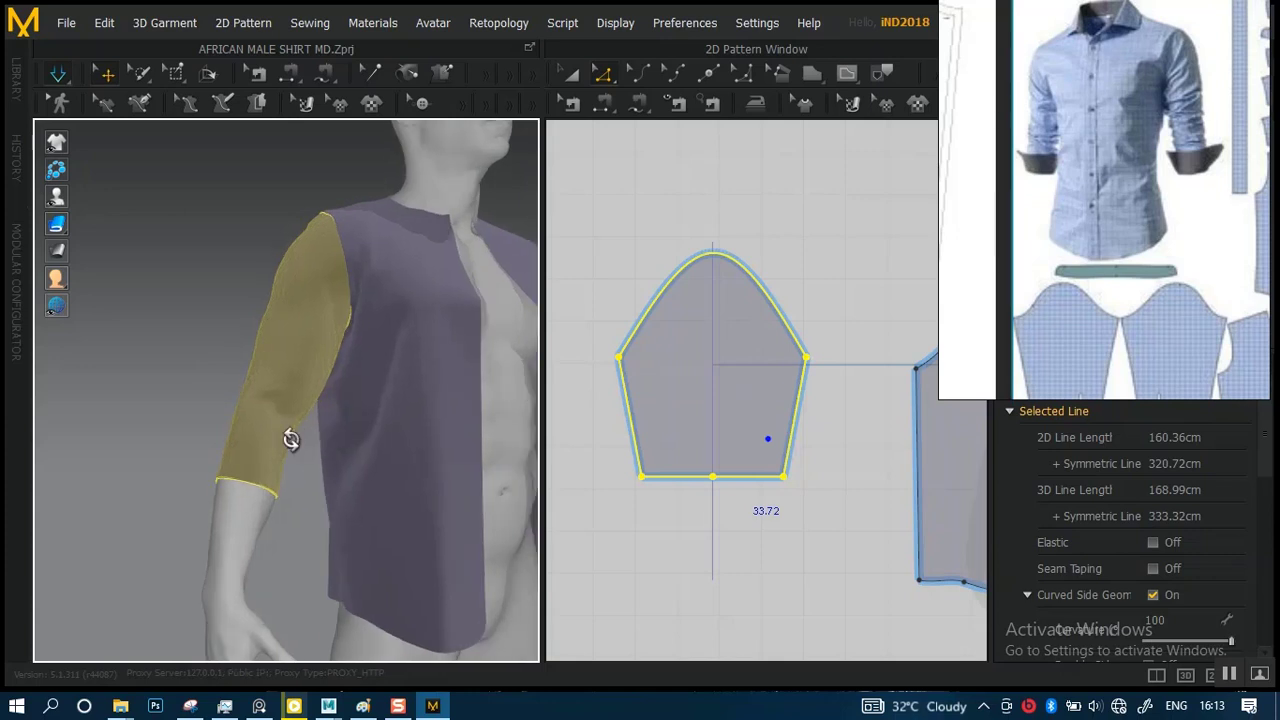
scroll(272, 435, up, 1)
drag(272, 435, 308, 402)
right_drag(259, 395, 312, 398)
key(space)
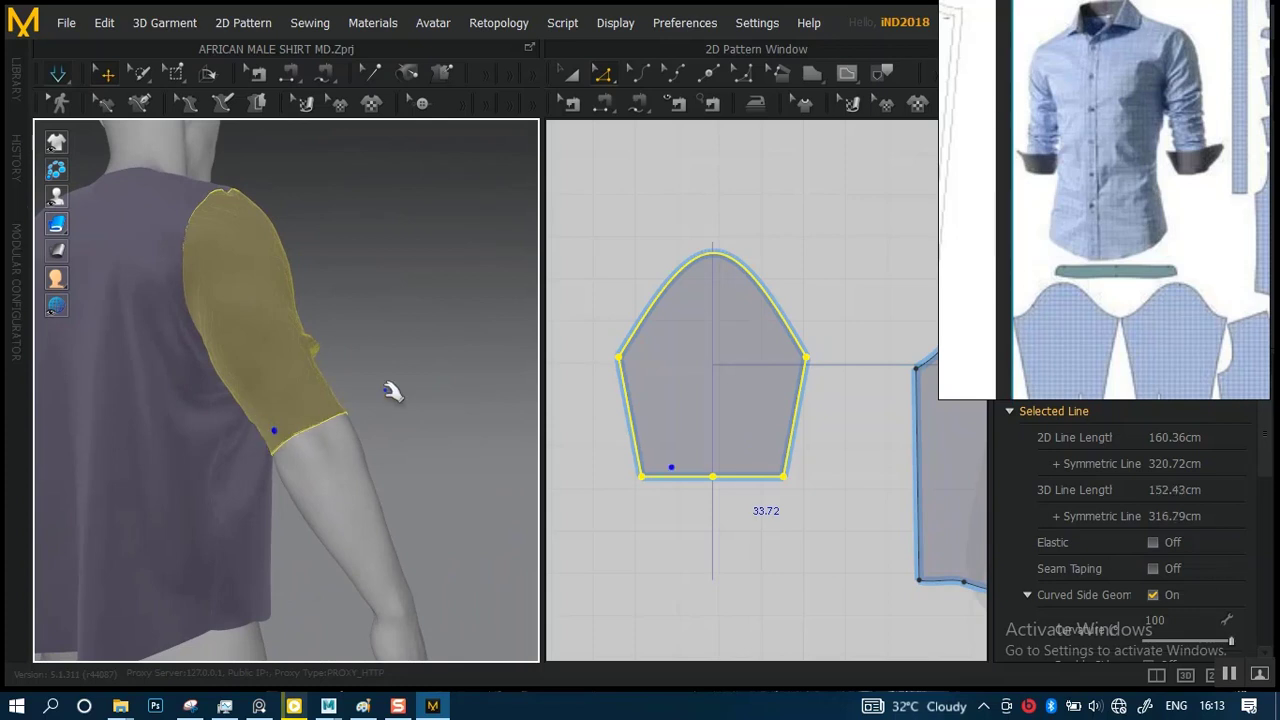
- Tug the fabric of the right-arm sleeve around the elbow from the front and back to smooth out its folds
right_drag(271, 429, 332, 404)
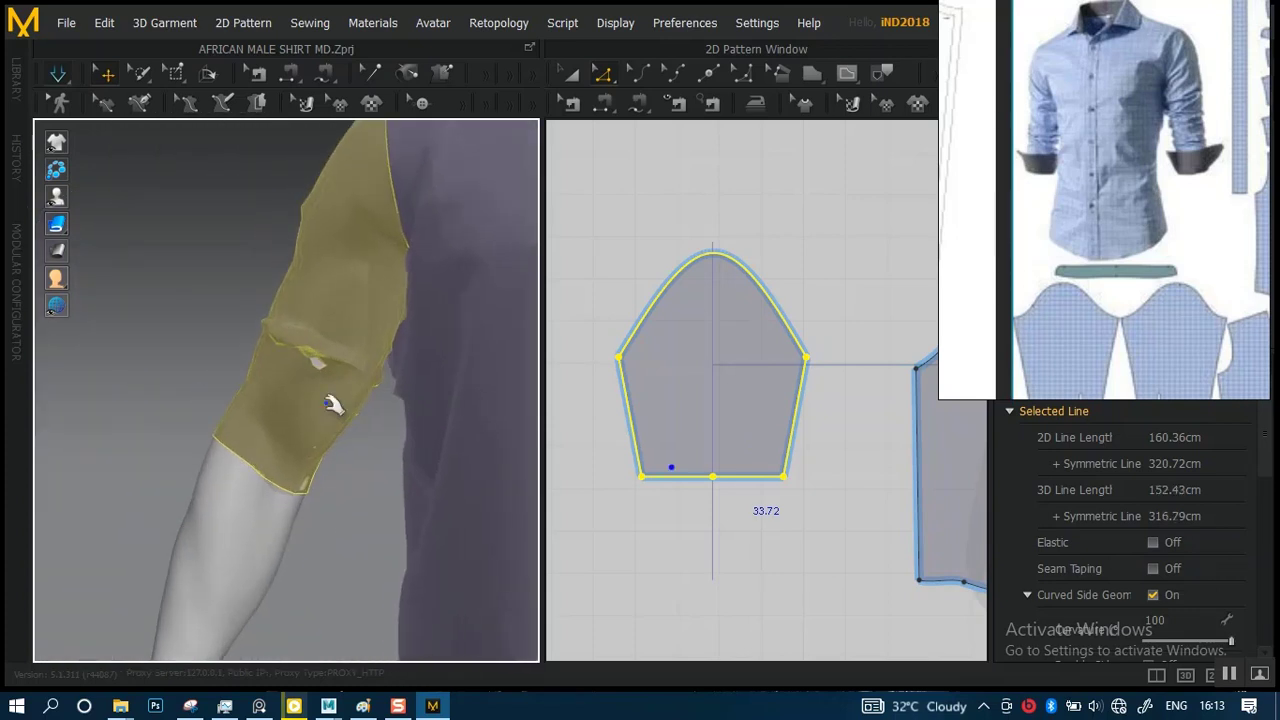
mouse_move(342, 311)
mouse_down()
mouse_move(369, 263)
mouse_move(341, 304)
mouse_up()
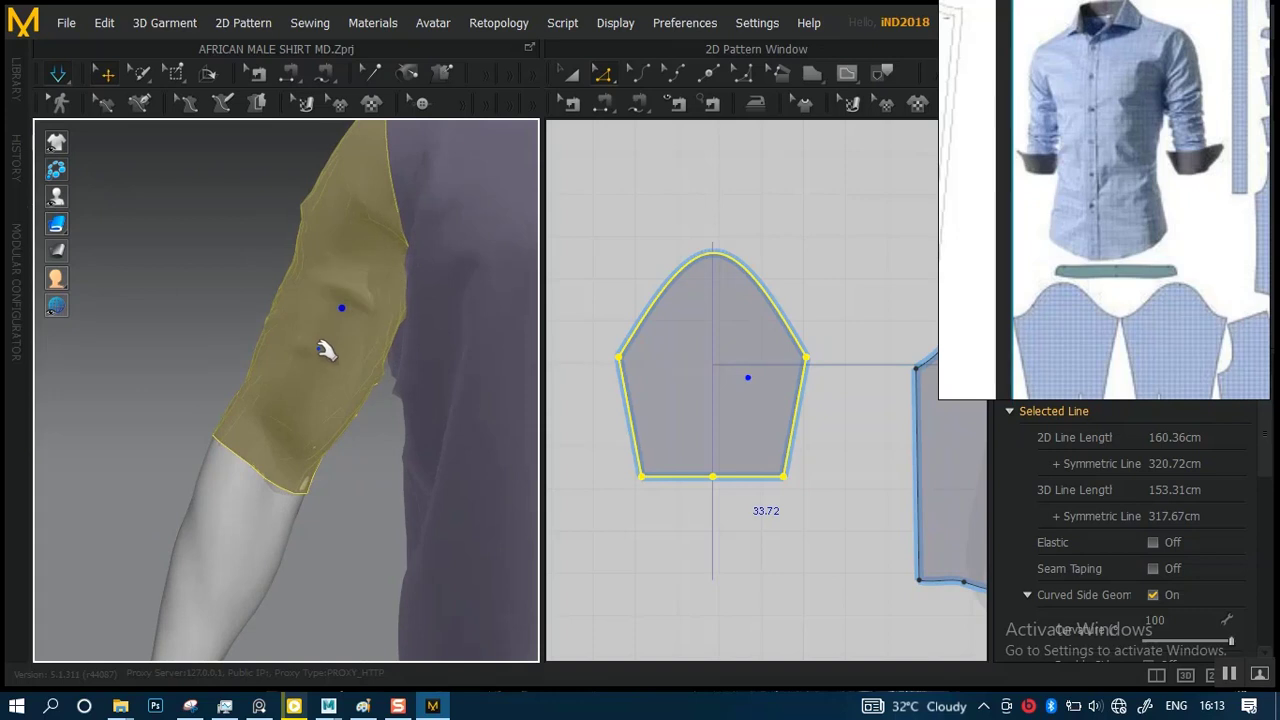
right_drag(321, 346, 345, 362)
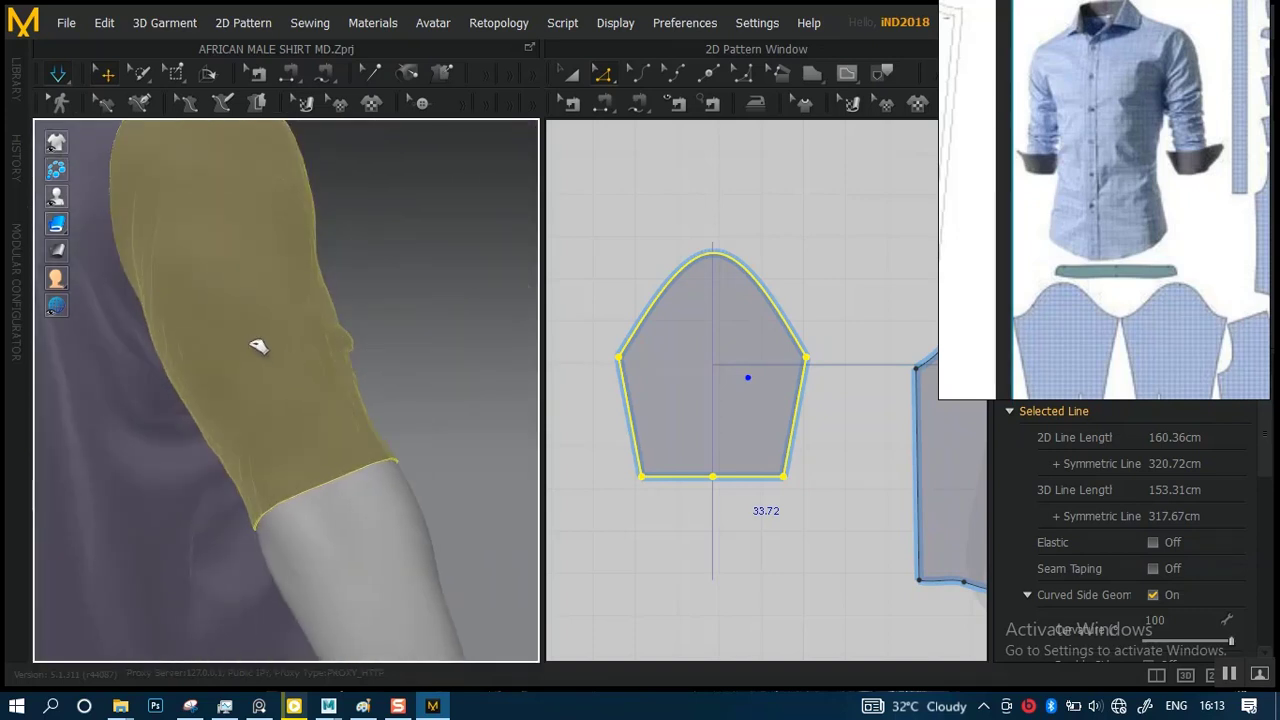
right_drag(297, 303, 331, 317)
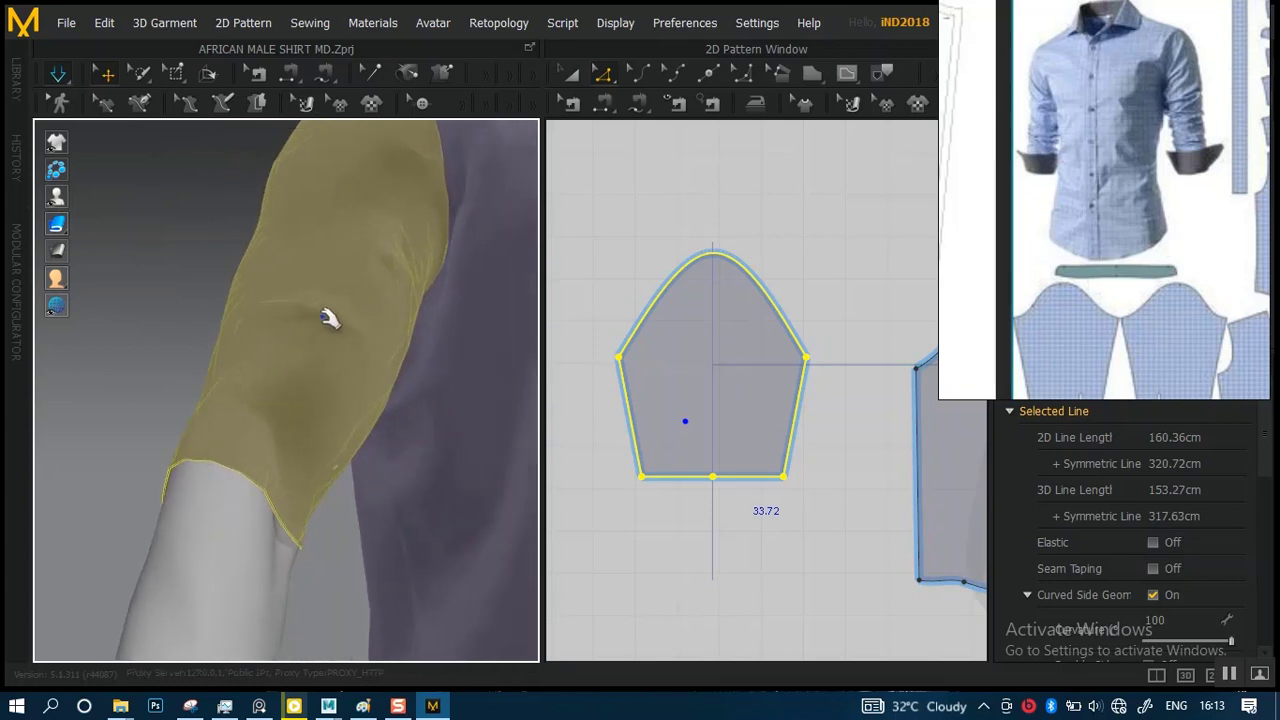
right_drag(375, 262, 495, 160)
drag(495, 160, 484, 172)
drag(317, 343, 393, 240)
- Pull the right-arm sleeve further up at the elbow and stop the simulation
right_drag(393, 241, 346, 384)
drag(252, 372, 318, 266)
scroll(322, 390, down, 5)
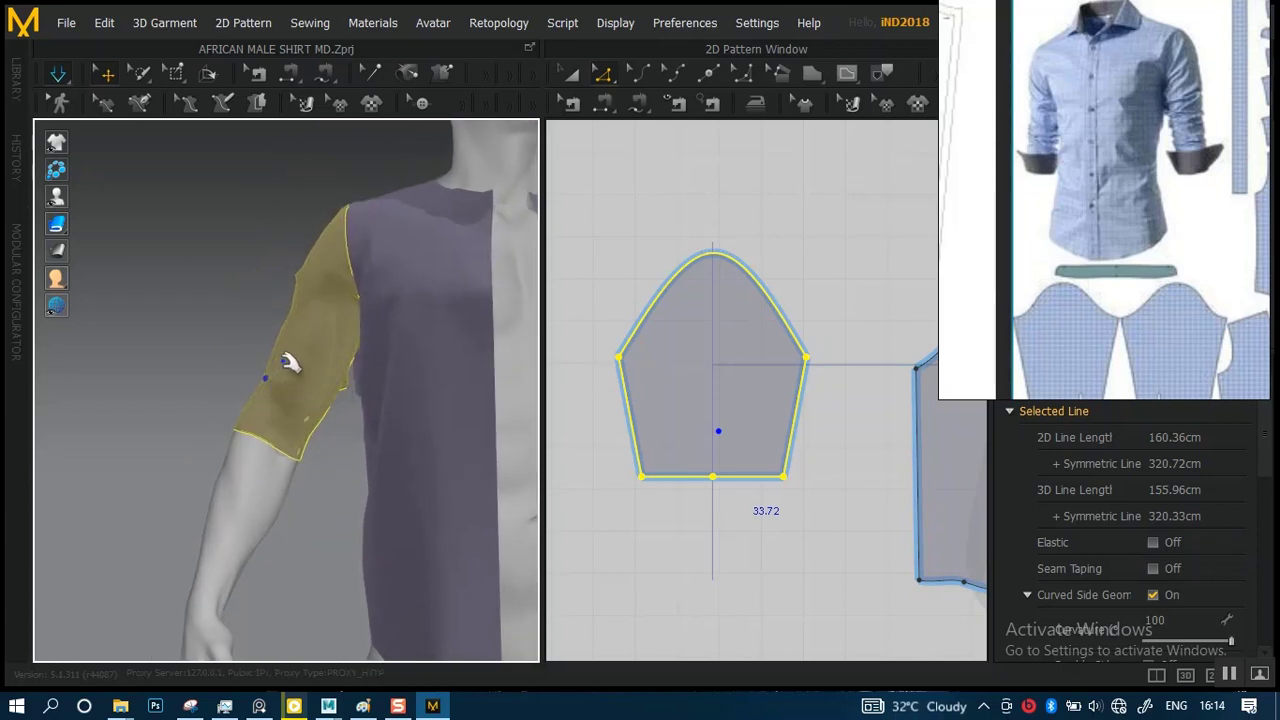
drag(352, 292, 361, 262)
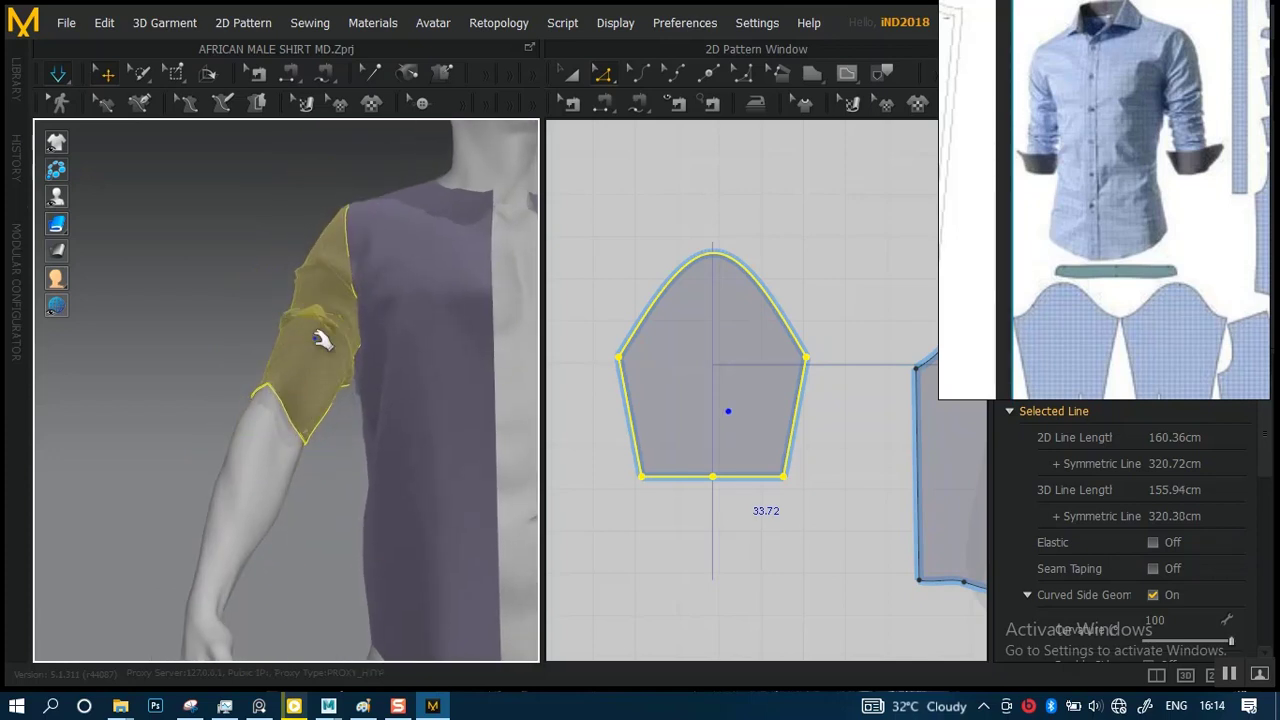
scroll(324, 416, down, 4)
right_drag(367, 368, 340, 409)
scroll(314, 389, up, 4)
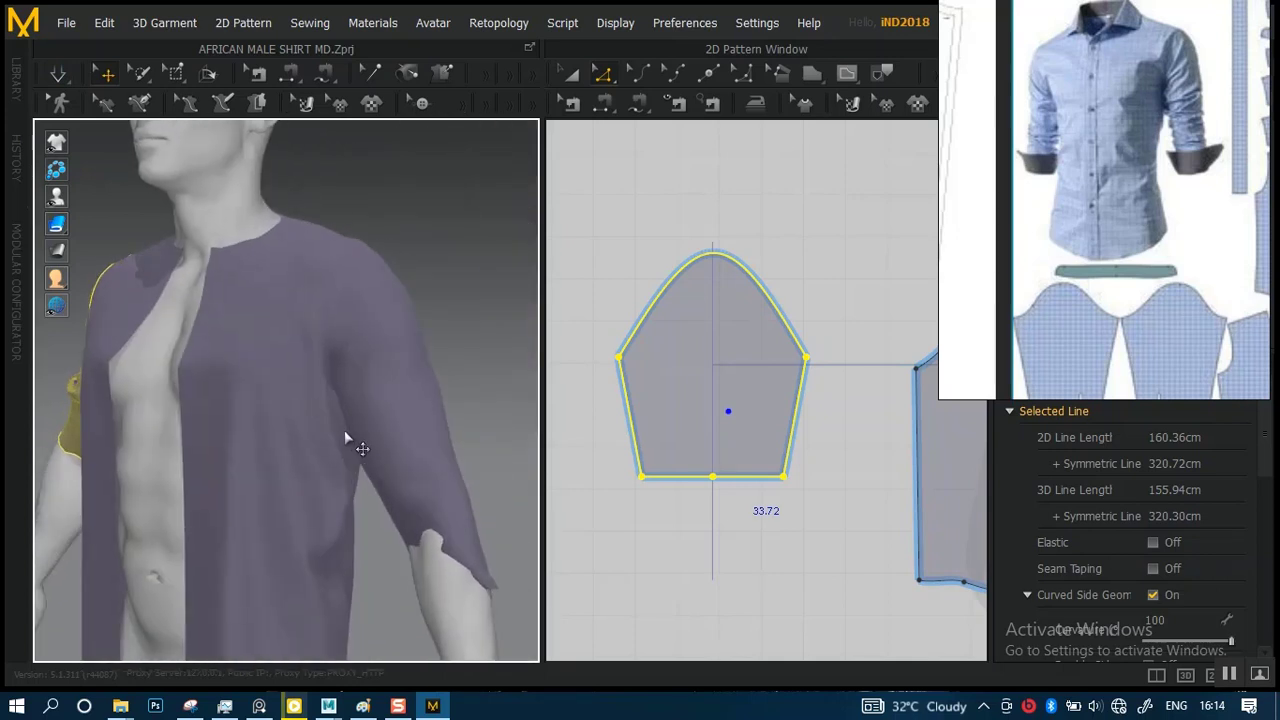
- Freeze the fitted sleeve pattern on the avatar's right arm
scroll(715, 390, down, 2)
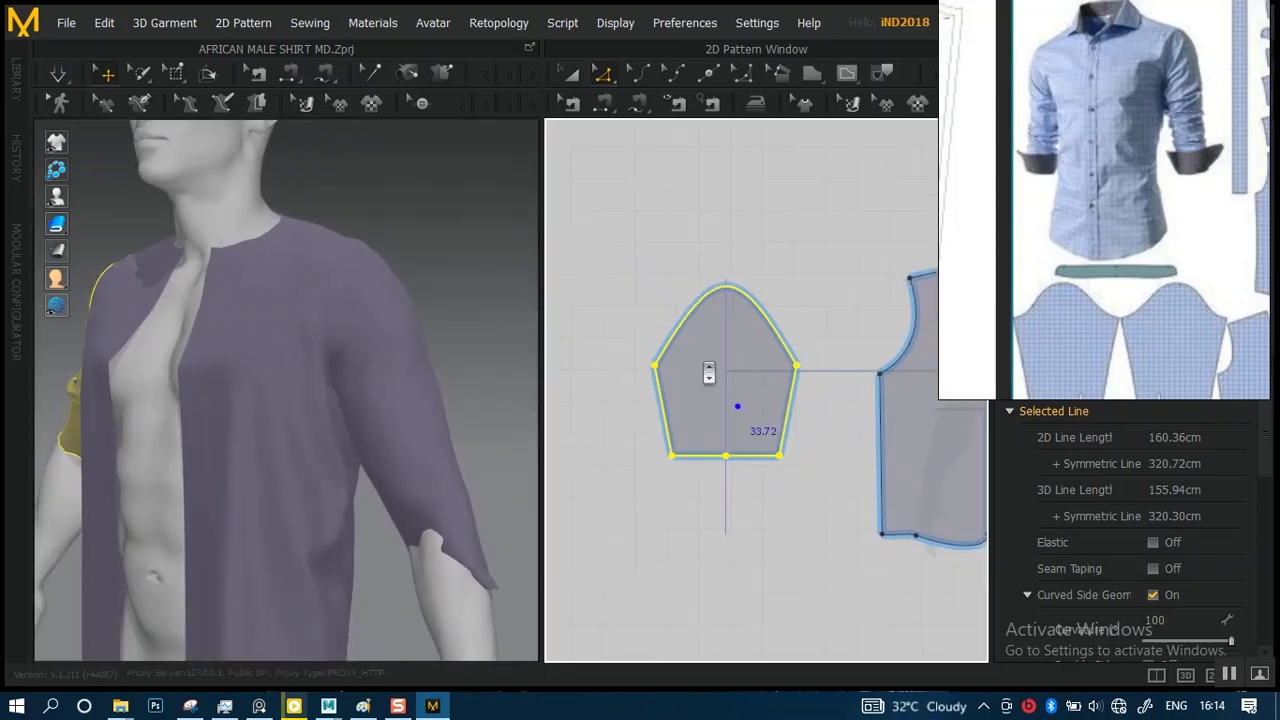
right_drag(318, 418, 387, 380)
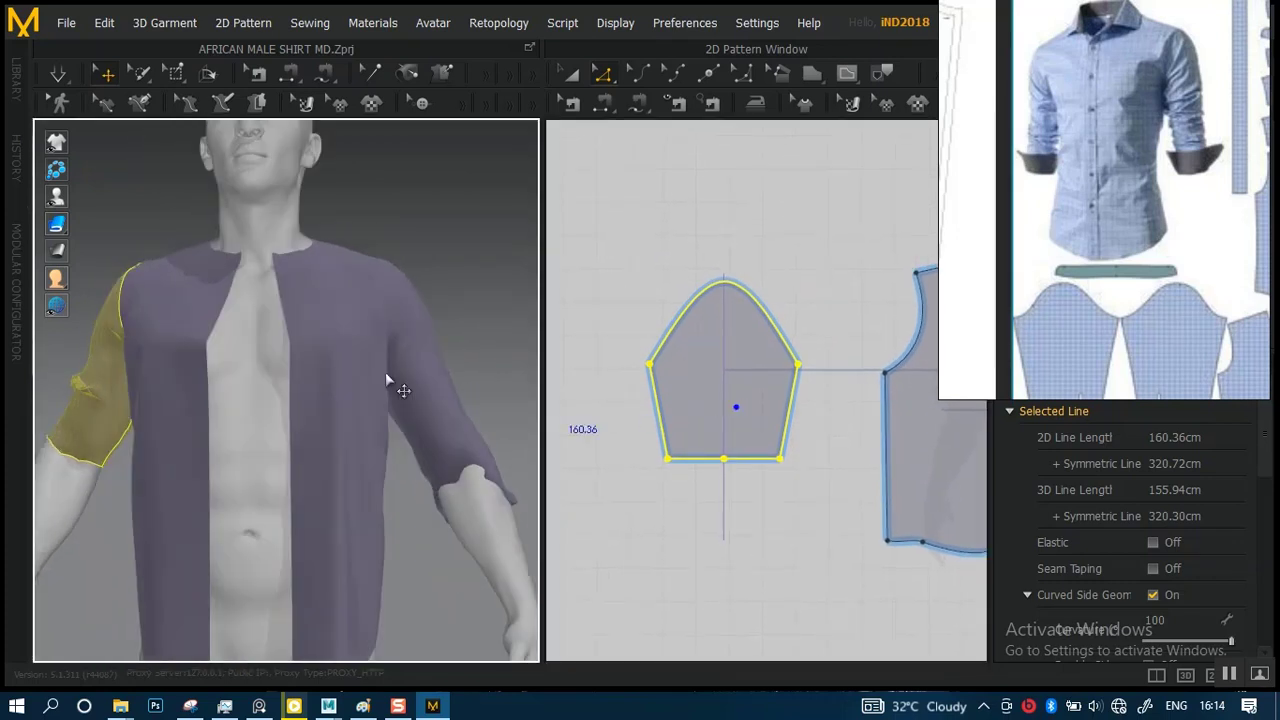
right_drag(265, 404, 346, 398)
scroll(738, 377, up, 1)
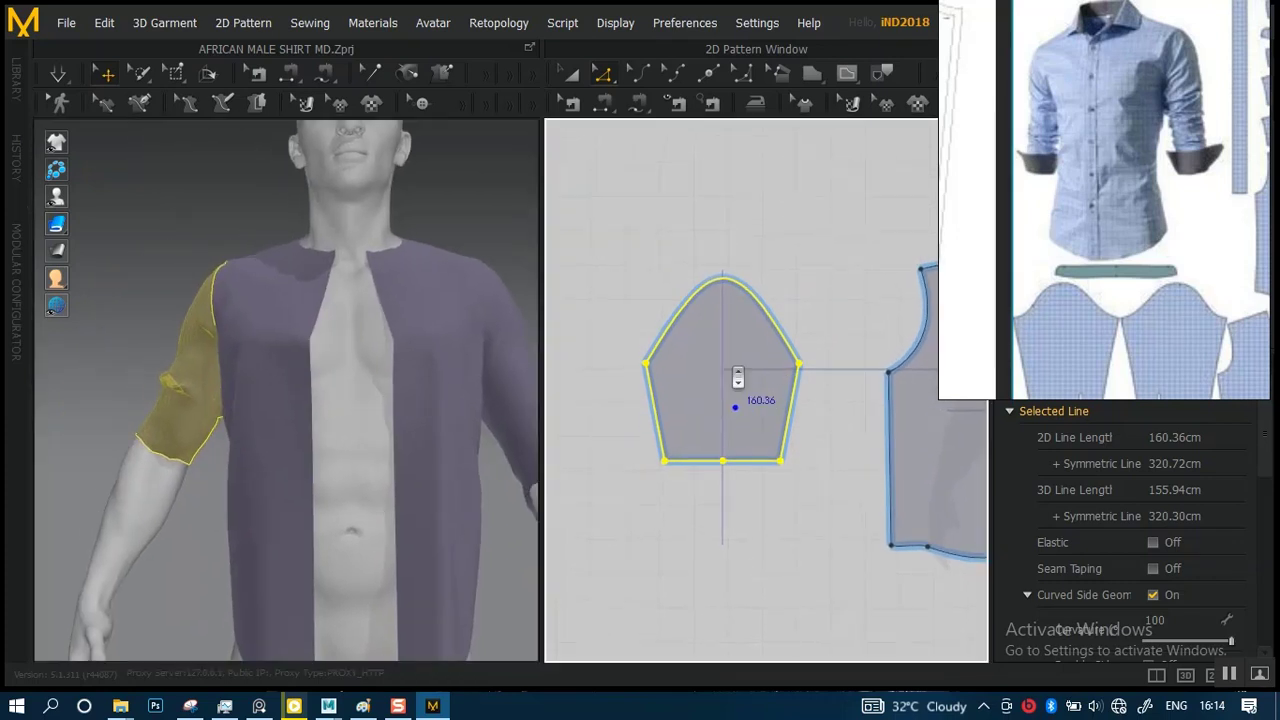
click(626, 171)
key(a)
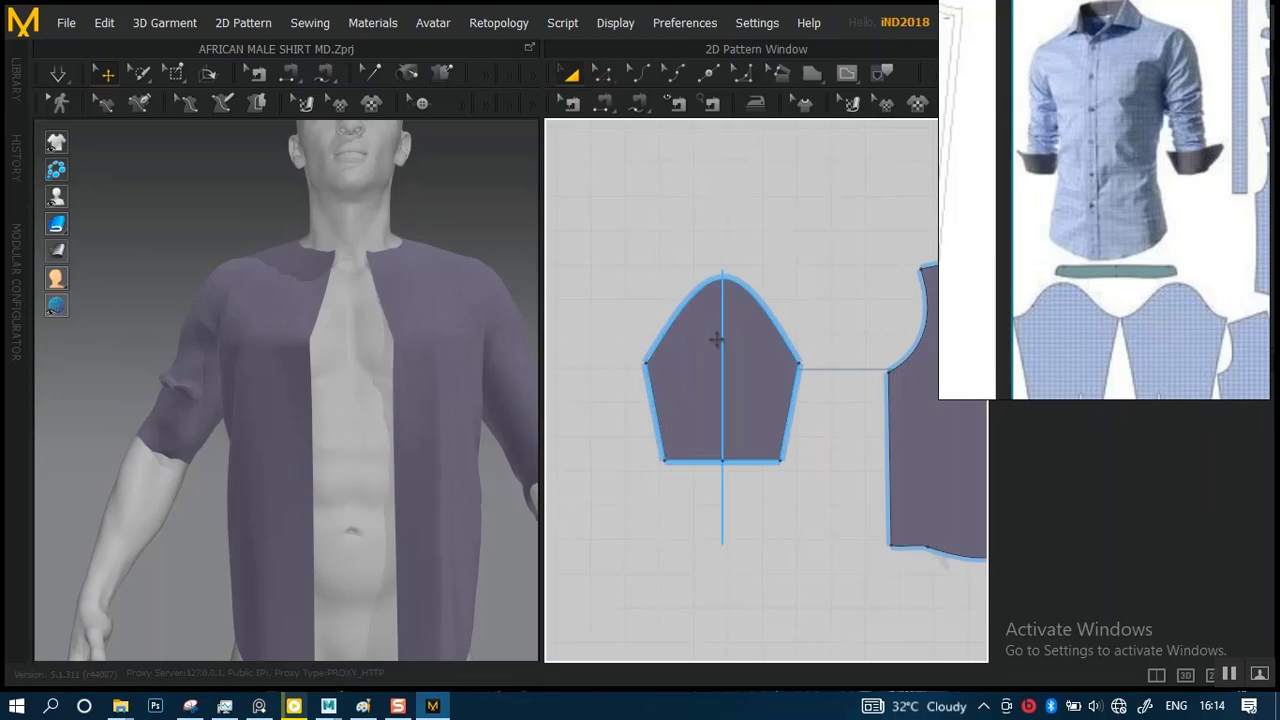
click(714, 368)
right_click(720, 364)
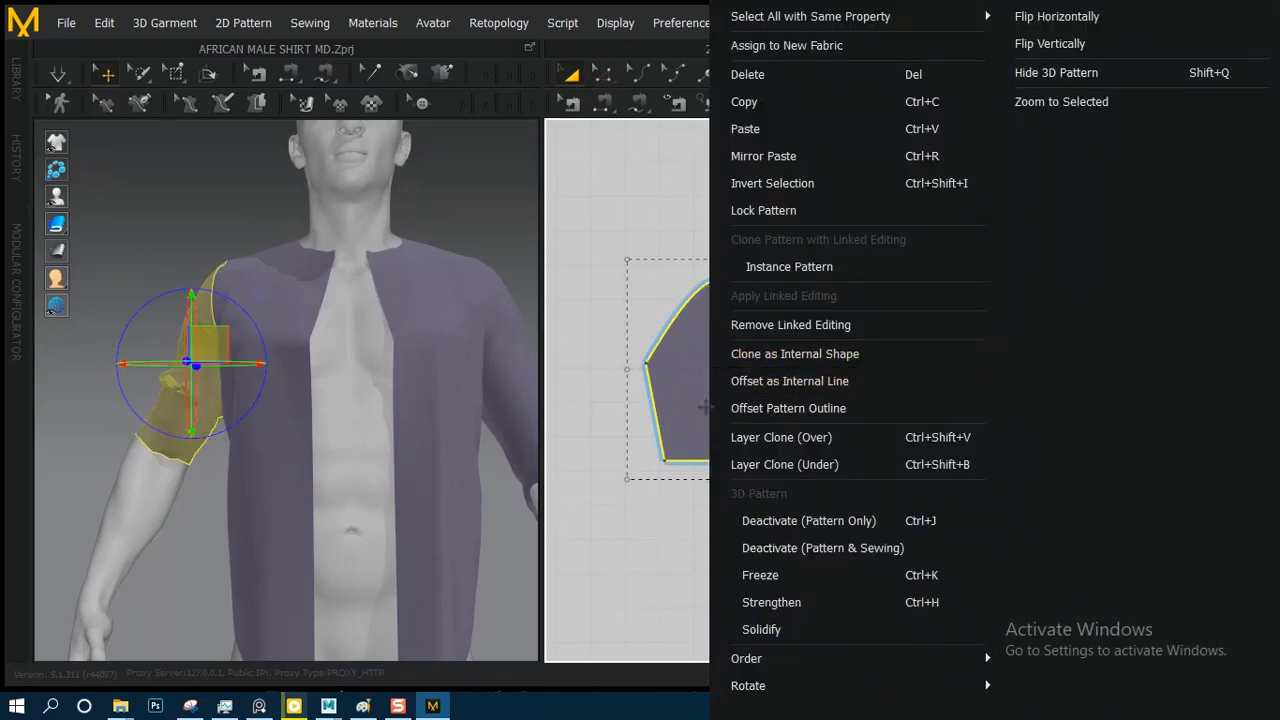
click(746, 573)
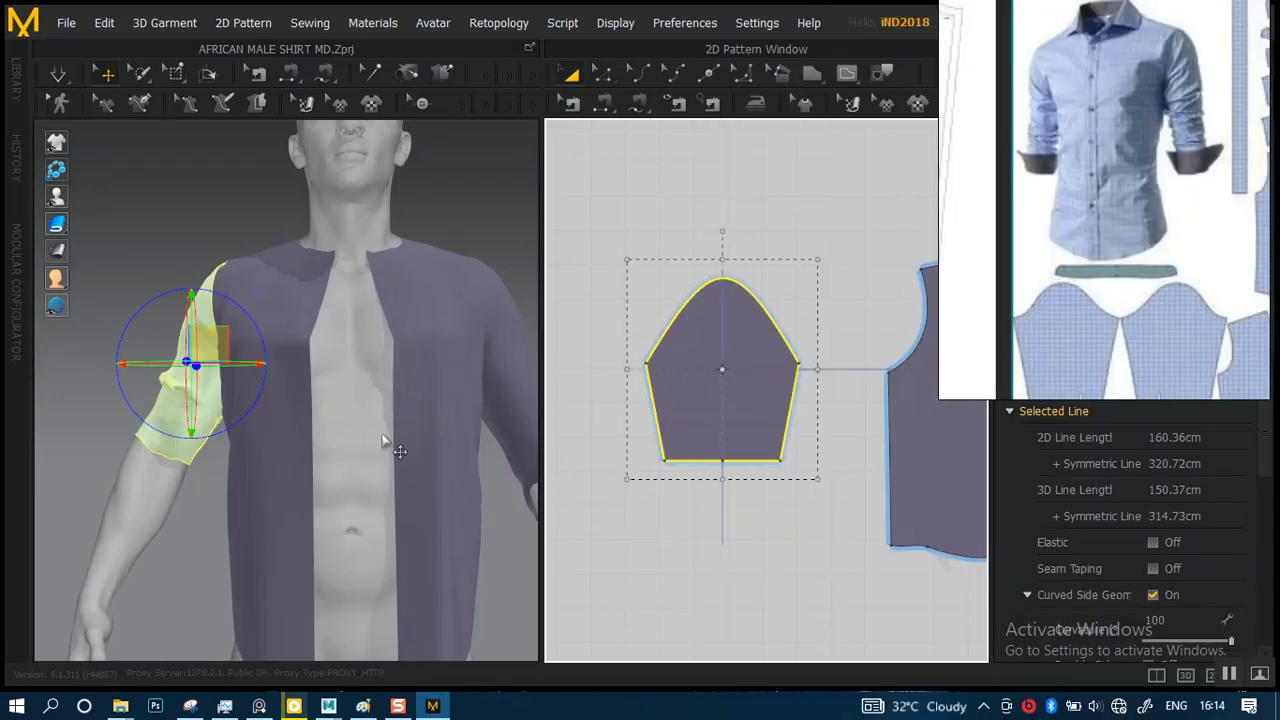
- Simulate the garment and pull the sleeve on the avatar's left arm forward until its hem encloses the elbow
scroll(386, 440, down, 3)
middle_drag(317, 360, 203, 388)
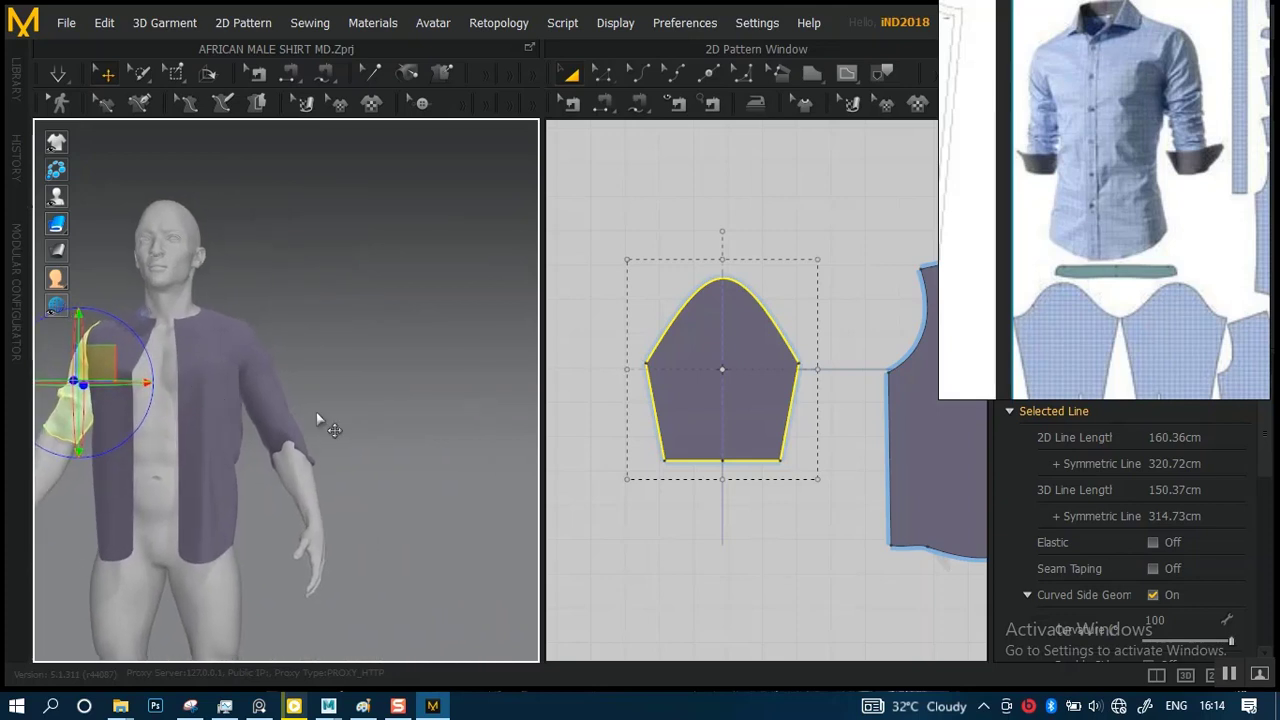
right_drag(348, 388, 346, 388)
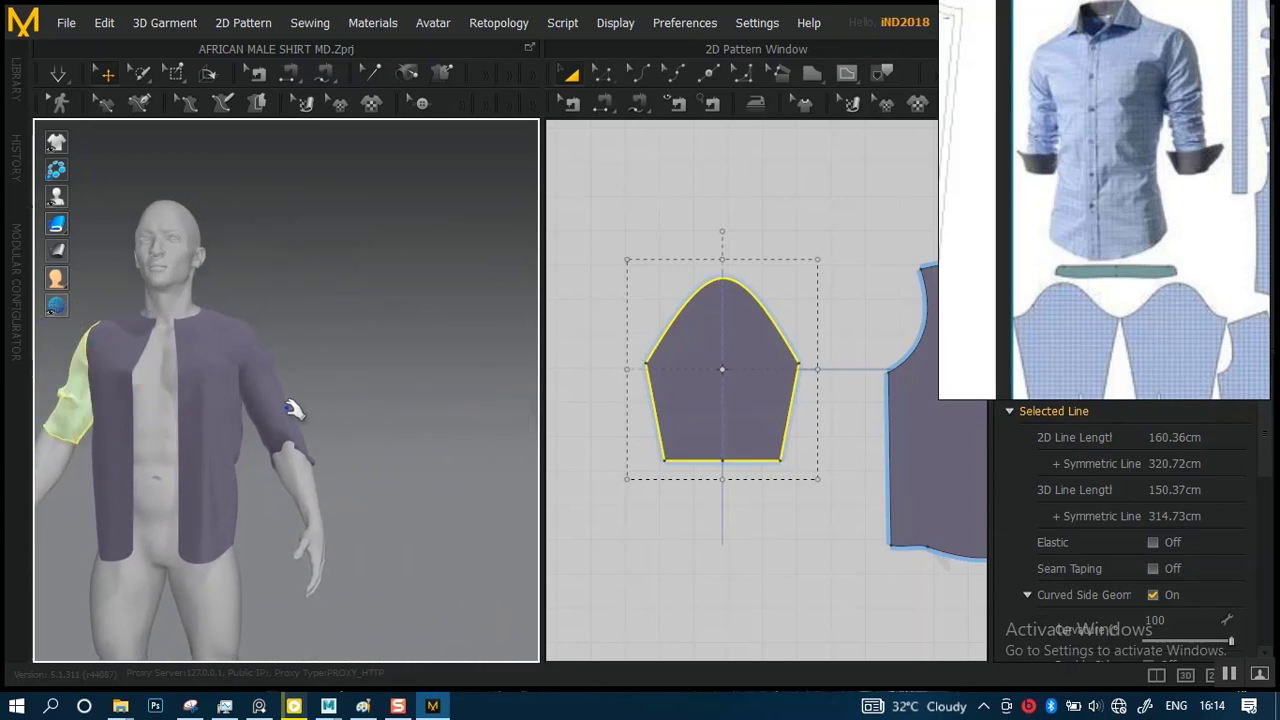
drag(270, 372, 266, 350)
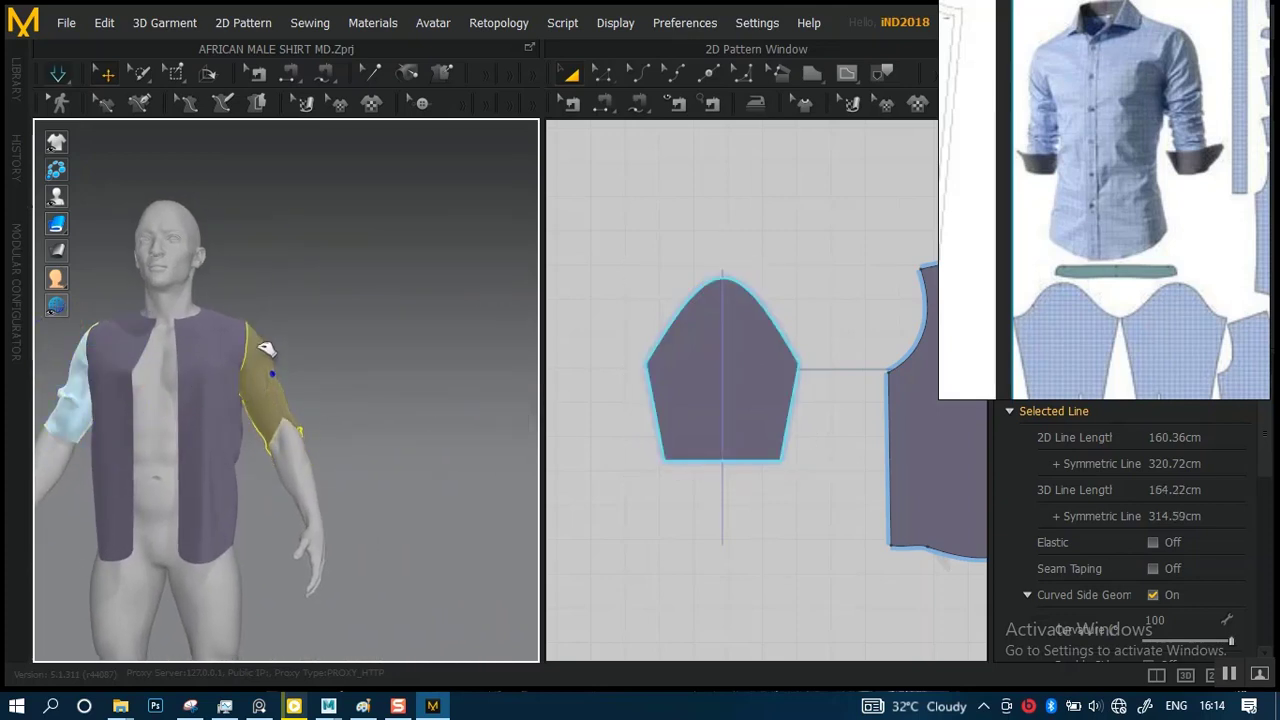
right_drag(308, 384, 346, 466)
scroll(320, 470, up, 2)
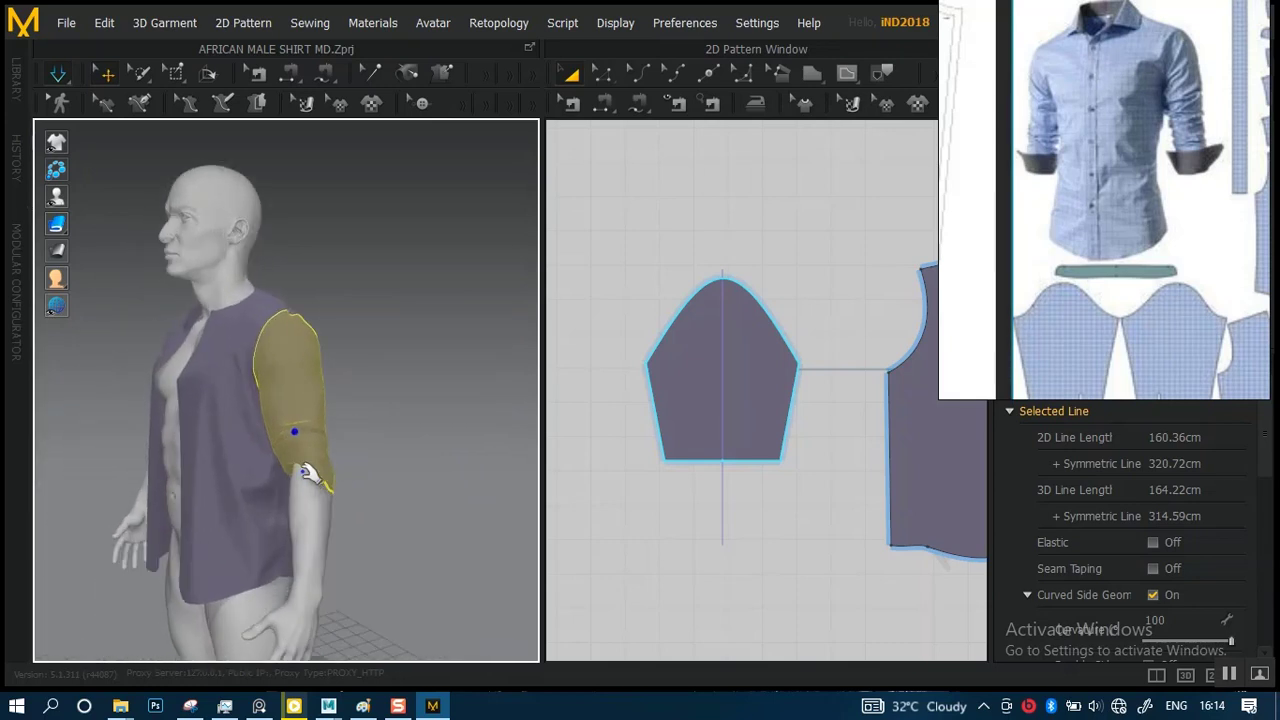
click(297, 462)
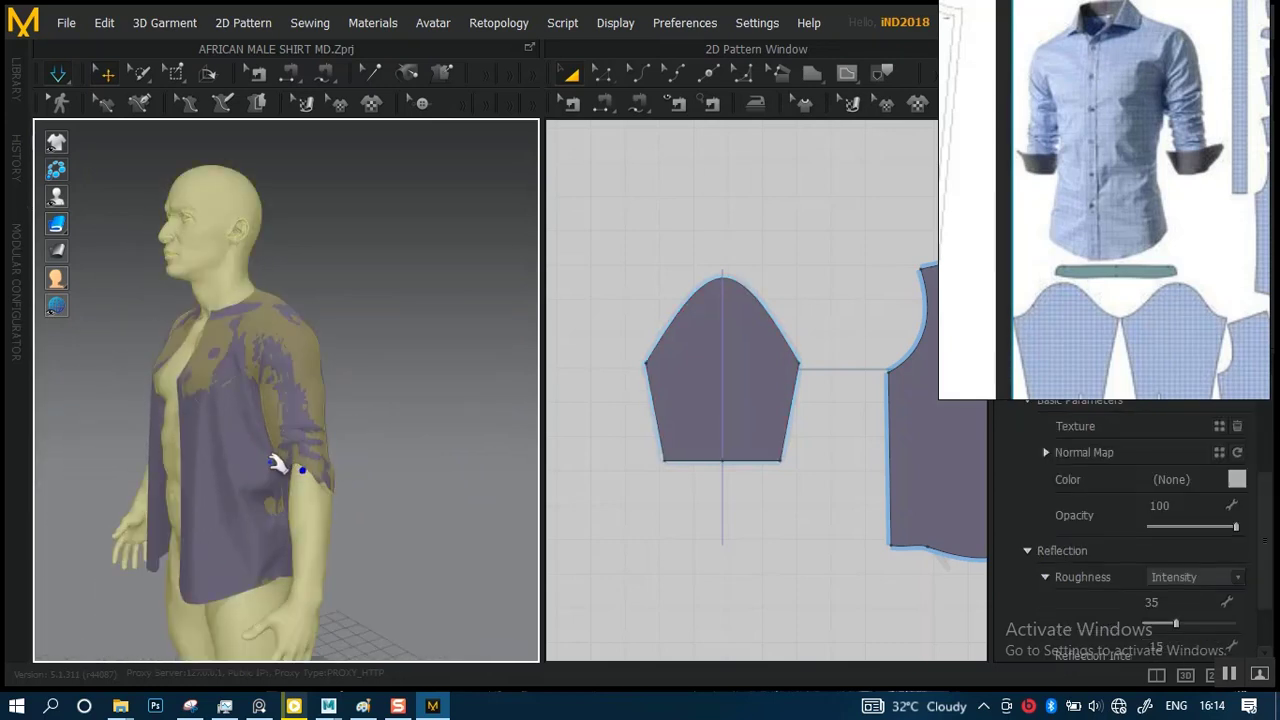
drag(285, 462, 230, 482)
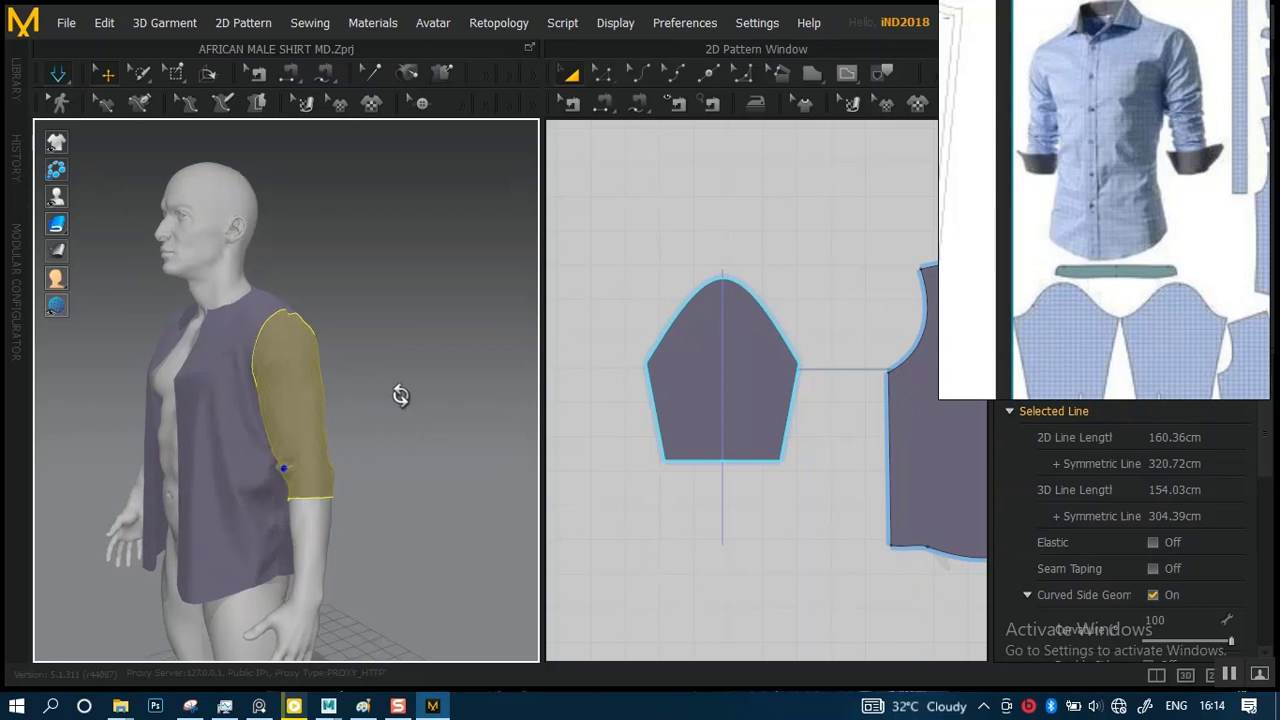
- Pull the left-arm sleeve into place from behind, working the fabric upward around the elbow
right_drag(400, 394, 288, 426)
drag(282, 393, 291, 386)
right_drag(345, 410, 326, 447)
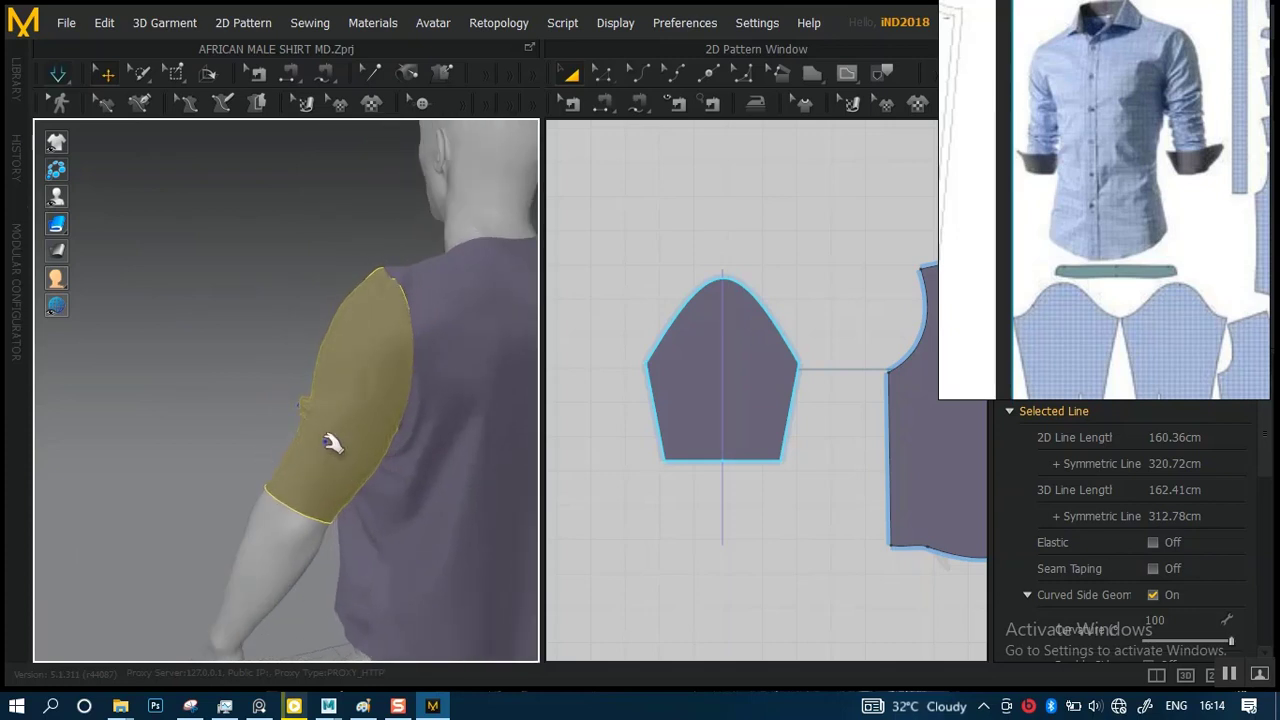
drag(334, 443, 381, 357)
drag(314, 459, 366, 381)
drag(308, 455, 295, 438)
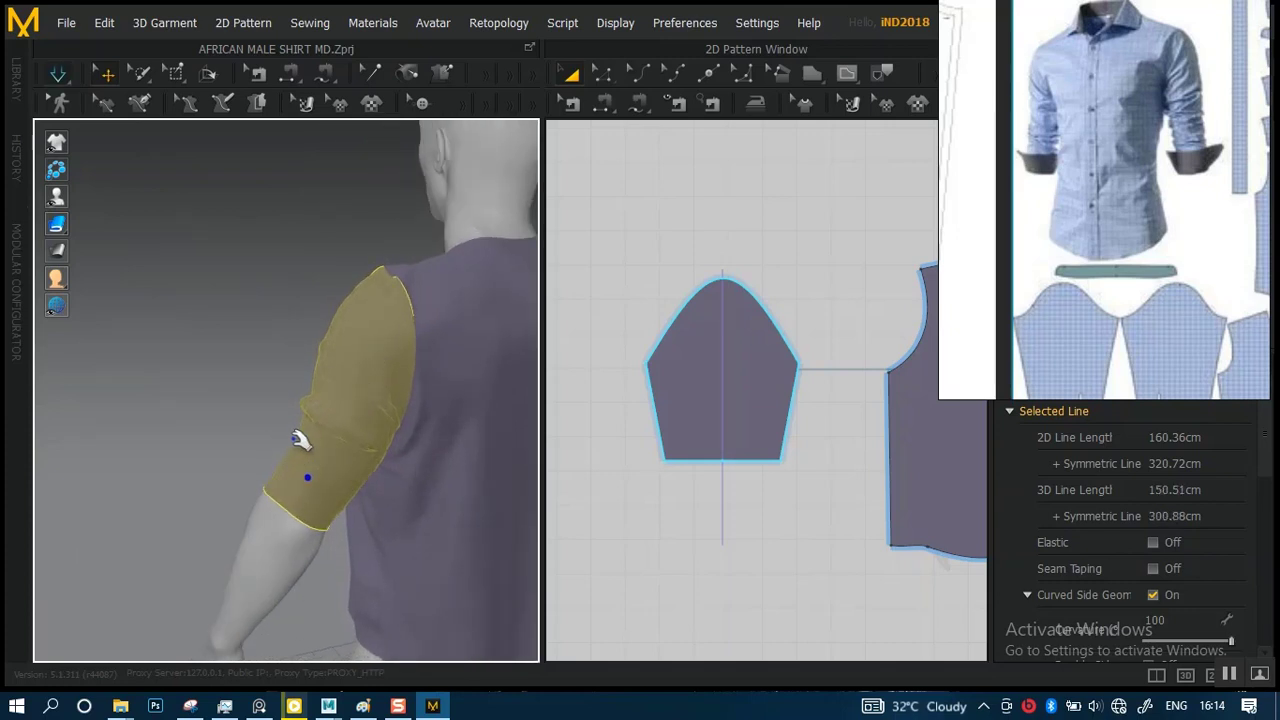
mouse_move(292, 434)
right_down()
mouse_move(480, 394)
mouse_move(289, 452)
right_up()
drag(289, 452, 368, 437)
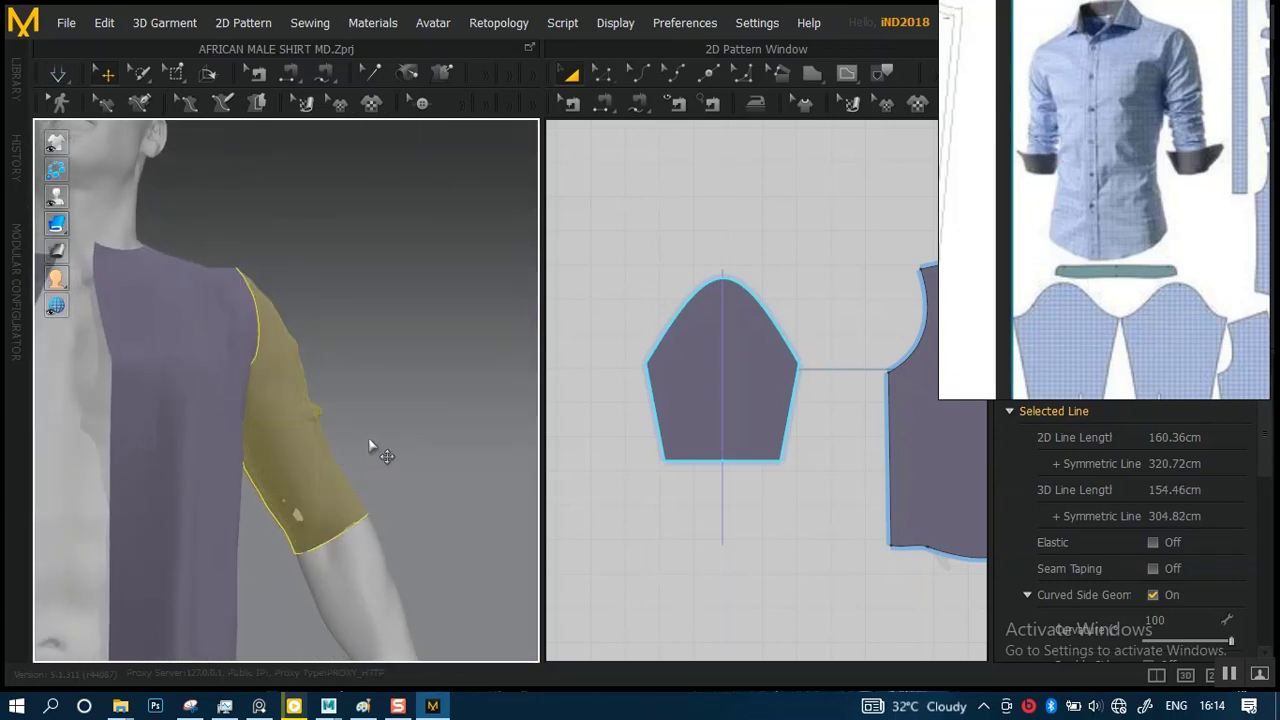
- Keep draping the left-arm sleeve and tug at its elbow fold and upper part to even out the fabric
key(space)
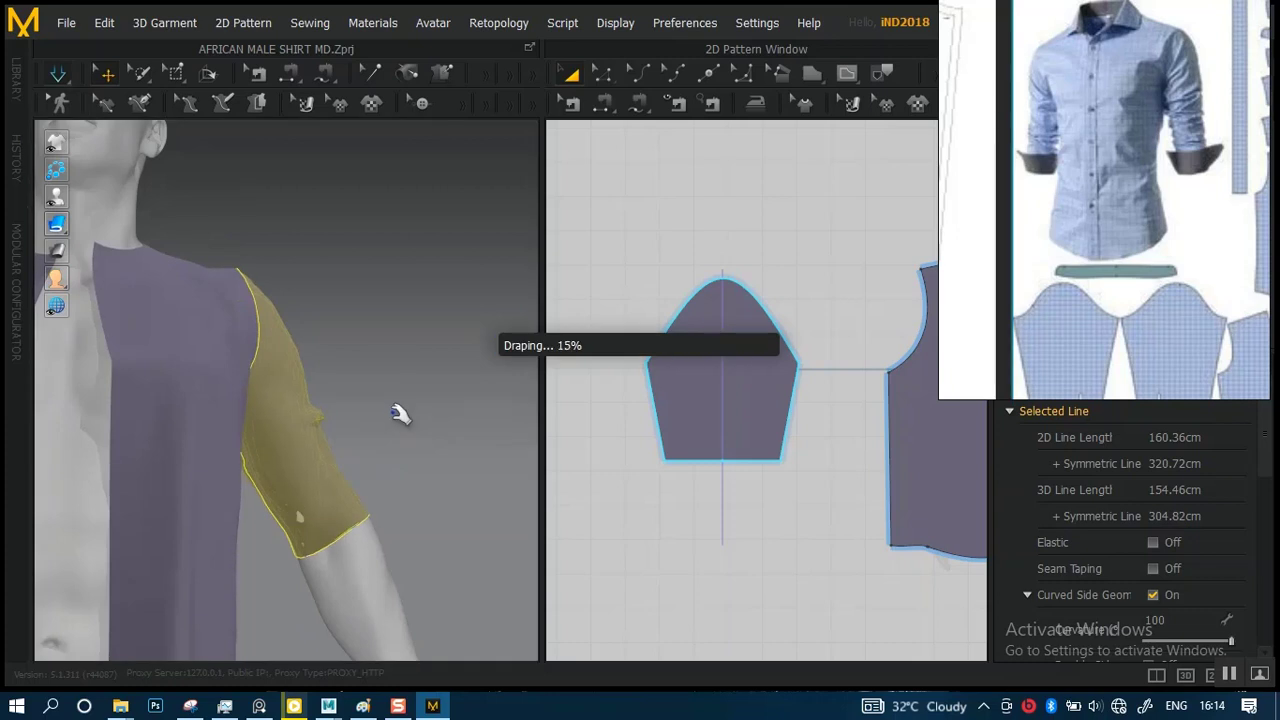
right_drag(400, 412, 341, 428)
scroll(357, 461, up, 1)
scroll(357, 461, up, 1)
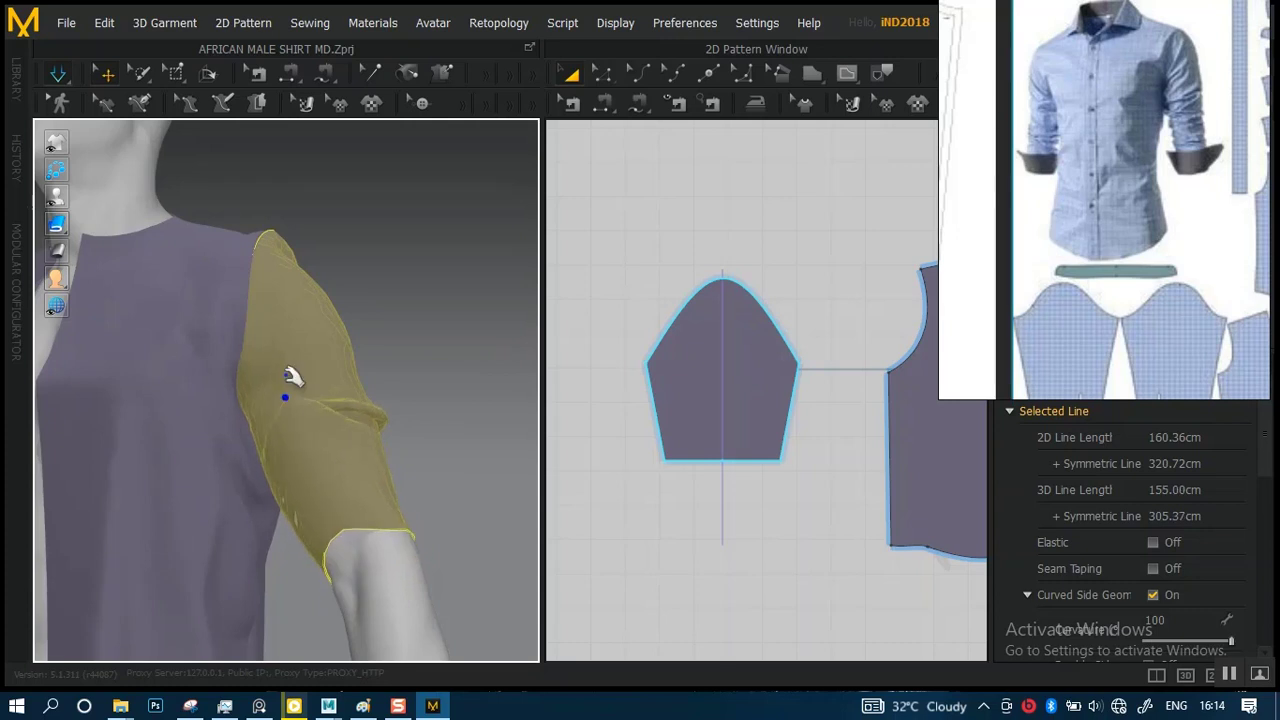
right_drag(387, 471, 424, 497)
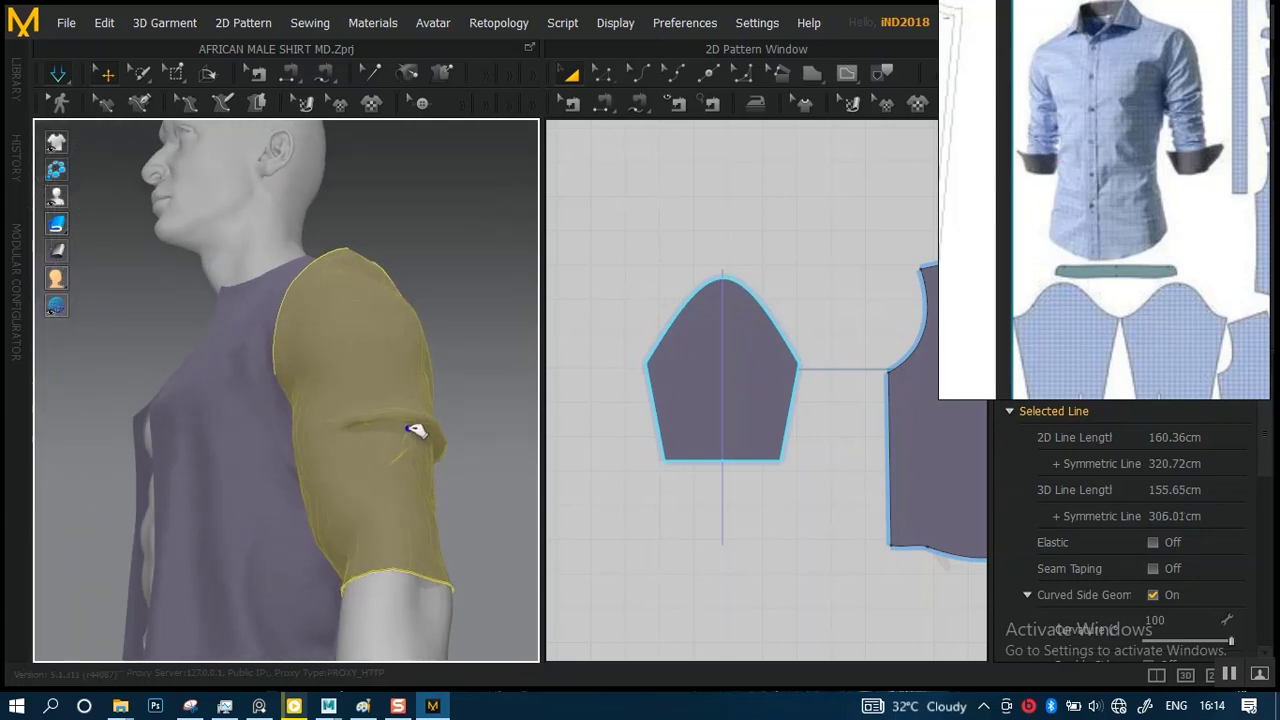
drag(416, 431, 414, 394)
right_drag(408, 398, 497, 449)
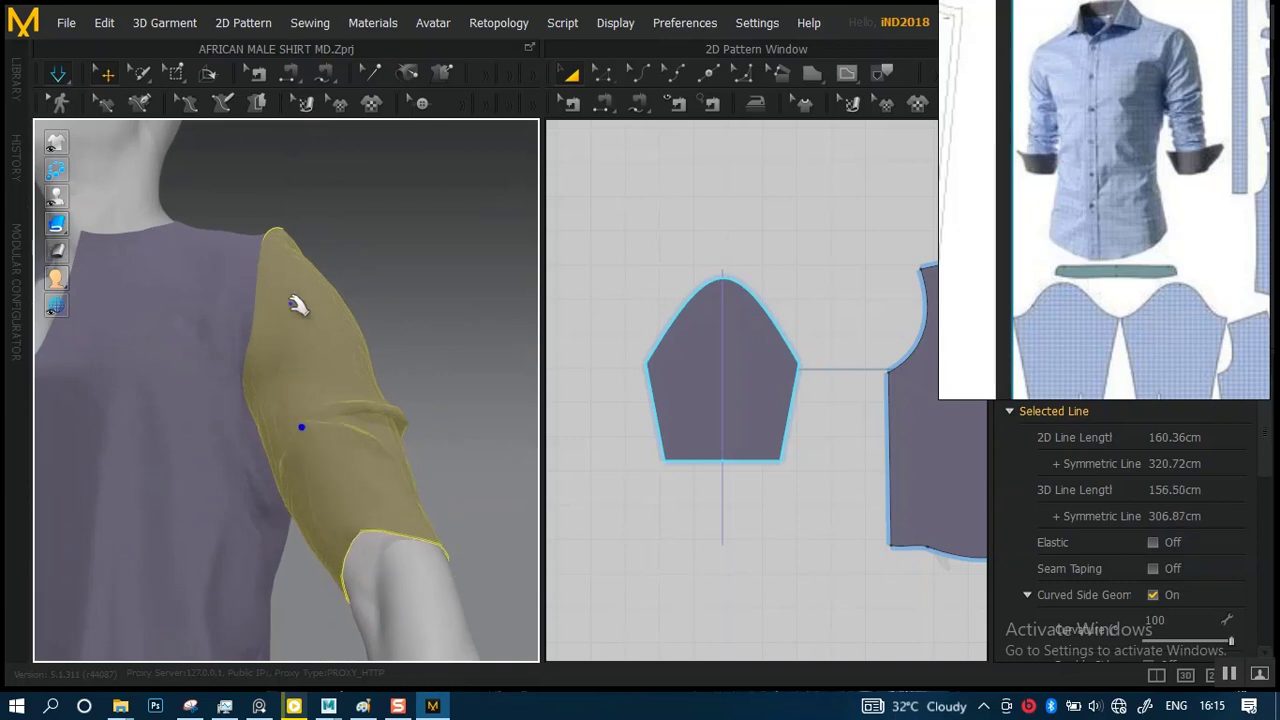
drag(291, 299, 328, 323)
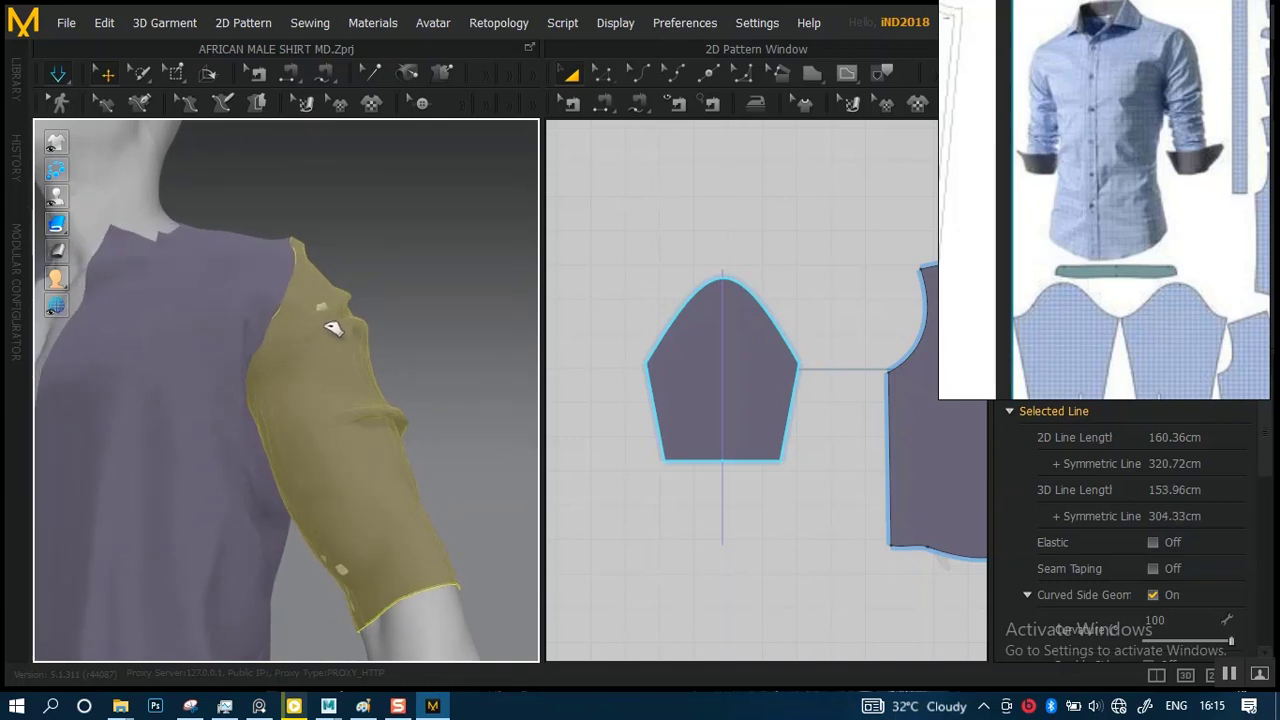
- Simulate the garment and tug the back of the left-arm sleeve near the elbow to even out its fabric
click(205, 253)
right_drag(314, 309, 206, 446)
click(206, 446)
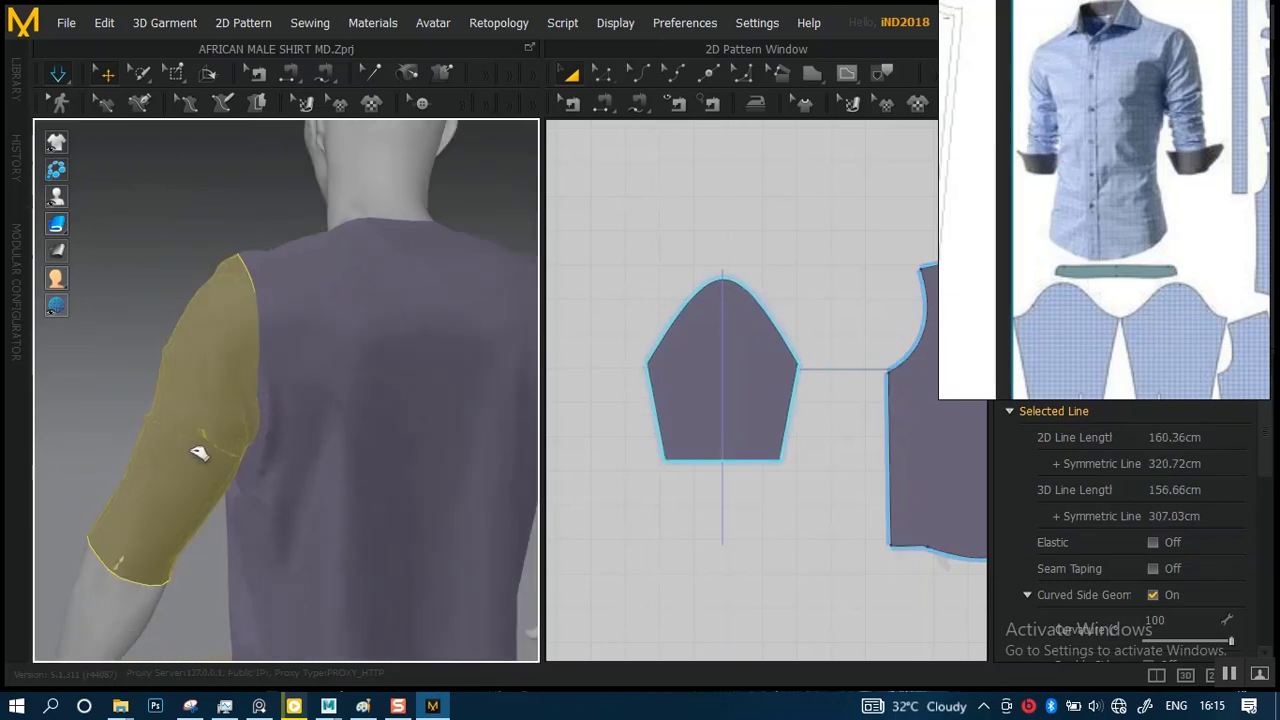
drag(199, 452, 209, 440)
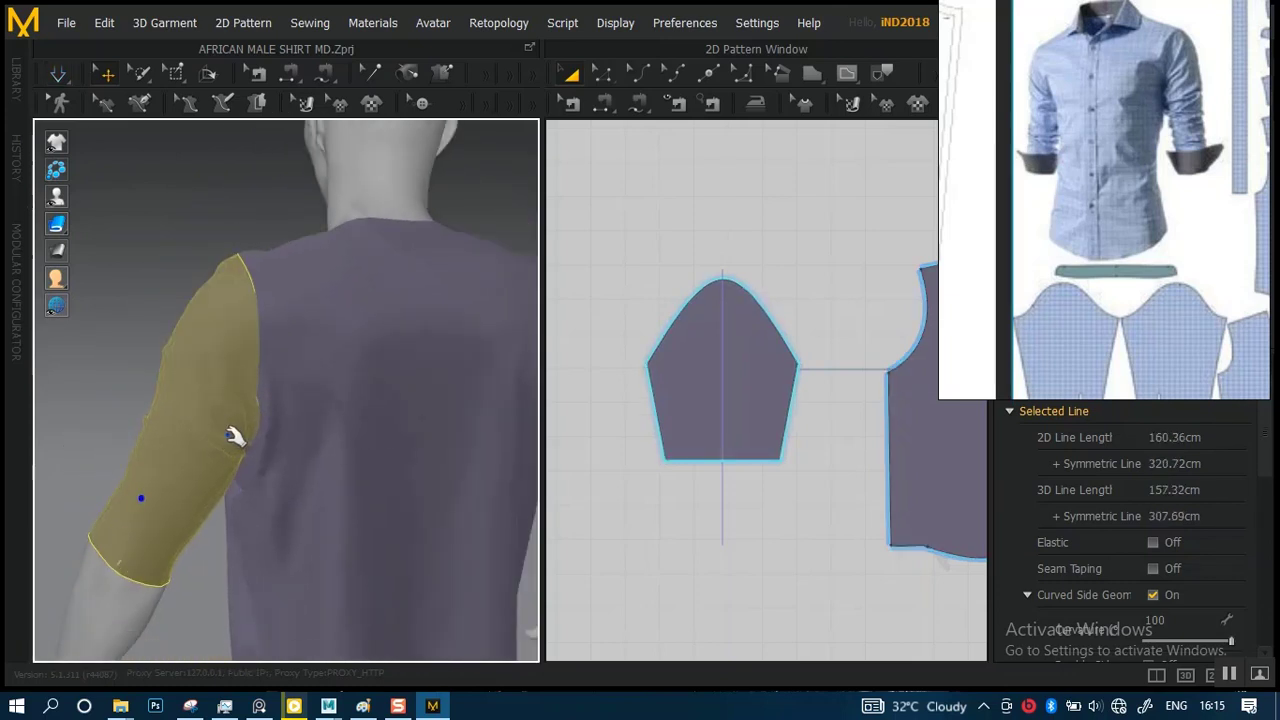
right_drag(240, 434, 321, 431)
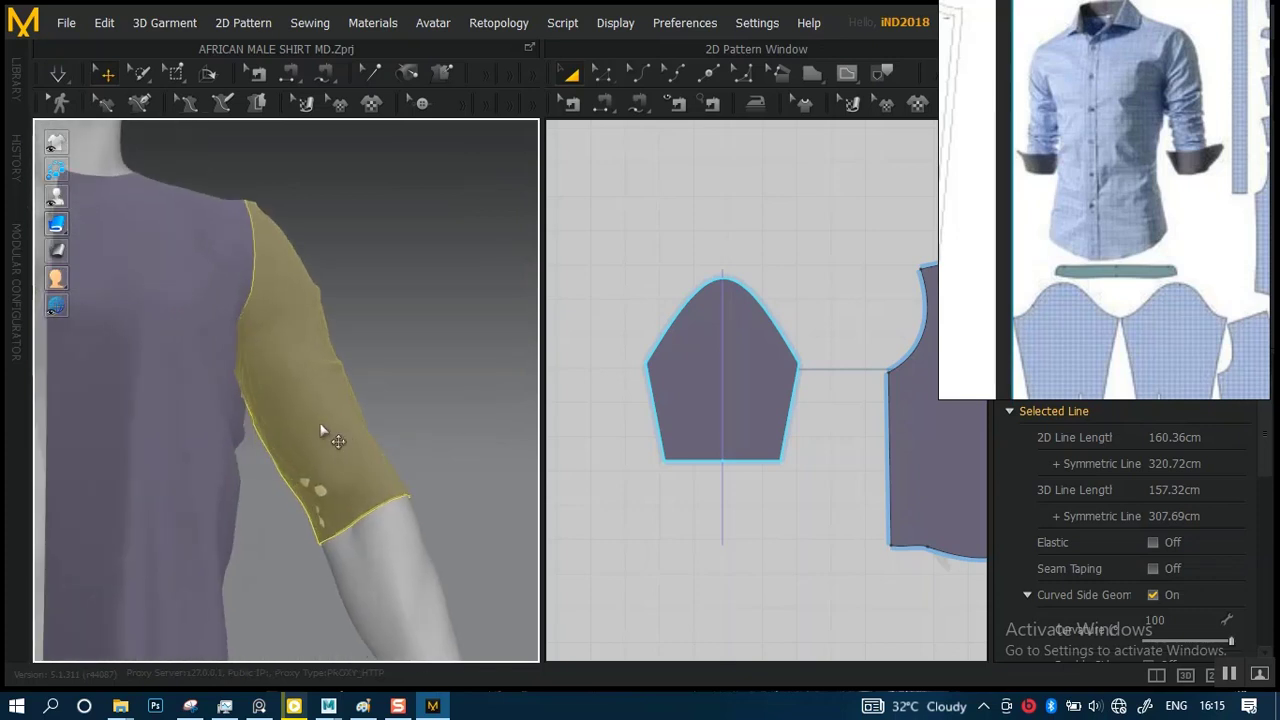
- Pull the front and upper part of the left-arm sleeve upward in small tugs to smooth it around the arm
drag(339, 414, 337, 420)
drag(313, 335, 306, 305)
mouse_move(313, 370)
mouse_down()
mouse_move(298, 370)
mouse_move(295, 352)
mouse_up()
right_drag(300, 352, 403, 414)
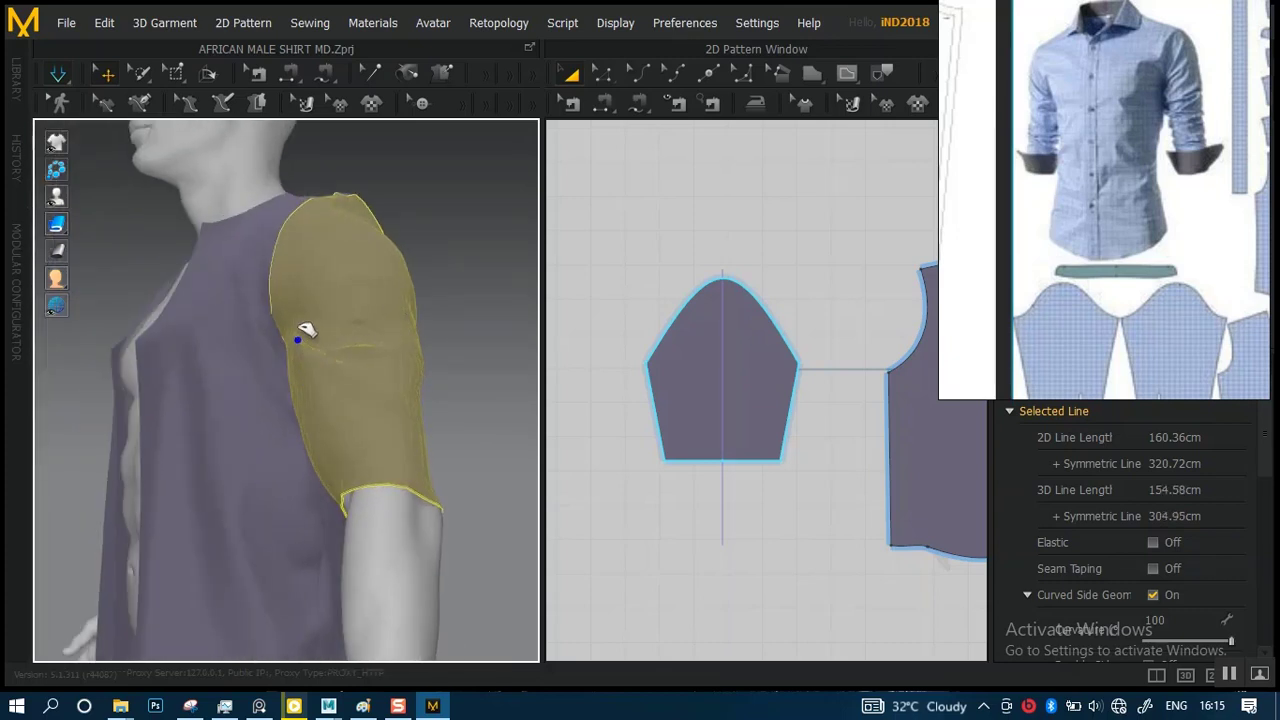
right_drag(311, 308, 409, 391)
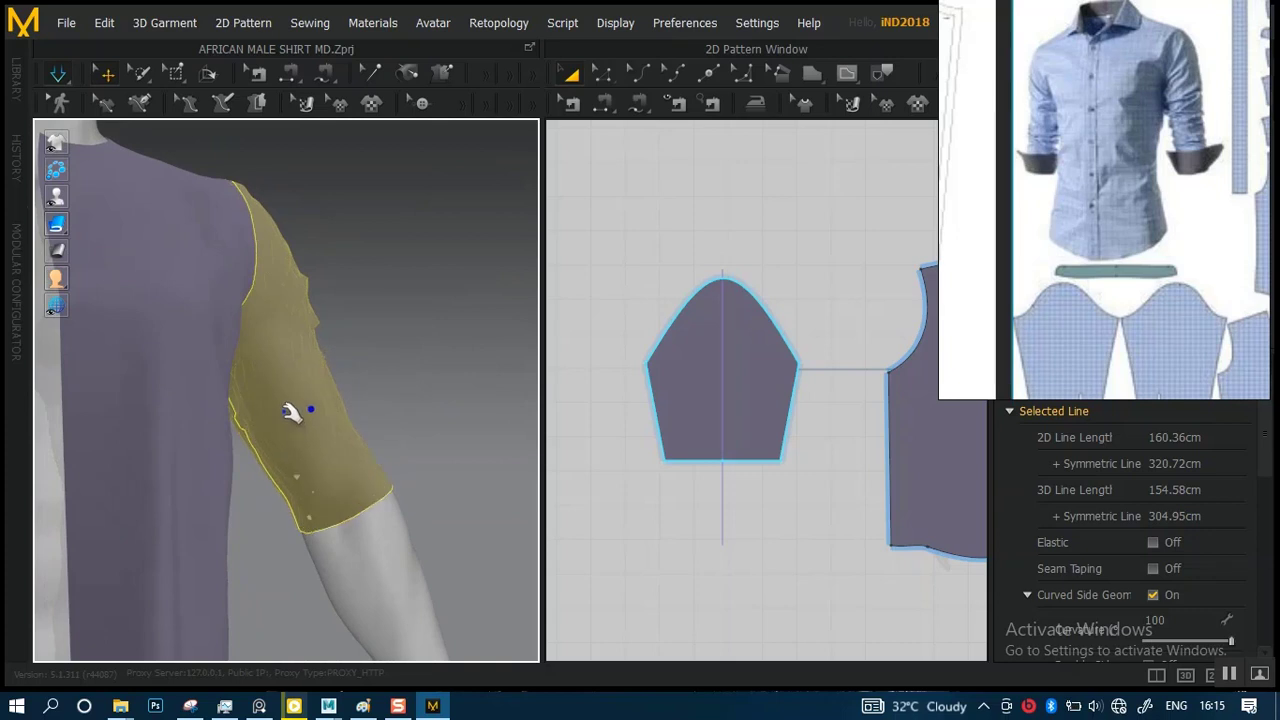
- Work out the fold across the middle of the left-arm sleeve and pull the fabric above its hem slightly upward
drag(276, 326, 274, 316)
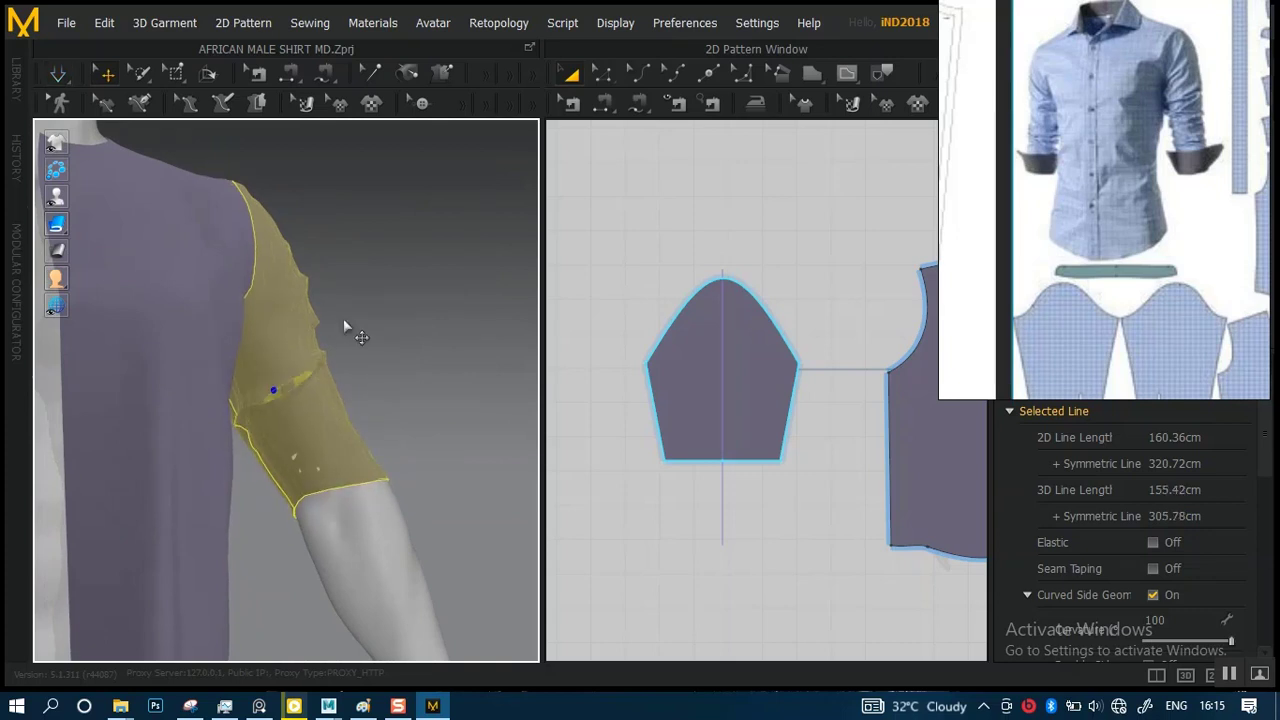
right_drag(397, 358, 463, 388)
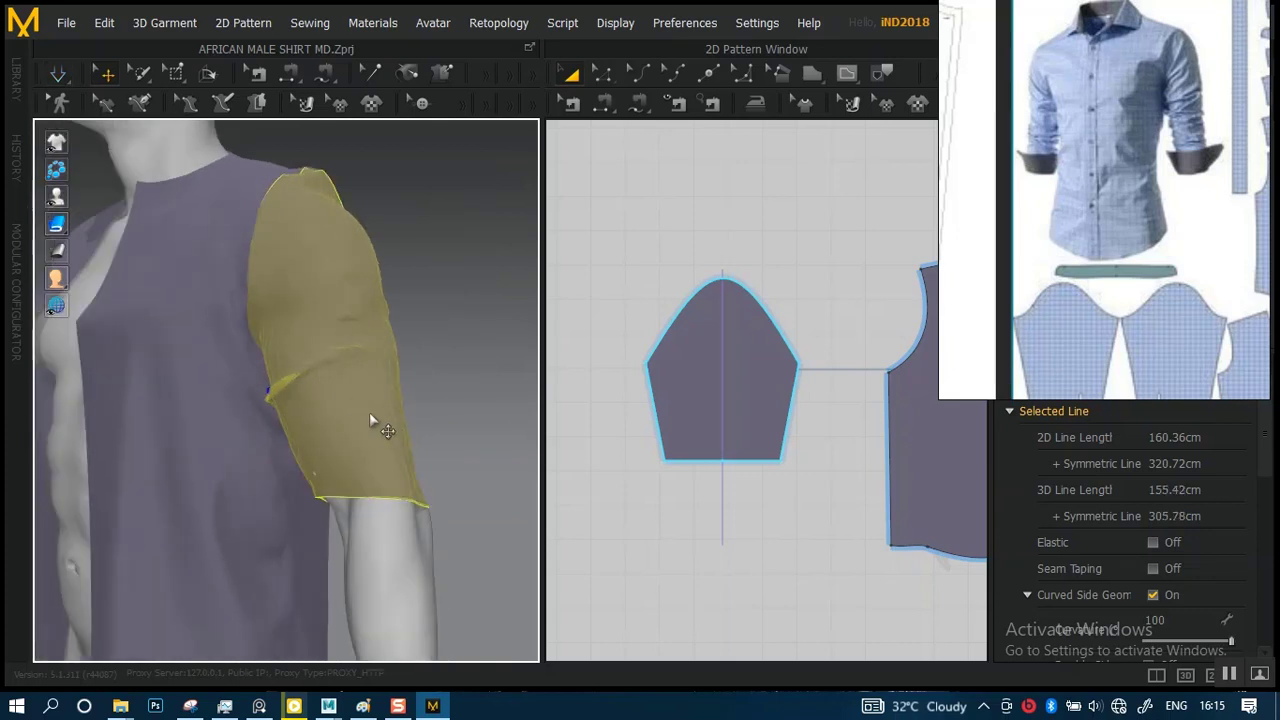
drag(342, 399, 352, 345)
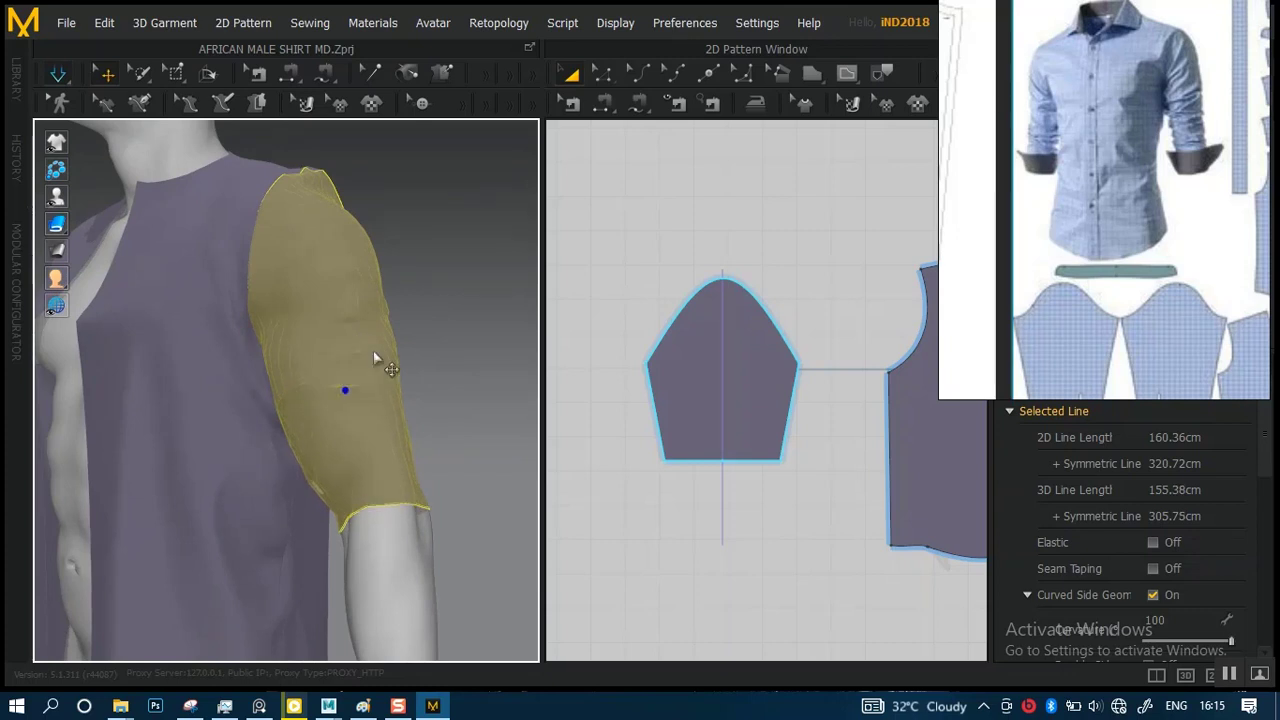
right_drag(380, 443, 476, 428)
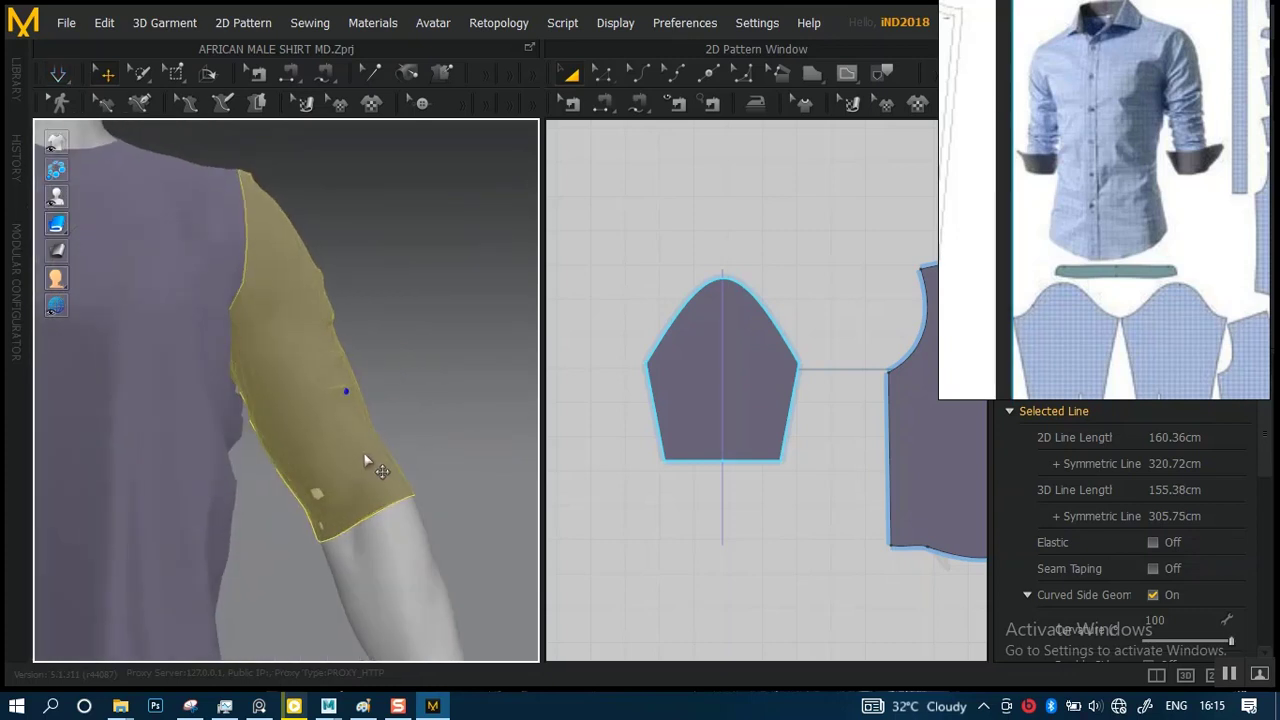
drag(284, 459, 280, 441)
- Examine the drape of both sleeves and the body on the whole avatar, along with the 2D pattern layout
right_drag(375, 455, 322, 388)
scroll(660, 375, down, 3)
middle_drag(322, 388, 351, 388)
scroll(383, 386, up, 3)
scroll(322, 394, down, 2)
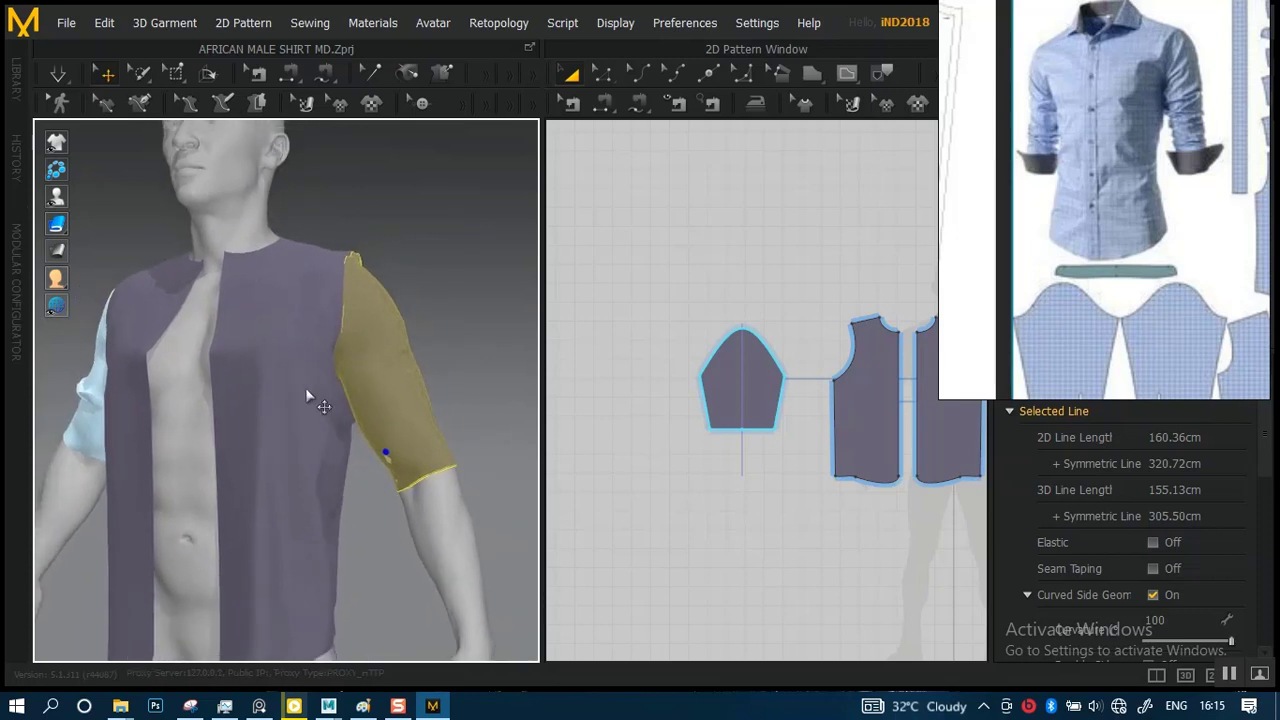
right_drag(311, 397, 320, 400)
scroll(322, 394, down, 3)
middle_drag(328, 374, 388, 350)
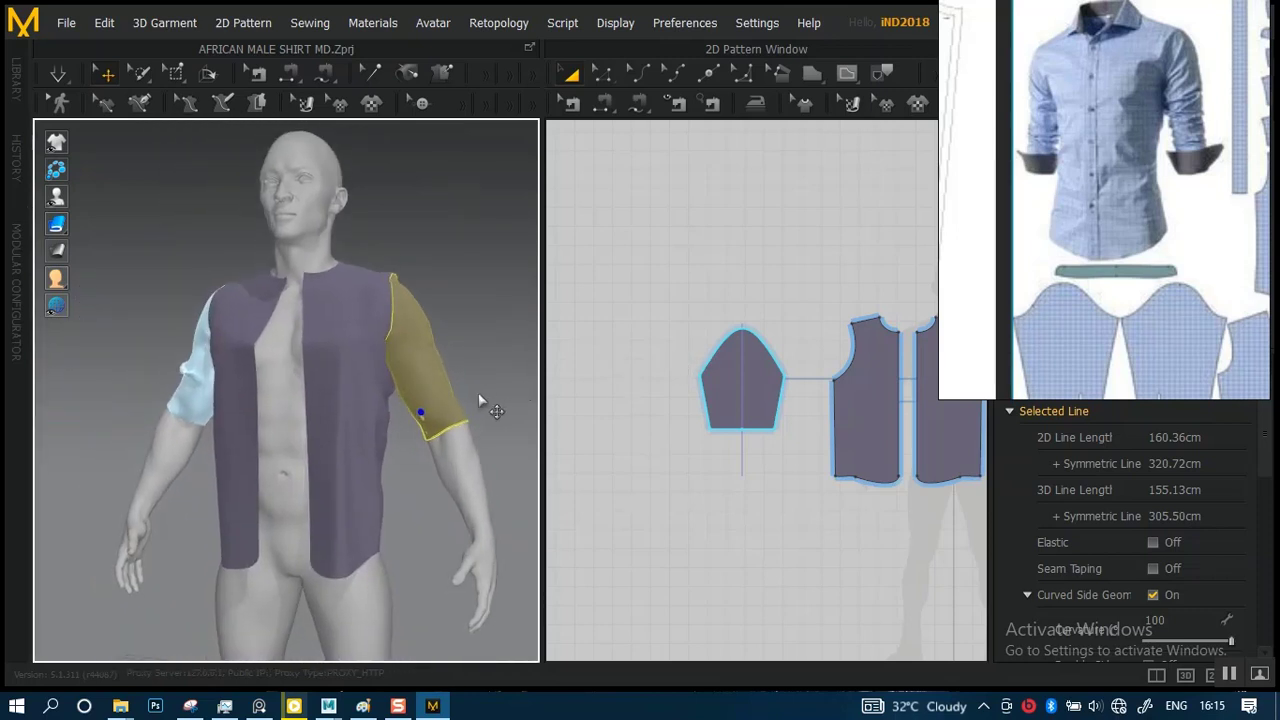
scroll(600, 364, up, 2)
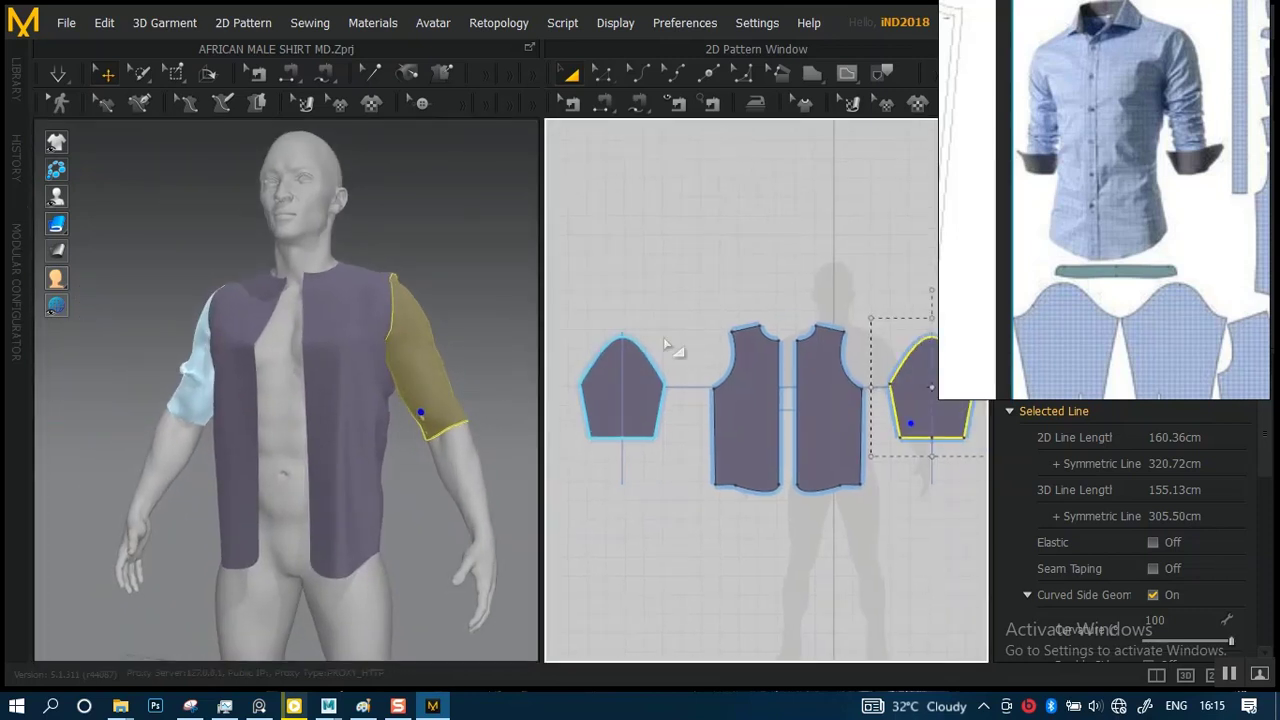
- Freeze the selected sleeve pattern on the avatar's left arm
scroll(680, 370, up, 1)
middle_drag(683, 377, 643, 362)
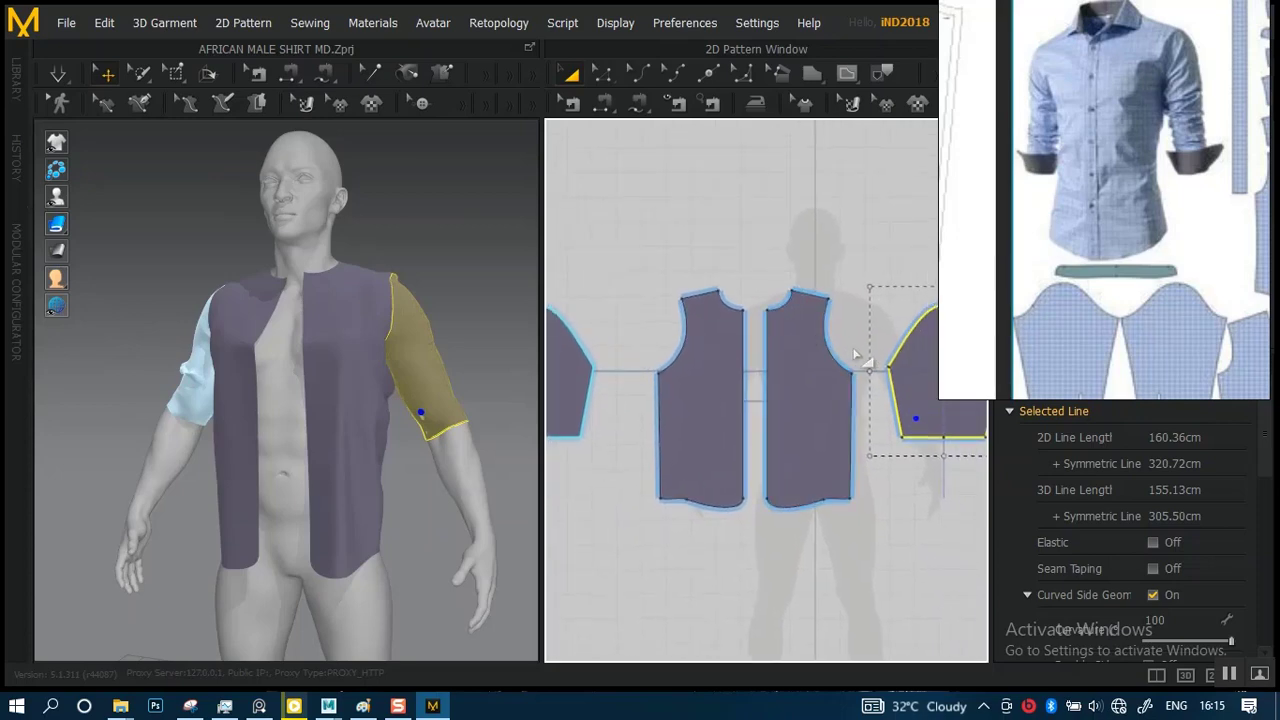
scroll(818, 322, down, 2)
scroll(810, 308, up, 2)
right_click(795, 360)
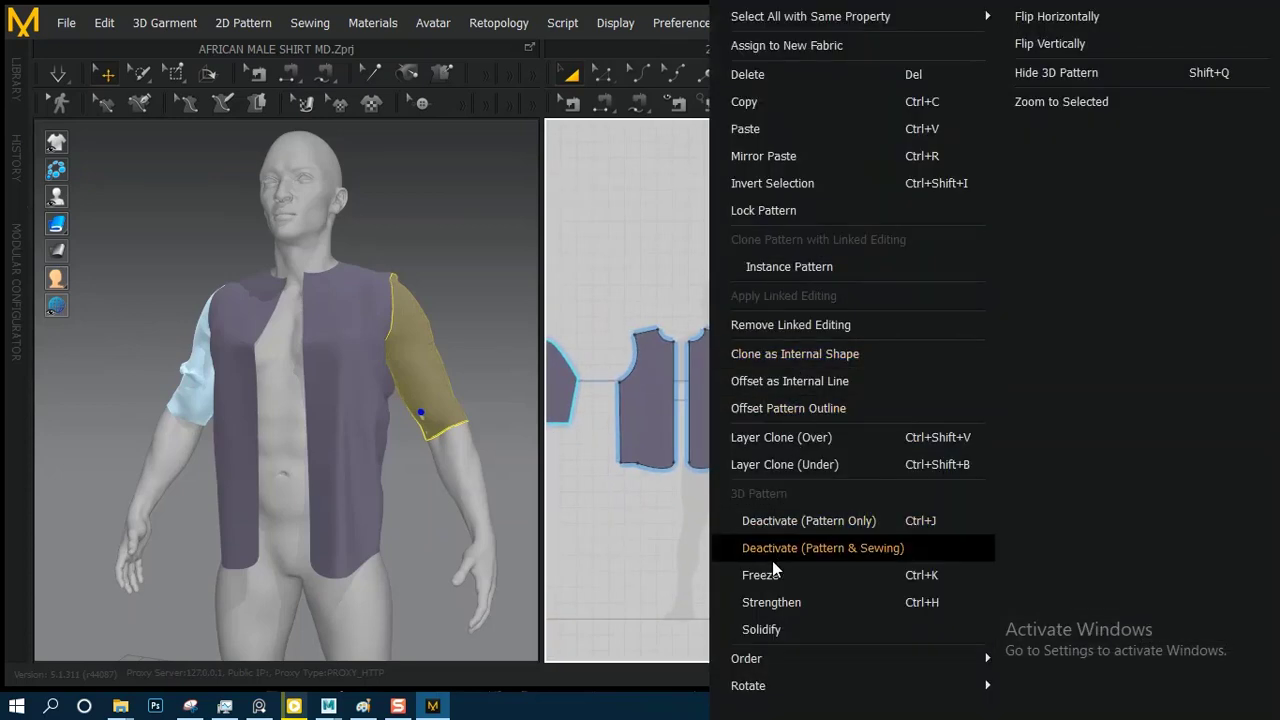
click(775, 580)
- Draw a rectangular cuff pattern about 34 cm wide and 8.9 cm high directly below the avatar's right sleeve pattern
middle_drag(632, 432, 897, 403)
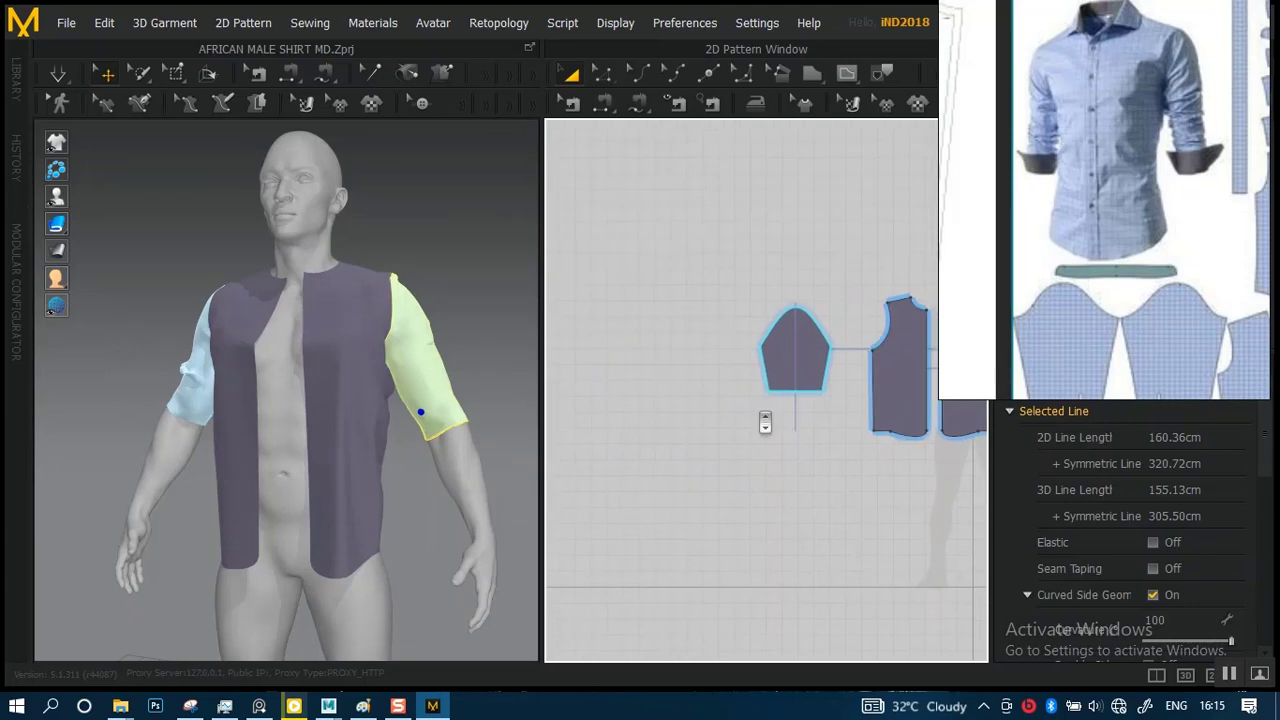
scroll(768, 422, up, 3)
middle_drag(728, 432, 667, 438)
click(727, 440)
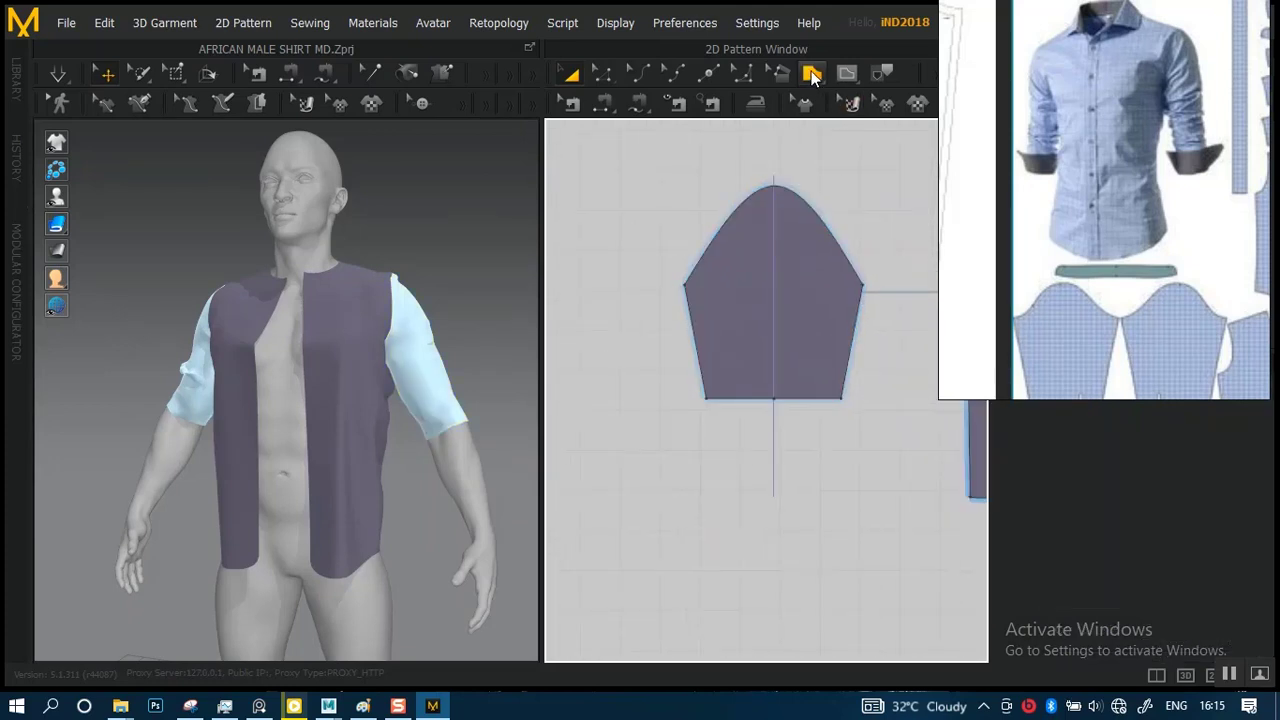
click(812, 73)
click(840, 426)
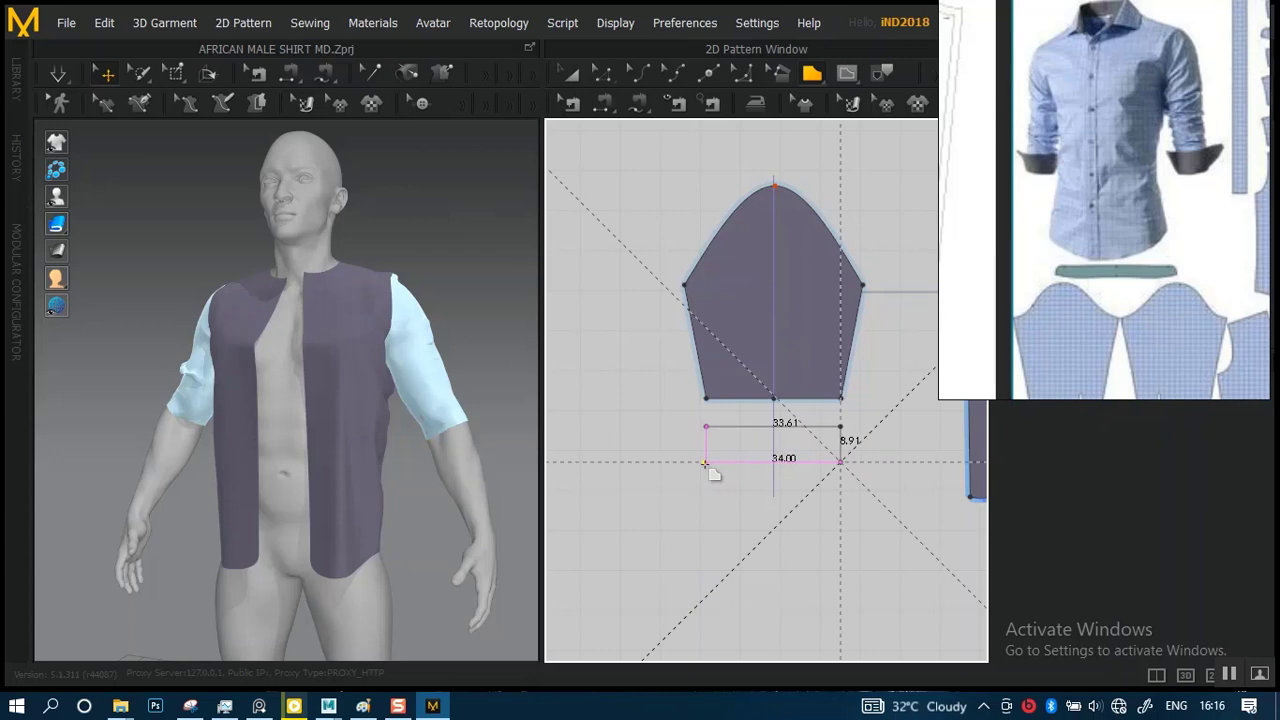
click(705, 428)
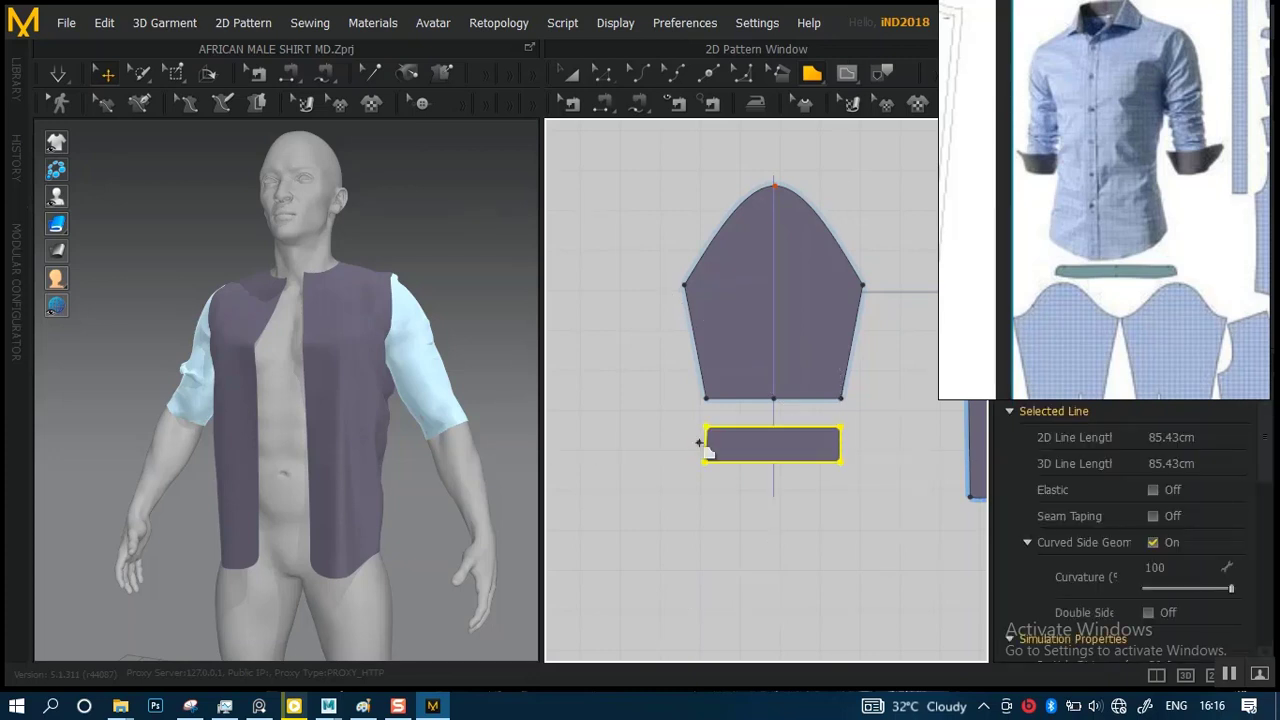
- Create a symmetric copy of the cuff pattern and place it below the opposite sleeve pattern
scroll(351, 389, down, 5)
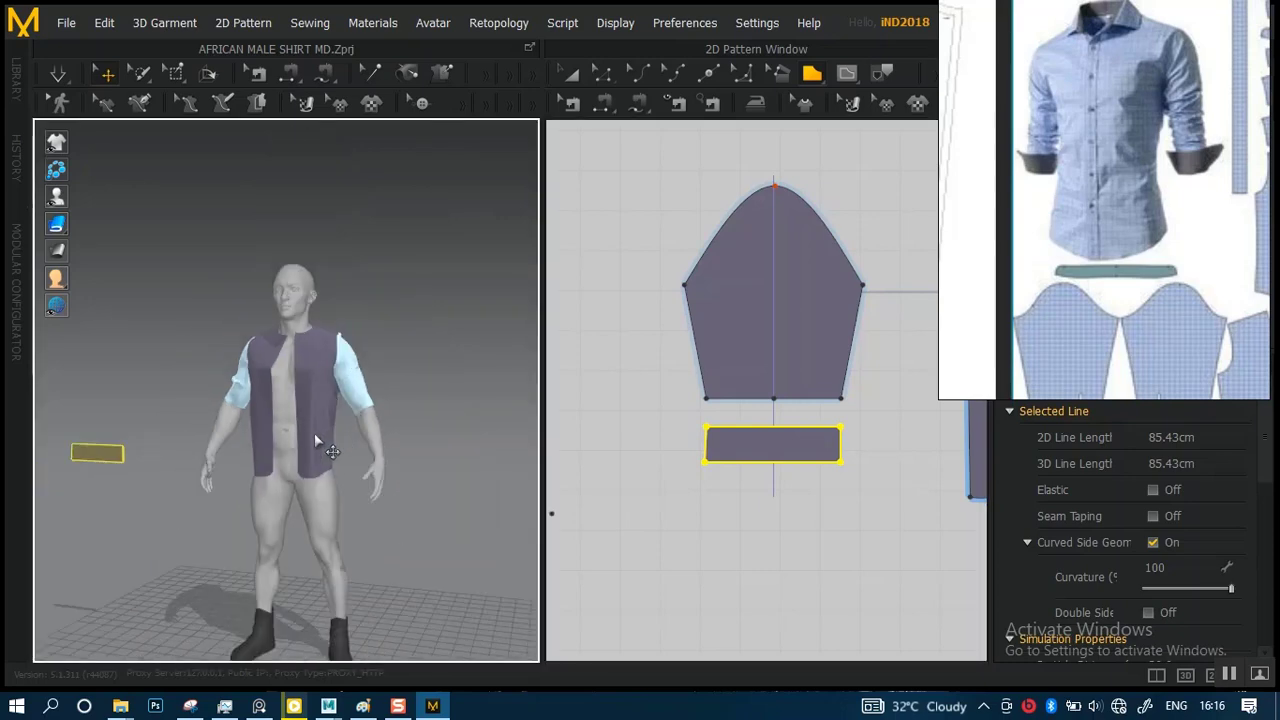
right_drag(345, 438, 339, 397)
scroll(723, 429, up, 5)
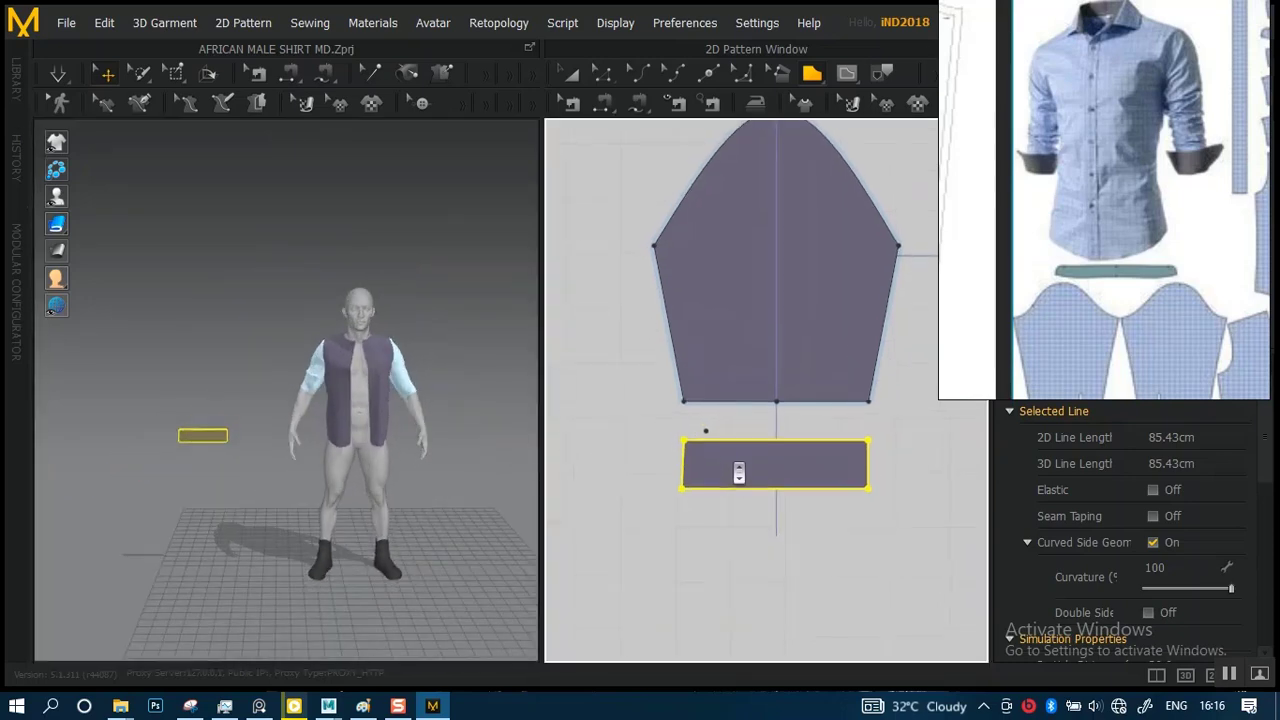
scroll(688, 446, down, 5)
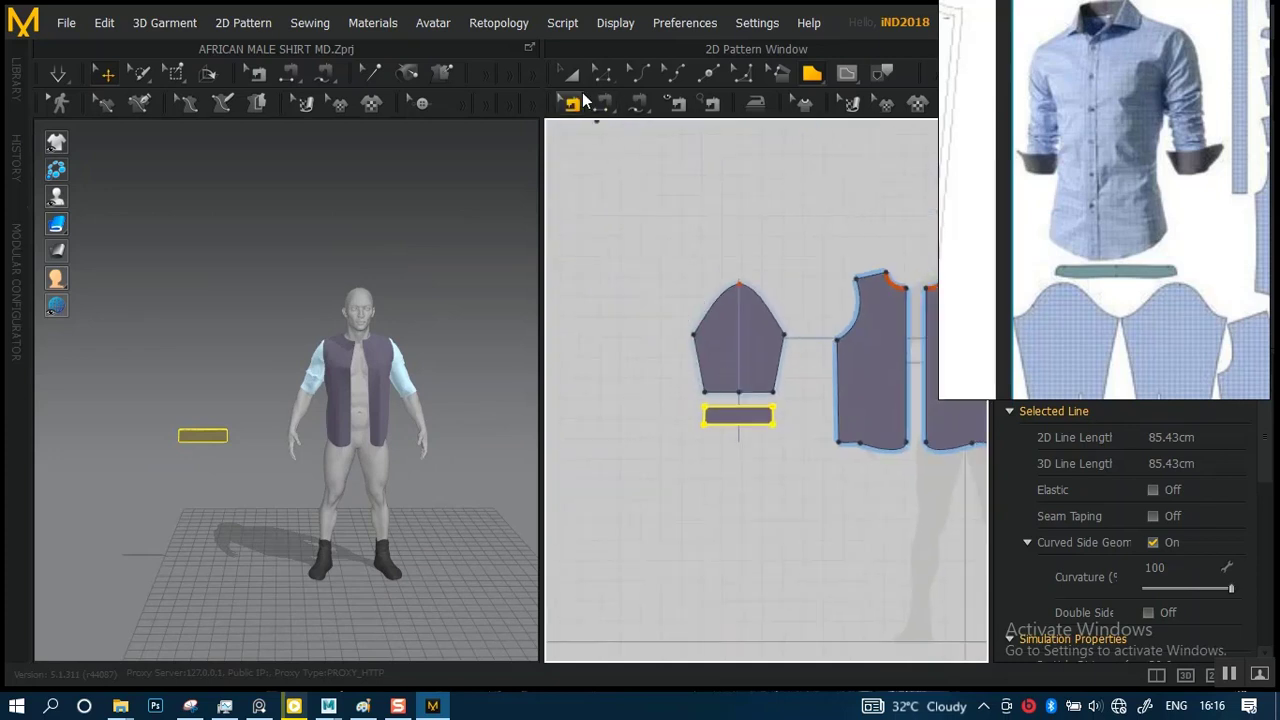
click(571, 75)
middle_drag(754, 343, 639, 356)
scroll(634, 362, down, 3)
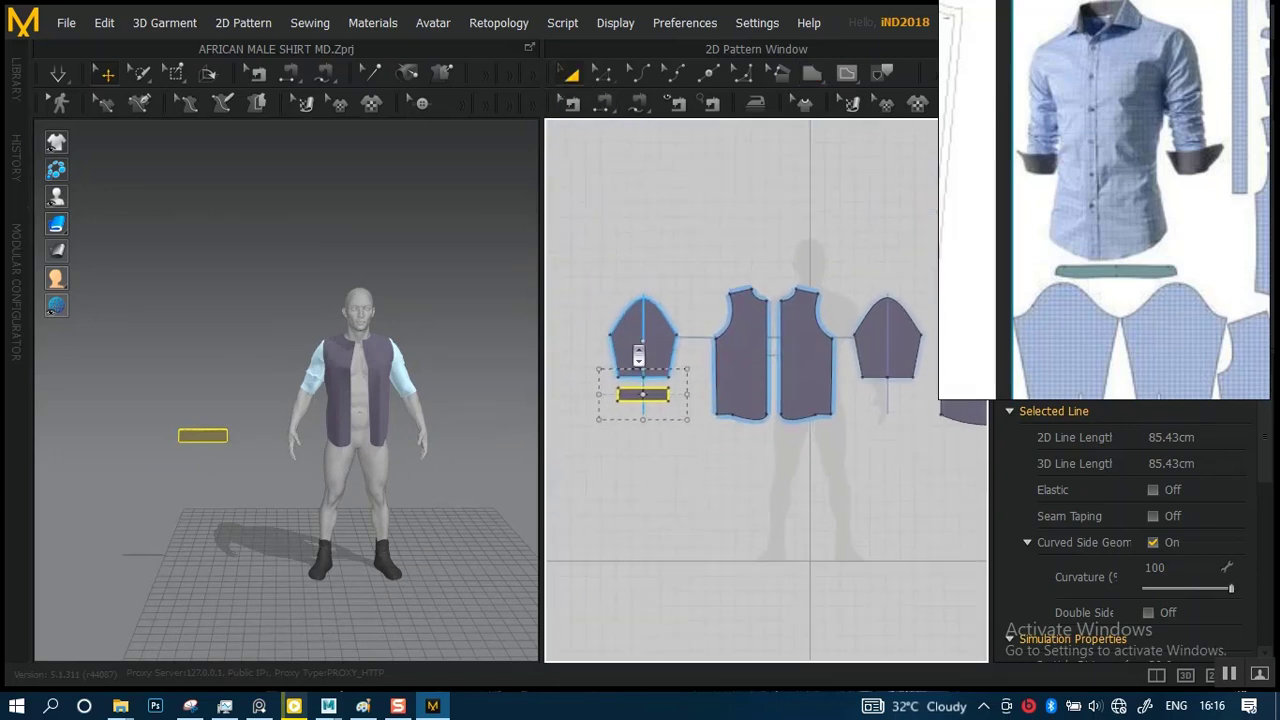
scroll(602, 398, up, 2)
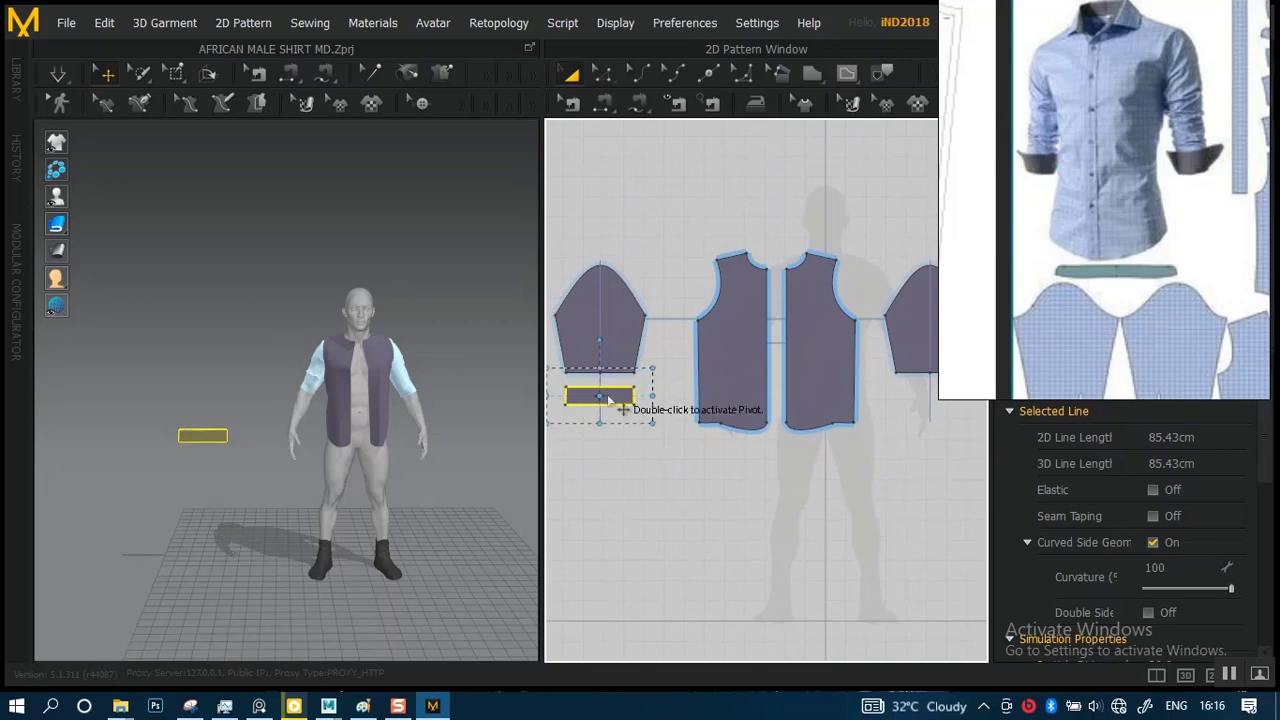
right_click(608, 398)
click(668, 271)
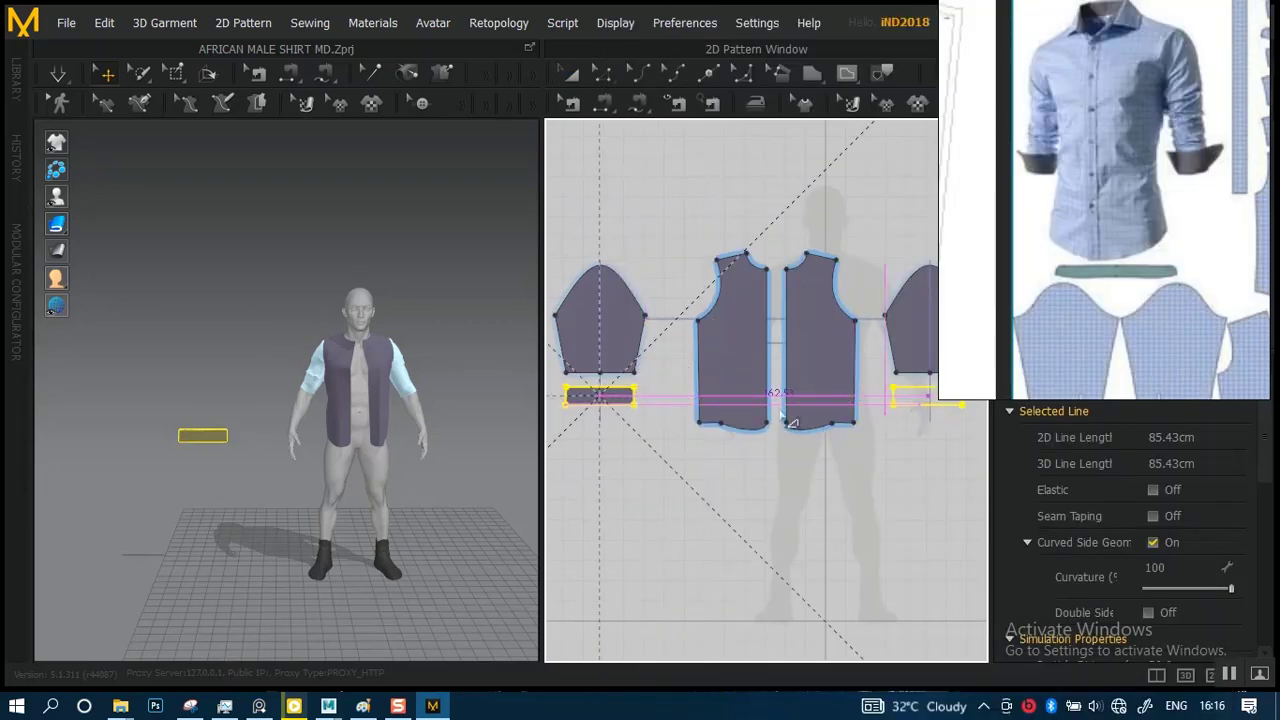
click(410, 443)
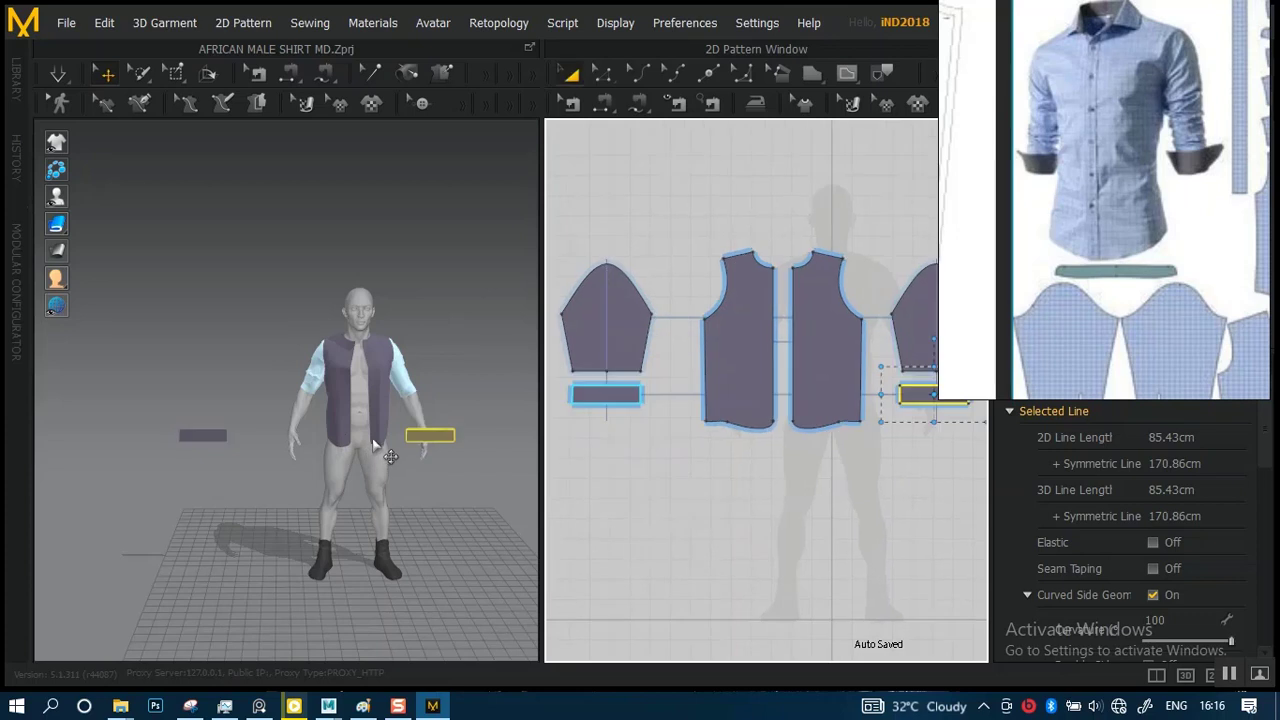
- Select both cuff patterns and raise them together in the 3D view to about the height of the sleeves
scroll(368, 446, up, 4)
scroll(343, 408, down, 3)
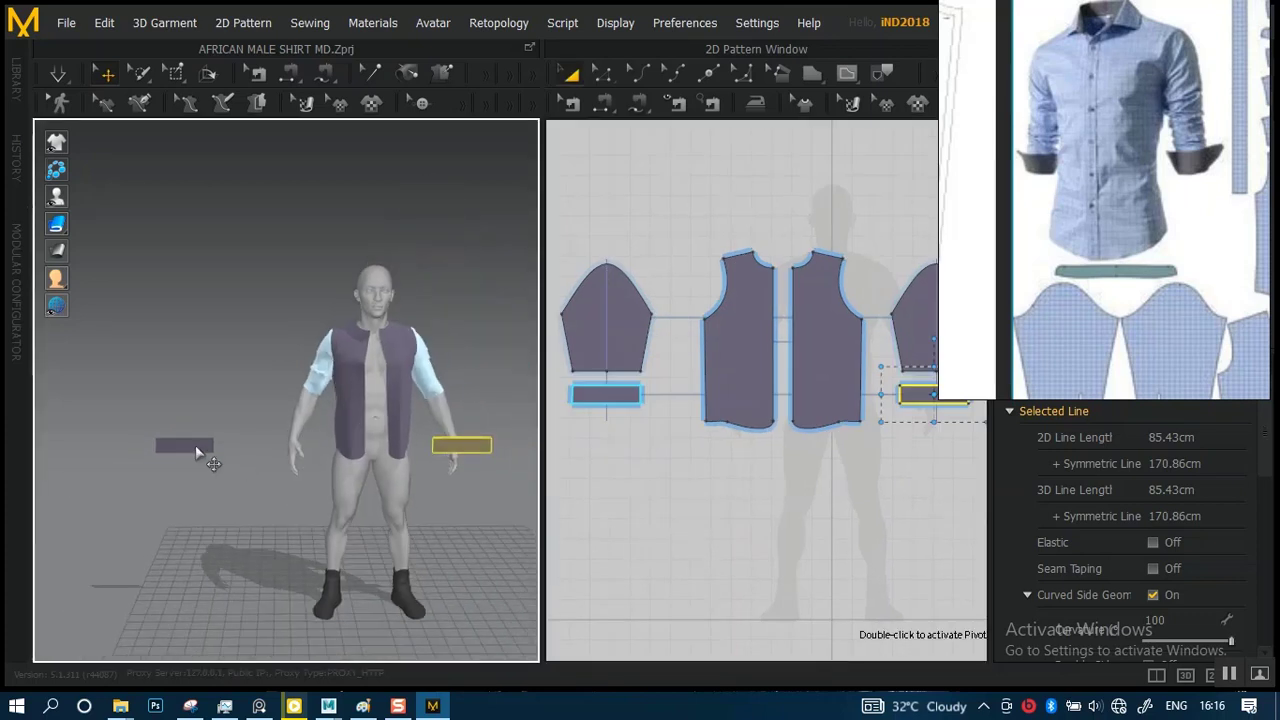
shift+click(195, 452)
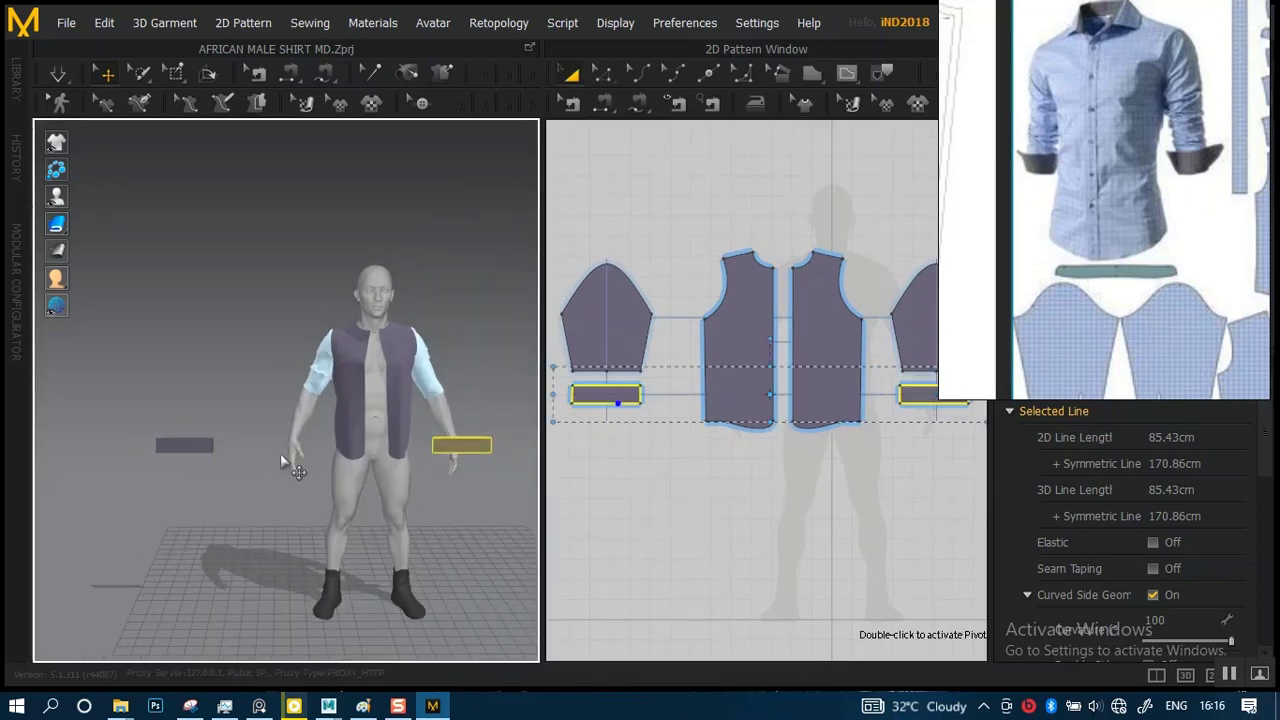
scroll(660, 459, down, 3)
click(662, 478)
click(654, 395)
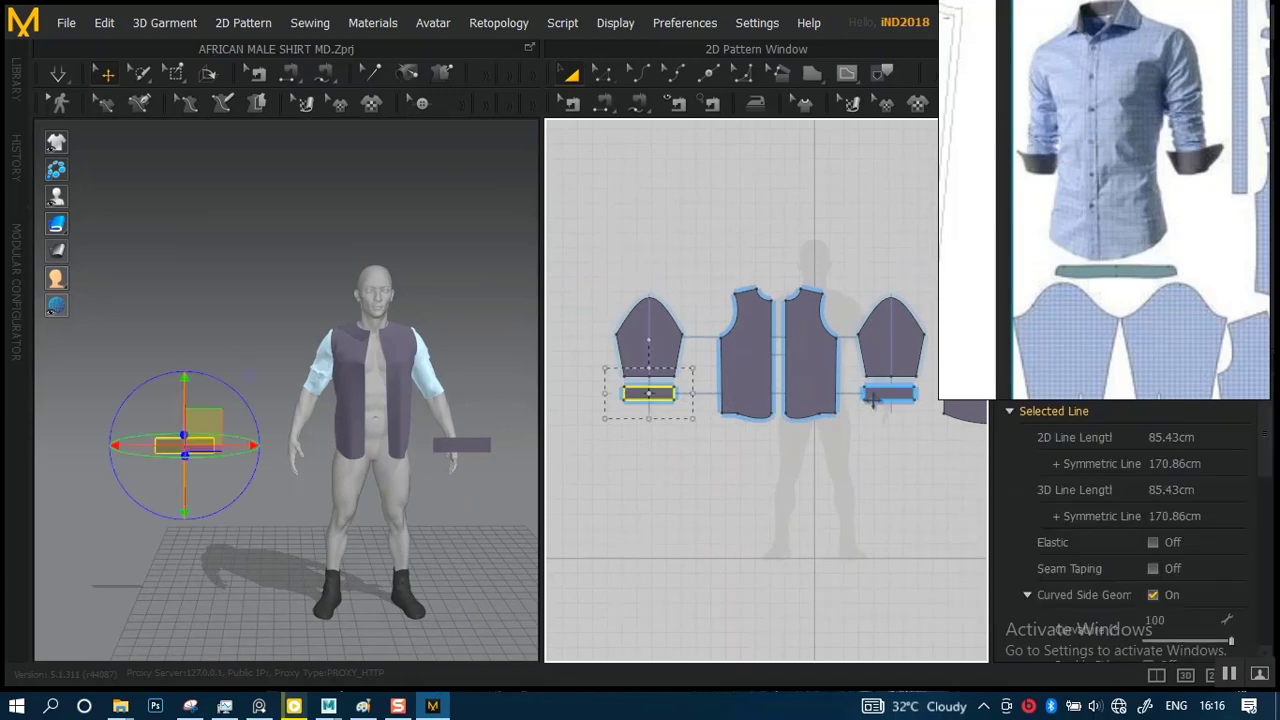
right_drag(334, 428, 332, 537)
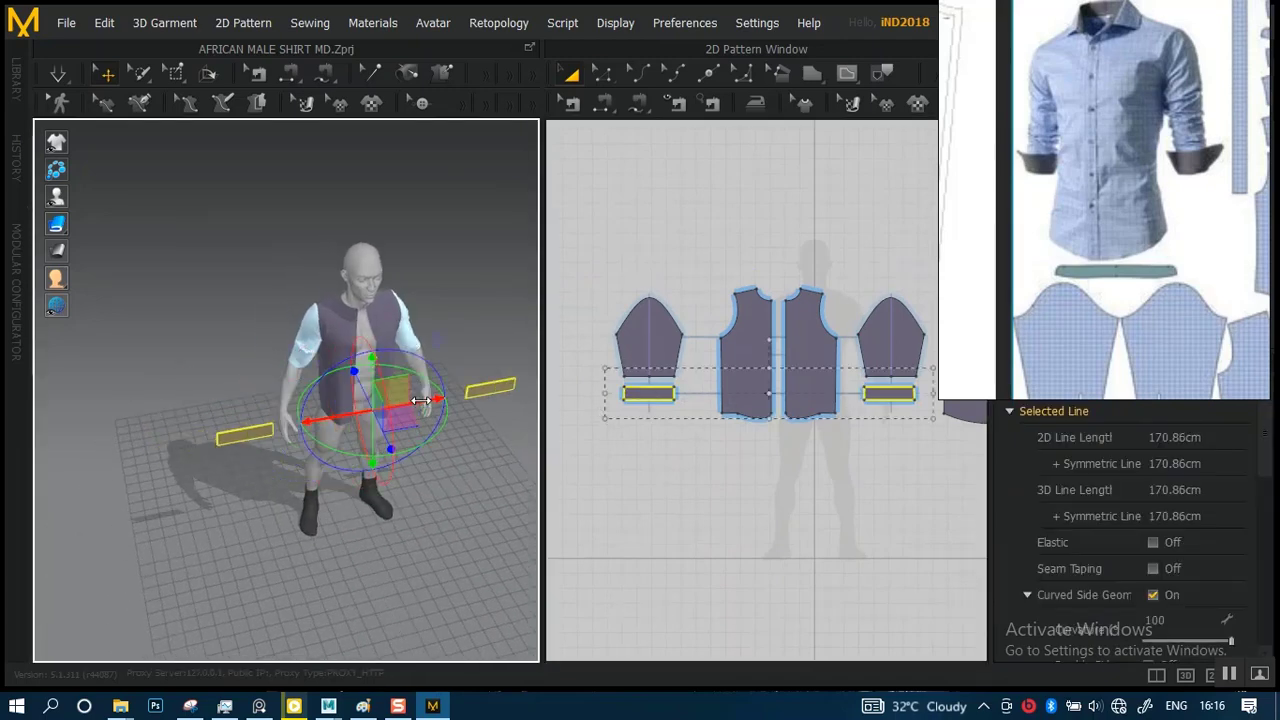
right_drag(340, 490, 455, 464)
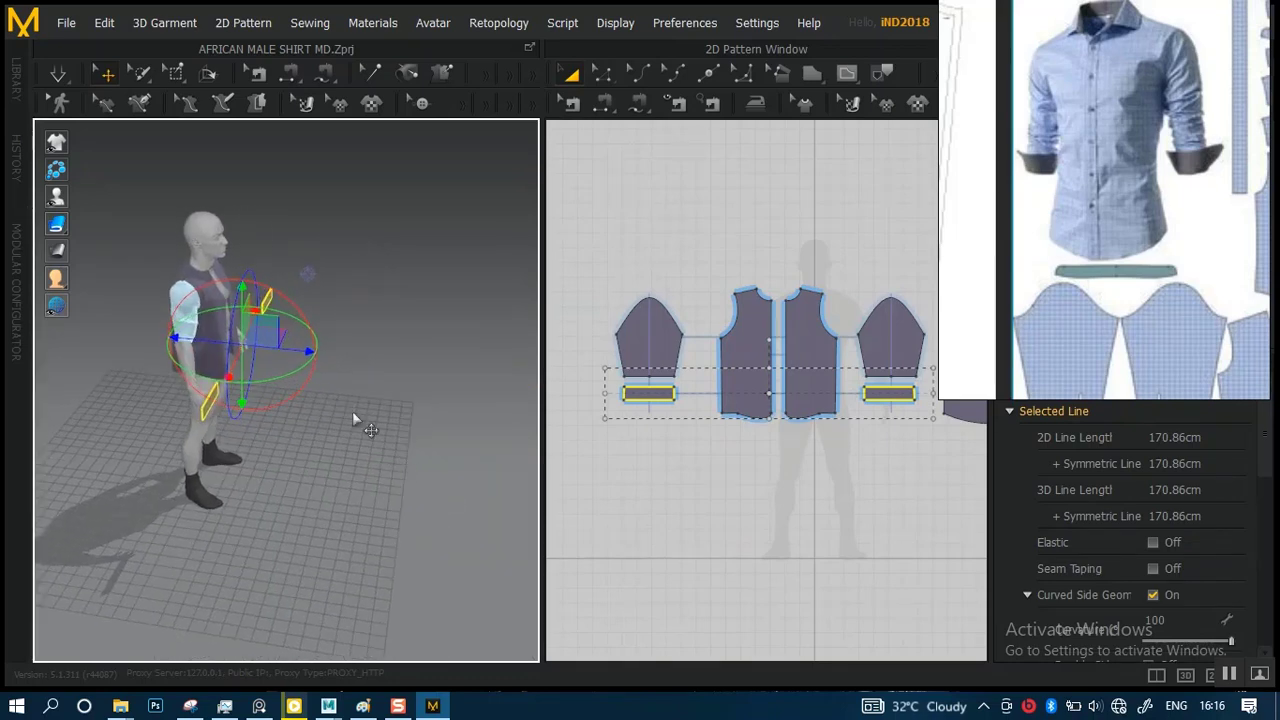
middle_drag(354, 413, 398, 465)
scroll(409, 466, up, 5)
right_drag(376, 321, 272, 390)
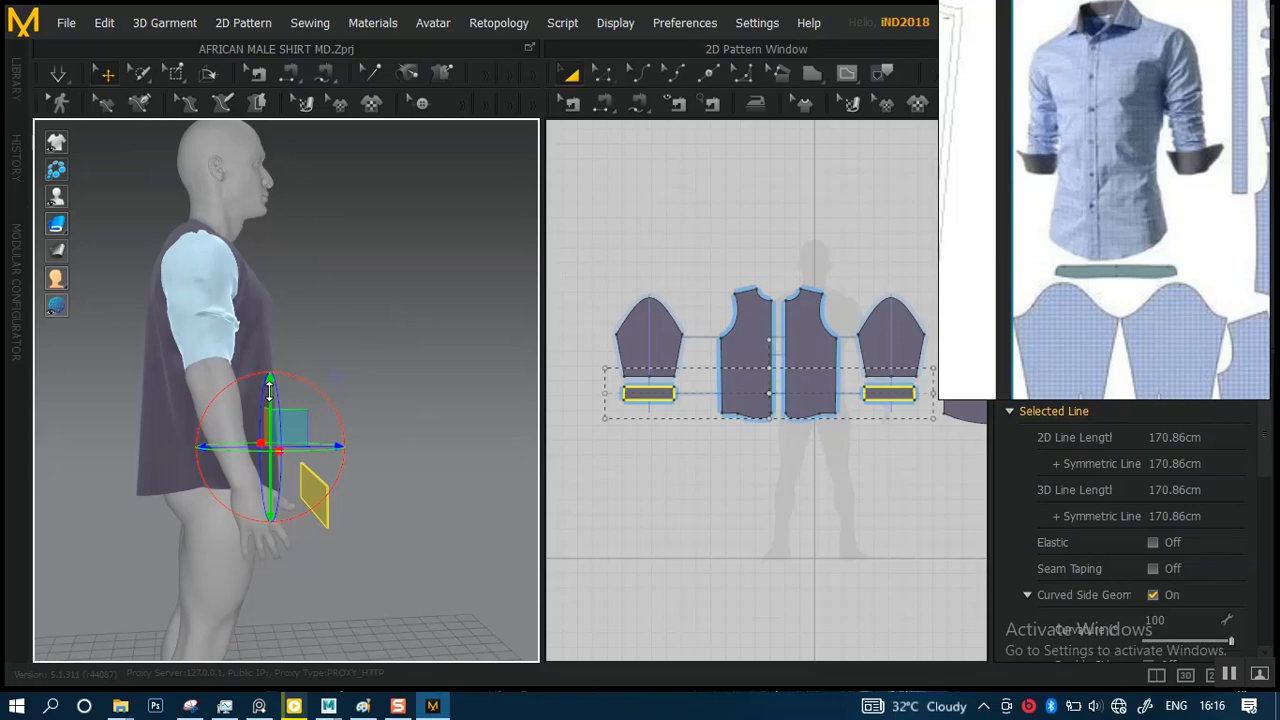
drag(269, 360, 270, 235)
- Select only the cuff beside the avatar's right arm and rotate it in 3D so it slants down toward the sleeve opening
scroll(400, 414, up, 4)
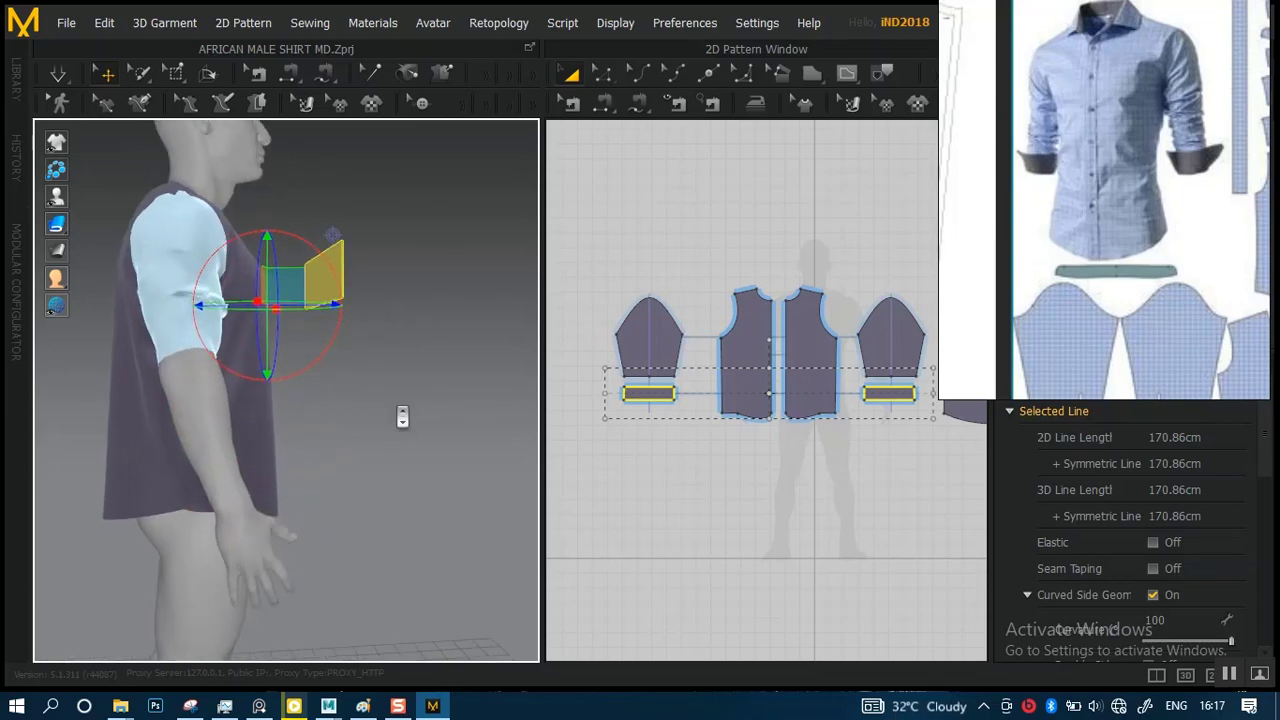
right_drag(424, 500, 280, 474)
scroll(334, 408, down, 4)
right_drag(334, 408, 236, 376)
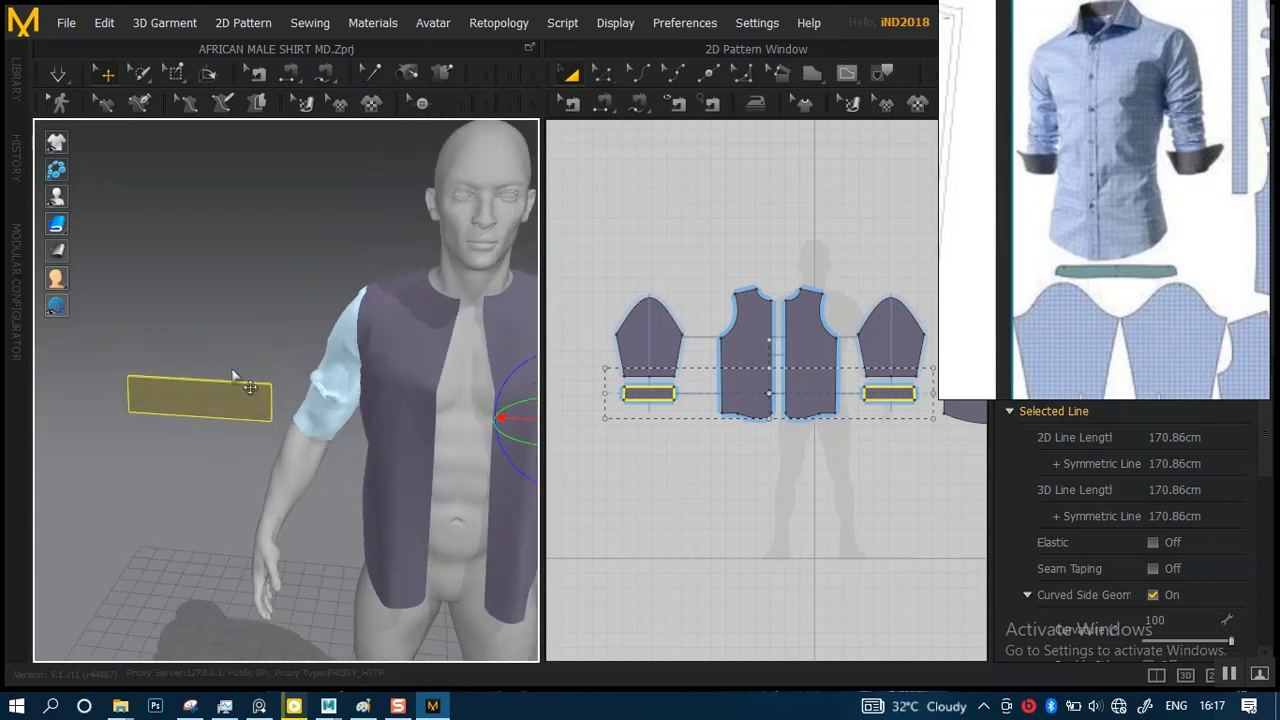
click(217, 415)
click(217, 416)
middle_drag(266, 406, 366, 443)
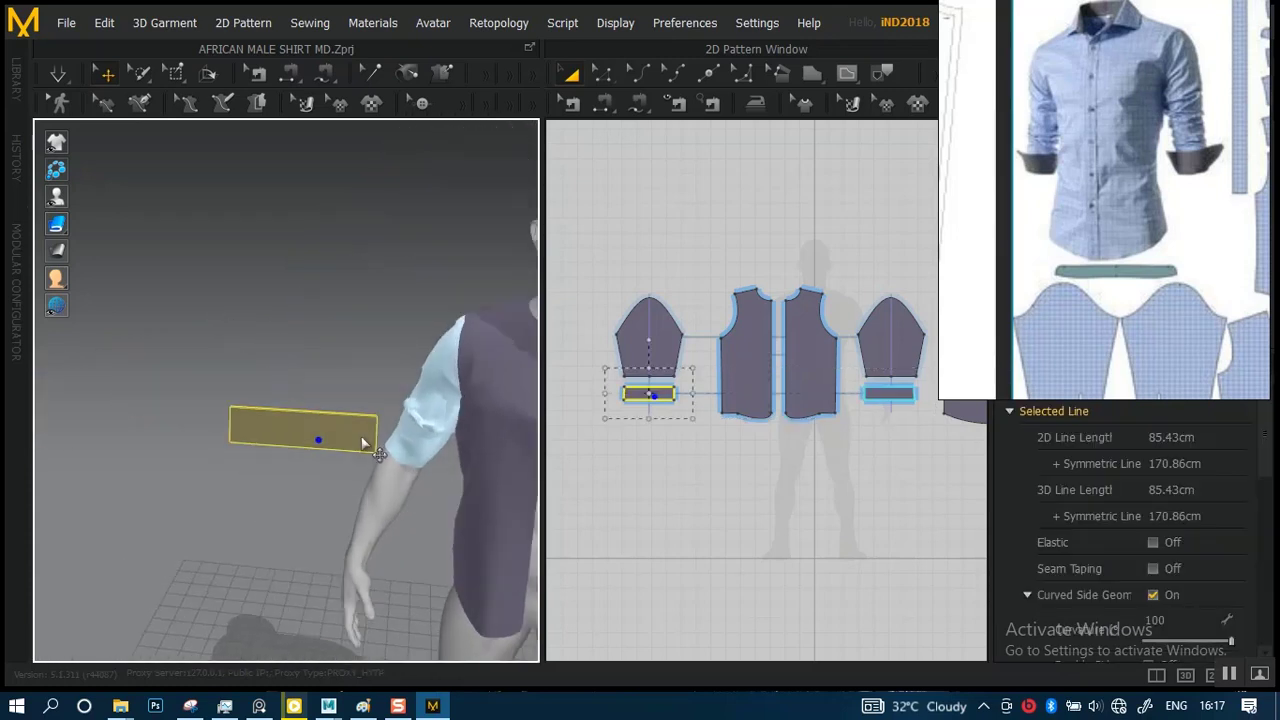
key(Escape)
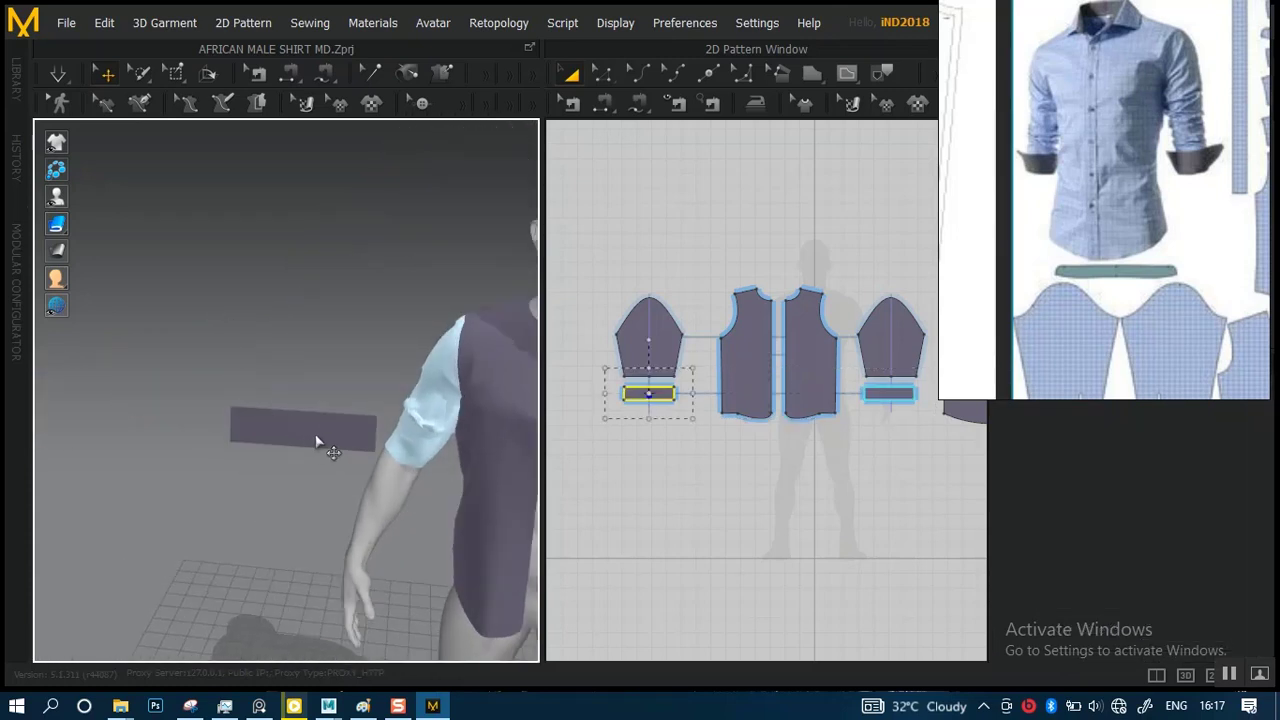
click(318, 440)
click(657, 403)
click(651, 397)
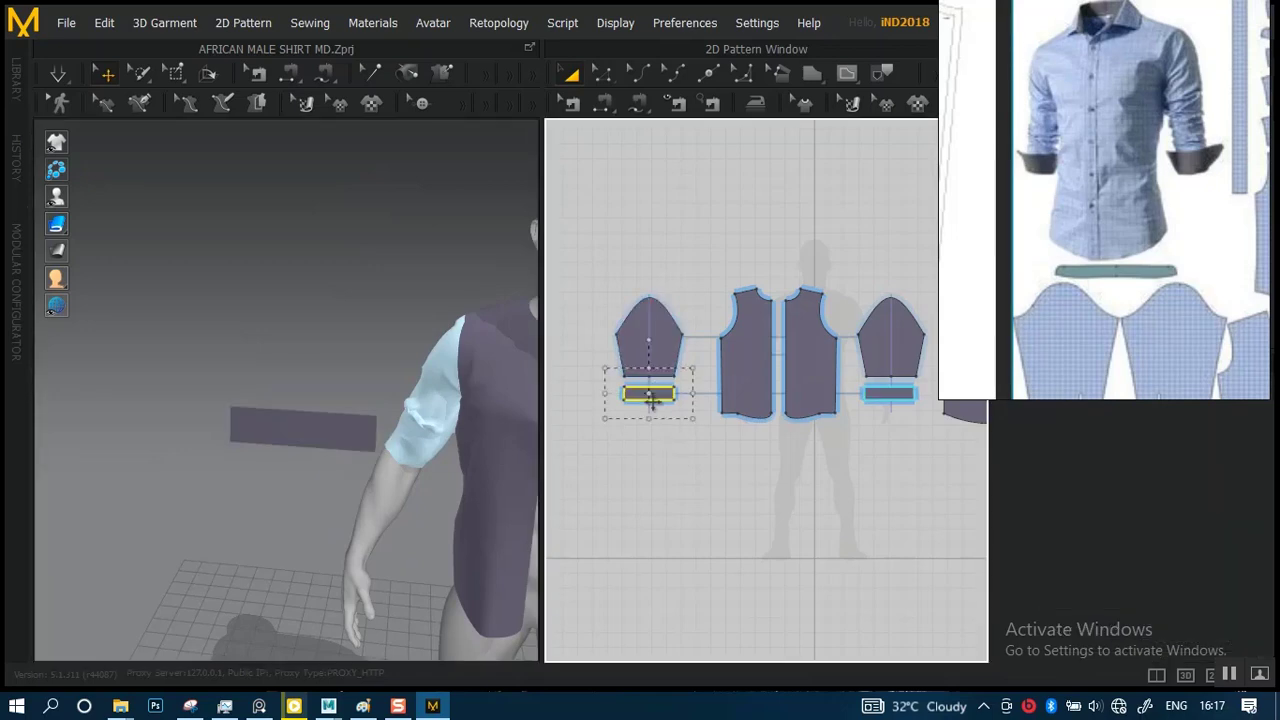
right_drag(330, 464, 369, 400)
scroll(426, 472, down, 1)
scroll(426, 472, up, 4)
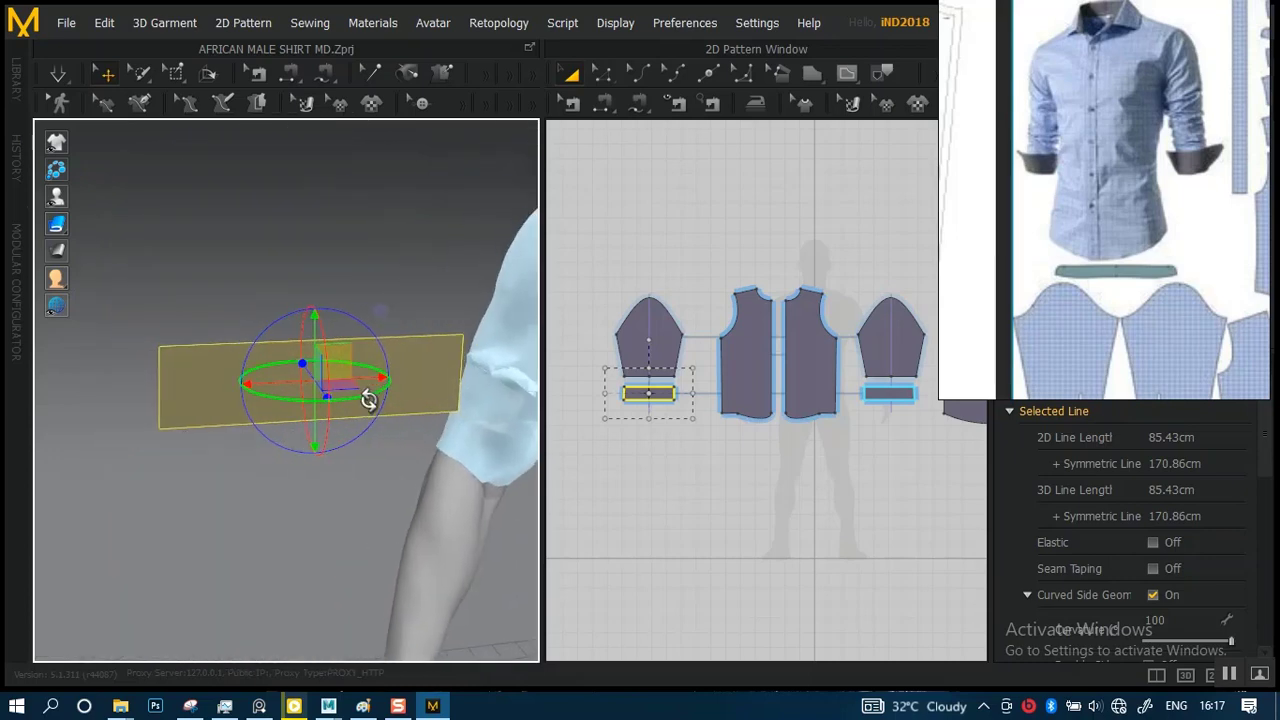
drag(374, 403, 352, 421)
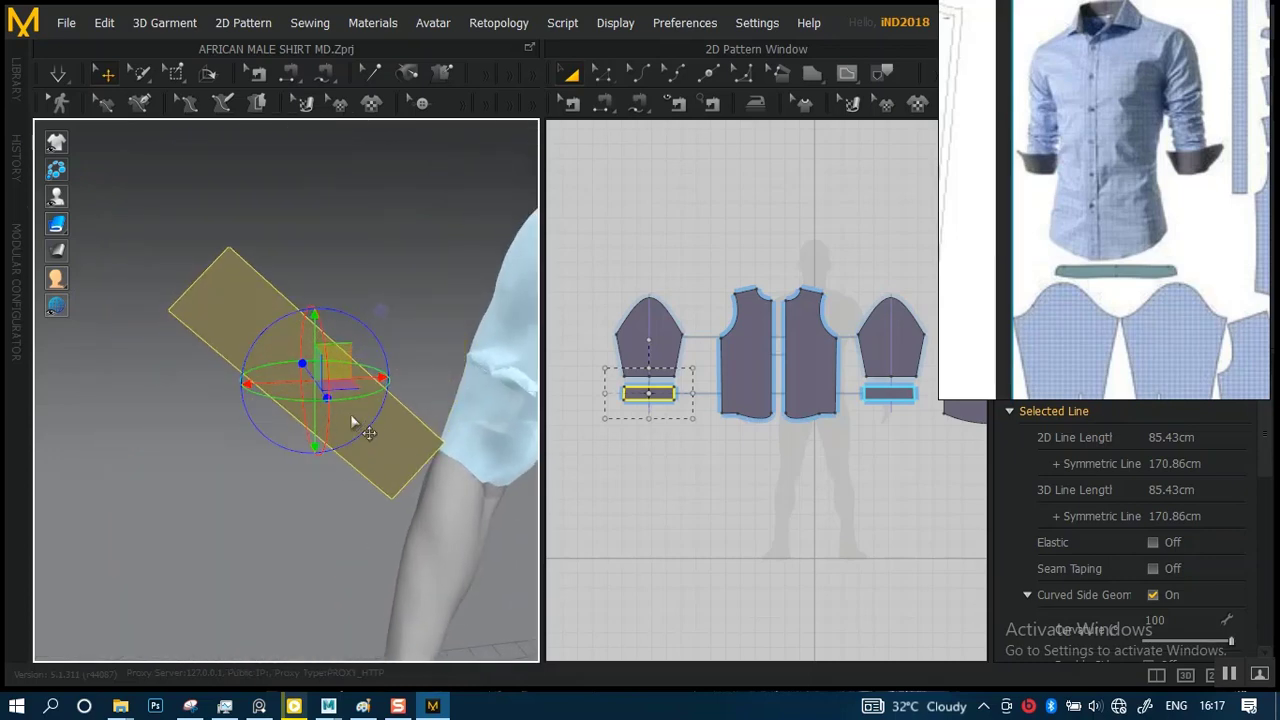
- Tilt the right-arm cuff toward a flat position in 3D and turn it about its vertical axis
right_drag(255, 447, 375, 395)
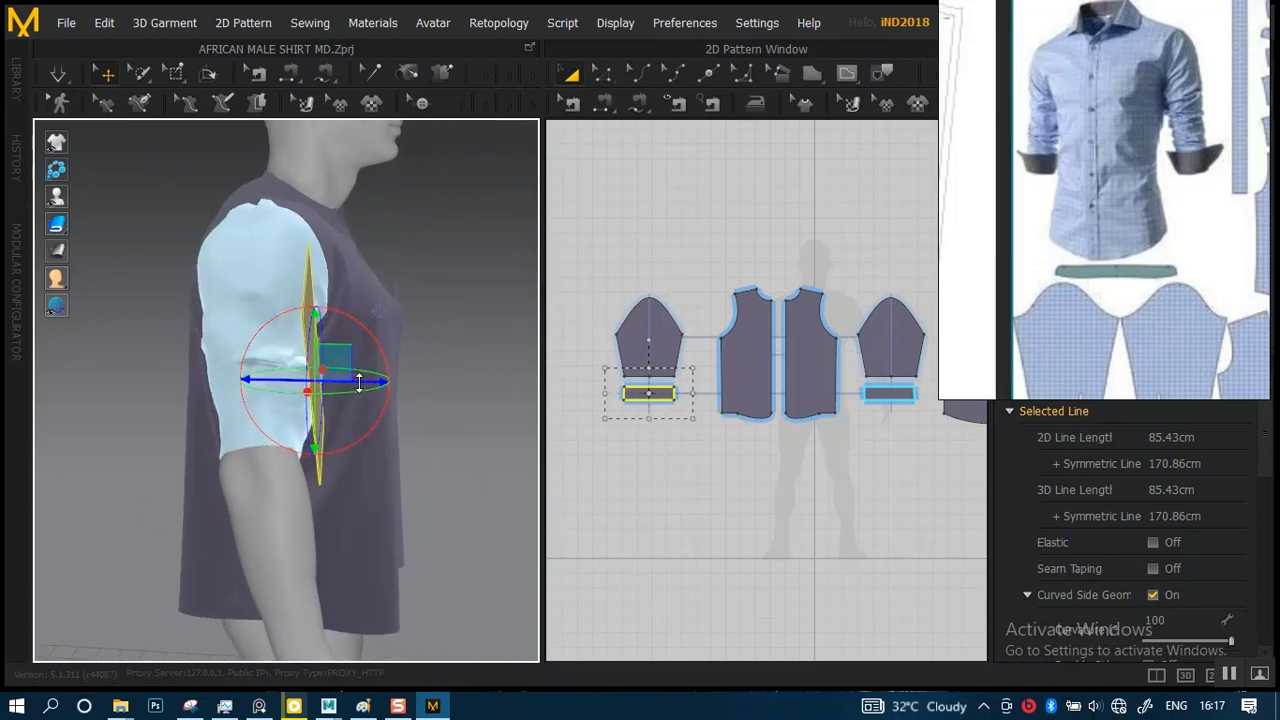
drag(316, 316, 400, 400)
right_drag(400, 400, 370, 500)
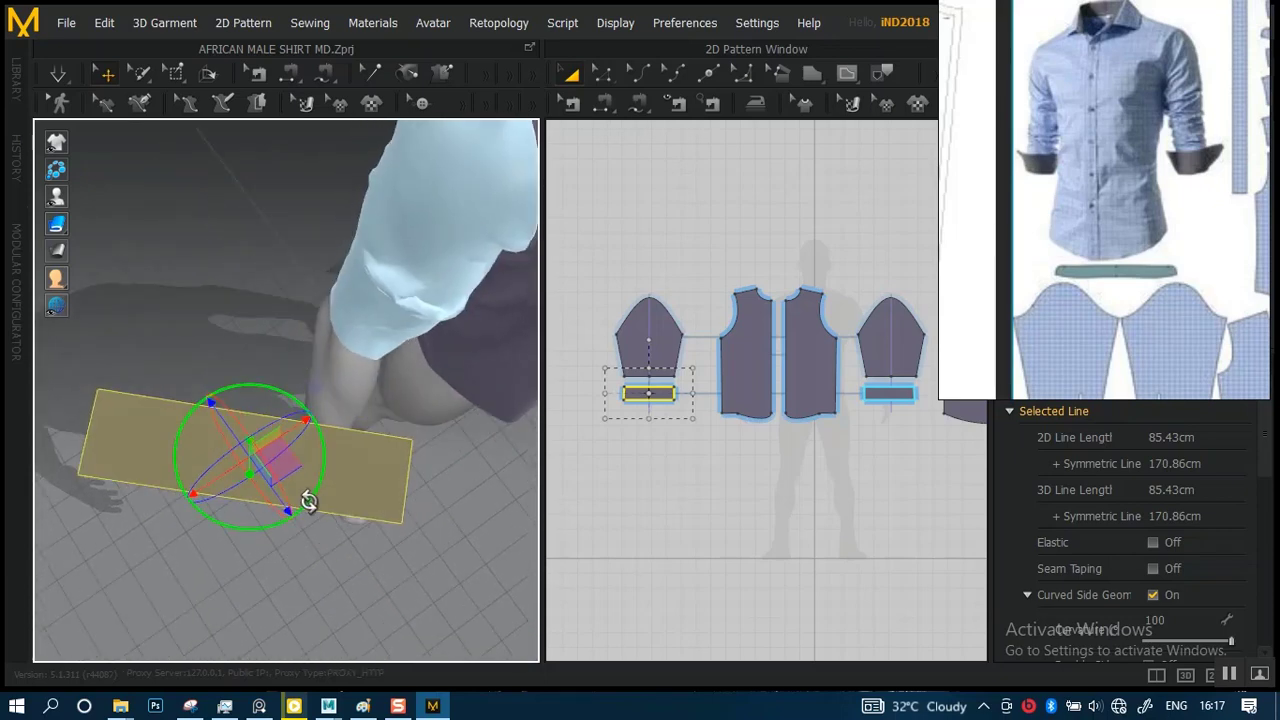
drag(300, 502, 266, 527)
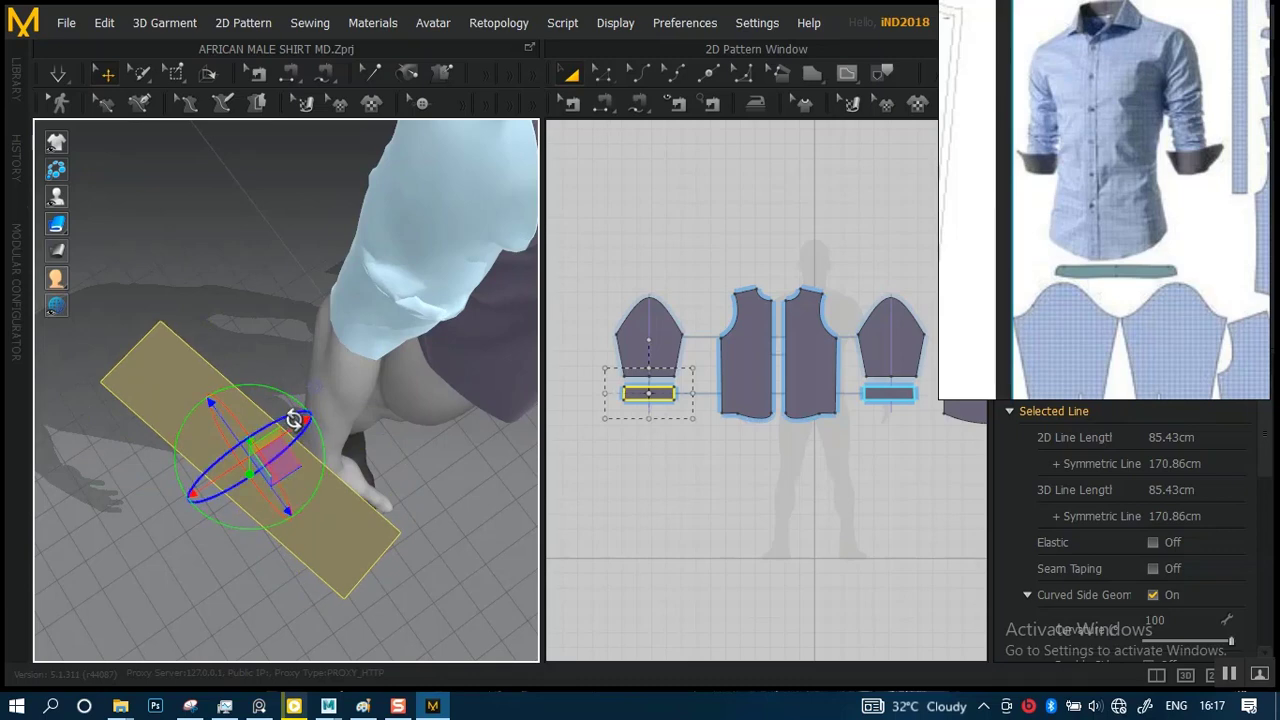
drag(294, 427, 357, 306)
- Lower the right-arm cuff to about the sleeve opening's height and fine-tune its rotation beside the forearm
right_drag(357, 306, 351, 377)
drag(284, 423, 290, 537)
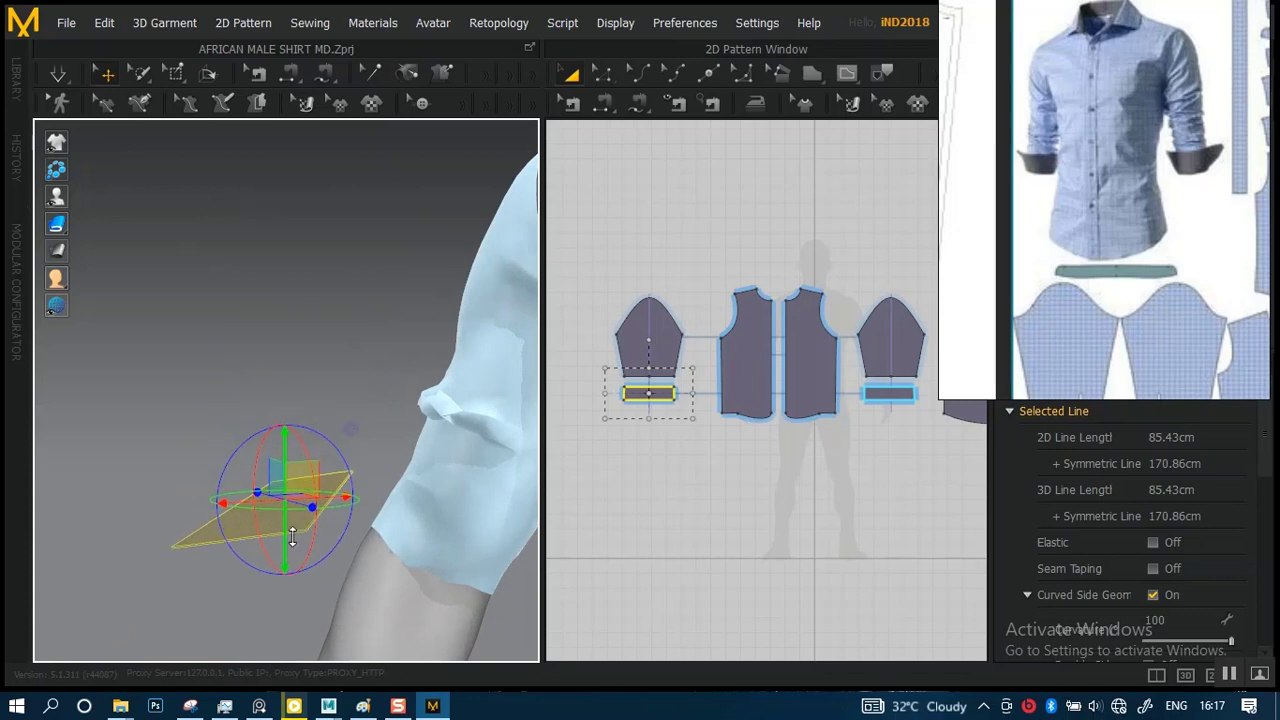
middle_drag(403, 482, 403, 403)
scroll(400, 490, up, 4)
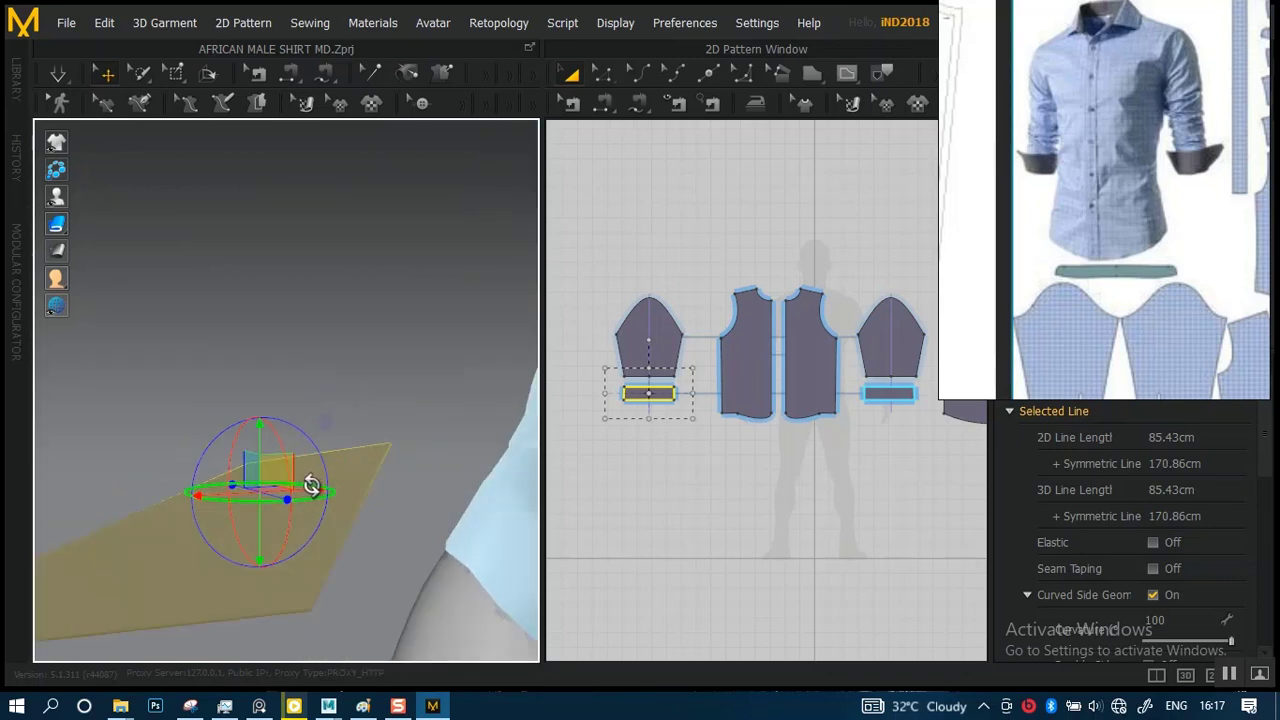
right_drag(310, 488, 360, 430)
drag(319, 423, 321, 420)
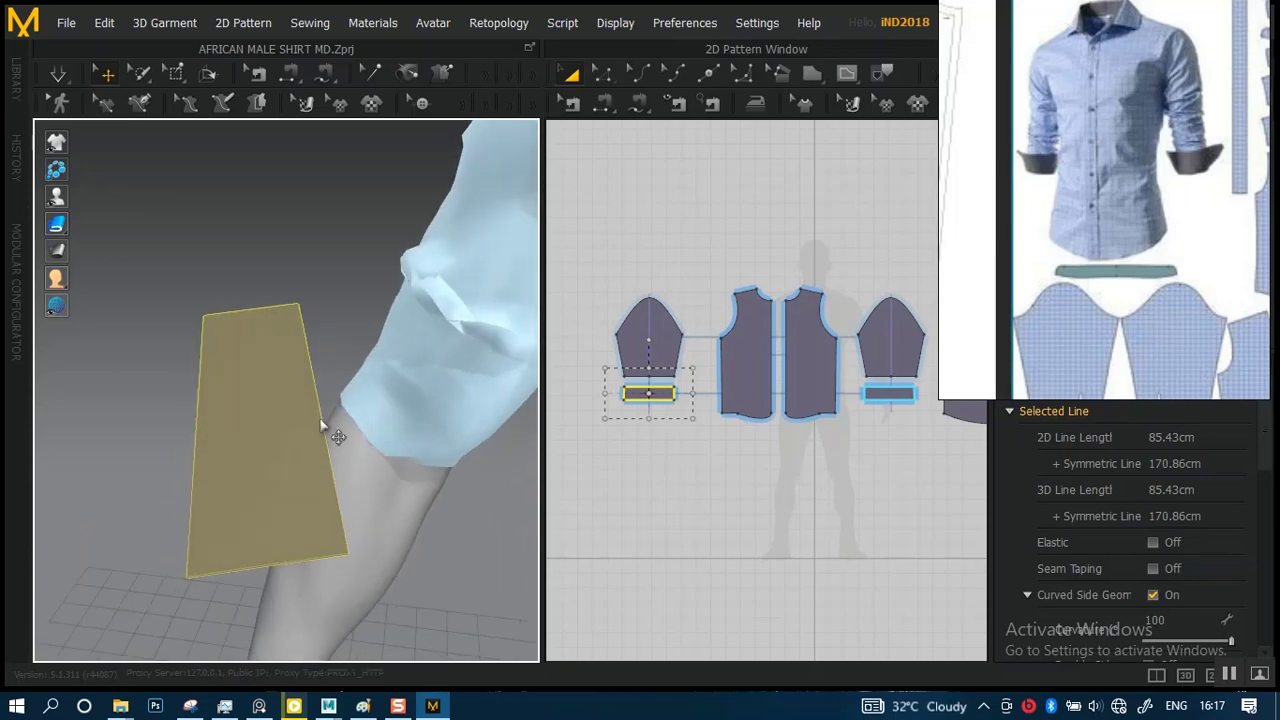
- Clear the cuff selection and pick the cuff pattern below the sleeve farthest left of the shirt fronts in the 2D layout
scroll(618, 424, down, 5)
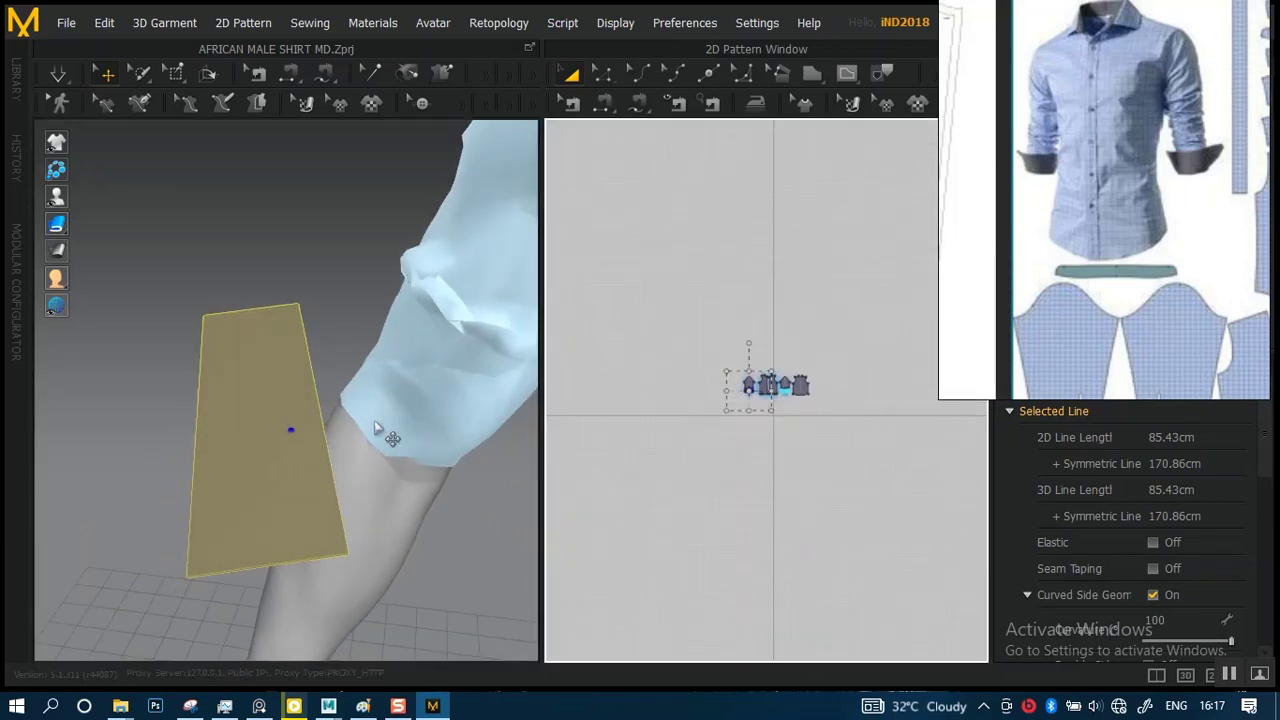
scroll(313, 345, down, 3)
right_drag(313, 345, 308, 388)
click(670, 345)
scroll(786, 534, up, 8)
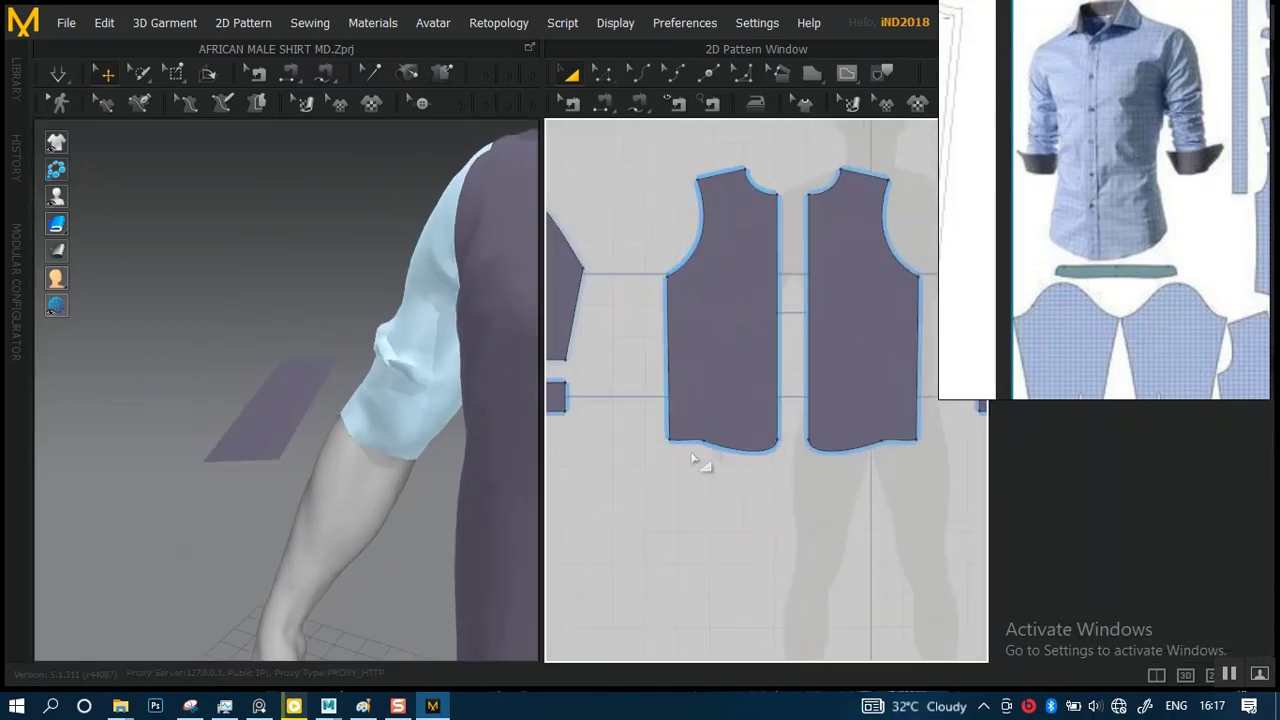
click(560, 396)
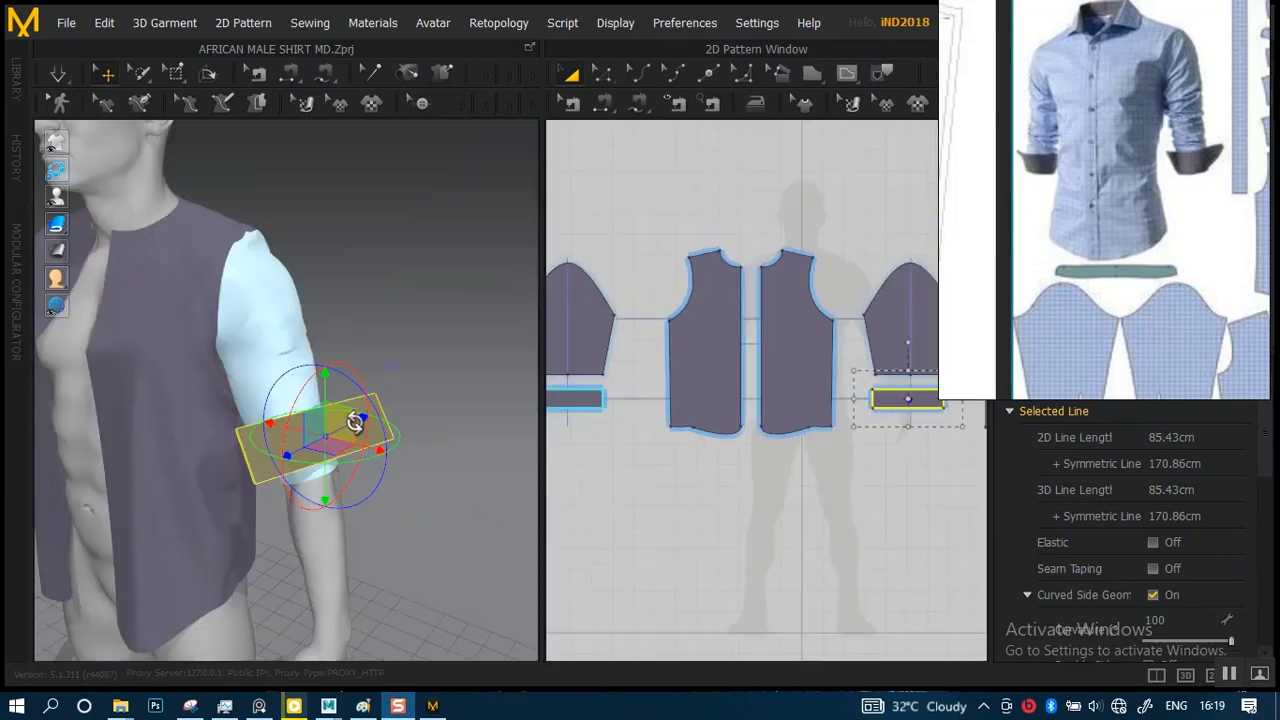
- Examine the placement of both cuffs against the sleeve openings and forearms from several angles in 3D
scroll(400, 360, up, 2)
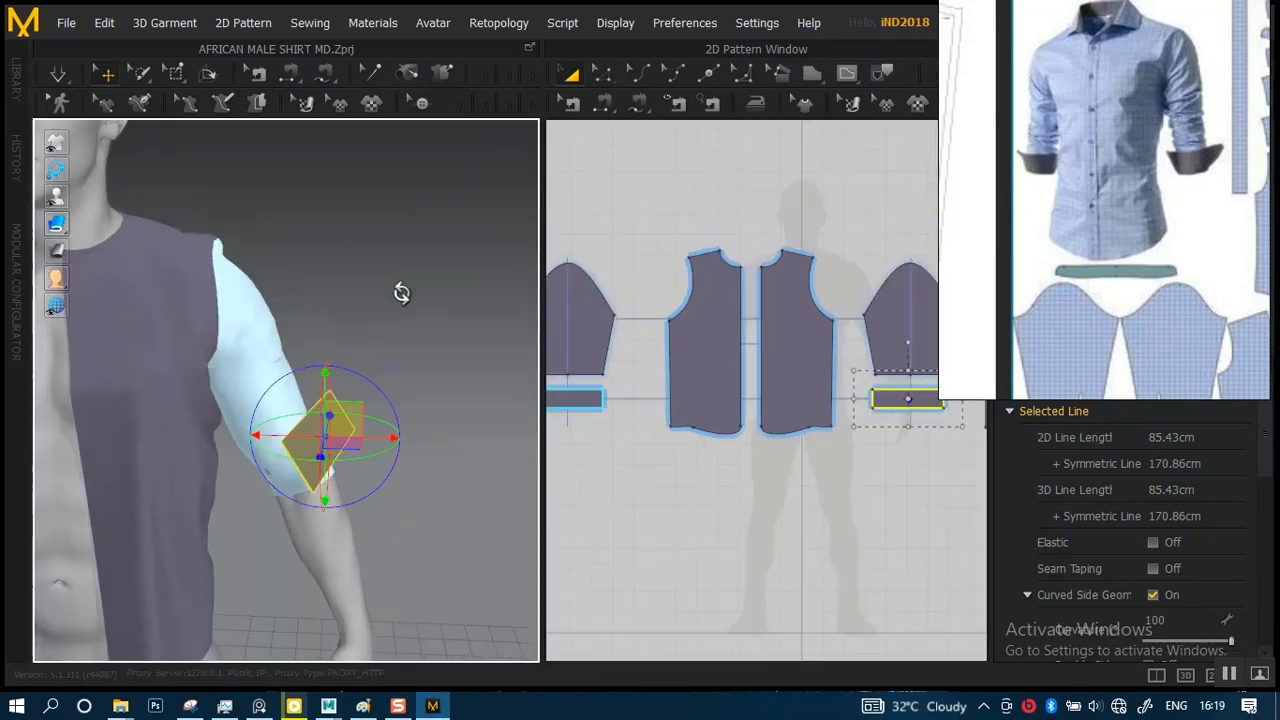
scroll(409, 343, up, 4)
right_drag(434, 402, 343, 432)
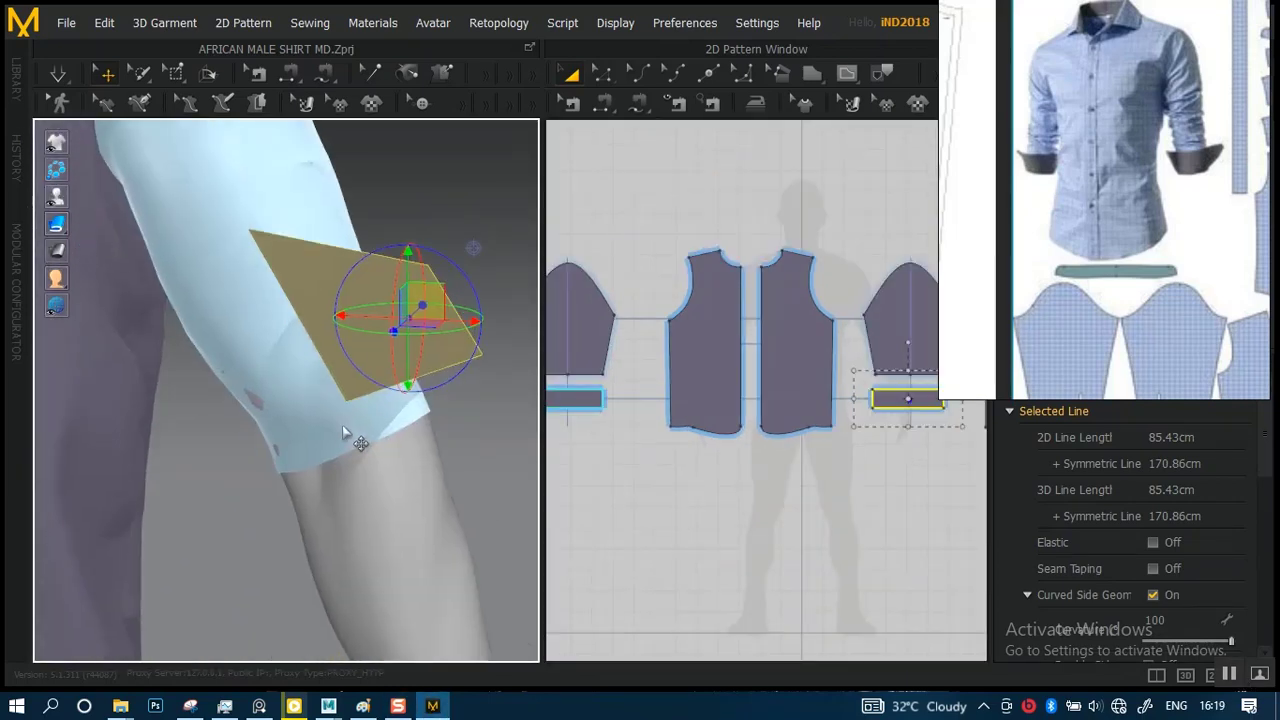
scroll(329, 374, down, 5)
middle_drag(301, 344, 343, 366)
middle_drag(100, 318, 197, 340)
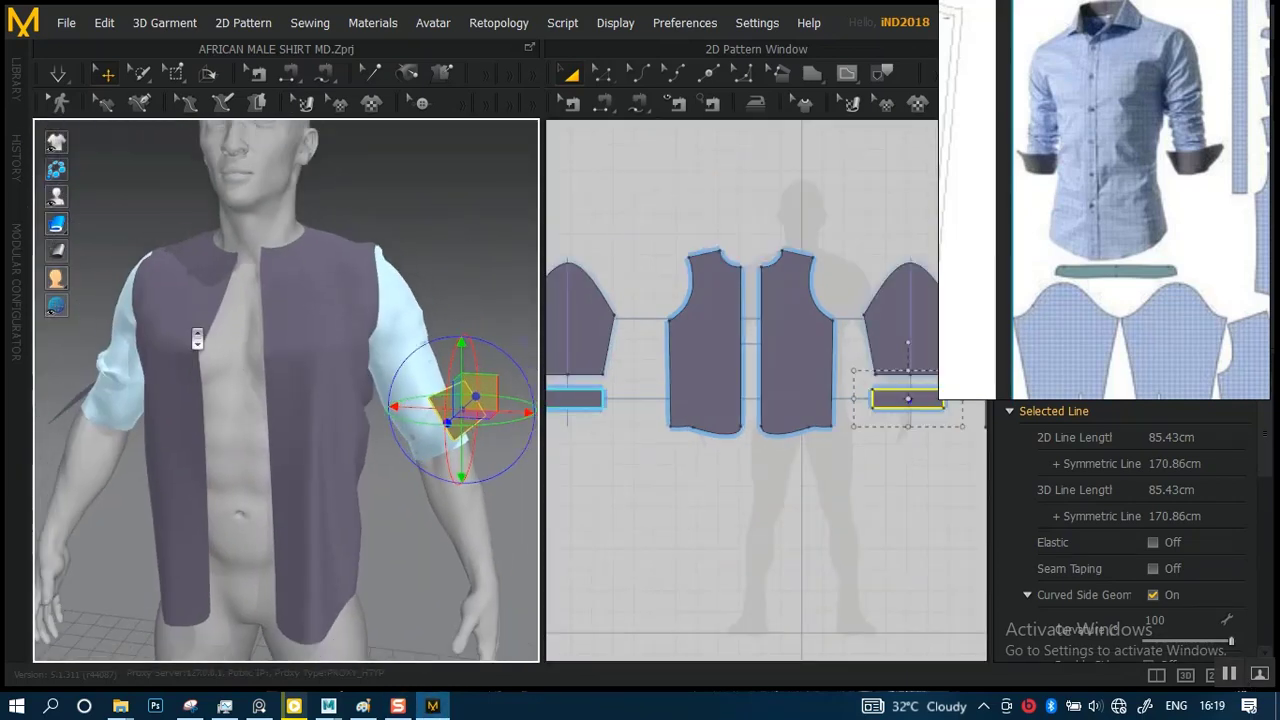
right_drag(182, 326, 298, 344)
middle_drag(217, 352, 257, 294)
scroll(266, 323, up, 3)
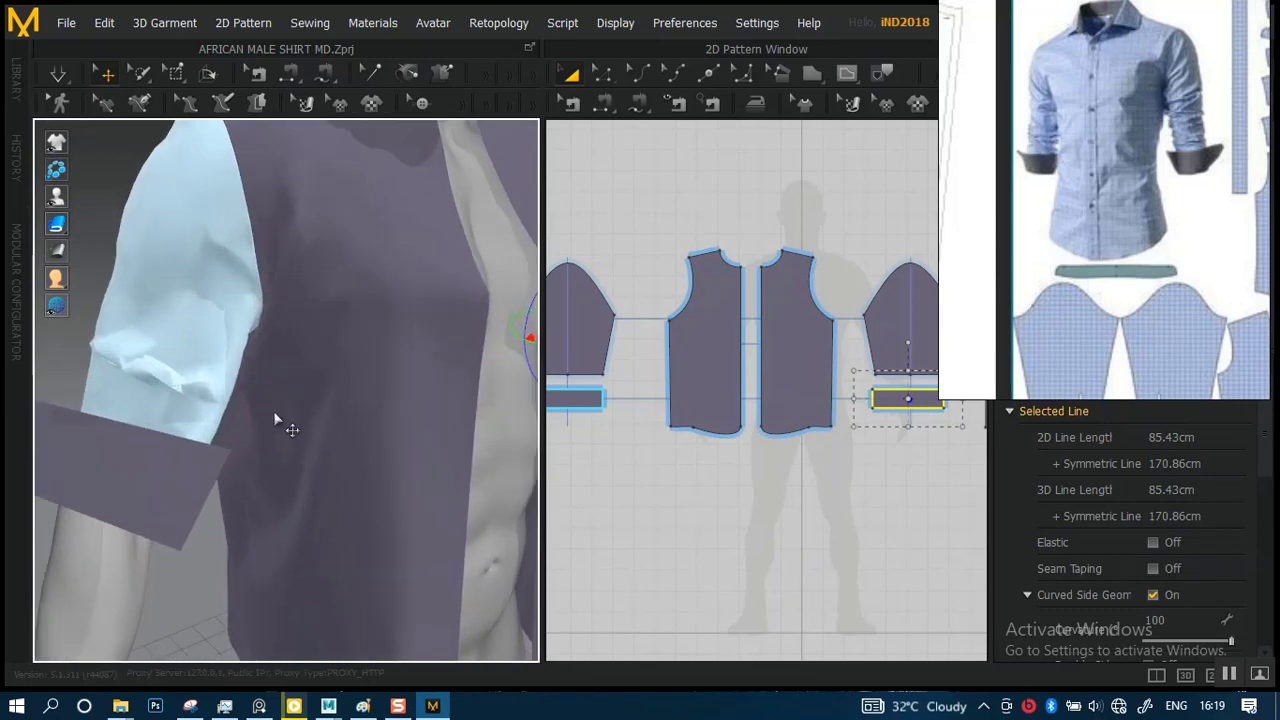
scroll(214, 376, down, 1)
scroll(214, 376, down, 4)
right_drag(262, 360, 196, 358)
middle_drag(296, 358, 246, 381)
scroll(309, 420, up, 4)
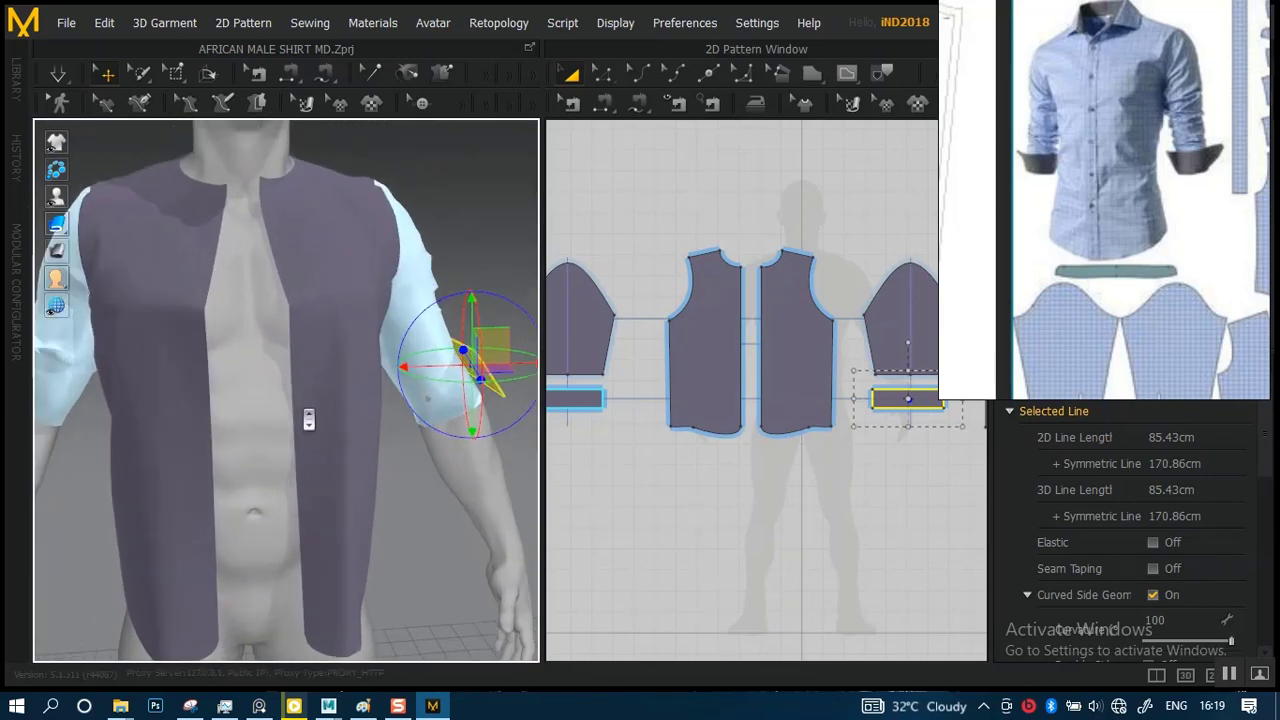
middle_drag(346, 404, 154, 431)
scroll(309, 454, up, 1)
scroll(321, 431, down, 1)
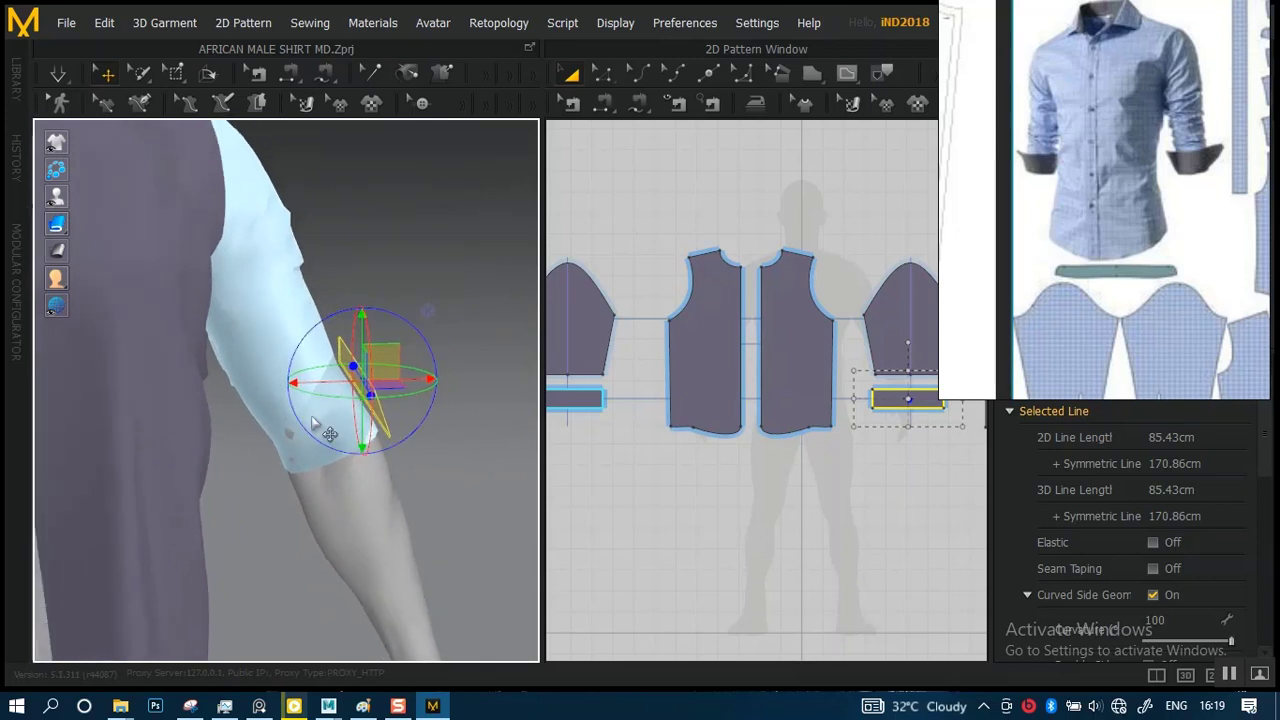
right_drag(323, 431, 297, 408)
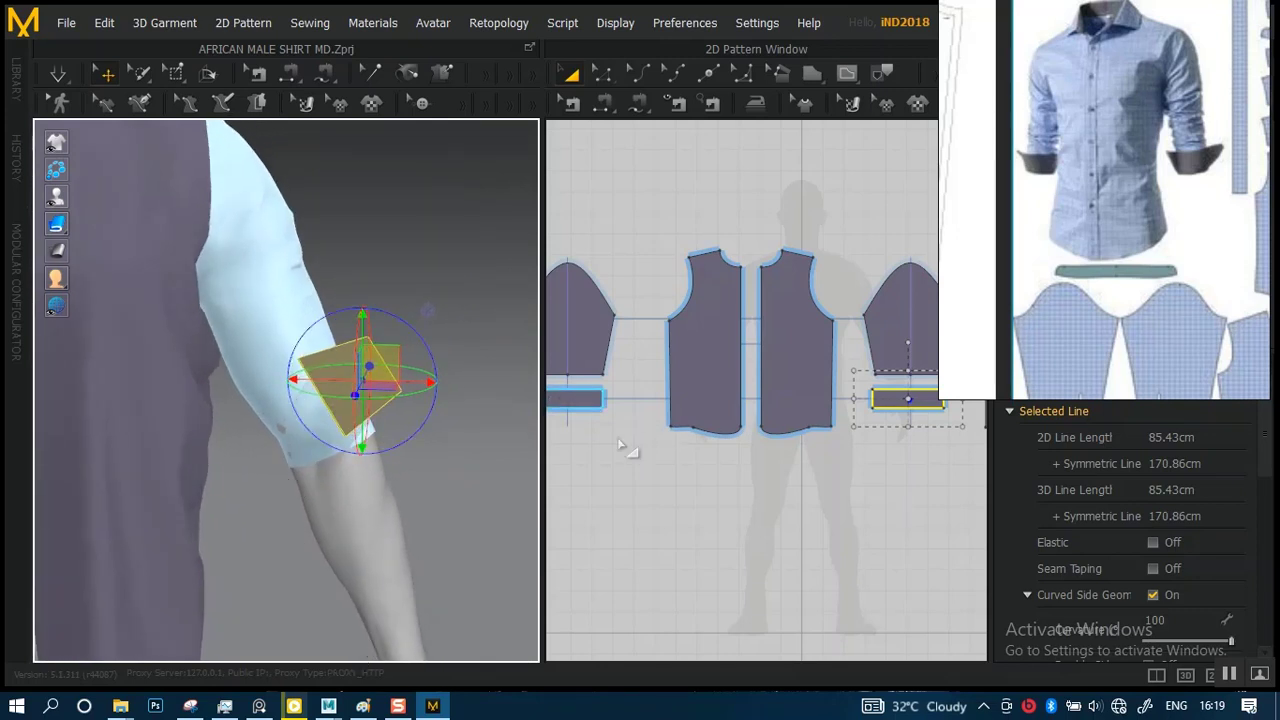
- Select the cuff pattern beneath the sleeve on the outer side of the shirt front in the 2D layout
scroll(731, 471, up, 6)
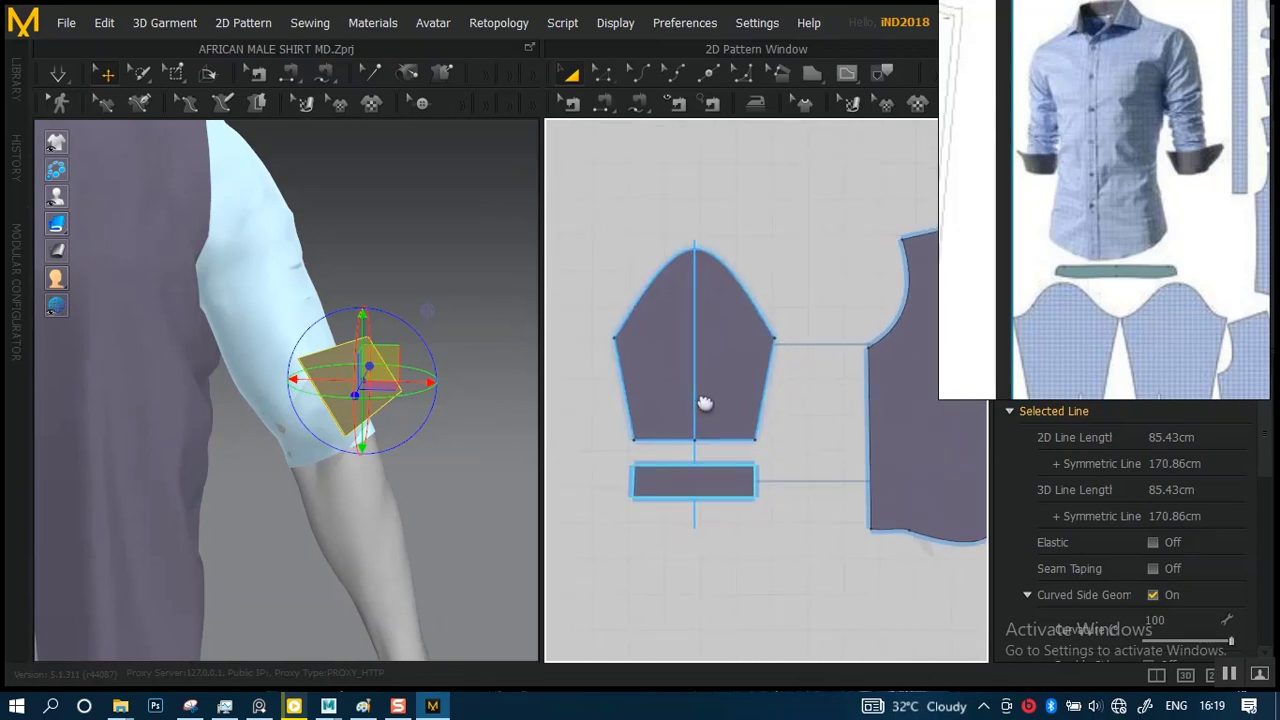
scroll(686, 491, up, 2)
click(718, 467)
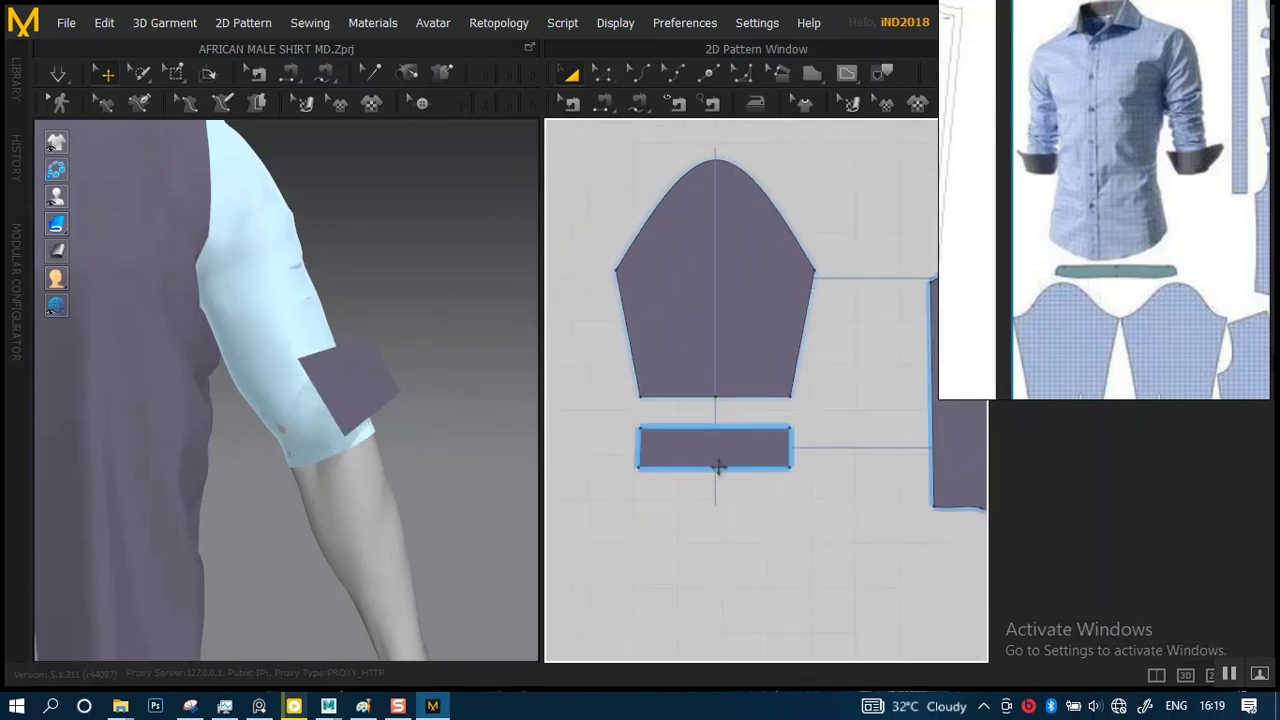
click(718, 467)
scroll(703, 500, up, 3)
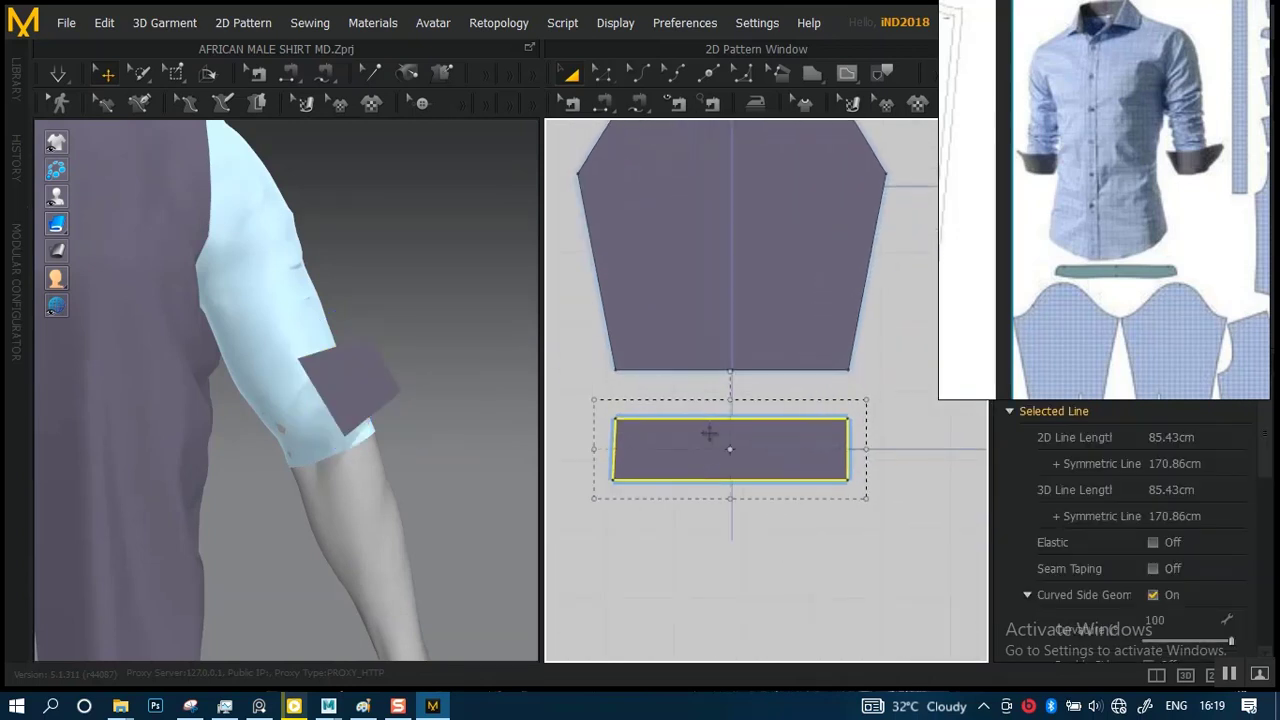
scroll(700, 445, up, 3)
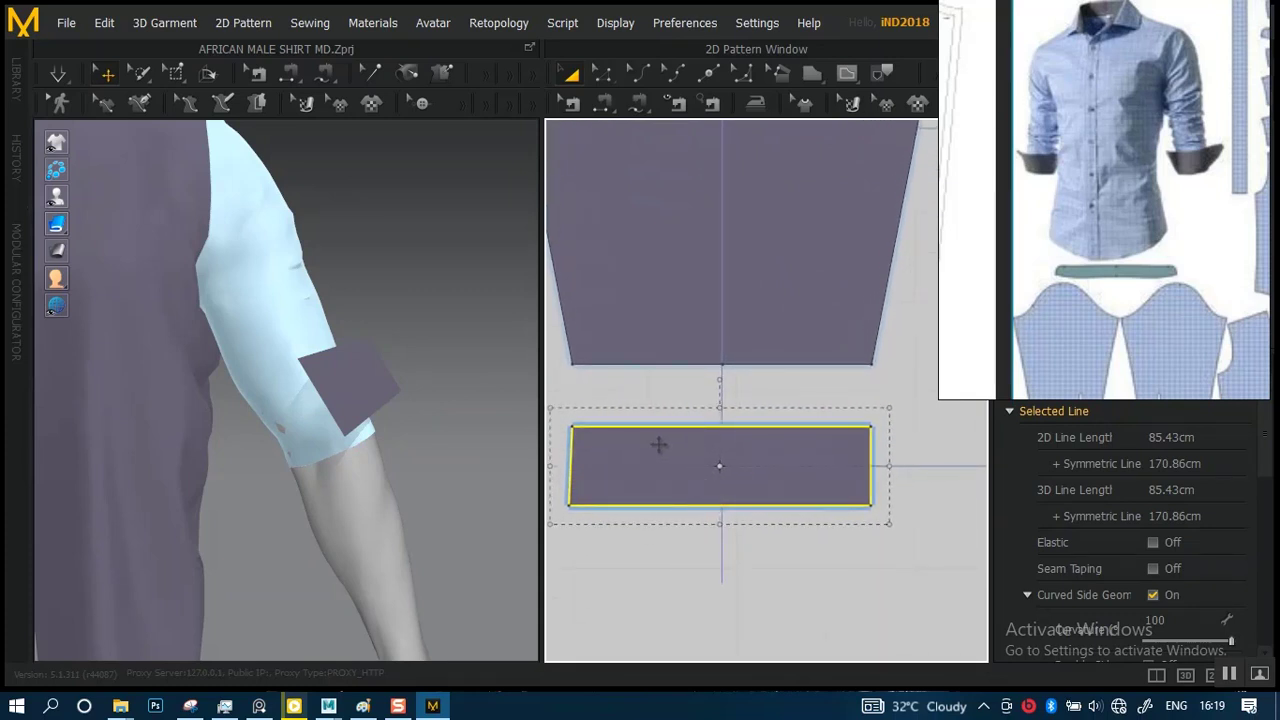
scroll(672, 476, down, 1)
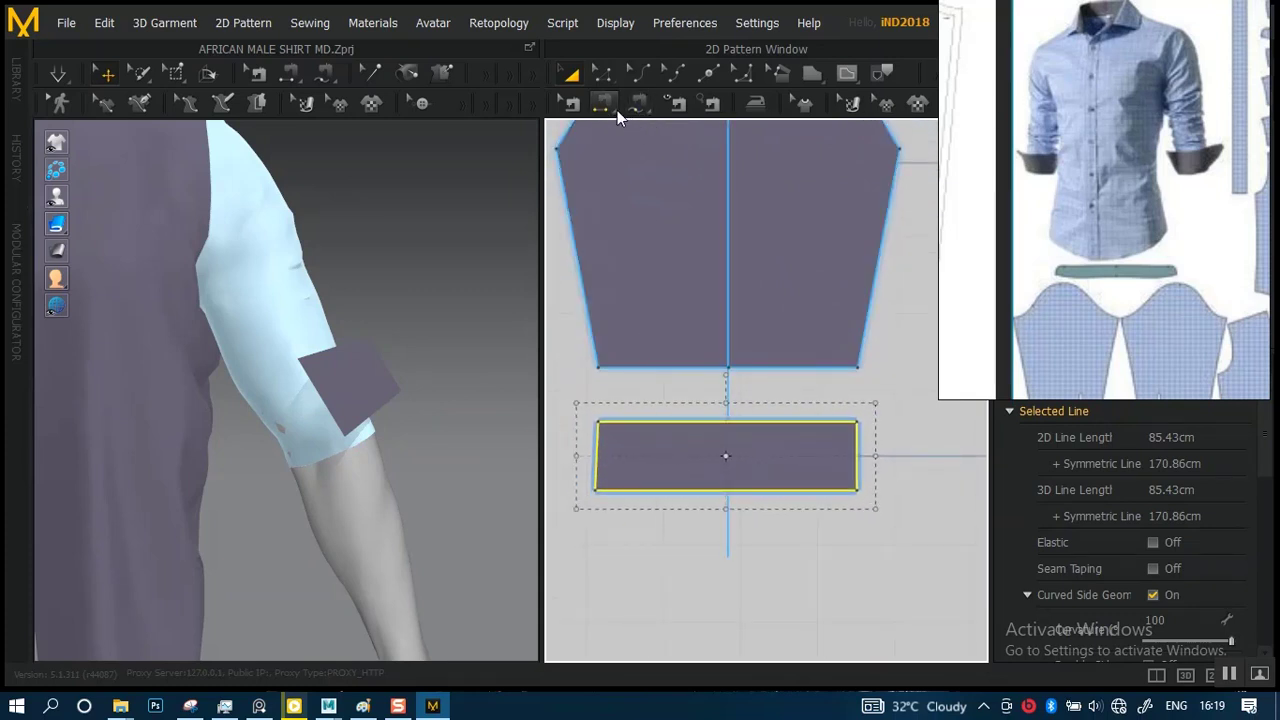
- Try to sew the cuff's lower edge to one half of the sleeve hem with Segment Sewing
click(606, 103)
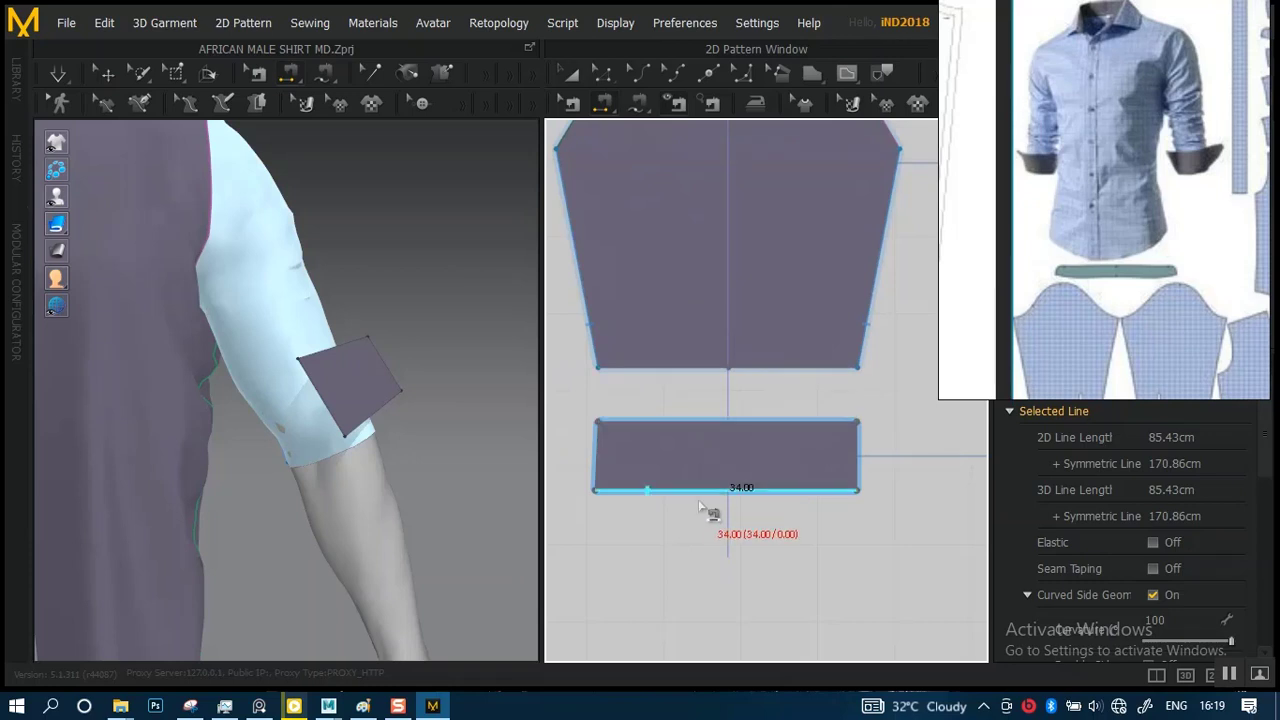
click(704, 497)
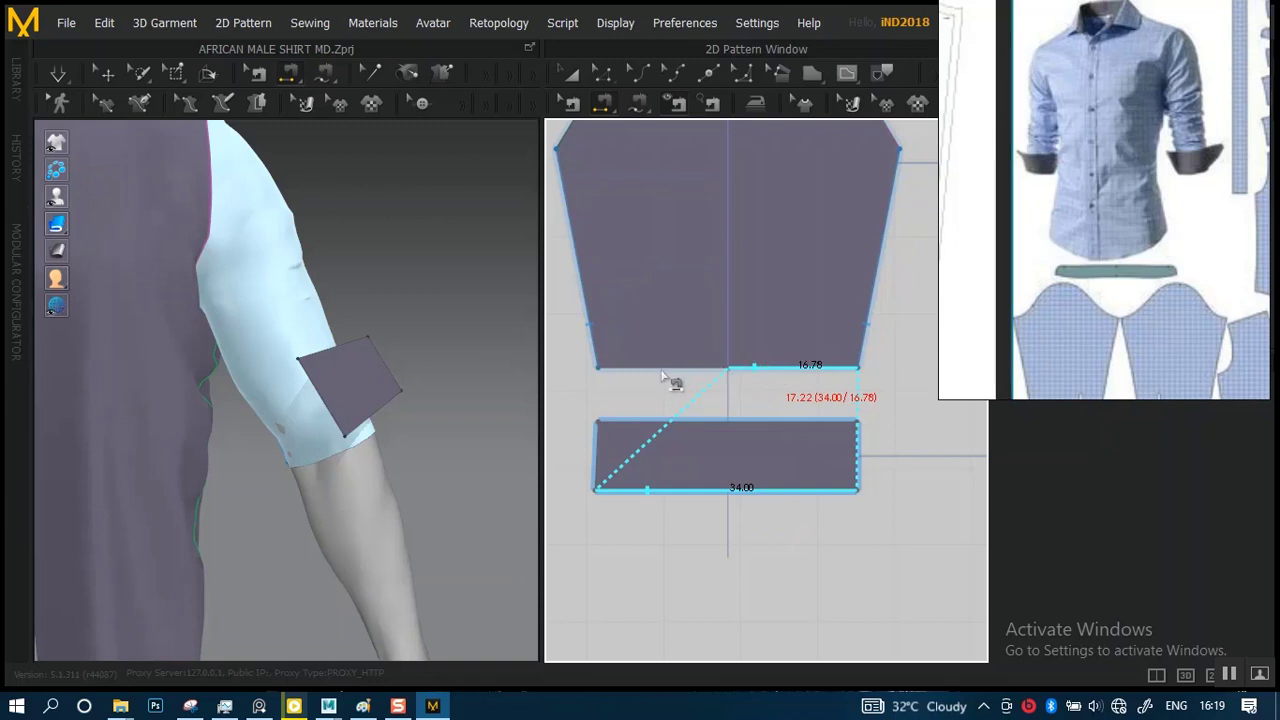
click(605, 466)
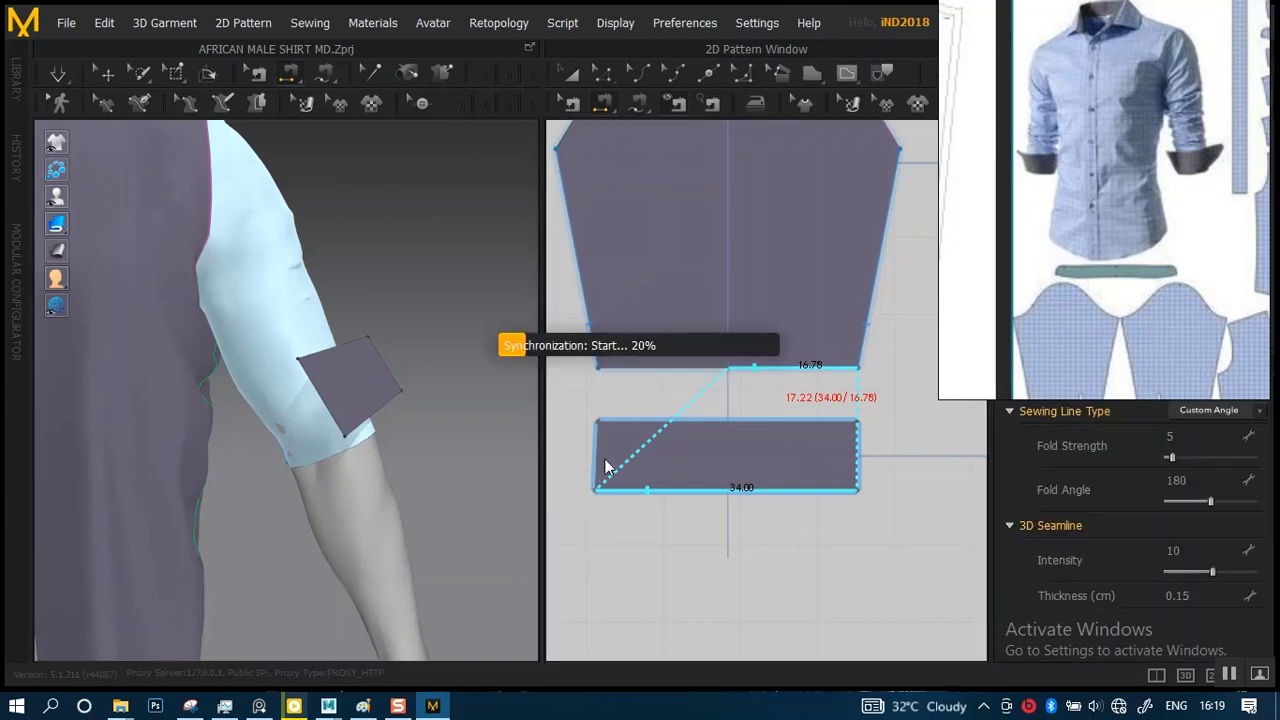
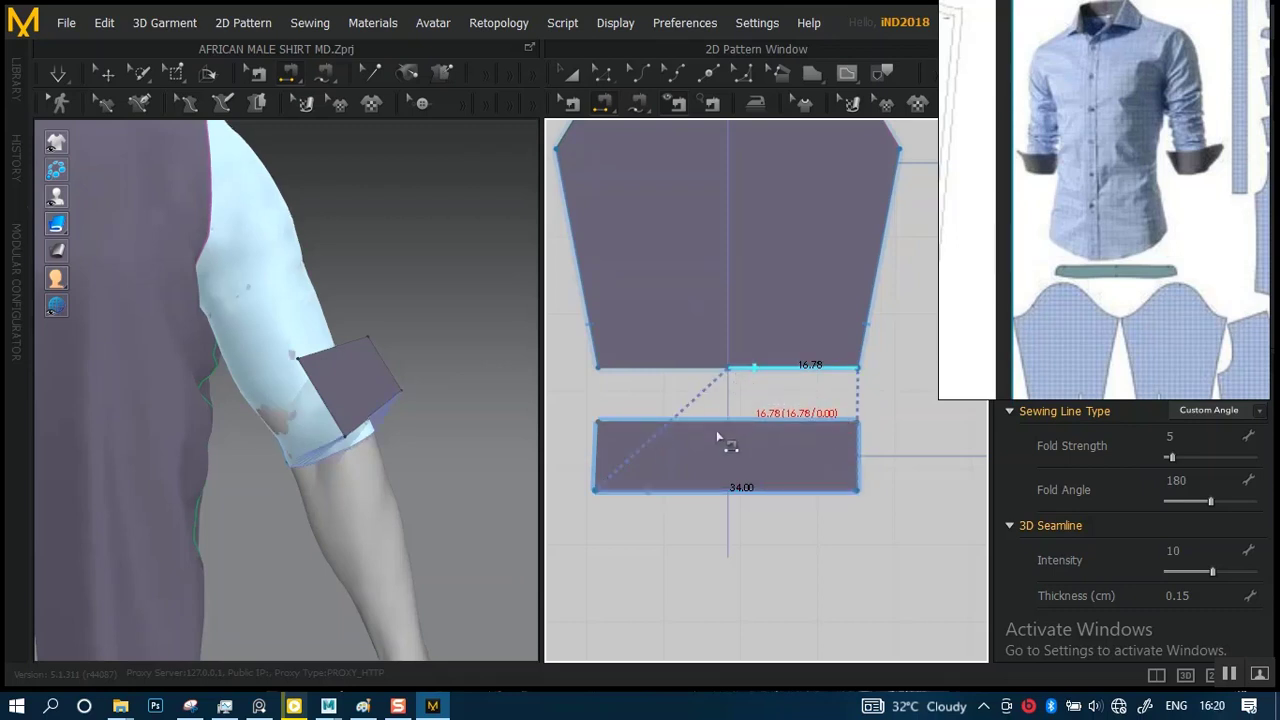
click(697, 465)
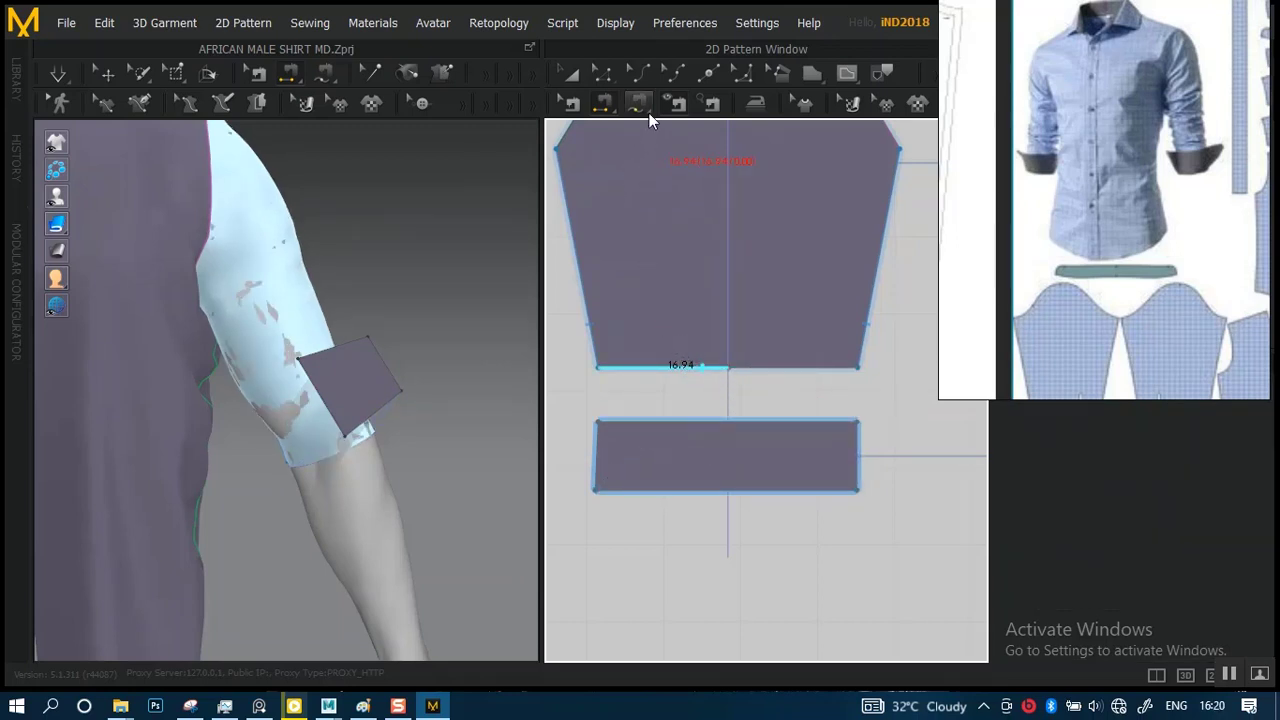
- Sew the cuff's full lower edge to the entire sleeve hem with Free Sewing, picking the corner points of both edges
click(598, 490)
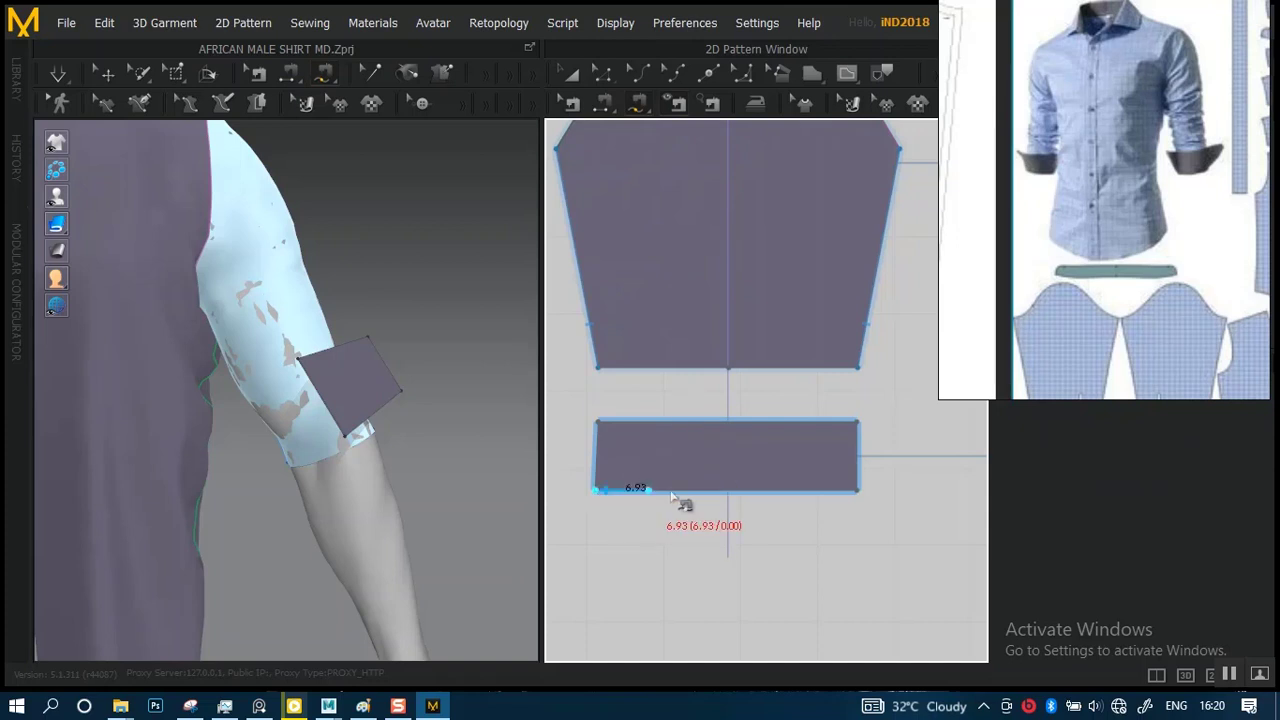
click(858, 490)
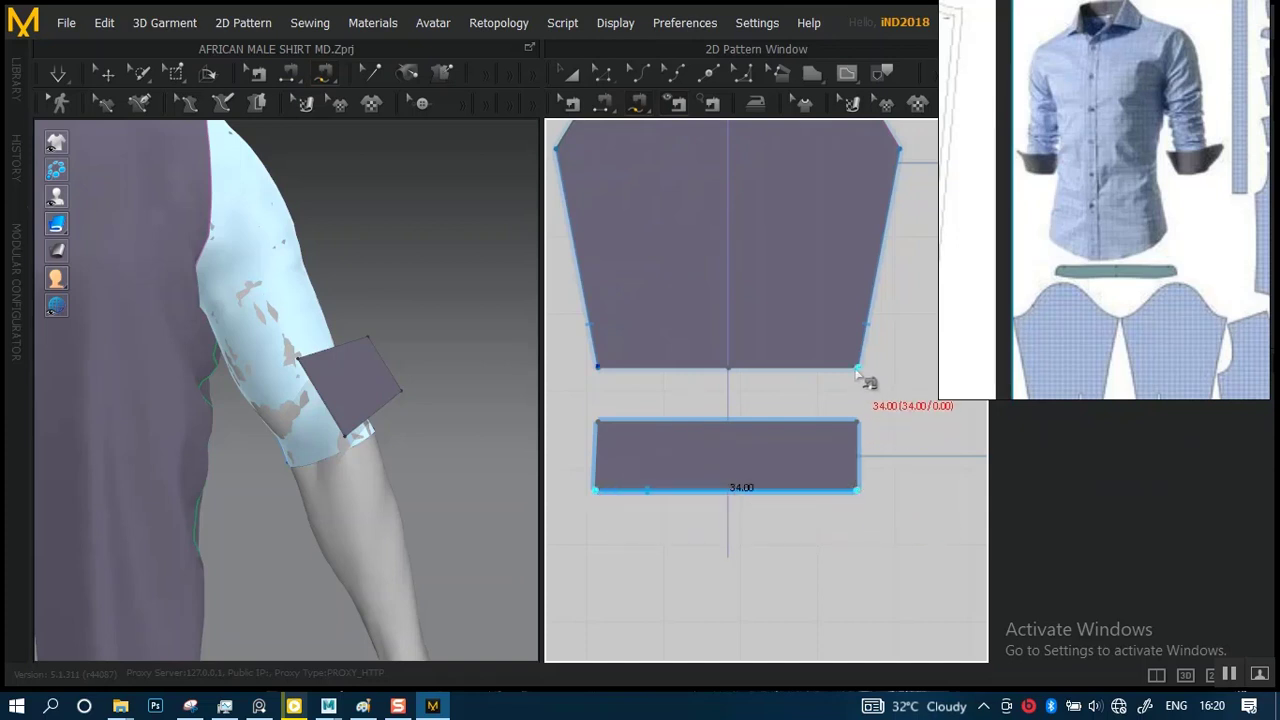
click(857, 368)
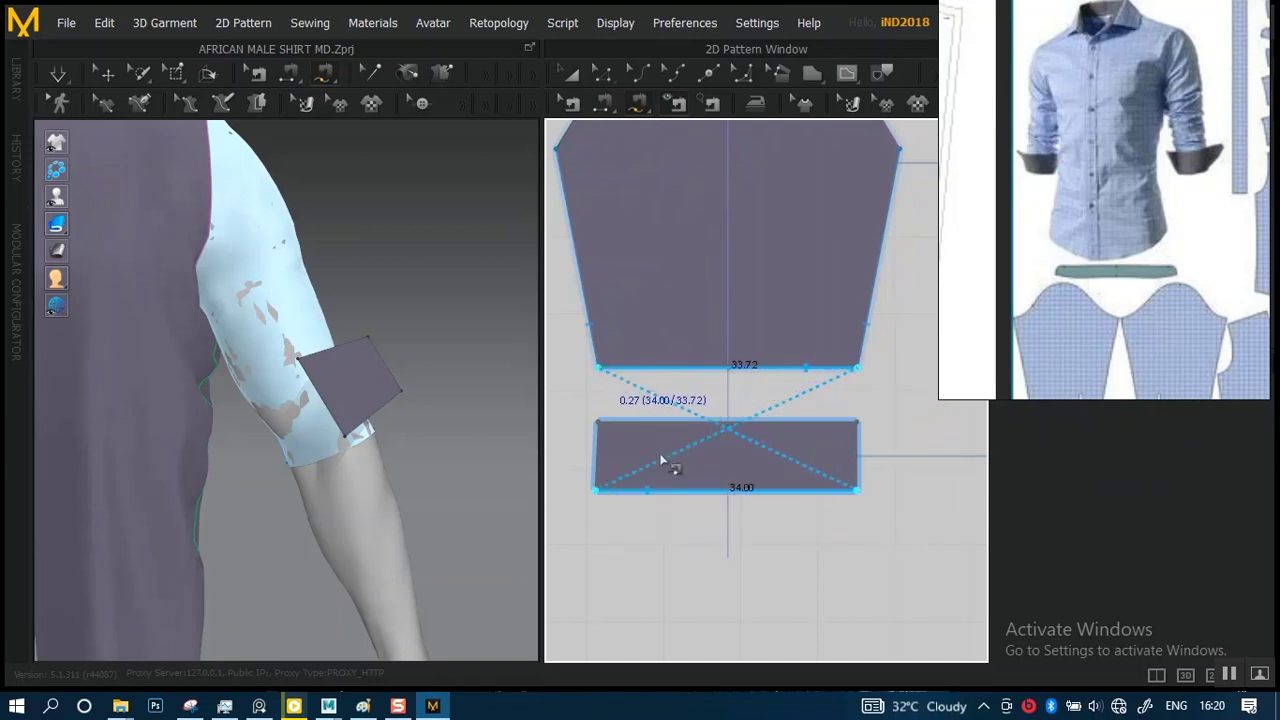
click(633, 487)
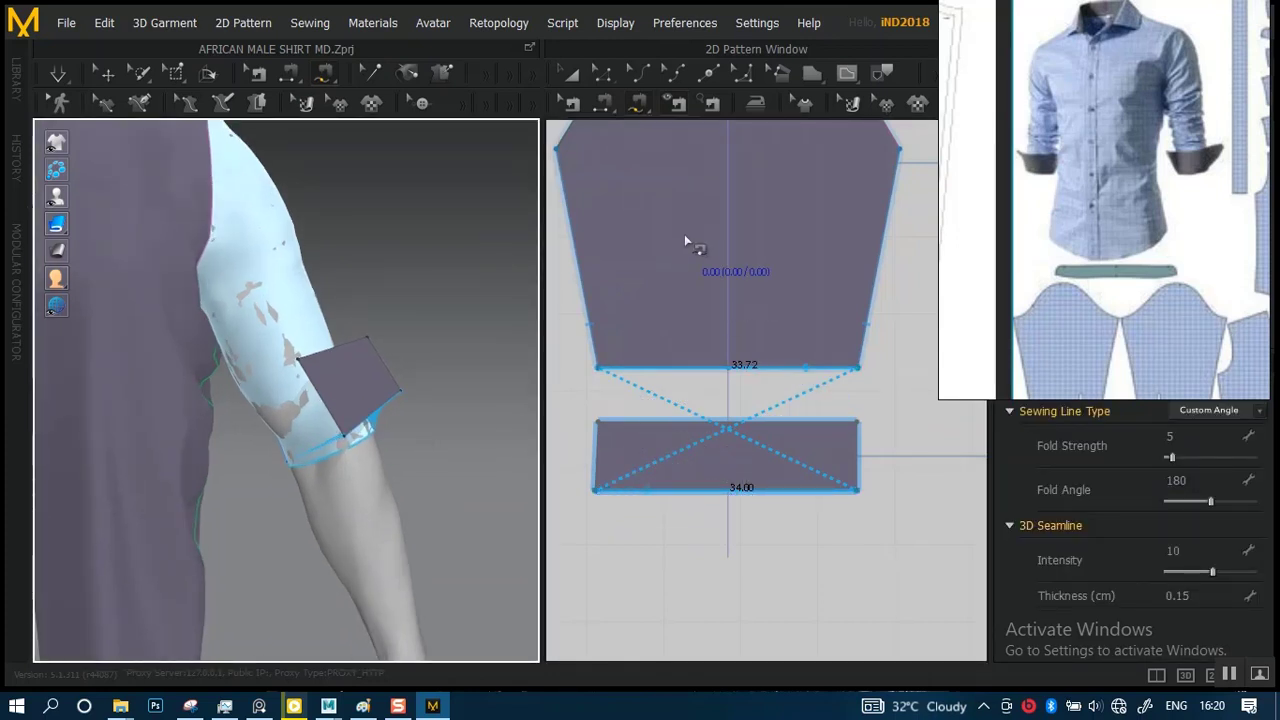
- Reverse the sewing between the sleeve hem and the cuff so its seam lines run parallel, and check it on the avatar
click(573, 105)
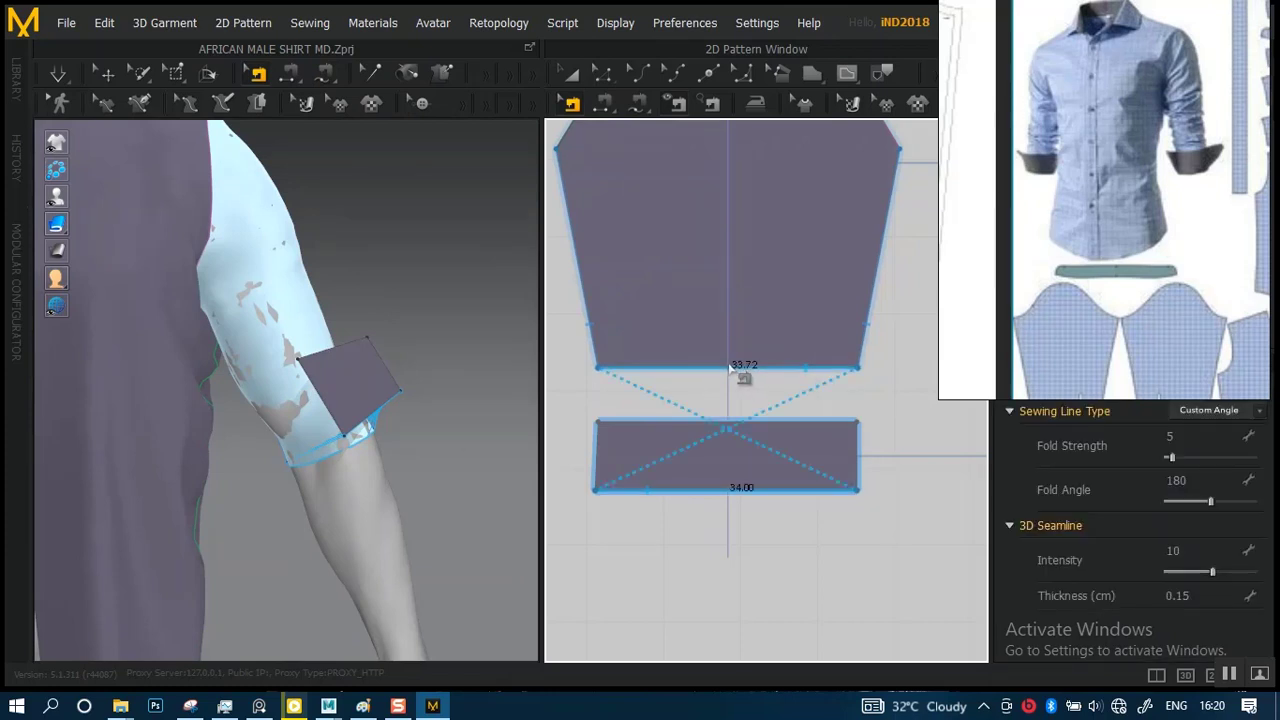
right_click(733, 373)
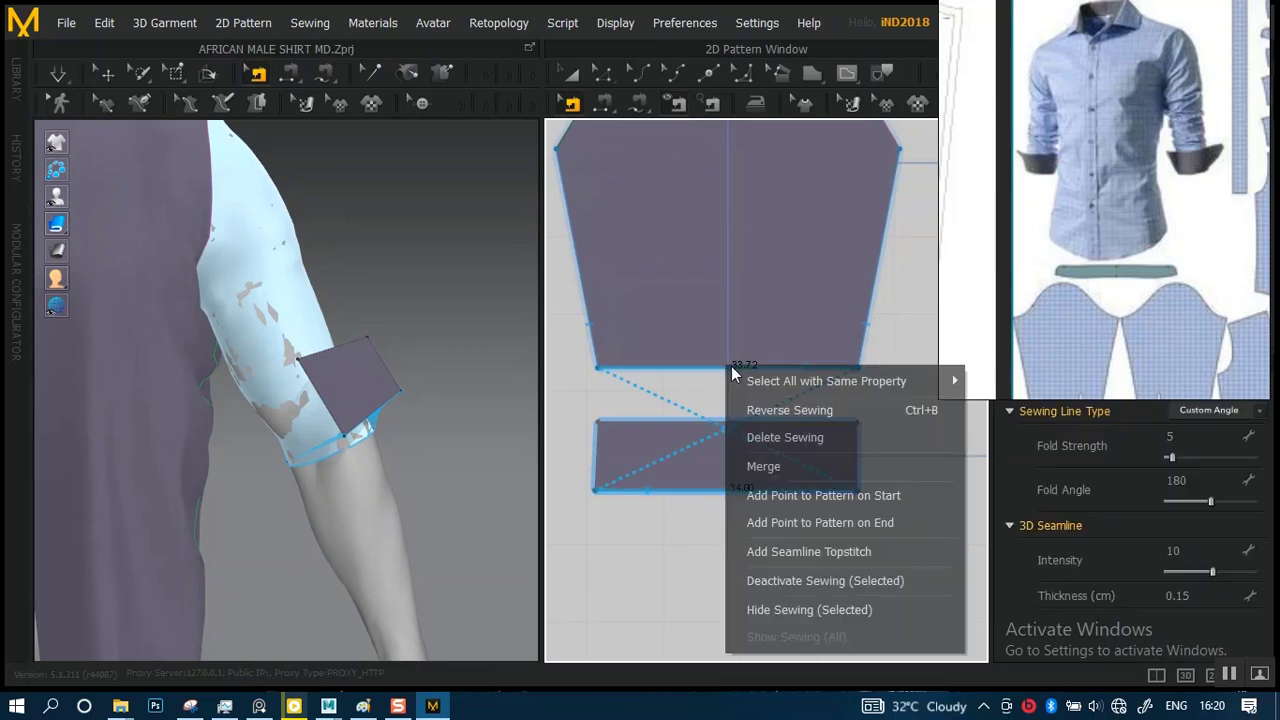
click(763, 407)
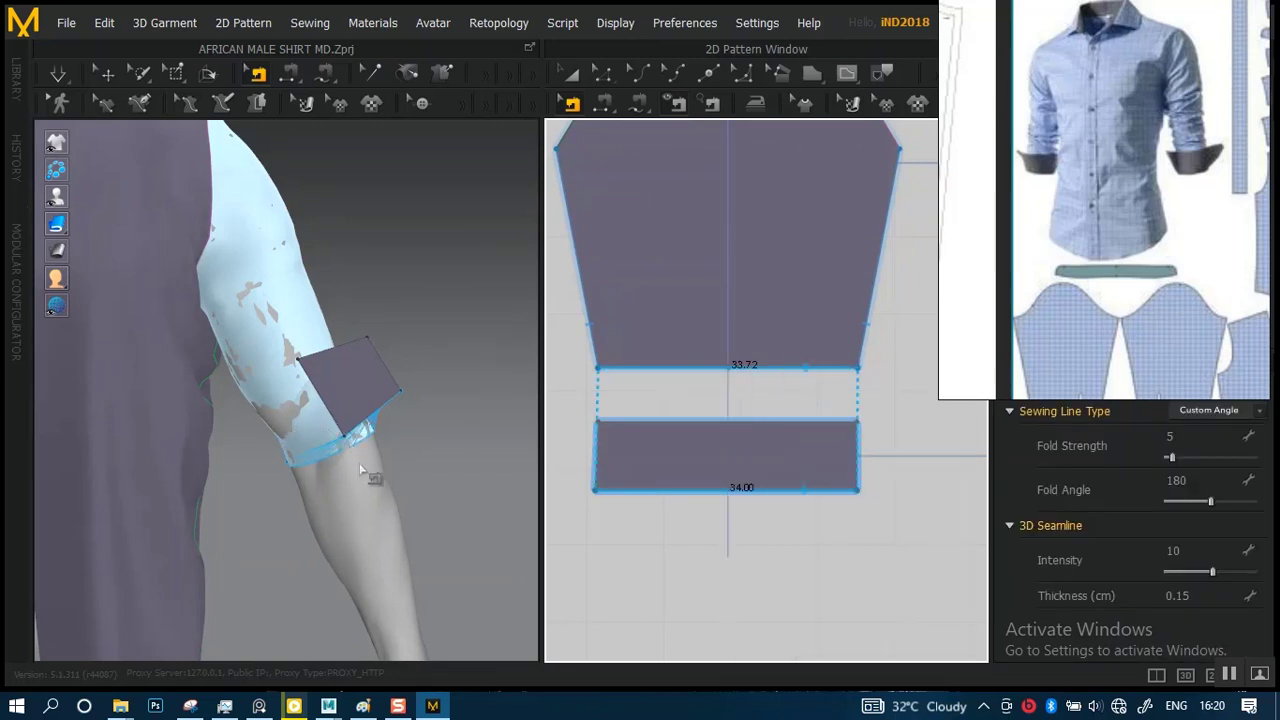
scroll(277, 328, down, 5)
scroll(390, 395, up, 3)
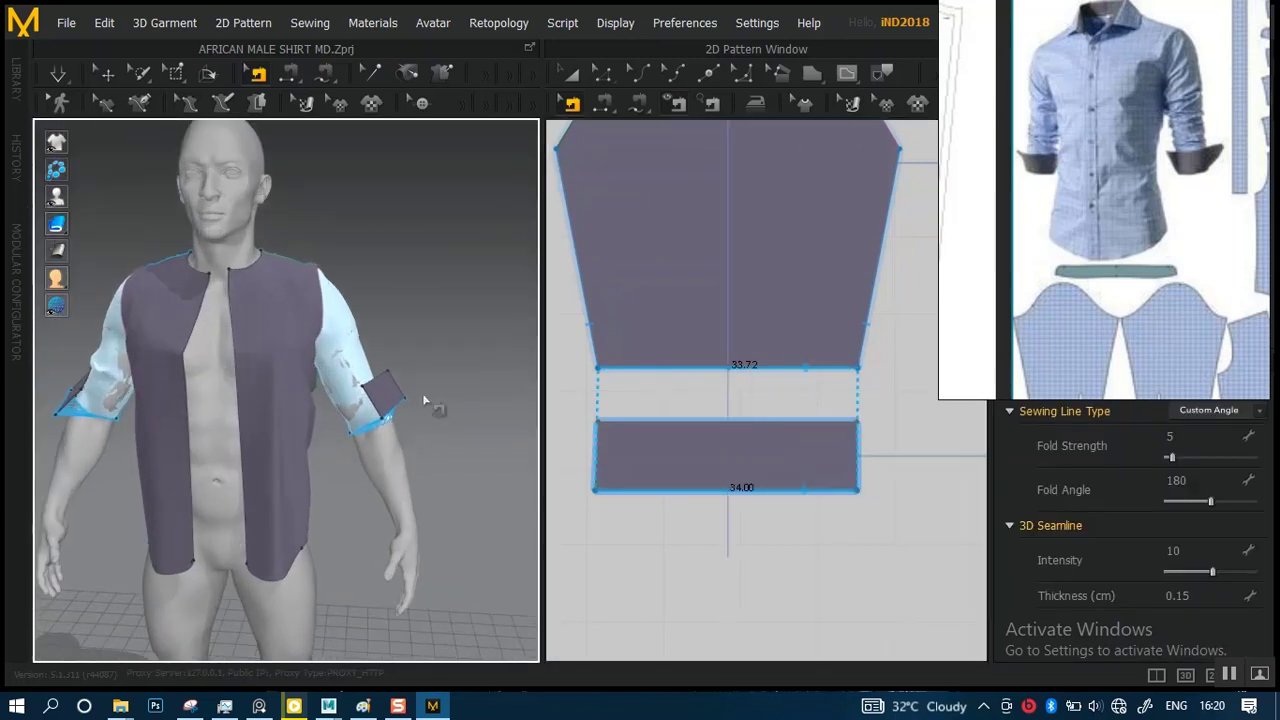
- Select the cuff pattern and narrow it from its outer short edge to an outline length of about 78.2 cm
click(571, 74)
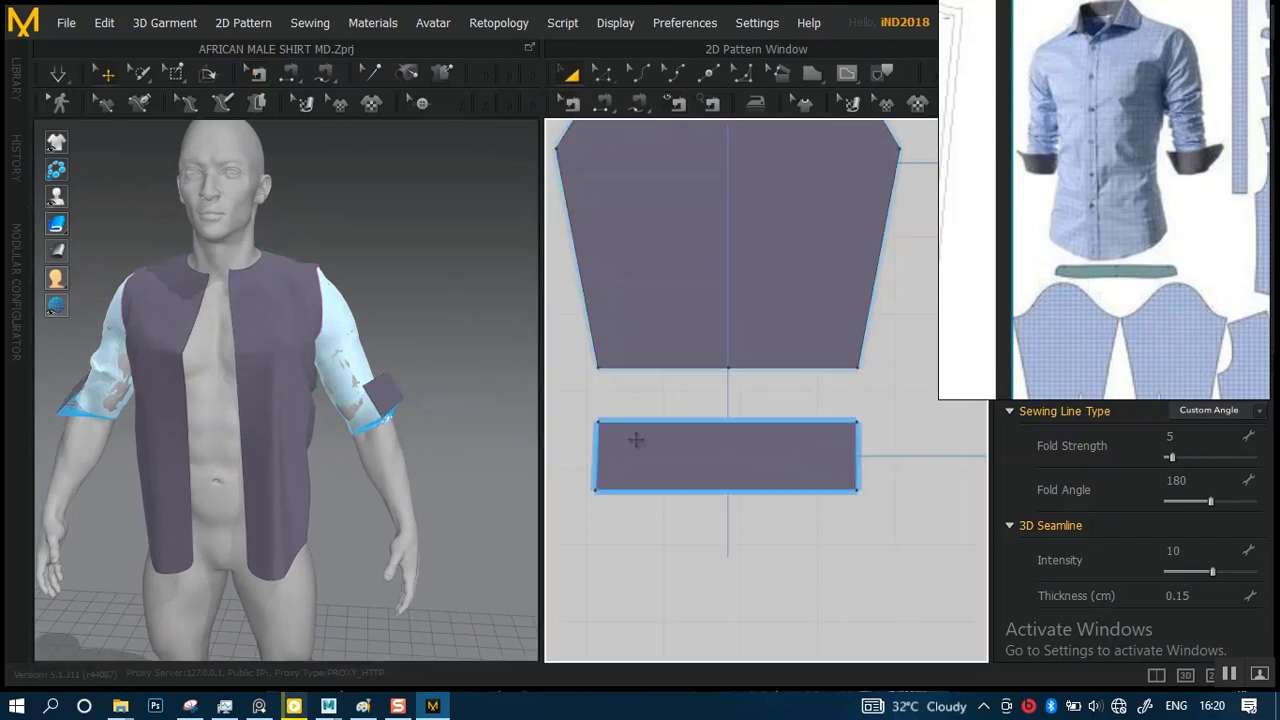
click(697, 456)
drag(576, 452, 620, 455)
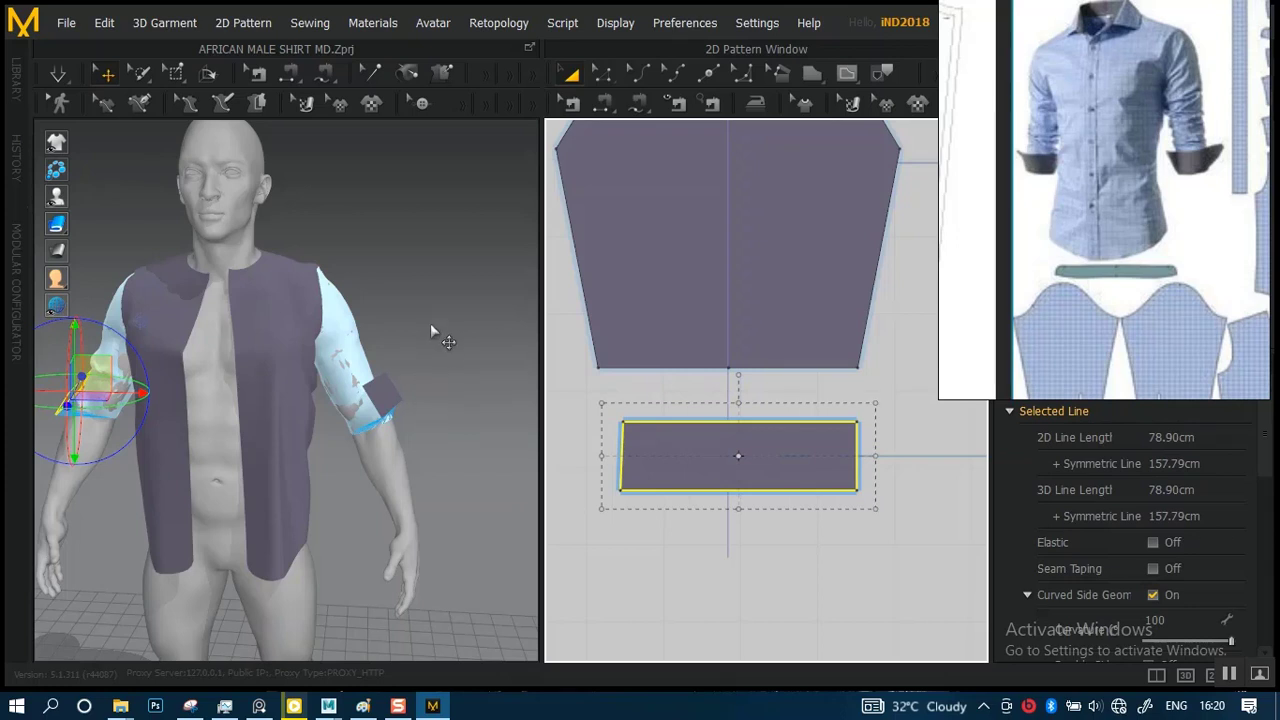
scroll(428, 435, up, 2)
right_drag(428, 435, 338, 411)
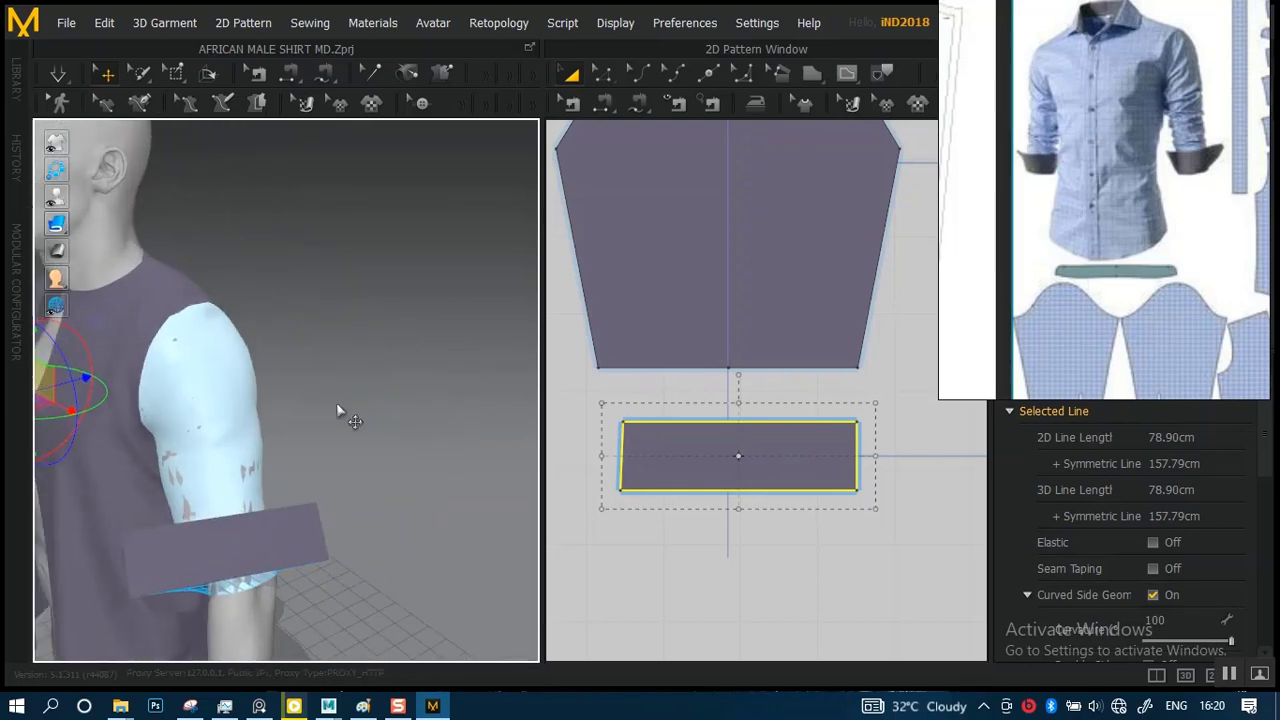
scroll(378, 425, down, 3)
right_drag(386, 366, 424, 346)
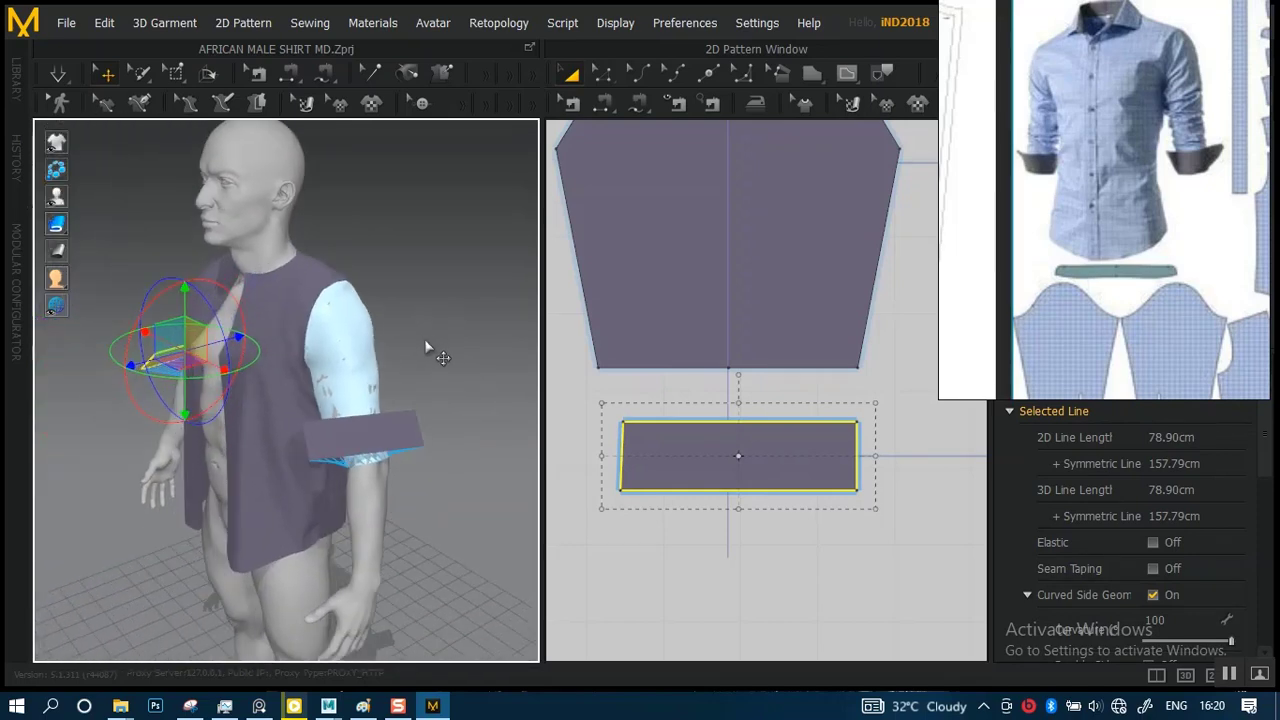
key(ctrl+z)
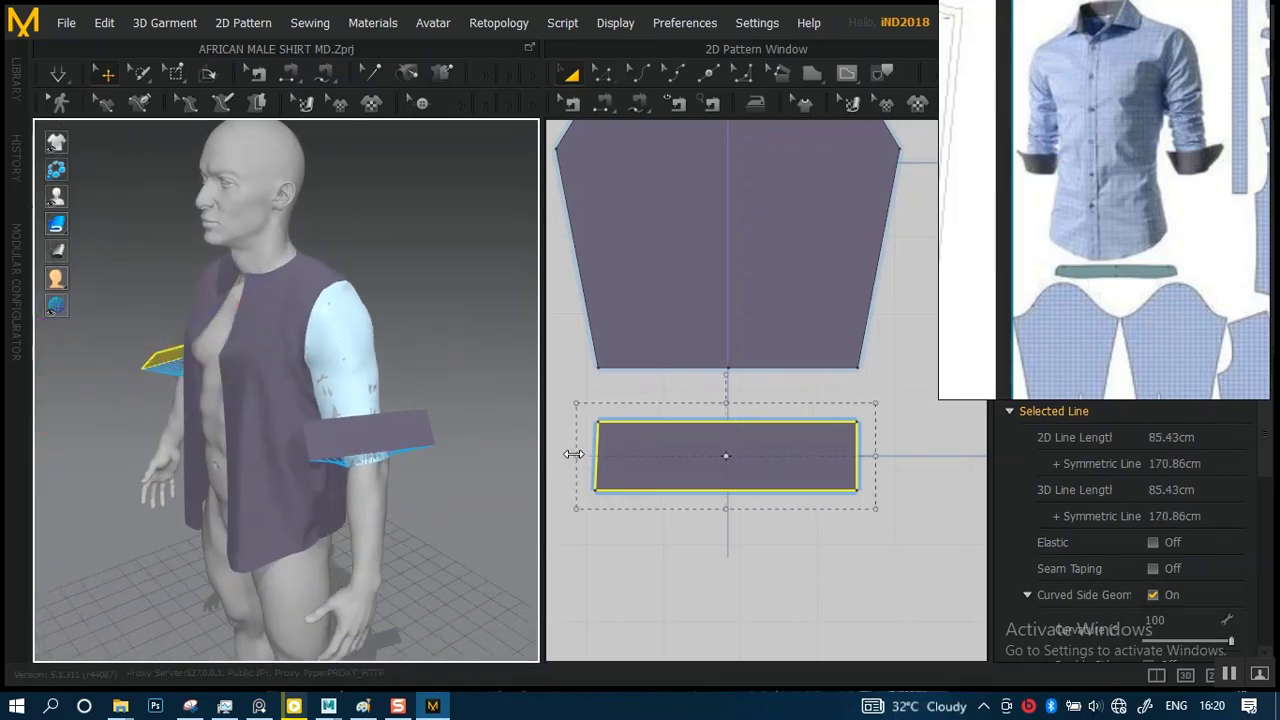
drag(573, 455, 597, 456)
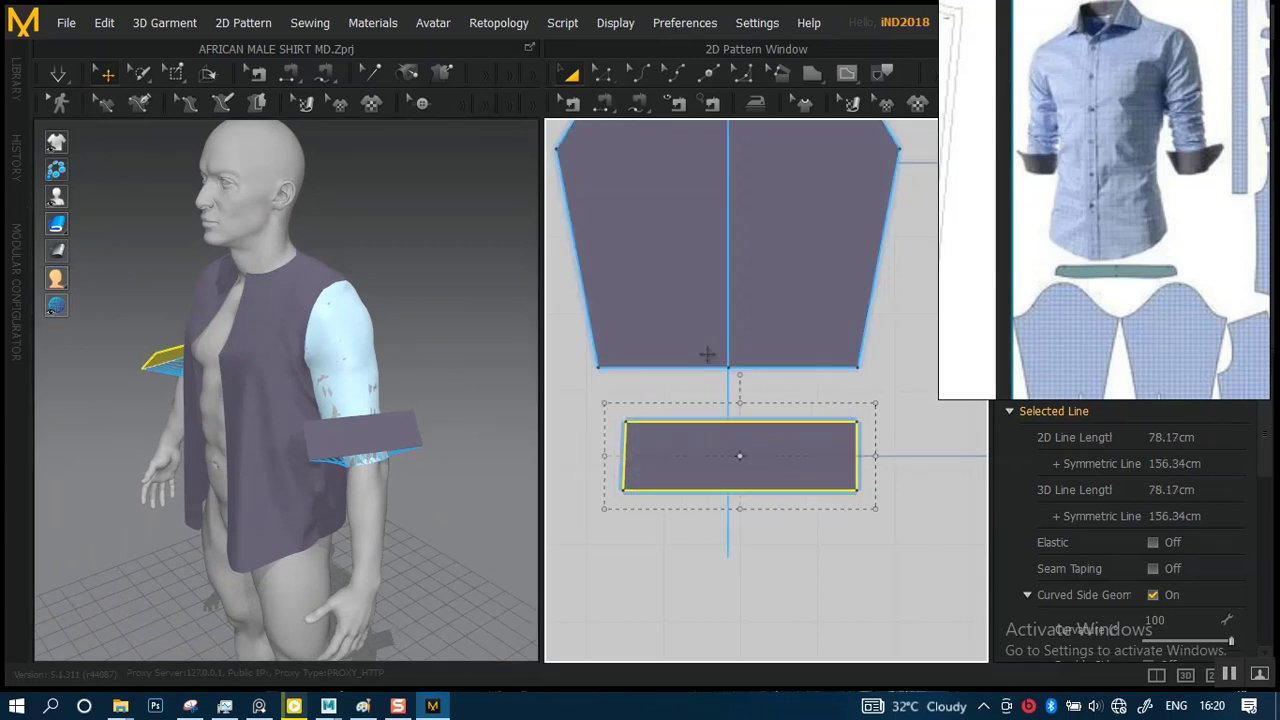
scroll(669, 288, down, 5)
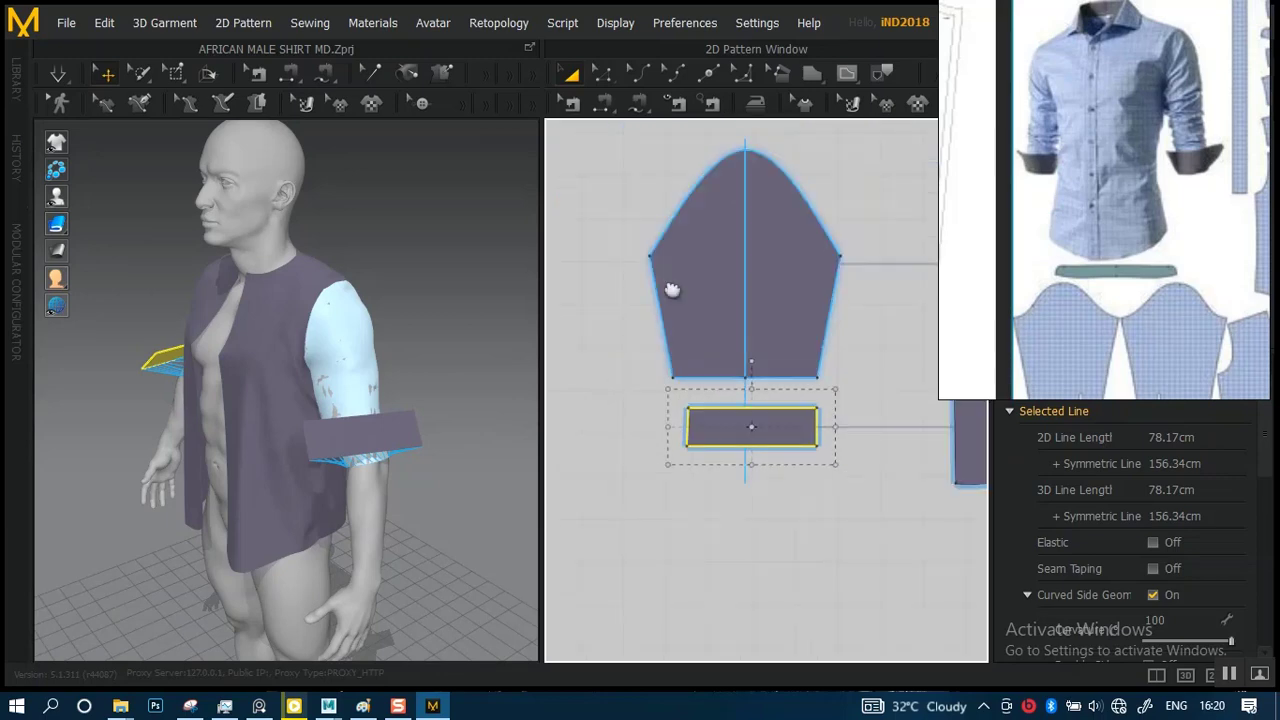
- Select both sleeve patterns, activate them and simulate the garment so the sleeves and cuffs drape on the arms
click(664, 268)
scroll(620, 290, down, 2)
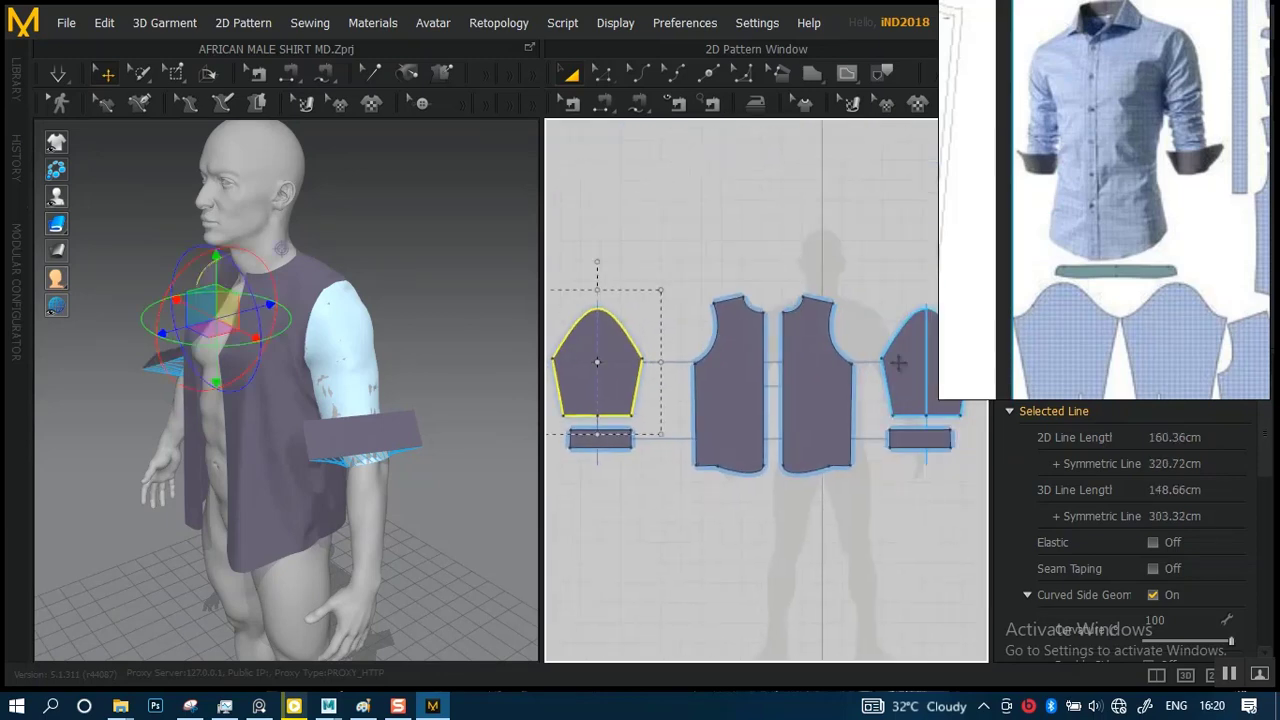
shift+click(905, 363)
right_click(905, 362)
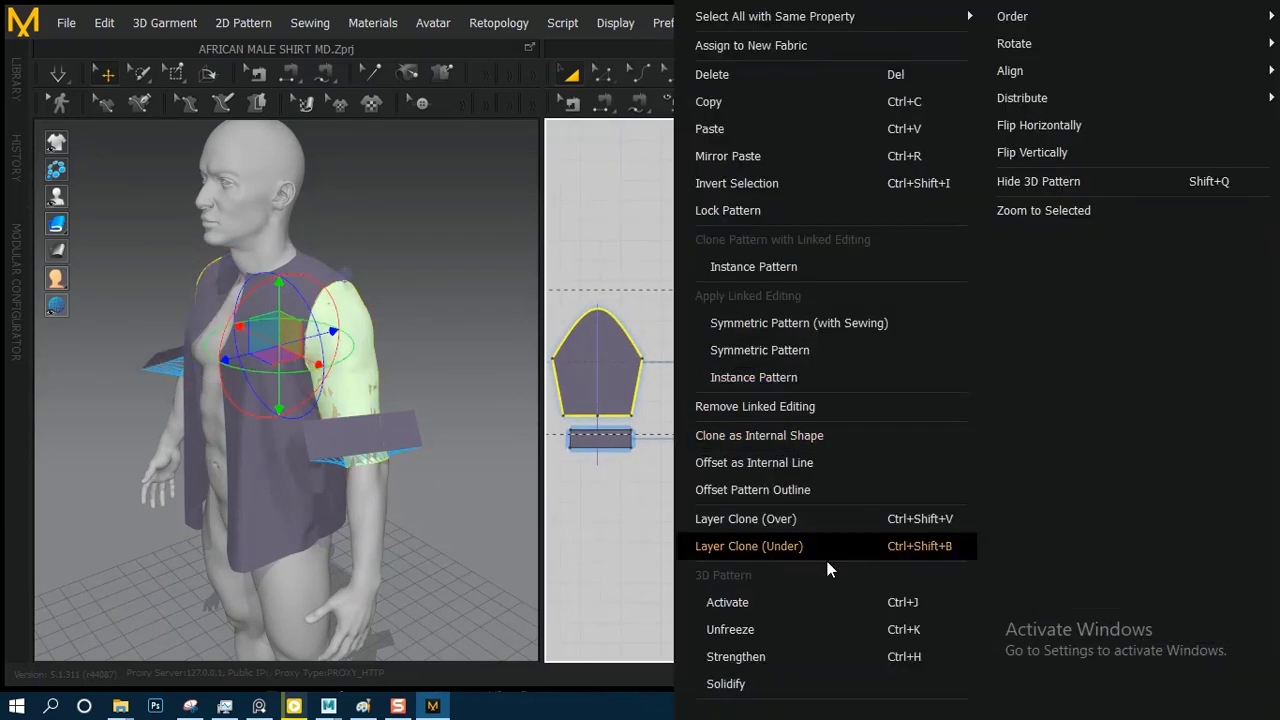
click(778, 601)
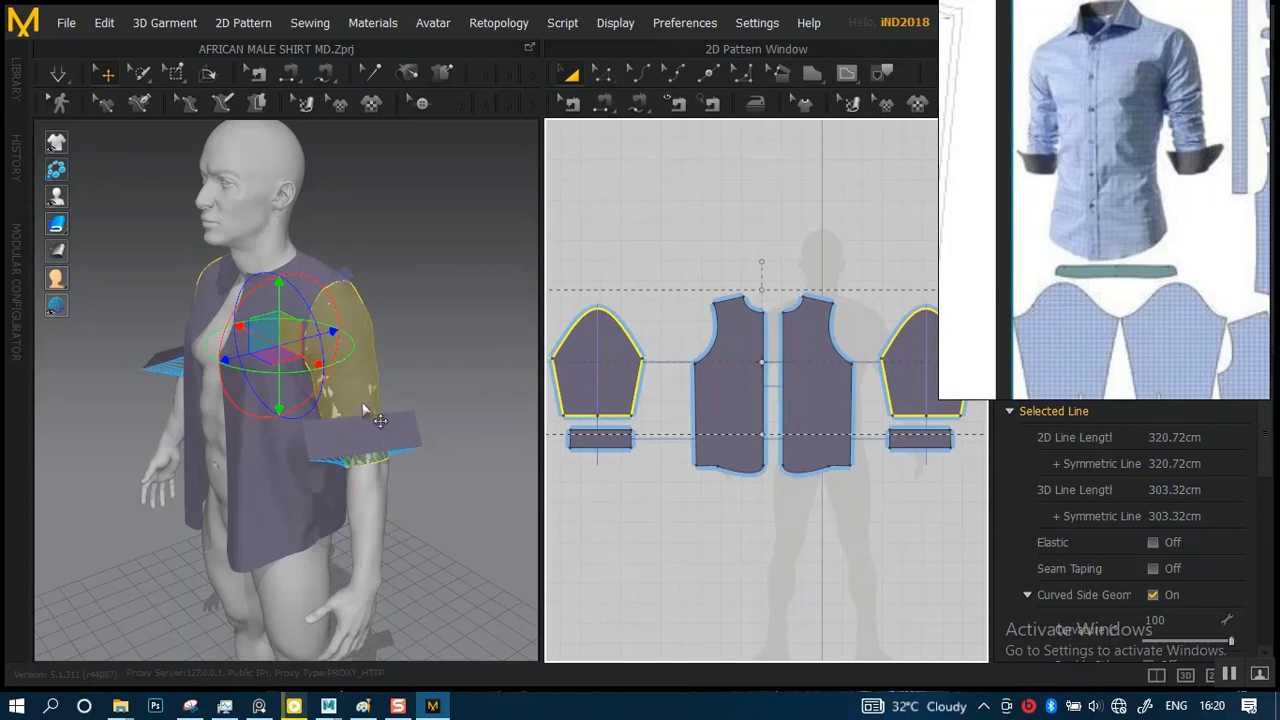
scroll(388, 423, up, 3)
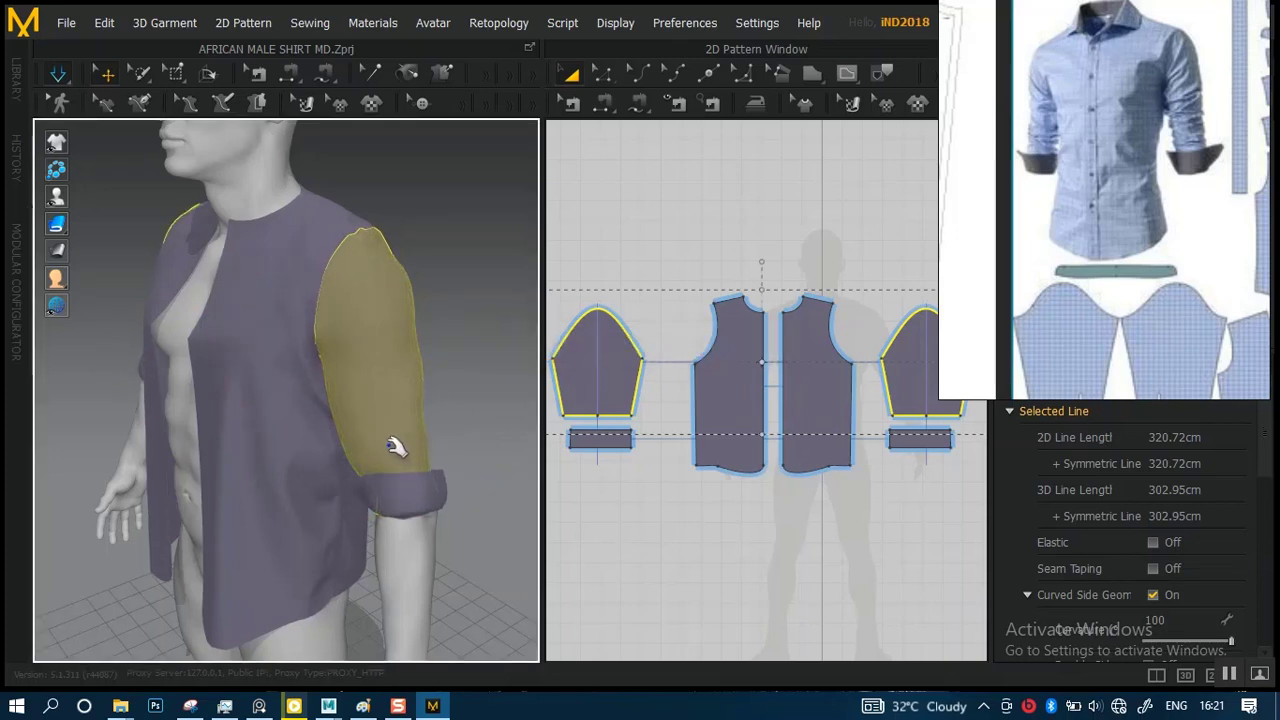
click(391, 464)
- Sew the cuff's two short edges to each other with Segment Sewing
right_drag(335, 445, 504, 405)
scroll(682, 460, up, 2)
scroll(682, 460, up, 1)
middle_drag(681, 439, 867, 334)
scroll(736, 385, up, 4)
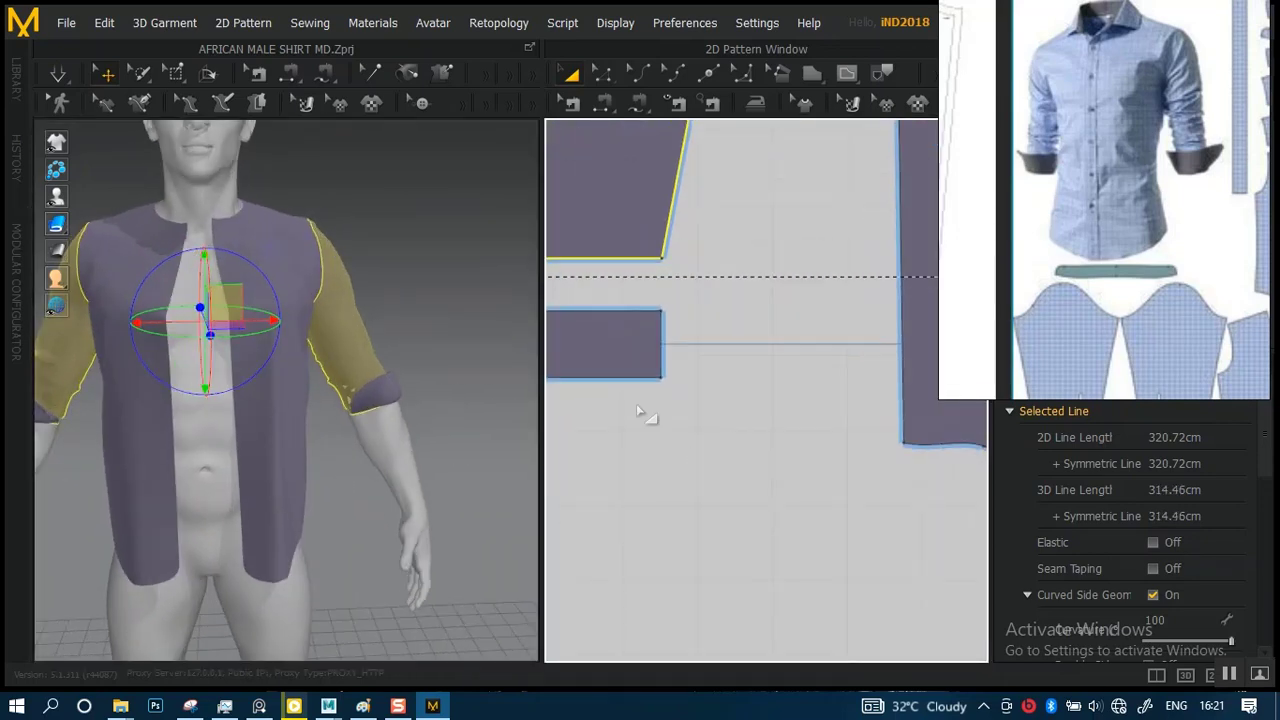
middle_drag(646, 414, 795, 461)
middle_drag(690, 468, 737, 470)
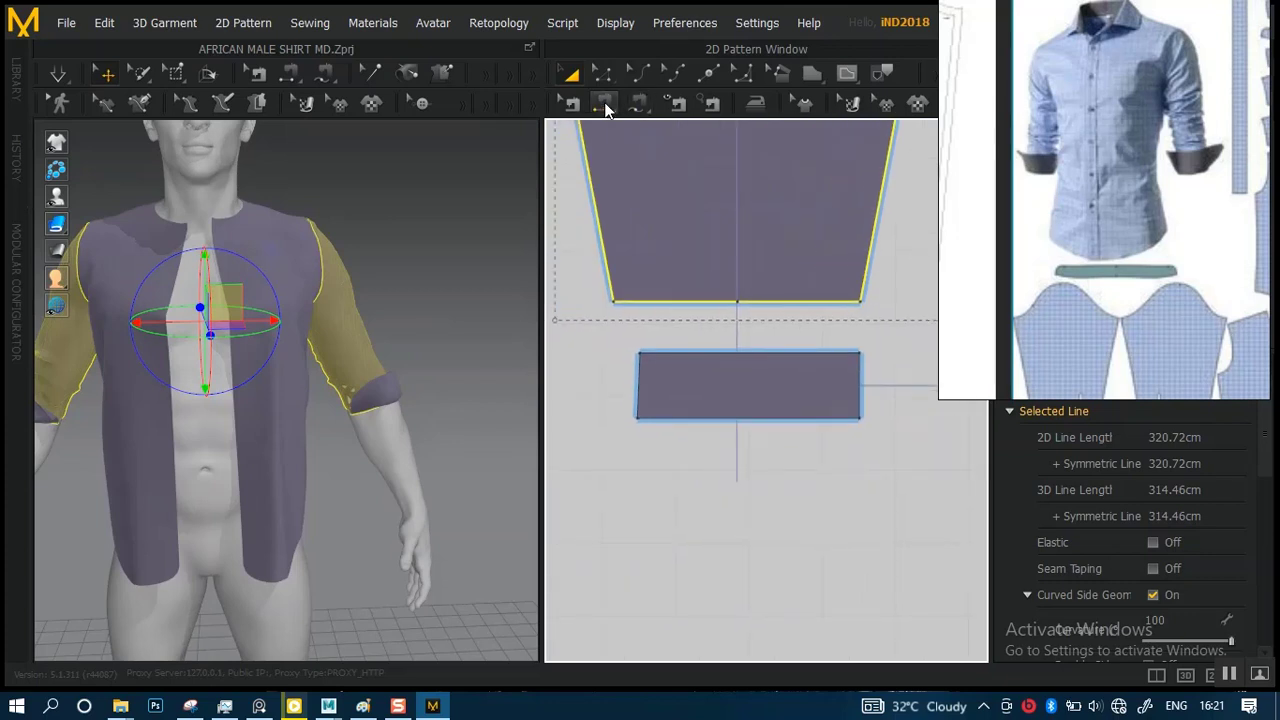
click(604, 104)
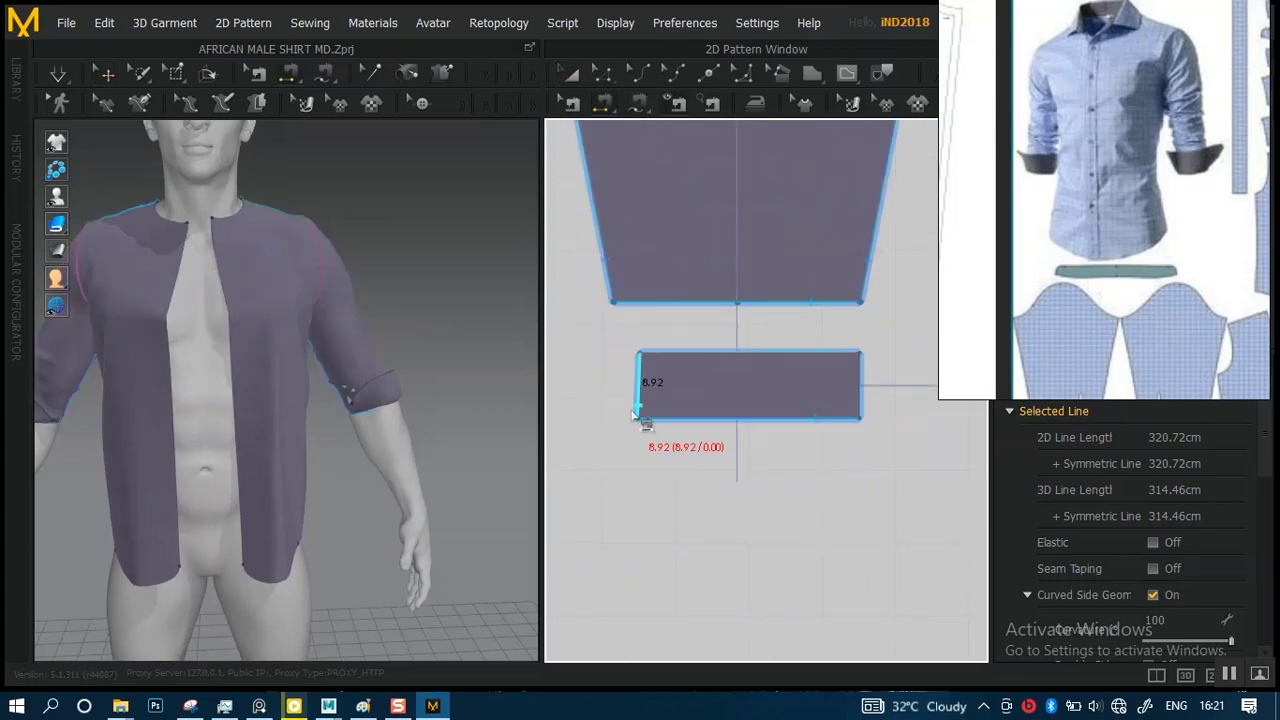
click(862, 411)
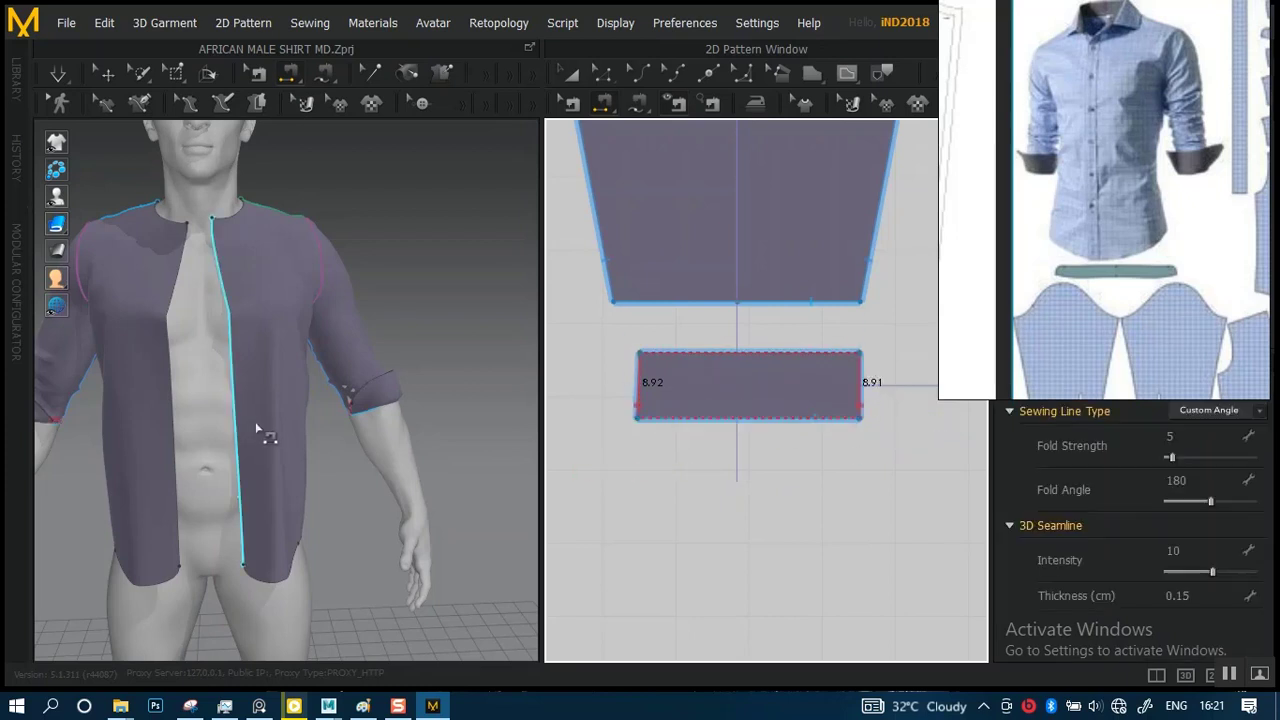
- Simulate the garment with the closed cuffs and inspect the cuff on the avatar's forearm
middle_drag(298, 436, 480, 409)
key(space)
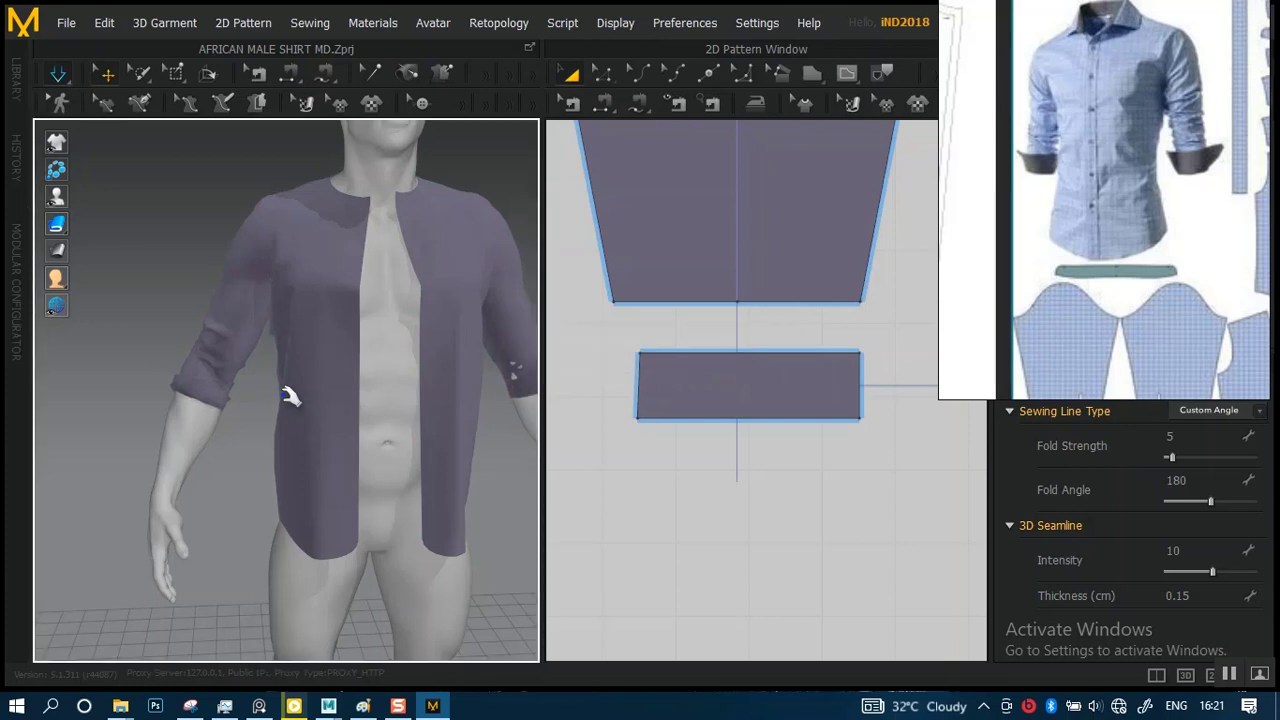
scroll(266, 465, up, 5)
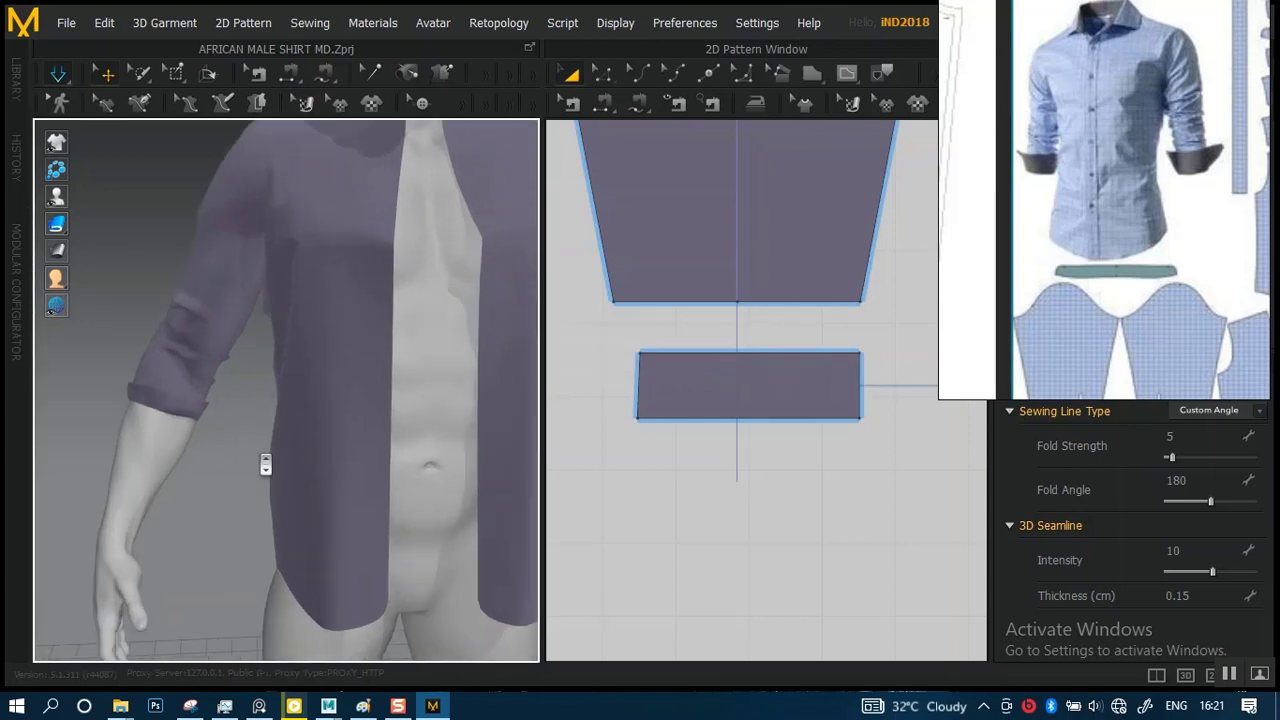
scroll(214, 417, up, 3)
right_drag(177, 451, 372, 414)
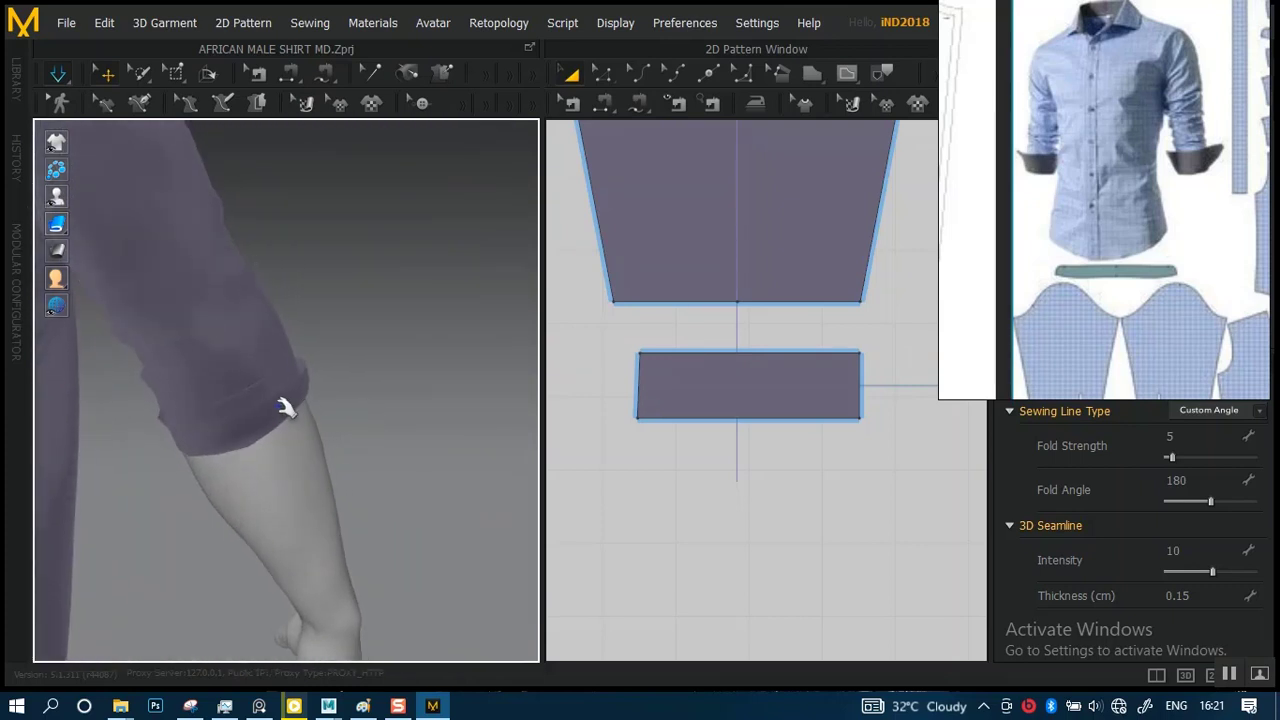
- Pull the cuff upward around the sleeve end during simulation, adjusting it from different sides of the arm
drag(286, 409, 250, 293)
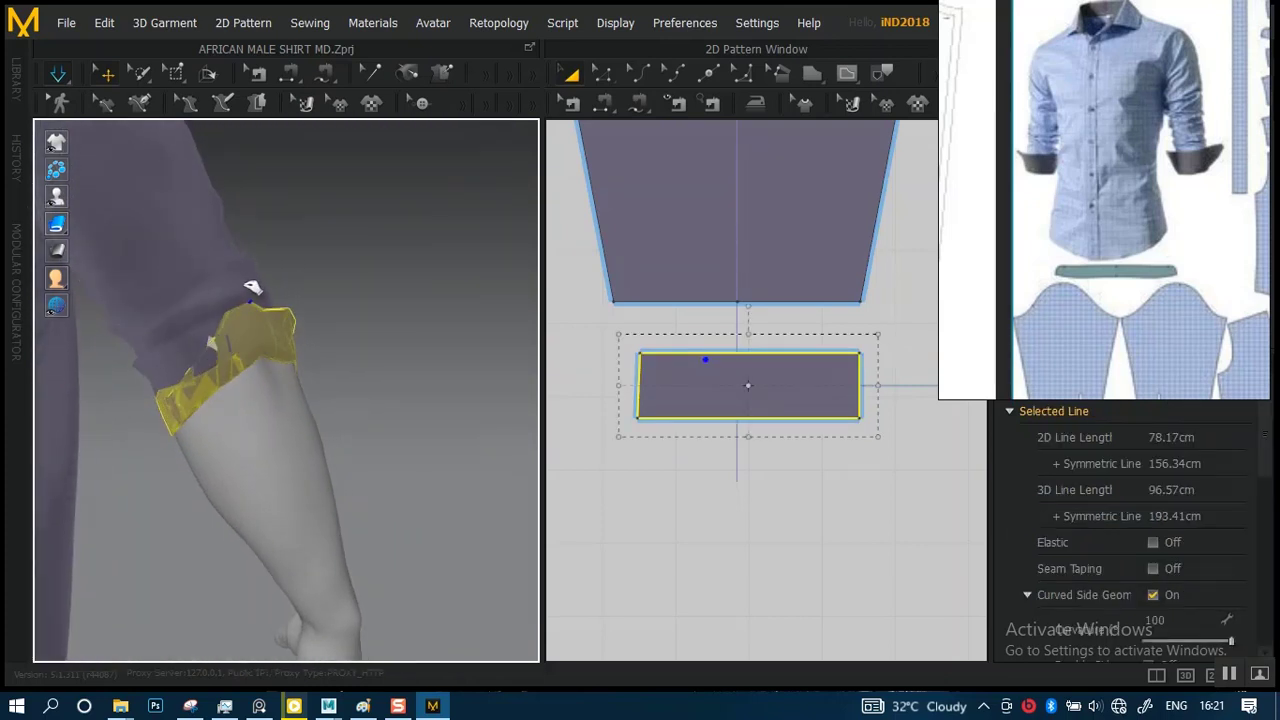
right_drag(381, 431, 309, 406)
middle_drag(275, 424, 243, 366)
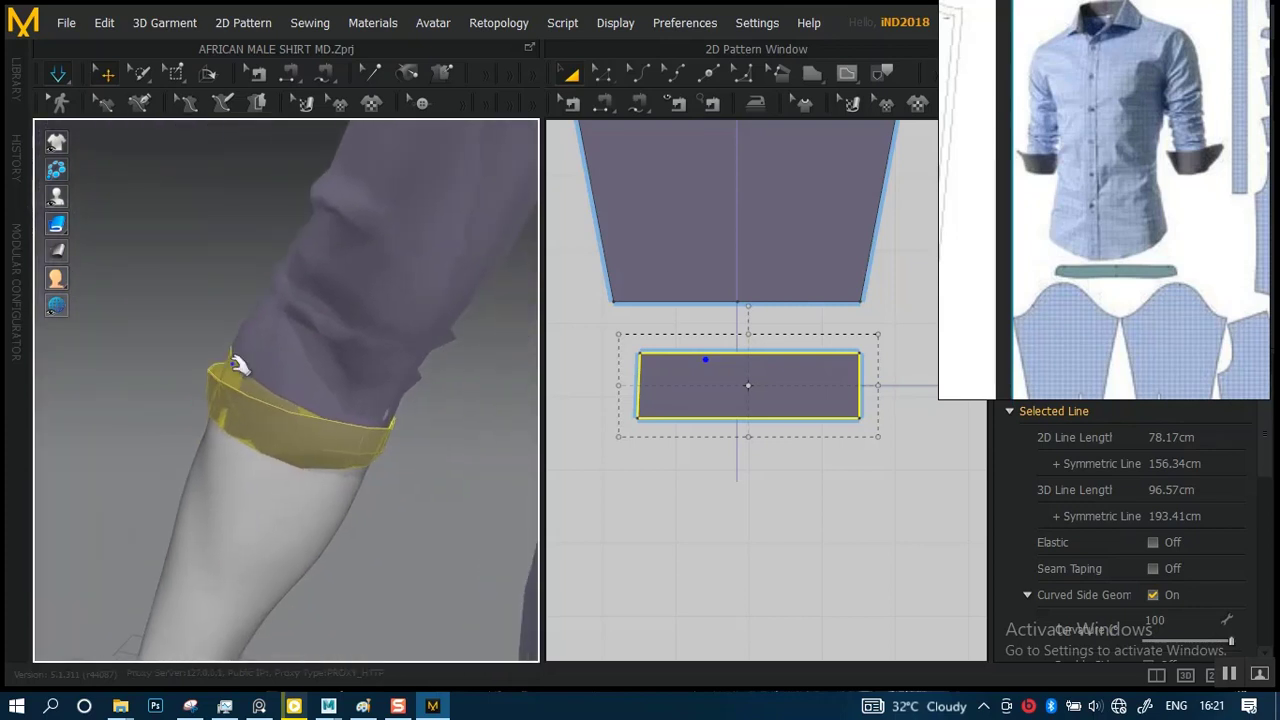
right_drag(243, 366, 180, 416)
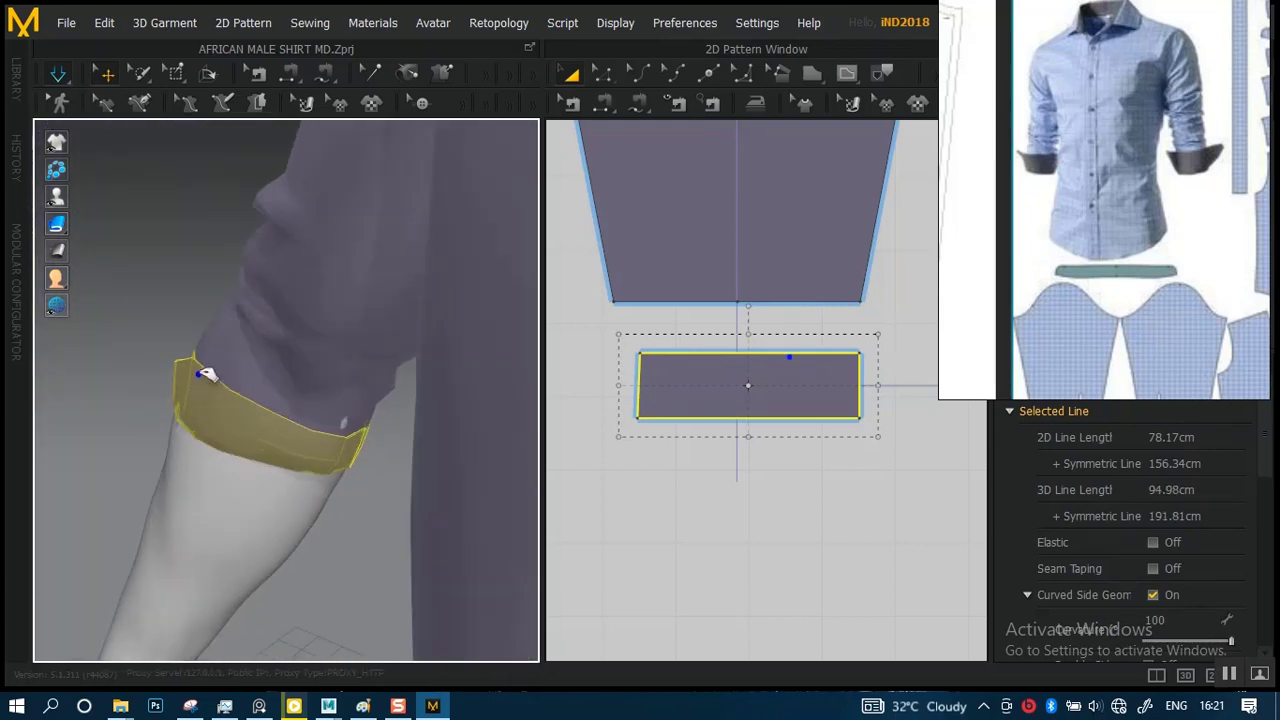
drag(205, 374, 263, 289)
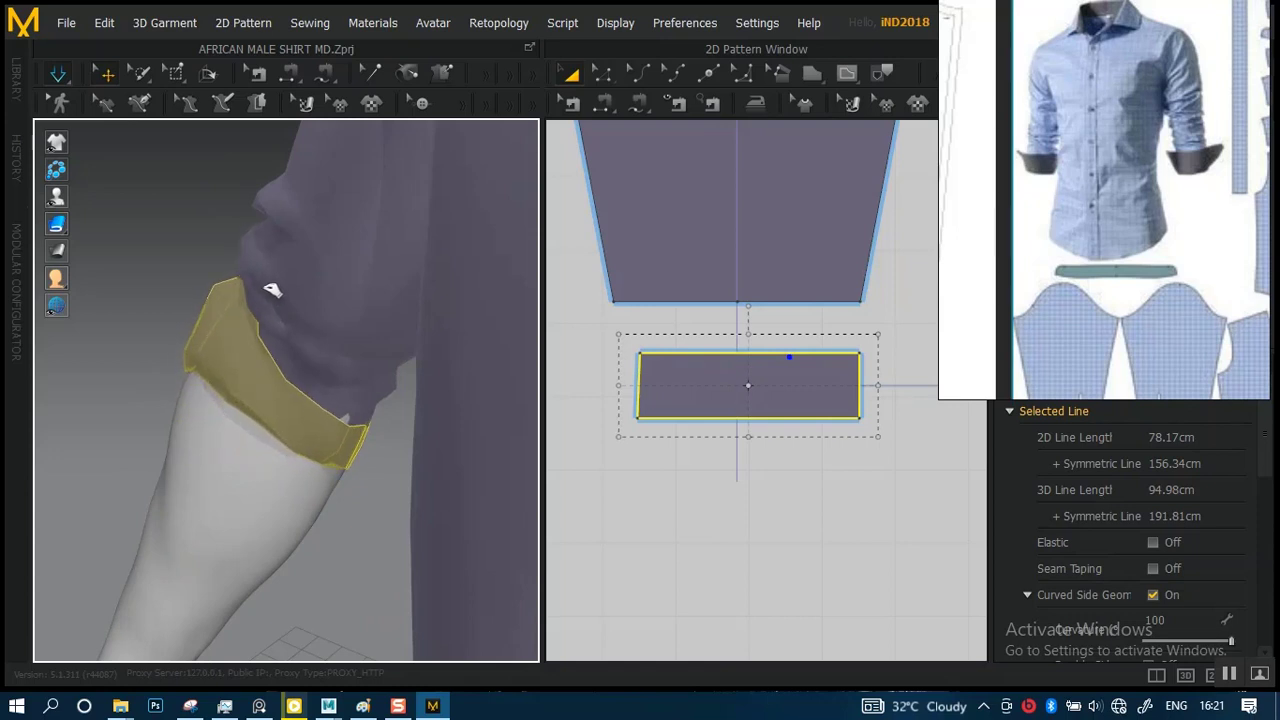
right_drag(378, 410, 108, 418)
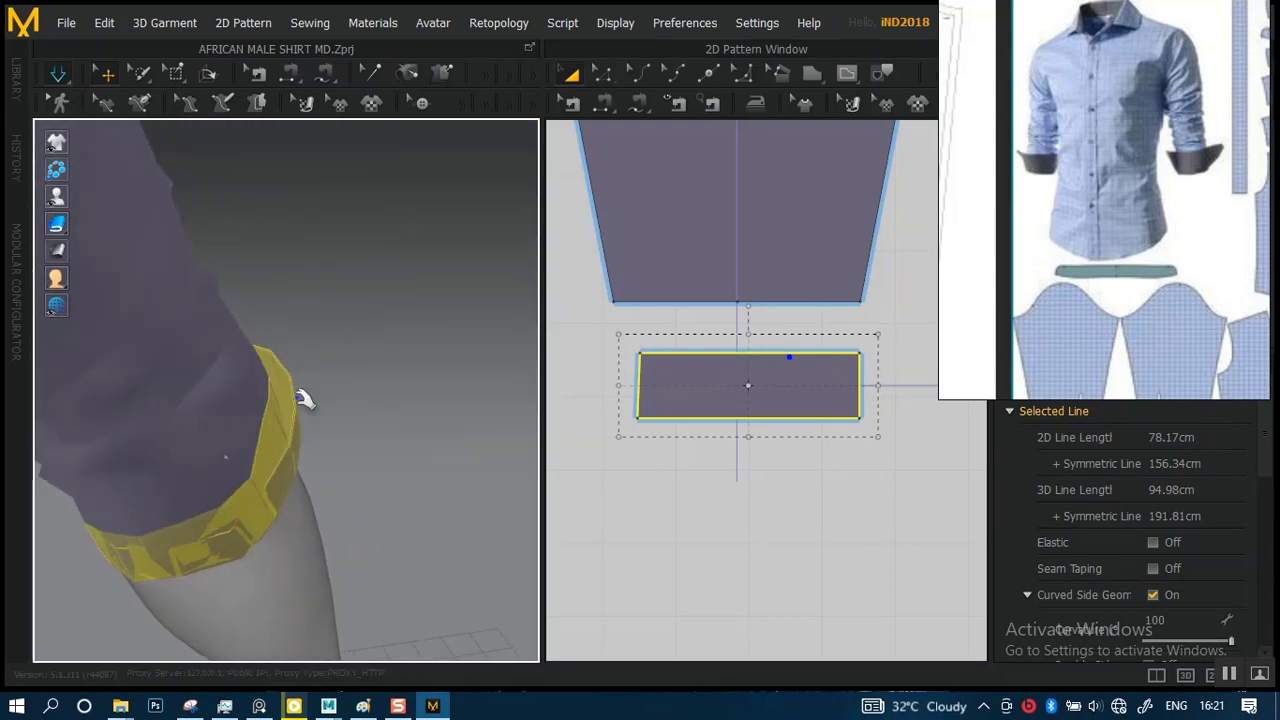
right_drag(303, 399, 223, 423)
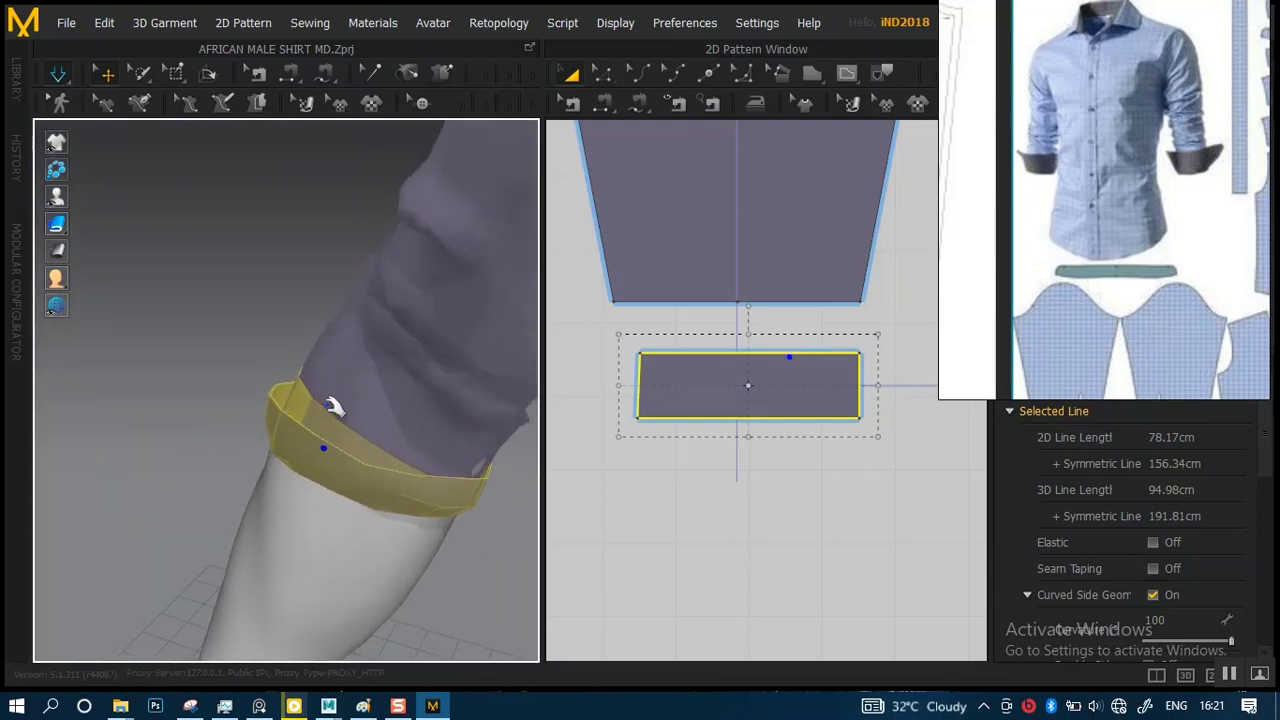
- Examine the sewing lines between the cuff's edges and the sleeve hem in both the garment and the patterns
key(n)
right_drag(318, 442, 469, 426)
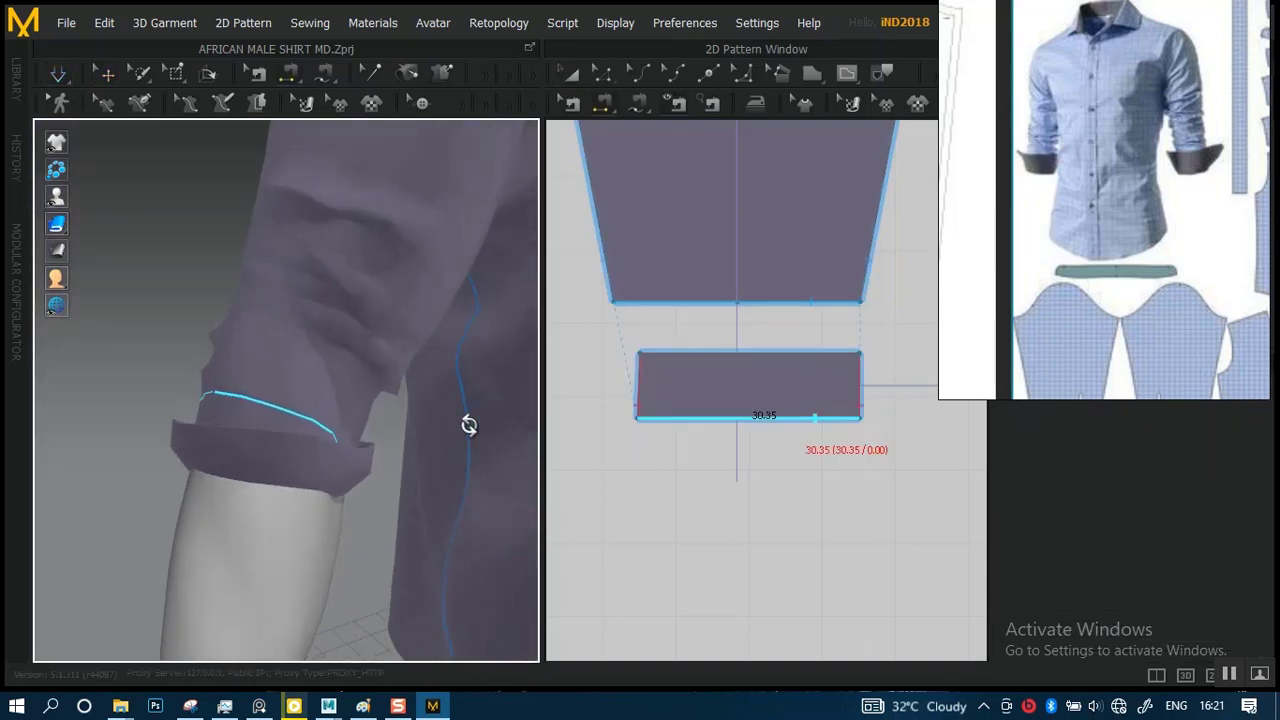
right_drag(285, 422, 220, 434)
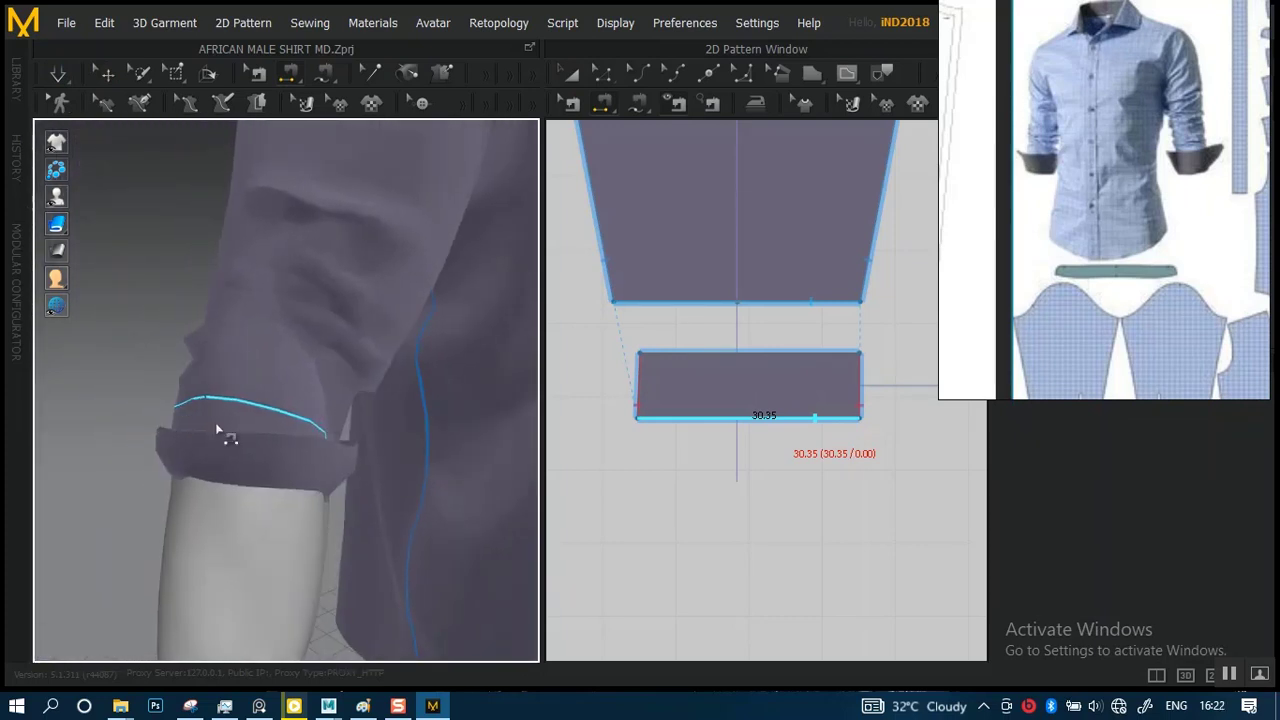
middle_drag(672, 349, 689, 385)
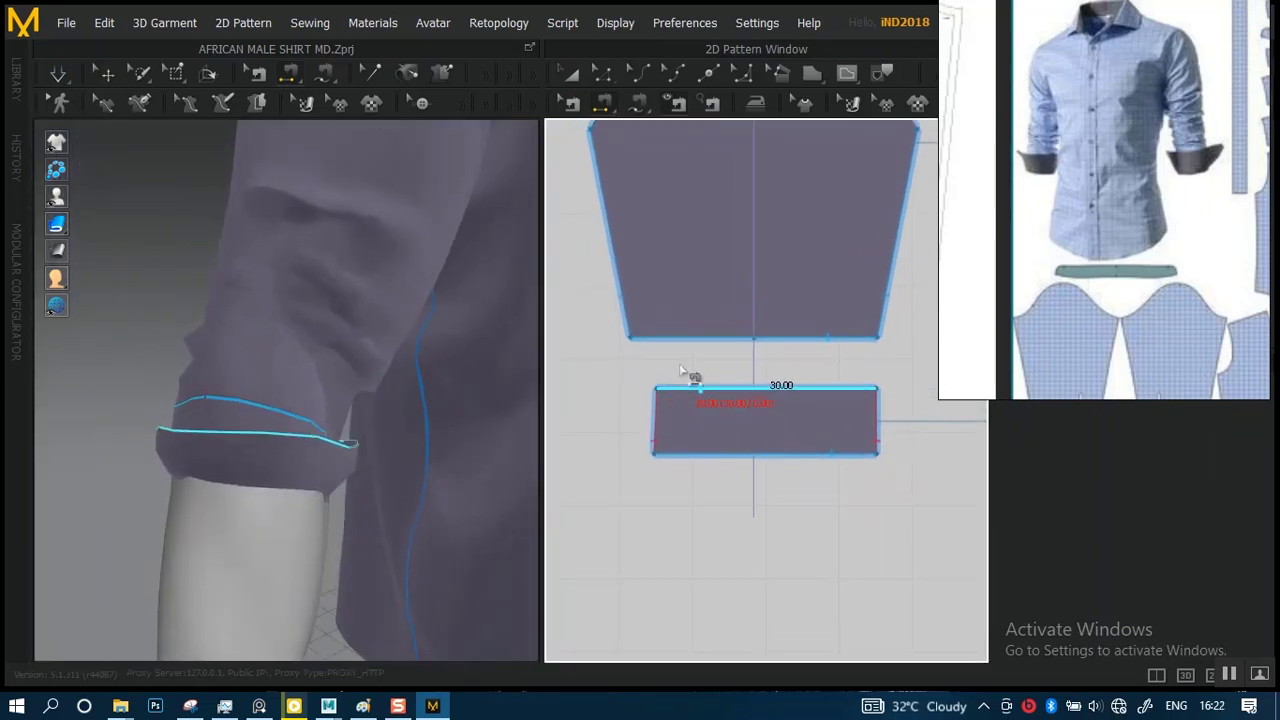
middle_drag(756, 445, 758, 533)
scroll(692, 395, up, 3)
scroll(690, 279, down, 2)
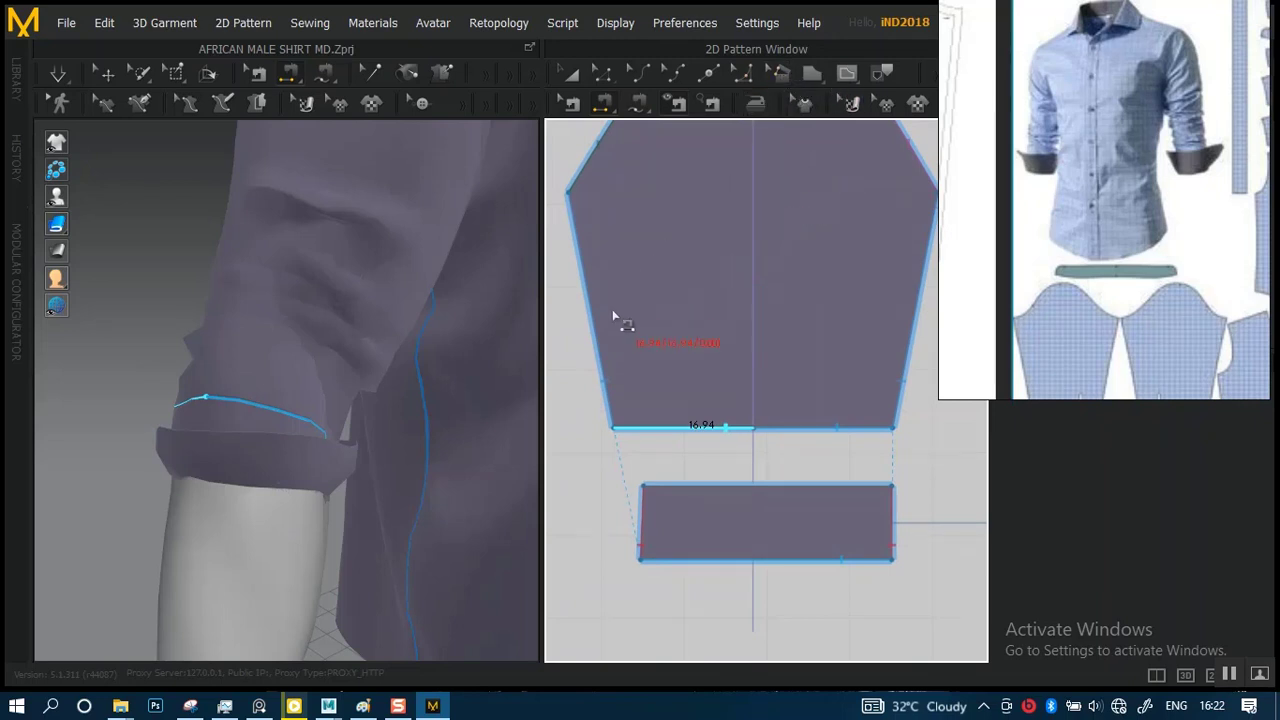
- Check the length of the cuff's outer short edge with Edit Pattern
click(850, 72)
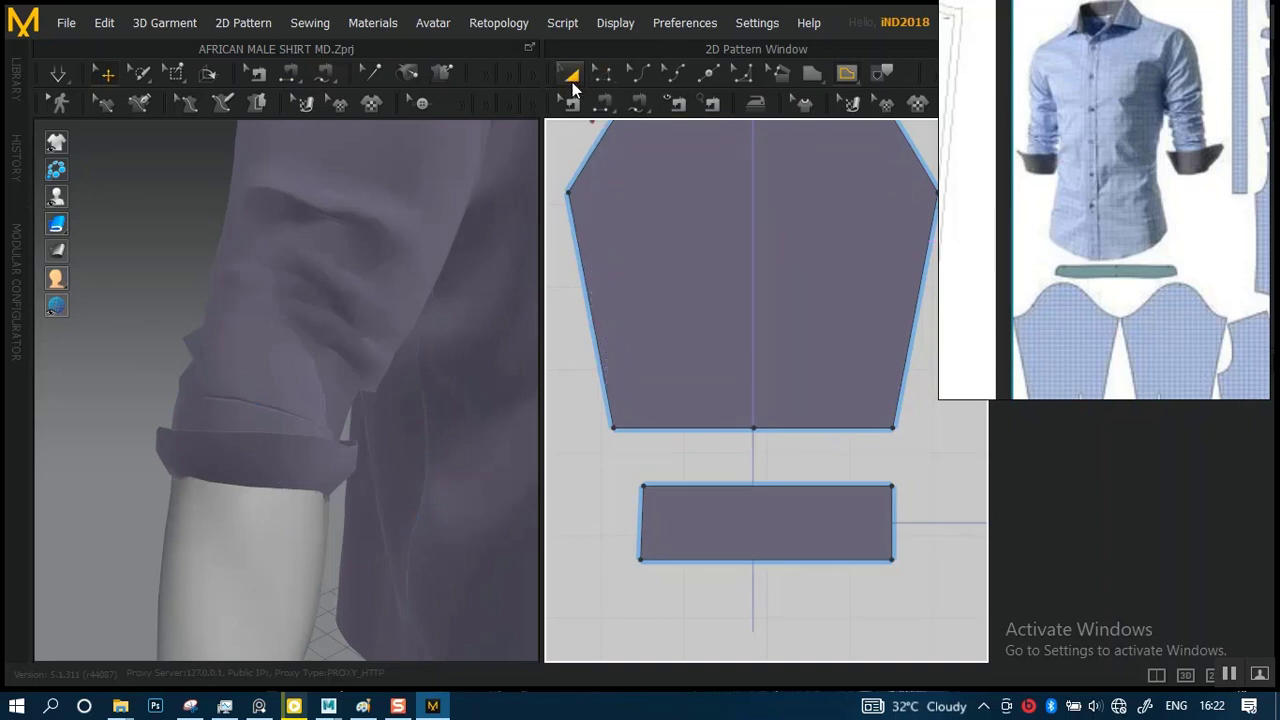
click(645, 526)
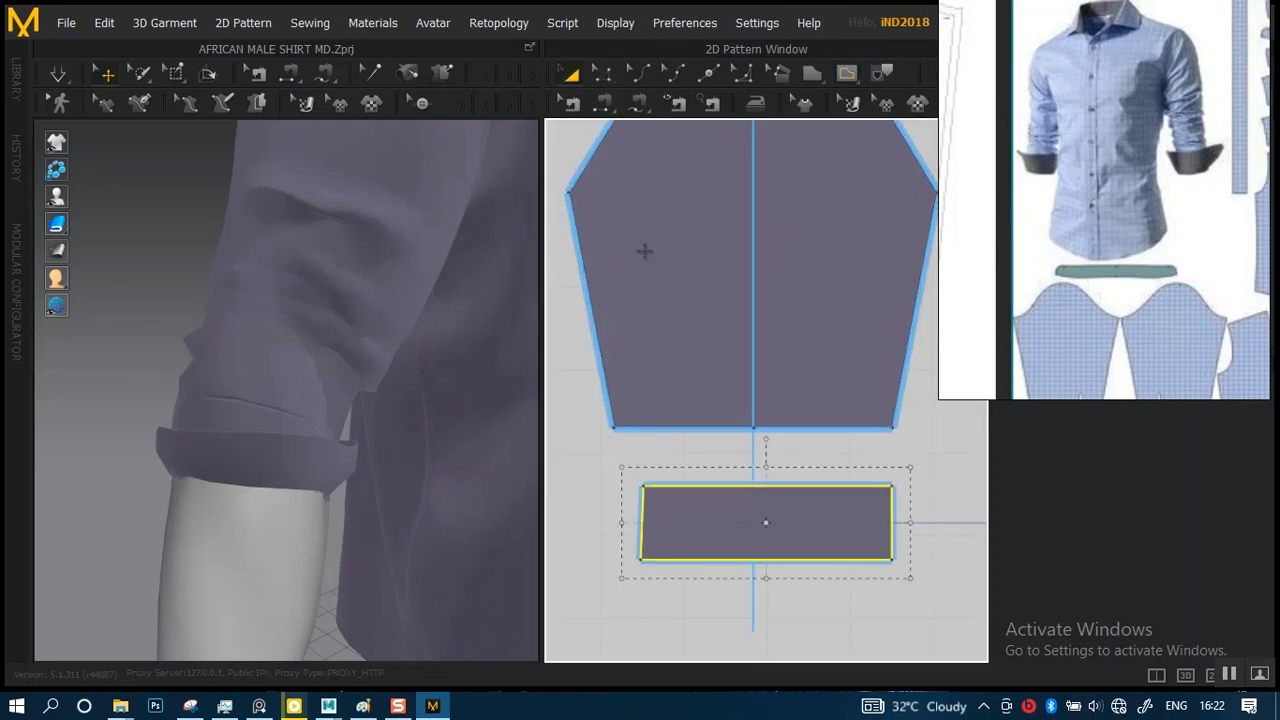
click(608, 73)
click(641, 516)
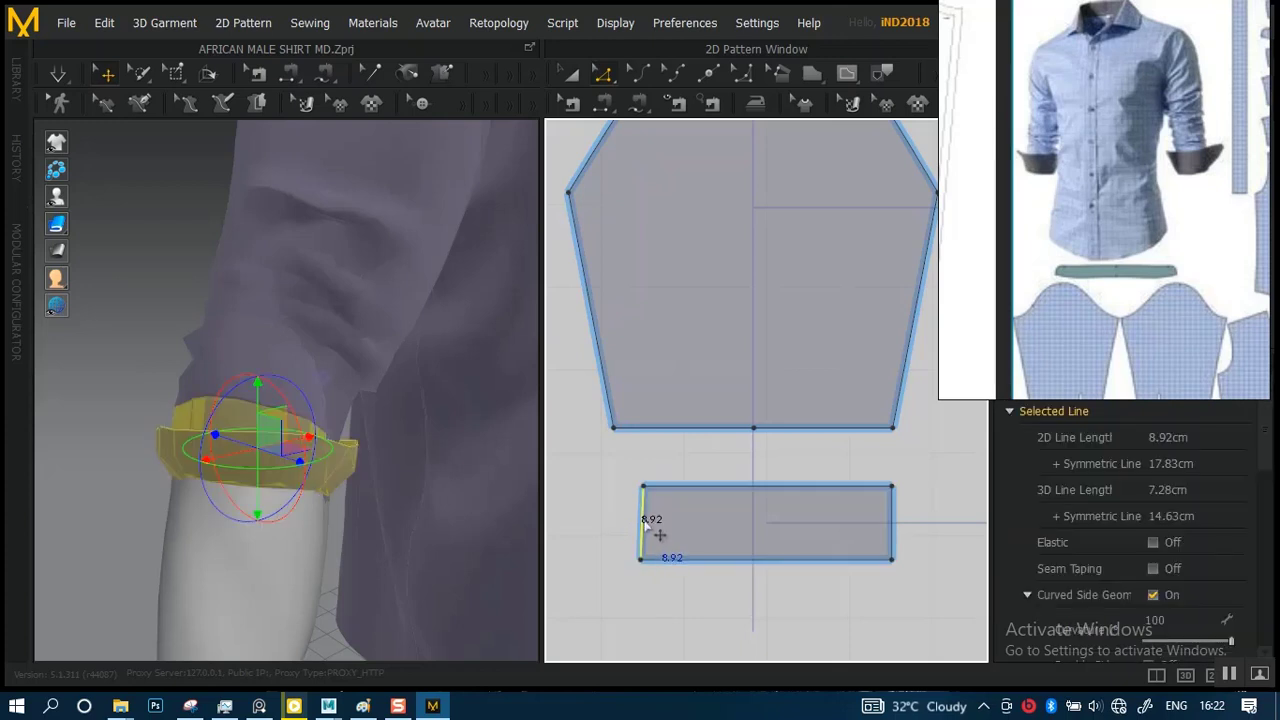
- Draw a horizontal internal line about 35.5 cm long across the sleeve, from side edge to side edge just above the hem
click(846, 74)
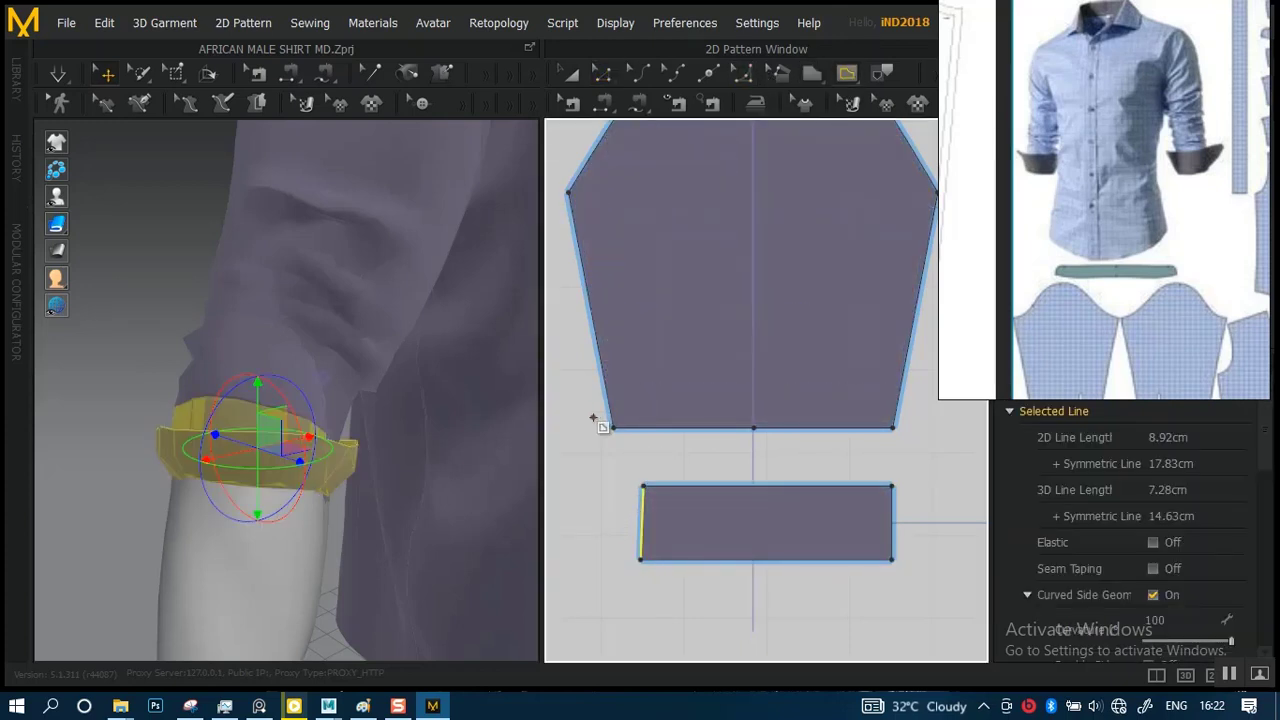
scroll(717, 417, up, 5)
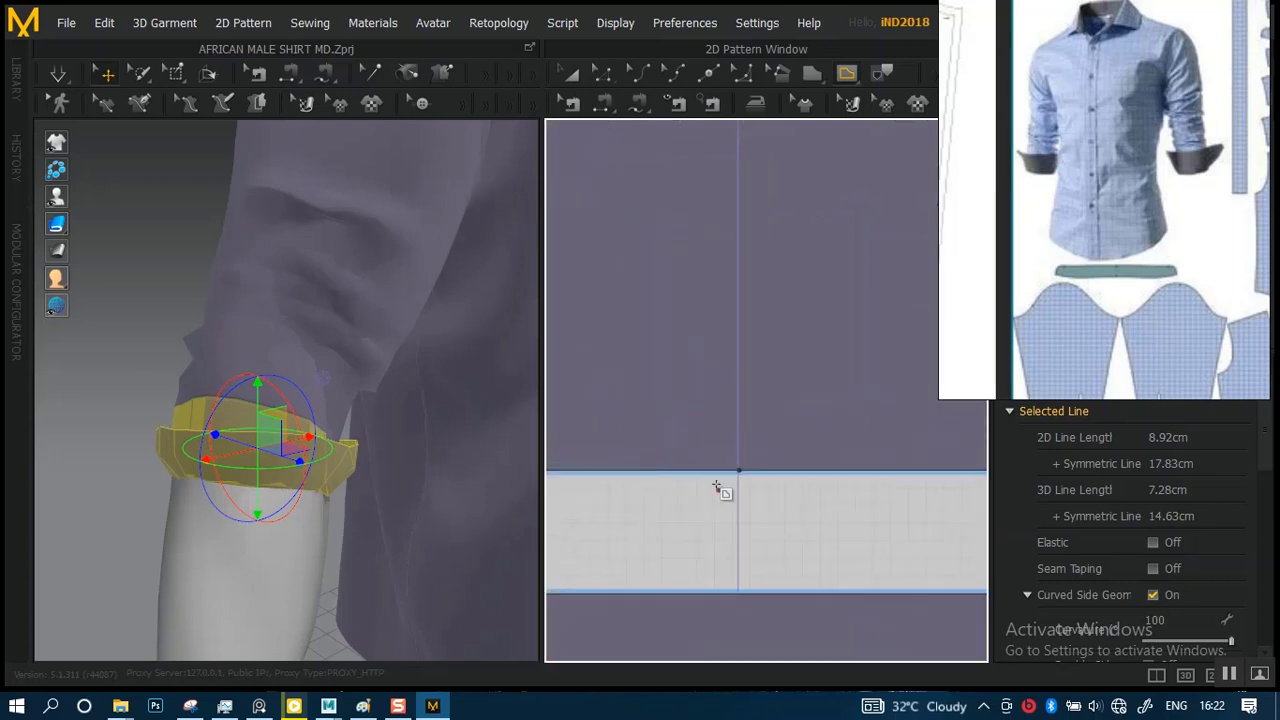
scroll(877, 474, down, 3)
scroll(791, 428, down, 4)
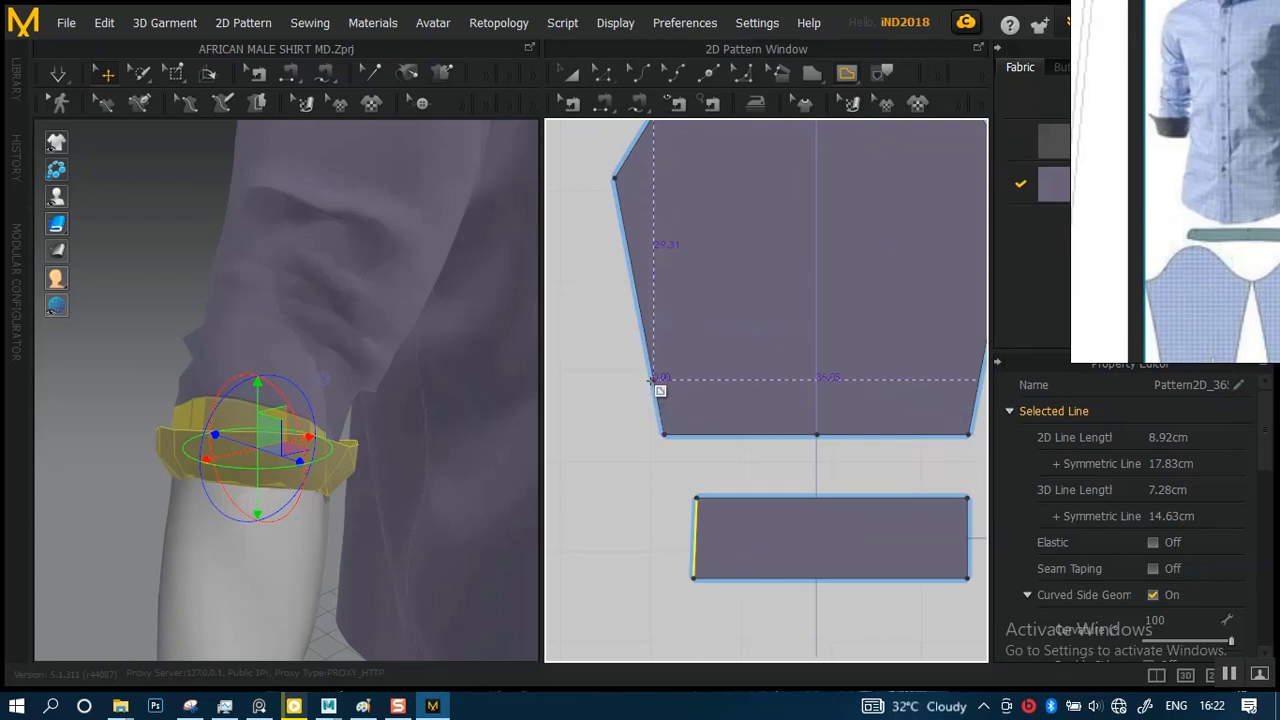
scroll(666, 414, up, 3)
scroll(787, 377, down, 2)
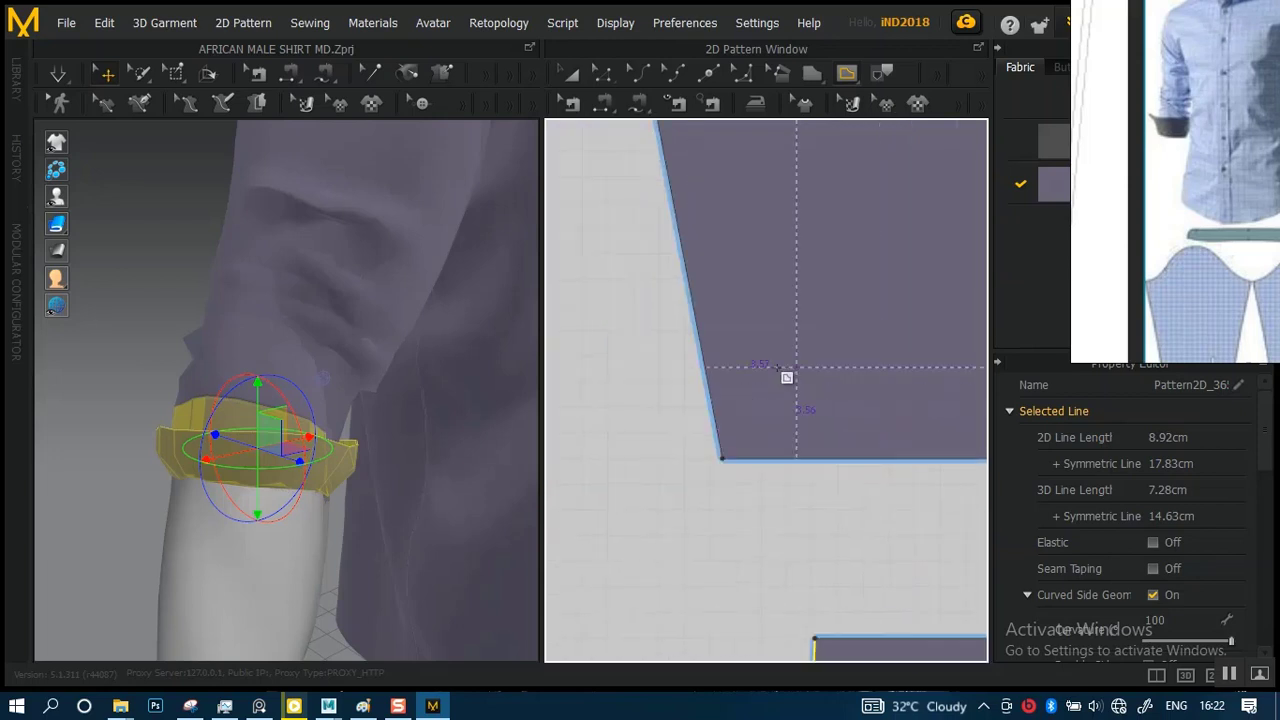
scroll(778, 368, up, 2)
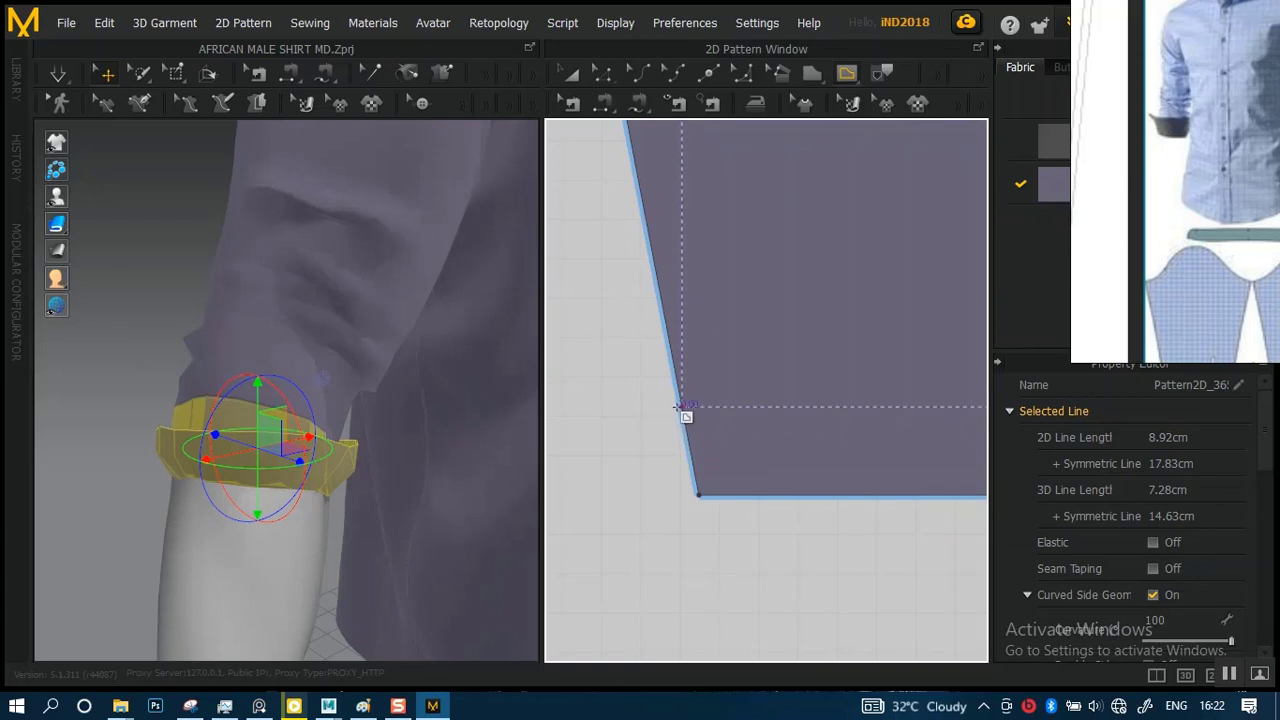
middle_drag(686, 417, 641, 318)
middle_drag(687, 365, 581, 368)
scroll(583, 368, down, 3)
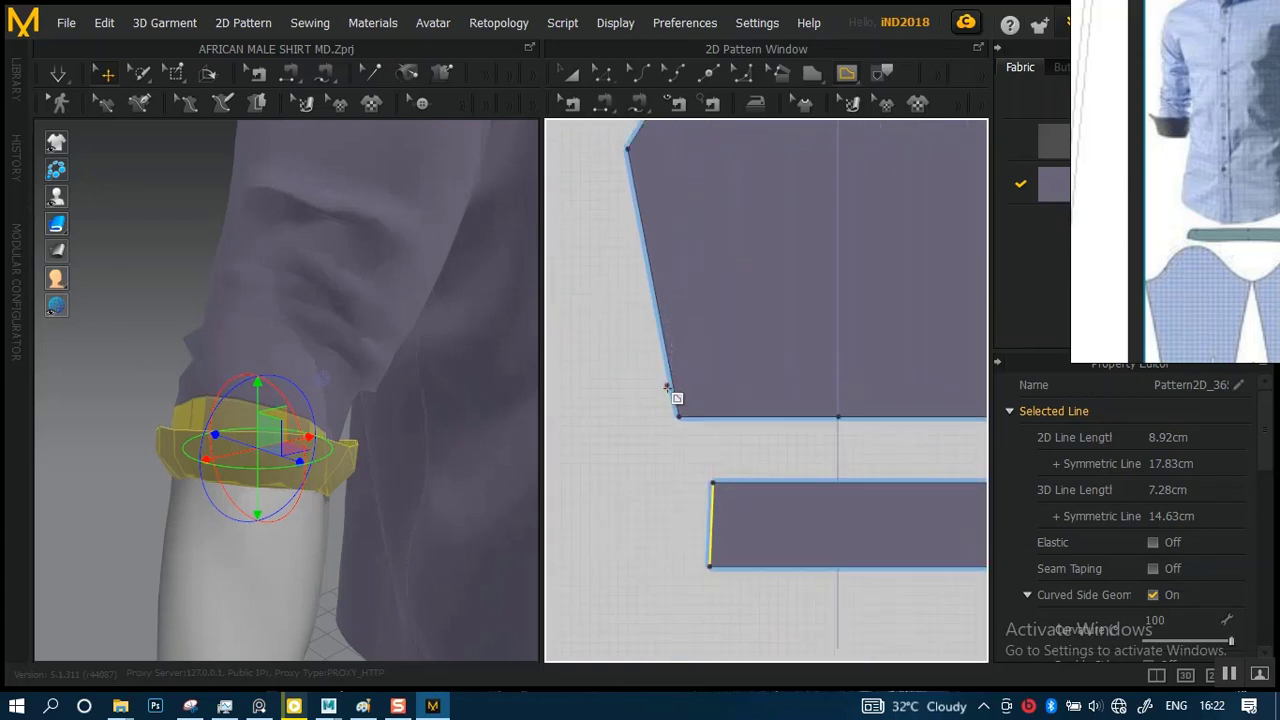
scroll(662, 386, down, 3)
middle_drag(634, 370, 589, 427)
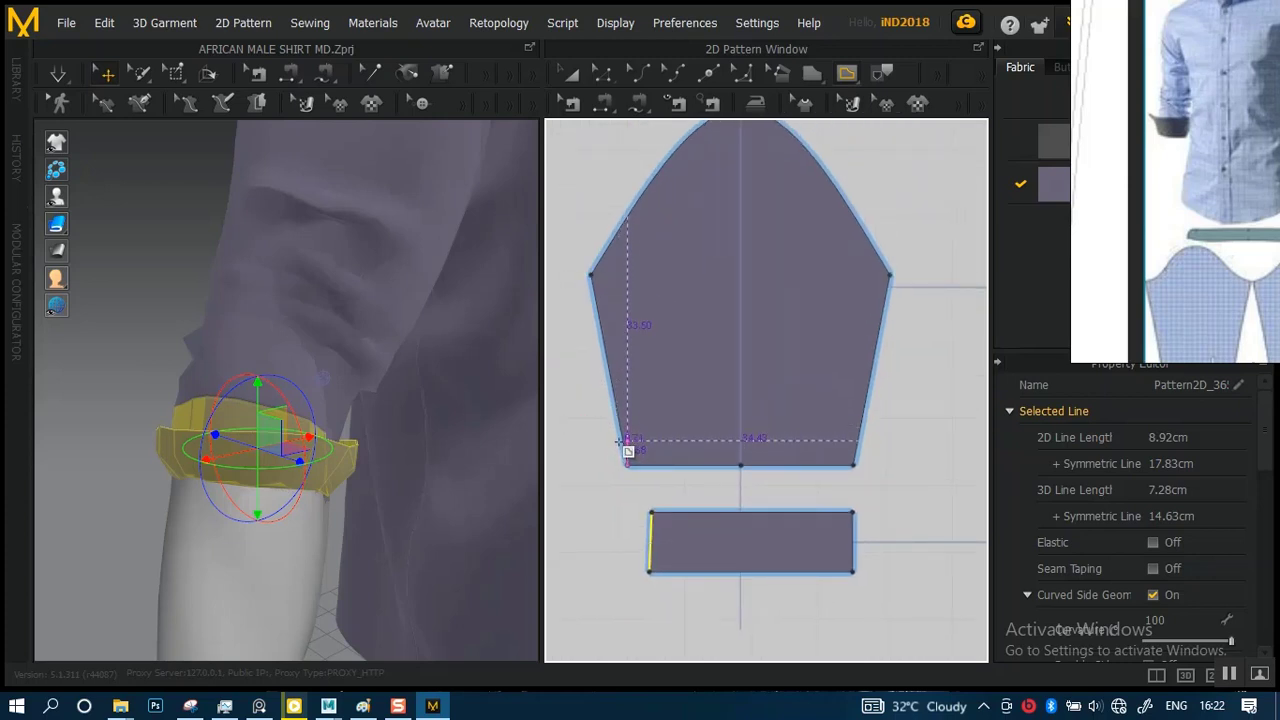
click(616, 440)
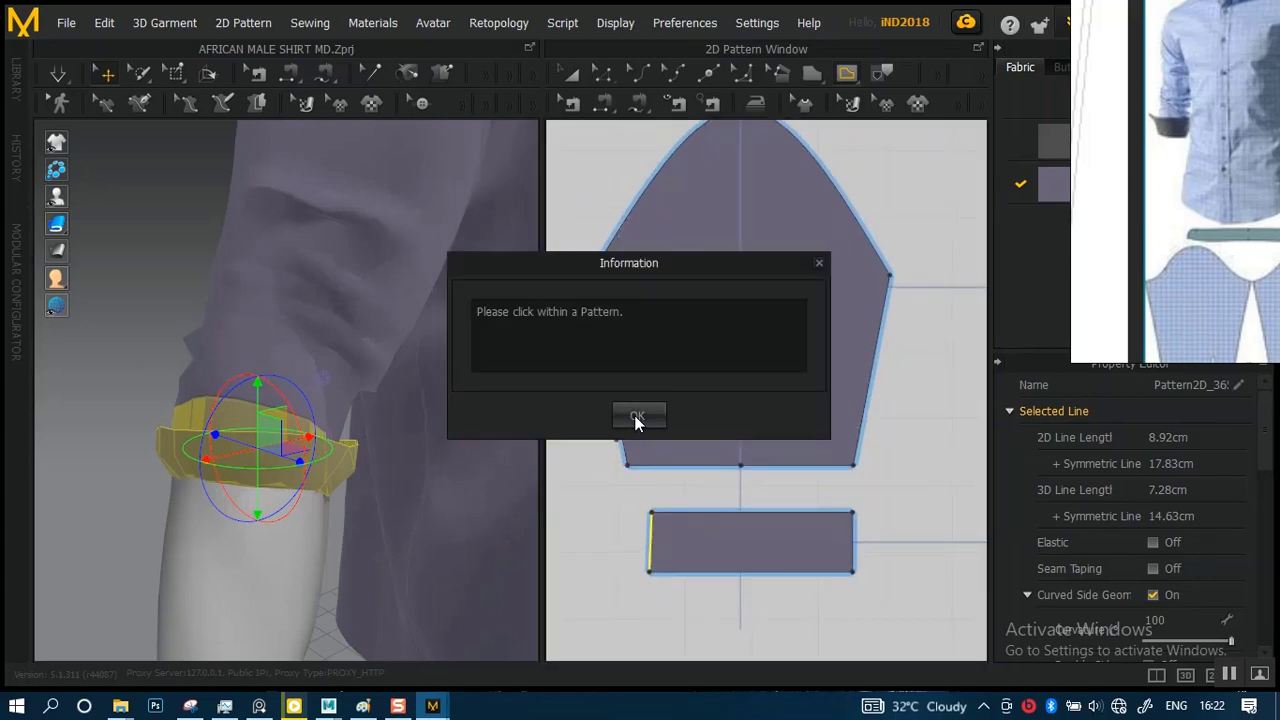
click(634, 415)
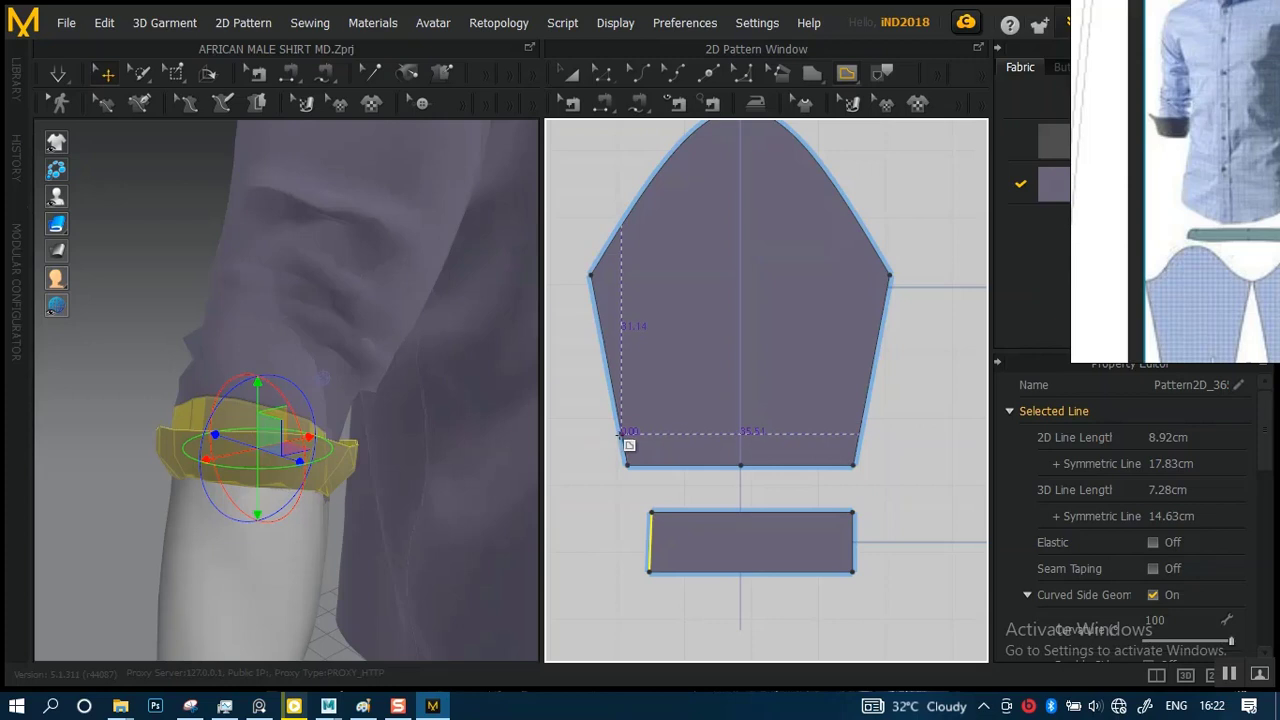
click(622, 432)
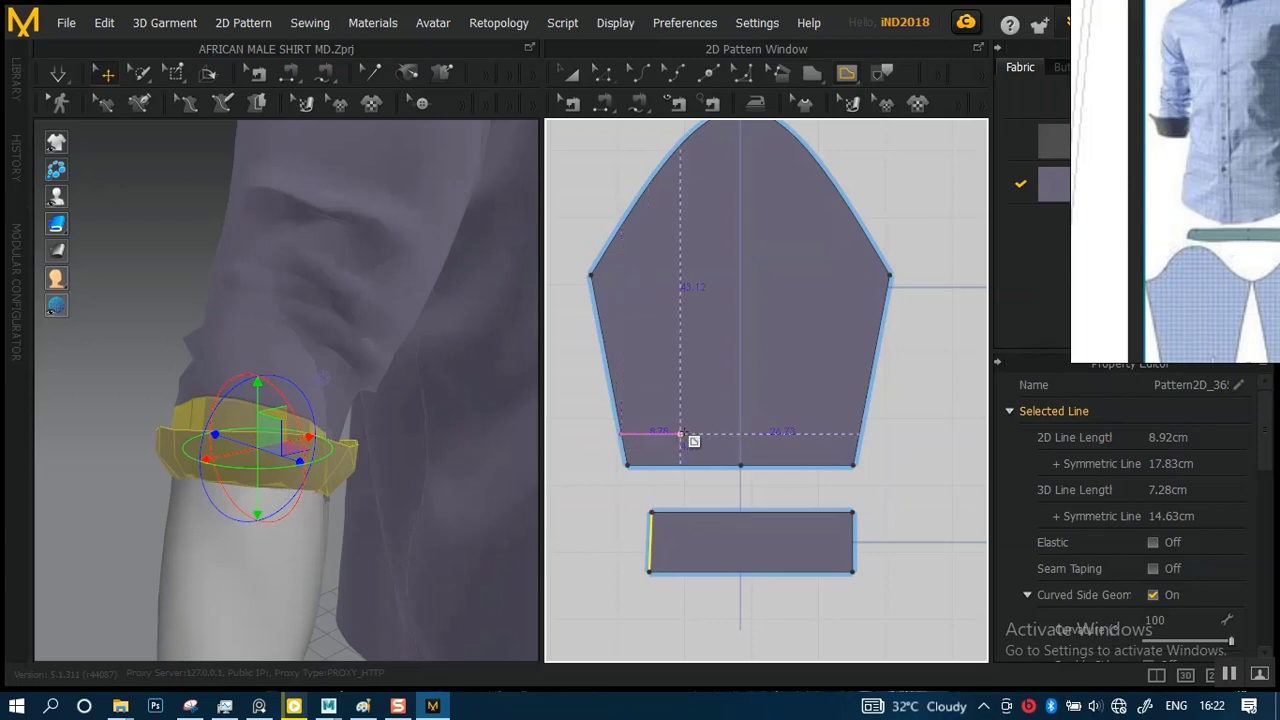
double_click(861, 435)
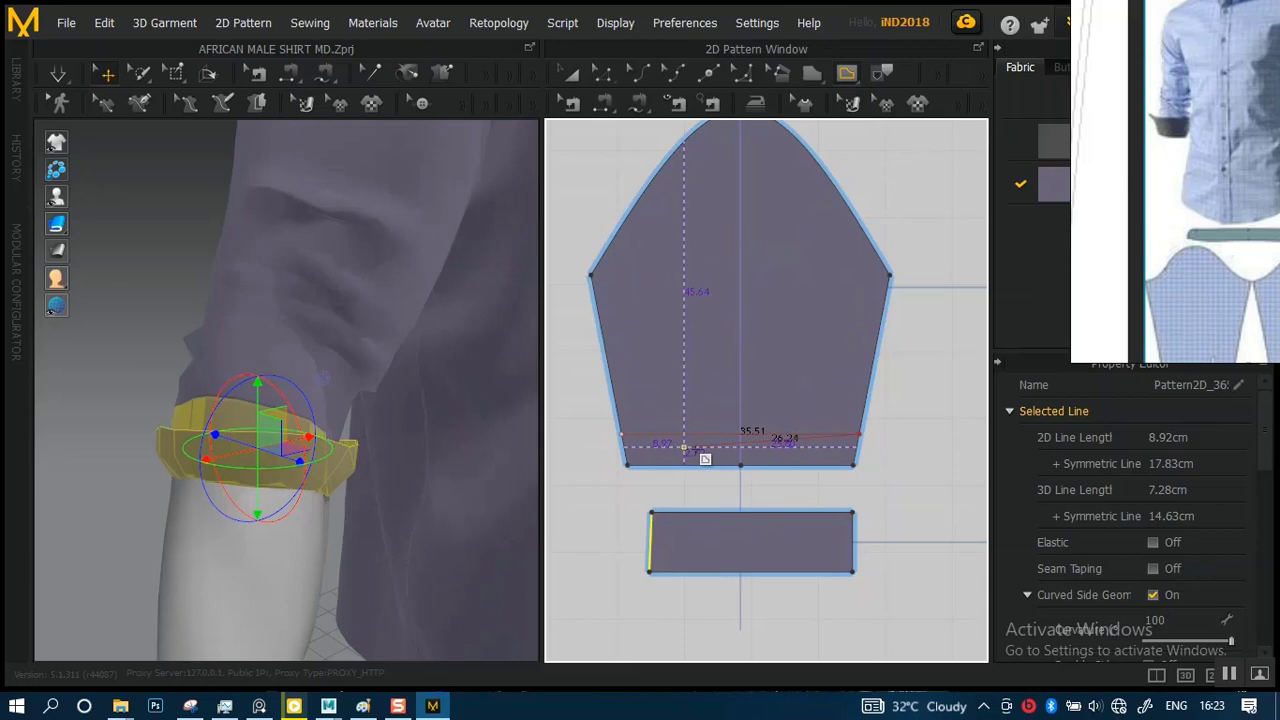
- Complete the internal line across the sleeve just above the hem
key(Return)
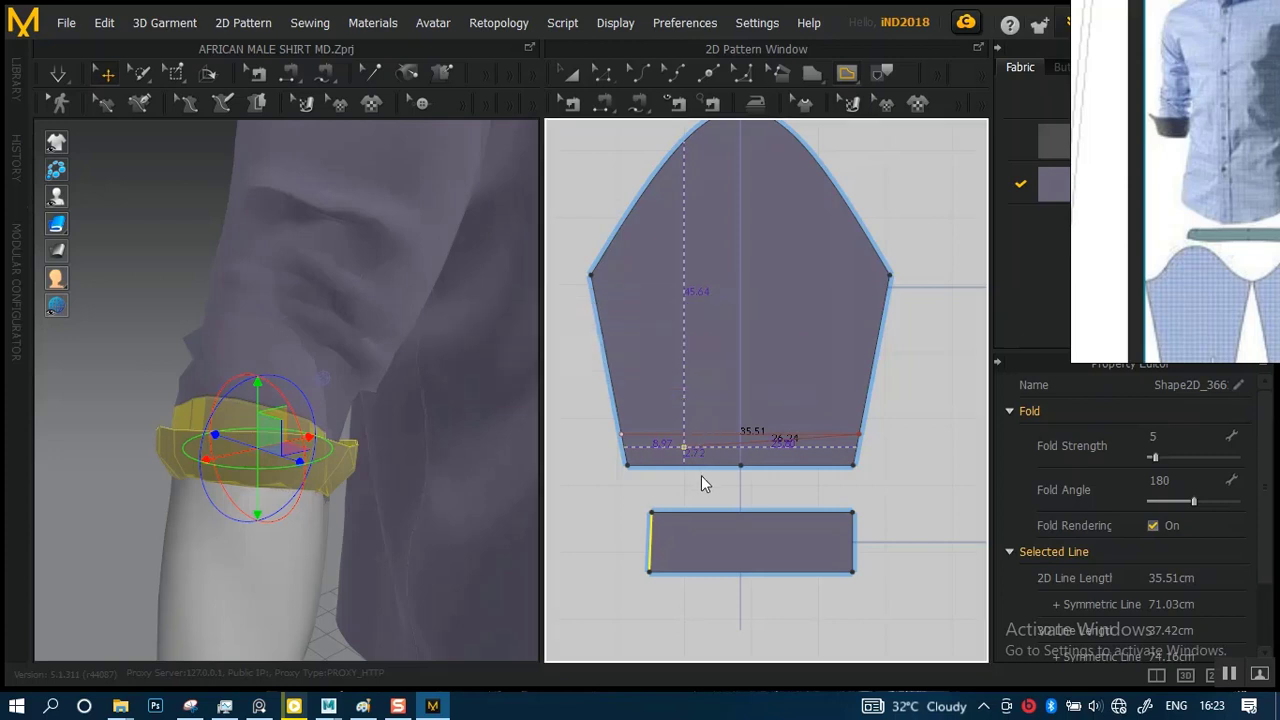
click(735, 446)
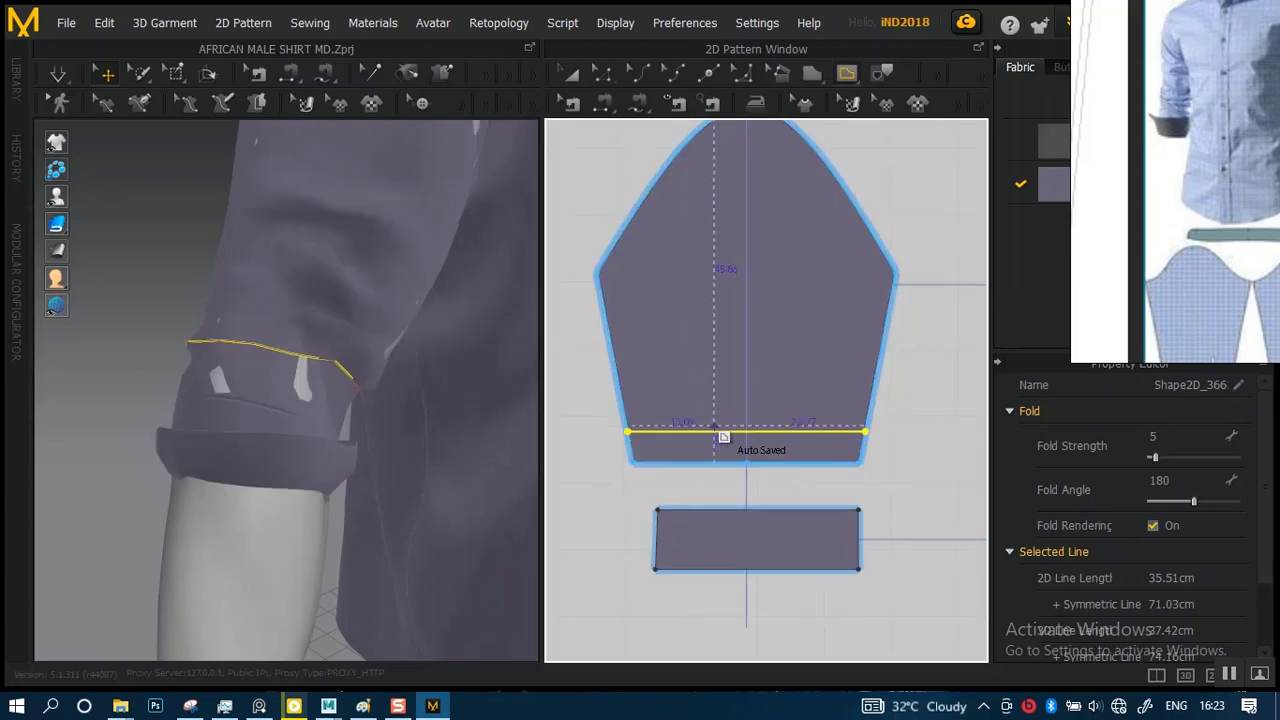
scroll(723, 440, up, 5)
scroll(803, 375, up, 5)
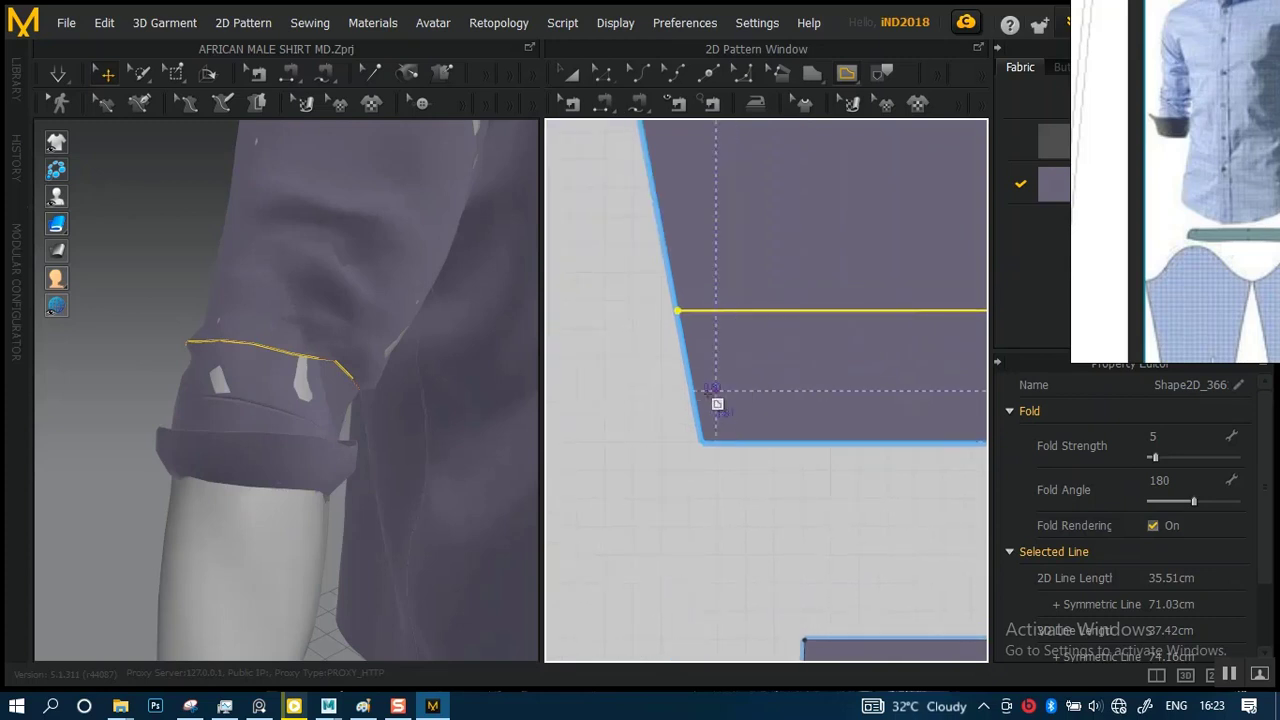
middle_drag(729, 422, 727, 436)
- Check the lengths of the sleeve's side edge and the internal line above the hem with Edit Pattern
click(601, 73)
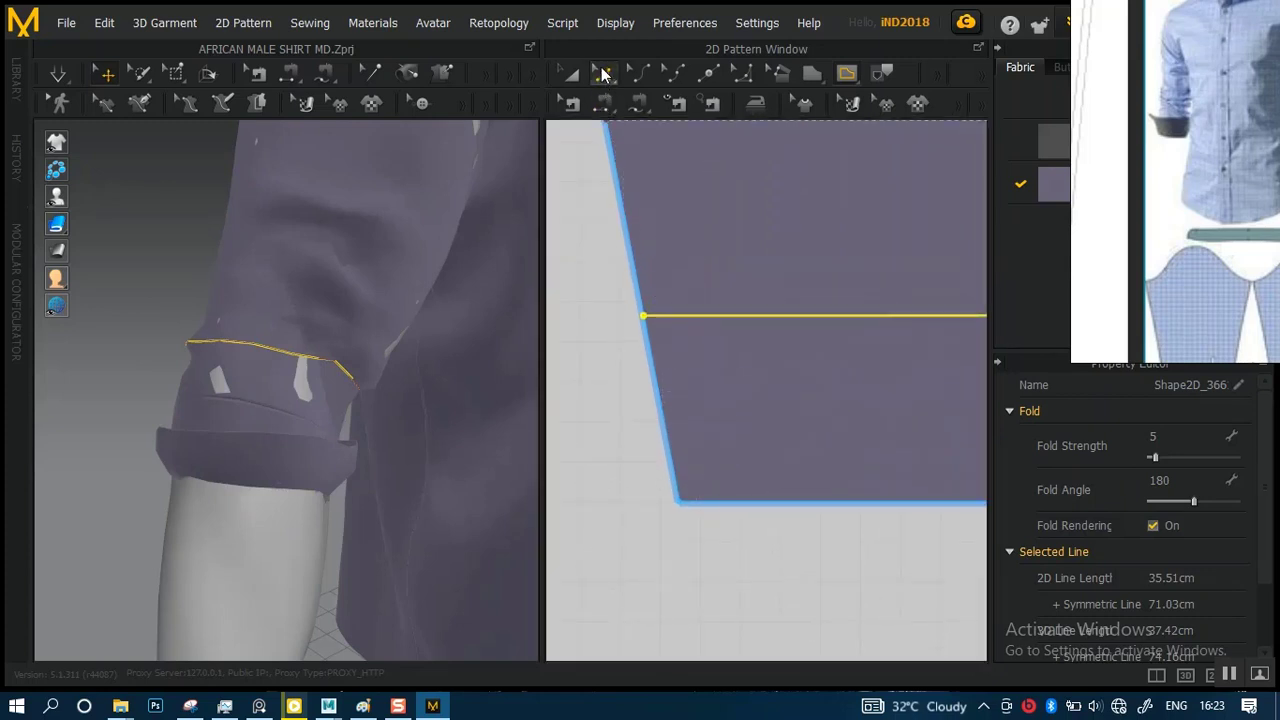
click(659, 394)
click(642, 424)
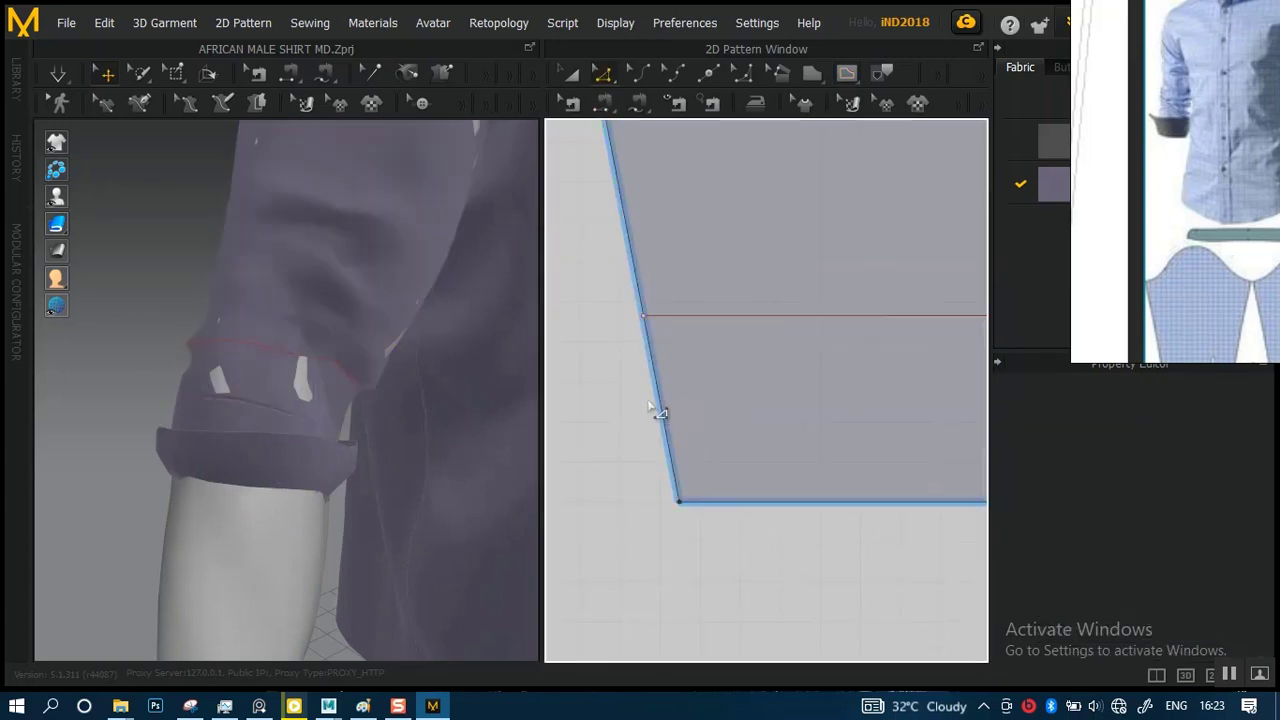
click(660, 408)
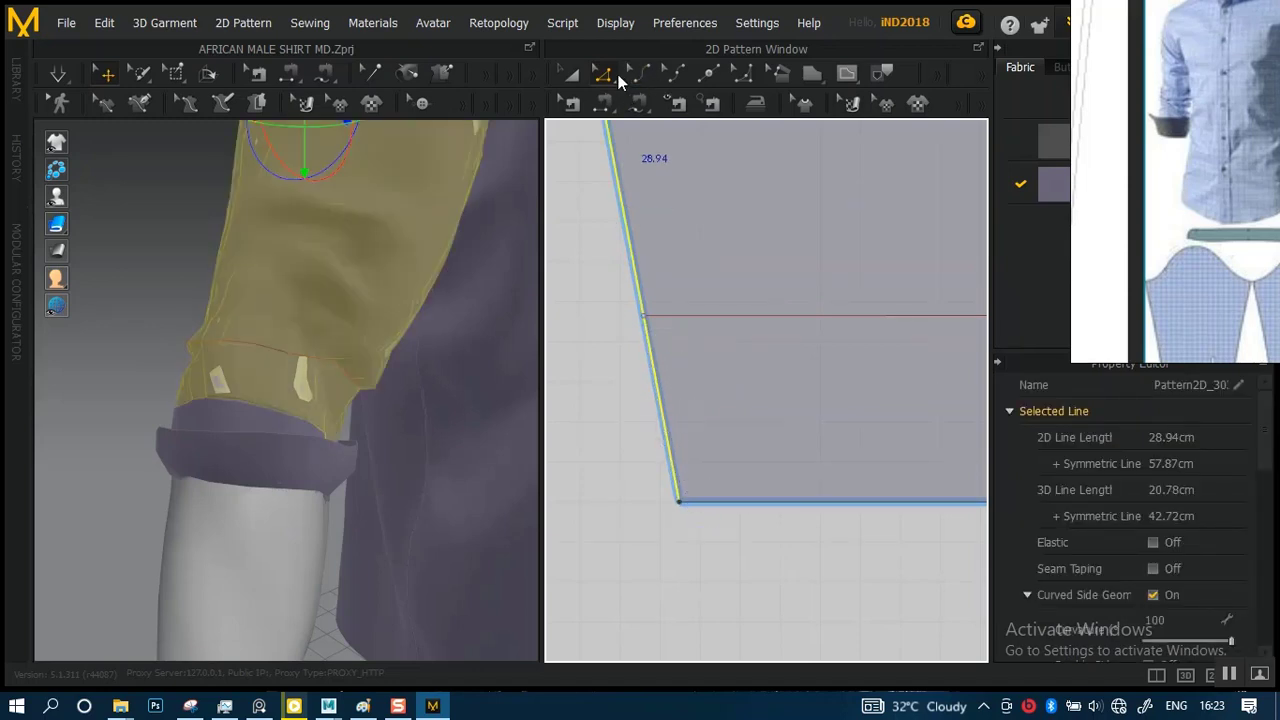
click(614, 372)
click(664, 315)
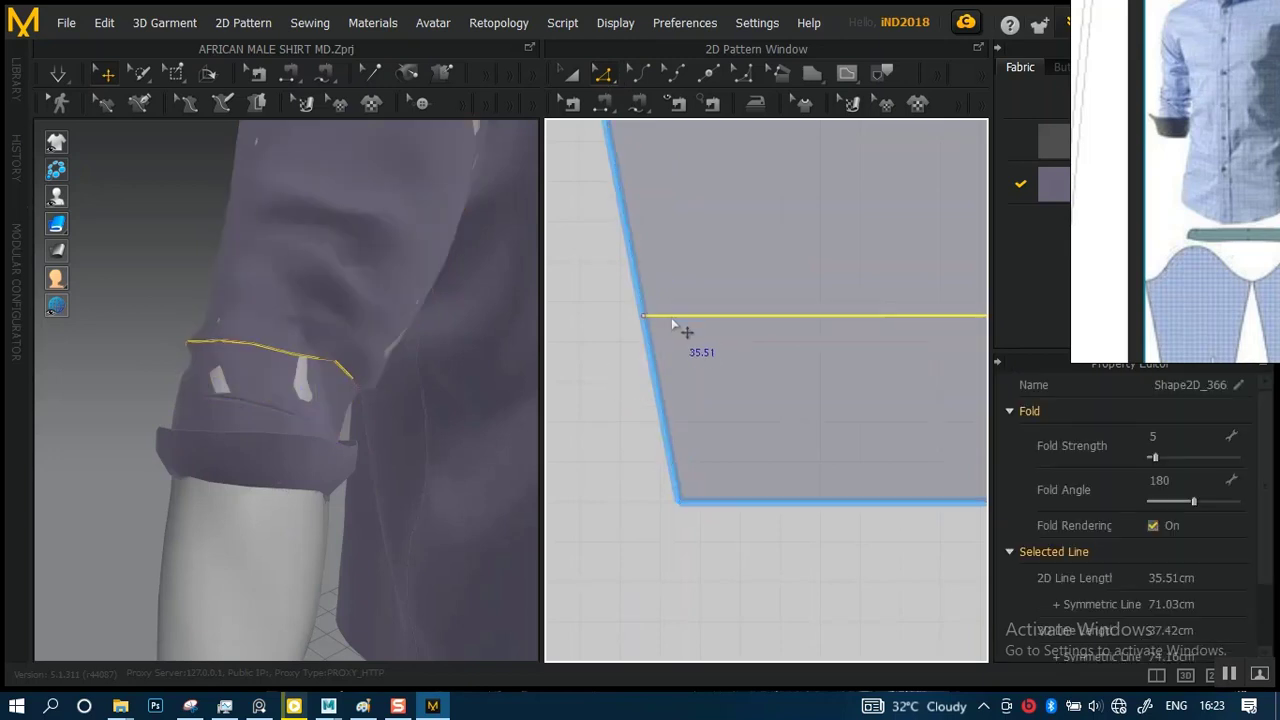
scroll(309, 428, down, 3)
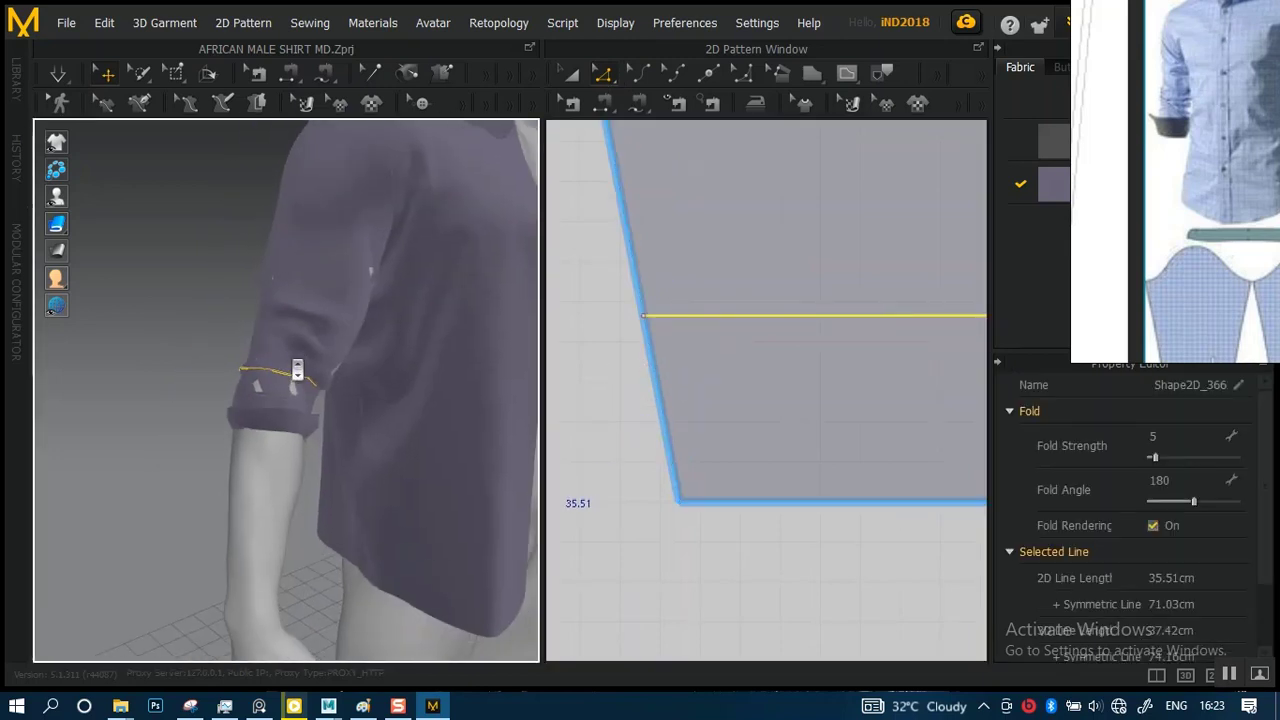
scroll(337, 423, up, 4)
scroll(773, 385, down, 4)
scroll(733, 288, down, 6)
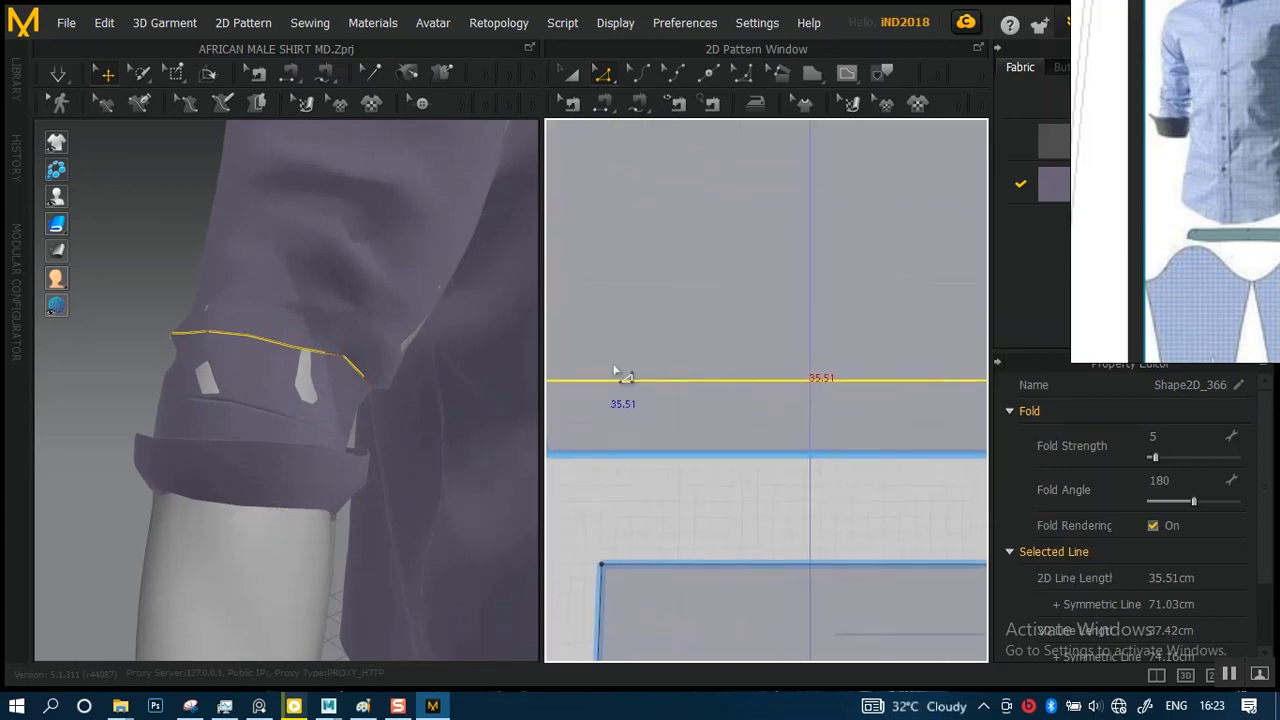
right_drag(766, 340, 645, 335)
scroll(769, 289, up, 8)
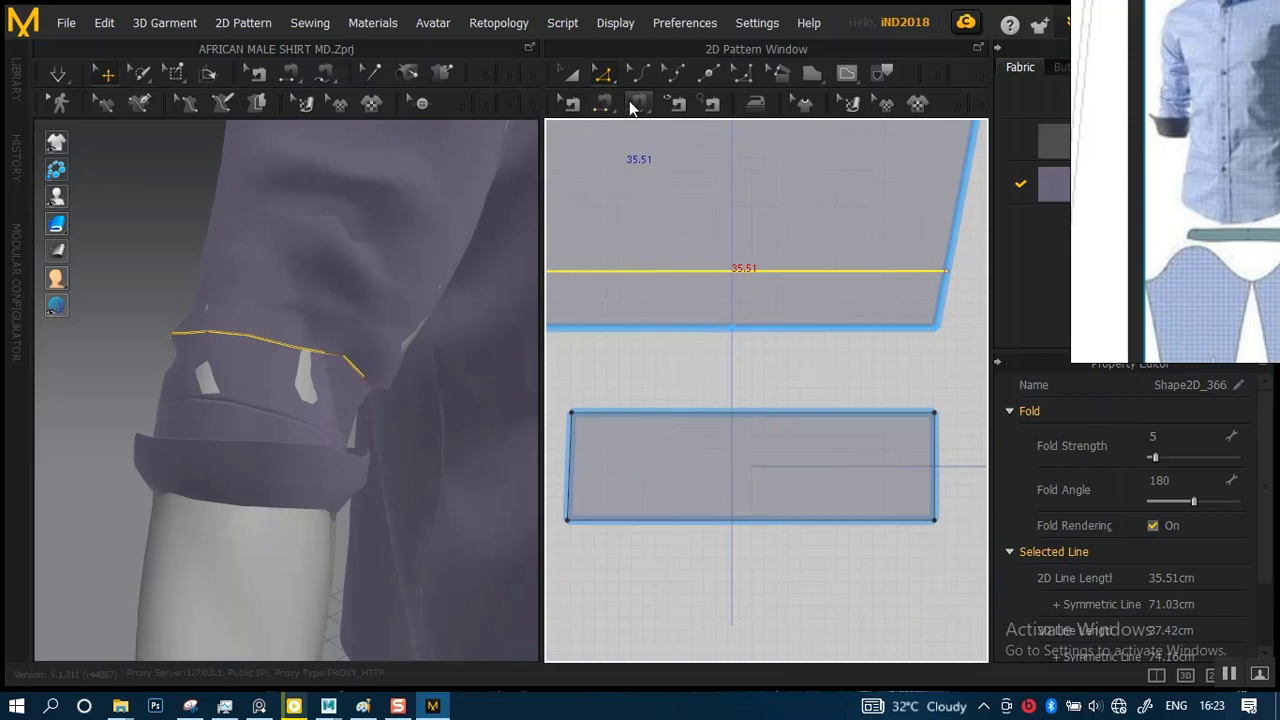
- Sew the cuff's upper edge to the internal line above the sleeve hem with Segment Sewing
click(604, 103)
click(704, 419)
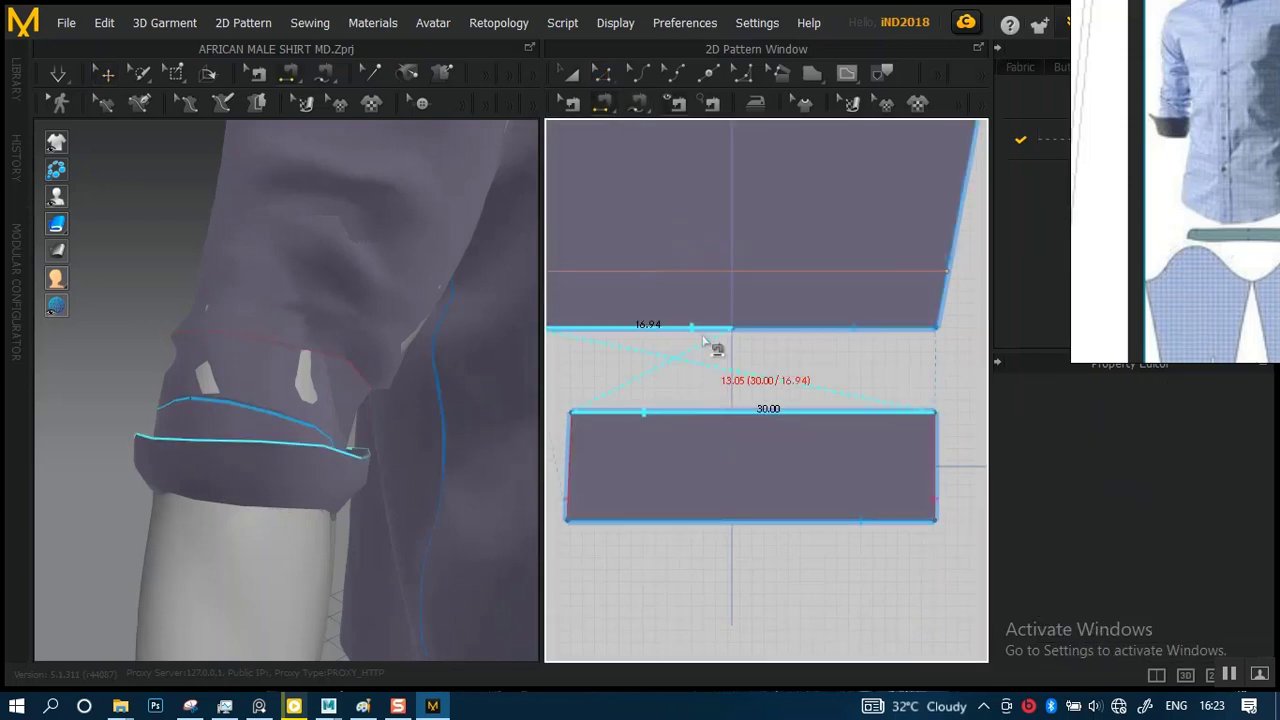
click(306, 434)
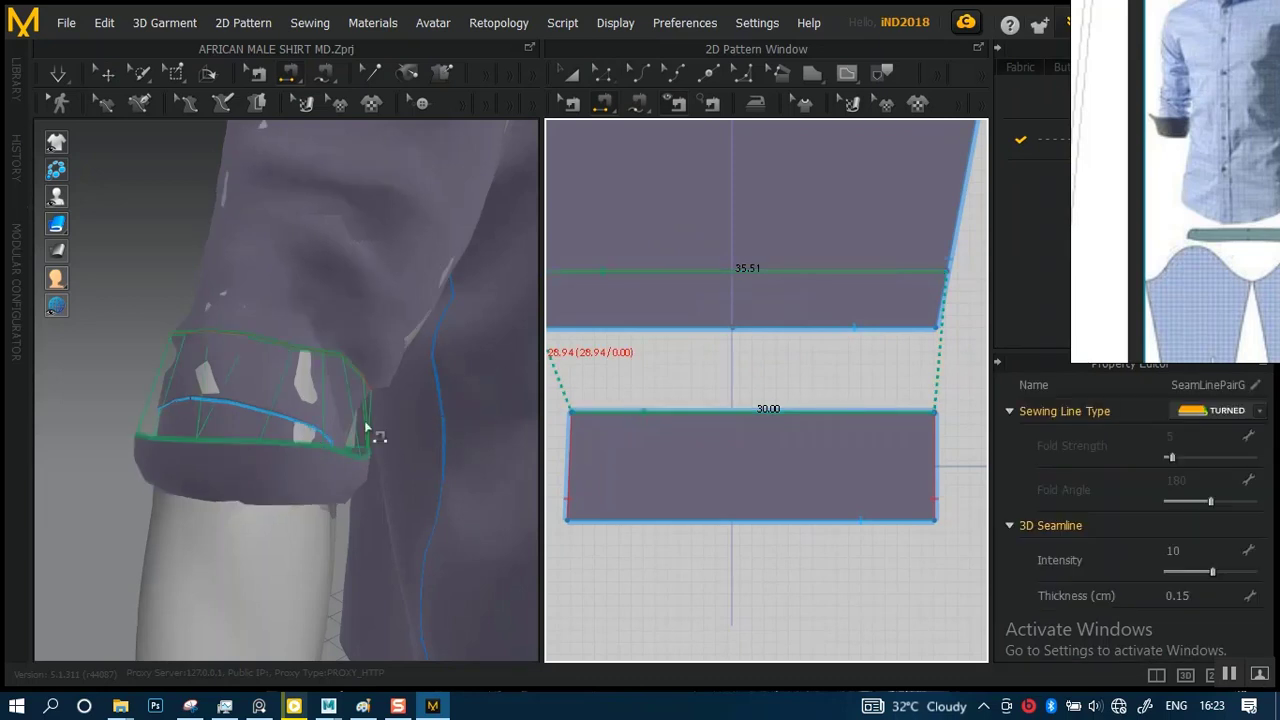
- Simulate the garment to draw the cuffs up to the sleeves' internal lines, tugging the sleeve on the avatar's left arm
key(space)
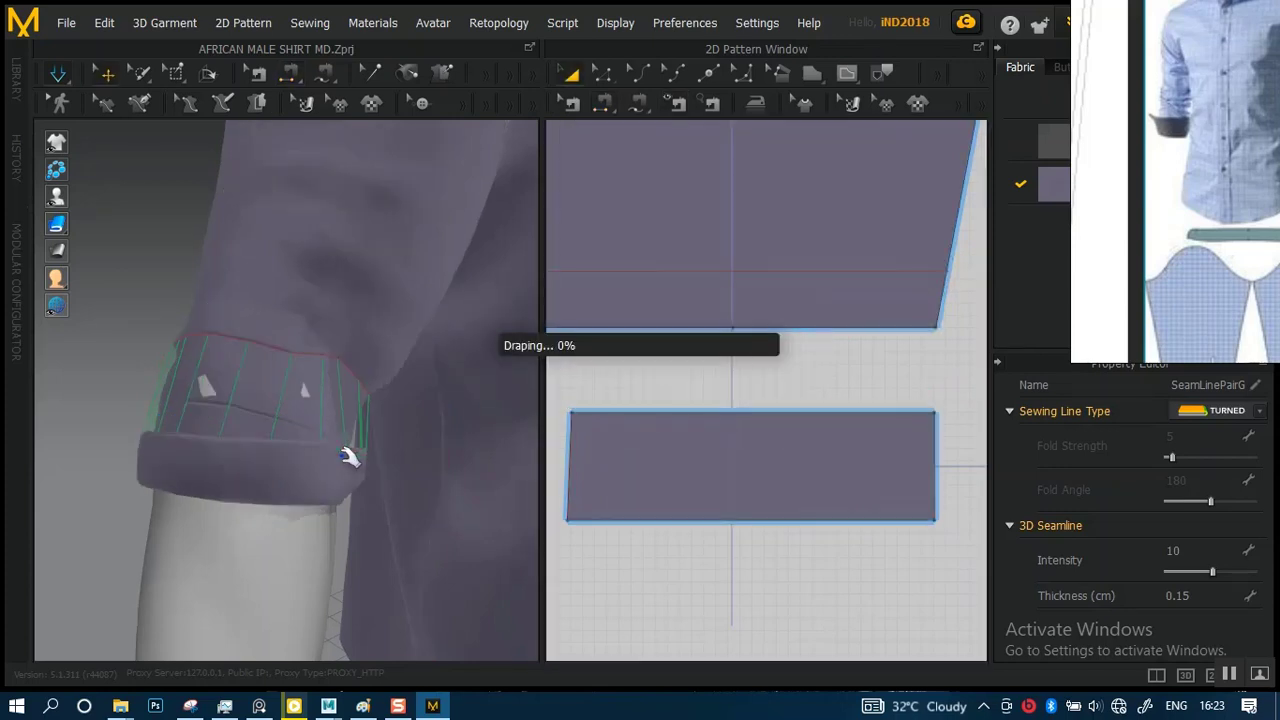
scroll(332, 478, down, 6)
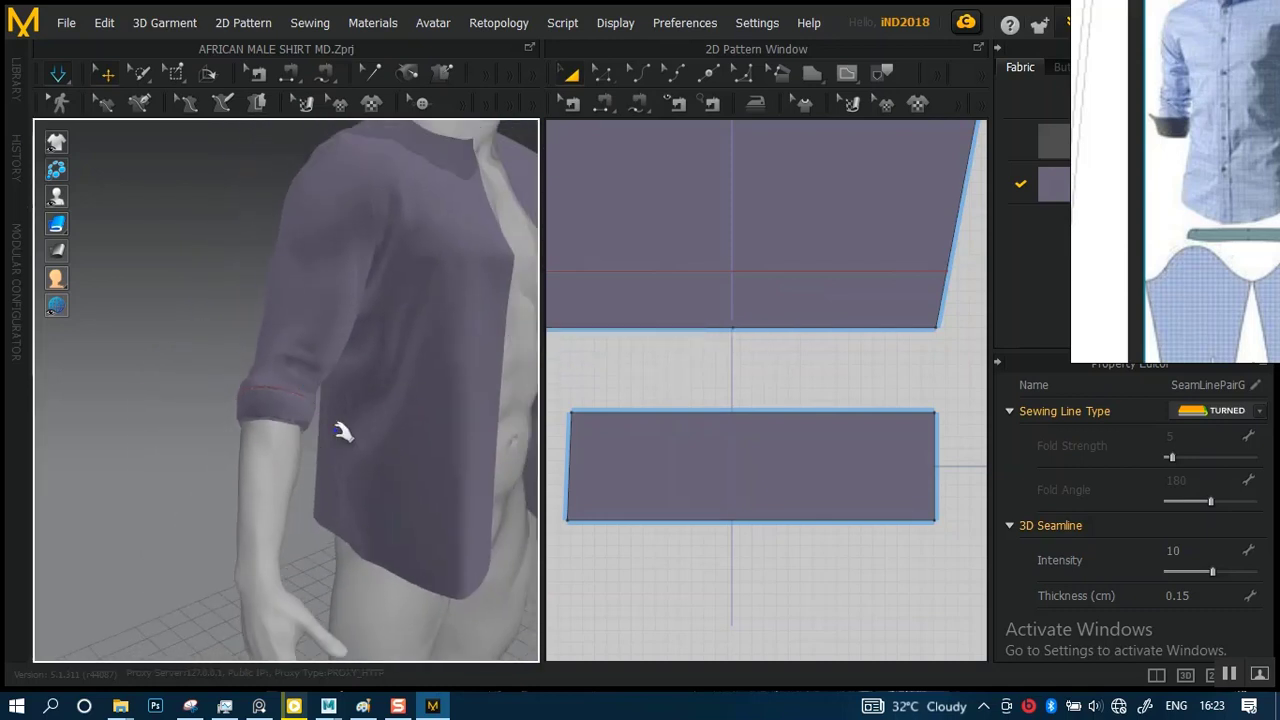
scroll(342, 432, down, 8)
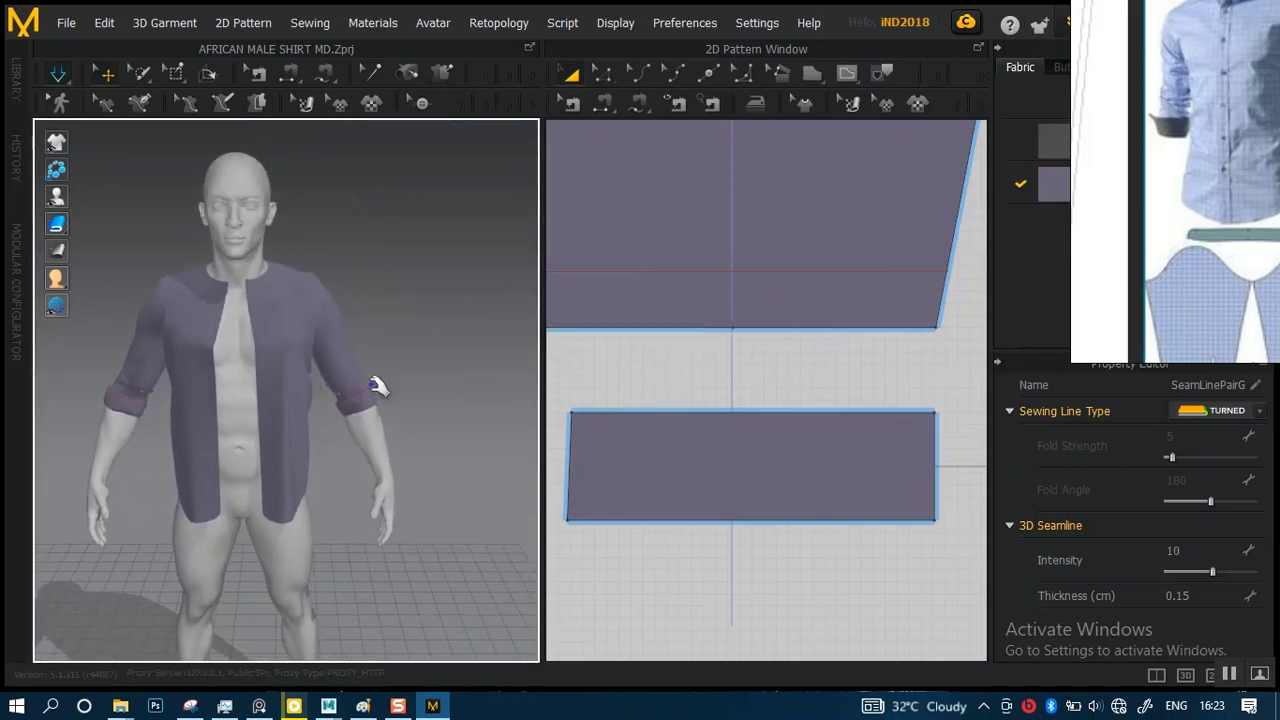
scroll(400, 425, up, 10)
right_drag(372, 462, 408, 393)
click(403, 318)
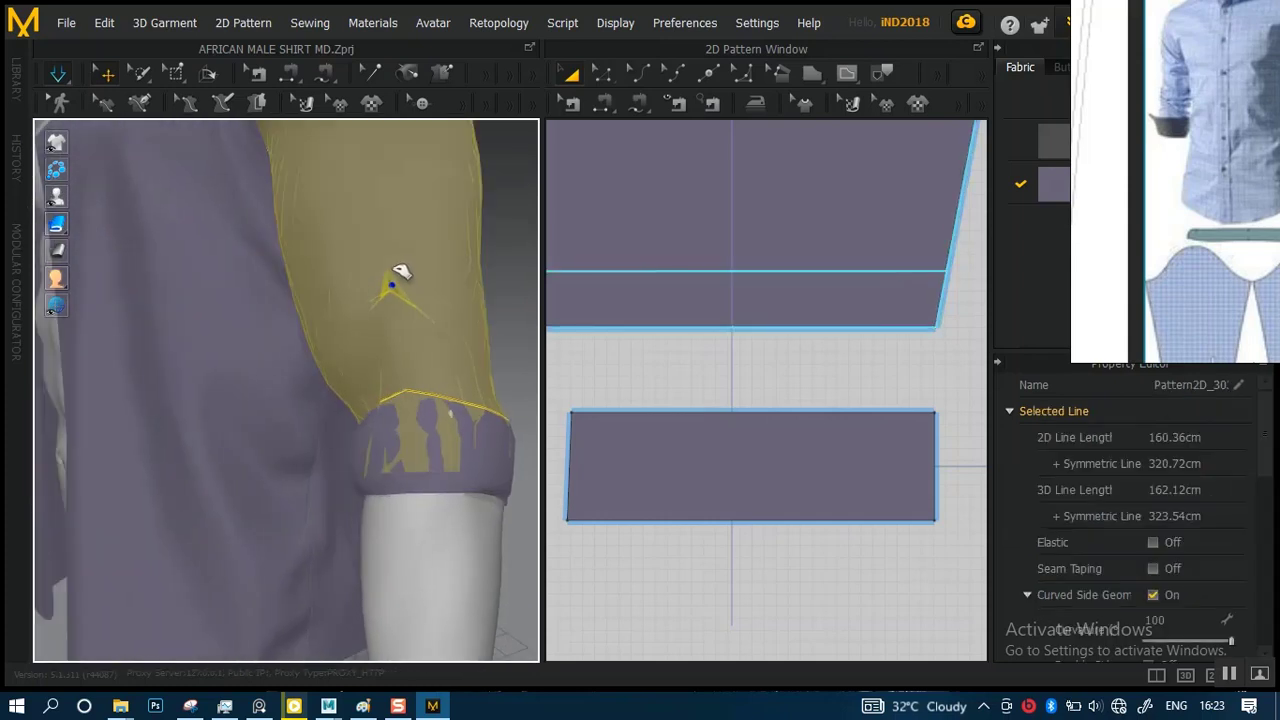
scroll(430, 393, down, 2)
scroll(430, 393, down, 1)
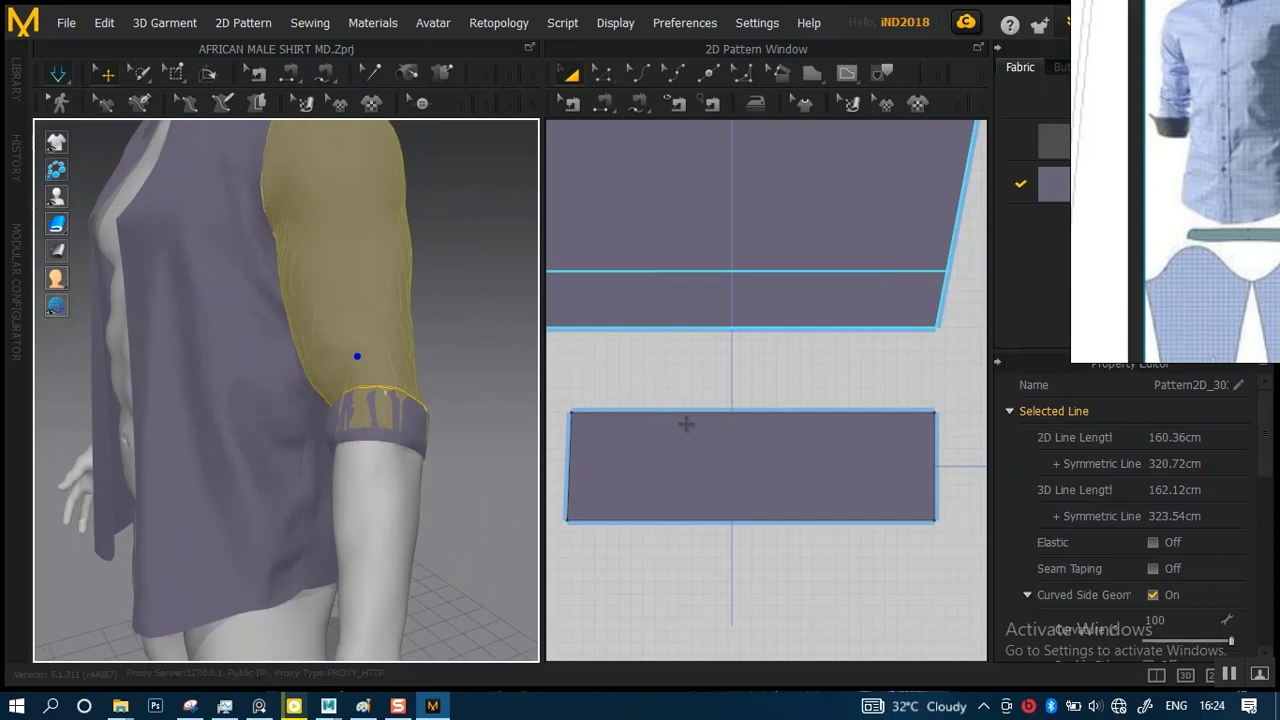
- Examine the sewing lines of the cuff and sleeve patterns
click(576, 78)
click(673, 392)
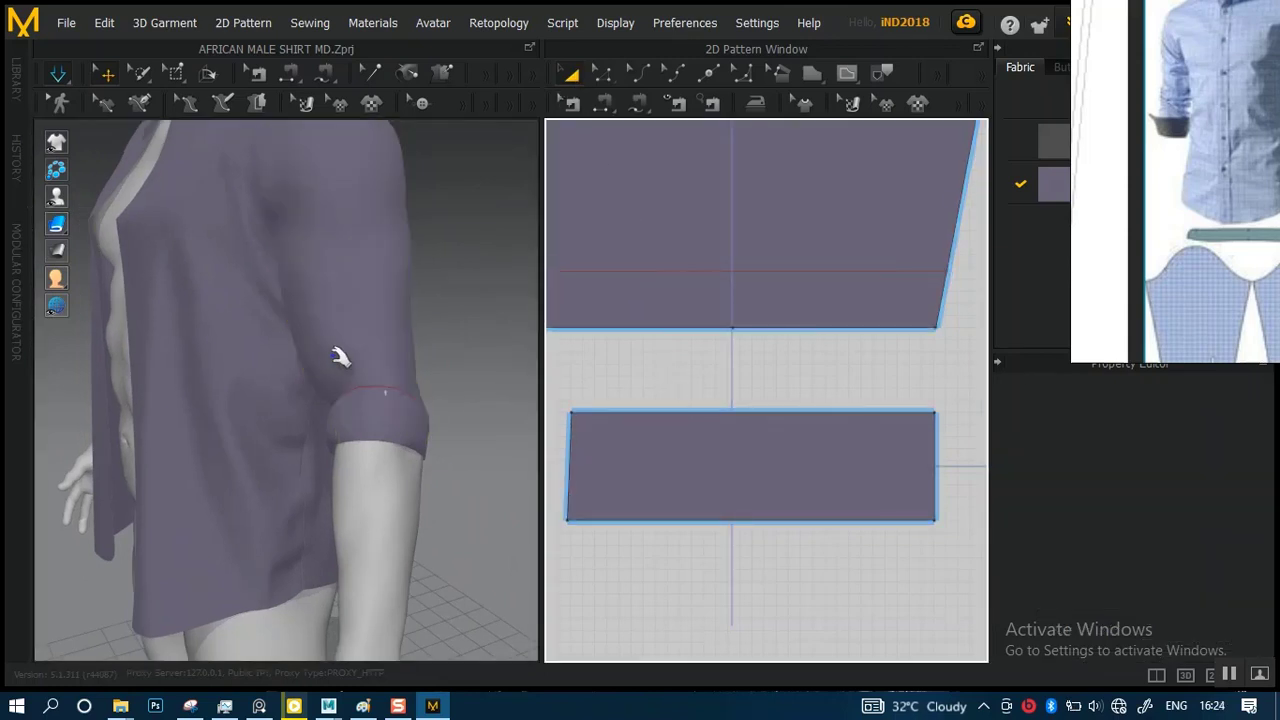
key(n)
click(582, 411)
scroll(660, 322, down, 4)
scroll(660, 322, down, 1)
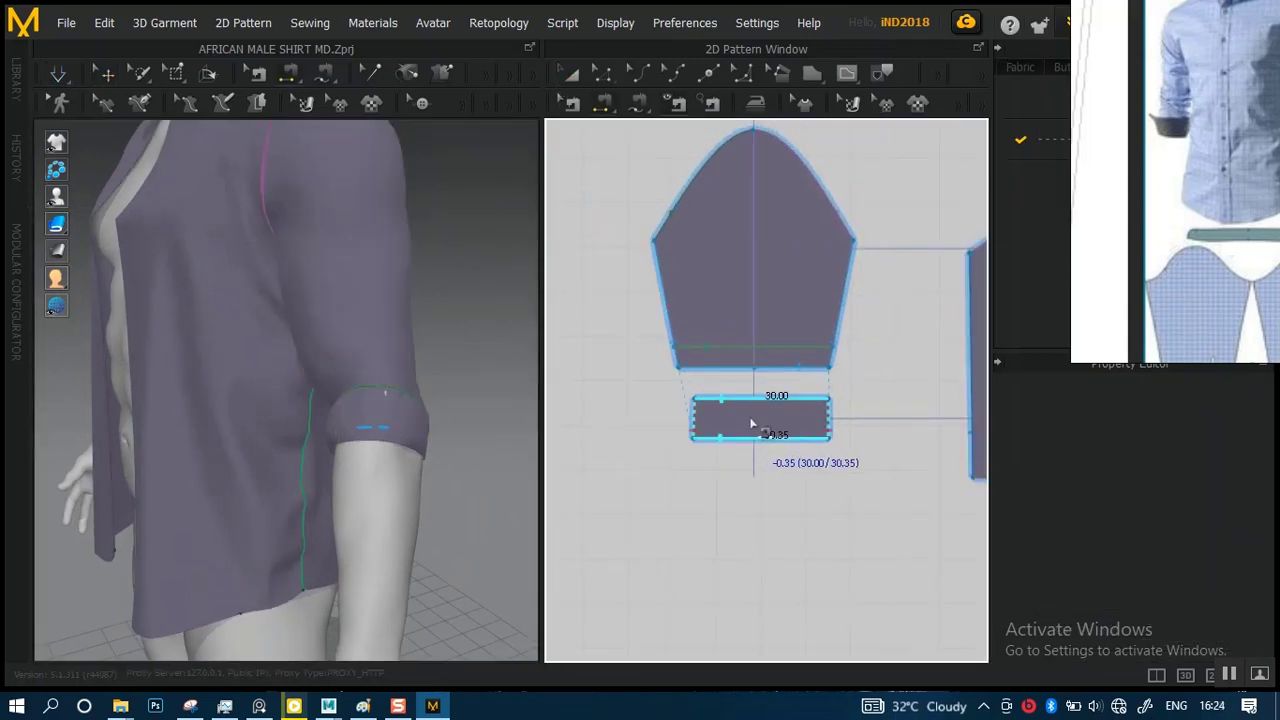
scroll(790, 345, down, 5)
middle_drag(794, 340, 616, 347)
click(566, 76)
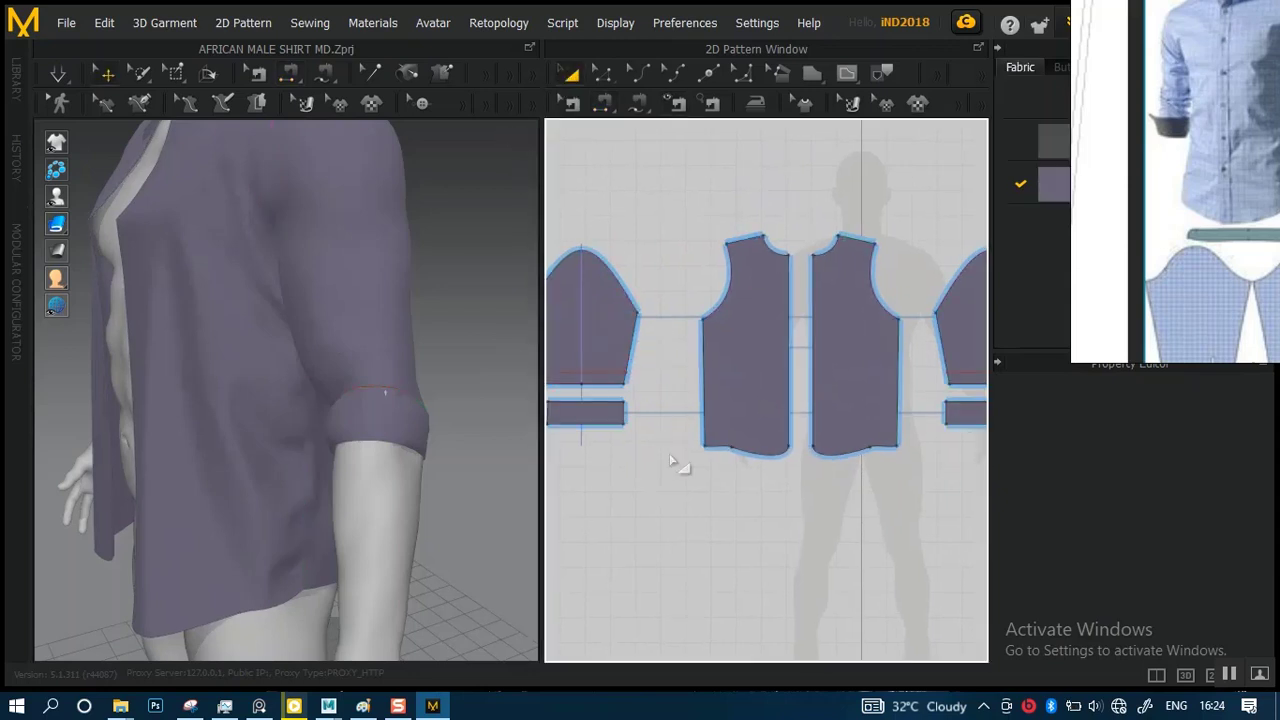
- Add a new white fabric and apply it to both cuff patterns
scroll(651, 441, down, 3)
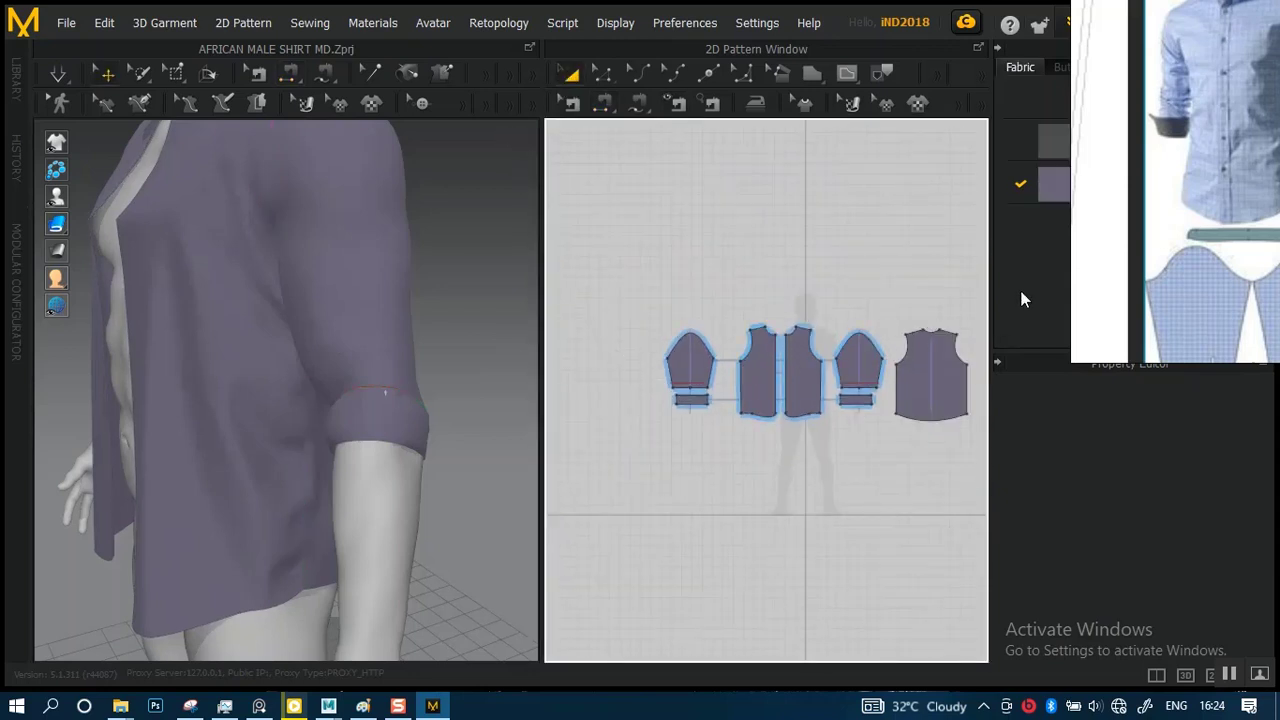
right_drag(1215, 262, 1244, 259)
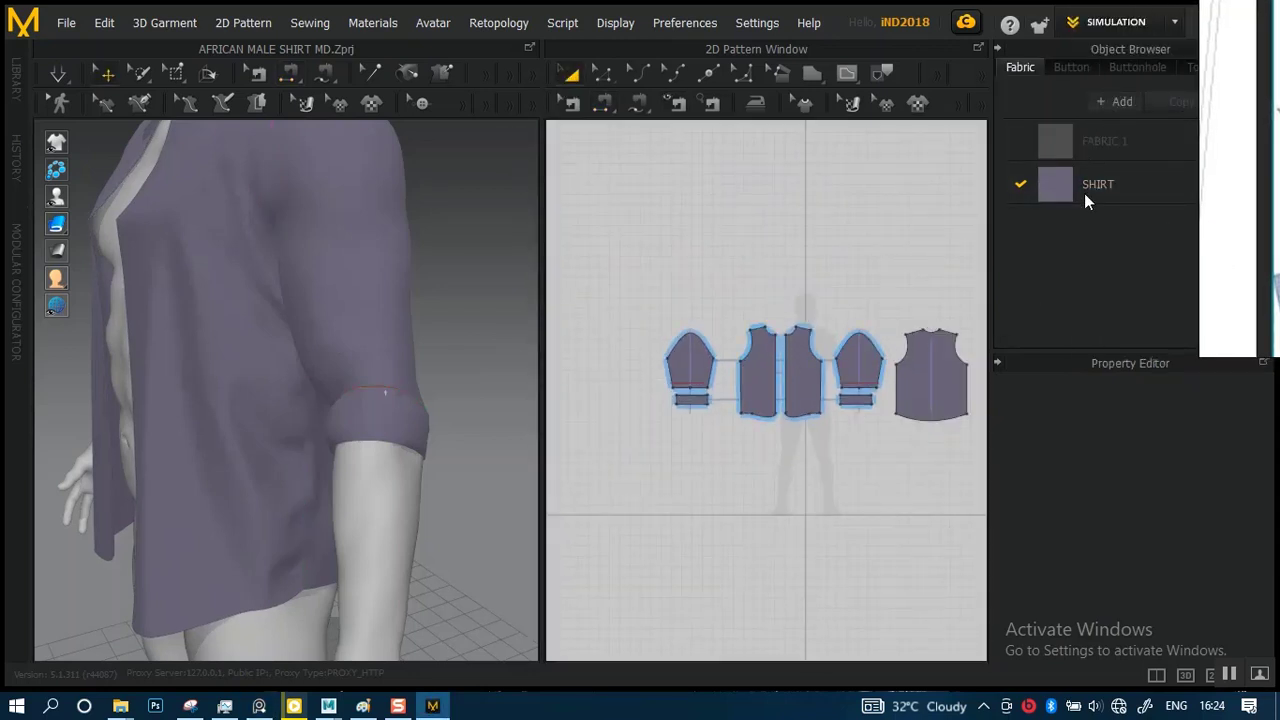
click(1115, 102)
drag(1055, 228, 828, 346)
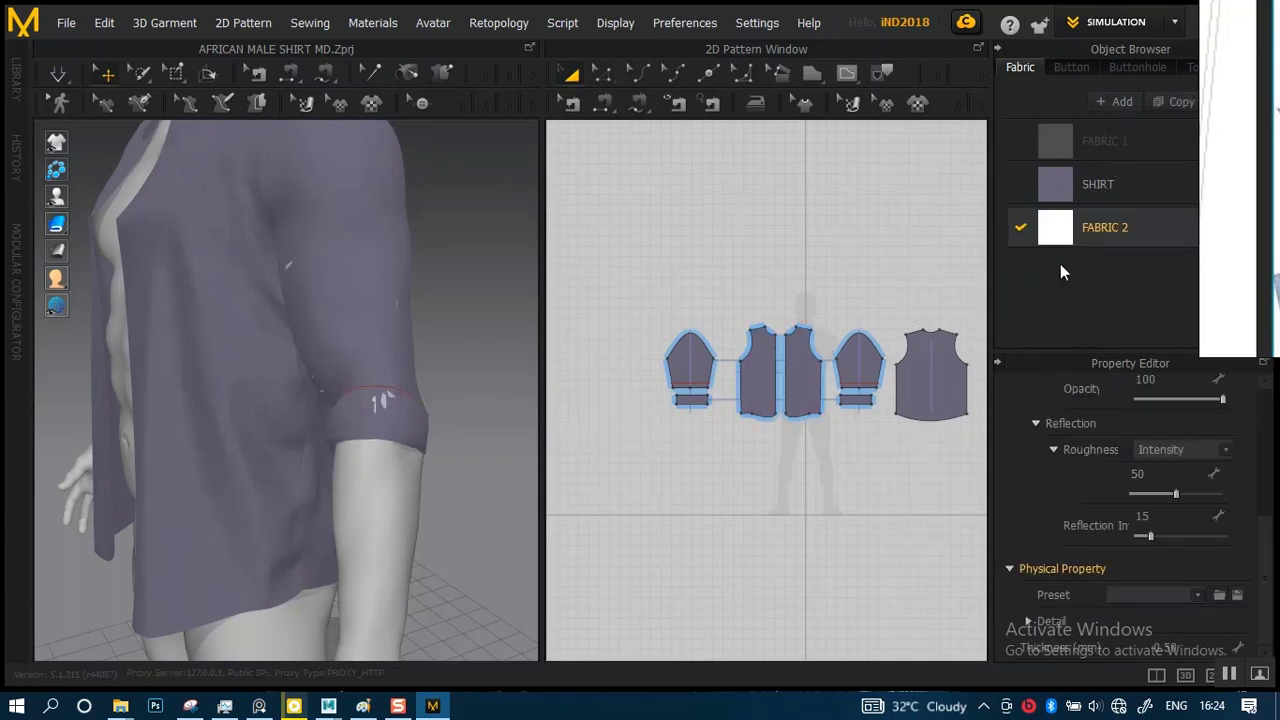
click(864, 400)
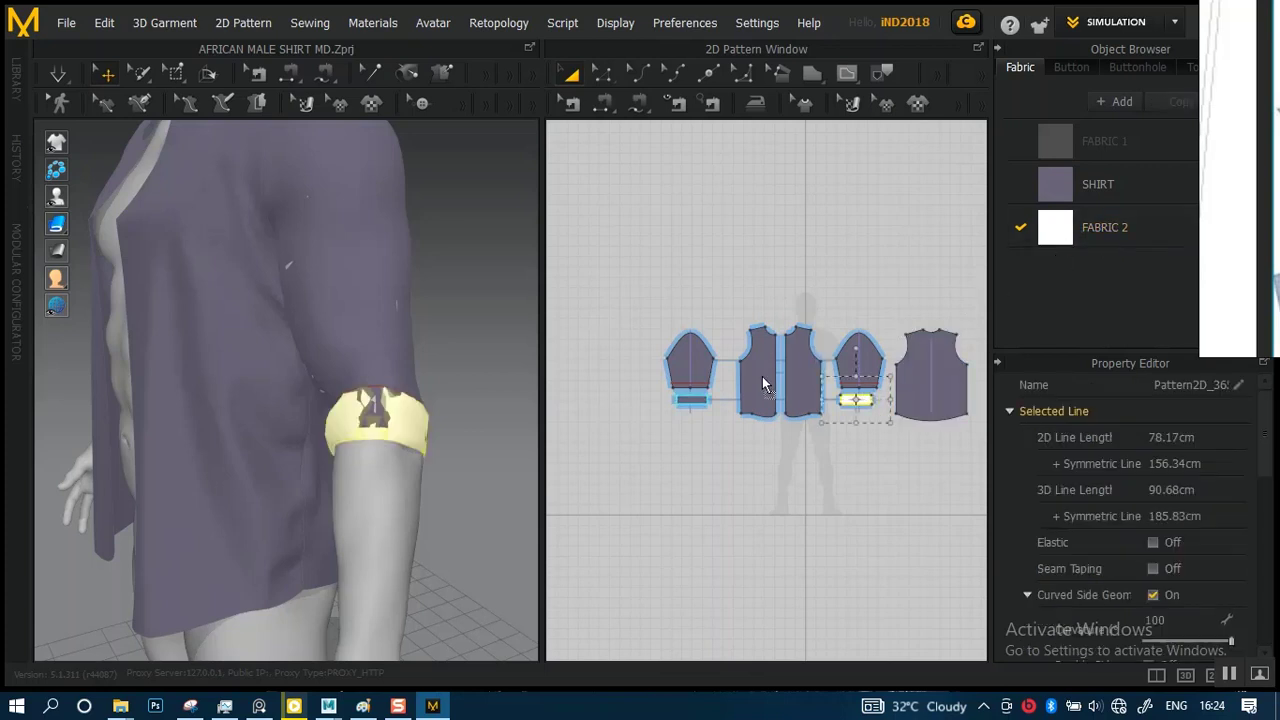
click(702, 400)
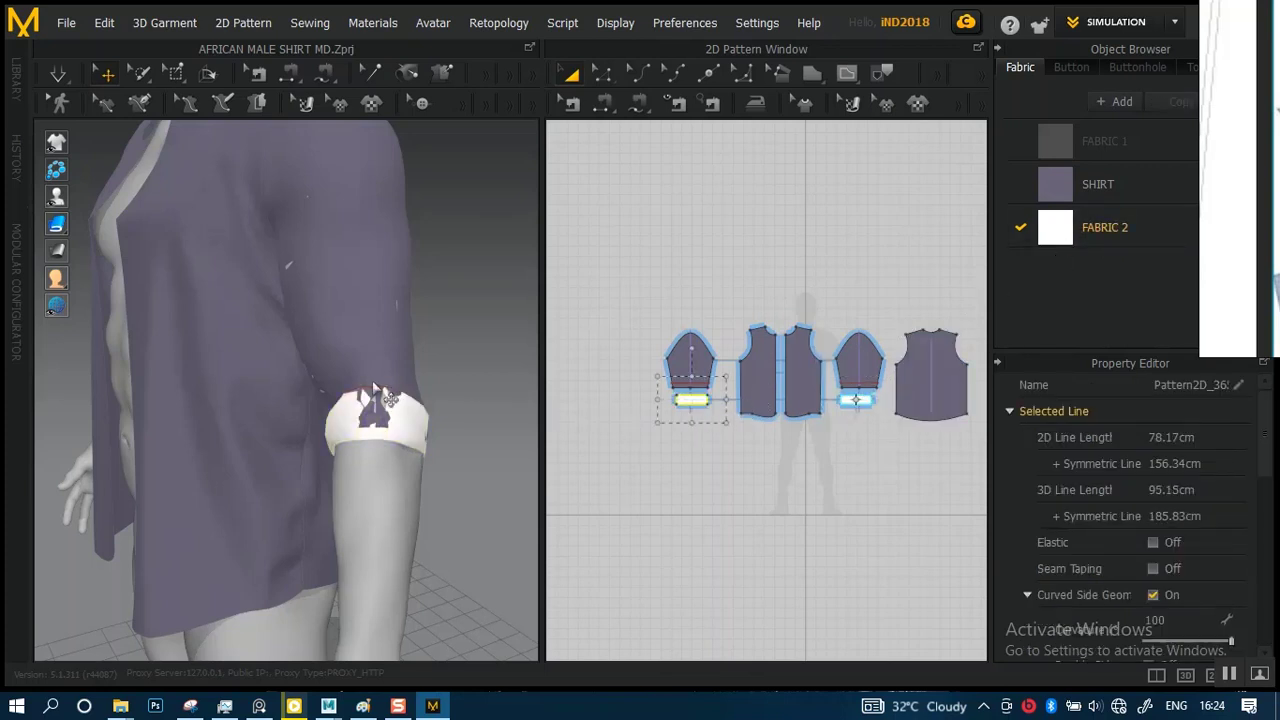
- Simulate the garment and pull the cuff on the avatar's right arm upward around the sleeve end
scroll(363, 380, up, 5)
right_drag(357, 389, 446, 398)
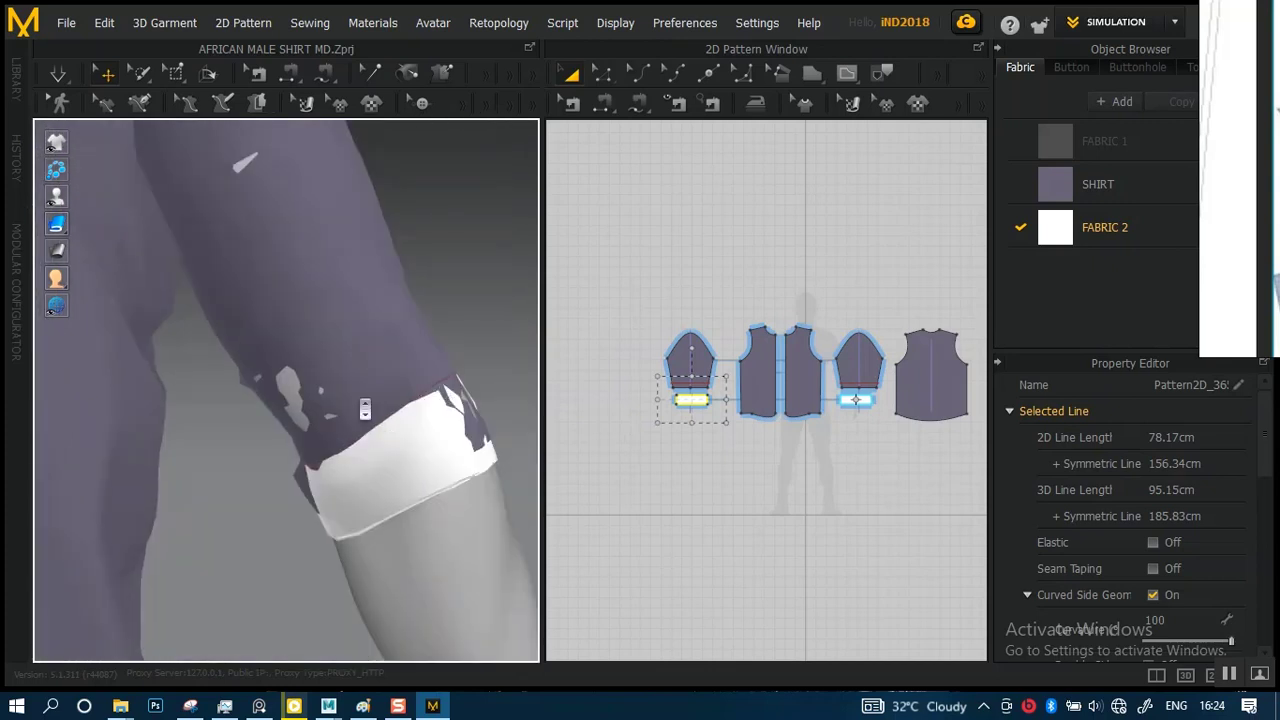
scroll(268, 384, down, 5)
right_drag(259, 383, 282, 403)
scroll(282, 403, up, 2)
key(space)
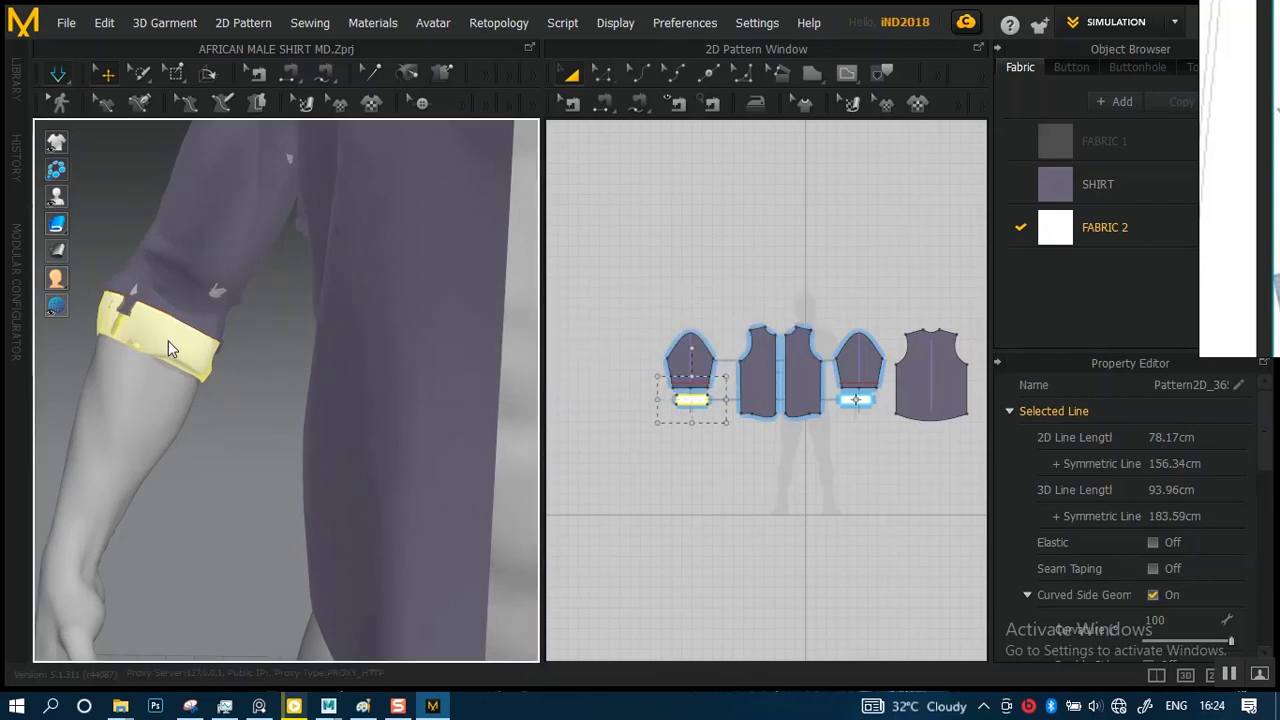
drag(167, 348, 225, 310)
scroll(234, 300, down, 6)
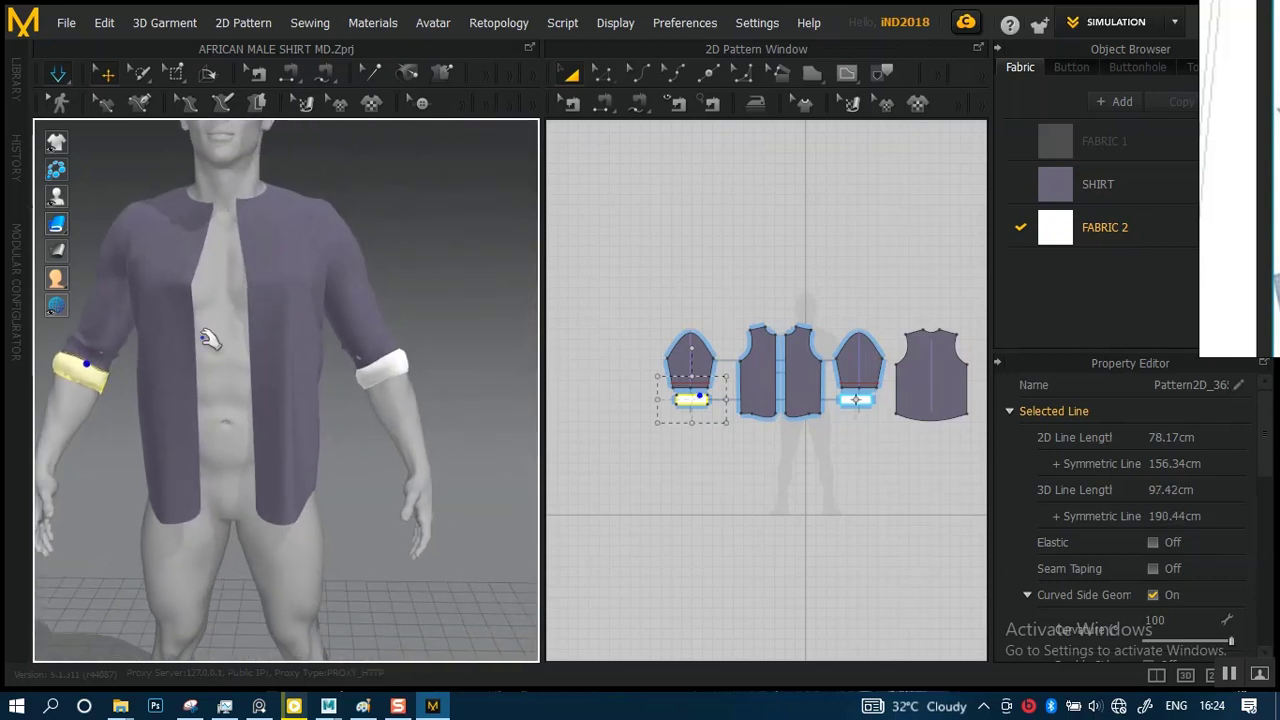
- Examine the white cuff on the avatar's left arm and the cuff patterns up close
scroll(390, 362, up, 8)
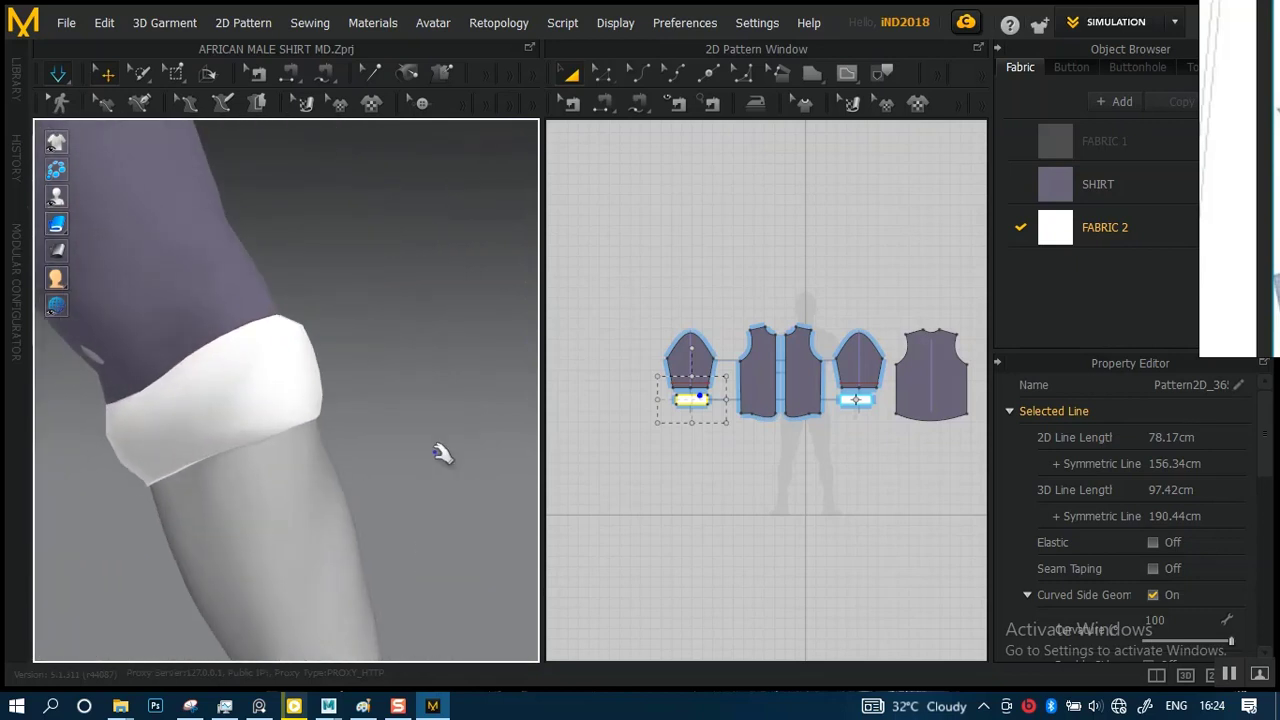
scroll(770, 400, up, 5)
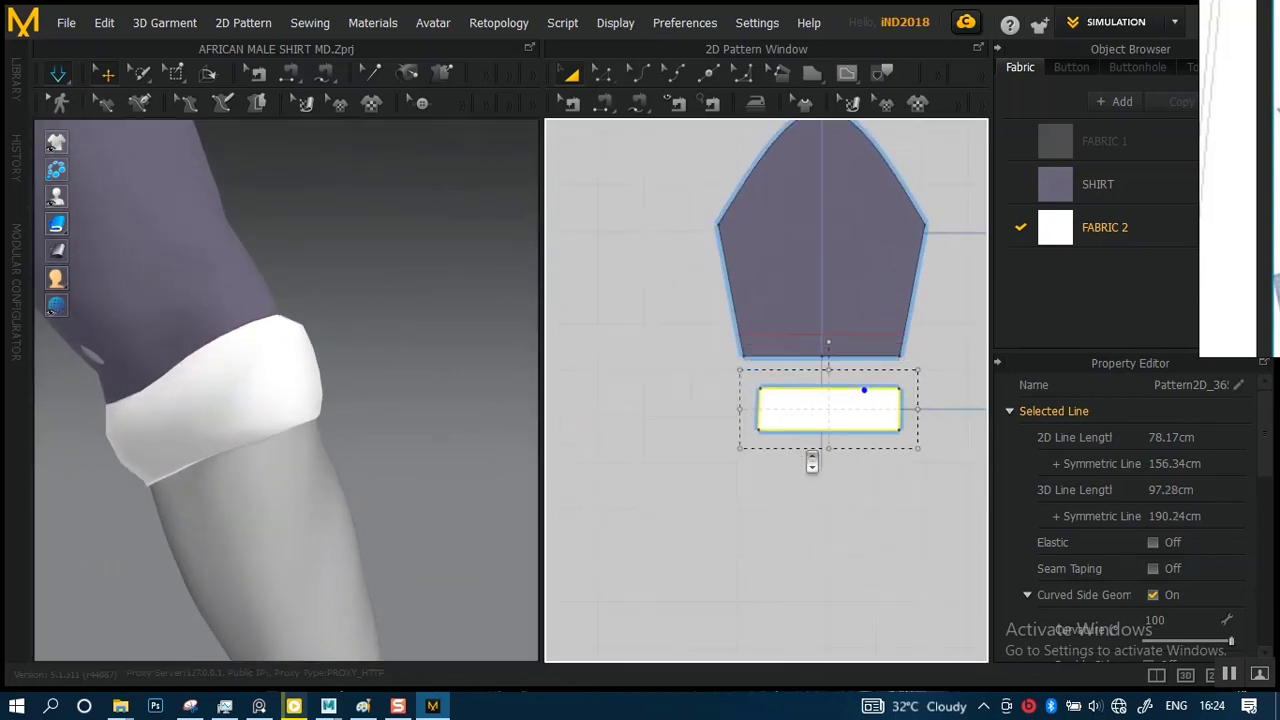
scroll(812, 462, up, 2)
scroll(829, 545, down, 6)
click(697, 441)
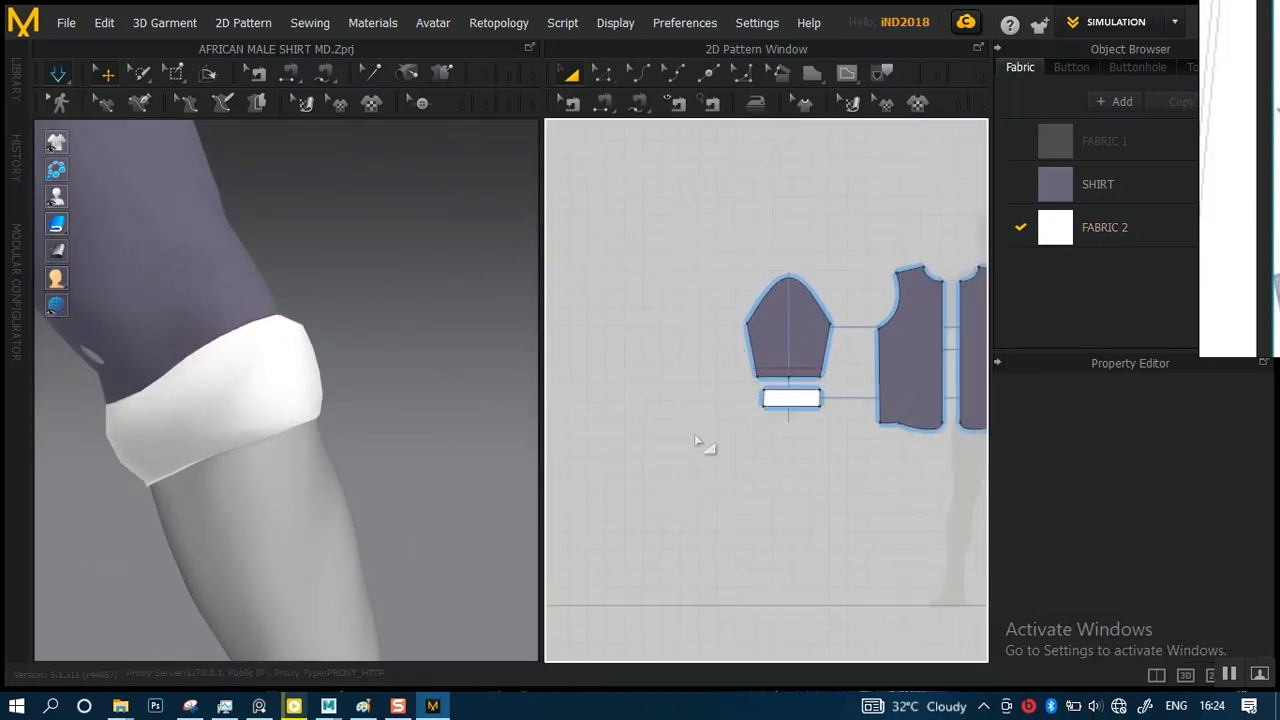
scroll(690, 400, down, 3)
scroll(329, 443, down, 5)
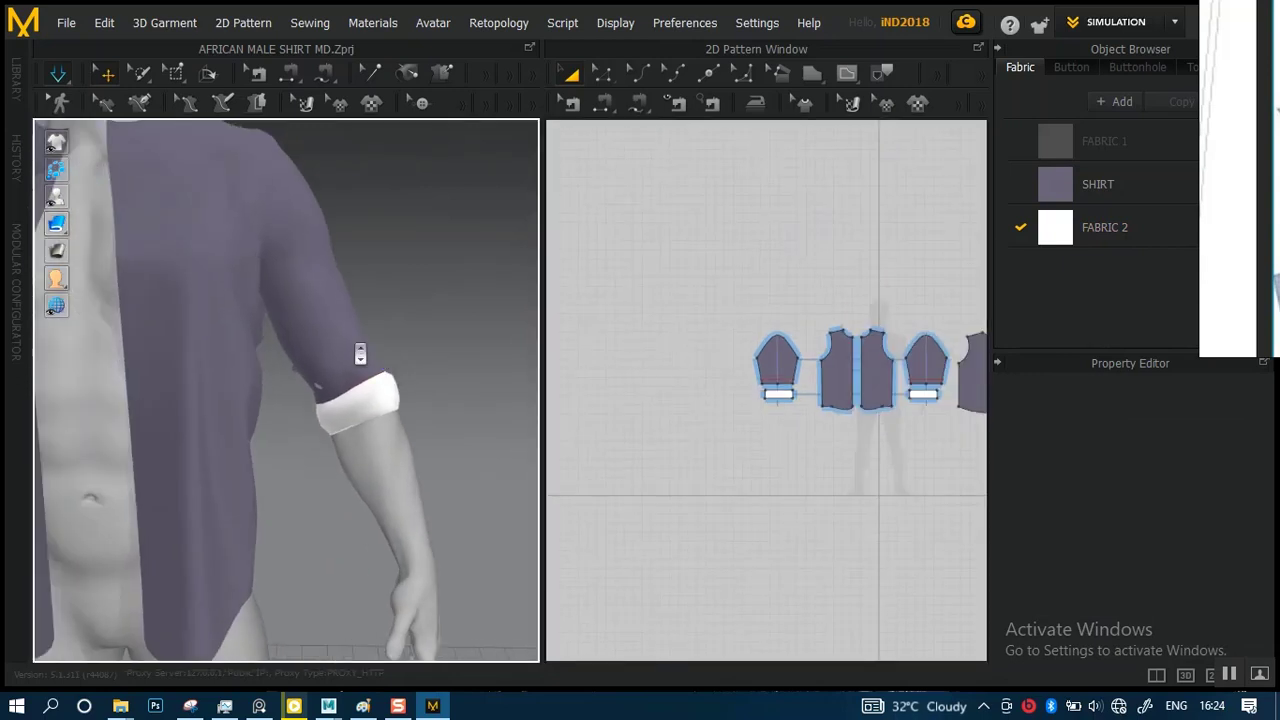
- Tug both sleeves during simulation to settle the fabric above the white cuffs
scroll(360, 354, down, 6)
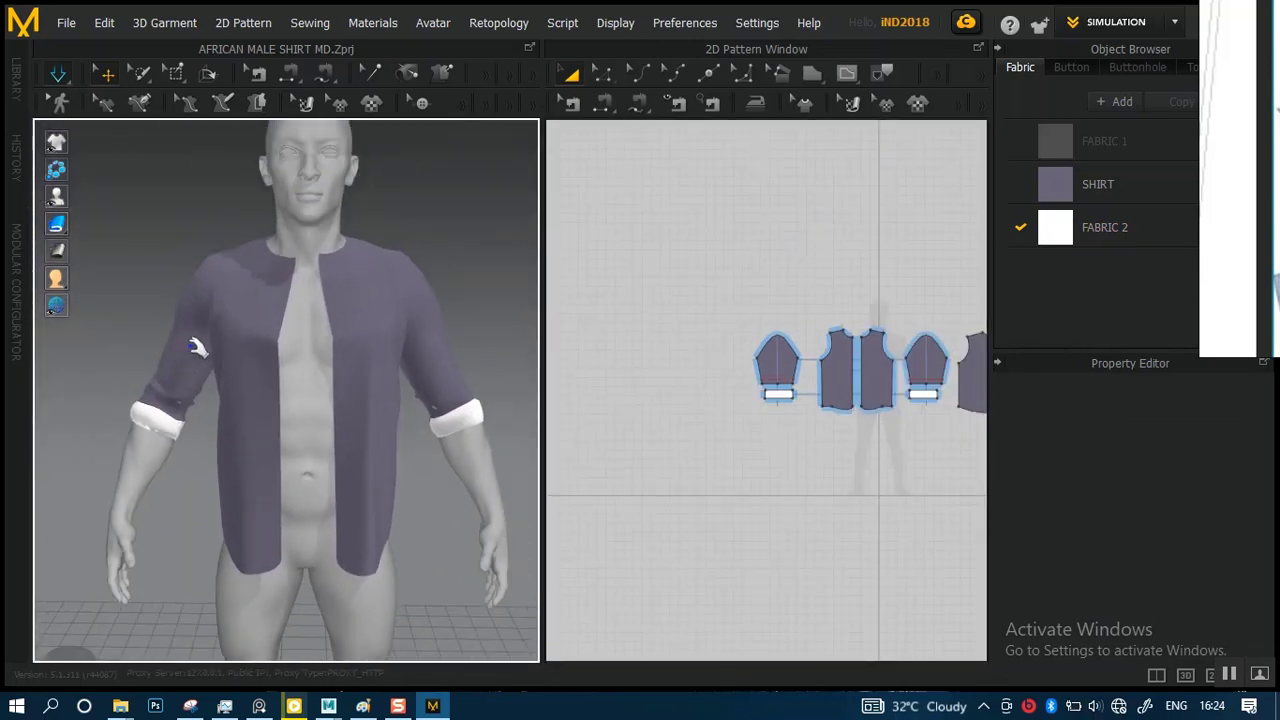
click(197, 347)
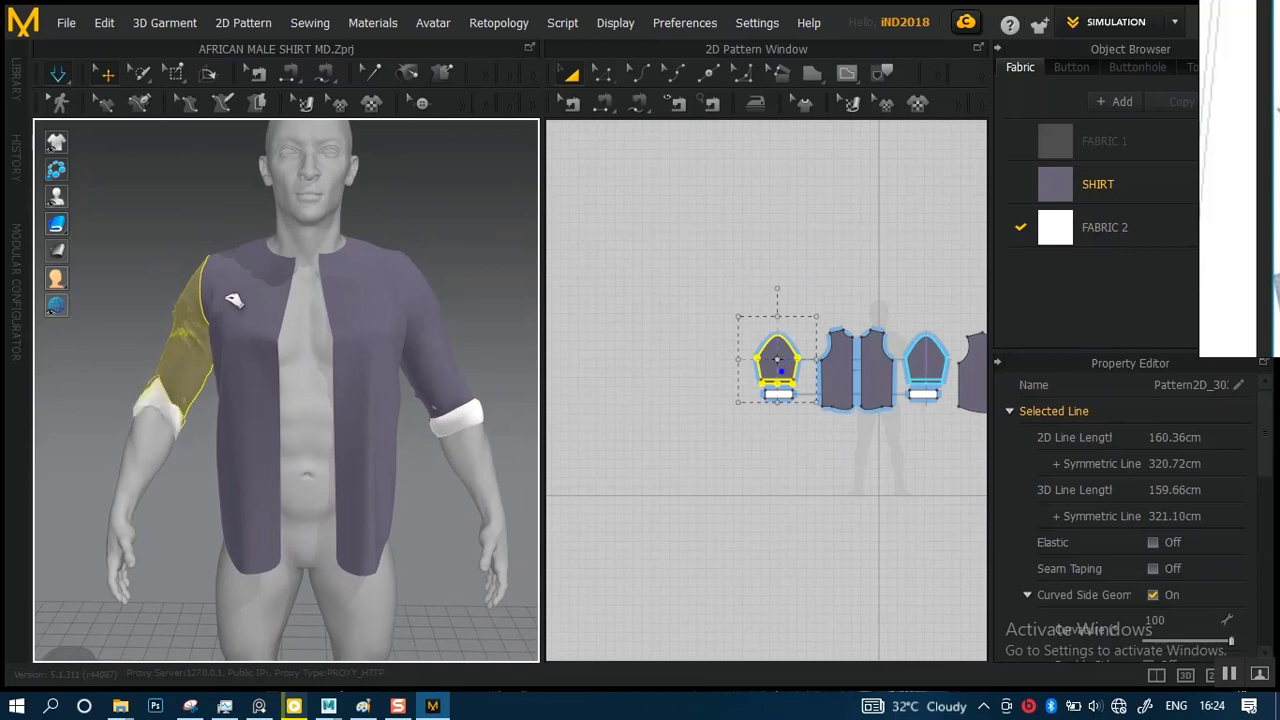
click(437, 345)
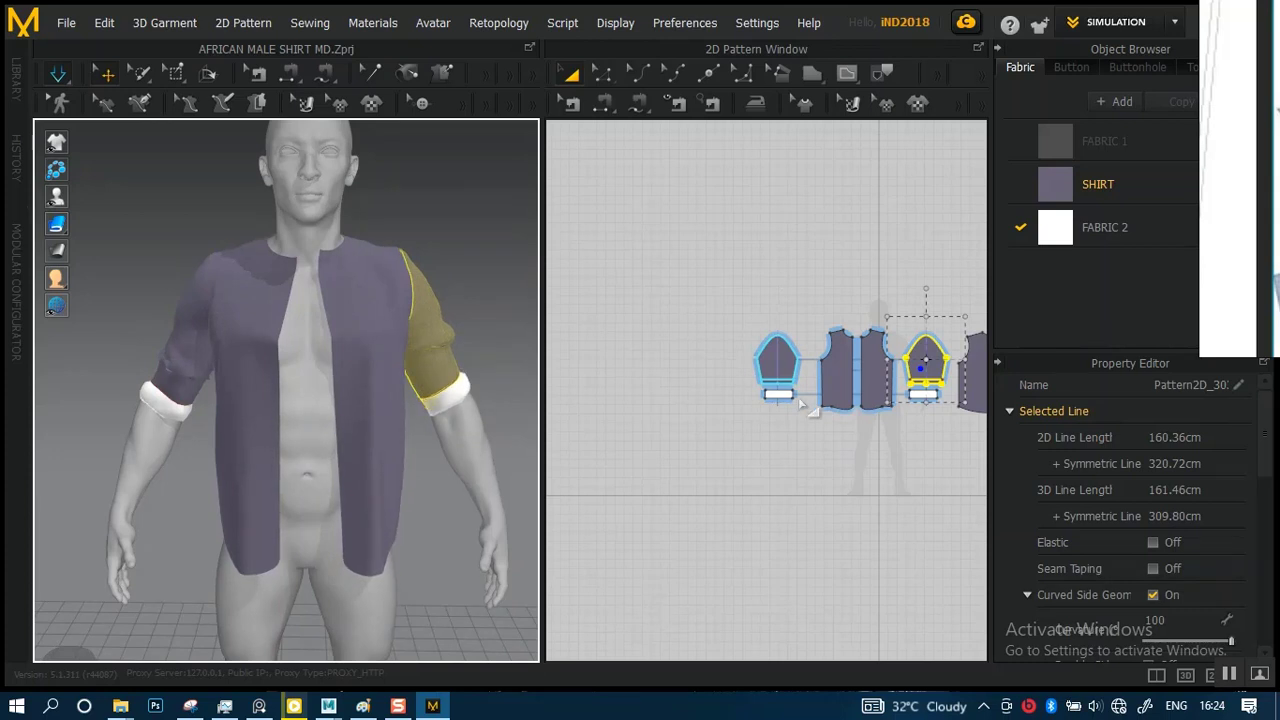
- Narrow the white cuff pattern in width and simulate the garment so the draped cuffs update
scroll(800, 403, up, 10)
click(787, 404)
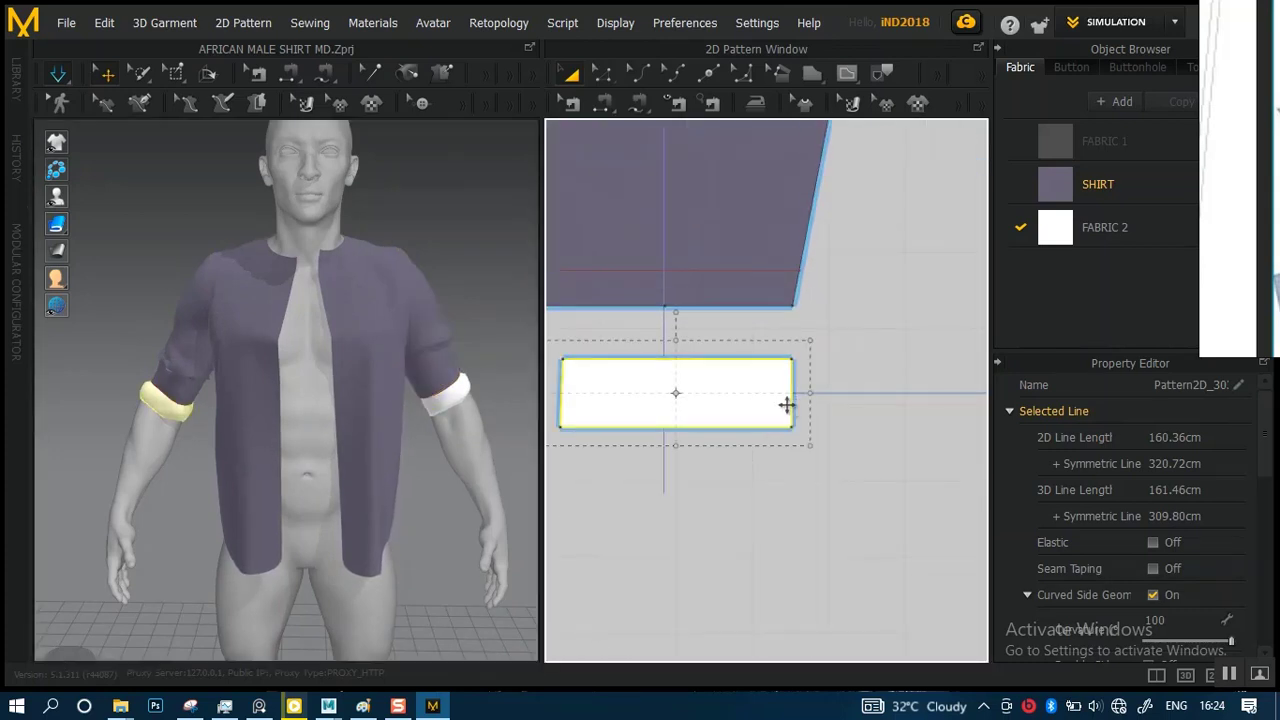
drag(810, 393, 795, 393)
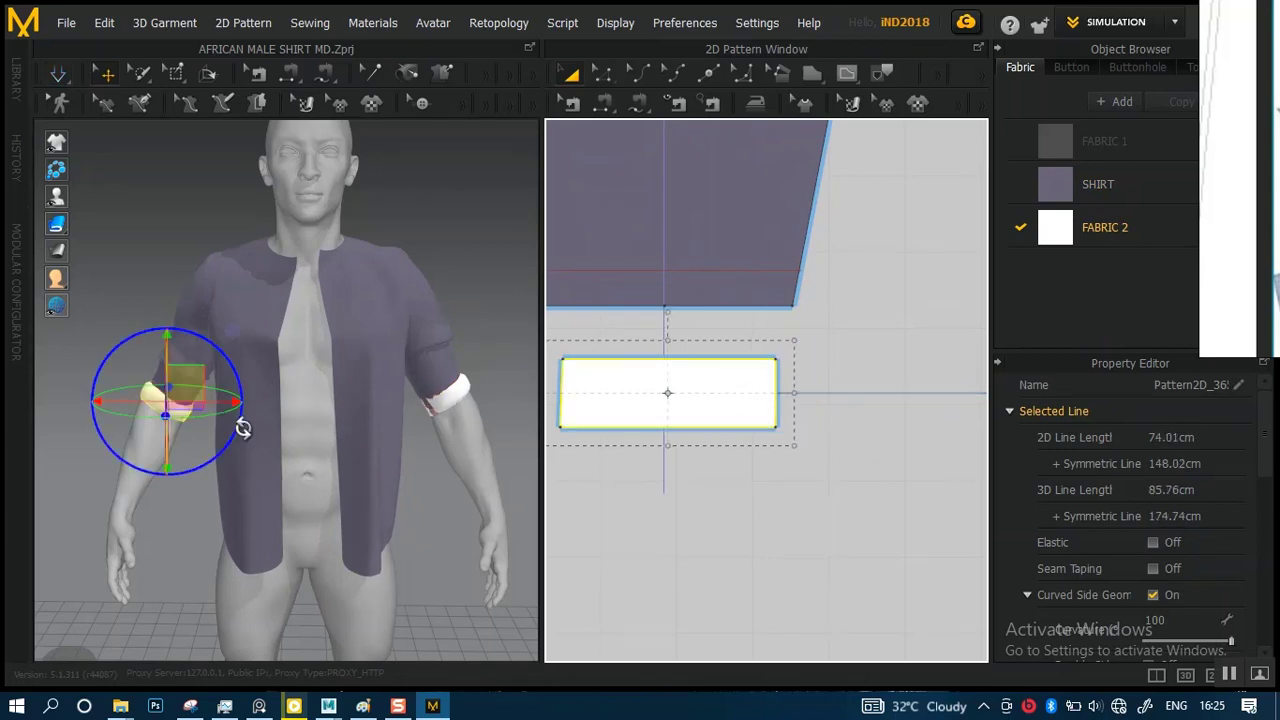
key(space)
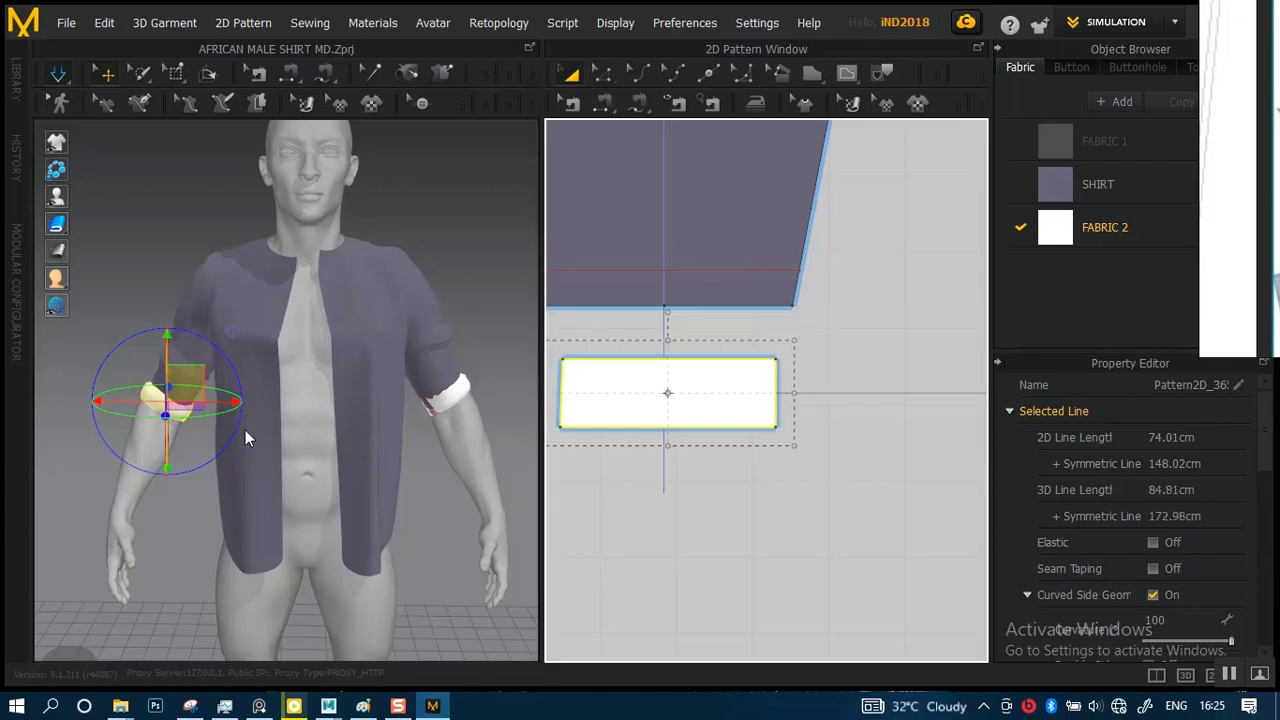
key(space)
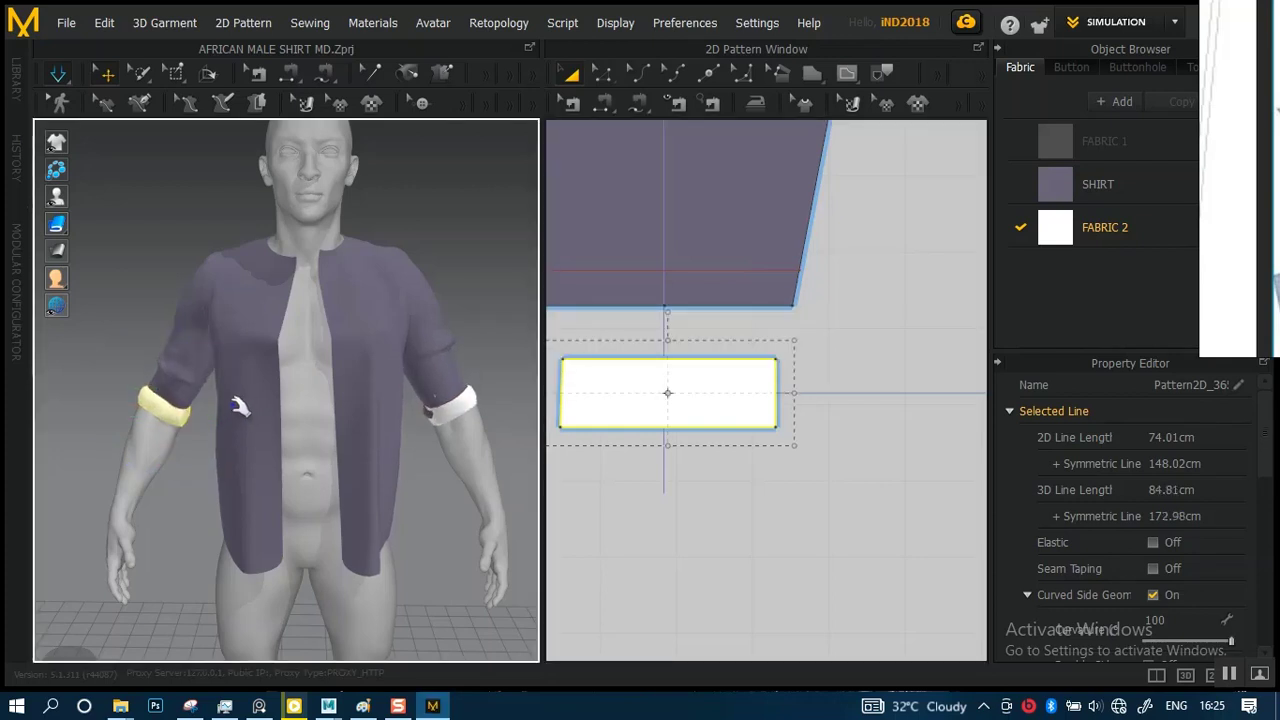
- Tug the sleeve on the avatar's left arm during simulation to smooth the fabric above its cuff
click(424, 334)
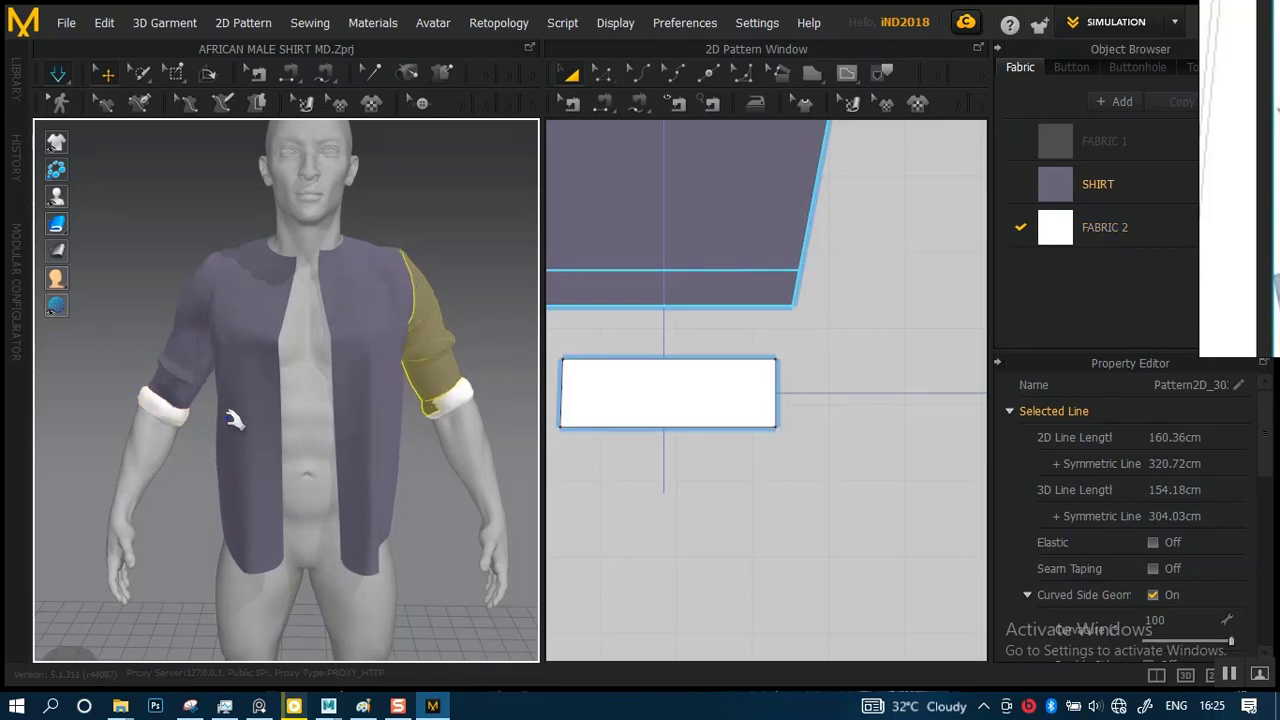
right_drag(167, 428, 340, 435)
click(323, 433)
mouse_move(332, 375)
mouse_down()
mouse_move(338, 345)
mouse_move(345, 384)
mouse_up()
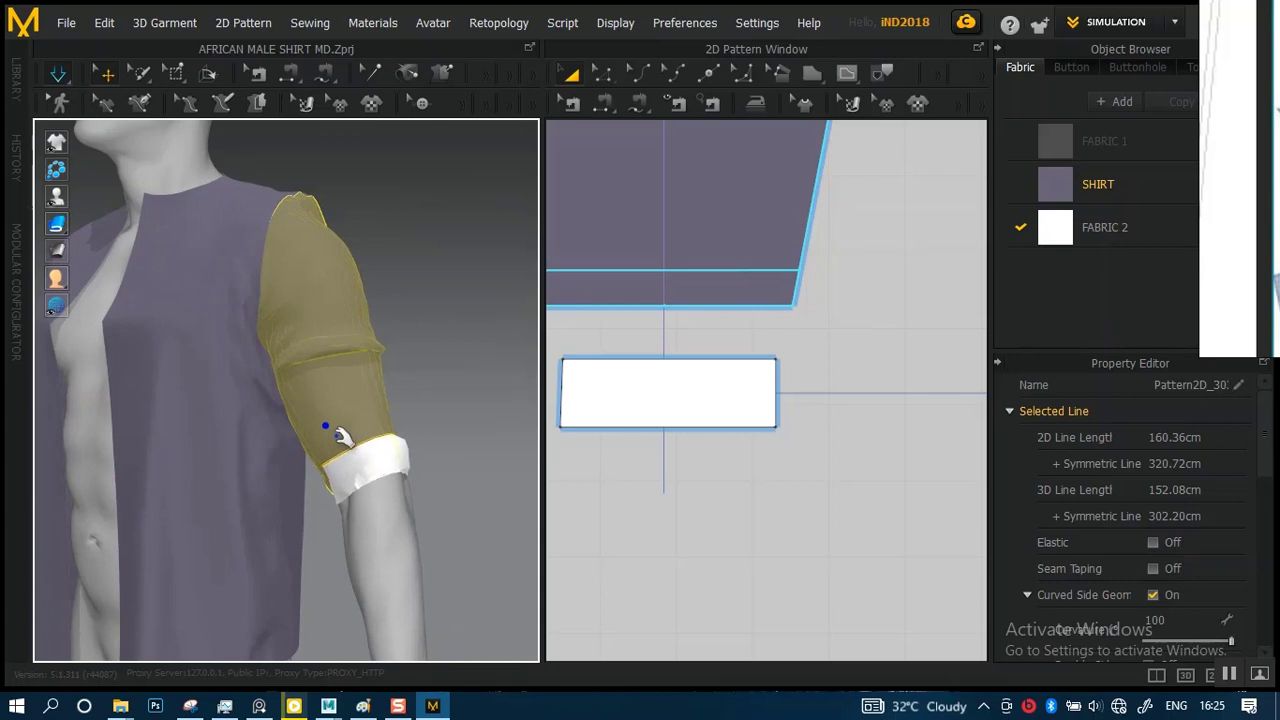
right_drag(383, 416, 362, 416)
middle_drag(362, 416, 262, 416)
- Narrow the linked cuff patterns in width a little more and simulate the change on the avatar
scroll(732, 408, down, 5)
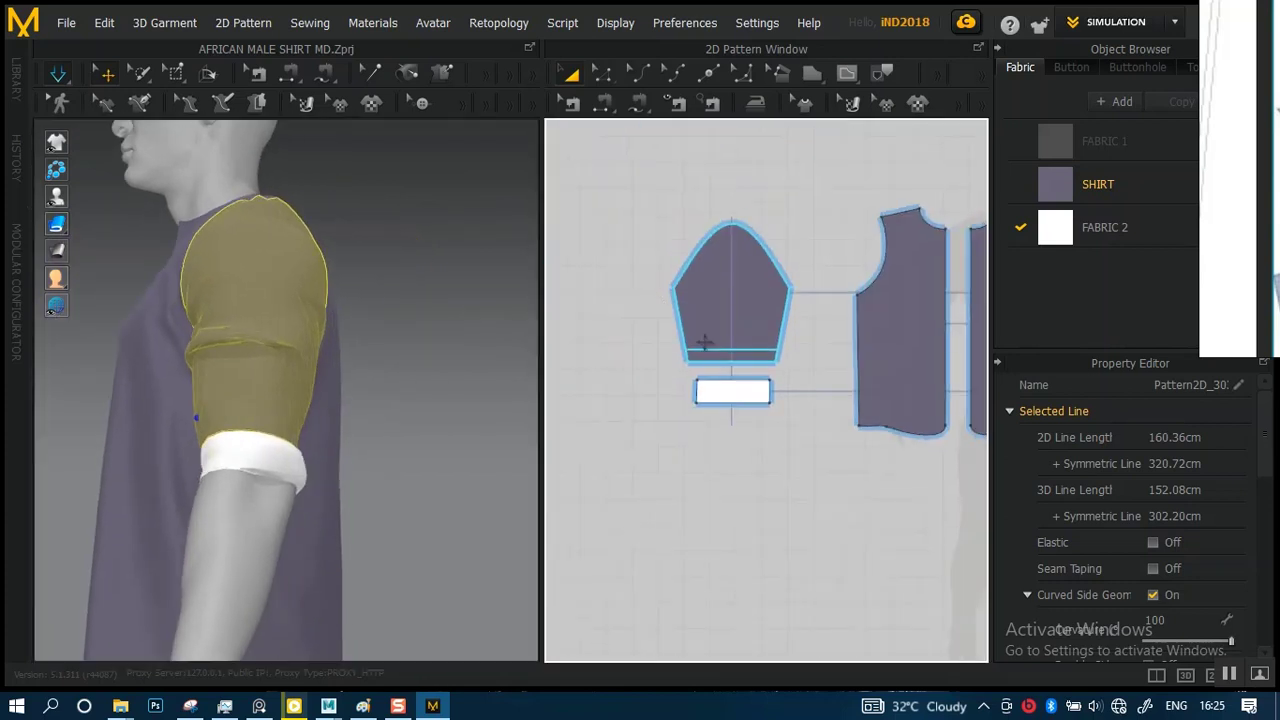
middle_drag(749, 382, 526, 369)
middle_drag(662, 380, 727, 366)
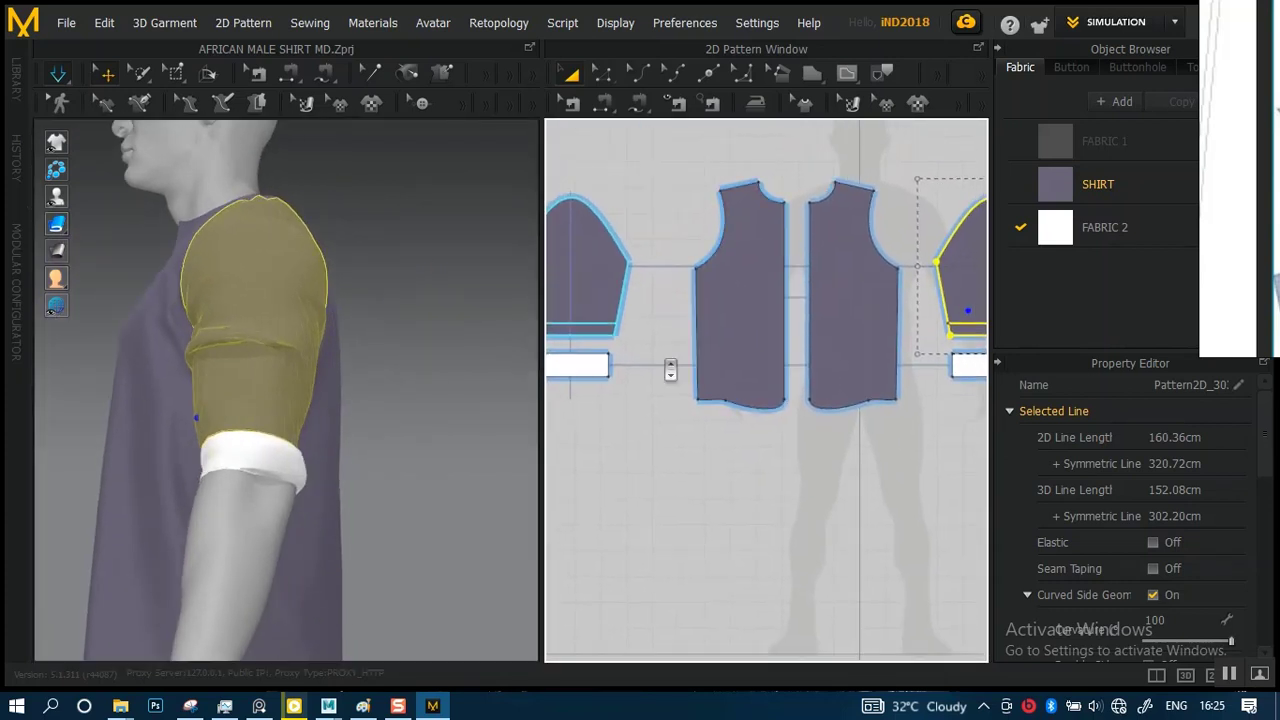
scroll(671, 369, down, 3)
click(620, 375)
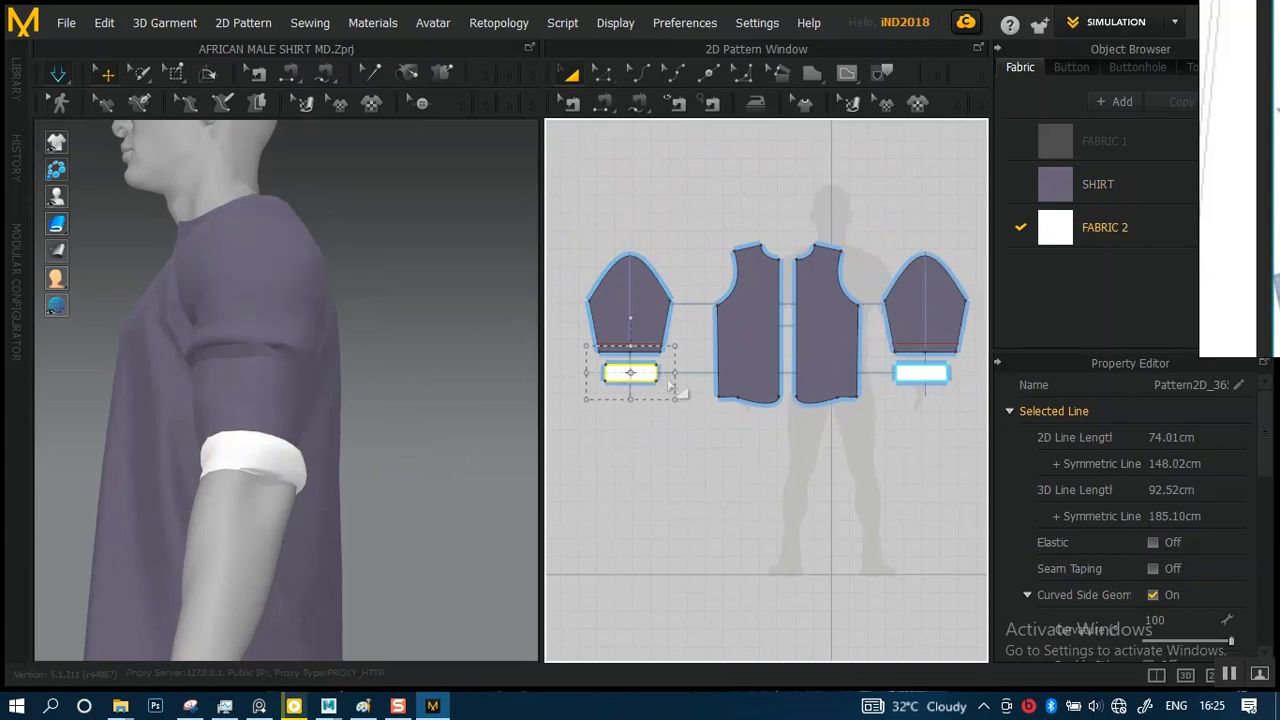
drag(674, 373, 678, 375)
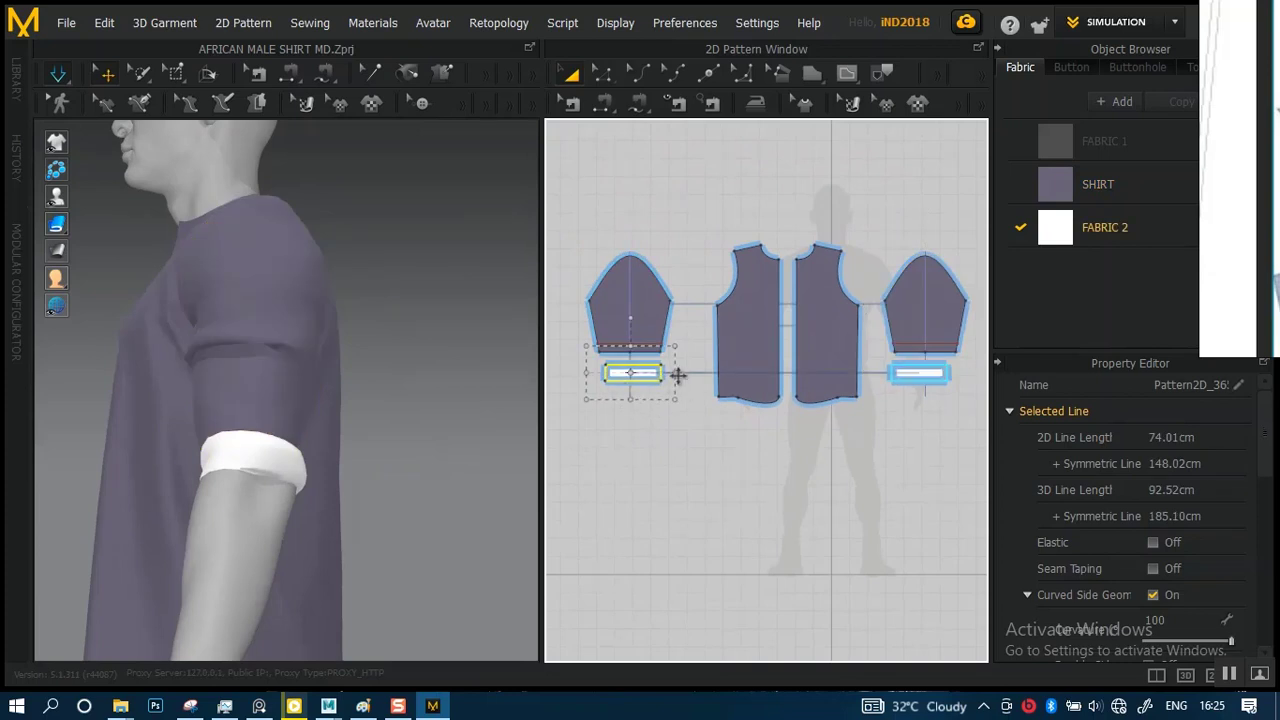
click(266, 416)
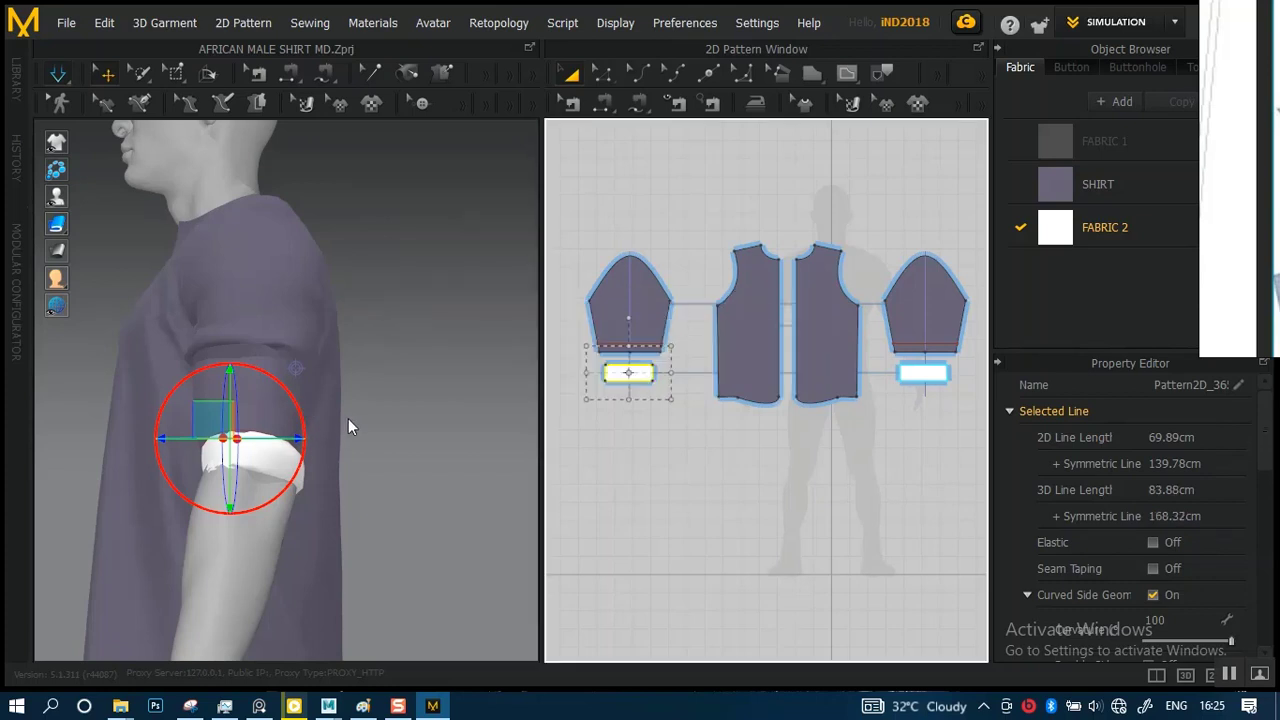
- Pull the sleeve and white cuff on the avatar's right arm during simulation to clear the fabric poking through the cuff
right_drag(352, 430, 264, 440)
middle_drag(266, 441, 426, 414)
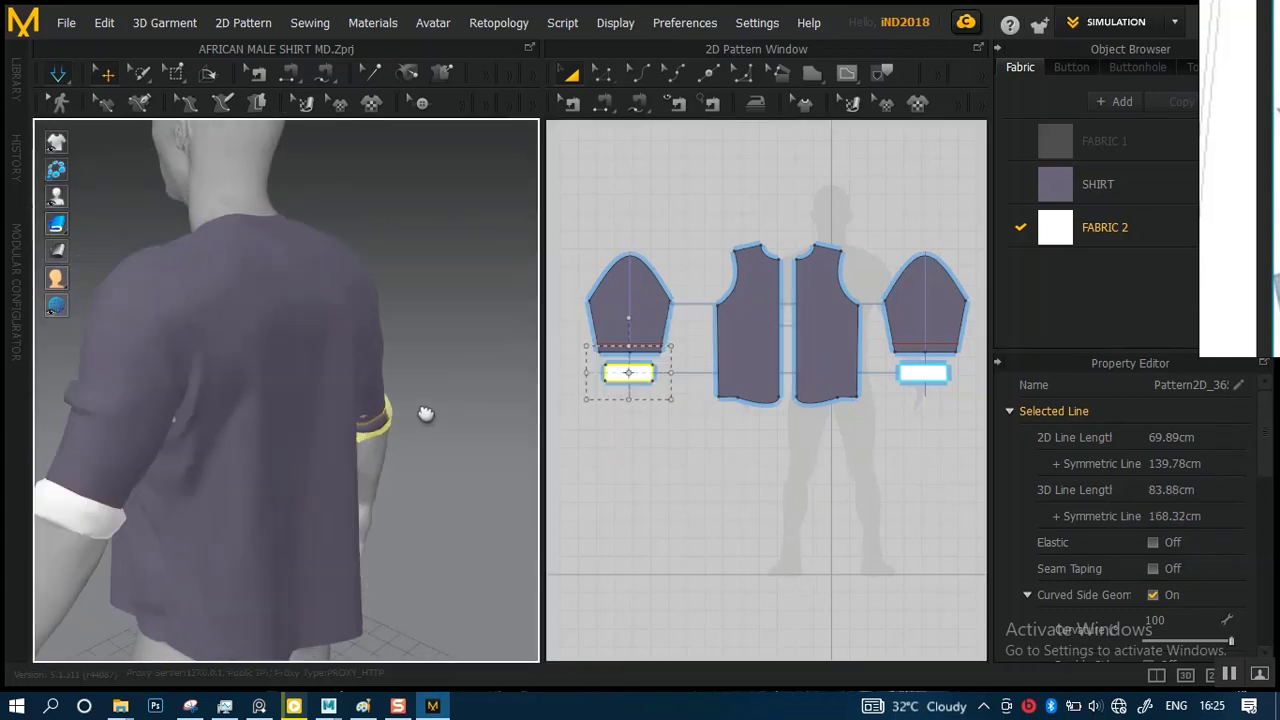
right_drag(425, 414, 370, 490)
click(350, 507)
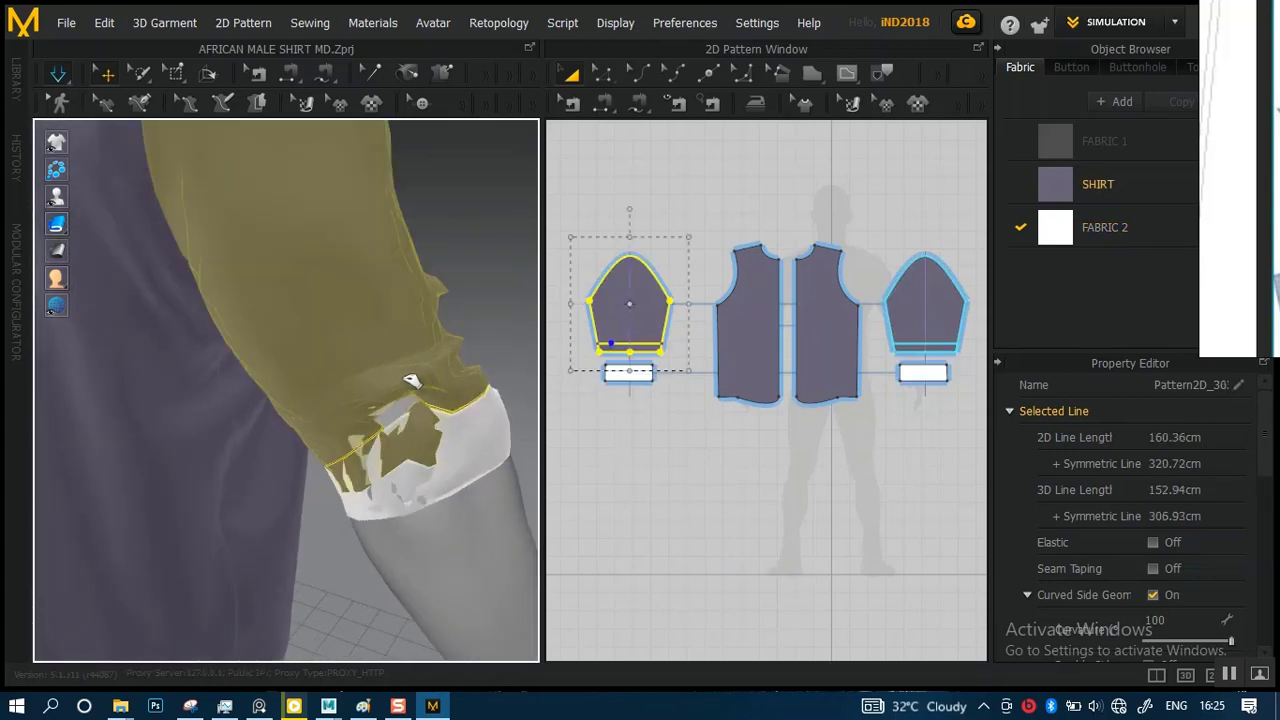
drag(411, 378, 250, 531)
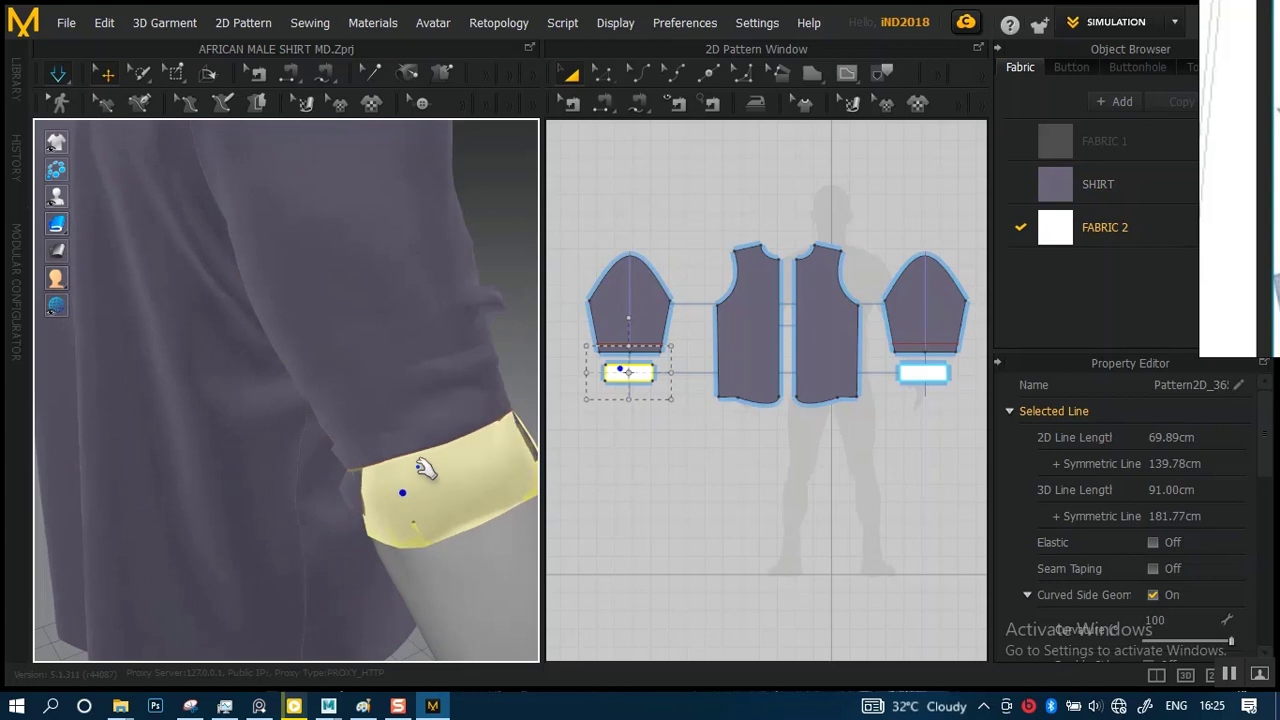
right_drag(420, 471, 296, 332)
click(314, 320)
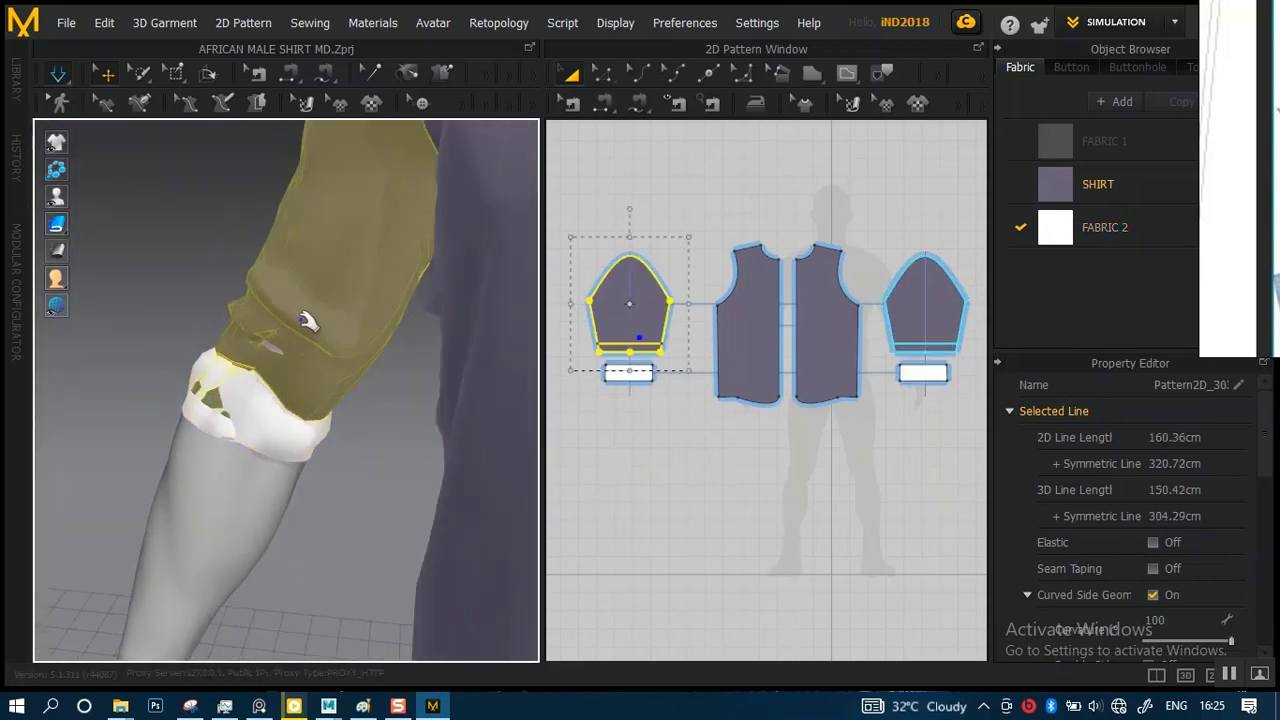
click(207, 421)
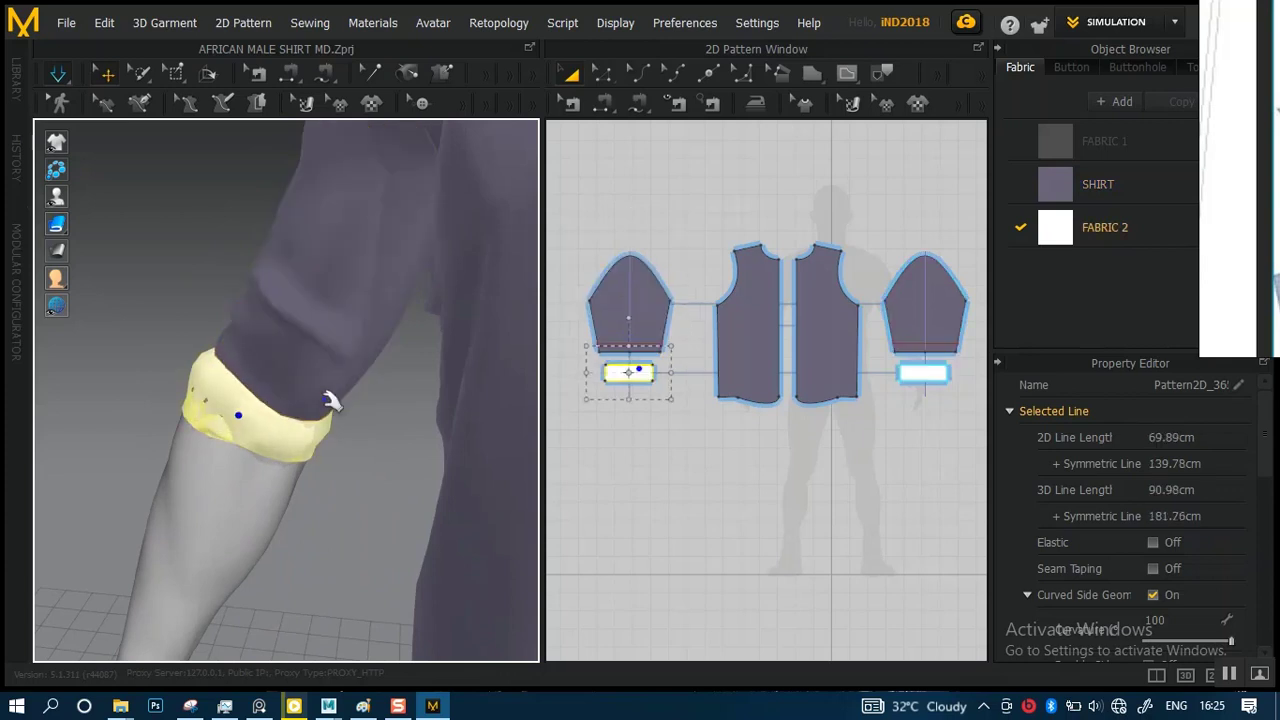
- Stop the simulation and freeze only the sleeve pattern on the avatar's left arm
scroll(345, 398, down, 4)
middle_drag(415, 382, 317, 451)
scroll(325, 440, down, 3)
right_drag(350, 396, 423, 374)
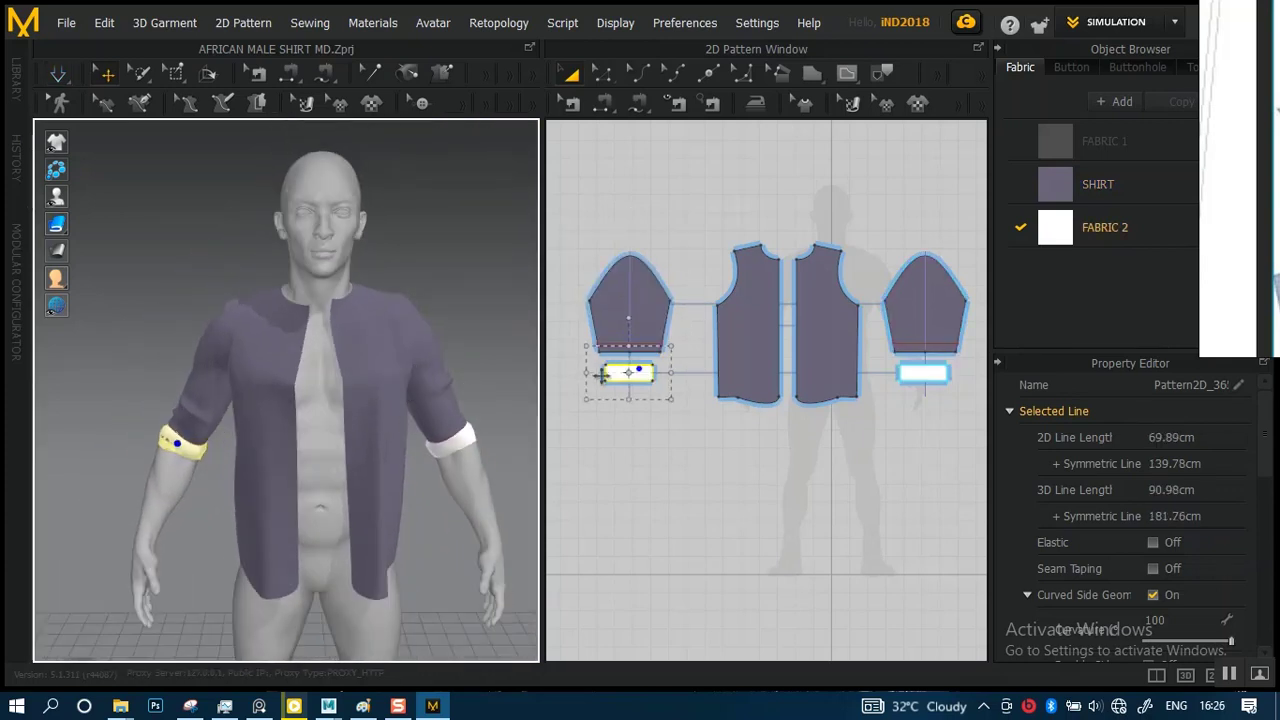
scroll(622, 368, down, 2)
drag(613, 242, 705, 430)
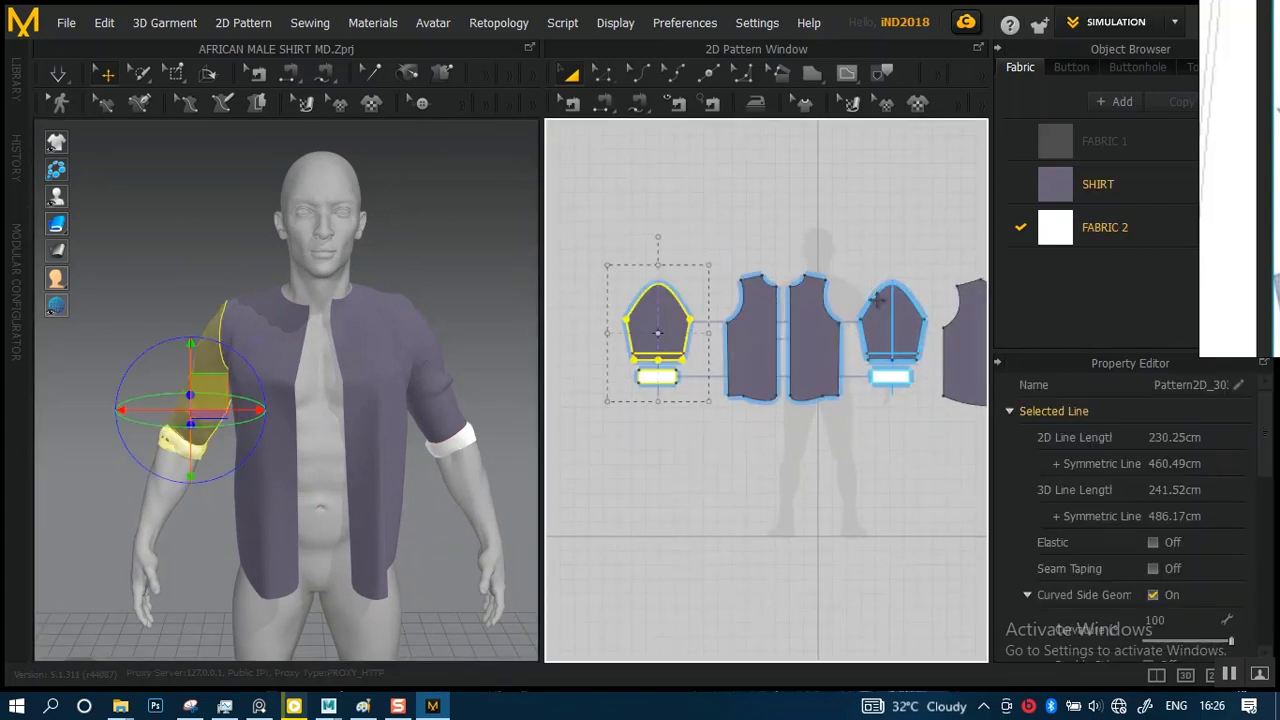
right_click(886, 320)
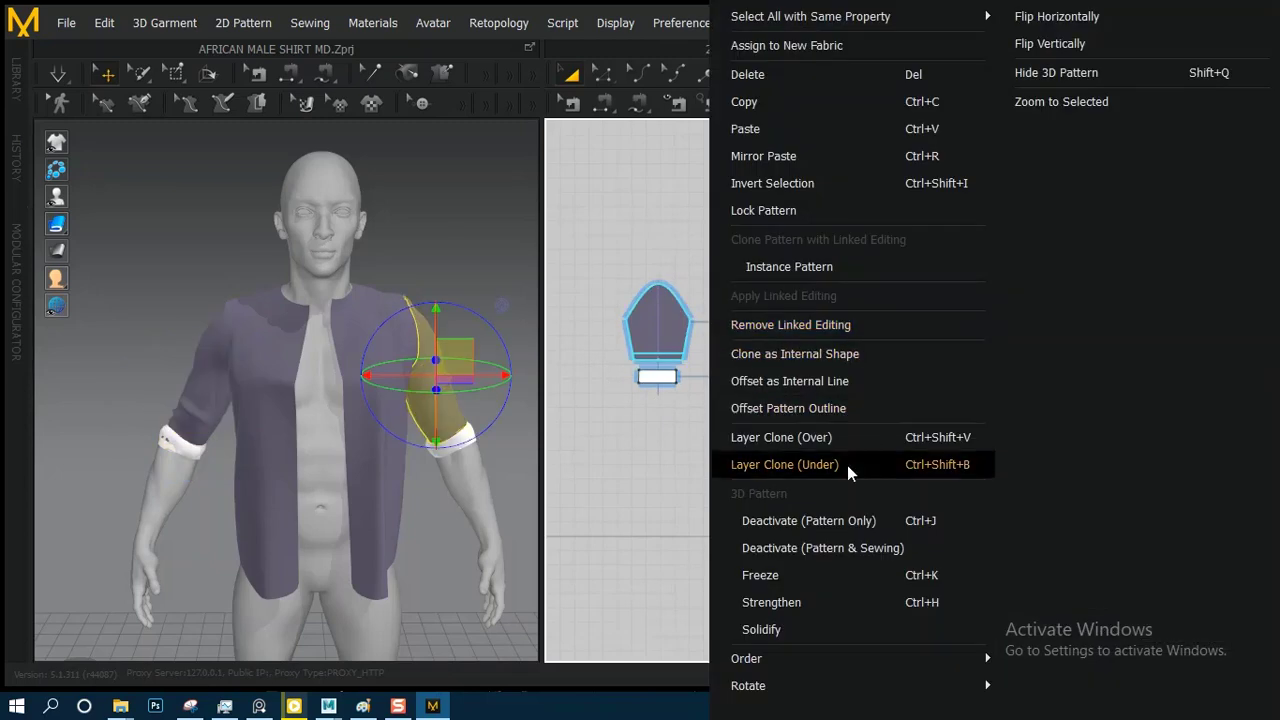
click(775, 575)
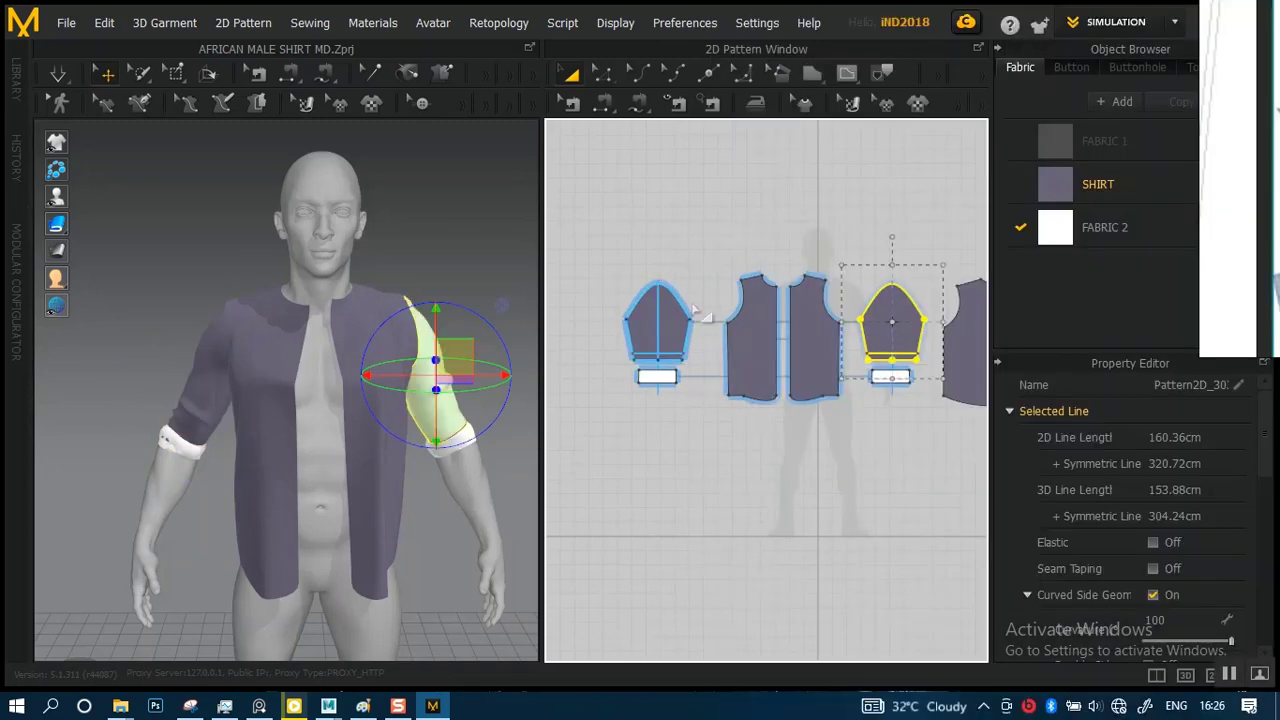
click(855, 271)
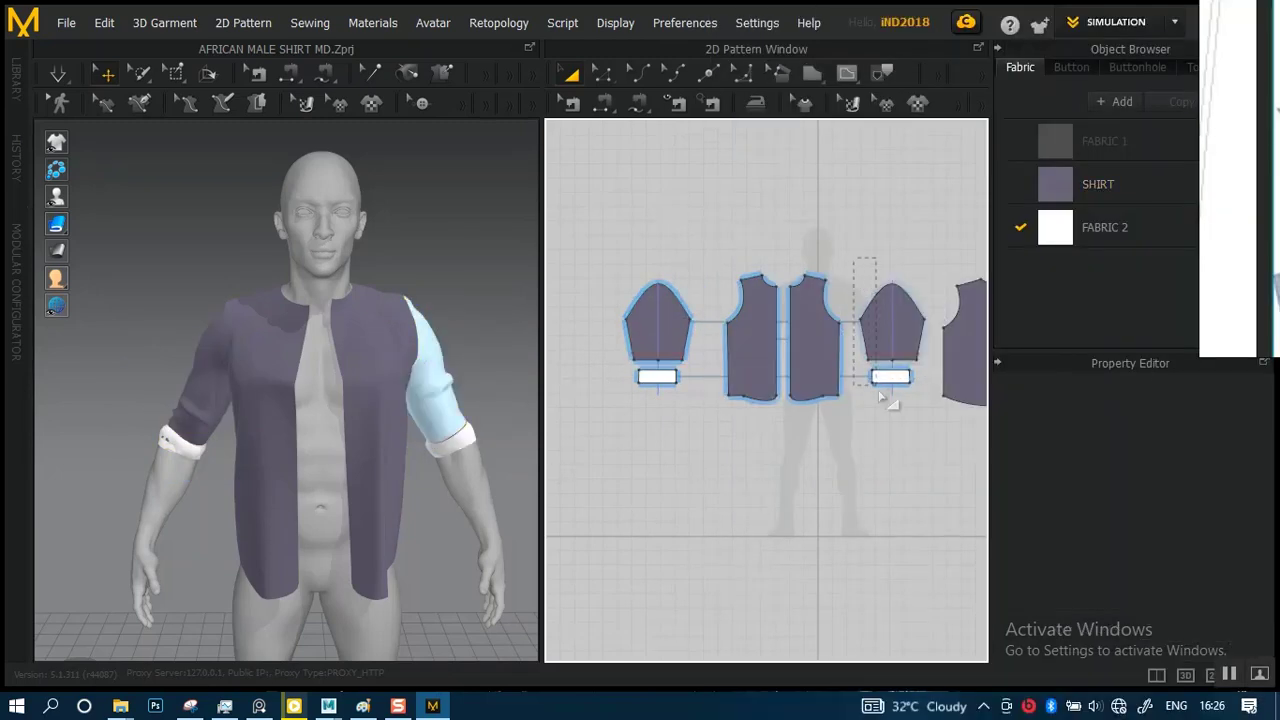
drag(918, 428, 918, 428)
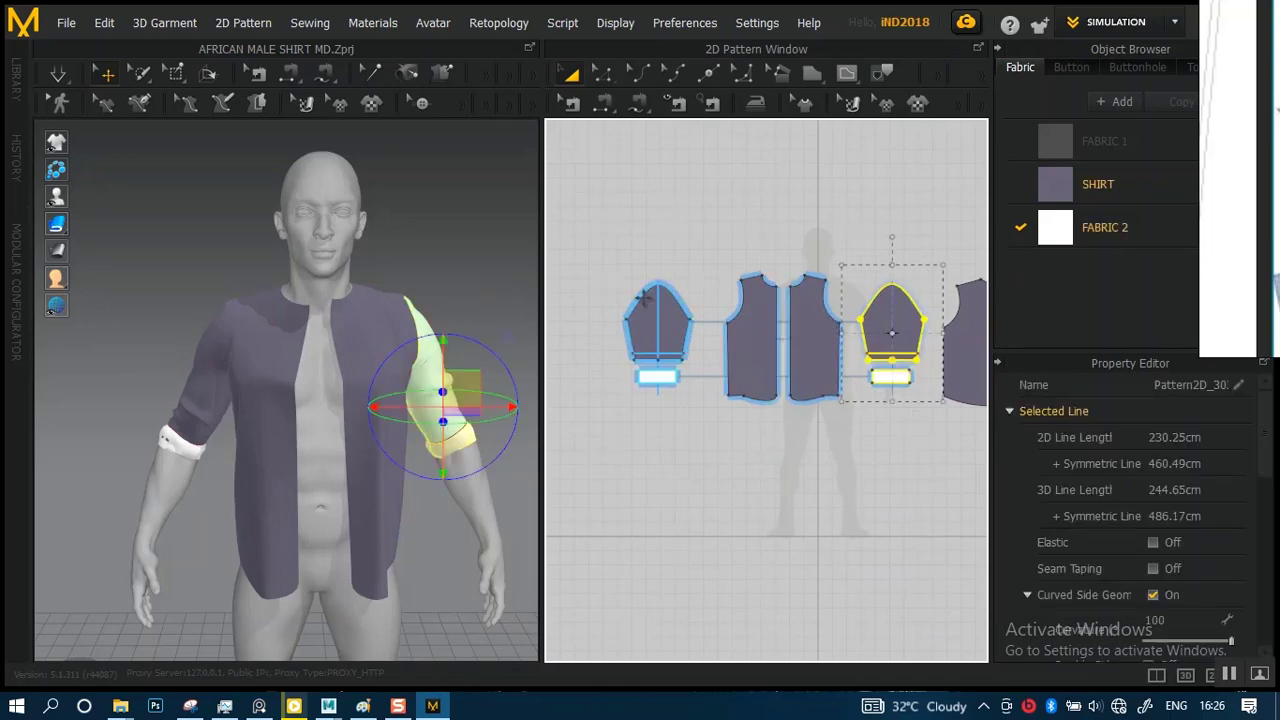
- Freeze the sleeve and cuff patterns of the avatar's right arm together
drag(615, 253, 696, 397)
click(660, 335)
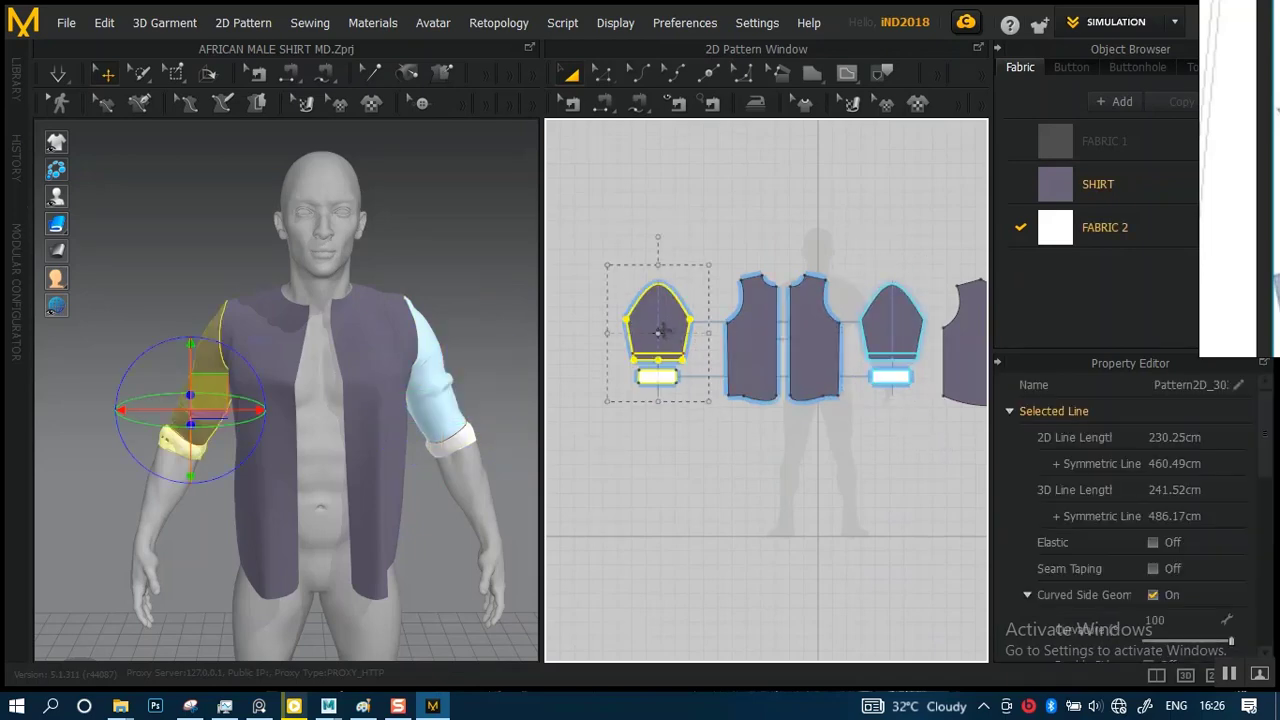
right_click(660, 333)
click(724, 651)
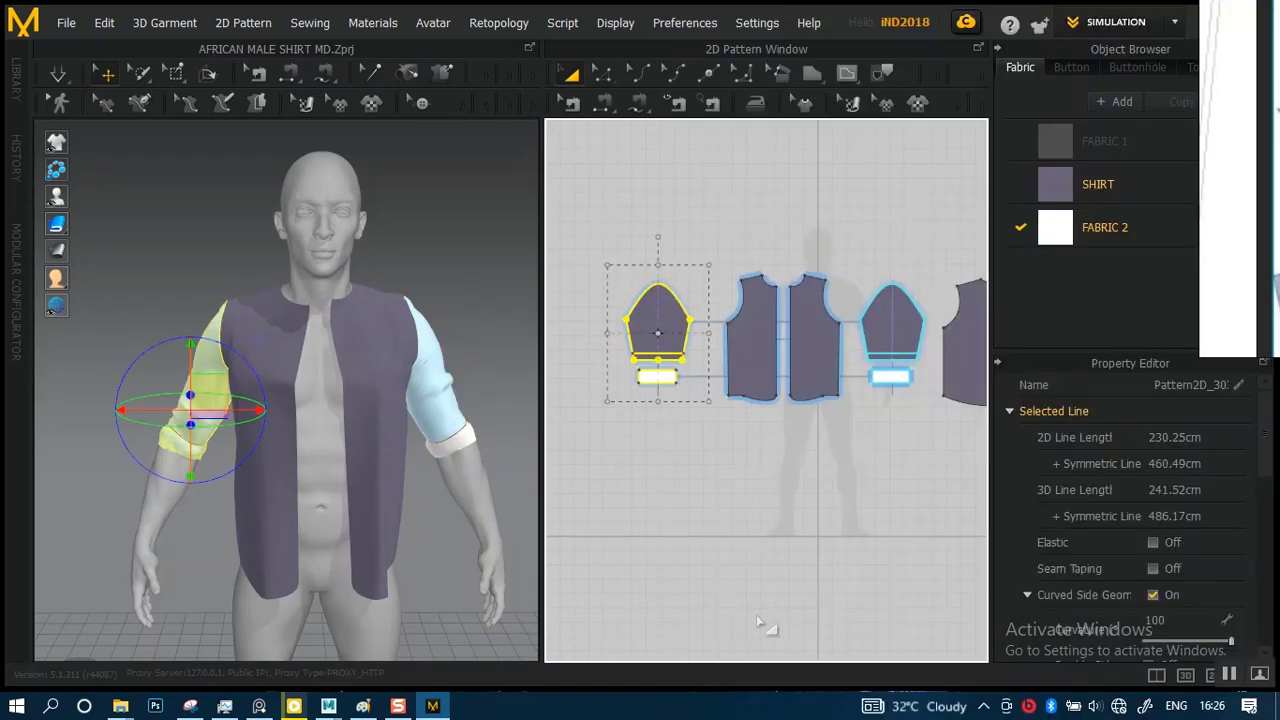
- Unfreeze the sleeve of the avatar's left arm and freeze it together with its cuff pattern
drag(857, 253, 922, 428)
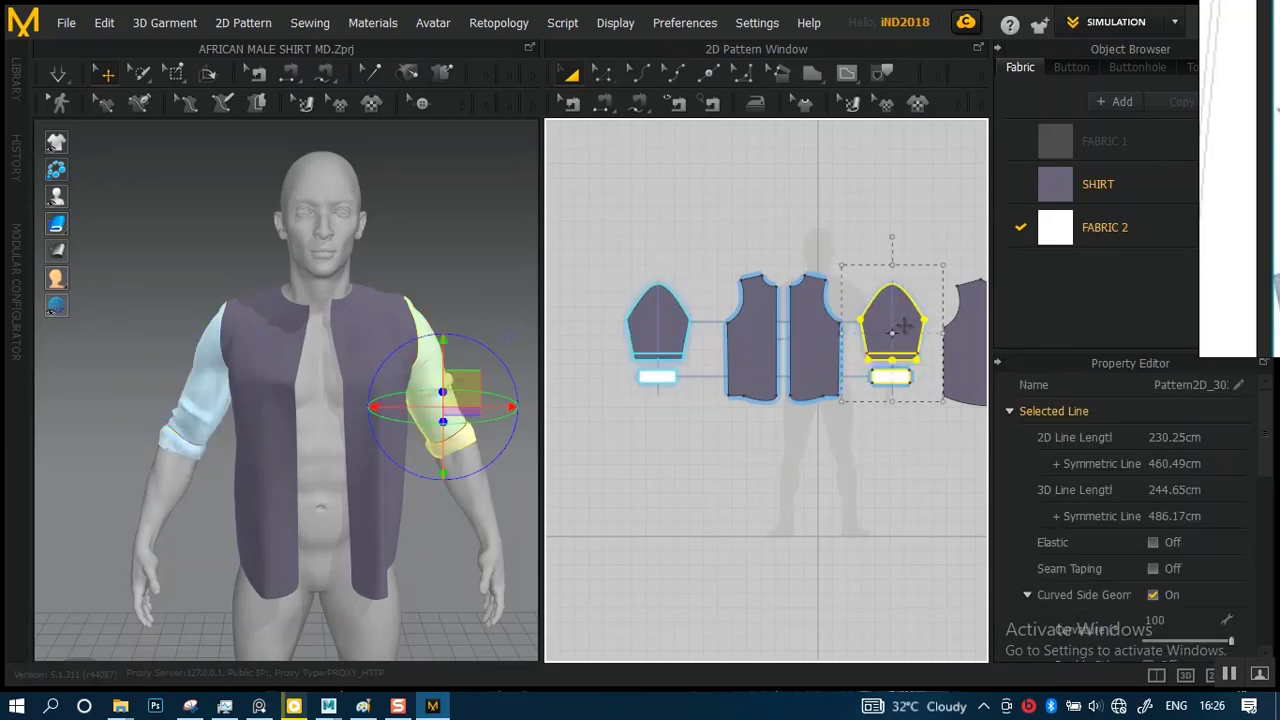
right_click(894, 335)
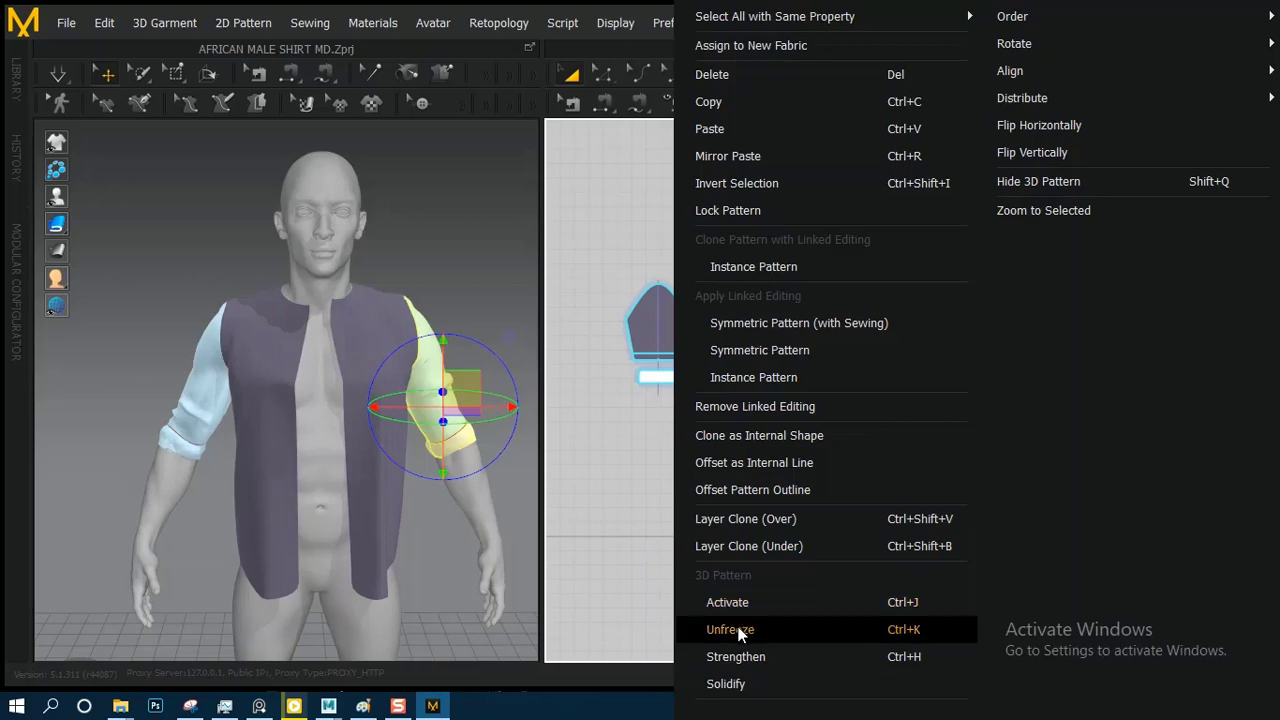
click(739, 631)
right_click(893, 322)
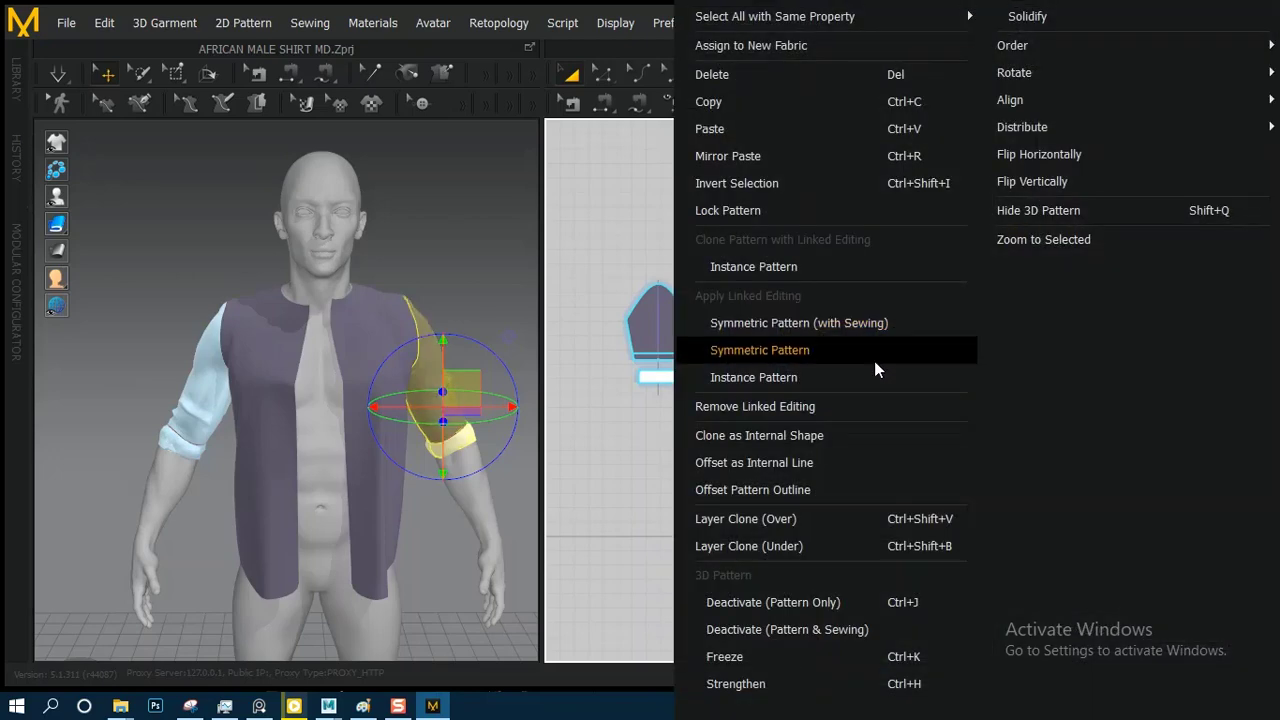
click(725, 655)
click(425, 375)
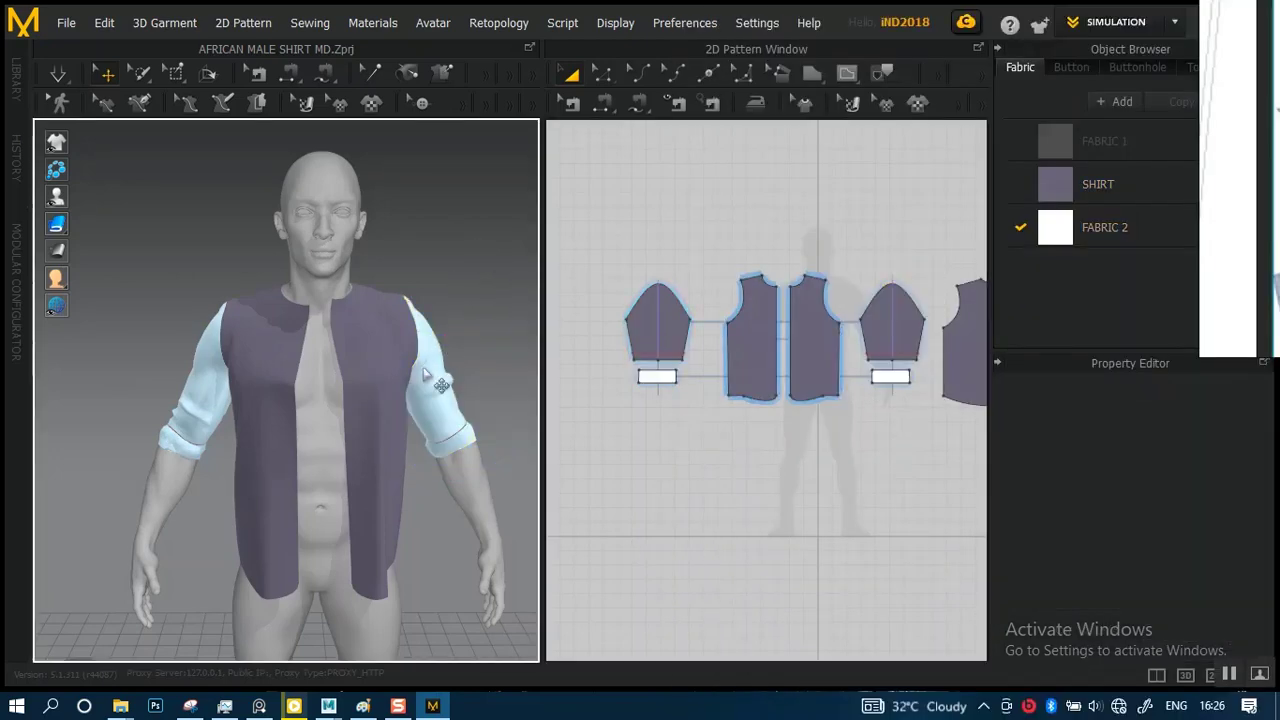
- Reposition the shirt reference image beside the 2D patterns, framed on the shirt photo and its pattern pieces
middle_drag(405, 366, 412, 311)
scroll(372, 366, down, 3)
scroll(394, 308, up, 3)
middle_drag(394, 362, 320, 406)
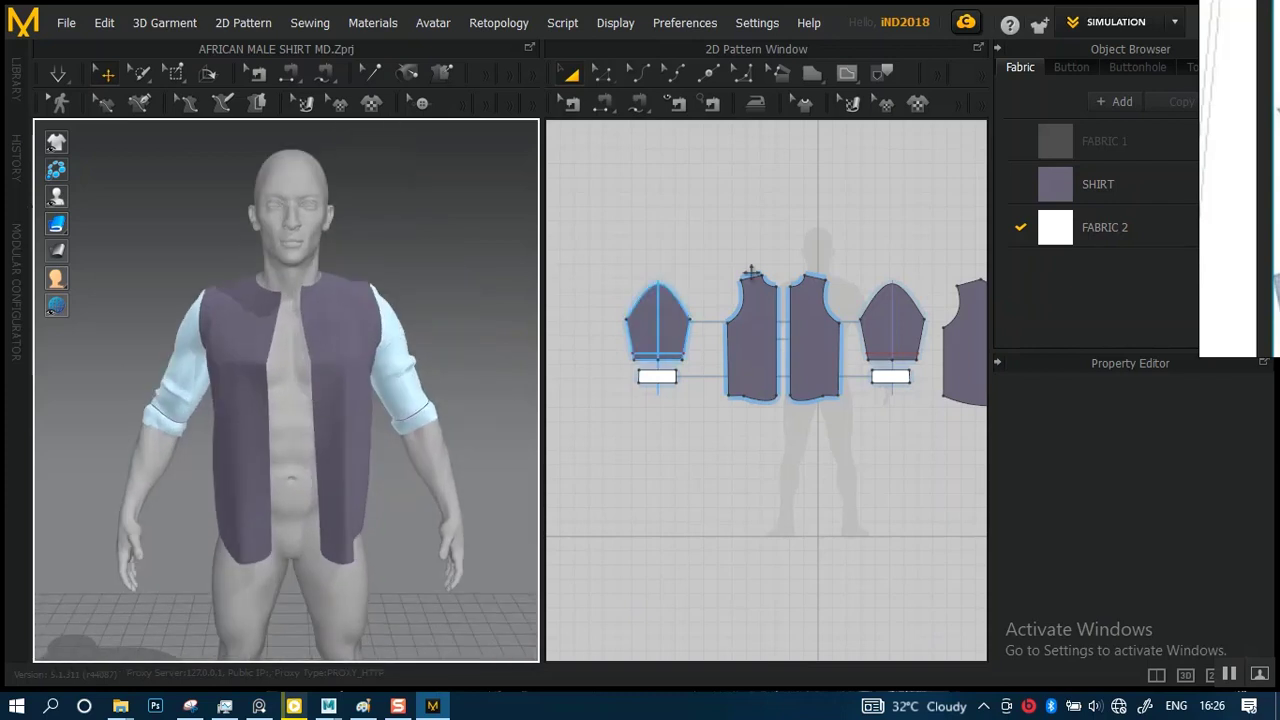
drag(1229, 200, 849, 380)
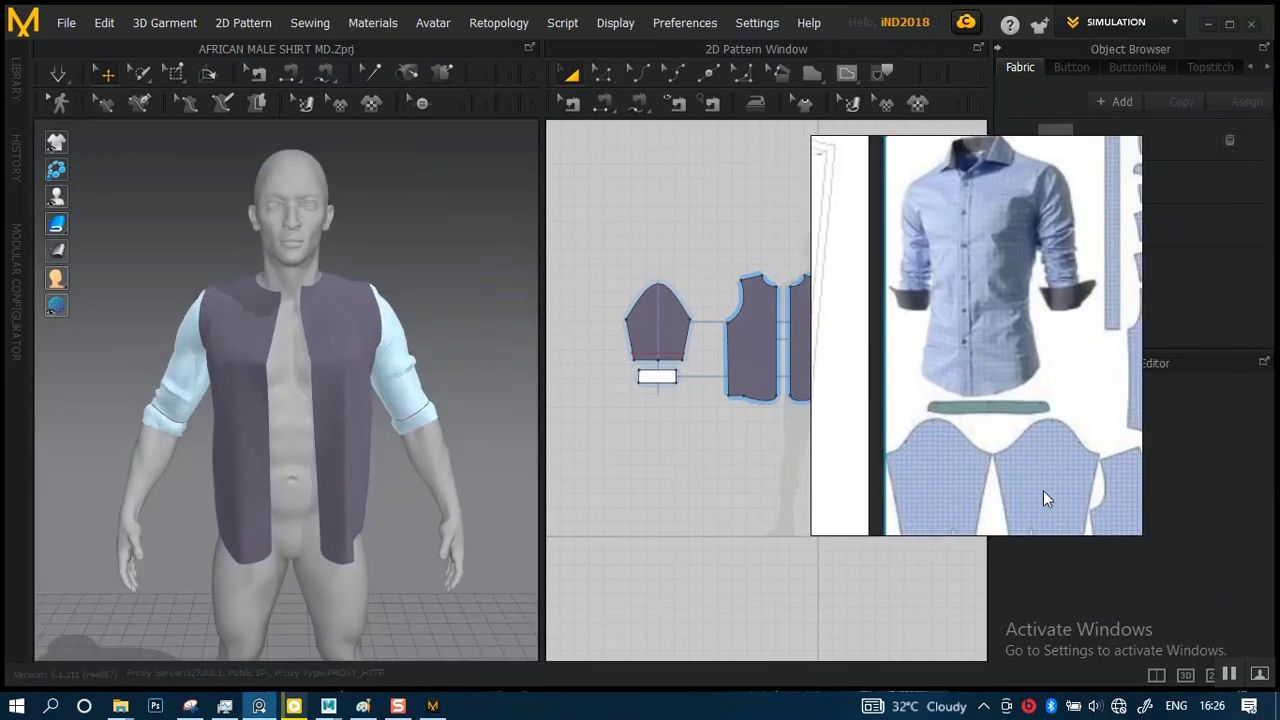
scroll(940, 400, up, 3)
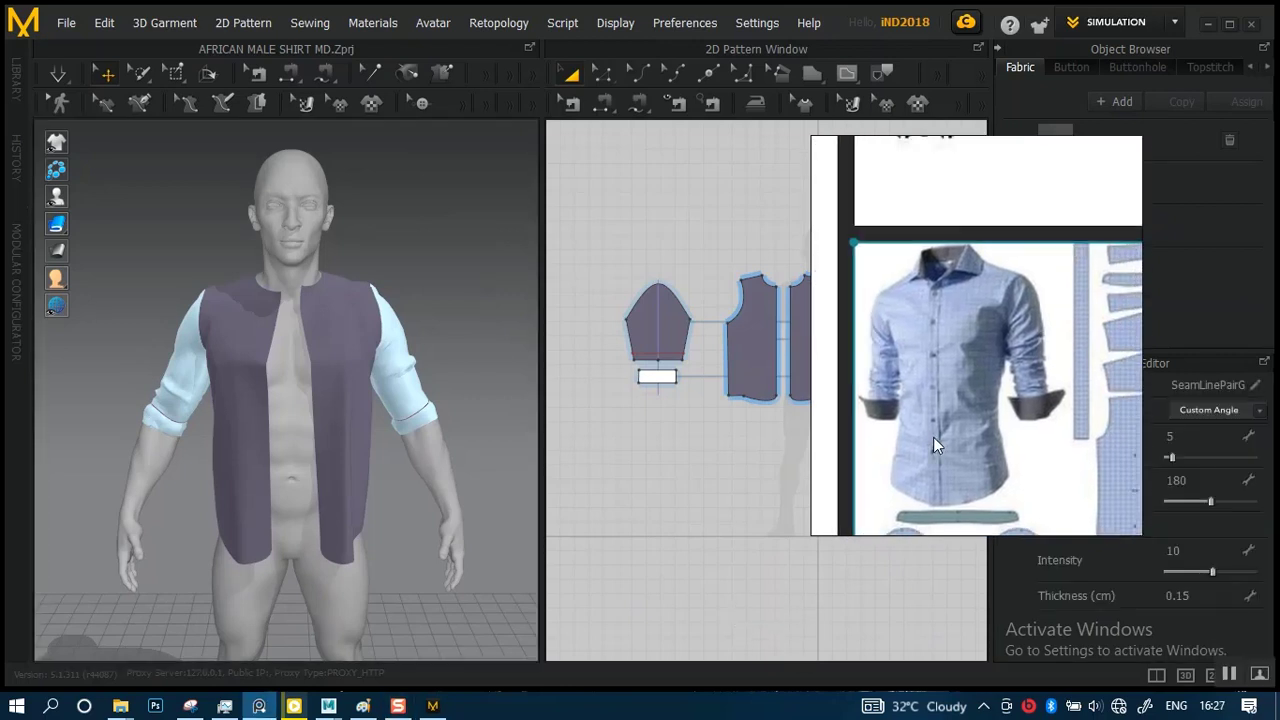
middle_drag(937, 423, 893, 370)
middle_drag(992, 394, 945, 398)
drag(945, 397, 1018, 349)
middle_drag(1018, 349, 1024, 354)
right_drag(855, 369, 1013, 352)
- Examine the two front panel patterns alongside the shirt reference image
scroll(714, 443, up, 4)
scroll(777, 451, down, 1)
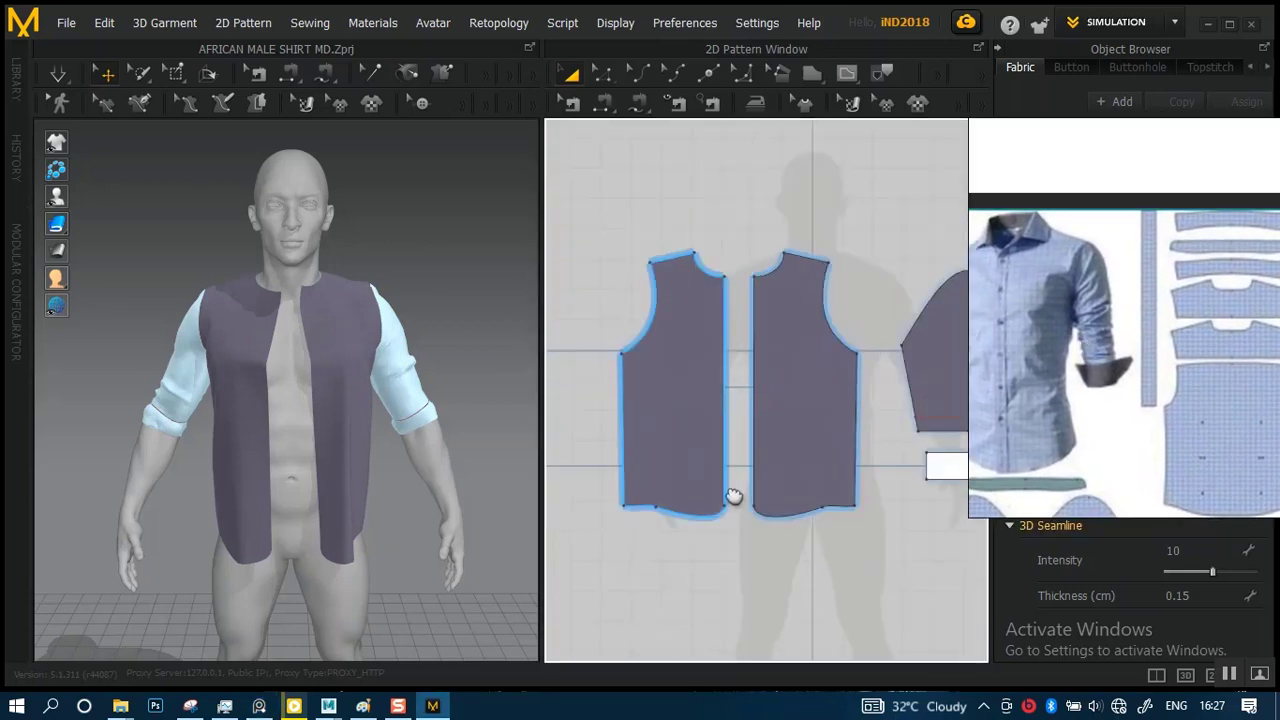
scroll(747, 410, up, 3)
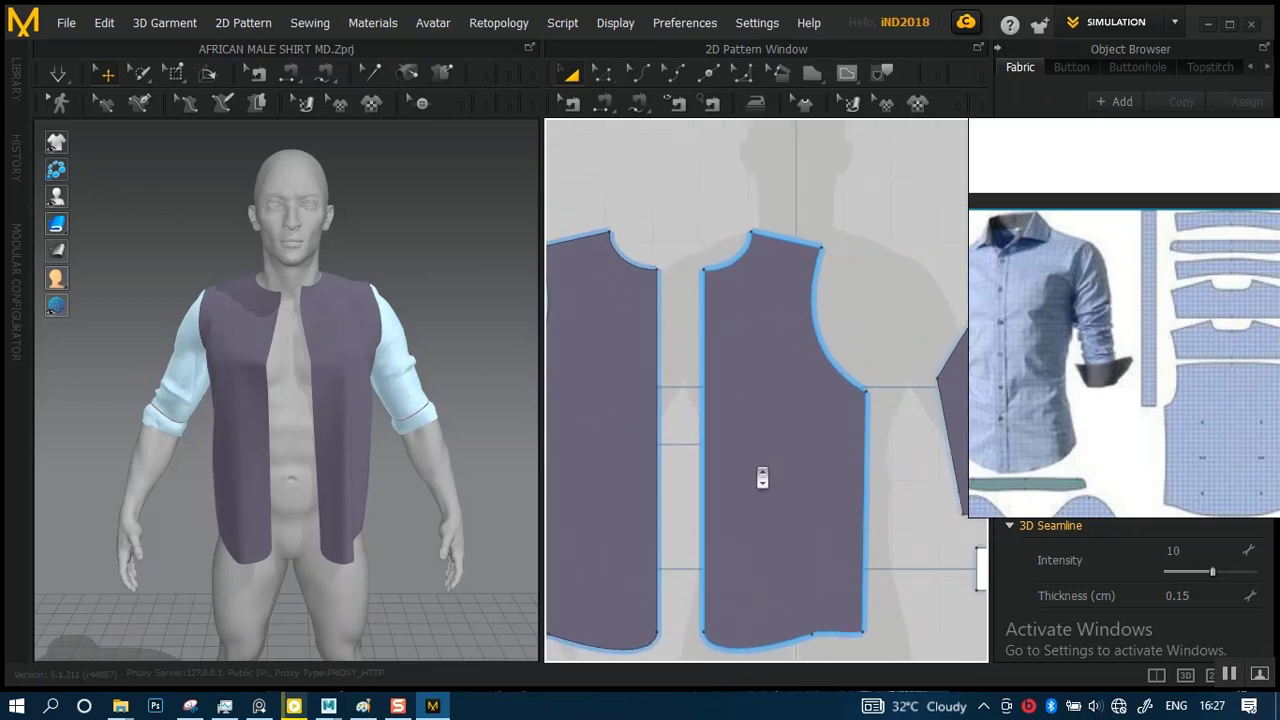
middle_drag(770, 434, 769, 441)
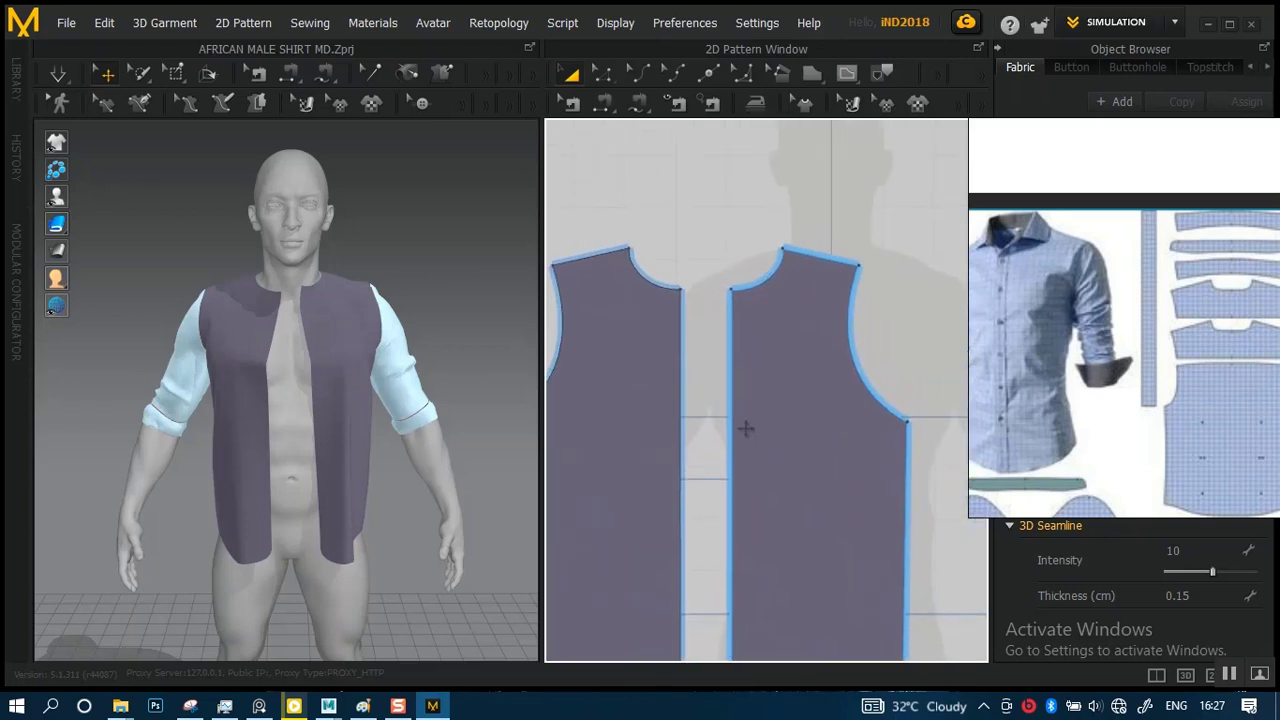
scroll(745, 430, down, 5)
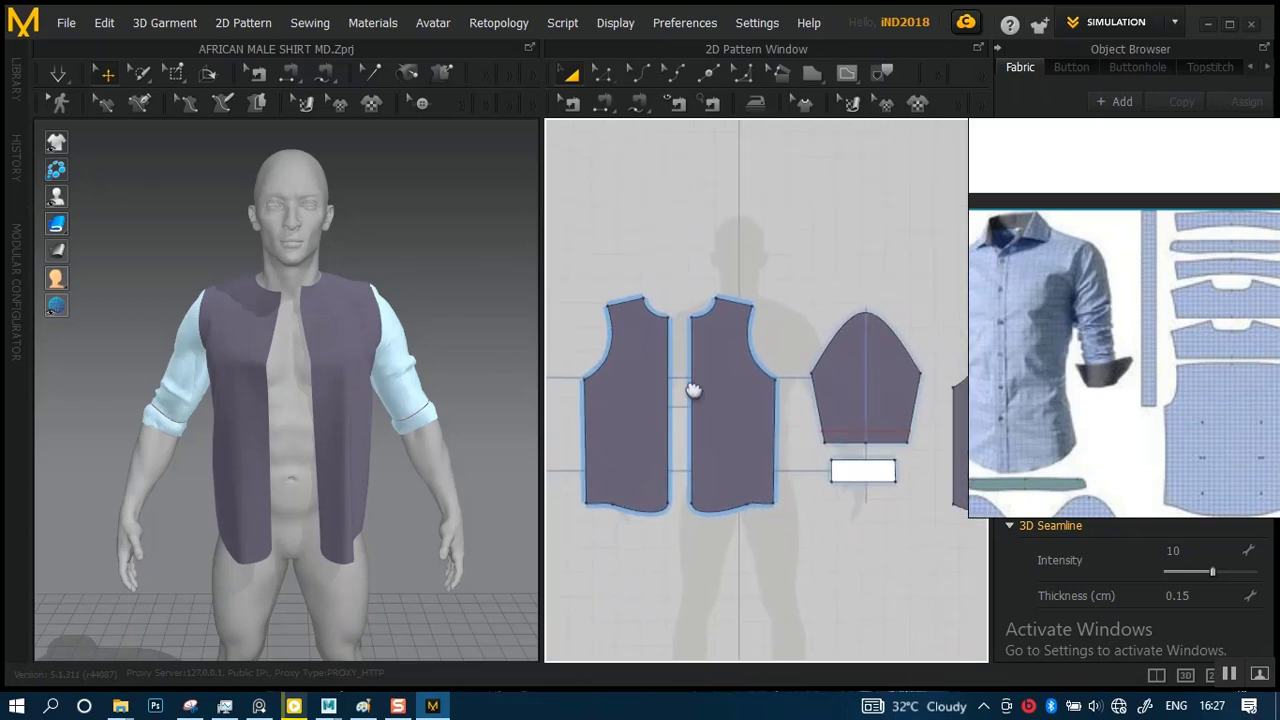
- Examine the front, sleeve and back patterns together with the back of the shirt on the avatar
mouse_move(720, 363)
middle_down()
mouse_move(649, 394)
mouse_move(697, 370)
middle_up()
middle_drag(794, 378, 597, 395)
mouse_move(742, 385)
middle_down()
mouse_move(692, 395)
mouse_move(746, 374)
mouse_move(791, 380)
mouse_move(772, 384)
middle_up()
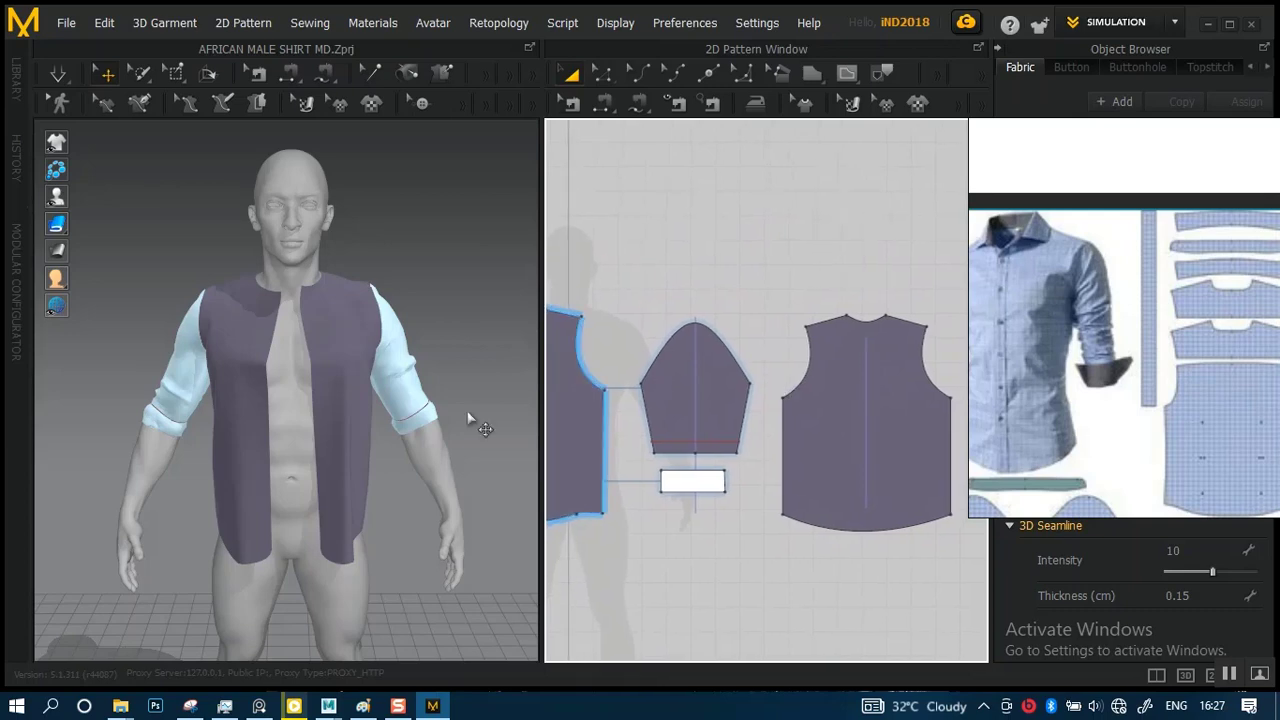
right_drag(393, 360, 337, 429)
scroll(335, 443, up, 3)
scroll(335, 443, up, 3)
scroll(337, 437, down, 5)
click(710, 390)
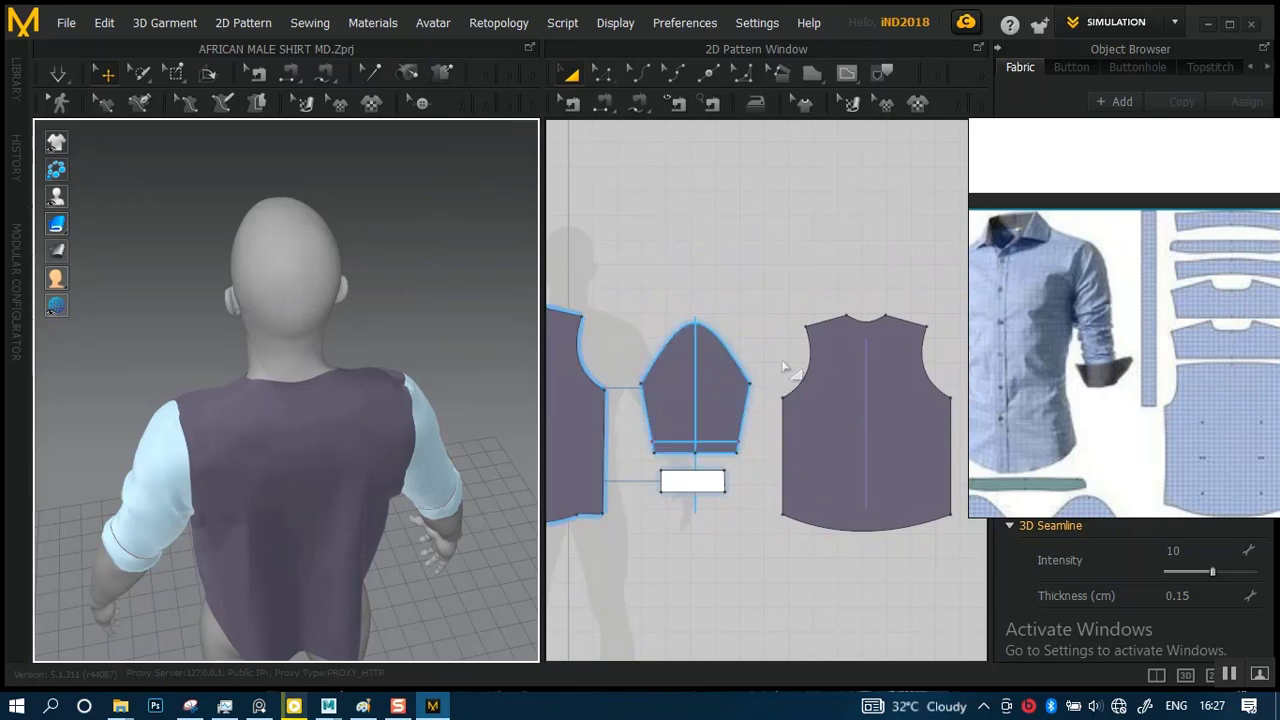
click(697, 365)
- Measure the length of the neckline curve on a front panel pattern
middle_drag(800, 375, 843, 346)
middle_drag(605, 318, 759, 419)
scroll(780, 440, up, 5)
scroll(758, 383, up, 4)
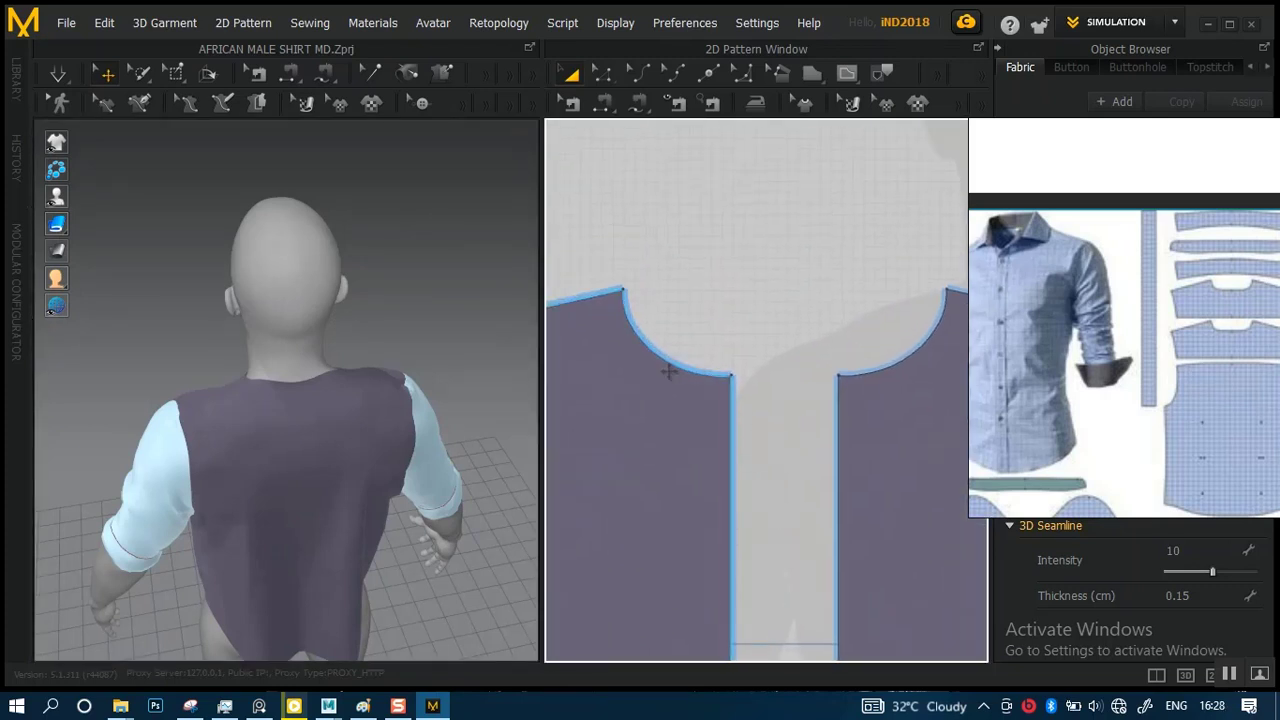
click(668, 373)
click(712, 268)
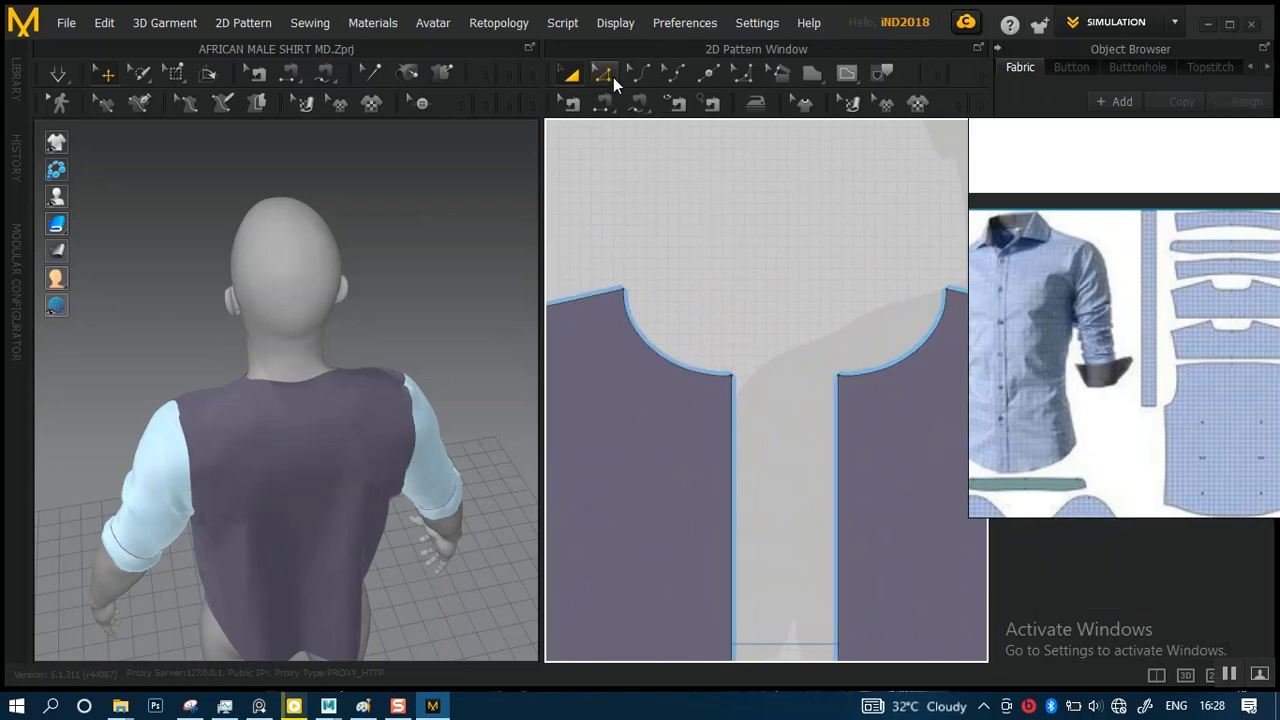
click(604, 76)
click(672, 371)
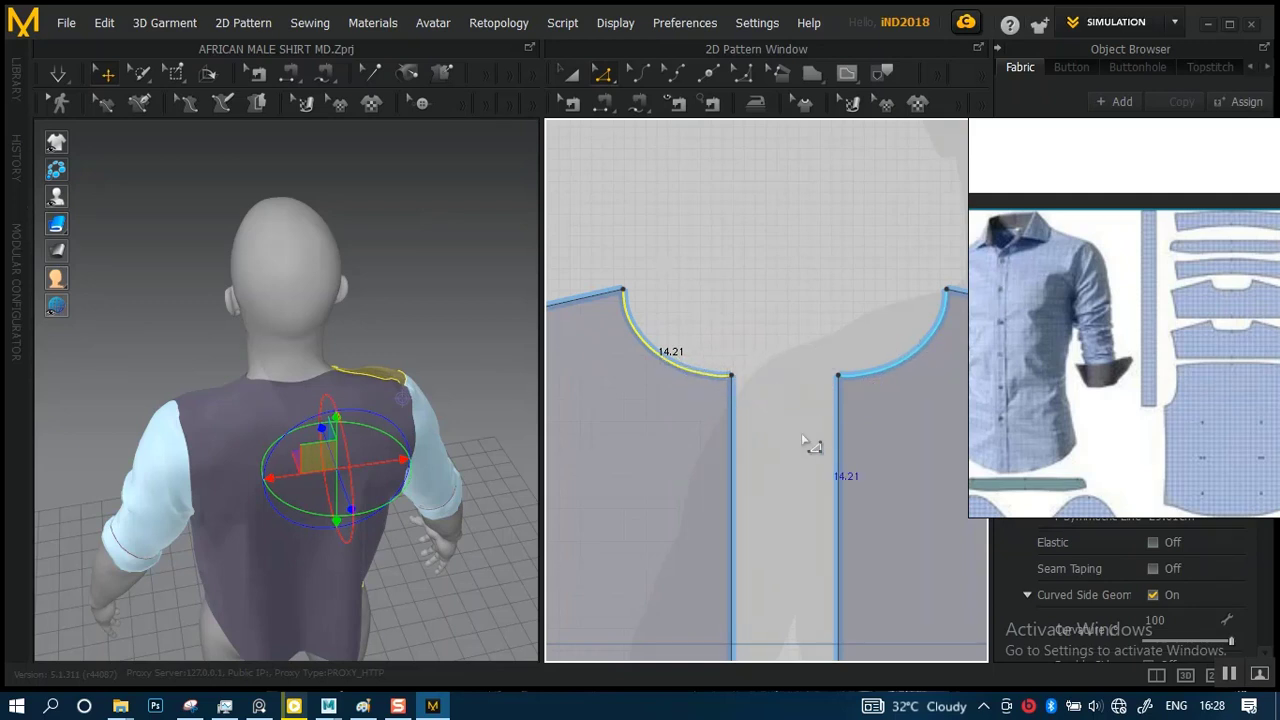
- Measure the length of the back panel's neckline curve
scroll(801, 430, down, 5)
scroll(805, 385, up, 3)
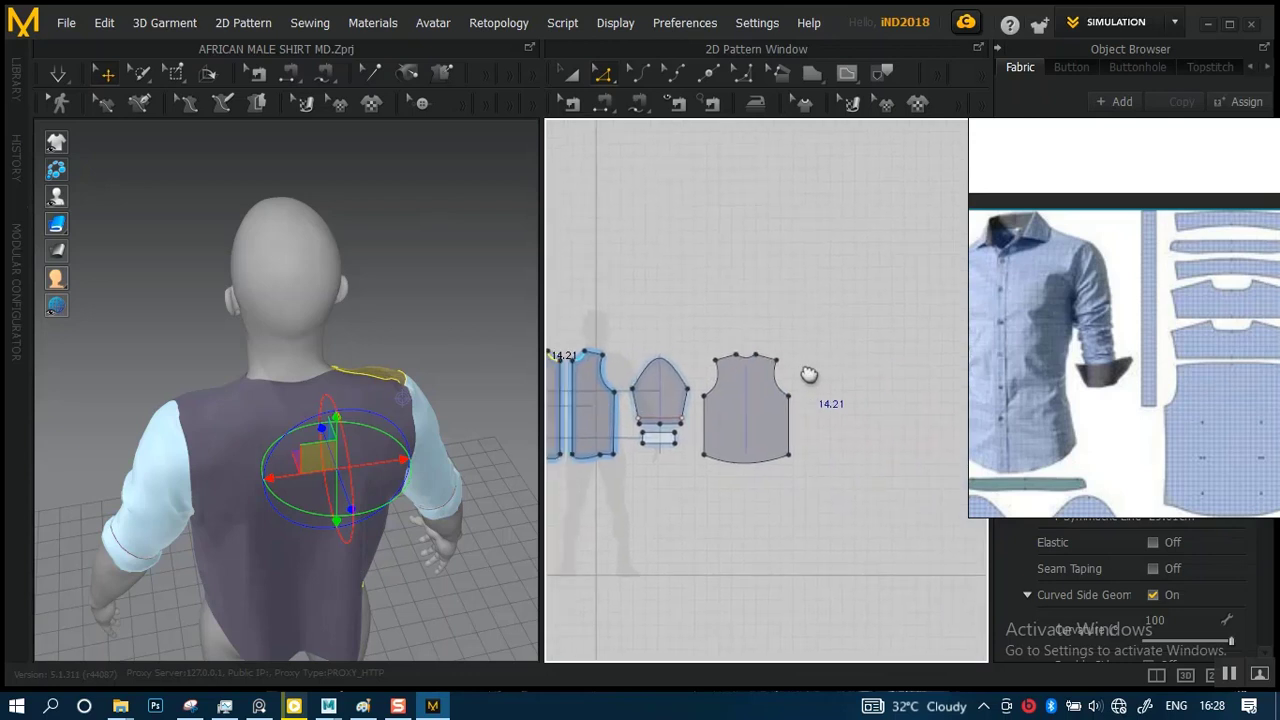
scroll(809, 374, up, 6)
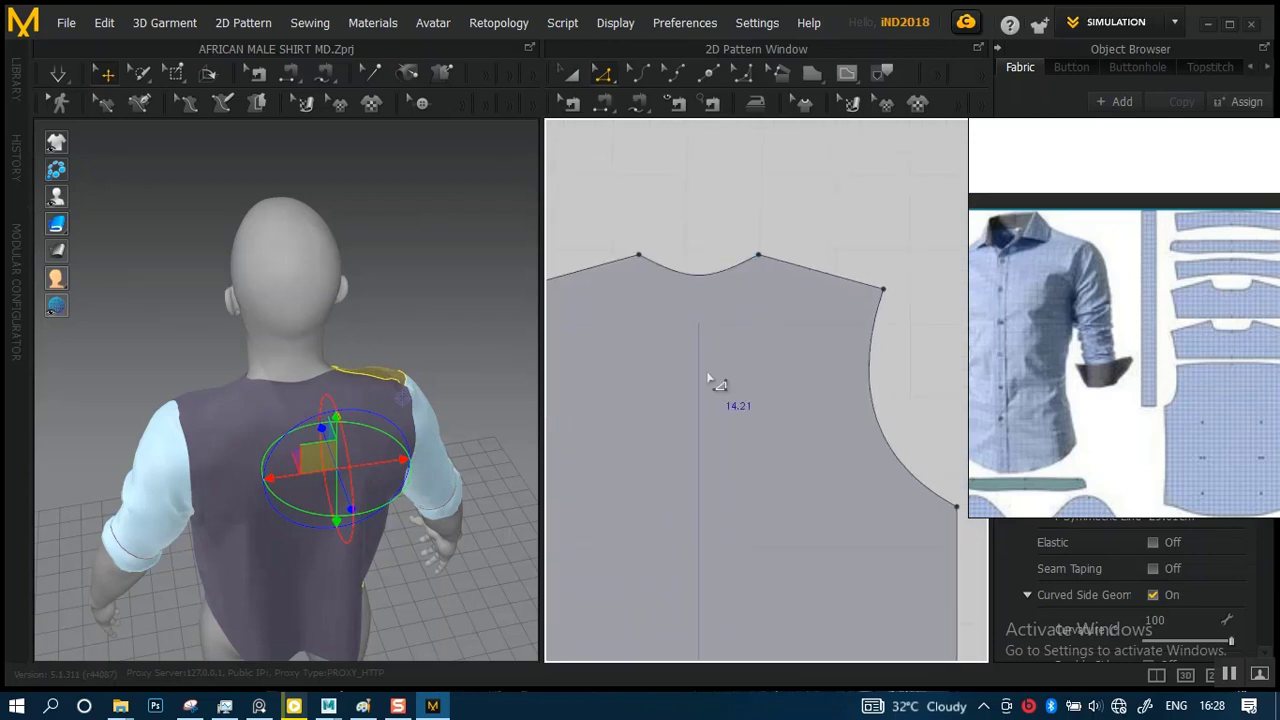
scroll(717, 383, up, 4)
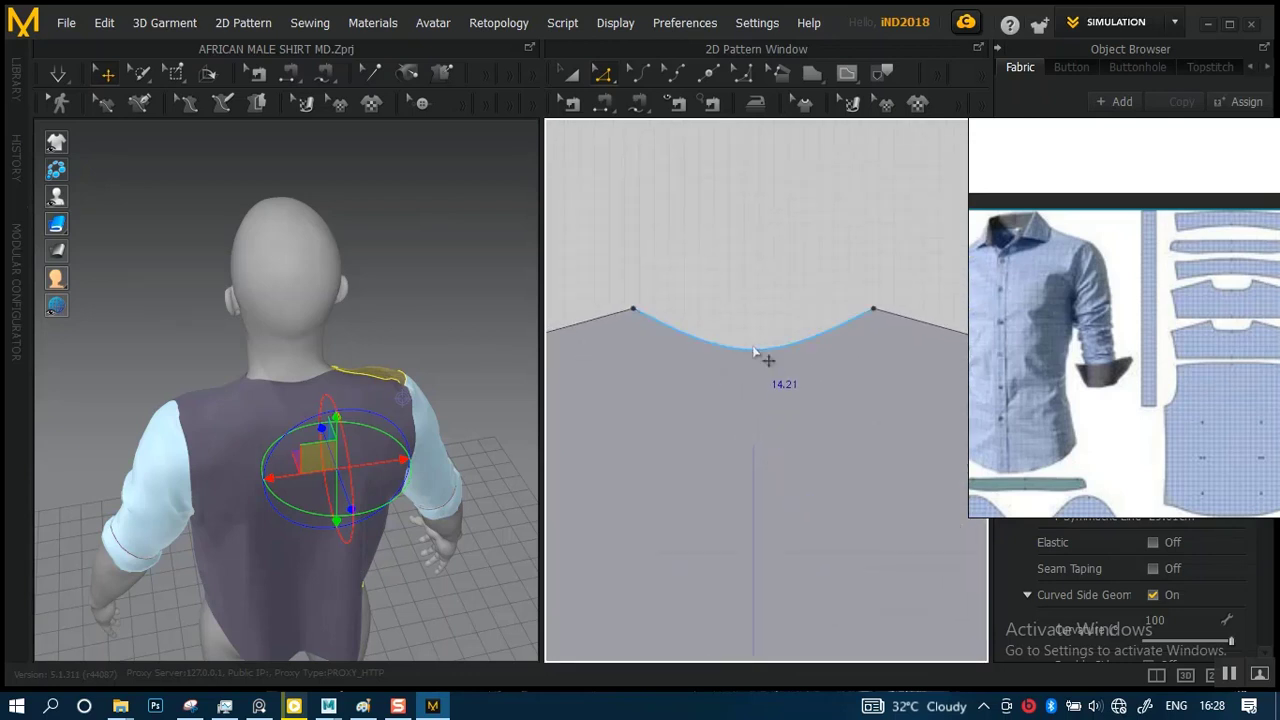
click(753, 352)
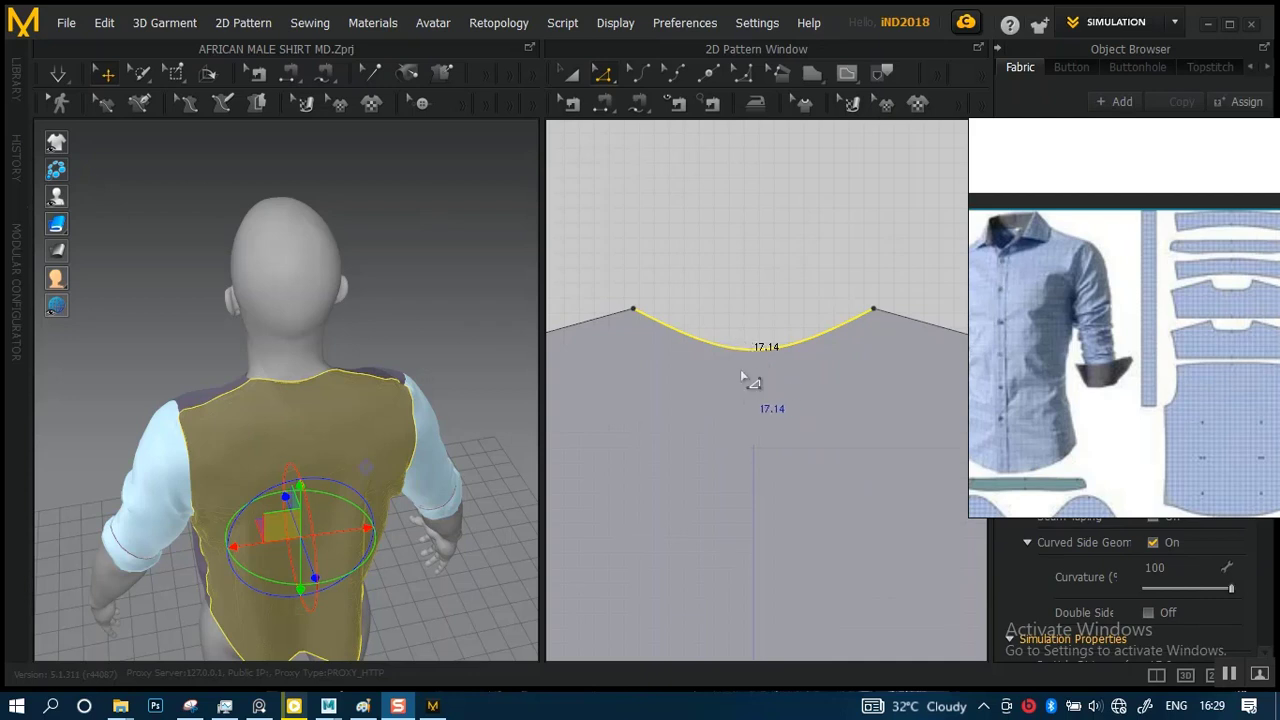
- Draw a narrow horizontal rectangular pattern about 5.9 cm tall above the two front panels for the collar
scroll(741, 377, down, 3)
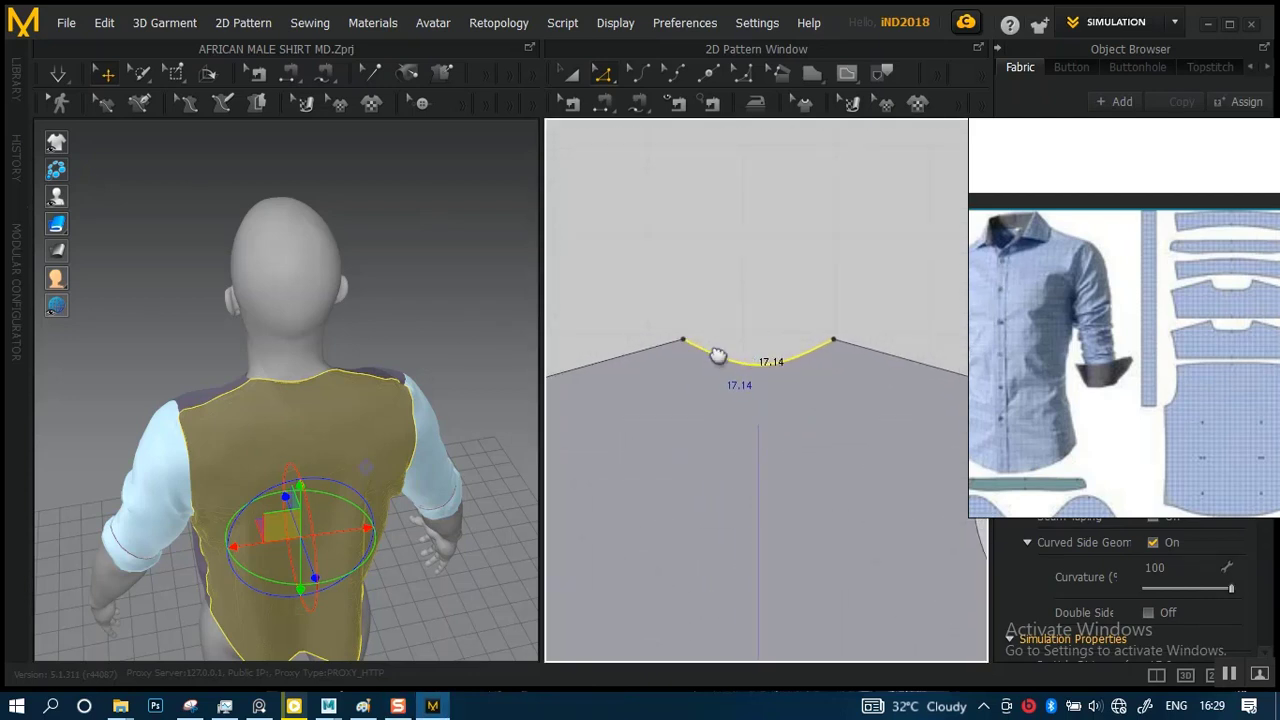
scroll(718, 356, down, 4)
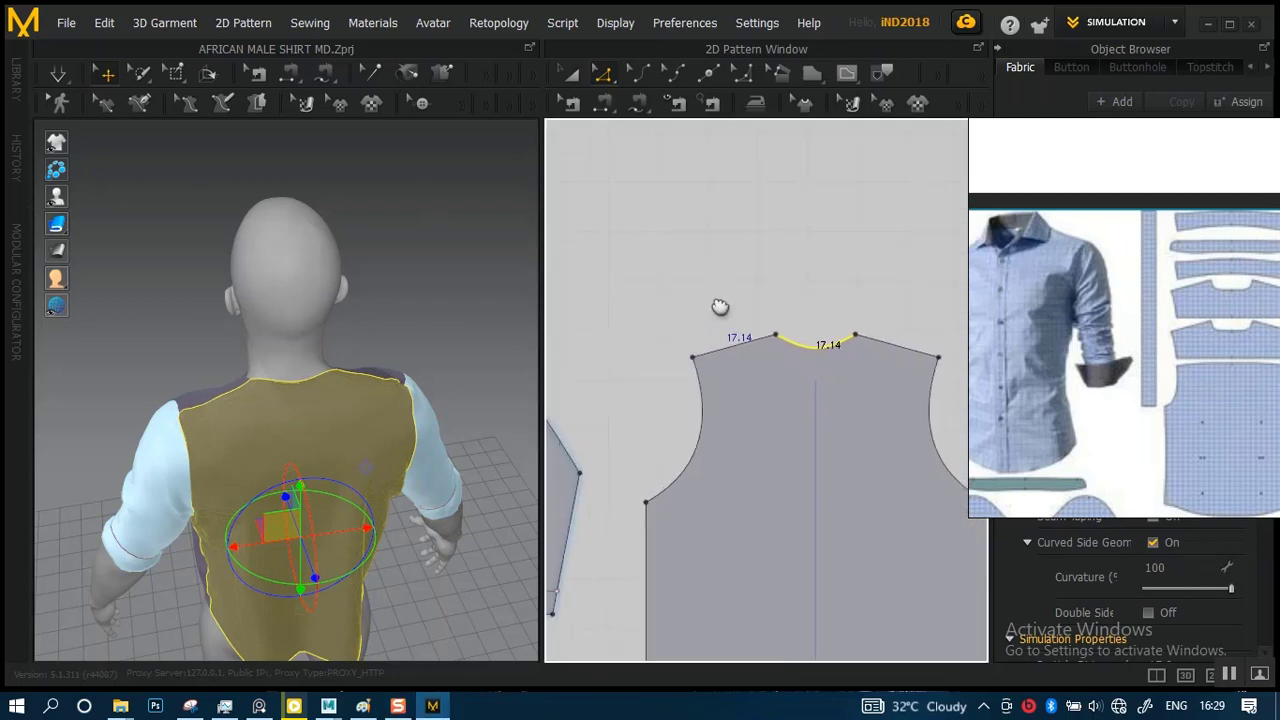
scroll(694, 300, down, 4)
scroll(771, 337, down, 5)
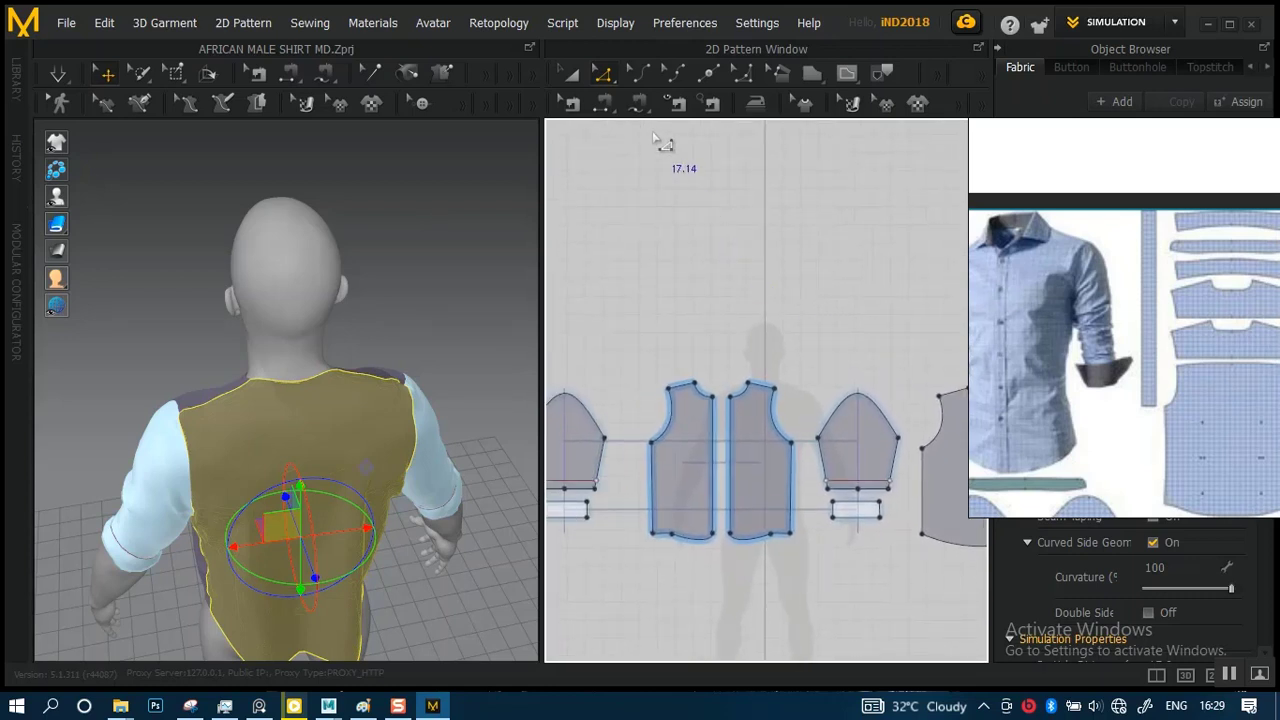
click(573, 80)
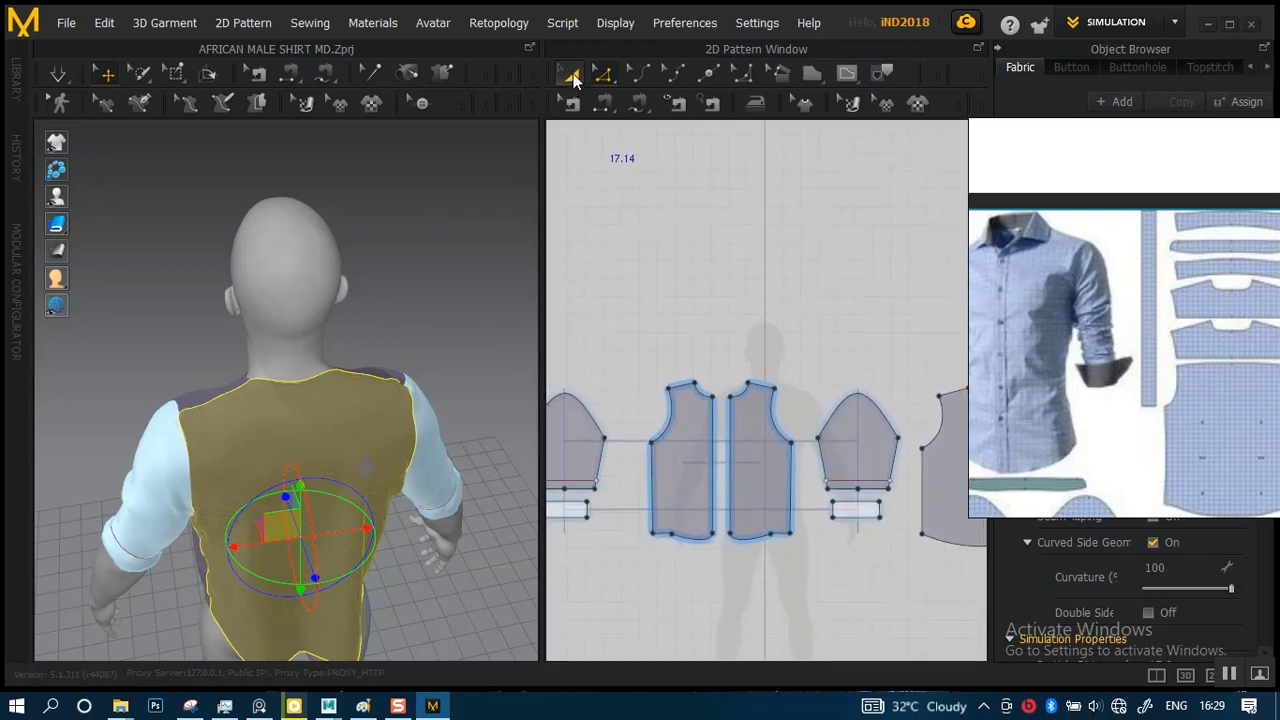
click(810, 78)
scroll(663, 320, up, 3)
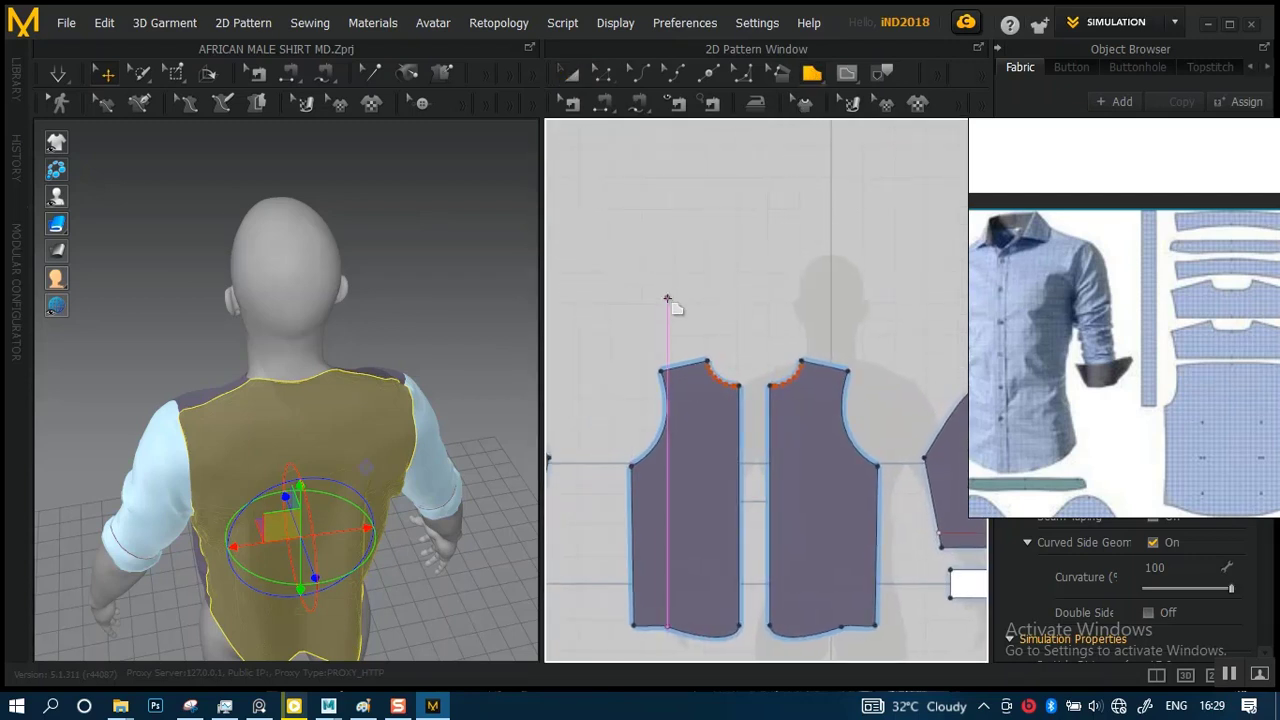
drag(678, 291, 700, 313)
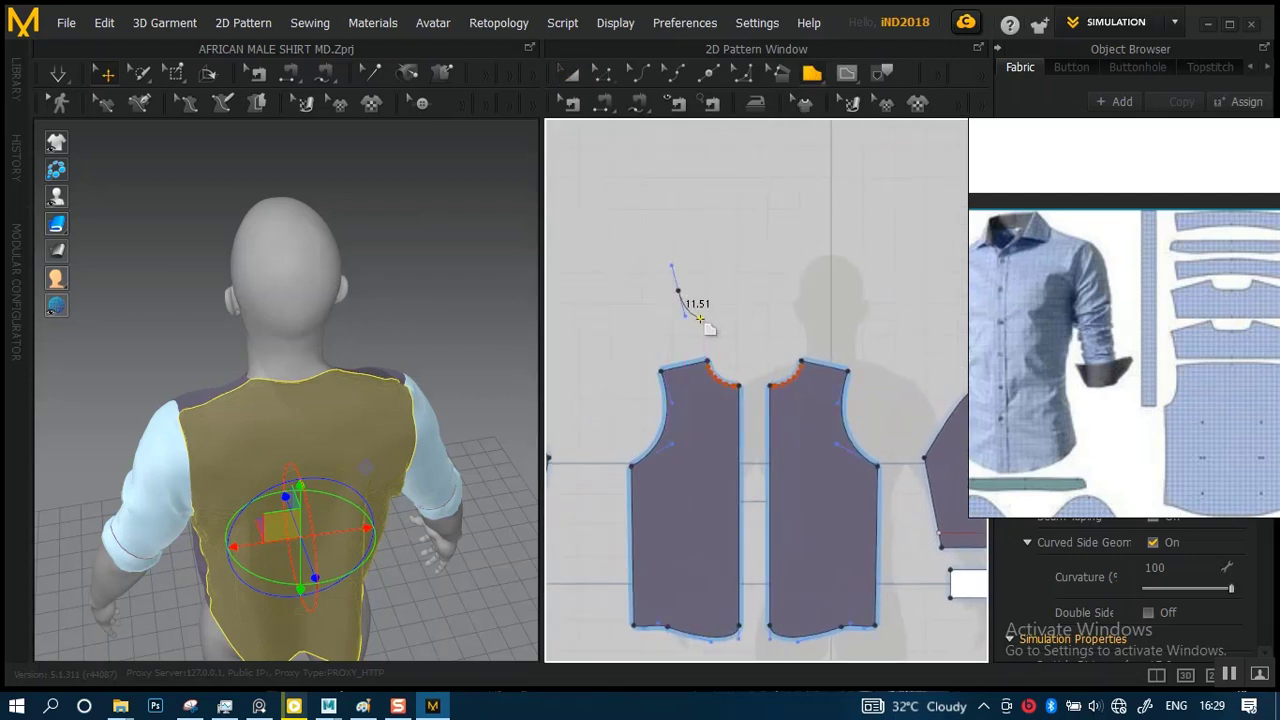
key(Escape)
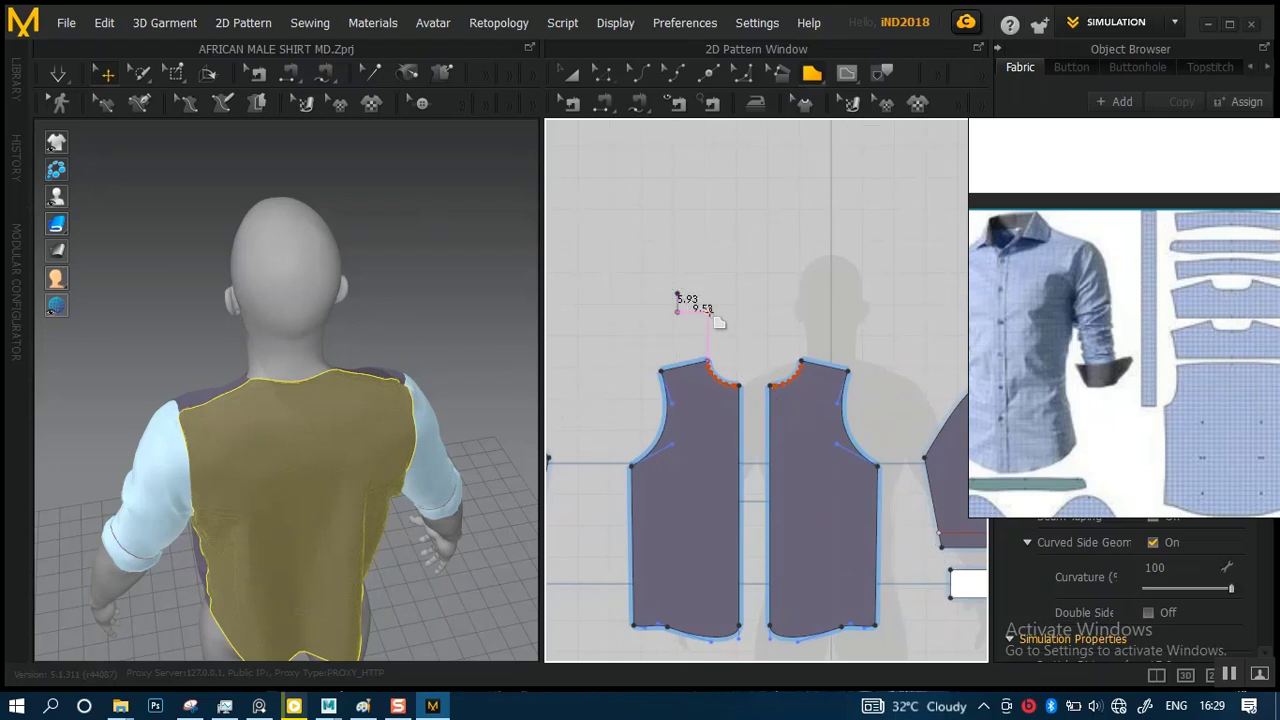
click(778, 291)
click(779, 295)
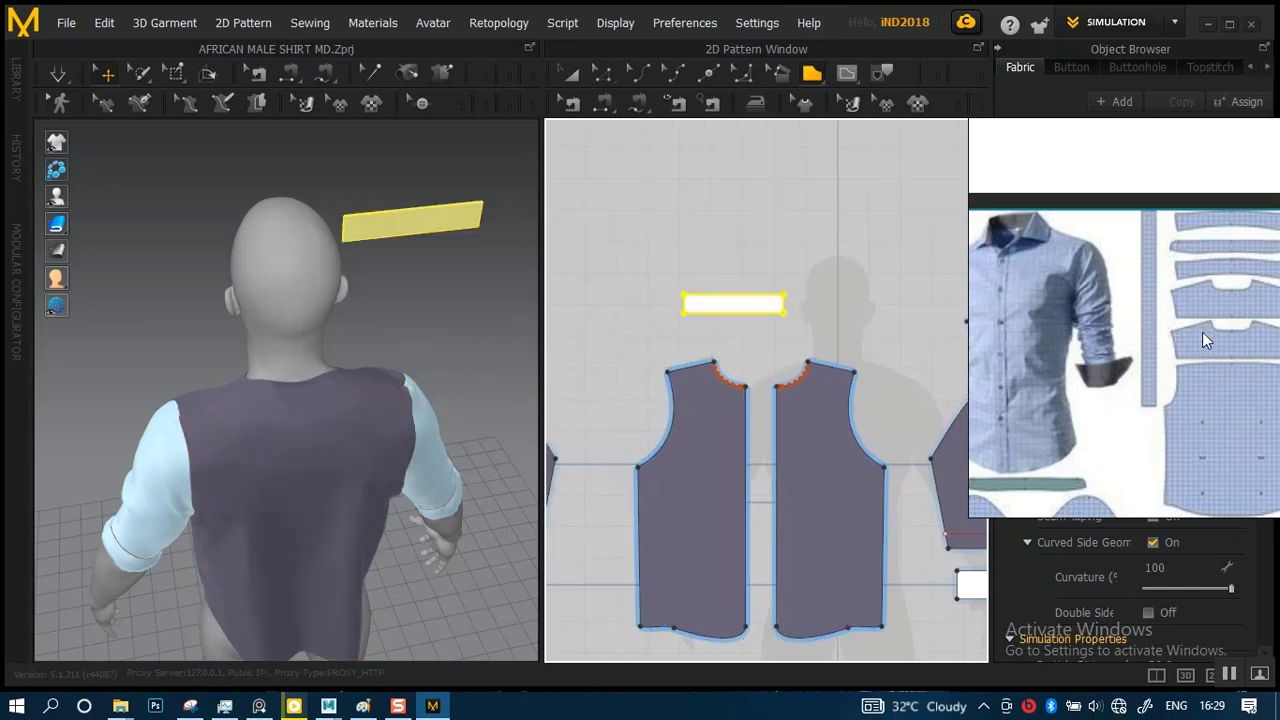
- Examine the collar and yoke pieces up close in the shirt reference image
right_drag(1179, 359, 1078, 367)
middle_drag(1073, 365, 1005, 386)
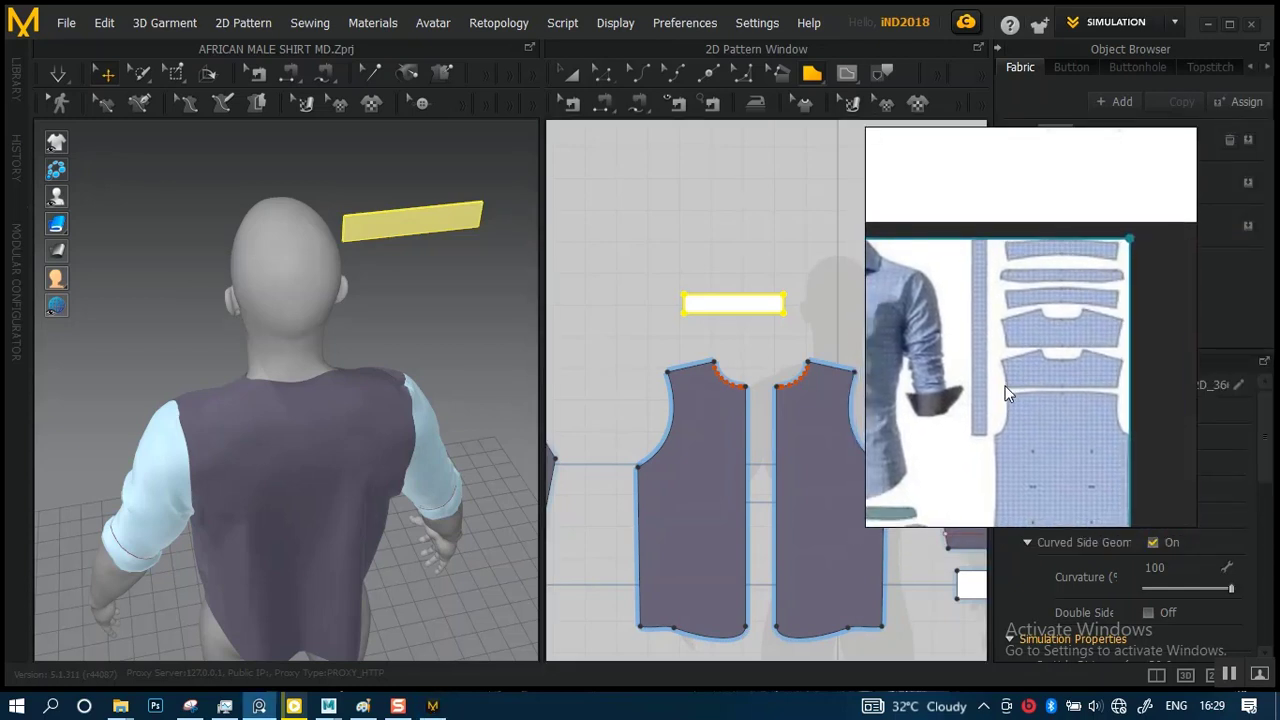
scroll(1006, 385, up, 3)
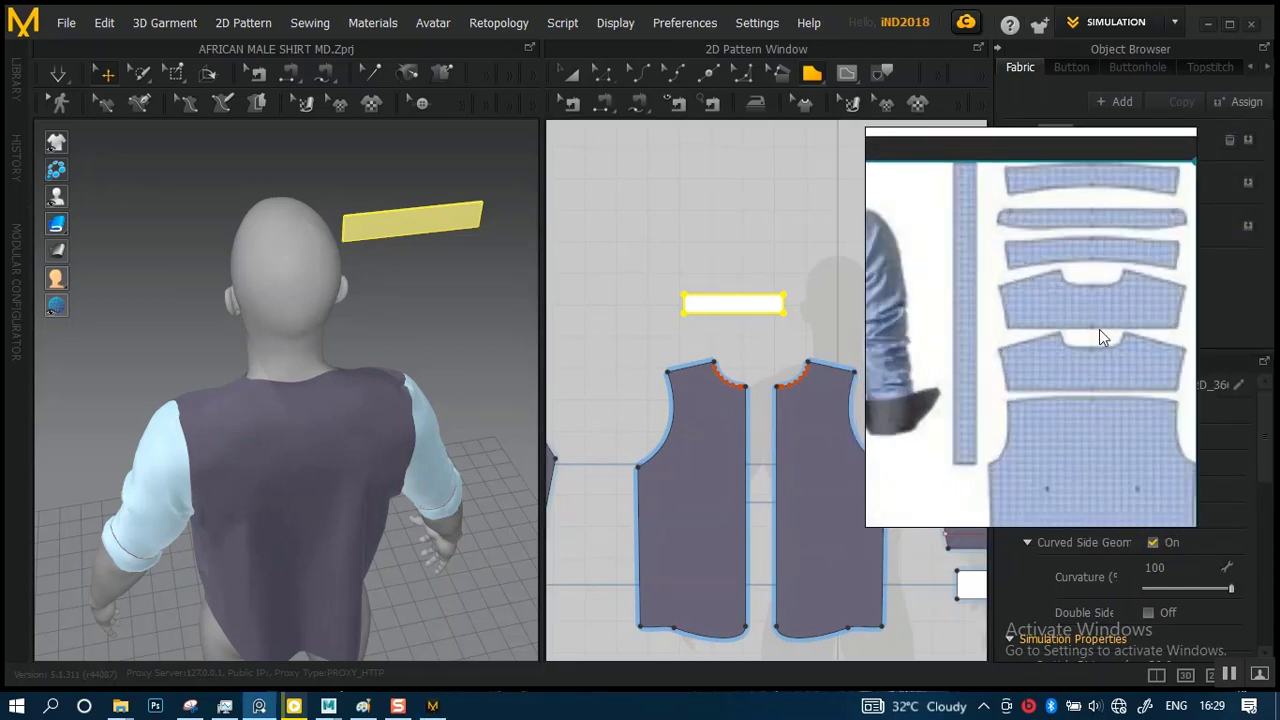
drag(1099, 329, 1085, 393)
scroll(1078, 329, up, 2)
middle_drag(1078, 325, 1051, 384)
mouse_move(1046, 355)
mouse_down()
mouse_move(1031, 348)
mouse_move(1057, 342)
mouse_up()
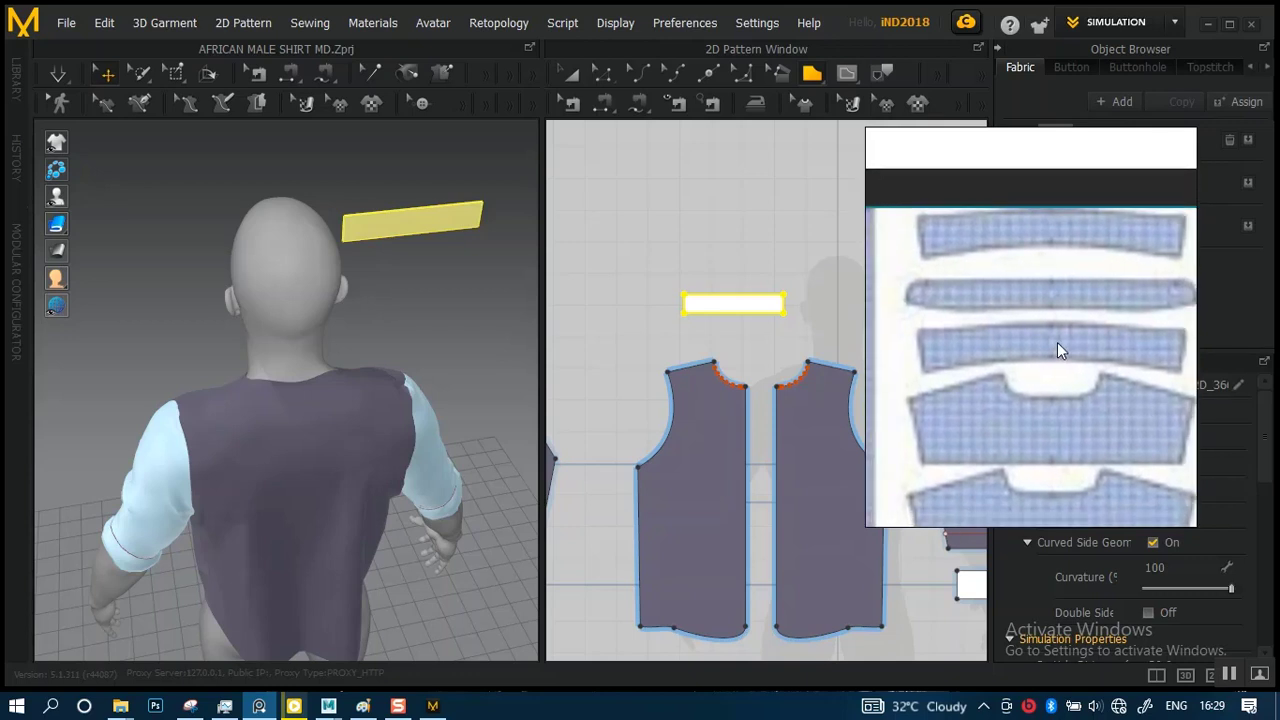
scroll(1015, 305, up, 4)
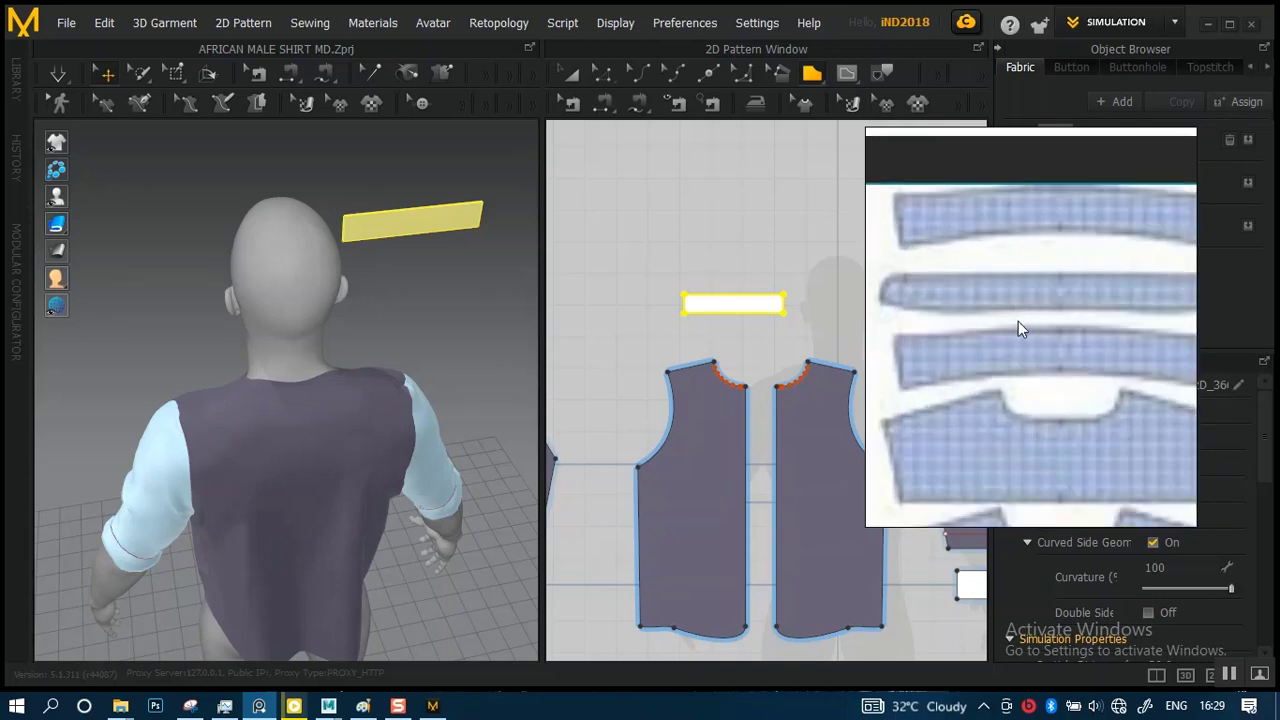
drag(1017, 317, 995, 325)
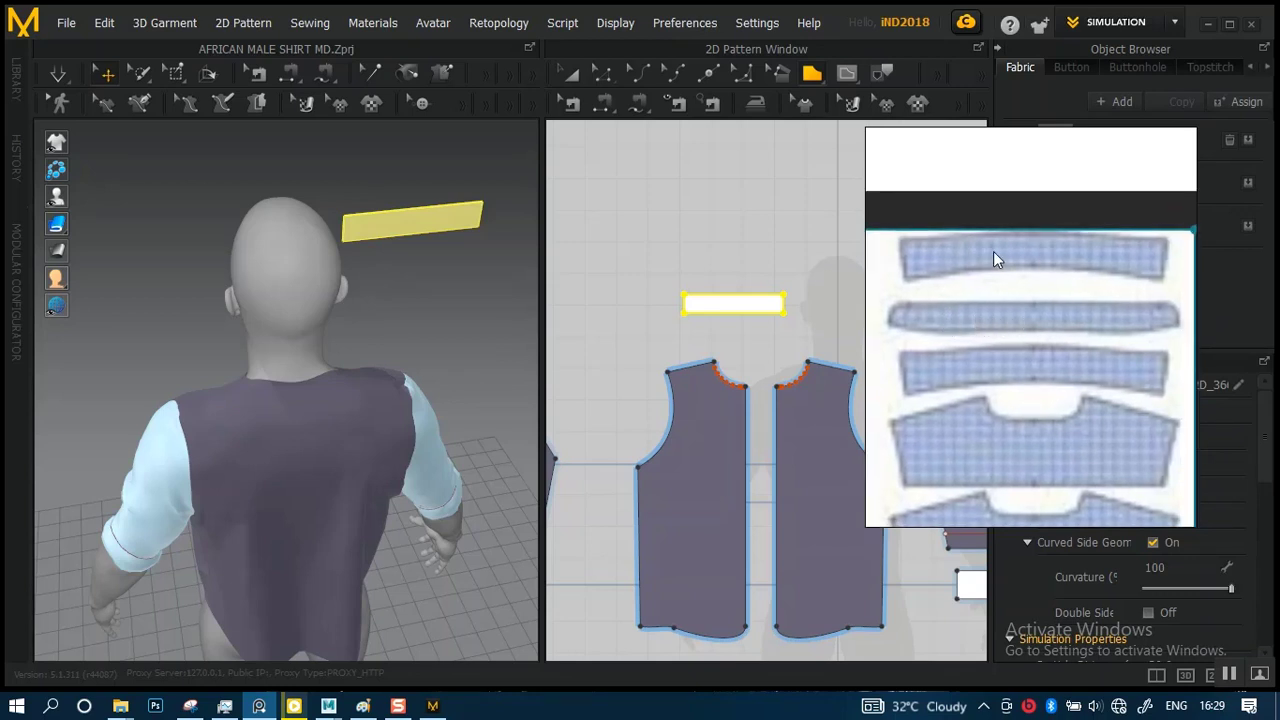
middle_drag(991, 331, 1025, 328)
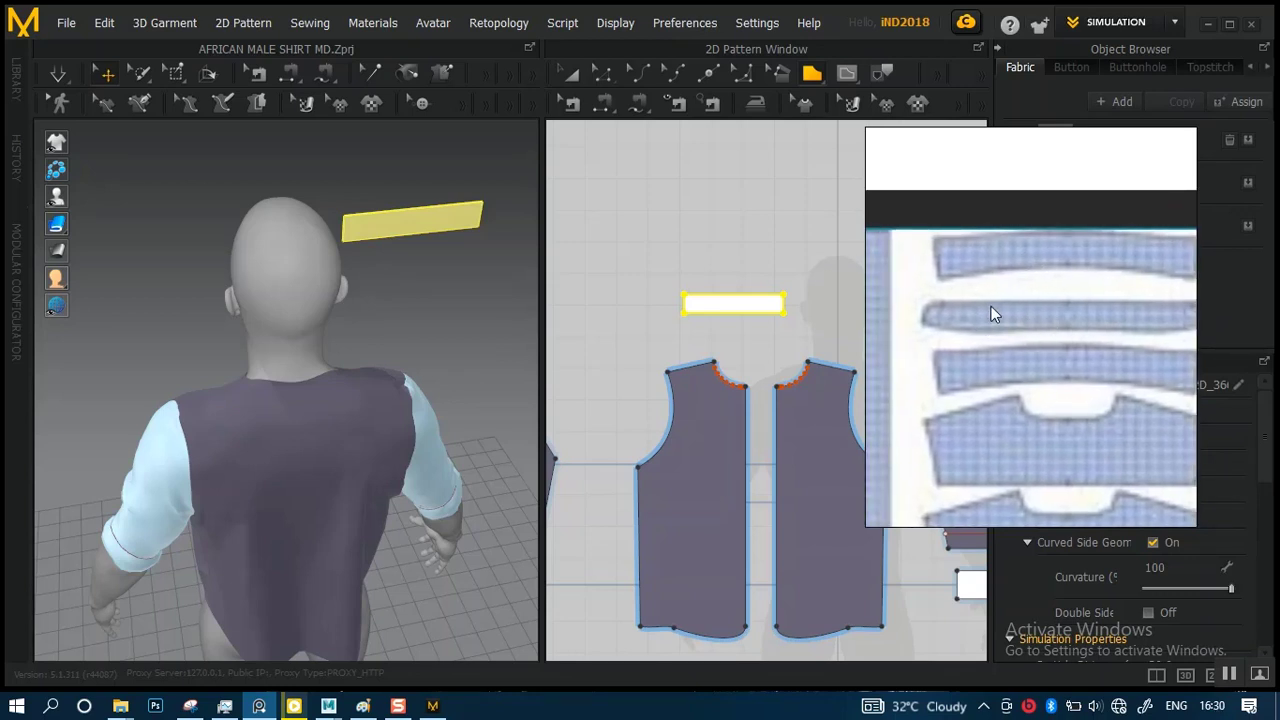
- Move the reference image clear of the 2D patterns and inspect the shirt's neckline on the avatar from the front
right_drag(330, 438, 517, 373)
right_drag(291, 393, 497, 374)
right_drag(983, 383, 1156, 379)
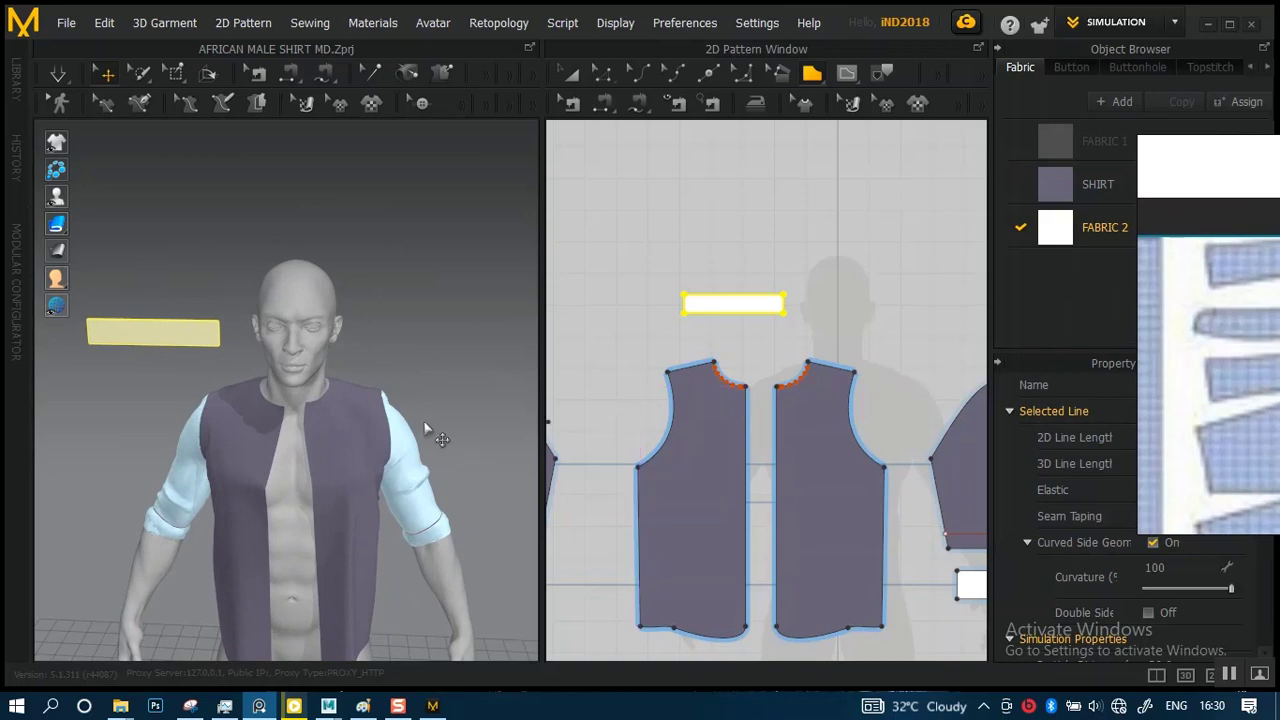
scroll(397, 382, down, 3)
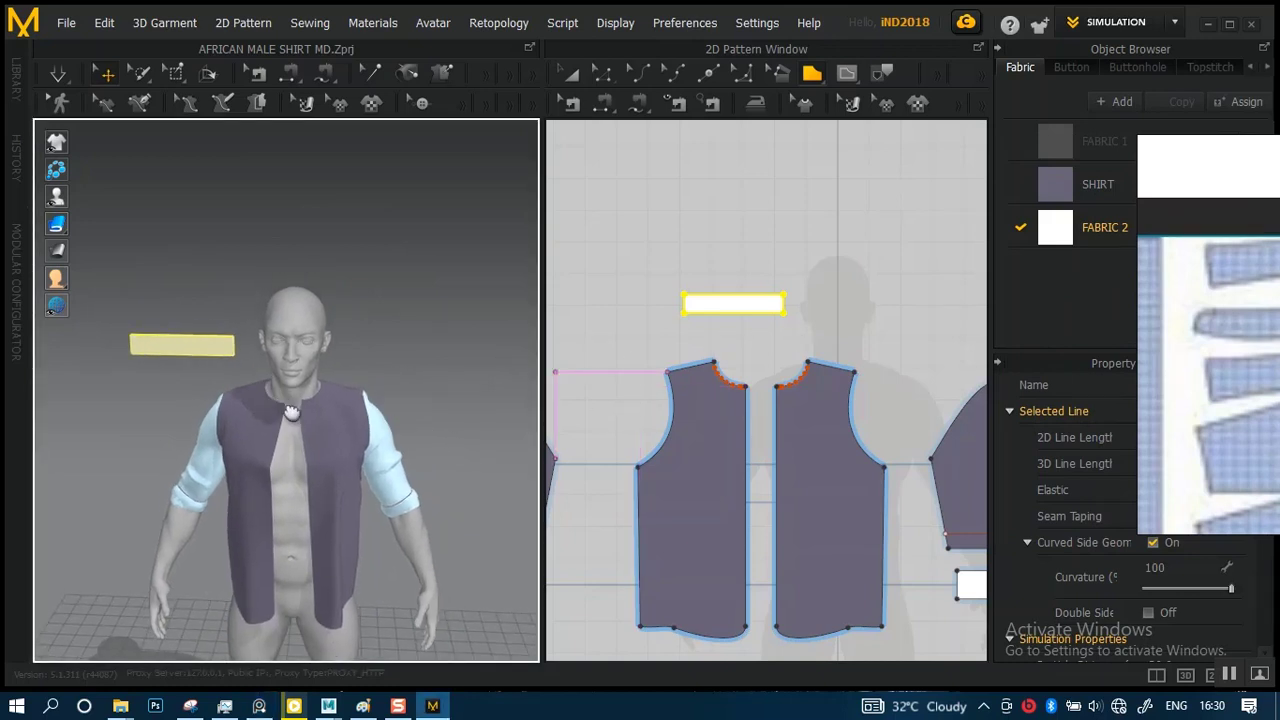
middle_drag(291, 412, 320, 405)
scroll(287, 412, up, 4)
mouse_move(286, 415)
right_down()
mouse_move(346, 411)
mouse_move(300, 433)
right_up()
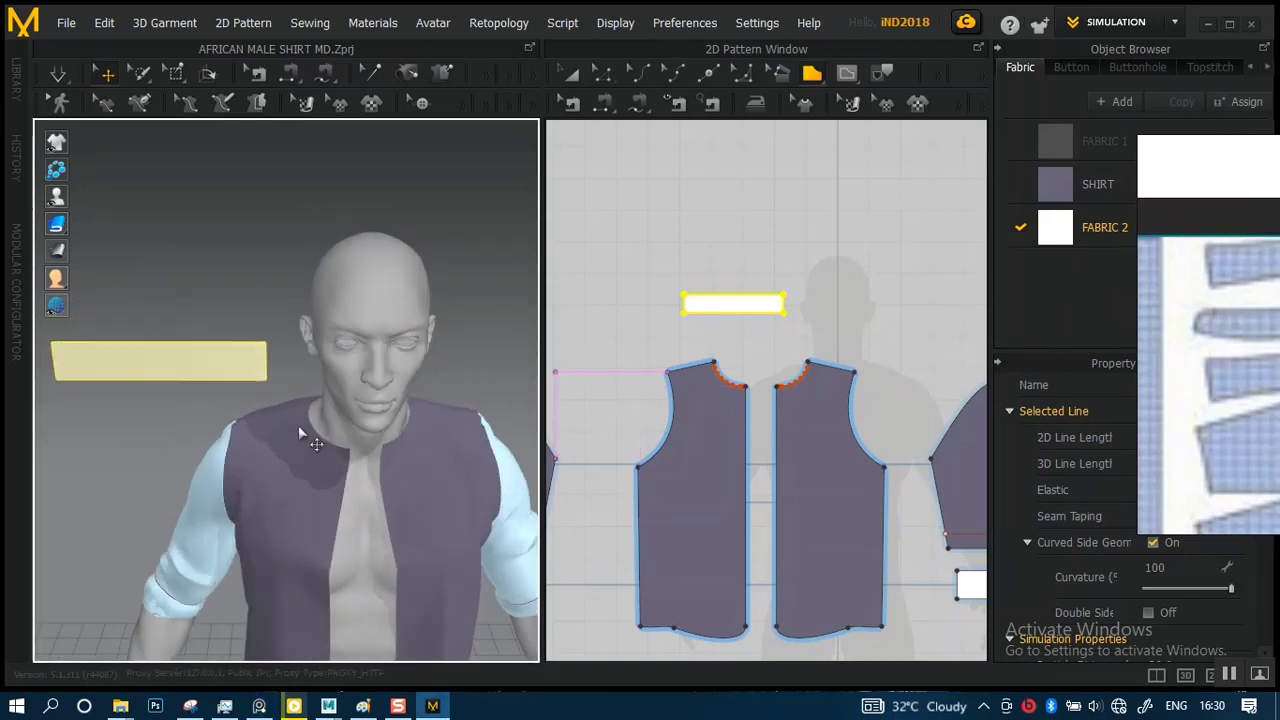
scroll(298, 432, down, 3)
right_drag(312, 372, 287, 383)
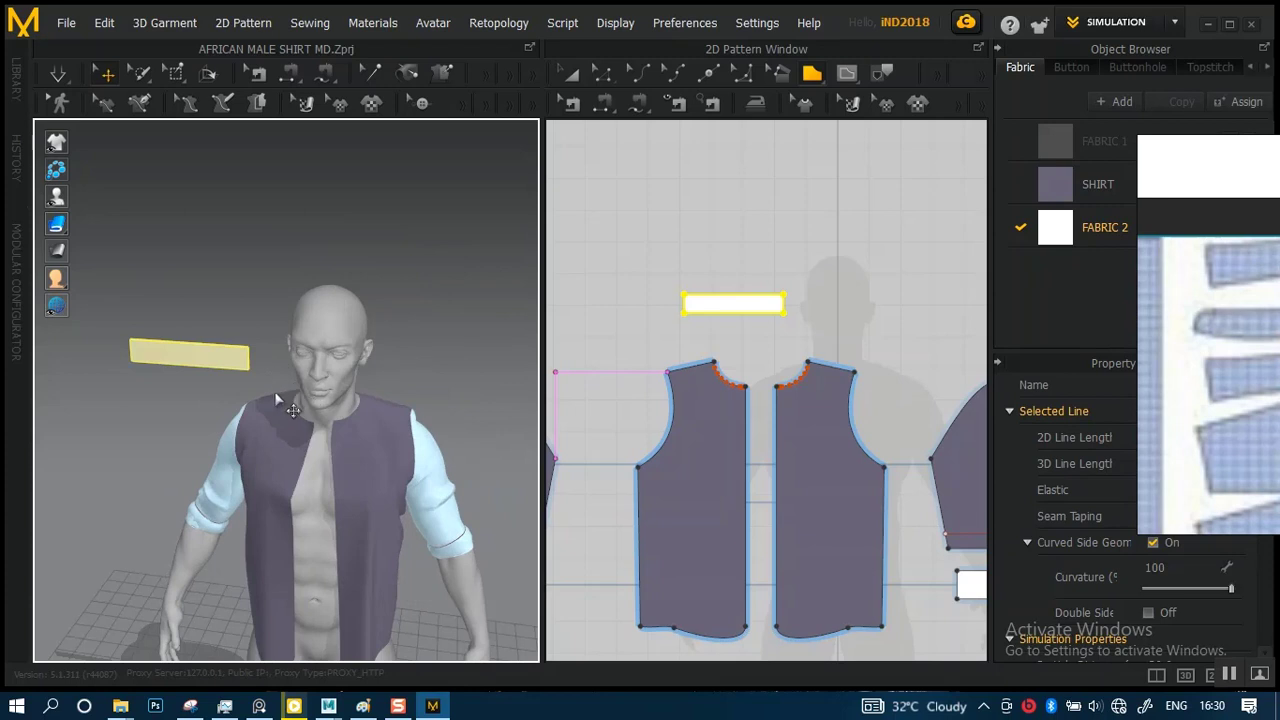
click(713, 236)
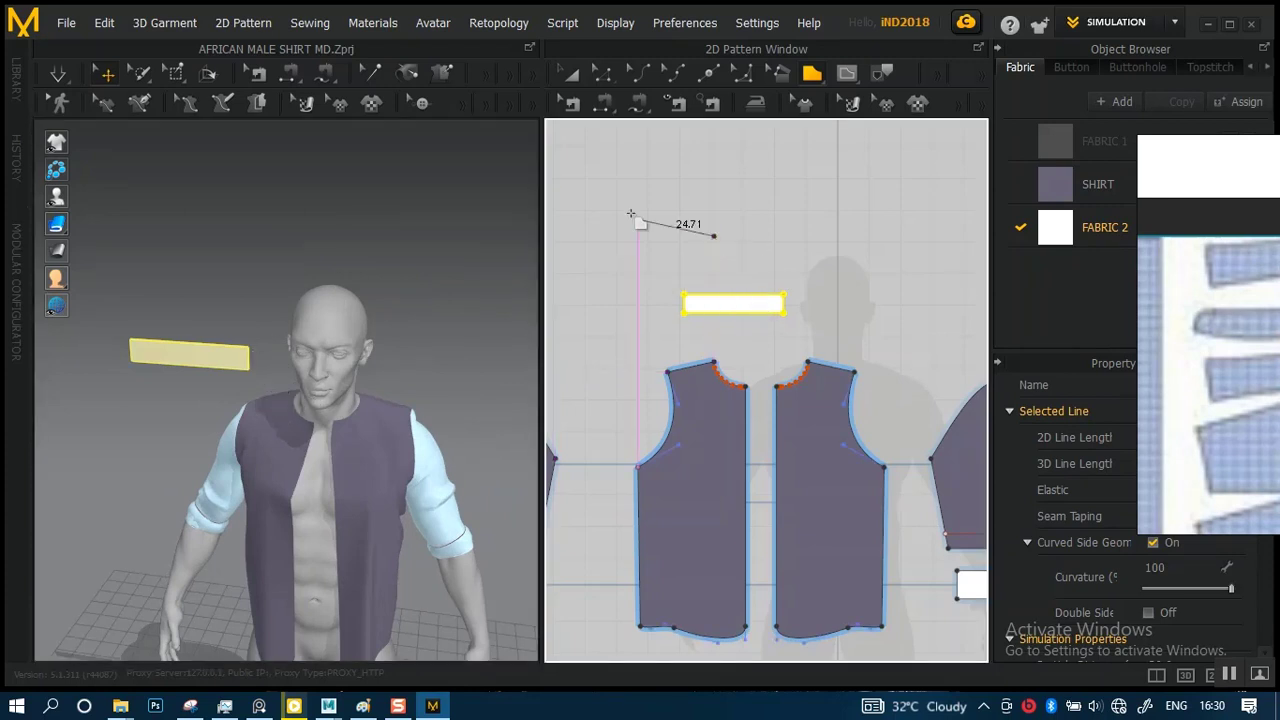
key(Escape)
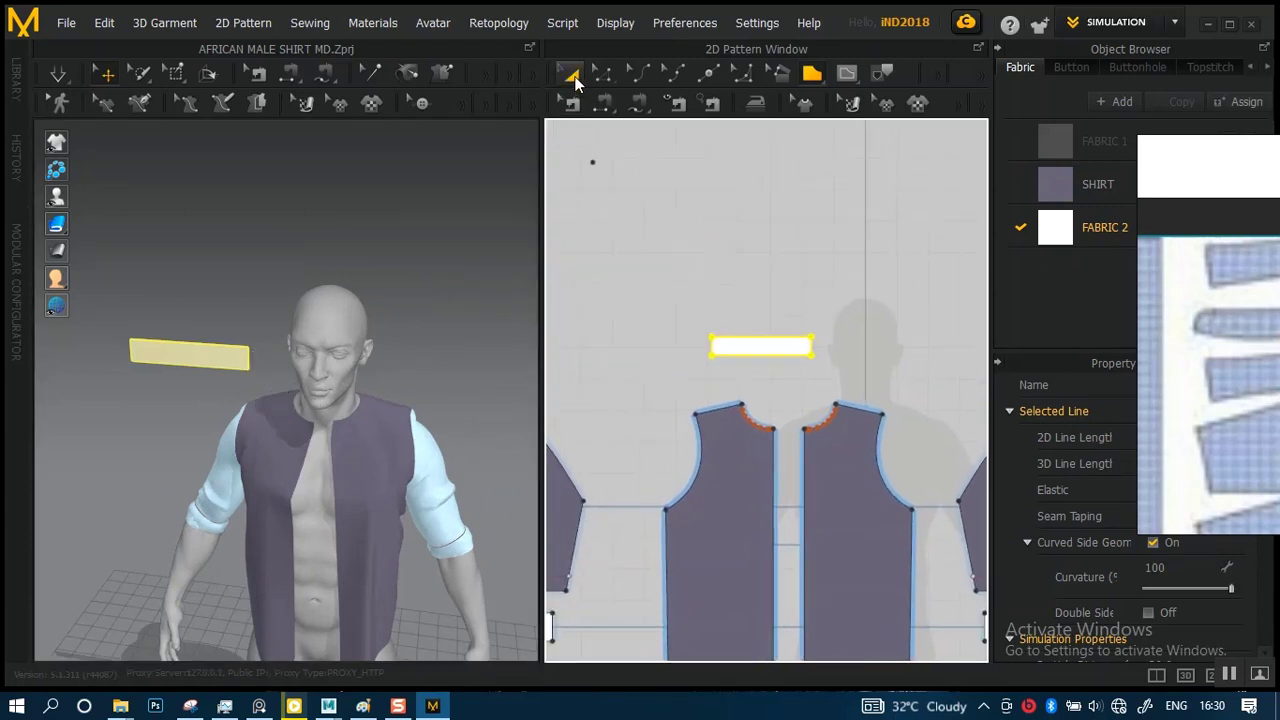
click(573, 78)
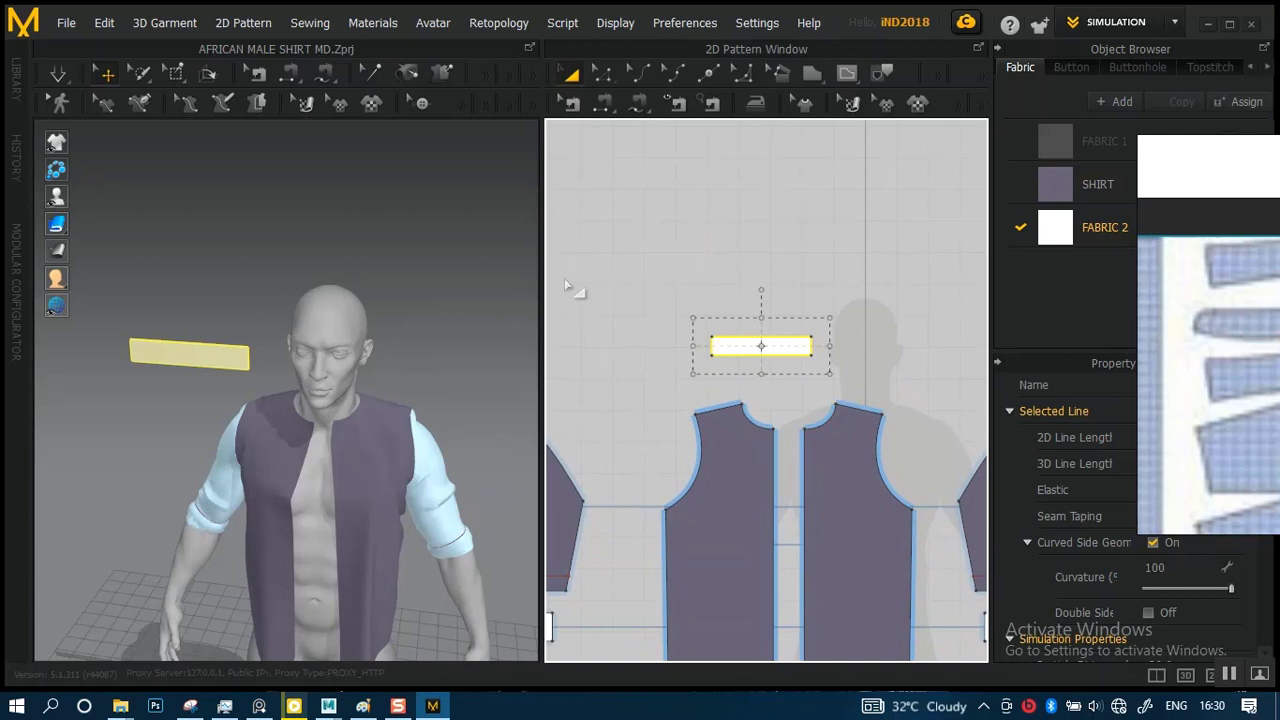
- Move the collar strip in 3D from beside the avatar to centred in front of its head
click(752, 301)
click(758, 343)
right_drag(274, 391, 238, 472)
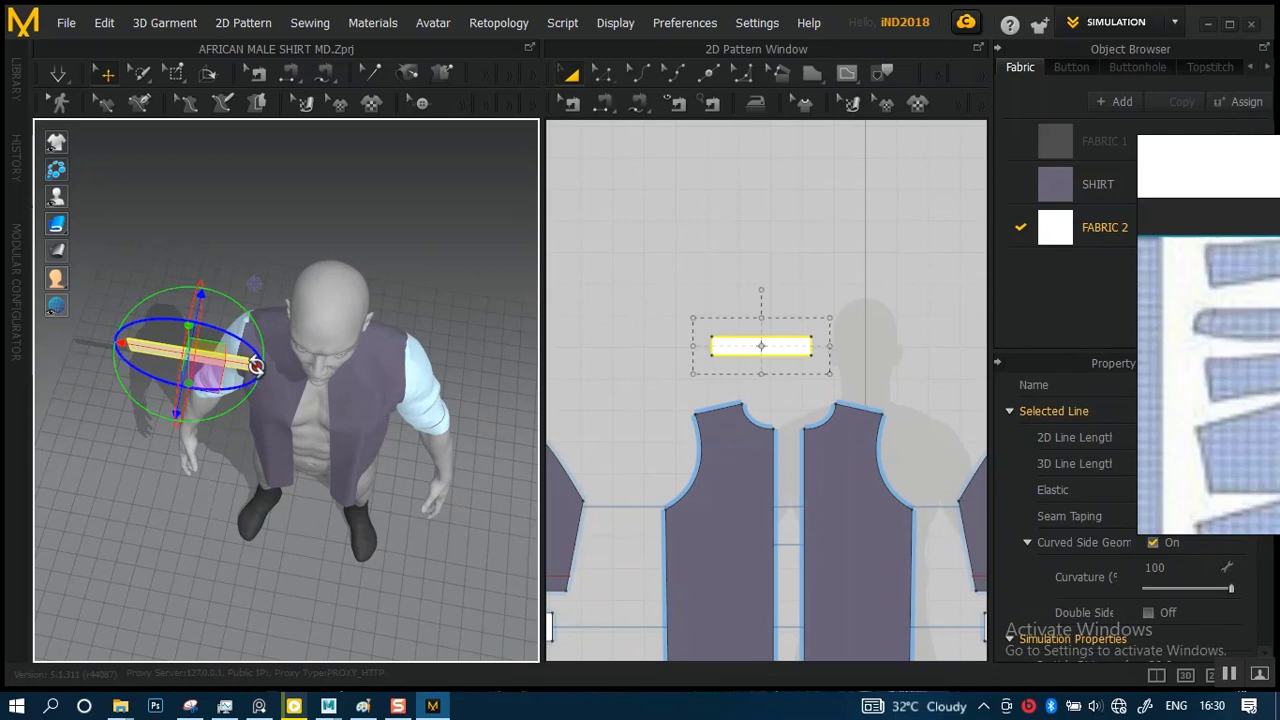
drag(224, 362, 370, 374)
right_drag(429, 350, 371, 423)
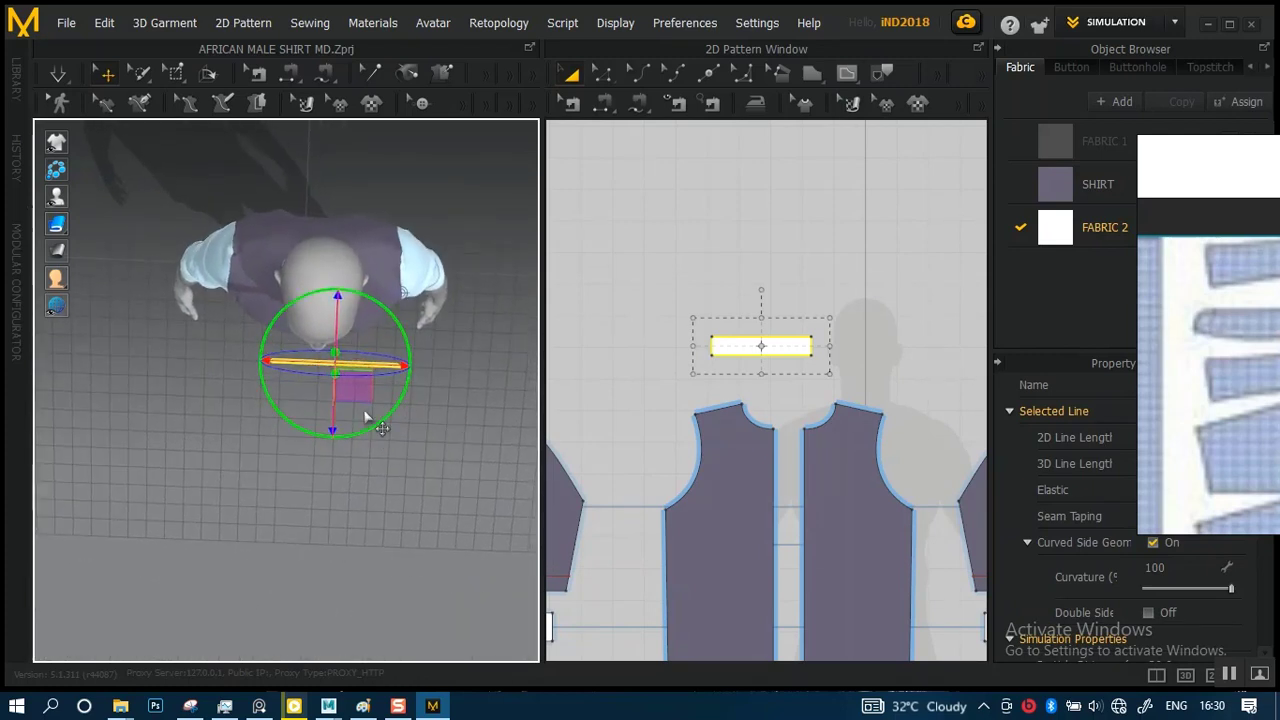
drag(368, 367, 344, 366)
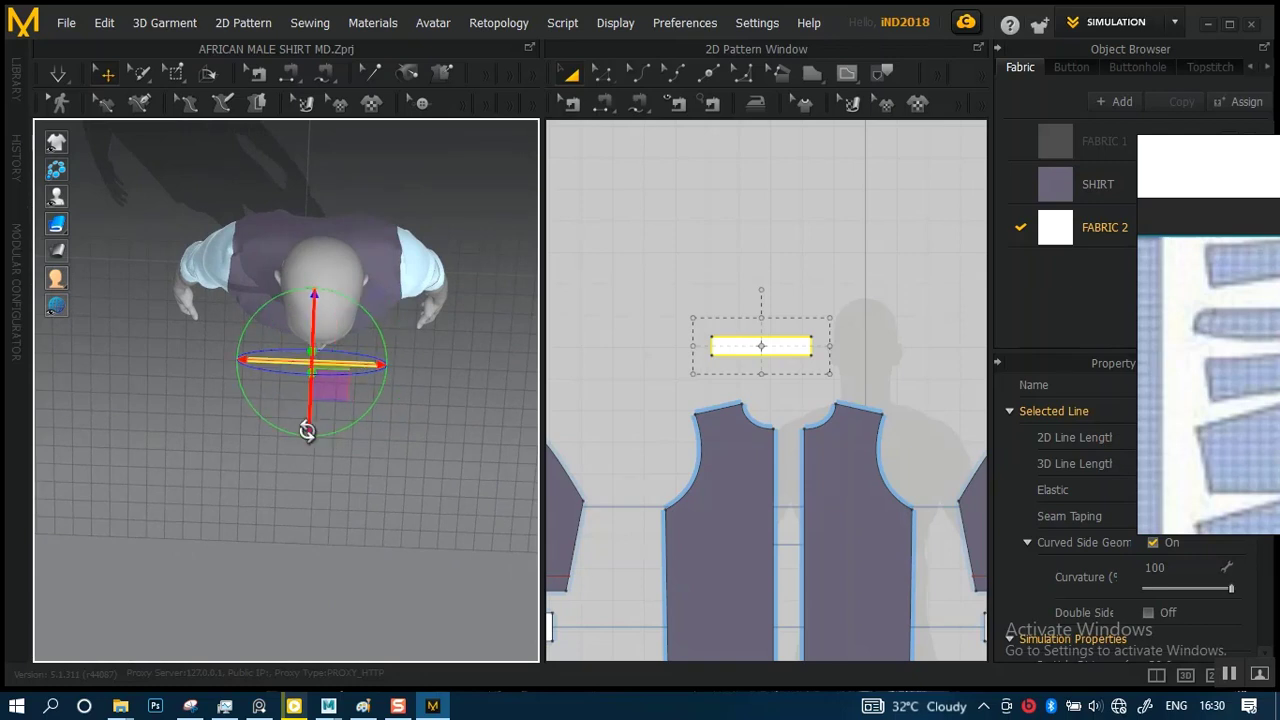
drag(311, 421, 317, 354)
key(ctrl+z)
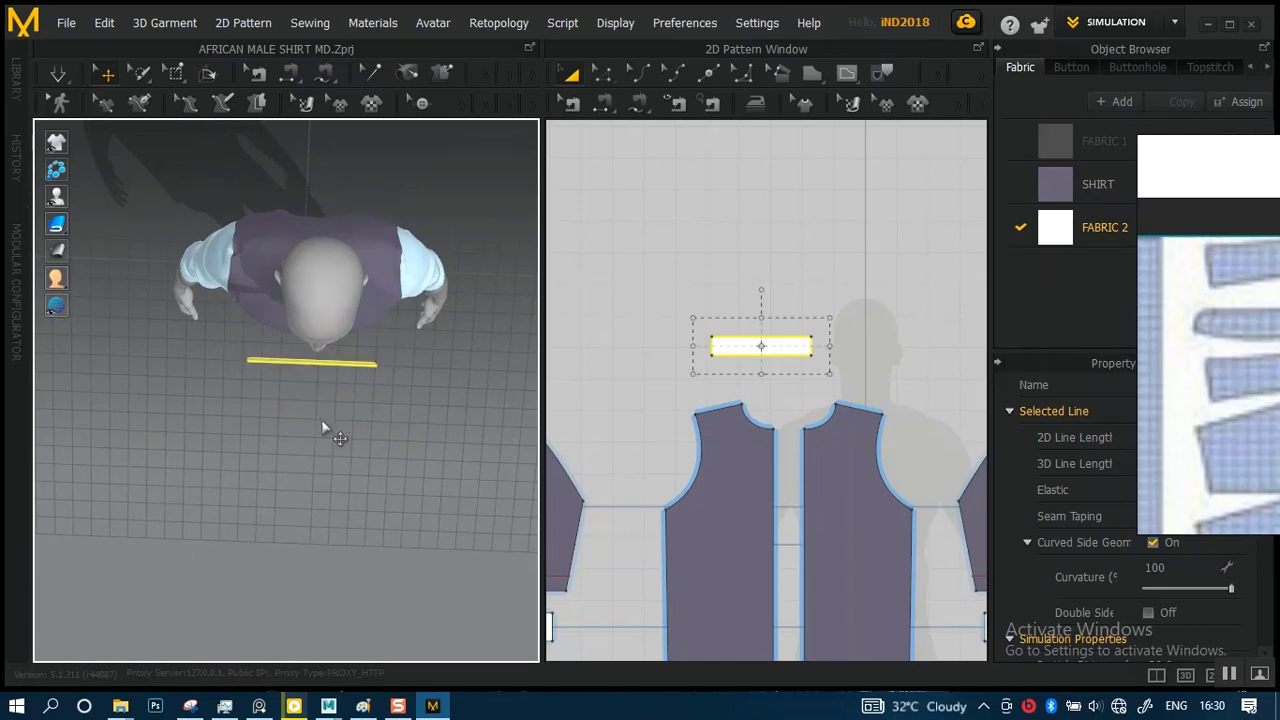
scroll(337, 411, up, 2)
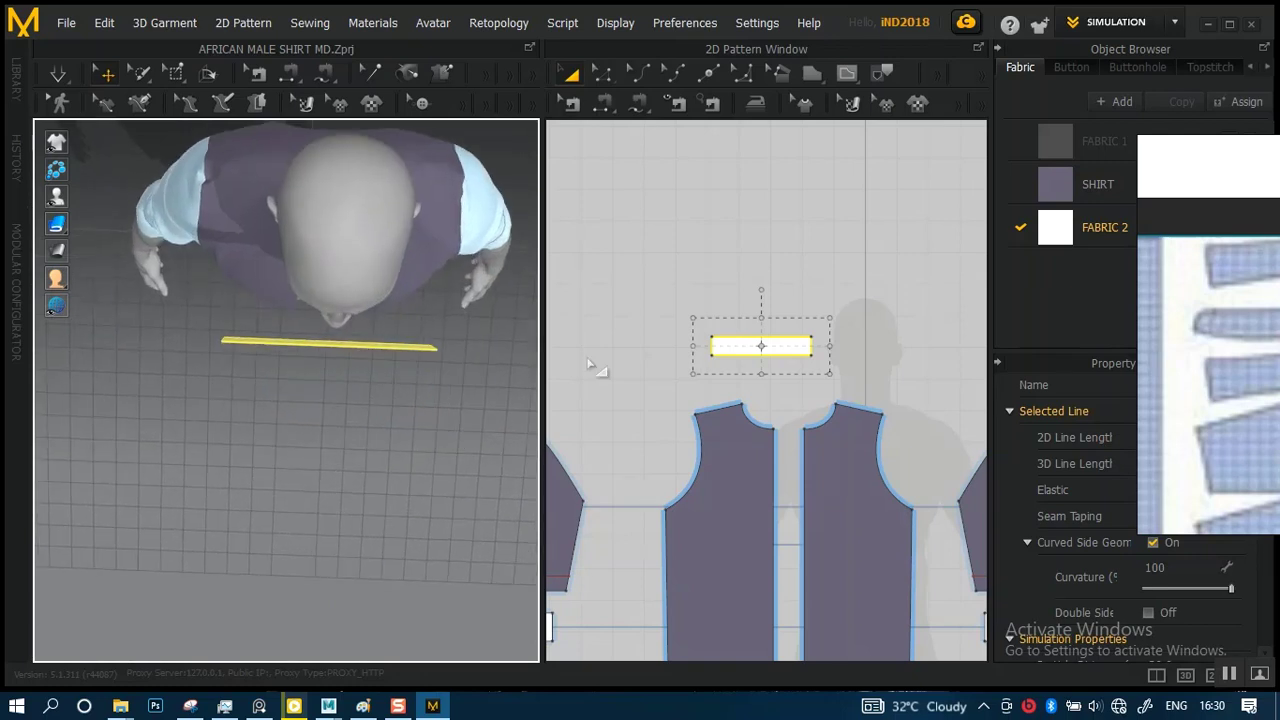
- Lower the collar strip in 3D from behind the head to neck height, just above the shirt's back neckline
click(761, 338)
right_drag(392, 431, 570, 243)
right_drag(403, 342, 187, 356)
middle_drag(283, 355, 438, 312)
scroll(392, 384, up, 3)
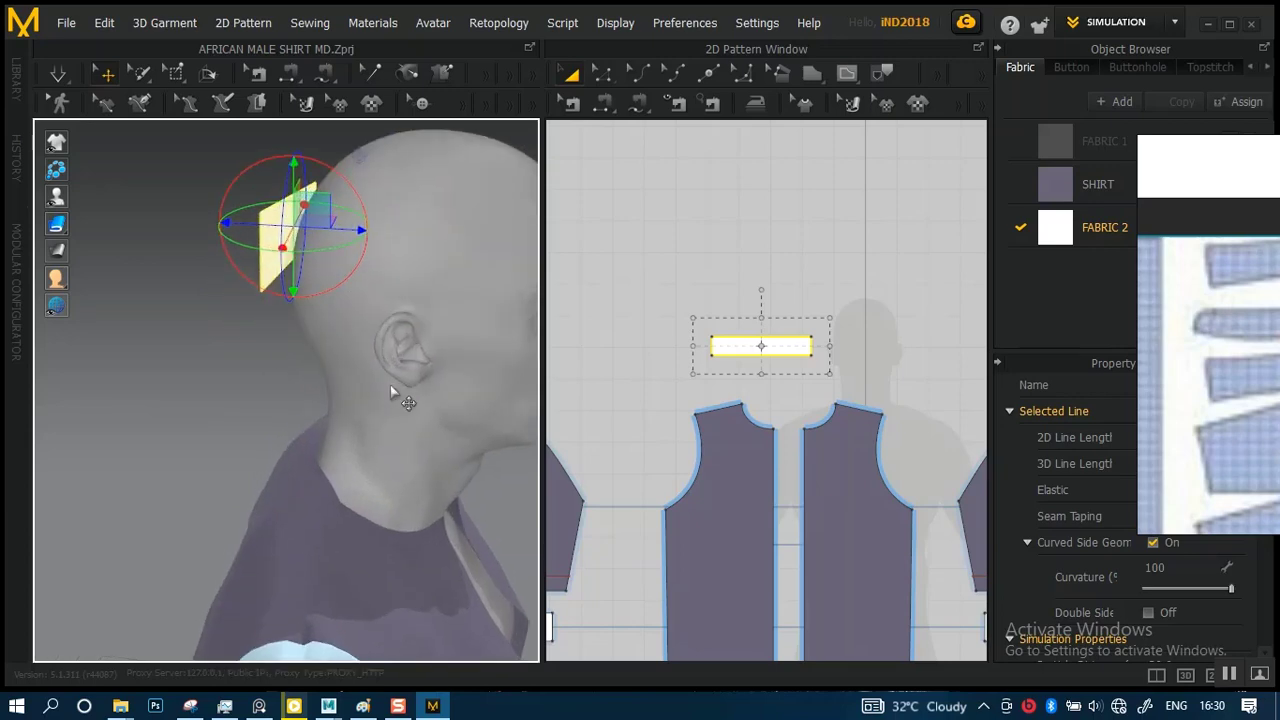
right_drag(340, 392, 432, 354)
middle_drag(432, 354, 414, 365)
right_drag(415, 365, 345, 355)
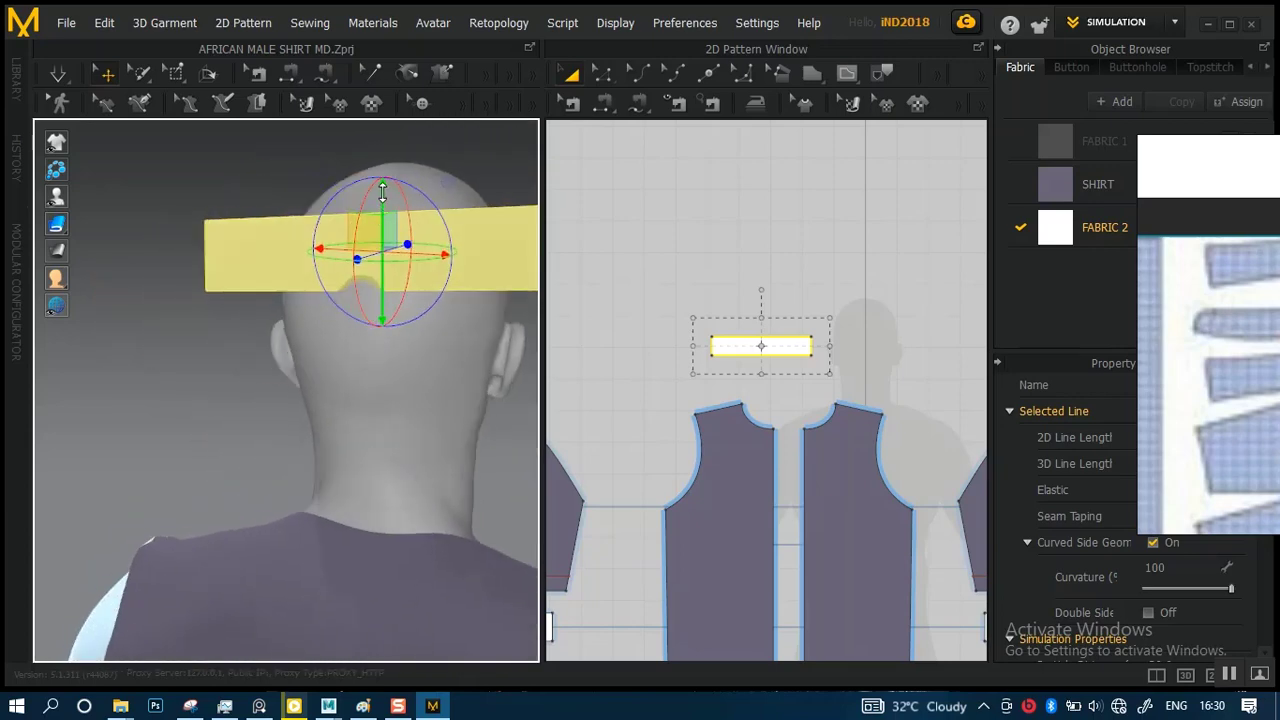
drag(382, 193, 378, 418)
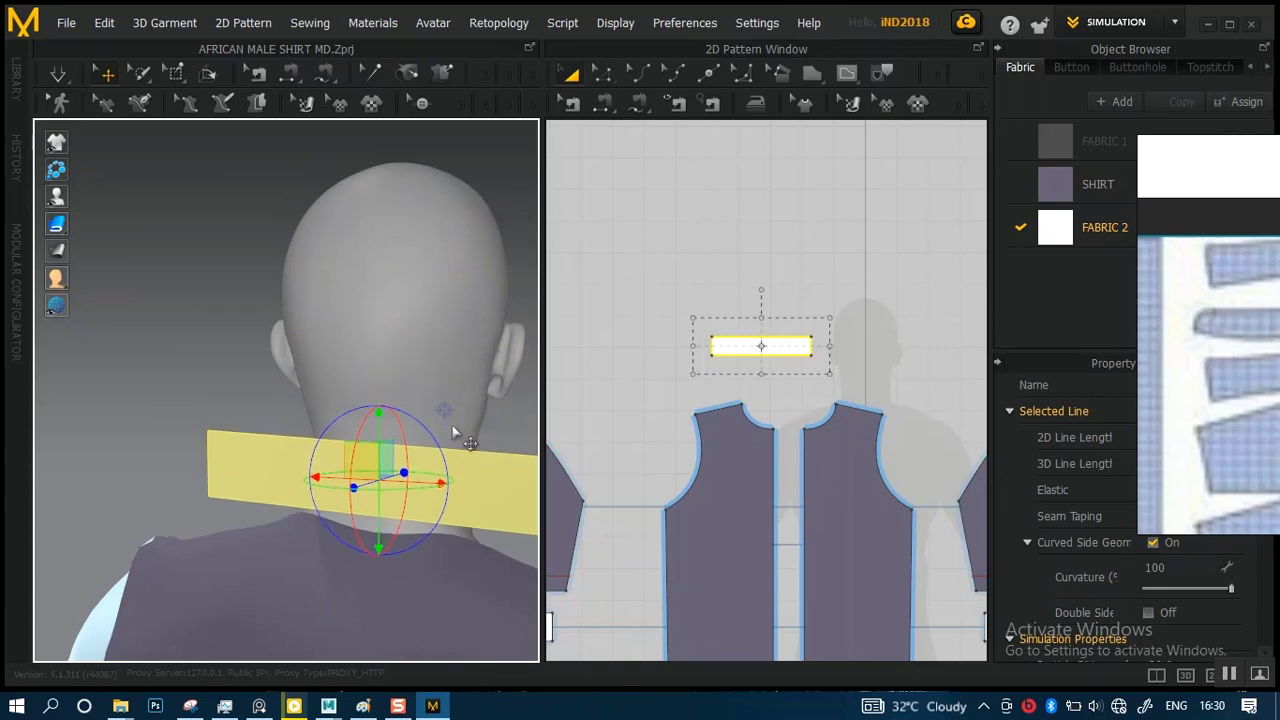
- Shrink the collar strip's height in the 2D pattern to roughly two thirds, keeping its width and lower edge in place
right_drag(452, 432, 394, 350)
scroll(764, 352, up, 6)
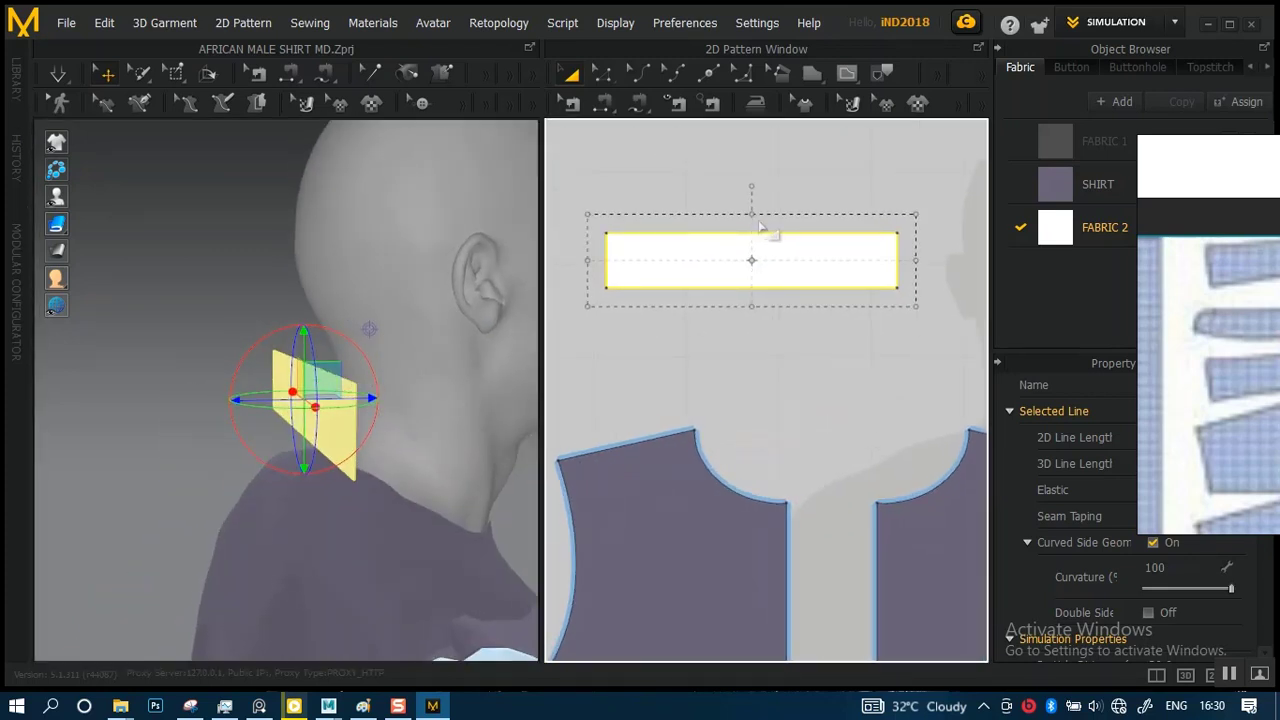
drag(752, 213, 749, 231)
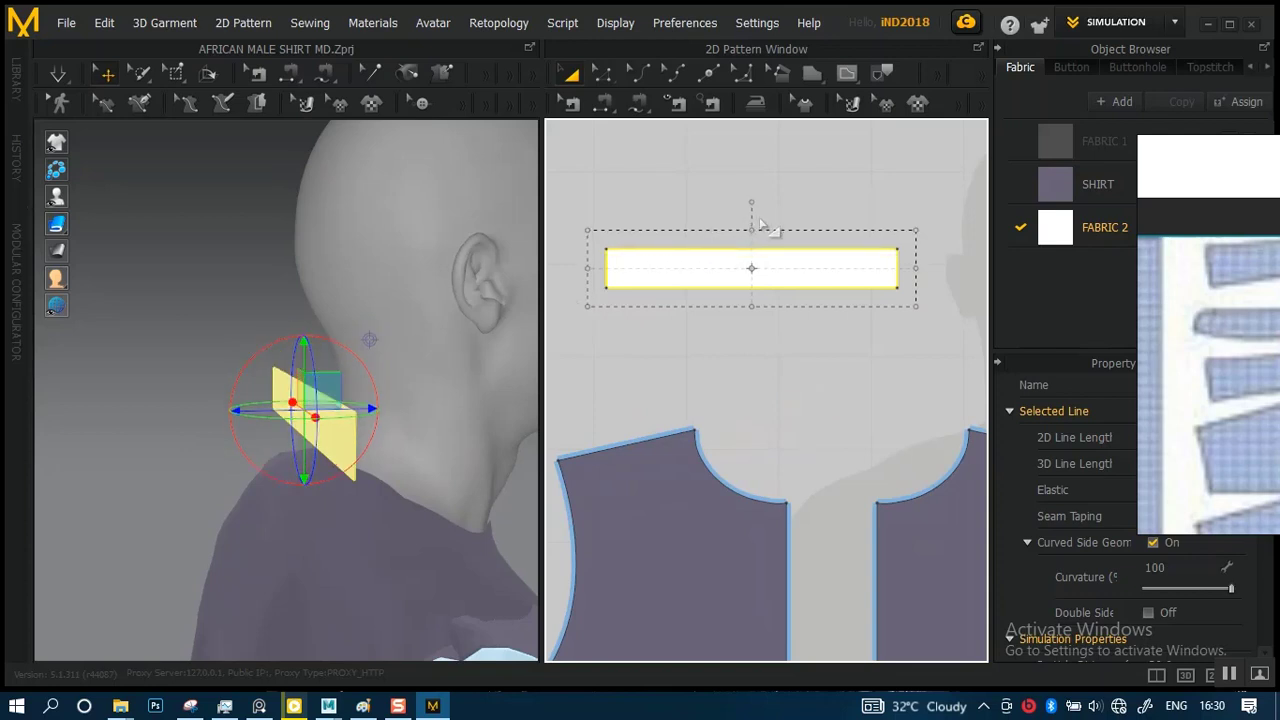
drag(750, 227, 745, 243)
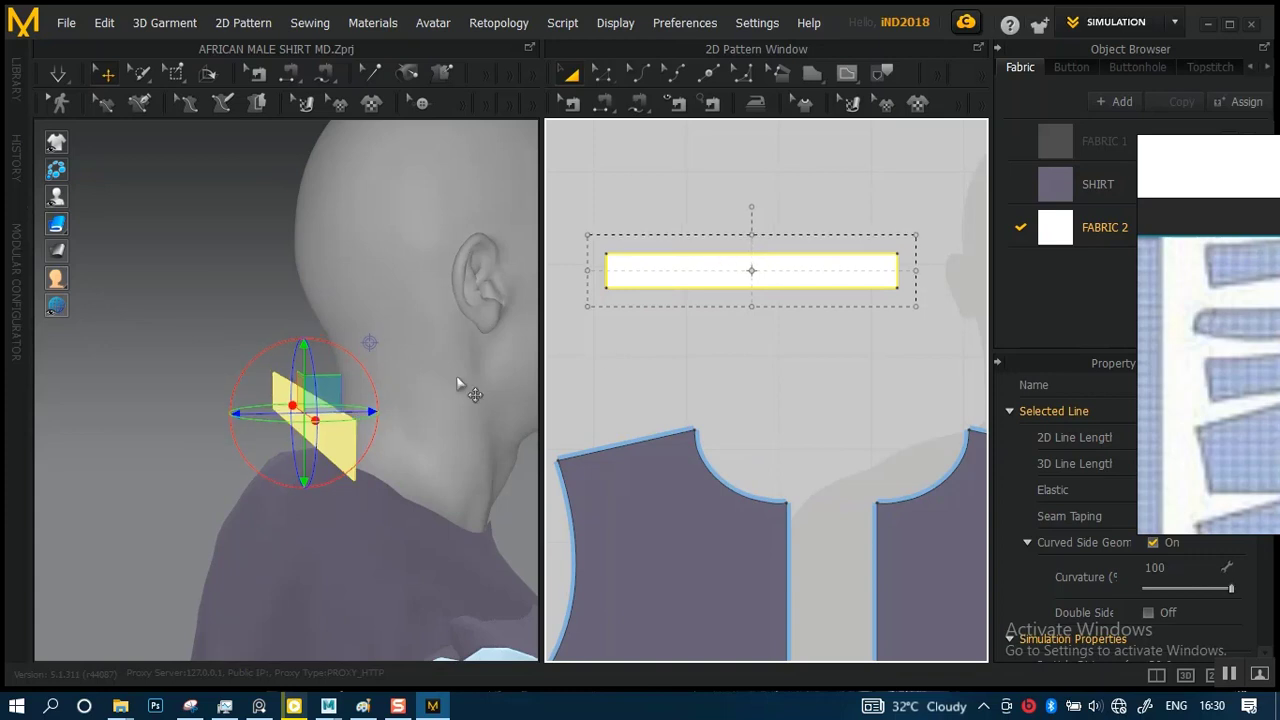
- Move the collar strip in 3D slightly forward so it sits against the back of the avatar's neck
scroll(400, 345, down, 2)
middle_drag(404, 364, 384, 353)
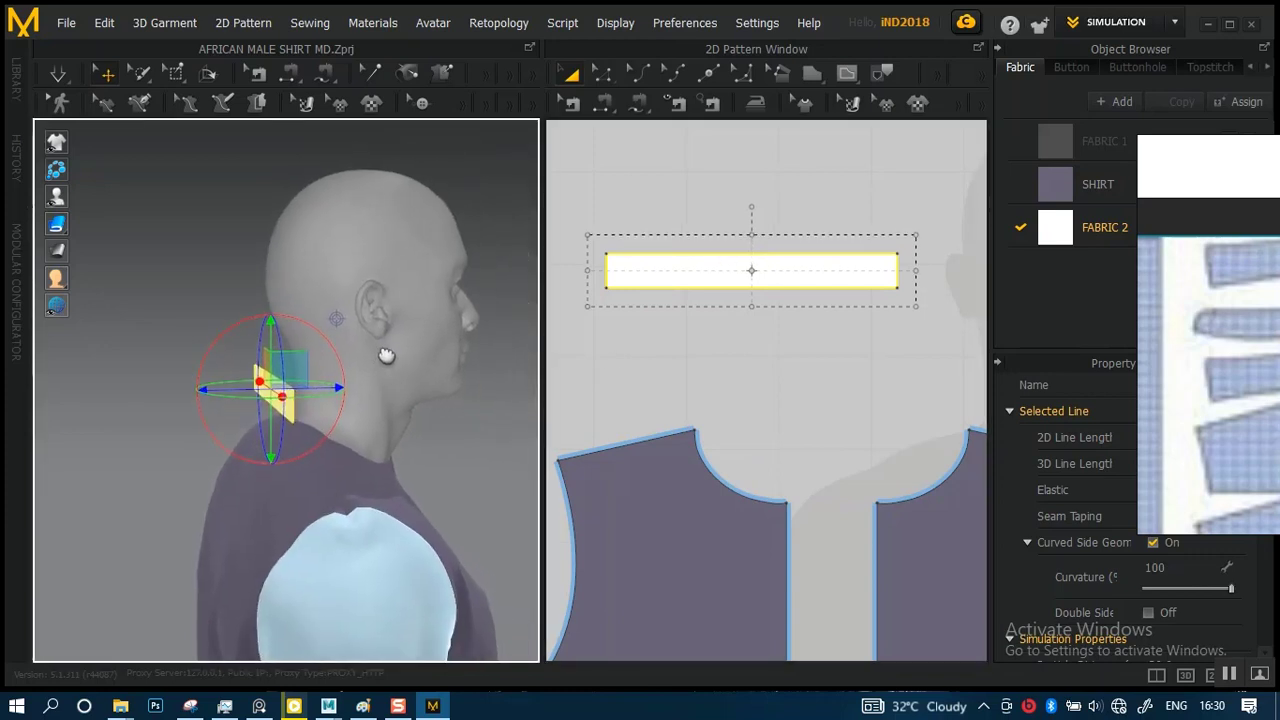
scroll(392, 388, up, 5)
right_drag(398, 398, 328, 392)
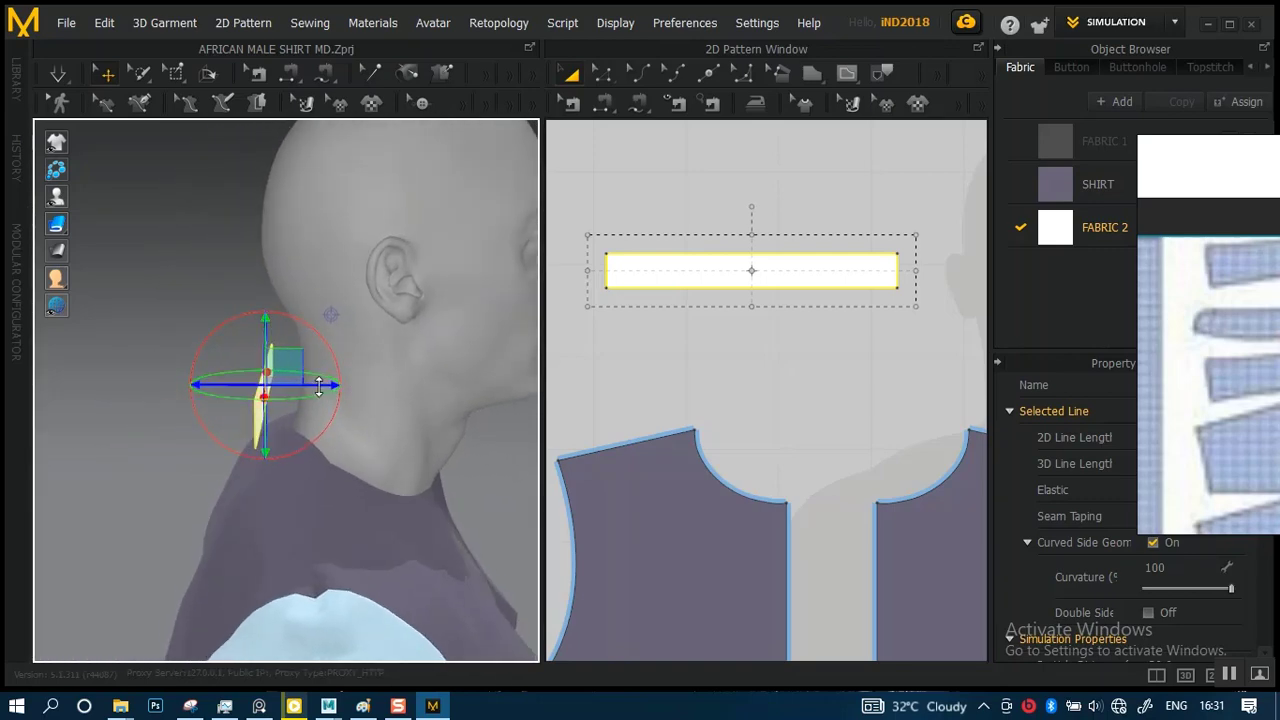
drag(324, 390, 334, 391)
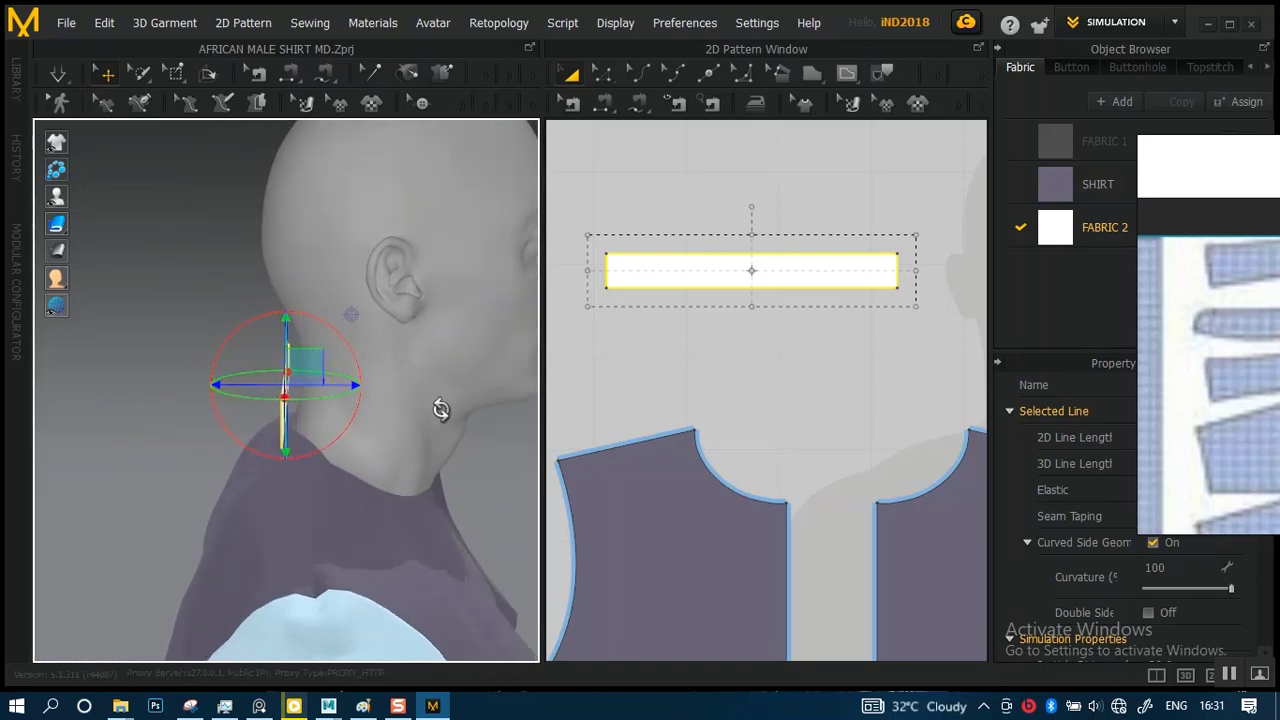
right_drag(443, 409, 432, 402)
- Try to free-sew around the neckline on the 3D garment, starting at the centre-front corner of the avatar's right front panel
right_drag(729, 432, 752, 348)
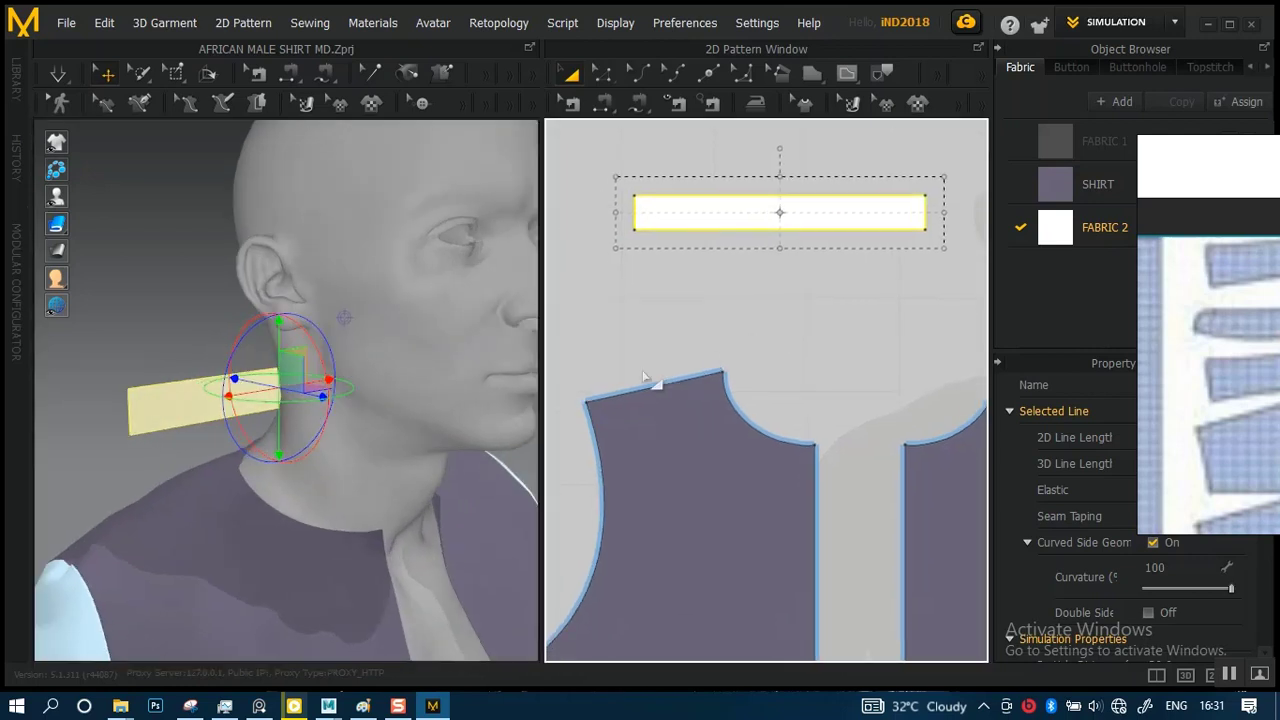
right_drag(744, 396, 726, 363)
scroll(726, 363, down, 2)
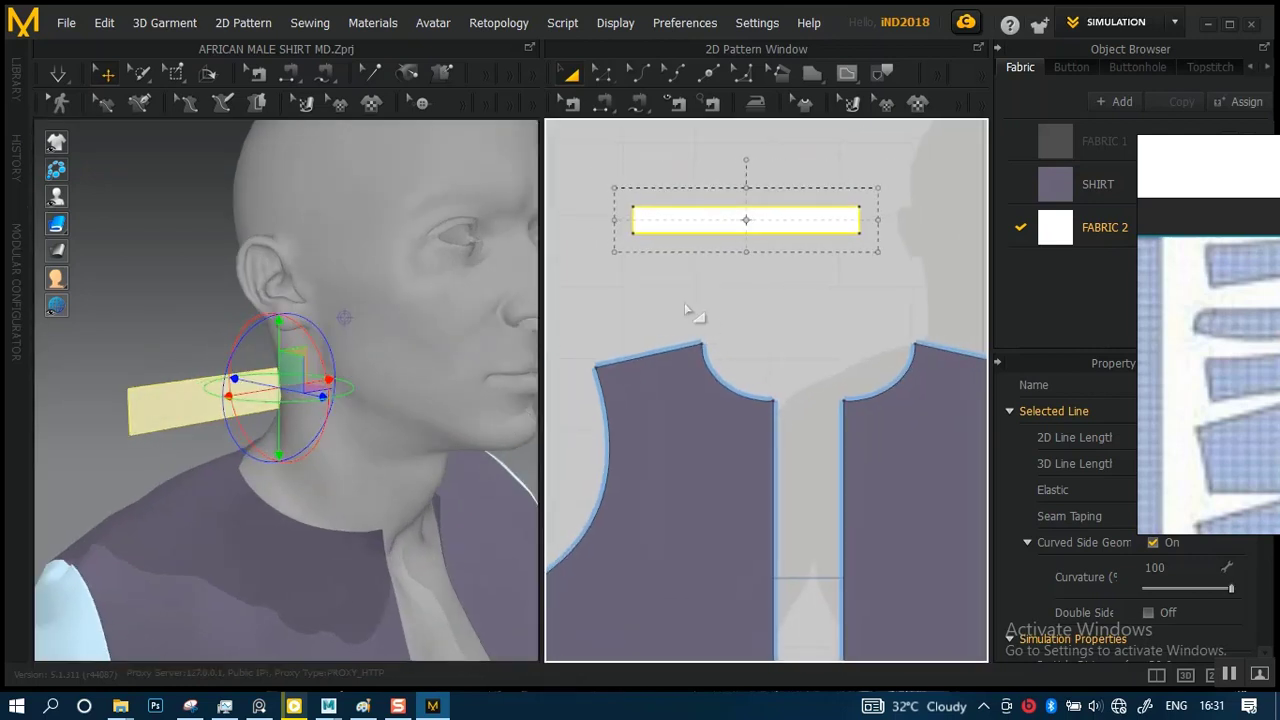
click(638, 103)
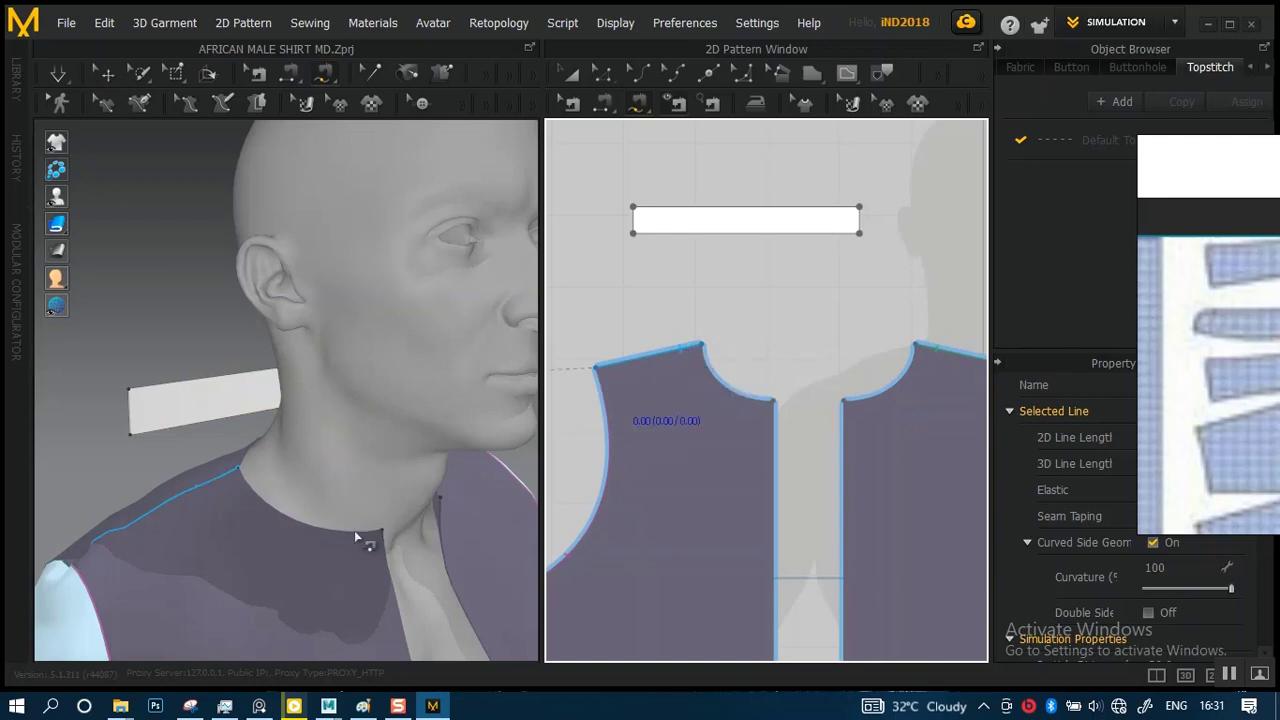
middle_drag(345, 529, 313, 476)
right_drag(333, 496, 392, 495)
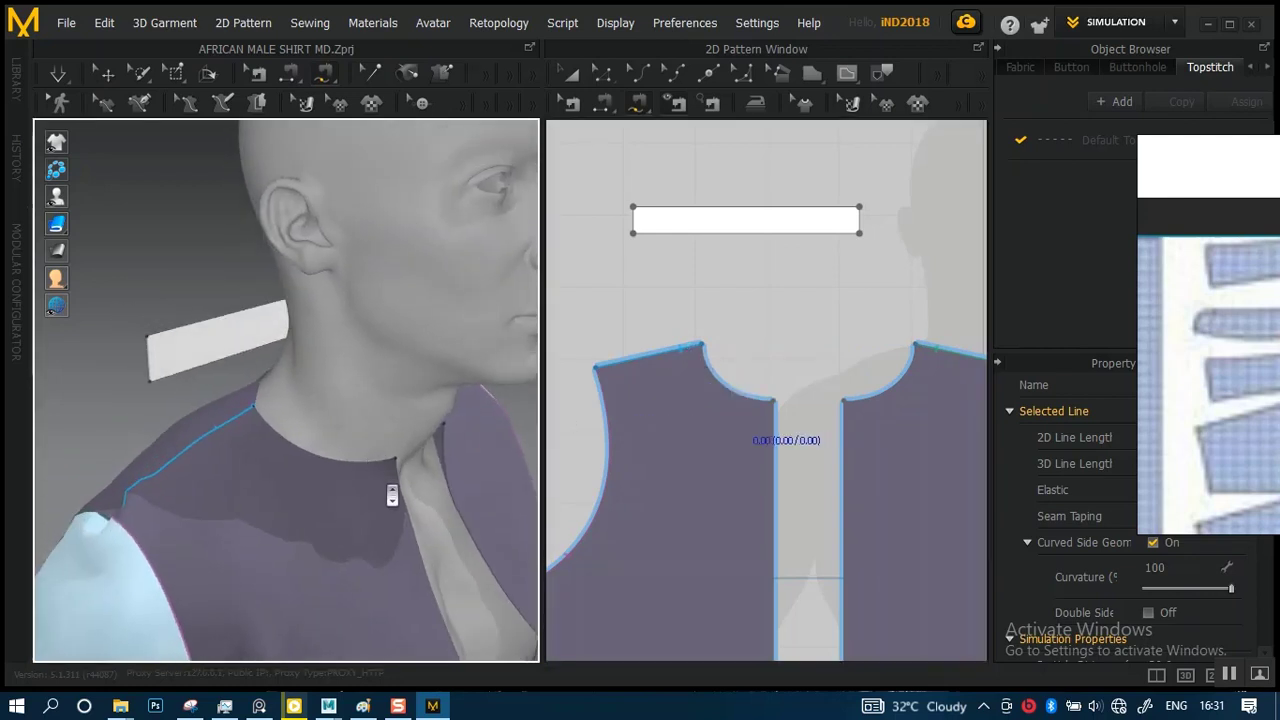
scroll(393, 496, up, 4)
middle_drag(402, 519, 351, 477)
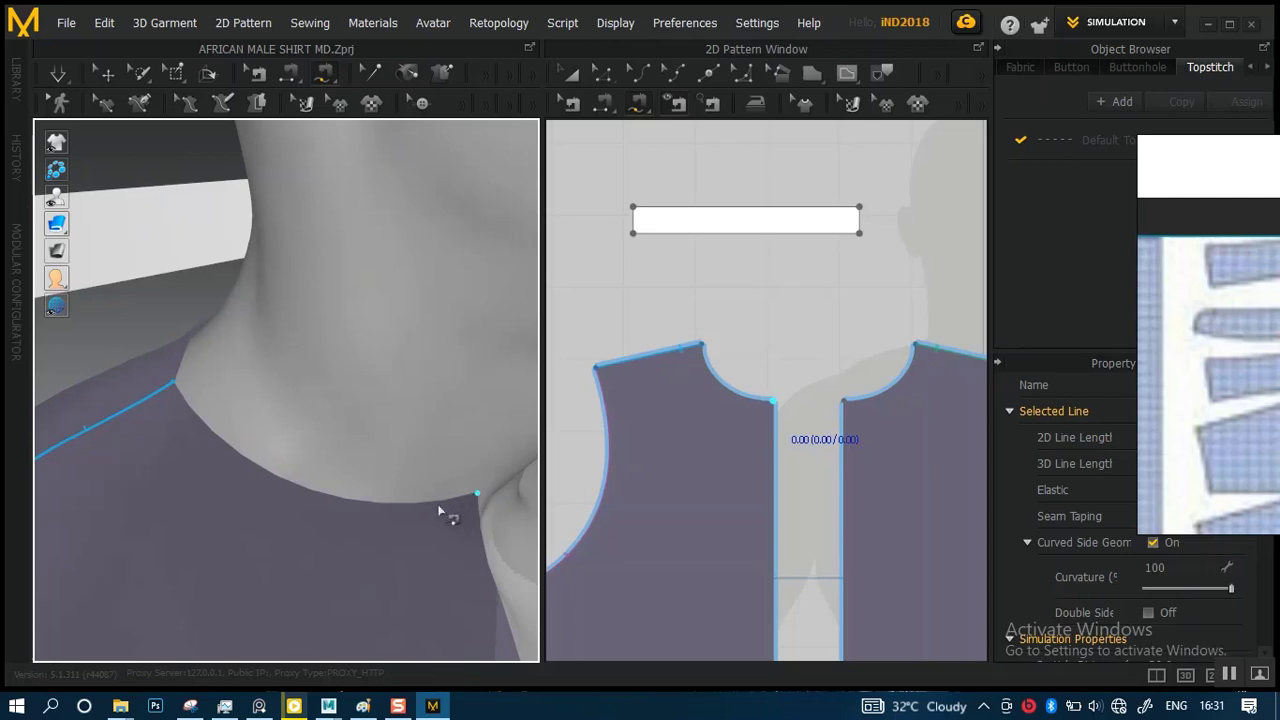
click(248, 487)
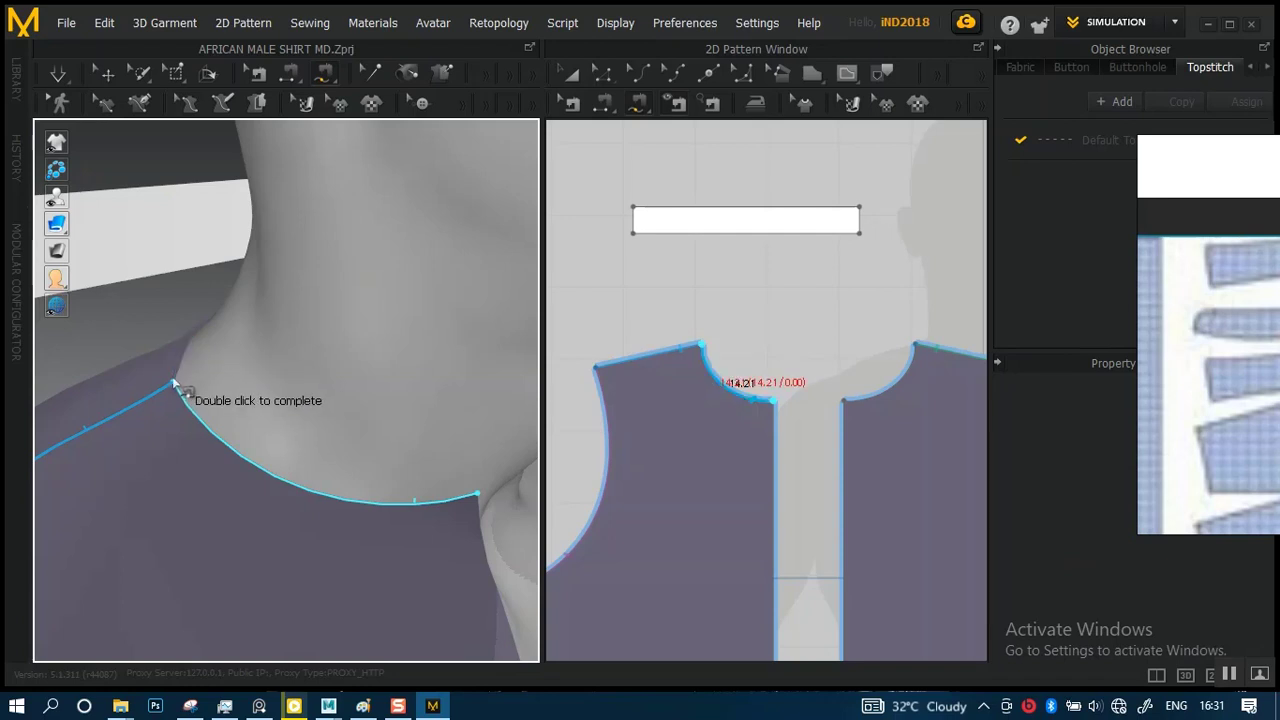
right_drag(172, 410, 476, 402)
middle_drag(355, 444, 418, 482)
scroll(340, 458, up, 4)
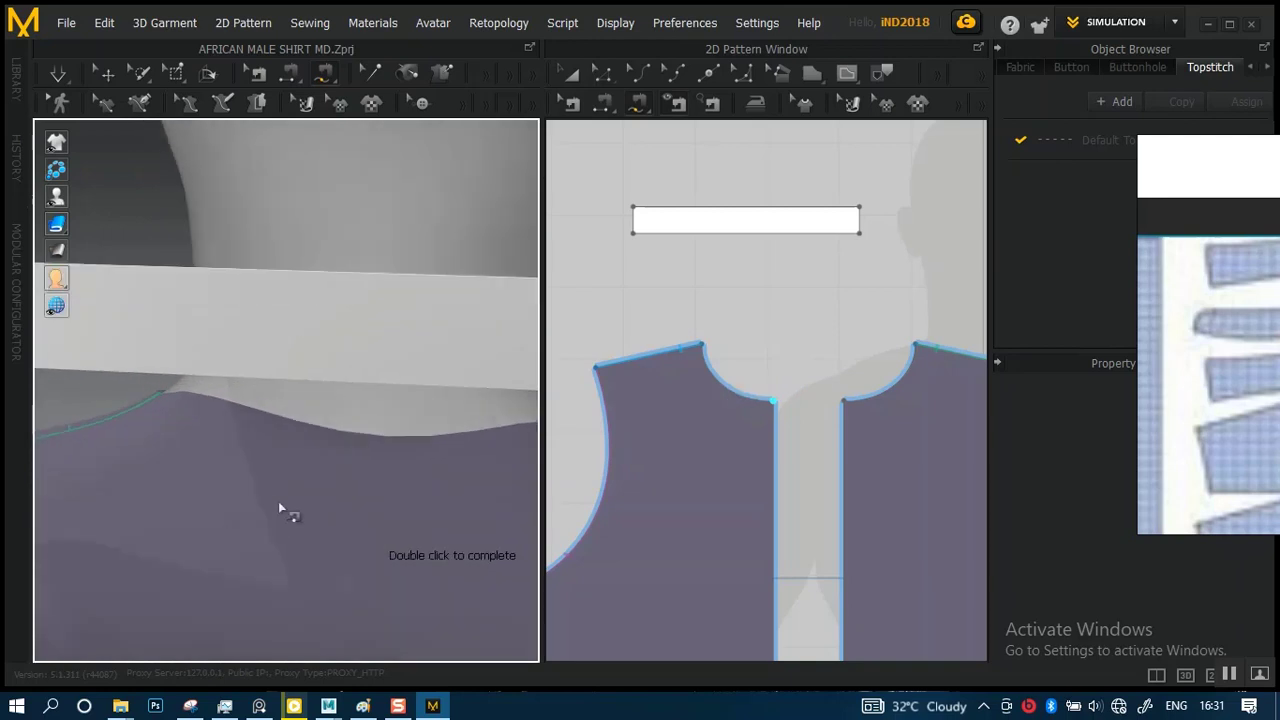
right_drag(329, 510, 387, 370)
click(346, 478)
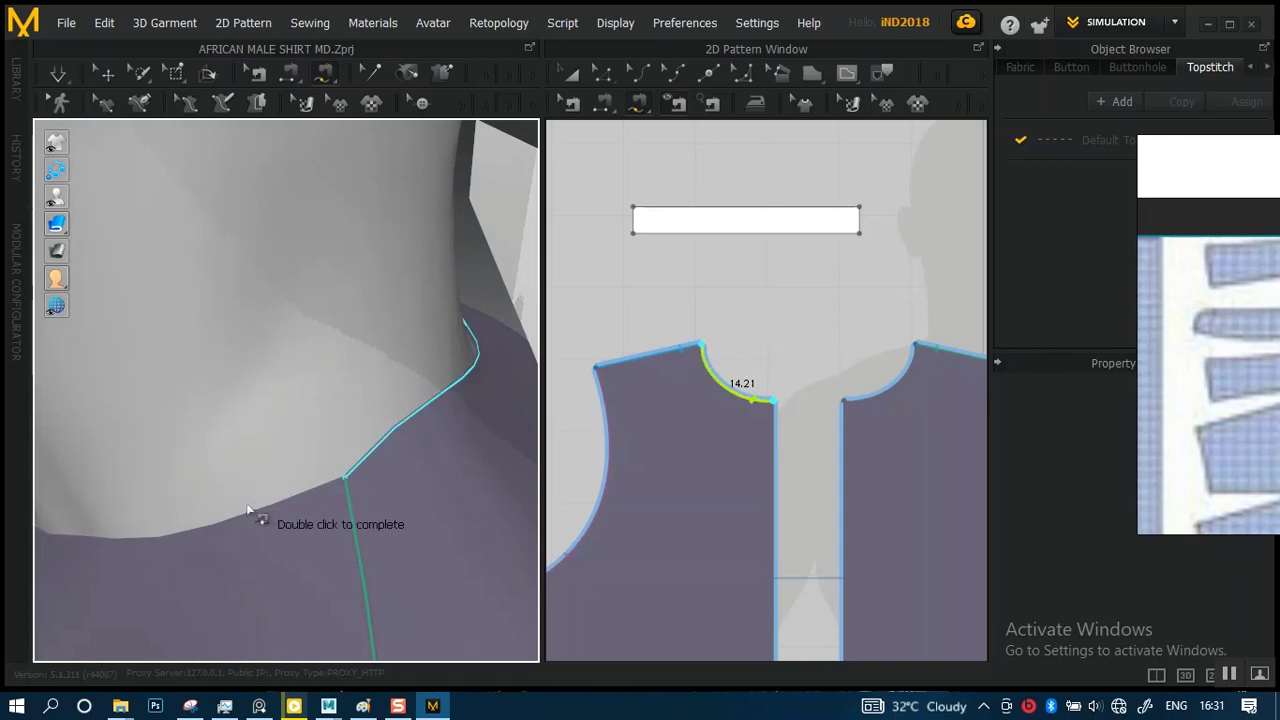
right_drag(273, 483, 327, 481)
double_click(341, 482)
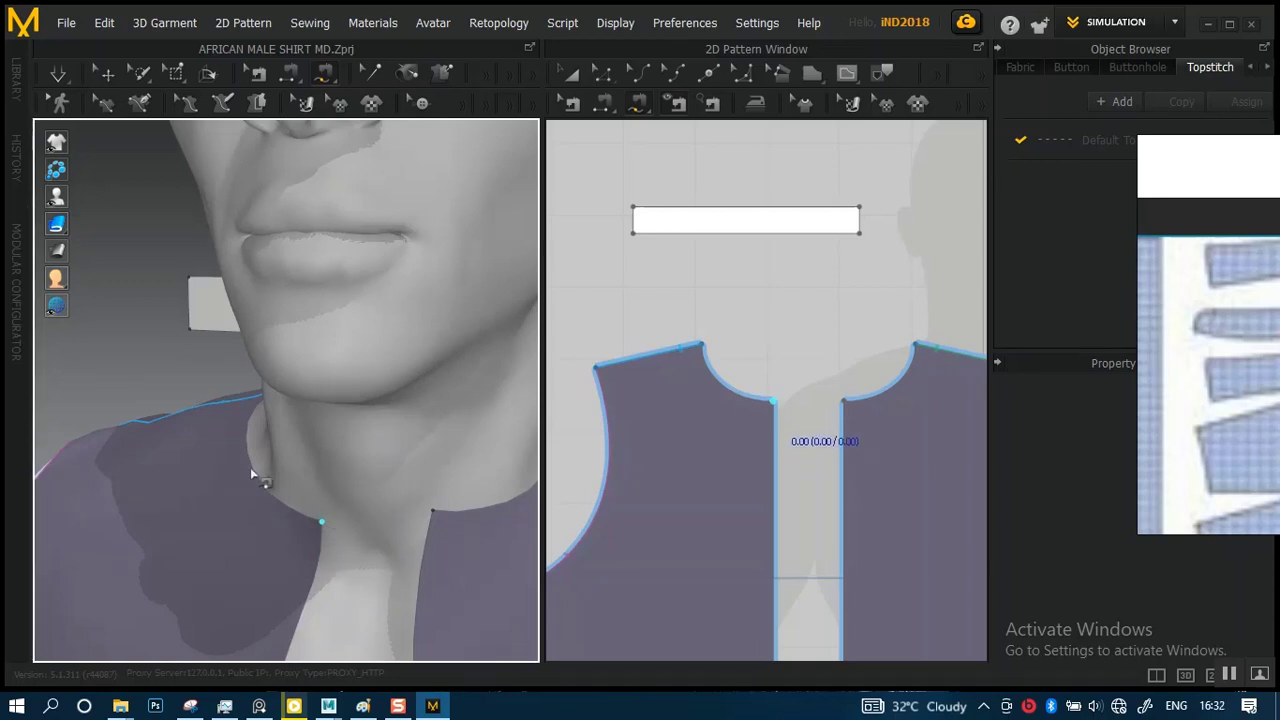
- Try to free-sew the neckline in 3D from the centre-front corner of the avatar's left front panel to the shoulder seam
right_drag(250, 467, 367, 515)
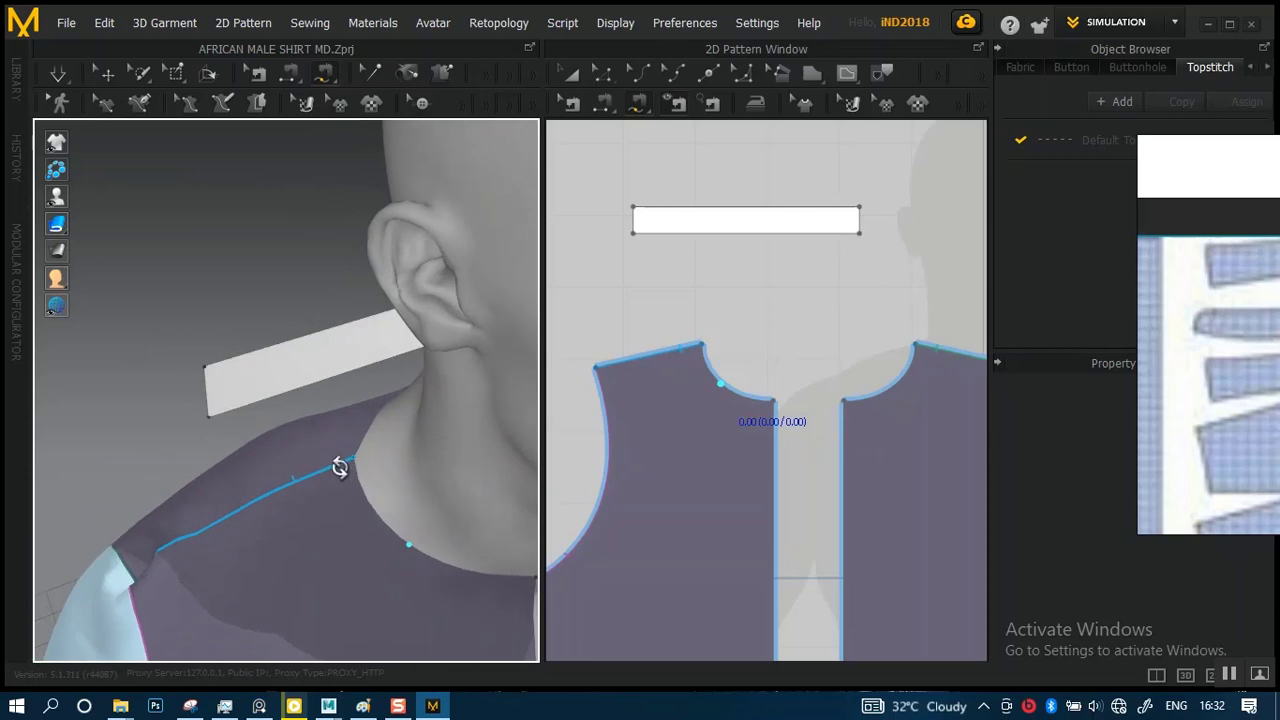
right_drag(340, 467, 400, 429)
scroll(400, 428, up, 3)
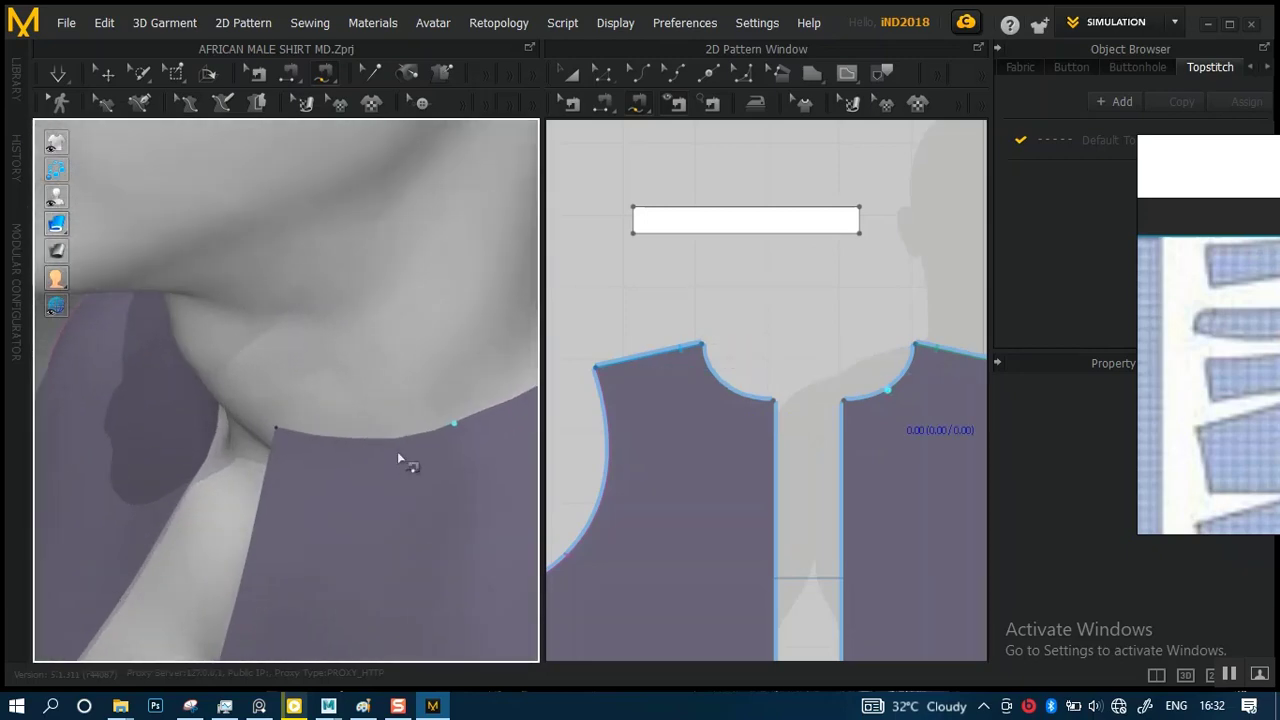
click(277, 435)
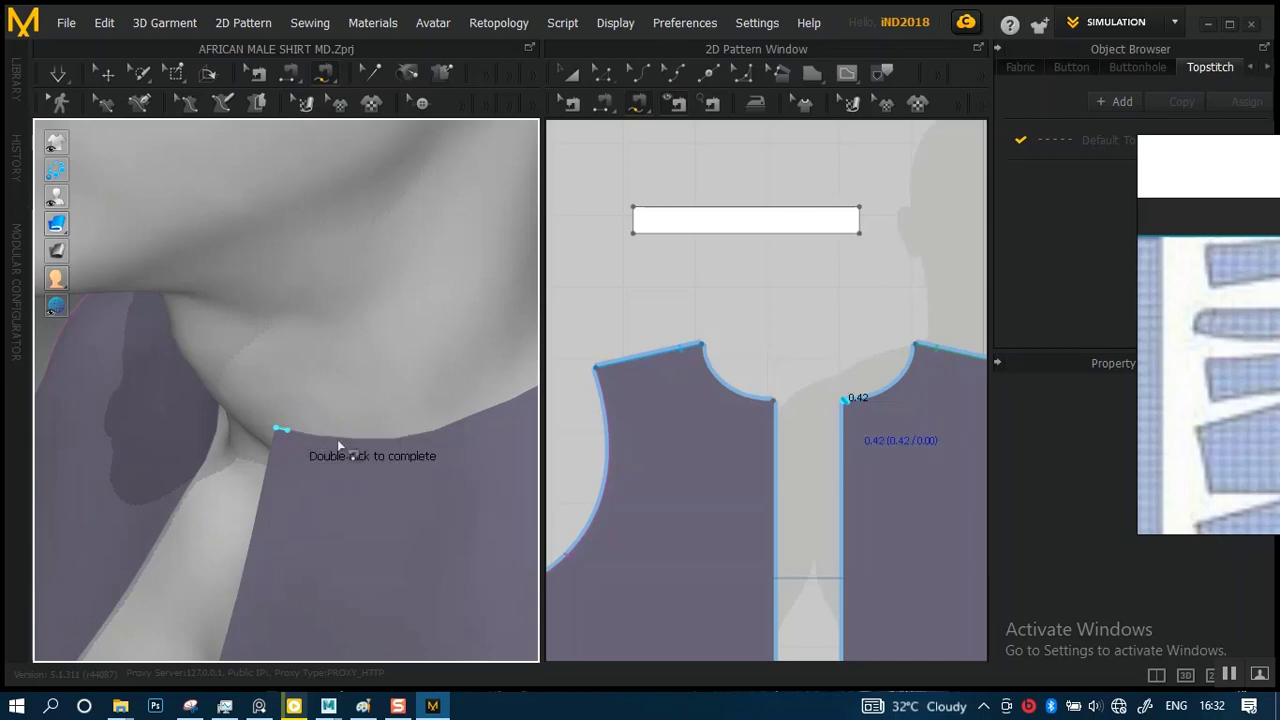
mouse_move(337, 443)
right_down()
mouse_move(286, 406)
mouse_move(433, 372)
mouse_move(334, 386)
mouse_move(289, 417)
mouse_move(366, 460)
mouse_move(343, 427)
mouse_move(300, 470)
mouse_move(290, 432)
mouse_move(285, 460)
right_up()
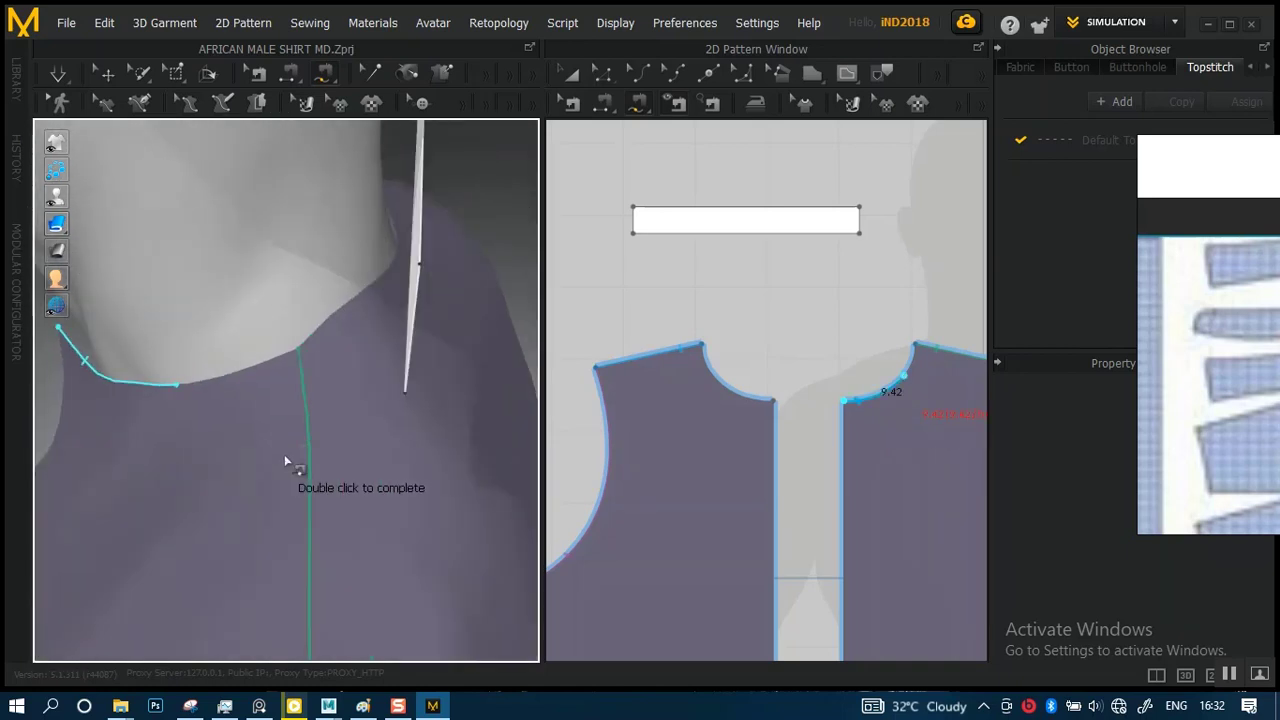
click(303, 346)
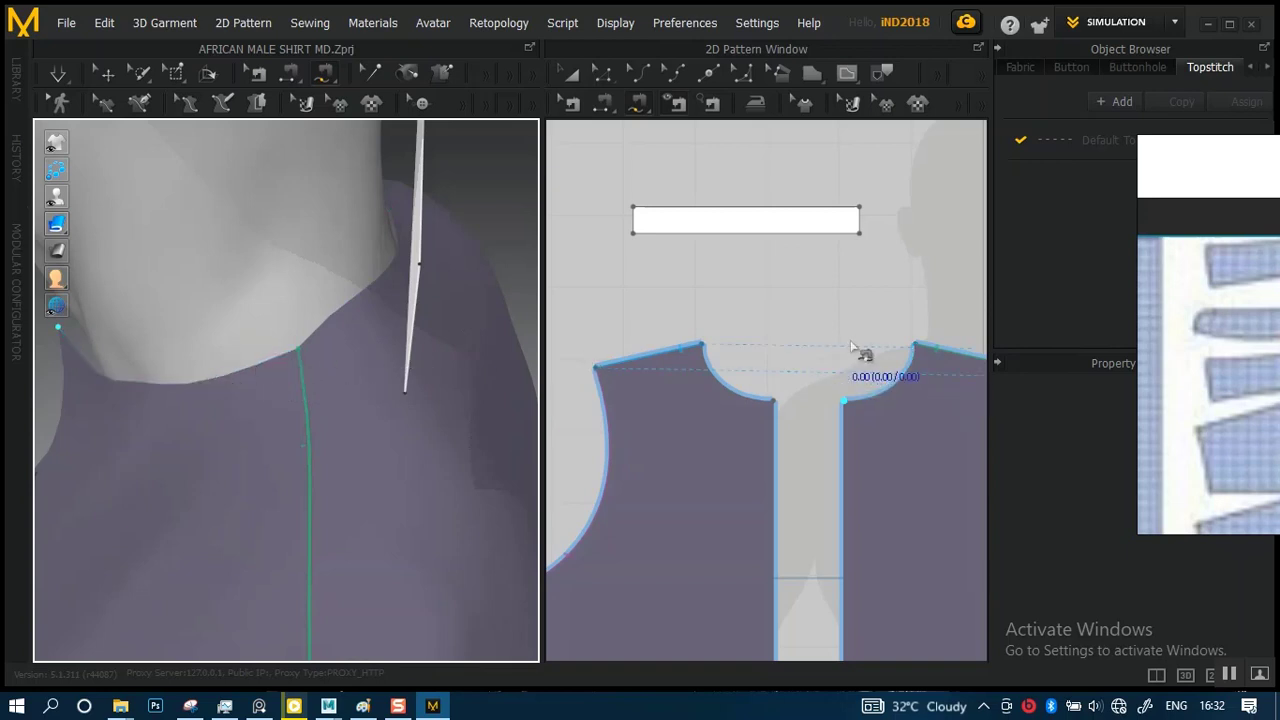
- Mark a free sewing segment in 2D along the avatar's right front panel neckline, from the centre-front corner to the shoulder corner
scroll(790, 410, up, 5)
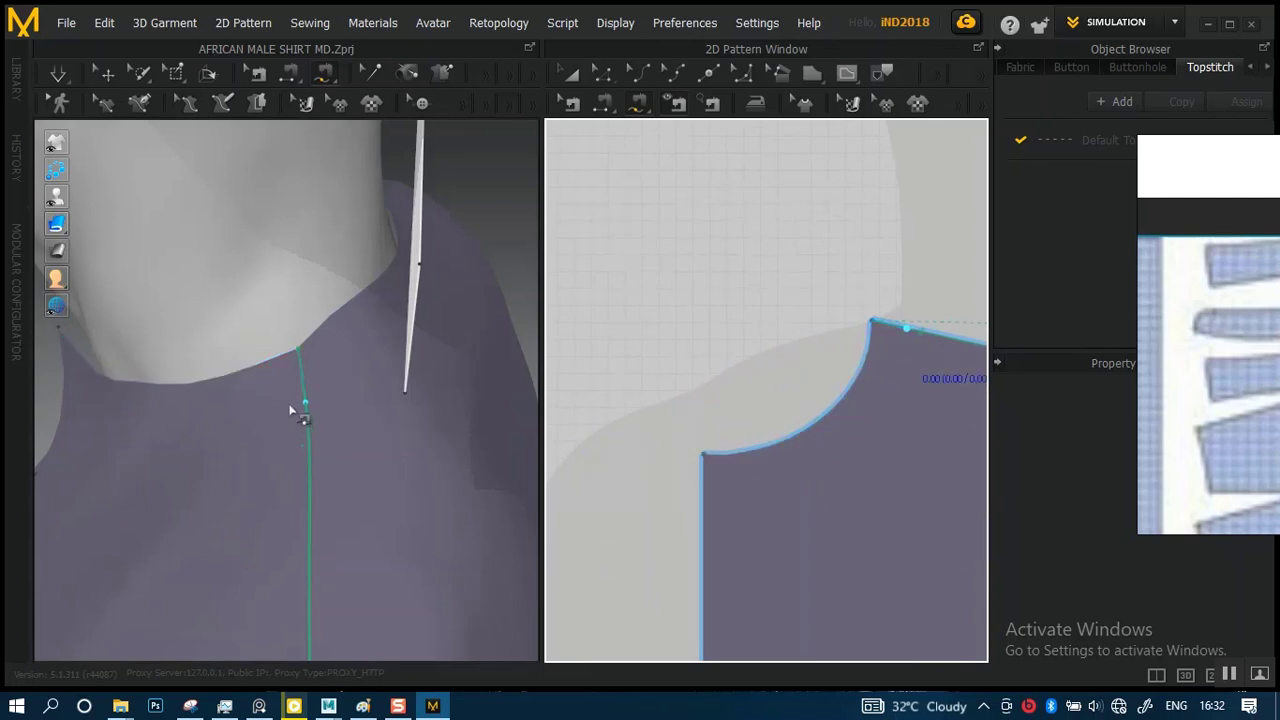
scroll(634, 346, down, 6)
middle_drag(614, 382, 694, 428)
scroll(837, 390, up, 5)
scroll(696, 415, down, 3)
middle_drag(702, 366, 784, 402)
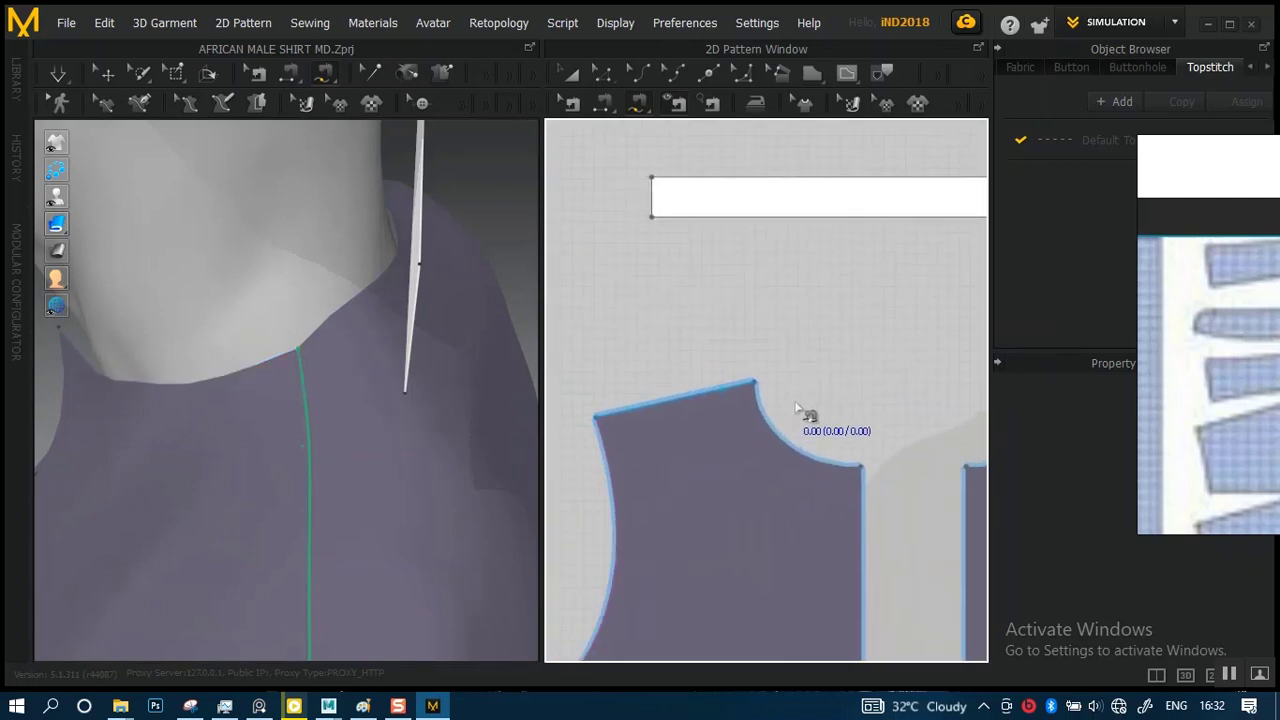
click(859, 467)
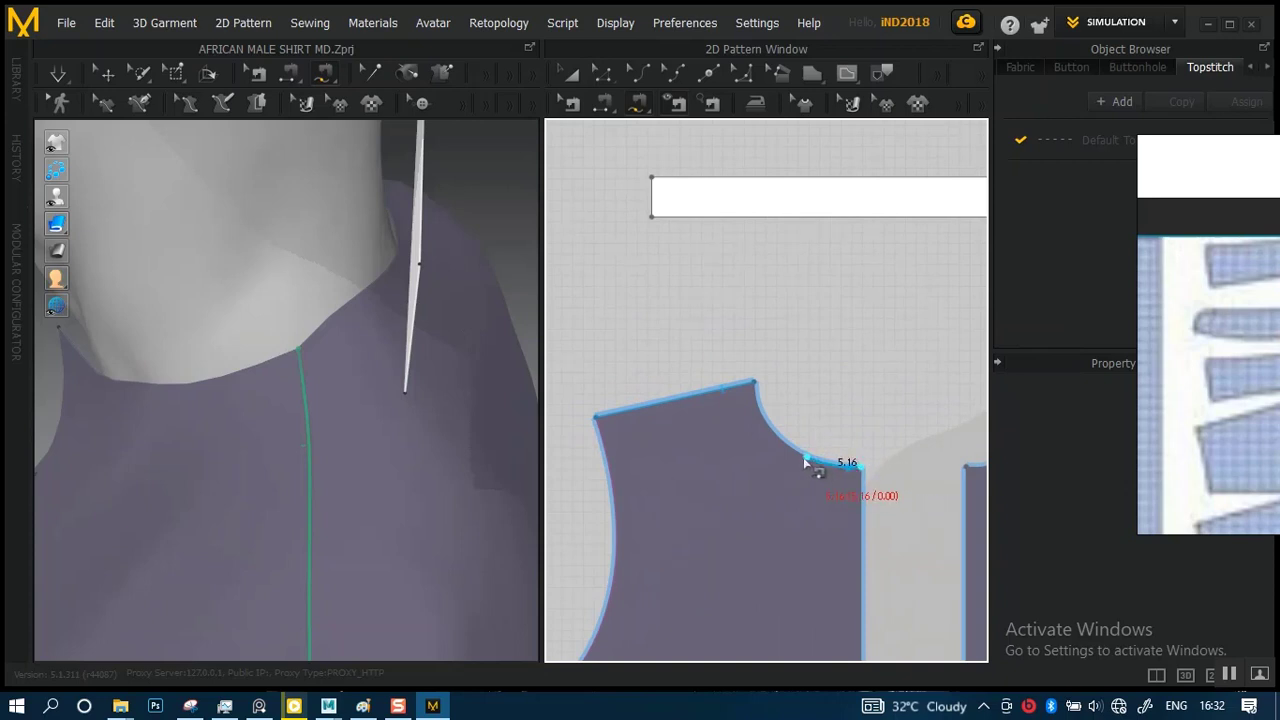
click(757, 383)
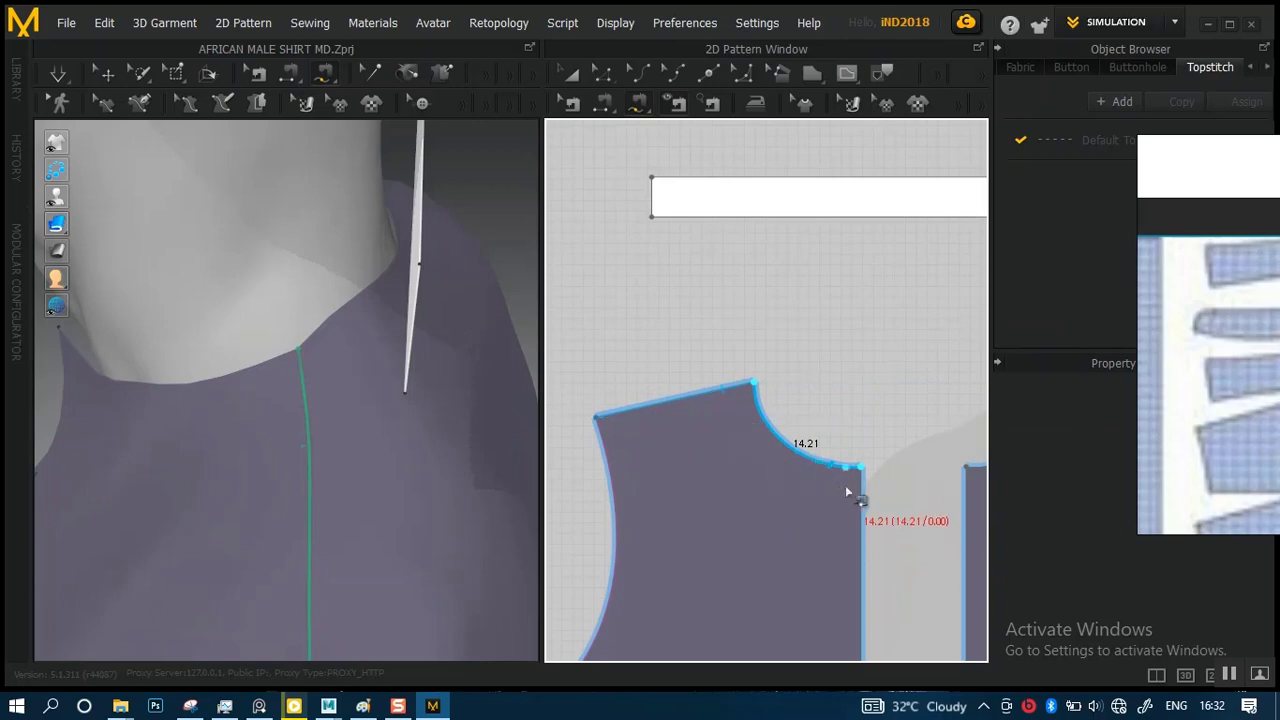
- Sew the marked front neckline to the collar strip's lower edge, starting at its lower-left corner over a matching 14.21 cm
scroll(305, 342, down, 4)
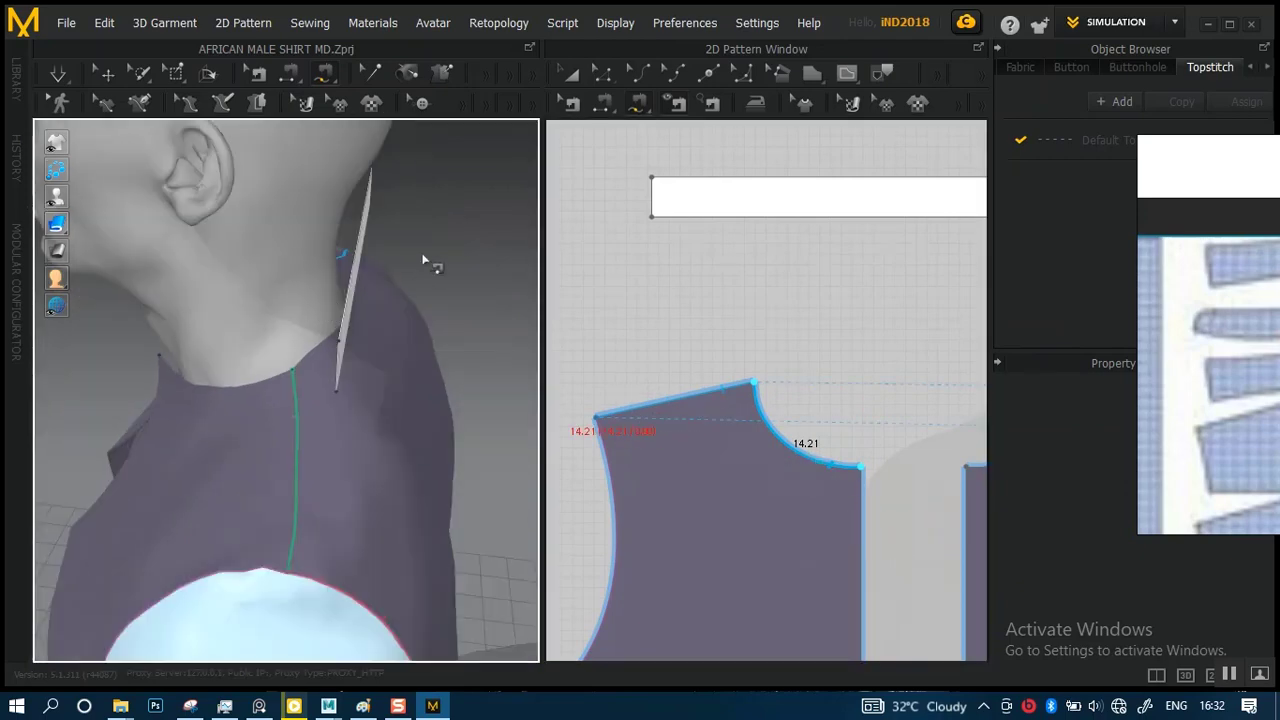
right_drag(429, 263, 630, 222)
middle_drag(330, 415, 256, 487)
right_drag(255, 487, 330, 463)
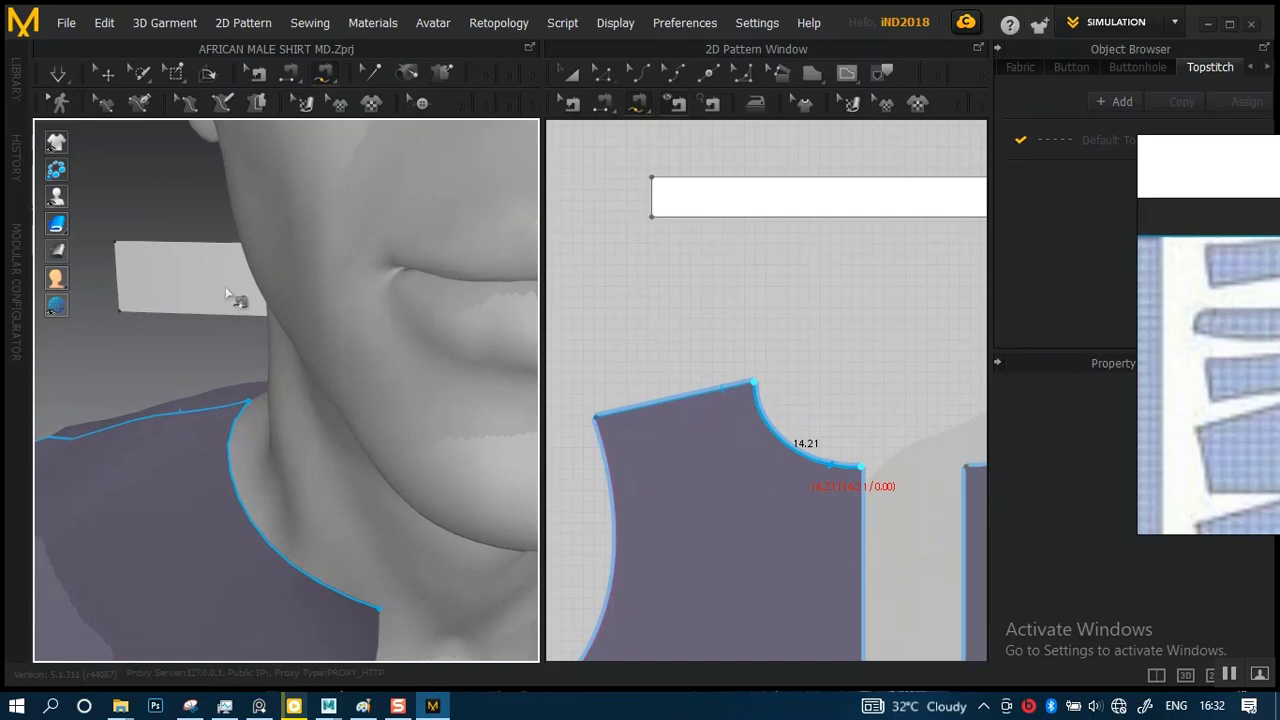
right_drag(215, 216, 280, 220)
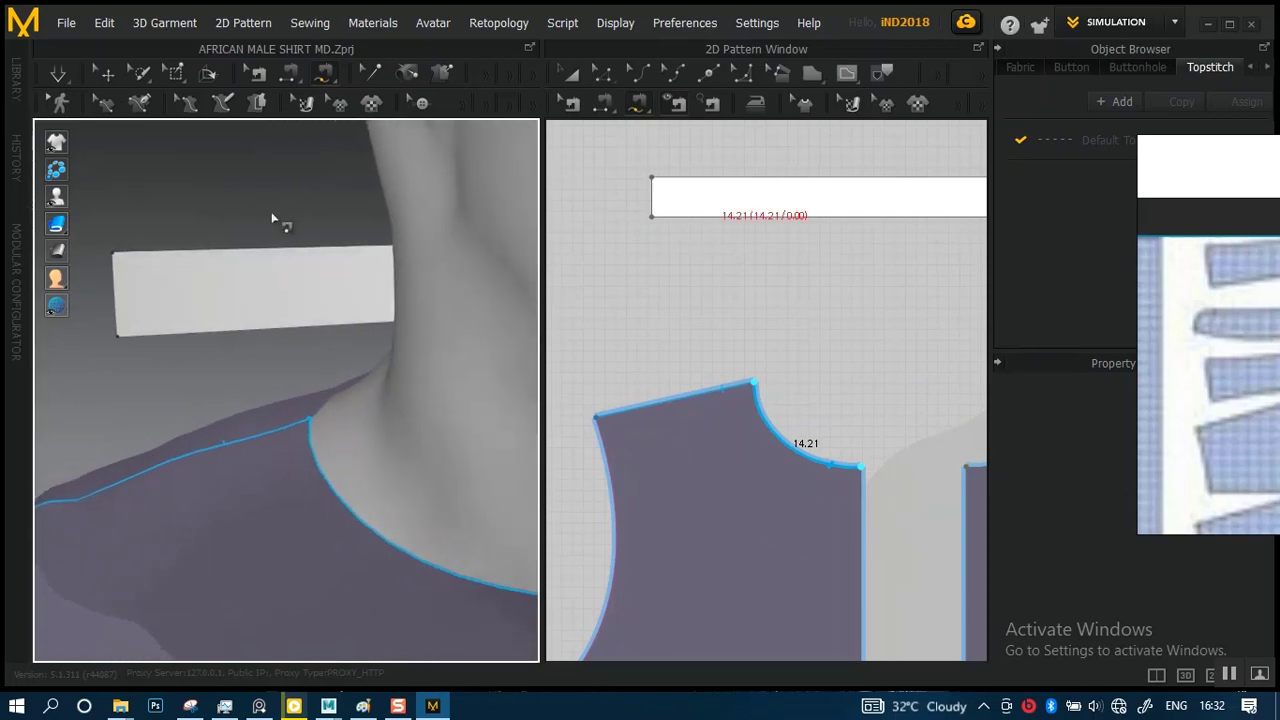
click(786, 440)
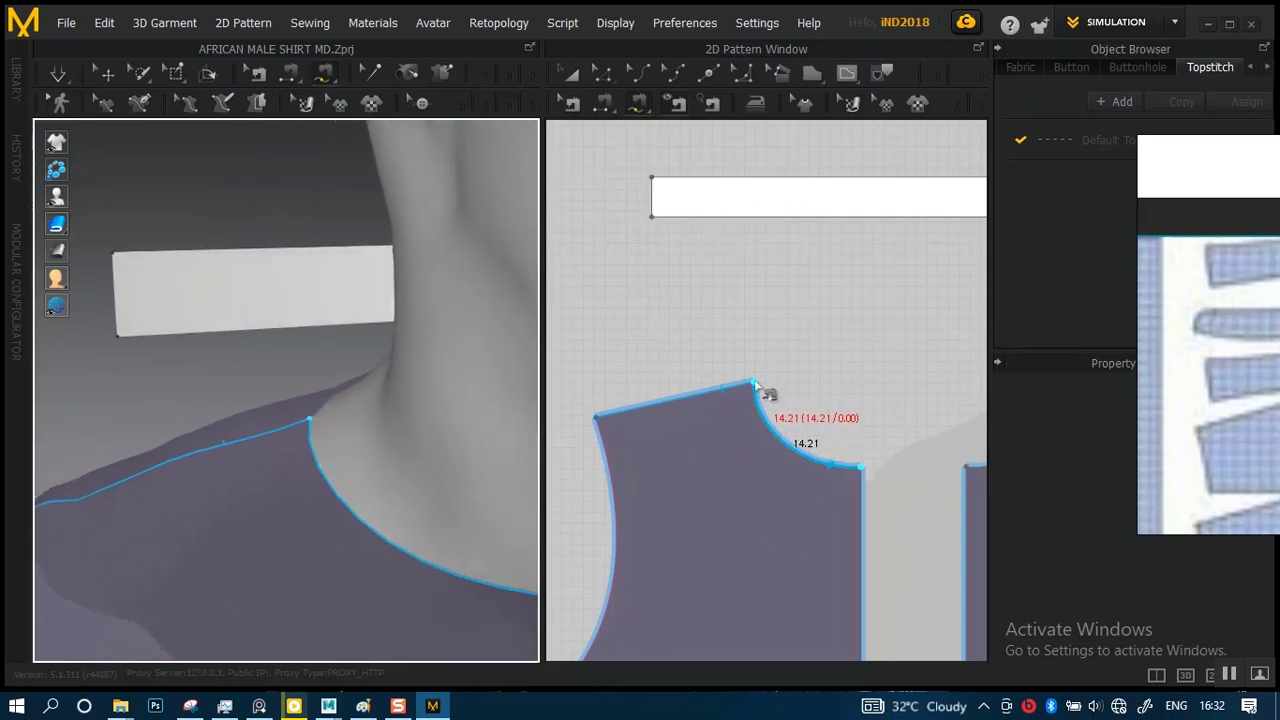
click(651, 216)
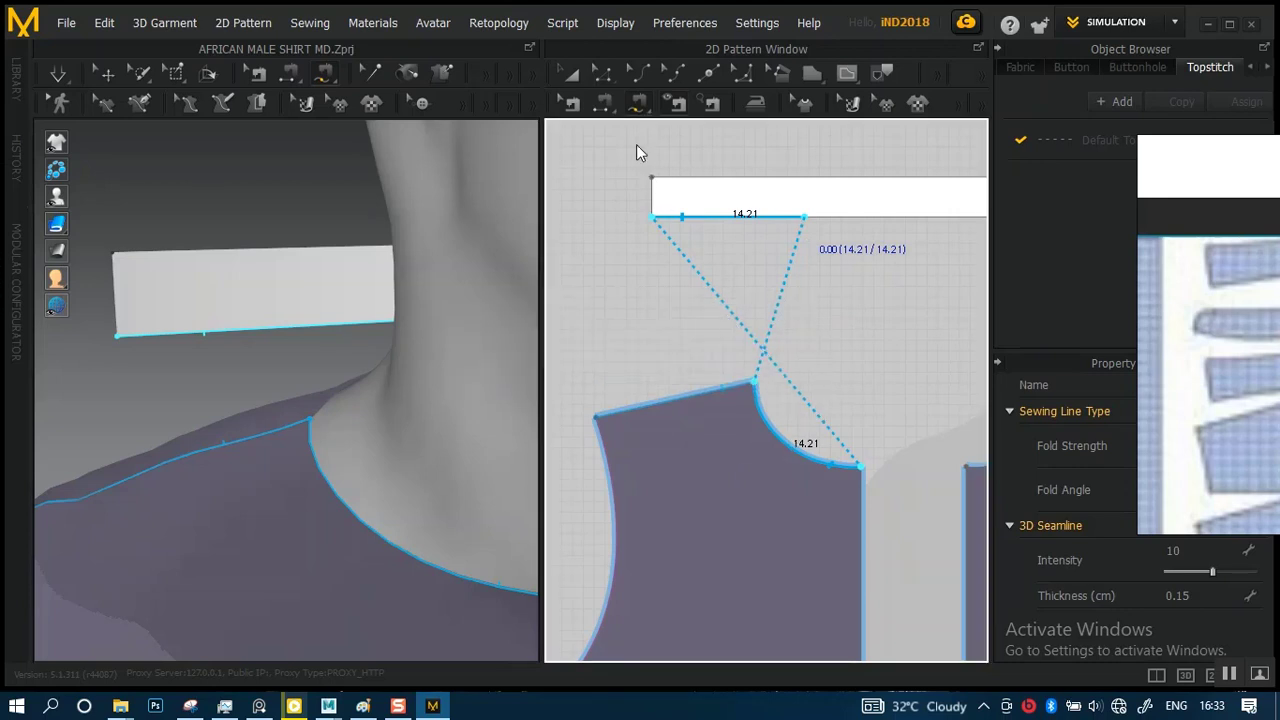
- Reverse the sewing direction of the seam between the front neckline and the collar strip
key(b)
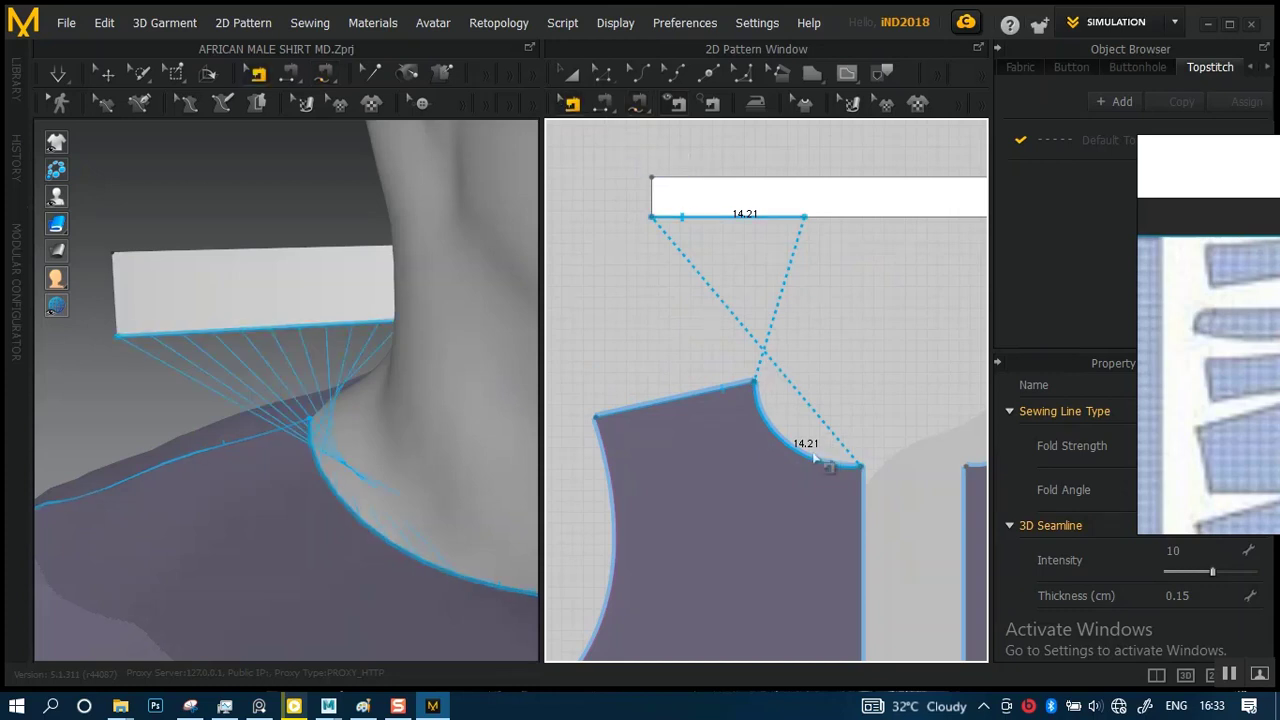
right_click(811, 455)
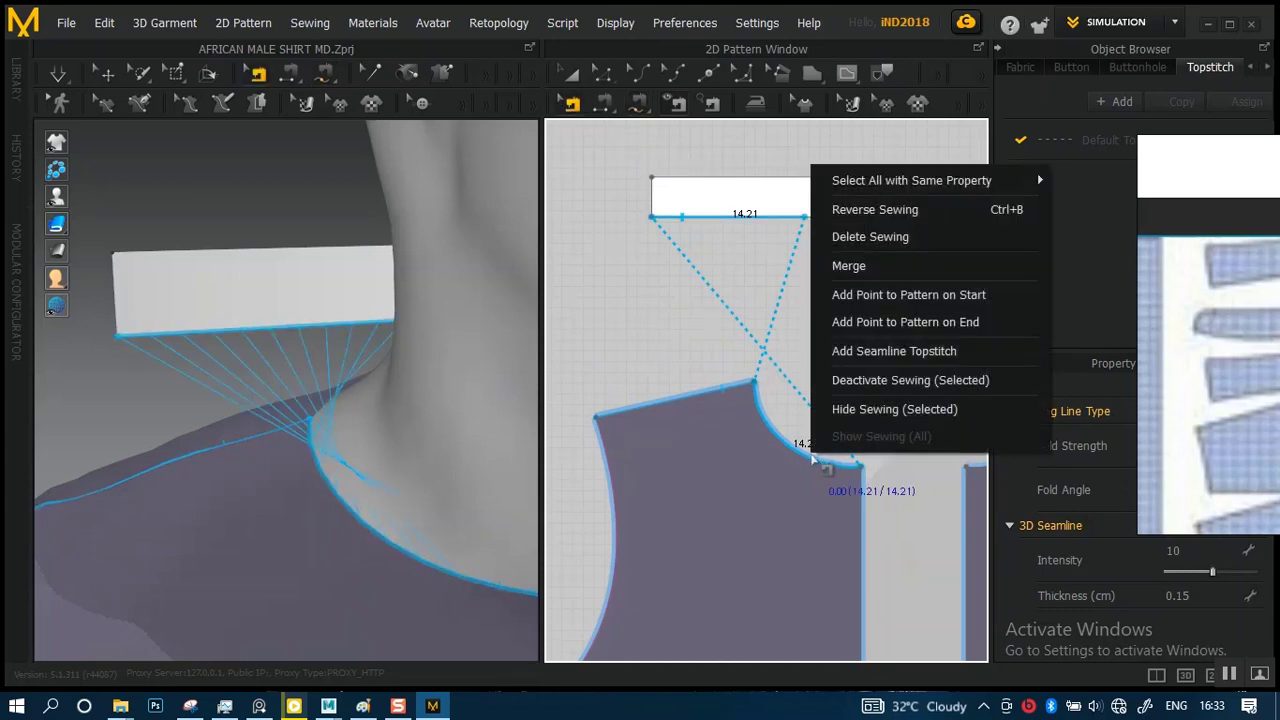
click(857, 210)
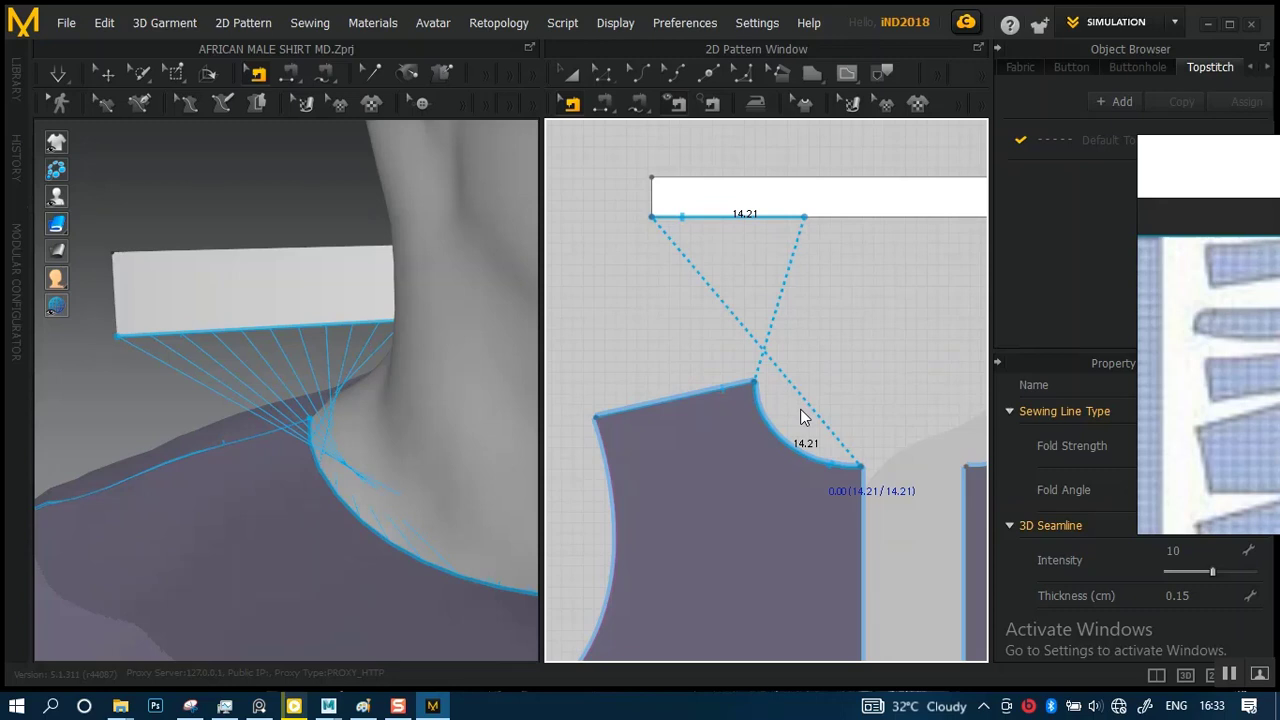
- Free-sew the avatar's left front neckline, from centre-front to shoulder corner, to the collar strip's lower edge, from its lower-right corner over 14.21 cm
right_drag(823, 414, 771, 420)
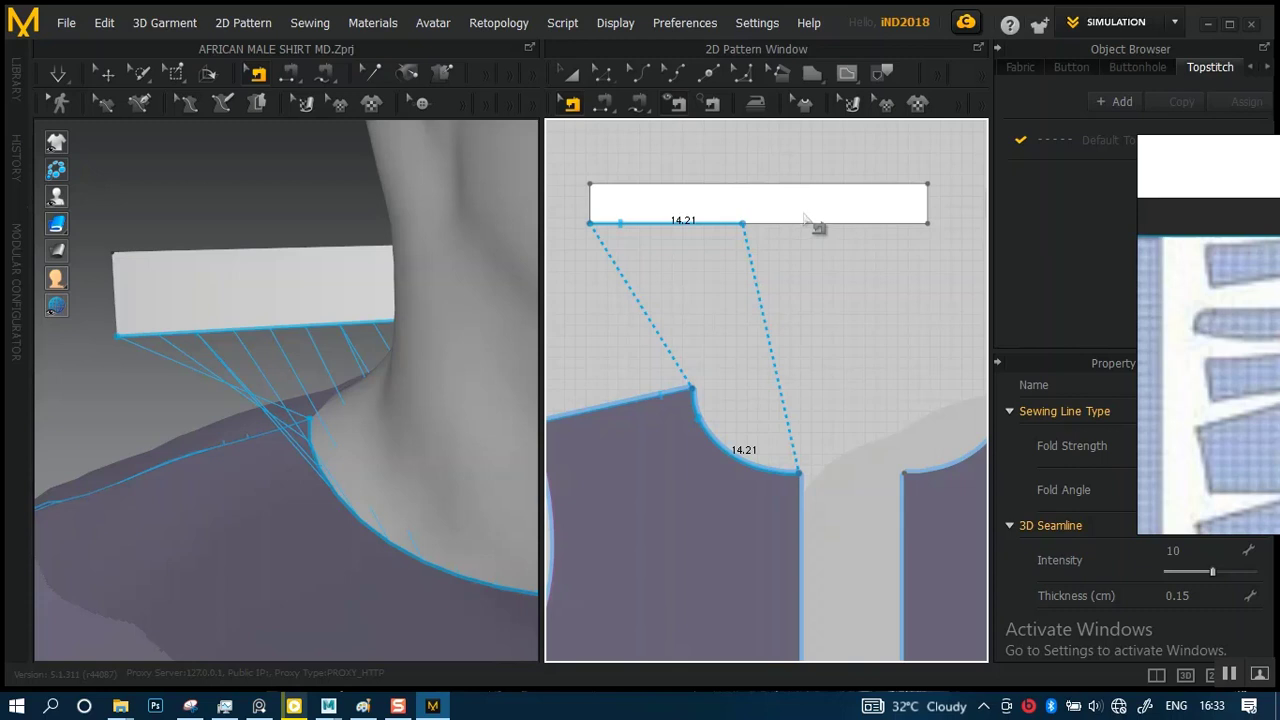
right_drag(870, 447, 749, 453)
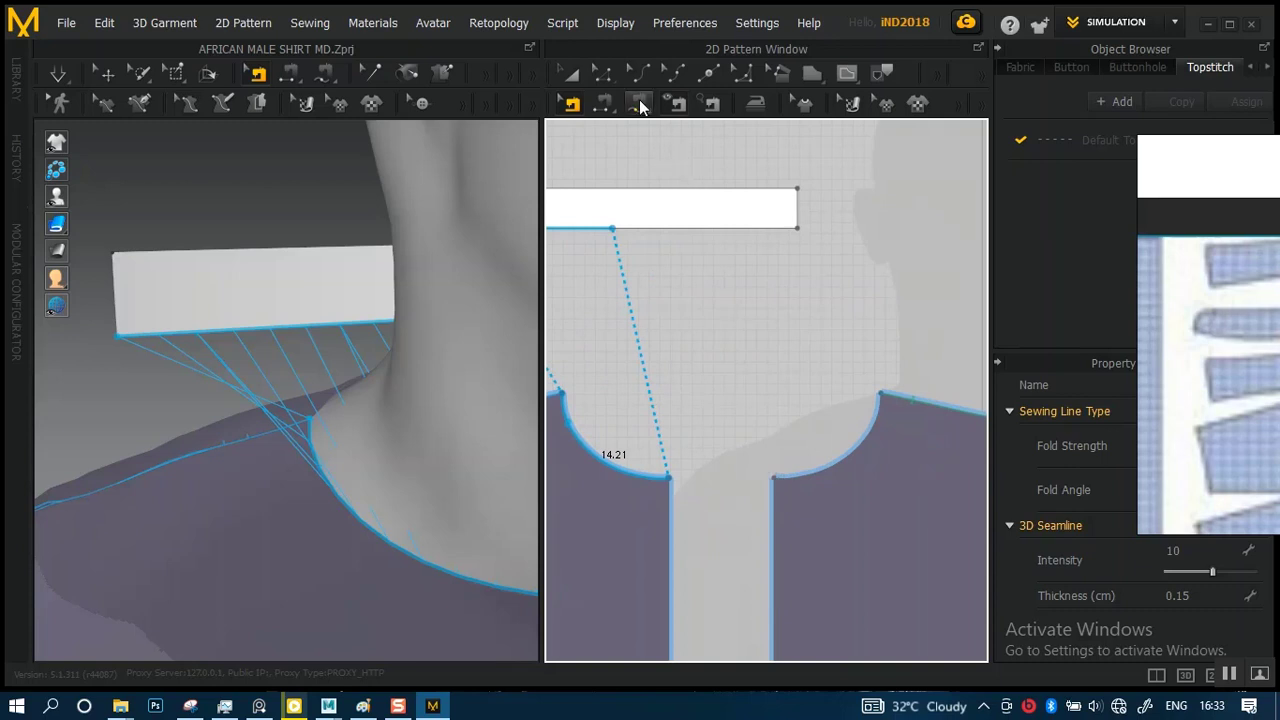
click(771, 477)
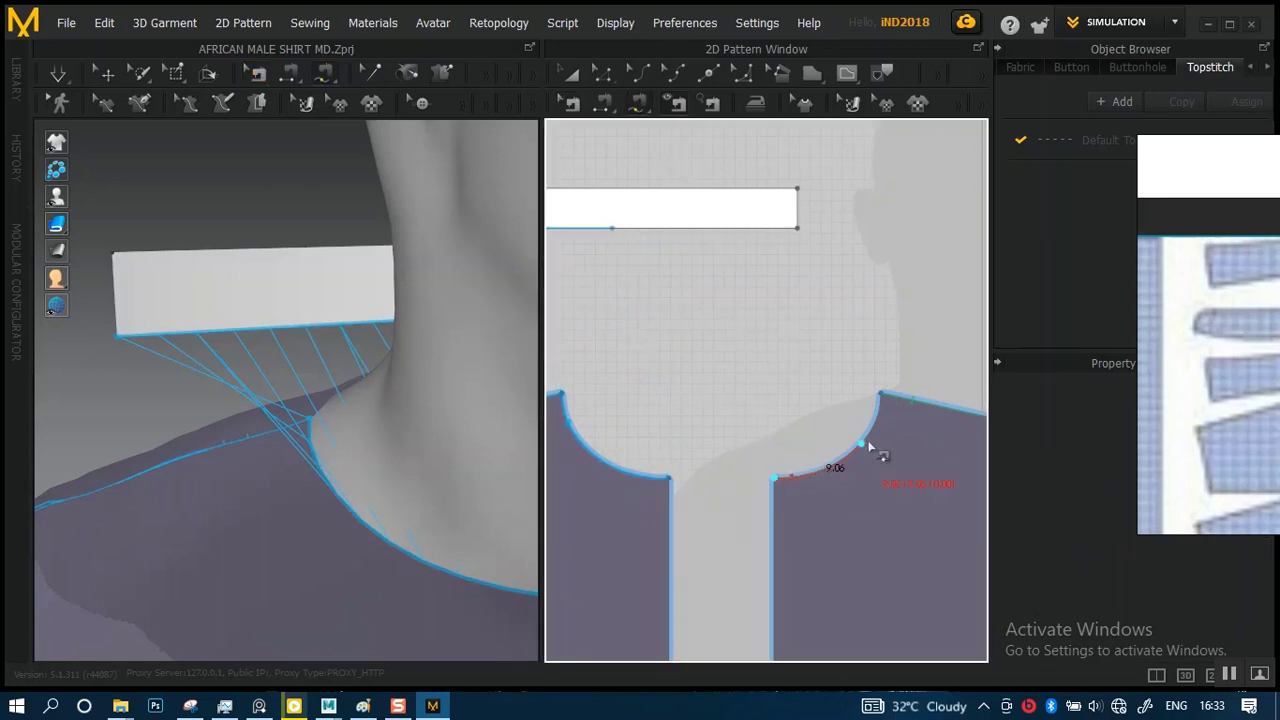
click(879, 397)
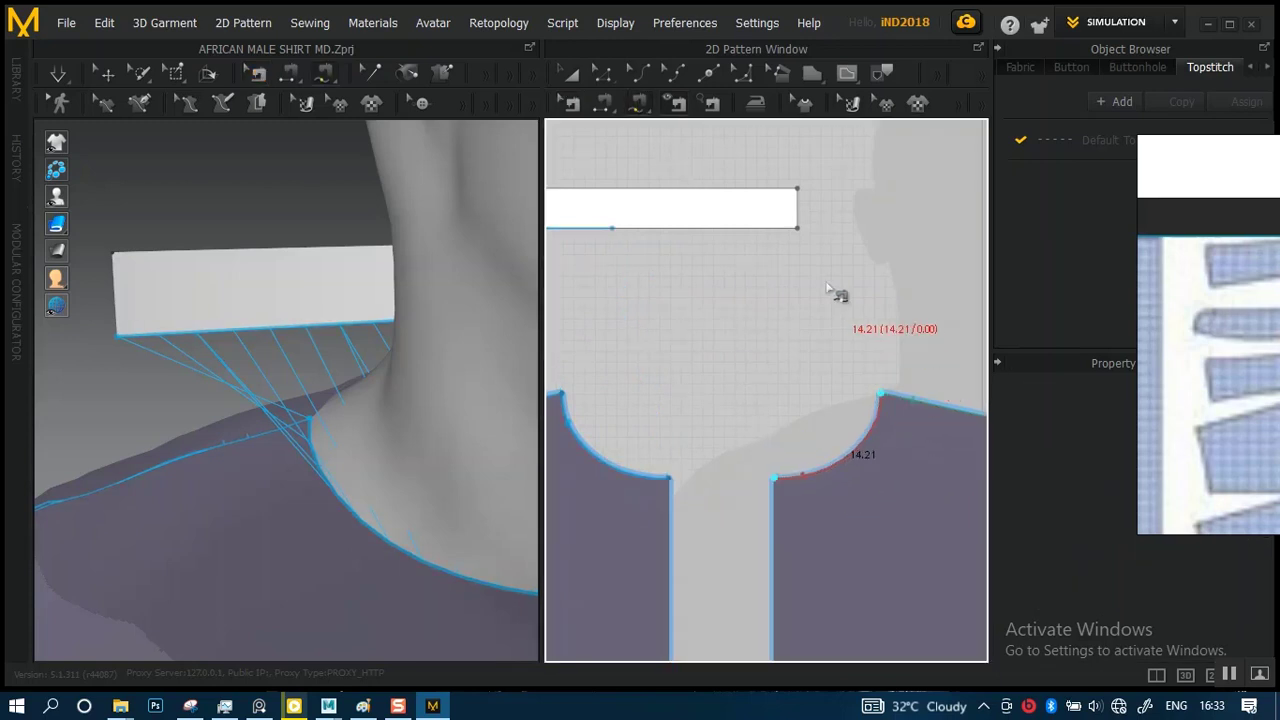
click(797, 229)
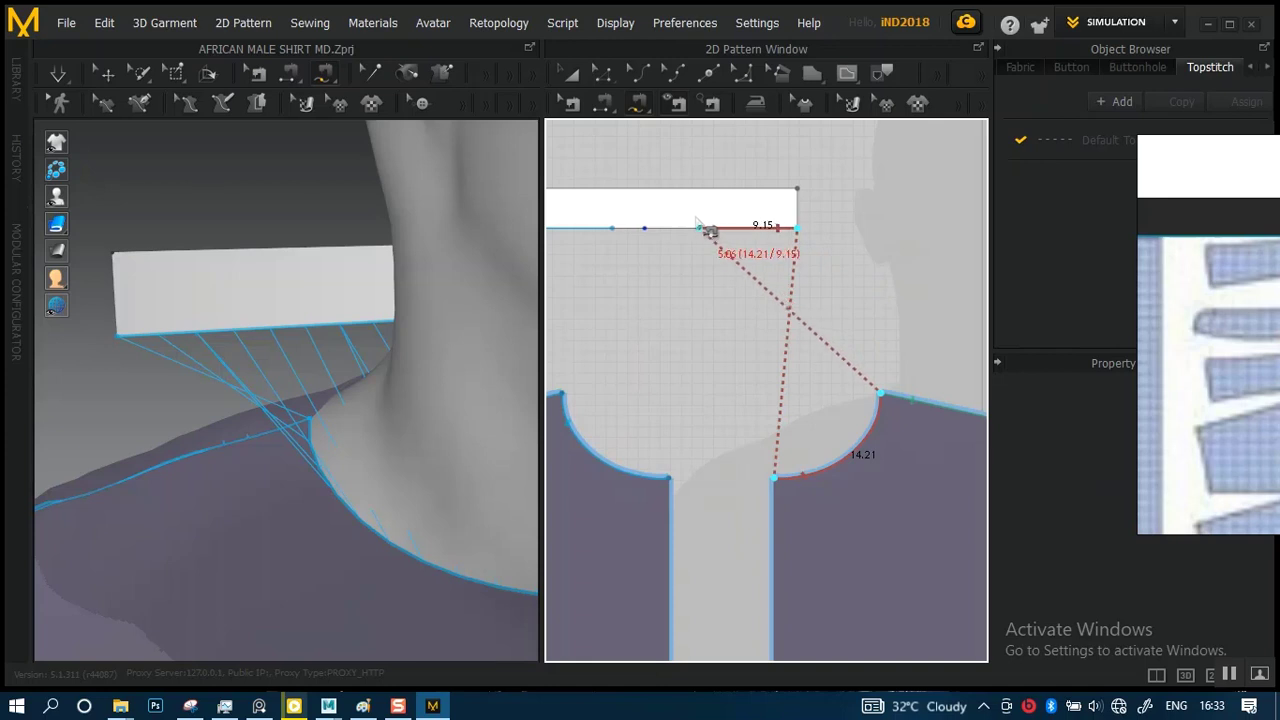
click(646, 228)
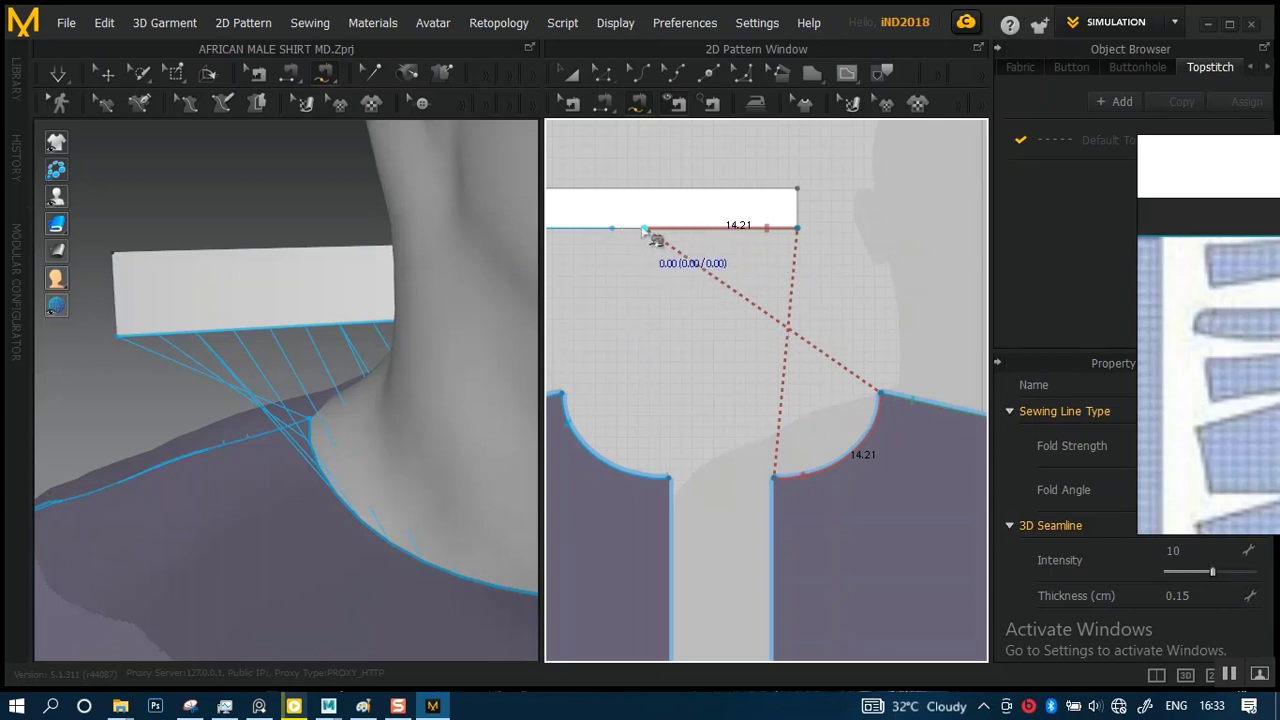
- Reverse the sewing direction of the seam between the avatar's left front neckline and the collar strip
scroll(788, 312, down, 2)
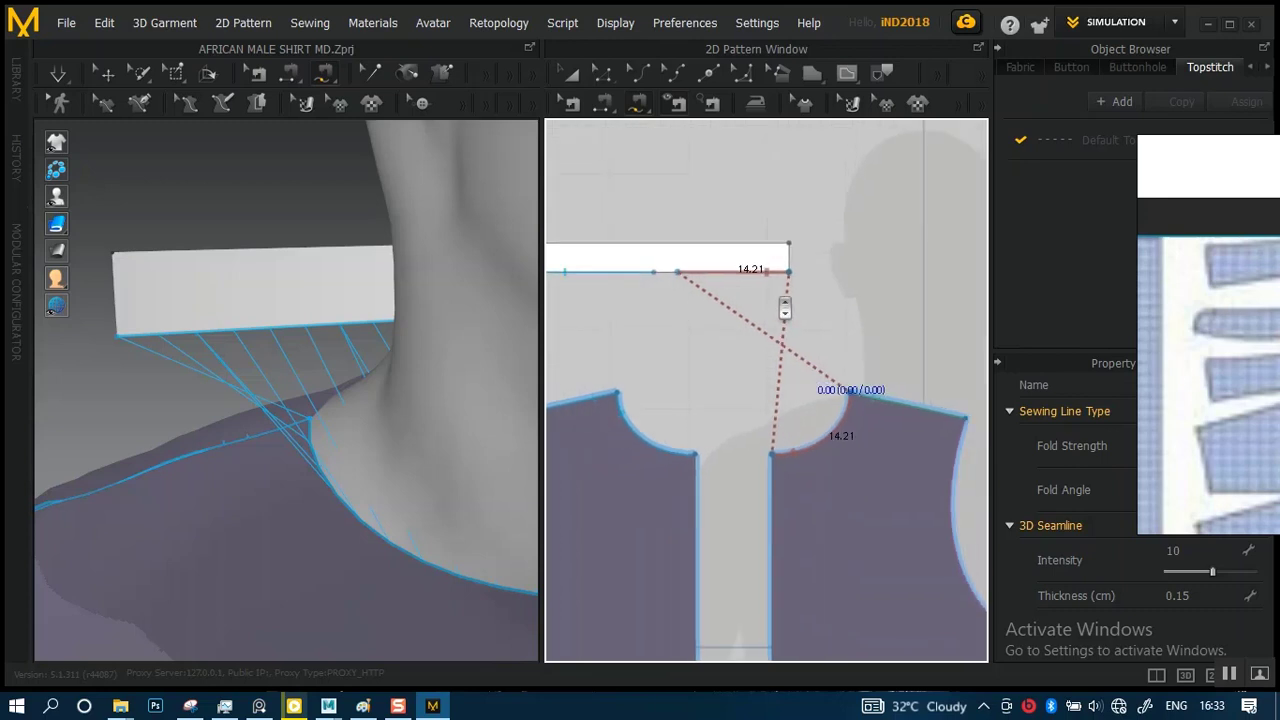
middle_drag(845, 292, 854, 289)
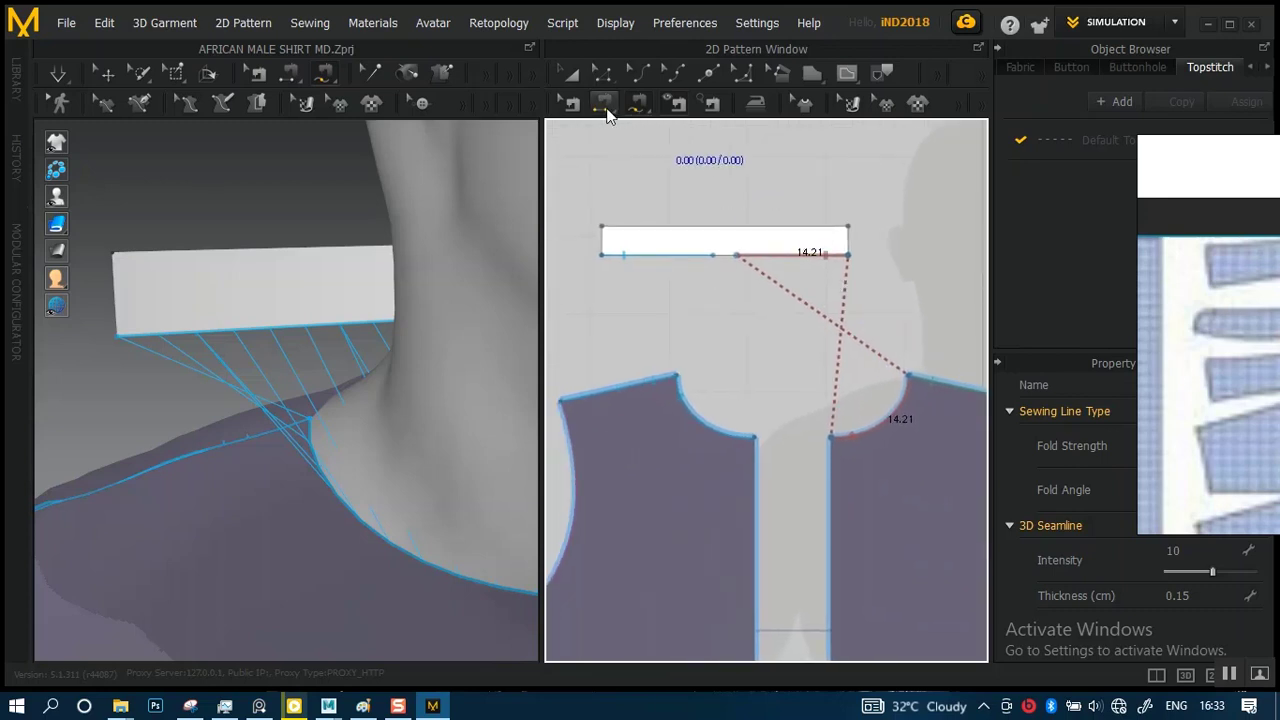
click(571, 104)
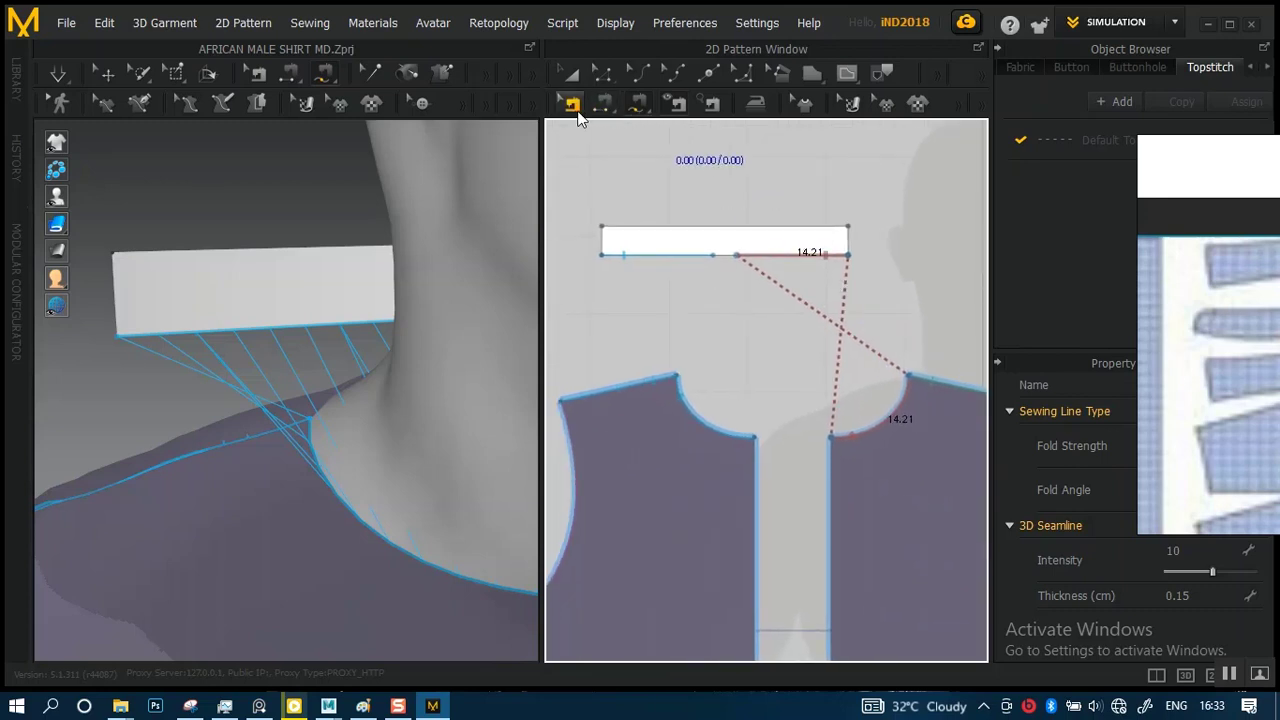
right_click(889, 415)
click(920, 456)
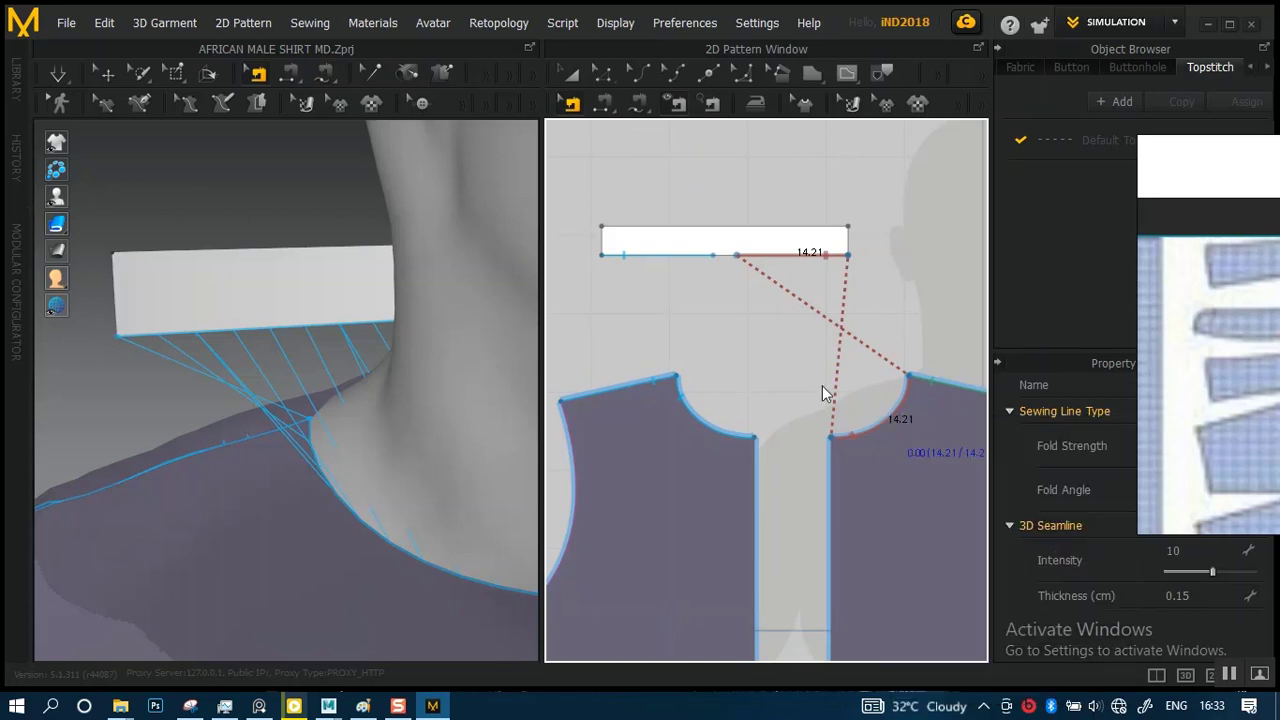
- Check the lengths of the avatar's right front neckline curve and the back panel's neckline curve
click(602, 73)
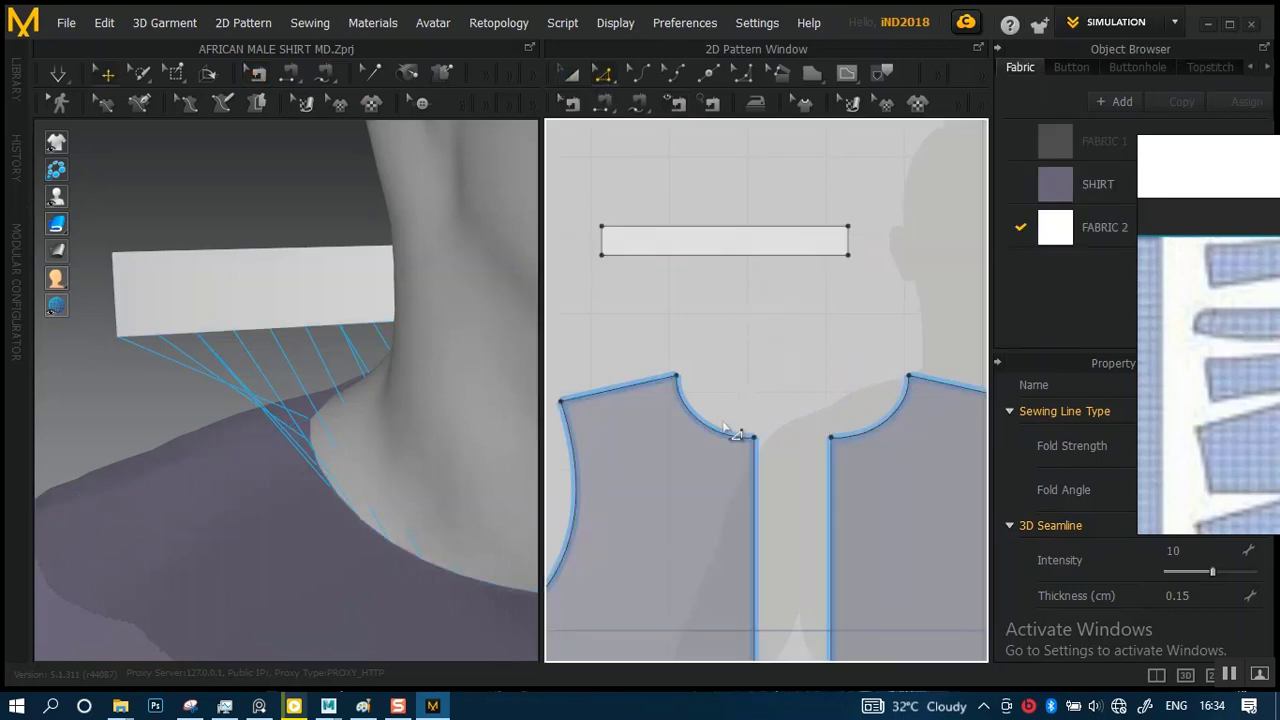
click(730, 438)
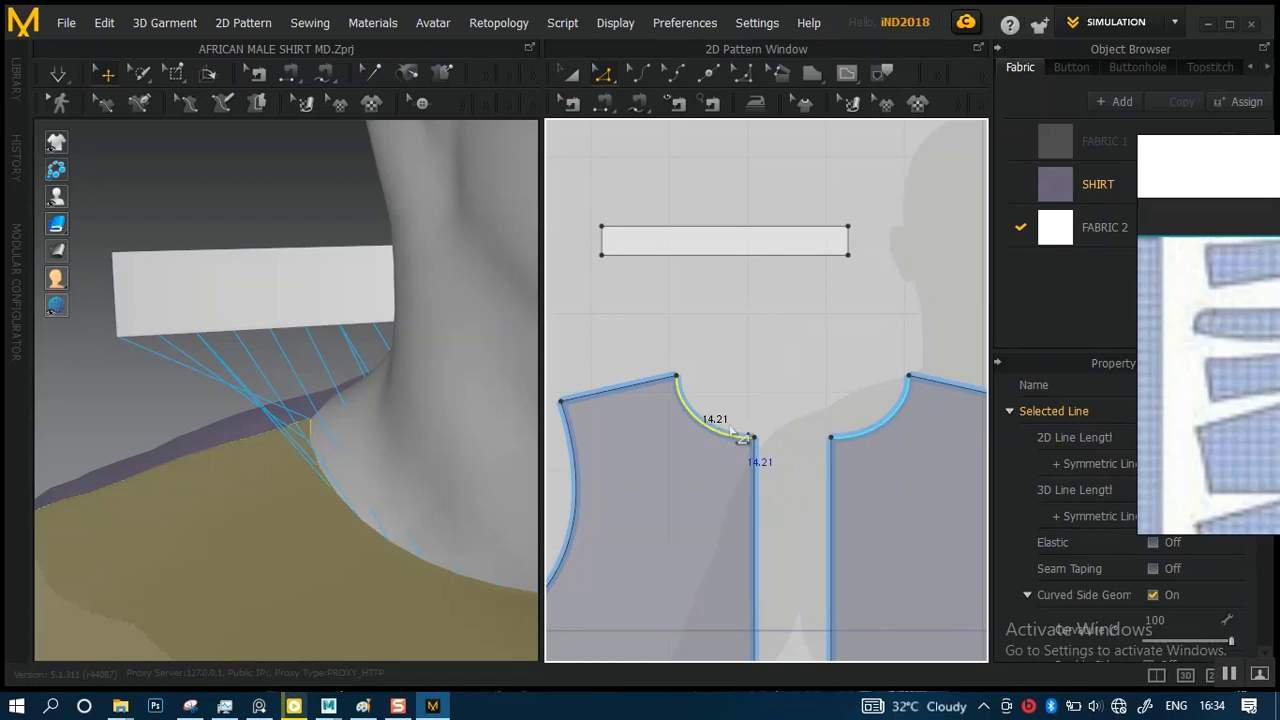
middle_drag(840, 450, 747, 449)
middle_drag(804, 418, 582, 406)
middle_drag(816, 382, 523, 340)
middle_drag(716, 355, 550, 361)
scroll(754, 410, down, 5)
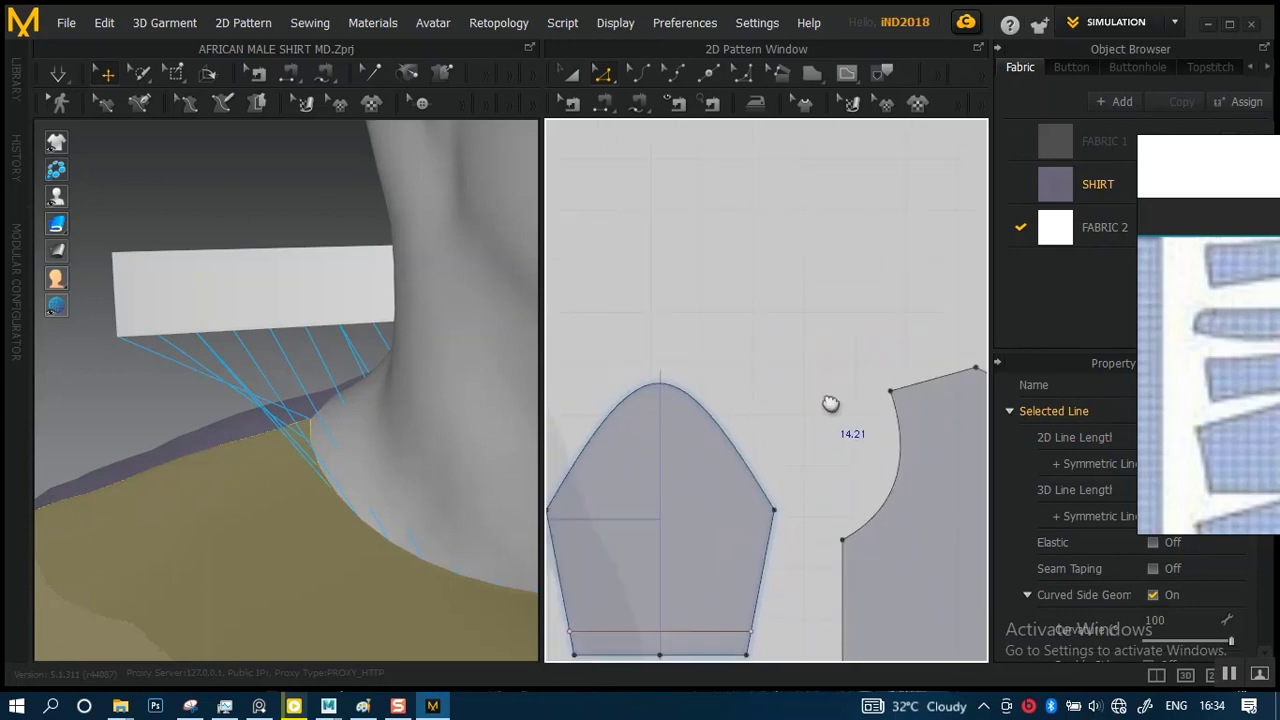
scroll(843, 423, up, 5)
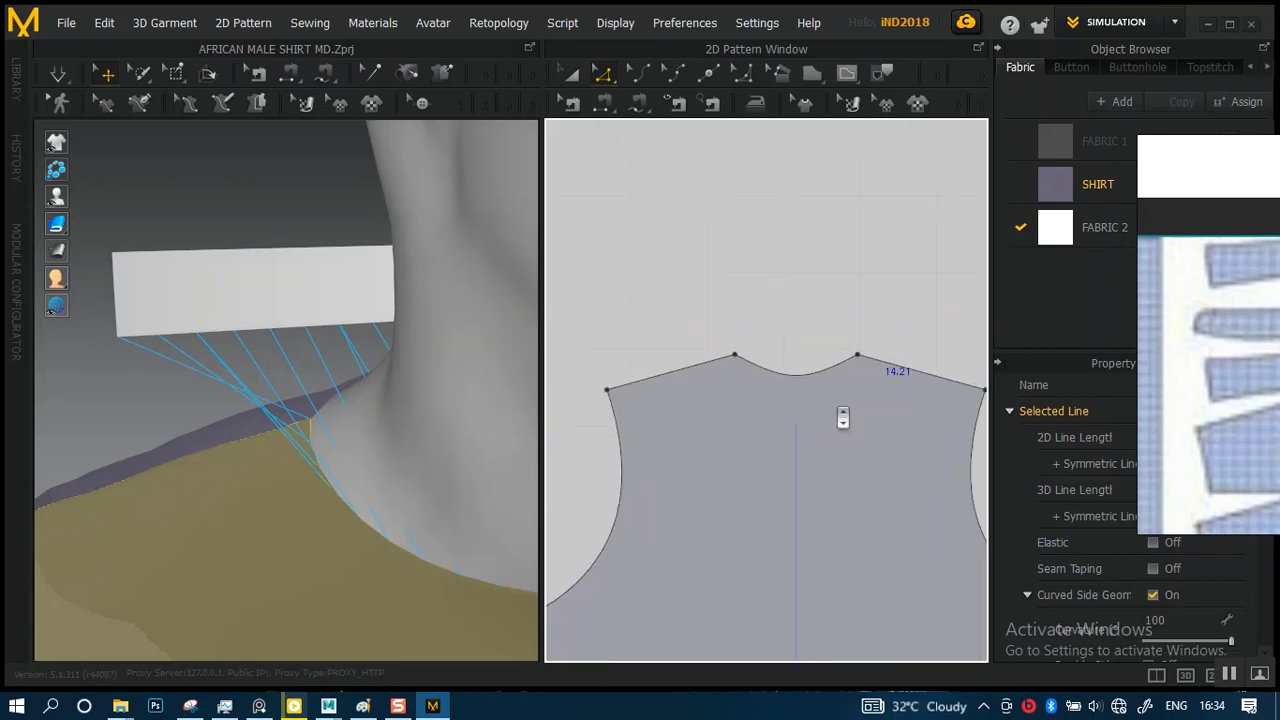
click(818, 360)
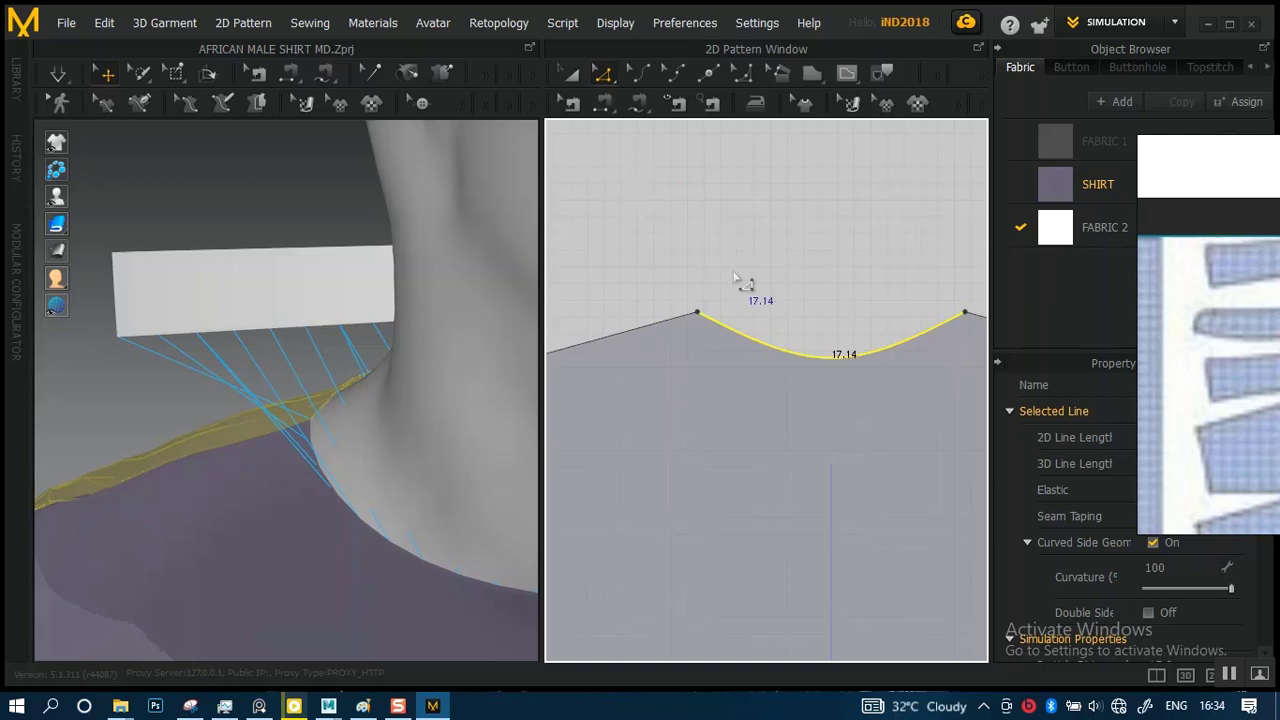
- Compare the collar strip's lower edge with the front and back panel necklines in the 2D pattern layout
scroll(664, 196, down, 5)
middle_drag(677, 320, 888, 253)
scroll(897, 262, up, 10)
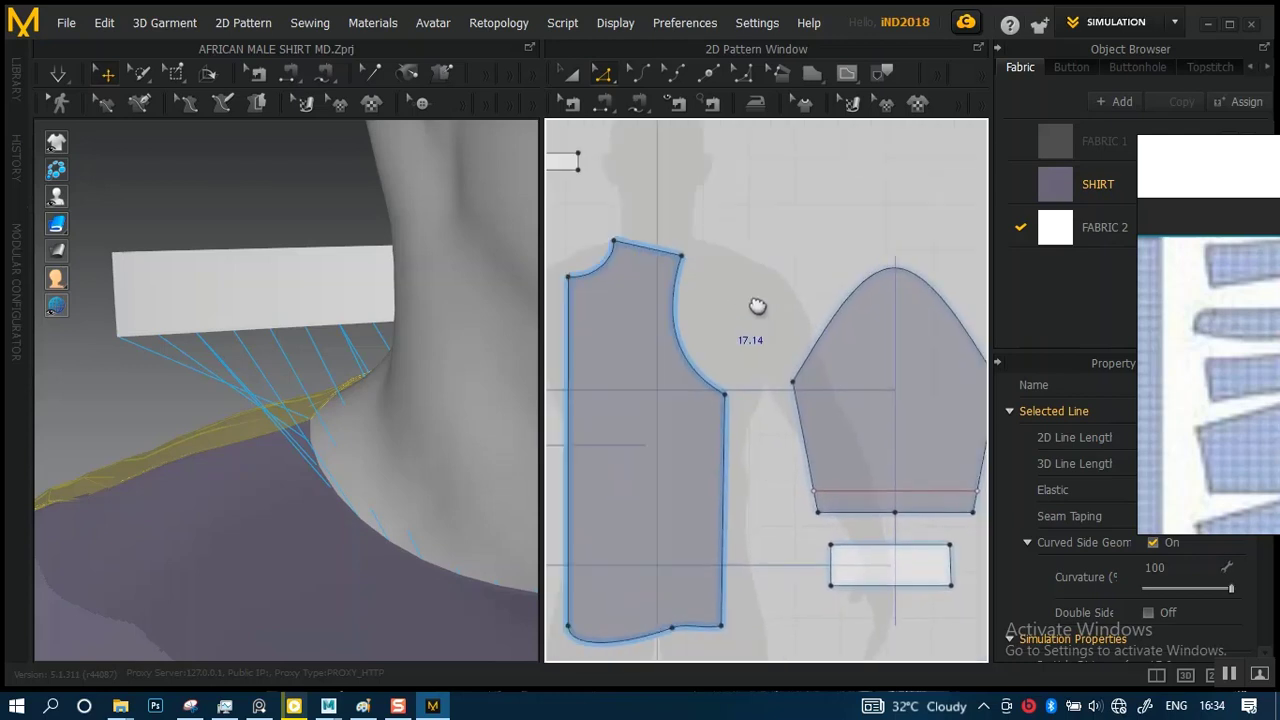
right_drag(754, 214, 758, 340)
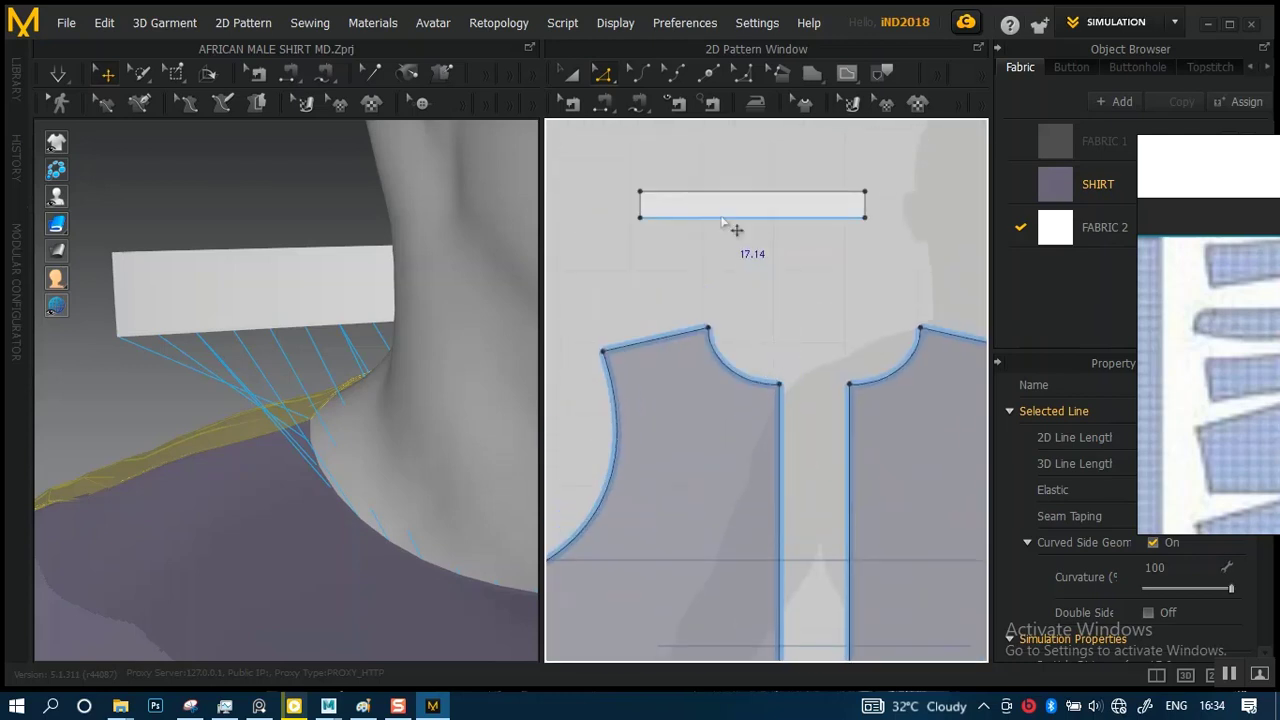
right_drag(766, 289, 711, 363)
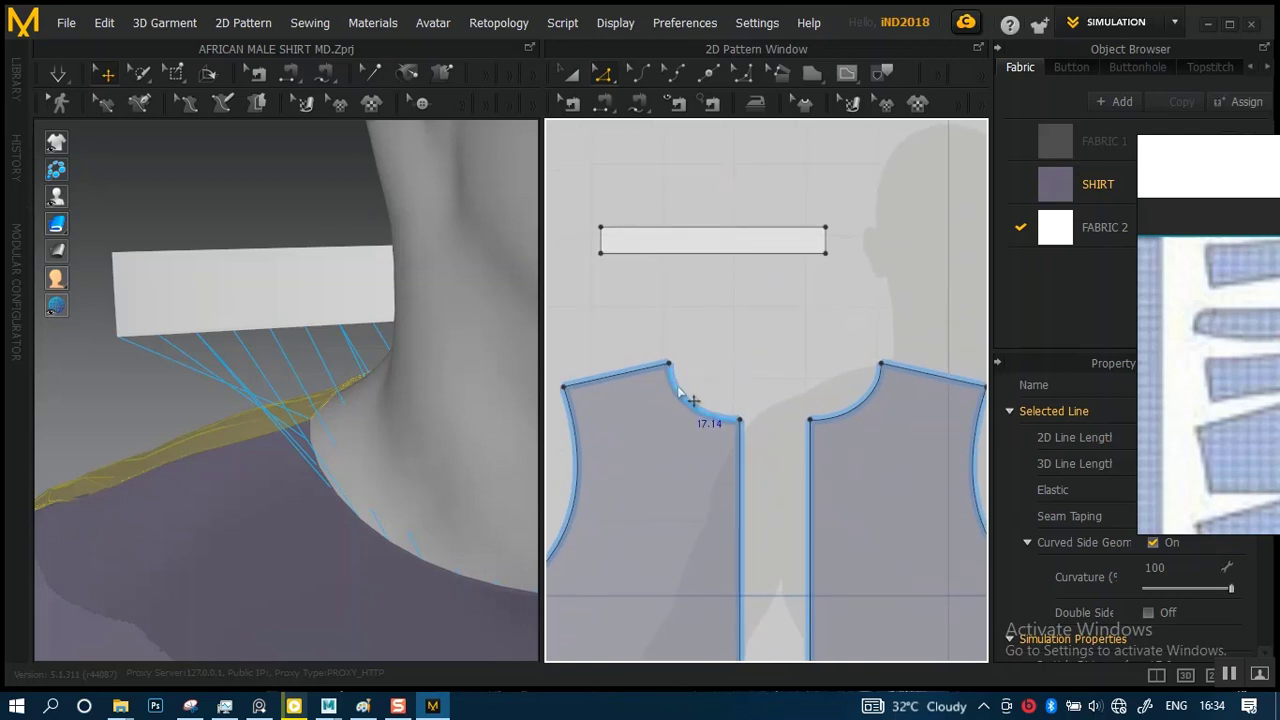
scroll(820, 354, down, 4)
middle_drag(820, 354, 548, 368)
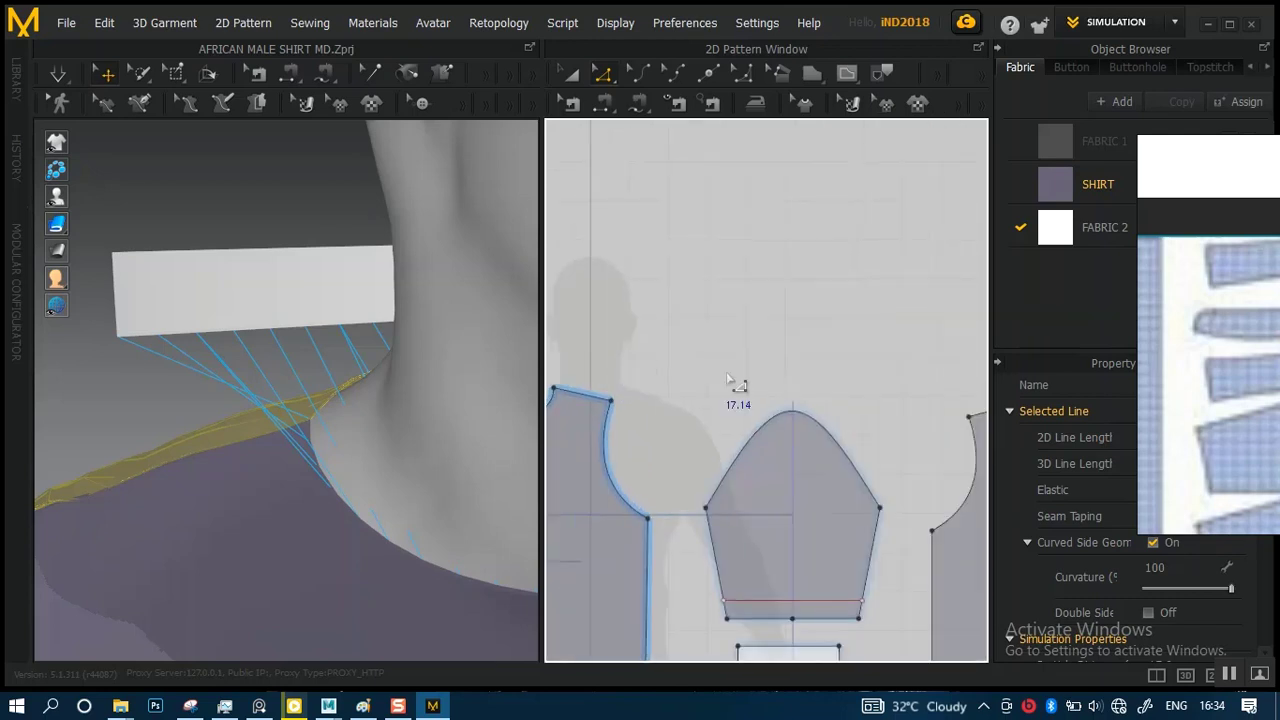
middle_drag(905, 404, 553, 412)
scroll(795, 465, up, 3)
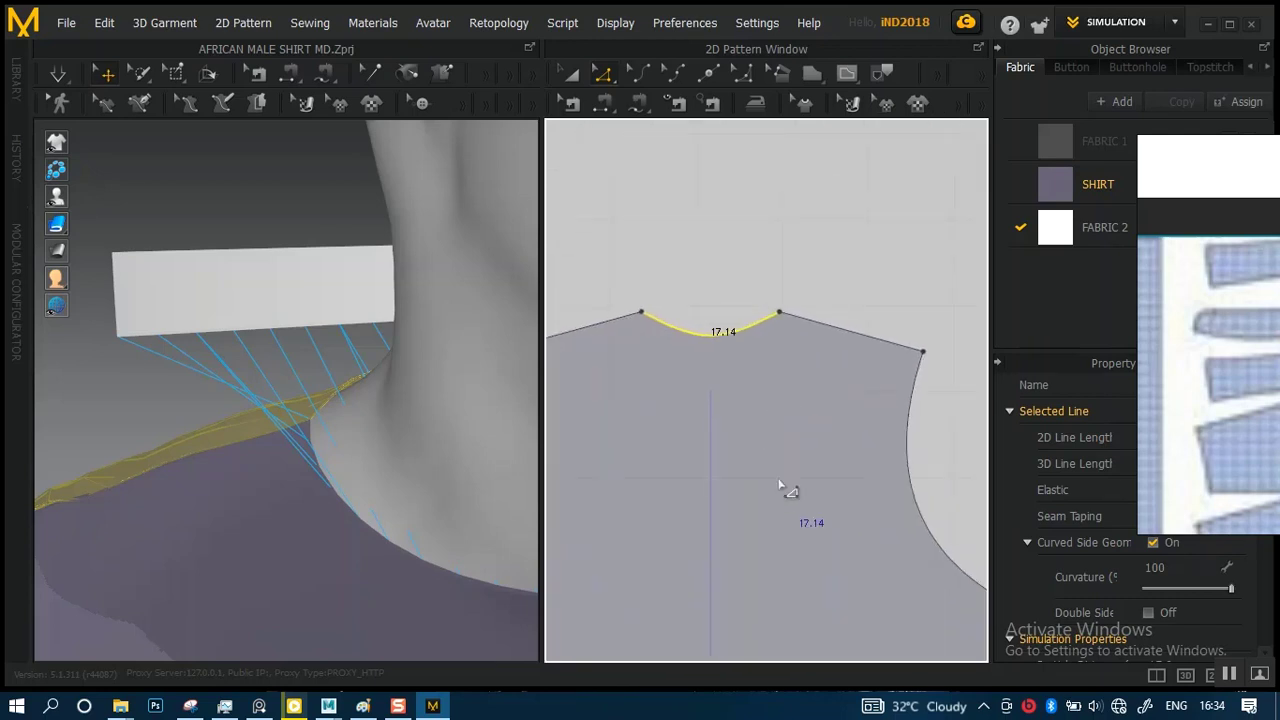
middle_drag(686, 403, 882, 405)
scroll(768, 389, down, 3)
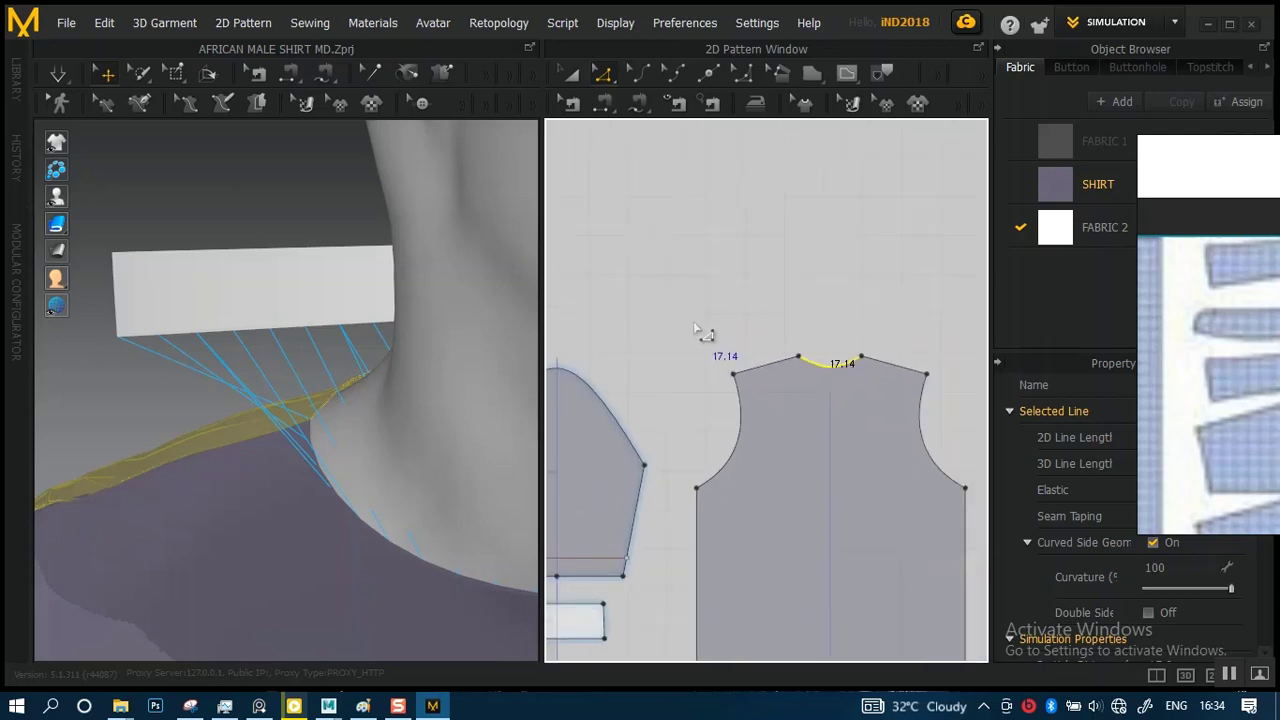
middle_drag(658, 423, 820, 397)
middle_drag(612, 402, 792, 387)
middle_drag(670, 392, 841, 374)
scroll(765, 380, up, 3)
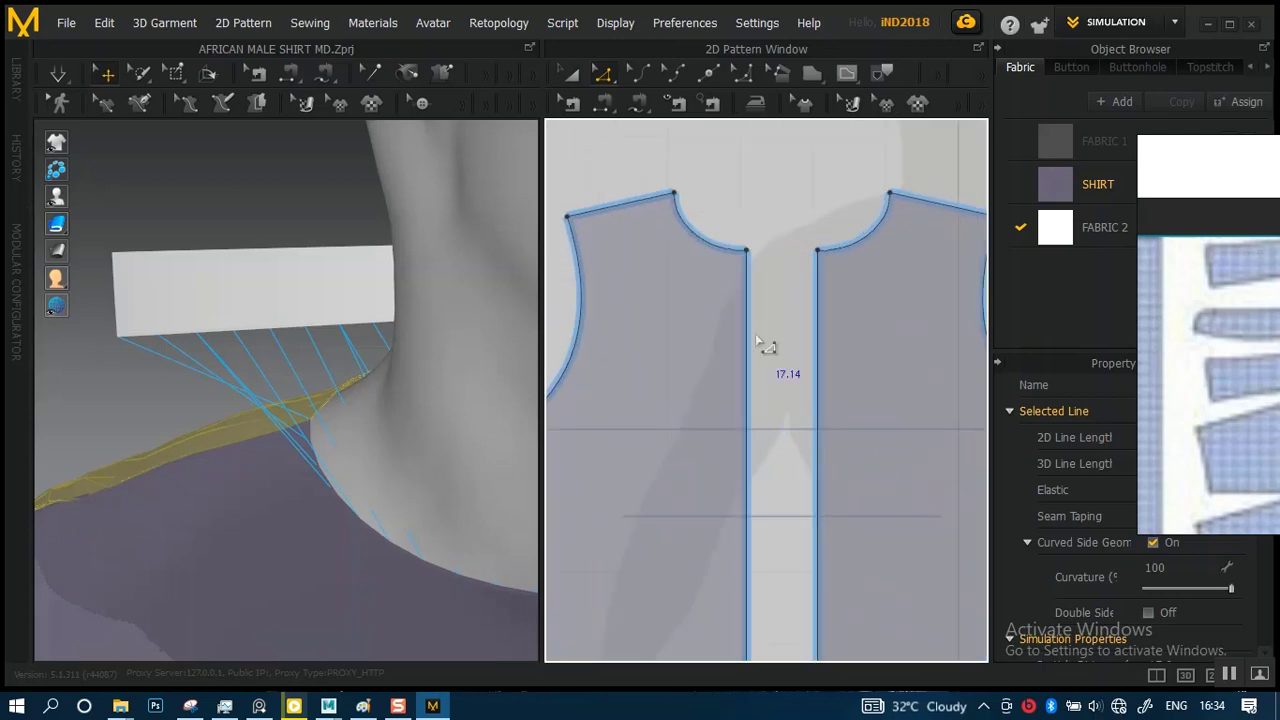
middle_drag(686, 137, 707, 285)
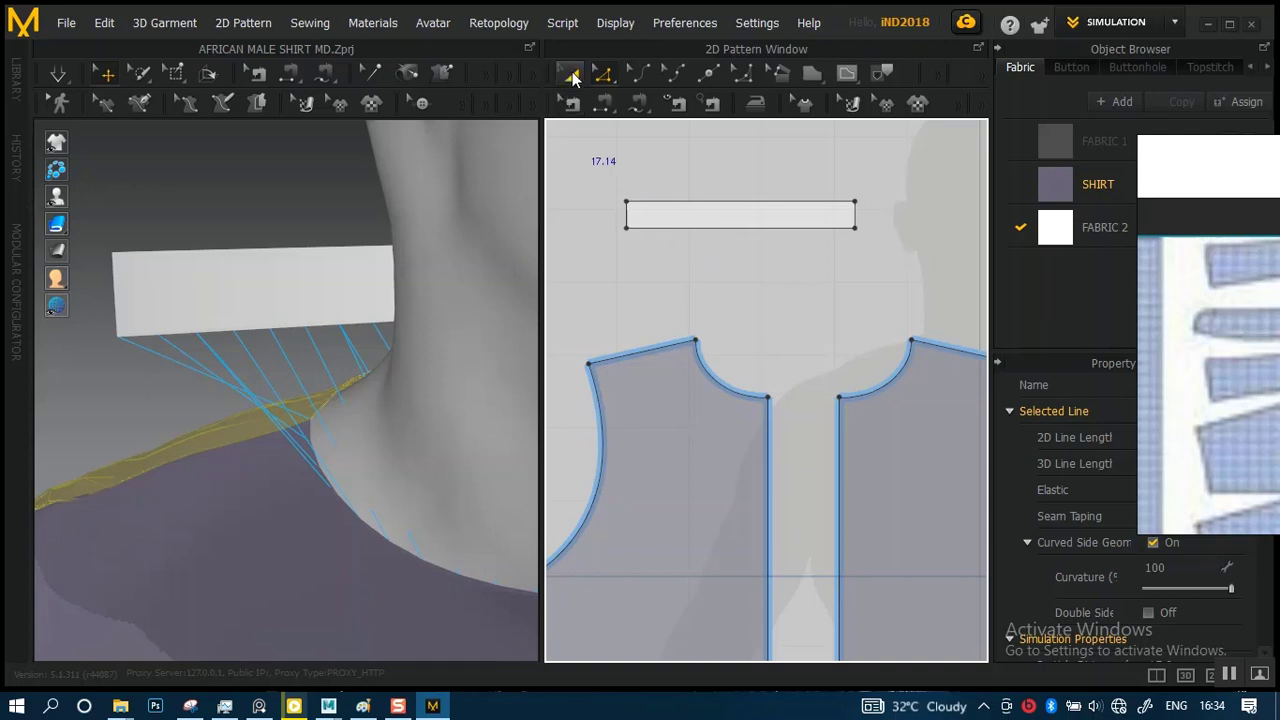
- Delete the seam joining the avatar's right front neckline to the collar strip
click(570, 74)
click(754, 220)
click(761, 226)
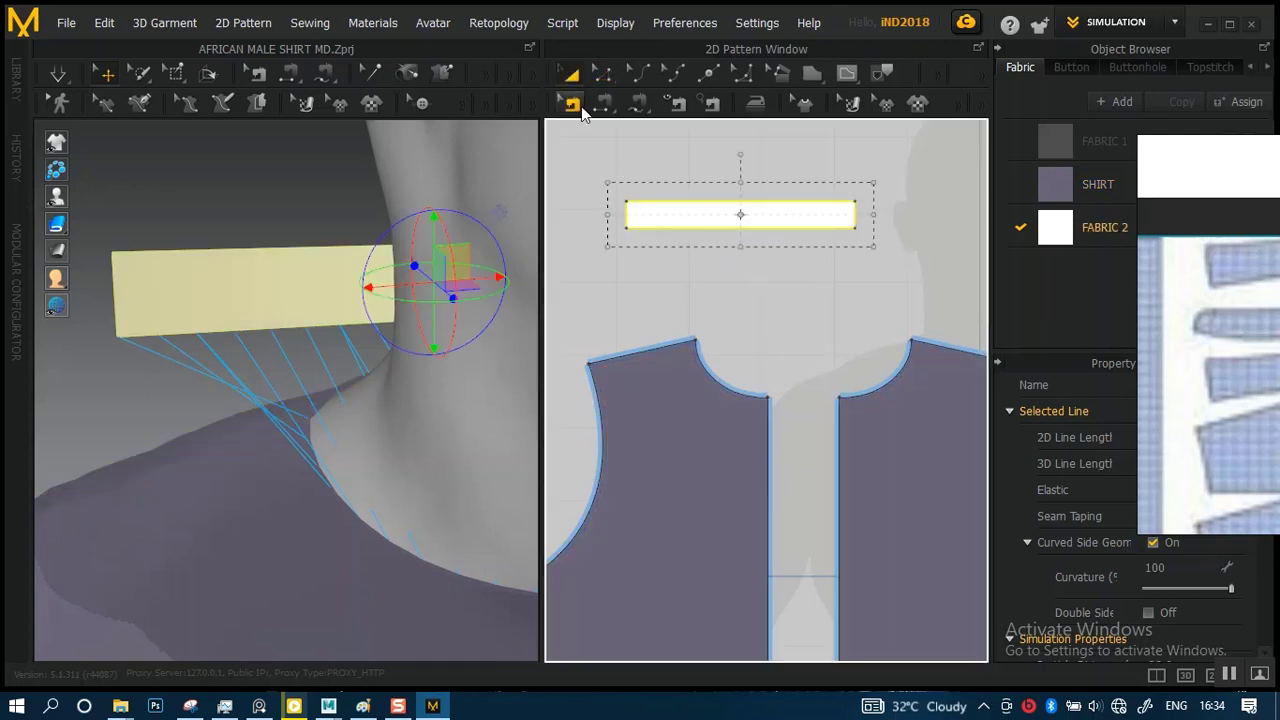
click(571, 104)
click(738, 385)
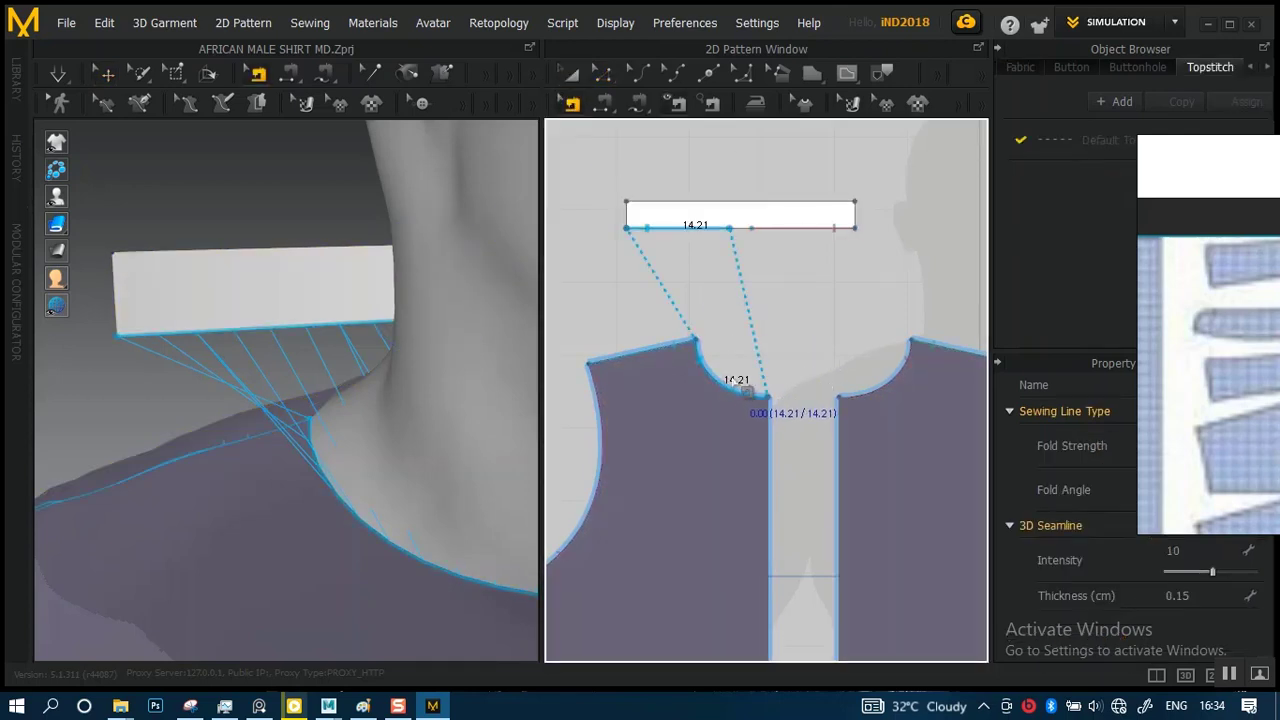
right_click(723, 386)
click(763, 454)
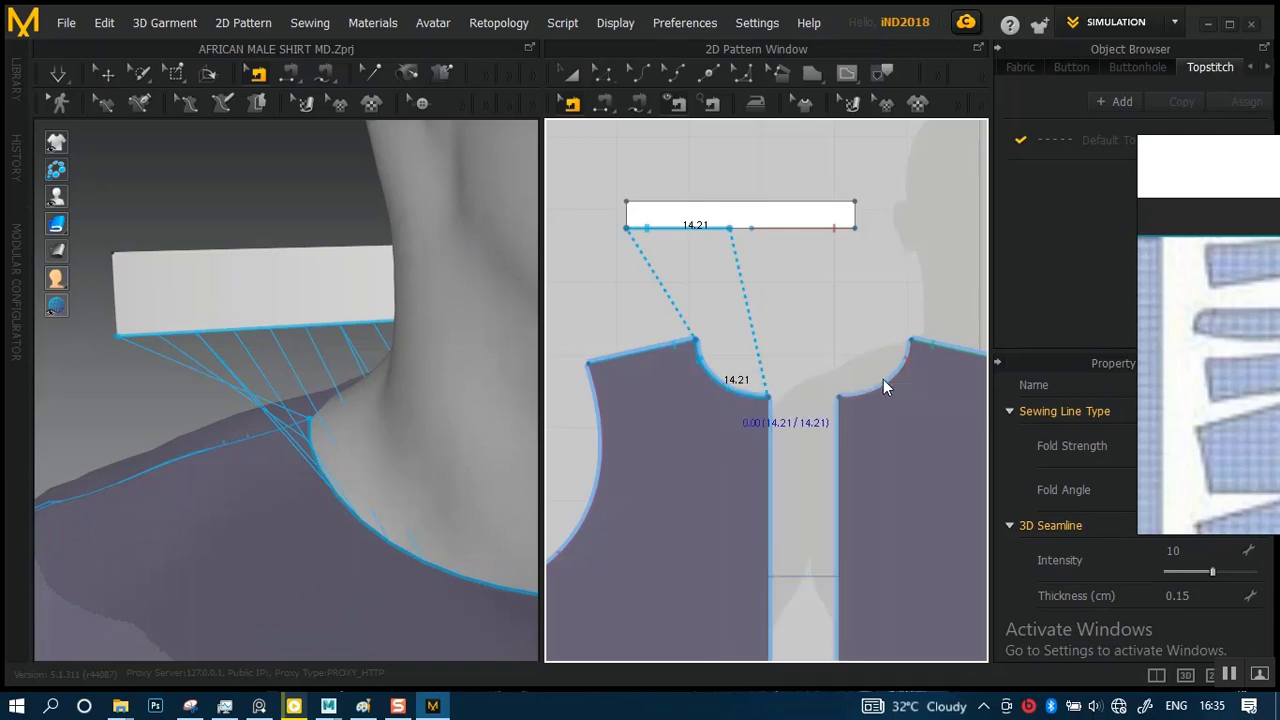
- Delete the seam joining the avatar's left front neckline to the collar strip
click(886, 386)
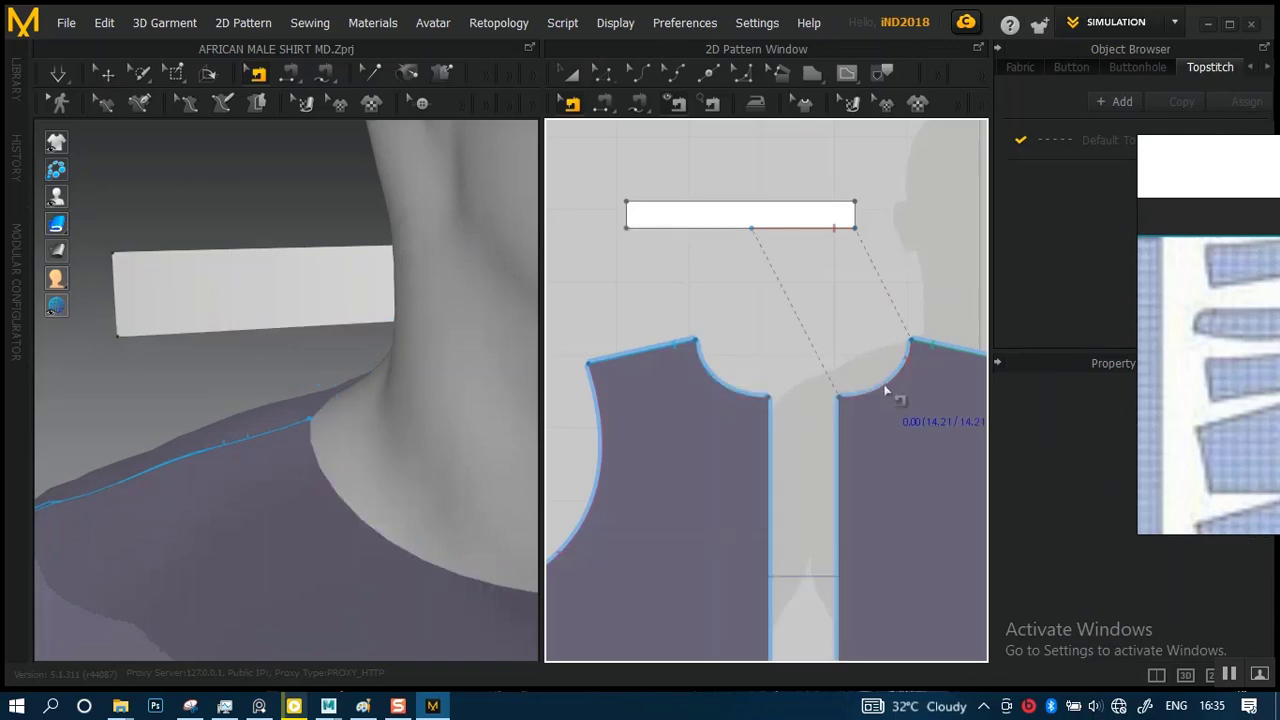
click(884, 388)
right_click(882, 385)
click(812, 312)
click(903, 380)
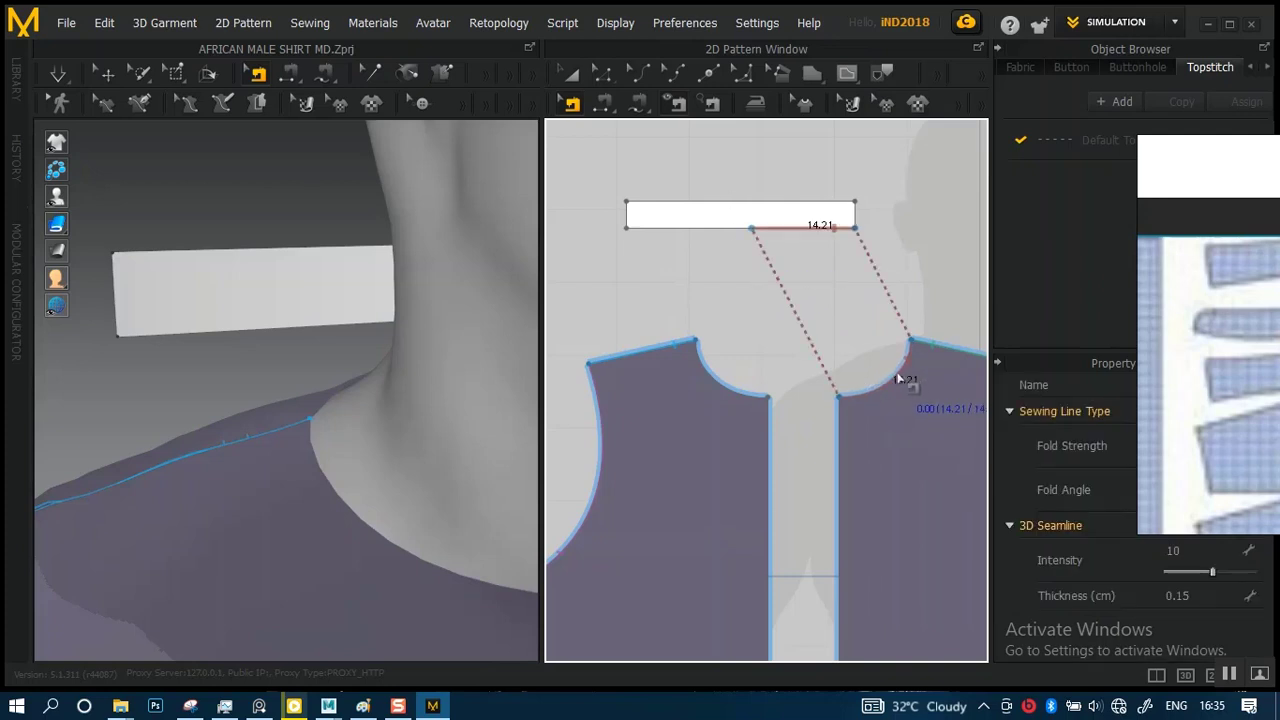
right_click(897, 372)
click(933, 441)
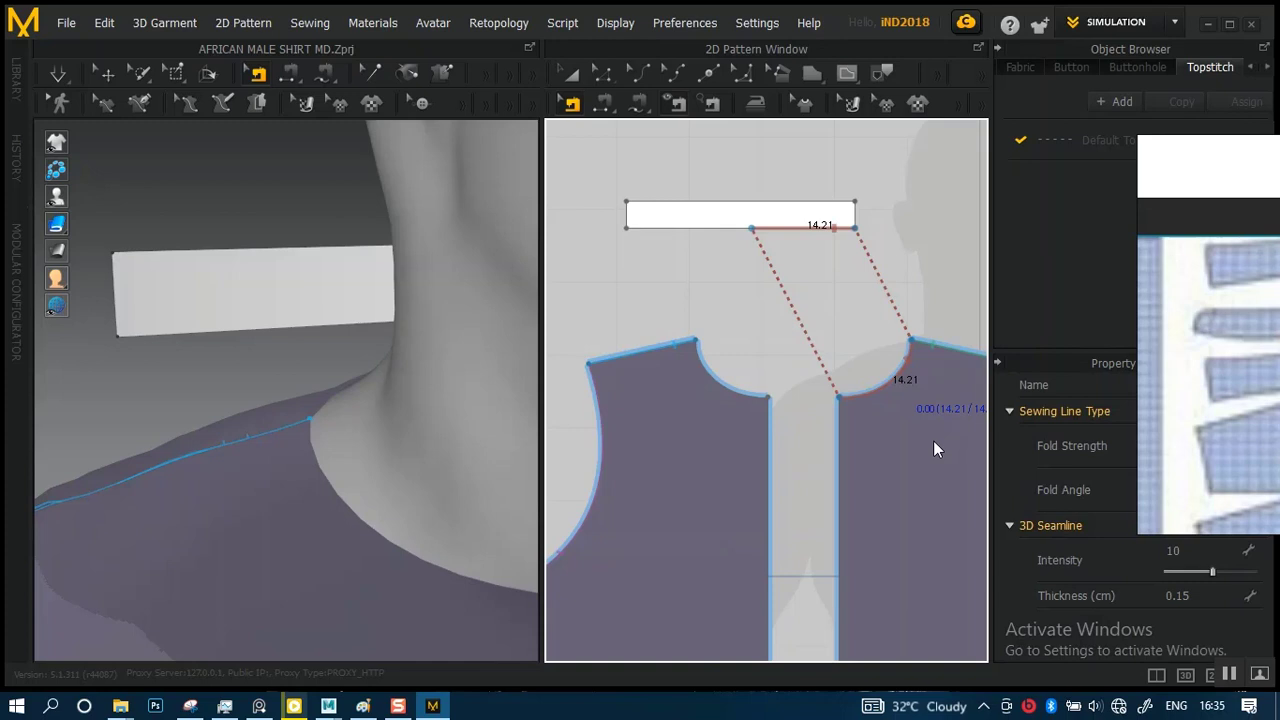
- Lengthen the collar strip by moving its right short edge outward beyond the shoulder-neck corner of the avatar's left front panel
click(570, 73)
click(698, 212)
click(698, 212)
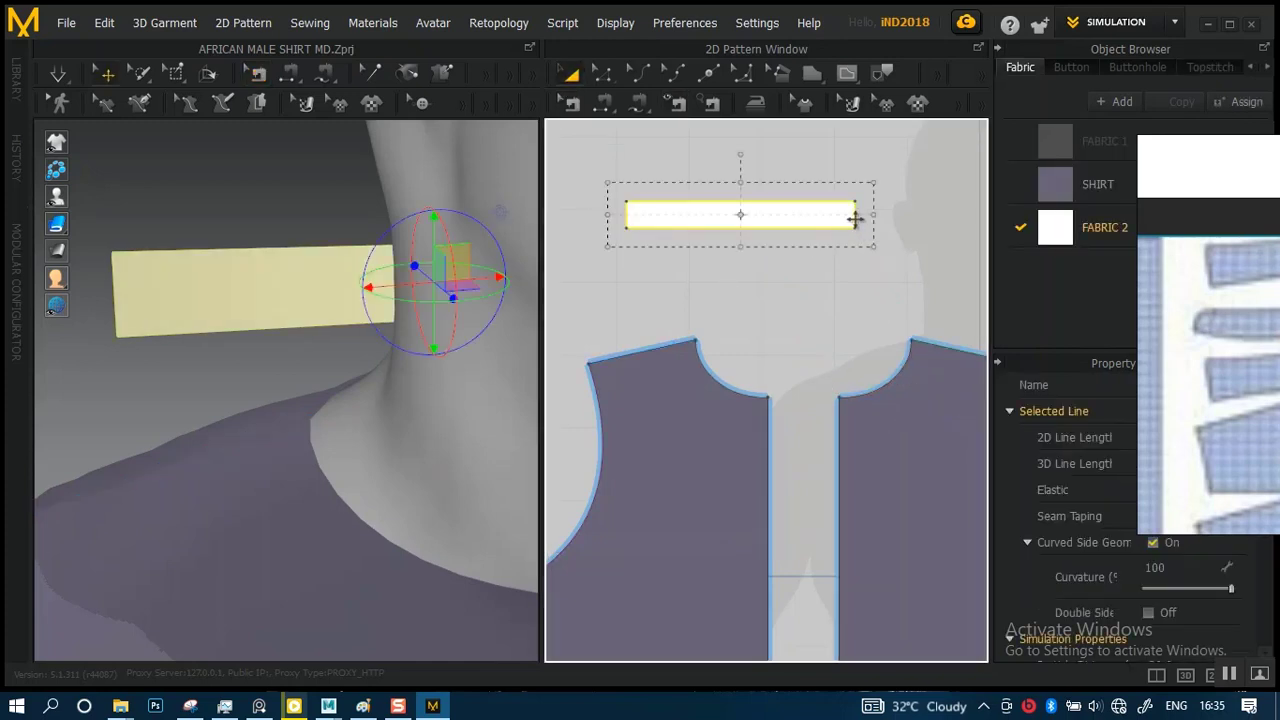
click(602, 73)
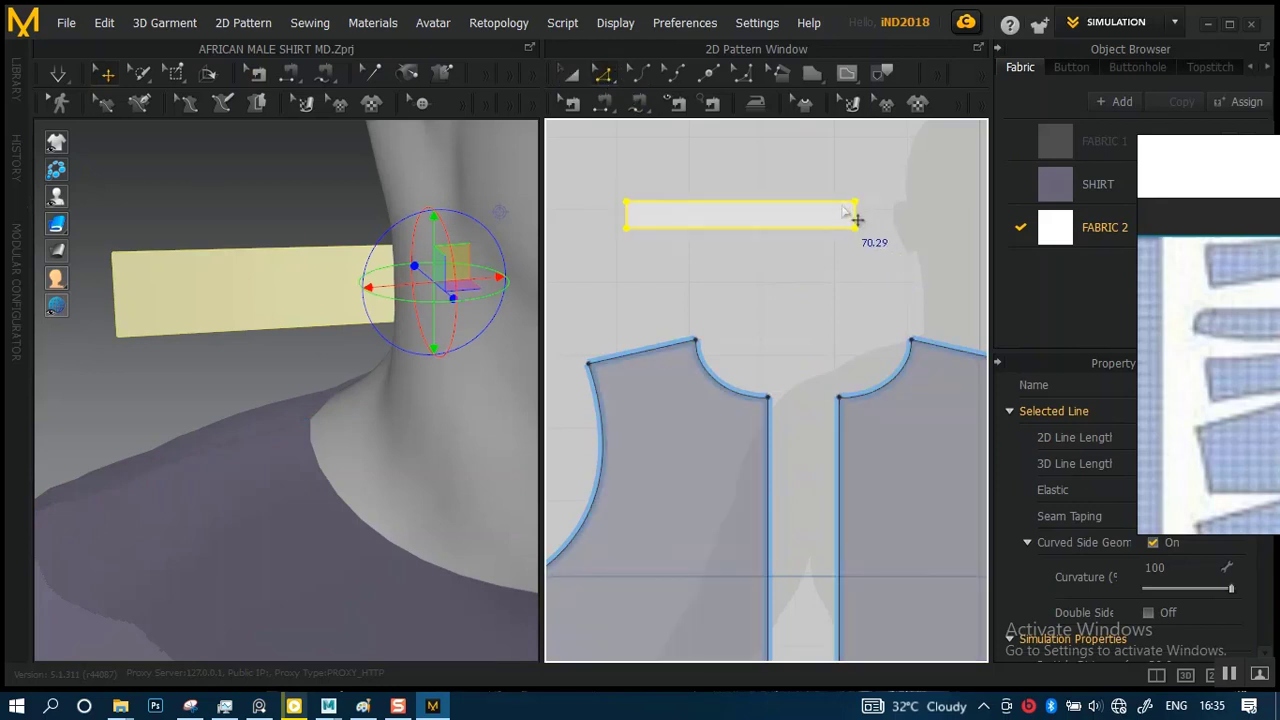
click(857, 218)
click(856, 218)
drag(856, 218, 946, 227)
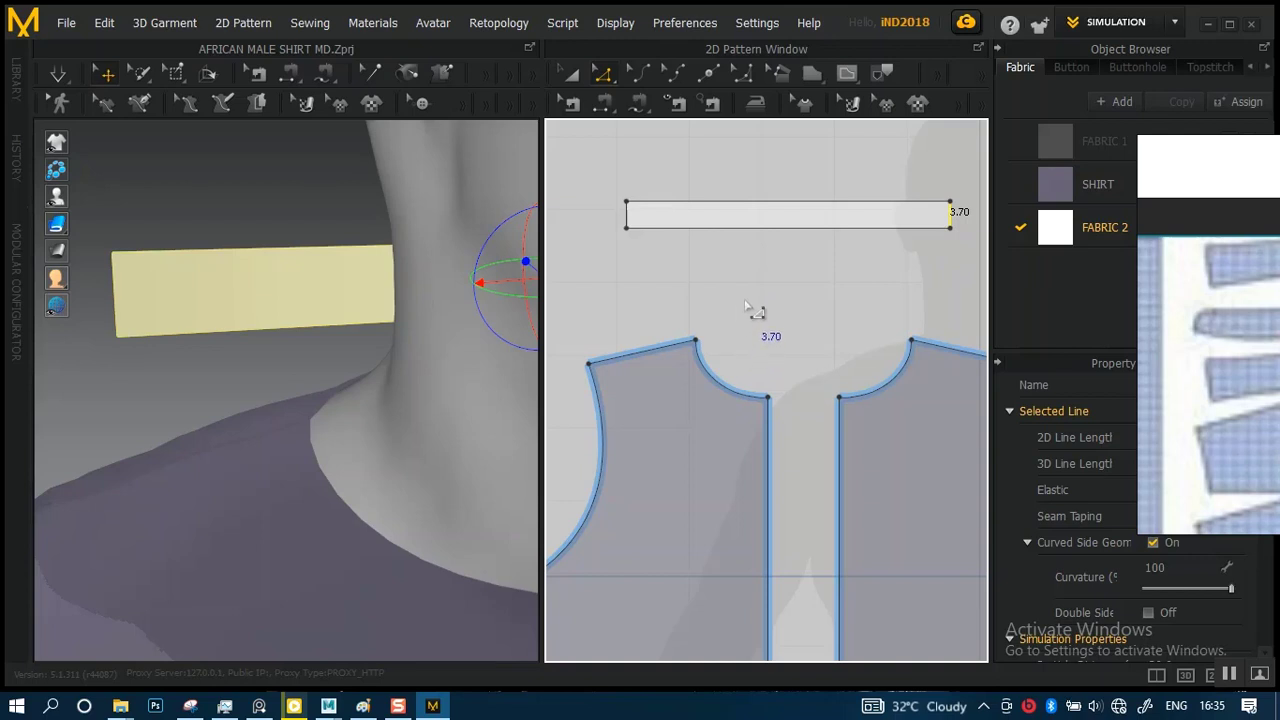
- Free-sew the avatar's right front neckline to an equal 14.21 cm stretch at the adjacent end of the collar strip's lower edge
scroll(743, 317, down, 3)
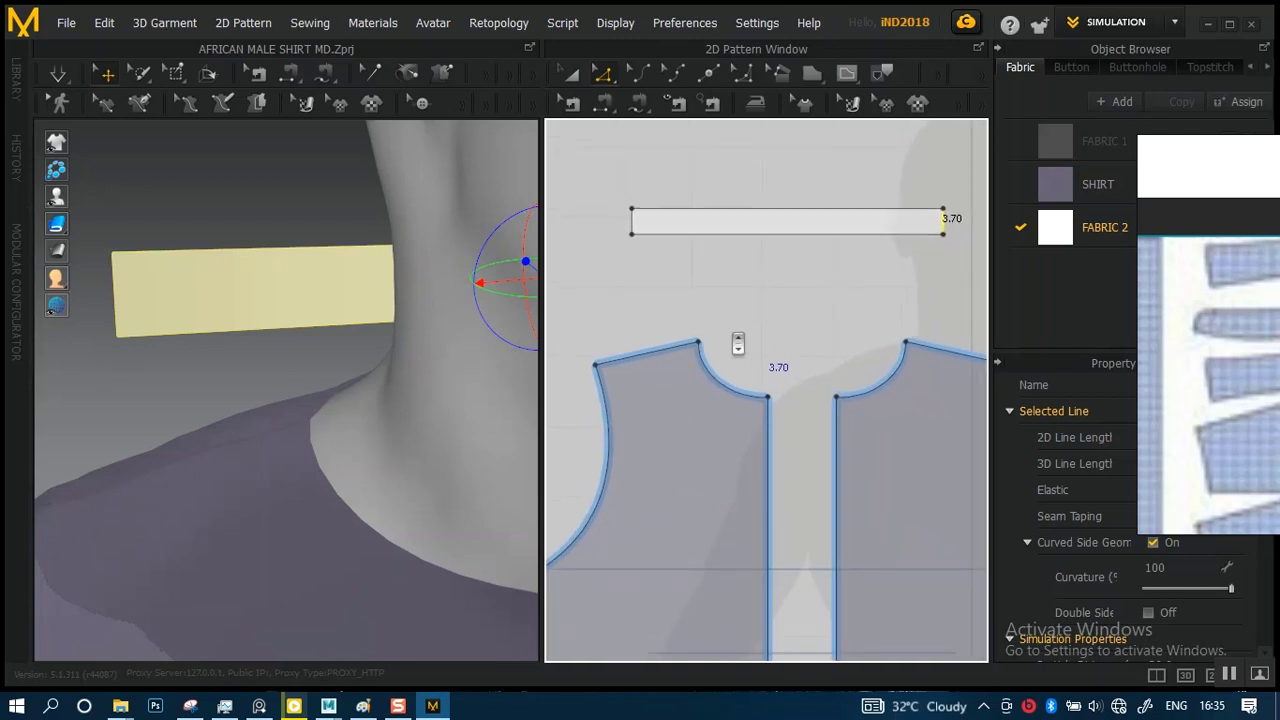
middle_drag(729, 335, 736, 321)
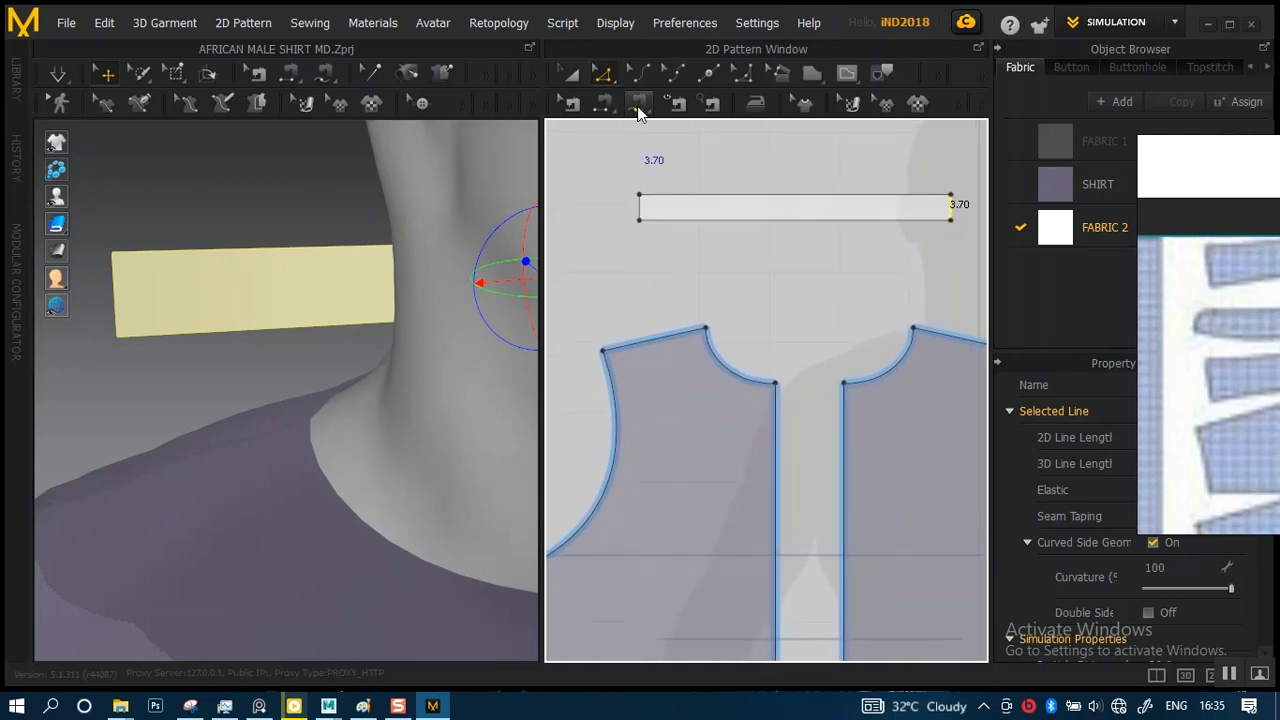
click(639, 106)
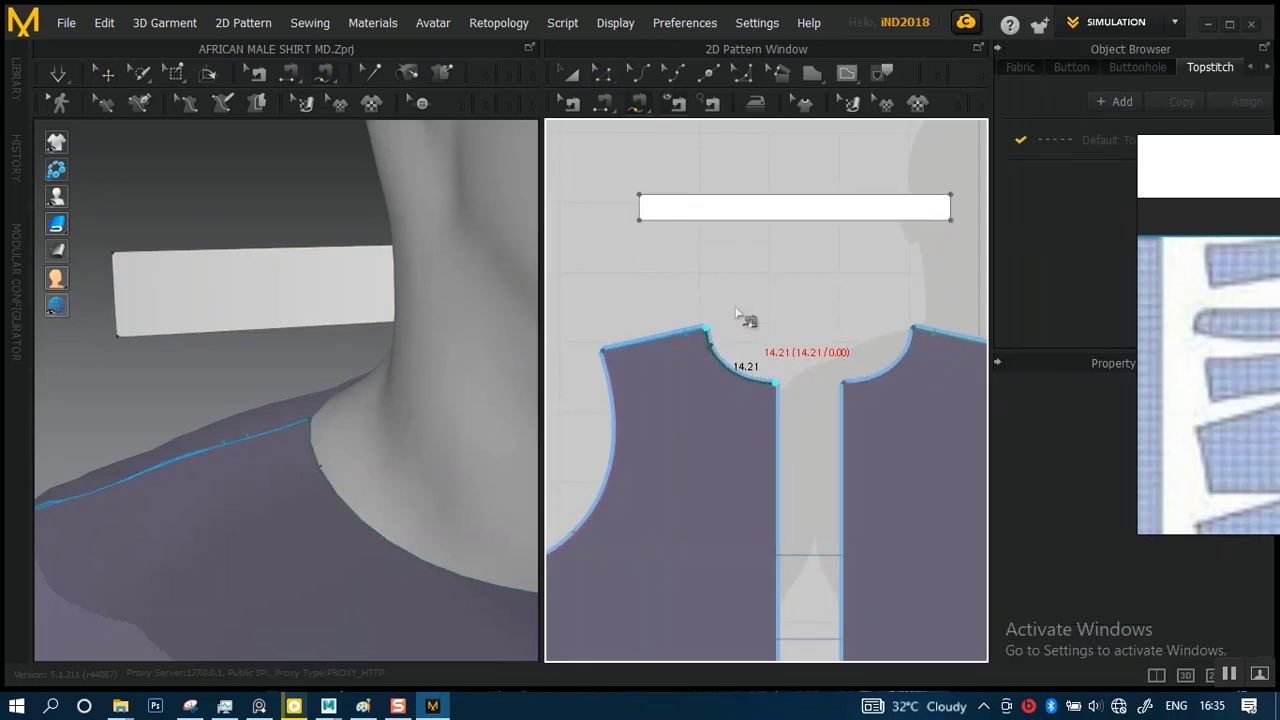
click(738, 316)
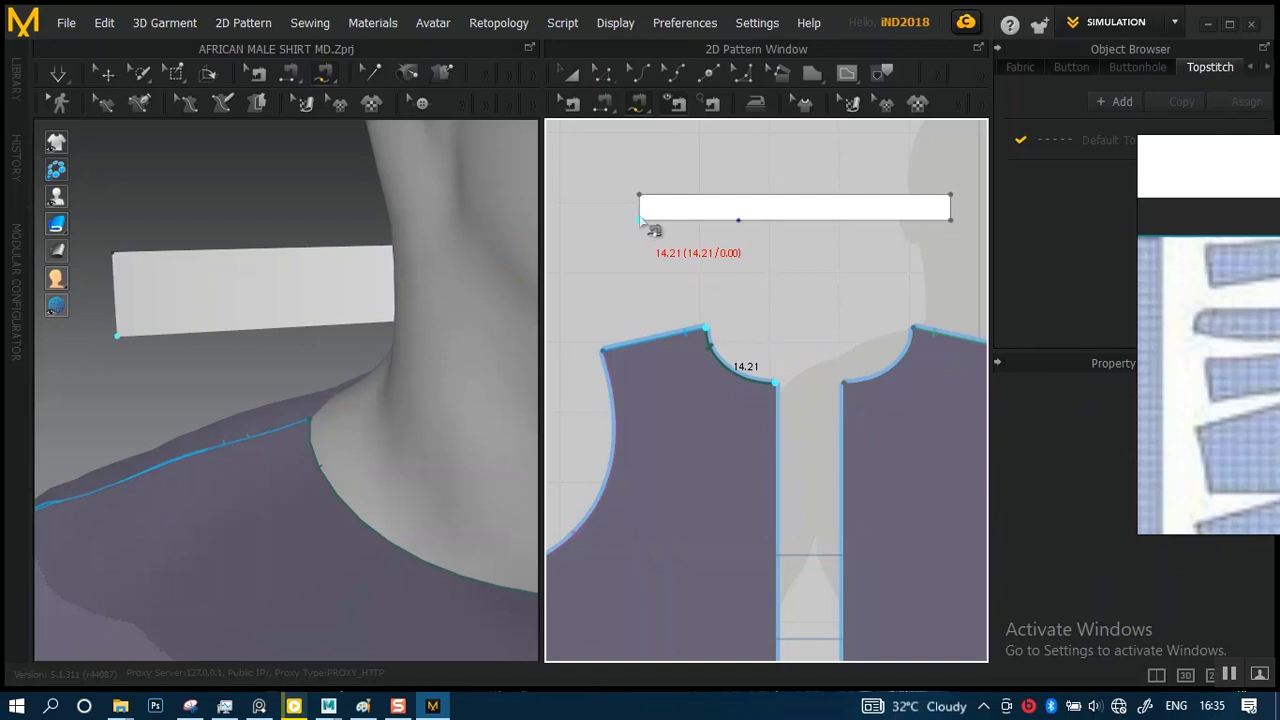
drag(641, 220, 740, 226)
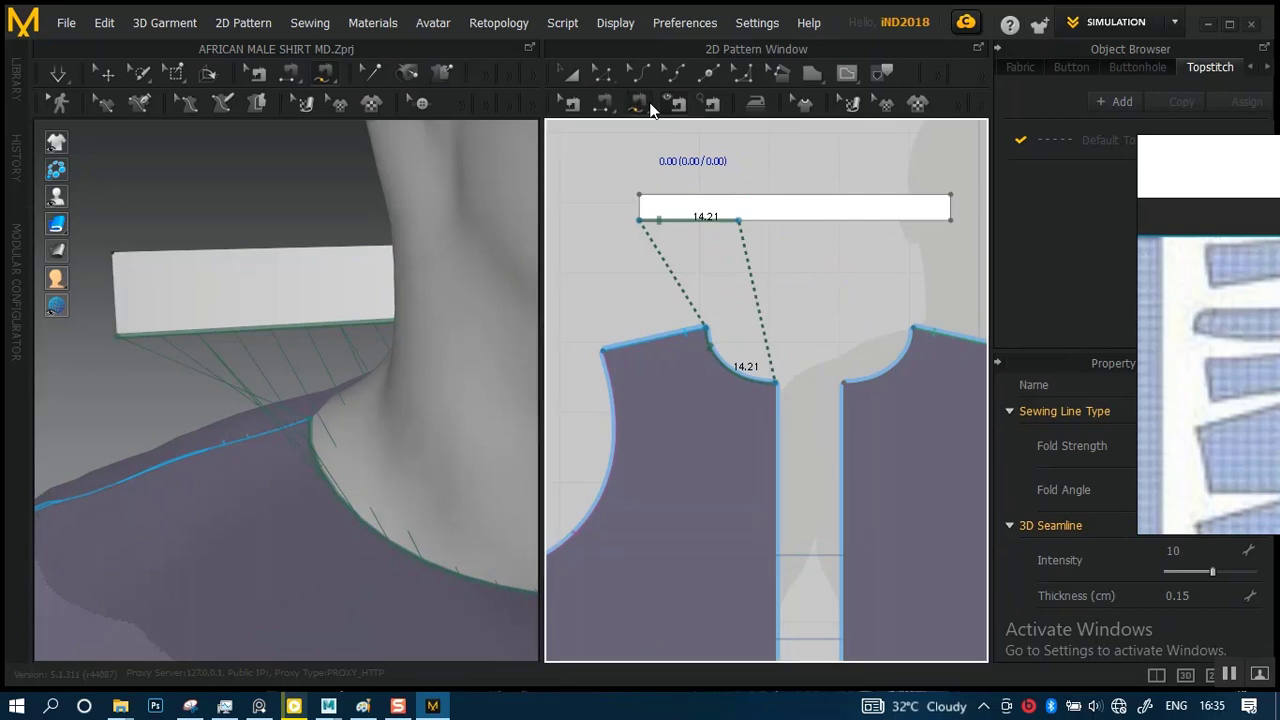
- Free-sew the avatar's left front neckline to the opposite end of the collar strip's lower edge over 14.21 cm
click(845, 383)
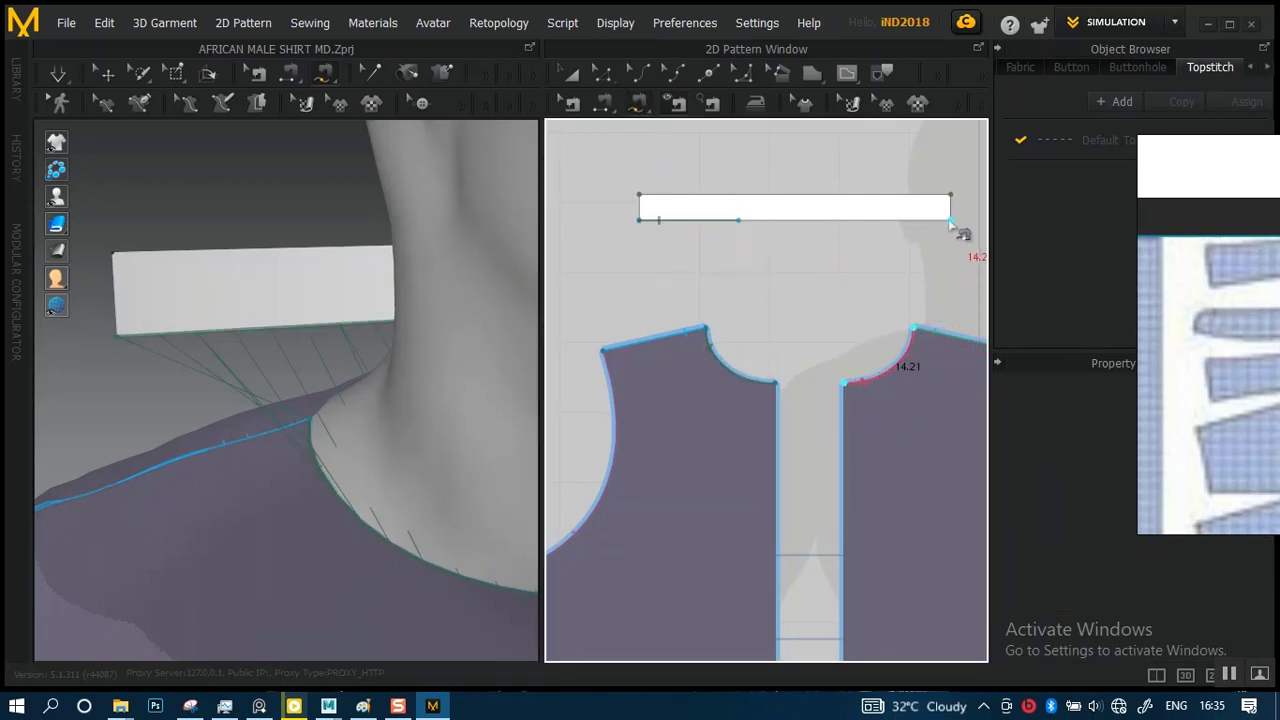
click(949, 220)
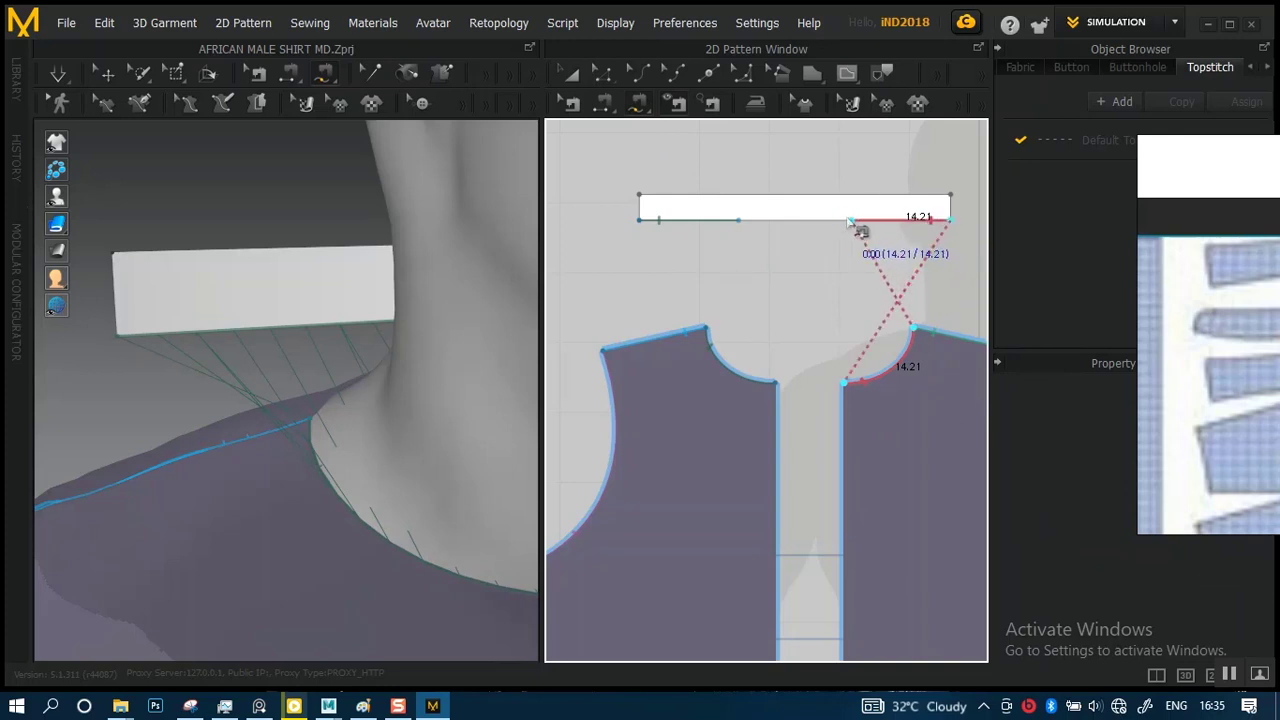
click(870, 268)
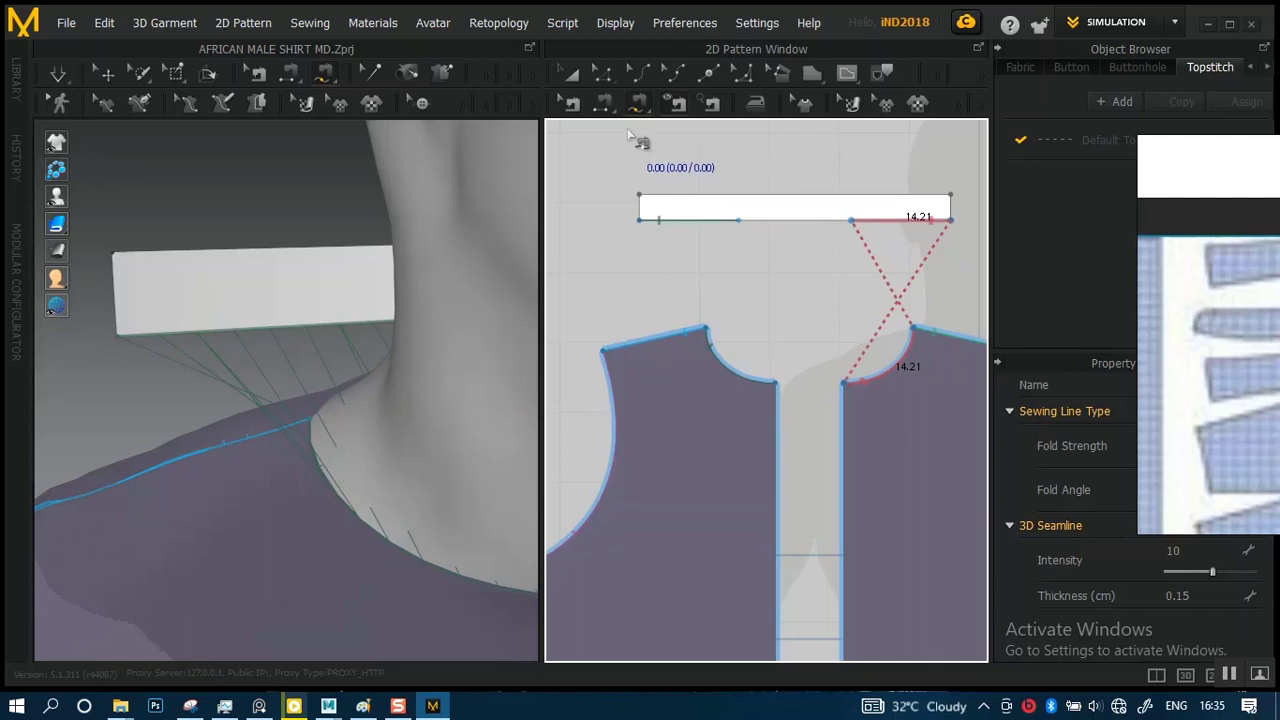
- Reverse the sewing direction of the crossed seam between the avatar's left front neckline and the collar strip
click(571, 103)
right_click(902, 361)
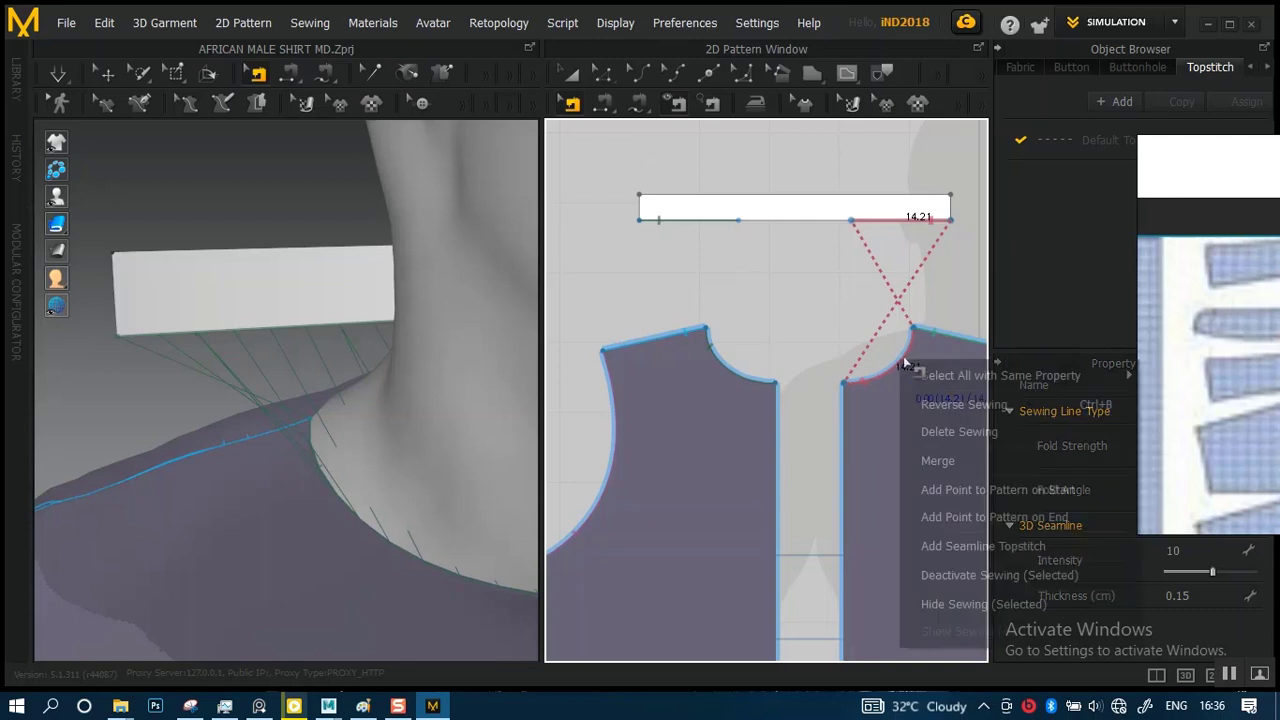
click(938, 405)
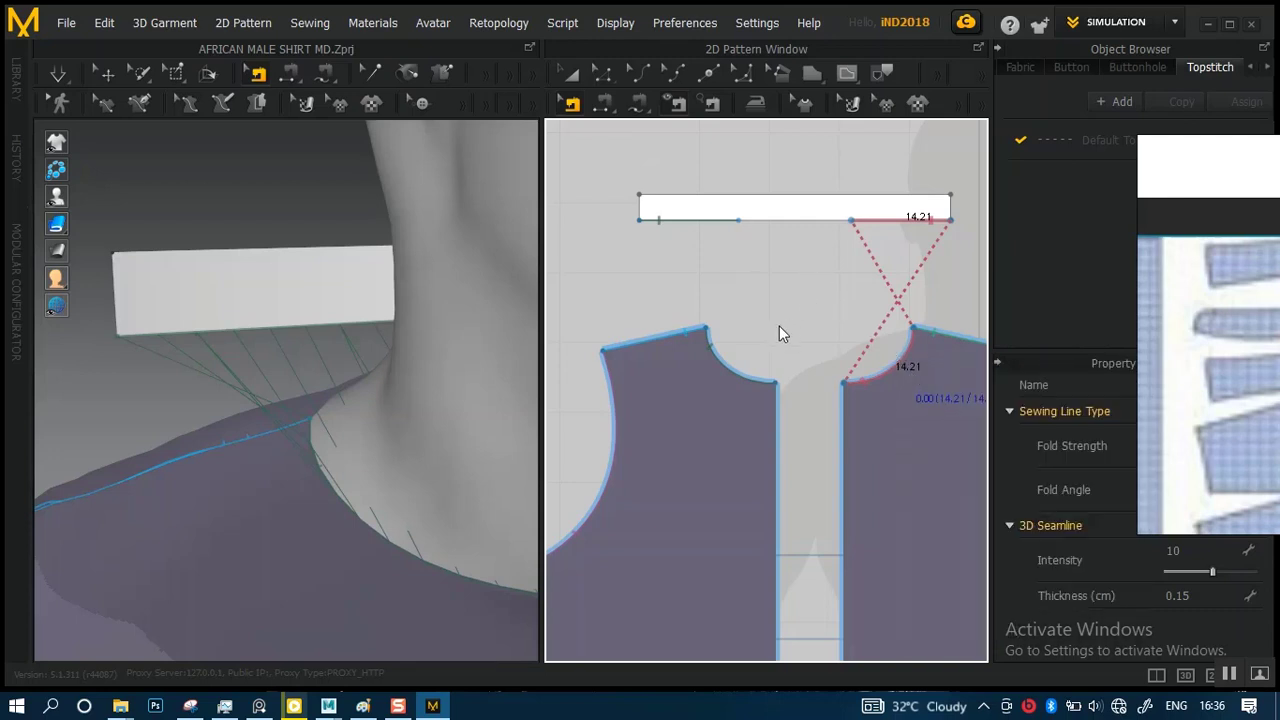
scroll(767, 300, down, 3)
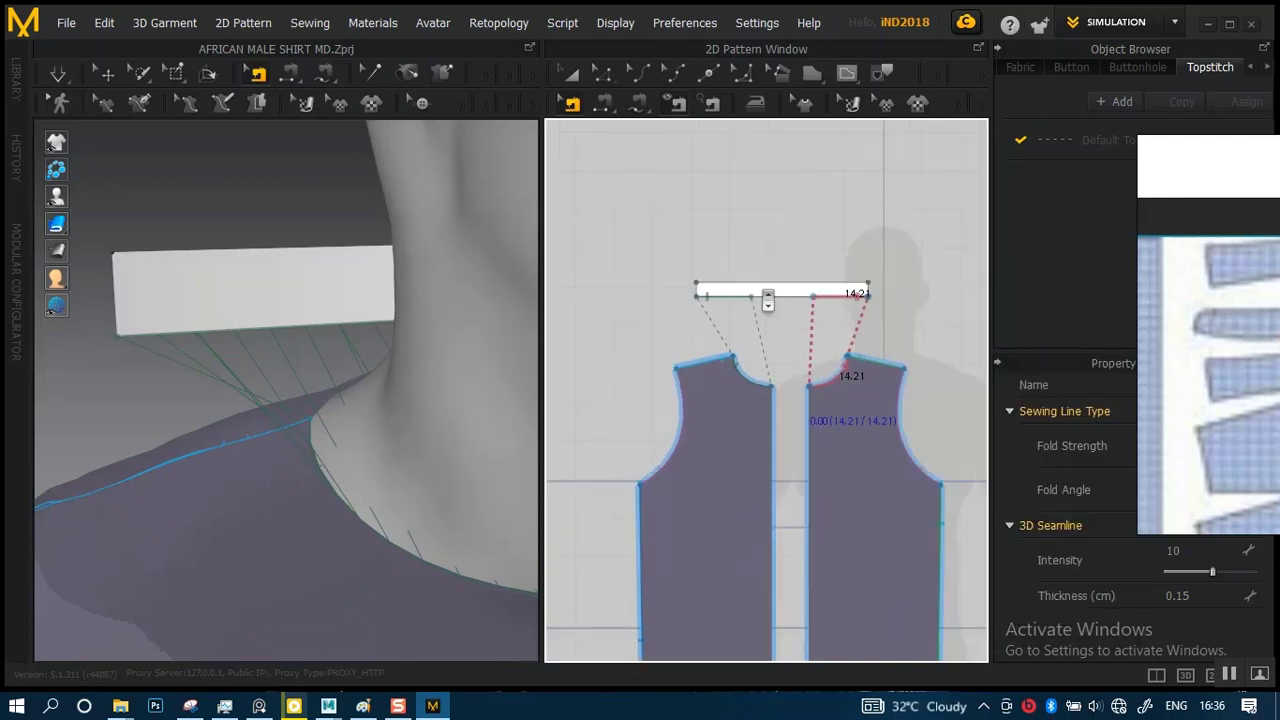
scroll(768, 300, down, 3)
middle_drag(824, 298, 628, 273)
scroll(843, 335, up, 3)
middle_drag(837, 376, 643, 374)
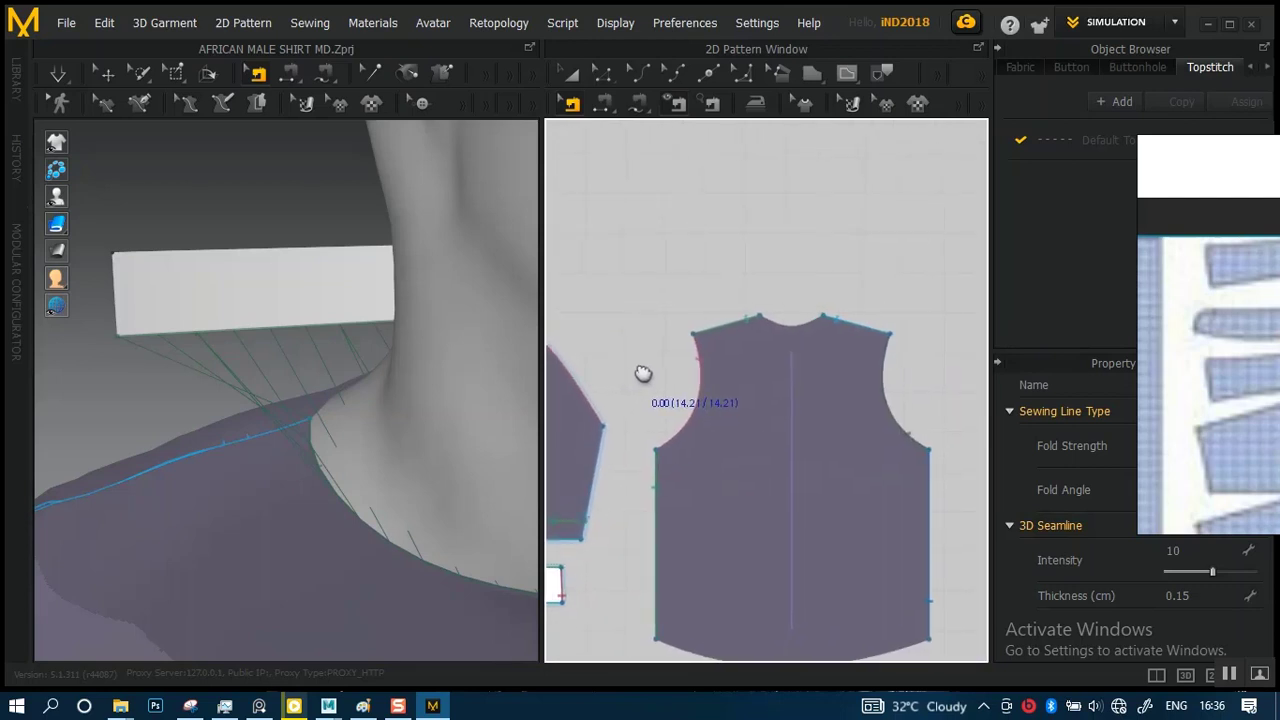
right_drag(643, 373, 972, 352)
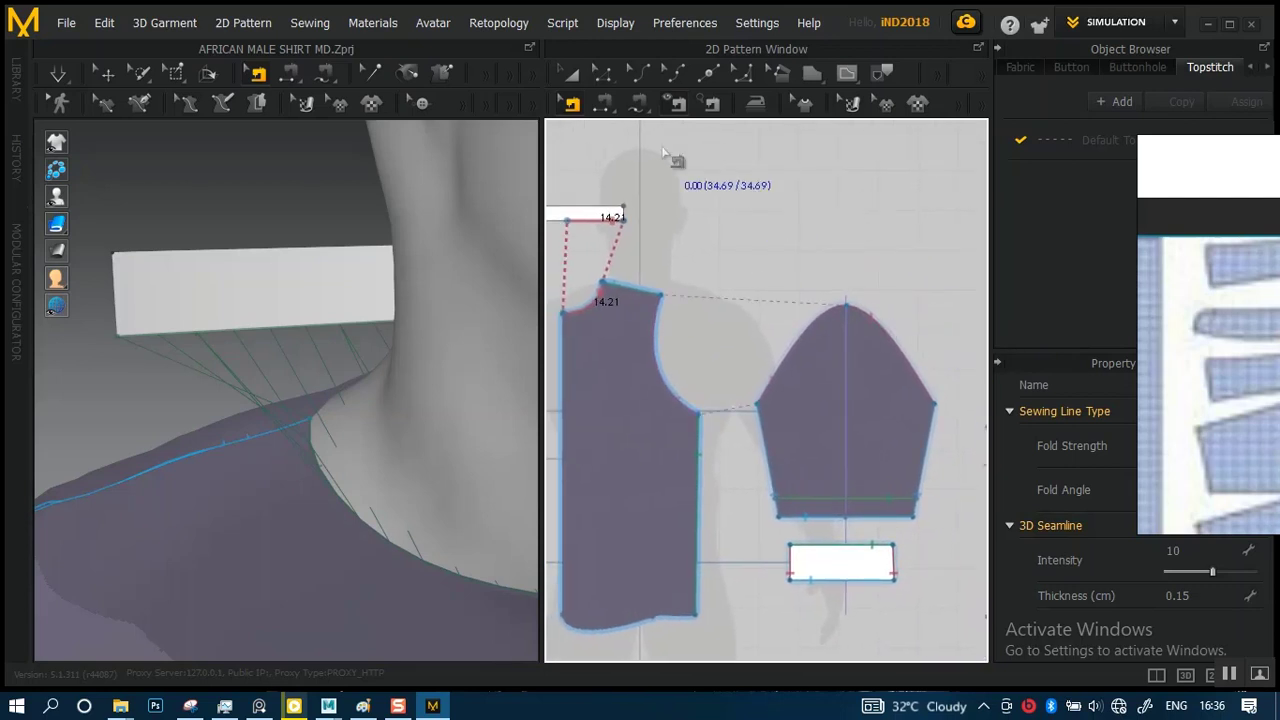
click(605, 109)
middle_drag(751, 312, 955, 323)
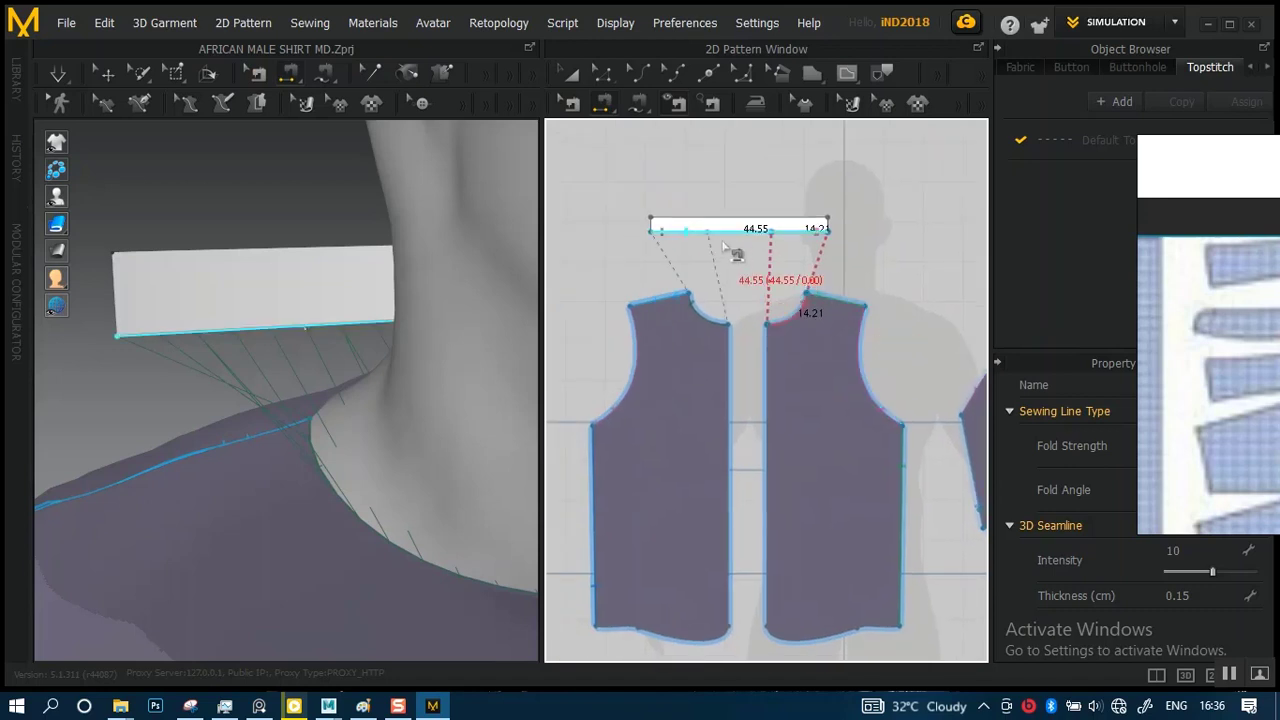
click(824, 287)
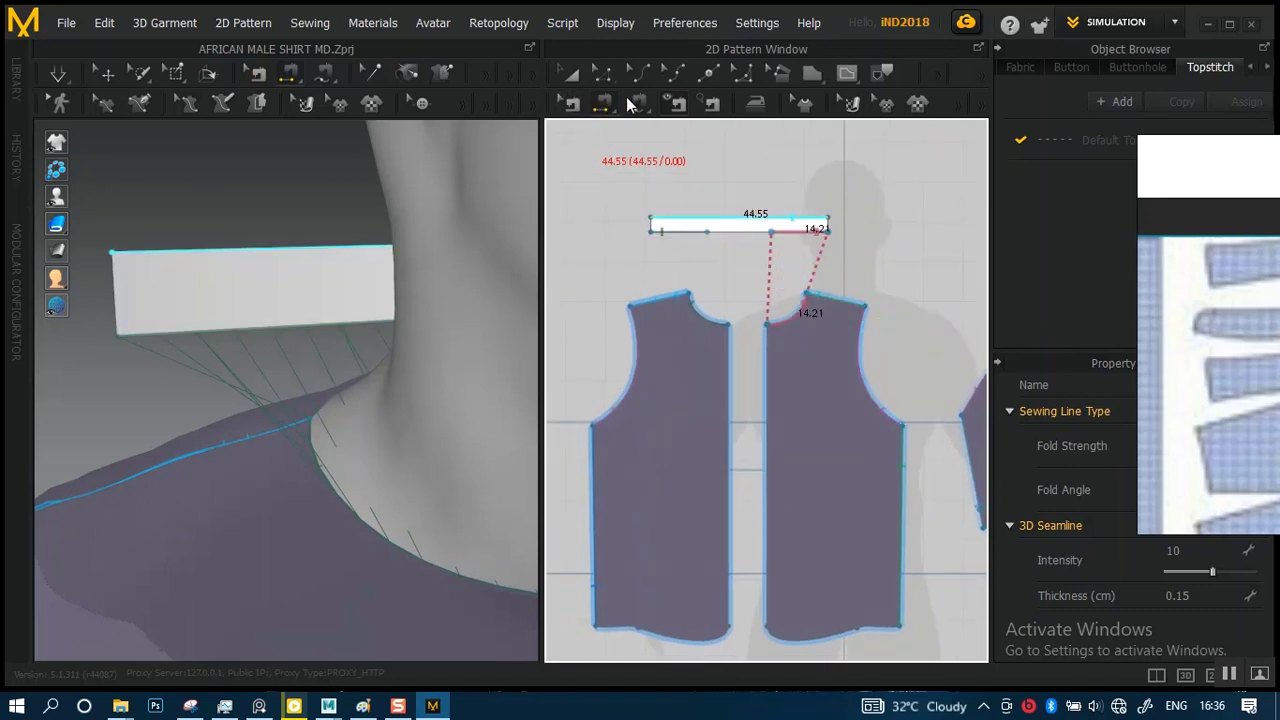
- Free-sew the collar strip's lower edge between the two front neckline seams to the full neckline of the back panel
click(634, 103)
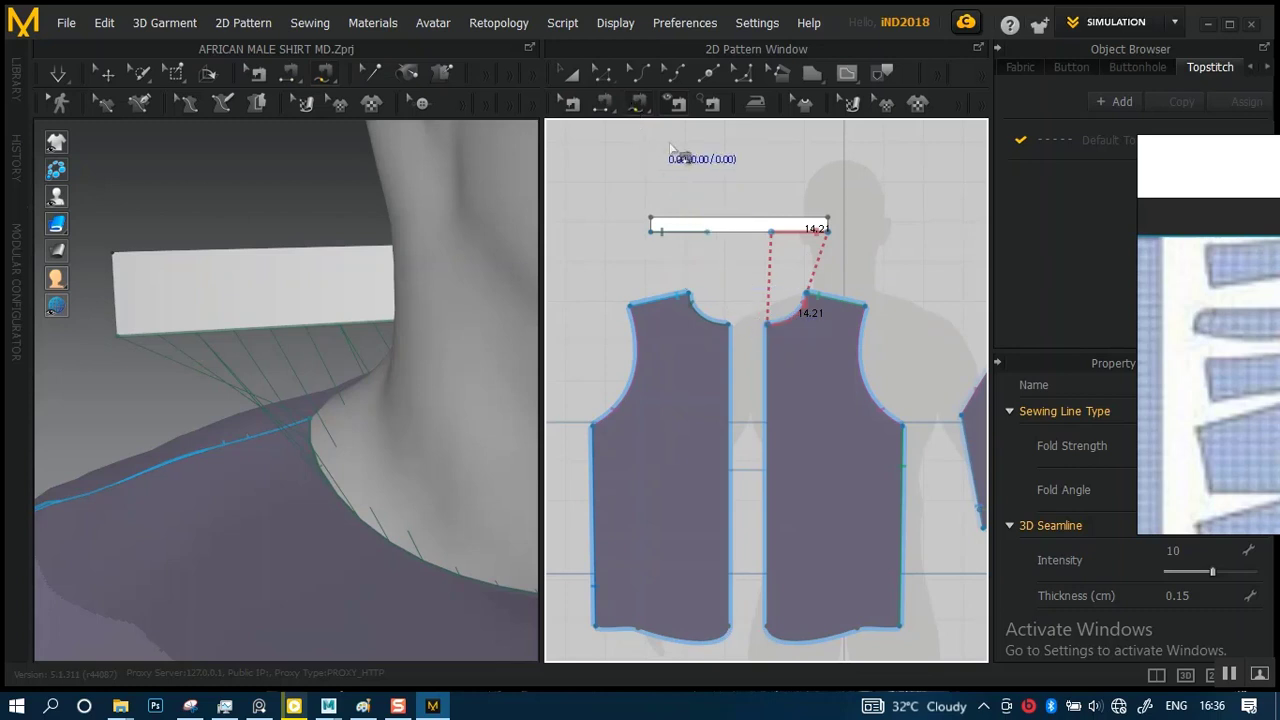
scroll(766, 314, up, 5)
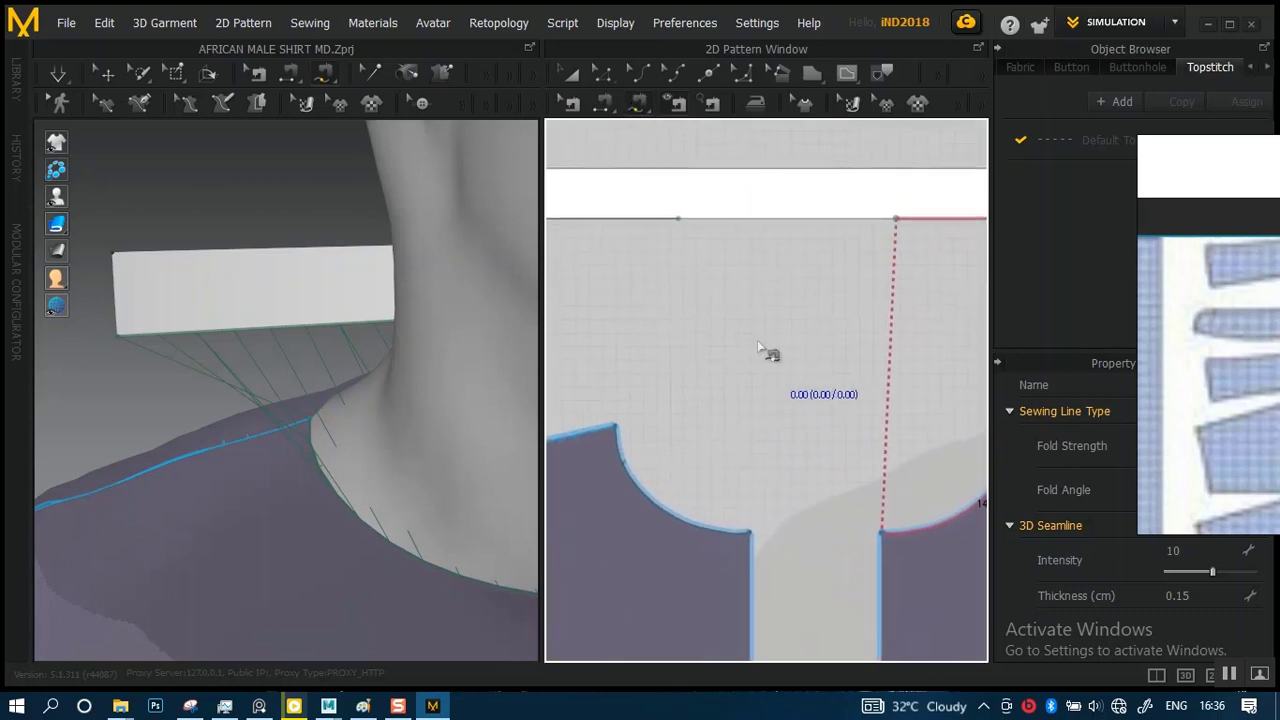
click(682, 219)
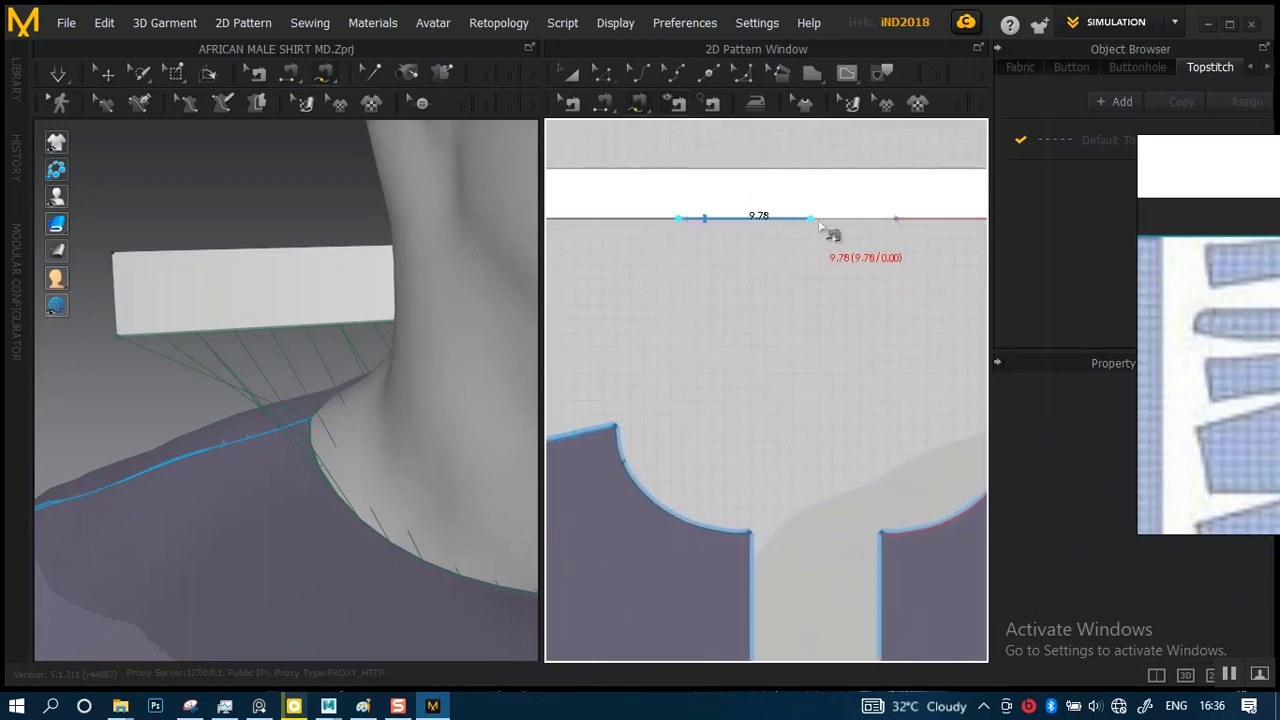
click(897, 220)
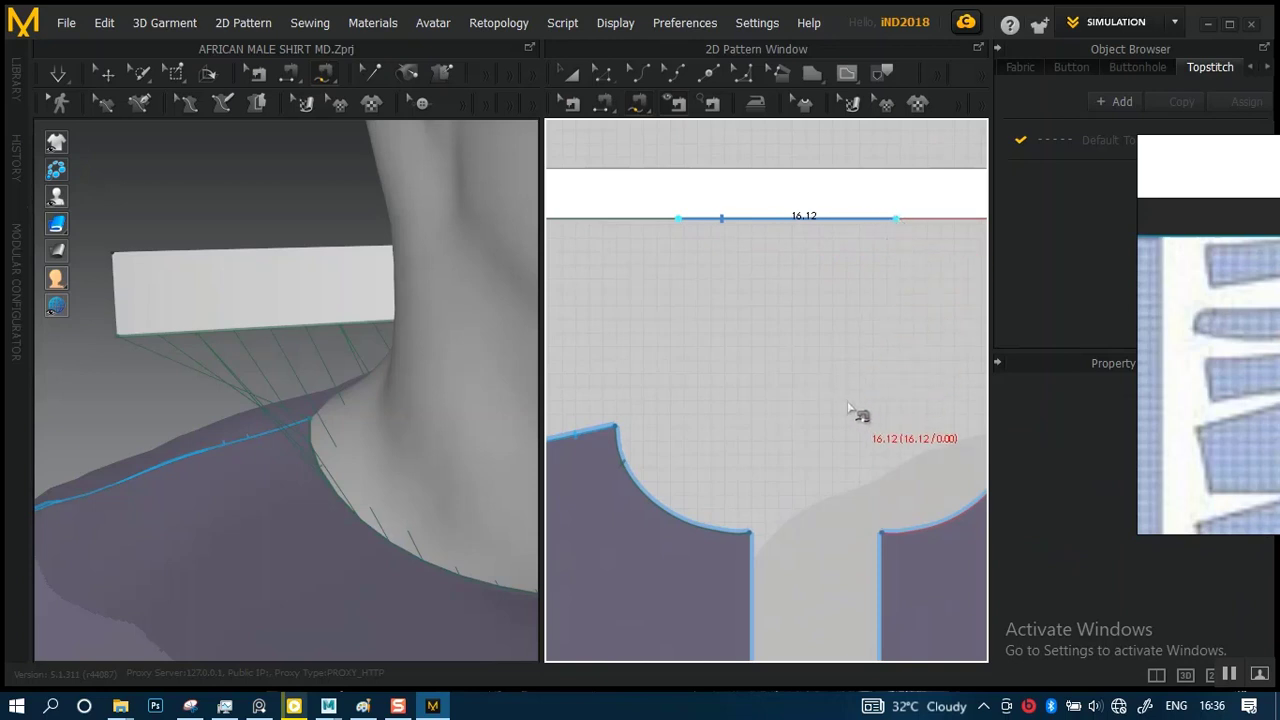
scroll(786, 267, down, 5)
middle_drag(866, 334, 560, 320)
middle_drag(850, 400, 625, 332)
middle_drag(734, 386, 640, 392)
scroll(781, 357, up, 1)
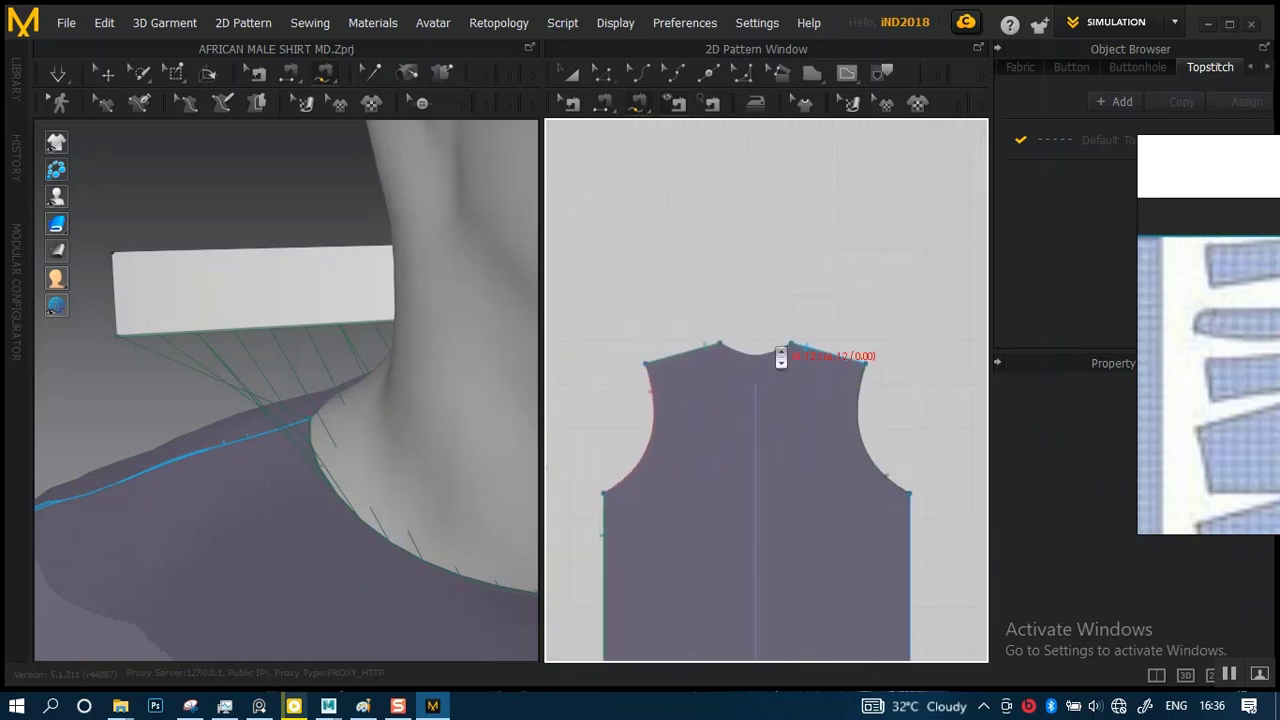
scroll(781, 358, up, 4)
scroll(769, 431, down, 1)
click(679, 338)
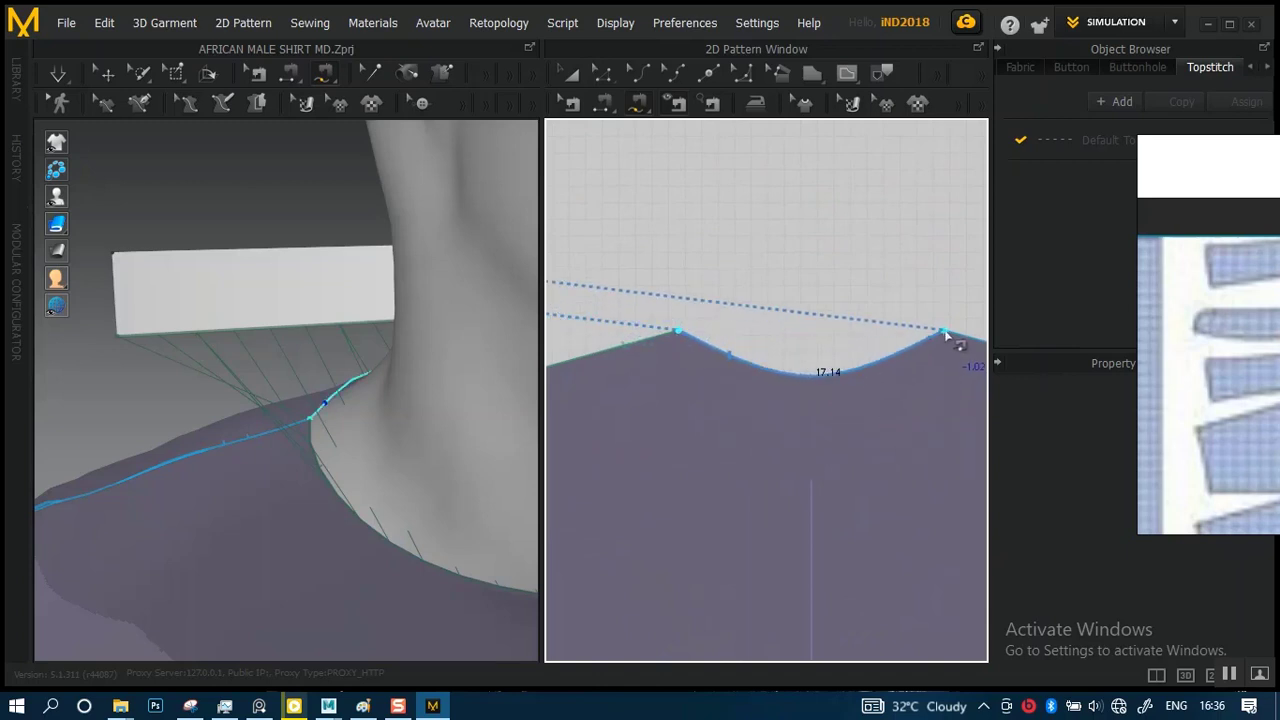
click(743, 425)
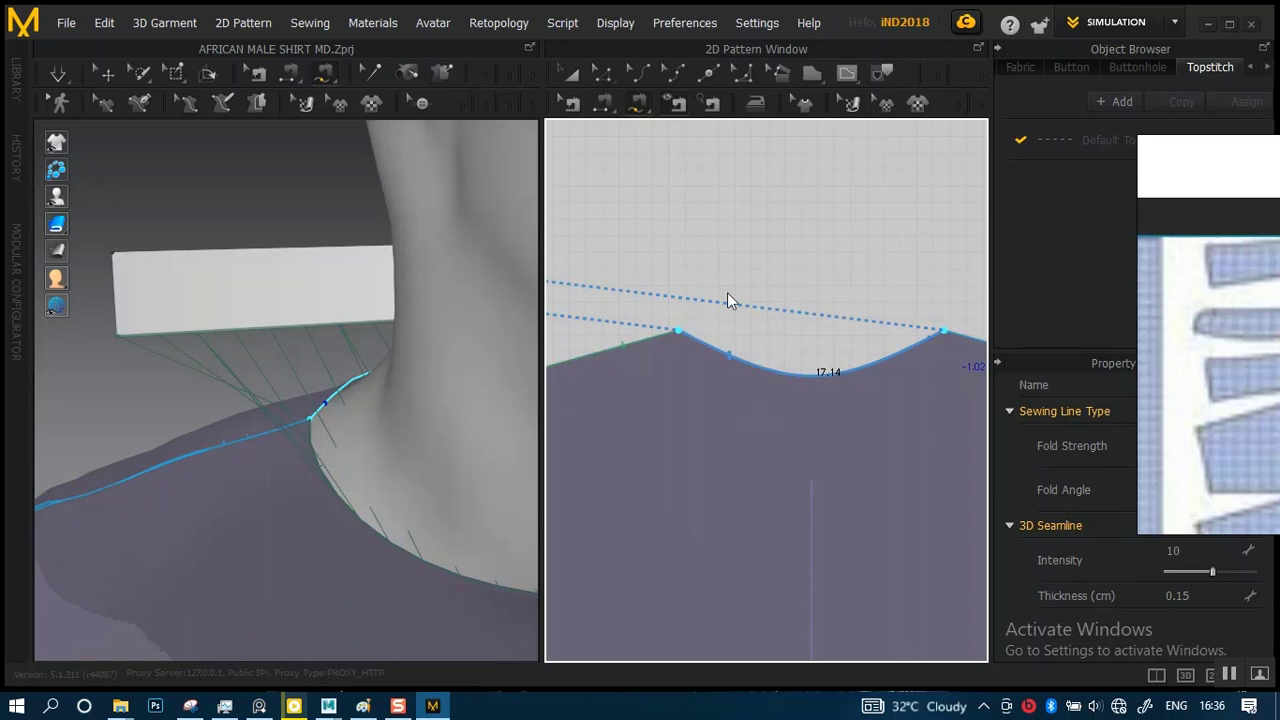
scroll(746, 360, down, 10)
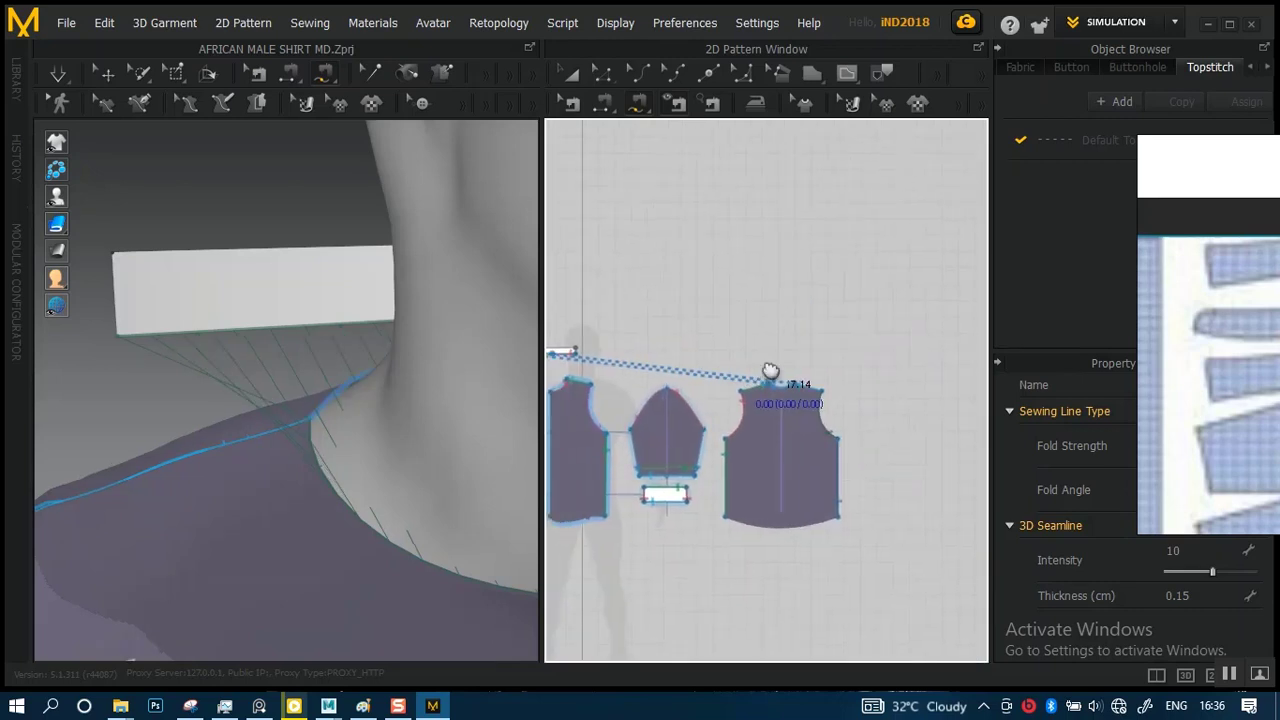
scroll(812, 348, up, 8)
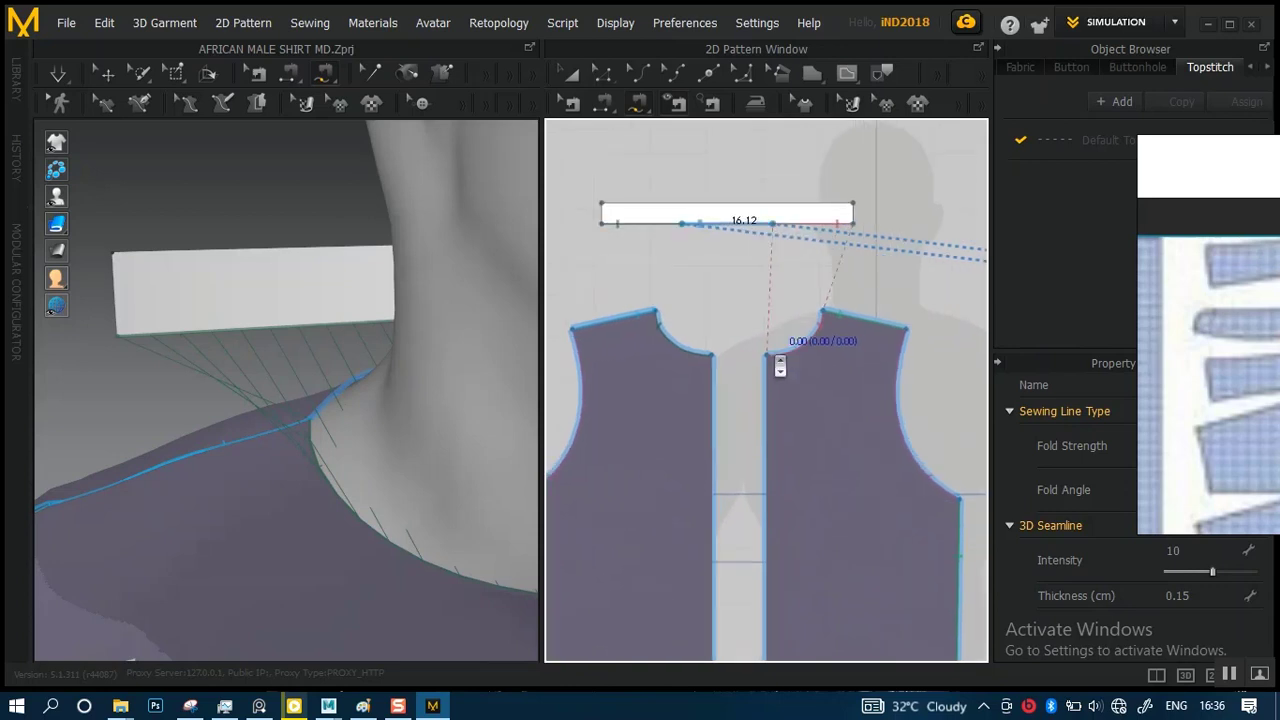
- Simulate the garment to check how the collar strip attaches around the neck, and undo the resulting drape
click(569, 76)
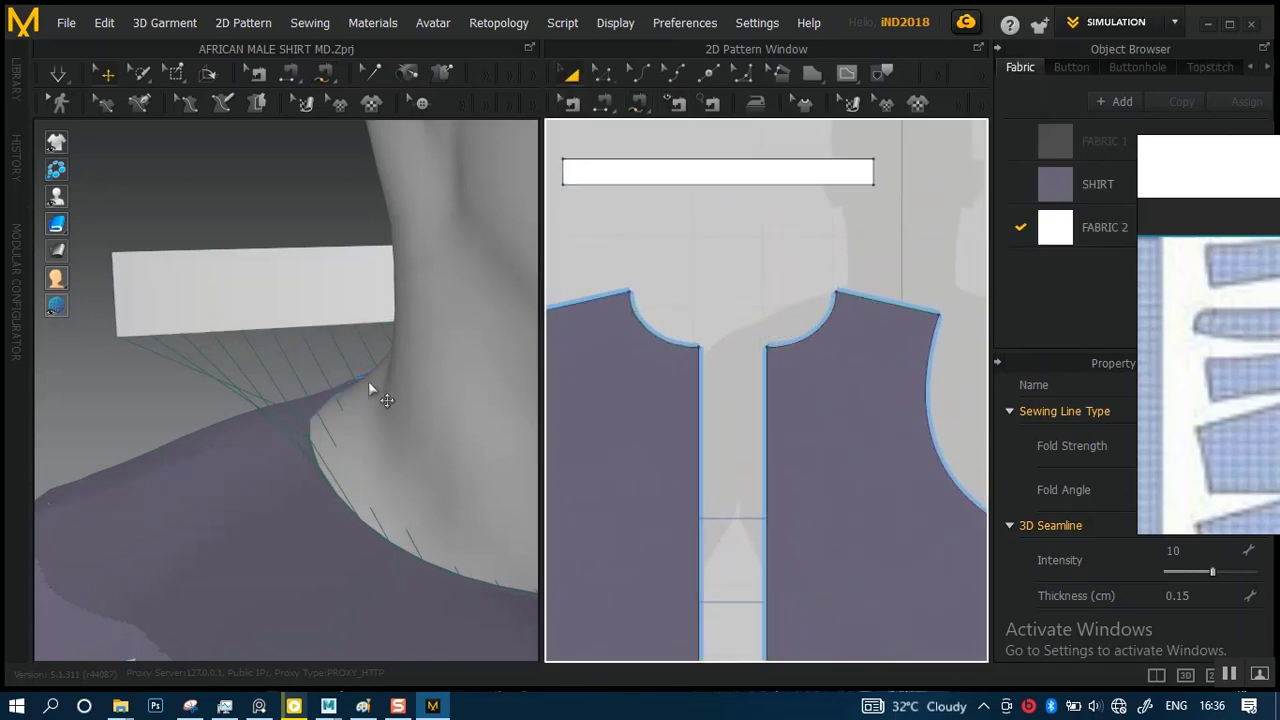
scroll(345, 350, down, 6)
key(space)
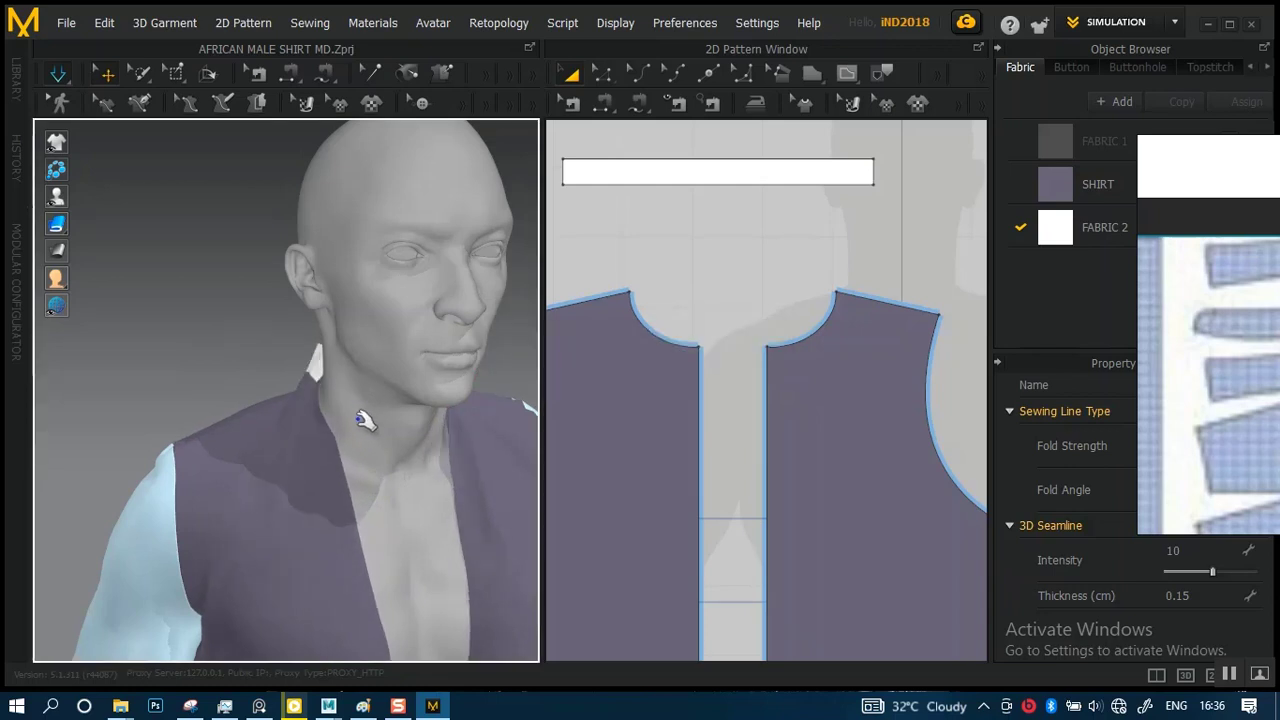
right_drag(348, 432, 391, 415)
scroll(409, 477, up, 4)
scroll(409, 477, down, 3)
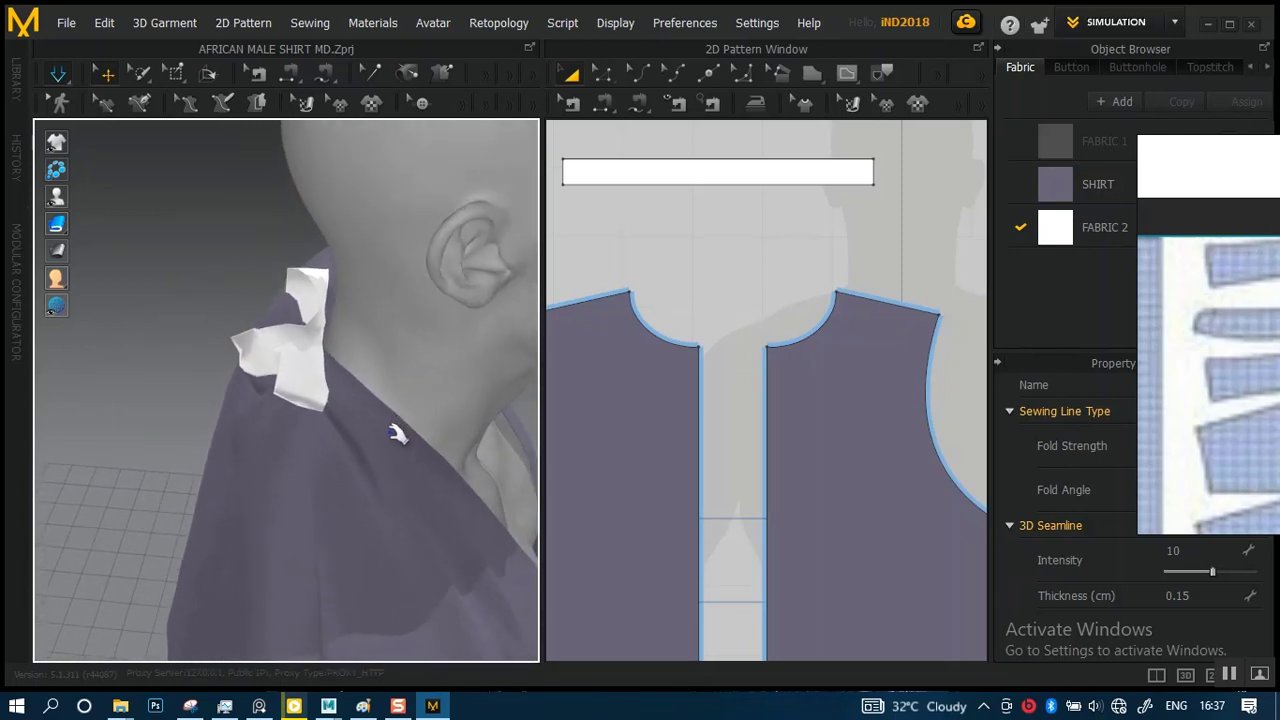
scroll(396, 412, up, 2)
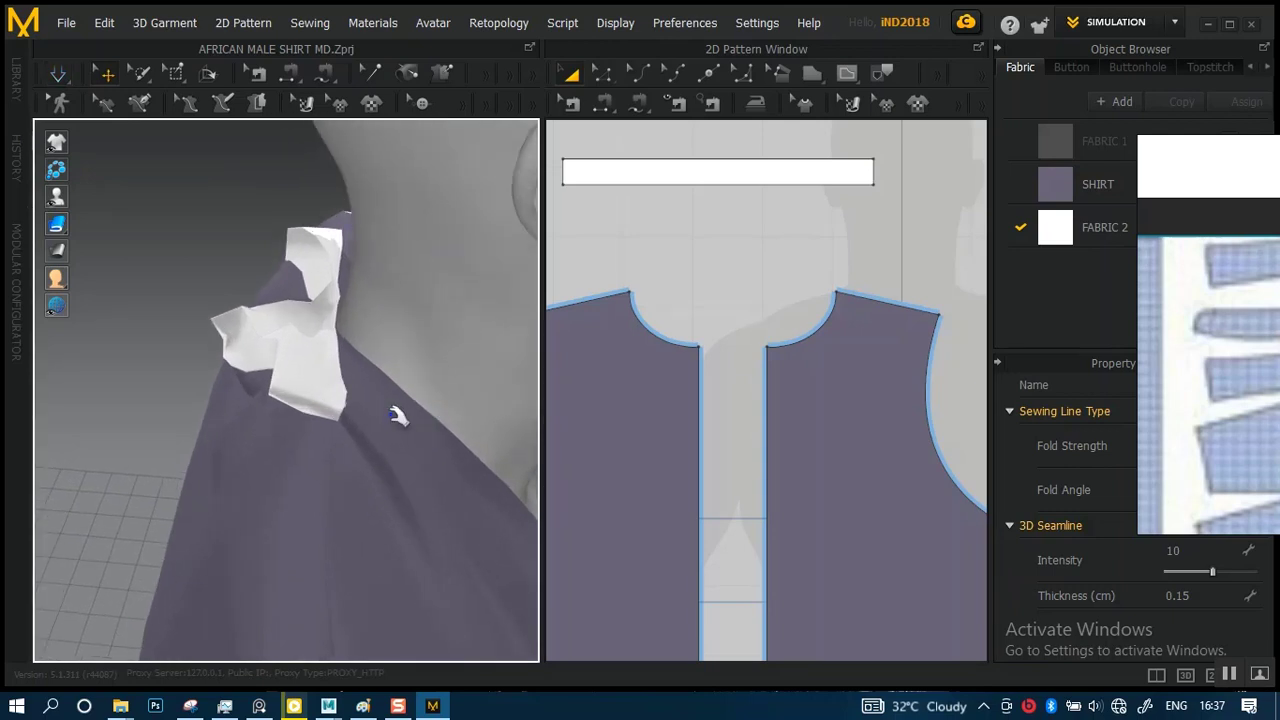
key(ctrl+z)
- Reverse the sewing direction of the crossed seam between the back panel's neckline and the collar strip
right_drag(374, 392, 440, 382)
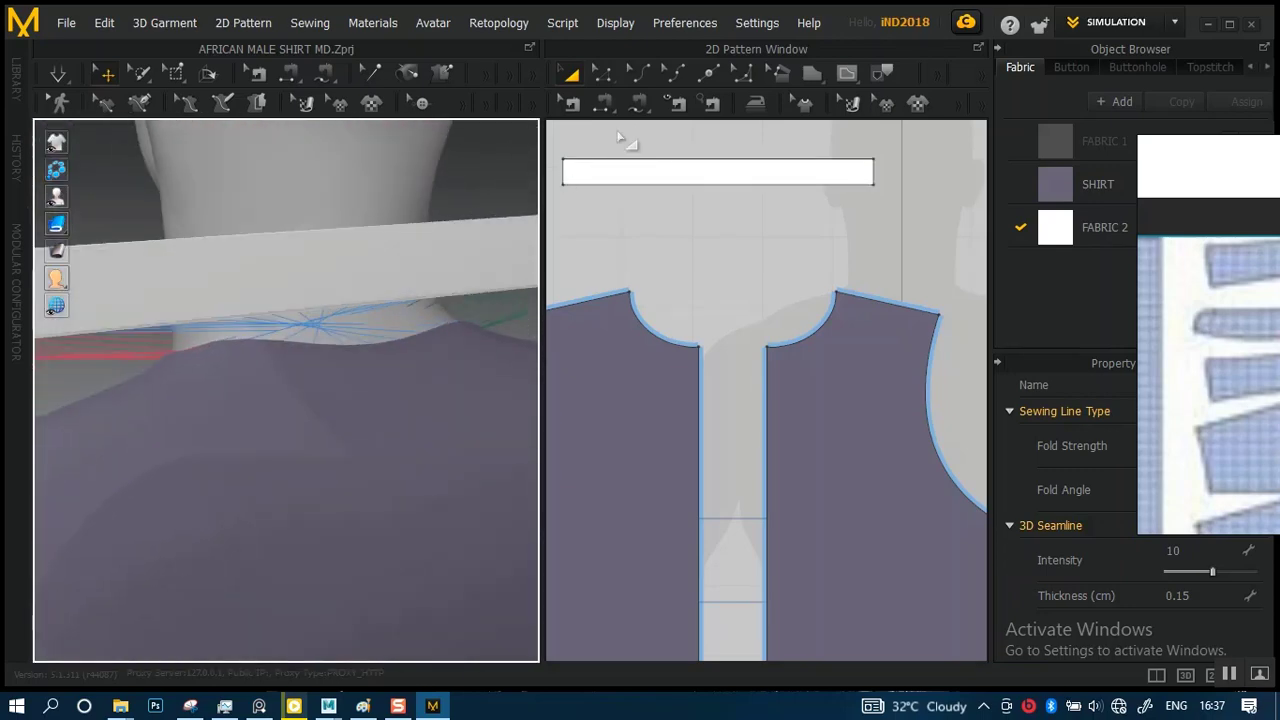
click(577, 112)
middle_drag(765, 253, 626, 280)
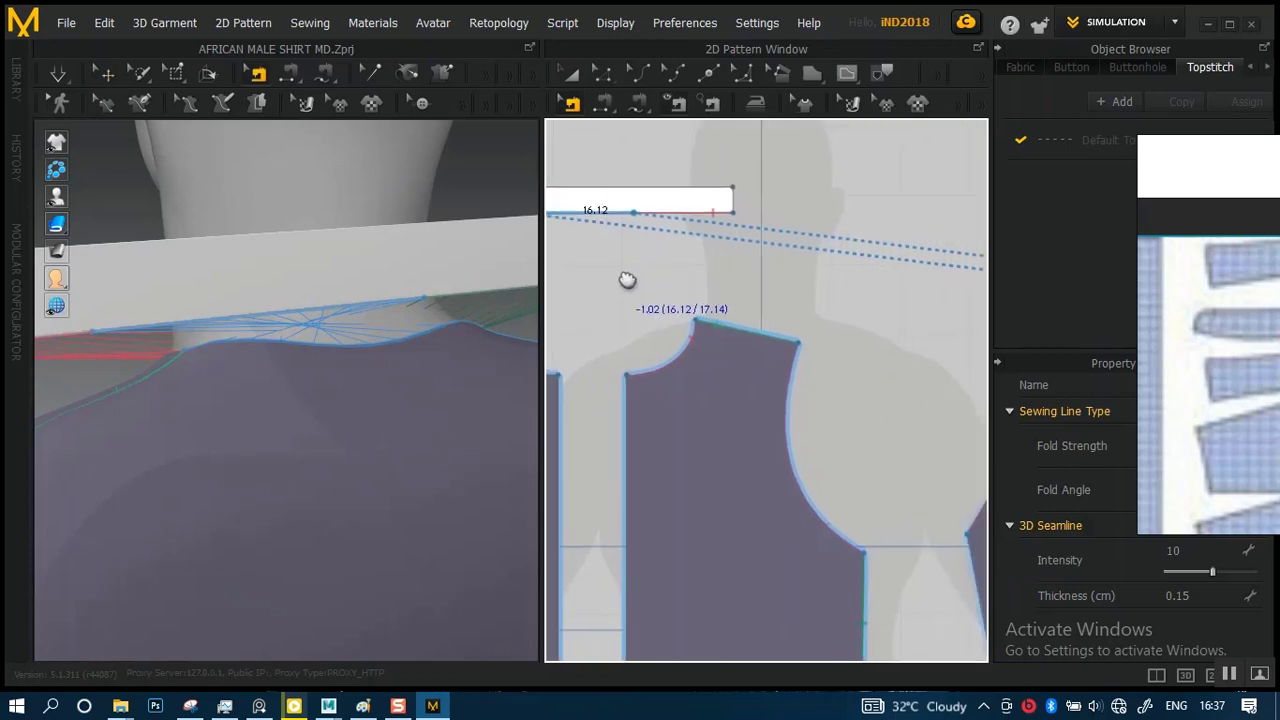
alt+right_drag(726, 264, 686, 206)
middle_drag(757, 263, 618, 240)
middle_drag(790, 298, 557, 285)
middle_drag(874, 314, 723, 298)
scroll(755, 372, up, 3)
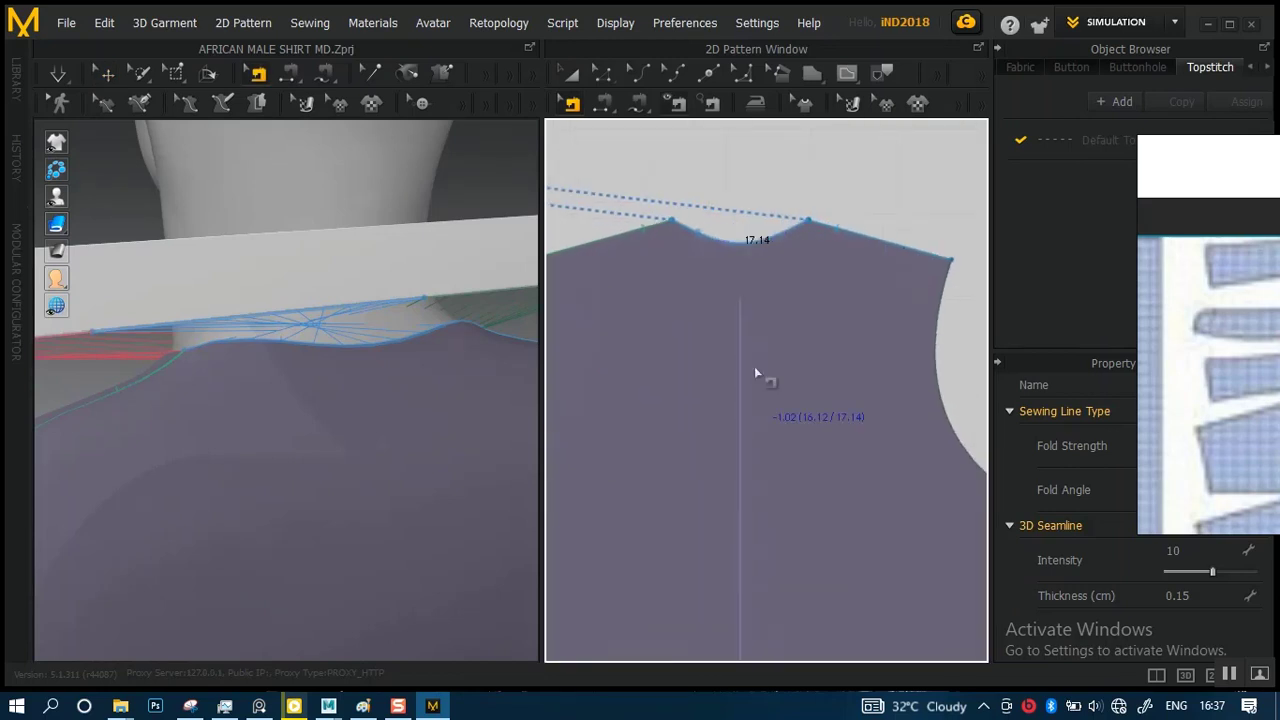
right_click(757, 246)
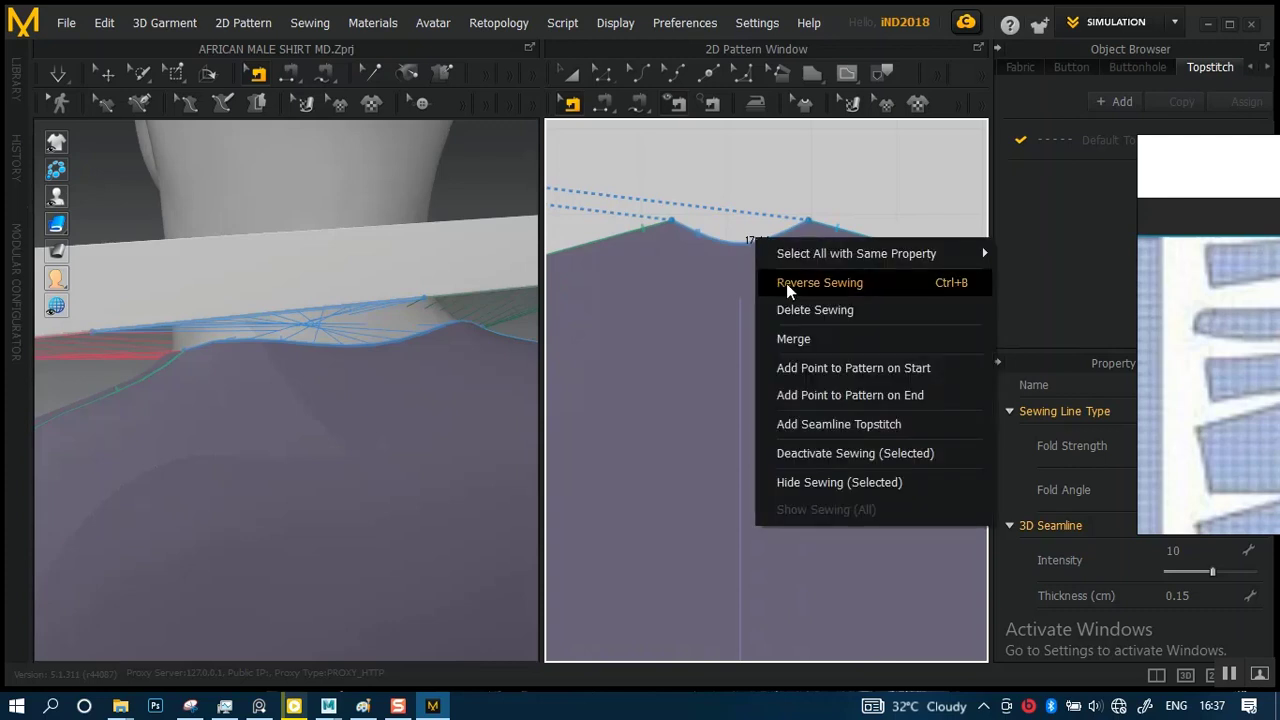
click(786, 283)
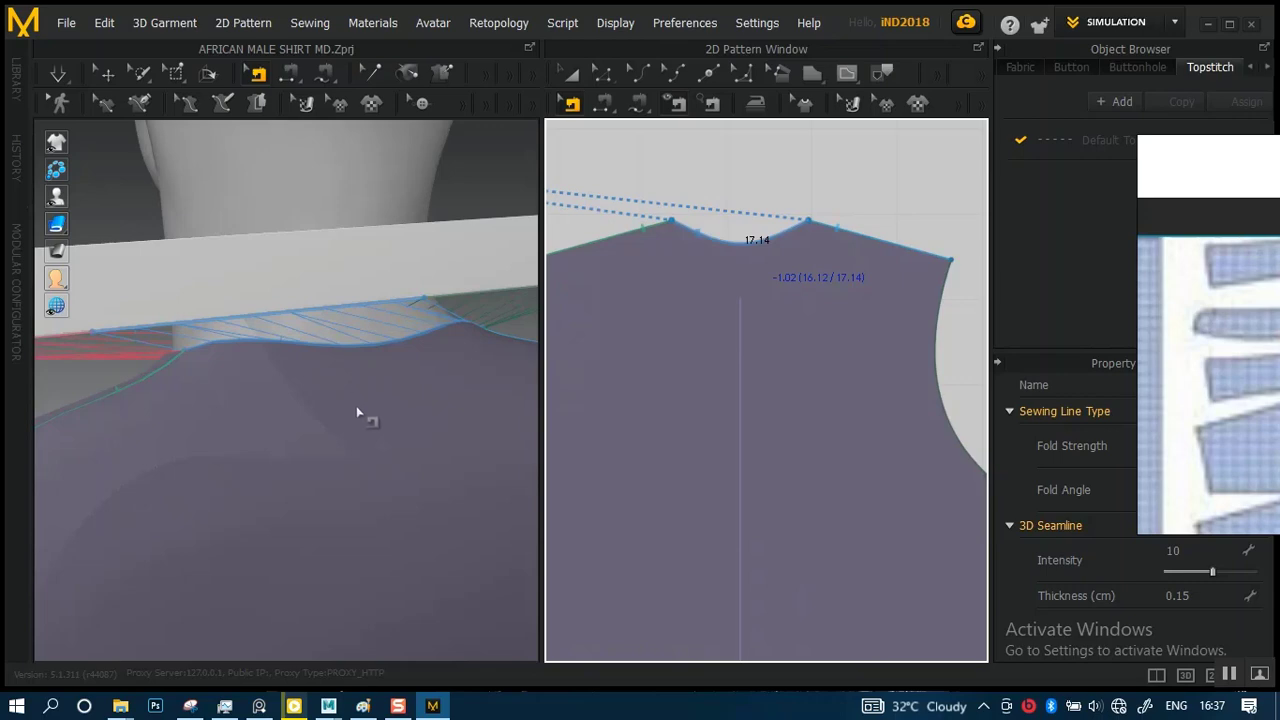
- Simulate the garment with the corrected back neckline seam to pull the collar strip onto the shirt
mouse_move(360, 417)
right_down()
mouse_move(391, 380)
mouse_move(456, 361)
mouse_move(457, 346)
mouse_move(414, 320)
mouse_move(351, 320)
mouse_move(400, 337)
mouse_move(362, 406)
right_up()
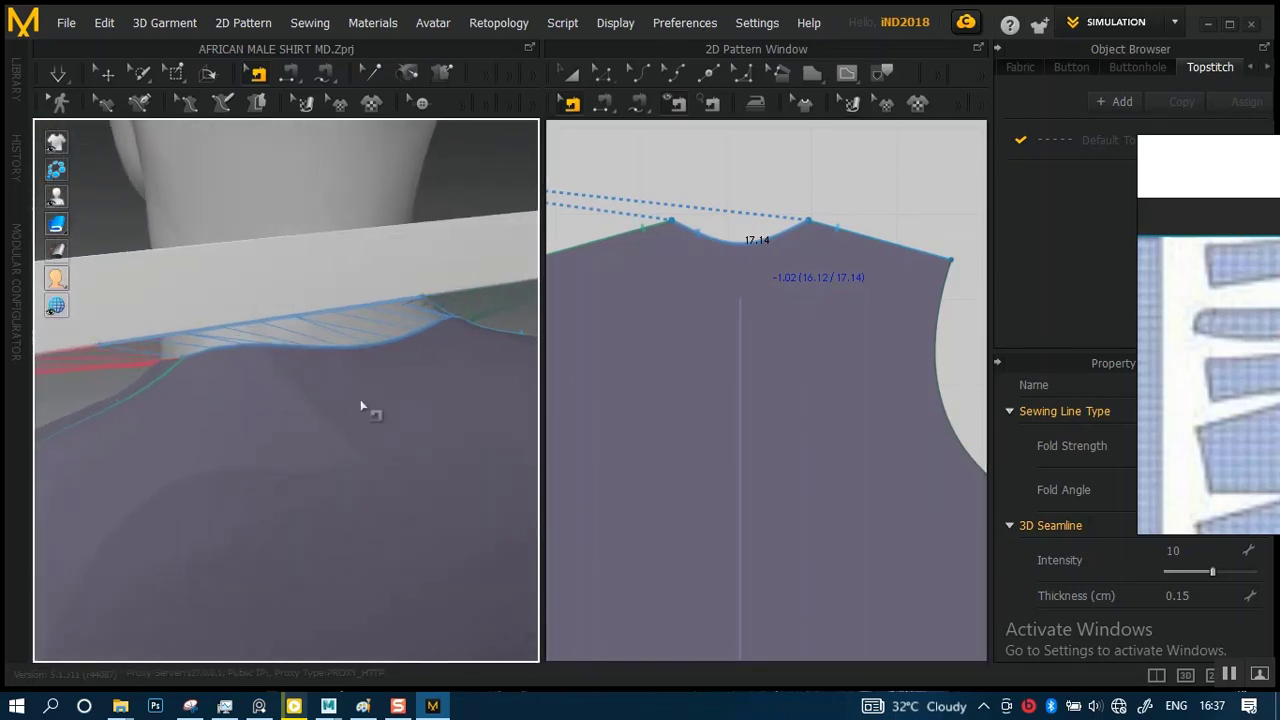
key(space)
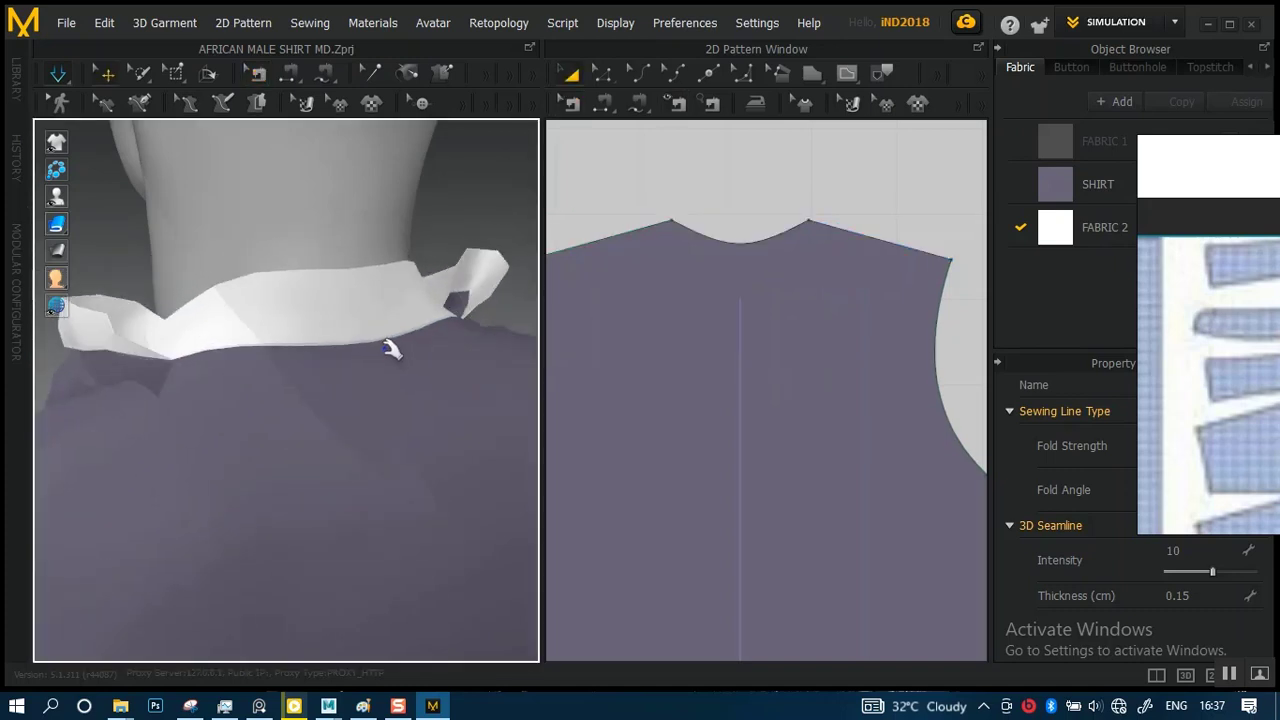
- Examine how the simulated collar strip joins the back and front necklines in the 3D view and the 2D patterns
right_drag(397, 354, 352, 408)
click(450, 428)
middle_drag(352, 408, 345, 424)
scroll(342, 443, up, 3)
right_drag(342, 443, 460, 444)
middle_drag(440, 425, 422, 356)
scroll(435, 428, up, 4)
right_drag(435, 428, 427, 288)
scroll(617, 316, down, 6)
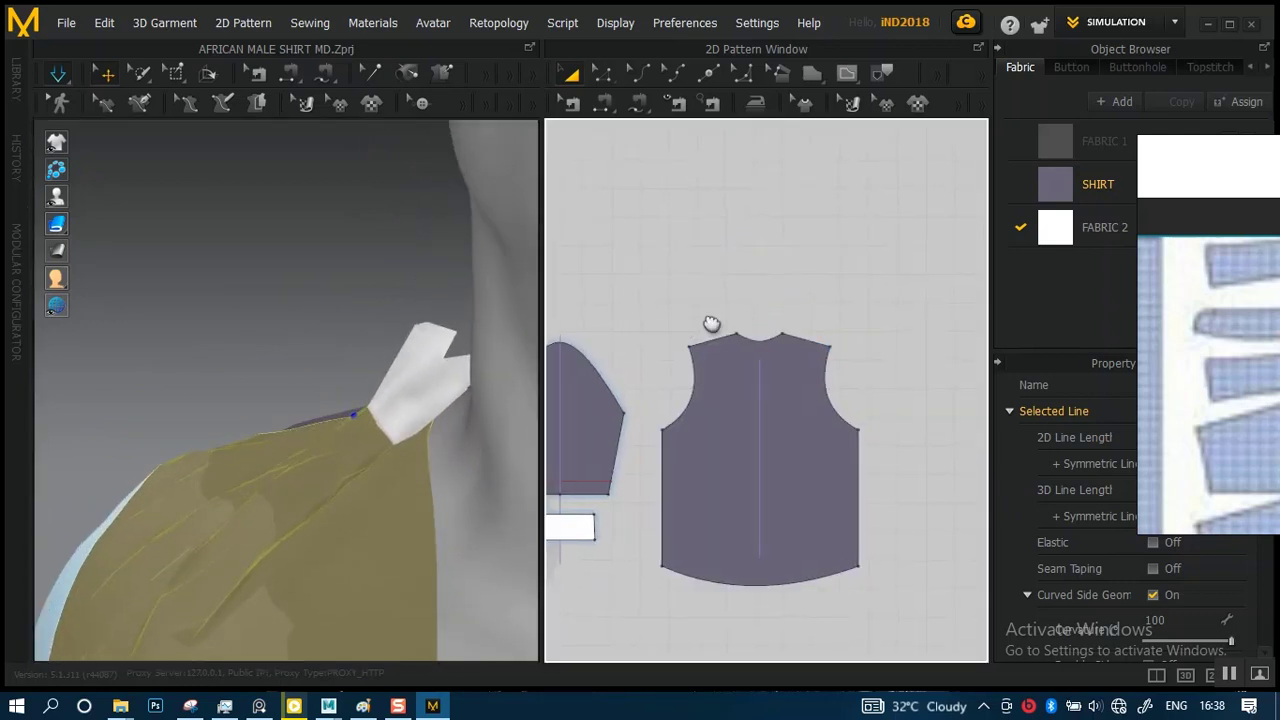
middle_drag(673, 322, 865, 307)
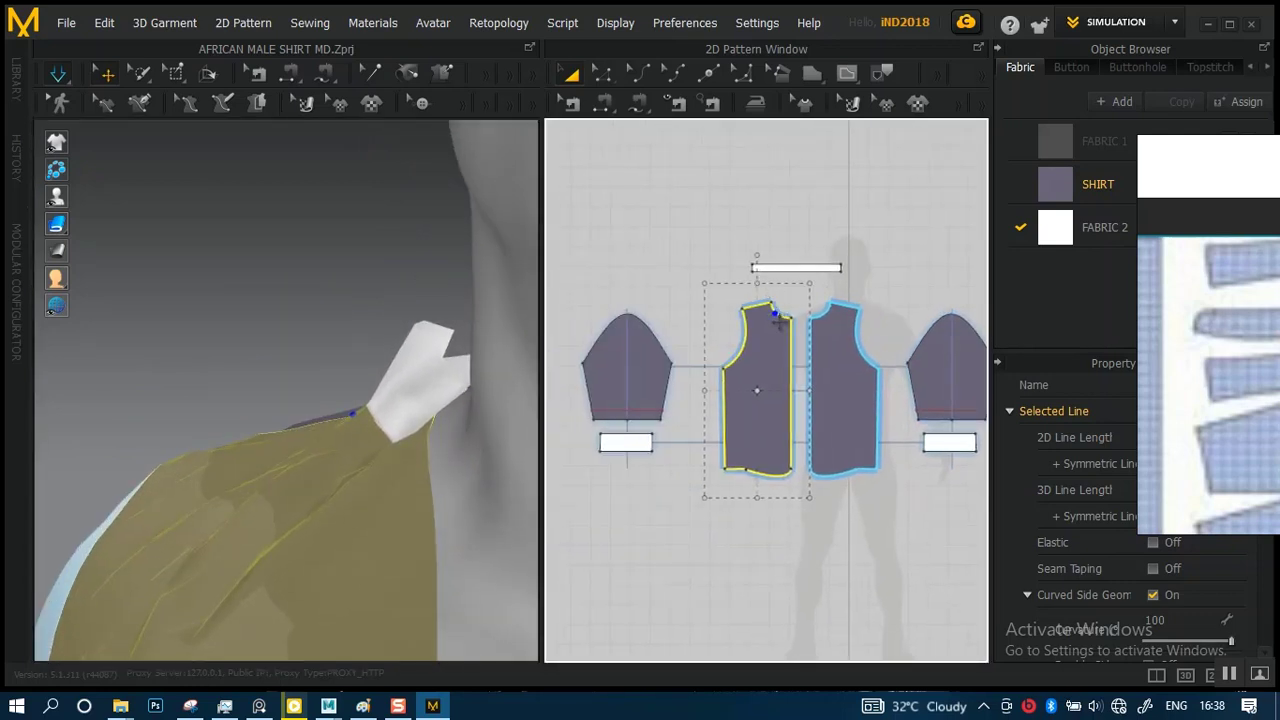
scroll(789, 343, up, 5)
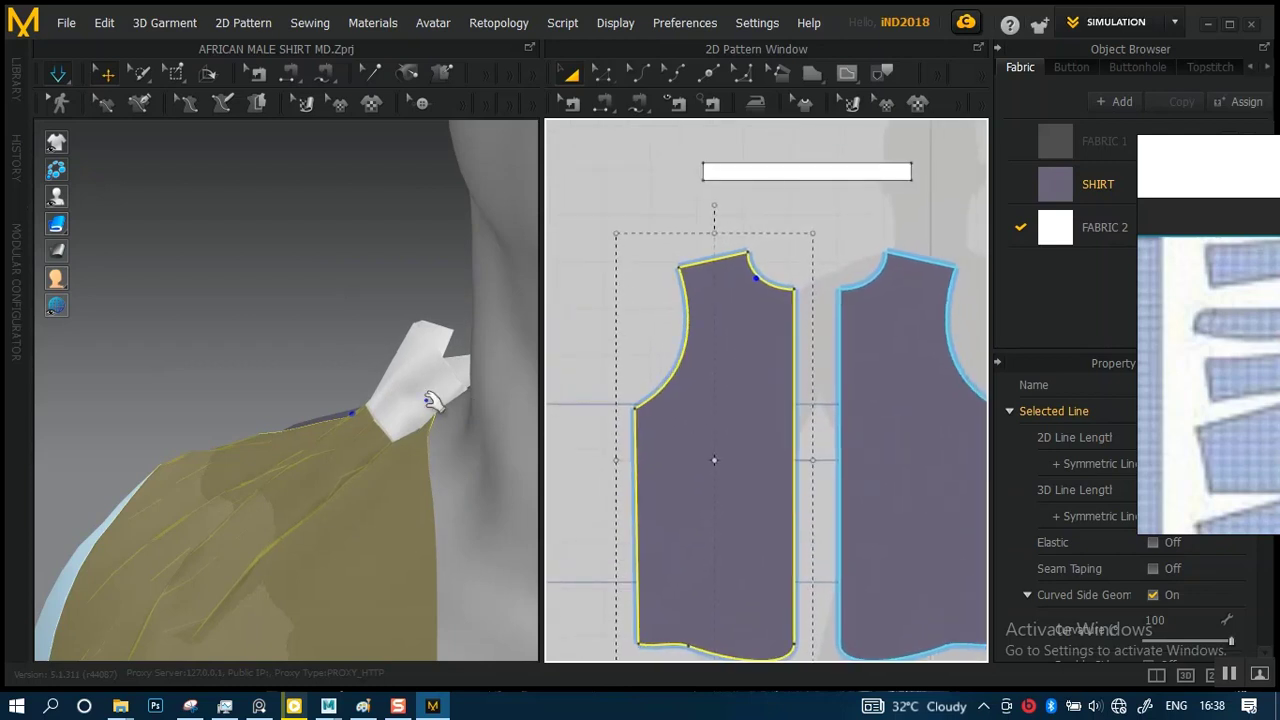
- Start editing the sewing and undo the simulated drape of the collar strip
key(b)
click(396, 355)
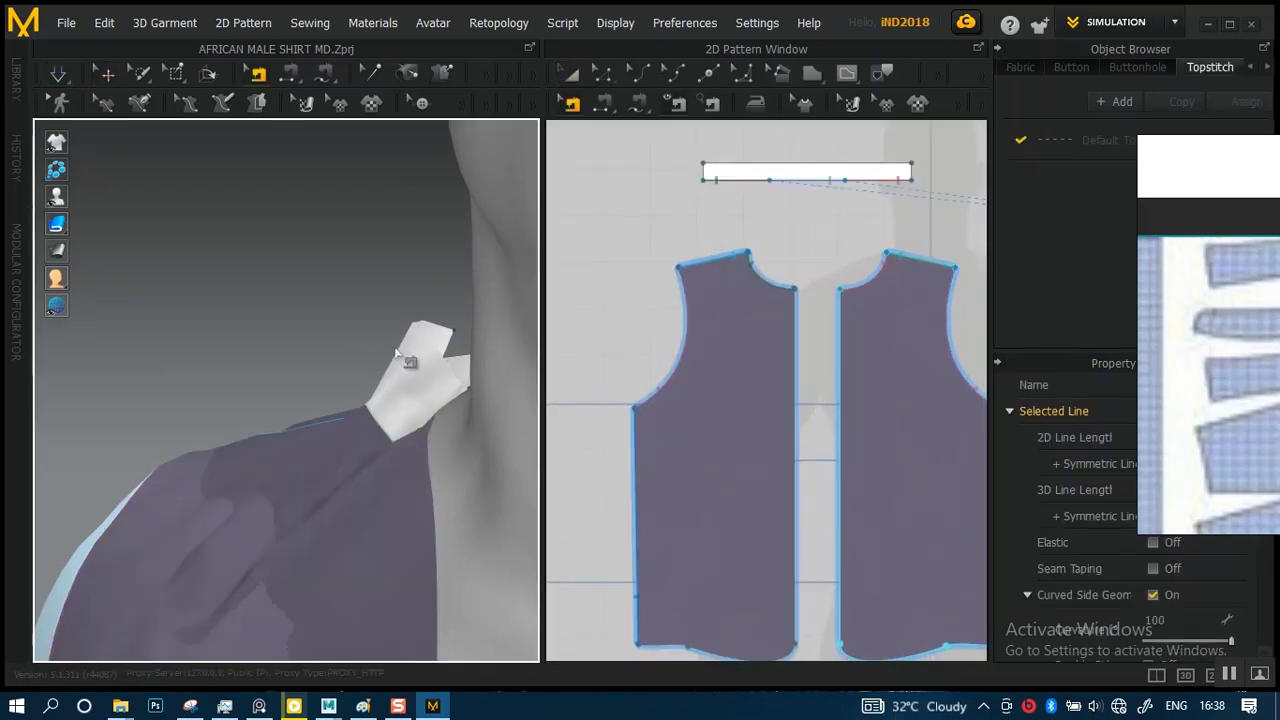
key(ctrl+z)
key(ctrl+z)
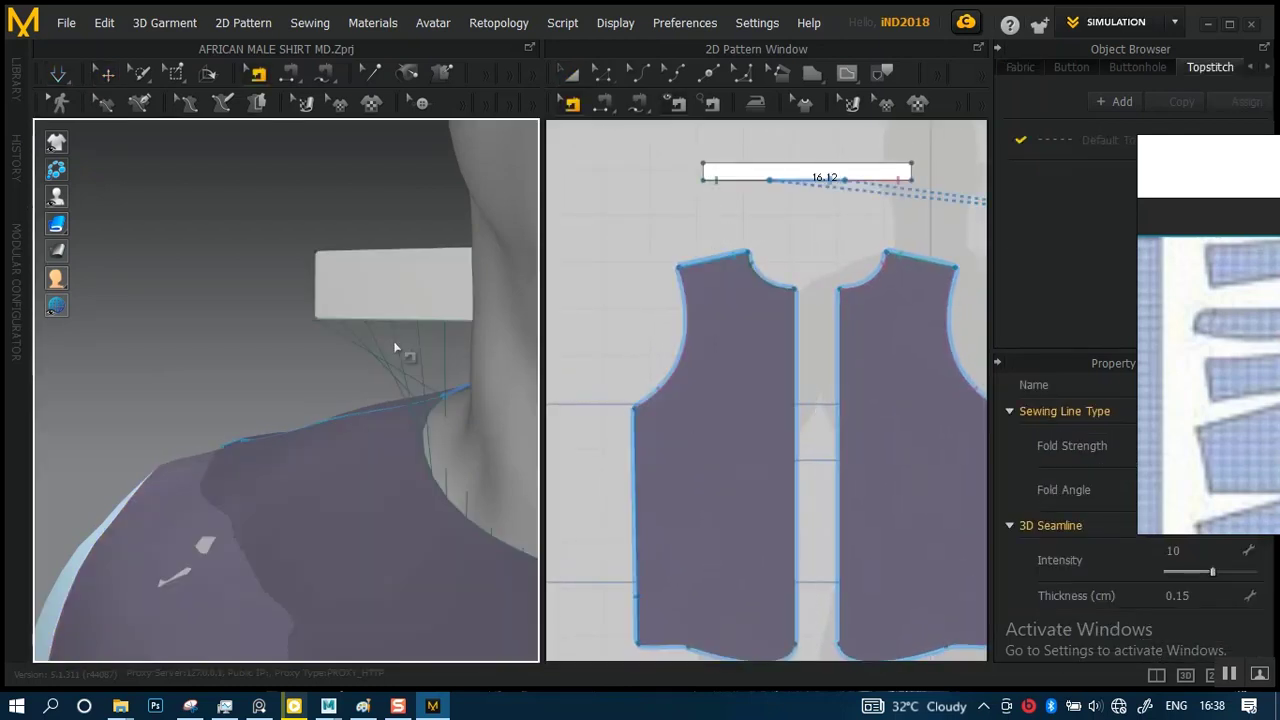
- Reverse the sewing direction of the seam joining the collar strip to the neckline of the front panel with the green seam
right_drag(343, 366, 513, 371)
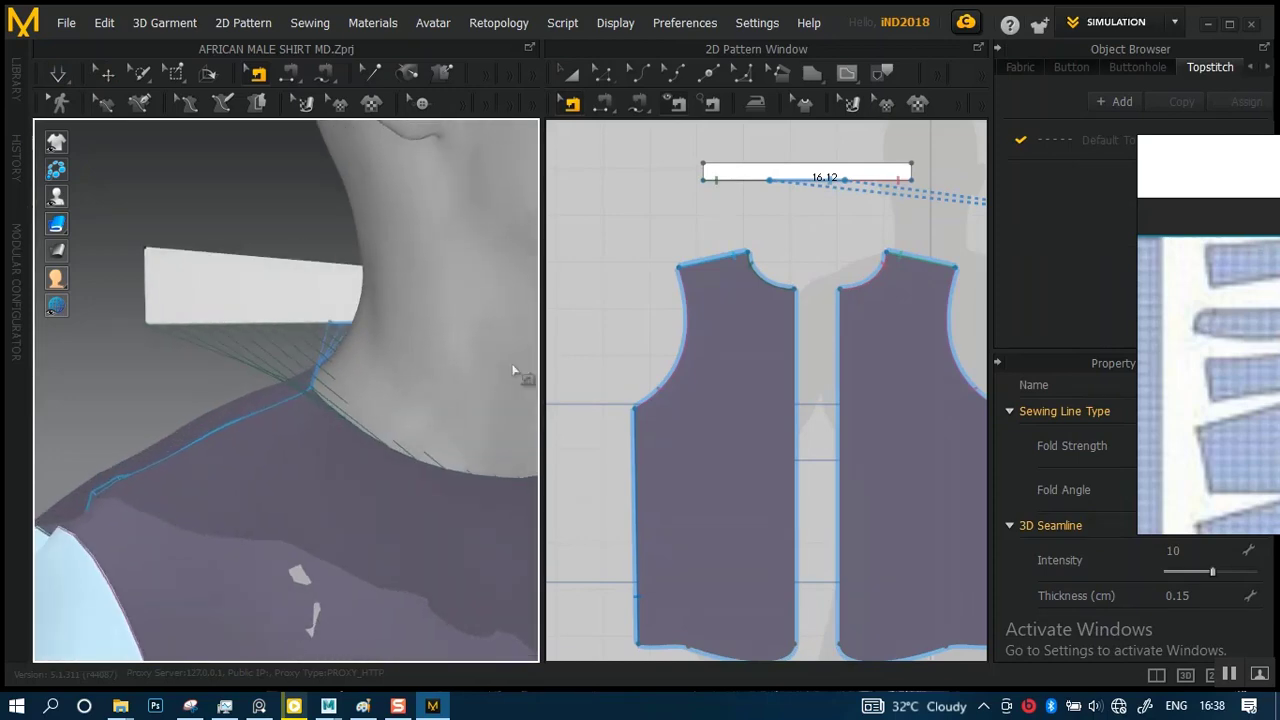
right_drag(379, 385, 268, 401)
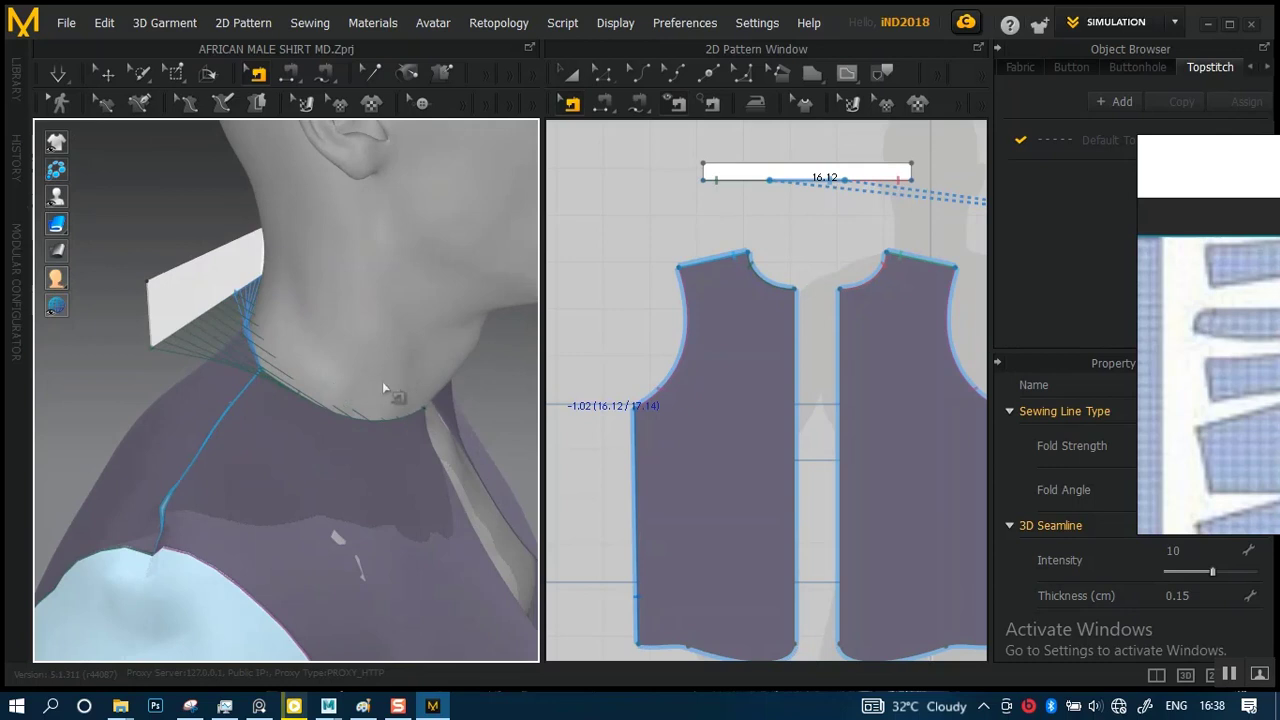
right_drag(384, 389, 258, 409)
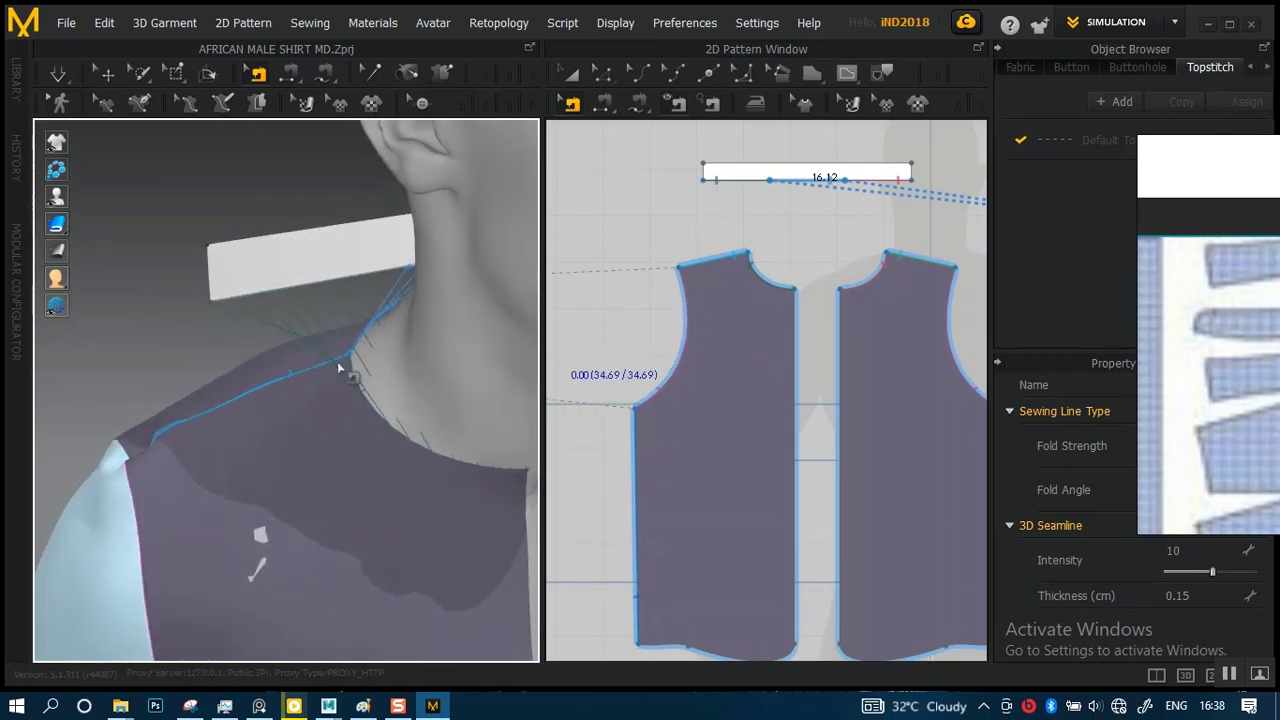
scroll(340, 363, up, 5)
middle_drag(386, 372, 321, 422)
right_drag(347, 383, 365, 305)
right_drag(382, 376, 417, 366)
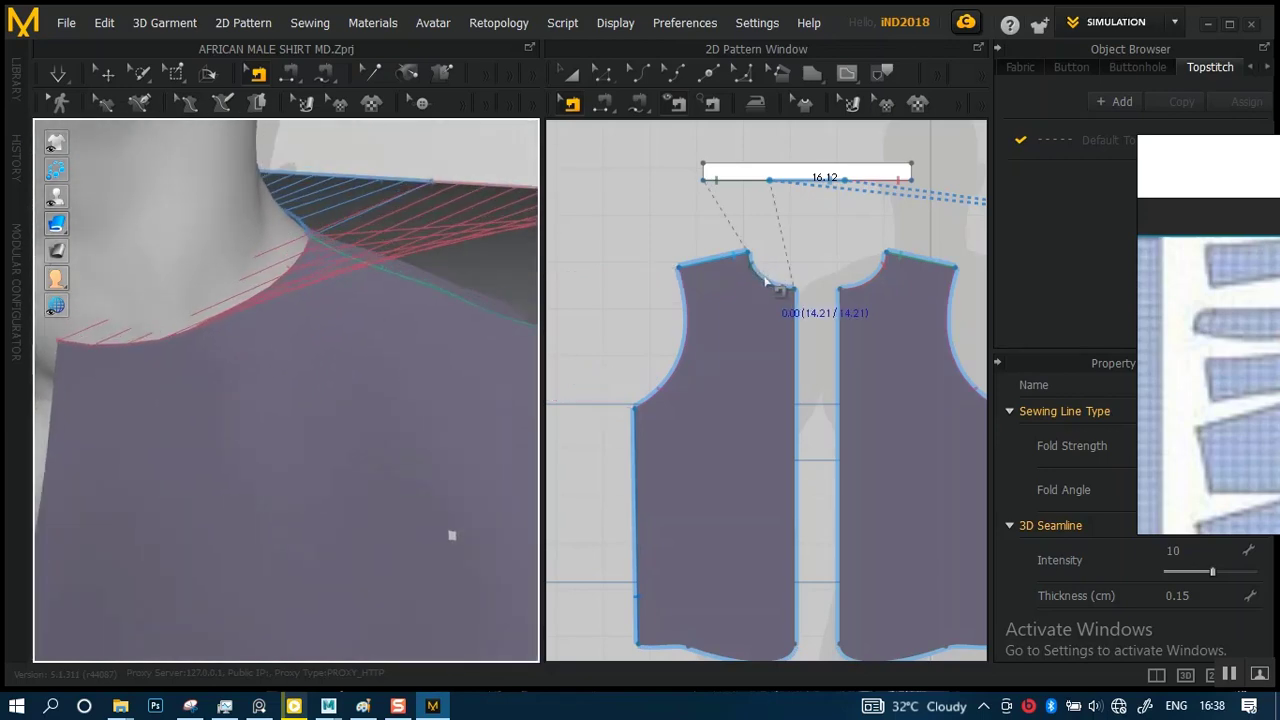
right_click(774, 284)
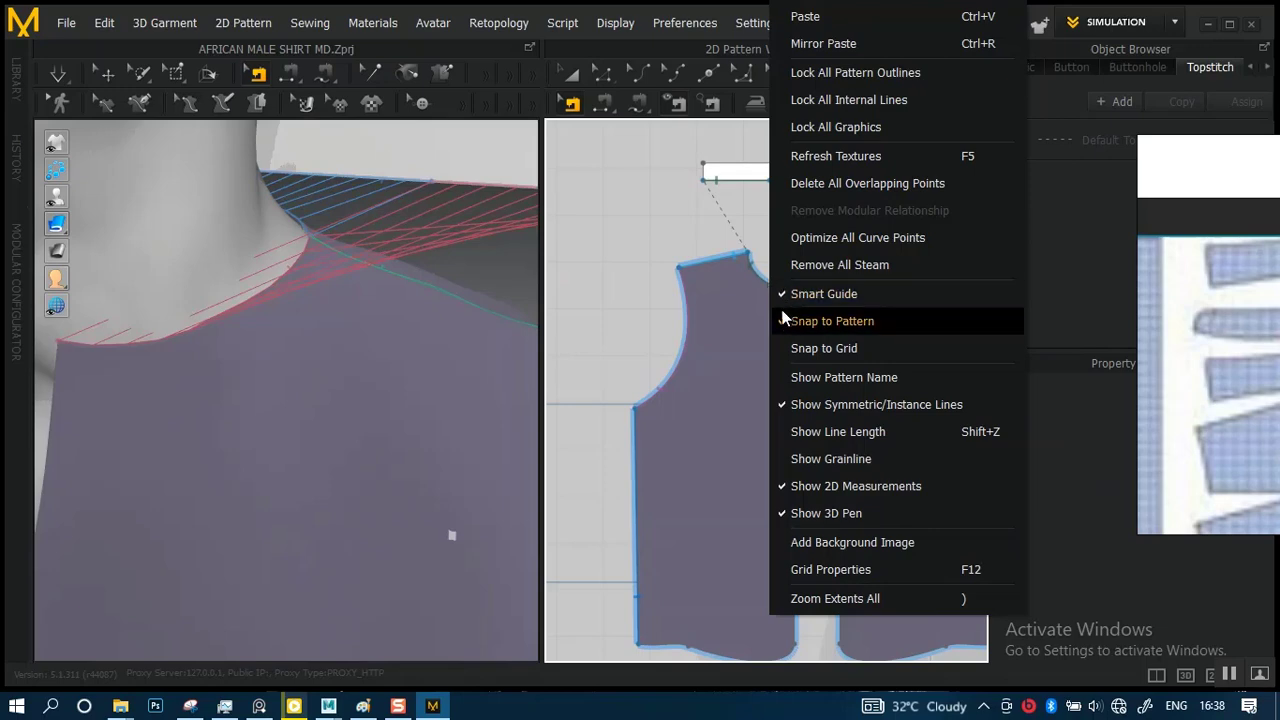
click(602, 167)
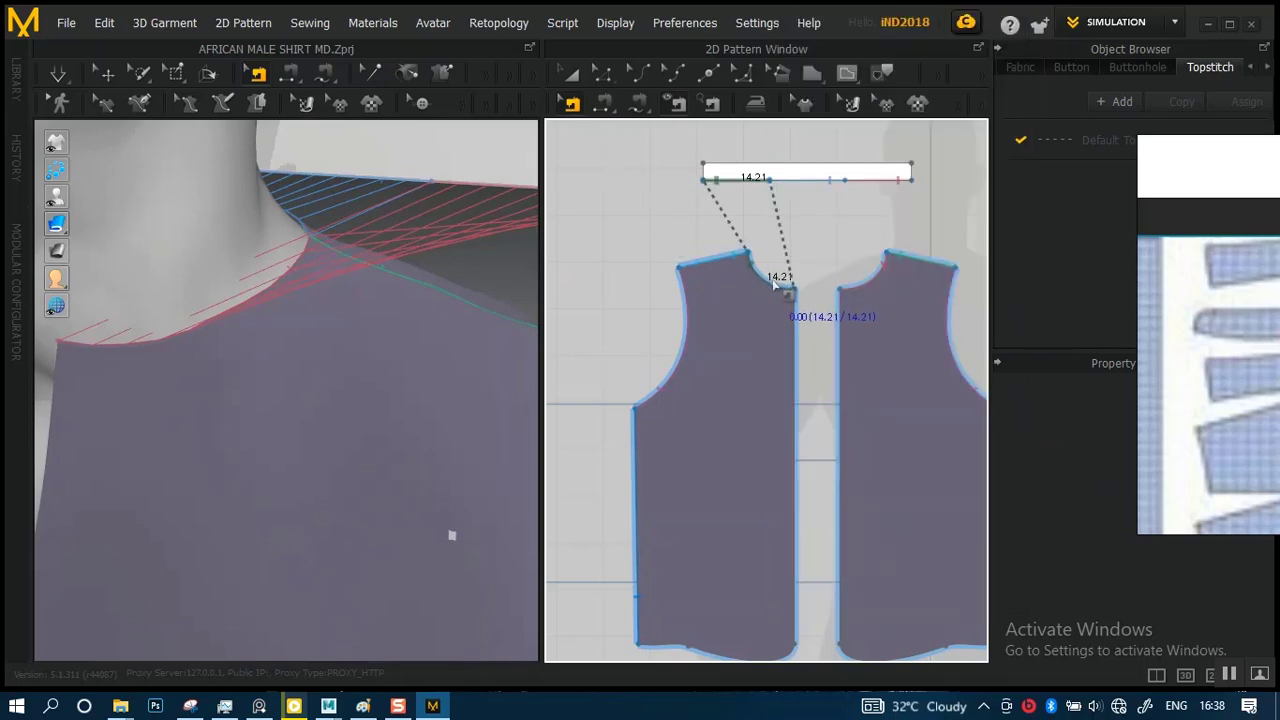
right_click(776, 285)
key(Escape)
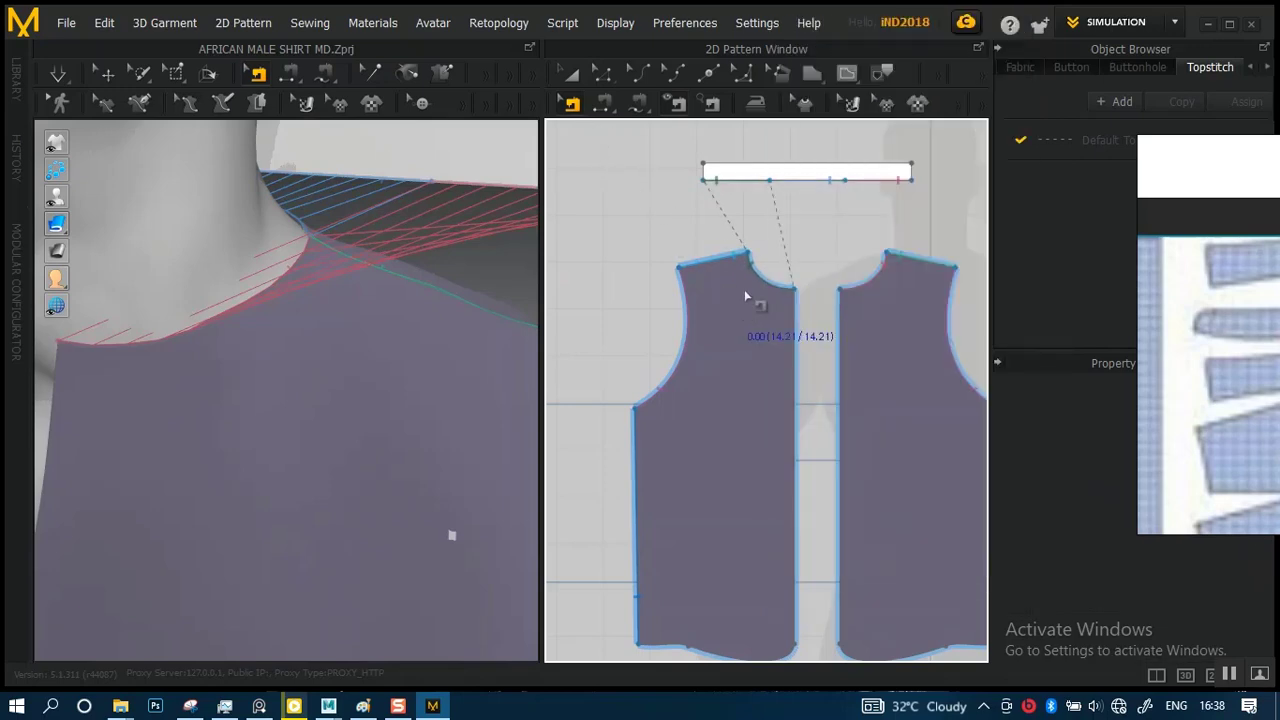
click(770, 285)
right_click(777, 284)
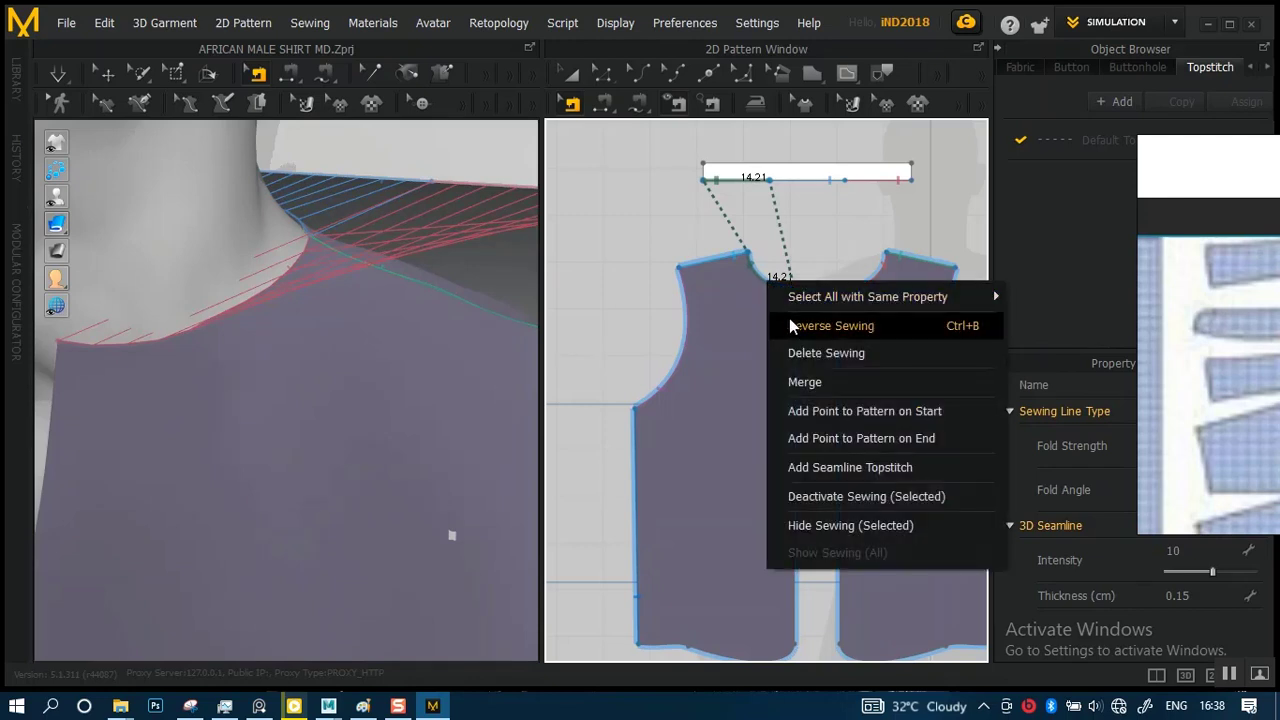
key(Escape)
key(ctrl+b)
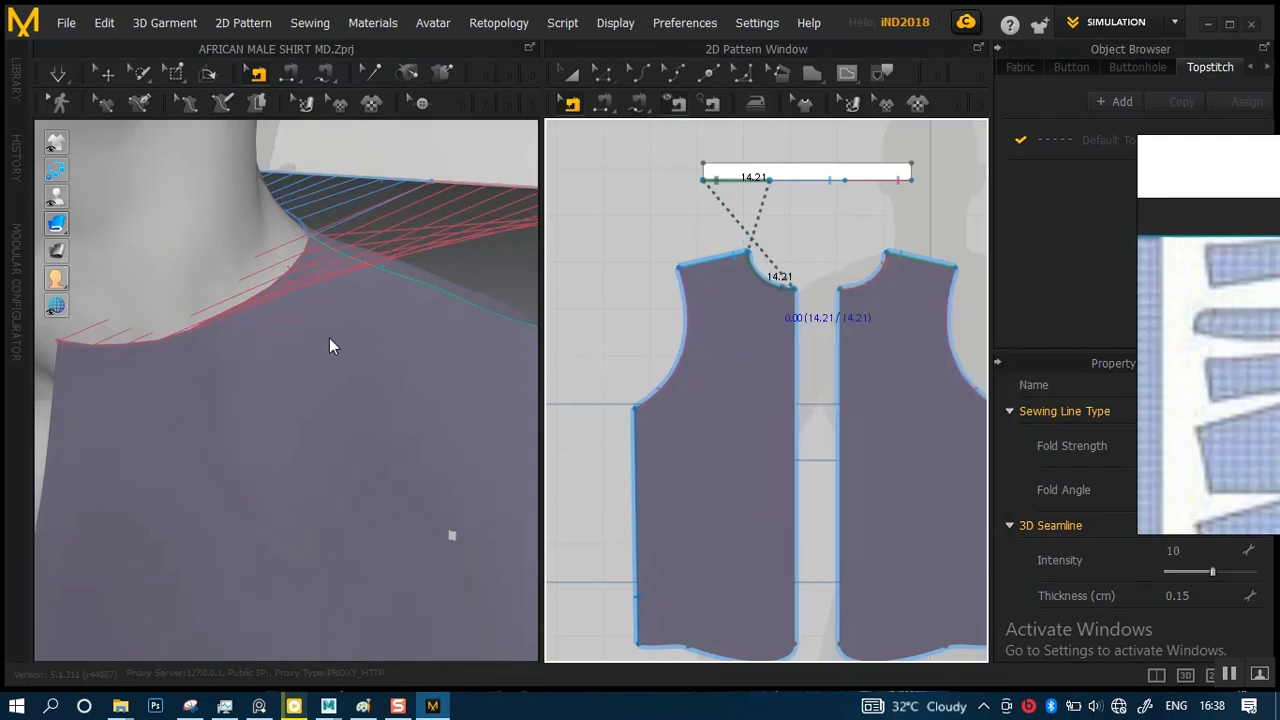
- Reverse the sewing direction of the collar strip's red seam on the opposite front panel's neckline
scroll(350, 313, down, 3)
right_drag(354, 309, 283, 354)
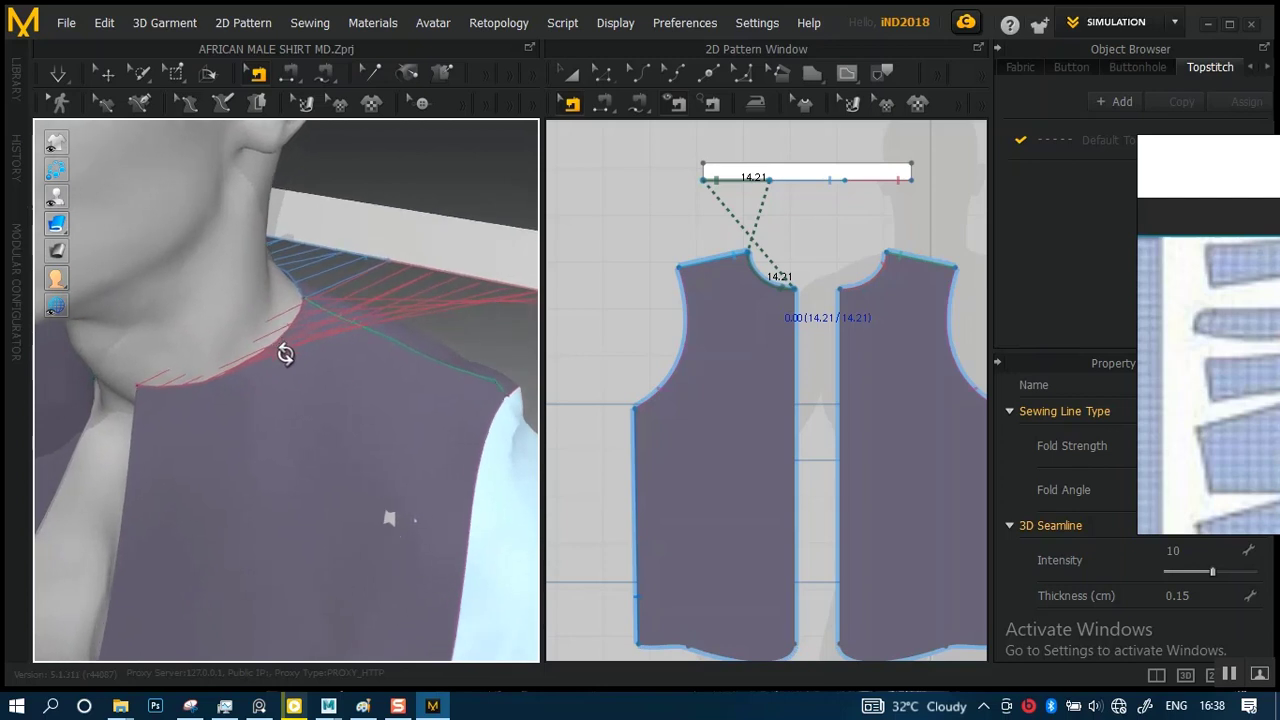
click(871, 279)
right_drag(370, 397, 355, 420)
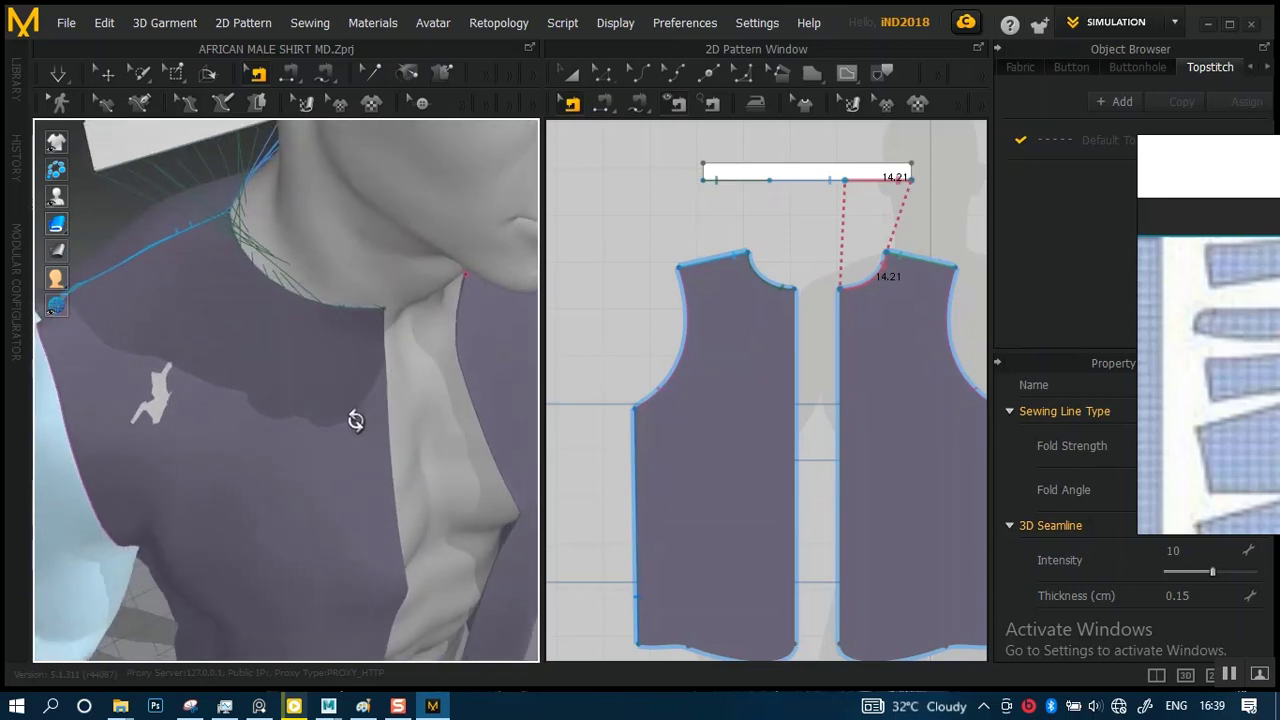
click(280, 289)
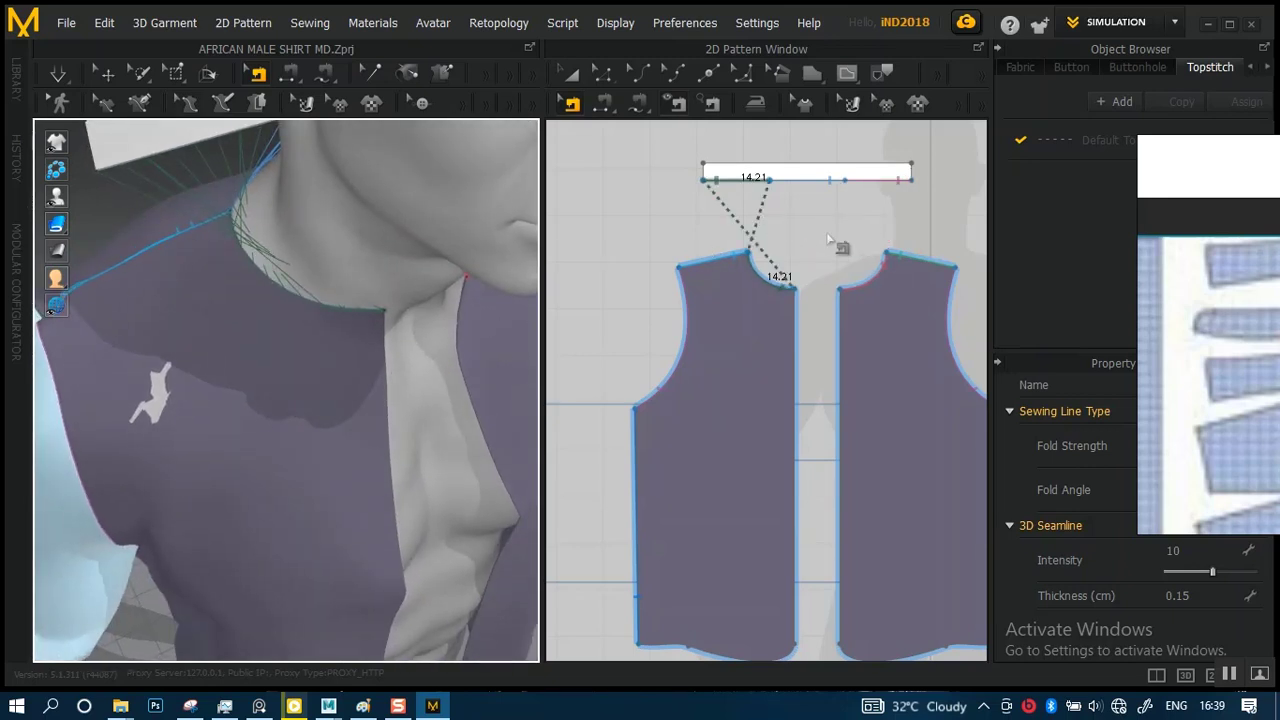
scroll(760, 268, up, 3)
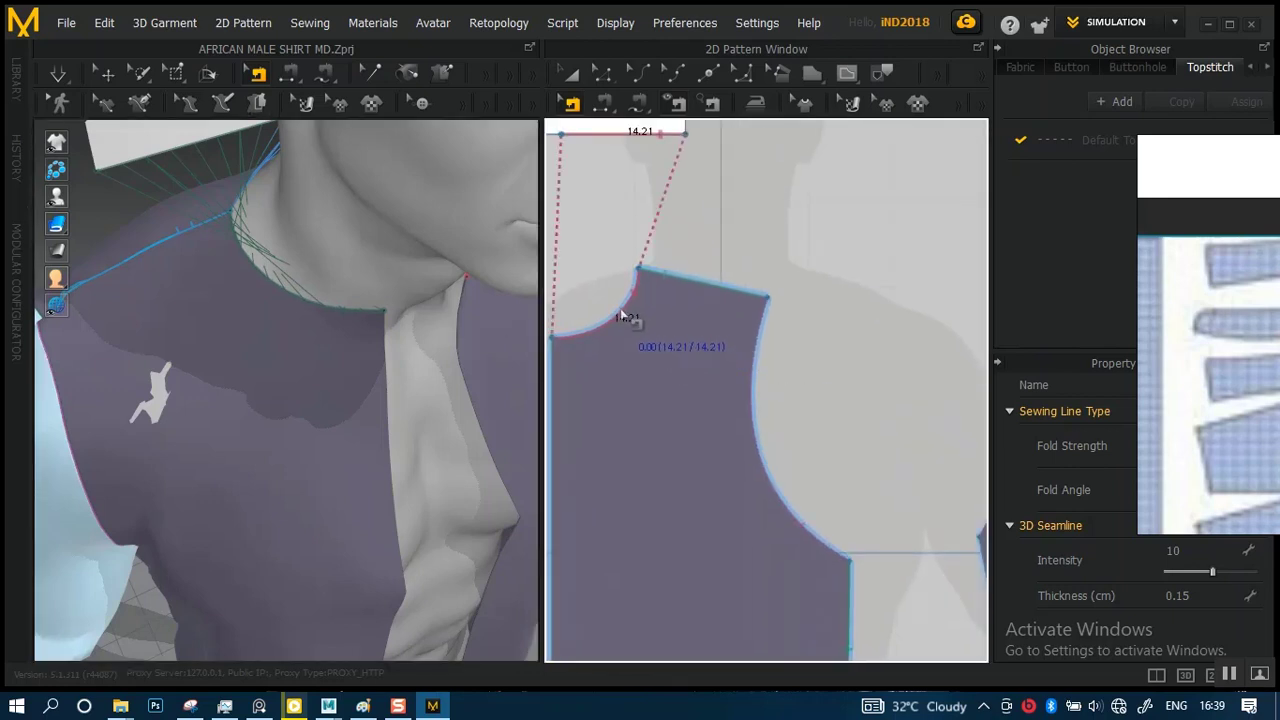
right_click(621, 316)
click(372, 368)
key(ctrl+b)
scroll(320, 336, down, 2)
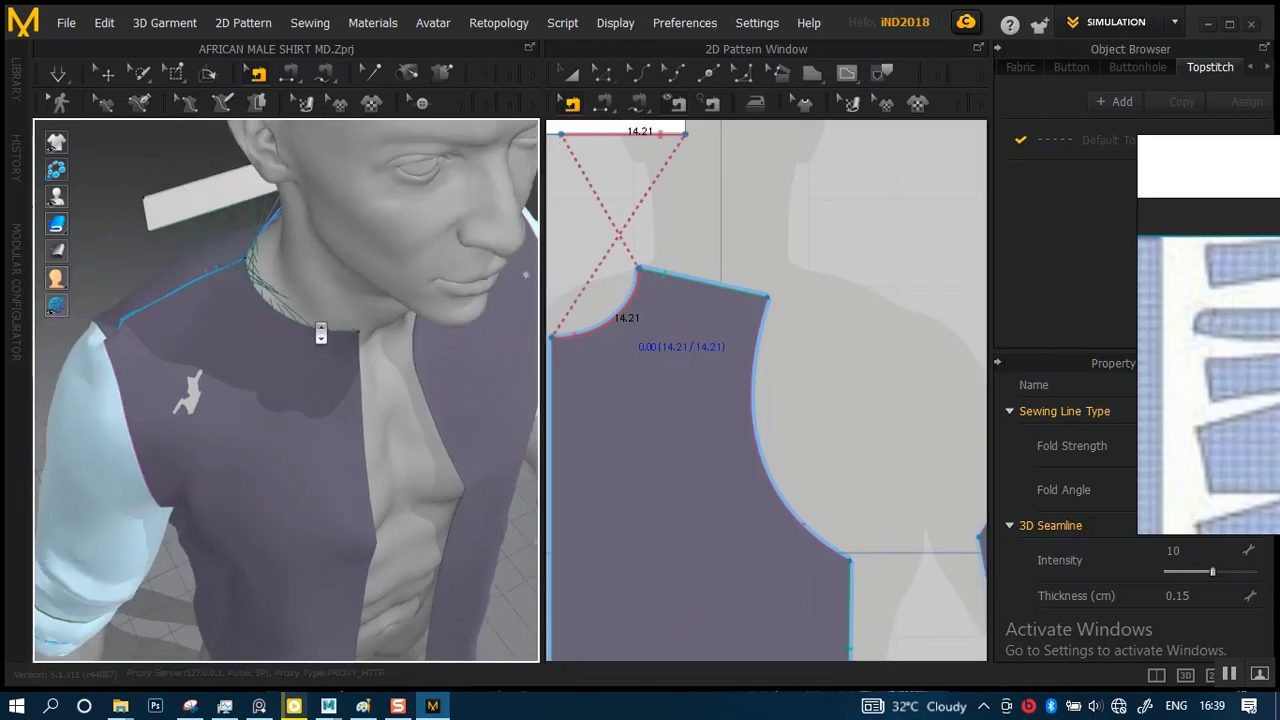
- Simulate the garment with both front neckline seams reversed and tug the cloth near the collar's front end
key(space)
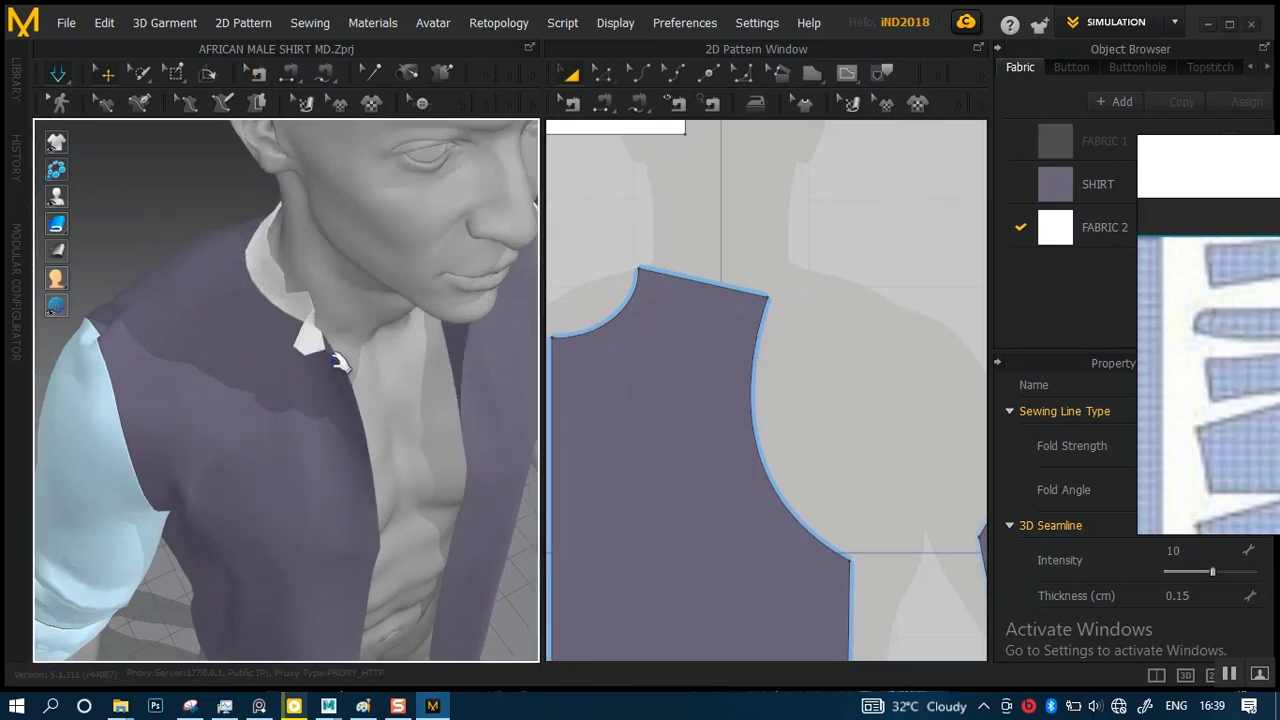
drag(364, 346, 359, 360)
right_drag(339, 368, 233, 421)
click(416, 370)
right_drag(420, 402, 343, 529)
click(357, 557)
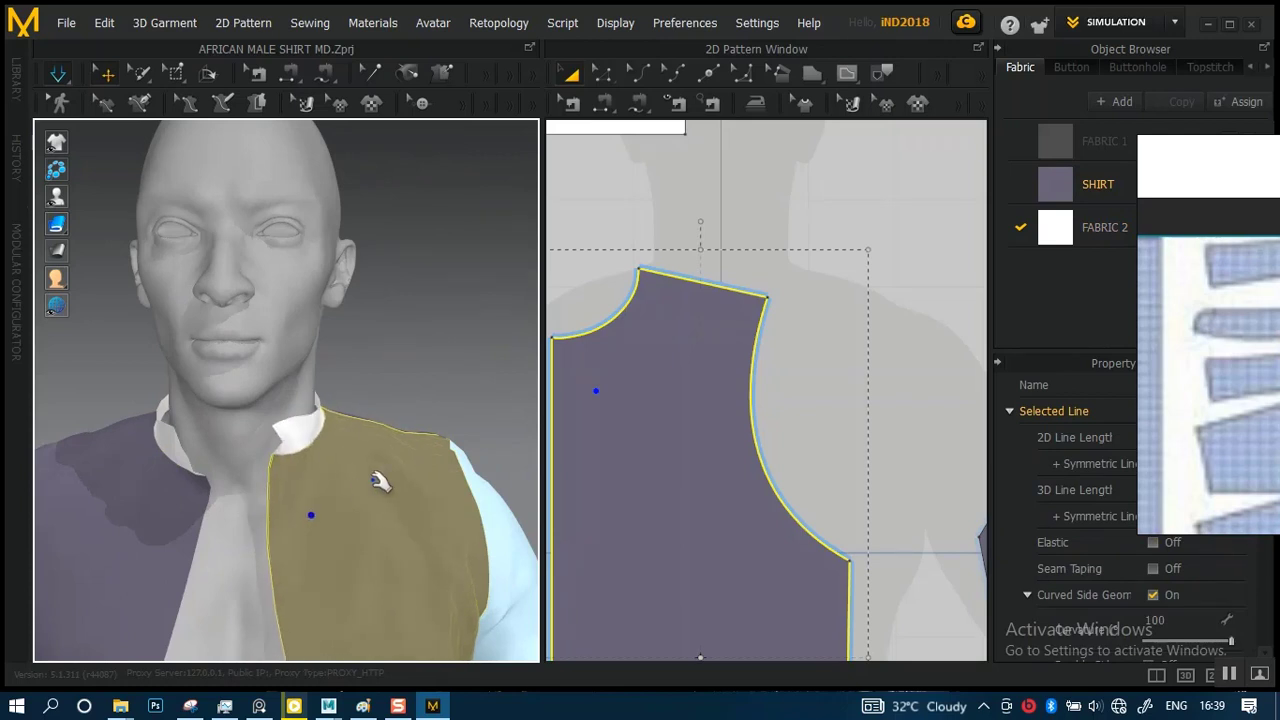
- Inspect the draped collar's fit around the side, back and front of the neck
right_drag(377, 481, 200, 457)
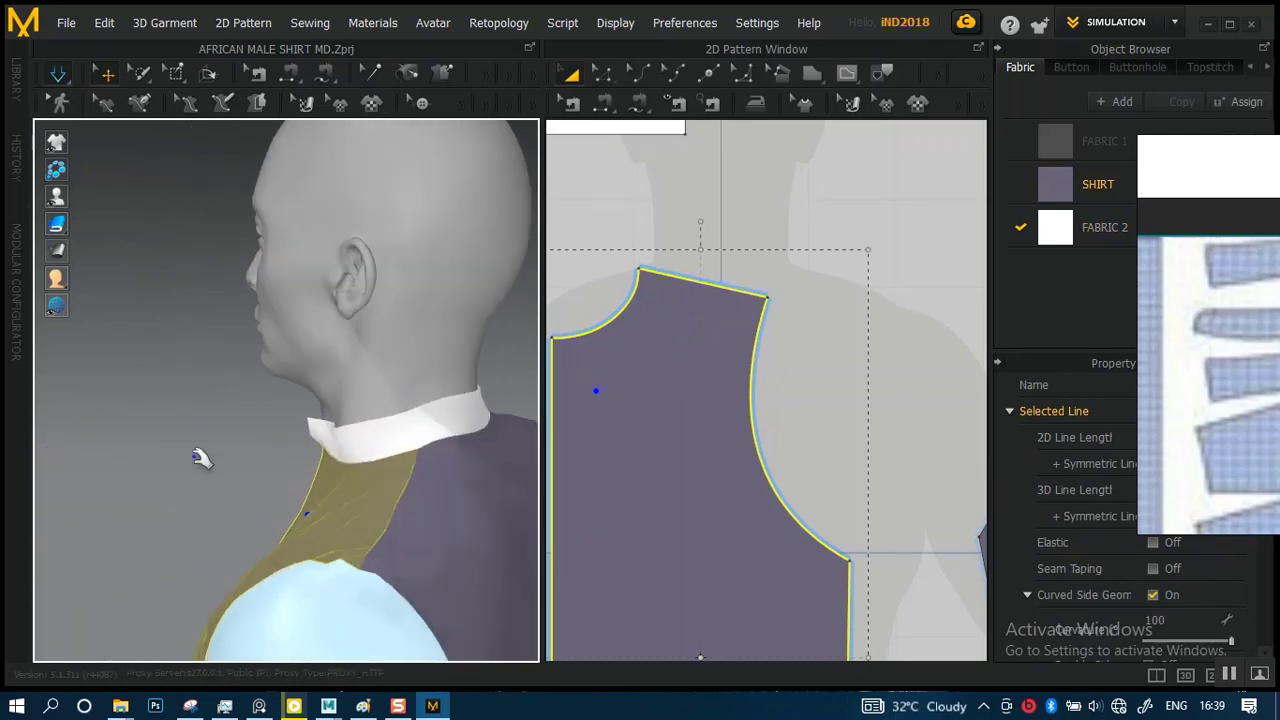
scroll(280, 394, down, 4)
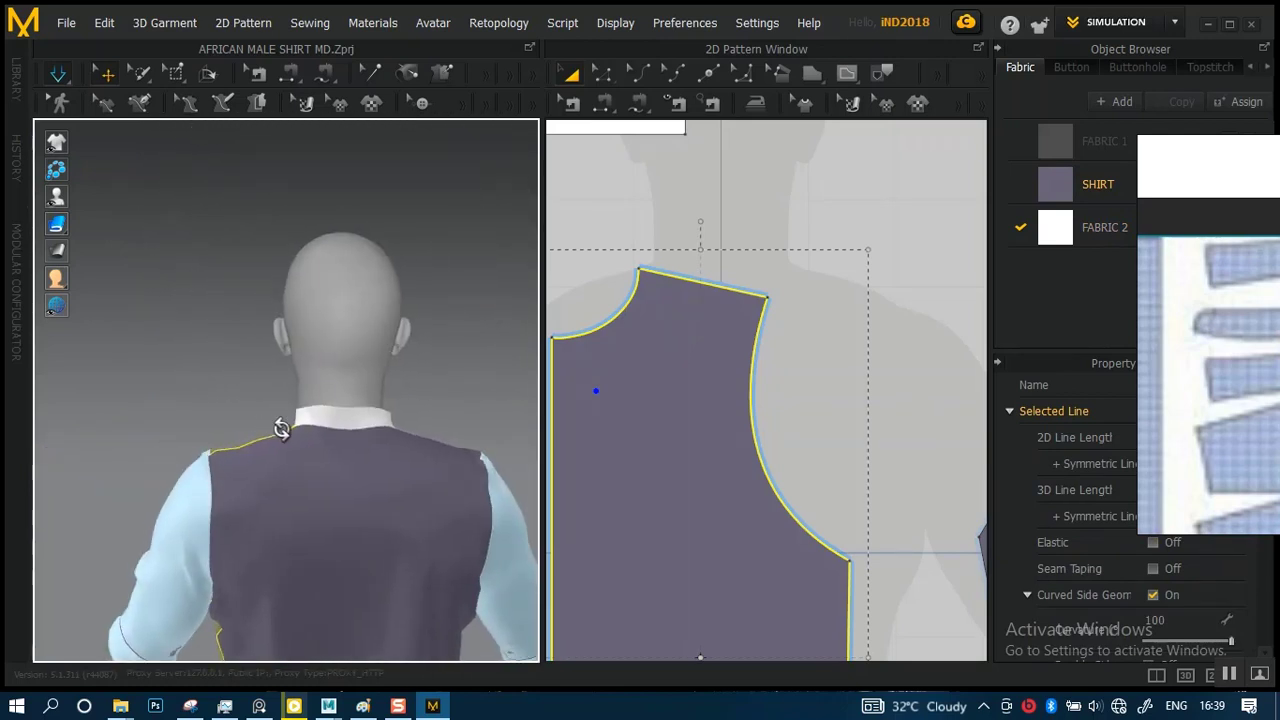
click(268, 458)
right_drag(357, 431, 430, 448)
mouse_move(380, 426)
right_down()
mouse_move(237, 423)
mouse_move(147, 395)
mouse_move(471, 374)
mouse_move(400, 425)
right_up()
scroll(316, 428, up, 3)
right_drag(316, 428, 337, 447)
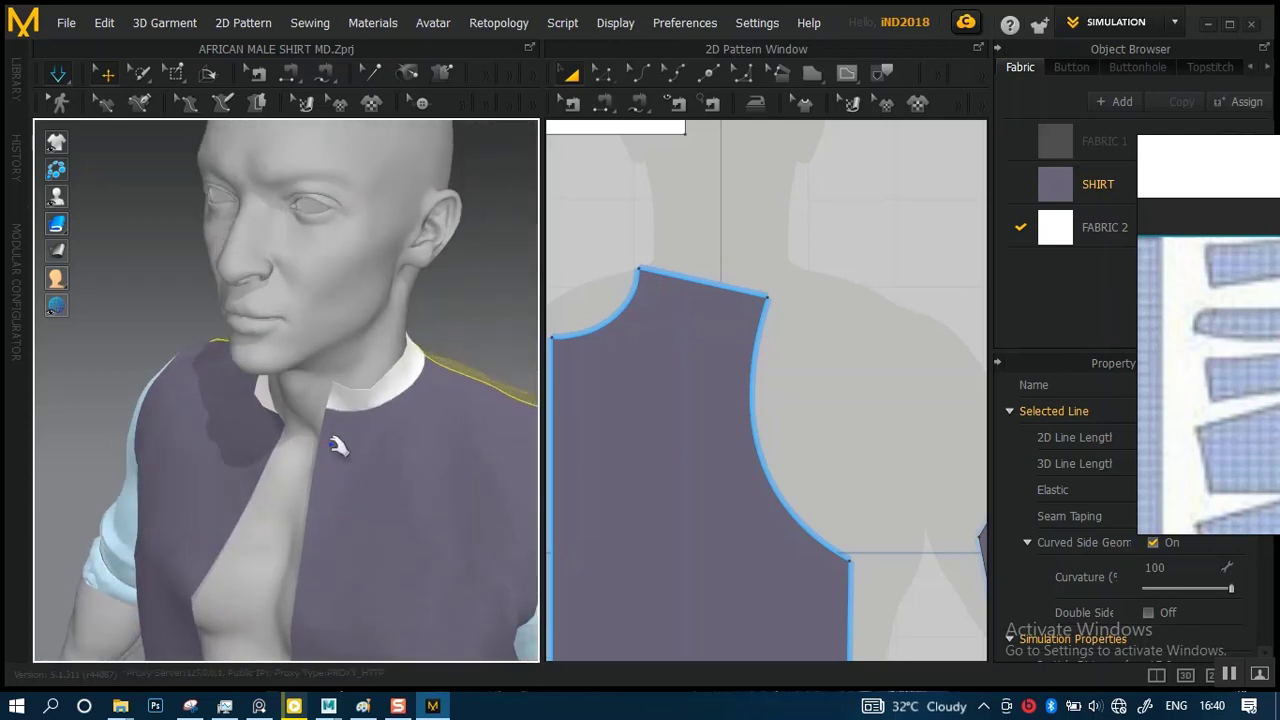
- Lower the center-front neckline points of both front panels by about 3.4 cm with Edit Pattern
click(332, 466)
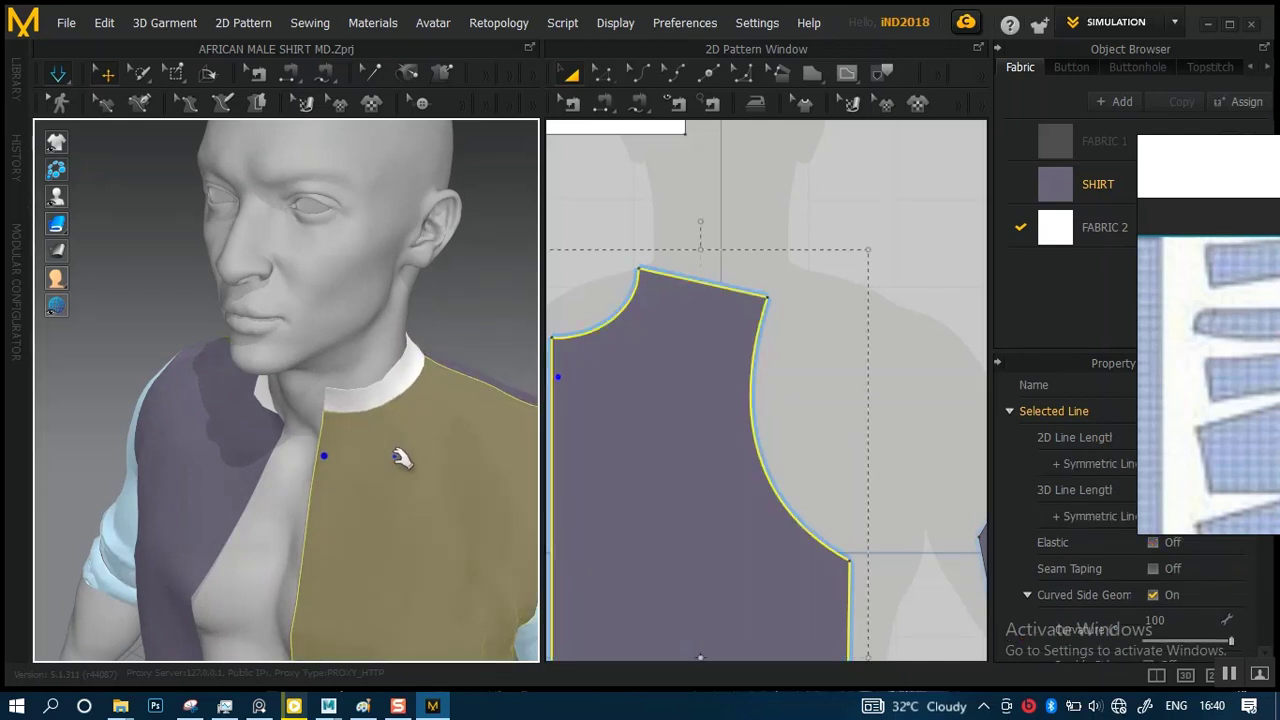
scroll(755, 393, down, 6)
middle_drag(737, 339, 749, 391)
scroll(766, 383, up, 6)
click(708, 262)
click(706, 312)
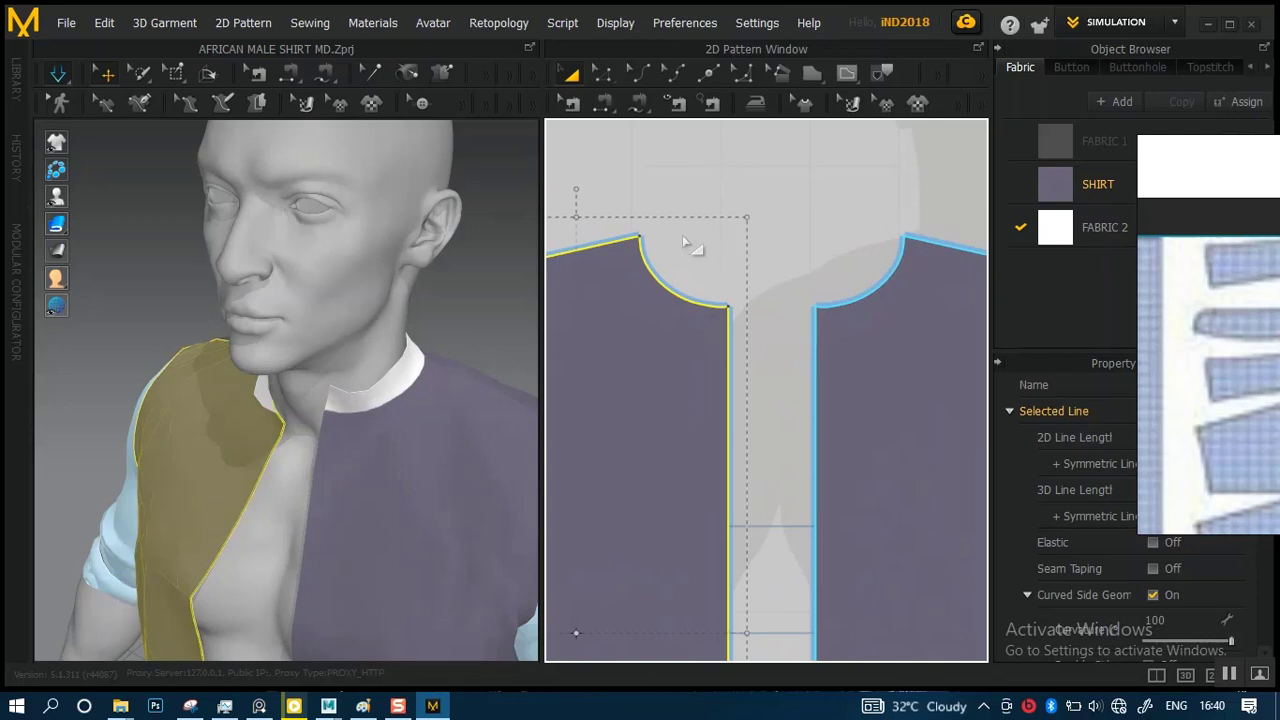
click(603, 77)
drag(735, 278, 729, 337)
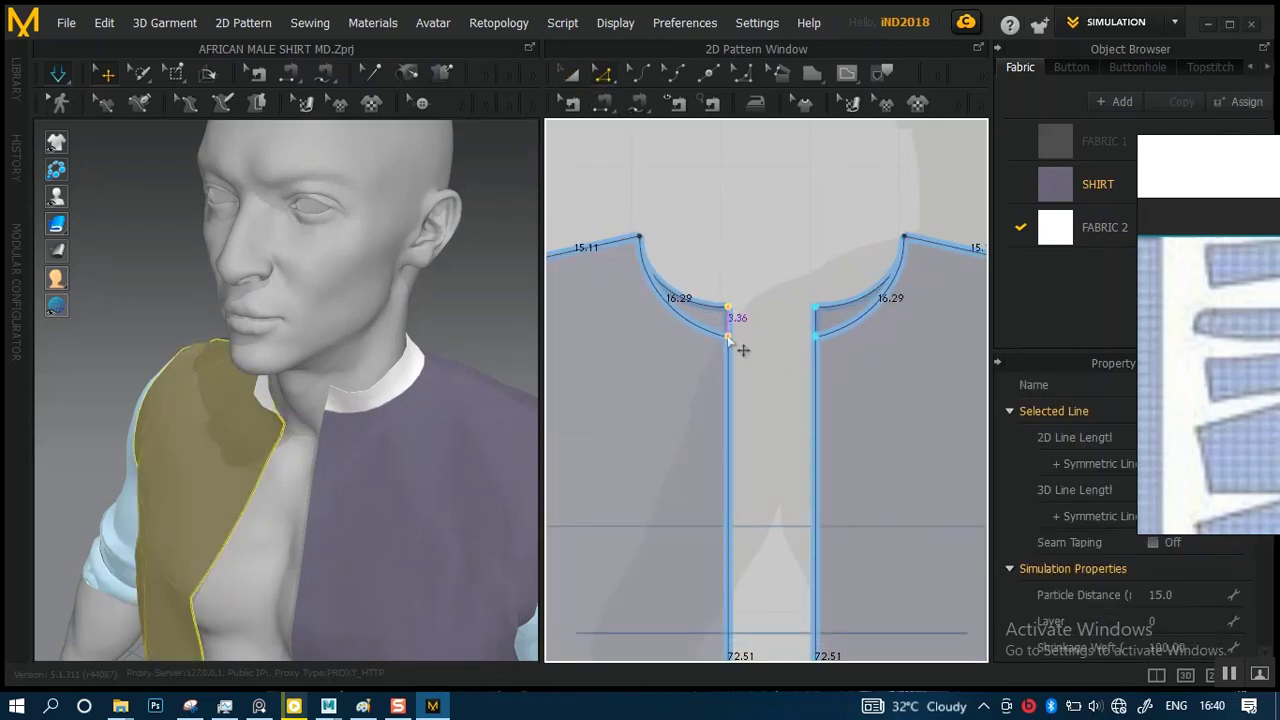
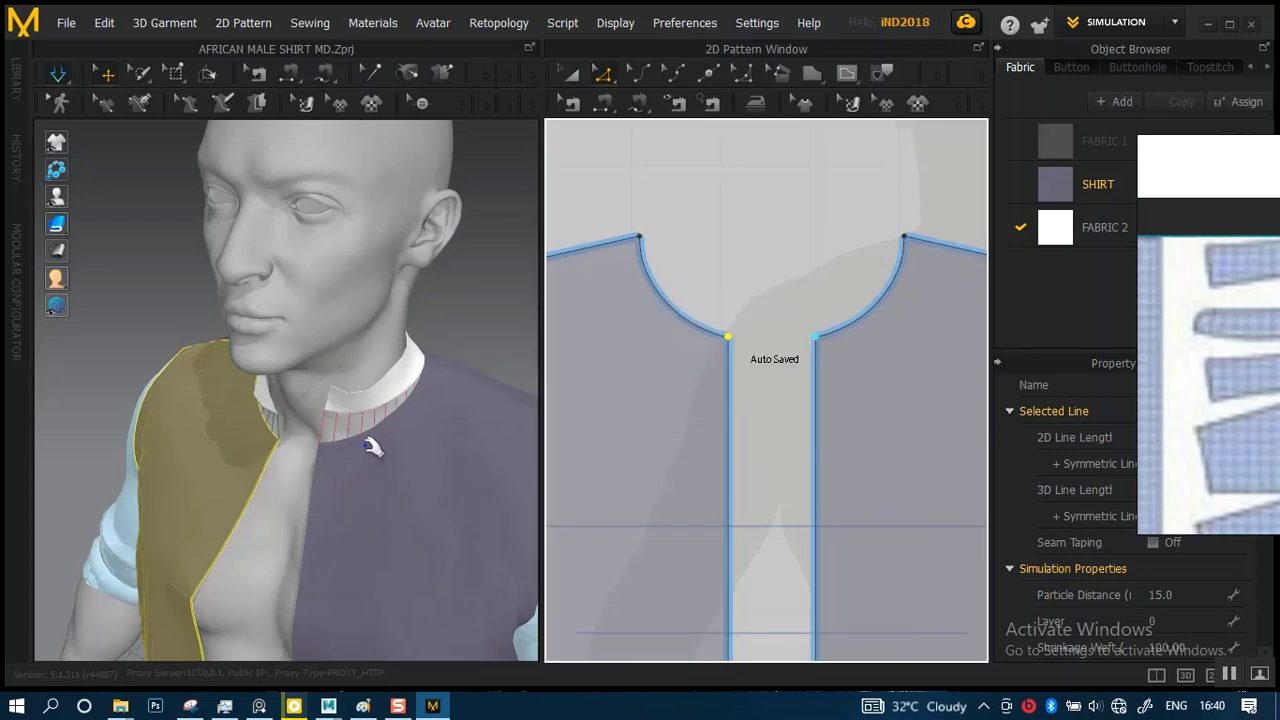
- Check the collar's fit on the lowered front neckline from the front, side and back
mouse_move(370, 436)
right_down()
mouse_move(447, 420)
mouse_move(396, 421)
mouse_move(400, 405)
mouse_move(353, 443)
right_up()
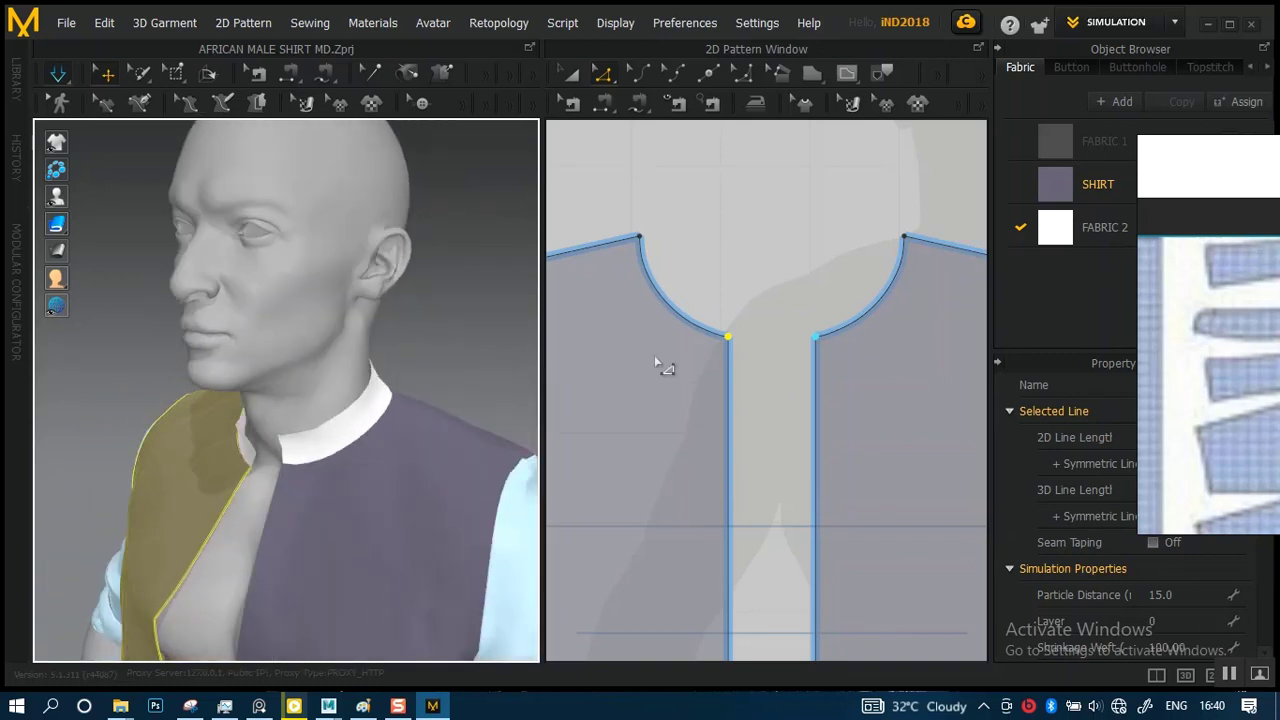
right_drag(499, 458, 430, 433)
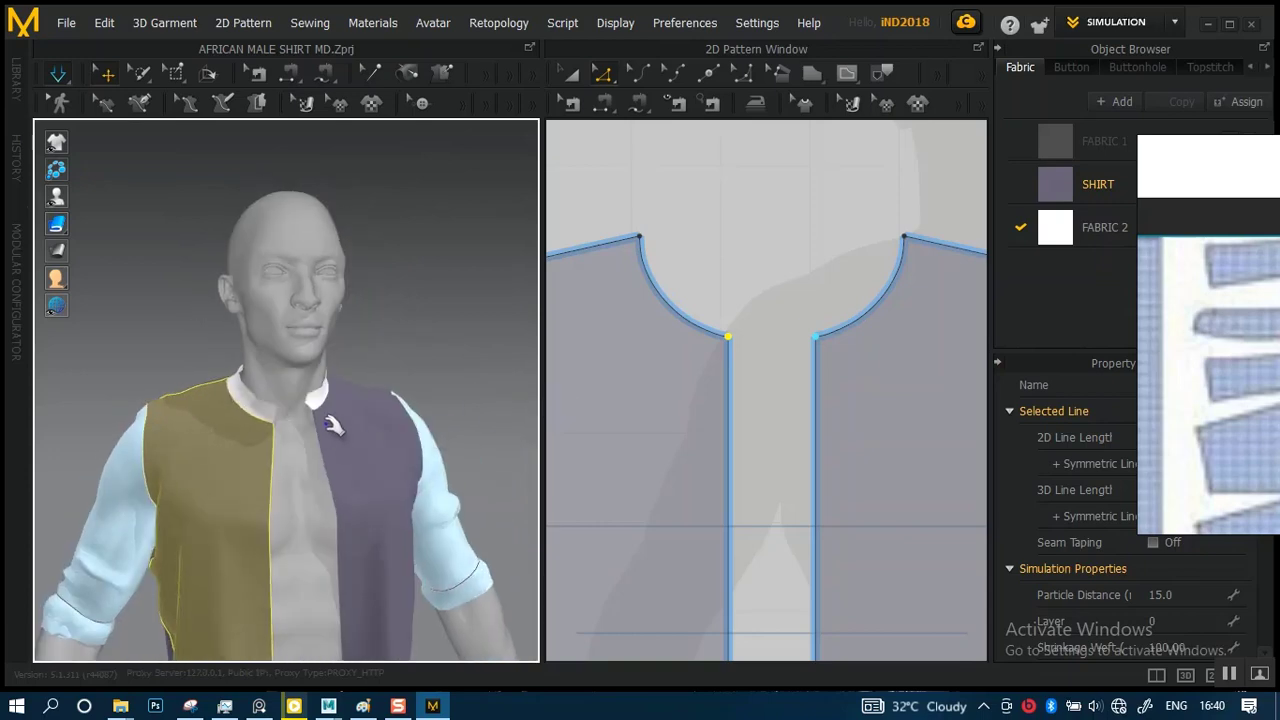
click(347, 432)
right_drag(331, 423, 340, 366)
scroll(443, 398, up, 3)
right_drag(443, 398, 320, 406)
scroll(363, 388, down, 3)
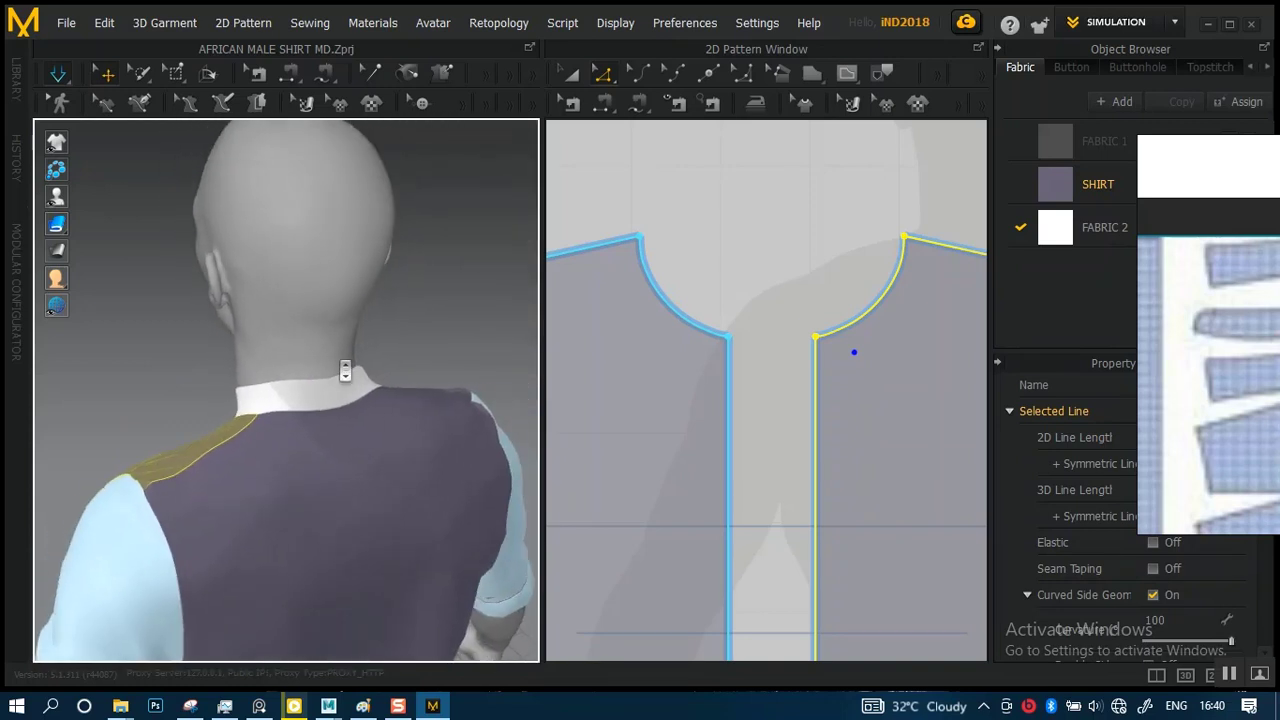
- Activate the Transform Pattern tool for working on the collar strip above the front panels
scroll(771, 354, down, 4)
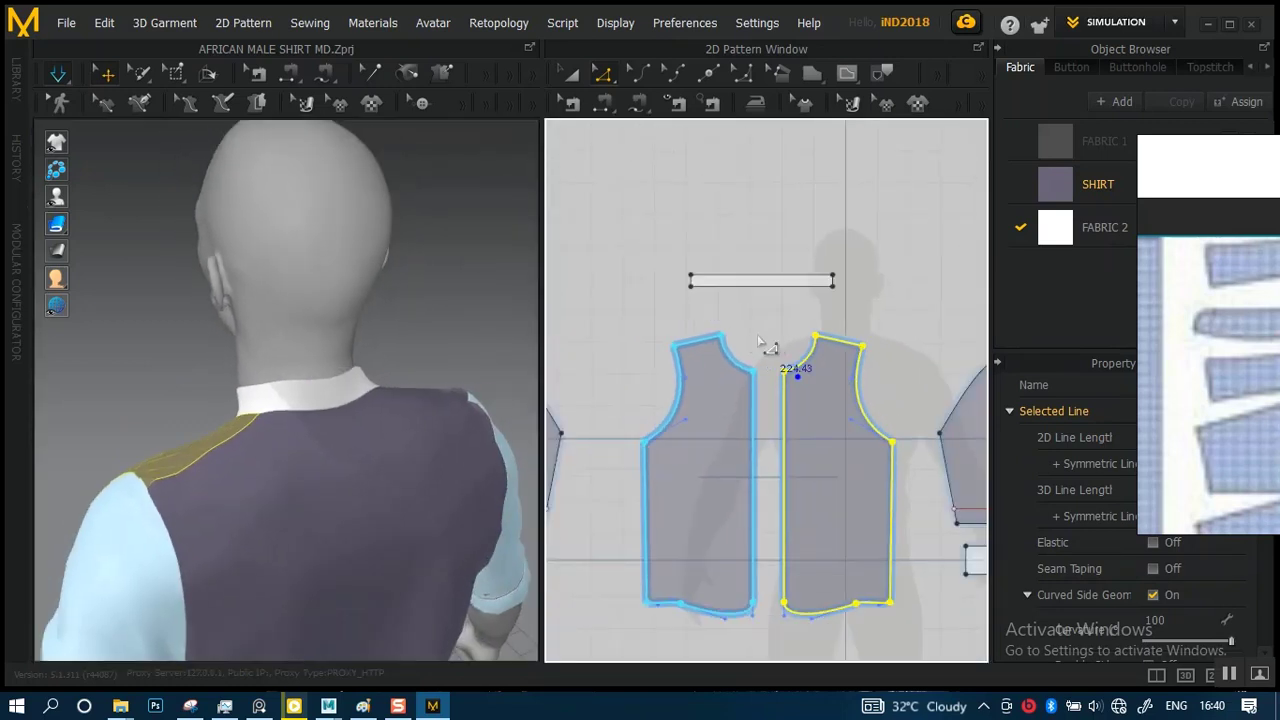
middle_drag(769, 349, 769, 375)
scroll(745, 342, up, 3)
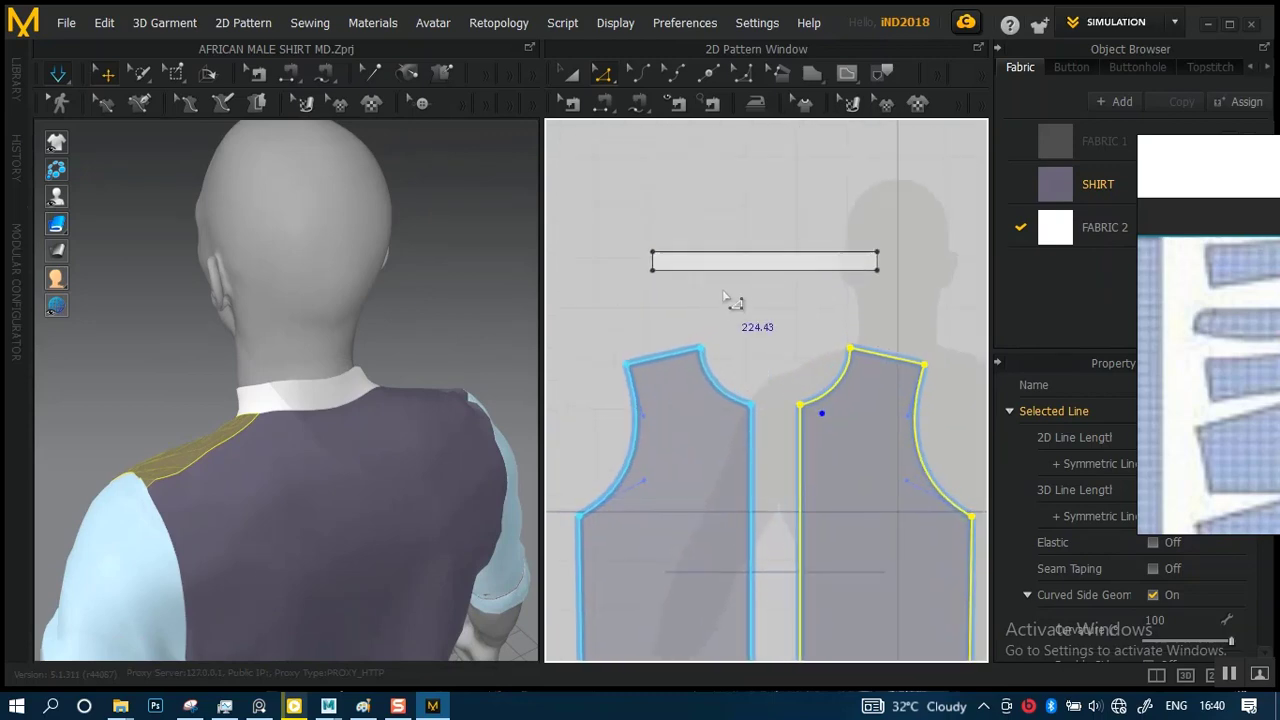
click(571, 73)
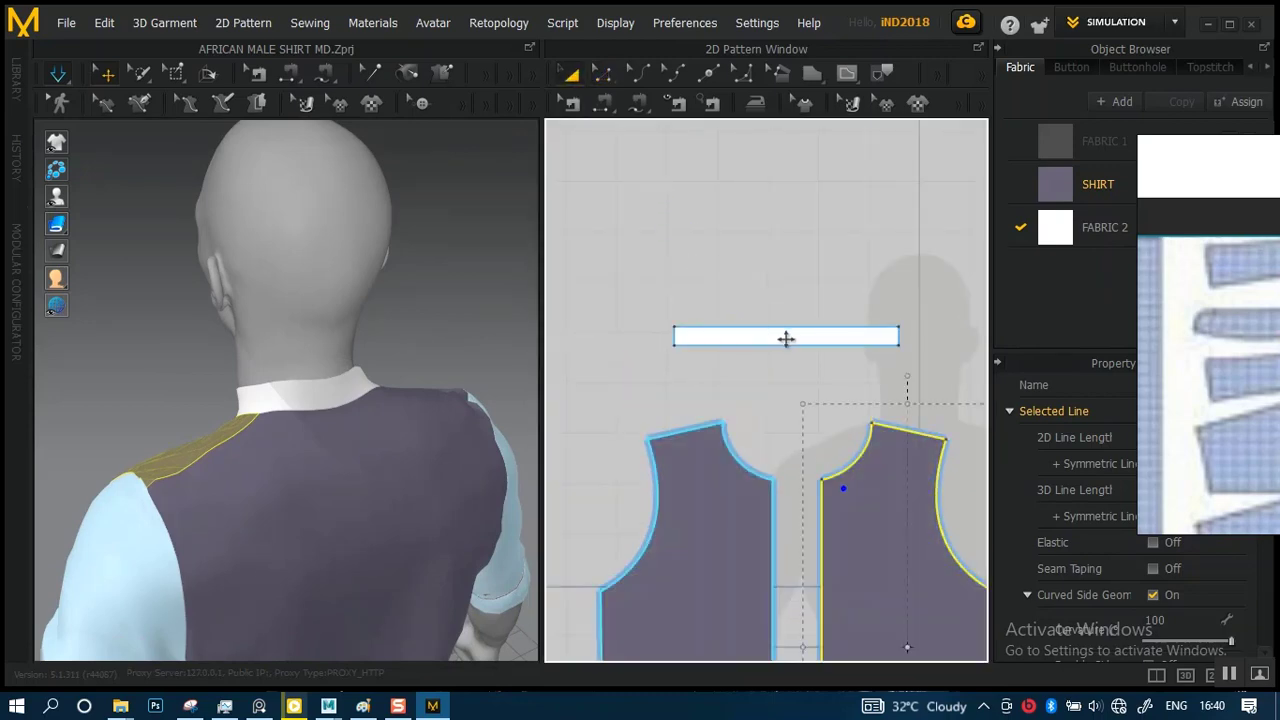
click(786, 339)
right_click(760, 334)
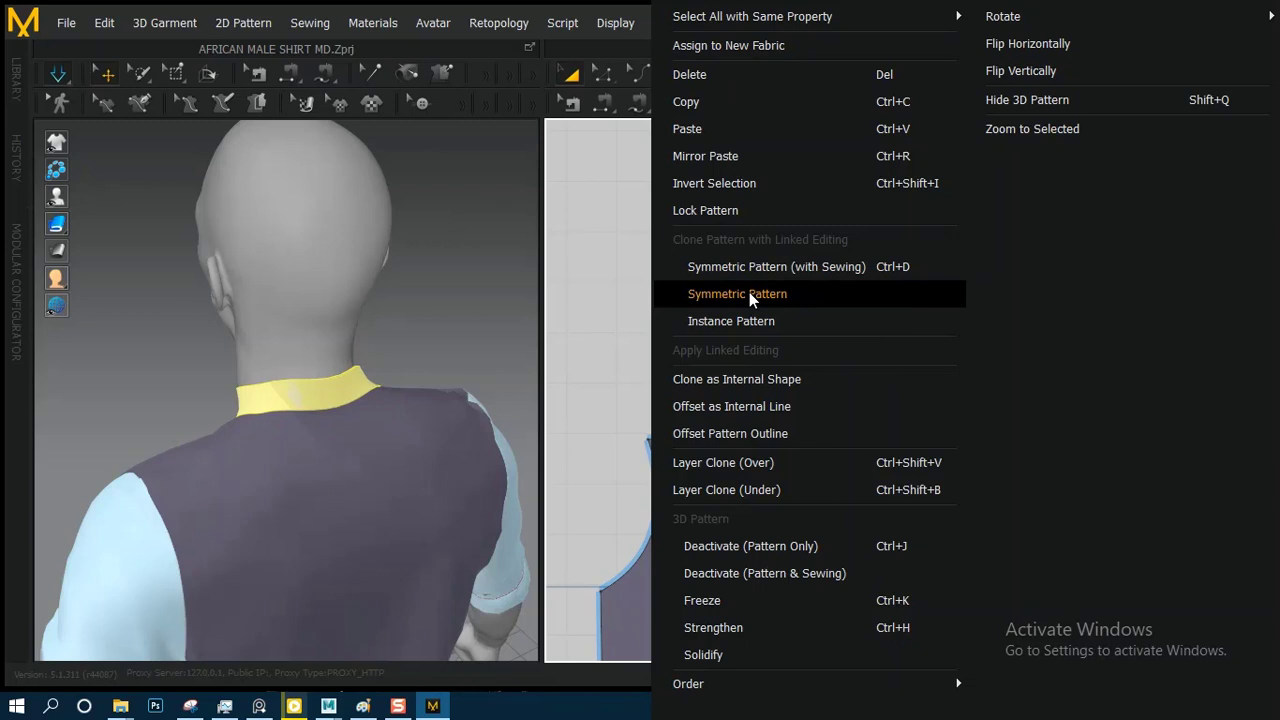
click(749, 292)
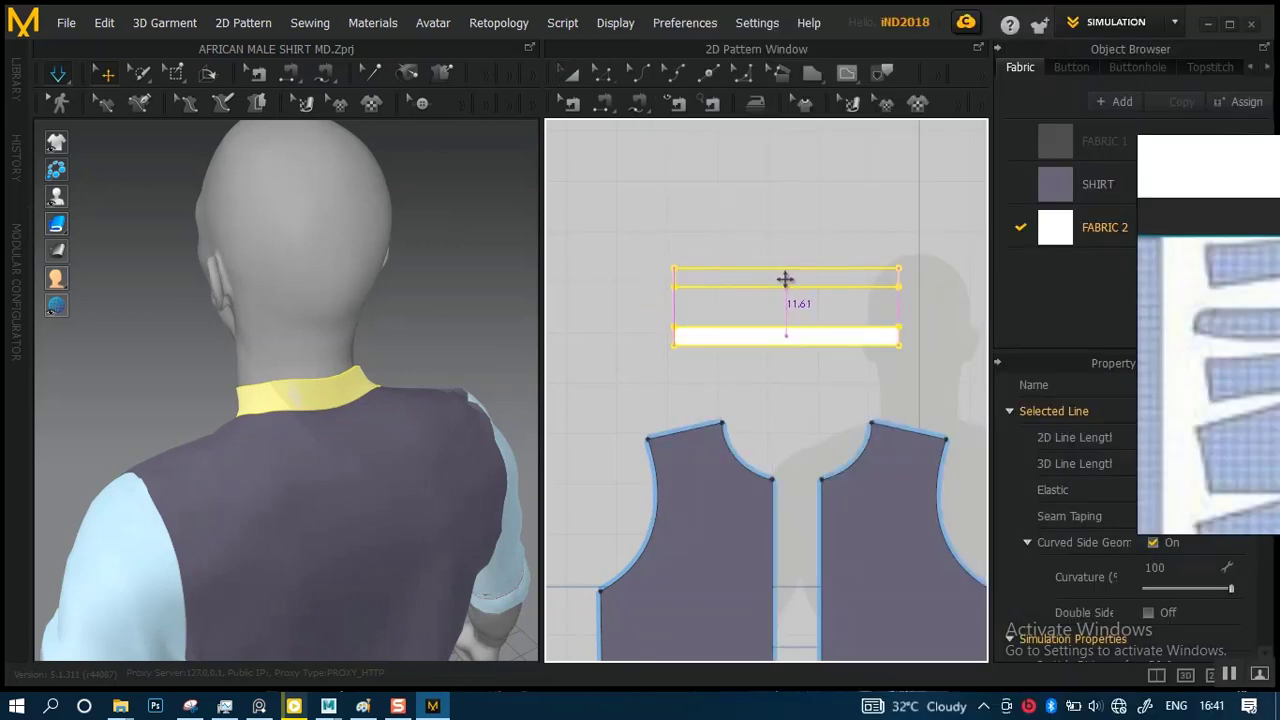
click(305, 373)
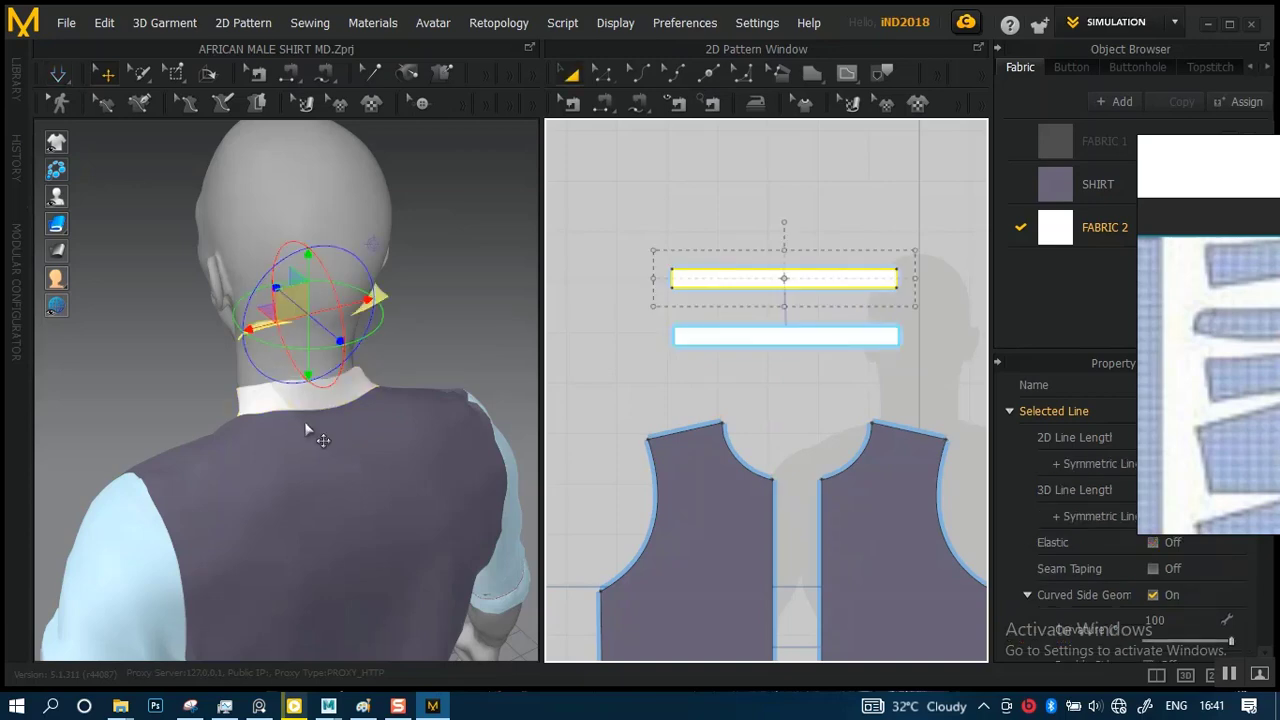
right_drag(309, 431, 369, 283)
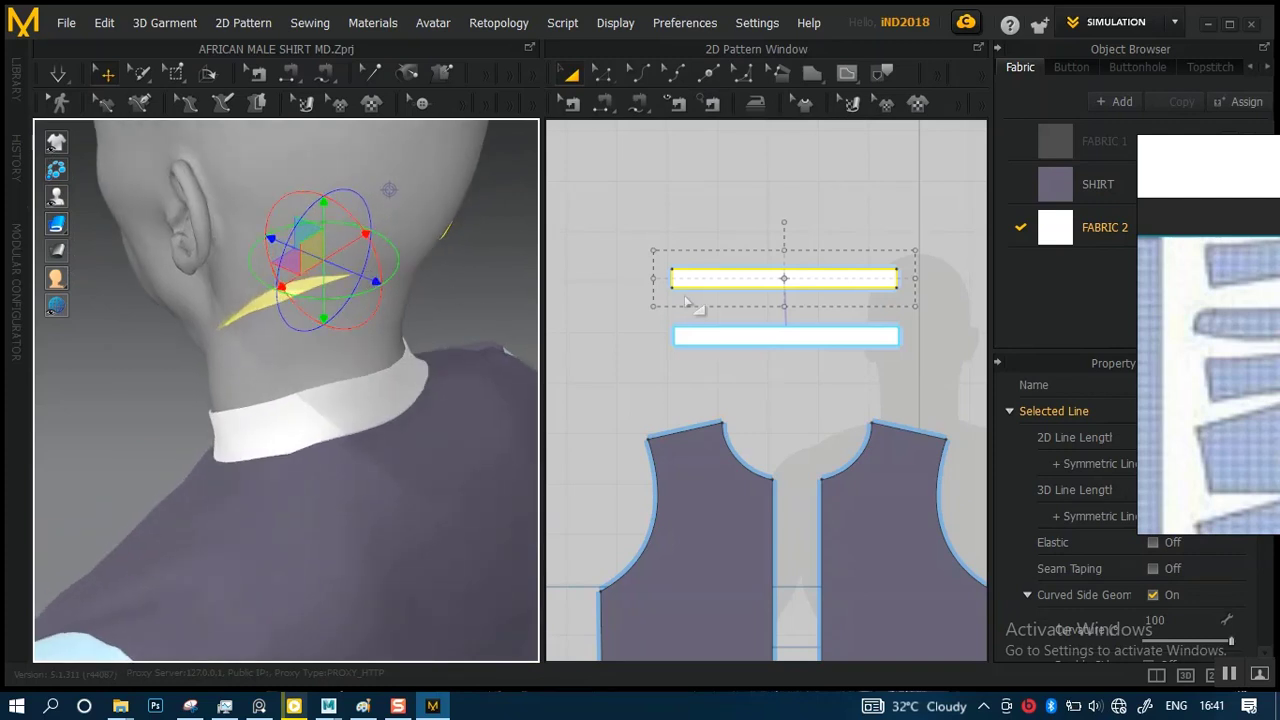
drag(652, 277, 637, 279)
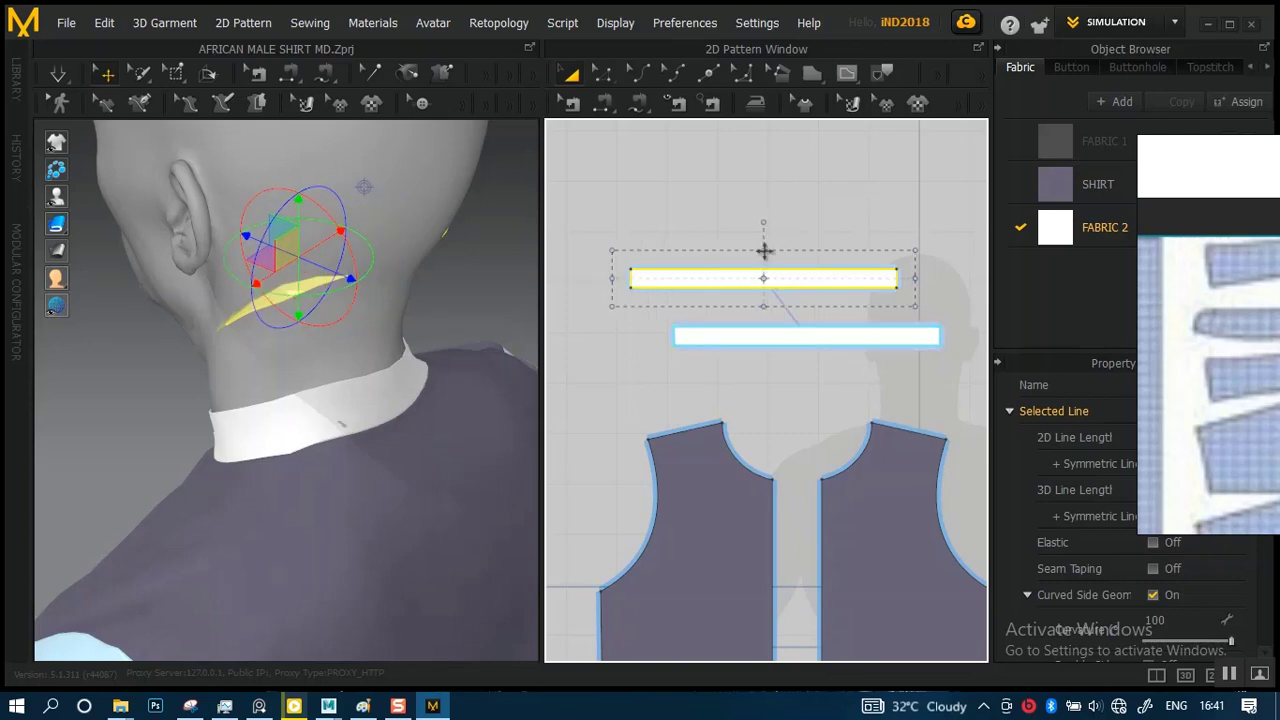
drag(763, 250, 764, 232)
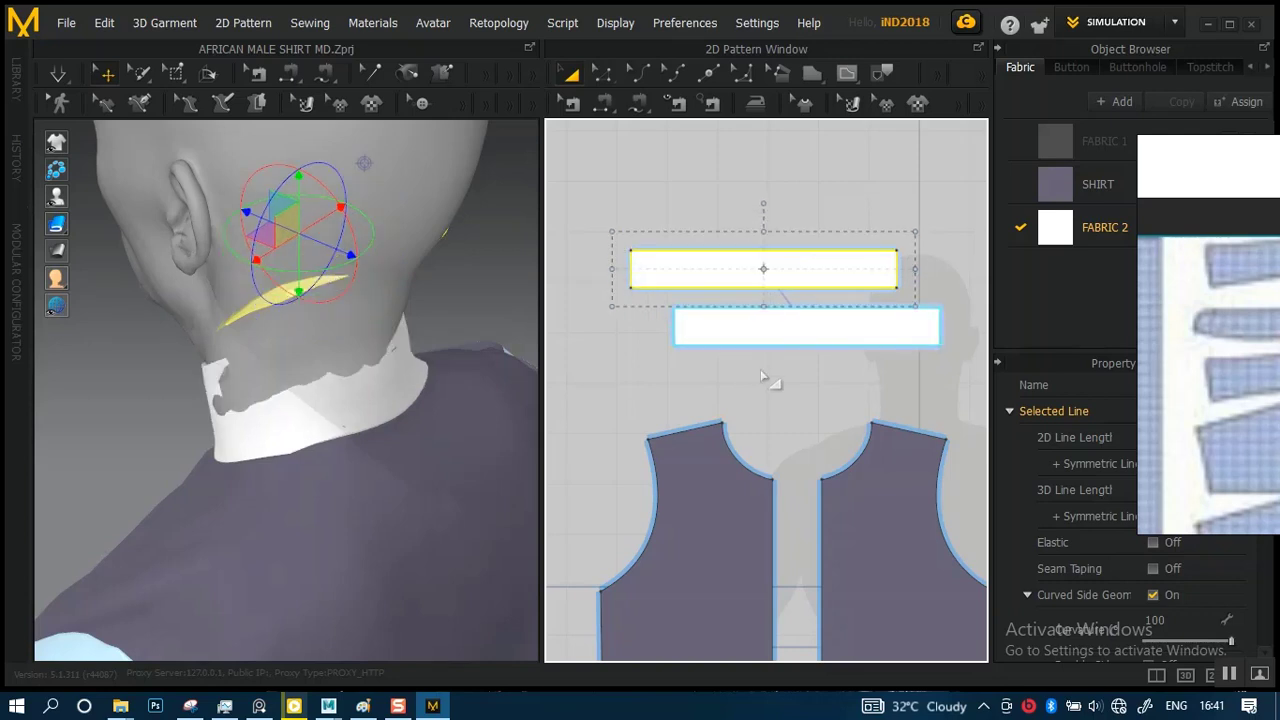
key(ctrl+z)
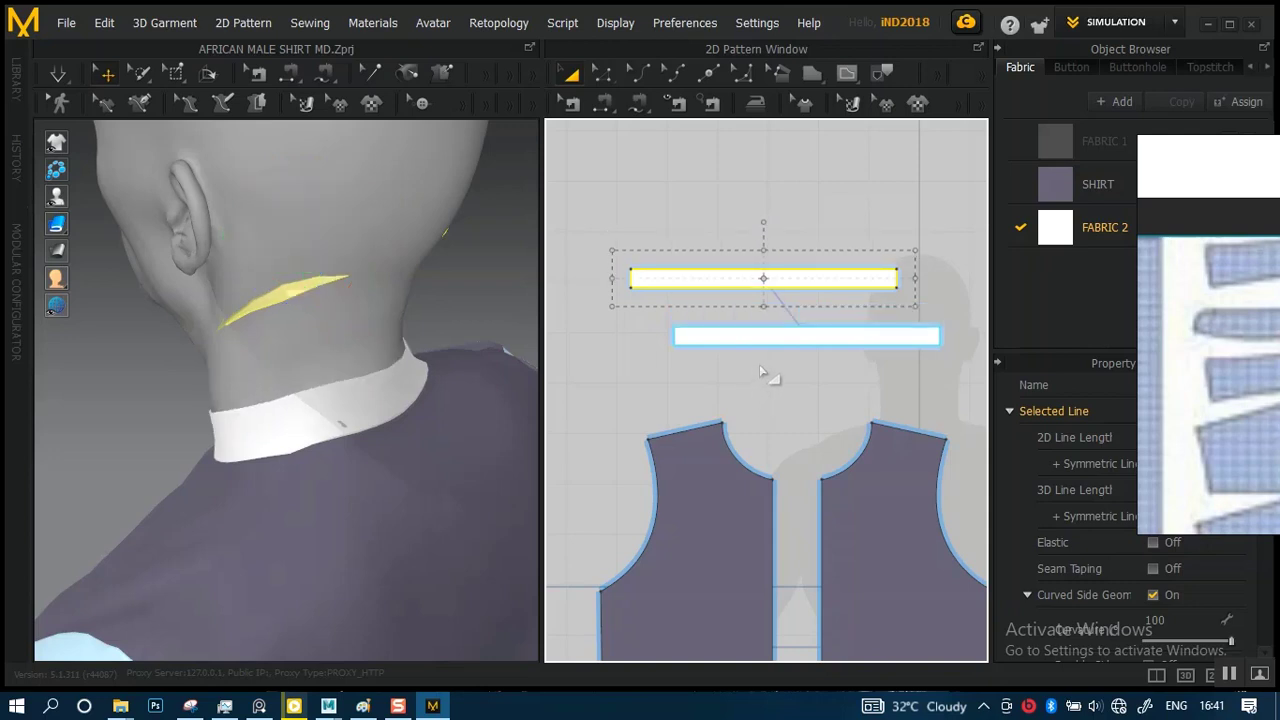
key(ctrl+z)
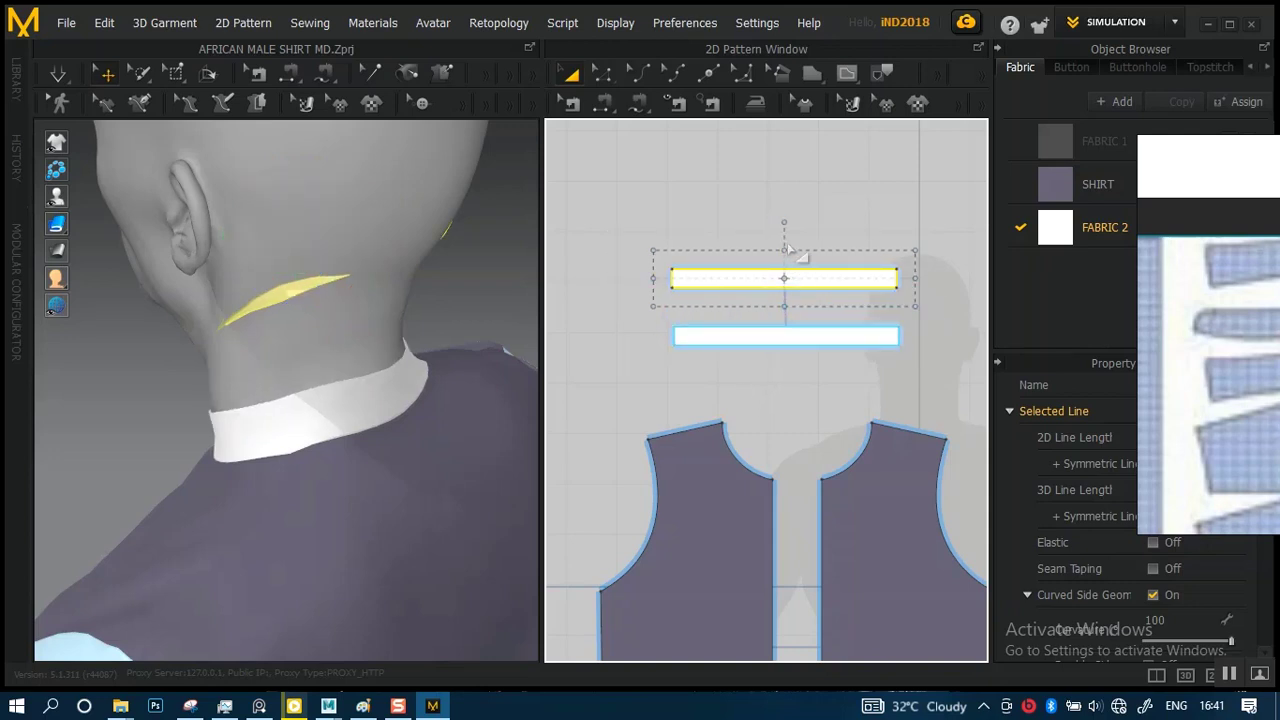
key(ctrl+z)
- Copy the white collar strip pattern and paste the duplicate directly above the original in the 2D layout
click(707, 284)
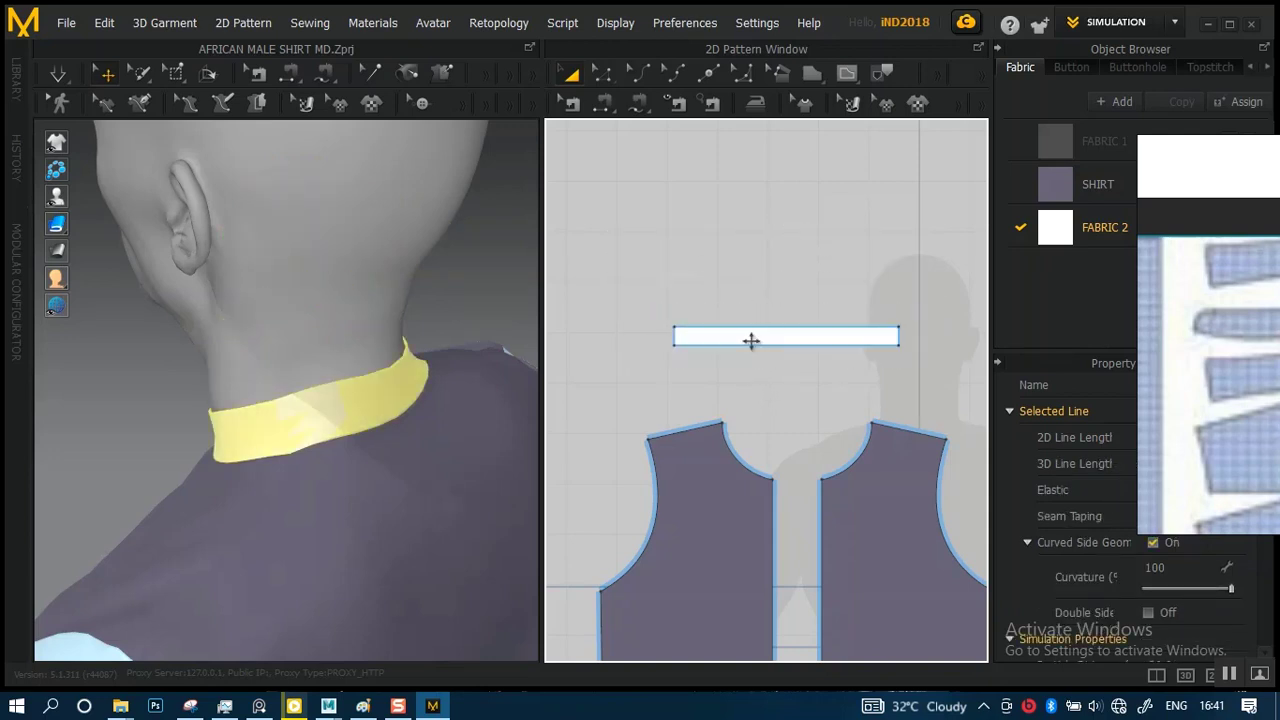
click(777, 331)
right_click(774, 329)
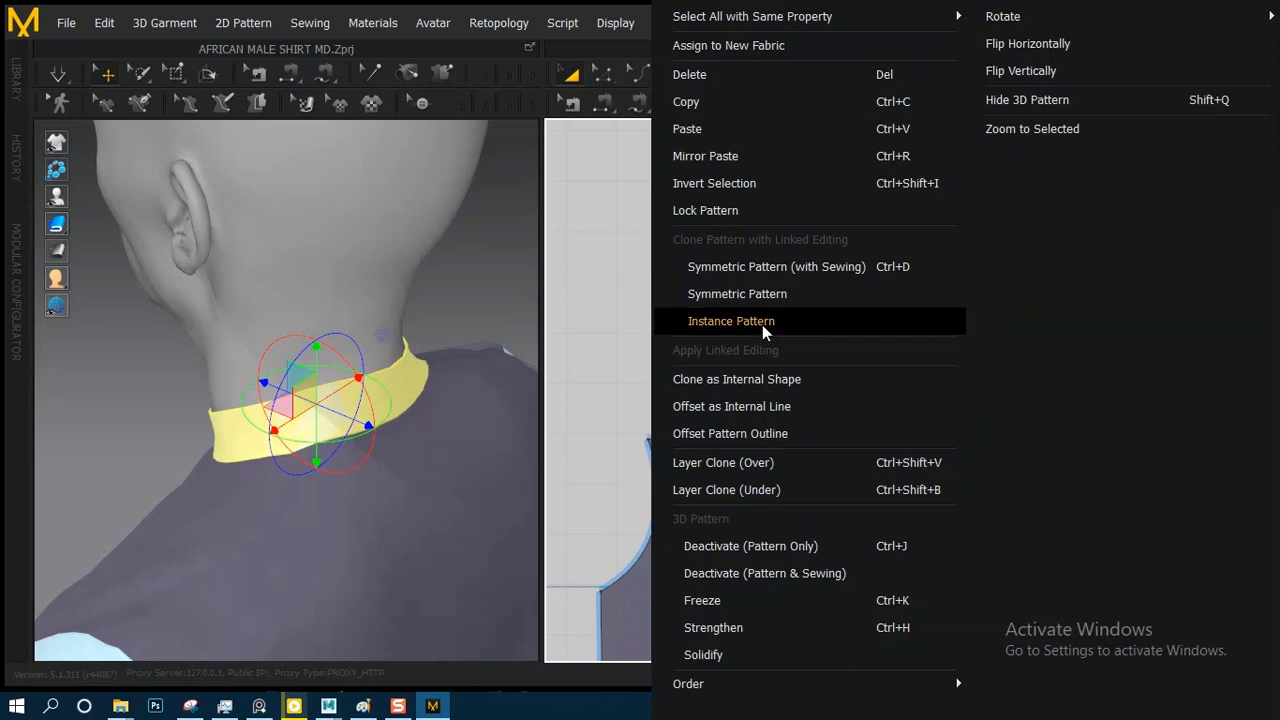
click(732, 102)
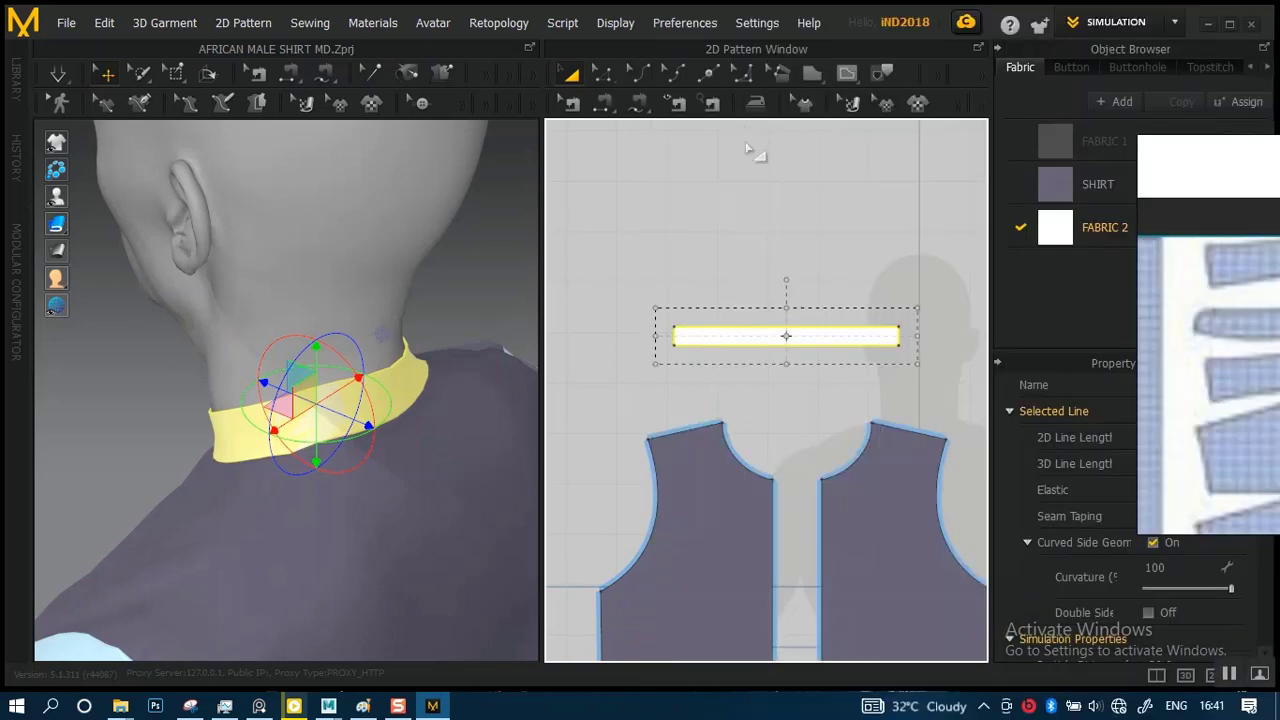
key(ctrl+v)
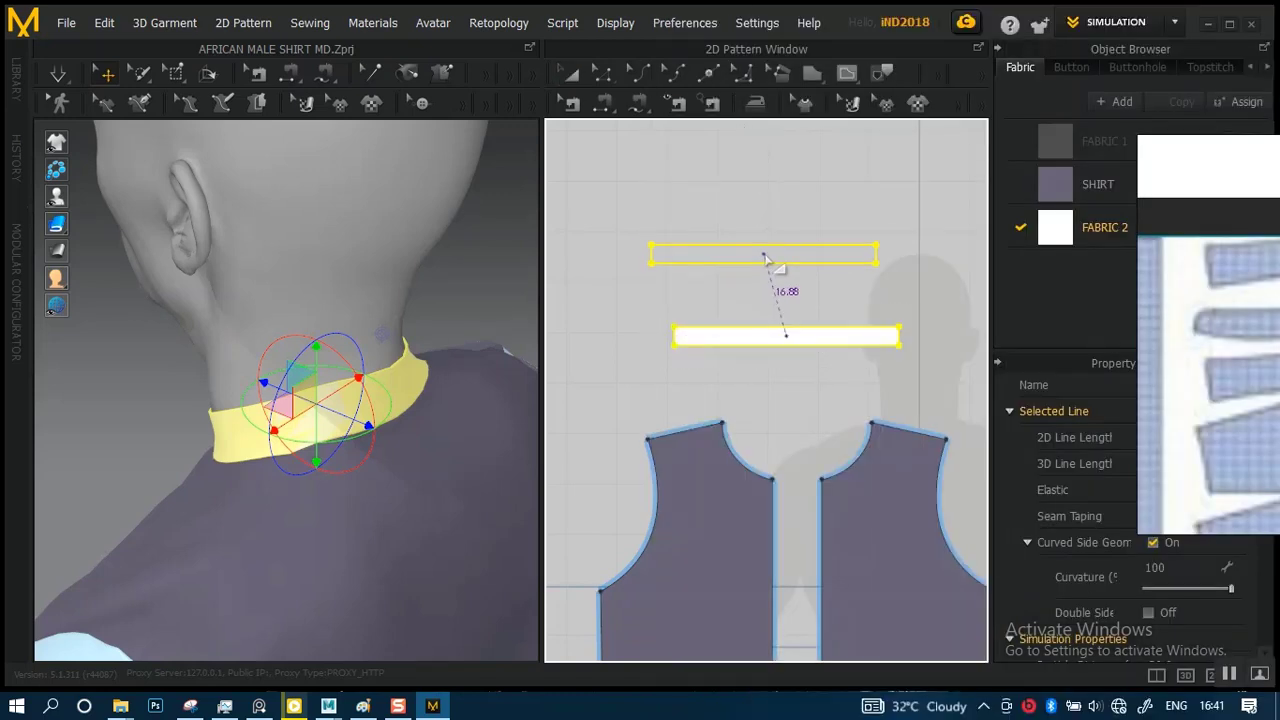
click(790, 288)
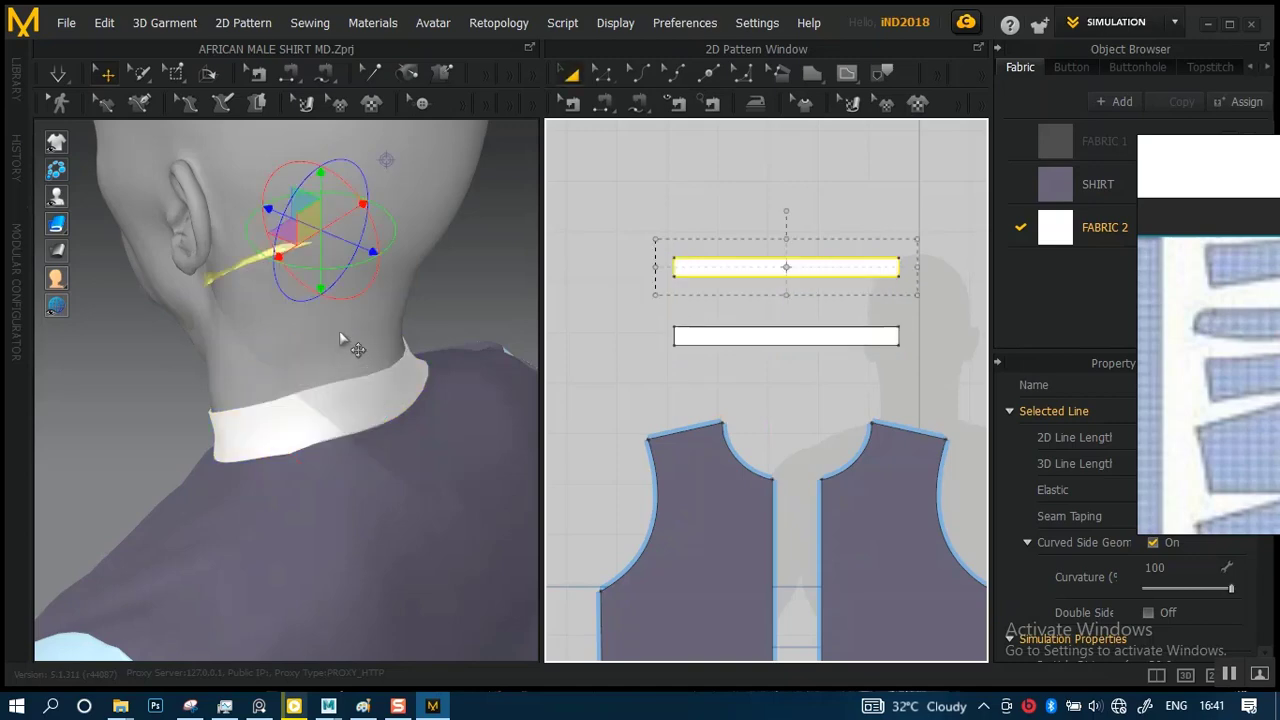
- Lower the duplicated collar strip in 3D so it sits around the neck just above the original collar
right_drag(442, 313, 349, 343)
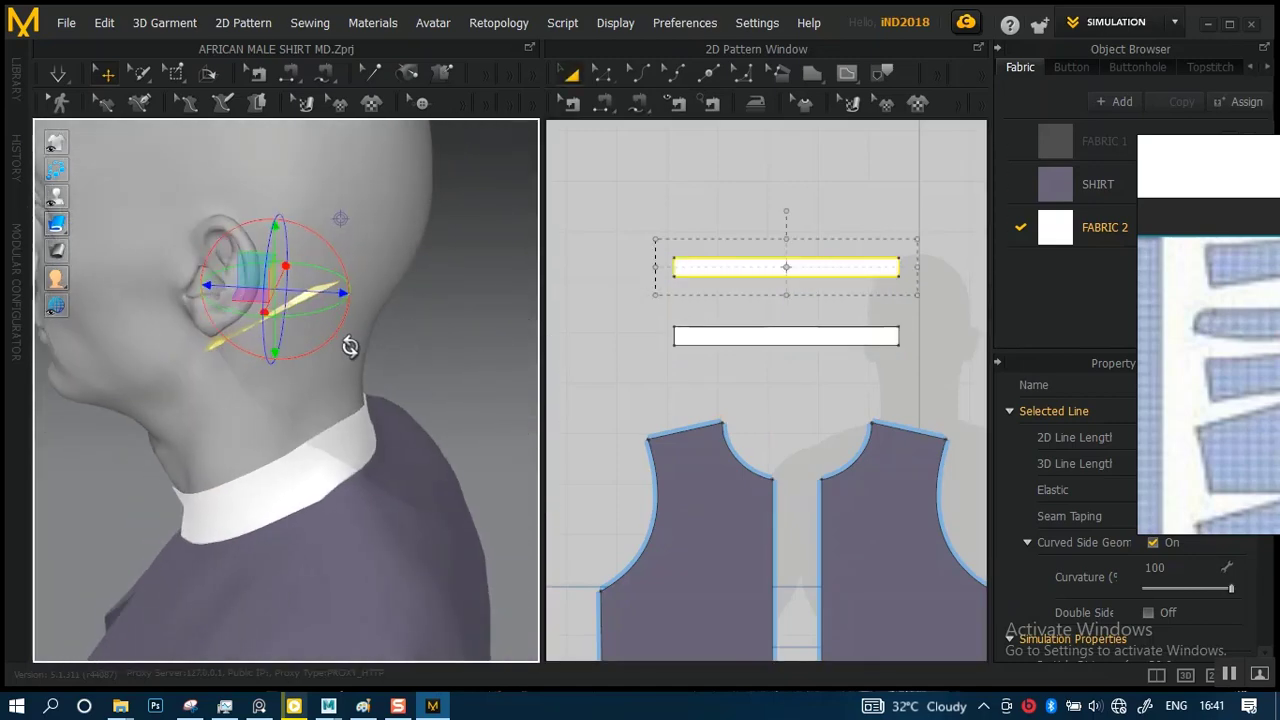
drag(275, 253, 275, 354)
mouse_move(425, 377)
right_down()
mouse_move(517, 346)
mouse_move(400, 406)
mouse_move(414, 369)
right_up()
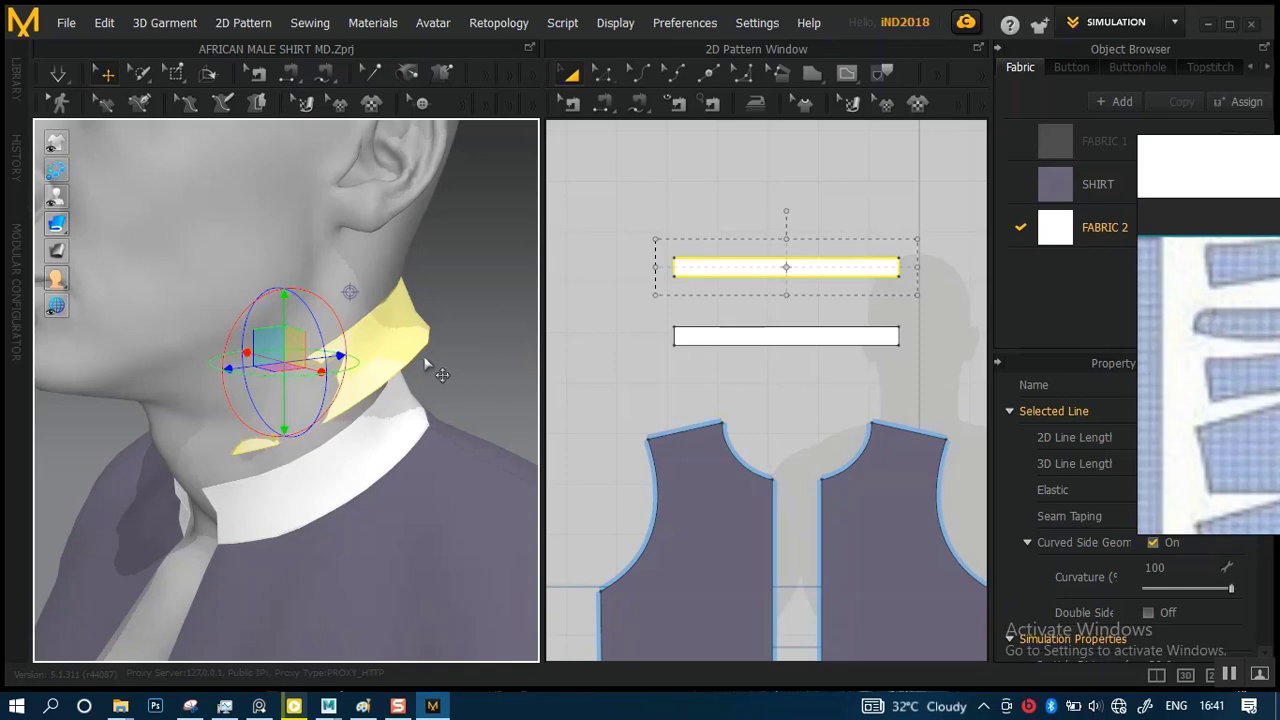
right_drag(425, 395, 295, 382)
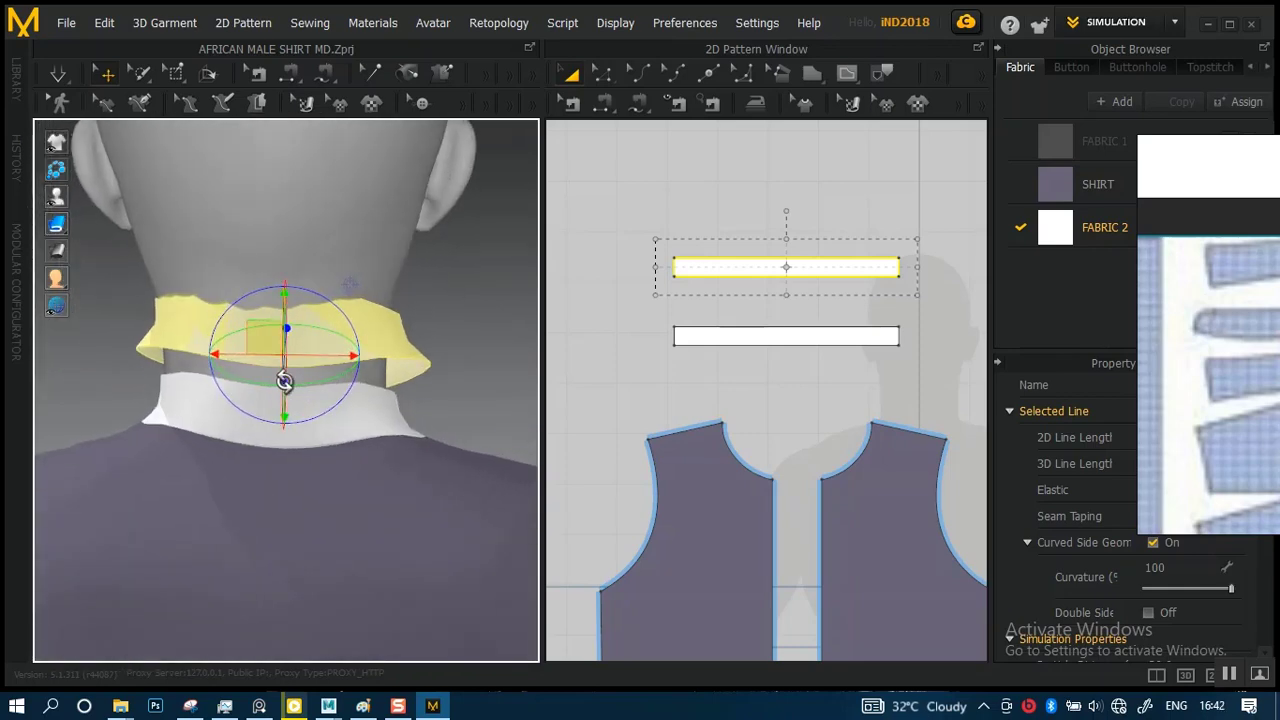
right_drag(286, 335, 402, 393)
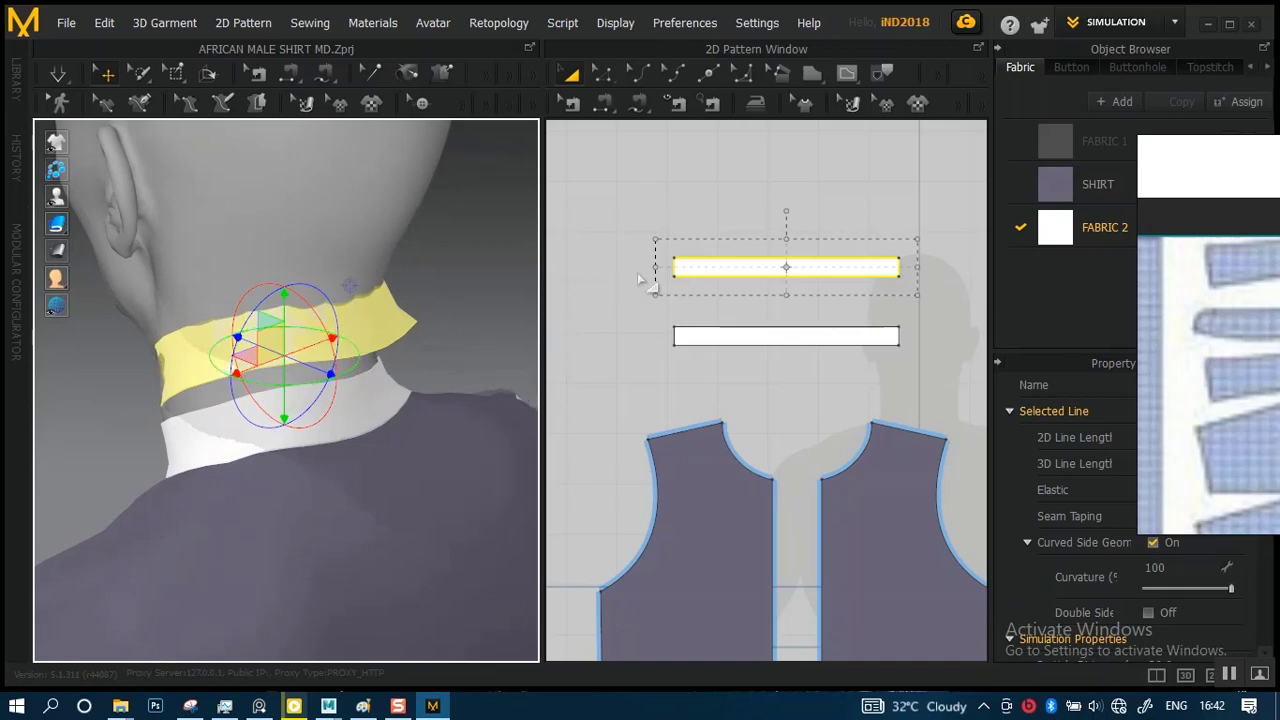
- Hide the duplicated collar strip in the 3D view and freeze it
right_click(736, 272)
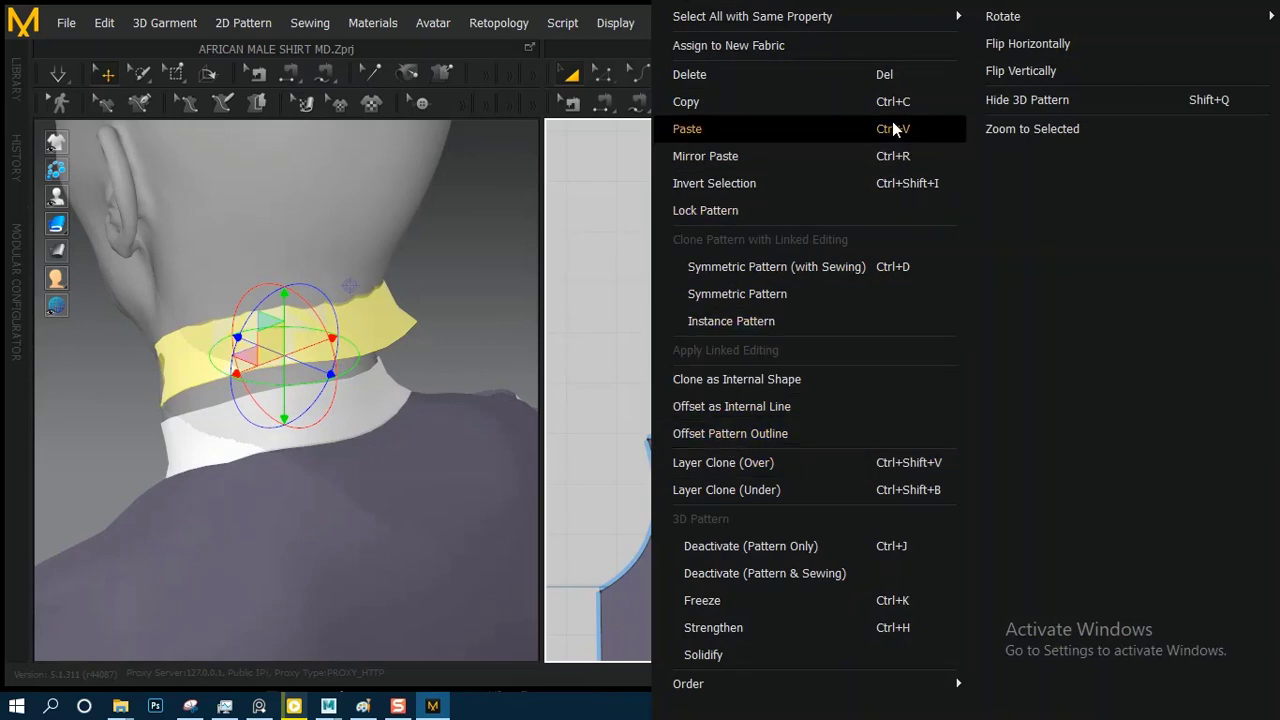
click(1003, 99)
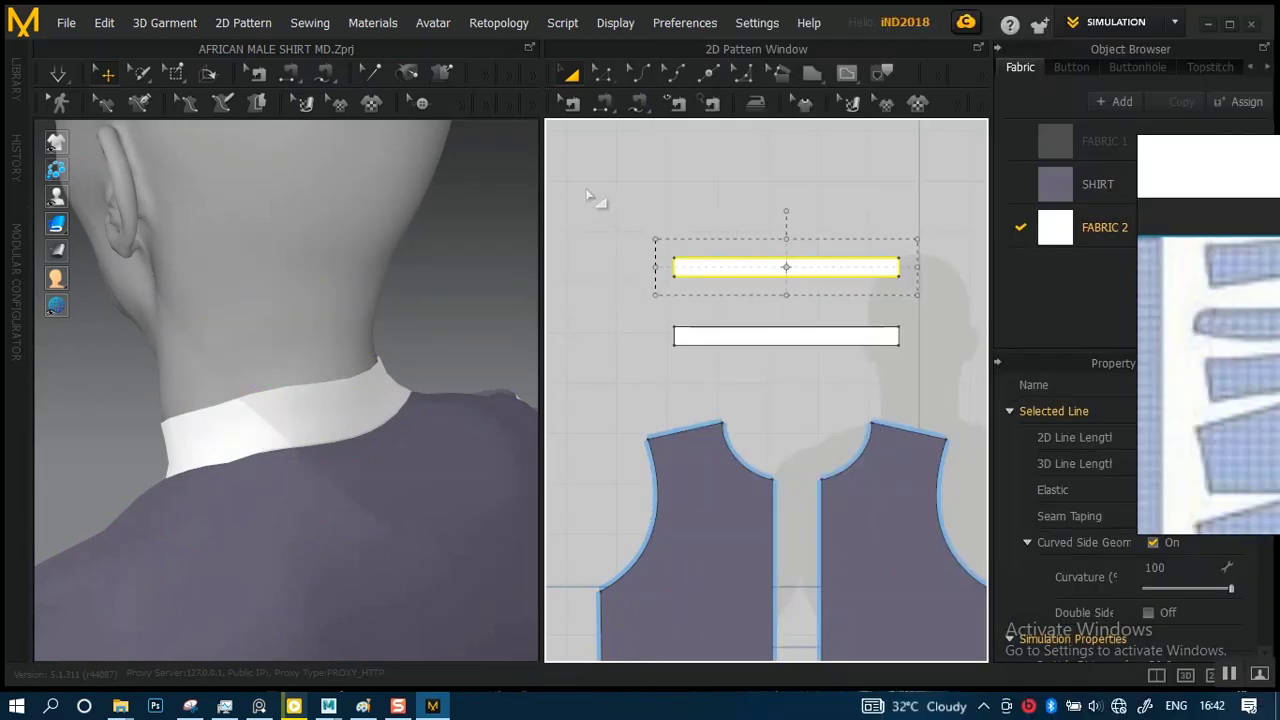
right_click(720, 263)
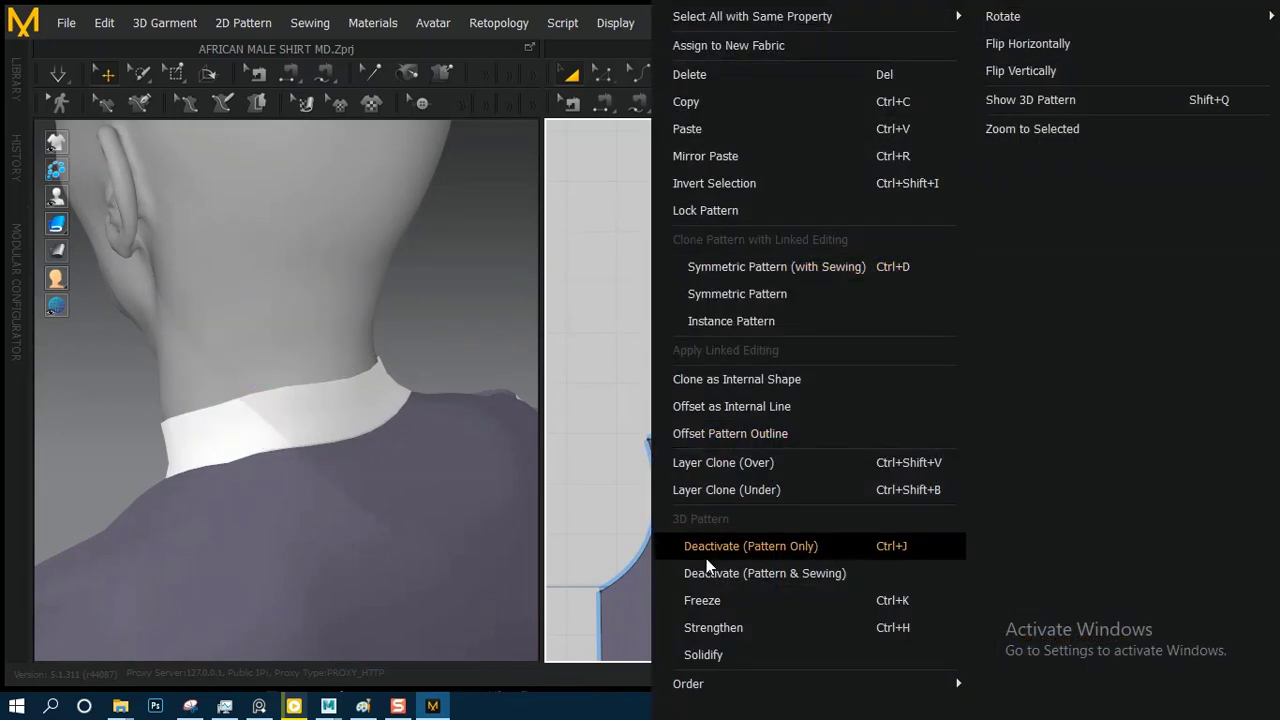
click(711, 596)
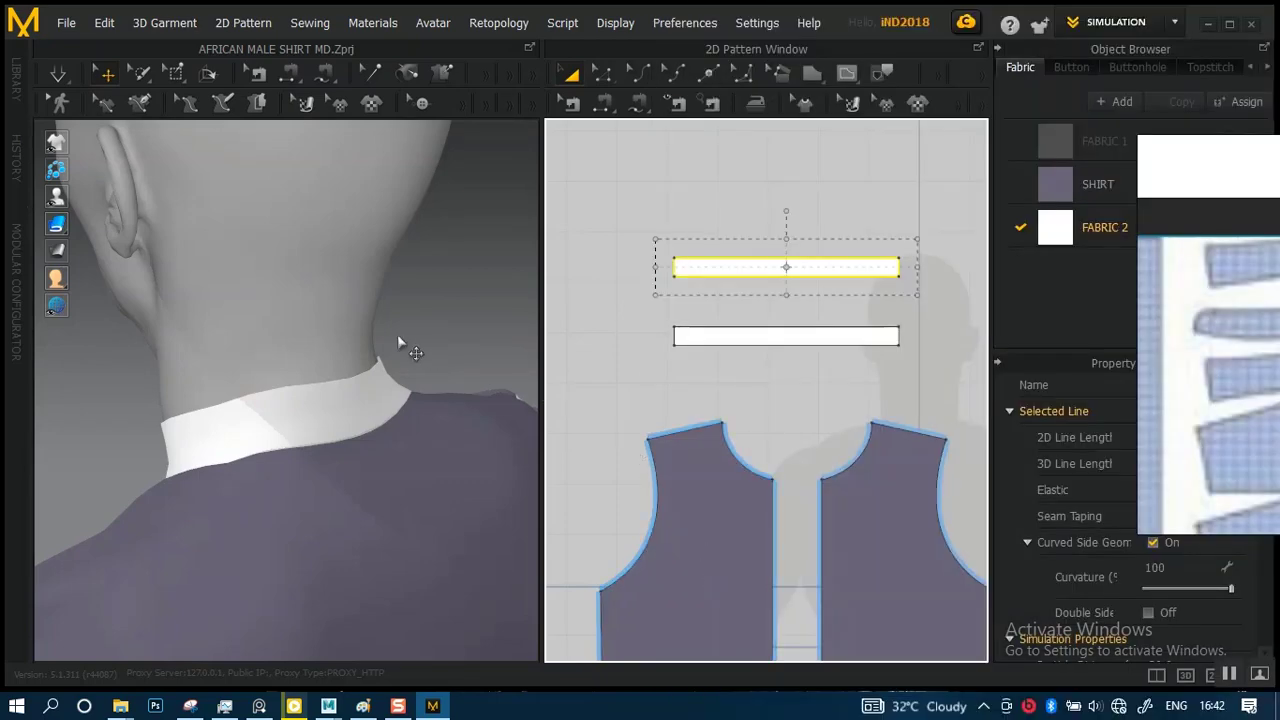
- Show the frozen collar strip in 3D again and move it straight up above the avatar's head
right_click(811, 268)
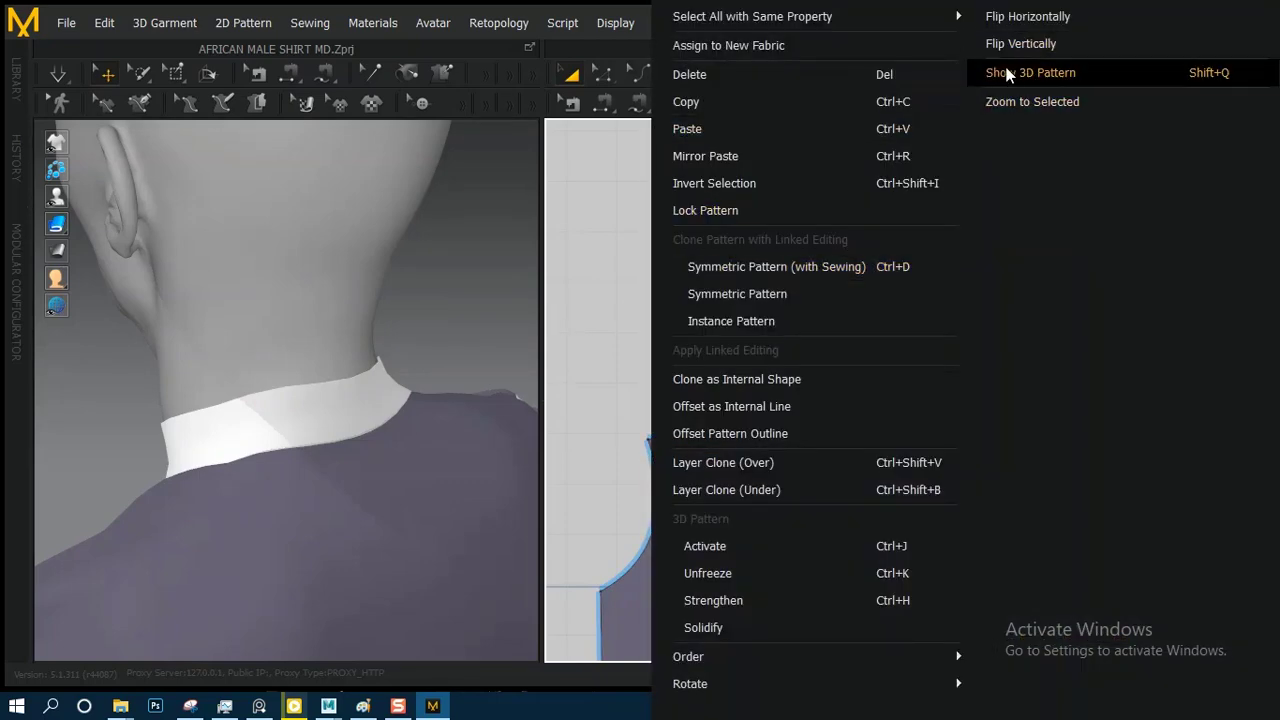
click(1011, 68)
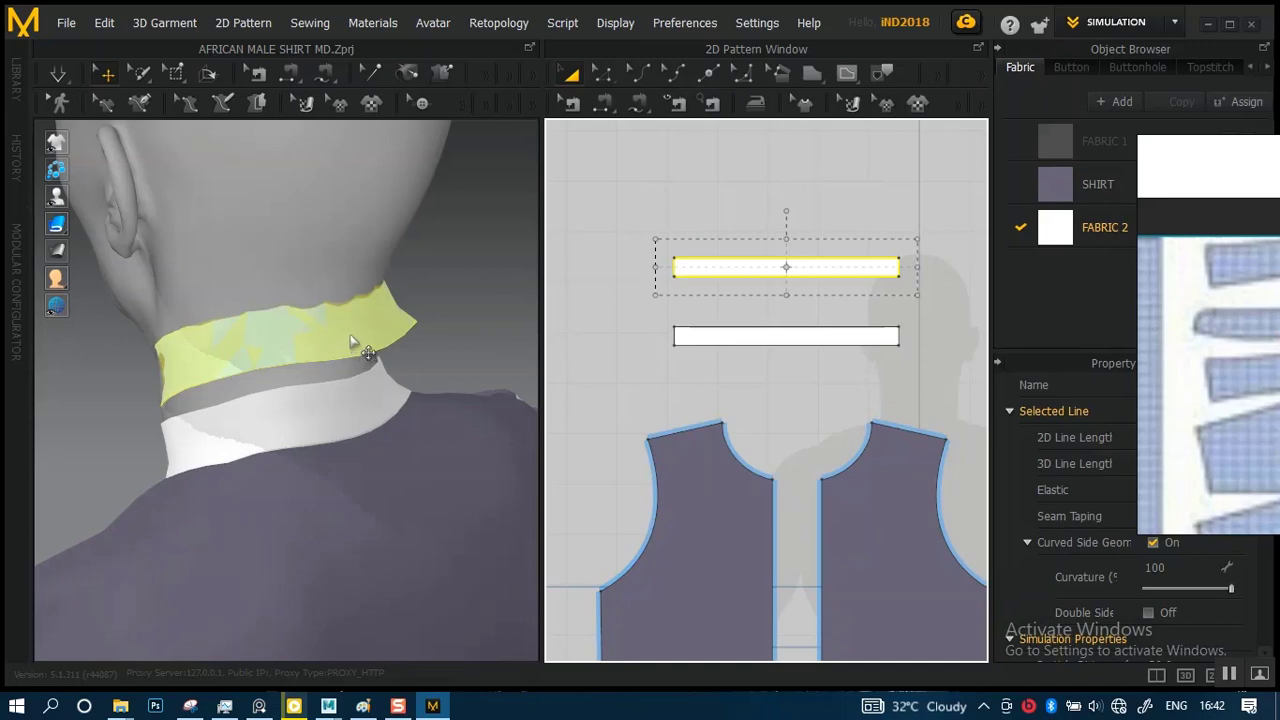
click(691, 214)
click(726, 260)
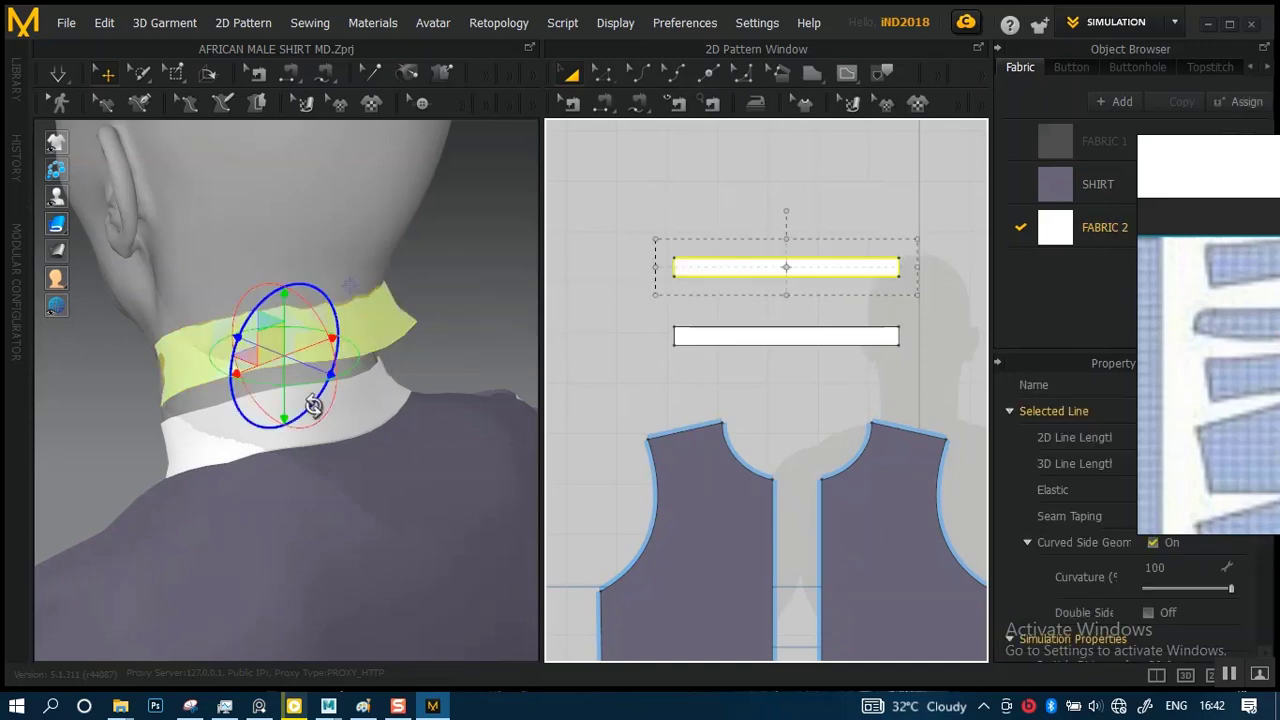
scroll(270, 370, down, 4)
right_drag(251, 351, 345, 354)
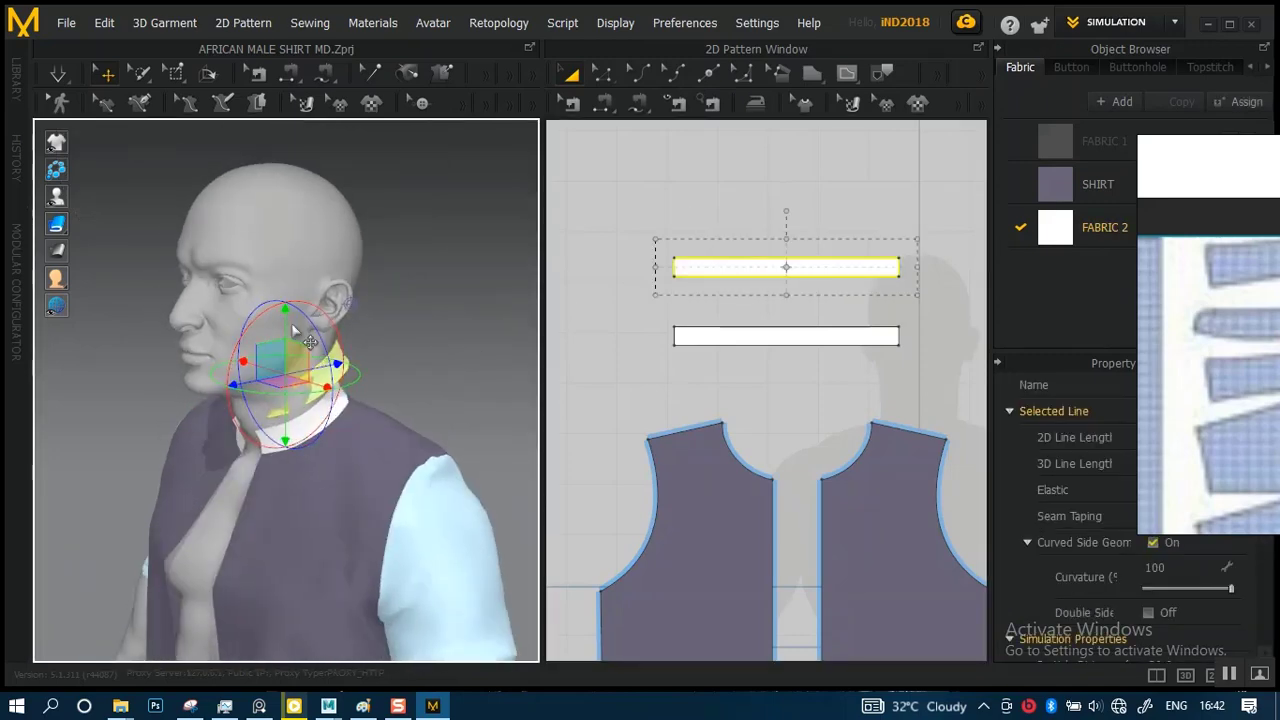
drag(285, 318, 272, 80)
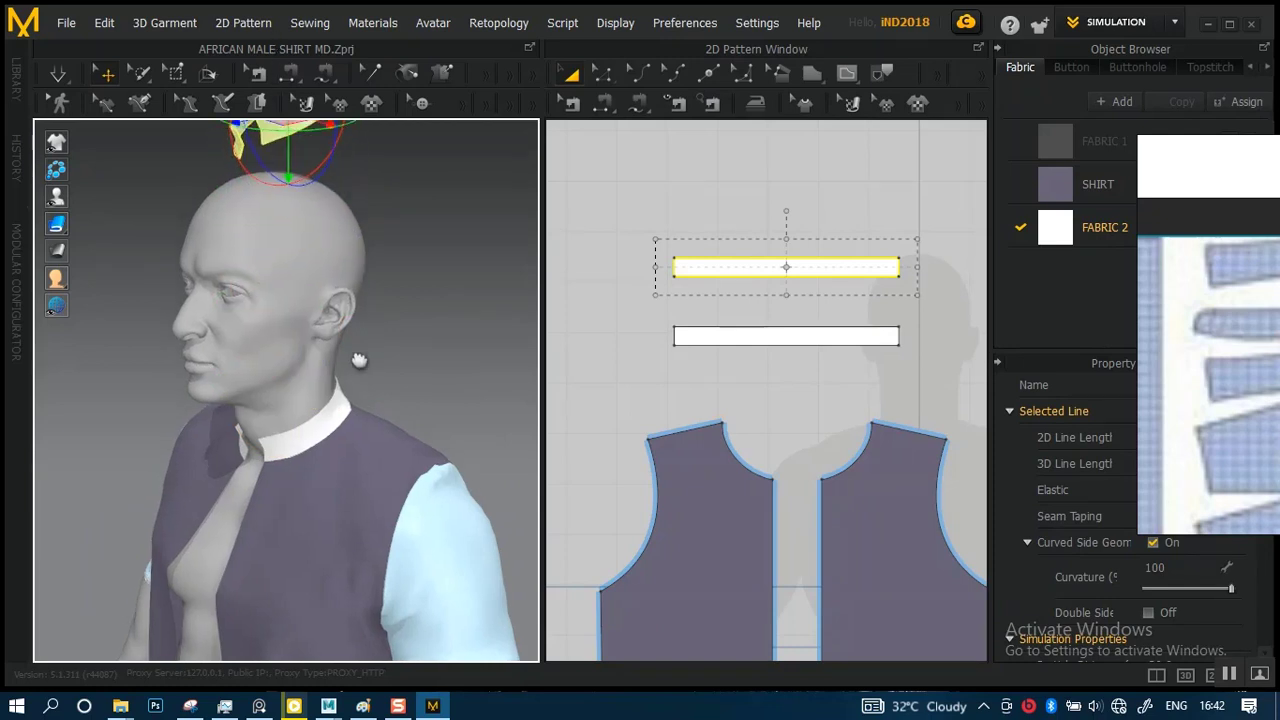
right_drag(357, 357, 338, 377)
click(395, 316)
- Move the original collar strip slightly down in the 2D layout, closer to the front bodice patterns
click(780, 335)
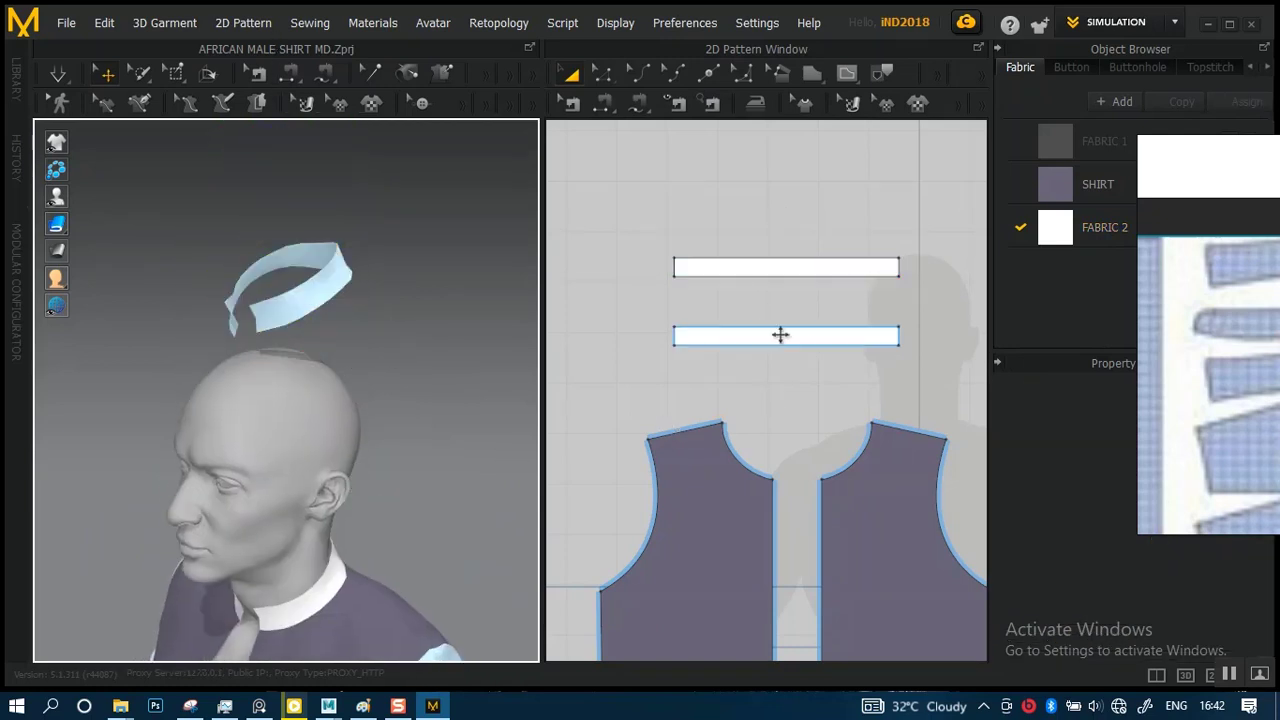
click(793, 340)
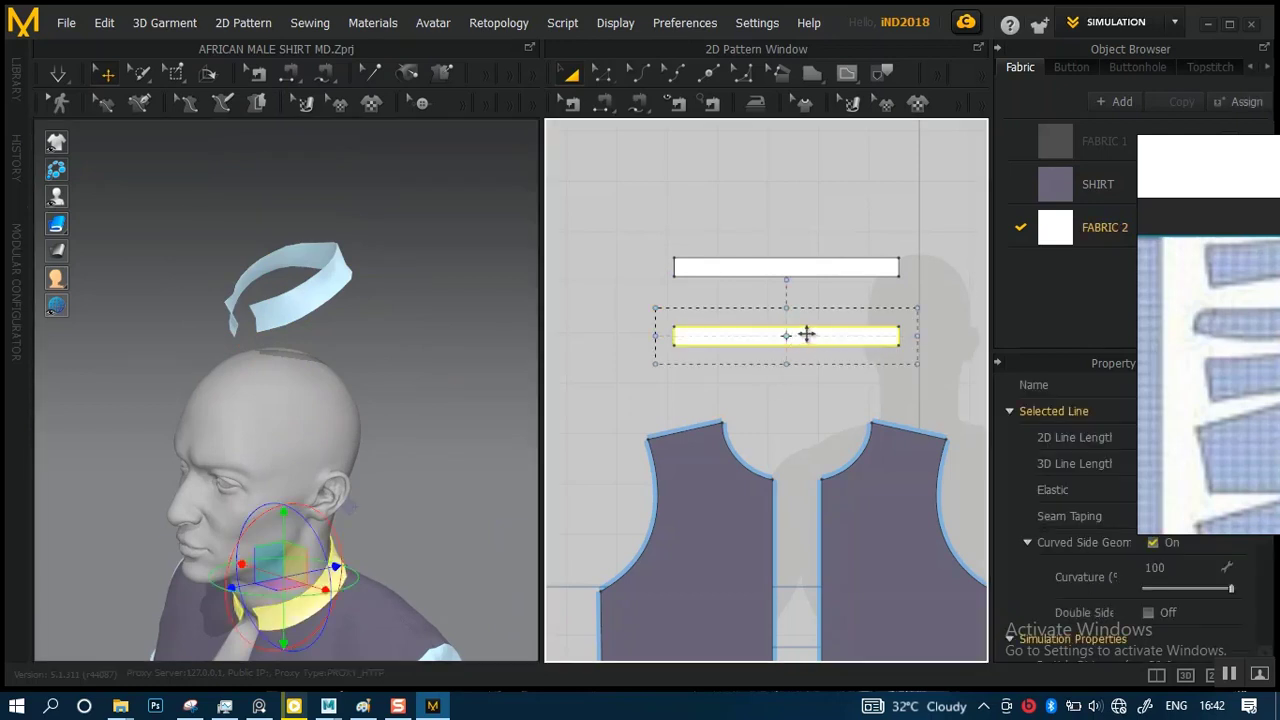
drag(806, 334, 811, 365)
click(756, 313)
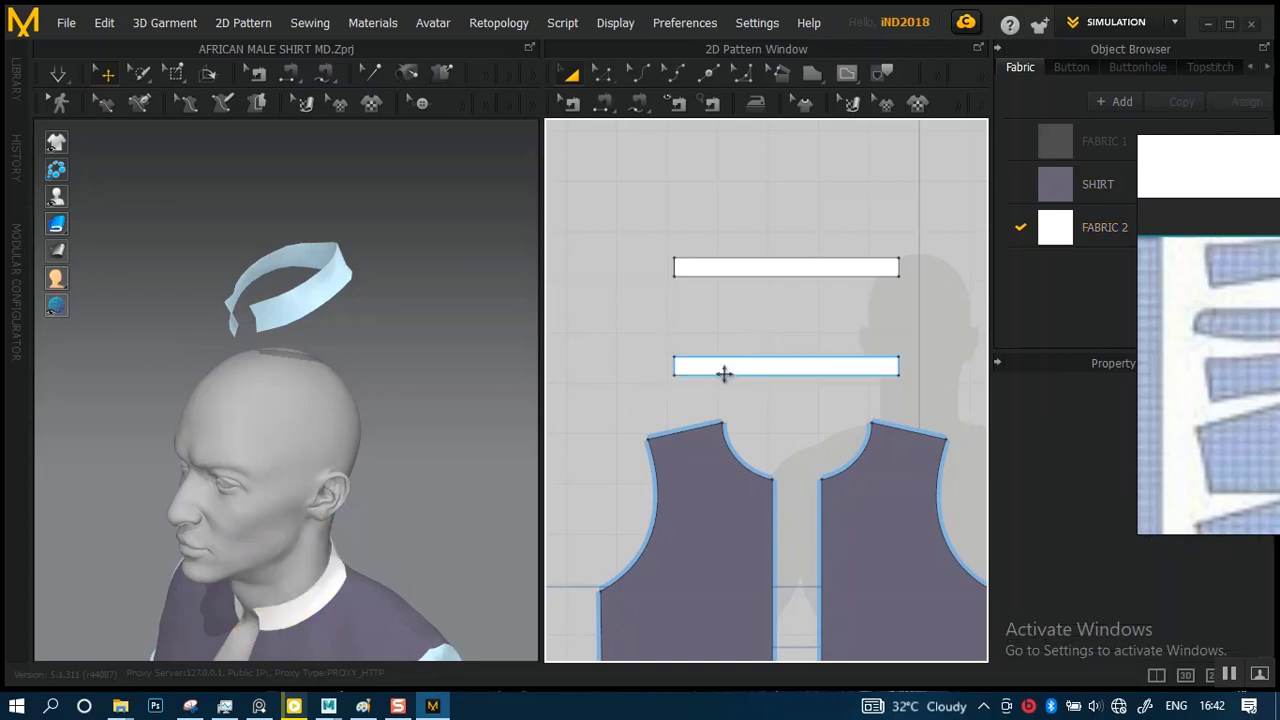
- Raise the upper edge of the original collar strip with Edit Pattern, making the strip about three times as tall
scroll(757, 390, up, 4)
middle_drag(742, 391, 763, 409)
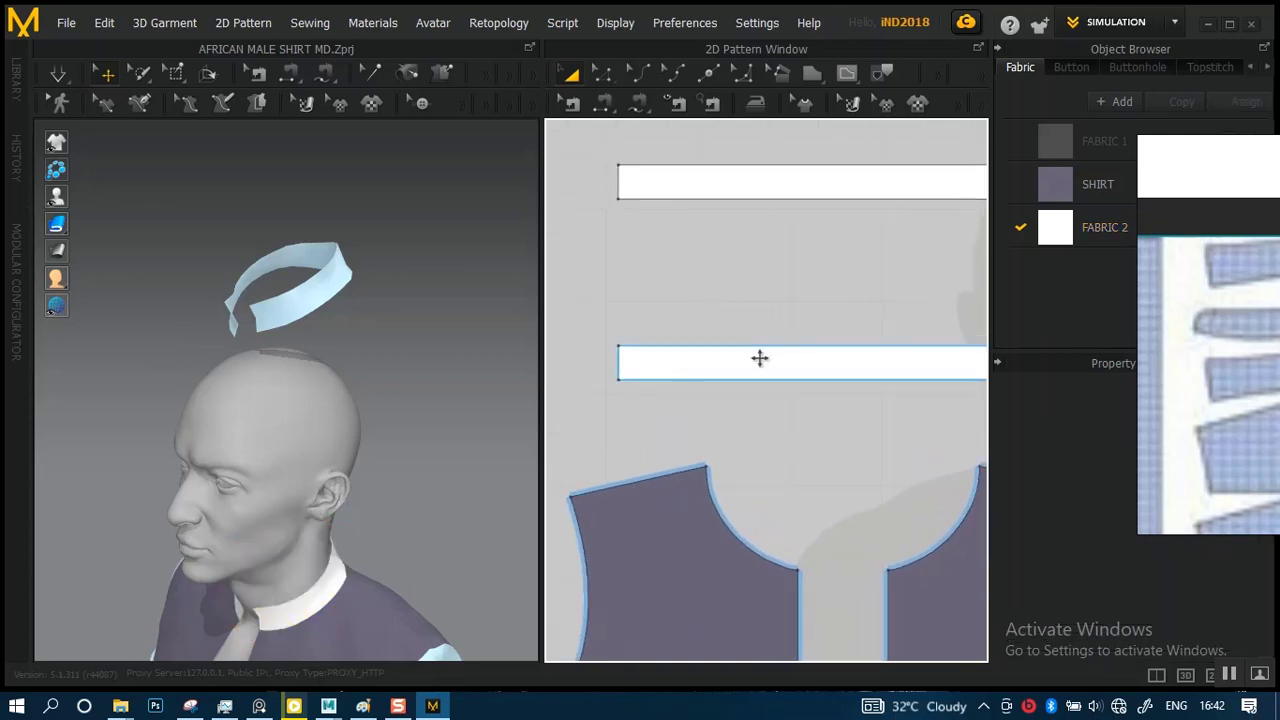
click(762, 362)
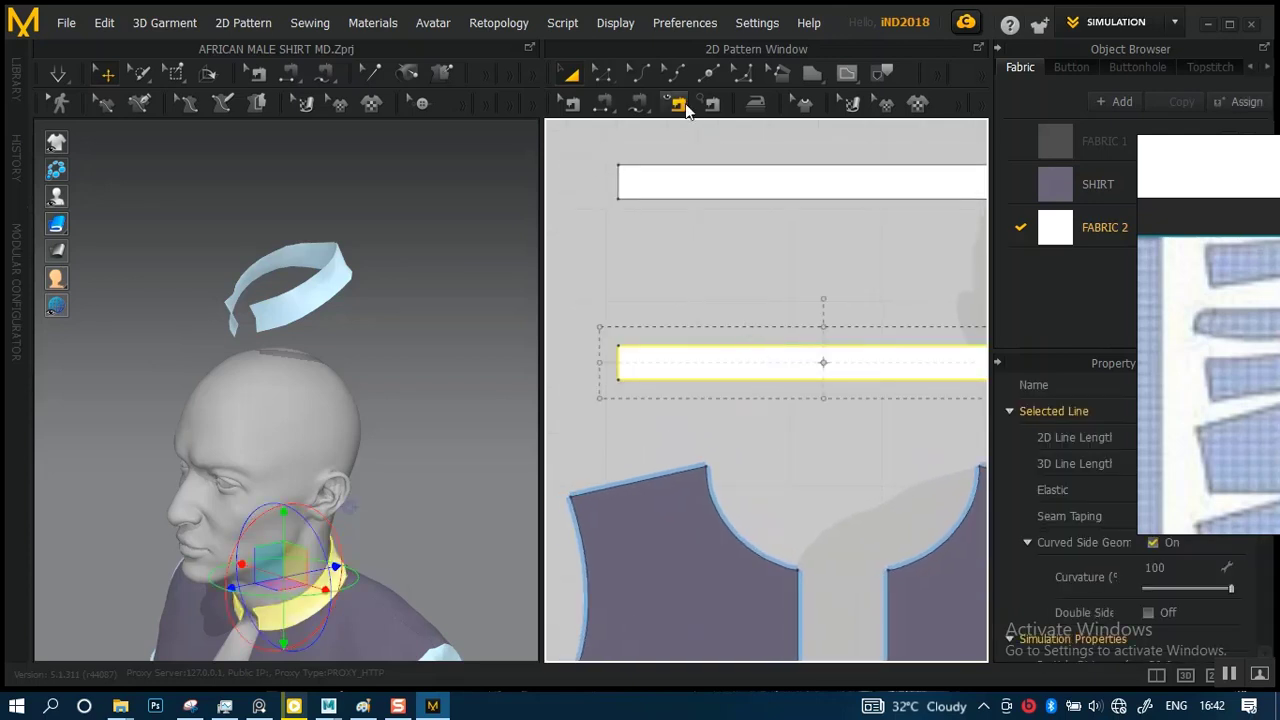
click(602, 73)
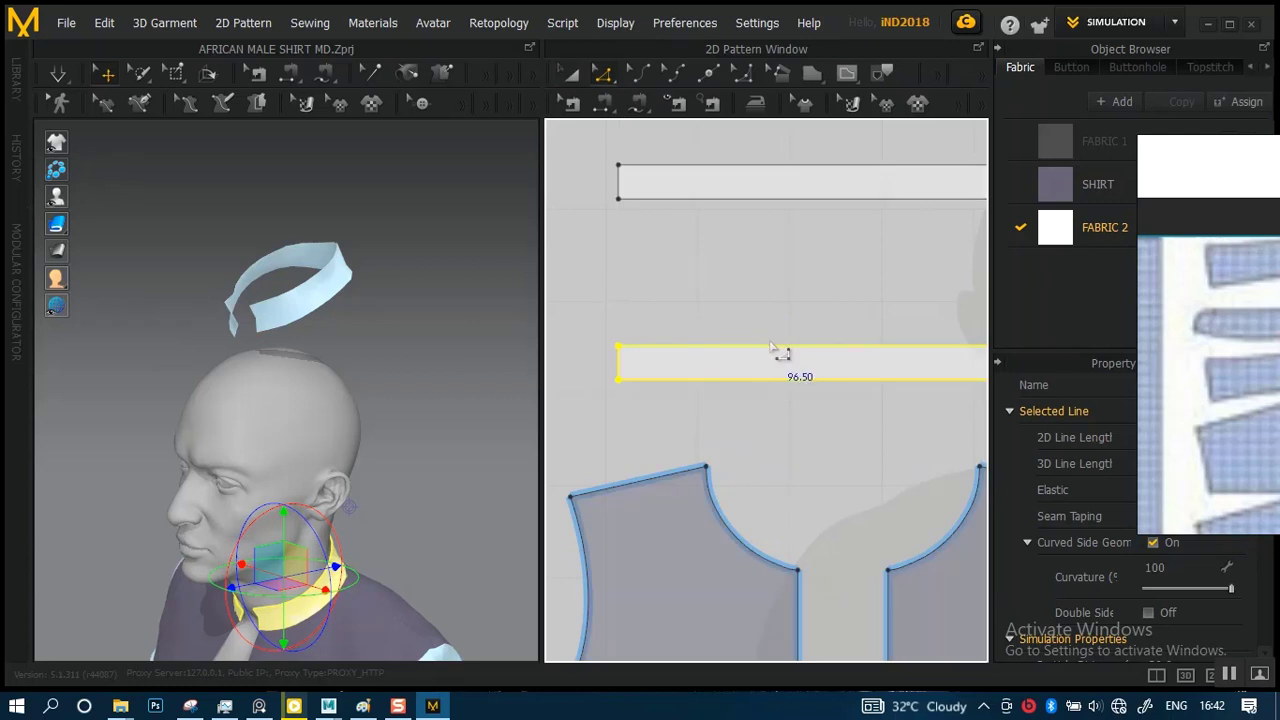
click(771, 342)
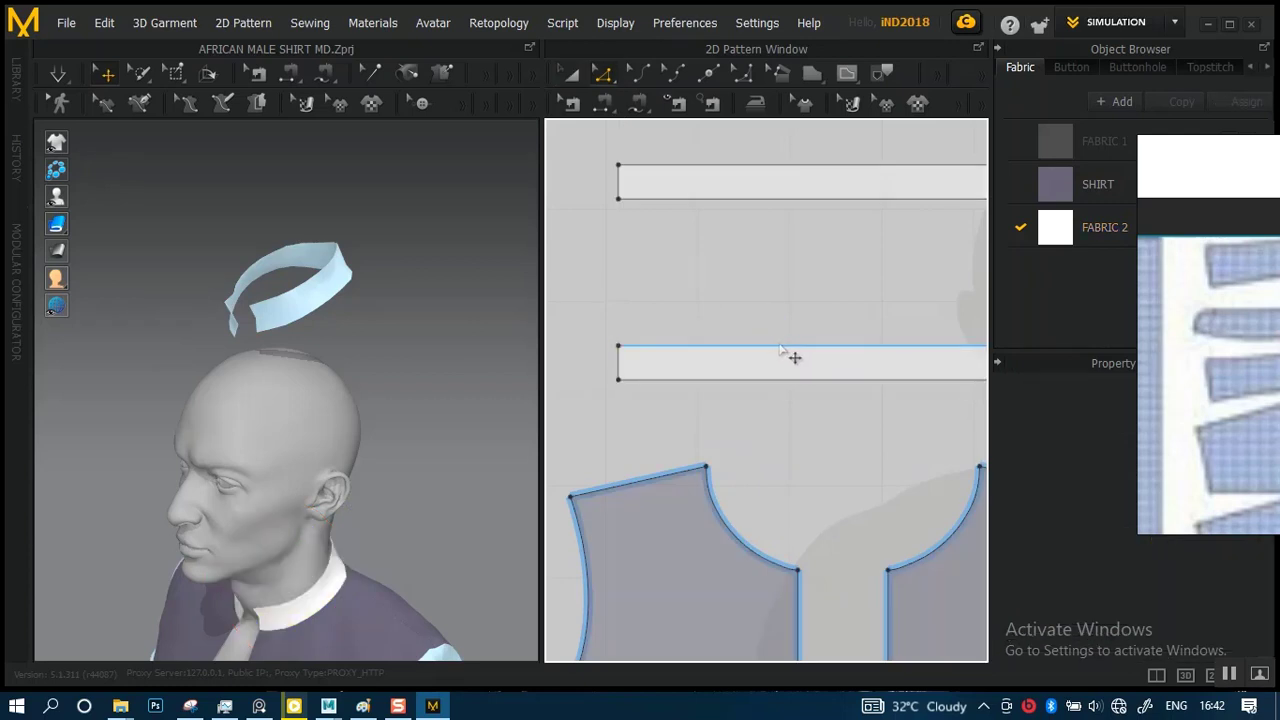
drag(783, 347, 783, 278)
scroll(405, 410, up, 6)
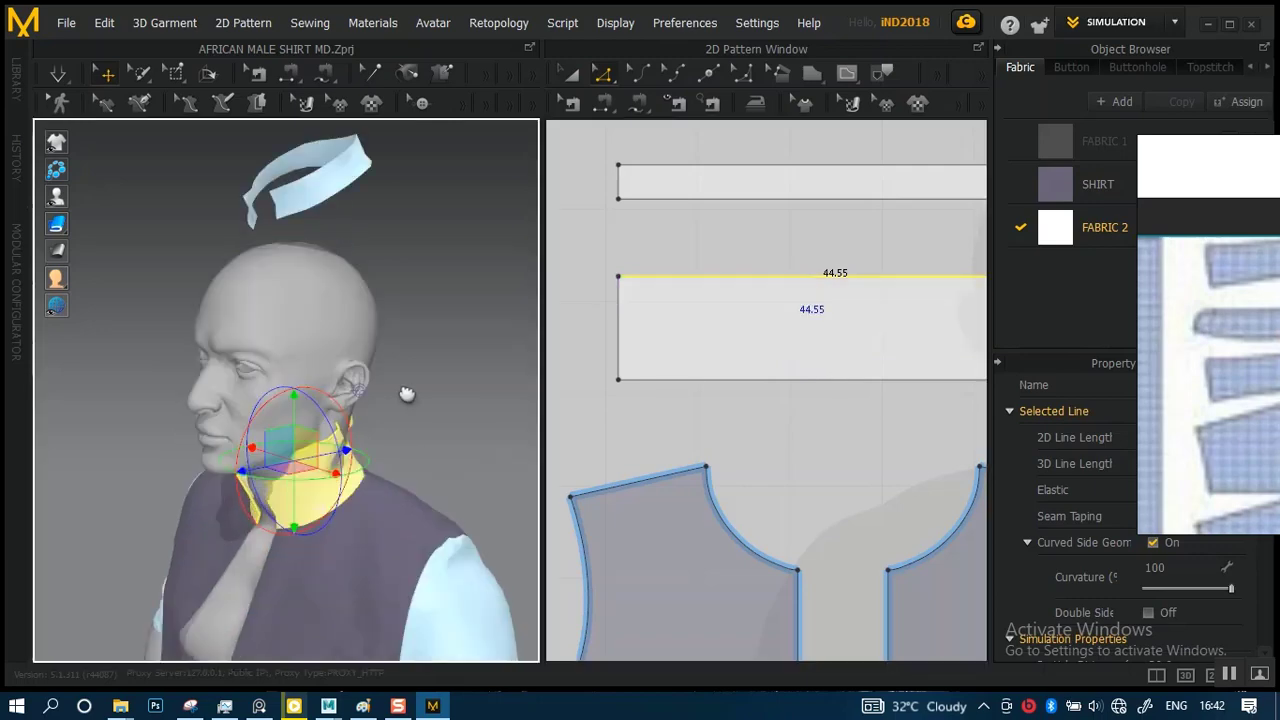
scroll(424, 441, up, 1)
middle_drag(416, 396, 400, 445)
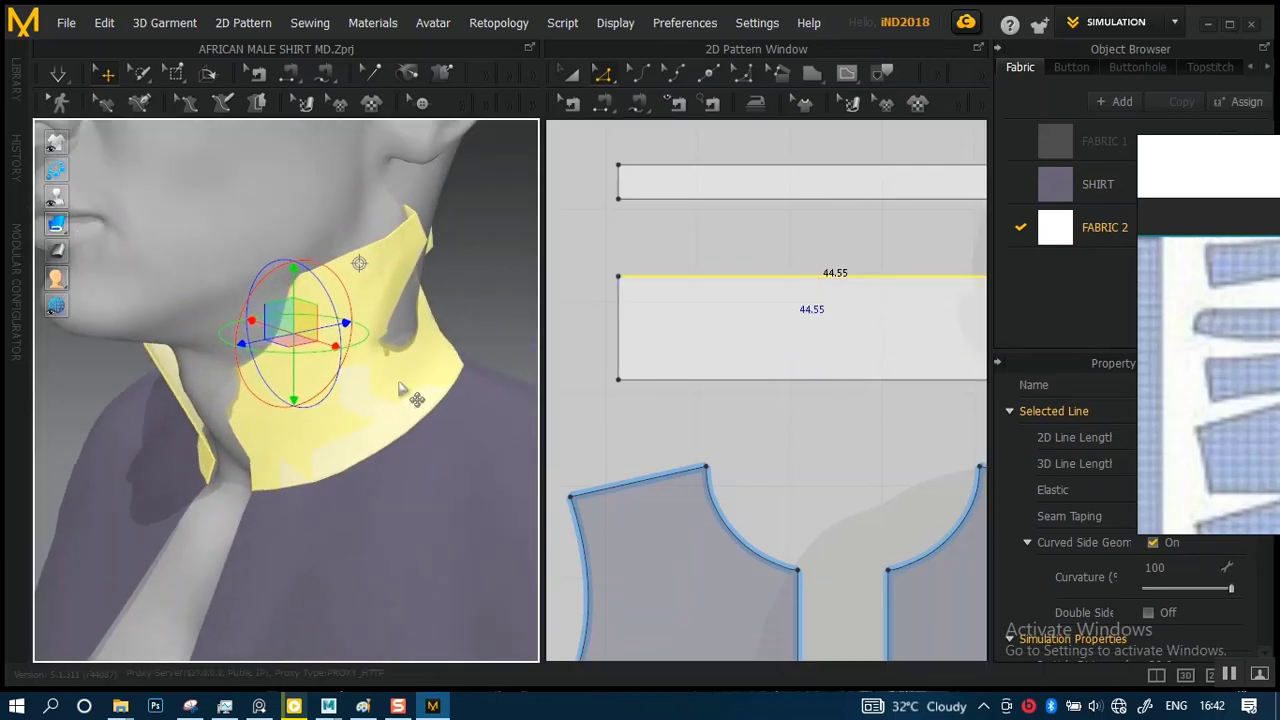
- Add a point on each short end of the tall collar strip, about 7 cm below its upper edge
scroll(411, 393, down, 1)
scroll(665, 316, up, 3)
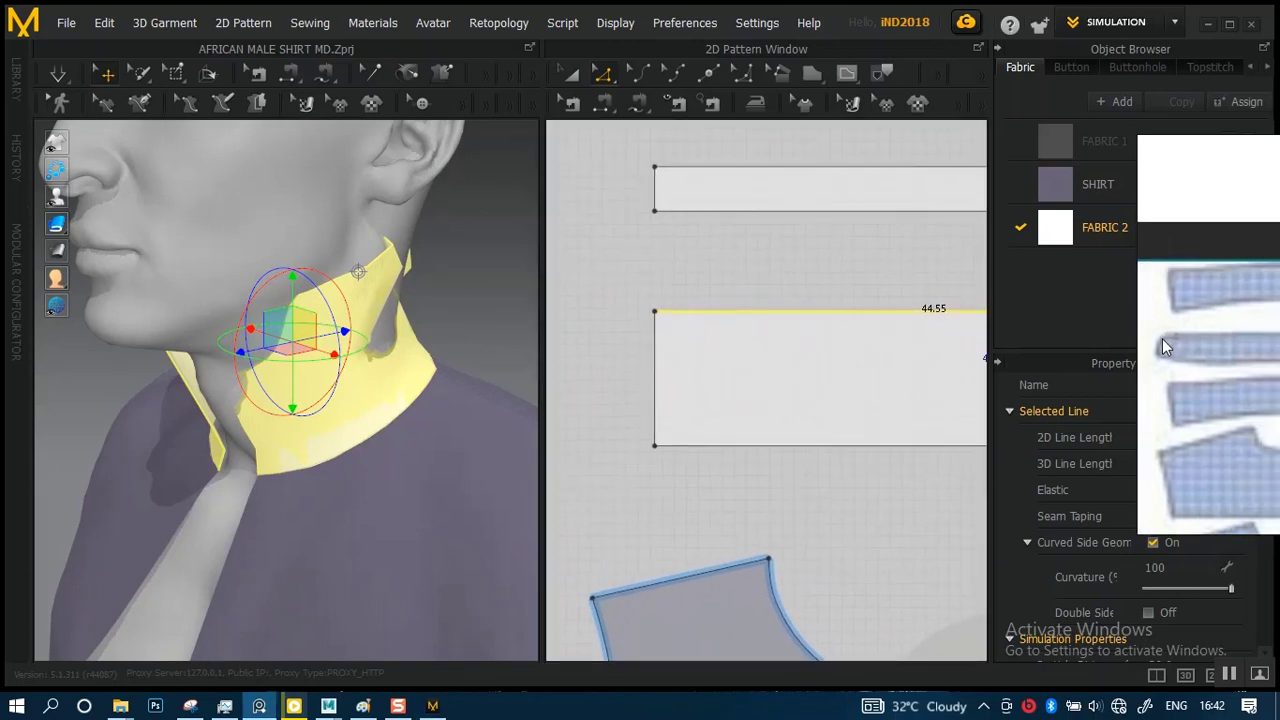
scroll(770, 375, down, 2)
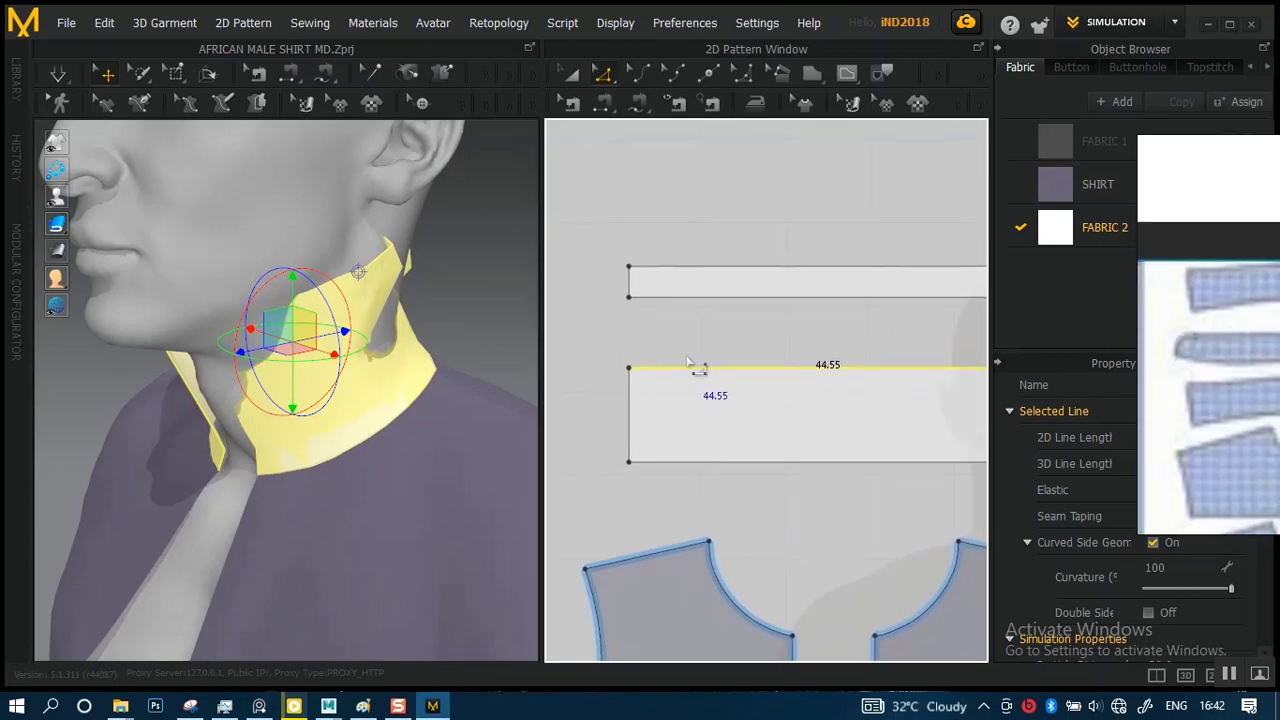
scroll(694, 390, up, 3)
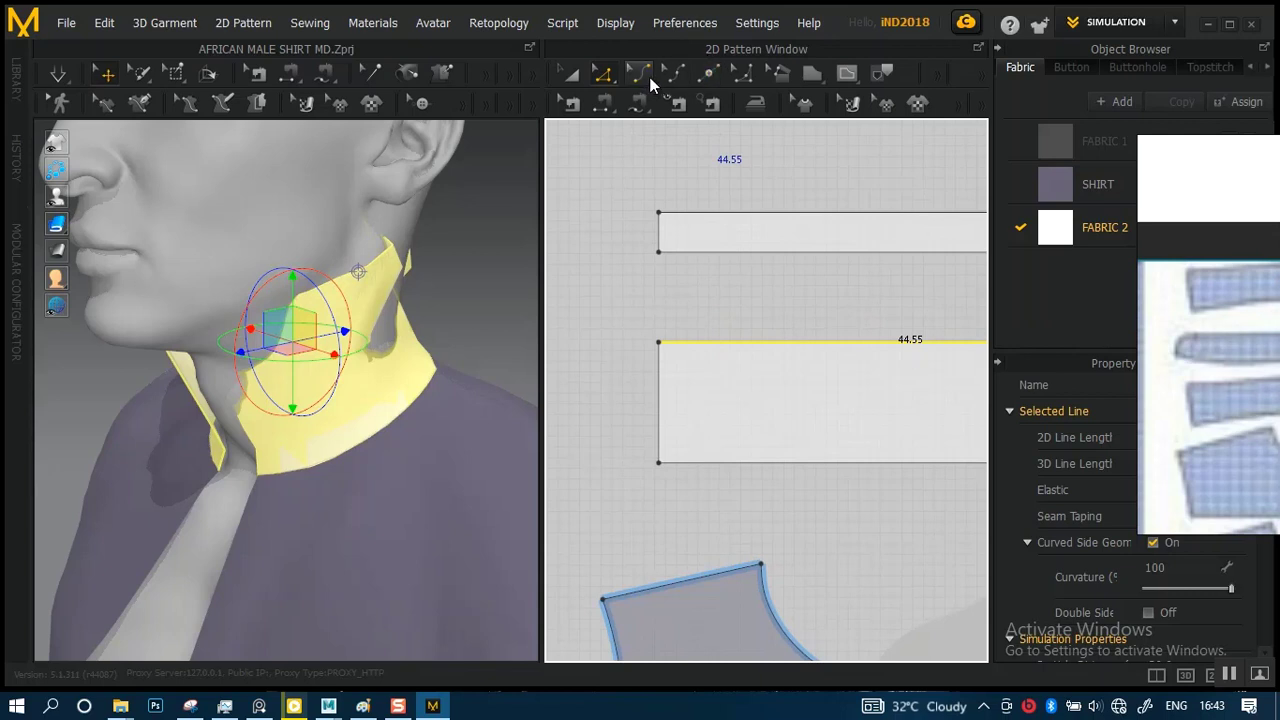
click(707, 73)
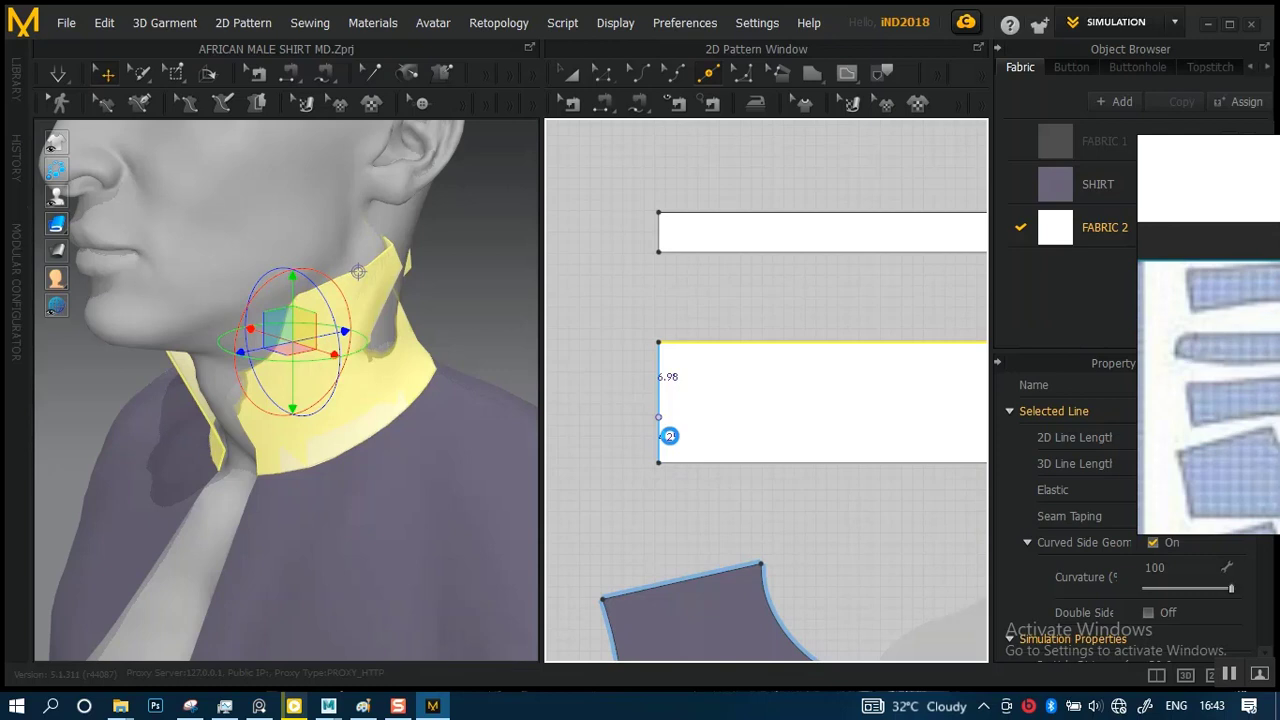
click(669, 436)
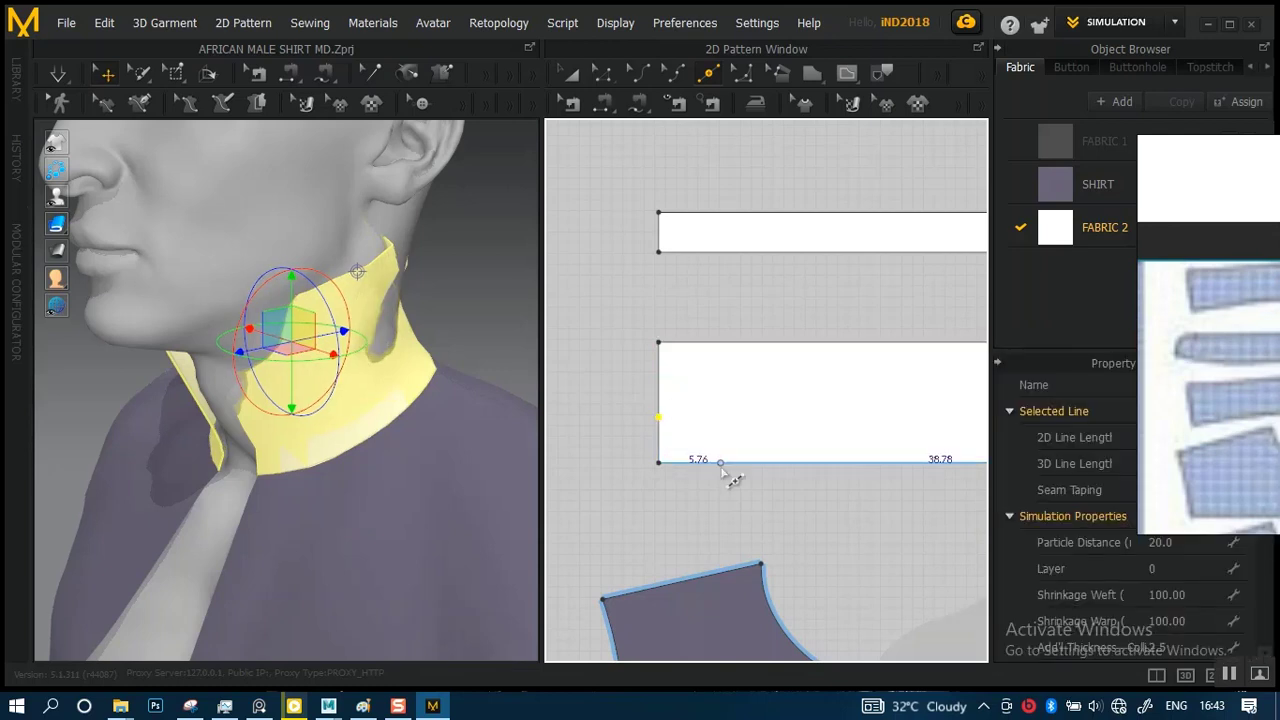
scroll(724, 467, down, 3)
middle_drag(785, 425, 629, 417)
scroll(760, 415, up, 5)
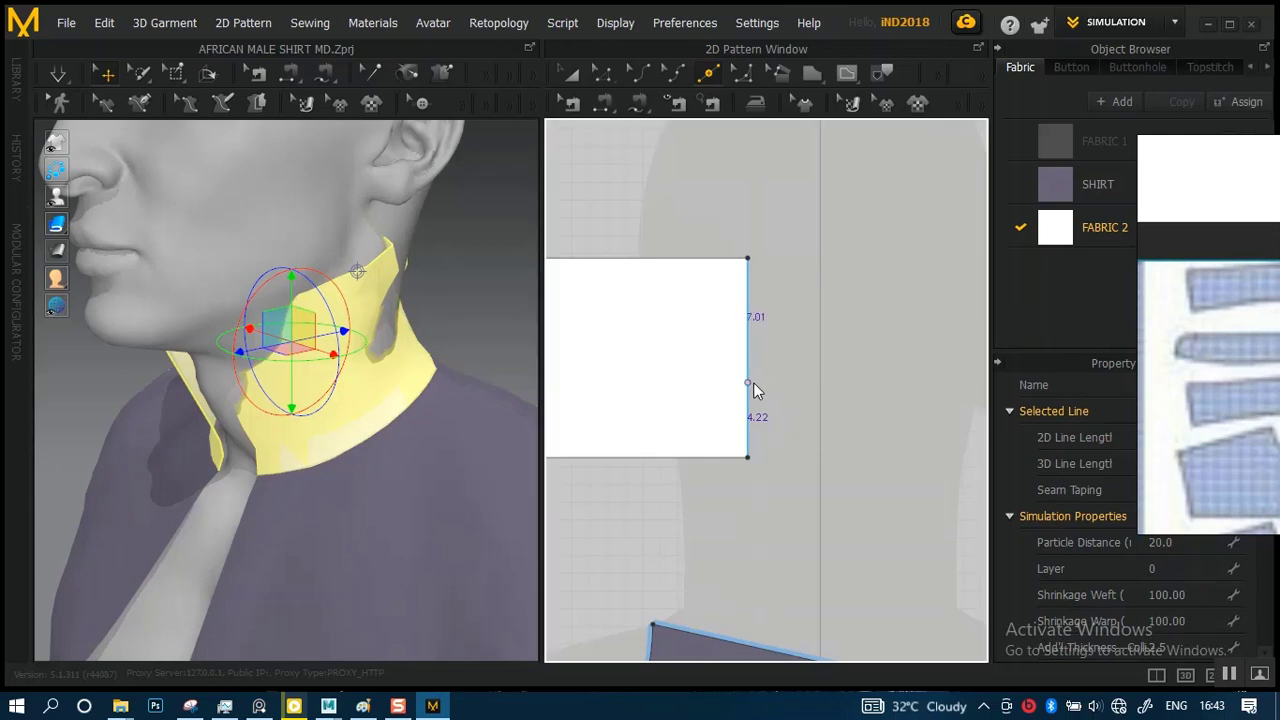
click(751, 382)
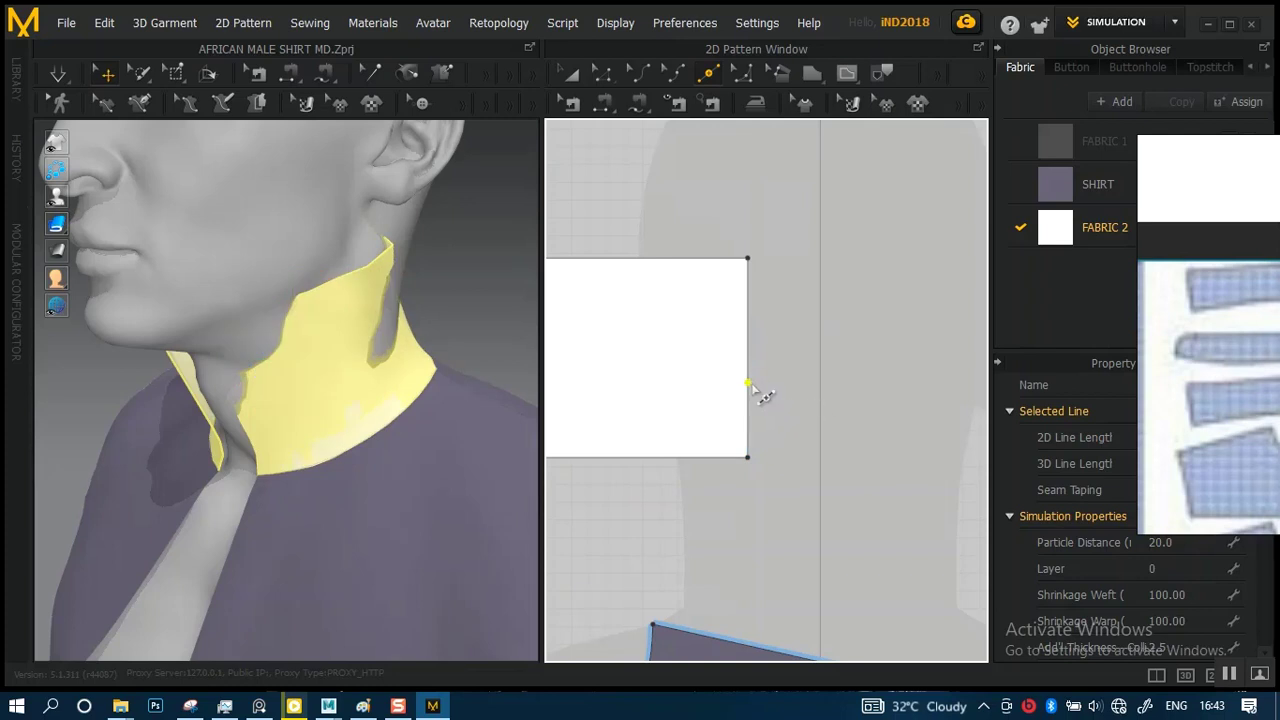
- Adjust the added point on the collar strip's right short edge with Edit Pattern, bringing it level with the point on the opposite end
click(601, 73)
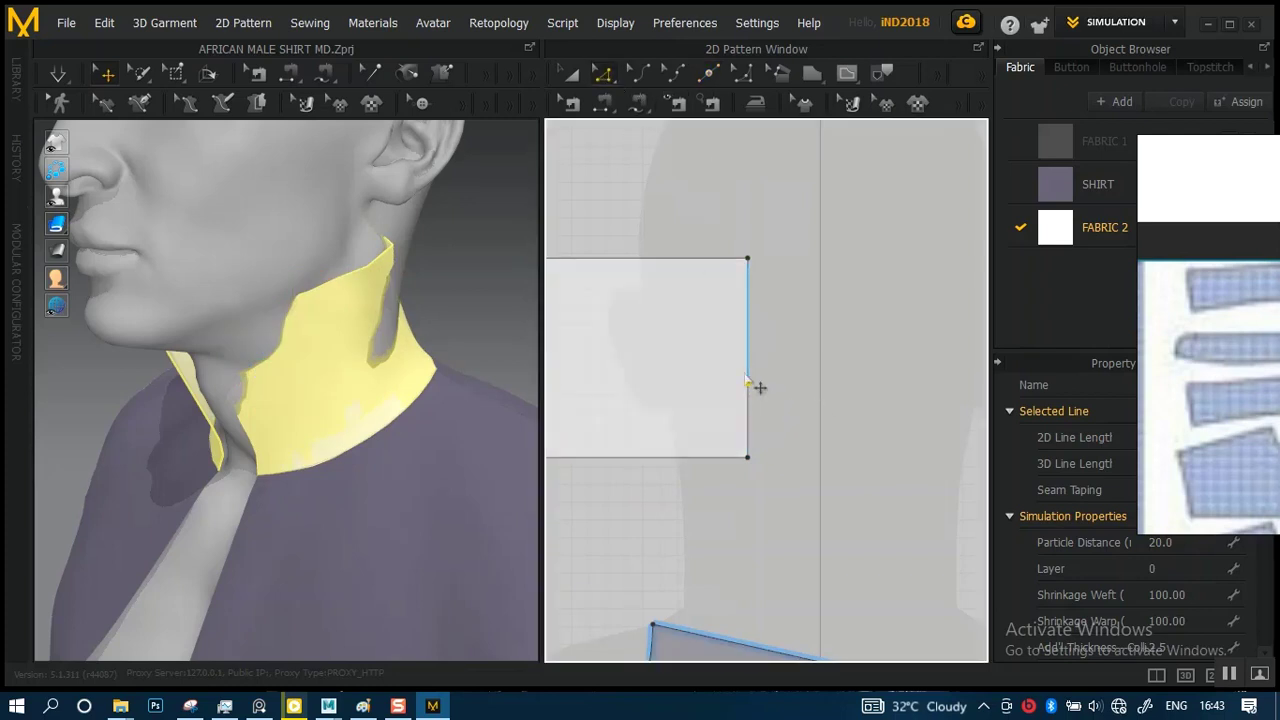
scroll(761, 393, up, 5)
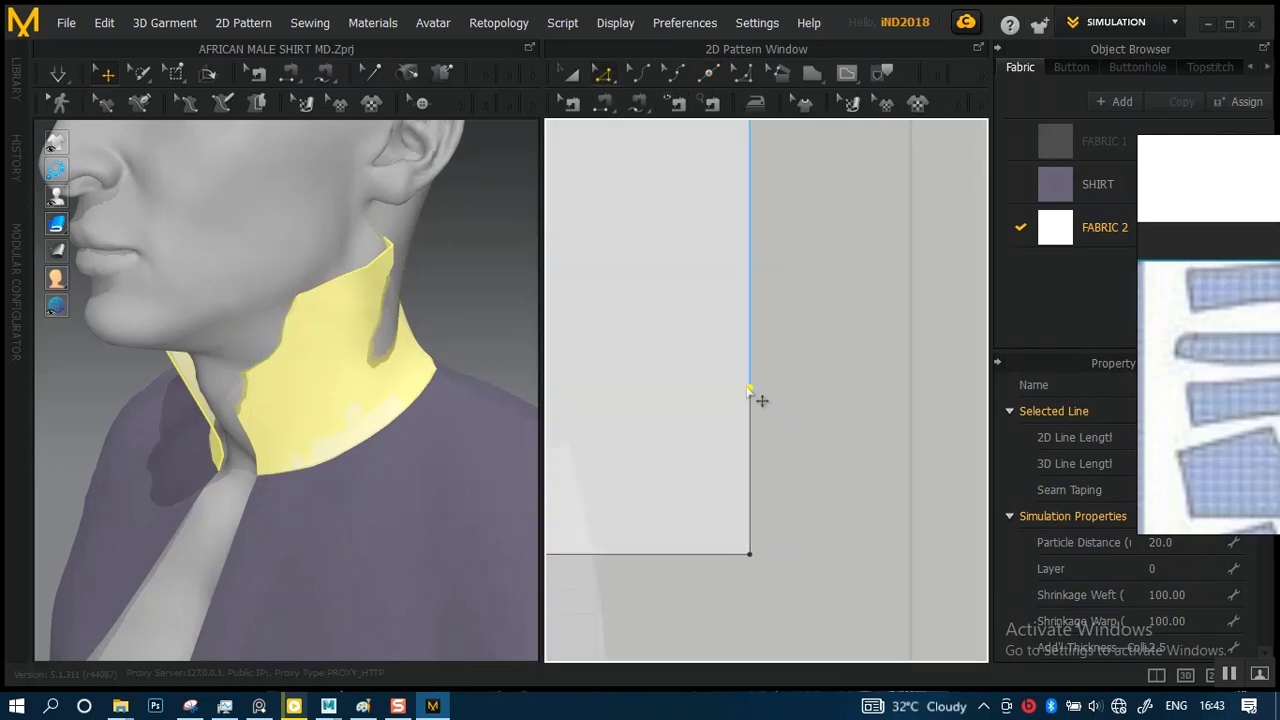
scroll(755, 405, down, 1)
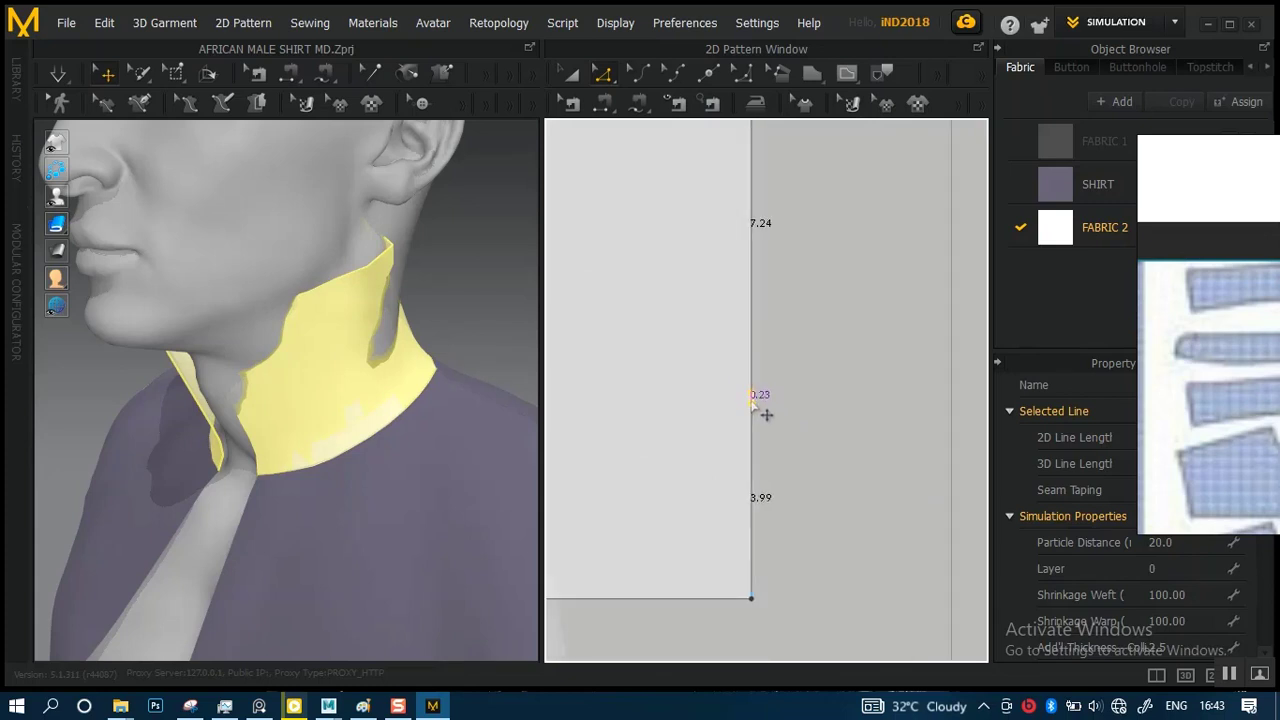
mouse_move(751, 401)
mouse_down()
mouse_move(762, 384)
mouse_move(763, 407)
mouse_up()
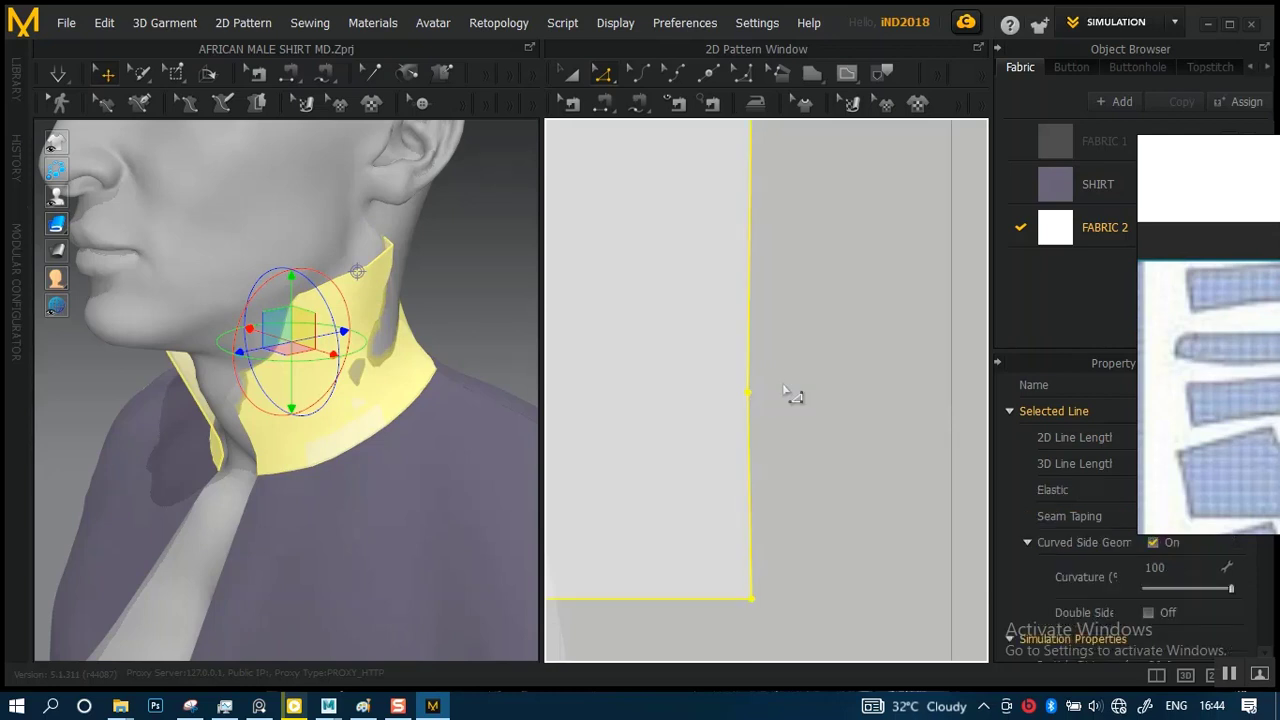
click(785, 394)
click(748, 400)
click(760, 394)
click(749, 396)
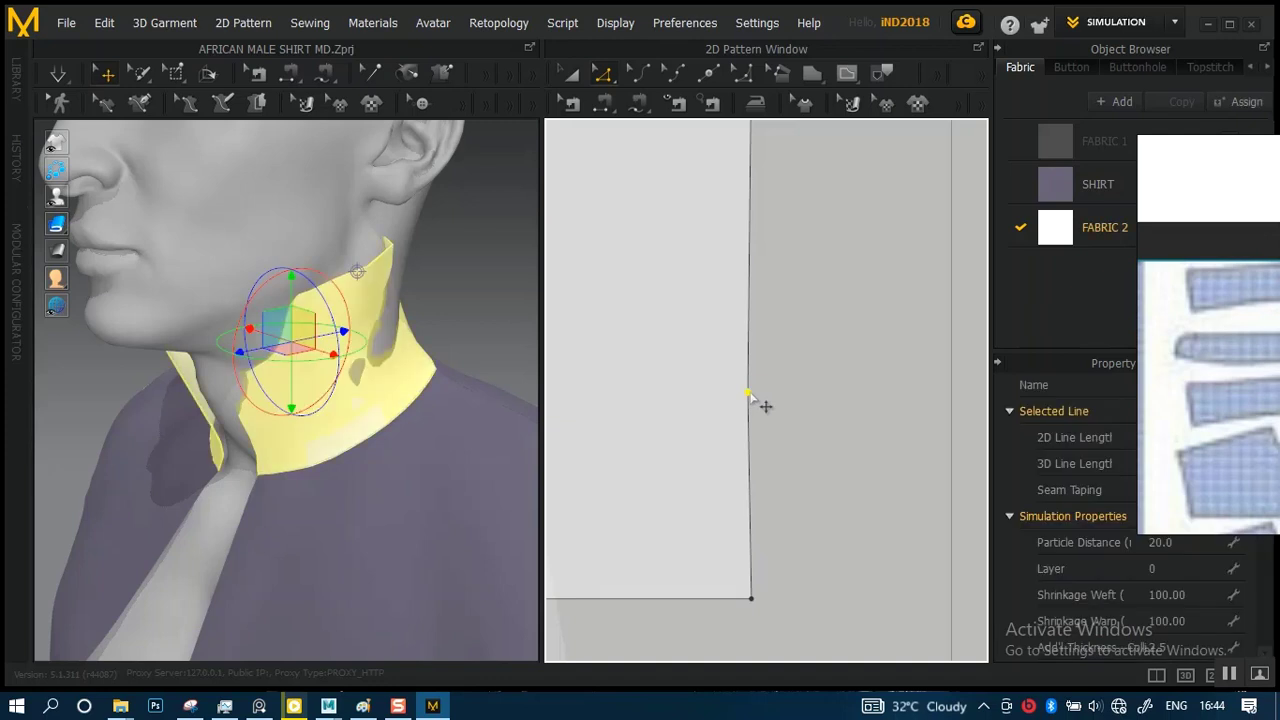
drag(748, 397, 764, 405)
scroll(806, 432, down, 5)
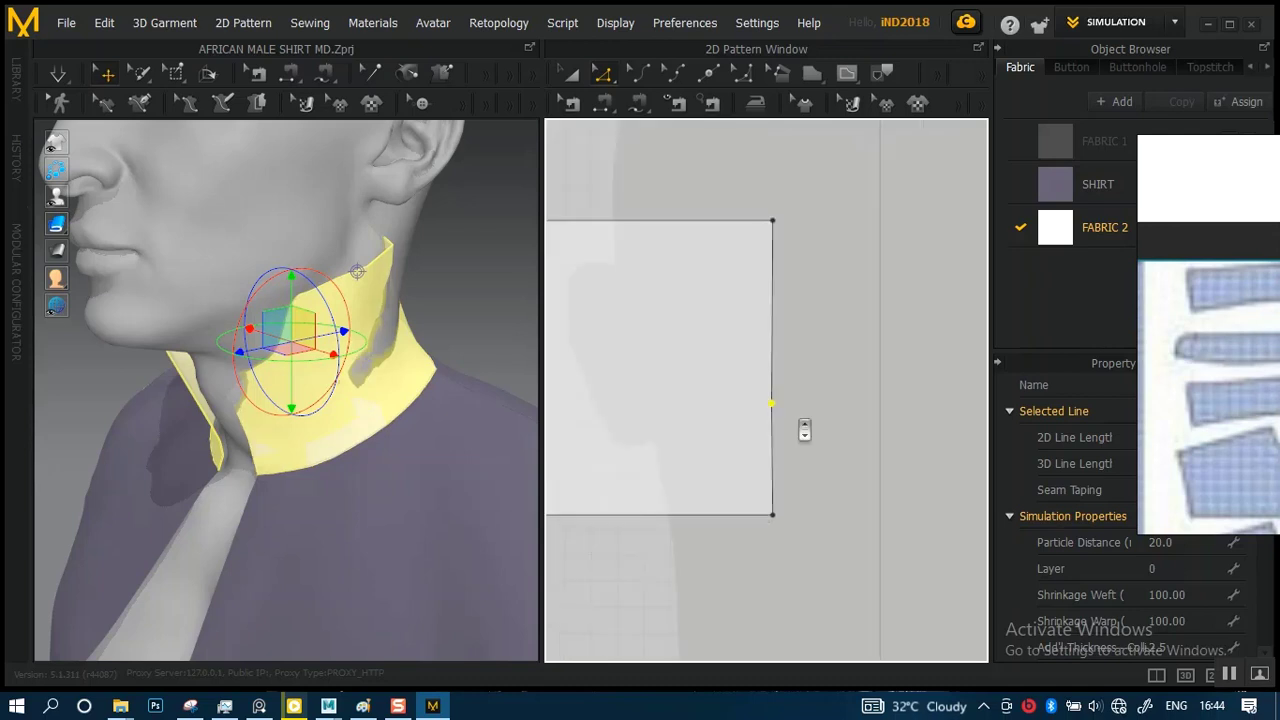
middle_drag(672, 484, 882, 473)
middle_drag(803, 463, 727, 481)
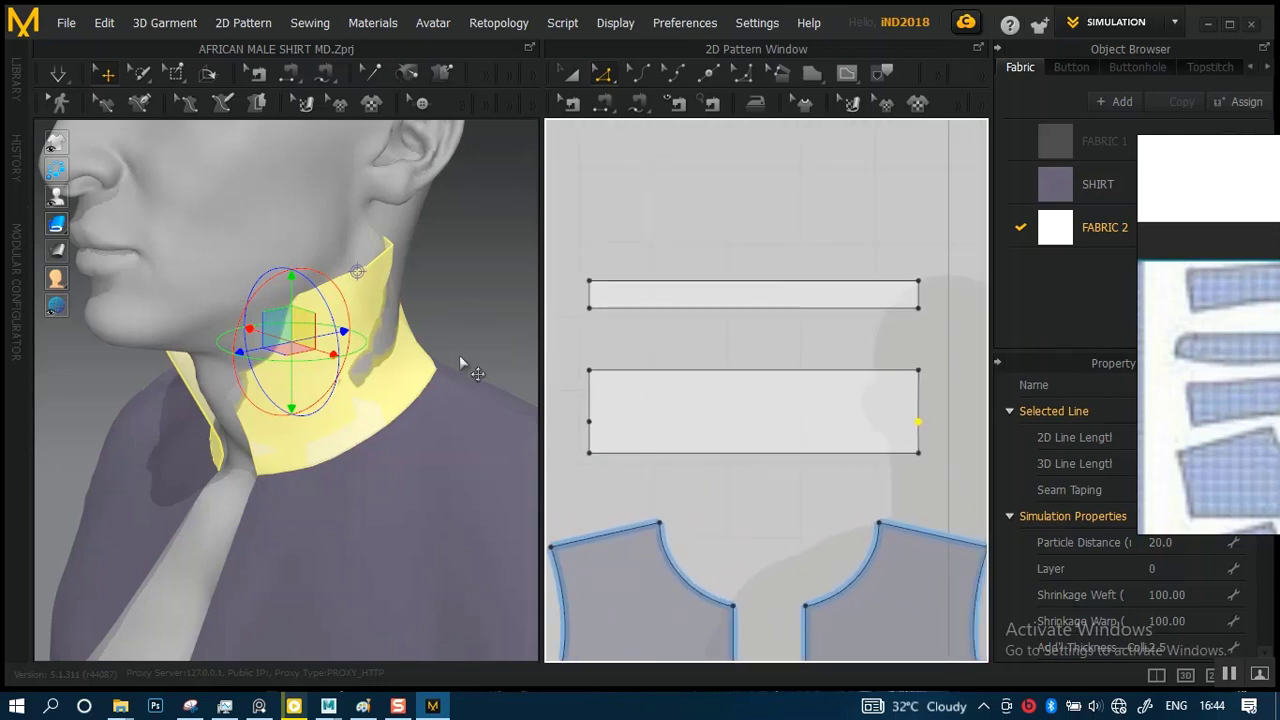
- Examine how the taller collar sits around the avatar's neck from the back and the side
click(460, 309)
right_drag(441, 323, 250, 345)
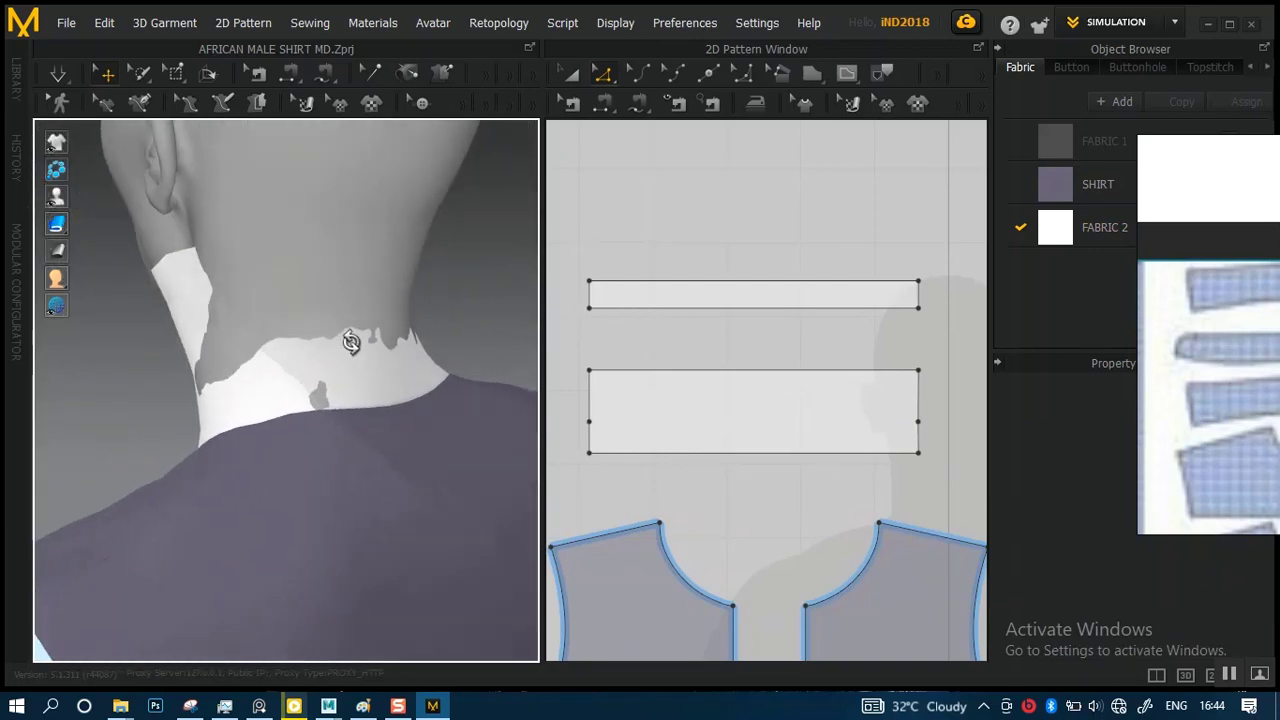
right_drag(349, 337, 497, 341)
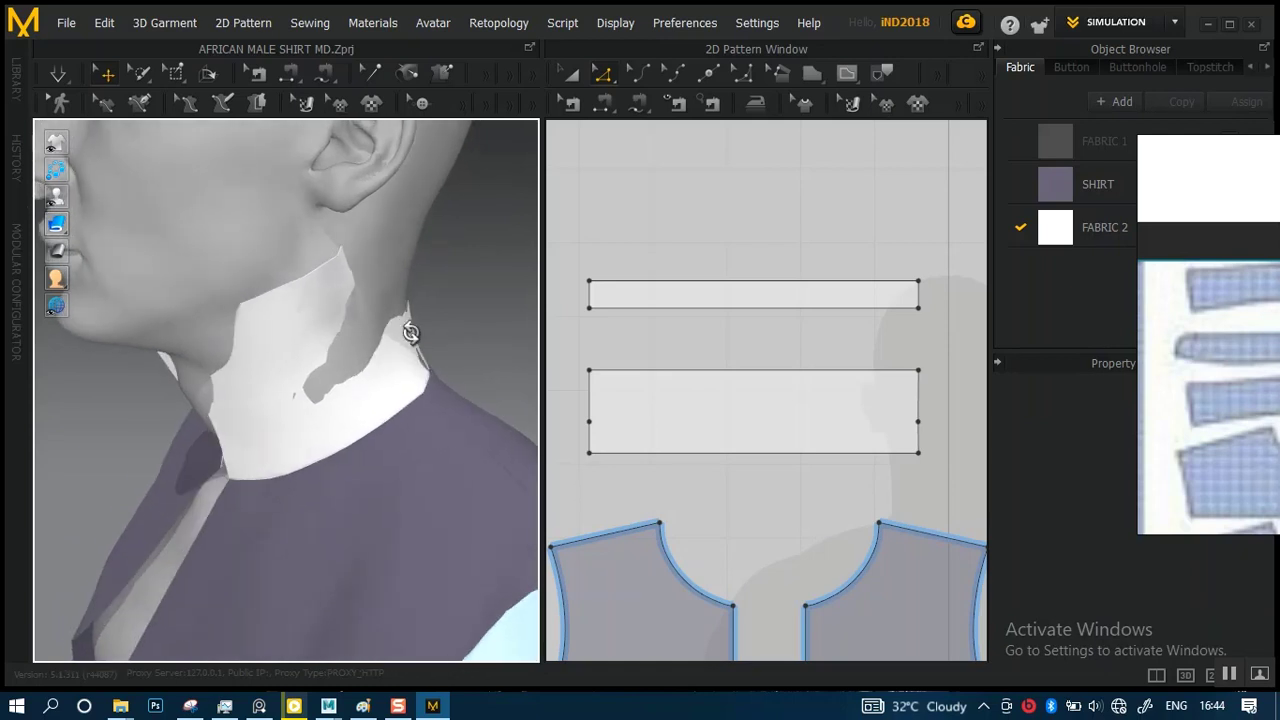
mouse_move(409, 334)
right_down()
mouse_move(443, 331)
mouse_move(390, 335)
right_up()
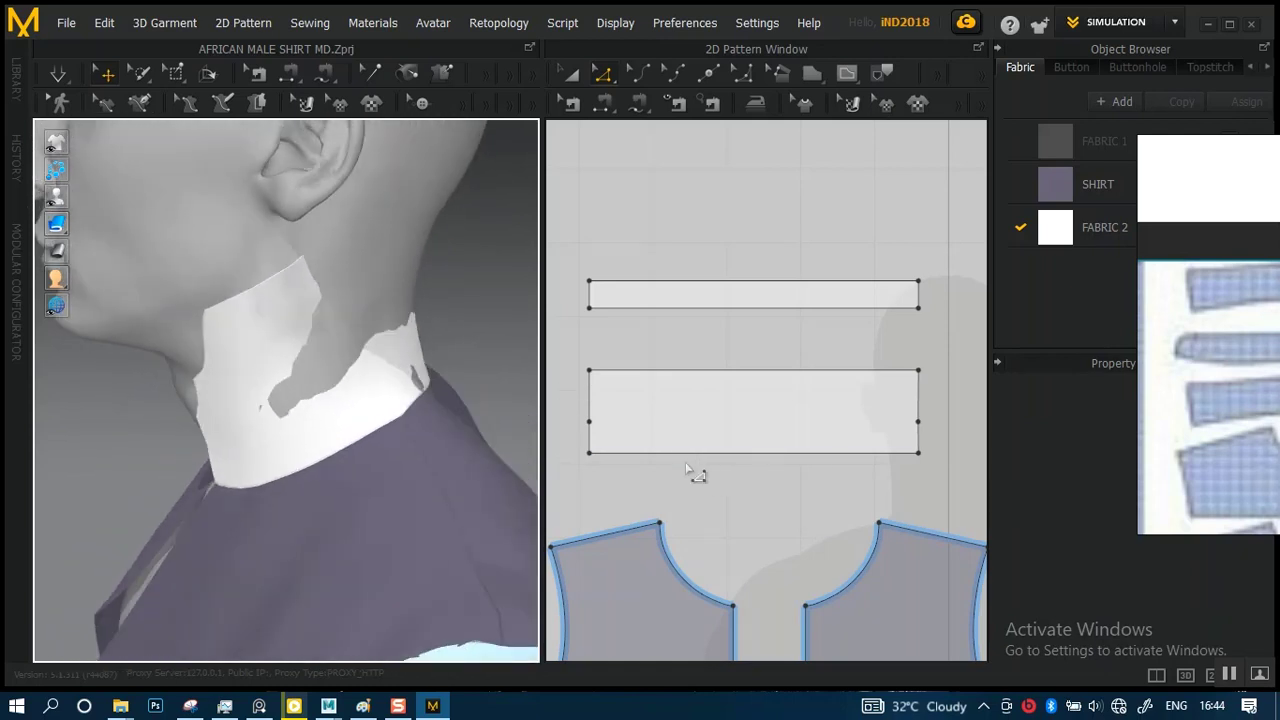
scroll(701, 466, up, 4)
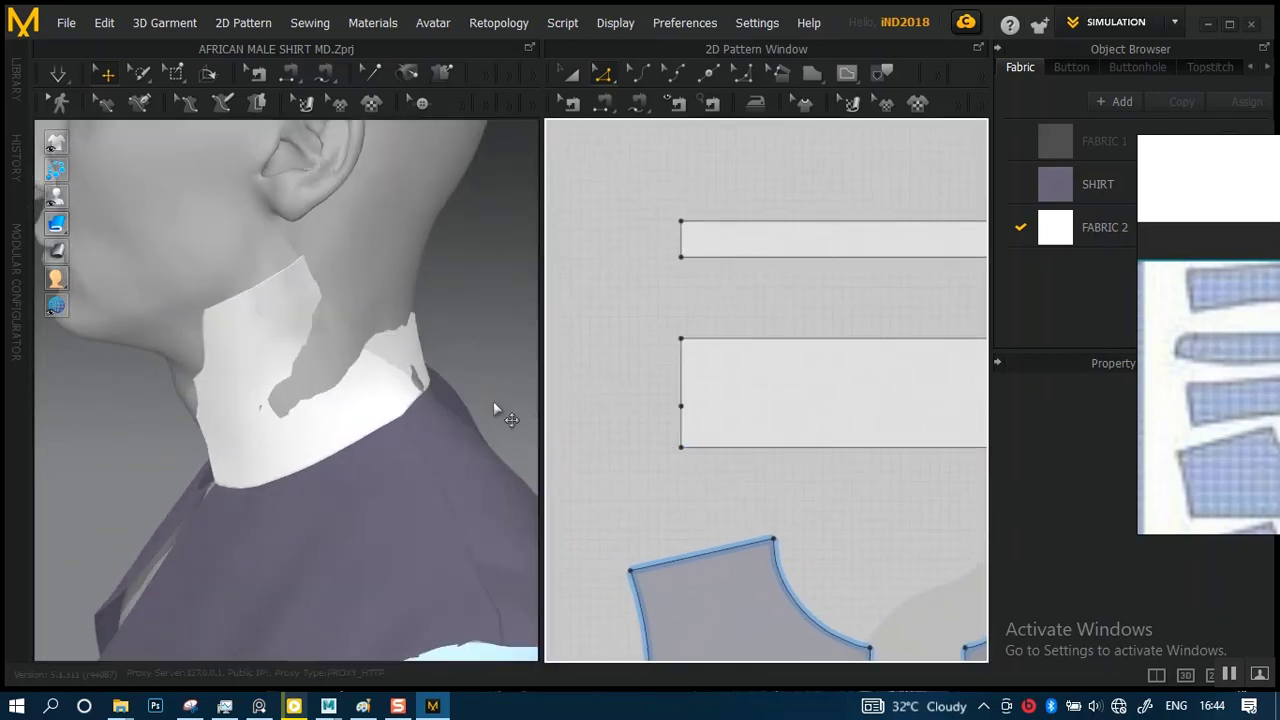
scroll(402, 370, down, 2)
right_drag(403, 334, 399, 368)
scroll(703, 440, down, 4)
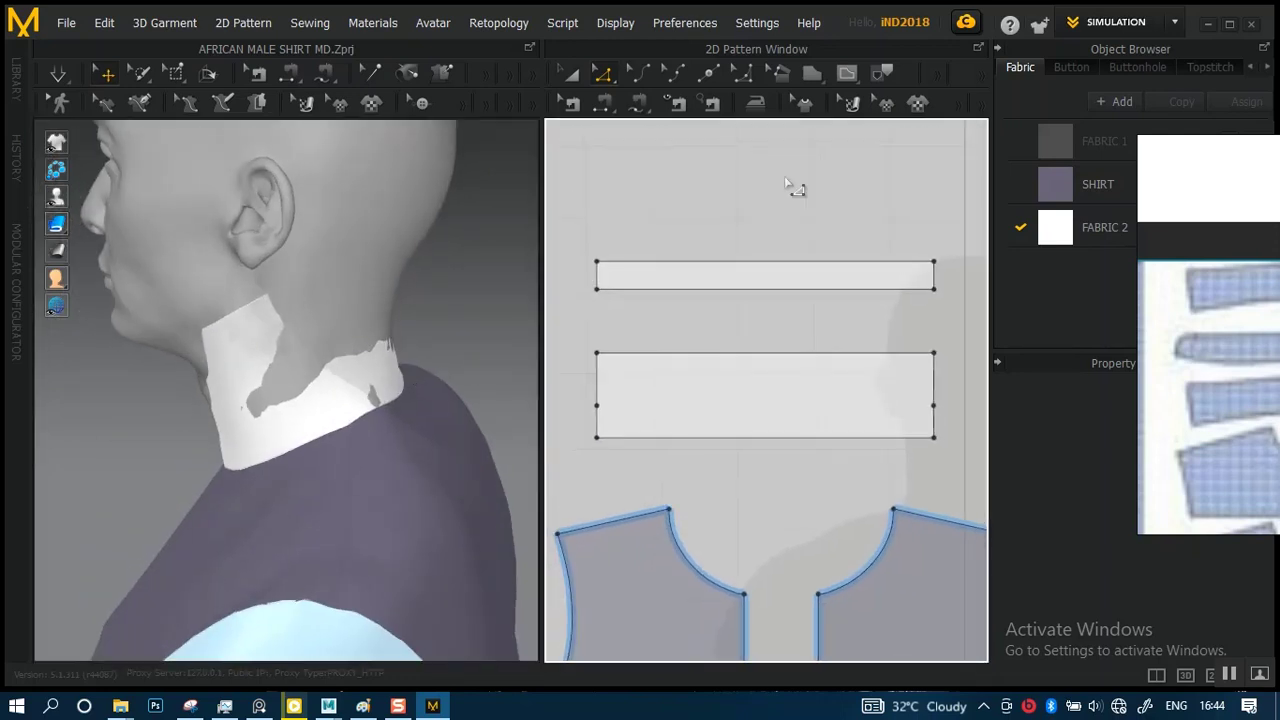
- Draw a straight internal line about 44.5 cm long across the tall collar strip, joining the added points on its two short ends
click(837, 73)
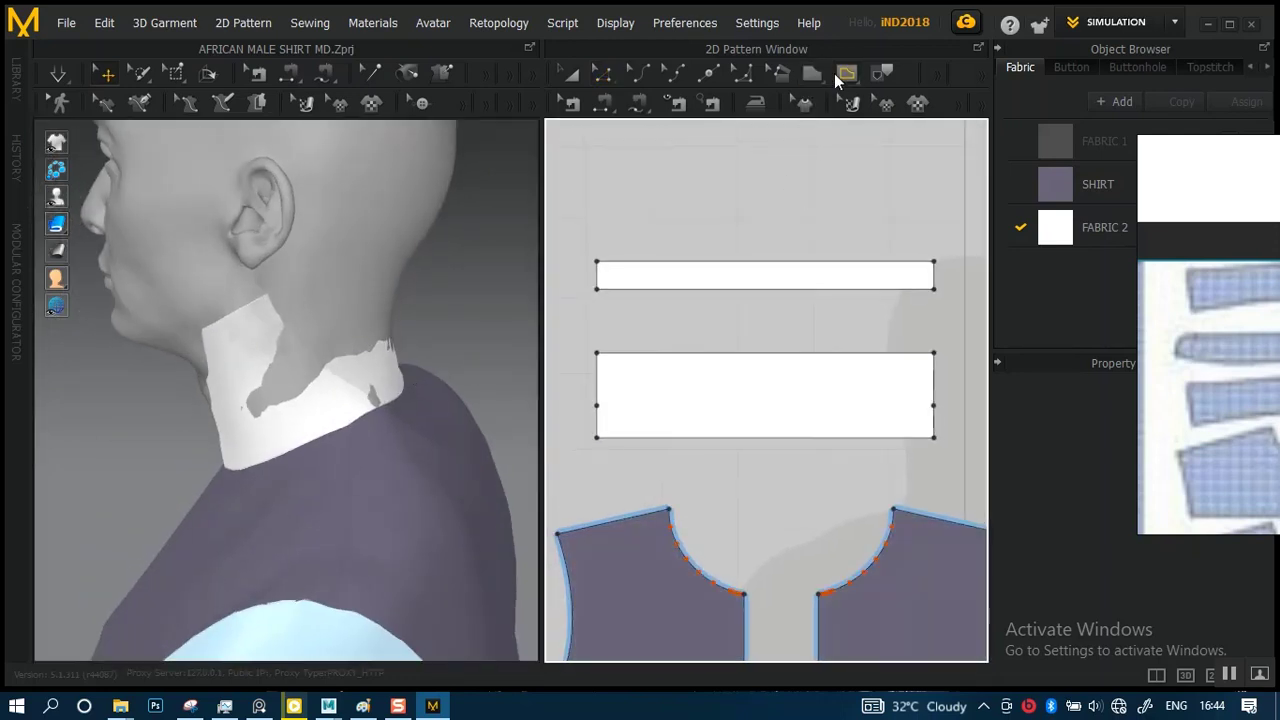
click(597, 406)
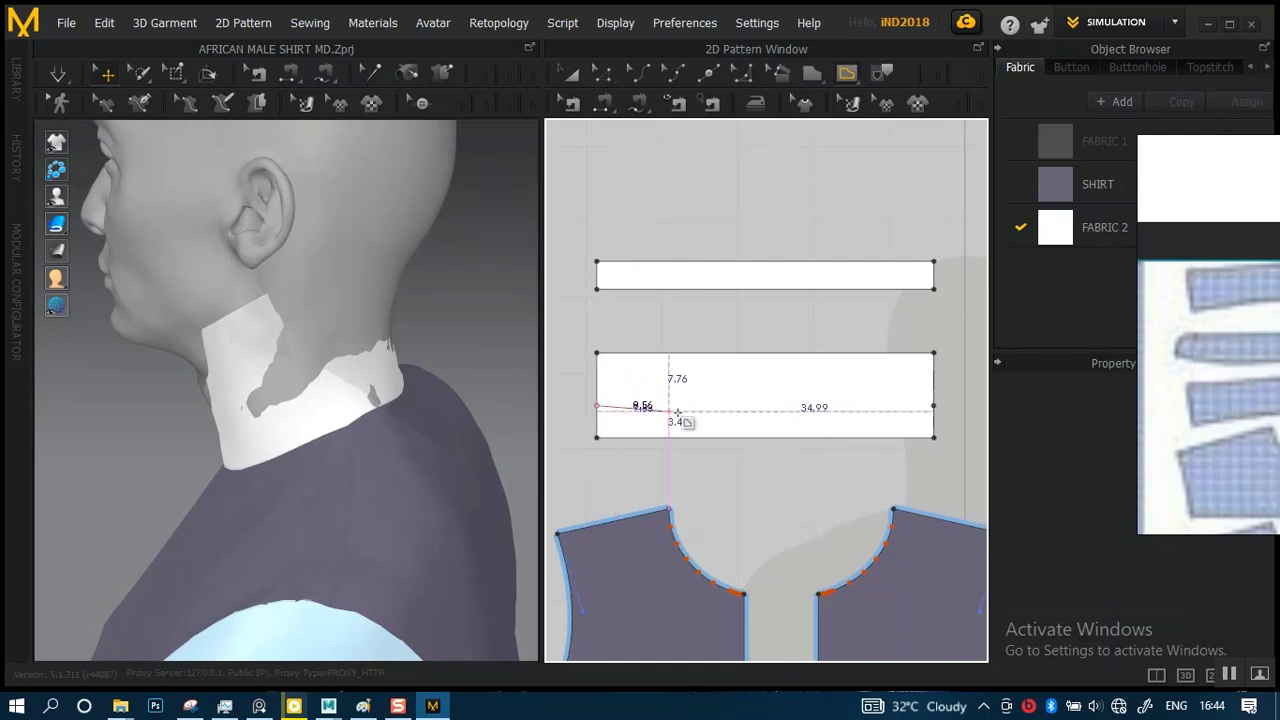
click(935, 406)
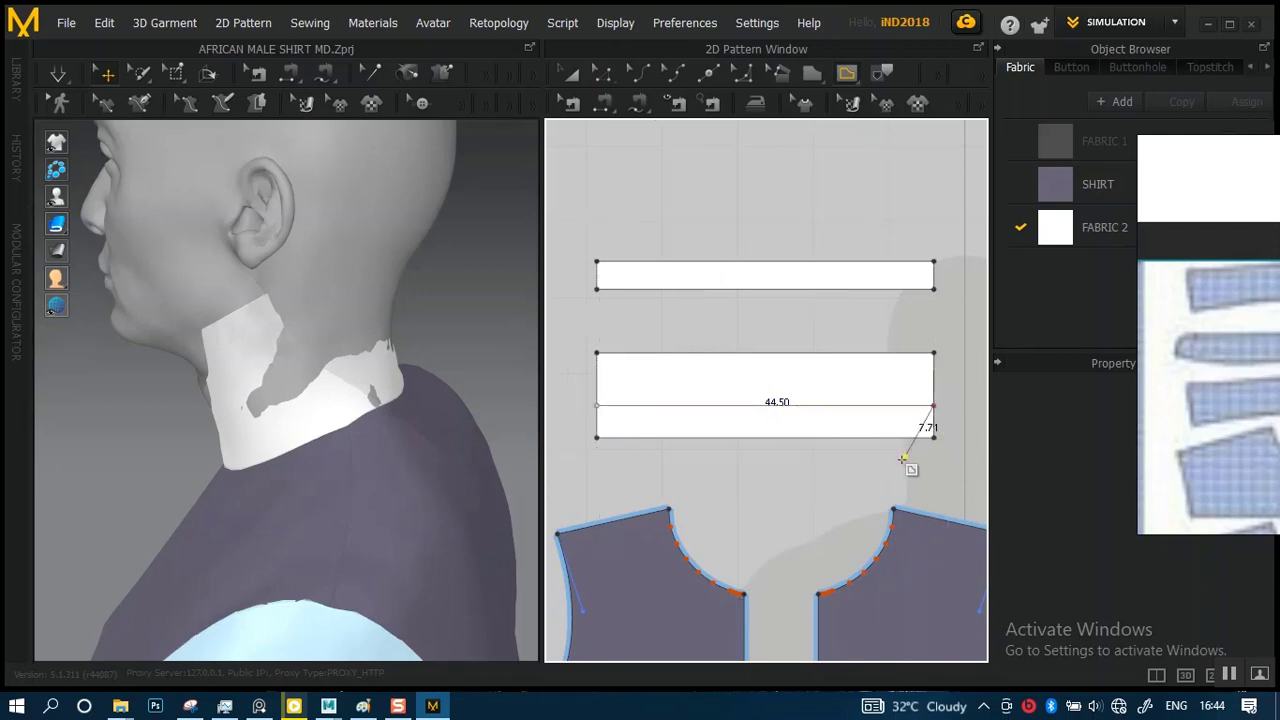
key(Return)
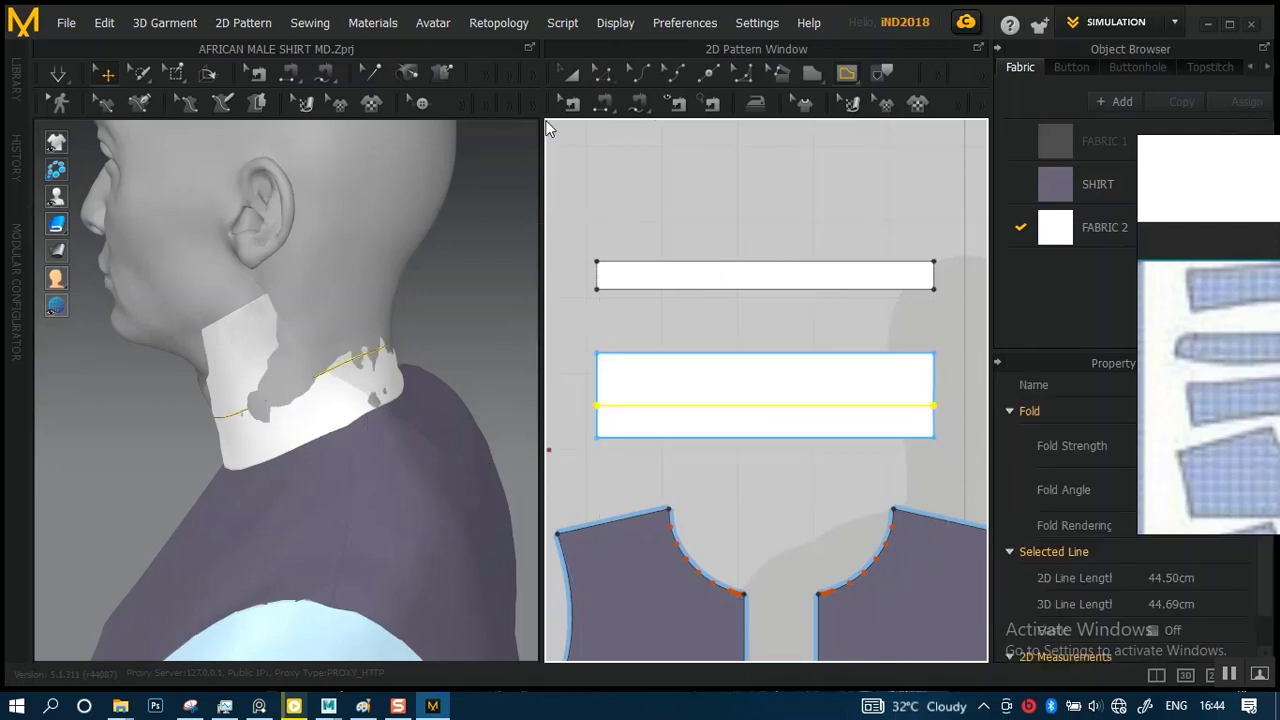
- Lower the upper edge of the original collar strip slightly with Edit Pattern to reduce the height above the internal line
click(580, 71)
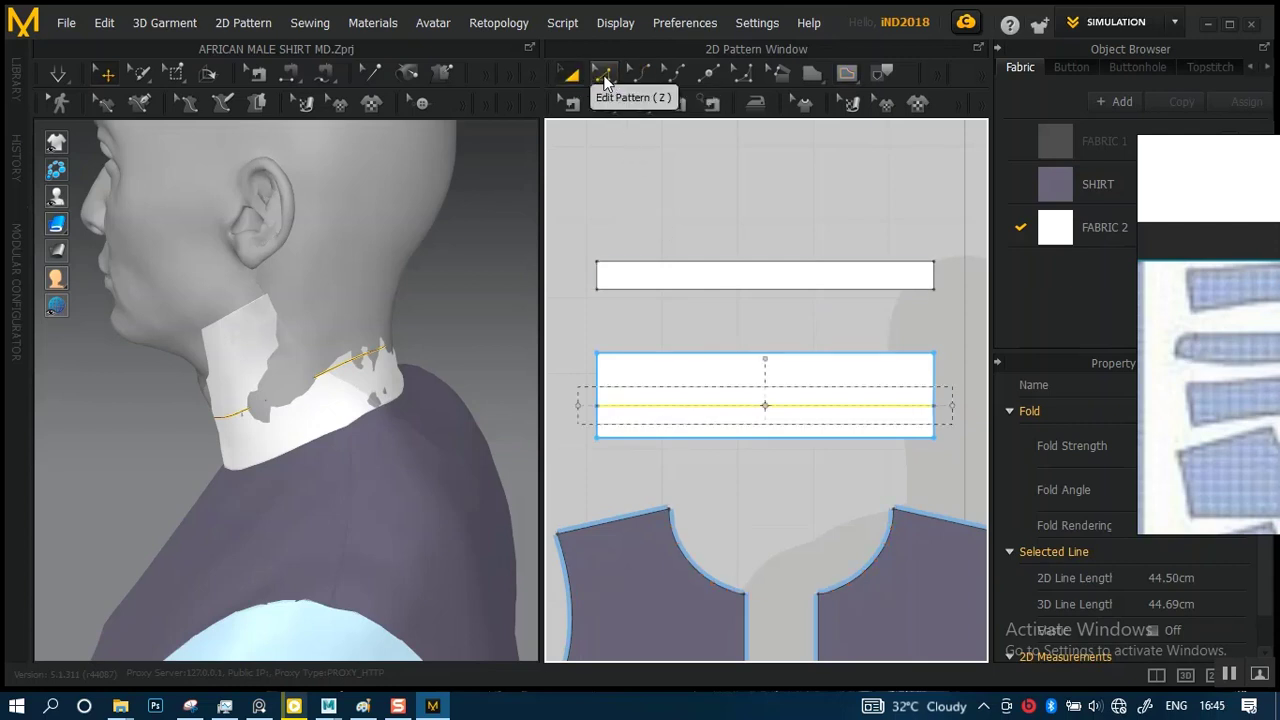
click(602, 72)
click(756, 360)
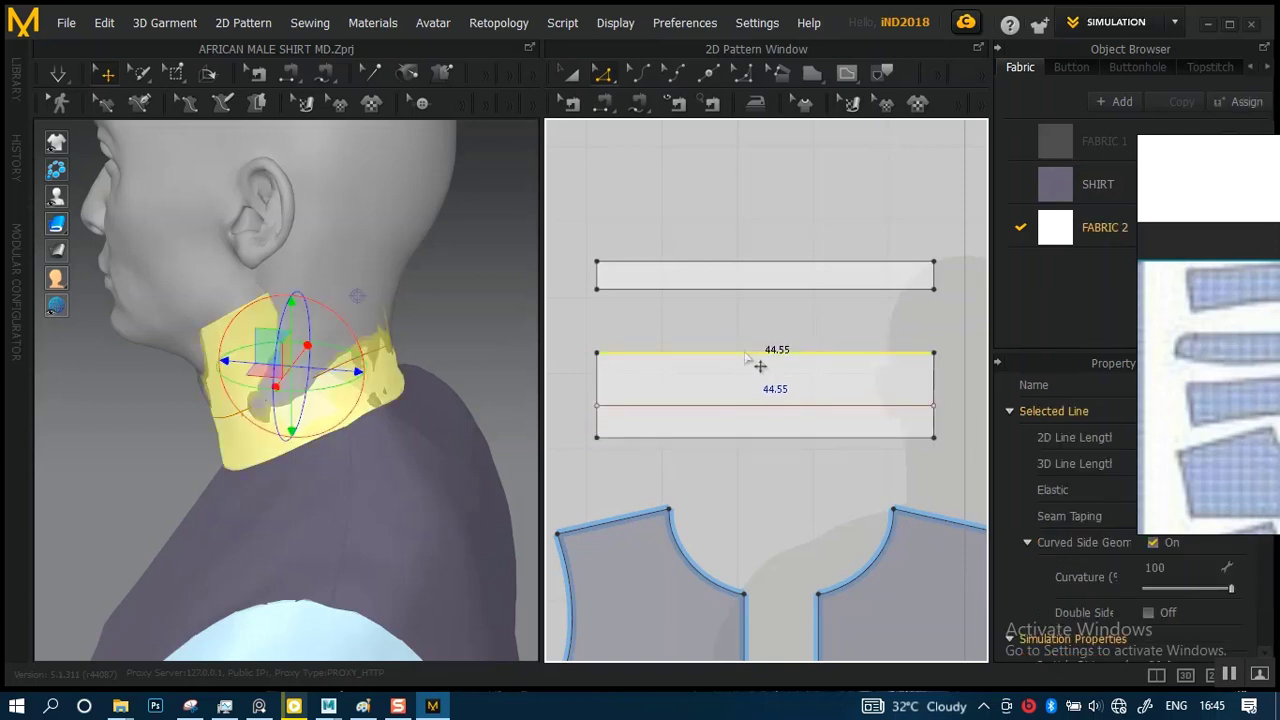
drag(760, 366, 759, 382)
- Raise the lower edge of the original collar strip slightly toward the internal line
right_drag(445, 395, 251, 417)
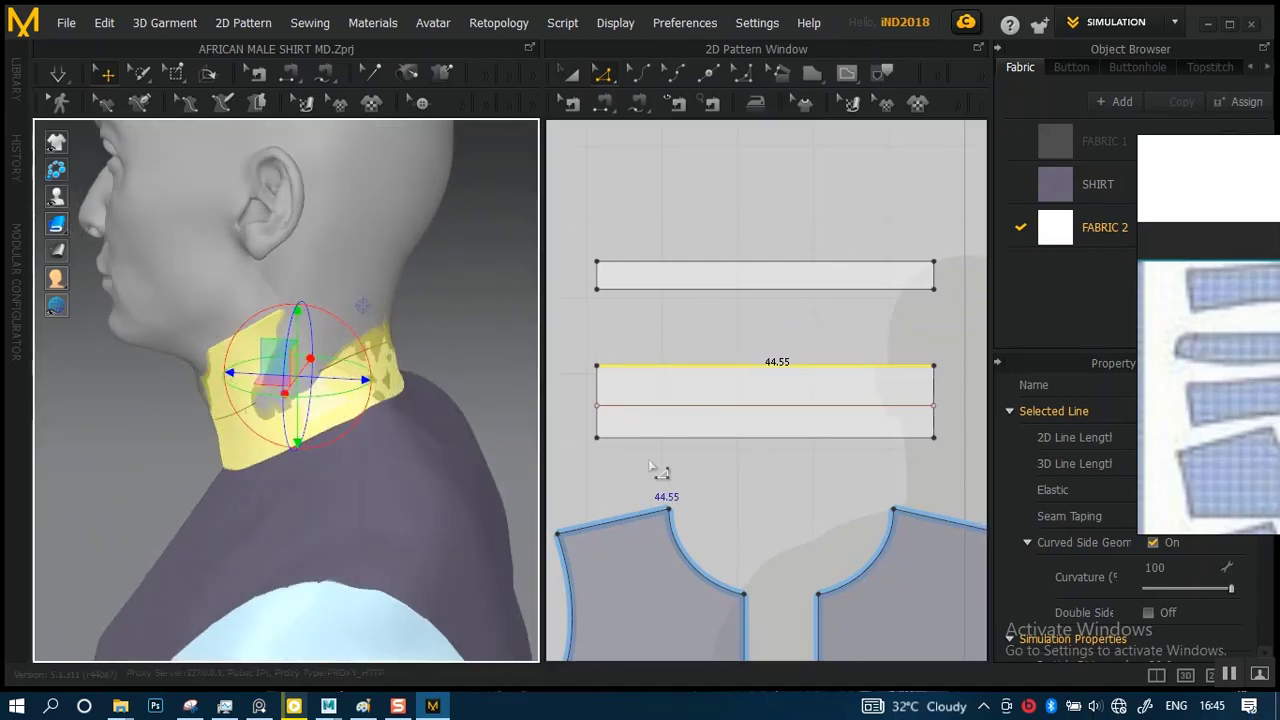
scroll(700, 468, up, 2)
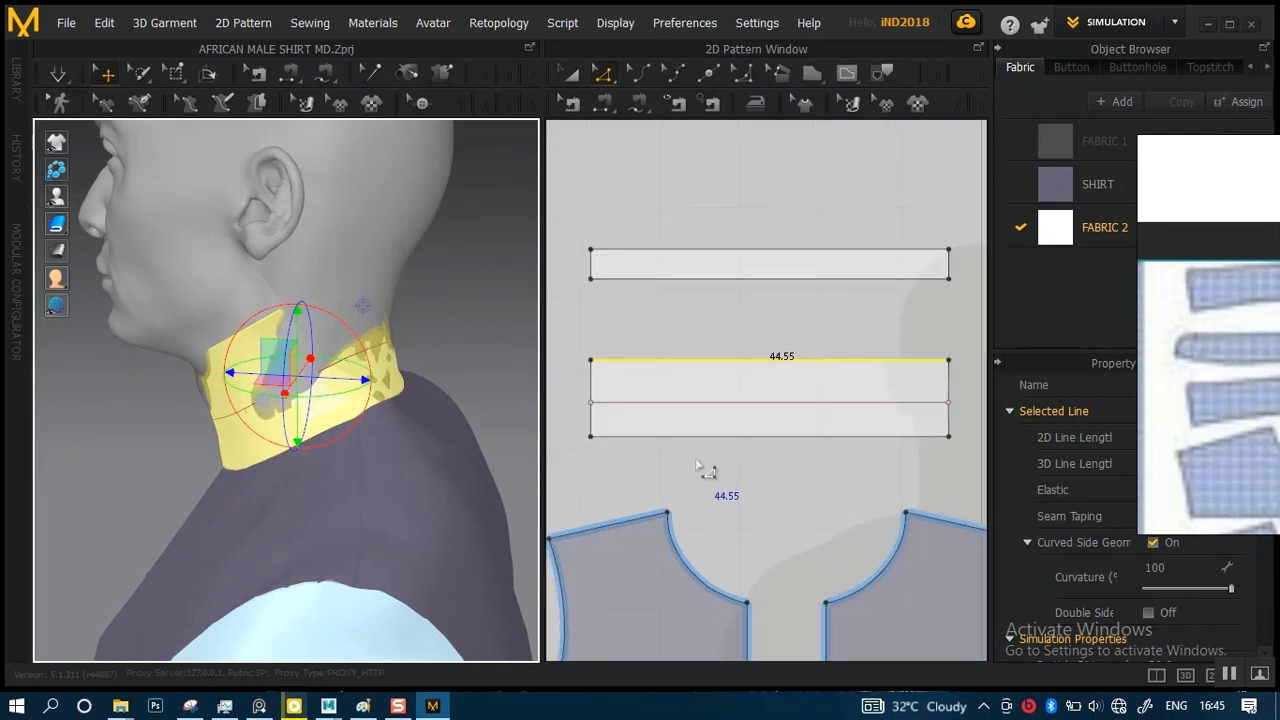
right_drag(706, 471, 777, 457)
scroll(777, 460, up, 2)
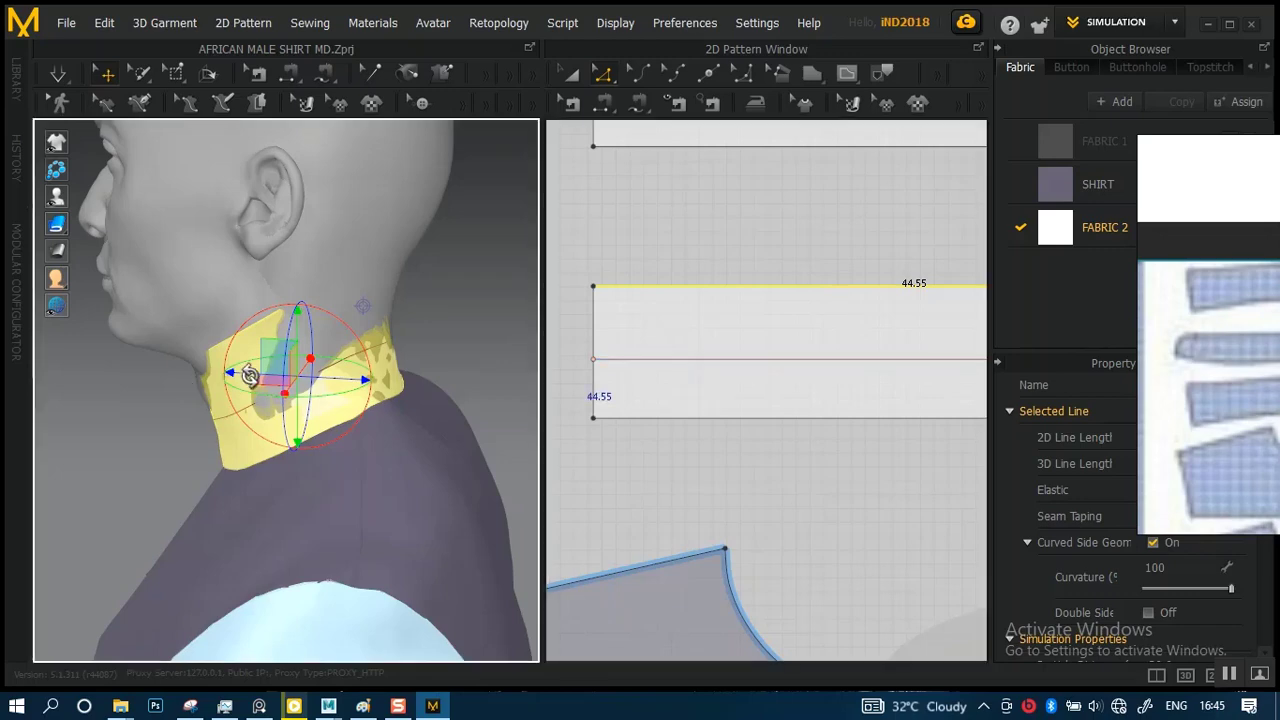
mouse_move(250, 376)
right_down()
mouse_move(340, 366)
mouse_move(247, 369)
right_up()
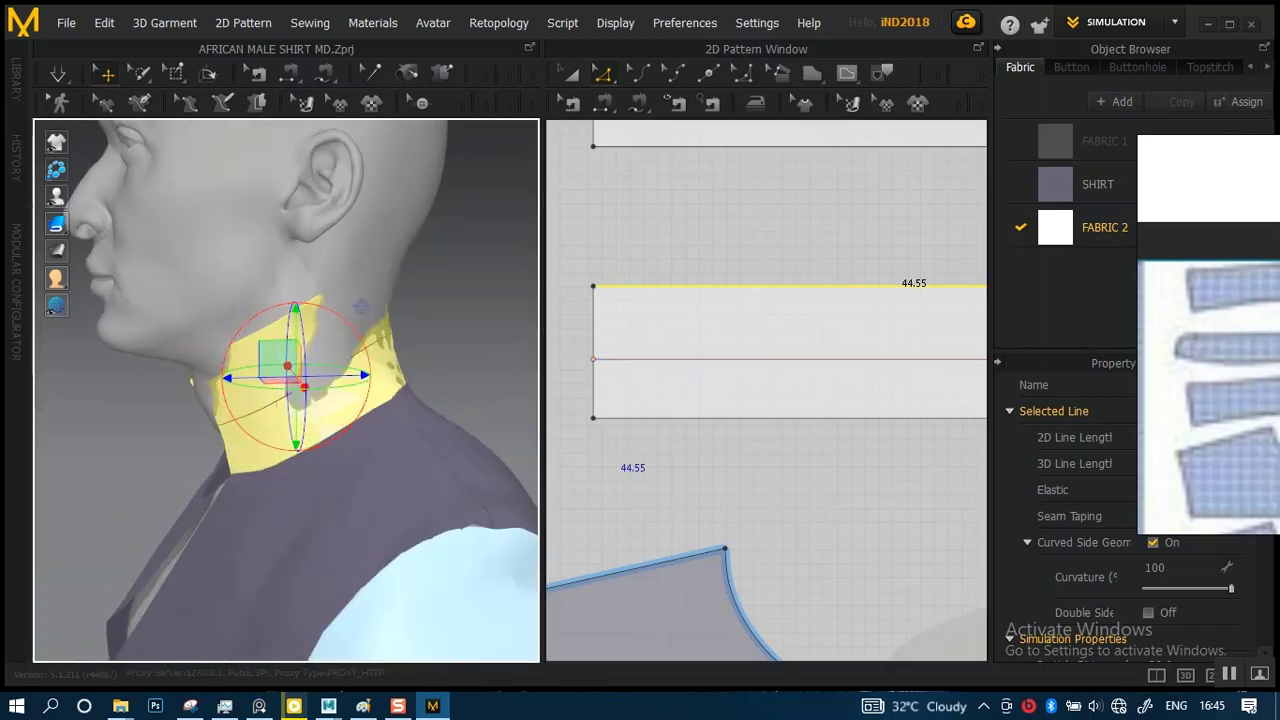
click(760, 420)
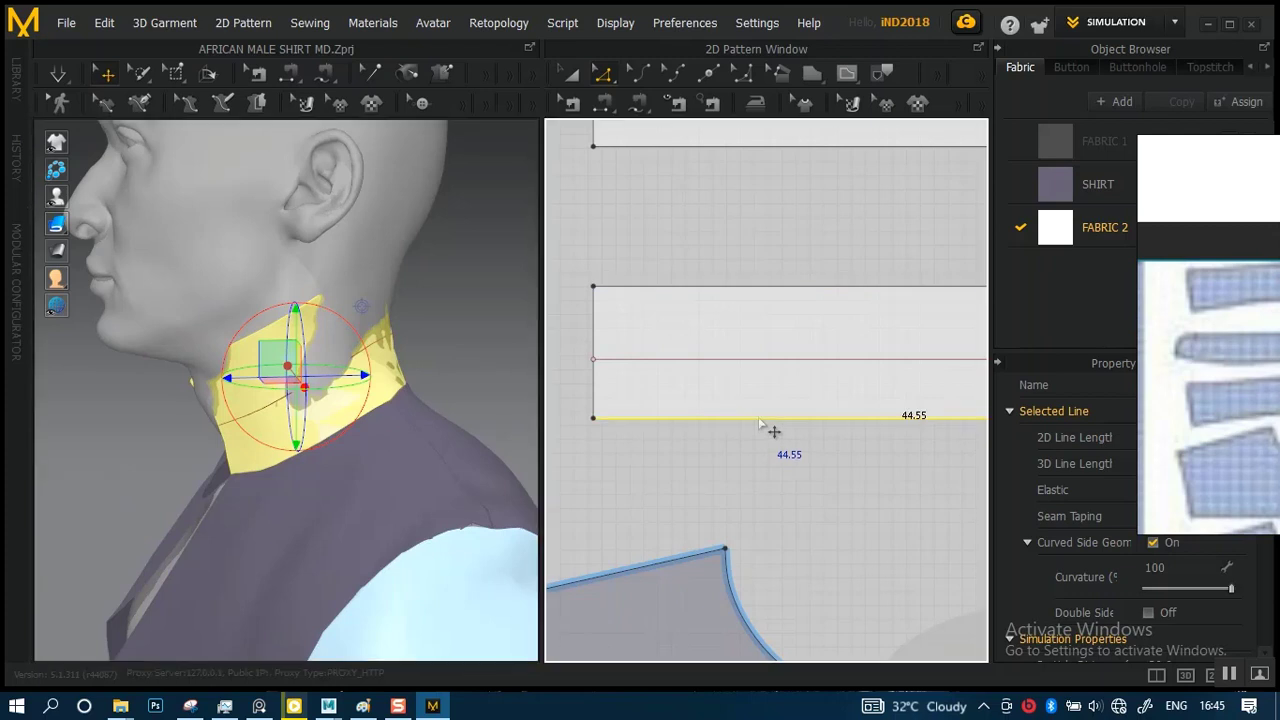
drag(760, 425, 760, 406)
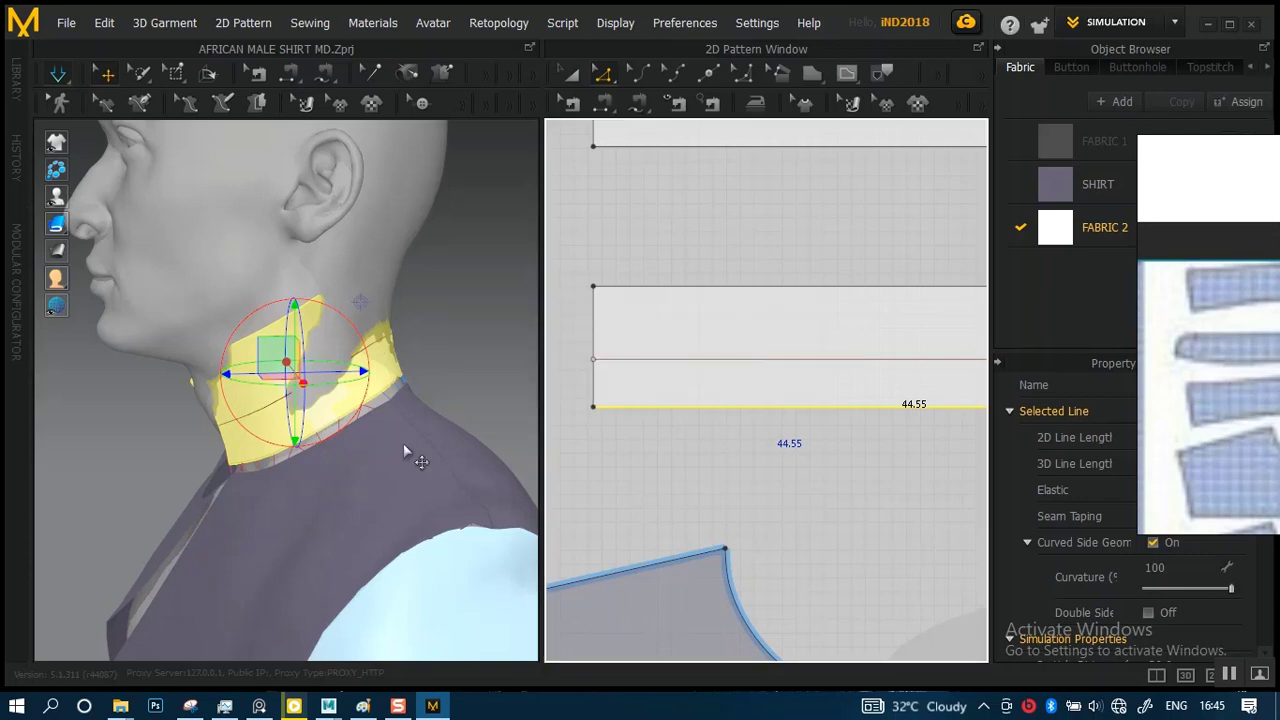
- Run the simulation and pull the collar fabric outward around the neck until it stands clear of the avatar, then deselect the collar
key(space)
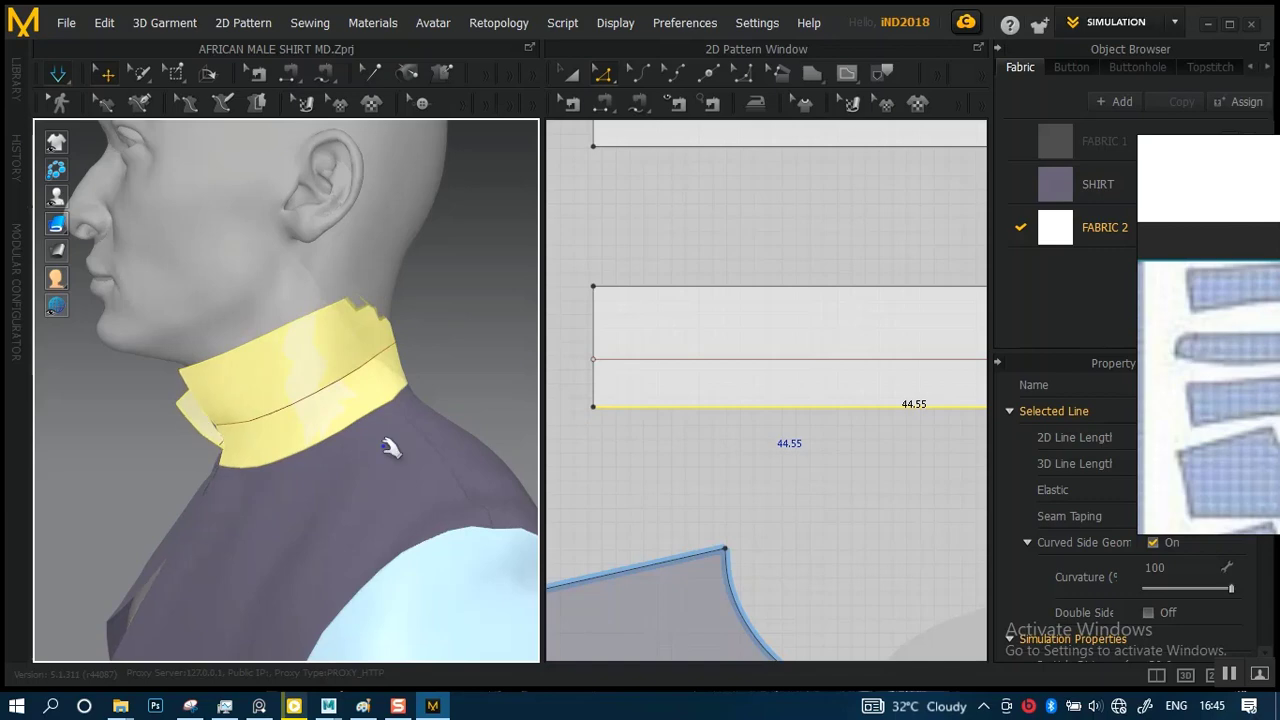
mouse_move(349, 448)
right_down()
mouse_move(600, 437)
mouse_move(283, 460)
mouse_move(337, 460)
mouse_move(343, 363)
mouse_move(401, 316)
mouse_move(455, 312)
mouse_move(417, 337)
mouse_move(243, 351)
mouse_move(285, 355)
right_up()
click(387, 322)
mouse_move(354, 389)
mouse_down()
mouse_move(320, 360)
mouse_move(295, 376)
mouse_up()
right_drag(324, 403, 451, 362)
drag(420, 407, 468, 418)
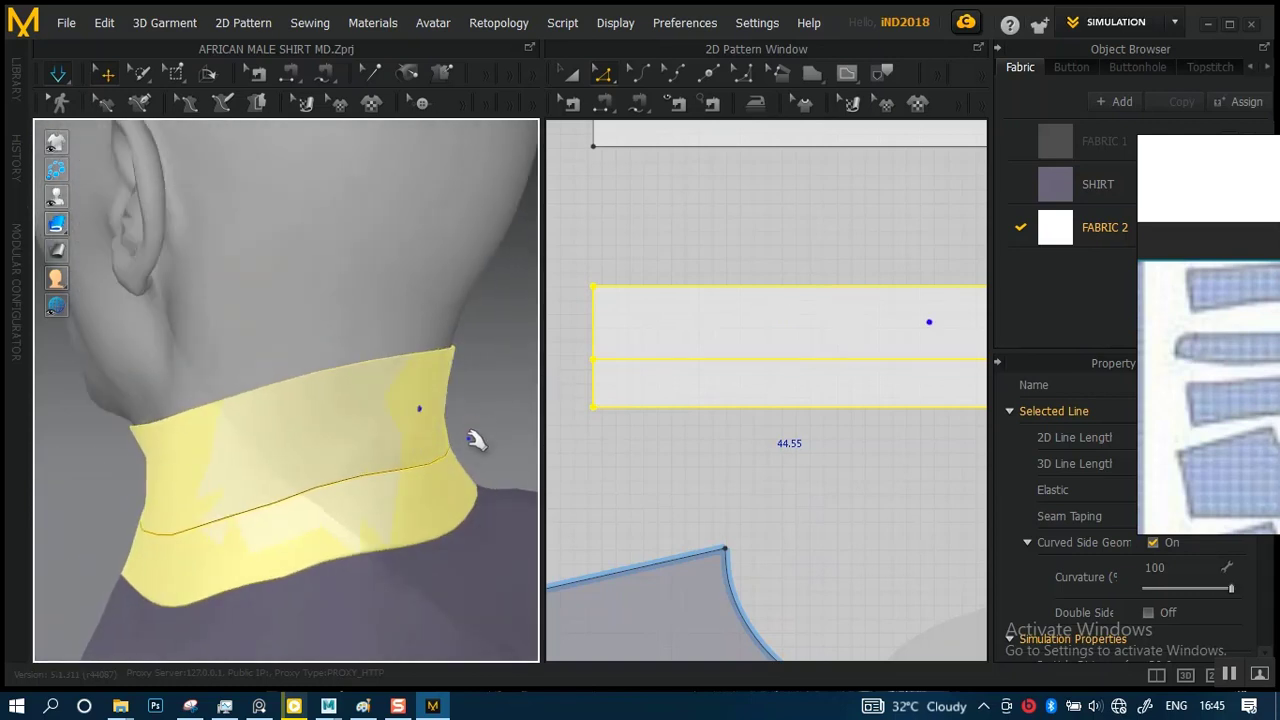
right_drag(452, 450, 435, 349)
middle_drag(435, 349, 437, 336)
right_drag(351, 393, 380, 391)
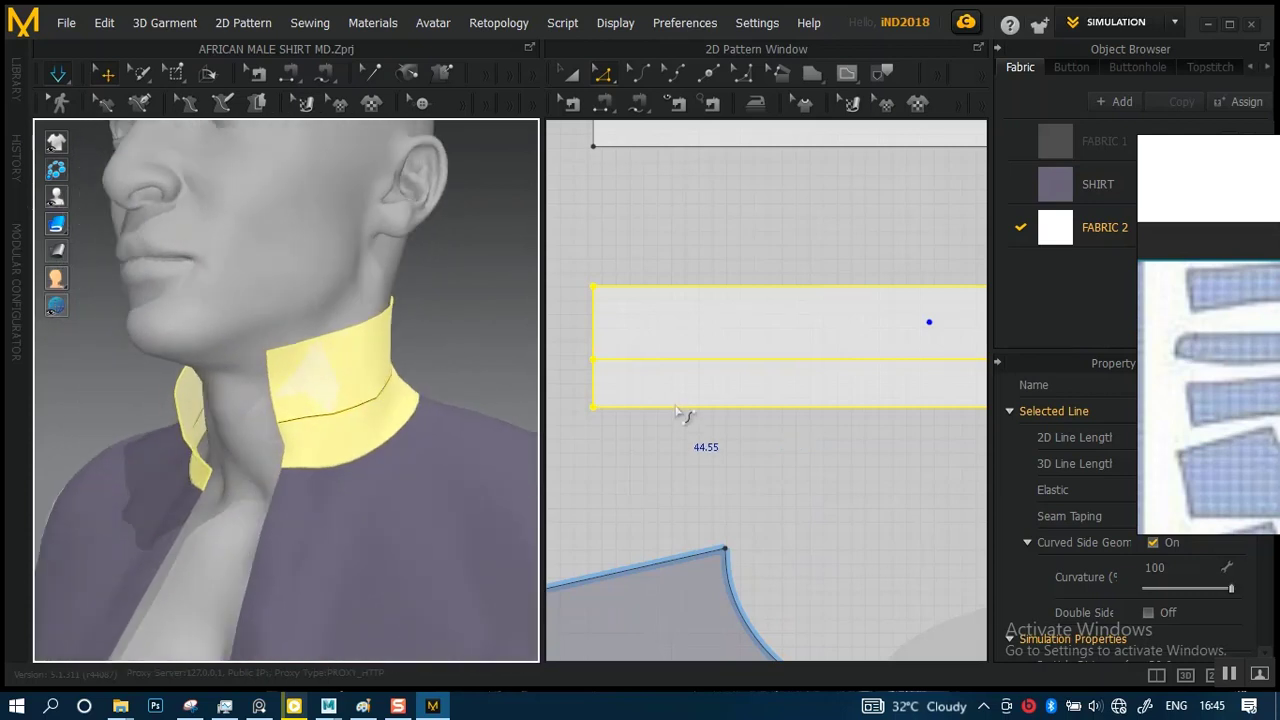
middle_drag(691, 410, 720, 418)
click(697, 221)
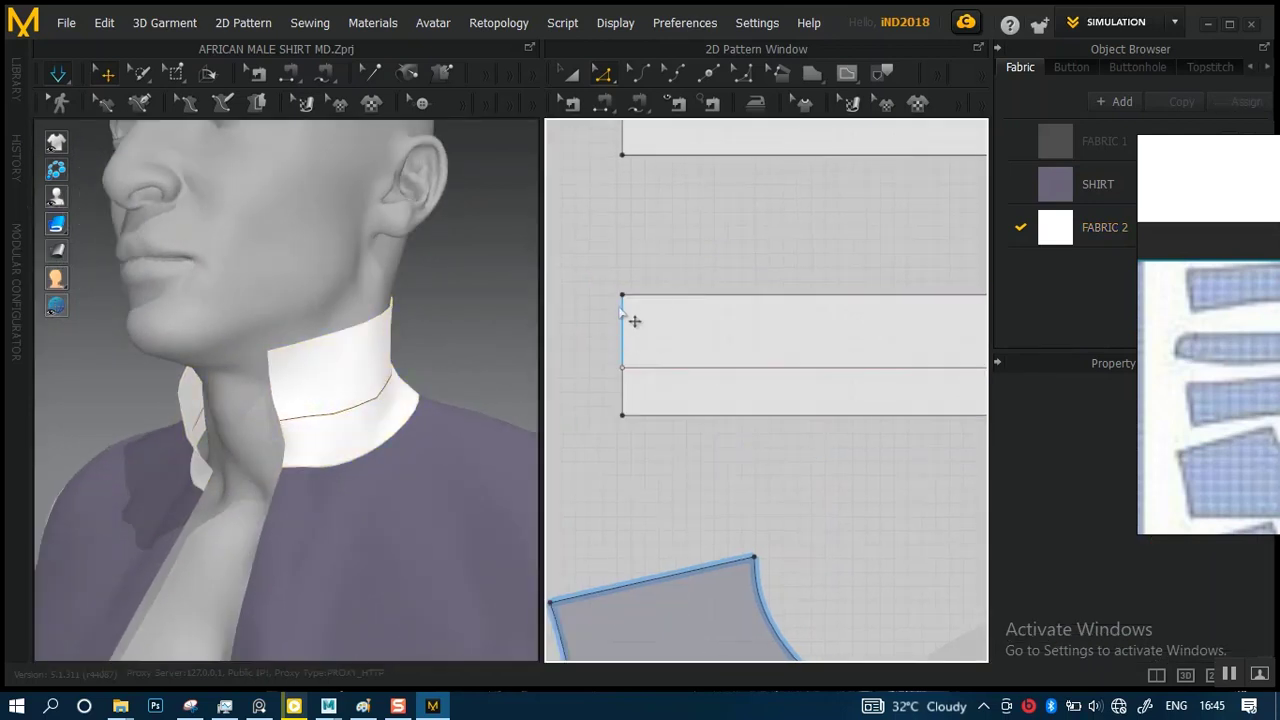
- Move the left short edge segment above the internal line of the tall collar strip slightly outward
click(403, 286)
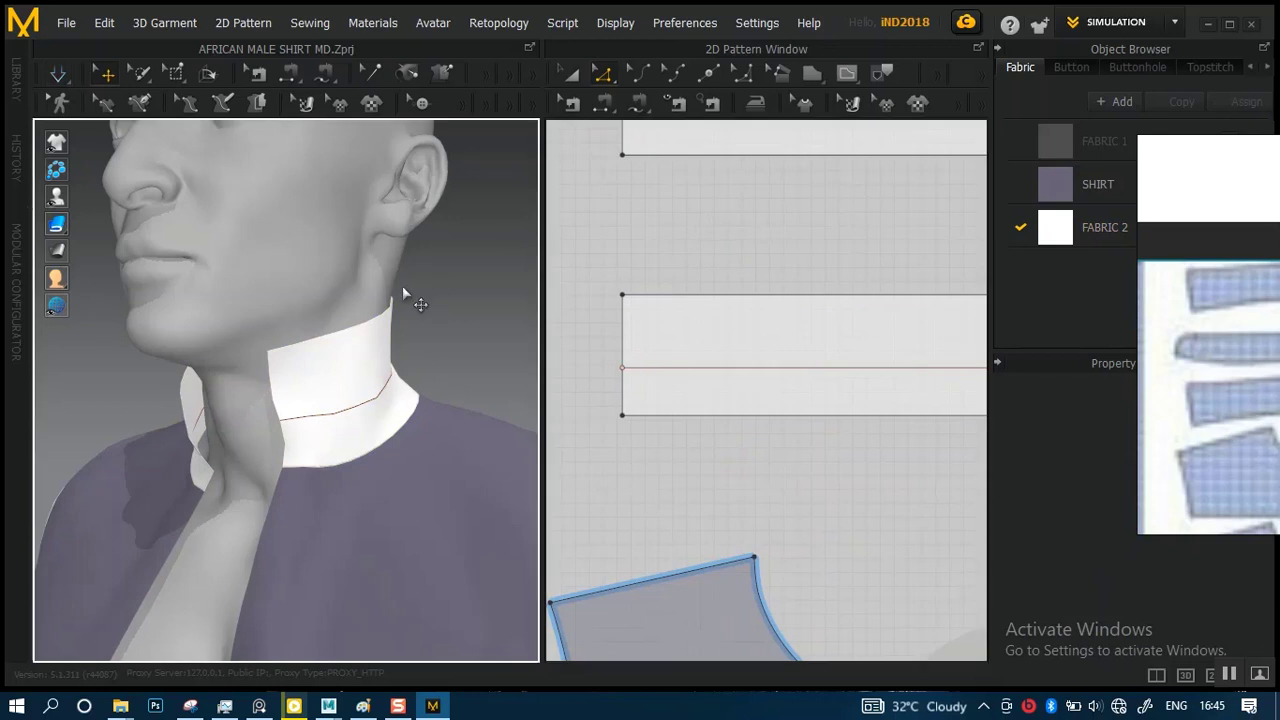
click(626, 337)
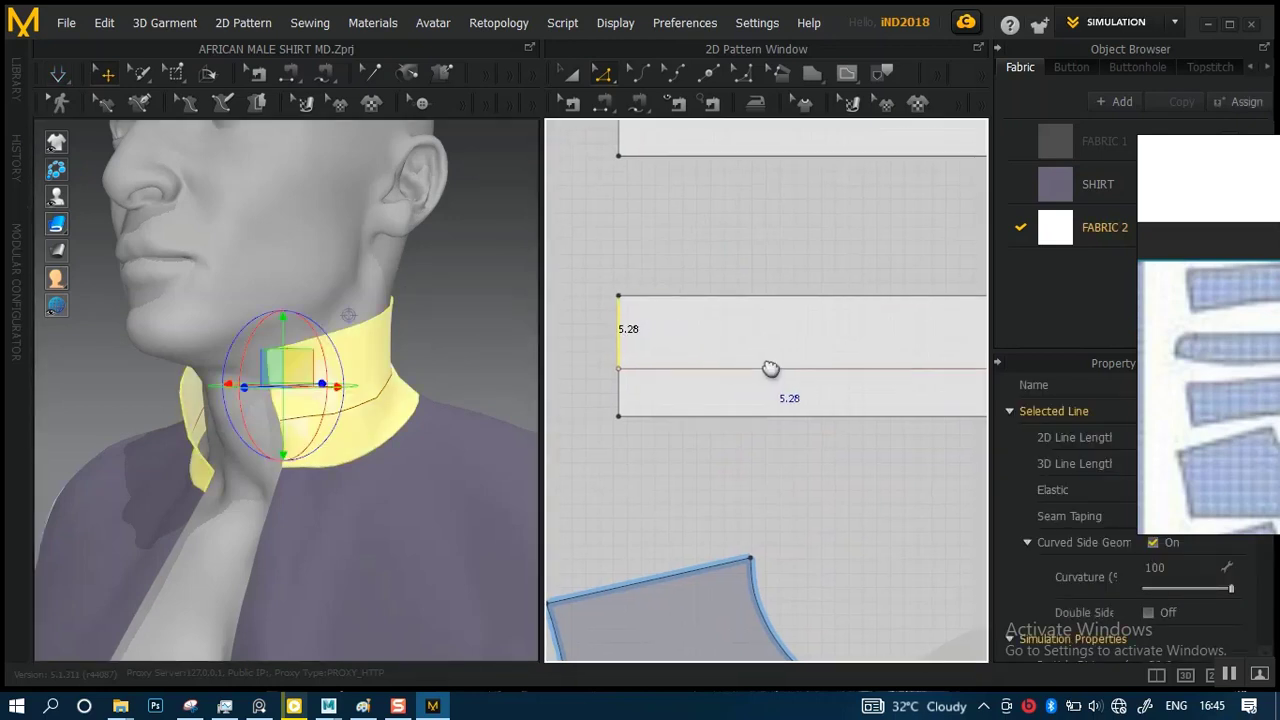
right_drag(766, 366, 800, 357)
drag(667, 342, 655, 342)
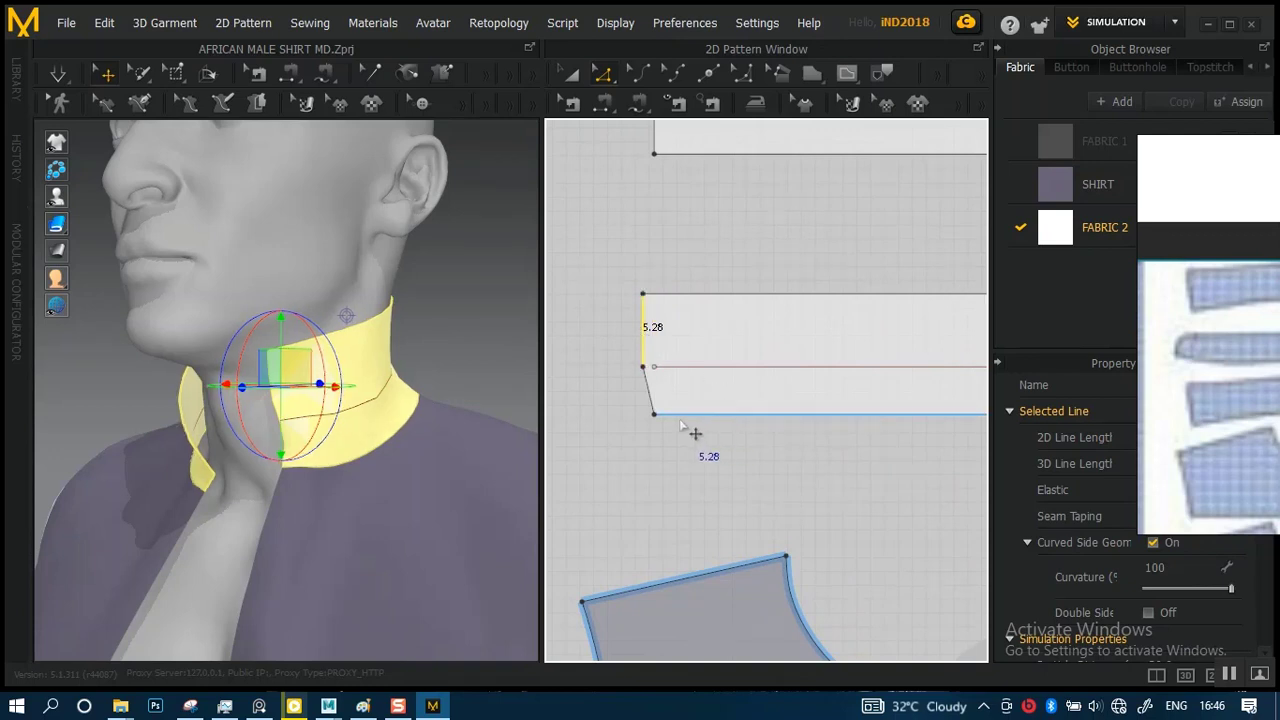
- Move the right short edge segment above the internal line of the tall collar strip slightly outward to match the left end
middle_drag(782, 438, 531, 447)
scroll(718, 461, down, 2)
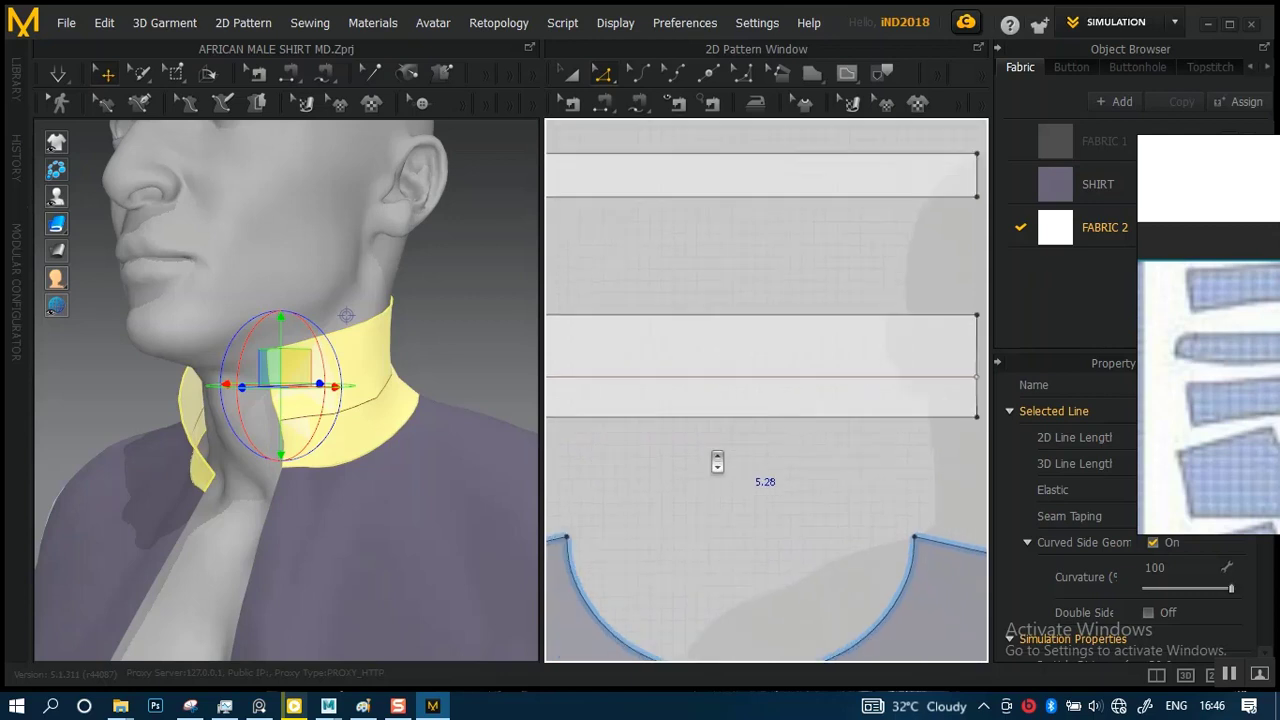
scroll(748, 480, up, 3)
middle_drag(749, 480, 999, 479)
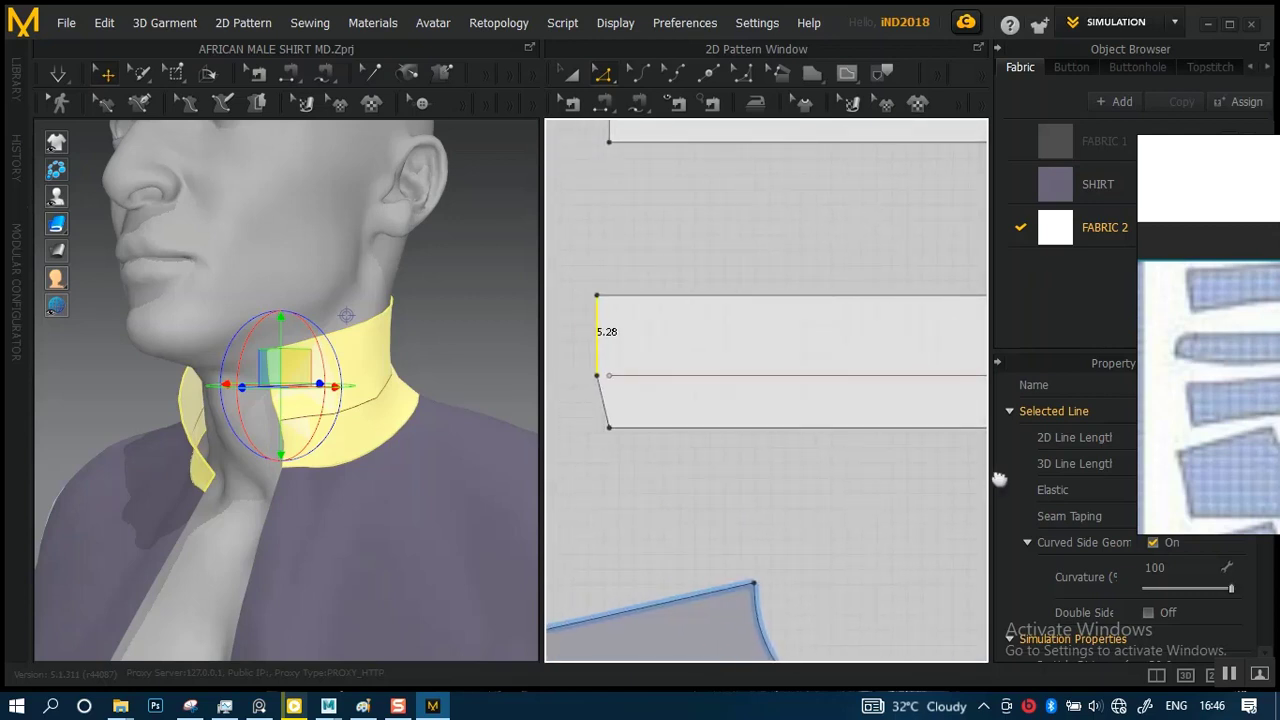
right_drag(999, 479, 457, 449)
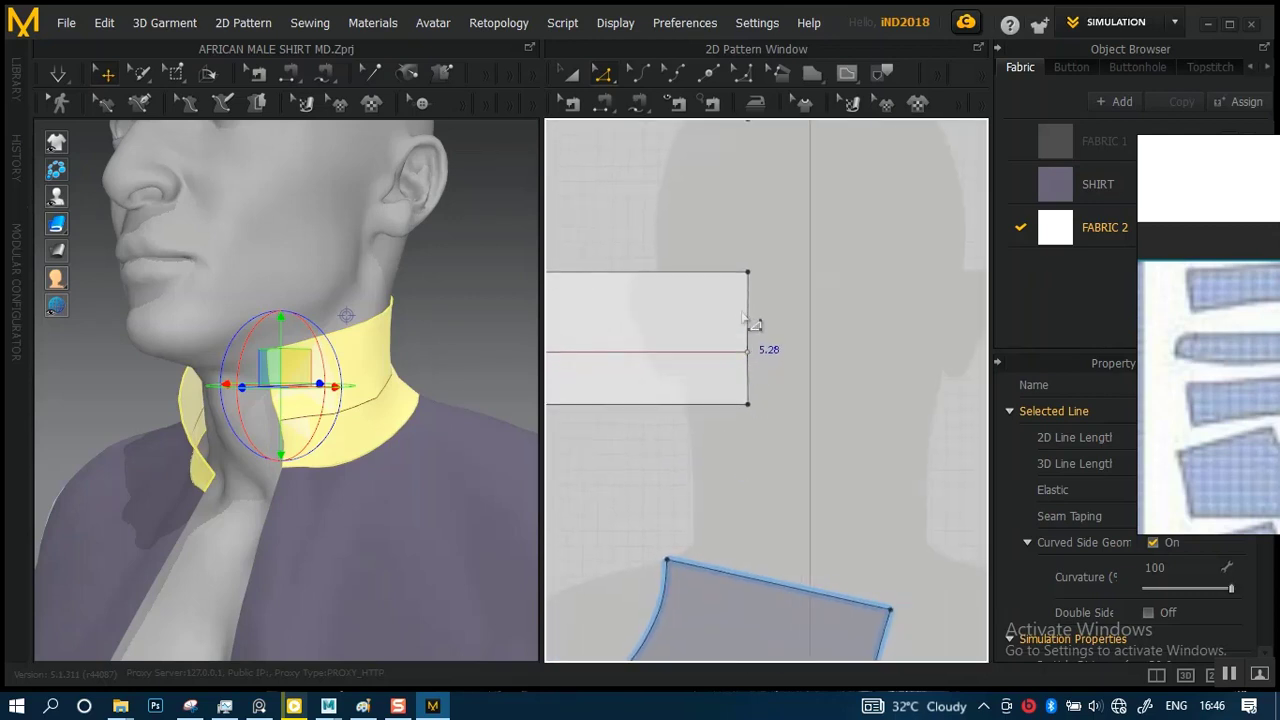
drag(760, 323, 758, 313)
- Extend the internal line's left endpoint to meet the outline corner on the widened left end of the collar strip
middle_drag(600, 417, 797, 449)
middle_drag(695, 438, 989, 428)
middle_drag(774, 414, 826, 411)
scroll(843, 423, up, 5)
right_drag(843, 425, 694, 434)
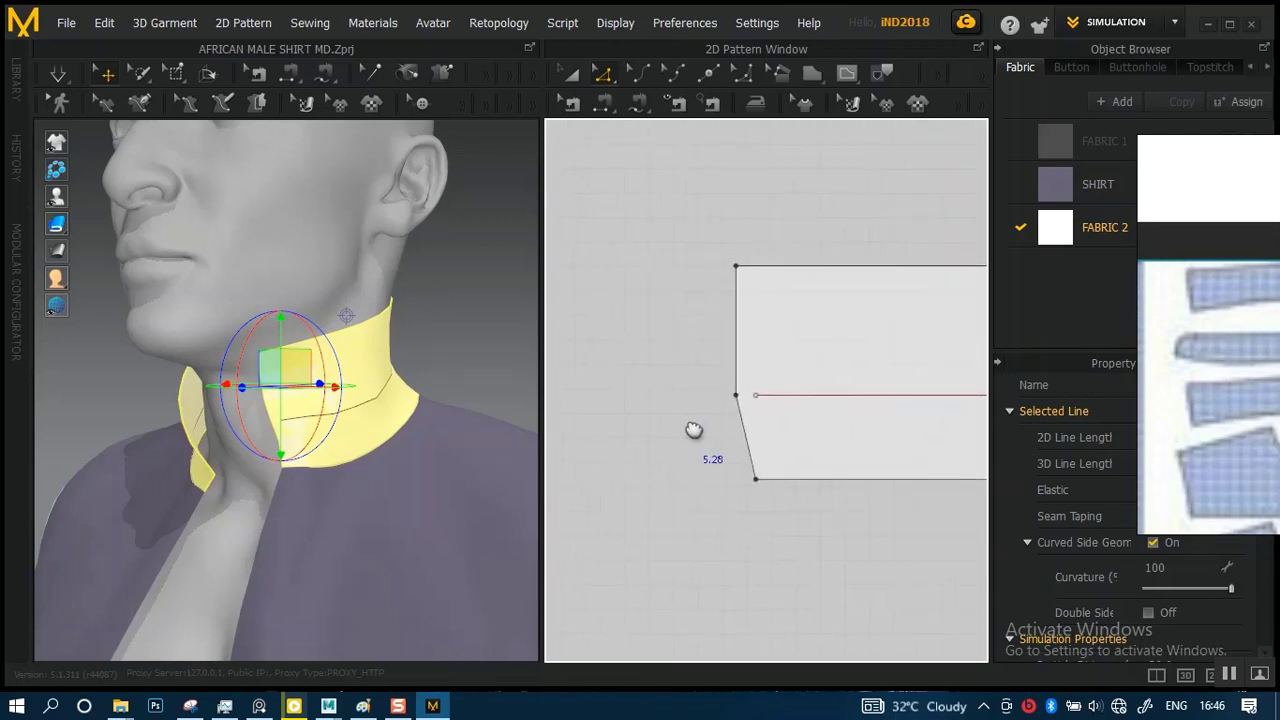
scroll(737, 417, up, 3)
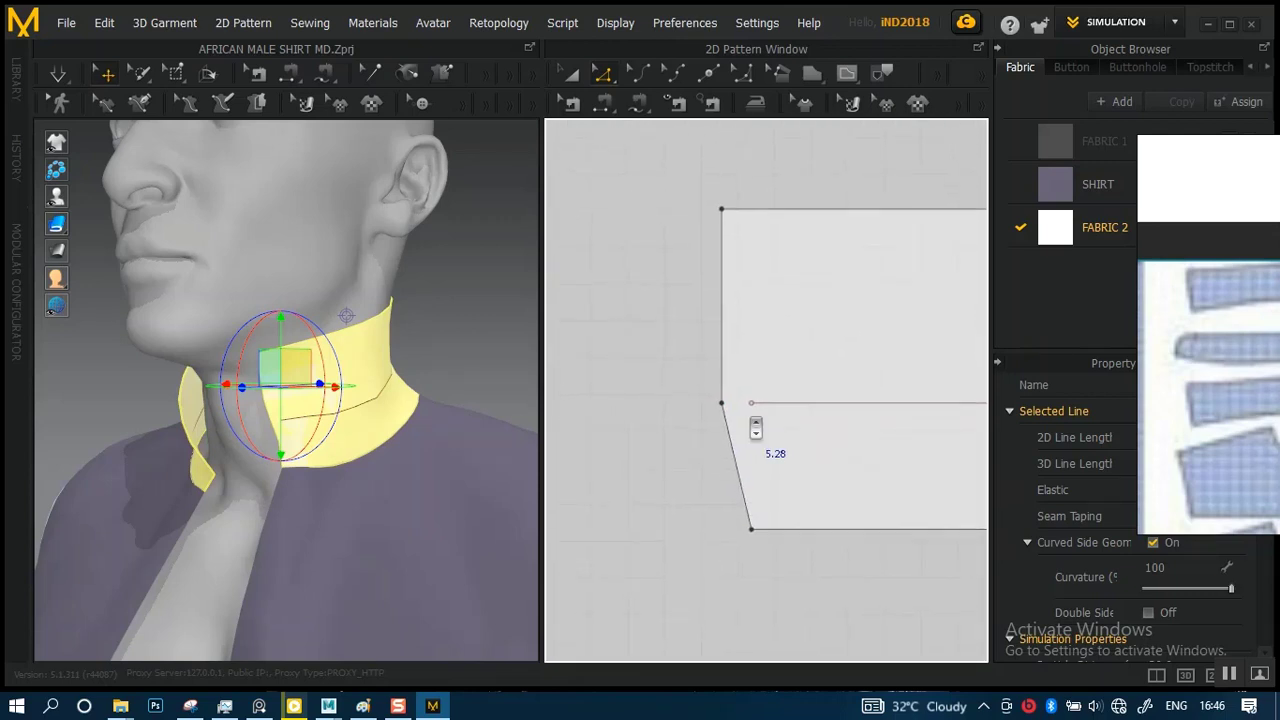
scroll(752, 430, up, 2)
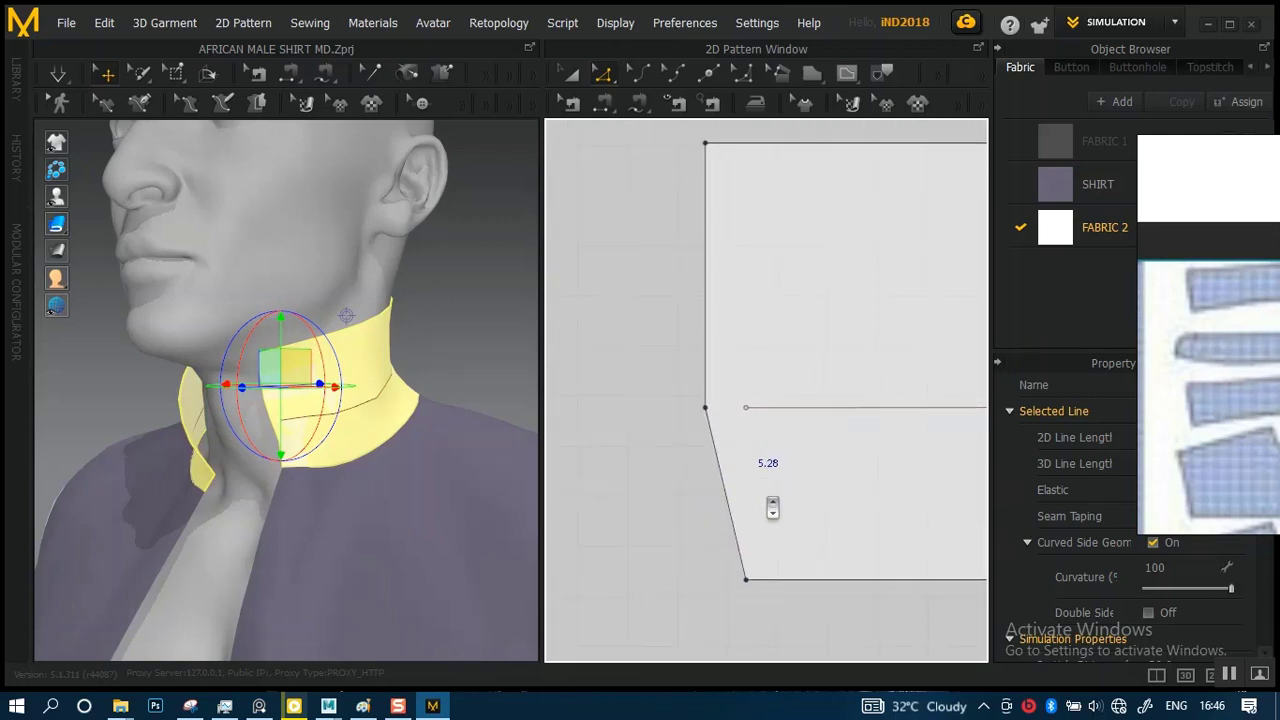
click(756, 411)
drag(750, 410, 720, 411)
scroll(700, 528, down, 3)
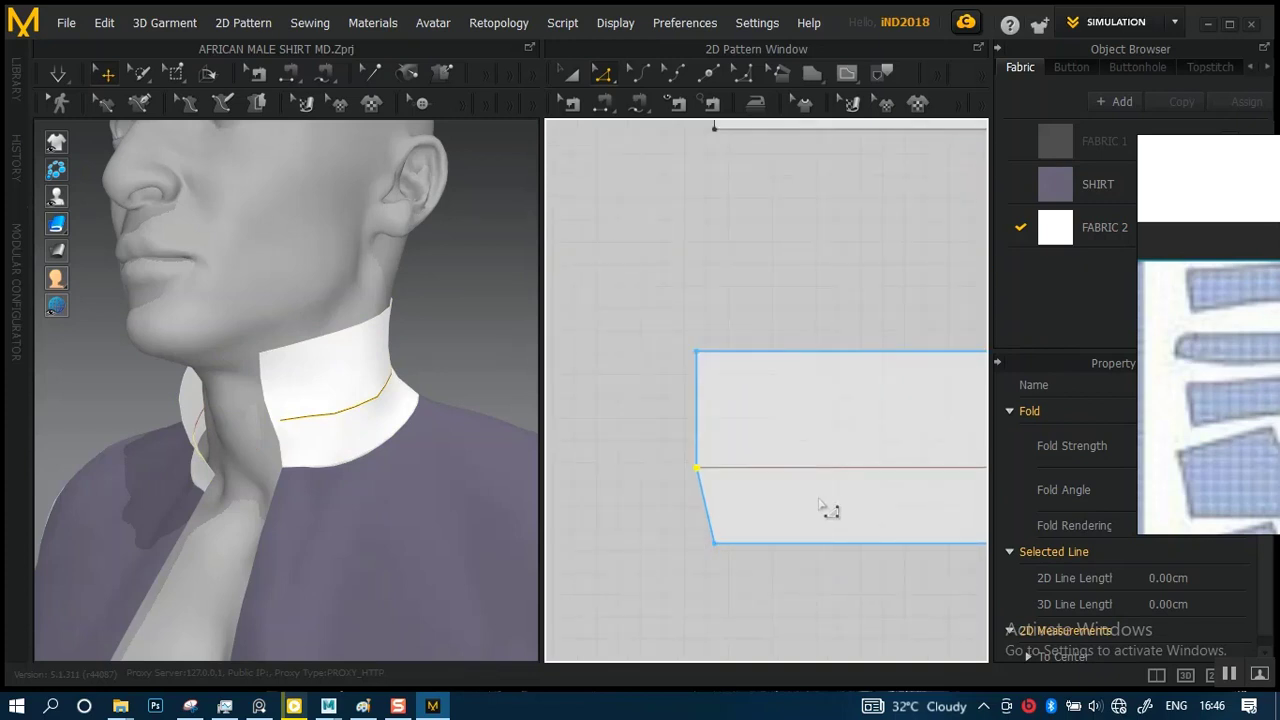
- Extend the internal line's right endpoint to the widened outline corner, making the line about 45.88 cm long, and deselect it
middle_drag(818, 500, 437, 457)
middle_drag(800, 479, 531, 454)
middle_drag(829, 457, 577, 454)
middle_drag(786, 444, 879, 418)
scroll(751, 580, up, 5)
scroll(783, 422, up, 1)
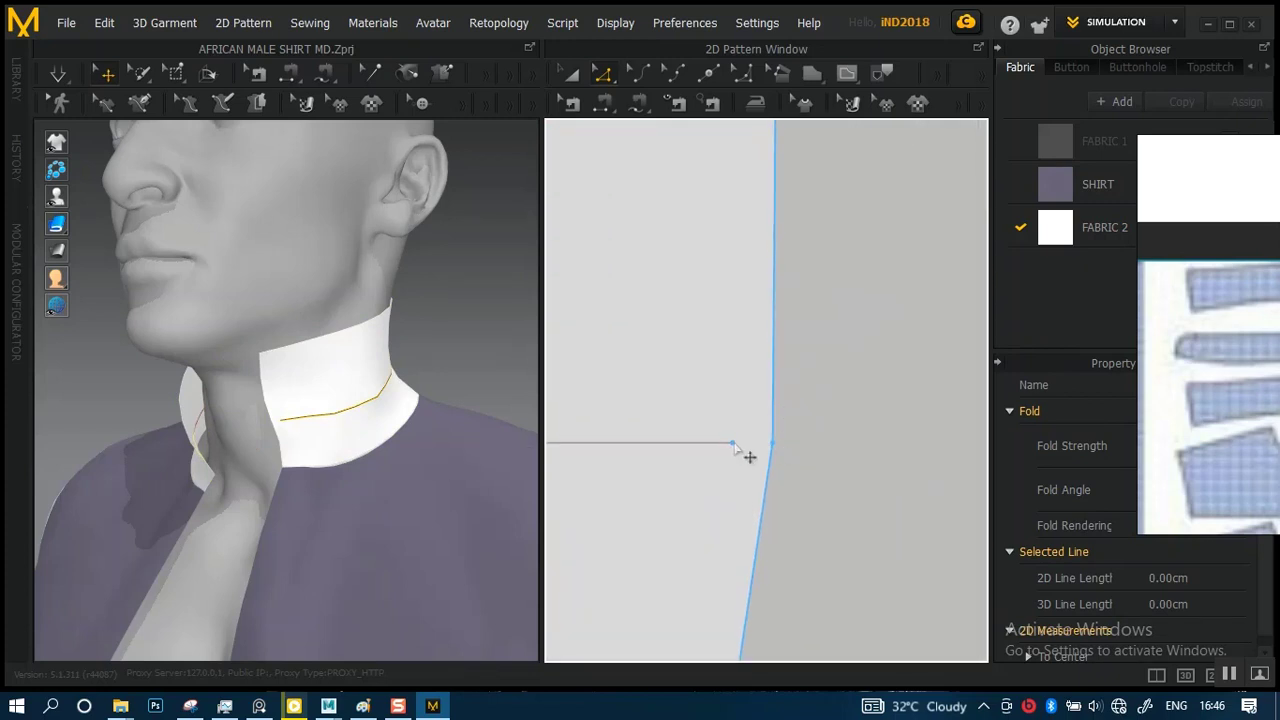
drag(731, 442, 817, 463)
scroll(780, 486, down, 3)
scroll(701, 345, down, 4)
middle_drag(682, 324, 930, 339)
click(680, 415)
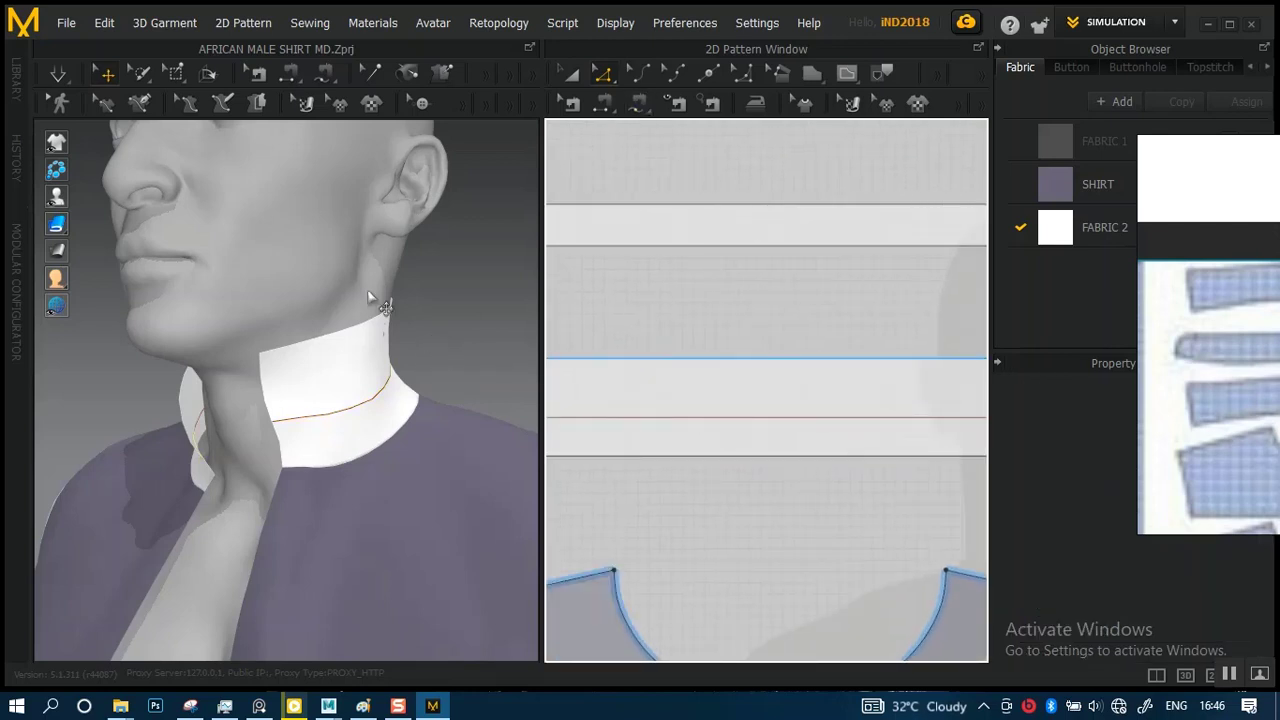
- Try folding the upper part of the collar outward and down along the internal line with Fold Arrangement
click(206, 76)
click(372, 402)
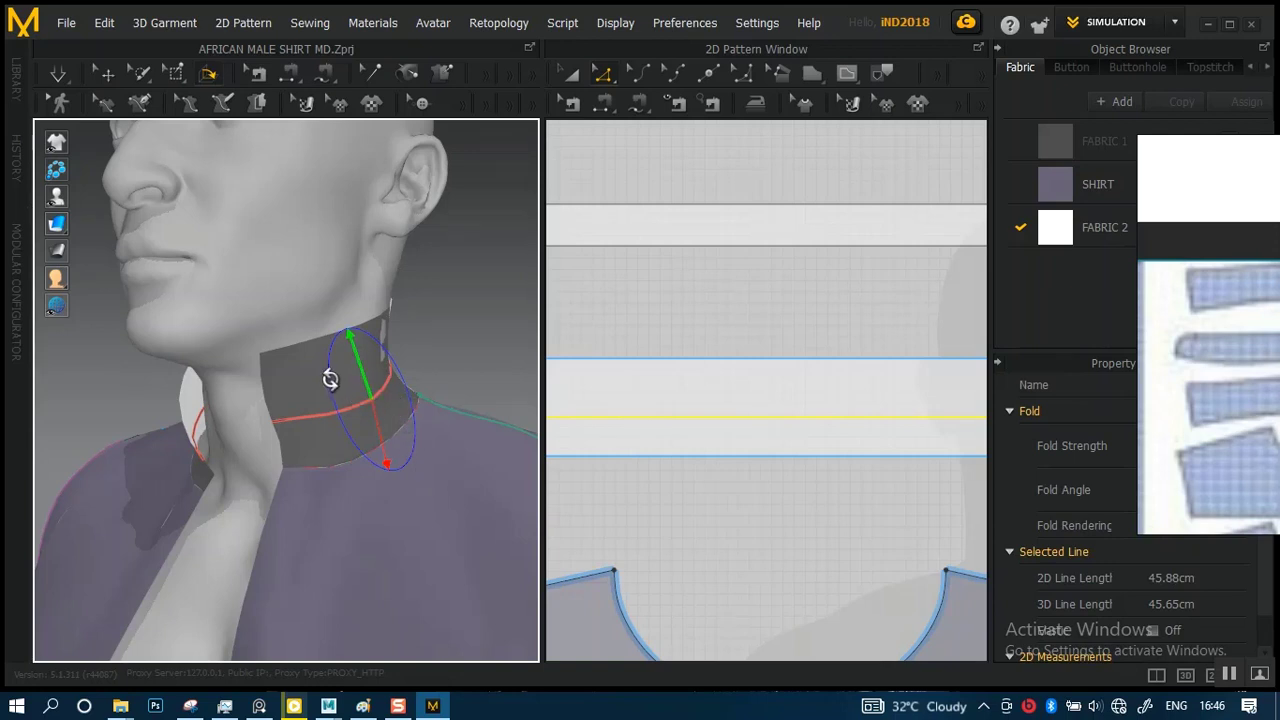
drag(330, 376, 411, 376)
right_drag(446, 389, 410, 398)
scroll(394, 428, up, 3)
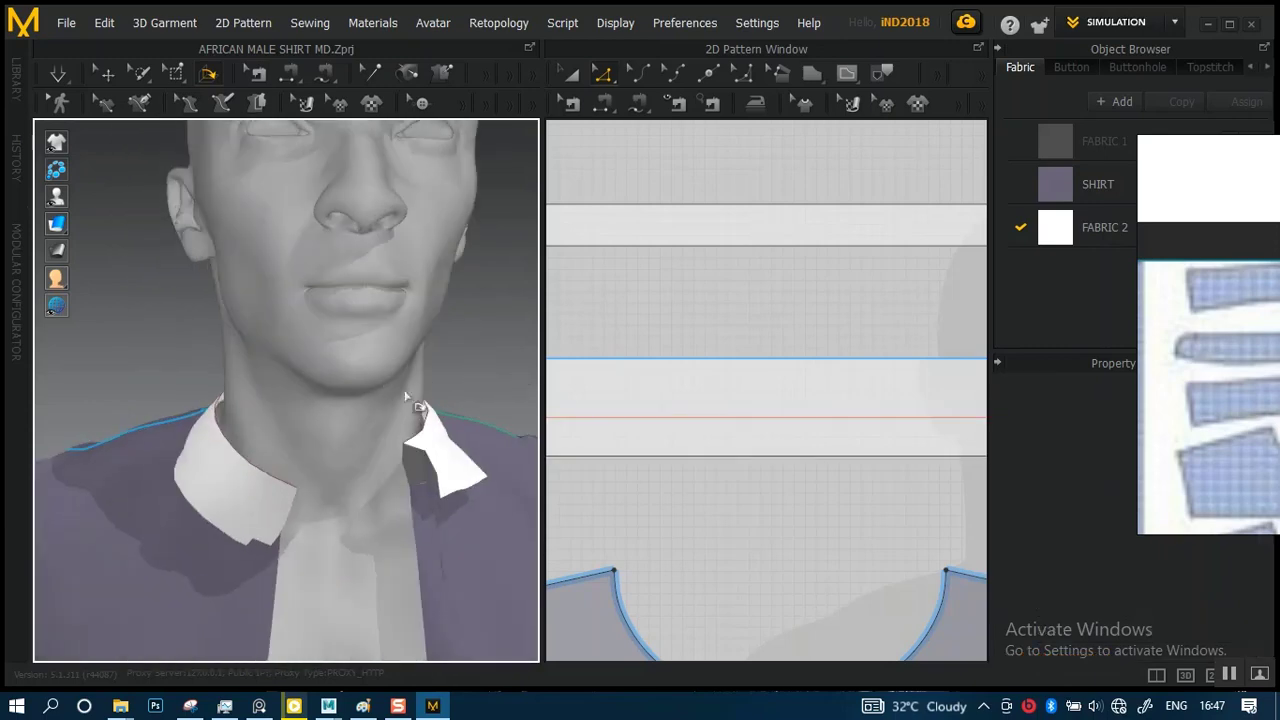
middle_drag(442, 410, 367, 345)
mouse_move(370, 376)
right_down()
mouse_move(419, 376)
mouse_move(366, 373)
right_up()
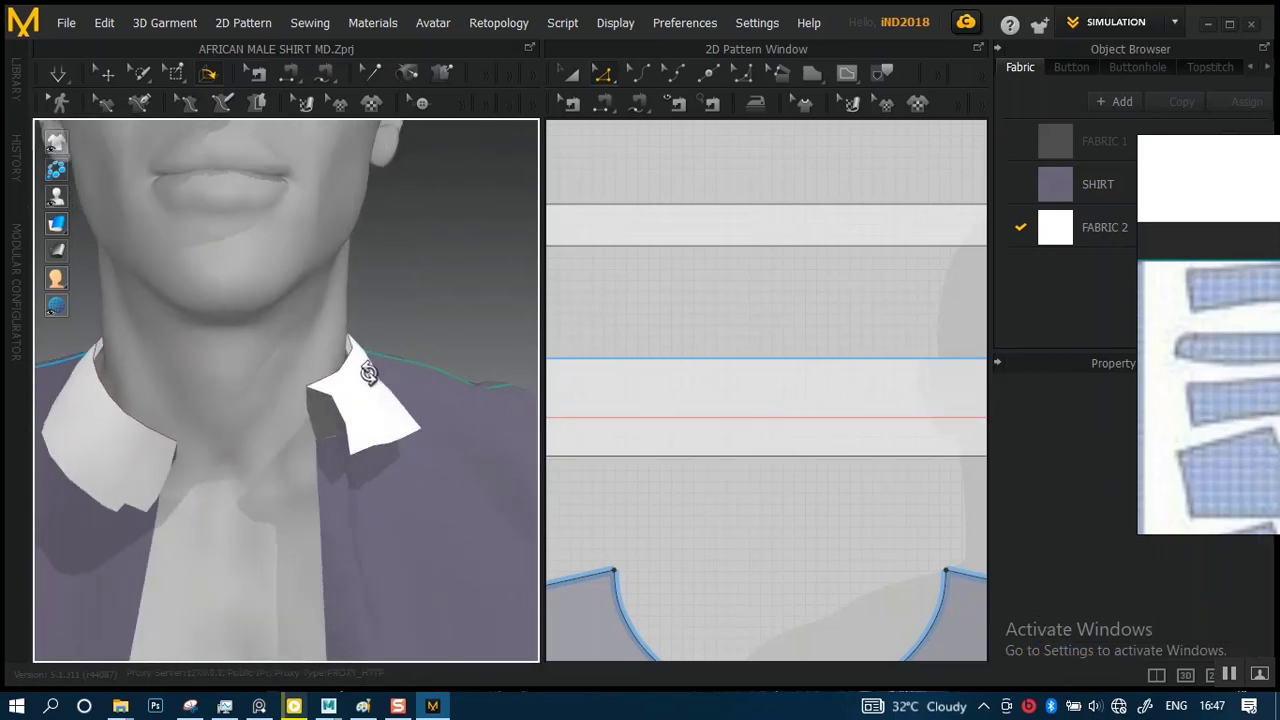
- Try simulating the folded collar while pulling its flap outward and down at the side and back of the neck
key(space)
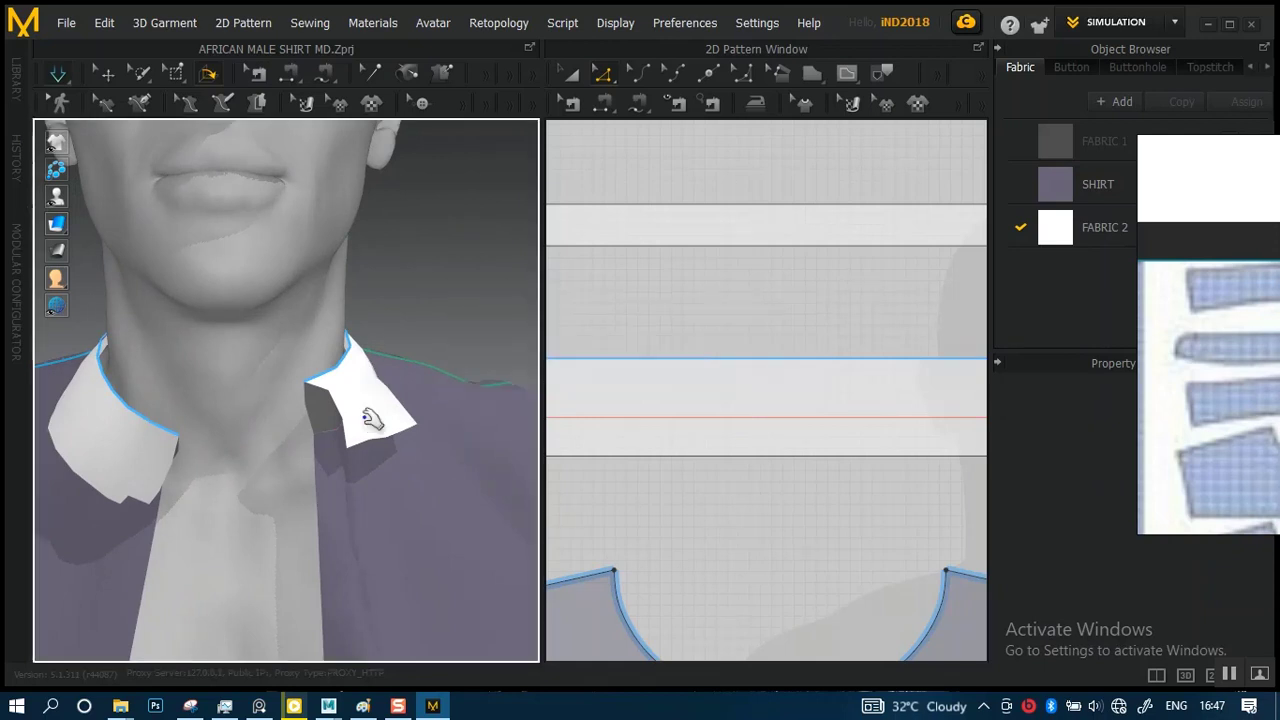
key(space)
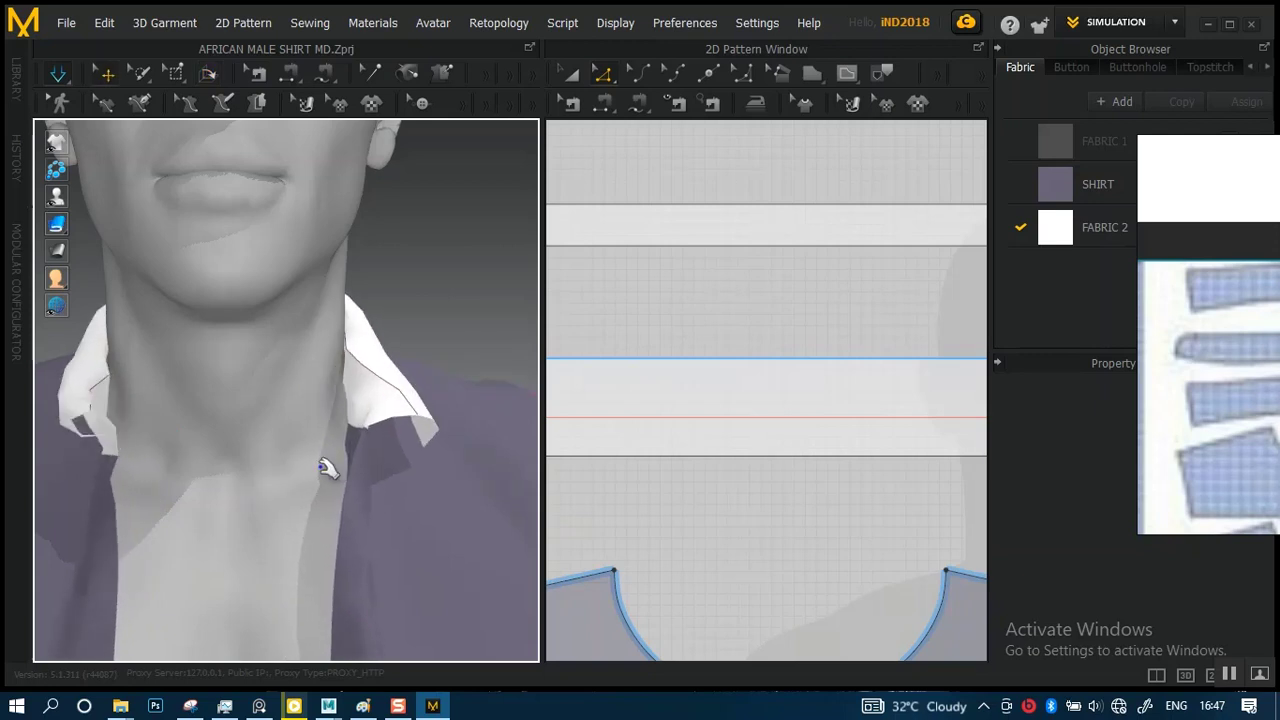
right_drag(277, 466, 405, 448)
drag(388, 440, 438, 453)
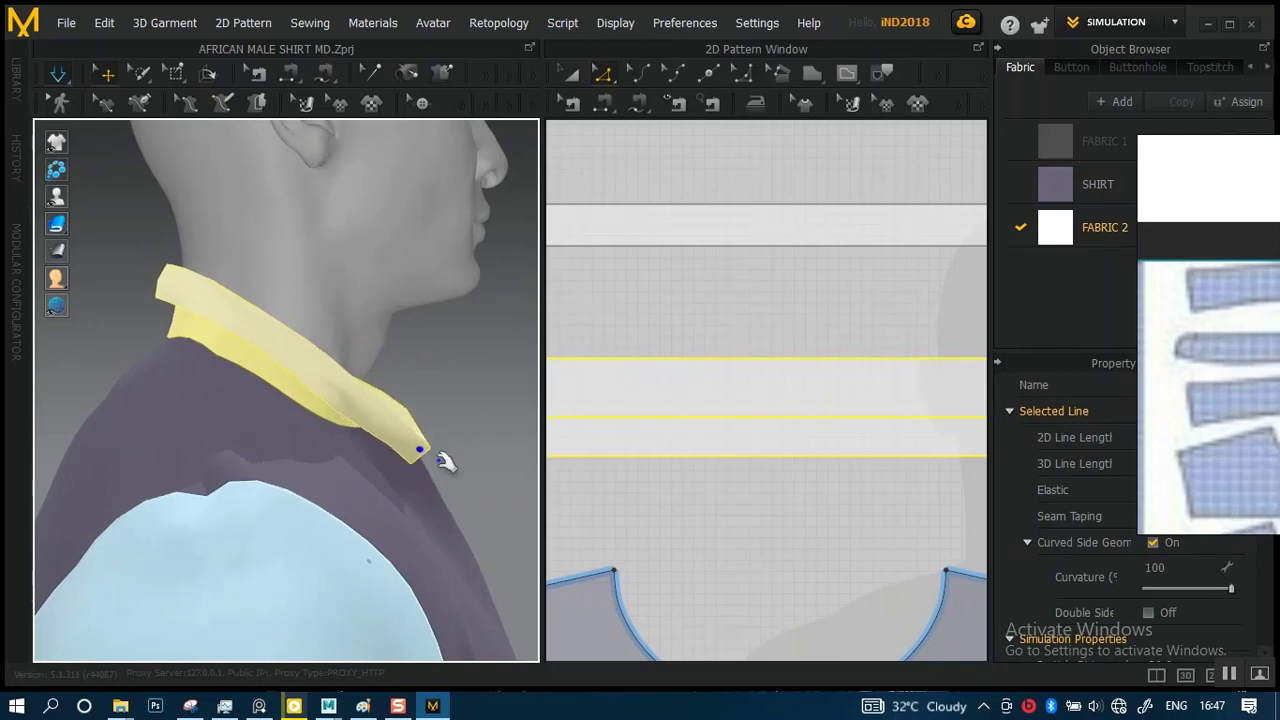
right_drag(345, 424, 468, 490)
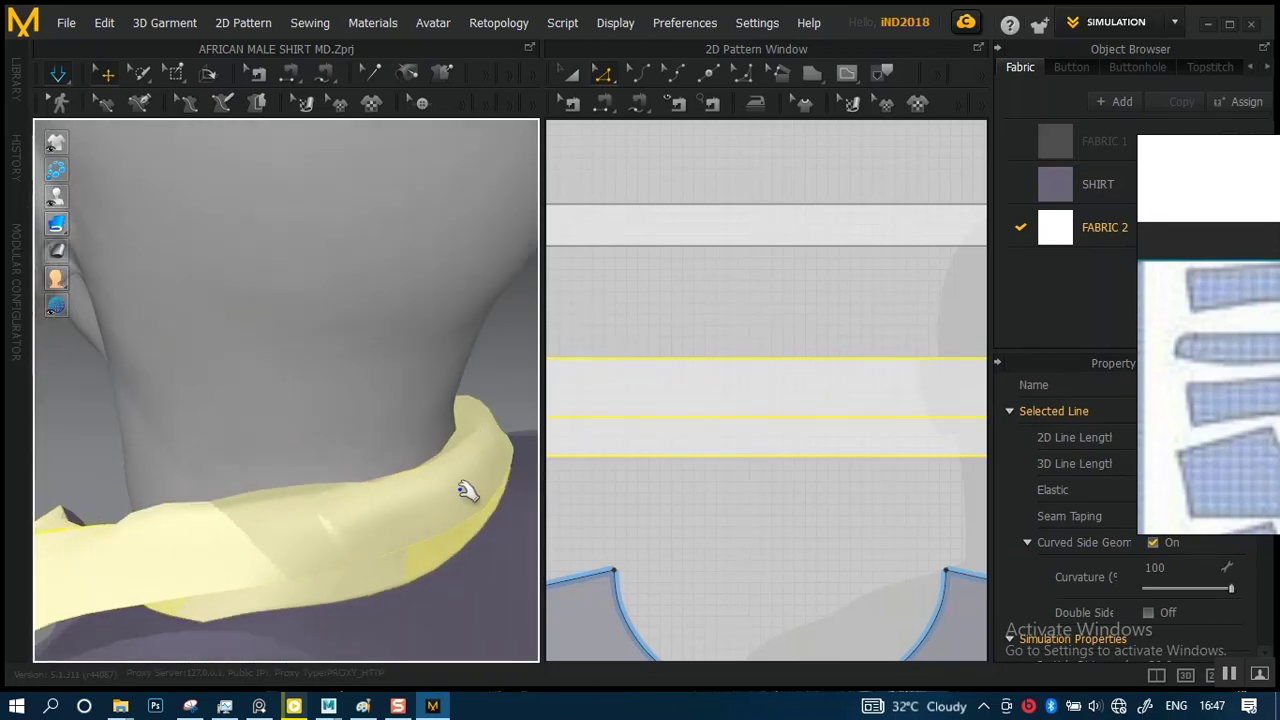
drag(447, 525, 436, 558)
right_drag(437, 558, 443, 363)
scroll(366, 431, up, 4)
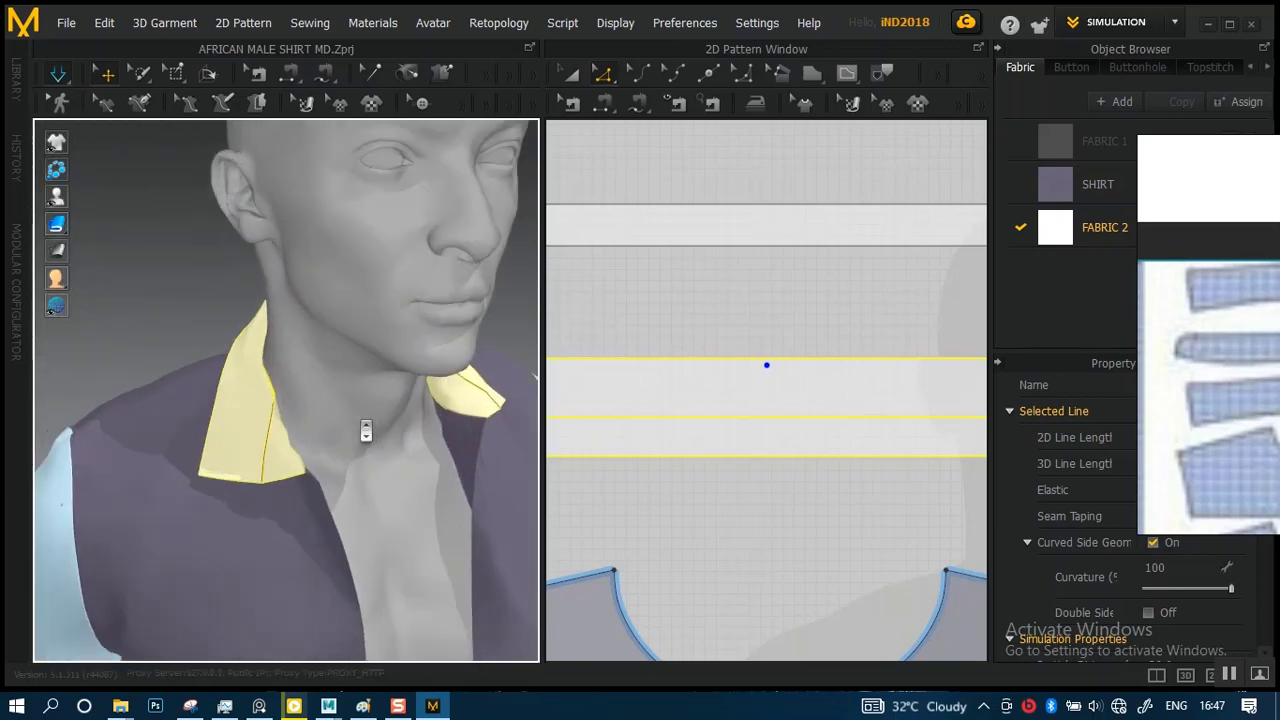
- Try pulling the collar's front end and the back of its flap down over the shoulder, and stop the simulation
right_drag(304, 435, 355, 447)
drag(365, 478, 397, 470)
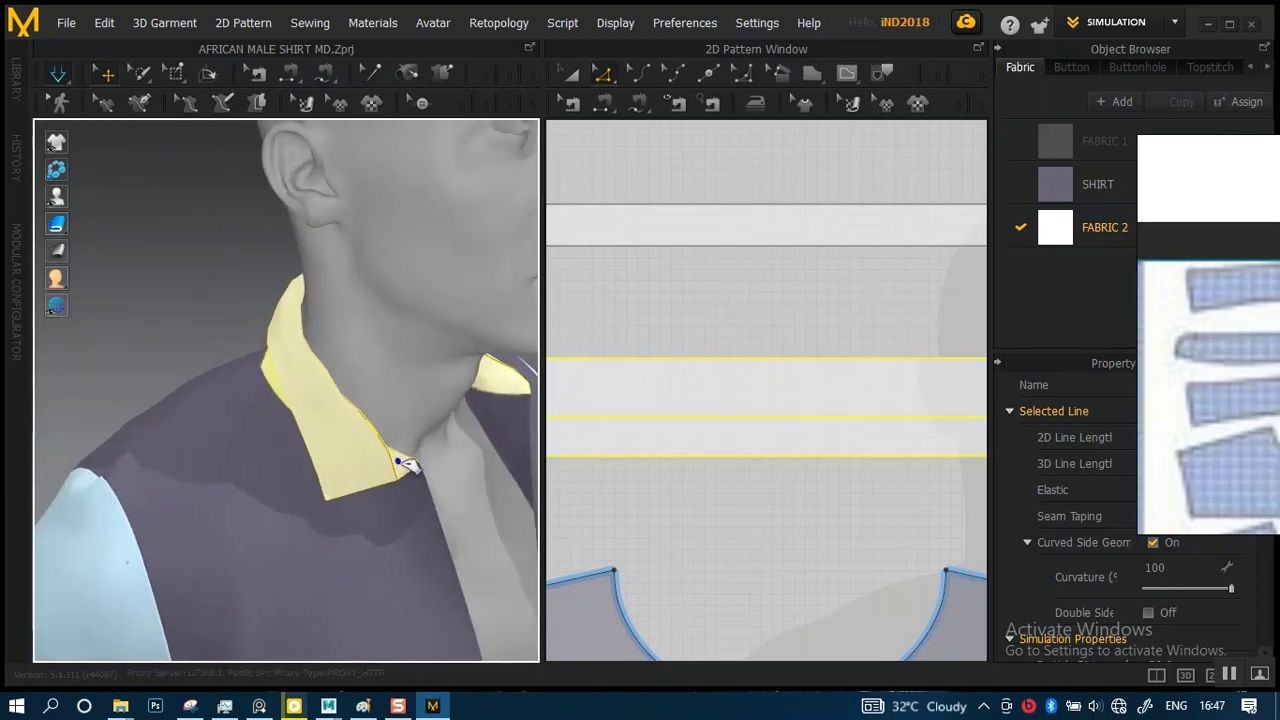
right_drag(405, 465, 263, 390)
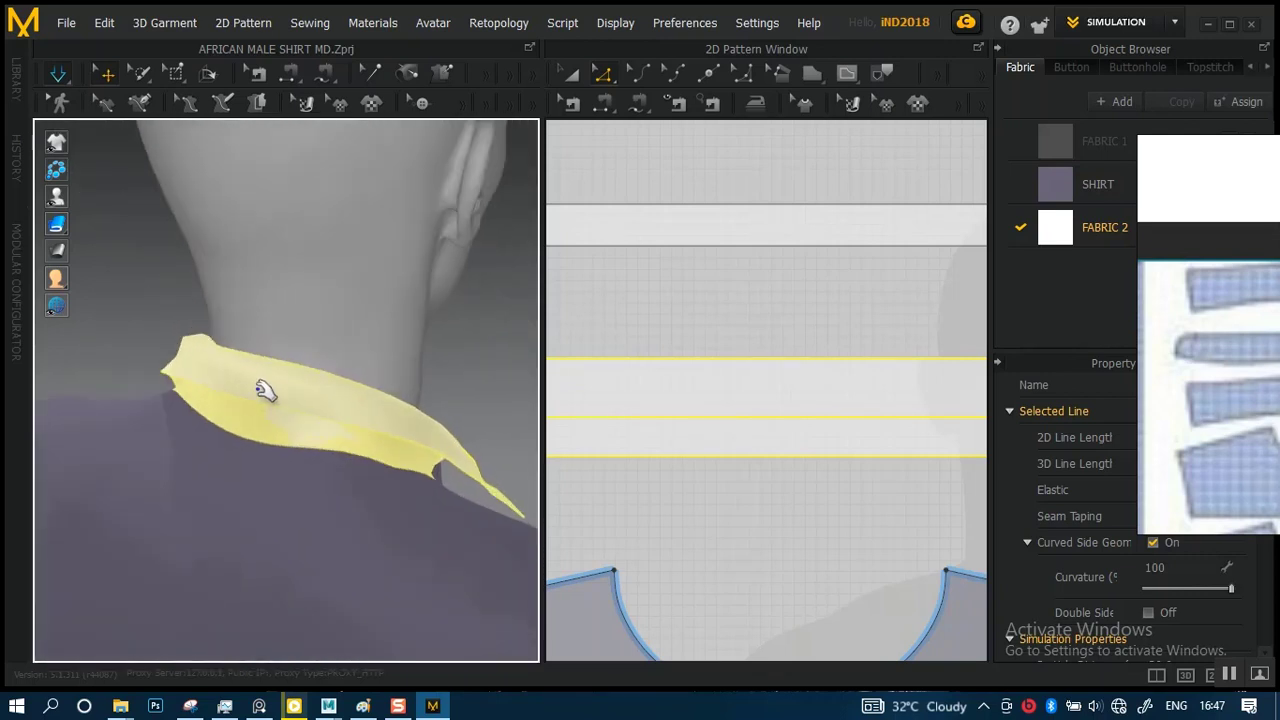
drag(242, 440, 210, 493)
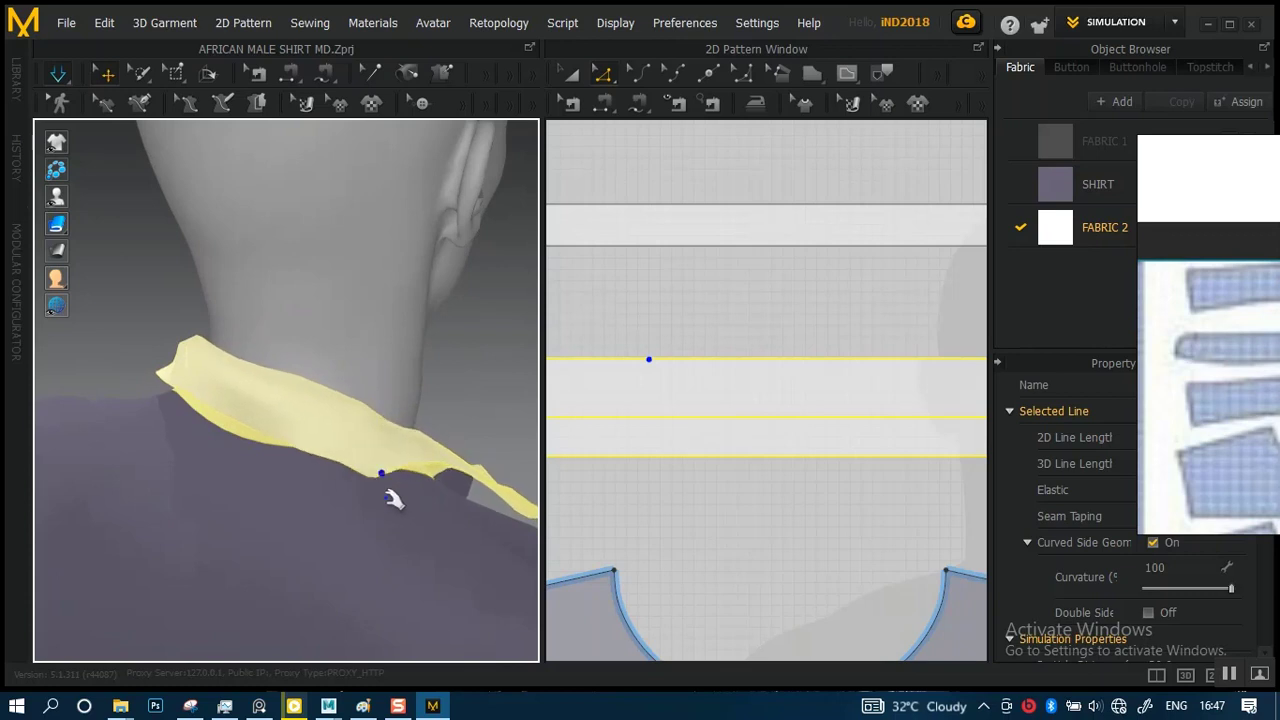
right_drag(440, 494, 386, 457)
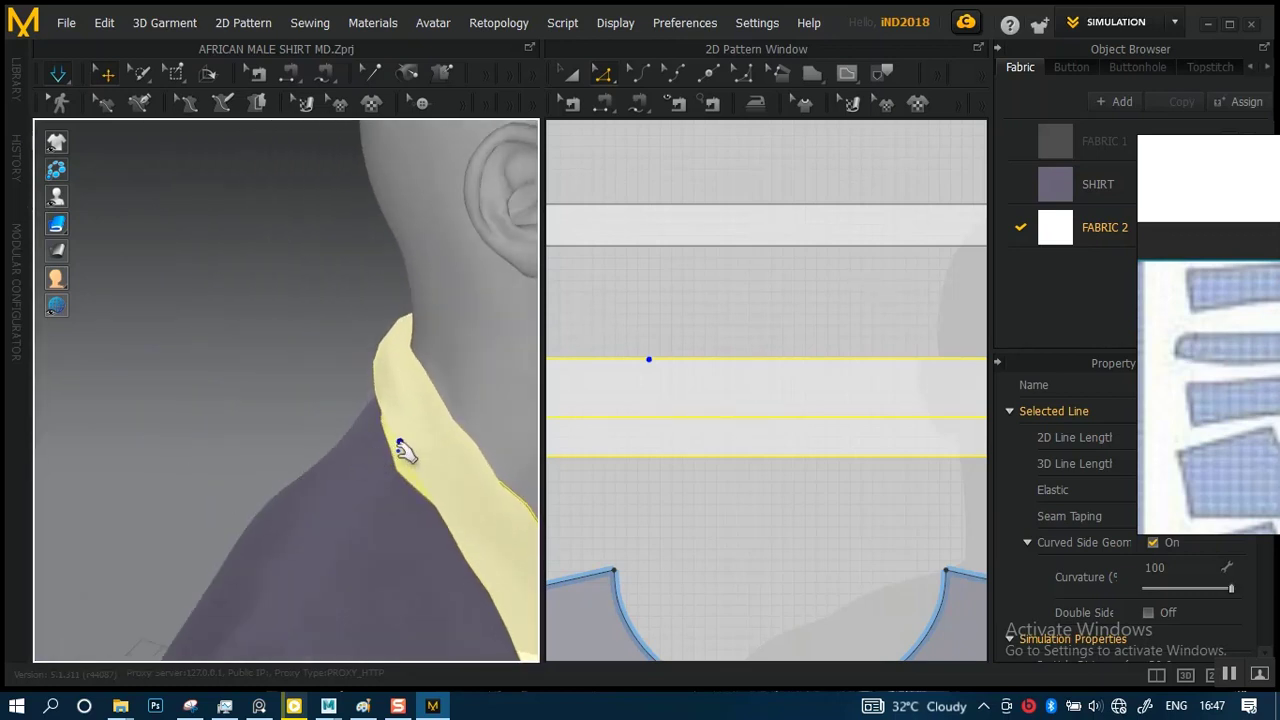
right_drag(397, 500, 412, 413)
scroll(398, 468, up, 3)
key(space)
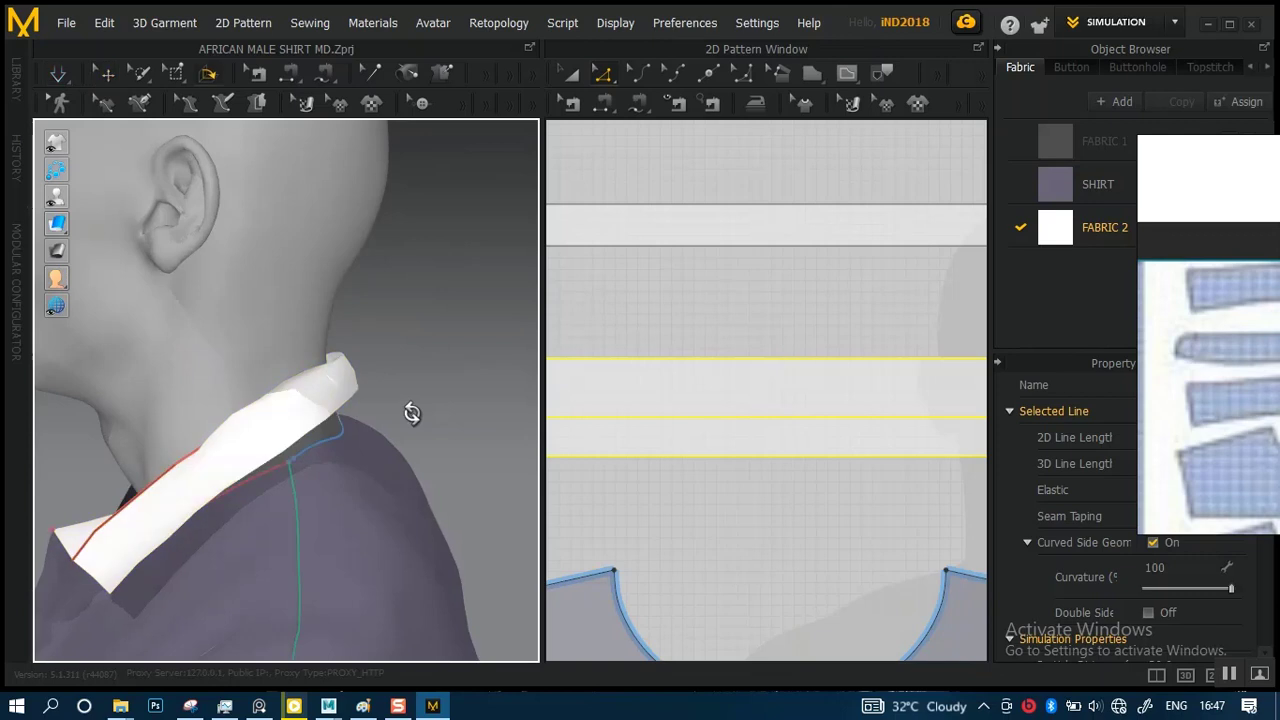
- Undo the collar simulation and the recent reshaping of the tall strip's short ends and internal line
key(ctrl+z)
key(ctrl+z)
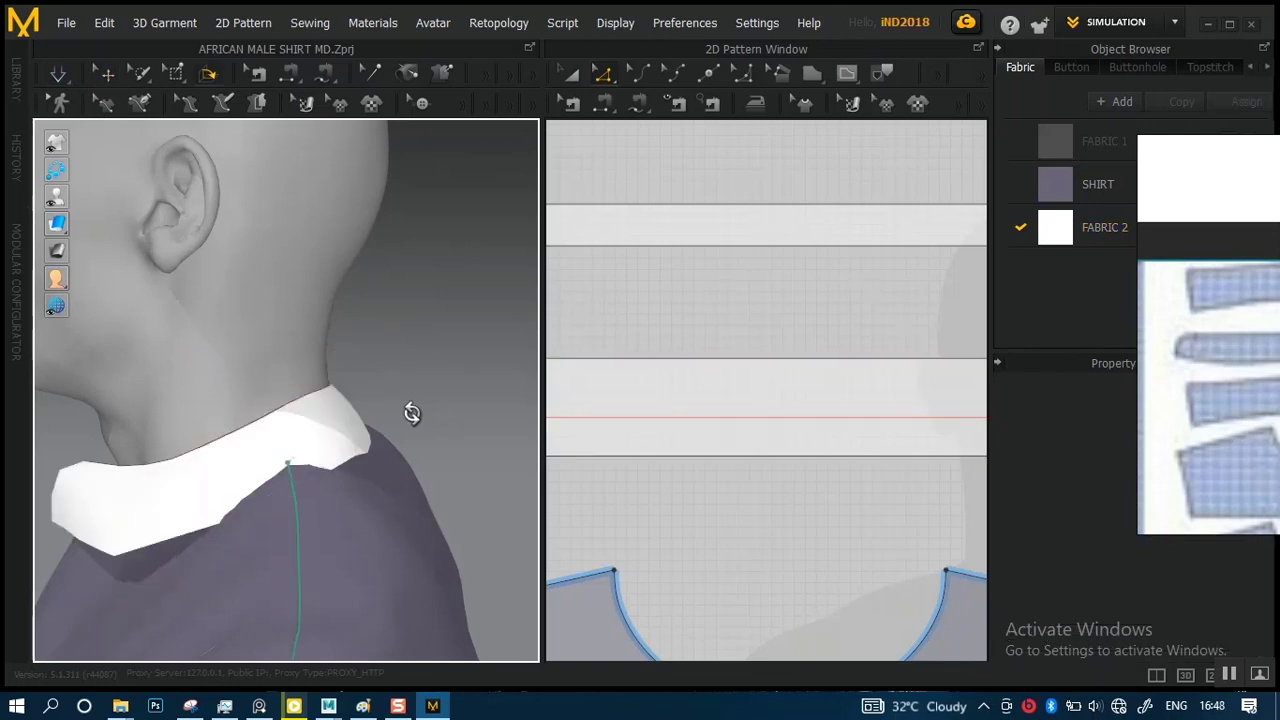
key(ctrl+z)
key(ctrl+z)
key(ctrl+z)
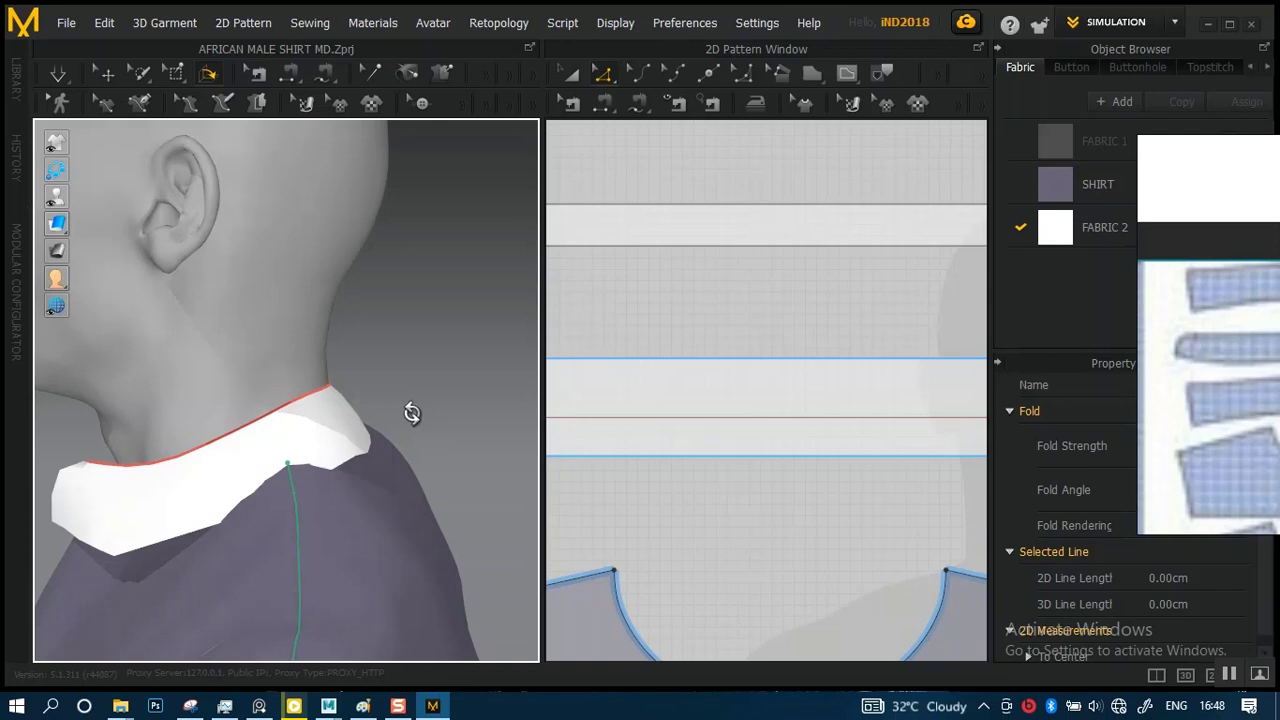
key(ctrl+z)
key(ctrl+z)
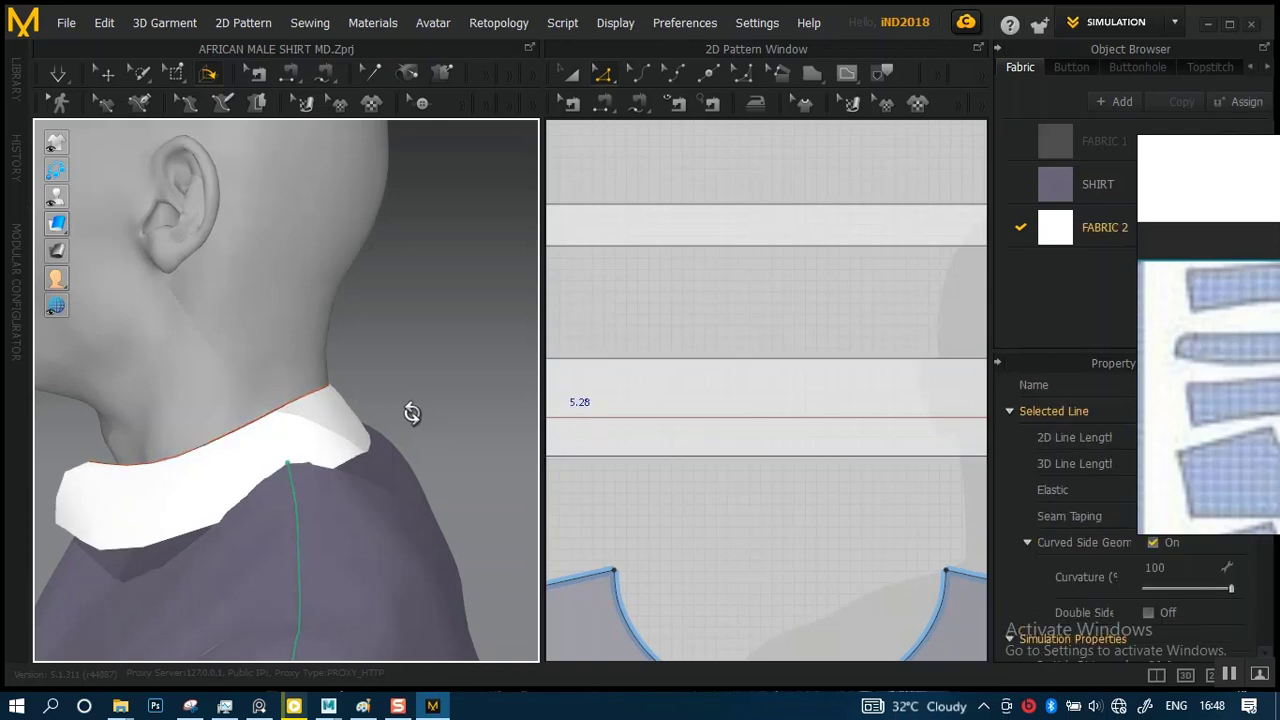
key(ctrl+z)
key(ctrl+z)
key(ctrl+z)
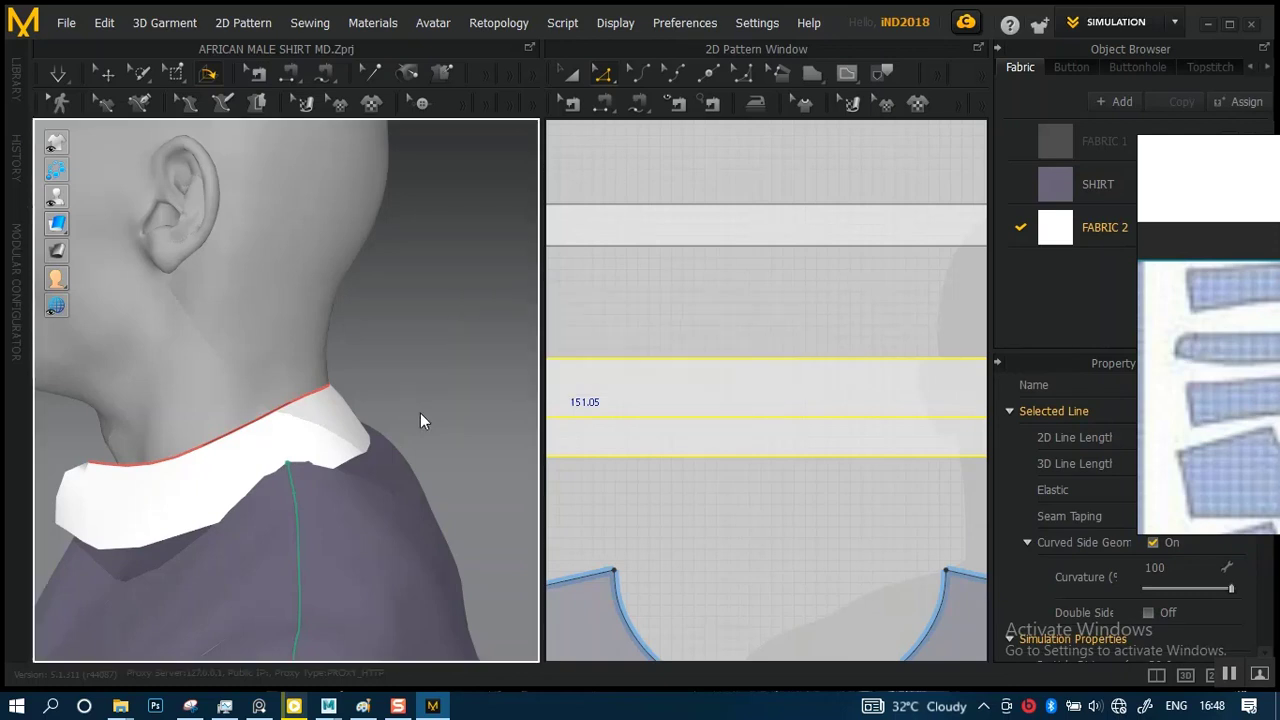
- Restore the undone edits to the tall collar strip, with its widened upper ends and extended internal line
scroll(617, 447, down, 3)
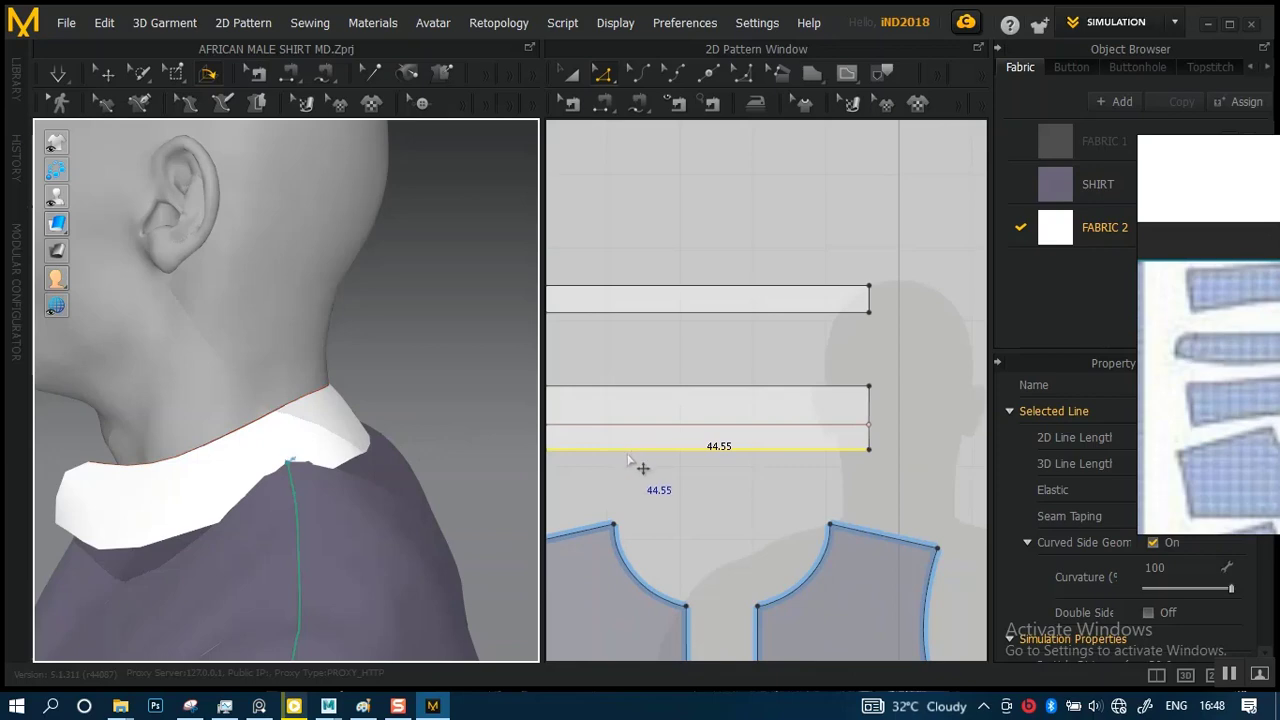
right_drag(379, 361, 342, 377)
click(106, 25)
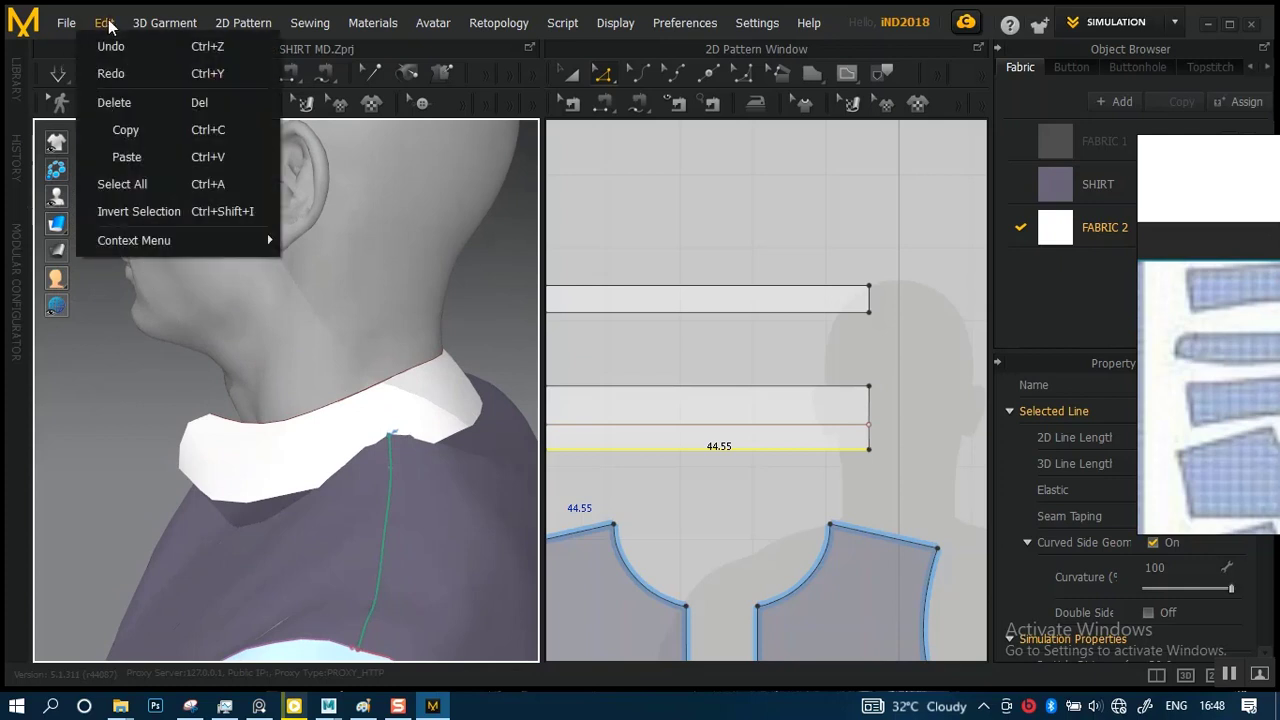
click(110, 73)
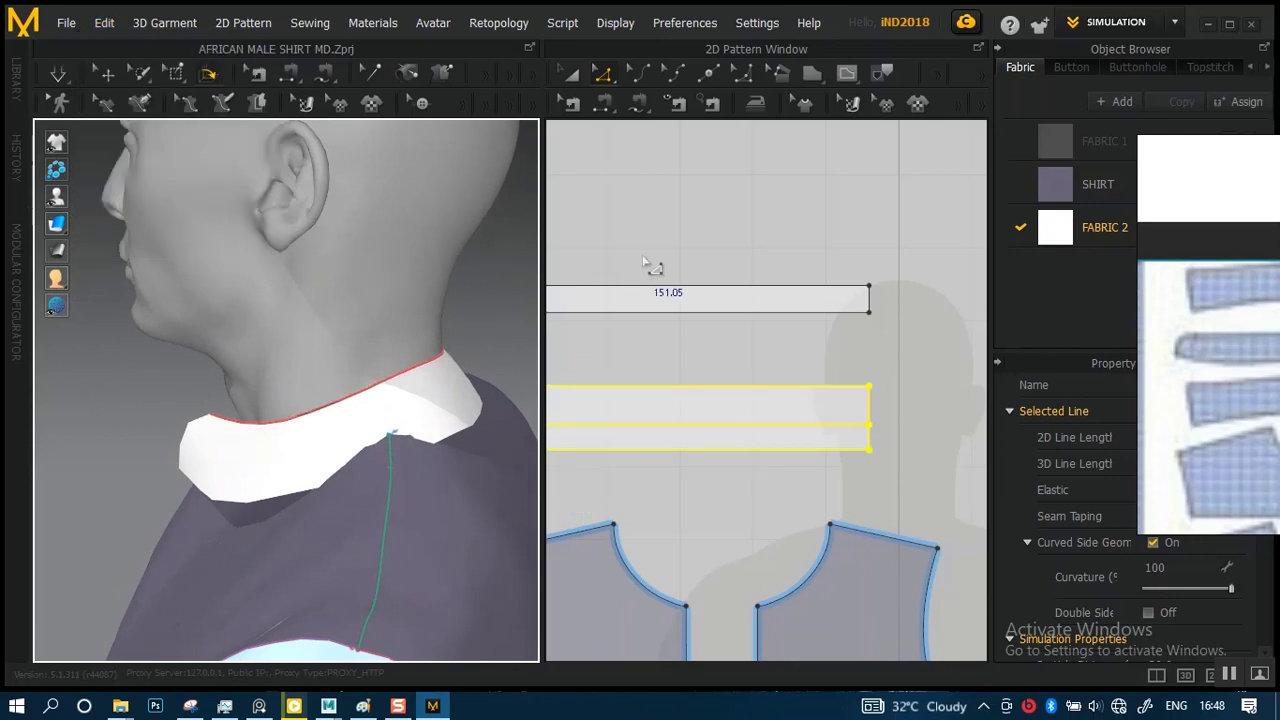
scroll(770, 345, down, 2)
scroll(760, 405, up, 1)
click(806, 434)
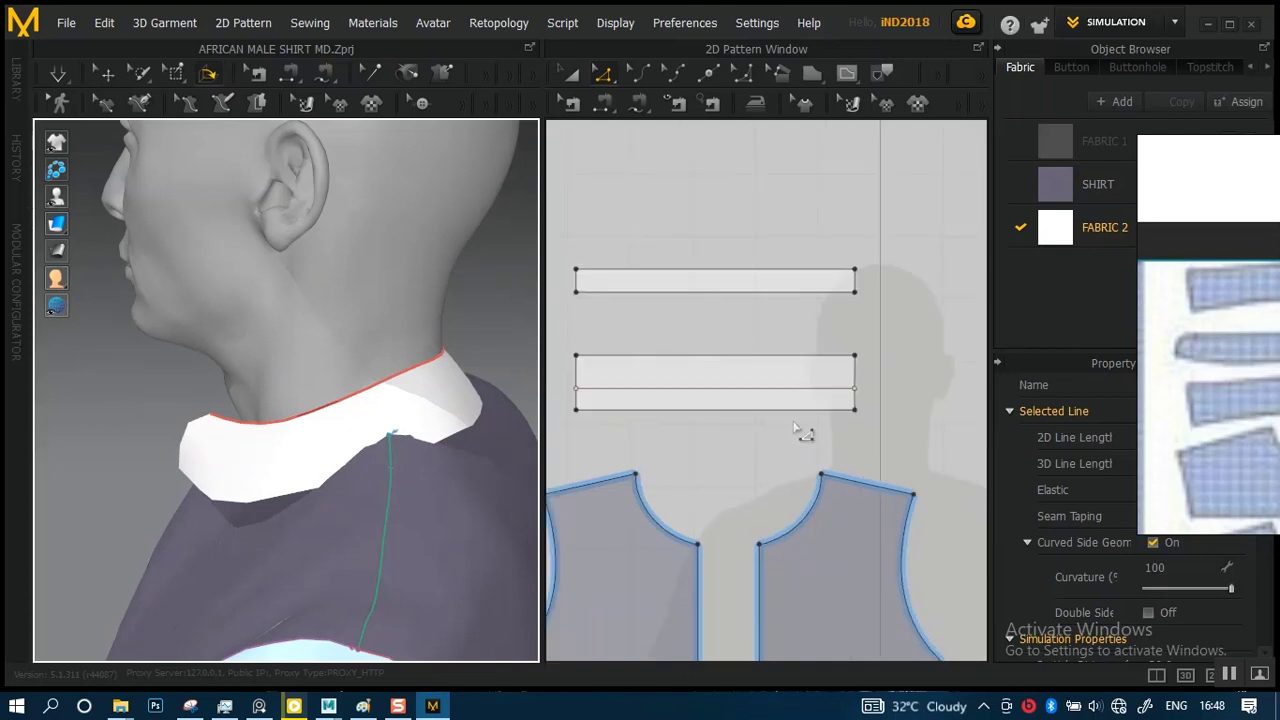
key(ctrl+z)
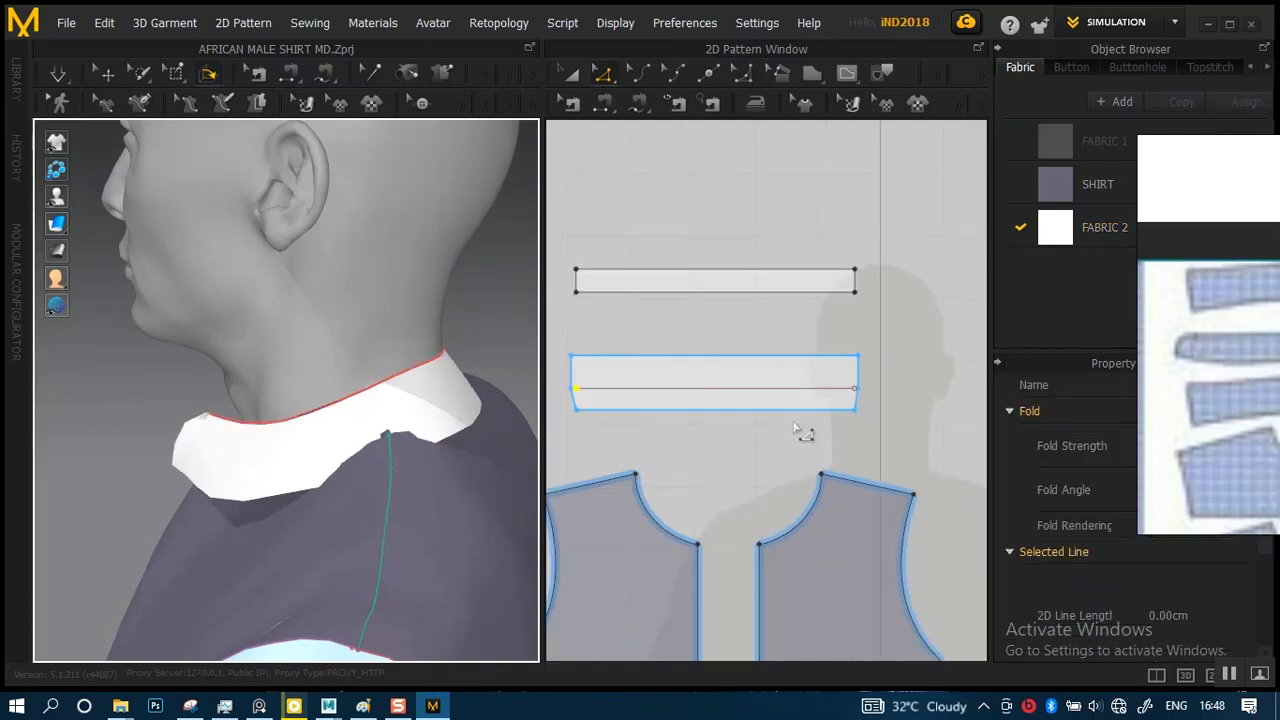
click(795, 428)
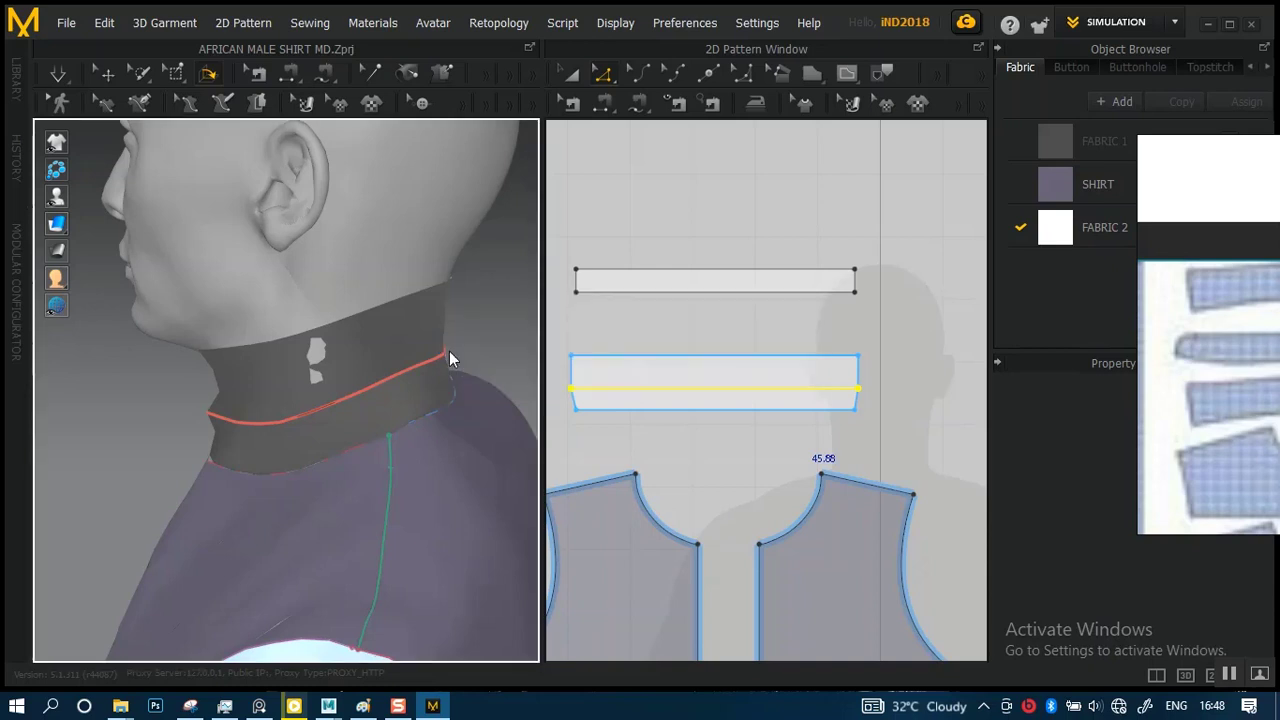
- Fold the tall collar strip's upper part outward and down along its internal line, using Fold Arrangement around the neck
click(483, 322)
right_drag(470, 344, 495, 361)
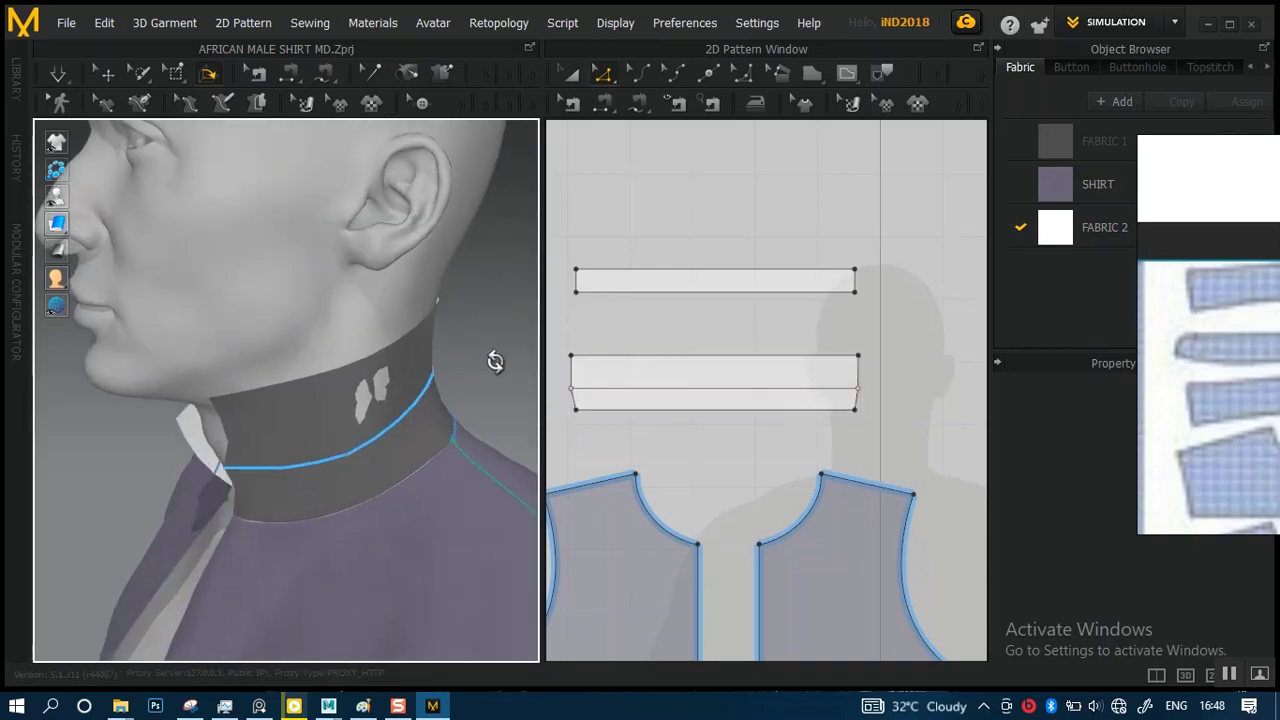
click(400, 426)
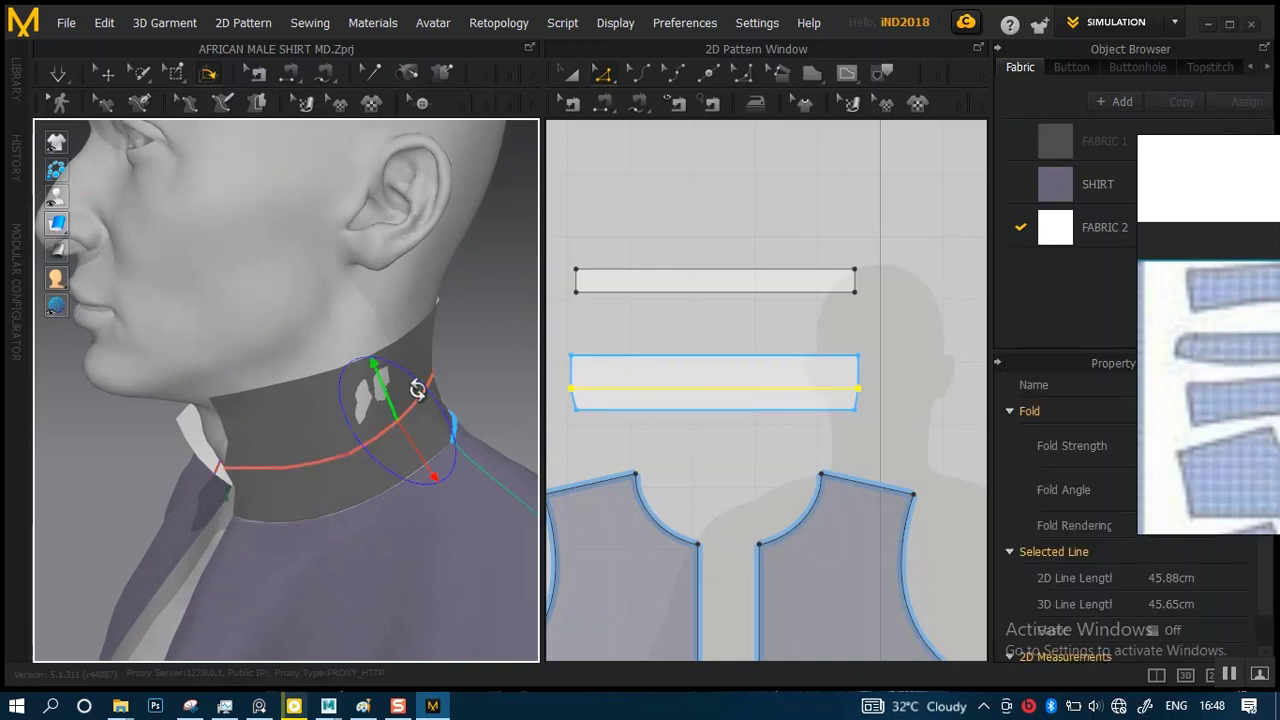
drag(414, 381, 413, 545)
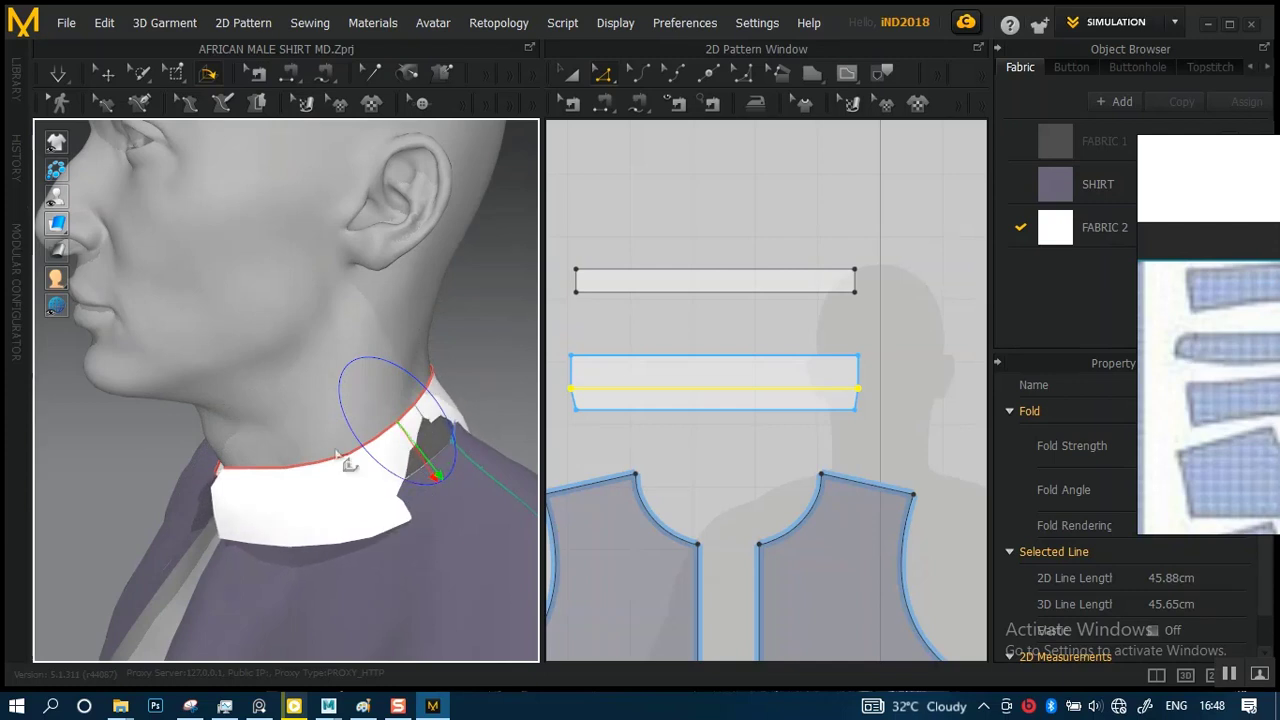
right_drag(348, 463, 425, 444)
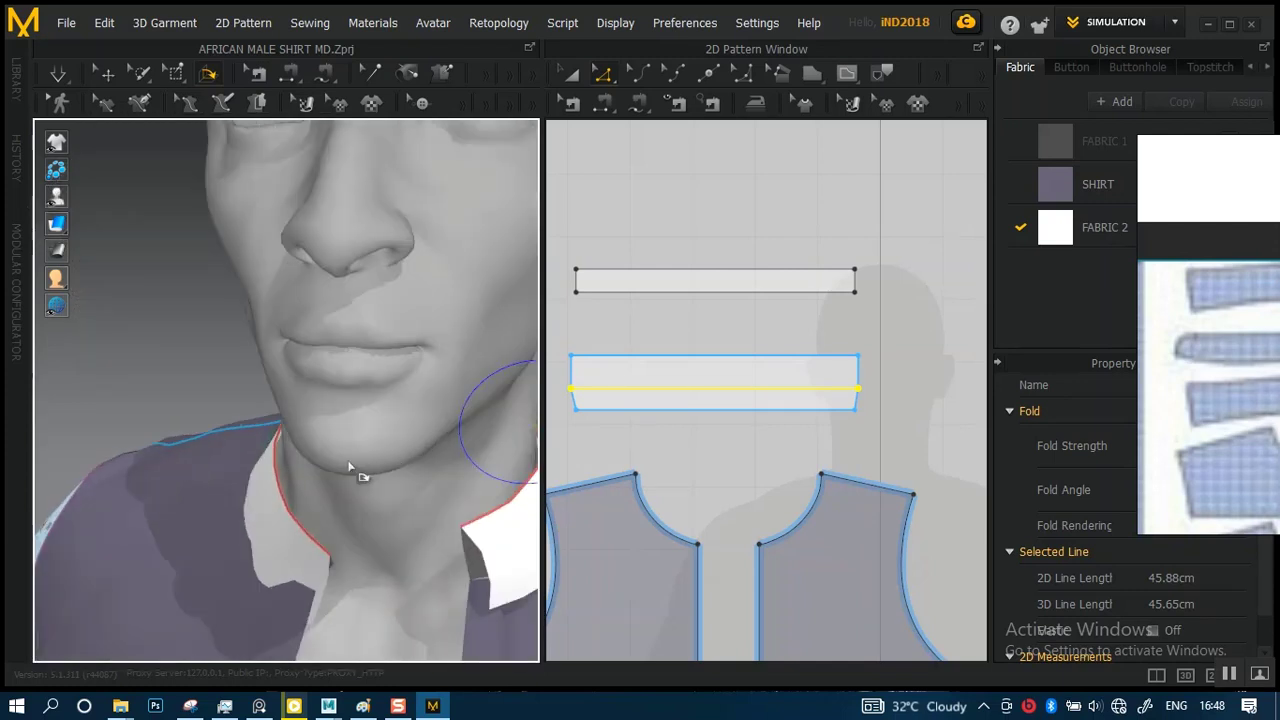
- Simulate the folded collar while pulling its flap outward and down at the back and along the side of the neck
key(space)
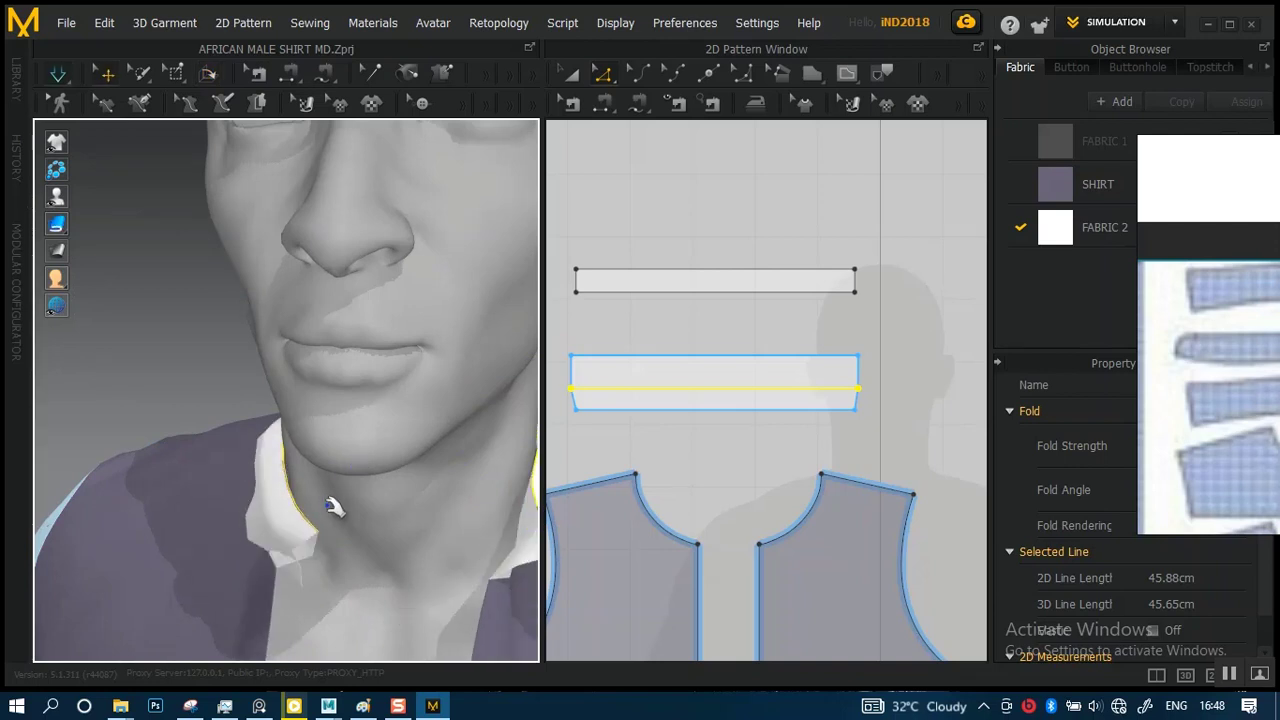
right_drag(406, 557, 363, 436)
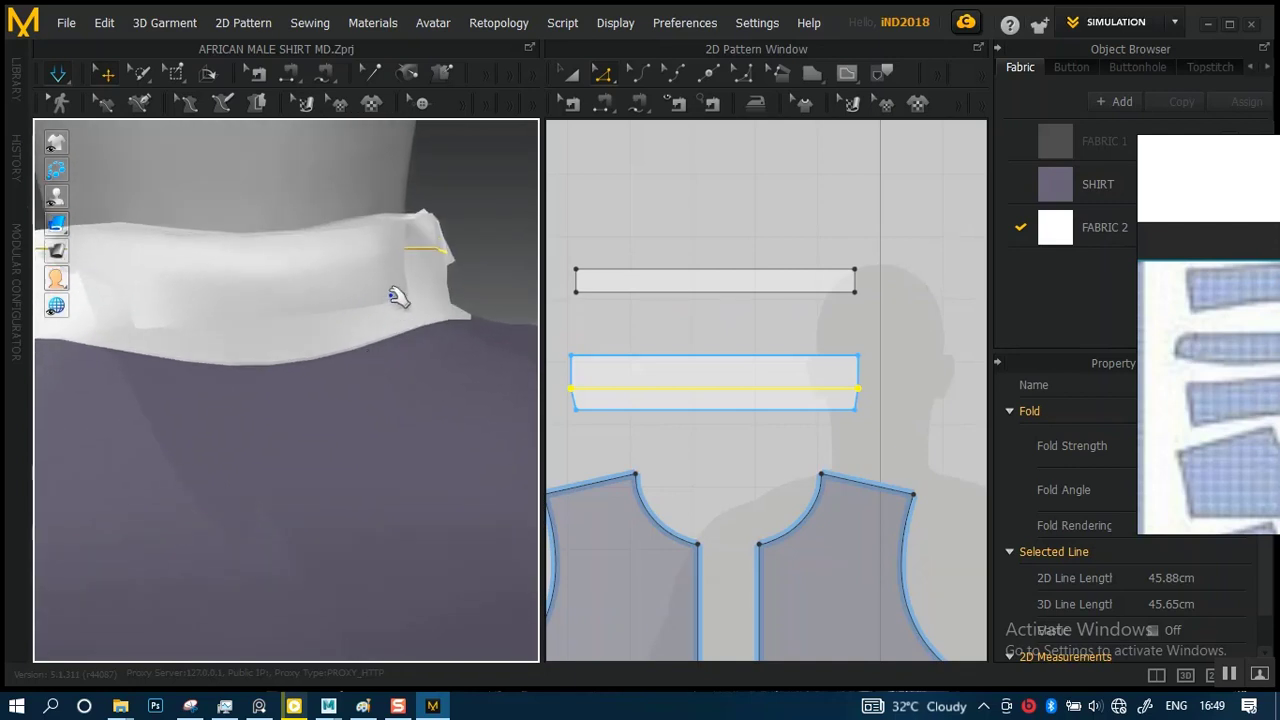
drag(398, 296, 474, 357)
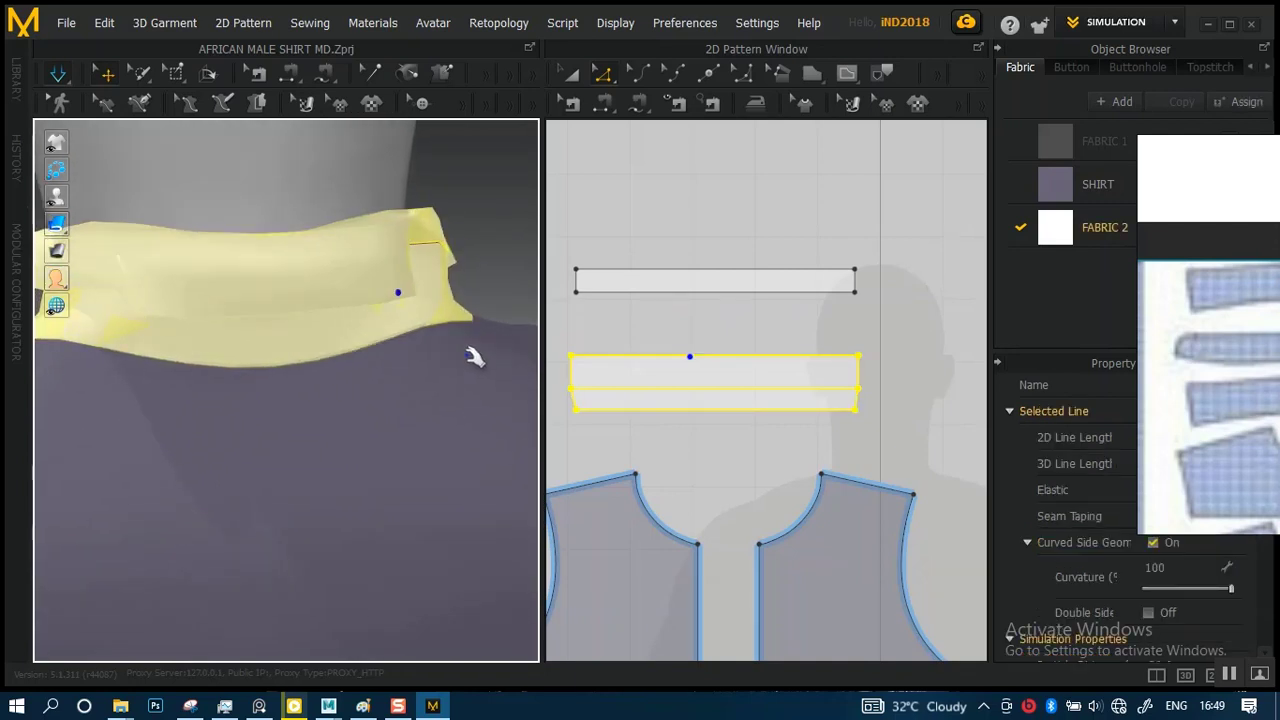
right_drag(474, 357, 390, 328)
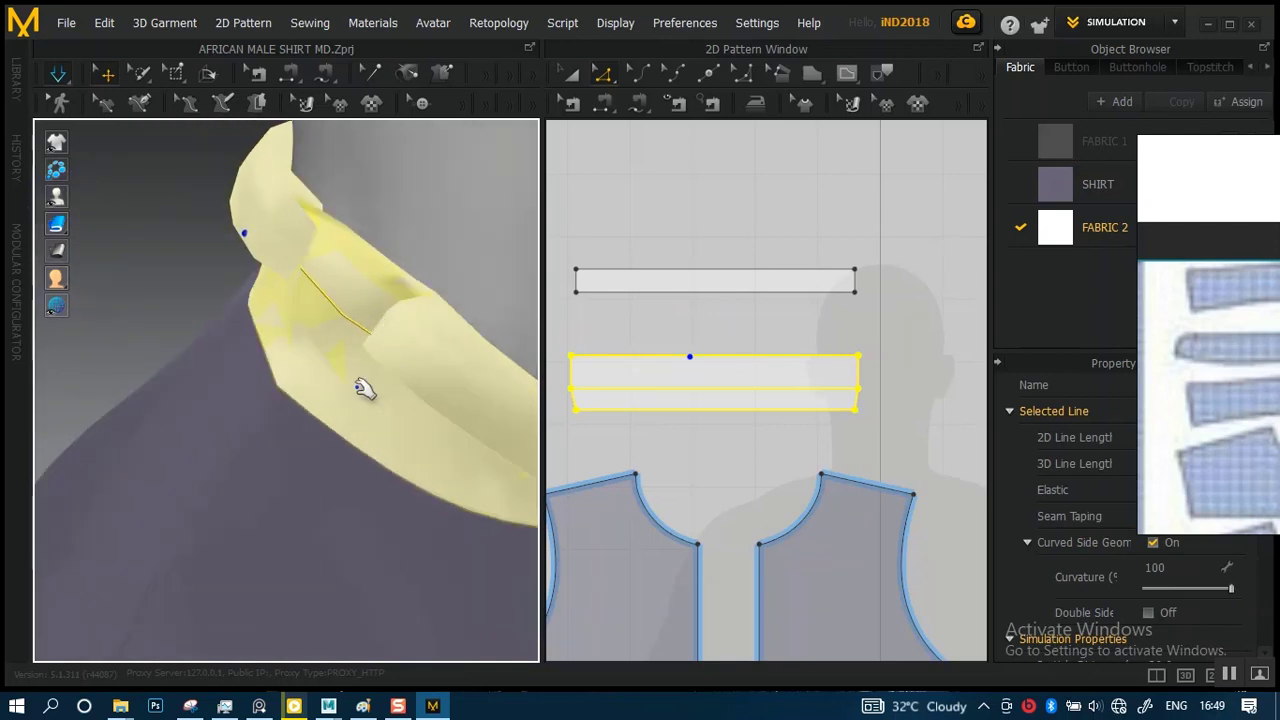
drag(358, 387, 309, 468)
scroll(313, 325, up, 1)
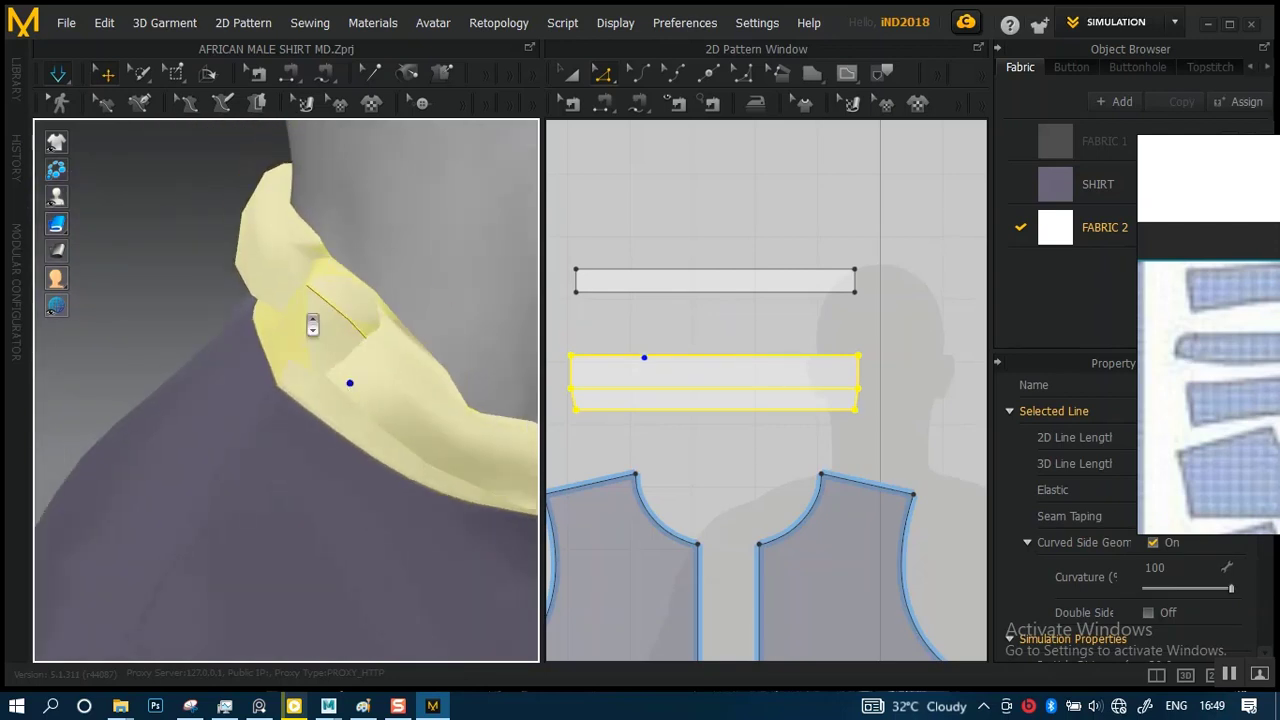
scroll(312, 325, down, 3)
drag(309, 286, 131, 360)
right_drag(417, 380, 323, 363)
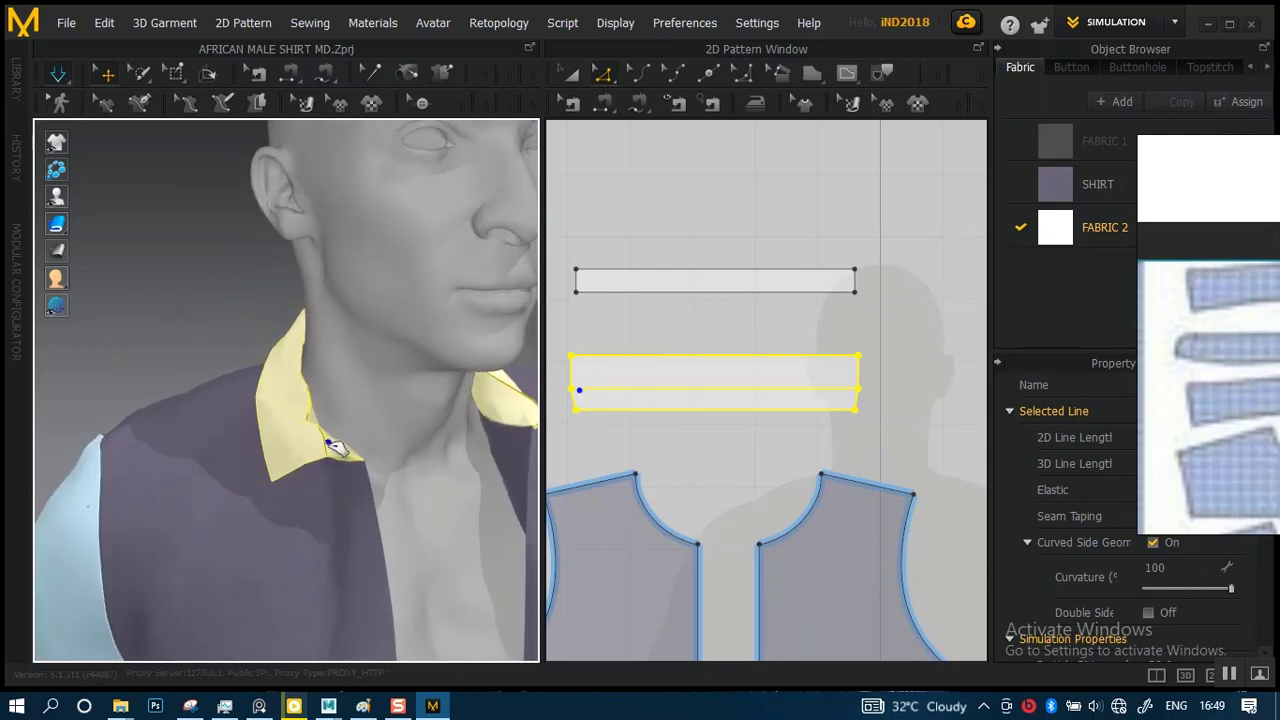
- Pull the back of the collar flap down over the upper back of the shirt, and stop the simulation
right_drag(357, 449, 360, 368)
scroll(354, 389, up, 4)
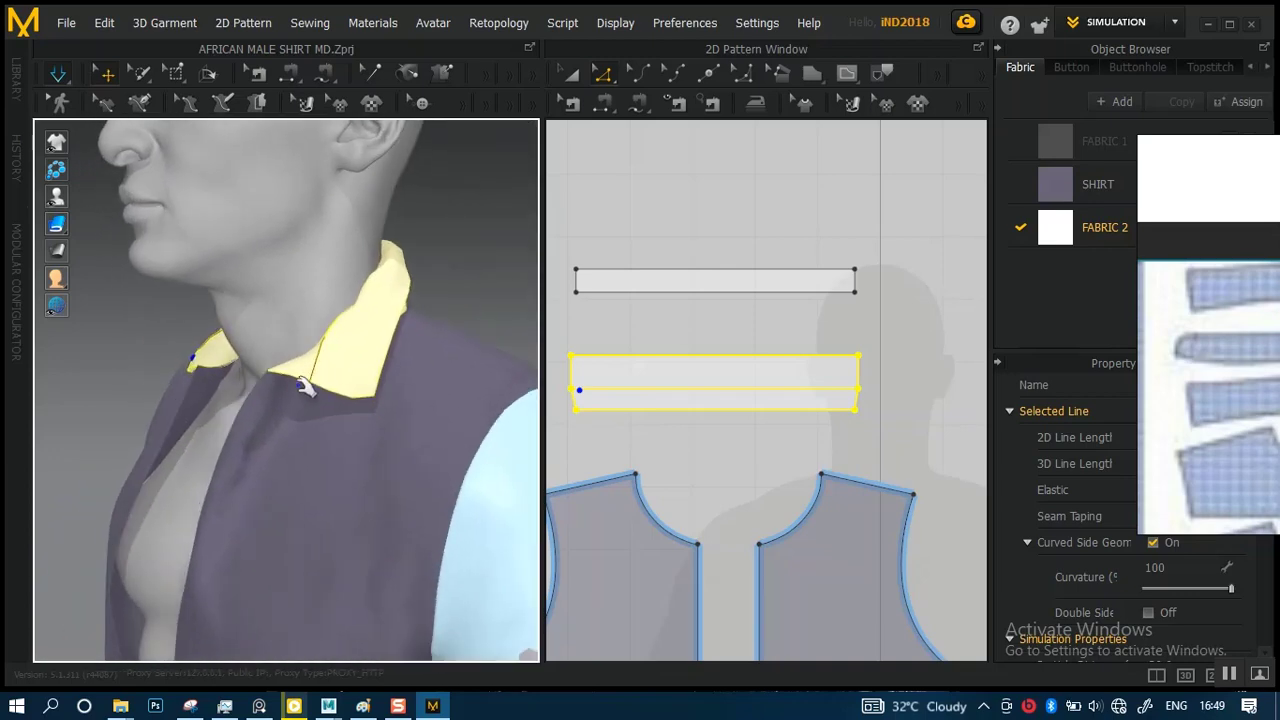
right_drag(306, 388, 363, 301)
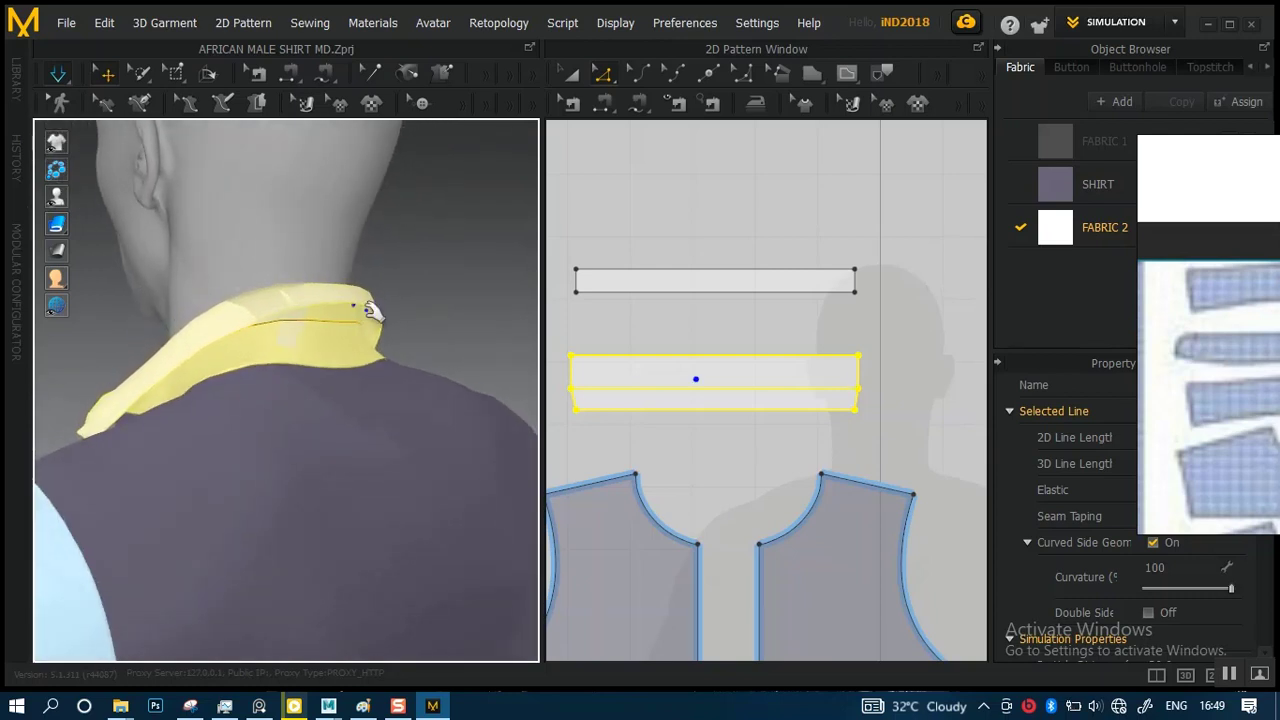
drag(361, 326, 364, 401)
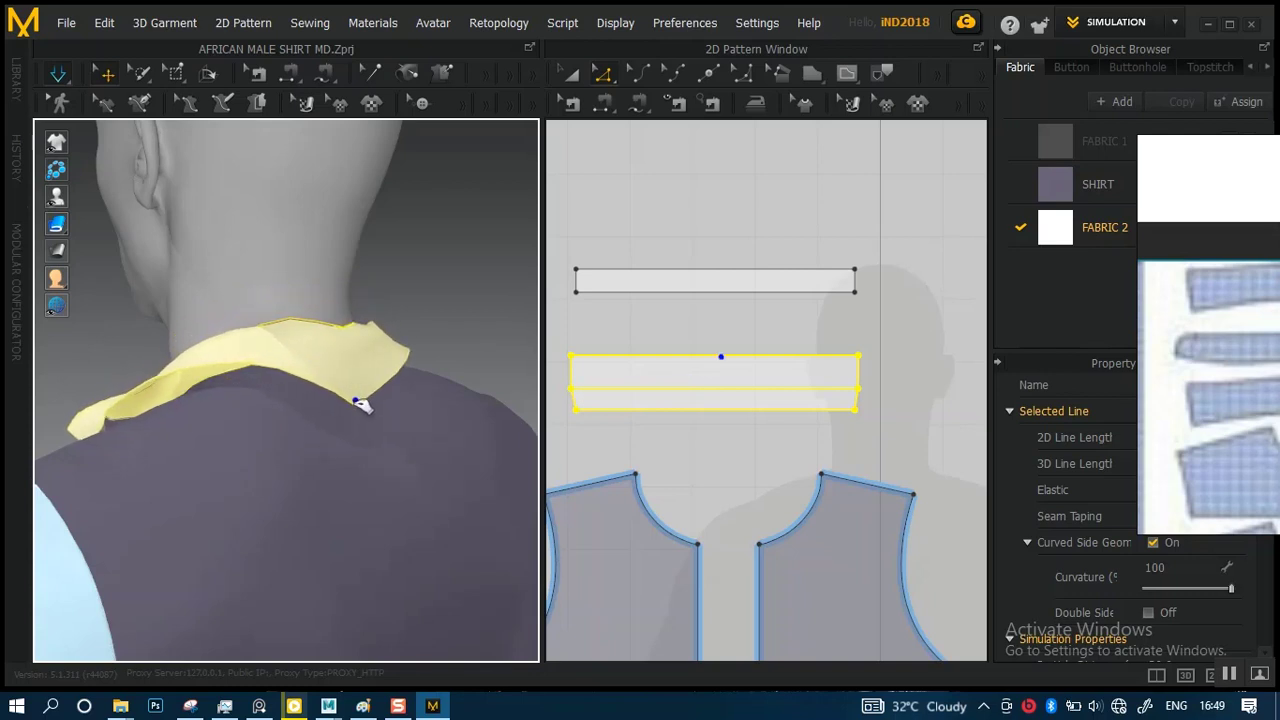
drag(356, 404, 350, 390)
right_drag(350, 393, 142, 134)
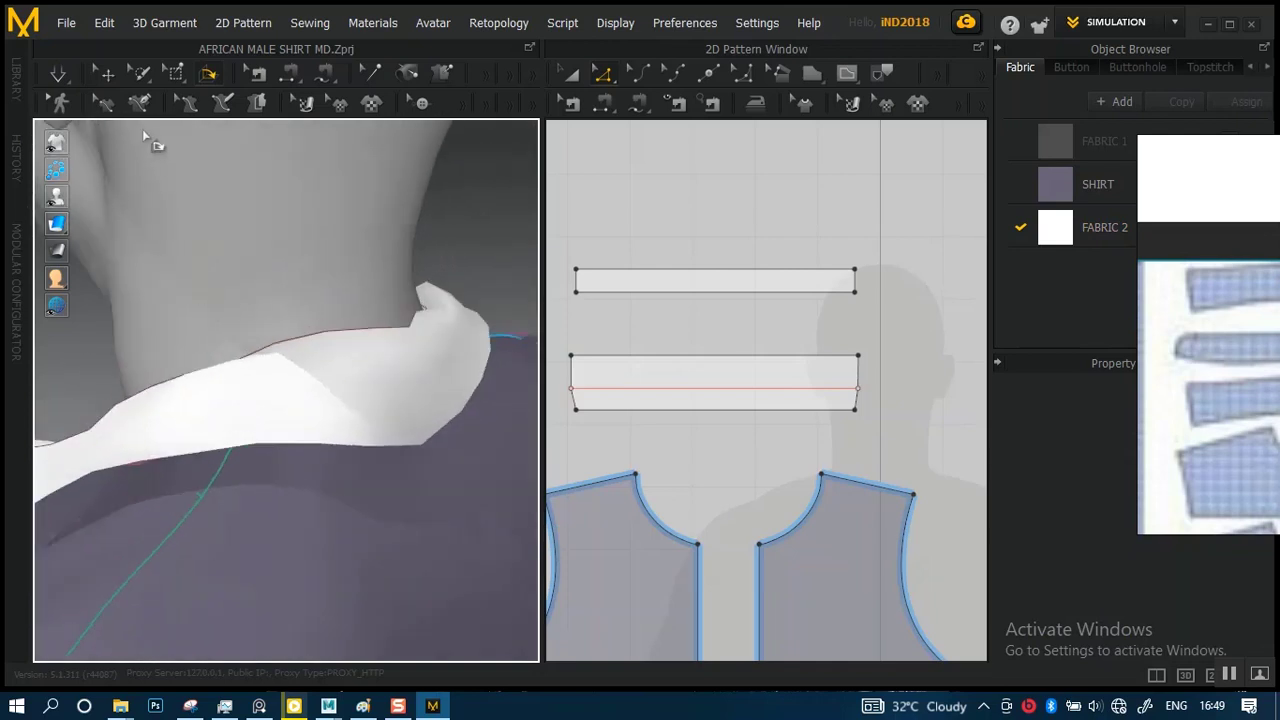
- Pin three mesh points along the middle of the collar flap's outer edge at the back of the neck
click(176, 72)
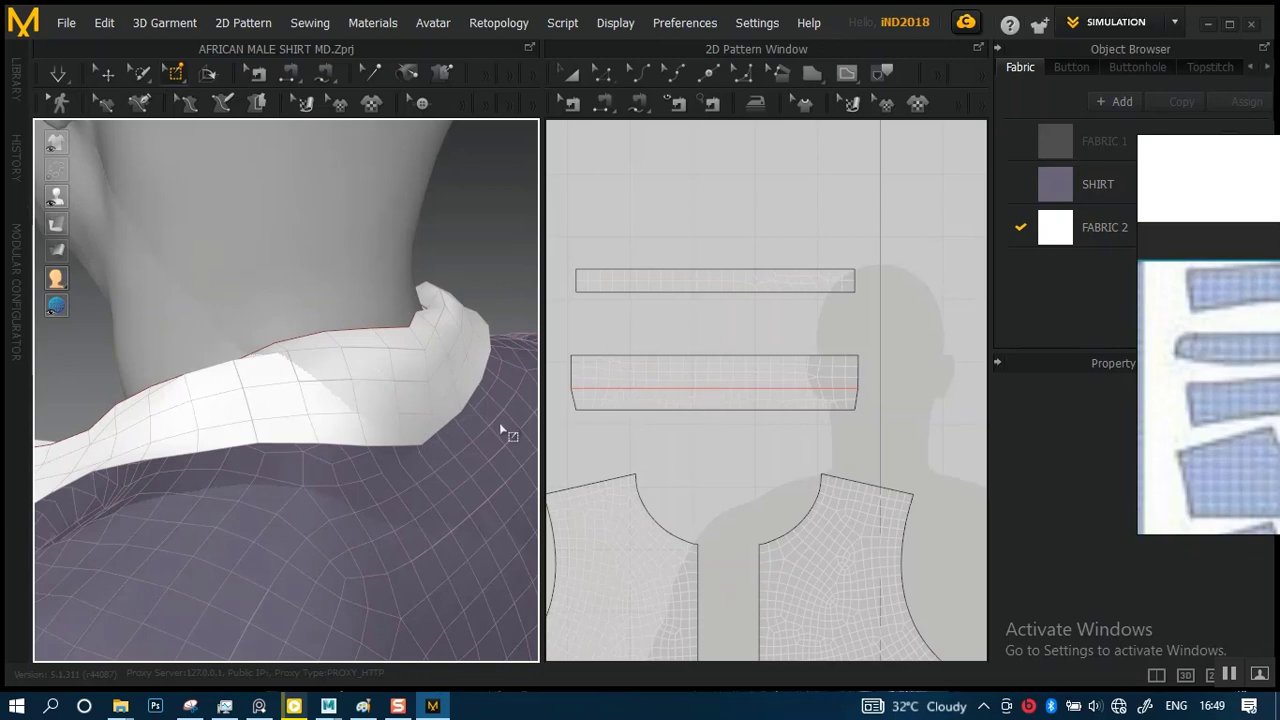
right_drag(412, 332, 443, 397)
middle_drag(443, 397, 428, 406)
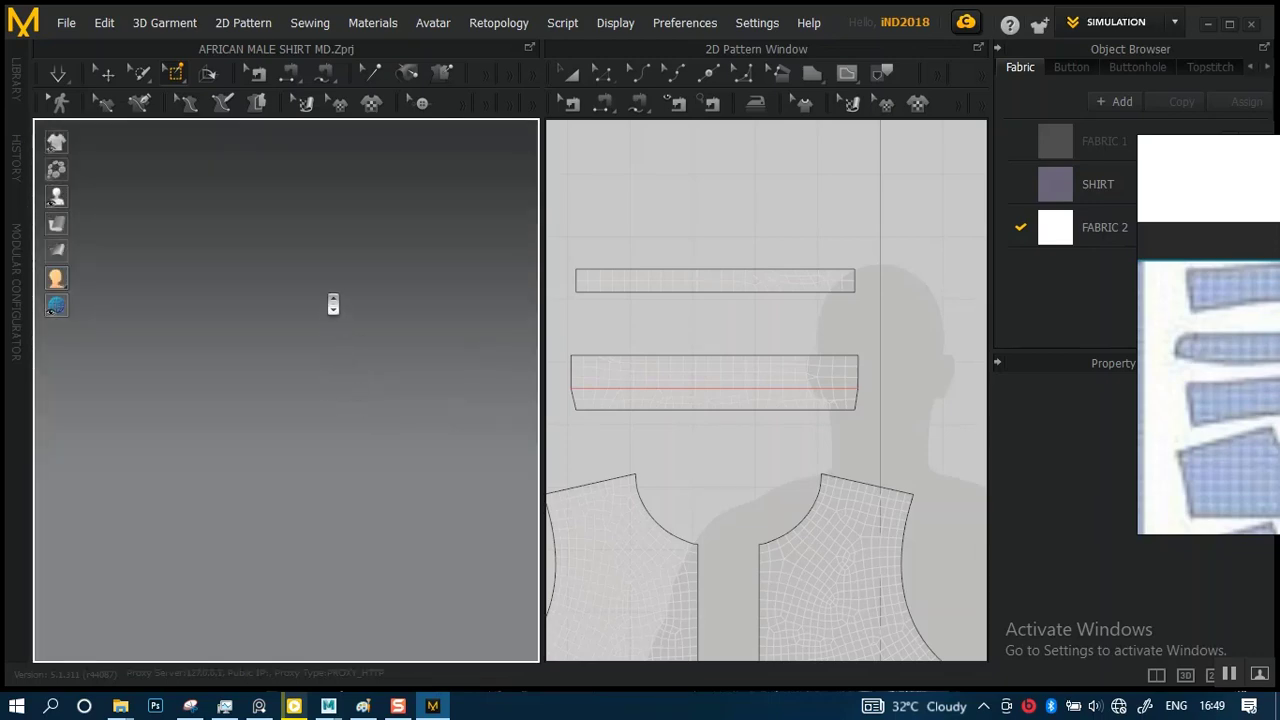
alt+right_drag(350, 370, 331, 262)
alt+middle_drag(327, 366, 367, 340)
alt+right_drag(367, 336, 399, 506)
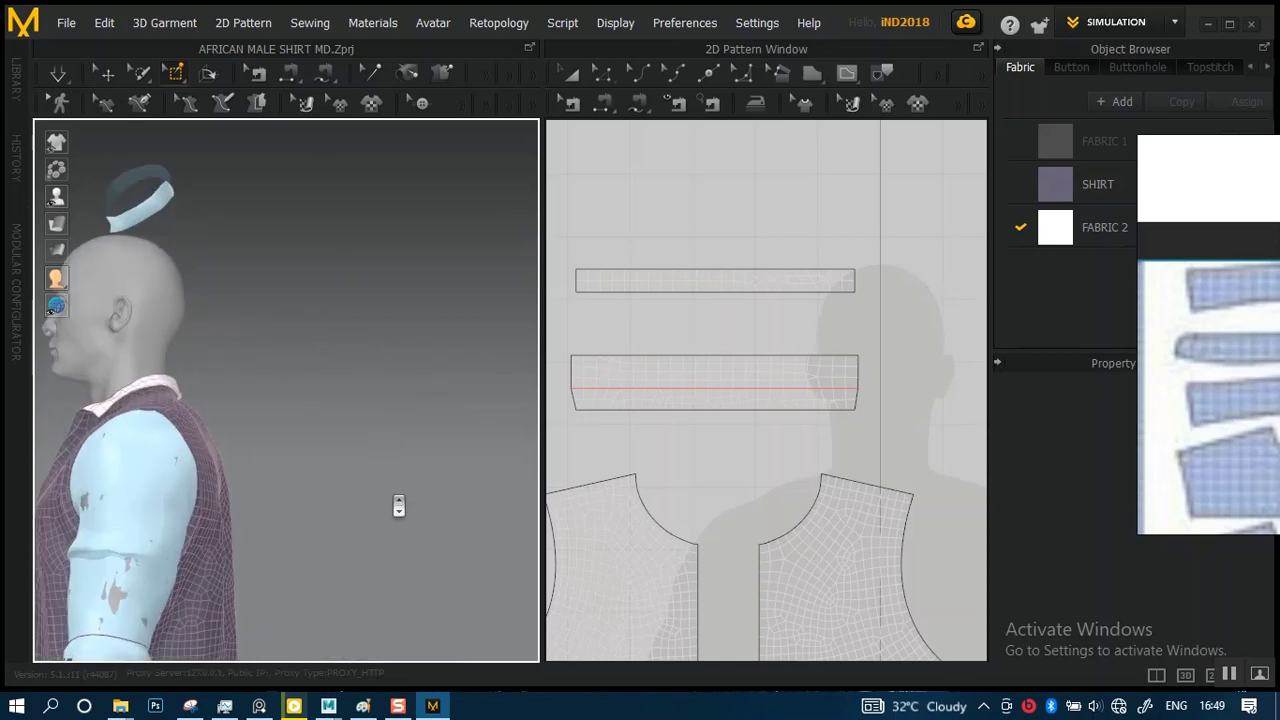
alt+drag(345, 439, 393, 380)
scroll(395, 358, up, 10)
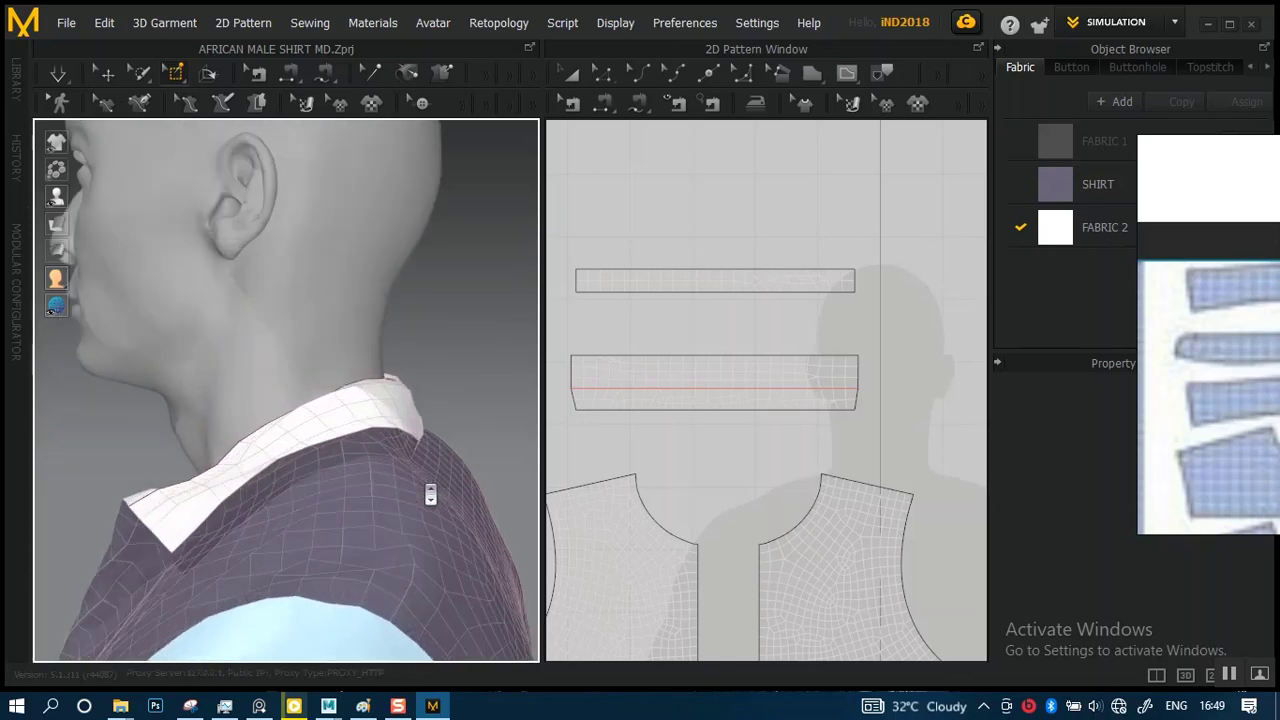
right_drag(383, 446, 316, 398)
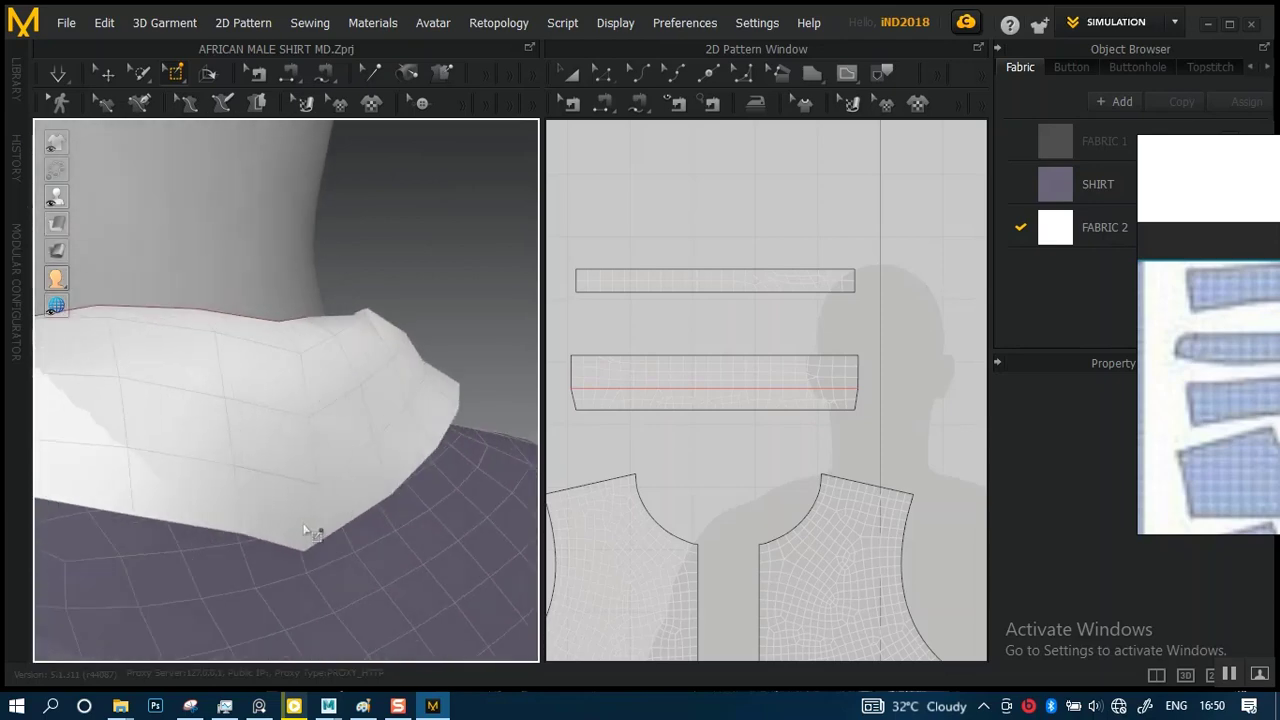
right_drag(344, 531, 249, 371)
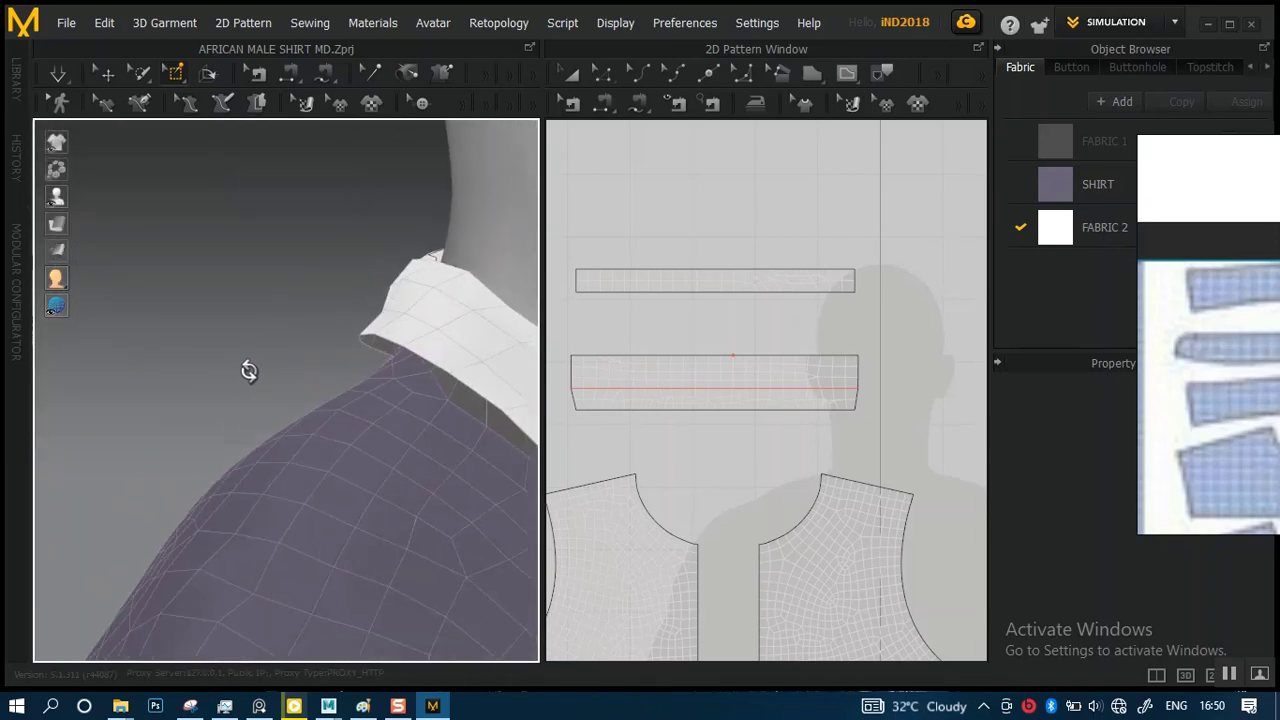
mouse_move(349, 349)
right_down()
mouse_move(323, 329)
mouse_move(358, 332)
right_up()
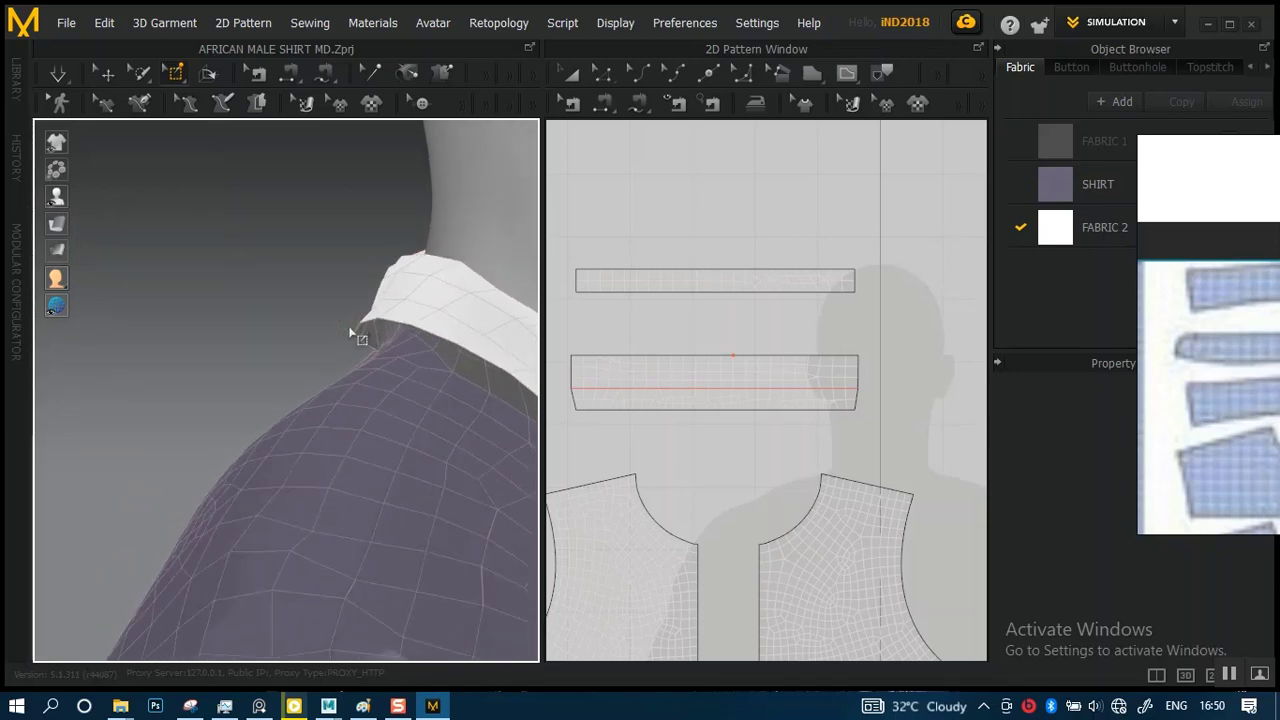
right_drag(289, 380, 425, 410)
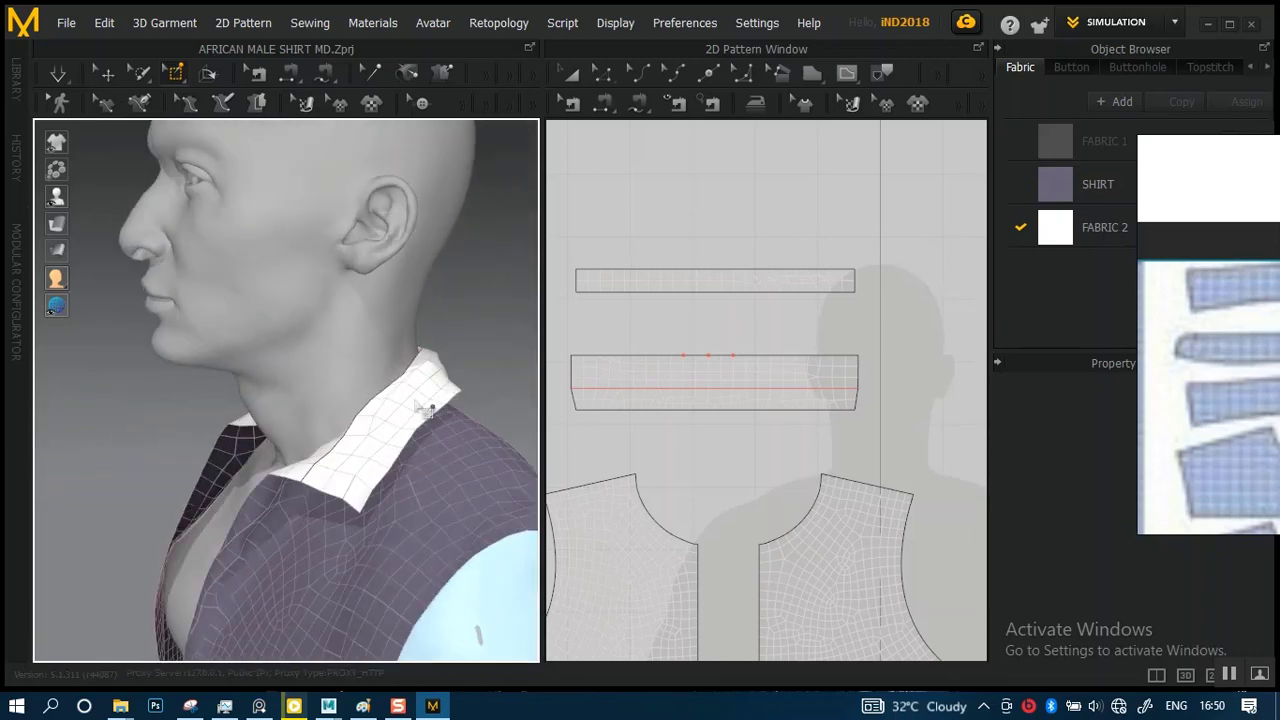
- Simulate the garment with the collar flap pinned at the back of the neck
key(space)
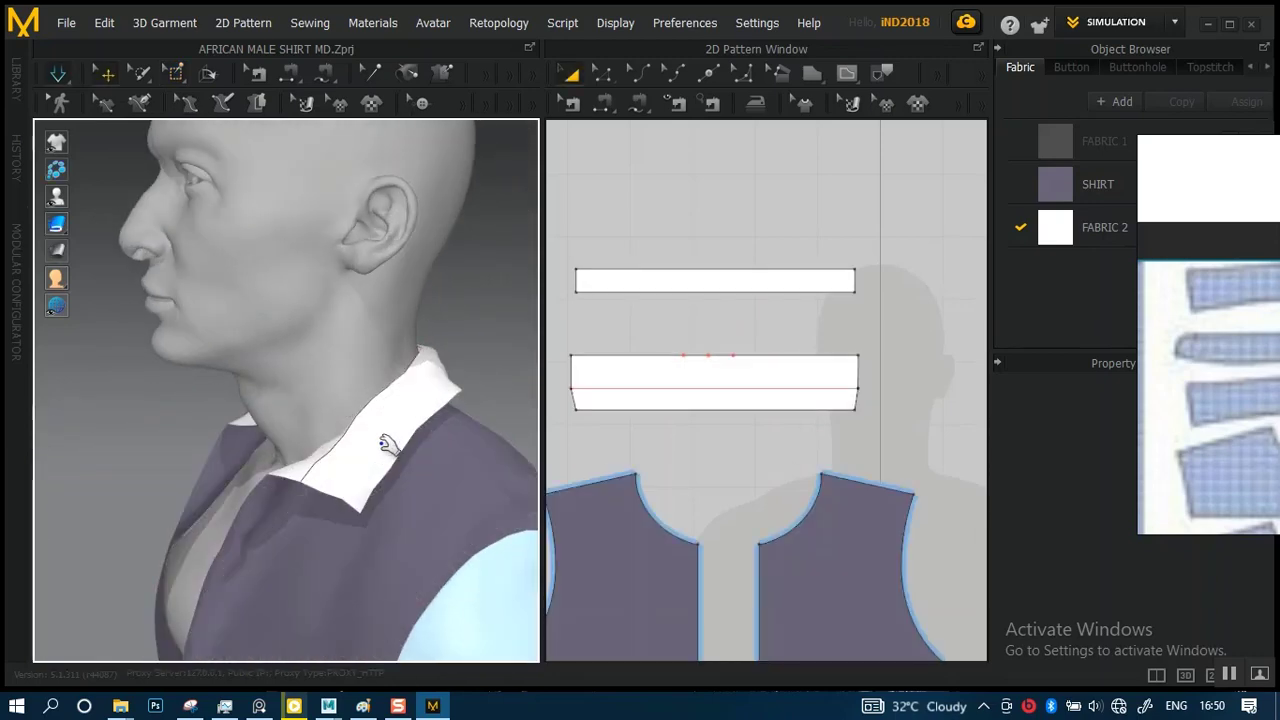
right_drag(410, 420, 440, 410)
click(283, 484)
right_drag(339, 462, 281, 443)
right_drag(307, 396, 218, 347)
scroll(340, 364, down, 3)
click(237, 354)
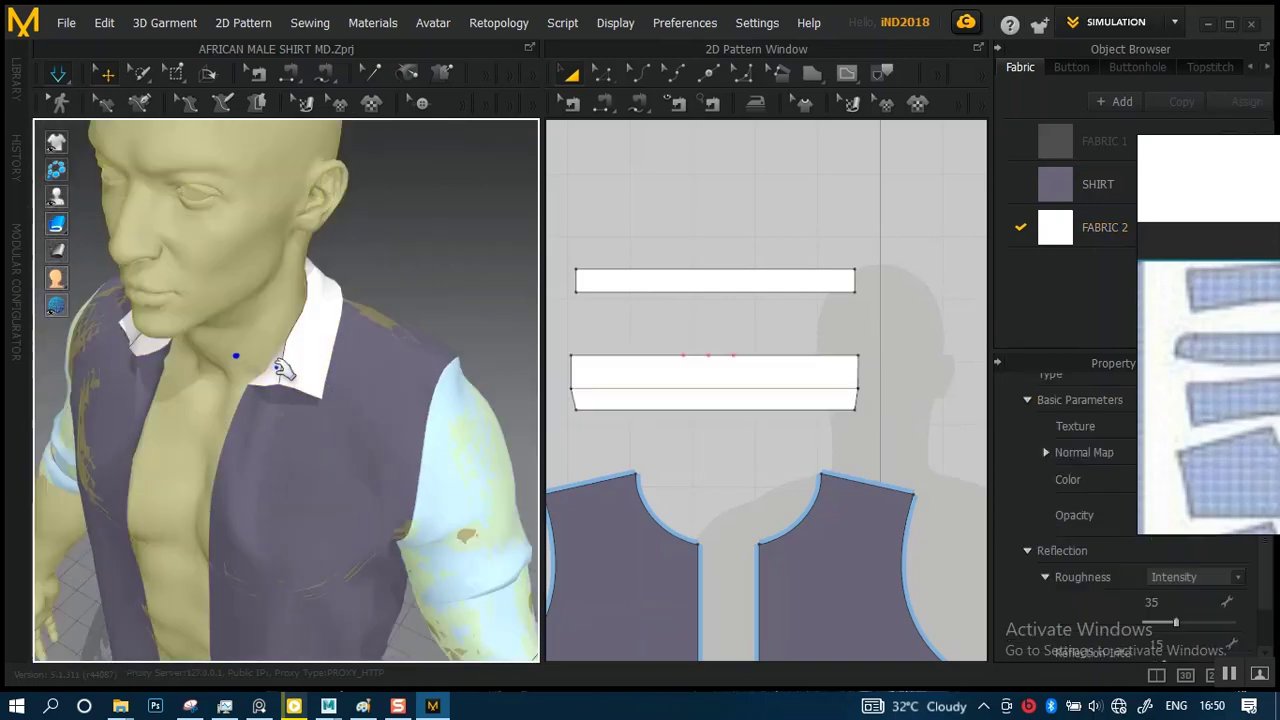
- Pull the collar's front end at the neckline into place while the simulation runs
right_drag(304, 352, 400, 414)
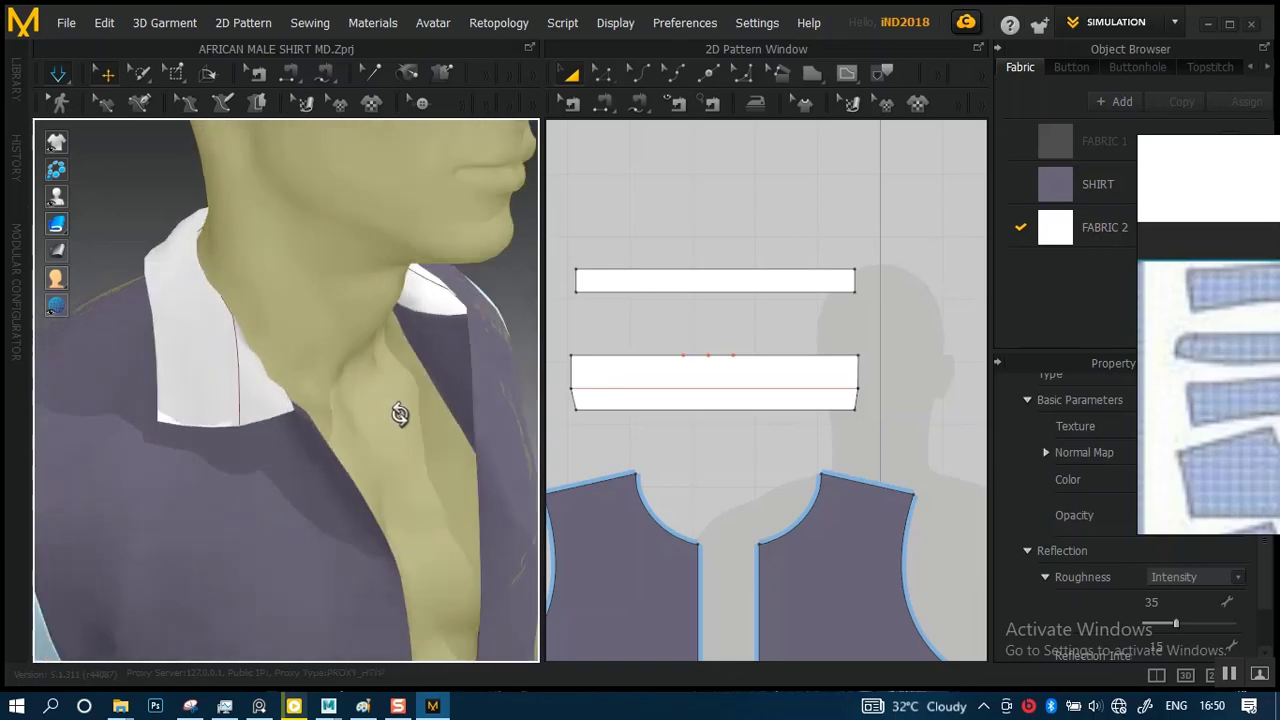
scroll(390, 415, up, 3)
click(328, 418)
drag(391, 367, 322, 416)
scroll(363, 366, down, 3)
right_drag(363, 366, 213, 405)
click(273, 413)
click(238, 390)
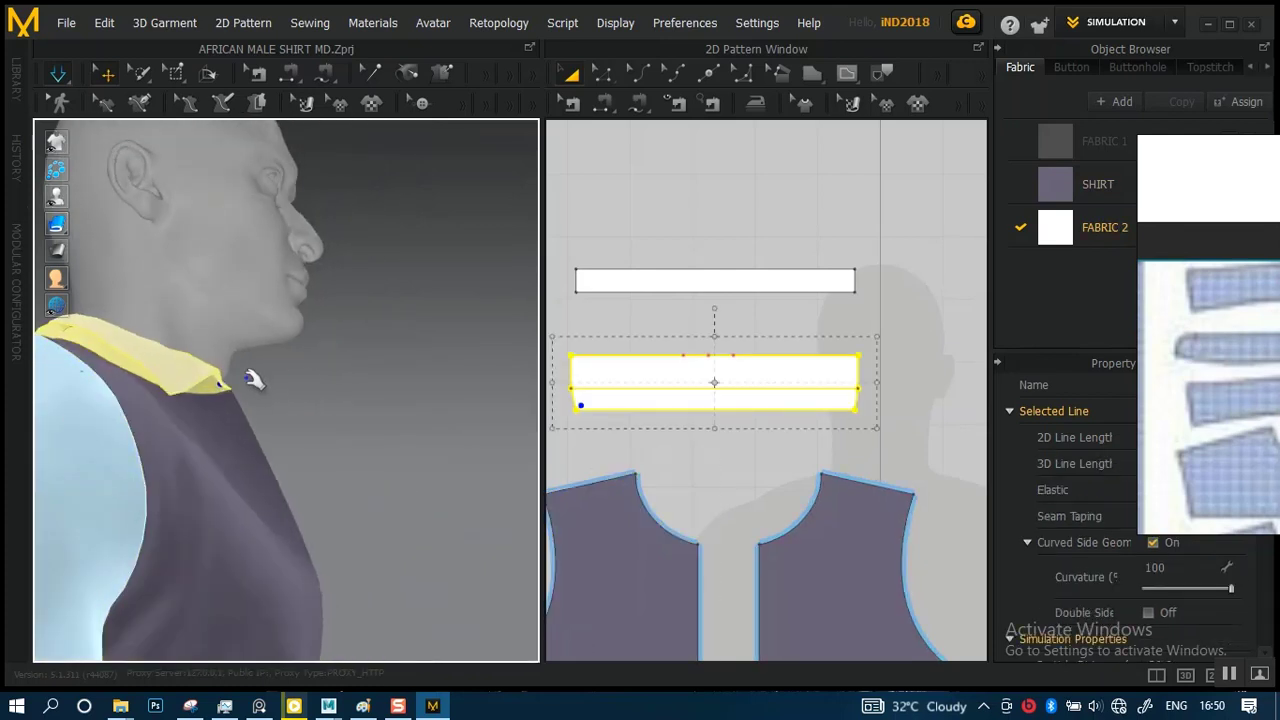
- Pull the opening edge of the shirt's left front panel toward the center of the chest during the simulation
right_drag(263, 371, 554, 343)
scroll(360, 378, down, 3)
right_drag(340, 380, 428, 386)
middle_drag(428, 386, 404, 364)
scroll(383, 420, up, 2)
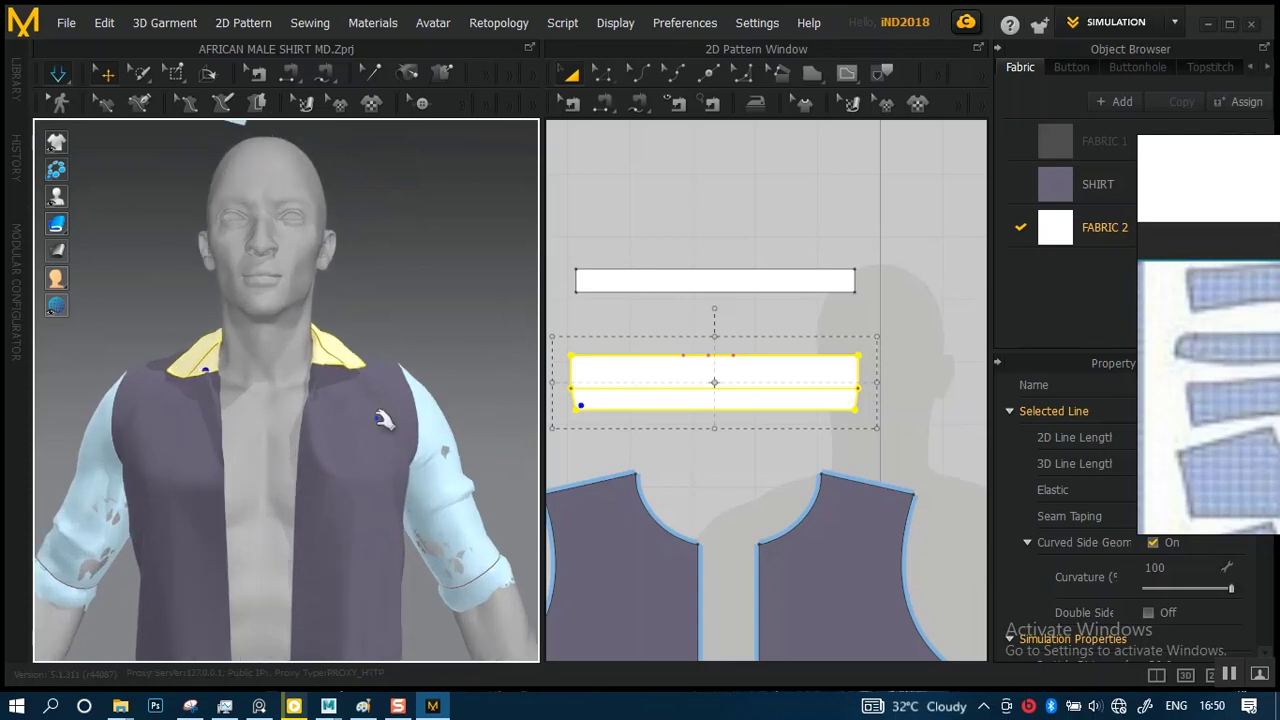
right_drag(383, 420, 311, 426)
drag(312, 418, 262, 427)
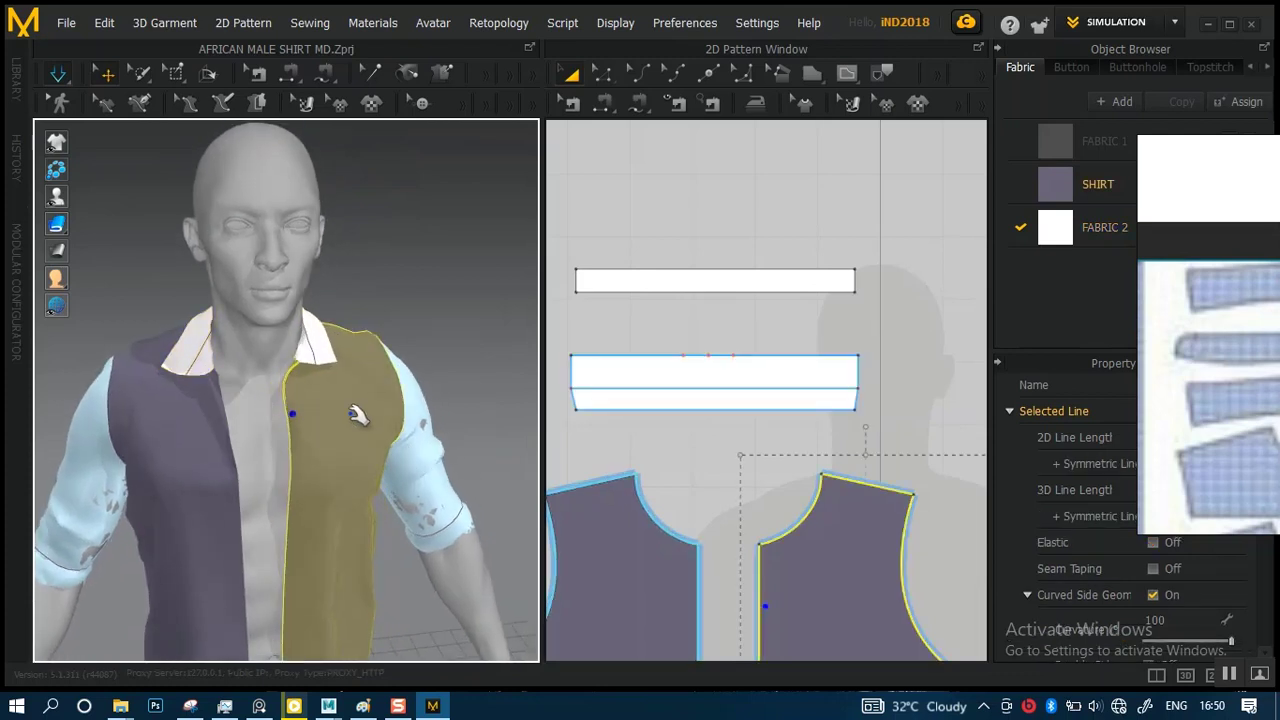
scroll(380, 380, down, 3)
click(441, 340)
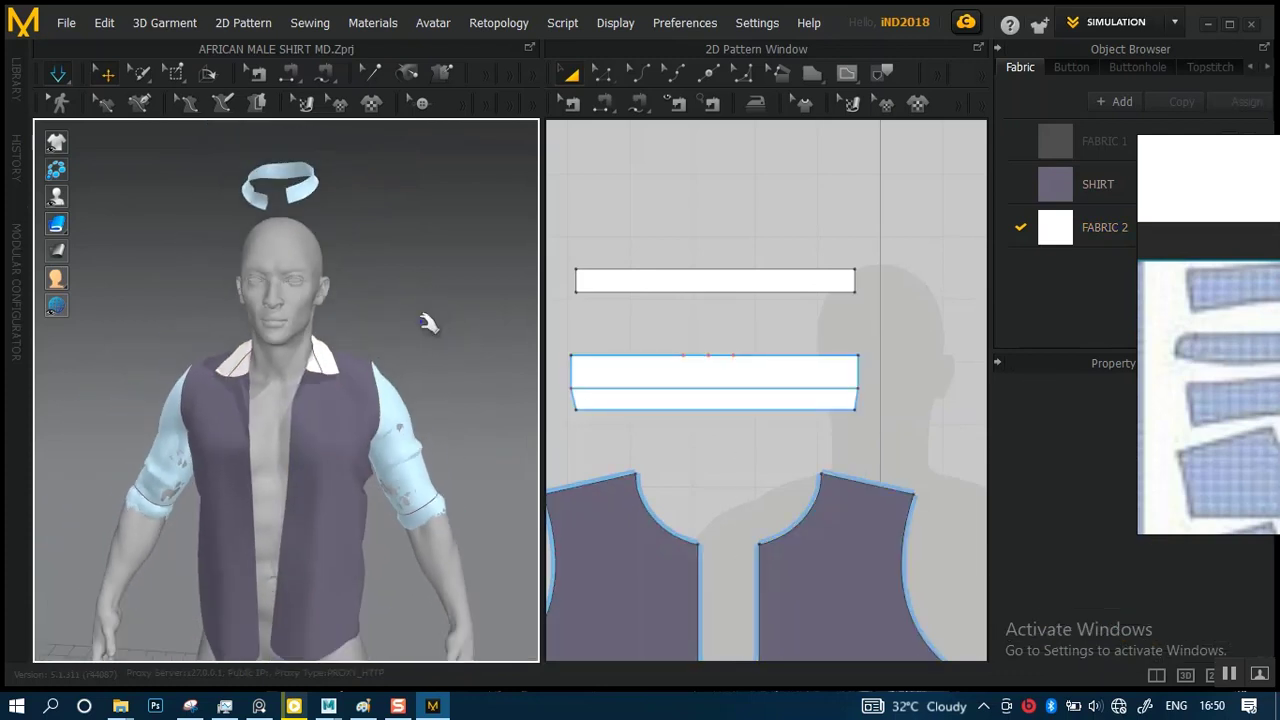
- Let the collar and shirt settle, stop the simulation, and return to the Select/Move tool
mouse_move(428, 322)
right_down()
mouse_move(506, 320)
mouse_move(525, 354)
mouse_move(369, 346)
mouse_move(420, 334)
right_up()
scroll(421, 380, up, 2)
scroll(421, 380, up, 2)
right_drag(421, 380, 373, 310)
click(388, 303)
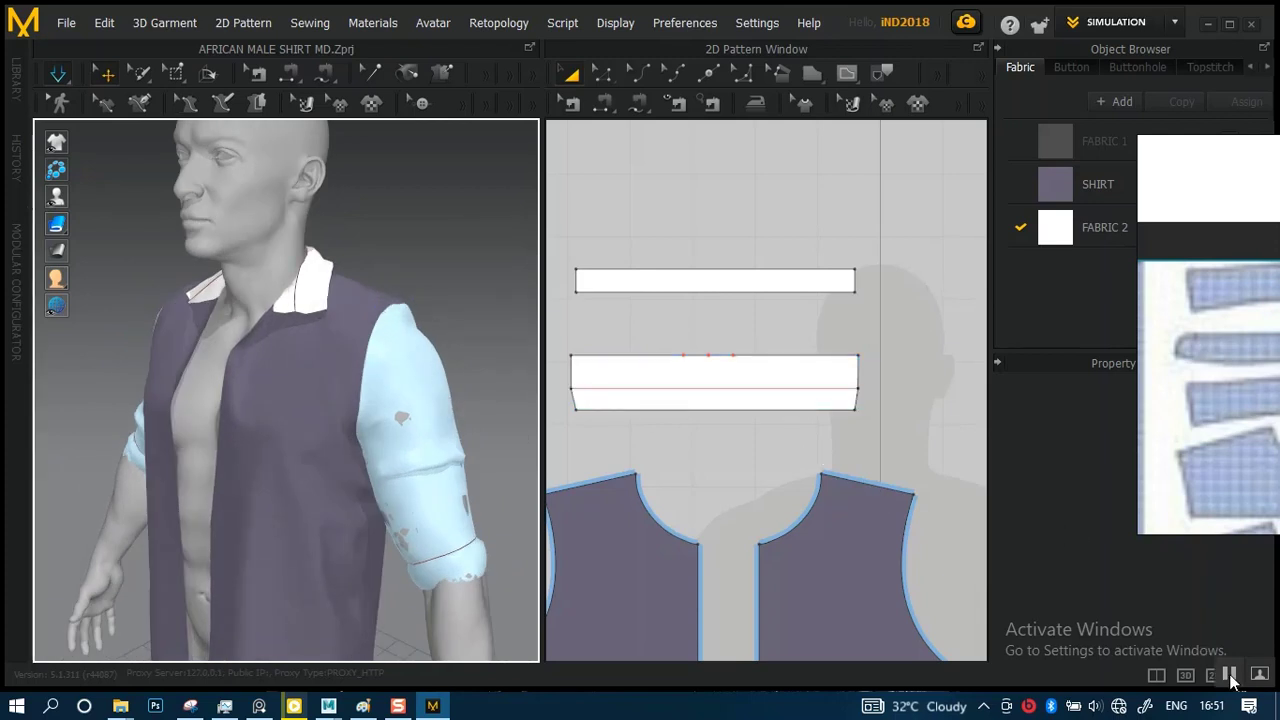
scroll(340, 433, down, 4)
right_drag(346, 370, 400, 348)
key(w)
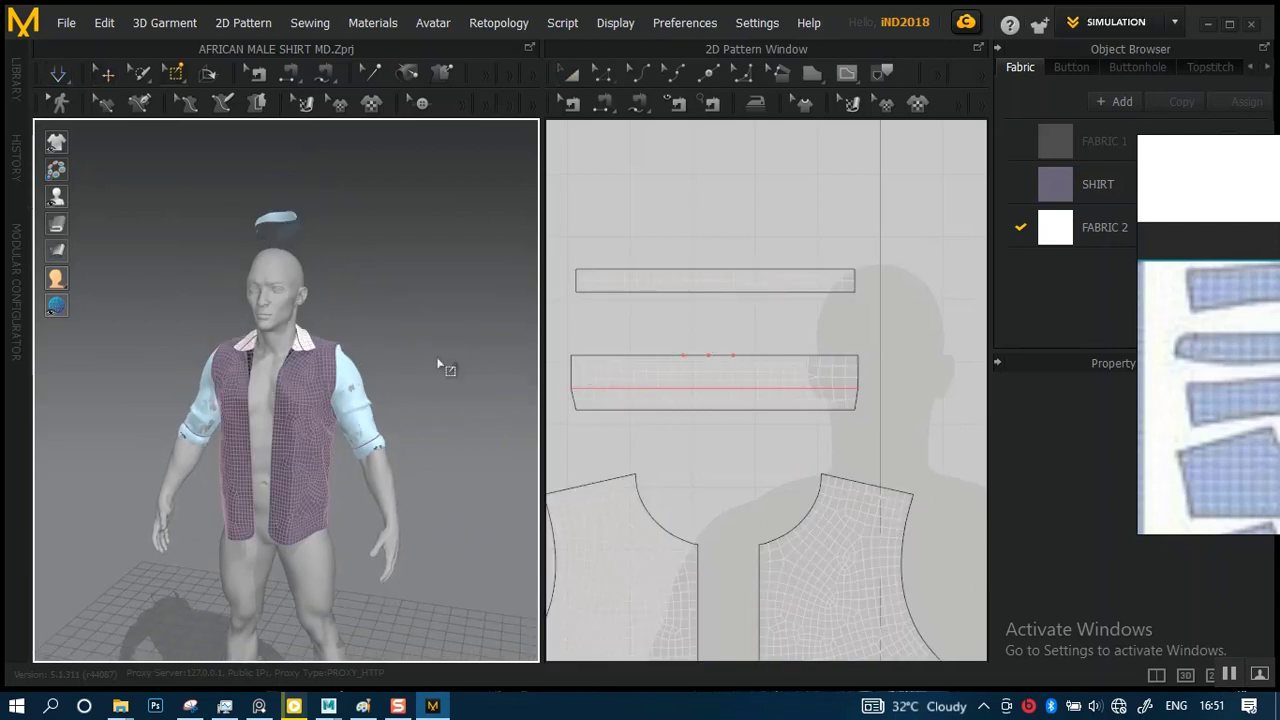
click(105, 75)
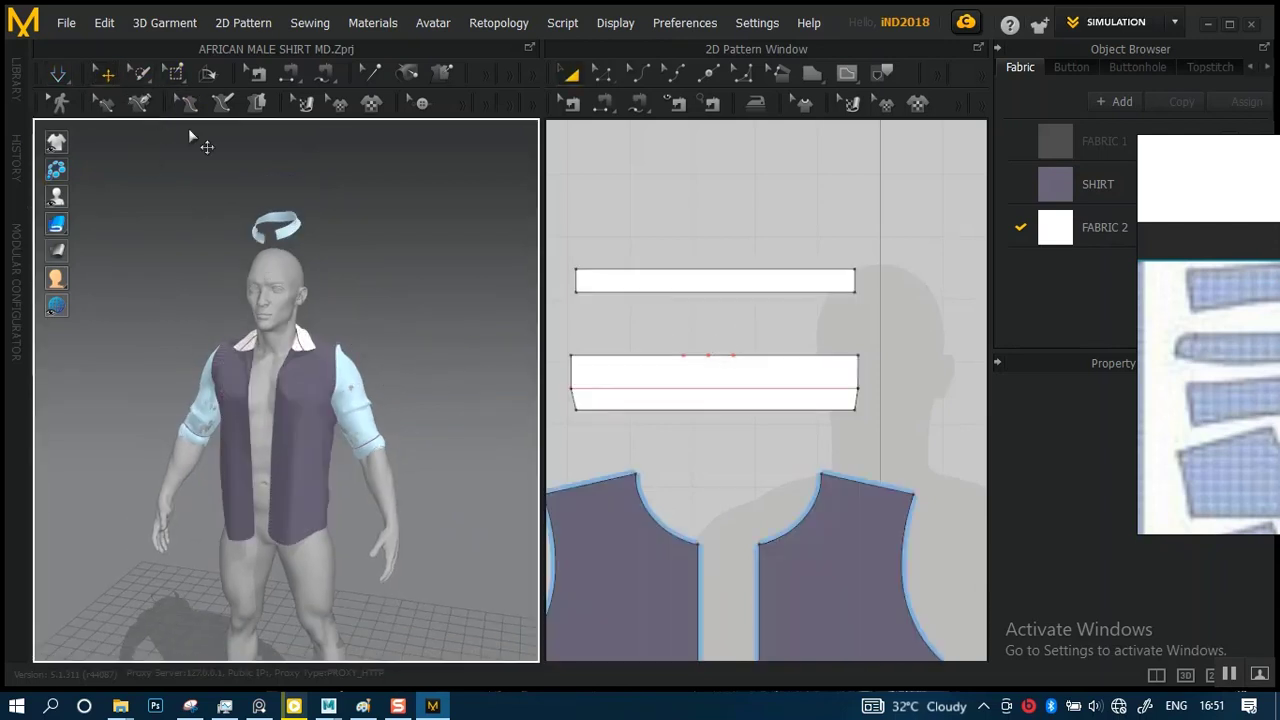
- Move the floating reference board over the pattern area and examine the blue shirt's pattern layout for the remaining pieces
drag(1212, 410, 860, 387)
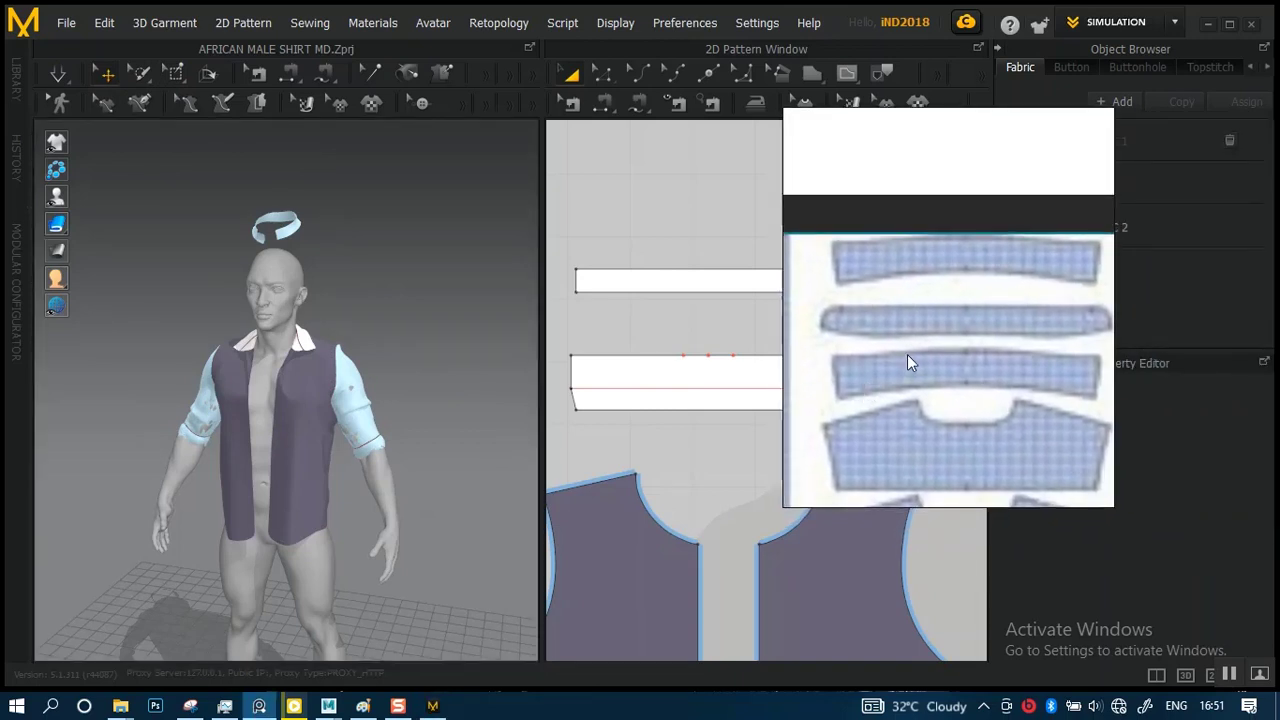
scroll(920, 370, down, 2)
scroll(930, 400, down, 2)
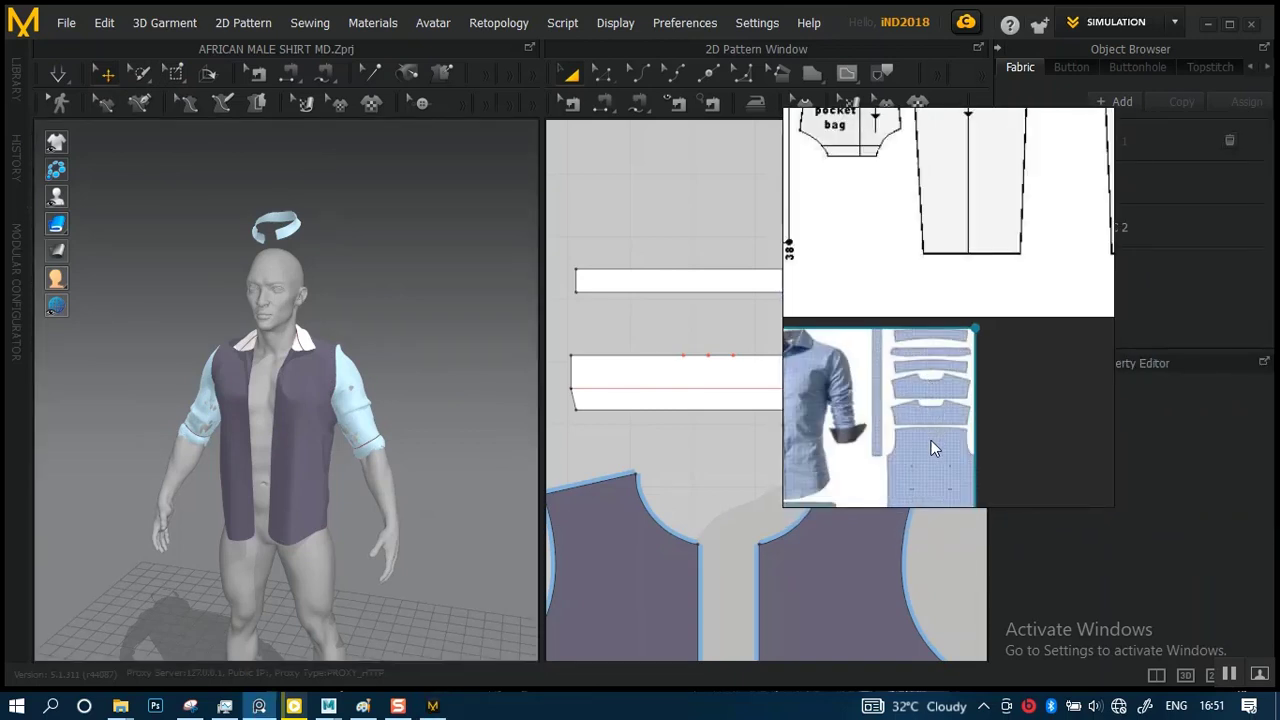
drag(931, 440, 966, 307)
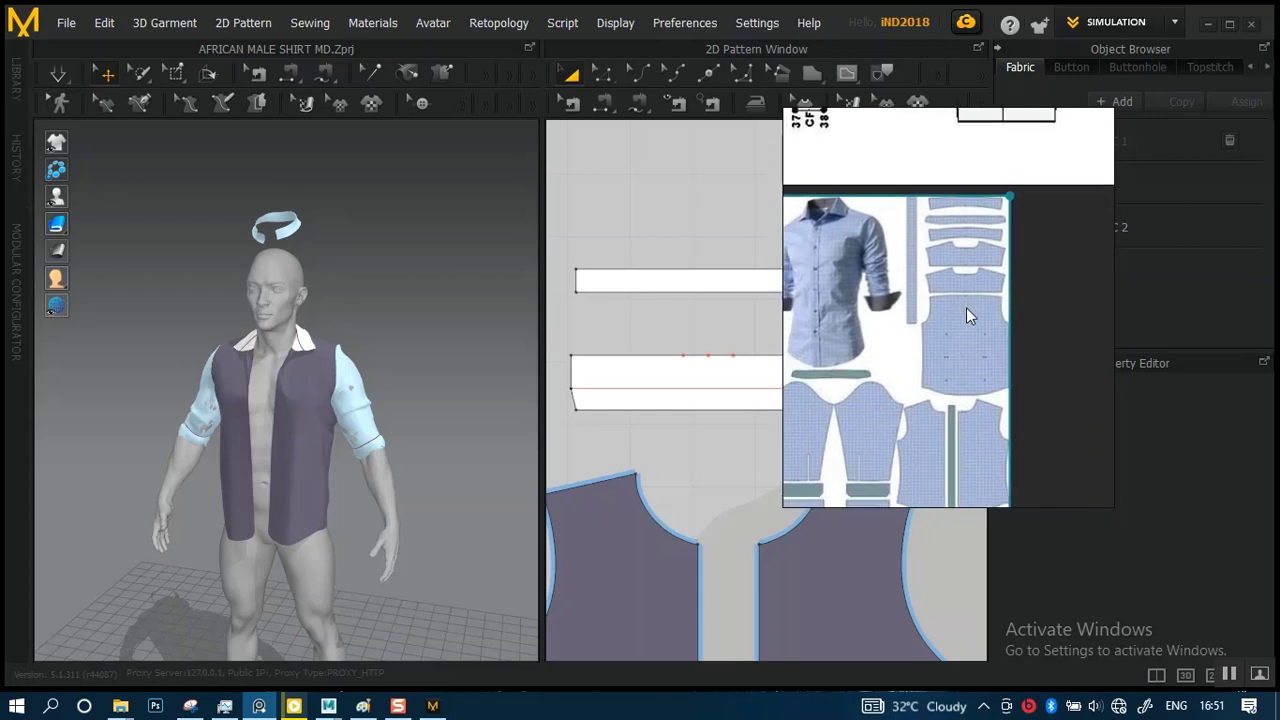
- Examine the button placket strip between the front panels in the reference layout, and move the reference board aside
scroll(963, 300, up, 3)
scroll(964, 350, up, 3)
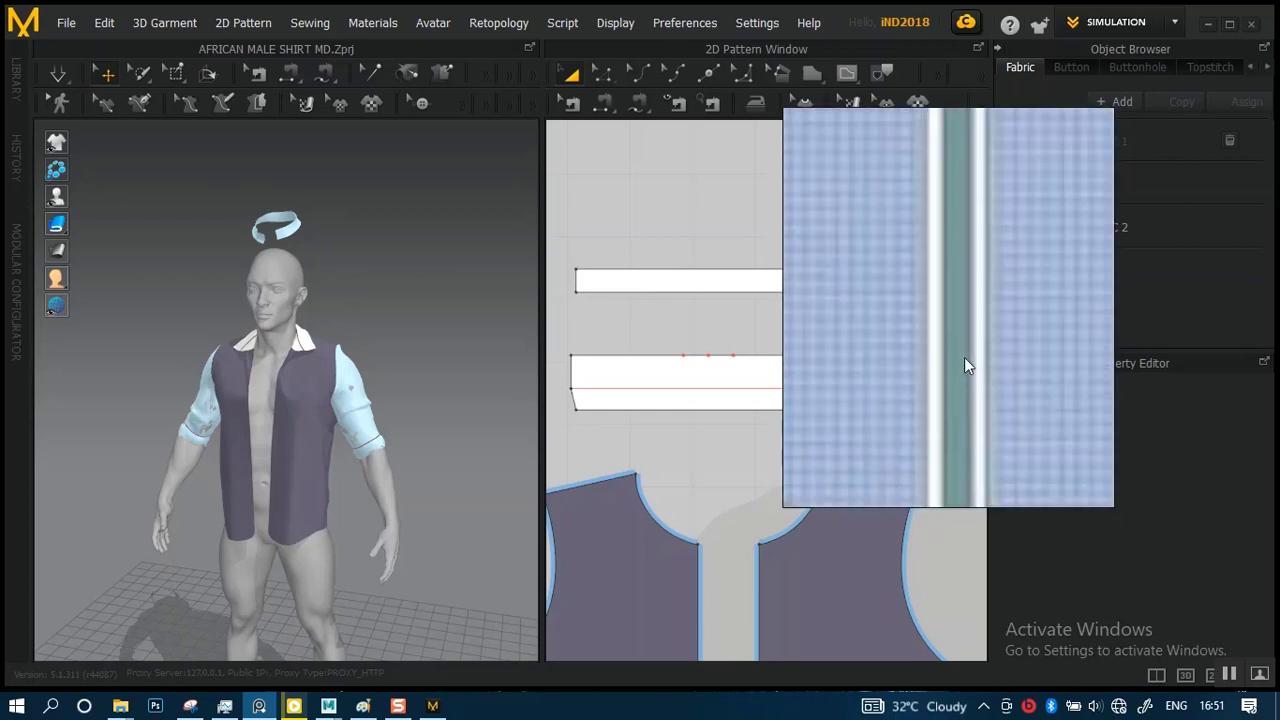
middle_drag(964, 357, 917, 435)
middle_drag(919, 335, 914, 438)
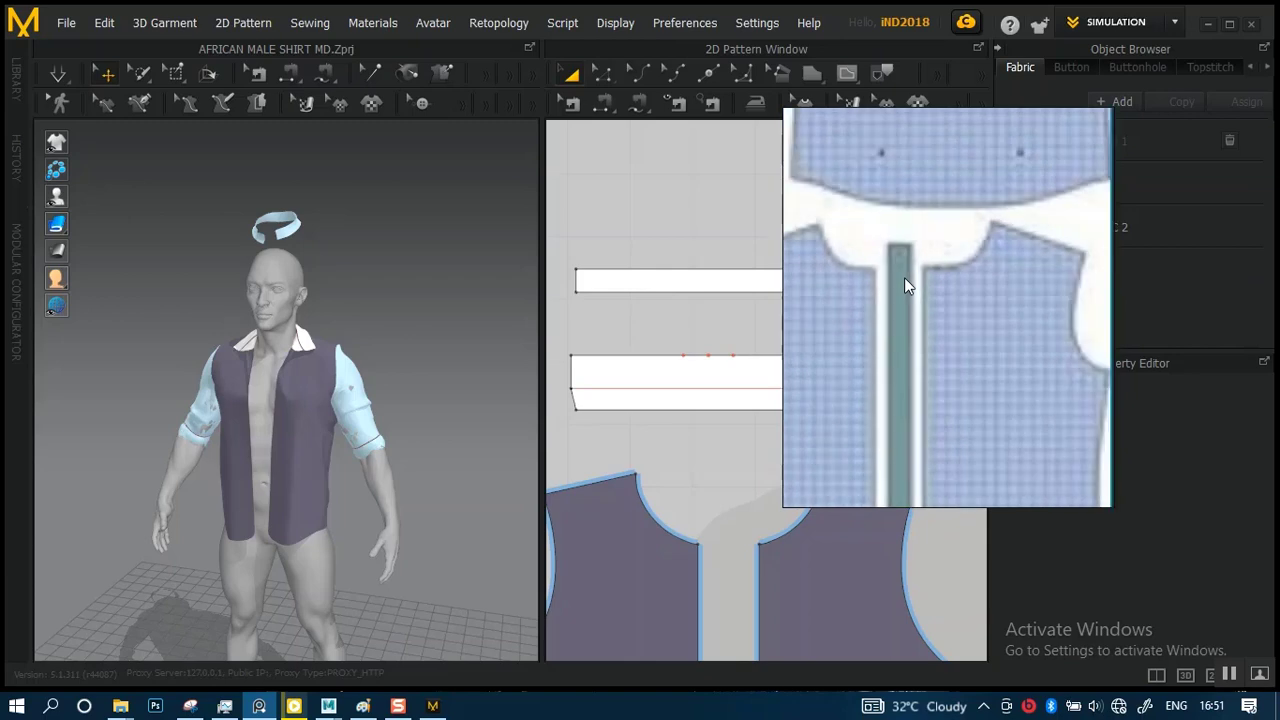
scroll(904, 277, down, 3)
scroll(903, 276, up, 4)
scroll(902, 285, up, 1)
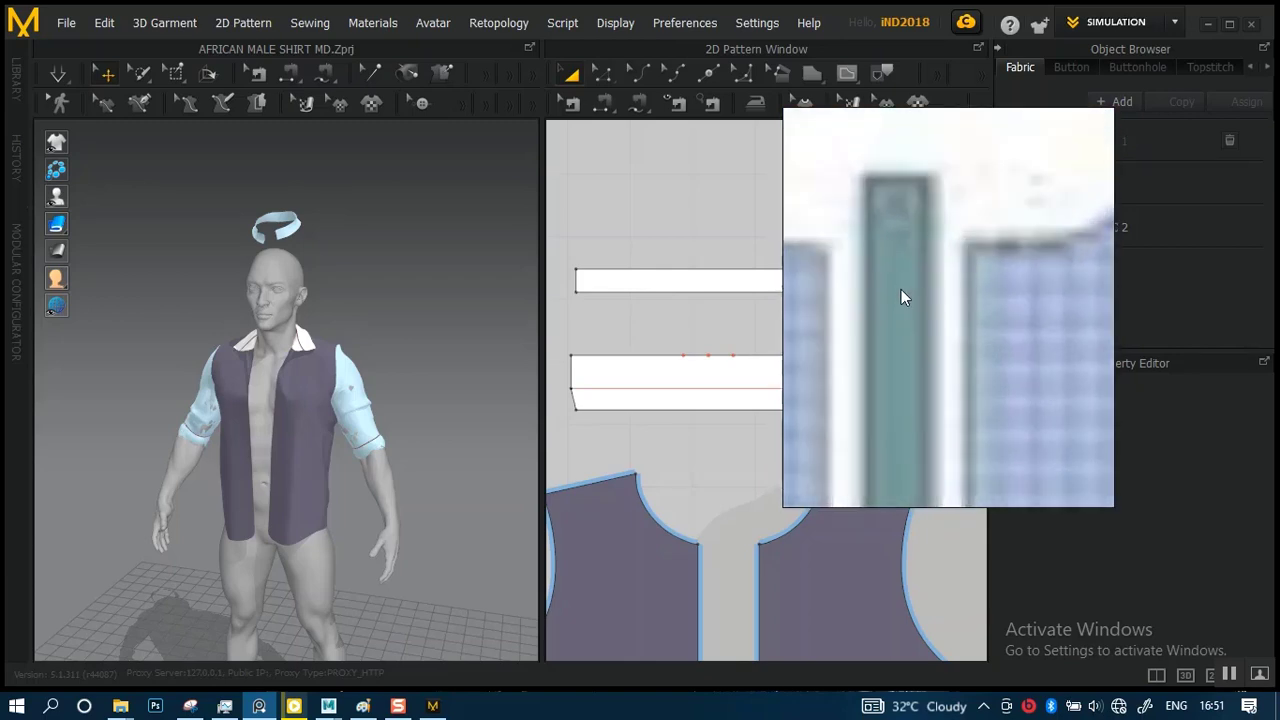
scroll(901, 305, down, 3)
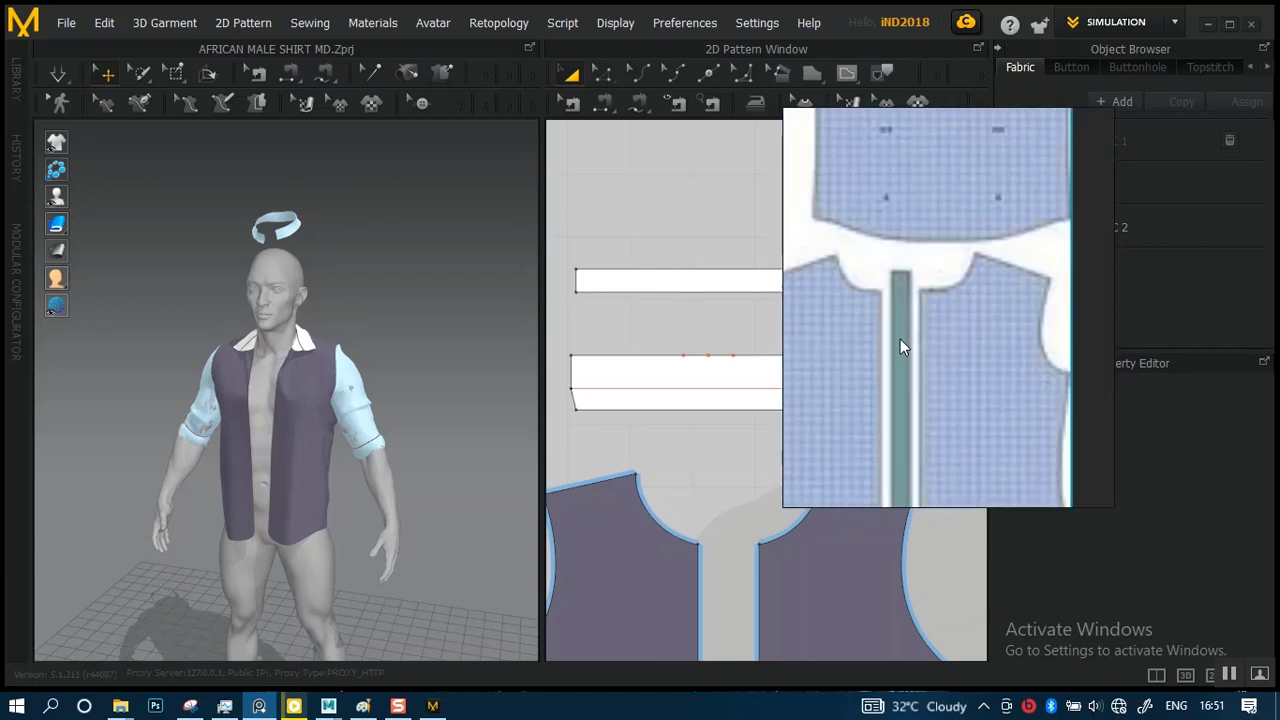
scroll(901, 300, down, 4)
scroll(903, 370, up, 3)
scroll(903, 370, up, 2)
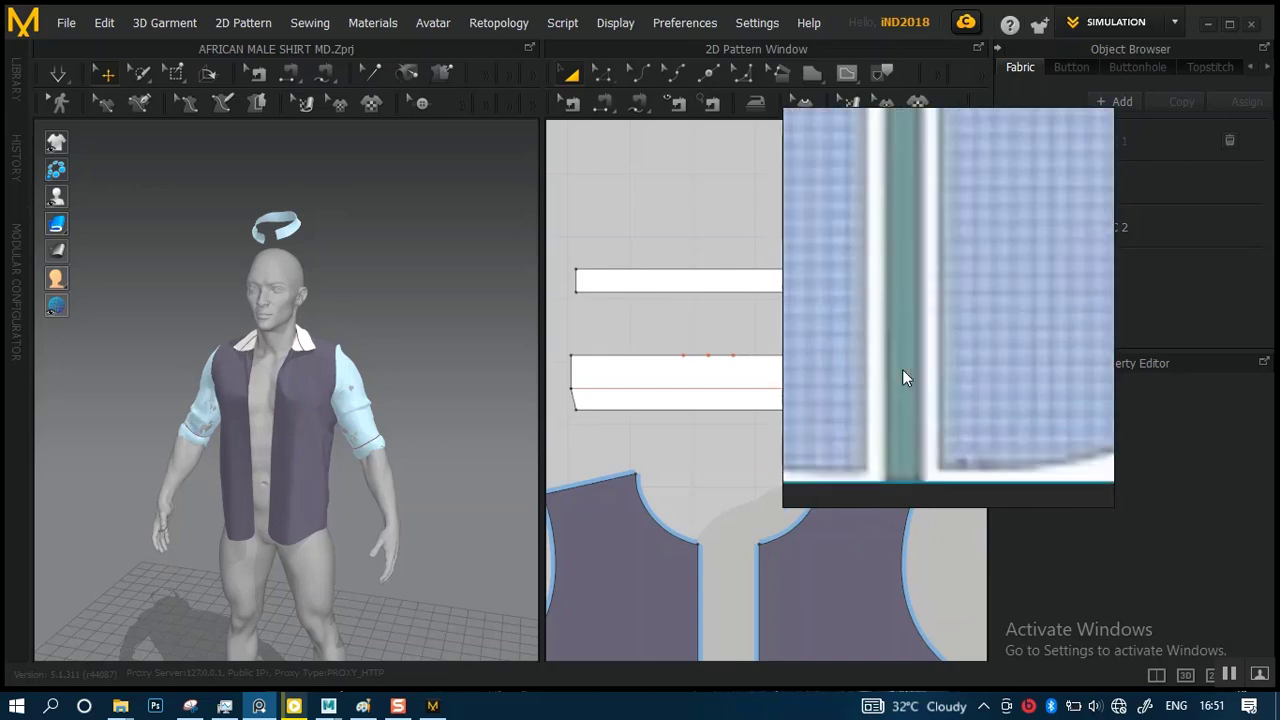
scroll(903, 370, down, 3)
drag(903, 370, 1278, 309)
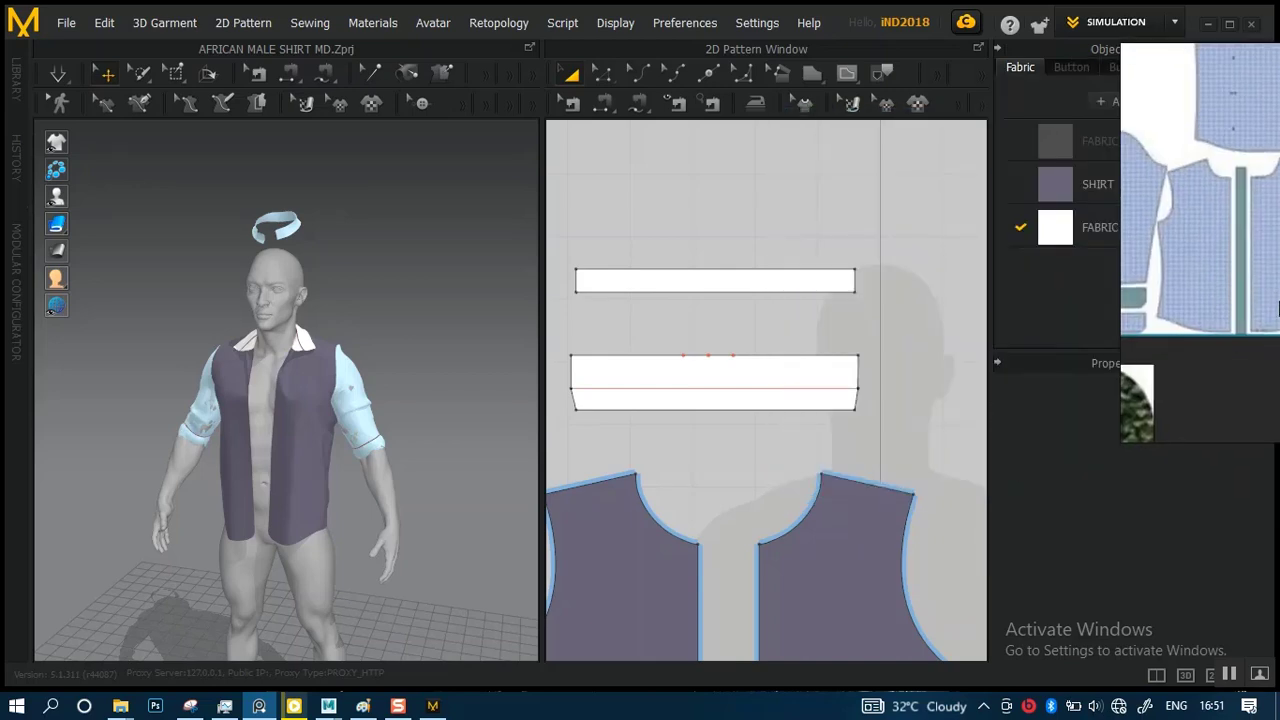
- Try a hand-drawn polygon for the placket strip in the gap between the two front panels, and delete it
middle_click(723, 551)
scroll(737, 543, down, 2)
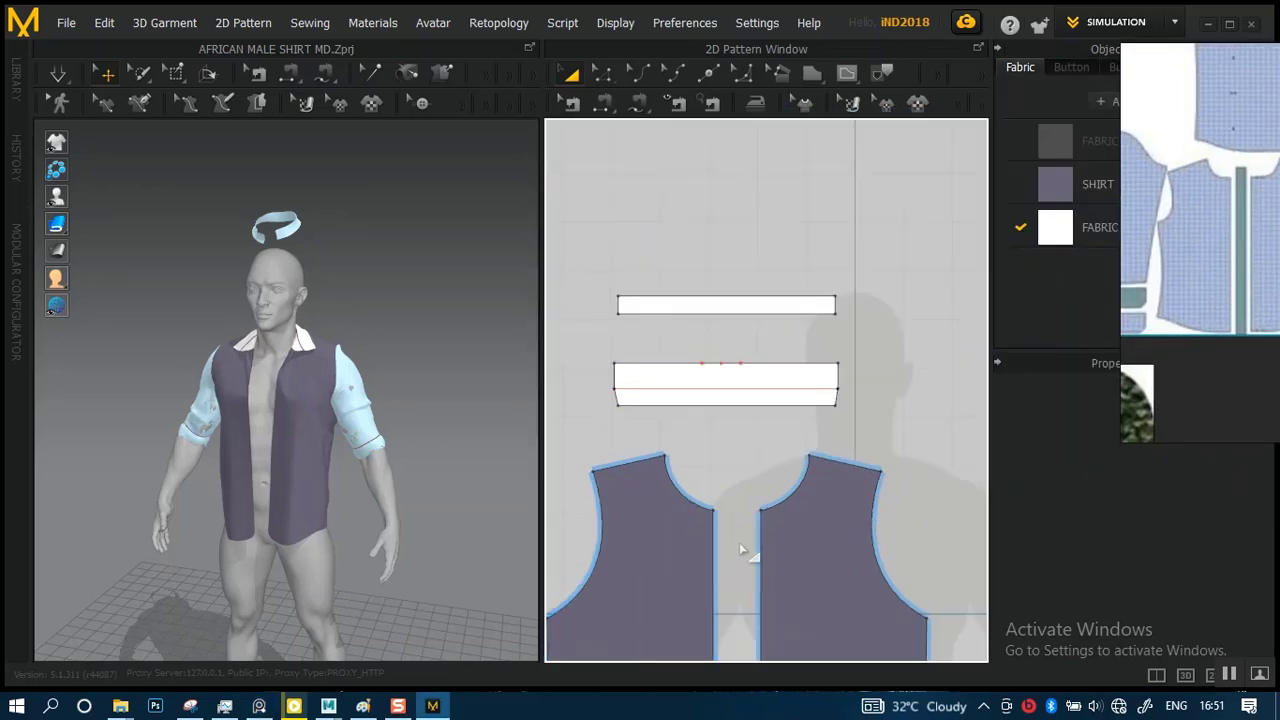
middle_drag(741, 532, 767, 250)
scroll(777, 360, up, 5)
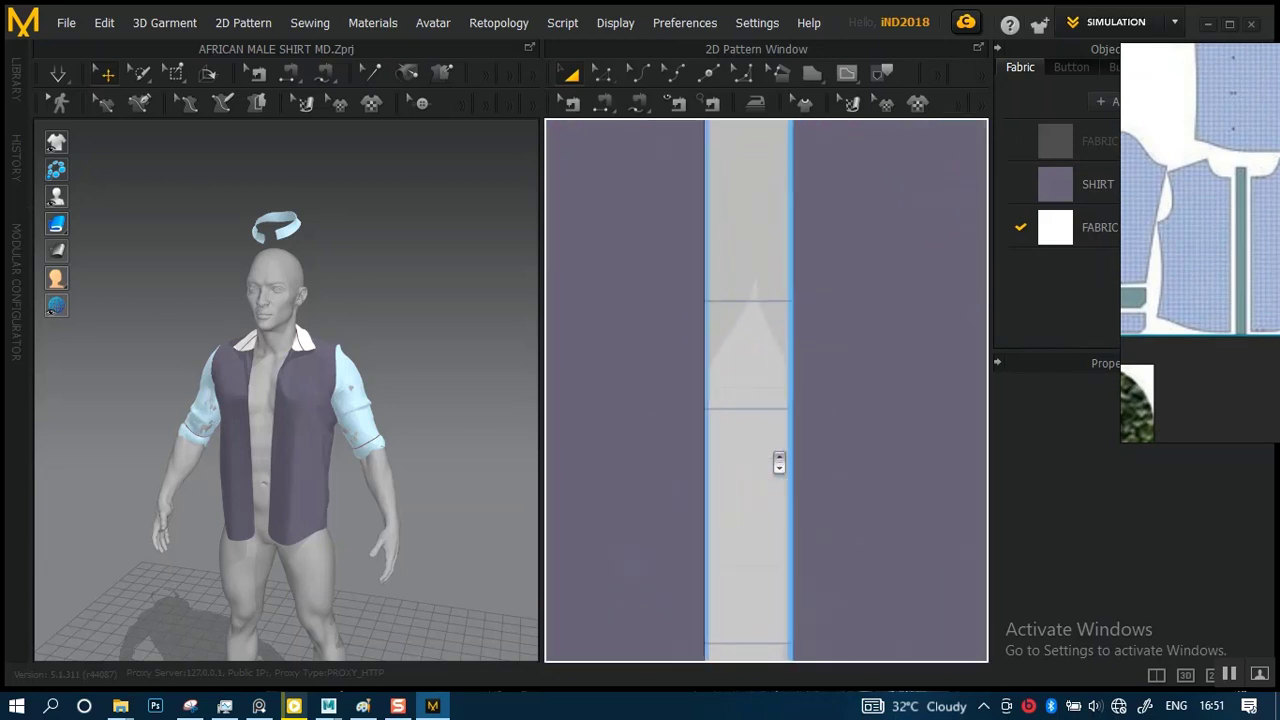
scroll(789, 451, down, 6)
scroll(763, 434, up, 5)
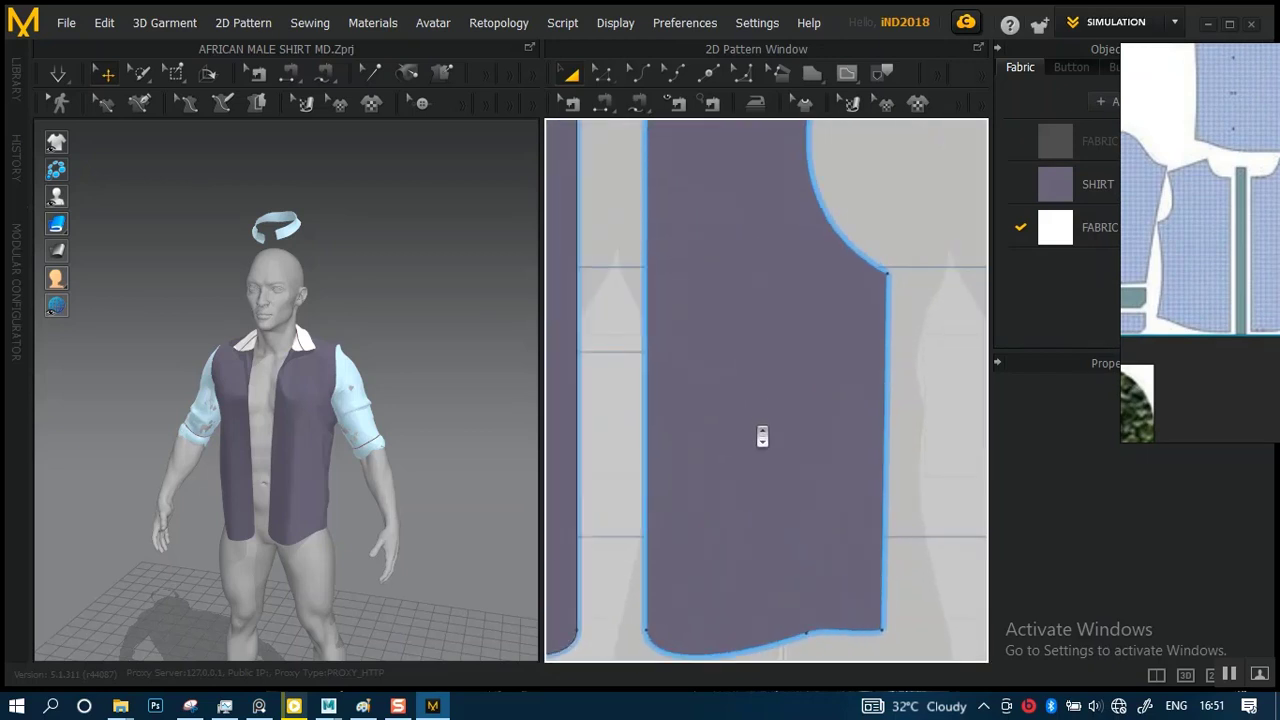
scroll(763, 381, down, 2)
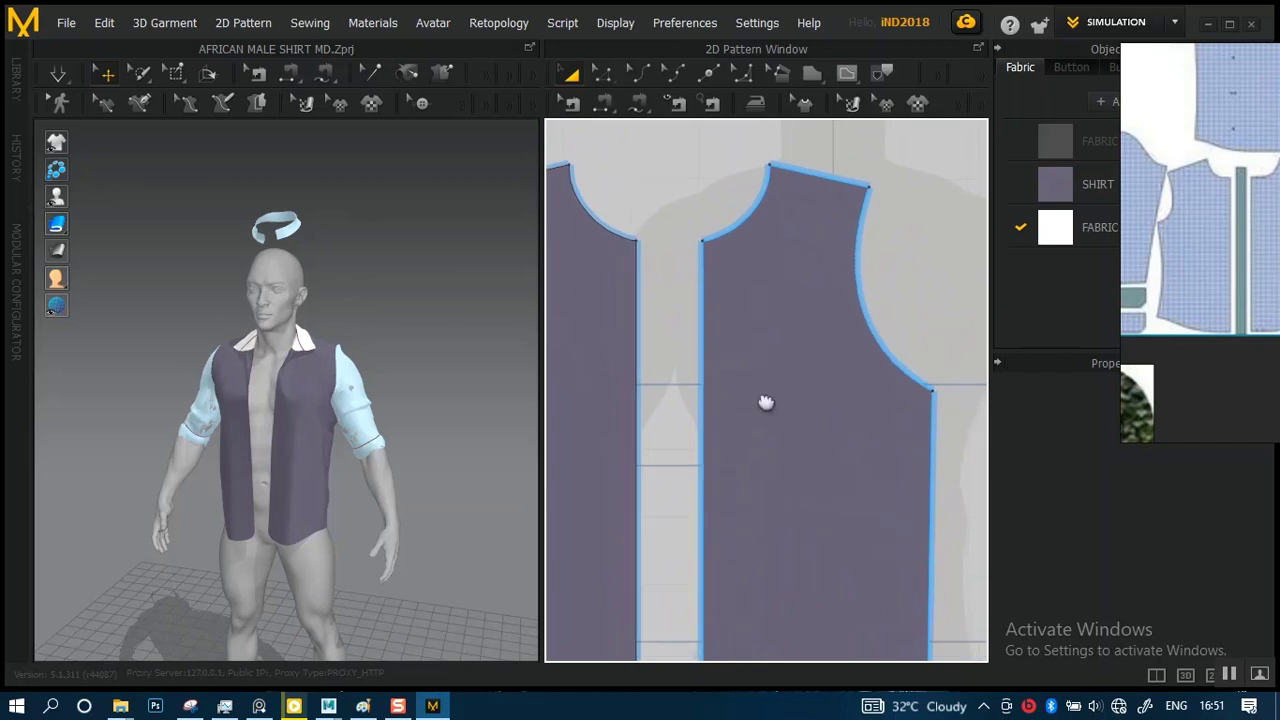
middle_drag(766, 403, 789, 485)
scroll(788, 485, down, 5)
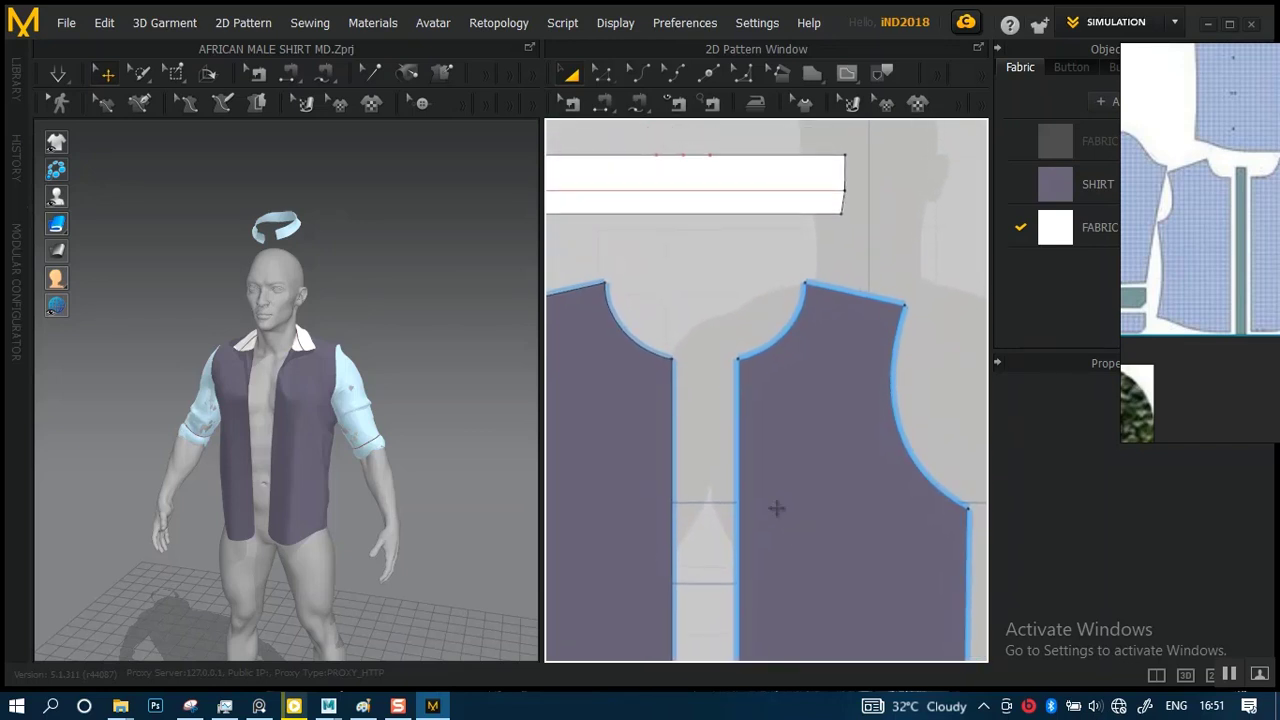
middle_drag(765, 313, 753, 316)
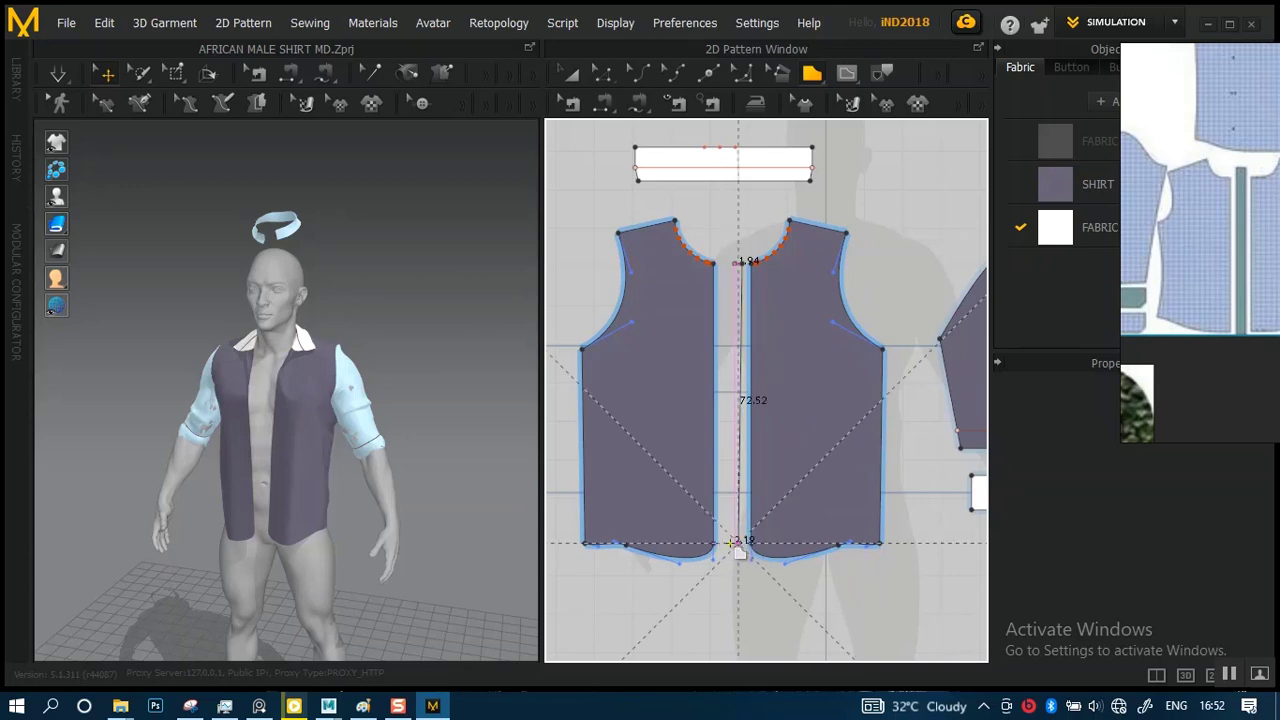
click(729, 542)
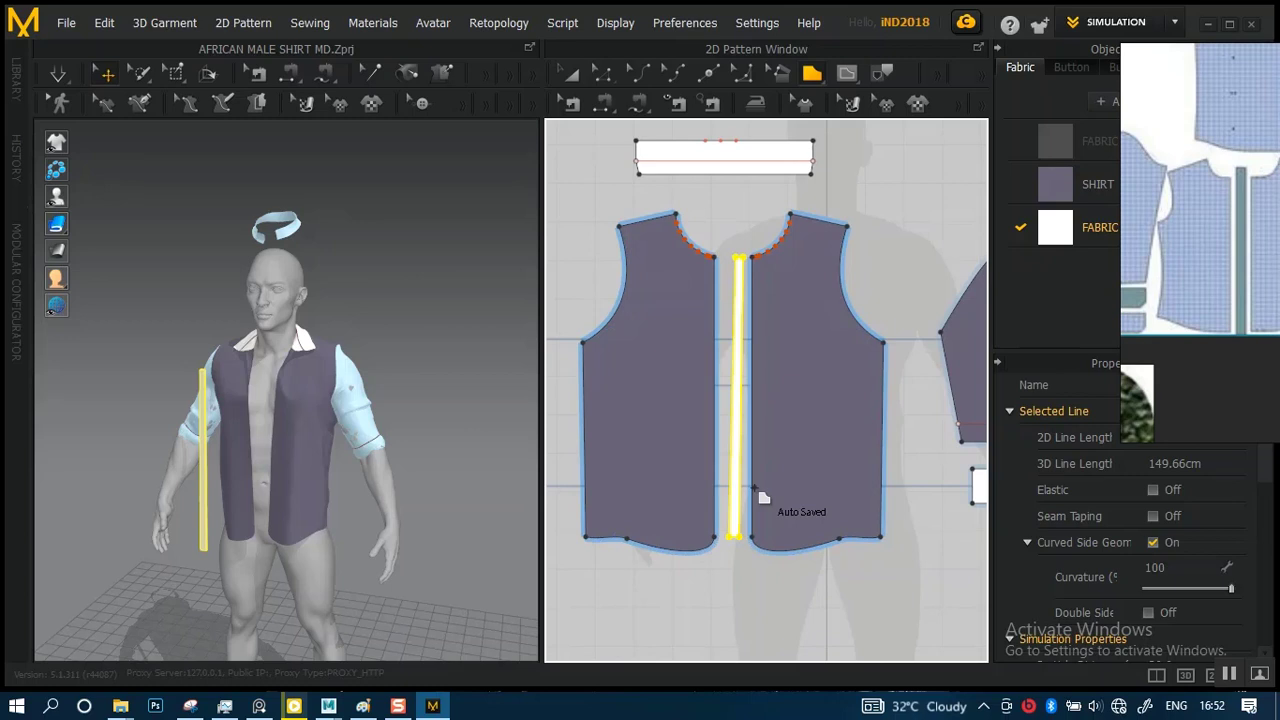
key(Delete)
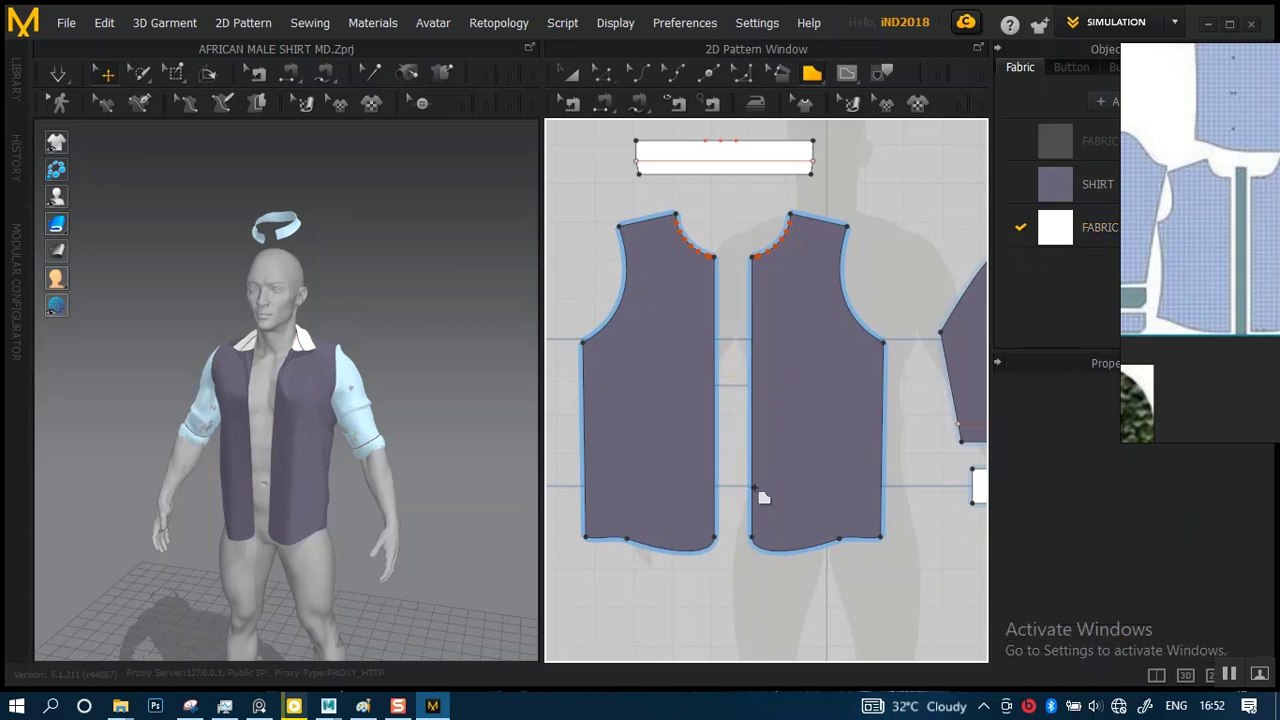
- Draw a narrow rectangular placket strip between the two front panels, running from the neckline corners to just above the curved hem
drag(812, 76, 826, 128)
scroll(750, 328, up, 3)
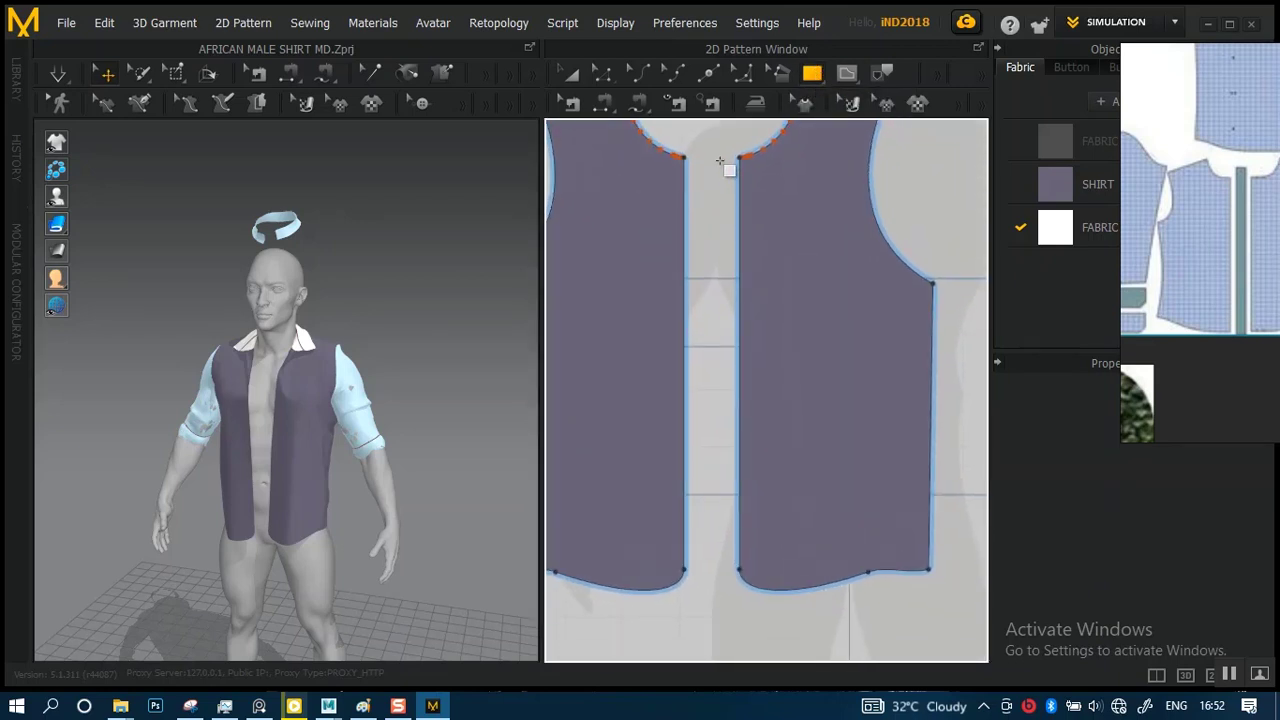
mouse_move(723, 177)
mouse_down()
mouse_move(718, 491)
mouse_move(732, 562)
mouse_up()
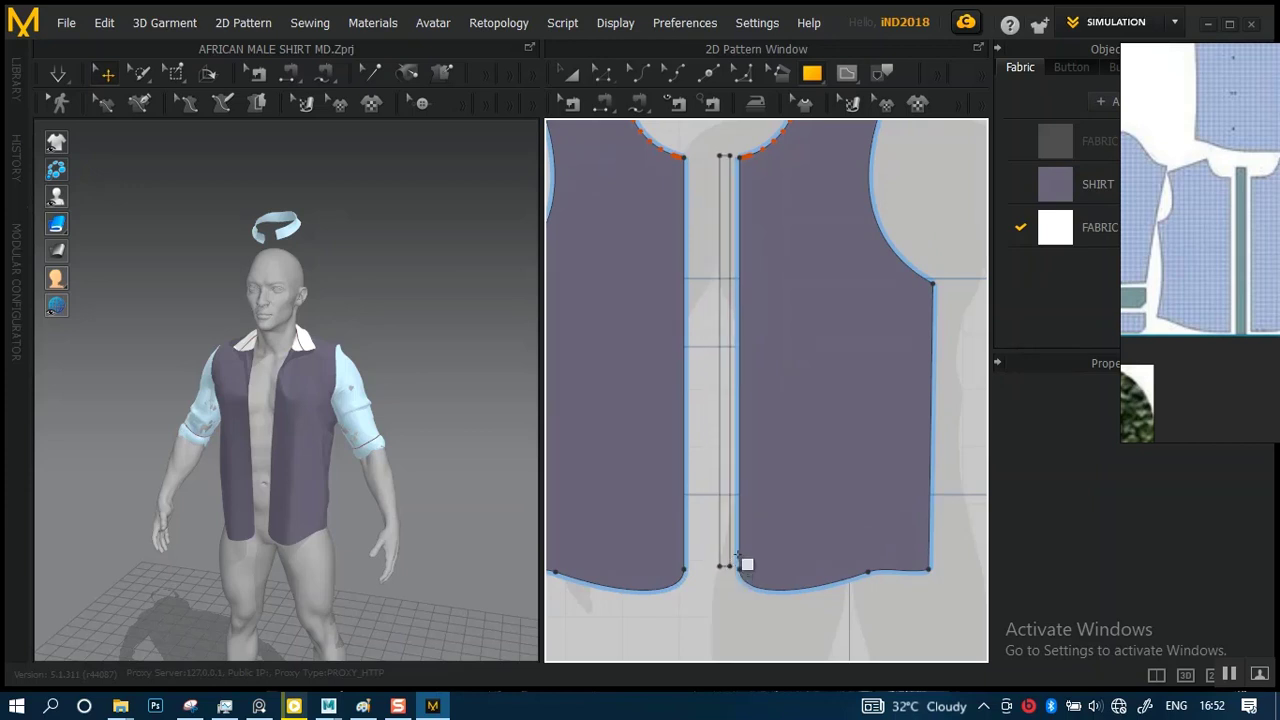
click(722, 288)
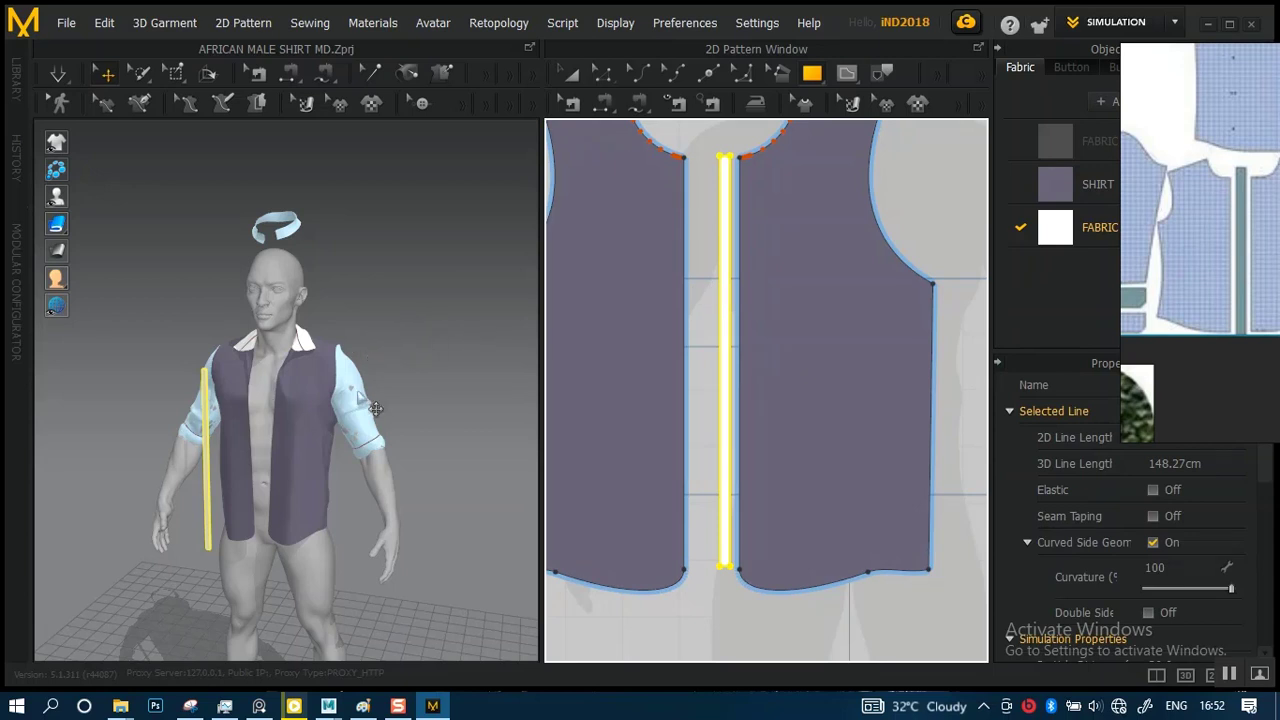
- Widen the placket strip to about 2.8 cm by extending its long side farther from the adjacent front panel
scroll(351, 390, up, 6)
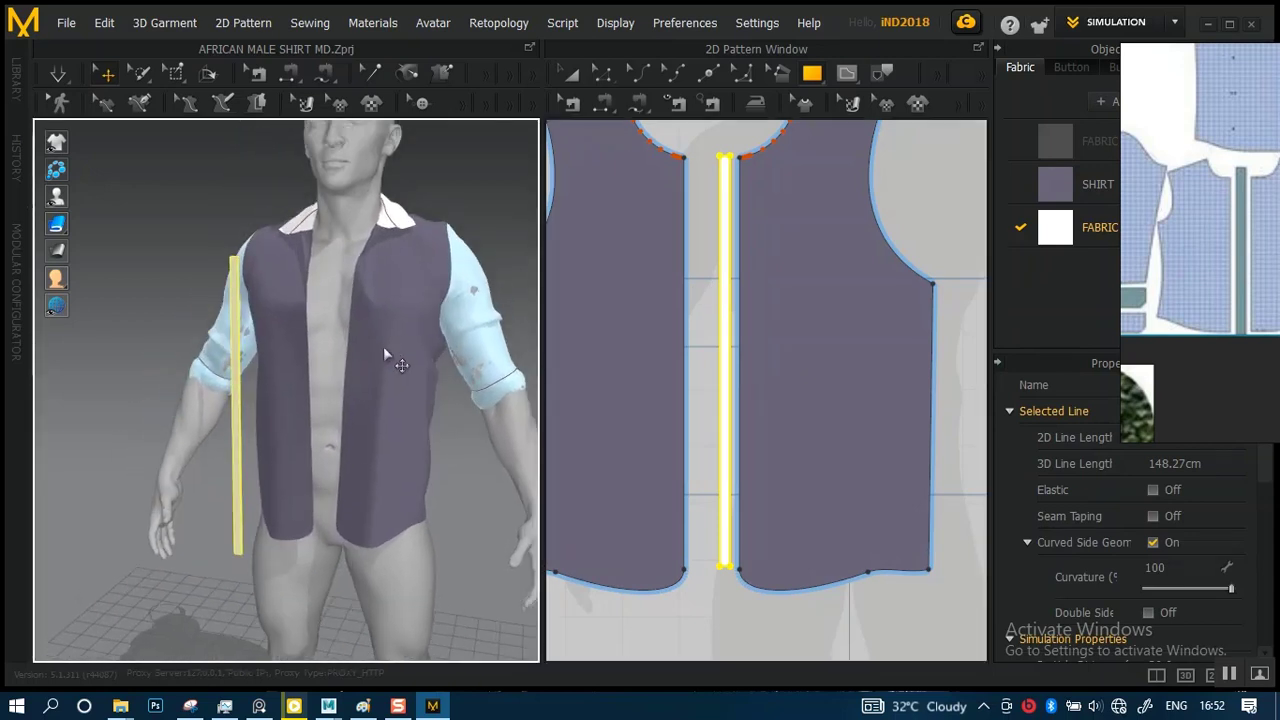
scroll(379, 372, up, 3)
middle_drag(424, 357, 334, 300)
scroll(343, 334, down, 3)
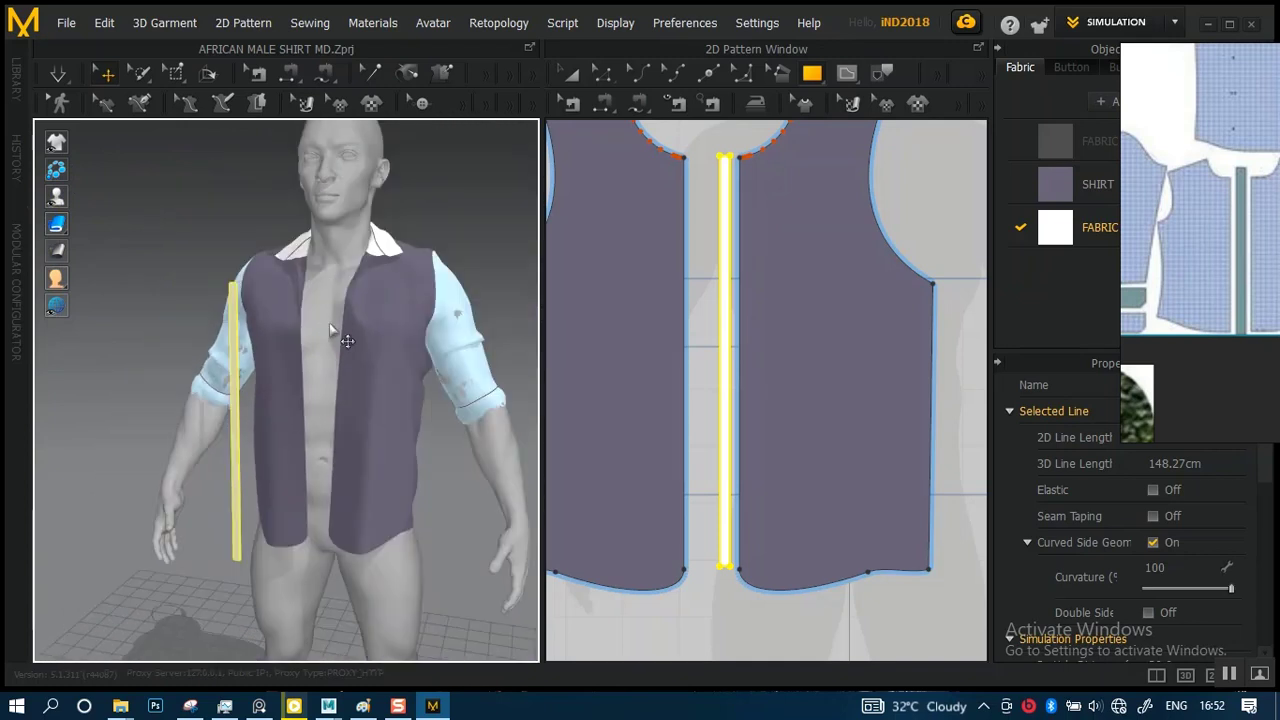
scroll(340, 380, up, 2)
scroll(340, 380, up, 1)
scroll(281, 387, up, 3)
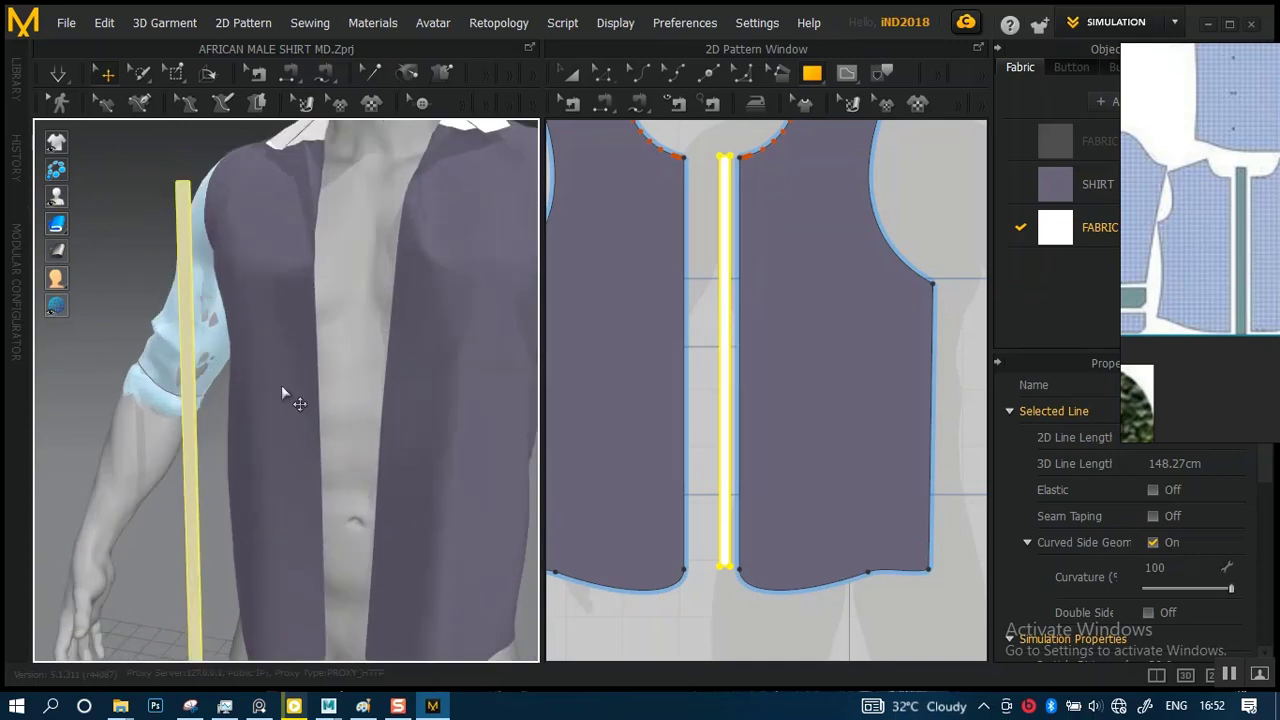
right_drag(283, 388, 357, 363)
scroll(359, 363, down, 1)
scroll(359, 363, down, 2)
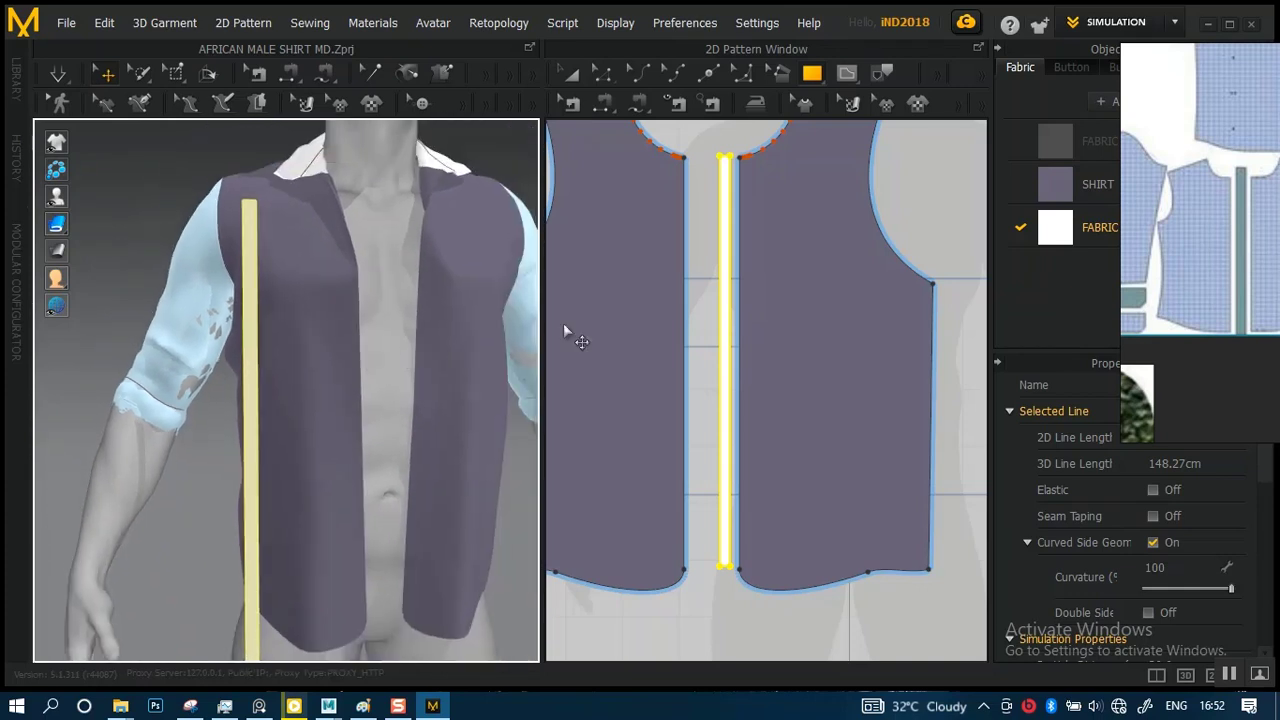
click(571, 74)
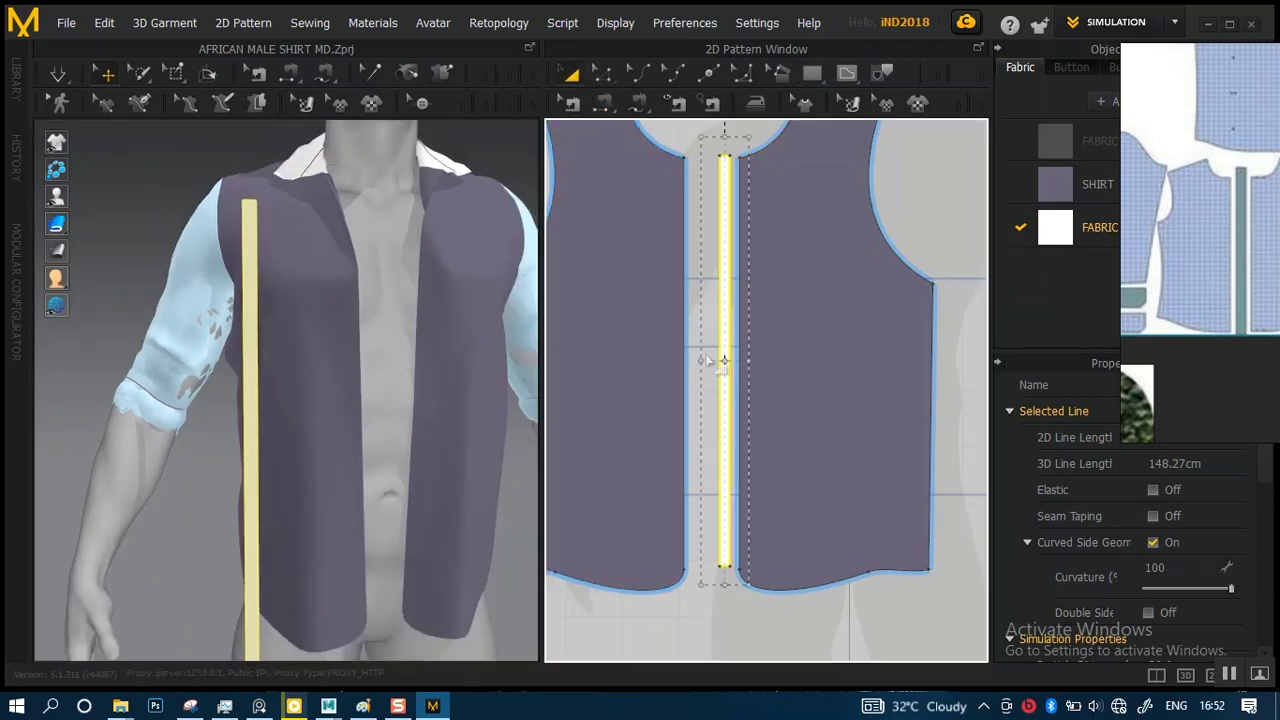
drag(700, 362, 694, 363)
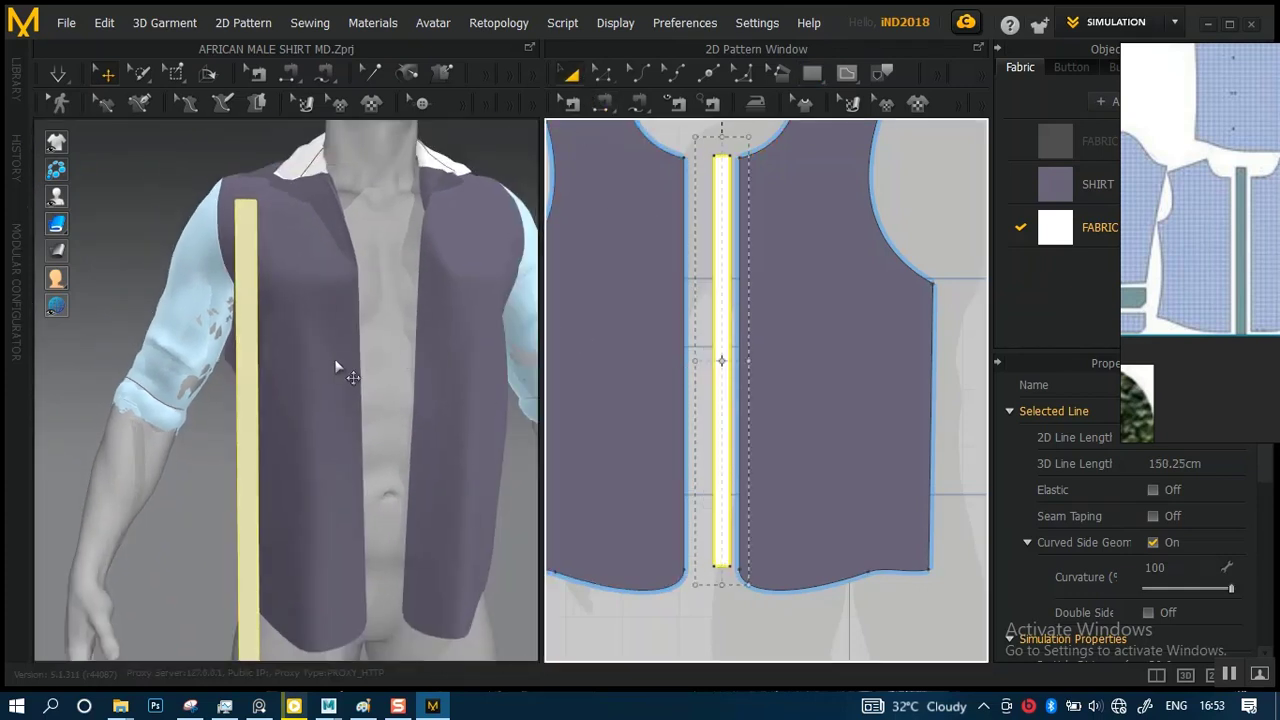
- Move the placket strip across the avatar's chest to the front opening in 3D, and raise it to the collar
scroll(367, 398, down, 3)
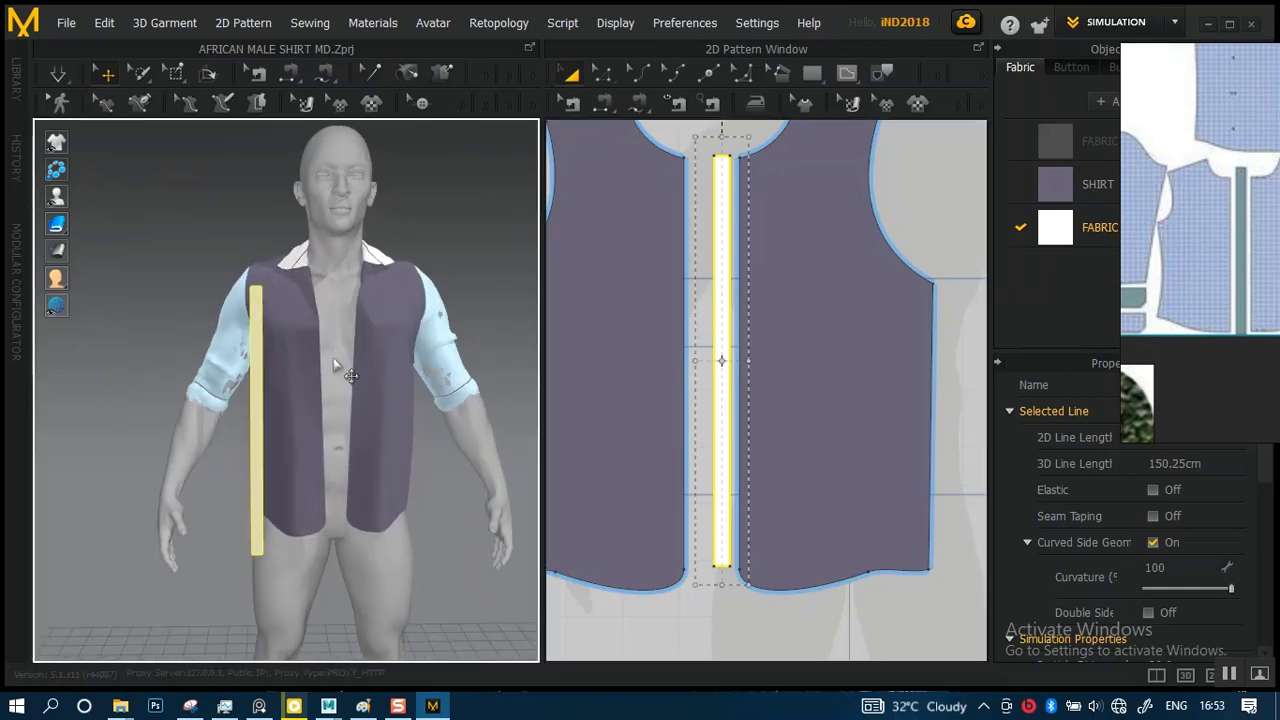
click(242, 250)
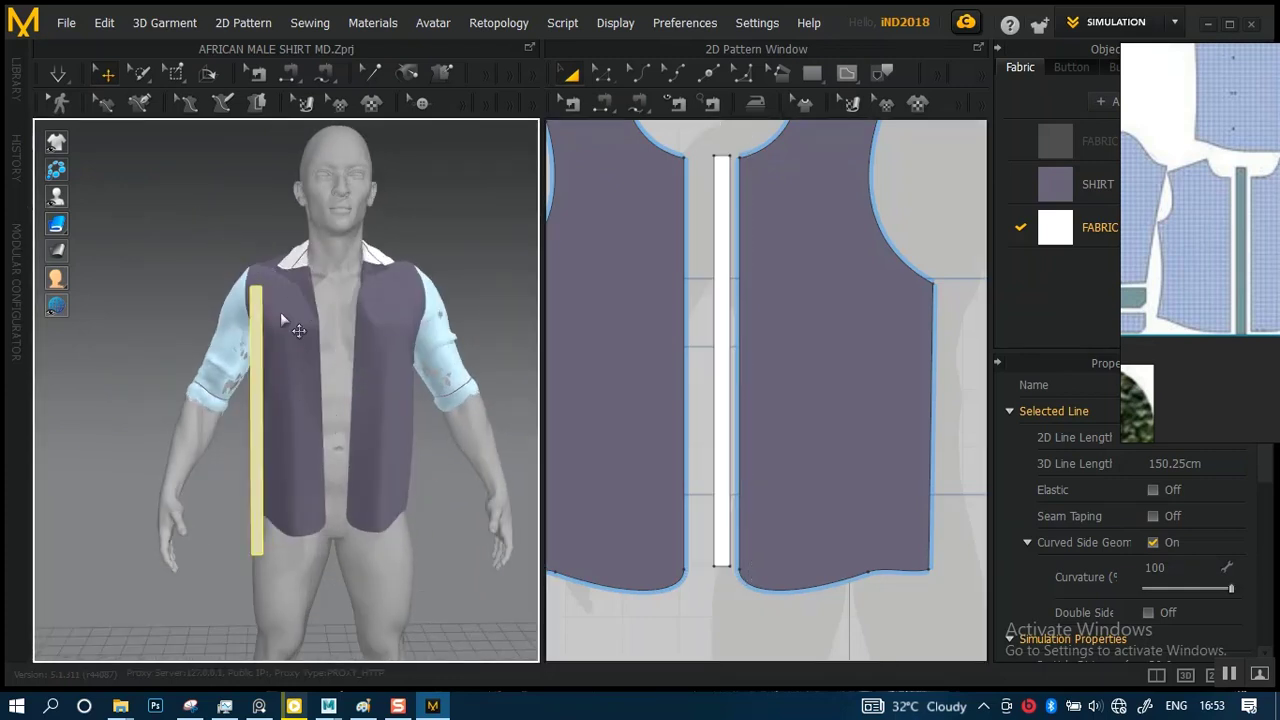
click(257, 349)
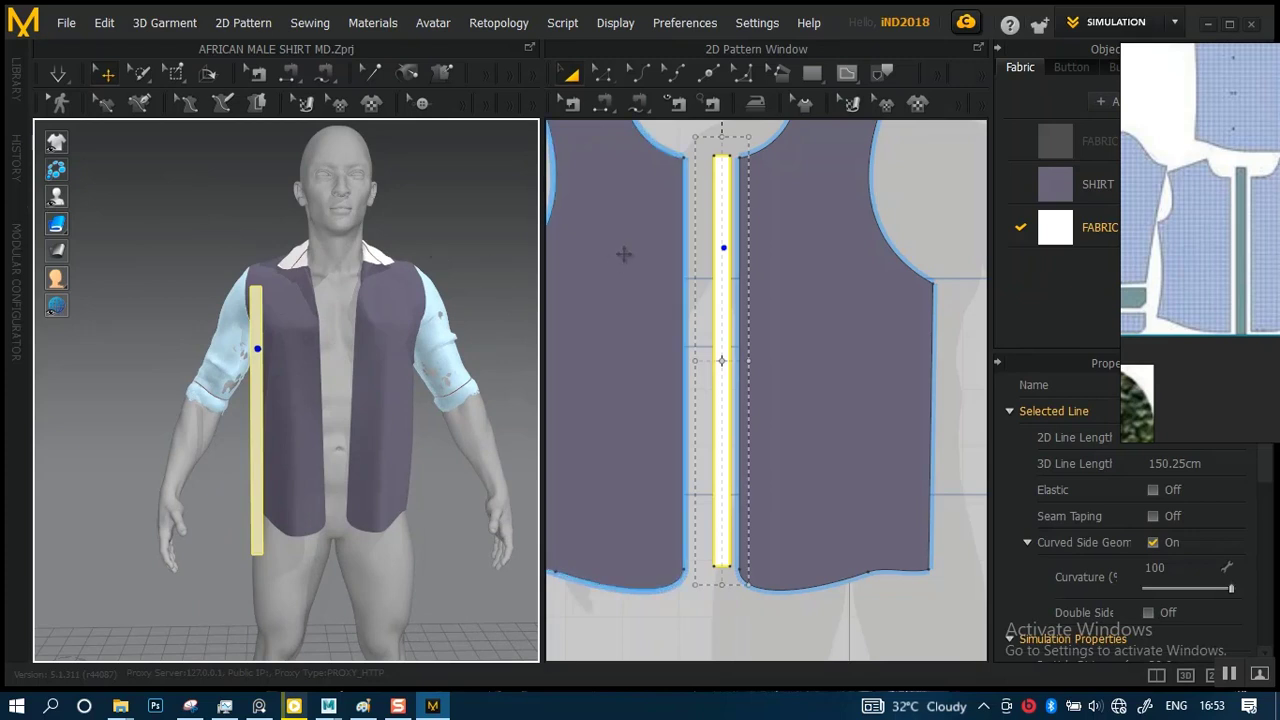
click(706, 282)
click(708, 298)
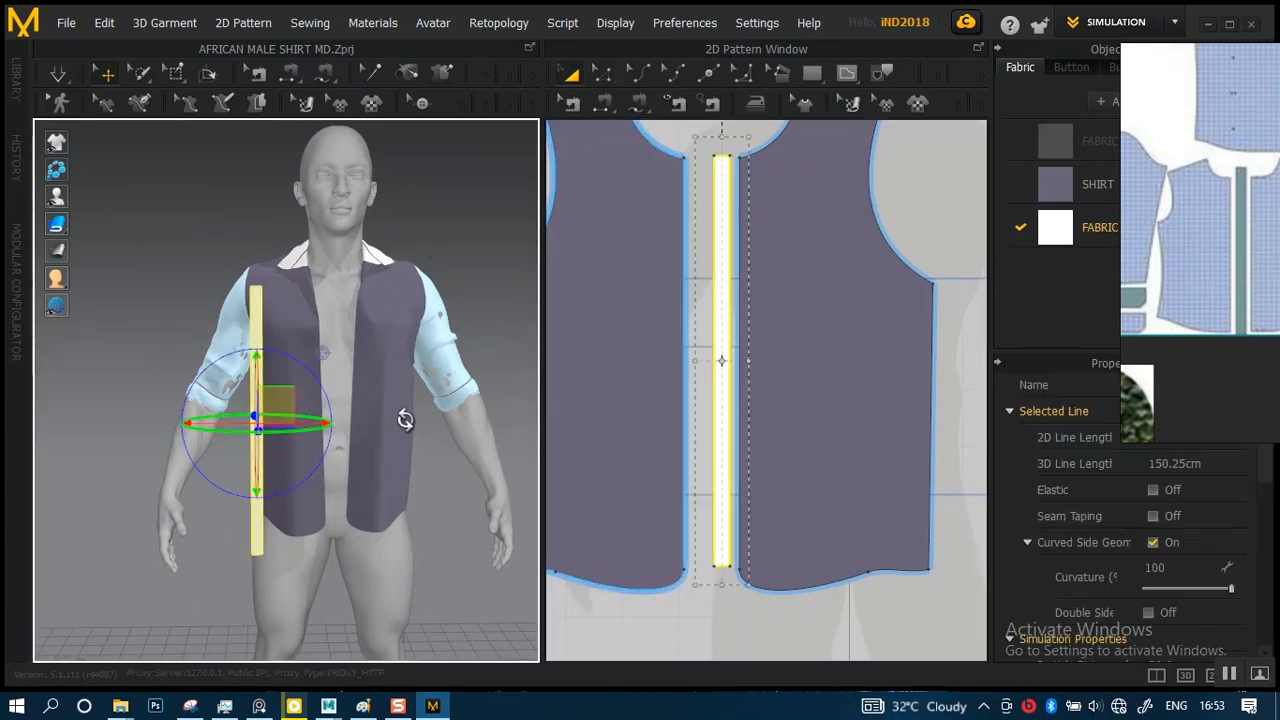
scroll(379, 383, up, 5)
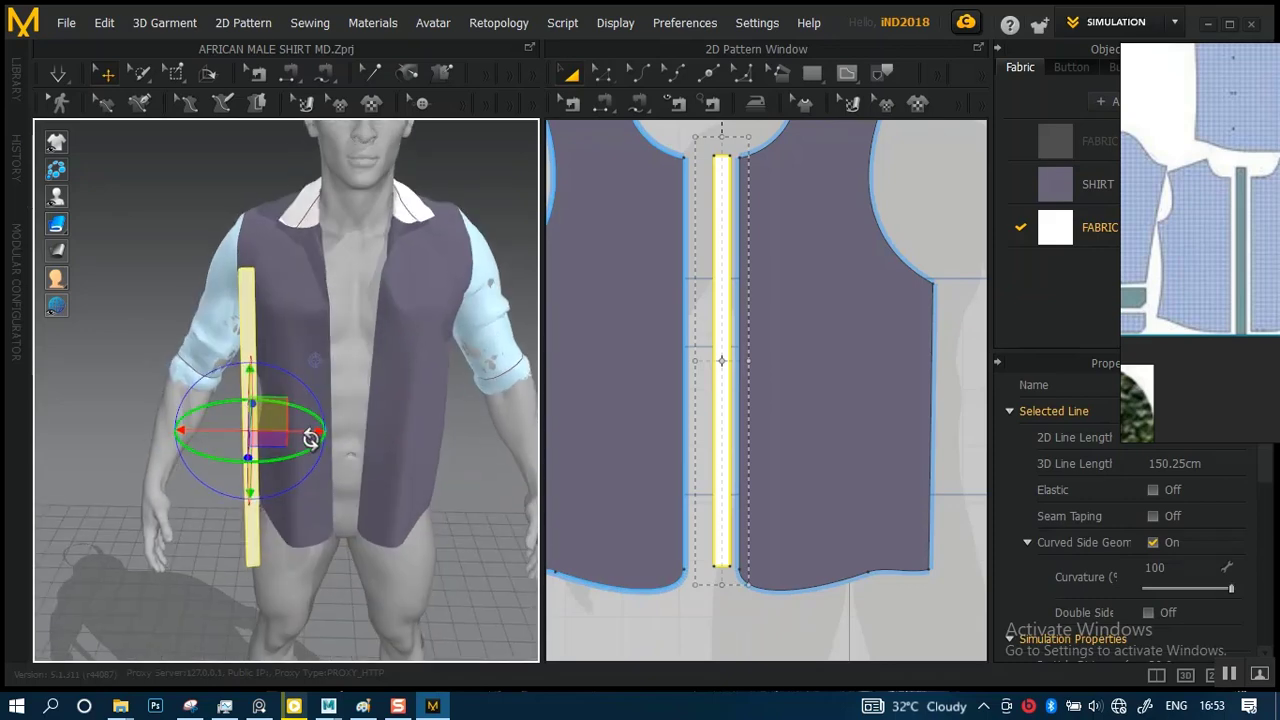
drag(316, 430, 401, 428)
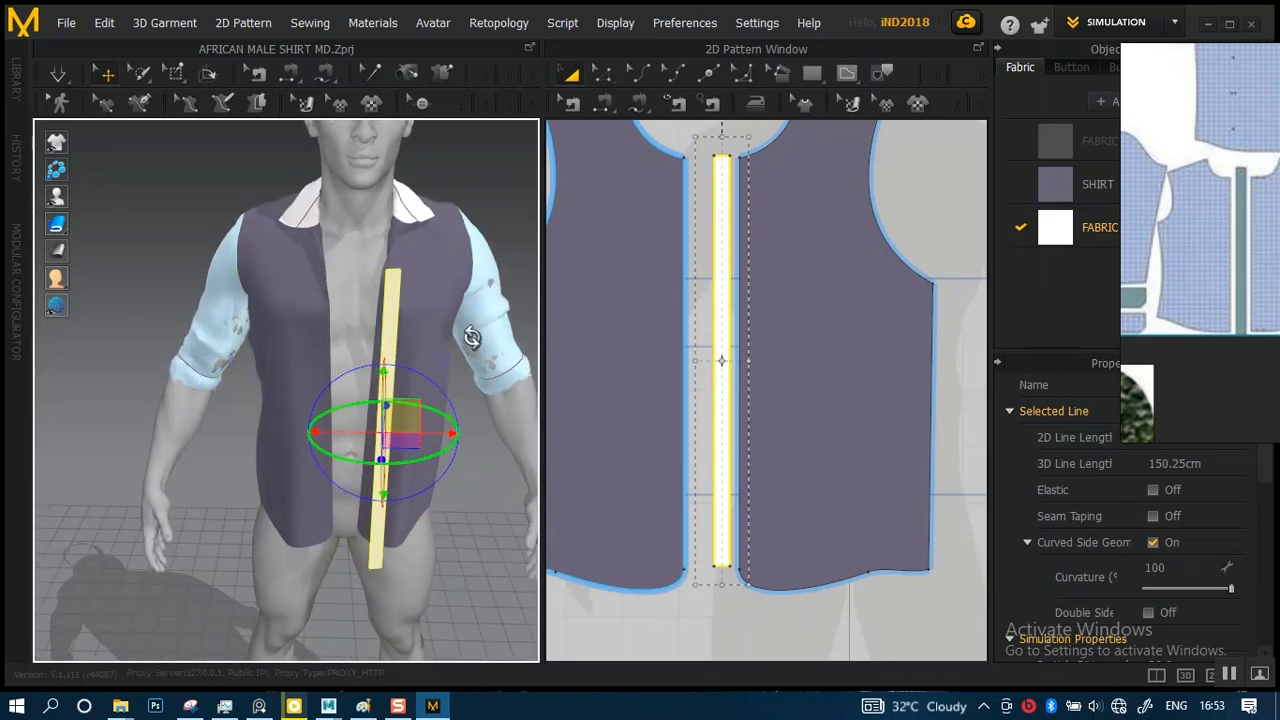
right_drag(401, 428, 358, 328)
drag(343, 387, 344, 367)
- Measure the width of the placket strip along its short edge at the neckline
middle_drag(766, 303, 736, 401)
scroll(757, 388, up, 3)
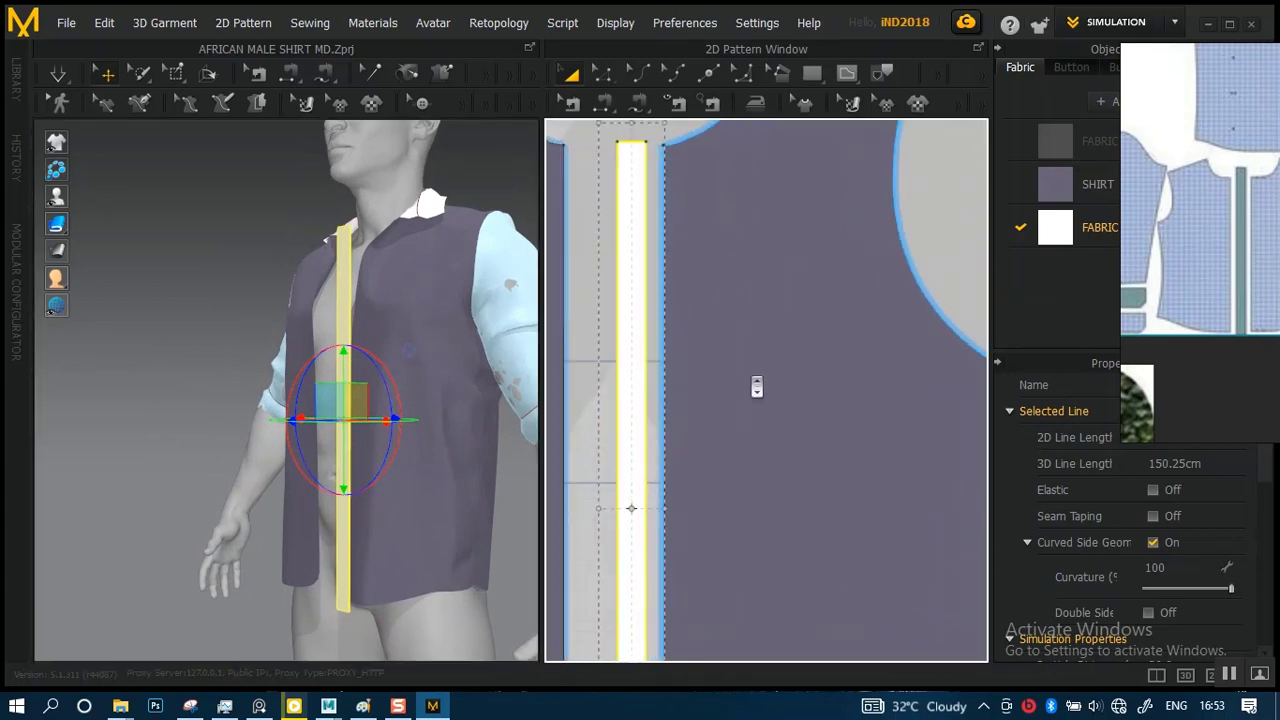
middle_drag(743, 325, 757, 435)
scroll(756, 430, up, 2)
middle_drag(704, 268, 744, 331)
scroll(750, 330, up, 3)
scroll(731, 309, down, 1)
middle_drag(745, 336, 773, 386)
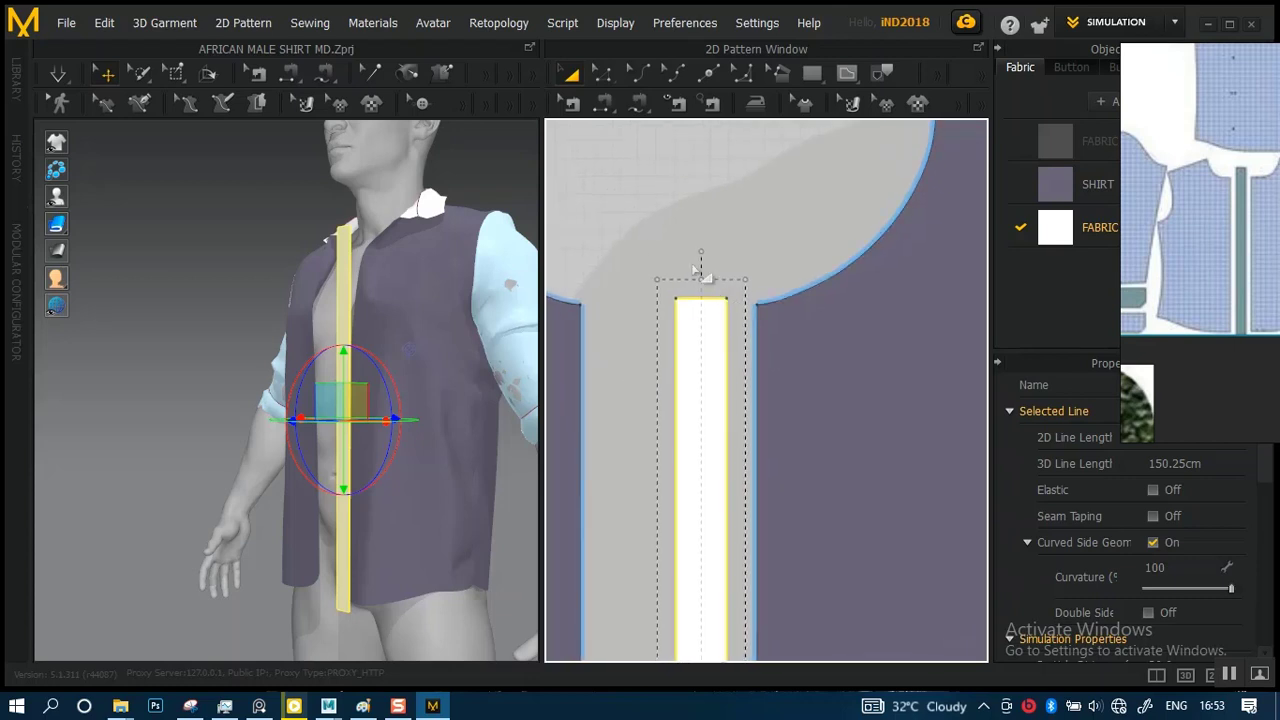
click(602, 78)
scroll(690, 322, up, 5)
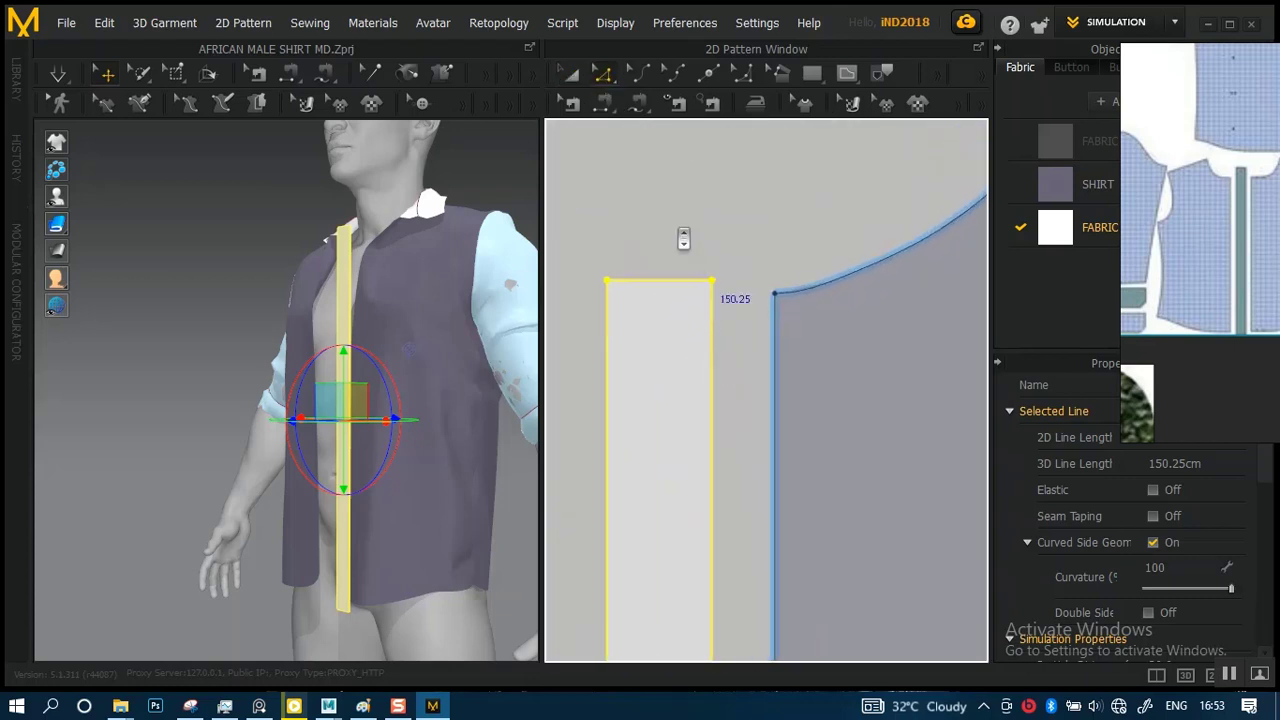
scroll(672, 192, down, 3)
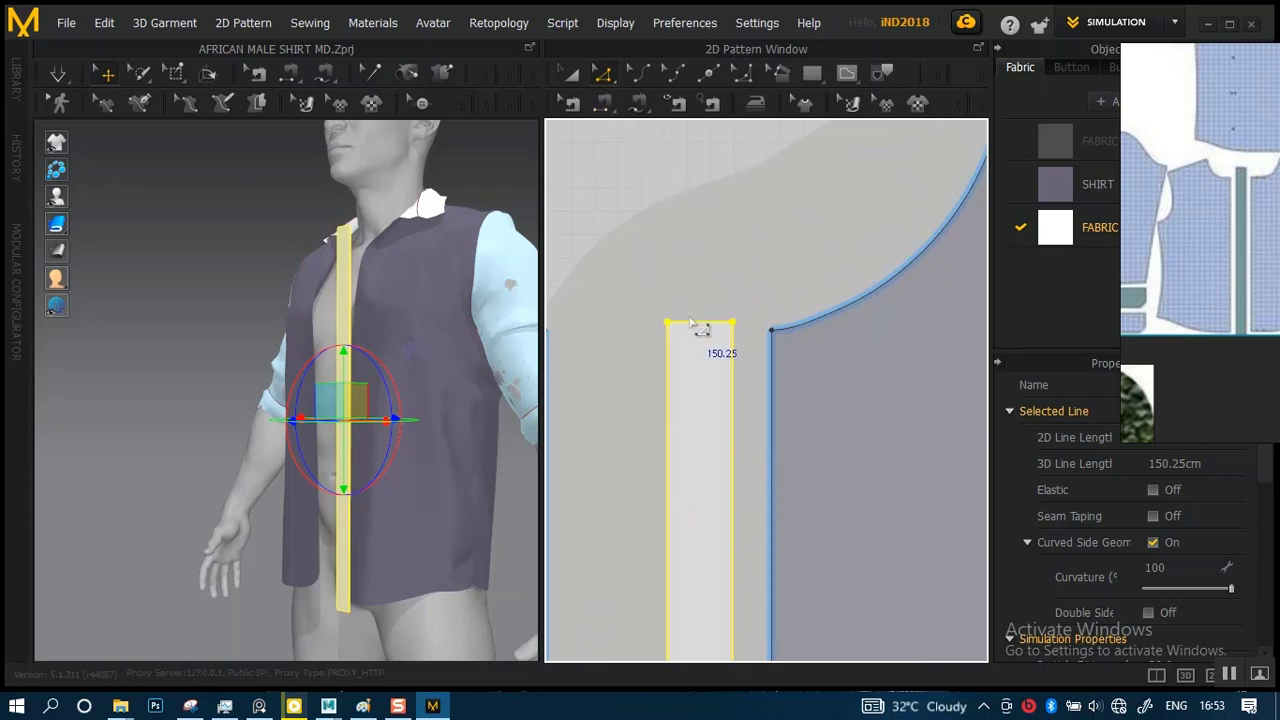
key(Escape)
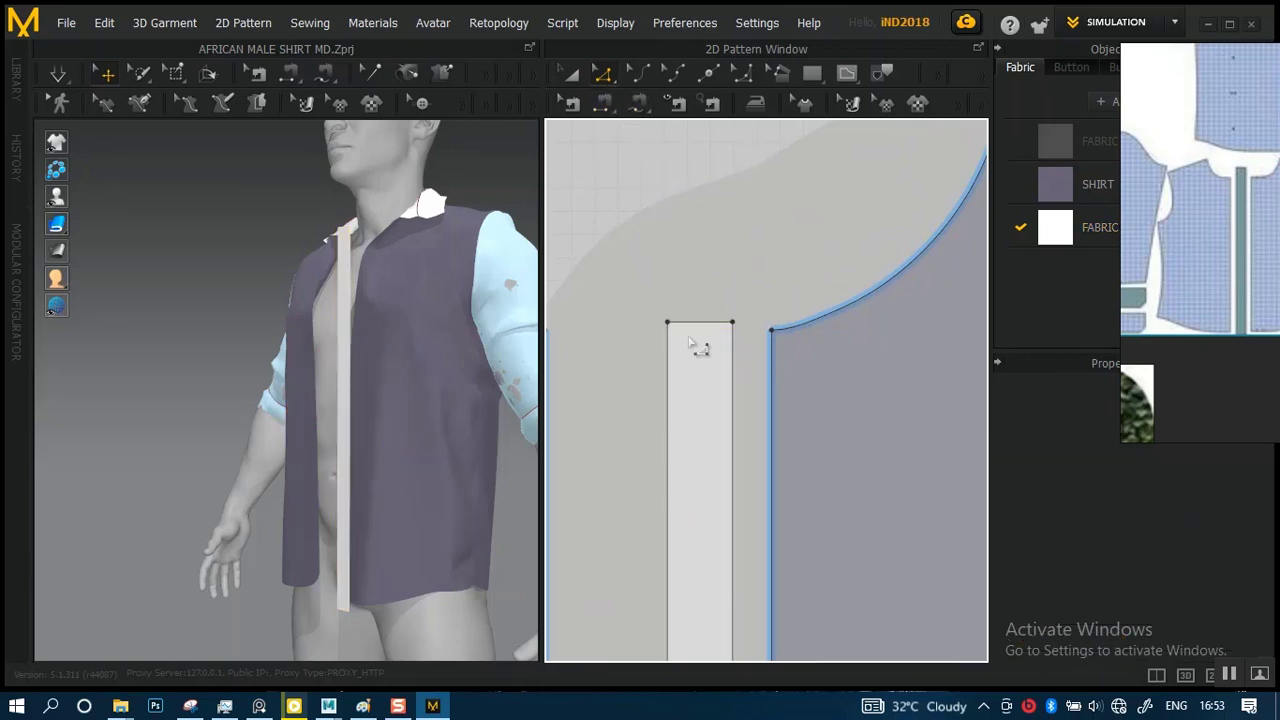
click(700, 323)
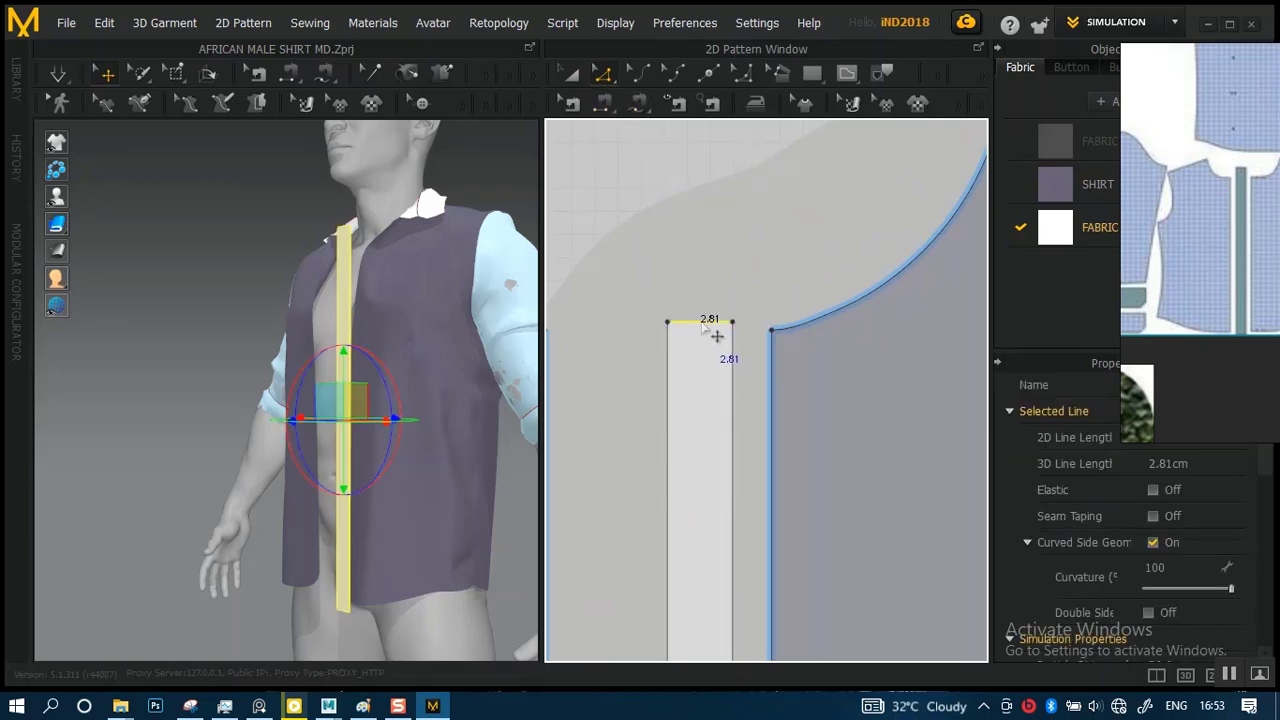
scroll(738, 385, down, 2)
middle_drag(711, 365, 684, 220)
scroll(712, 338, up, 2)
scroll(694, 390, up, 1)
scroll(674, 347, down, 4)
middle_drag(682, 280, 643, 410)
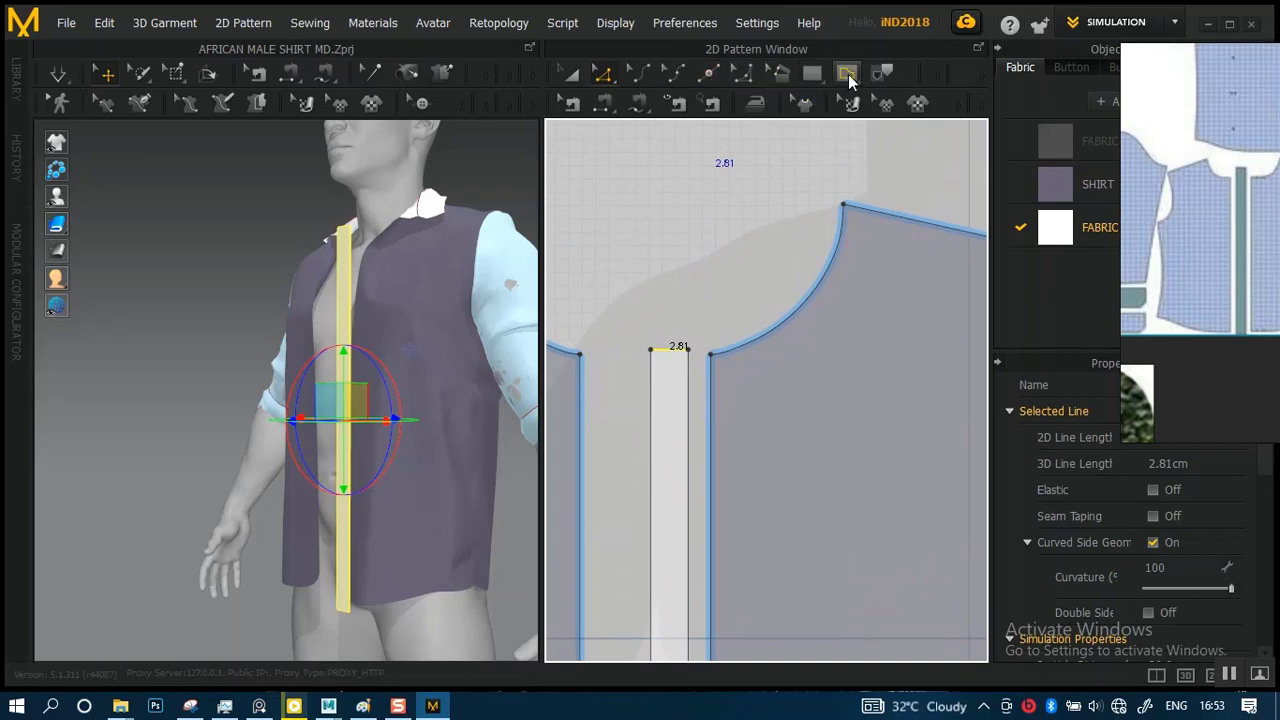
- Draw a vertical internal line about 75.7 cm long on the front panel beside the strip, from the neckline about 1.8 cm off the front edge to the curved hem
click(849, 80)
scroll(726, 394, up, 6)
middle_drag(721, 387, 847, 428)
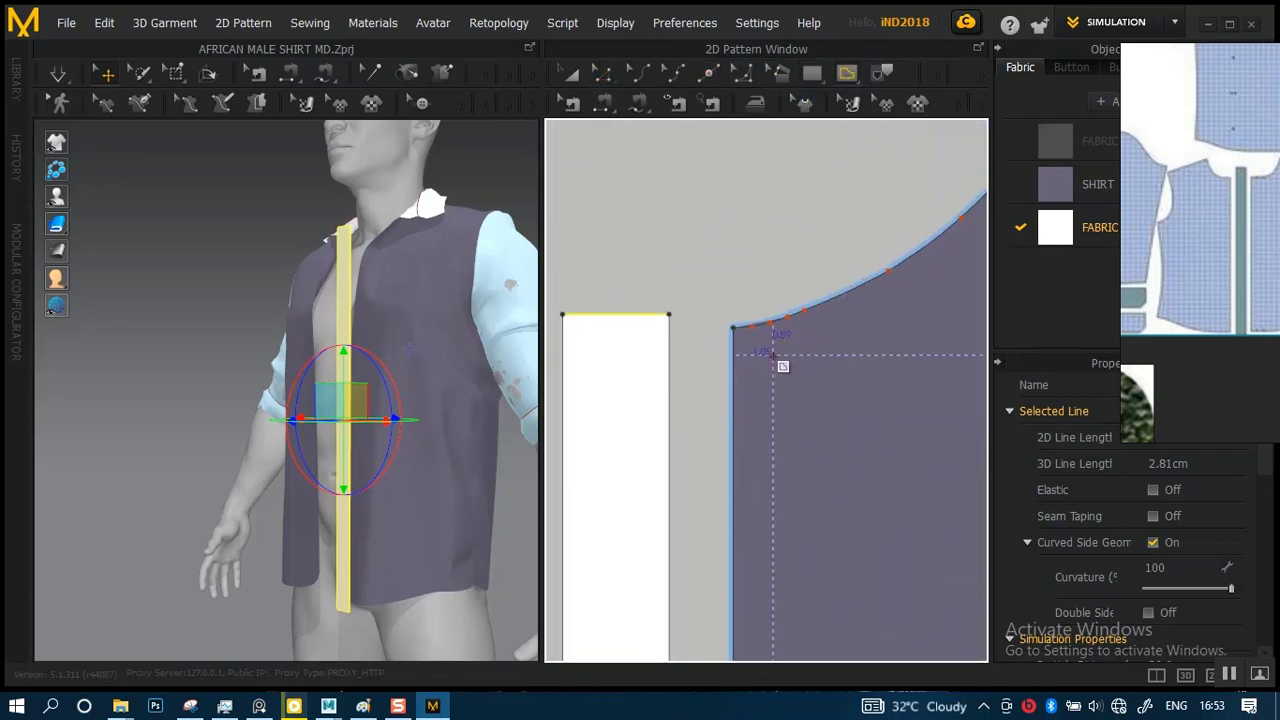
middle_drag(773, 356, 767, 375)
scroll(765, 372, up, 2)
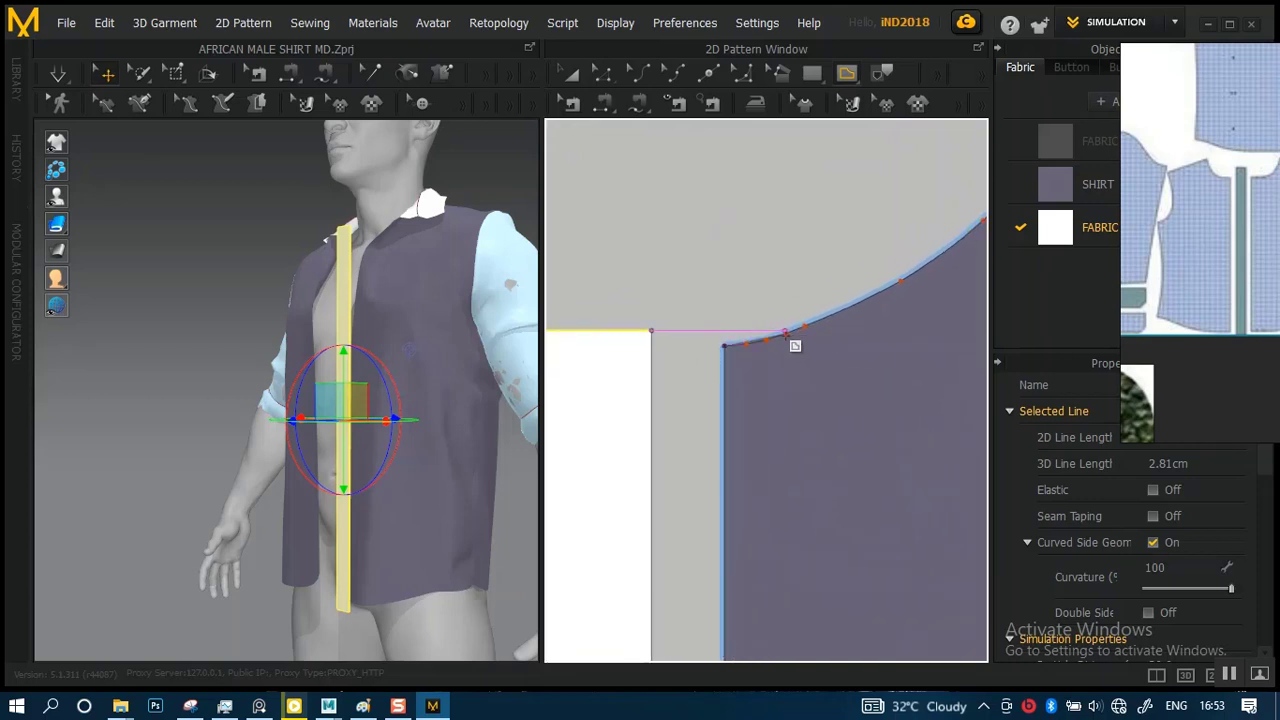
alt+middle_drag(776, 366, 686, 357)
alt+right_drag(710, 342, 738, 437)
alt+right_drag(705, 301, 709, 382)
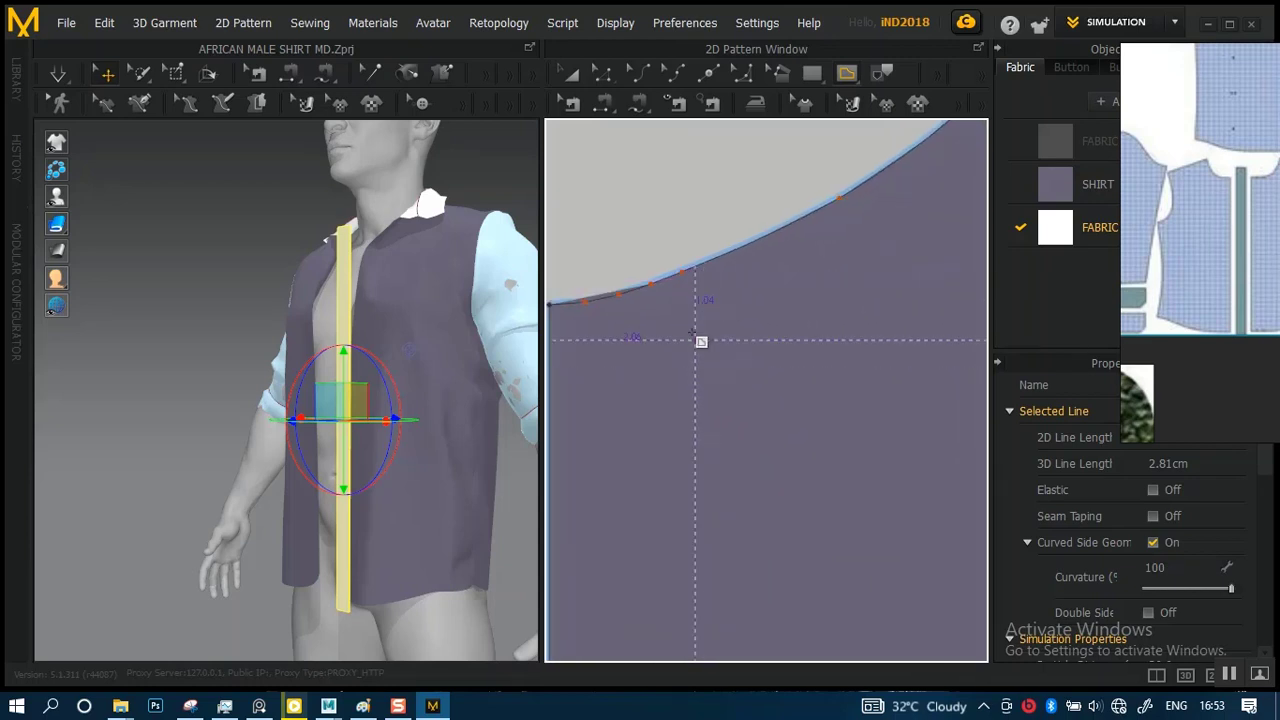
click(681, 271)
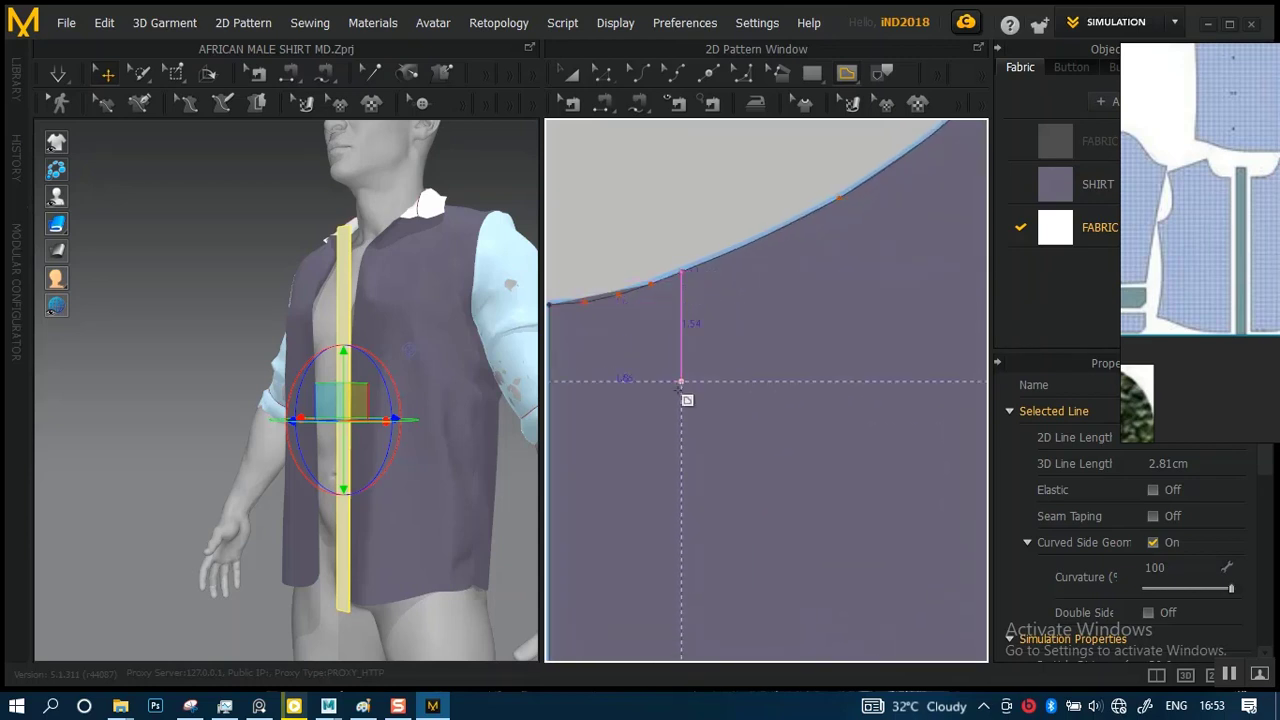
right_click(672, 504)
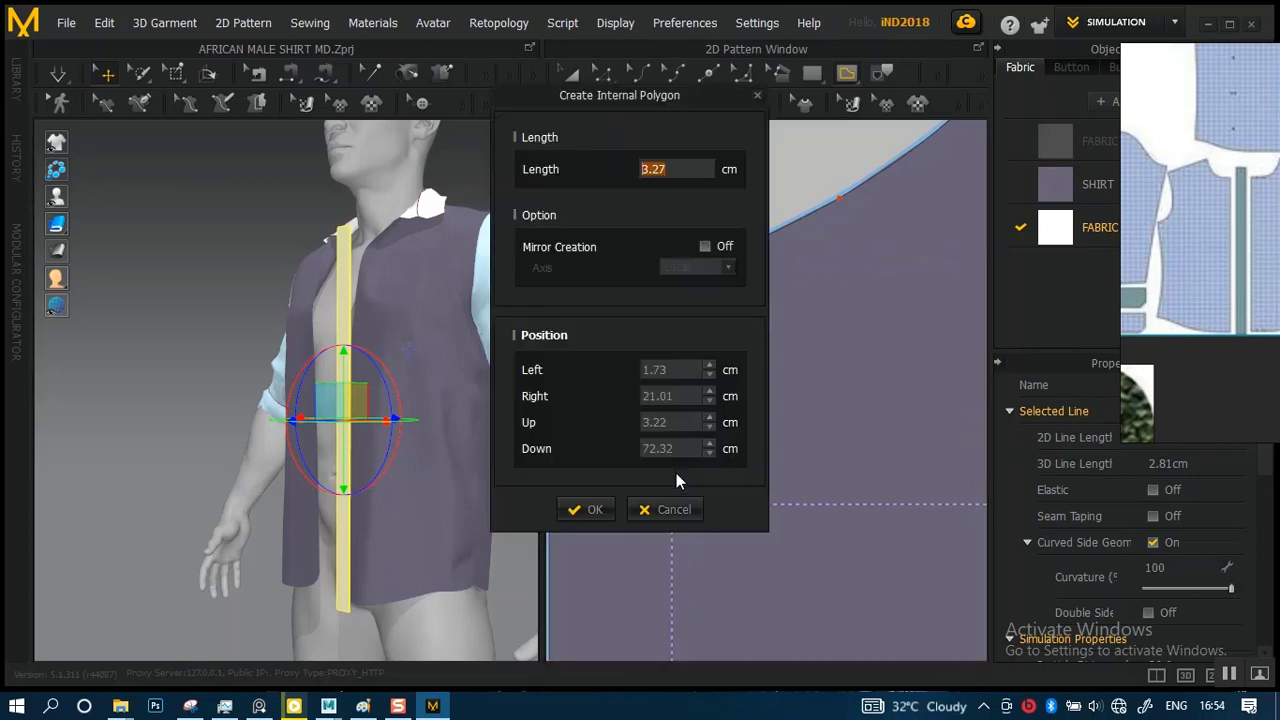
click(668, 509)
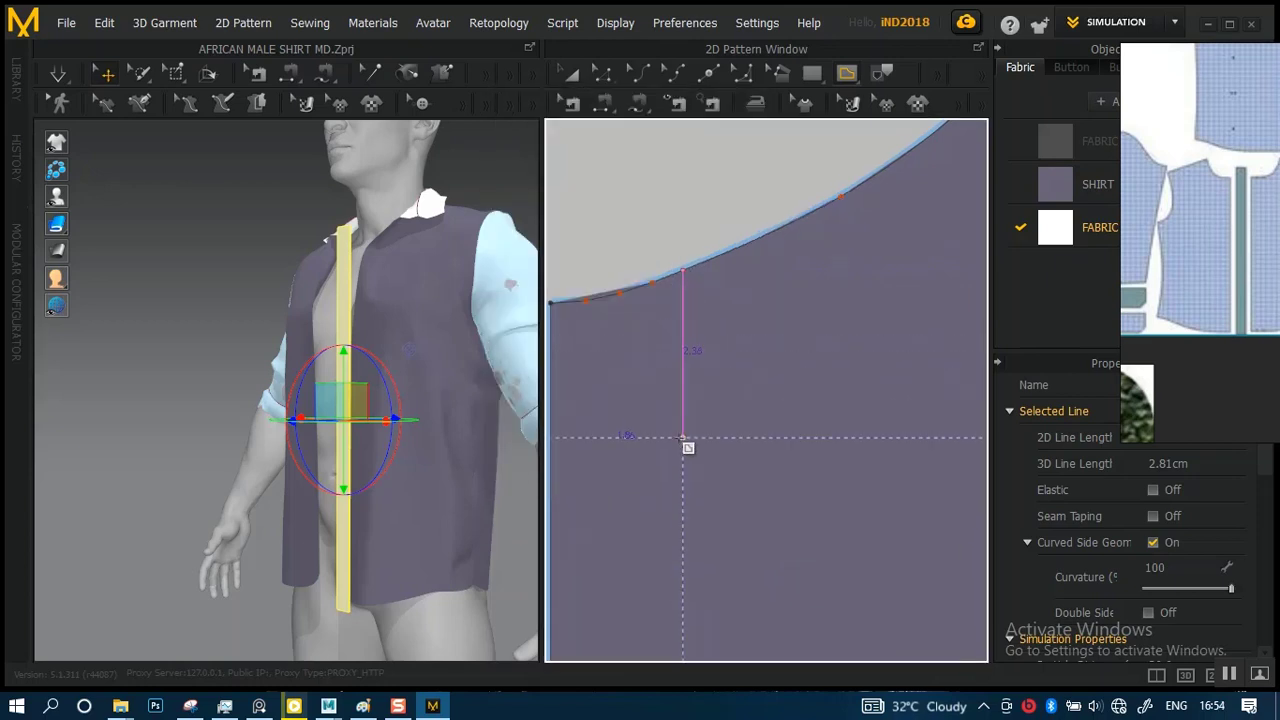
scroll(684, 467, down, 5)
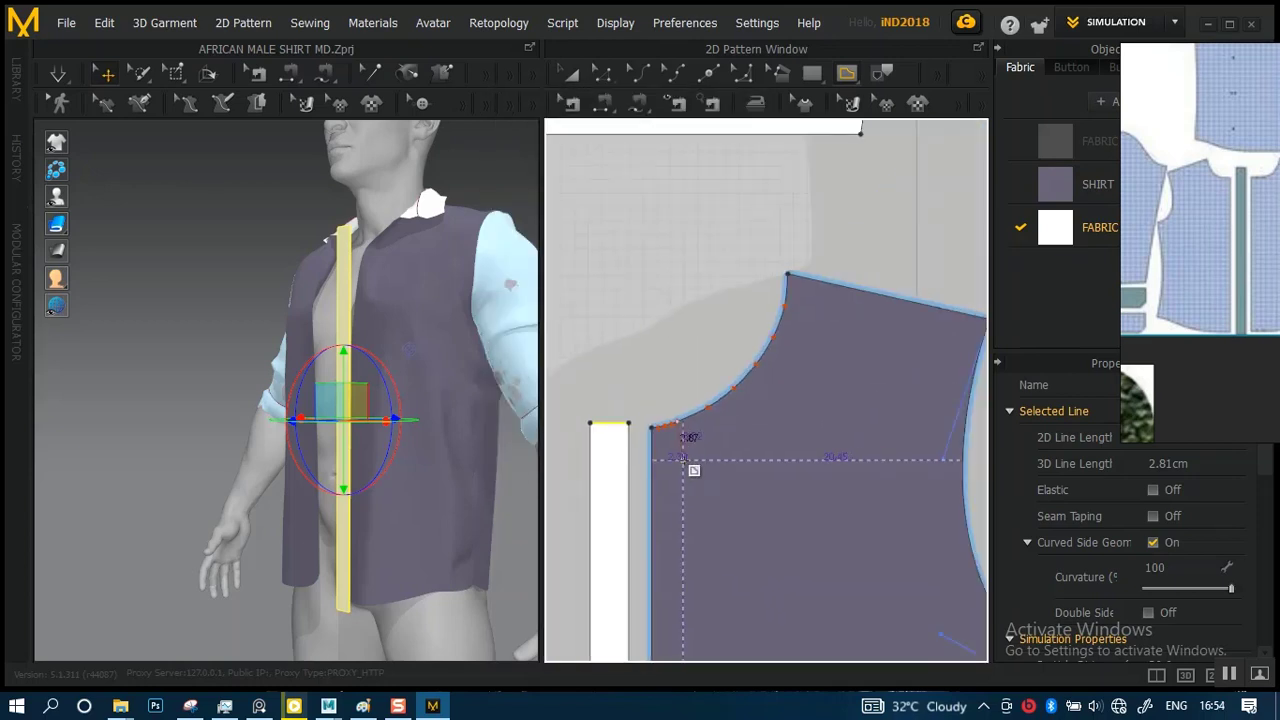
scroll(719, 620, down, 2)
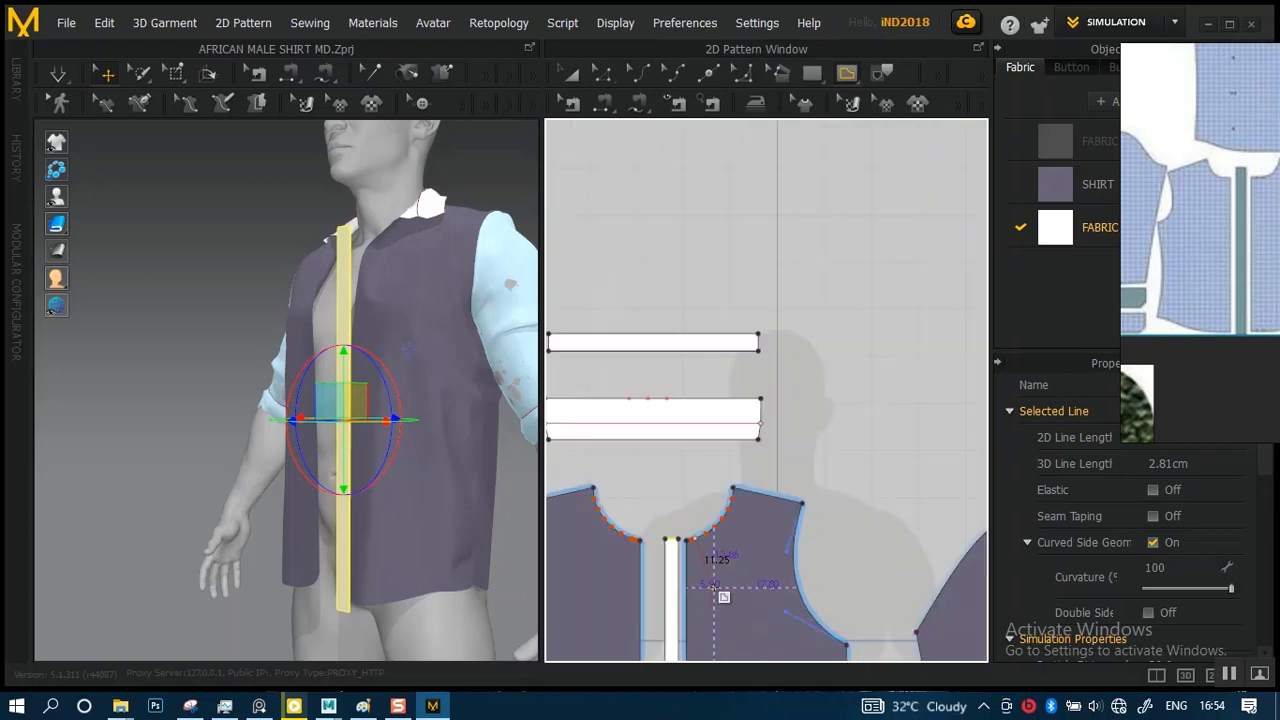
scroll(720, 596, down, 4)
scroll(719, 598, down, 2)
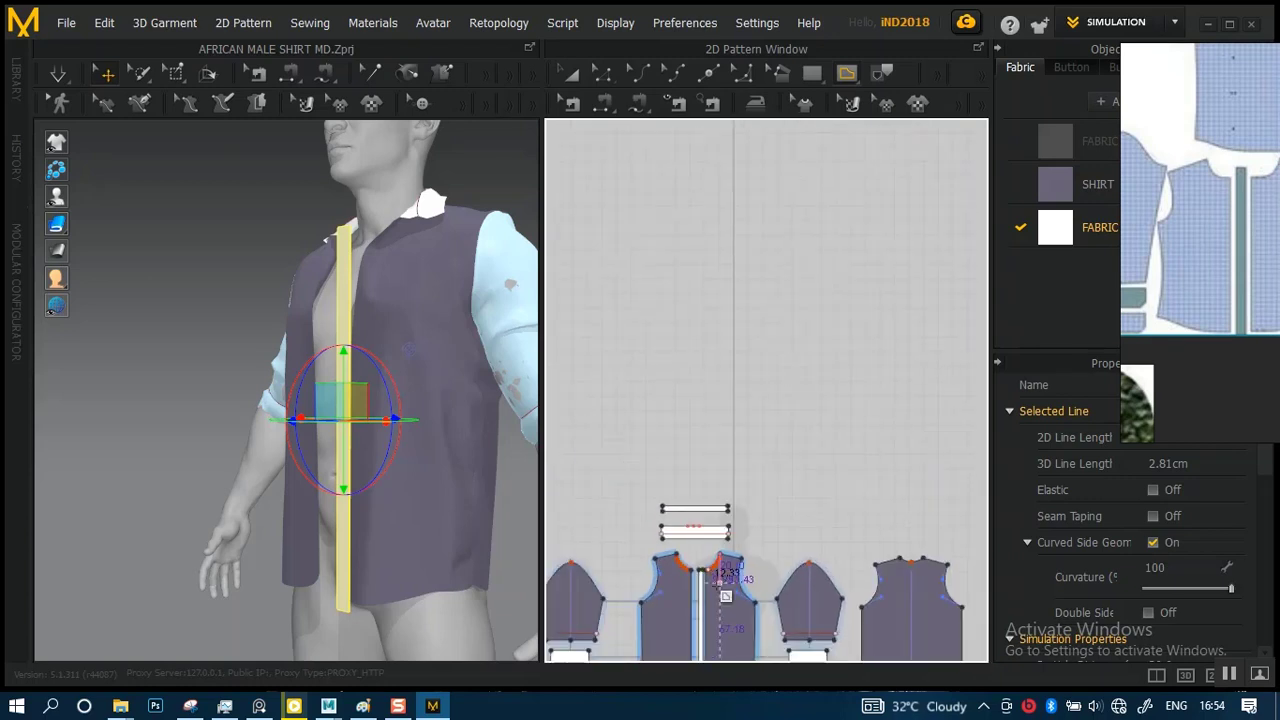
middle_drag(711, 659, 723, 601)
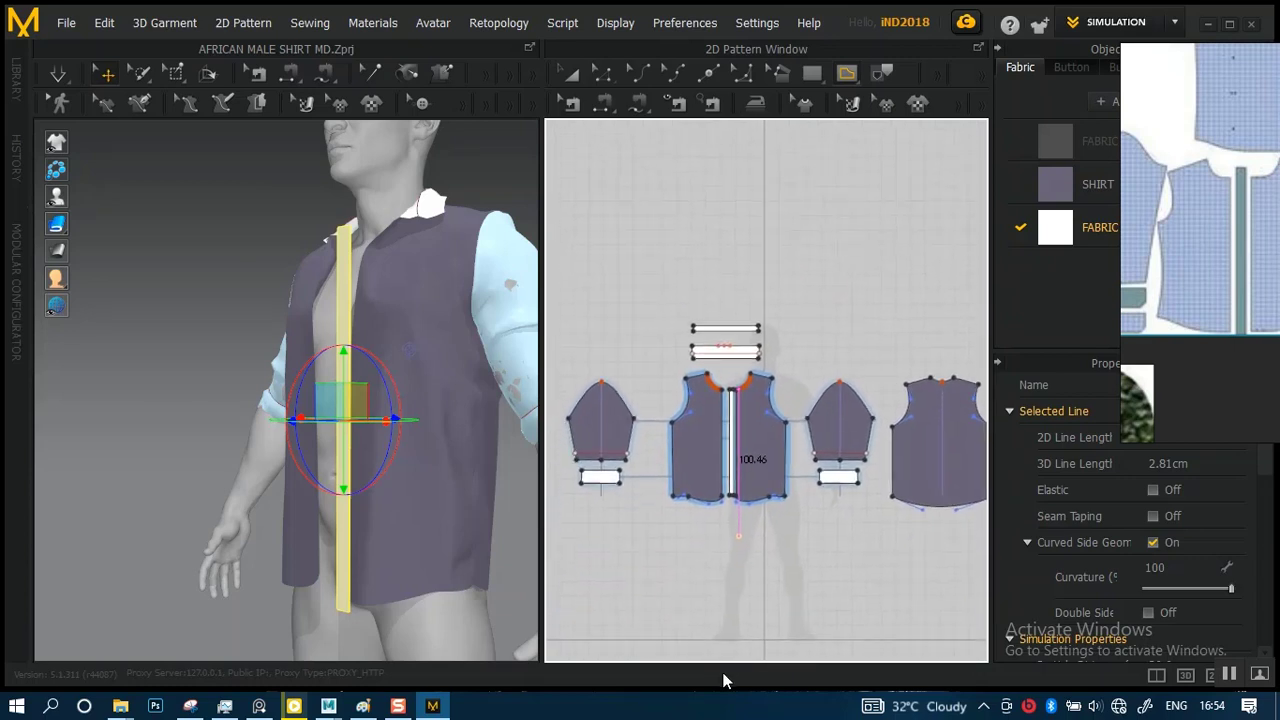
scroll(758, 463, up, 6)
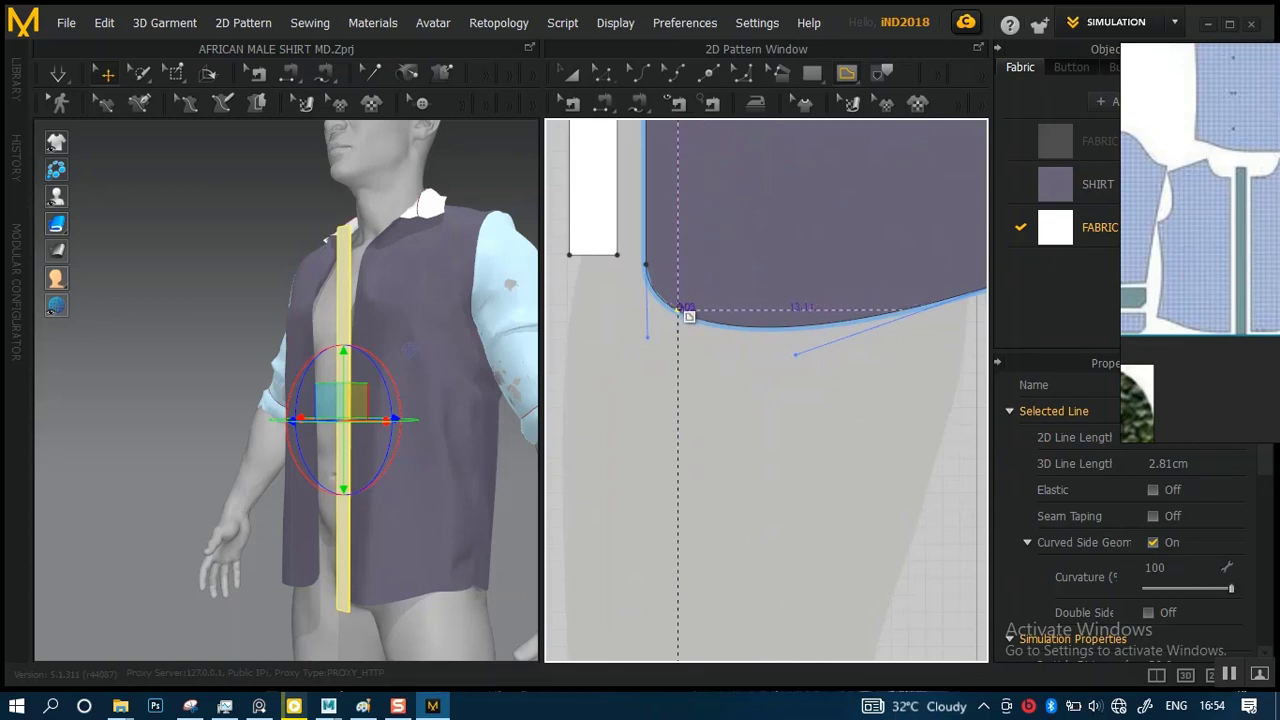
click(678, 310)
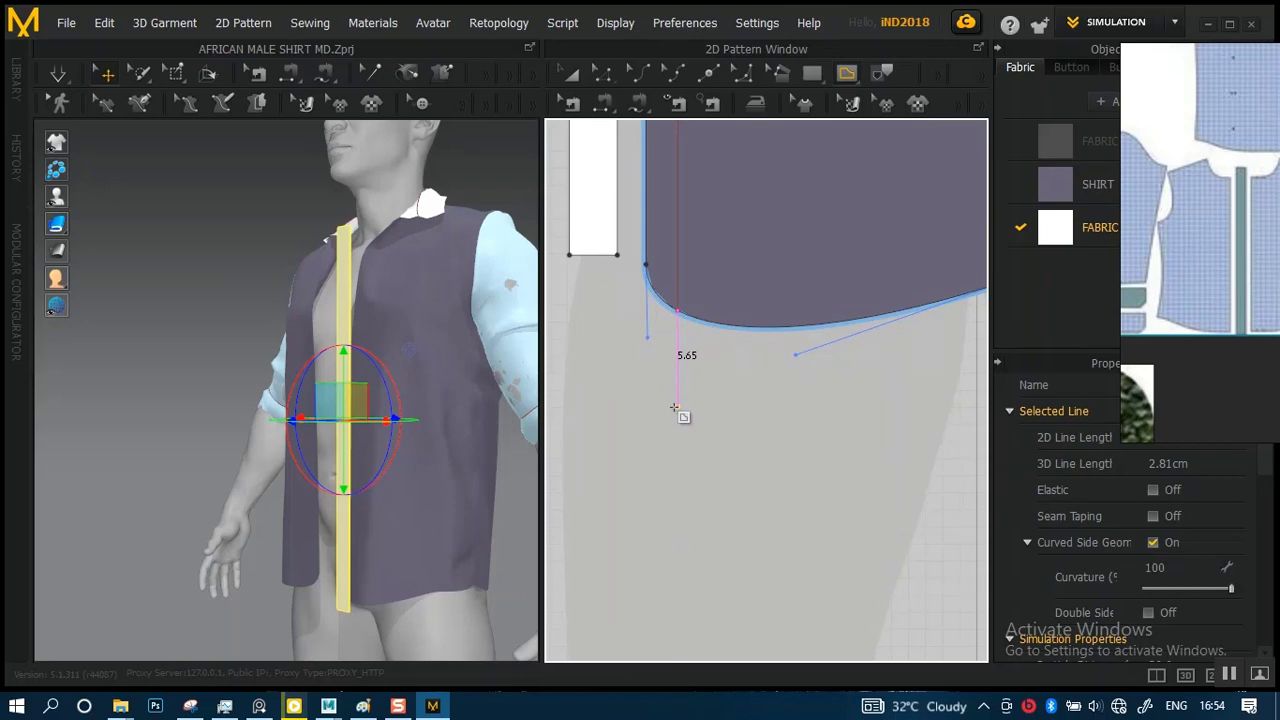
key(Return)
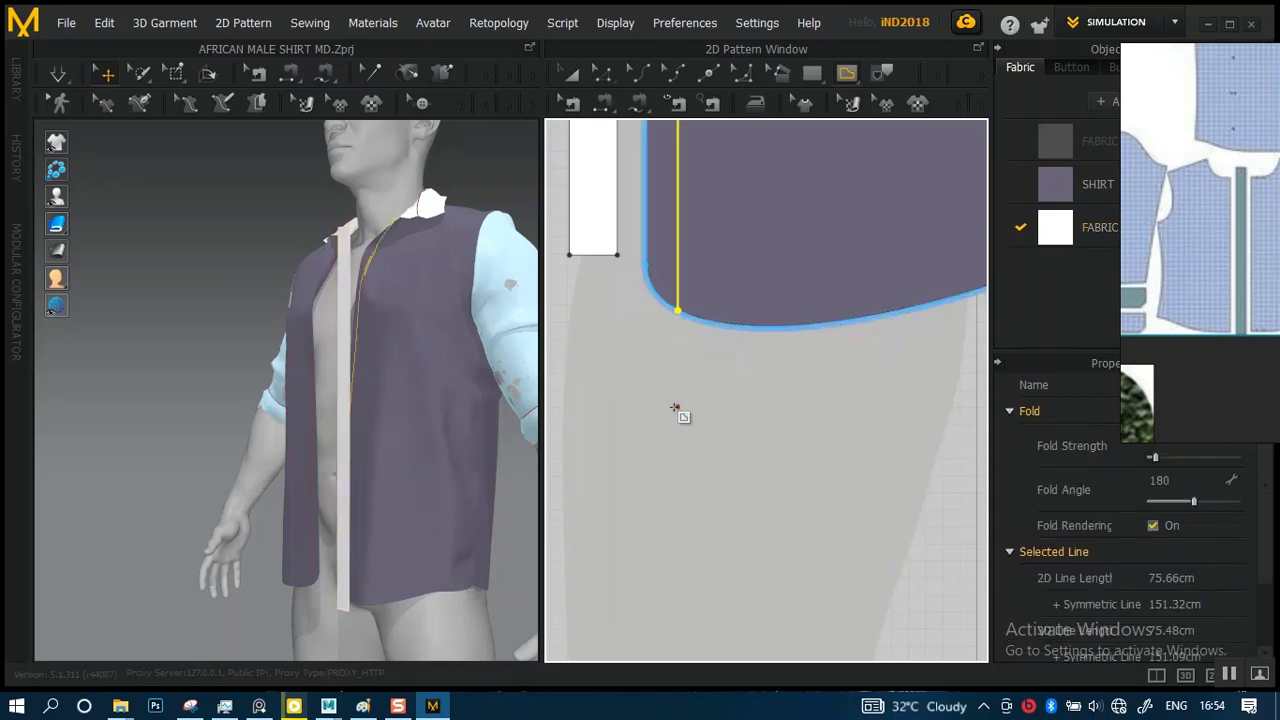
- Inspect the new internal line's hem and neckline ends beside the placket strip in 2D, and clear the selection
scroll(705, 435, up, 5)
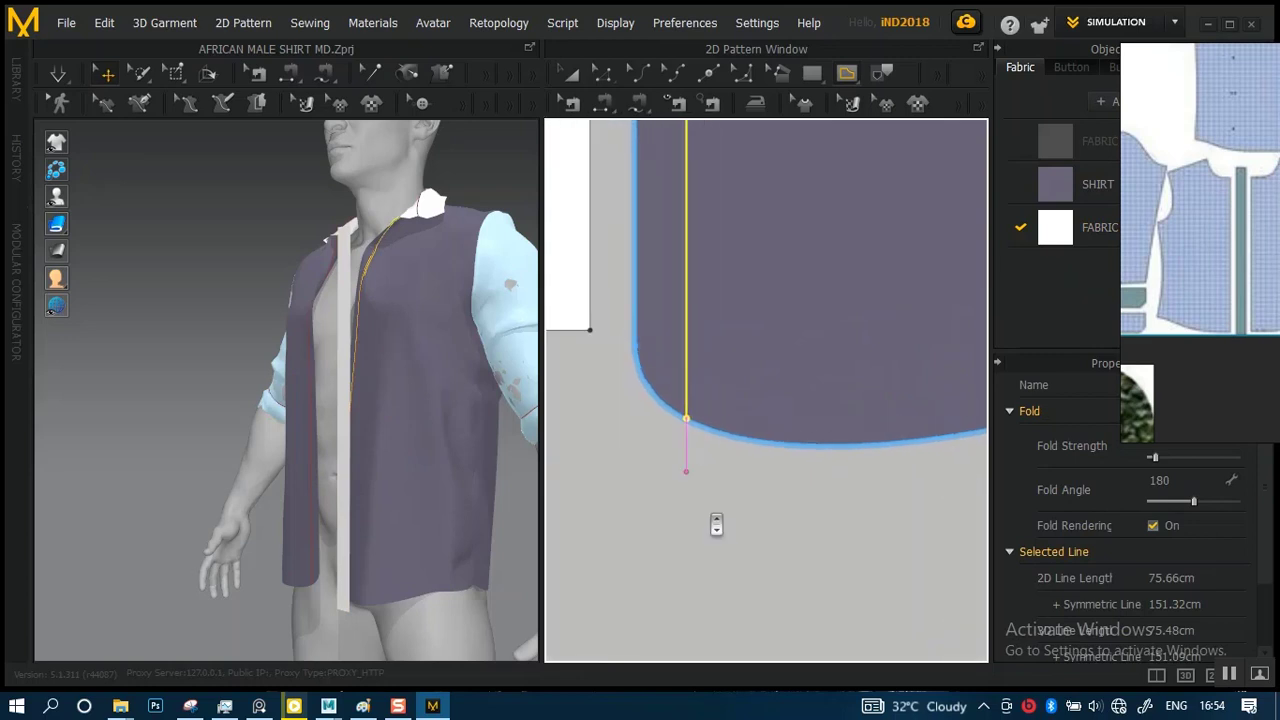
scroll(629, 357, down, 8)
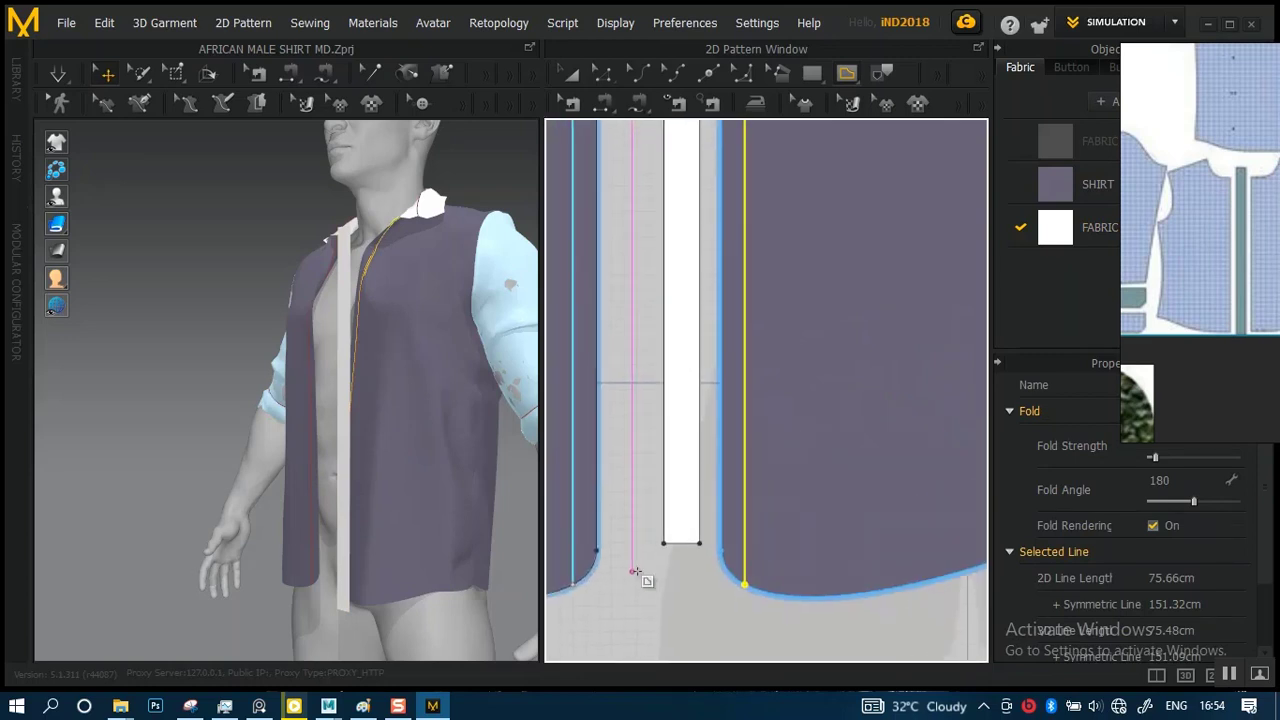
scroll(752, 445, up, 5)
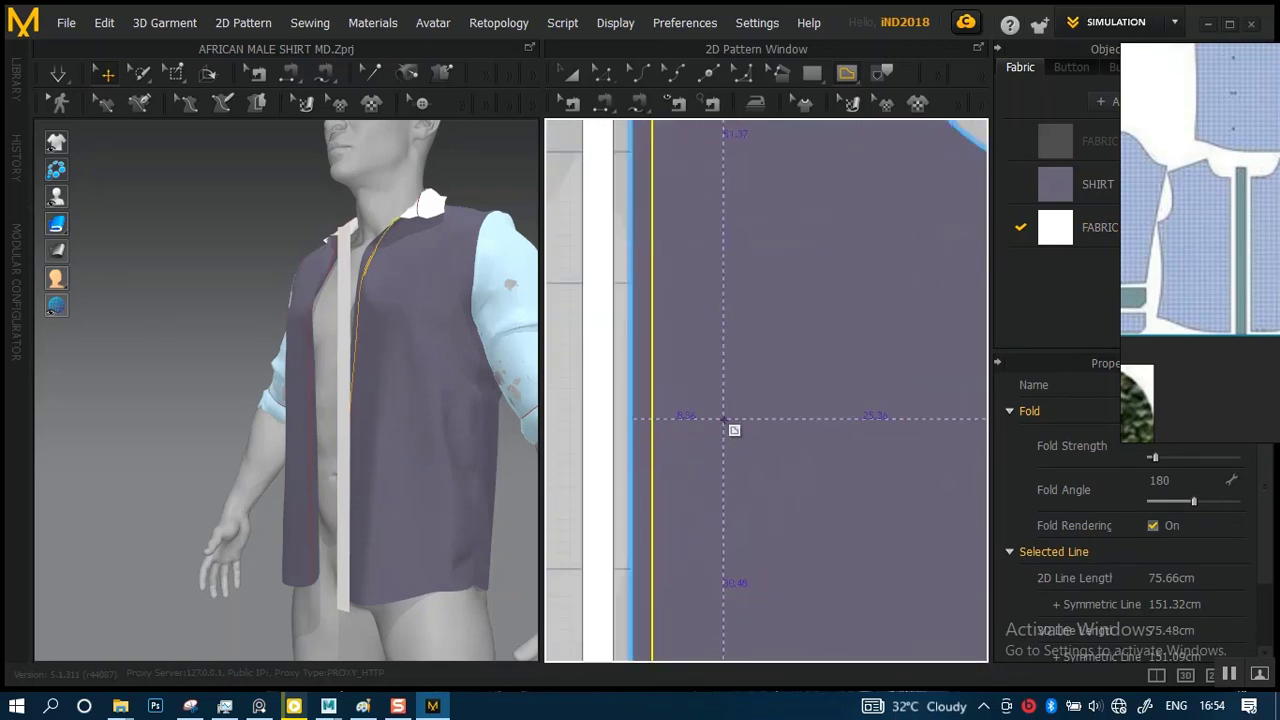
middle_drag(726, 424, 738, 625)
middle_drag(730, 458, 738, 614)
right_drag(709, 471, 771, 494)
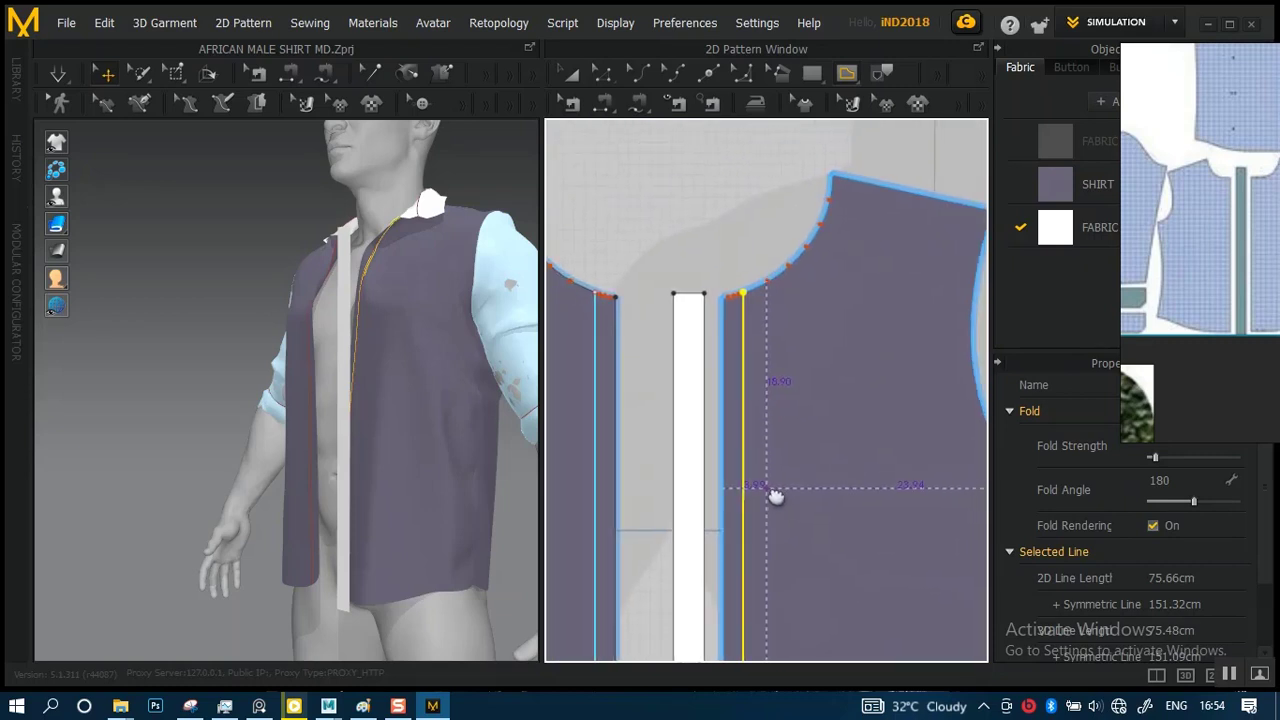
scroll(728, 400, up, 2)
scroll(732, 420, up, 2)
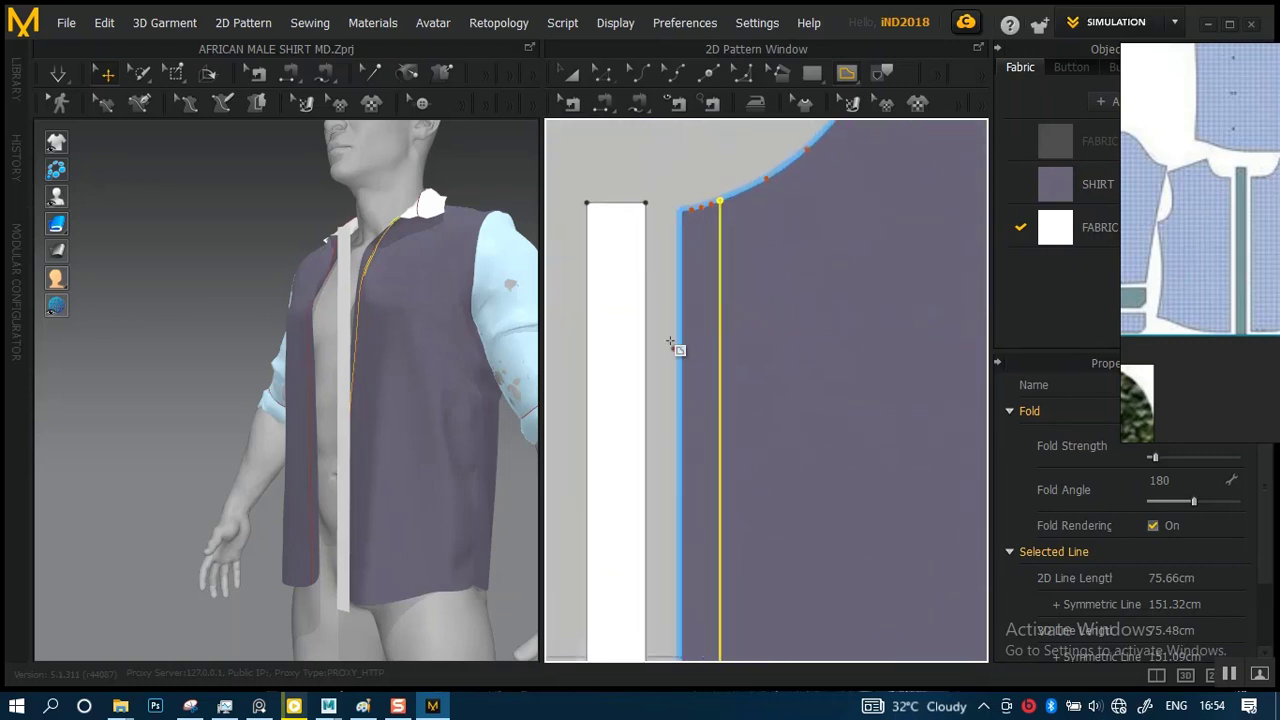
click(603, 103)
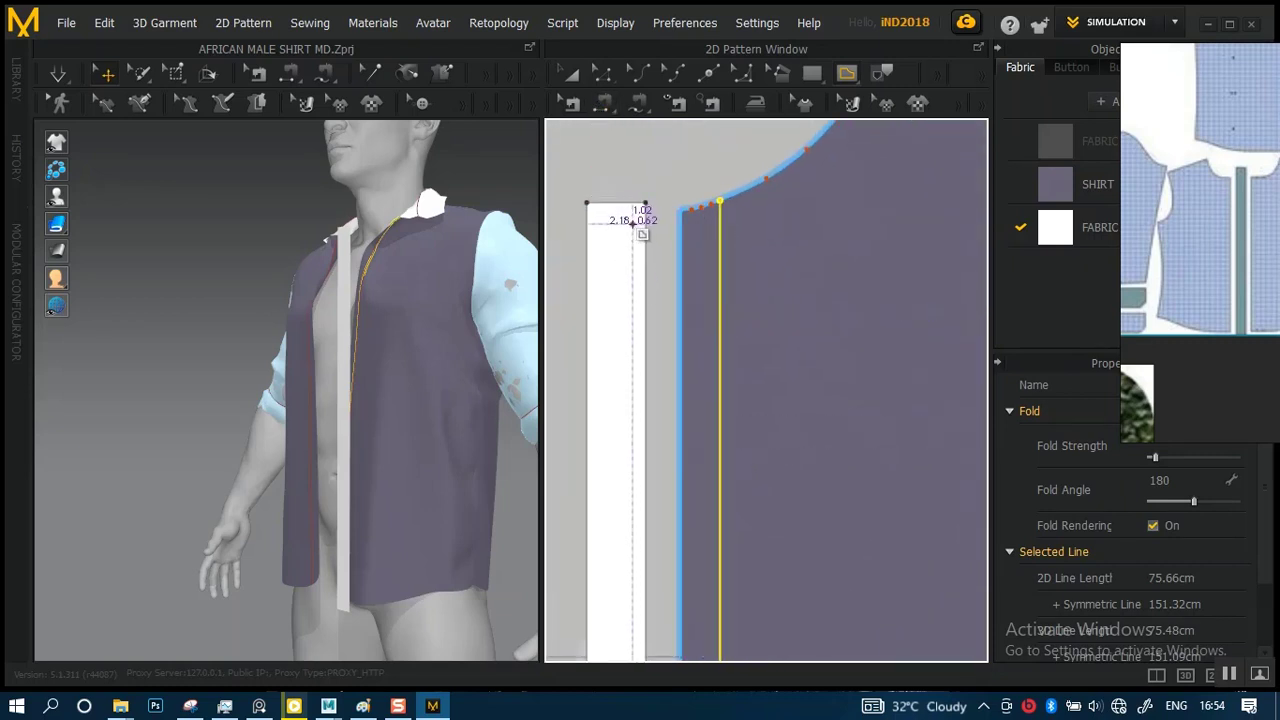
click(587, 204)
click(605, 75)
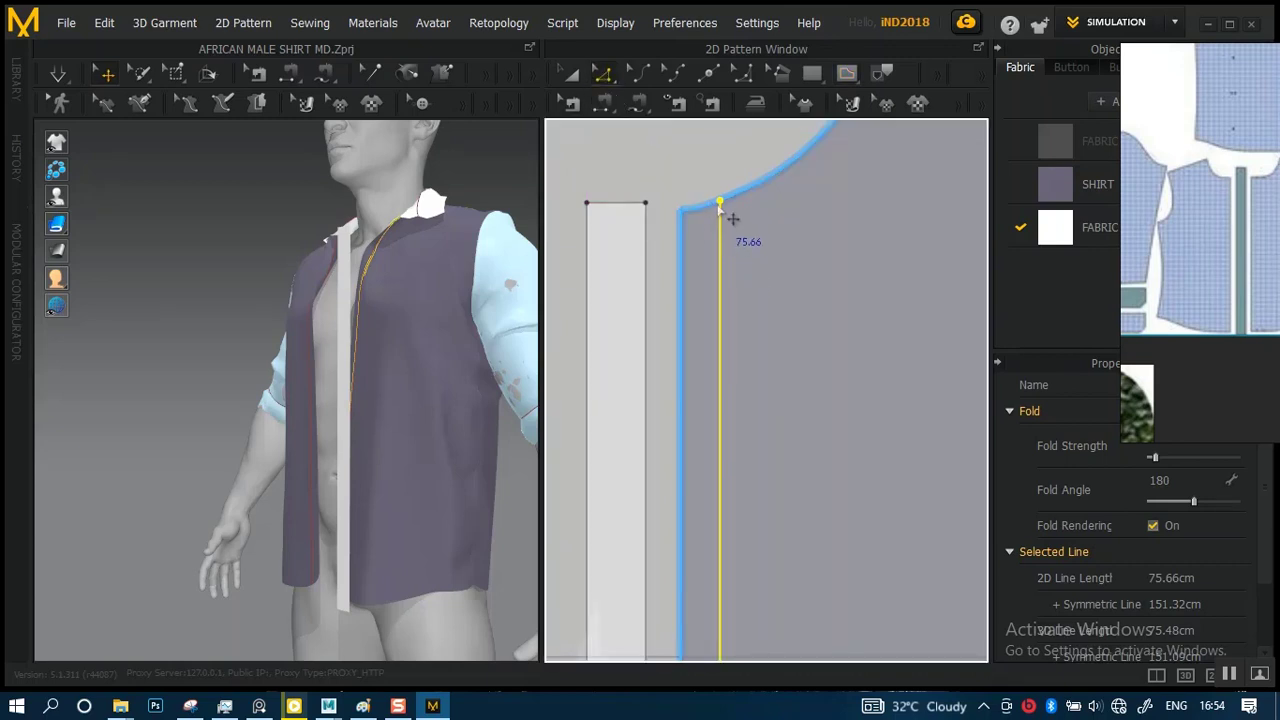
click(617, 286)
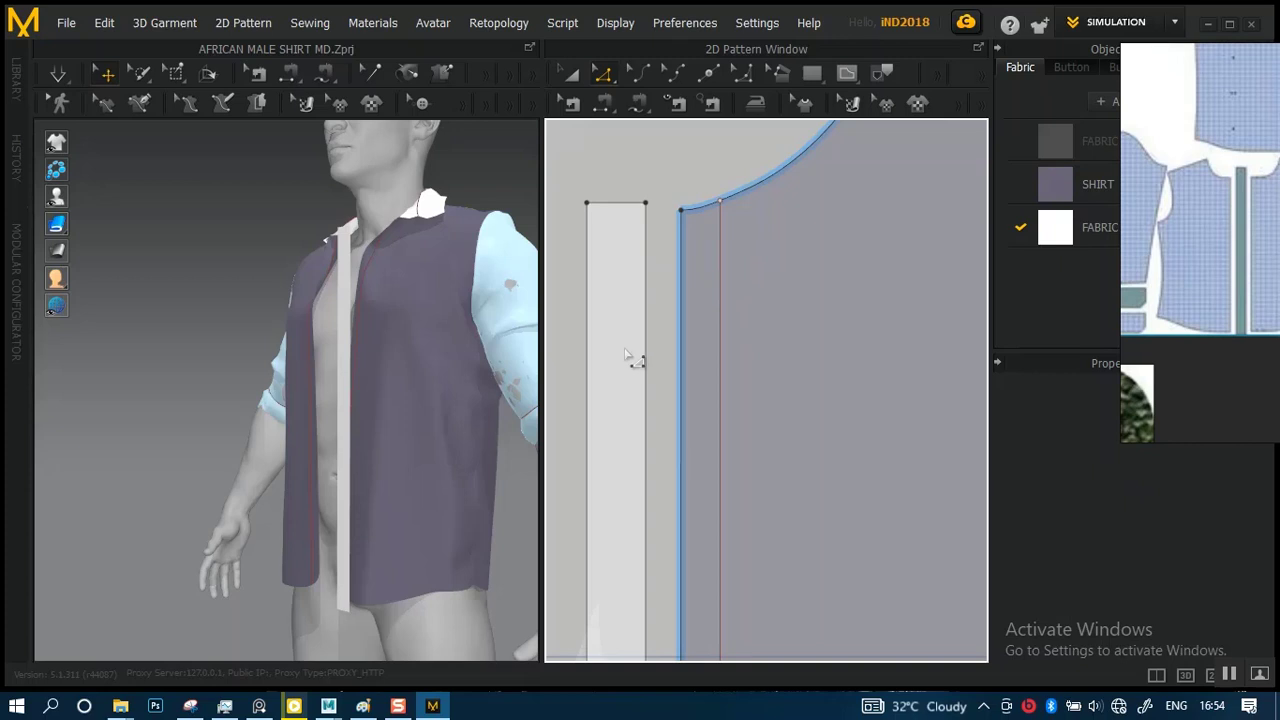
- Examine the internal lines on both front panels in 3D against the placket strip at the front opening
mouse_move(625, 355)
middle_down()
mouse_move(651, 257)
mouse_move(638, 341)
middle_up()
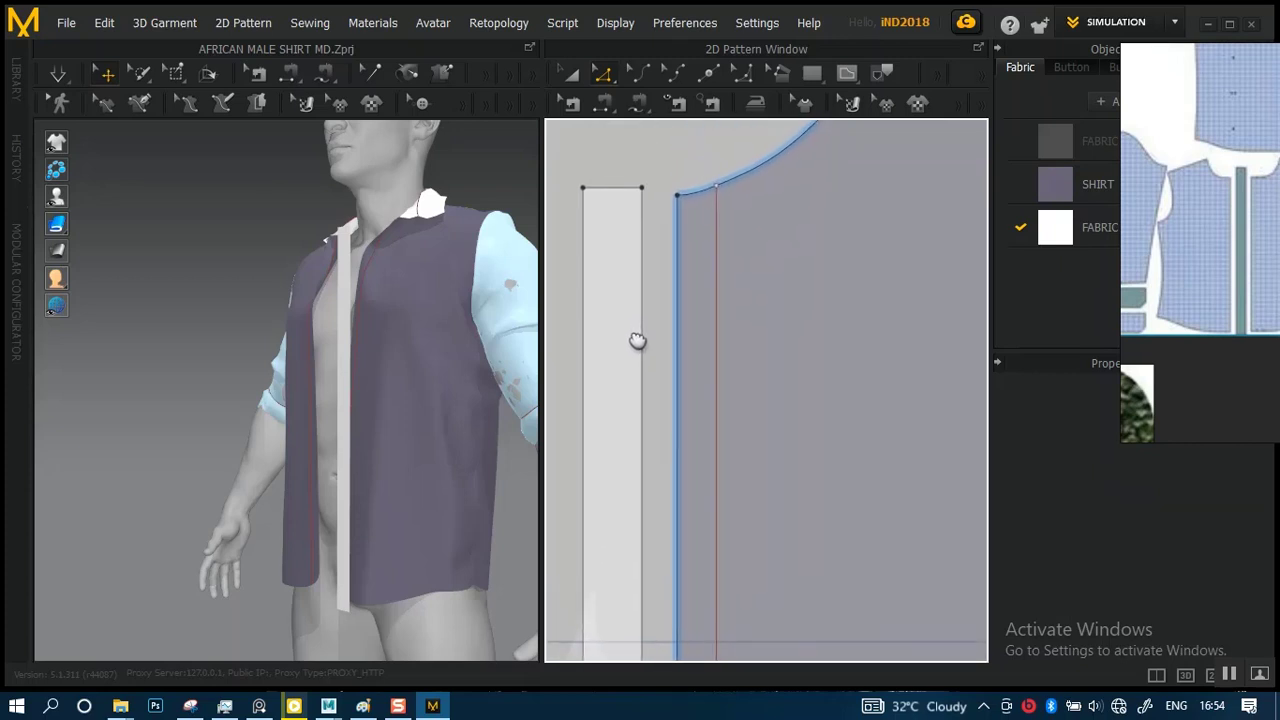
right_drag(386, 400, 395, 390)
scroll(413, 362, up, 5)
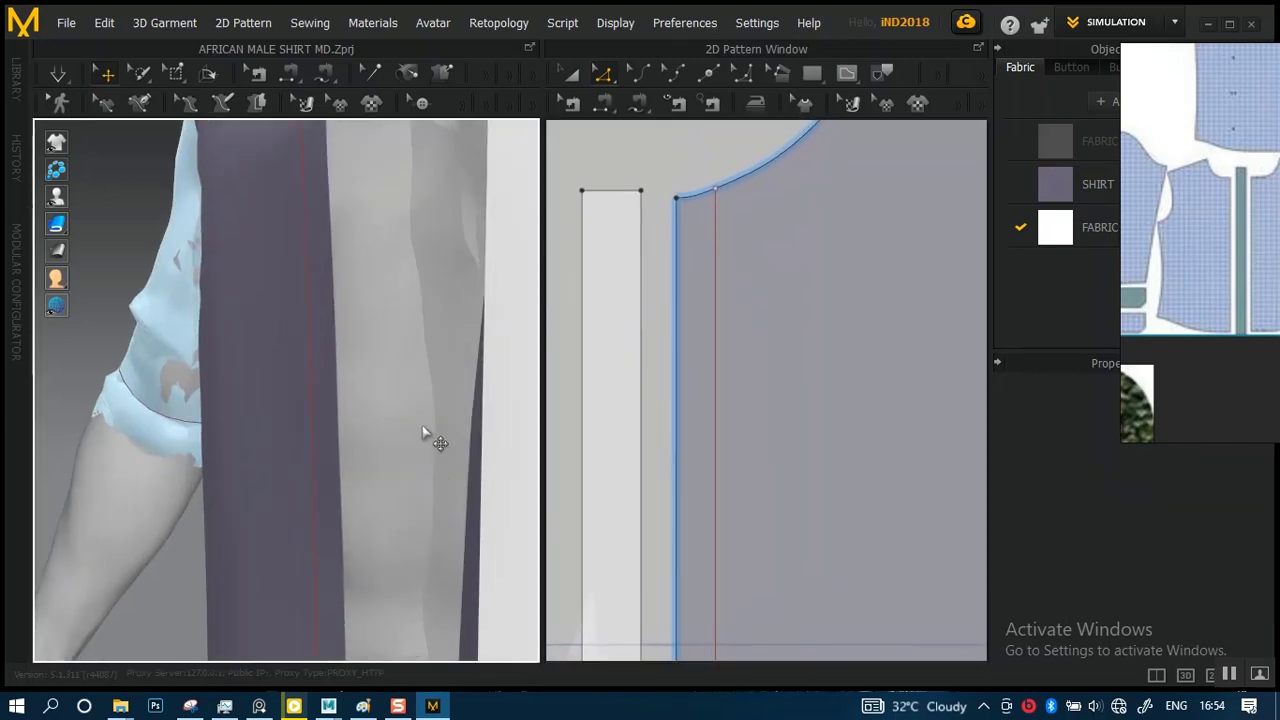
mouse_move(425, 430)
right_down()
mouse_move(361, 402)
mouse_move(436, 424)
right_up()
scroll(408, 360, down, 2)
middle_drag(408, 360, 275, 346)
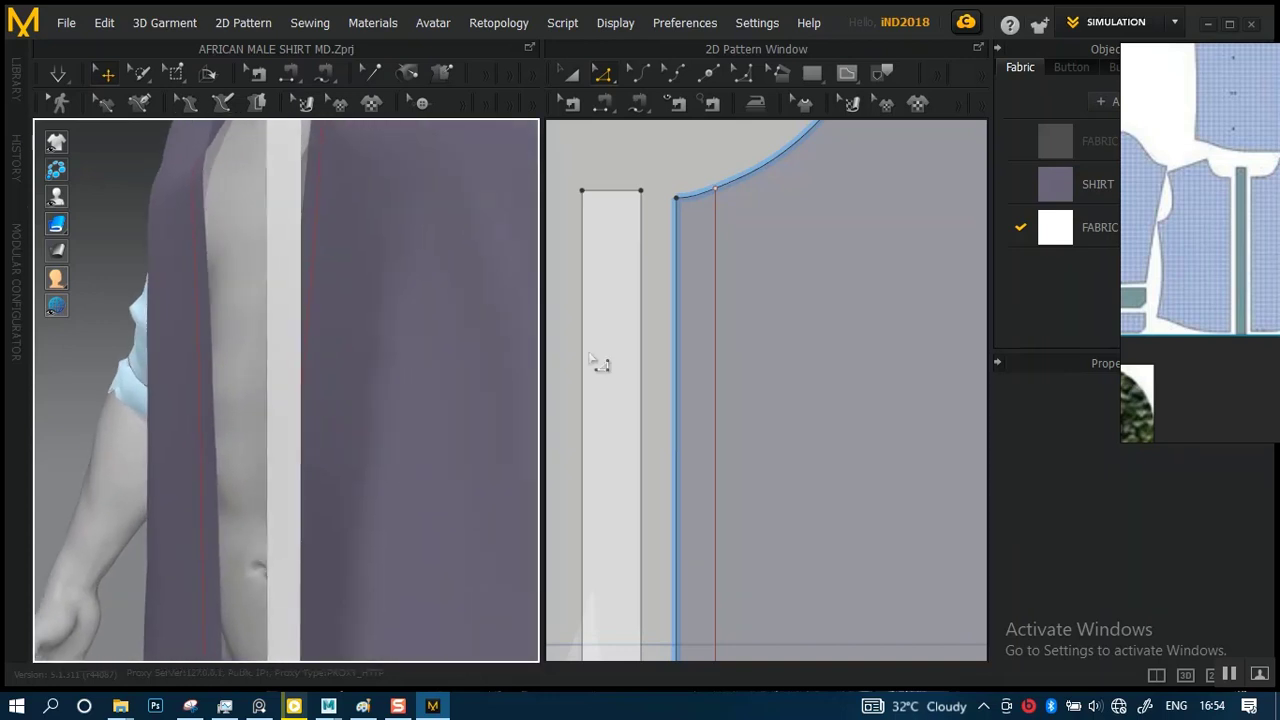
scroll(711, 345, down, 4)
middle_drag(722, 383, 660, 250)
scroll(366, 306, down, 3)
right_drag(487, 324, 405, 322)
- Move the front panel's internal line farther from the front edge until its spacing matches the placket strip's width
middle_drag(694, 355, 673, 409)
scroll(683, 363, up, 2)
scroll(680, 306, down, 3)
scroll(700, 362, up, 3)
middle_drag(709, 369, 718, 413)
click(686, 373)
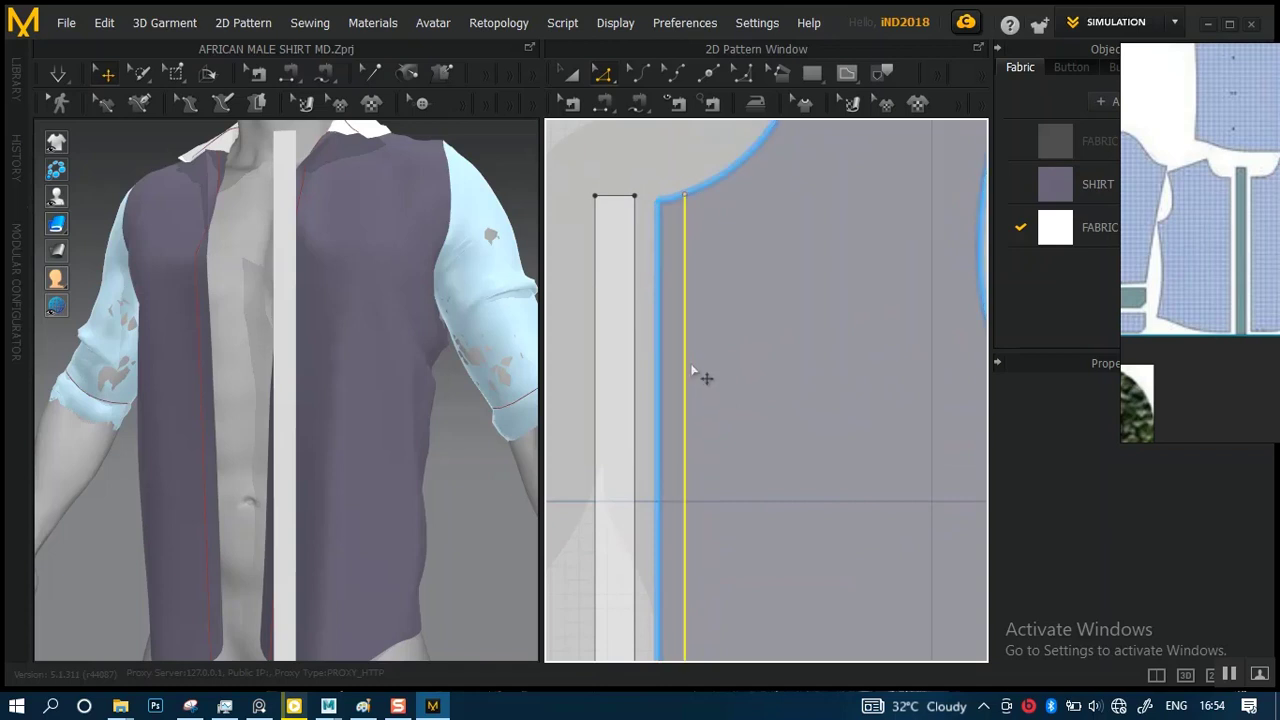
key(ctrl+v)
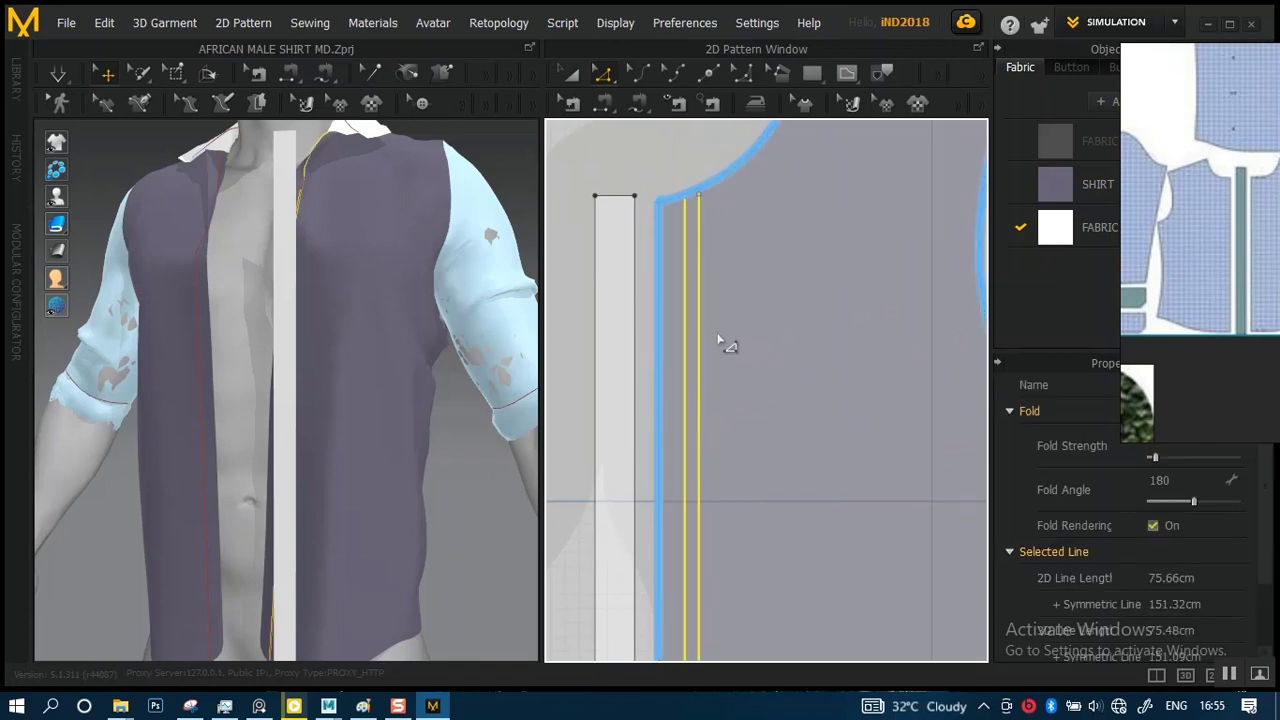
key(Right)
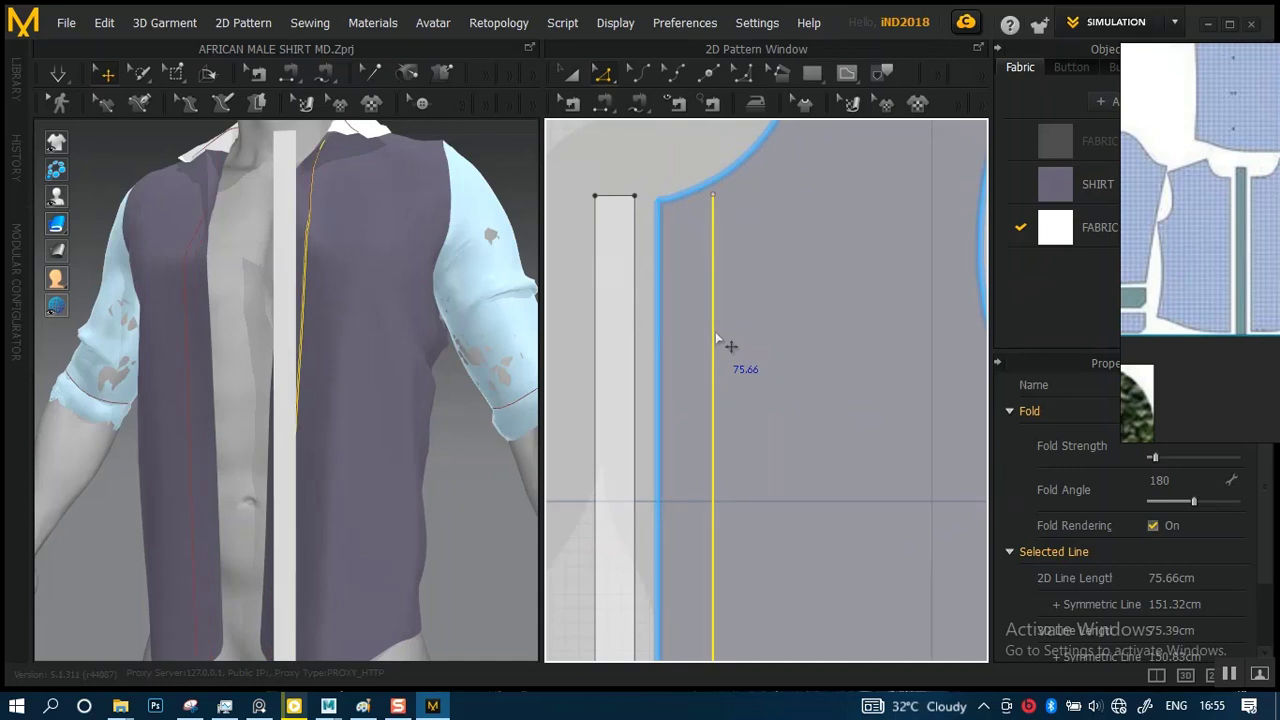
key(Left)
click(715, 331)
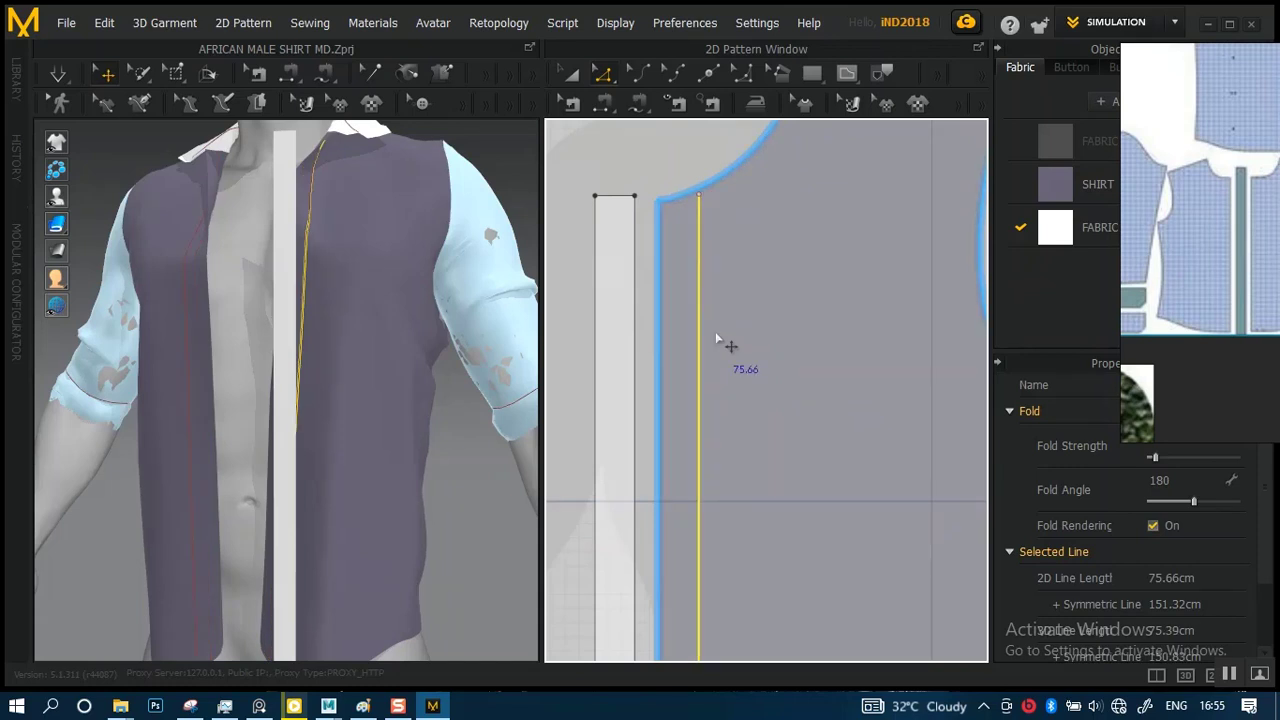
- Move the upper endpoint of the front panel's internal line straight up onto the neckline curve
scroll(686, 275, up, 2)
scroll(686, 275, up, 2)
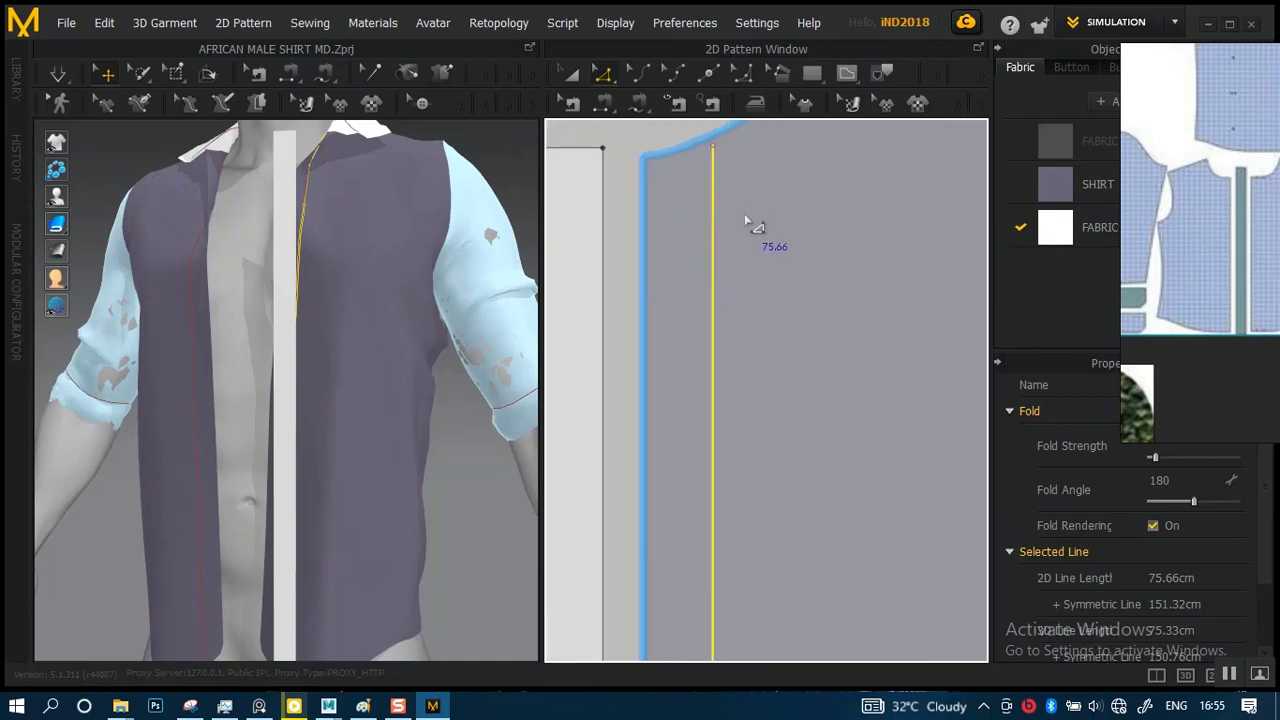
middle_drag(751, 257, 753, 480)
scroll(692, 348, up, 4)
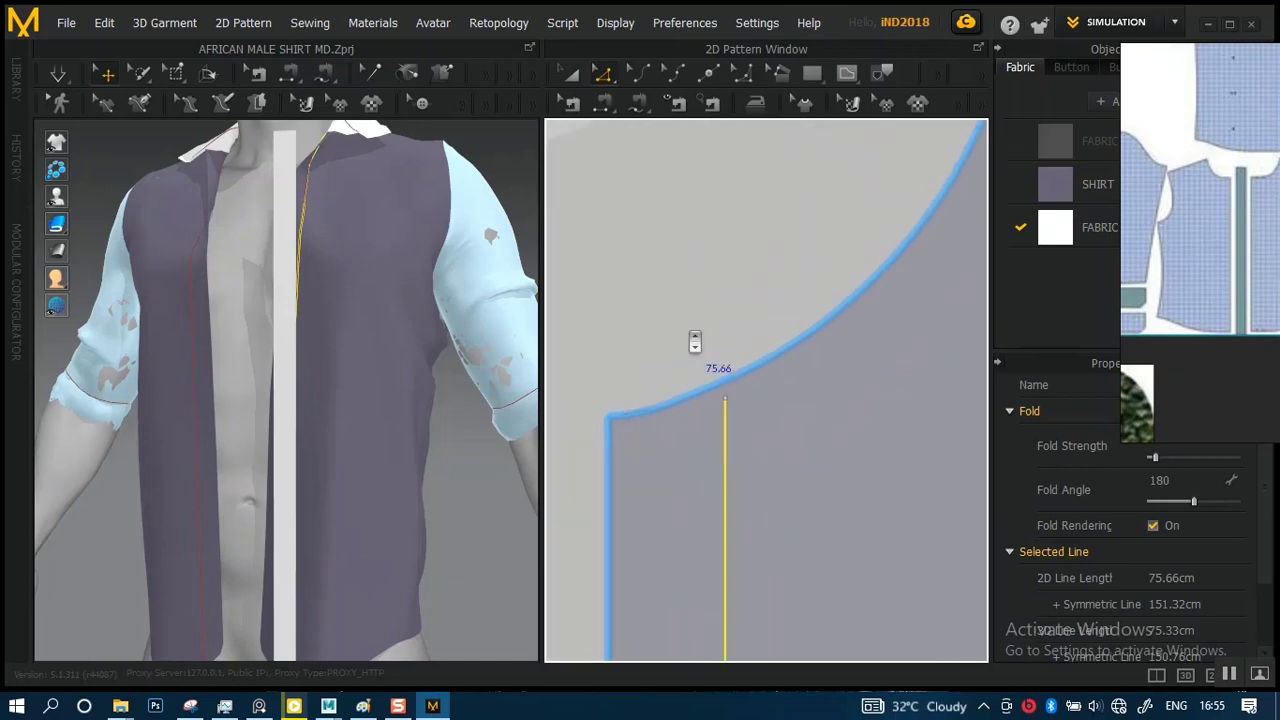
click(678, 270)
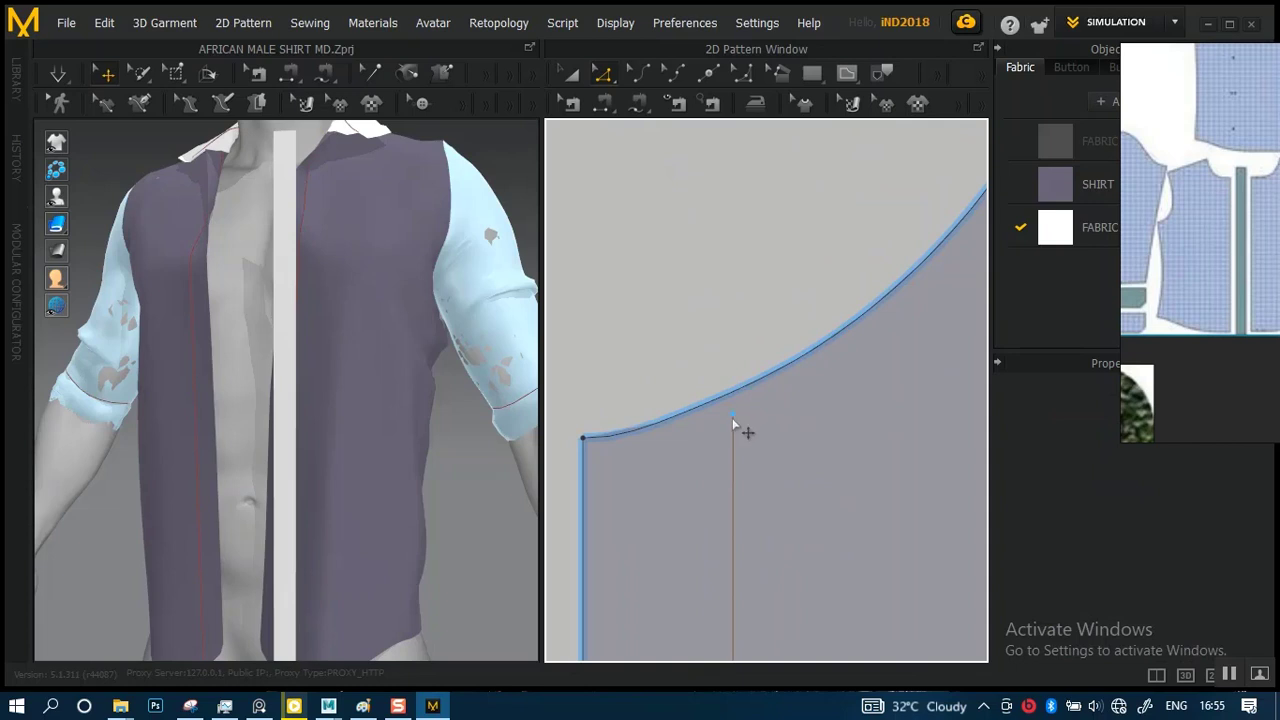
click(732, 421)
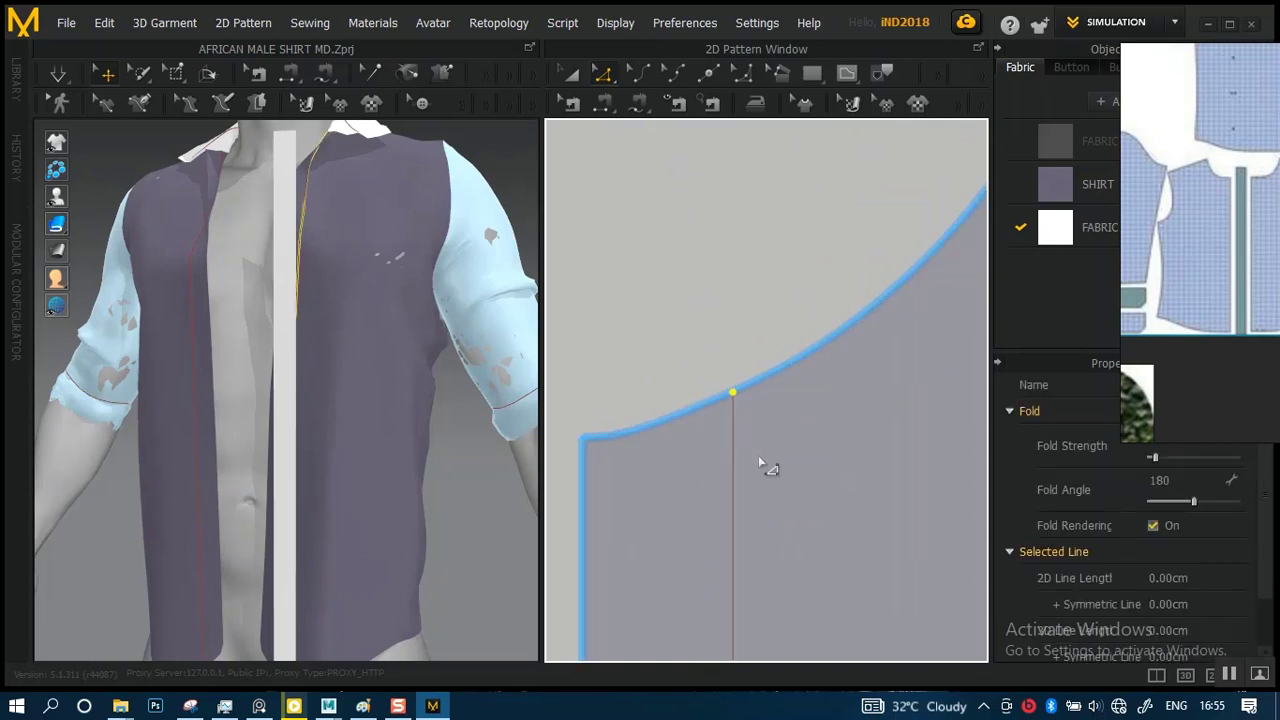
- Move the lower endpoint of the front panel's internal line straight down onto the curved hem edge
scroll(762, 480, down, 3)
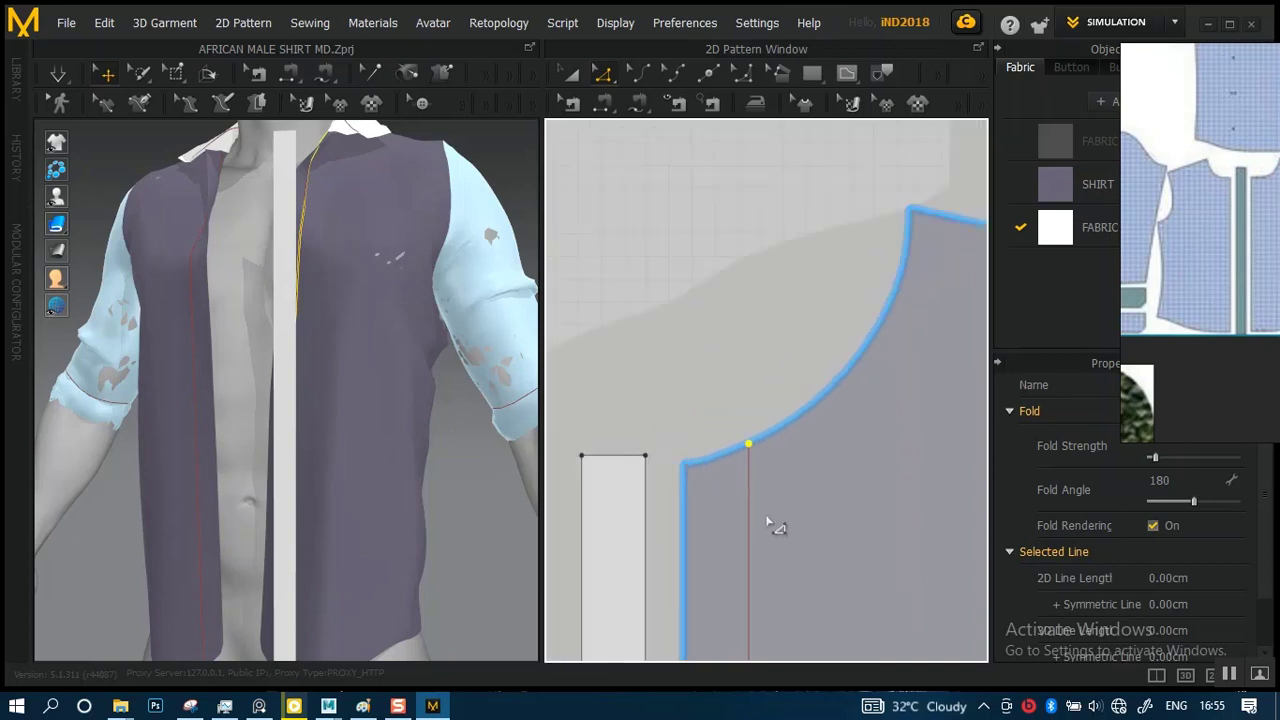
middle_drag(786, 484, 757, 189)
middle_drag(722, 500, 749, 157)
middle_drag(705, 520, 725, 125)
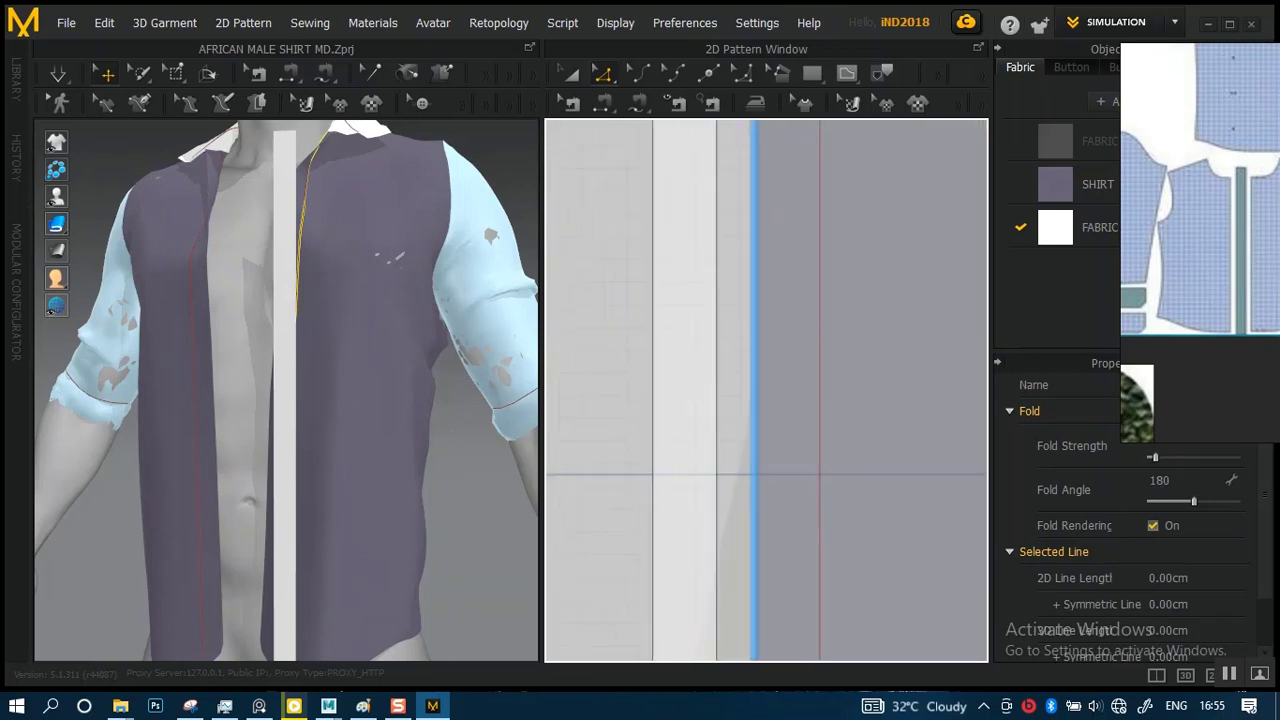
middle_drag(762, 590, 767, 312)
middle_drag(774, 395, 694, 277)
scroll(723, 367, up, 3)
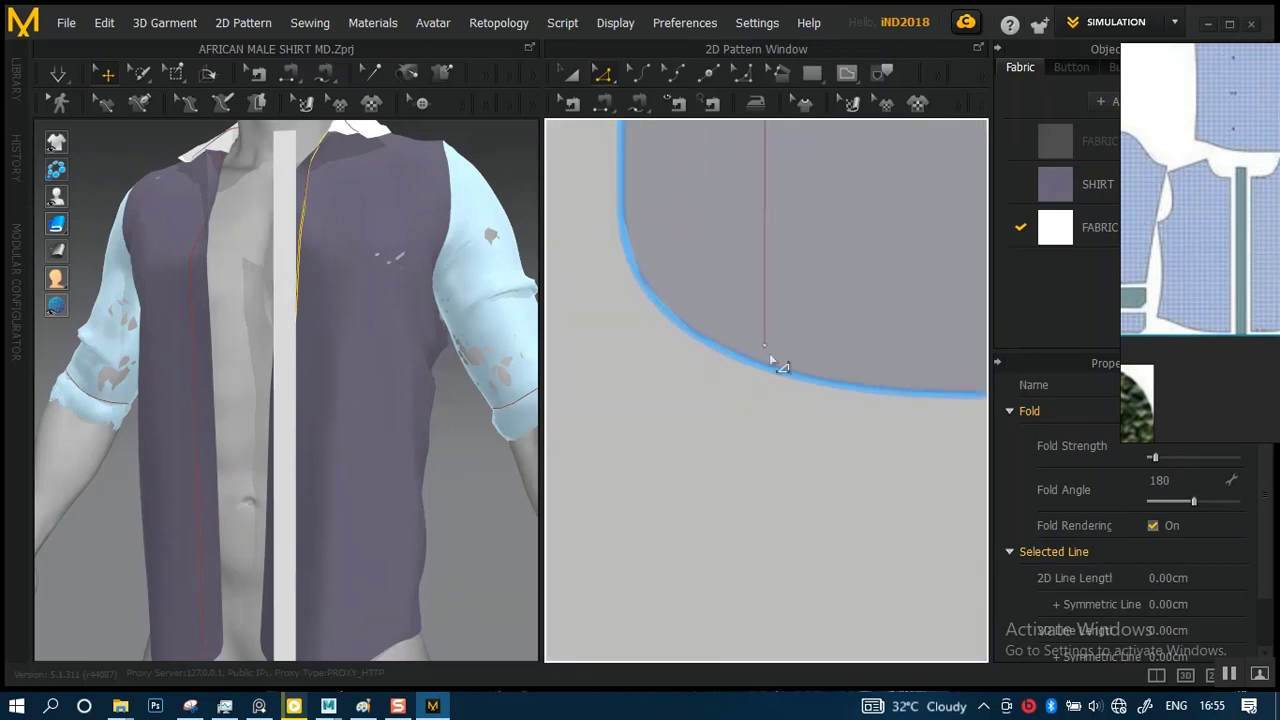
drag(764, 349, 764, 367)
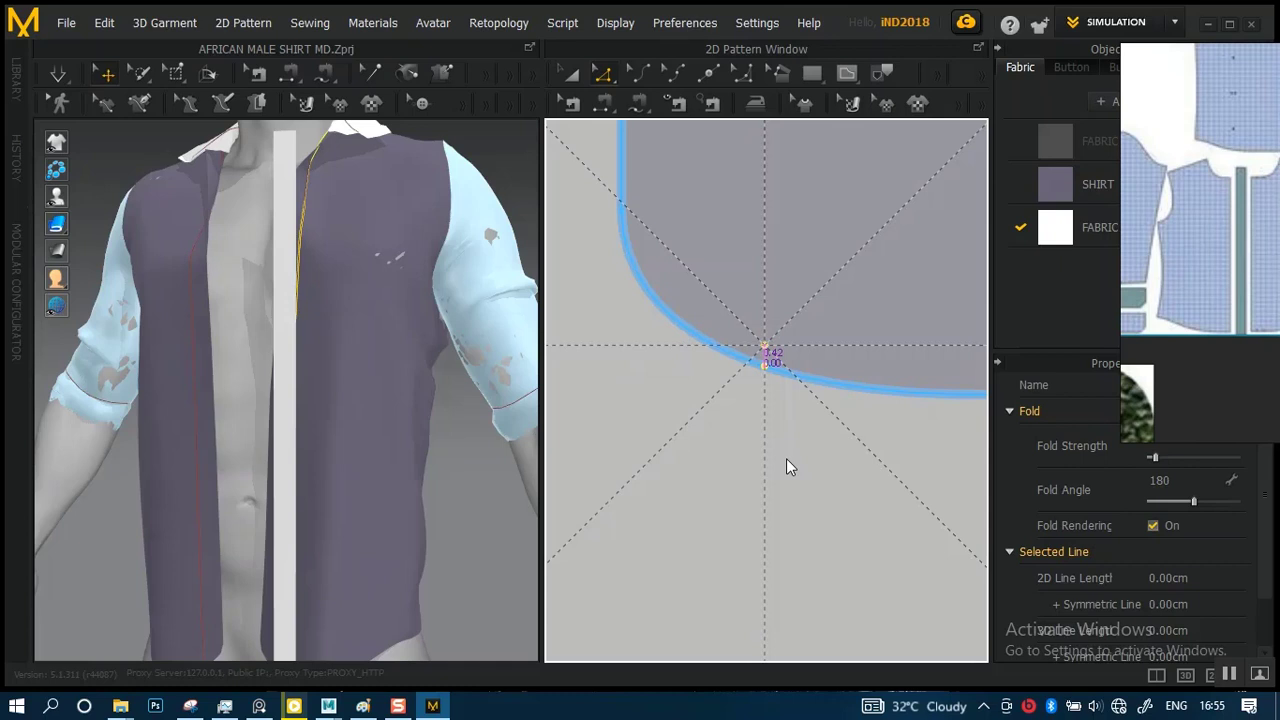
- Inspect the internal lines on both front panels against the placket strip from hem to neckline in 2D
scroll(787, 466, down, 5)
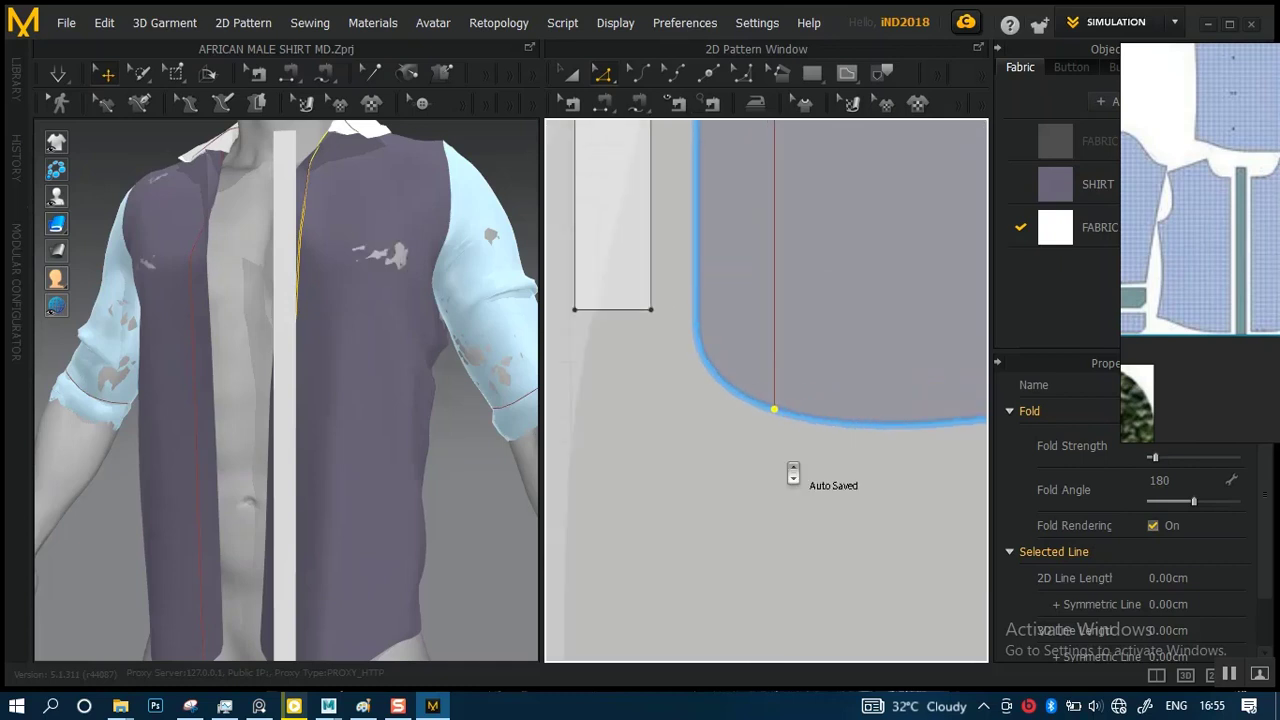
middle_drag(702, 455, 680, 597)
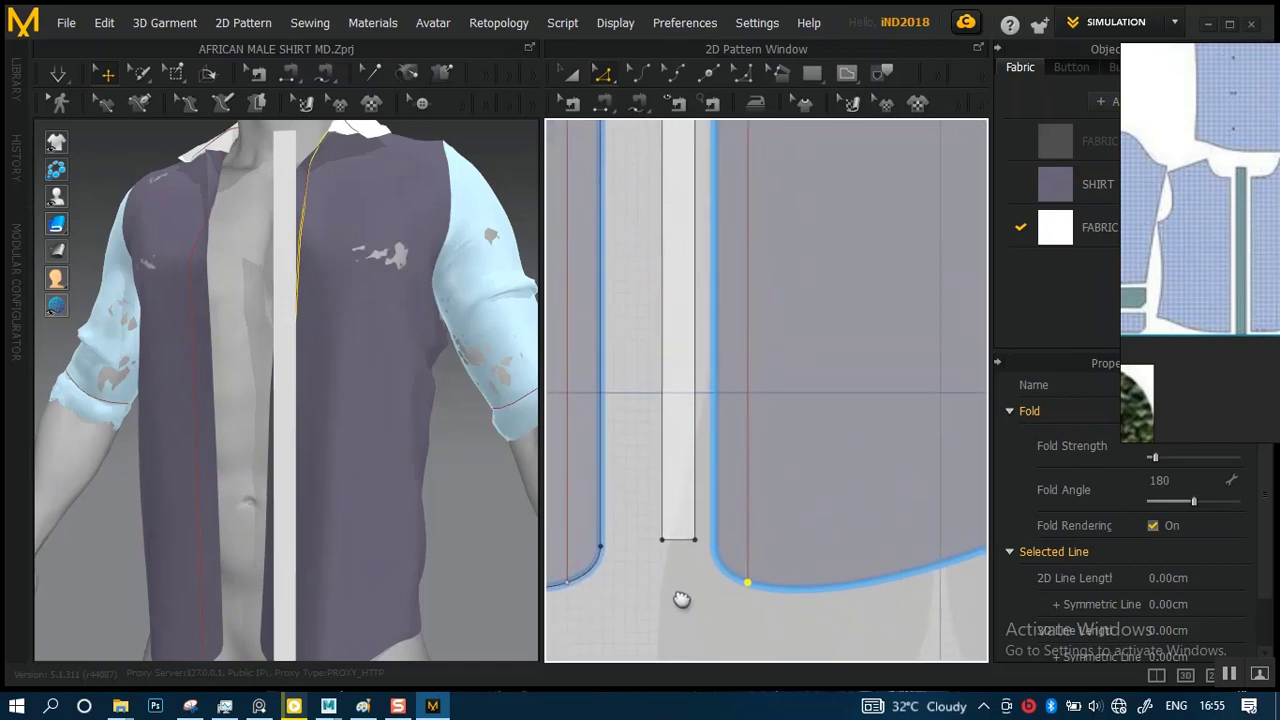
scroll(686, 430, down, 4)
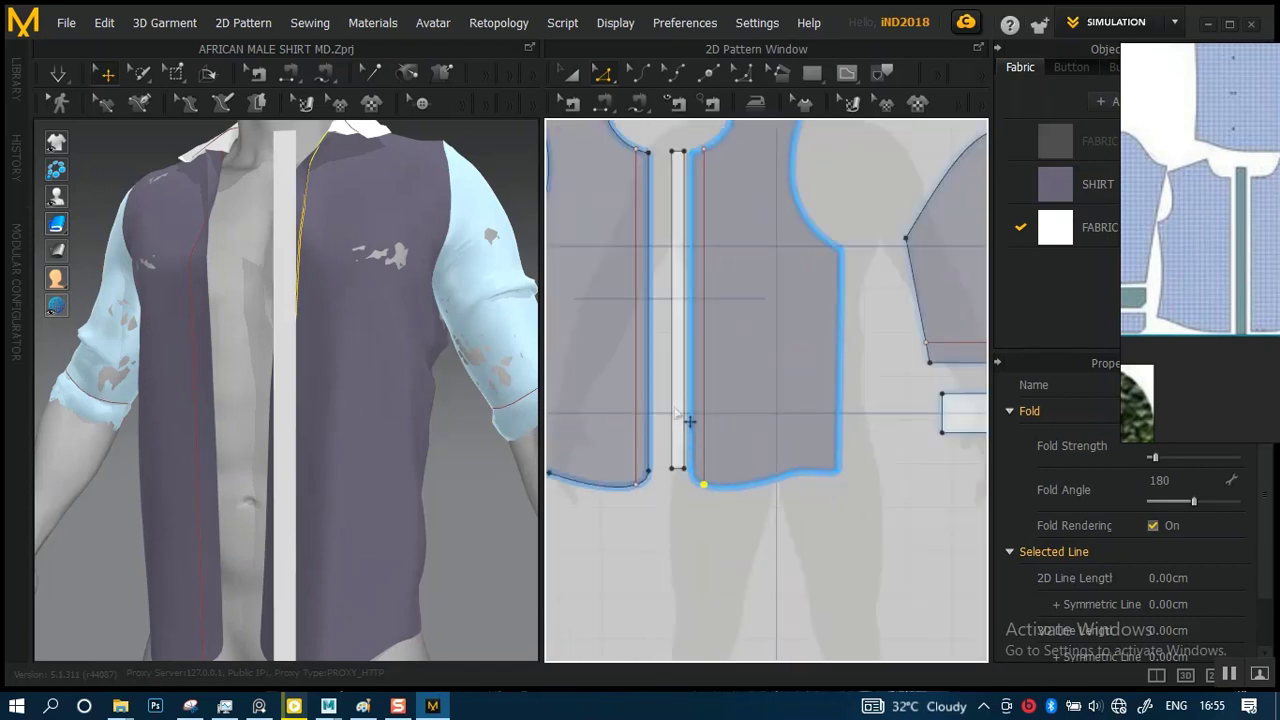
middle_drag(670, 343, 673, 498)
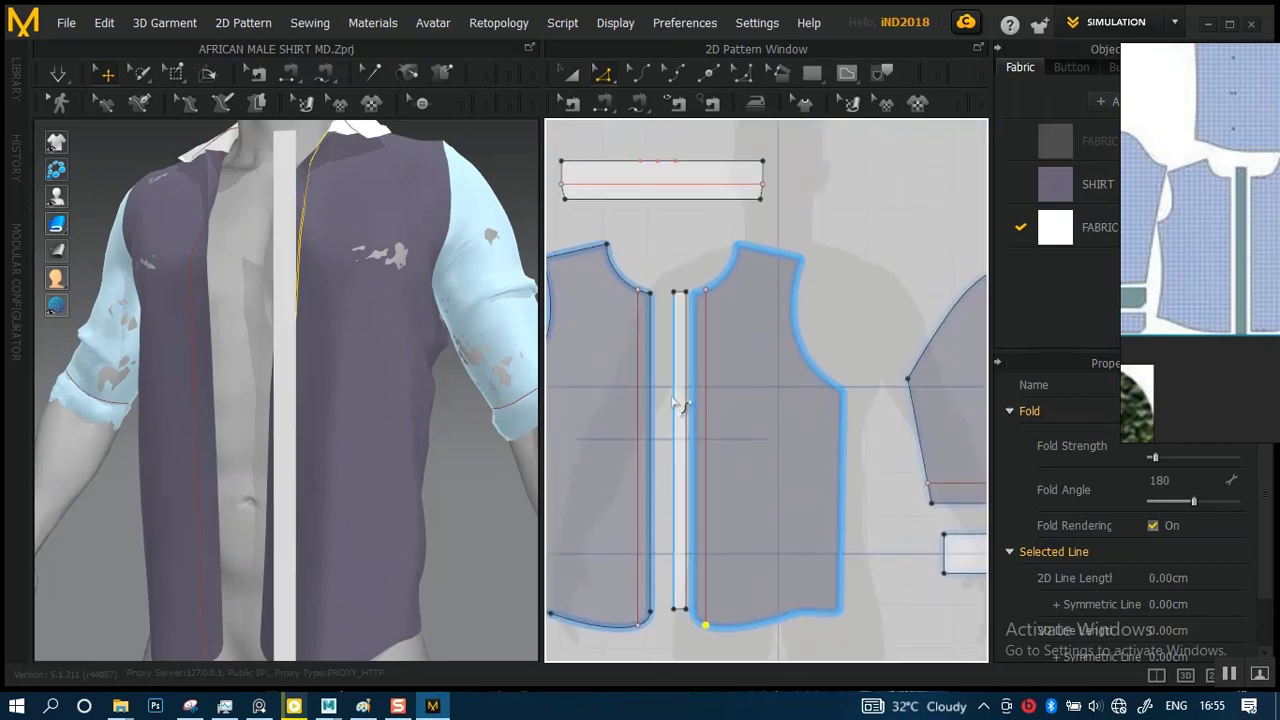
scroll(677, 398, up, 4)
middle_drag(675, 354, 667, 422)
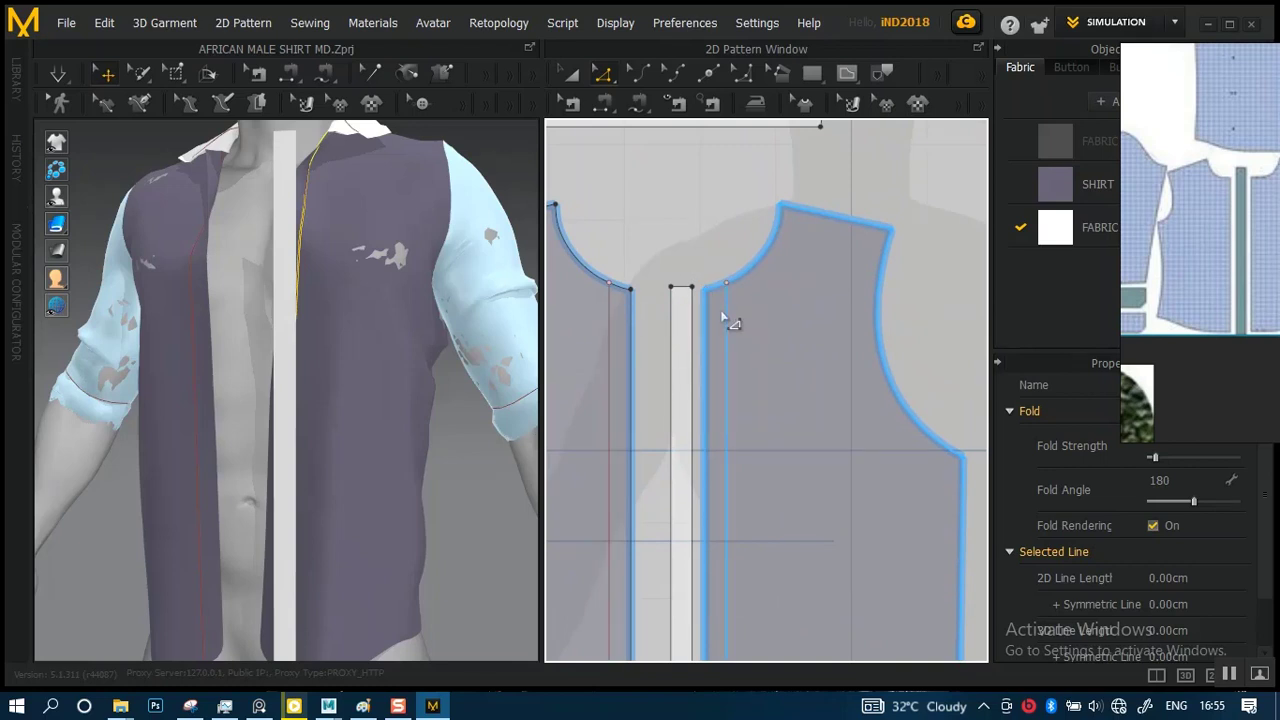
scroll(736, 437, up, 3)
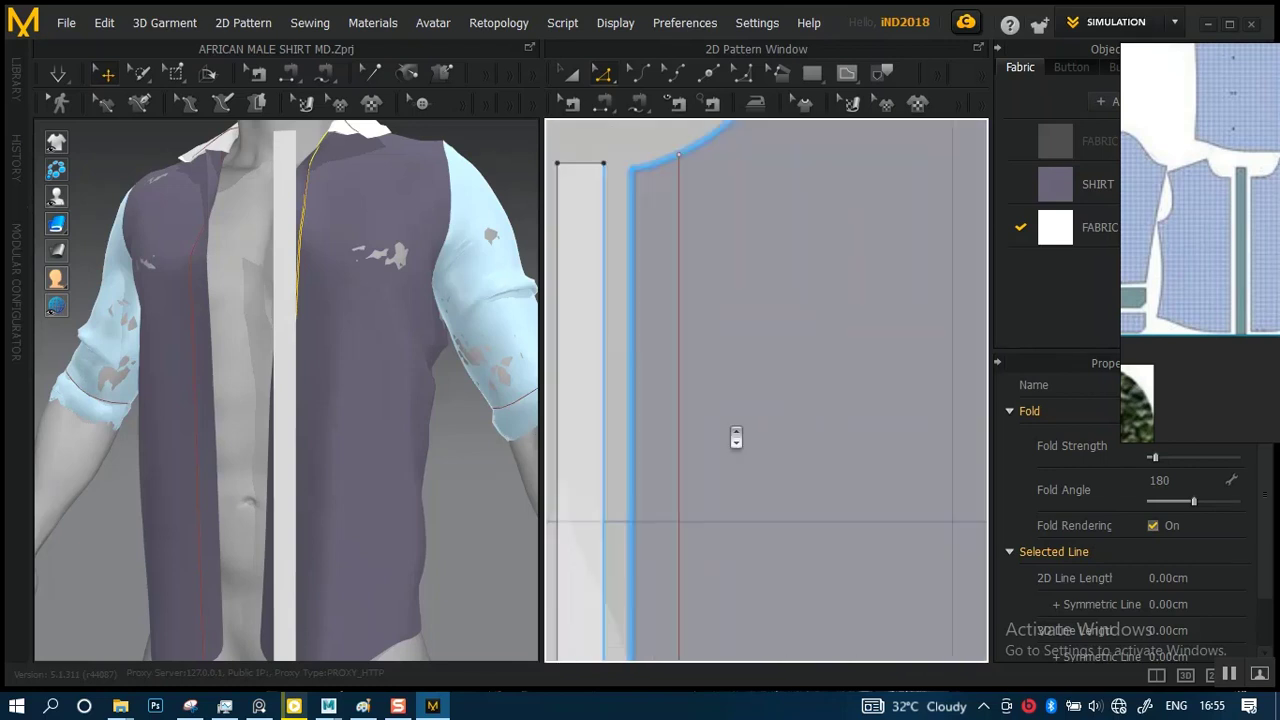
scroll(736, 437, up, 2)
middle_drag(729, 303, 758, 500)
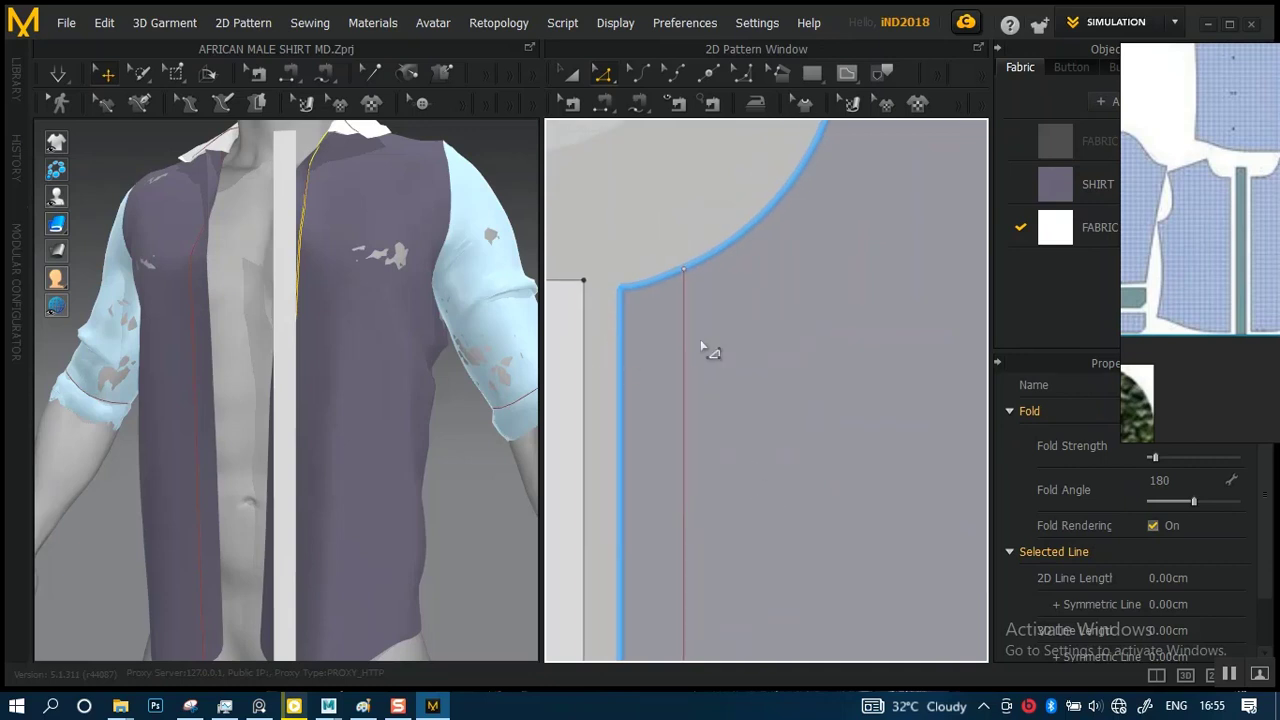
scroll(716, 421, up, 2)
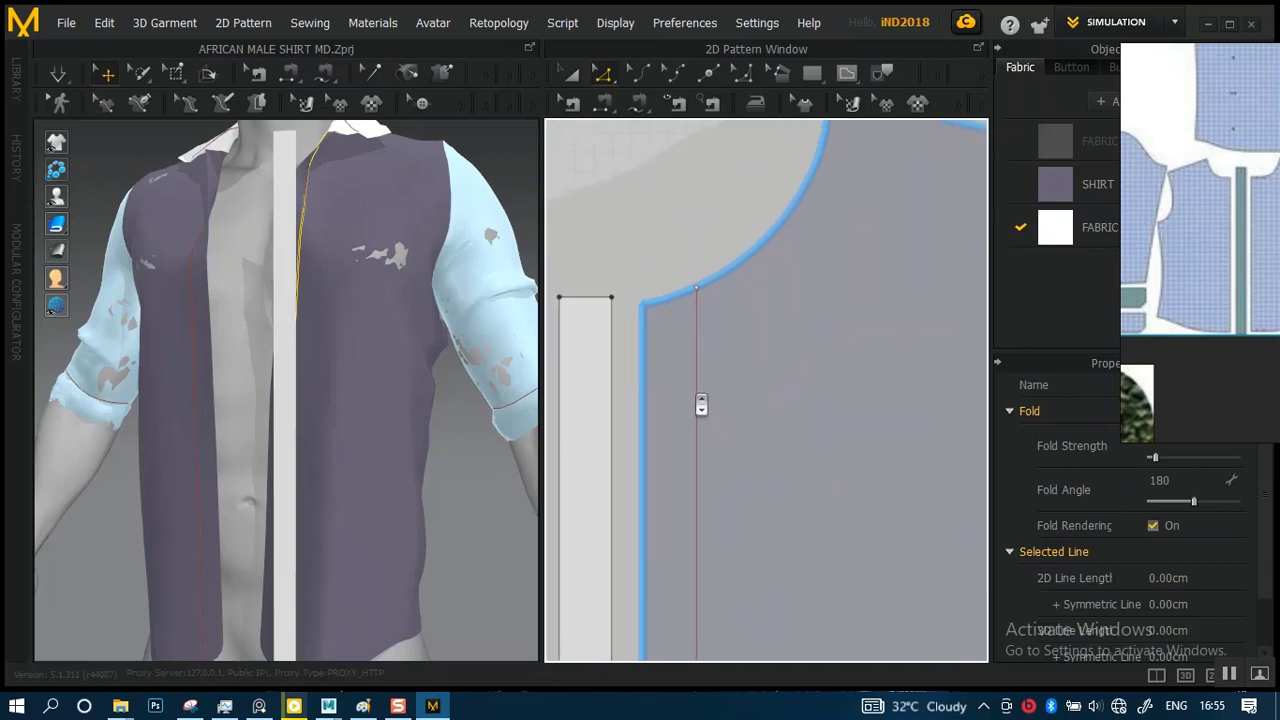
scroll(701, 405, down, 1)
middle_drag(694, 434, 688, 342)
scroll(694, 366, down, 3)
scroll(691, 350, up, 1)
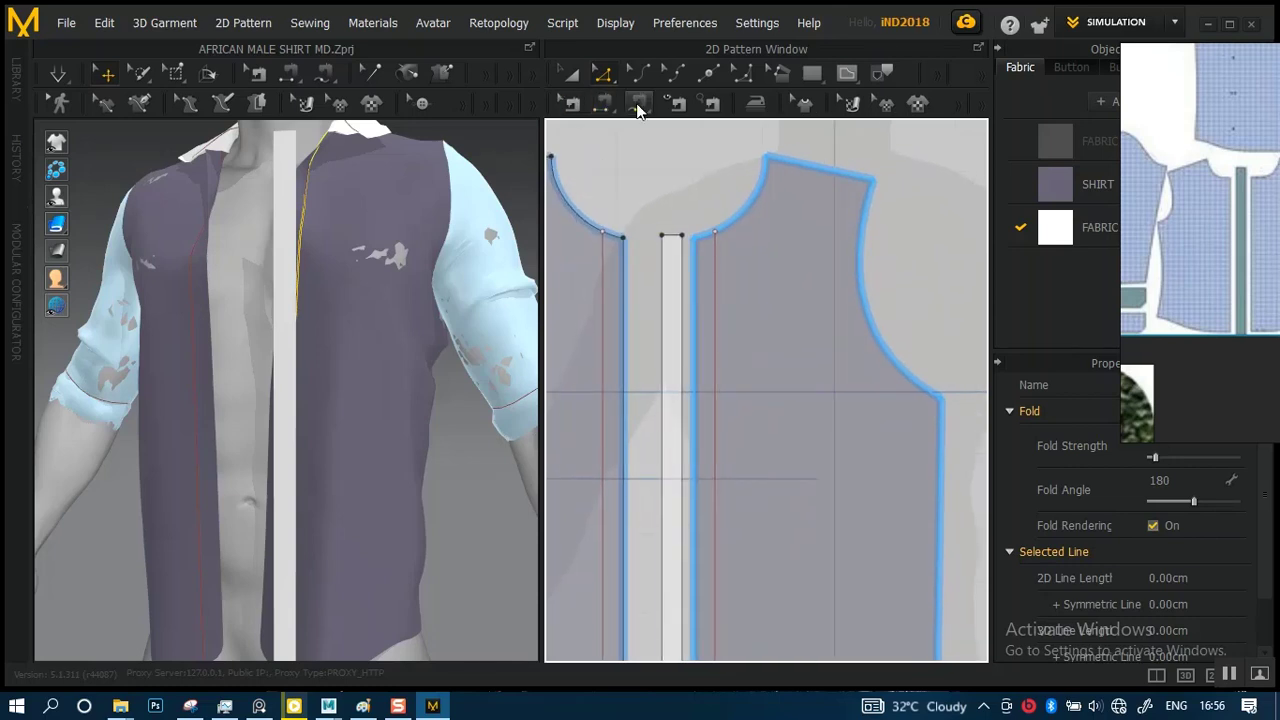
- Try to sew the placket strip's long edge to the front panel's internal line with segment sewing
click(603, 104)
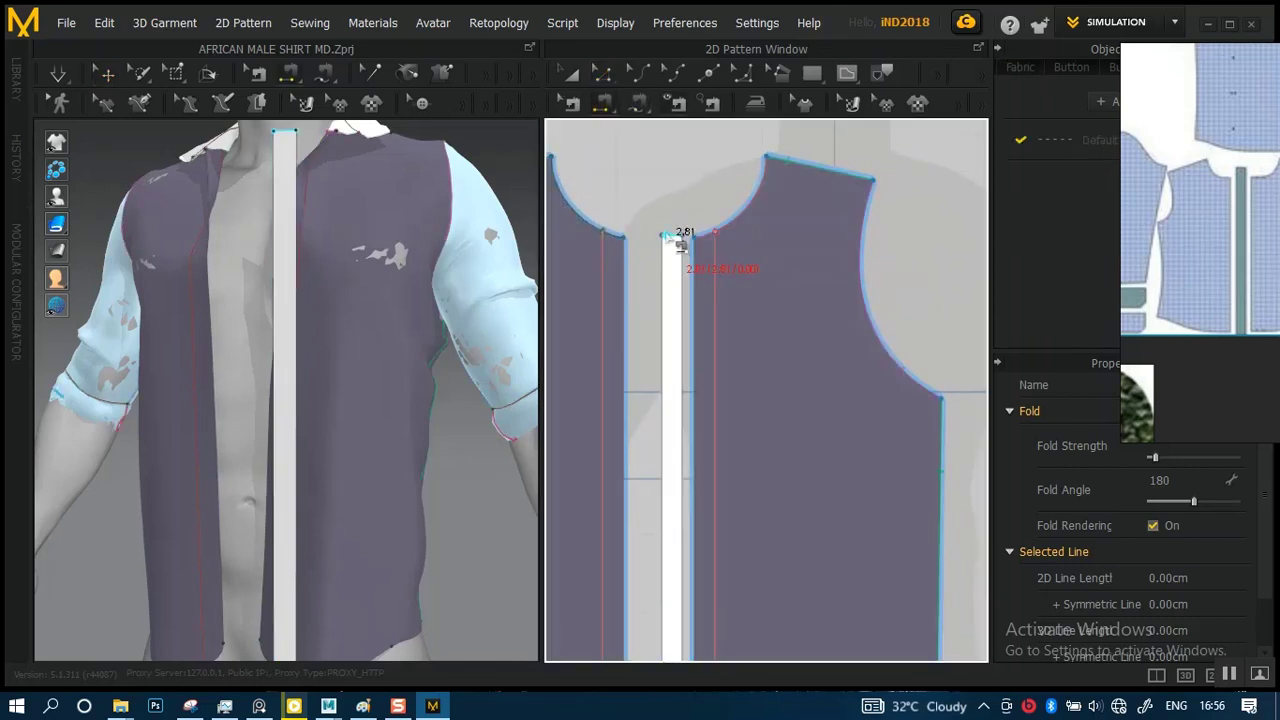
click(672, 237)
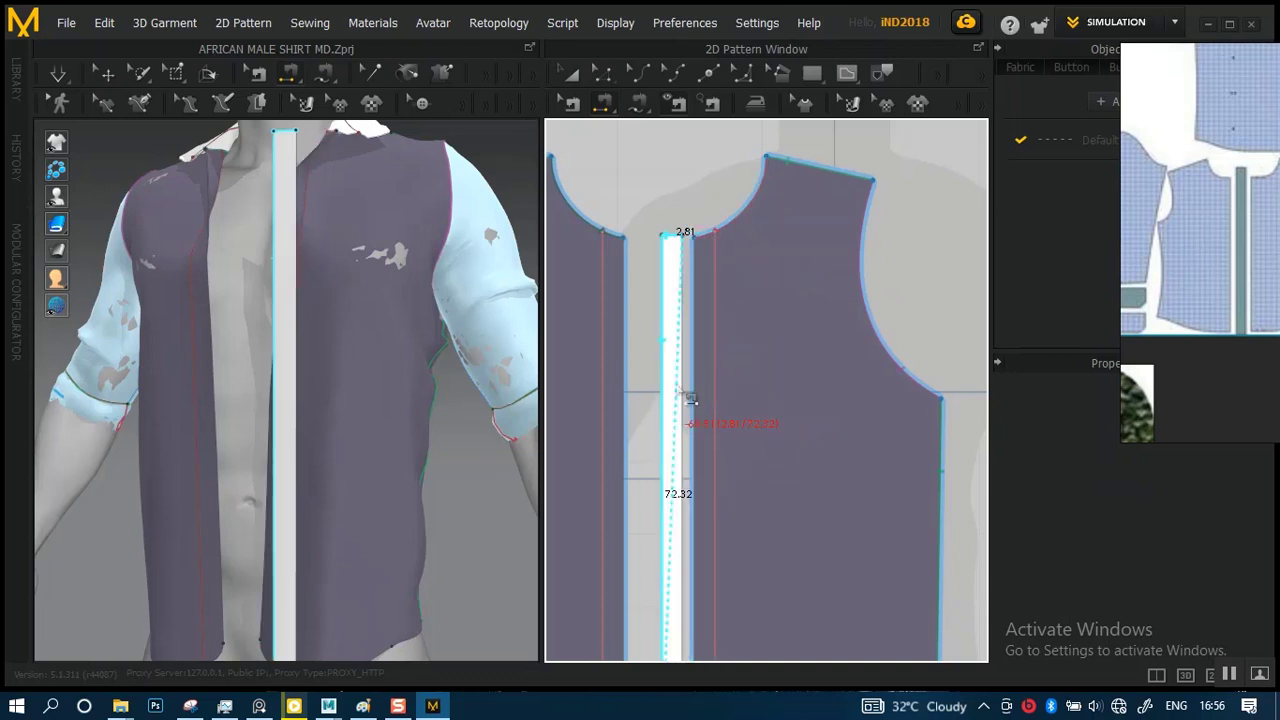
middle_drag(723, 367, 710, 101)
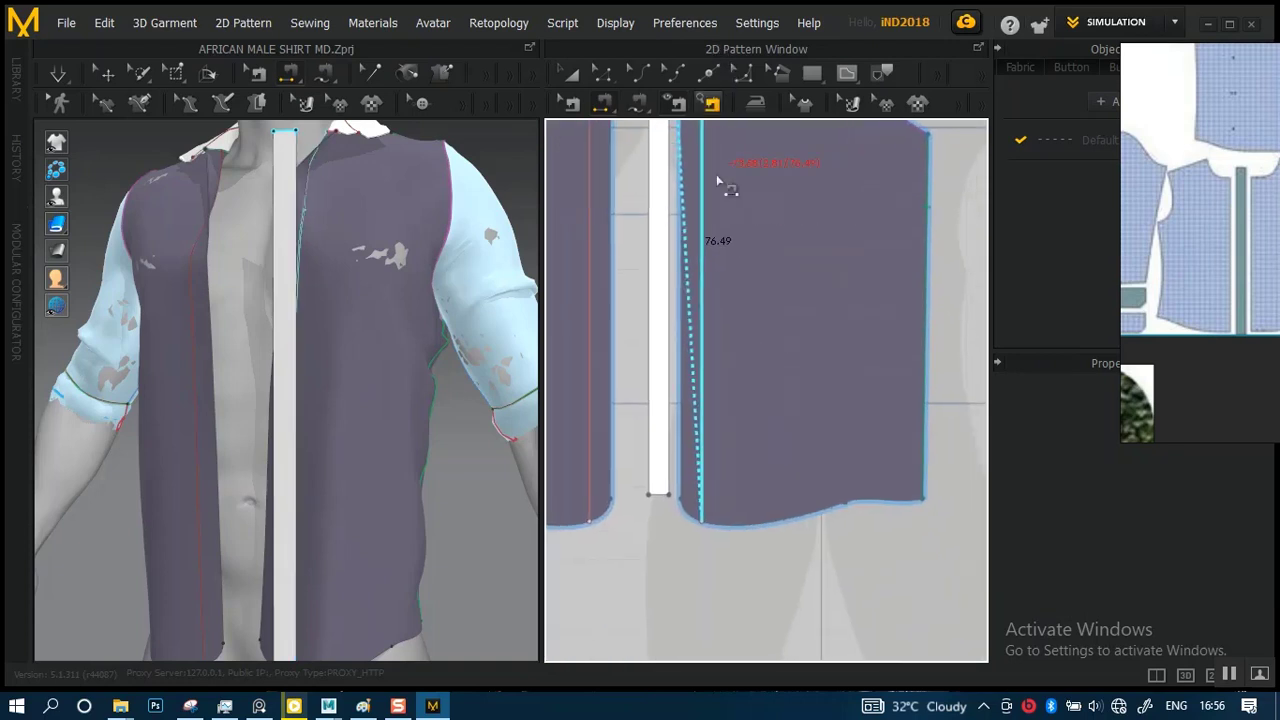
alt+right_drag(645, 322, 683, 502)
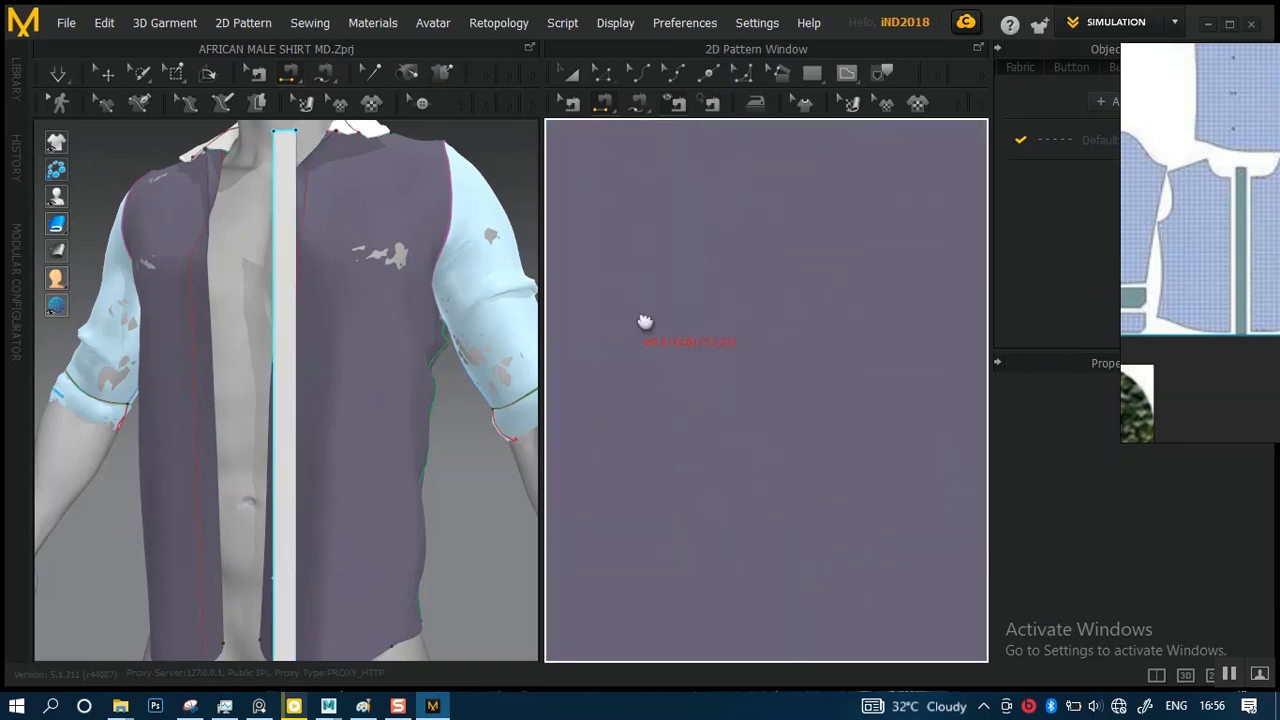
scroll(711, 368, down, 3)
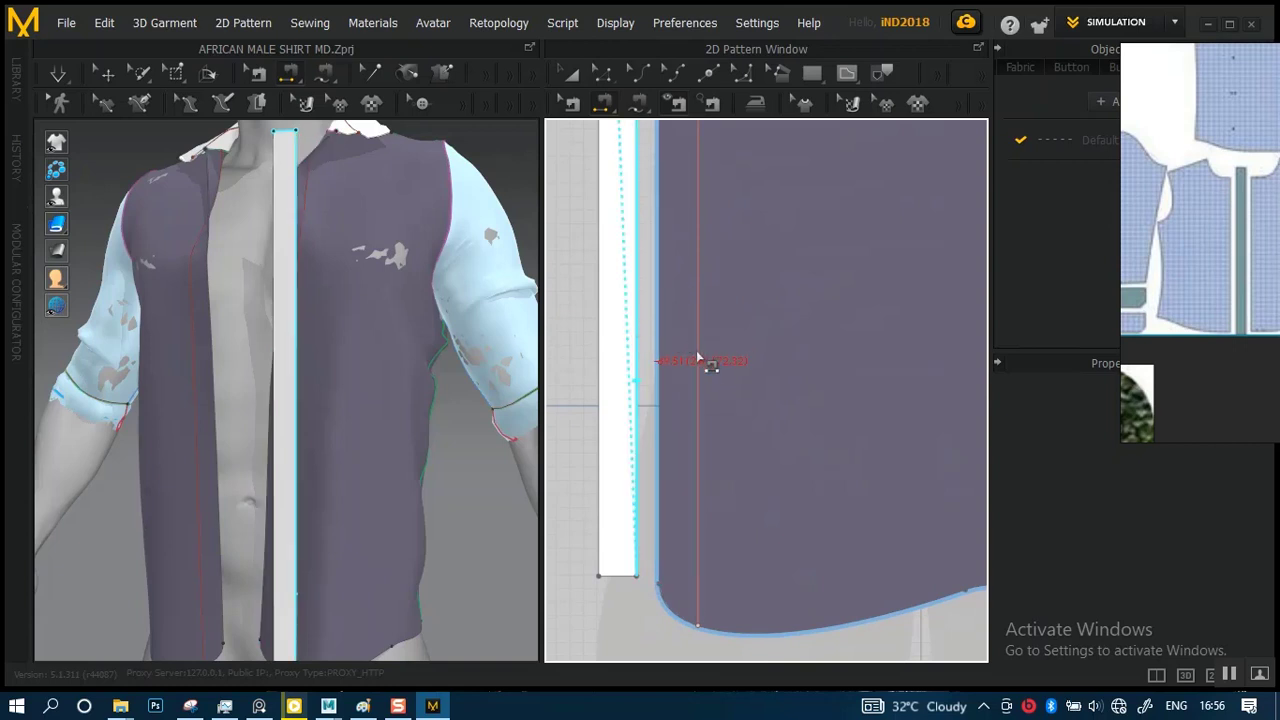
click(700, 410)
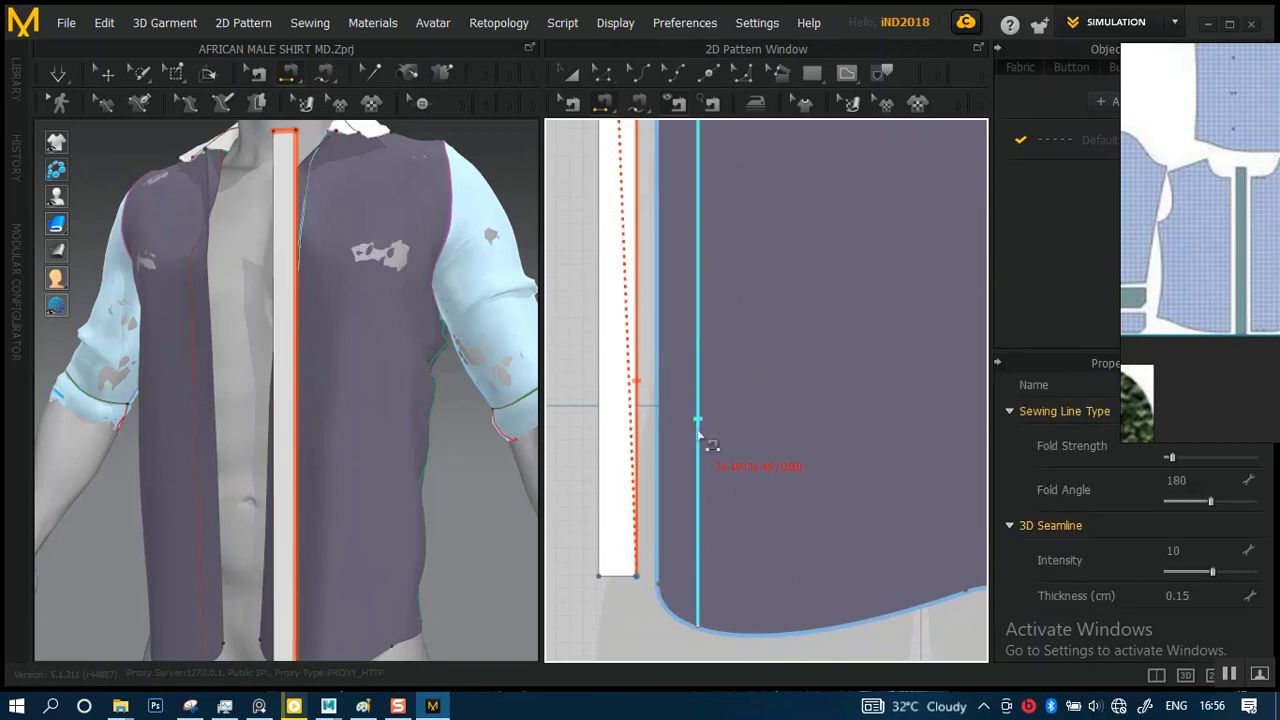
- Try to sew the front panel's internal line to the placket strip's opposite long edge, and cancel the seam
click(698, 444)
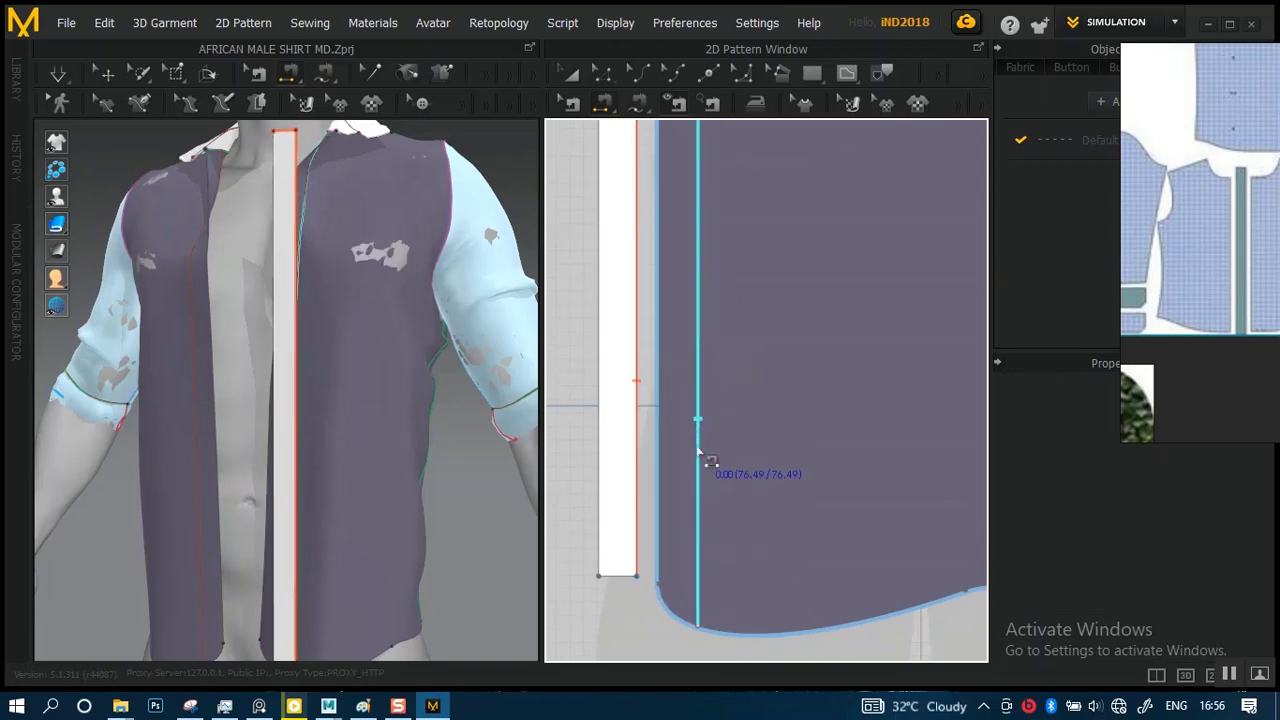
click(643, 385)
click(706, 594)
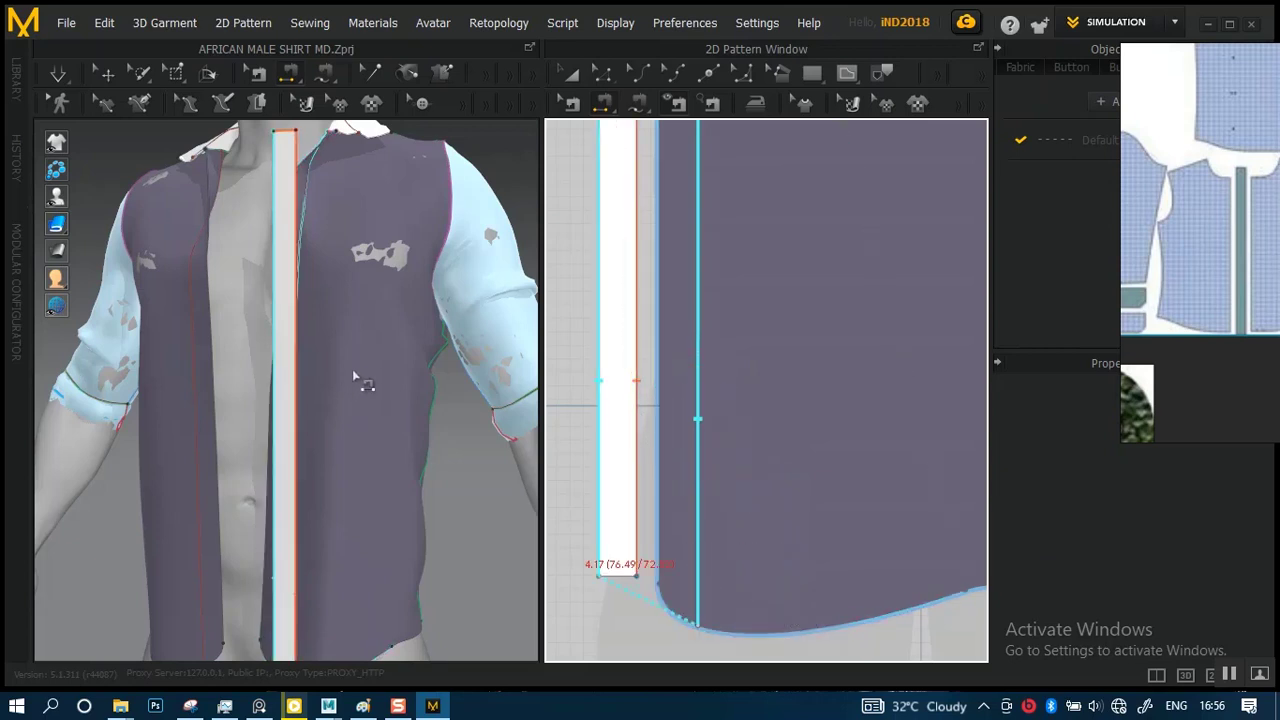
right_drag(352, 371, 337, 395)
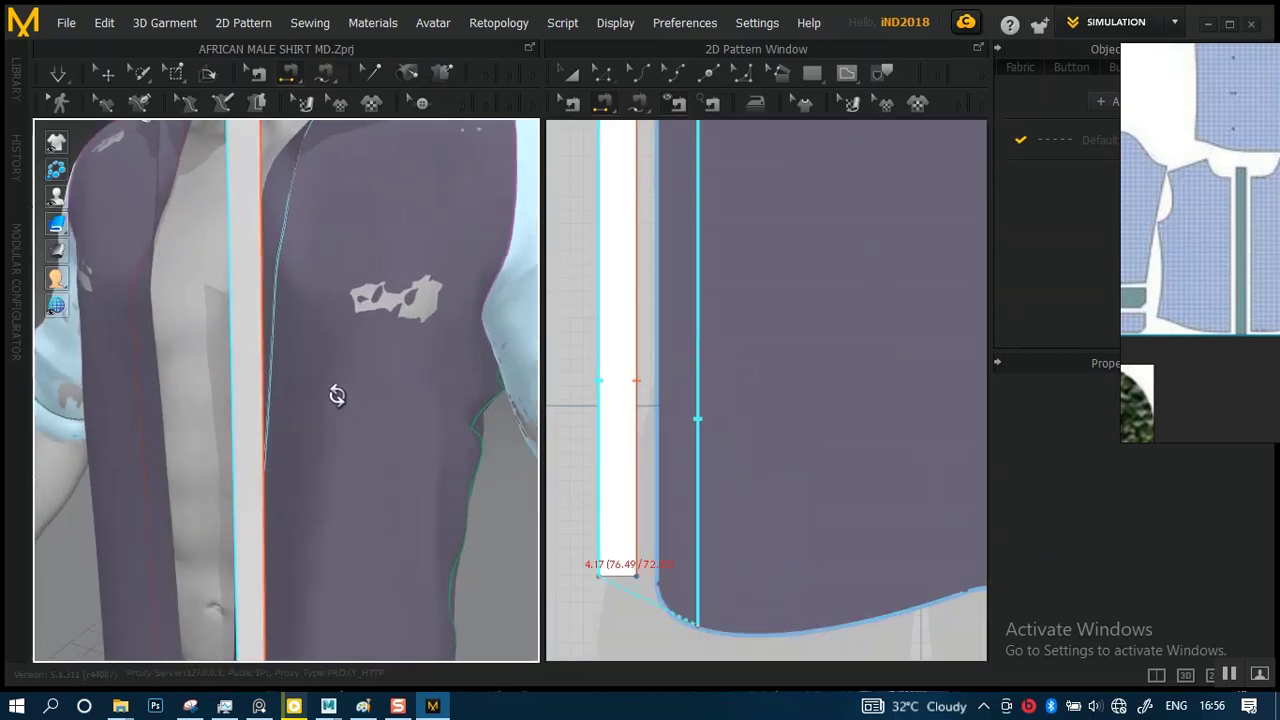
scroll(337, 395, down, 5)
right_drag(343, 443, 305, 400)
key(Escape)
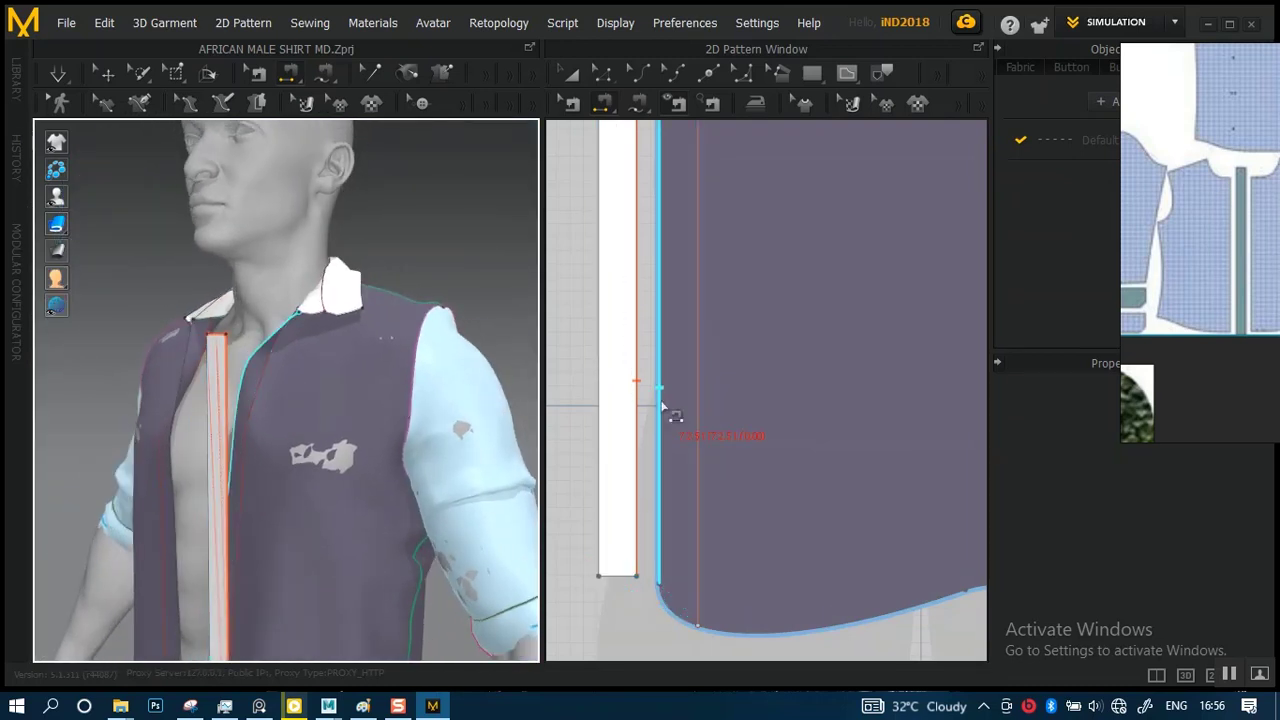
click(698, 395)
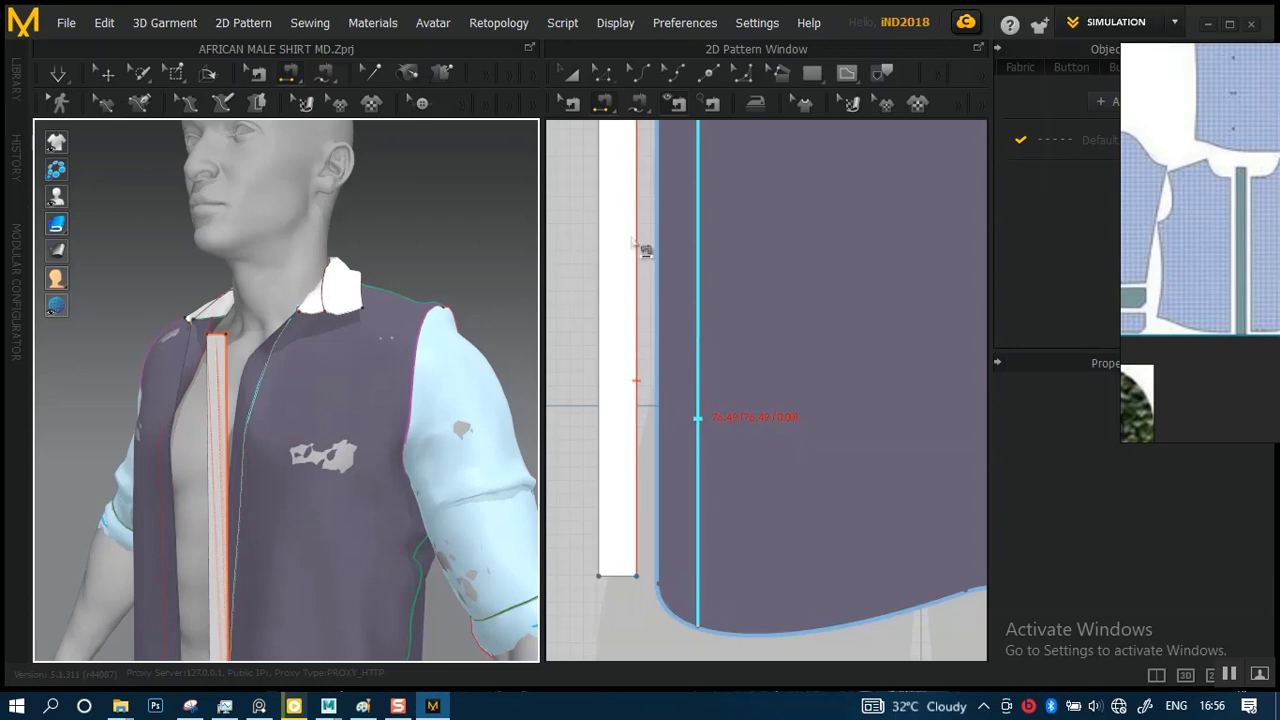
click(620, 366)
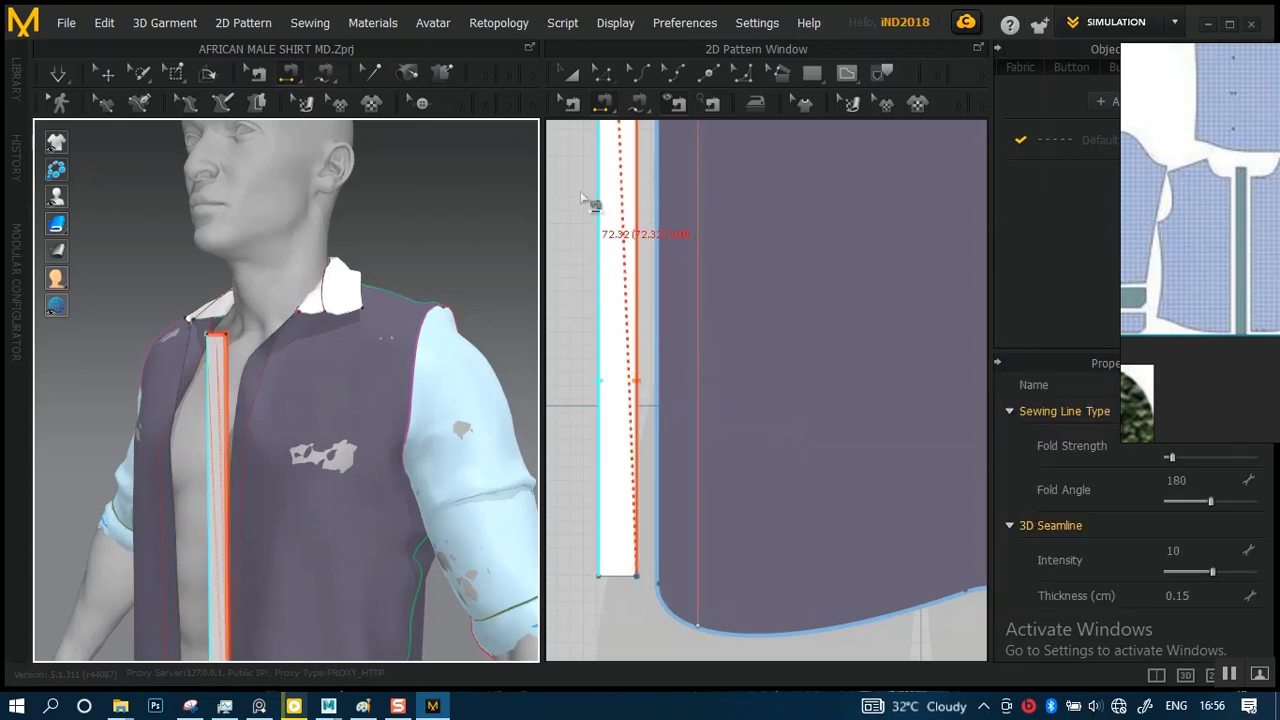
click(578, 353)
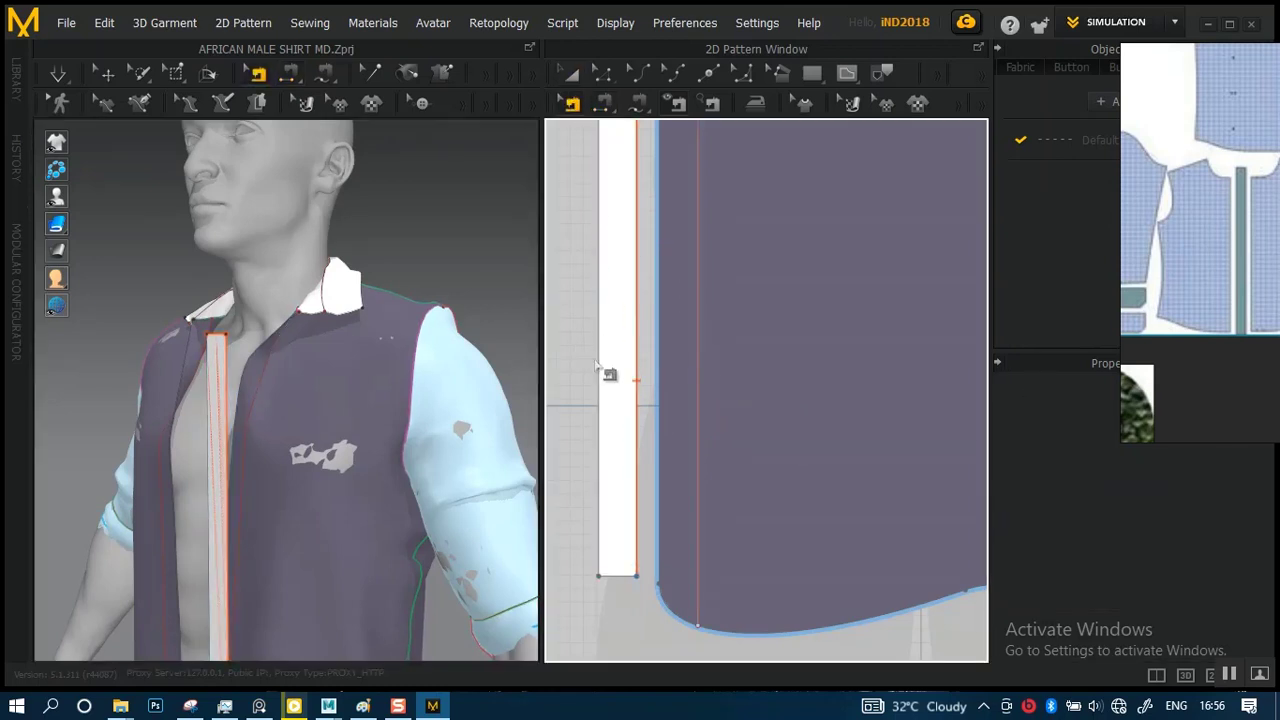
- Delete the stray seam joining the placket strip's short upper edge to its own long edge
click(631, 402)
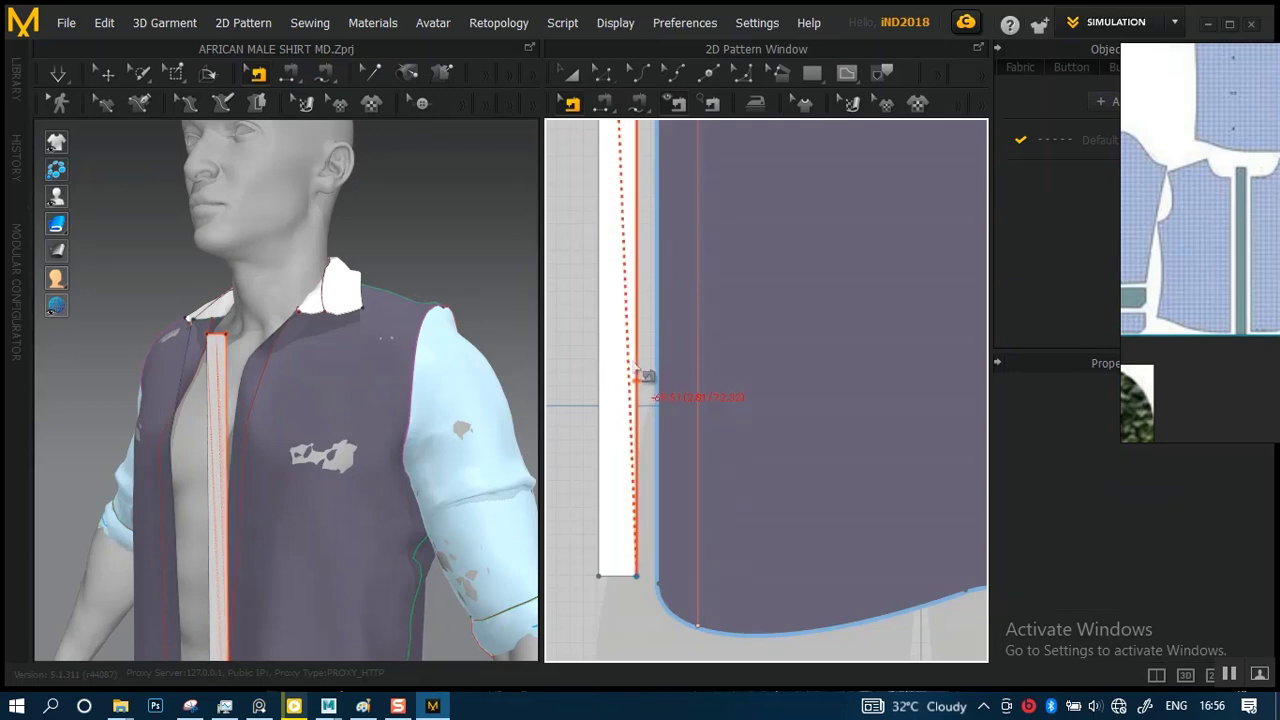
click(640, 372)
right_click(634, 372)
click(672, 416)
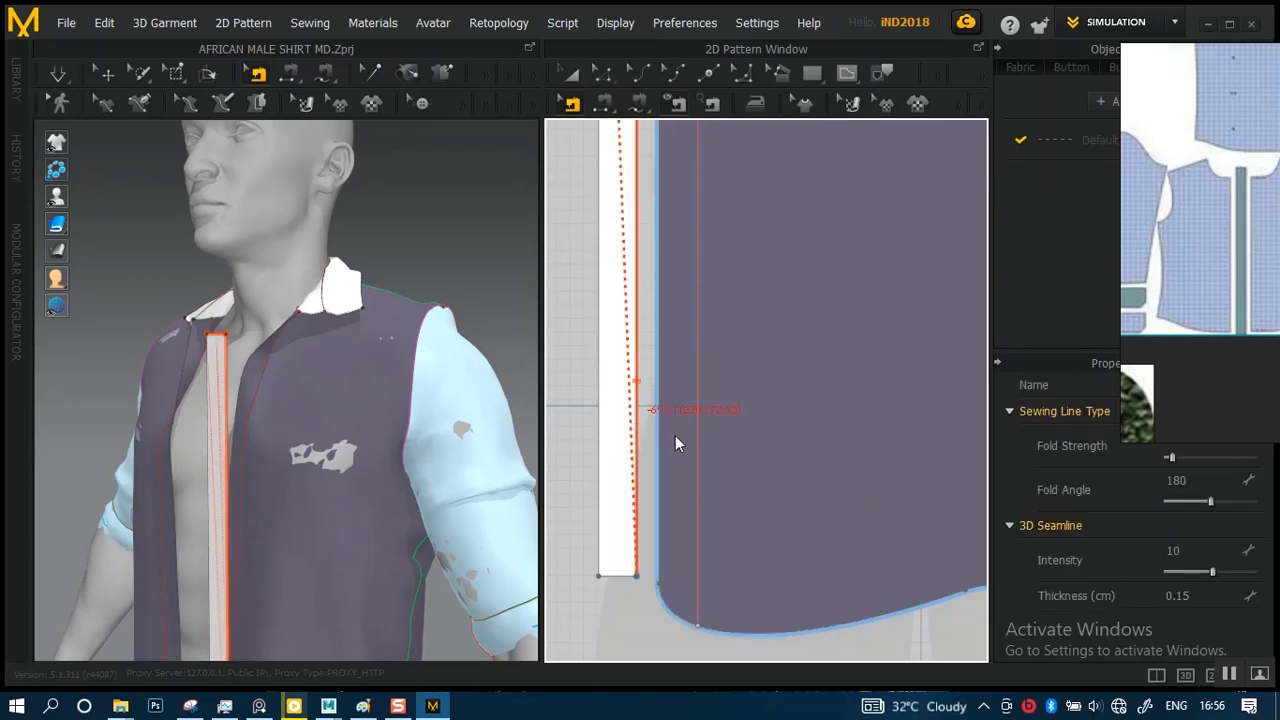
key(Delete)
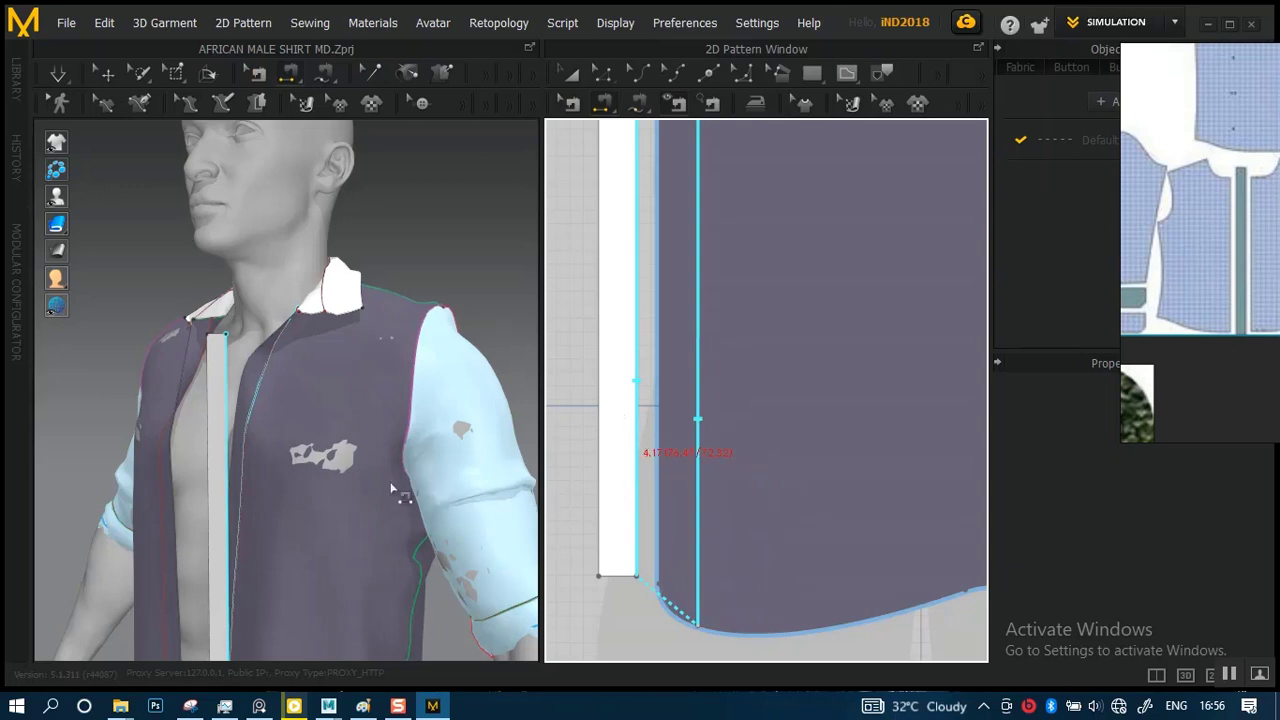
- Sew the placket strip's long edge nearest the front panel to that panel's internal line
key(Return)
right_drag(343, 463, 284, 368)
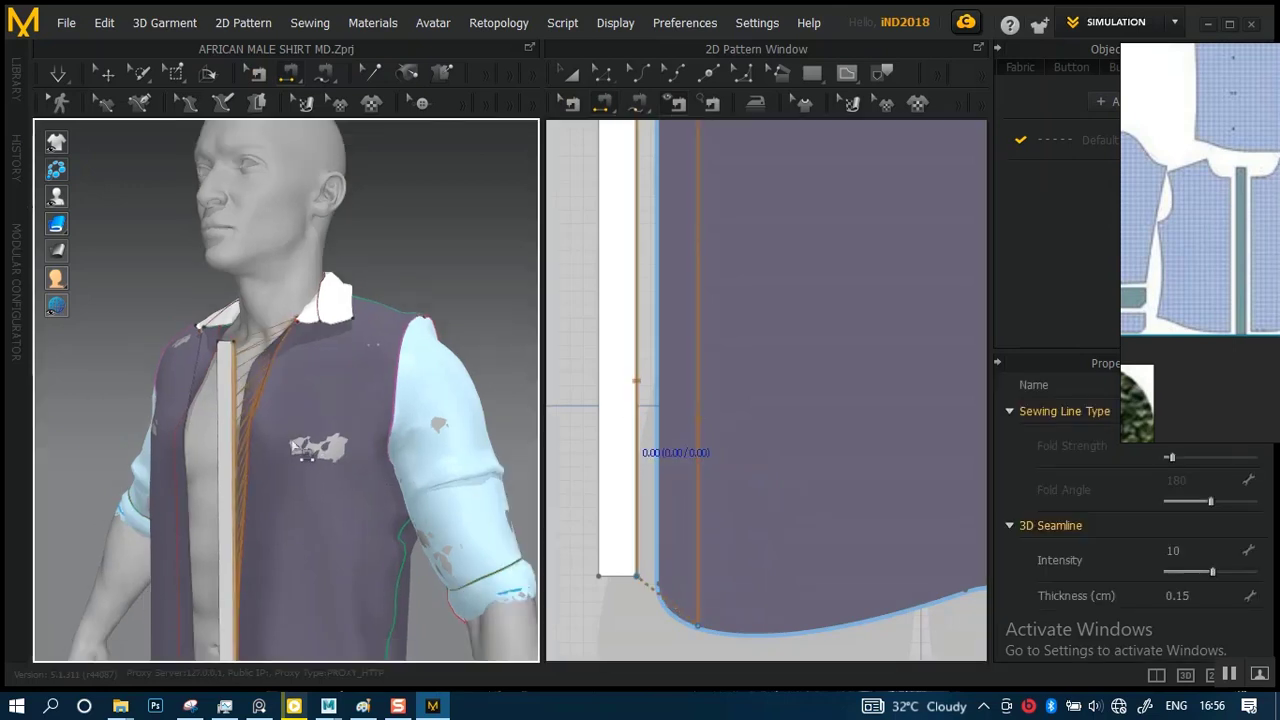
scroll(378, 397, down, 3)
middle_drag(665, 329, 697, 399)
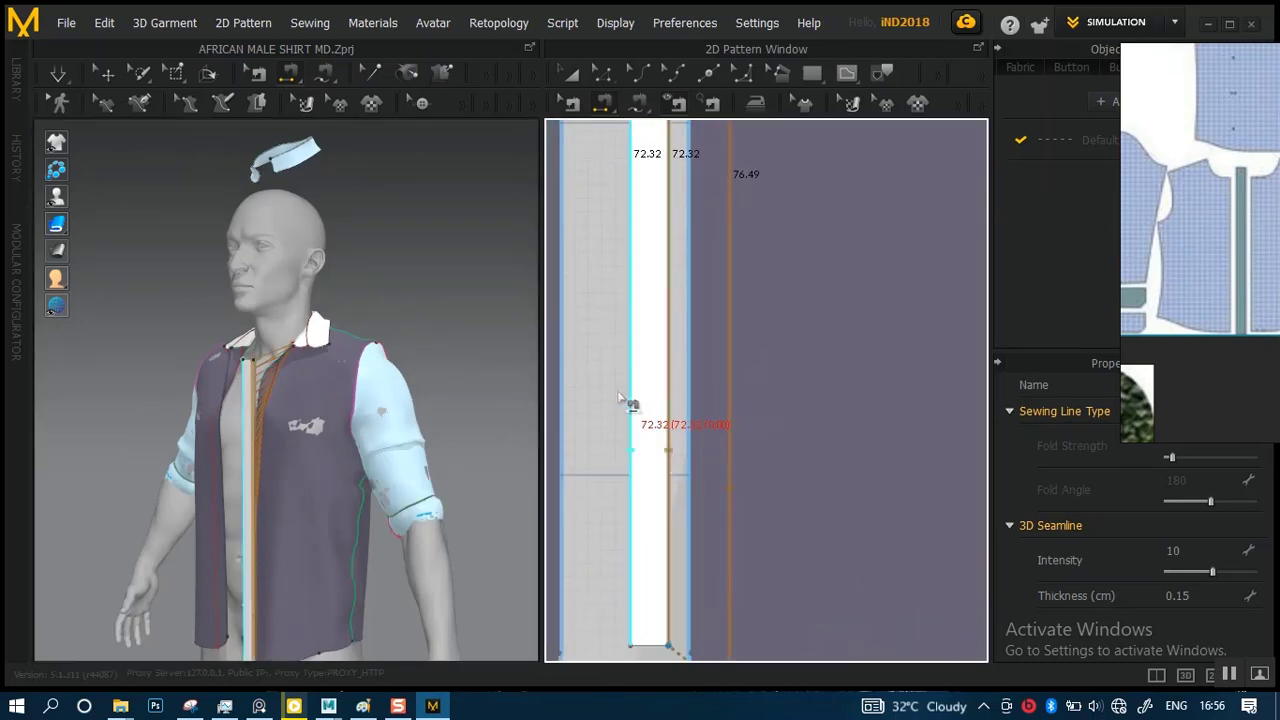
- Sew the placket strip's unsewn long edge to the front panel's opening edge and check the seam lines on the avatar
drag(619, 397, 687, 400)
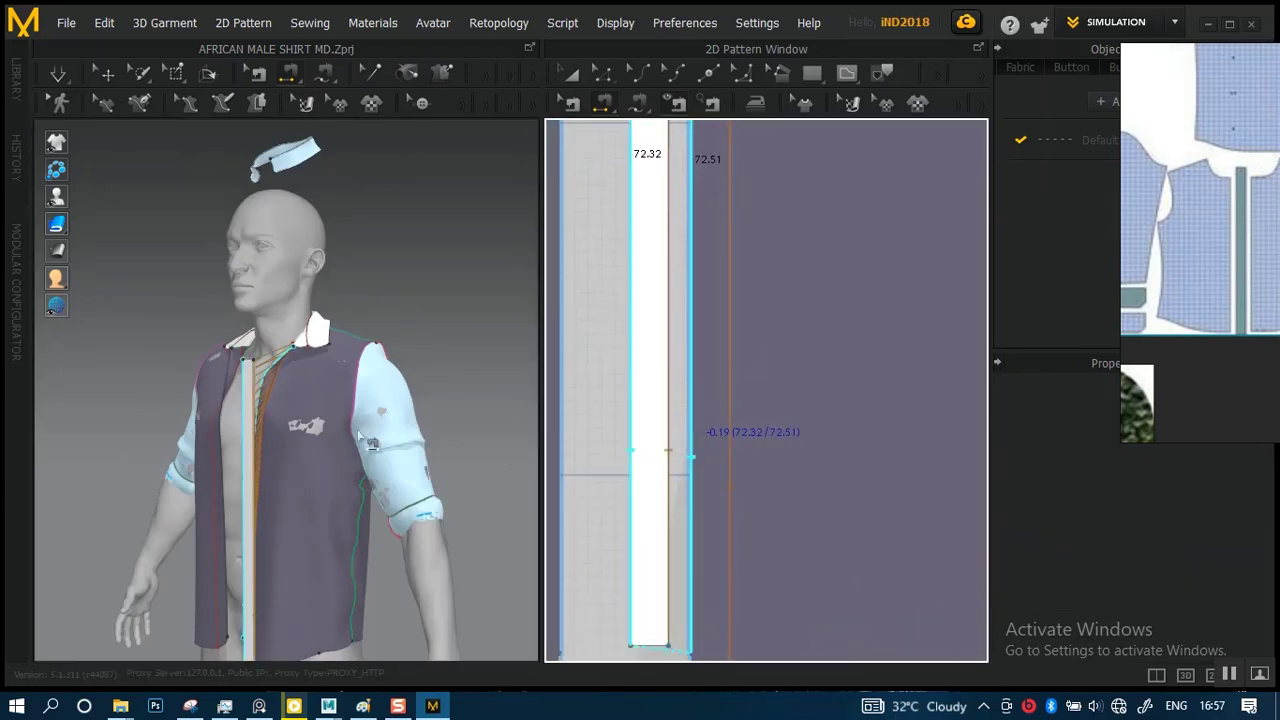
click(313, 427)
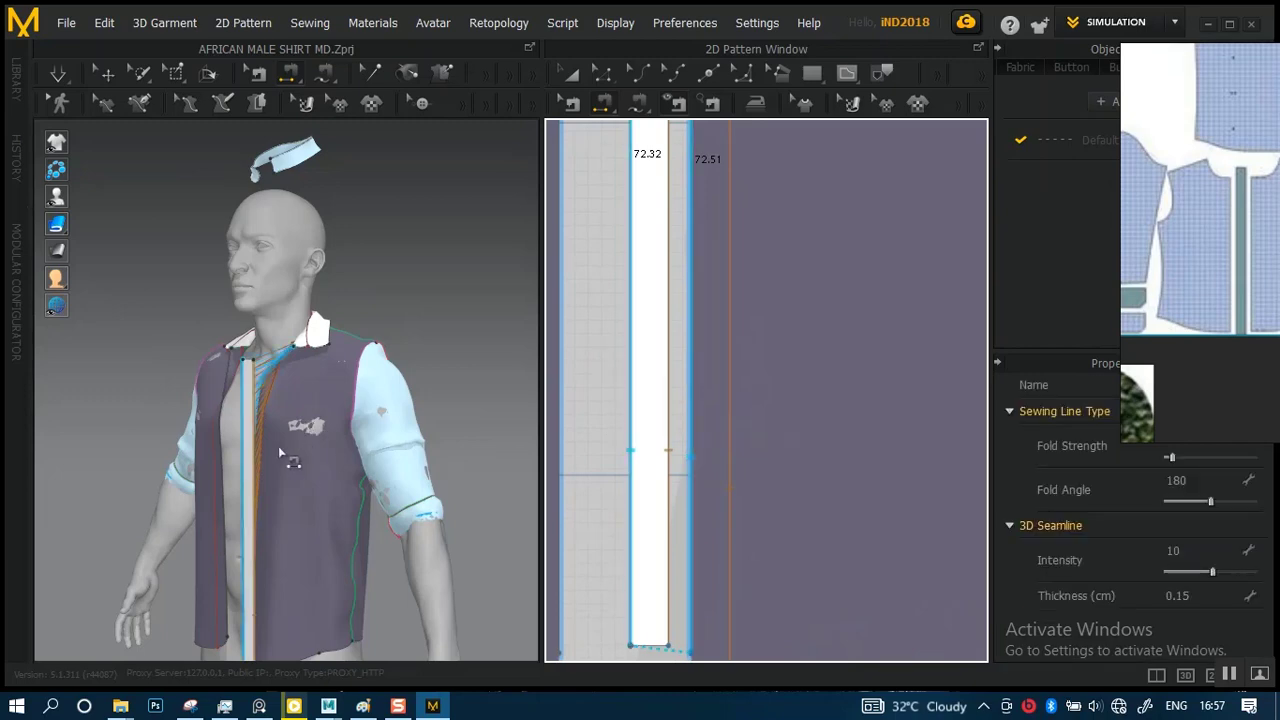
alt+drag(363, 439, 460, 455)
alt+middle_drag(460, 455, 397, 420)
alt+right_drag(397, 420, 420, 512)
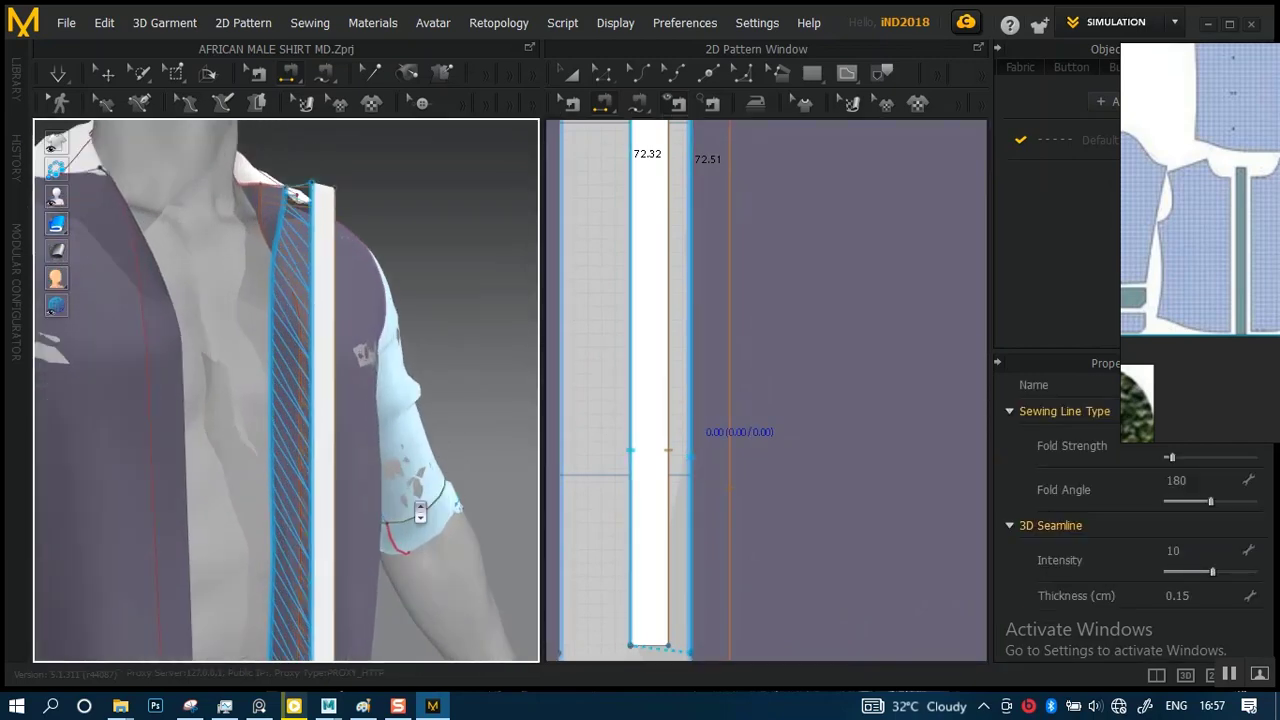
scroll(380, 357, up, 5)
scroll(371, 403, down, 5)
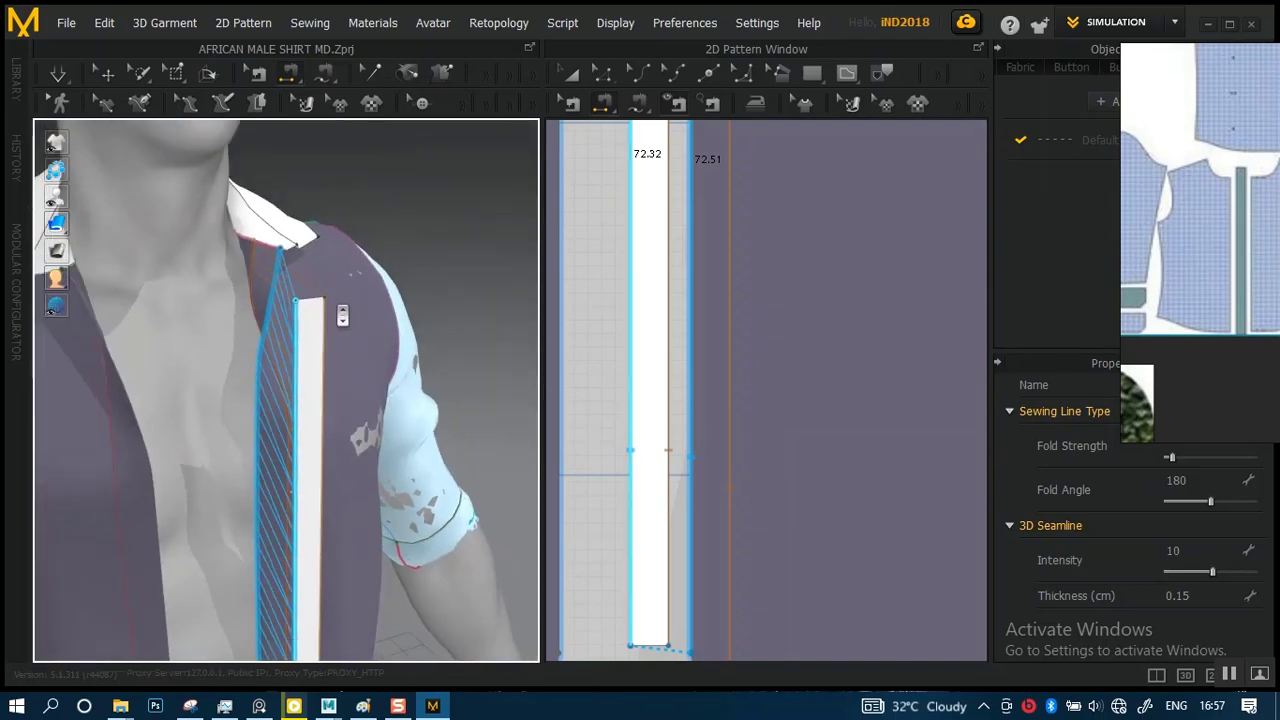
right_drag(342, 316, 337, 354)
- Simulate the garment with both long placket seams and tug the strip's lower part along the front opening
key(space)
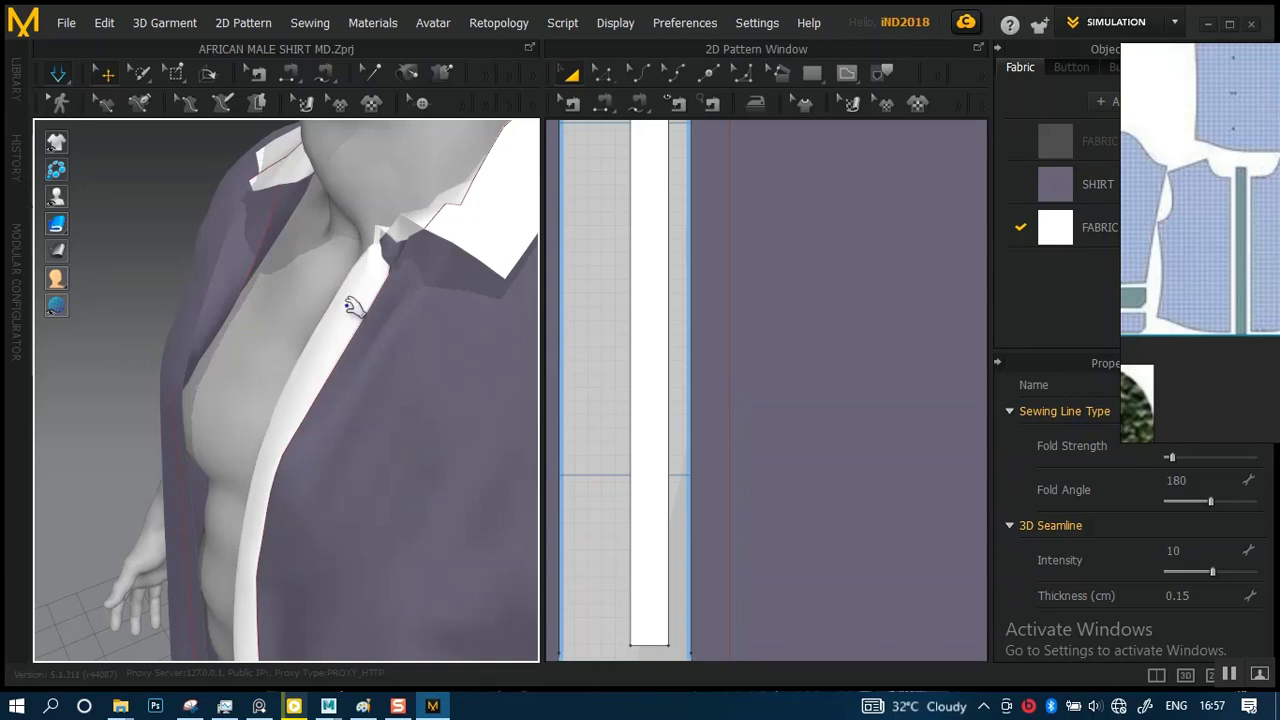
scroll(350, 306, down, 5)
right_drag(331, 426, 428, 389)
middle_drag(380, 388, 372, 331)
scroll(415, 435, up, 3)
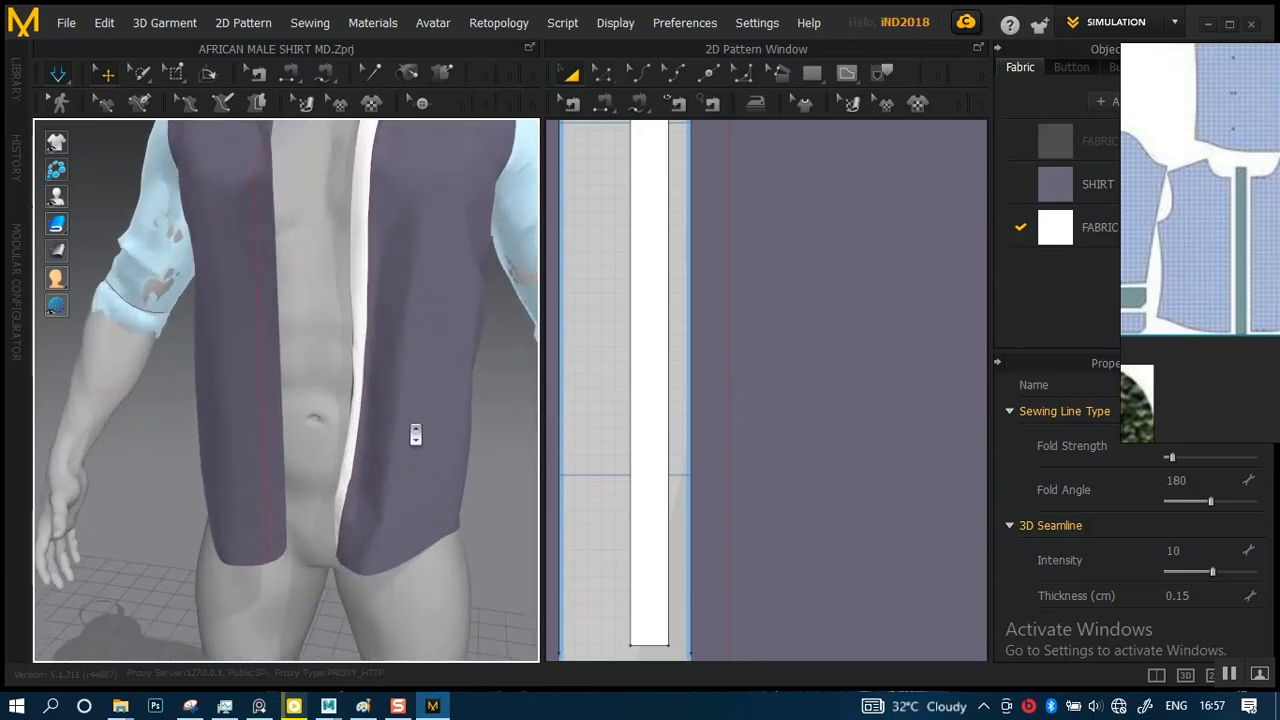
right_drag(415, 434, 206, 377)
scroll(388, 420, up, 3)
scroll(206, 377, down, 3)
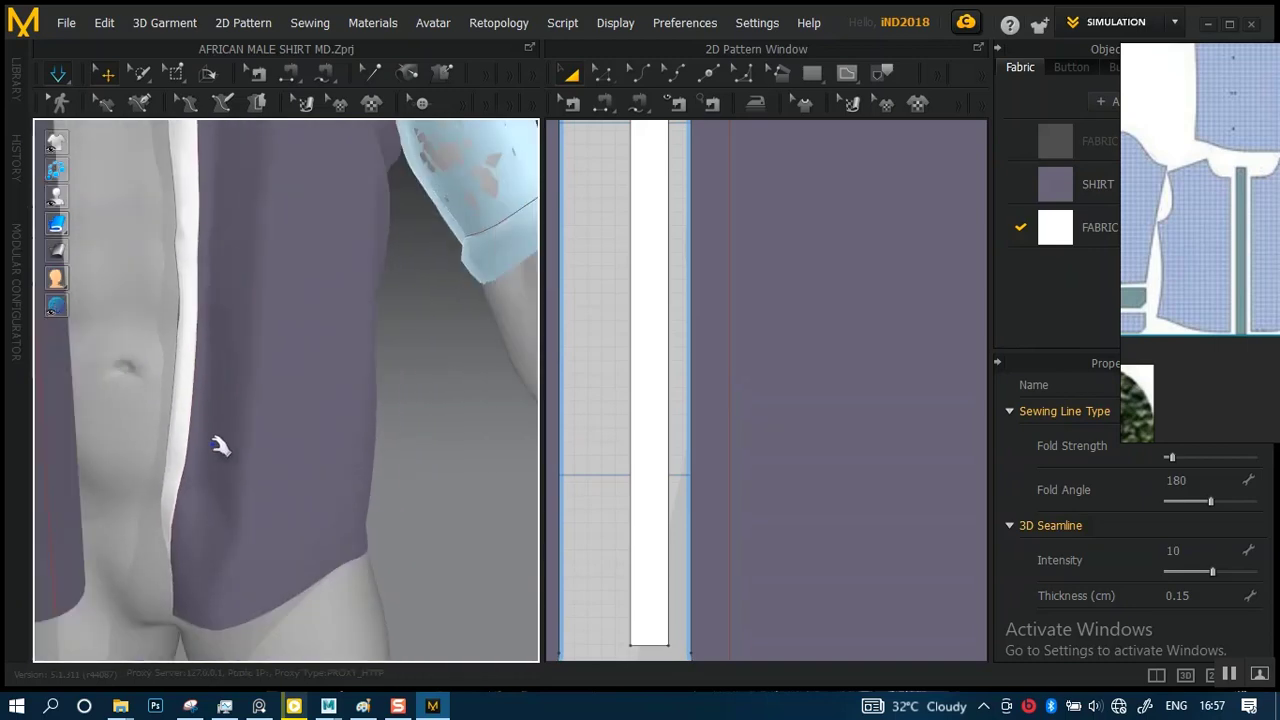
click(220, 447)
click(204, 466)
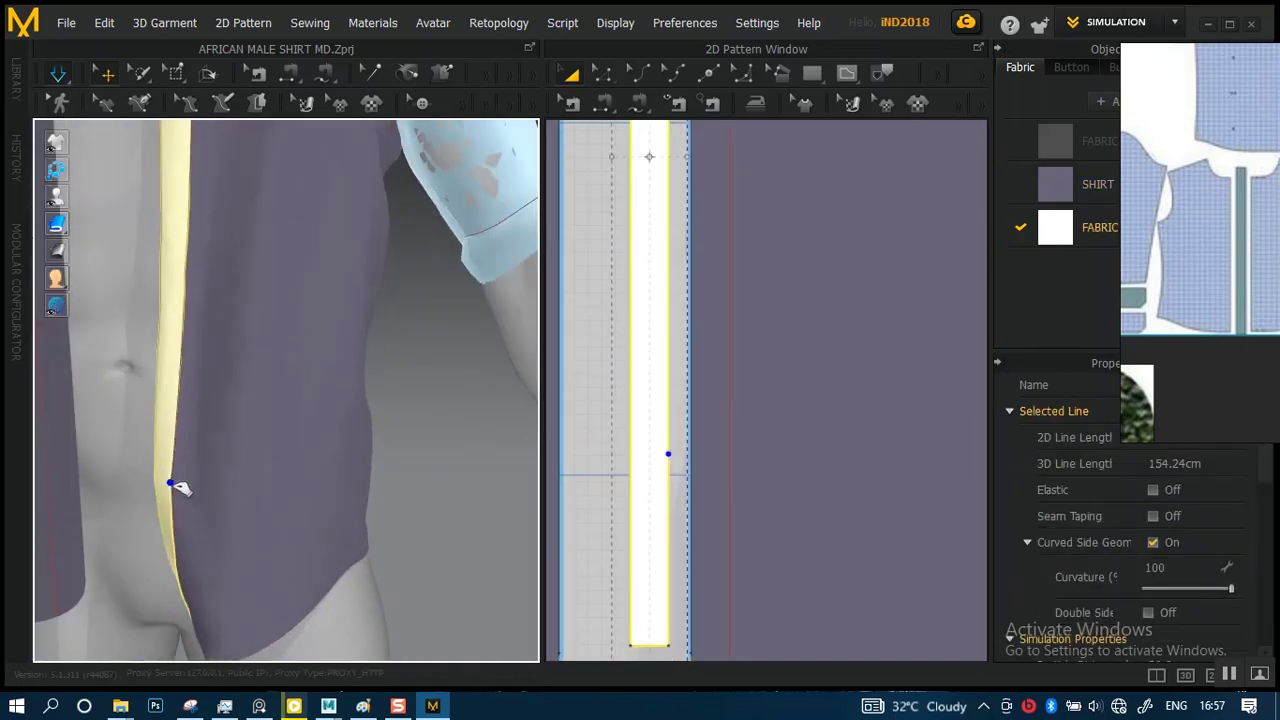
- Examine how the placket strip's lower end meets the front panel's hem from the front, side and below
right_drag(286, 449, 302, 533)
scroll(303, 520, down, 2)
middle_drag(303, 455, 313, 531)
scroll(314, 449, up, 2)
scroll(303, 394, down, 3)
scroll(313, 363, down, 2)
scroll(313, 363, down, 2)
middle_drag(316, 440, 330, 375)
right_drag(328, 388, 430, 416)
middle_drag(384, 403, 367, 267)
scroll(391, 386, up, 3)
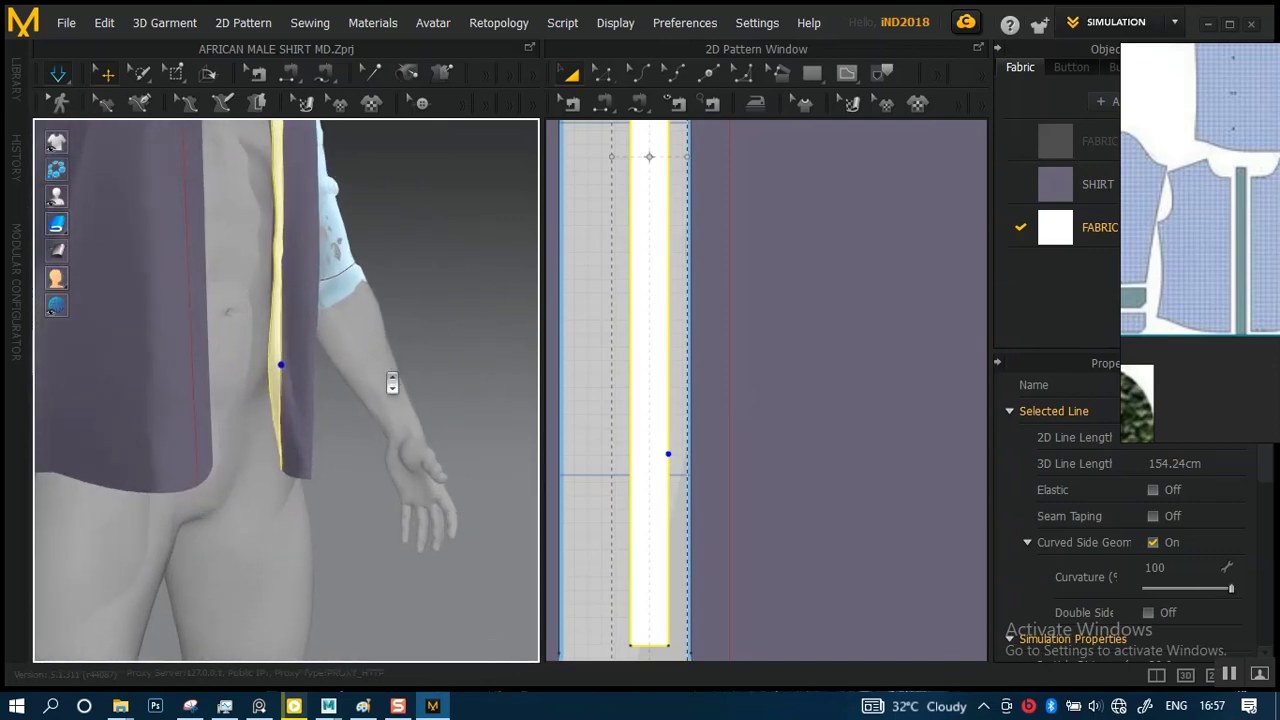
middle_drag(386, 380, 372, 264)
scroll(371, 377, up, 4)
right_drag(350, 394, 478, 411)
scroll(335, 364, down, 2)
scroll(335, 364, down, 4)
right_drag(300, 367, 240, 369)
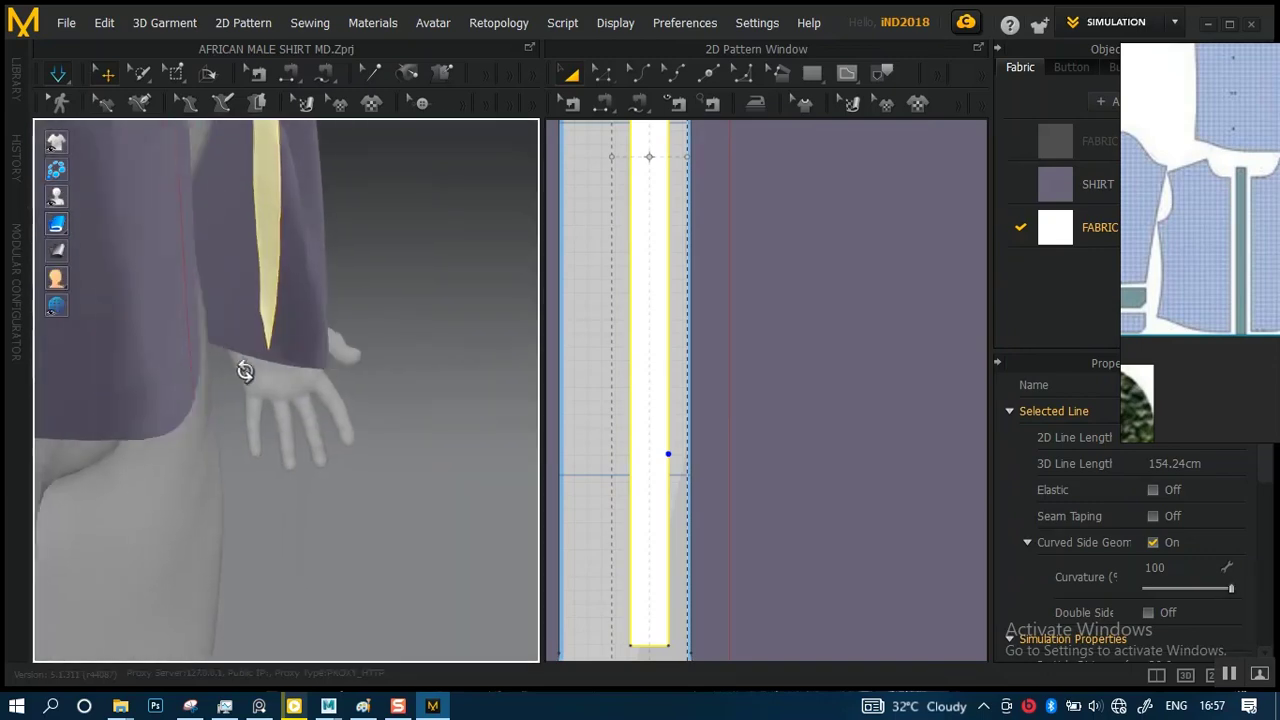
middle_drag(262, 372, 266, 346)
right_drag(205, 352, 290, 350)
middle_drag(262, 350, 233, 345)
right_drag(233, 346, 412, 229)
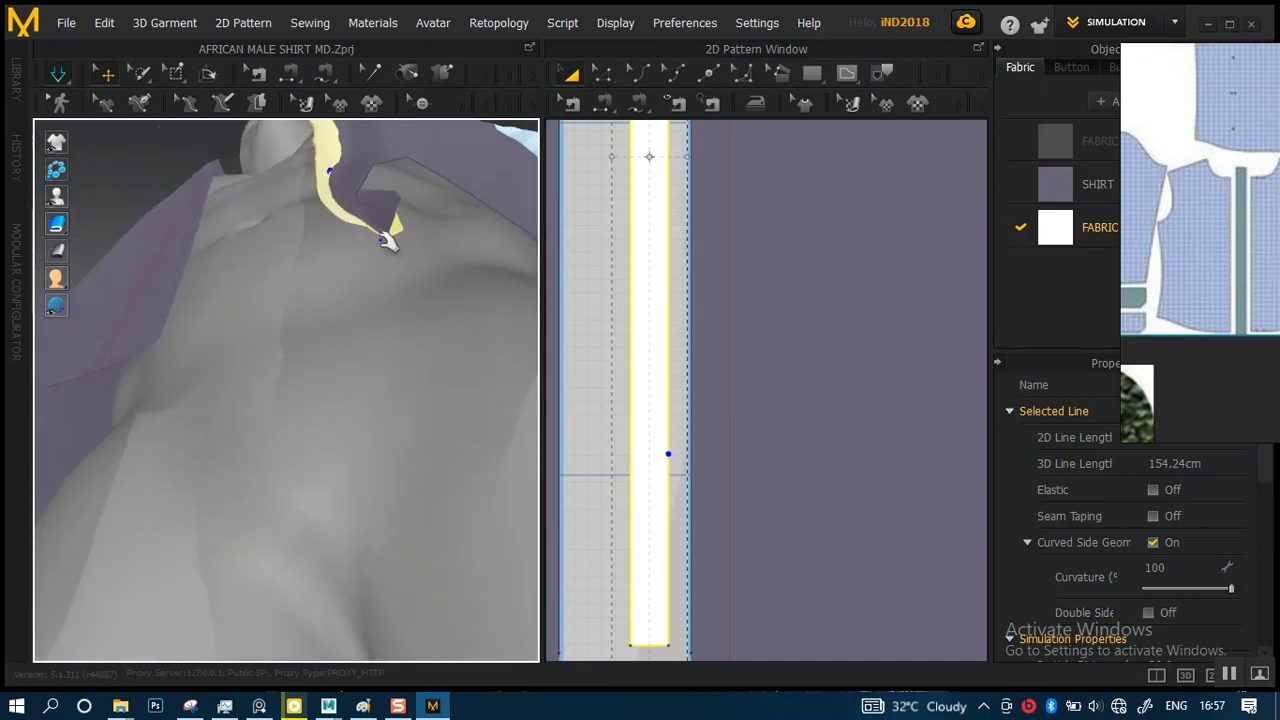
- Pull the front panel's hem corner and the placket's lower end downwards during simulation to straighten the front opening
click(356, 277)
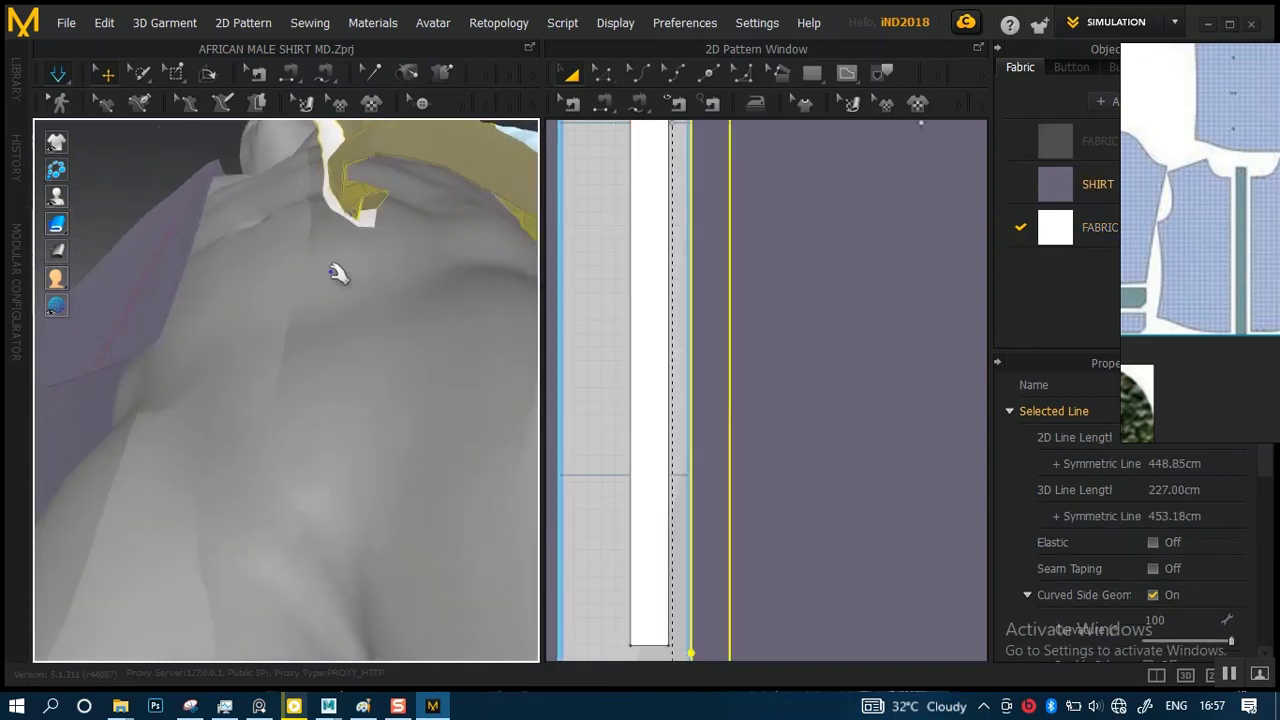
click(297, 305)
click(350, 318)
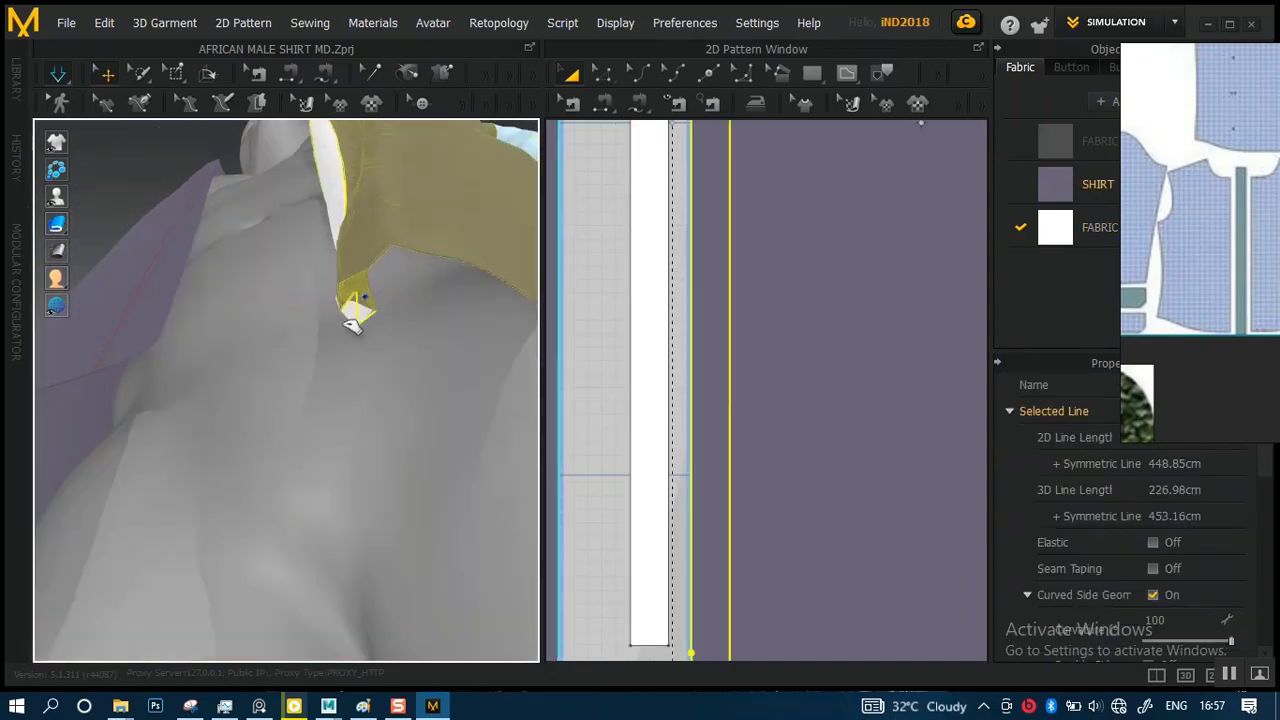
drag(307, 388, 223, 477)
right_drag(289, 329, 351, 451)
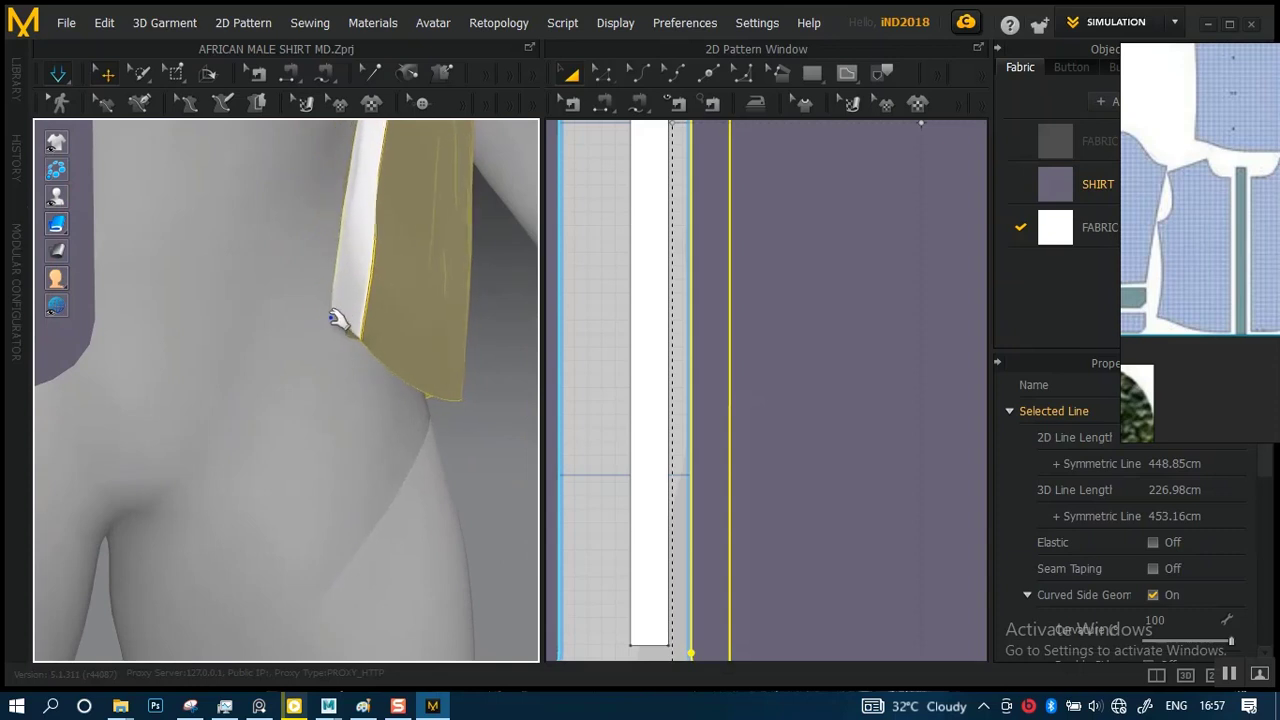
drag(344, 322, 264, 488)
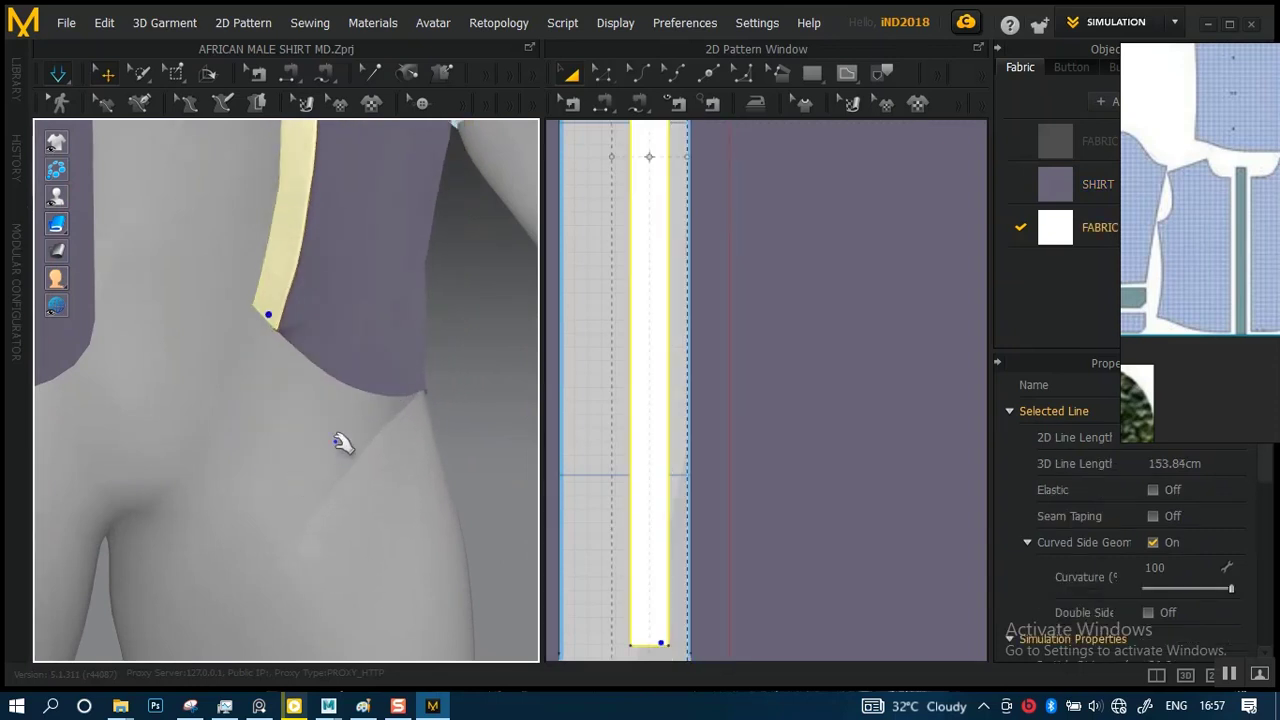
- Sew the placket strip's short lower edge to the panel's curved hem between the front edge and the internal line using free sewing
scroll(377, 283, up, 4)
middle_drag(692, 480, 741, 227)
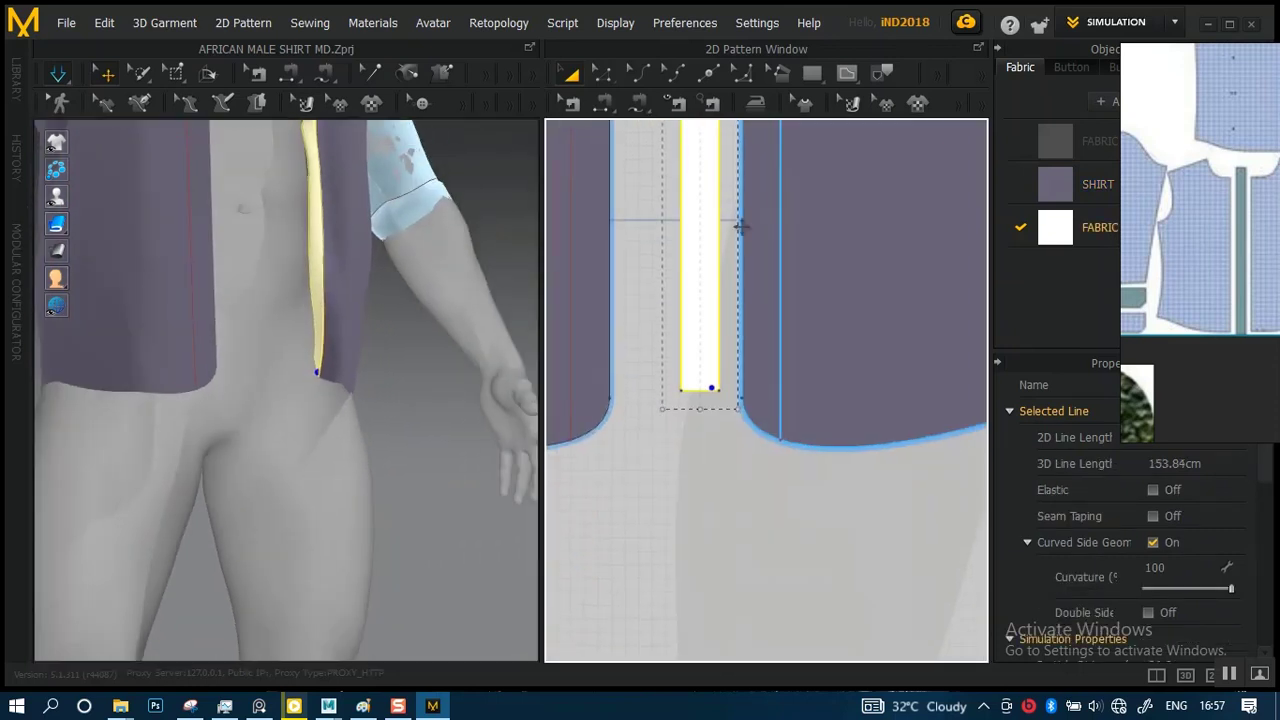
middle_drag(736, 339, 734, 283)
scroll(762, 380, down, 4)
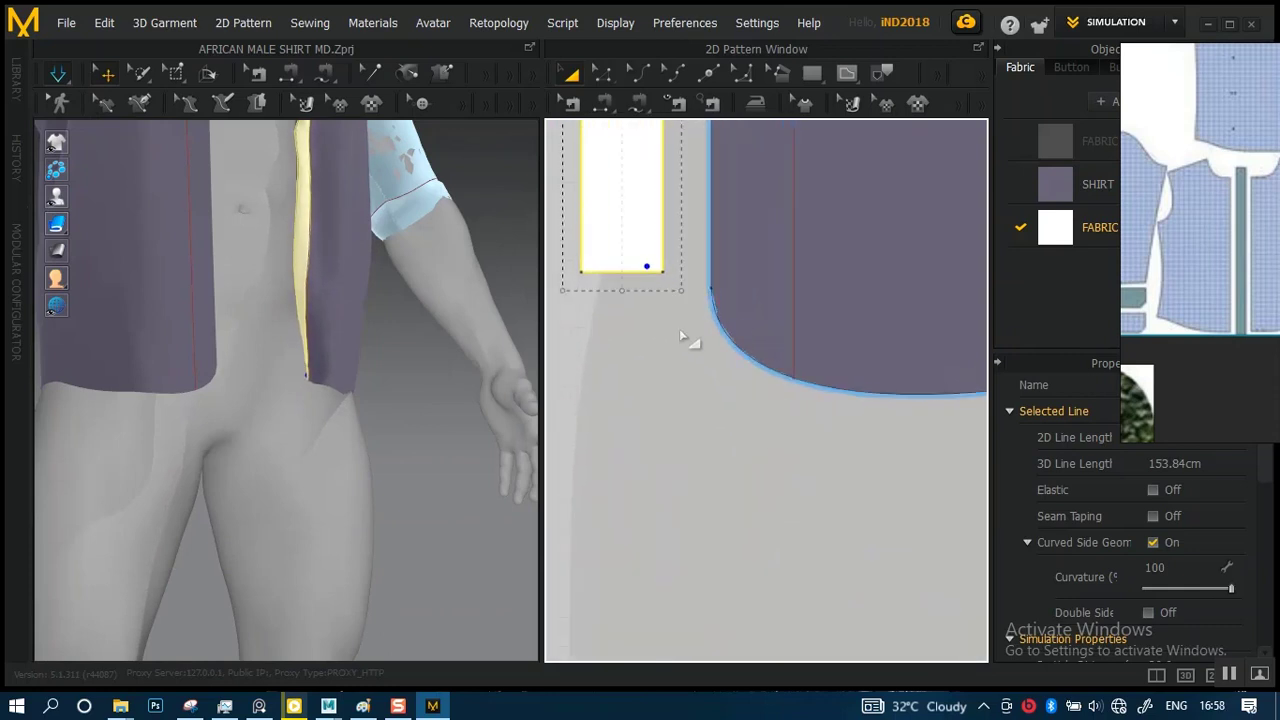
middle_drag(680, 336, 714, 418)
key(n)
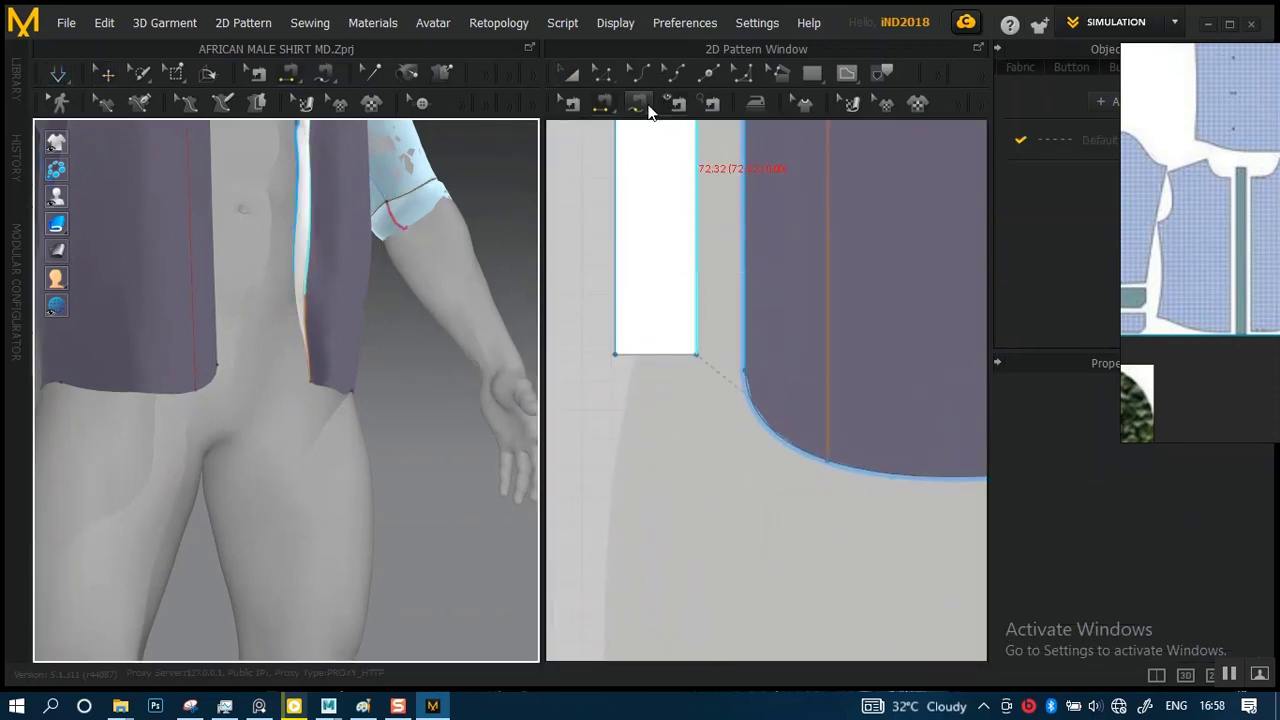
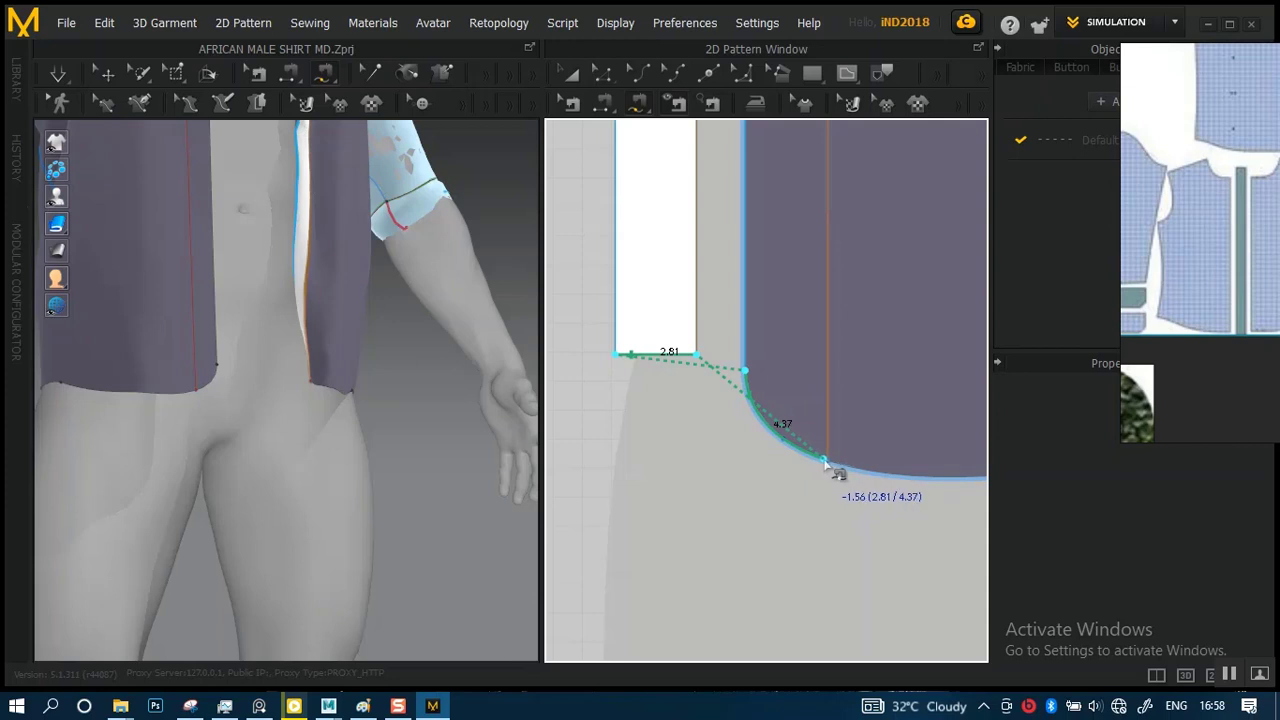
click(641, 507)
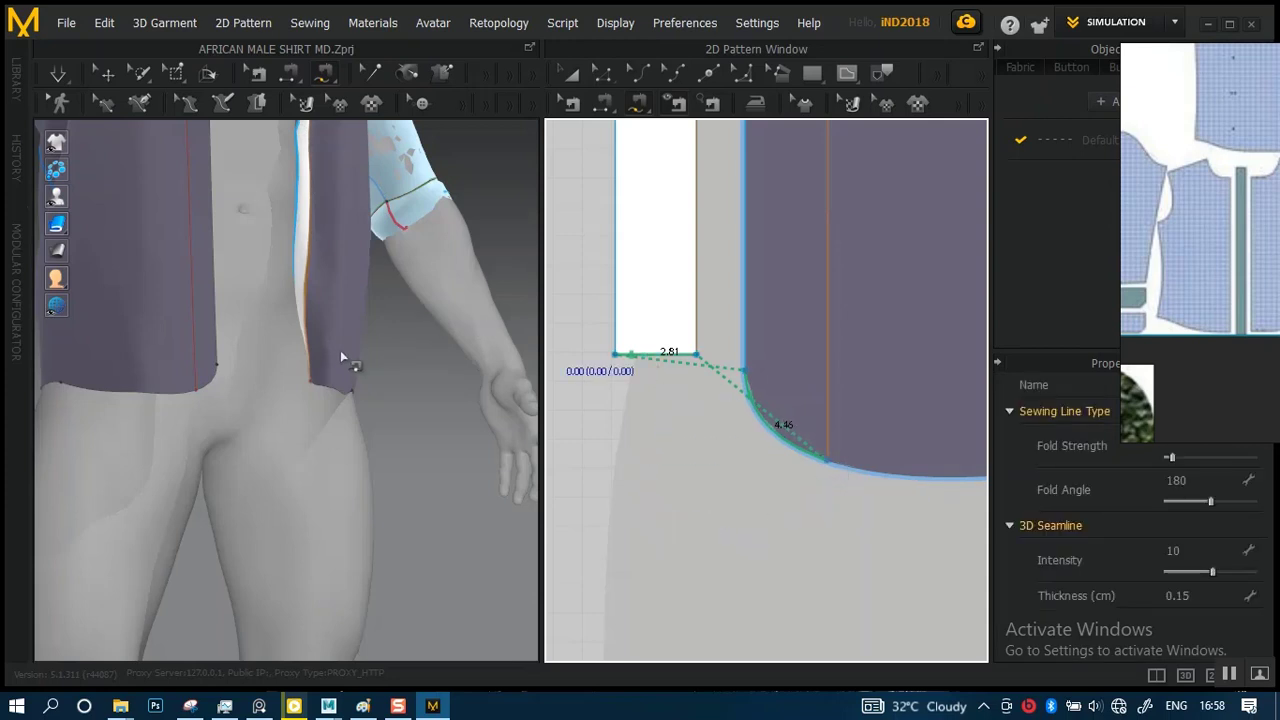
- Simulate the garment with the lower placket seam and view the placket's closed end at the hem
scroll(697, 420, up, 4)
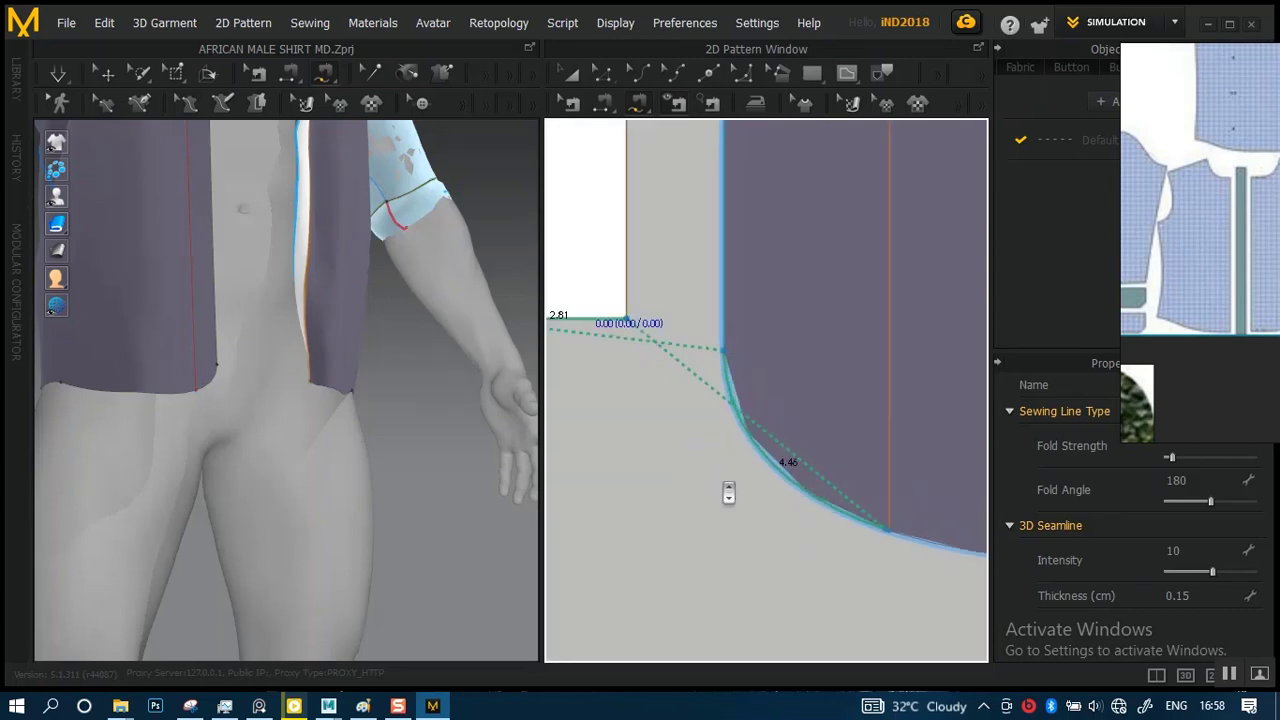
scroll(340, 390, up, 6)
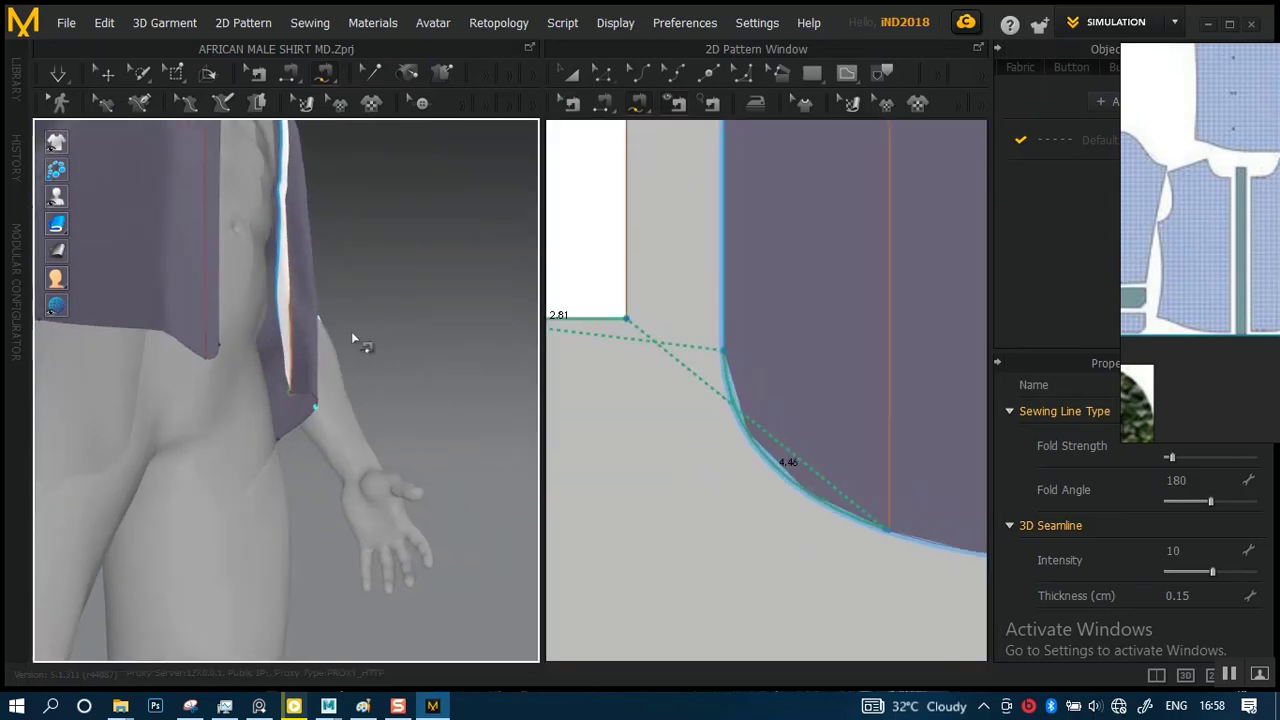
right_drag(306, 355, 289, 397)
key(space)
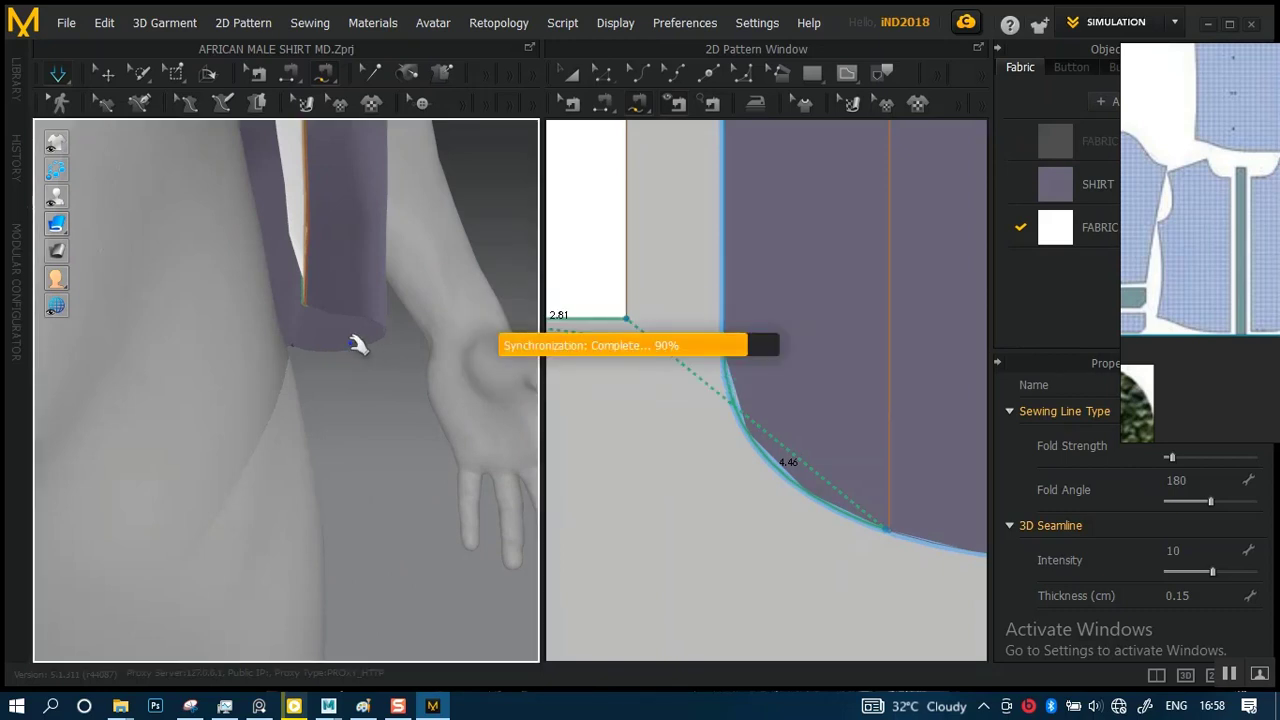
right_drag(363, 357, 327, 310)
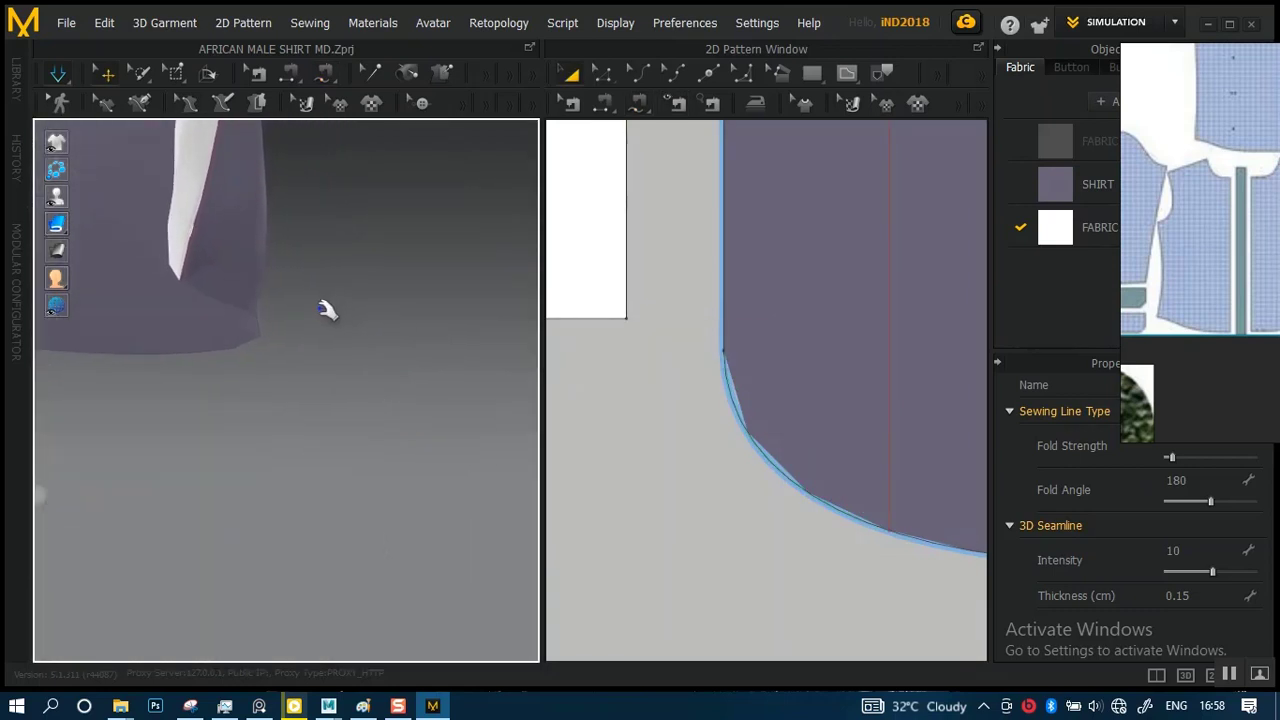
right_drag(237, 283, 209, 314)
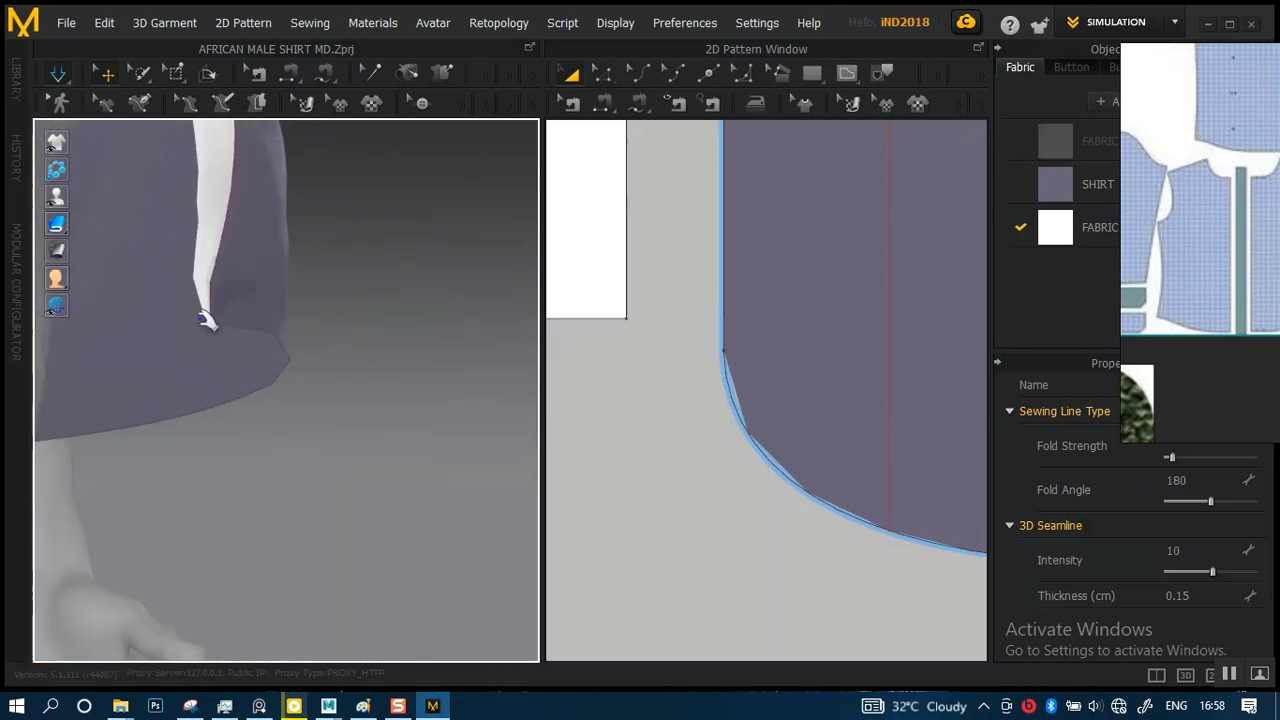
- Tug the front panel and the placket's lower end to settle the cloth around the new hem seam
click(190, 364)
drag(189, 375, 172, 316)
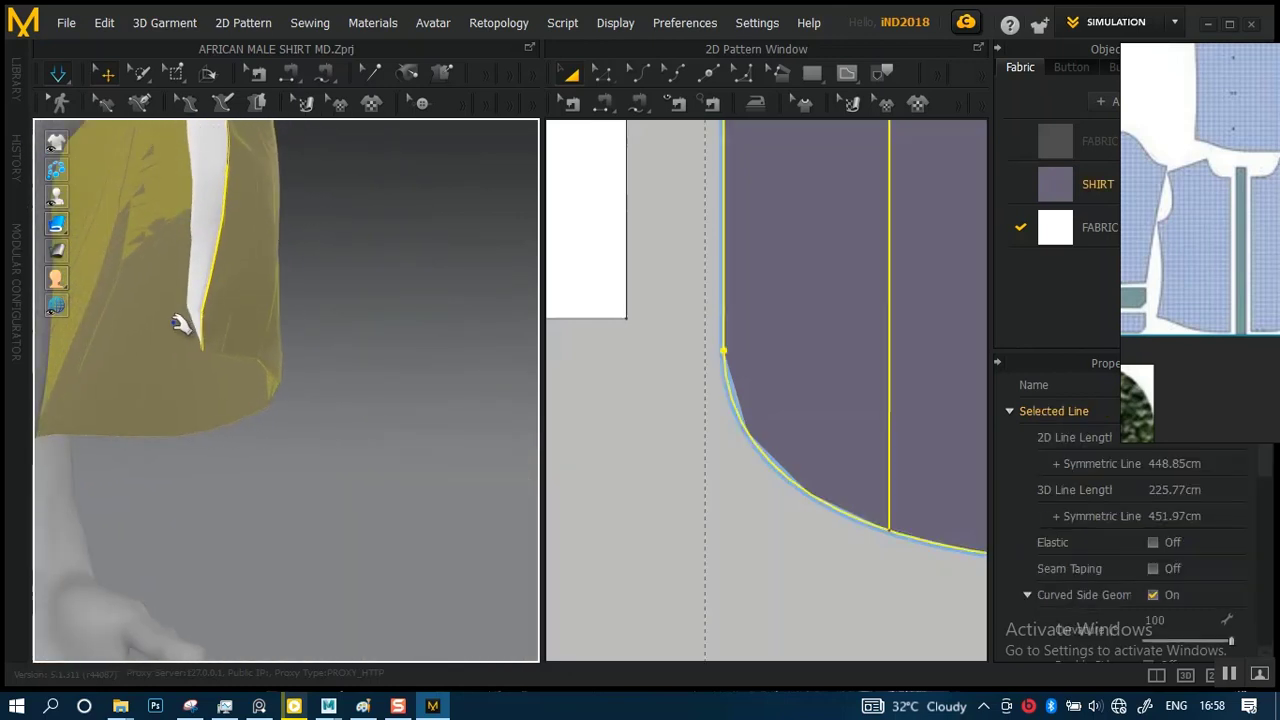
right_drag(362, 319, 147, 428)
click(298, 343)
drag(119, 382, 127, 360)
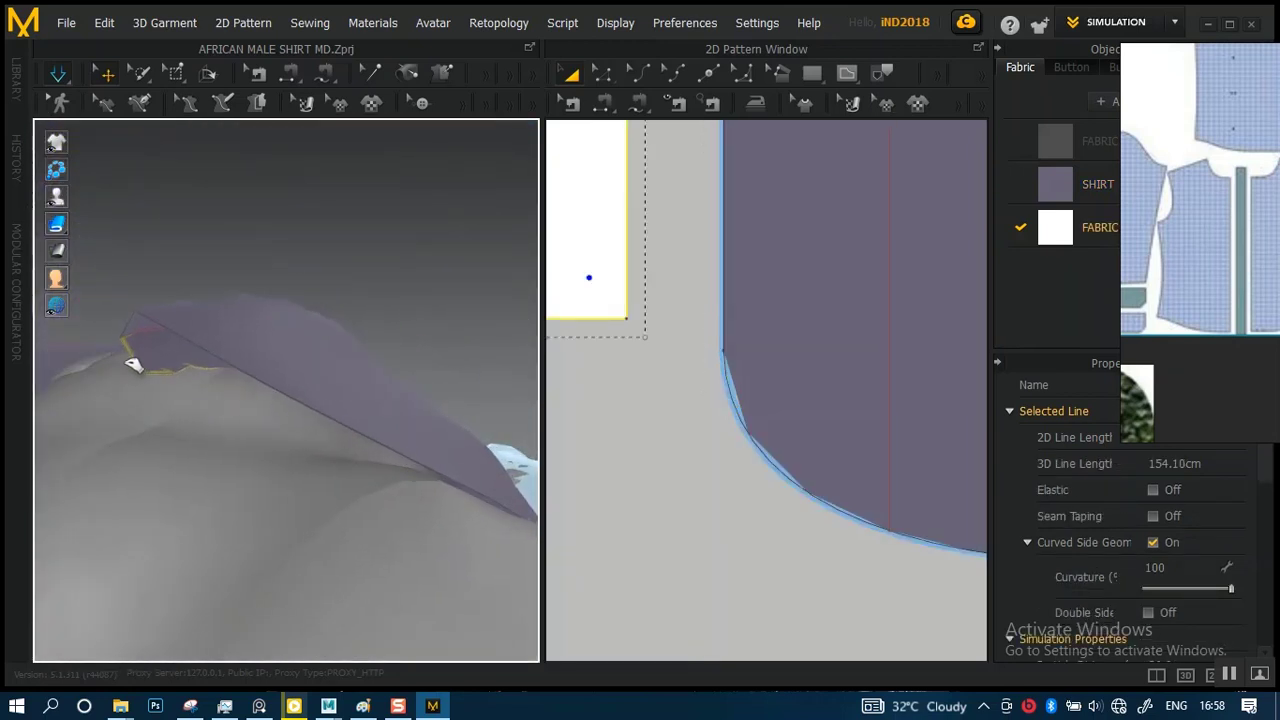
- Pull the placket strip away from the body to bring the folded front edge forward
right_drag(350, 328, 416, 389)
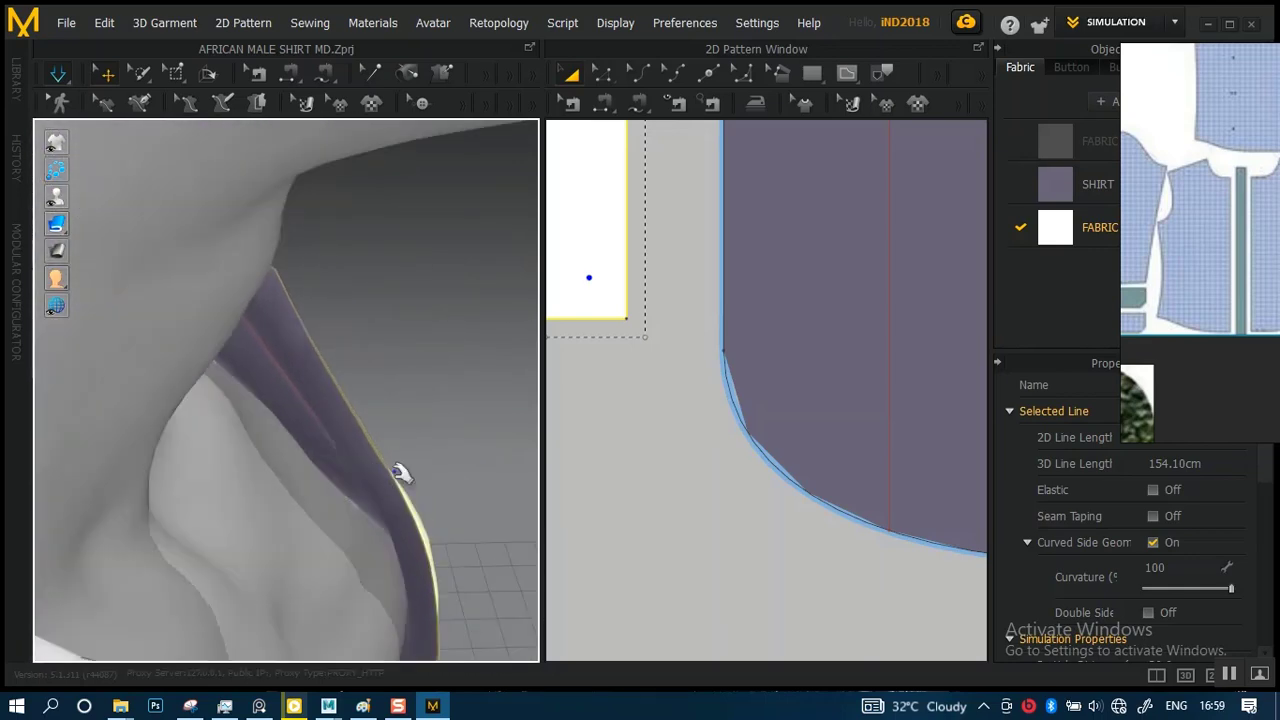
click(463, 450)
right_drag(432, 437, 323, 312)
click(412, 256)
right_drag(412, 256, 303, 480)
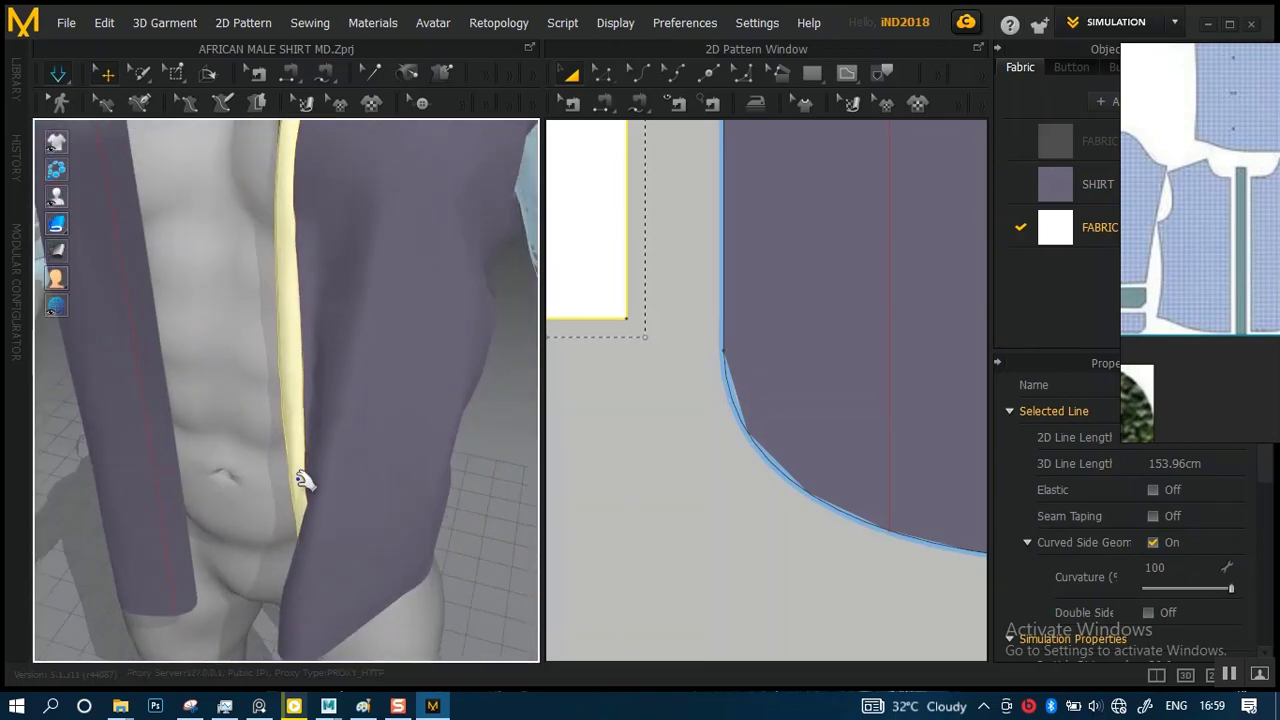
- Swing the placket's lower part across the front opening, then pull its hem corner outwards to test the drape
drag(150, 537, 149, 474)
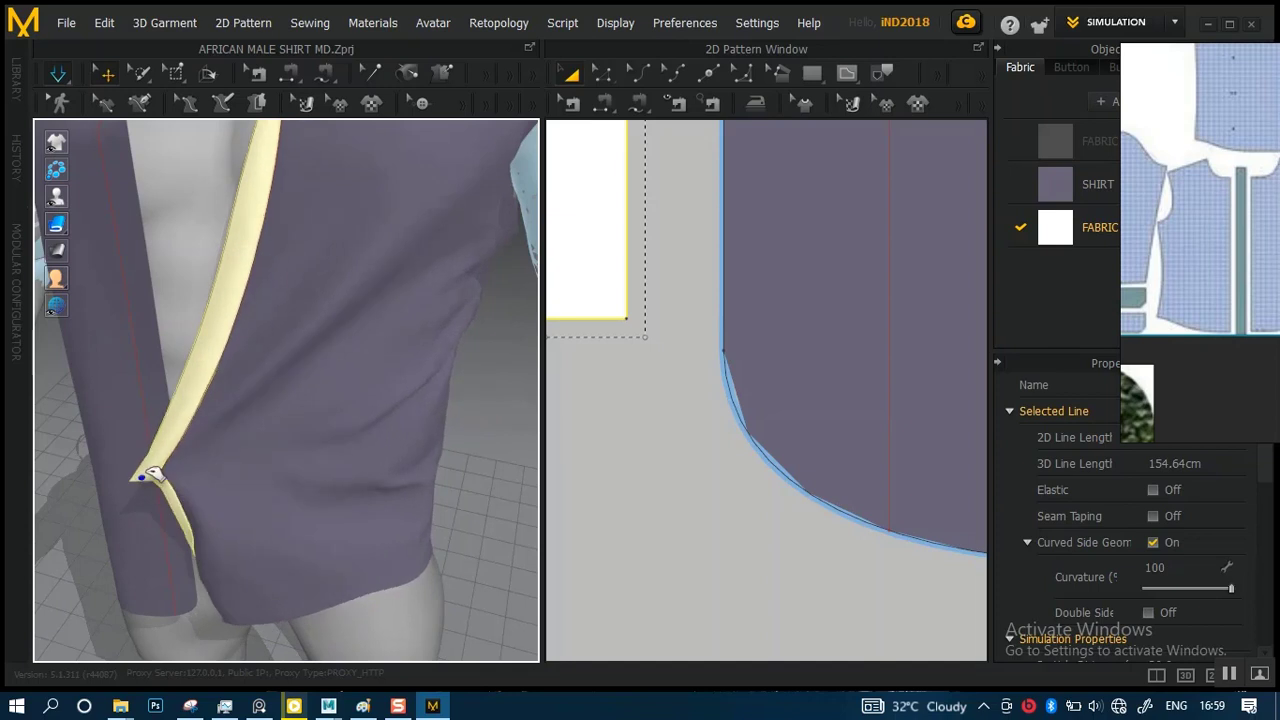
right_drag(285, 400, 305, 352)
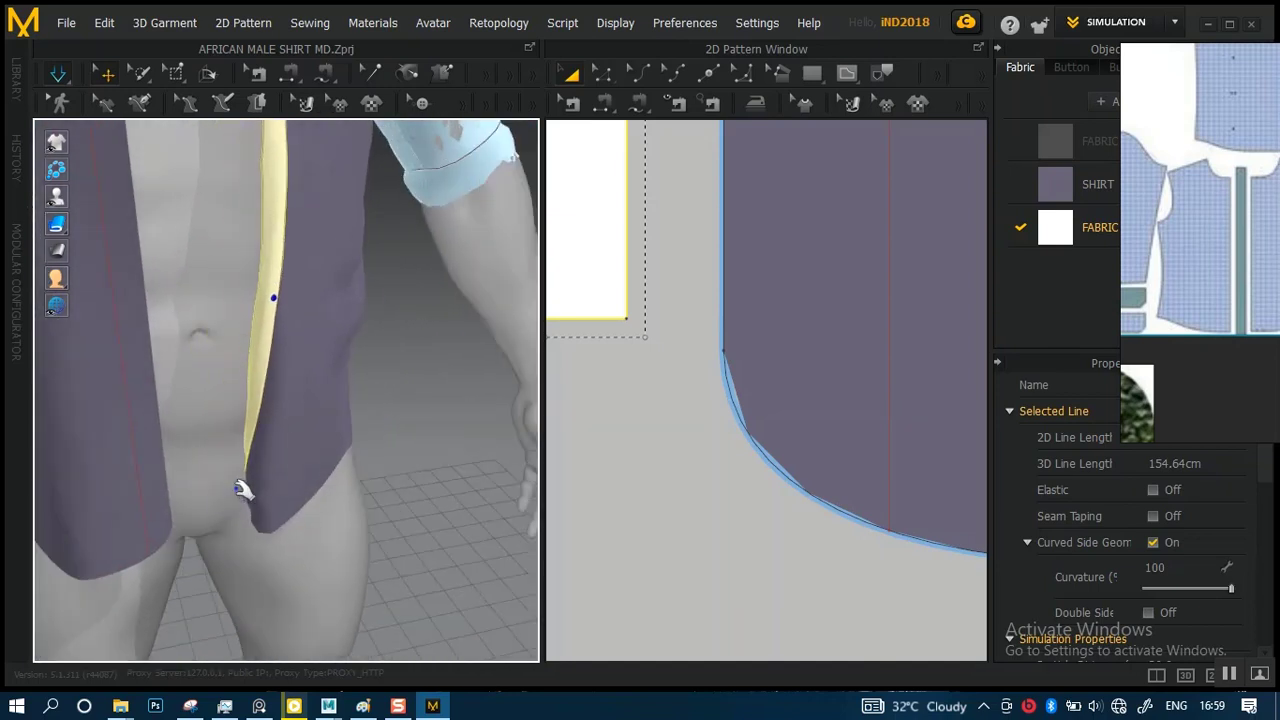
right_drag(280, 500, 376, 477)
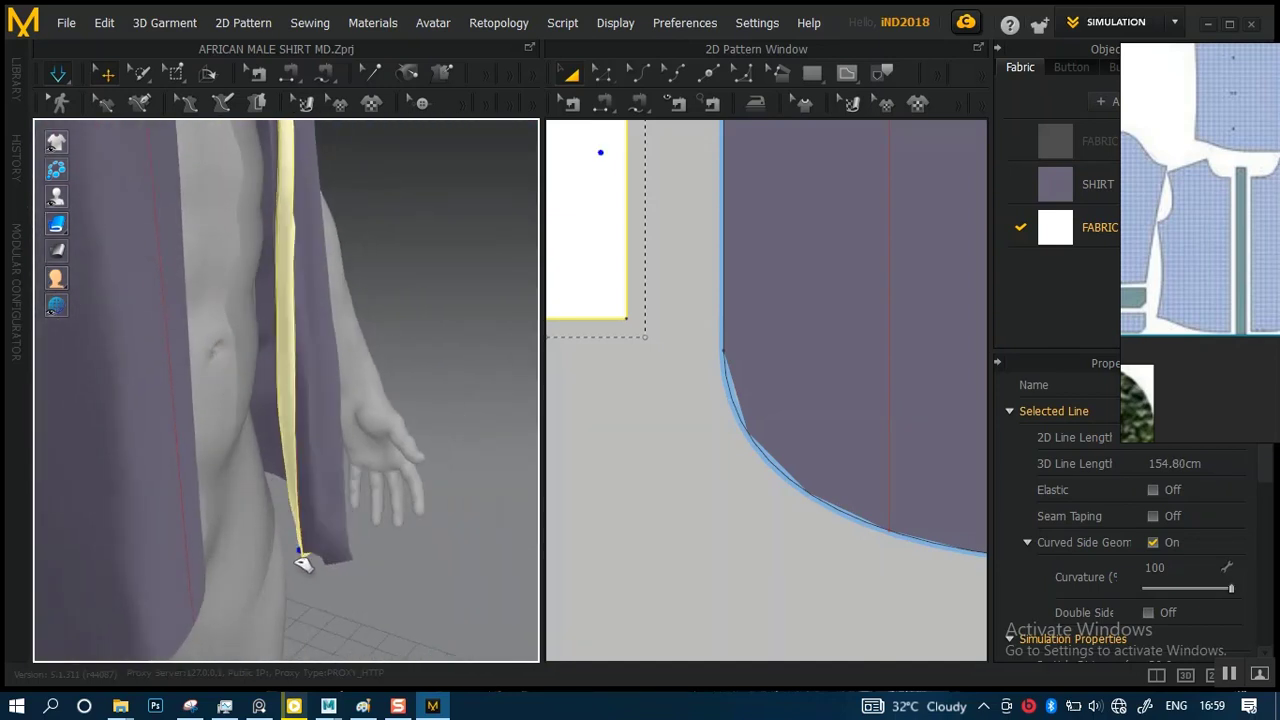
drag(441, 551, 437, 655)
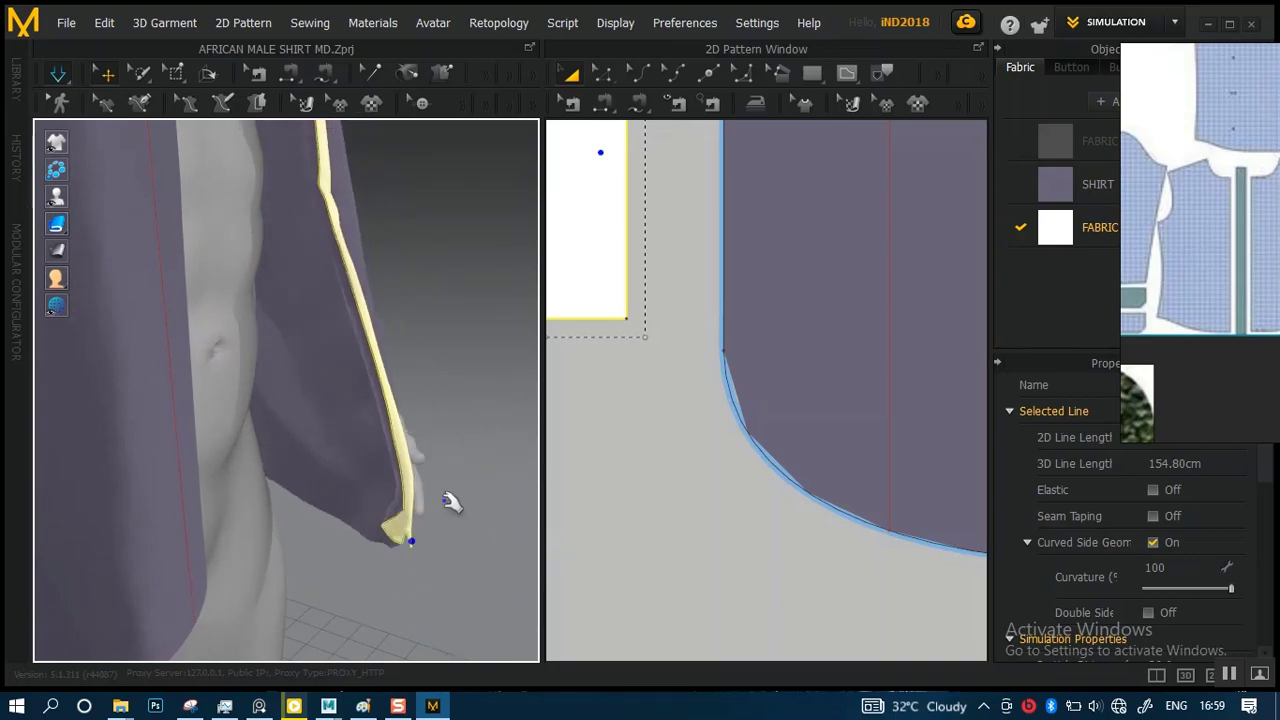
- Pull the front panel beside the hem and the placket's pointed lower end to smooth the remaining folds
right_drag(430, 393, 266, 377)
middle_drag(312, 414, 330, 289)
scroll(371, 420, up, 3)
right_drag(370, 420, 355, 474)
click(272, 542)
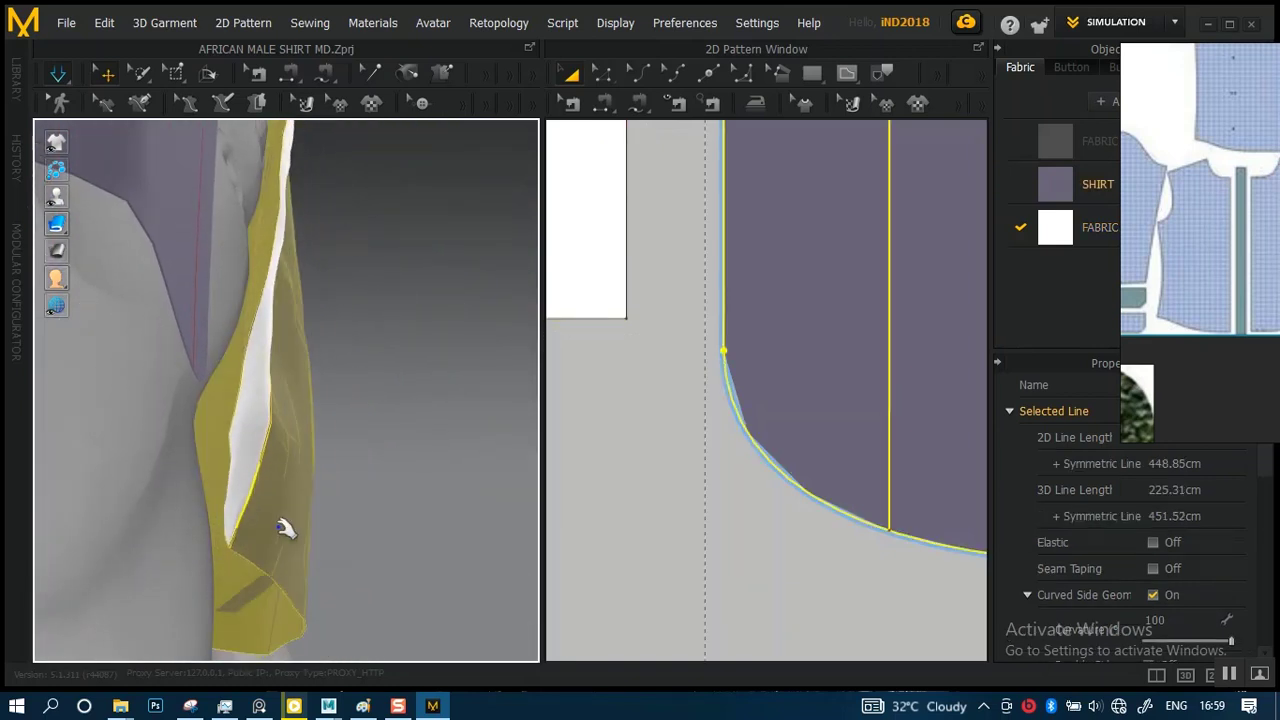
click(240, 556)
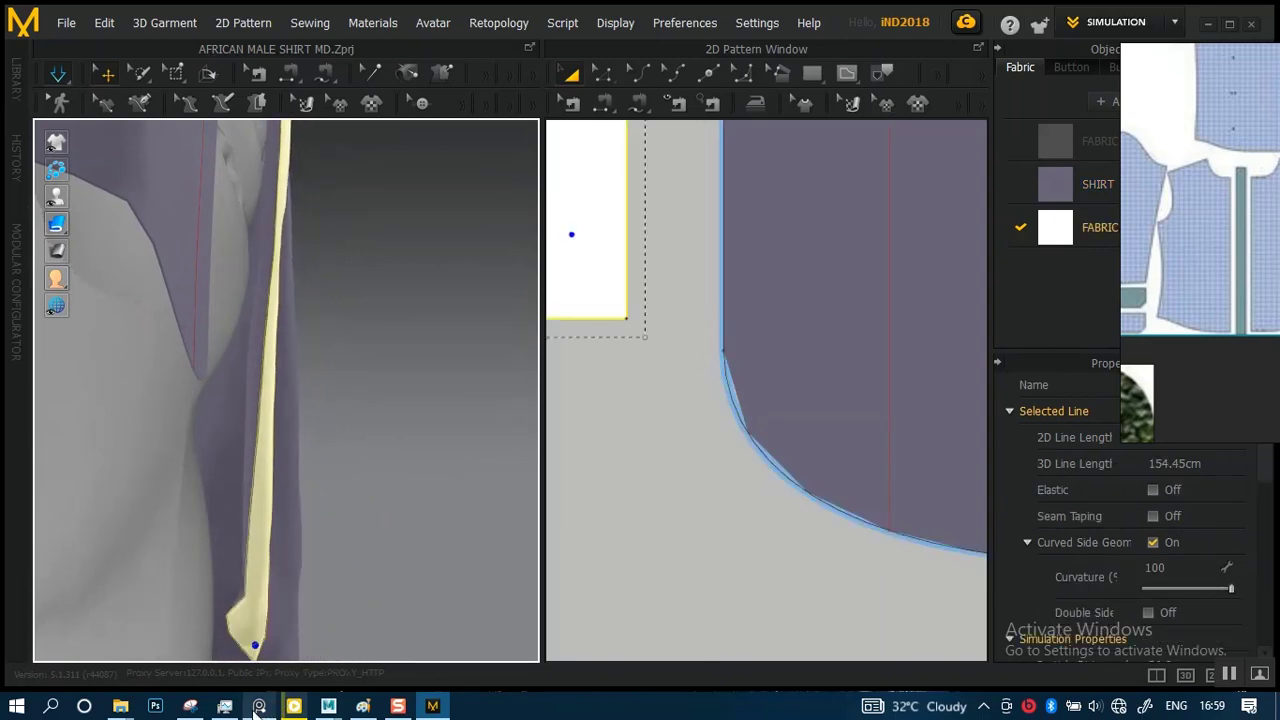
- Pull the side of the front panel that carries the placket outwards near the hem to loosen its drape
scroll(337, 417, down, 10)
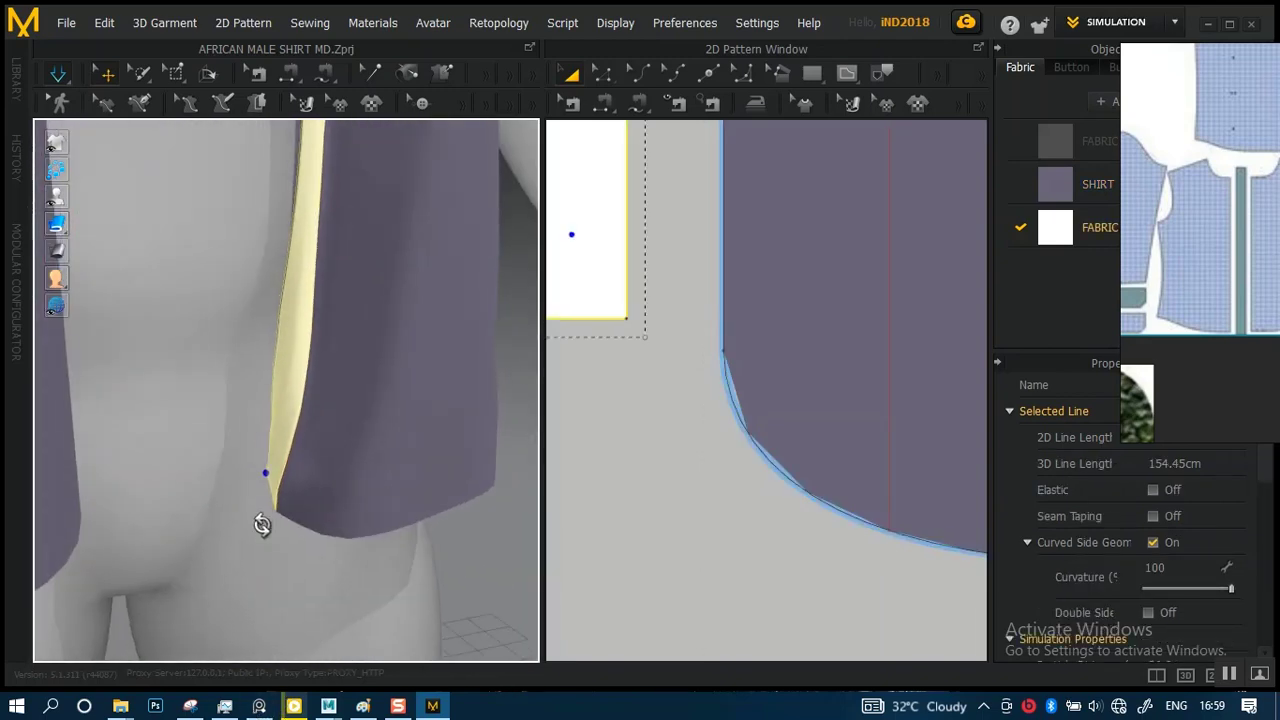
scroll(320, 222, down, 4)
right_drag(292, 364, 371, 277)
scroll(378, 372, up, 9)
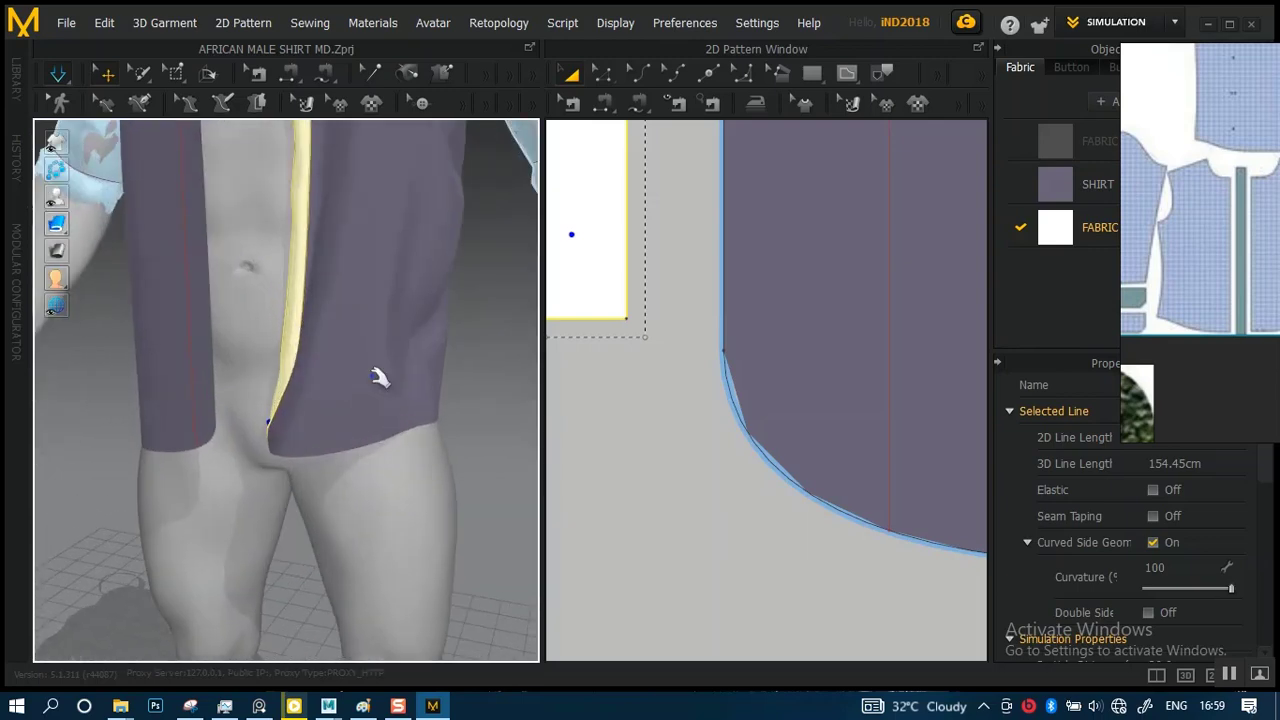
right_drag(380, 377, 354, 463)
click(378, 460)
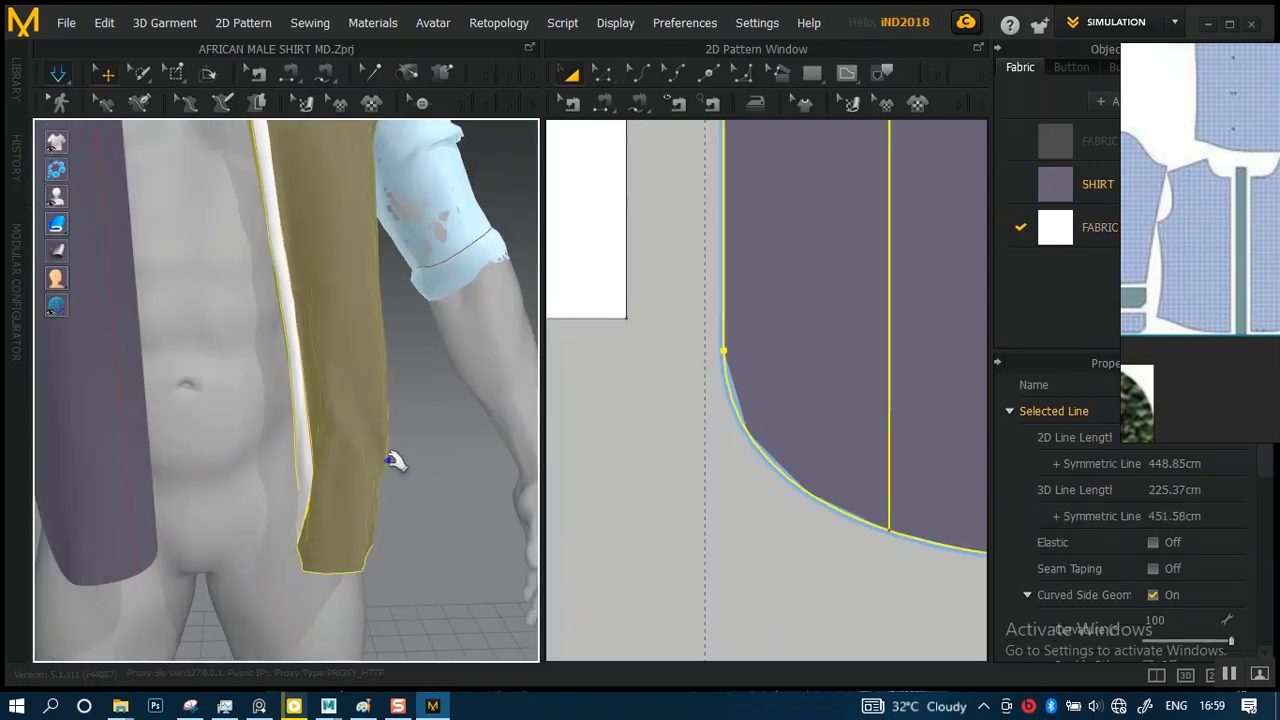
right_drag(312, 360, 309, 409)
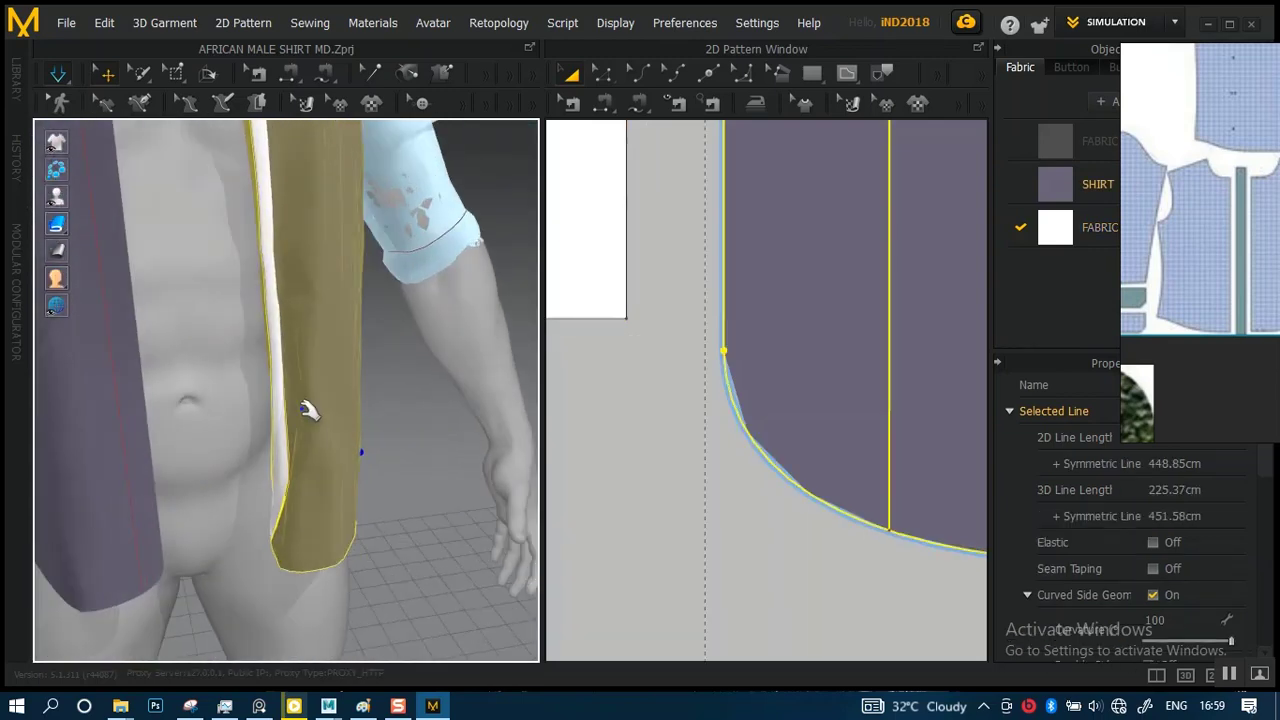
- Tug the placket's lower end and the adjoining front panel away from the body towards the avatar's hand
middle_drag(362, 525, 340, 433)
scroll(340, 433, up, 2)
right_drag(339, 433, 383, 406)
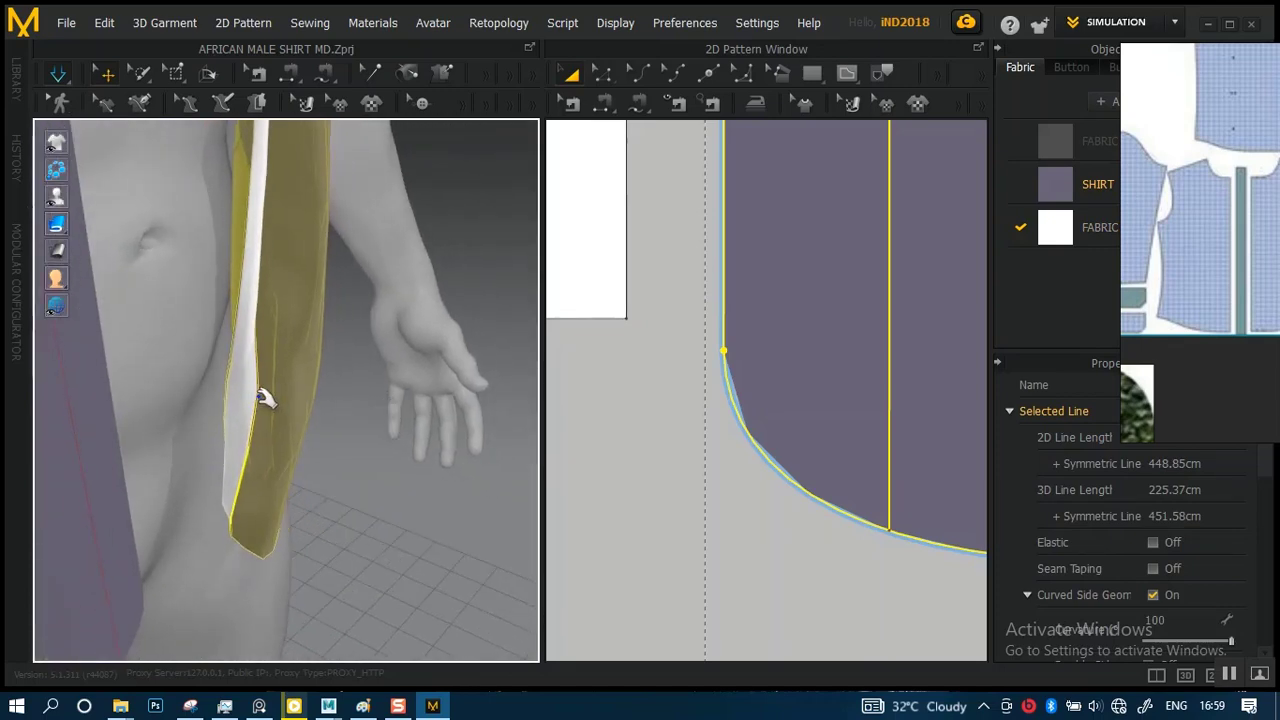
click(209, 517)
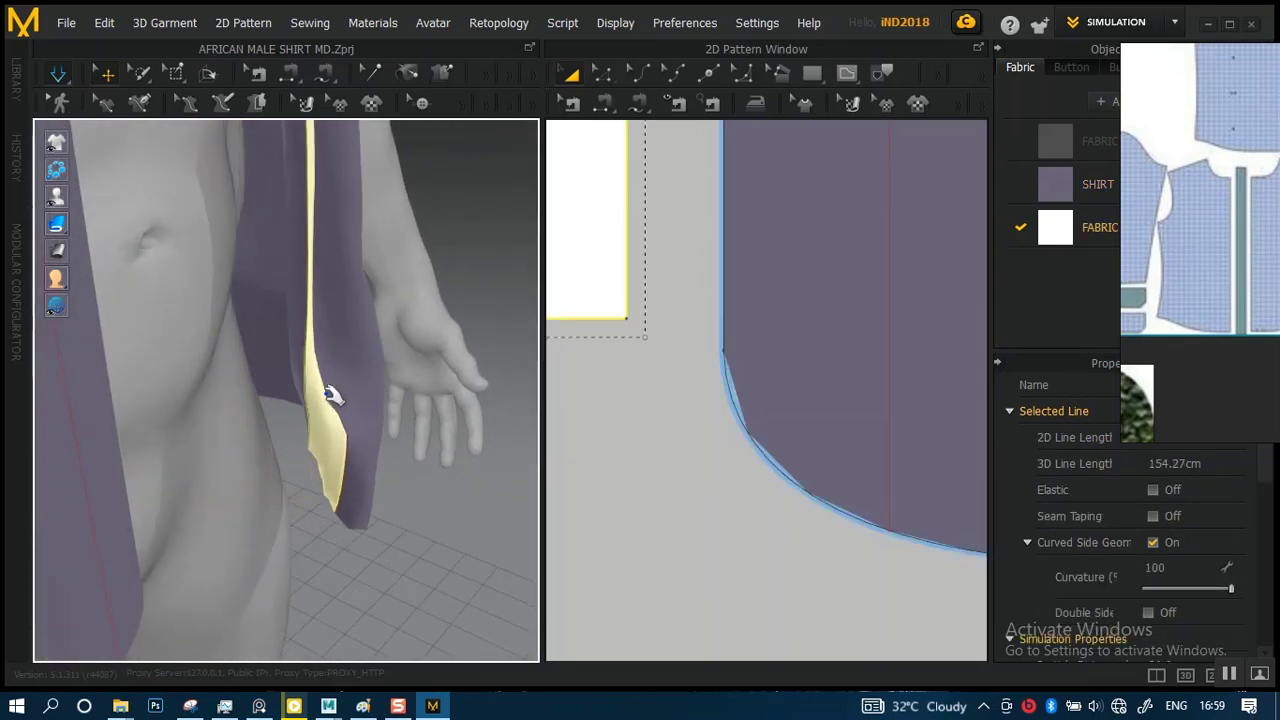
click(443, 357)
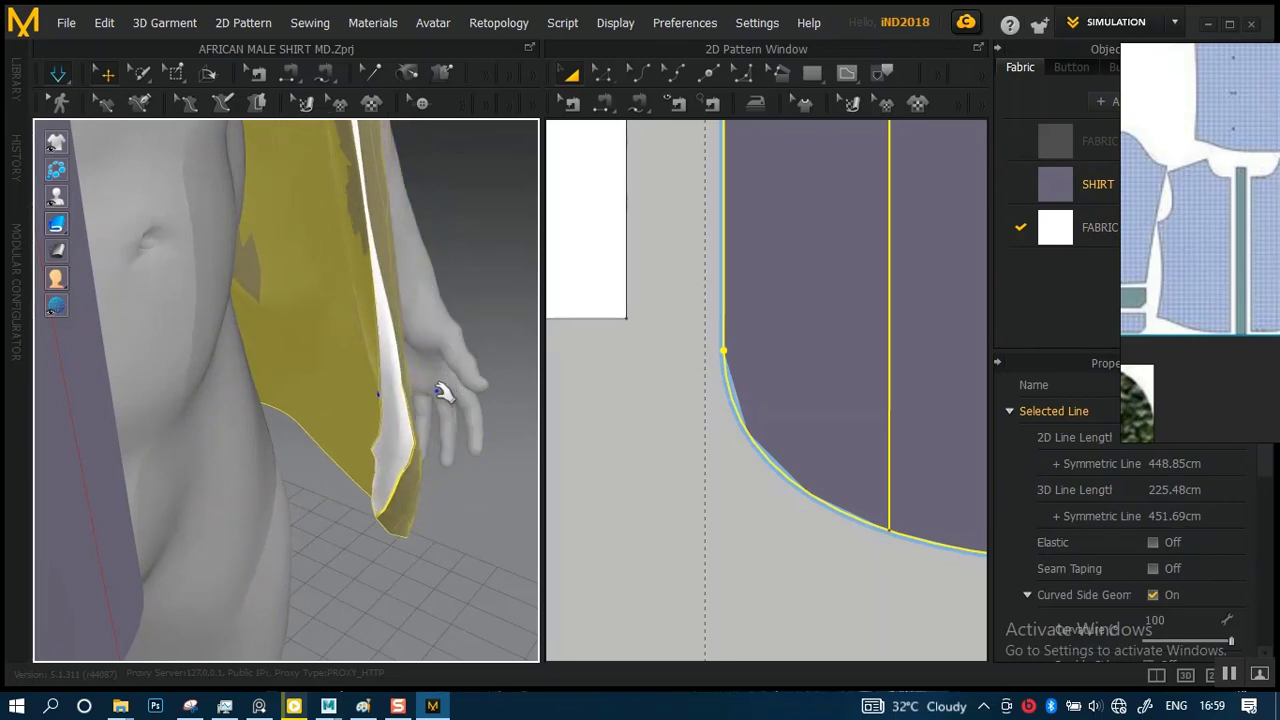
- Swing the placket's hem corner outwards from the front opening to test how the sewn strip hangs
right_drag(443, 393, 331, 341)
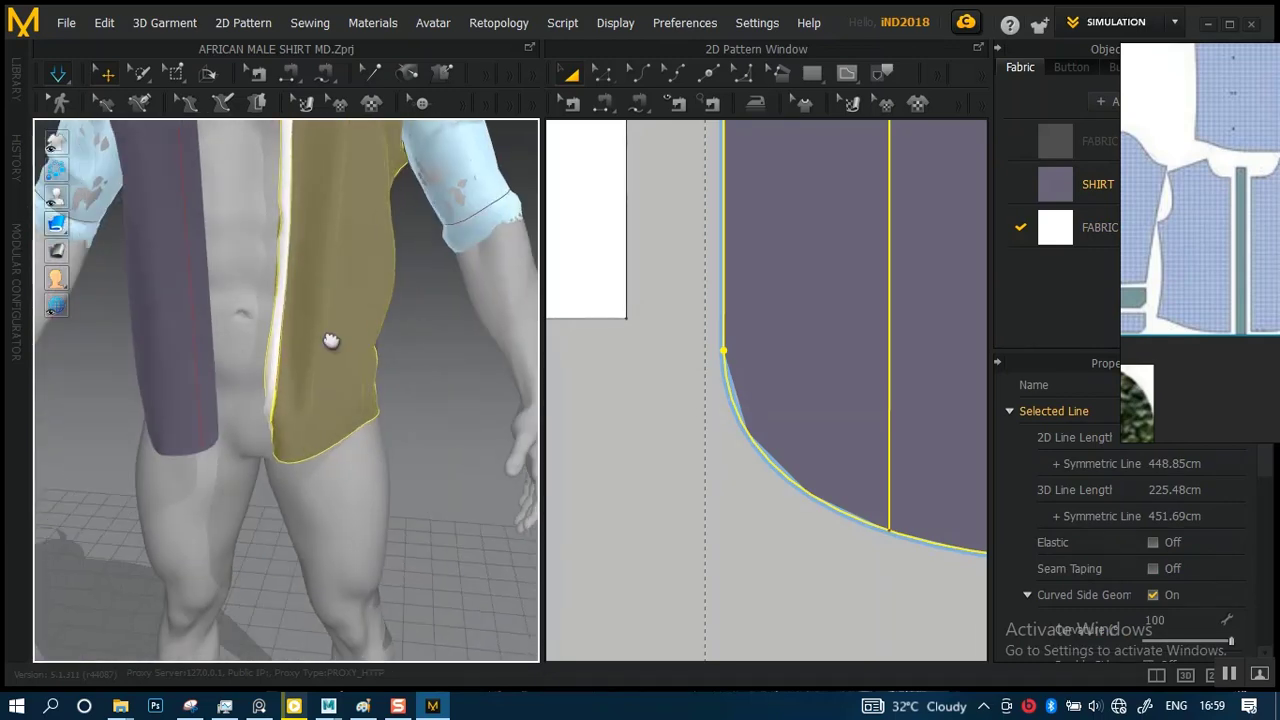
middle_drag(331, 341, 306, 369)
right_drag(306, 369, 514, 369)
scroll(323, 377, up, 2)
click(216, 403)
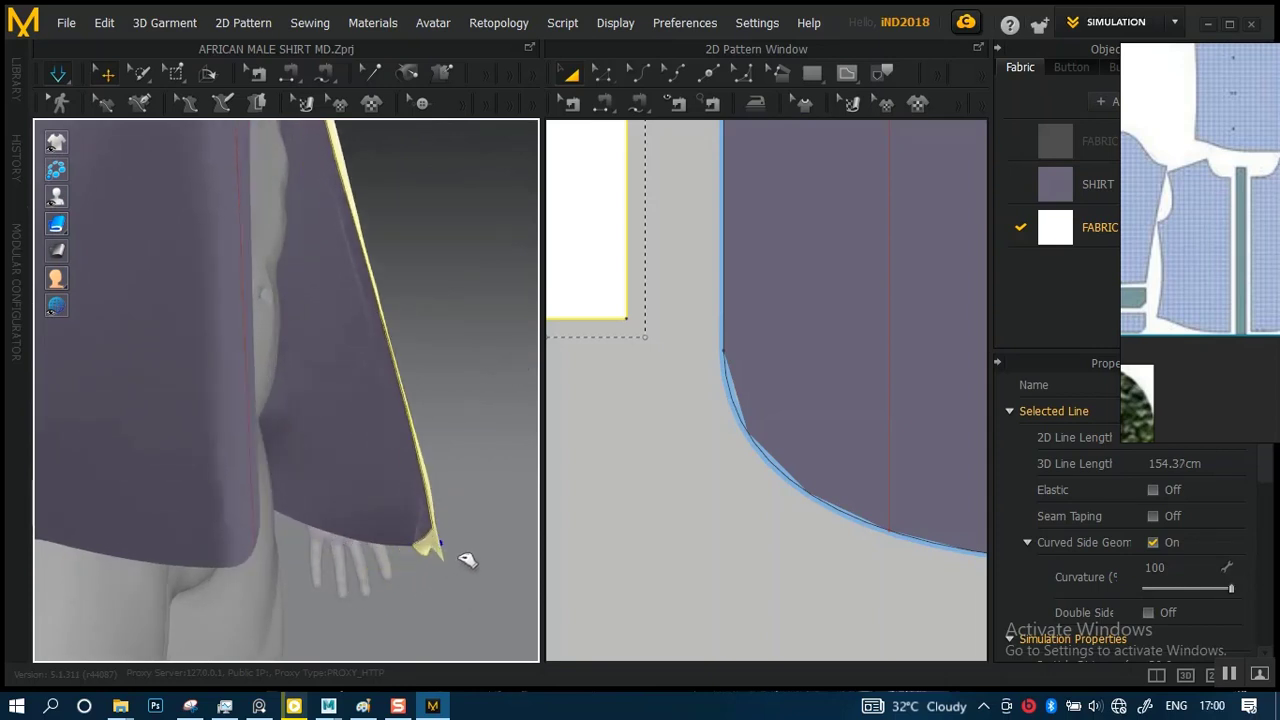
mouse_move(467, 560)
mouse_down()
mouse_move(520, 537)
mouse_move(478, 547)
mouse_up()
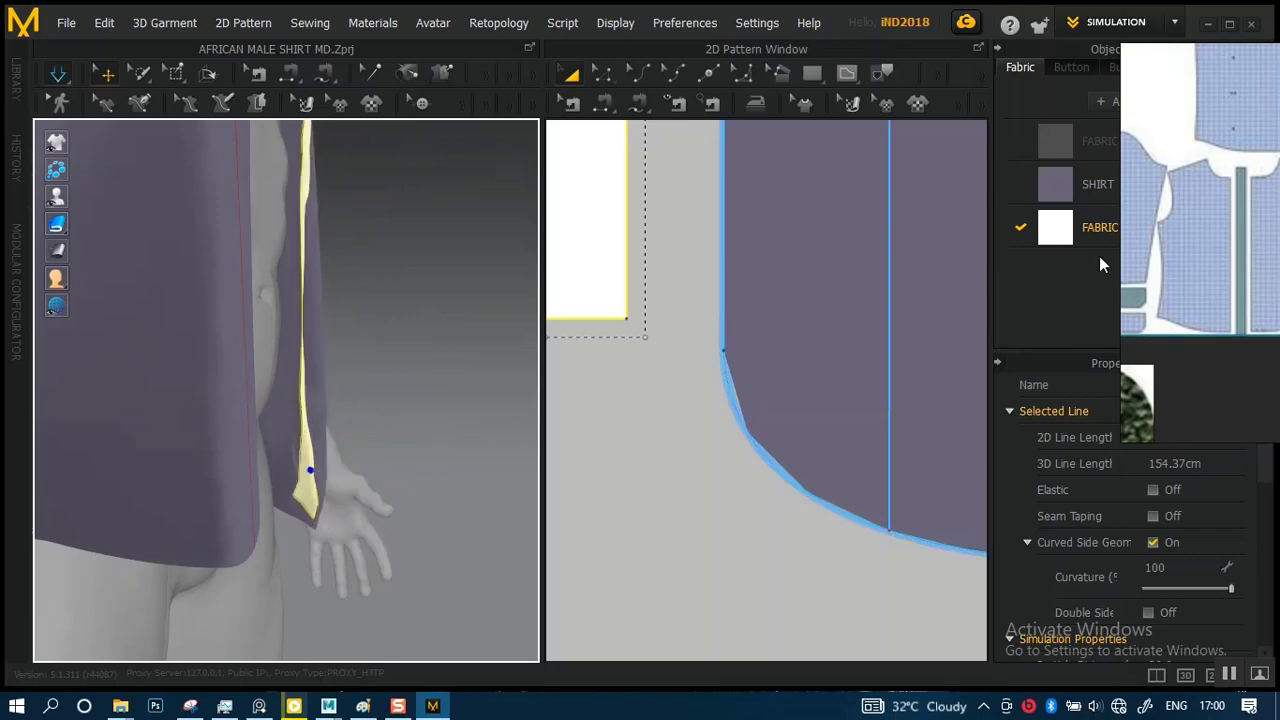
- Examine the front closure on the blue shirt photo and the neighbouring pattern layouts in the reference images
scroll(1175, 203, down, 8)
right_drag(1183, 249, 907, 396)
middle_drag(907, 396, 1115, 282)
scroll(1090, 319, up, 8)
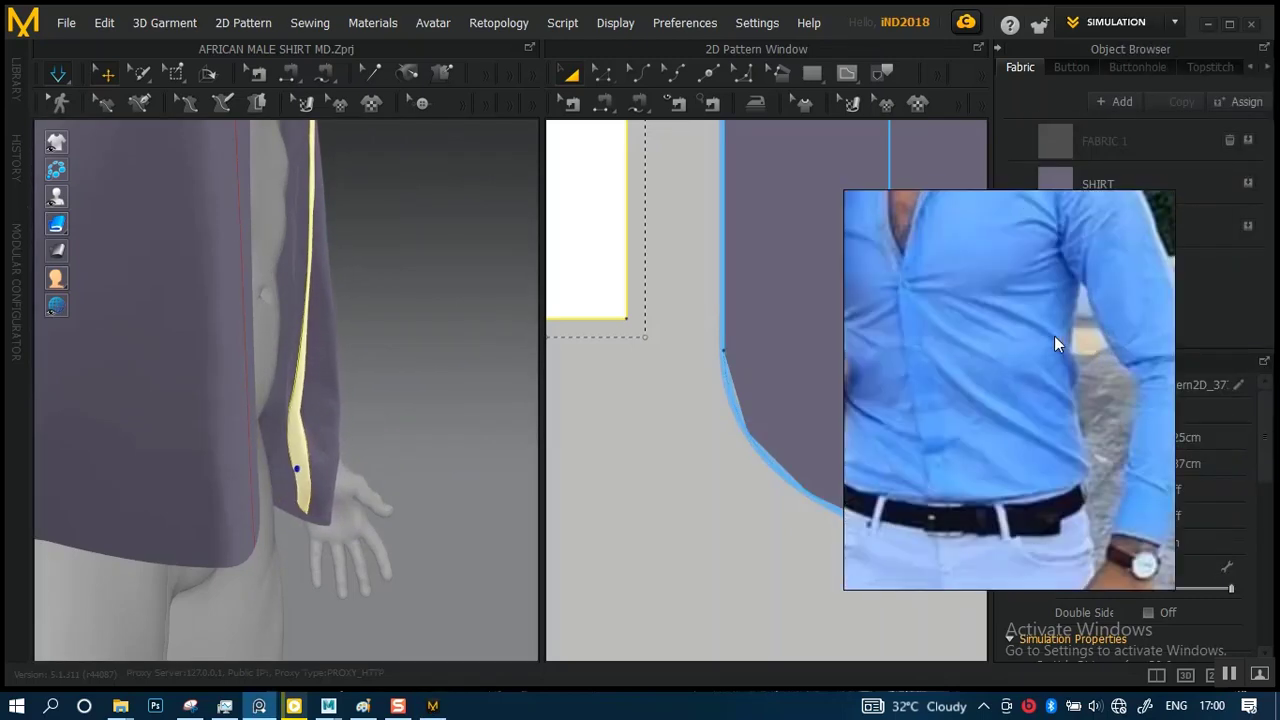
scroll(990, 345, down, 4)
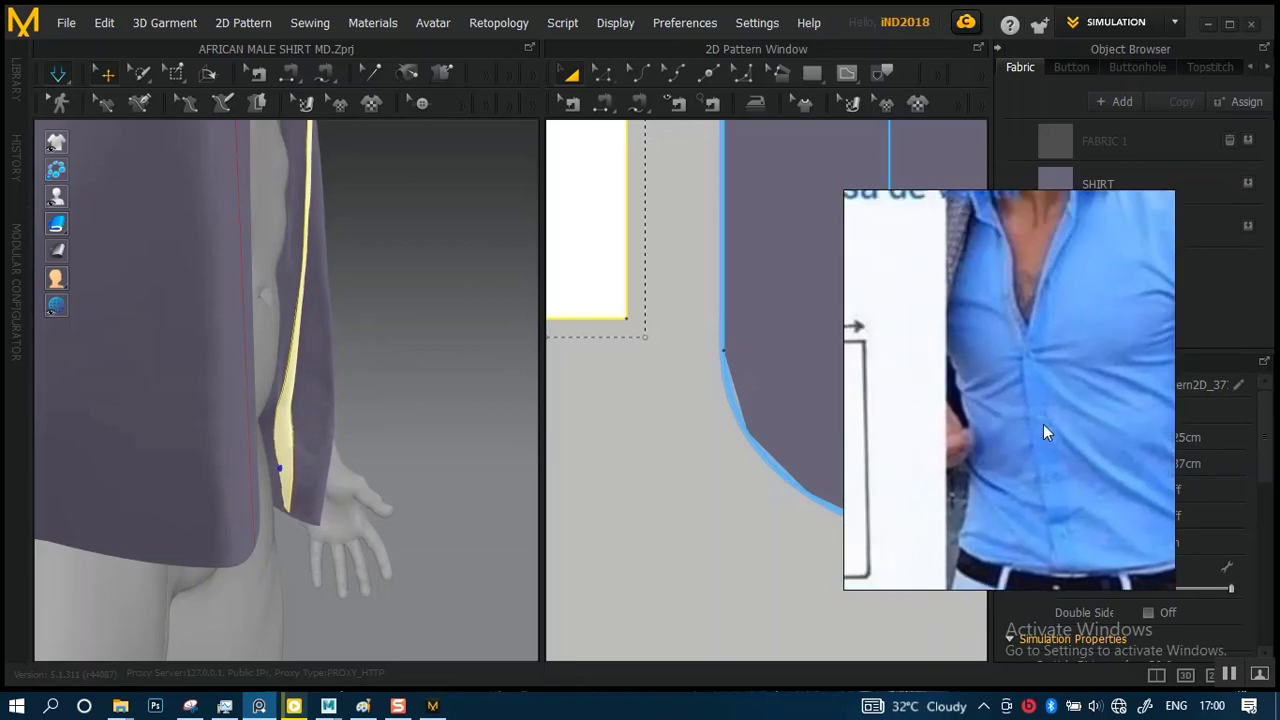
scroll(1037, 408, down, 3)
scroll(968, 407, up, 3)
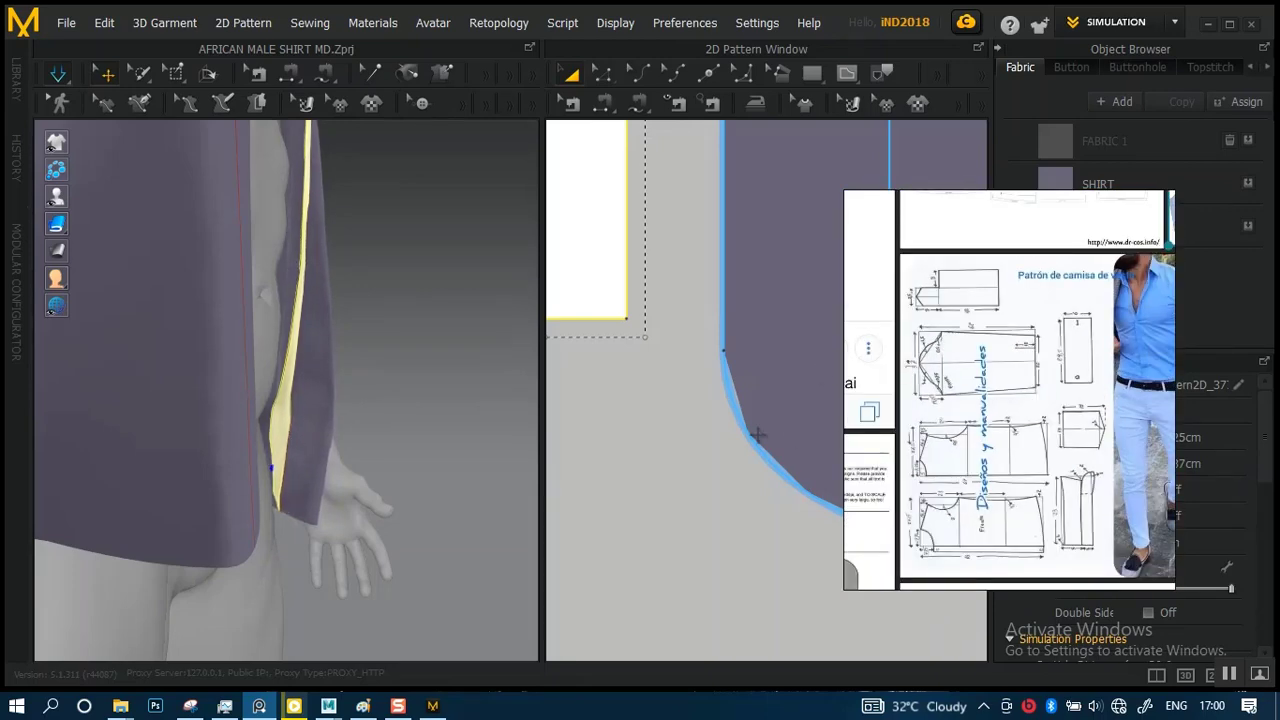
alt+right_drag(690, 424, 666, 320)
middle_drag(1002, 357, 1106, 415)
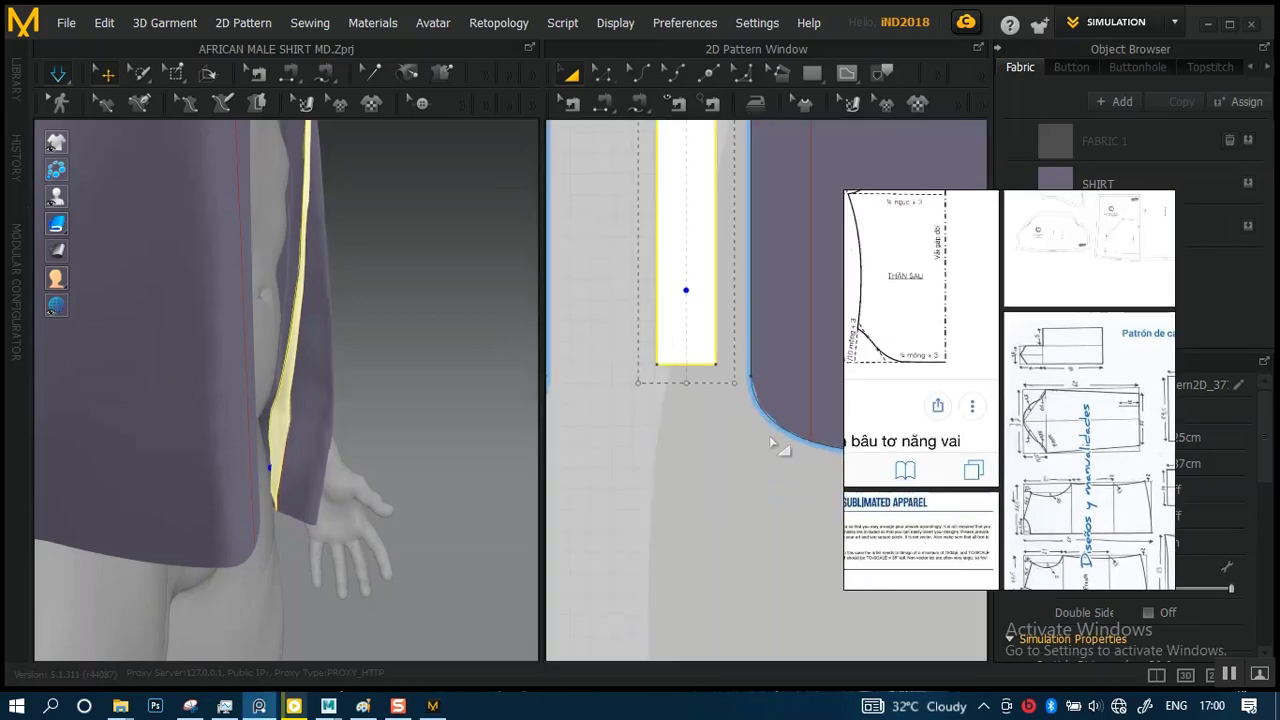
middle_drag(1023, 356, 921, 397)
- Delete the sewing between the placket's long edge and the internal line of the adjacent front panel
alt+right_drag(662, 342, 688, 337)
alt+middle_drag(690, 337, 680, 400)
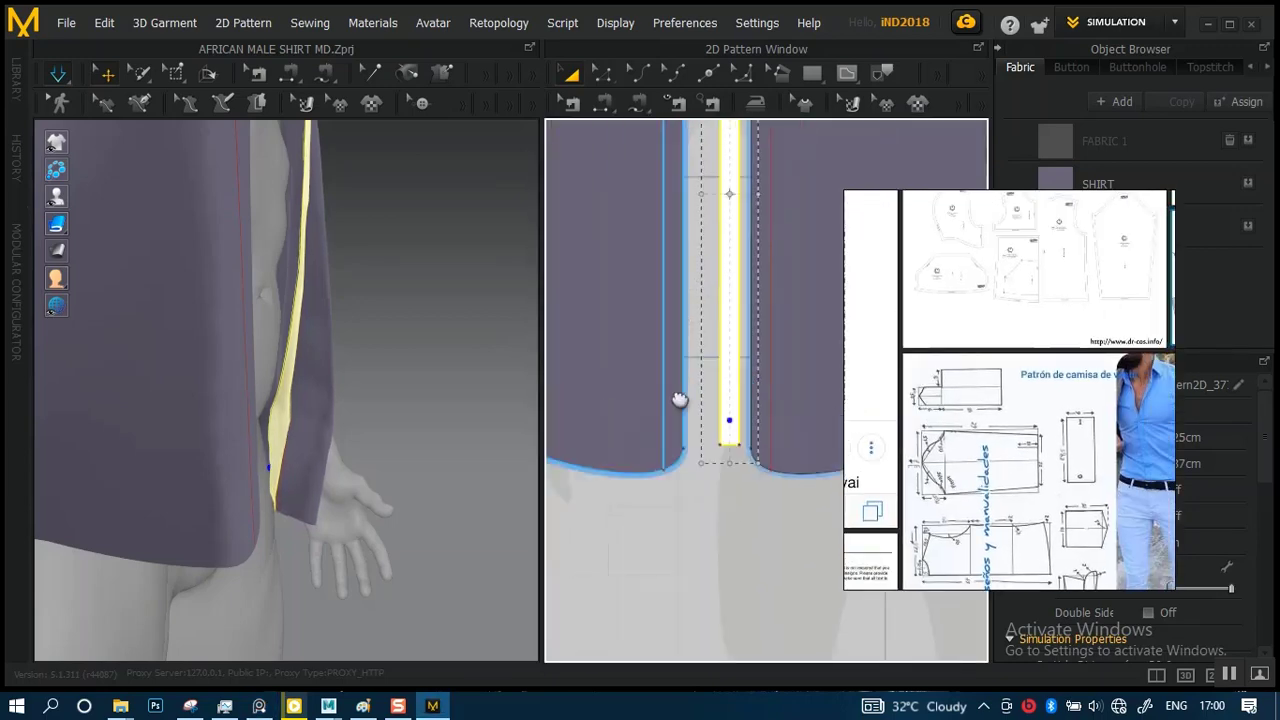
scroll(679, 400, down, 3)
scroll(694, 323, up, 5)
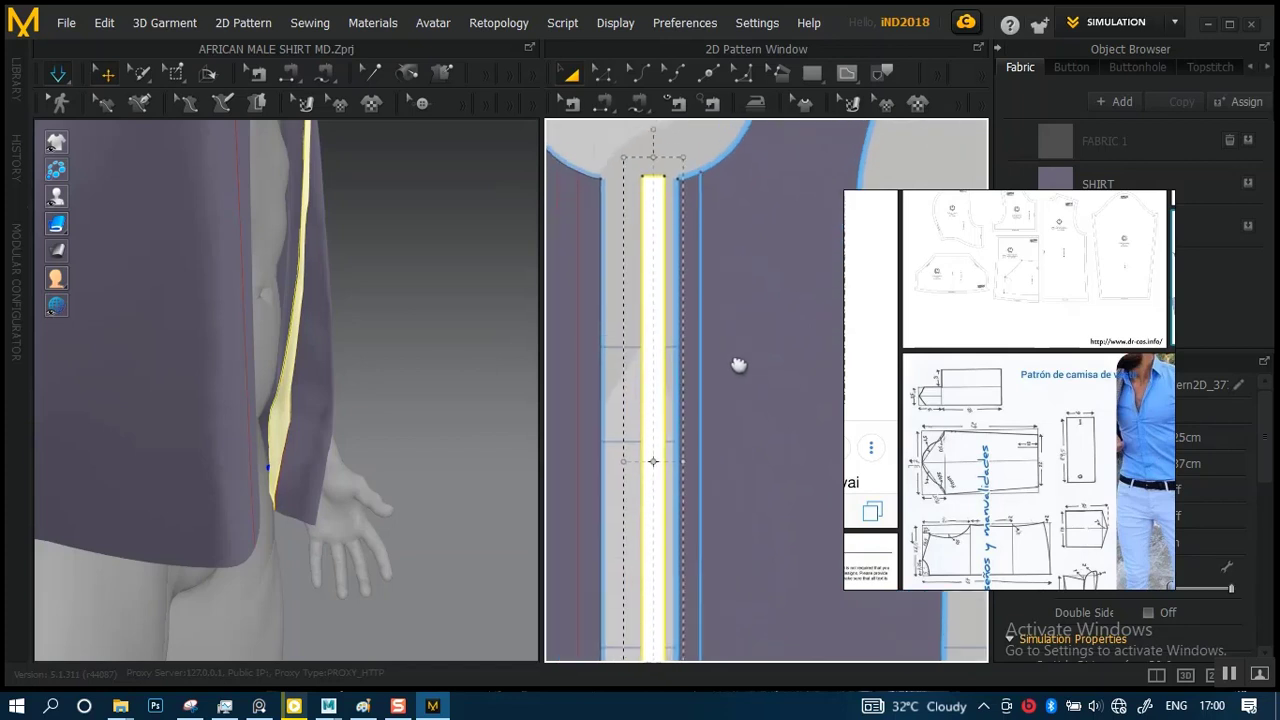
middle_drag(738, 366, 697, 349)
scroll(686, 355, up, 1)
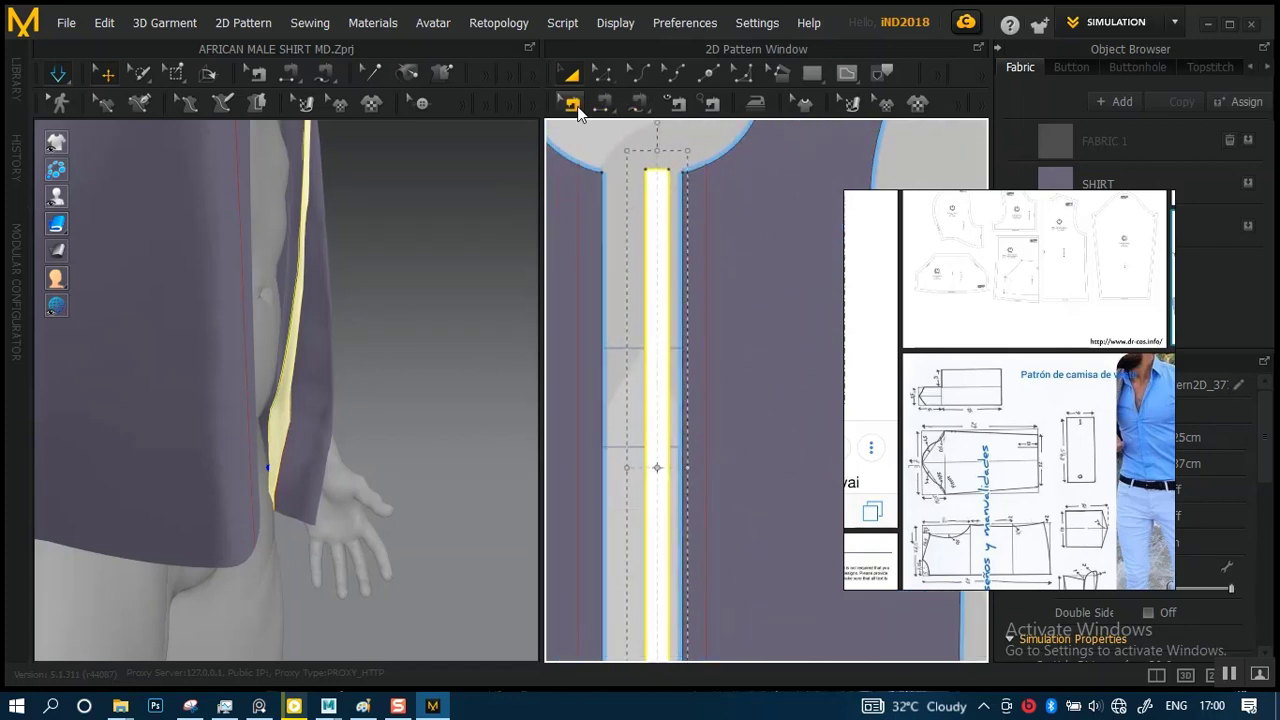
click(572, 104)
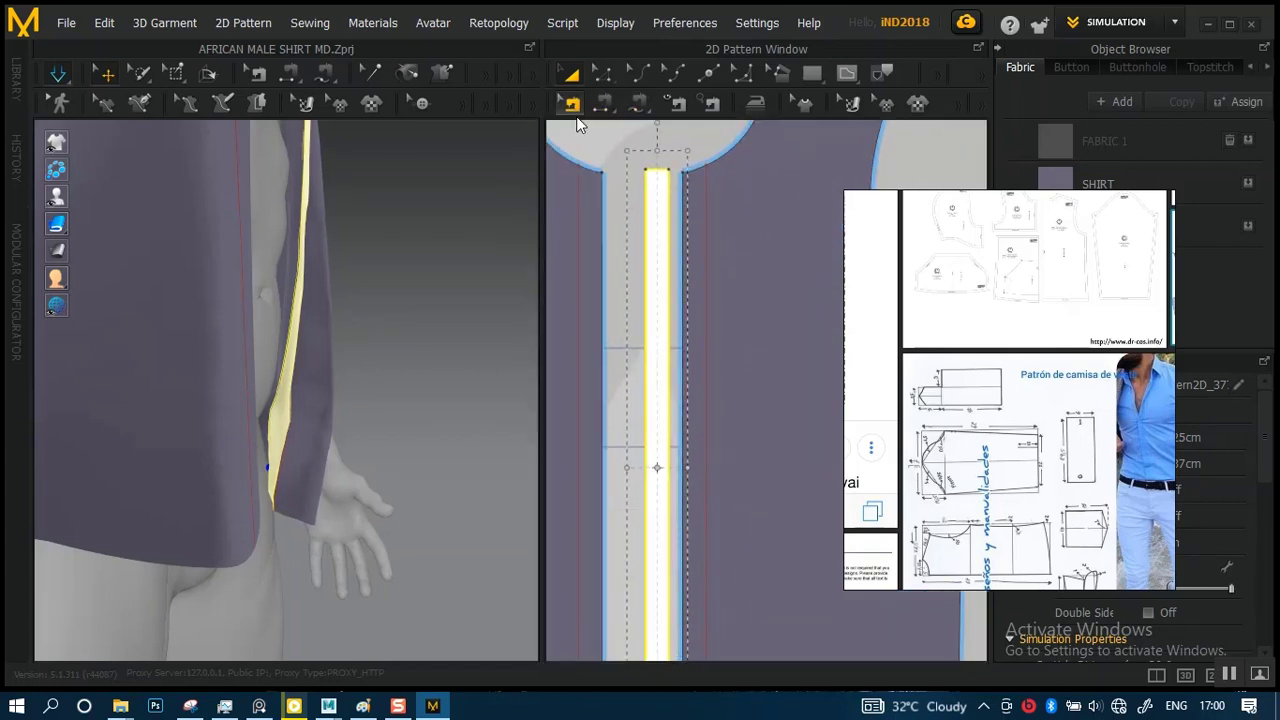
right_click(669, 314)
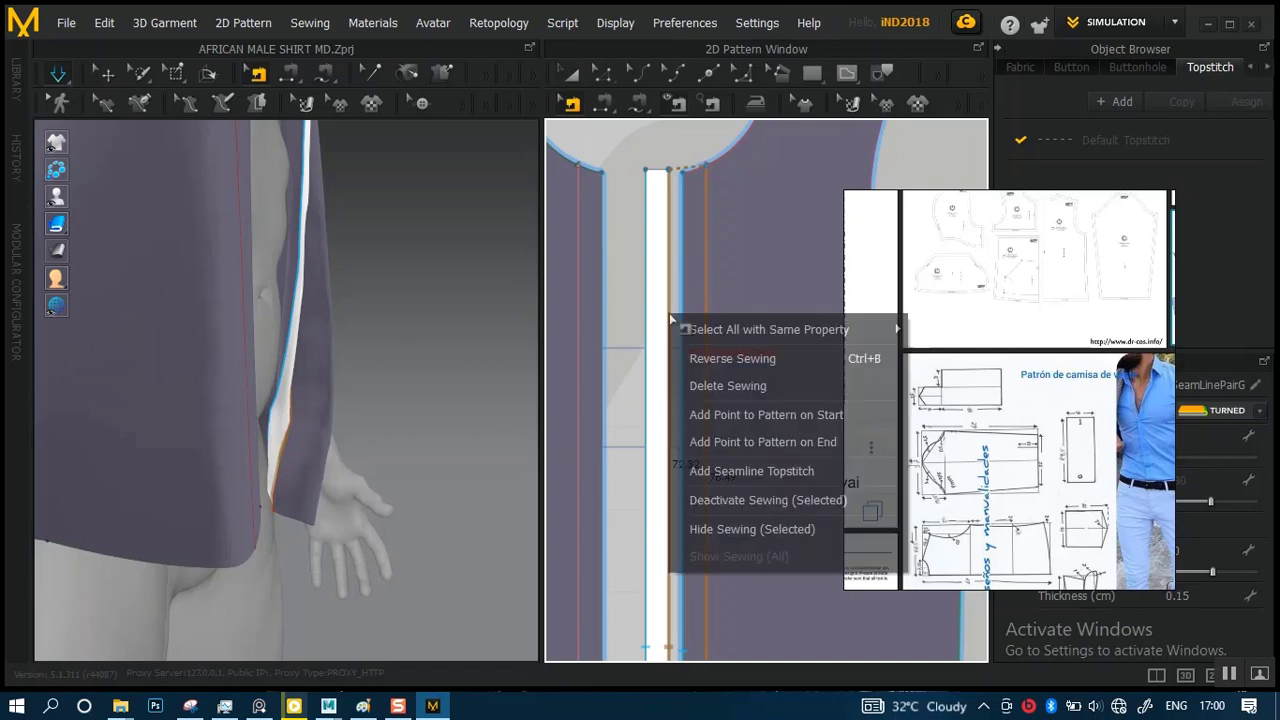
click(717, 384)
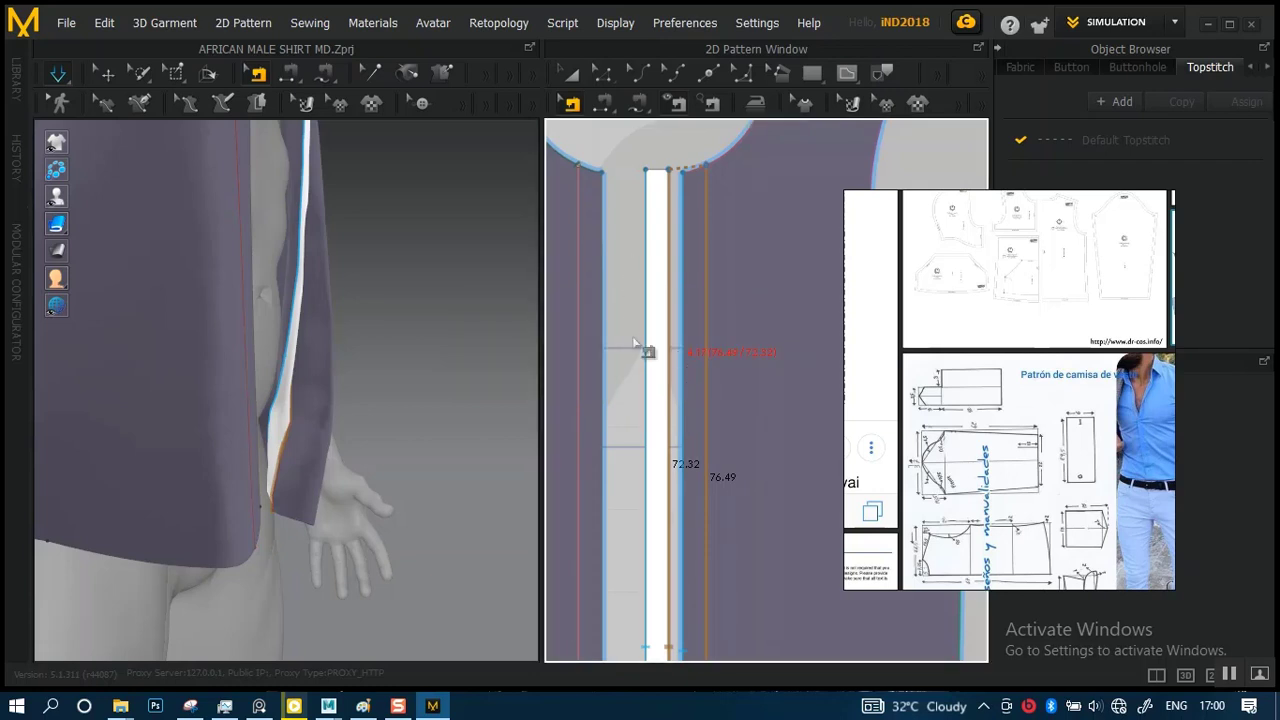
key(Delete)
- Delete the sewing joining the placket's other long edge to the front panel's opening edge
click(646, 336)
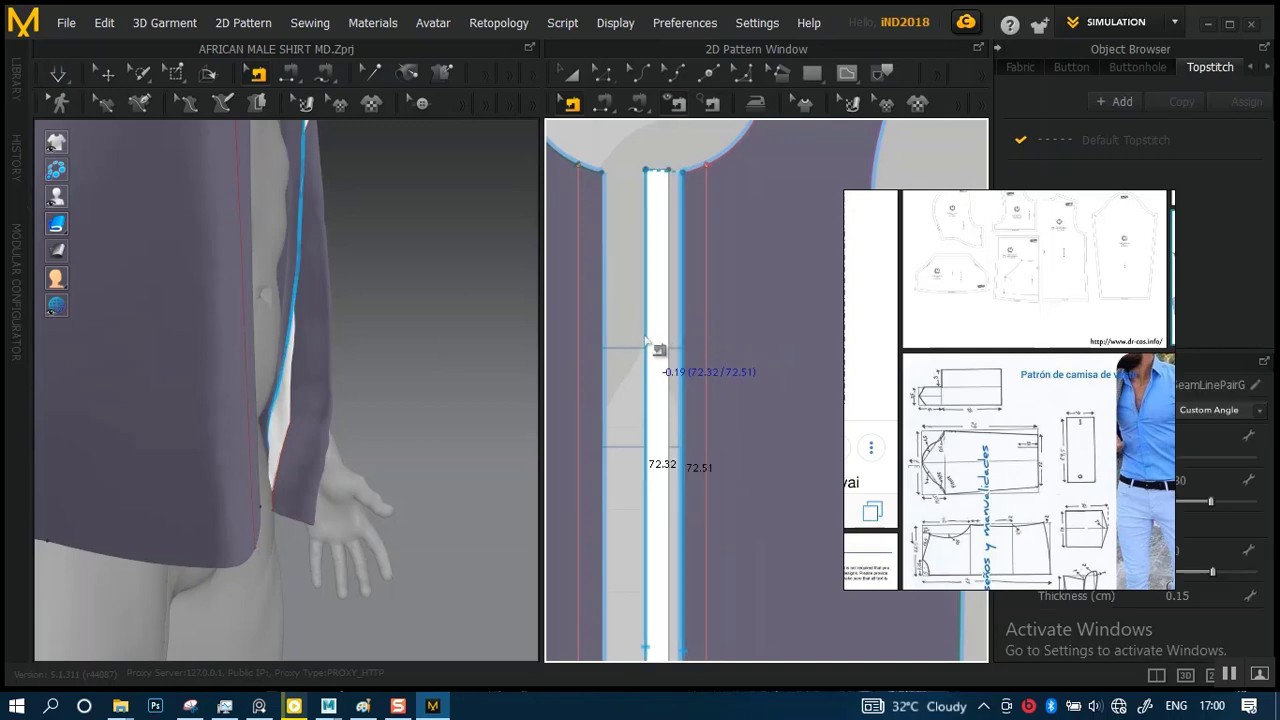
right_click(643, 341)
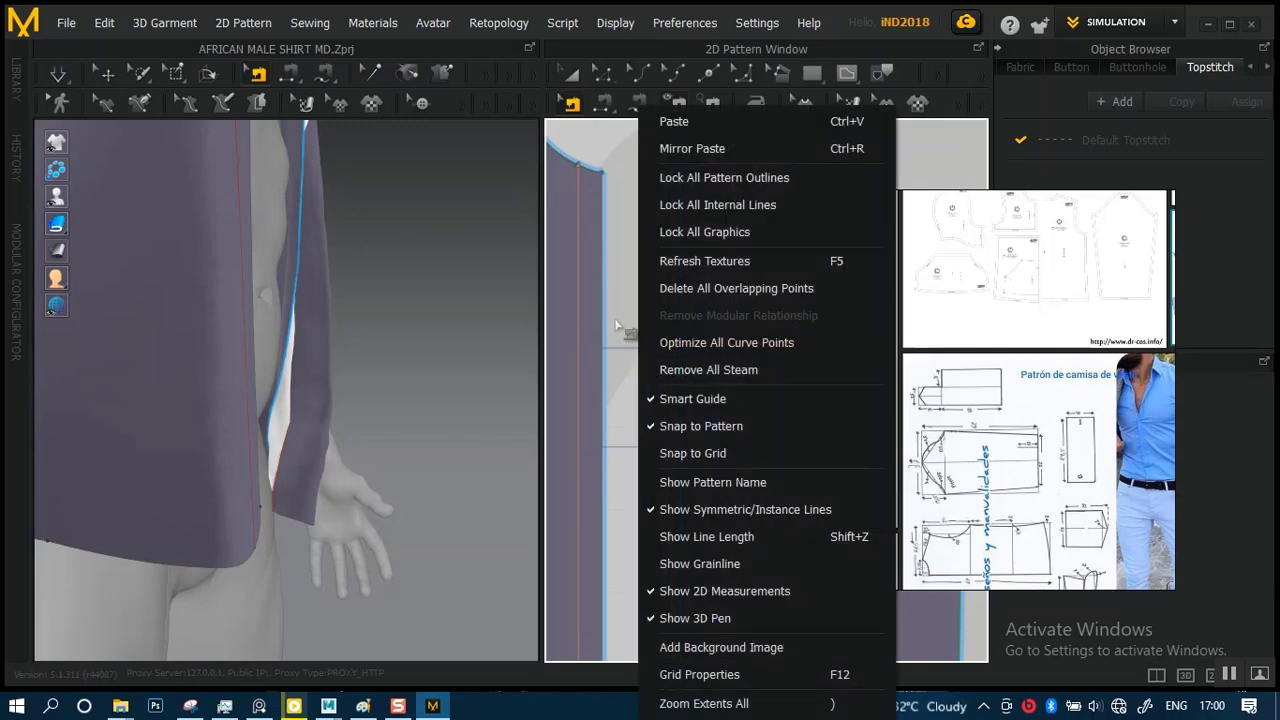
click(616, 321)
click(644, 340)
right_click(646, 340)
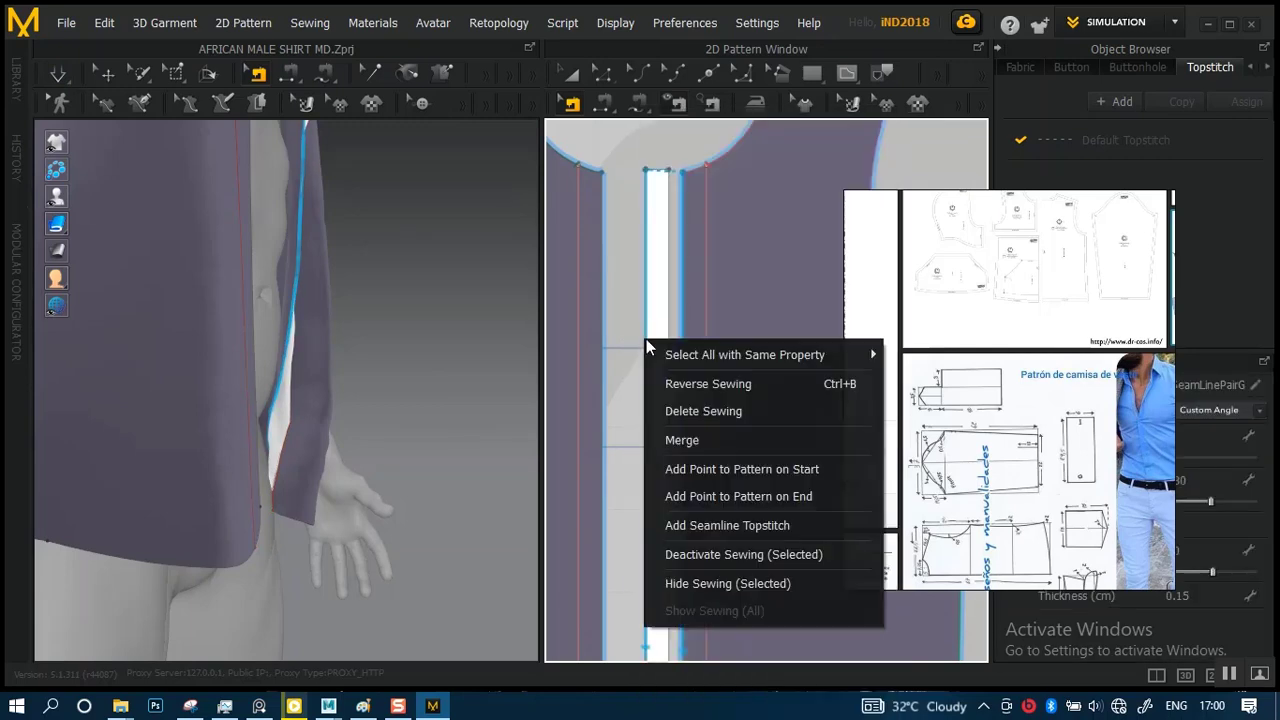
click(682, 388)
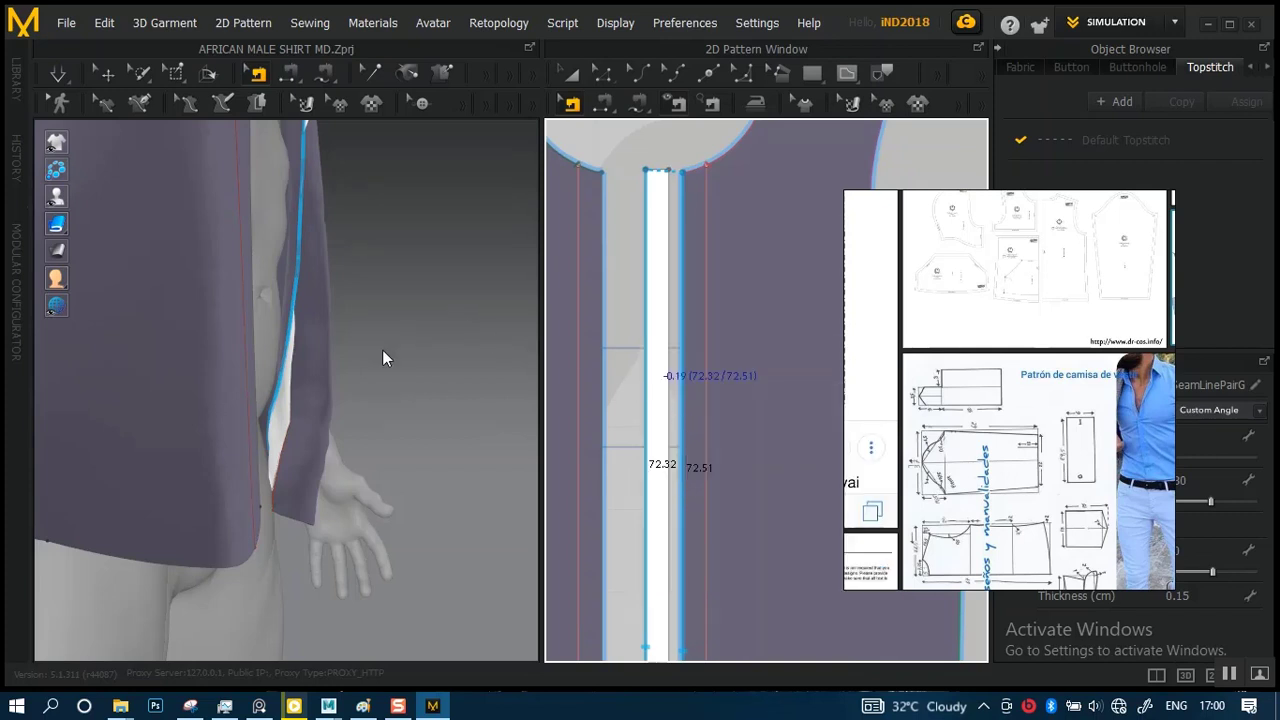
key(Delete)
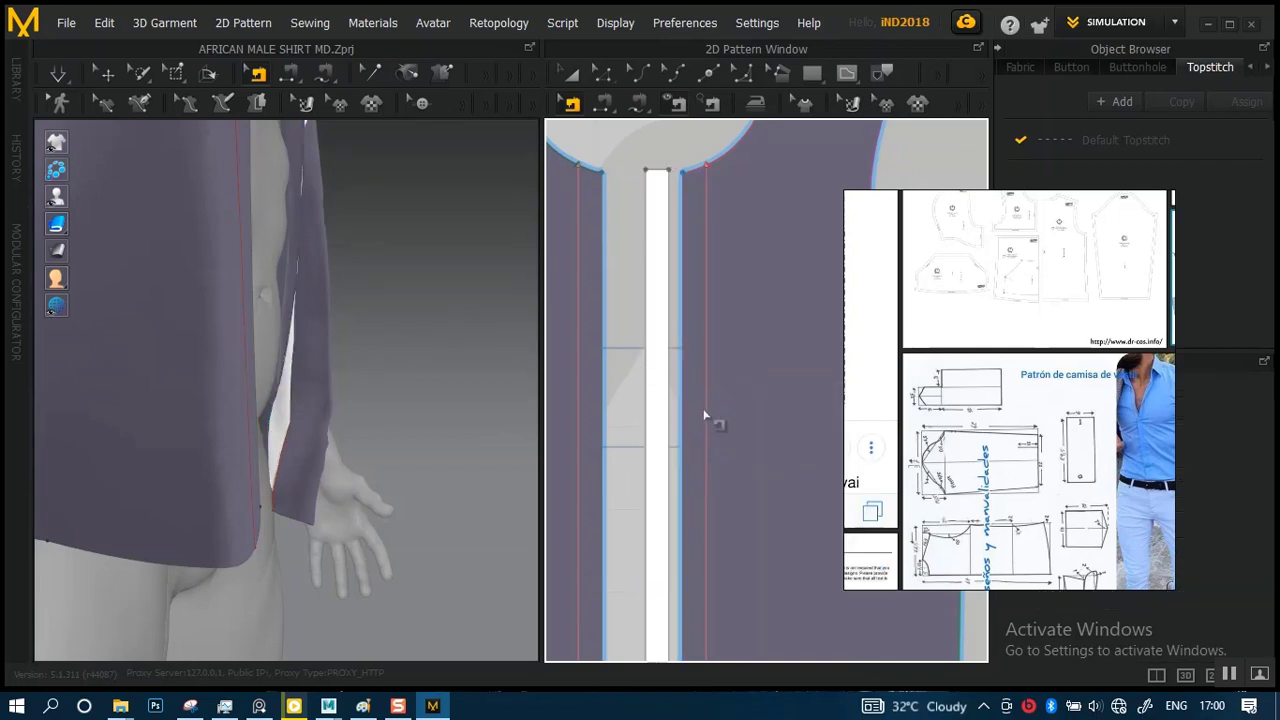
- Delete the sewing between the placket's short lower edge and the front panel's curved hem
middle_drag(678, 597, 672, 160)
scroll(697, 366, up, 3)
middle_drag(558, 318, 683, 321)
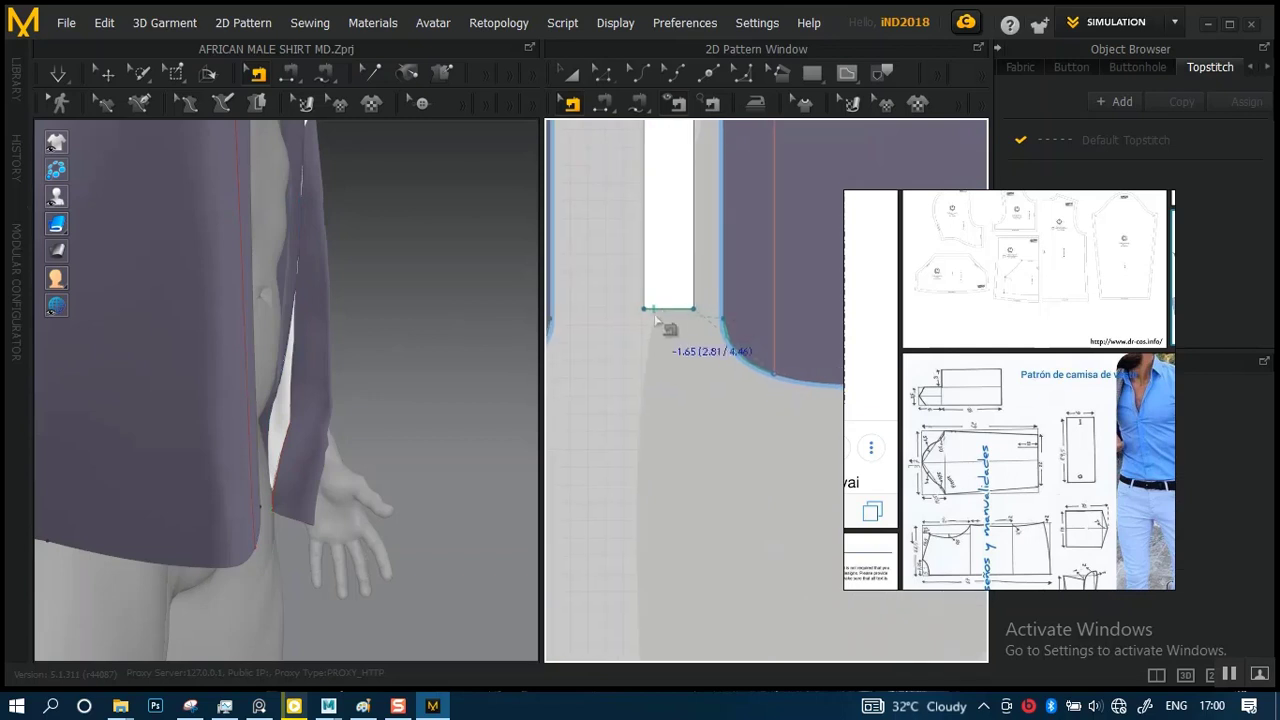
click(678, 309)
right_click(679, 310)
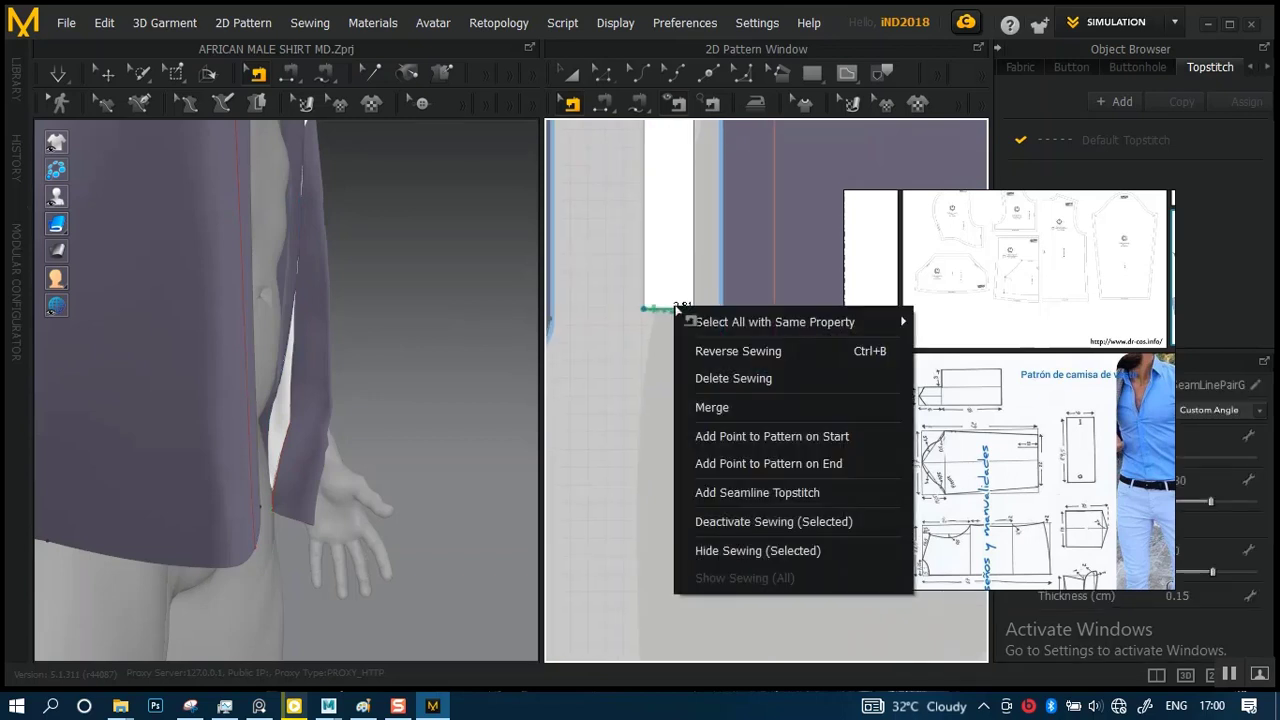
click(733, 378)
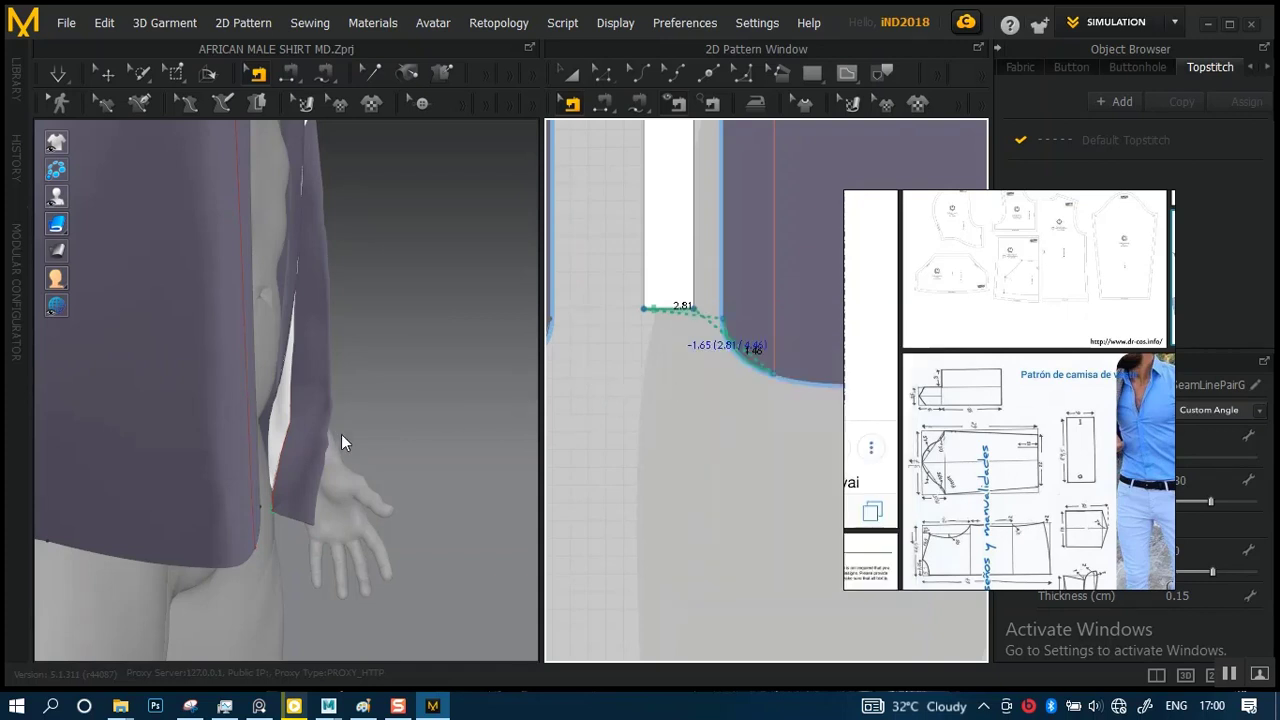
key(Delete)
- Move the placket pattern out from between the front panels to the empty area beside the outer sleeve
scroll(318, 426, down, 5)
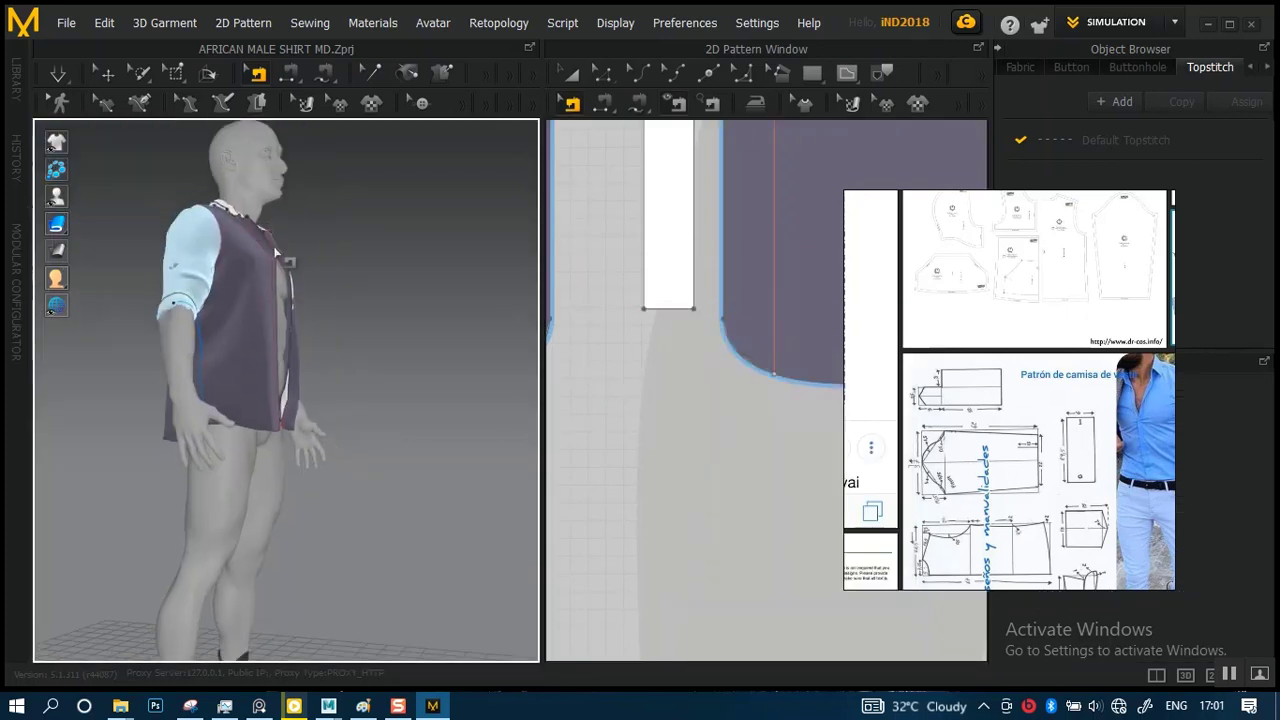
middle_drag(378, 310, 378, 379)
right_drag(378, 379, 240, 385)
scroll(640, 224, down, 1)
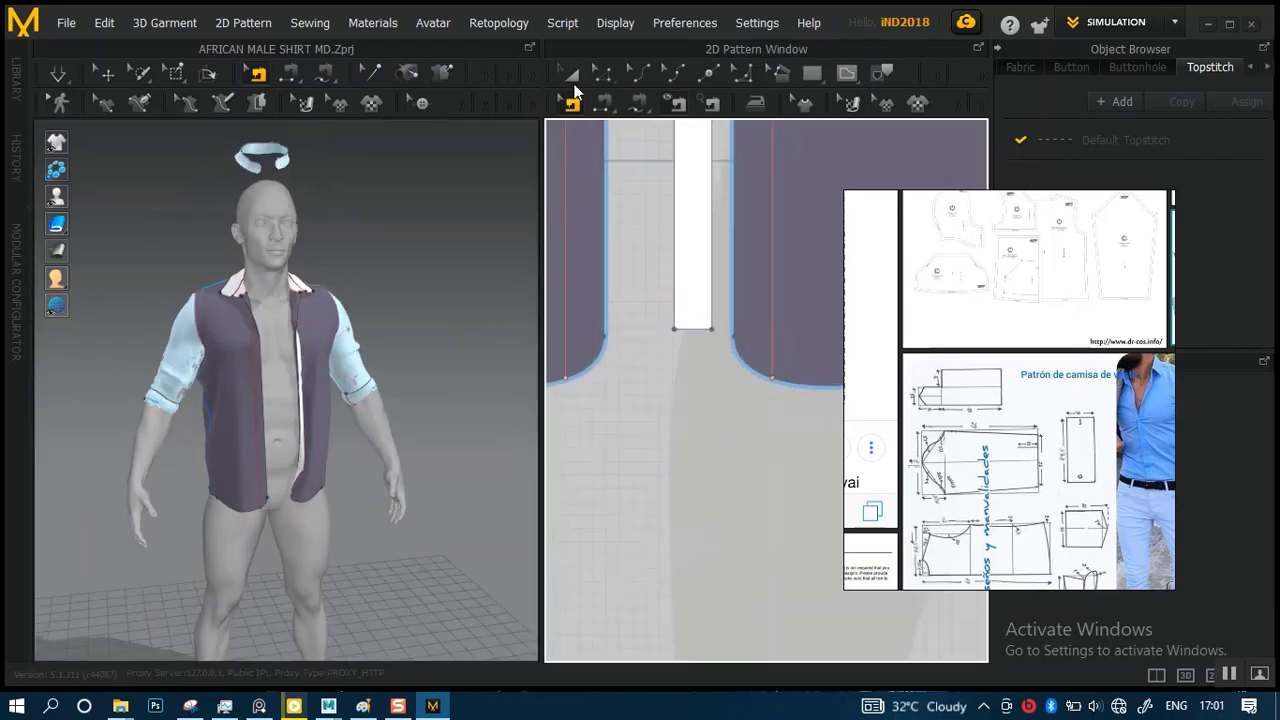
click(572, 80)
scroll(690, 318, down, 4)
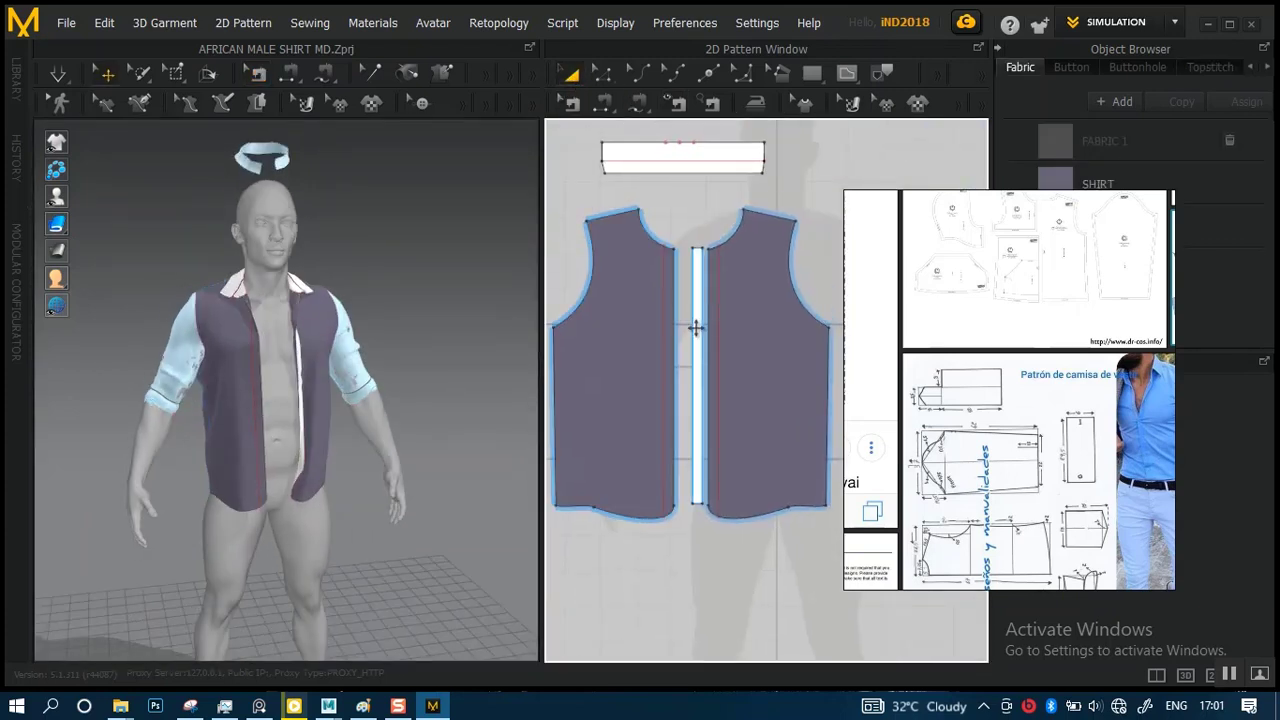
click(696, 328)
scroll(705, 335, down, 3)
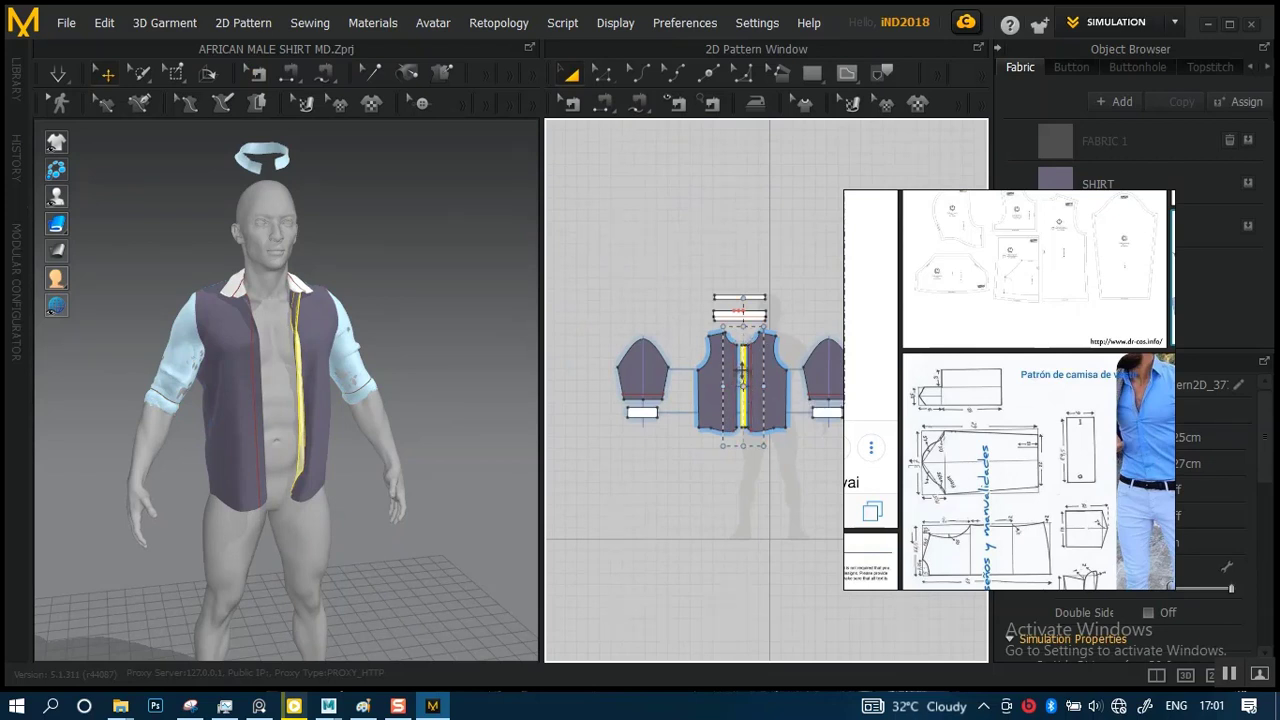
drag(743, 370, 585, 370)
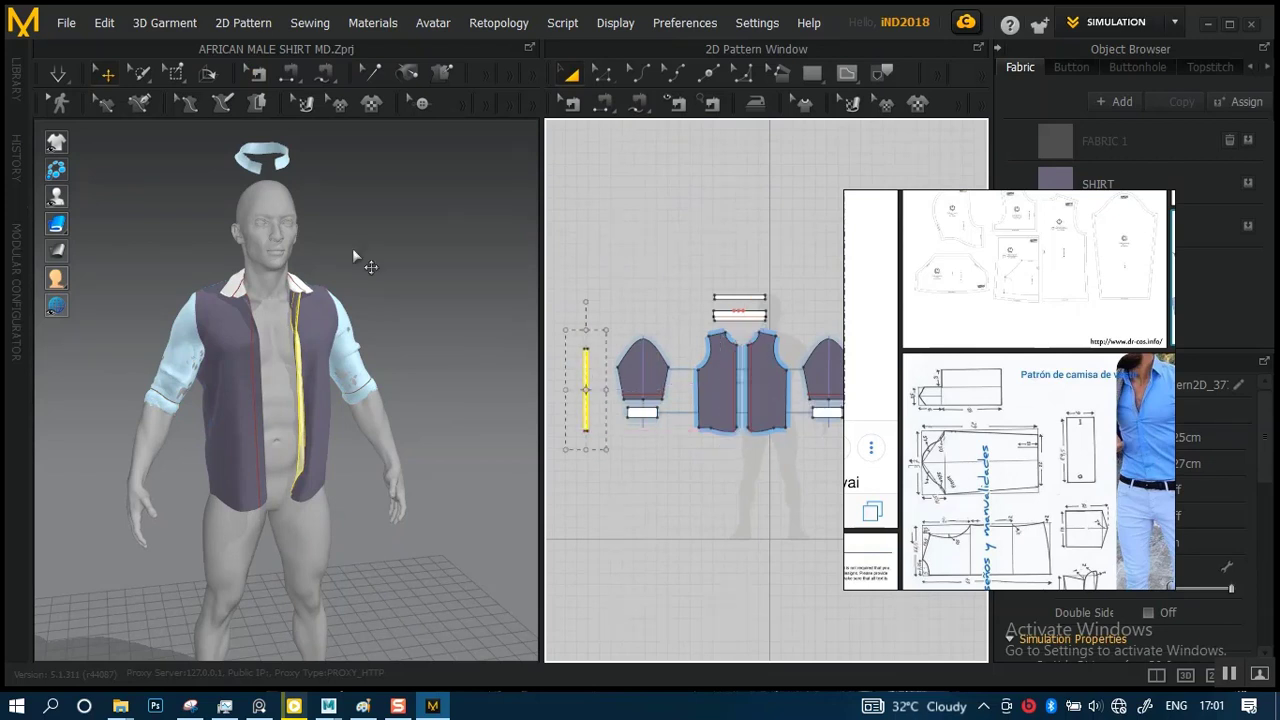
- Move the placket strip well away from the avatar's chest in 3D and freeze the pattern
click(610, 275)
click(585, 366)
scroll(400, 366, up, 1)
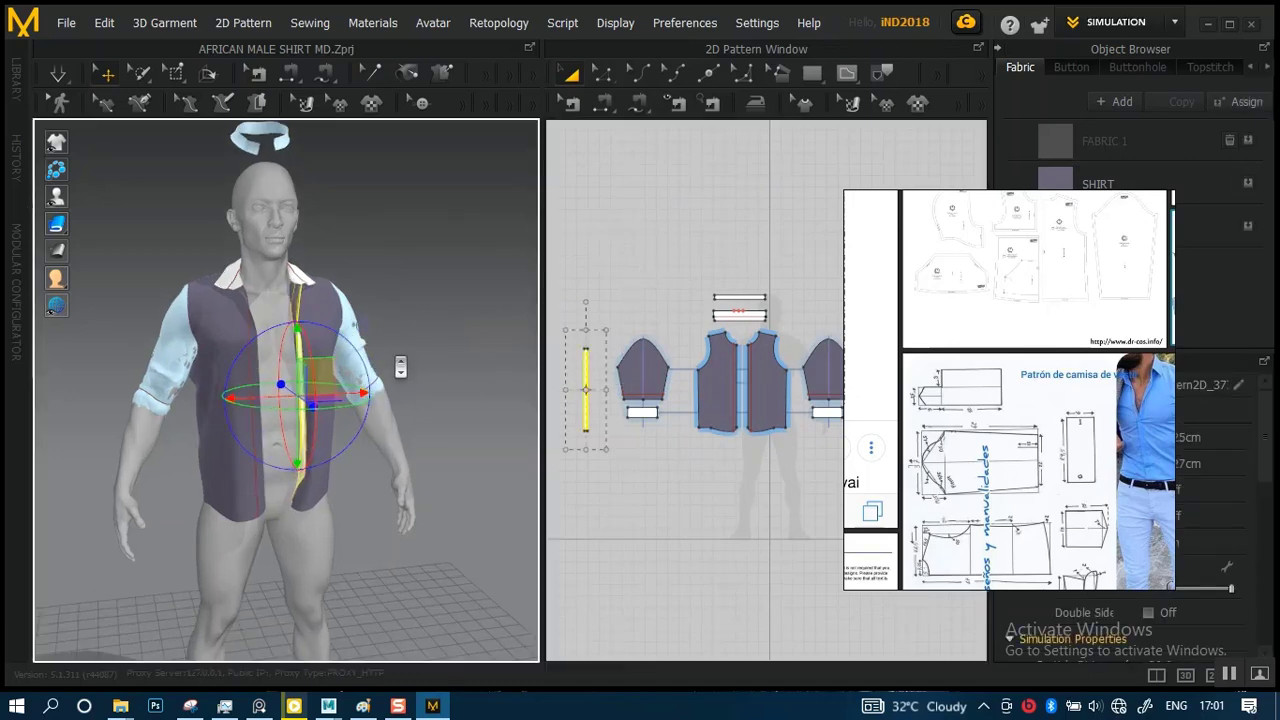
scroll(400, 366, up, 2)
right_drag(402, 368, 482, 383)
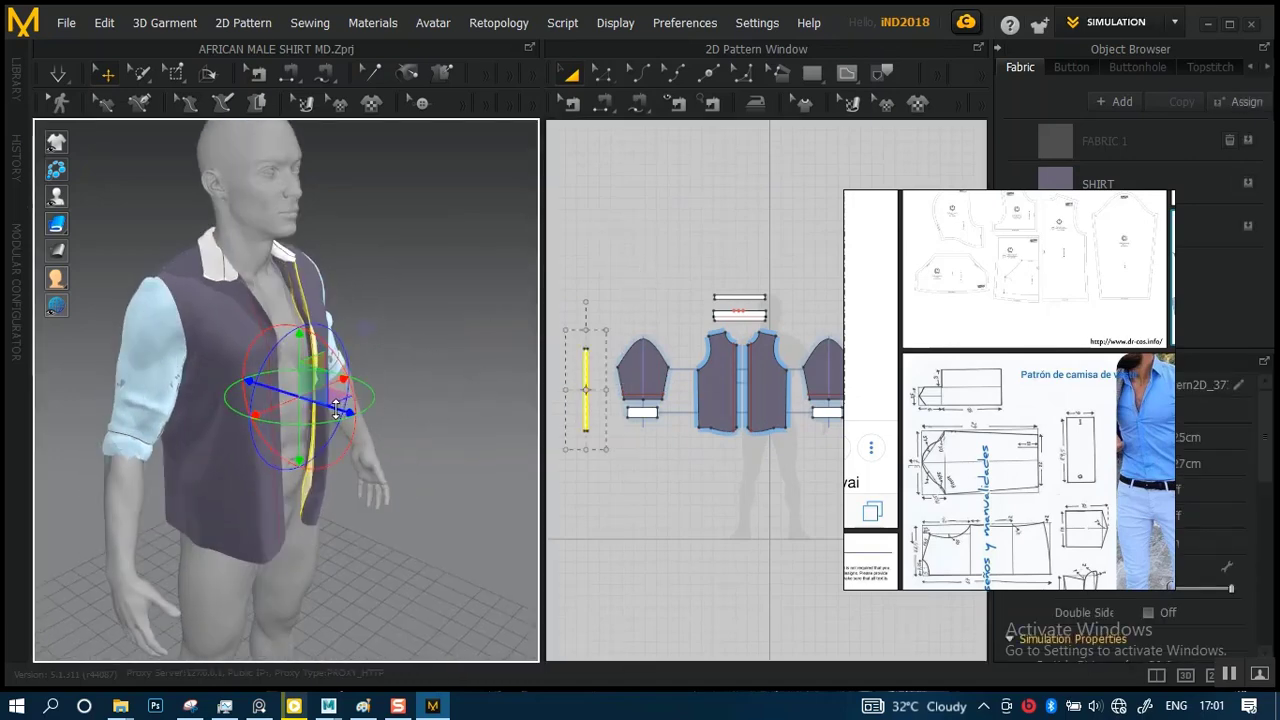
drag(336, 408, 535, 428)
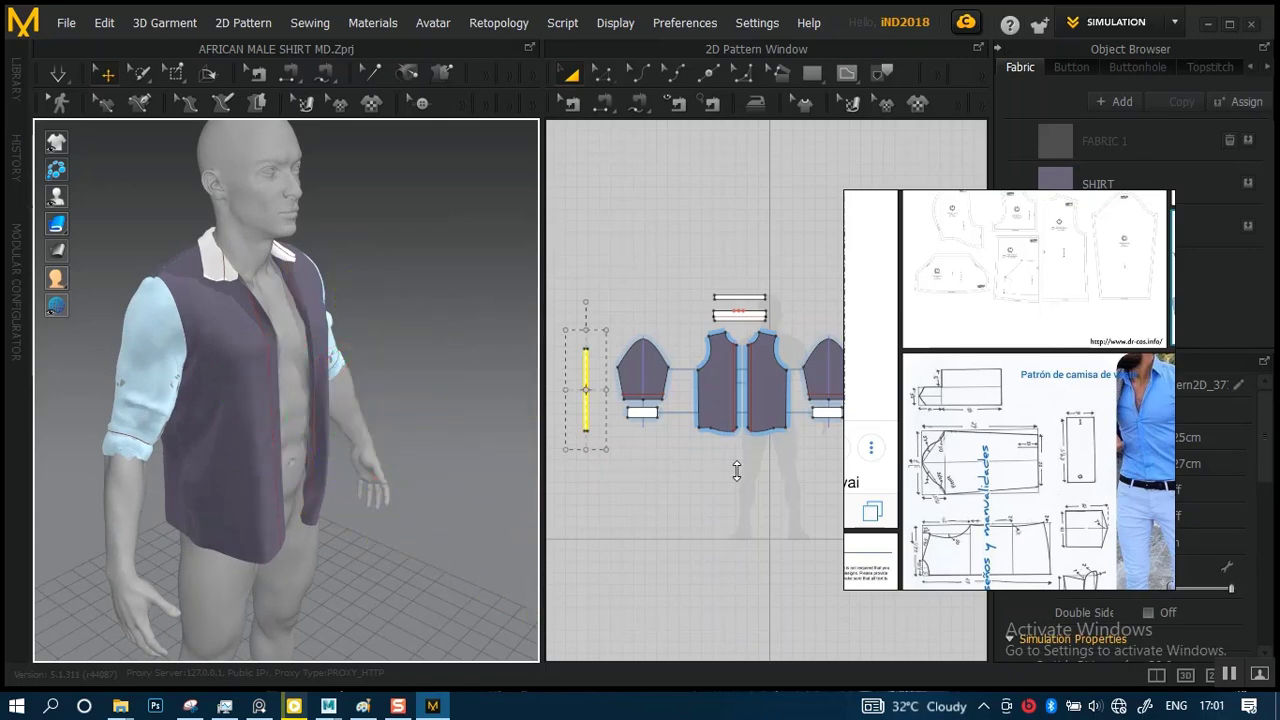
right_click(586, 370)
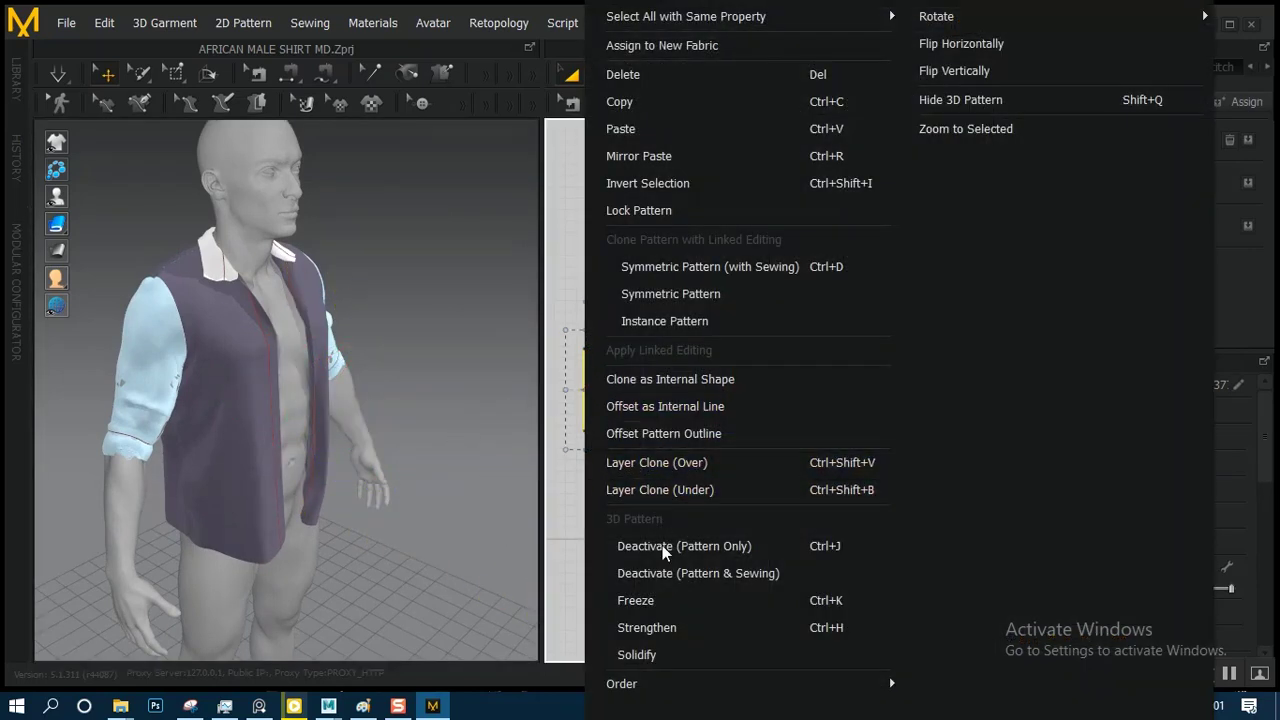
click(650, 600)
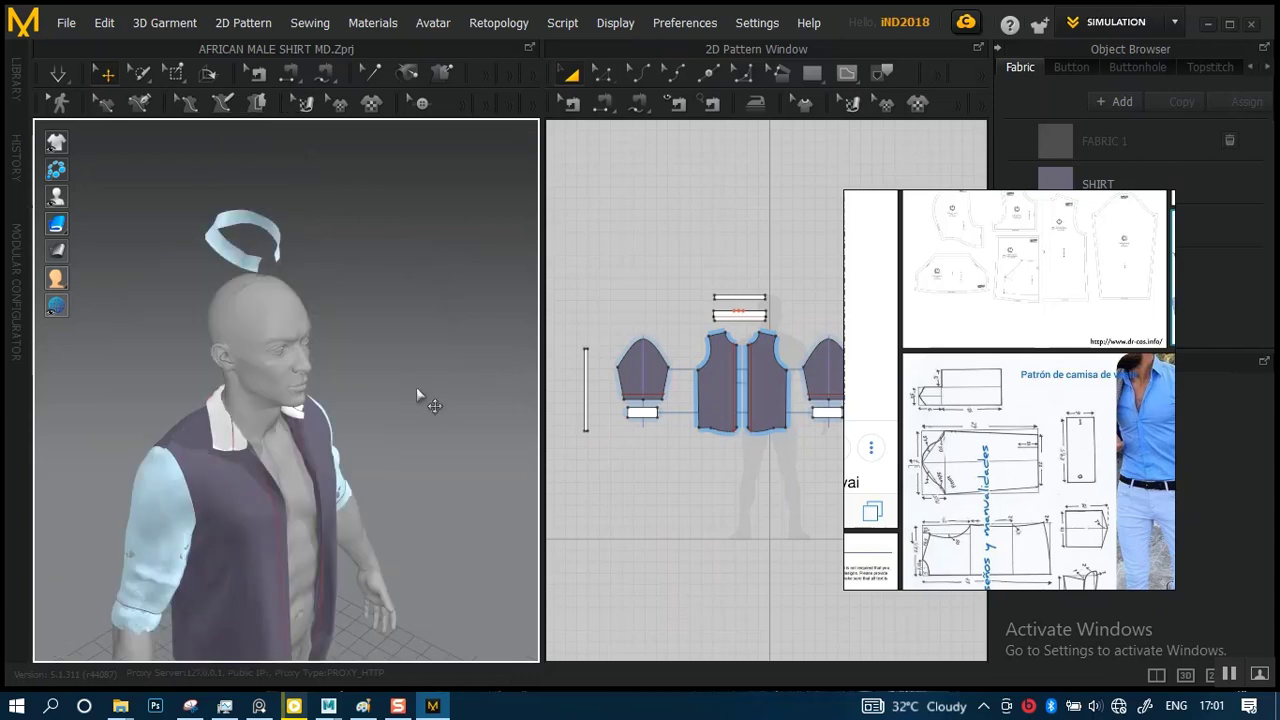
- Delete the narrow collar band pattern floating above the avatar's head
right_drag(416, 387, 263, 267)
click(274, 232)
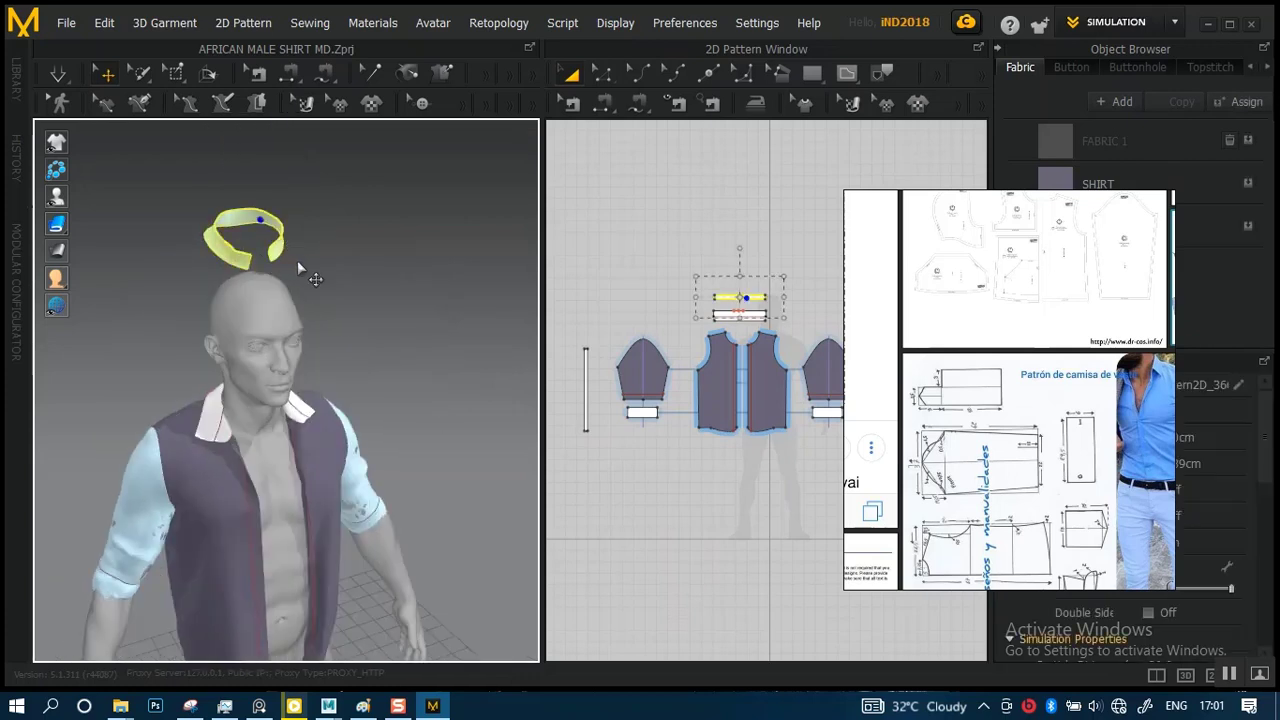
key(Delete)
right_drag(344, 339, 292, 338)
middle_drag(340, 335, 369, 191)
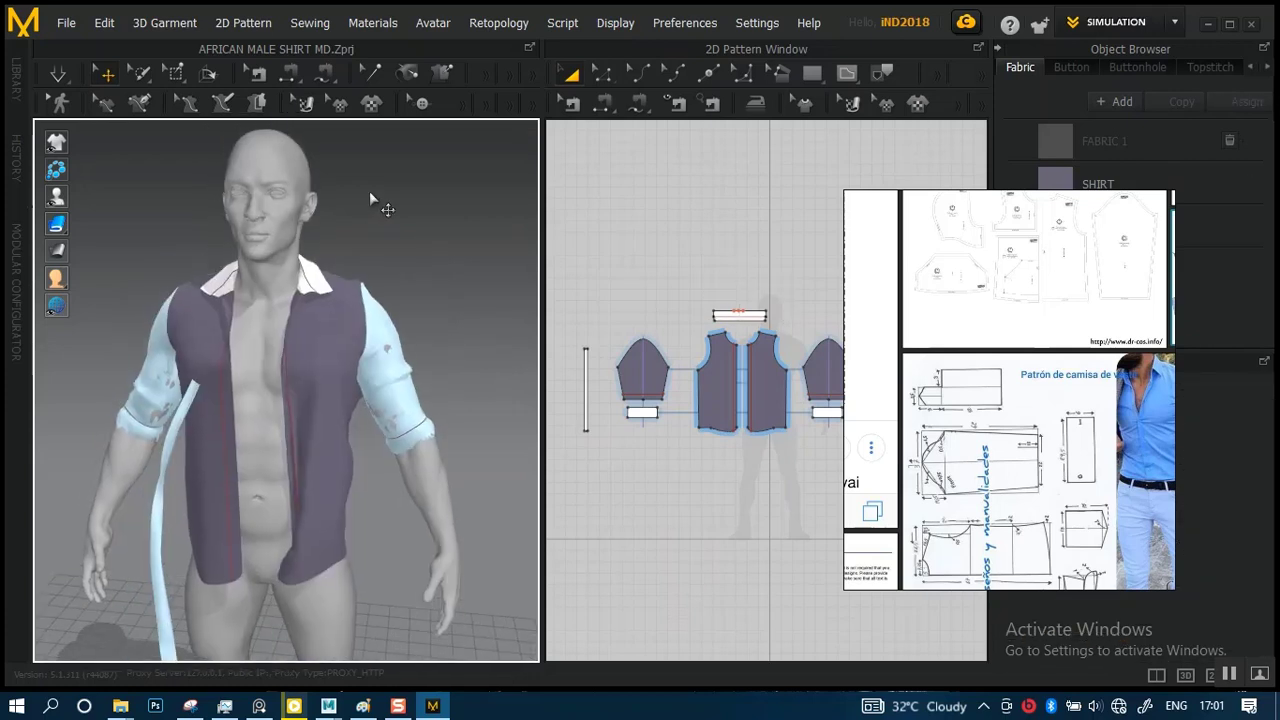
- Simulate the garment and inspect how both front panels drape along the opening and hem
key(space)
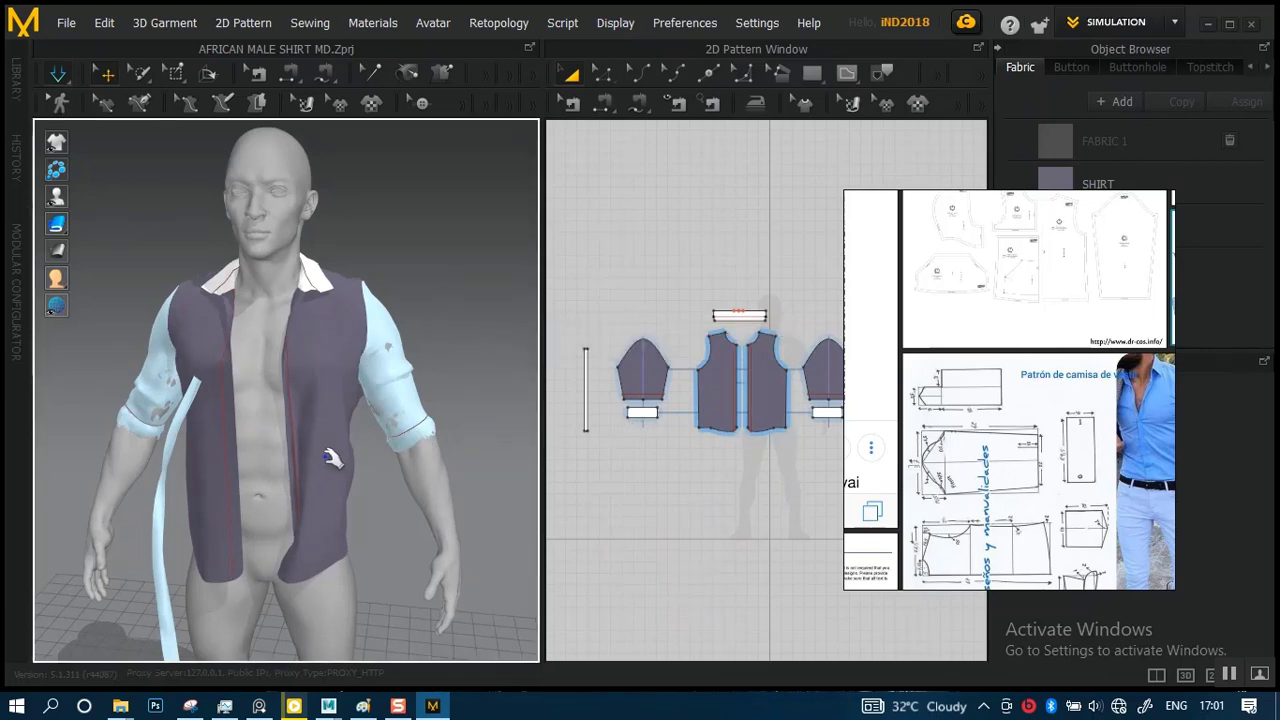
middle_drag(356, 439, 379, 355)
scroll(383, 355, up, 3)
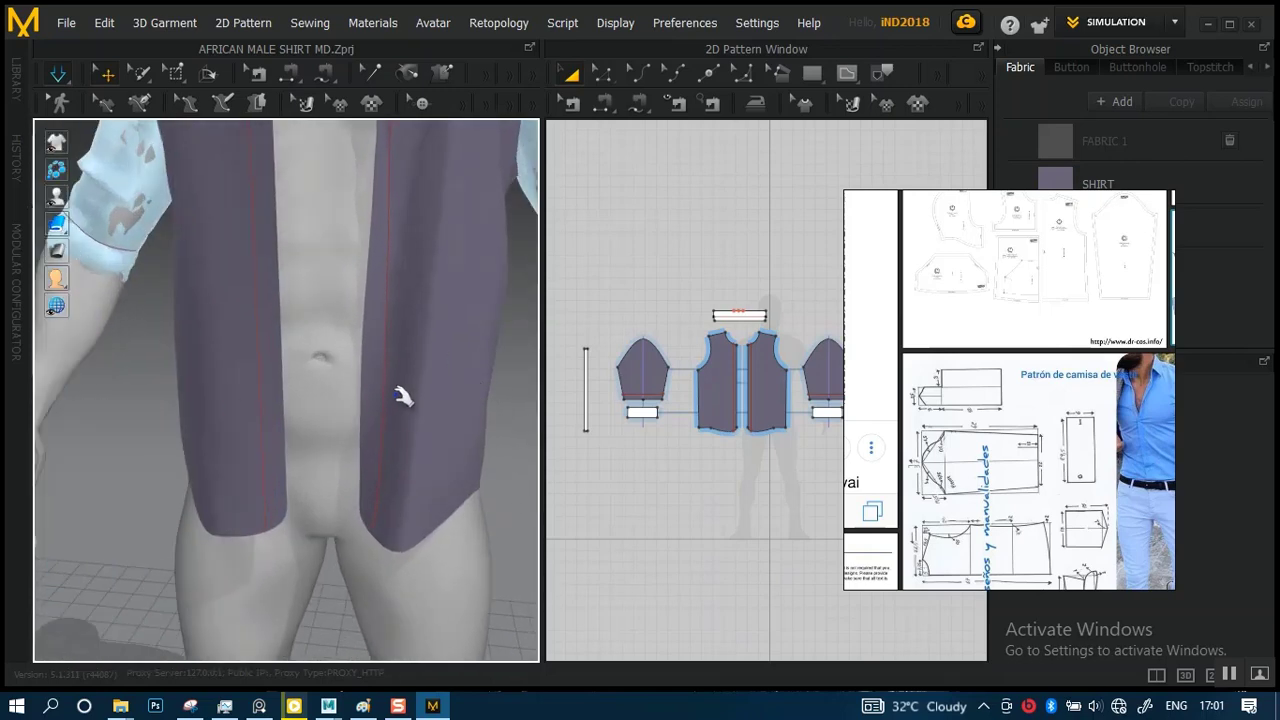
middle_drag(408, 389, 367, 526)
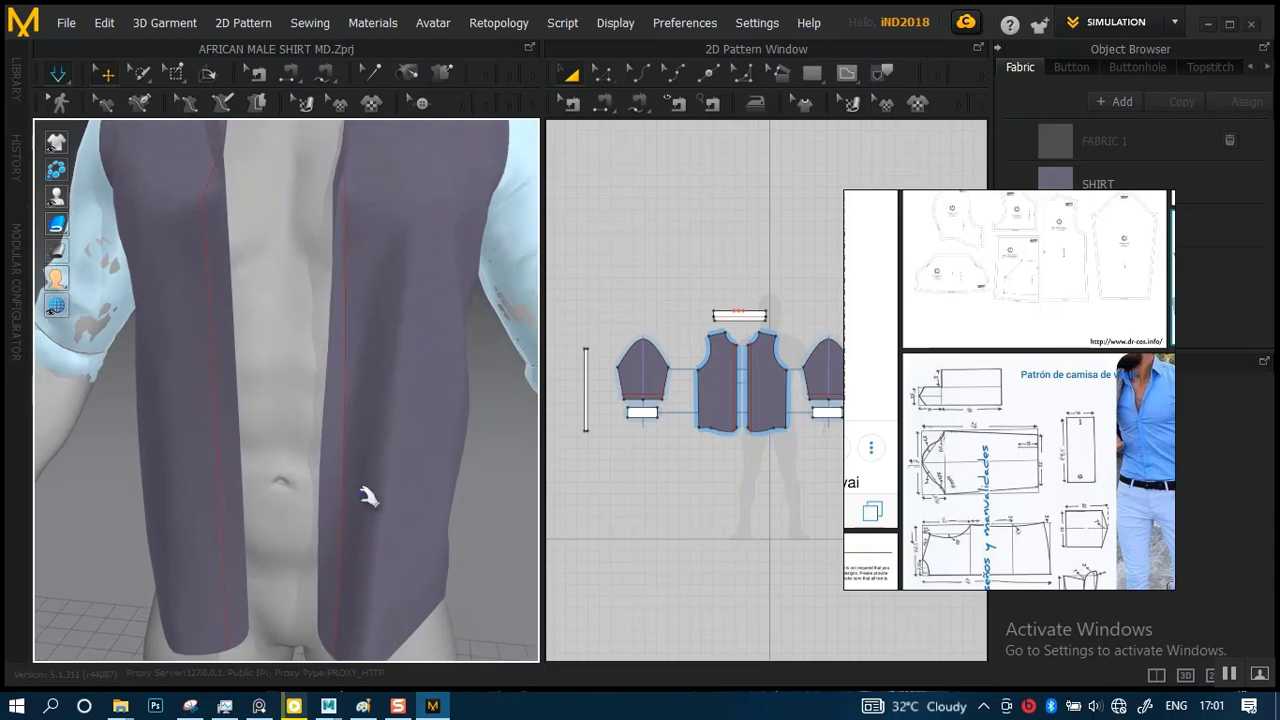
middle_drag(384, 428, 387, 528)
right_drag(386, 440, 341, 432)
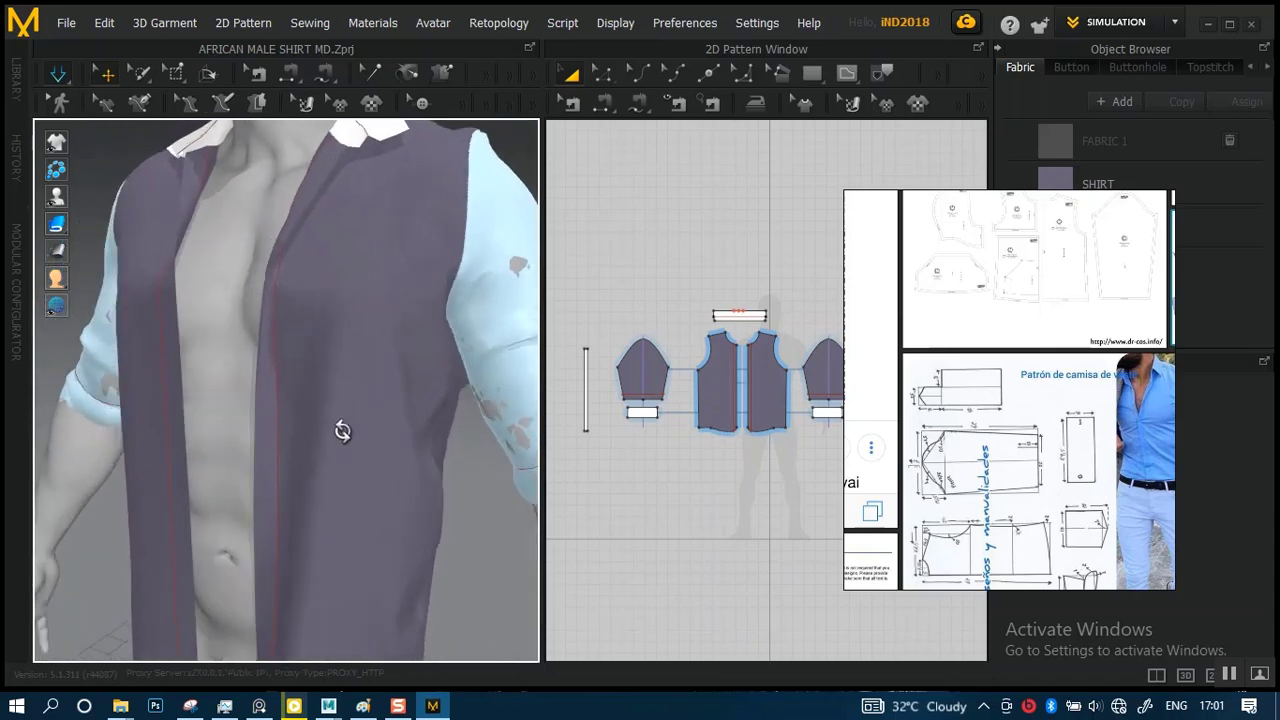
scroll(357, 374, down, 4)
middle_drag(357, 374, 396, 433)
scroll(400, 432, down, 2)
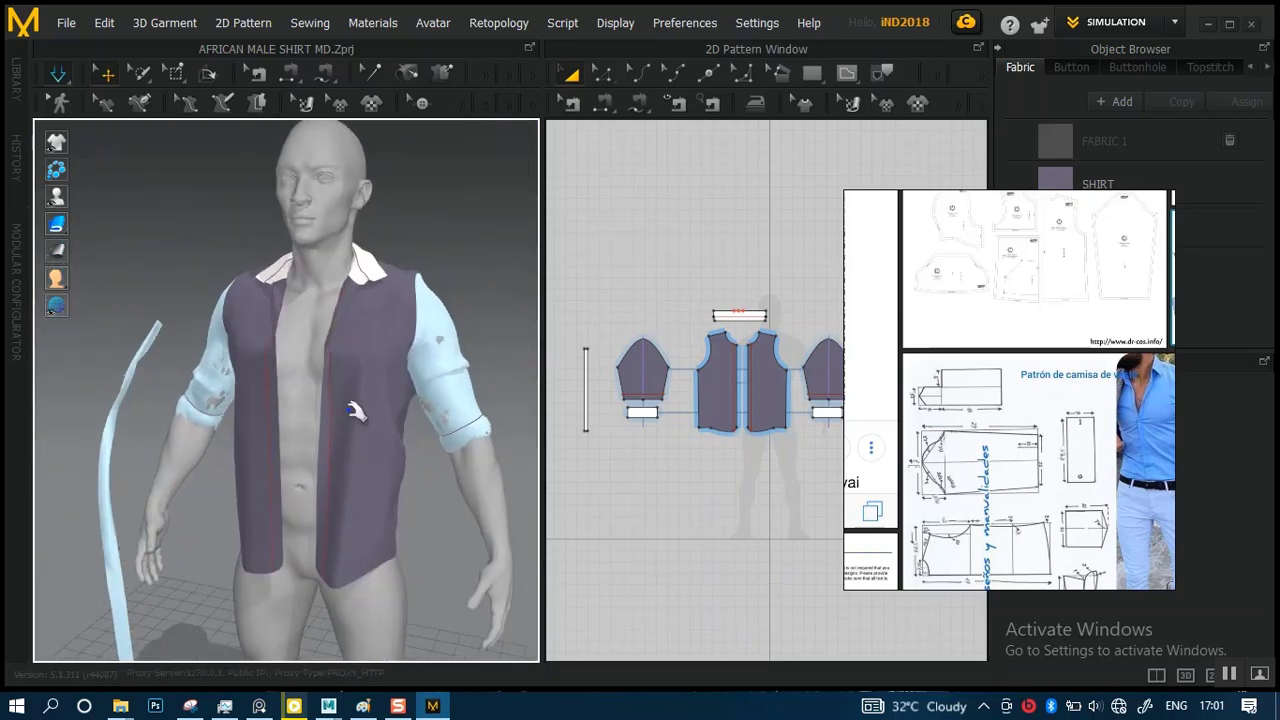
right_drag(290, 399, 266, 387)
- Unfreeze both sleeves together with their cuffs
right_drag(723, 378, 710, 301)
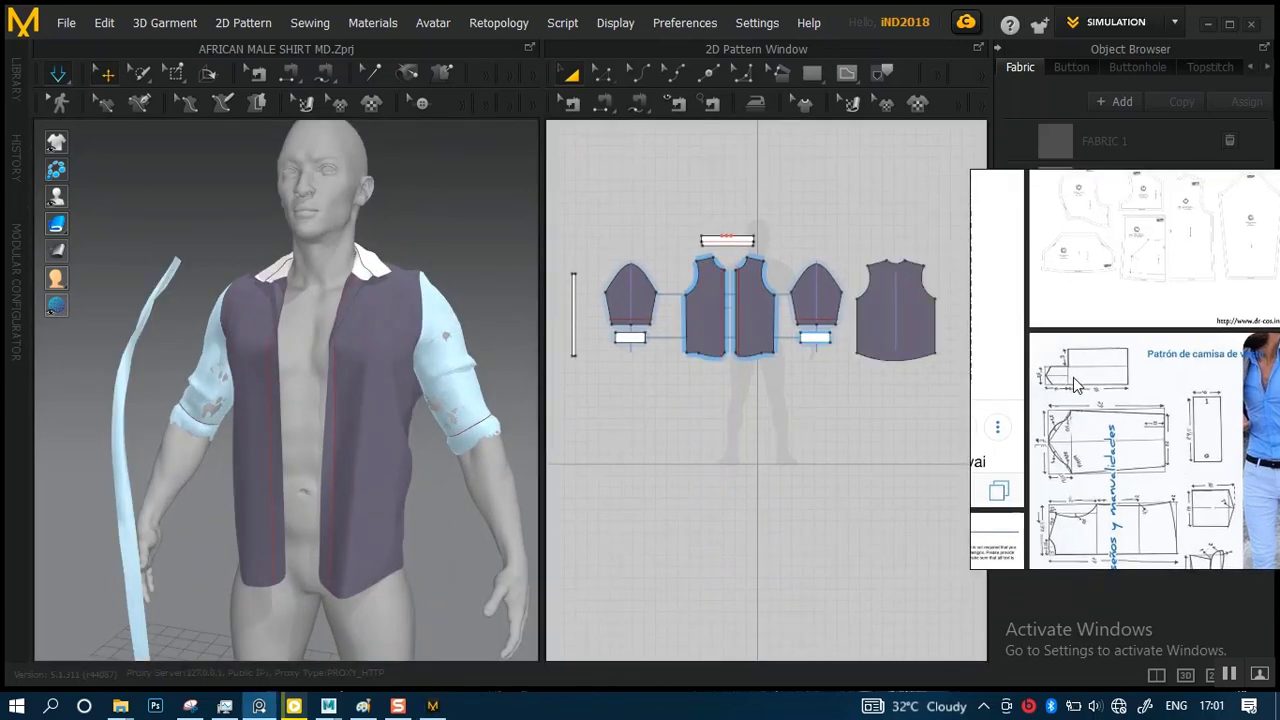
right_drag(693, 388, 749, 386)
scroll(755, 440, up, 4)
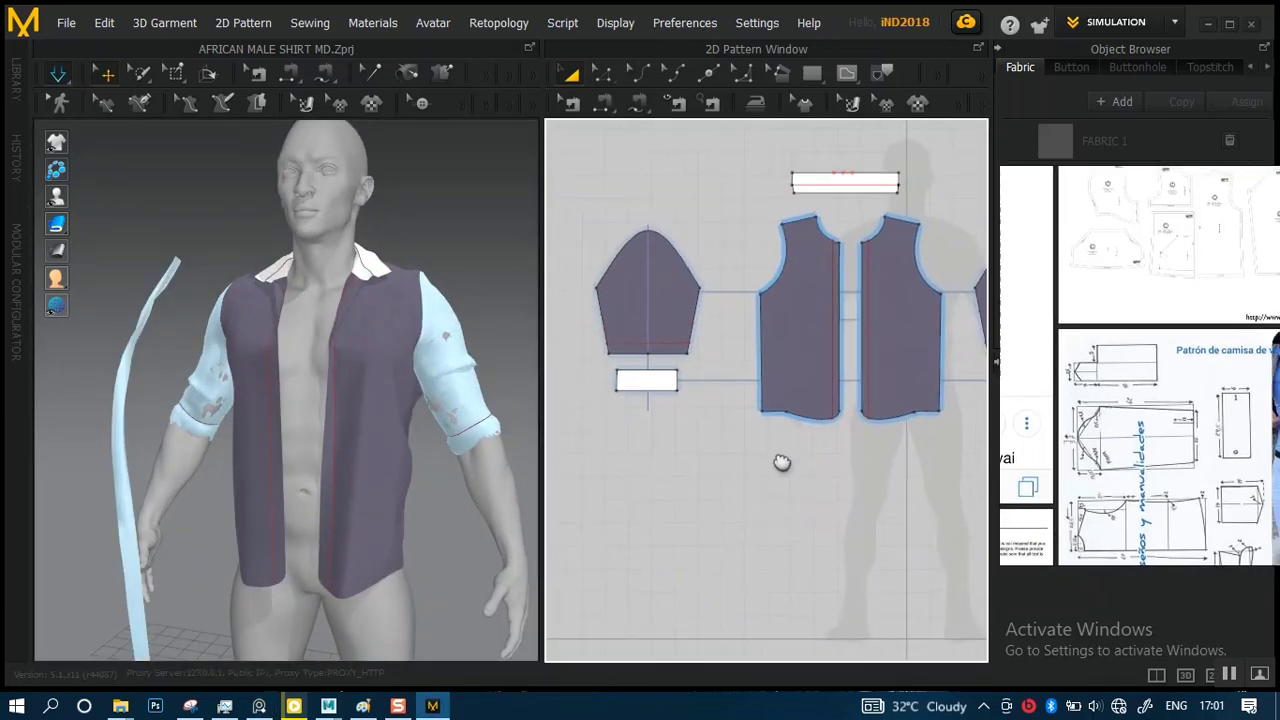
click(651, 259)
drag(735, 458, 736, 456)
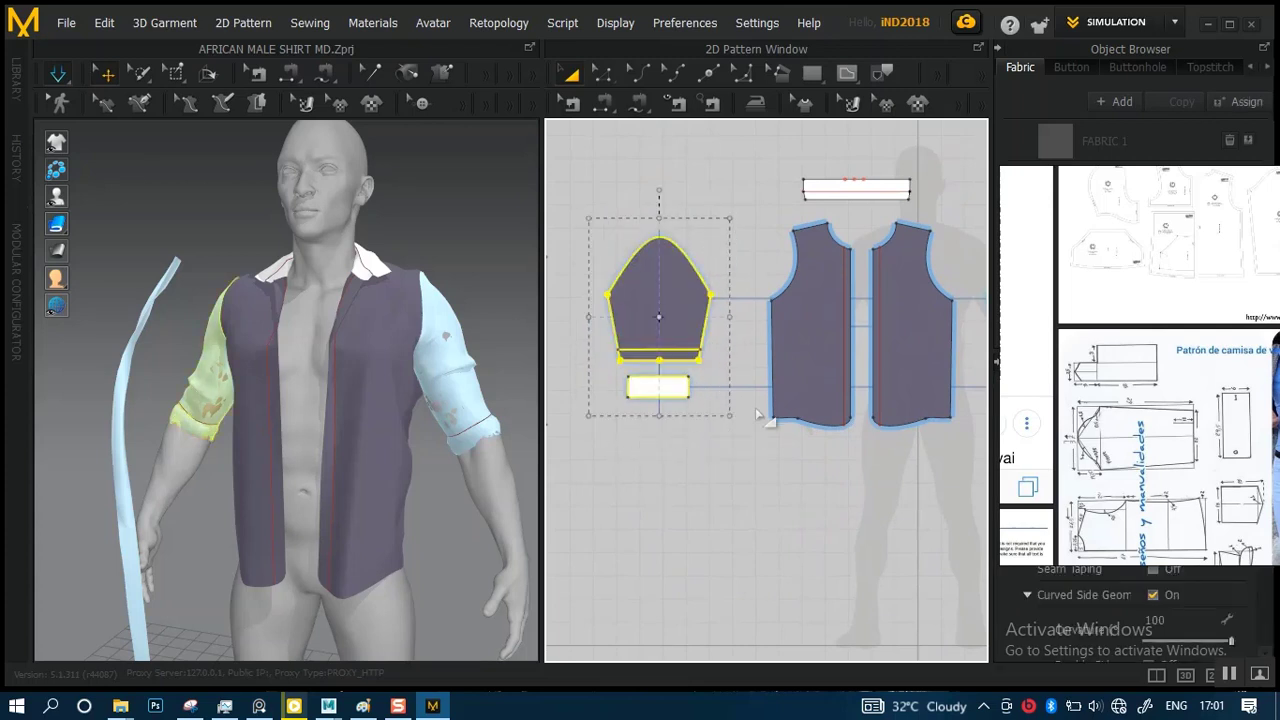
scroll(762, 405, down, 3)
middle_drag(762, 405, 602, 402)
scroll(761, 417, up, 3)
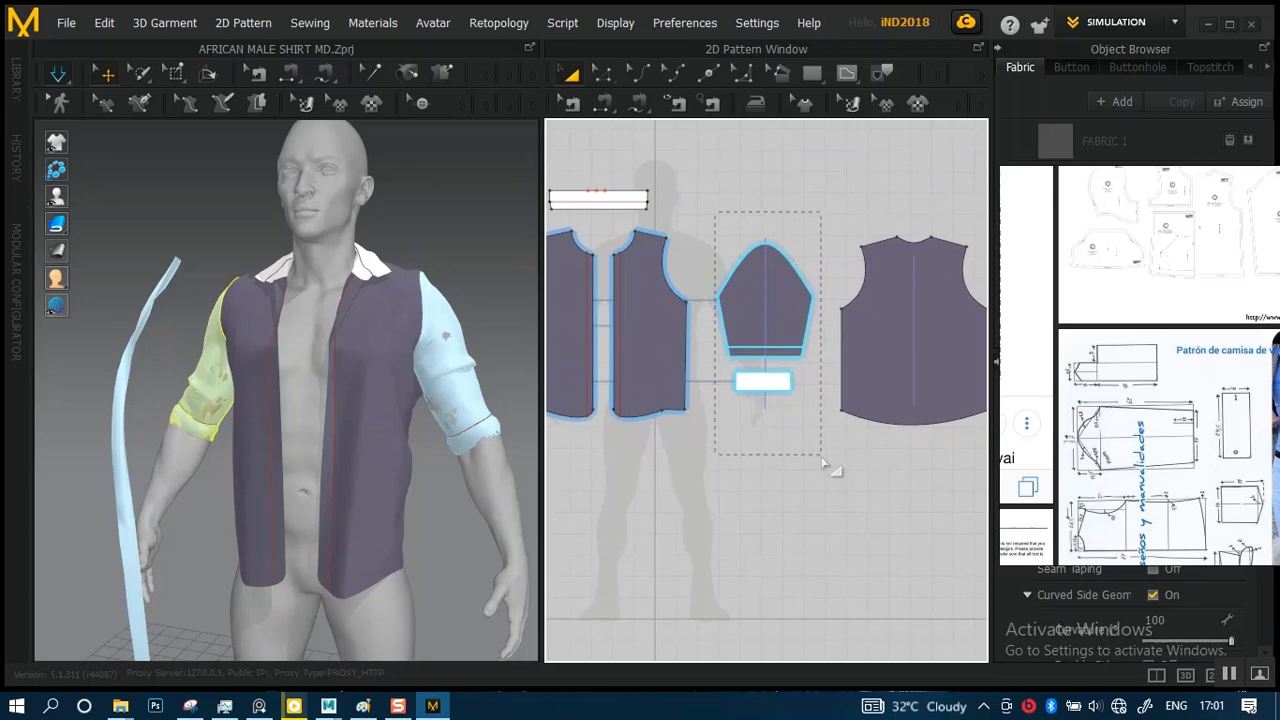
click(775, 320)
right_click(780, 318)
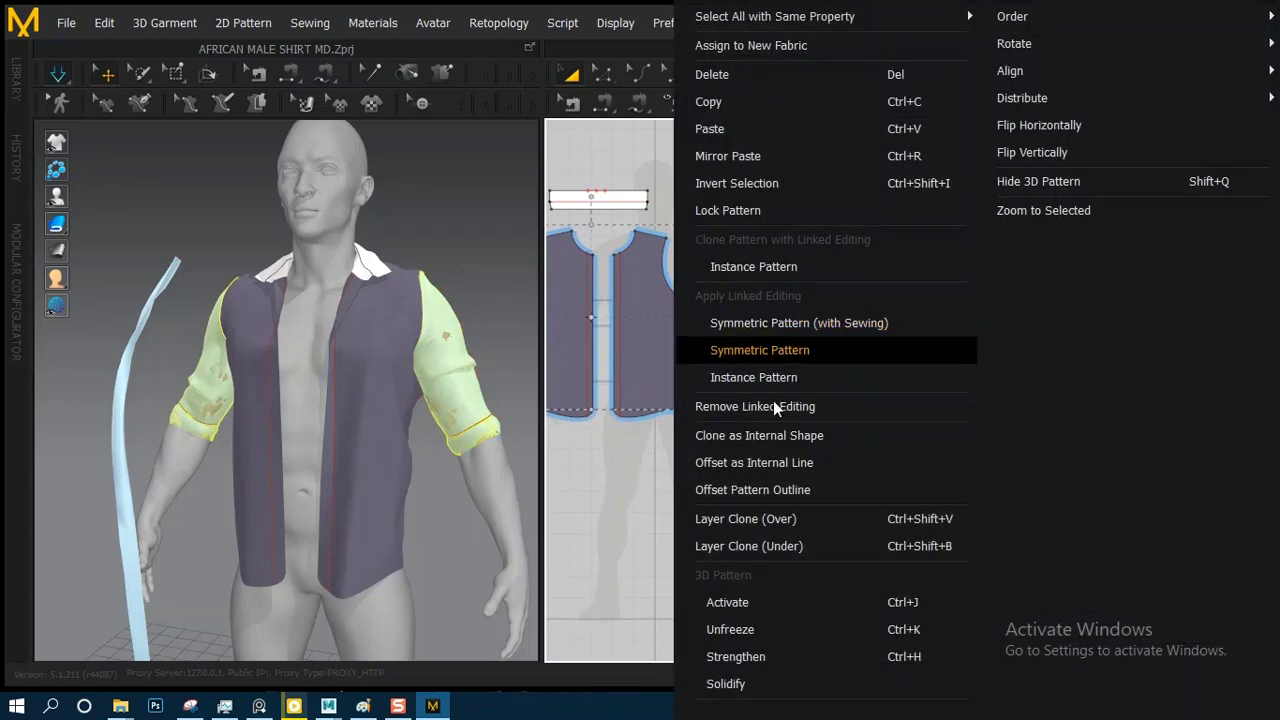
click(744, 591)
click(489, 299)
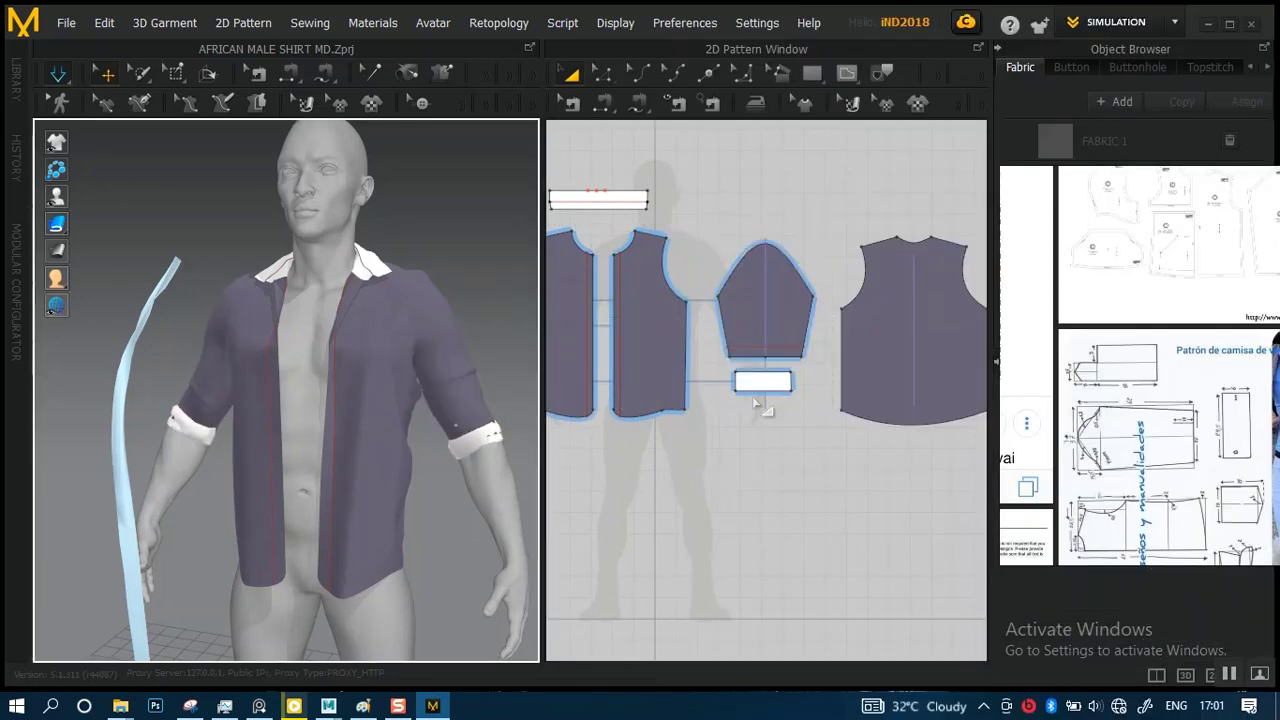
- Select all shirt patterns except the placket and check their mesh and particle distance
scroll(628, 297, down, 4)
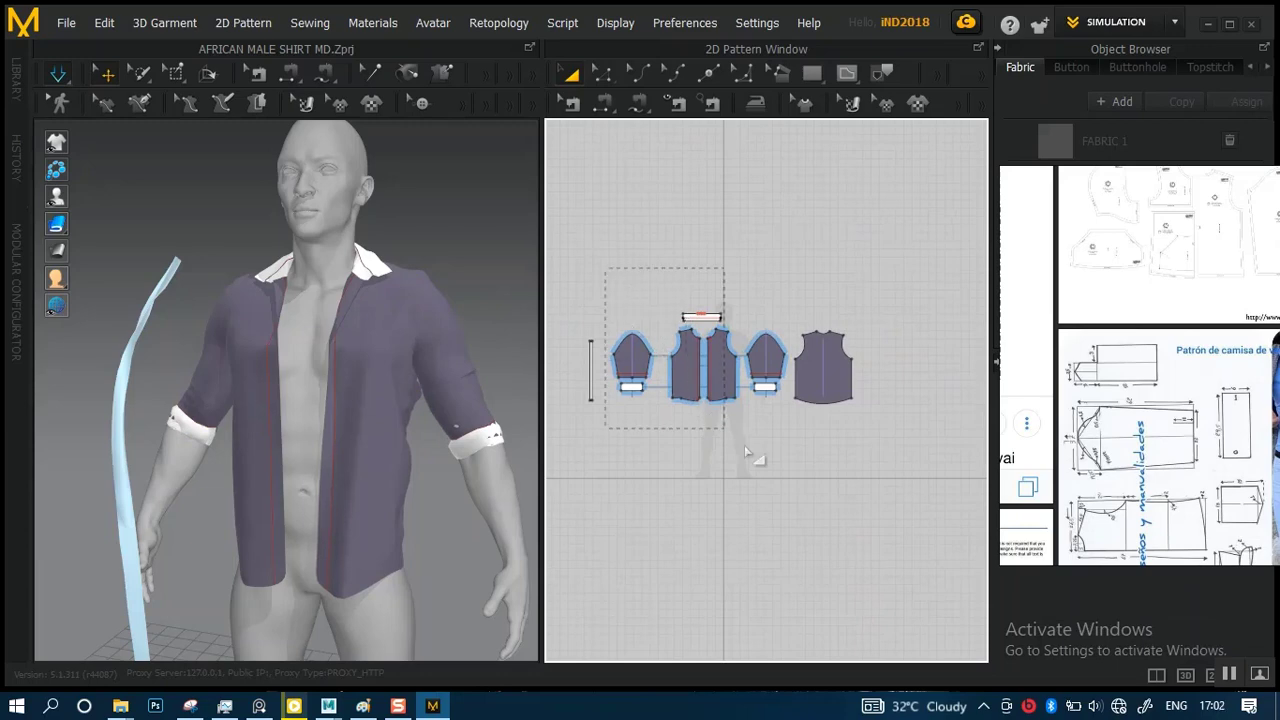
drag(907, 472, 907, 472)
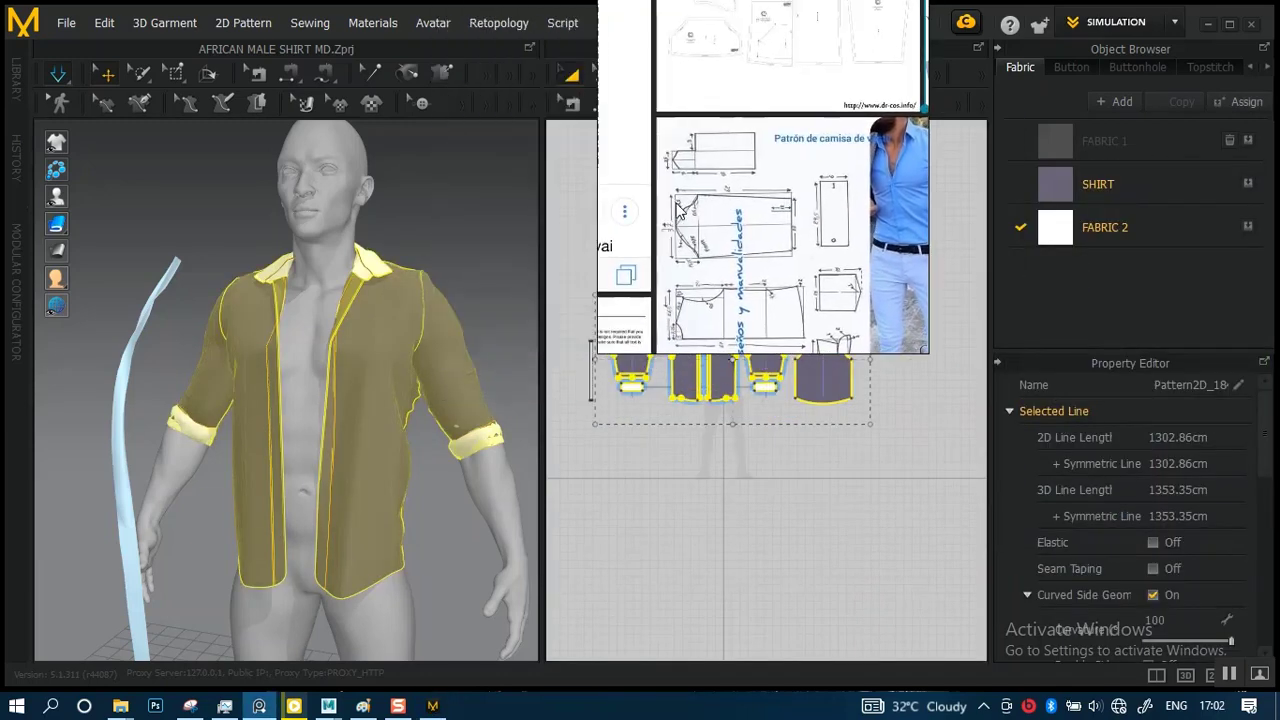
scroll(386, 343, up, 3)
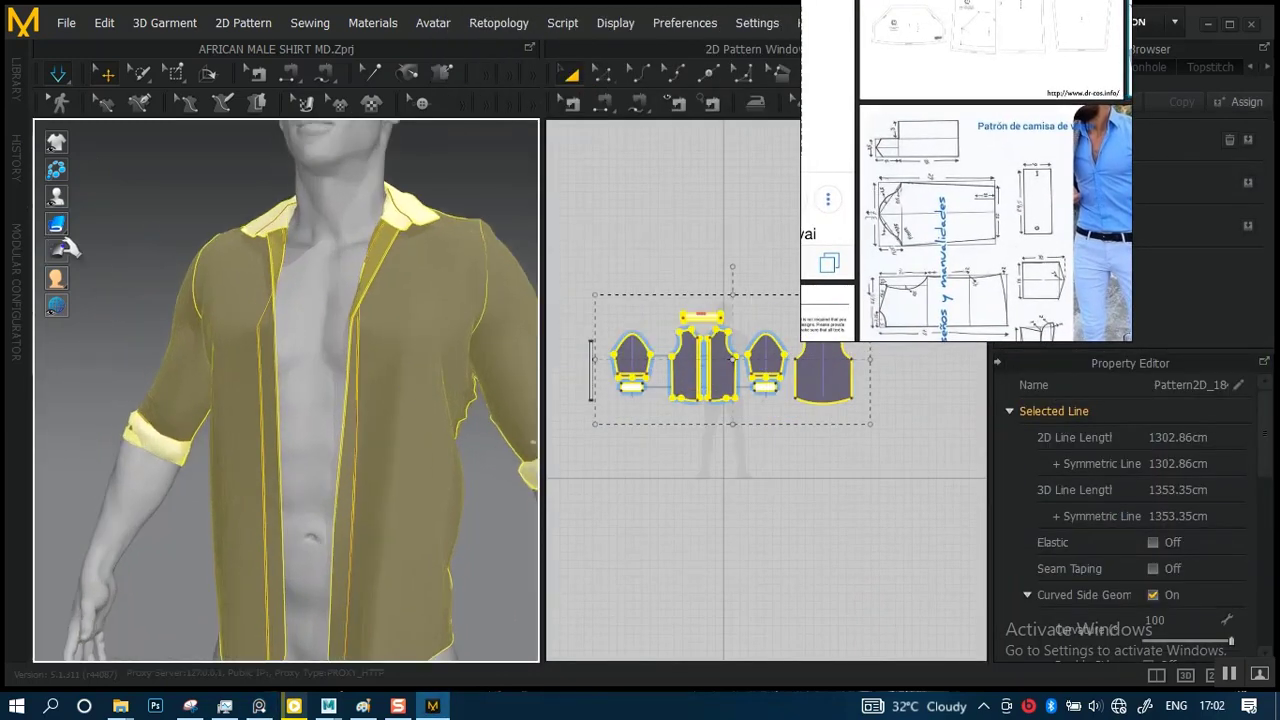
click(84, 224)
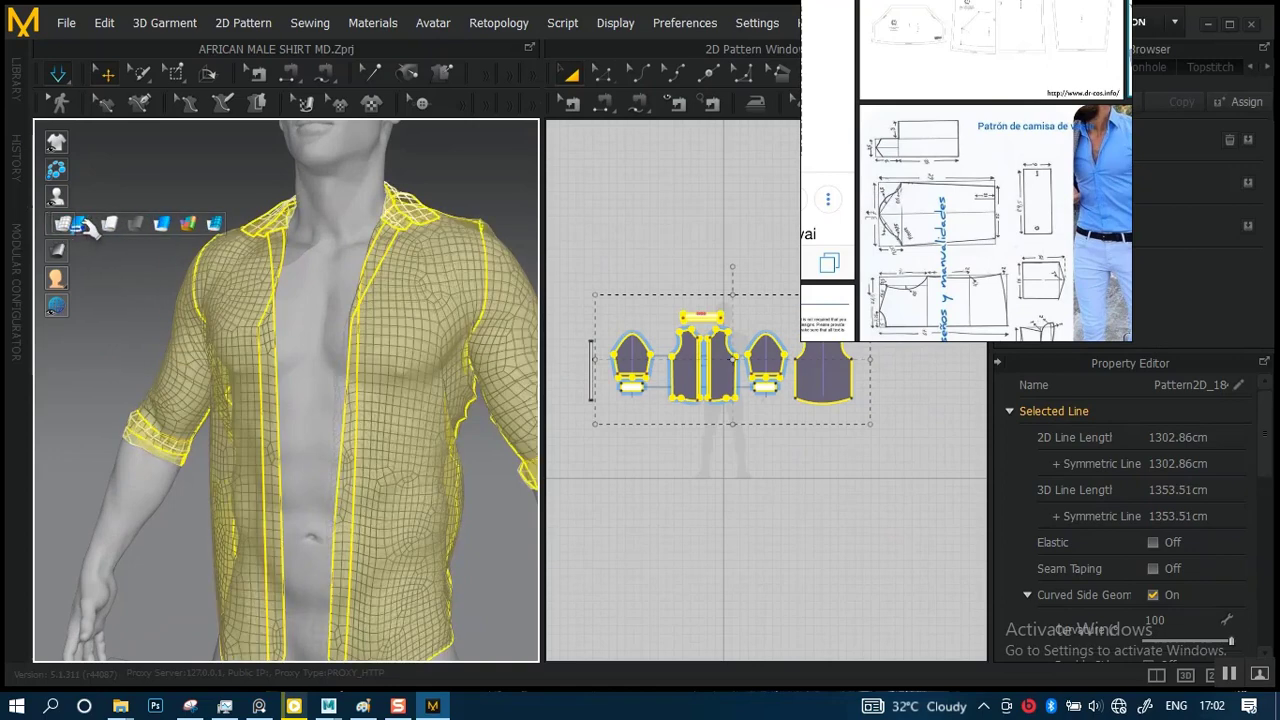
click(87, 226)
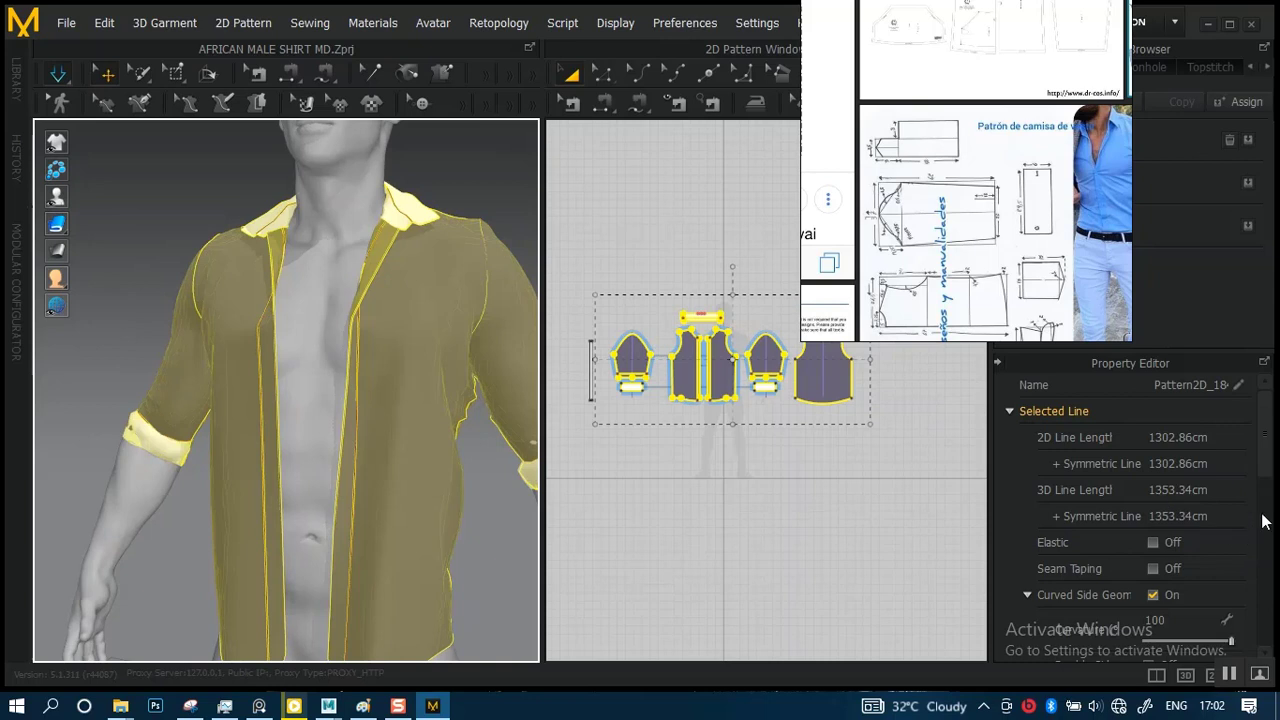
scroll(1262, 521, down, 5)
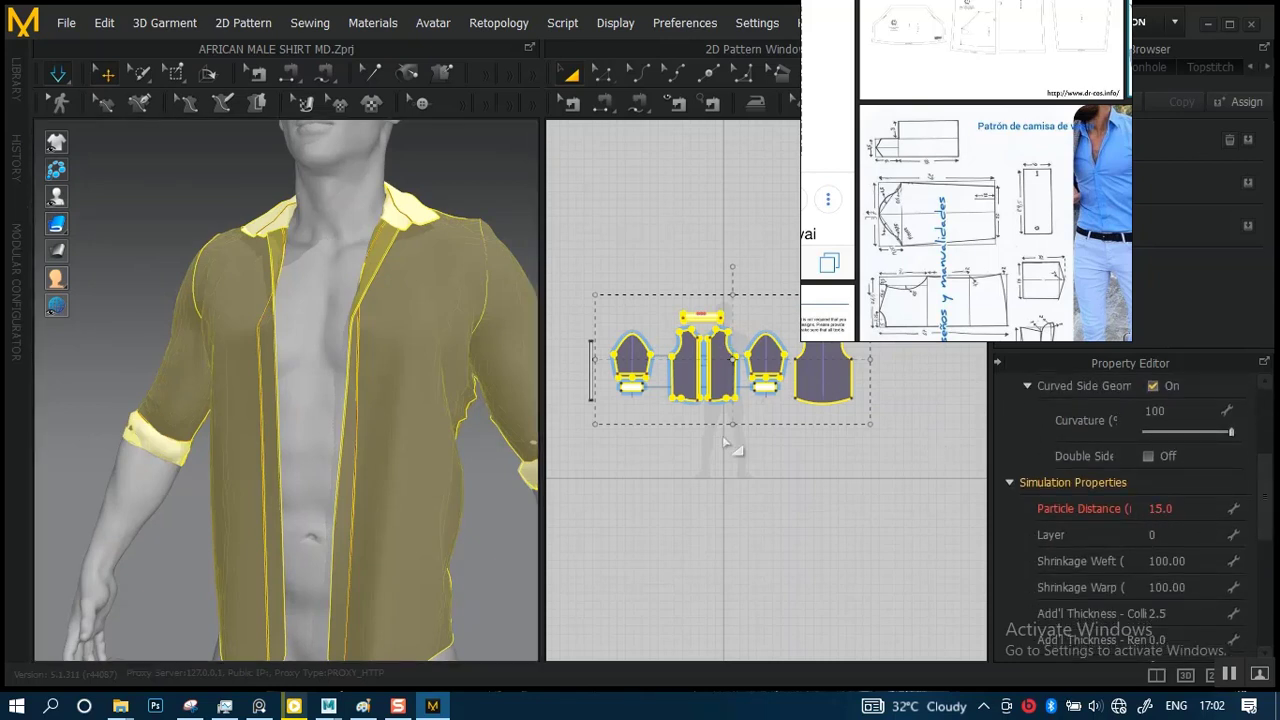
- Compare the properties of a front panel and the collar's fold line with those of the whole shirt selection
click(752, 500)
click(688, 385)
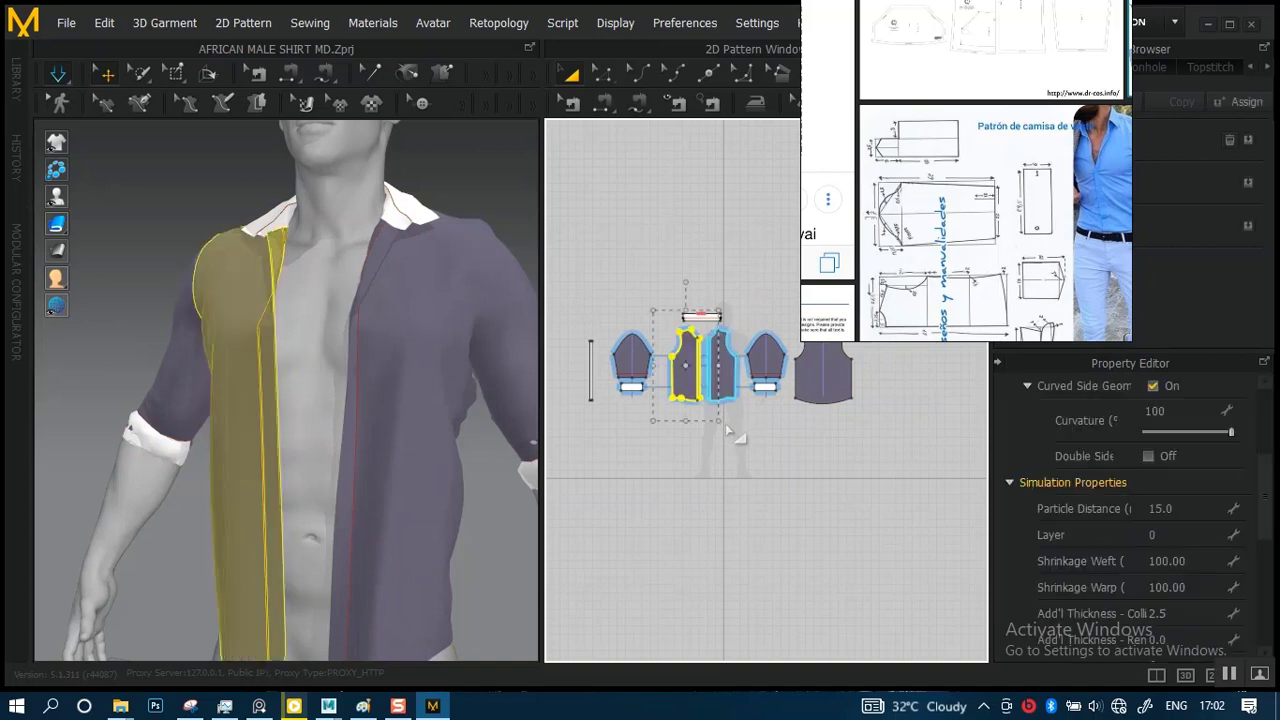
click(703, 318)
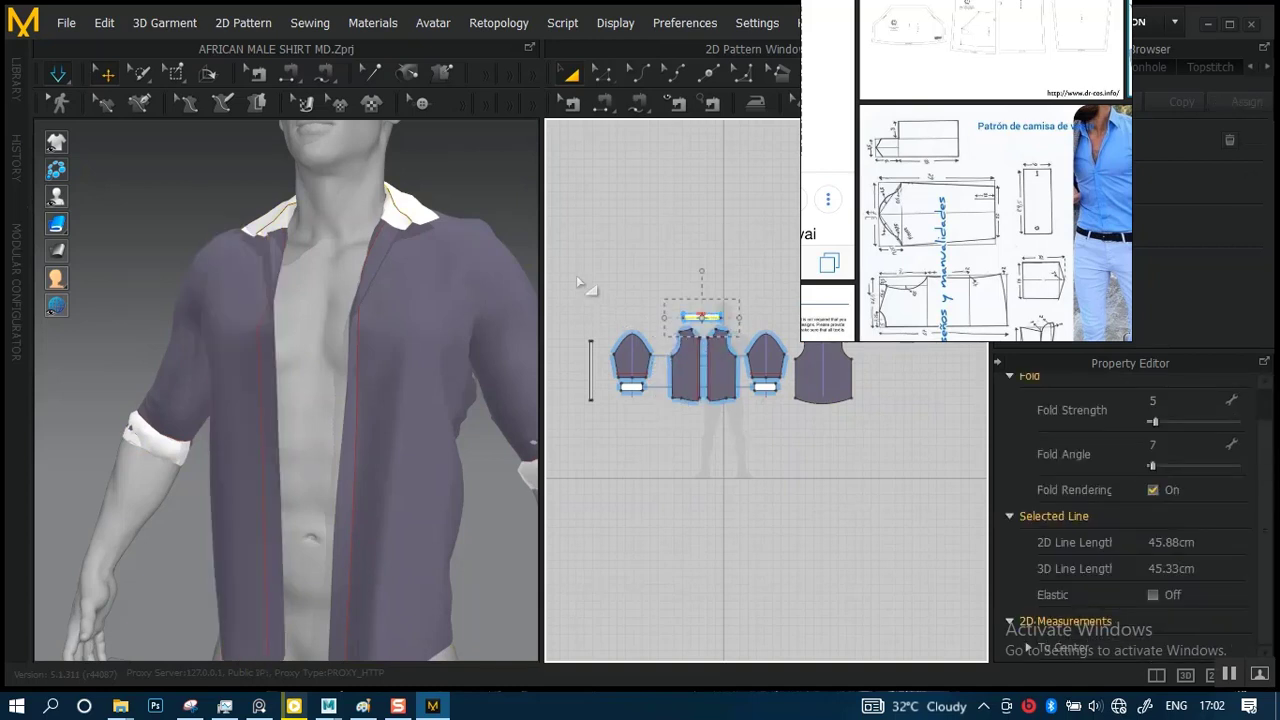
drag(598, 266, 739, 441)
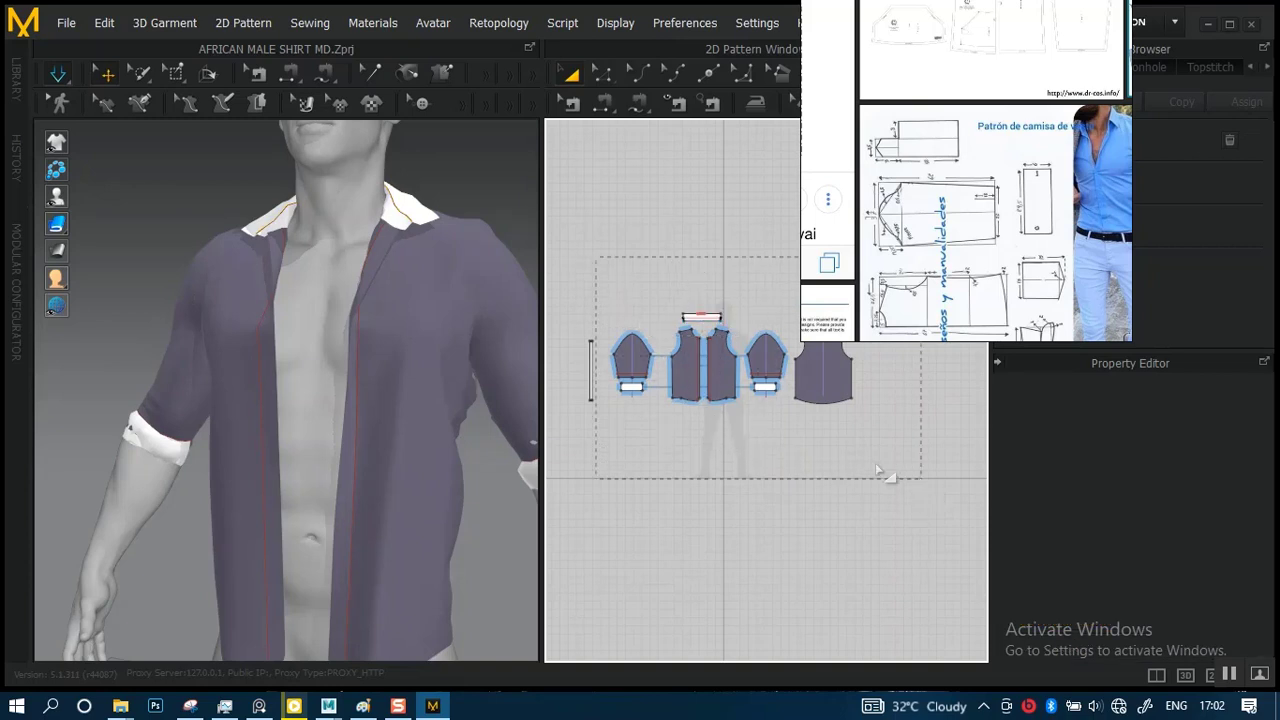
drag(878, 470, 862, 468)
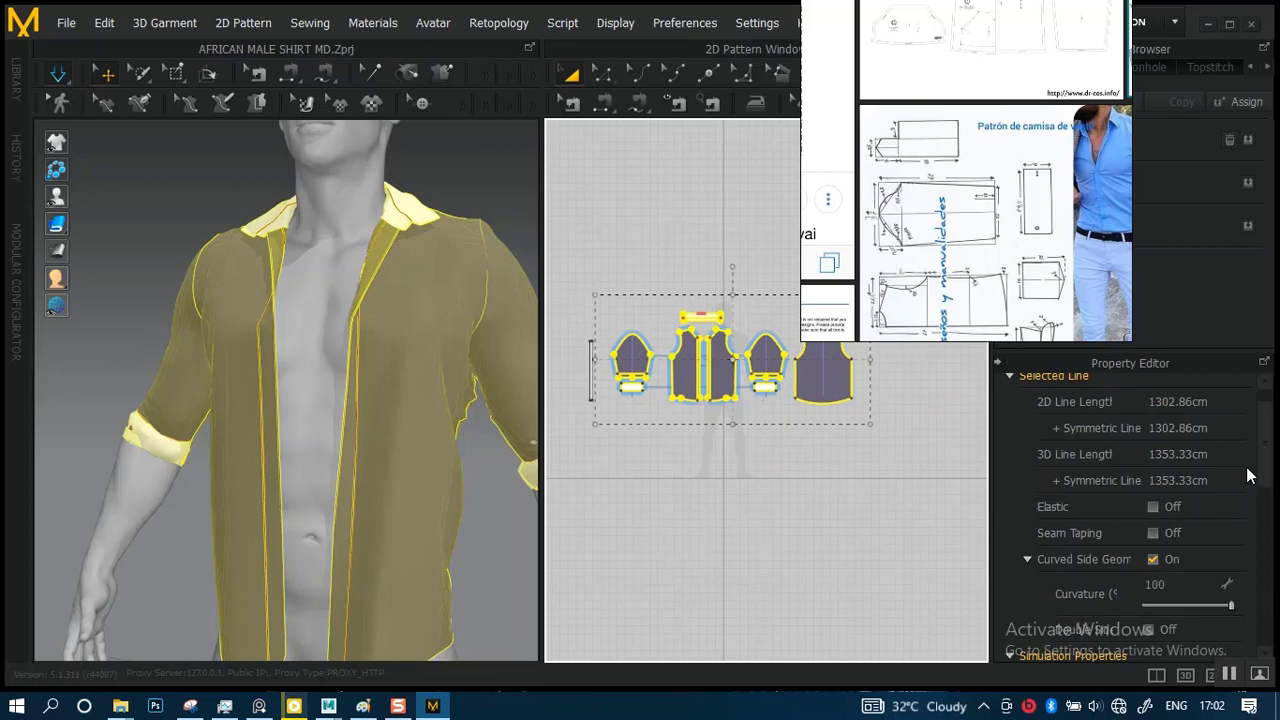
mouse_move(1265, 450)
mouse_down()
mouse_move(1266, 438)
mouse_move(1263, 530)
mouse_move(1251, 442)
mouse_up()
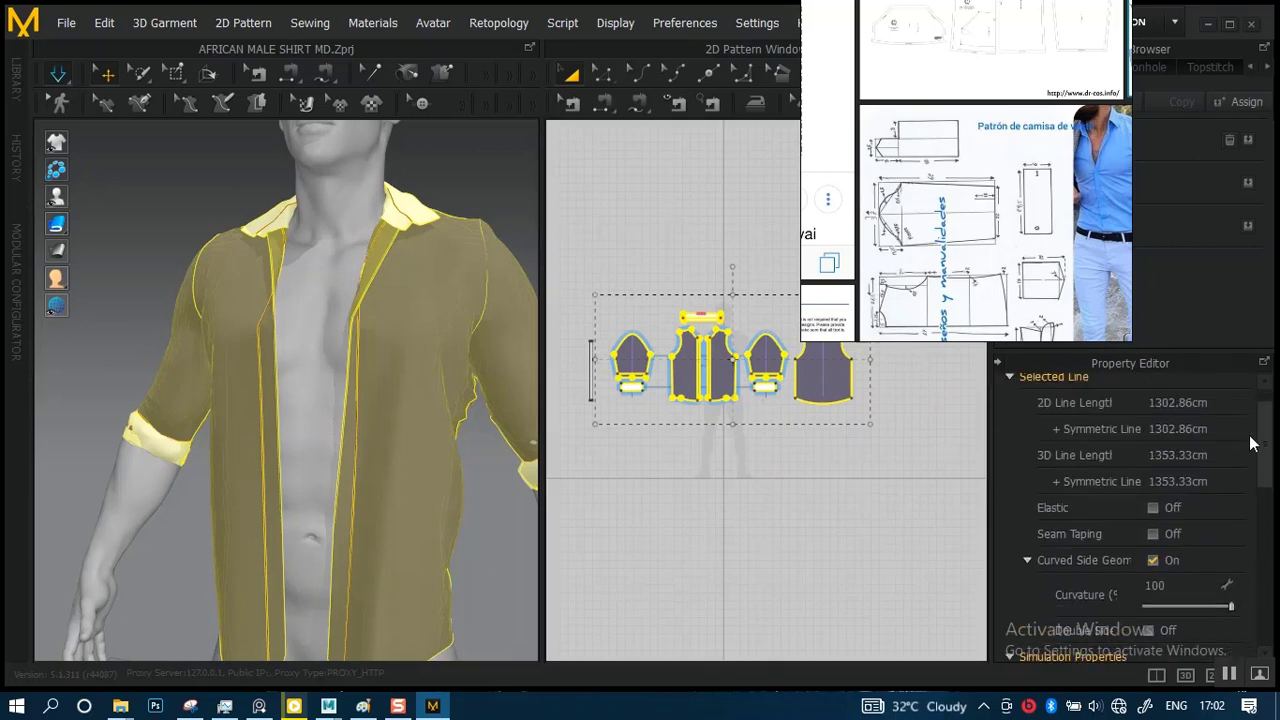
click(736, 485)
- Select the frozen placket strip and move it farther away from the avatar in 3D
right_drag(346, 406, 378, 401)
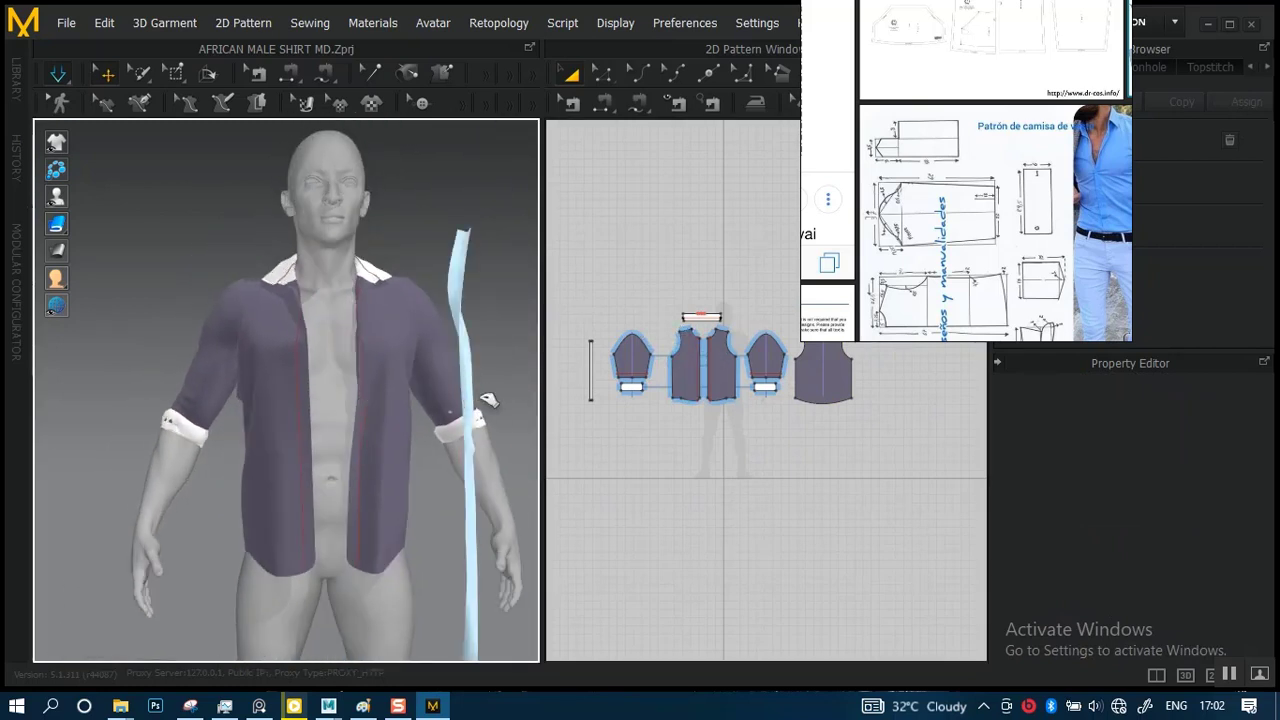
click(466, 394)
click(591, 361)
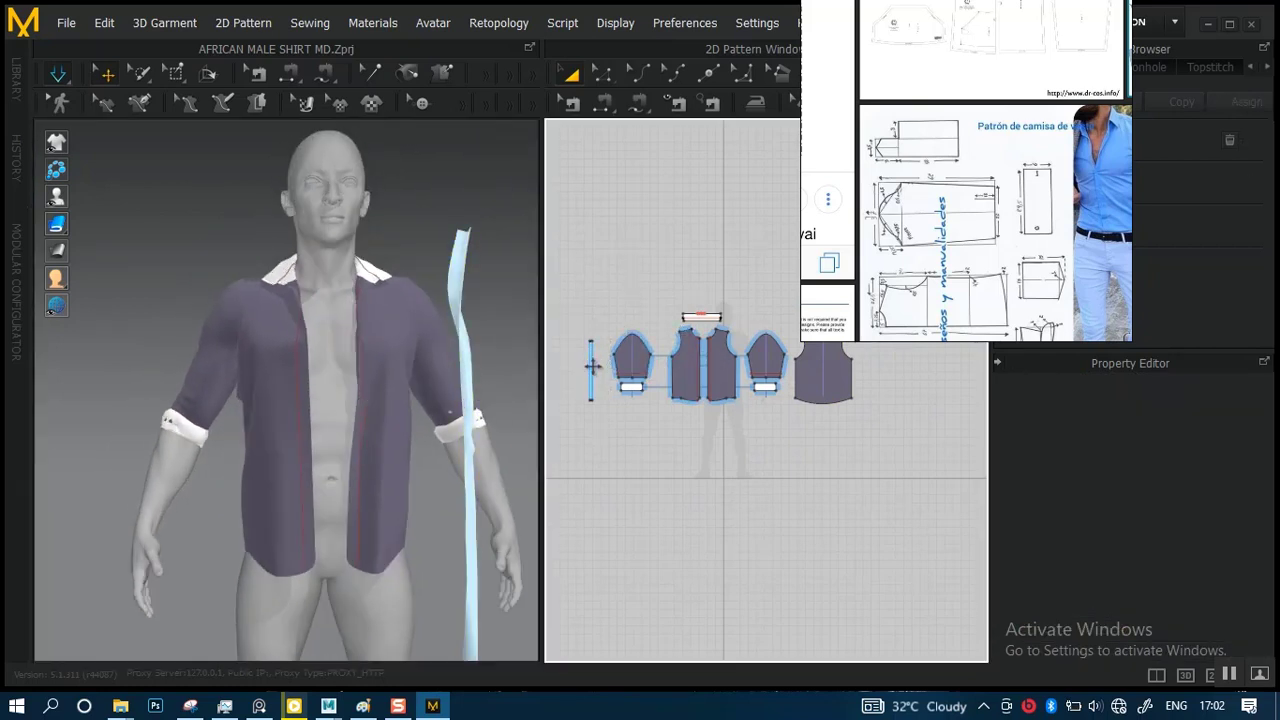
click(591, 366)
scroll(389, 342, down, 3)
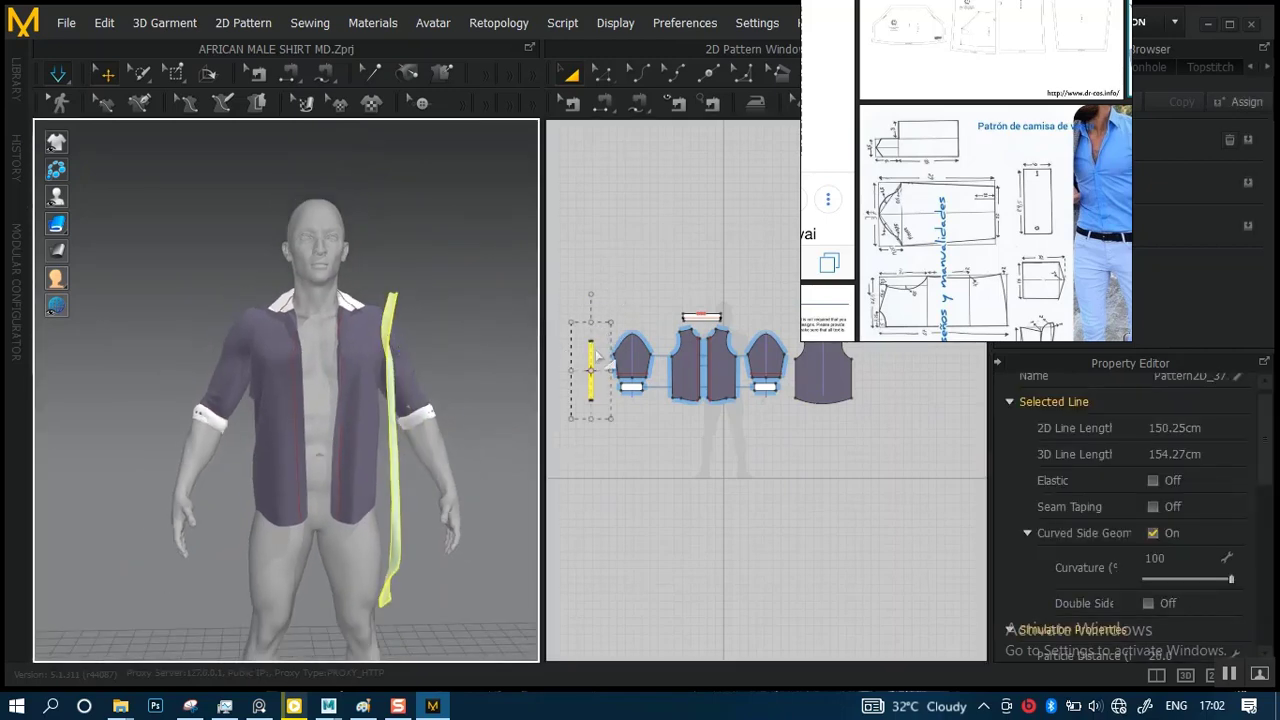
right_drag(442, 383, 271, 277)
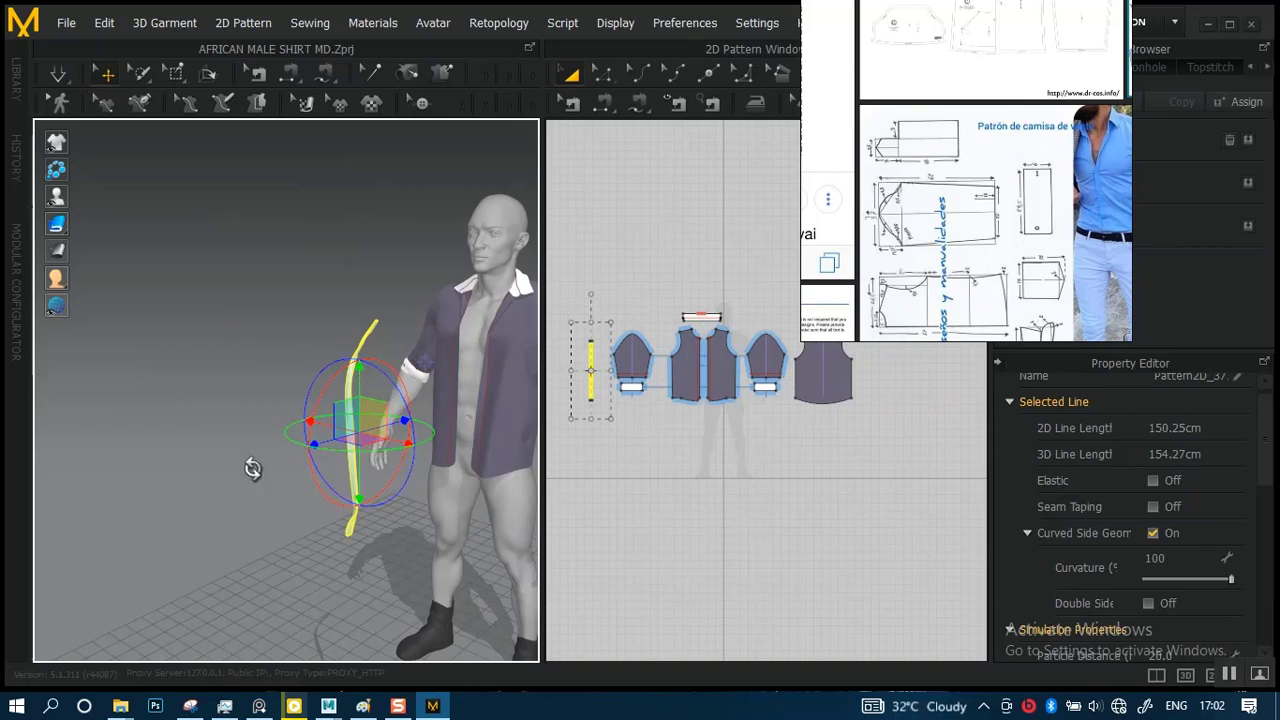
right_drag(251, 466, 409, 429)
drag(338, 428, 44, 402)
right_drag(308, 376, 366, 411)
scroll(364, 422, up, 3)
middle_drag(356, 449, 346, 465)
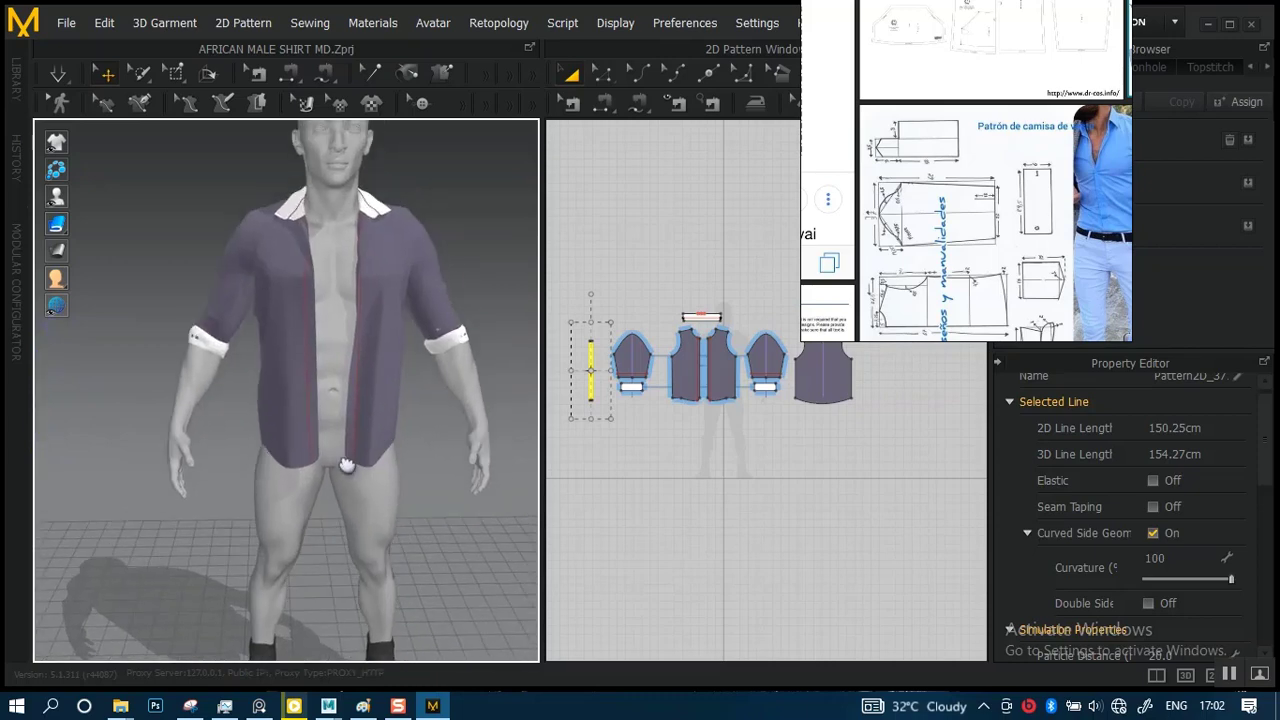
- Resume the simulation and inspect the drape of the whole shirt from the front
scroll(345, 465, up, 3)
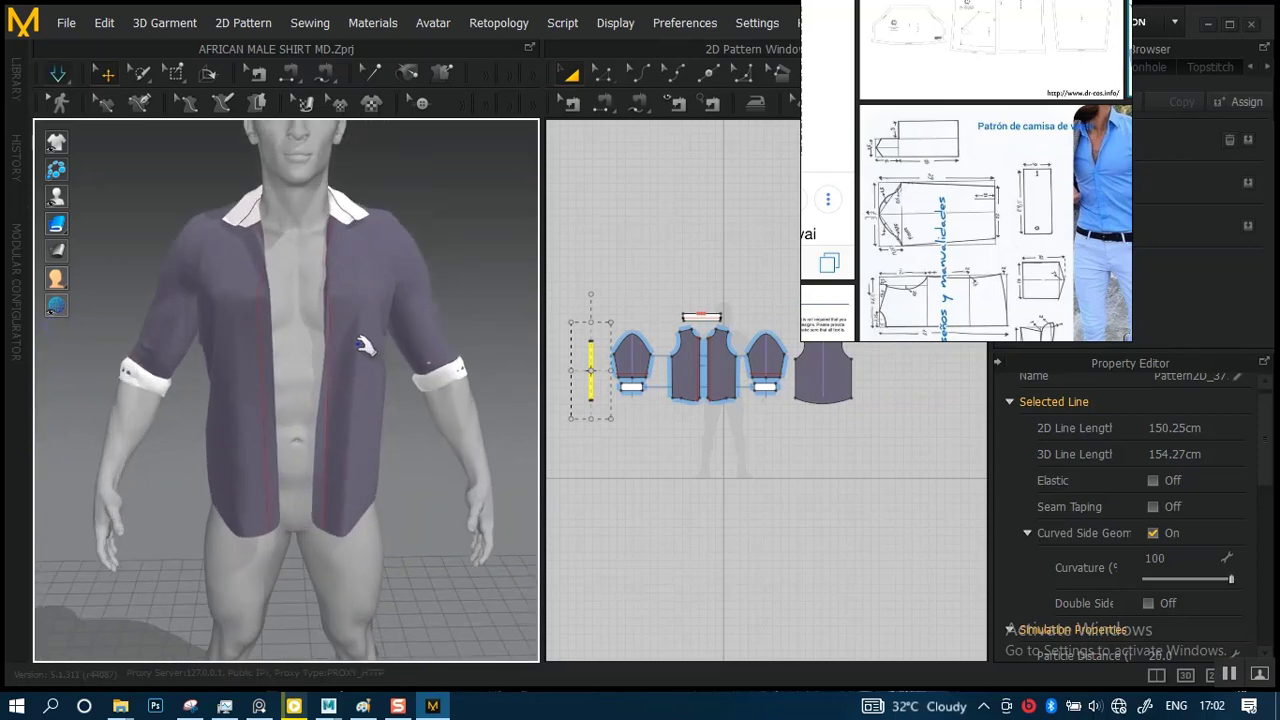
right_drag(370, 327, 368, 193)
middle_drag(367, 192, 369, 170)
scroll(335, 332, down, 2)
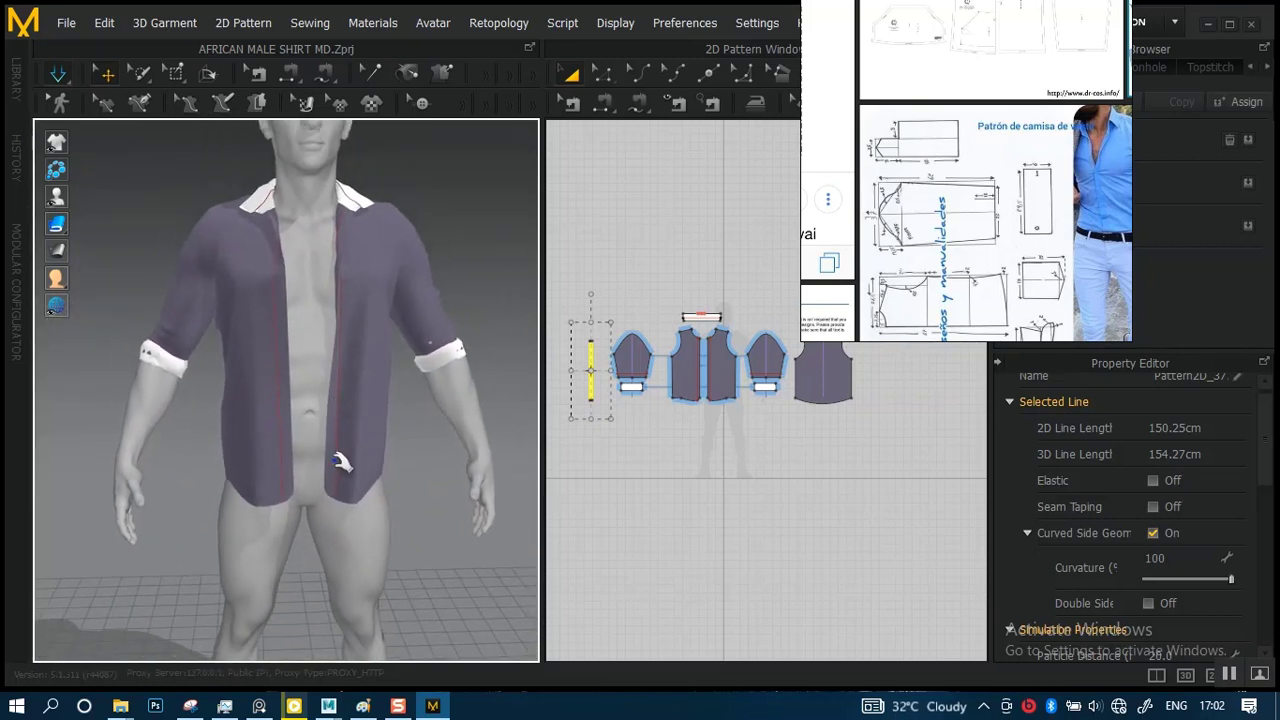
scroll(330, 411, down, 2)
middle_drag(329, 411, 323, 334)
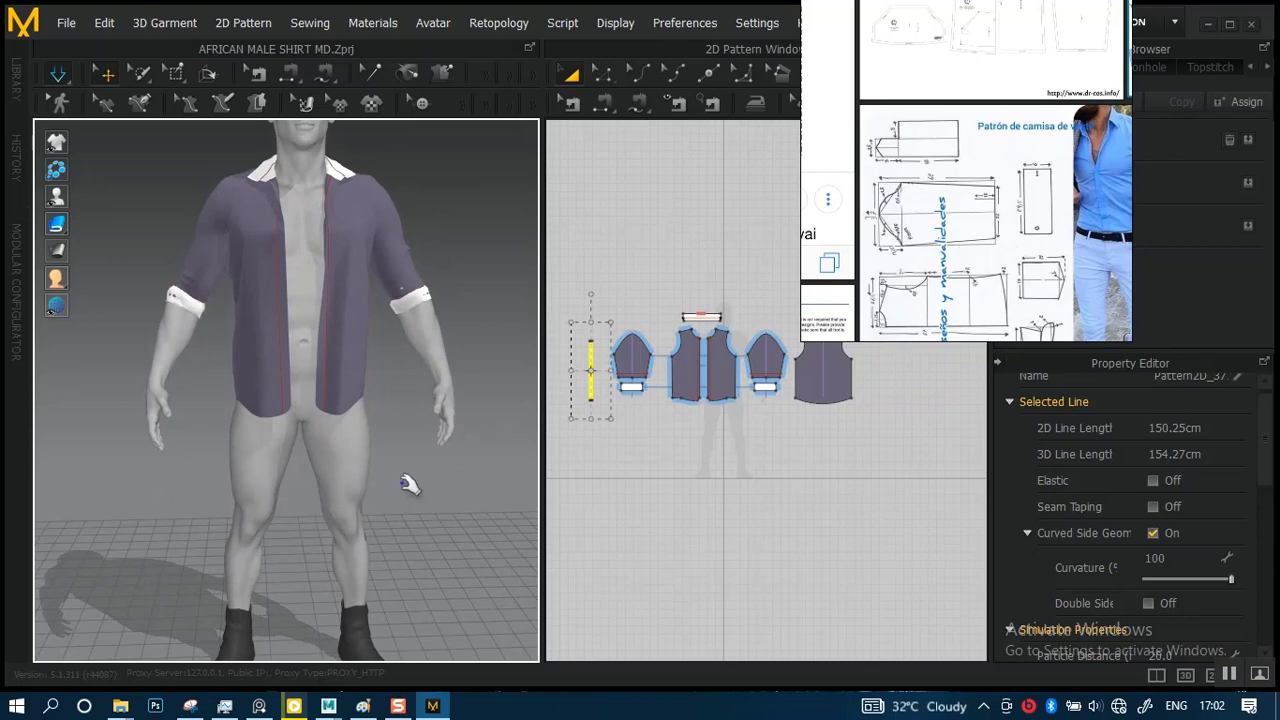